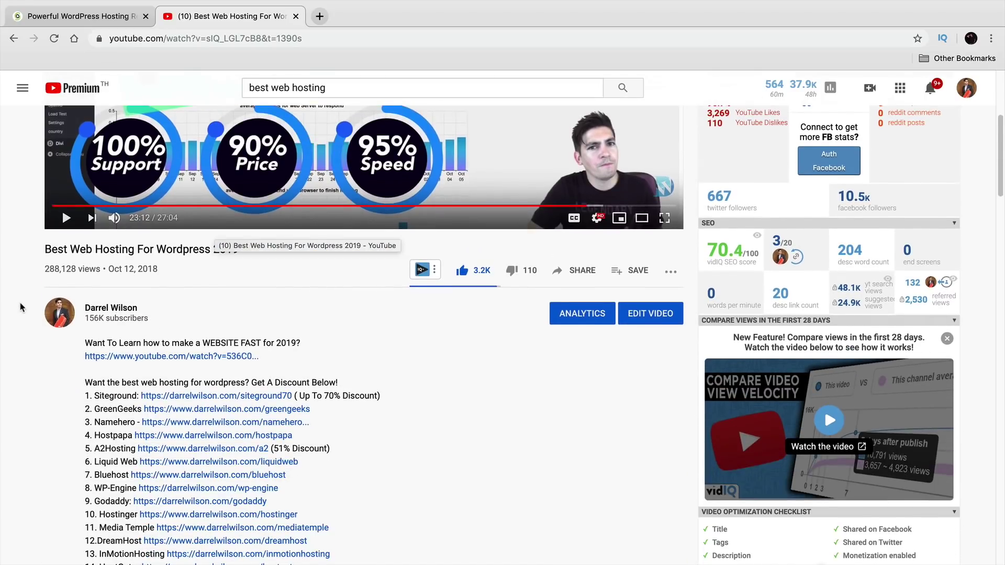
{"action": "scroll", "coordinate": [21, 307], "scroll_direction": "down", "scroll_amount": 2}
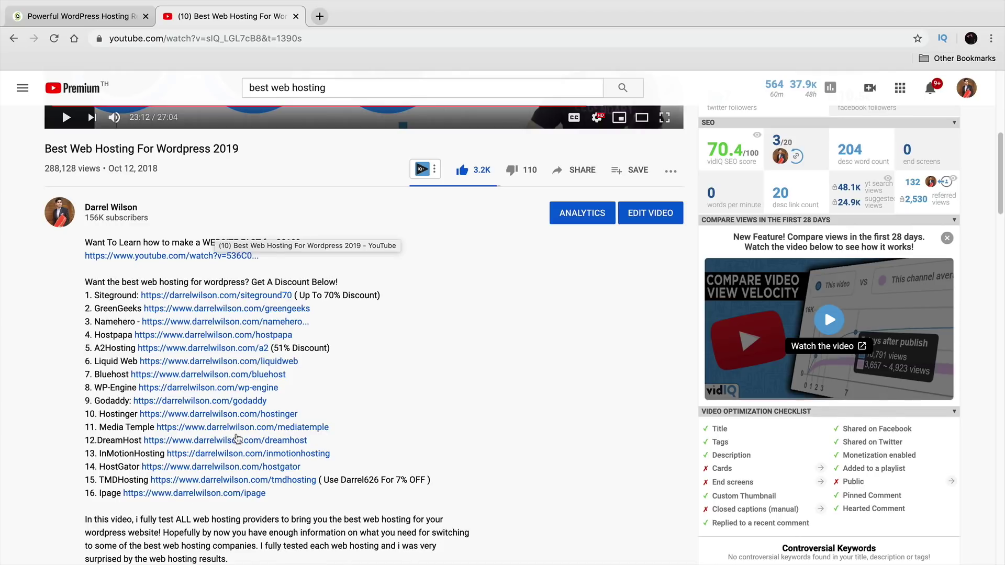
- Switch from the YouTube review to the SiteGround offer listing StartUp, GrowBig and GoGeek plans
{"action": "scroll", "coordinate": [246, 439], "scroll_direction": "up", "scroll_amount": 5}
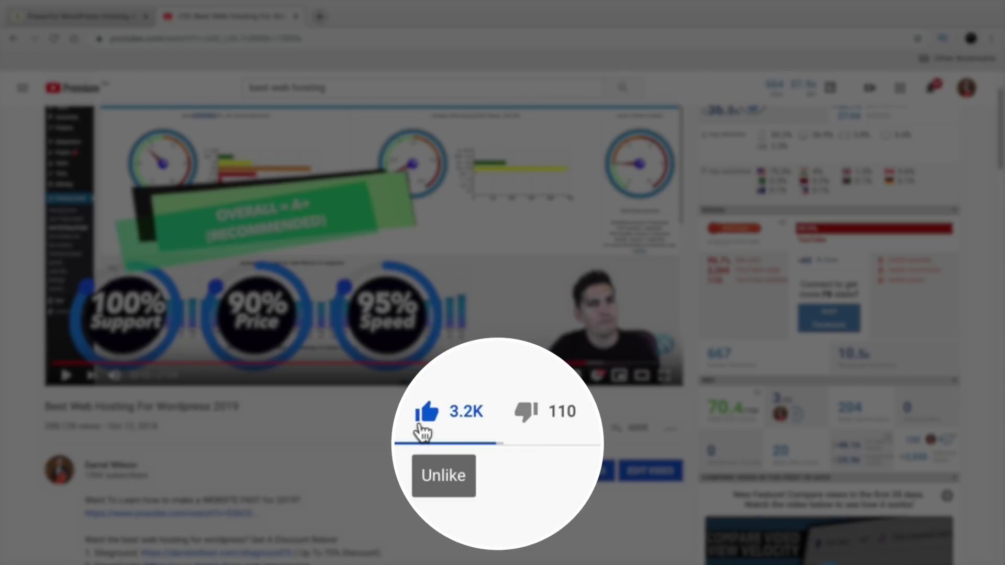
{"action": "scroll", "coordinate": [62, 438], "scroll_direction": "up", "scroll_amount": 2}
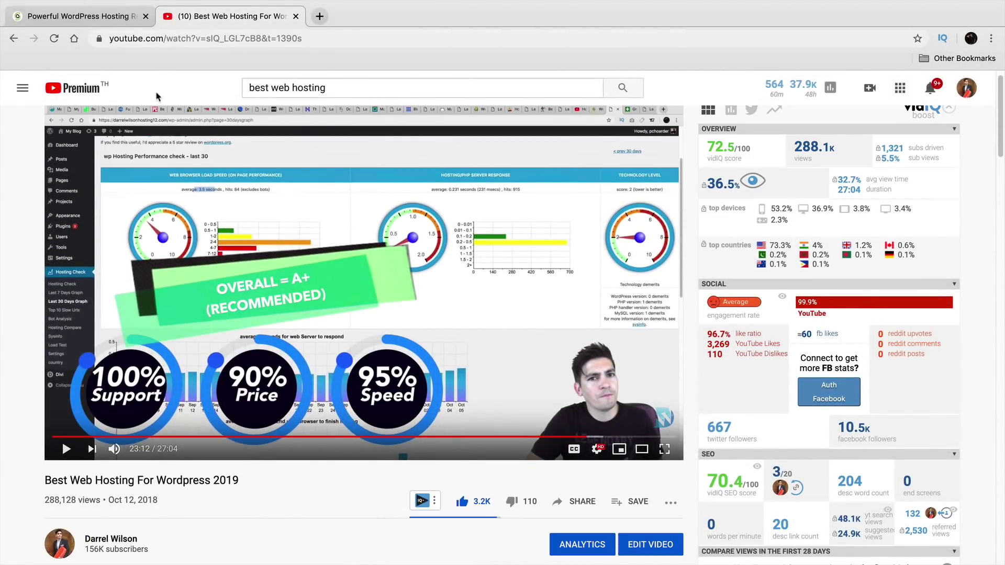
{"action": "left_click", "coordinate": [94, 16]}
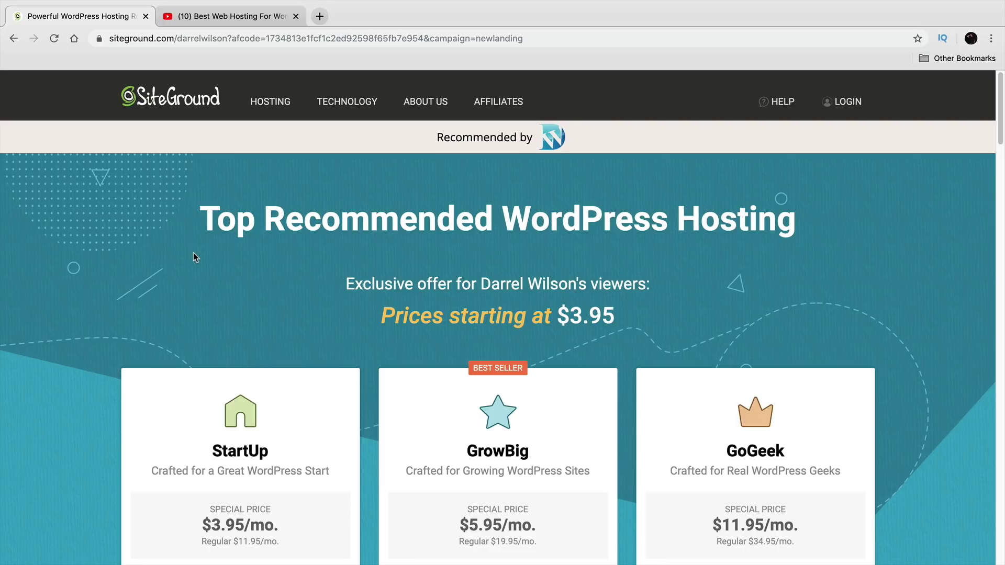
- Compare GrowBig's unlimited websites with StartUp's single site, then order the GrowBig plan
{"action": "scroll", "coordinate": [193, 257], "scroll_direction": "down", "scroll_amount": 2}
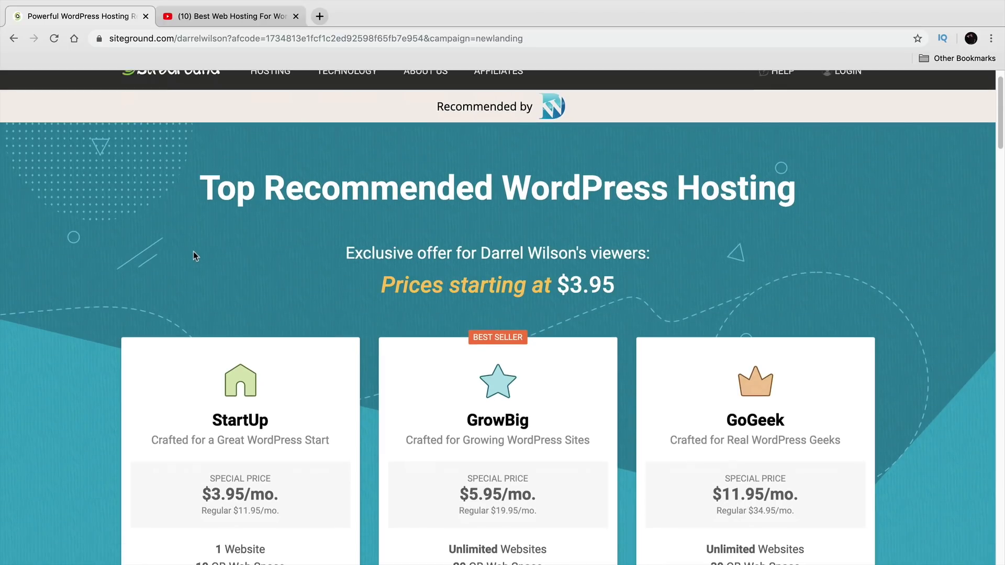
{"action": "scroll", "coordinate": [191, 260], "scroll_direction": "down", "scroll_amount": 2}
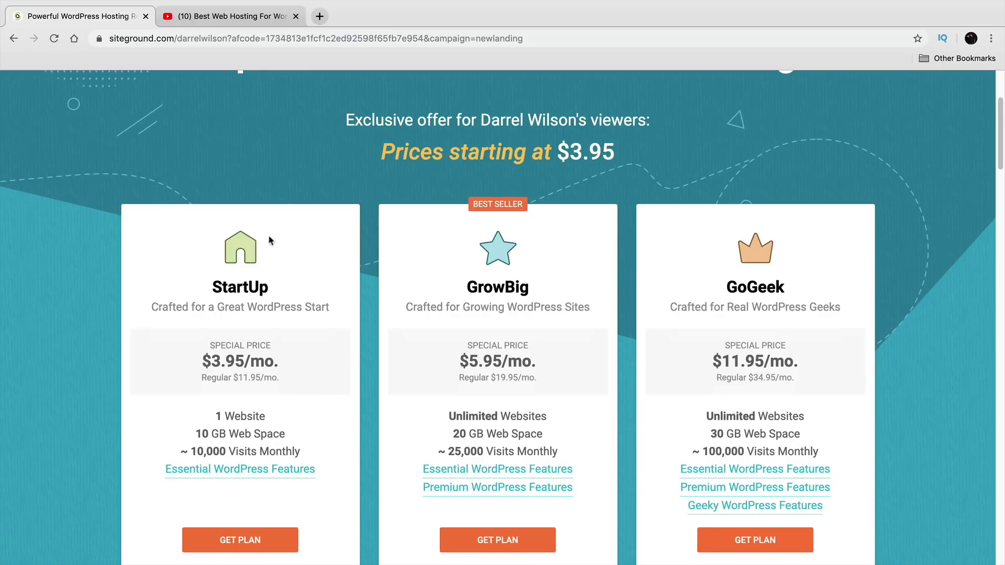
{"action": "scroll", "coordinate": [291, 217], "scroll_direction": "down", "scroll_amount": 1}
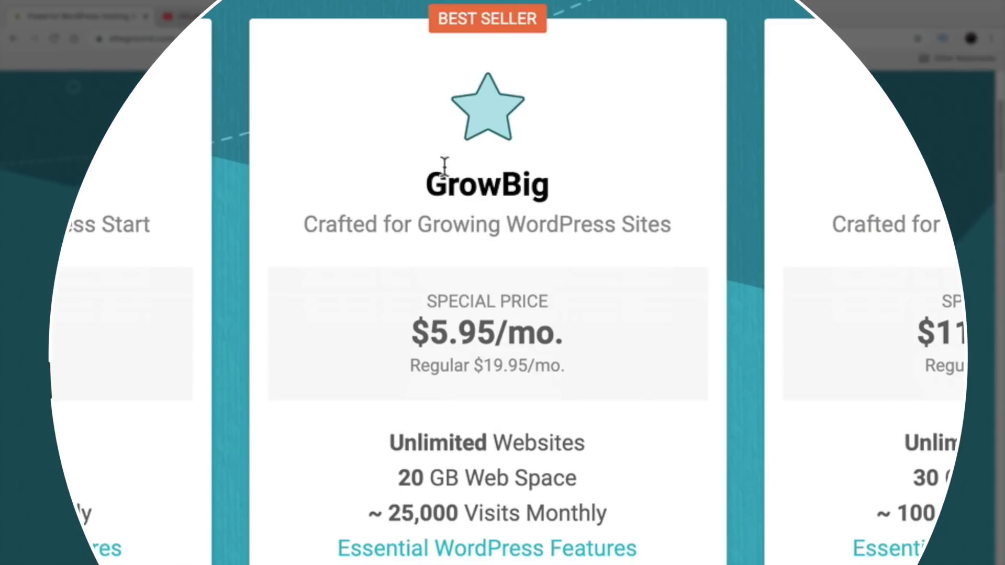
{"action": "double_click", "coordinate": [476, 268]}
{"action": "left_click_drag", "start_coordinate": [582, 444], "coordinate": [397, 436]}
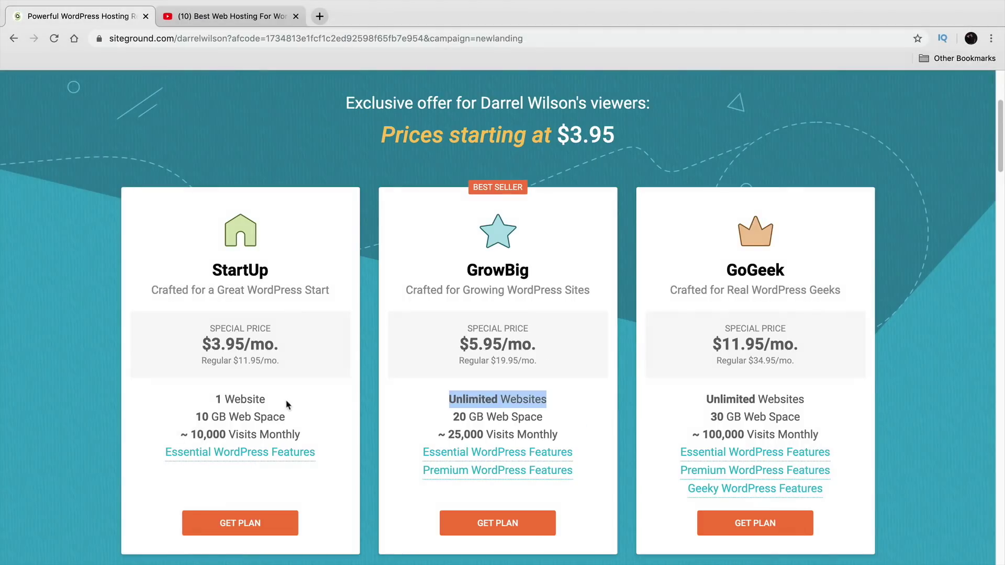
{"action": "left_click_drag", "start_coordinate": [266, 399], "coordinate": [213, 402]}
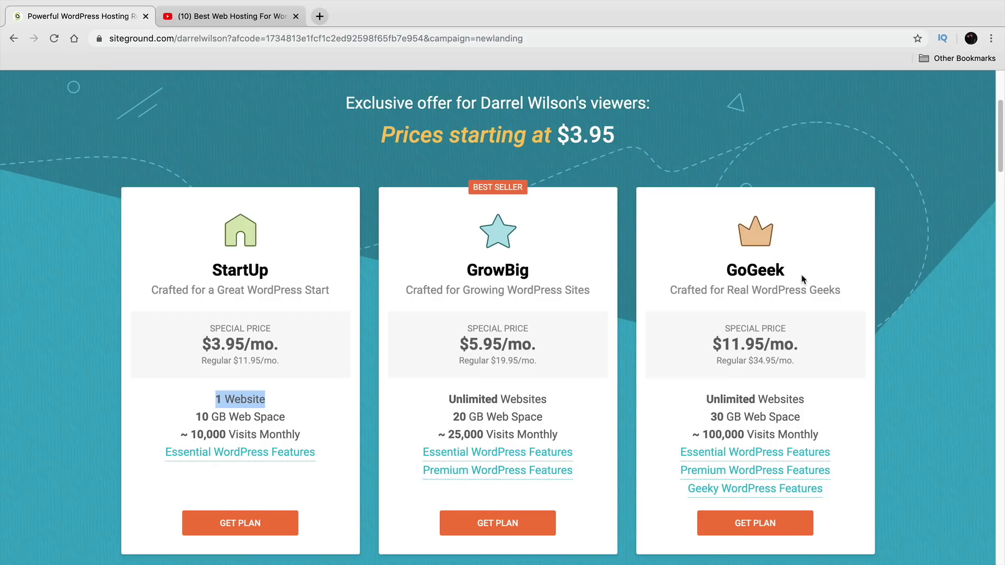
{"action": "scroll", "coordinate": [624, 376], "scroll_direction": "down", "scroll_amount": 1}
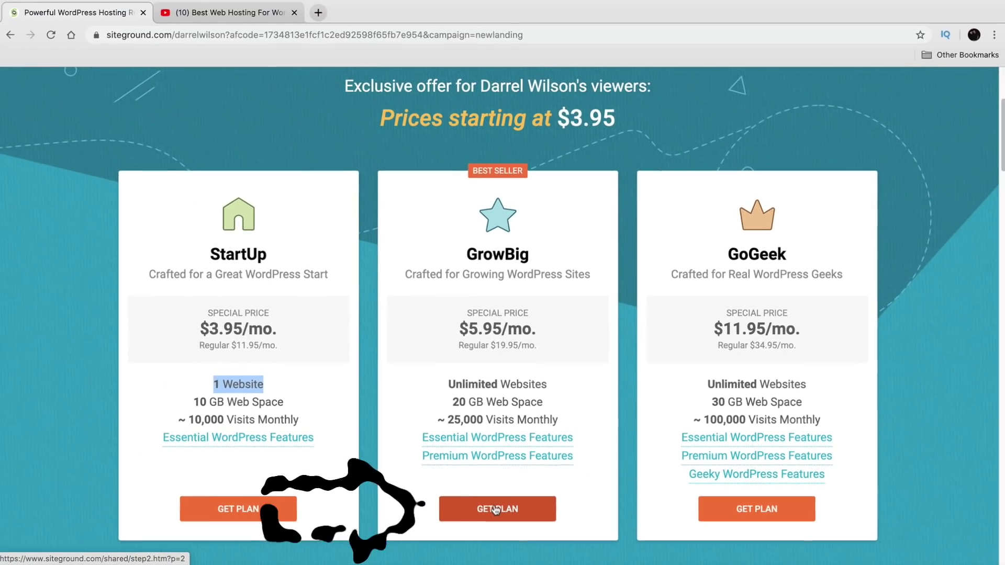
{"action": "left_click", "coordinate": [481, 475]}
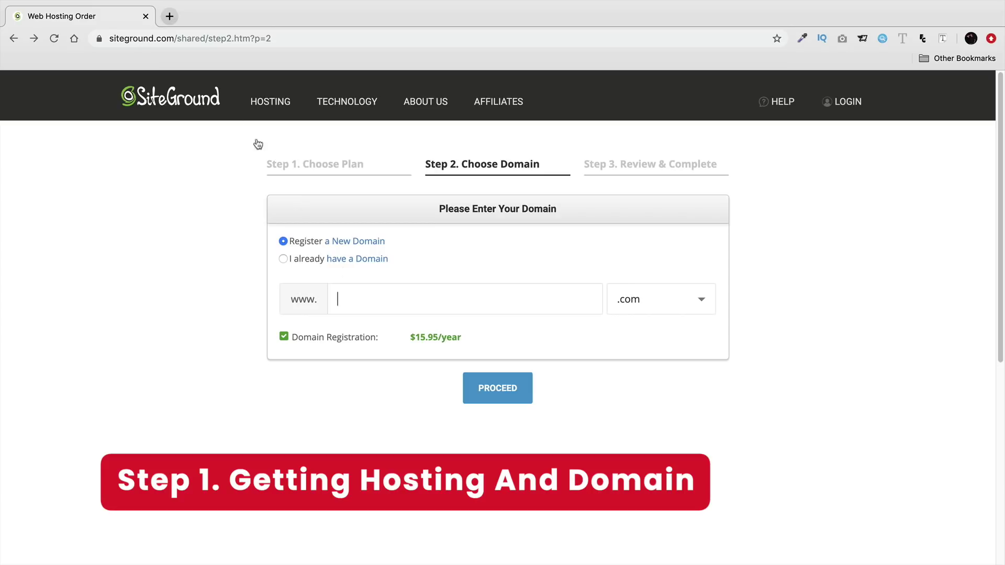
- Register the new domain bestdivitutorial.com and proceed to the Review & Complete step
{"action": "left_click_drag", "start_coordinate": [176, 38], "coordinate": [101, 39]}
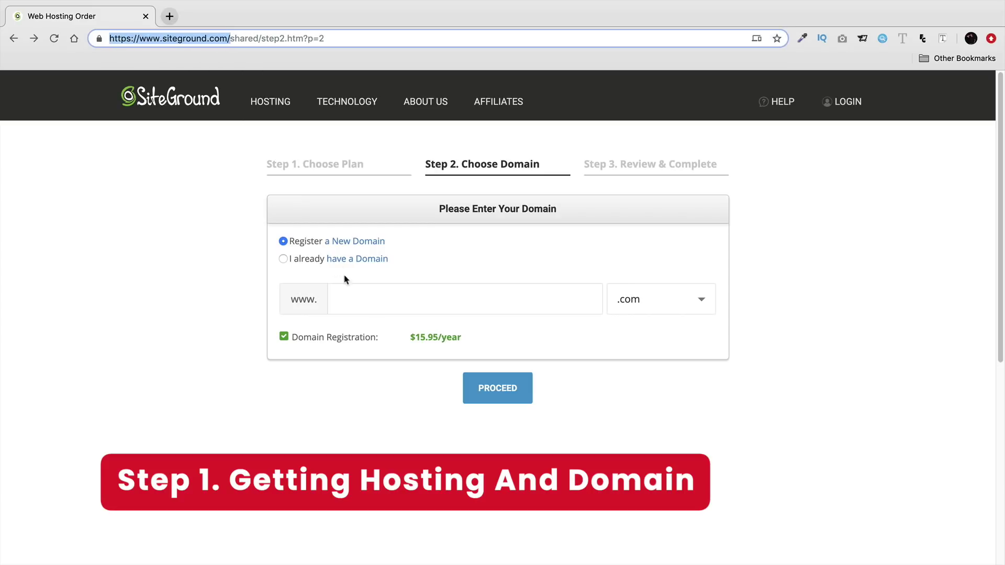
{"action": "left_click", "coordinate": [378, 310]}
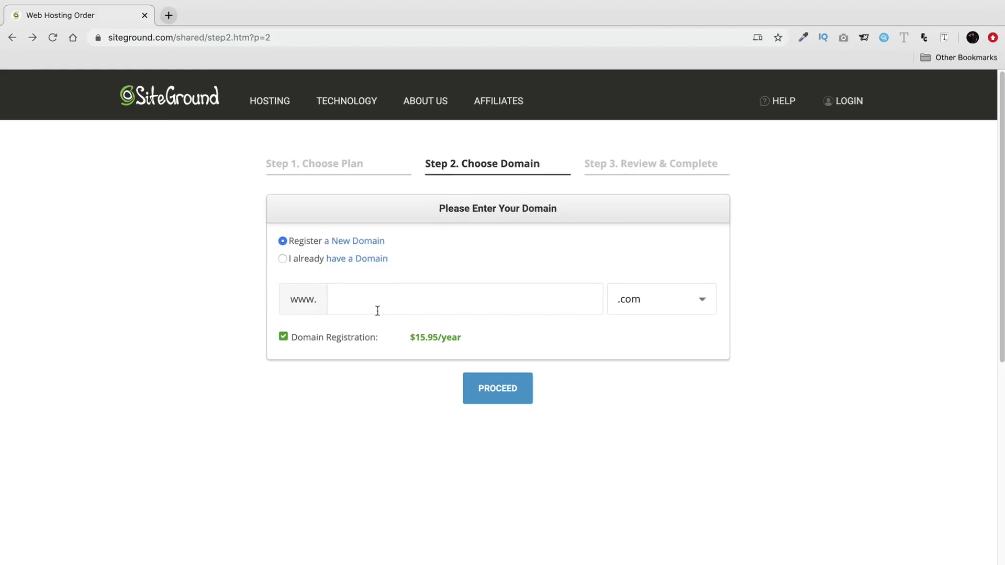
{"action": "type", "text": "bes"}
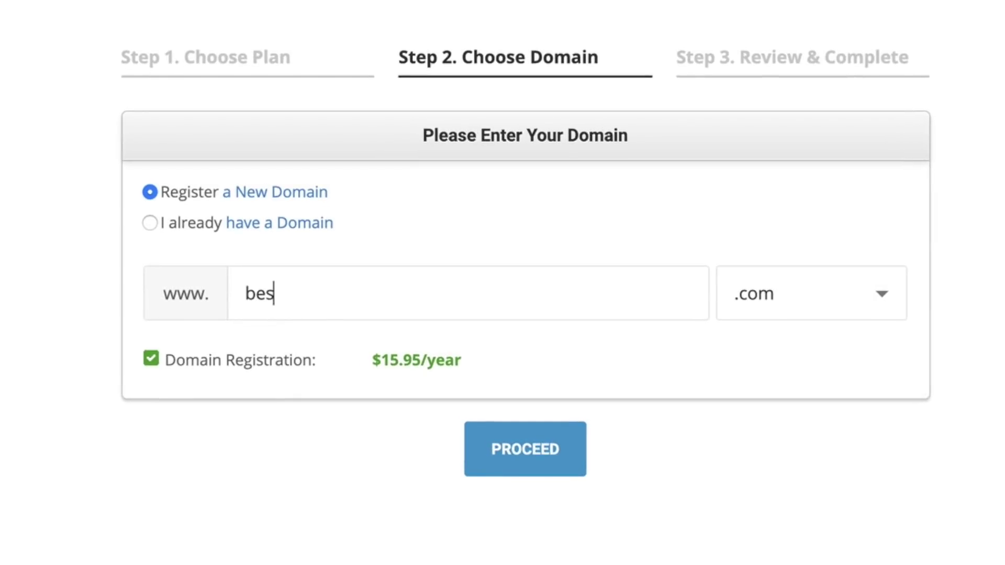
{"action": "type", "text": "tdivitutorial"}
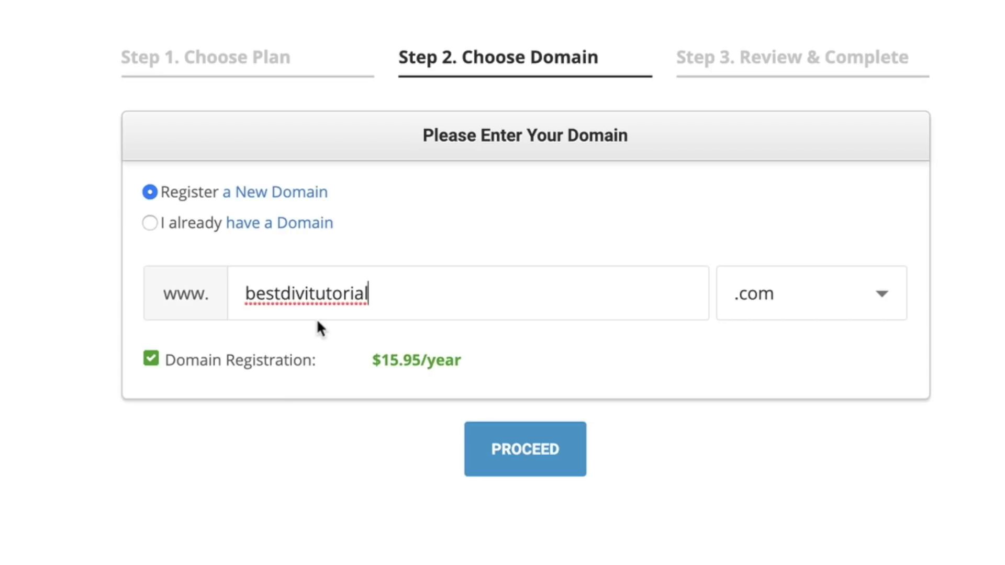
{"action": "left_click", "coordinate": [536, 456]}
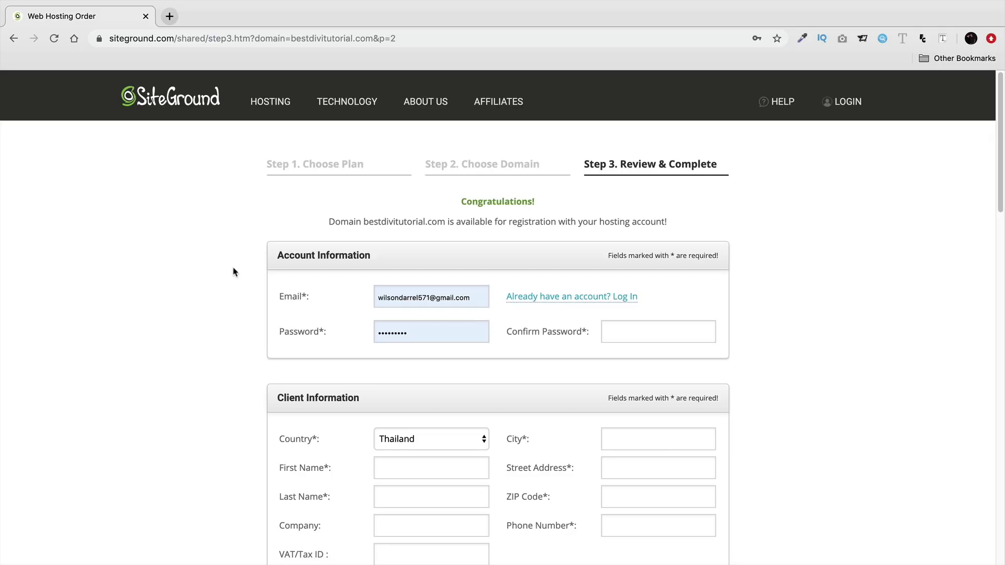
{"action": "scroll", "coordinate": [234, 271], "scroll_direction": "down", "scroll_amount": 2}
{"action": "left_click_drag", "start_coordinate": [384, 172], "coordinate": [269, 167]}
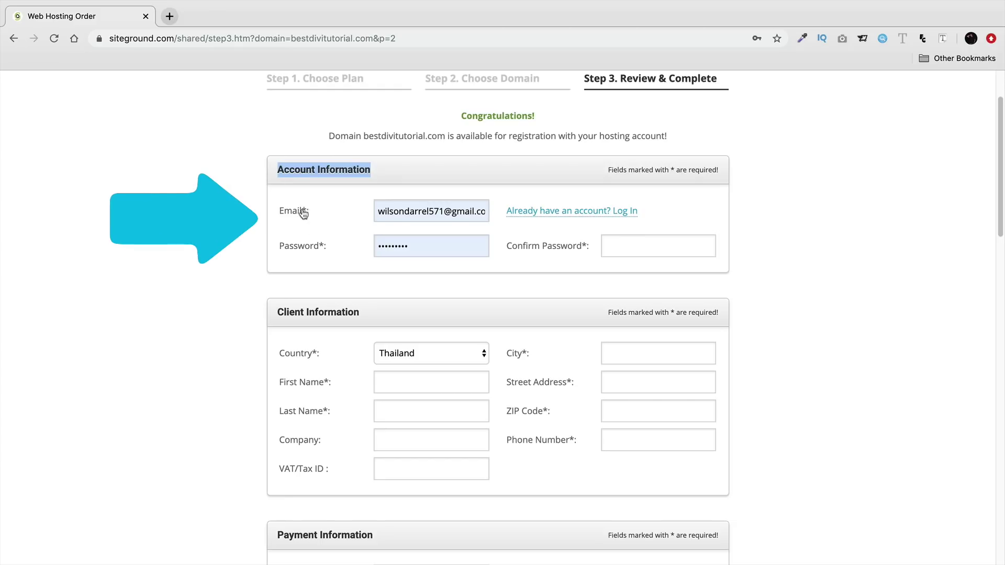
{"action": "scroll", "coordinate": [325, 220], "scroll_direction": "down", "scroll_amount": 2}
{"action": "left_click", "coordinate": [366, 229]}
{"action": "left_click_drag", "start_coordinate": [365, 228], "coordinate": [265, 225]}
{"action": "scroll", "coordinate": [265, 246], "scroll_direction": "down", "scroll_amount": 1}
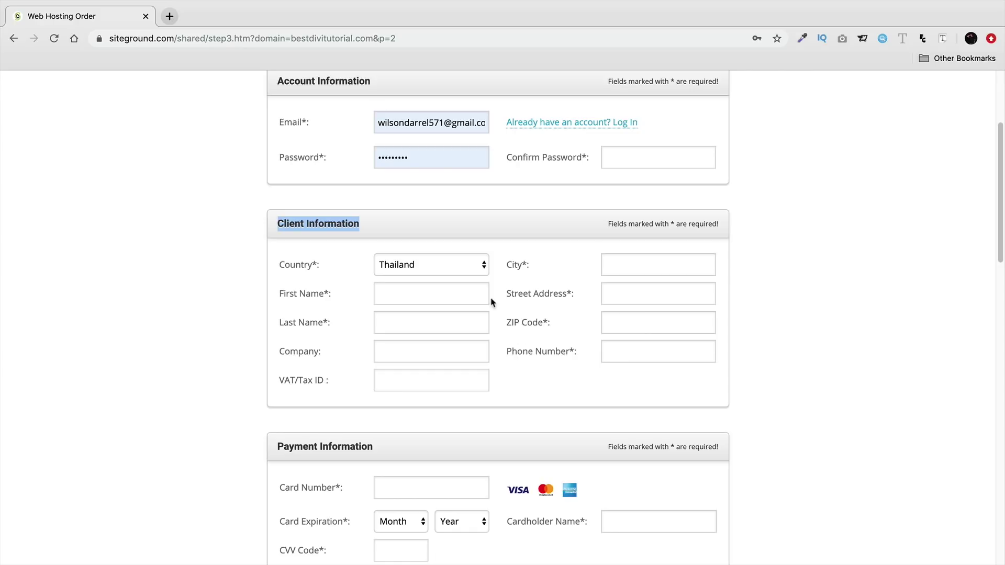
{"action": "left_click", "coordinate": [459, 266]}
{"action": "left_click", "coordinate": [459, 266]}
{"action": "left_click", "coordinate": [173, 274]}
{"action": "left_click", "coordinate": [423, 269]}
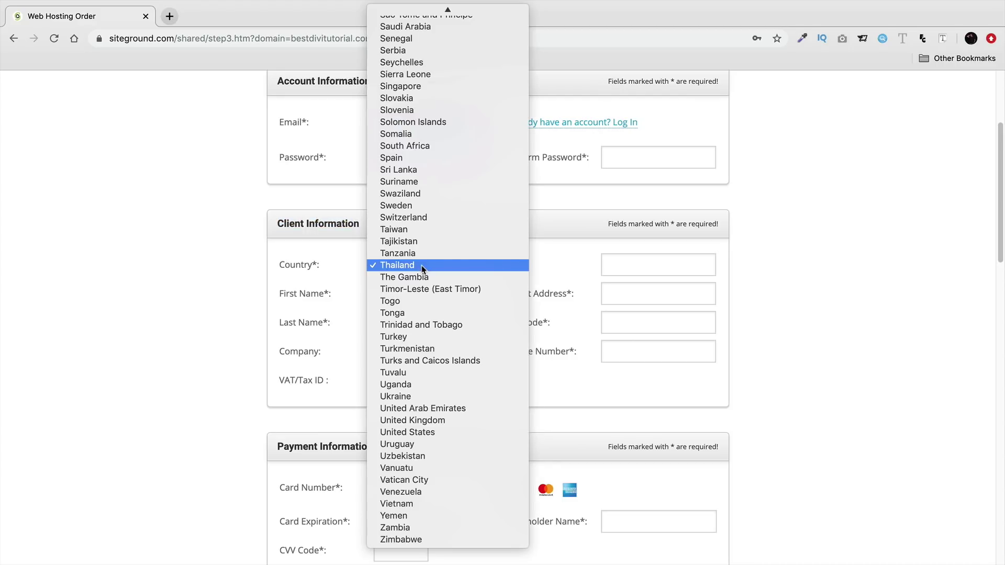
{"action": "left_click", "coordinate": [211, 341]}
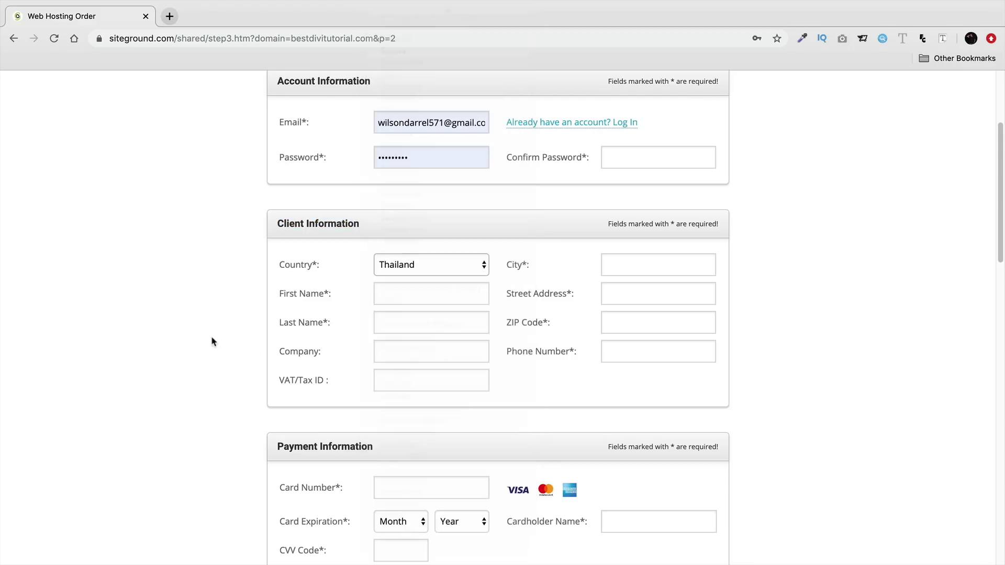
{"action": "scroll", "coordinate": [226, 332], "scroll_direction": "down", "scroll_amount": 1}
{"action": "scroll", "coordinate": [226, 332], "scroll_direction": "down", "scroll_amount": 3}
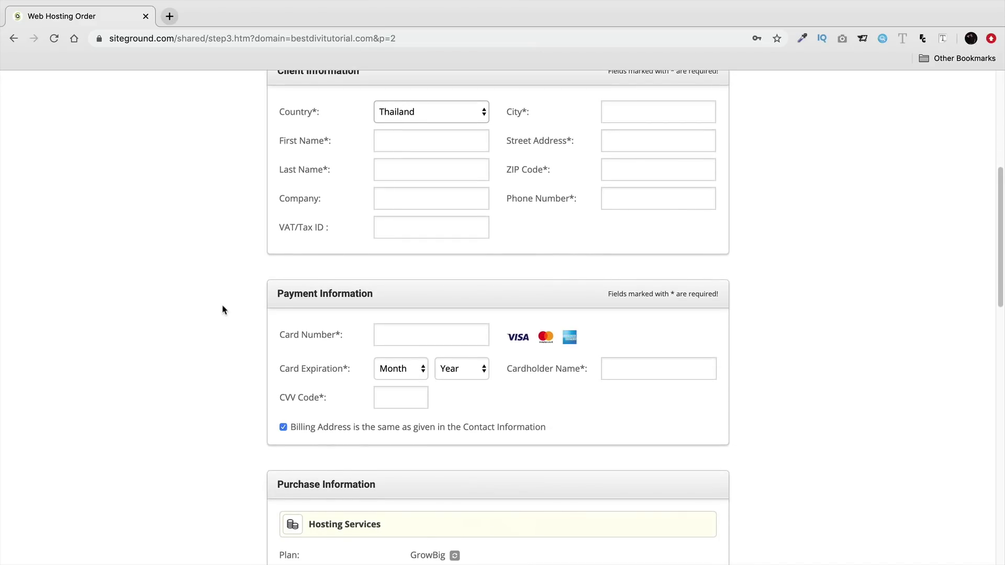
{"action": "left_click_drag", "start_coordinate": [375, 273], "coordinate": [266, 272]}
{"action": "scroll", "coordinate": [456, 335], "scroll_direction": "down", "scroll_amount": 2}
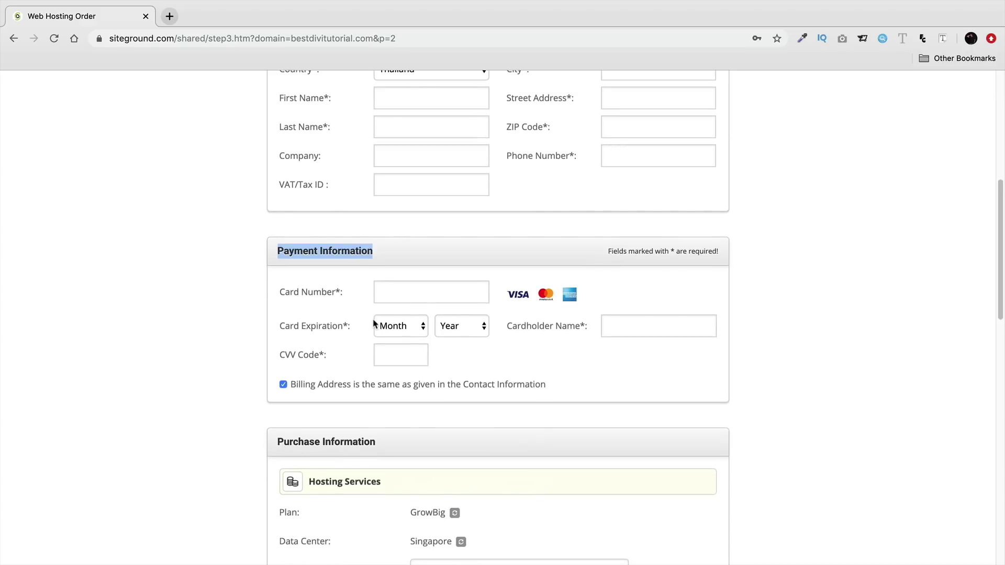
{"action": "scroll", "coordinate": [374, 325], "scroll_direction": "down", "scroll_amount": 3}
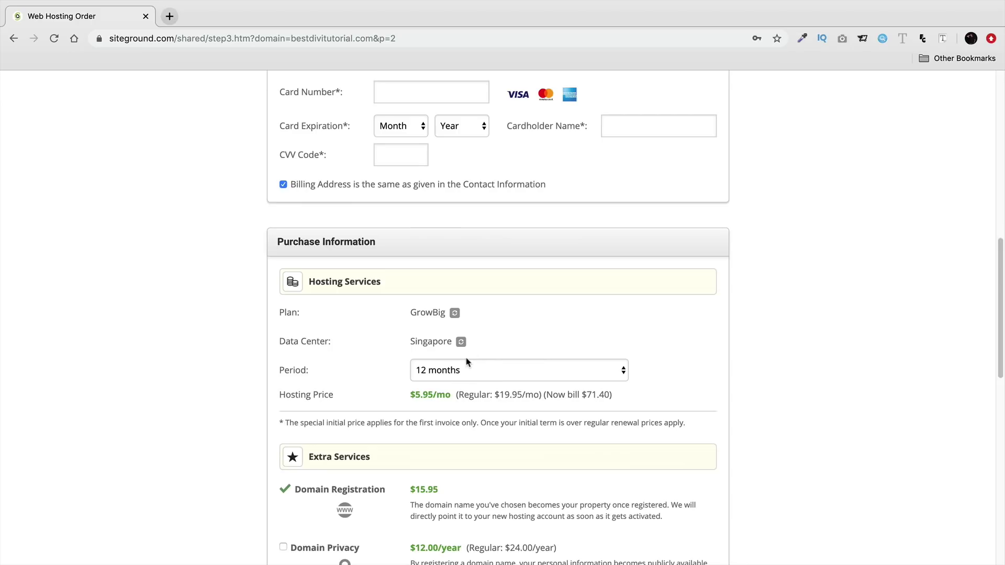
- Add the $12.00/year Domain Privacy extra, bringing the order total to 99.35 USD
{"action": "scroll", "coordinate": [385, 333], "scroll_direction": "down", "scroll_amount": 5}
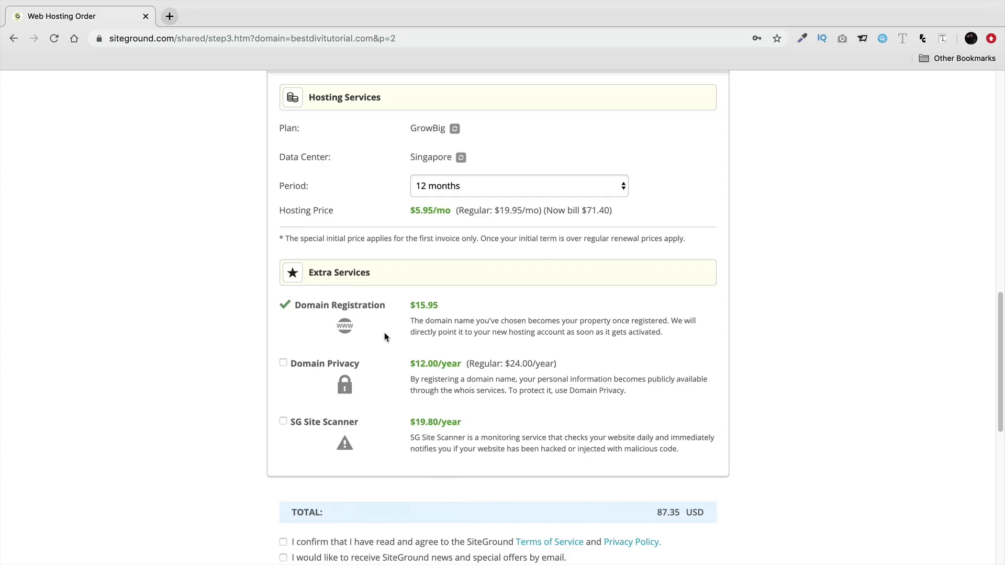
{"action": "left_click_drag", "start_coordinate": [362, 364], "coordinate": [292, 368]}
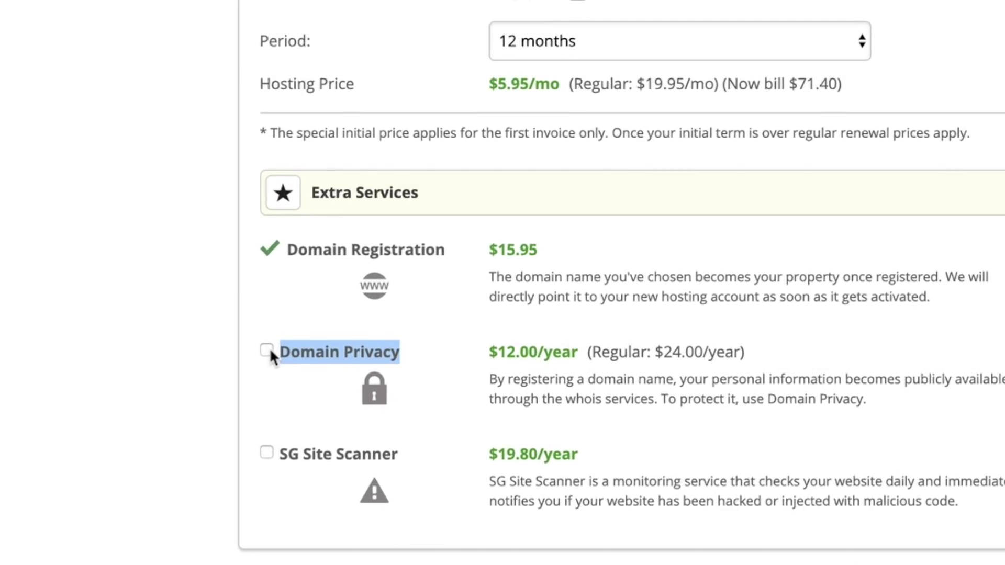
{"action": "triple_click", "coordinate": [519, 354]}
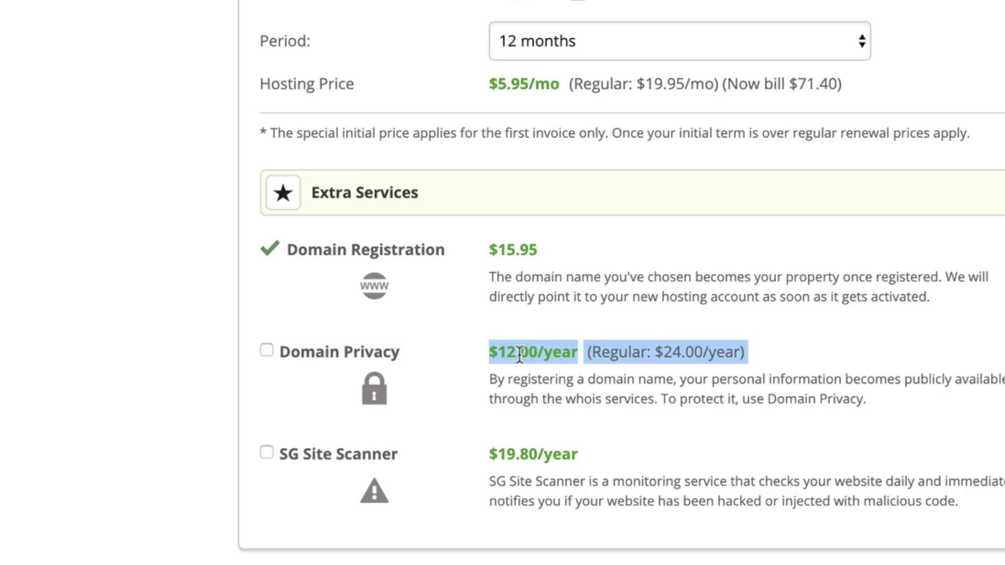
{"action": "left_click", "coordinate": [515, 351]}
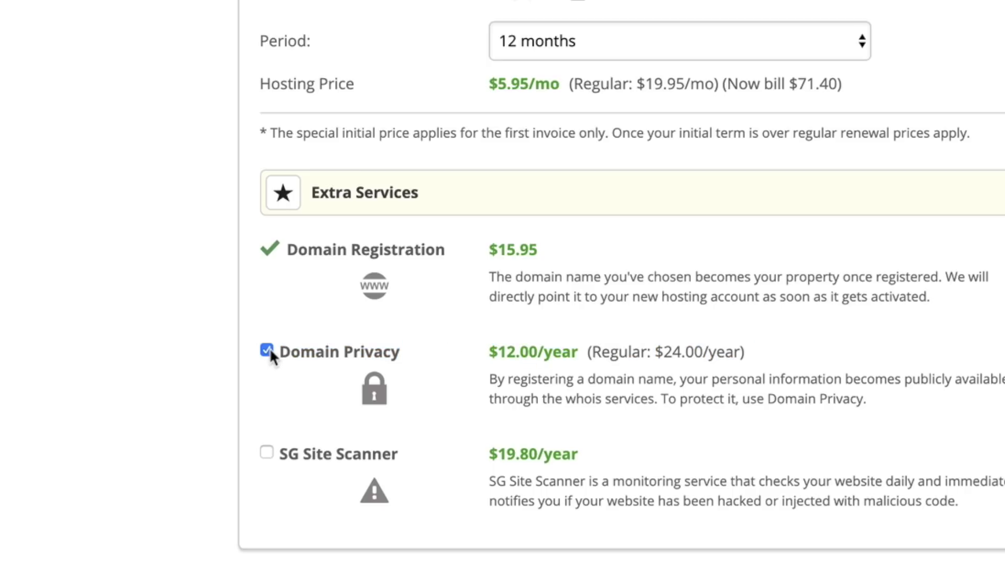
{"action": "scroll", "coordinate": [204, 347], "scroll_direction": "down", "scroll_amount": 1}
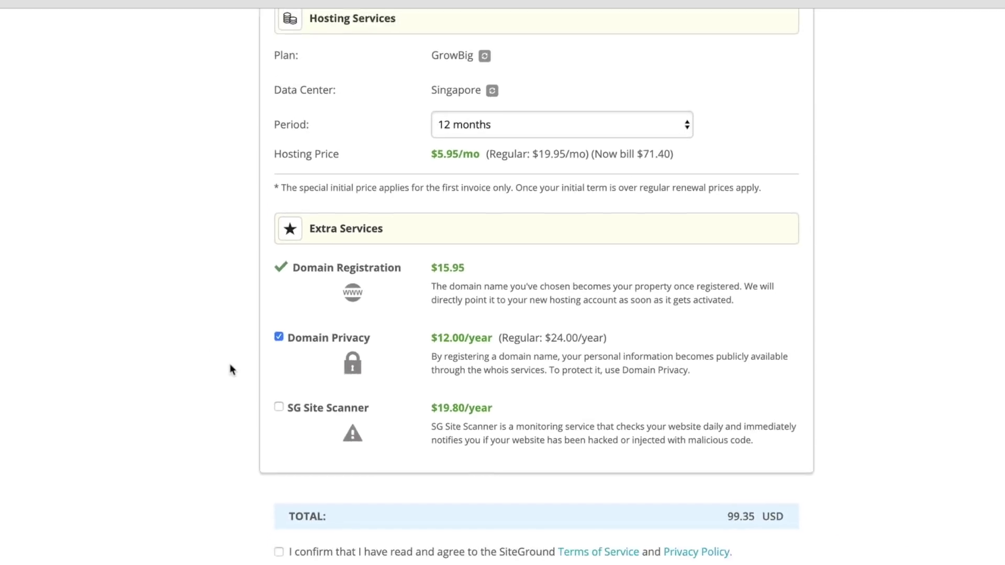
{"action": "scroll", "coordinate": [231, 369], "scroll_direction": "down", "scroll_amount": 2}
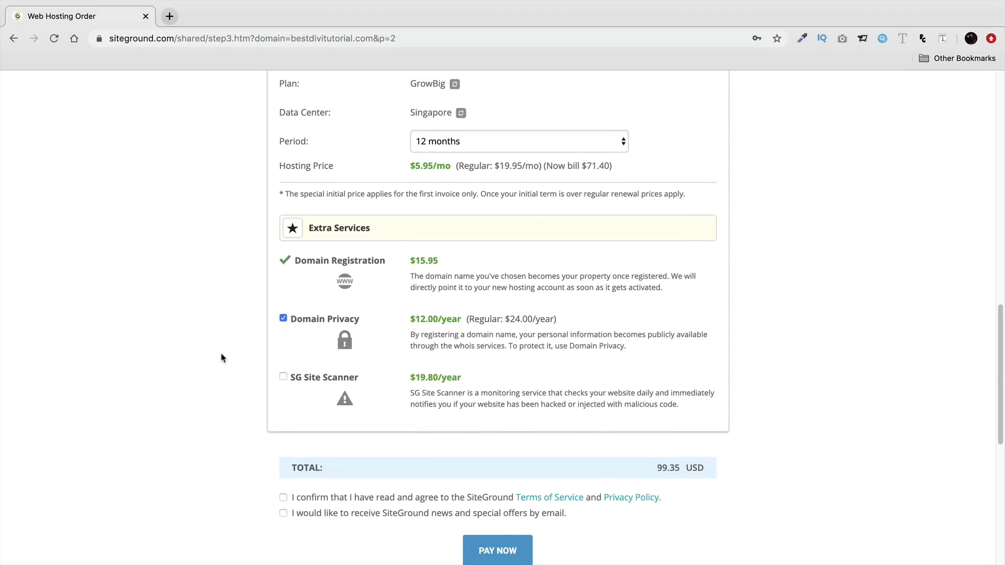
{"action": "scroll", "coordinate": [211, 340], "scroll_direction": "down", "scroll_amount": 1}
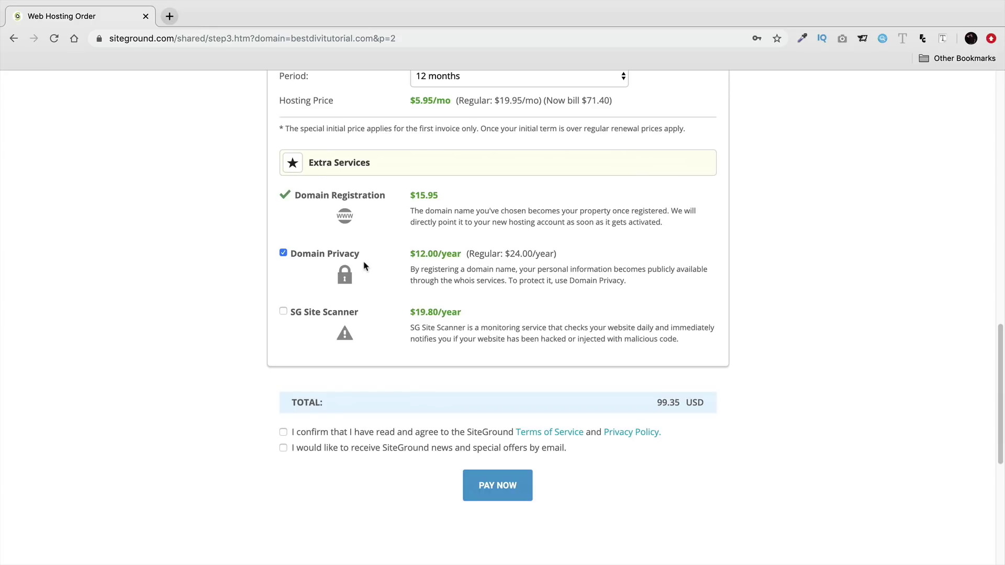
- Agree to the terms, then review the Terms of Service and Privacy Policy pages
{"action": "scroll", "coordinate": [378, 314], "scroll_direction": "down", "scroll_amount": 2}
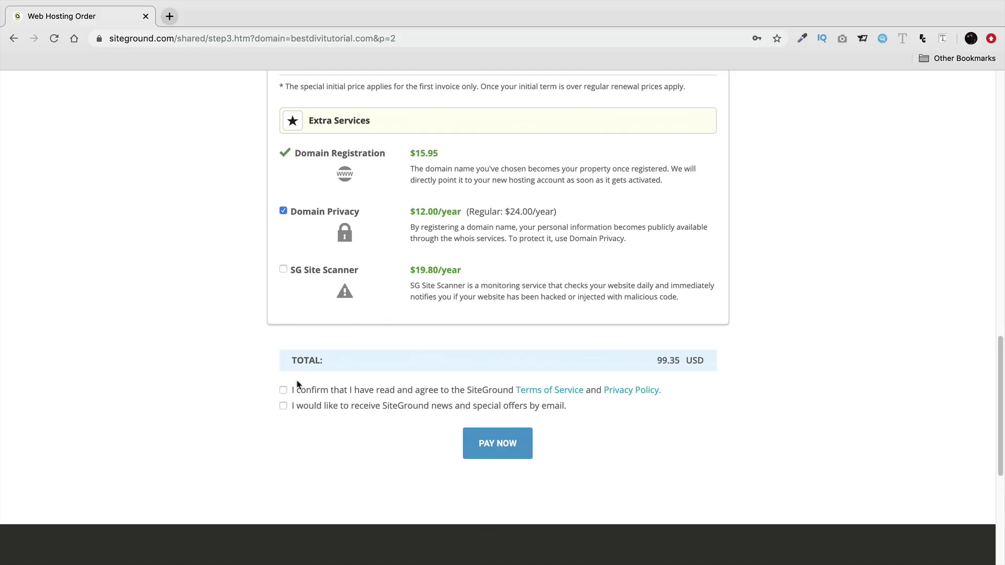
{"action": "left_click", "coordinate": [283, 391]}
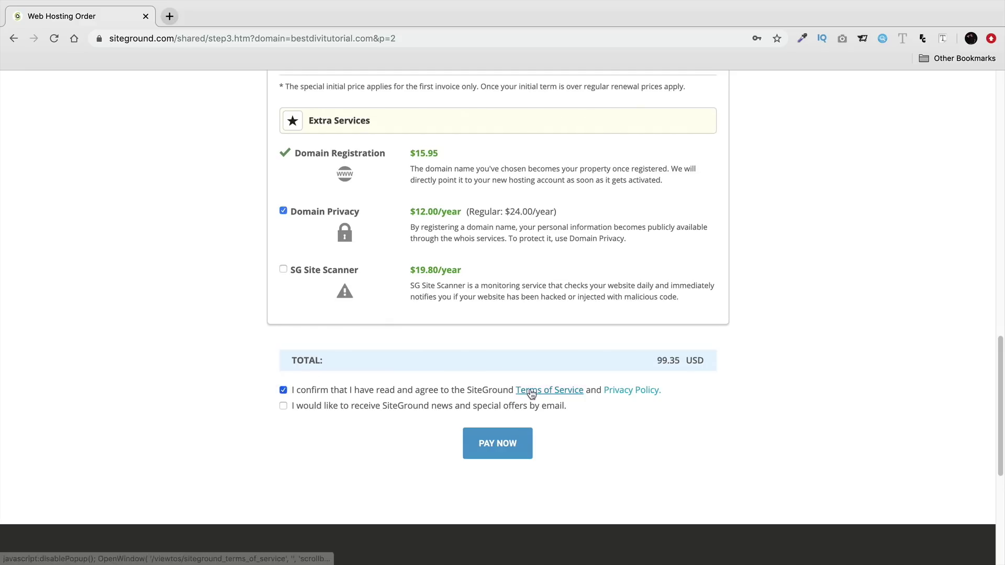
{"action": "left_click", "coordinate": [529, 388]}
{"action": "left_click", "coordinate": [123, 16]}
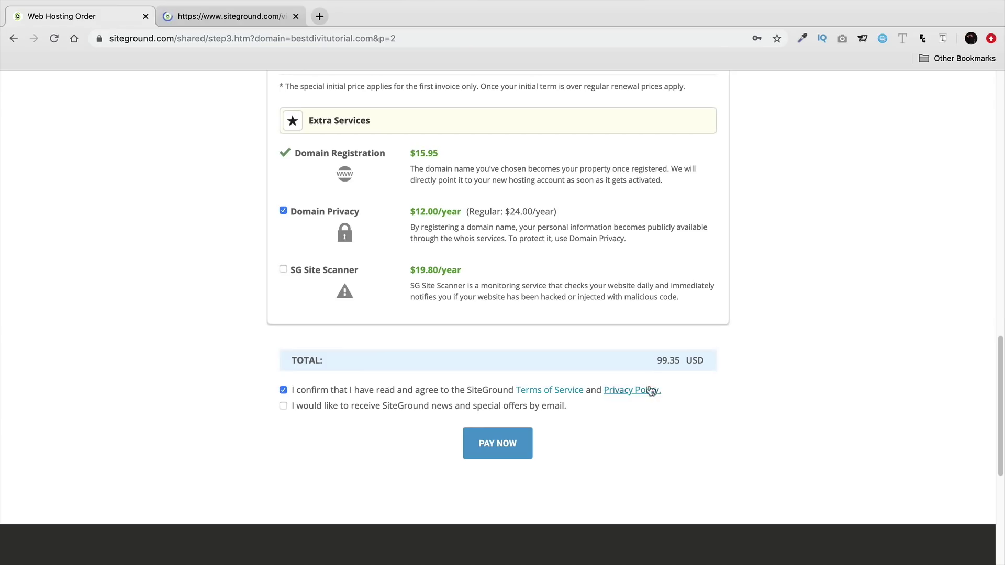
{"action": "left_click", "coordinate": [650, 388]}
{"action": "left_click", "coordinate": [381, 21]}
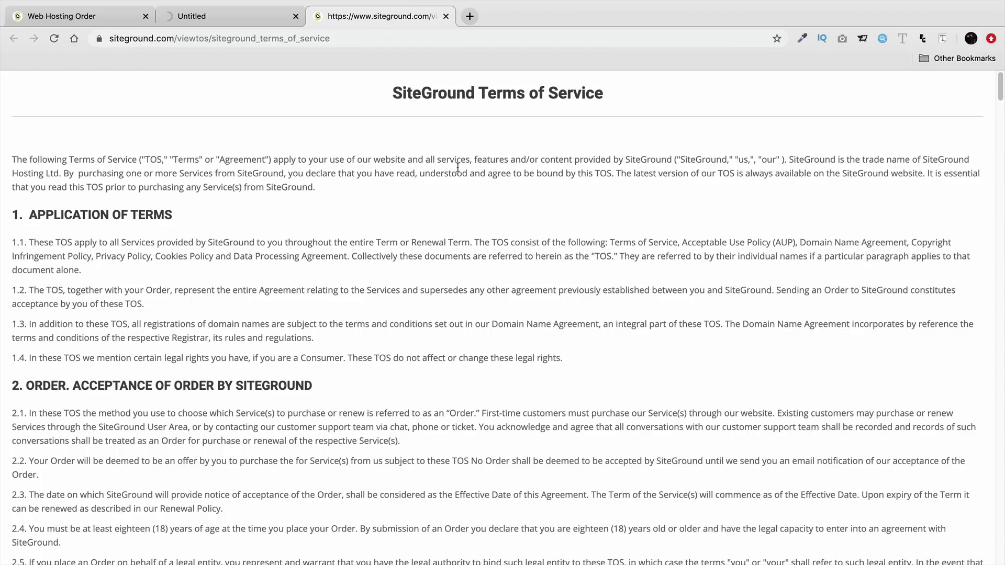
{"action": "left_click", "coordinate": [242, 21]}
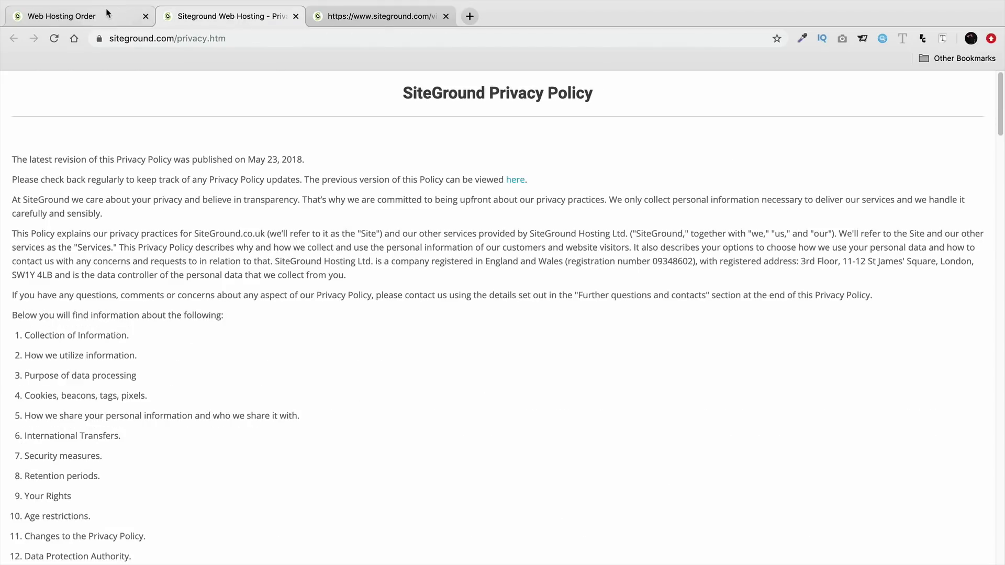
- Back on the order, clear the news and special offers opt-in and pay 99.35 USD
{"action": "left_click", "coordinate": [109, 16]}
{"action": "left_click", "coordinate": [284, 407]}
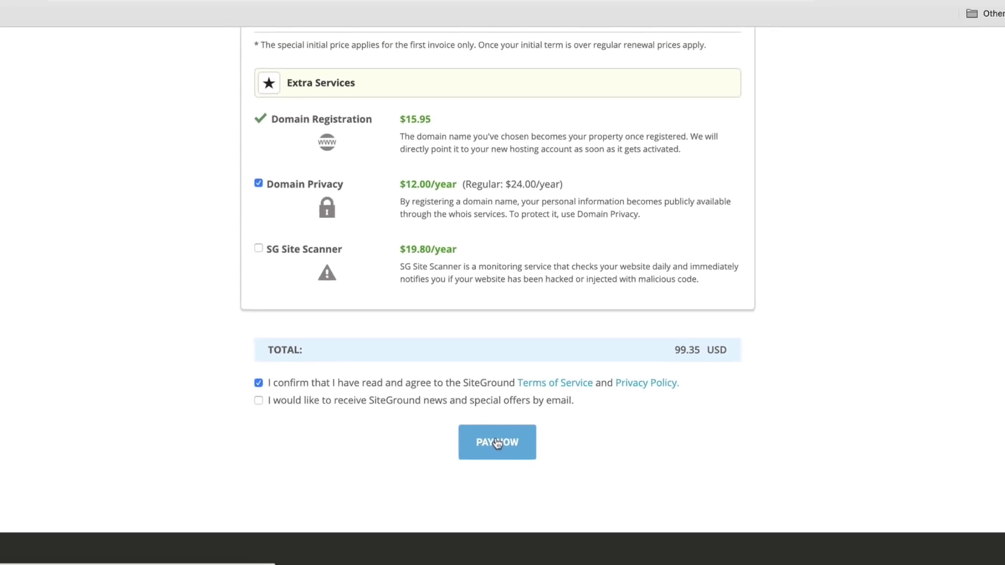
{"action": "left_click", "coordinate": [495, 437]}
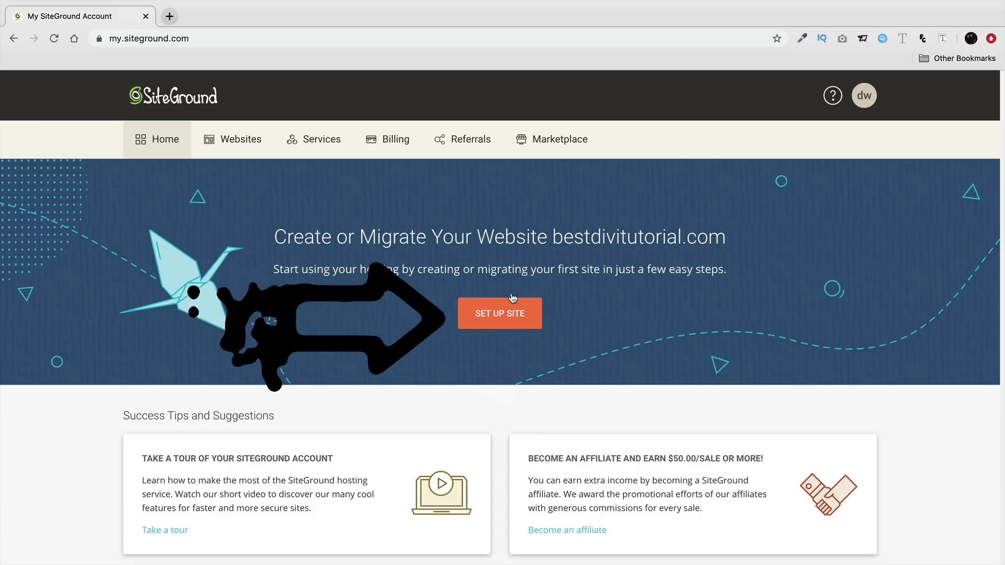
- Start a brand-new WordPress site for bestdivitutorial.com and set its admin email and password
{"action": "left_click", "coordinate": [507, 318]}
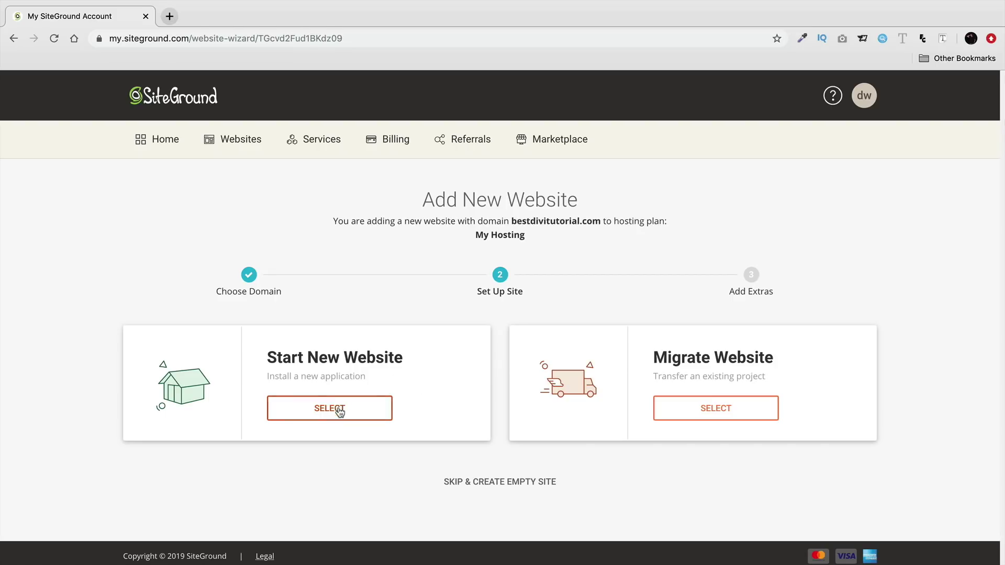
{"action": "left_click", "coordinate": [397, 390]}
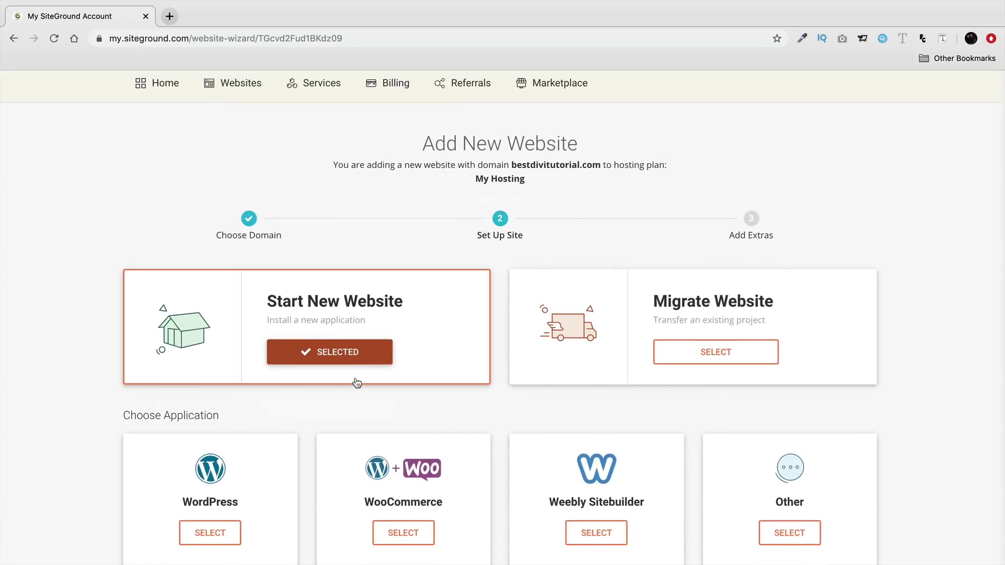
{"action": "scroll", "coordinate": [357, 383], "scroll_direction": "down", "scroll_amount": 3}
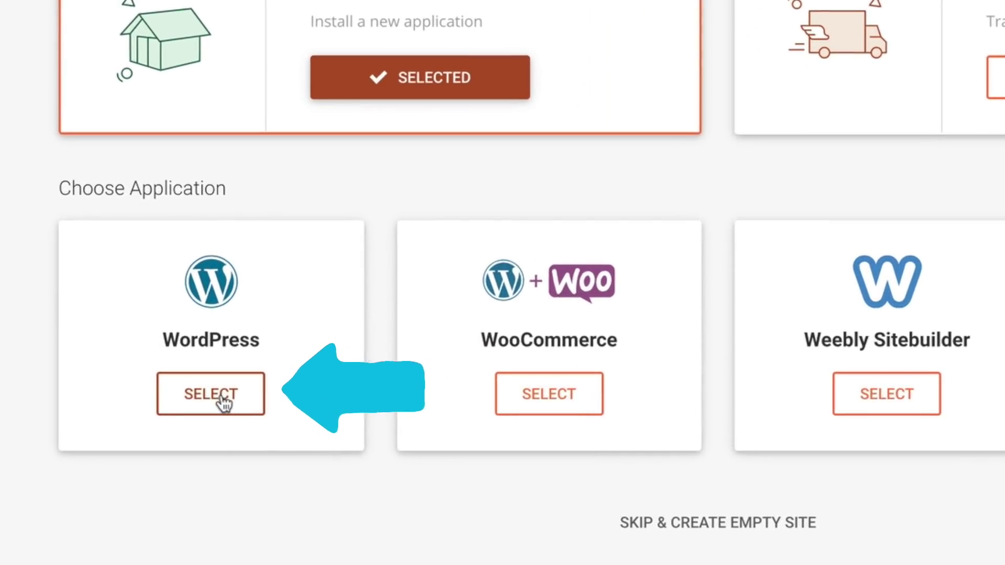
{"action": "left_click", "coordinate": [225, 402]}
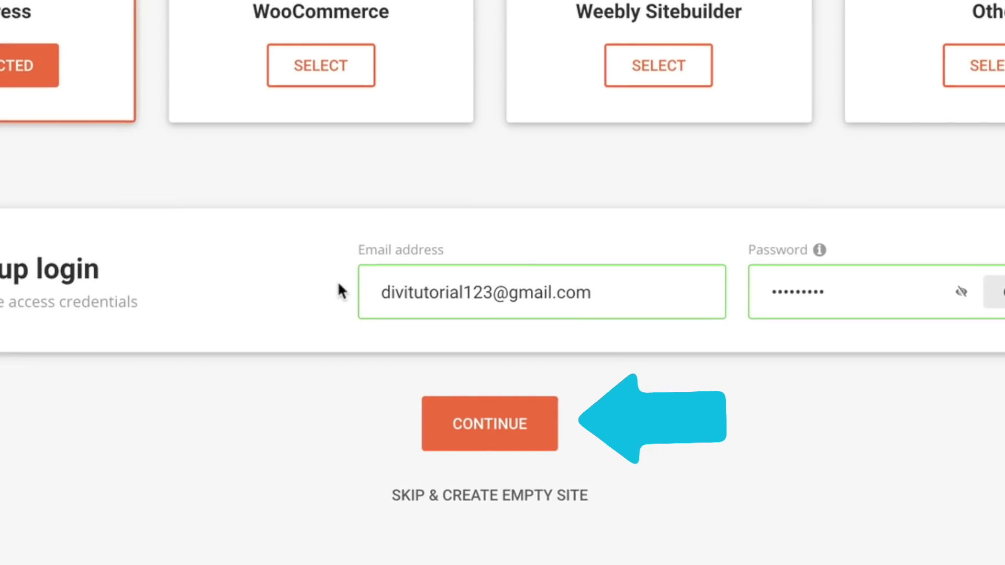
{"action": "left_click", "coordinate": [494, 426]}
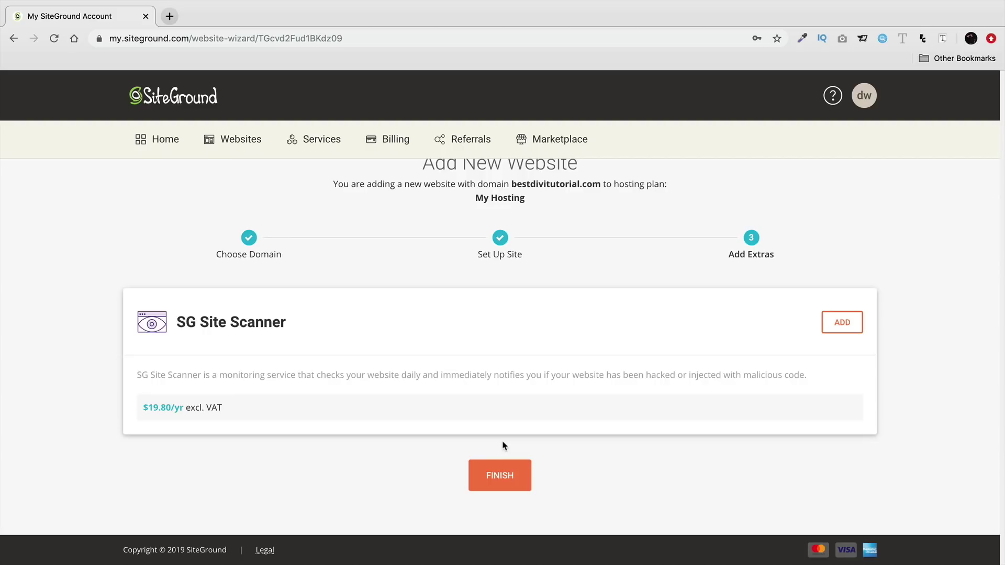
- Finish setup without SG Site Scanner, then open Manage Site for bestdivitutorial.com
{"action": "left_click", "coordinate": [501, 478]}
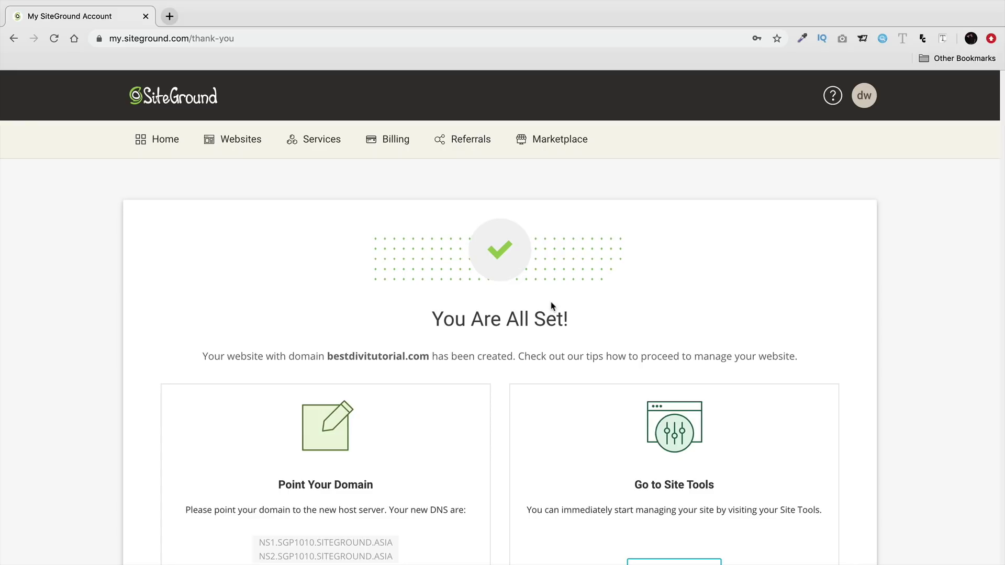
{"action": "scroll", "coordinate": [551, 303], "scroll_direction": "down", "scroll_amount": 3}
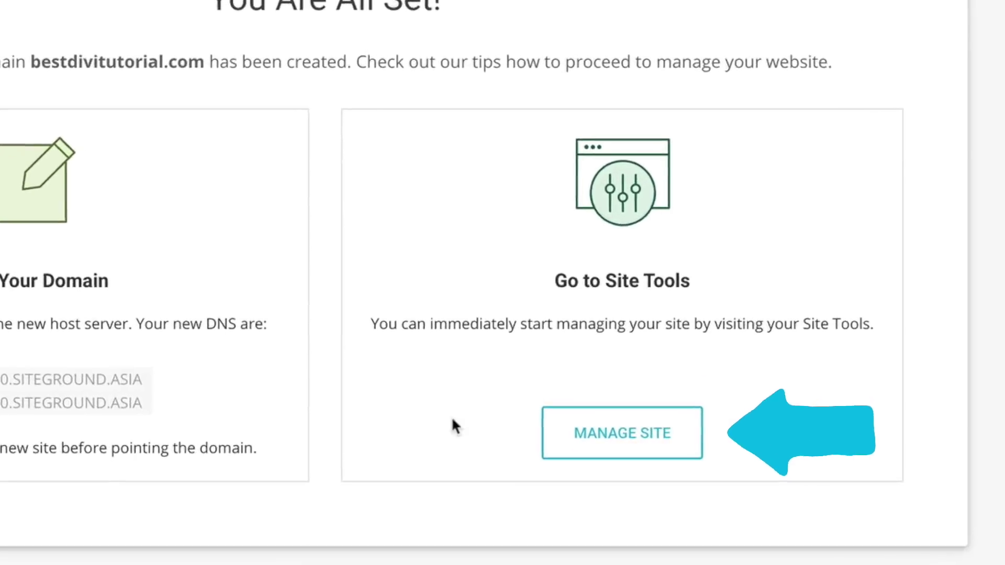
{"action": "left_click", "coordinate": [607, 440]}
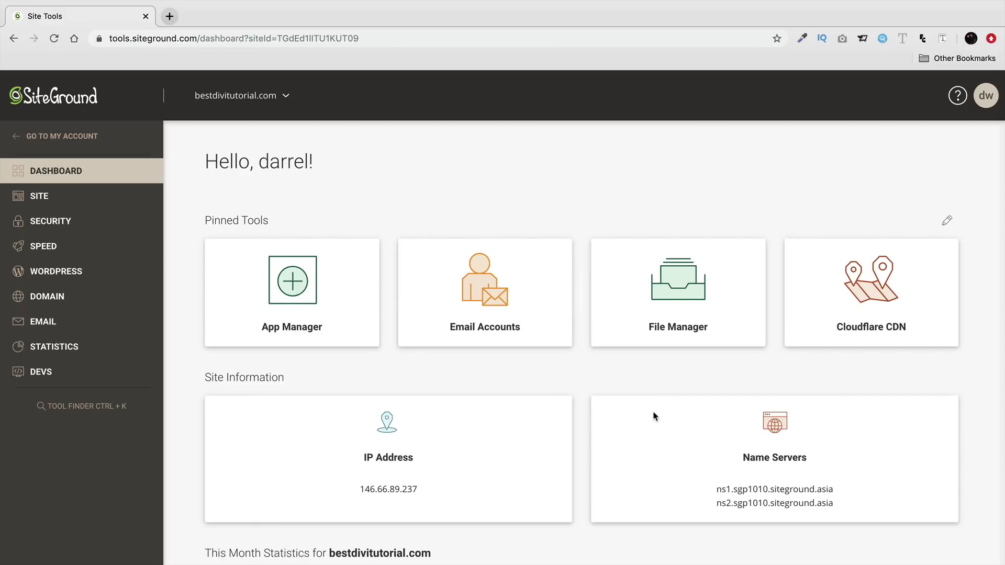
- Browse the bestdivitutorial.com Site Tools dashboard, then open WordPress > Install & Manage
{"action": "scroll", "coordinate": [652, 410], "scroll_direction": "down", "scroll_amount": 3}
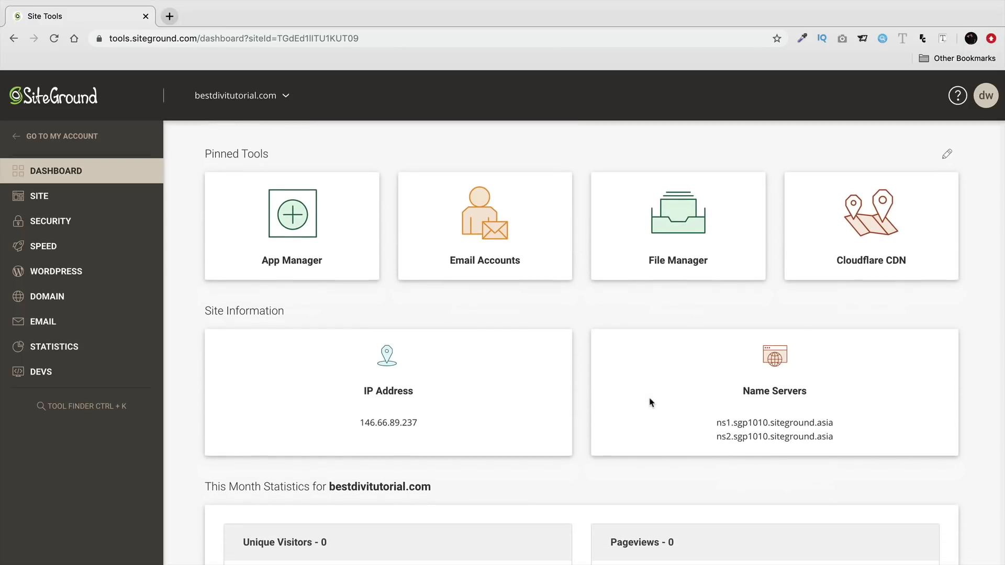
{"action": "scroll", "coordinate": [631, 294], "scroll_direction": "down", "scroll_amount": 1}
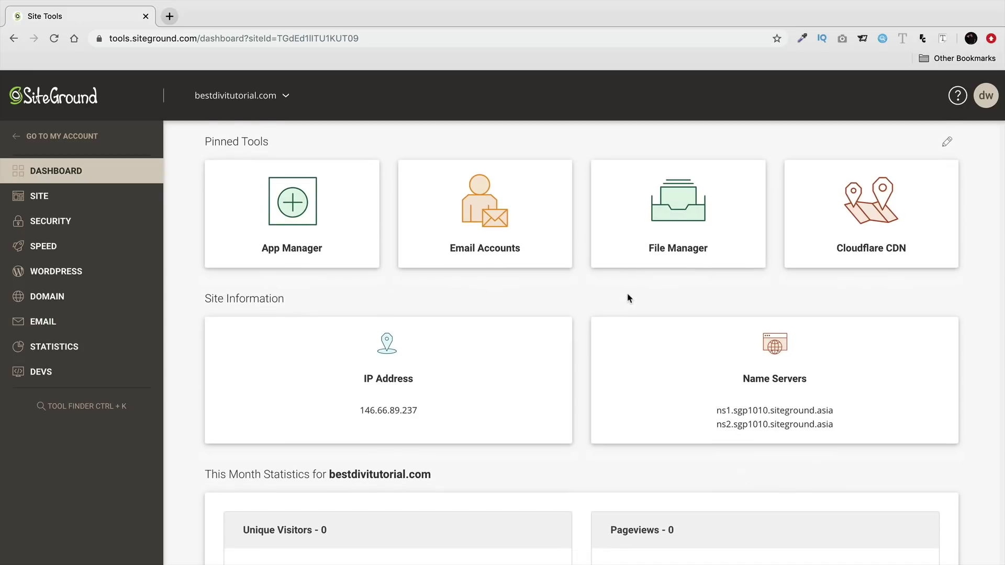
{"action": "scroll", "coordinate": [494, 335], "scroll_direction": "down", "scroll_amount": 5}
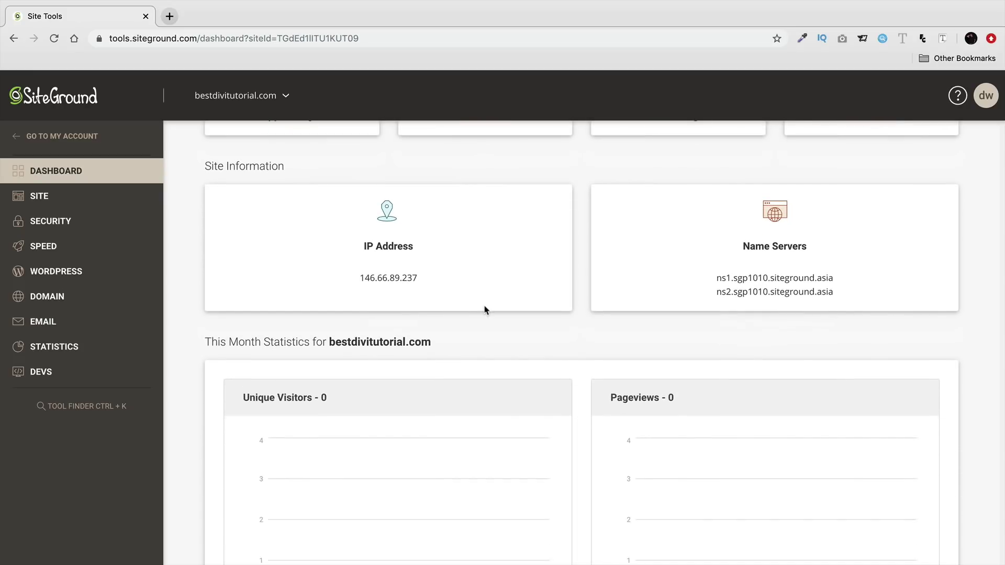
{"action": "scroll", "coordinate": [476, 319], "scroll_direction": "down", "scroll_amount": 1}
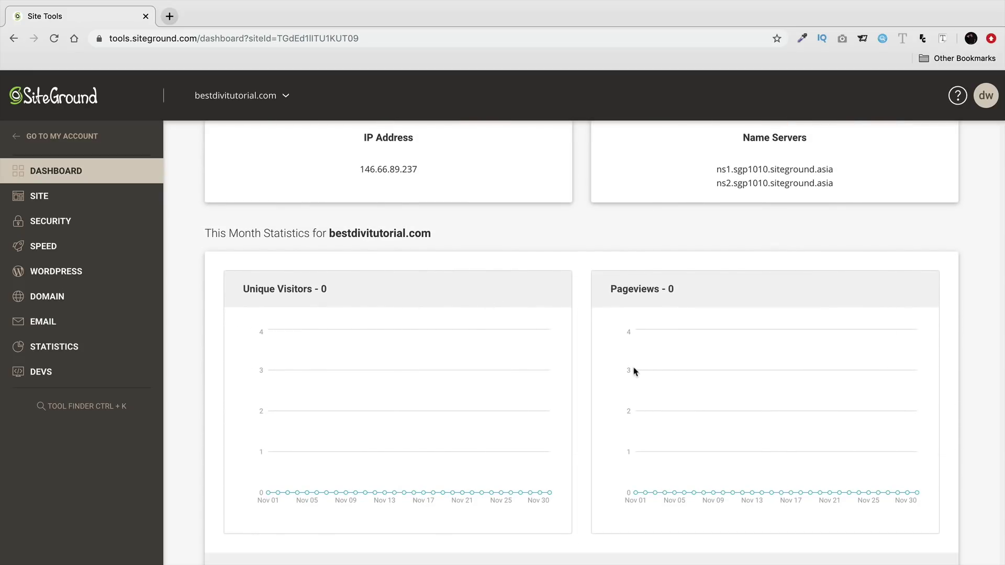
{"action": "scroll", "coordinate": [646, 371], "scroll_direction": "down", "scroll_amount": 1}
{"action": "scroll", "coordinate": [612, 319], "scroll_direction": "down", "scroll_amount": 1}
{"action": "scroll", "coordinate": [526, 341], "scroll_direction": "up", "scroll_amount": 9}
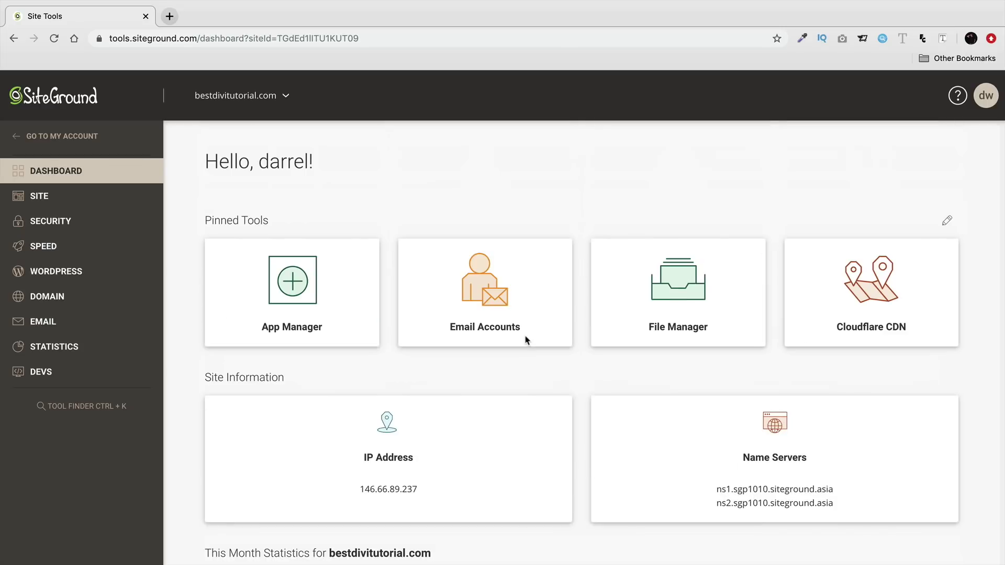
{"action": "left_click", "coordinate": [56, 272]}
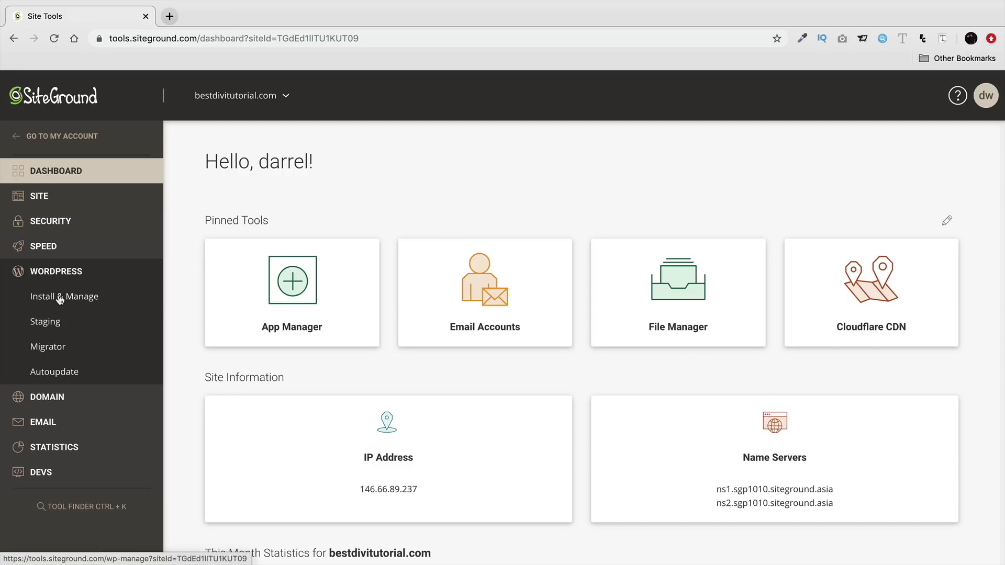
{"action": "left_click", "coordinate": [60, 298]}
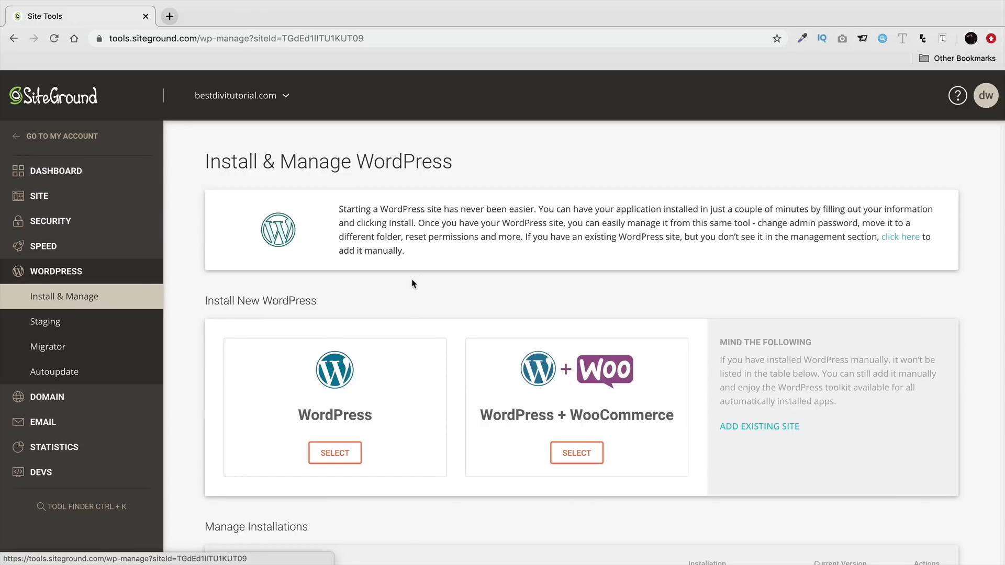
- Log in to the WordPress admin panel from the Manage Installations list
{"action": "scroll", "coordinate": [459, 361], "scroll_direction": "down", "scroll_amount": 1}
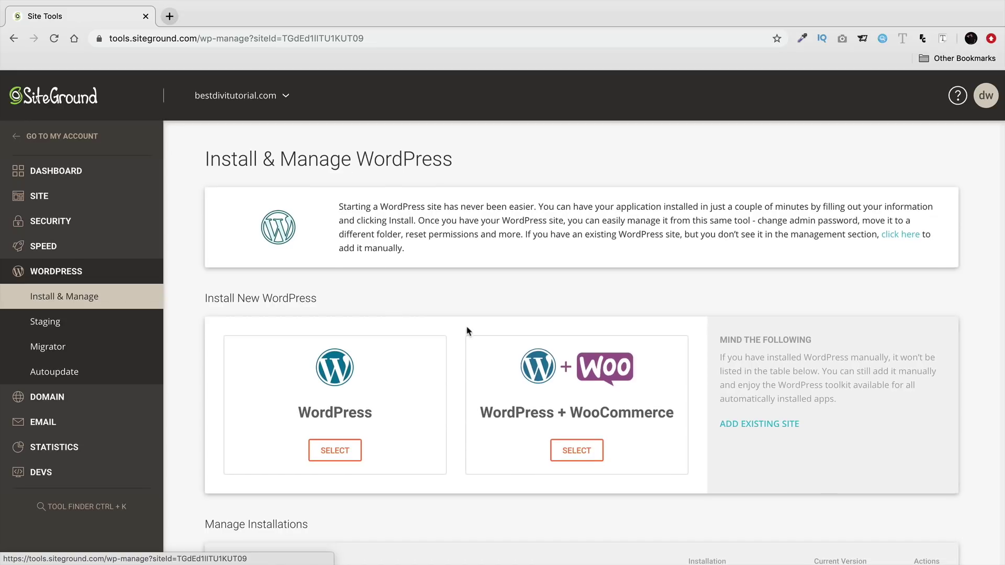
{"action": "scroll", "coordinate": [469, 329], "scroll_direction": "down", "scroll_amount": 2}
{"action": "left_click_drag", "start_coordinate": [333, 445], "coordinate": [203, 444]}
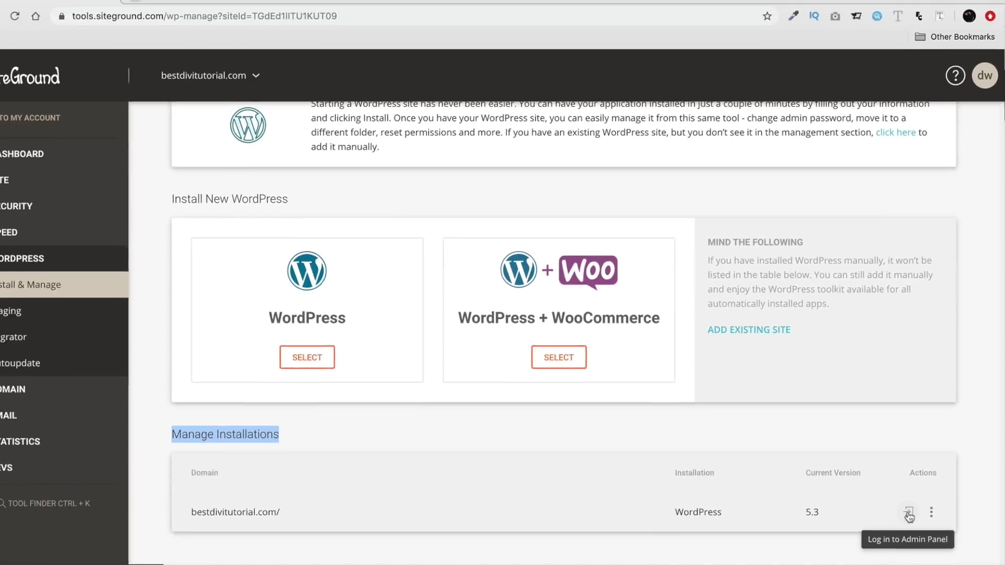
{"action": "left_click", "coordinate": [915, 518]}
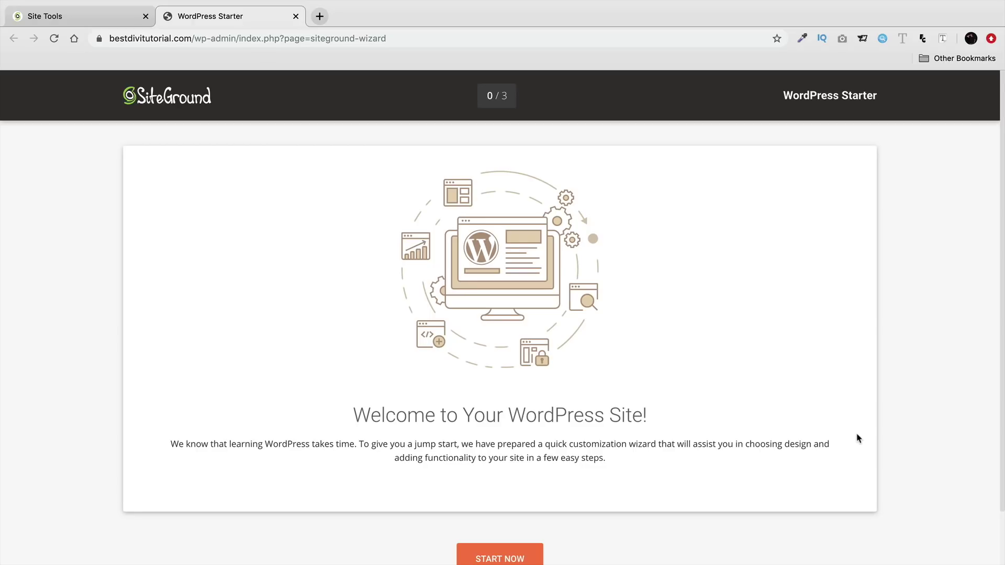
- Exit the WordPress Starter wizard to reach the Dashboard running the Twenty Twenty theme
{"action": "scroll", "coordinate": [822, 415], "scroll_direction": "down", "scroll_amount": 1}
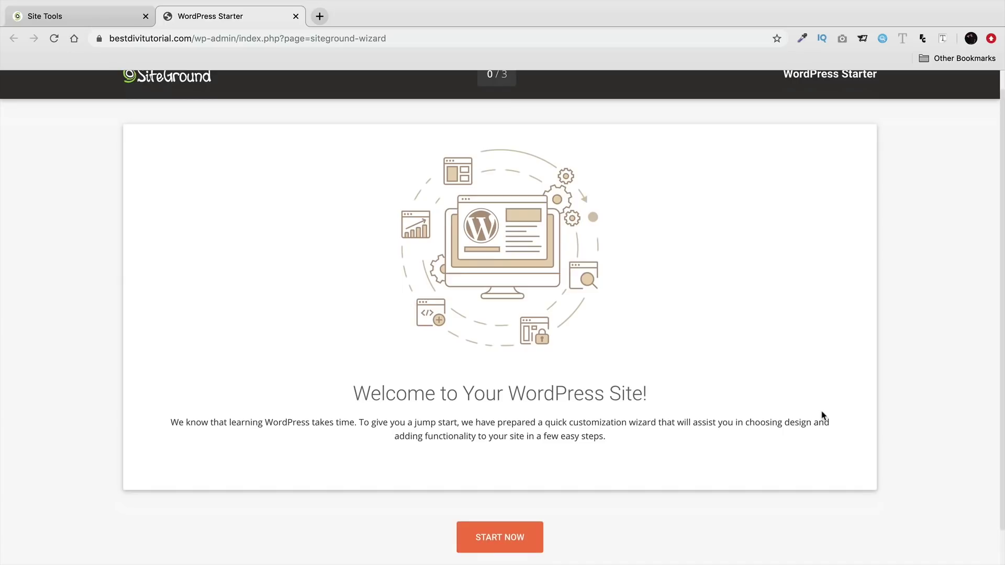
{"action": "scroll", "coordinate": [754, 418], "scroll_direction": "down", "scroll_amount": 2}
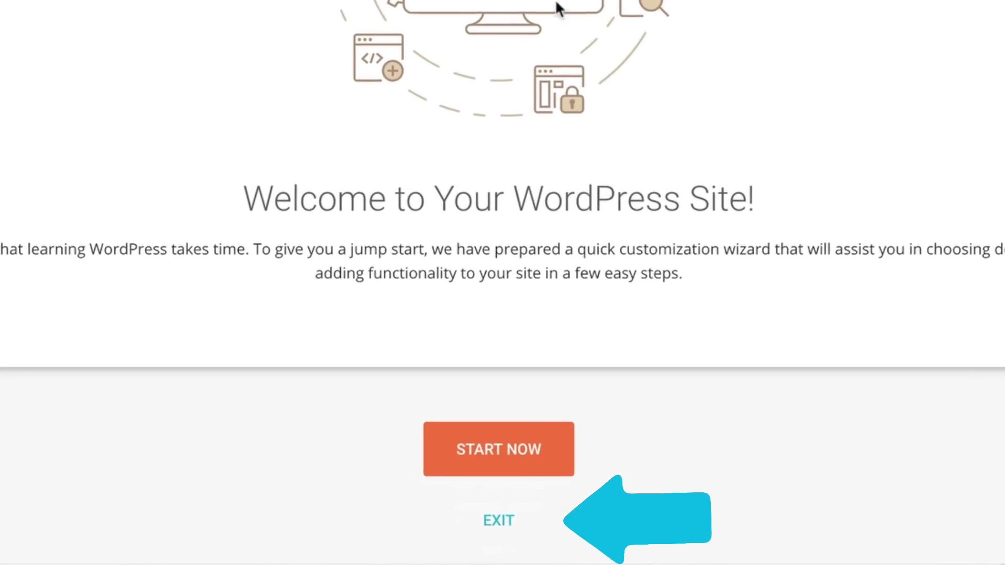
{"action": "left_click", "coordinate": [501, 521]}
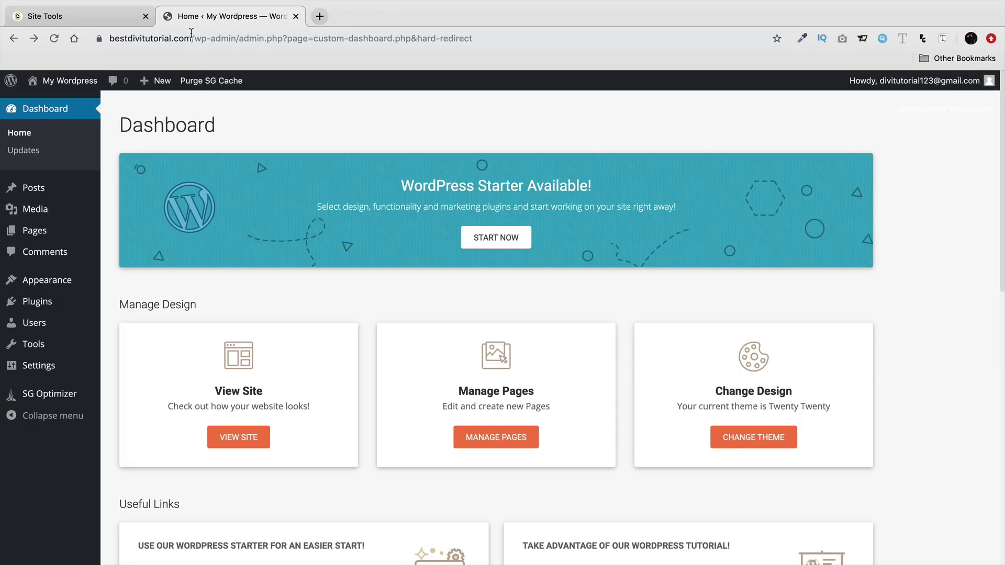
- Open the live site via Visit Site and scroll through the default Twenty Twenty front page
{"action": "mouse_move", "coordinate": [69, 82]}
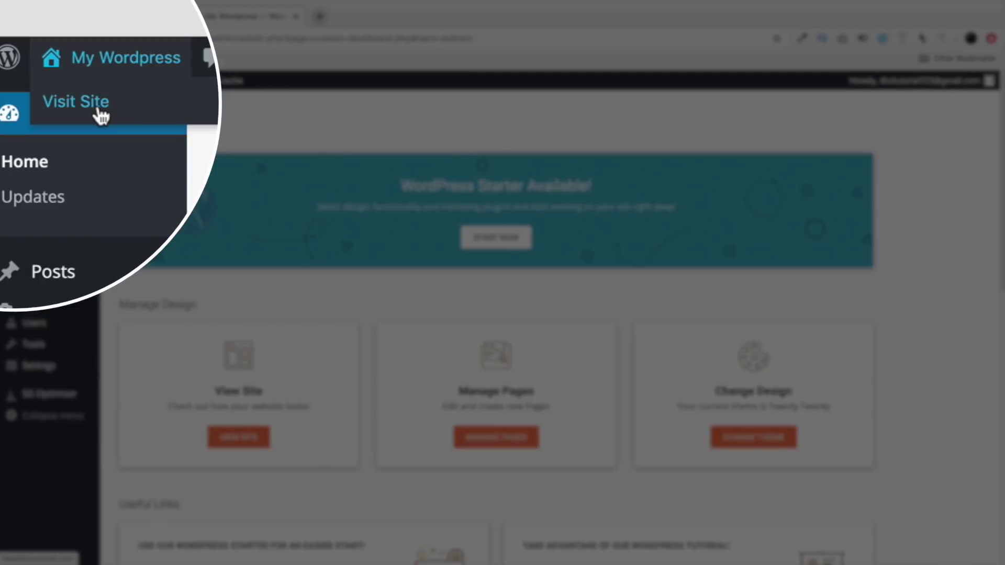
{"action": "left_click", "coordinate": [61, 104]}
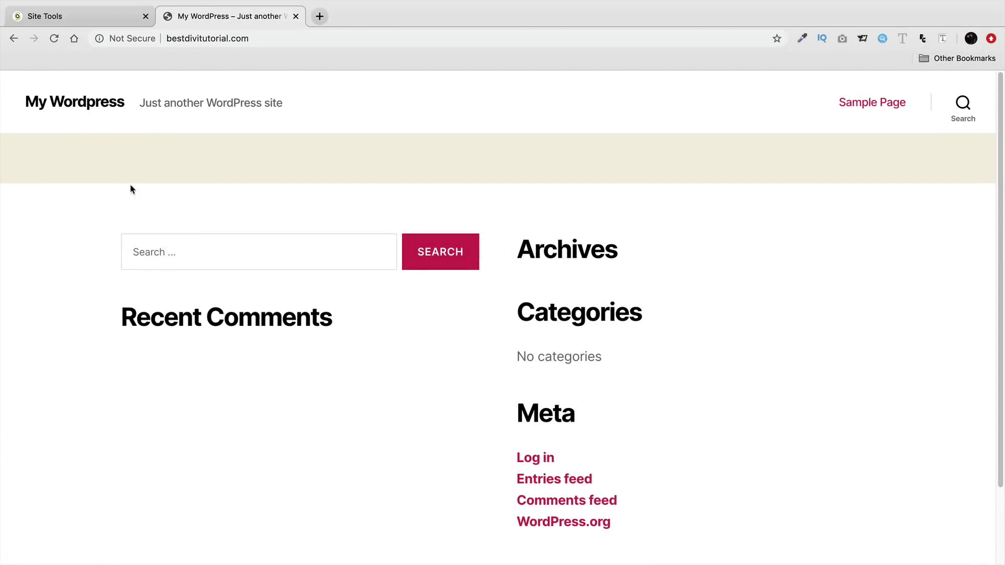
{"action": "scroll", "coordinate": [131, 189], "scroll_direction": "down", "scroll_amount": 3}
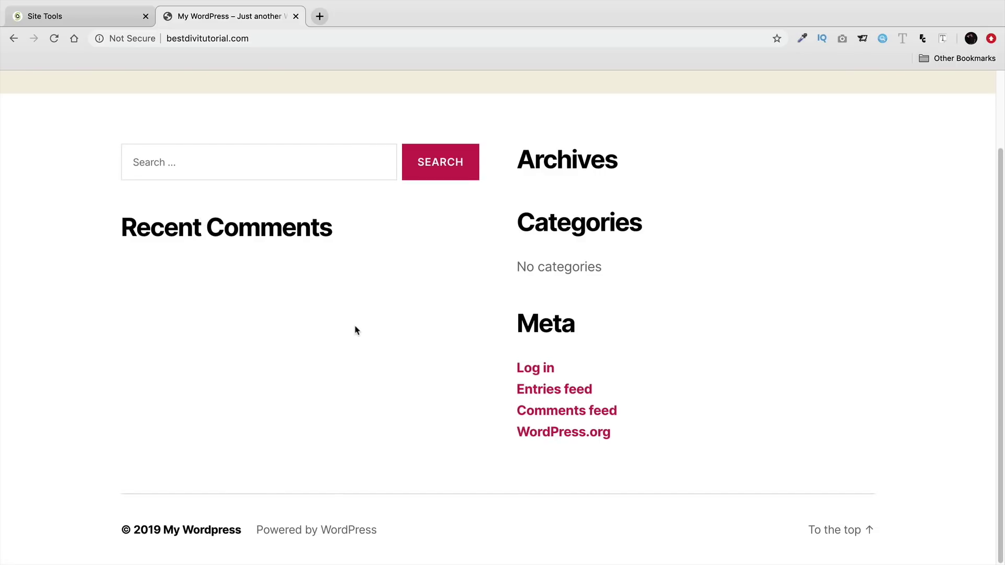
{"action": "scroll", "coordinate": [356, 329], "scroll_direction": "up", "scroll_amount": 3}
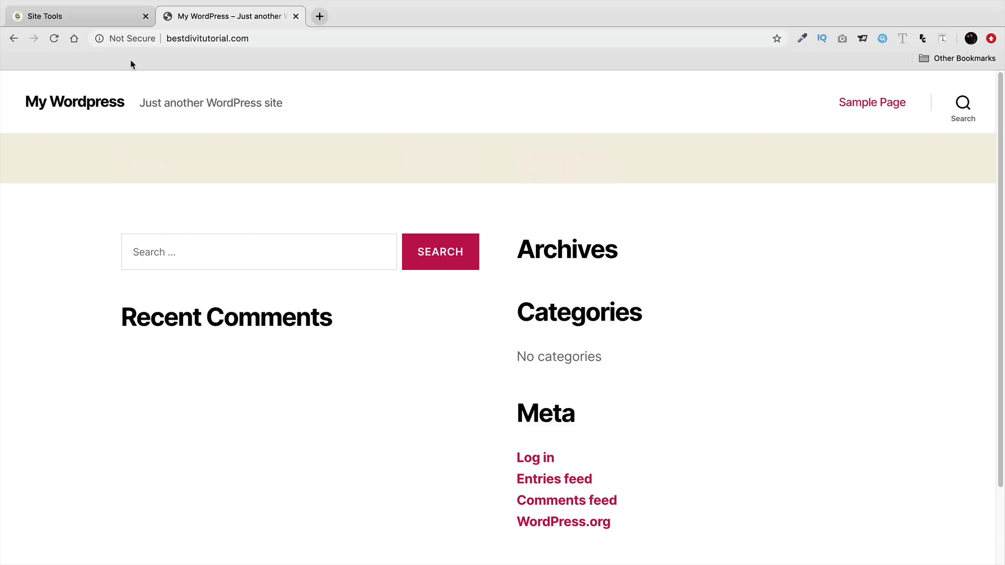
{"action": "left_click", "coordinate": [261, 40]}
- Go to bestdivitutorial.com/wp-admin, removing the autocompleted admin.php part
{"action": "left_click", "coordinate": [260, 41]}
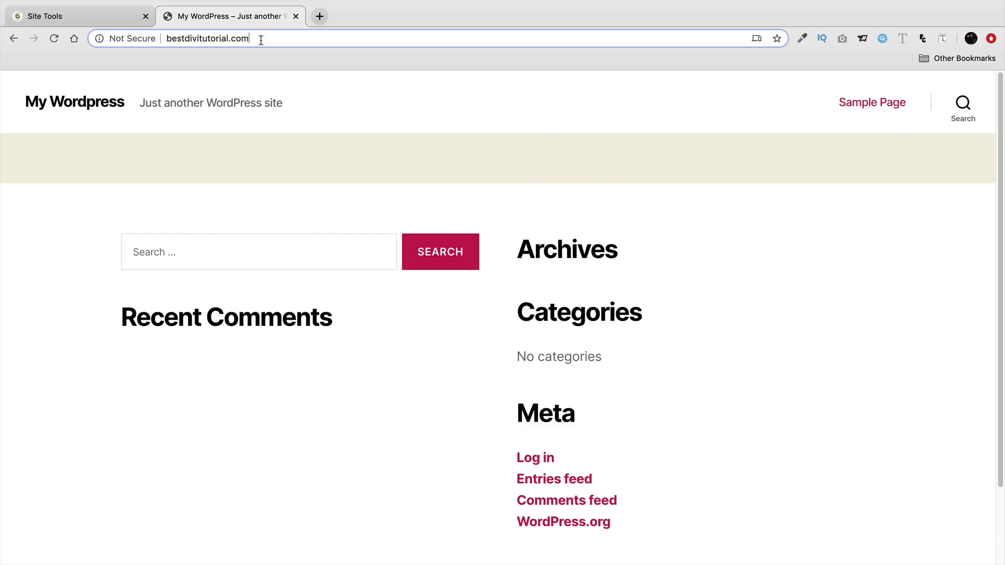
{"action": "type", "text": "/"}
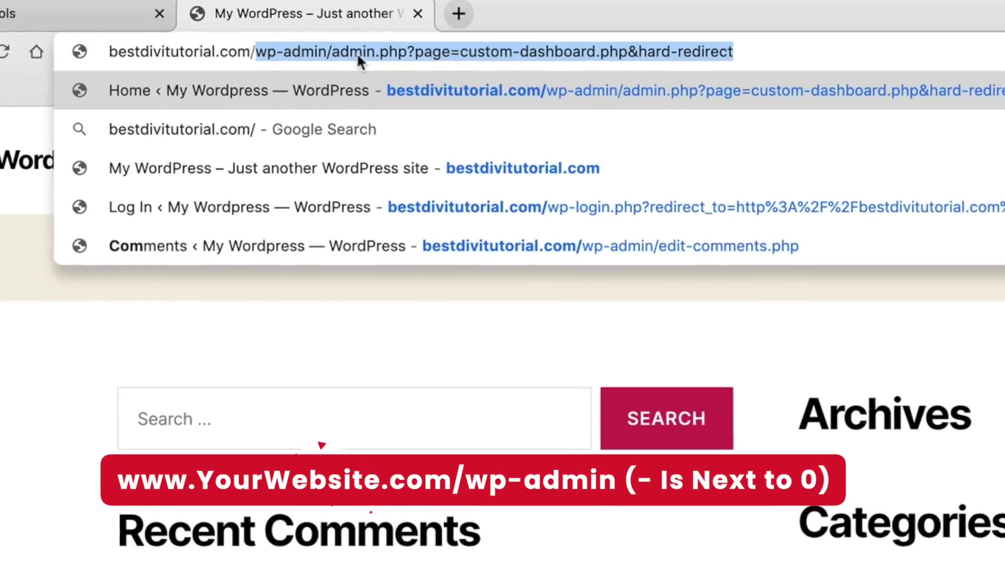
{"action": "type", "text": "wp-admin"}
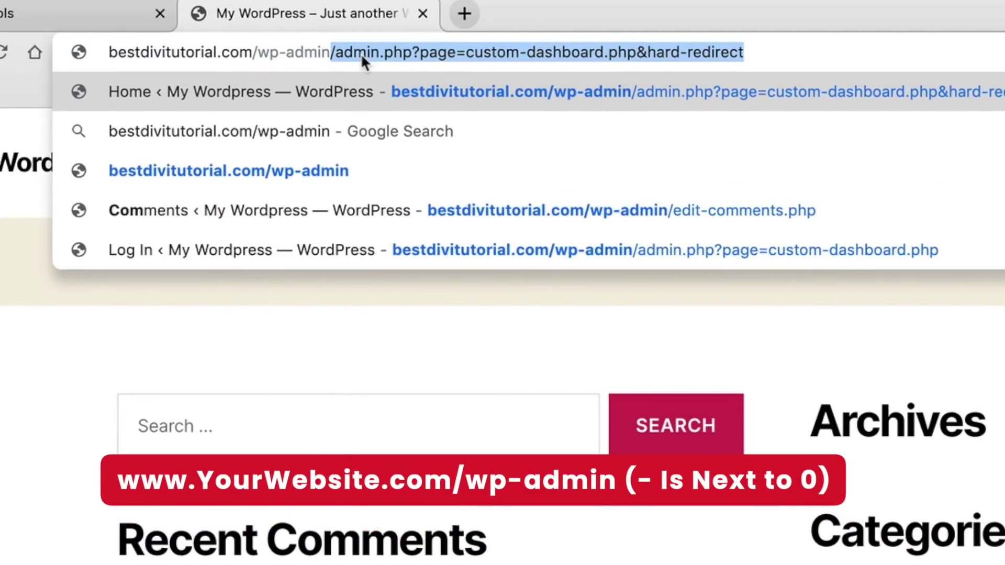
{"action": "key", "text": "Delete"}
{"action": "key", "text": "Return"}
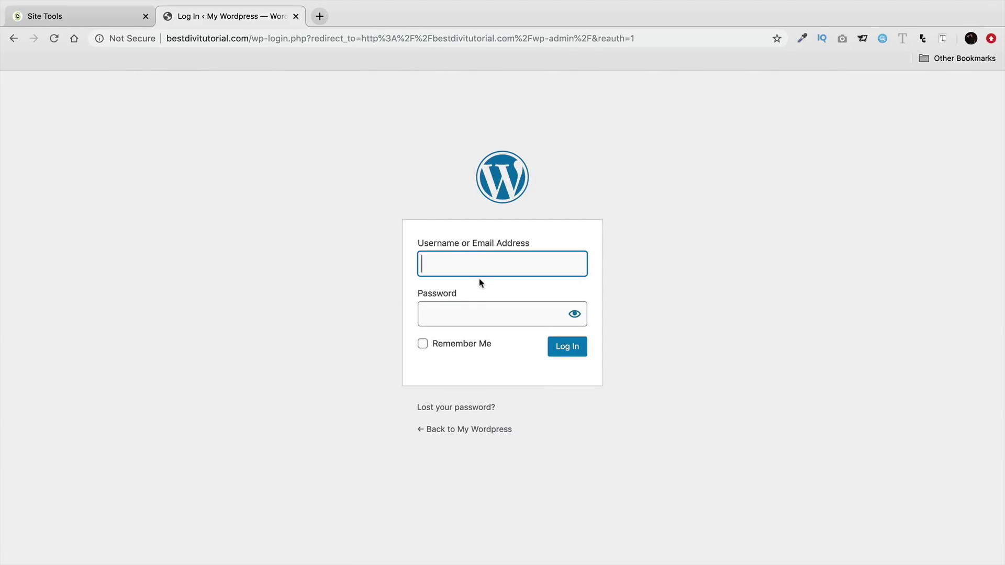
- Log in with the account e-mail and password, with Remember Me ticked
{"action": "type", "text": "divitutor"}
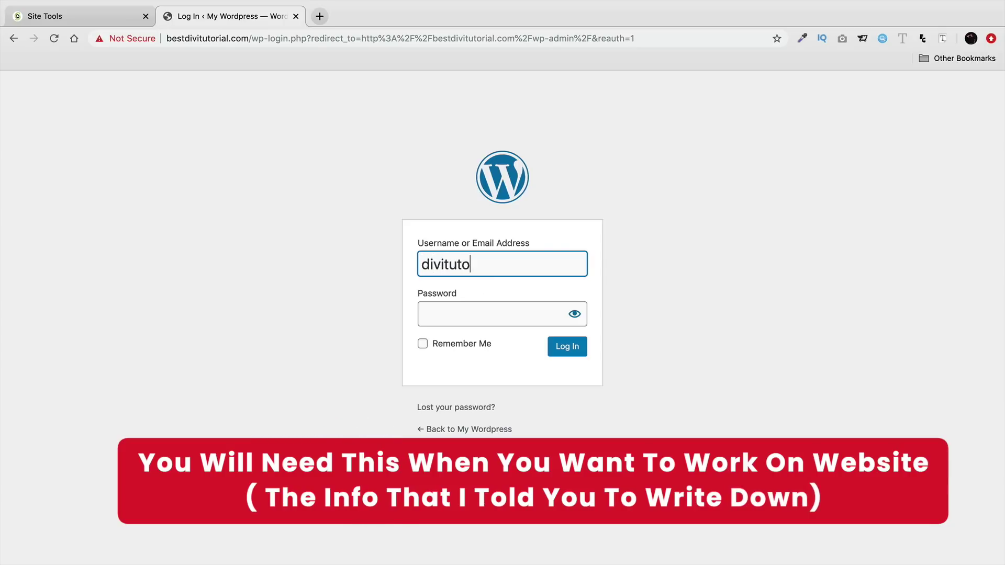
{"action": "key", "text": "BackSpace"}
{"action": "key", "text": "BackSpace"}
{"action": "key", "text": "BackSpace"}
{"action": "key", "text": "BackSpace"}
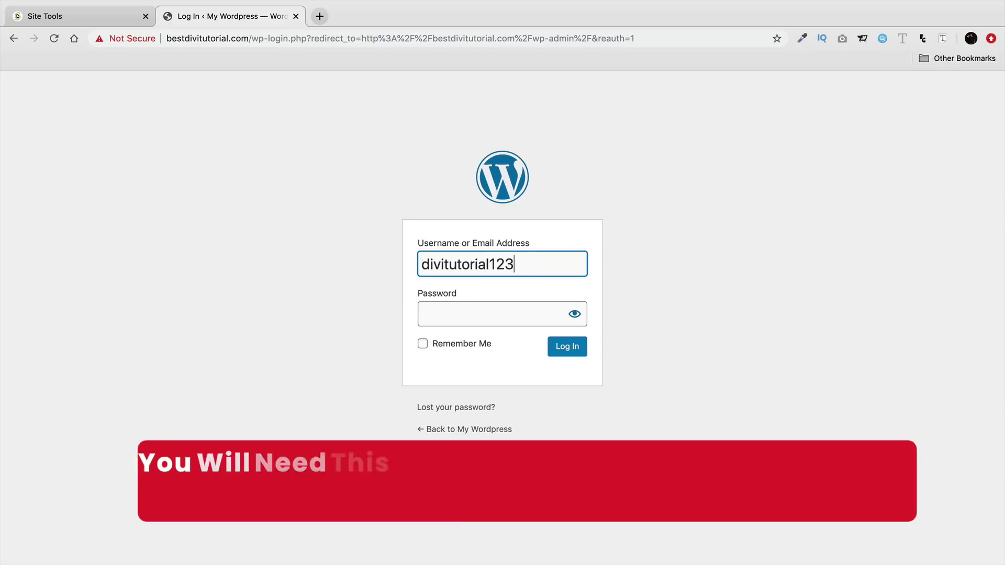
{"action": "key", "text": "Tab"}
{"action": "type", "text": "******"}
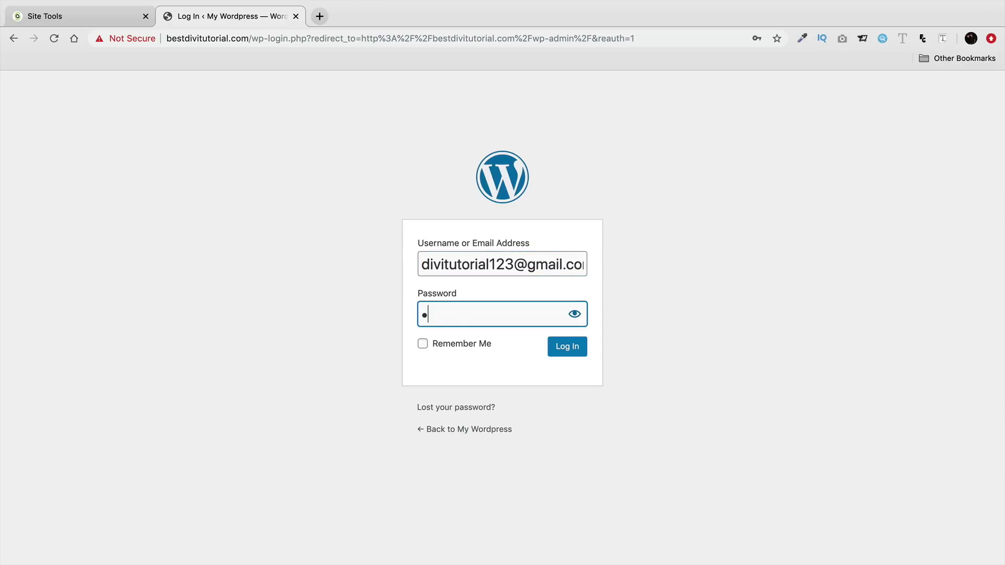
{"action": "left_click", "coordinate": [433, 352]}
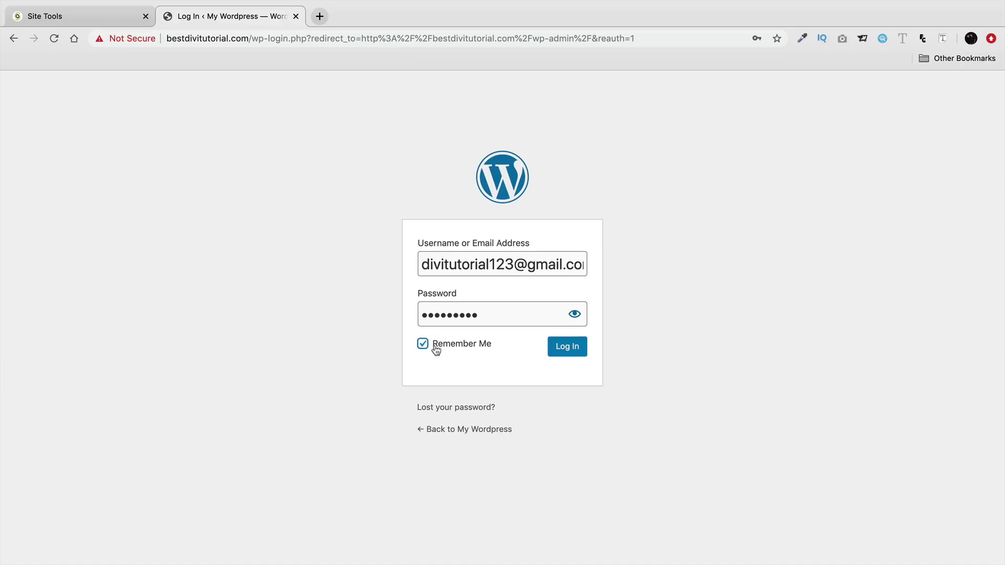
{"action": "left_click", "coordinate": [567, 351]}
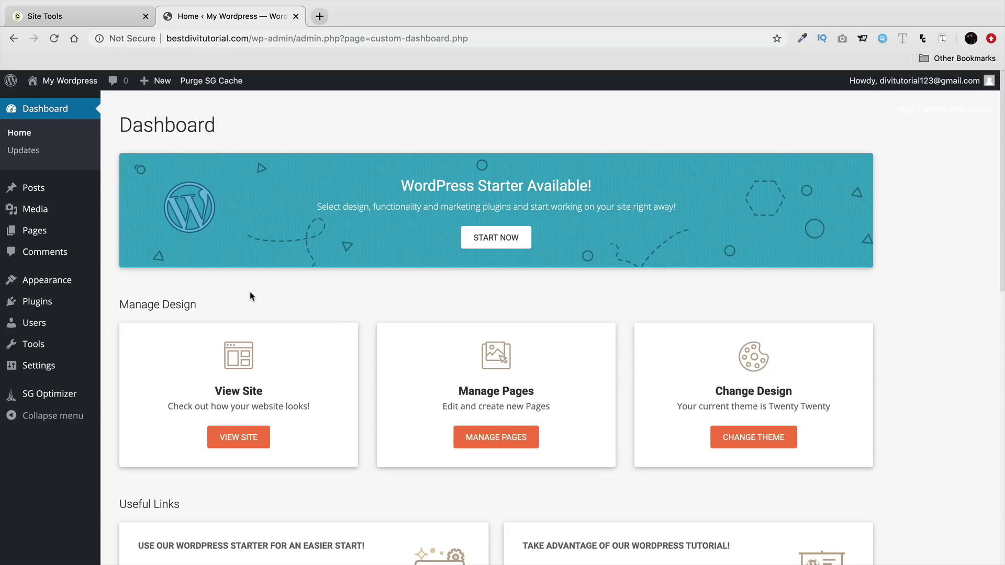
- Deactivate WordPress Starter under Installed Plugins, then go back to the Dashboard
{"action": "mouse_move", "coordinate": [61, 304]}
{"action": "left_click", "coordinate": [129, 305]}
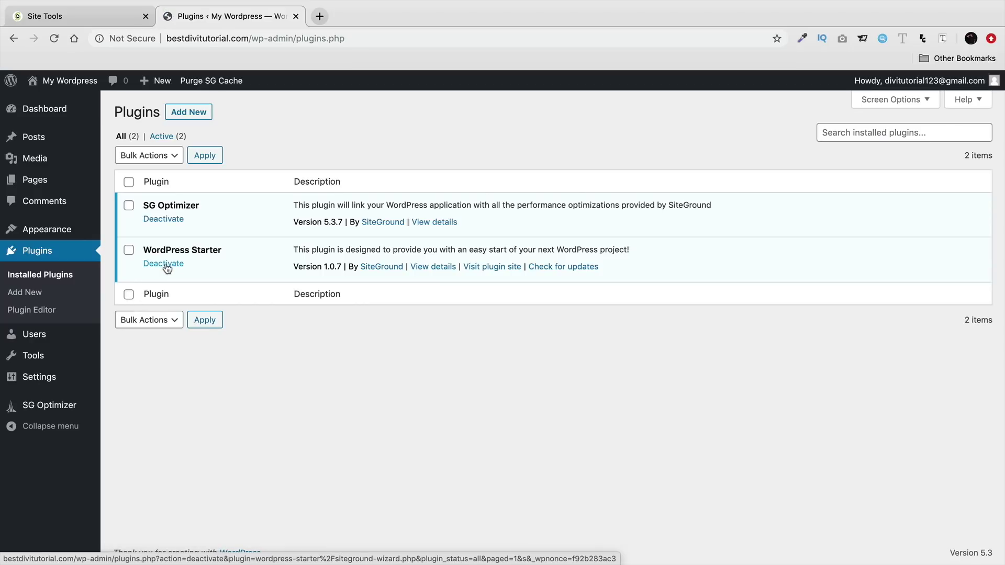
{"action": "left_click", "coordinate": [167, 264]}
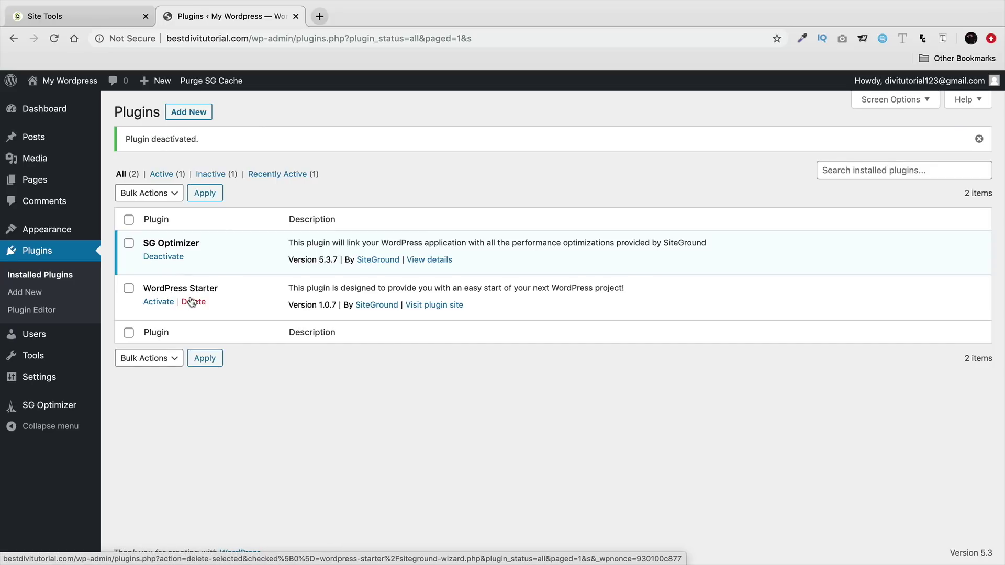
{"action": "left_click", "coordinate": [61, 114]}
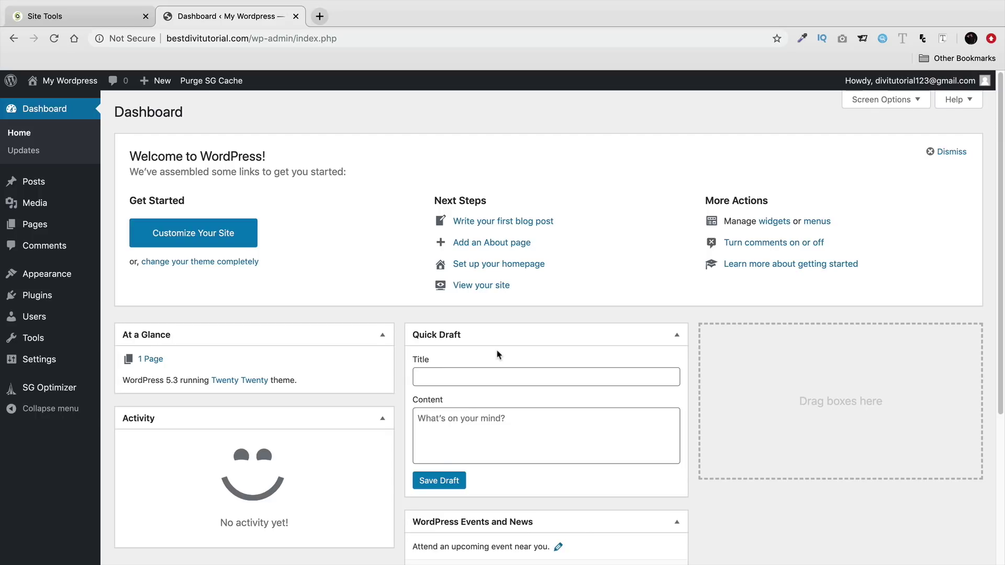
- In Your Profile, preview several admin colour schemes and settle on Midnight
{"action": "mouse_move", "coordinate": [55, 322]}
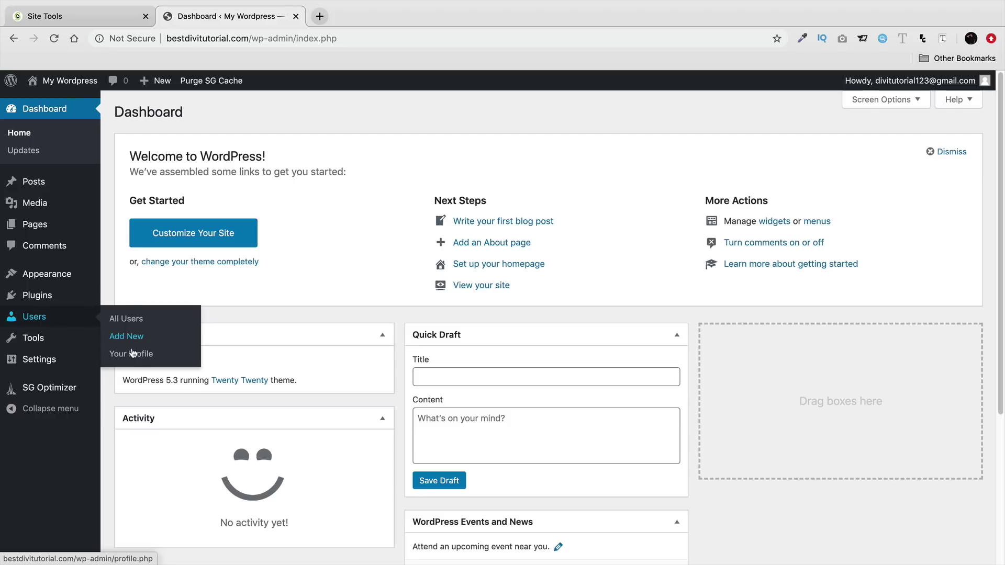
{"action": "left_click", "coordinate": [133, 354]}
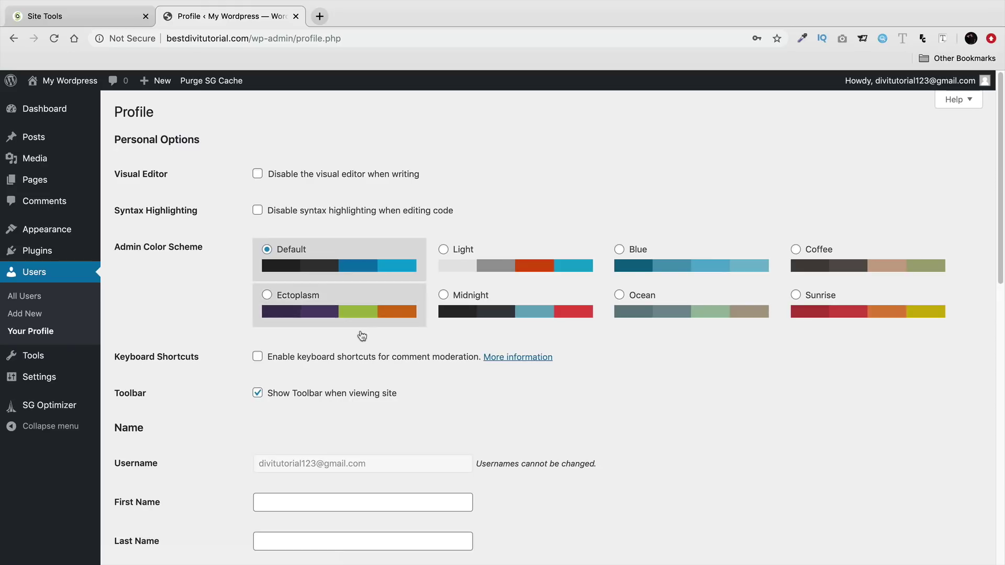
{"action": "left_click", "coordinate": [488, 297]}
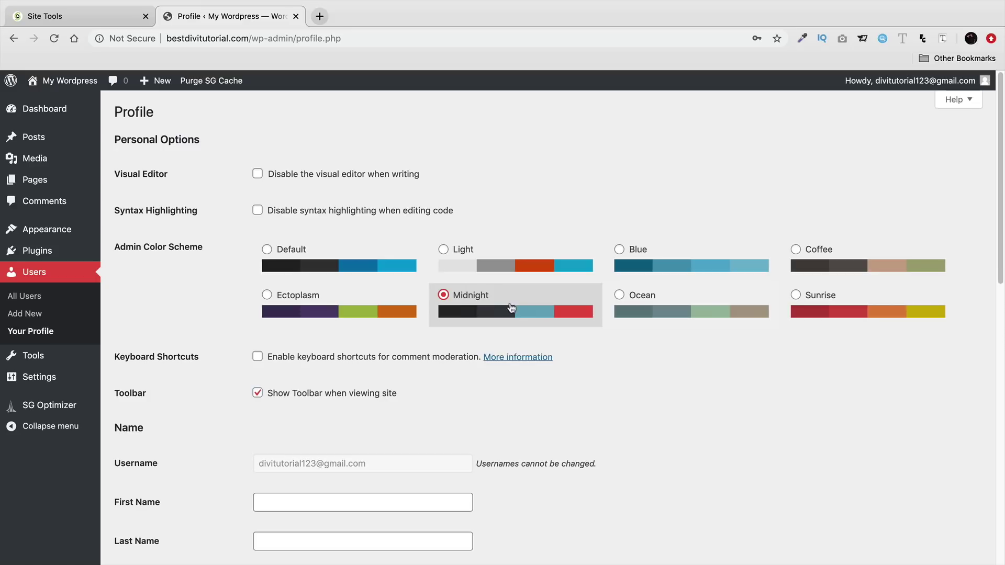
{"action": "left_click", "coordinate": [364, 308]}
{"action": "left_click", "coordinate": [636, 269]}
{"action": "left_click", "coordinate": [823, 262]}
{"action": "left_click", "coordinate": [807, 311]}
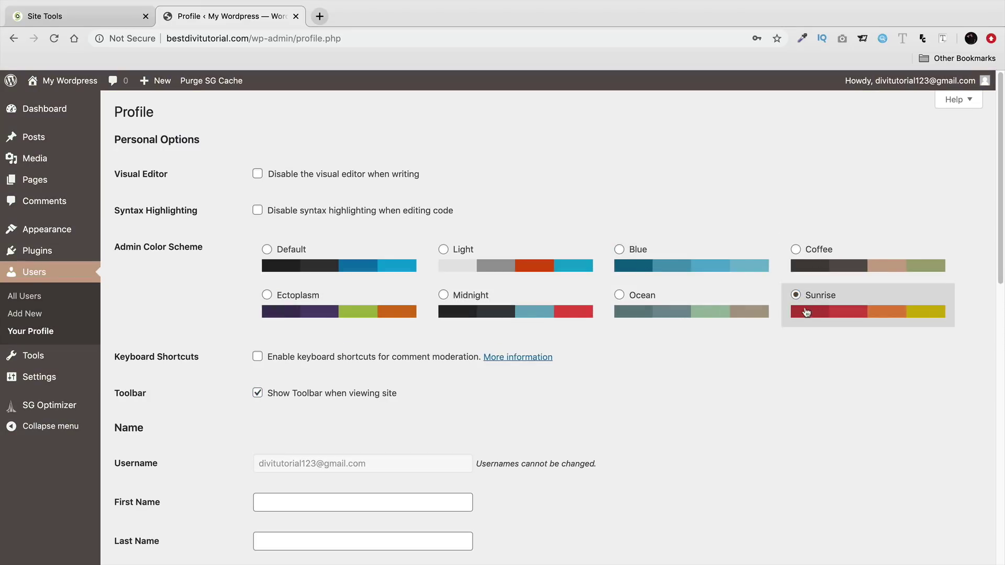
{"action": "left_click", "coordinate": [655, 308]}
{"action": "left_click", "coordinate": [532, 303]}
- Generate and overwrite a new password, then cancel so the password stays unchanged
{"action": "scroll", "coordinate": [542, 409], "scroll_direction": "down", "scroll_amount": 2}
{"action": "scroll", "coordinate": [542, 410], "scroll_direction": "down", "scroll_amount": 4}
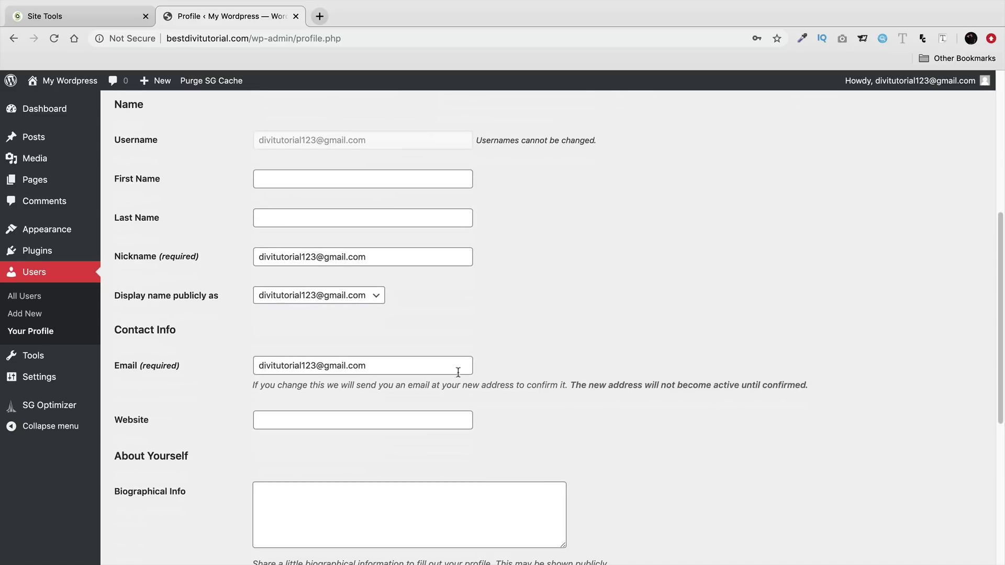
{"action": "left_click_drag", "start_coordinate": [368, 365], "coordinate": [262, 365]}
{"action": "scroll", "coordinate": [229, 376], "scroll_direction": "down", "scroll_amount": 2}
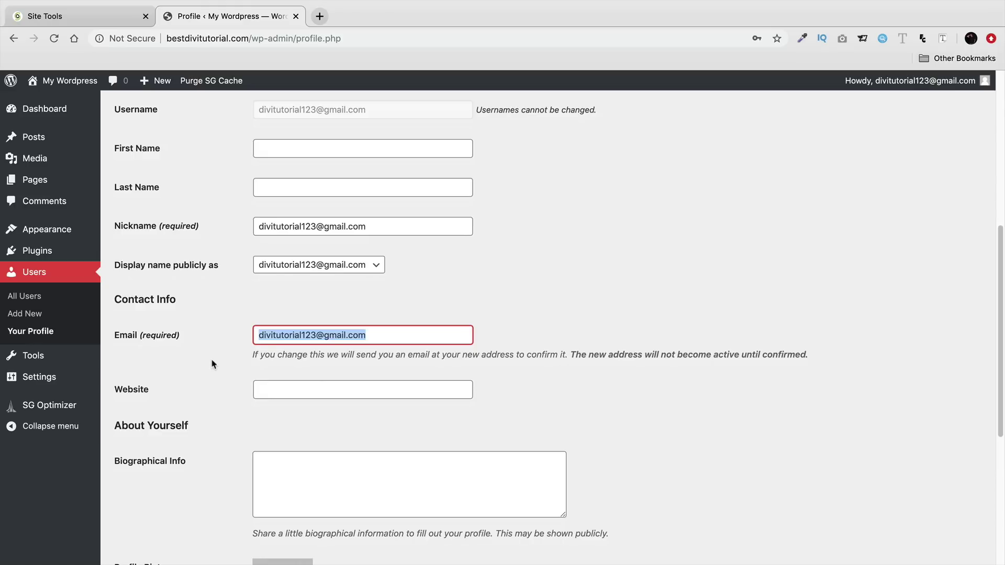
{"action": "scroll", "coordinate": [213, 364], "scroll_direction": "down", "scroll_amount": 6}
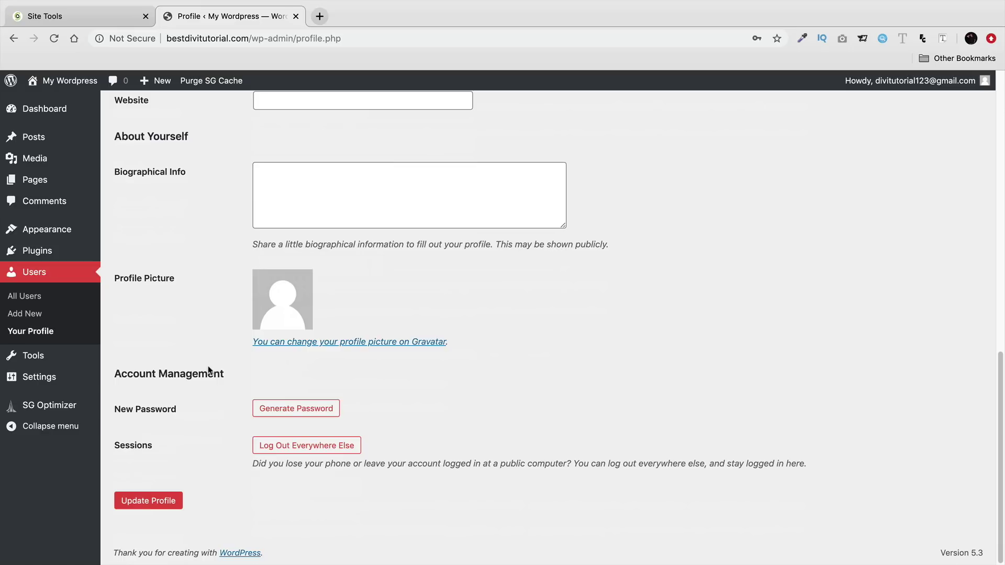
{"action": "left_click", "coordinate": [303, 411]}
{"action": "left_click_drag", "start_coordinate": [384, 411], "coordinate": [255, 401]}
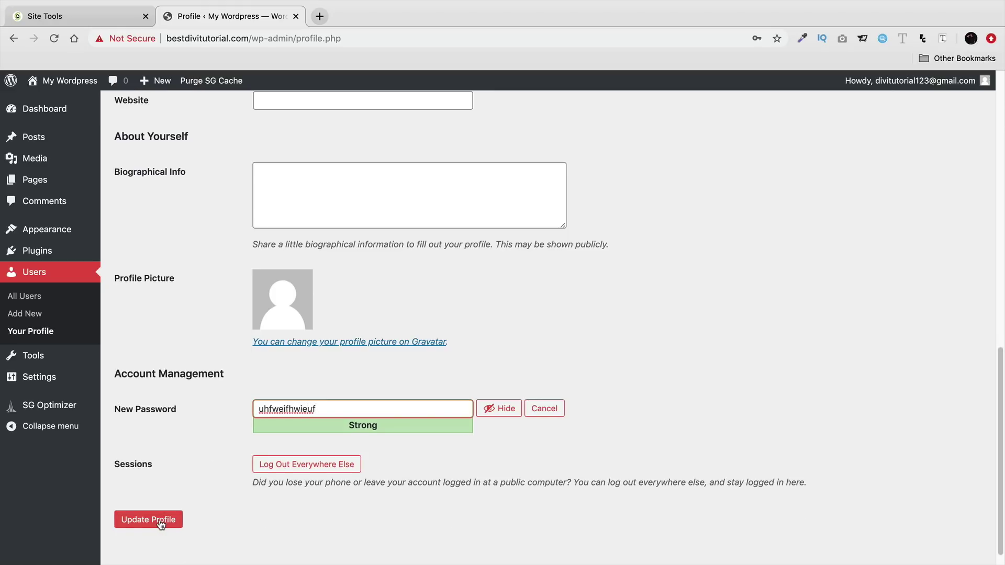
{"action": "left_click", "coordinate": [543, 409]}
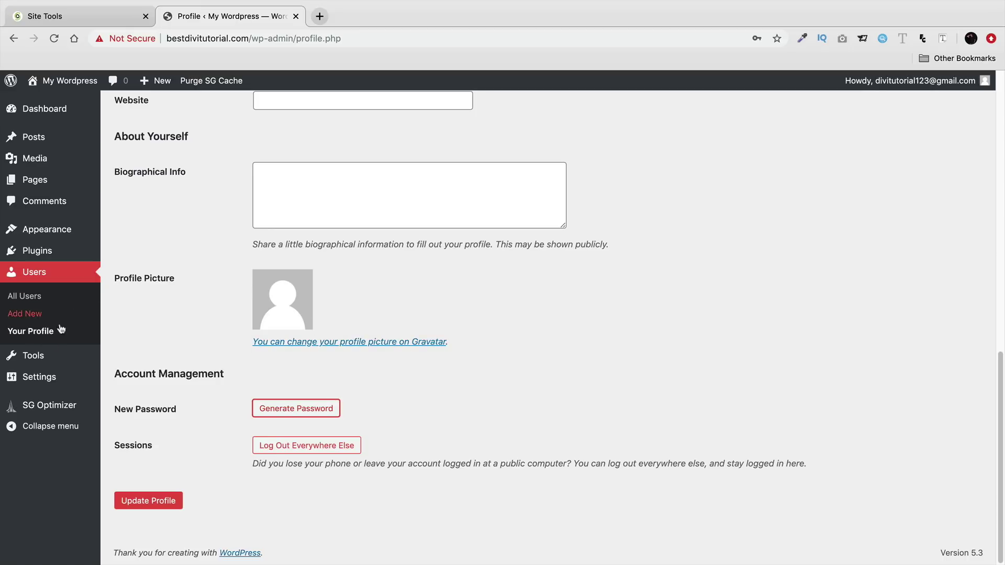
- Choose the Post name (/%postname%/) permalink structure, save it, and return to the Dashboard
{"action": "mouse_move", "coordinate": [38, 380]}
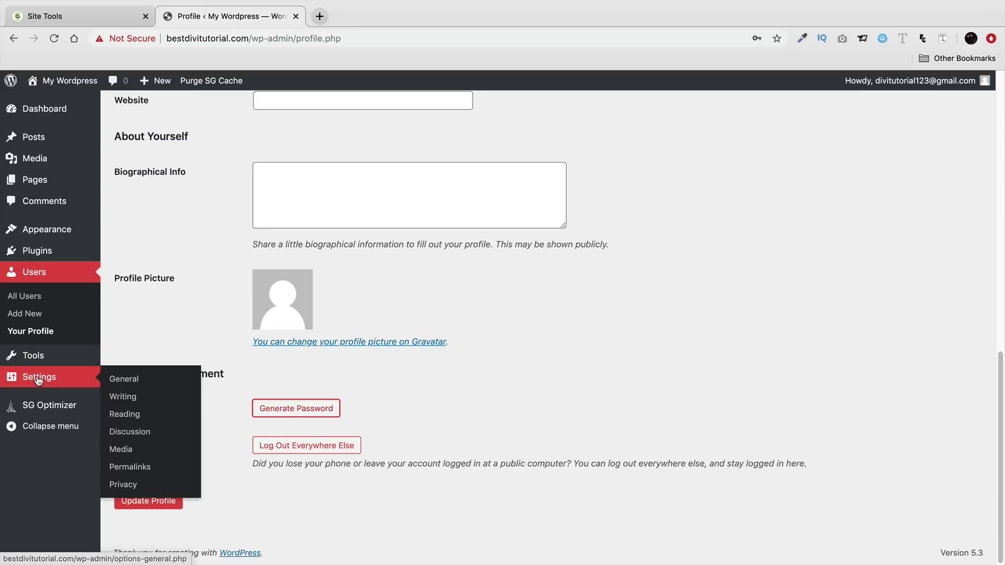
{"action": "left_click", "coordinate": [150, 467]}
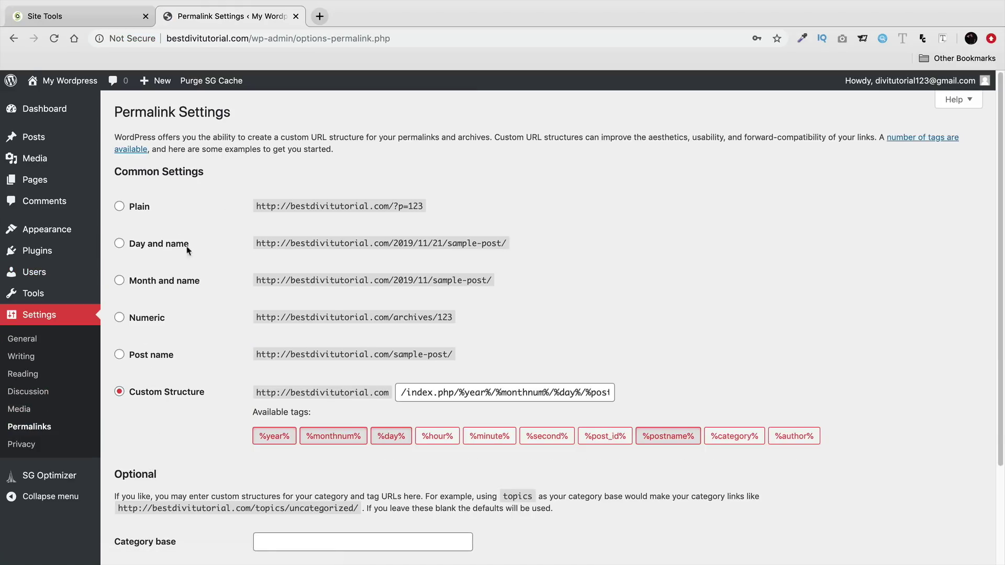
{"action": "left_click", "coordinate": [131, 359]}
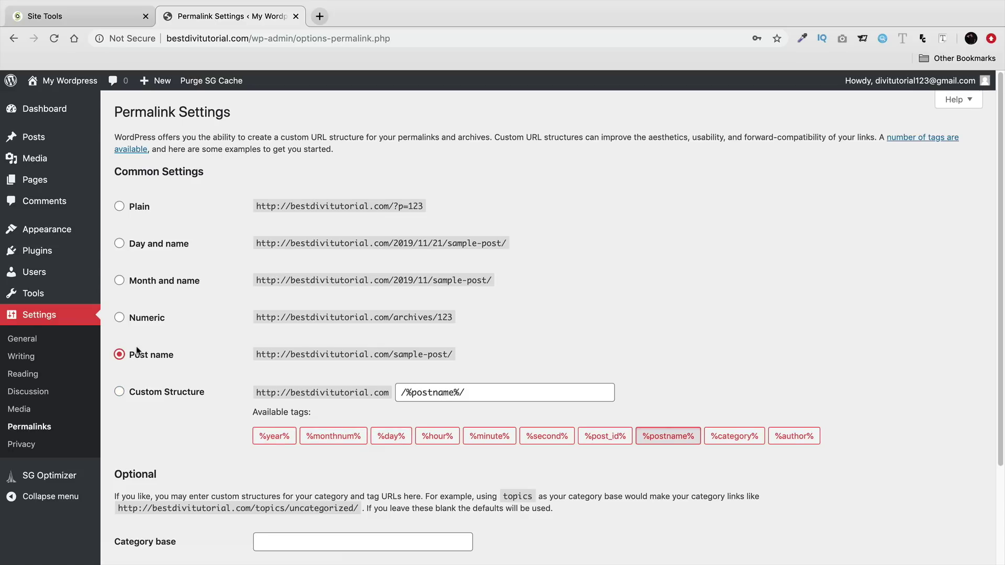
{"action": "left_click_drag", "start_coordinate": [266, 319], "coordinate": [449, 332]}
{"action": "left_click_drag", "start_coordinate": [262, 356], "coordinate": [420, 357]}
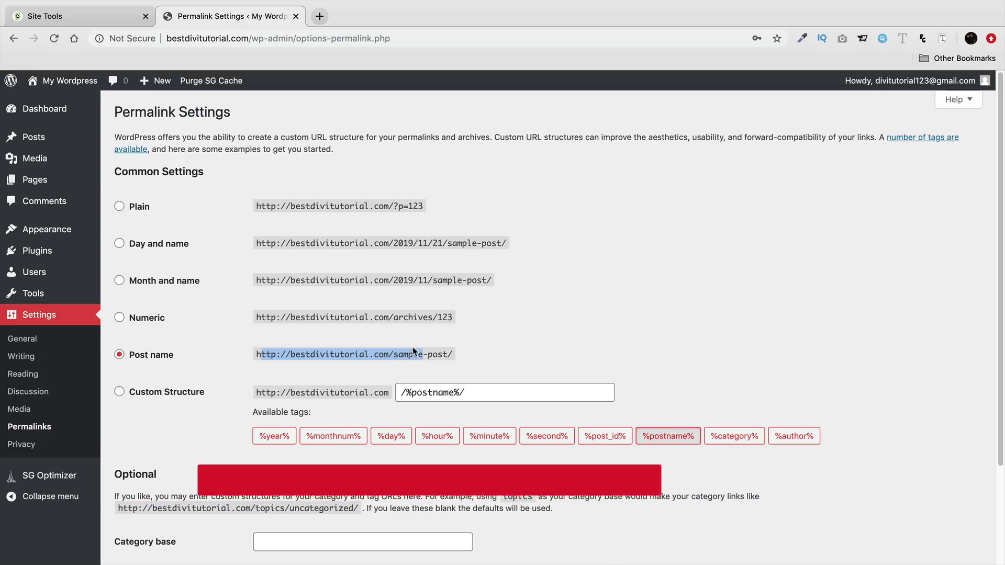
{"action": "double_click", "coordinate": [474, 280]}
{"action": "left_click_drag", "start_coordinate": [458, 280], "coordinate": [359, 280]}
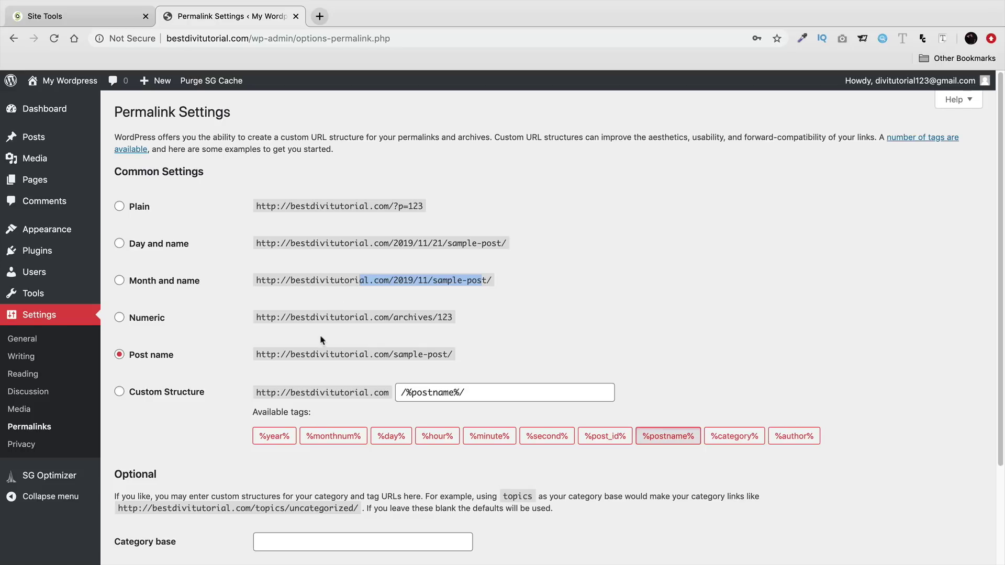
{"action": "triple_click", "coordinate": [323, 353]}
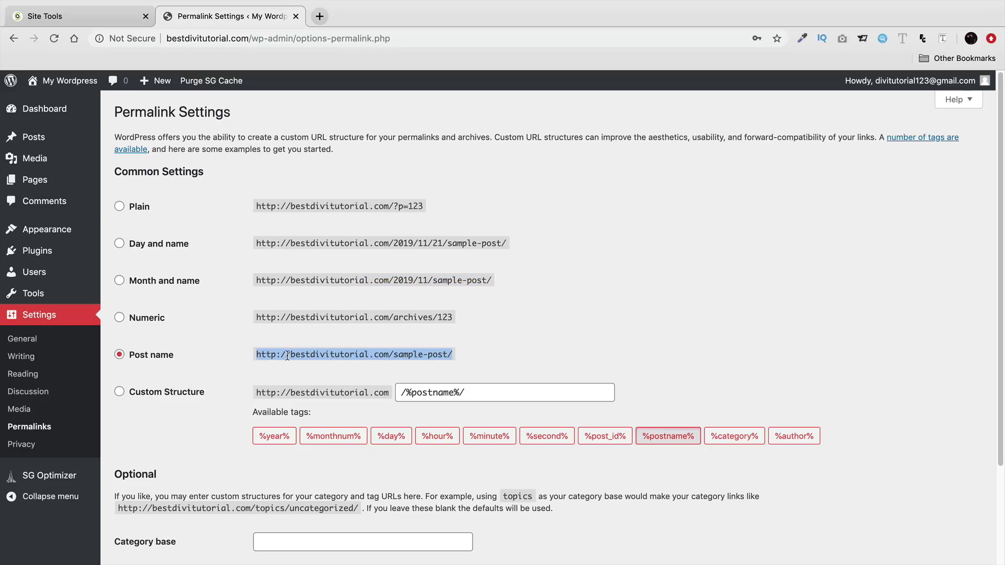
{"action": "scroll", "coordinate": [236, 366], "scroll_direction": "down", "scroll_amount": 3}
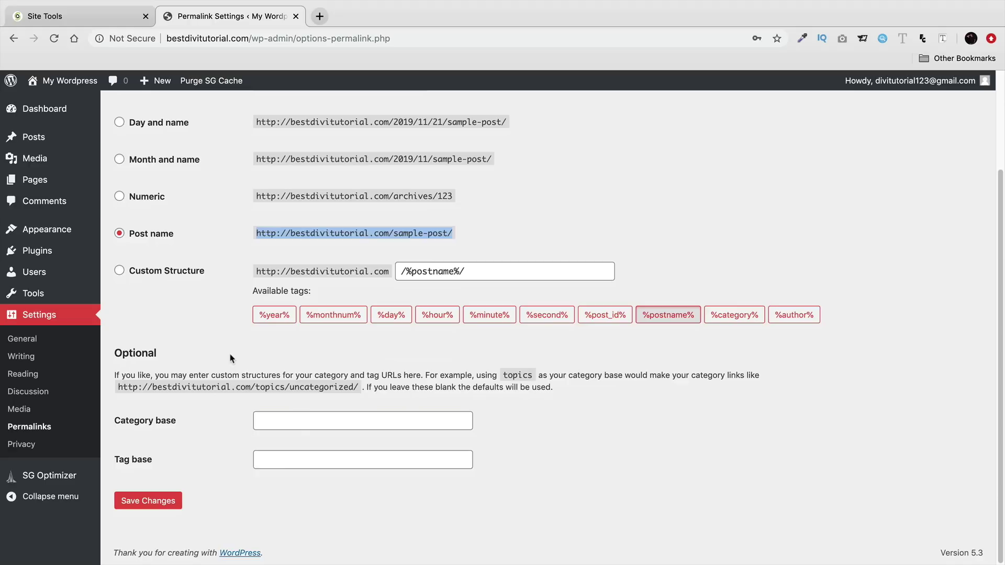
{"action": "left_click", "coordinate": [168, 500]}
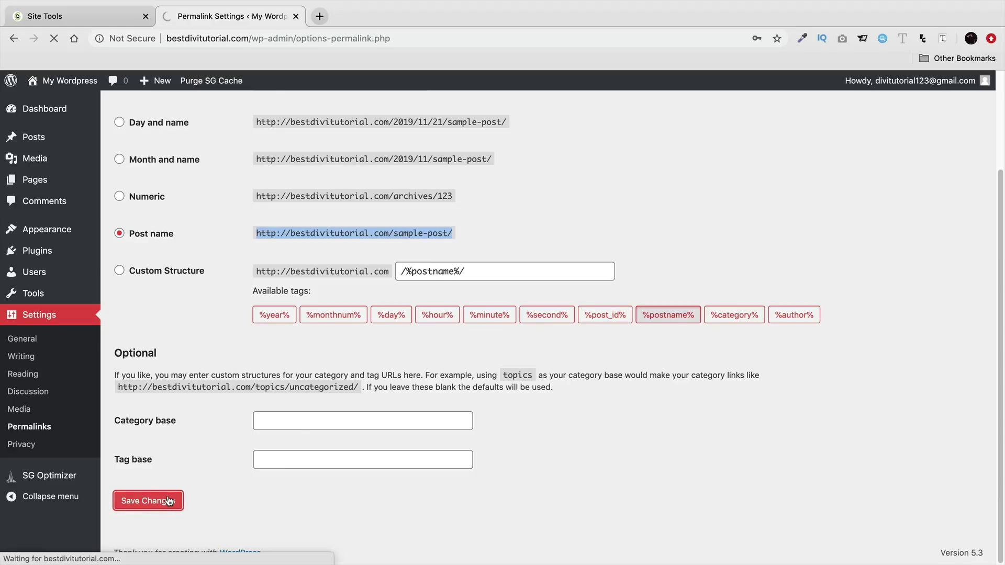
{"action": "left_click", "coordinate": [57, 111]}
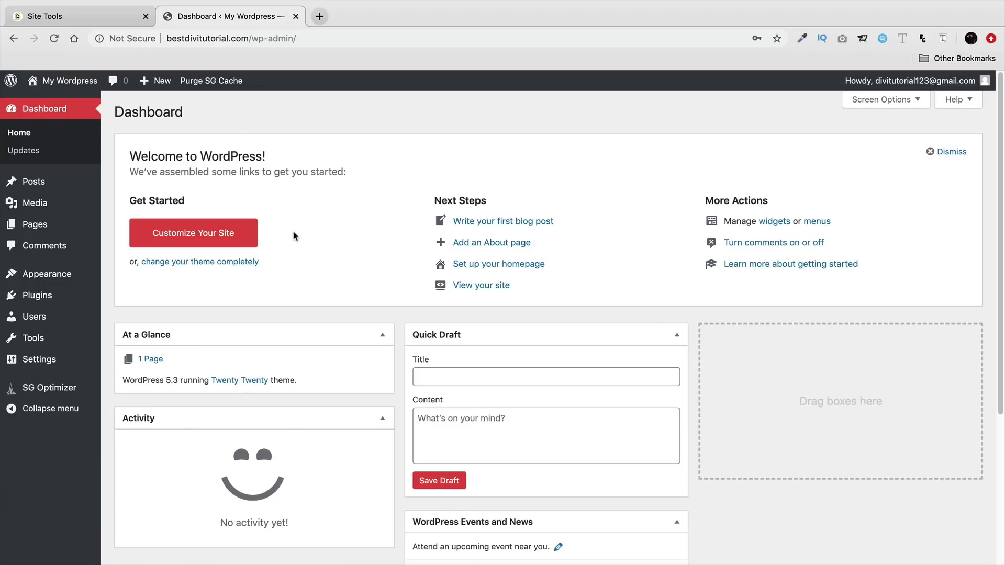
{"action": "left_click", "coordinate": [137, 39]}
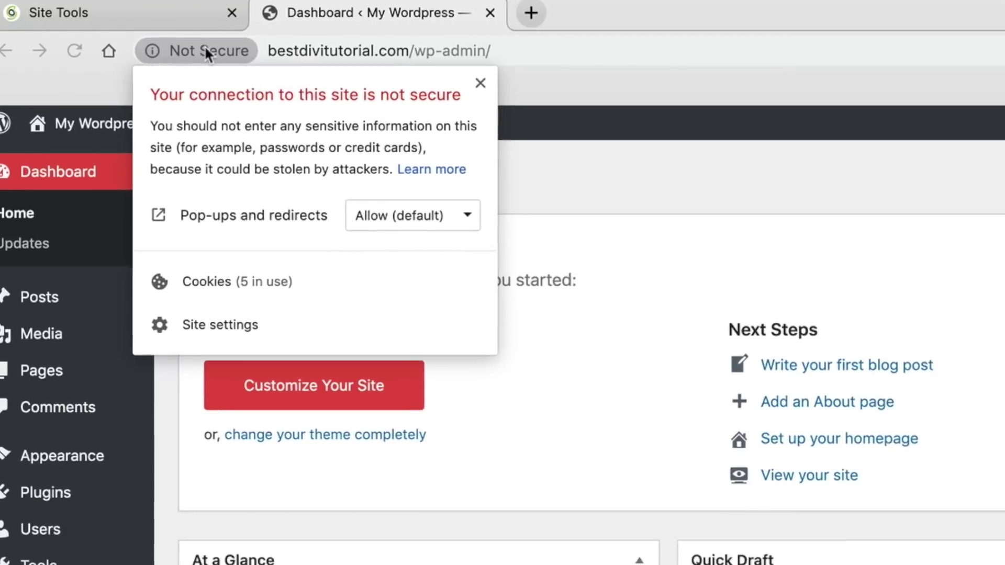
{"action": "left_click", "coordinate": [208, 48]}
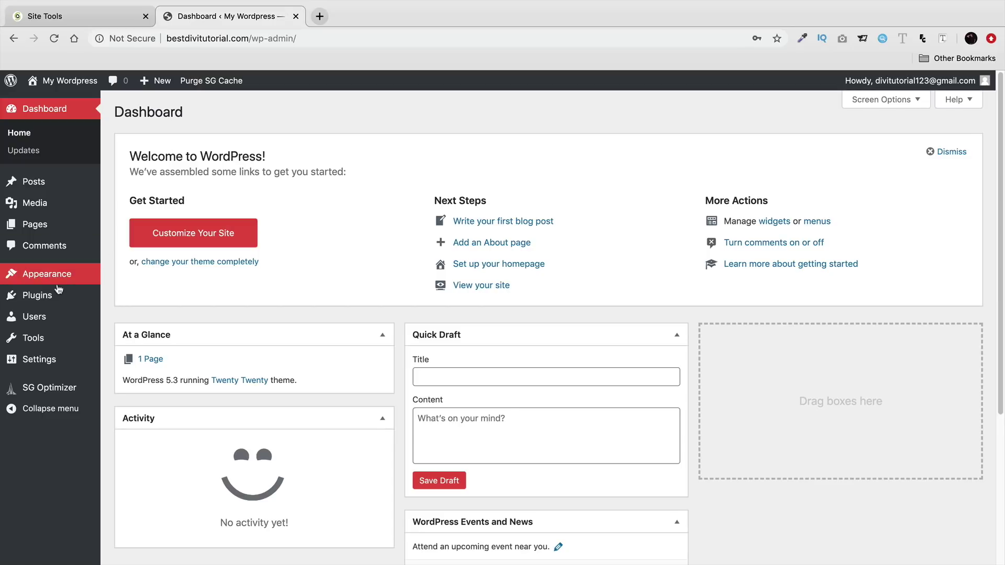
- On Plugins > Add New, list the Popular plugins such as Contact Form 7, Yoast SEO and WooCommerce
{"action": "mouse_move", "coordinate": [52, 296]}
{"action": "left_click", "coordinate": [132, 316]}
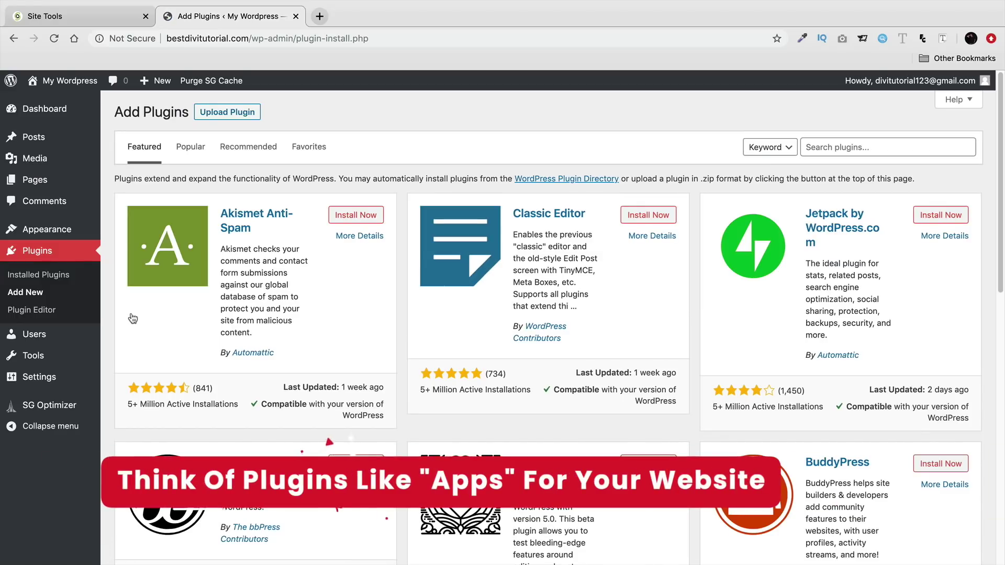
{"action": "scroll", "coordinate": [132, 318], "scroll_direction": "down", "scroll_amount": 2}
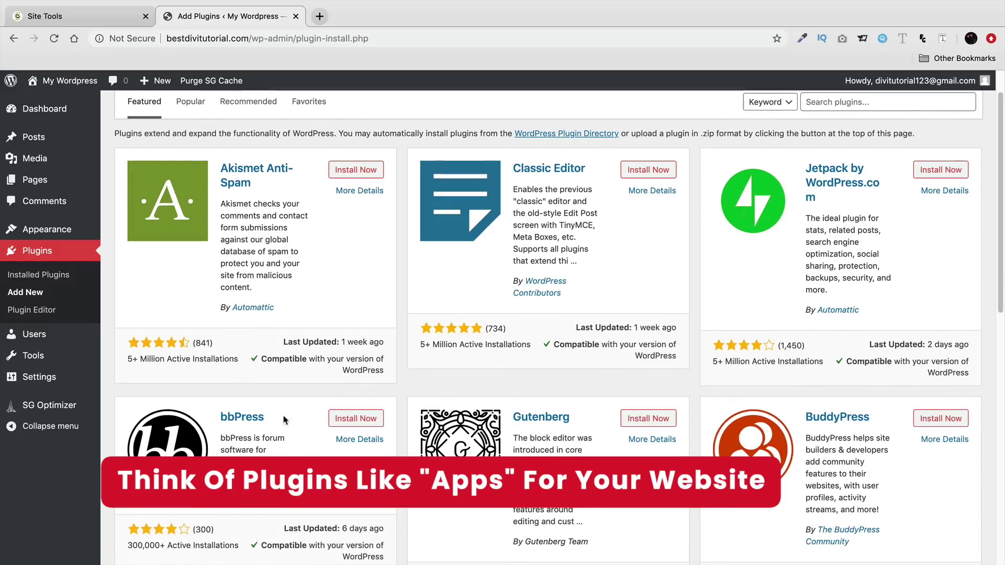
{"action": "scroll", "coordinate": [290, 451], "scroll_direction": "down", "scroll_amount": 3}
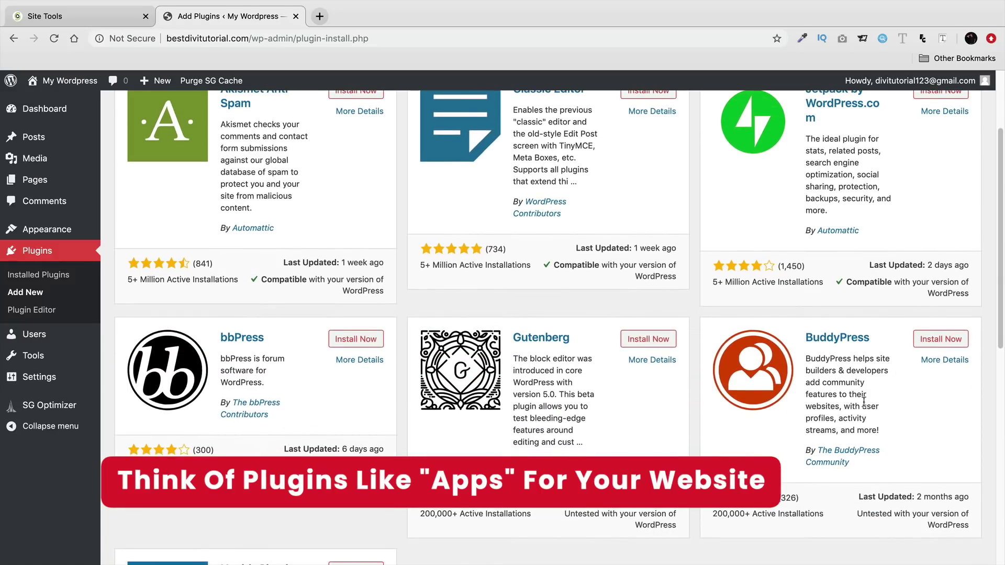
{"action": "scroll", "coordinate": [867, 414], "scroll_direction": "down", "scroll_amount": 1}
{"action": "scroll", "coordinate": [874, 426], "scroll_direction": "up", "scroll_amount": 5}
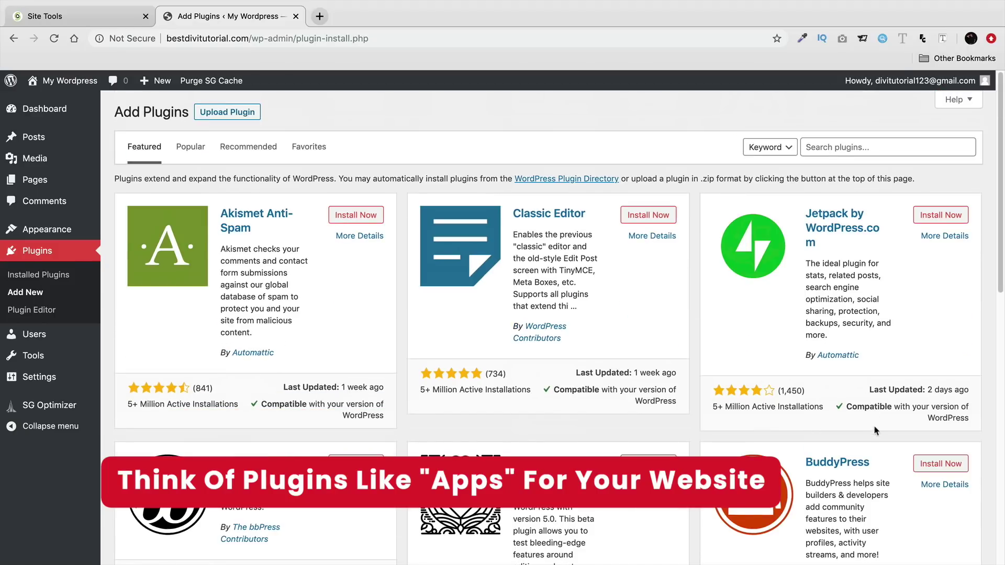
{"action": "left_click", "coordinate": [204, 151]}
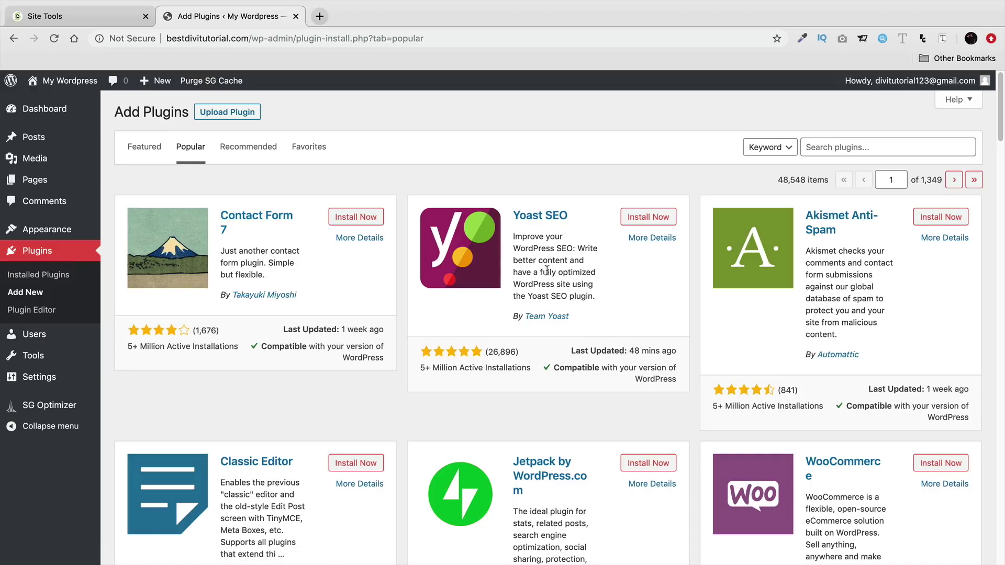
{"action": "scroll", "coordinate": [541, 259], "scroll_direction": "down", "scroll_amount": 1}
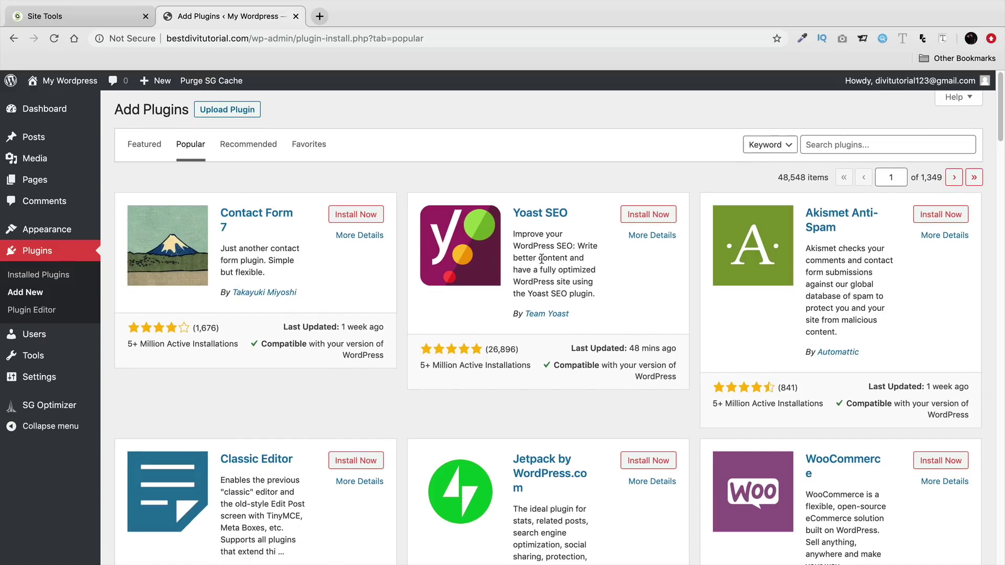
{"action": "scroll", "coordinate": [544, 254], "scroll_direction": "down", "scroll_amount": 5}
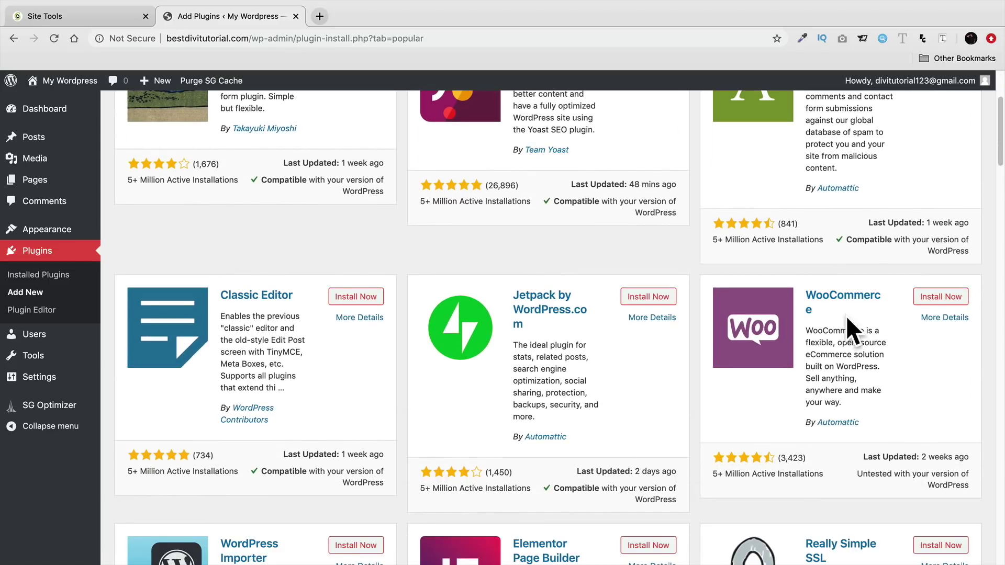
{"action": "scroll", "coordinate": [841, 342], "scroll_direction": "up", "scroll_amount": 5}
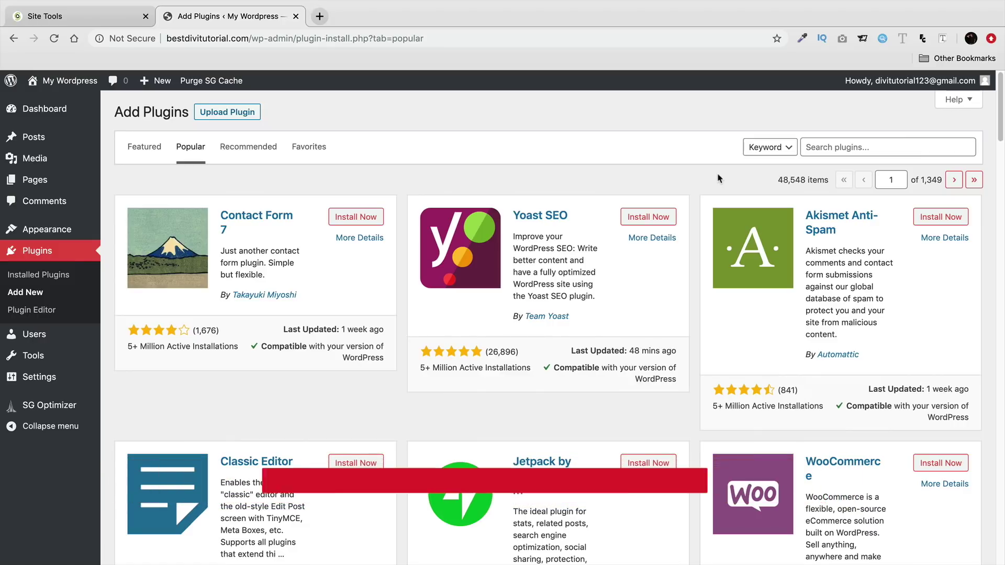
- Search for 'really simple ssl', install and activate it, then confirm 'Go ahead, activate SSL!'
{"action": "left_click", "coordinate": [864, 150]}
{"action": "type", "text": "really"}
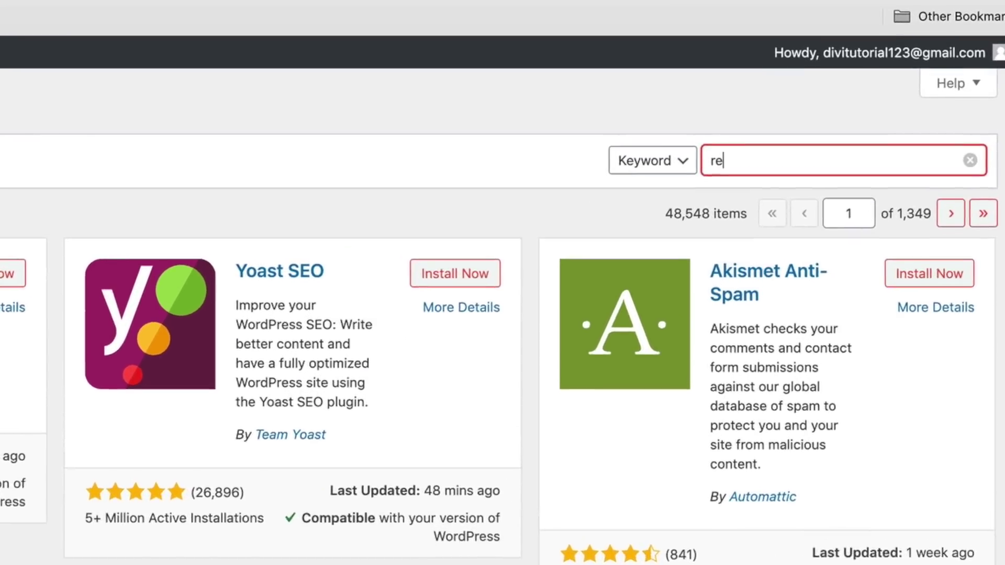
{"action": "type", "text": " simple ssl"}
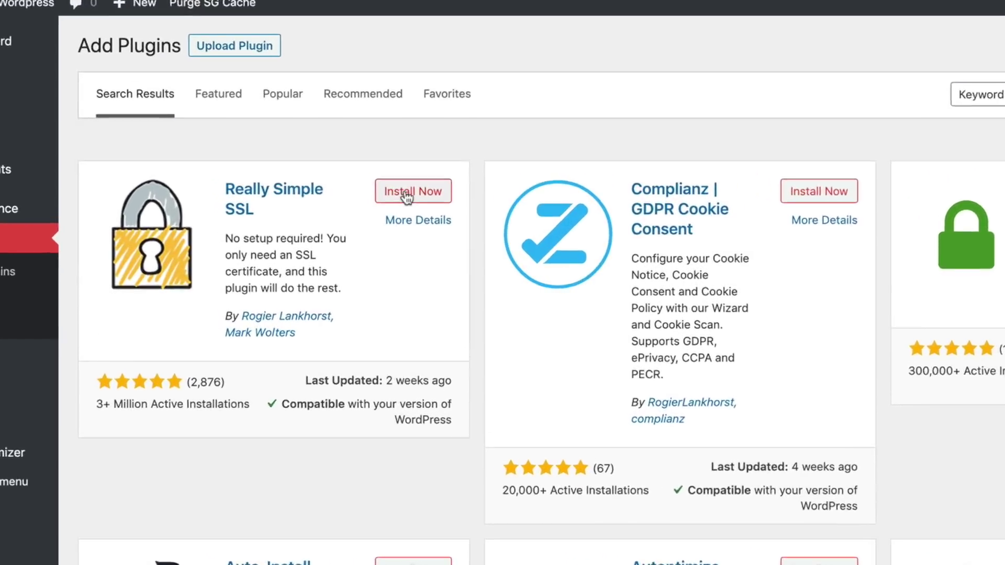
{"action": "left_click", "coordinate": [352, 218]}
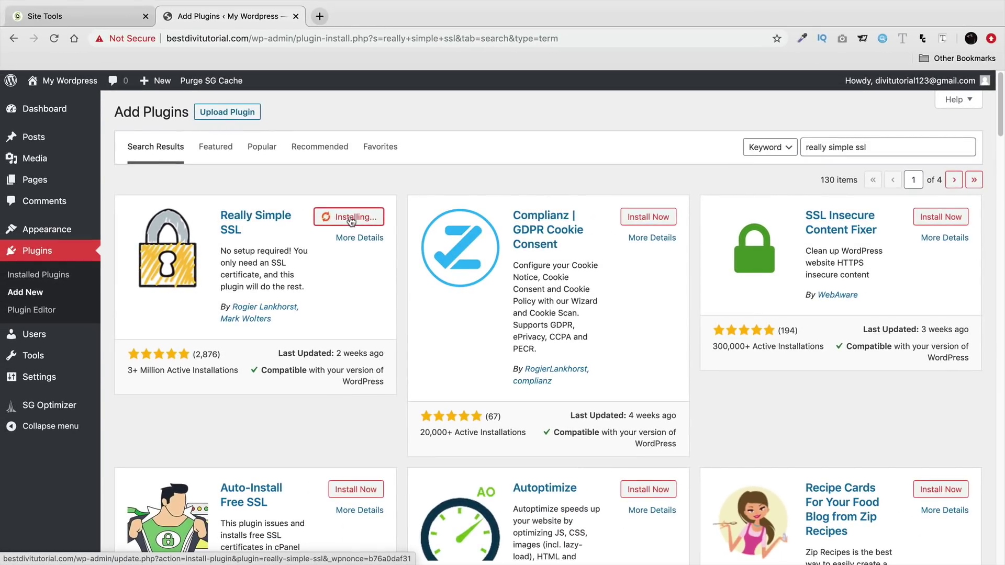
{"action": "left_click", "coordinate": [358, 219]}
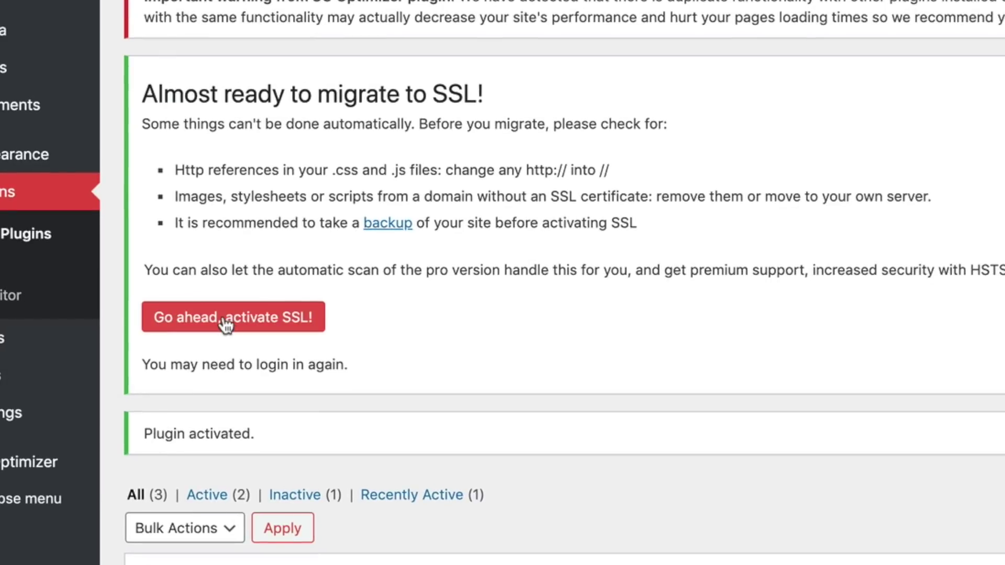
{"action": "left_click", "coordinate": [227, 320]}
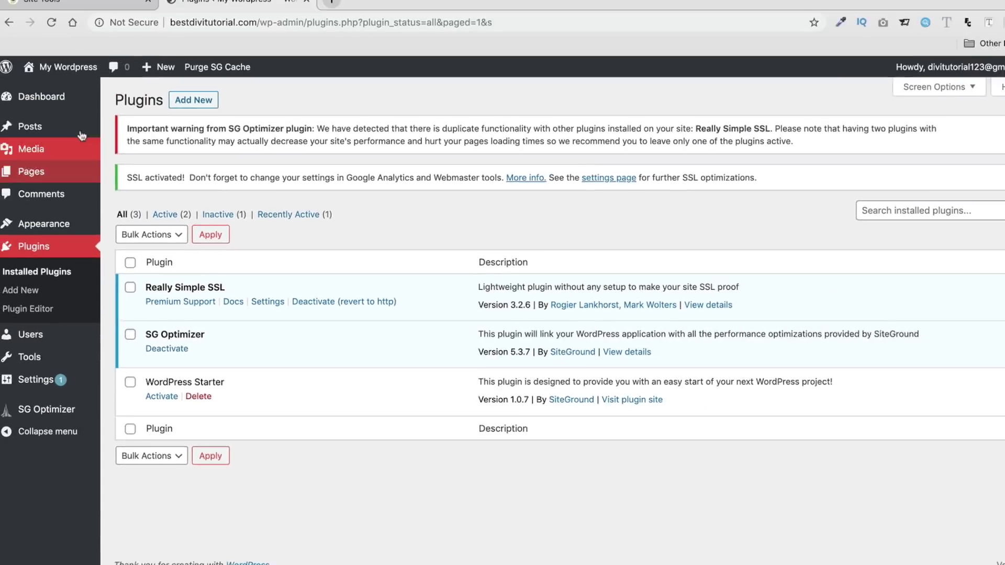
{"action": "mouse_move", "coordinate": [65, 83]}
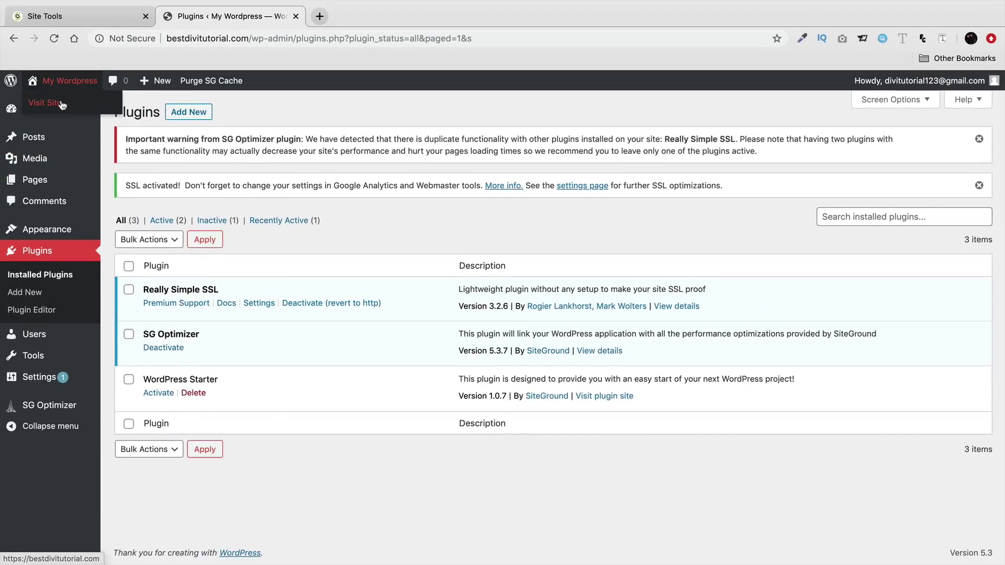
- Open the live site, check its secure connection lock, and go to /wp-admin
{"action": "left_click", "coordinate": [52, 104]}
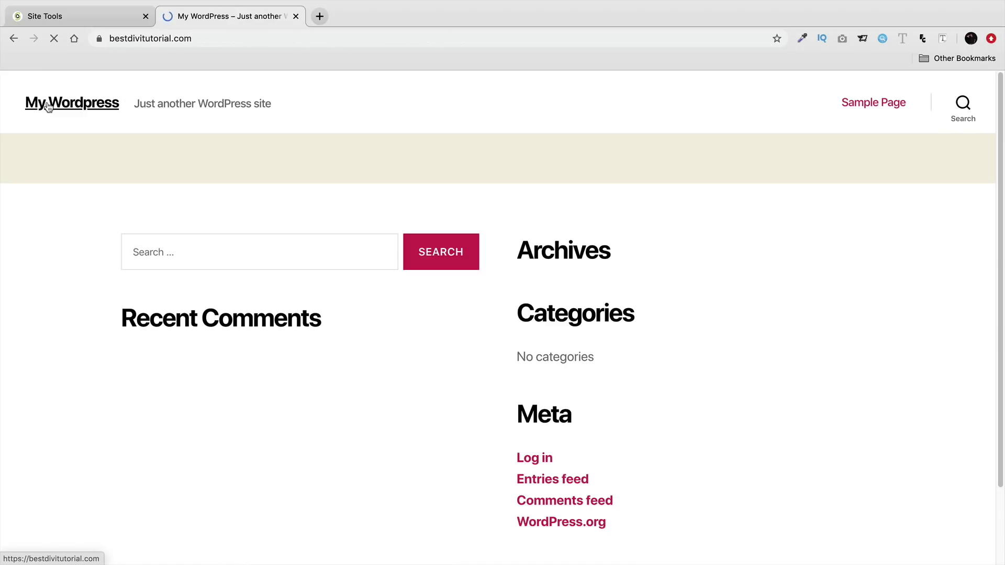
{"action": "left_click", "coordinate": [99, 39]}
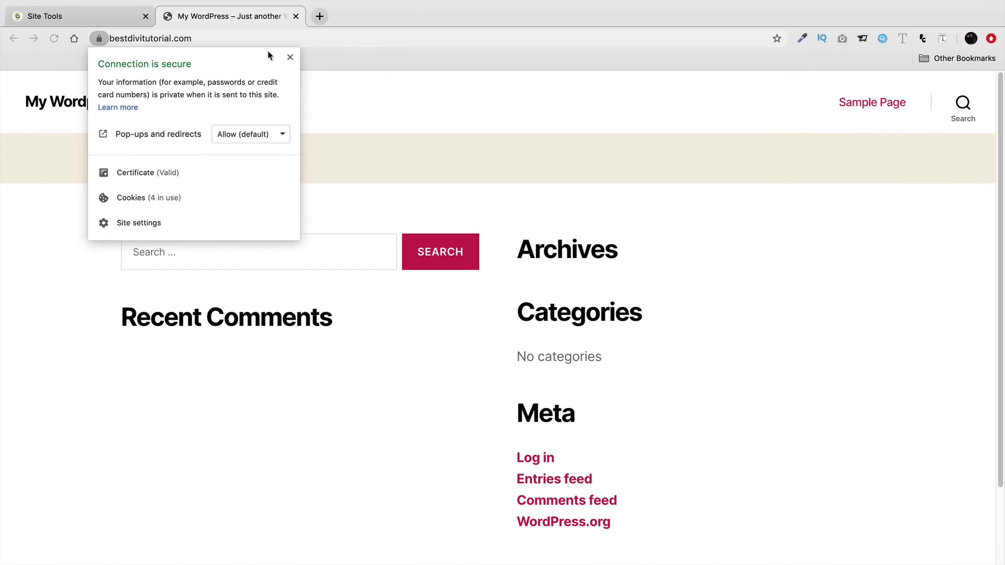
{"action": "left_click", "coordinate": [290, 57]}
{"action": "left_click", "coordinate": [278, 40]}
{"action": "left_click", "coordinate": [278, 40]}
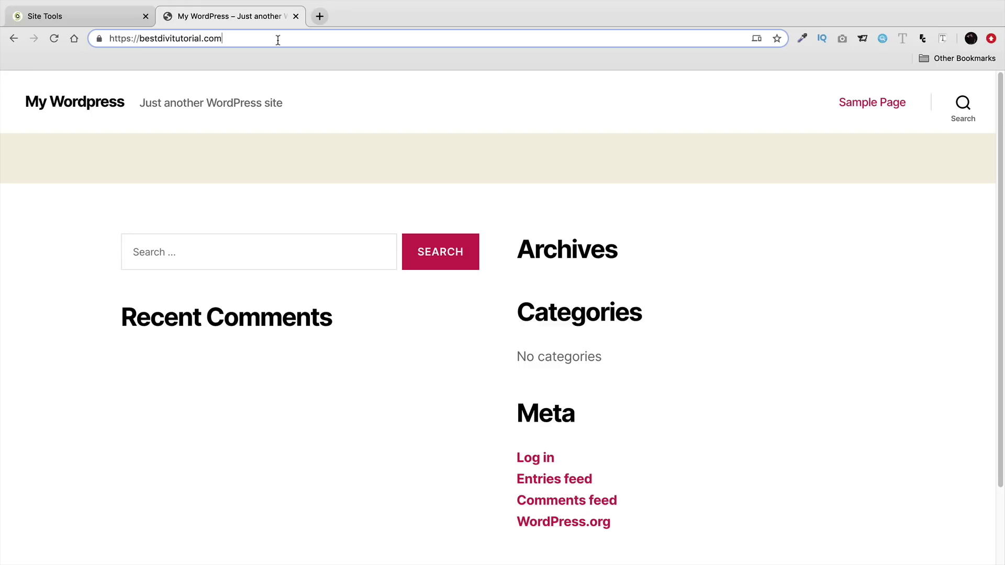
{"action": "type", "text": "/wp-admin"}
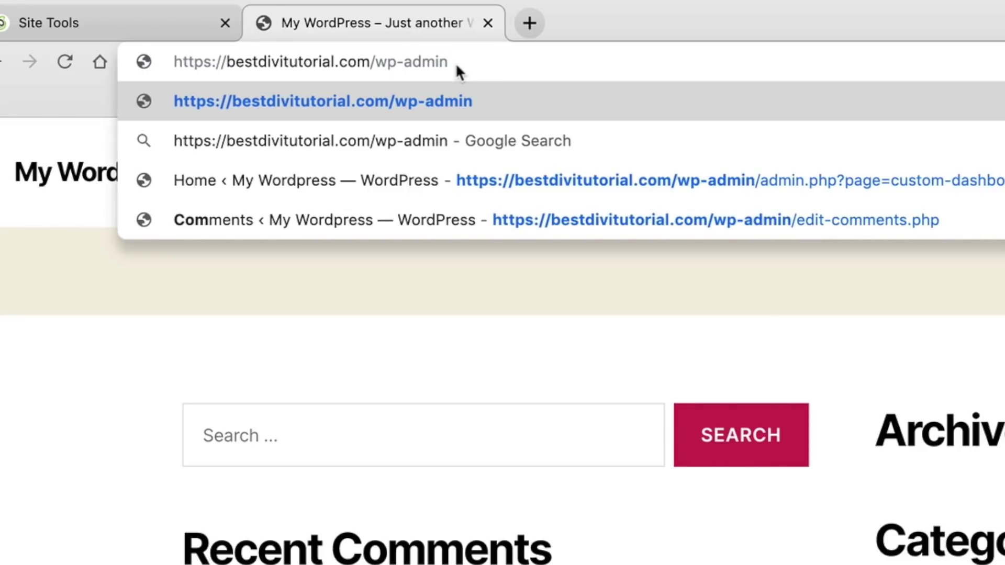
{"action": "key", "text": "Return"}
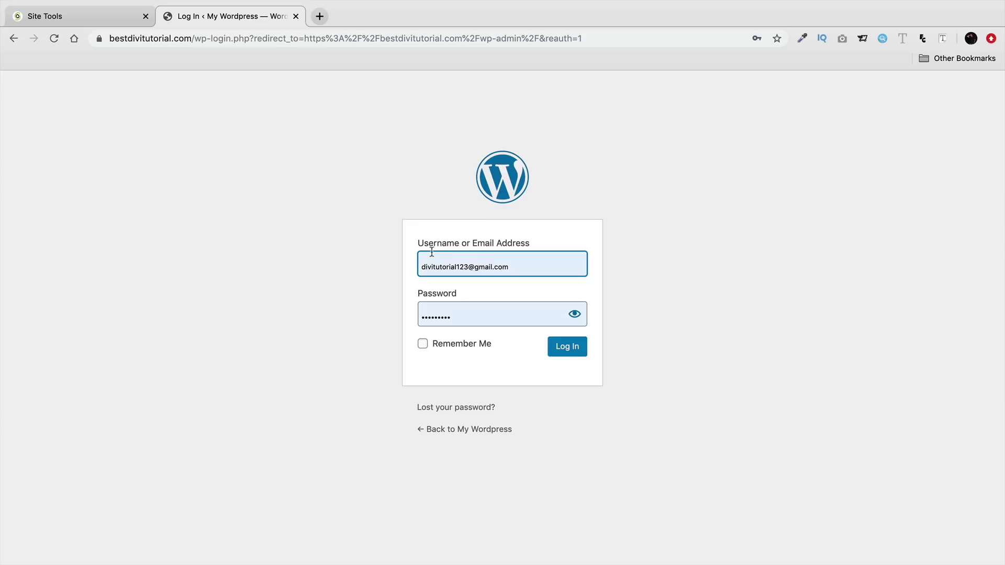
- Log back in with Remember Me, then dismiss the SG Optimizer and SSL activated notices
{"action": "left_click", "coordinate": [502, 265]}
{"action": "left_click", "coordinate": [371, 273]}
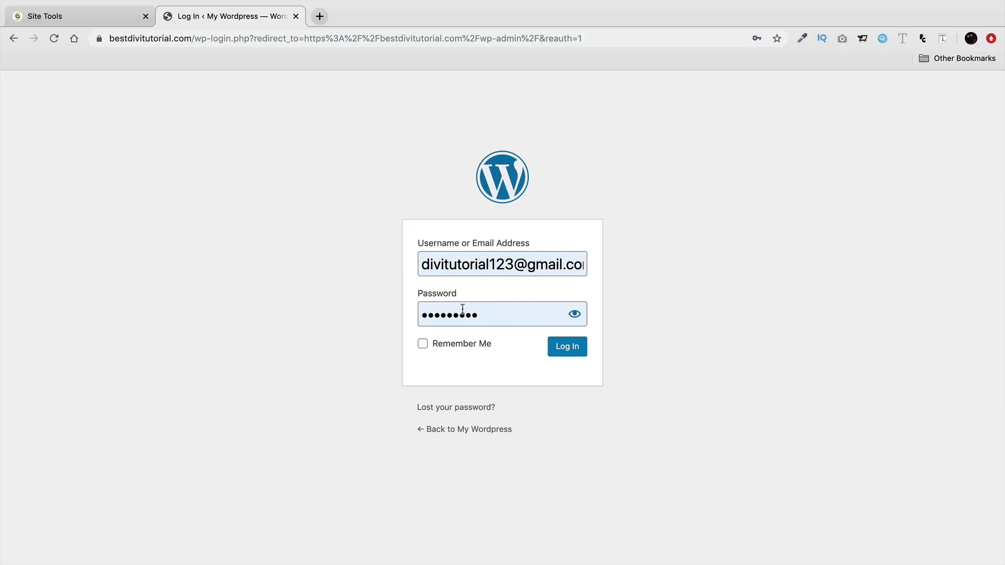
{"action": "left_click", "coordinate": [423, 343]}
{"action": "left_click", "coordinate": [569, 352]}
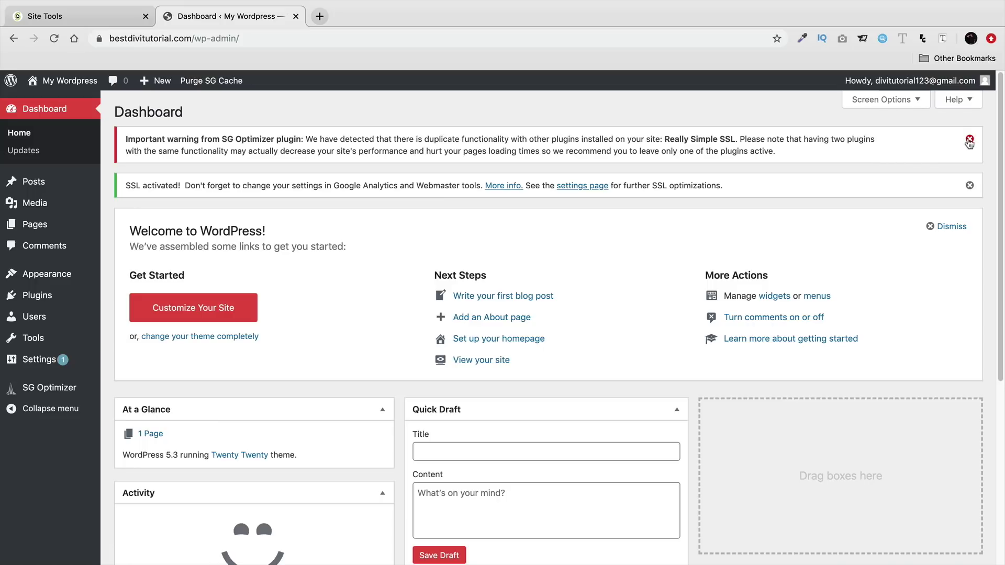
{"action": "left_click", "coordinate": [969, 139]}
{"action": "left_click", "coordinate": [970, 139]}
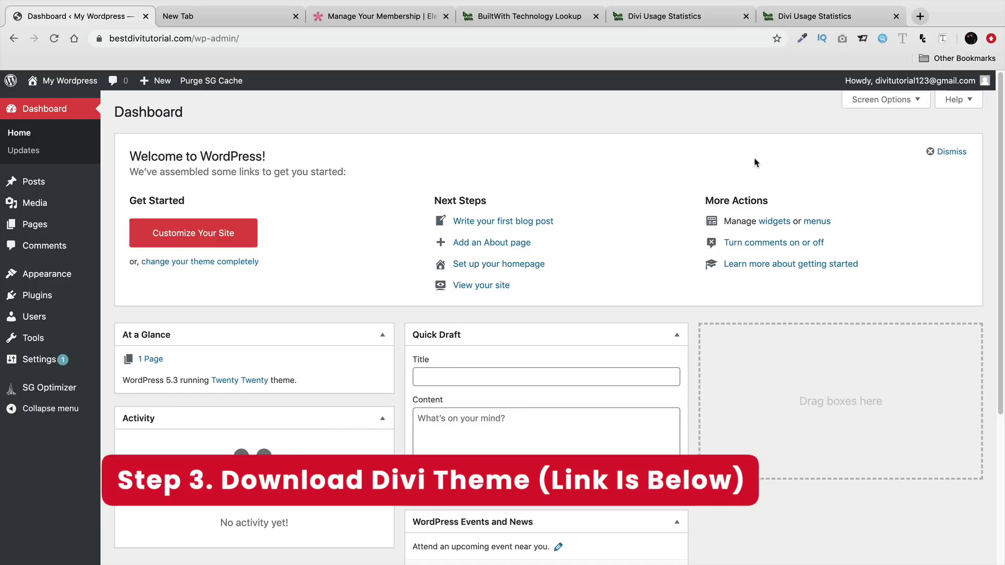
- Load darrelwilson.com/divi-discount and scroll to the $80/year and $224 lifetime pricing
{"action": "left_click", "coordinate": [233, 19]}
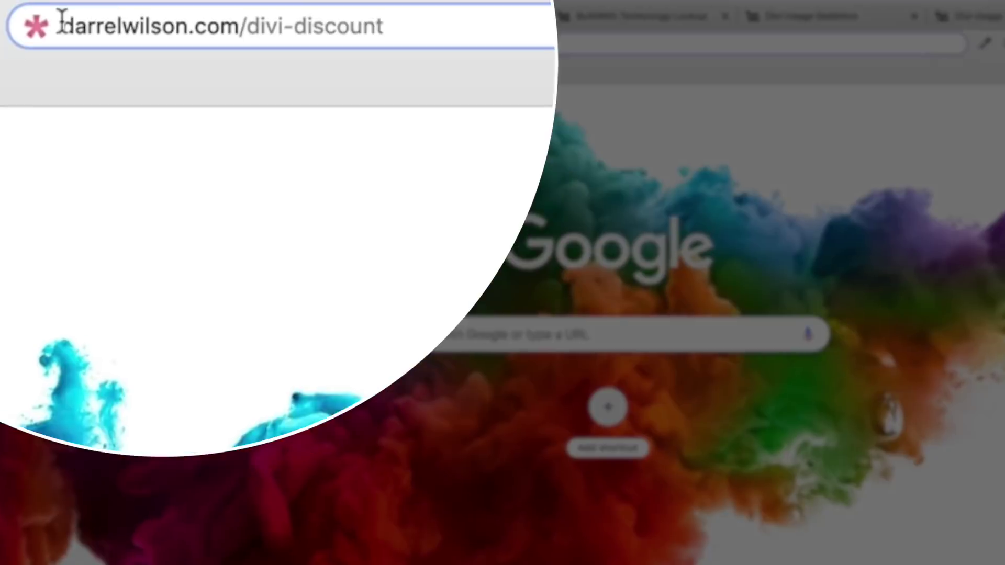
{"action": "left_click_drag", "start_coordinate": [110, 38], "coordinate": [241, 38]}
{"action": "left_click", "coordinate": [242, 38]}
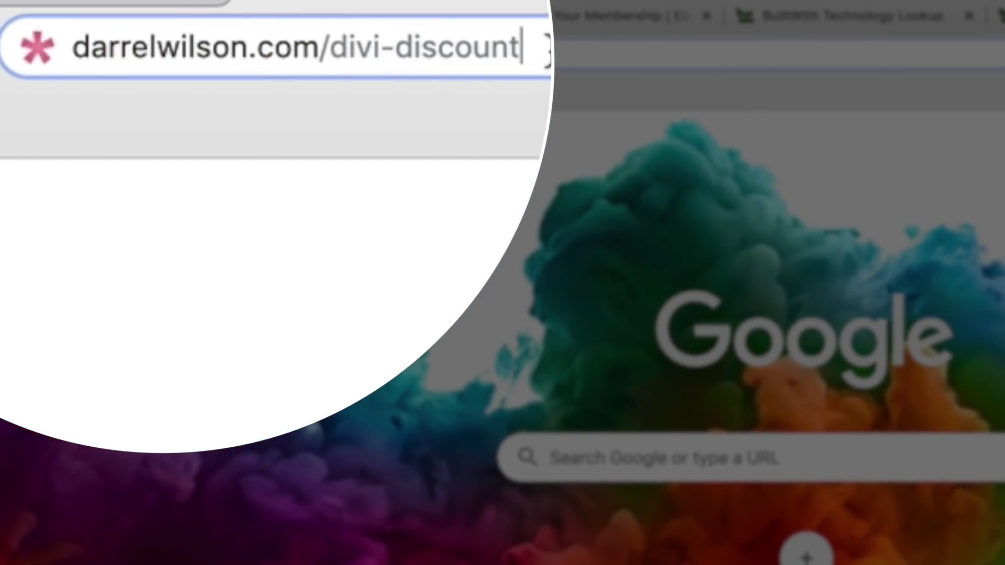
{"action": "key", "text": "Return"}
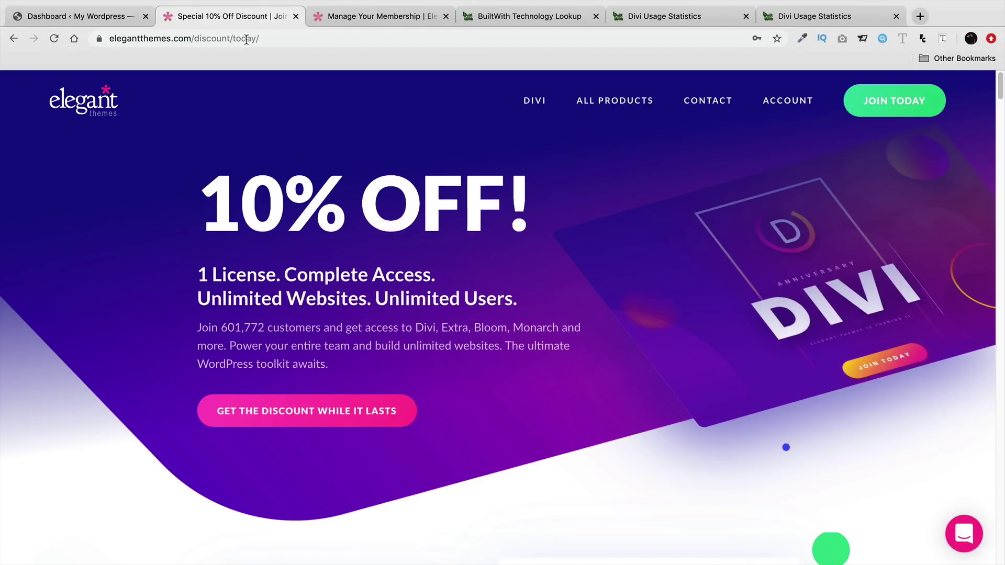
{"action": "scroll", "coordinate": [507, 321], "scroll_direction": "down", "scroll_amount": 5}
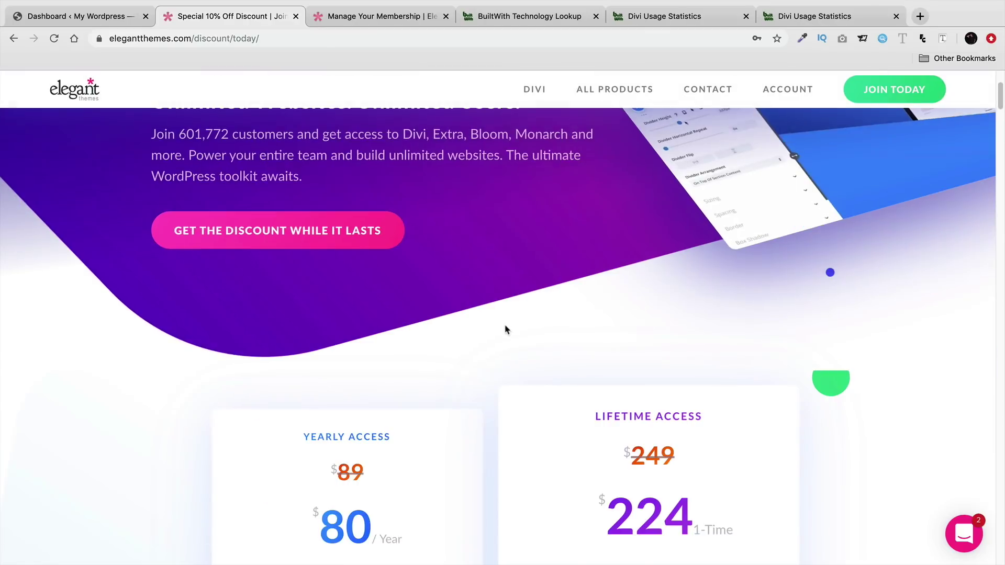
{"action": "scroll", "coordinate": [493, 350], "scroll_direction": "down", "scroll_amount": 4}
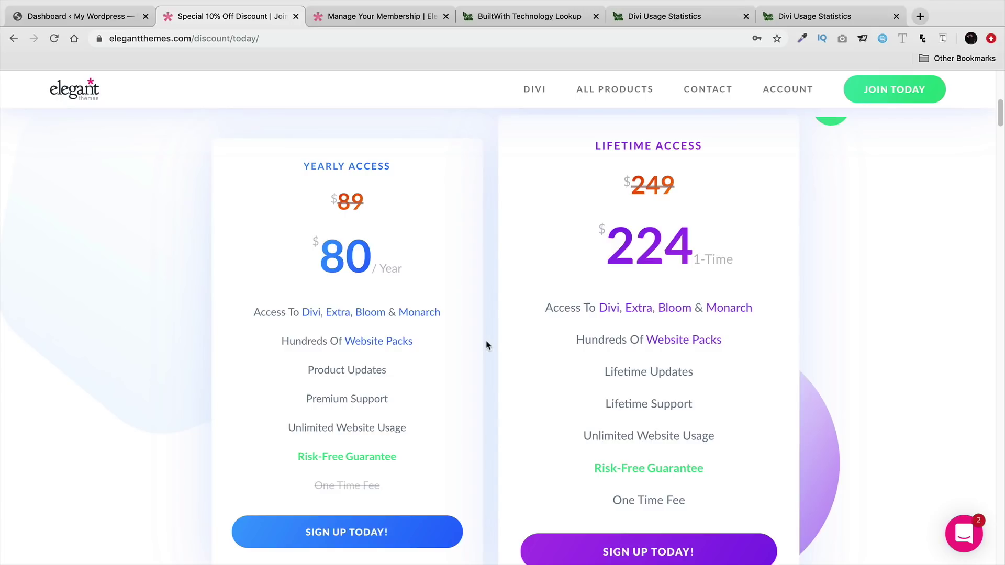
- Search BuiltWith for 'divi theme' and open the Divi Usage Statistics page
{"action": "left_click", "coordinate": [528, 21]}
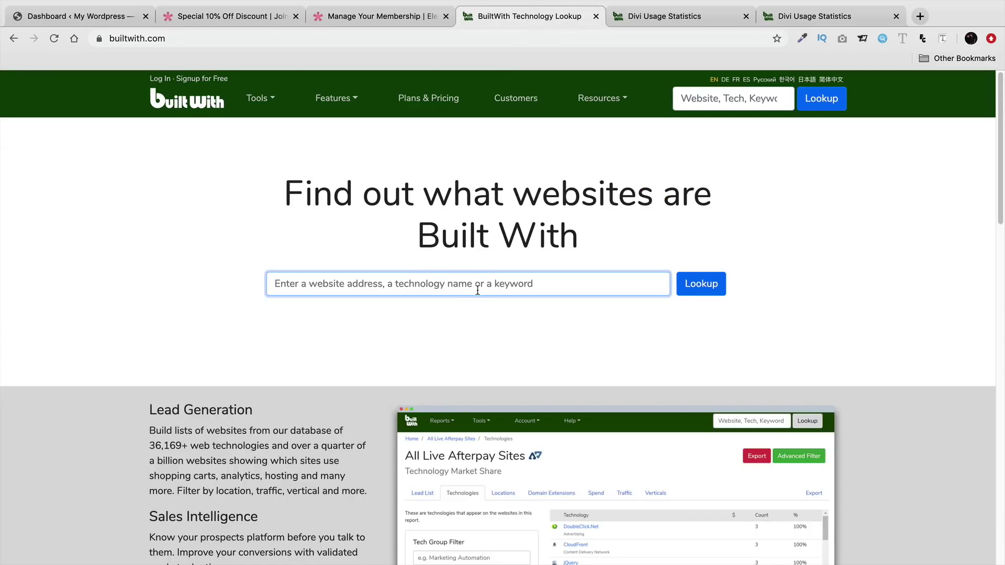
{"action": "type", "text": "dvi vi theme"}
{"action": "key", "text": "Return"}
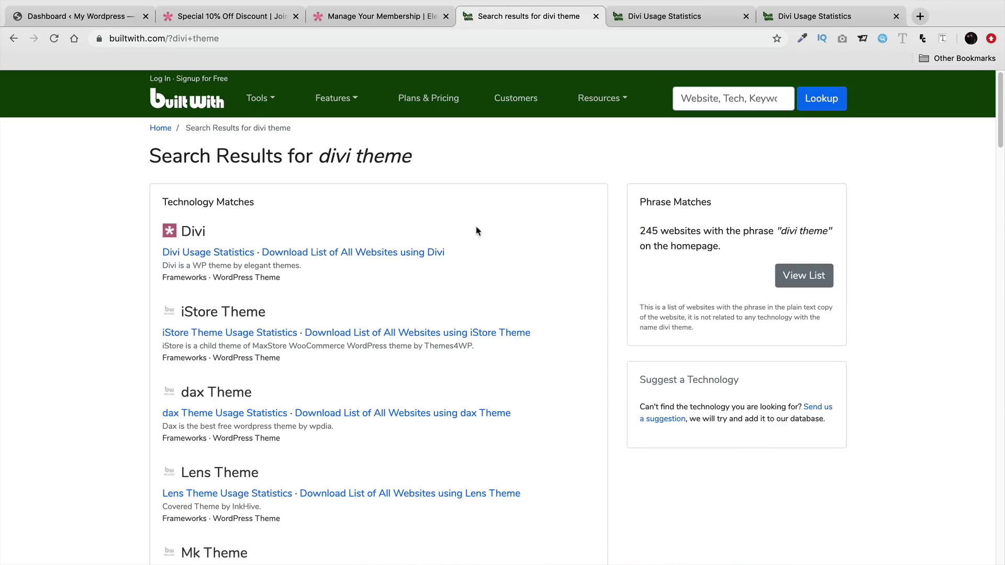
{"action": "left_click", "coordinate": [201, 256]}
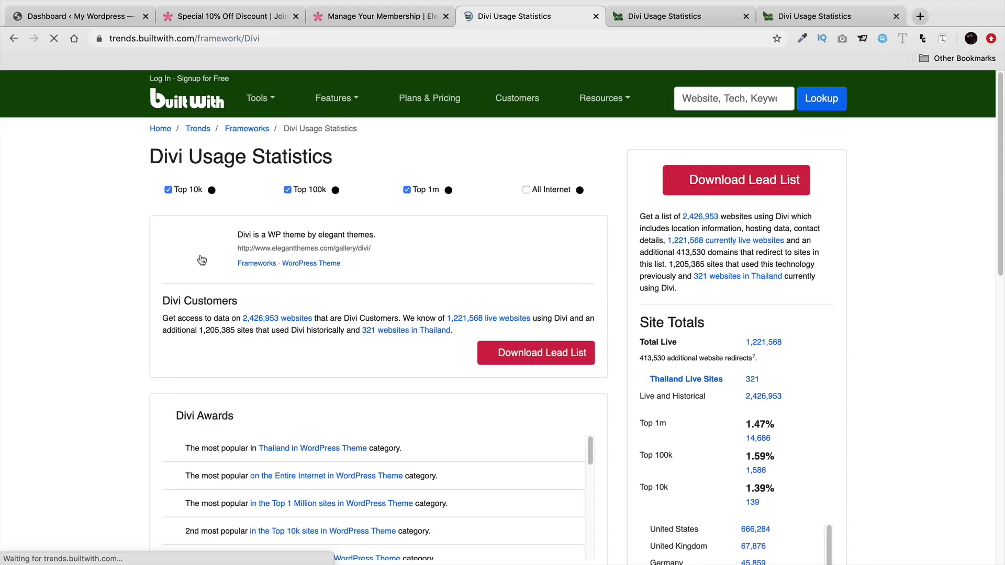
- Highlight Divi's most popular WordPress theme and Top 1 Million sites awards, then return to the discount pricing
{"action": "scroll", "coordinate": [320, 375], "scroll_direction": "down", "scroll_amount": 3}
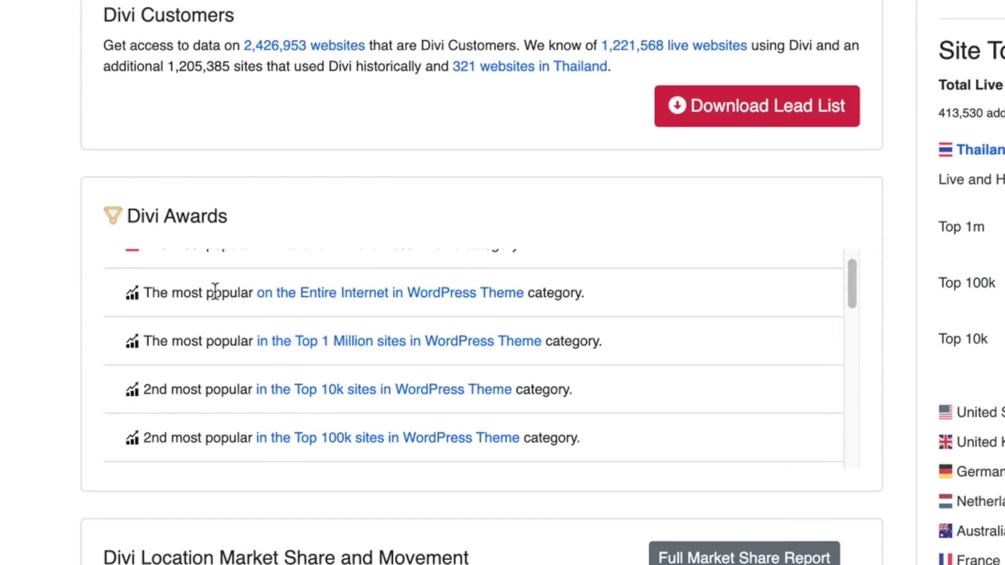
{"action": "left_click_drag", "start_coordinate": [192, 291], "coordinate": [544, 311]}
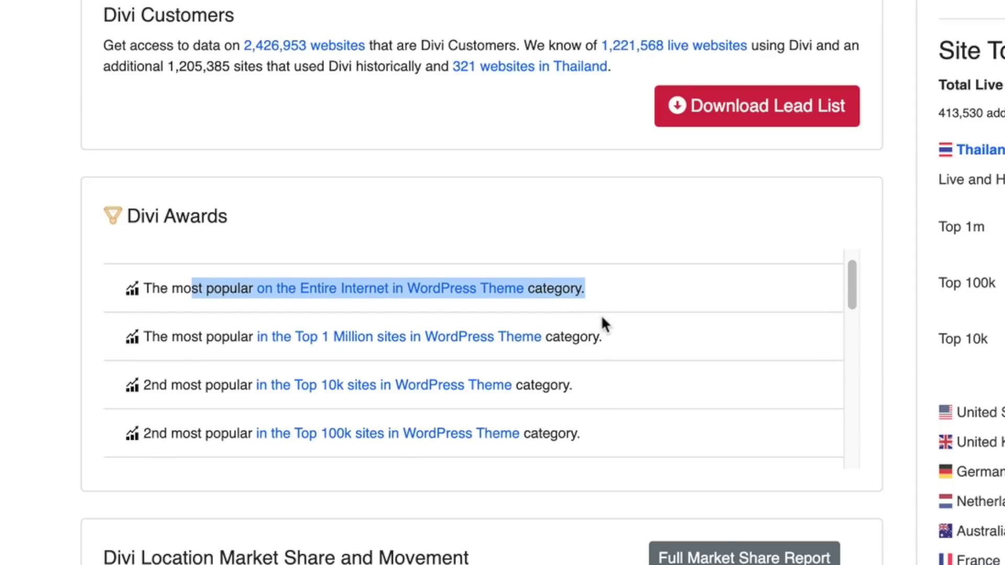
{"action": "left_click_drag", "start_coordinate": [173, 338], "coordinate": [652, 336]}
{"action": "scroll", "coordinate": [651, 336], "scroll_direction": "down", "scroll_amount": 4}
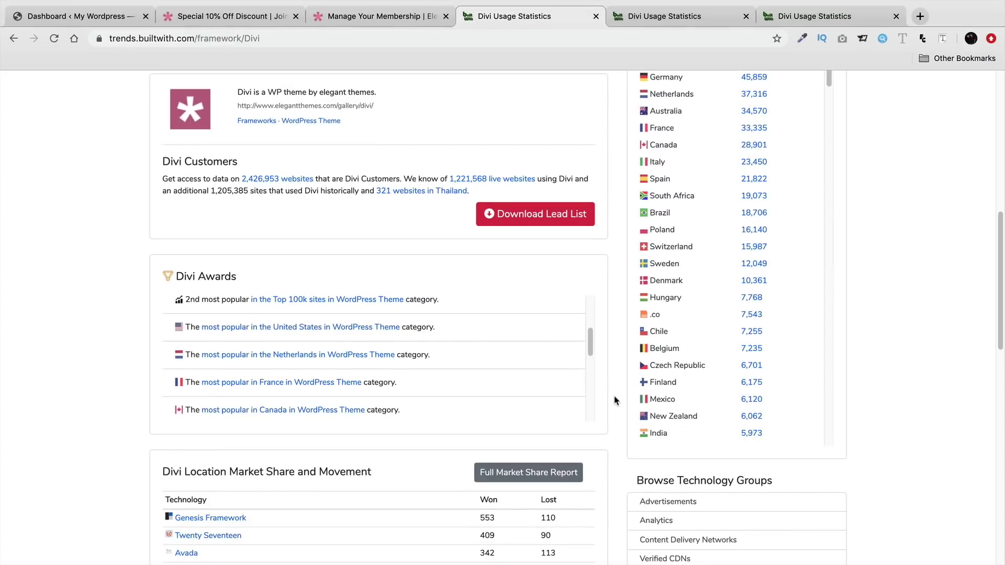
{"action": "left_click", "coordinate": [248, 21]}
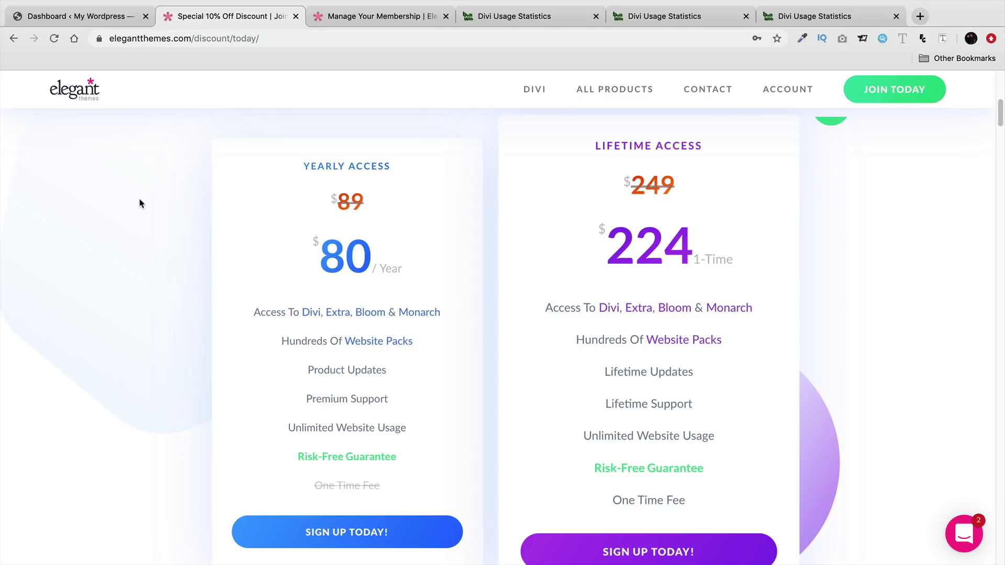
{"action": "left_click_drag", "start_coordinate": [595, 148], "coordinate": [745, 149]}
{"action": "left_click", "coordinate": [746, 150]}
{"action": "mouse_move", "coordinate": [740, 312]}
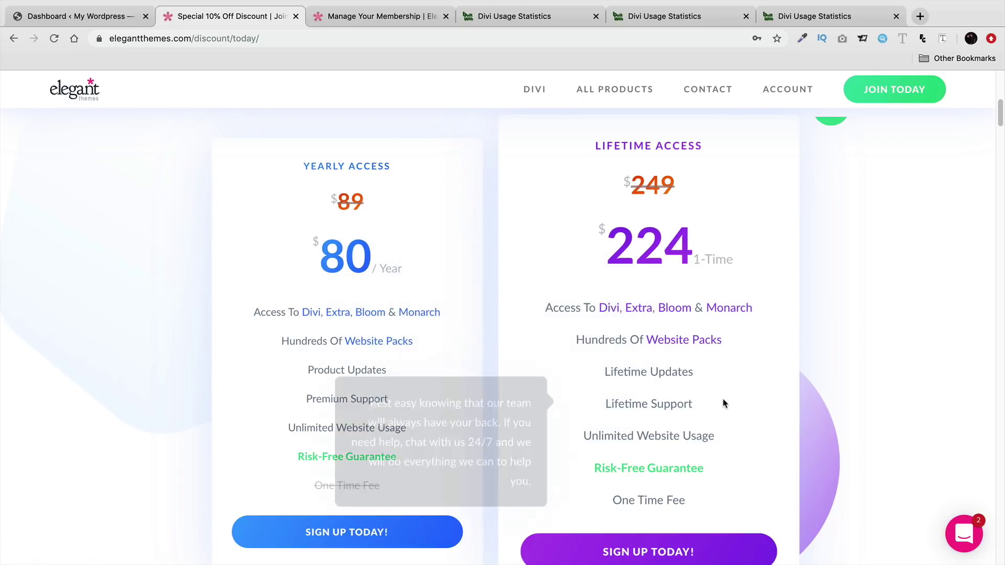
{"action": "mouse_move", "coordinate": [704, 416]}
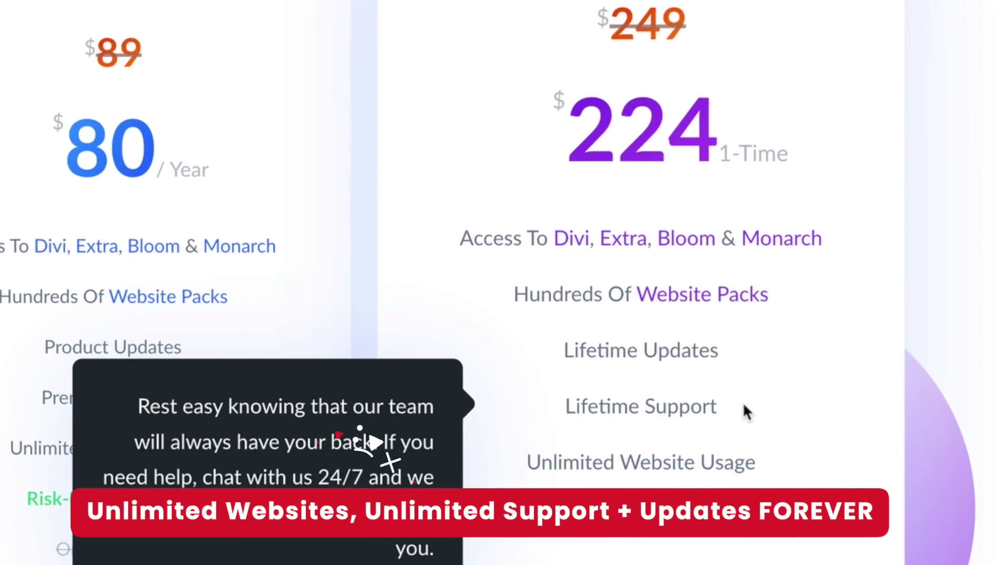
{"action": "mouse_move", "coordinate": [691, 347]}
{"action": "left_click_drag", "start_coordinate": [719, 350], "coordinate": [569, 350]}
{"action": "mouse_move", "coordinate": [693, 416]}
{"action": "left_click_drag", "start_coordinate": [717, 408], "coordinate": [567, 397]}
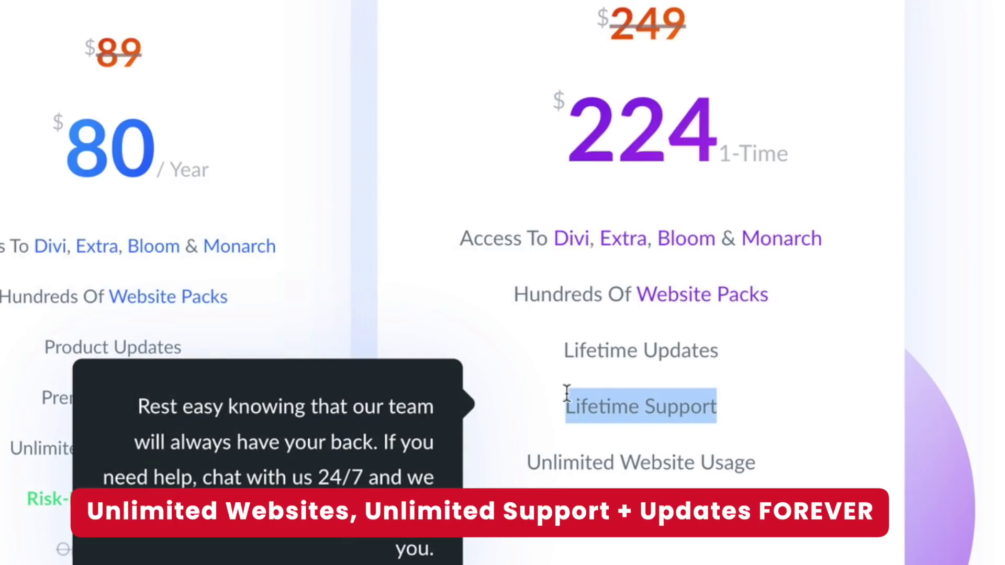
{"action": "left_click", "coordinate": [570, 400]}
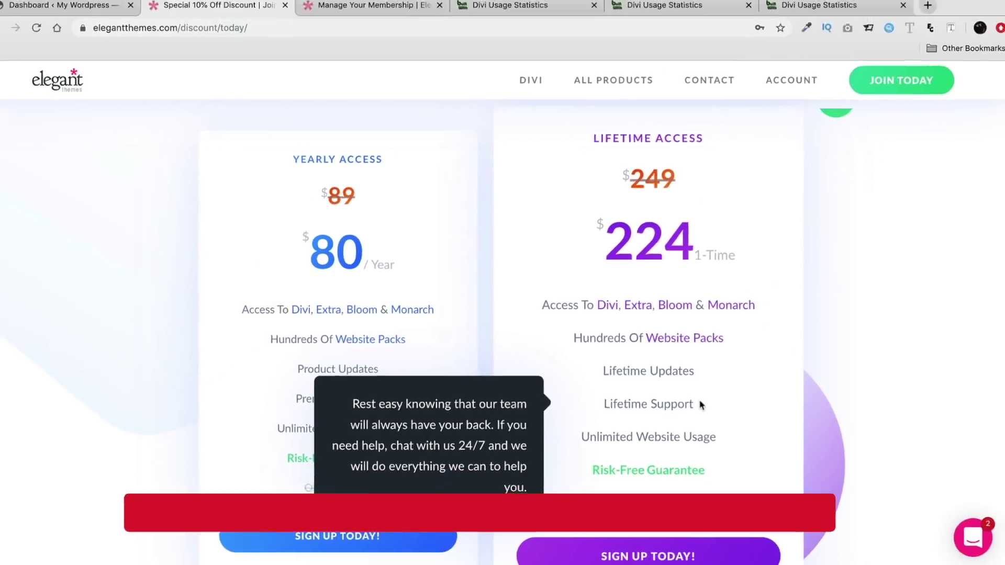
{"action": "mouse_move", "coordinate": [591, 365]}
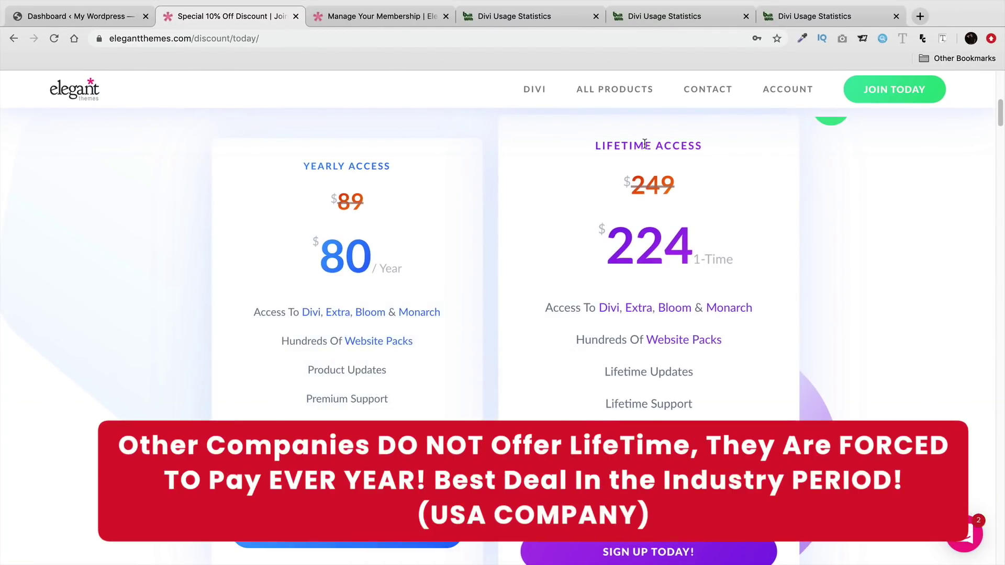
{"action": "triple_click", "coordinate": [642, 143]}
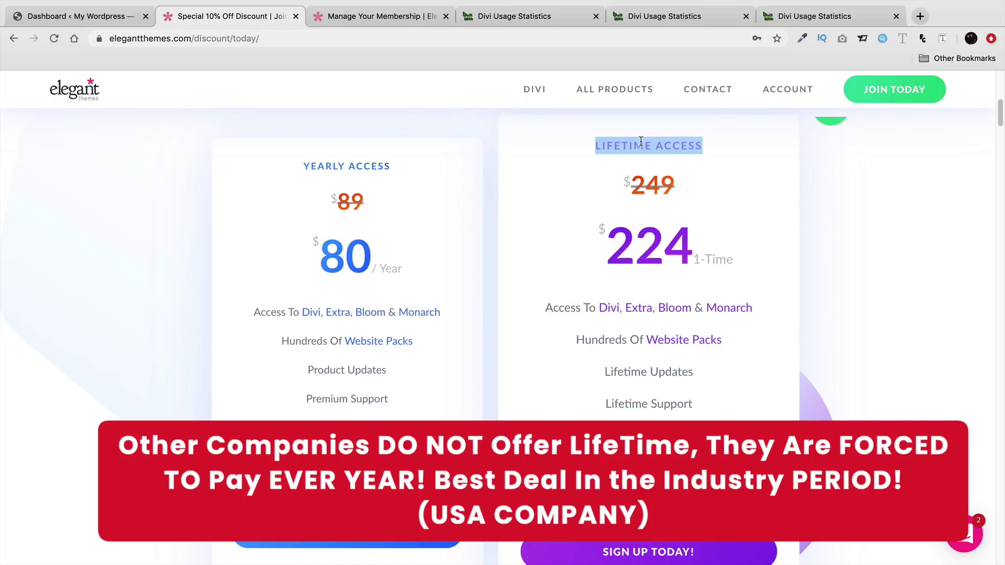
{"action": "left_click_drag", "start_coordinate": [707, 150], "coordinate": [595, 142]}
{"action": "scroll", "coordinate": [551, 270], "scroll_direction": "down", "scroll_amount": 1}
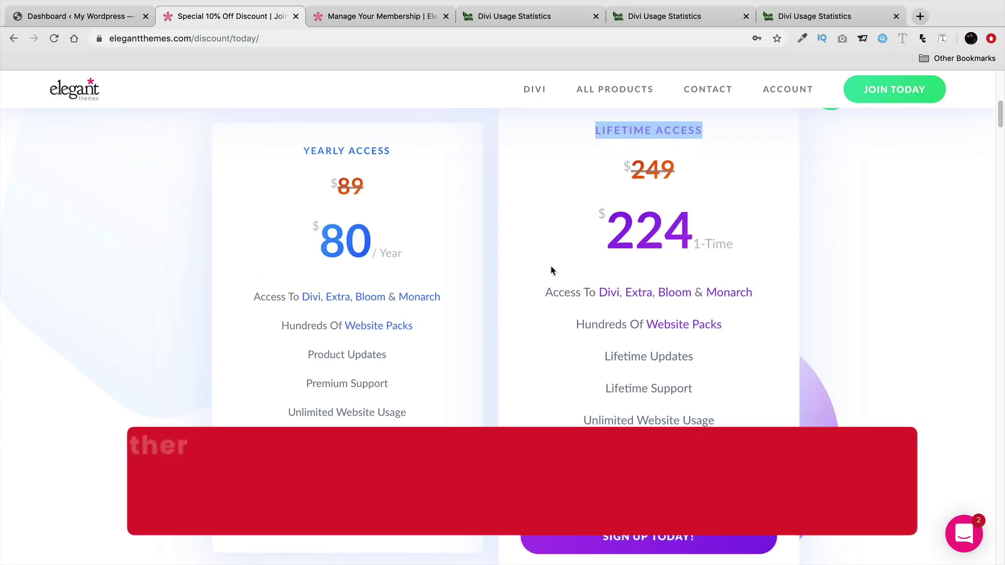
{"action": "mouse_move", "coordinate": [552, 284]}
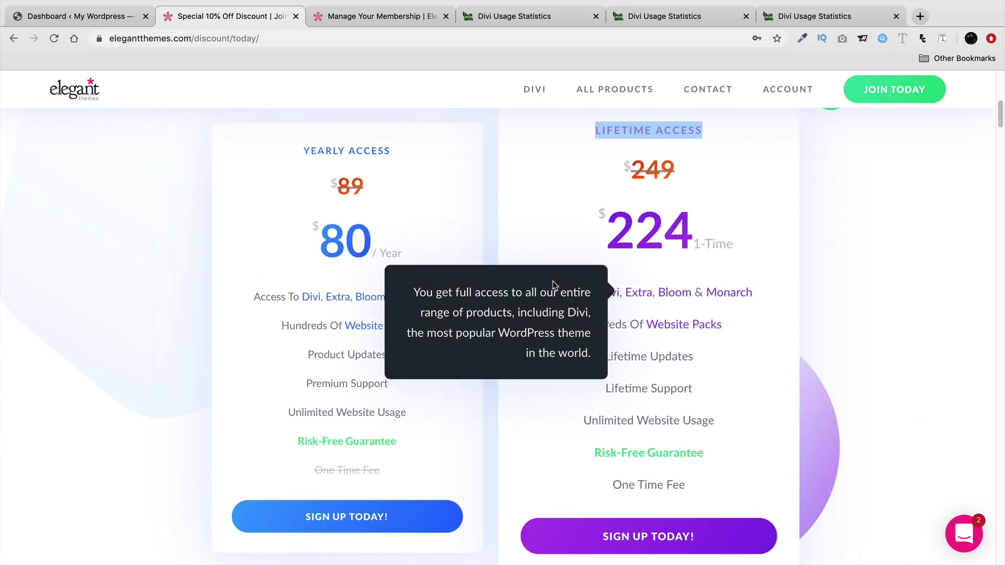
{"action": "triple_click", "coordinate": [364, 150]}
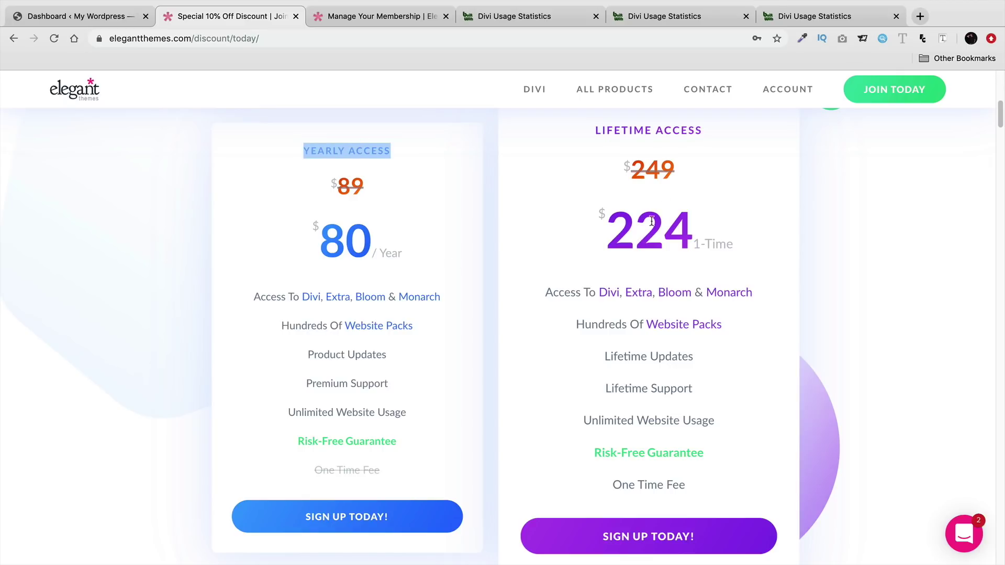
{"action": "left_click_drag", "start_coordinate": [699, 132], "coordinate": [593, 160]}
{"action": "left_click_drag", "start_coordinate": [695, 493], "coordinate": [610, 483]}
{"action": "mouse_move", "coordinate": [698, 451]}
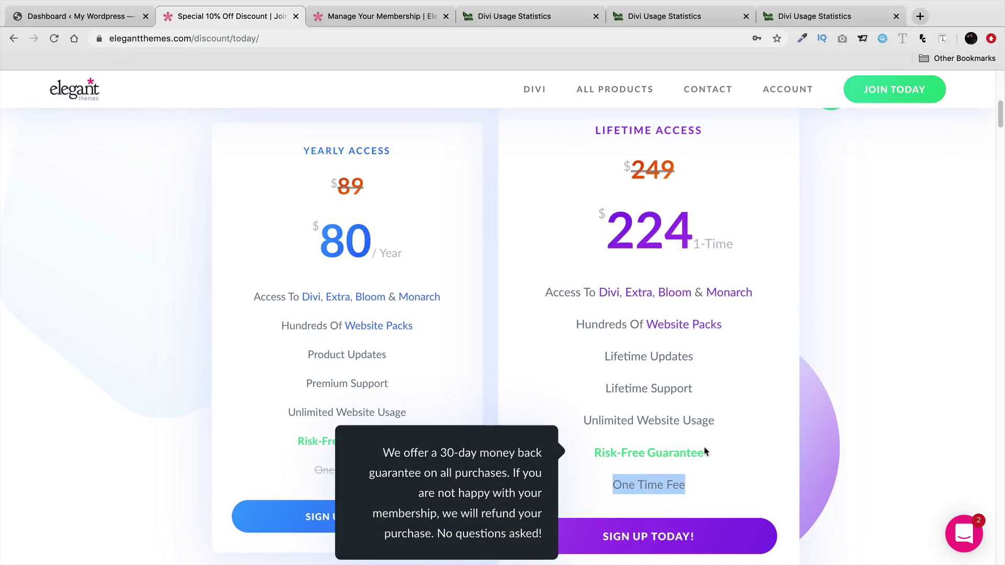
{"action": "left_click", "coordinate": [731, 413]}
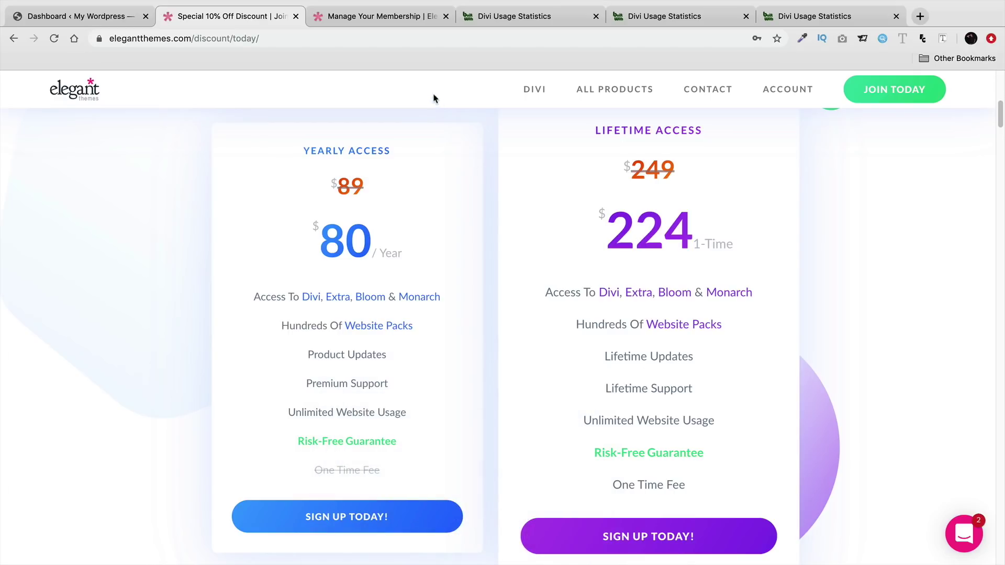
- On the membership management page, highlight the existing lifetime membership notice
{"action": "left_click", "coordinate": [398, 17]}
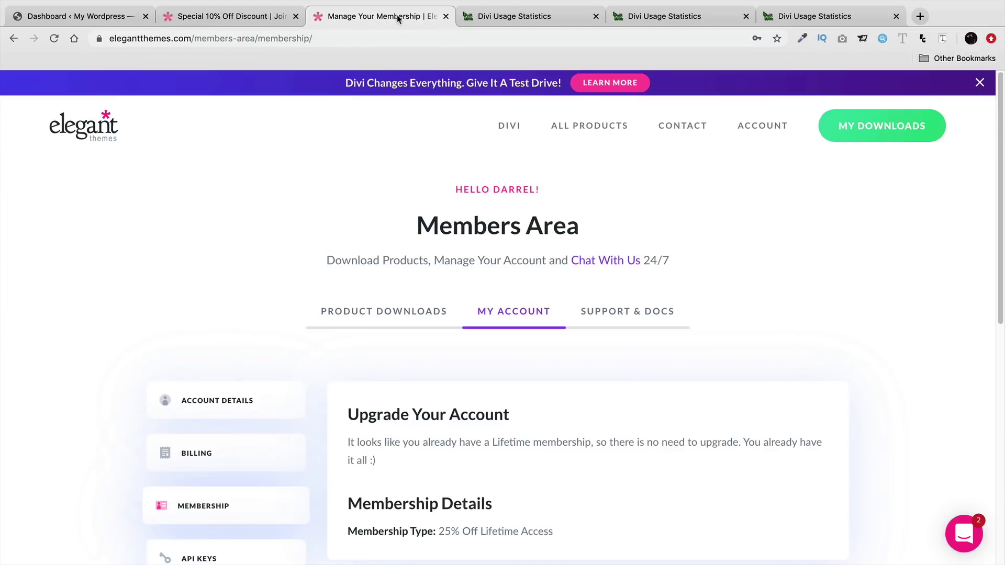
{"action": "scroll", "coordinate": [269, 267], "scroll_direction": "down", "scroll_amount": 2}
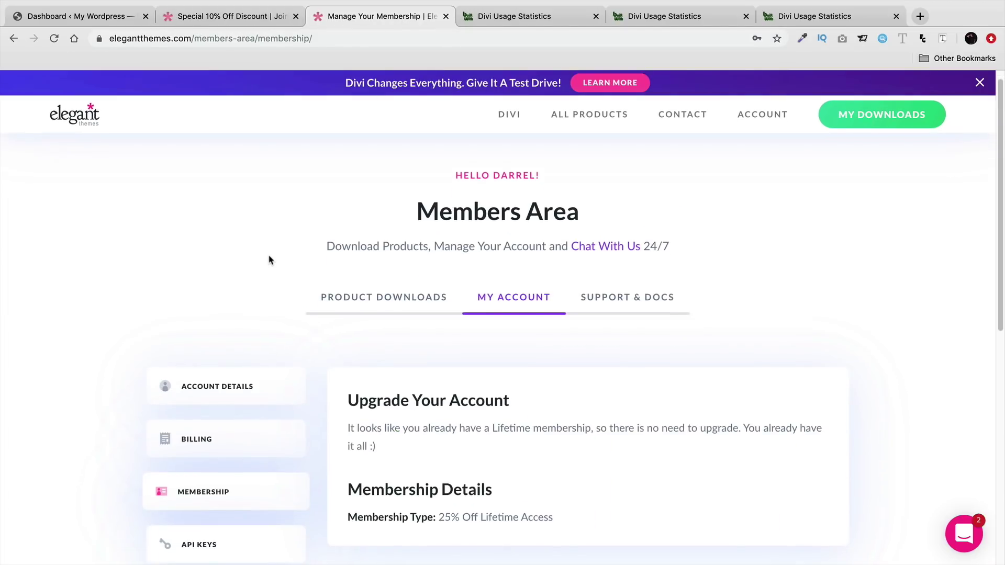
{"action": "left_click_drag", "start_coordinate": [390, 417], "coordinate": [341, 397]}
{"action": "left_click", "coordinate": [362, 402]}
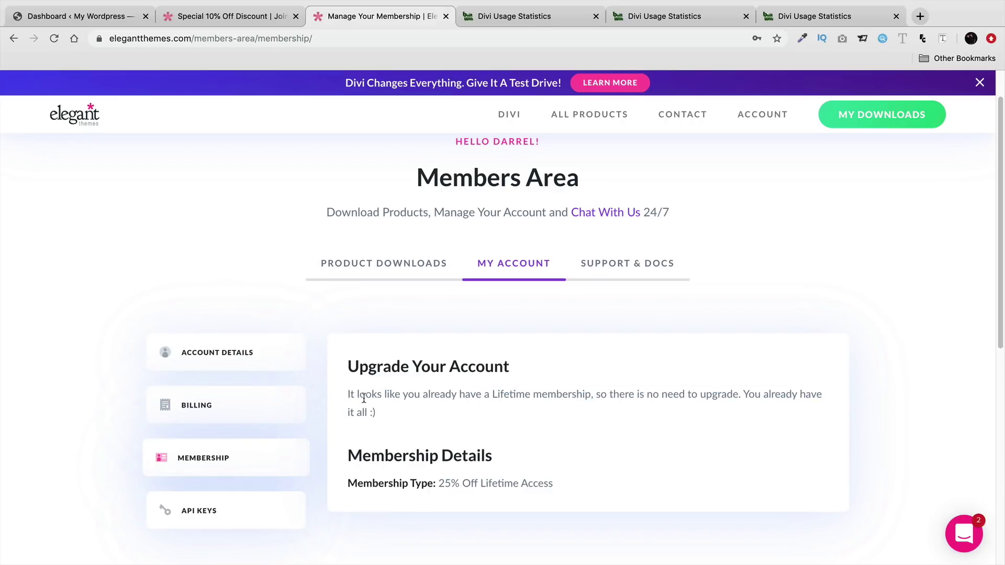
{"action": "scroll", "coordinate": [364, 396], "scroll_direction": "down", "scroll_amount": 1}
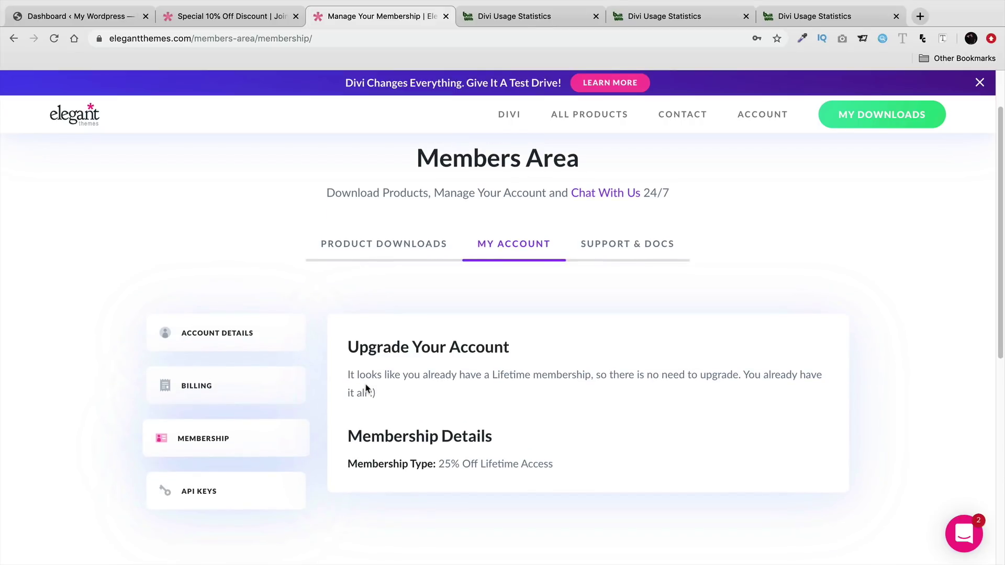
{"action": "scroll", "coordinate": [366, 388], "scroll_direction": "down", "scroll_amount": 1}
- Download the Divi theme zip from Product Downloads, then go back to the WordPress dashboard
{"action": "left_click", "coordinate": [347, 254]}
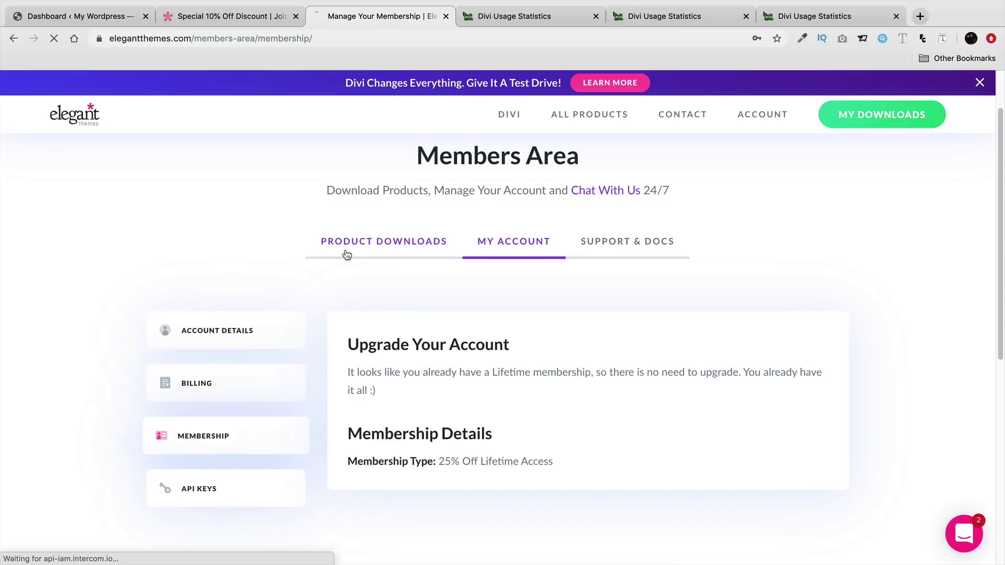
{"action": "scroll", "coordinate": [358, 261], "scroll_direction": "down", "scroll_amount": 5}
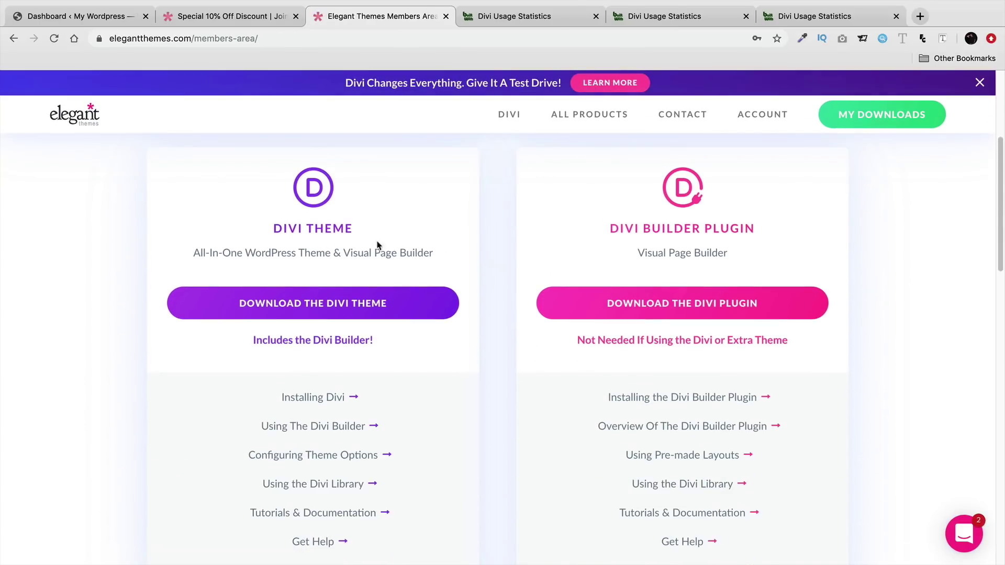
{"action": "scroll", "coordinate": [592, 288], "scroll_direction": "down", "scroll_amount": 7}
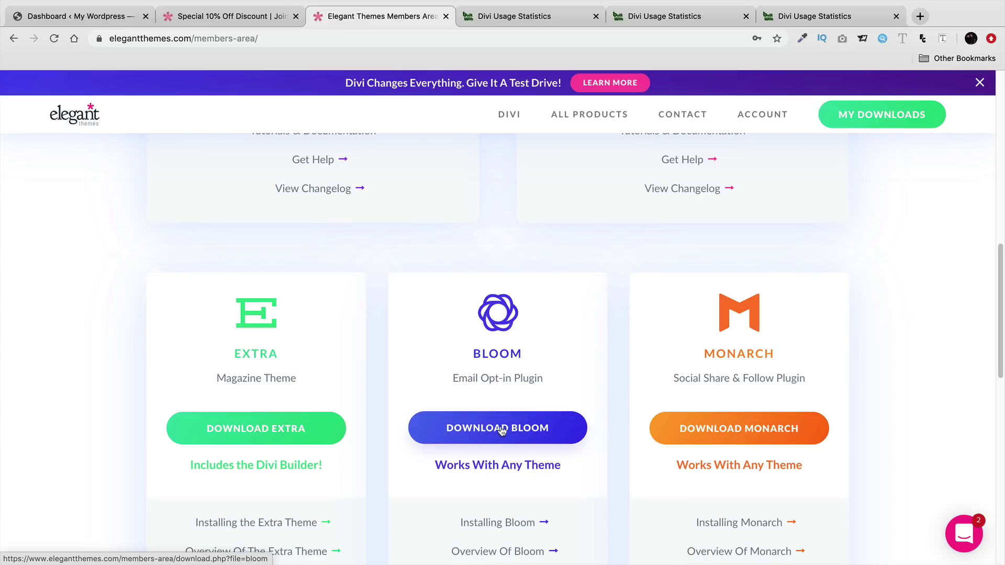
{"action": "scroll", "coordinate": [526, 426], "scroll_direction": "up", "scroll_amount": 9}
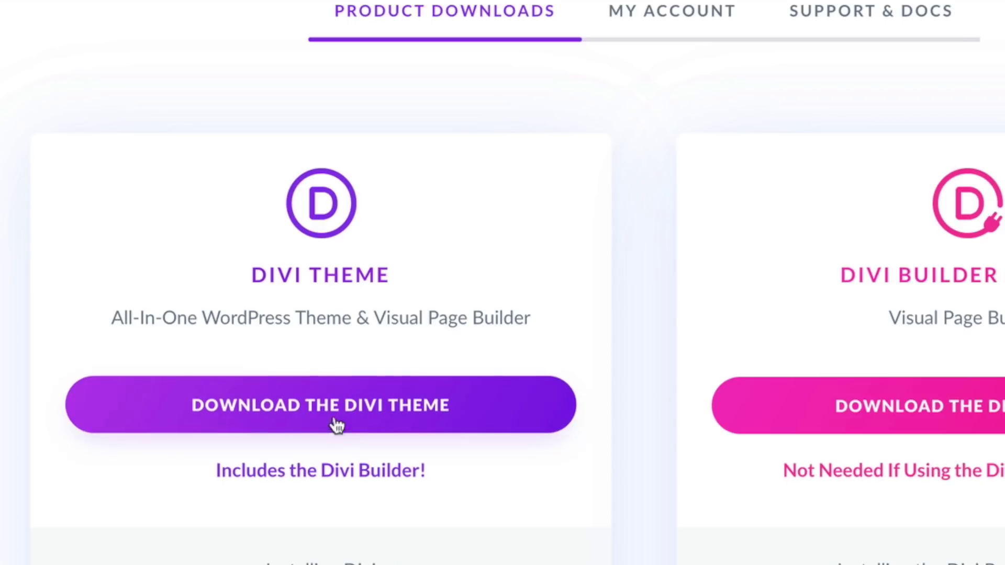
{"action": "left_click", "coordinate": [297, 410]}
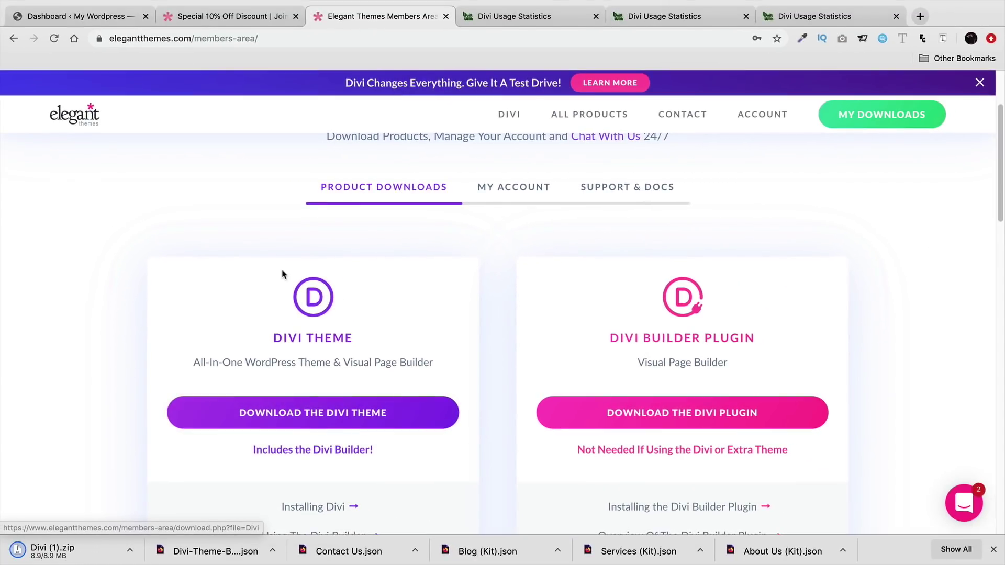
{"action": "left_click", "coordinate": [992, 549]}
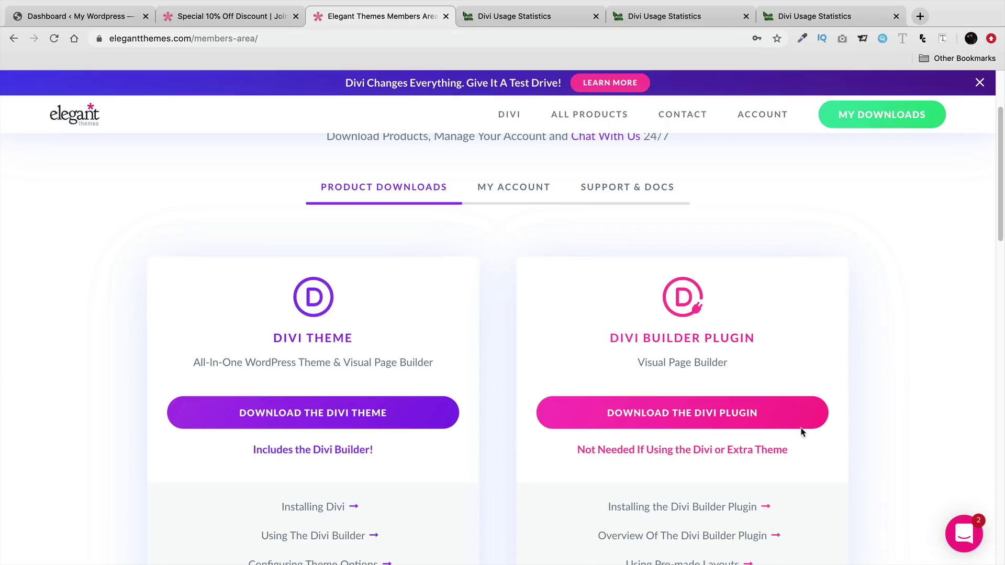
{"action": "left_click", "coordinate": [102, 20]}
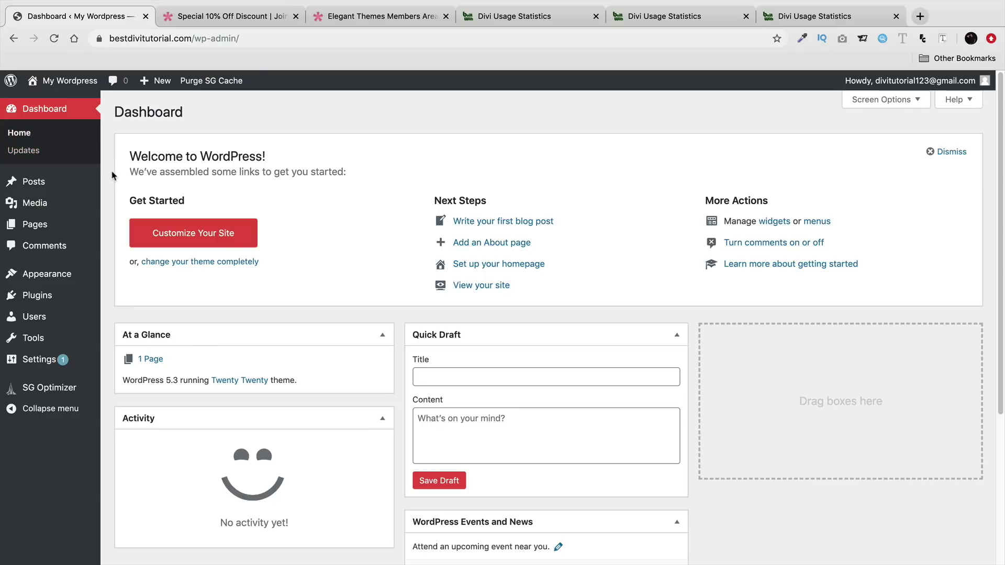
- Go to Appearance > Themes > Add New and bring up the Upload Theme form
{"action": "mouse_move", "coordinate": [31, 274]}
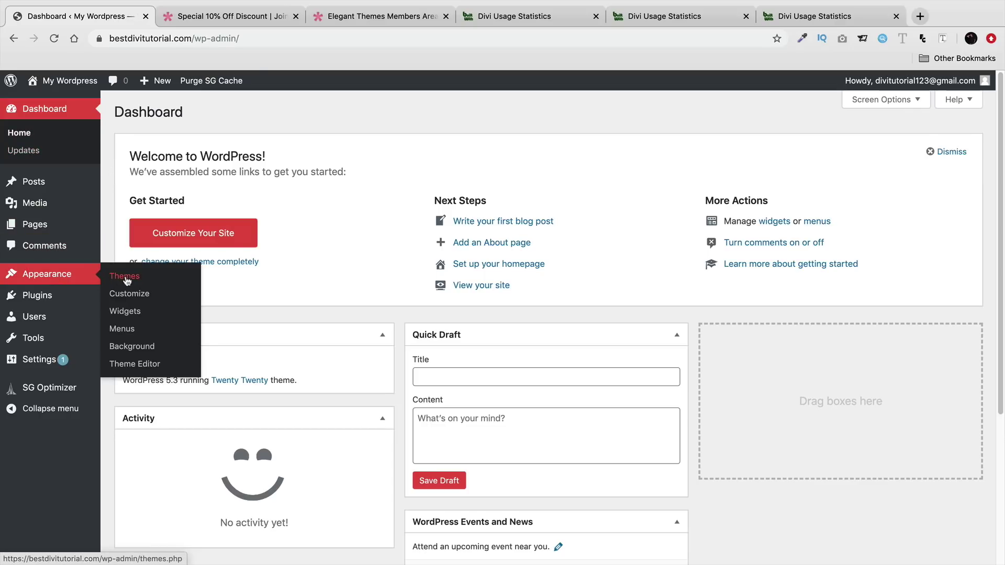
{"action": "left_click", "coordinate": [127, 282]}
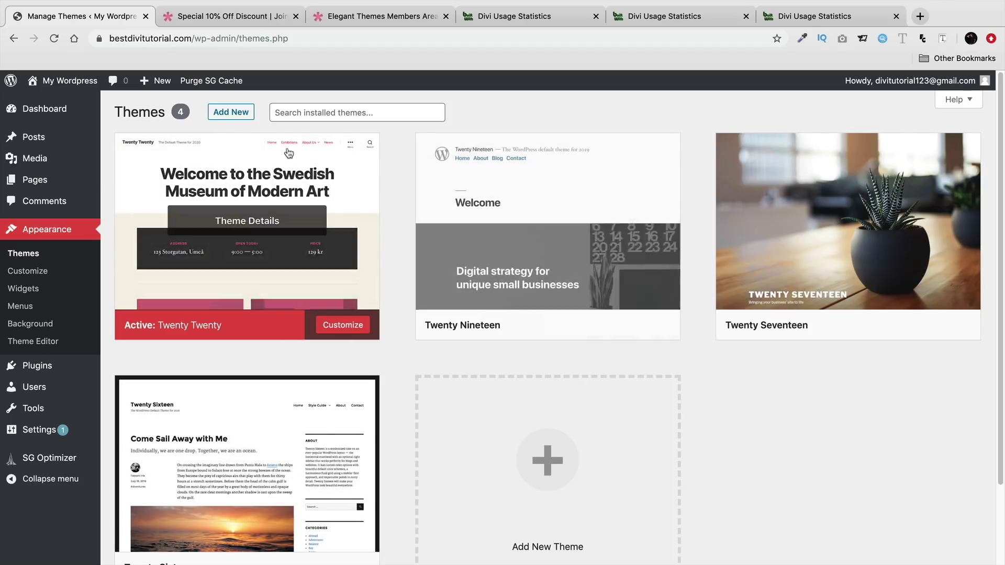
{"action": "left_click", "coordinate": [230, 112]}
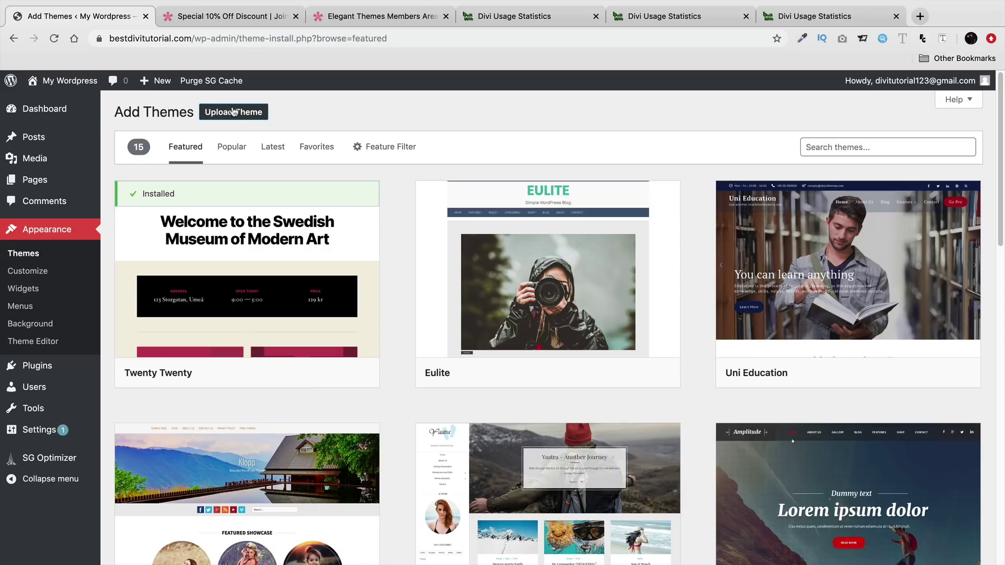
{"action": "left_click", "coordinate": [235, 120]}
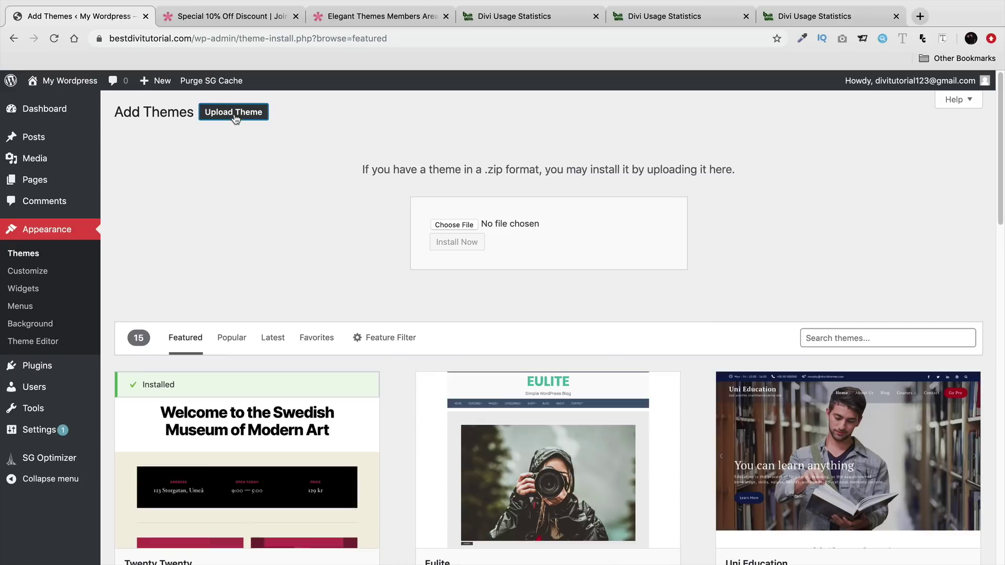
- Install the theme from Divi (1).zip and activate Divi
{"action": "left_click", "coordinate": [454, 225]}
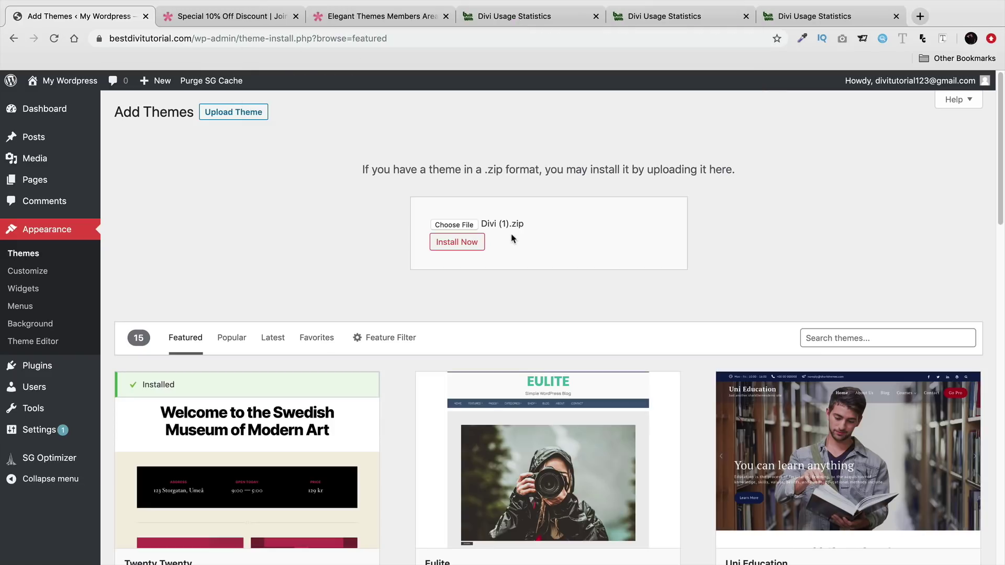
{"action": "left_click", "coordinate": [453, 244]}
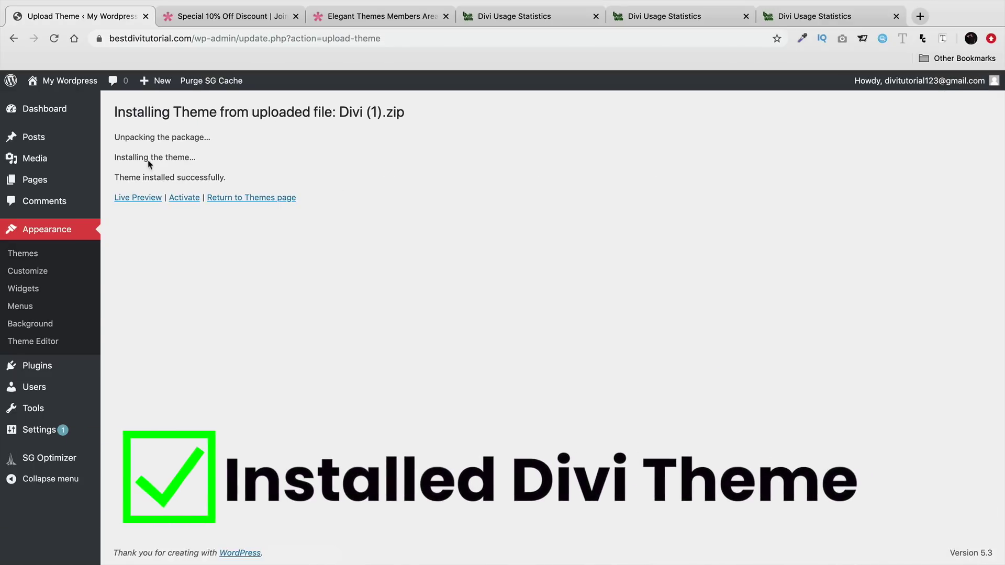
{"action": "left_click_drag", "start_coordinate": [112, 161], "coordinate": [192, 158]}
{"action": "left_click", "coordinate": [189, 200]}
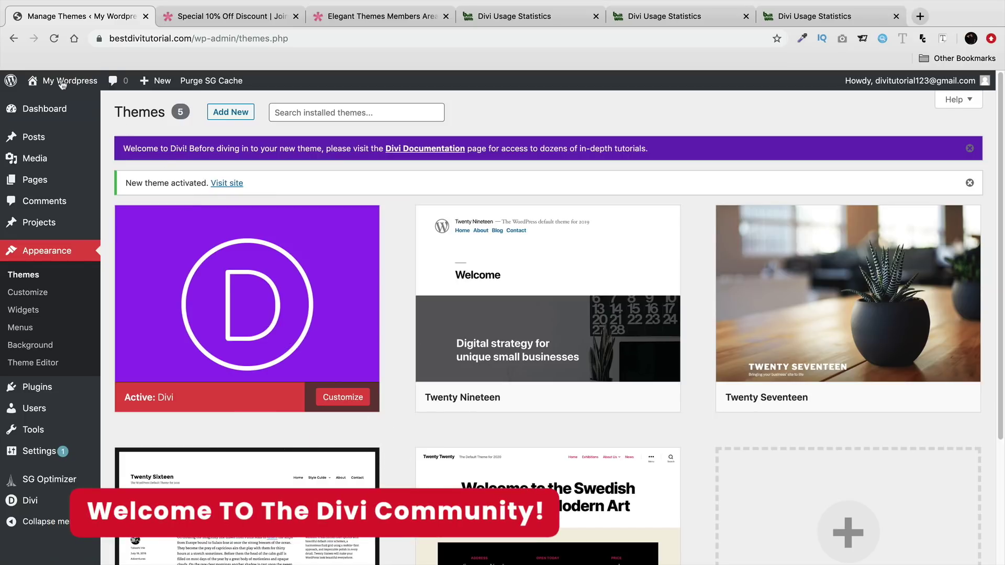
- View the Divi-styled front page, highlight its No Results Found heading, and return to the Dashboard
{"action": "mouse_move", "coordinate": [68, 84]}
{"action": "left_click", "coordinate": [51, 104]}
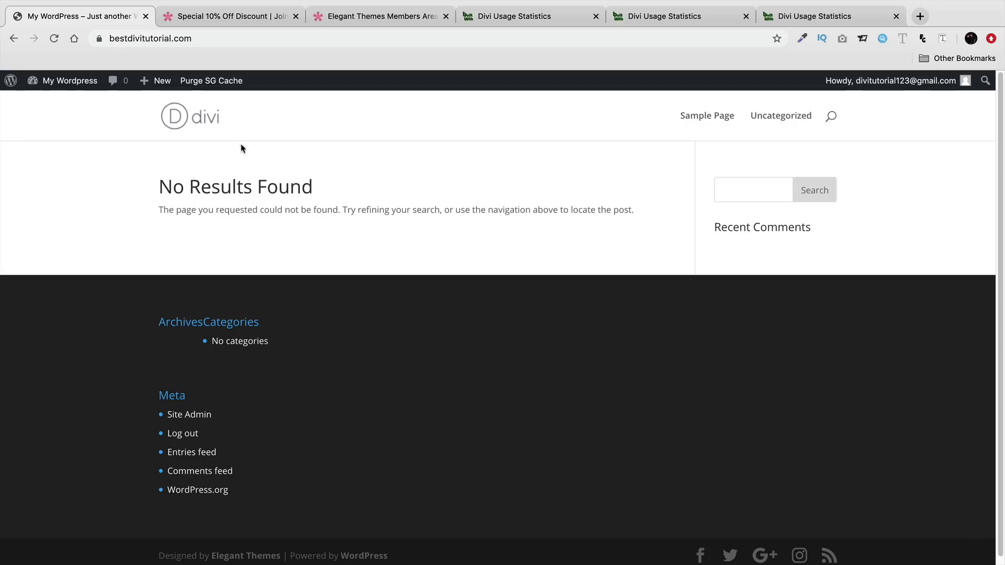
{"action": "left_click_drag", "start_coordinate": [321, 191], "coordinate": [156, 190]}
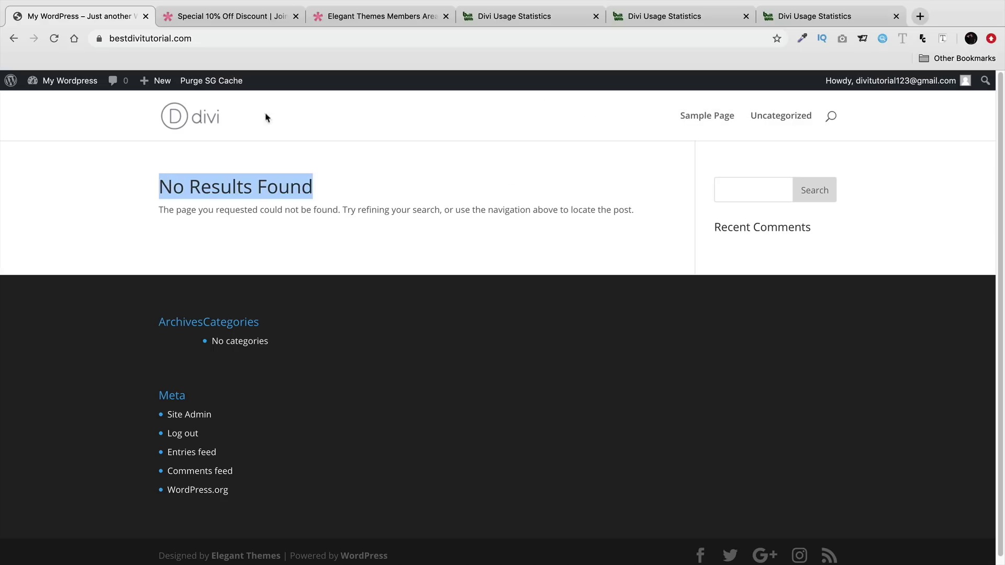
{"action": "mouse_move", "coordinate": [73, 81]}
{"action": "left_click", "coordinate": [78, 103]}
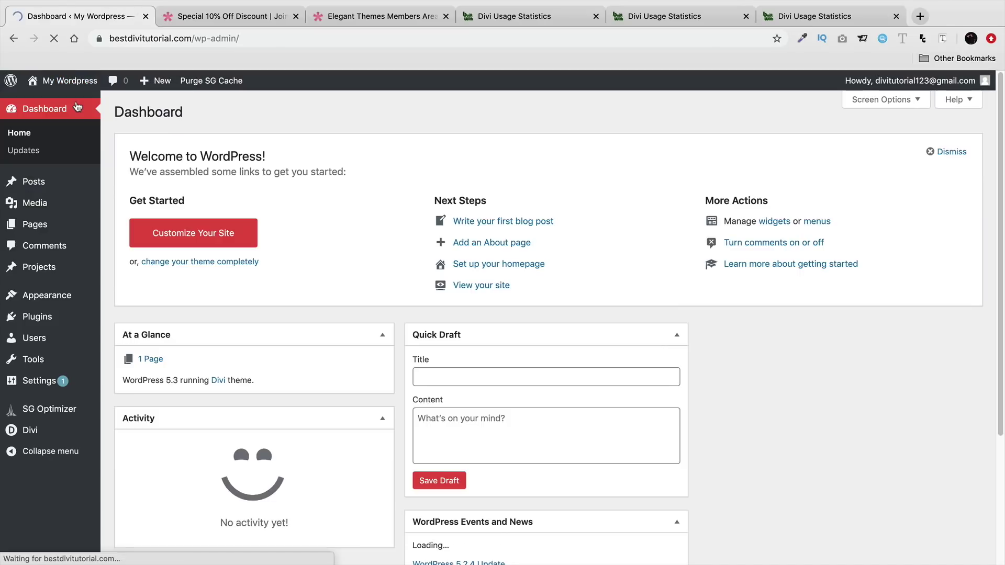
- Trash the Privacy Policy and Sample Page pages under All Pages, then start a new page
{"action": "mouse_move", "coordinate": [60, 225]}
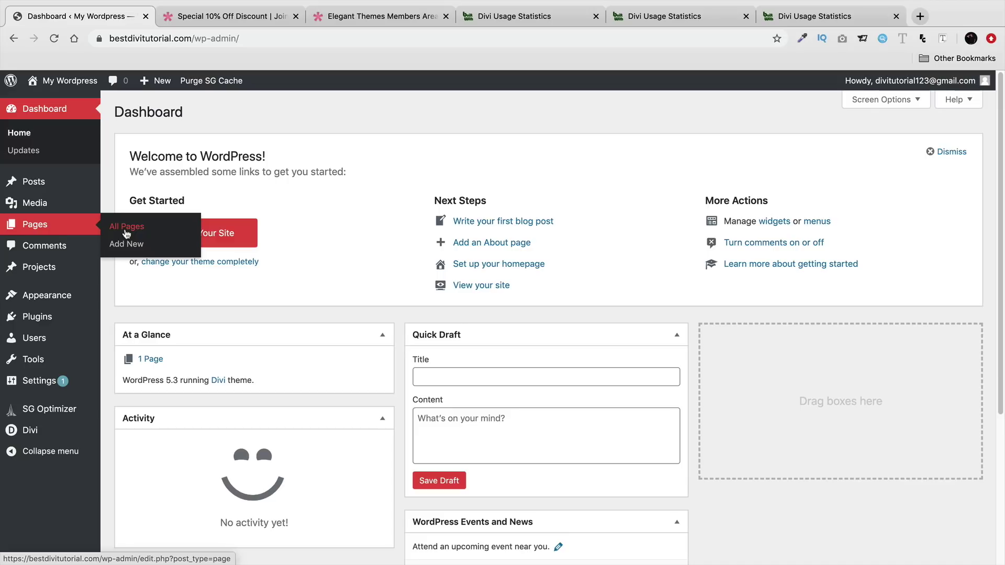
{"action": "left_click", "coordinate": [126, 230]}
{"action": "mouse_move", "coordinate": [178, 238]}
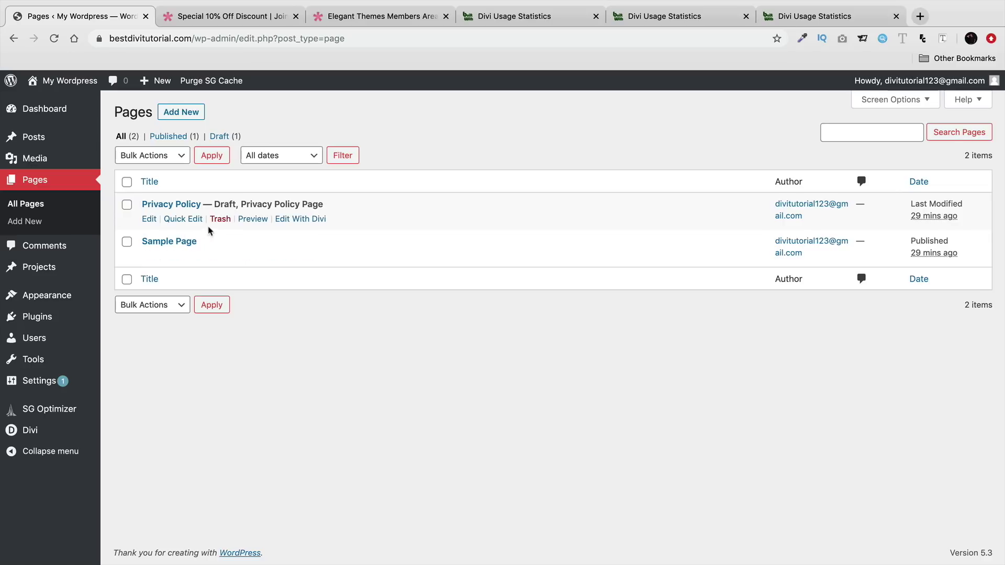
{"action": "left_click", "coordinate": [220, 219]}
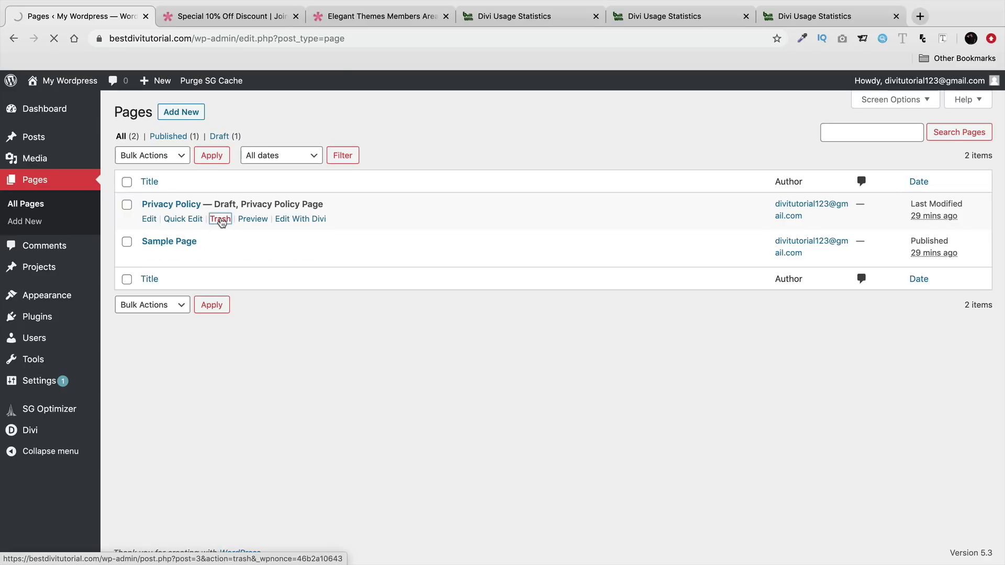
{"action": "left_click", "coordinate": [222, 257]}
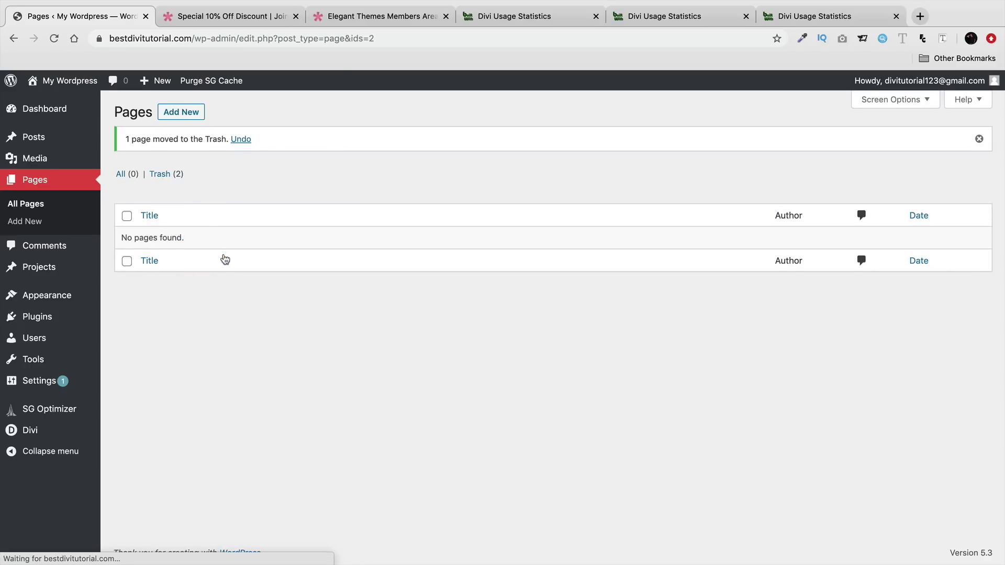
{"action": "left_click", "coordinate": [180, 113]}
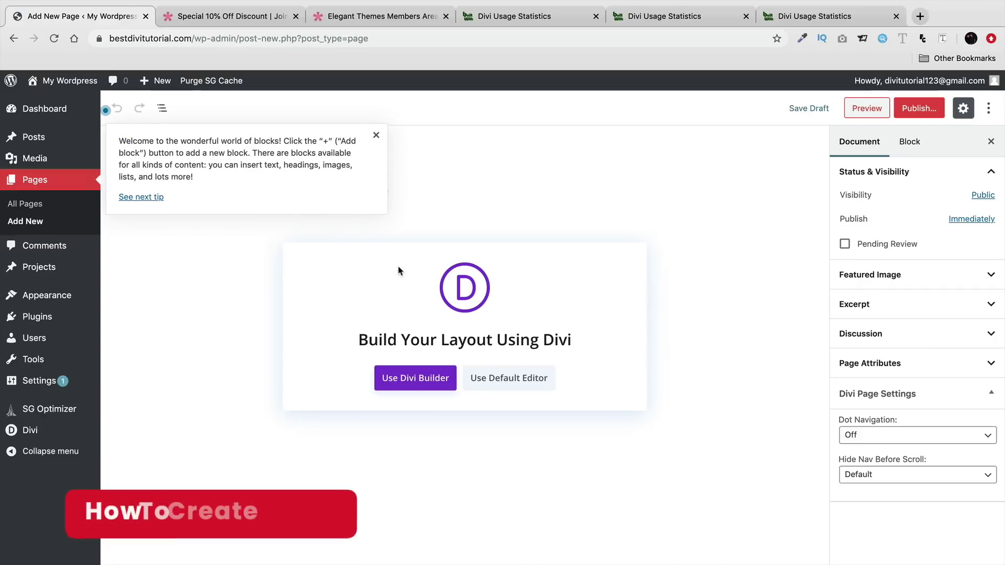
- Publish pages titled 'Home' and 'About Us'
{"action": "left_click", "coordinate": [376, 136]}
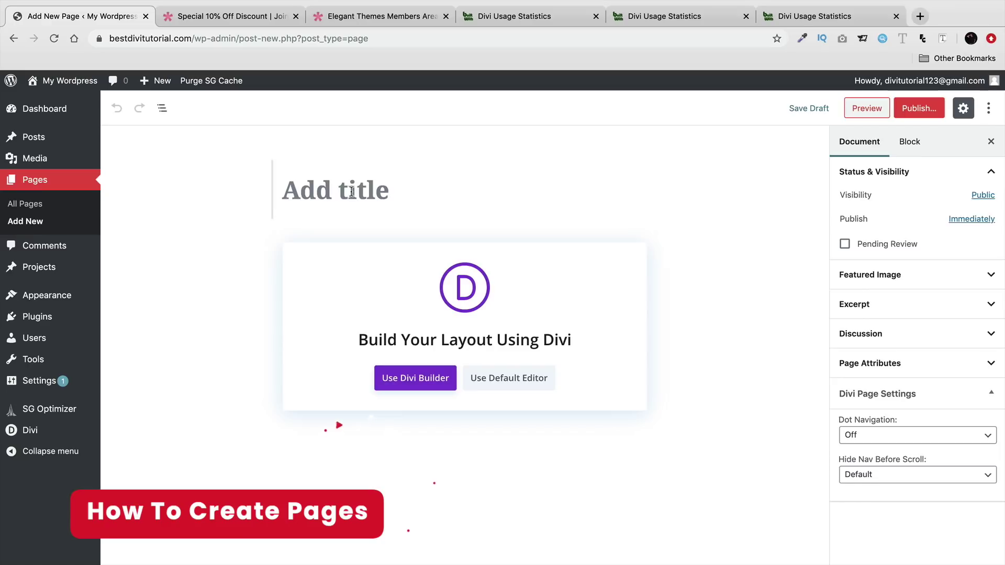
{"action": "type", "text": "Home"}
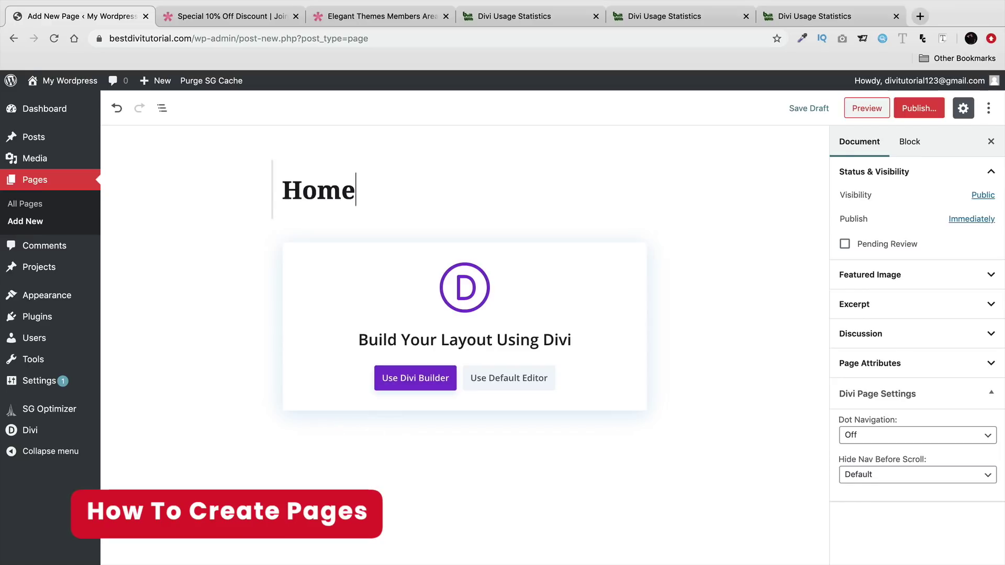
{"action": "left_click", "coordinate": [919, 108]}
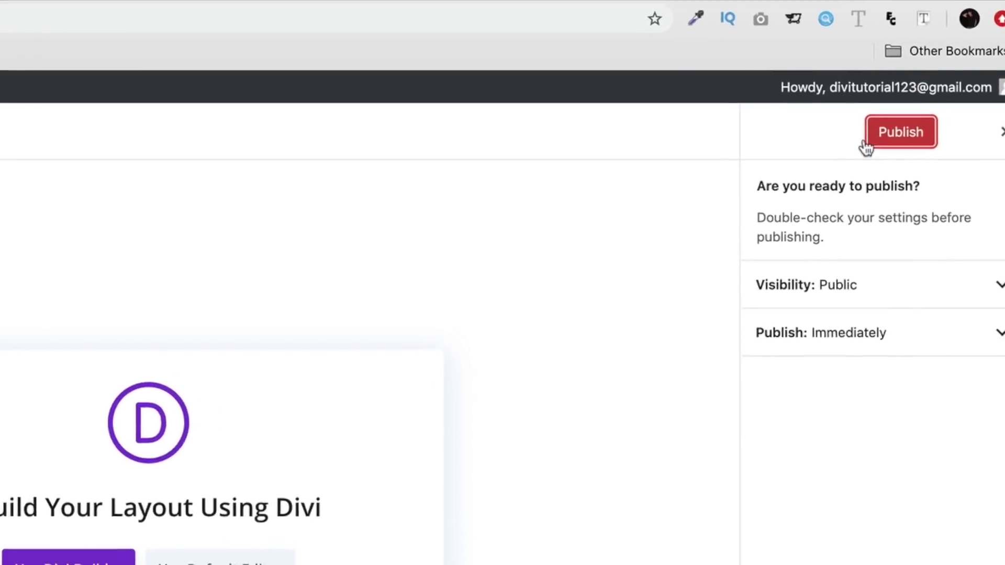
{"action": "left_click", "coordinate": [920, 109]}
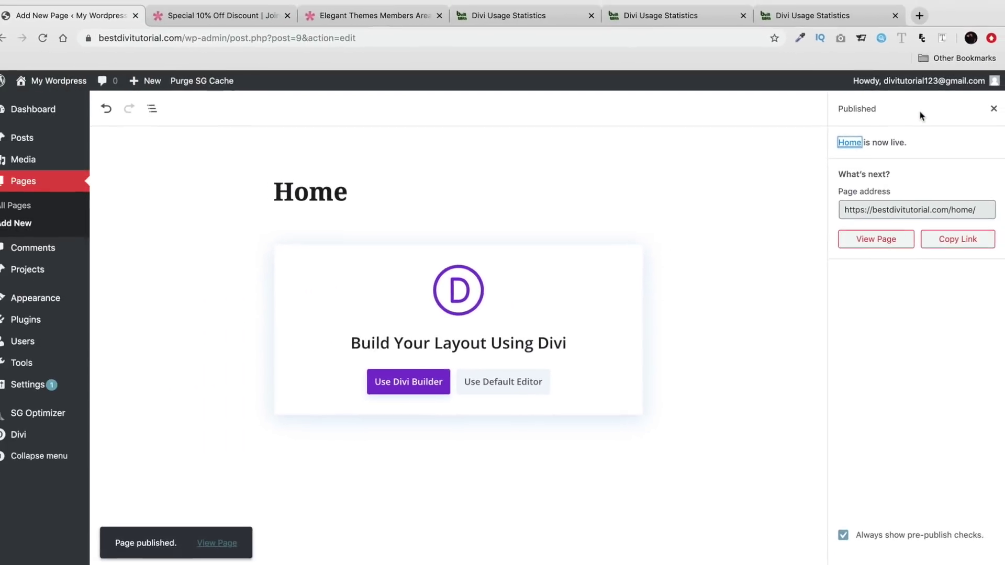
{"action": "mouse_move", "coordinate": [160, 84]}
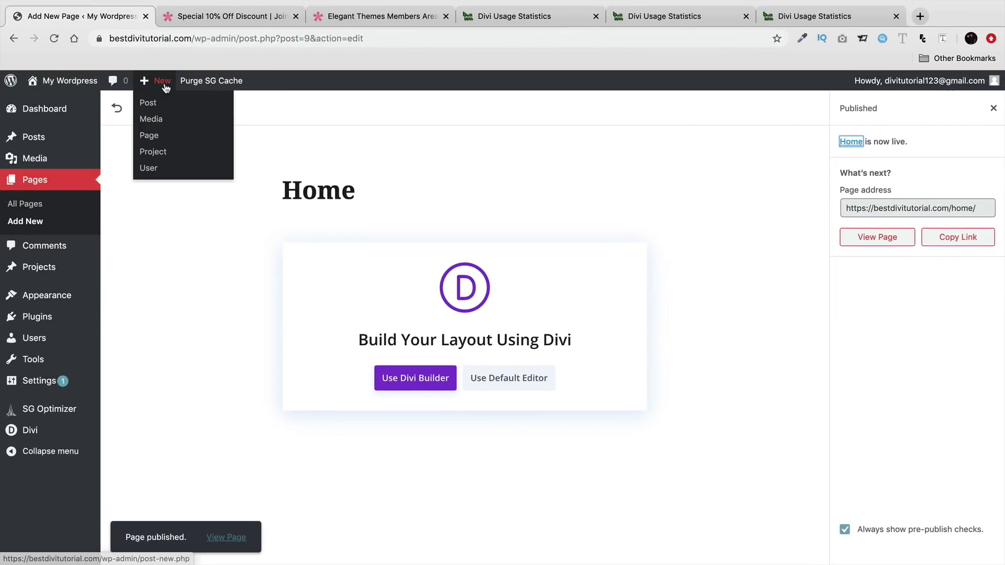
{"action": "left_click", "coordinate": [150, 135]}
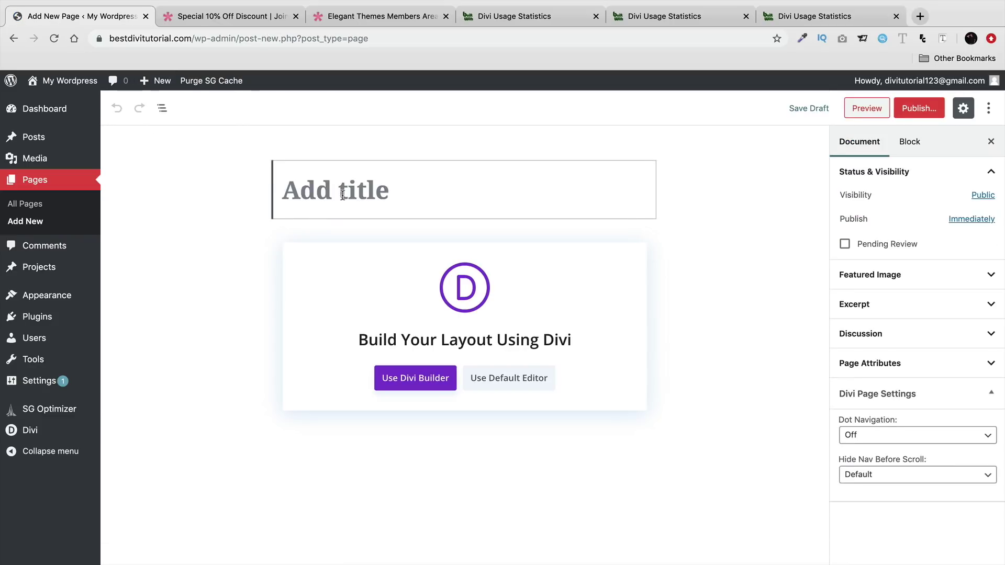
{"action": "type", "text": "Ab"}
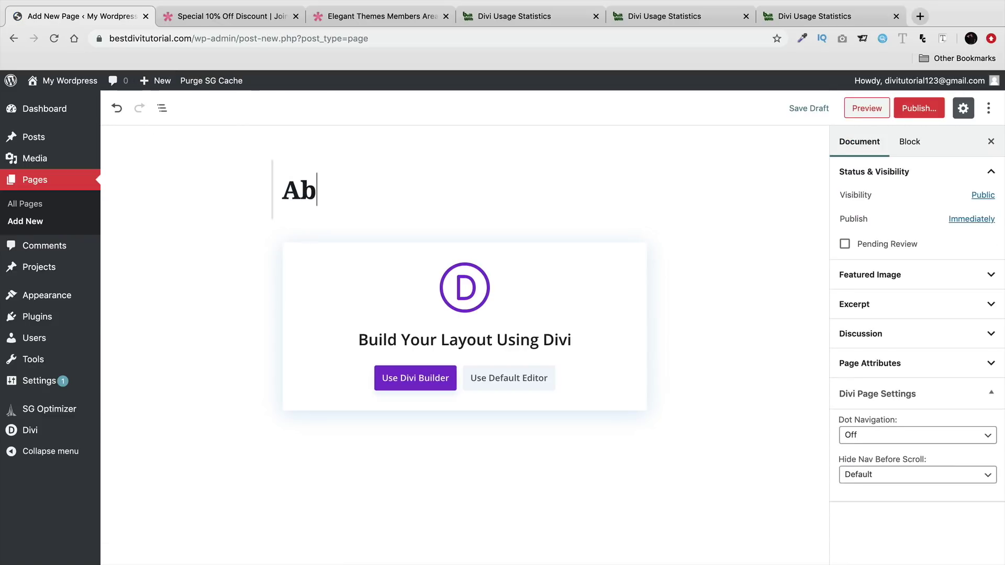
{"action": "type", "text": "out Us"}
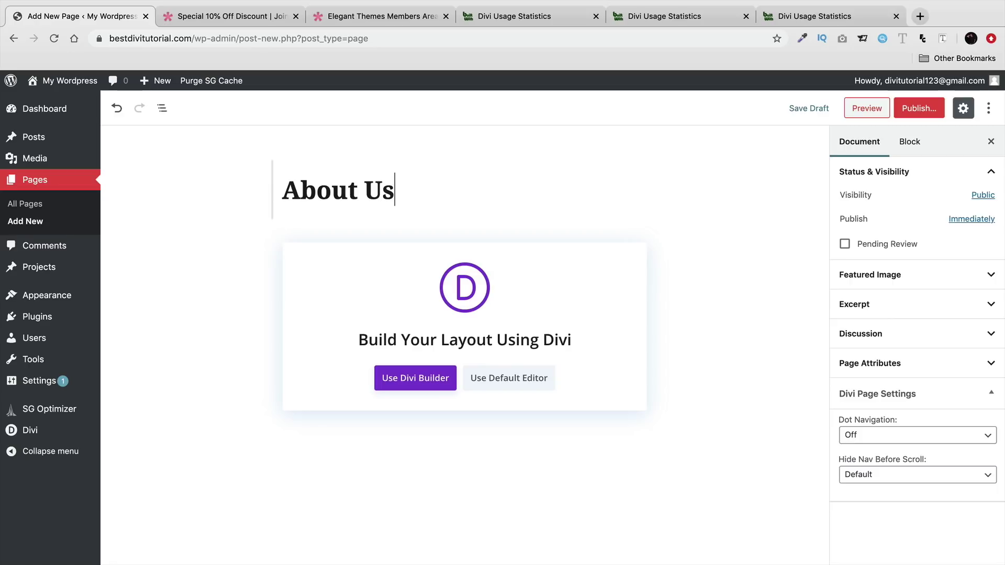
{"action": "left_click", "coordinate": [917, 107]}
{"action": "left_click", "coordinate": [925, 108]}
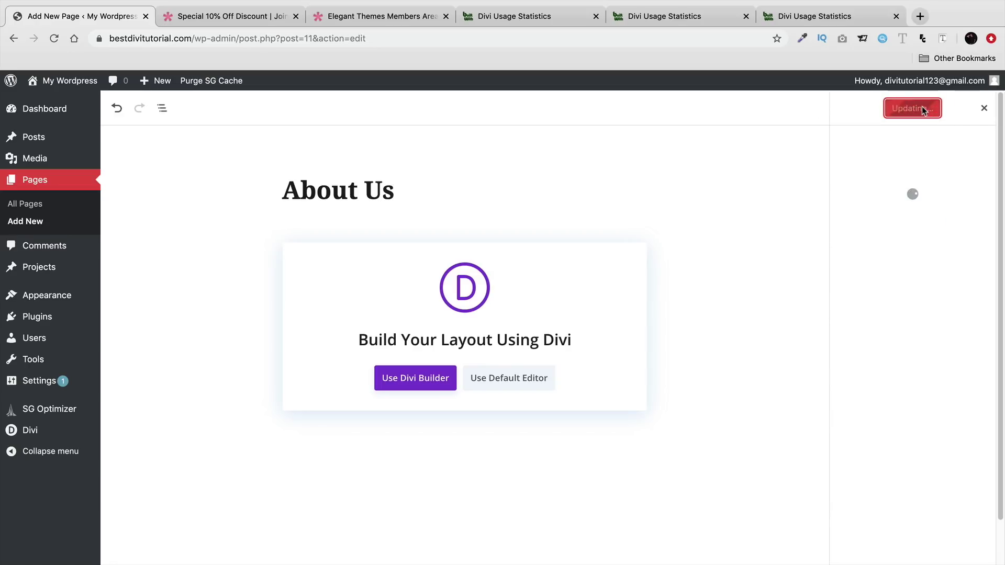
- Publish pages titled 'Blog' and 'Services'
{"action": "mouse_move", "coordinate": [160, 81]}
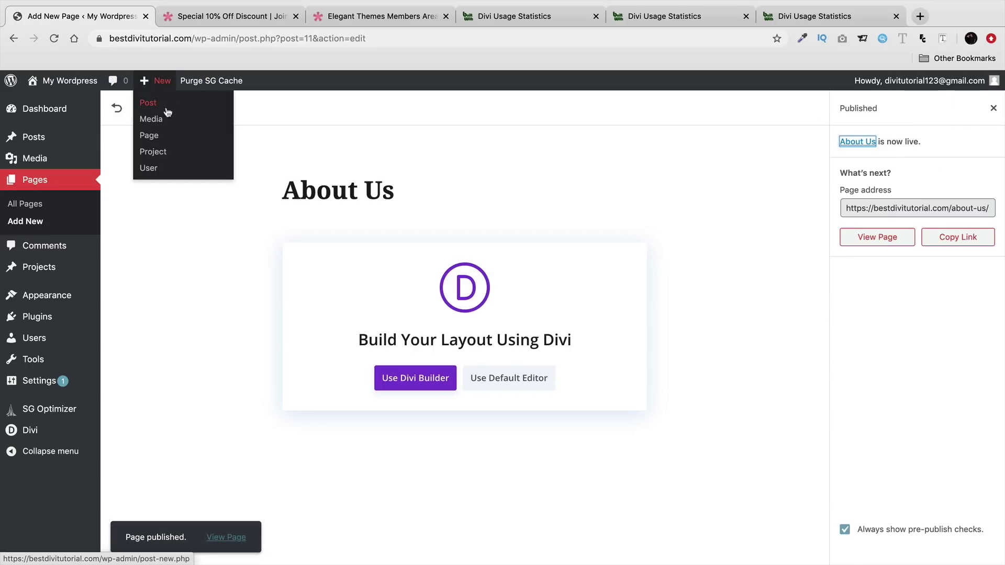
{"action": "left_click", "coordinate": [149, 135]}
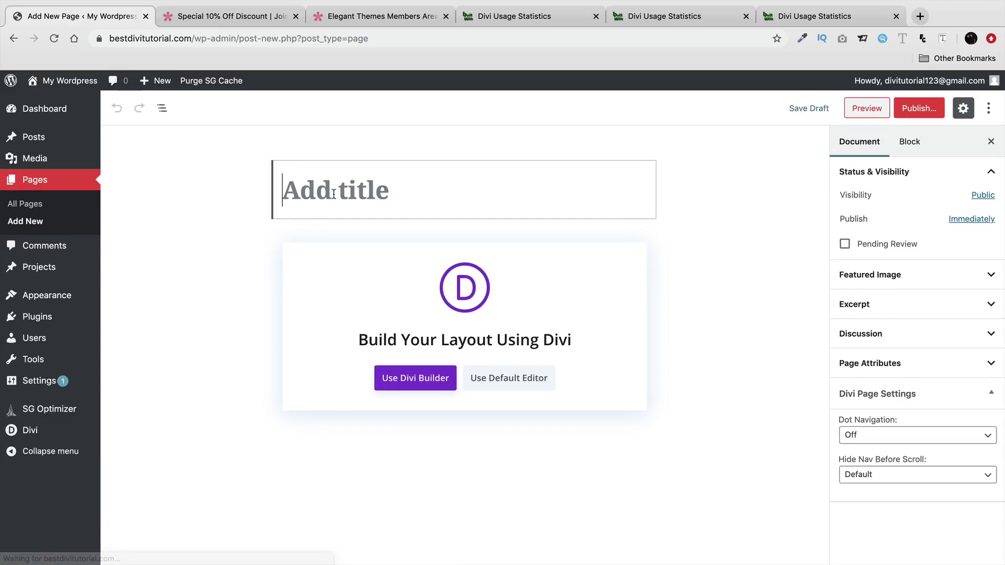
{"action": "type", "text": "Blog"}
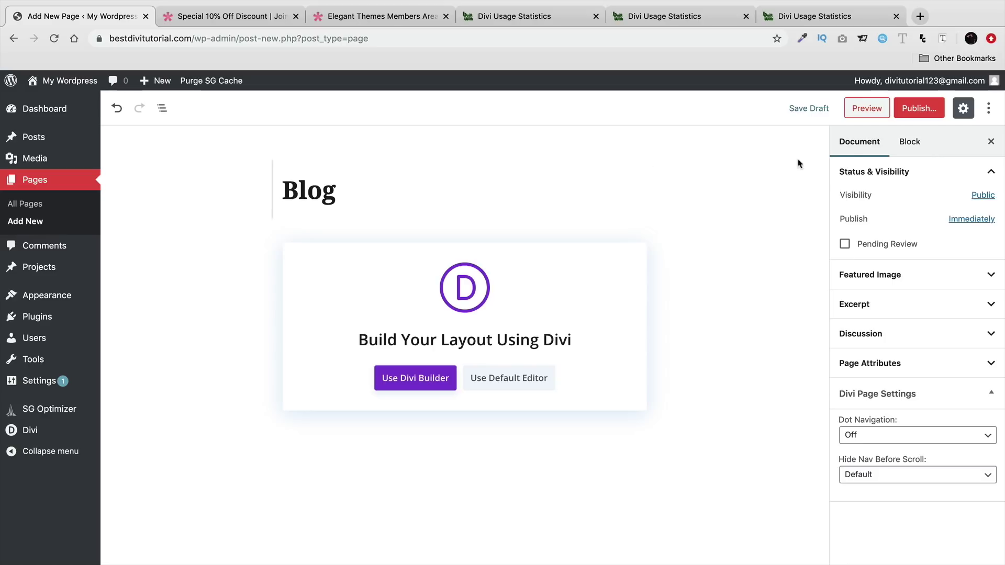
{"action": "left_click", "coordinate": [915, 108]}
{"action": "left_click", "coordinate": [915, 109]}
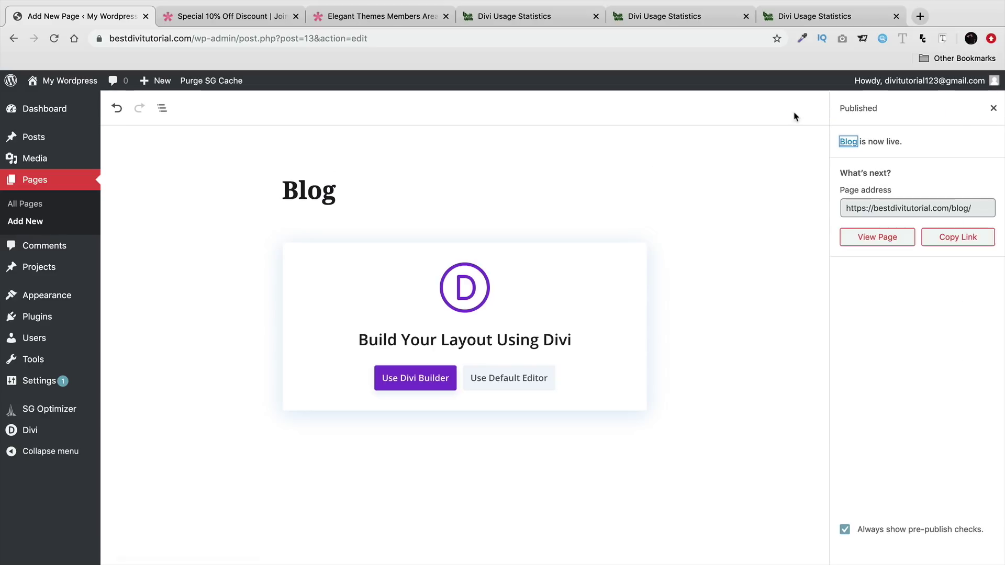
{"action": "mouse_move", "coordinate": [158, 92]}
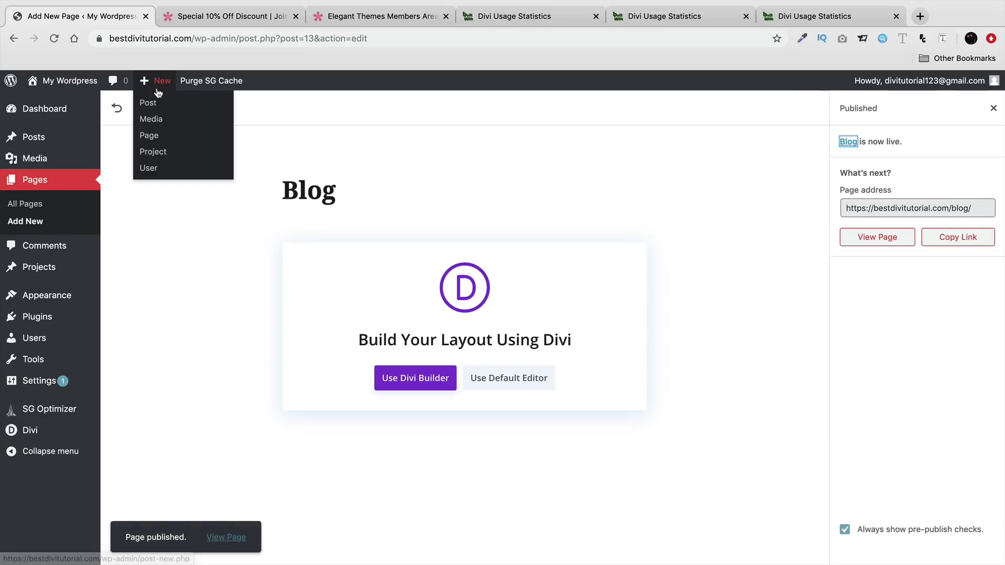
{"action": "left_click", "coordinate": [170, 142]}
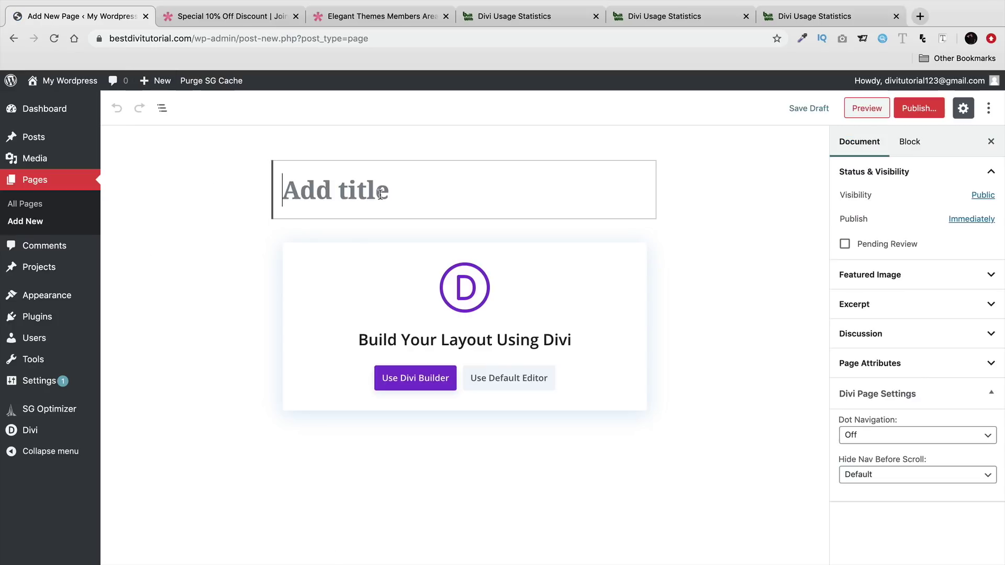
{"action": "left_click", "coordinate": [380, 195]}
{"action": "type", "text": "Services"}
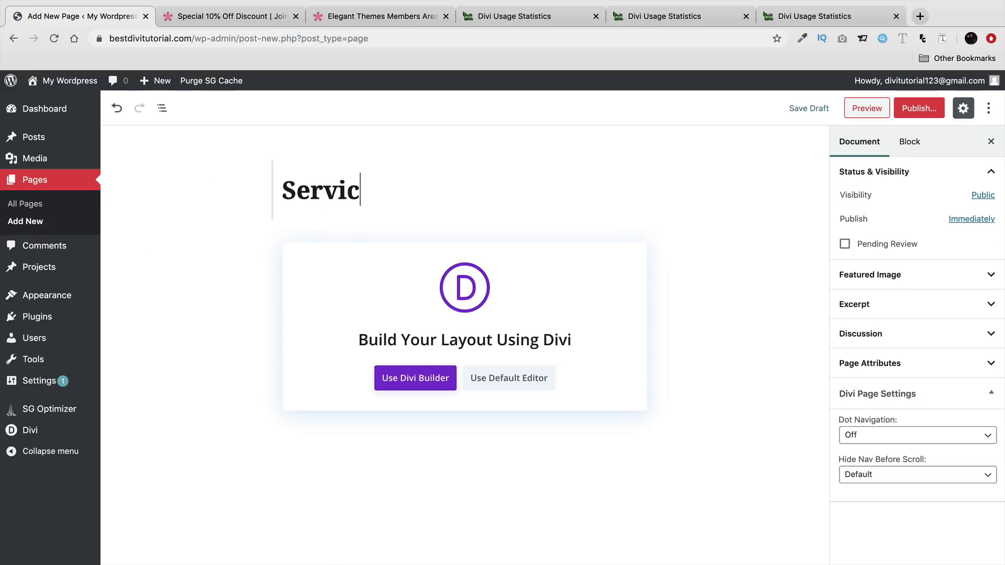
{"action": "left_click", "coordinate": [919, 108]}
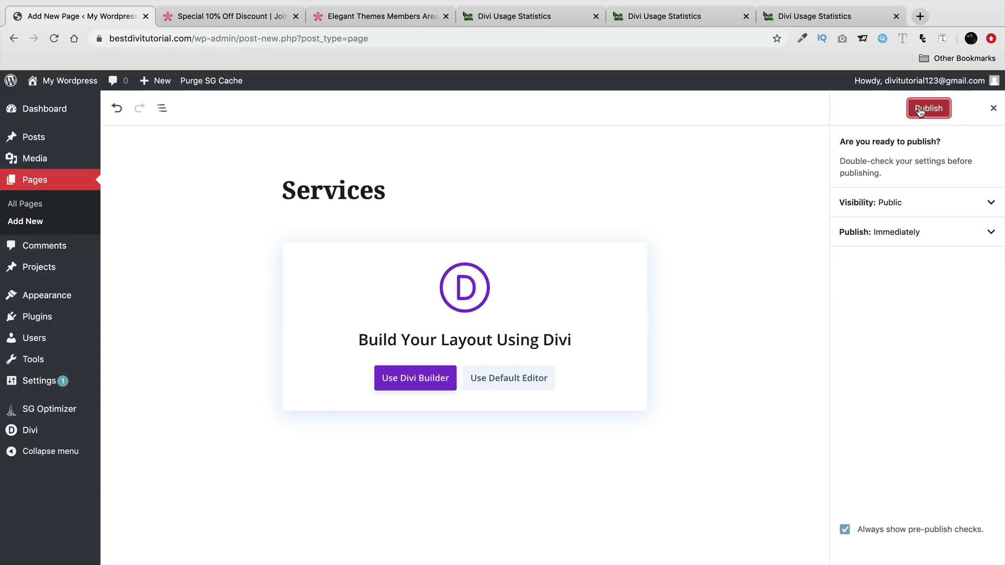
{"action": "left_click", "coordinate": [911, 106]}
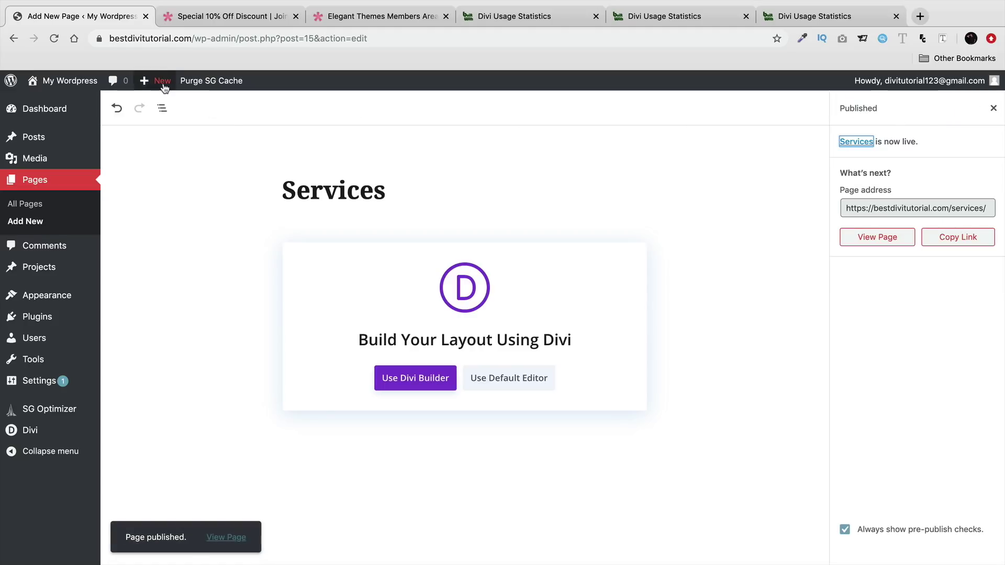
- Publish a 'Contact Us' page and view the live site's front page
{"action": "mouse_move", "coordinate": [157, 81]}
{"action": "left_click", "coordinate": [160, 133]}
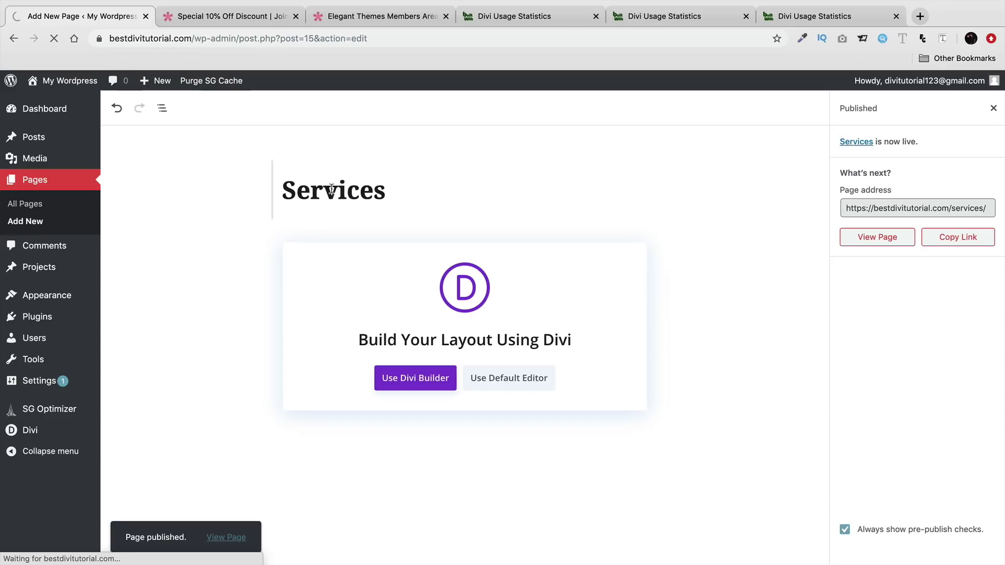
{"action": "type", "text": "Contact Us"}
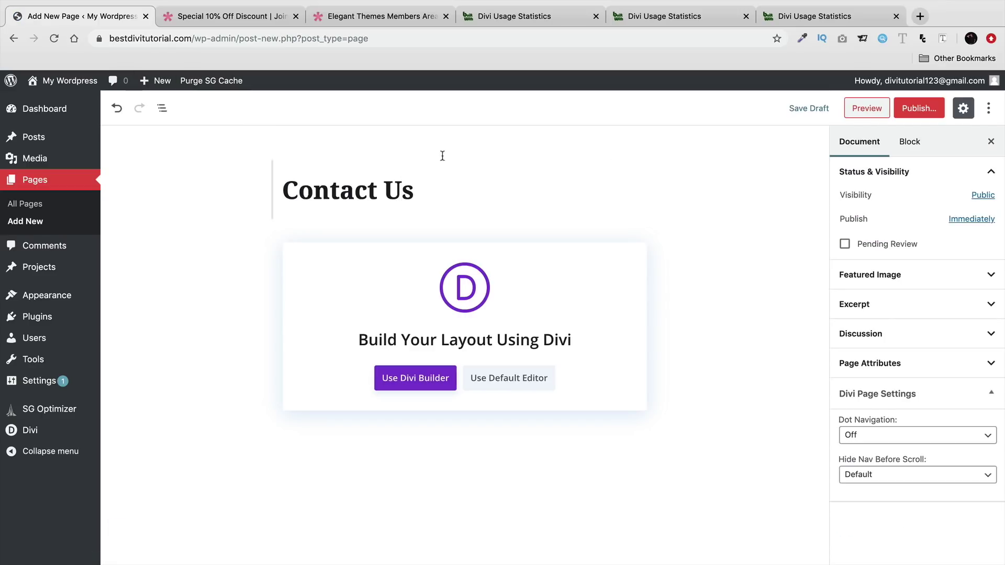
{"action": "left_click", "coordinate": [919, 109]}
{"action": "left_click", "coordinate": [917, 111]}
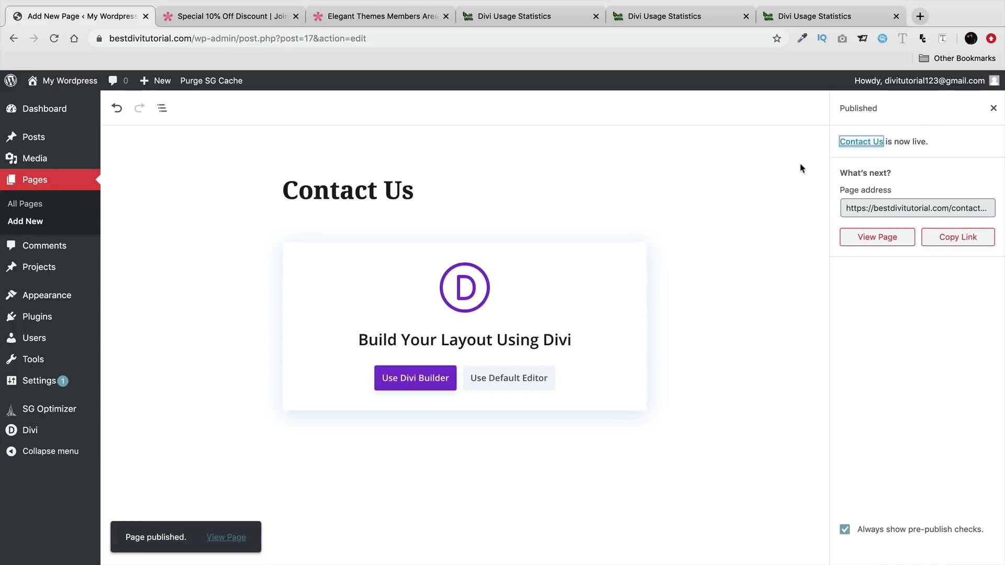
{"action": "mouse_move", "coordinate": [66, 81]}
{"action": "left_click", "coordinate": [69, 105]}
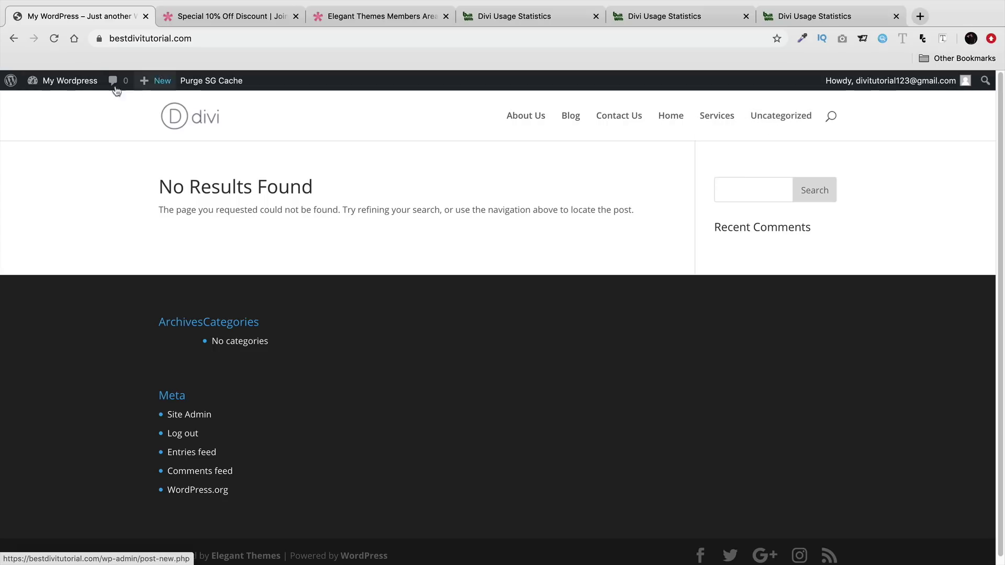
- From the dashboard, go to Appearance > Menus and create a new empty menu
{"action": "mouse_move", "coordinate": [67, 89]}
{"action": "left_click", "coordinate": [63, 107]}
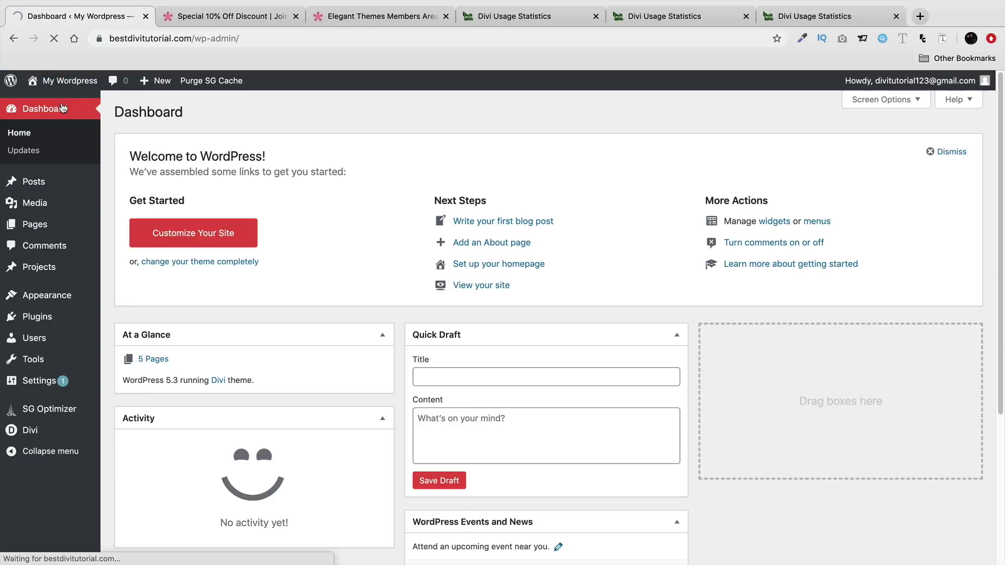
{"action": "mouse_move", "coordinate": [53, 296]}
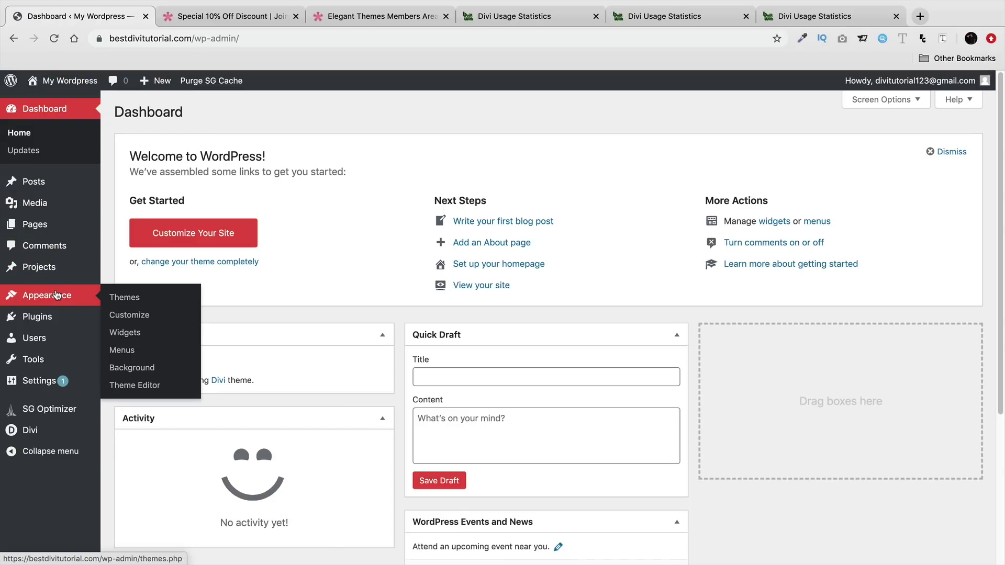
{"action": "left_click", "coordinate": [123, 351]}
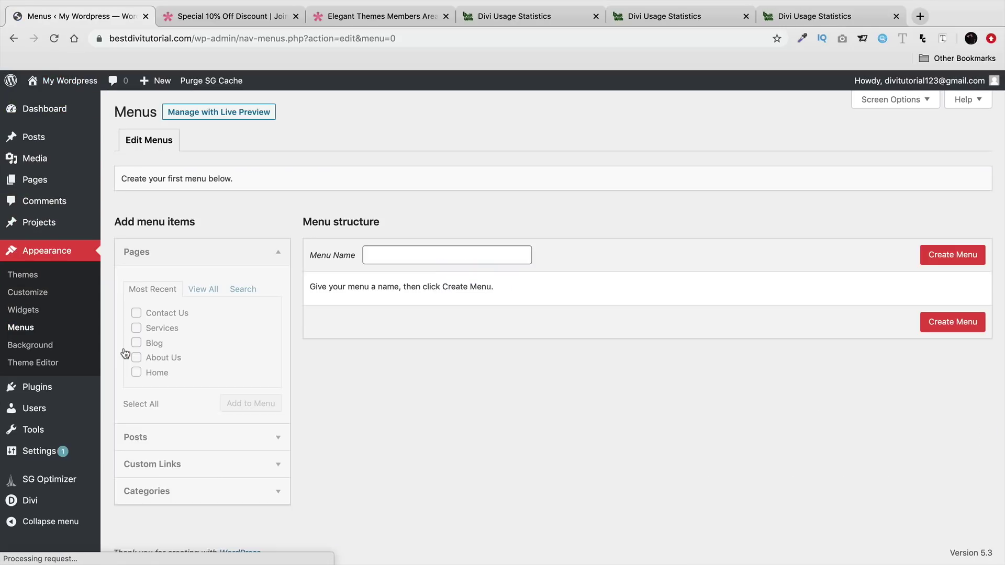
{"action": "left_click", "coordinate": [407, 253]}
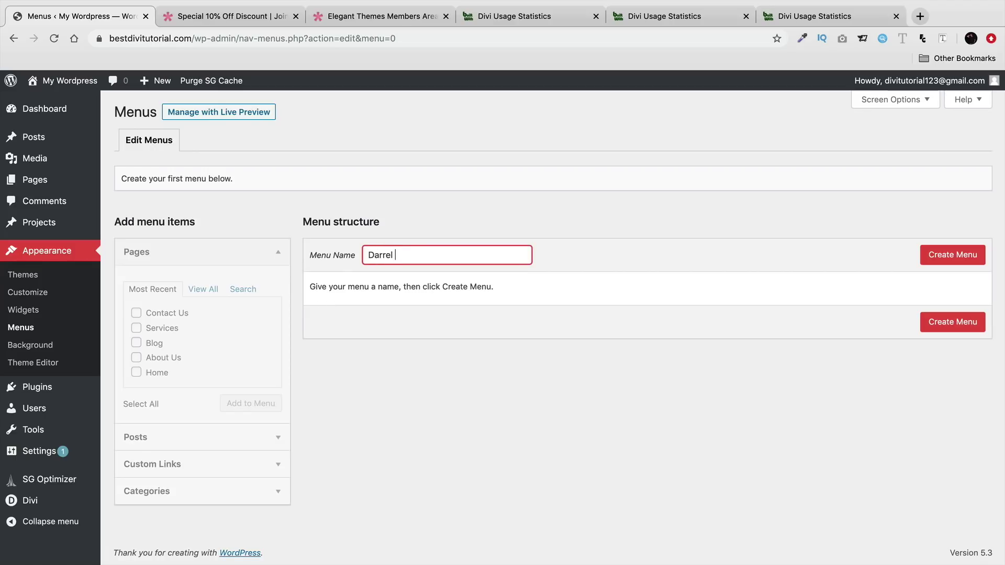
{"action": "left_click", "coordinate": [964, 255]}
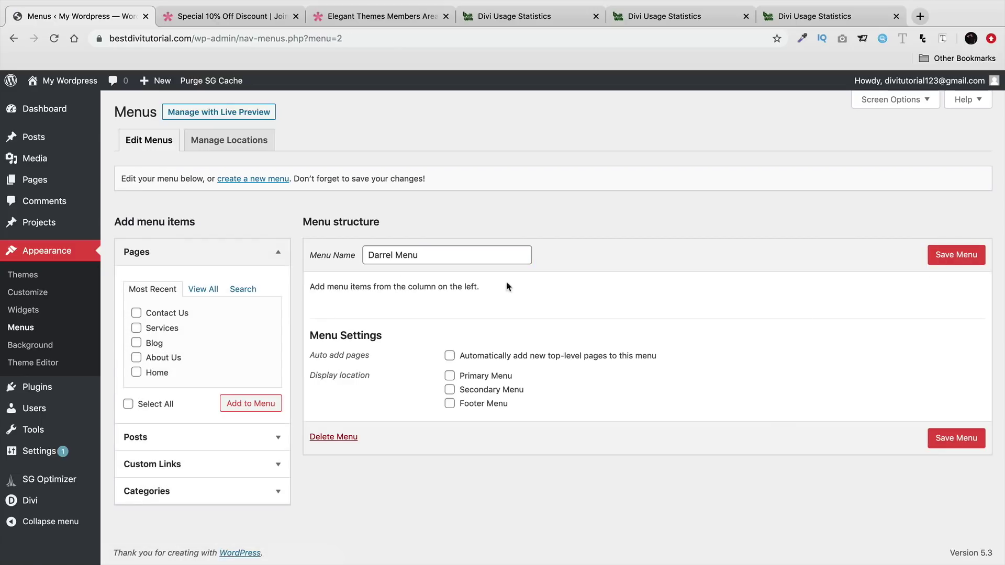
- Add all six listed pages, including both Home pages, to the menu
{"action": "left_click", "coordinate": [203, 291]}
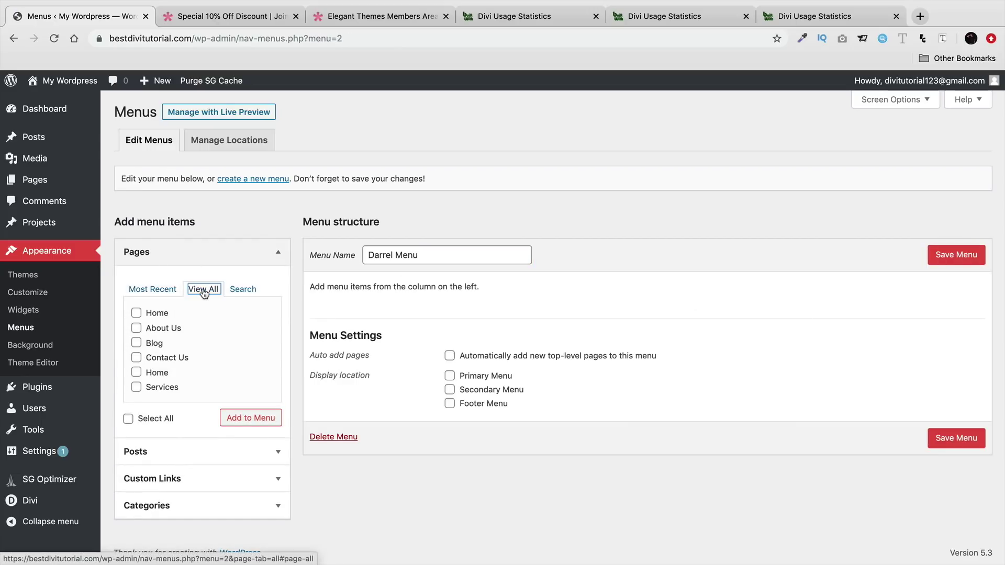
{"action": "left_click", "coordinate": [136, 313]}
{"action": "left_click", "coordinate": [136, 328]}
{"action": "left_click", "coordinate": [137, 342]}
{"action": "left_click", "coordinate": [136, 357]}
{"action": "left_click", "coordinate": [137, 372]}
{"action": "left_click", "coordinate": [136, 387]}
{"action": "left_click", "coordinate": [245, 419]}
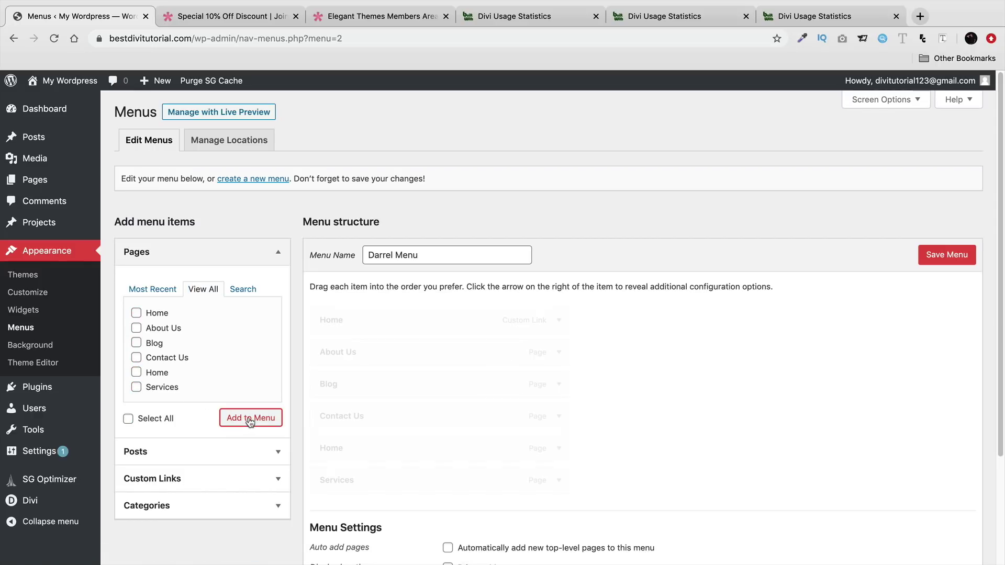
- Remove the Home custom link, order Home, About Us, Services, Blog, Contact Us, assign Primary Menu, save
{"action": "scroll", "coordinate": [516, 380], "scroll_direction": "down", "scroll_amount": 1}
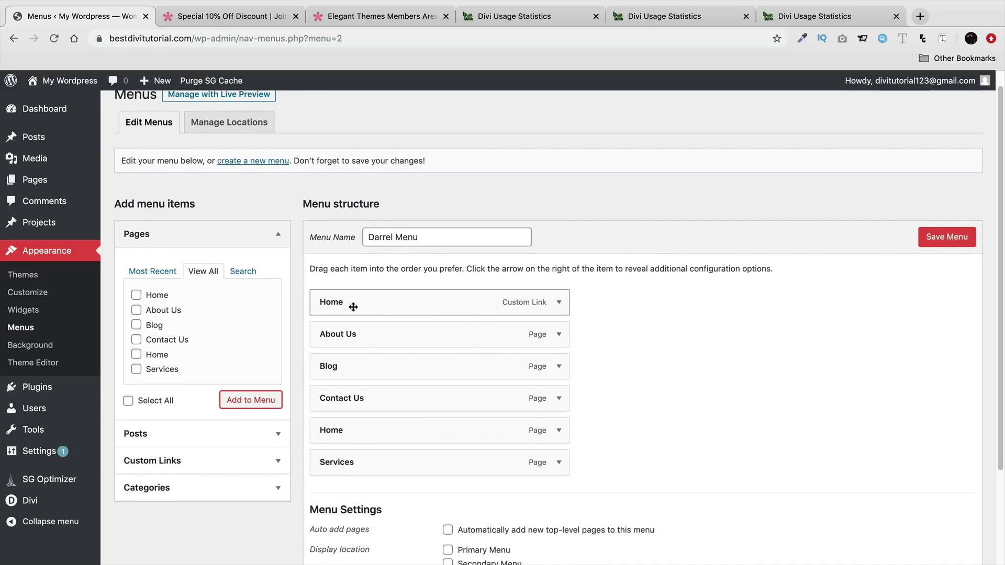
{"action": "left_click", "coordinate": [559, 305]}
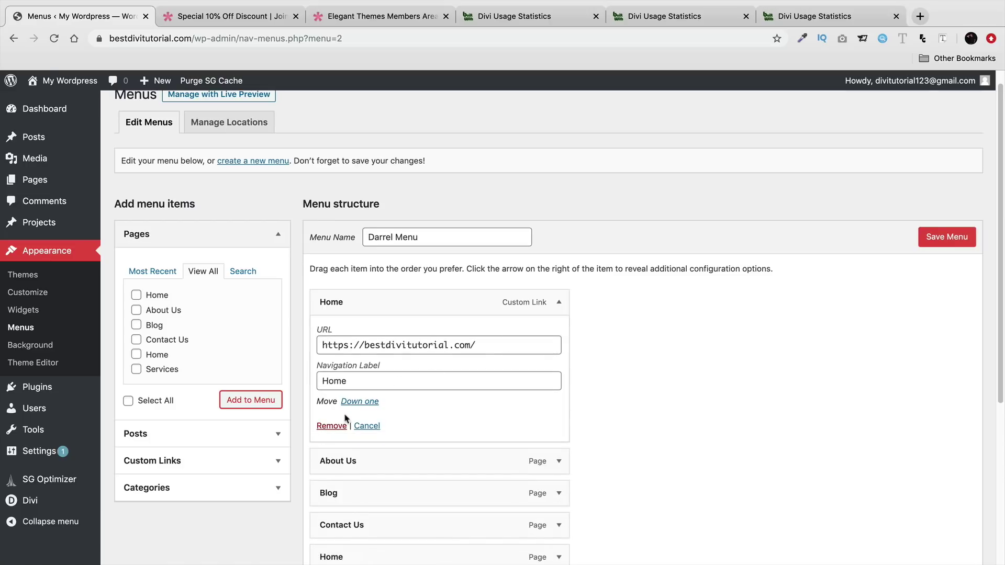
{"action": "left_click", "coordinate": [333, 426]}
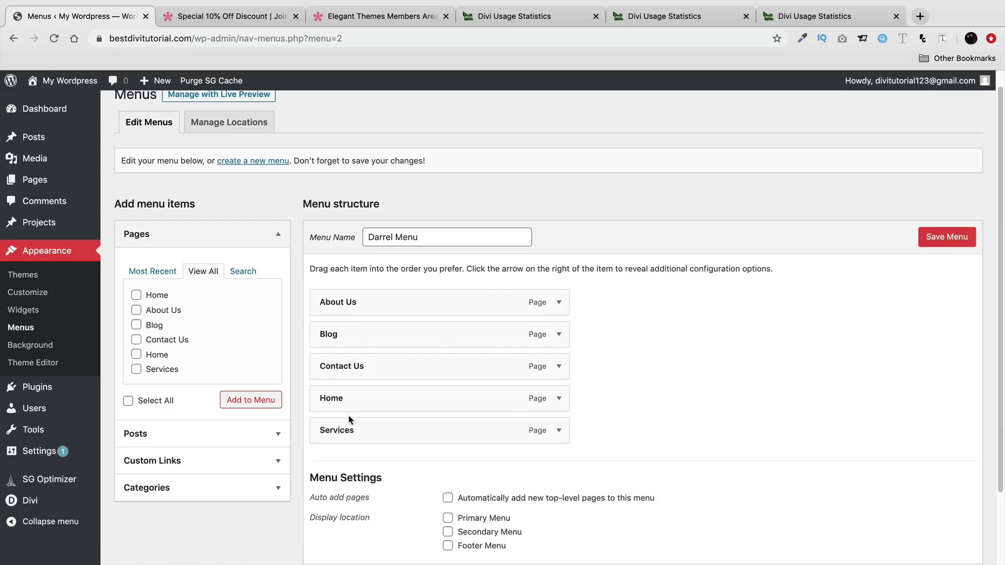
{"action": "left_click_drag", "start_coordinate": [357, 400], "coordinate": [354, 302]}
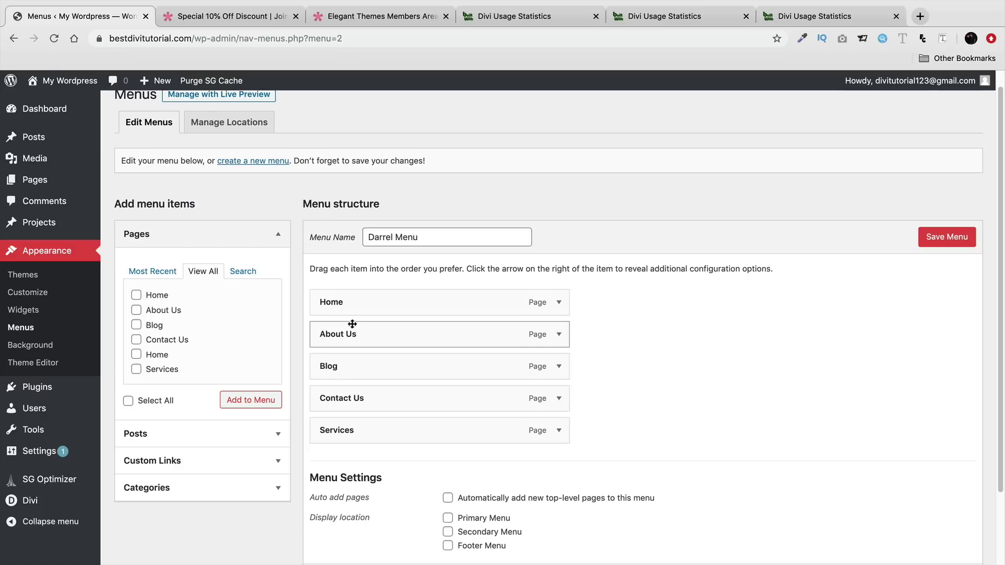
{"action": "left_click_drag", "start_coordinate": [355, 429], "coordinate": [345, 366]}
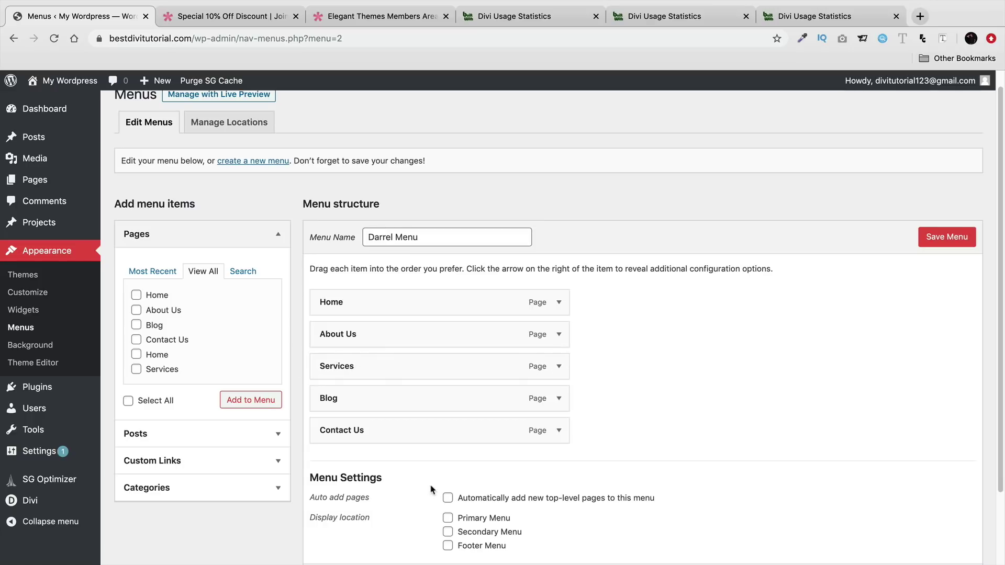
{"action": "left_click", "coordinate": [449, 518]}
{"action": "left_click", "coordinate": [937, 244]}
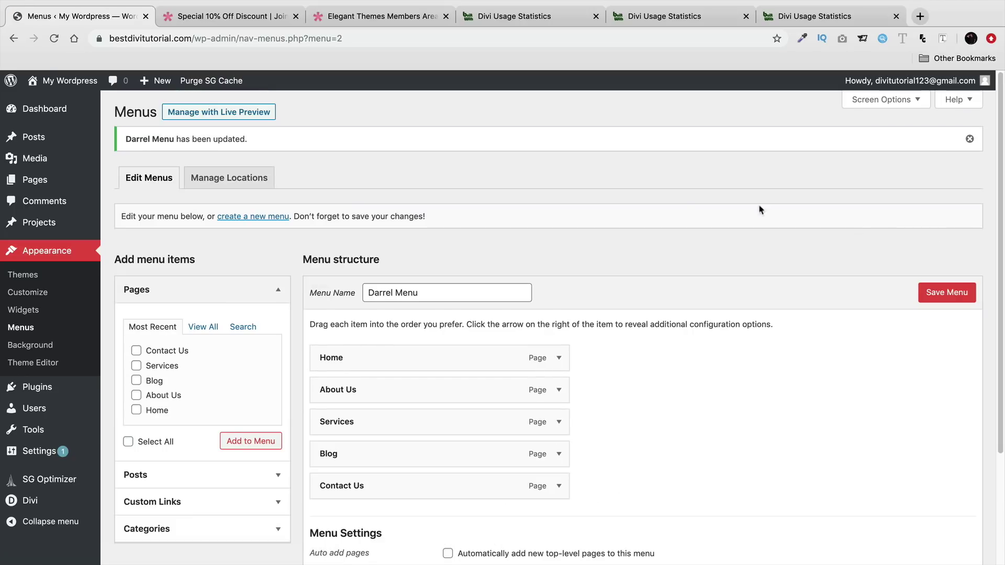
{"action": "scroll", "coordinate": [474, 324], "scroll_direction": "down", "scroll_amount": 1}
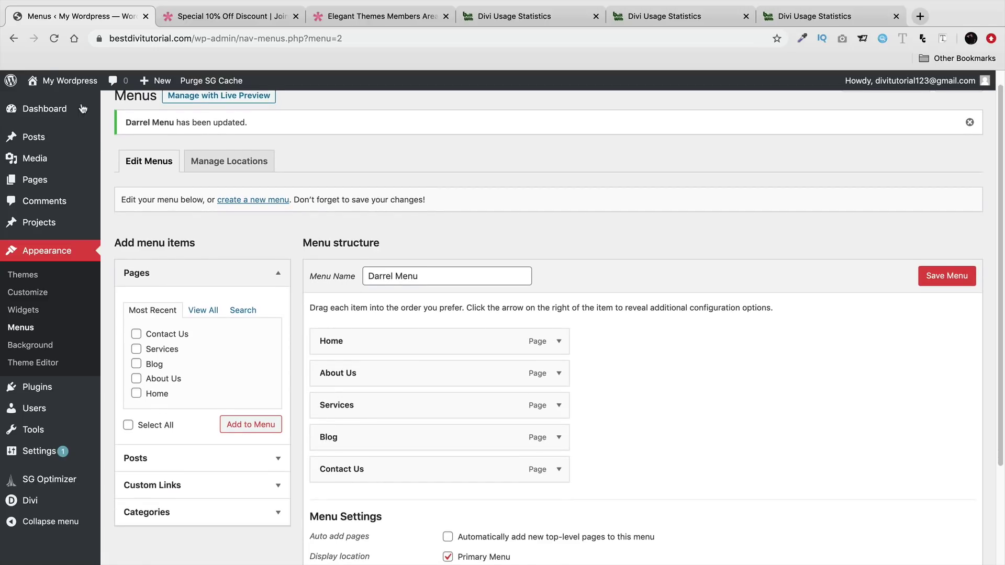
- Nest About Us as a sub item under Home and save the menu
{"action": "mouse_move", "coordinate": [68, 82]}
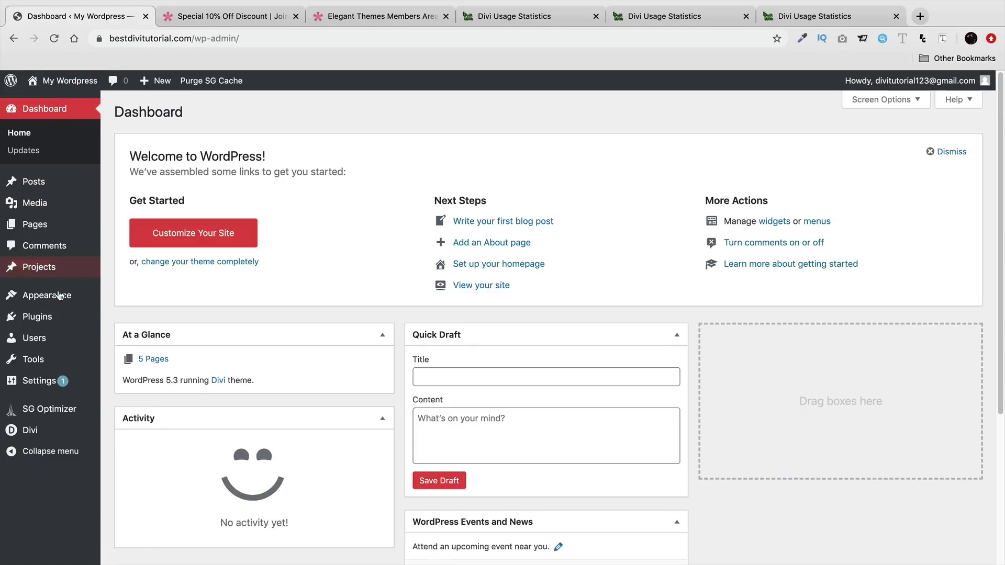
{"action": "mouse_move", "coordinate": [76, 296]}
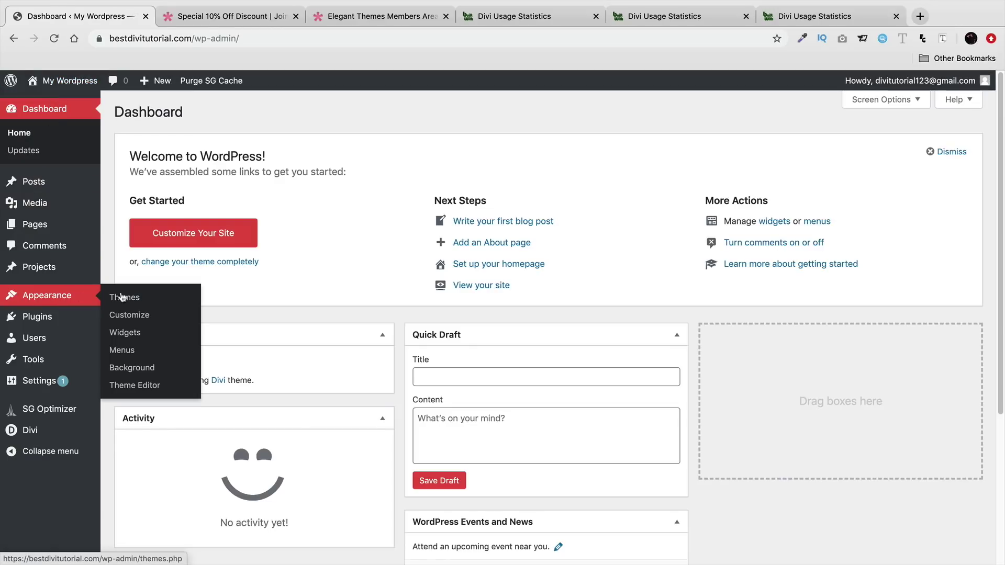
{"action": "left_click", "coordinate": [133, 350]}
{"action": "left_click_drag", "start_coordinate": [362, 366], "coordinate": [409, 370]}
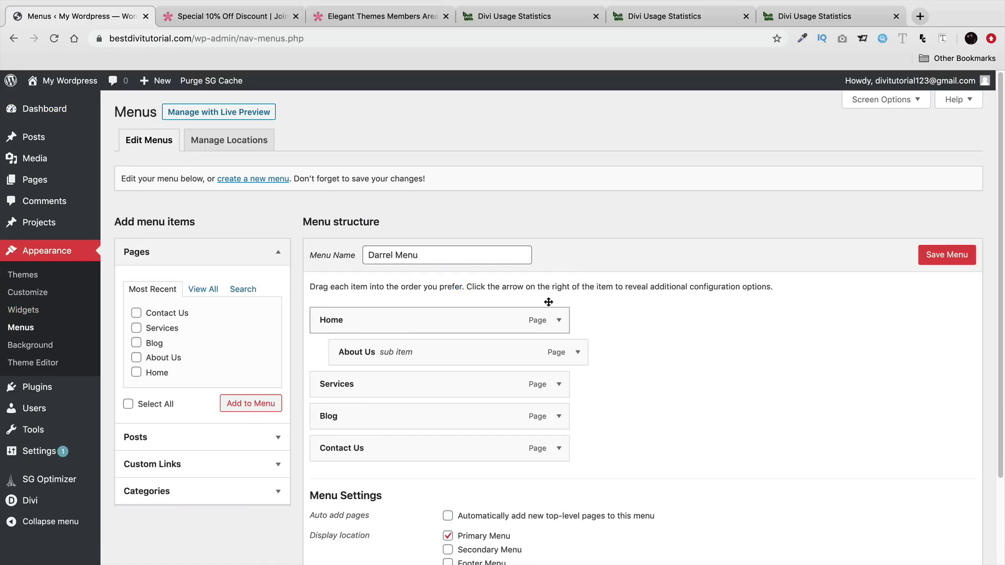
{"action": "left_click", "coordinate": [934, 256]}
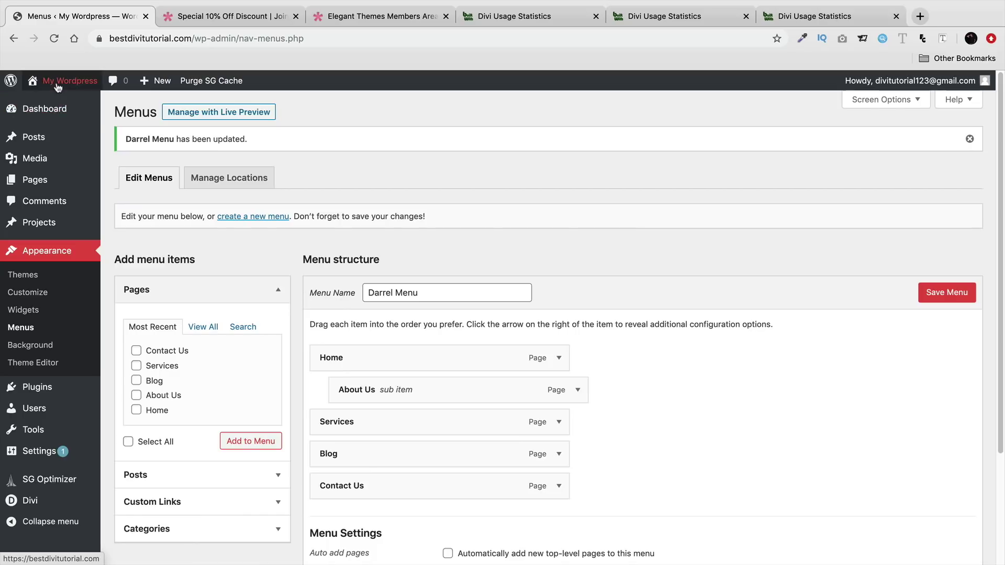
- Move About Us back to top level, save the menu, and view the live site
{"action": "mouse_move", "coordinate": [58, 87]}
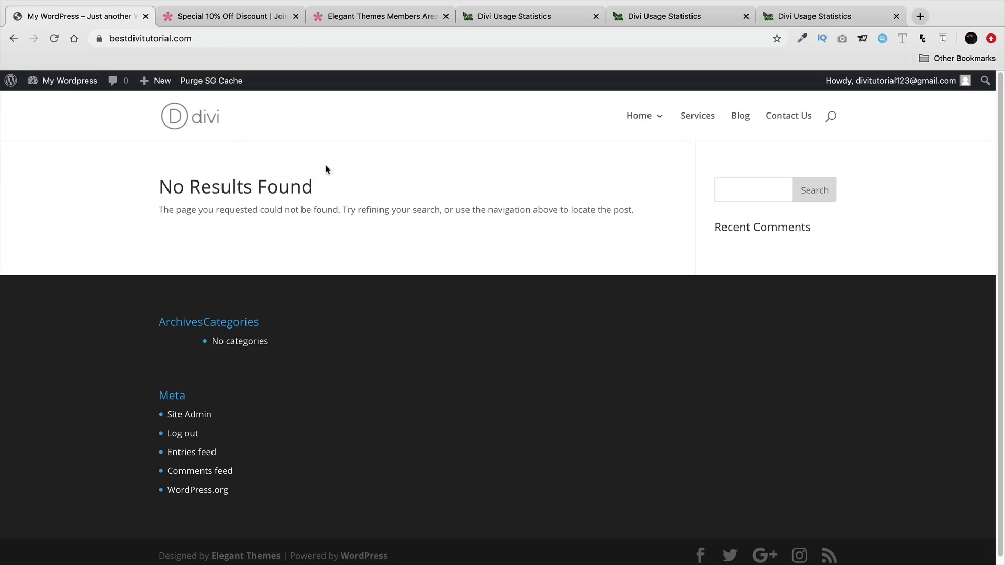
{"action": "mouse_move", "coordinate": [648, 121]}
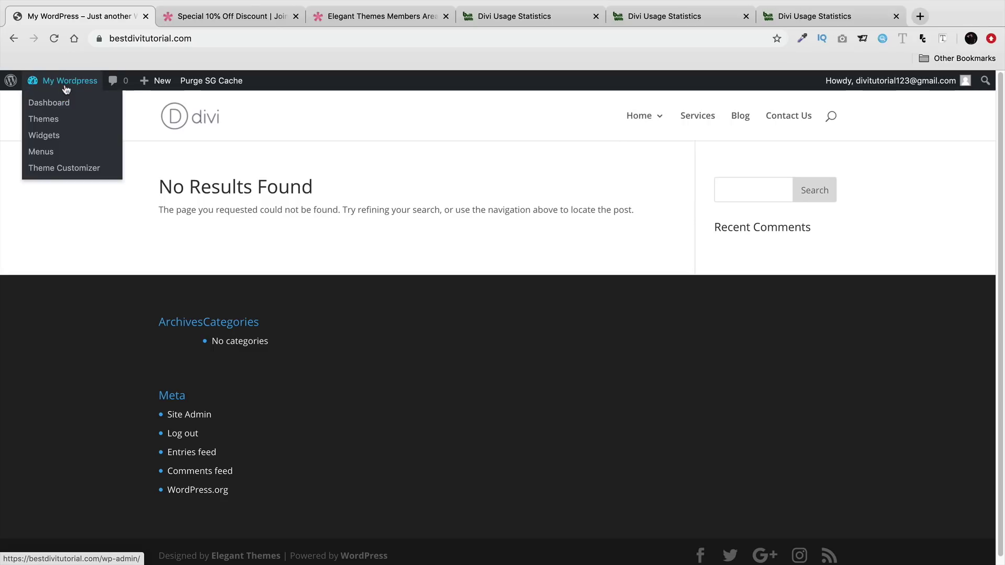
{"action": "left_click", "coordinate": [67, 103]}
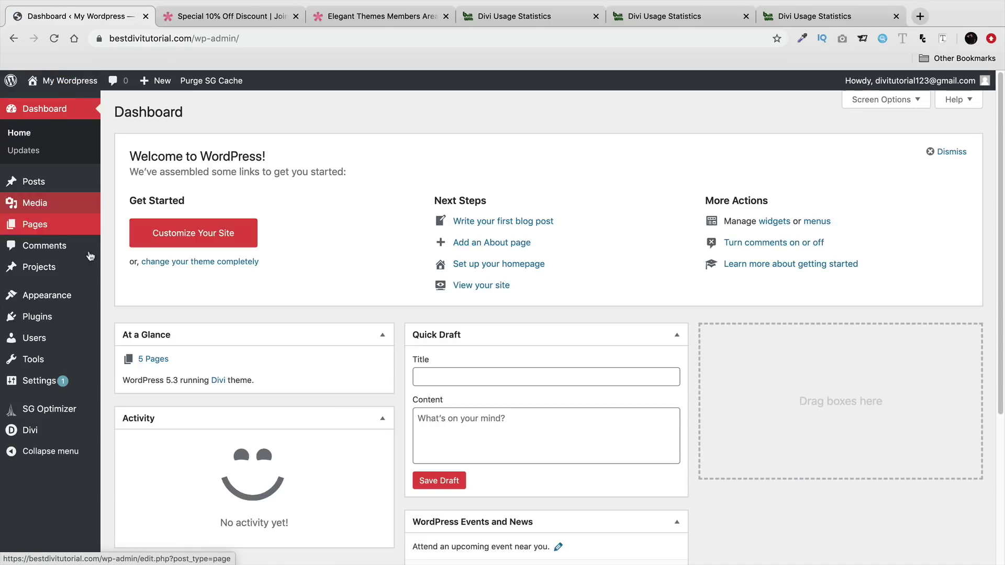
{"action": "mouse_move", "coordinate": [86, 295]}
{"action": "left_click", "coordinate": [144, 351]}
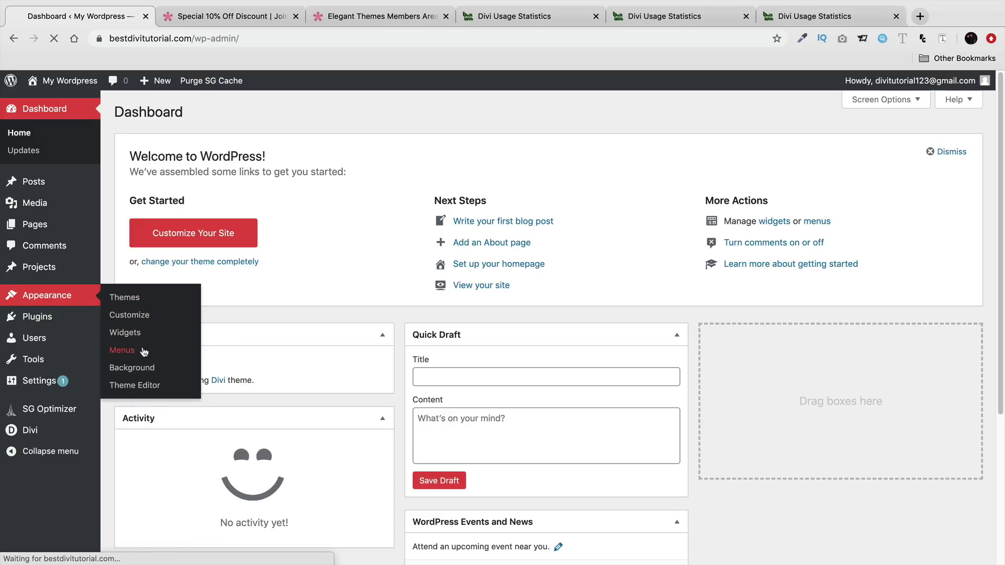
{"action": "left_click_drag", "start_coordinate": [411, 352], "coordinate": [398, 350]}
{"action": "left_click", "coordinate": [928, 255]}
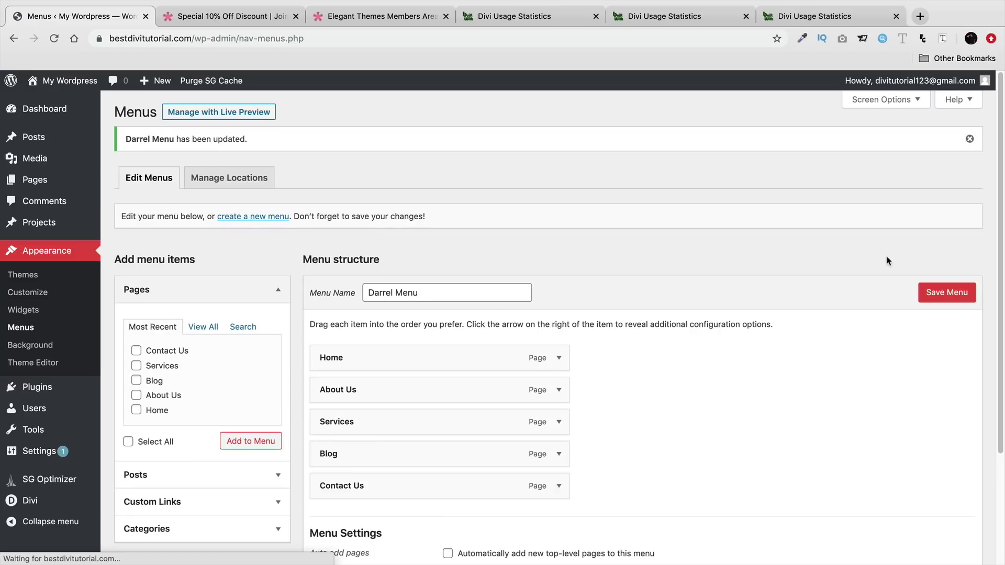
{"action": "left_click", "coordinate": [71, 103]}
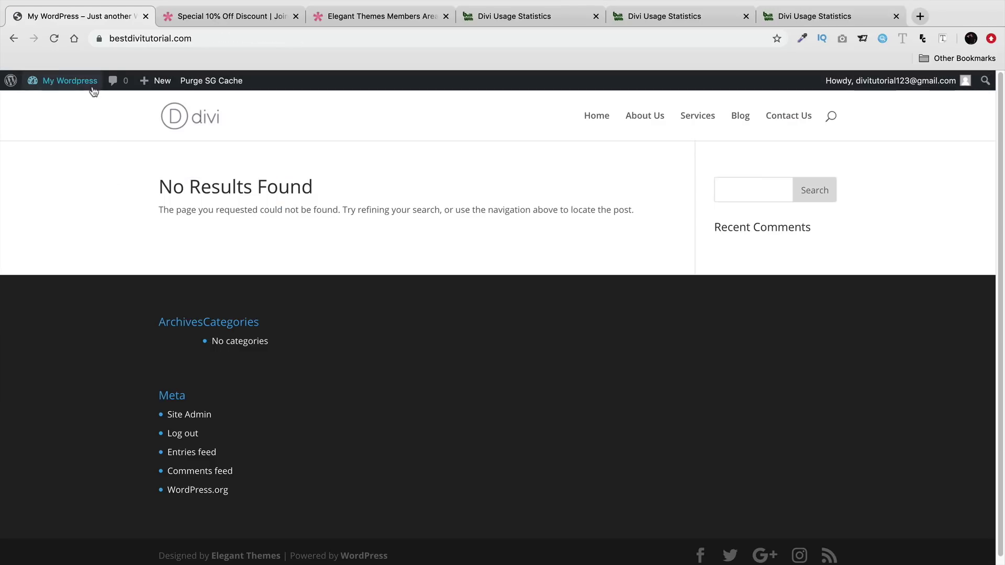
{"action": "mouse_move", "coordinate": [93, 91]}
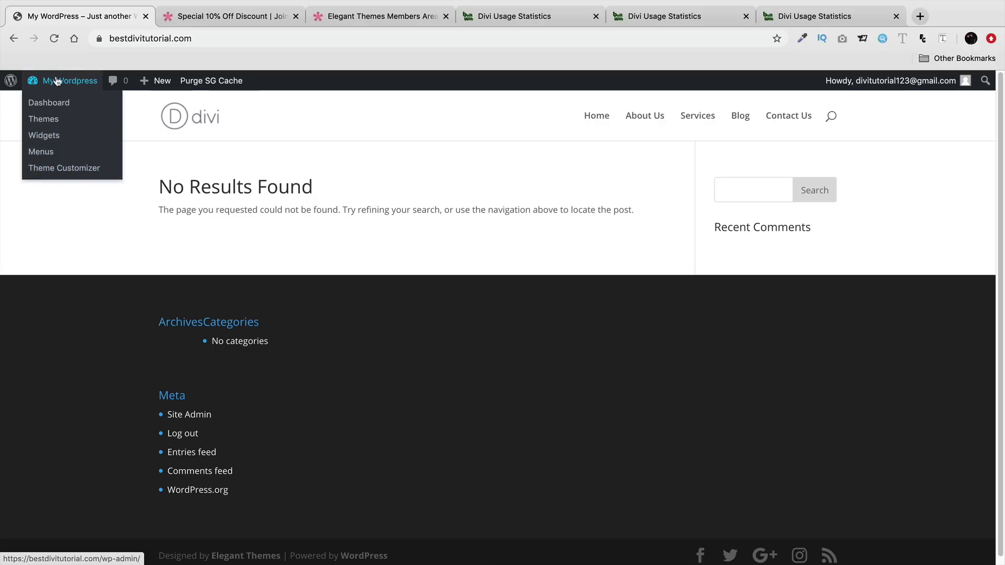
- In the Customizer, set the homepage to the static page Home and publish
{"action": "left_click", "coordinate": [63, 168]}
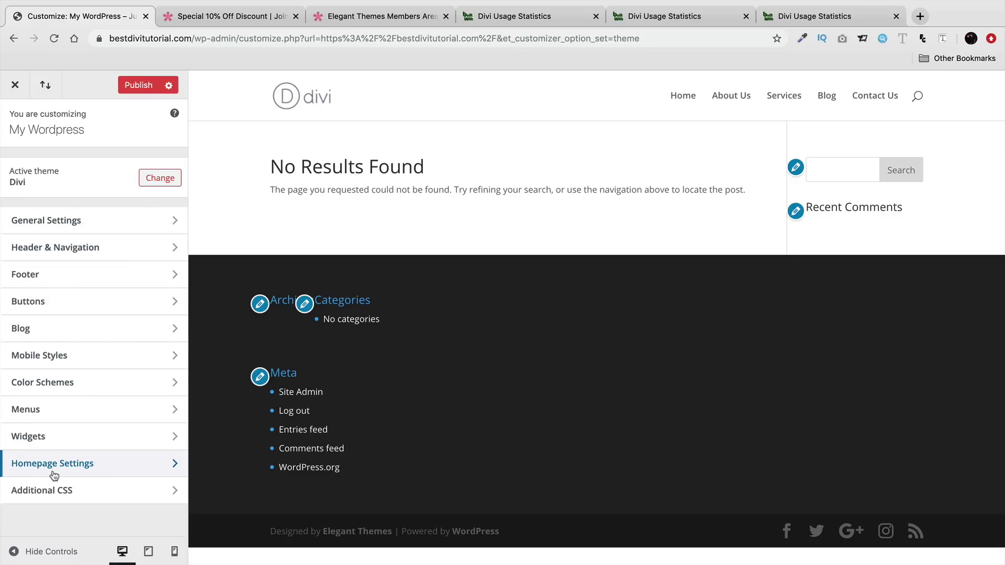
{"action": "left_click", "coordinate": [65, 466]}
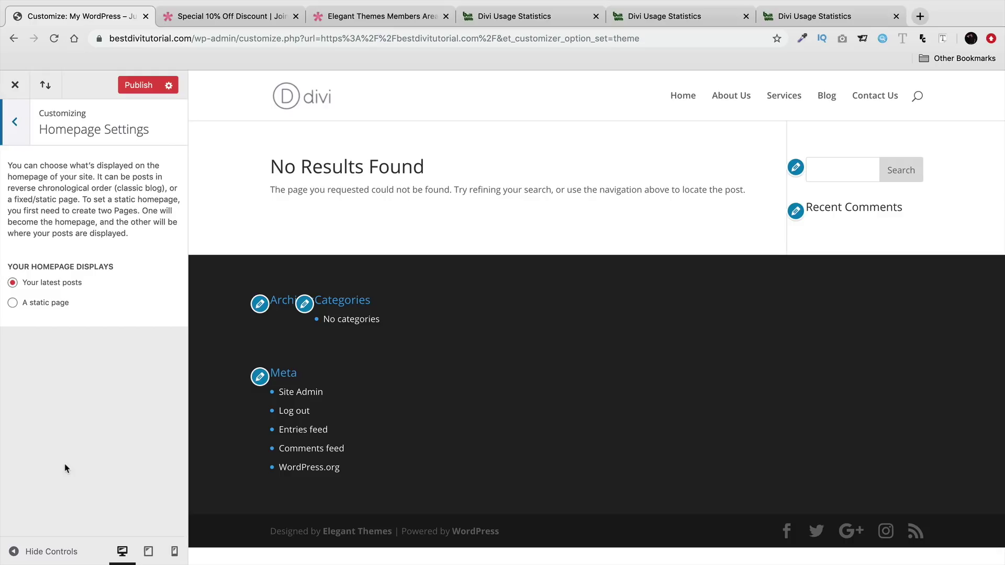
{"action": "left_click", "coordinate": [42, 306]}
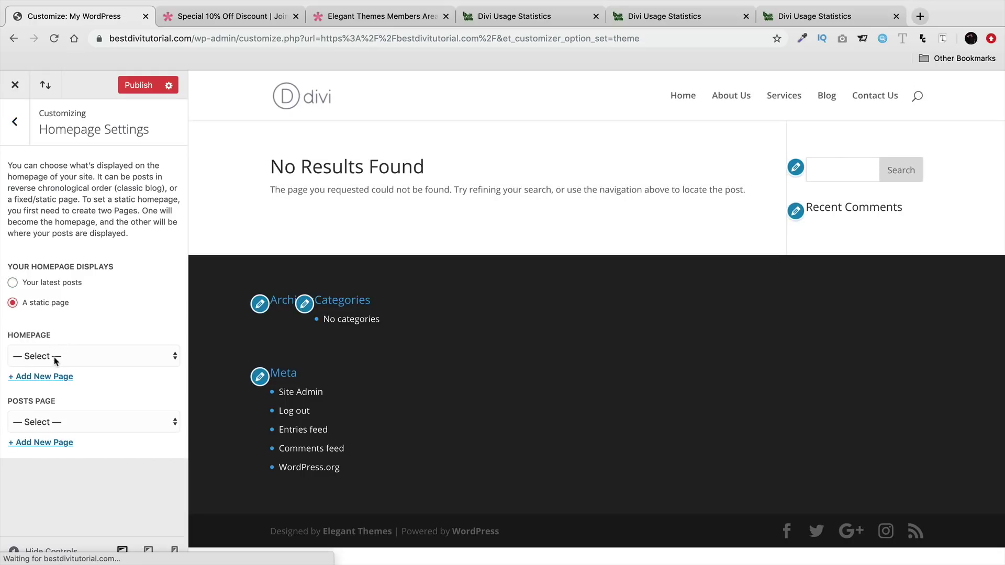
{"action": "left_click", "coordinate": [55, 358]}
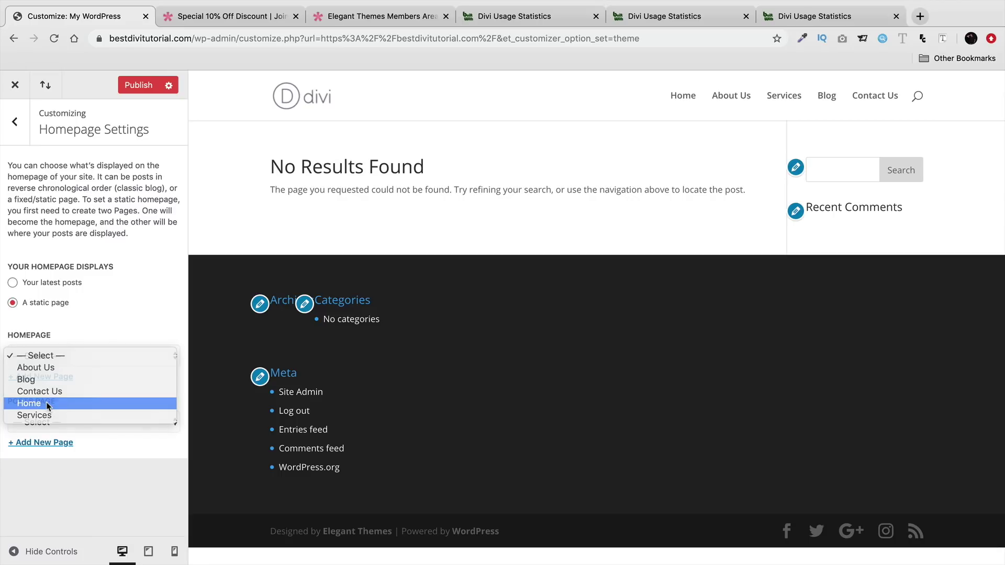
{"action": "left_click", "coordinate": [29, 404]}
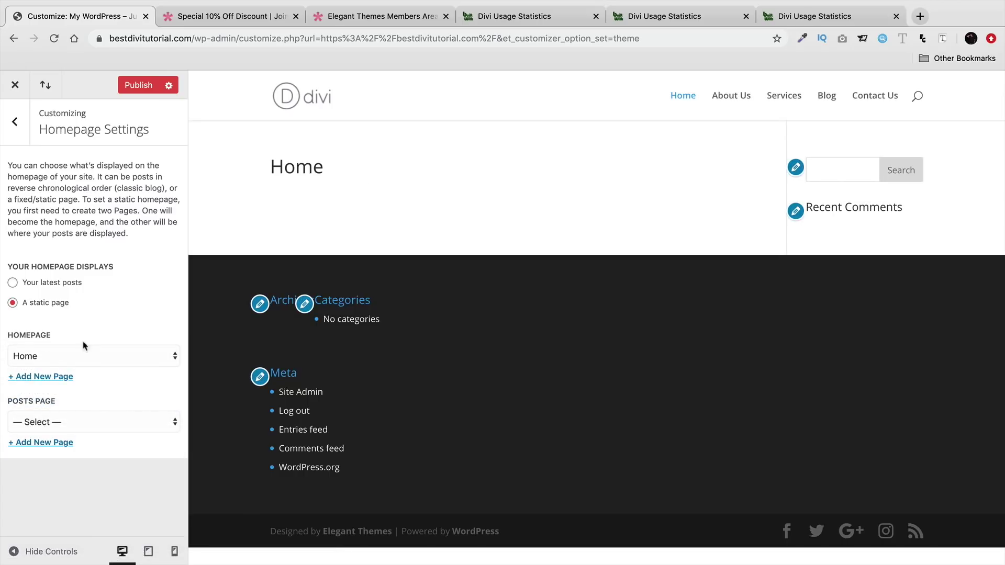
{"action": "left_click", "coordinate": [138, 85]}
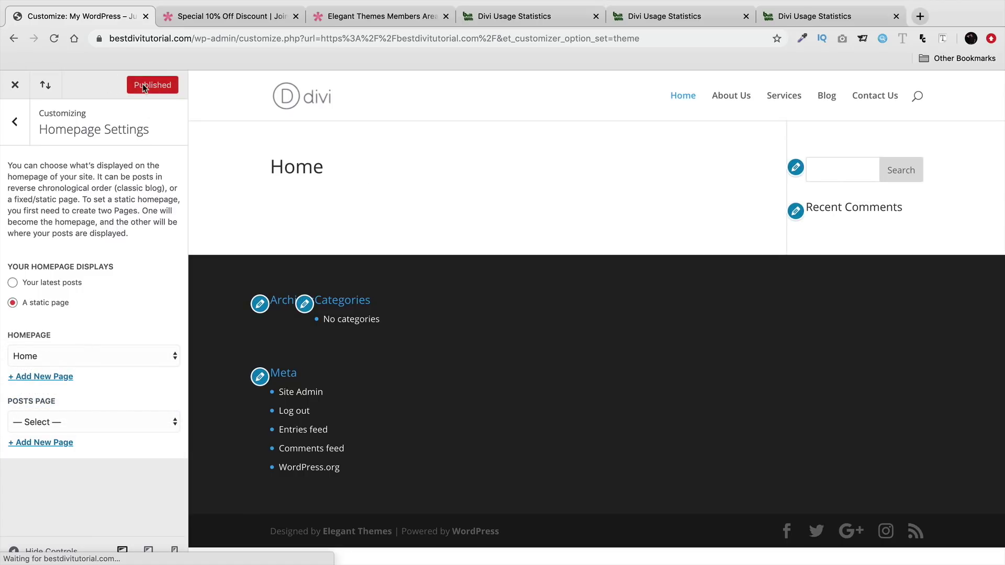
{"action": "left_click", "coordinate": [15, 87]}
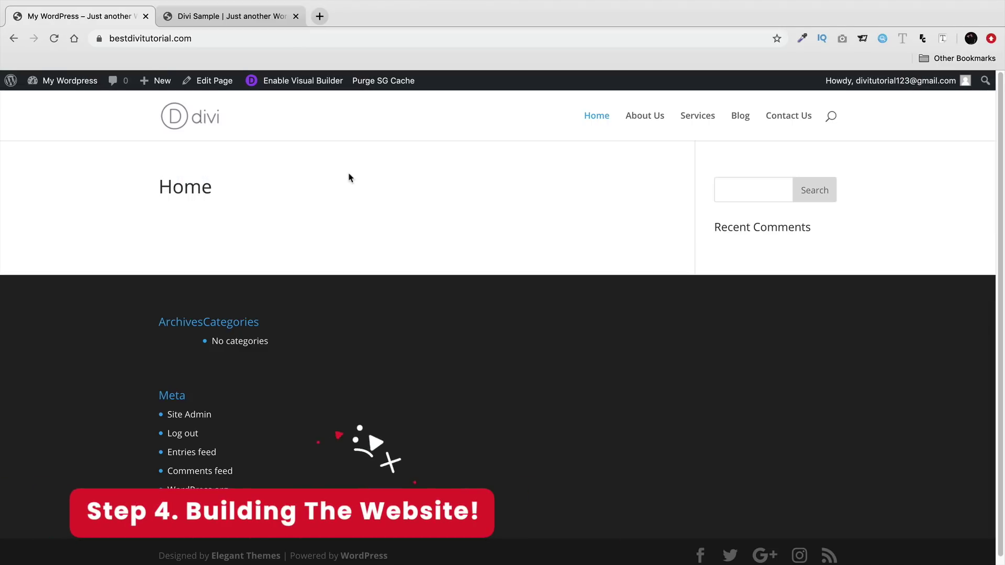
- Launch the Divi Visual Builder on the Home page from the admin bar
{"action": "left_click", "coordinate": [306, 81]}
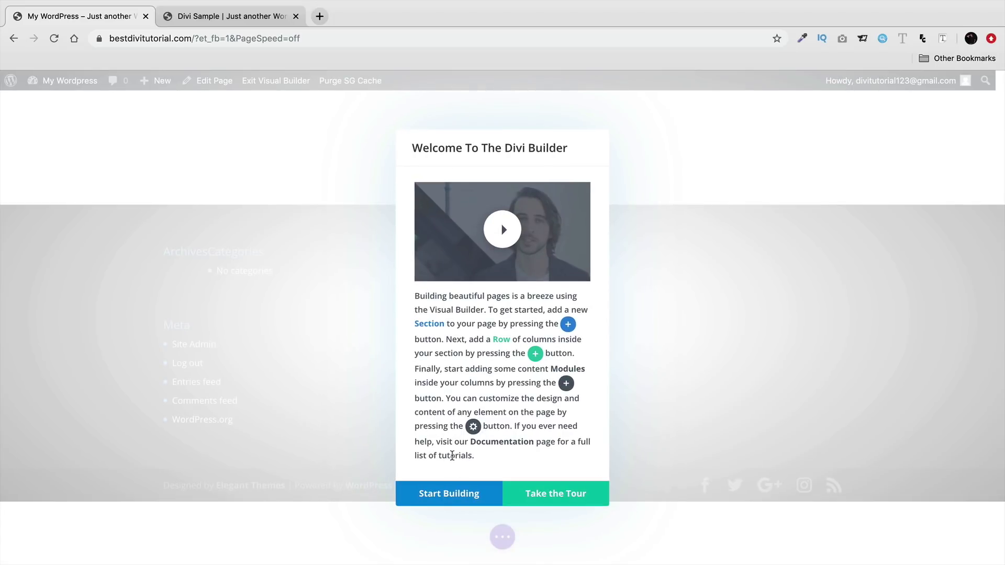
- Build the Home page from scratch and insert a single-column row into the section
{"action": "left_click", "coordinate": [455, 493]}
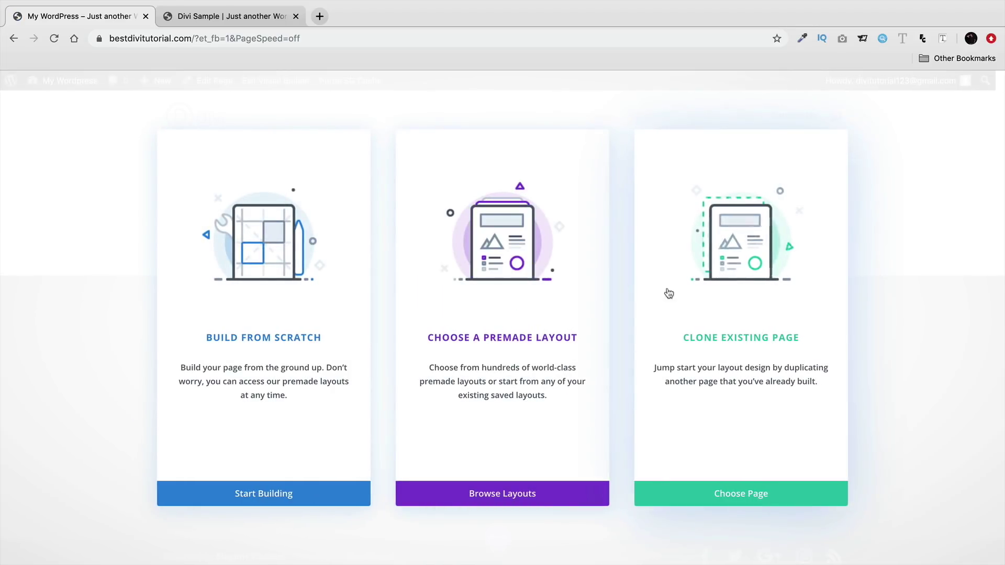
{"action": "left_click", "coordinate": [270, 304]}
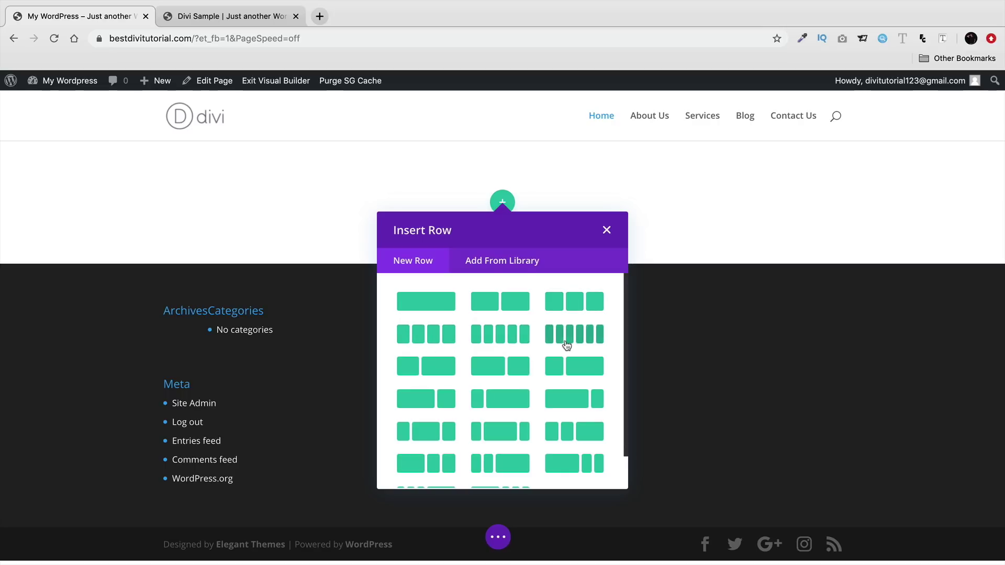
{"action": "scroll", "coordinate": [566, 341], "scroll_direction": "down", "scroll_amount": 1}
{"action": "scroll", "coordinate": [560, 382], "scroll_direction": "up", "scroll_amount": 1}
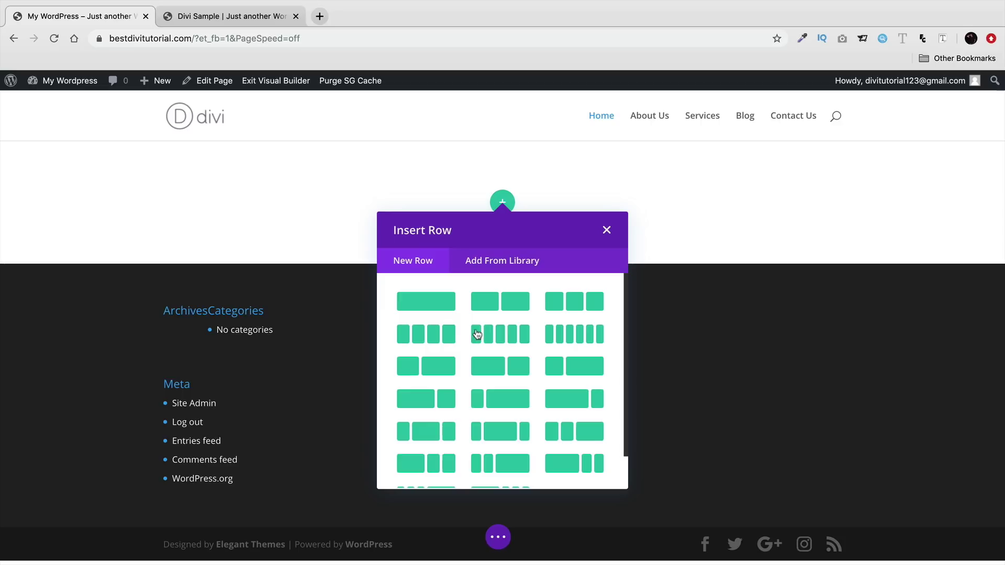
{"action": "left_click", "coordinate": [427, 301]}
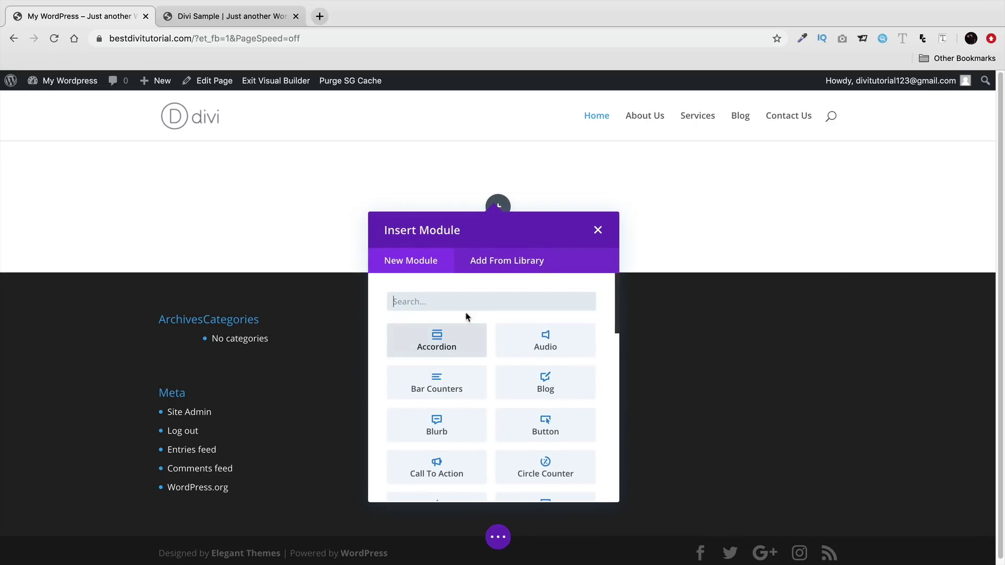
- Add a test Blurb titled 'gdfgdfgdfg' with body 'dfgdfgf', then delete its row
{"action": "left_click_drag", "start_coordinate": [616, 307], "coordinate": [595, 328]}
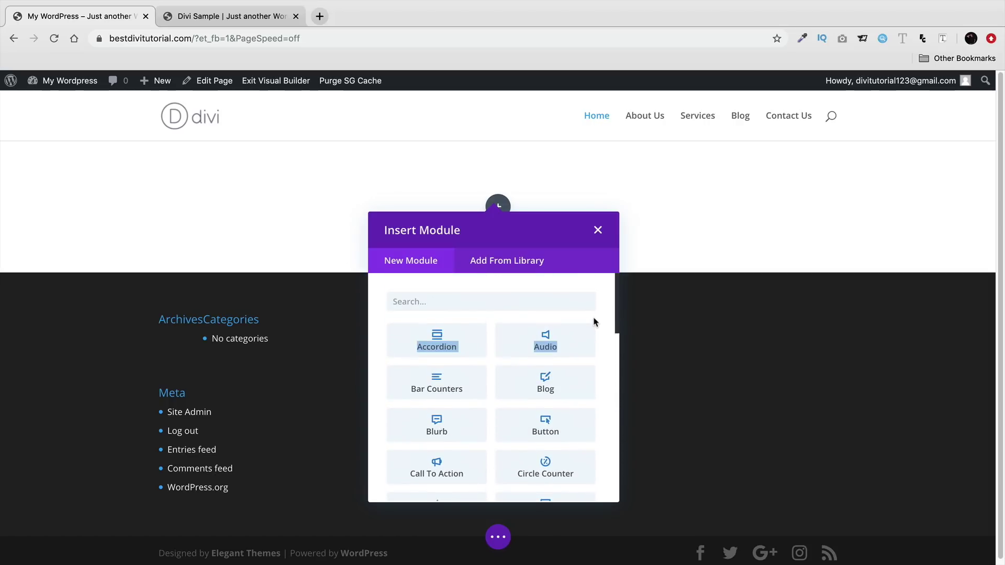
{"action": "left_click", "coordinate": [442, 431]}
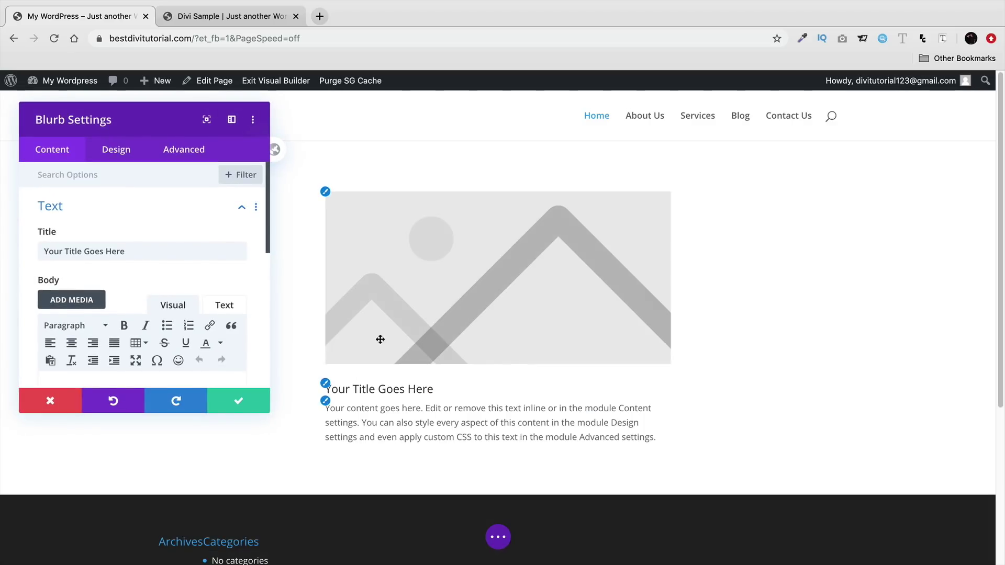
{"action": "left_click", "coordinate": [390, 389]}
{"action": "triple_click", "coordinate": [390, 389]}
{"action": "type", "text": "gdfgdfgdfg"}
{"action": "triple_click", "coordinate": [448, 423]}
{"action": "type", "text": "dfgdfgf"}
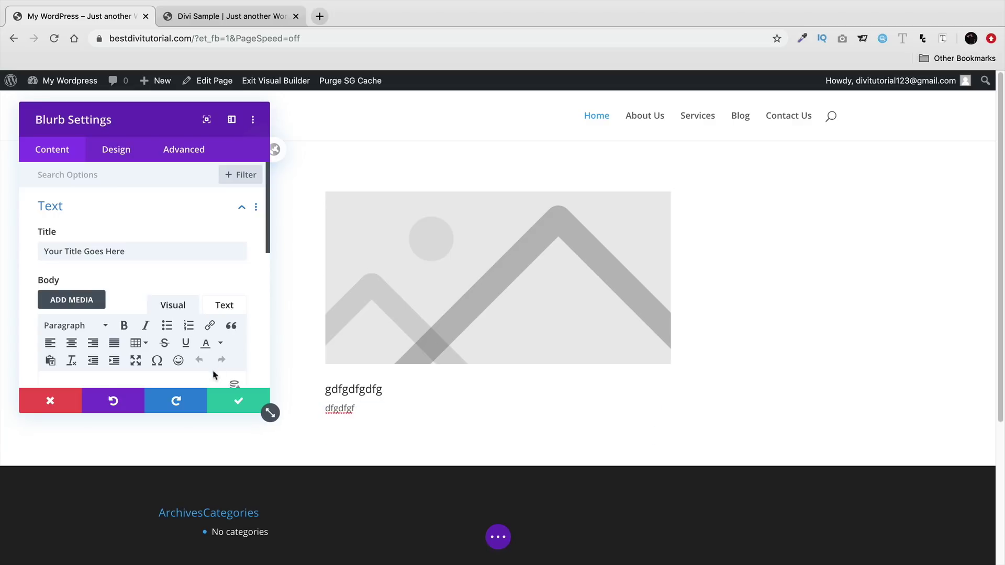
{"action": "left_click", "coordinate": [238, 402]}
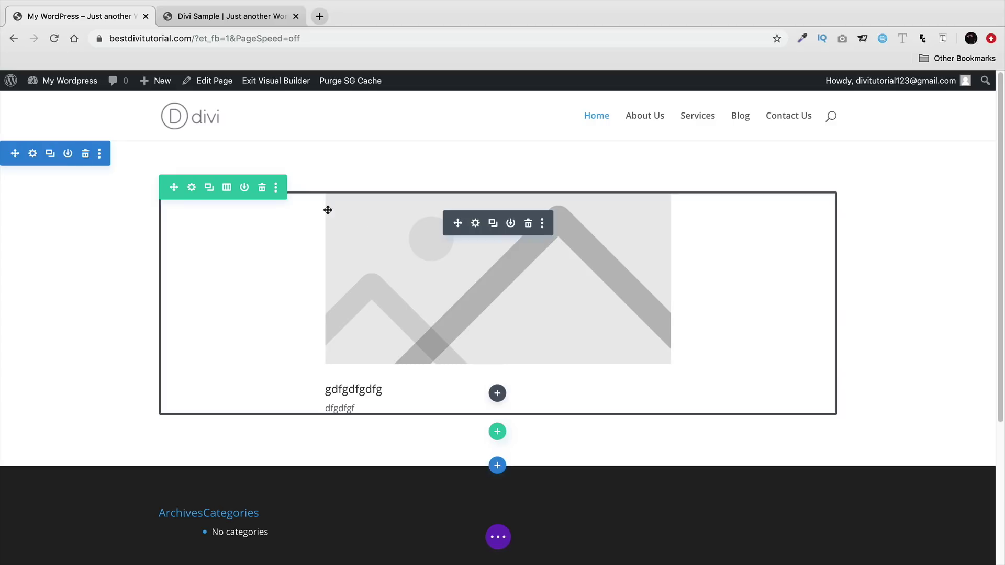
{"action": "left_click", "coordinate": [263, 188]}
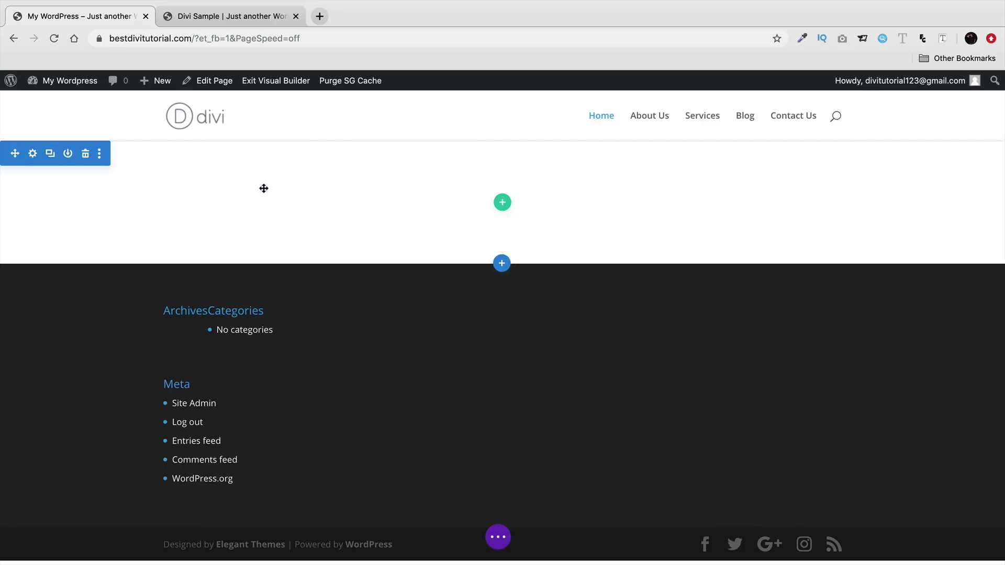
- Add a fullwidth section with a Fullwidth Header module and delete the empty section above it
{"action": "left_click", "coordinate": [502, 264]}
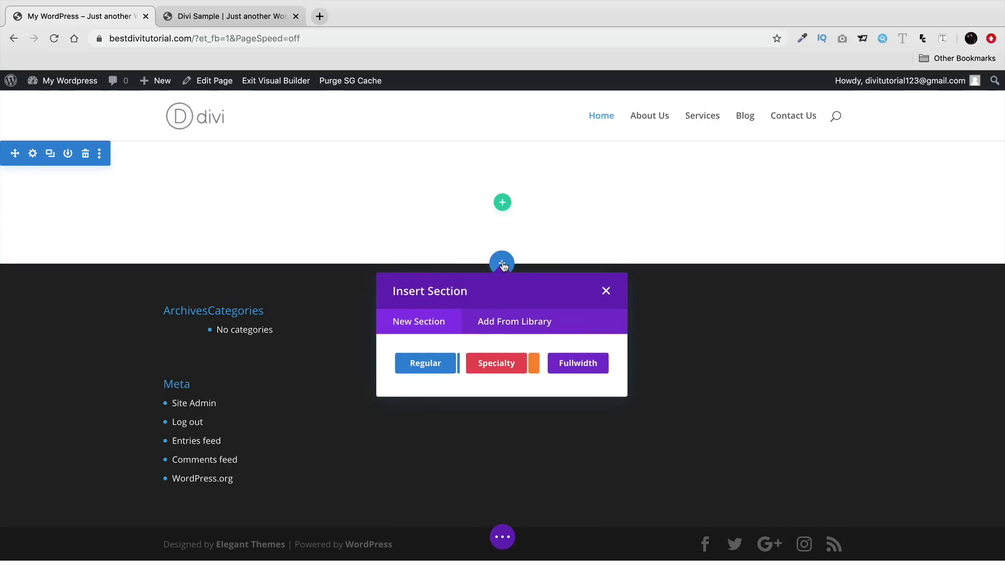
{"action": "left_click", "coordinate": [578, 365]}
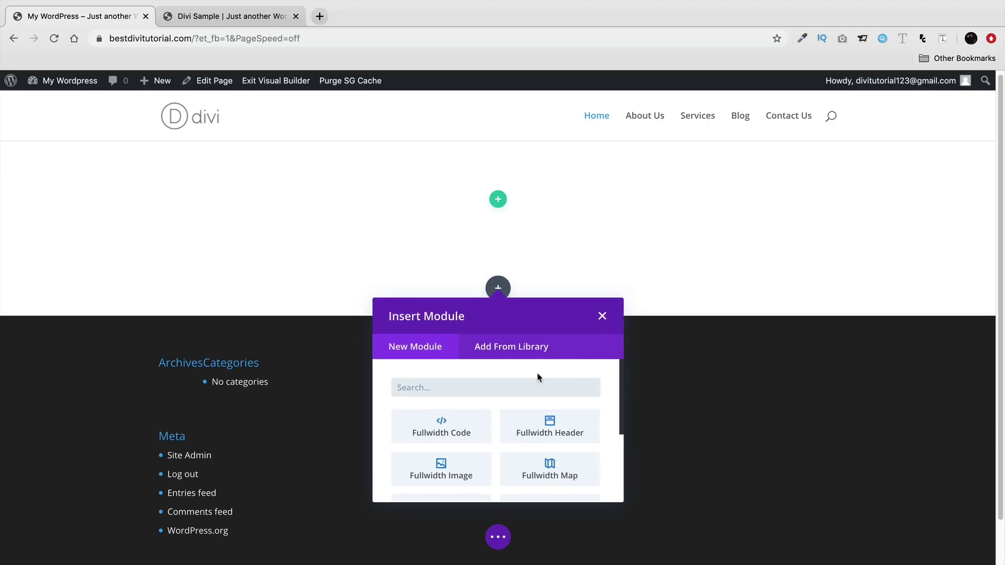
{"action": "scroll", "coordinate": [590, 394], "scroll_direction": "down", "scroll_amount": 1}
{"action": "mouse_move", "coordinate": [627, 401]}
{"action": "left_mouse_down"}
{"action": "mouse_move", "coordinate": [620, 457]}
{"action": "mouse_move", "coordinate": [611, 413]}
{"action": "left_mouse_up"}
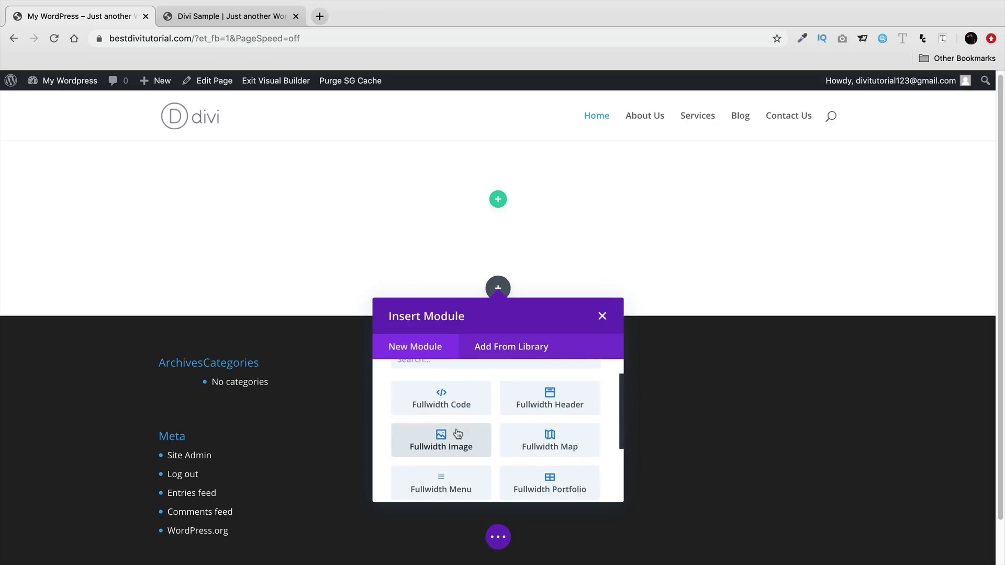
{"action": "scroll", "coordinate": [555, 405], "scroll_direction": "down", "scroll_amount": 3}
{"action": "scroll", "coordinate": [559, 405], "scroll_direction": "up", "scroll_amount": 5}
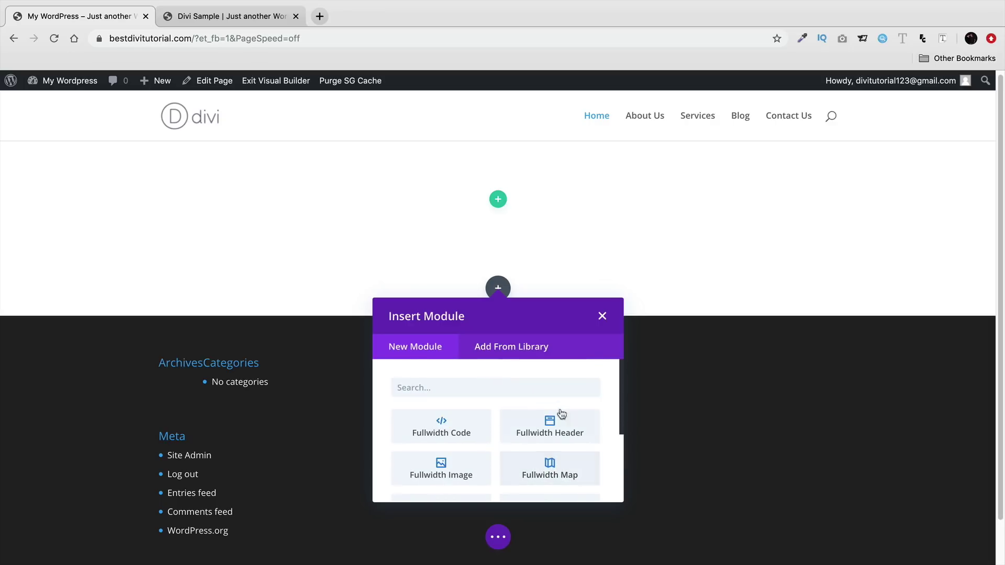
{"action": "left_click", "coordinate": [563, 428]}
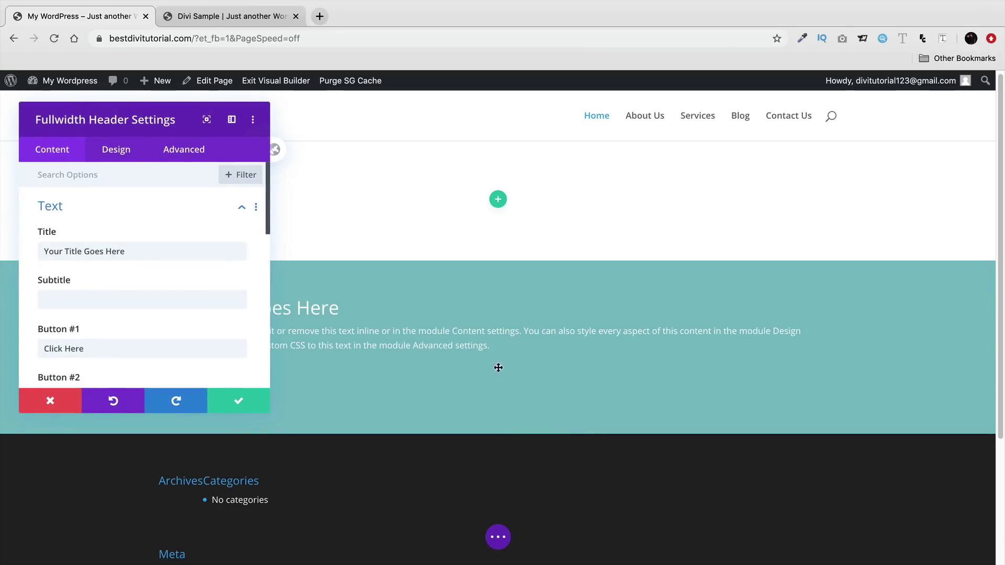
{"action": "left_click", "coordinate": [239, 403]}
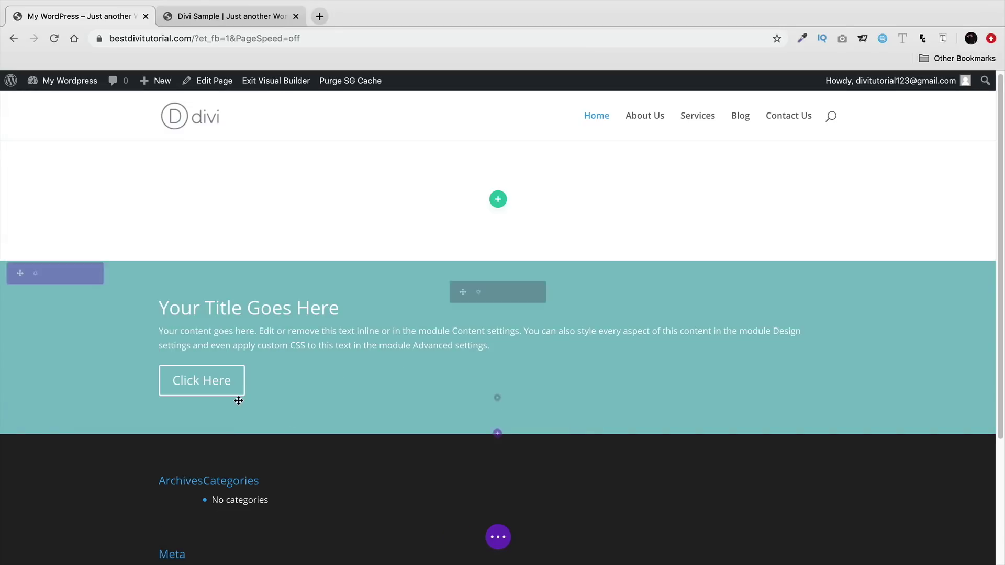
{"action": "left_click", "coordinate": [85, 152]}
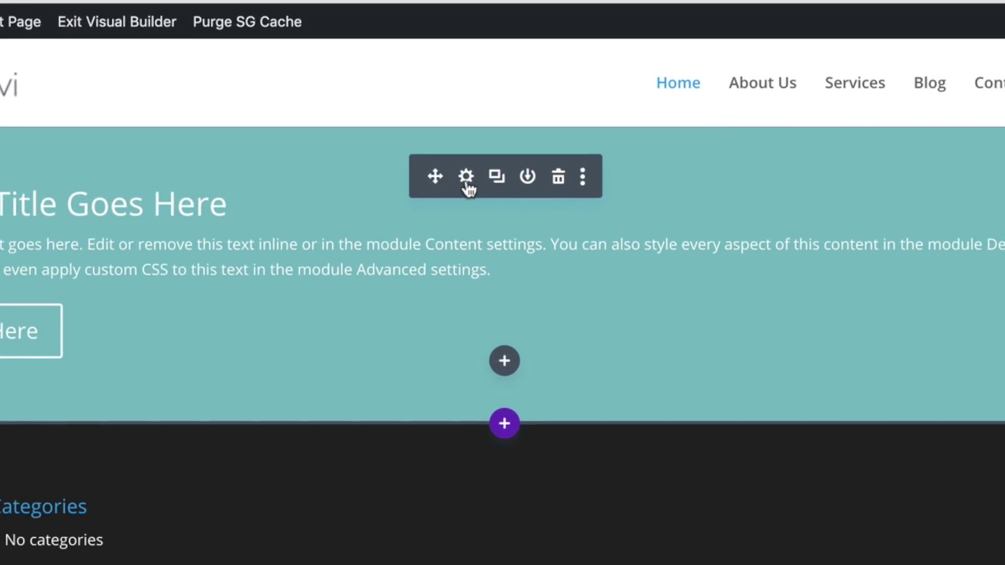
- Open the Fullwidth Header's settings and review the Divi Sample page's hero heading
{"action": "left_click", "coordinate": [465, 178]}
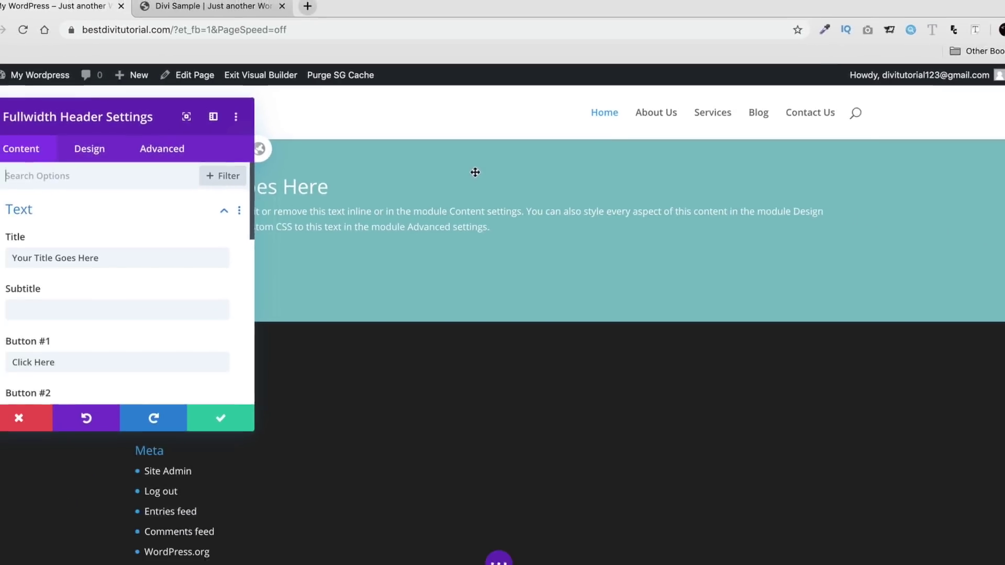
{"action": "left_click", "coordinate": [233, 17]}
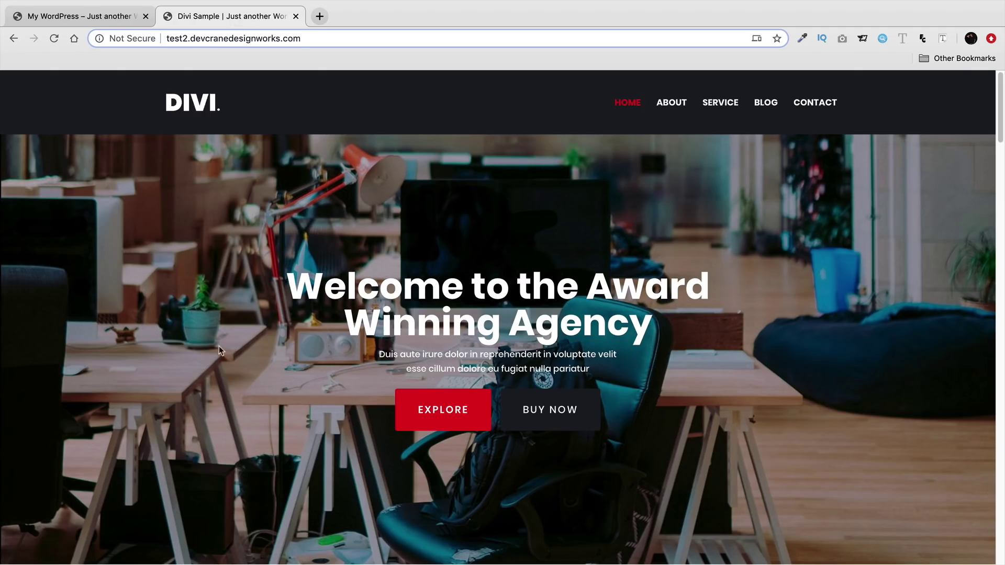
{"action": "left_click_drag", "start_coordinate": [709, 287], "coordinate": [321, 298]}
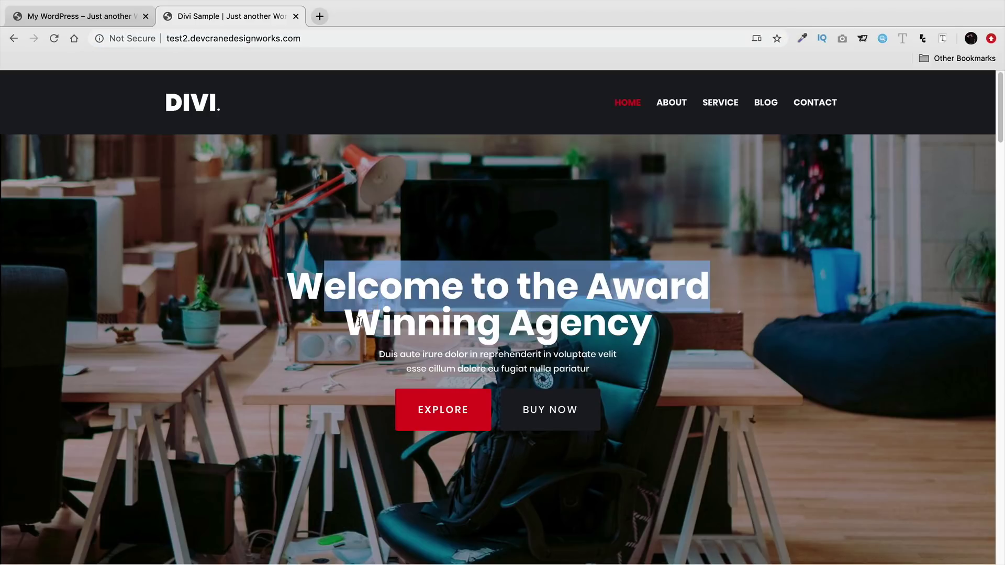
{"action": "left_click", "coordinate": [102, 21]}
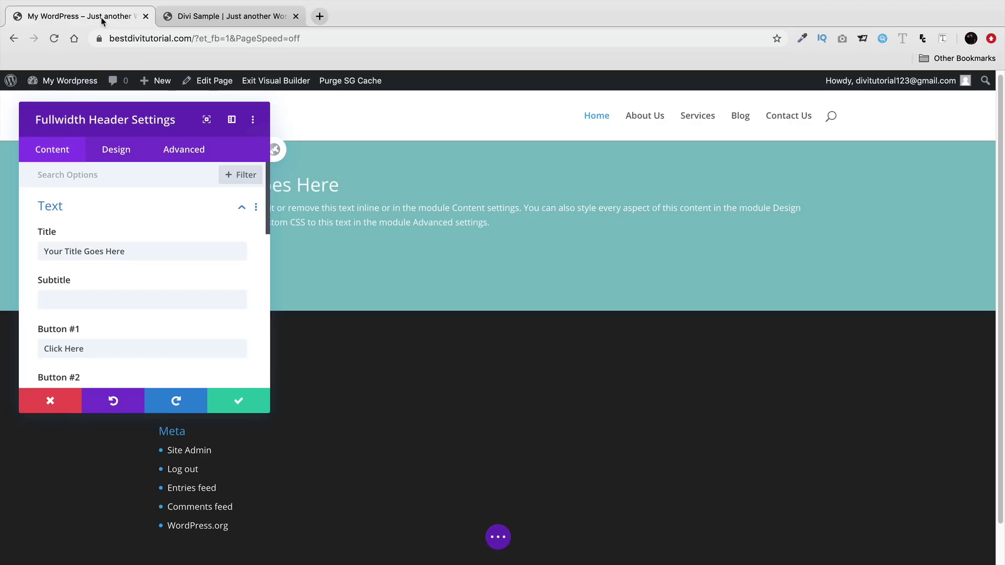
- Set the header title to 'Welcome To The Award Winning Agency'
{"action": "left_click", "coordinate": [210, 20]}
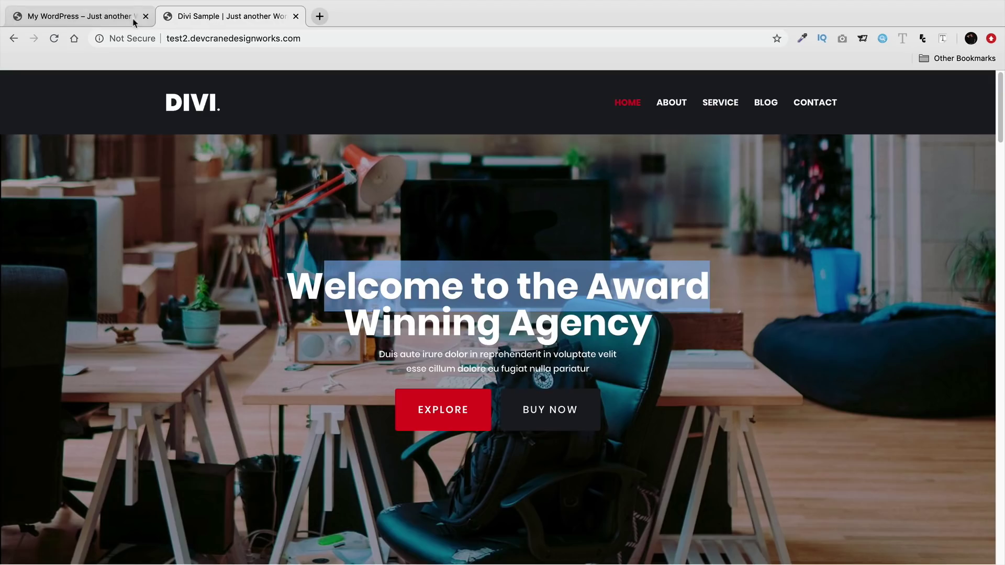
{"action": "left_click", "coordinate": [96, 22]}
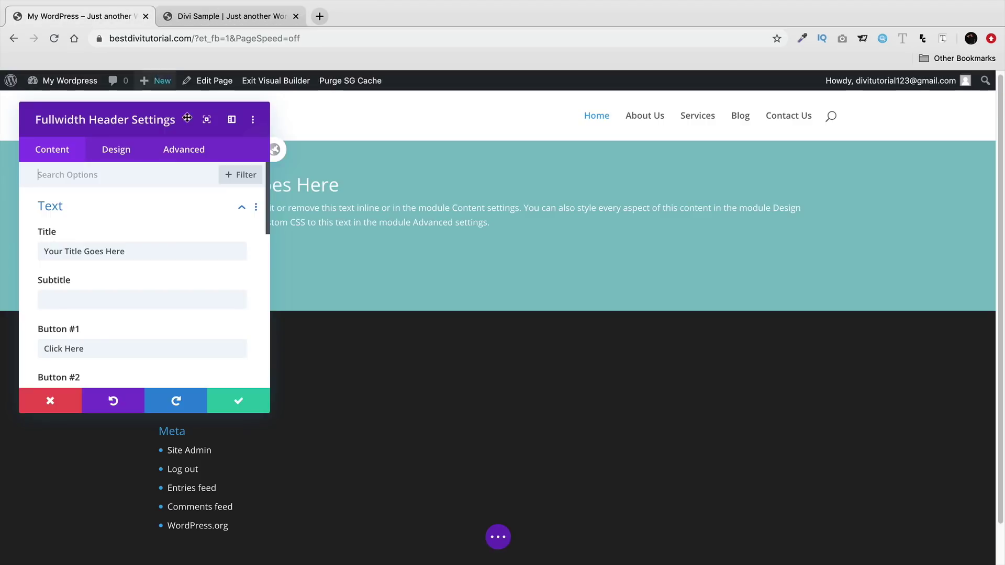
{"action": "triple_click", "coordinate": [148, 253]}
{"action": "type", "text": "Welcome"}
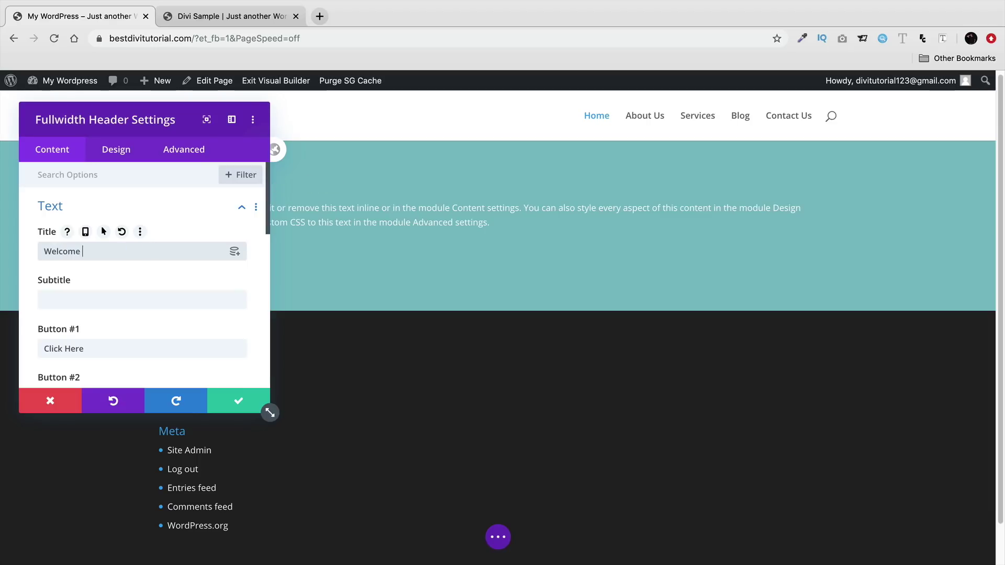
{"action": "type", "text": " To The Award Winning Agency"}
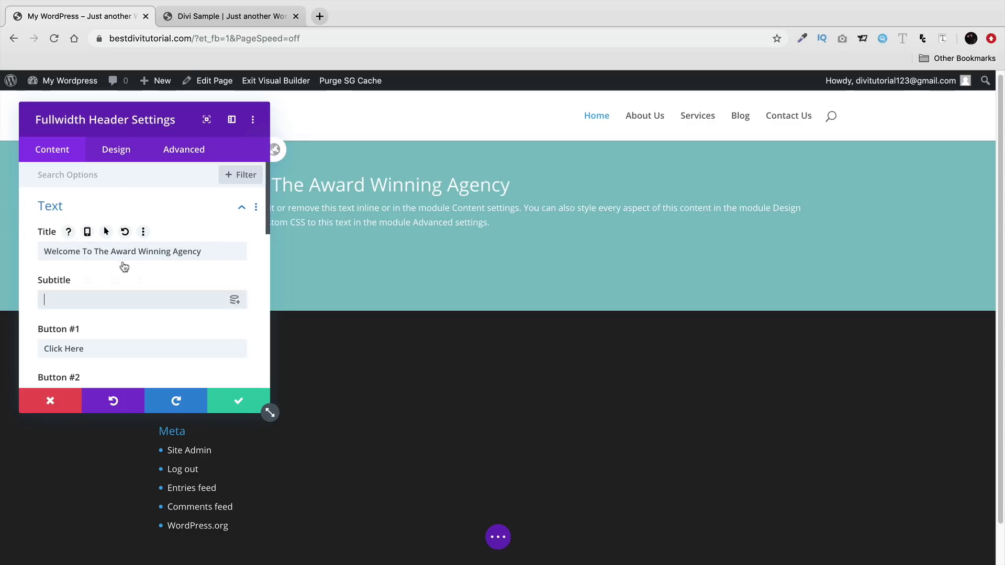
- Copy the demo page's Duis aute paragraph and paste it as the header subtitle
{"action": "left_click", "coordinate": [202, 15]}
{"action": "left_click_drag", "start_coordinate": [592, 373], "coordinate": [378, 352]}
{"action": "key", "text": "super+c"}
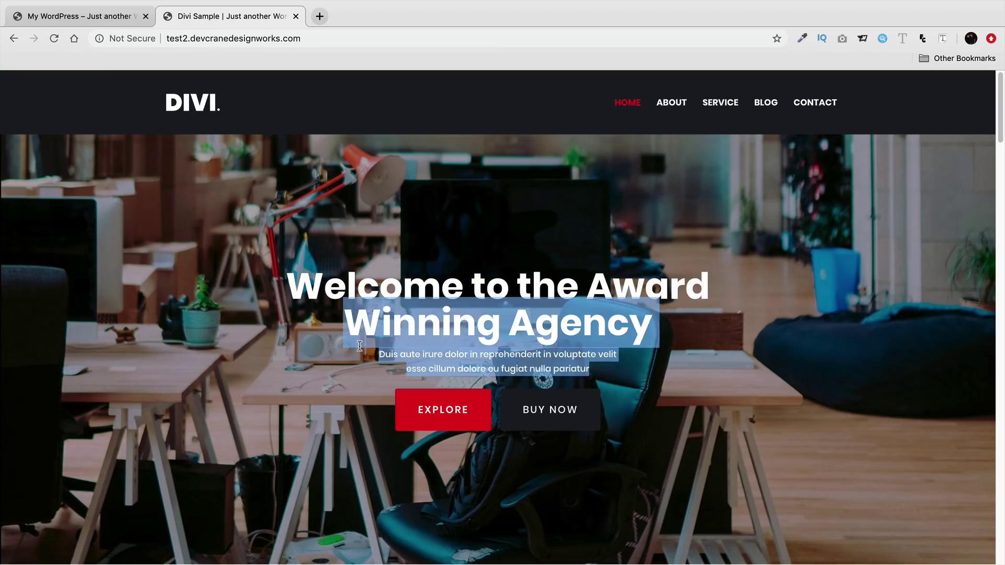
{"action": "right_click", "coordinate": [379, 349]}
{"action": "left_click", "coordinate": [108, 18]}
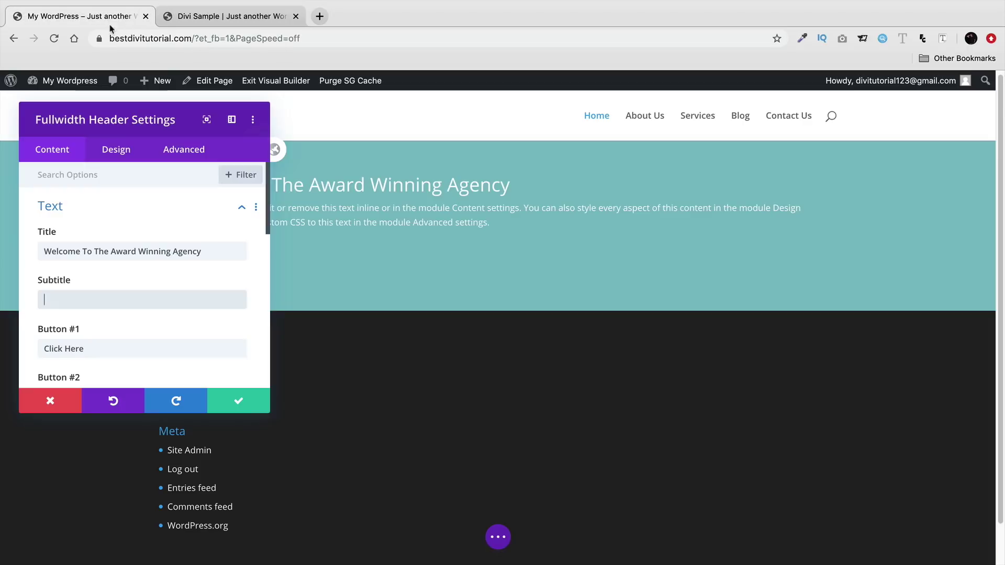
{"action": "right_click", "coordinate": [103, 298]}
{"action": "left_click", "coordinate": [137, 380]}
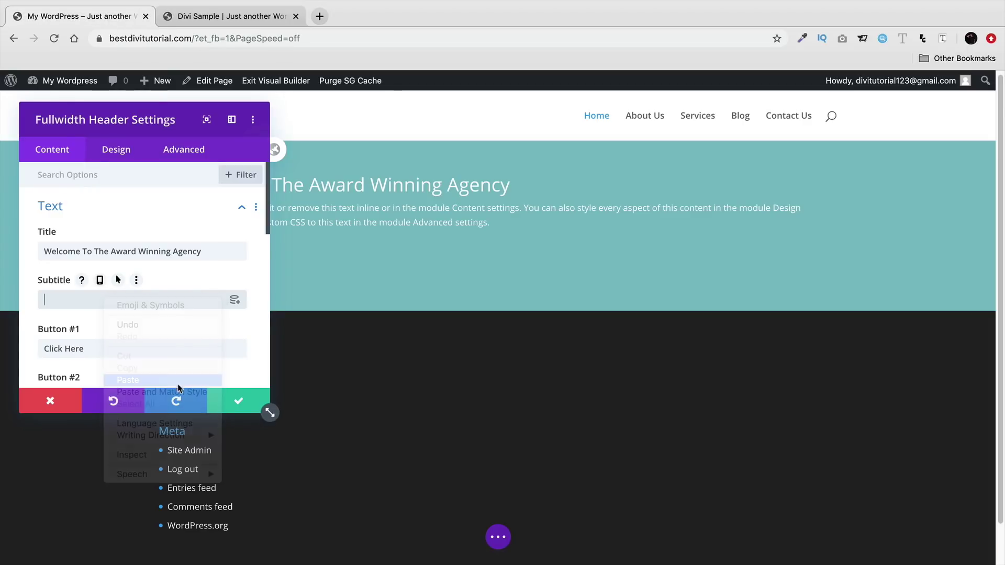
- Label Button #1 'Explore' and Button #2 'Contact'
{"action": "scroll", "coordinate": [179, 204], "scroll_direction": "down", "scroll_amount": 1}
{"action": "left_click_drag", "start_coordinate": [250, 118], "coordinate": [861, 108]}
{"action": "scroll", "coordinate": [715, 330], "scroll_direction": "down", "scroll_amount": 1}
{"action": "left_click", "coordinate": [719, 339]}
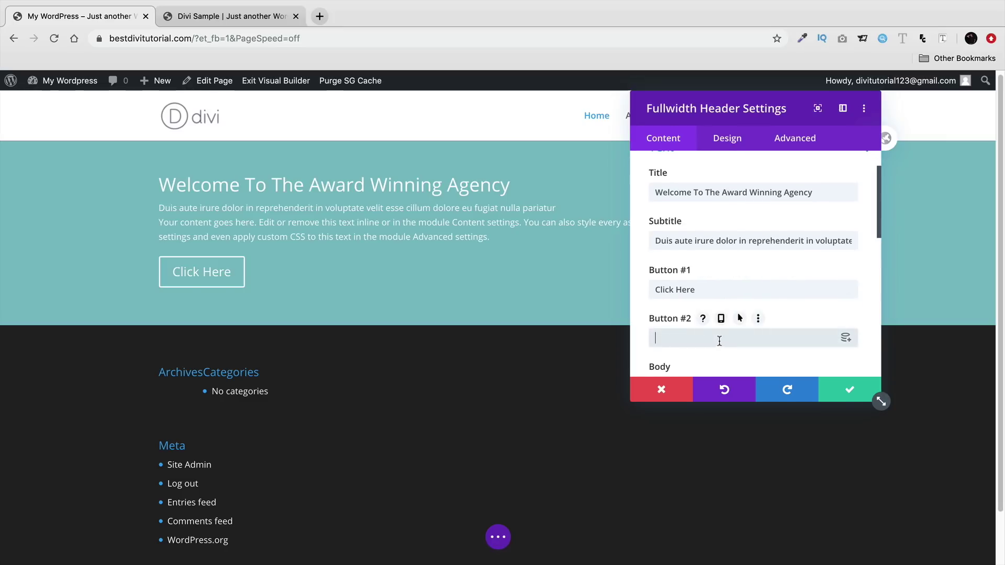
{"action": "type", "text": "Being"}
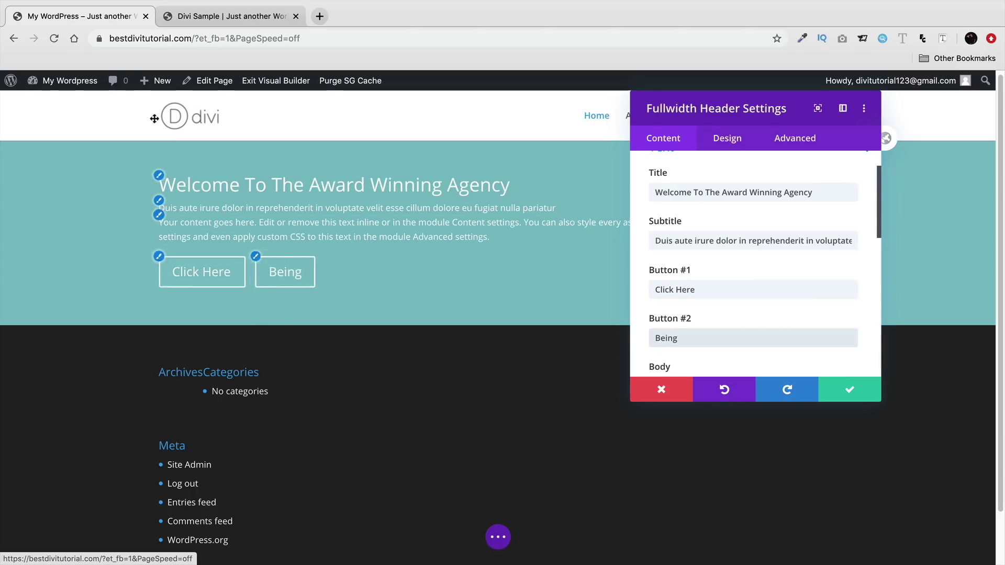
{"action": "left_click", "coordinate": [230, 16]}
{"action": "left_click", "coordinate": [78, 15]}
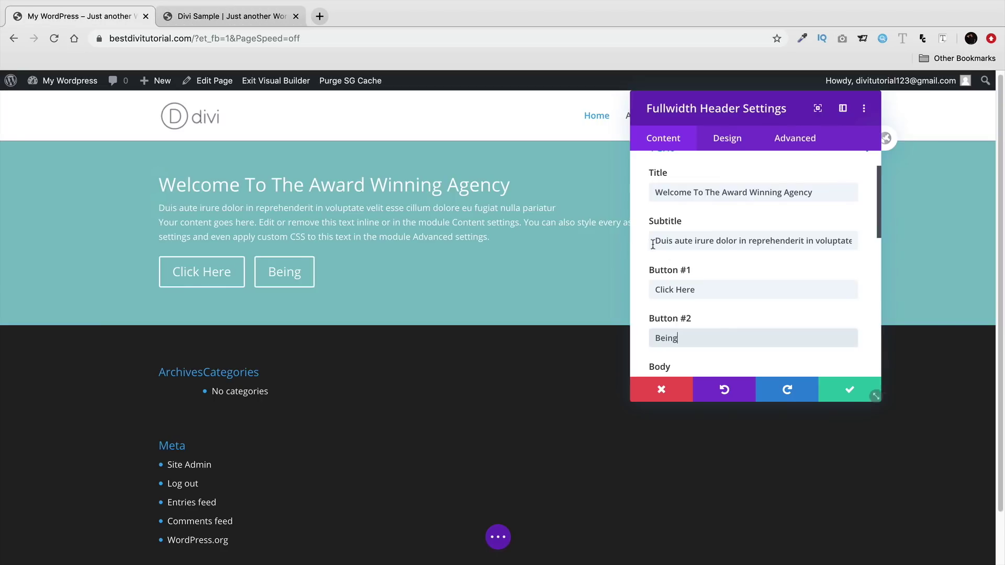
{"action": "triple_click", "coordinate": [709, 287]}
{"action": "type", "text": "Explore"}
{"action": "key", "text": "Tab"}
{"action": "type", "text": "Contact"}
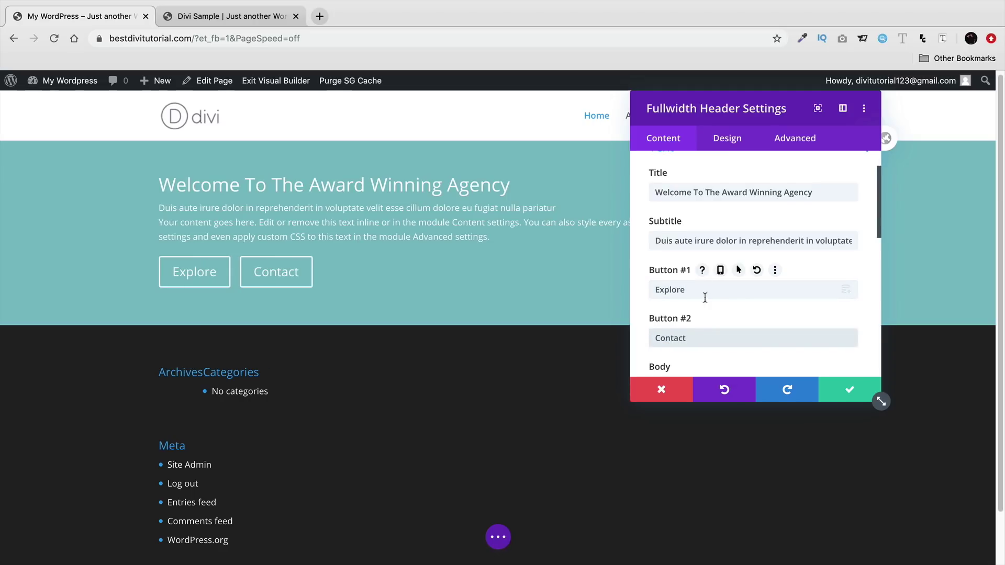
- Cut the placeholder body text and delete the stray typed characters from the Body editor
{"action": "scroll", "coordinate": [705, 298], "scroll_direction": "down", "scroll_amount": 3}
{"action": "scroll", "coordinate": [705, 301], "scroll_direction": "down", "scroll_amount": 3}
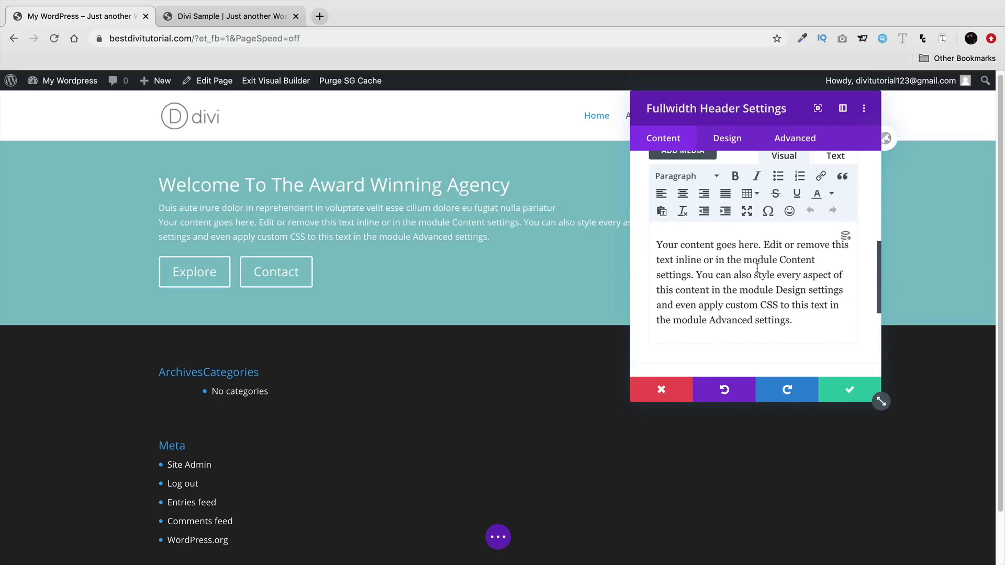
{"action": "triple_click", "coordinate": [757, 277]}
{"action": "scroll", "coordinate": [755, 273], "scroll_direction": "down", "scroll_amount": 1}
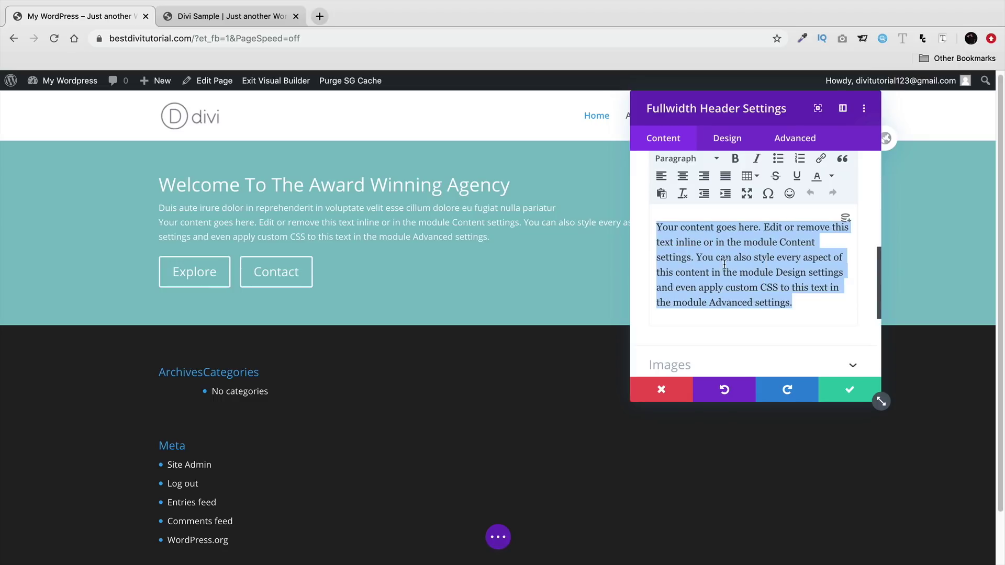
{"action": "left_click_drag", "start_coordinate": [685, 102], "coordinate": [630, 113]}
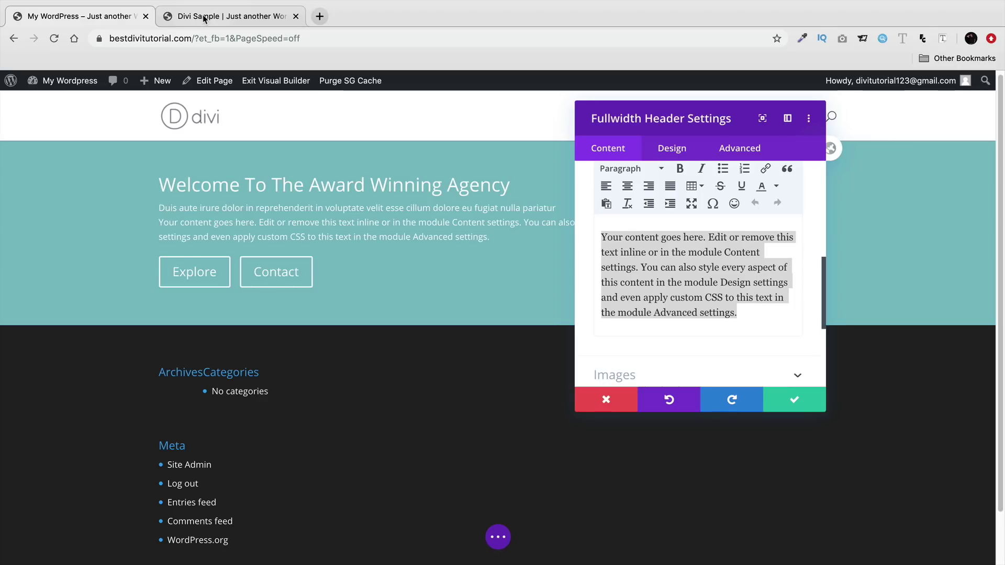
{"action": "right_click", "coordinate": [702, 278]}
{"action": "left_click", "coordinate": [649, 354]}
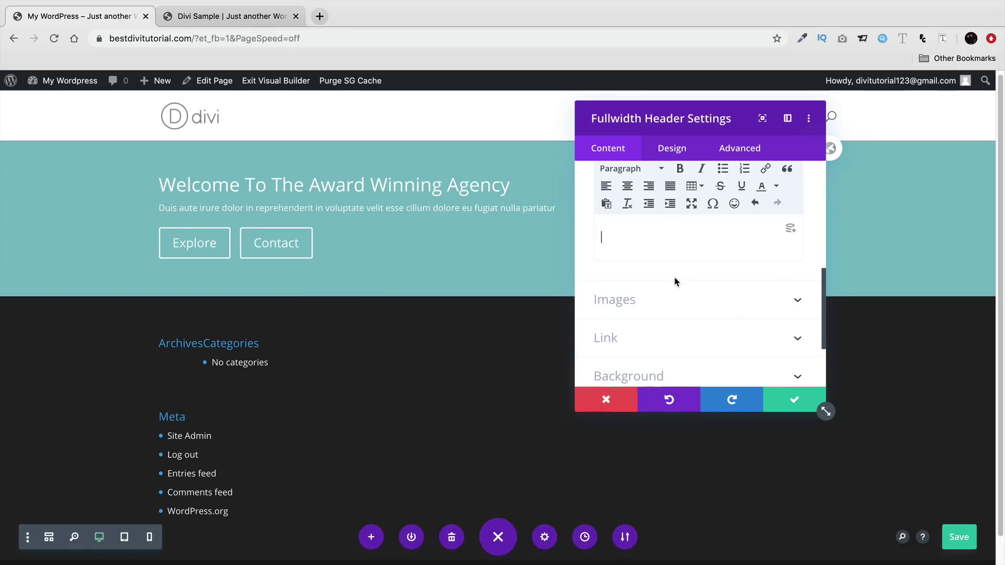
{"action": "key", "text": "ctrl+v"}
{"action": "key", "text": "BackSpace"}
{"action": "left_click_drag", "start_coordinate": [645, 237], "coordinate": [575, 237]}
{"action": "key", "text": "BackSpace"}
- Delete the re-pasted placeholder paragraph so the header Body is empty
{"action": "left_click", "coordinate": [264, 21]}
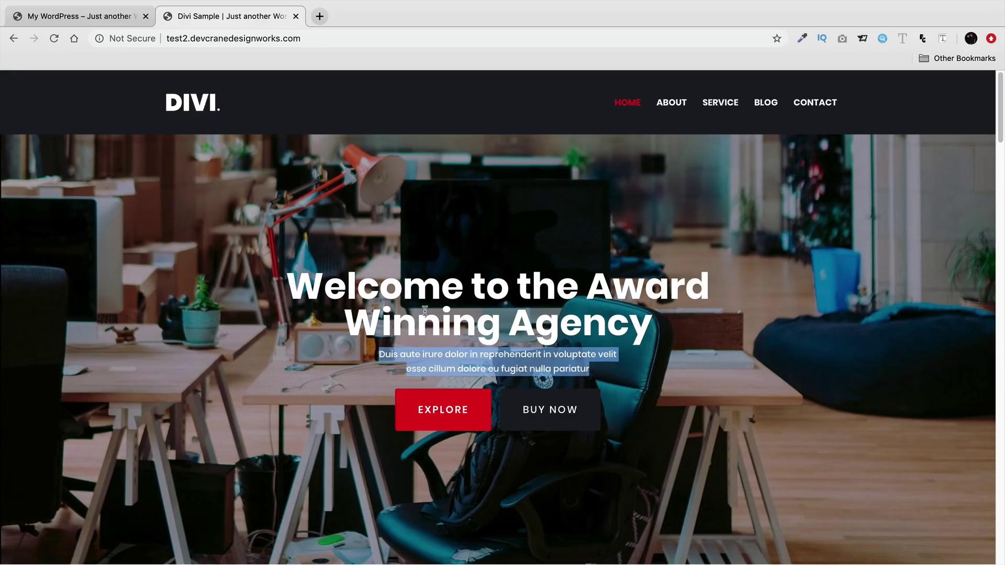
{"action": "left_click", "coordinate": [78, 17]}
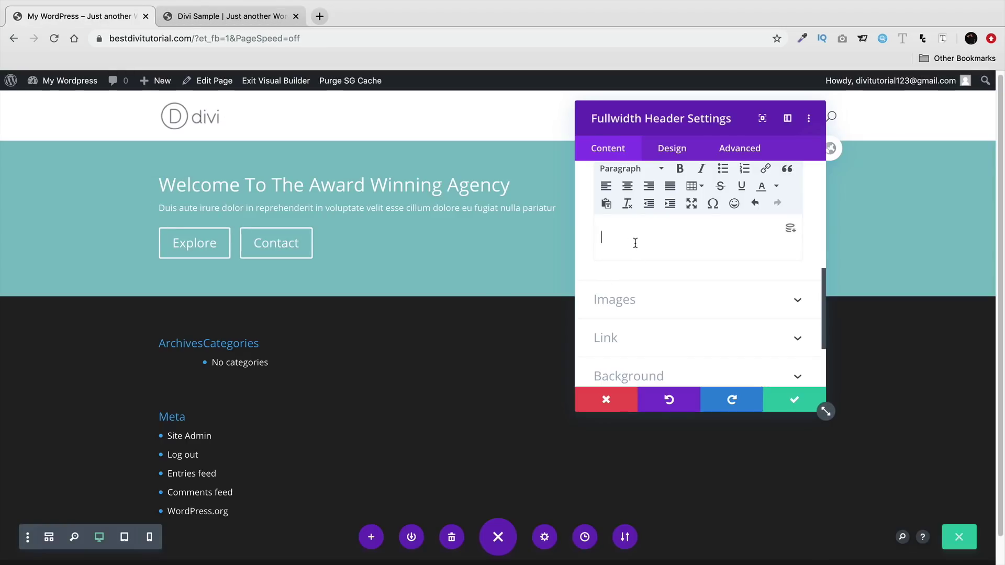
{"action": "right_click", "coordinate": [629, 263]}
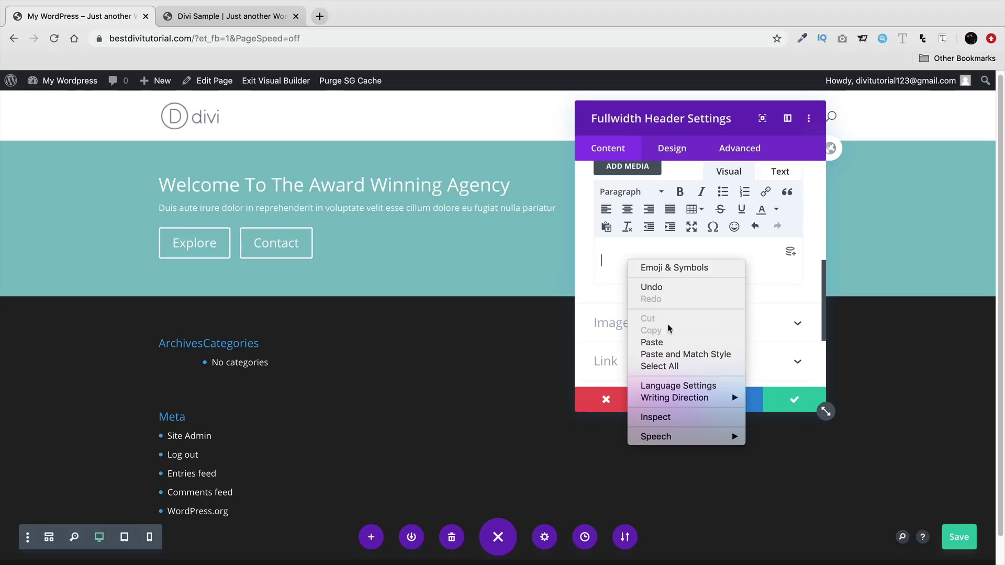
{"action": "left_click", "coordinate": [657, 343]}
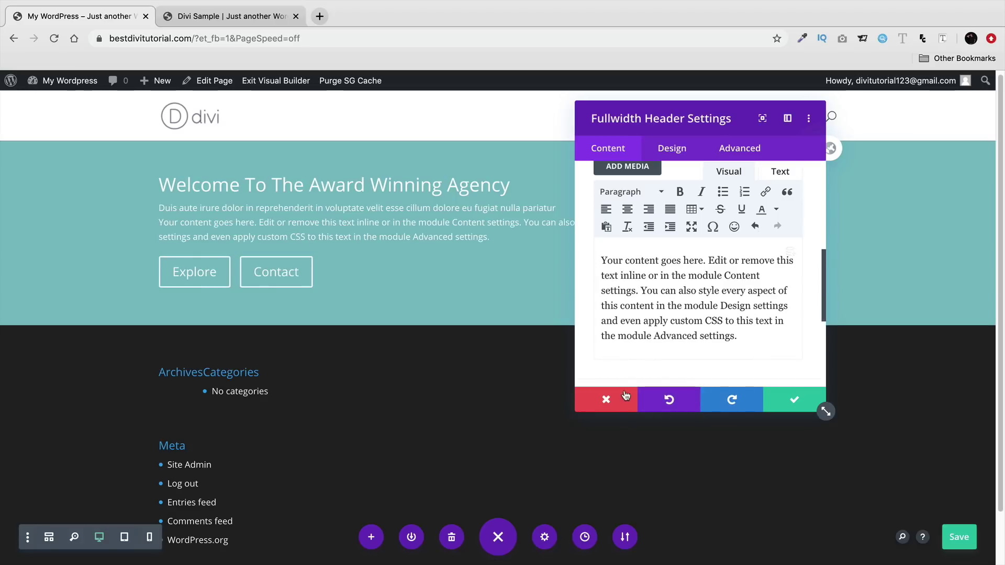
{"action": "left_click_drag", "start_coordinate": [760, 332], "coordinate": [602, 259]}
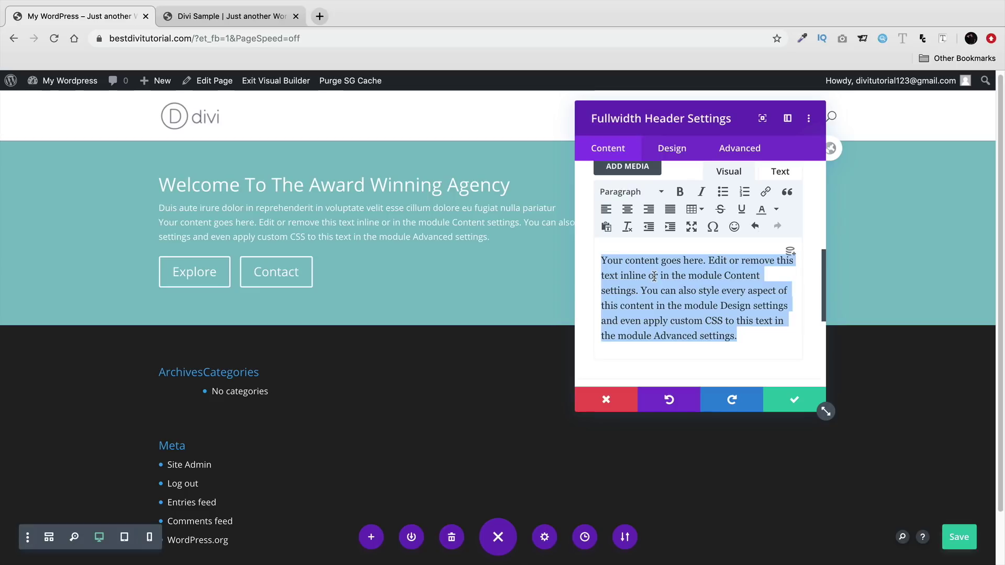
{"action": "key", "text": "BackSpace"}
{"action": "scroll", "coordinate": [649, 267], "scroll_direction": "down", "scroll_amount": 3}
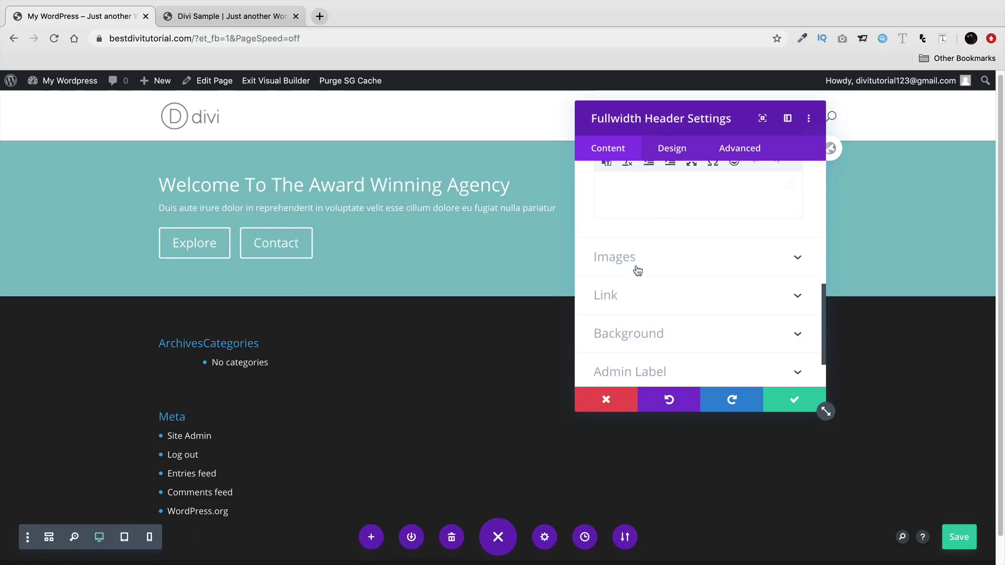
{"action": "left_click", "coordinate": [641, 301]}
- Link the Contact button to bestdivitutorial.com/contact-us/ using the Contact Us page's URL
{"action": "left_click", "coordinate": [625, 231]}
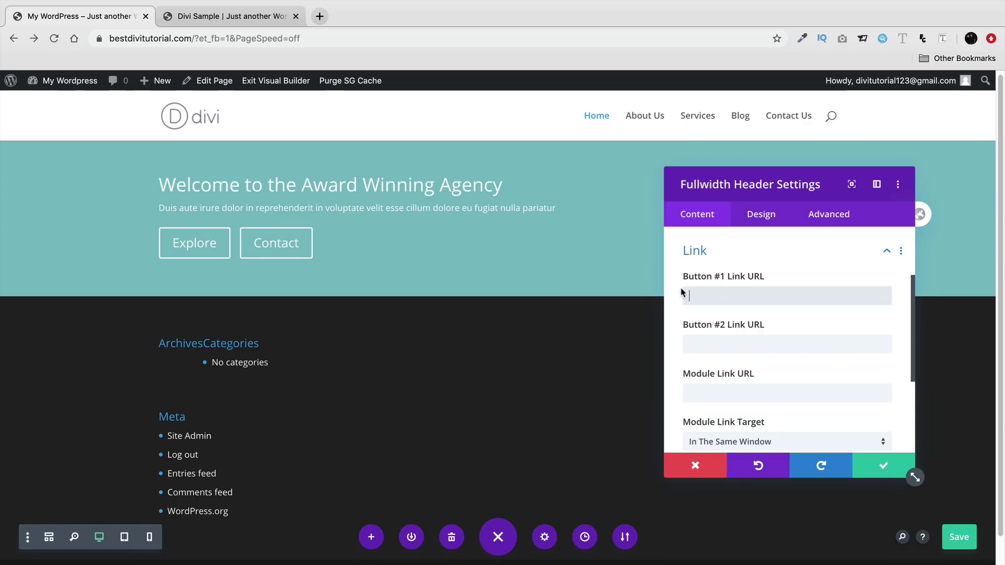
{"action": "left_click", "coordinate": [320, 17]}
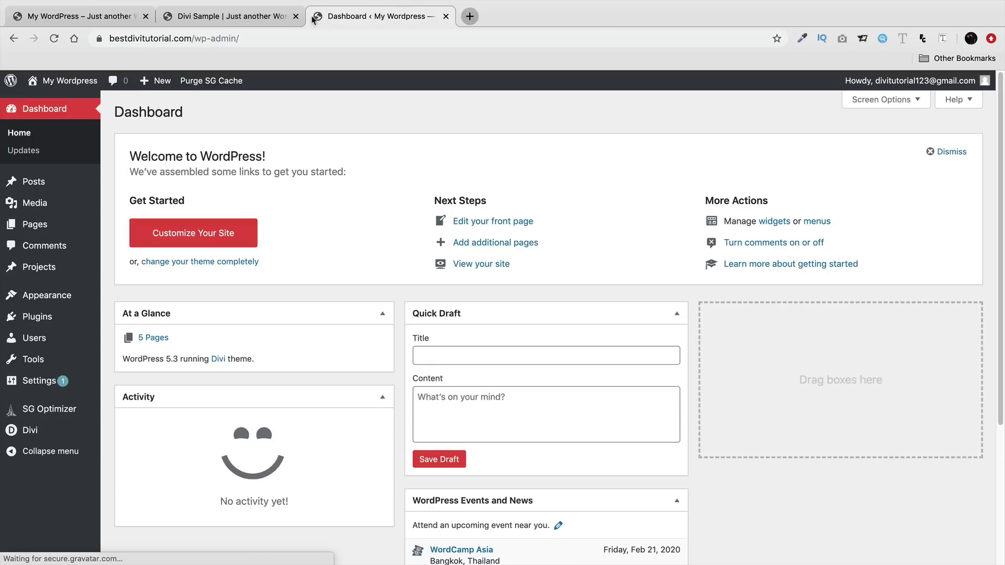
{"action": "left_click_drag", "start_coordinate": [367, 15], "coordinate": [231, 16]}
{"action": "left_click", "coordinate": [61, 100]}
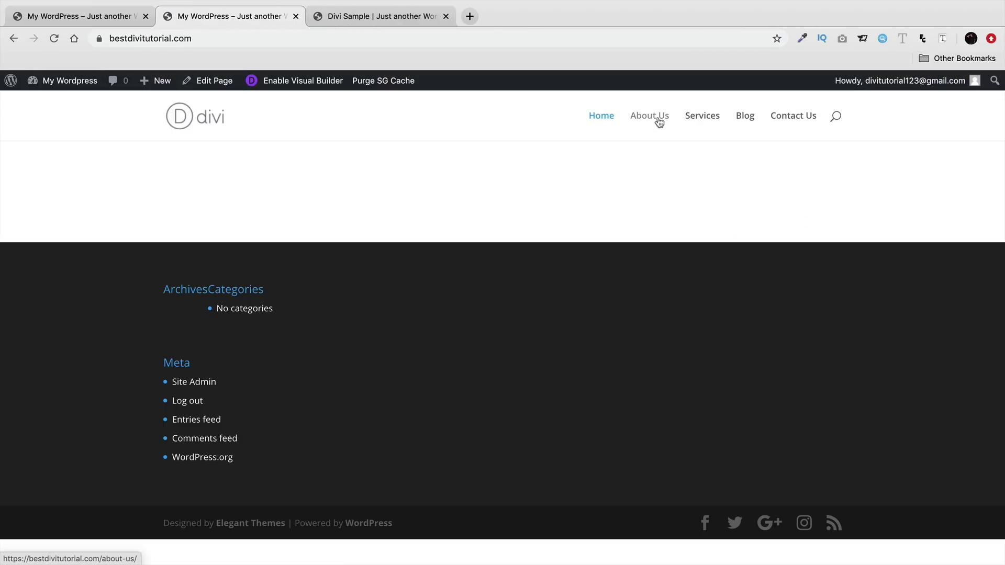
{"action": "left_click", "coordinate": [783, 116]}
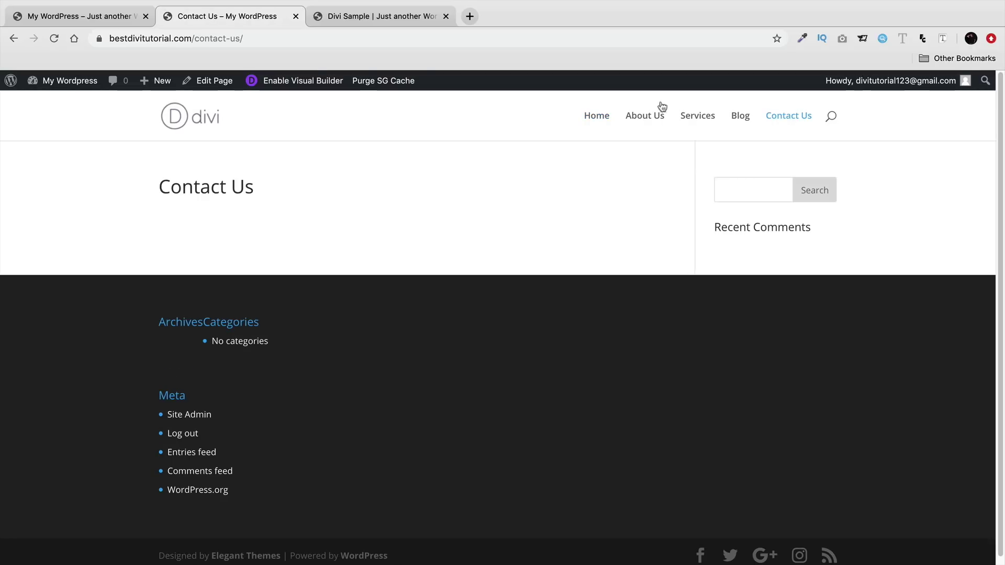
{"action": "left_click", "coordinate": [212, 38]}
{"action": "right_click", "coordinate": [213, 40]}
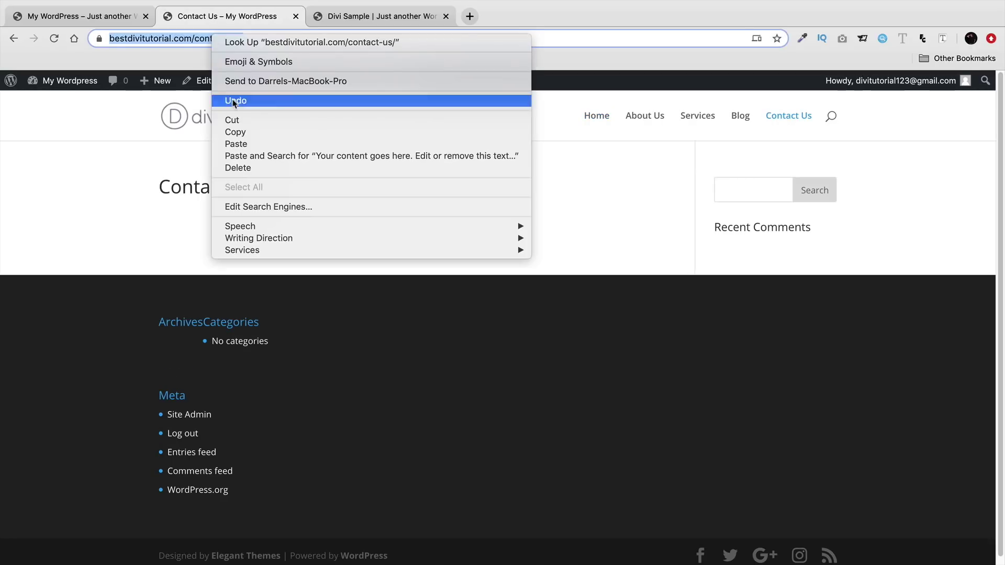
{"action": "left_click", "coordinate": [240, 133]}
{"action": "left_click", "coordinate": [126, 21]}
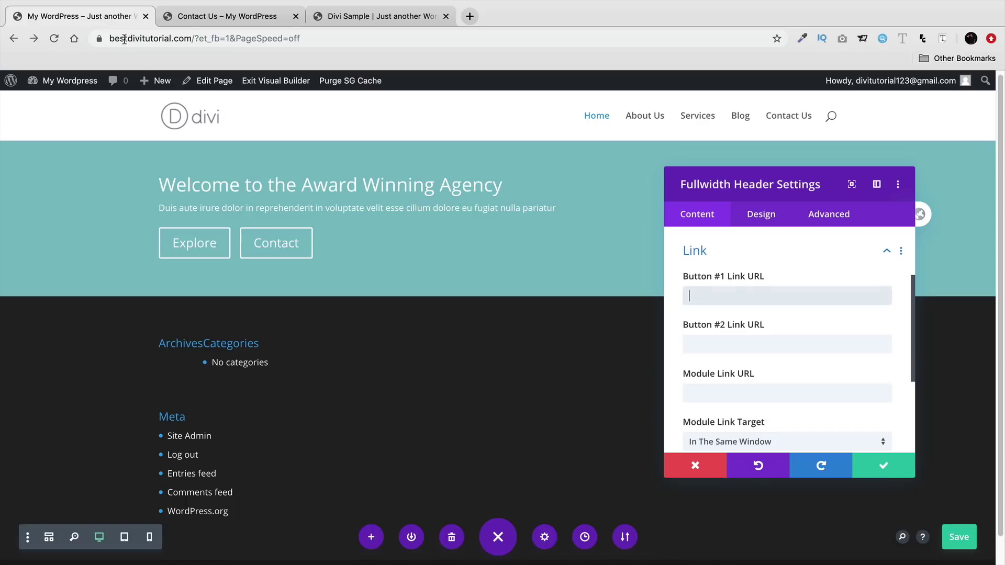
{"action": "left_click", "coordinate": [702, 344]}
{"action": "right_click", "coordinate": [703, 344]}
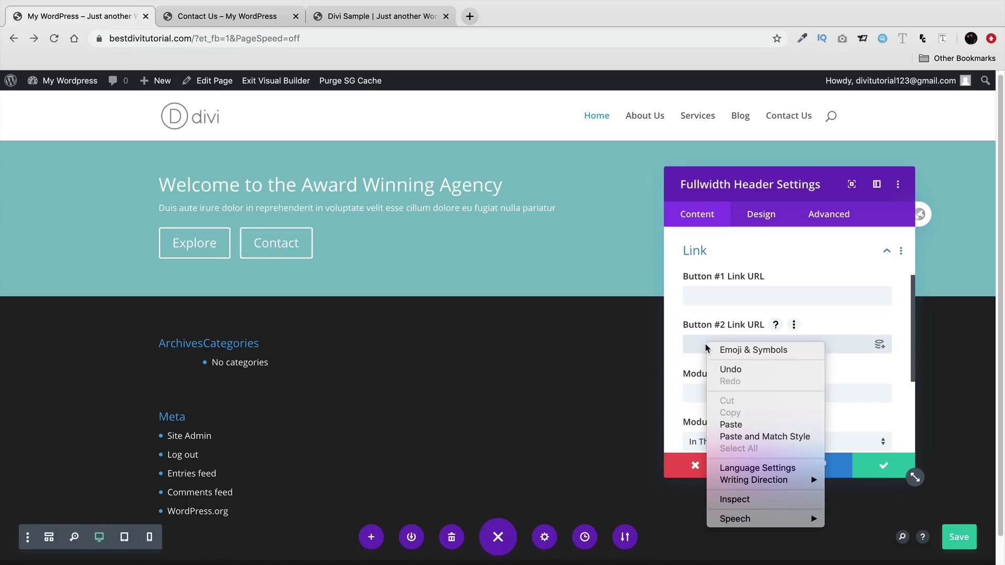
{"action": "left_click", "coordinate": [731, 425]}
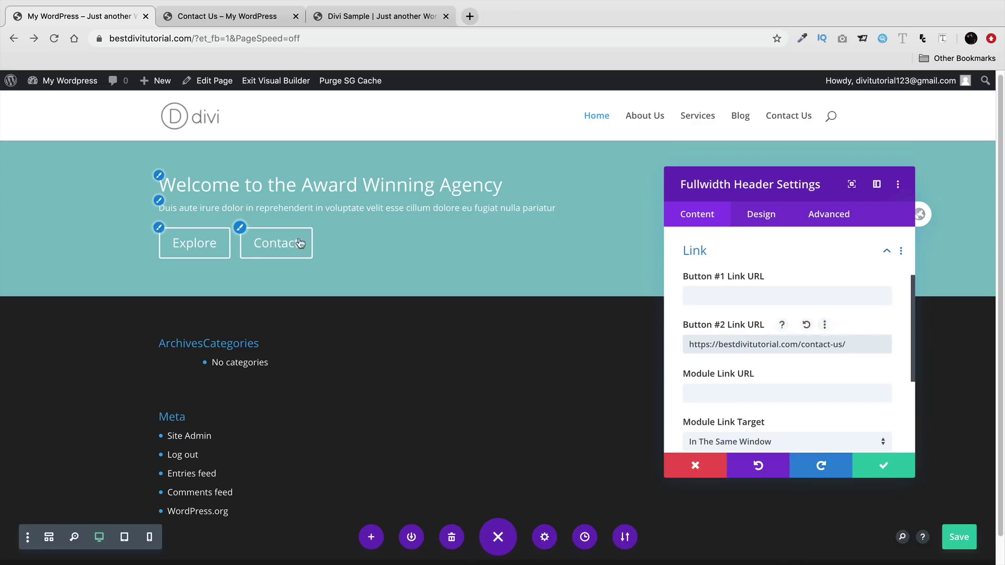
{"action": "triple_click", "coordinate": [767, 347]}
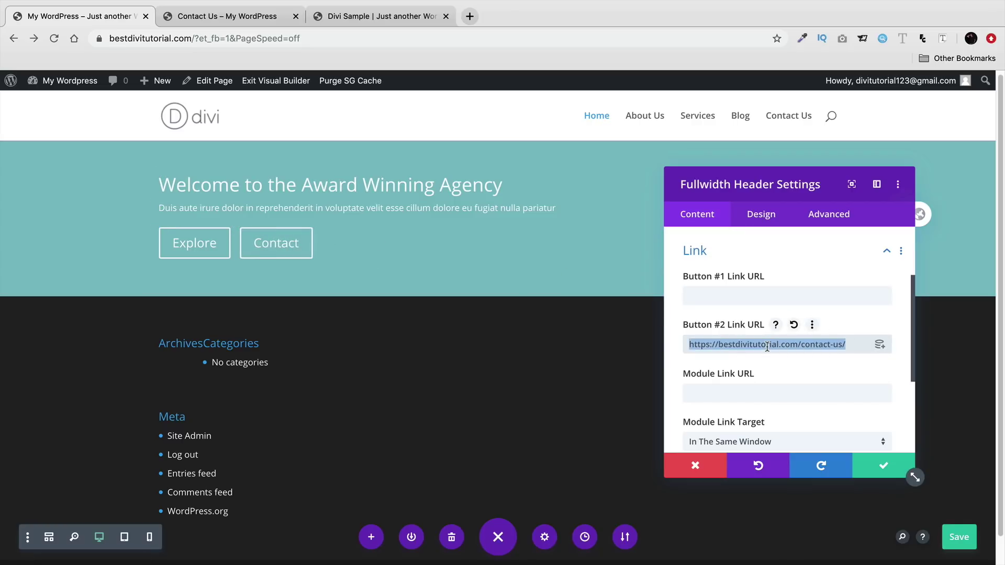
- Link the Explore button to bestdivitutorial.com/about-us/ using the About Us page's URL
{"action": "left_click", "coordinate": [372, 19]}
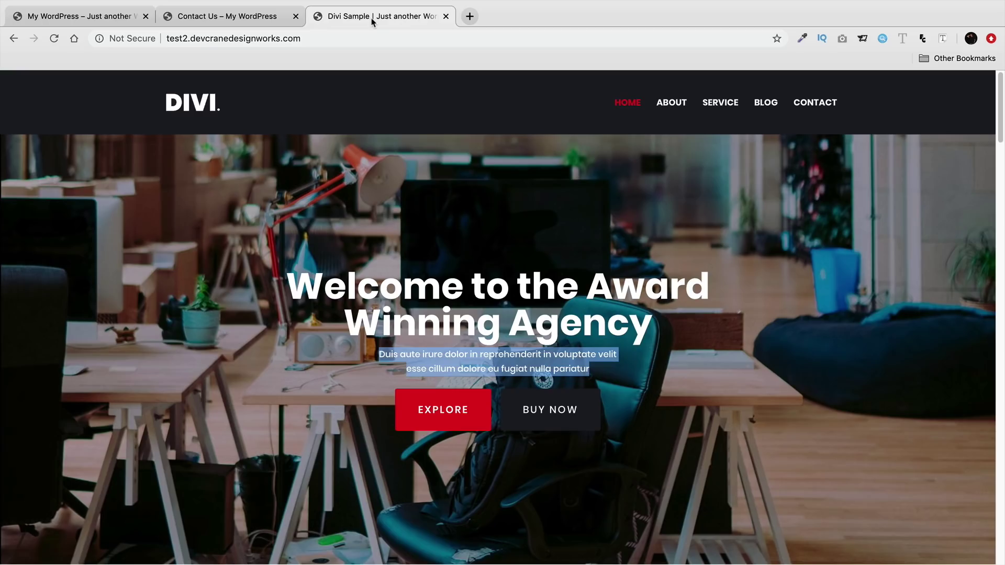
{"action": "left_click", "coordinate": [302, 20]}
{"action": "left_click", "coordinate": [645, 116]}
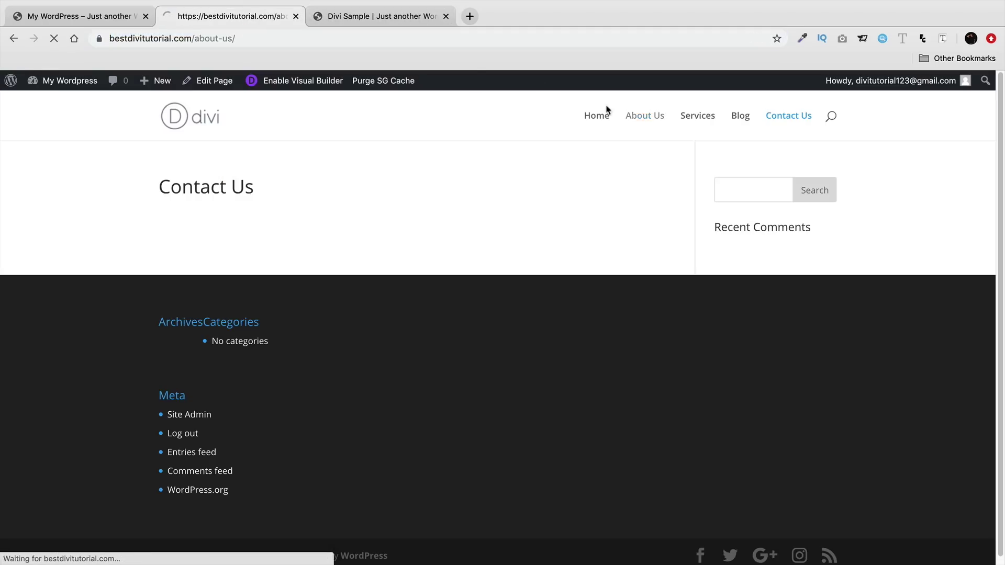
{"action": "right_click", "coordinate": [185, 38]}
{"action": "left_click", "coordinate": [219, 133]}
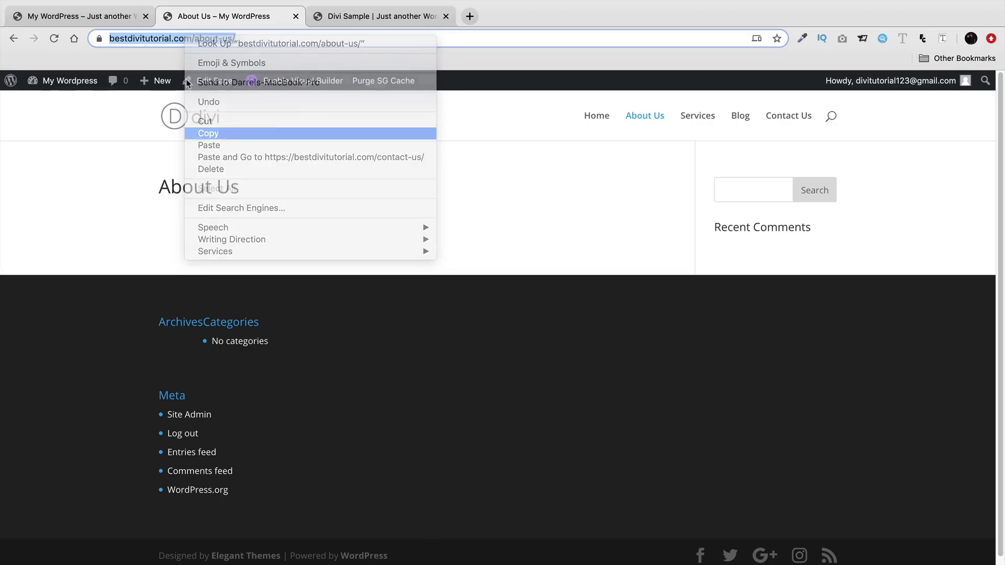
{"action": "left_click", "coordinate": [79, 16]}
{"action": "left_click", "coordinate": [689, 294]}
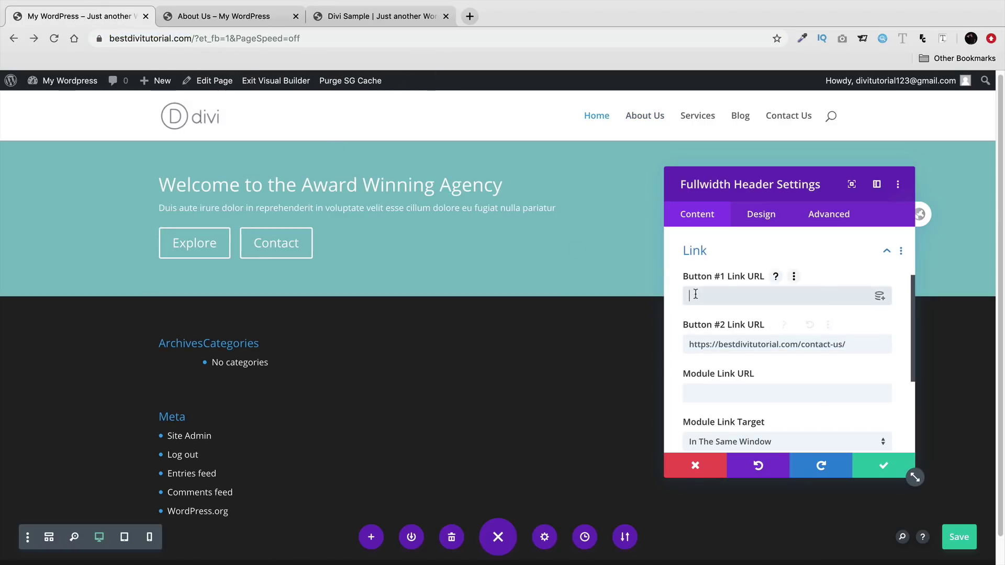
{"action": "right_click", "coordinate": [691, 295]}
{"action": "left_click", "coordinate": [720, 376]}
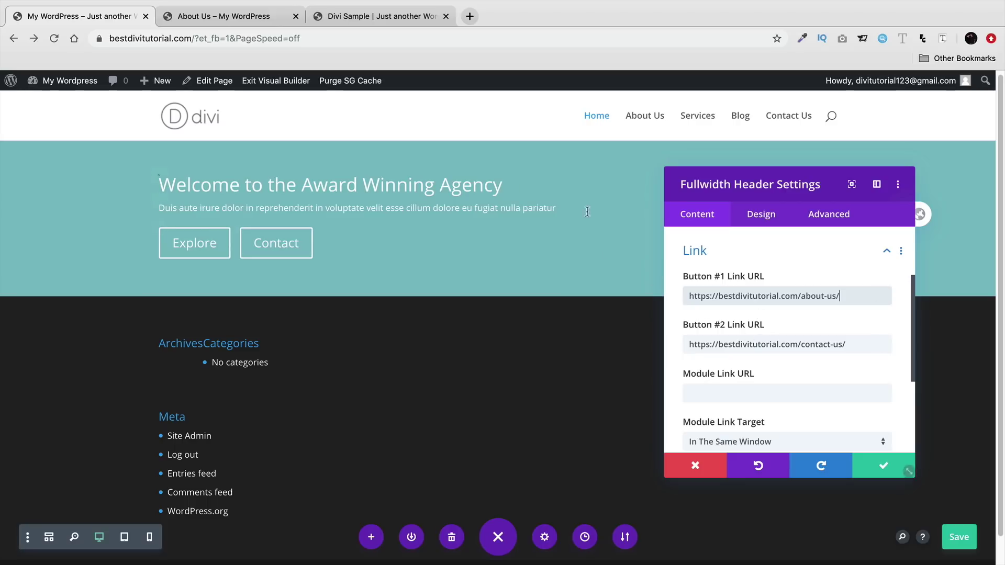
{"action": "left_click", "coordinate": [231, 16]}
{"action": "left_click", "coordinate": [245, 39]}
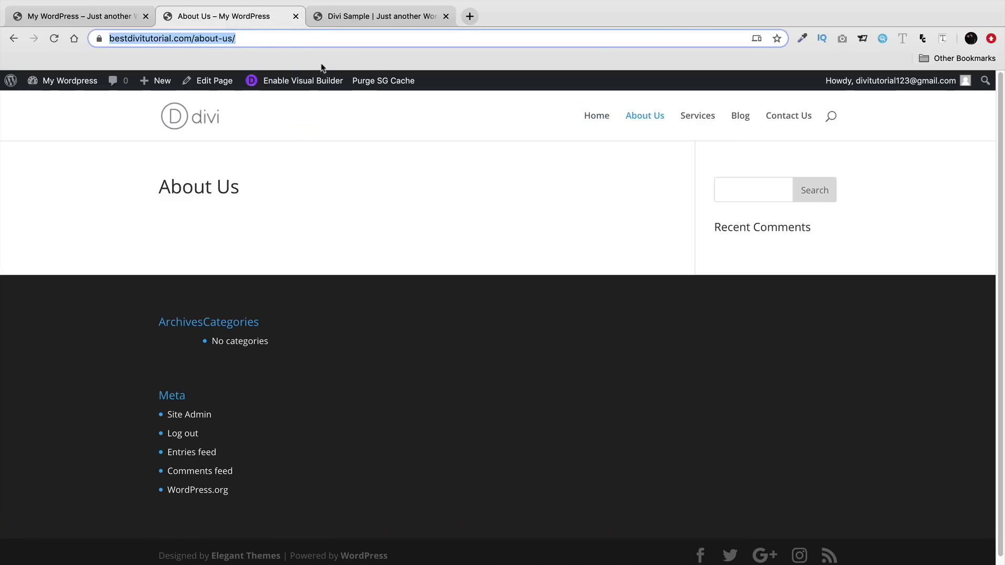
{"action": "left_click", "coordinate": [341, 16]}
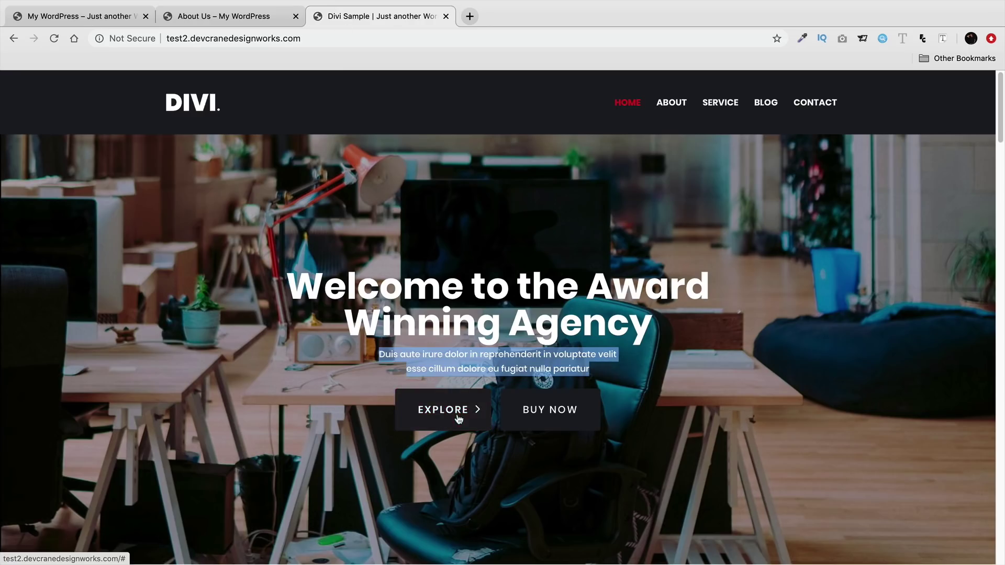
{"action": "left_click", "coordinate": [79, 16]}
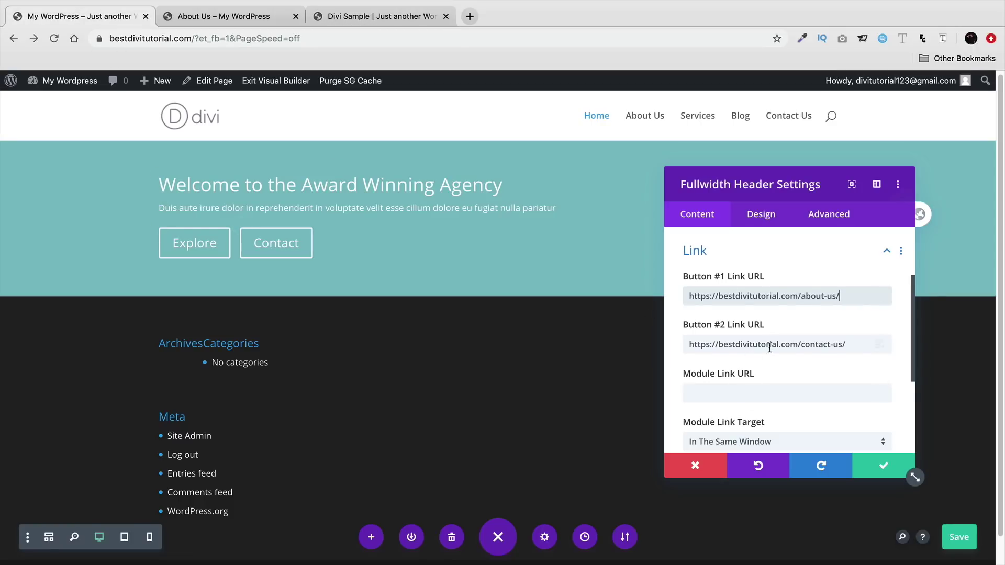
{"action": "scroll", "coordinate": [756, 350], "scroll_direction": "down", "scroll_amount": 5}
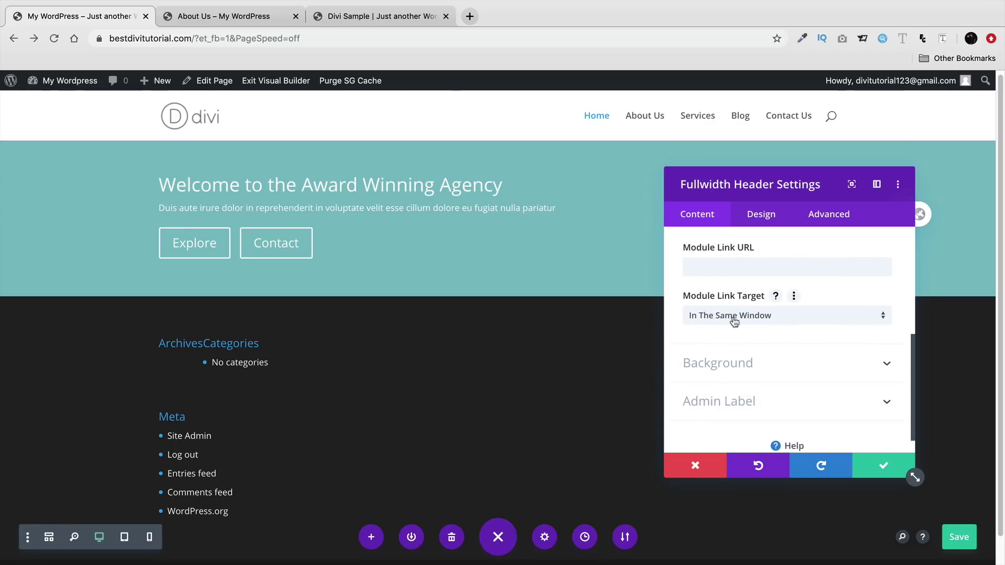
- Keep the header's Module Link Target set to 'In The Same Window'
{"action": "left_click", "coordinate": [734, 321]}
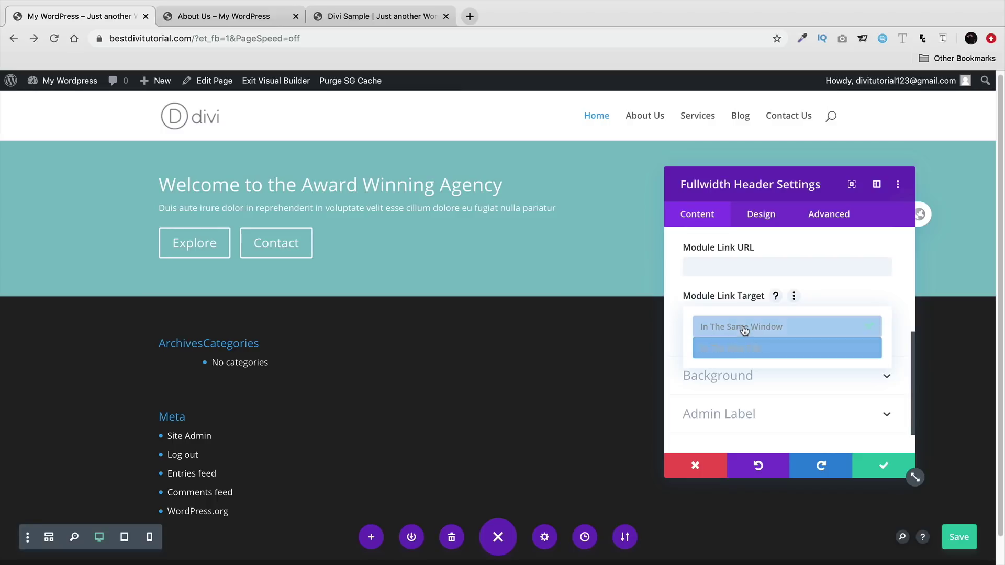
{"action": "left_click", "coordinate": [744, 328]}
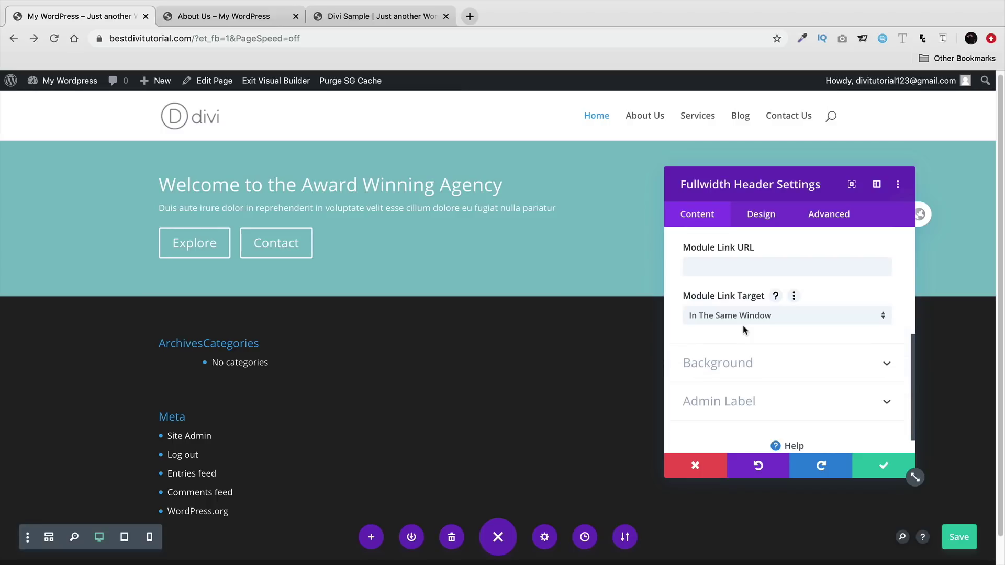
{"action": "scroll", "coordinate": [744, 328], "scroll_direction": "down", "scroll_amount": 1}
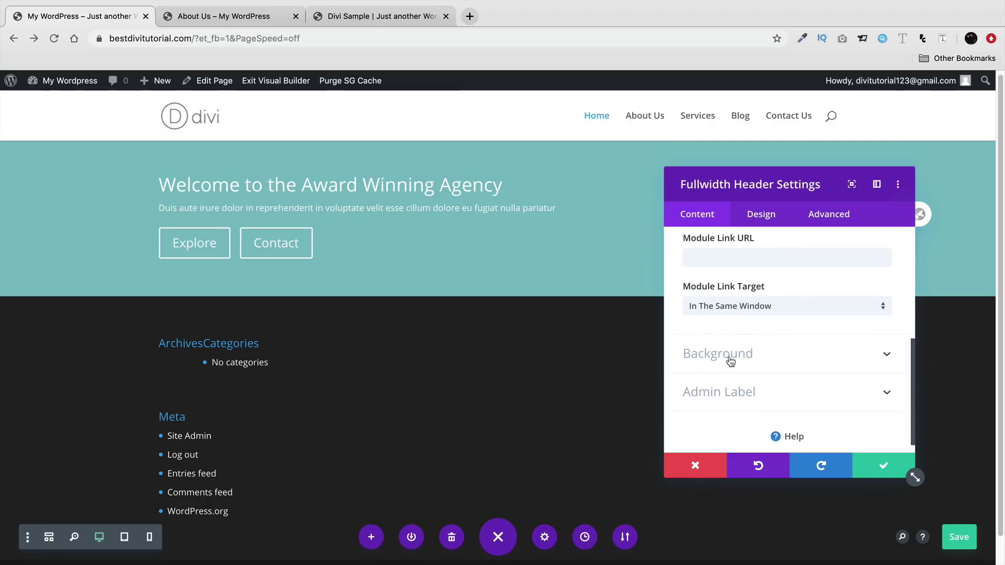
{"action": "left_click", "coordinate": [730, 360]}
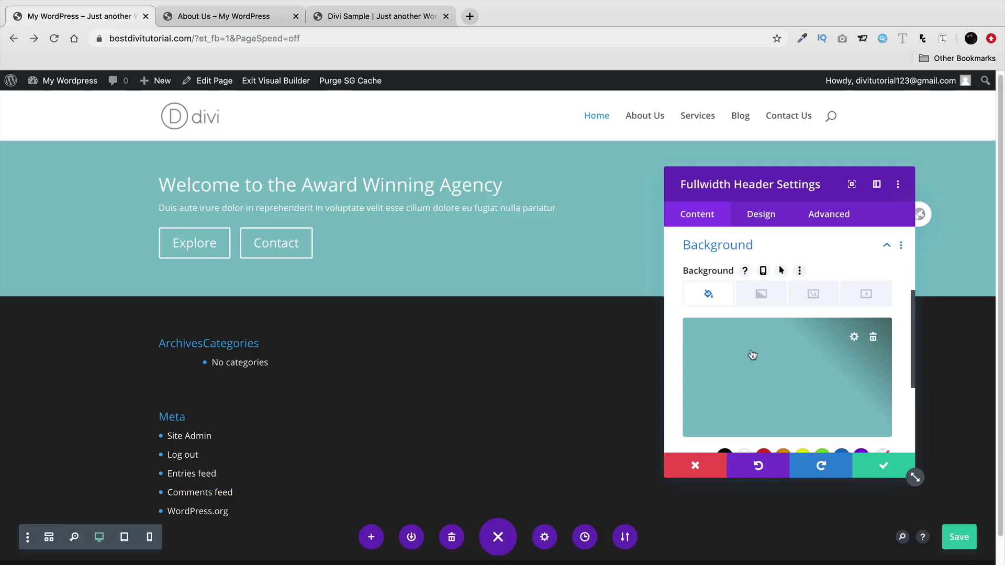
- Add a header background gradient running from red to black
{"action": "left_click", "coordinate": [763, 295]}
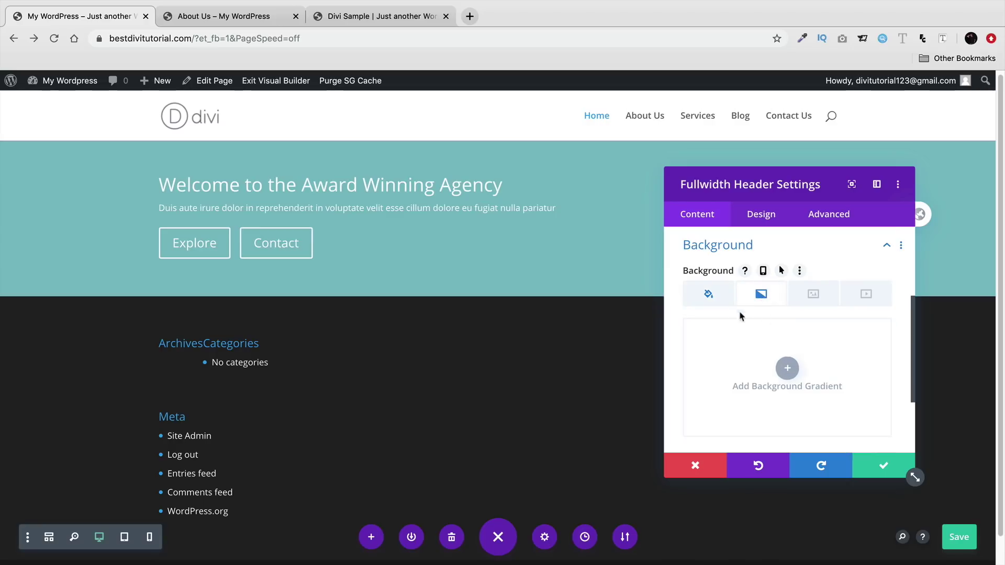
{"action": "left_click", "coordinate": [787, 370]}
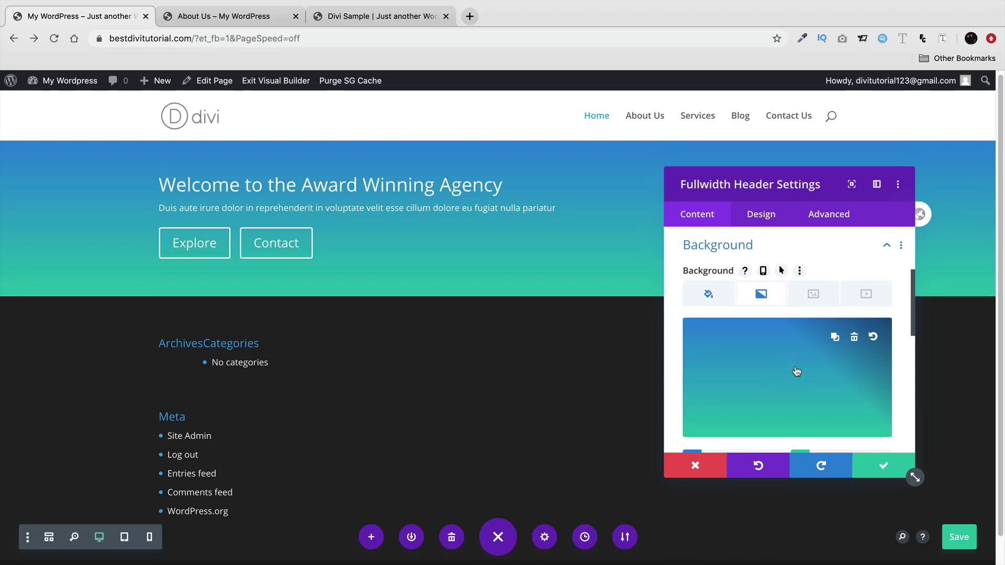
{"action": "left_click_drag", "start_coordinate": [754, 213], "coordinate": [787, 137]}
{"action": "mouse_move", "coordinate": [809, 272]}
{"action": "scroll", "coordinate": [809, 272], "scroll_direction": "down", "scroll_amount": 2}
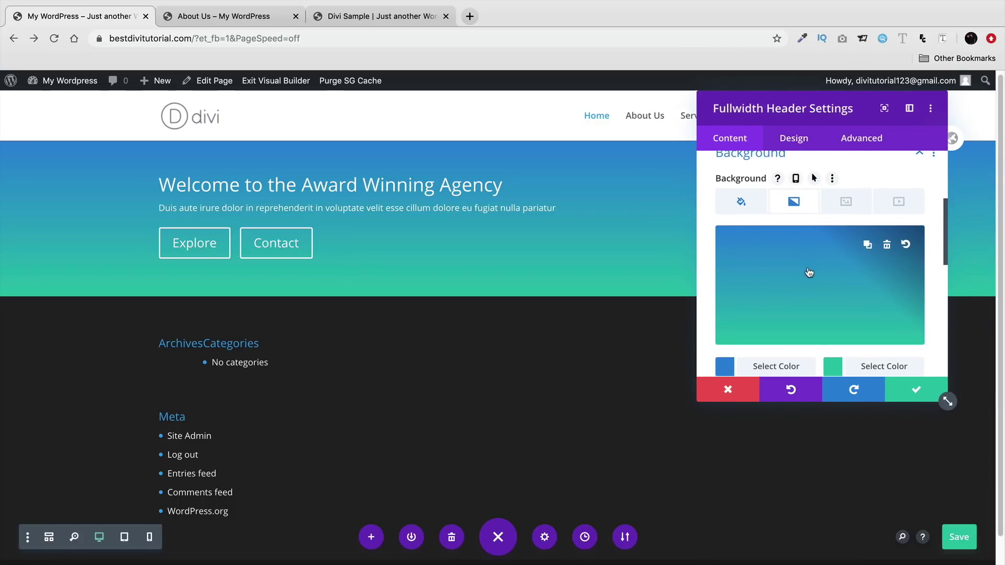
{"action": "scroll", "coordinate": [809, 273], "scroll_direction": "down", "scroll_amount": 1}
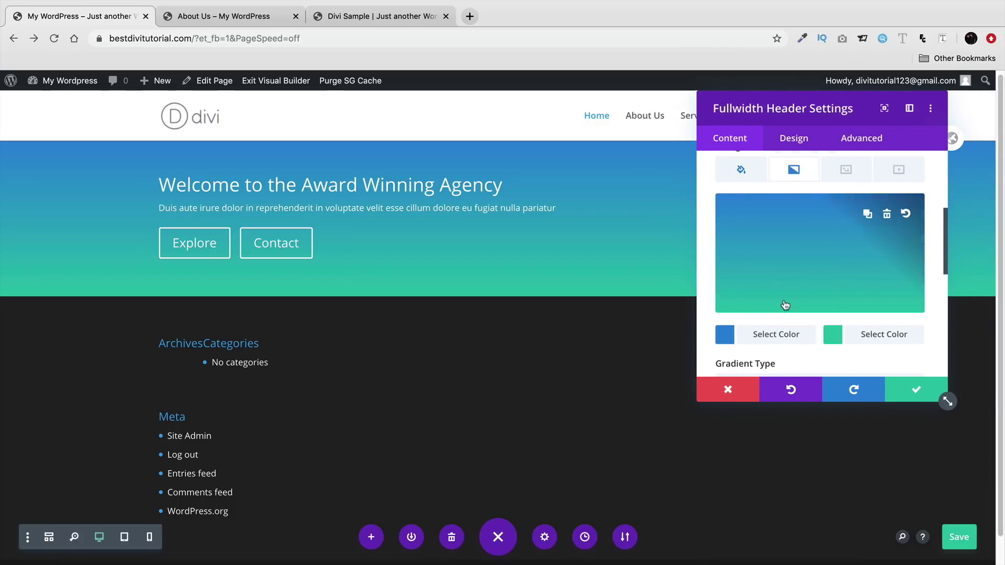
{"action": "scroll", "coordinate": [785, 302], "scroll_direction": "up", "scroll_amount": 1}
{"action": "scroll", "coordinate": [780, 306], "scroll_direction": "down", "scroll_amount": 1}
{"action": "left_click", "coordinate": [724, 354]}
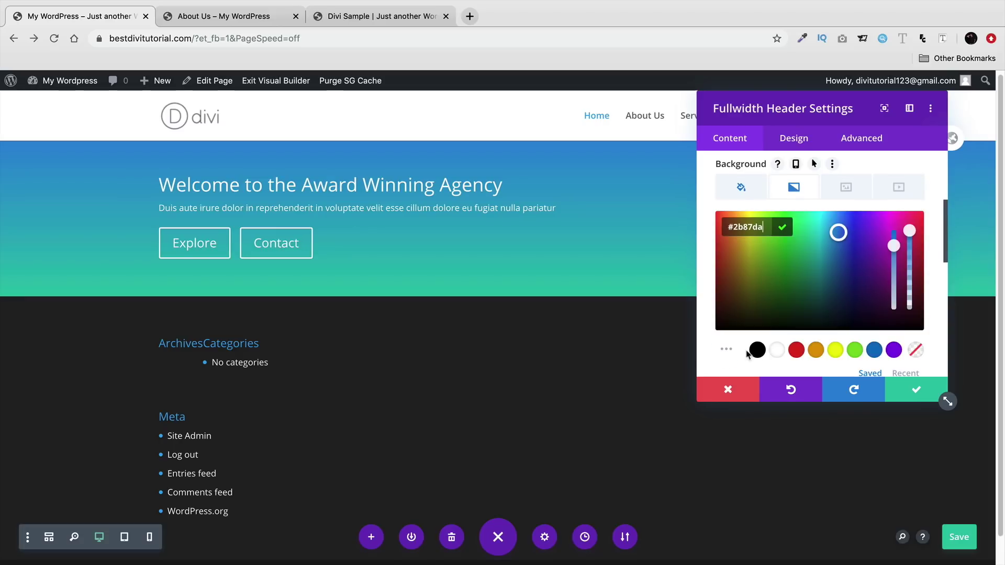
{"action": "left_click", "coordinate": [795, 352]}
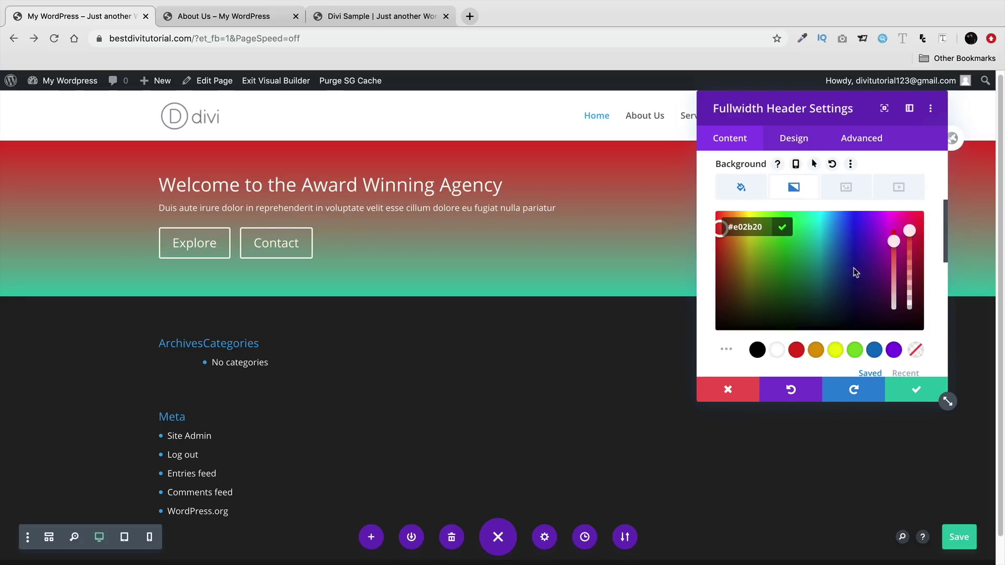
{"action": "scroll", "coordinate": [854, 277], "scroll_direction": "down", "scroll_amount": 4}
{"action": "left_click", "coordinate": [834, 309]}
{"action": "type", "text": "#1b5782"}
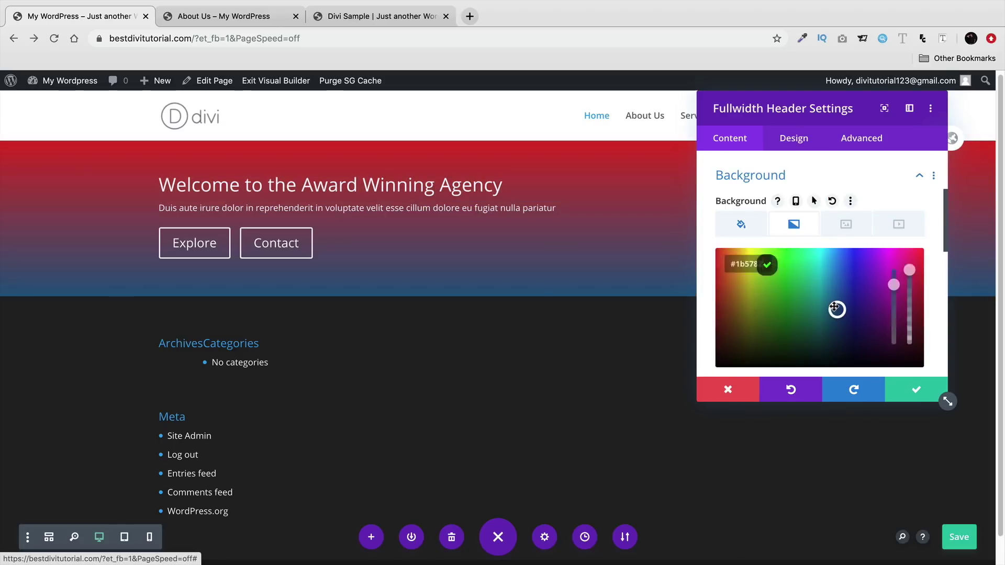
{"action": "scroll", "coordinate": [820, 261], "scroll_direction": "down", "scroll_amount": 3}
{"action": "left_click", "coordinate": [758, 316]}
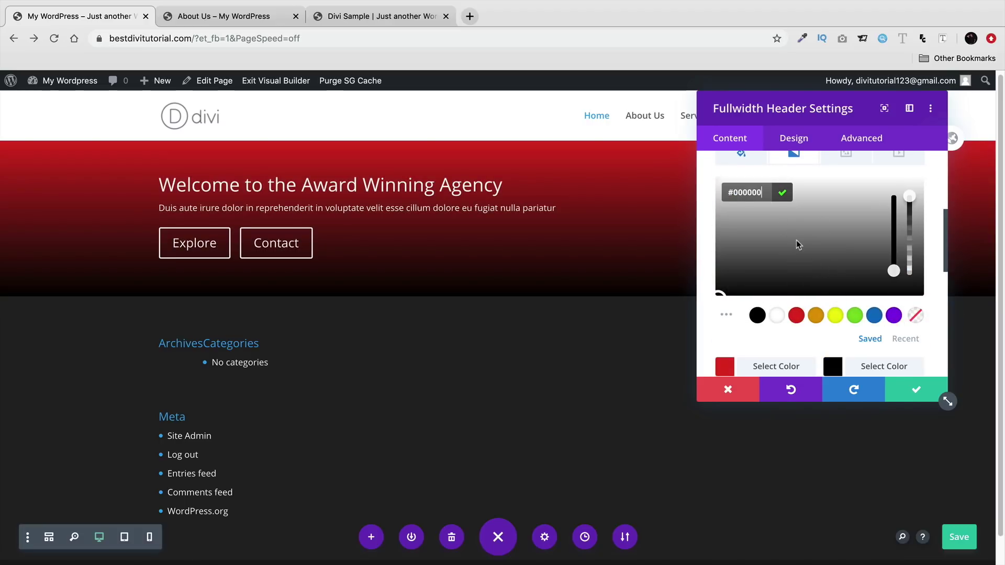
- Try the Radial gradient type, then set it back to Linear at 180deg
{"action": "scroll", "coordinate": [795, 243], "scroll_direction": "down", "scroll_amount": 5}
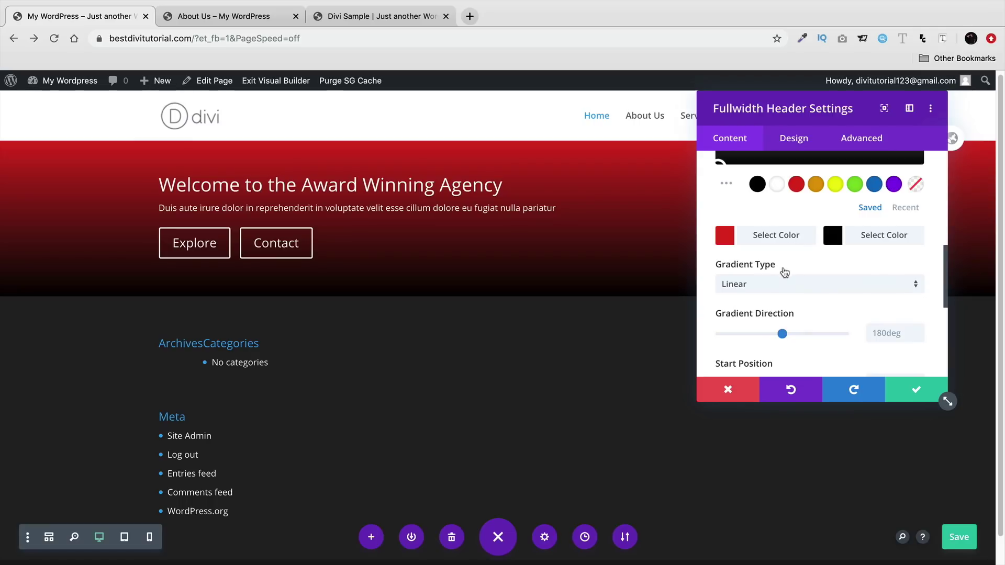
{"action": "left_click", "coordinate": [796, 287]}
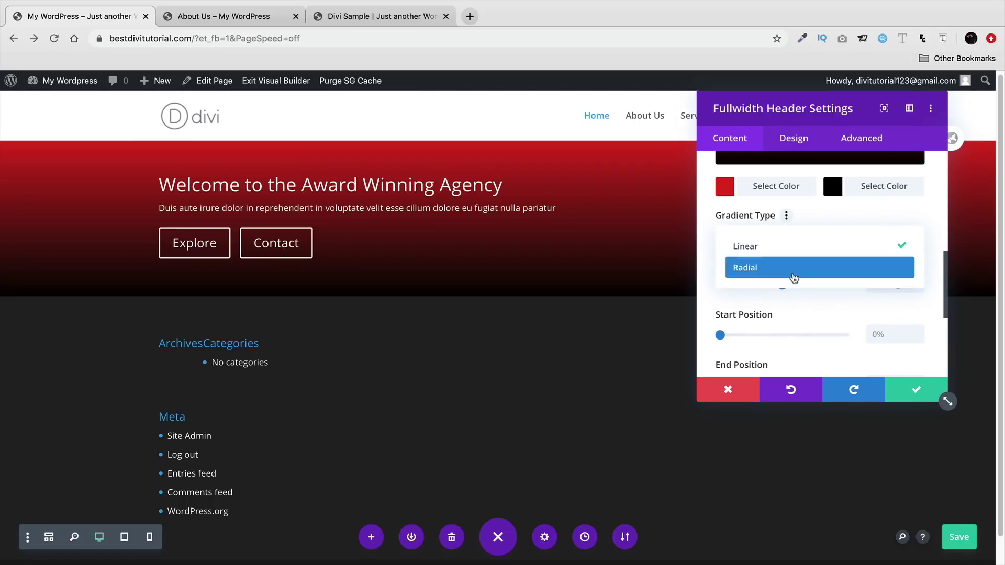
{"action": "left_click", "coordinate": [794, 277]}
{"action": "left_click_drag", "start_coordinate": [778, 107], "coordinate": [708, 167]}
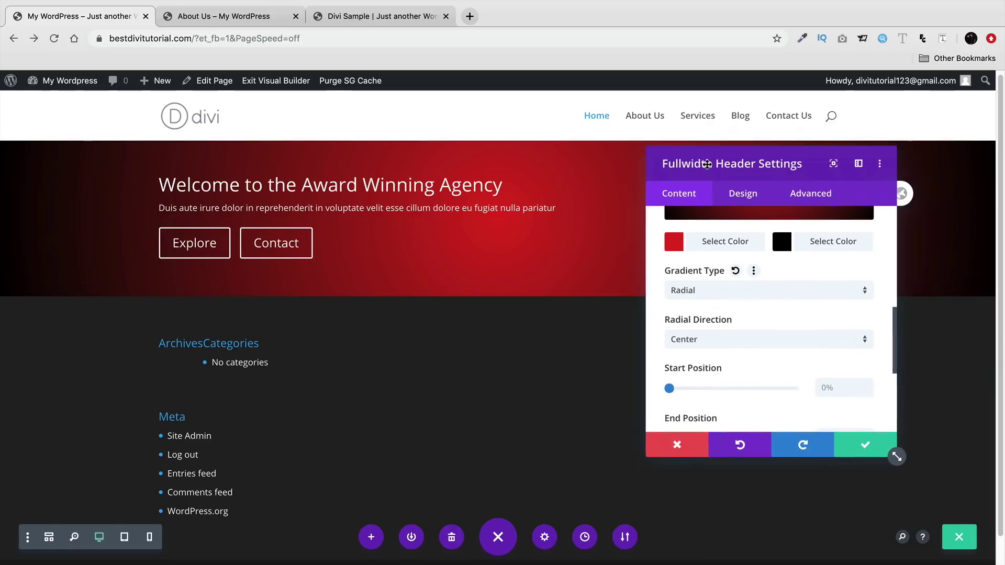
{"action": "left_click", "coordinate": [740, 286]}
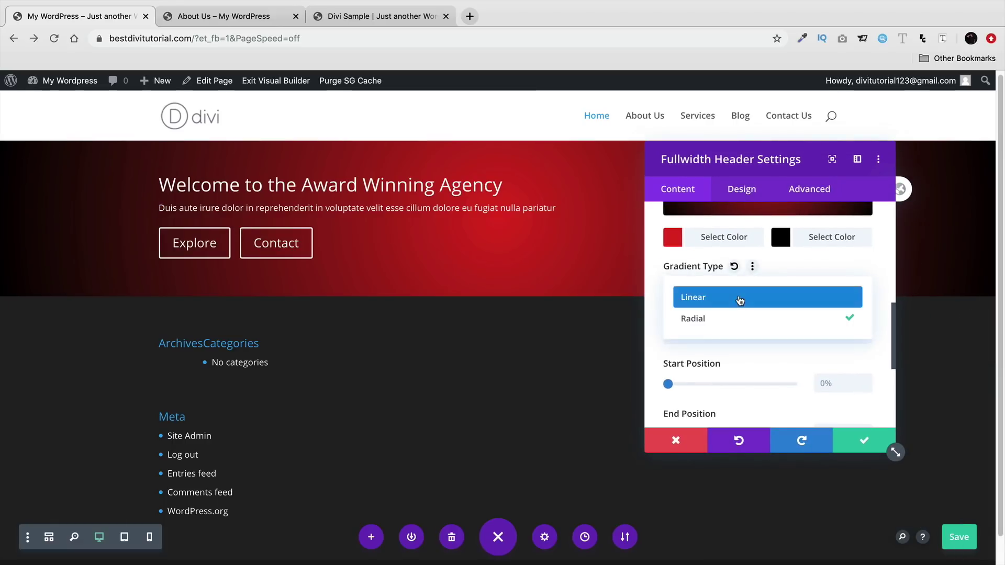
{"action": "left_click", "coordinate": [740, 300]}
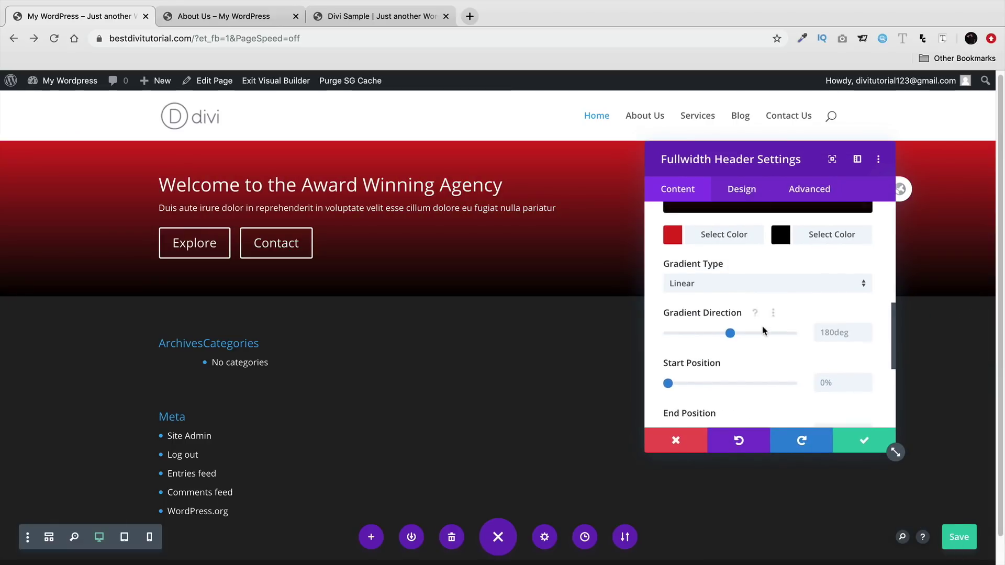
{"action": "scroll", "coordinate": [765, 330], "scroll_direction": "down", "scroll_amount": 2}
{"action": "scroll", "coordinate": [763, 329], "scroll_direction": "up", "scroll_amount": 5}
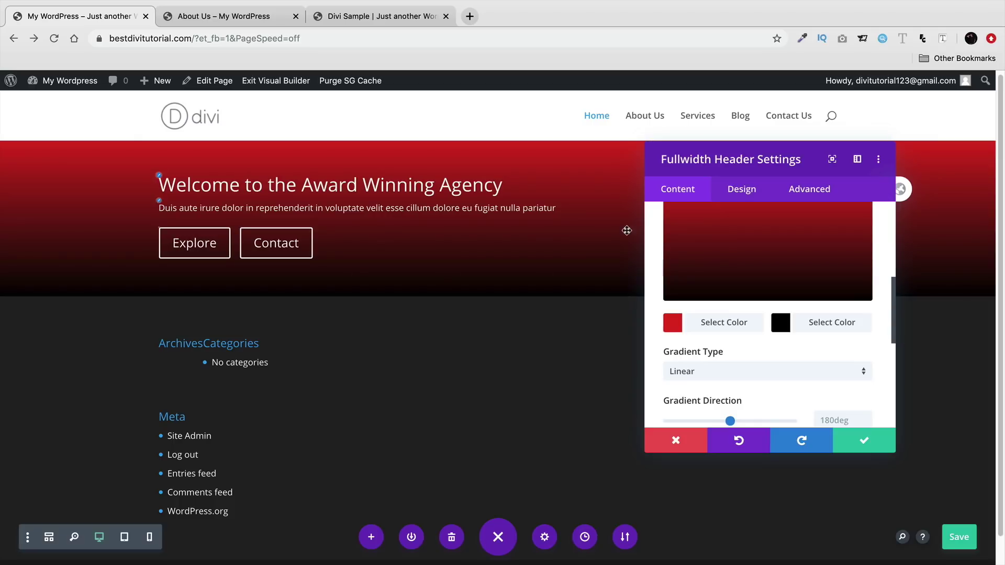
- Turn Make Fullscreen on and set Text & Logo Alignment to centre in the header's Layout settings
{"action": "left_click", "coordinate": [746, 197]}
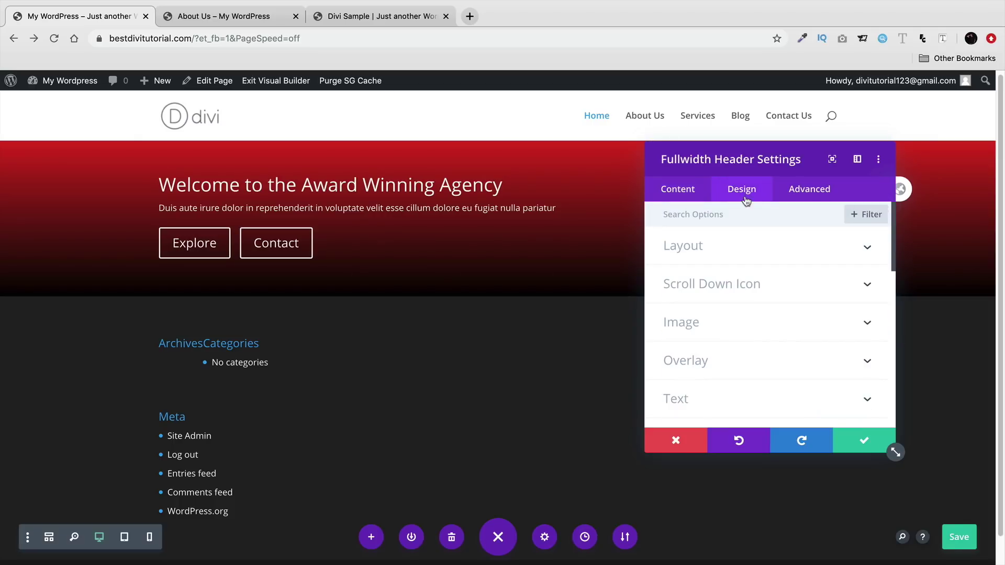
{"action": "left_click", "coordinate": [745, 253]}
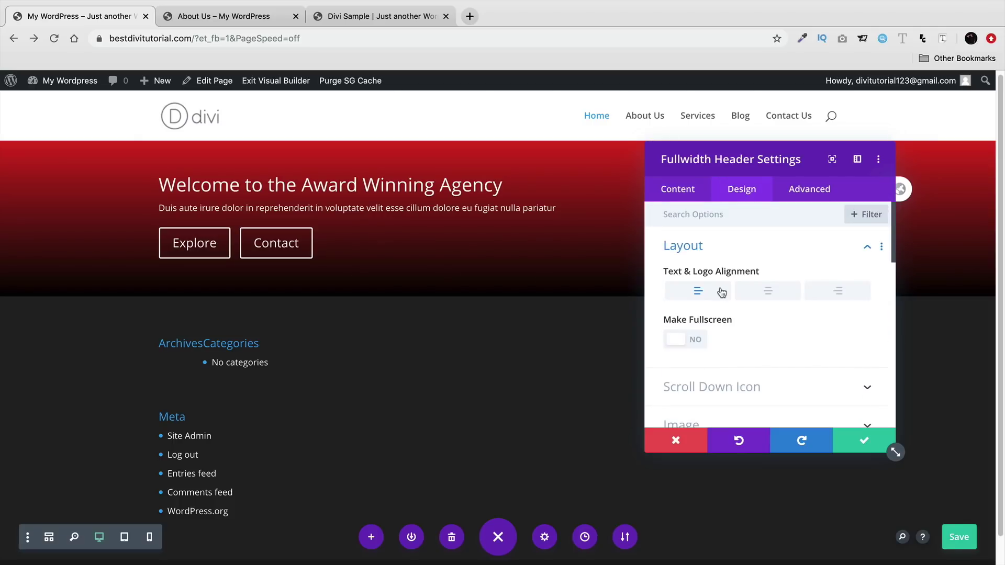
{"action": "left_click", "coordinate": [693, 343]}
{"action": "left_click_drag", "start_coordinate": [746, 161], "coordinate": [825, 66]}
{"action": "left_click", "coordinate": [627, 288]}
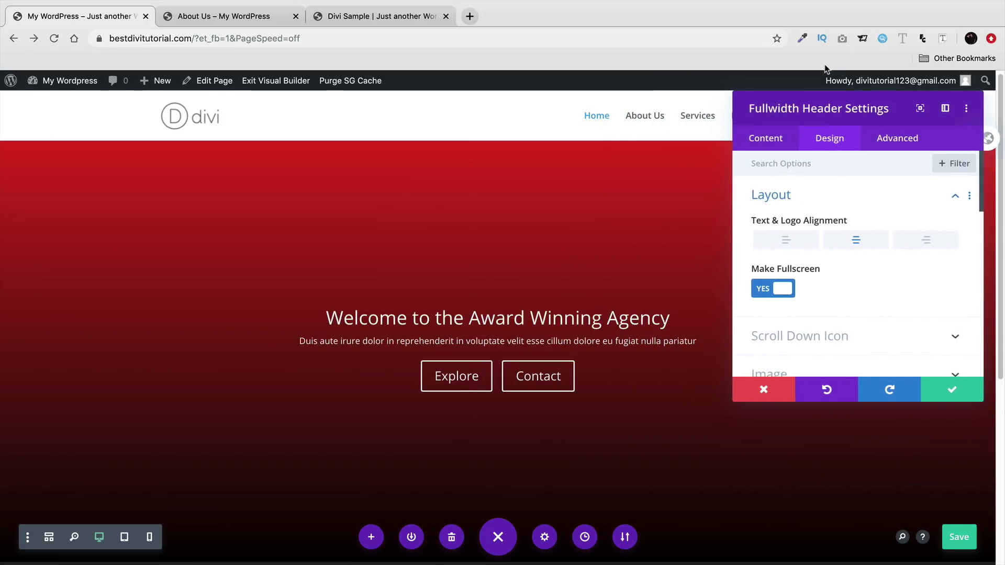
{"action": "left_click", "coordinate": [768, 138]}
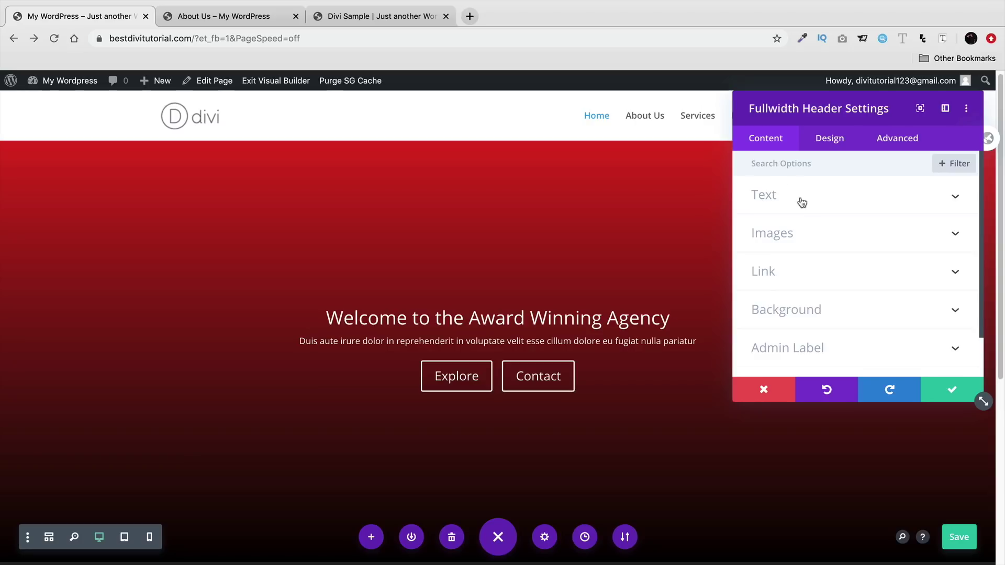
- Set the gradient direction to 91deg, start position 50% and end position 11%
{"action": "left_click", "coordinate": [812, 310]}
{"action": "scroll", "coordinate": [816, 314], "scroll_direction": "down", "scroll_amount": 3}
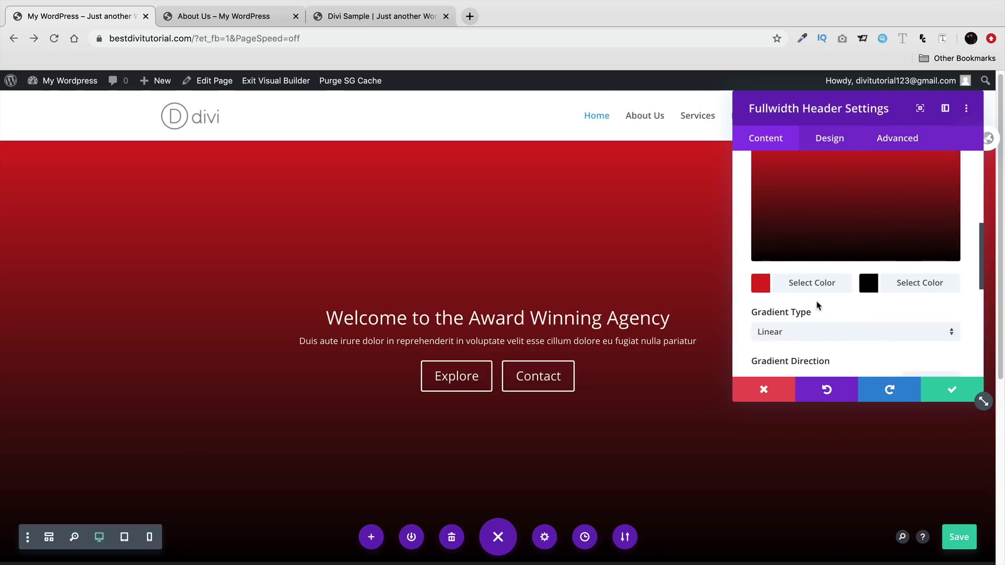
{"action": "scroll", "coordinate": [833, 317], "scroll_direction": "down", "scroll_amount": 1}
{"action": "mouse_move", "coordinate": [819, 341]}
{"action": "left_mouse_down"}
{"action": "mouse_move", "coordinate": [844, 341]}
{"action": "mouse_move", "coordinate": [779, 341]}
{"action": "mouse_move", "coordinate": [818, 342]}
{"action": "left_mouse_up"}
{"action": "scroll", "coordinate": [821, 329], "scroll_direction": "down", "scroll_amount": 2}
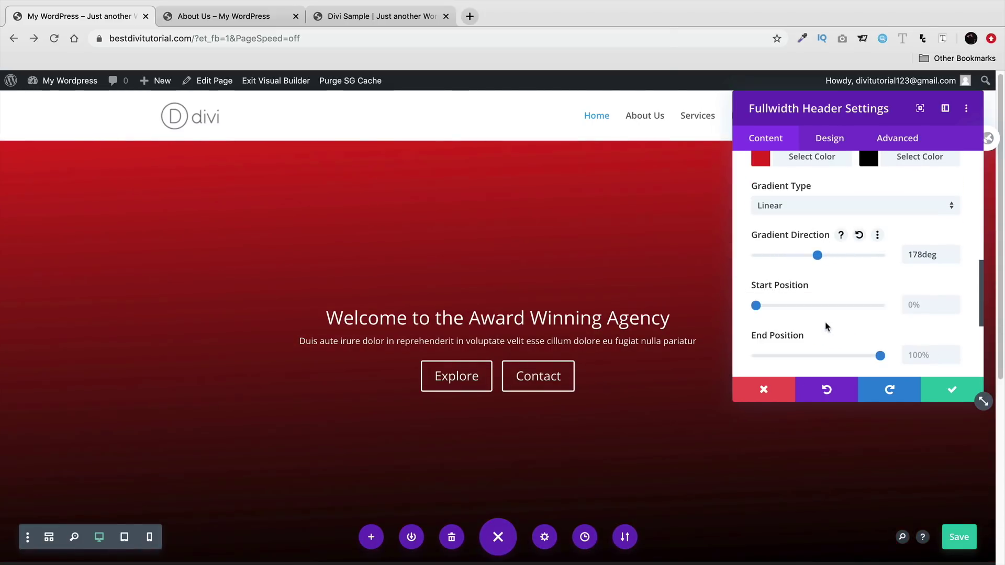
{"action": "left_click_drag", "start_coordinate": [757, 286], "coordinate": [787, 286]}
{"action": "left_click_drag", "start_coordinate": [881, 336], "coordinate": [780, 317]}
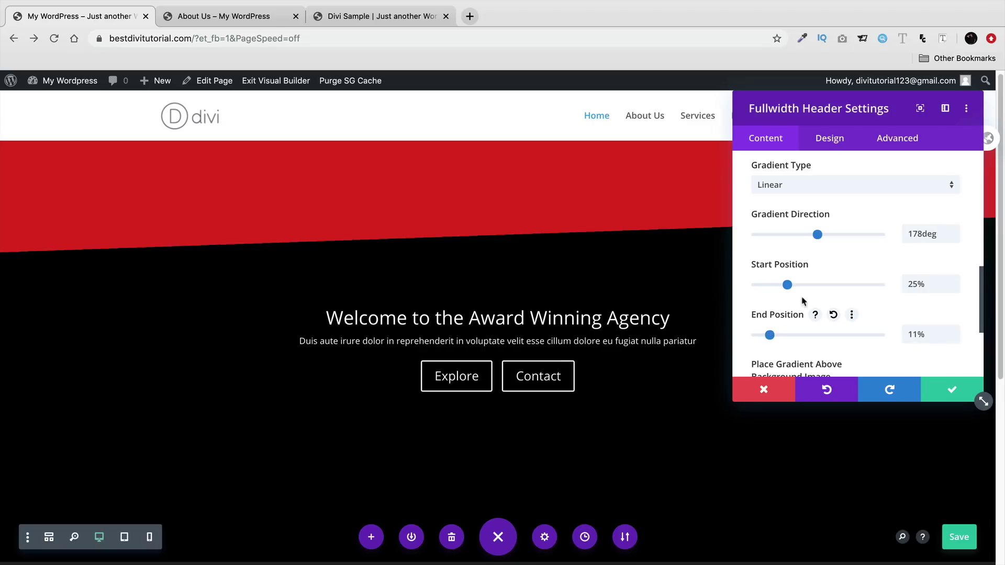
{"action": "left_click_drag", "start_coordinate": [818, 236], "coordinate": [789, 245]}
{"action": "left_click_drag", "start_coordinate": [790, 285], "coordinate": [820, 287]}
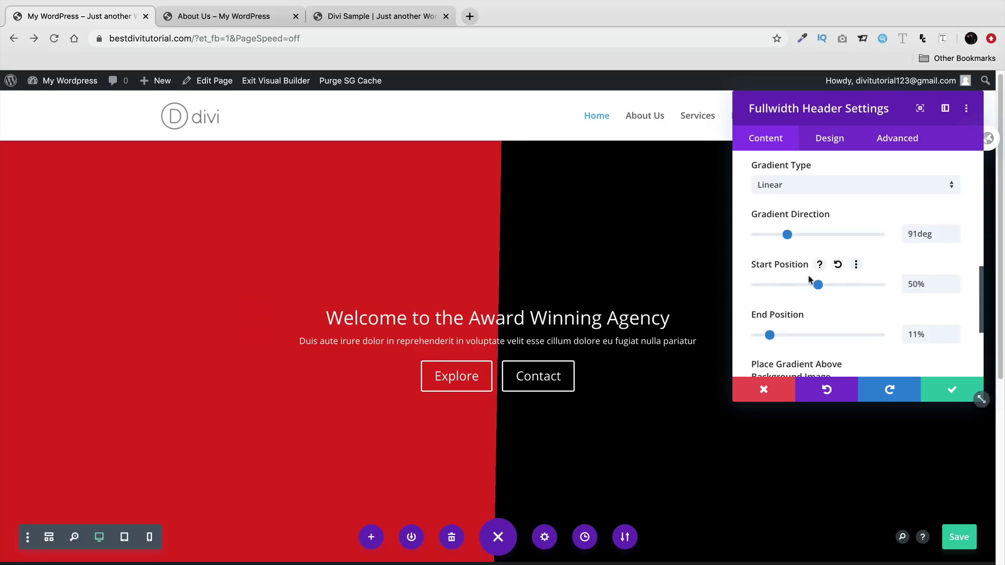
- Turn Place Gradient Above Background Image on
{"action": "scroll", "coordinate": [815, 270], "scroll_direction": "down", "scroll_amount": 3}
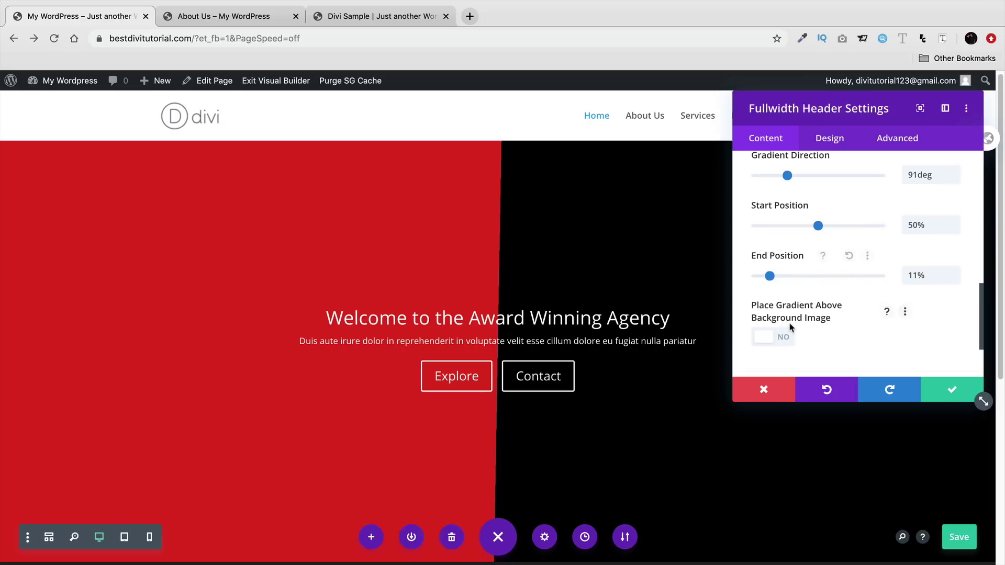
{"action": "left_click", "coordinate": [779, 338]}
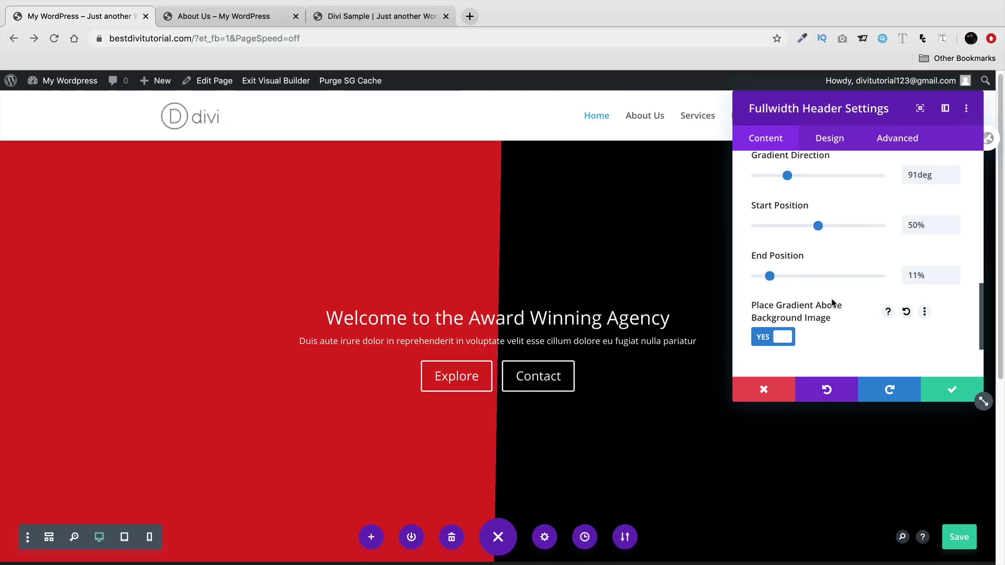
{"action": "scroll", "coordinate": [837, 304], "scroll_direction": "down", "scroll_amount": 3}
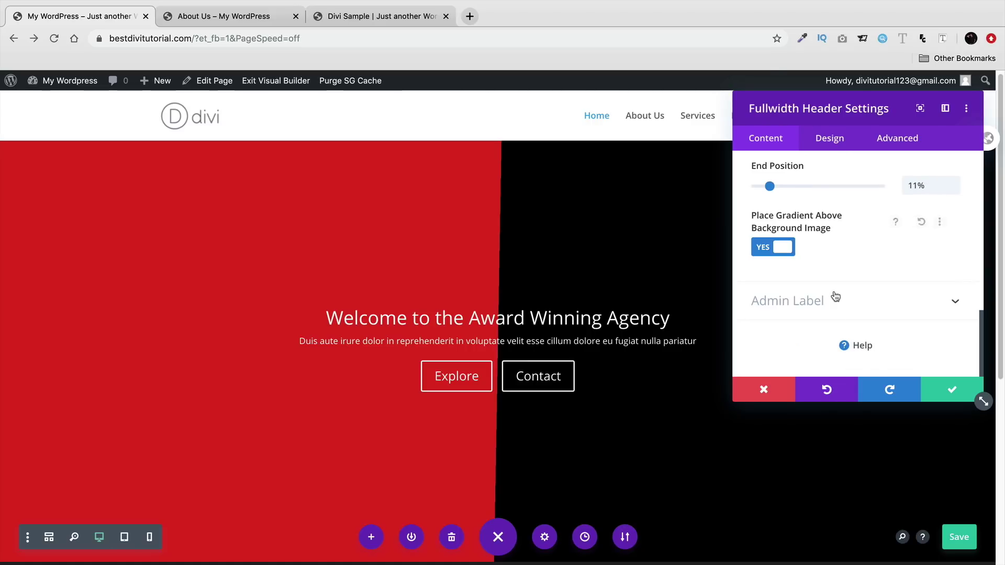
{"action": "scroll", "coordinate": [835, 307], "scroll_direction": "up", "scroll_amount": 3}
{"action": "scroll", "coordinate": [799, 341], "scroll_direction": "up", "scroll_amount": 3}
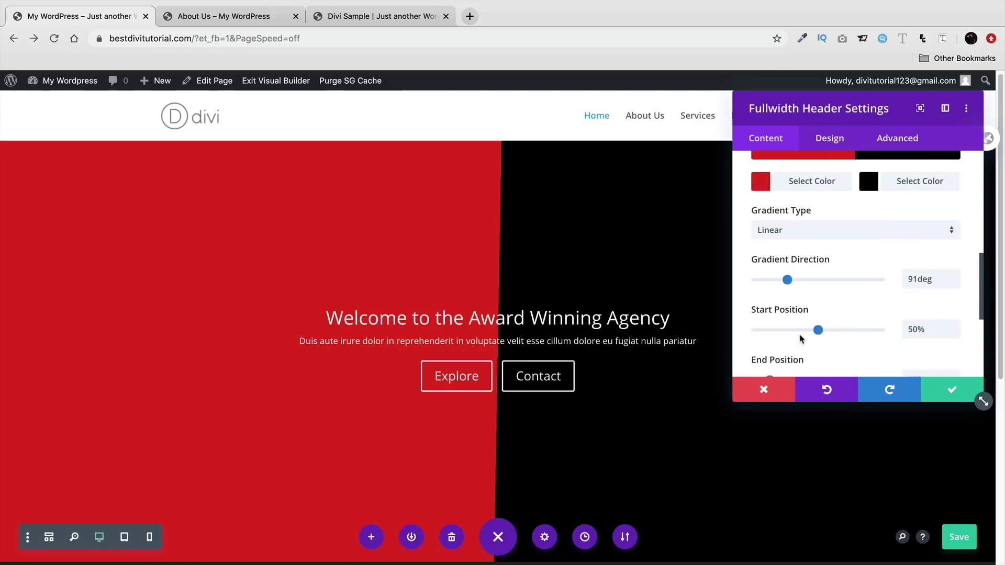
{"action": "scroll", "coordinate": [796, 343], "scroll_direction": "down", "scroll_amount": 4}
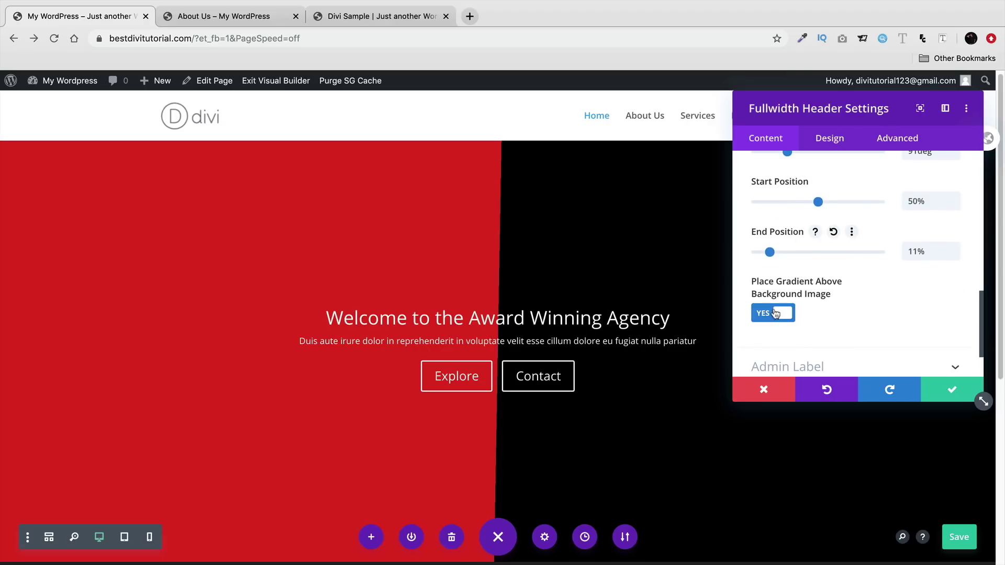
{"action": "scroll", "coordinate": [801, 335], "scroll_direction": "up", "scroll_amount": 4}
{"action": "scroll", "coordinate": [821, 327], "scroll_direction": "up", "scroll_amount": 4}
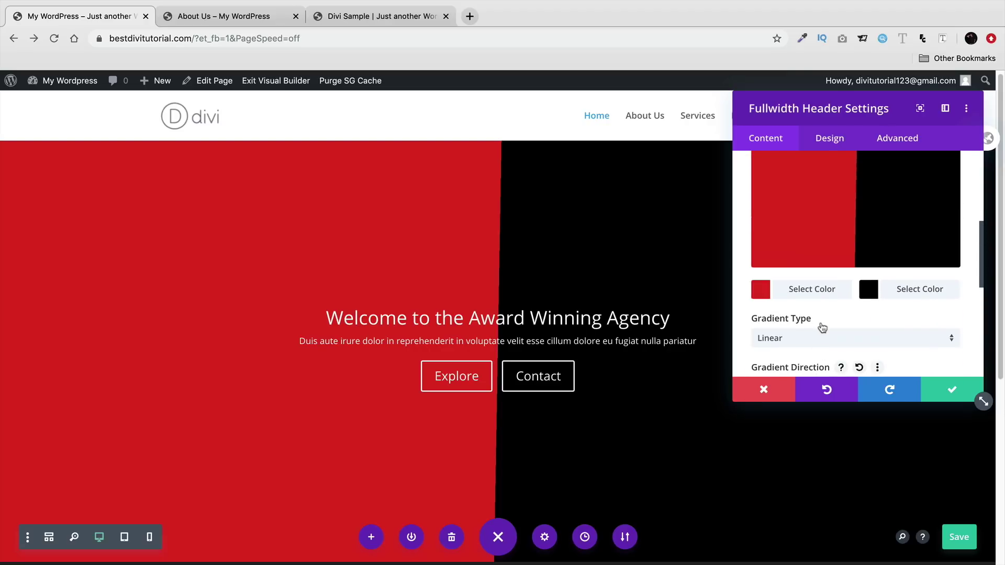
- Remove the red/black gradient and give the header a solid yellow background colour
{"action": "left_click", "coordinate": [923, 278]}
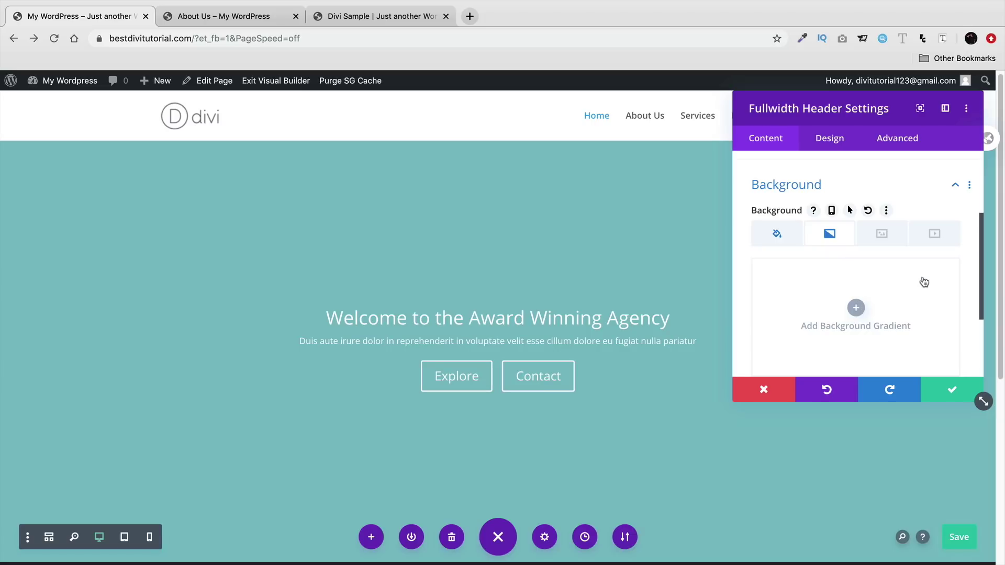
{"action": "left_click", "coordinate": [779, 235]}
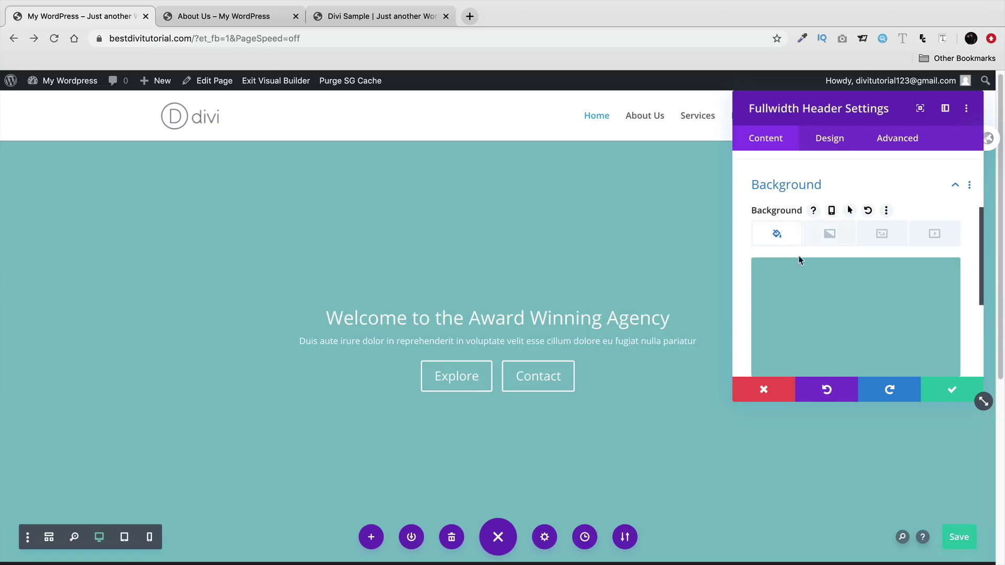
{"action": "scroll", "coordinate": [826, 311], "scroll_direction": "down", "scroll_amount": 1}
{"action": "left_click", "coordinate": [794, 372]}
{"action": "left_click", "coordinate": [833, 372]}
{"action": "left_click", "coordinate": [851, 373]}
{"action": "left_click", "coordinate": [871, 372]}
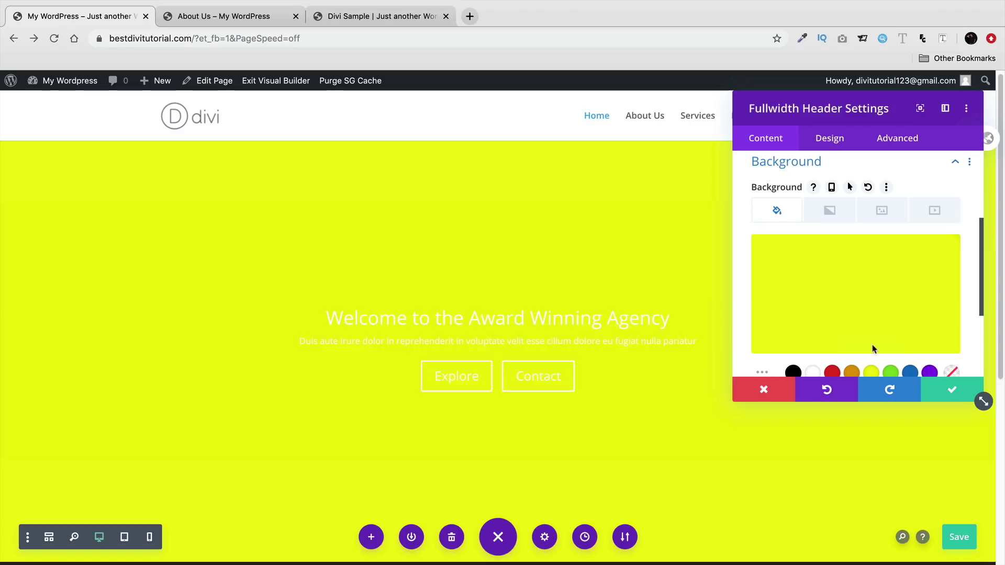
- Look at the background Image and Video options, closing the media dialog without adding a video
{"action": "left_click", "coordinate": [882, 212]}
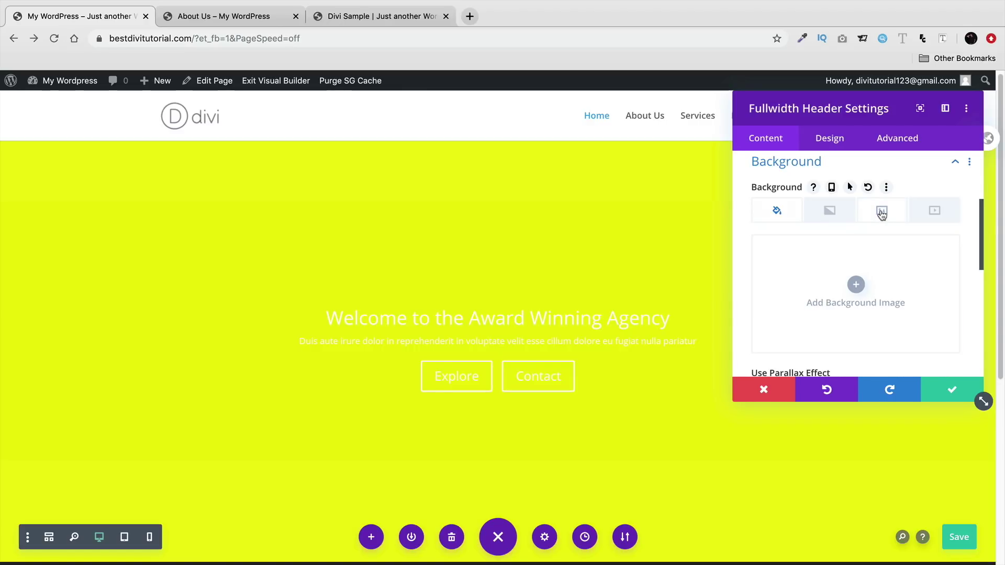
{"action": "left_click", "coordinate": [916, 220]}
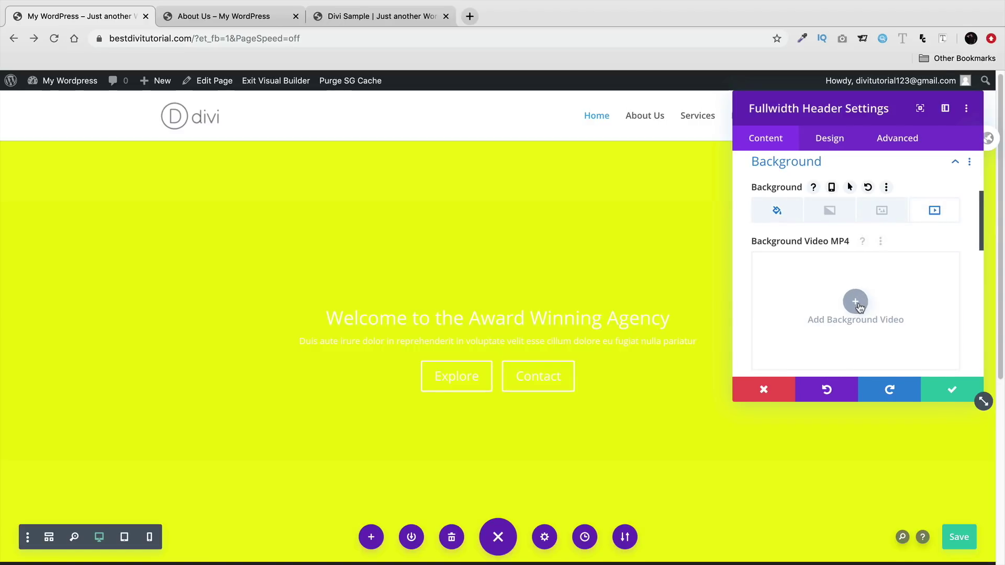
{"action": "left_click", "coordinate": [856, 303]}
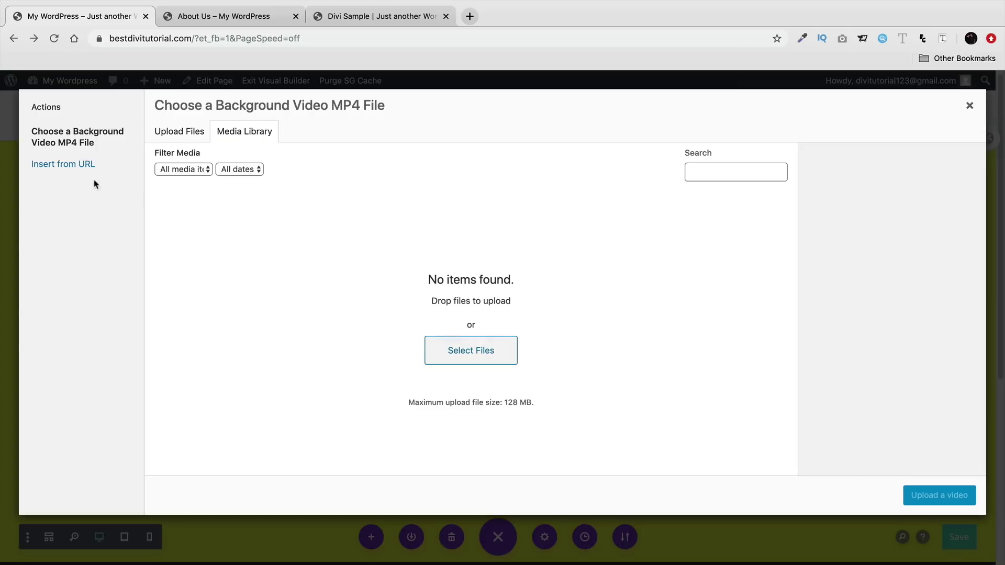
{"action": "left_click", "coordinate": [64, 165]}
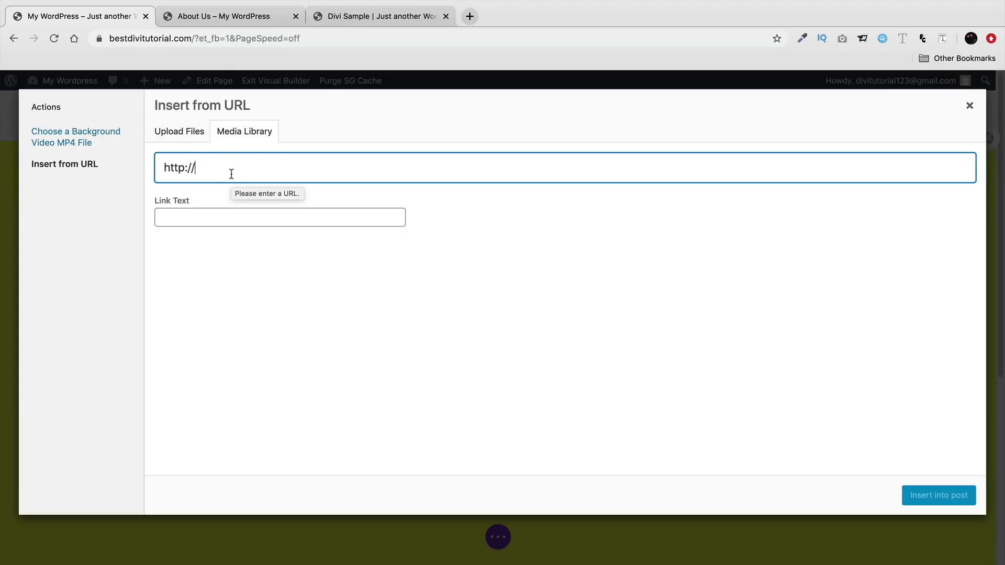
{"action": "left_click", "coordinate": [970, 109]}
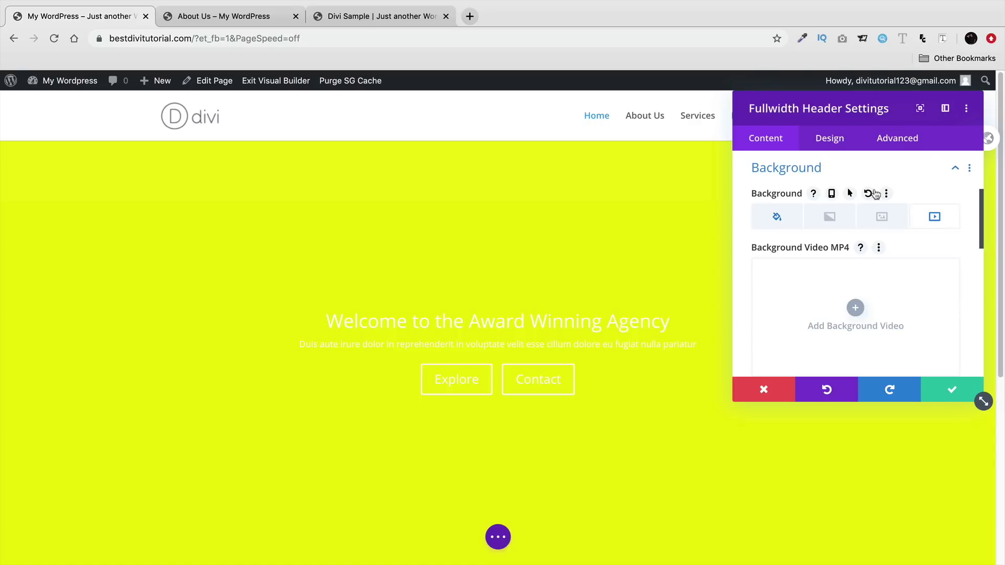
- Upload all 13 images from the Desktop Images folder to the media library
{"action": "left_click", "coordinate": [881, 216]}
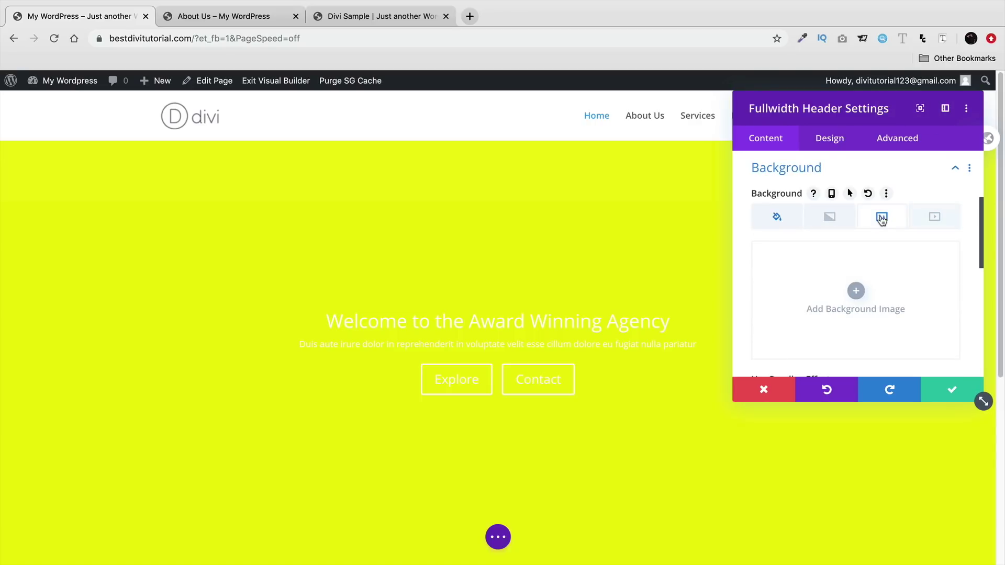
{"action": "left_click", "coordinate": [856, 293]}
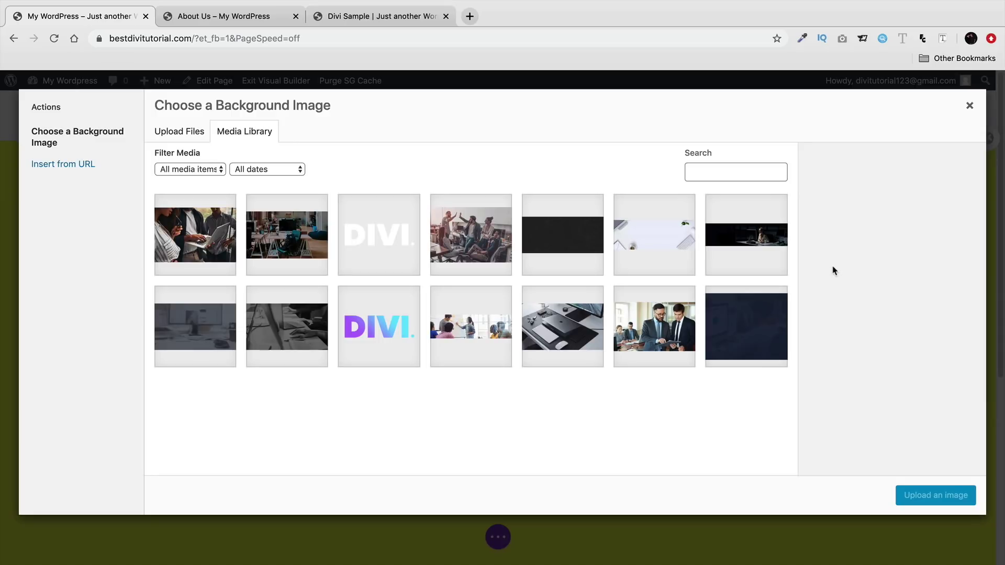
{"action": "left_click", "coordinate": [188, 135]}
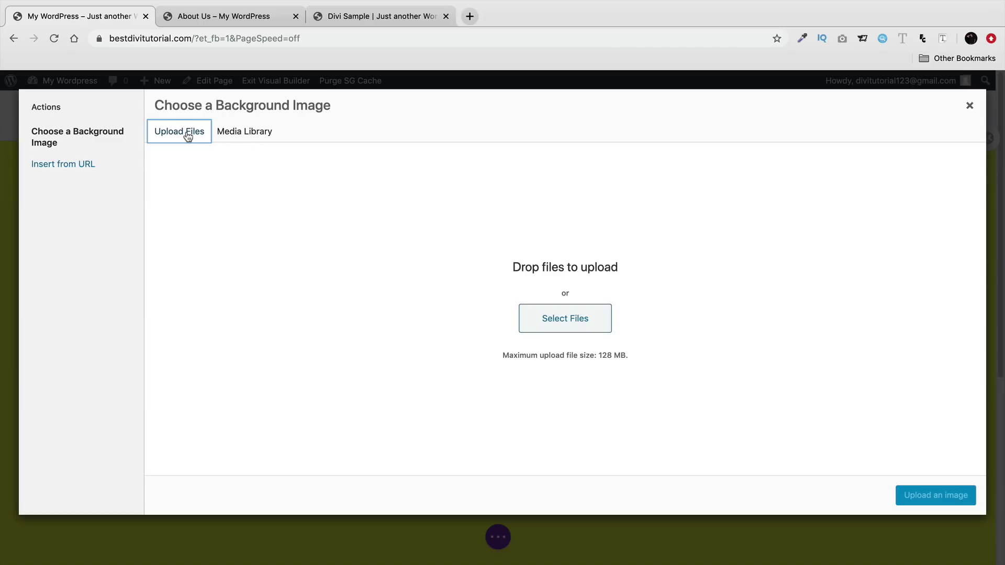
{"action": "left_click", "coordinate": [563, 314]}
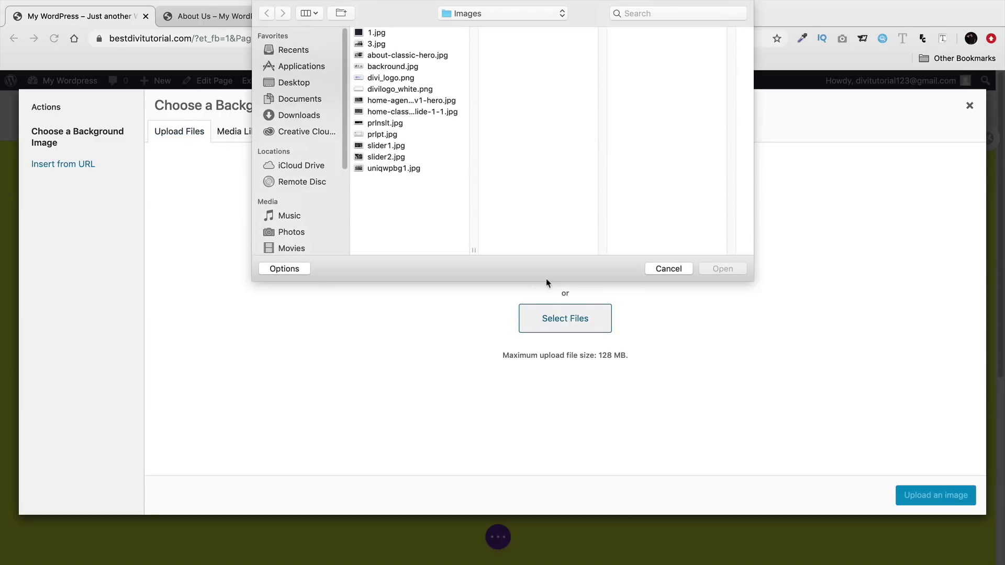
{"action": "left_click", "coordinate": [301, 84]}
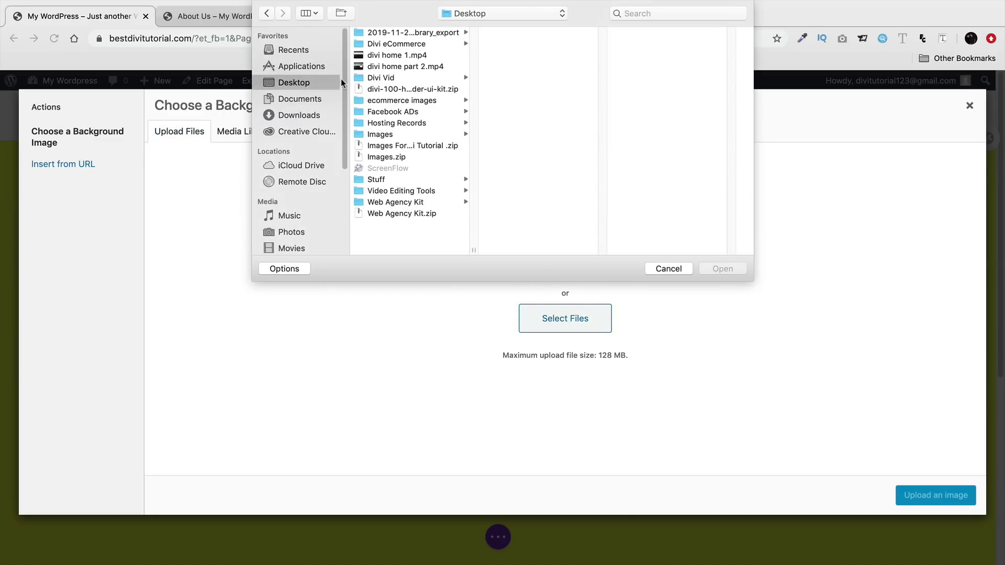
{"action": "left_click", "coordinate": [380, 135]}
{"action": "left_click", "coordinate": [524, 33]}
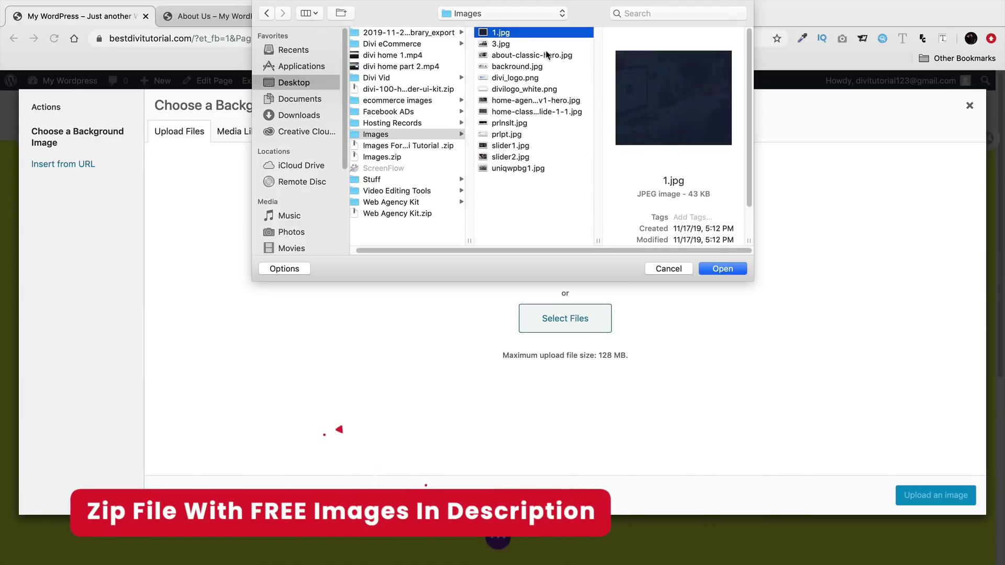
{"action": "key", "text": "shift+Down"}
{"action": "key", "text": "shift+Down"}
{"action": "key", "text": "shift+Down"}
{"action": "key", "text": "shift+Down"}
{"action": "key", "text": "shift+Down"}
{"action": "key", "text": "shift+Down"}
{"action": "key", "text": "shift+Down"}
{"action": "key", "text": "shift+Down"}
{"action": "key", "text": "shift+Down"}
{"action": "key", "text": "shift+Down"}
{"action": "key", "text": "shift+Down"}
{"action": "key", "text": "shift+Down"}
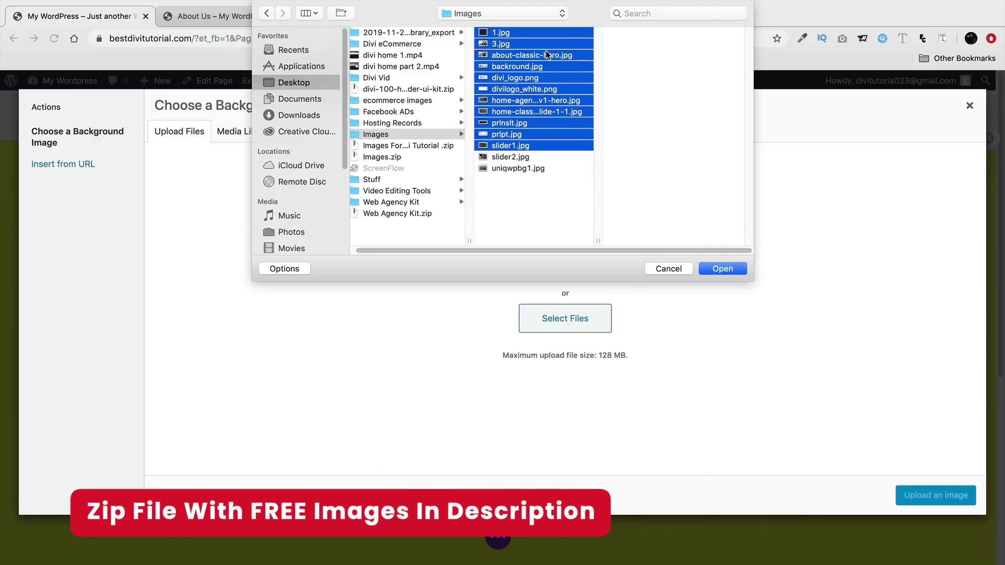
{"action": "left_click", "coordinate": [721, 270]}
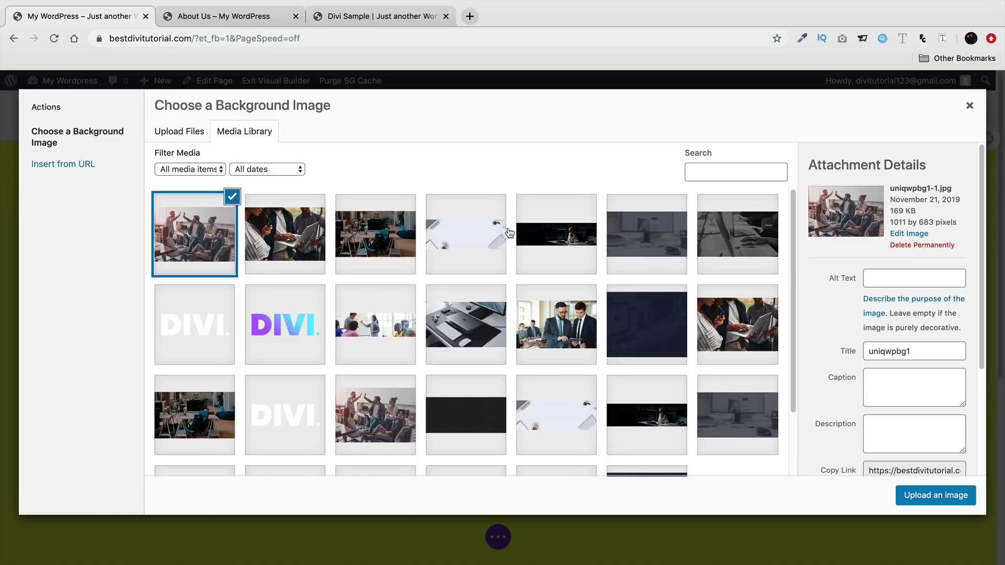
- Set slider1.jpg as the header's background image
{"action": "left_click", "coordinate": [231, 407]}
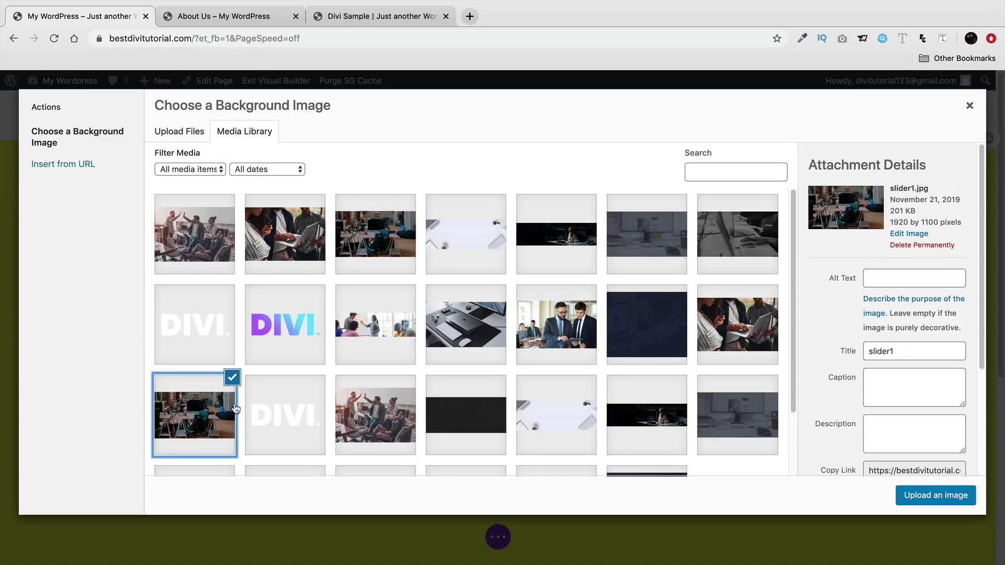
{"action": "scroll", "coordinate": [352, 370], "scroll_direction": "down", "scroll_amount": 1}
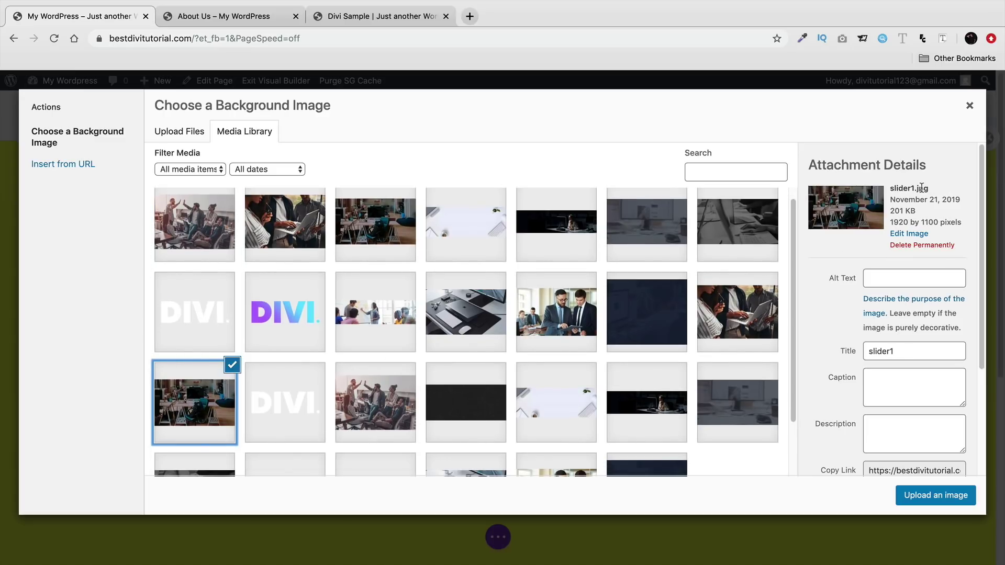
{"action": "left_click", "coordinate": [930, 502]}
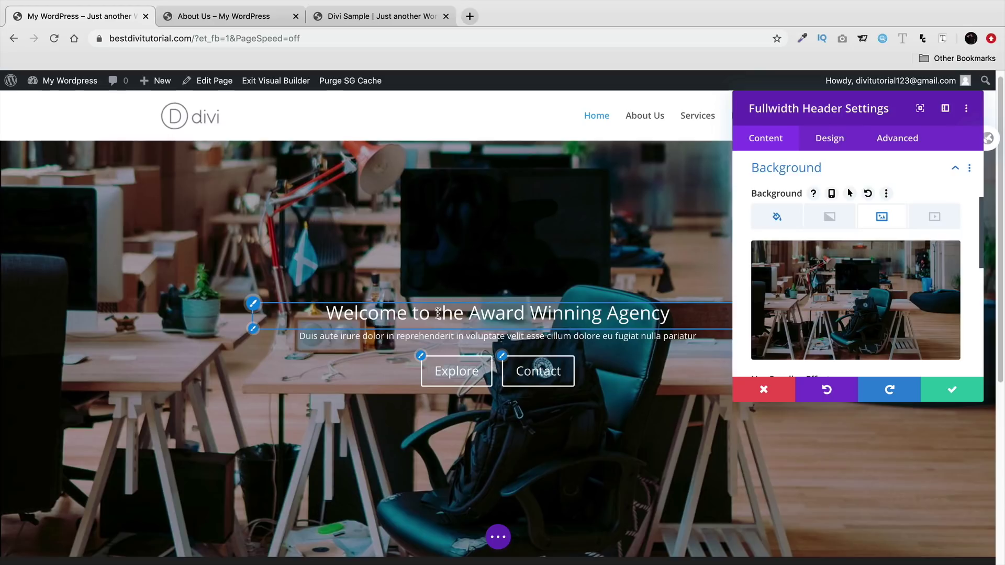
{"action": "left_click", "coordinate": [837, 140]}
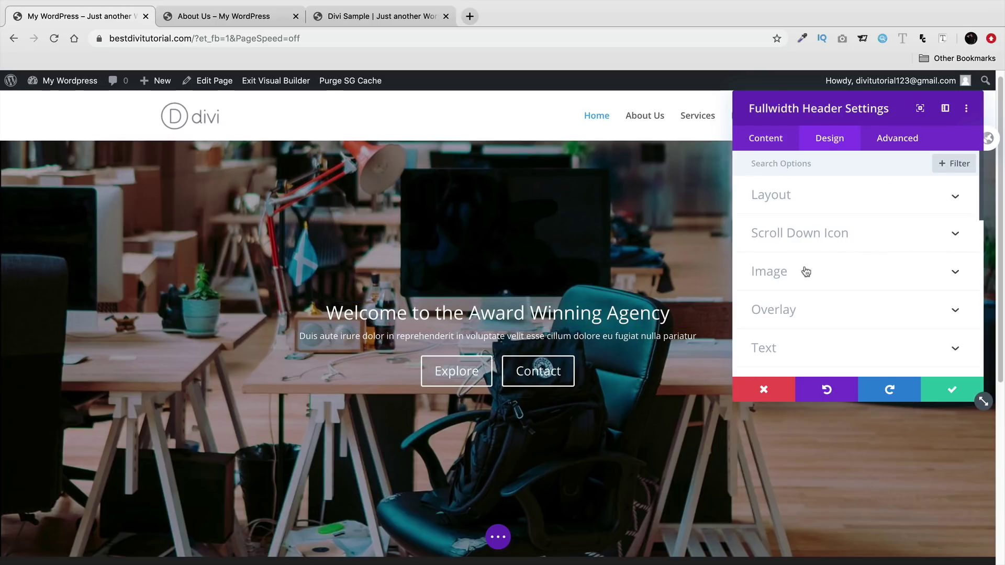
- Set the hero title font to Poppins after briefly trying Alex Brush
{"action": "left_click", "coordinate": [253, 306]}
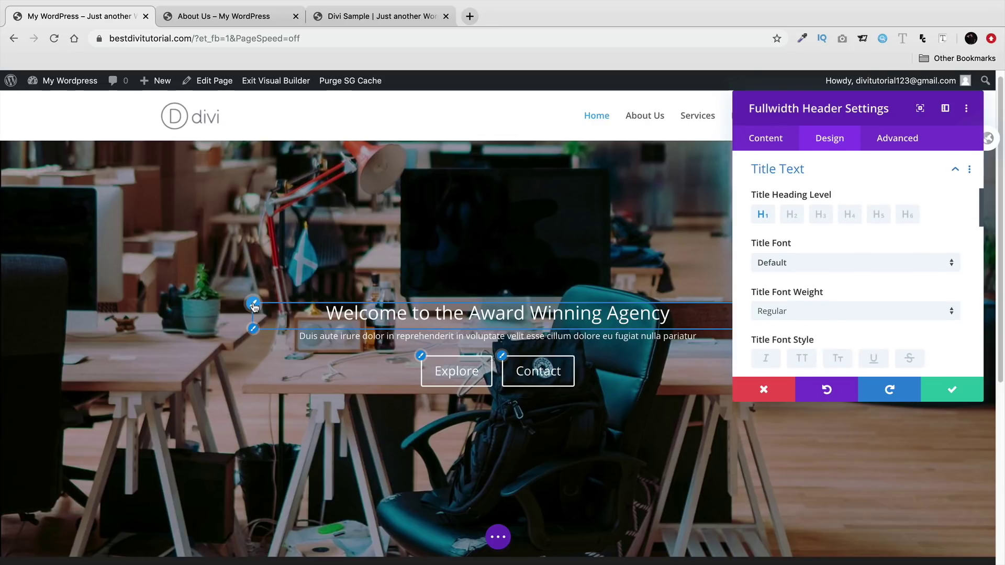
{"action": "left_click", "coordinate": [814, 264]}
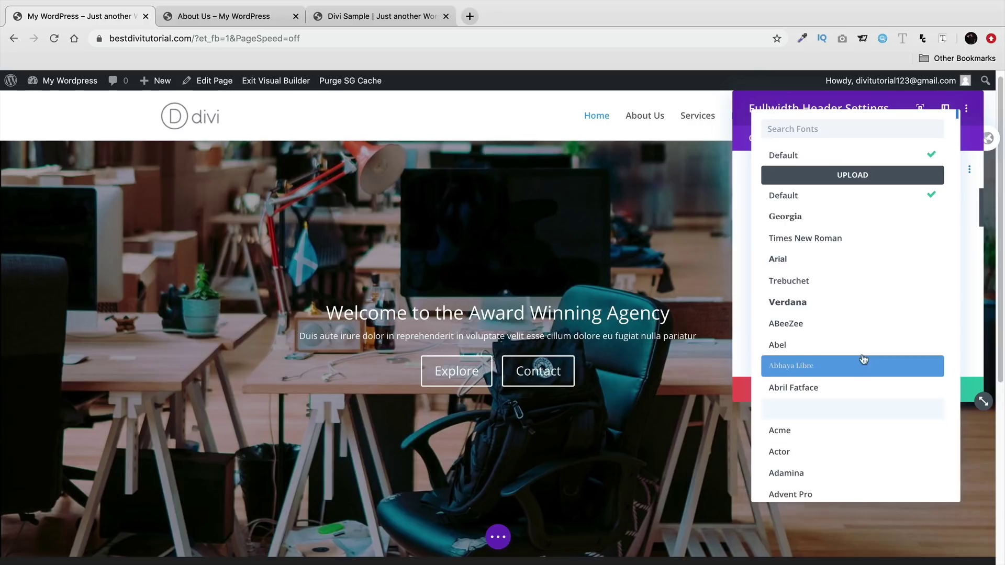
{"action": "scroll", "coordinate": [863, 360], "scroll_direction": "down", "scroll_amount": 5}
{"action": "left_click", "coordinate": [851, 369]}
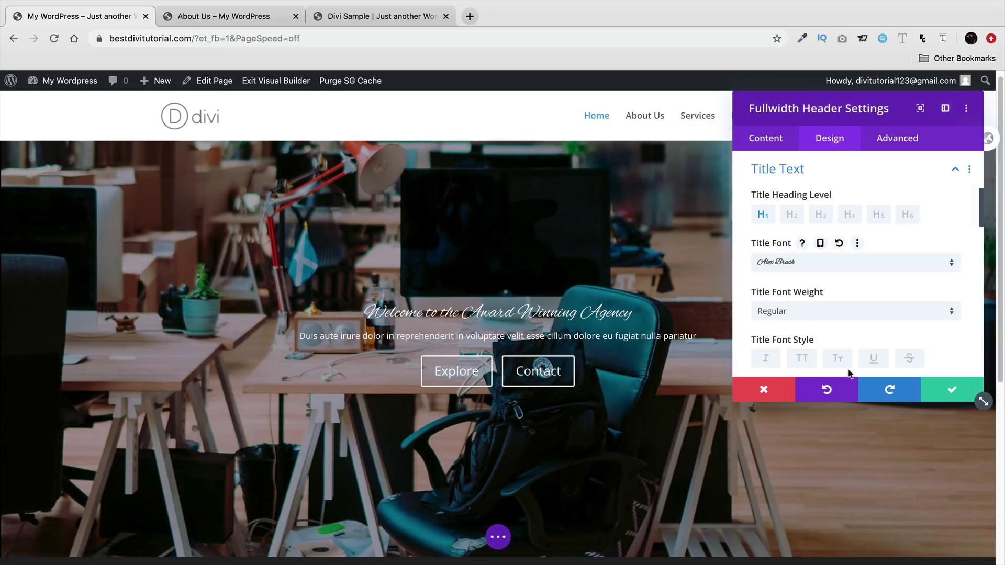
{"action": "left_click", "coordinate": [847, 263]}
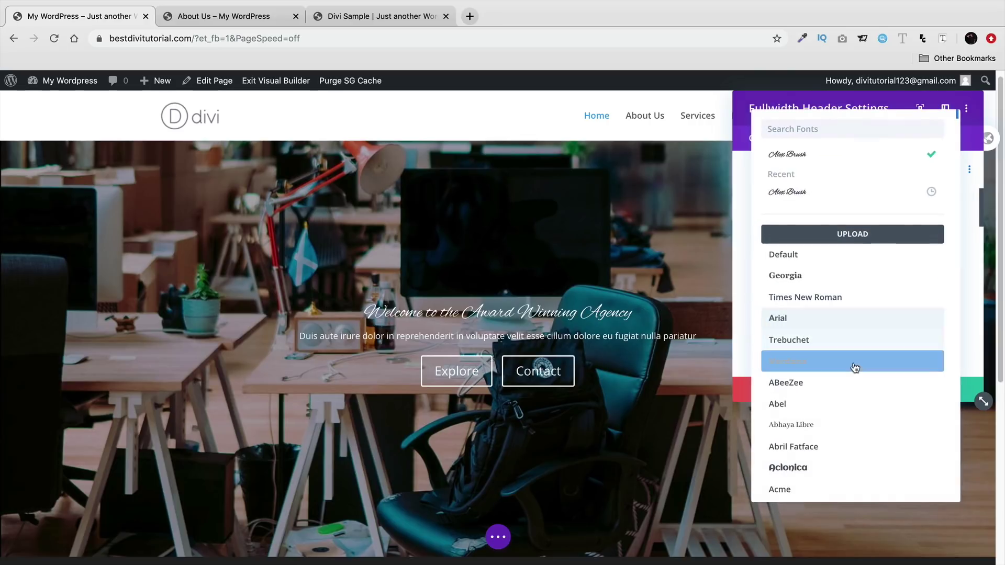
{"action": "left_click", "coordinate": [823, 128]}
{"action": "type", "text": "poppi"}
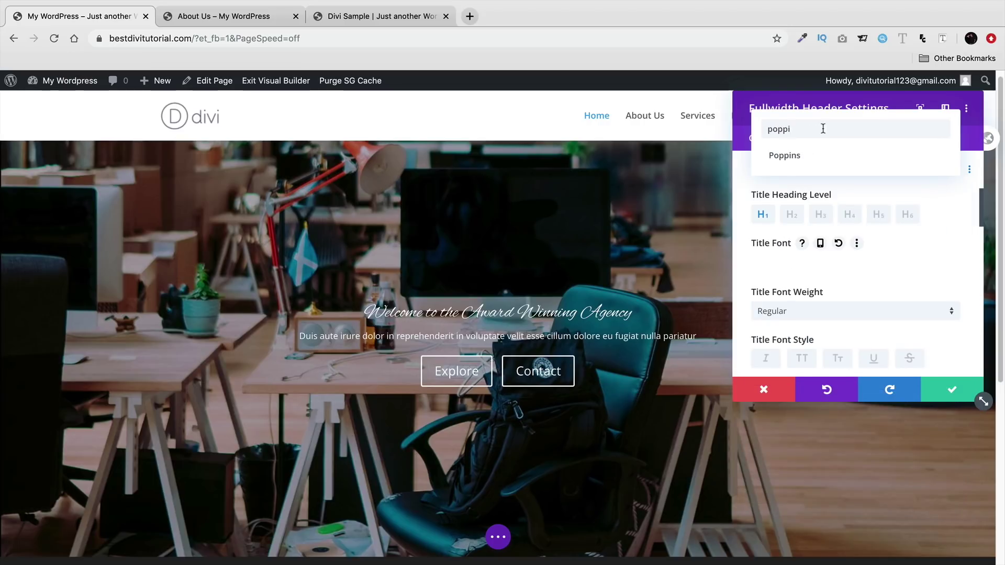
{"action": "left_click", "coordinate": [815, 156]}
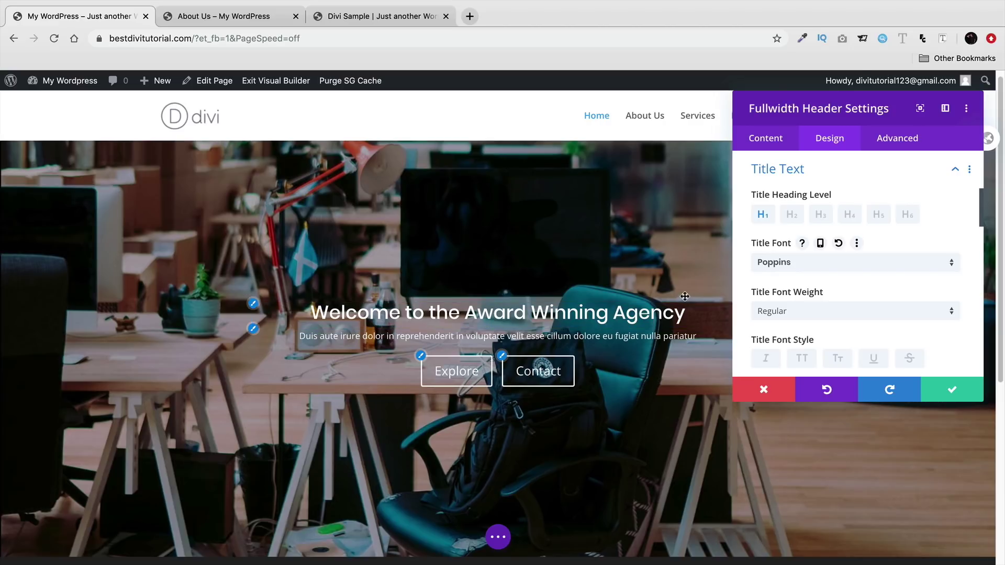
- Make the title Ultra Bold and centre-align it
{"action": "left_click", "coordinate": [792, 314]}
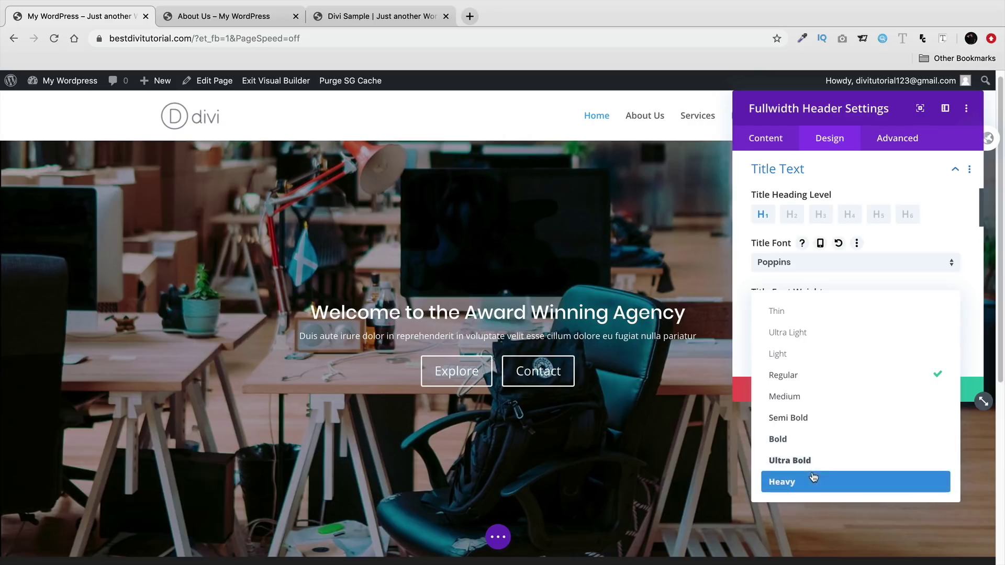
{"action": "left_click", "coordinate": [823, 460]}
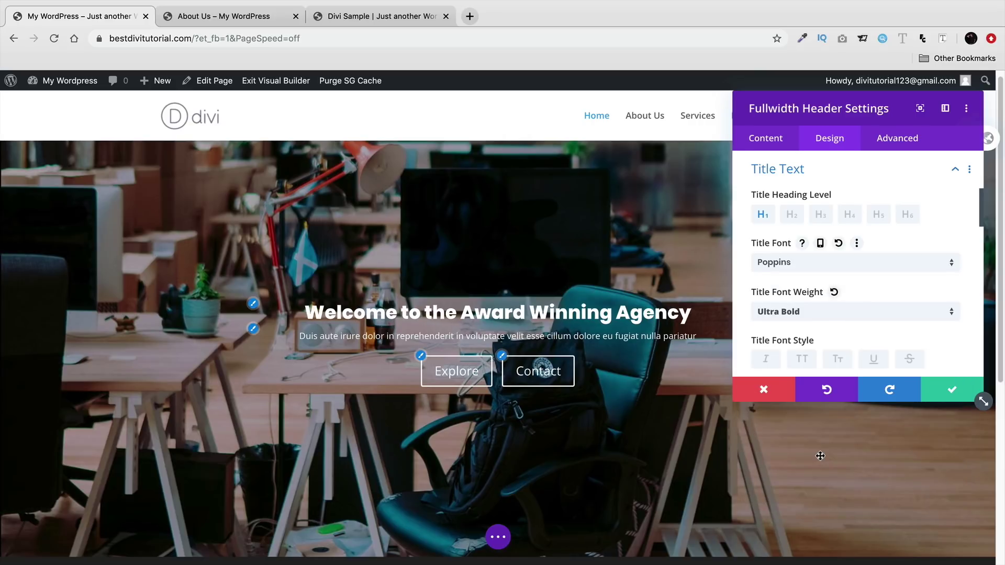
{"action": "scroll", "coordinate": [810, 320], "scroll_direction": "down", "scroll_amount": 3}
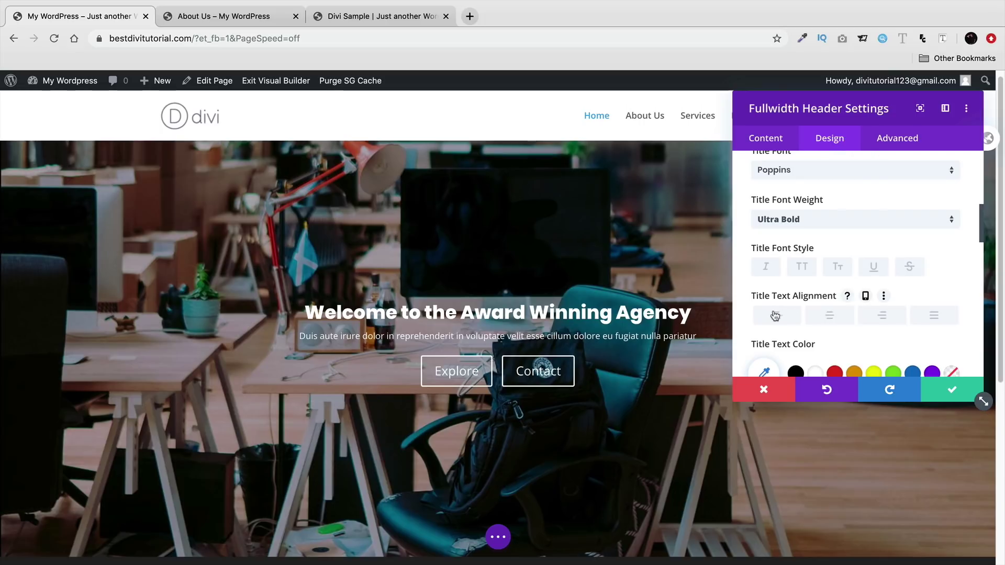
{"action": "left_click", "coordinate": [883, 316]}
{"action": "left_click", "coordinate": [790, 323]}
{"action": "left_click", "coordinate": [827, 319]}
- Enlarge the title text size to 55px so it wraps onto two lines
{"action": "scroll", "coordinate": [826, 314], "scroll_direction": "down", "scroll_amount": 3}
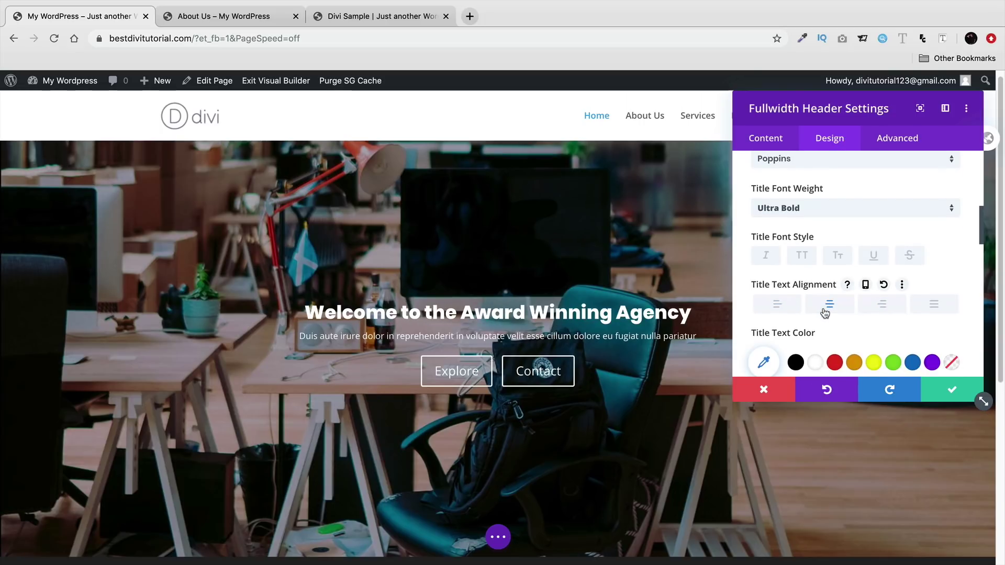
{"action": "scroll", "coordinate": [825, 310], "scroll_direction": "down", "scroll_amount": 4}
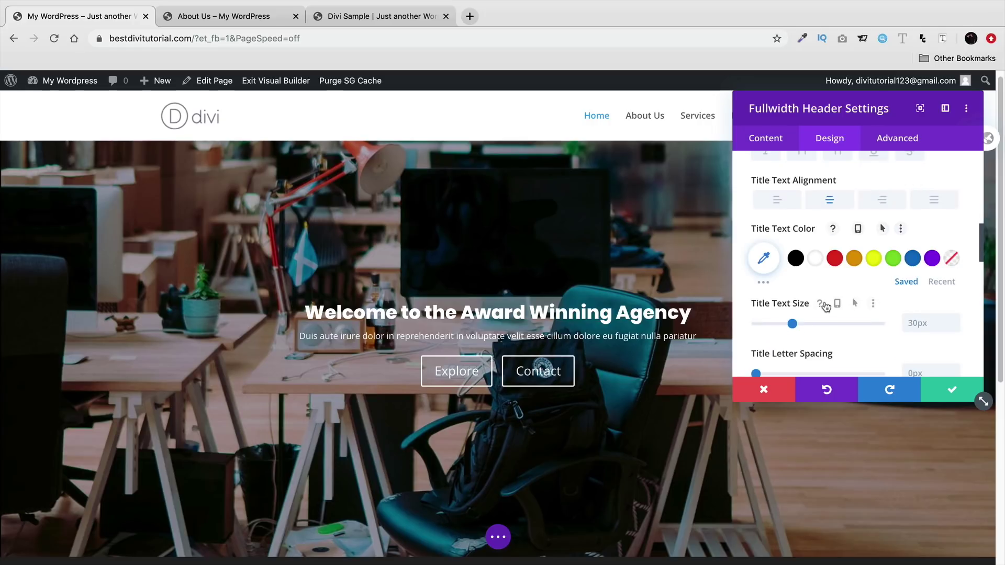
{"action": "left_click_drag", "start_coordinate": [793, 307], "coordinate": [799, 307]}
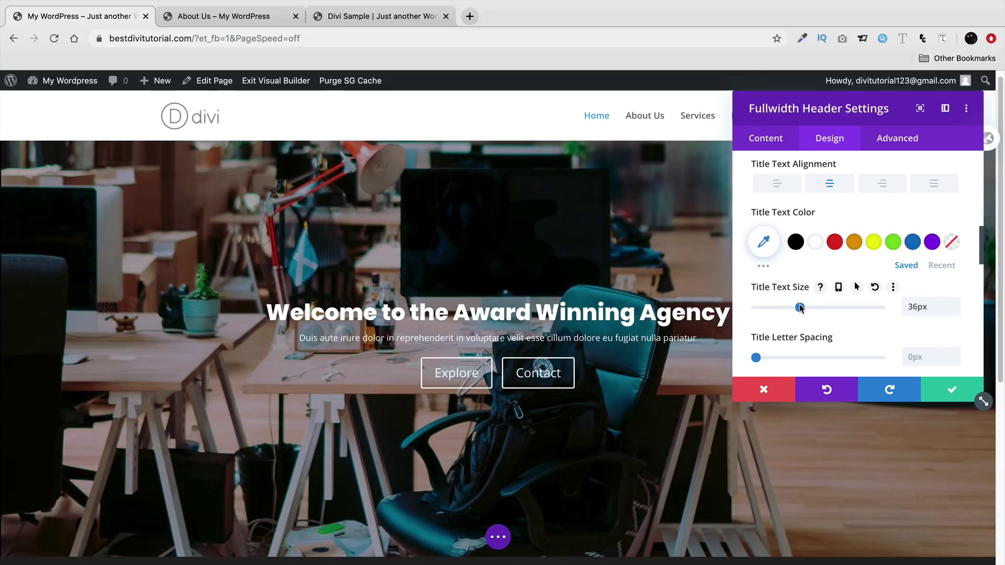
{"action": "left_click", "coordinate": [225, 16]}
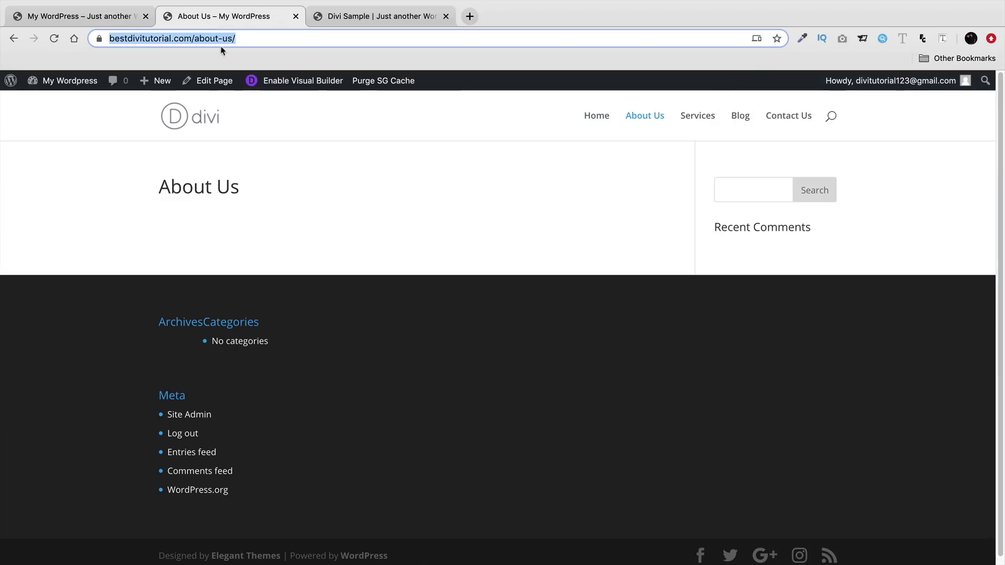
{"action": "left_click", "coordinate": [340, 19]}
{"action": "left_click", "coordinate": [105, 16]}
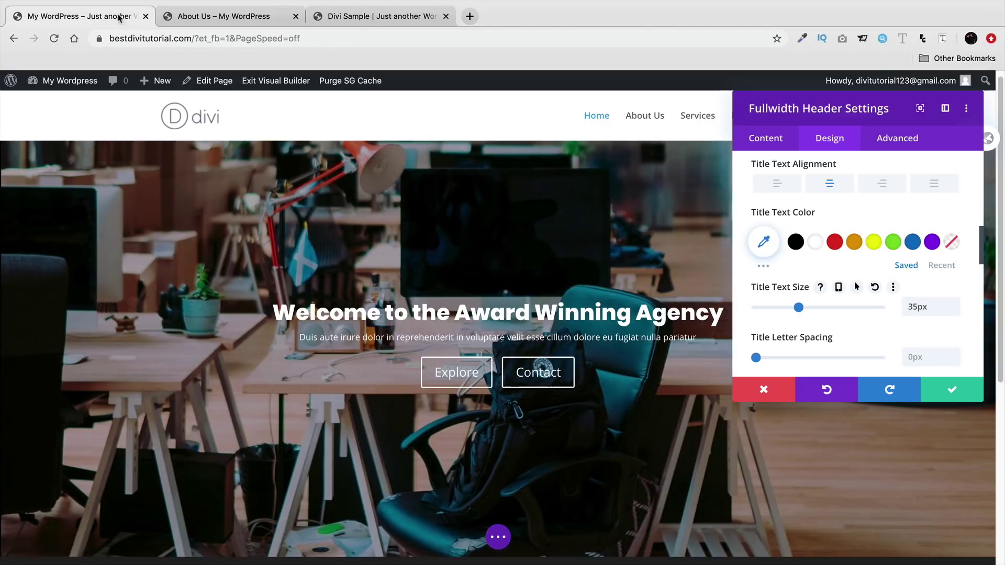
{"action": "left_click_drag", "start_coordinate": [800, 307], "coordinate": [824, 308]}
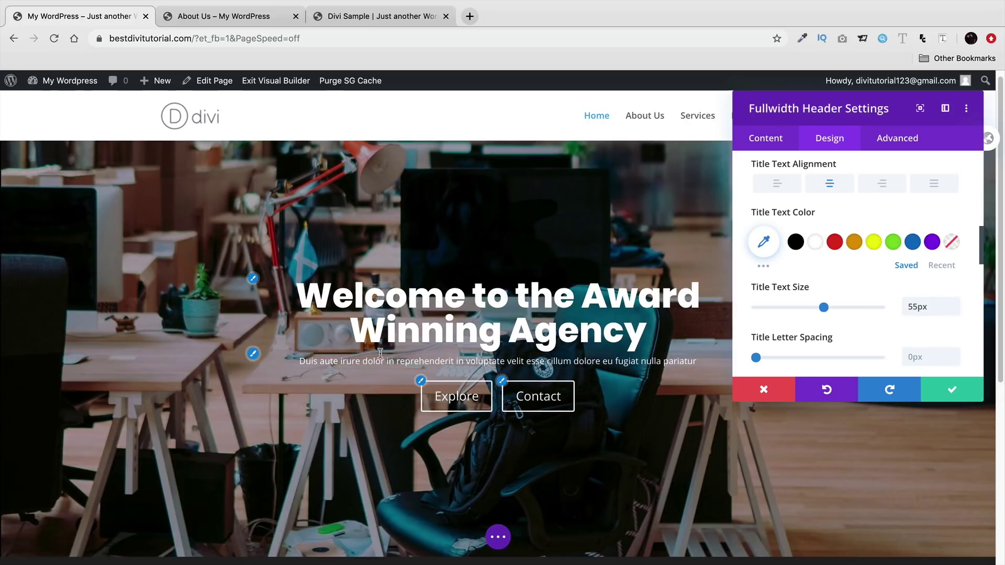
- Set the subtitle font to Poppins with Bold weight
{"action": "left_click", "coordinate": [252, 354]}
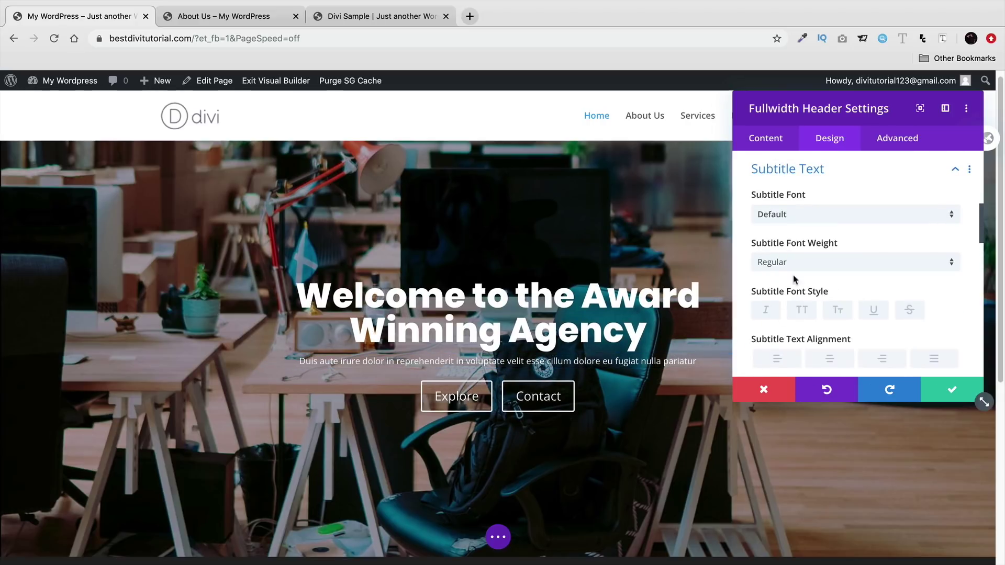
{"action": "left_click", "coordinate": [810, 215]}
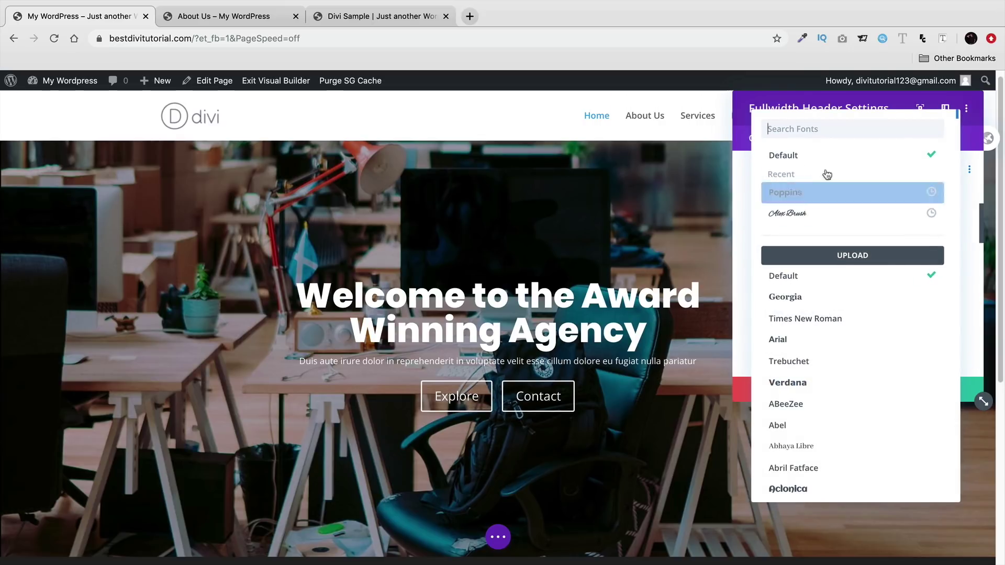
{"action": "left_click", "coordinate": [811, 193]}
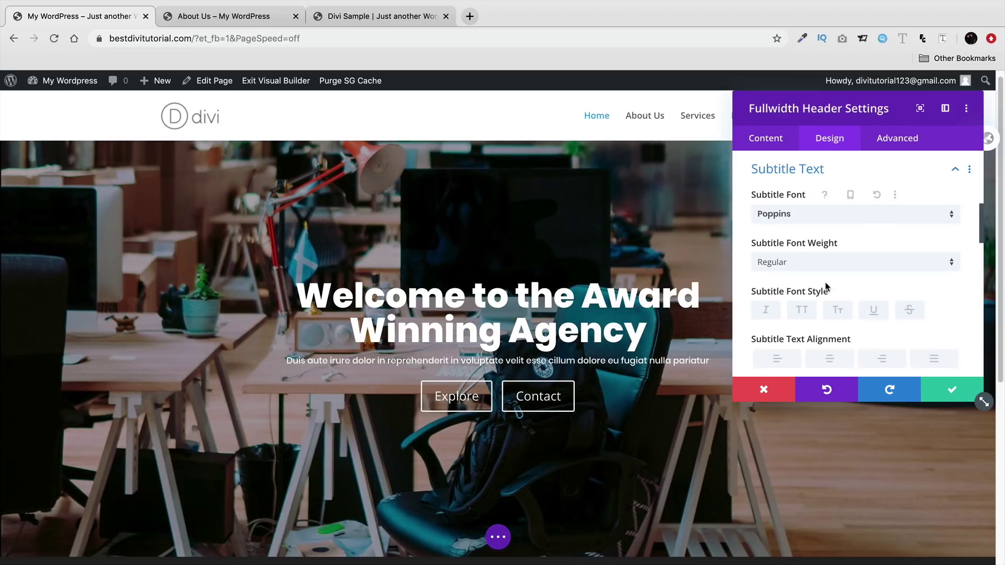
{"action": "left_click", "coordinate": [819, 264]}
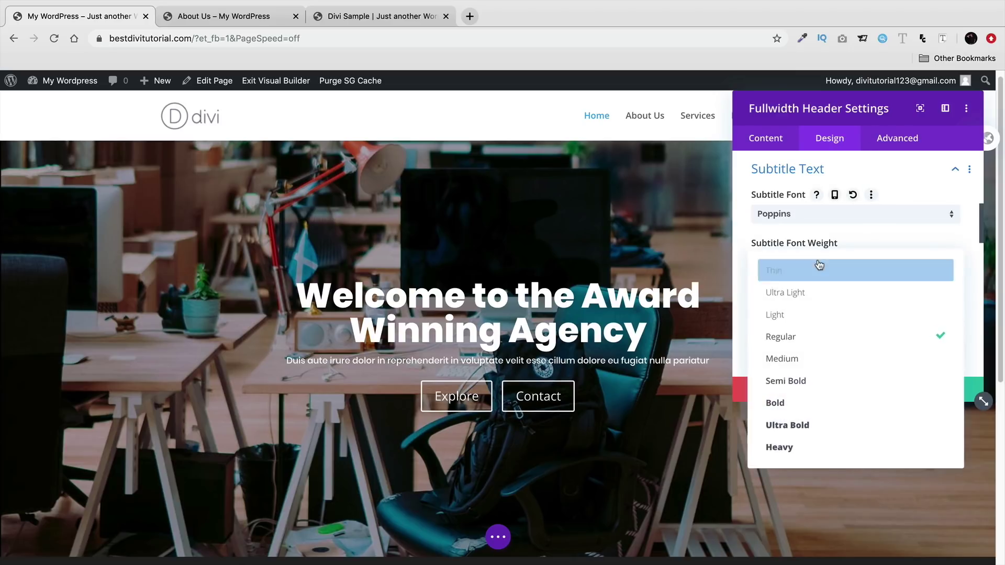
{"action": "left_click", "coordinate": [846, 402]}
- Set the subtitle text size to 13px and letter spacing to 1px
{"action": "scroll", "coordinate": [845, 332], "scroll_direction": "down", "scroll_amount": 5}
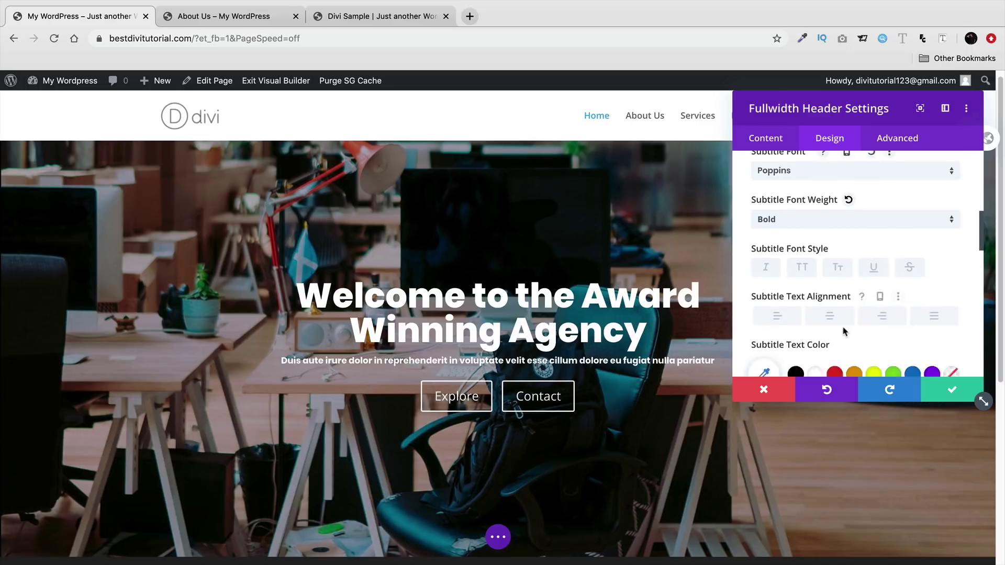
{"action": "left_click_drag", "start_coordinate": [777, 332], "coordinate": [771, 338]}
{"action": "left_click_drag", "start_coordinate": [353, 16], "coordinate": [258, 18]}
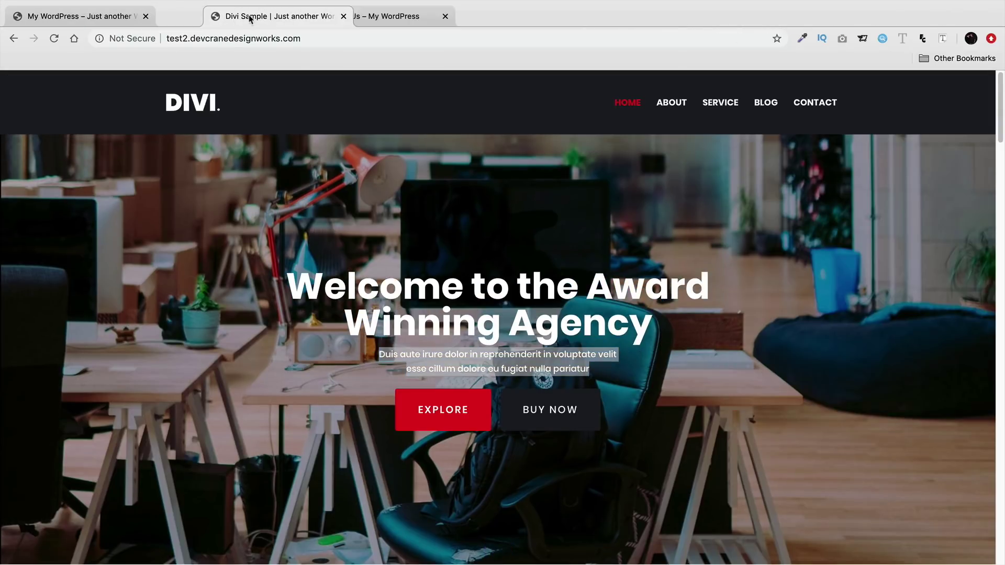
{"action": "left_click", "coordinate": [105, 17]}
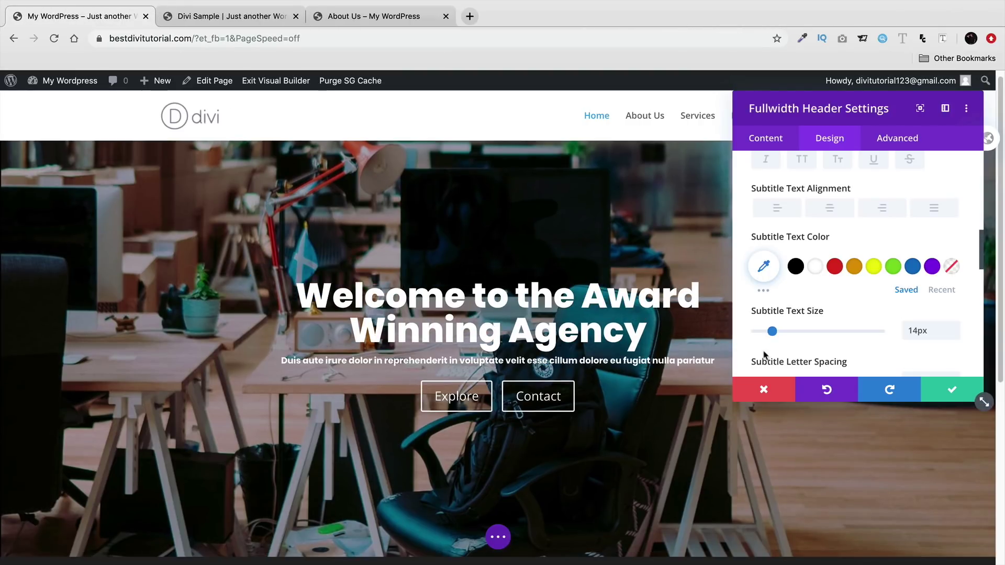
{"action": "left_click_drag", "start_coordinate": [773, 331], "coordinate": [771, 331]}
{"action": "scroll", "coordinate": [844, 293], "scroll_direction": "down", "scroll_amount": 1}
{"action": "scroll", "coordinate": [844, 293], "scroll_direction": "down", "scroll_amount": 3}
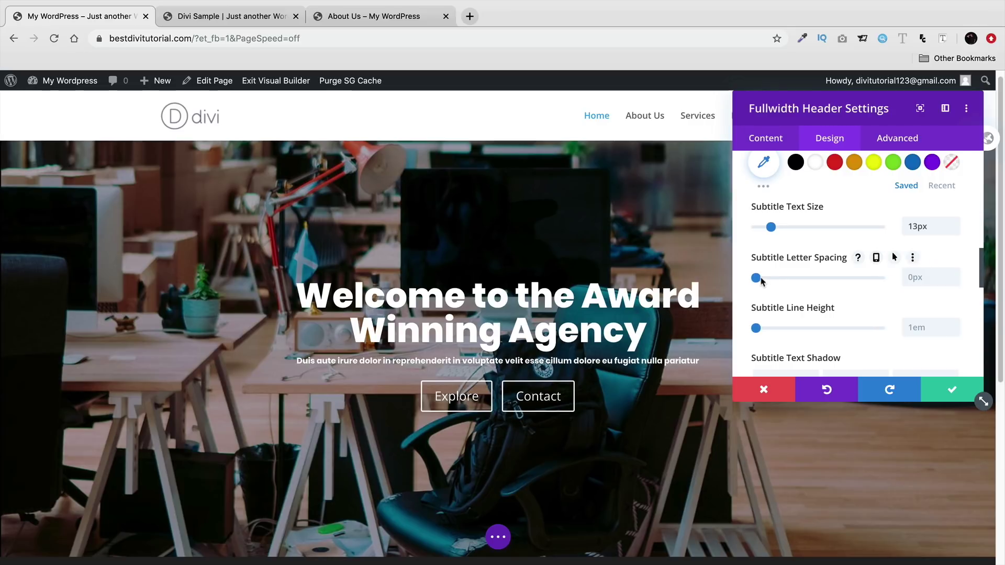
{"action": "left_click_drag", "start_coordinate": [756, 278], "coordinate": [759, 278]}
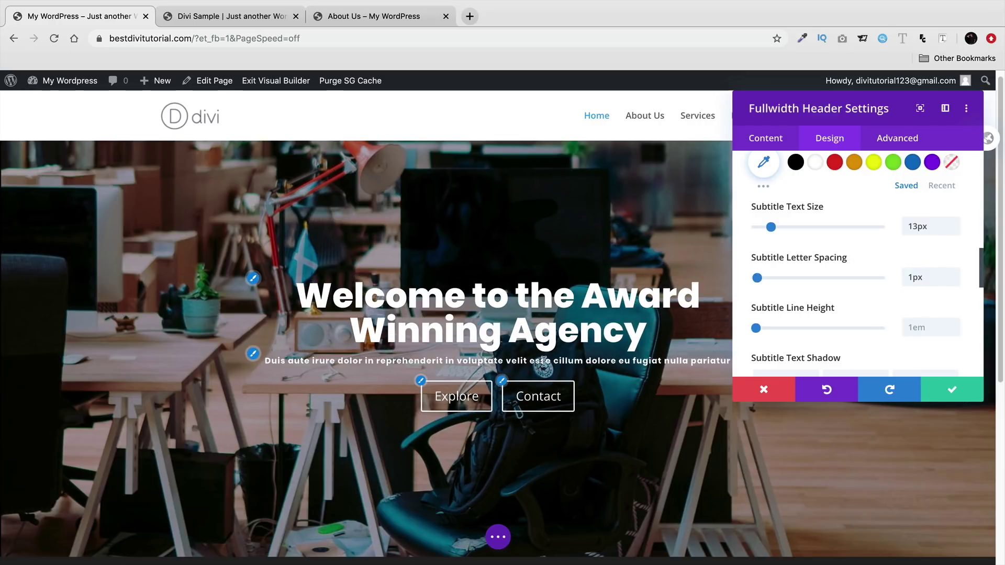
{"action": "mouse_move", "coordinate": [755, 328]}
{"action": "left_mouse_down"}
{"action": "mouse_move", "coordinate": [894, 335]}
{"action": "mouse_move", "coordinate": [757, 332]}
{"action": "left_mouse_up"}
{"action": "scroll", "coordinate": [742, 305], "scroll_direction": "down", "scroll_amount": 5}
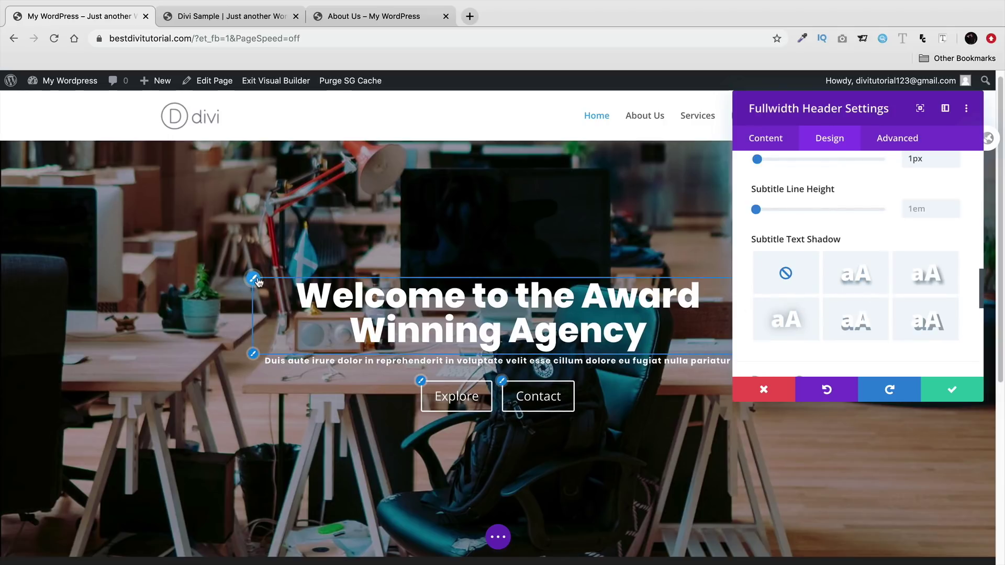
{"action": "left_click", "coordinate": [257, 281]}
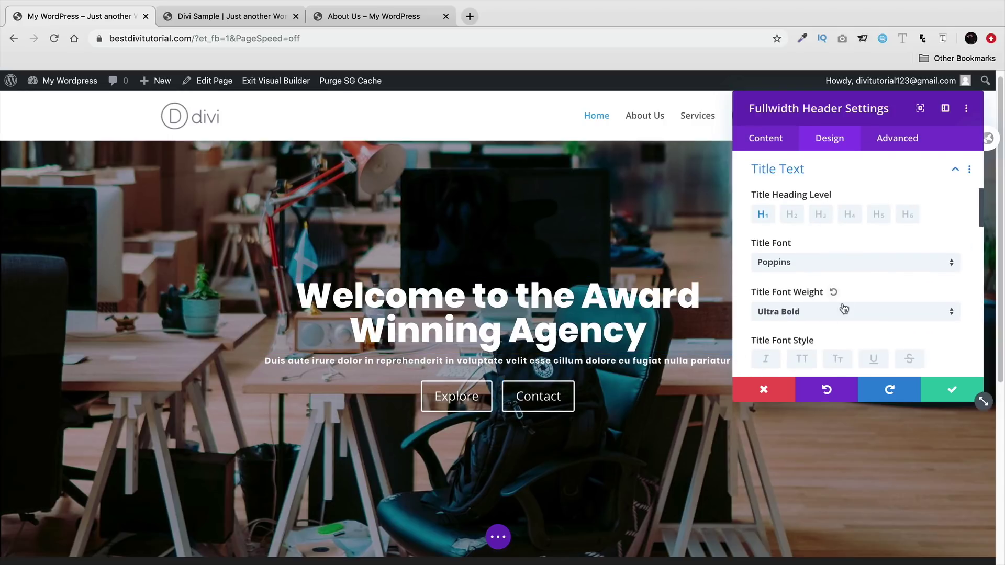
{"action": "scroll", "coordinate": [843, 307], "scroll_direction": "down", "scroll_amount": 4}
{"action": "scroll", "coordinate": [845, 305], "scroll_direction": "down", "scroll_amount": 10}
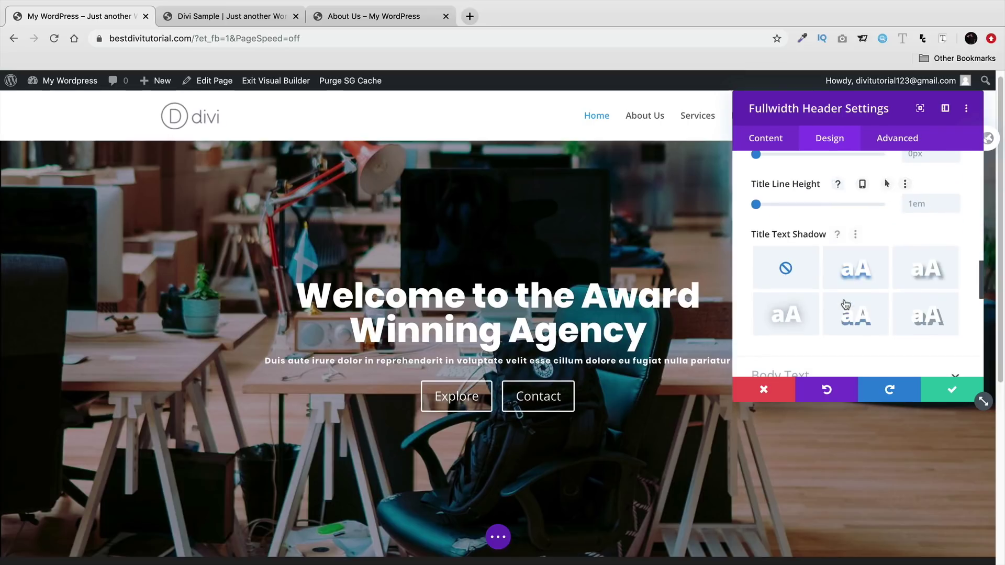
{"action": "left_click", "coordinate": [847, 279]}
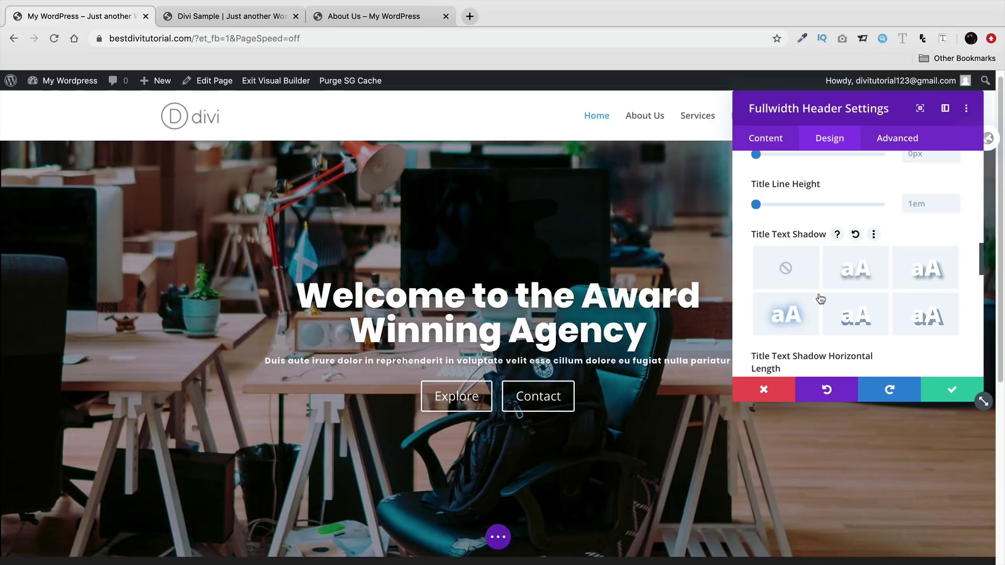
{"action": "left_click", "coordinate": [786, 270]}
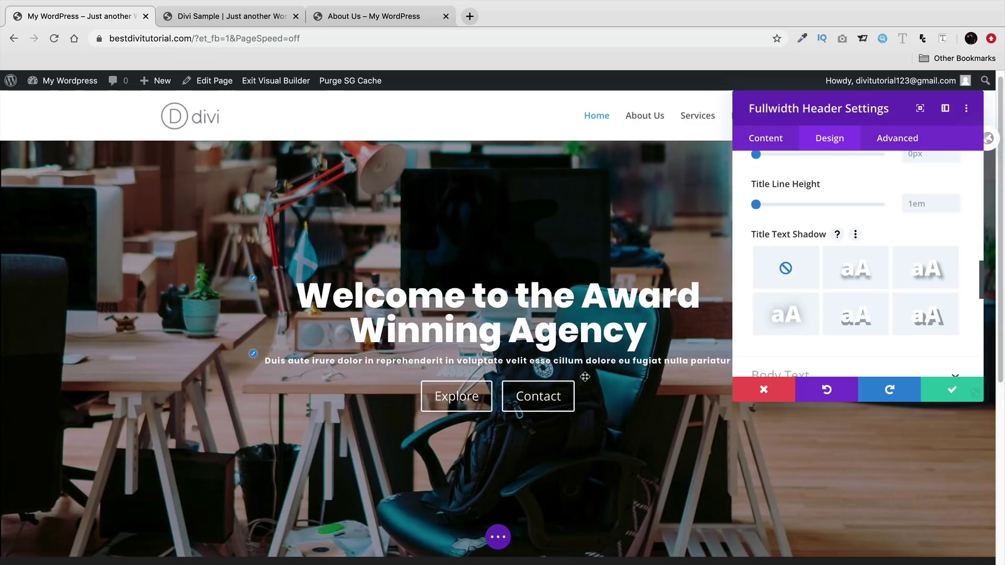
{"action": "left_click", "coordinate": [258, 362]}
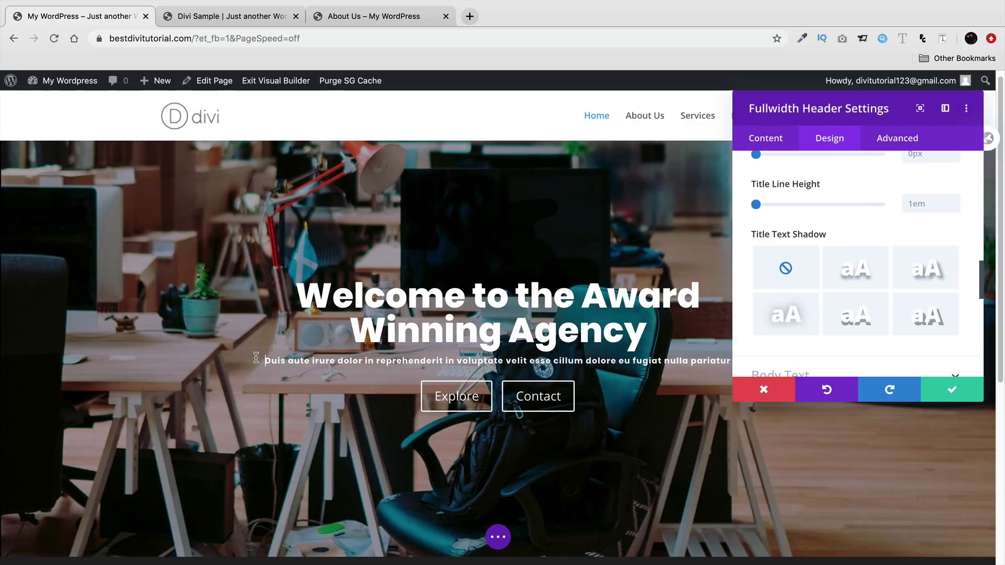
{"action": "left_click", "coordinate": [385, 324]}
{"action": "left_click", "coordinate": [253, 354]}
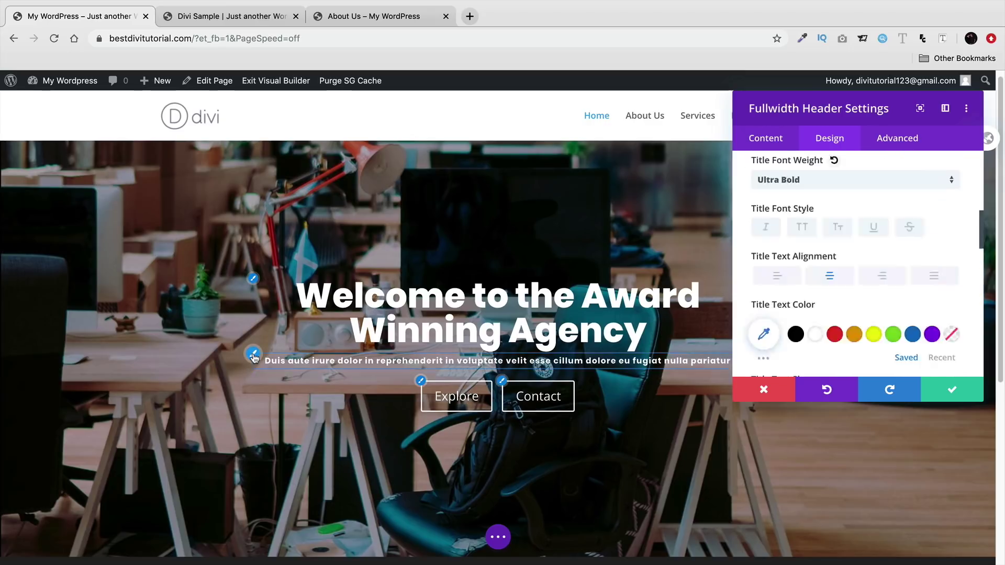
{"action": "scroll", "coordinate": [853, 262], "scroll_direction": "down", "scroll_amount": 10}
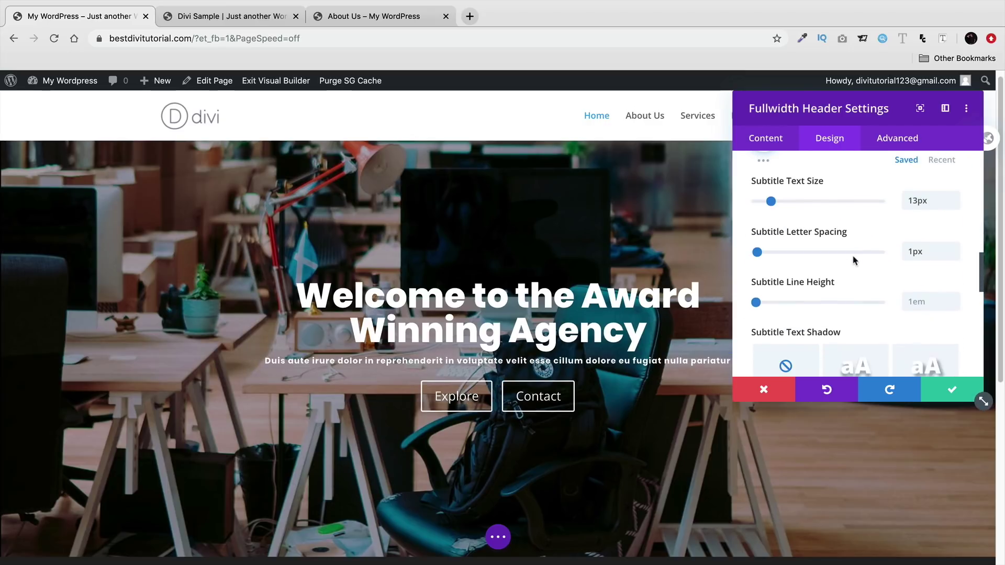
{"action": "scroll", "coordinate": [853, 259], "scroll_direction": "down", "scroll_amount": 5}
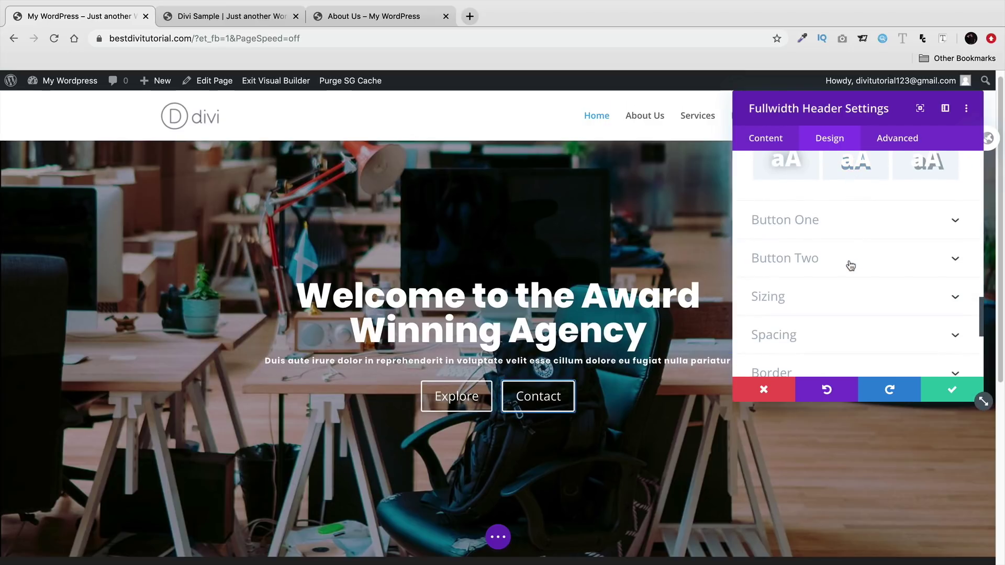
{"action": "scroll", "coordinate": [850, 266], "scroll_direction": "up", "scroll_amount": 2}
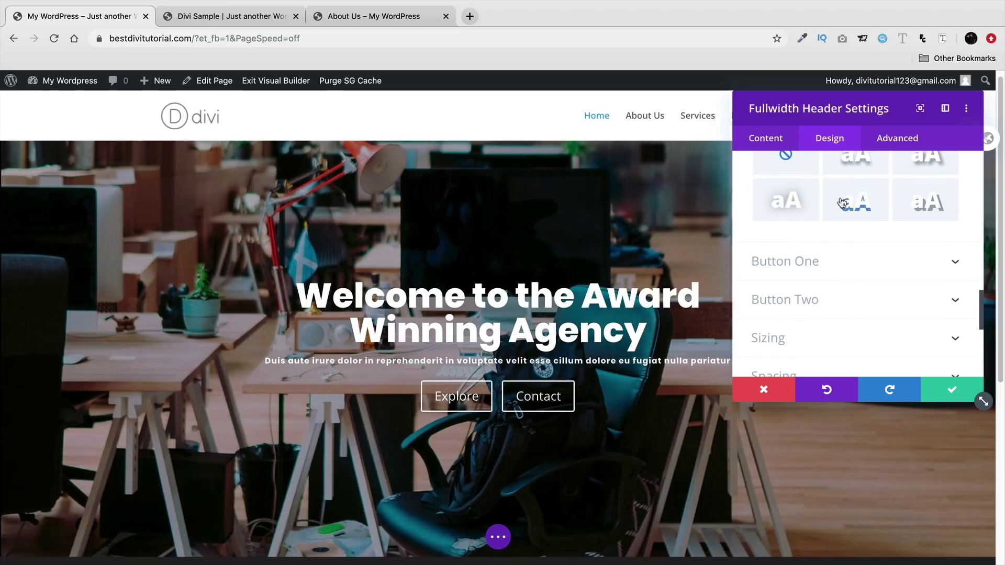
{"action": "scroll", "coordinate": [833, 282], "scroll_direction": "up", "scroll_amount": 8}
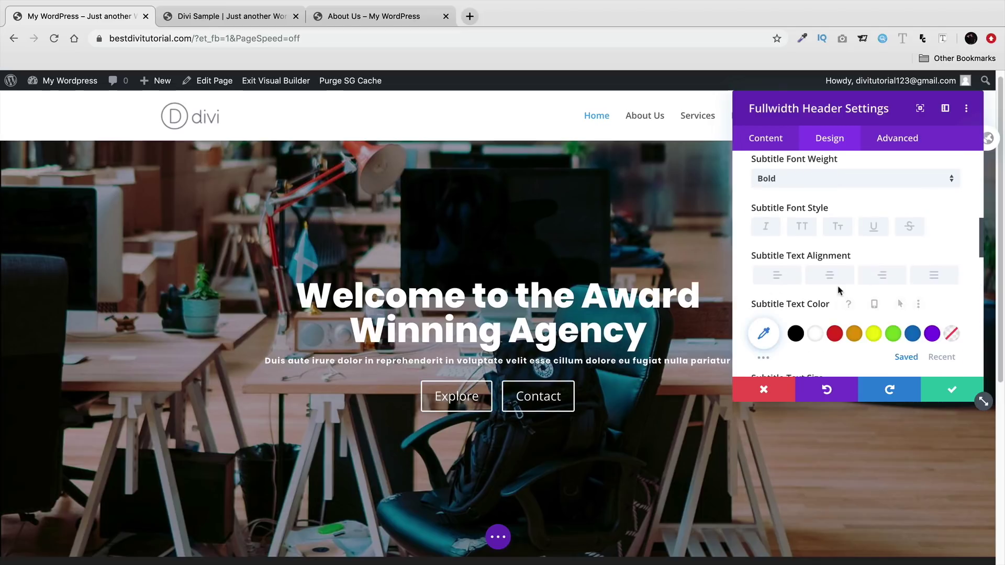
{"action": "scroll", "coordinate": [841, 296], "scroll_direction": "up", "scroll_amount": 10}
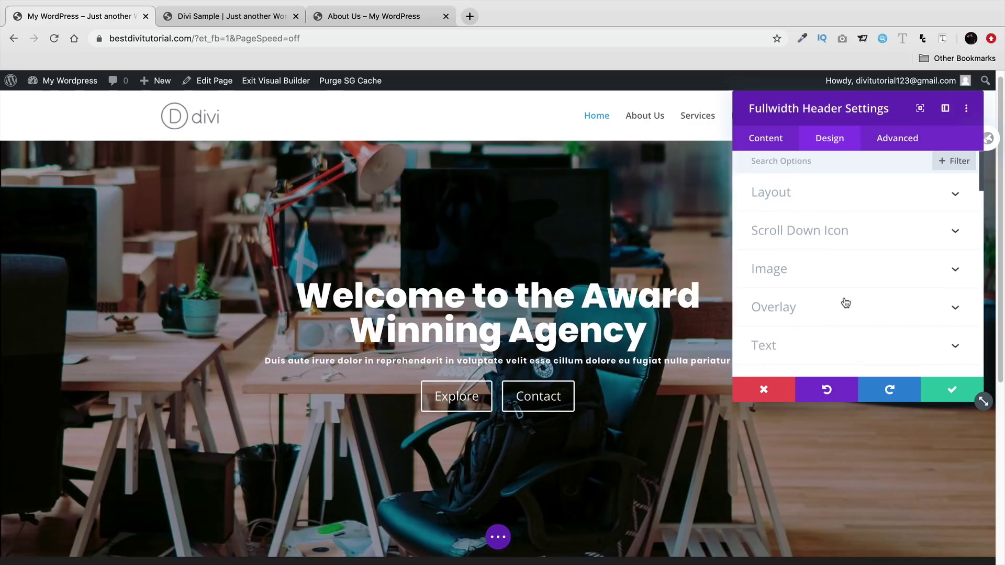
{"action": "left_click", "coordinate": [833, 205]}
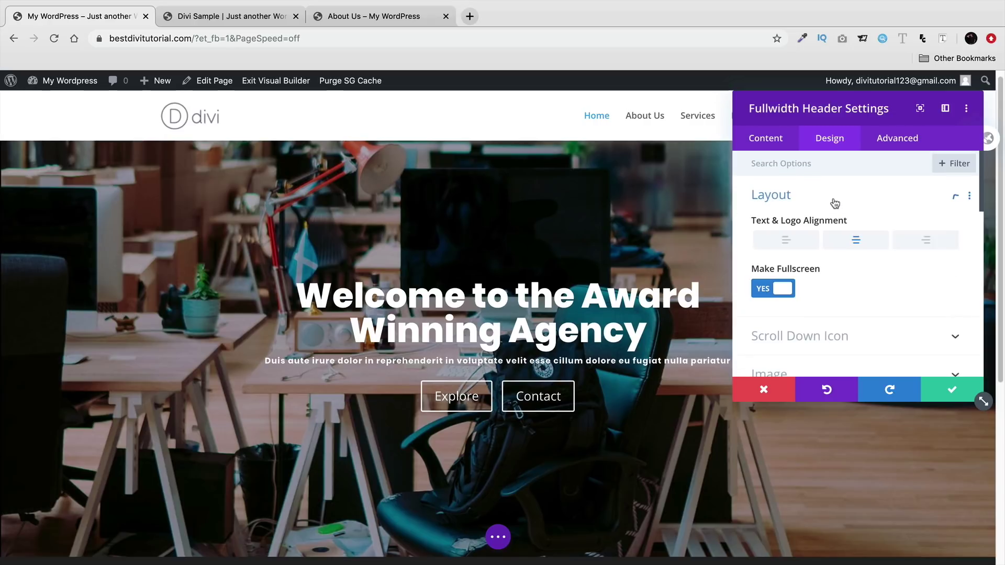
{"action": "left_click", "coordinate": [827, 342]}
{"action": "left_click", "coordinate": [253, 354]}
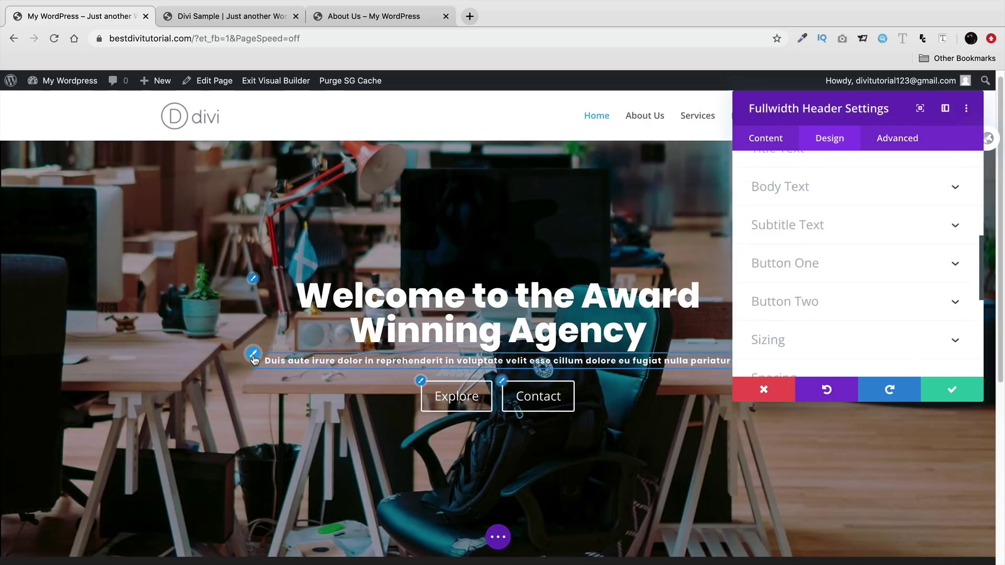
{"action": "scroll", "coordinate": [770, 282], "scroll_direction": "down", "scroll_amount": 1}
{"action": "scroll", "coordinate": [801, 280], "scroll_direction": "down", "scroll_amount": 2}
{"action": "left_click", "coordinate": [935, 294]}
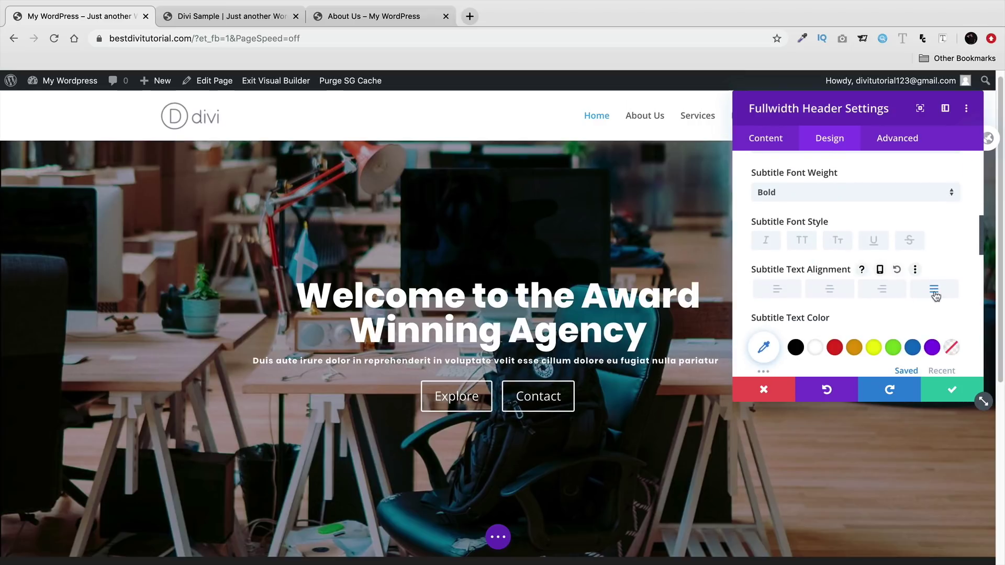
{"action": "left_click", "coordinate": [890, 291]}
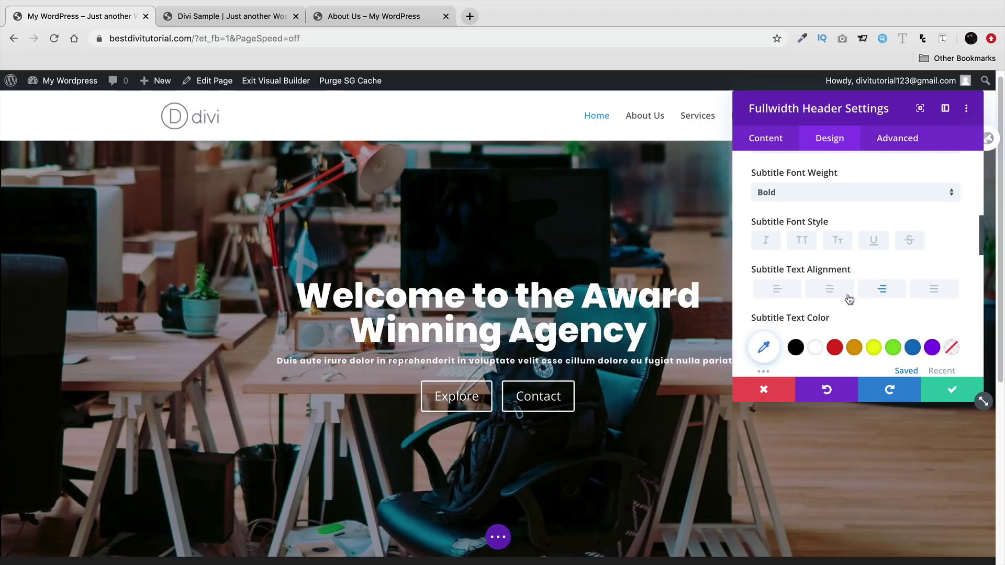
{"action": "scroll", "coordinate": [820, 297], "scroll_direction": "down", "scroll_amount": 6}
{"action": "scroll", "coordinate": [819, 296], "scroll_direction": "down", "scroll_amount": 4}
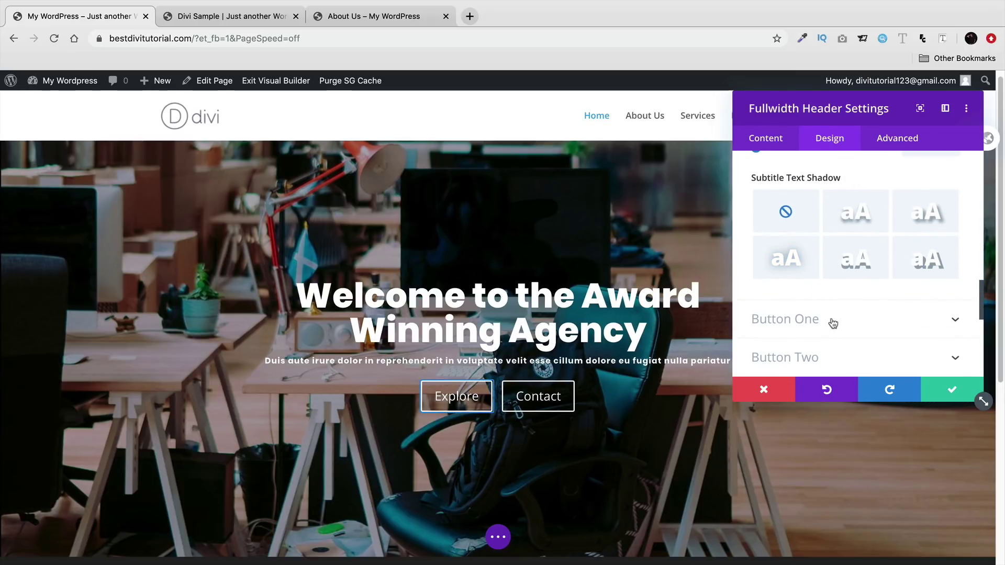
- Enable custom styles for the Explore button with 16px white text
{"action": "left_click", "coordinate": [833, 323]}
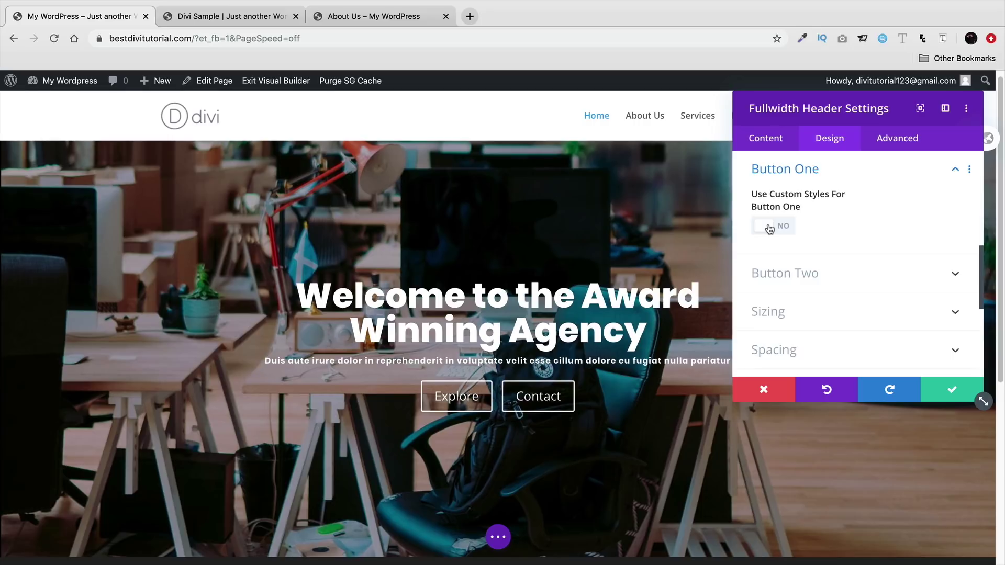
{"action": "left_click", "coordinate": [769, 229]}
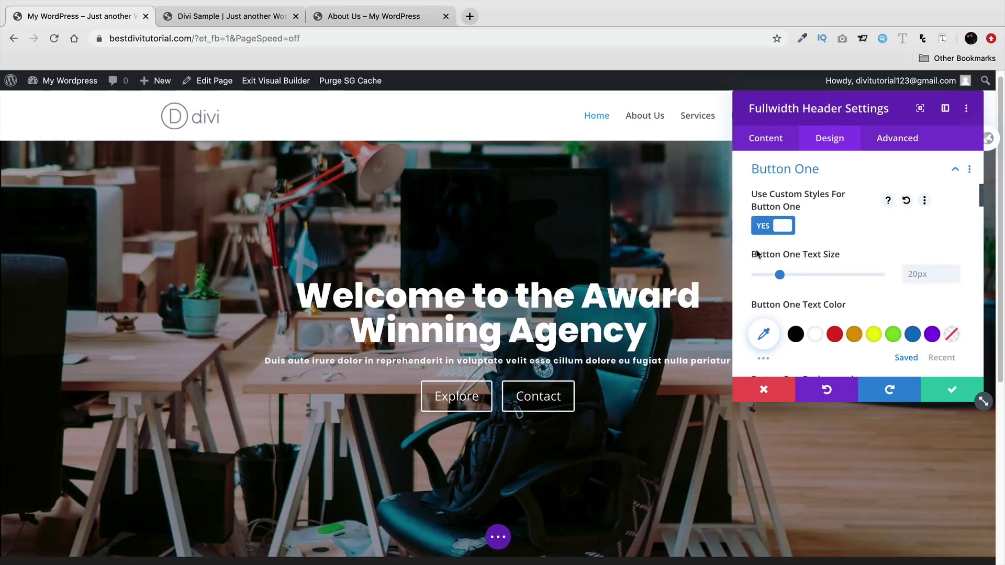
{"action": "left_click", "coordinate": [240, 17]}
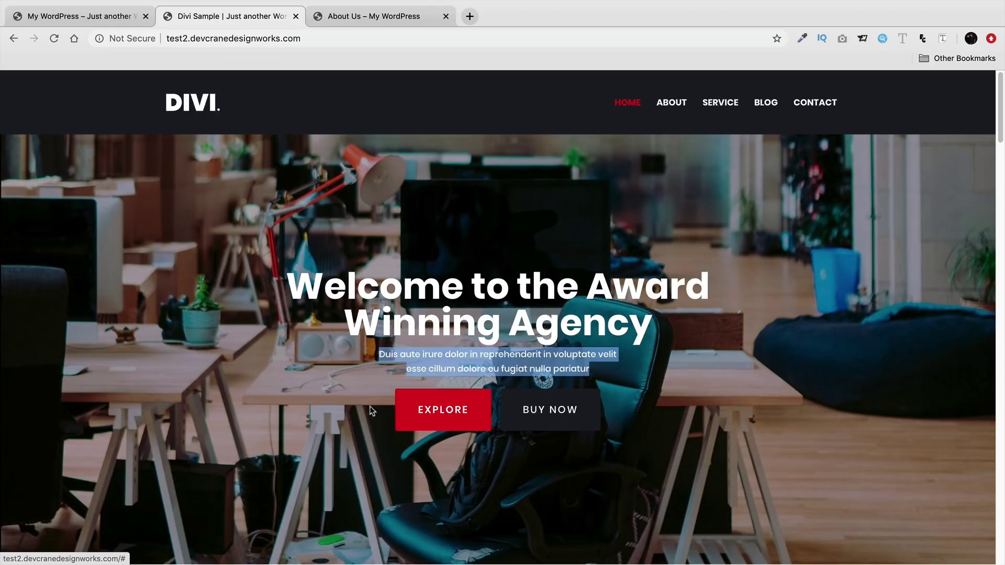
{"action": "left_click", "coordinate": [107, 19]}
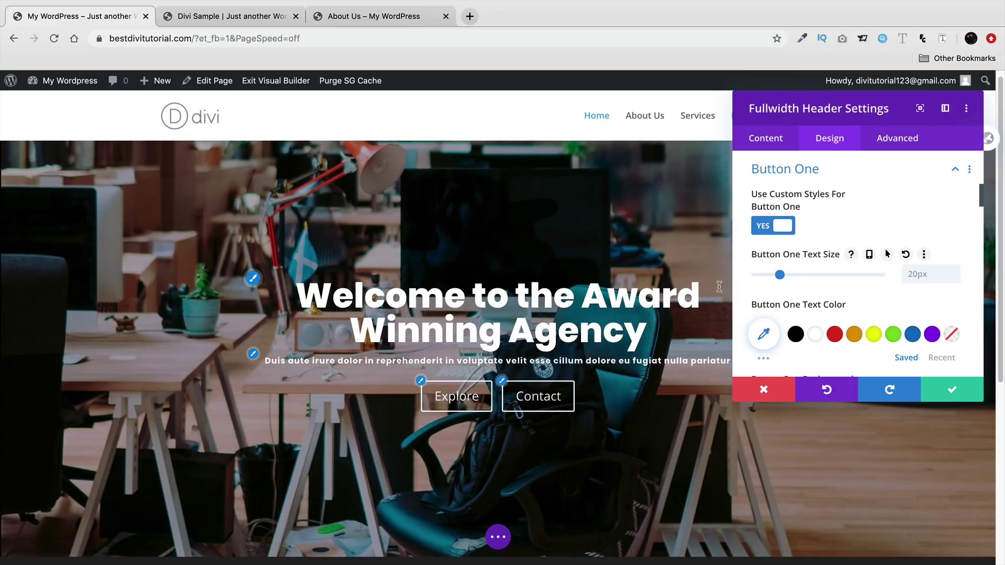
{"action": "left_click_drag", "start_coordinate": [780, 276], "coordinate": [775, 275]}
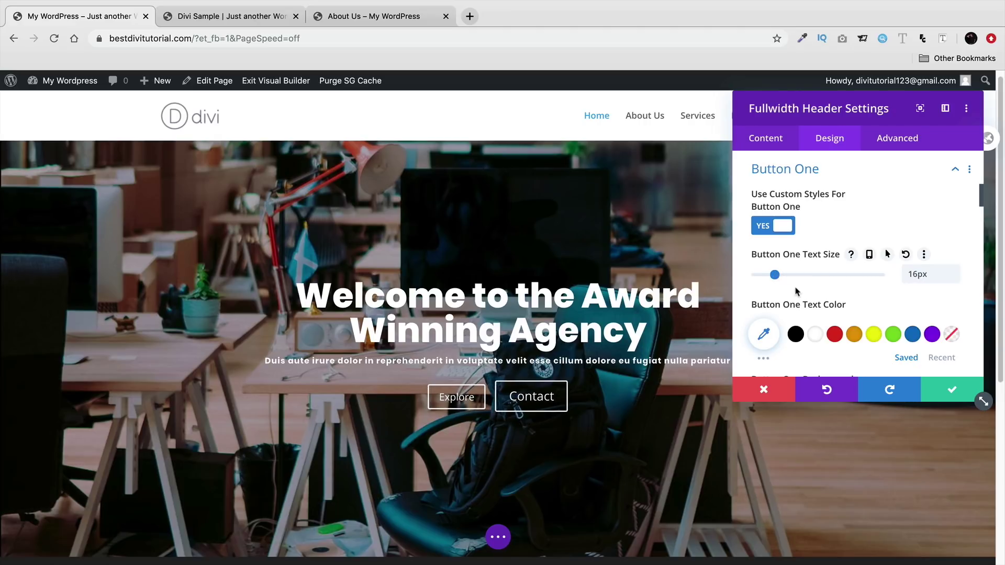
{"action": "scroll", "coordinate": [795, 294], "scroll_direction": "down", "scroll_amount": 1}
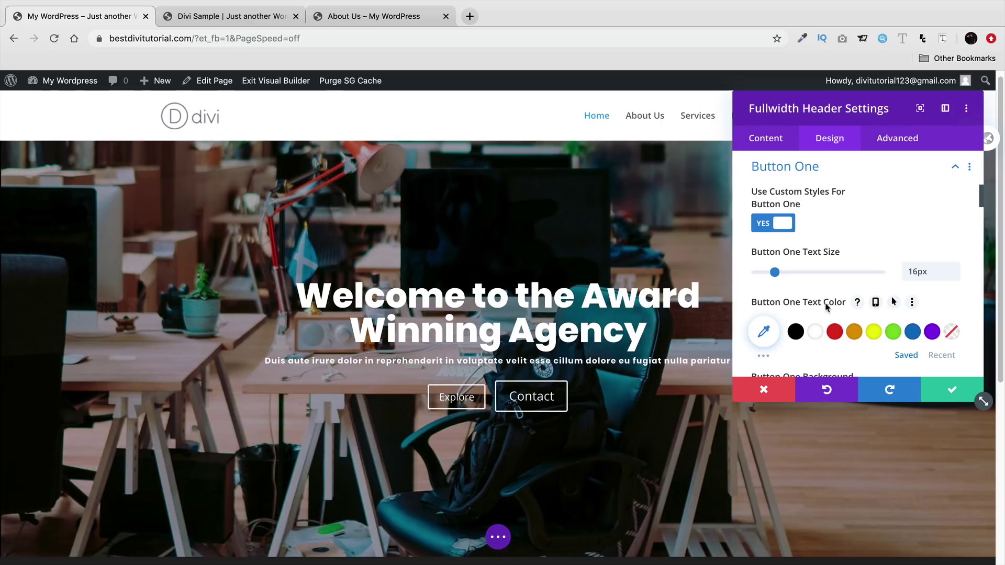
{"action": "left_click", "coordinate": [836, 333]}
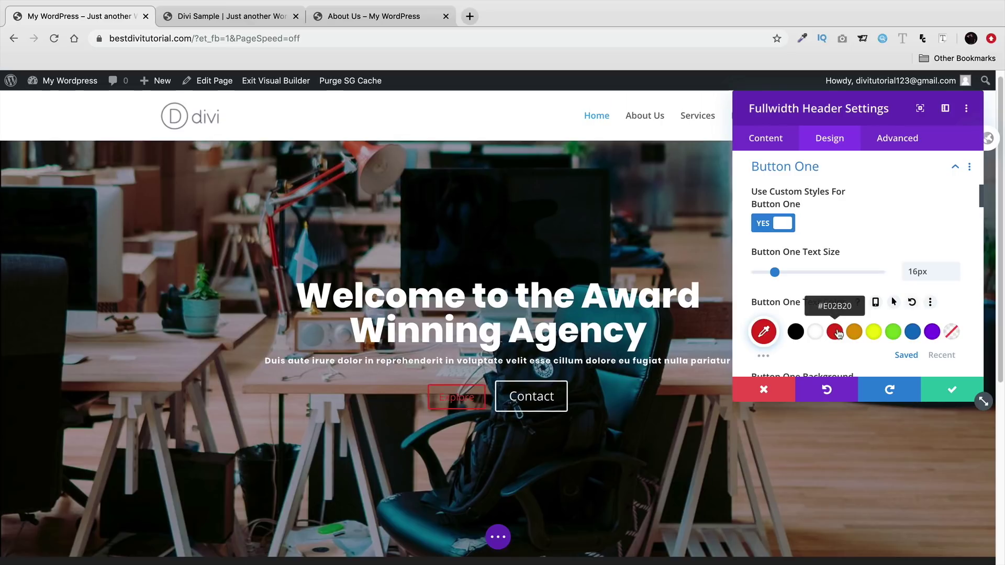
{"action": "left_click", "coordinate": [818, 332]}
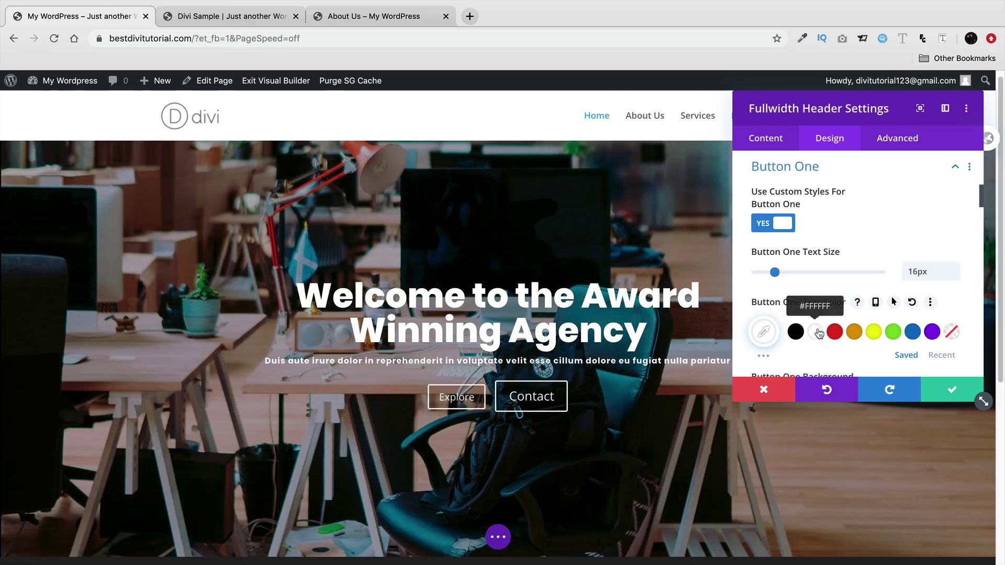
- Give the Explore button a solid red #E02B20 background, removing a briefly tried gradient
{"action": "scroll", "coordinate": [820, 335], "scroll_direction": "down", "scroll_amount": 5}
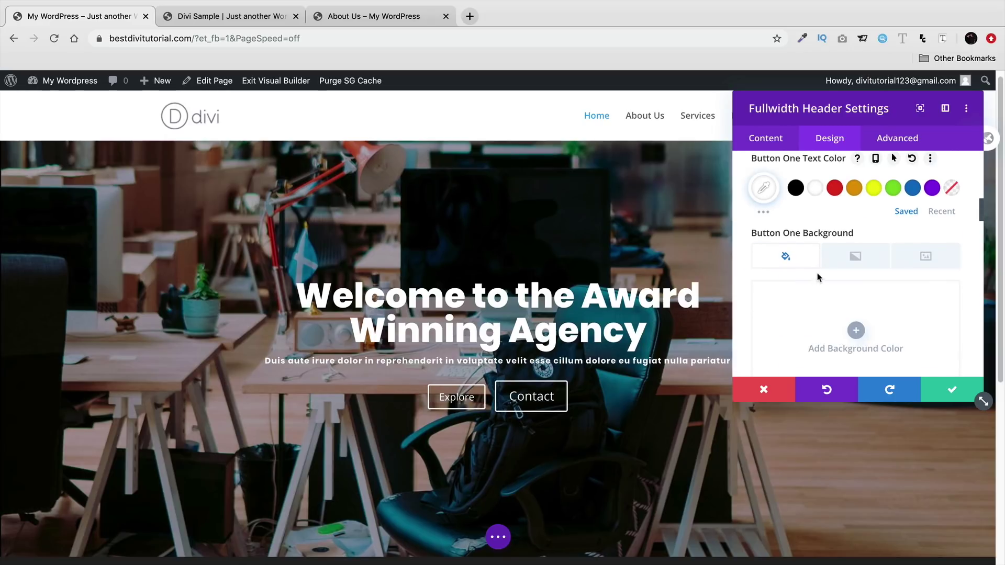
{"action": "scroll", "coordinate": [819, 279], "scroll_direction": "down", "scroll_amount": 1}
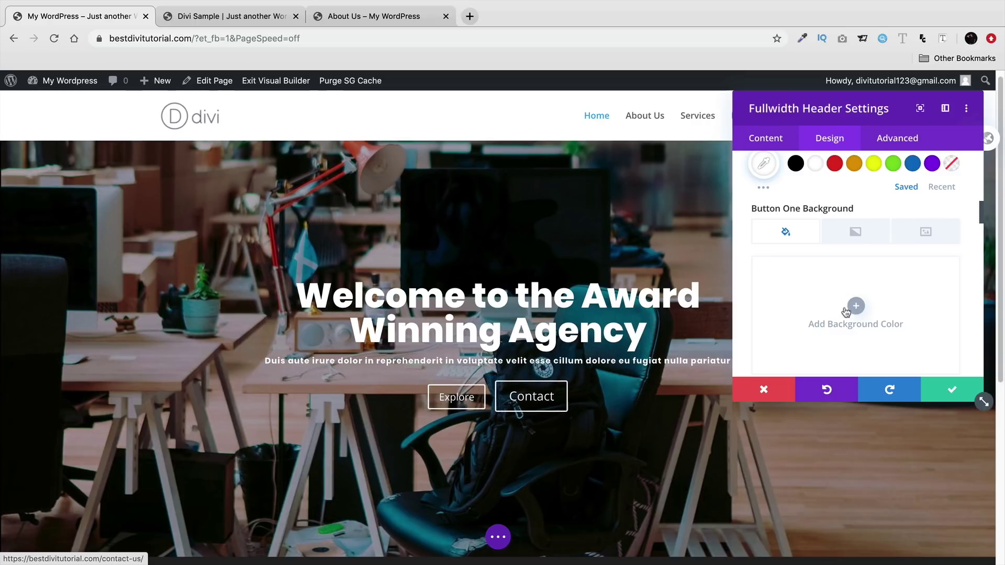
{"action": "left_click", "coordinate": [866, 307]}
{"action": "scroll", "coordinate": [865, 308], "scroll_direction": "down", "scroll_amount": 2}
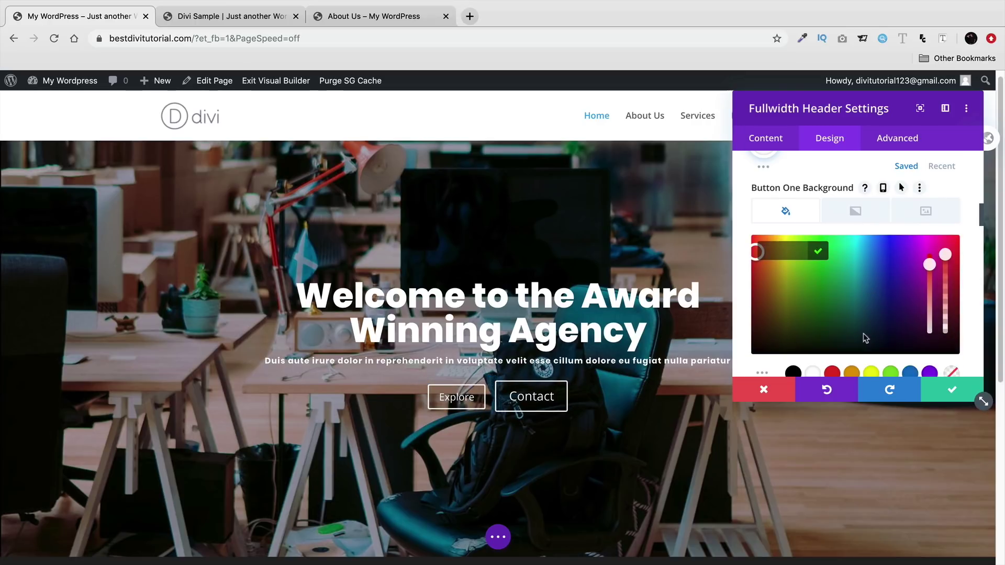
{"action": "left_click", "coordinate": [833, 356]}
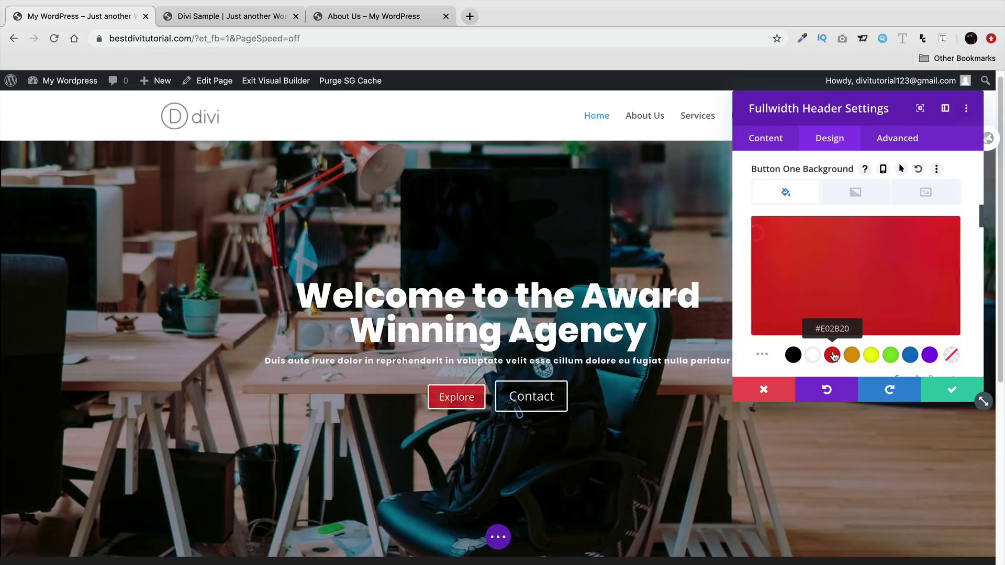
{"action": "left_click", "coordinate": [854, 197]}
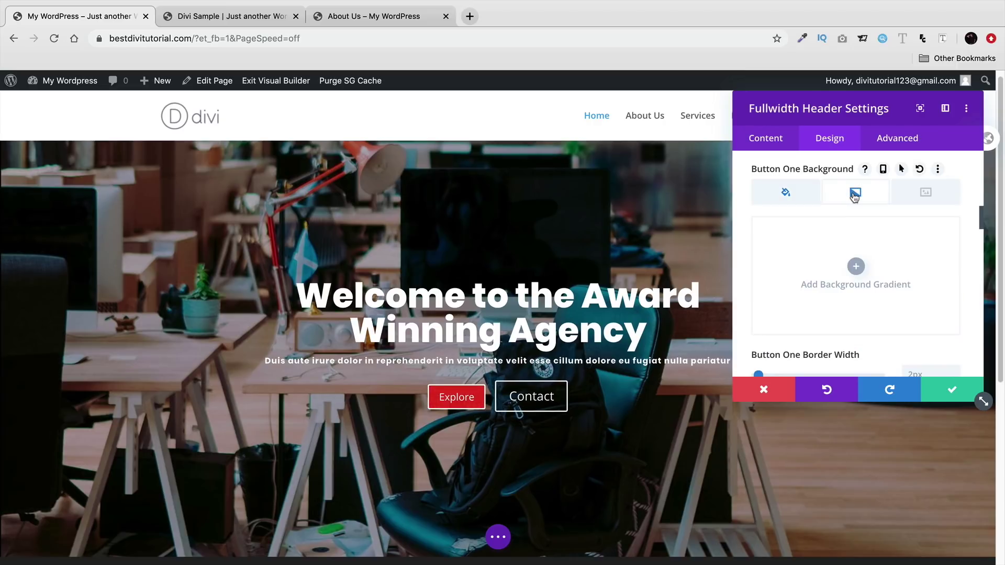
{"action": "left_click", "coordinate": [857, 268]}
{"action": "left_click", "coordinate": [805, 198]}
{"action": "left_click", "coordinate": [851, 199]}
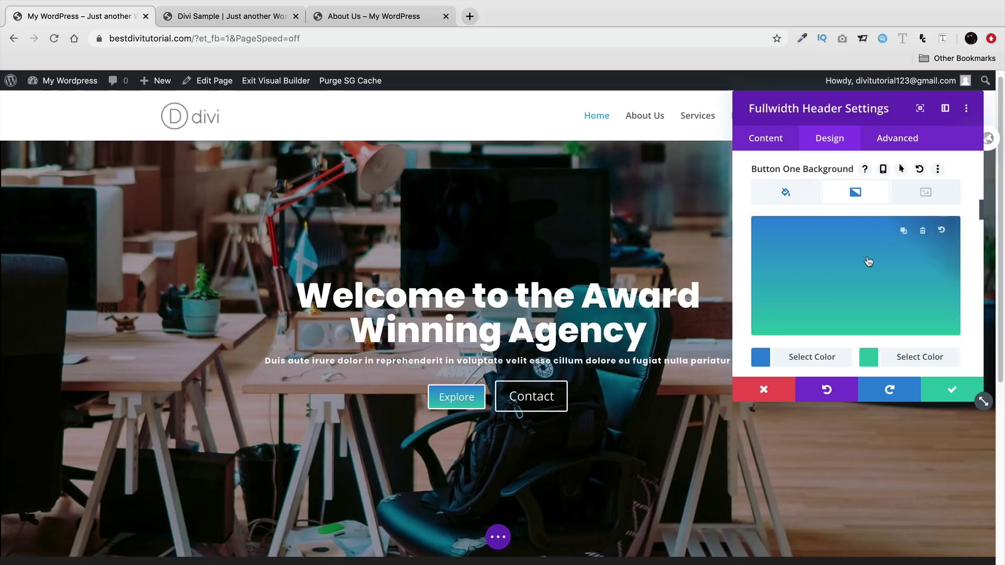
{"action": "left_click", "coordinate": [924, 235]}
{"action": "scroll", "coordinate": [831, 293], "scroll_direction": "down", "scroll_amount": 2}
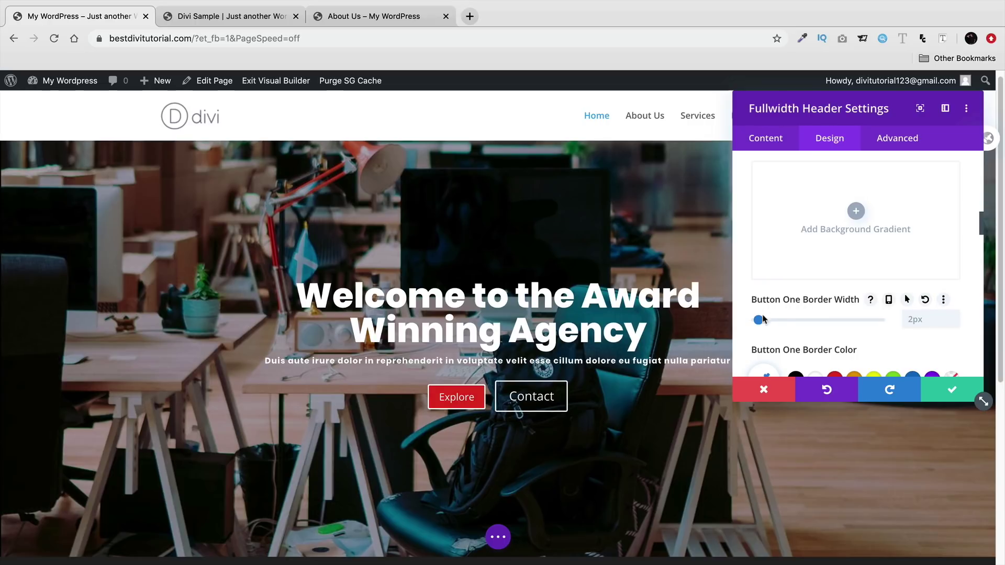
- Set the Explore button's border width to 0px, letter spacing to 2px and border radius to 0px
{"action": "left_click_drag", "start_coordinate": [758, 320], "coordinate": [755, 321]}
{"action": "scroll", "coordinate": [469, 387], "scroll_direction": "down", "scroll_amount": 1}
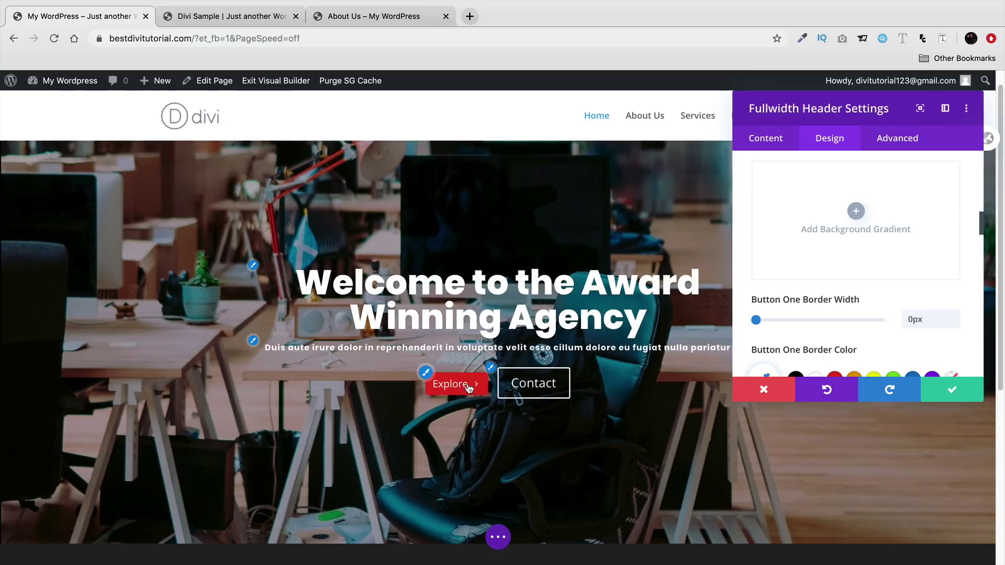
{"action": "scroll", "coordinate": [756, 296], "scroll_direction": "down", "scroll_amount": 3}
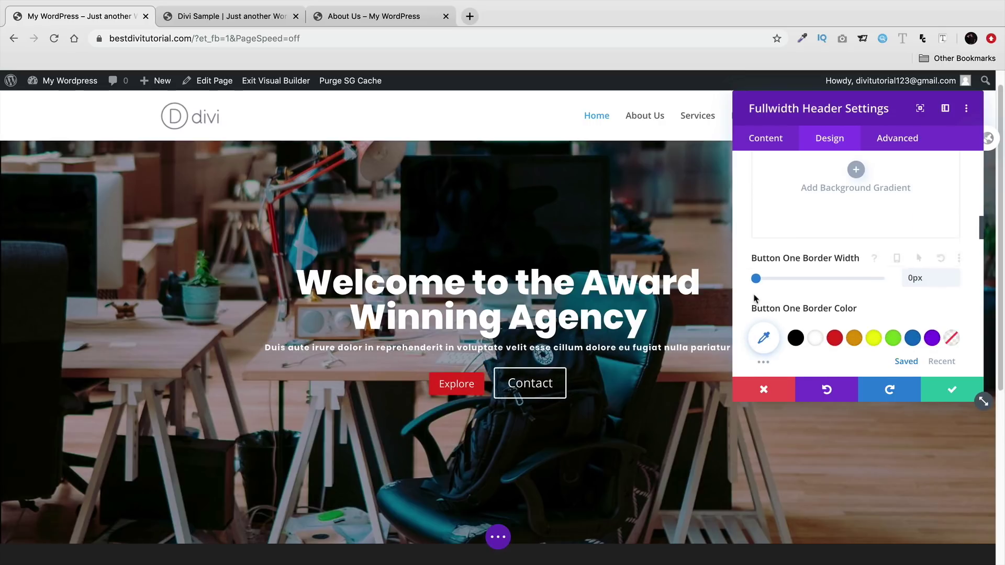
{"action": "scroll", "coordinate": [755, 297], "scroll_direction": "down", "scroll_amount": 1}
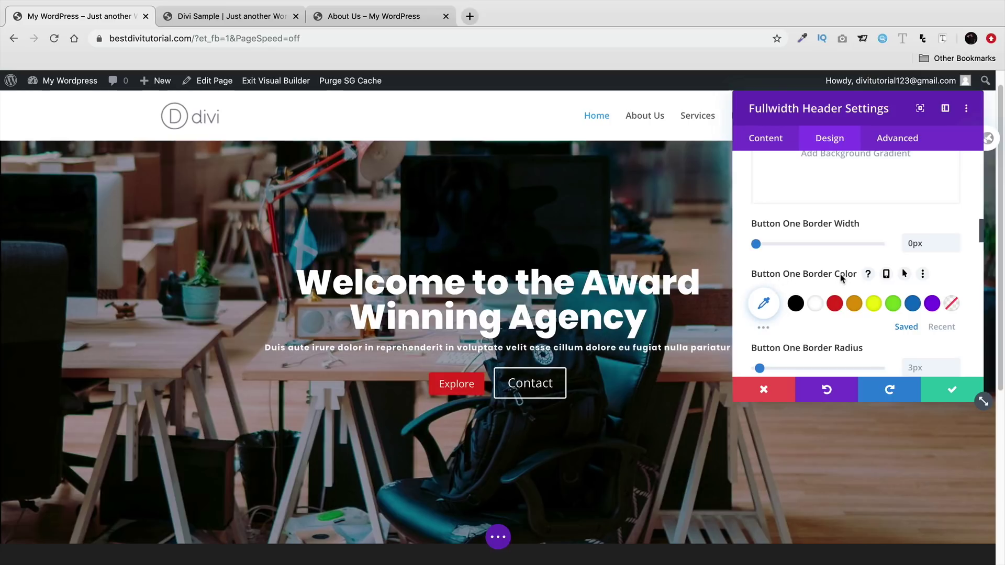
{"action": "scroll", "coordinate": [816, 303], "scroll_direction": "down", "scroll_amount": 3}
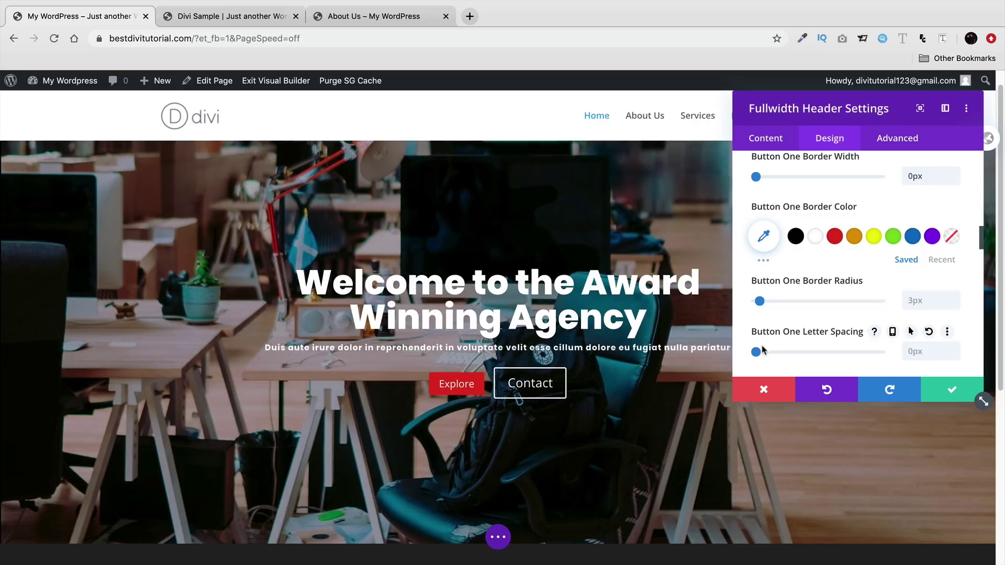
{"action": "left_click_drag", "start_coordinate": [755, 354], "coordinate": [760, 354]}
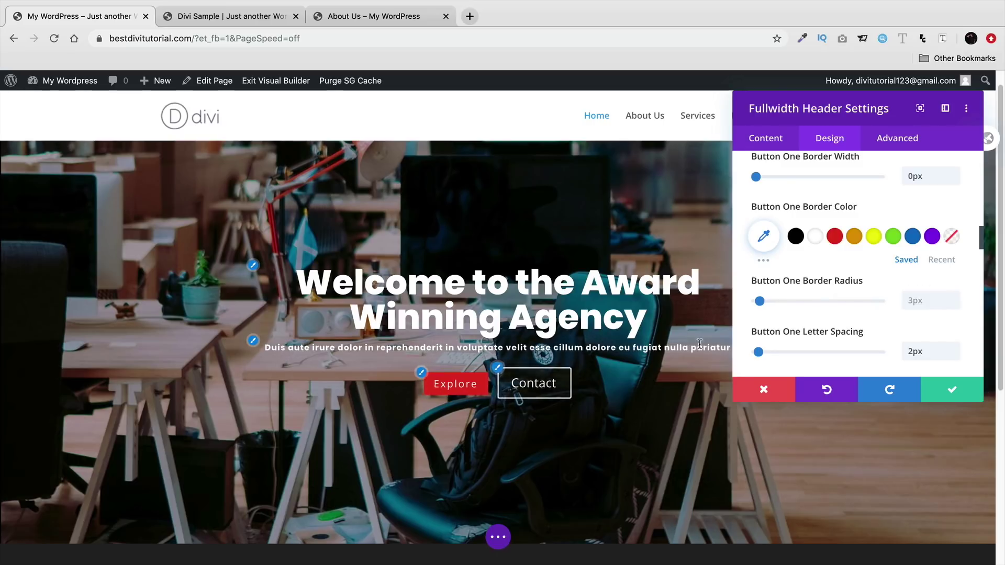
{"action": "left_click_drag", "start_coordinate": [760, 301], "coordinate": [873, 308]}
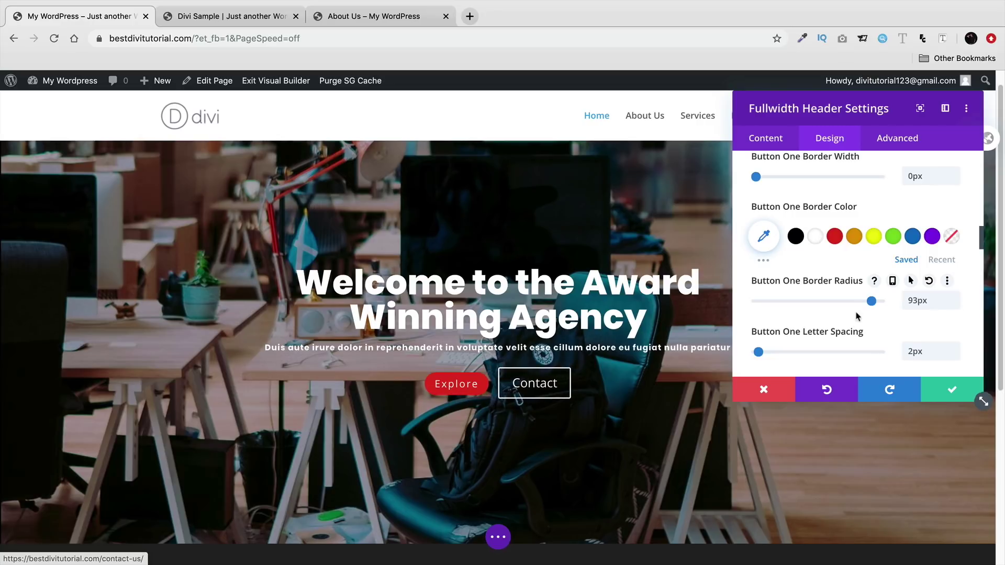
{"action": "left_click_drag", "start_coordinate": [873, 302], "coordinate": [742, 309]}
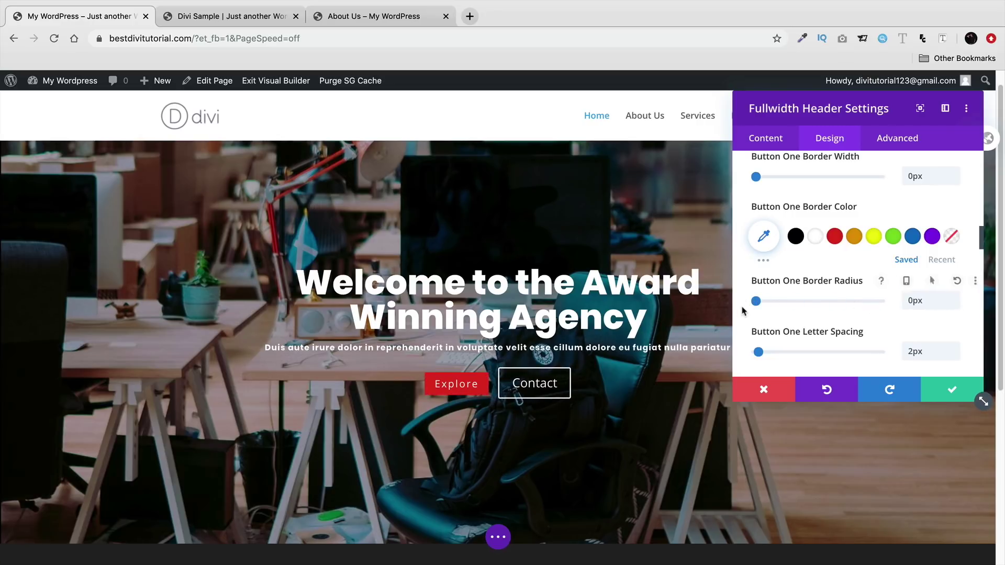
{"action": "scroll", "coordinate": [746, 310], "scroll_direction": "down", "scroll_amount": 5}
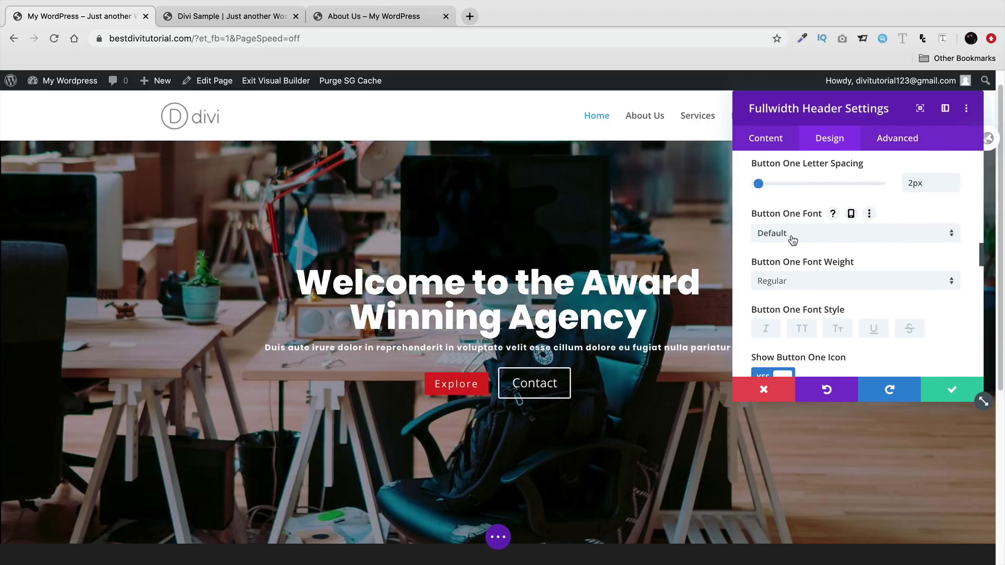
- Set the Explore button font to Poppins Semi Bold
{"action": "left_click", "coordinate": [792, 236]}
{"action": "left_click", "coordinate": [820, 200]}
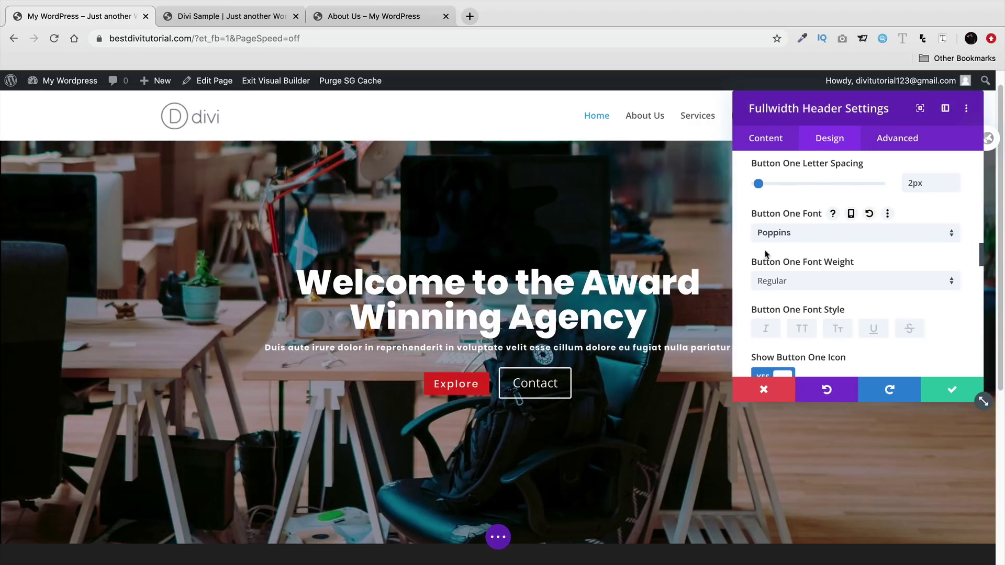
{"action": "left_click", "coordinate": [774, 282]}
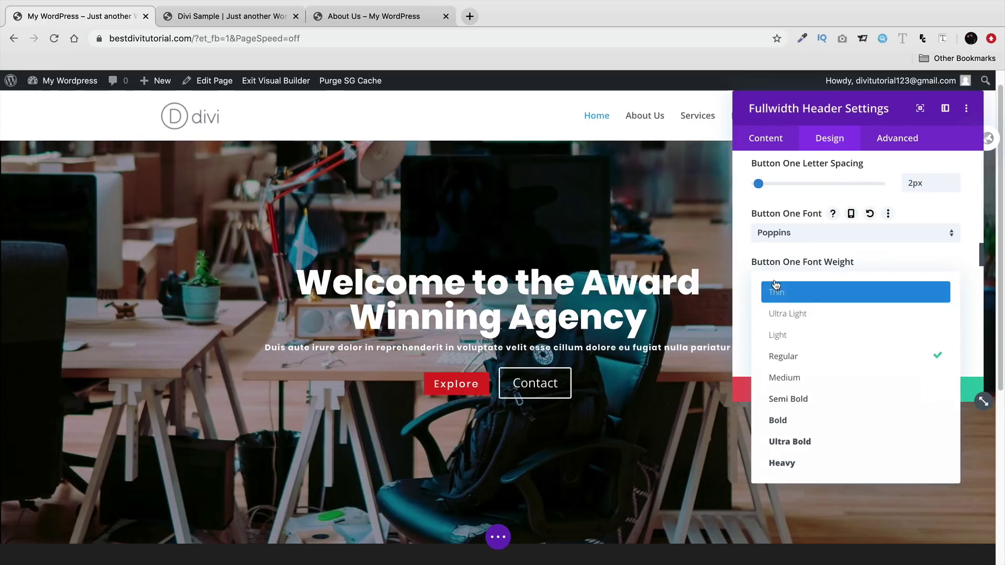
{"action": "left_click", "coordinate": [799, 399]}
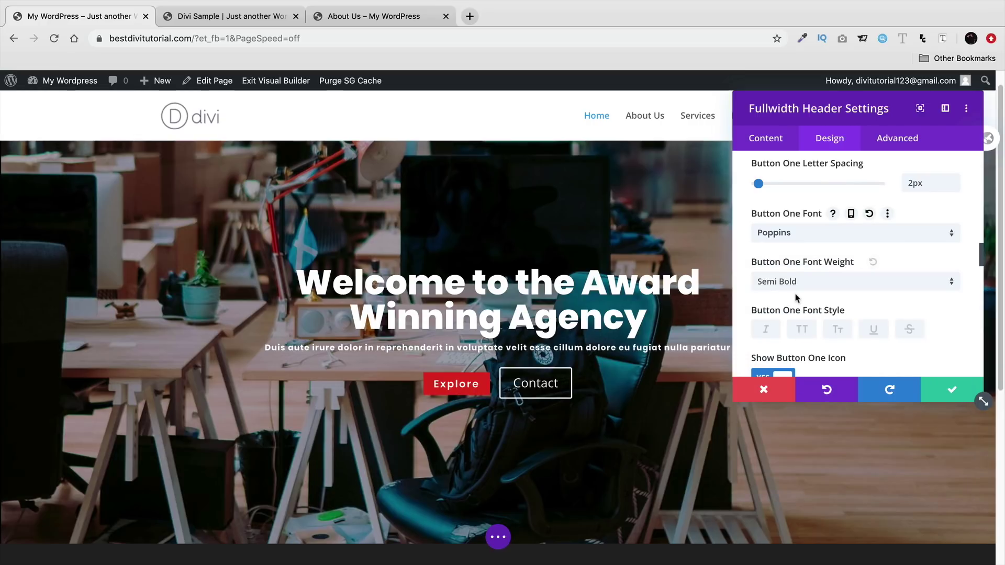
- Try a few icons, then give the Explore button the › right chevron icon
{"action": "scroll", "coordinate": [749, 291], "scroll_direction": "down", "scroll_amount": 3}
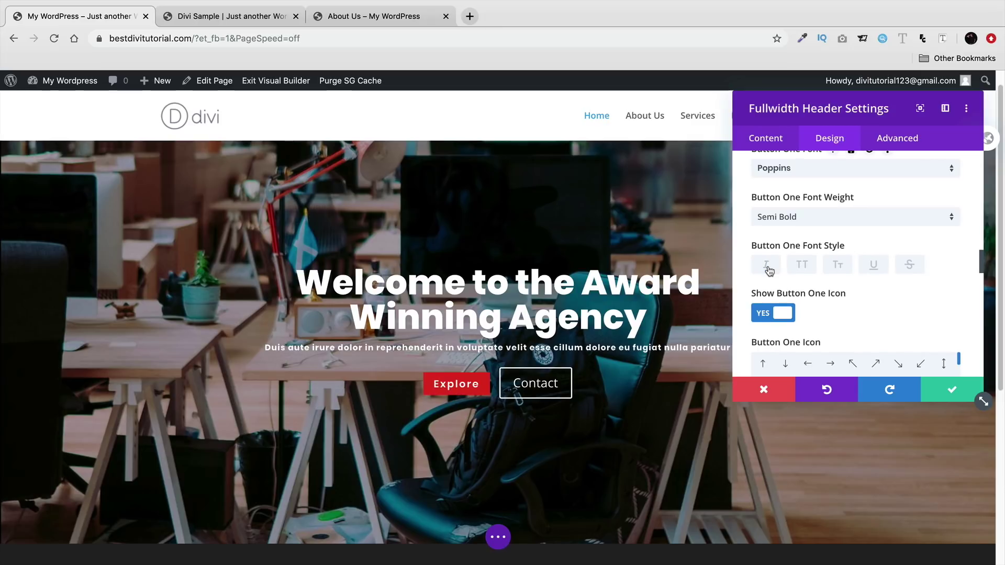
{"action": "scroll", "coordinate": [769, 271], "scroll_direction": "down", "scroll_amount": 1}
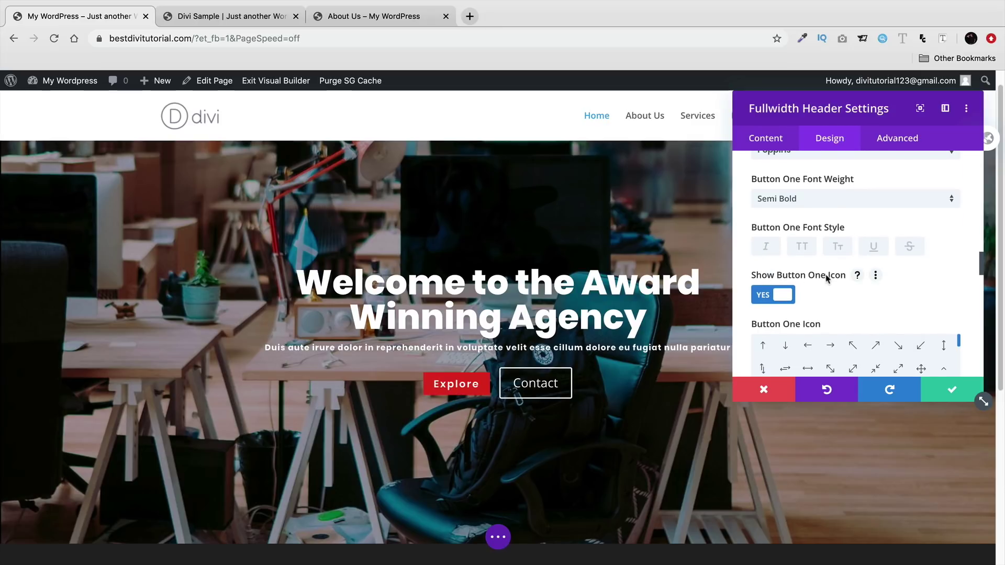
{"action": "scroll", "coordinate": [827, 278], "scroll_direction": "down", "scroll_amount": 3}
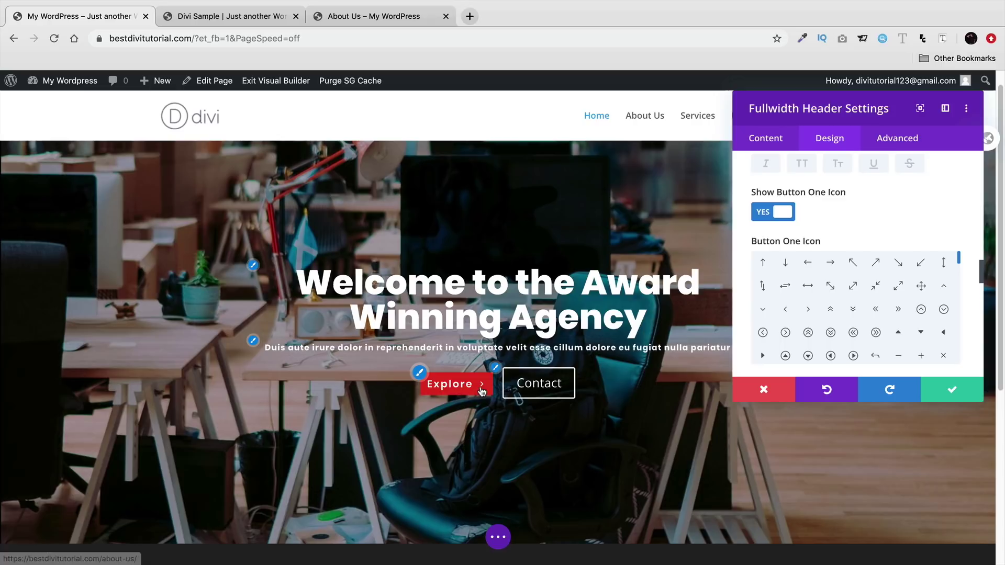
{"action": "left_click", "coordinate": [853, 333]}
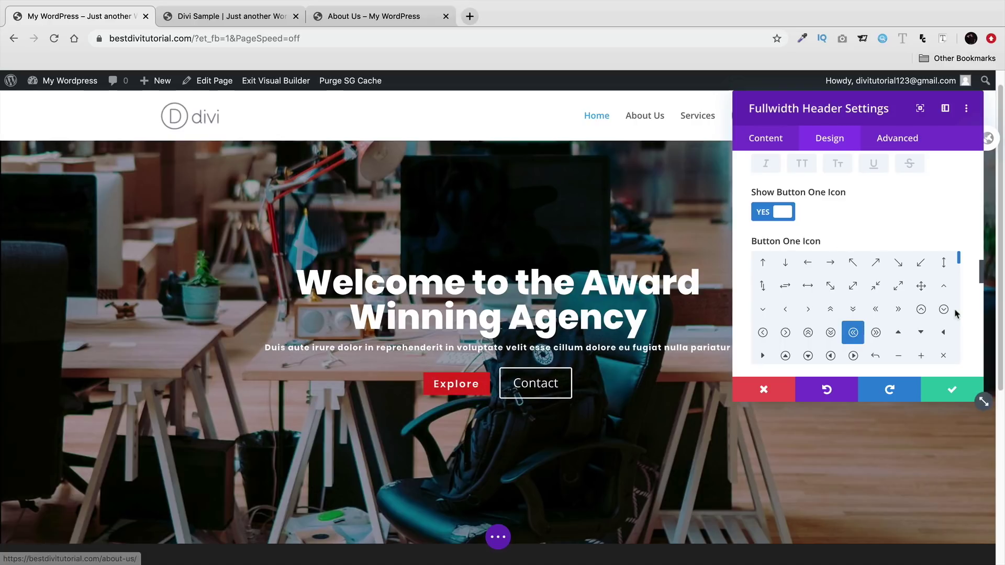
{"action": "scroll", "coordinate": [919, 316], "scroll_direction": "down", "scroll_amount": 3}
{"action": "left_click", "coordinate": [920, 316]}
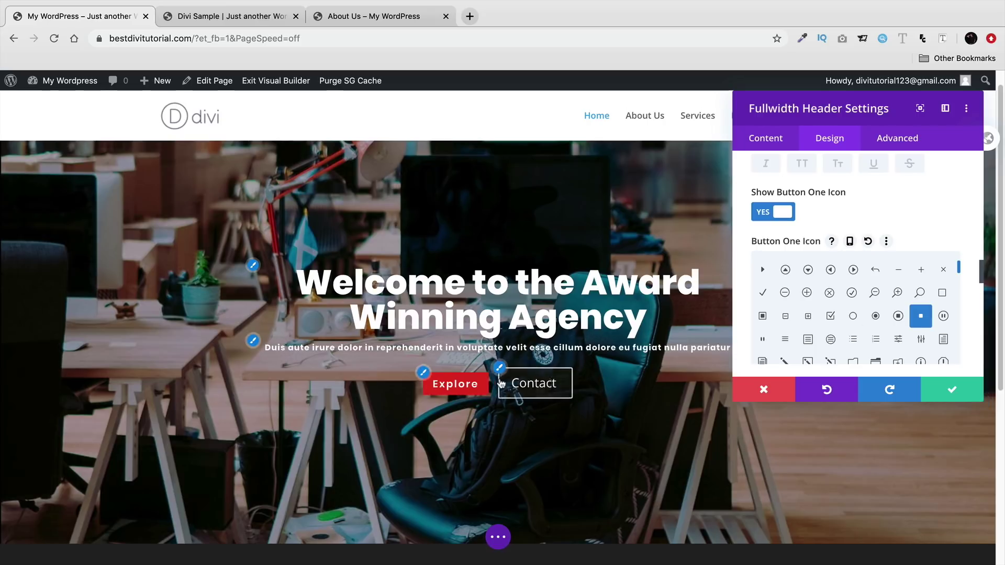
{"action": "scroll", "coordinate": [859, 327], "scroll_direction": "up", "scroll_amount": 3}
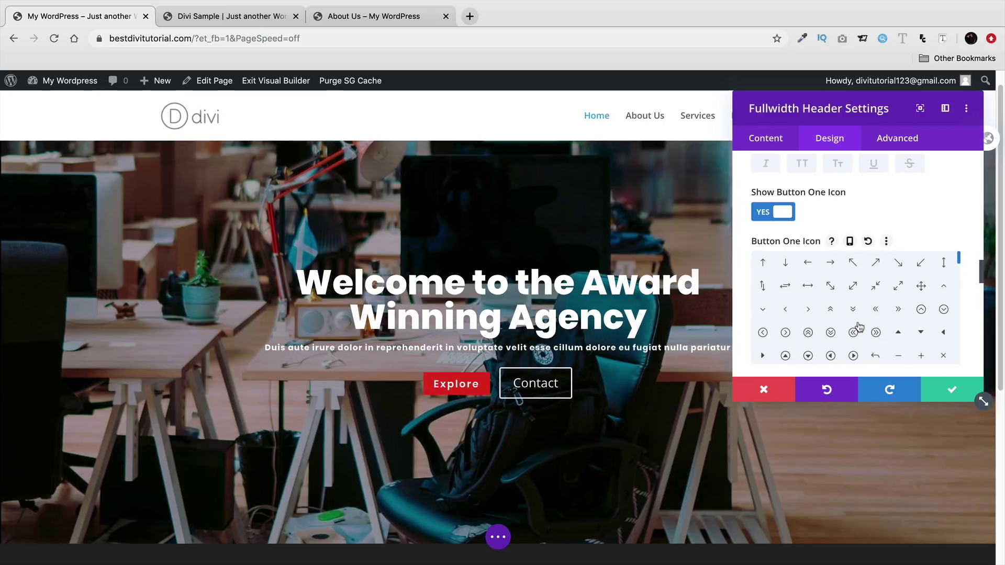
{"action": "left_click", "coordinate": [808, 310]}
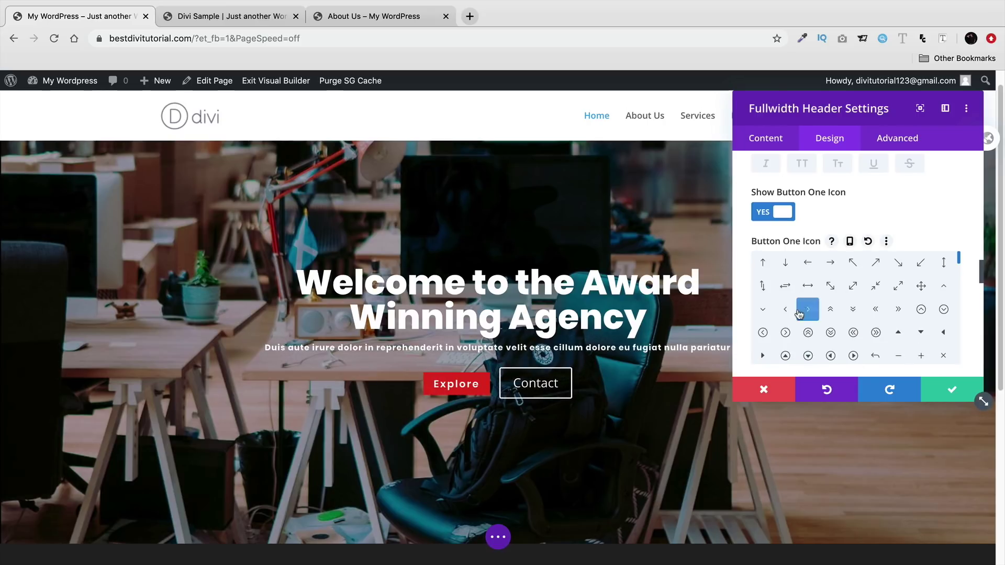
- Keep the Explore button's icon placement set to Right
{"action": "scroll", "coordinate": [822, 294], "scroll_direction": "down", "scroll_amount": 3}
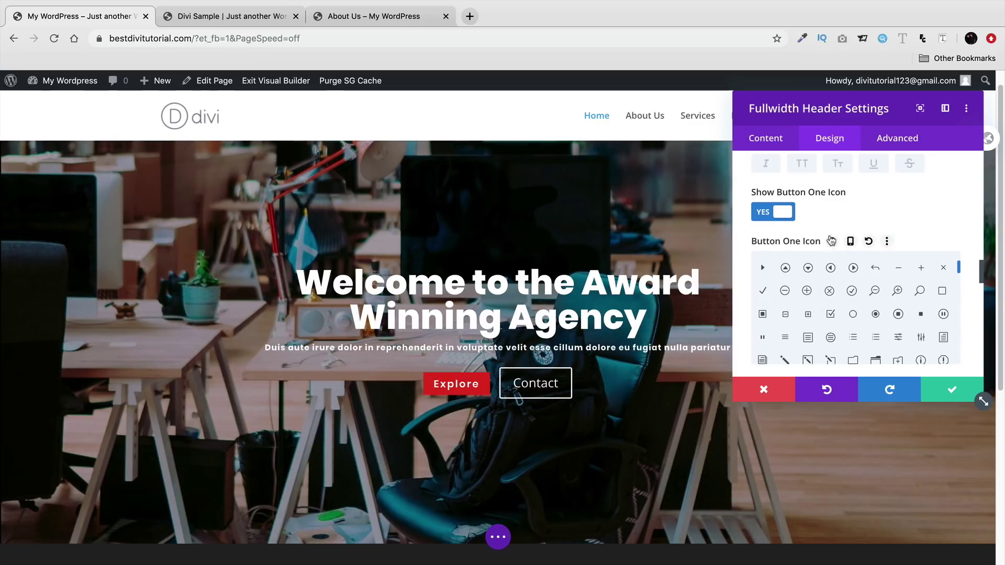
{"action": "scroll", "coordinate": [743, 258], "scroll_direction": "down", "scroll_amount": 1}
{"action": "scroll", "coordinate": [766, 352], "scroll_direction": "down", "scroll_amount": 2}
{"action": "scroll", "coordinate": [765, 352], "scroll_direction": "down", "scroll_amount": 1}
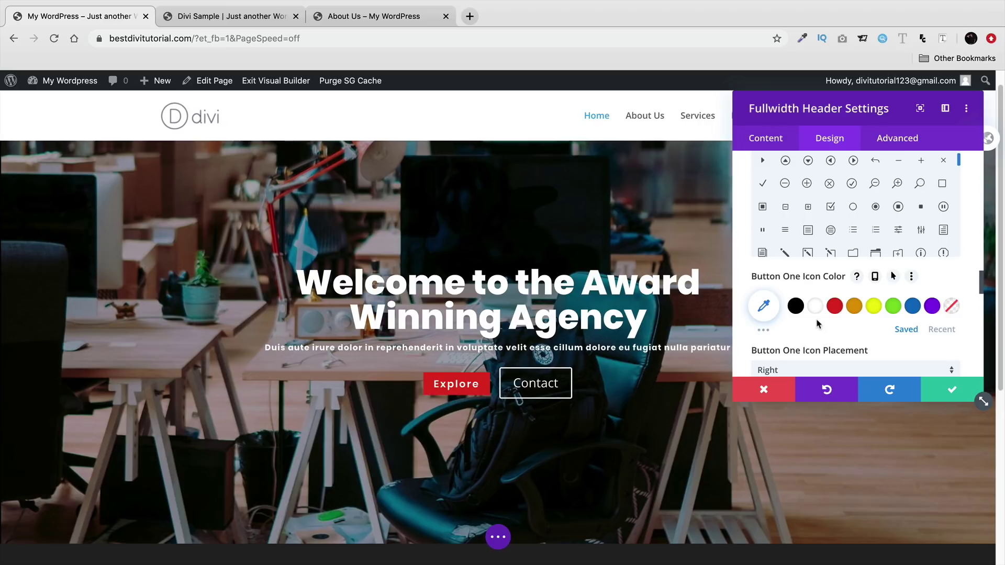
{"action": "scroll", "coordinate": [819, 324], "scroll_direction": "down", "scroll_amount": 2}
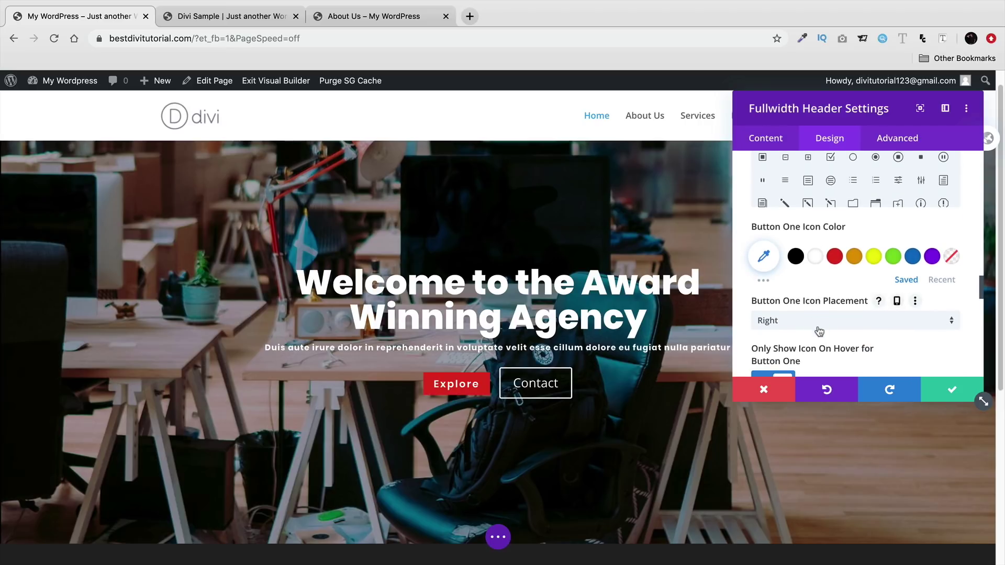
{"action": "left_click", "coordinate": [822, 328]}
{"action": "left_click", "coordinate": [826, 330]}
{"action": "scroll", "coordinate": [789, 291], "scroll_direction": "down", "scroll_amount": 3}
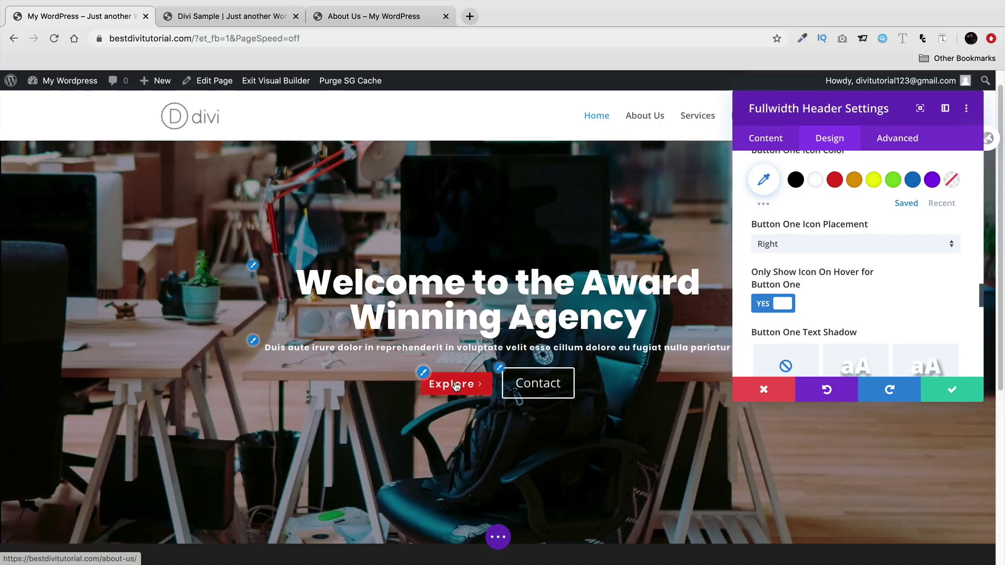
- Try a drop text shadow on the Explore label, then set text shadow back to none
{"action": "scroll", "coordinate": [827, 292], "scroll_direction": "down", "scroll_amount": 4}
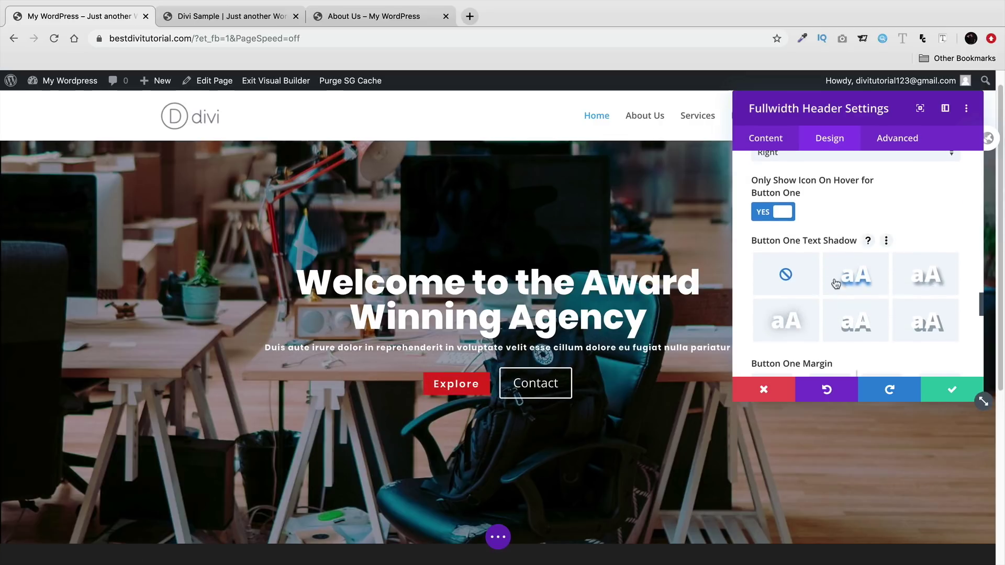
{"action": "left_click", "coordinate": [847, 278]}
{"action": "left_click", "coordinate": [919, 325]}
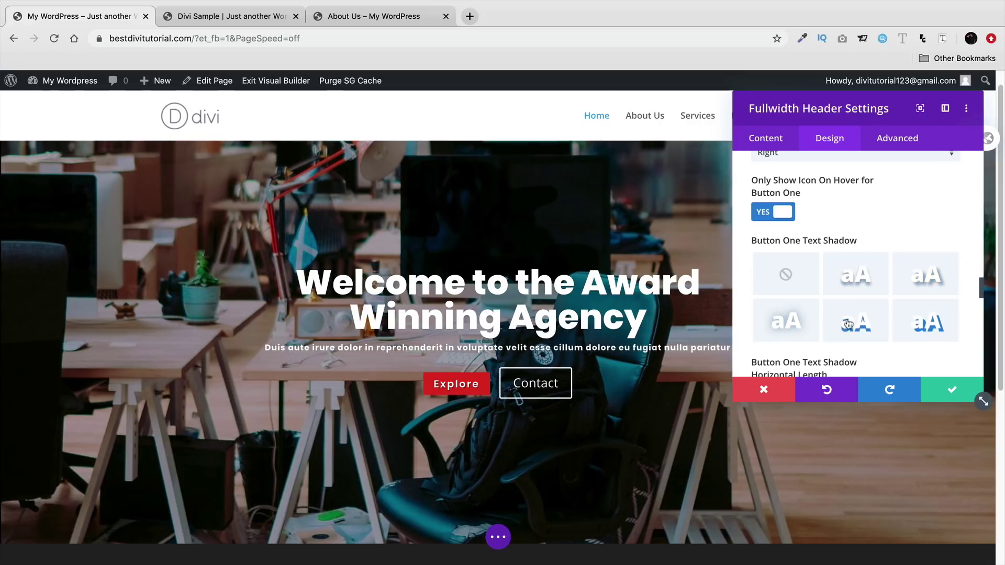
{"action": "left_click", "coordinate": [789, 275]}
- Give the Explore button 20px top and bottom padding
{"action": "scroll", "coordinate": [817, 277], "scroll_direction": "down", "scroll_amount": 5}
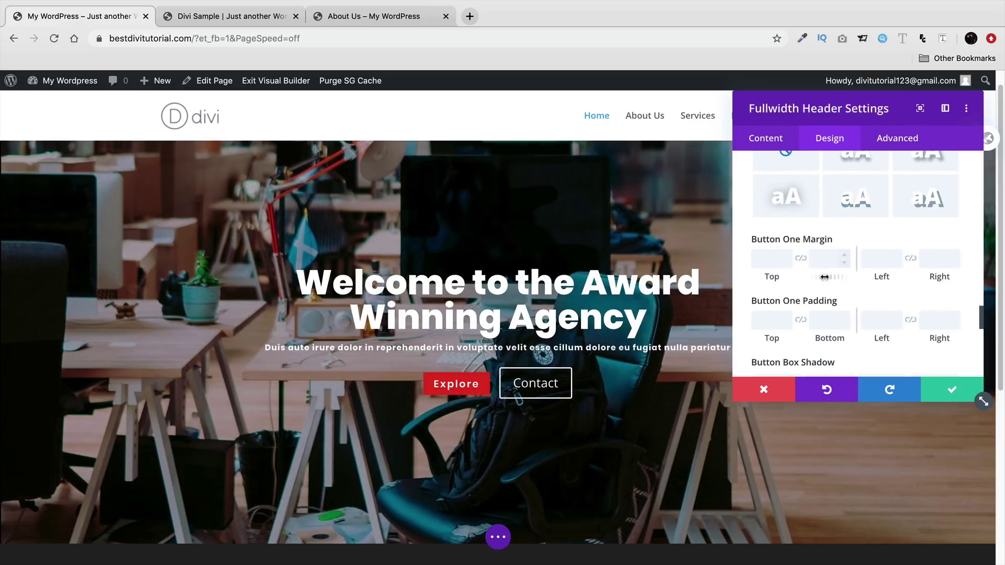
{"action": "scroll", "coordinate": [824, 277], "scroll_direction": "down", "scroll_amount": 1}
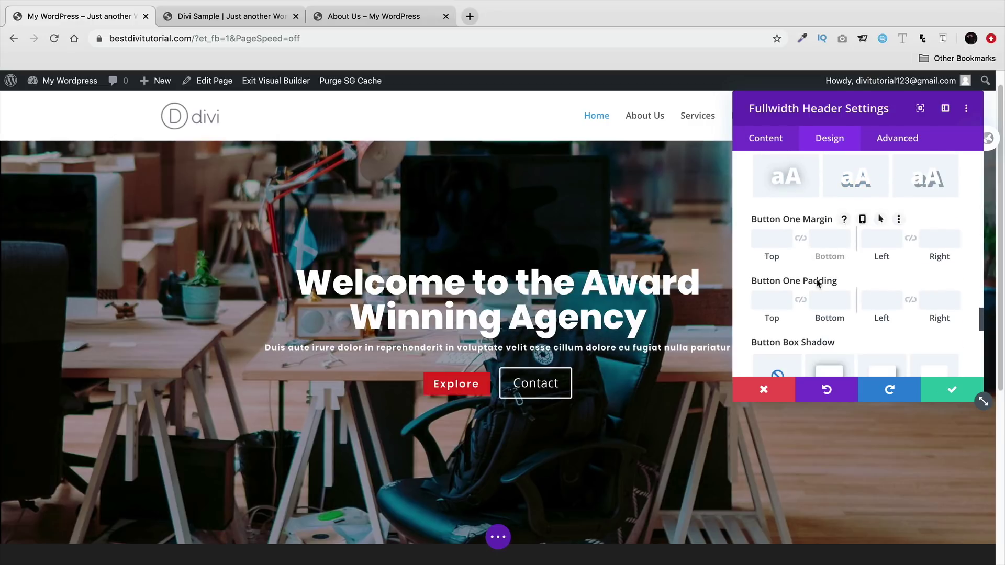
{"action": "left_click", "coordinate": [767, 299]}
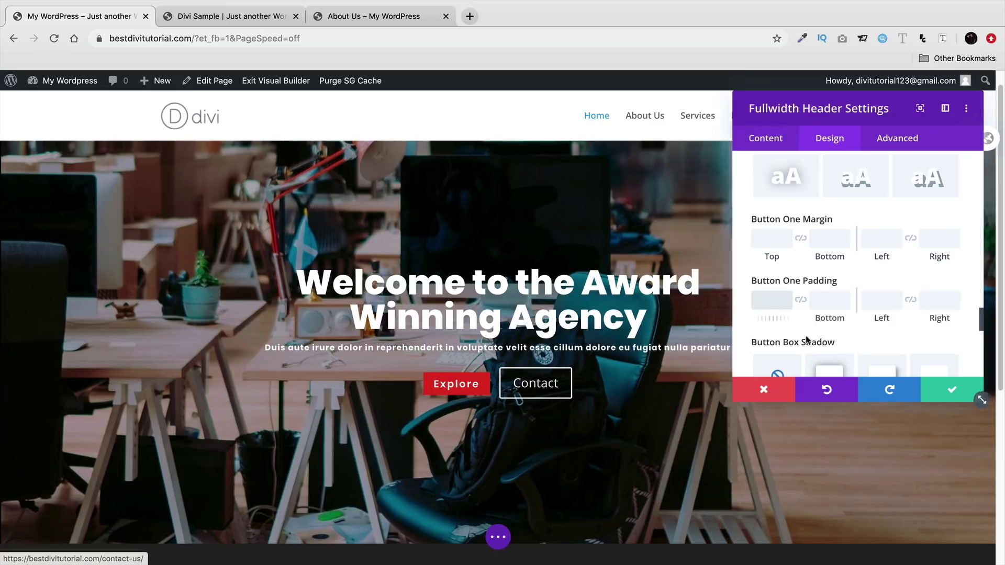
{"action": "left_click", "coordinate": [786, 296]}
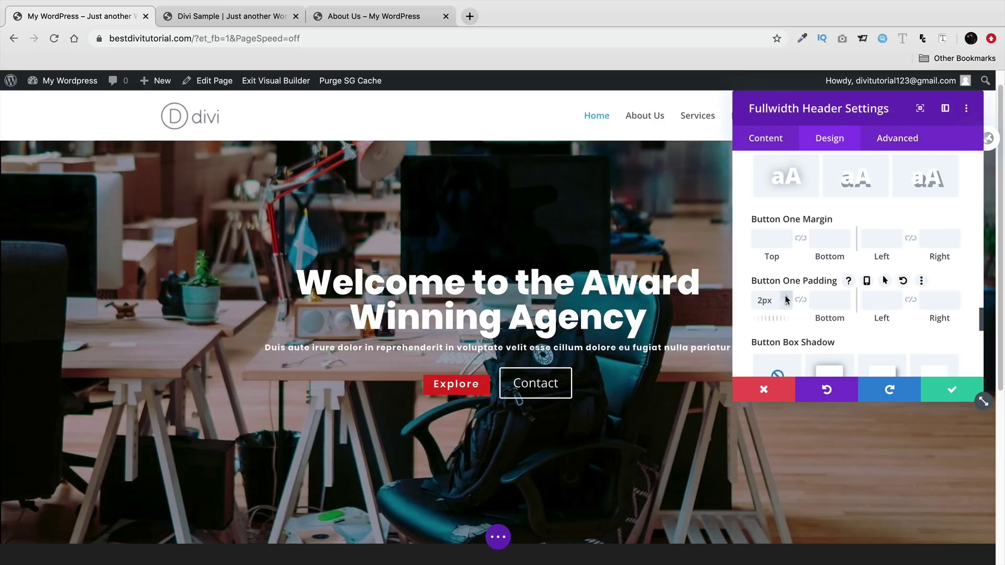
{"action": "left_click", "coordinate": [787, 298]}
{"action": "left_click", "coordinate": [787, 297]}
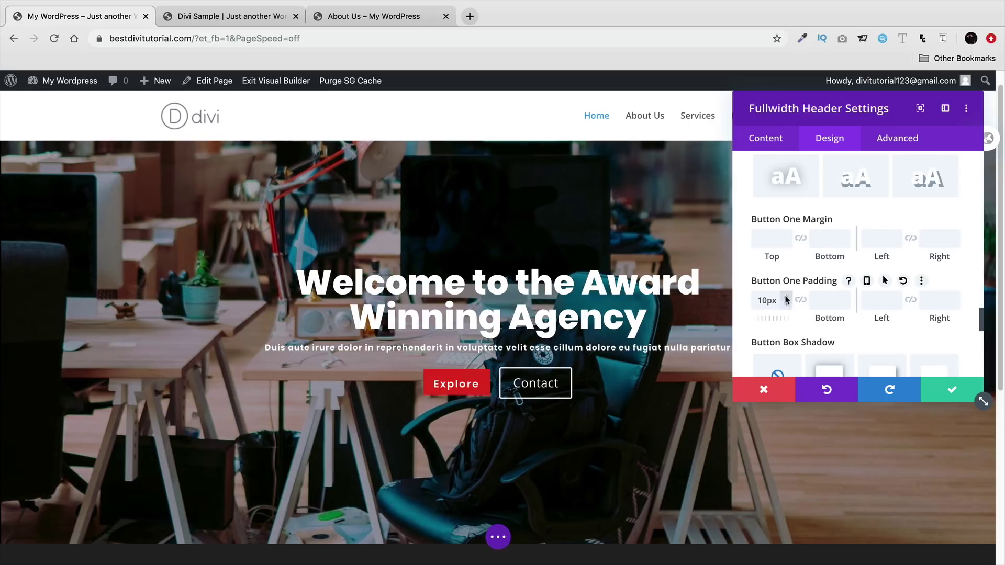
{"action": "left_click", "coordinate": [787, 299]}
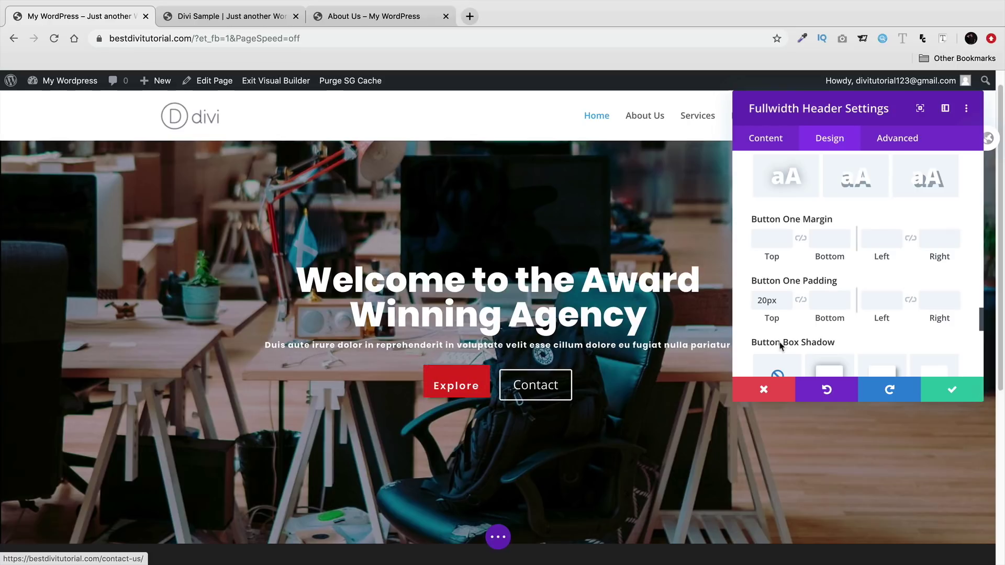
{"action": "left_click", "coordinate": [843, 296]}
{"action": "left_click", "coordinate": [843, 296]}
{"action": "left_click", "coordinate": [843, 297]}
{"action": "left_click", "coordinate": [843, 297]}
{"action": "left_click", "coordinate": [843, 296]}
{"action": "left_click", "coordinate": [843, 297]}
{"action": "left_click", "coordinate": [843, 296]}
{"action": "left_click", "coordinate": [843, 296]}
{"action": "left_click", "coordinate": [843, 296]}
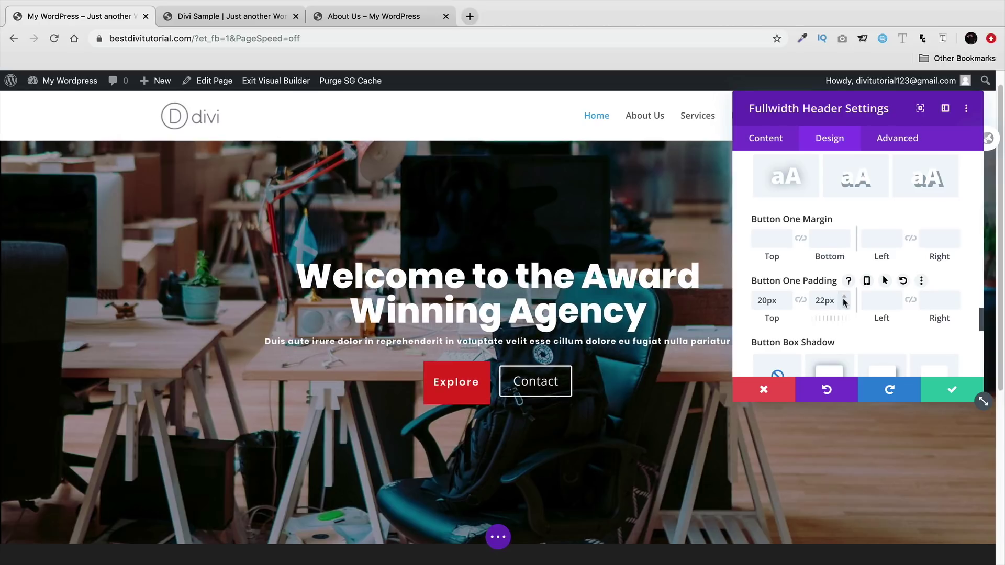
{"action": "left_click", "coordinate": [843, 296]}
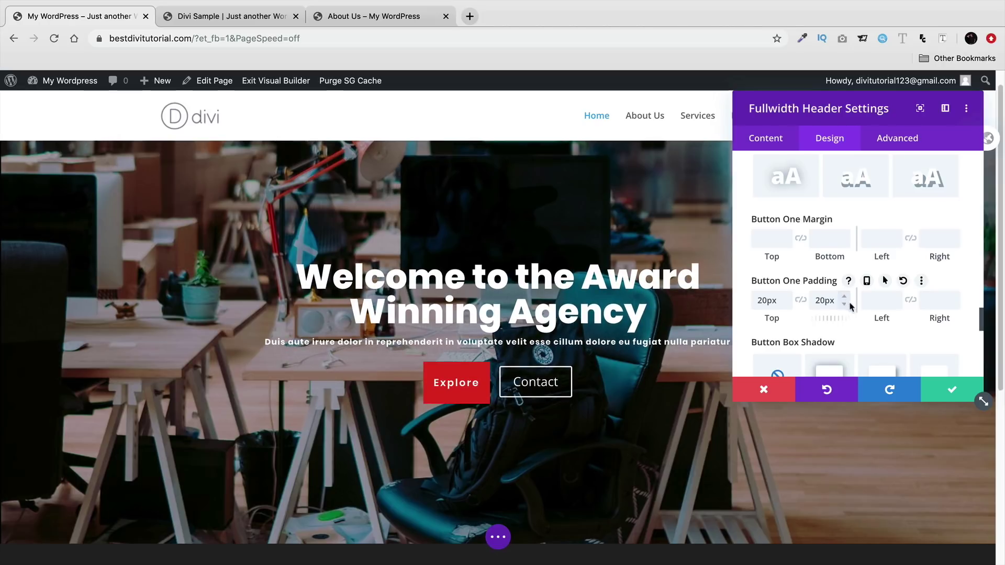
- Change the Explore button's left and right padding from 36px to 30px
{"action": "left_click", "coordinate": [885, 308]}
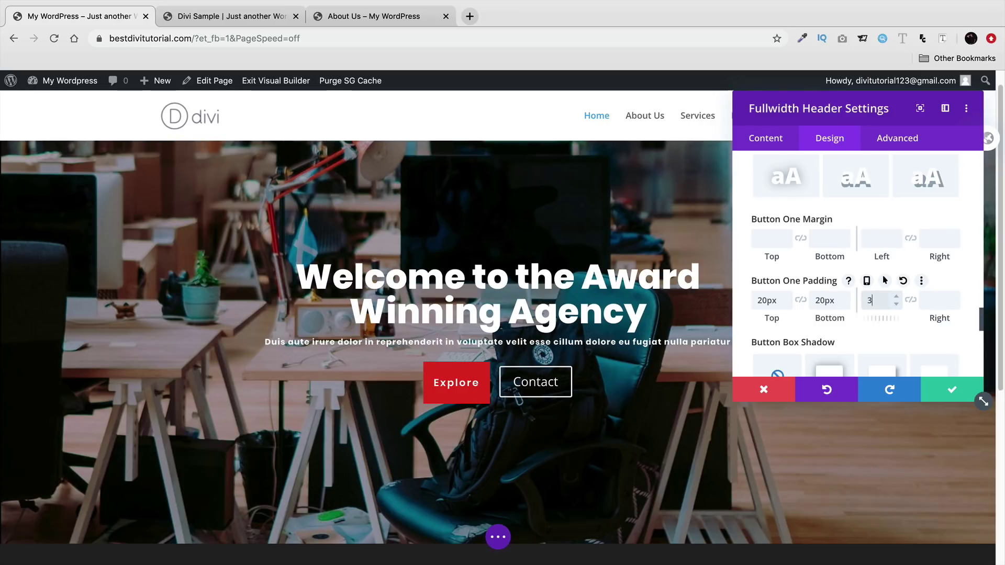
{"action": "left_click", "coordinate": [940, 301]}
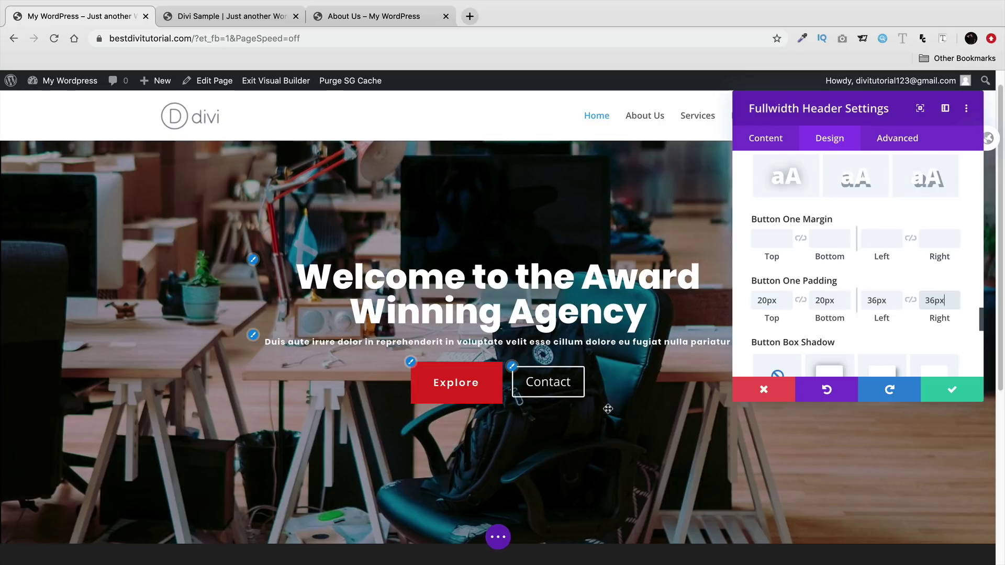
{"action": "double_click", "coordinate": [890, 302]}
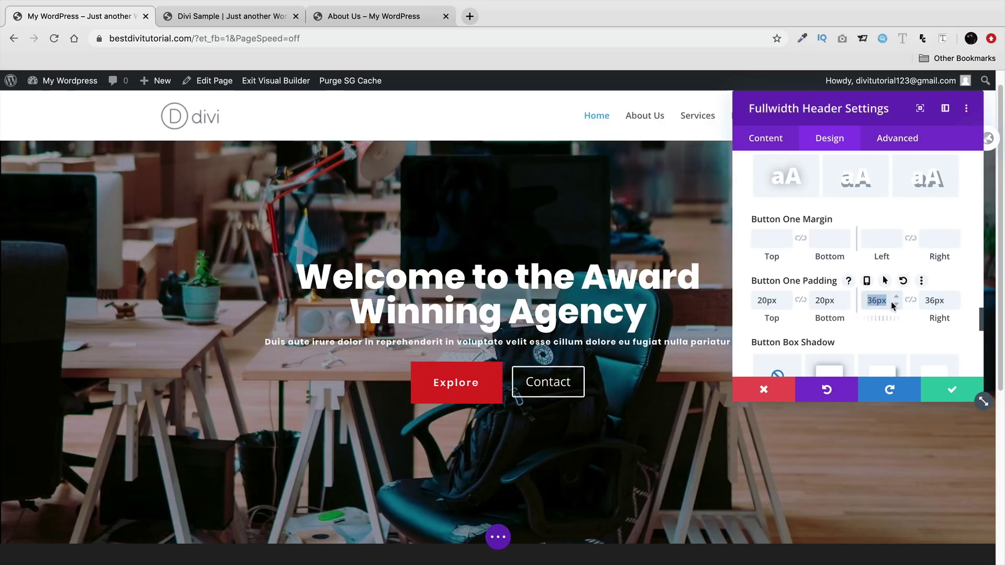
{"action": "type", "text": "30"}
{"action": "double_click", "coordinate": [937, 300]}
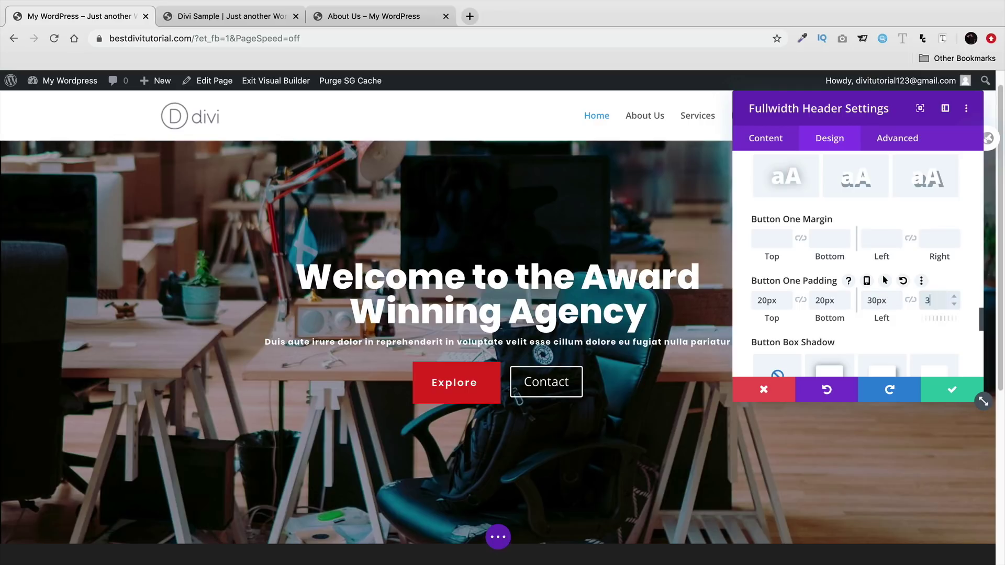
{"action": "type", "text": "30"}
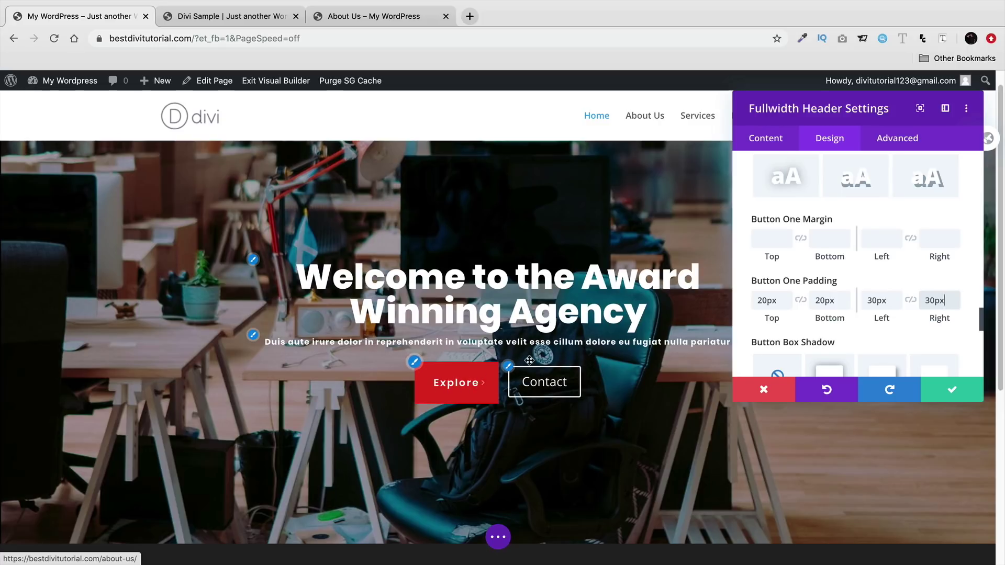
- Expand Button Two and switch Use Custom Styles to YES for the Contact button
{"action": "scroll", "coordinate": [765, 317], "scroll_direction": "down", "scroll_amount": 3}
{"action": "scroll", "coordinate": [765, 317], "scroll_direction": "down", "scroll_amount": 4}
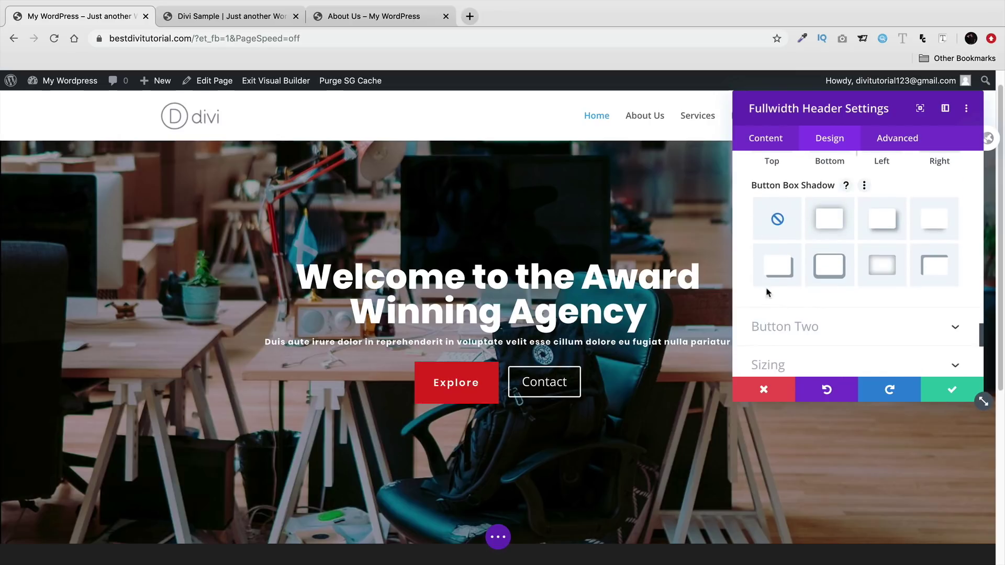
{"action": "left_click", "coordinate": [782, 309]}
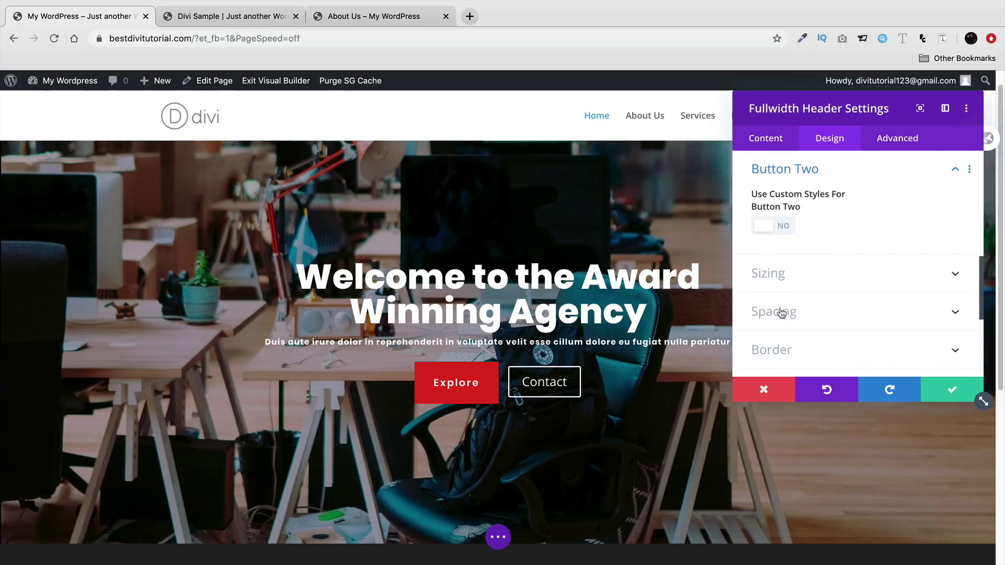
{"action": "left_click", "coordinate": [774, 228]}
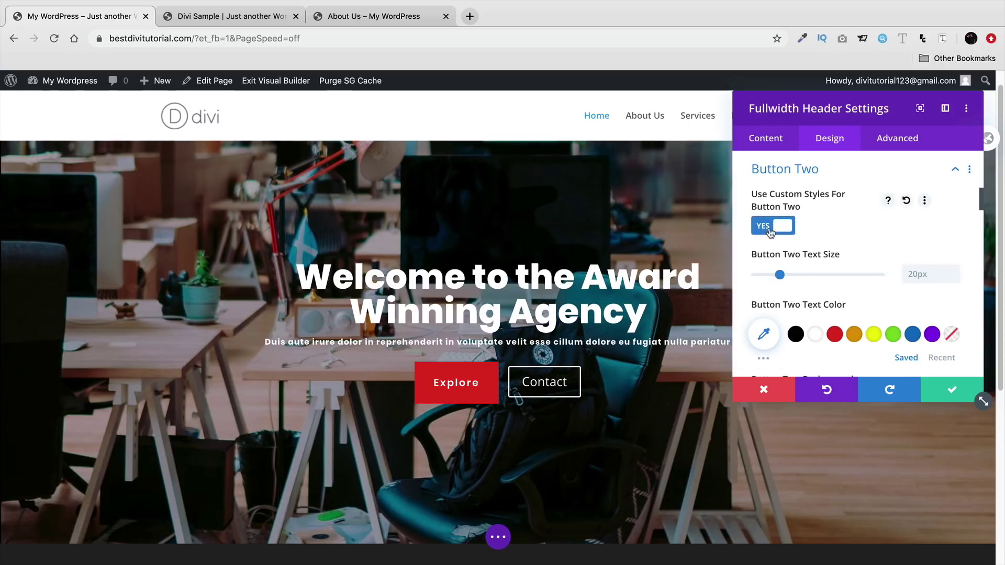
{"action": "scroll", "coordinate": [750, 271], "scroll_direction": "down", "scroll_amount": 1}
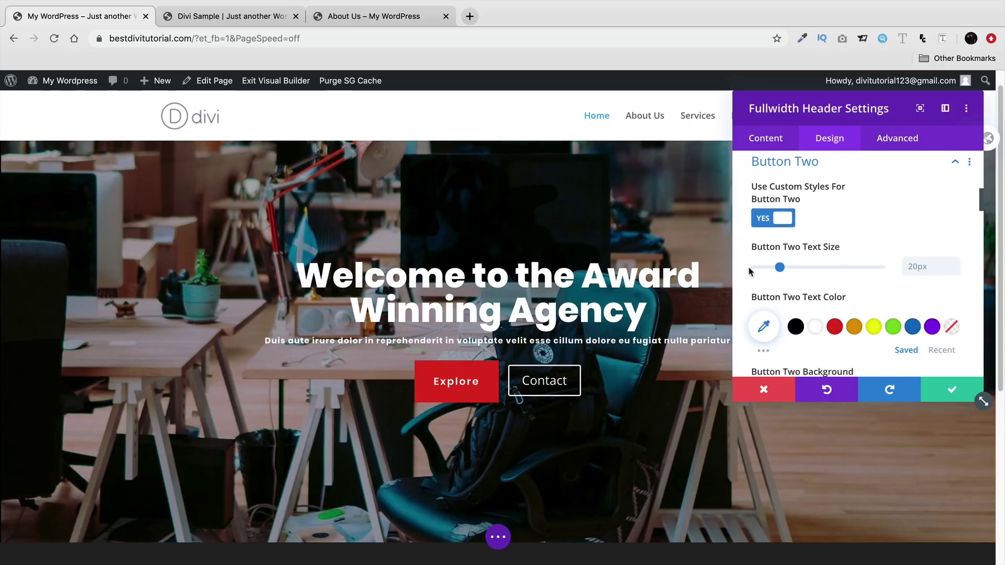
{"action": "left_click", "coordinate": [251, 21]}
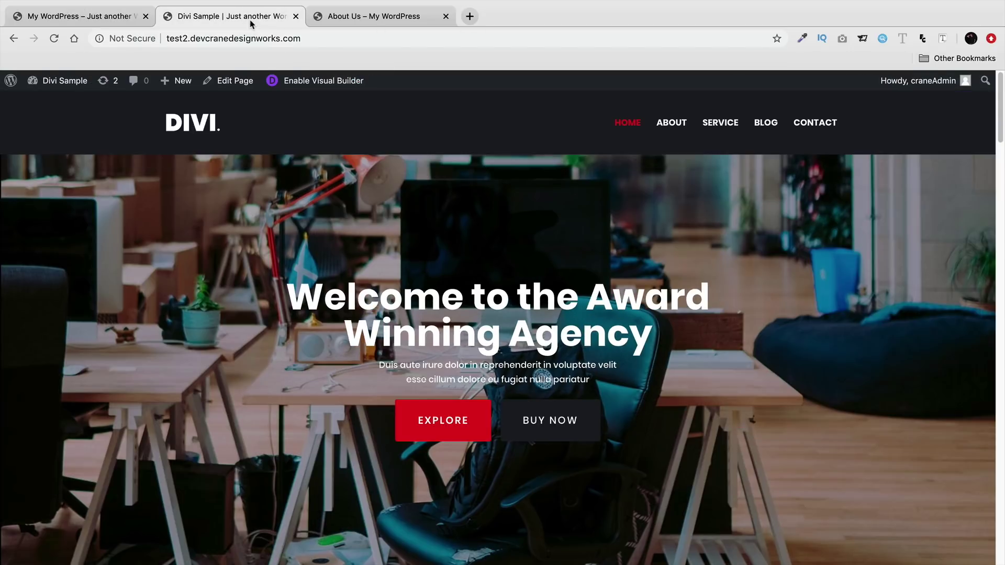
{"action": "scroll", "coordinate": [320, 343], "scroll_direction": "down", "scroll_amount": 10}
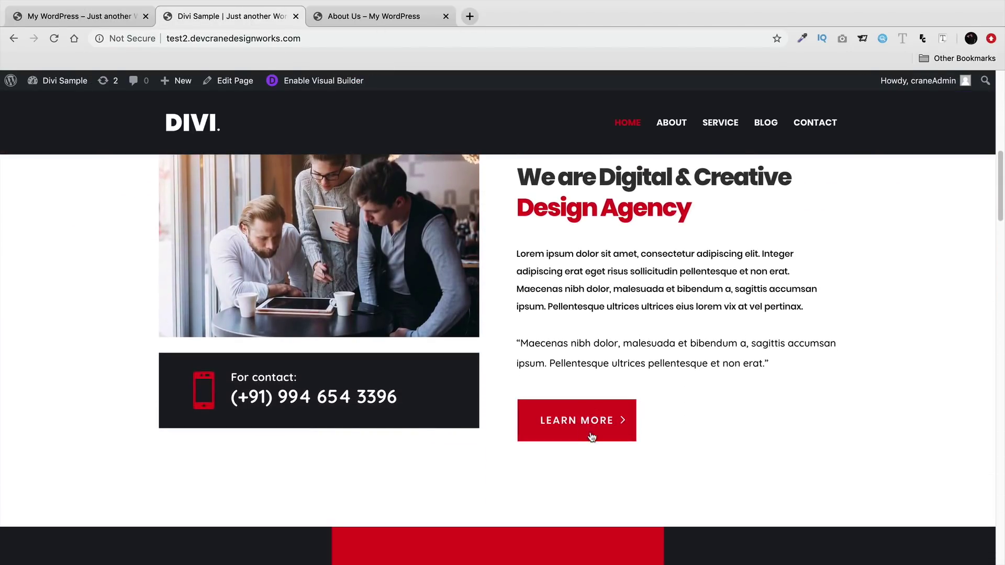
{"action": "scroll", "coordinate": [574, 410], "scroll_direction": "down", "scroll_amount": 10}
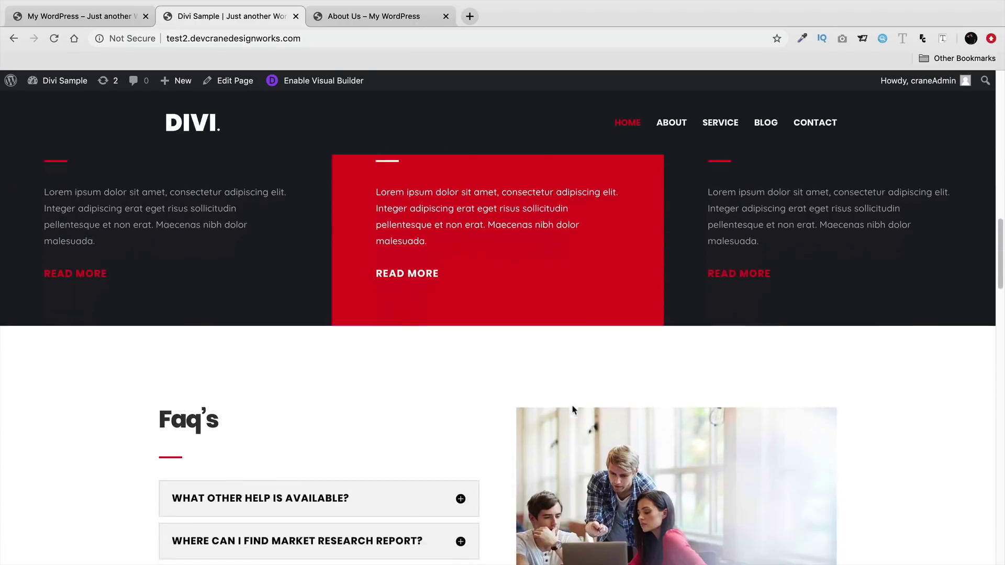
{"action": "scroll", "coordinate": [573, 403], "scroll_direction": "down", "scroll_amount": 6}
{"action": "scroll", "coordinate": [485, 398], "scroll_direction": "up", "scroll_amount": 1}
{"action": "scroll", "coordinate": [485, 398], "scroll_direction": "up", "scroll_amount": 20}
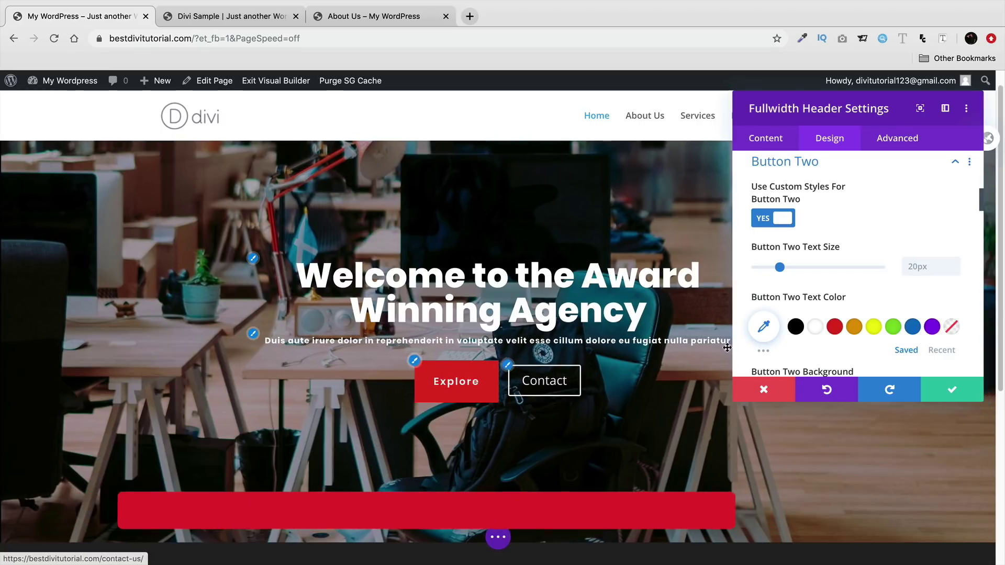
- Shrink the Contact button's text size to 15px
{"action": "left_click_drag", "start_coordinate": [779, 267], "coordinate": [775, 269]}
{"action": "scroll", "coordinate": [790, 294], "scroll_direction": "down", "scroll_amount": 2}
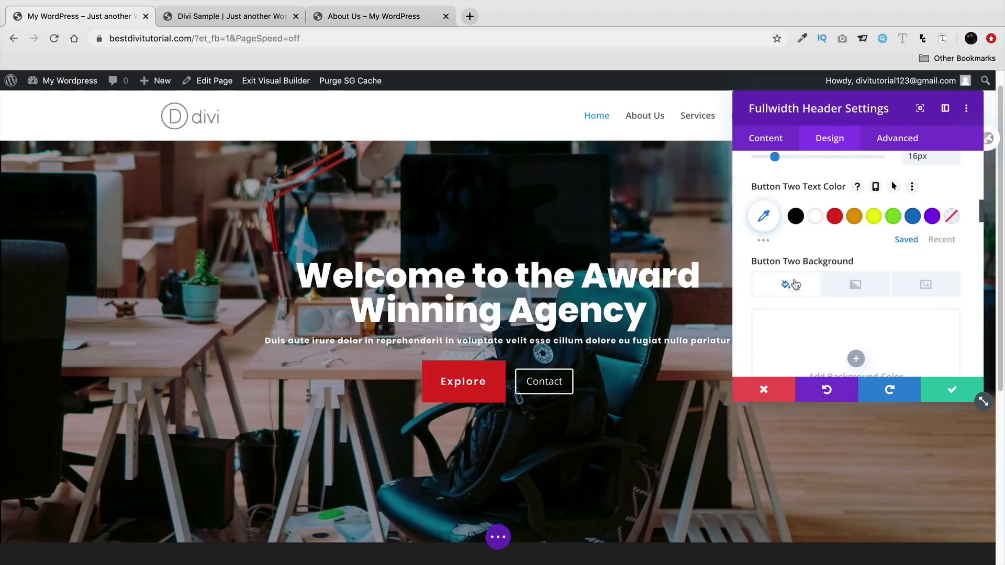
{"action": "scroll", "coordinate": [815, 222], "scroll_direction": "down", "scroll_amount": 1}
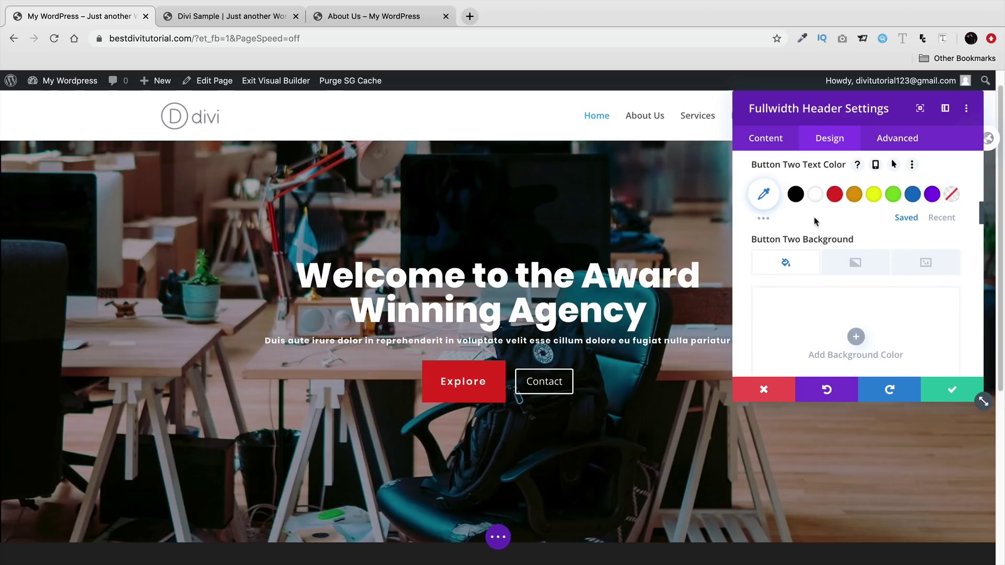
{"action": "scroll", "coordinate": [815, 221], "scroll_direction": "down", "scroll_amount": 1}
- Add a Button Two background colour of #1a1d24 and close the colour picker
{"action": "left_click", "coordinate": [857, 320]}
{"action": "scroll", "coordinate": [858, 321], "scroll_direction": "down", "scroll_amount": 1}
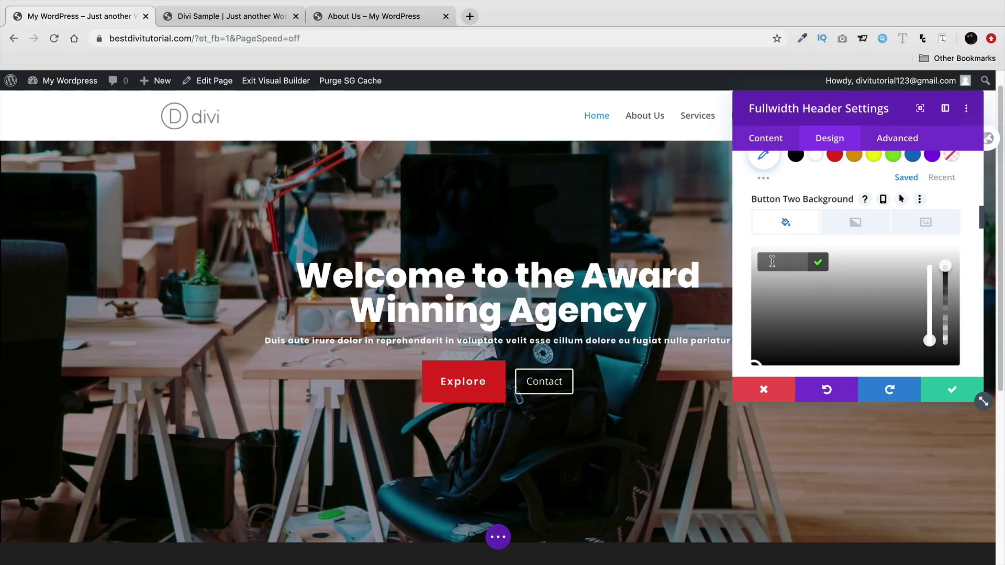
{"action": "scroll", "coordinate": [771, 254], "scroll_direction": "down", "scroll_amount": 1}
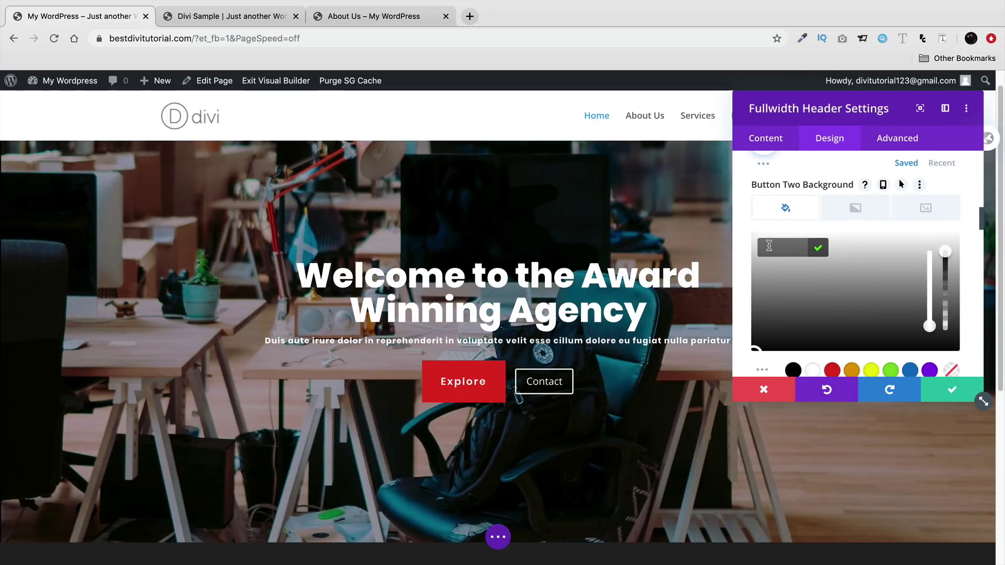
{"action": "right_click", "coordinate": [769, 249]}
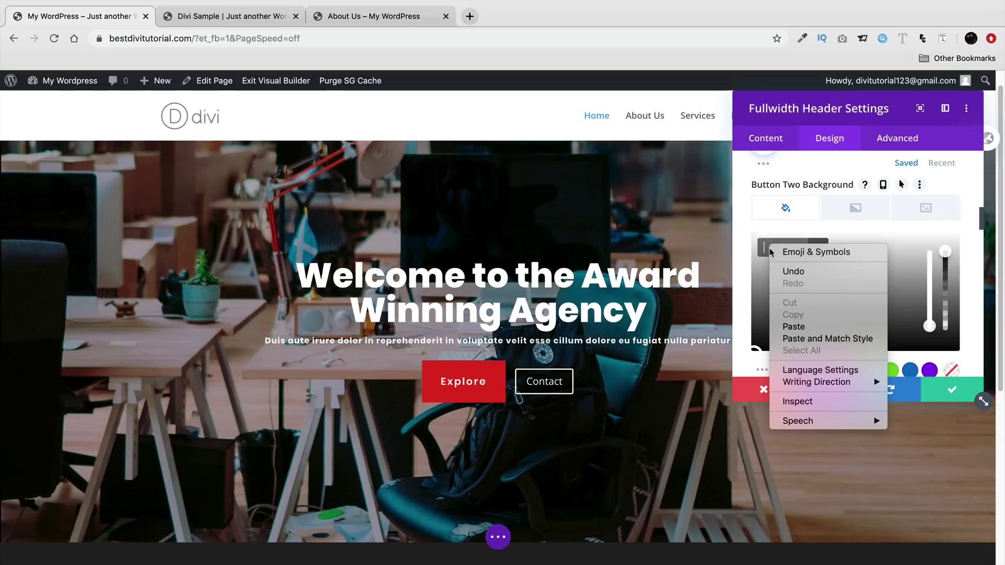
{"action": "left_click", "coordinate": [792, 326]}
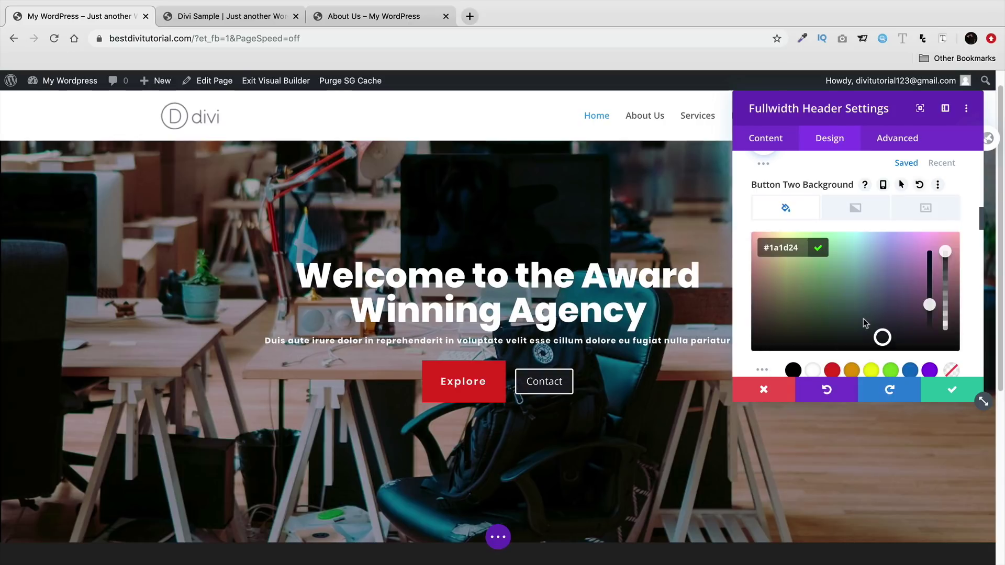
{"action": "scroll", "coordinate": [839, 308], "scroll_direction": "down", "scroll_amount": 1}
{"action": "left_click_drag", "start_coordinate": [883, 317], "coordinate": [909, 313]}
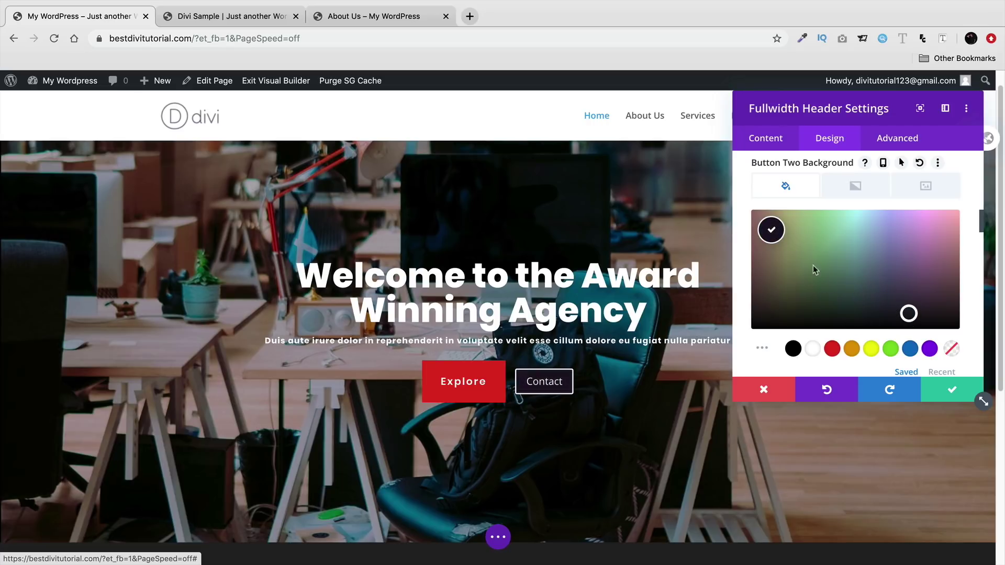
{"action": "mouse_move", "coordinate": [813, 229]}
{"action": "right_click", "coordinate": [781, 224]}
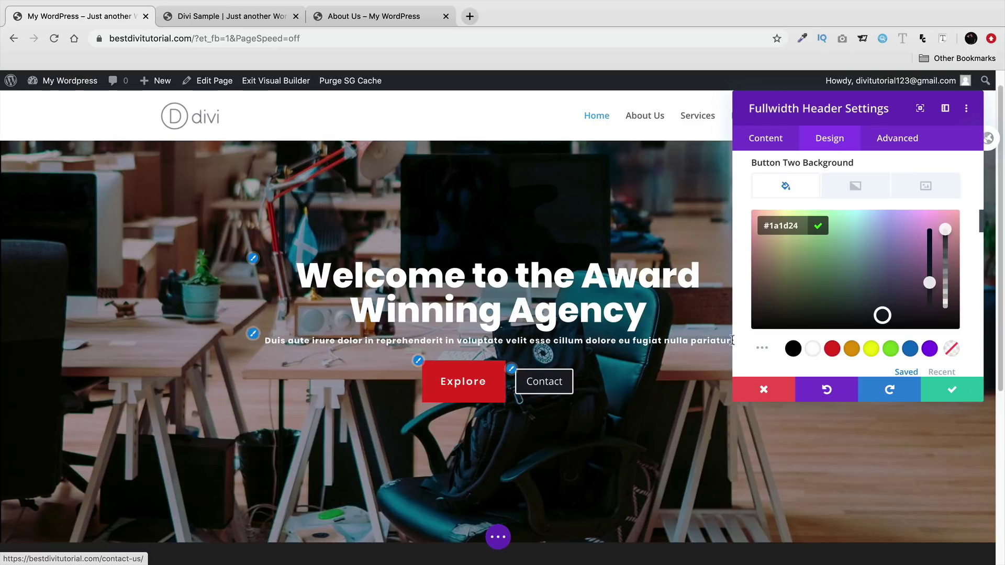
{"action": "left_click", "coordinate": [750, 335]}
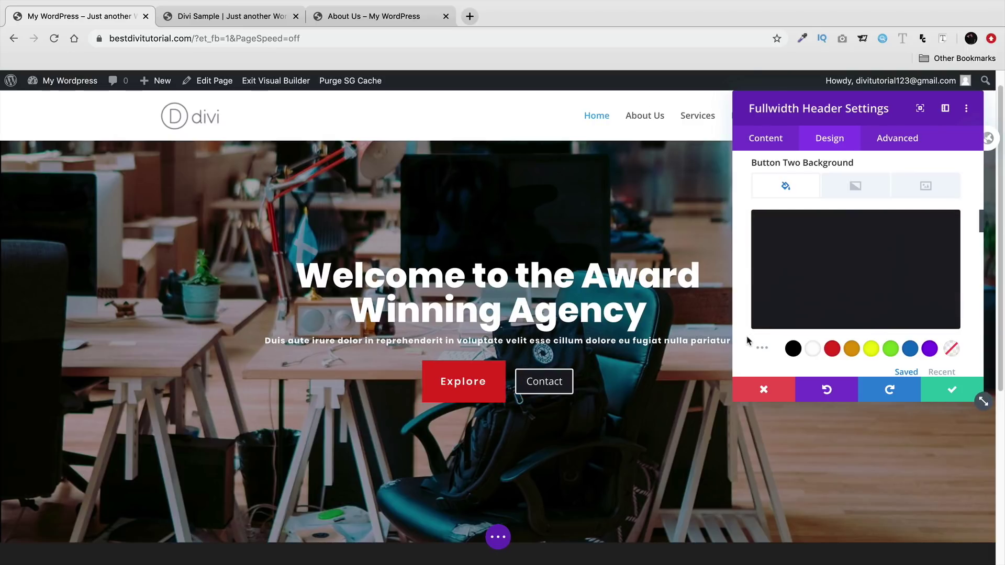
{"action": "mouse_move", "coordinate": [812, 296]}
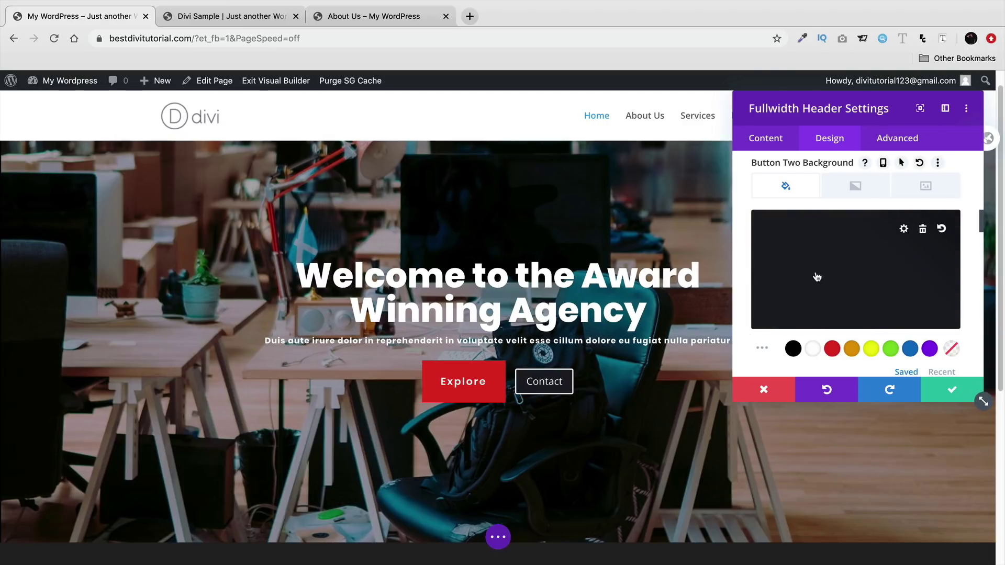
{"action": "scroll", "coordinate": [747, 312], "scroll_direction": "down", "scroll_amount": 2}
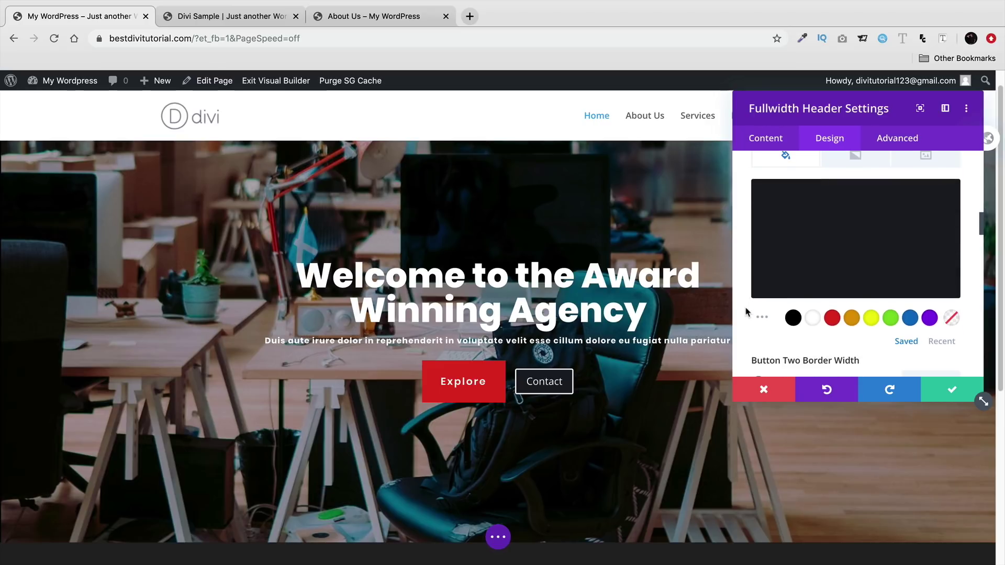
{"action": "scroll", "coordinate": [747, 312], "scroll_direction": "down", "scroll_amount": 4}
- Set the Contact button's border width to 0px and letter spacing to 2px
{"action": "scroll", "coordinate": [747, 312], "scroll_direction": "down", "scroll_amount": 2}
{"action": "left_click_drag", "start_coordinate": [759, 286], "coordinate": [745, 287]}
{"action": "scroll", "coordinate": [740, 287], "scroll_direction": "down", "scroll_amount": 8}
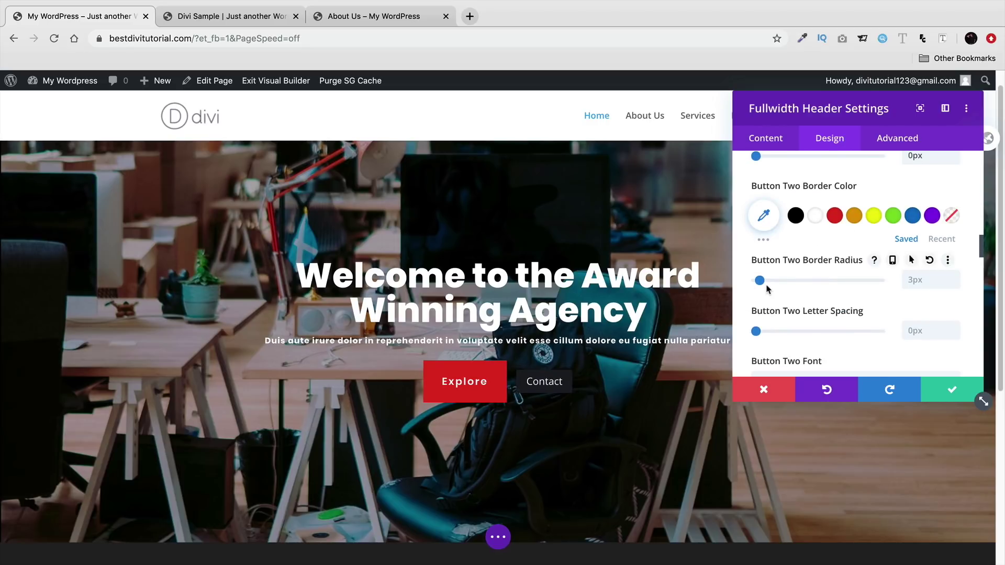
{"action": "left_click_drag", "start_coordinate": [756, 332], "coordinate": [759, 332]}
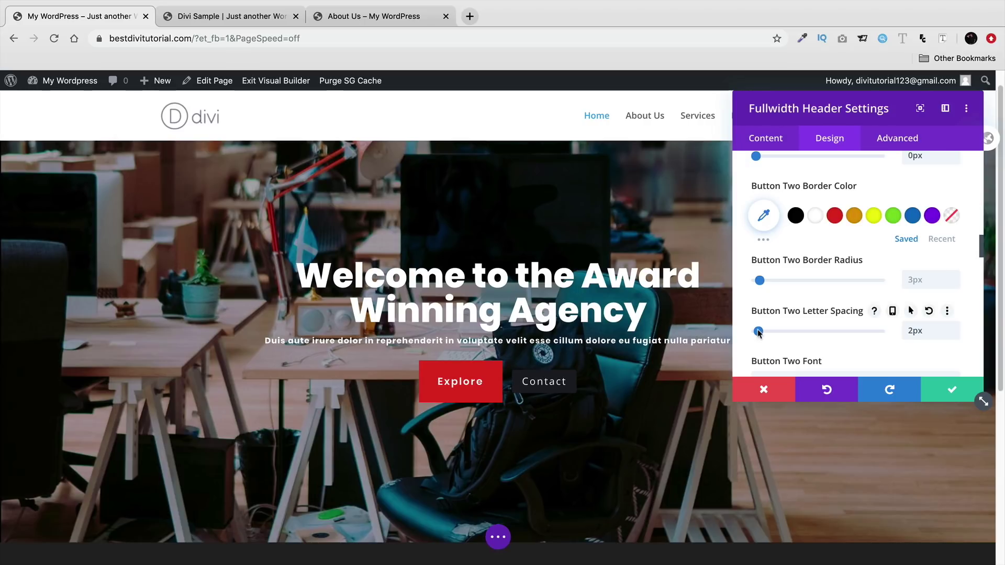
- Set the Contact button's font to Poppins Semi Bold
{"action": "scroll", "coordinate": [752, 319], "scroll_direction": "down", "scroll_amount": 1}
{"action": "scroll", "coordinate": [752, 320], "scroll_direction": "down", "scroll_amount": 5}
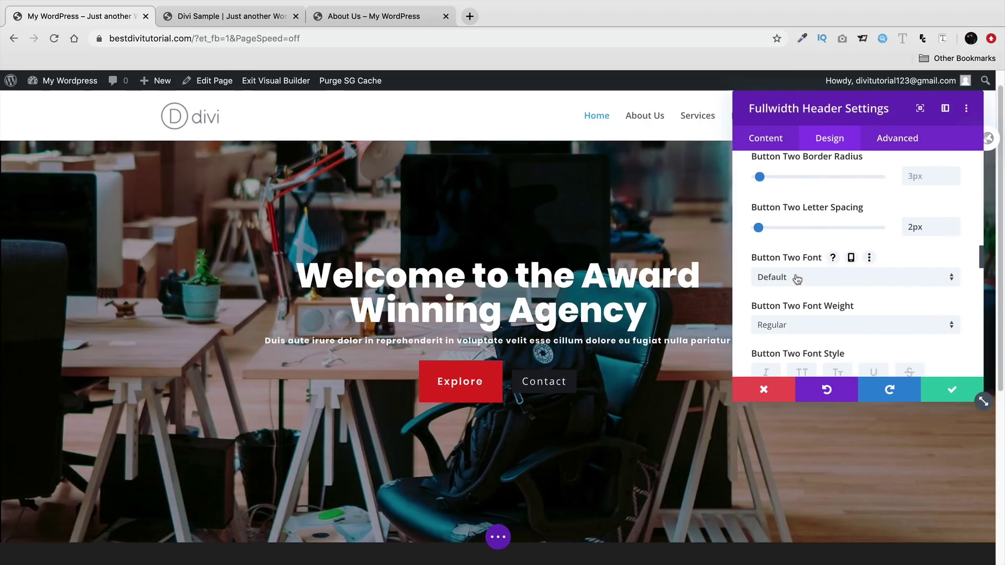
{"action": "left_click", "coordinate": [797, 278]}
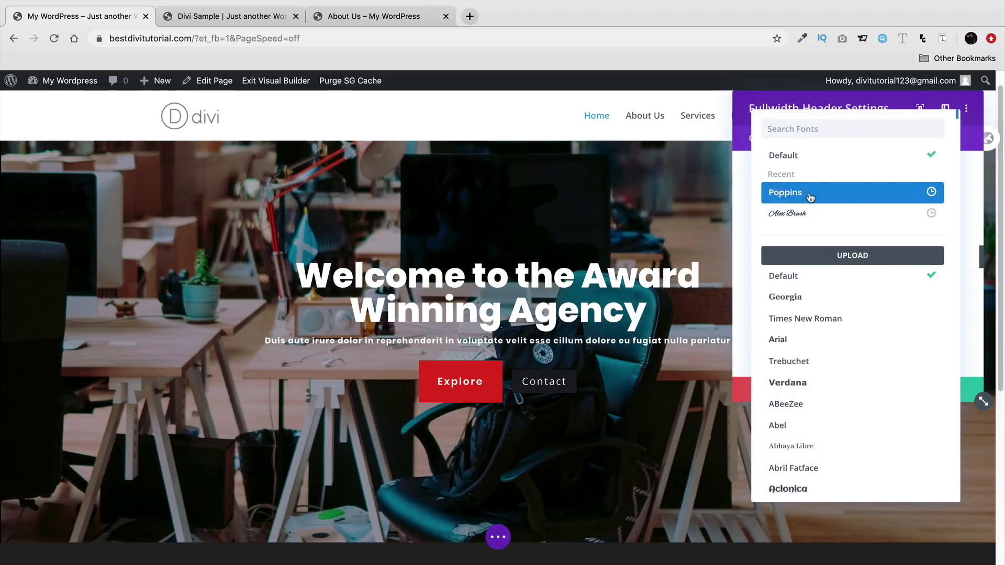
{"action": "left_click", "coordinate": [811, 201]}
{"action": "left_click", "coordinate": [788, 325]}
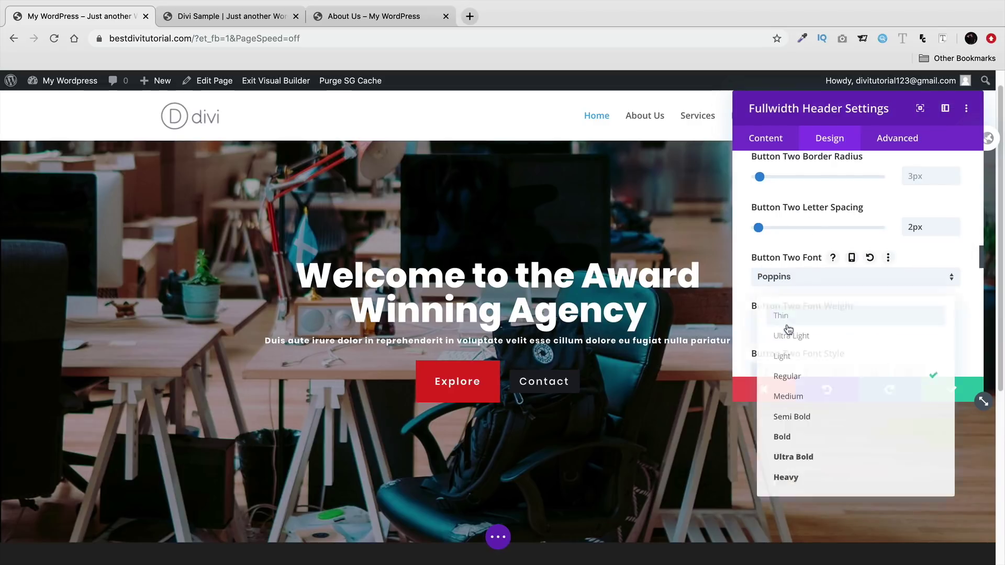
{"action": "left_click", "coordinate": [789, 418]}
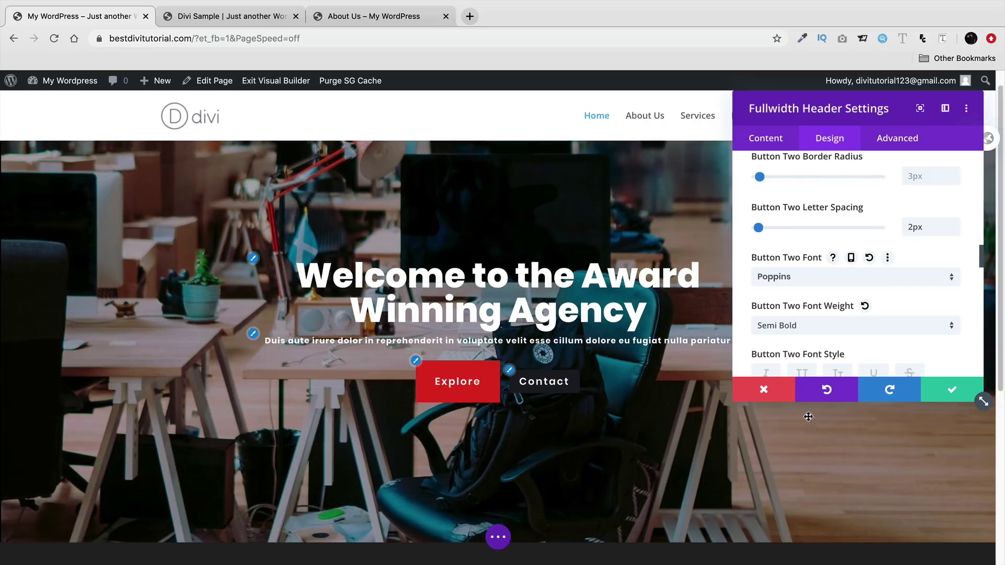
- Give the Contact button the › right-arrow icon
{"action": "scroll", "coordinate": [757, 341], "scroll_direction": "down", "scroll_amount": 5}
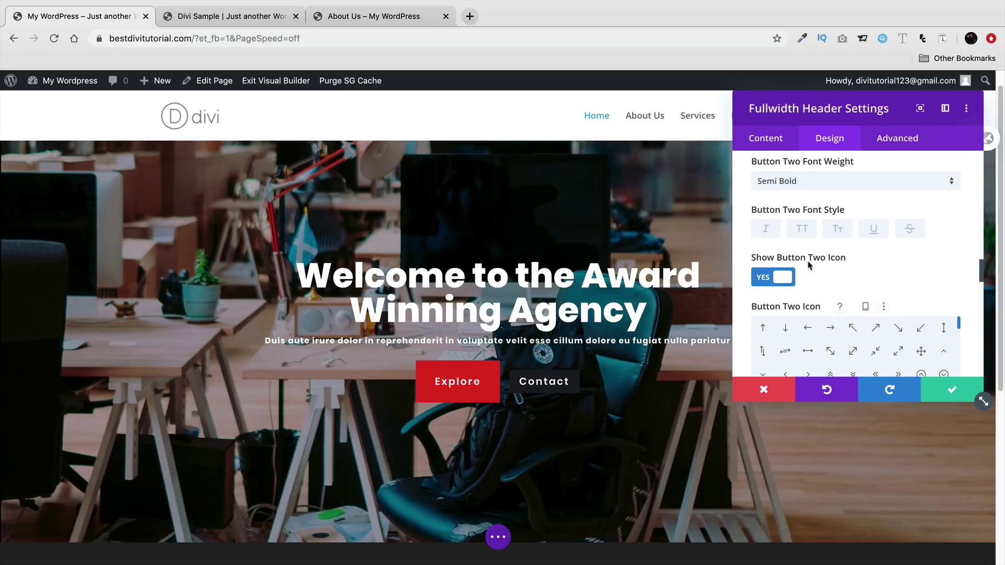
{"action": "scroll", "coordinate": [750, 268], "scroll_direction": "down", "scroll_amount": 3}
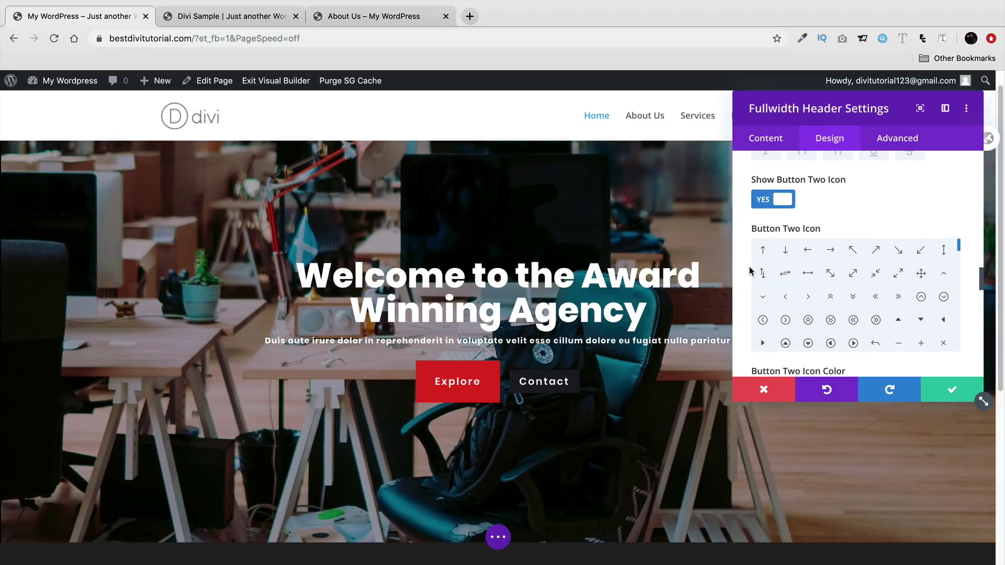
{"action": "left_click", "coordinate": [808, 296]}
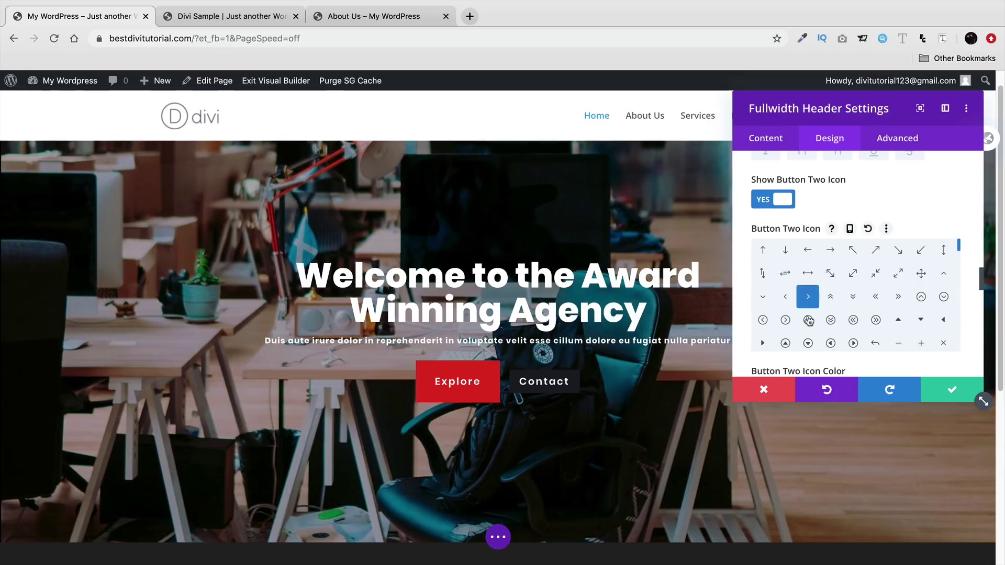
{"action": "scroll", "coordinate": [738, 319], "scroll_direction": "down", "scroll_amount": 3}
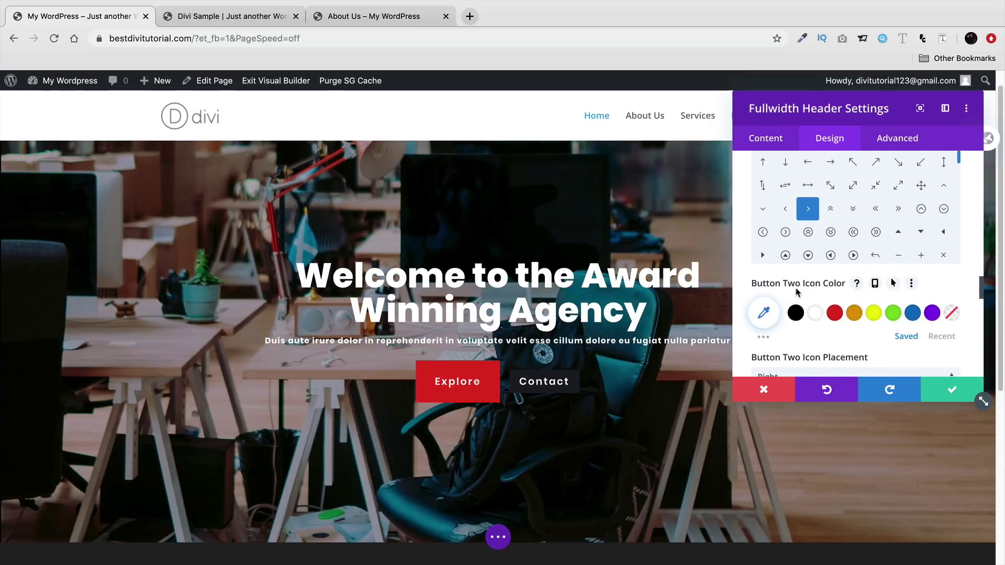
{"action": "scroll", "coordinate": [817, 293], "scroll_direction": "down", "scroll_amount": 3}
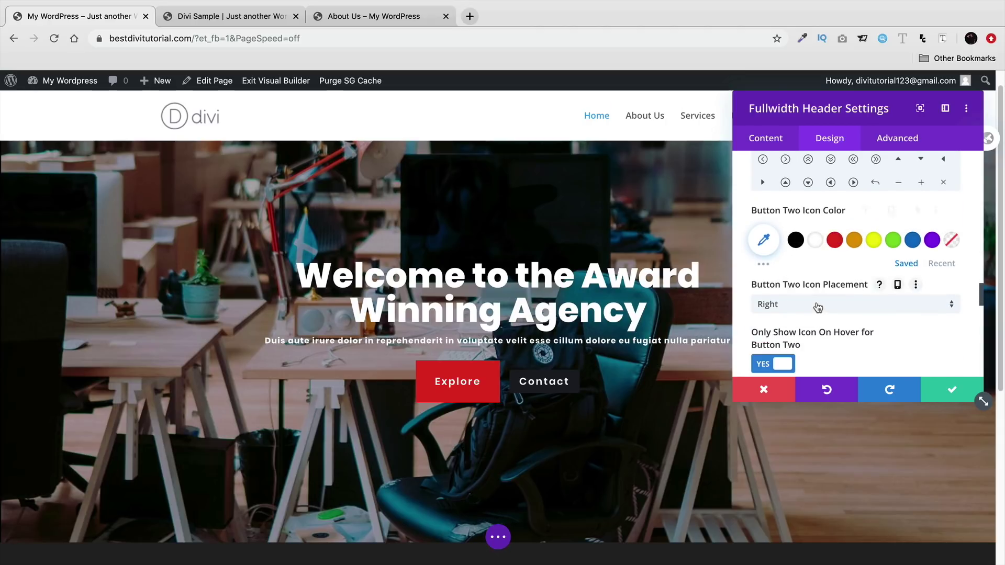
{"action": "scroll", "coordinate": [818, 308], "scroll_direction": "down", "scroll_amount": 2}
{"action": "scroll", "coordinate": [803, 285], "scroll_direction": "down", "scroll_amount": 4}
{"action": "scroll", "coordinate": [783, 284], "scroll_direction": "down", "scroll_amount": 4}
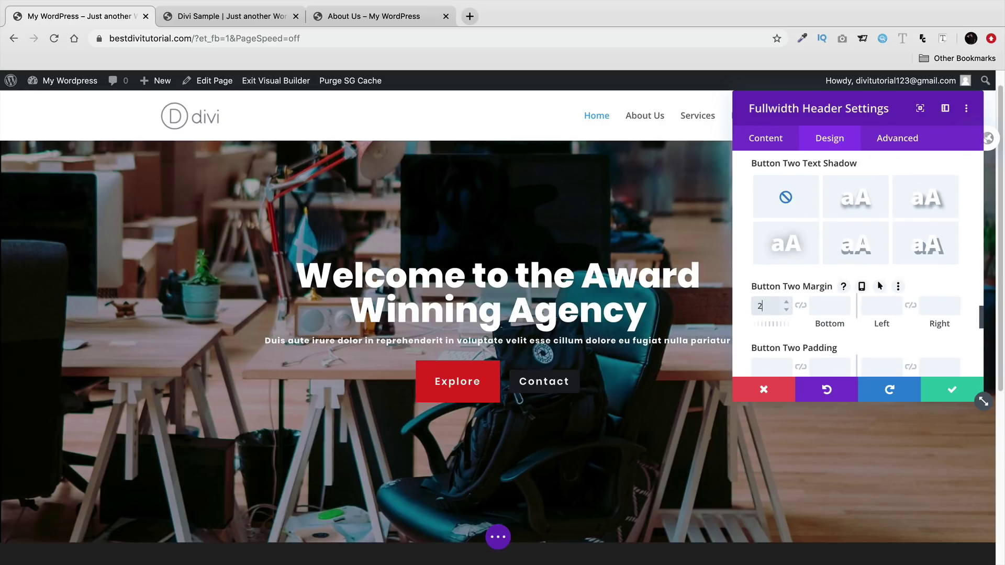
- Enter 20/20/30/30 Button Two margins, then clear all four margin values
{"action": "key", "text": "Tab"}
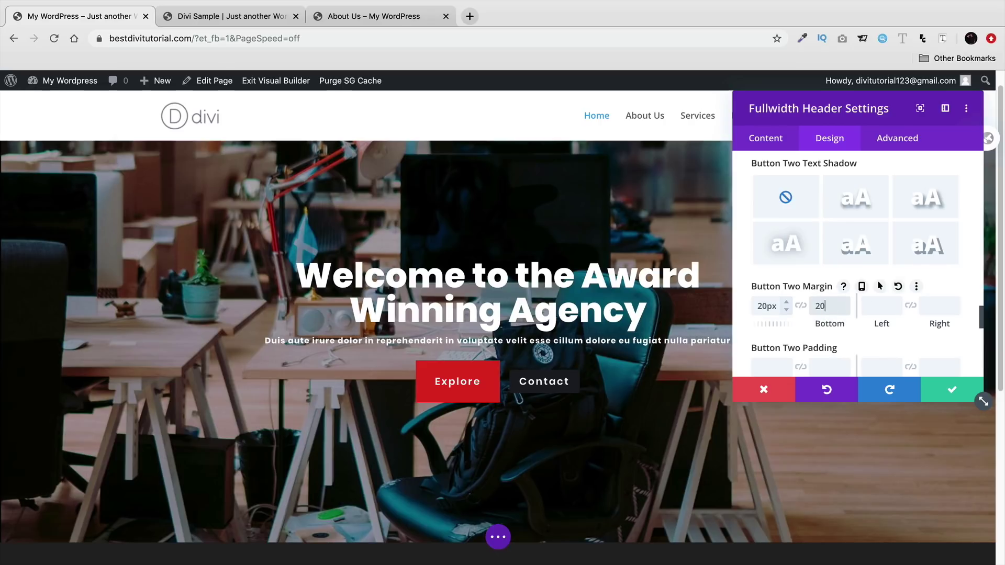
{"action": "key", "text": "Tab"}
{"action": "type", "text": "30"}
{"action": "key", "text": "Tab"}
{"action": "type", "text": "30"}
{"action": "key", "text": "Tab"}
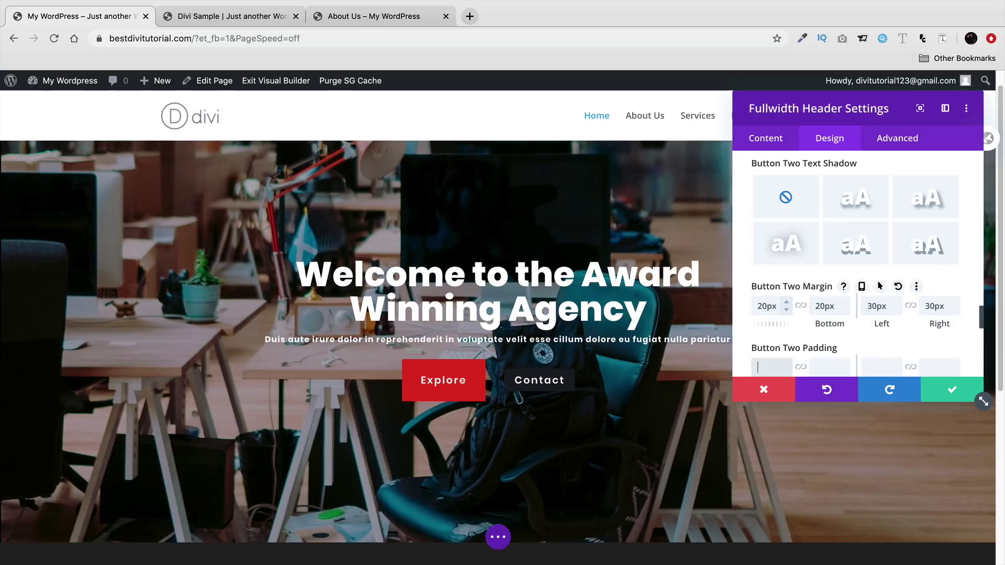
{"action": "double_click", "coordinate": [766, 307]}
{"action": "key", "text": "BackSpace"}
{"action": "double_click", "coordinate": [825, 307]}
{"action": "key", "text": "BackSpace"}
{"action": "double_click", "coordinate": [877, 307]}
{"action": "key", "text": "BackSpace"}
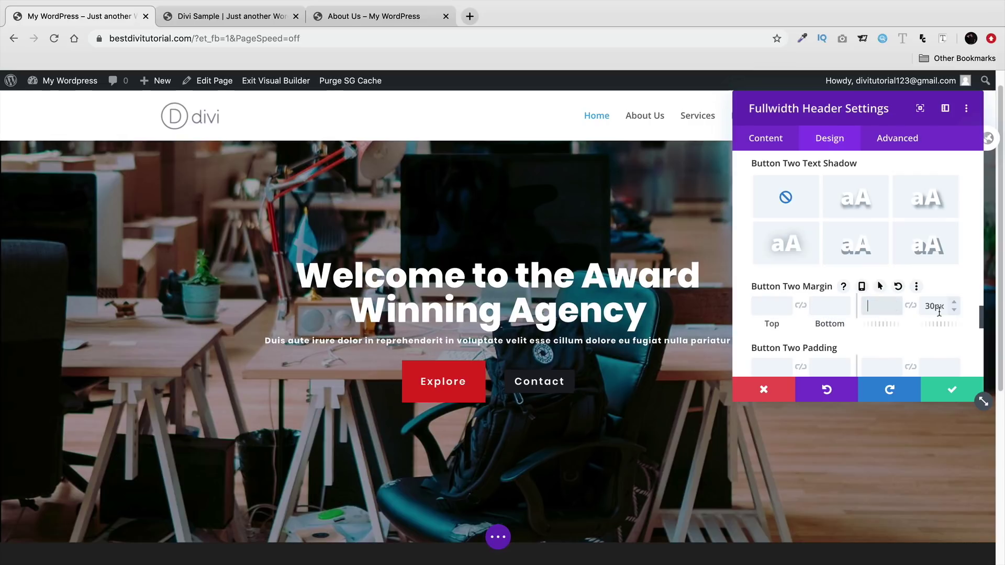
{"action": "double_click", "coordinate": [935, 306]}
{"action": "key", "text": "BackSpace"}
- Start entering Button Two padding values, typing 30px top and bottom
{"action": "scroll", "coordinate": [859, 314], "scroll_direction": "down", "scroll_amount": 2}
{"action": "left_click", "coordinate": [758, 329]}
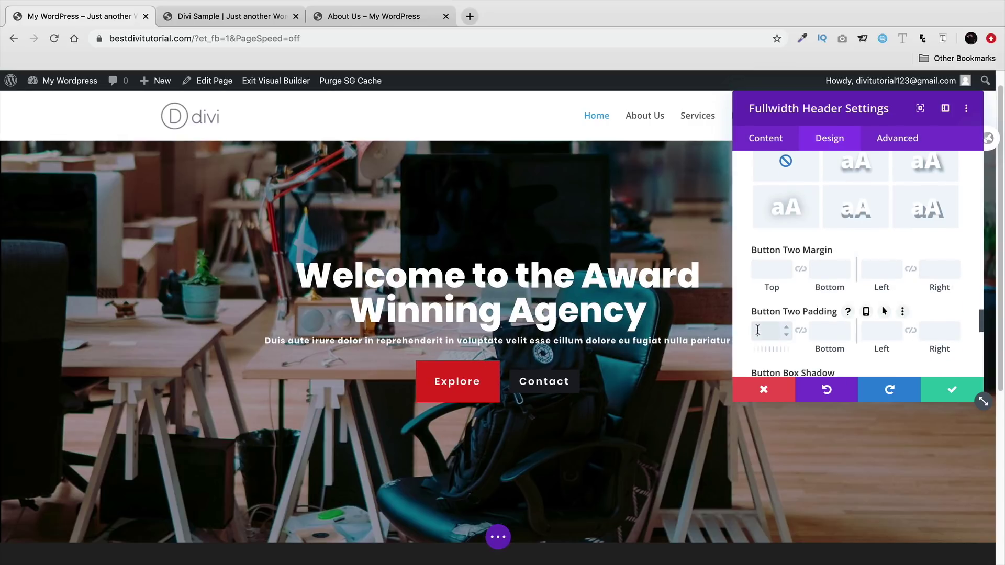
{"action": "type", "text": "30"}
{"action": "key", "text": "Tab"}
{"action": "type", "text": "30"}
{"action": "key", "text": "Tab"}
{"action": "type", "text": "2"}
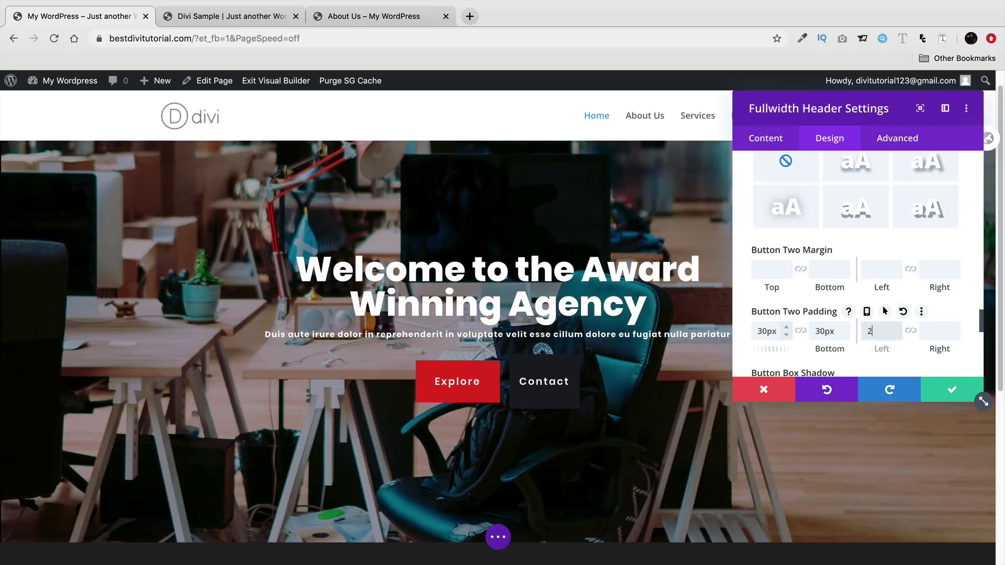
- Correct the Contact button padding to 20px top/bottom and 30px left/right
{"action": "double_click", "coordinate": [765, 331]}
{"action": "type", "text": "20"}
{"action": "key", "text": "Tab"}
{"action": "type", "text": "20"}
{"action": "key", "text": "Tab"}
{"action": "type", "text": "30"}
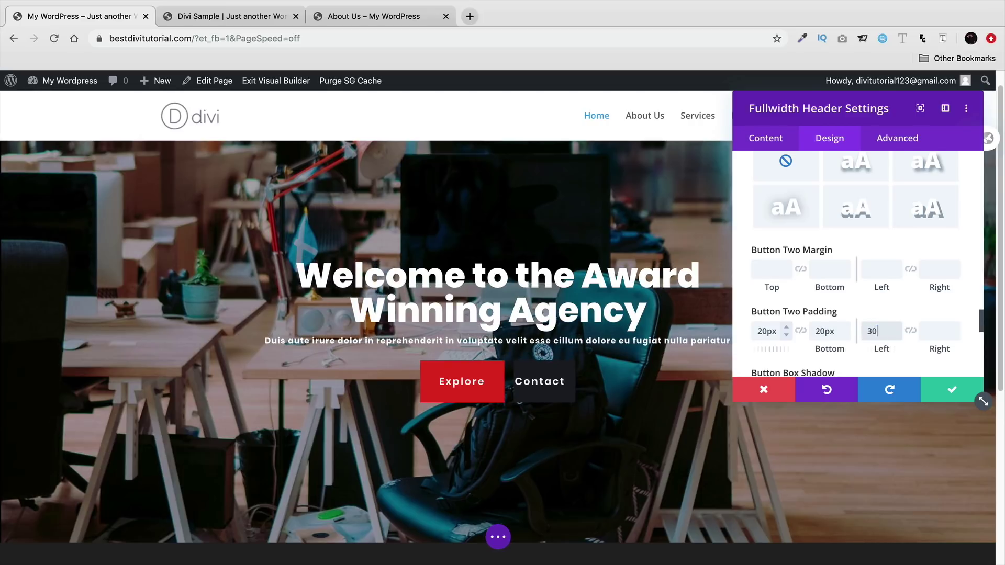
{"action": "key", "text": "Tab"}
{"action": "type", "text": "30"}
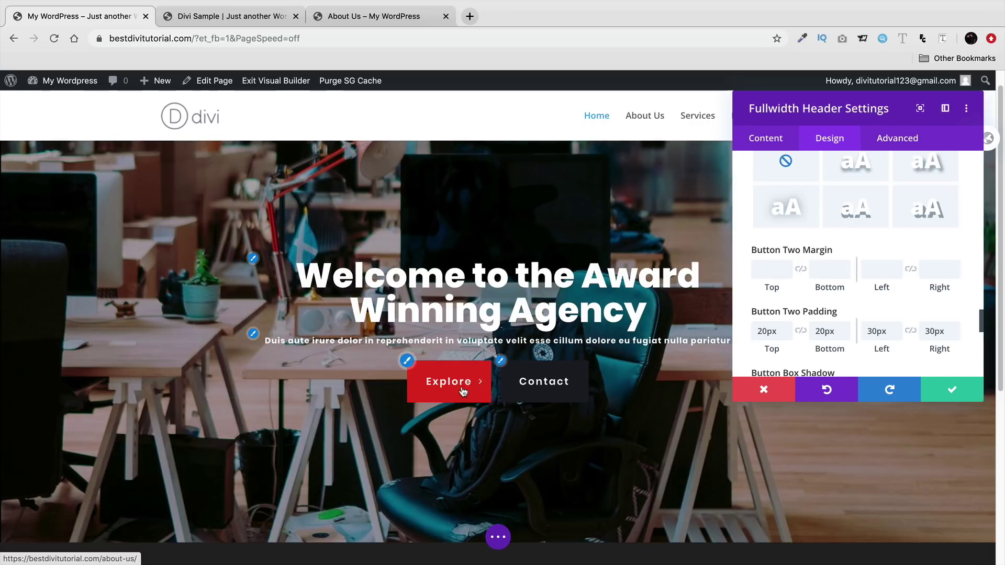
{"action": "scroll", "coordinate": [753, 313], "scroll_direction": "down", "scroll_amount": 2}
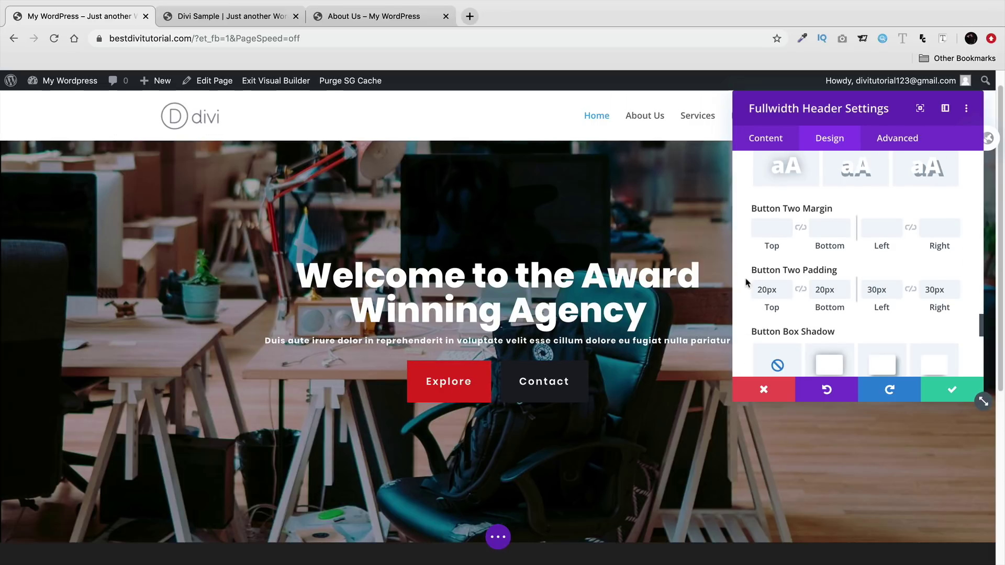
- Expand Button One and enable hover options for its background
{"action": "scroll", "coordinate": [743, 280], "scroll_direction": "up", "scroll_amount": 12}
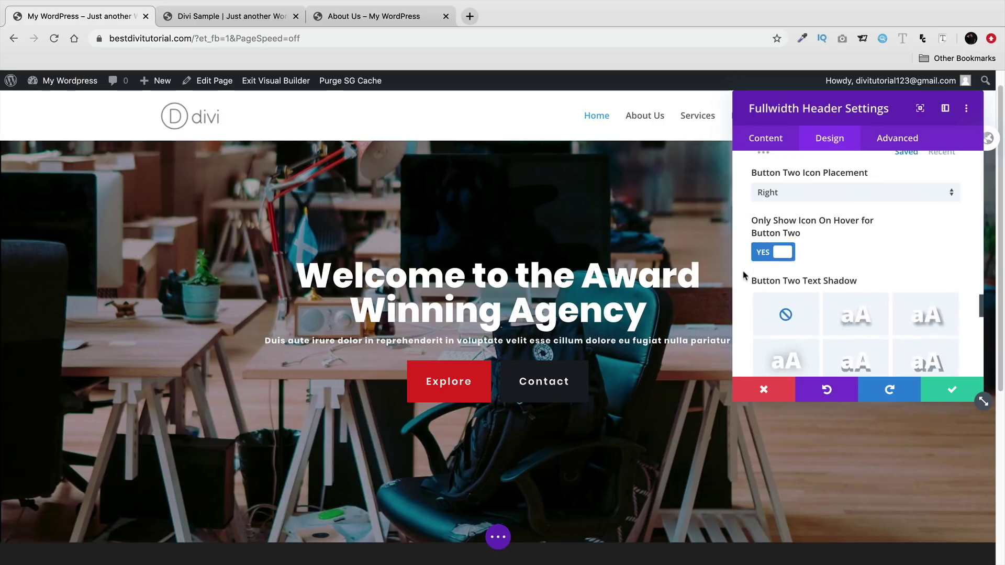
{"action": "scroll", "coordinate": [744, 271], "scroll_direction": "up", "scroll_amount": 10}
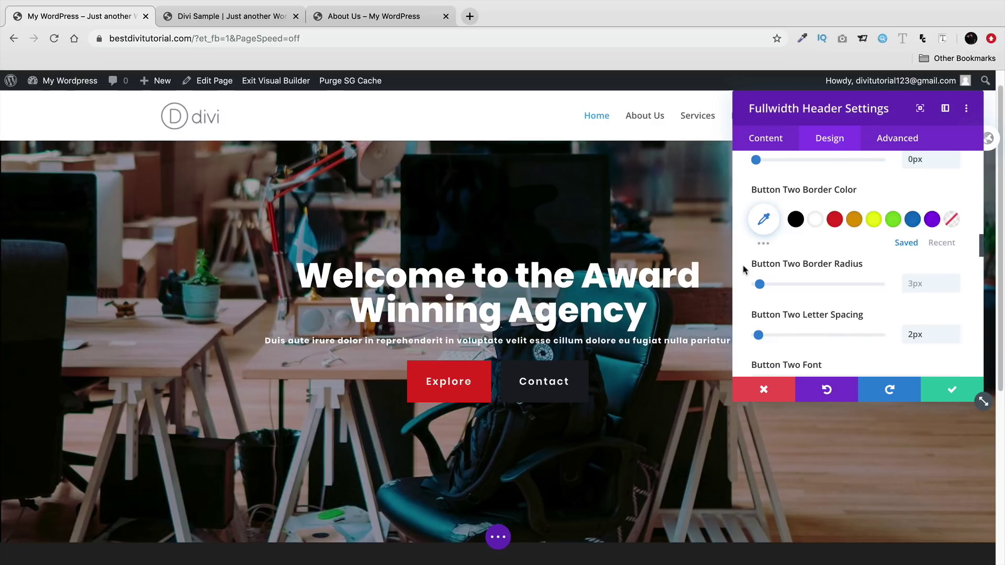
{"action": "scroll", "coordinate": [745, 270], "scroll_direction": "up", "scroll_amount": 5}
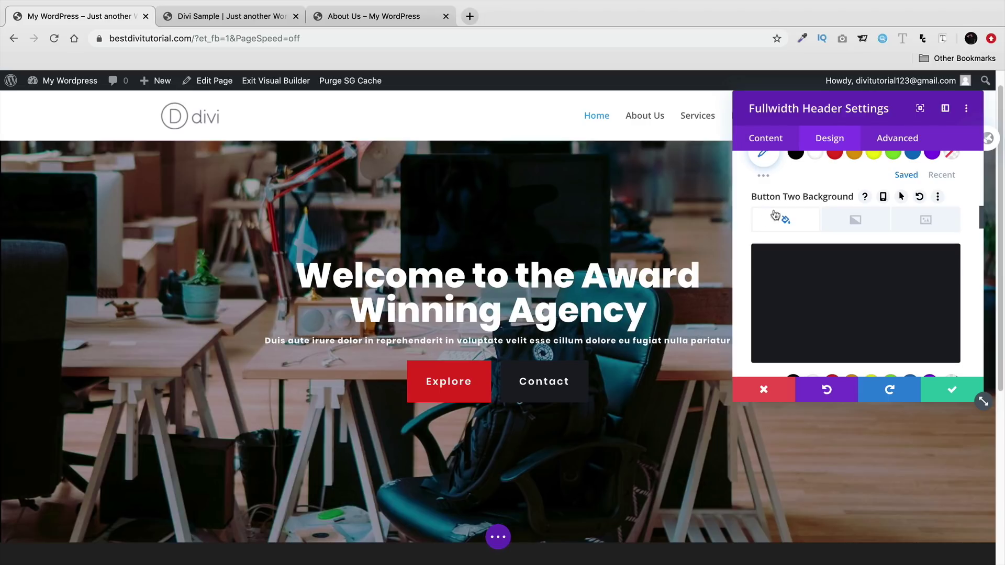
{"action": "scroll", "coordinate": [791, 207], "scroll_direction": "up", "scroll_amount": 8}
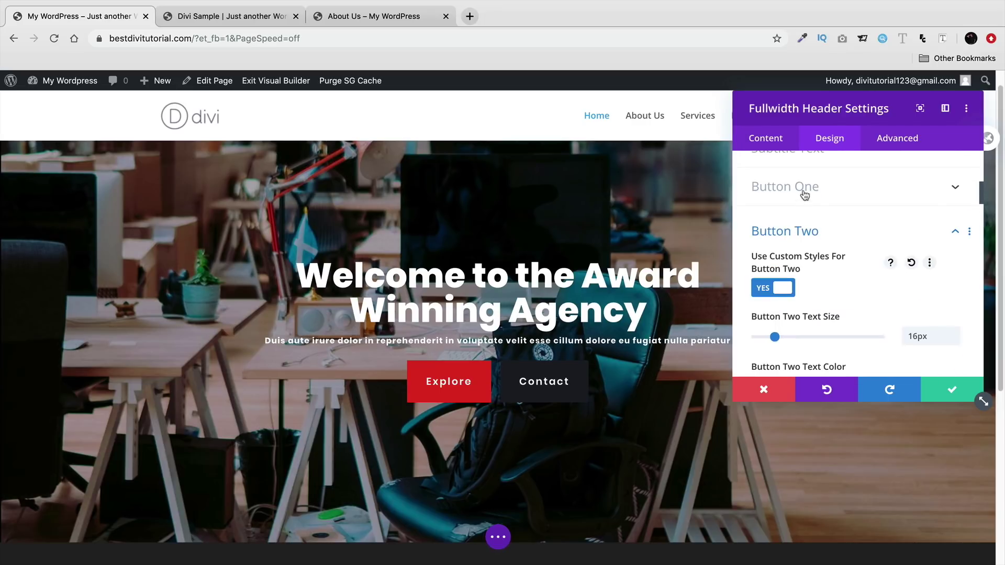
{"action": "left_click", "coordinate": [808, 188]}
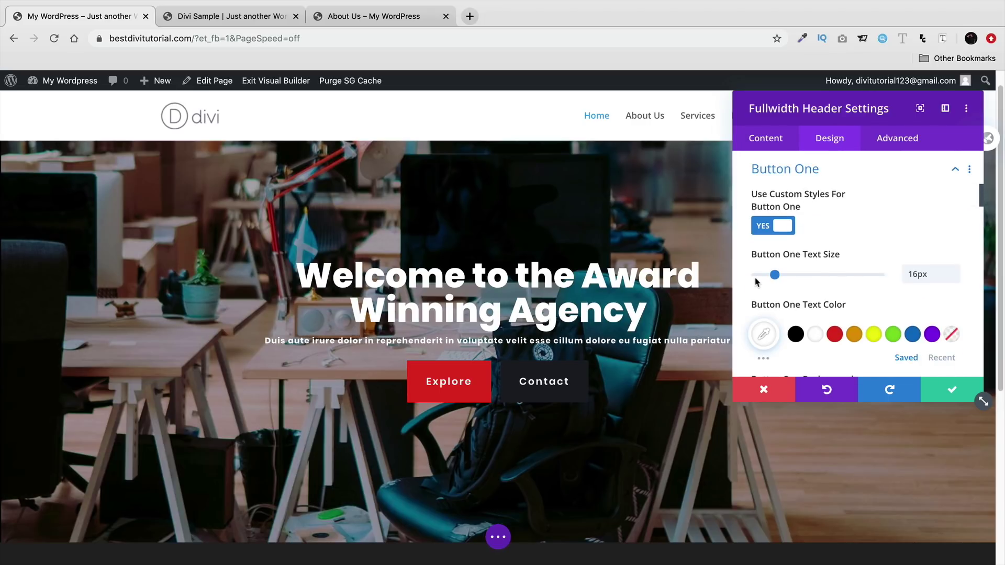
{"action": "scroll", "coordinate": [756, 282], "scroll_direction": "down", "scroll_amount": 5}
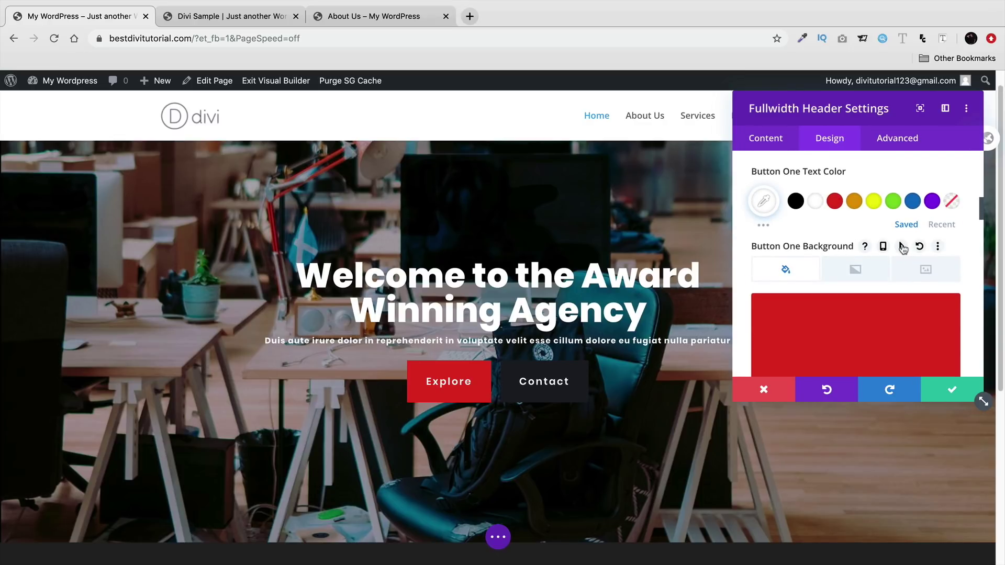
{"action": "left_click", "coordinate": [902, 247]}
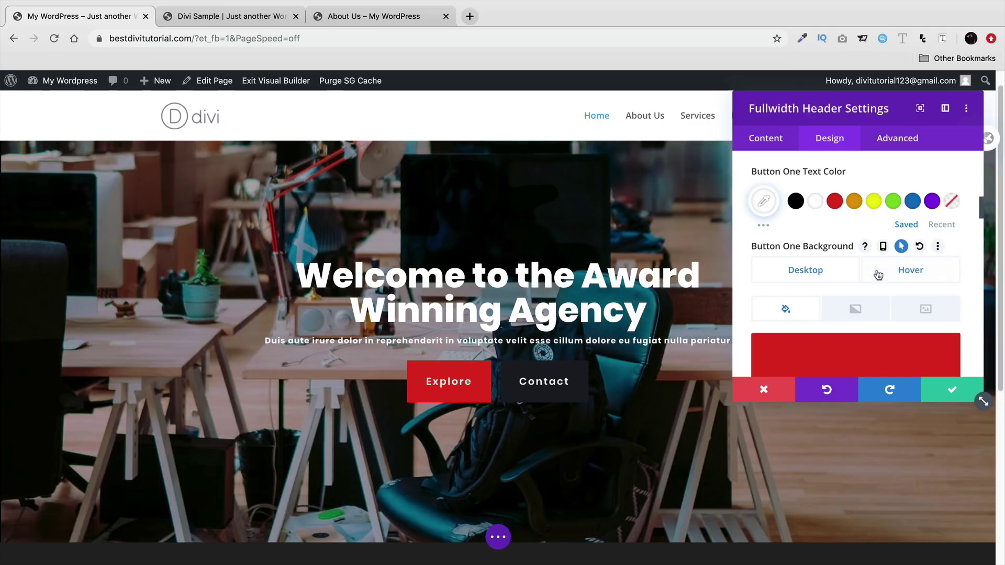
{"action": "left_click", "coordinate": [901, 276]}
- Paste #1a1d24 as the Explore button's hover background and apply the header settings
{"action": "scroll", "coordinate": [850, 290], "scroll_direction": "down", "scroll_amount": 3}
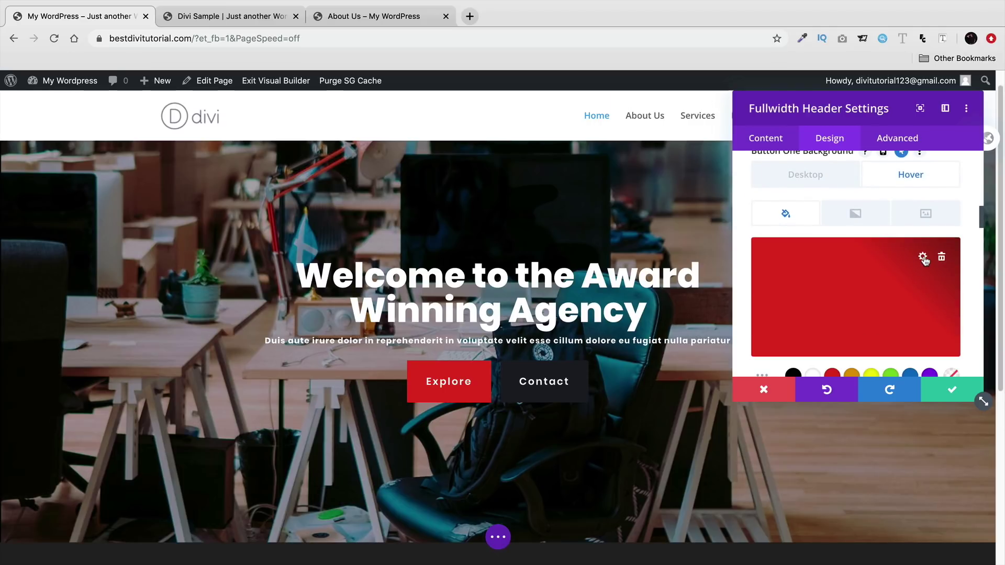
{"action": "left_click", "coordinate": [923, 258]}
{"action": "right_click", "coordinate": [791, 252]}
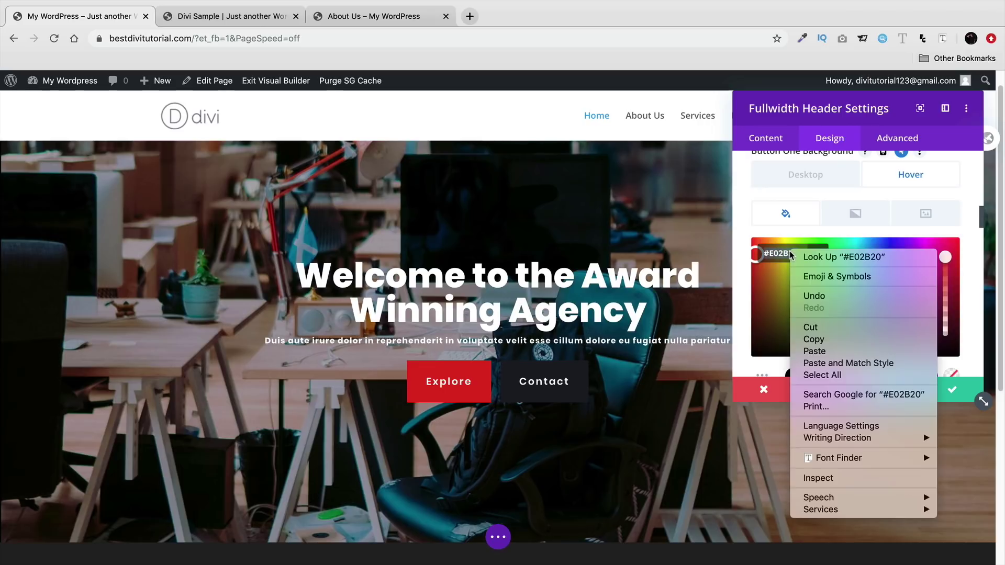
{"action": "left_click", "coordinate": [814, 351]}
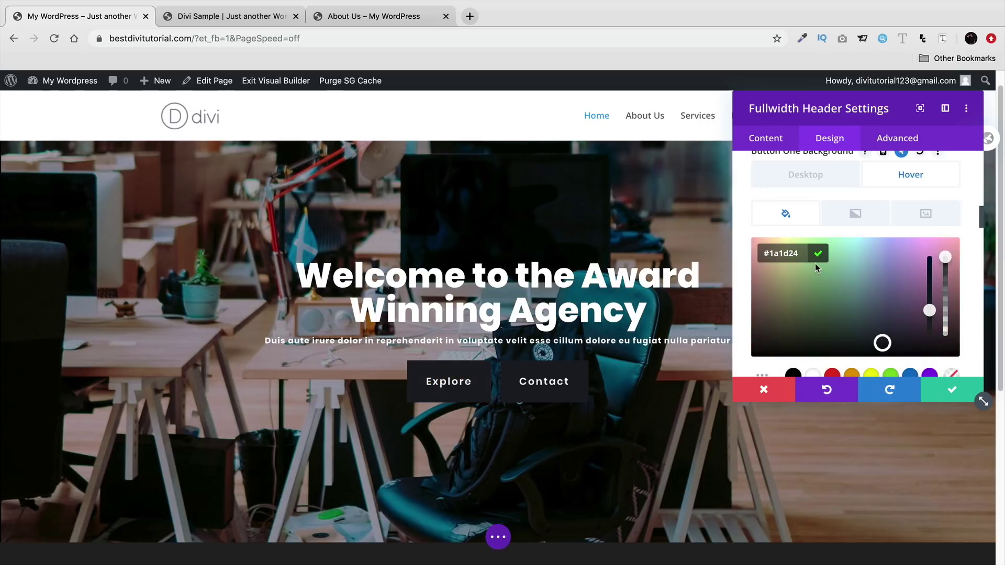
{"action": "left_click", "coordinate": [944, 390]}
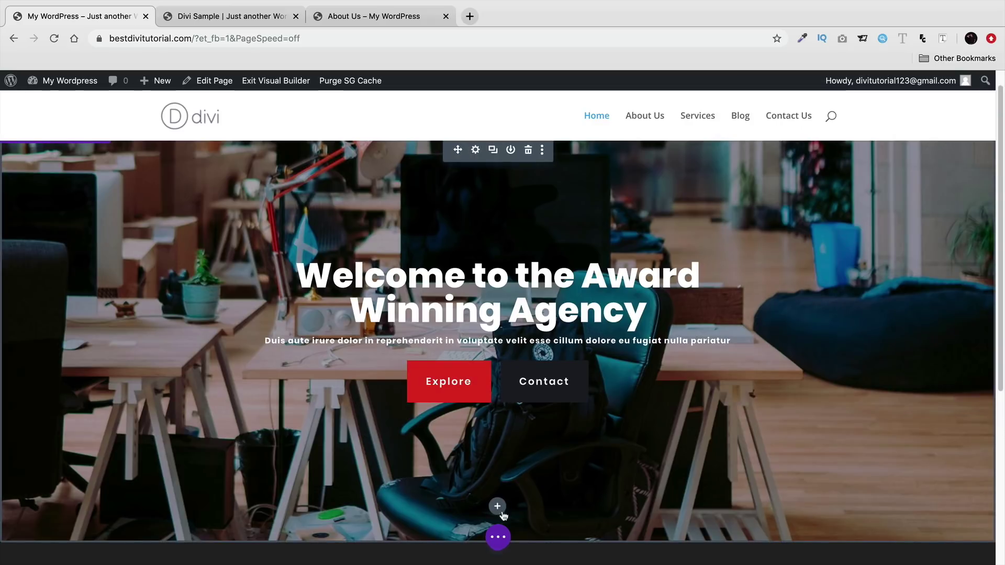
- Save the home page, view it live, then re-enable the Visual Builder
{"action": "left_click", "coordinate": [498, 538]}
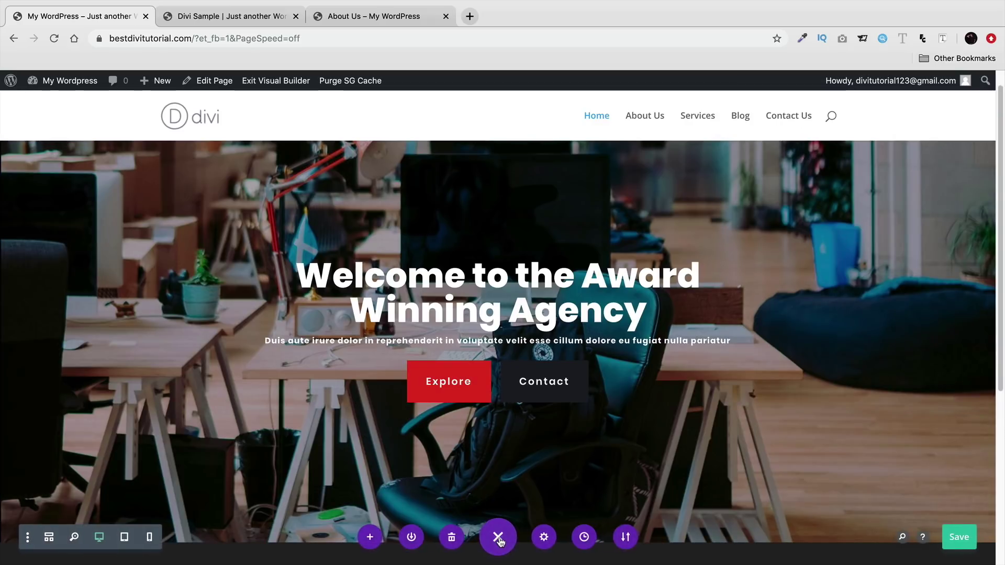
{"action": "left_click", "coordinate": [961, 539]}
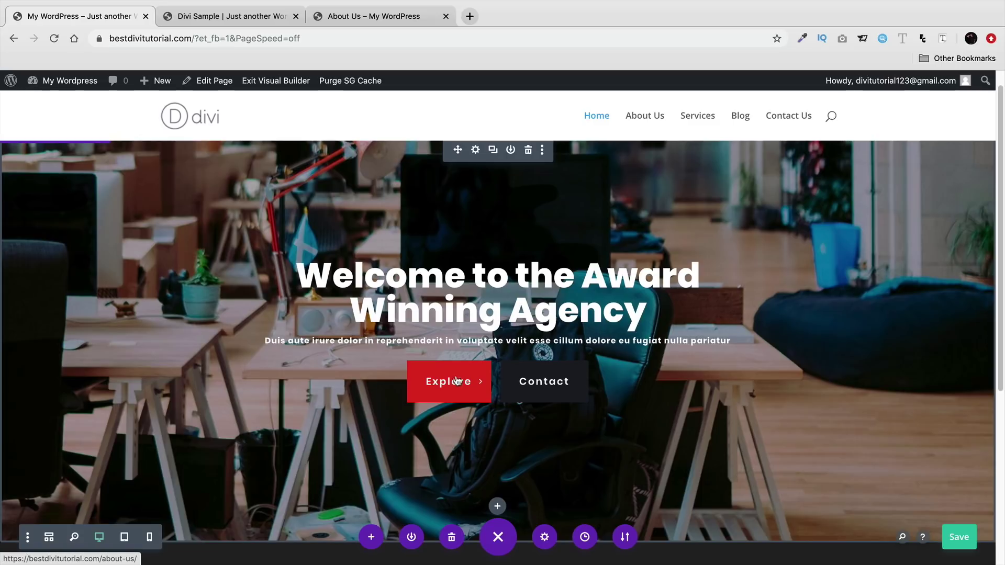
{"action": "left_click", "coordinate": [279, 83]}
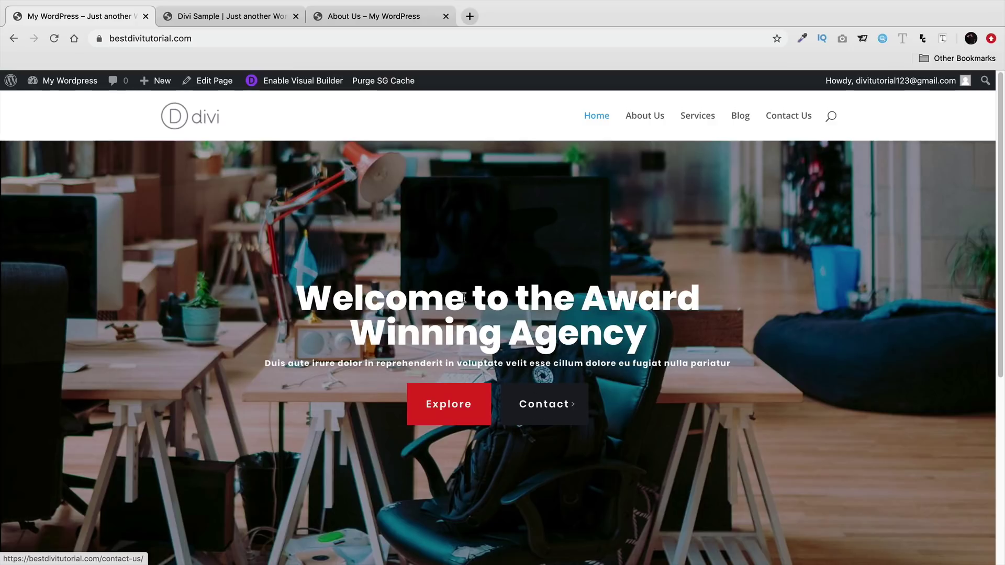
{"action": "left_click", "coordinate": [312, 87]}
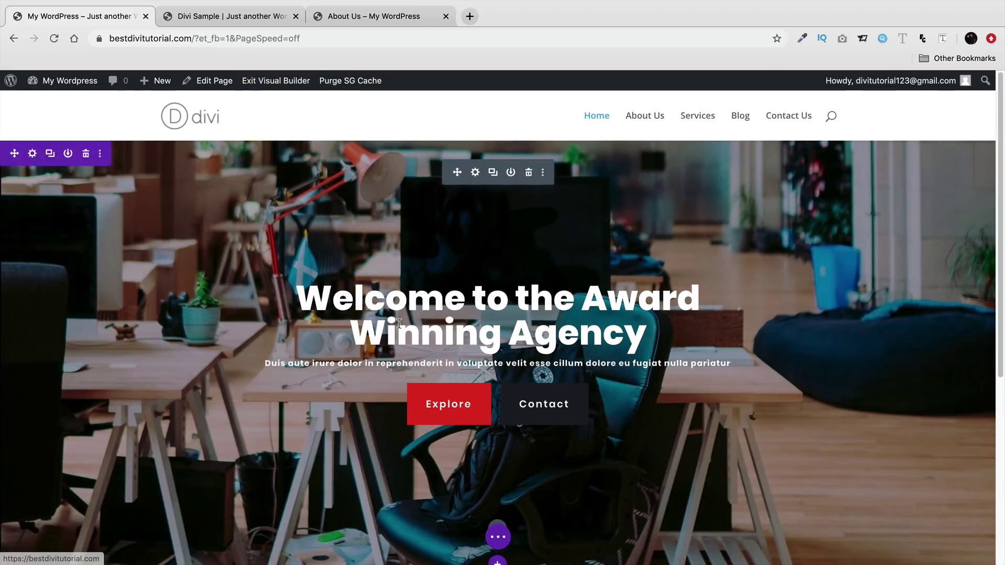
- Compare with the Divi Sample site's hero subtitle, then return to the site being built
{"action": "left_click", "coordinate": [261, 22]}
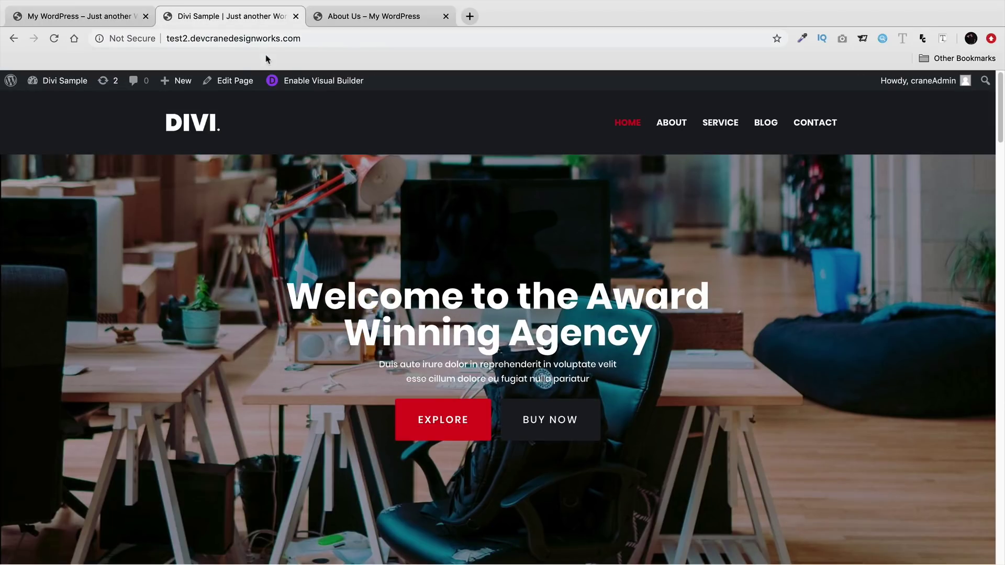
{"action": "left_click_drag", "start_coordinate": [416, 369], "coordinate": [591, 379]}
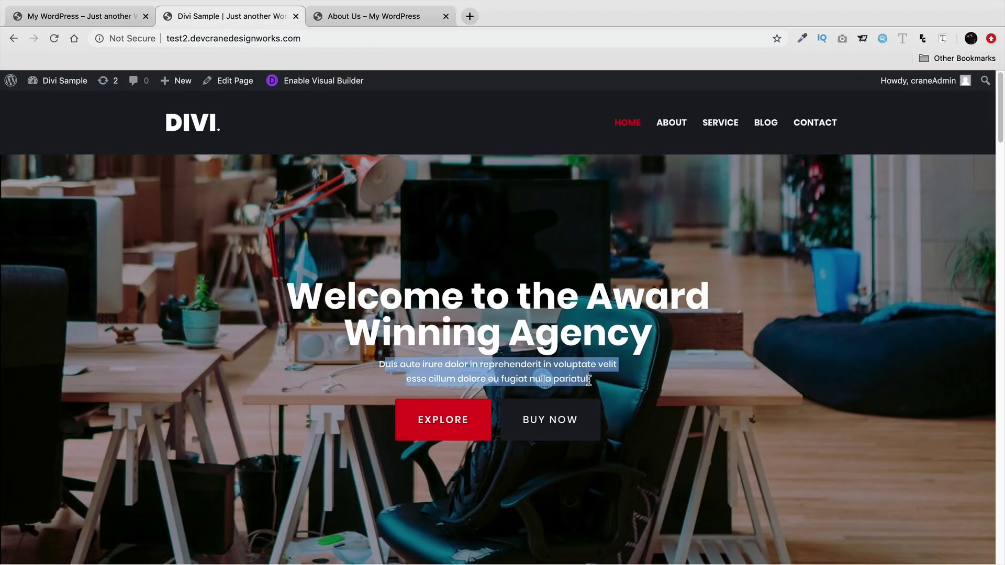
{"action": "left_click", "coordinate": [118, 25]}
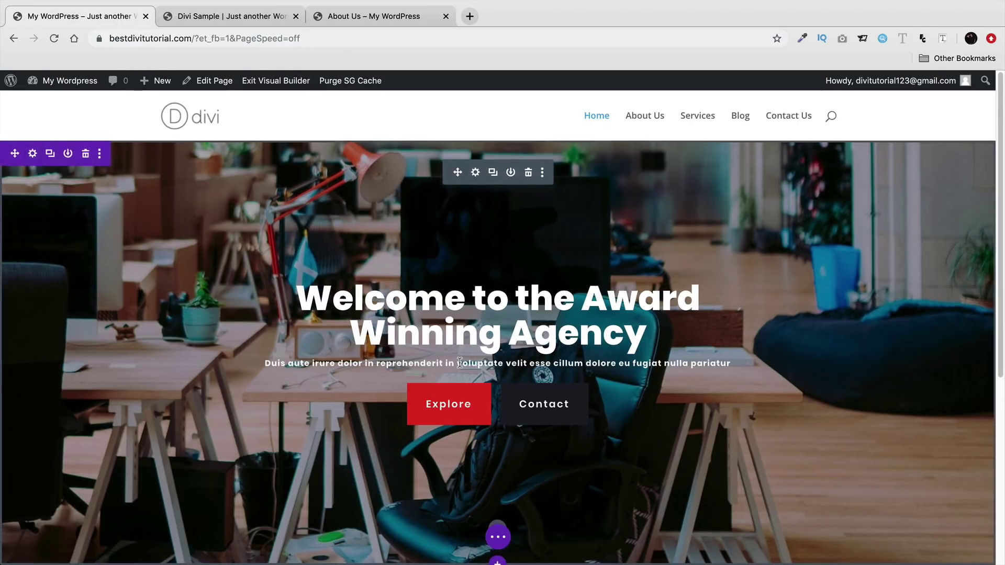
- Move the header's subtitle text into Body, adding a period after 'cillum' and a line break
{"action": "left_click", "coordinate": [475, 173]}
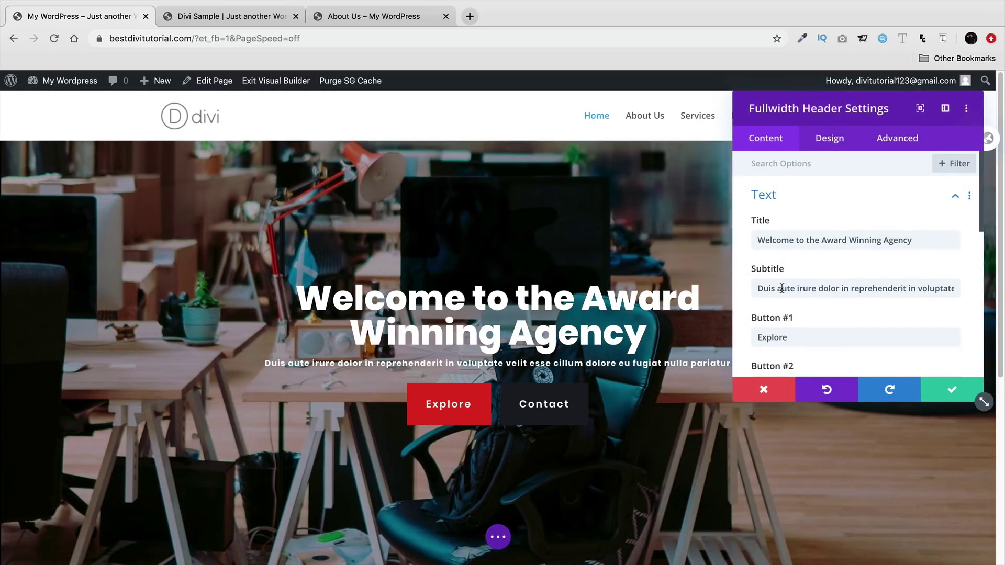
{"action": "triple_click", "coordinate": [771, 289]}
{"action": "right_click", "coordinate": [771, 290]}
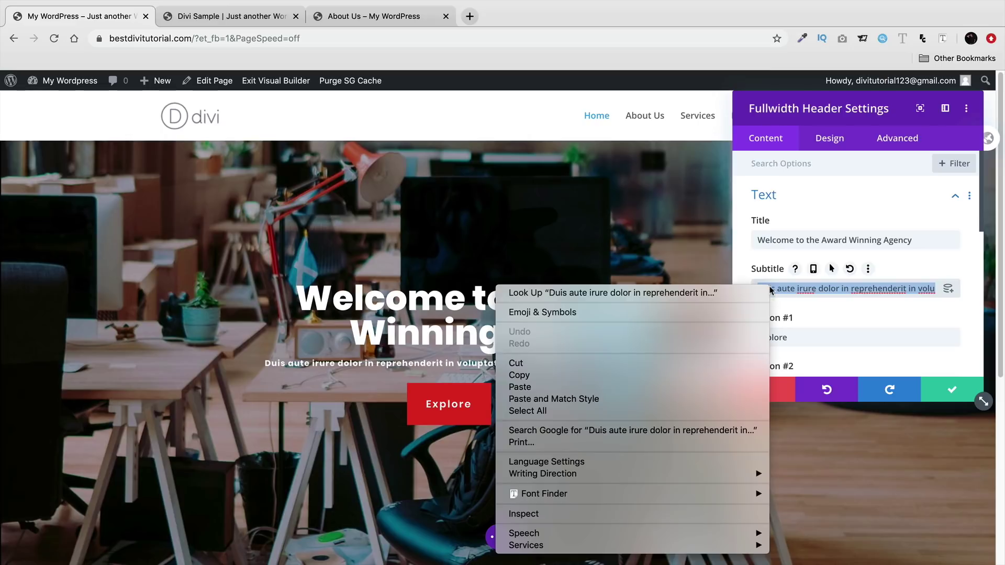
{"action": "left_click", "coordinate": [734, 375]}
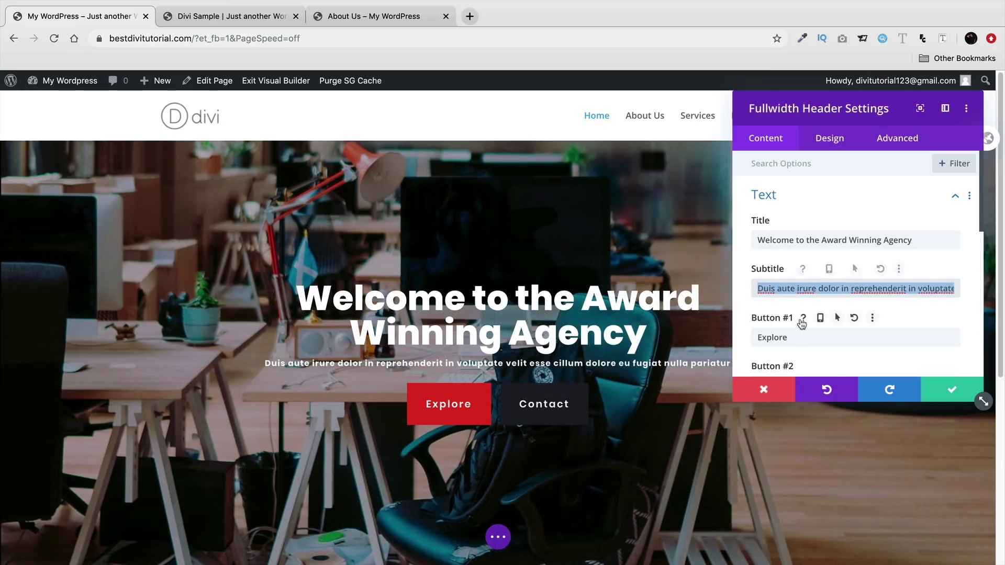
{"action": "key", "text": "BackSpace"}
{"action": "scroll", "coordinate": [801, 309], "scroll_direction": "down", "scroll_amount": 5}
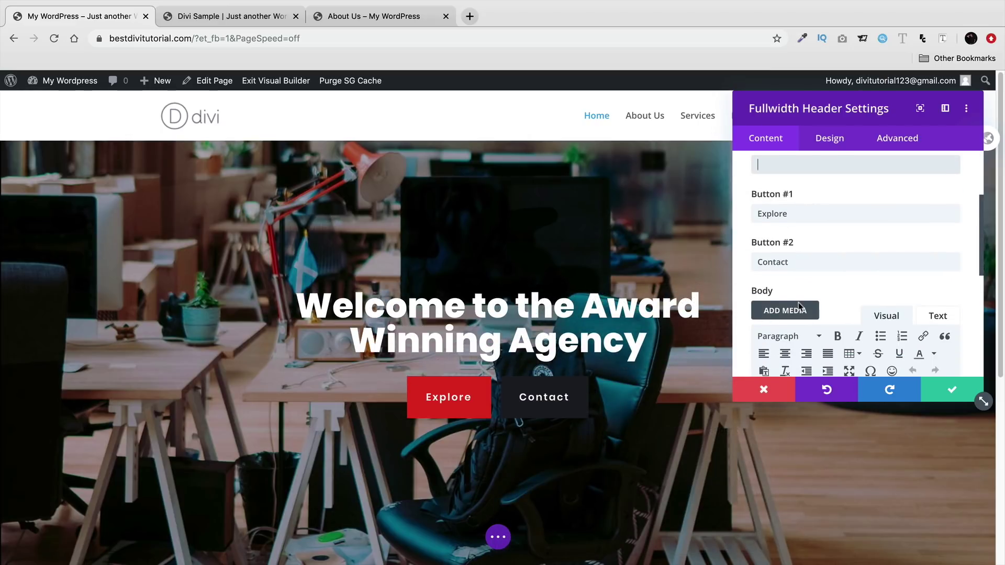
{"action": "right_click", "coordinate": [760, 275]}
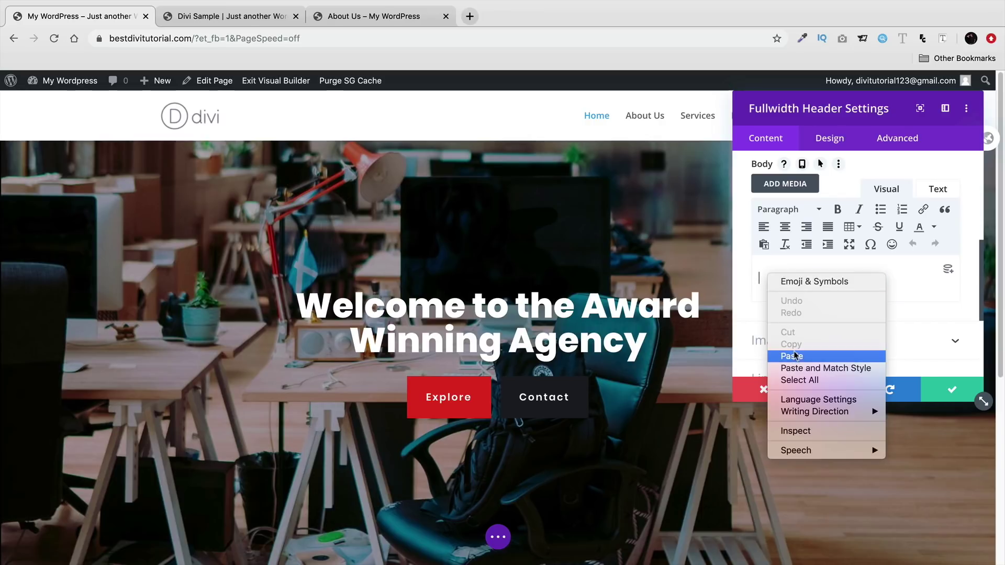
{"action": "left_click", "coordinate": [774, 354]}
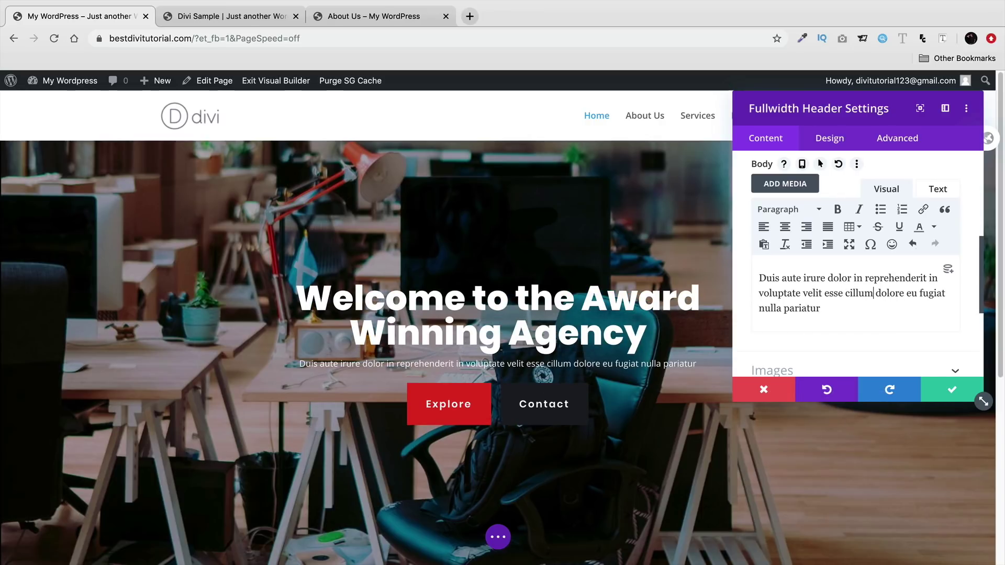
{"action": "type", "text": "."}
{"action": "key", "text": "Return"}
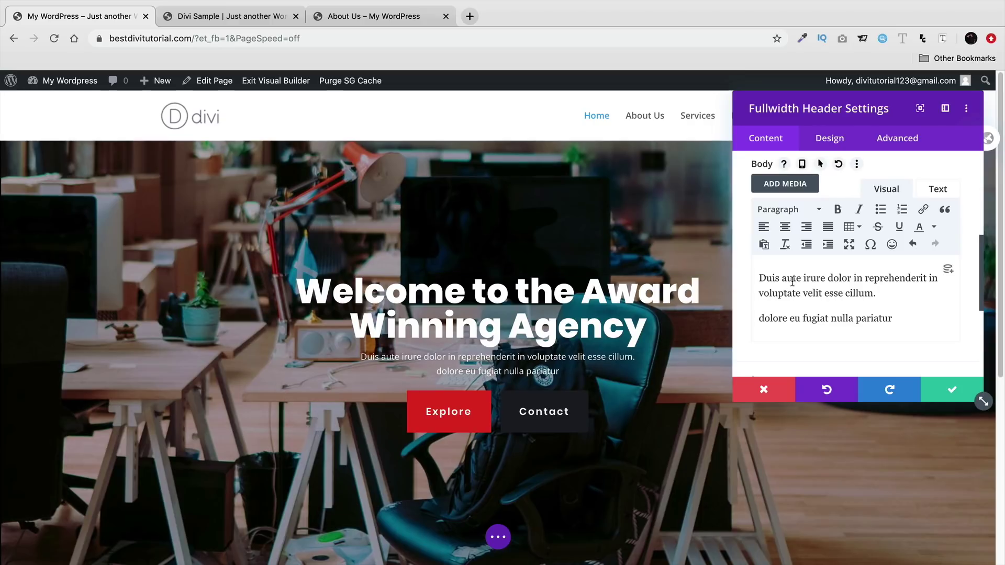
- Check the header's text design options, then save and close the header settings
{"action": "left_click", "coordinate": [826, 138]}
{"action": "left_click", "coordinate": [800, 348]}
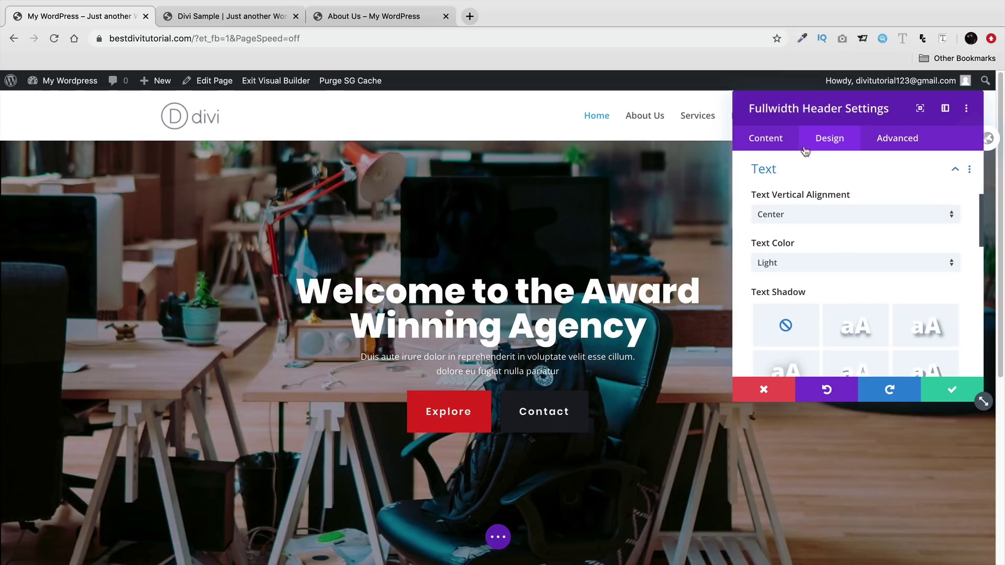
{"action": "left_click", "coordinate": [775, 139]}
{"action": "left_click", "coordinate": [951, 391]}
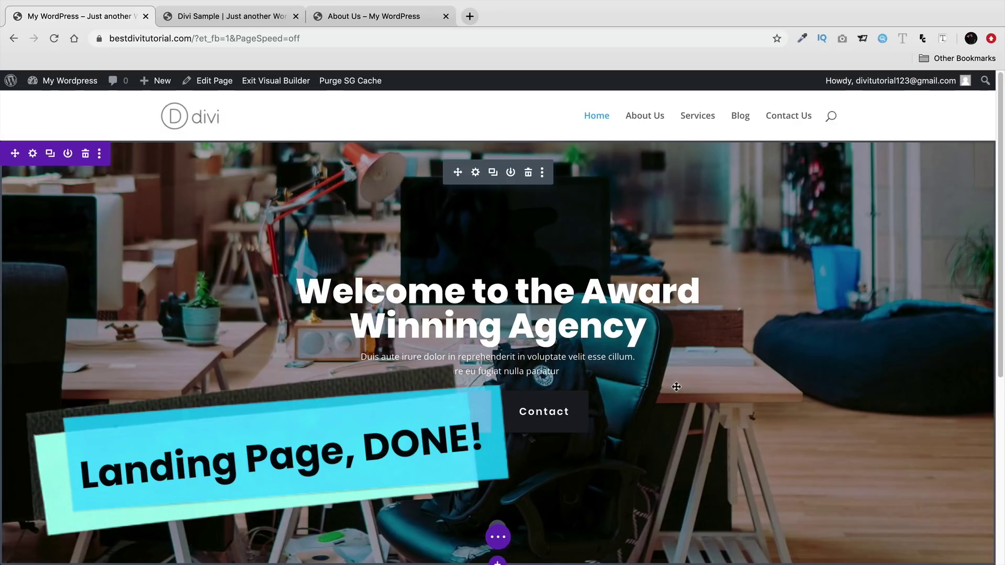
- Compare with the Divi Sample reference page, then open the section-type choices below the hero
{"action": "scroll", "coordinate": [674, 384], "scroll_direction": "down", "scroll_amount": 1}
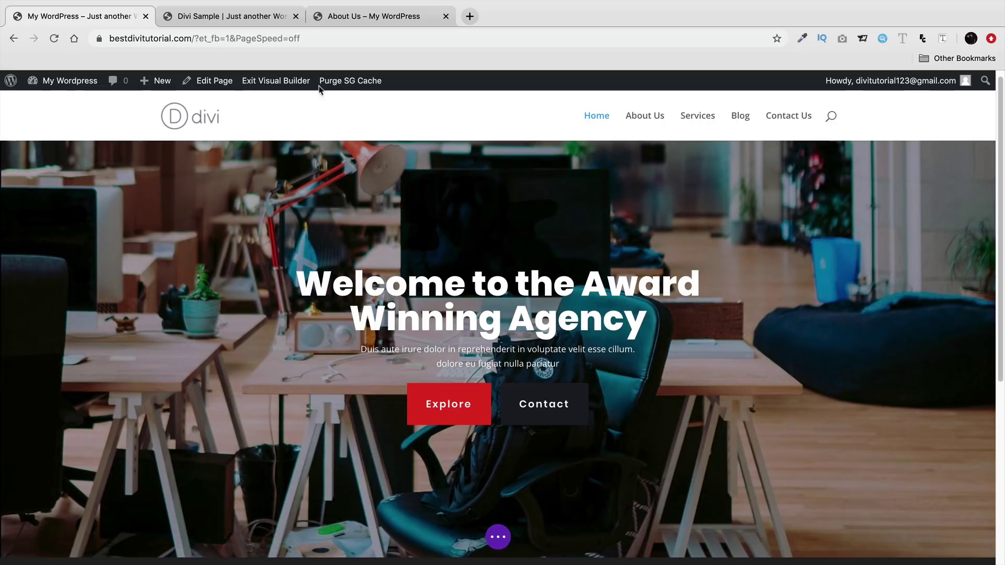
{"action": "left_click", "coordinate": [249, 20]}
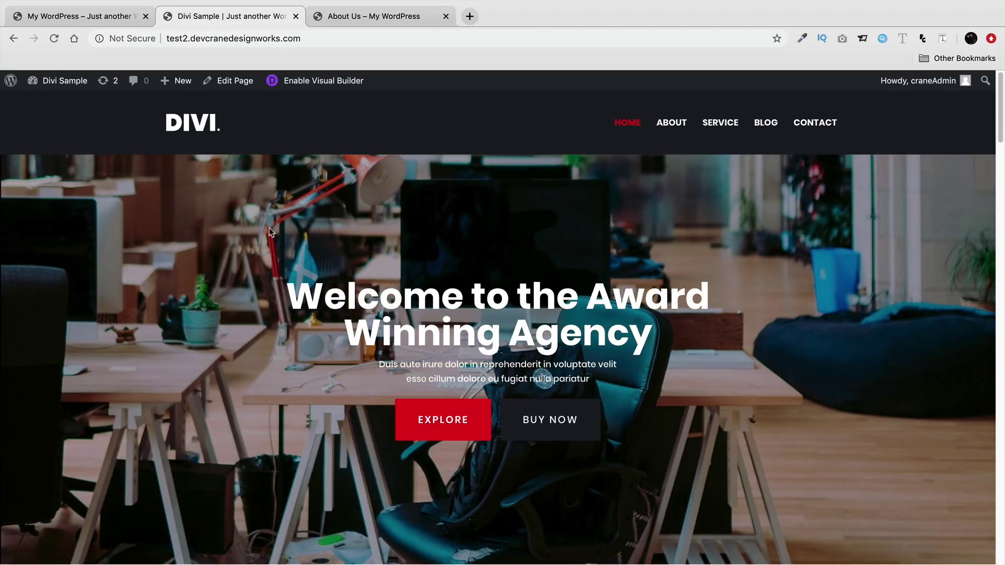
{"action": "scroll", "coordinate": [268, 225], "scroll_direction": "down", "scroll_amount": 4}
{"action": "scroll", "coordinate": [271, 238], "scroll_direction": "down", "scroll_amount": 5}
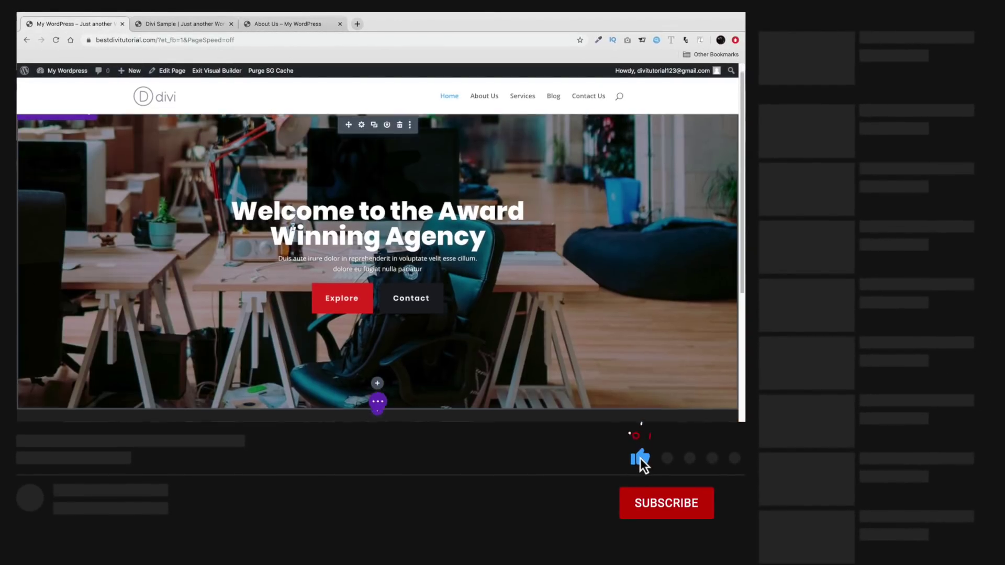
{"action": "scroll", "coordinate": [292, 227], "scroll_direction": "down", "scroll_amount": 3}
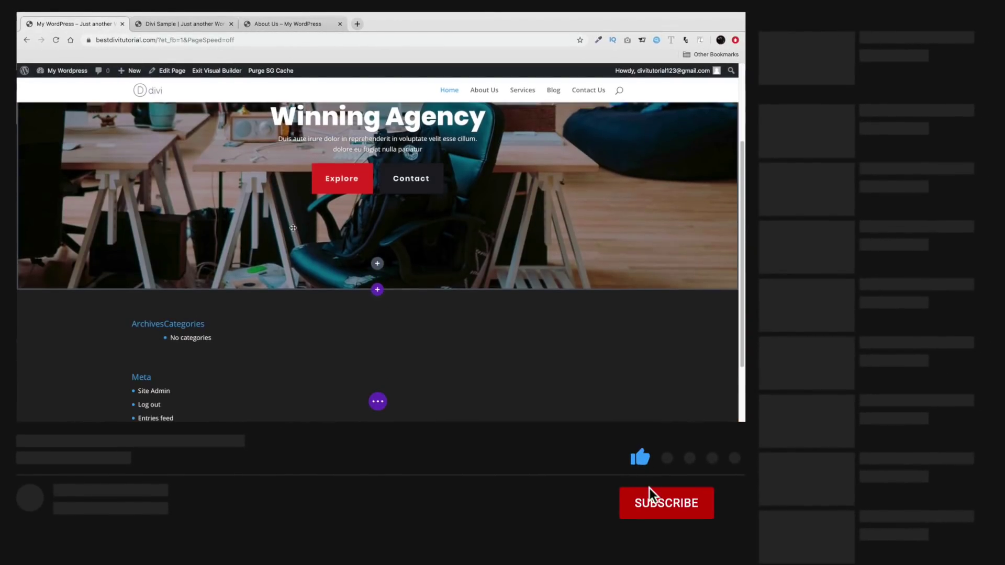
{"action": "left_click", "coordinate": [378, 290]}
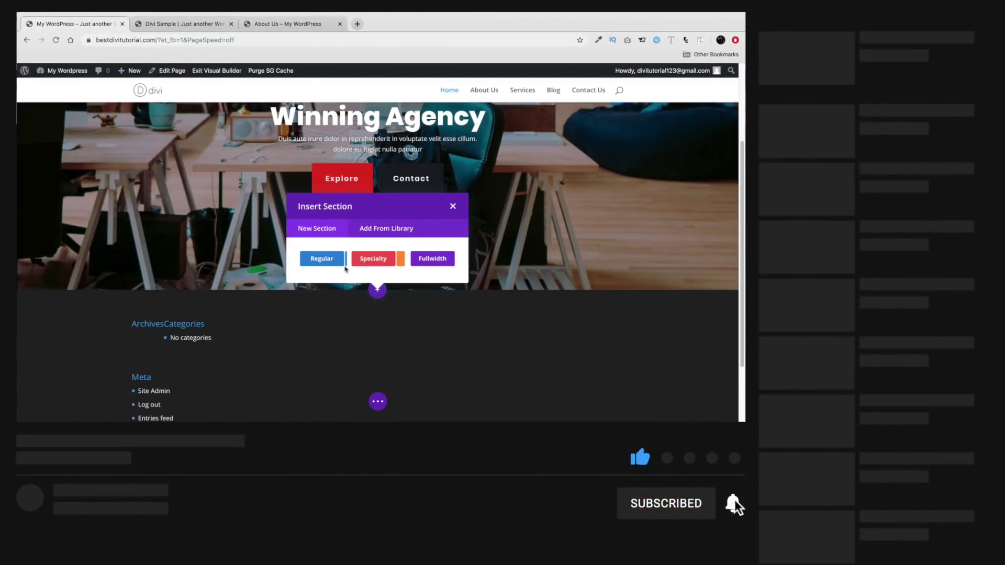
- Add a Regular two-column section below the hero with an Image module in the left column
{"action": "left_click", "coordinate": [327, 262]}
{"action": "left_click", "coordinate": [378, 156]}
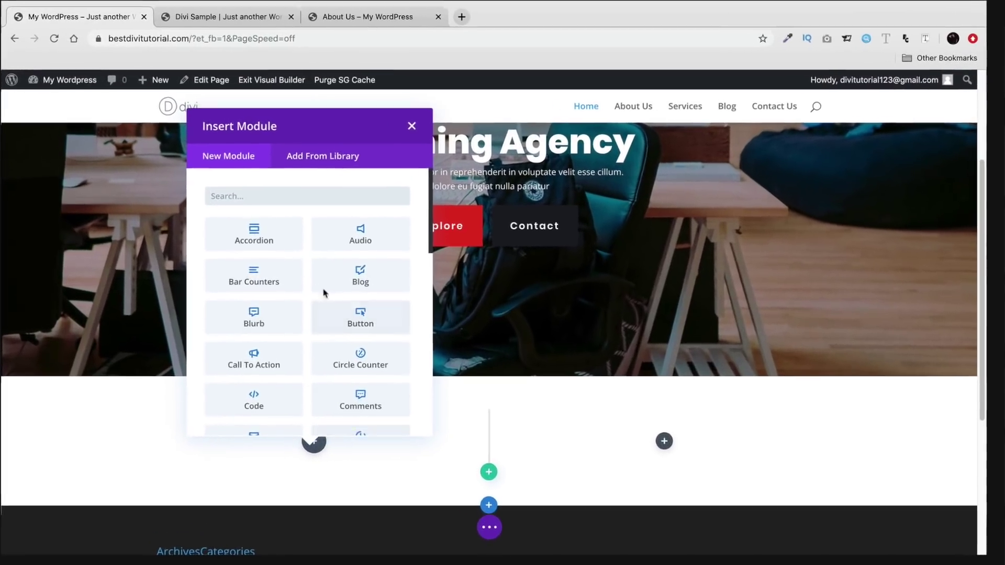
{"action": "type", "text": "ima"}
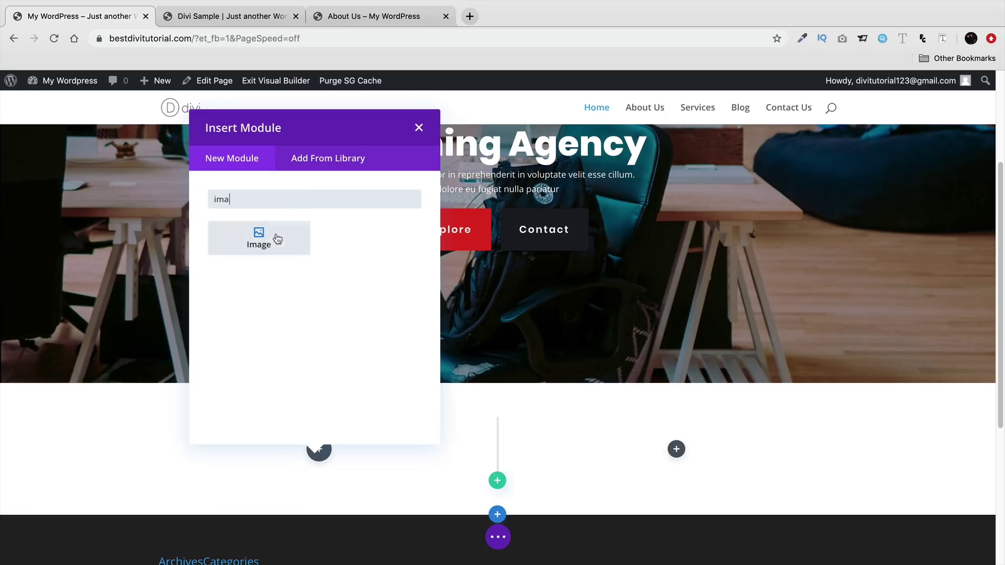
{"action": "left_click", "coordinate": [273, 238]}
{"action": "scroll", "coordinate": [540, 314], "scroll_direction": "down", "scroll_amount": 1}
{"action": "scroll", "coordinate": [652, 336], "scroll_direction": "down", "scroll_amount": 2}
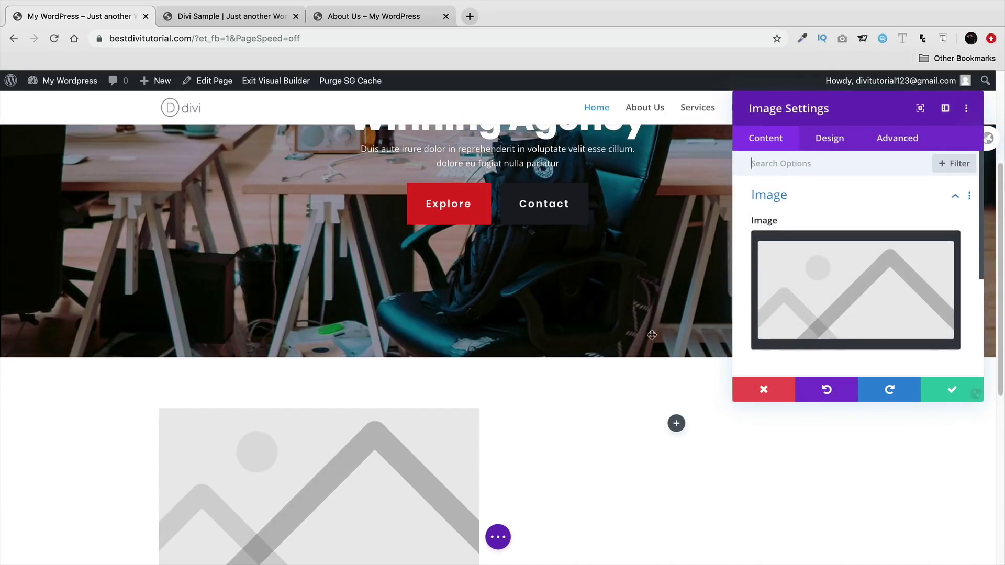
- Replace the placeholder image with the media library photo of three people around a tablet
{"action": "left_click", "coordinate": [926, 254]}
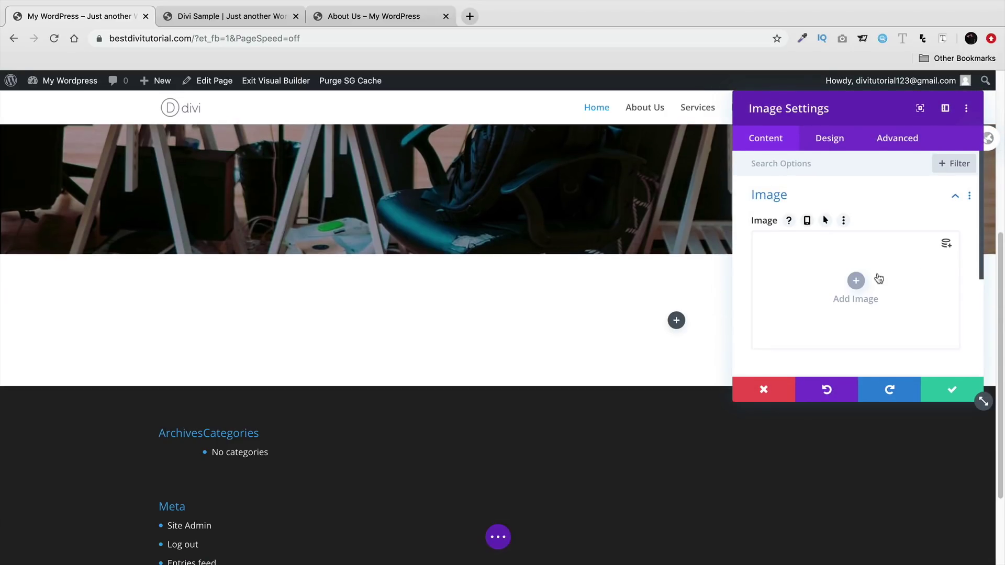
{"action": "left_click", "coordinate": [855, 279]}
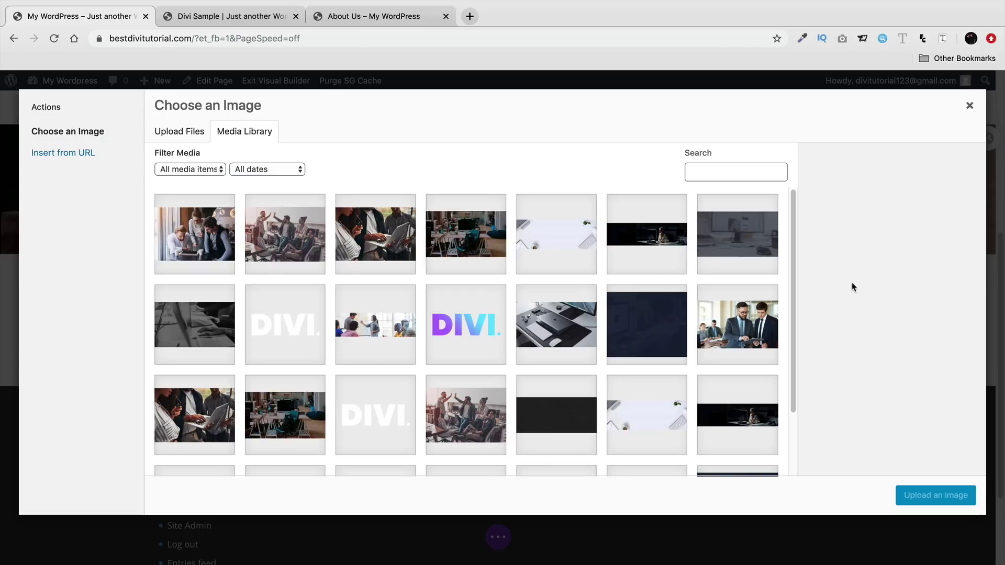
{"action": "left_click", "coordinate": [222, 239]}
{"action": "left_click", "coordinate": [906, 495]}
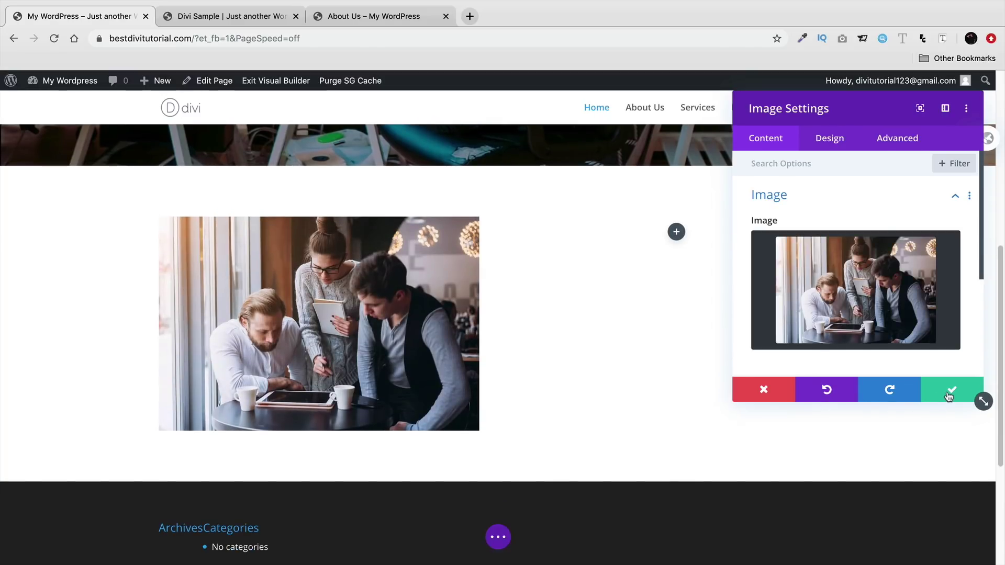
{"action": "left_click", "coordinate": [949, 396]}
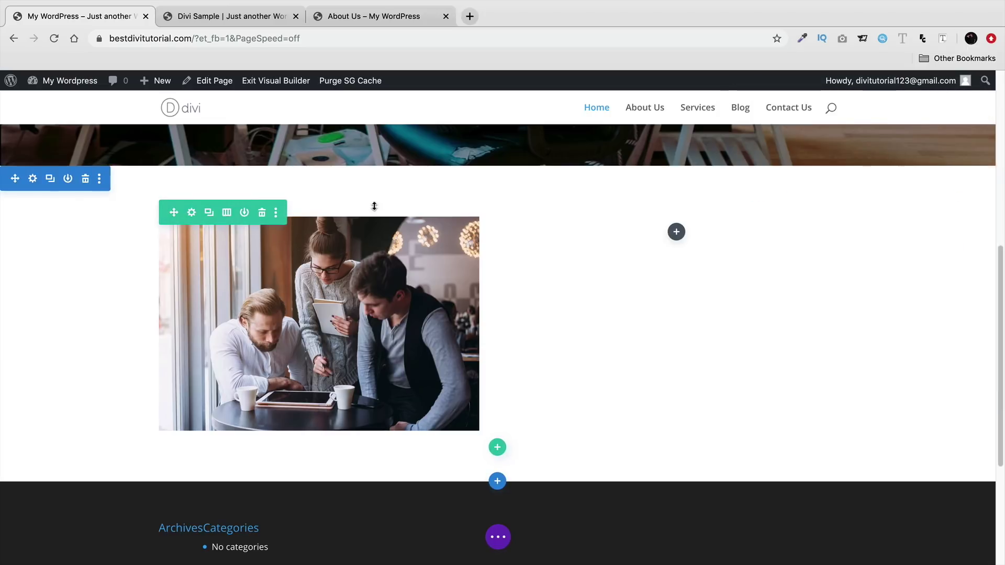
- Shrink the row and section top padding to about 24px, matching the Divi Sample page
{"action": "left_click_drag", "start_coordinate": [371, 208], "coordinate": [367, 187]}
{"action": "left_click", "coordinate": [243, 11]}
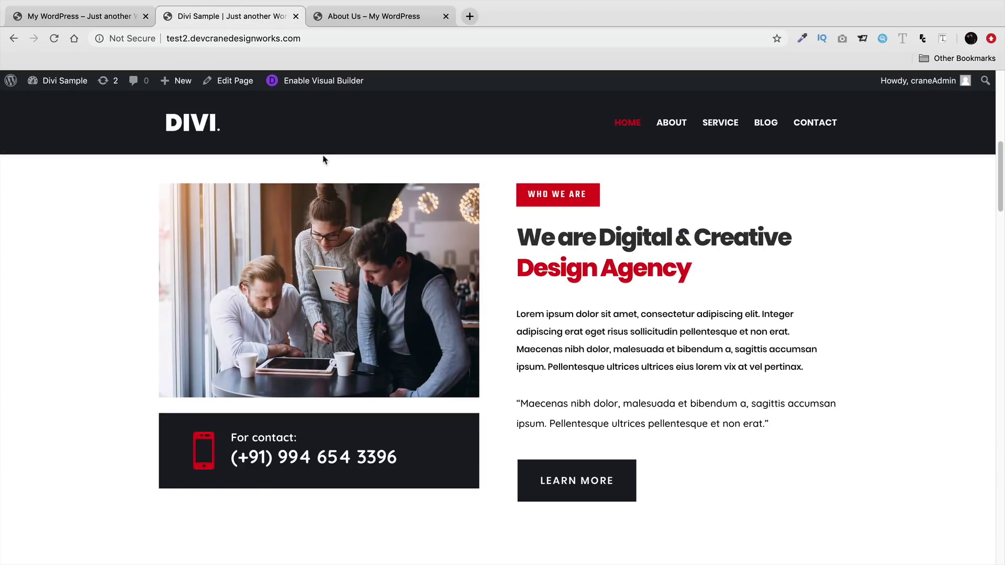
{"action": "left_click", "coordinate": [117, 18]}
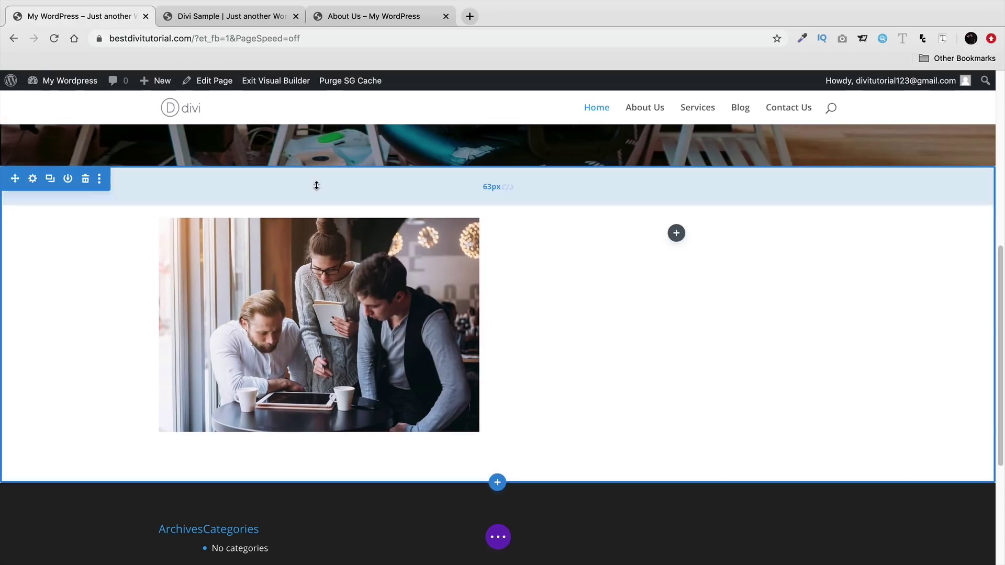
{"action": "left_click_drag", "start_coordinate": [317, 180], "coordinate": [319, 165]}
{"action": "left_click", "coordinate": [209, 20]}
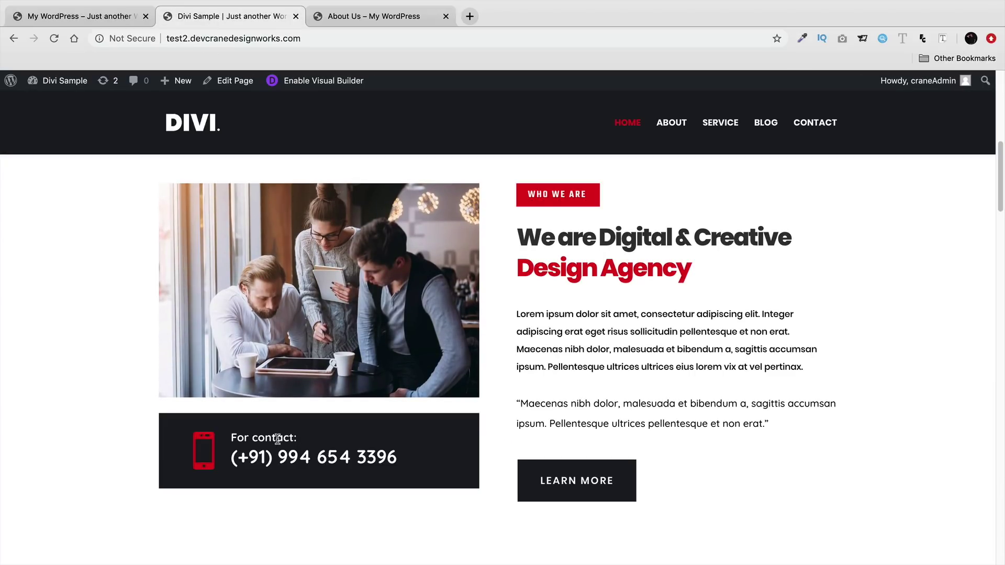
{"action": "left_click", "coordinate": [94, 19]}
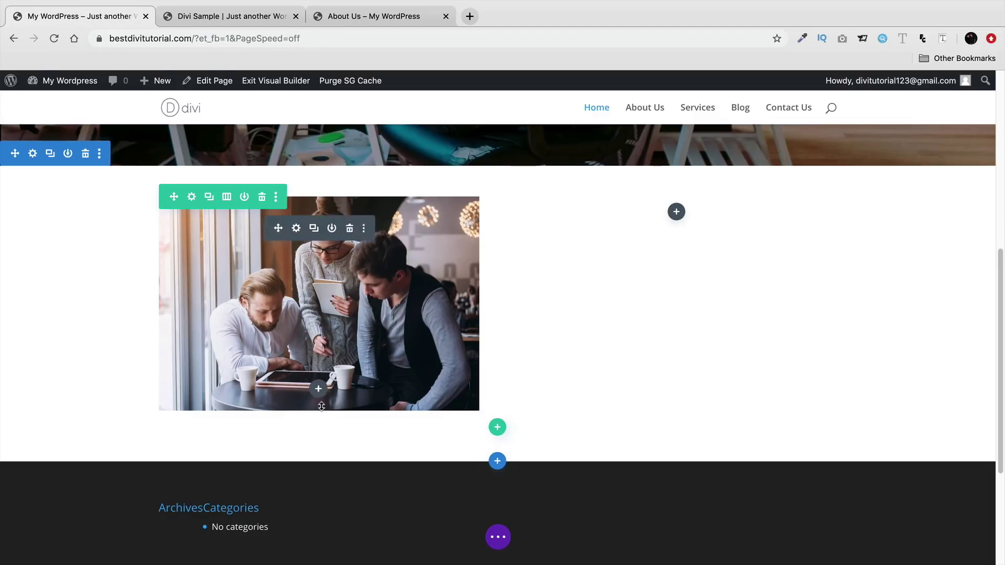
{"action": "left_click", "coordinate": [320, 394]}
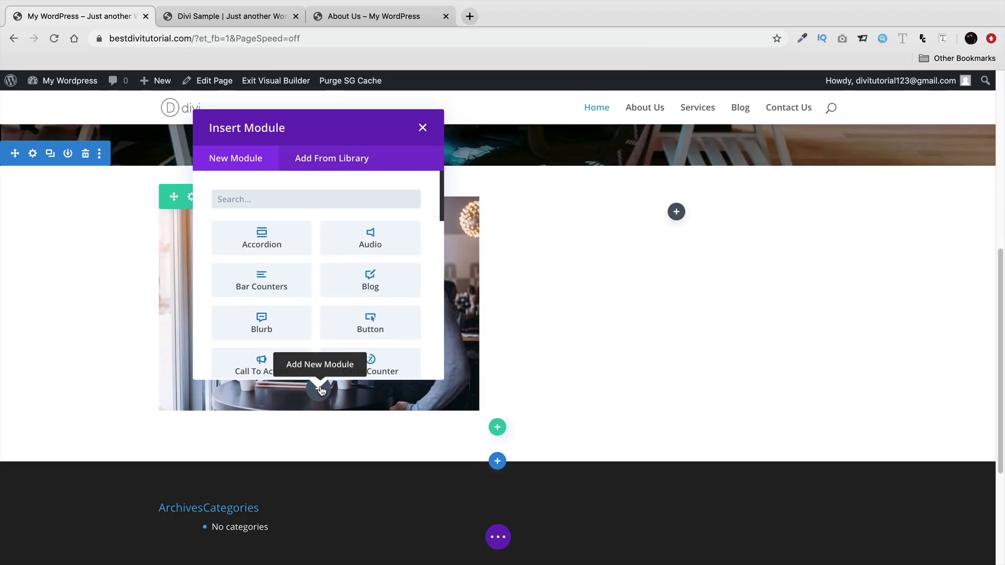
- Add a Blurb titled 'For Contact' under the photo, replacing its body text with a phone number's country code
{"action": "left_click", "coordinate": [285, 325]}
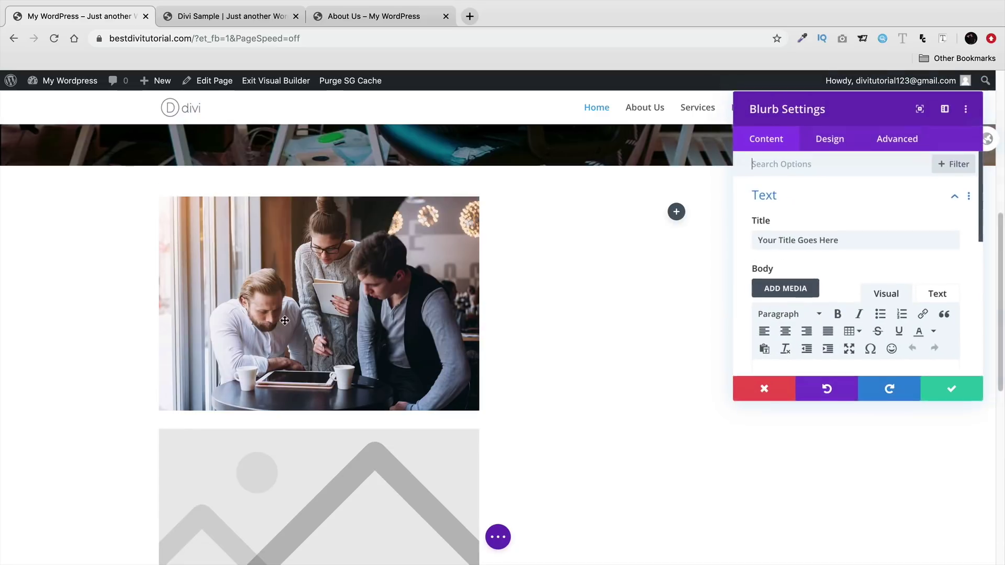
{"action": "scroll", "coordinate": [720, 341], "scroll_direction": "down", "scroll_amount": 3}
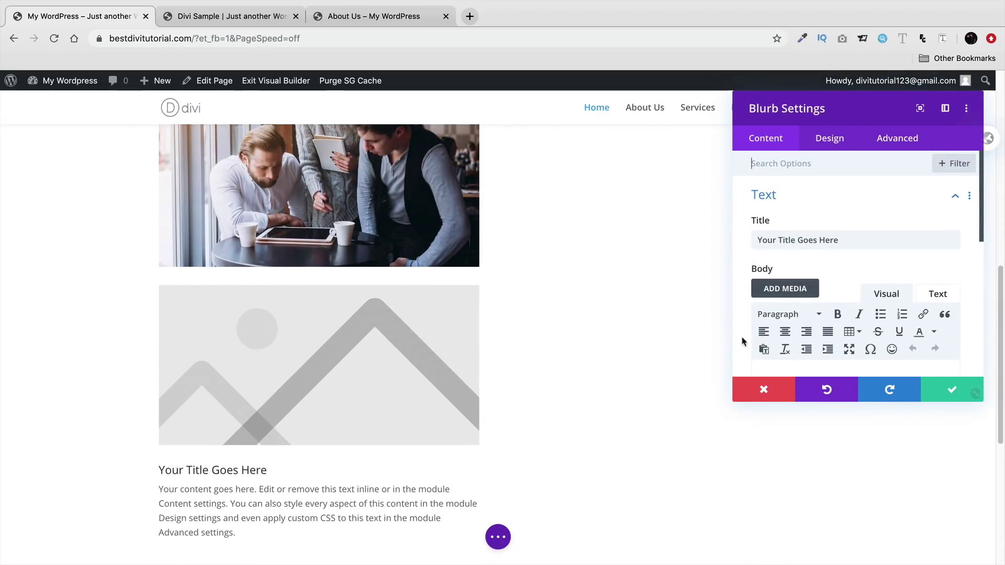
{"action": "triple_click", "coordinate": [823, 242]}
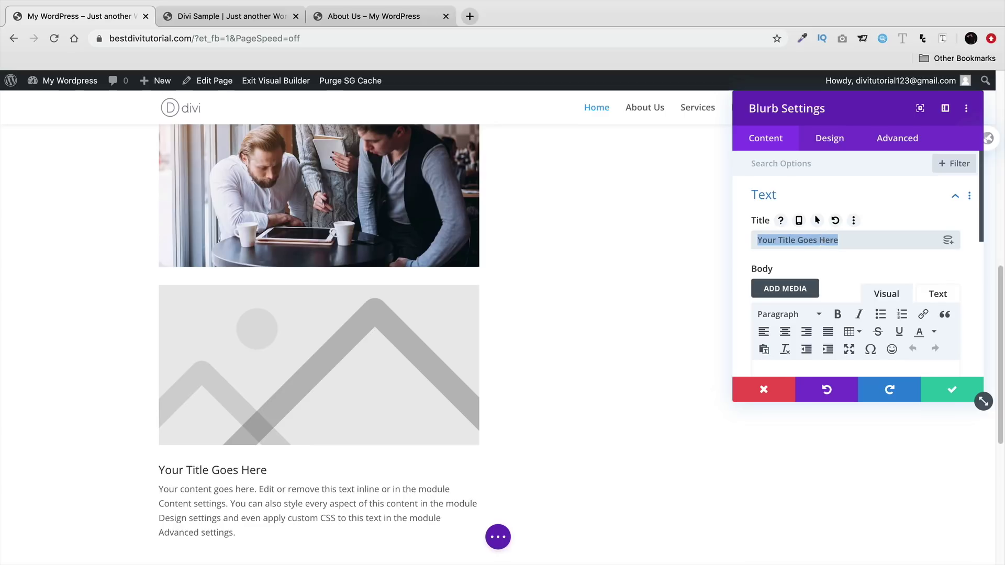
{"action": "type", "text": "For Contact"}
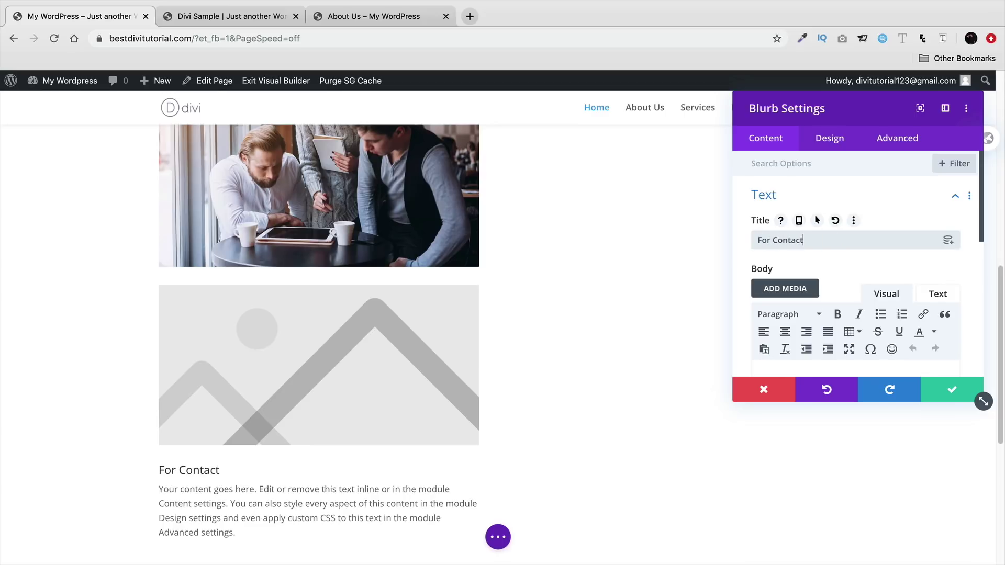
{"action": "scroll", "coordinate": [821, 283], "scroll_direction": "down", "scroll_amount": 3}
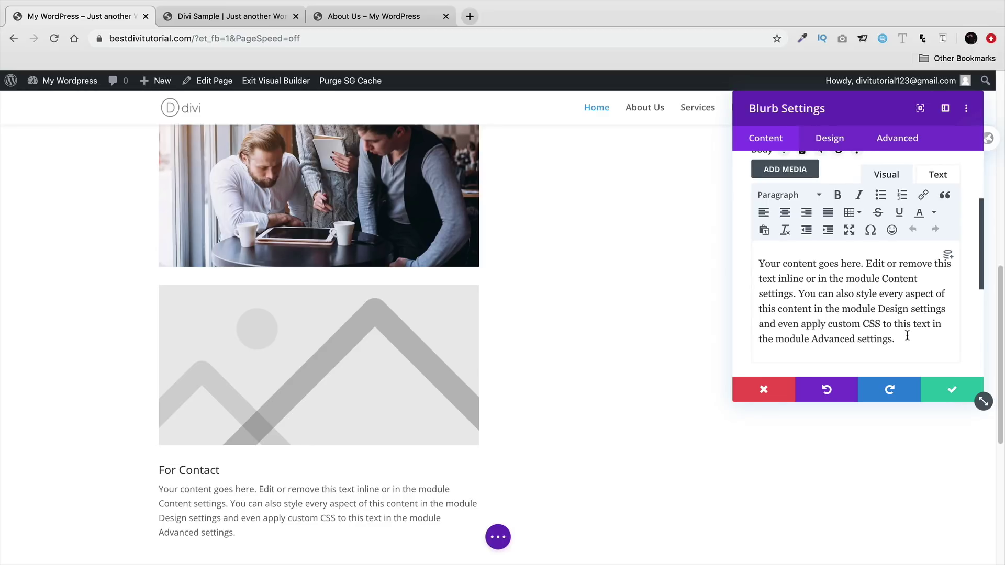
{"action": "left_click_drag", "start_coordinate": [905, 340], "coordinate": [708, 260]}
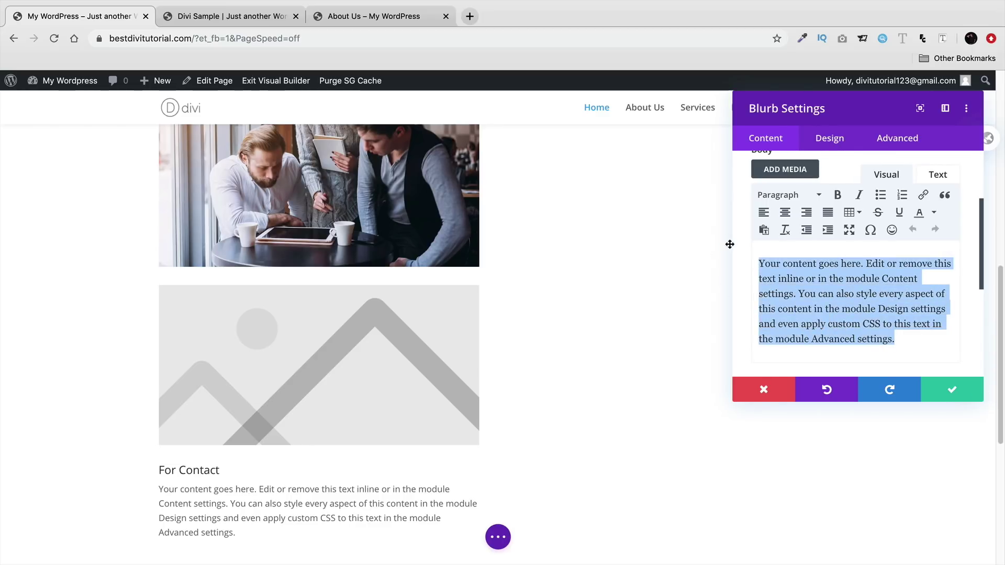
{"action": "key", "text": "BackSpace"}
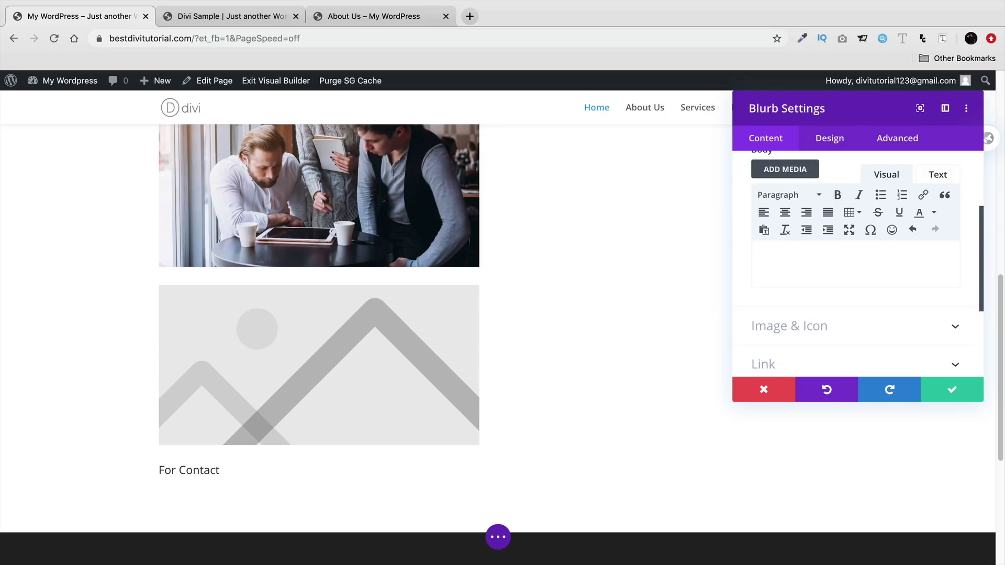
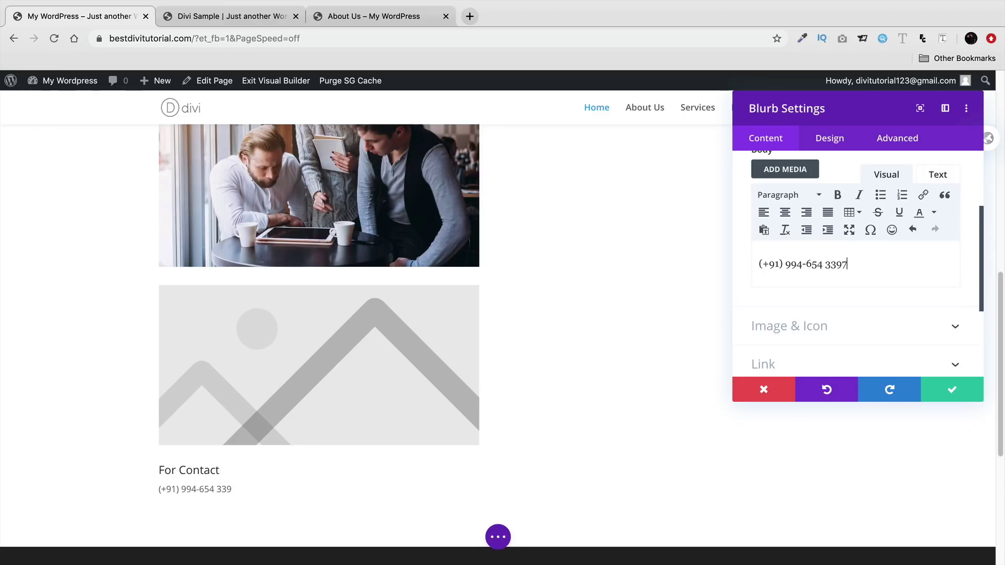
- Switch the For Contact blurb from its image to the mobile phone icon
{"action": "left_click", "coordinate": [821, 332]}
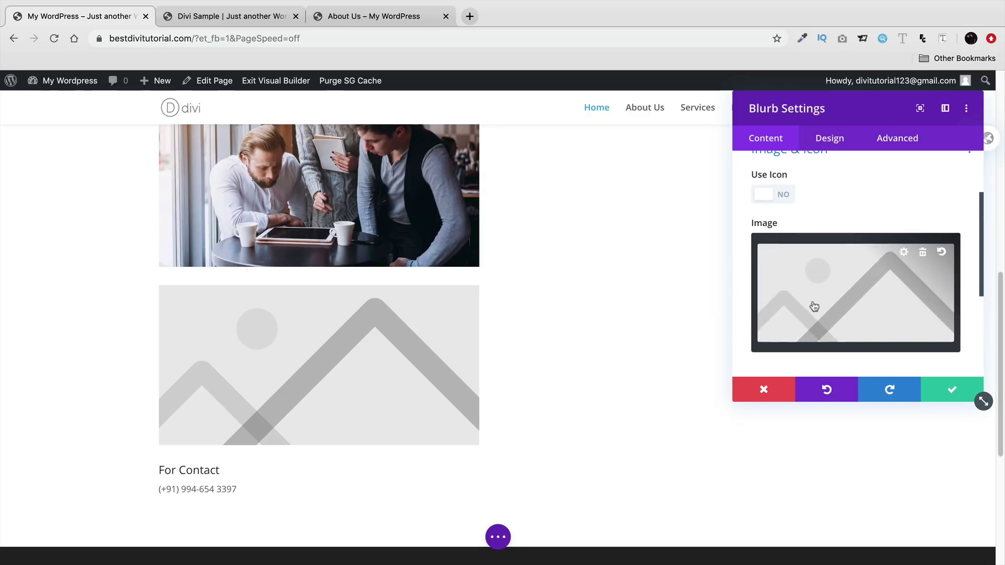
{"action": "left_click", "coordinate": [780, 220]}
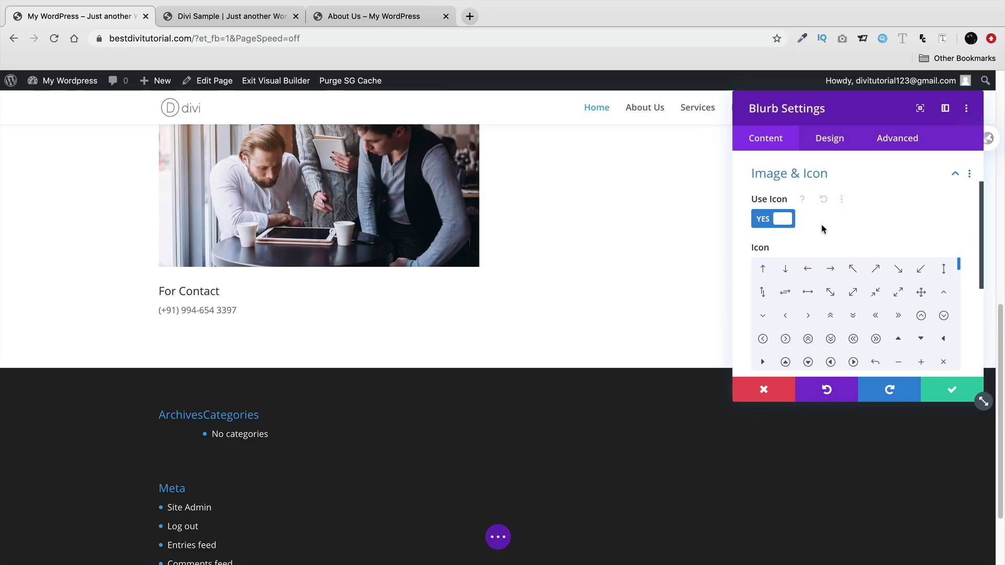
{"action": "scroll", "coordinate": [858, 315], "scroll_direction": "down", "scroll_amount": 2}
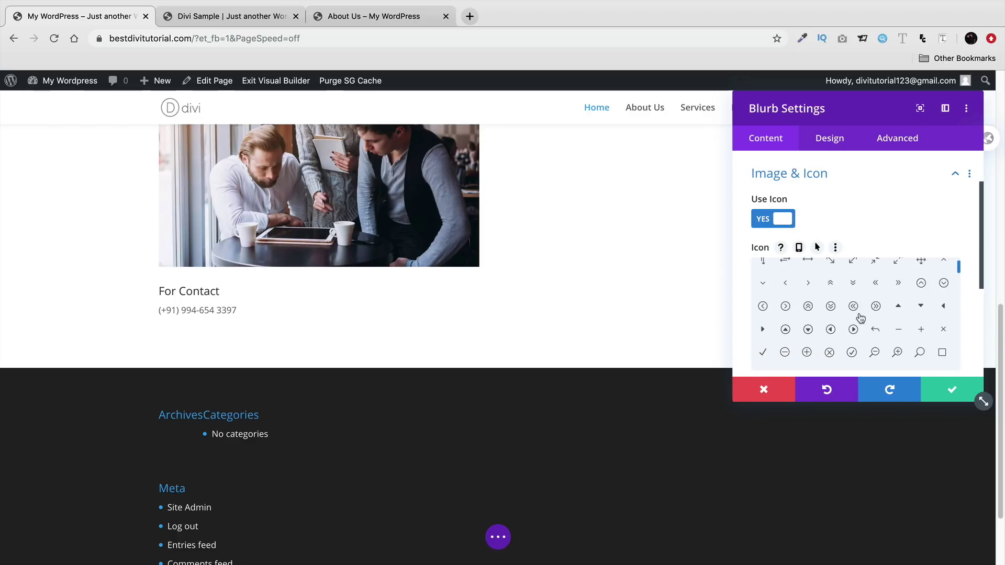
{"action": "scroll", "coordinate": [846, 288], "scroll_direction": "down", "scroll_amount": 1}
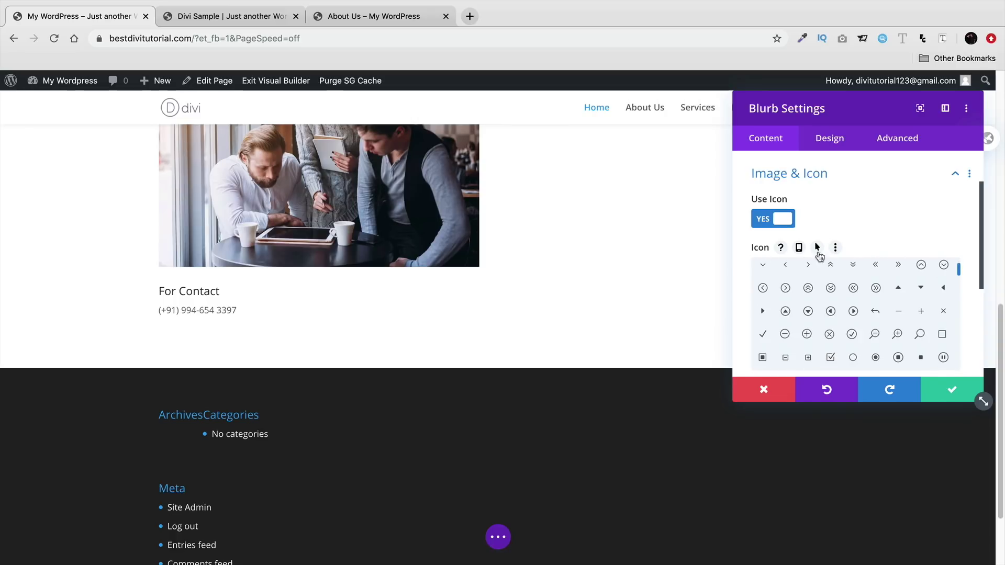
{"action": "scroll", "coordinate": [837, 288], "scroll_direction": "down", "scroll_amount": 3}
{"action": "scroll", "coordinate": [889, 306], "scroll_direction": "down", "scroll_amount": 4}
{"action": "left_click", "coordinate": [876, 328]}
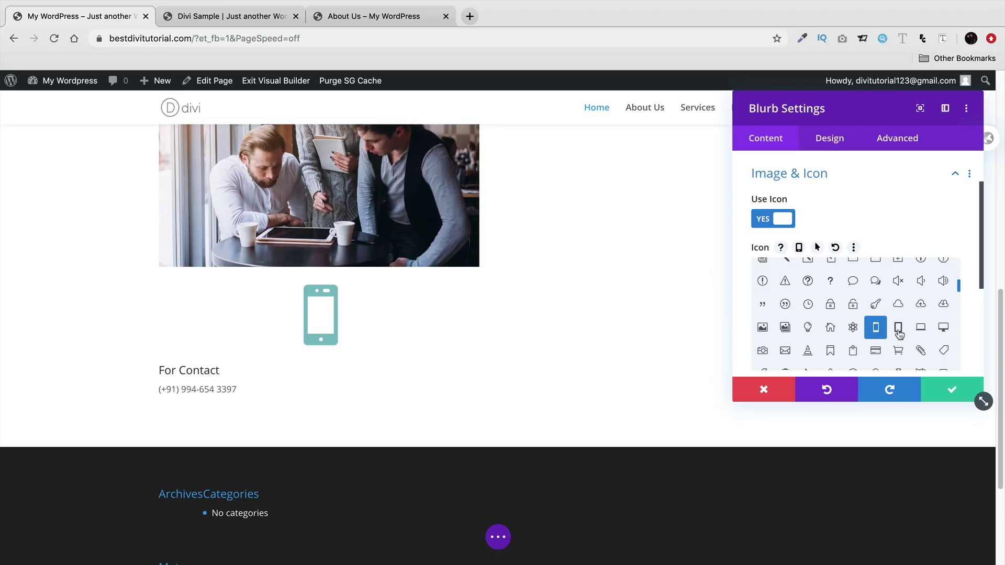
{"action": "scroll", "coordinate": [754, 240], "scroll_direction": "down", "scroll_amount": 5}
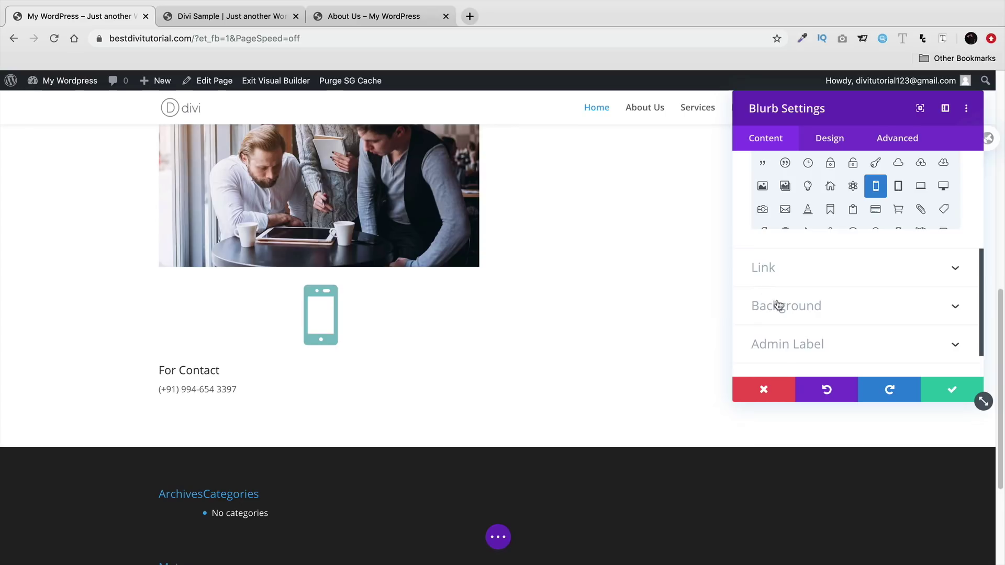
- Try pasting a background colour into the blurb, clear the wrong value and close settings
{"action": "left_click", "coordinate": [784, 313]}
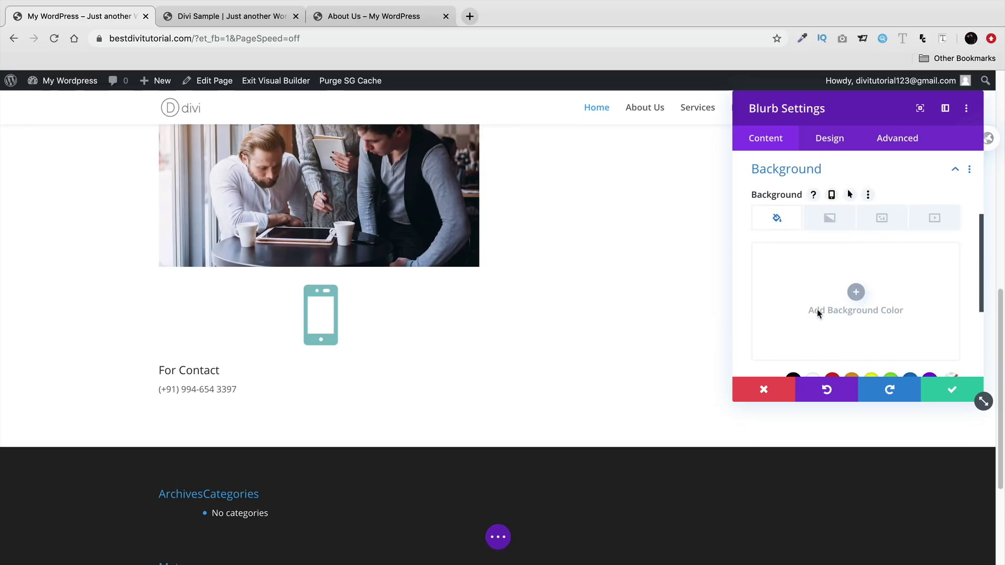
{"action": "left_click", "coordinate": [855, 294]}
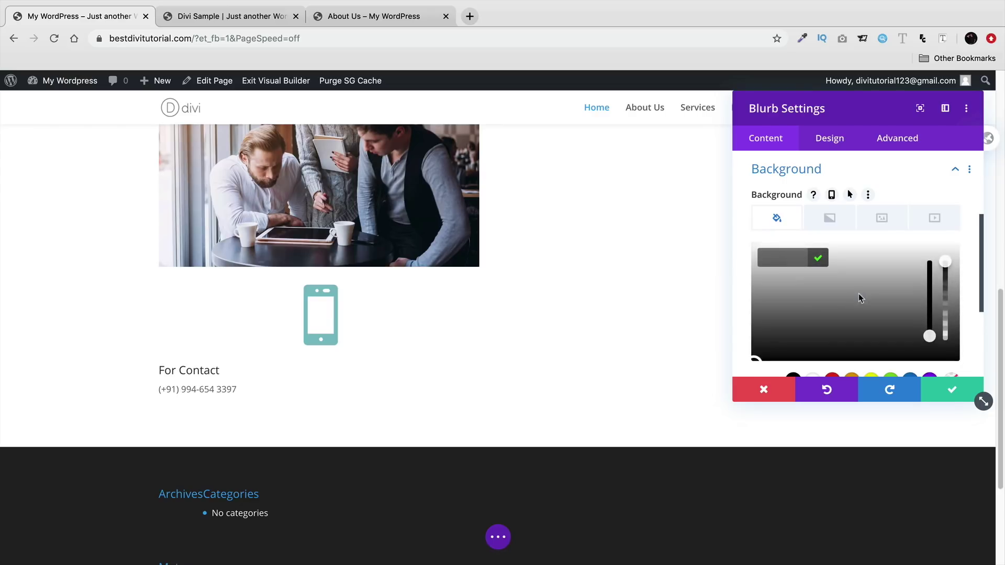
{"action": "right_click", "coordinate": [785, 260]}
{"action": "left_click", "coordinate": [810, 338]}
{"action": "key", "text": "BackSpace"}
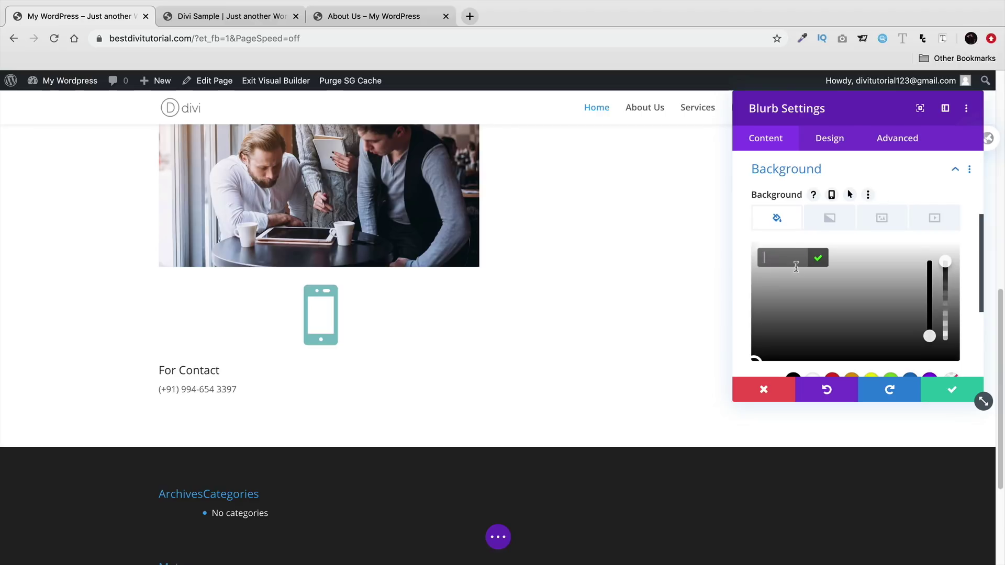
{"action": "scroll", "coordinate": [615, 304], "scroll_direction": "up", "scroll_amount": 7}
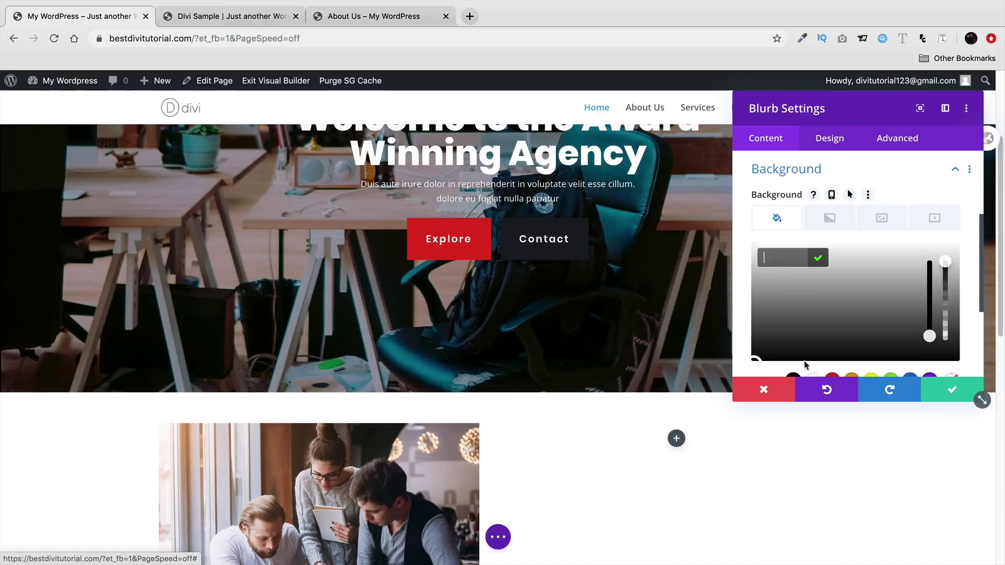
{"action": "left_click", "coordinate": [937, 390]}
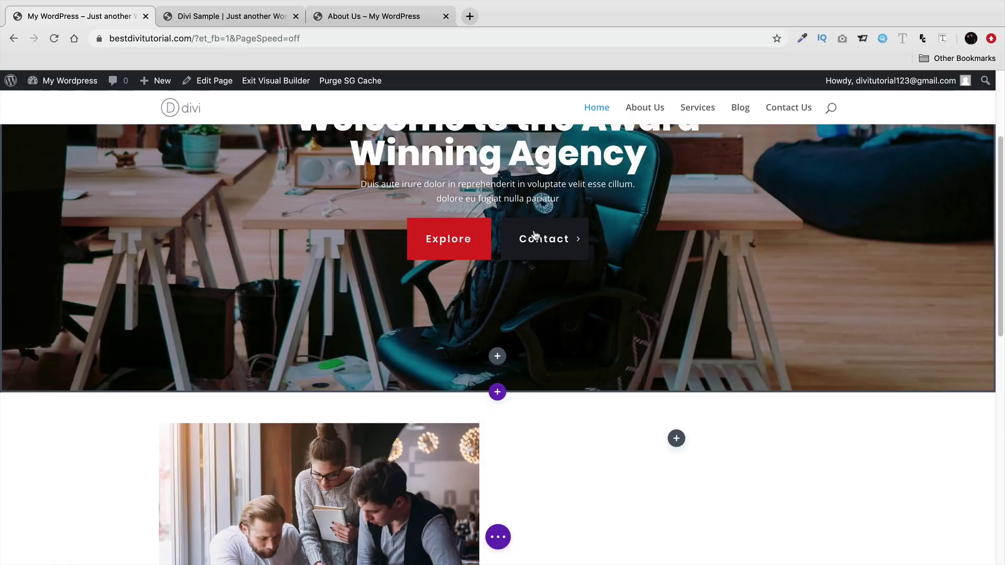
- Copy the #1a1d24 background colour from the hero header's second button
{"action": "scroll", "coordinate": [532, 237], "scroll_direction": "up", "scroll_amount": 4}
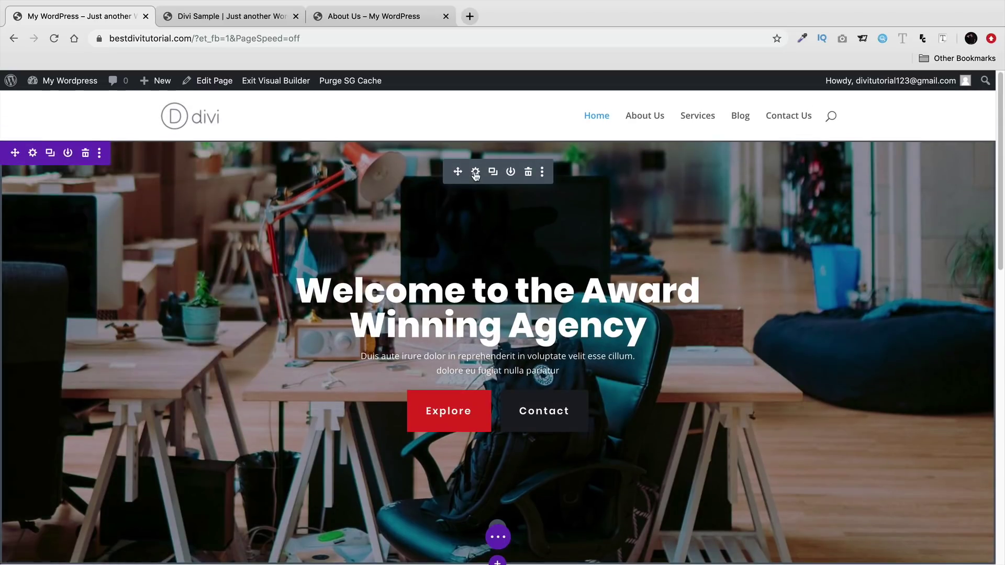
{"action": "left_click", "coordinate": [474, 171]}
{"action": "left_click", "coordinate": [830, 140]}
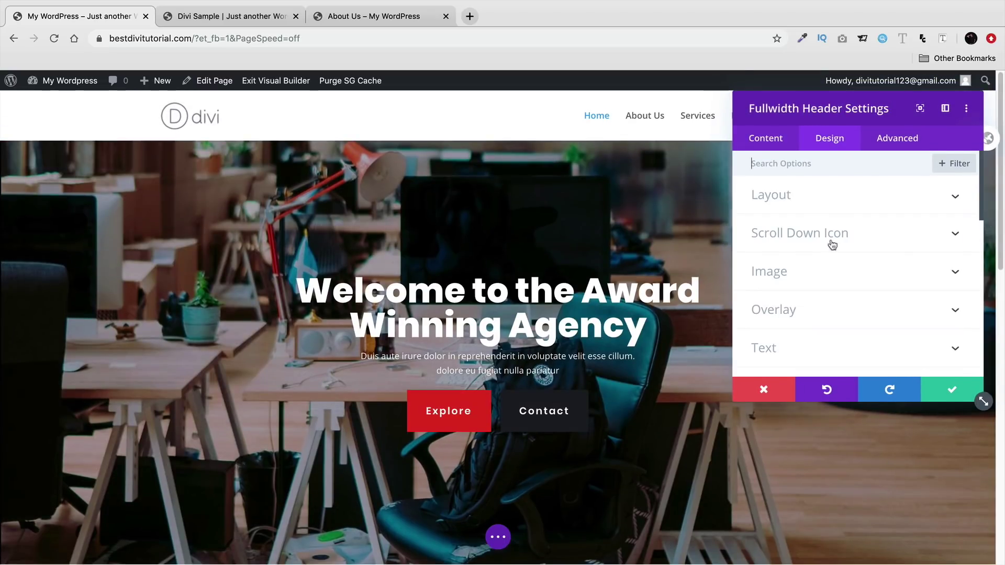
{"action": "scroll", "coordinate": [832, 330], "scroll_direction": "down", "scroll_amount": 5}
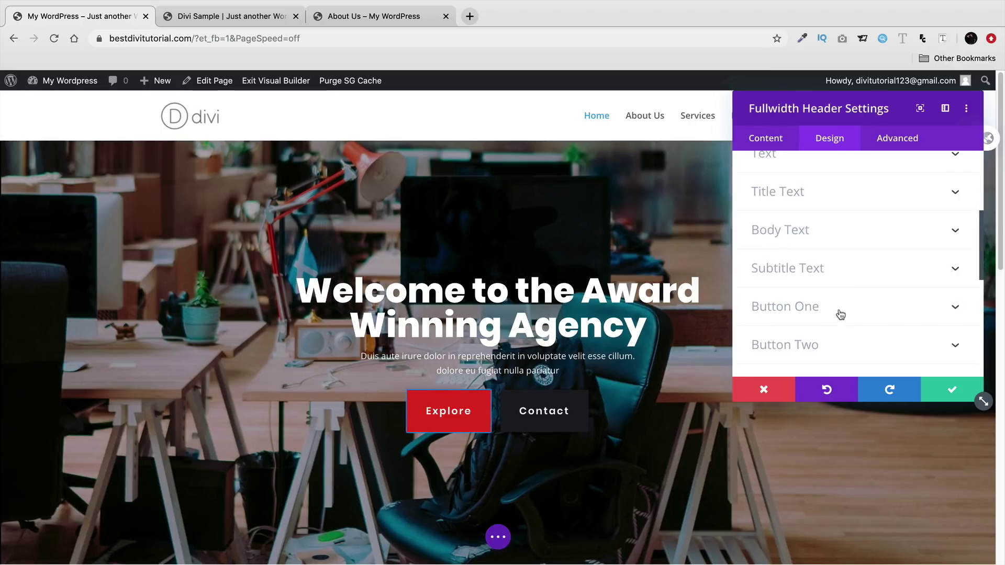
{"action": "left_click", "coordinate": [851, 344]}
{"action": "scroll", "coordinate": [837, 314], "scroll_direction": "down", "scroll_amount": 4}
{"action": "scroll", "coordinate": [829, 309], "scroll_direction": "down", "scroll_amount": 2}
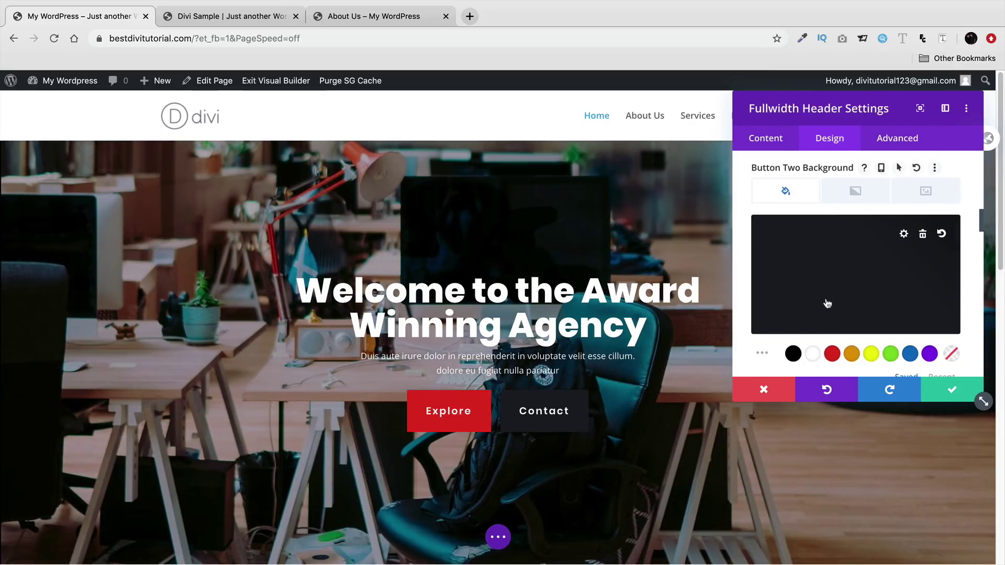
{"action": "left_click", "coordinate": [826, 283]}
{"action": "right_click", "coordinate": [788, 229]}
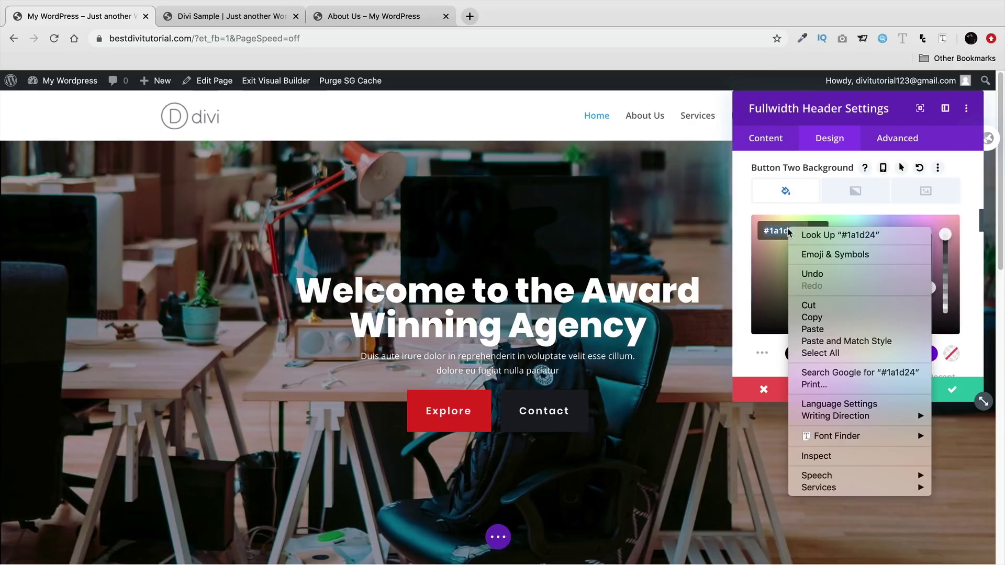
{"action": "left_click", "coordinate": [799, 315]}
{"action": "left_click", "coordinate": [939, 391]}
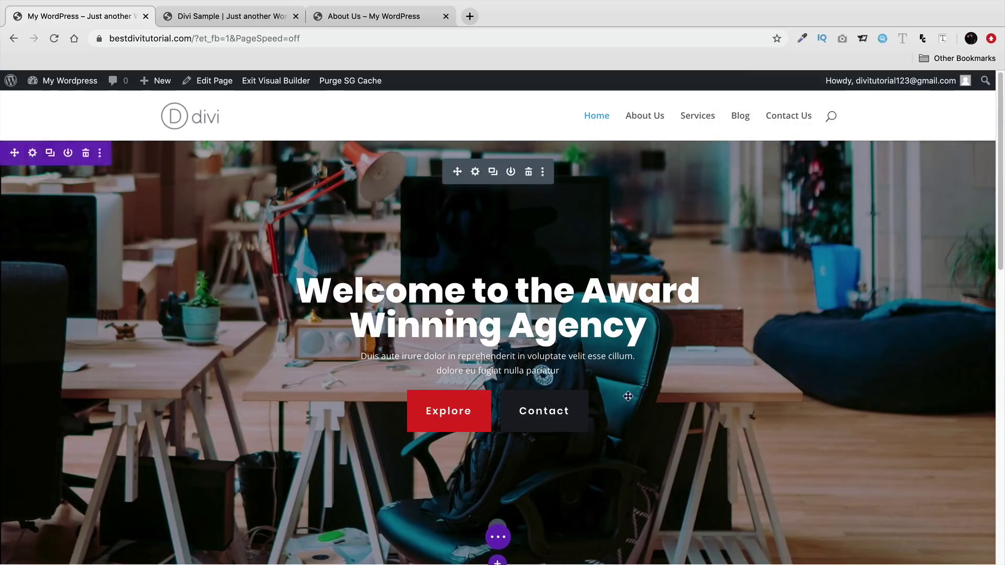
- Paste #1a1d24 as the For Contact blurb's background colour
{"action": "scroll", "coordinate": [628, 391], "scroll_direction": "down", "scroll_amount": 6}
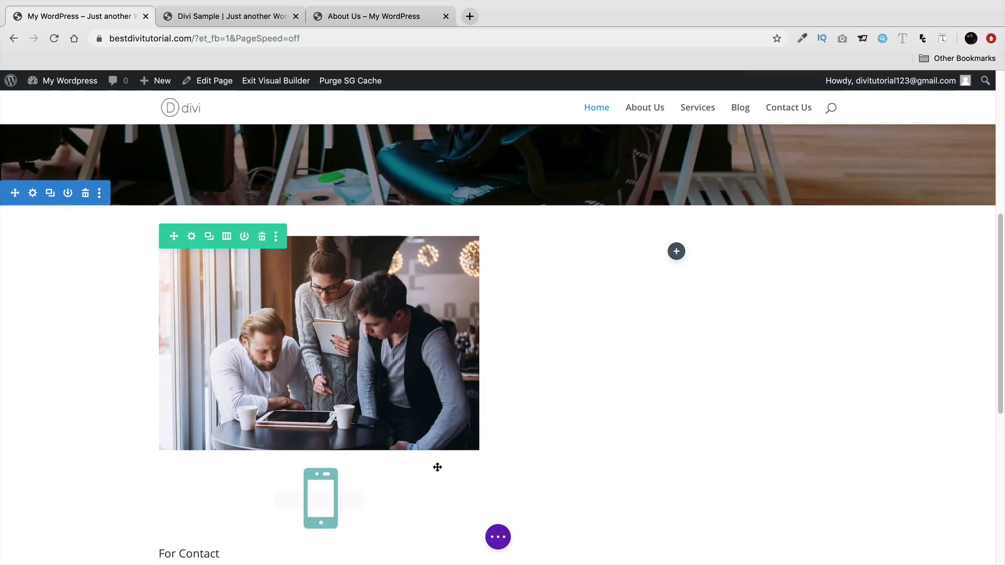
{"action": "scroll", "coordinate": [442, 401], "scroll_direction": "down", "scroll_amount": 2}
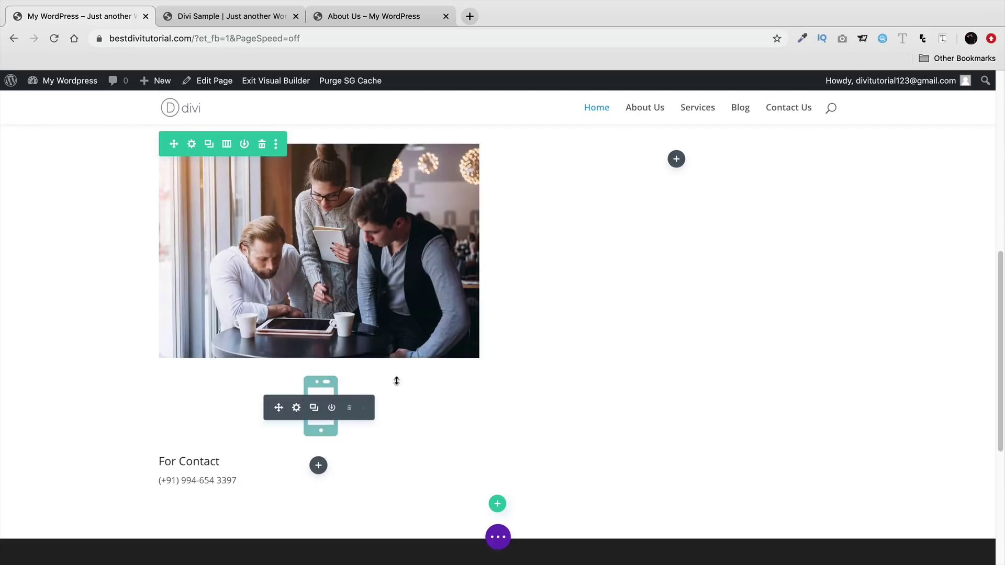
{"action": "left_click", "coordinate": [297, 409]}
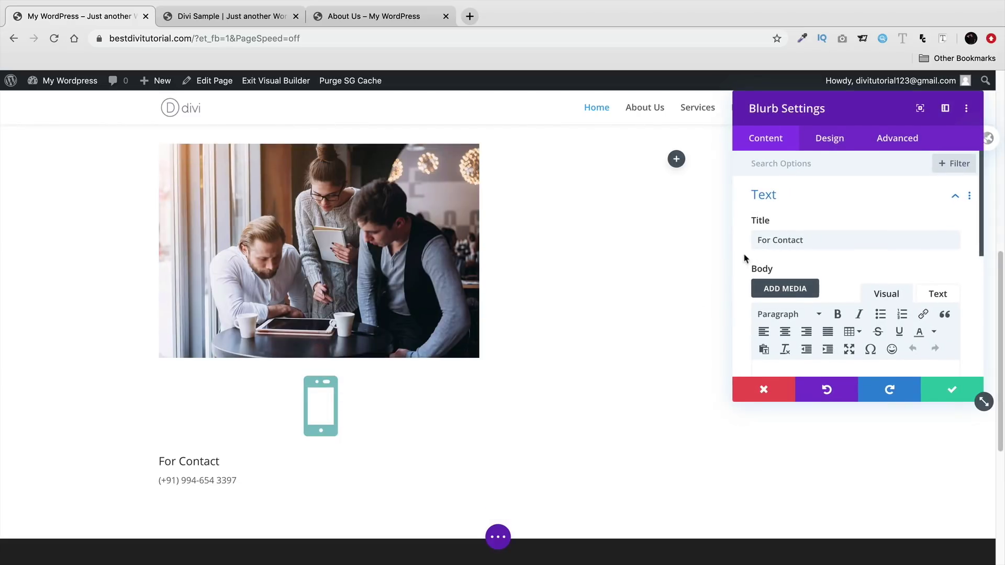
{"action": "scroll", "coordinate": [746, 262], "scroll_direction": "down", "scroll_amount": 5}
{"action": "left_click", "coordinate": [773, 296]}
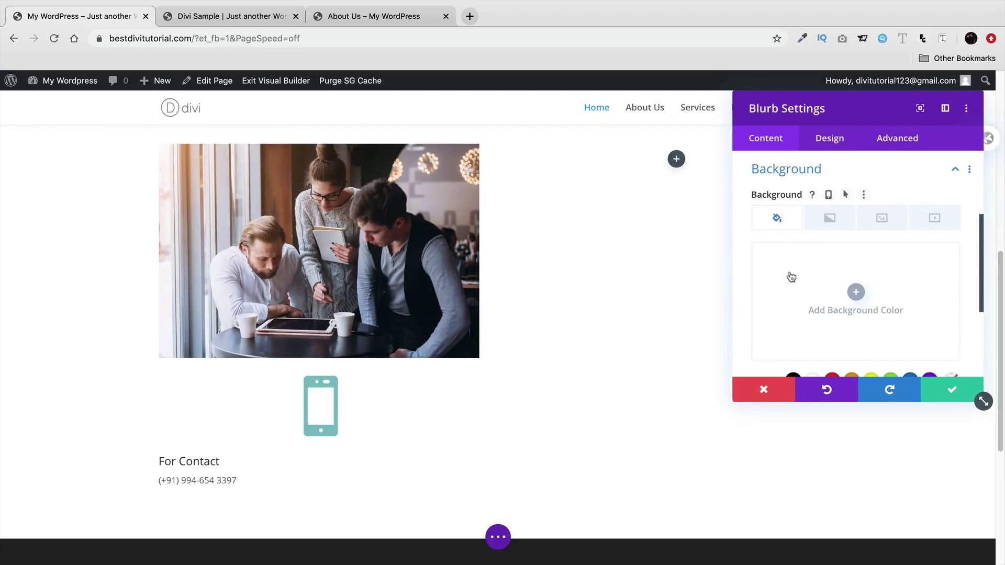
{"action": "left_click", "coordinate": [837, 291]}
{"action": "right_click", "coordinate": [790, 260]}
{"action": "left_click", "coordinate": [813, 339]}
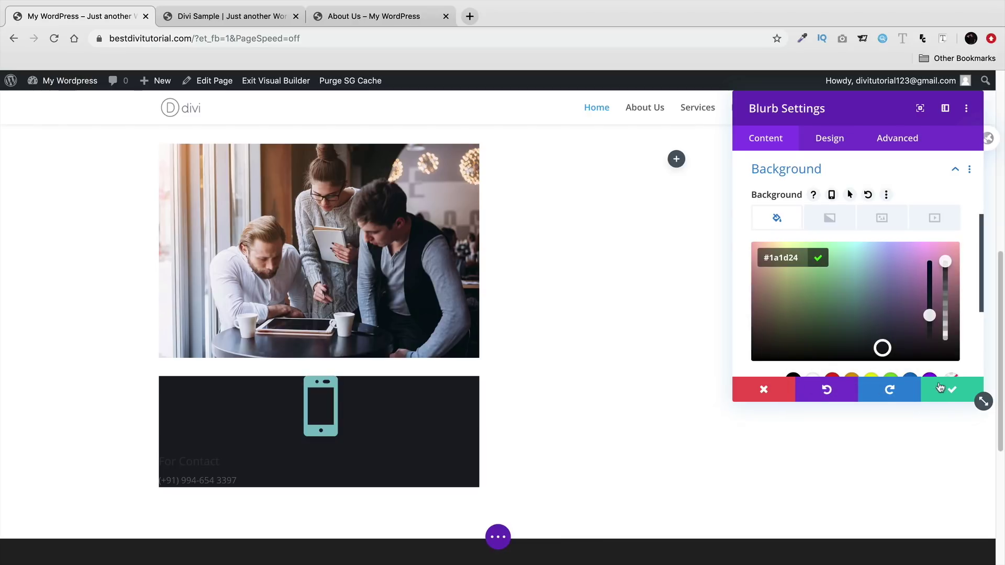
{"action": "scroll", "coordinate": [738, 313], "scroll_direction": "down", "scroll_amount": 5}
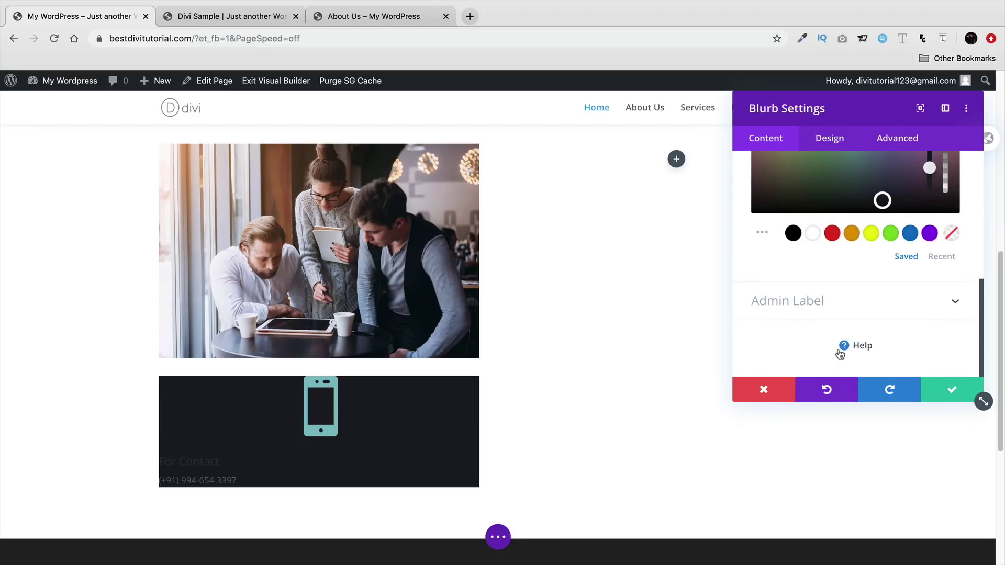
{"action": "left_click", "coordinate": [826, 140]}
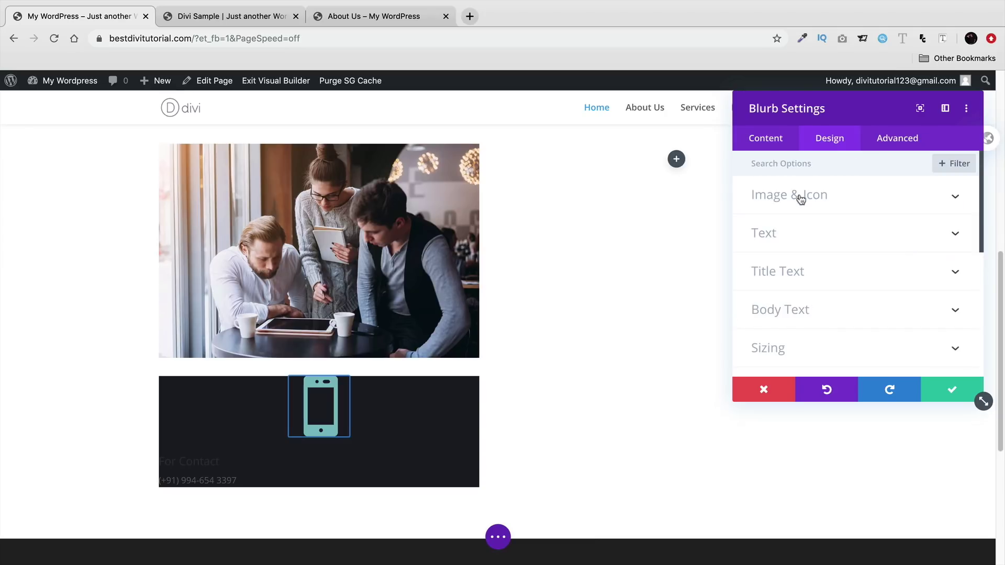
- Make the phone icon red with no circle, placed left of the text, at 69px
{"action": "left_click", "coordinate": [800, 198]}
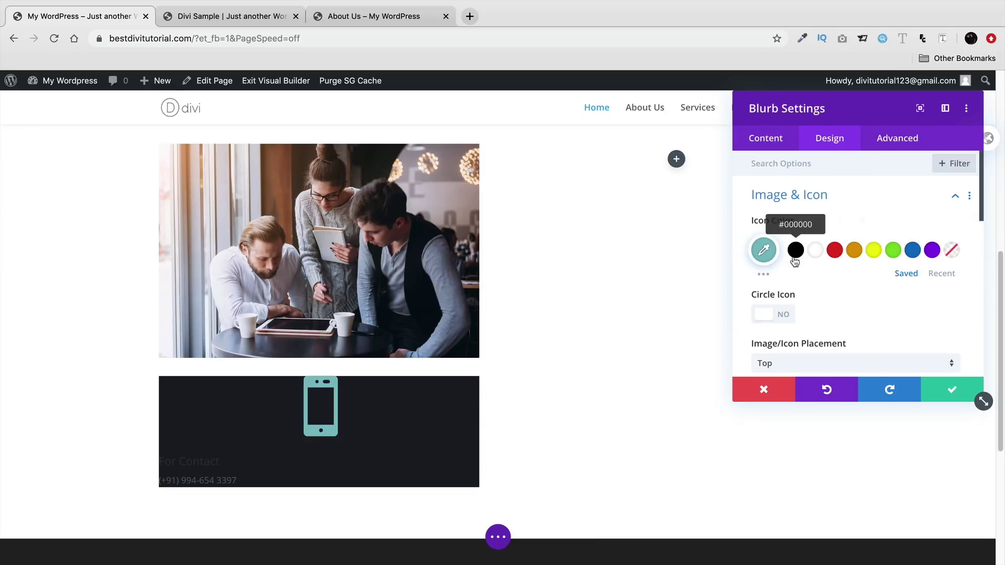
{"action": "left_click", "coordinate": [834, 251]}
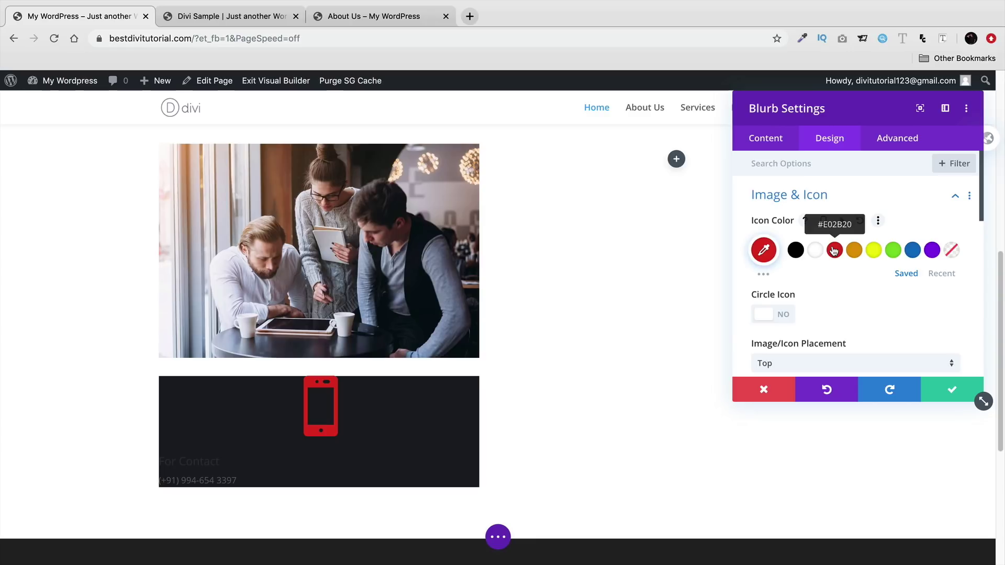
{"action": "left_click", "coordinate": [767, 317]}
{"action": "scroll", "coordinate": [824, 317], "scroll_direction": "down", "scroll_amount": 1}
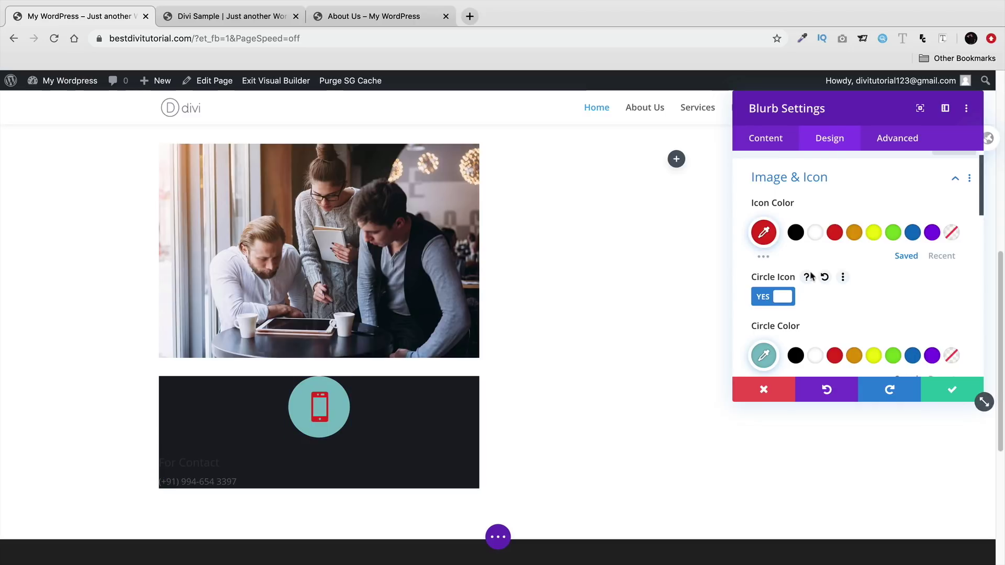
{"action": "left_click", "coordinate": [788, 297]}
{"action": "scroll", "coordinate": [789, 298], "scroll_direction": "down", "scroll_amount": 5}
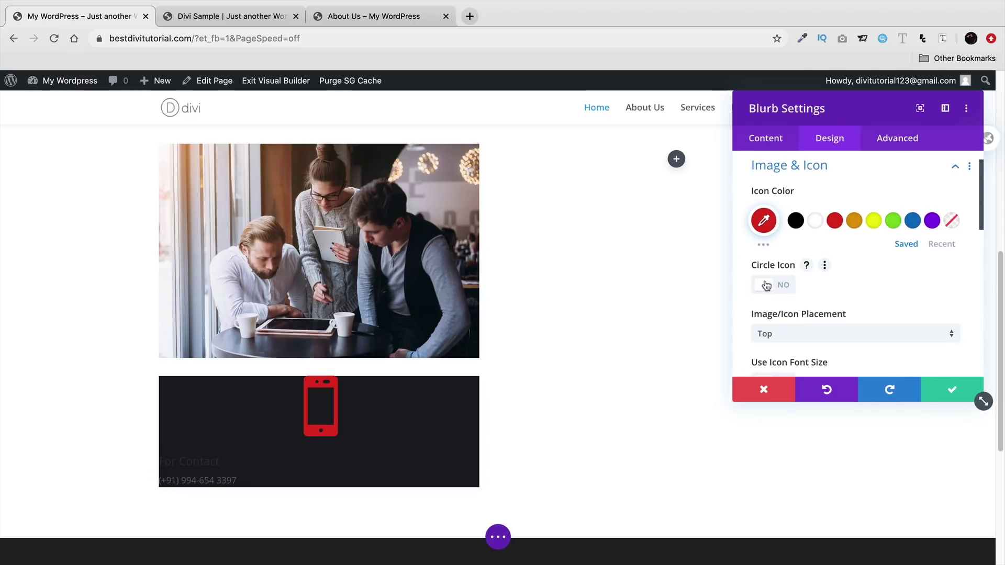
{"action": "left_click", "coordinate": [786, 239]}
{"action": "left_click", "coordinate": [787, 262]}
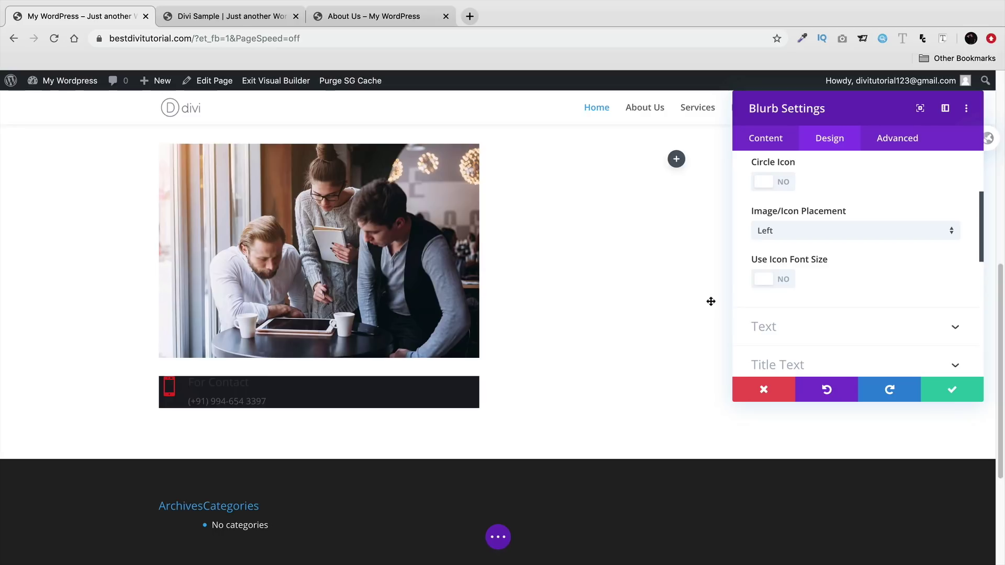
{"action": "scroll", "coordinate": [751, 281], "scroll_direction": "down", "scroll_amount": 1}
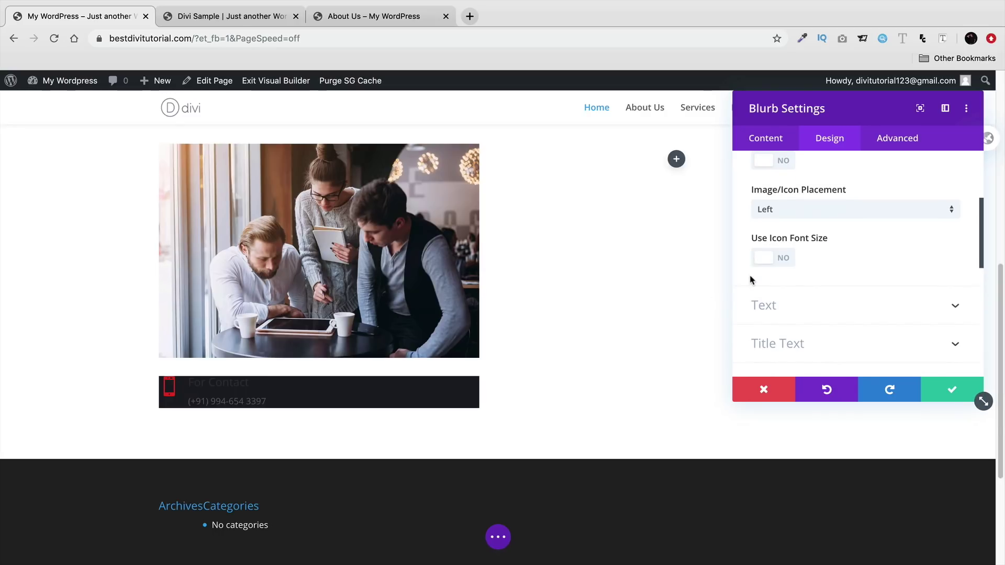
{"action": "left_click", "coordinate": [774, 263]}
{"action": "left_click_drag", "start_coordinate": [856, 311], "coordinate": [820, 310]}
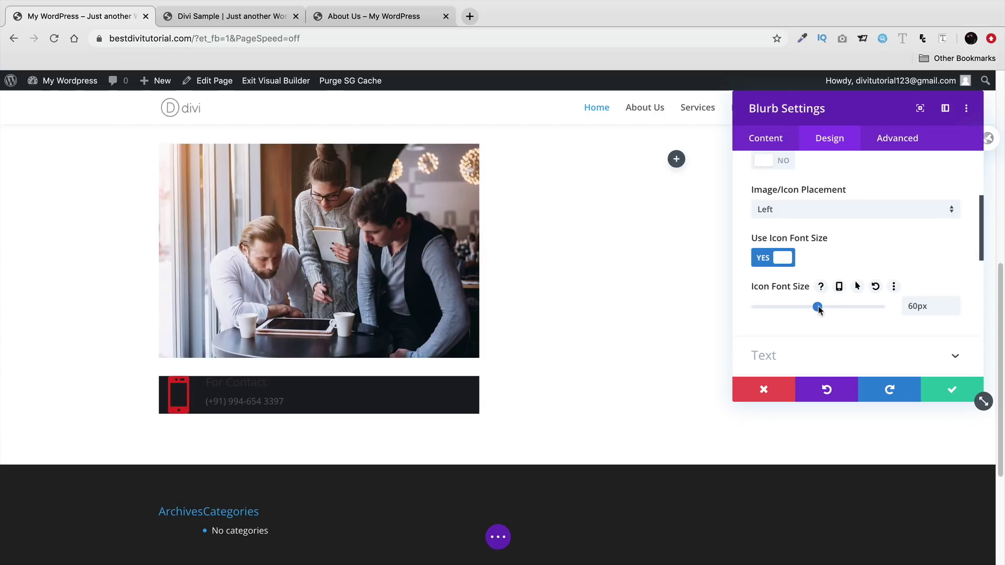
- Set the blurb text colour to Light, keeping left alignment
{"action": "scroll", "coordinate": [816, 309], "scroll_direction": "down", "scroll_amount": 2}
{"action": "left_click", "coordinate": [814, 330]}
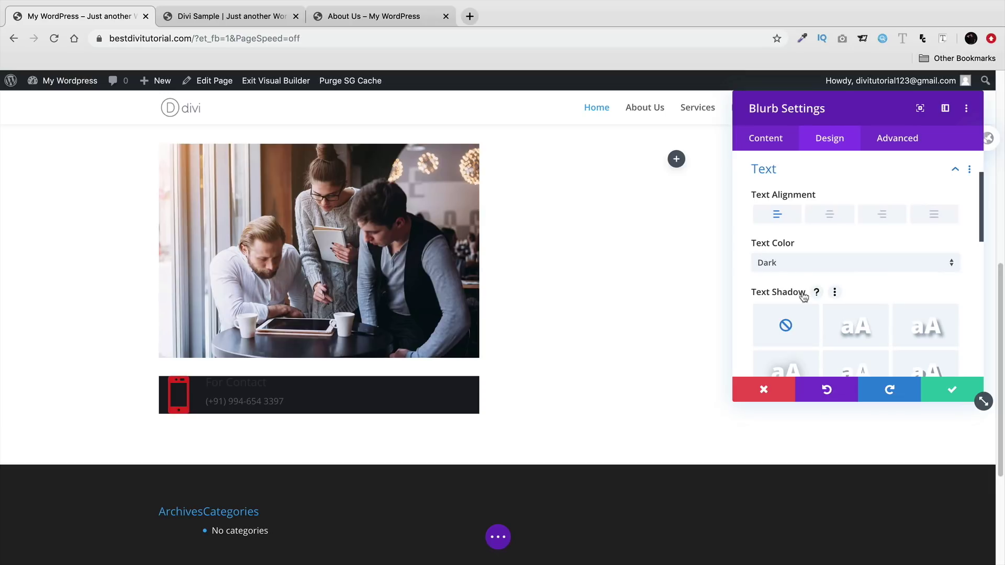
{"action": "left_click", "coordinate": [829, 214]}
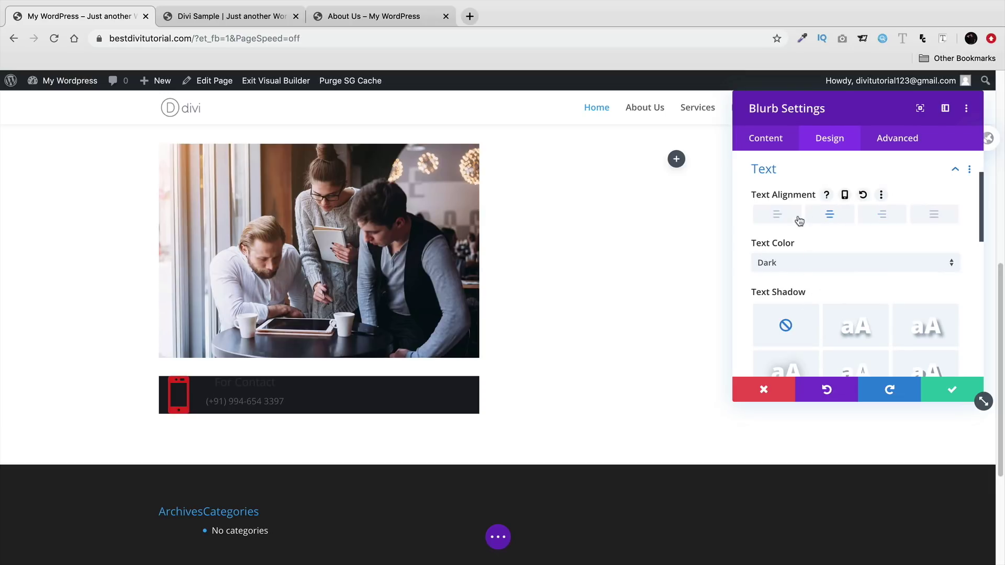
{"action": "left_click", "coordinate": [778, 215]}
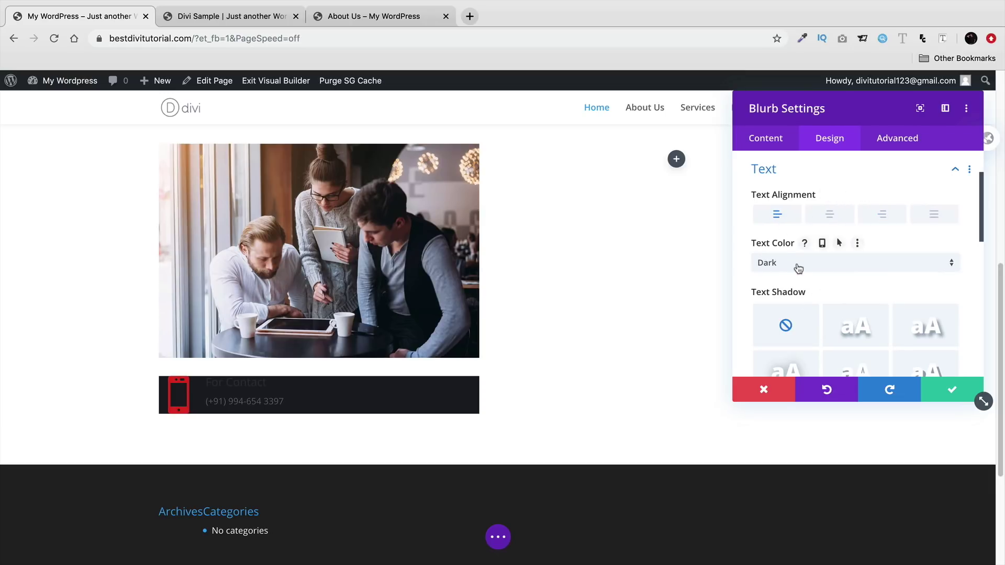
{"action": "left_click", "coordinate": [798, 268]}
{"action": "left_click", "coordinate": [801, 281]}
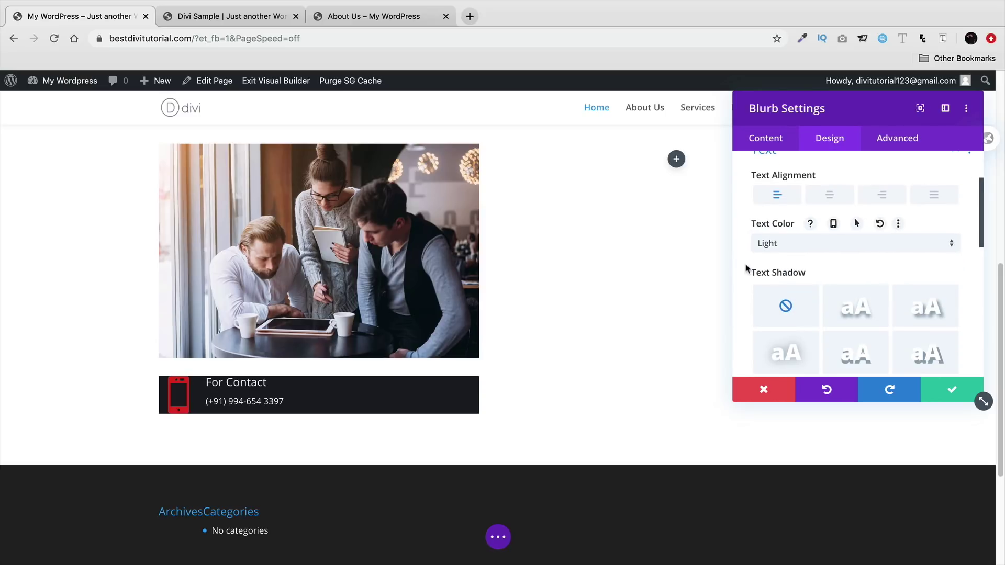
{"action": "scroll", "coordinate": [747, 270], "scroll_direction": "down", "scroll_amount": 3}
{"action": "scroll", "coordinate": [748, 271], "scroll_direction": "down", "scroll_amount": 5}
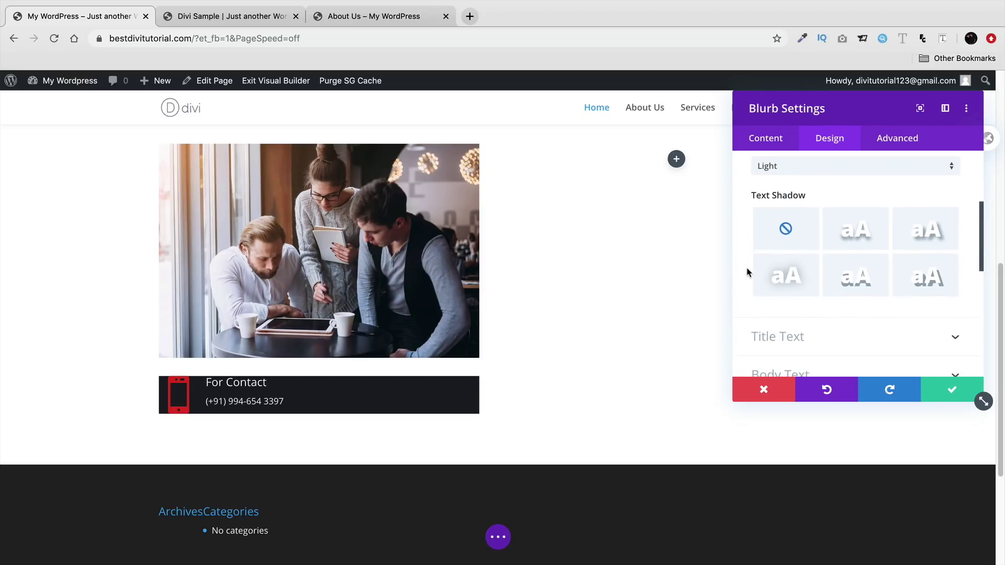
- Set the For Contact title font to Quicksand at Bold weight
{"action": "left_click", "coordinate": [779, 242]}
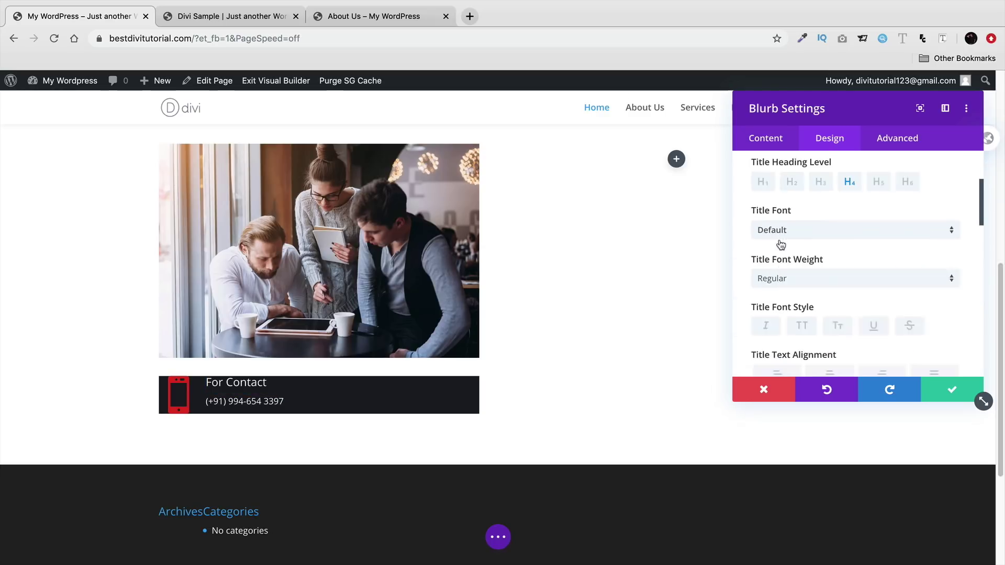
{"action": "left_click", "coordinate": [810, 267]}
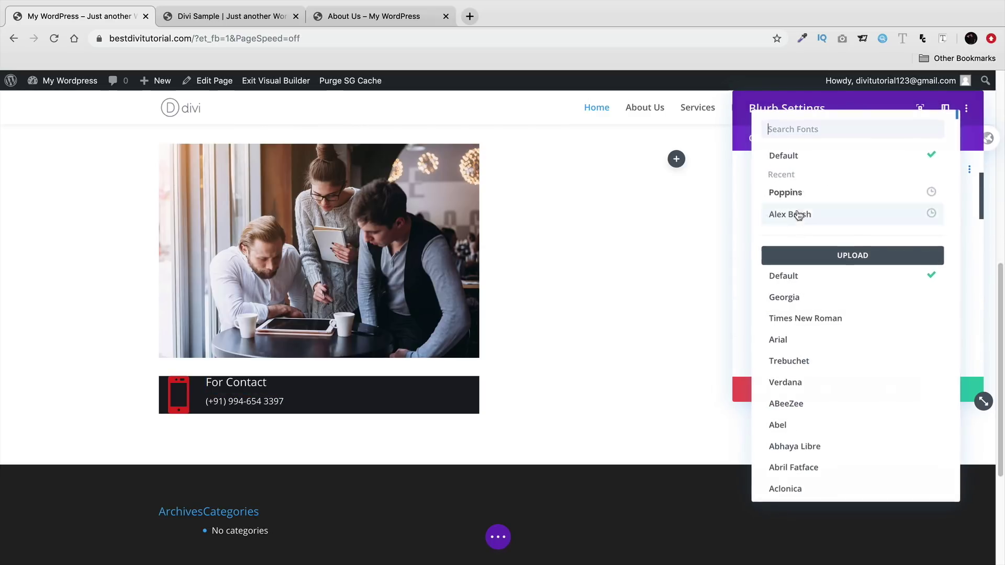
{"action": "type", "text": "i"}
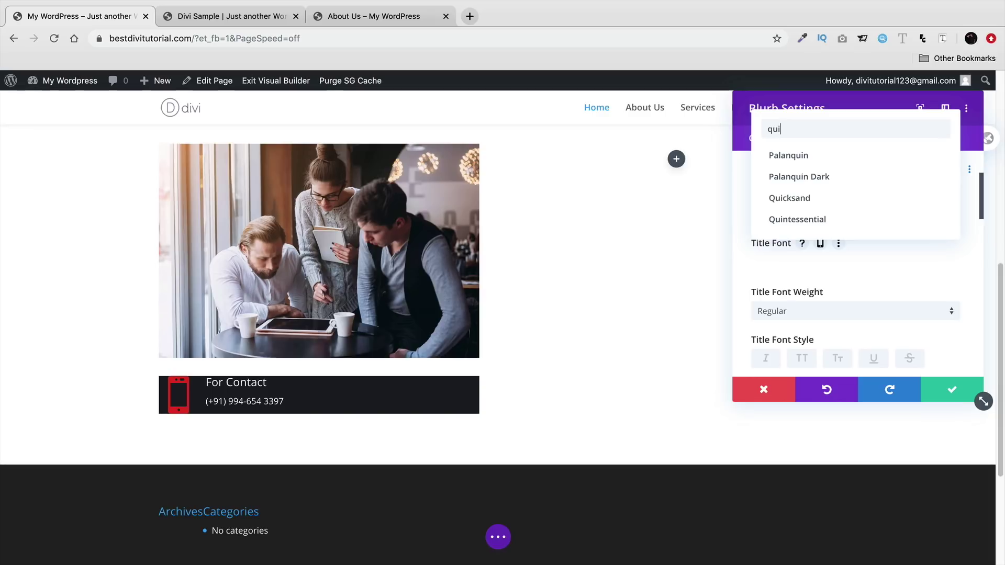
{"action": "left_click", "coordinate": [790, 198]}
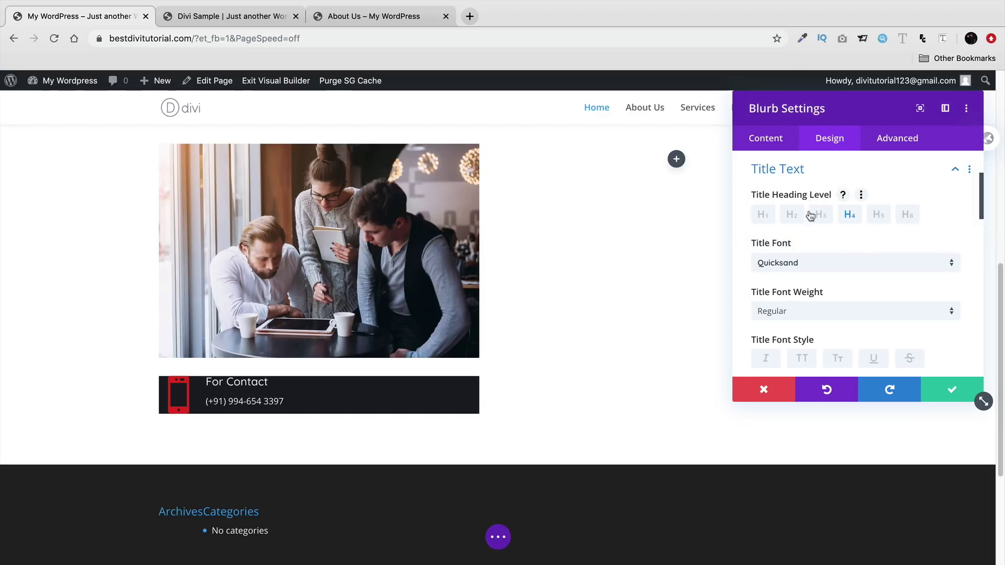
{"action": "left_click", "coordinate": [820, 320]}
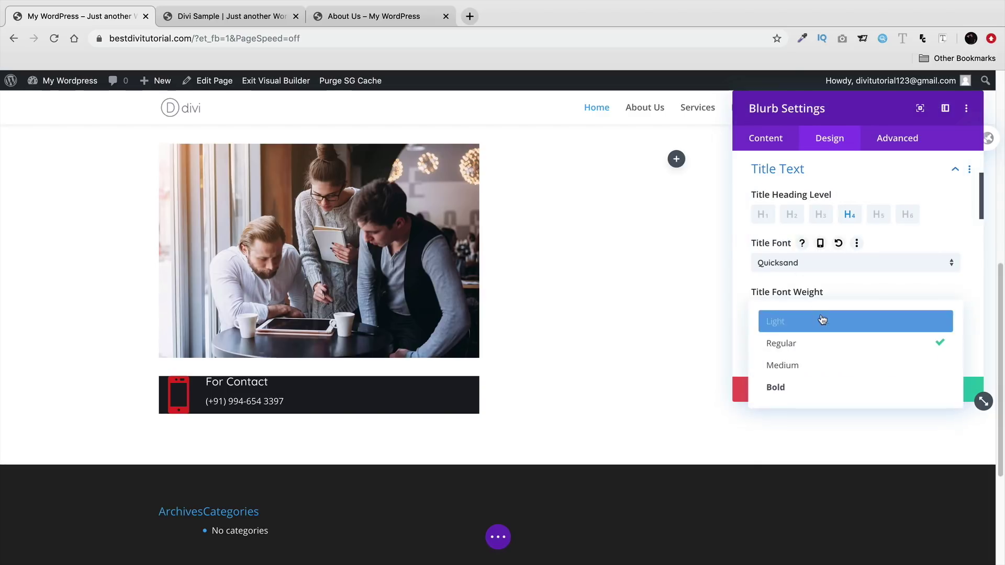
{"action": "left_click", "coordinate": [827, 364]}
{"action": "left_click", "coordinate": [815, 311]}
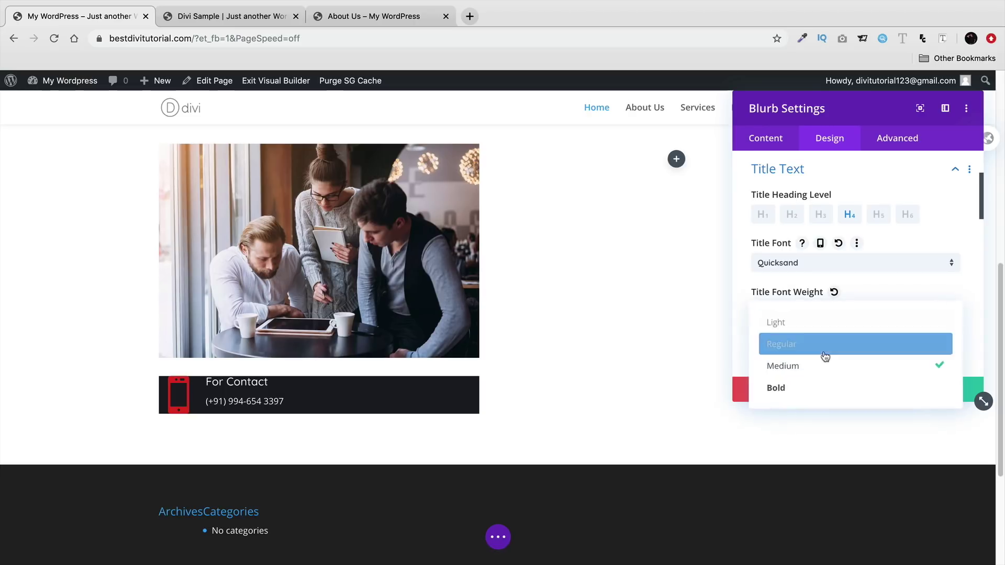
{"action": "left_click", "coordinate": [823, 390]}
{"action": "scroll", "coordinate": [748, 317], "scroll_direction": "down", "scroll_amount": 5}
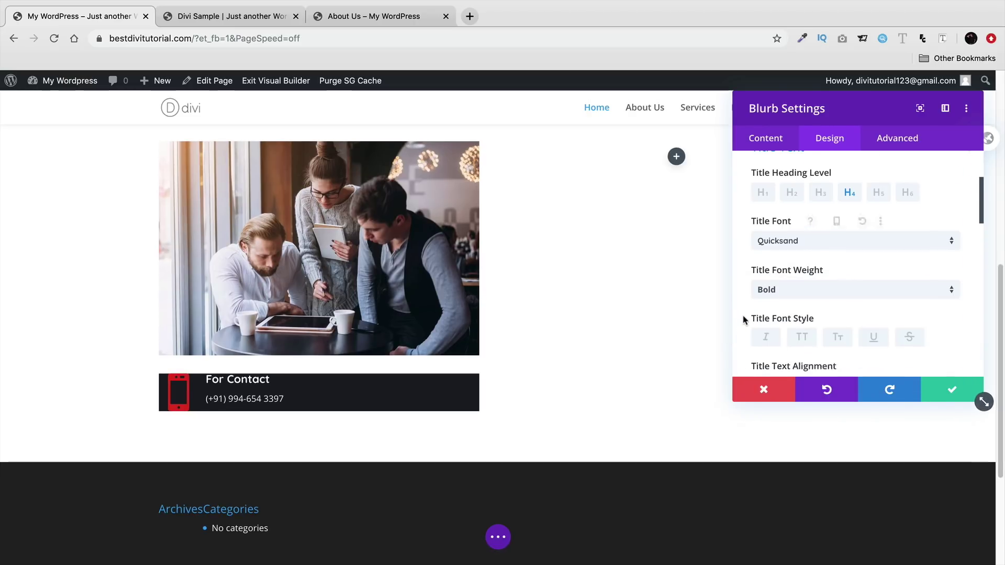
{"action": "scroll", "coordinate": [827, 270], "scroll_direction": "down", "scroll_amount": 2}
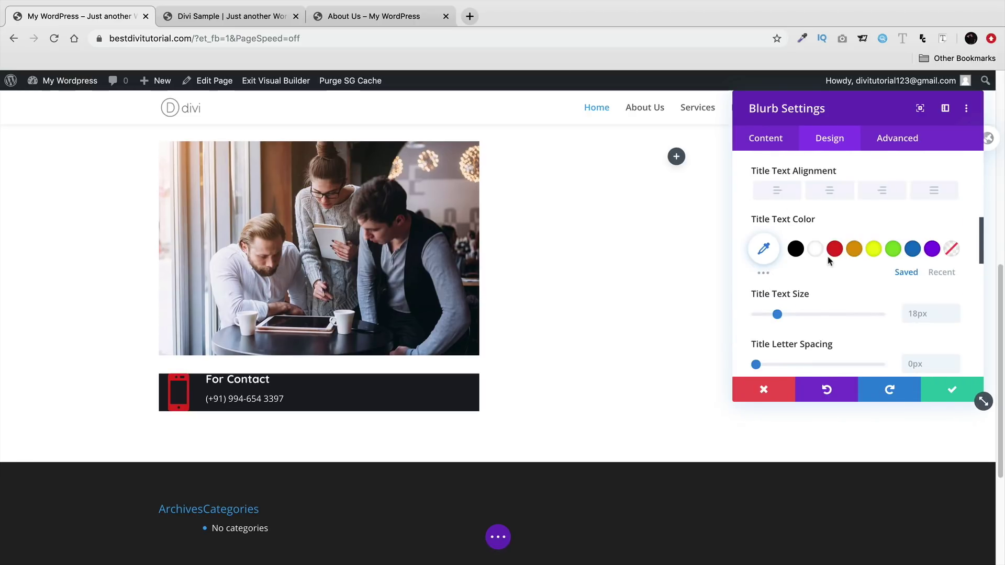
{"action": "scroll", "coordinate": [828, 267], "scroll_direction": "down", "scroll_amount": 1}
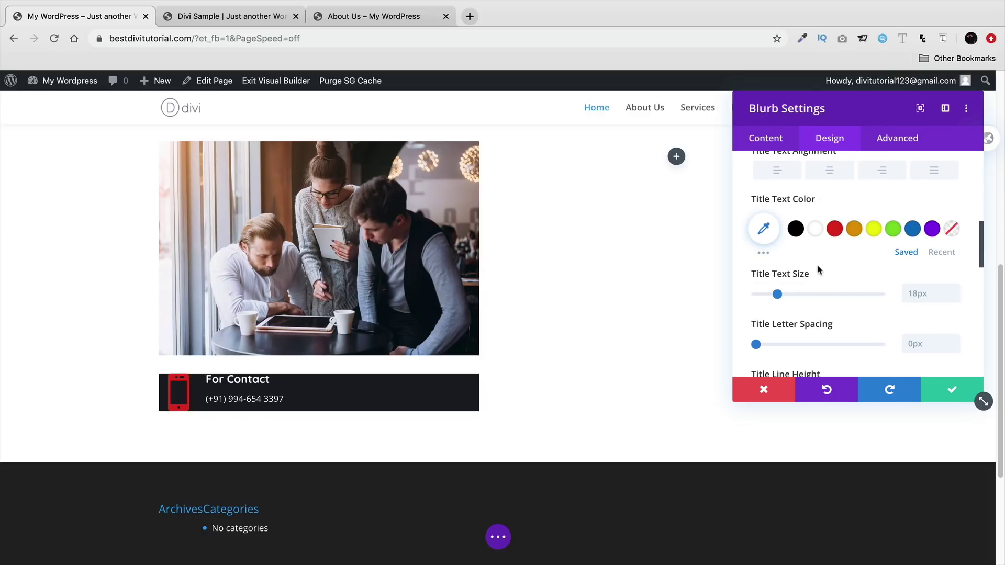
{"action": "scroll", "coordinate": [803, 285], "scroll_direction": "down", "scroll_amount": 1}
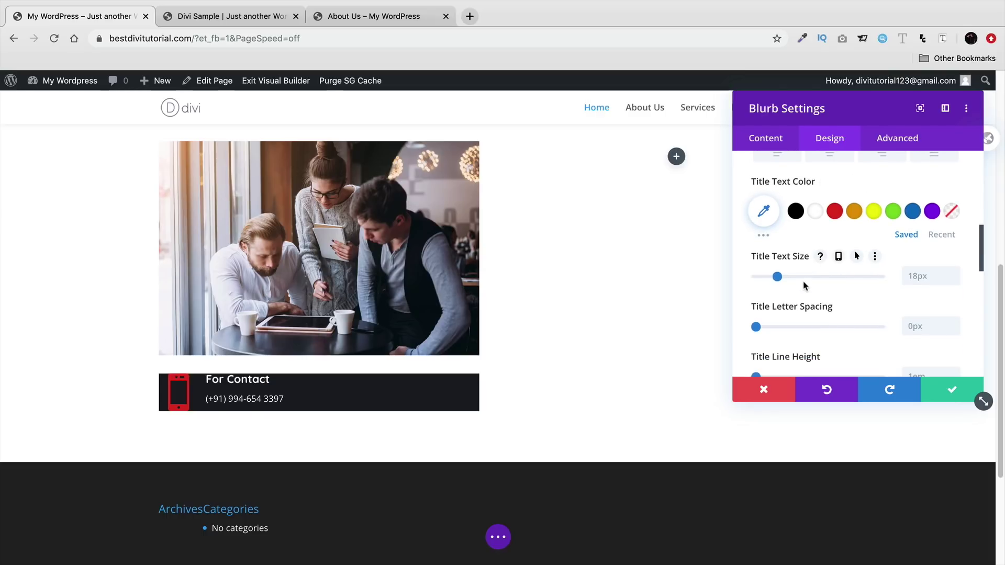
{"action": "scroll", "coordinate": [805, 285], "scroll_direction": "down", "scroll_amount": 3}
{"action": "scroll", "coordinate": [837, 283], "scroll_direction": "down", "scroll_amount": 2}
{"action": "scroll", "coordinate": [848, 270], "scroll_direction": "down", "scroll_amount": 5}
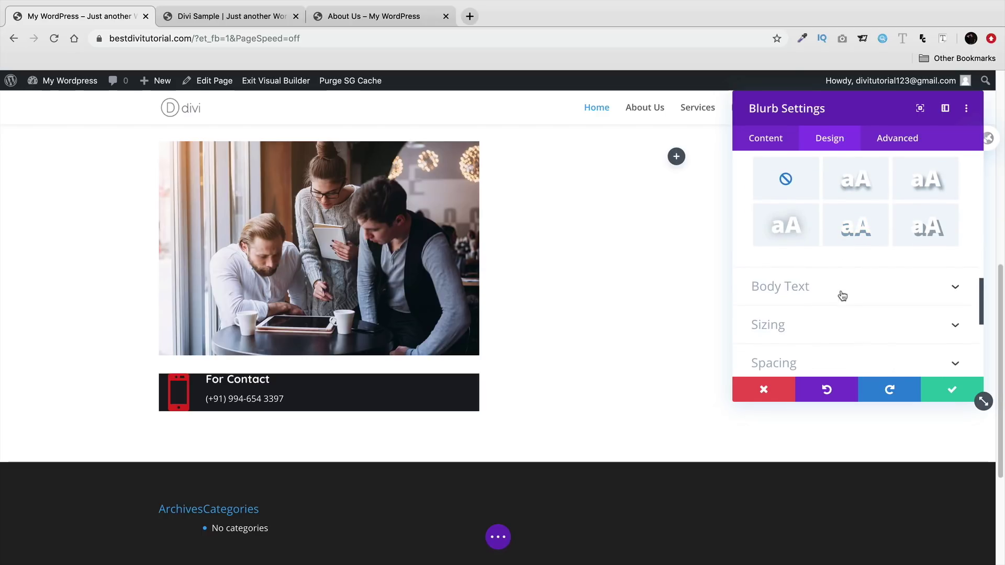
- Set the blurb body font to Quicksand at 21px to enlarge the phone number
{"action": "left_click", "coordinate": [841, 298]}
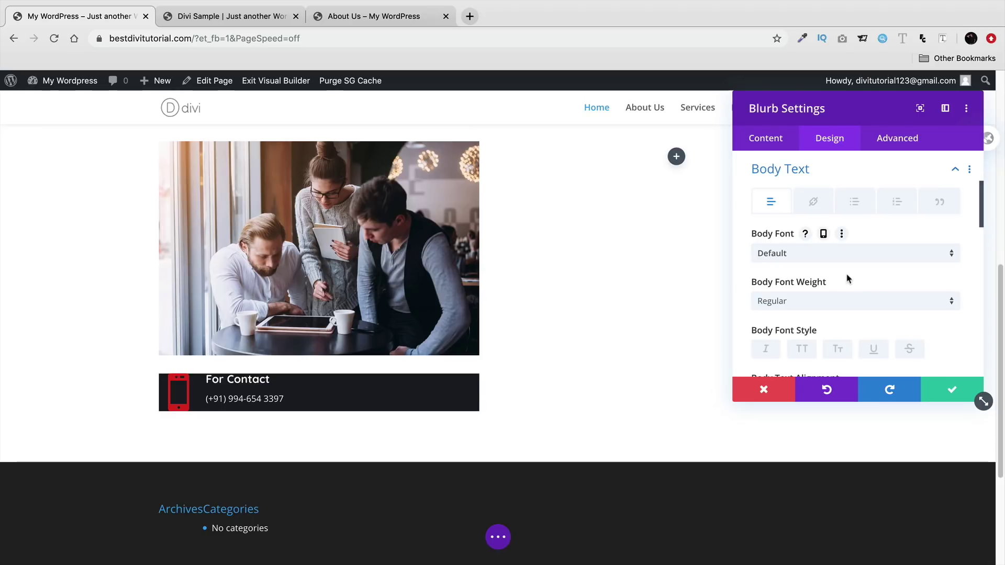
{"action": "left_click", "coordinate": [848, 257]}
{"action": "left_click", "coordinate": [835, 195]}
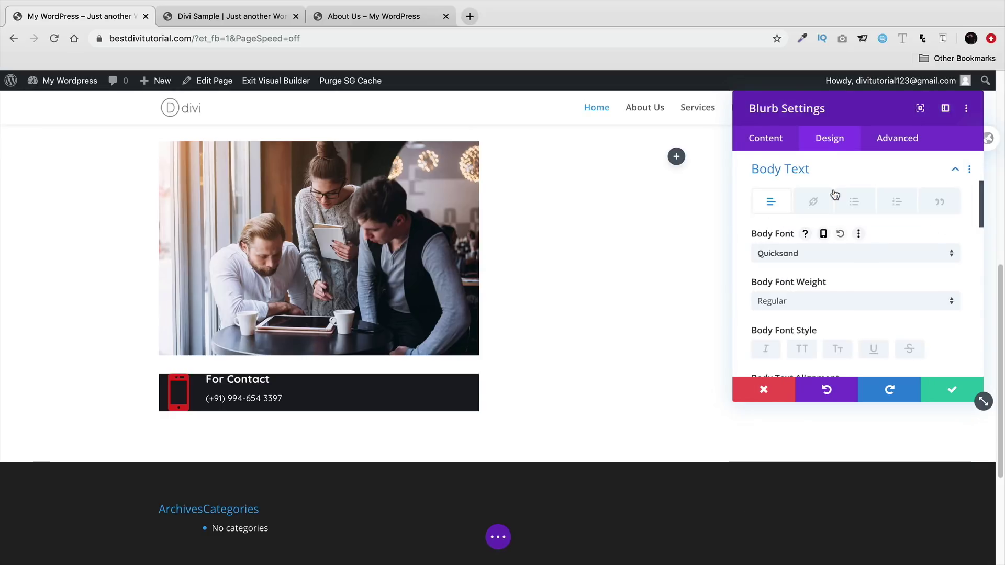
{"action": "scroll", "coordinate": [762, 299], "scroll_direction": "down", "scroll_amount": 3}
{"action": "scroll", "coordinate": [759, 295], "scroll_direction": "down", "scroll_amount": 2}
{"action": "left_click_drag", "start_coordinate": [772, 336], "coordinate": [781, 338]}
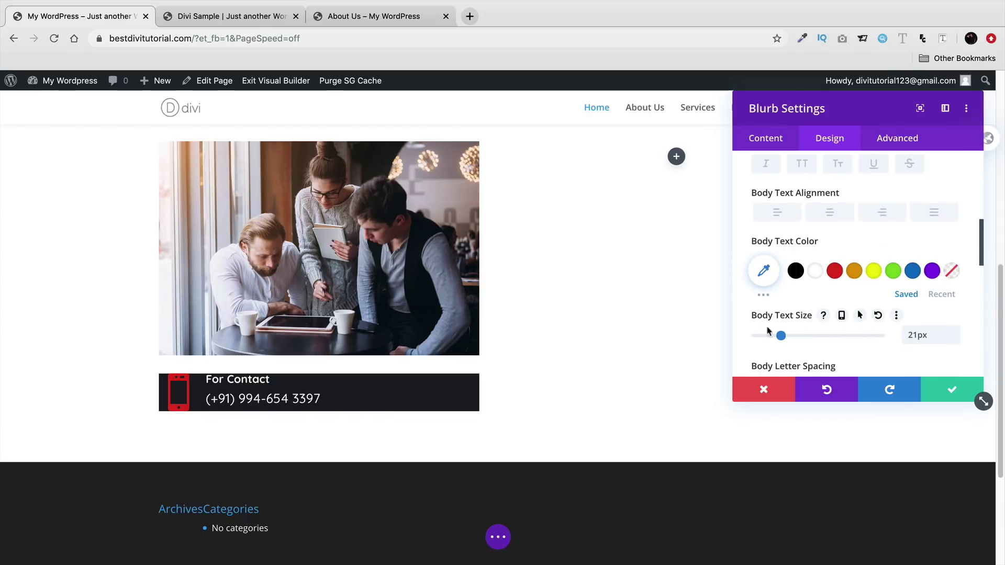
{"action": "scroll", "coordinate": [730, 312], "scroll_direction": "down", "scroll_amount": 1}
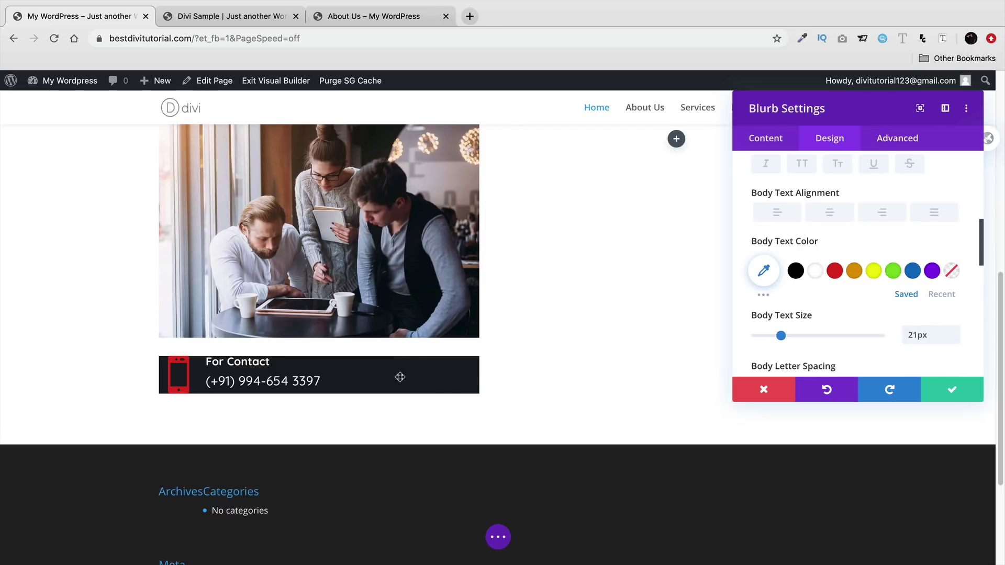
{"action": "scroll", "coordinate": [755, 297], "scroll_direction": "down", "scroll_amount": 2}
{"action": "scroll", "coordinate": [755, 297], "scroll_direction": "down", "scroll_amount": 1}
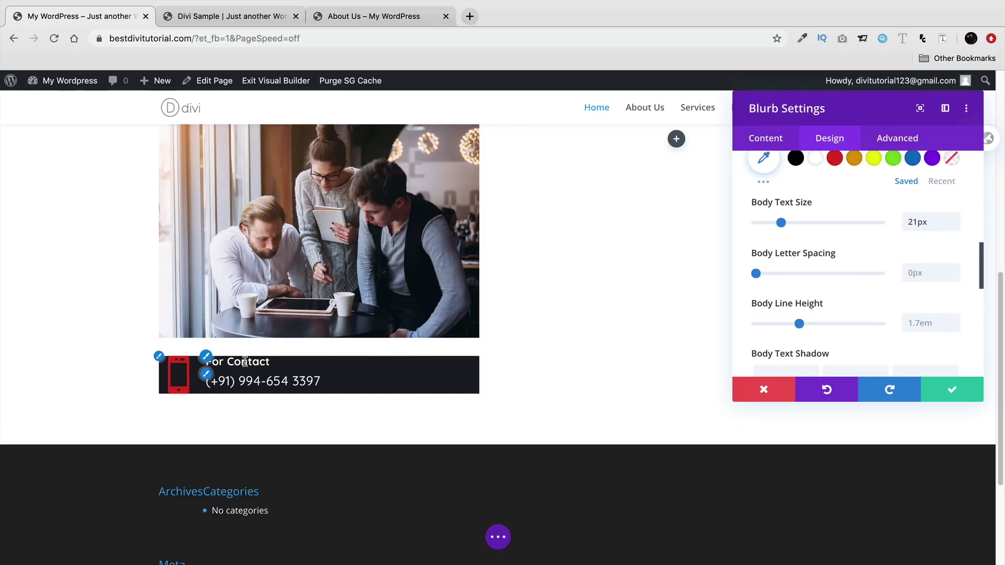
{"action": "scroll", "coordinate": [757, 283], "scroll_direction": "down", "scroll_amount": 1}
{"action": "scroll", "coordinate": [756, 283], "scroll_direction": "down", "scroll_amount": 5}
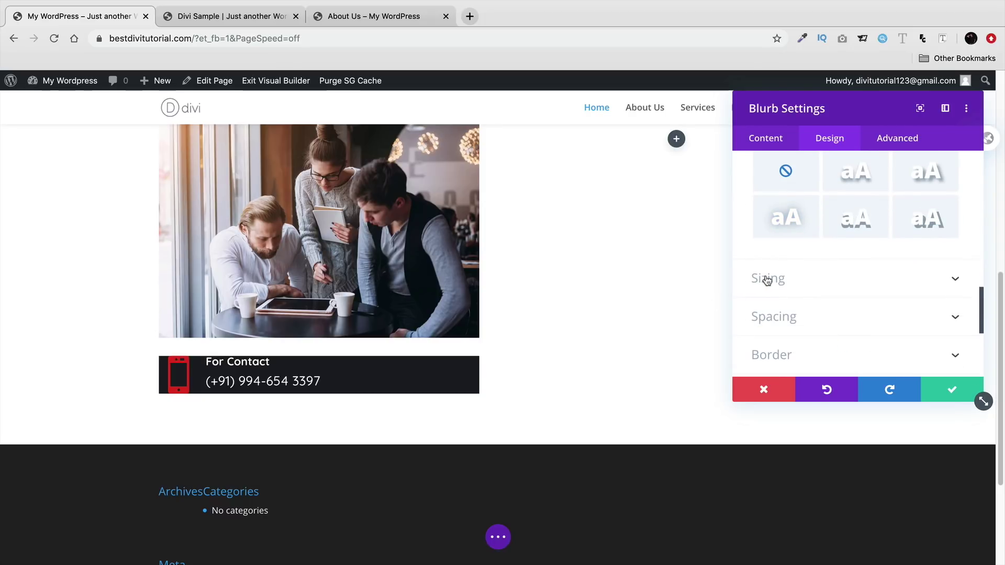
{"action": "left_click", "coordinate": [767, 279]}
- Pad the contact blurb 30px top and bottom, 40px left and right, and save
{"action": "scroll", "coordinate": [817, 239], "scroll_direction": "down", "scroll_amount": 3}
{"action": "scroll", "coordinate": [843, 272], "scroll_direction": "down", "scroll_amount": 8}
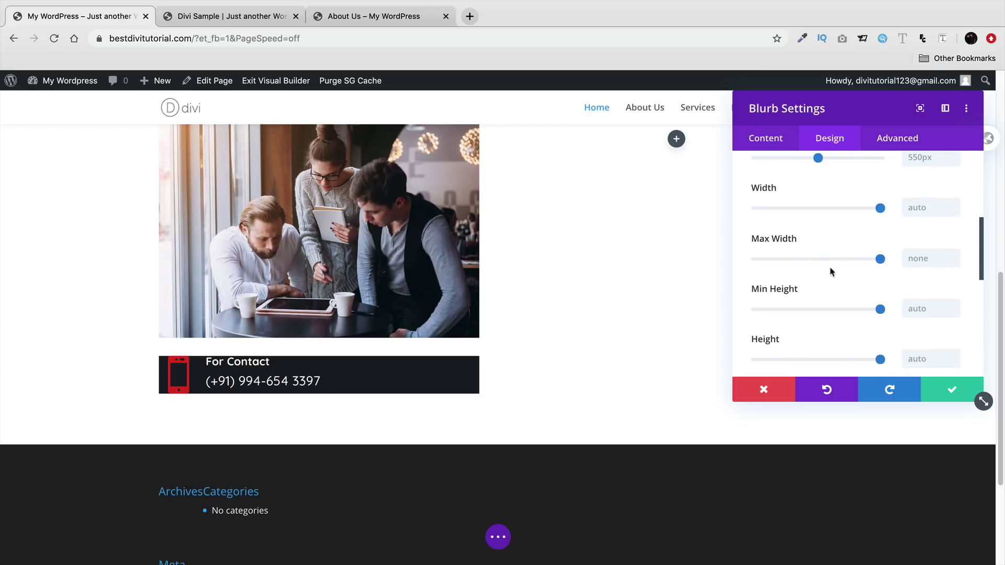
{"action": "scroll", "coordinate": [810, 284], "scroll_direction": "down", "scroll_amount": 1}
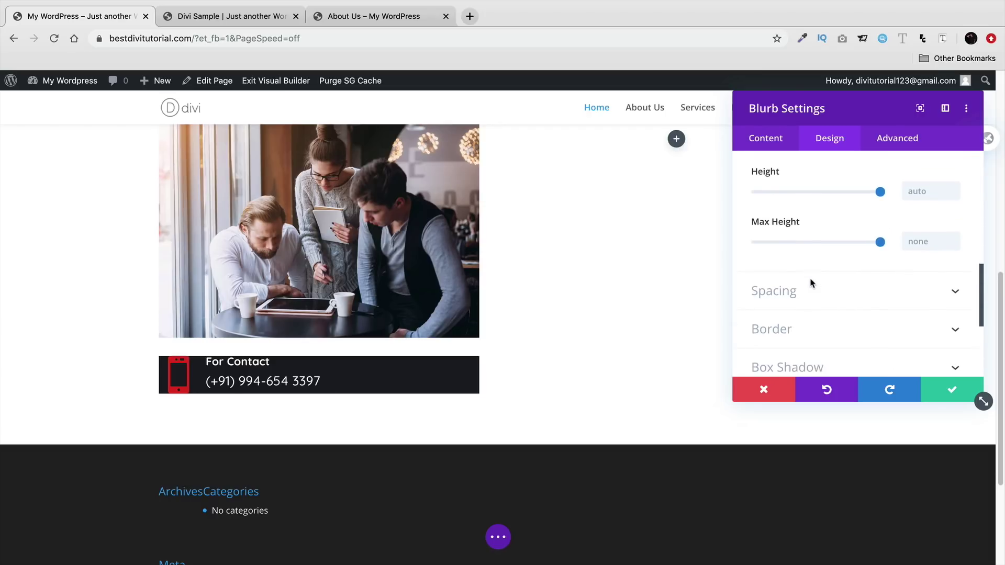
{"action": "left_click", "coordinate": [811, 297]}
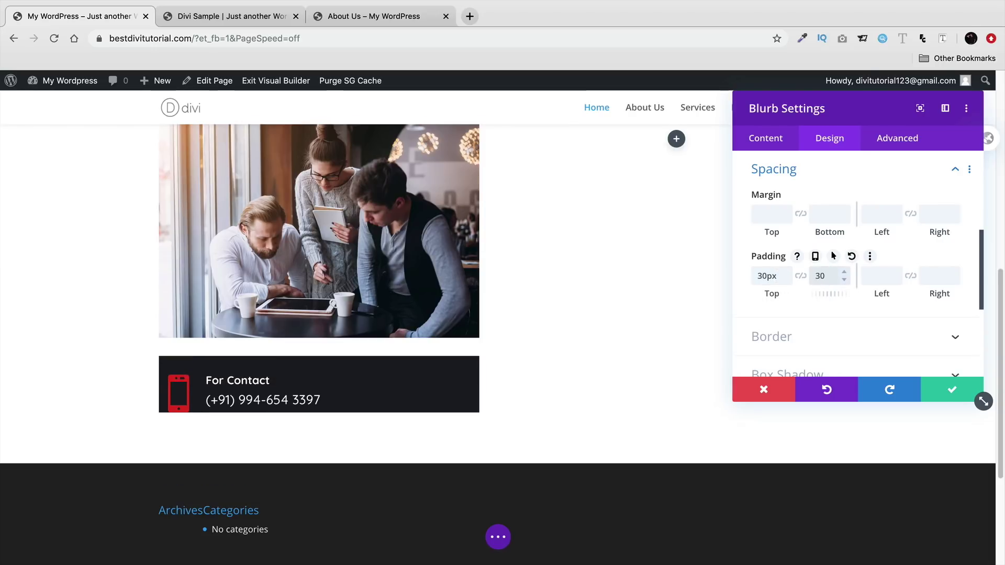
{"action": "left_click", "coordinate": [878, 277]}
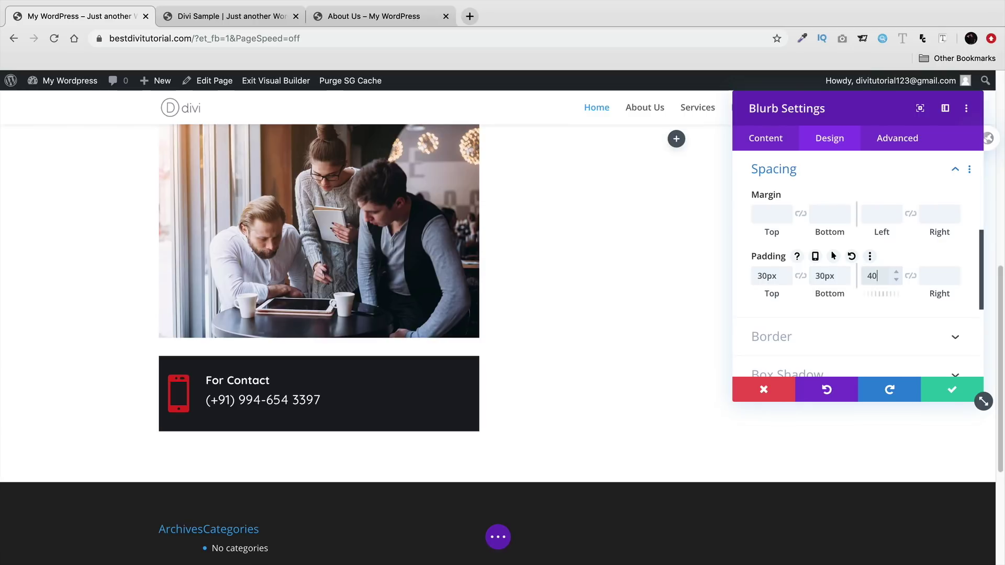
{"action": "left_click", "coordinate": [934, 278]}
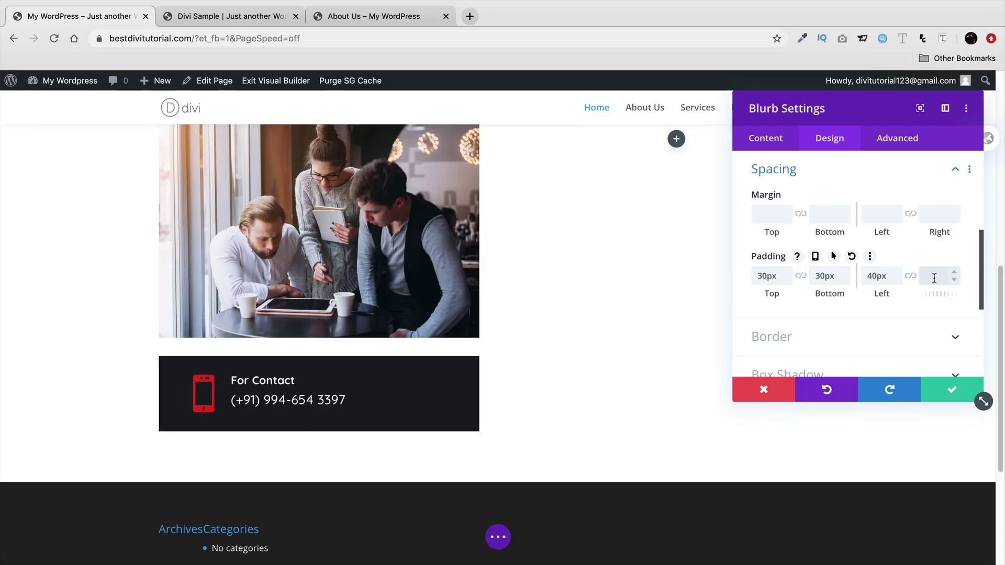
{"action": "left_click", "coordinate": [741, 304]}
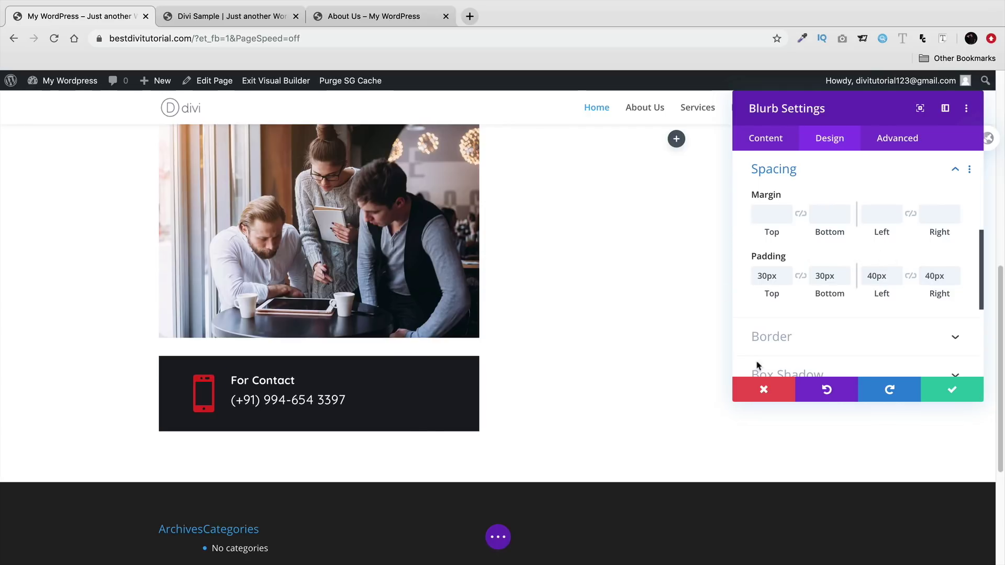
{"action": "left_click", "coordinate": [948, 388]}
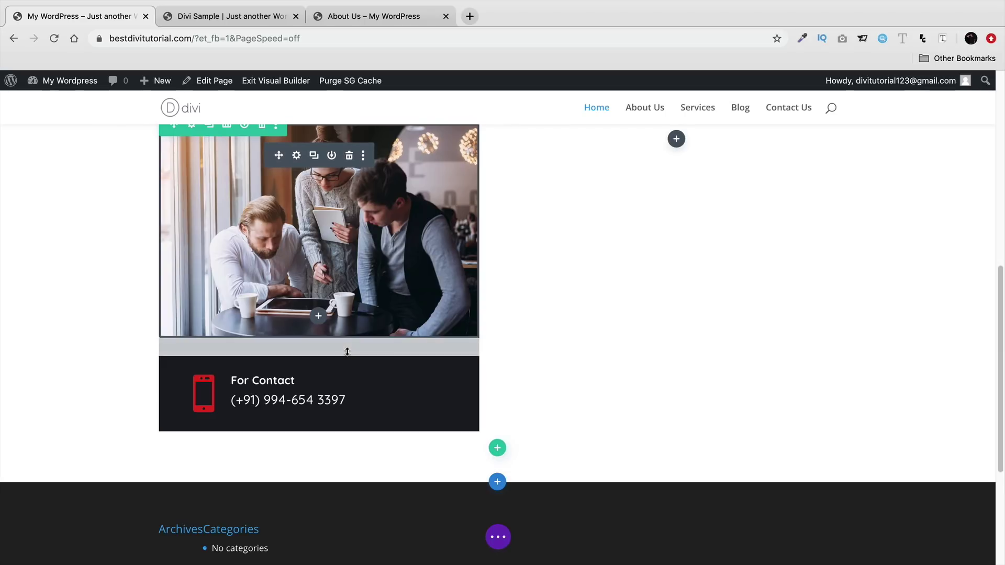
{"action": "mouse_move", "coordinate": [347, 350]}
{"action": "left_mouse_down"}
{"action": "mouse_move", "coordinate": [362, 196]}
{"action": "mouse_move", "coordinate": [362, 349]}
{"action": "left_mouse_up"}
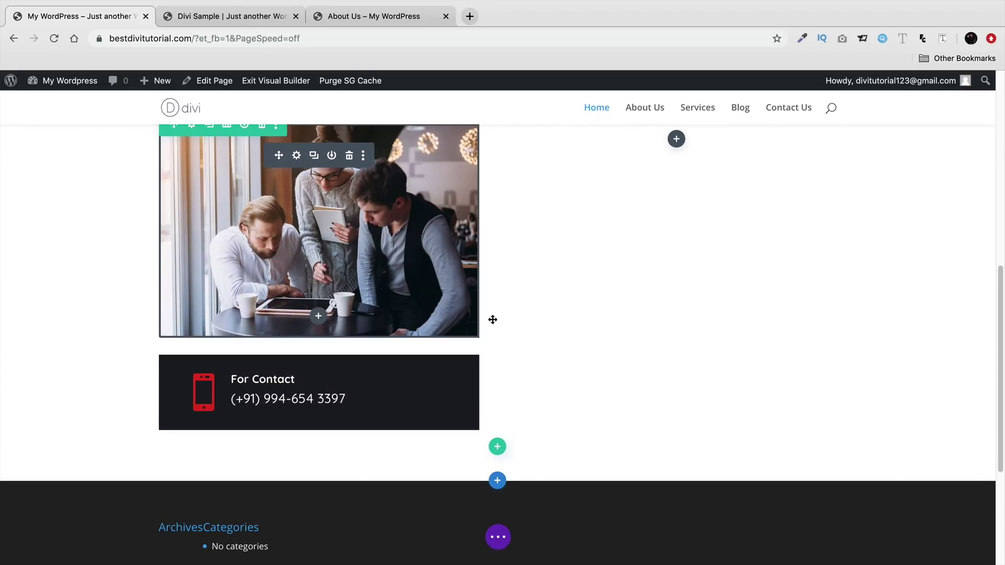
{"action": "scroll", "coordinate": [530, 325], "scroll_direction": "up", "scroll_amount": 2}
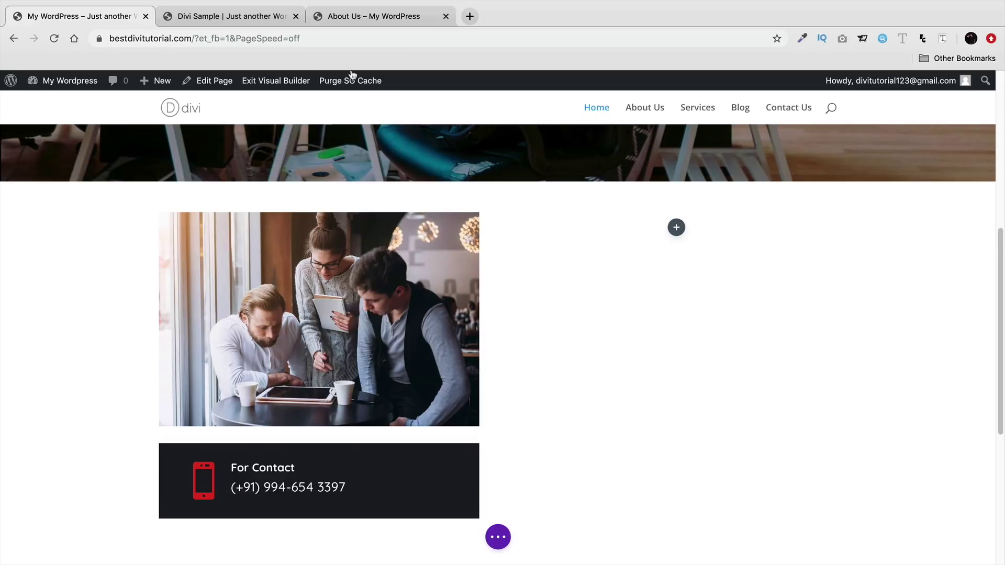
{"action": "left_click", "coordinate": [250, 16]}
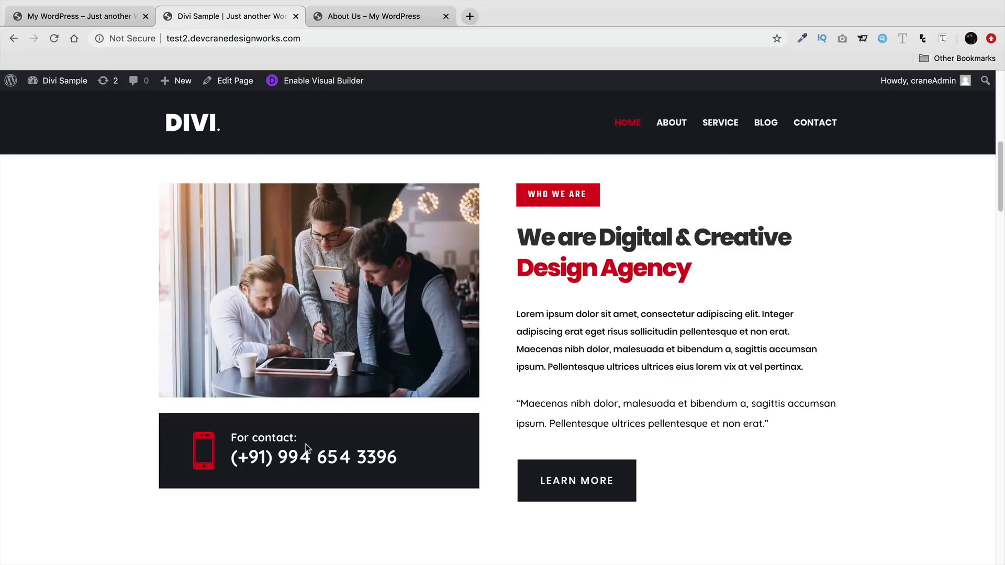
{"action": "left_click_drag", "start_coordinate": [387, 461], "coordinate": [231, 452]}
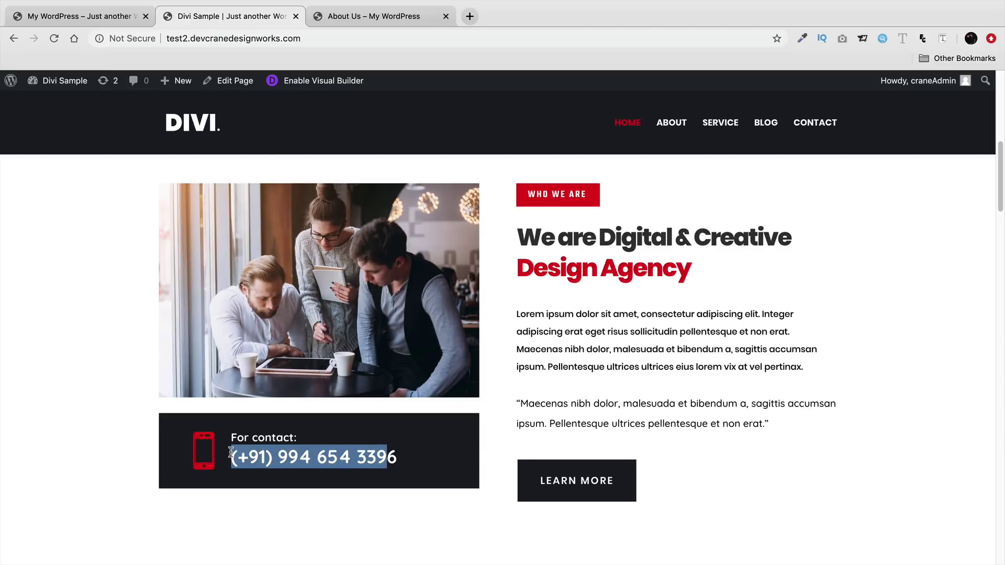
{"action": "left_click", "coordinate": [231, 451]}
{"action": "left_click", "coordinate": [105, 17]}
{"action": "left_click_drag", "start_coordinate": [350, 489], "coordinate": [340, 488]}
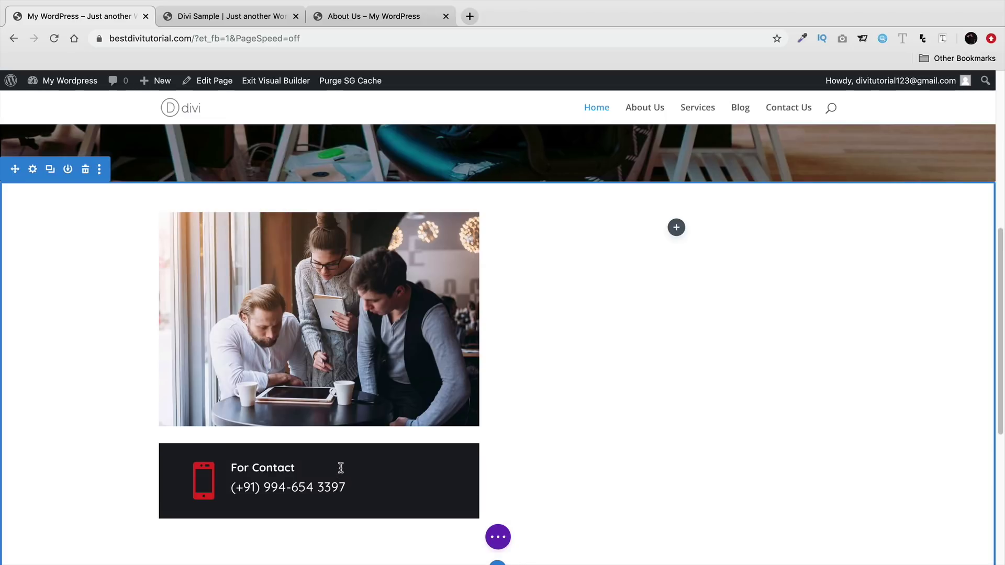
{"action": "scroll", "coordinate": [341, 468], "scroll_direction": "down", "scroll_amount": 2}
{"action": "scroll", "coordinate": [320, 450], "scroll_direction": "up", "scroll_amount": 2}
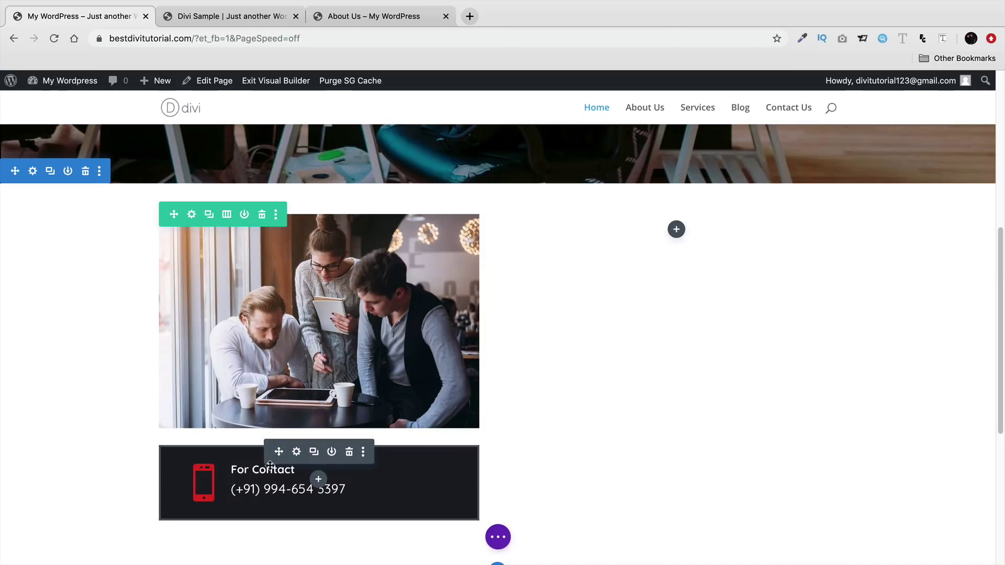
{"action": "left_click_drag", "start_coordinate": [278, 456], "coordinate": [718, 388]}
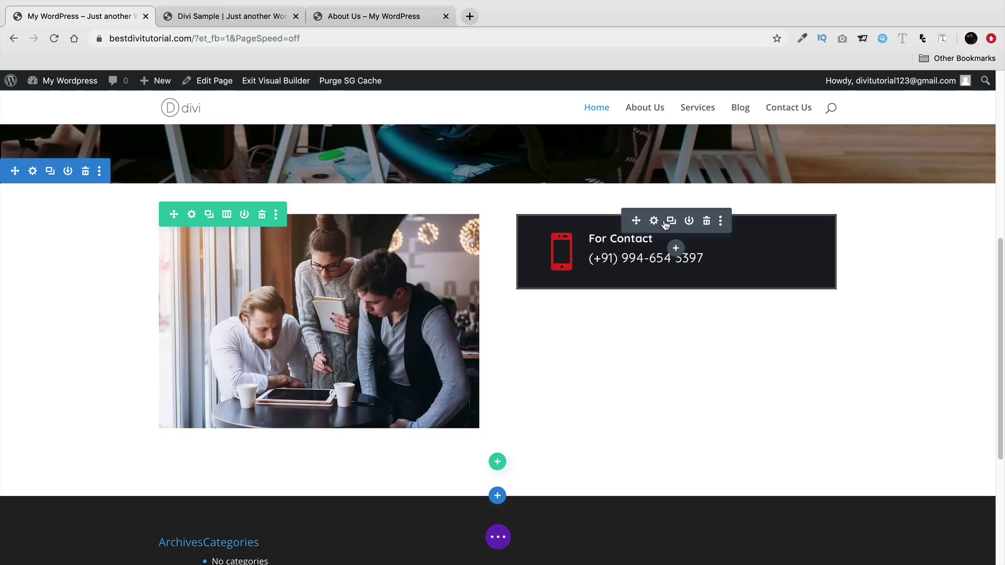
{"action": "left_click", "coordinate": [672, 222]}
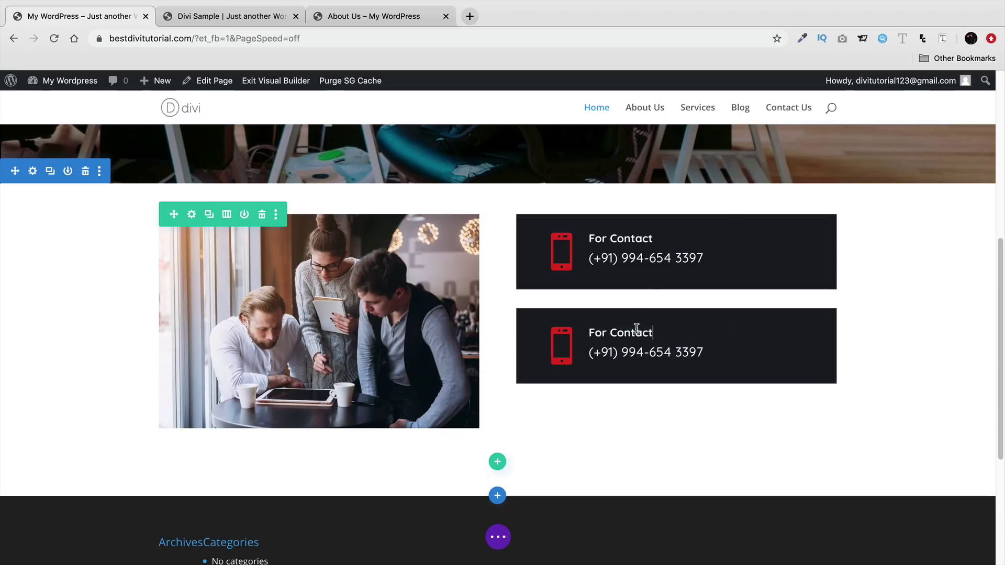
{"action": "left_click_drag", "start_coordinate": [636, 221], "coordinate": [328, 471]}
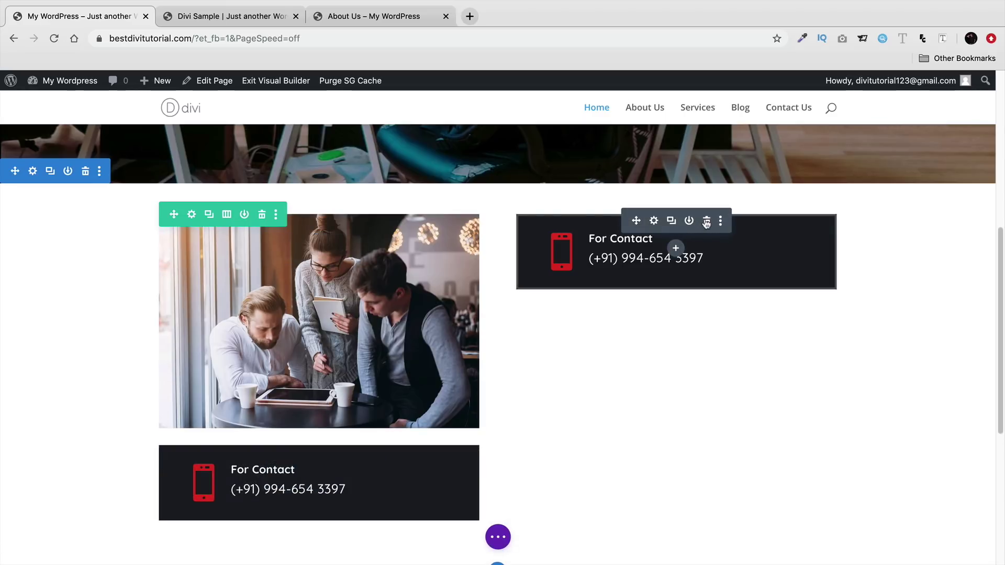
{"action": "left_click", "coordinate": [706, 222]}
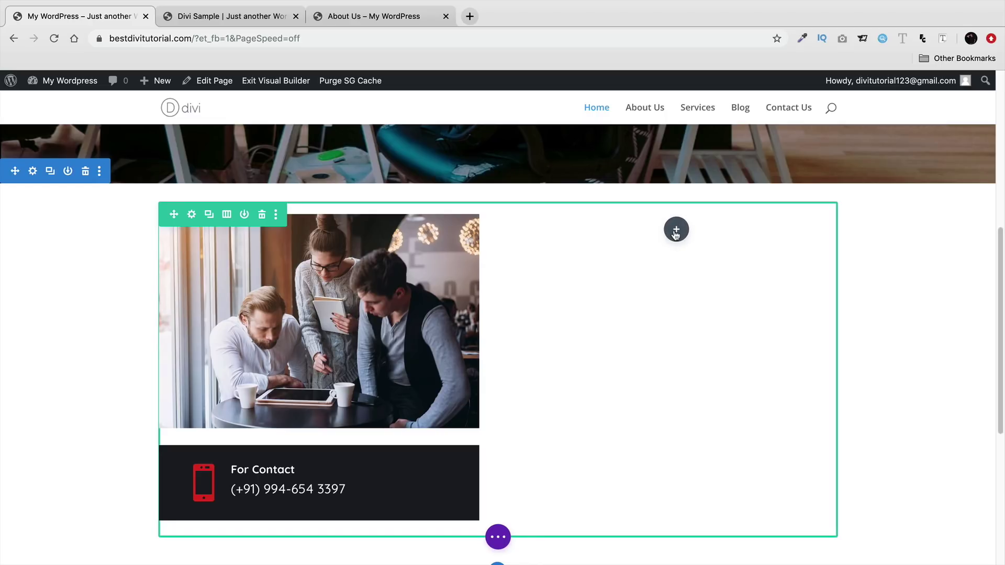
- Insert a Text module in the right column and replace its placeholder with 'Who We Are'
{"action": "left_click", "coordinate": [675, 232]}
{"action": "type", "text": "text"}
{"action": "left_click", "coordinate": [618, 369]}
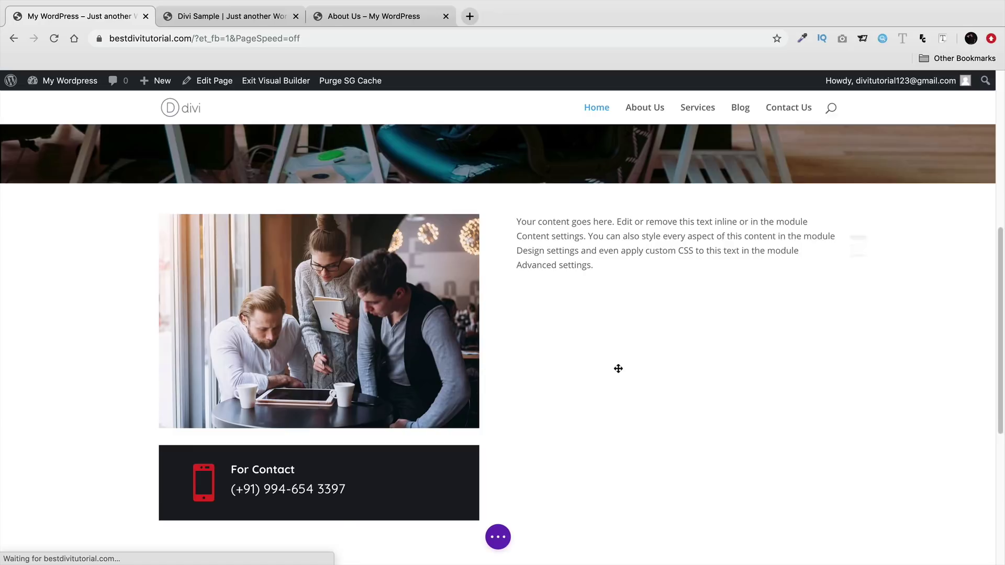
{"action": "scroll", "coordinate": [945, 306], "scroll_direction": "down", "scroll_amount": 1}
{"action": "triple_click", "coordinate": [824, 341]}
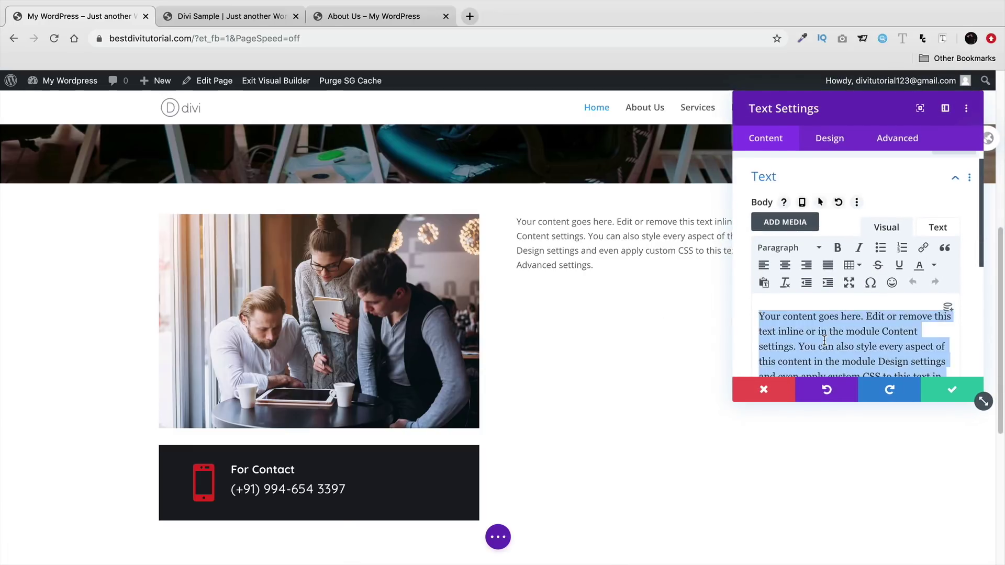
{"action": "key", "text": "BackSpace"}
{"action": "type", "text": "Who We Are"}
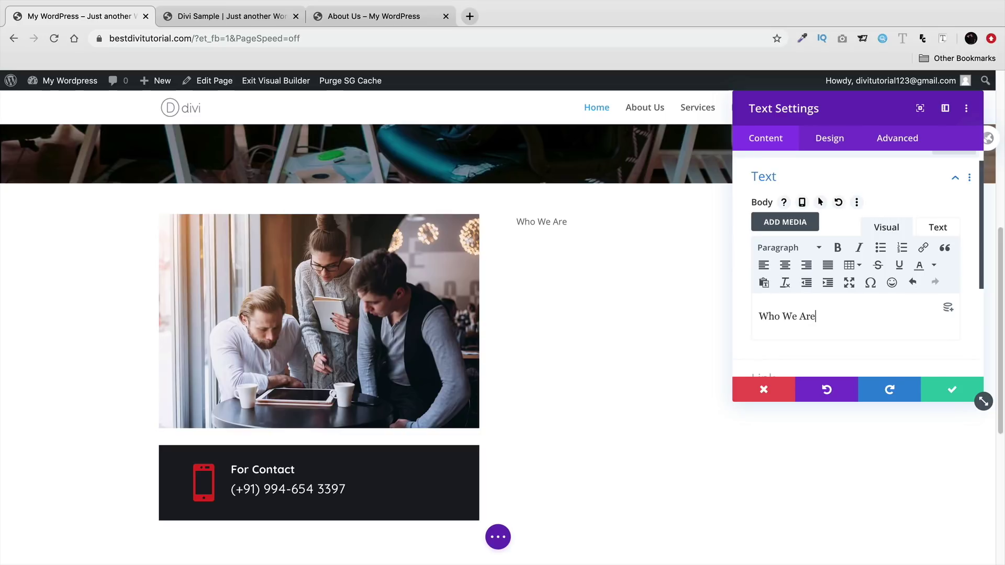
- Give the Who We Are text block a red background colour
{"action": "scroll", "coordinate": [845, 315], "scroll_direction": "down", "scroll_amount": 1}
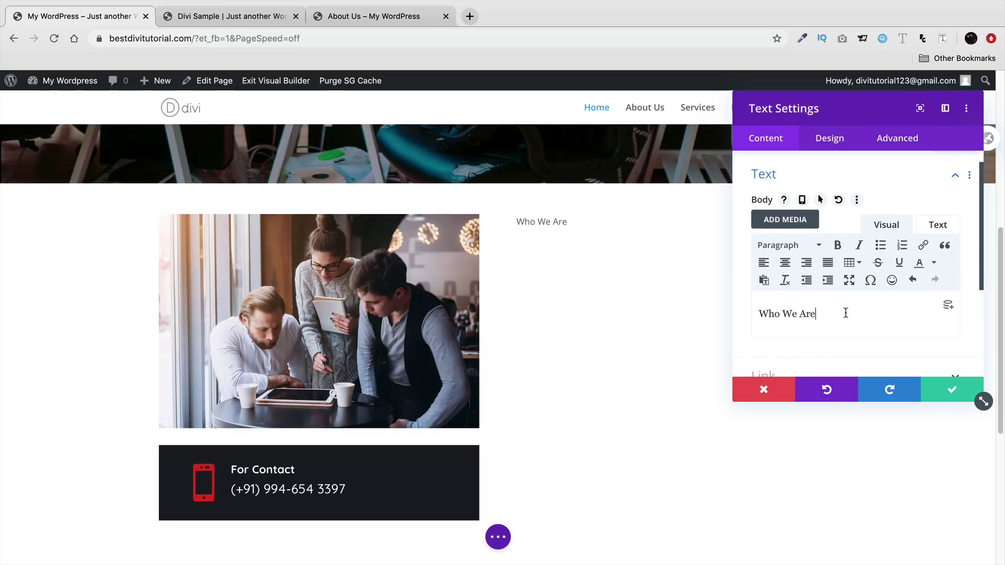
{"action": "scroll", "coordinate": [825, 314], "scroll_direction": "down", "scroll_amount": 5}
{"action": "scroll", "coordinate": [809, 283], "scroll_direction": "up", "scroll_amount": 6}
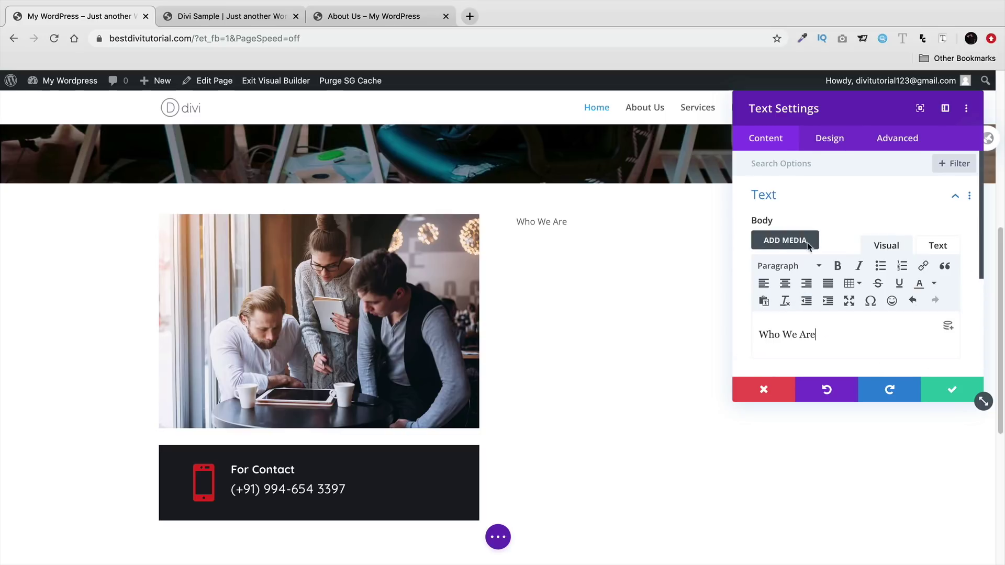
{"action": "scroll", "coordinate": [822, 246], "scroll_direction": "down", "scroll_amount": 3}
{"action": "left_click", "coordinate": [828, 344]}
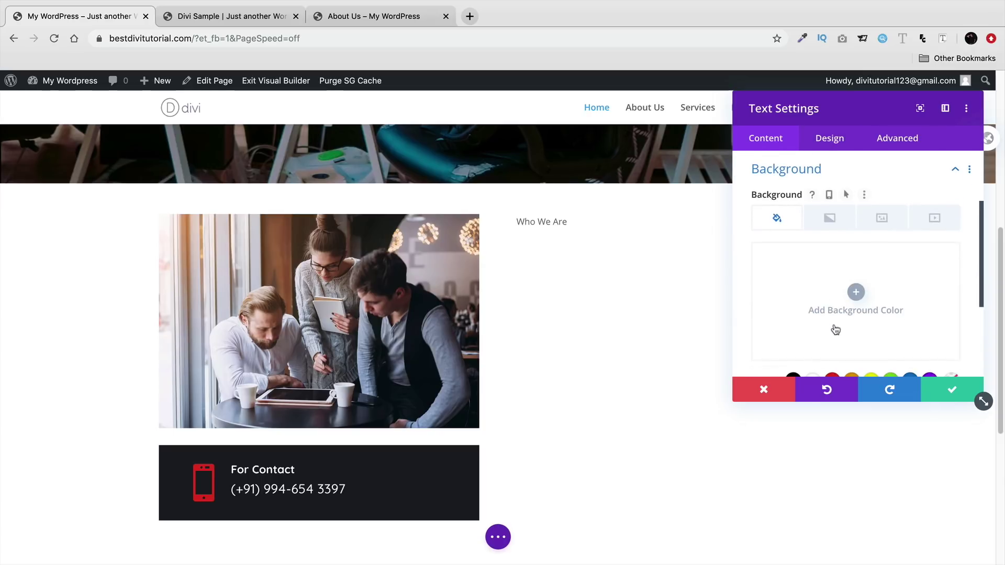
{"action": "left_click", "coordinate": [856, 293]}
{"action": "scroll", "coordinate": [817, 330], "scroll_direction": "down", "scroll_amount": 1}
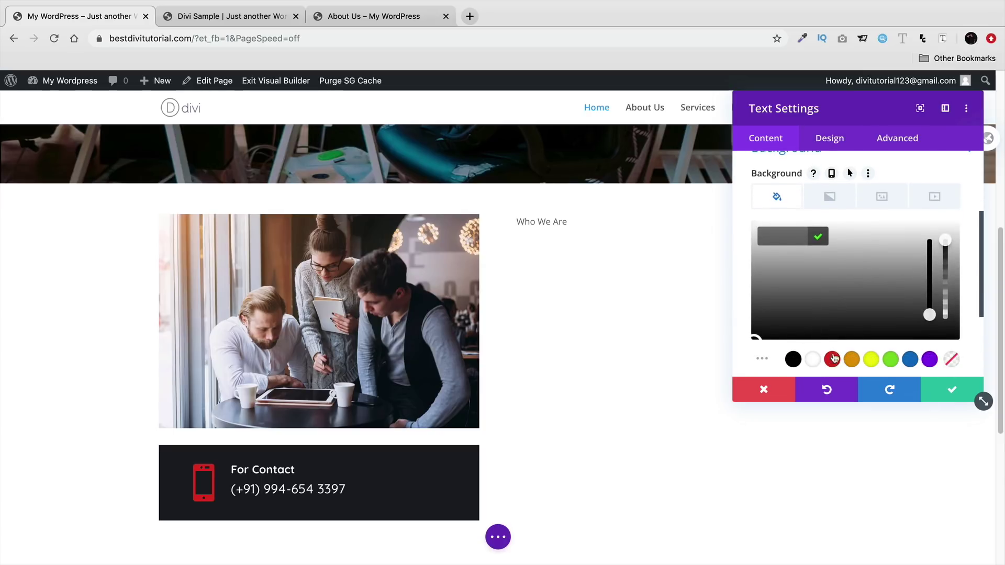
{"action": "left_click", "coordinate": [833, 359]}
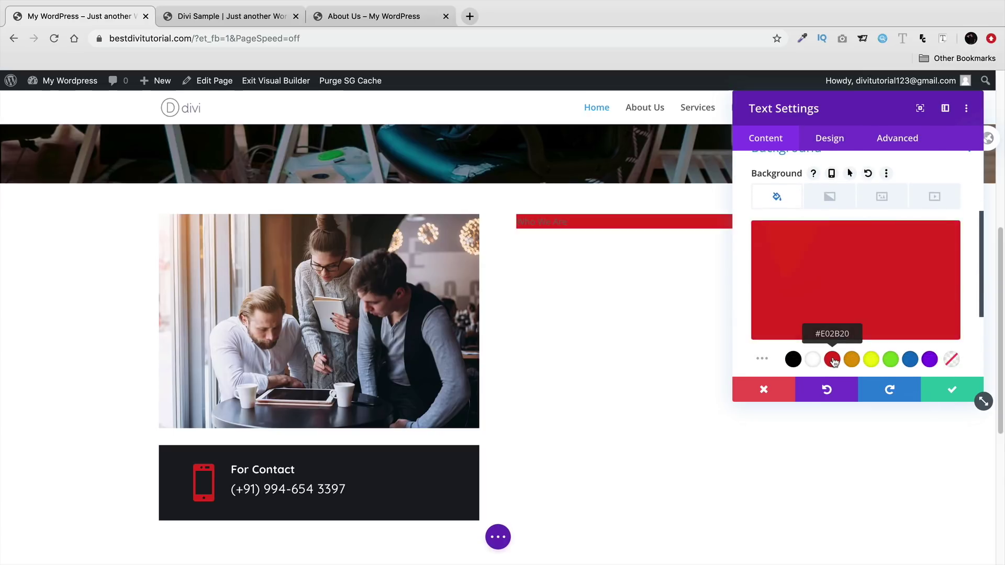
{"action": "left_click", "coordinate": [941, 391]}
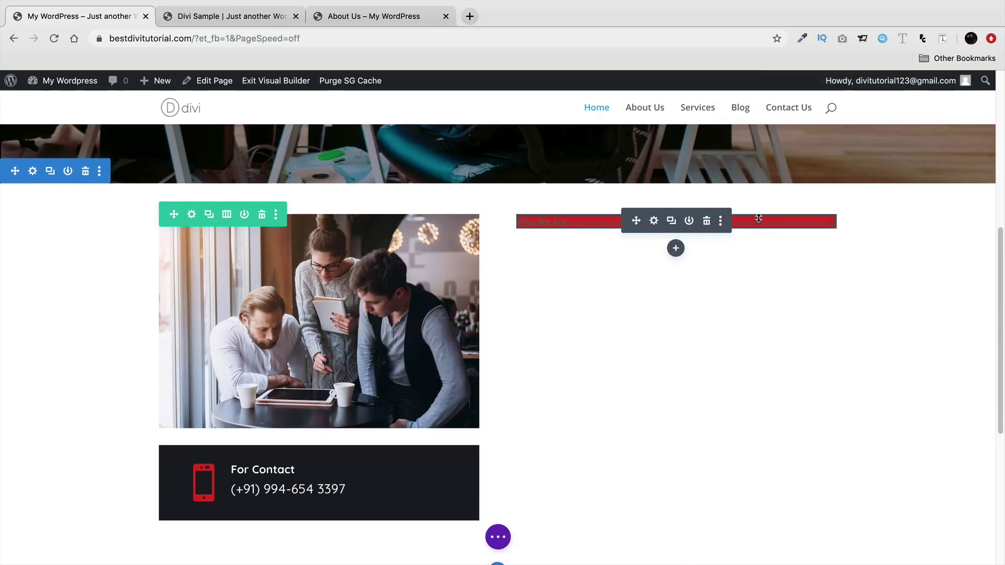
{"action": "left_click", "coordinate": [654, 221]}
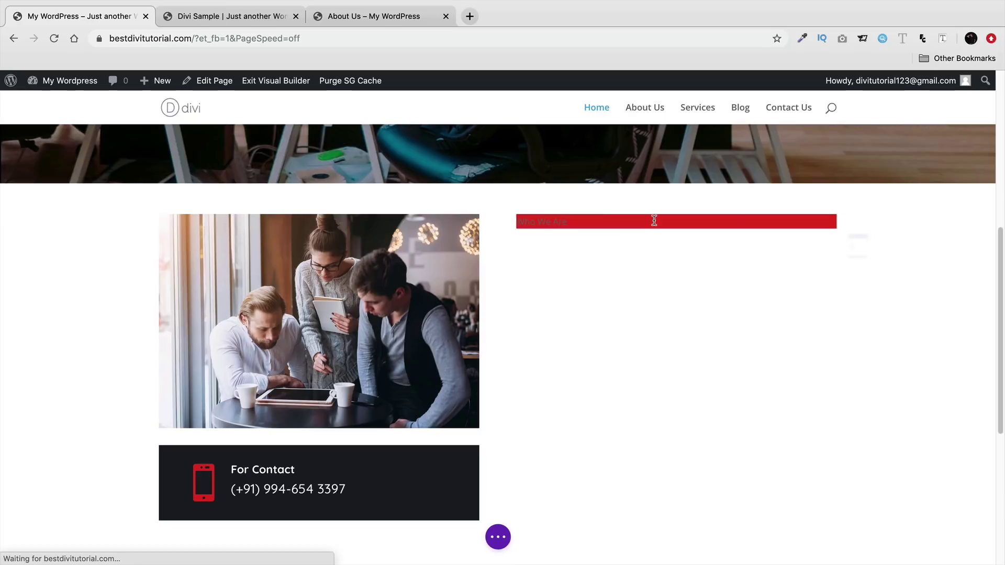
{"action": "left_click", "coordinate": [571, 227]}
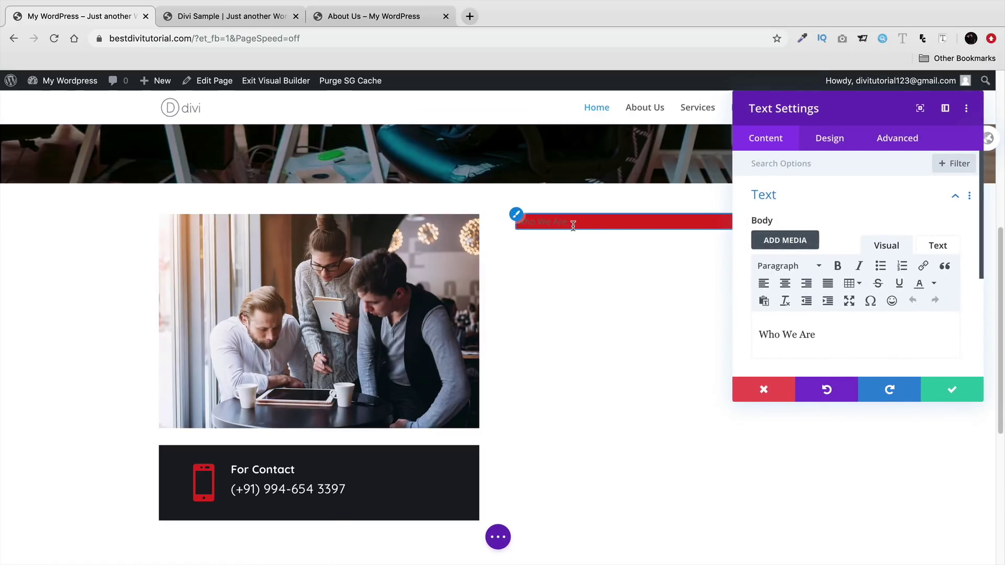
{"action": "left_click", "coordinate": [829, 153]}
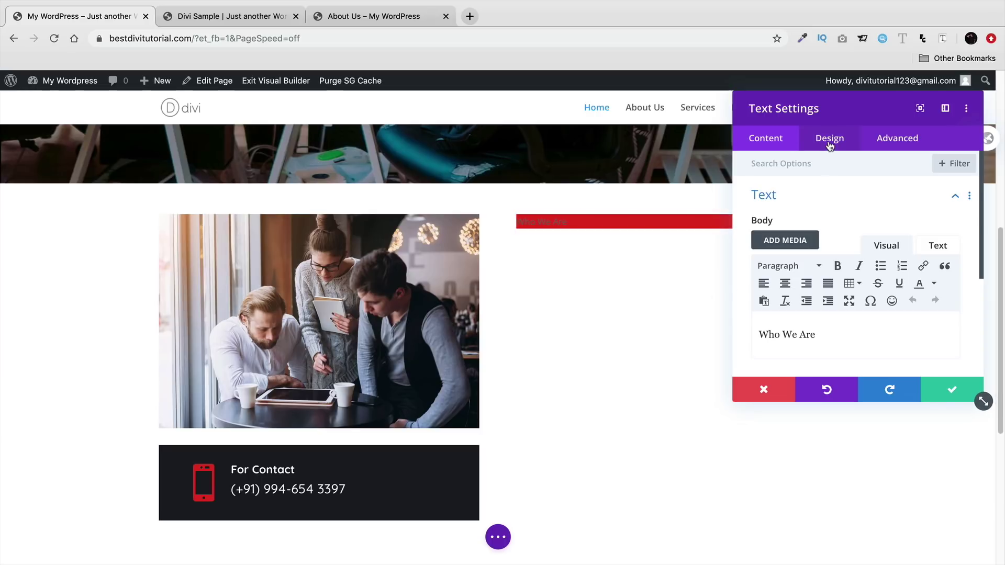
- Set the Who We Are text font to Teko at Semi Bold weight
{"action": "left_click", "coordinate": [830, 140]}
{"action": "left_click", "coordinate": [828, 203]}
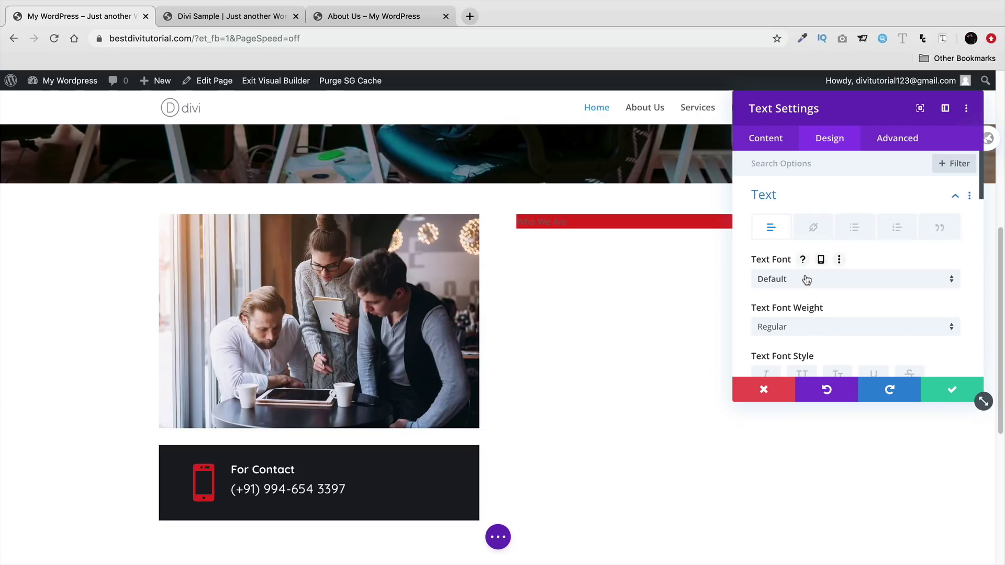
{"action": "left_click", "coordinate": [805, 279]}
{"action": "type", "text": "t"}
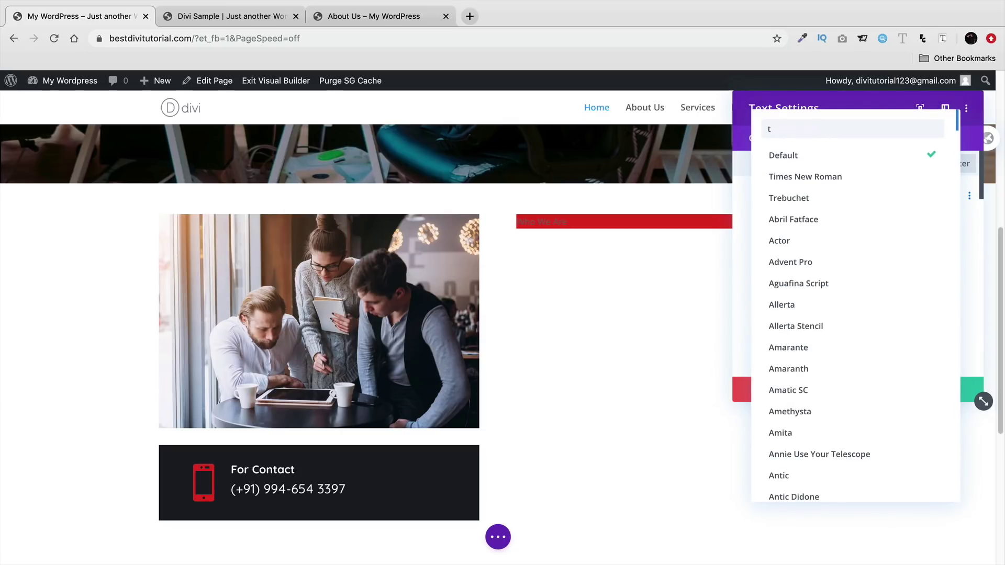
{"action": "type", "text": "ek"}
{"action": "left_click", "coordinate": [827, 153]}
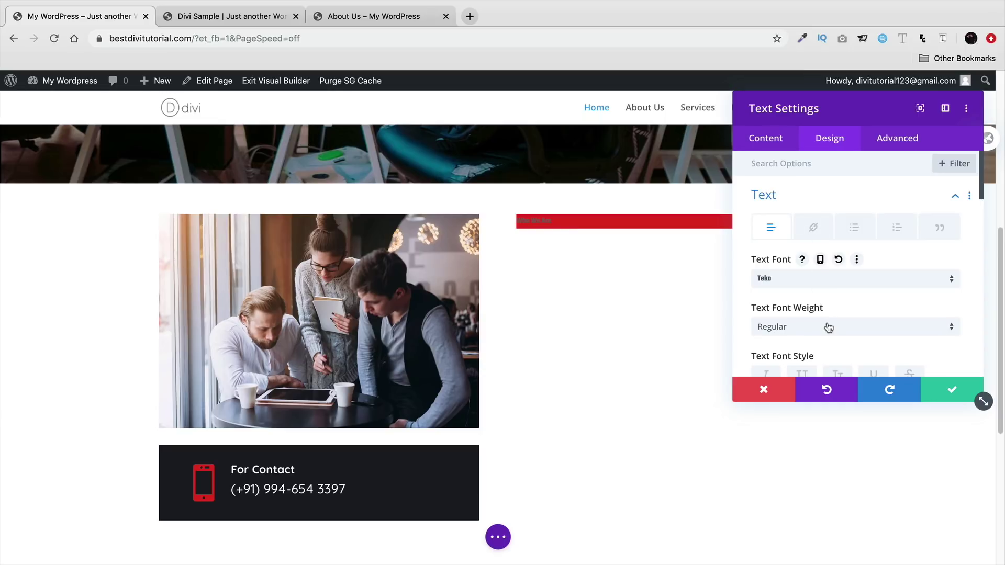
{"action": "left_click", "coordinate": [811, 328]}
{"action": "left_click", "coordinate": [825, 408]}
- Widen the label's letter spacing to 2px and move the settings panel aside
{"action": "scroll", "coordinate": [836, 338], "scroll_direction": "down", "scroll_amount": 1}
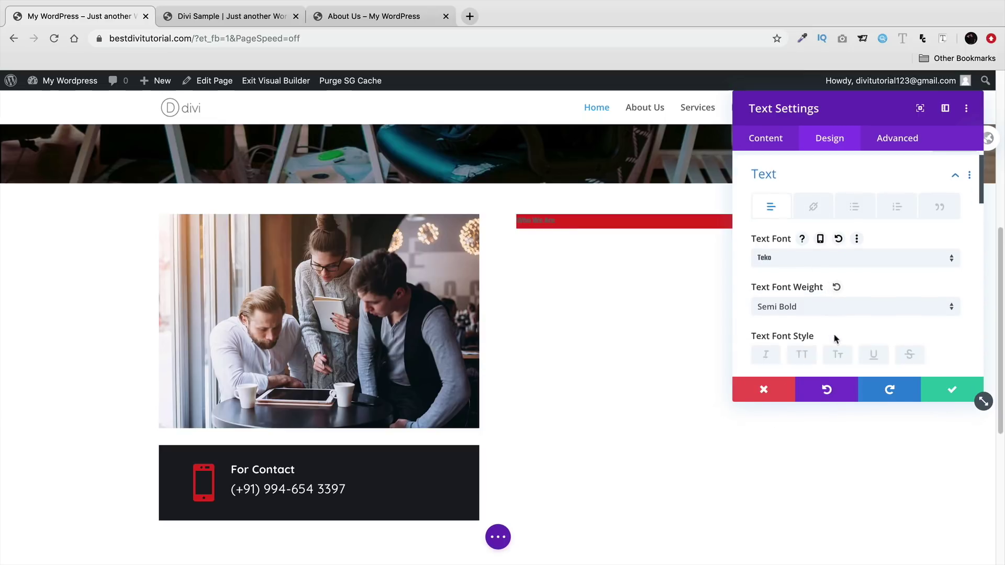
{"action": "scroll", "coordinate": [836, 338], "scroll_direction": "down", "scroll_amount": 5}
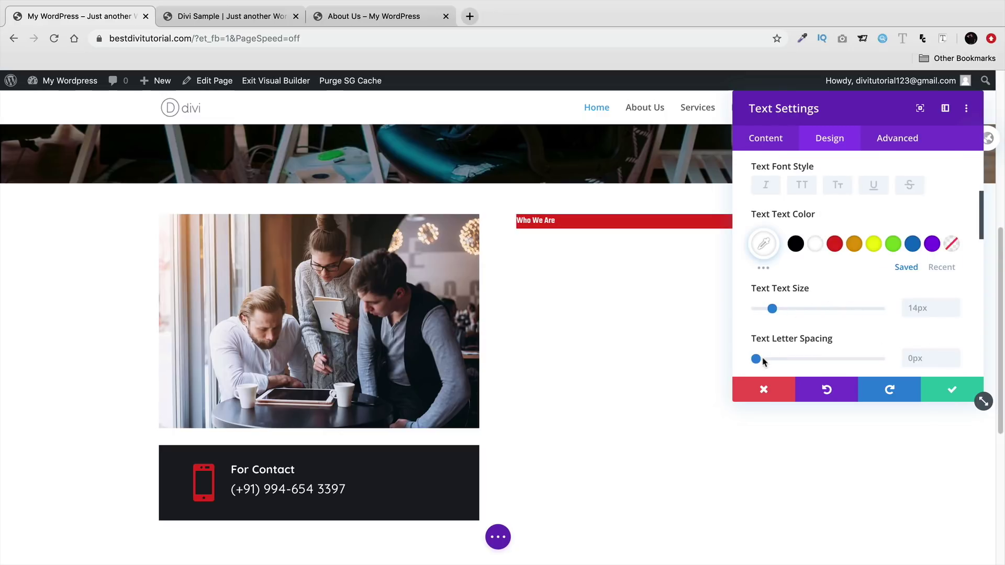
{"action": "left_click_drag", "start_coordinate": [757, 359], "coordinate": [759, 360]}
{"action": "scroll", "coordinate": [812, 309], "scroll_direction": "down", "scroll_amount": 5}
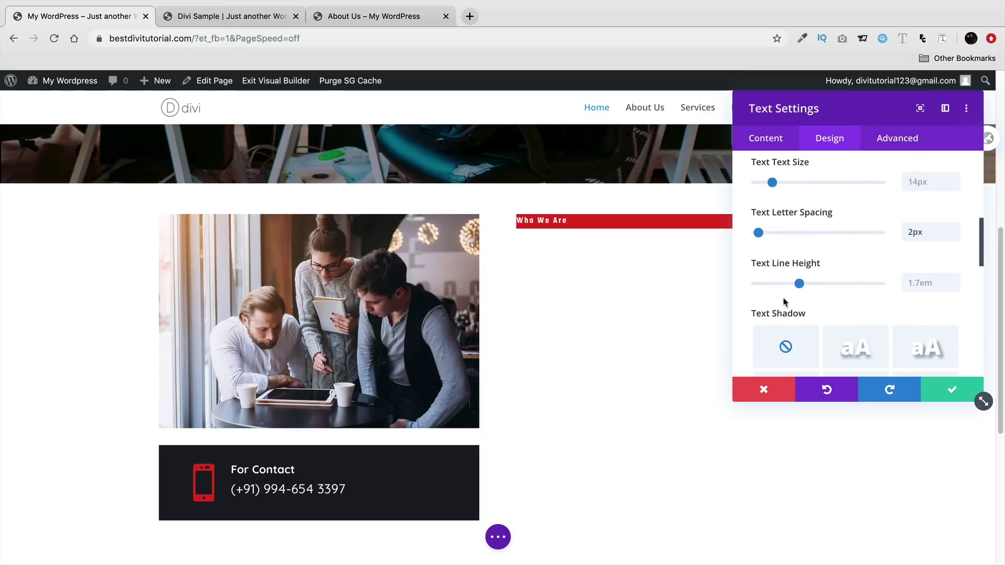
{"action": "scroll", "coordinate": [786, 296], "scroll_direction": "down", "scroll_amount": 3}
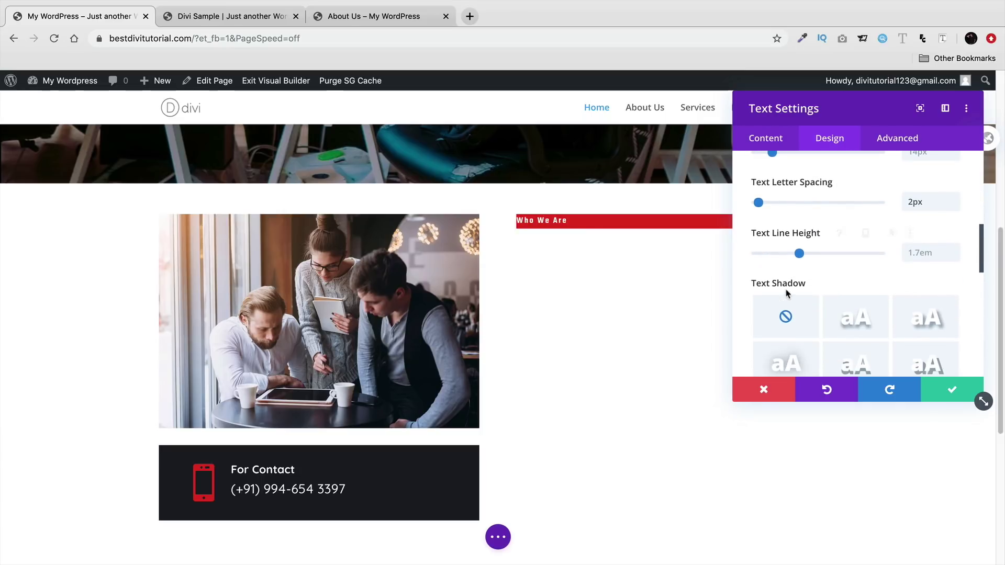
{"action": "scroll", "coordinate": [787, 293], "scroll_direction": "down", "scroll_amount": 2}
{"action": "left_click_drag", "start_coordinate": [830, 110], "coordinate": [153, 147]}
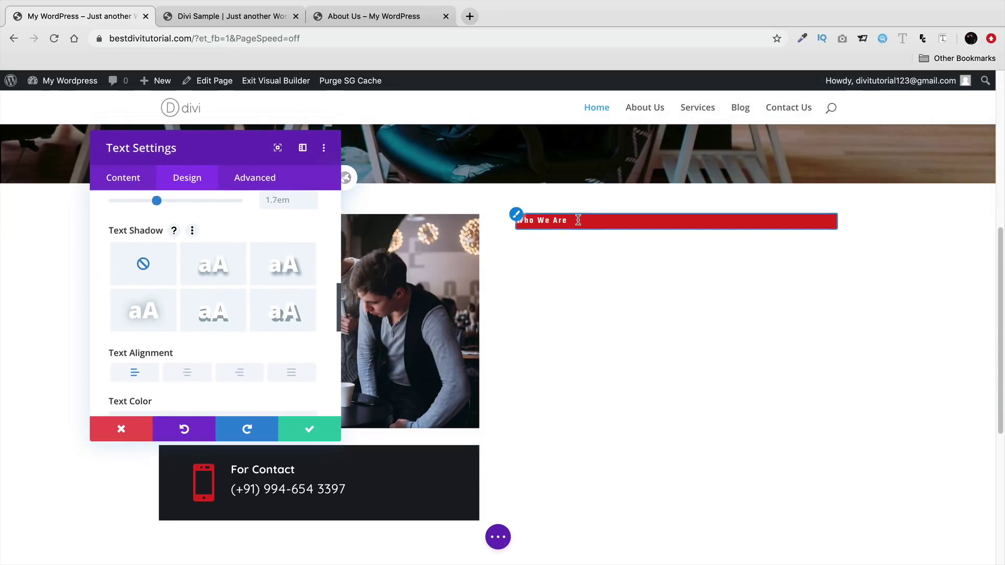
- Try adjusting the red label's width and height, then clear its height back to auto
{"action": "scroll", "coordinate": [187, 312], "scroll_direction": "down", "scroll_amount": 6}
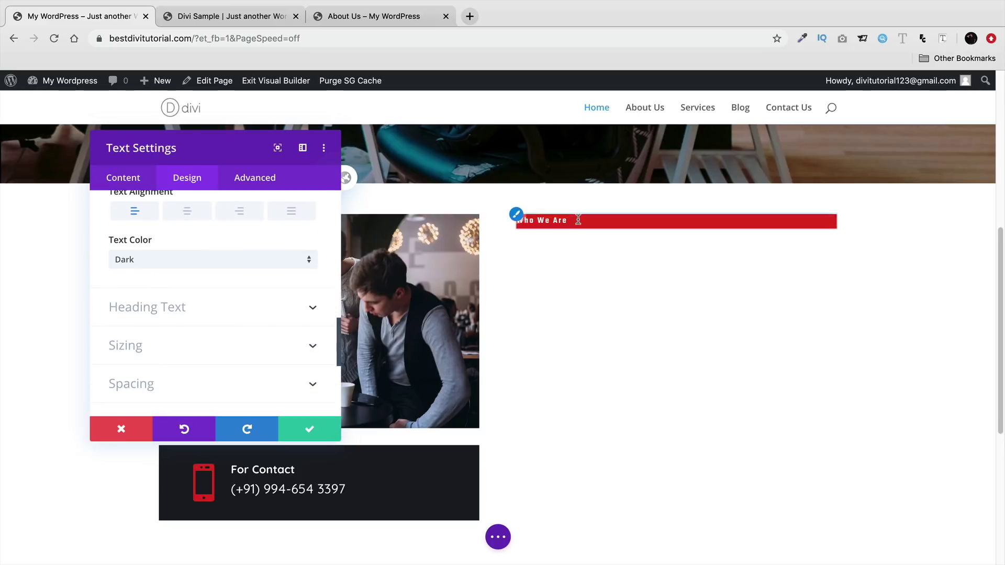
{"action": "left_click", "coordinate": [231, 345]}
{"action": "scroll", "coordinate": [233, 346], "scroll_direction": "up", "scroll_amount": 1}
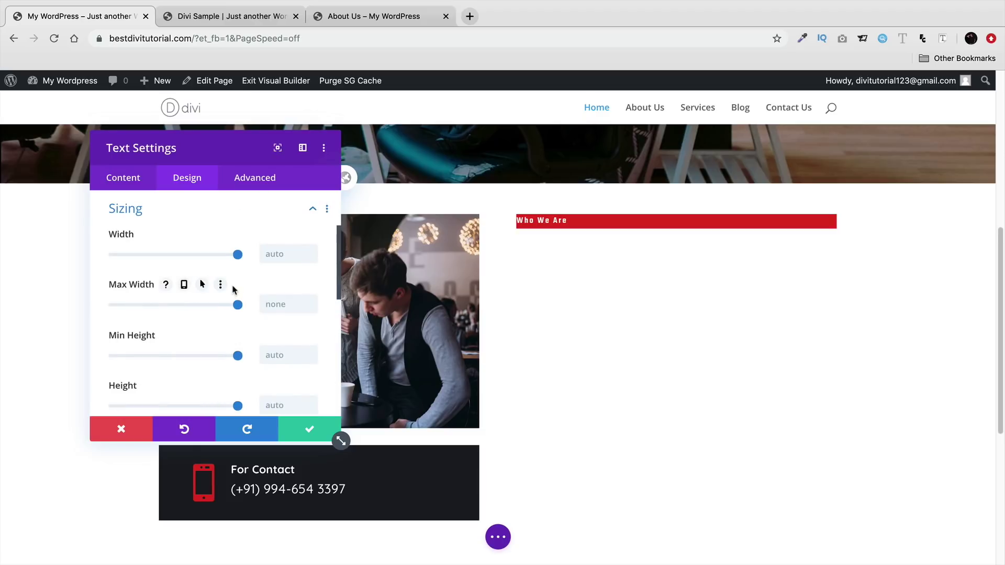
{"action": "left_click_drag", "start_coordinate": [238, 254], "coordinate": [136, 254]}
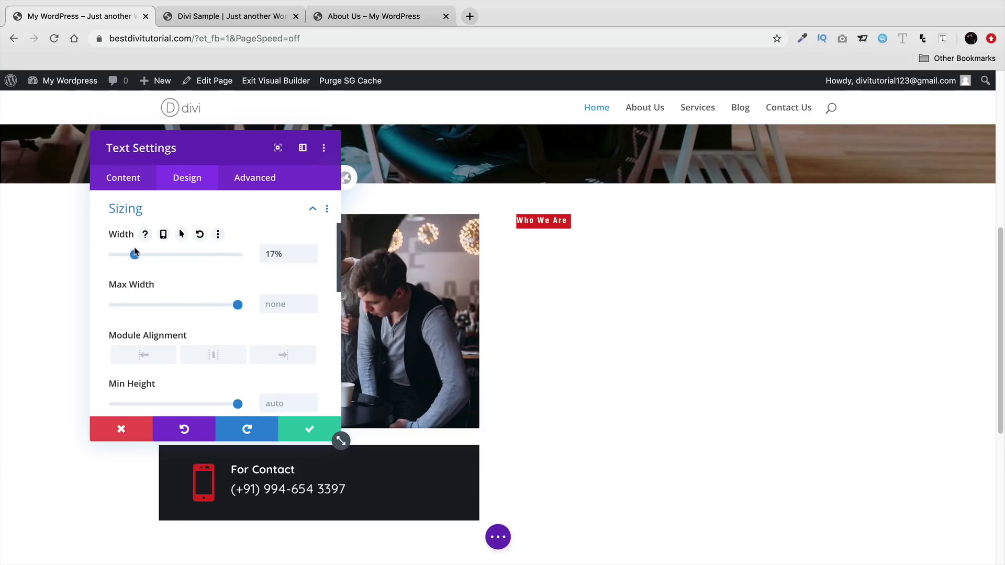
{"action": "scroll", "coordinate": [156, 308], "scroll_direction": "down", "scroll_amount": 3}
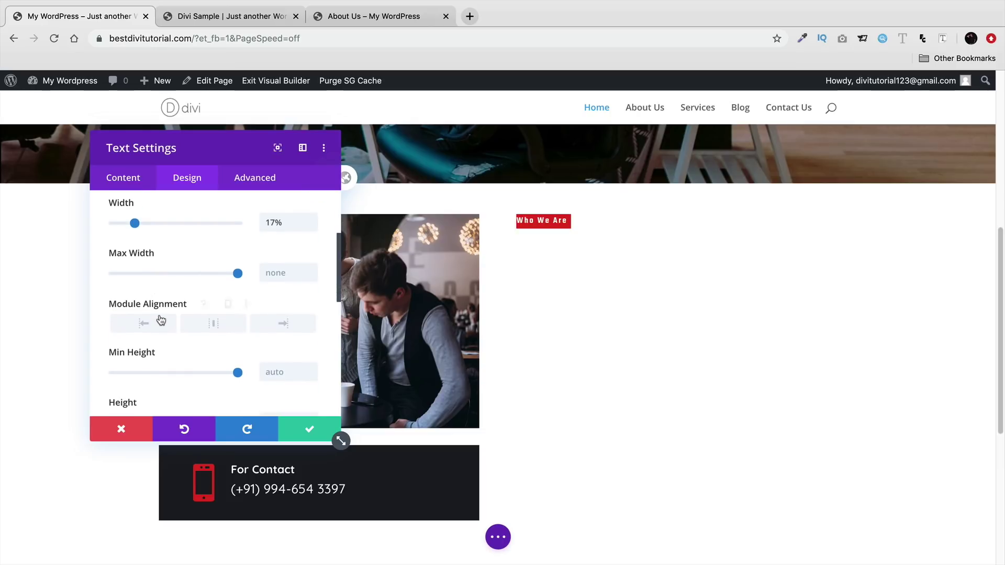
{"action": "left_click_drag", "start_coordinate": [237, 368], "coordinate": [104, 368]}
{"action": "double_click", "coordinate": [277, 367]}
{"action": "key", "text": "BackSpace"}
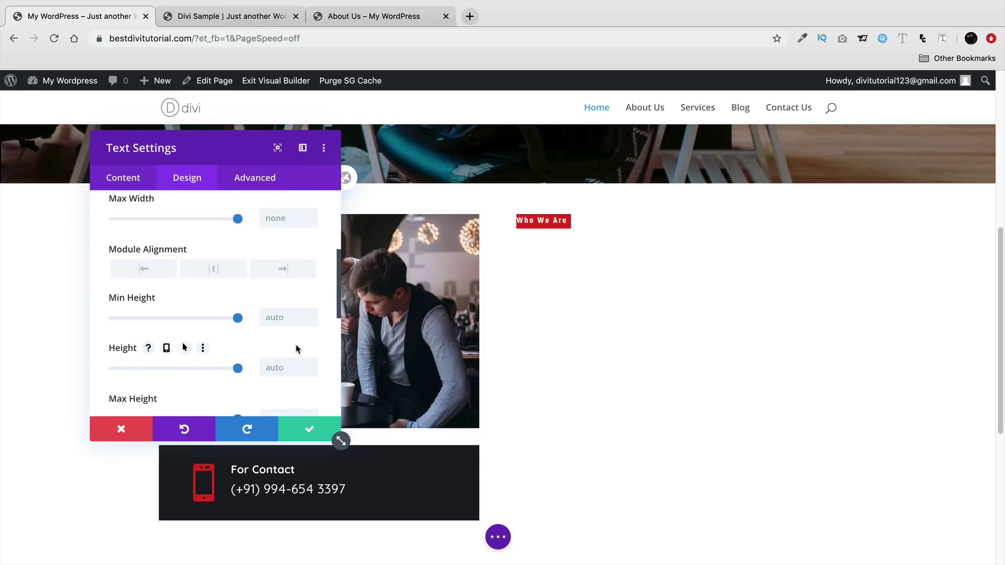
- Pad the Who We Are label 9px top and bottom and 10px left and right
{"action": "scroll", "coordinate": [294, 335], "scroll_direction": "down", "scroll_amount": 5}
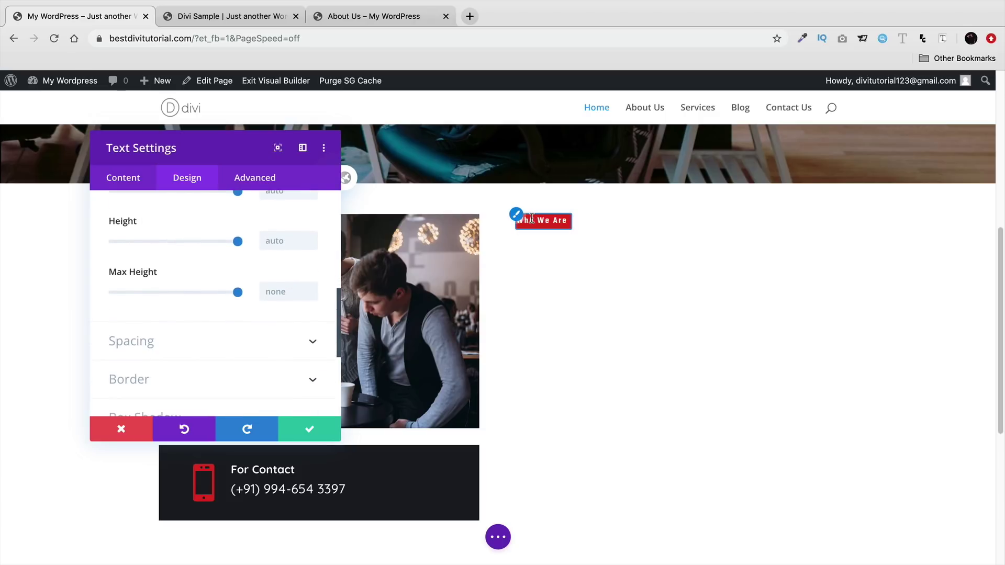
{"action": "left_click", "coordinate": [231, 340]}
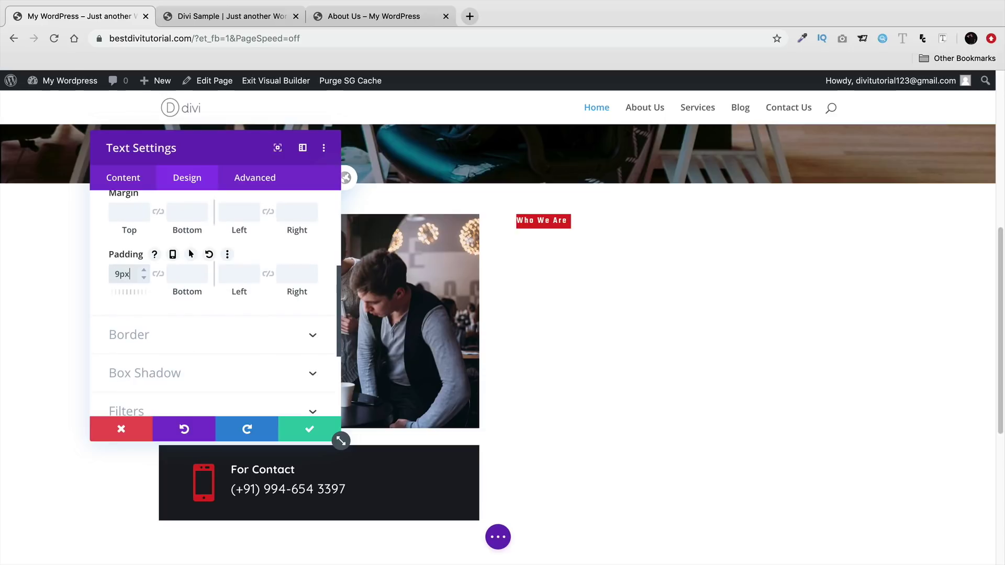
{"action": "key", "text": "Tab"}
{"action": "type", "text": "9"}
{"action": "key", "text": "Tab"}
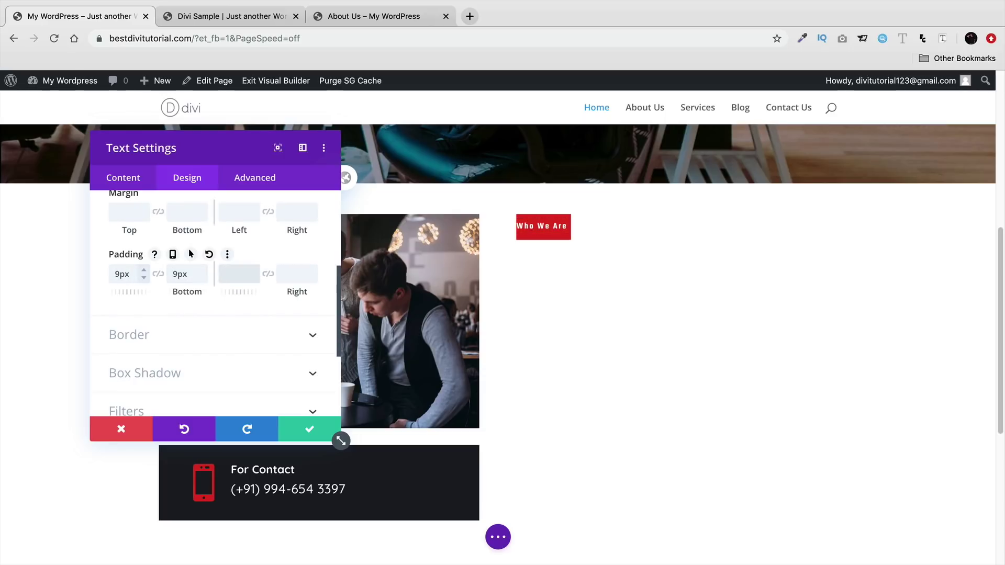
{"action": "type", "text": "10p"}
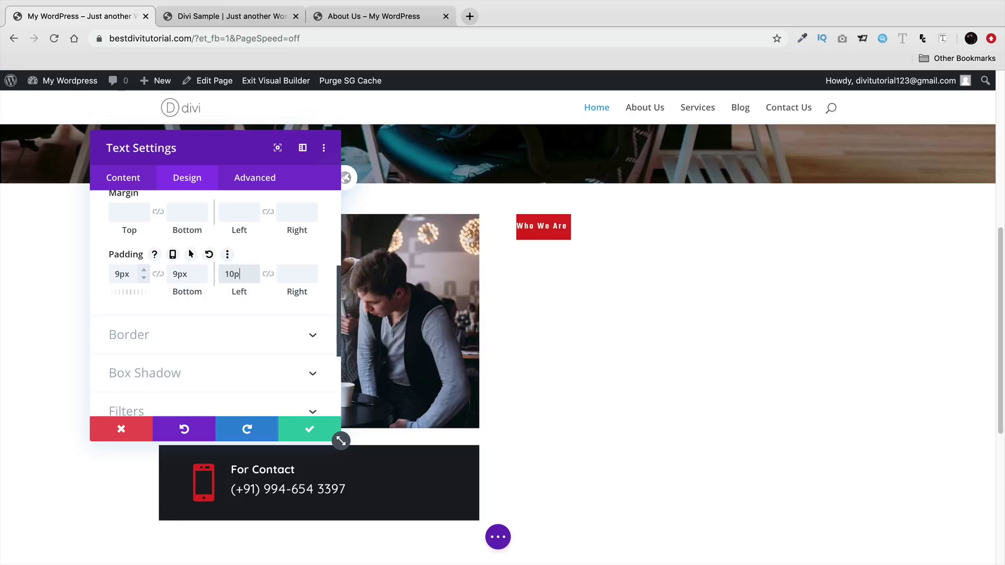
{"action": "type", "text": "x"}
{"action": "key", "text": "Tab"}
{"action": "type", "text": "10px"}
- Widen the label to 21% so it fits on one line, and save its settings
{"action": "scroll", "coordinate": [214, 304], "scroll_direction": "down", "scroll_amount": 3}
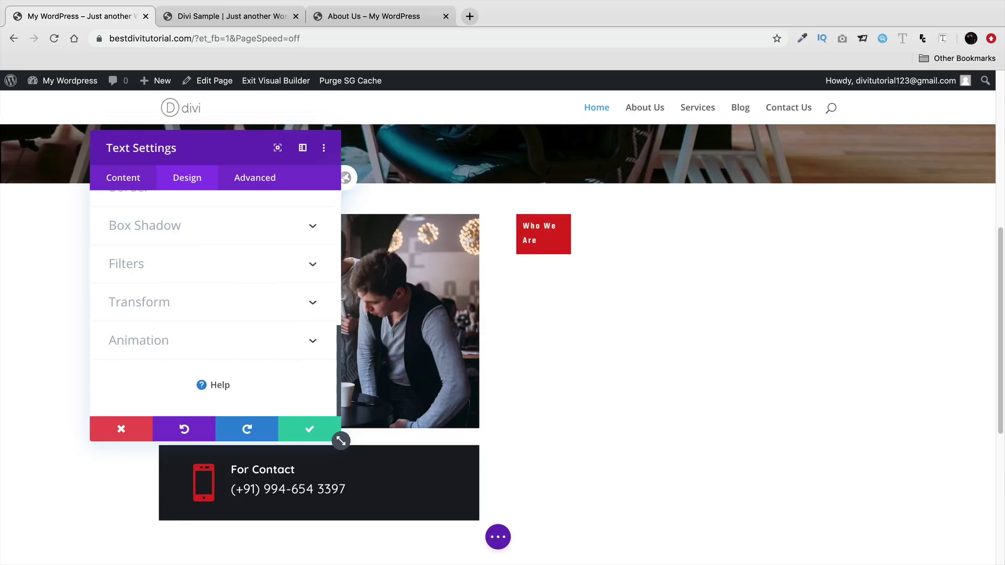
{"action": "scroll", "coordinate": [175, 291], "scroll_direction": "up", "scroll_amount": 1}
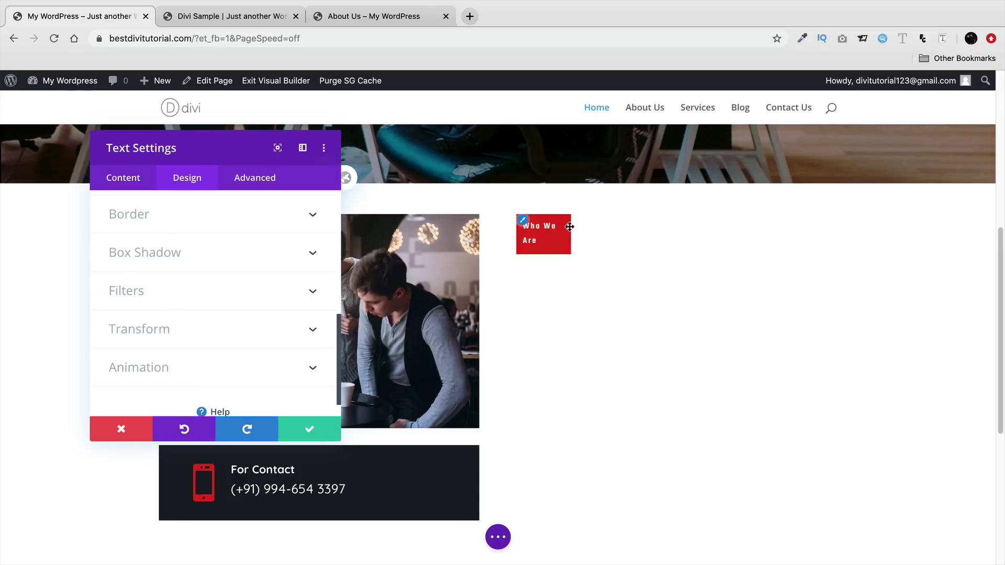
{"action": "scroll", "coordinate": [221, 338], "scroll_direction": "down", "scroll_amount": 1}
{"action": "scroll", "coordinate": [223, 340], "scroll_direction": "up", "scroll_amount": 3}
{"action": "scroll", "coordinate": [222, 340], "scroll_direction": "up", "scroll_amount": 5}
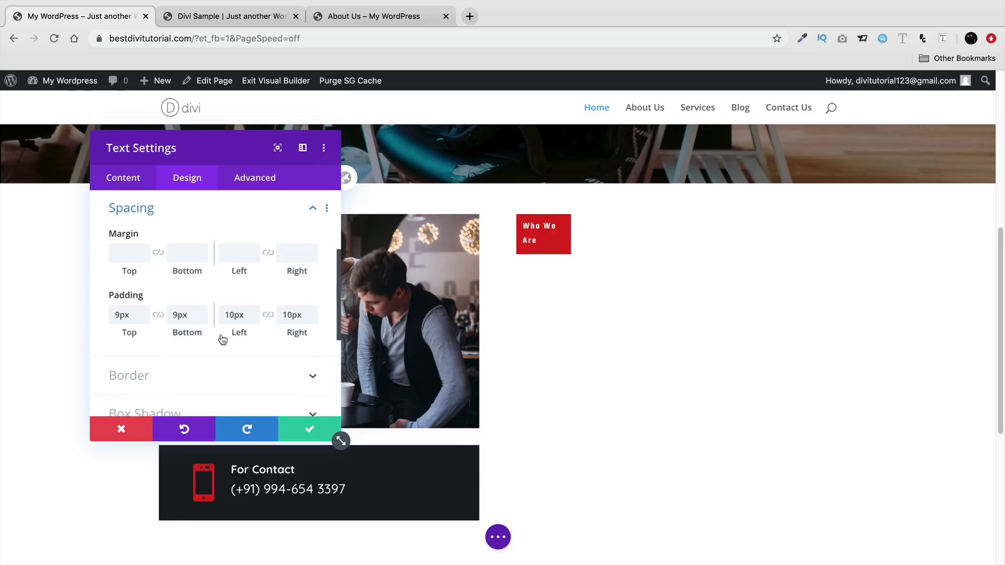
{"action": "left_click", "coordinate": [217, 313]}
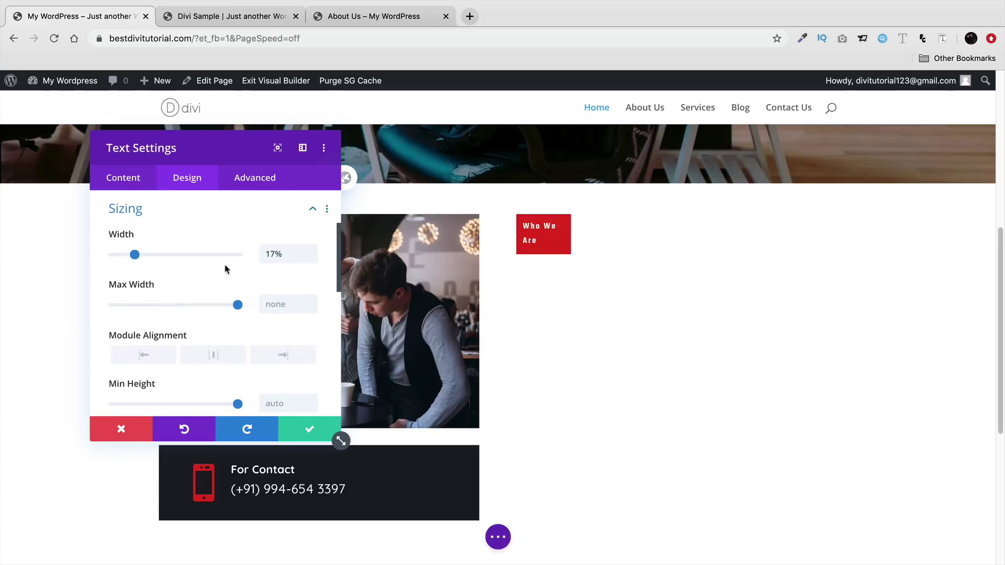
{"action": "left_click_drag", "start_coordinate": [134, 256], "coordinate": [140, 256]}
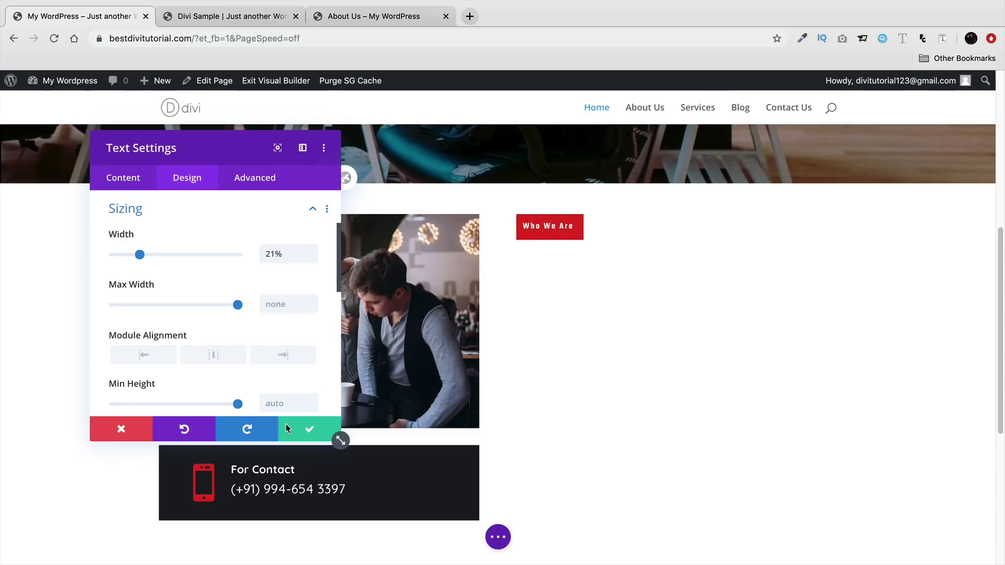
{"action": "left_click", "coordinate": [309, 430]}
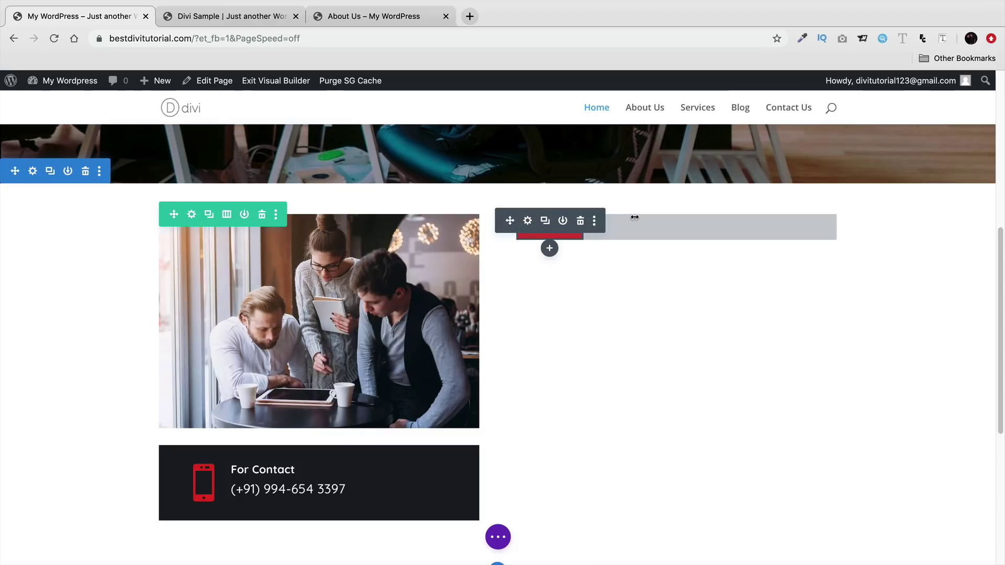
- Copy the 'We are Digital & Creative Design Agency' heading from the Divi Sample site
{"action": "left_click", "coordinate": [237, 19]}
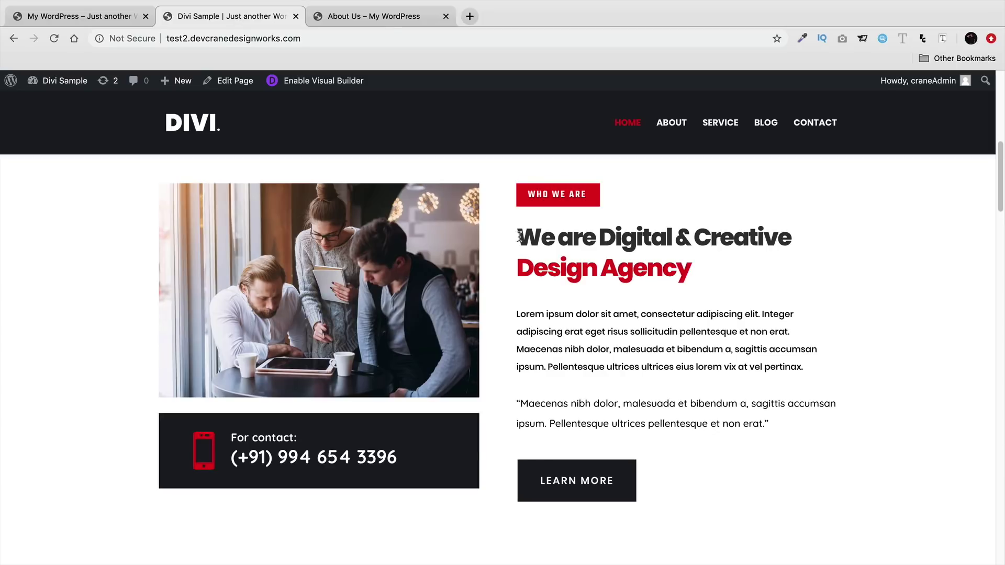
{"action": "left_click_drag", "start_coordinate": [520, 237], "coordinate": [694, 275]}
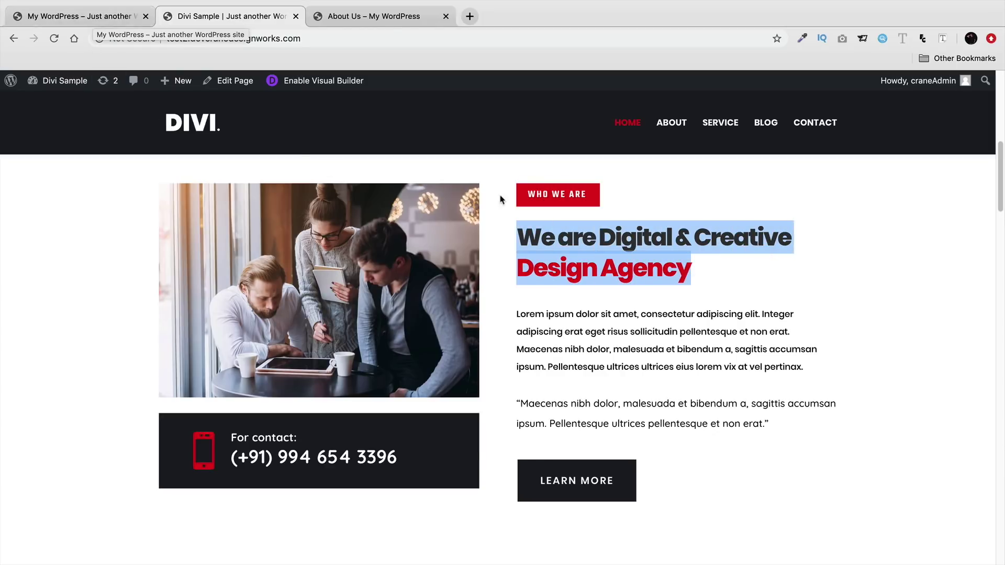
{"action": "right_click", "coordinate": [539, 229]}
{"action": "left_click", "coordinate": [556, 258]}
{"action": "left_click", "coordinate": [78, 16]}
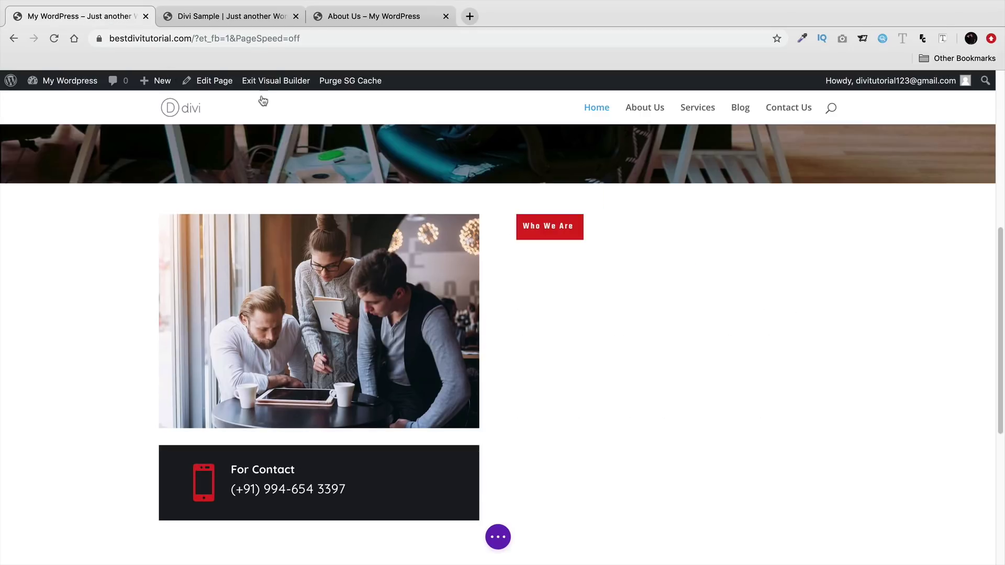
- Add a Text module below the label and paste the heading over its placeholder text
{"action": "left_click", "coordinate": [550, 249]}
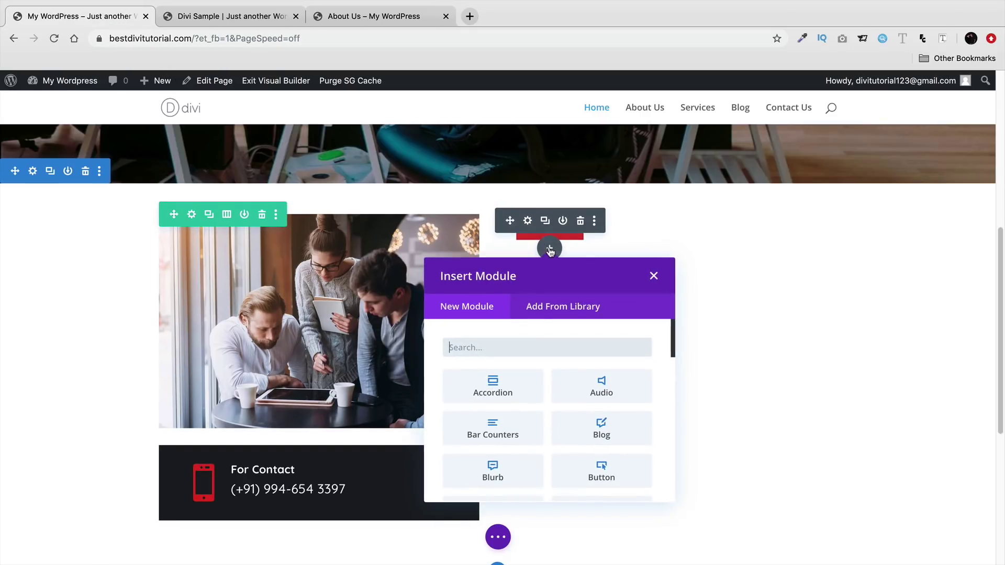
{"action": "type", "text": "tex"}
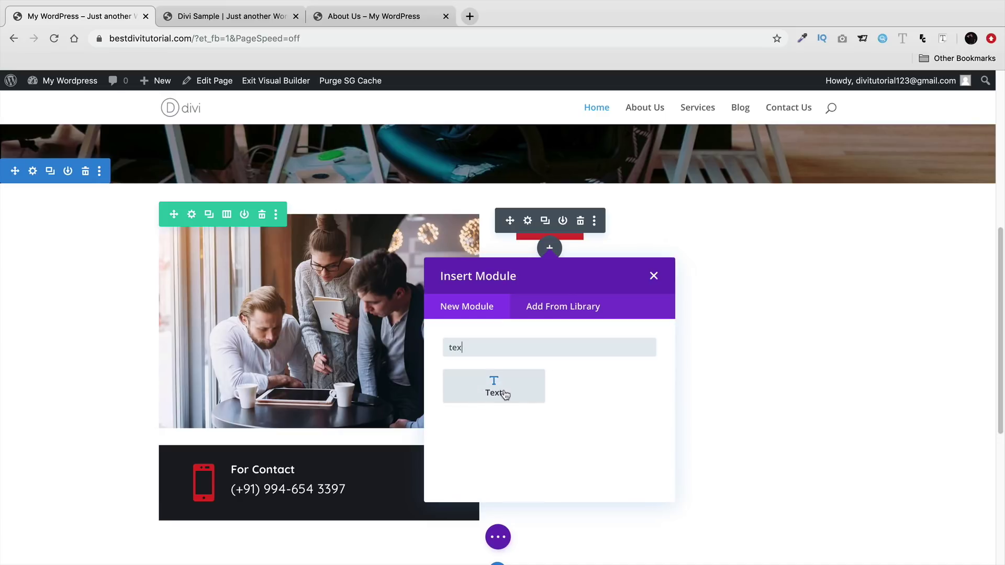
{"action": "left_click", "coordinate": [500, 393]}
{"action": "scroll", "coordinate": [293, 377], "scroll_direction": "down", "scroll_amount": 2}
{"action": "left_click_drag", "start_coordinate": [256, 402], "coordinate": [152, 315]}
{"action": "key", "text": "BackSpace"}
{"action": "right_click", "coordinate": [132, 323]}
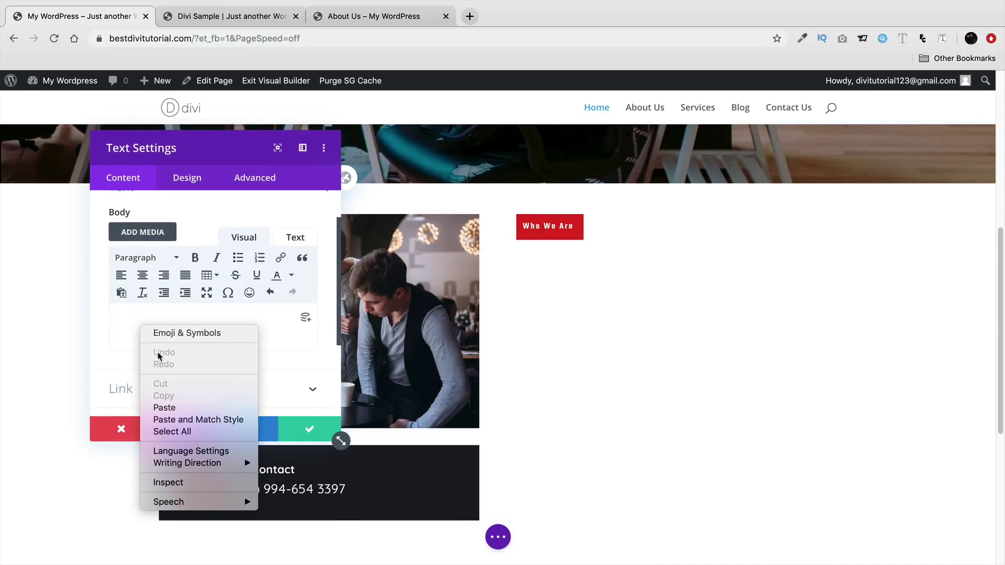
{"action": "left_click", "coordinate": [201, 339]}
{"action": "key", "text": "super+v"}
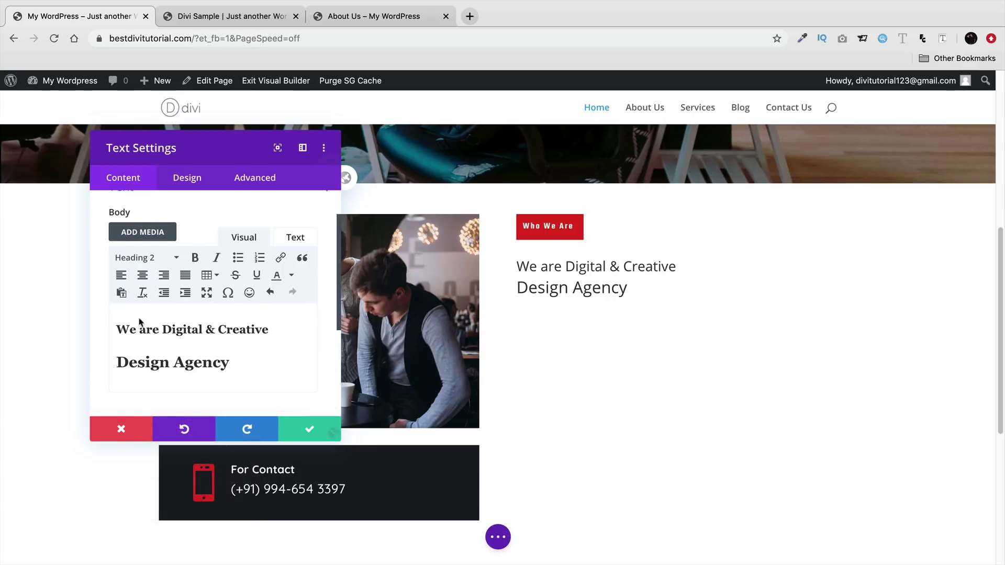
- Select the 'We are Digital & Creative' and 'Design Agency' lines to check their formatting
{"action": "double_click", "coordinate": [173, 330]}
{"action": "triple_click", "coordinate": [172, 330]}
{"action": "triple_click", "coordinate": [177, 362]}
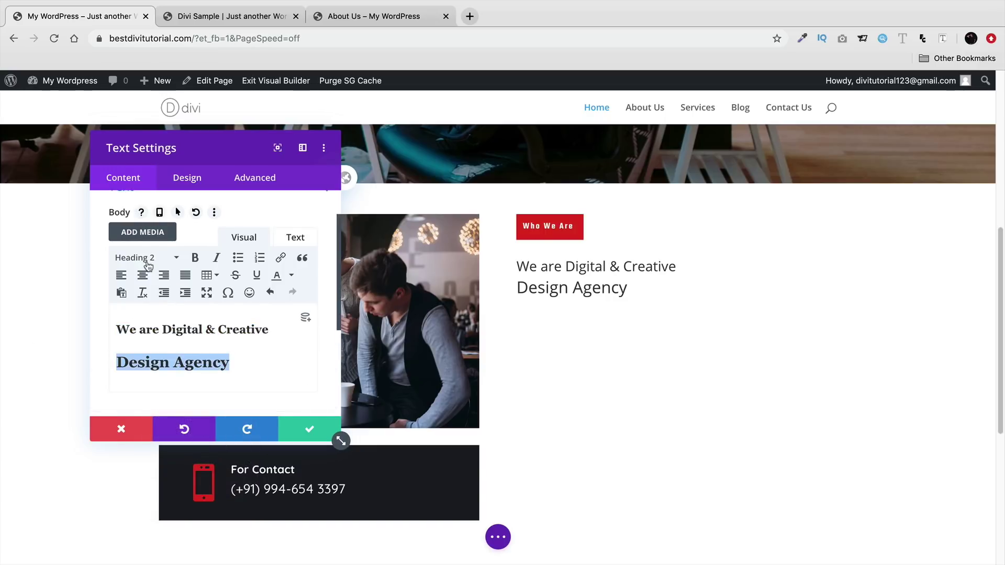
{"action": "triple_click", "coordinate": [173, 330]}
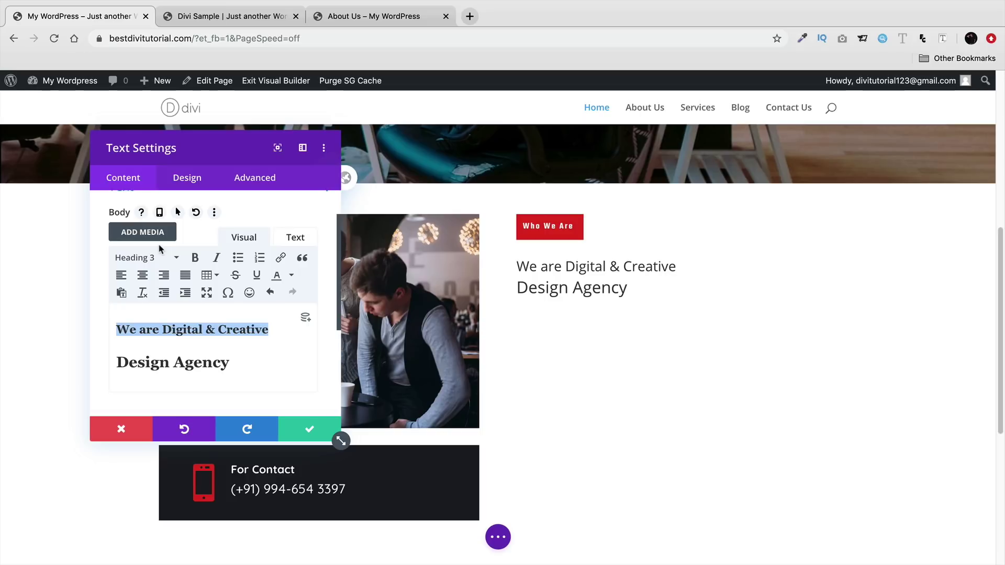
- Set the text block's Heading 3 font to Poppins
{"action": "left_click", "coordinate": [178, 180]}
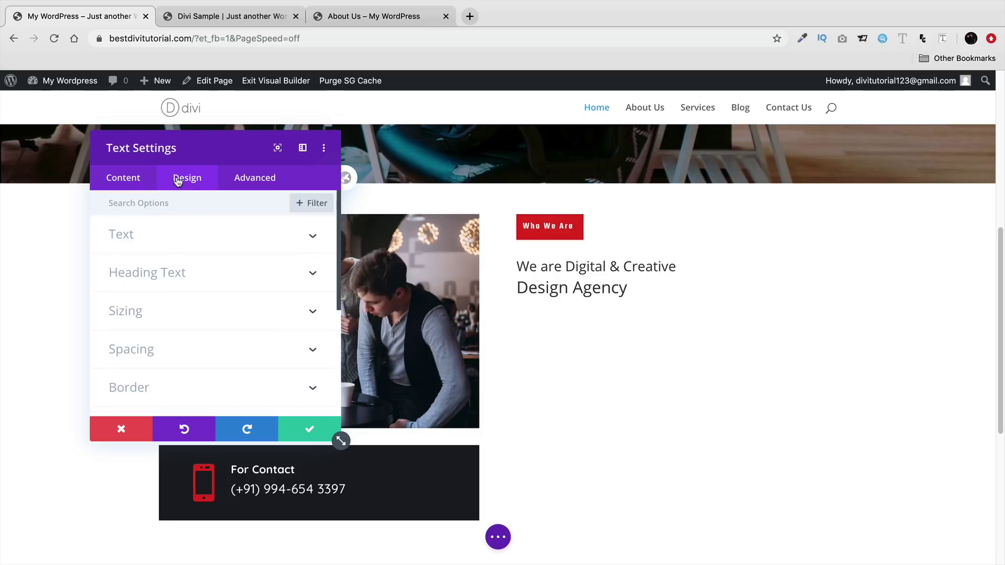
{"action": "left_click", "coordinate": [189, 274]}
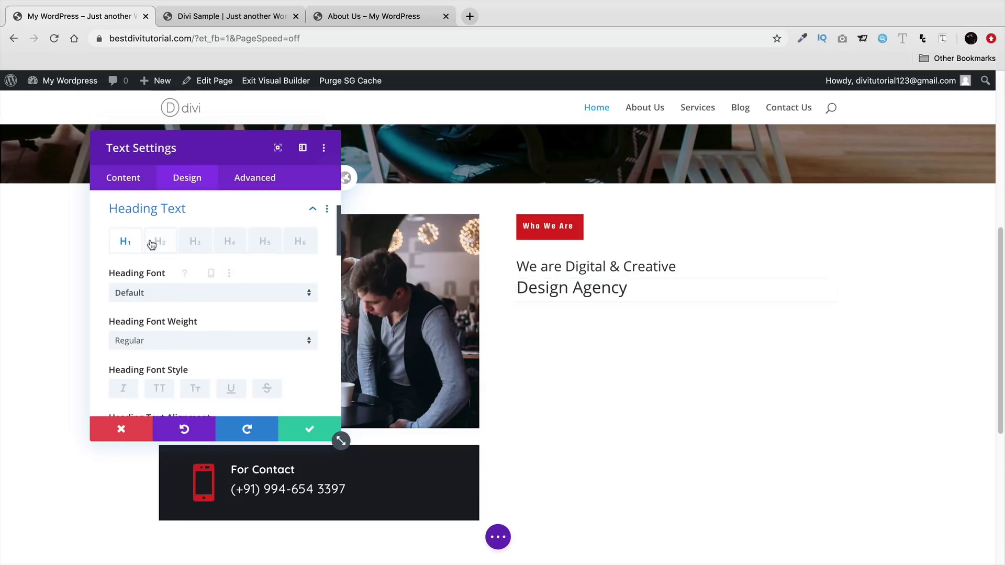
{"action": "left_click", "coordinate": [203, 247]}
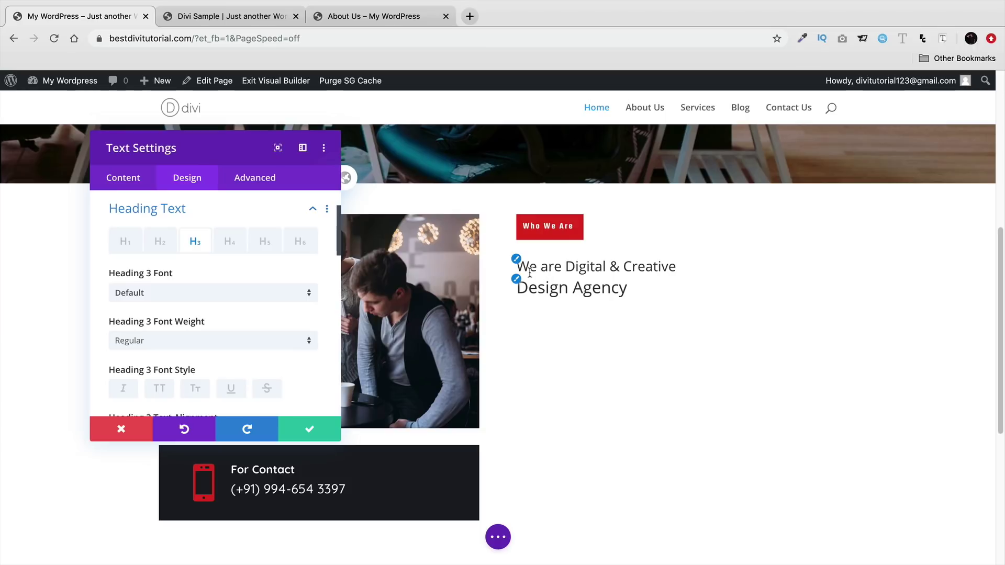
{"action": "left_click", "coordinate": [179, 297]}
{"action": "left_click", "coordinate": [183, 233]}
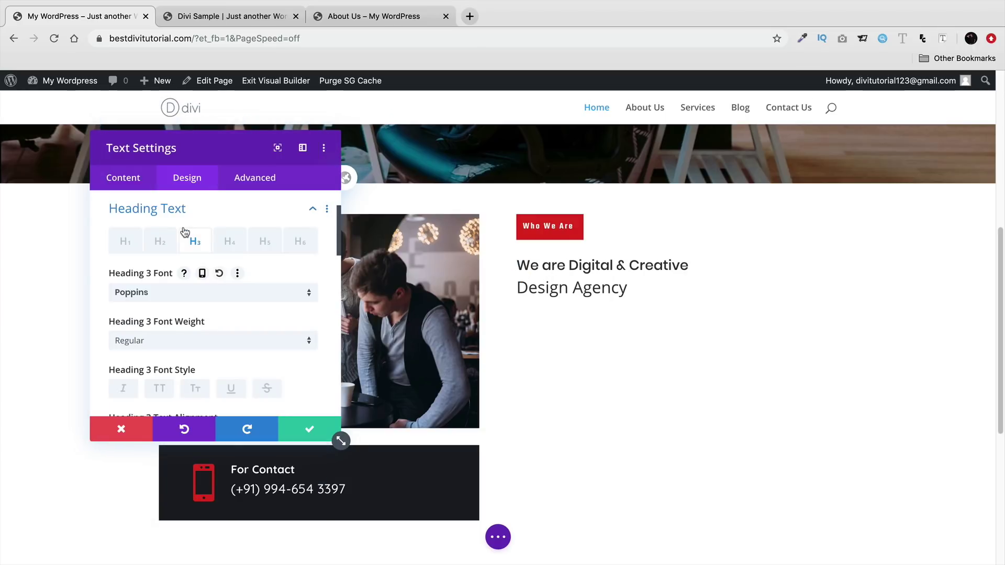
- Make the Heading 3 line Ultra Bold, after trying Heavy and Bold
{"action": "scroll", "coordinate": [179, 351], "scroll_direction": "down", "scroll_amount": 1}
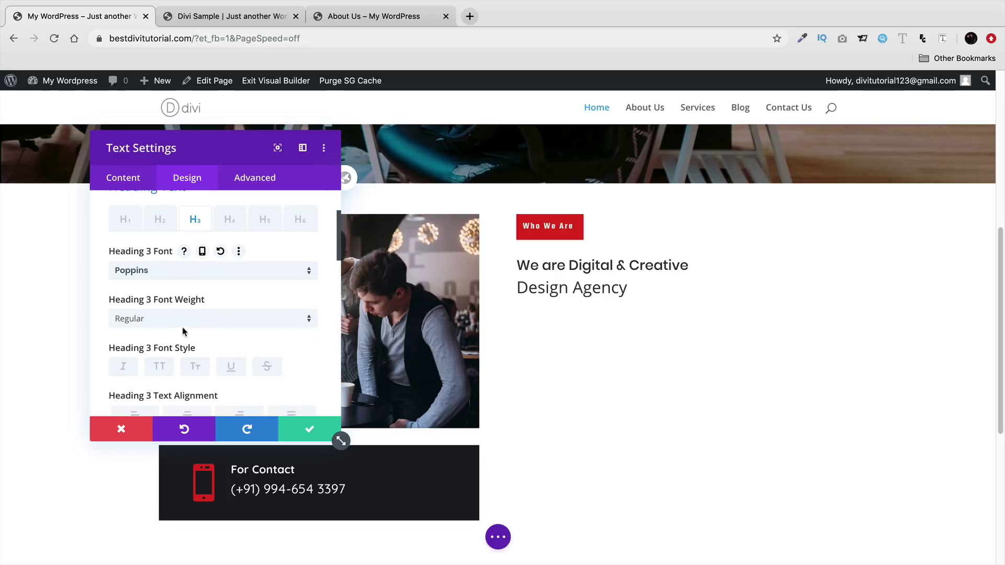
{"action": "left_click", "coordinate": [188, 319]}
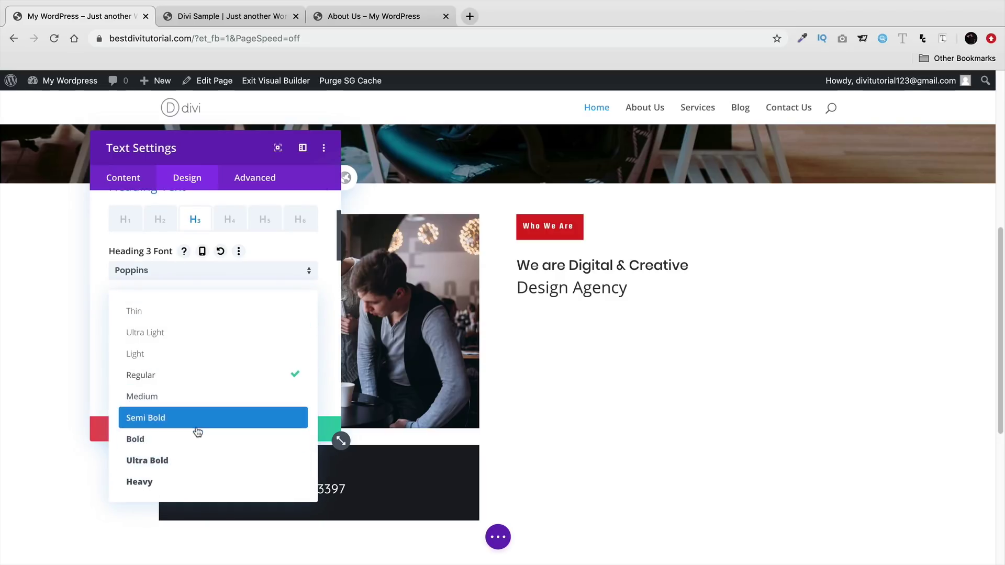
{"action": "left_click", "coordinate": [203, 461]}
{"action": "left_click", "coordinate": [206, 321]}
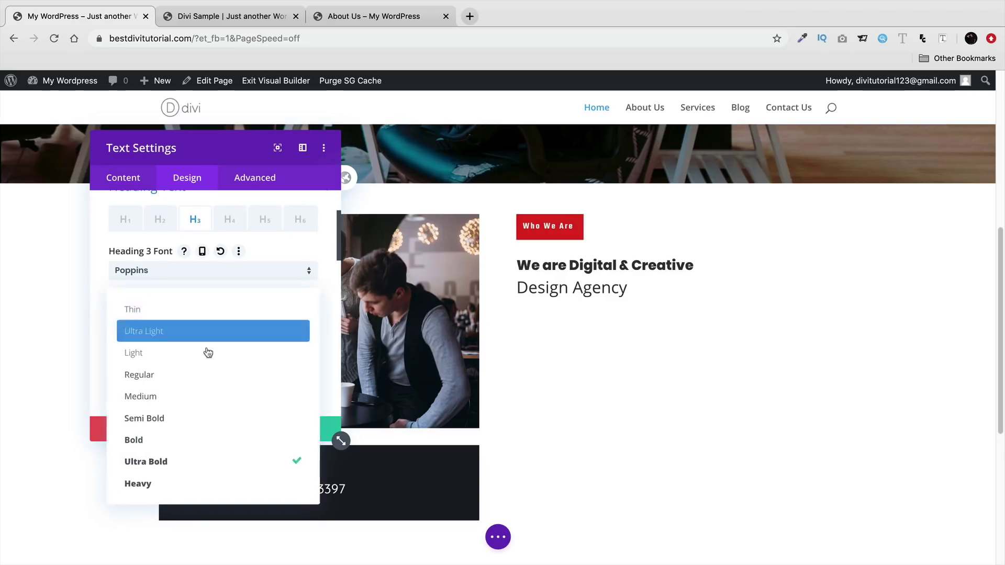
{"action": "left_click", "coordinate": [199, 479]}
{"action": "left_click", "coordinate": [198, 320]}
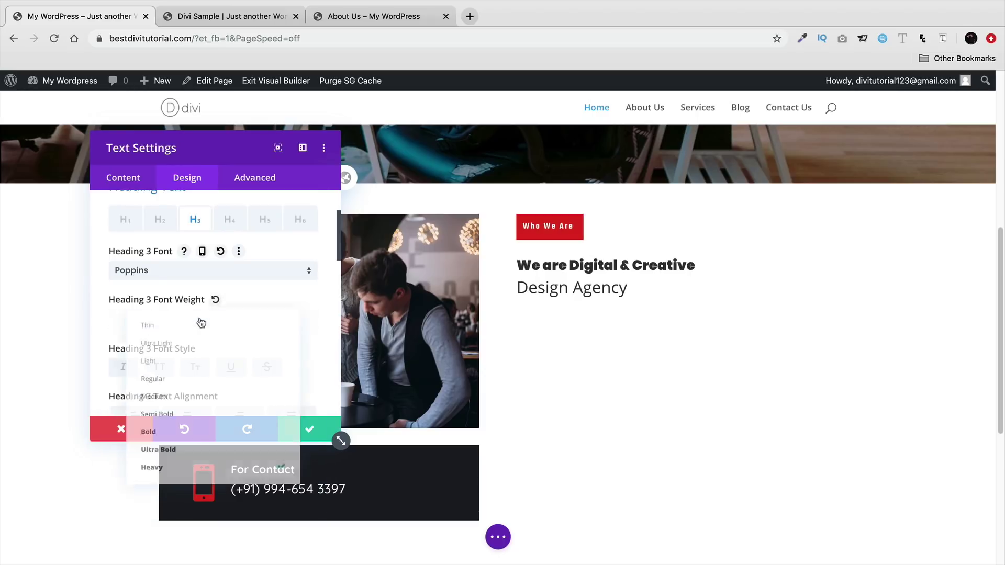
{"action": "left_click", "coordinate": [191, 440]}
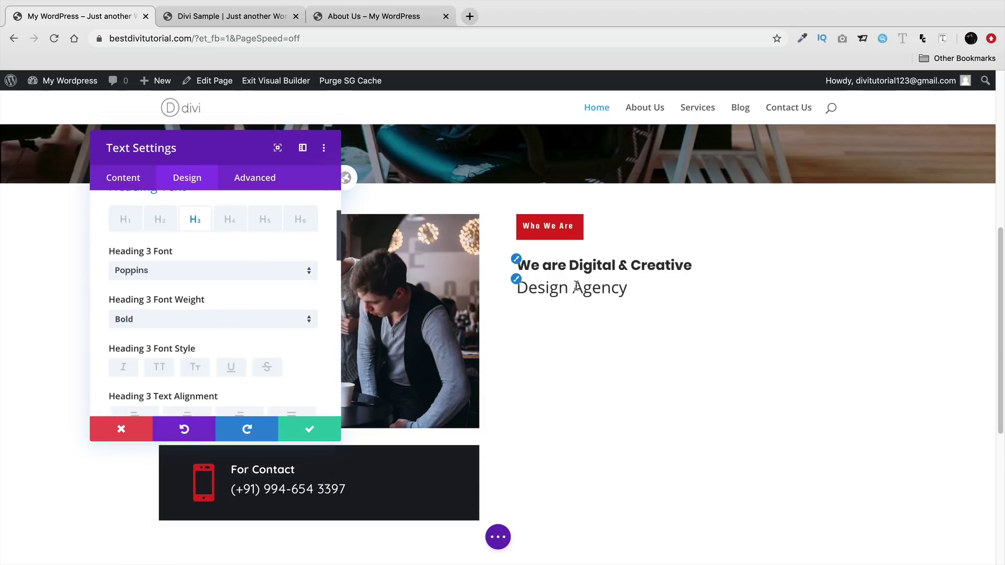
{"action": "left_click", "coordinate": [240, 327]}
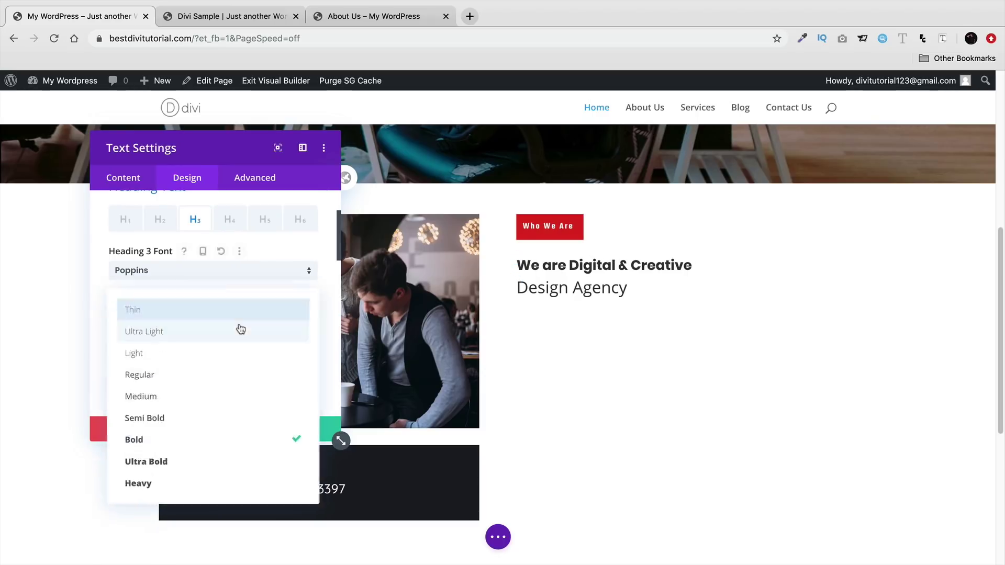
{"action": "left_click", "coordinate": [218, 459]}
- Enlarge the 'We are Digital & Creative' heading to 30px
{"action": "scroll", "coordinate": [218, 359], "scroll_direction": "down", "scroll_amount": 5}
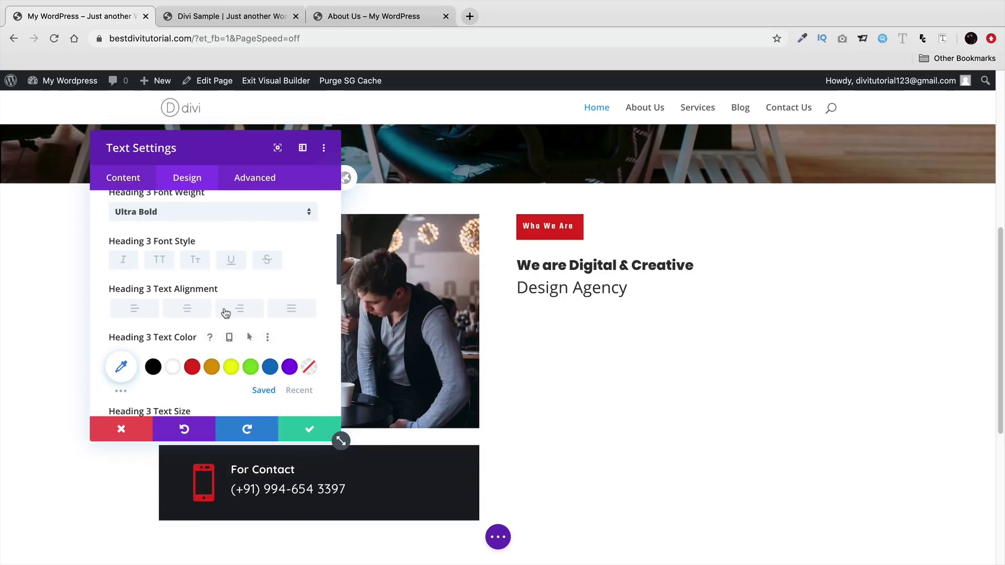
{"action": "scroll", "coordinate": [235, 329], "scroll_direction": "up", "scroll_amount": 2}
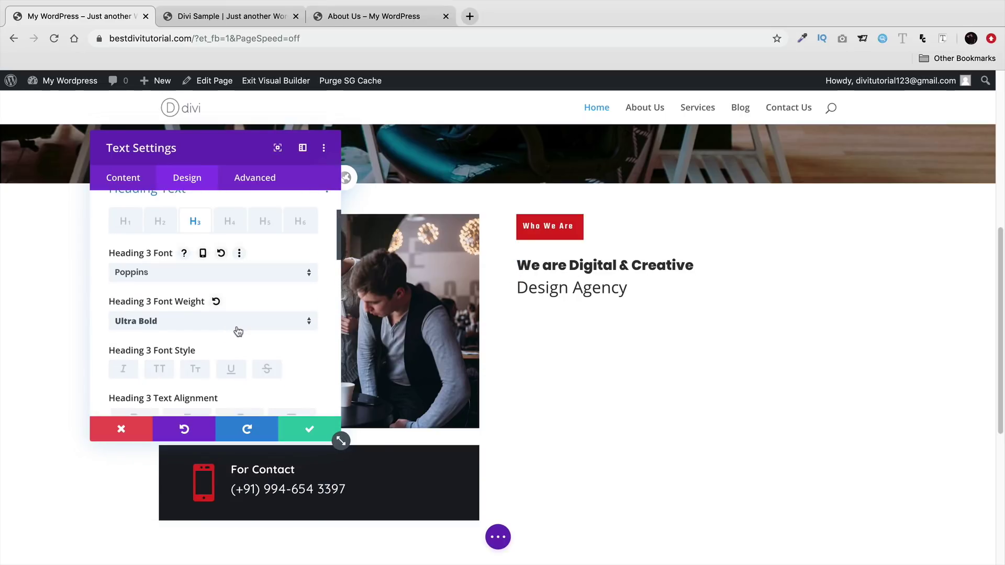
{"action": "scroll", "coordinate": [238, 331], "scroll_direction": "down", "scroll_amount": 3}
{"action": "left_click_drag", "start_coordinate": [141, 399], "coordinate": [151, 396]}
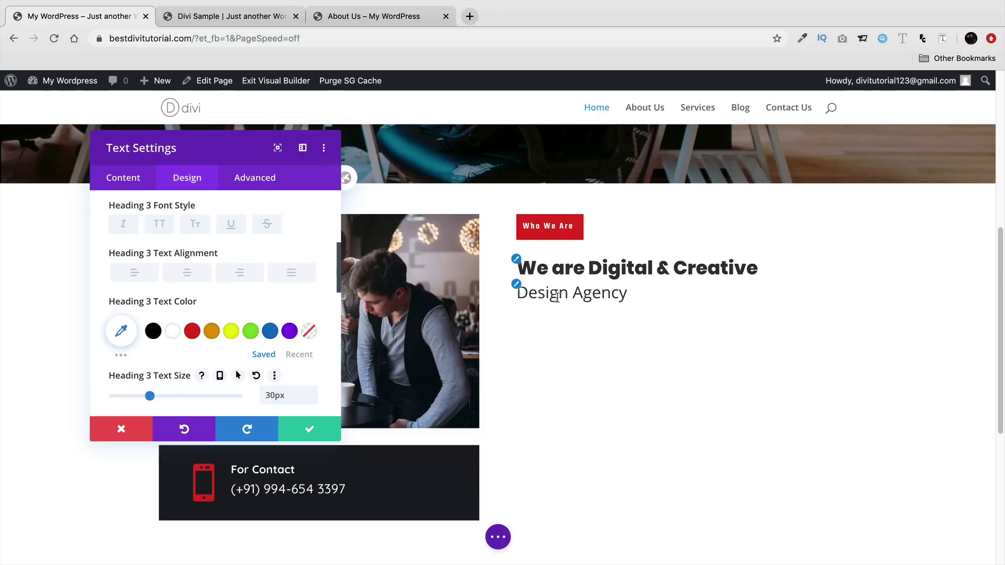
{"action": "left_click", "coordinate": [516, 287]}
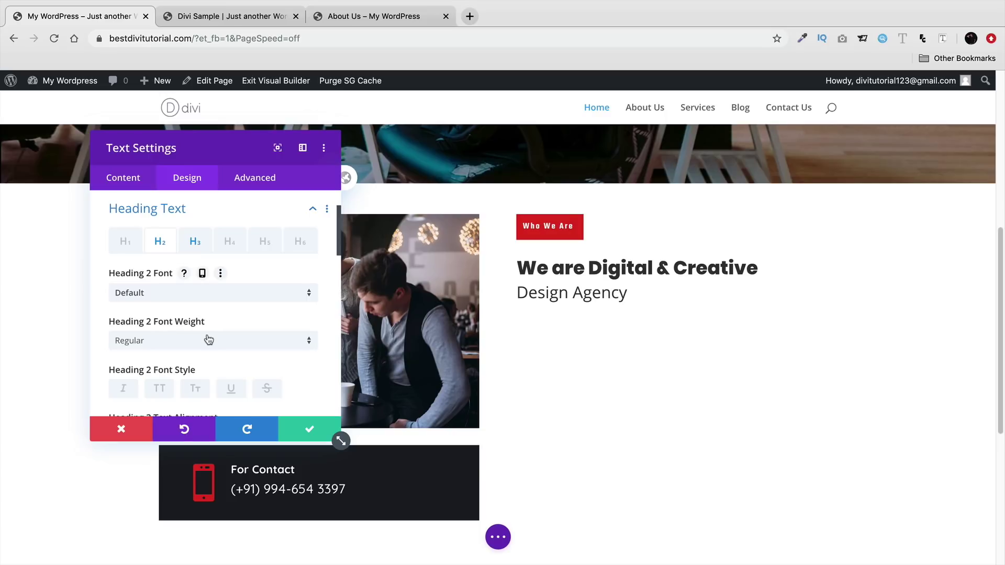
- Style the Heading 2 'Design Agency' in red Poppins Ultra Bold at 40px
{"action": "left_click", "coordinate": [199, 296]}
{"action": "left_click", "coordinate": [190, 234]}
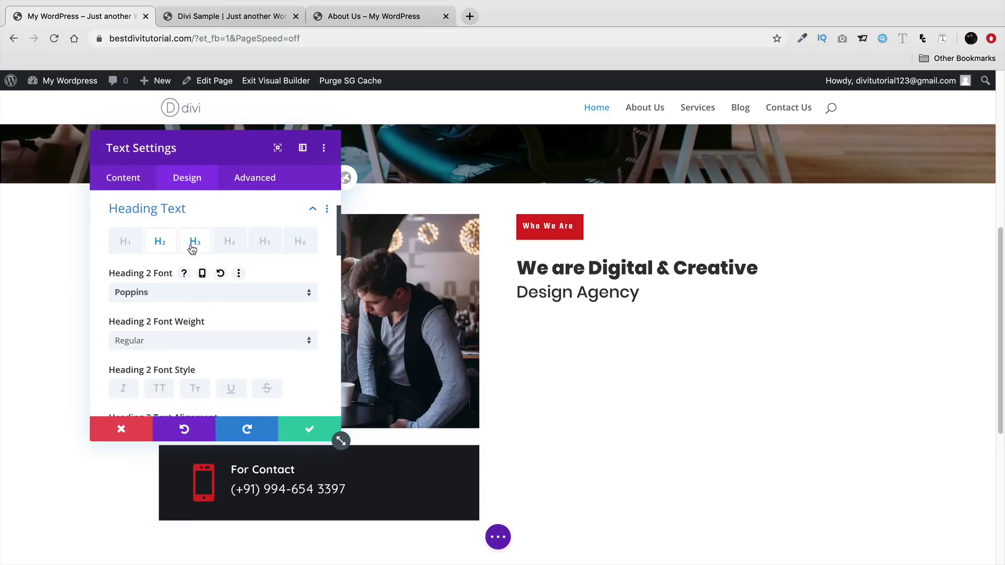
{"action": "left_click", "coordinate": [209, 345]}
{"action": "left_click", "coordinate": [206, 460]}
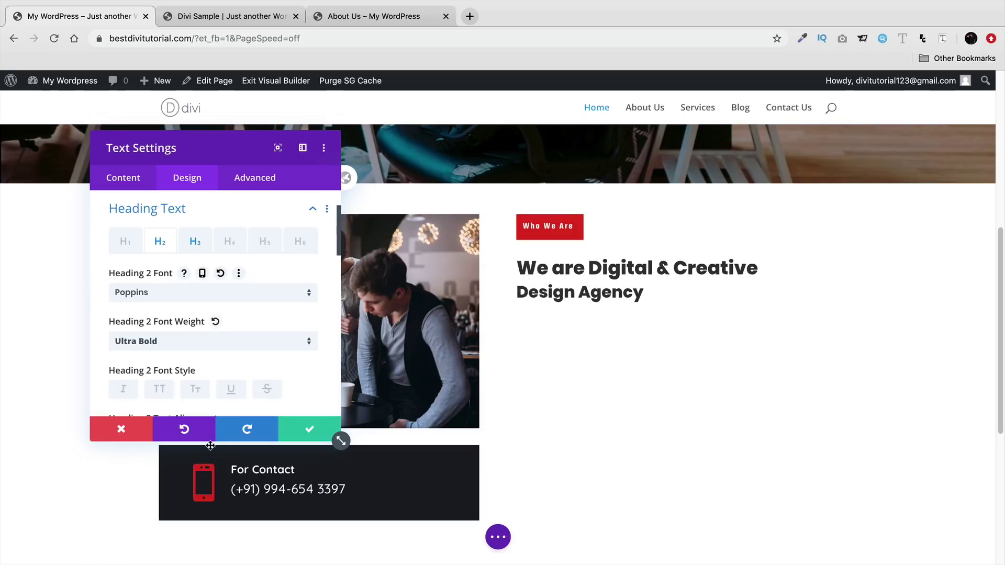
{"action": "scroll", "coordinate": [234, 335], "scroll_direction": "down", "scroll_amount": 5}
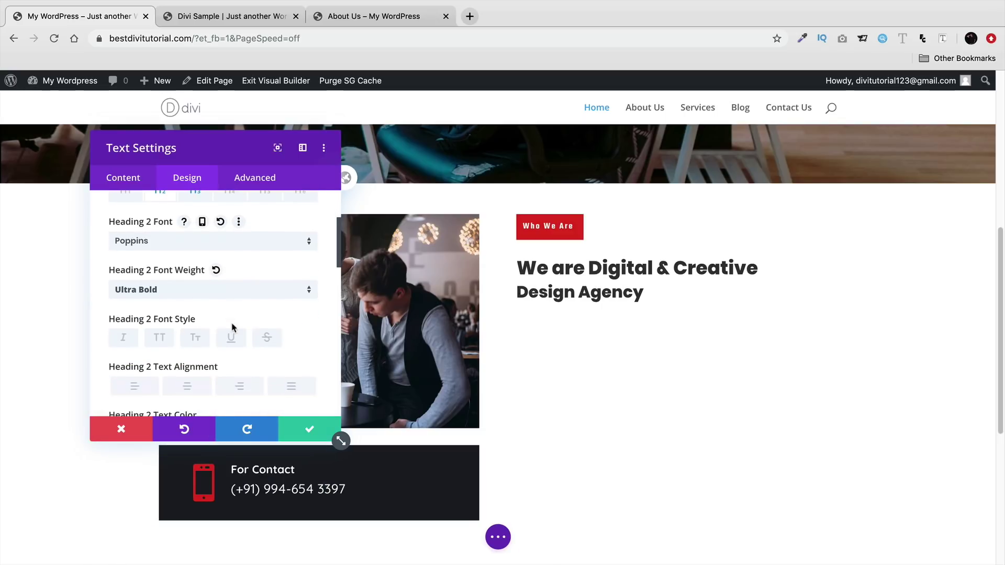
{"action": "left_click", "coordinate": [194, 359]}
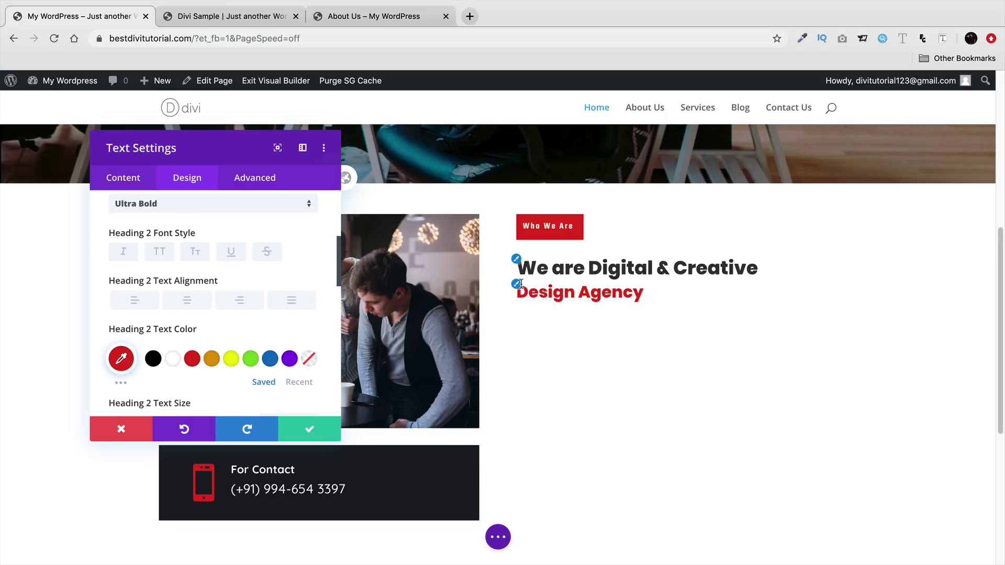
{"action": "scroll", "coordinate": [224, 349], "scroll_direction": "down", "scroll_amount": 1}
{"action": "scroll", "coordinate": [224, 348], "scroll_direction": "down", "scroll_amount": 3}
{"action": "left_click_drag", "start_coordinate": [151, 306], "coordinate": [163, 306]}
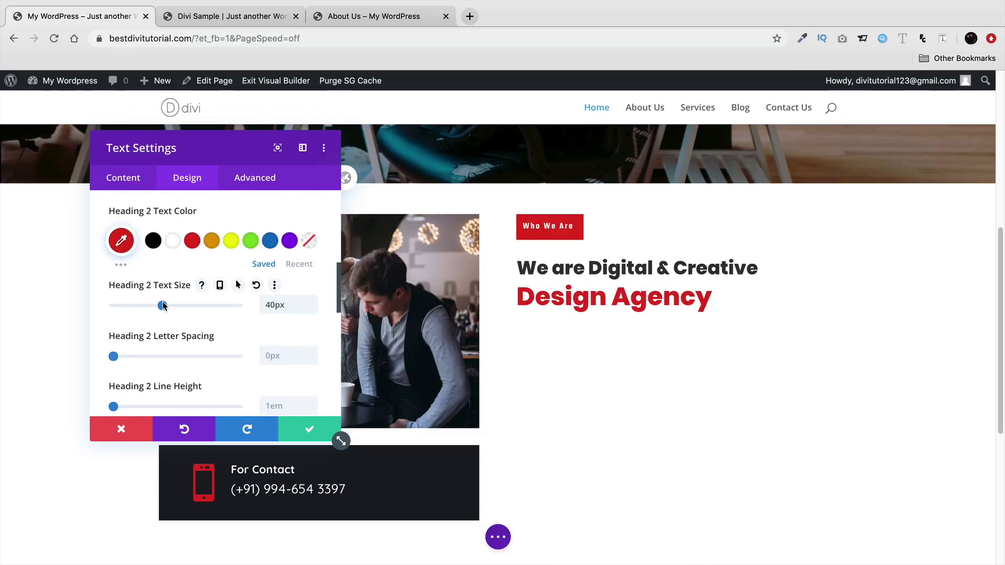
- Enlarge the Heading 3 'We are Digital & Creative' line to 38px
{"action": "left_click", "coordinate": [517, 261]}
{"action": "scroll", "coordinate": [205, 321], "scroll_direction": "down", "scroll_amount": 5}
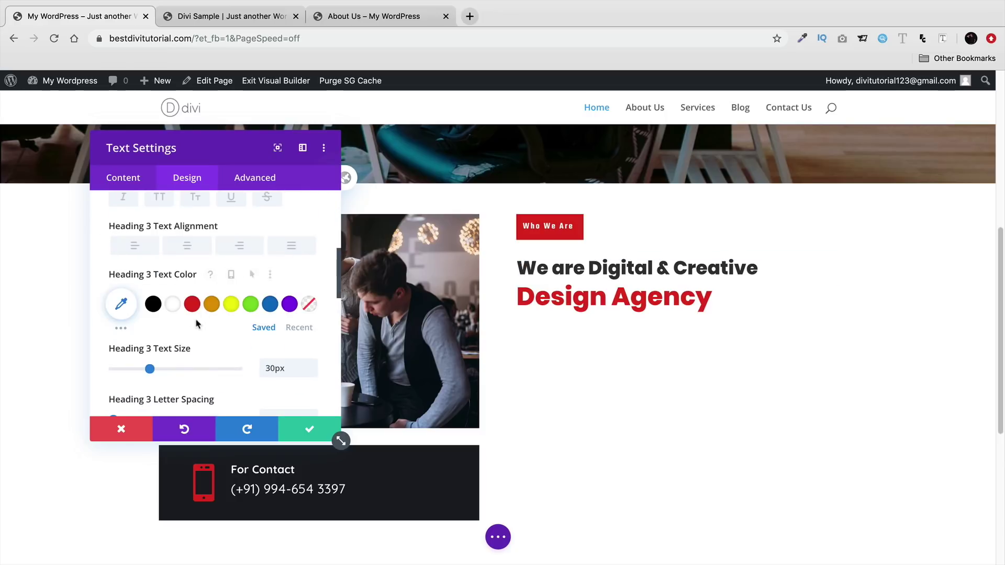
{"action": "mouse_move", "coordinate": [149, 370]}
{"action": "left_mouse_down"}
{"action": "mouse_move", "coordinate": [175, 369]}
{"action": "mouse_move", "coordinate": [160, 370]}
{"action": "left_mouse_up"}
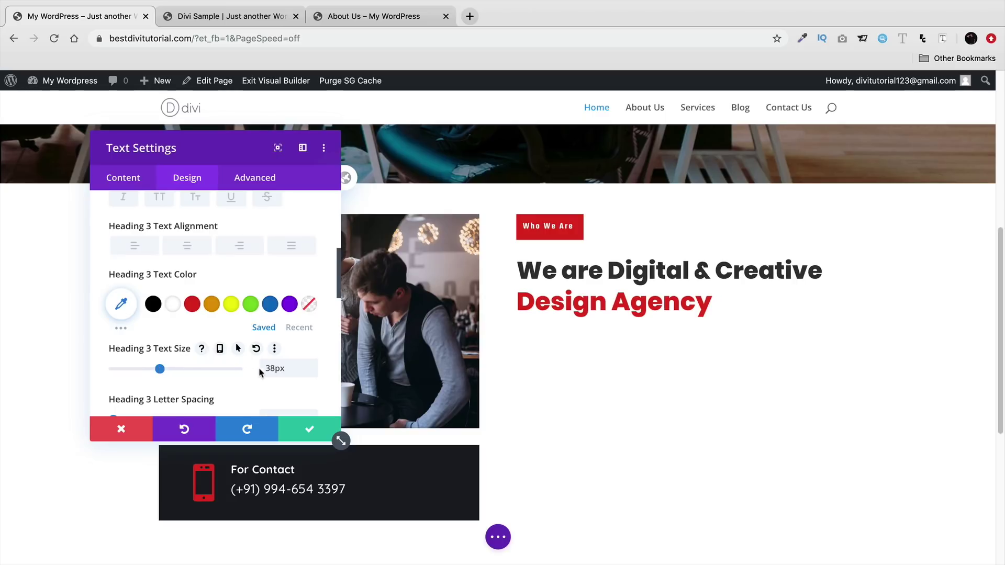
- Save the heading styling, copy both sample paragraphs, and start inserting a module below the heading
{"action": "left_click", "coordinate": [302, 435]}
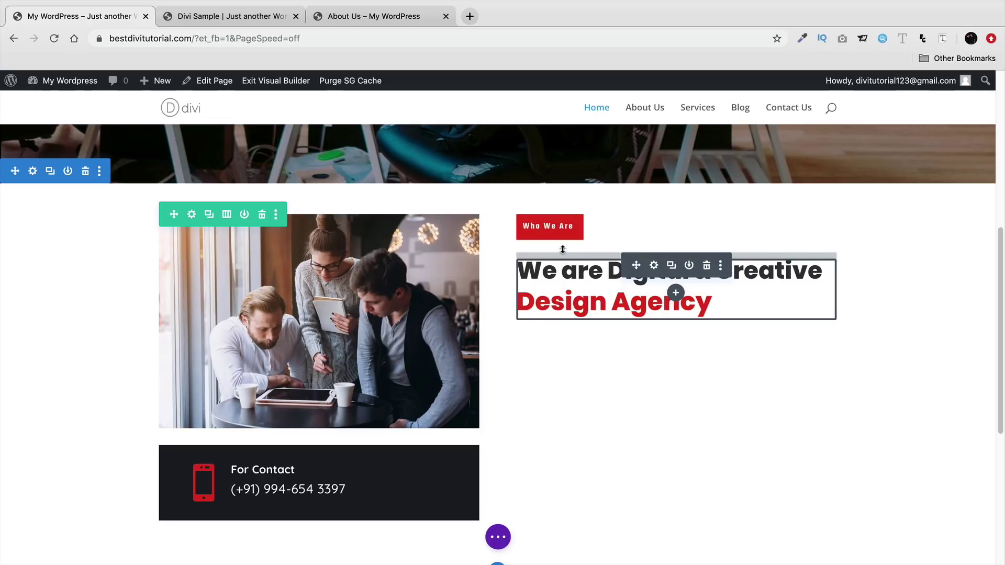
{"action": "left_click", "coordinate": [256, 17]}
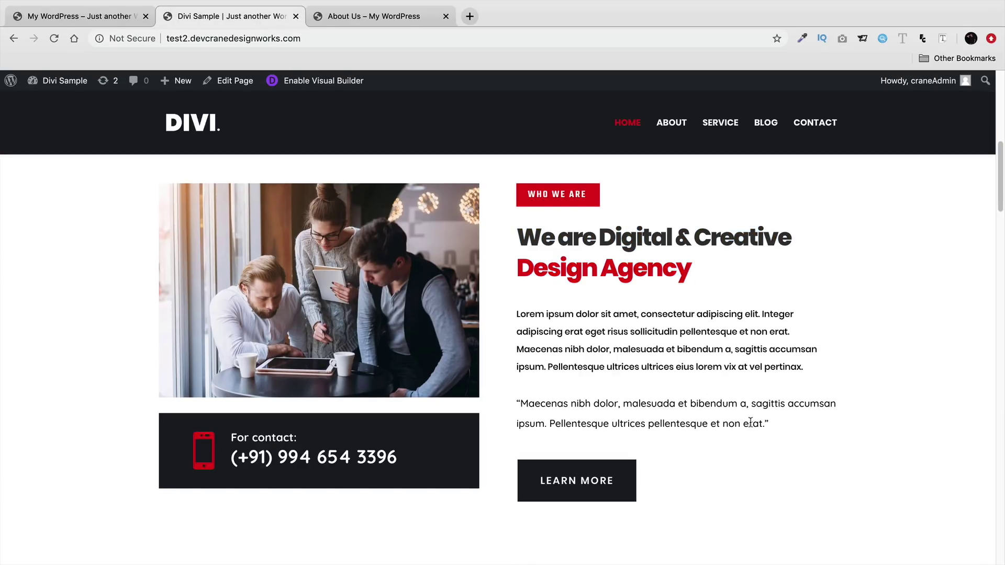
{"action": "left_click_drag", "start_coordinate": [725, 410], "coordinate": [510, 325]}
{"action": "right_click", "coordinate": [532, 319]}
{"action": "left_click", "coordinate": [548, 343]}
{"action": "left_click", "coordinate": [113, 17]}
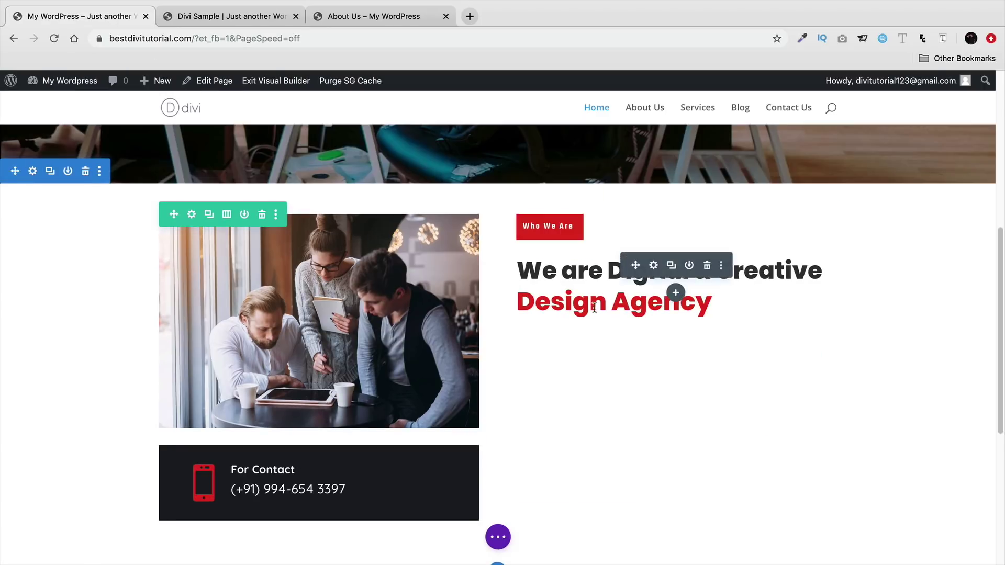
{"action": "left_click", "coordinate": [676, 294]}
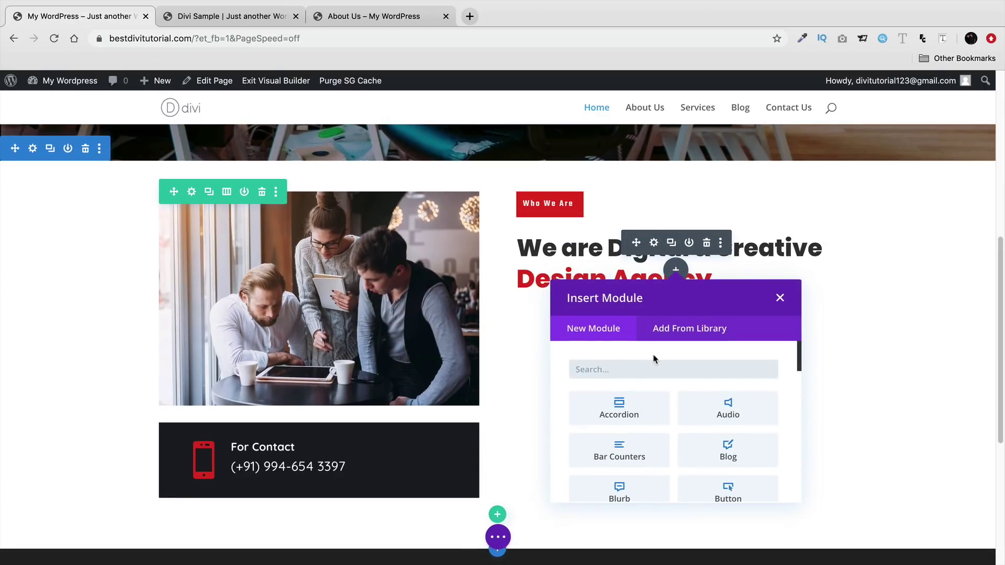
- Insert a Text module and replace its placeholder with the copied sample paragraphs
{"action": "type", "text": "te"}
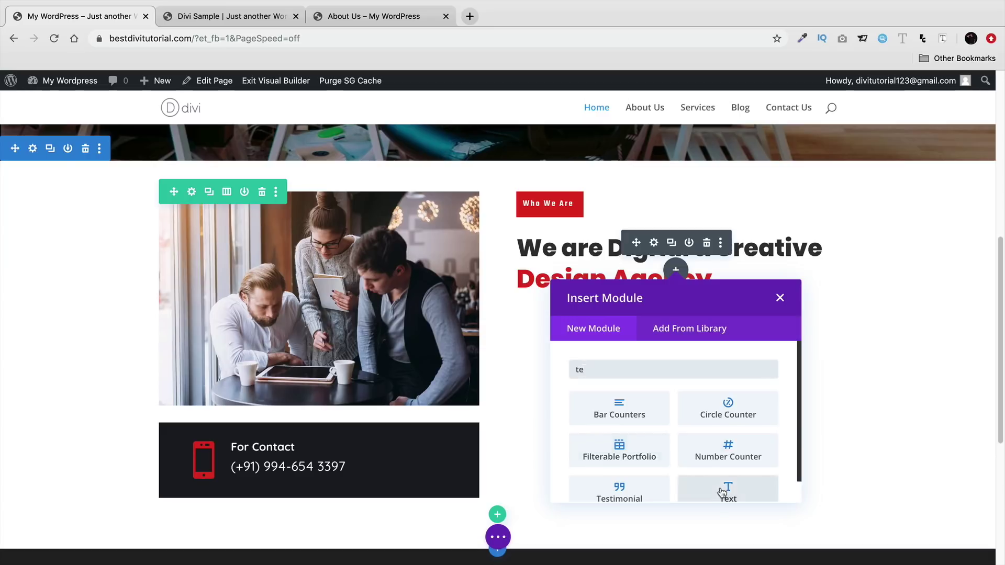
{"action": "left_click", "coordinate": [728, 495]}
{"action": "scroll", "coordinate": [288, 345], "scroll_direction": "down", "scroll_amount": 5}
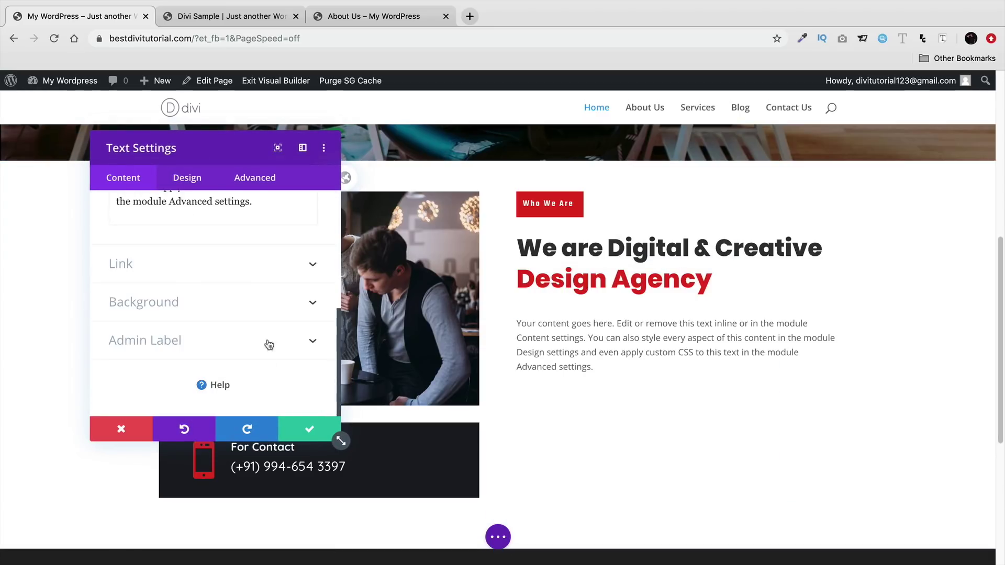
{"action": "scroll", "coordinate": [249, 309], "scroll_direction": "up", "scroll_amount": 3}
{"action": "left_click_drag", "start_coordinate": [253, 322], "coordinate": [115, 244]}
{"action": "right_click", "coordinate": [143, 257]}
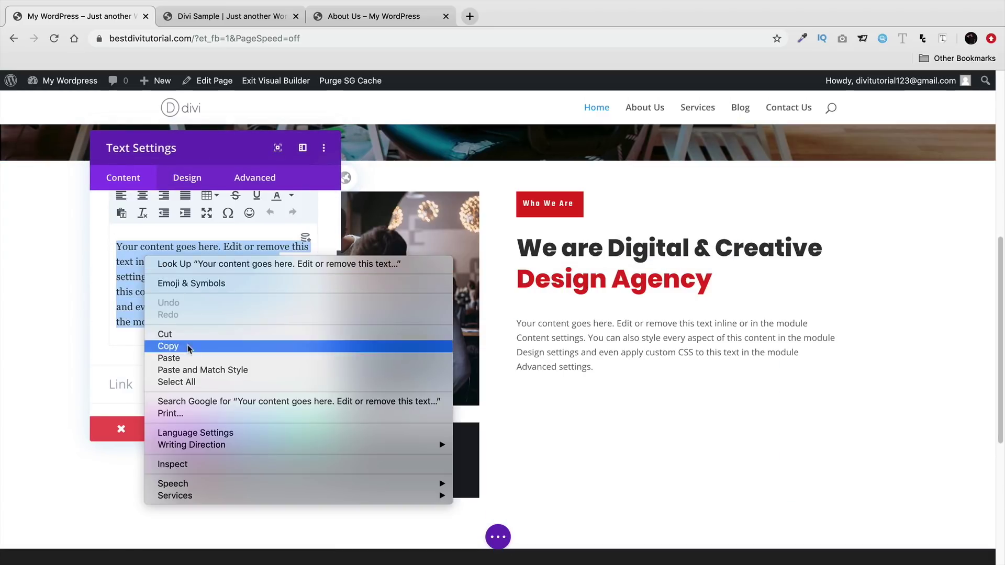
{"action": "left_click", "coordinate": [190, 358]}
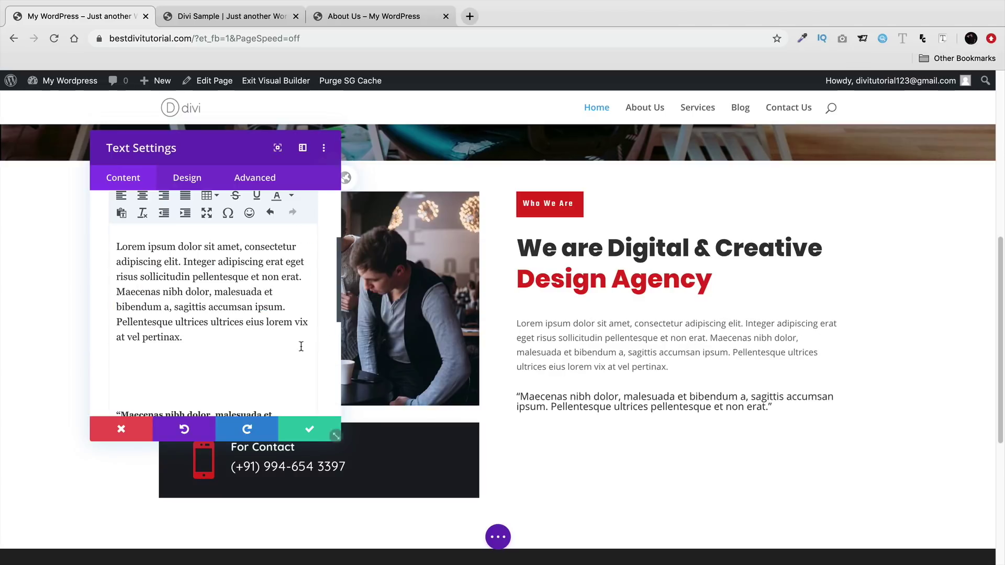
- Delete the blank lines and the quote paragraph from the pasted text
{"action": "scroll", "coordinate": [231, 367], "scroll_direction": "down", "scroll_amount": 1}
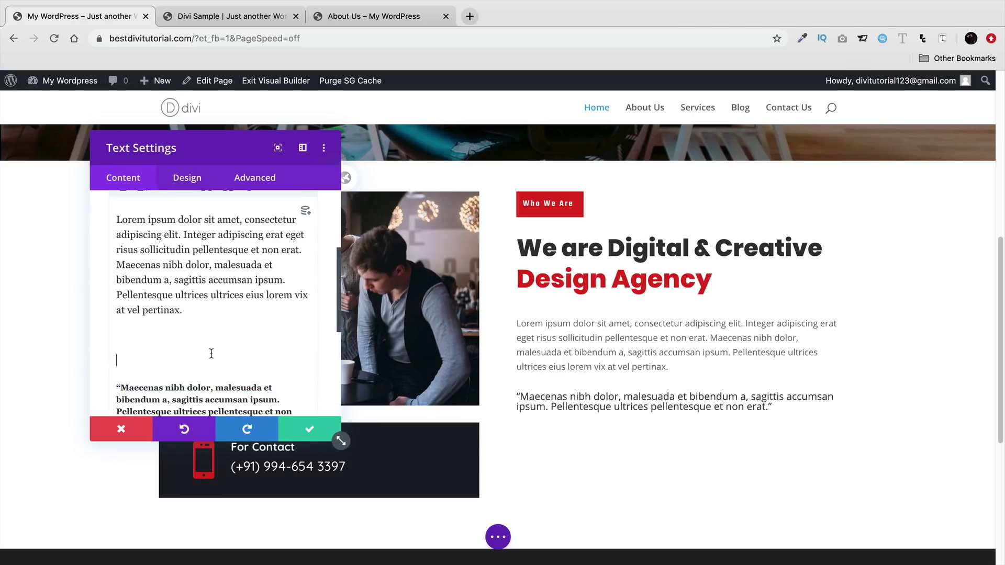
{"action": "key", "text": "BackSpace"}
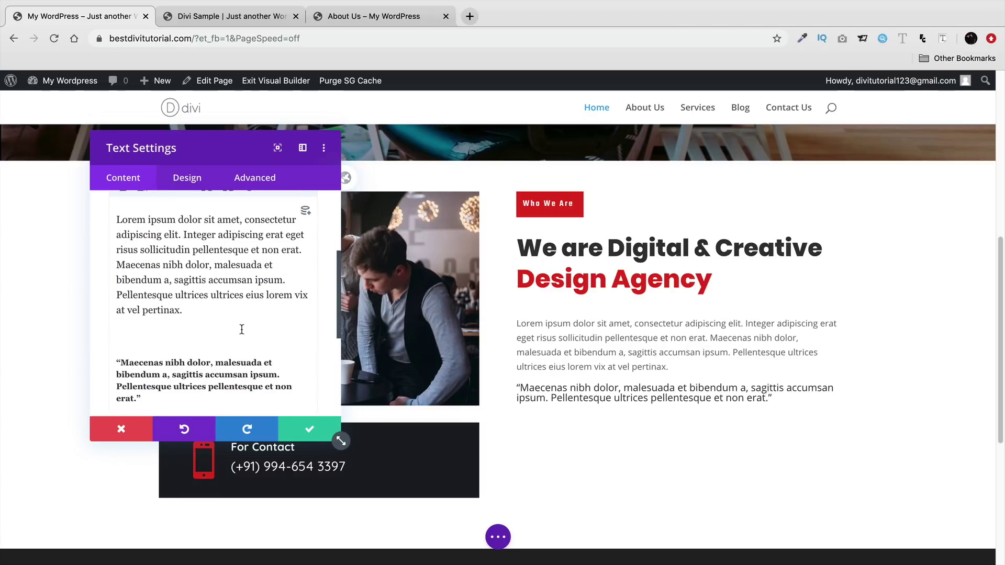
{"action": "key", "text": "BackSpace"}
{"action": "left_click_drag", "start_coordinate": [168, 379], "coordinate": [112, 338]}
{"action": "key", "text": "BackSpace"}
- Append the copied sentences after 'pertinax.', split the text into two paragraphs, and save
{"action": "left_click_drag", "start_coordinate": [214, 319], "coordinate": [114, 278]}
{"action": "right_click", "coordinate": [125, 277]}
{"action": "left_click", "coordinate": [152, 367]}
{"action": "left_click", "coordinate": [195, 312]}
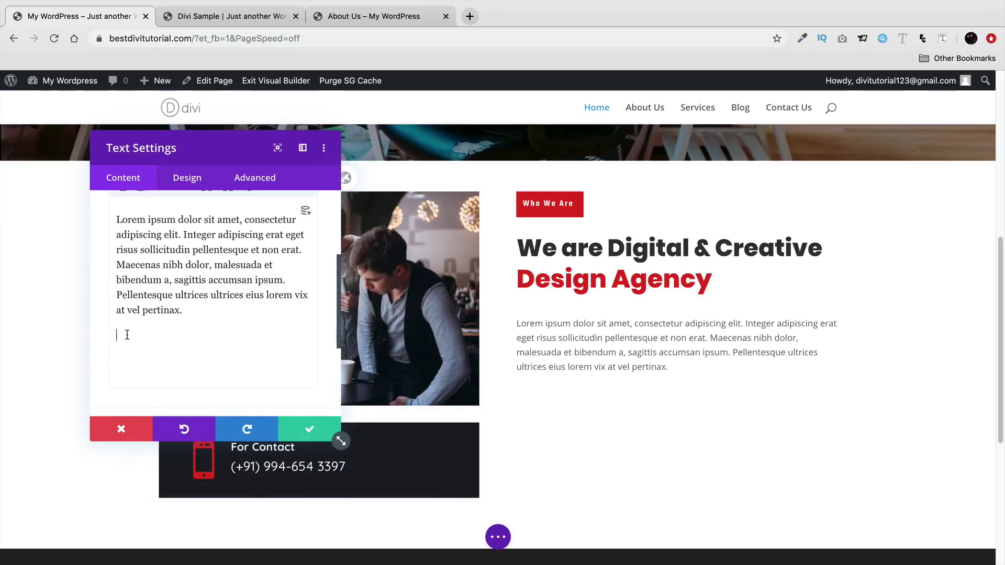
{"action": "right_click", "coordinate": [124, 333]}
{"action": "left_click", "coordinate": [145, 414]}
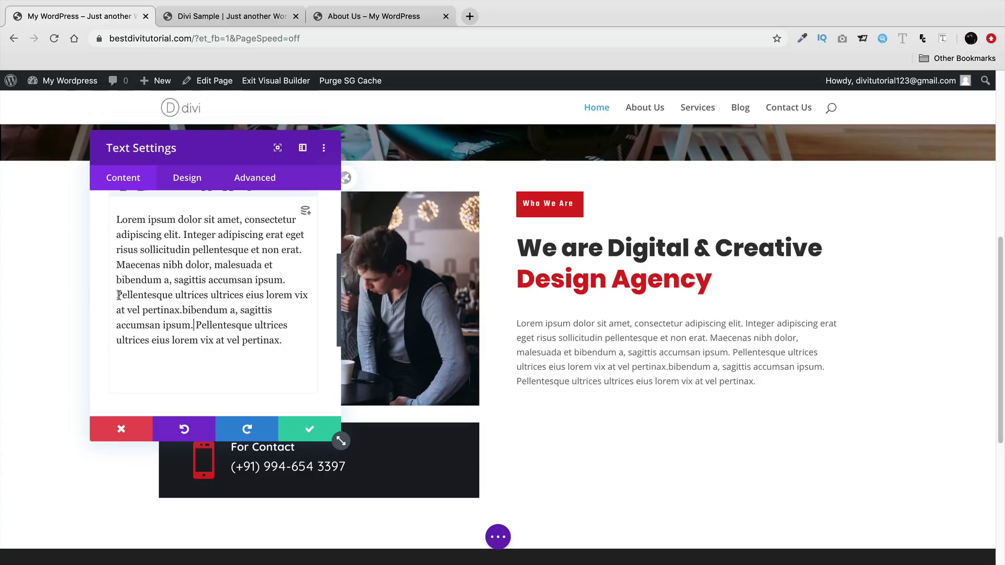
{"action": "key", "text": "Return"}
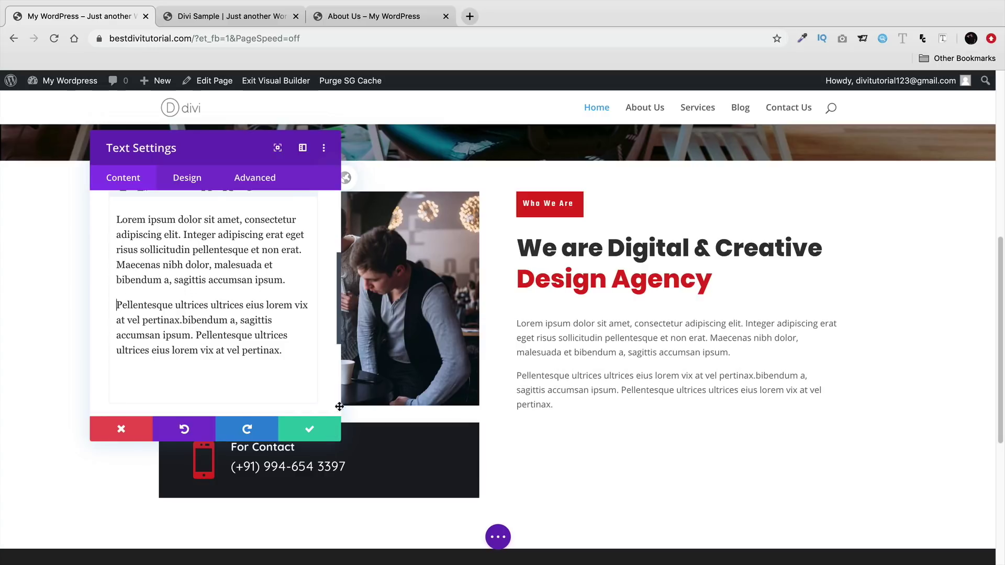
{"action": "left_click", "coordinate": [310, 429]}
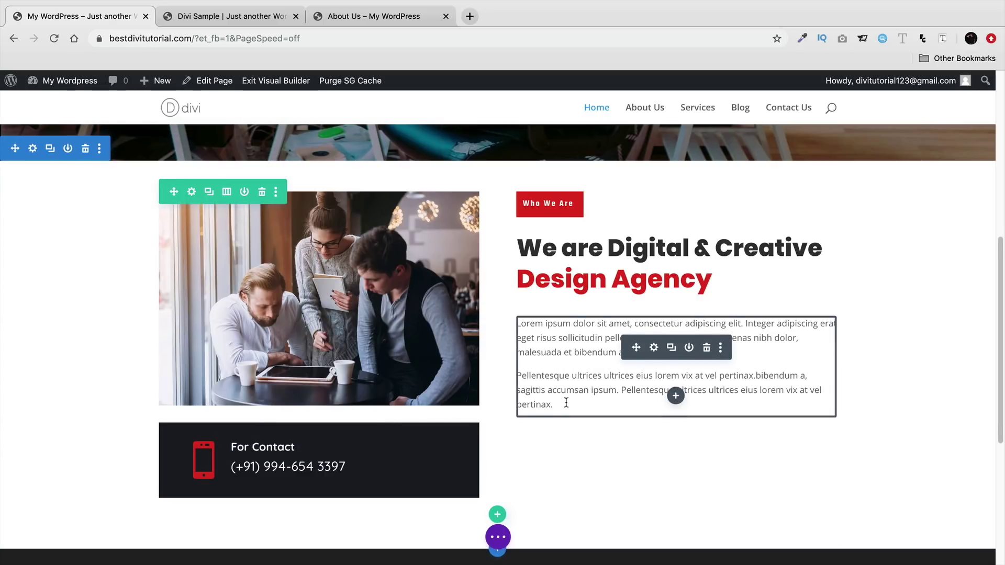
{"action": "scroll", "coordinate": [566, 403], "scroll_direction": "down", "scroll_amount": 1}
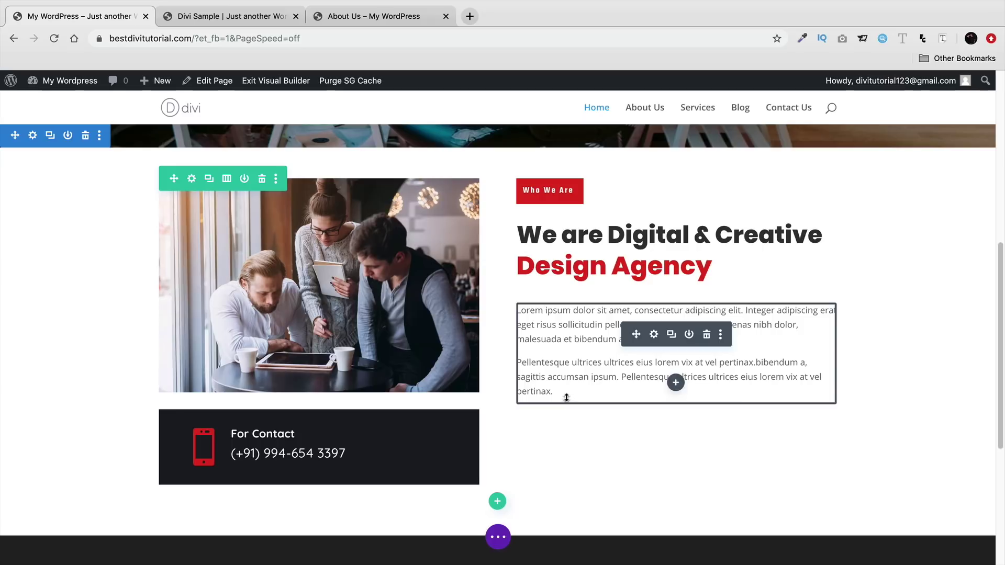
{"action": "left_click", "coordinate": [676, 382]}
{"action": "scroll", "coordinate": [647, 342], "scroll_direction": "down", "scroll_amount": 1}
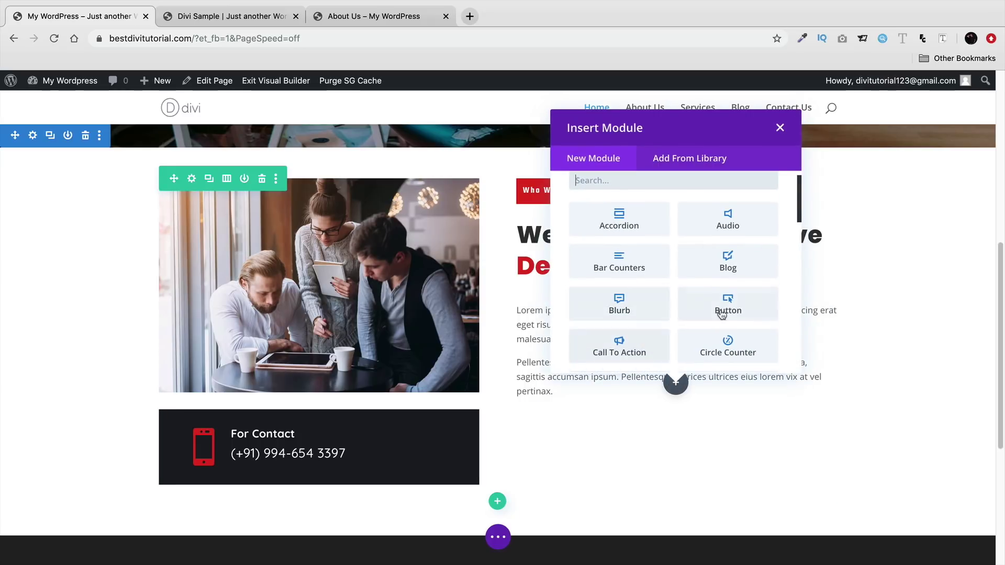
{"action": "left_click", "coordinate": [720, 309]}
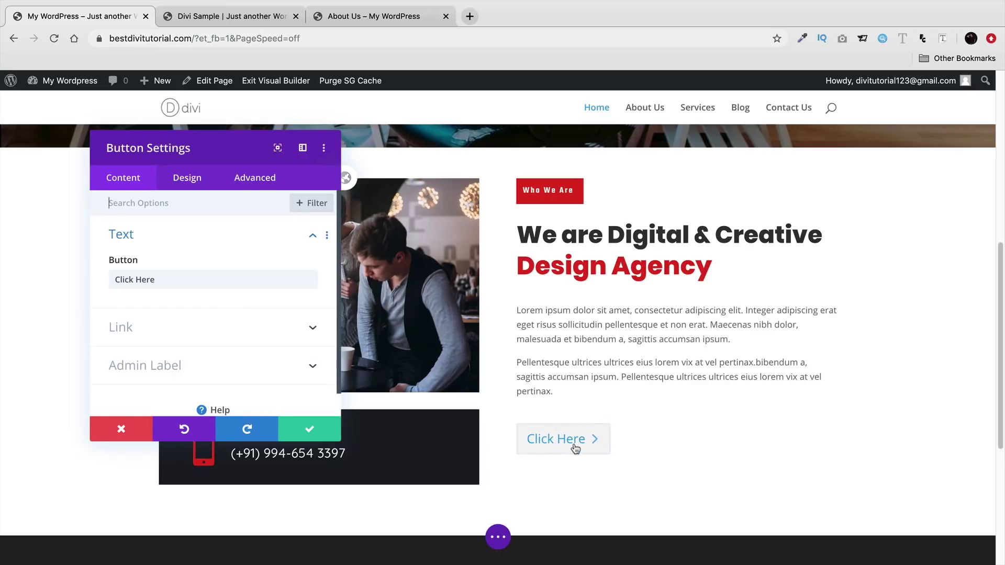
{"action": "left_click", "coordinate": [320, 431]}
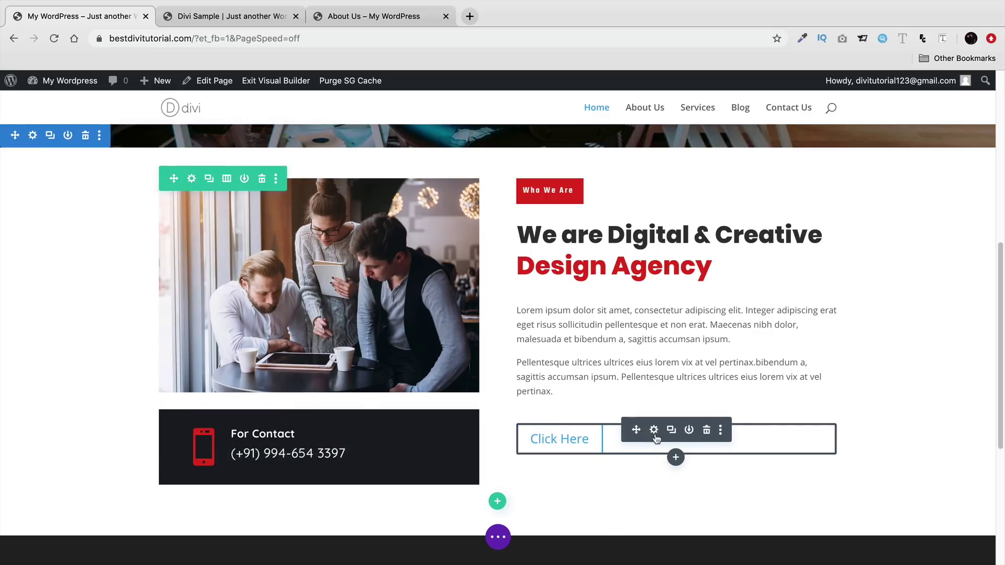
{"action": "left_click", "coordinate": [672, 431]}
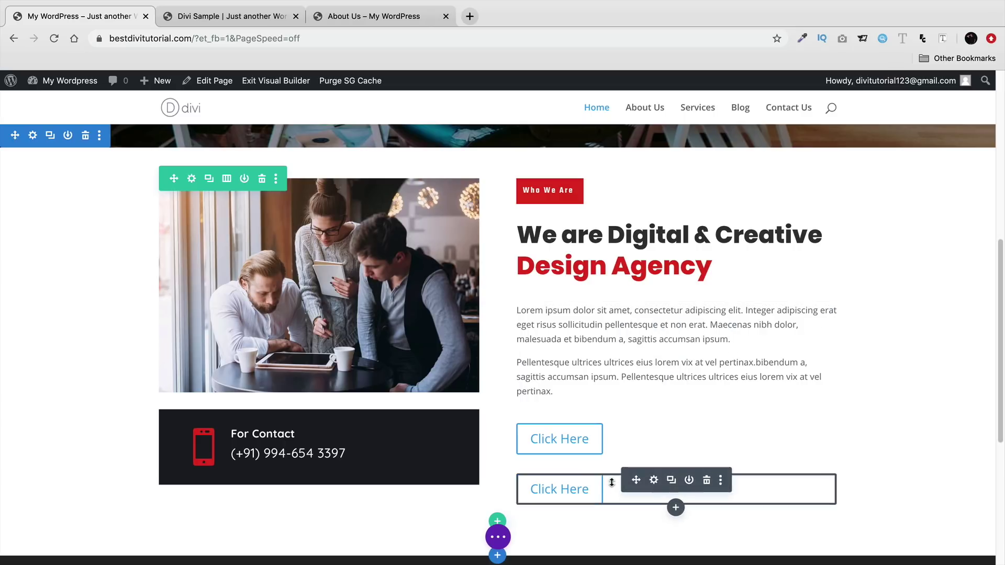
{"action": "left_click", "coordinate": [708, 481]}
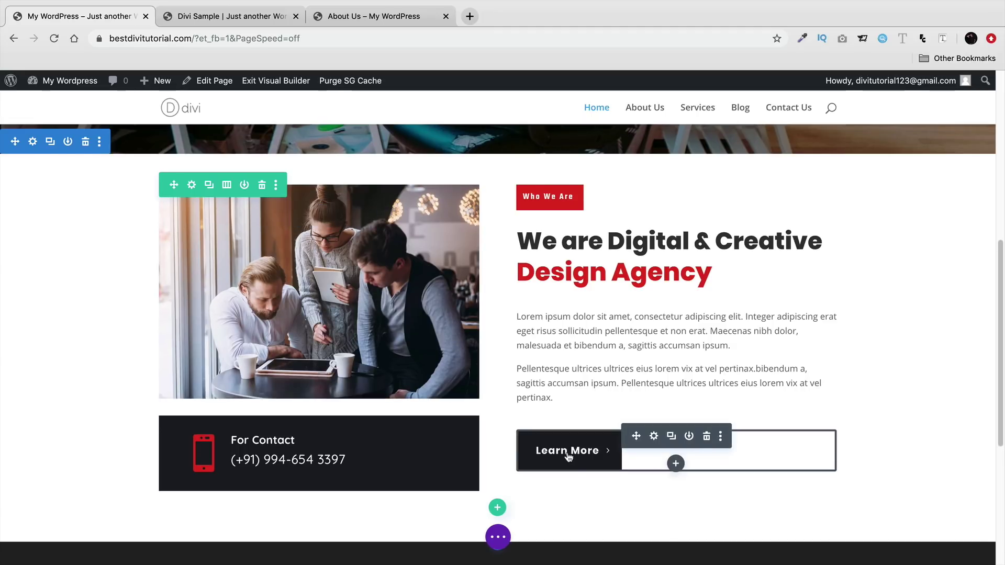
{"action": "scroll", "coordinate": [568, 458], "scroll_direction": "up", "scroll_amount": 5}
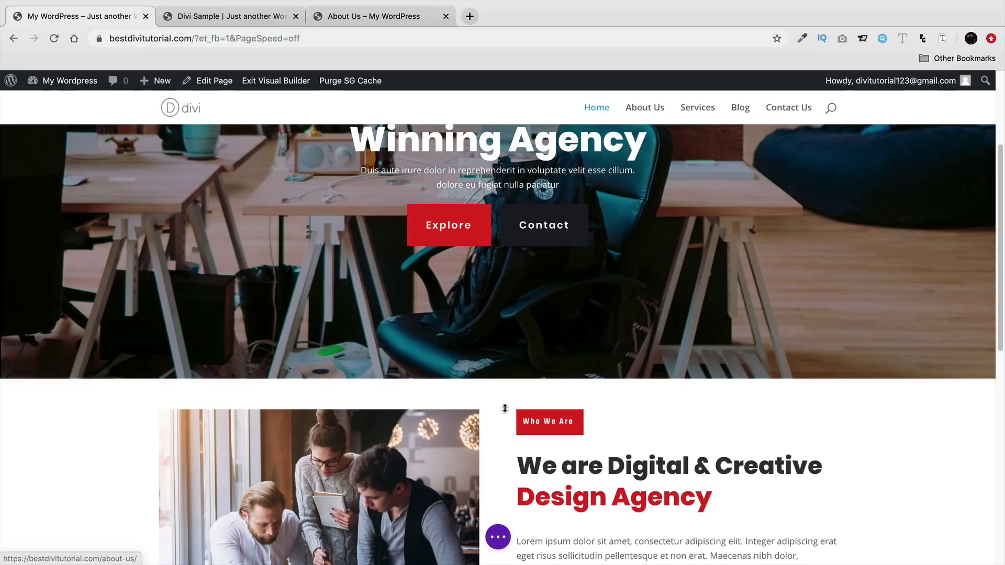
{"action": "scroll", "coordinate": [506, 408], "scroll_direction": "down", "scroll_amount": 6}
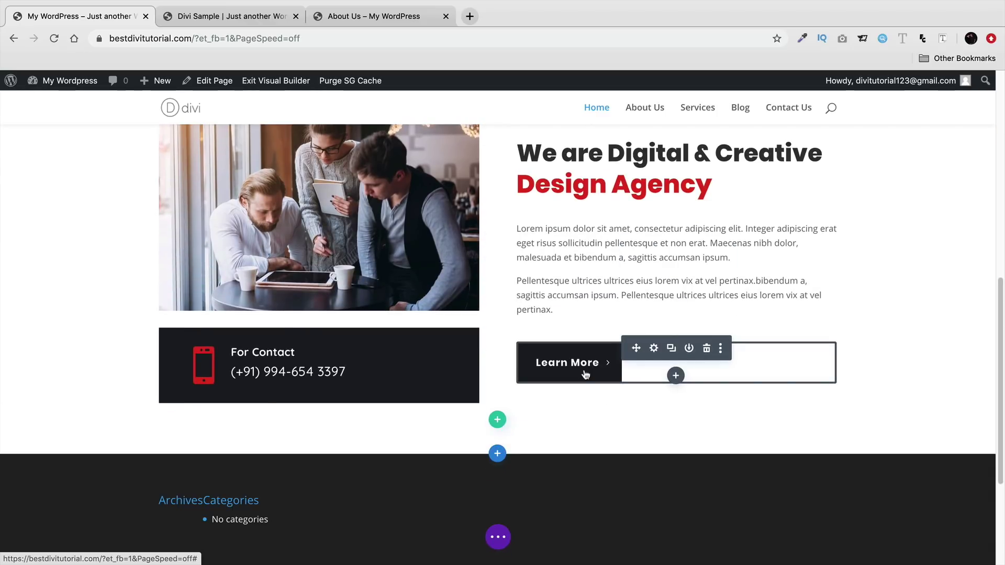
{"action": "left_click", "coordinate": [689, 350]}
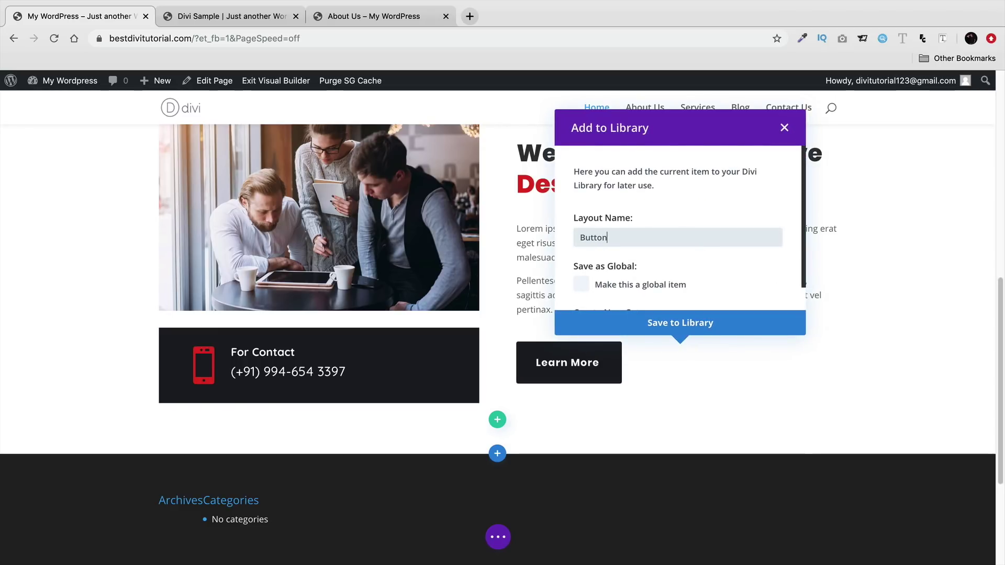
{"action": "left_click", "coordinate": [699, 323]}
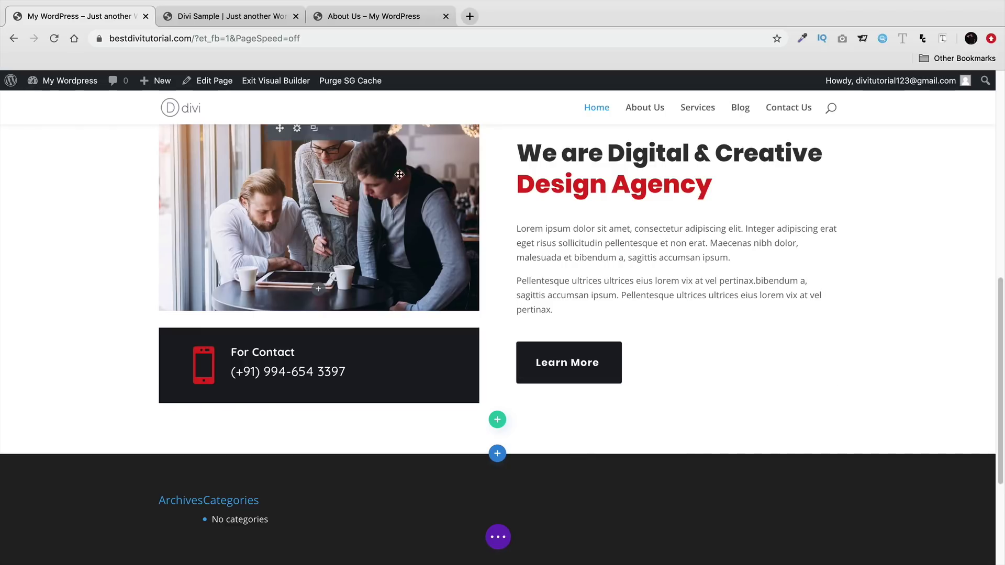
- Review the Divi Sample services section, then start adding a new section below Who We Are
{"action": "left_click", "coordinate": [231, 16]}
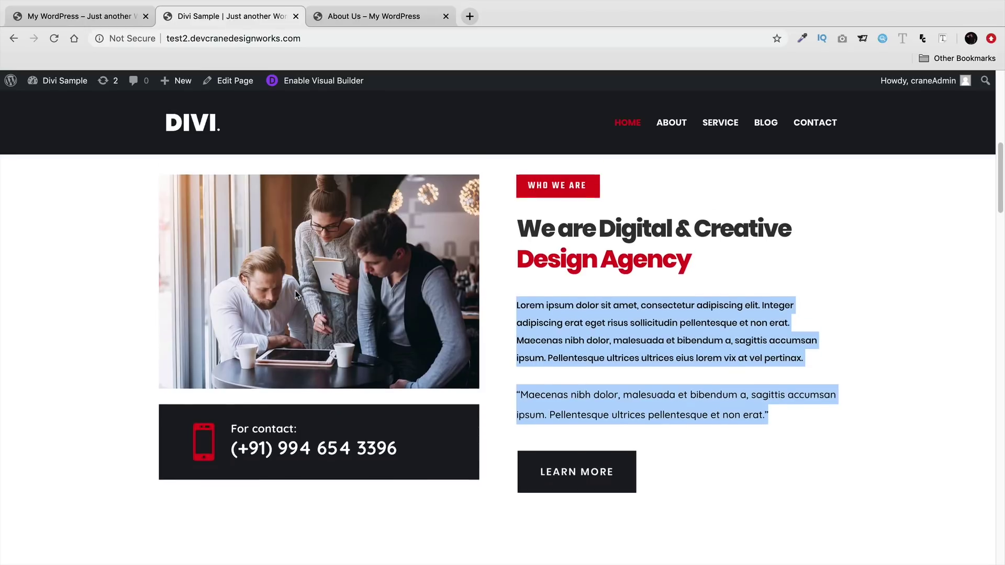
{"action": "scroll", "coordinate": [294, 292], "scroll_direction": "down", "scroll_amount": 5}
{"action": "scroll", "coordinate": [297, 293], "scroll_direction": "down", "scroll_amount": 3}
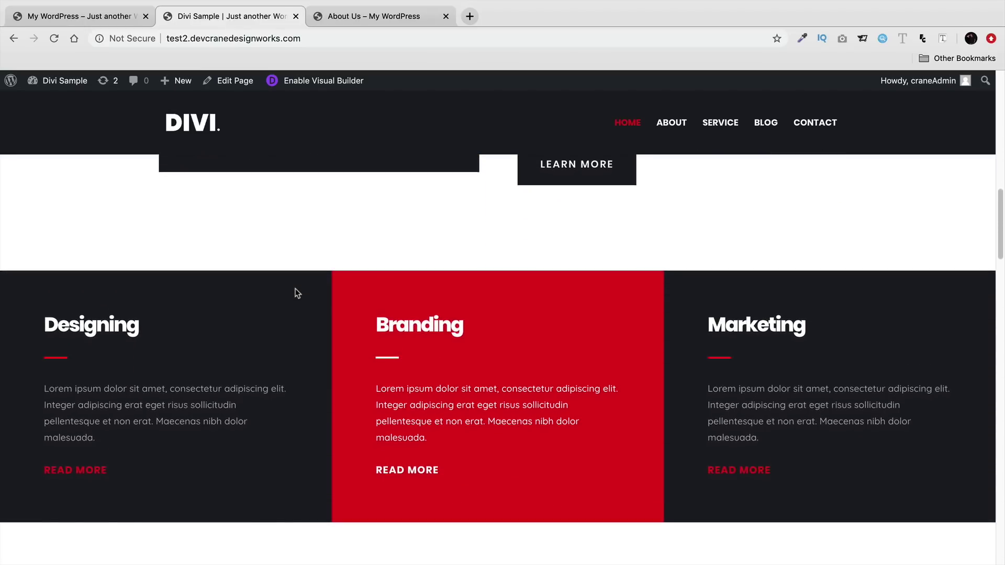
{"action": "scroll", "coordinate": [295, 291], "scroll_direction": "down", "scroll_amount": 2}
{"action": "scroll", "coordinate": [292, 314], "scroll_direction": "up", "scroll_amount": 2}
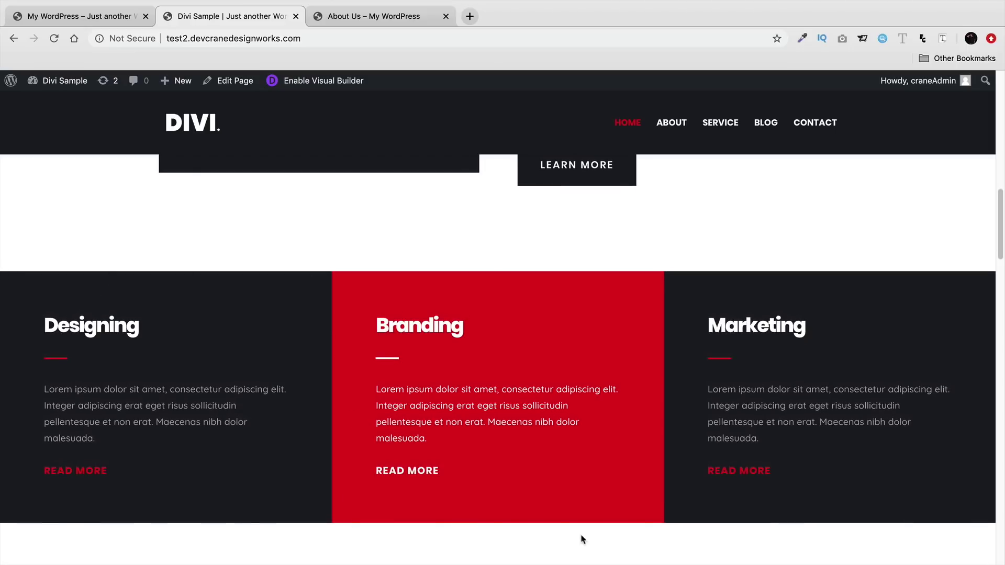
{"action": "left_click", "coordinate": [107, 16]}
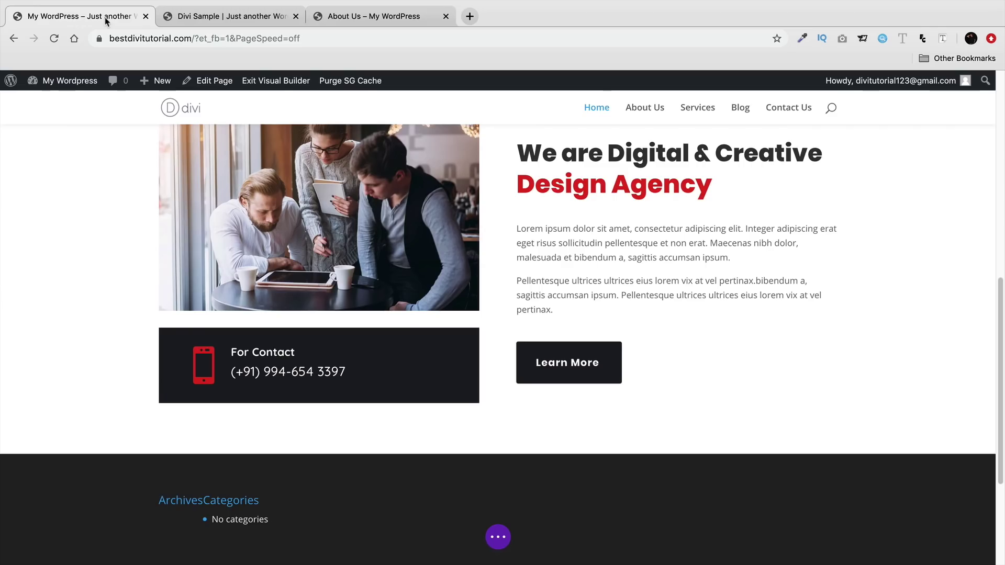
{"action": "left_click", "coordinate": [498, 453]}
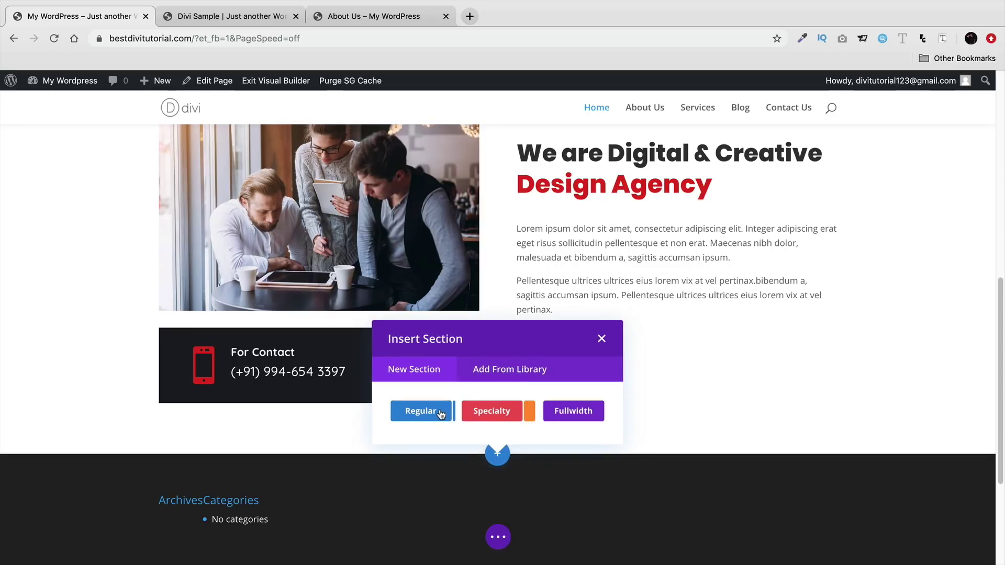
- Add a regular section with a four-column row below Who We Are
{"action": "left_click", "coordinate": [421, 411]}
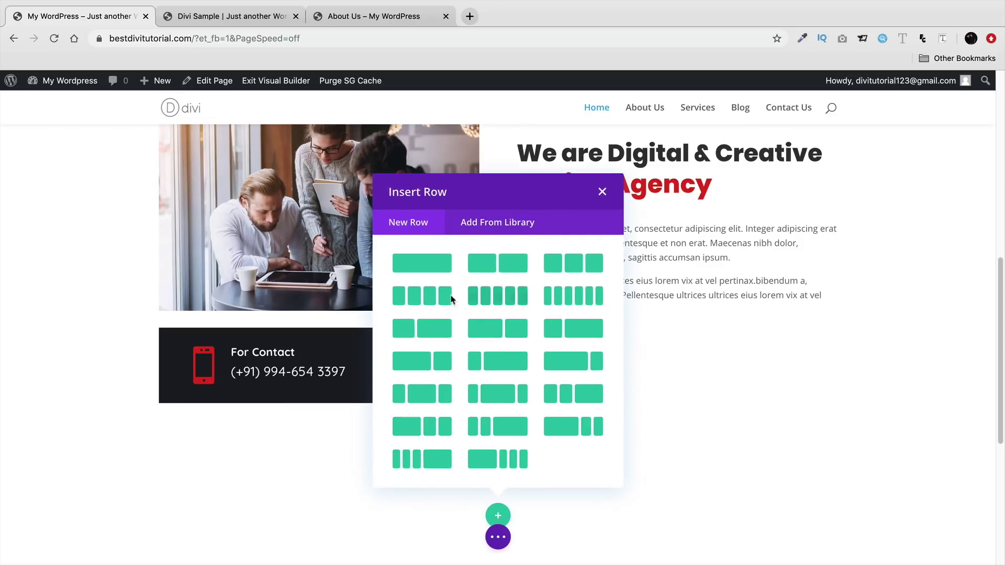
{"action": "left_click", "coordinate": [427, 296]}
{"action": "scroll", "coordinate": [384, 424], "scroll_direction": "down", "scroll_amount": 2}
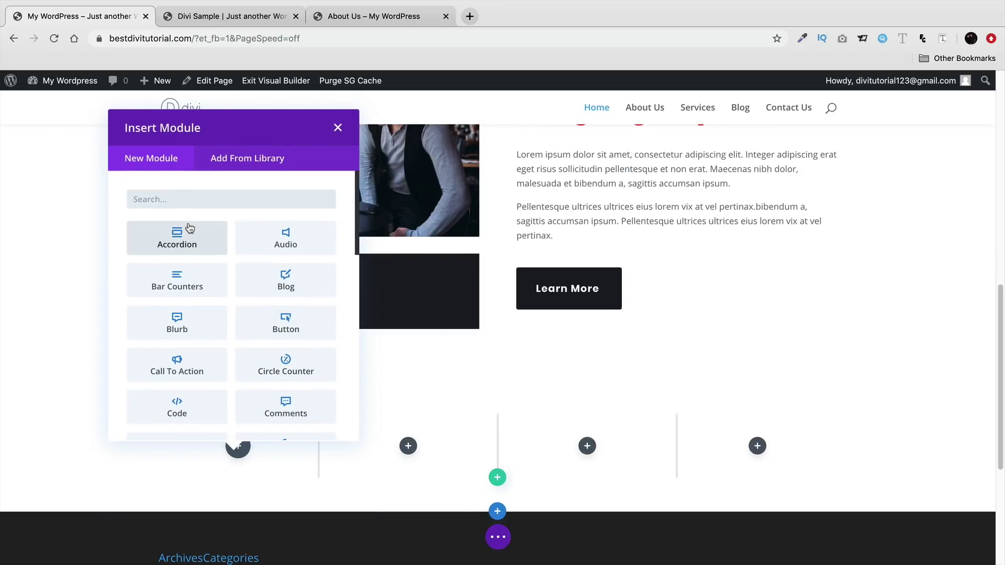
- Place an Image module in the first column showing the business-meeting photo
{"action": "type", "text": "im"}
{"action": "left_click", "coordinate": [277, 237]}
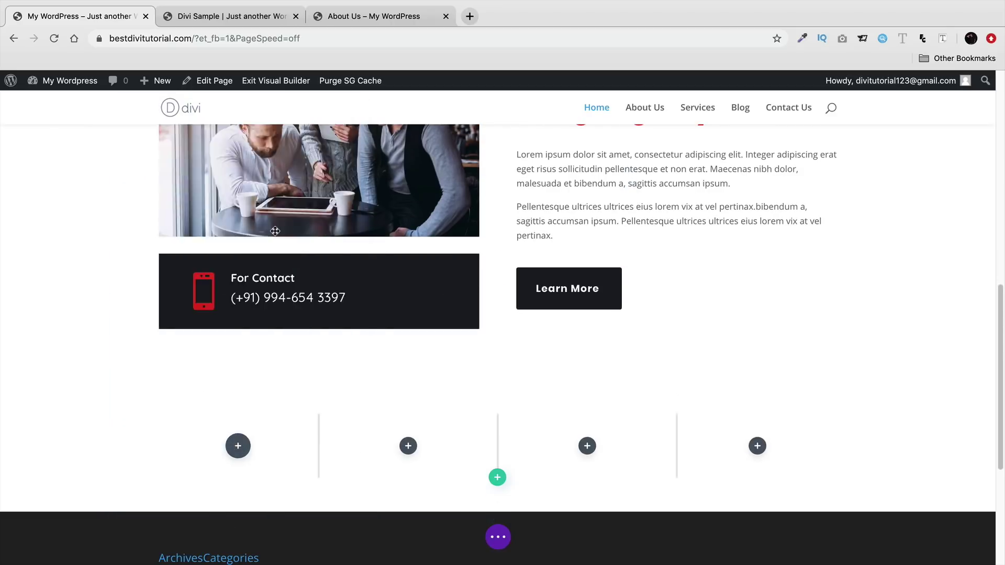
{"action": "left_click", "coordinate": [281, 289]}
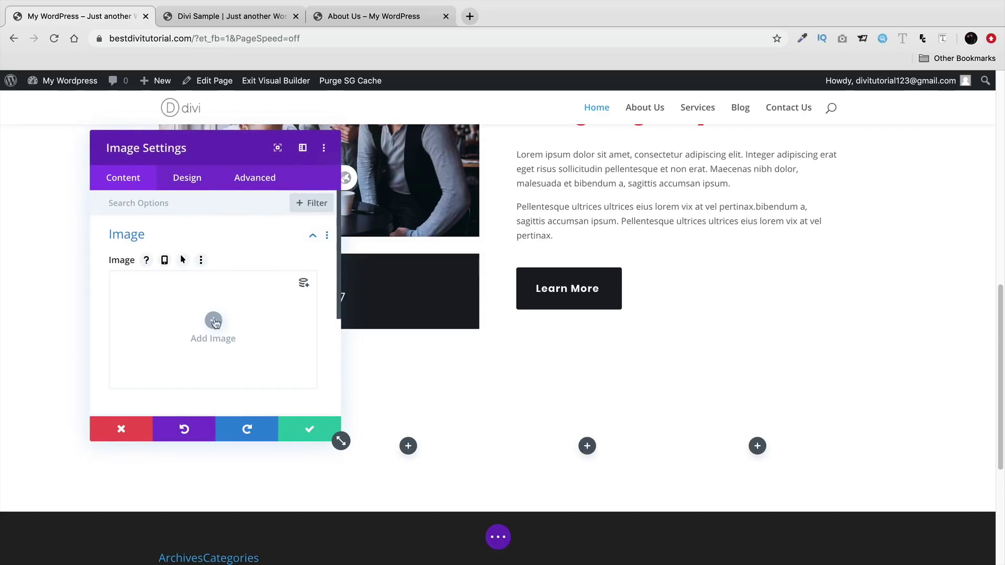
{"action": "left_click", "coordinate": [211, 324]}
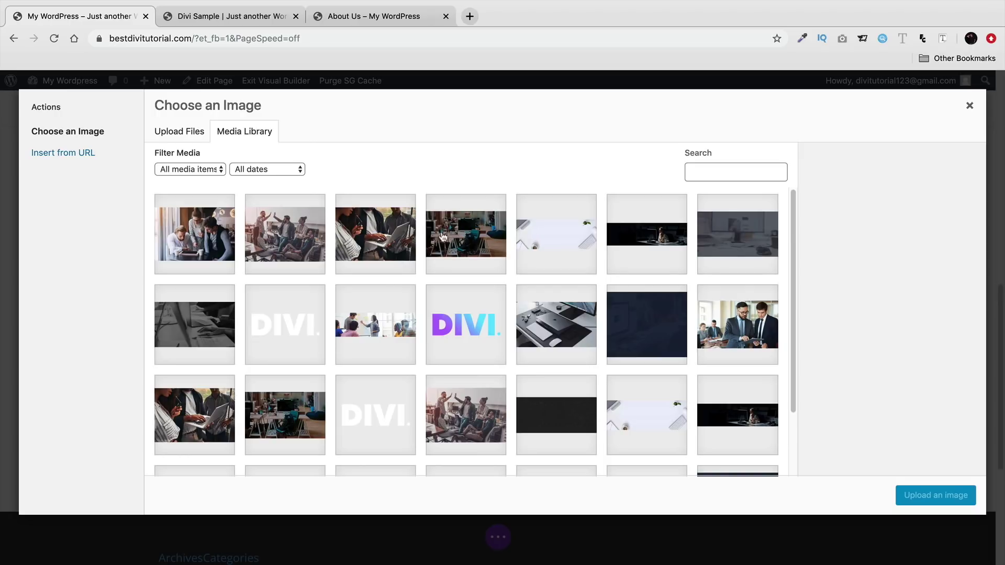
{"action": "scroll", "coordinate": [215, 370], "scroll_direction": "down", "scroll_amount": 1}
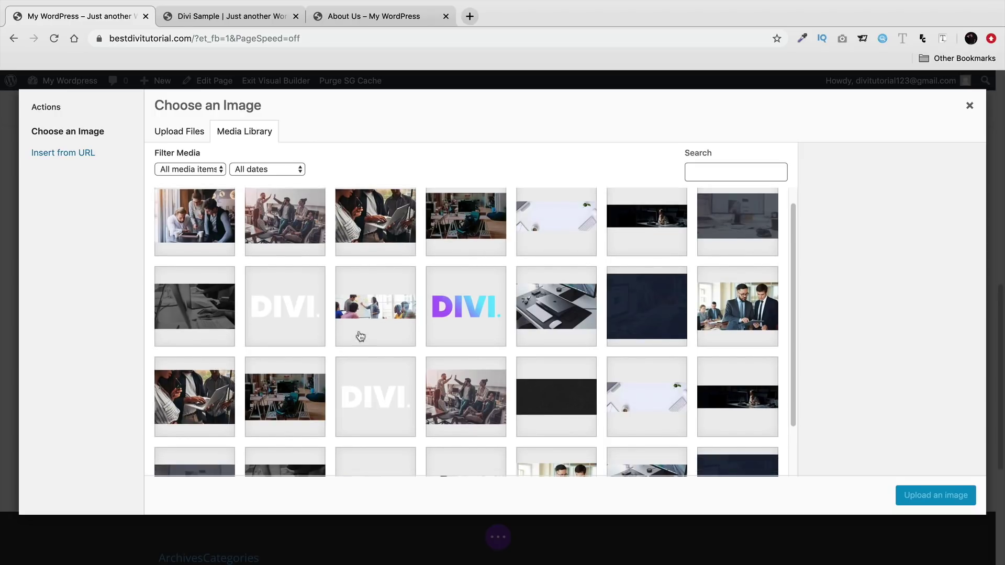
{"action": "left_click", "coordinate": [380, 220]}
{"action": "left_click", "coordinate": [271, 220]}
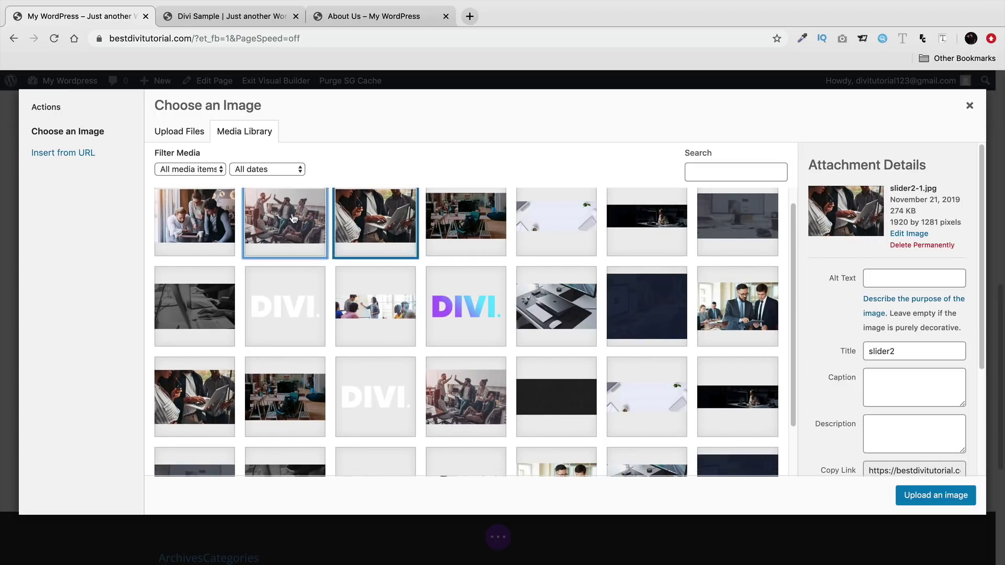
{"action": "left_click", "coordinate": [732, 326]}
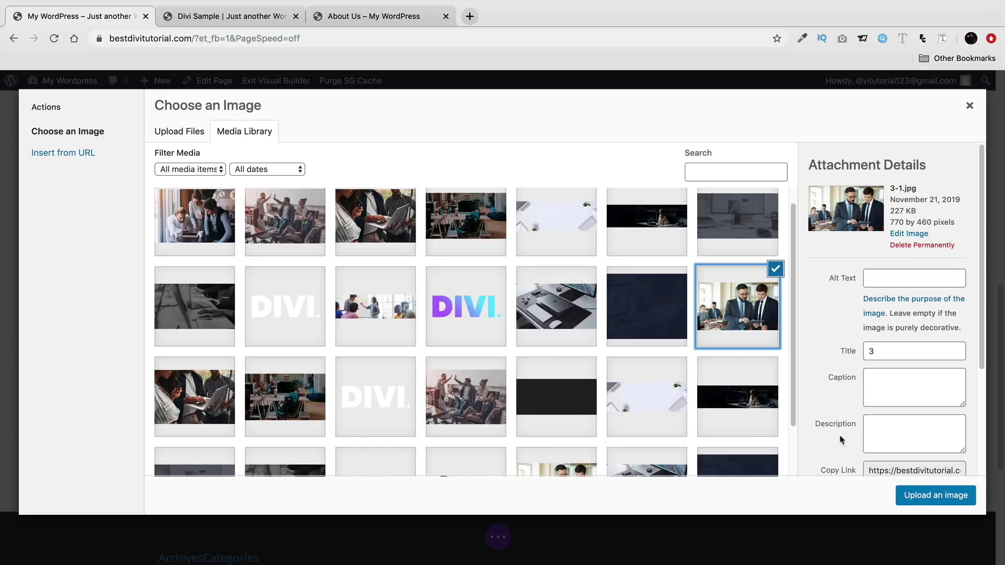
{"action": "left_click", "coordinate": [933, 498]}
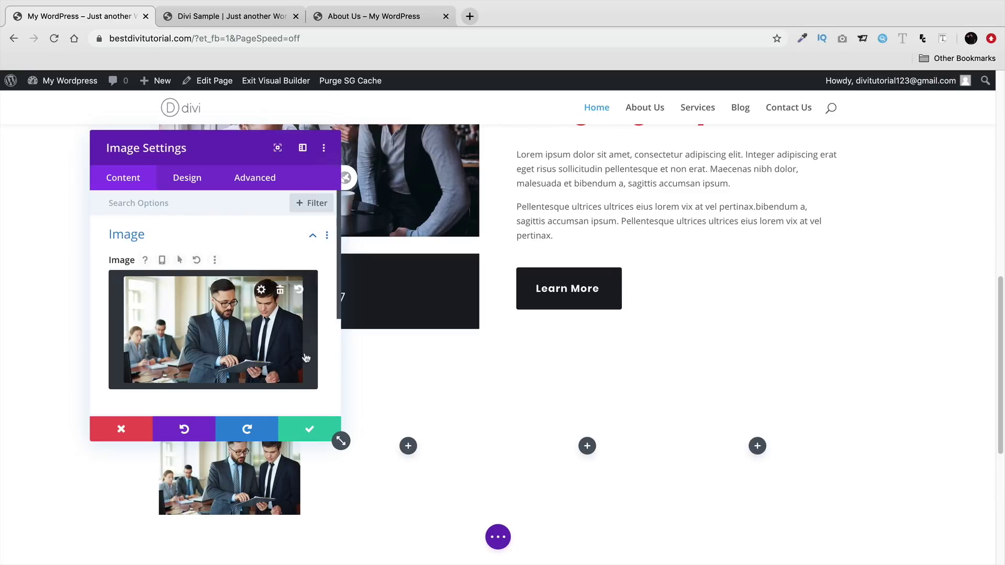
- Save the image, then give the new row gutter width 1 with equal column heights
{"action": "left_click", "coordinate": [309, 429]}
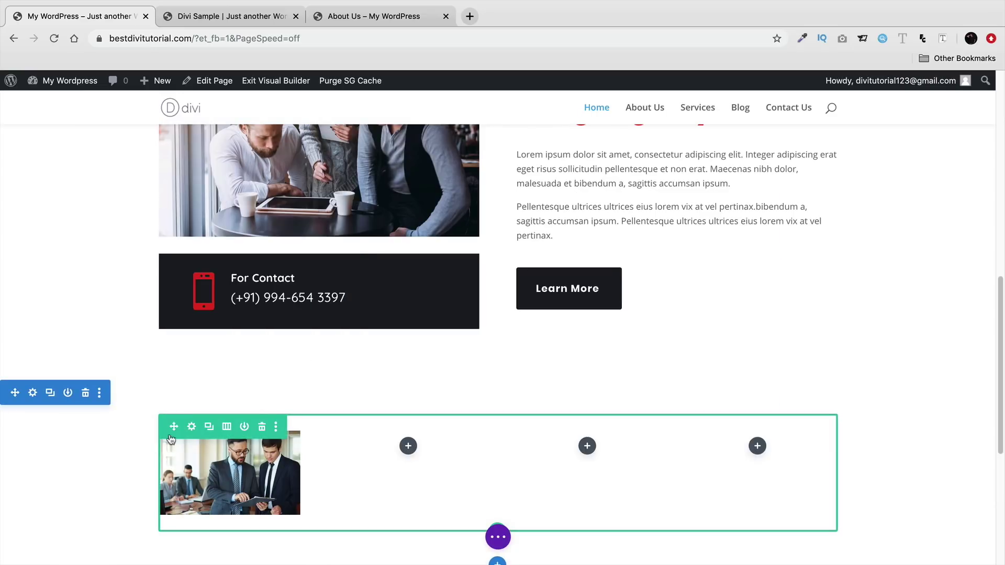
{"action": "left_click", "coordinate": [192, 427]}
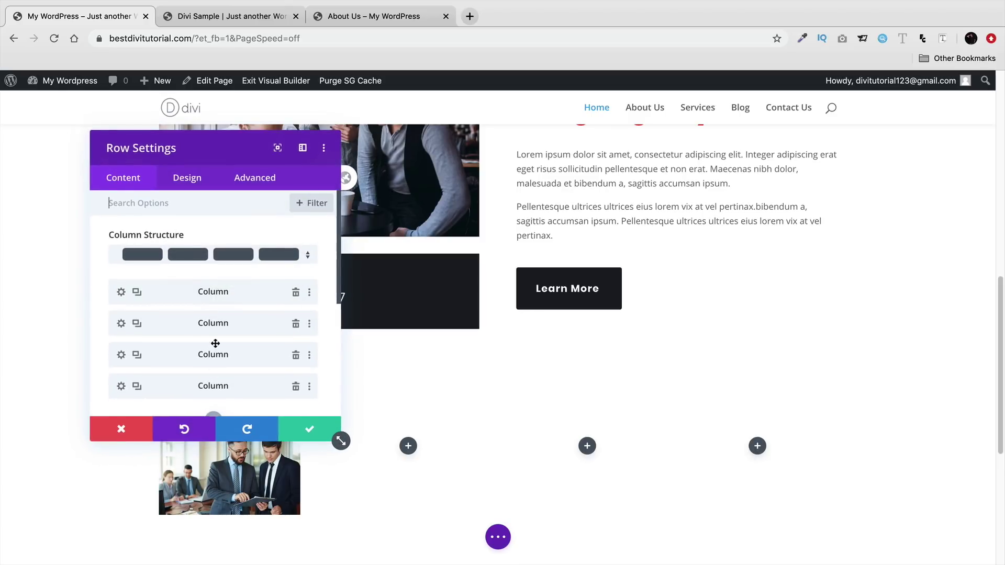
{"action": "left_click", "coordinate": [180, 181]}
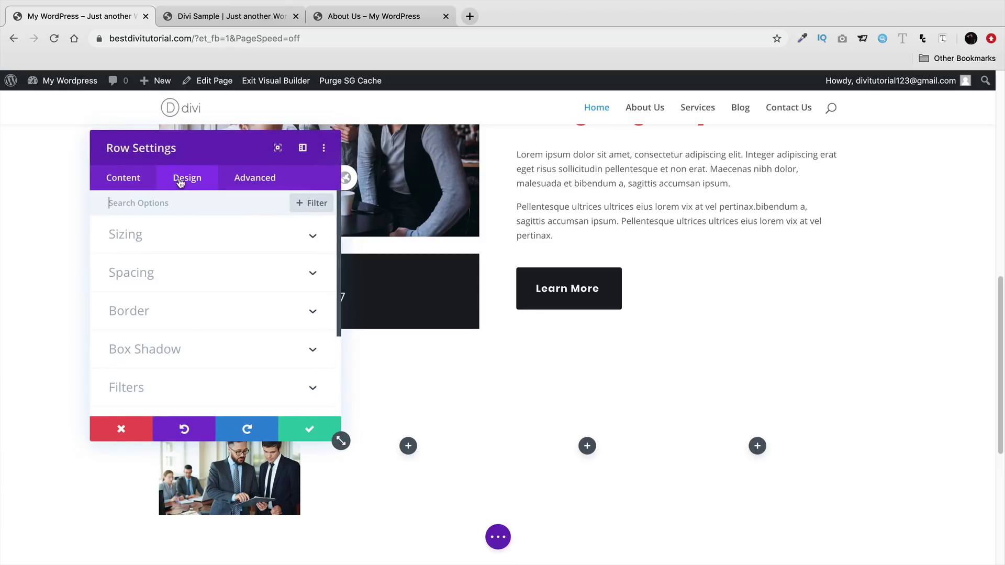
{"action": "left_click", "coordinate": [186, 283]}
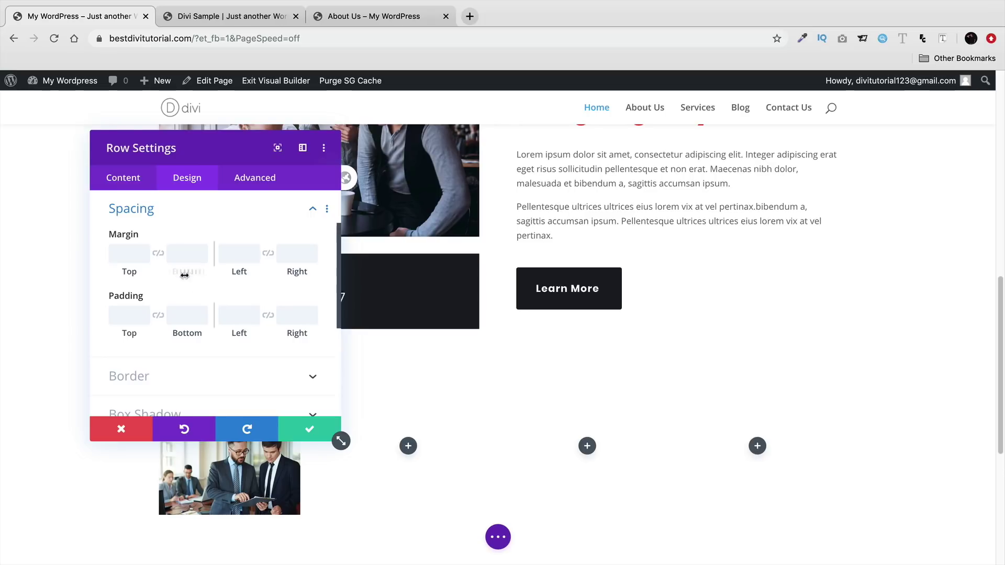
{"action": "scroll", "coordinate": [187, 288], "scroll_direction": "up", "scroll_amount": 2}
{"action": "left_click", "coordinate": [192, 243]}
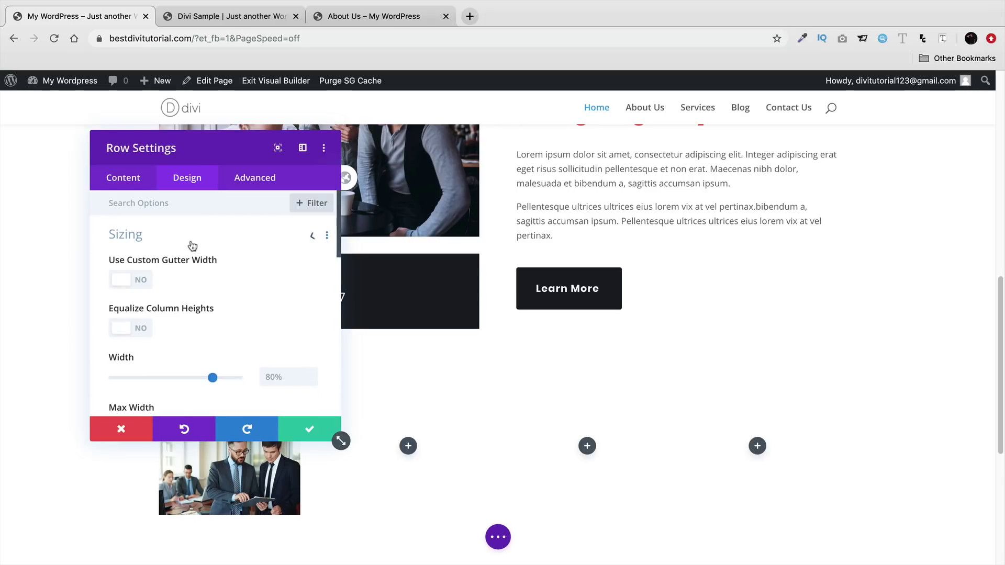
{"action": "left_click", "coordinate": [130, 284]}
{"action": "left_click_drag", "start_coordinate": [197, 330], "coordinate": [111, 330]}
{"action": "left_click", "coordinate": [140, 378]}
- Stretch the row to 100% width with a 2560px maximum width and save it
{"action": "scroll", "coordinate": [208, 366], "scroll_direction": "down", "scroll_amount": 2}
{"action": "left_click_drag", "start_coordinate": [212, 321], "coordinate": [247, 326]}
{"action": "left_click_drag", "start_coordinate": [166, 371], "coordinate": [242, 371]}
{"action": "scroll", "coordinate": [182, 328], "scroll_direction": "down", "scroll_amount": 2}
{"action": "left_click", "coordinate": [309, 429]}
- Copy the business-meeting photo into all four columns and tighten the row's top and bottom padding
{"action": "scroll", "coordinate": [189, 371], "scroll_direction": "down", "scroll_amount": 3}
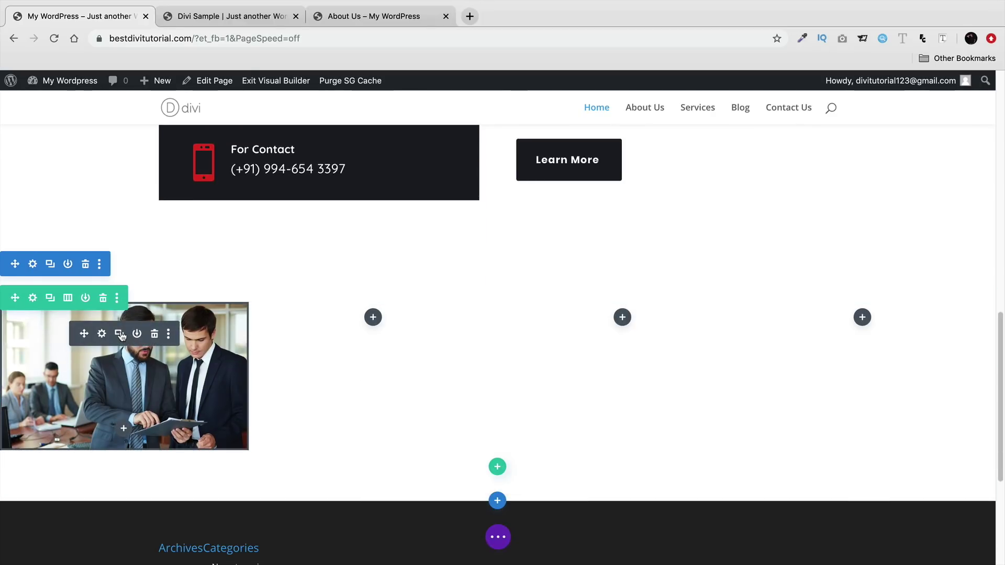
{"action": "left_click", "coordinate": [120, 334]}
{"action": "scroll", "coordinate": [121, 335], "scroll_direction": "down", "scroll_amount": 1}
{"action": "left_click_drag", "start_coordinate": [83, 458], "coordinate": [369, 308]}
{"action": "left_click", "coordinate": [368, 310]}
{"action": "left_click_drag", "start_coordinate": [333, 459], "coordinate": [632, 298]}
{"action": "left_click_drag", "start_coordinate": [632, 345], "coordinate": [607, 322]}
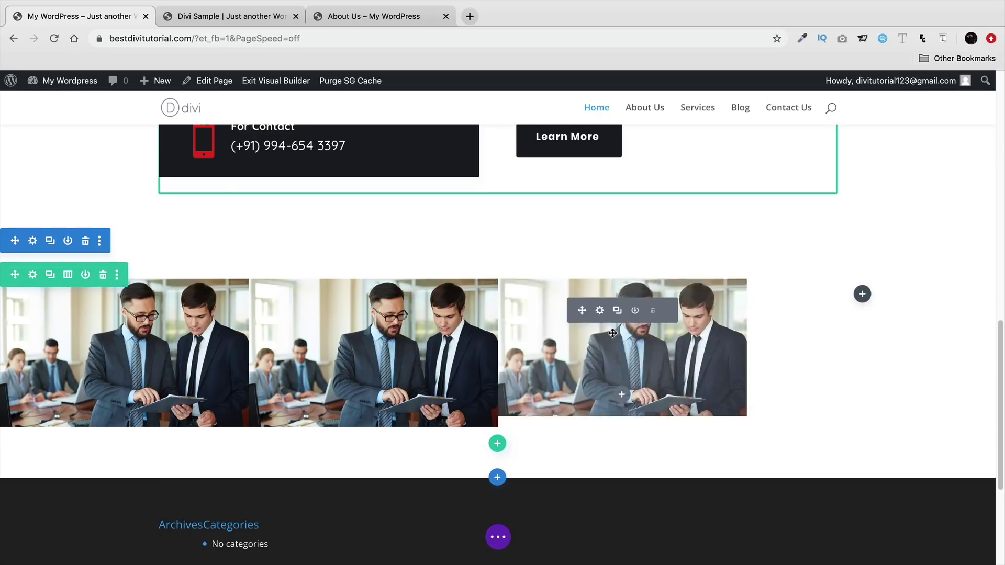
{"action": "left_click", "coordinate": [617, 310]}
{"action": "left_click_drag", "start_coordinate": [581, 458], "coordinate": [880, 294]}
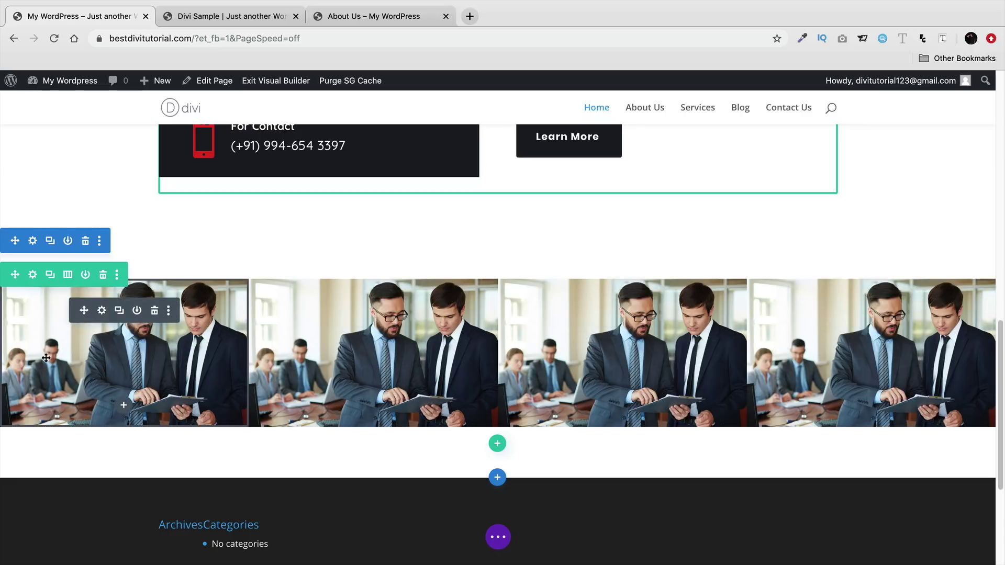
{"action": "left_click_drag", "start_coordinate": [145, 270], "coordinate": [145, 250]}
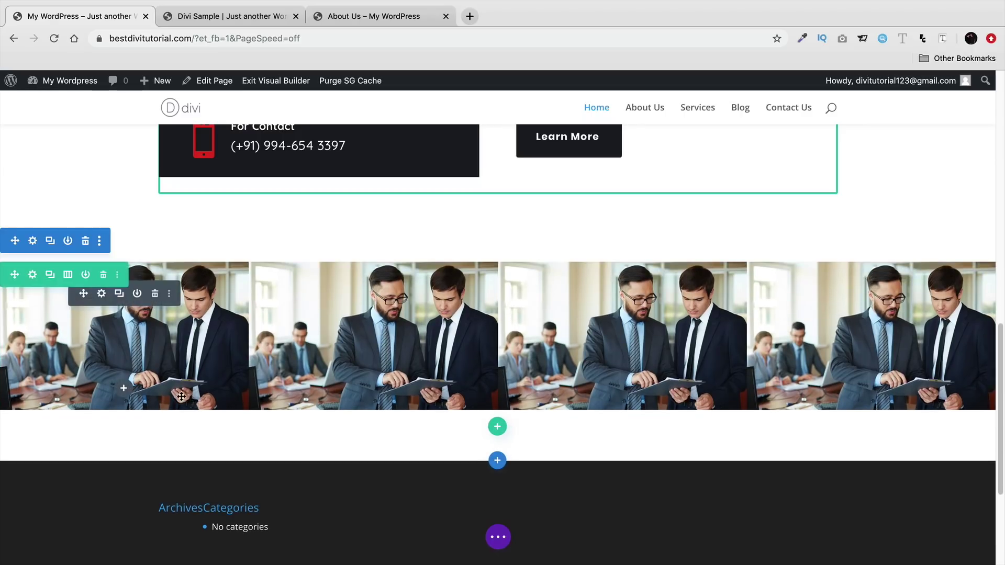
{"action": "left_click_drag", "start_coordinate": [184, 420], "coordinate": [187, 401]}
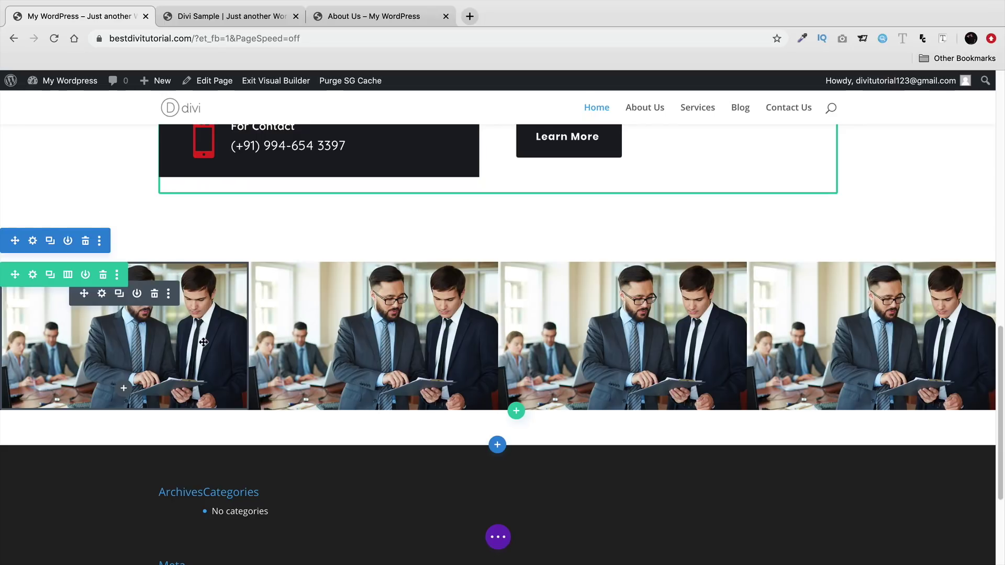
- Delete the image-row section and add a regular section with a three-column row
{"action": "left_click", "coordinate": [85, 241]}
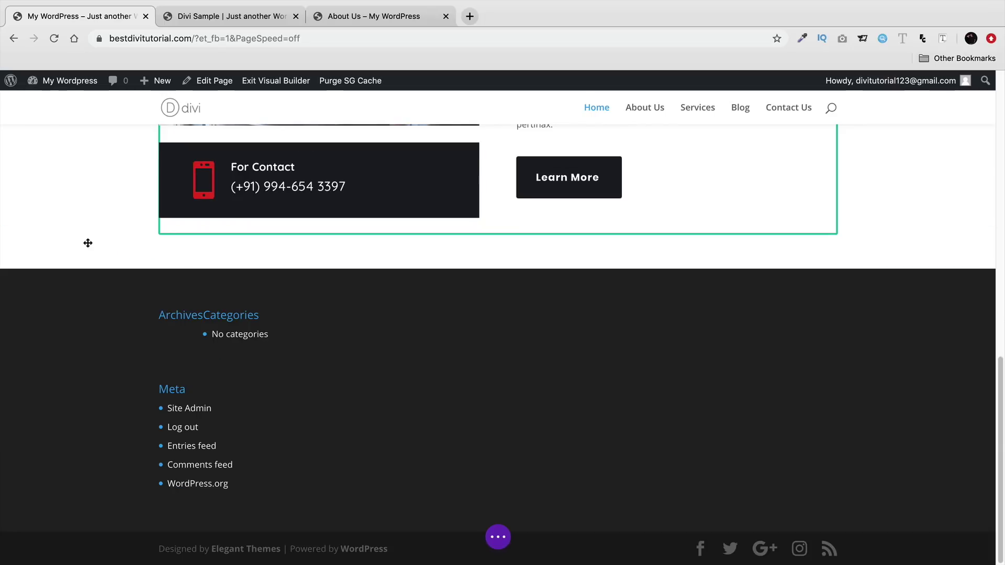
{"action": "left_click", "coordinate": [497, 268]}
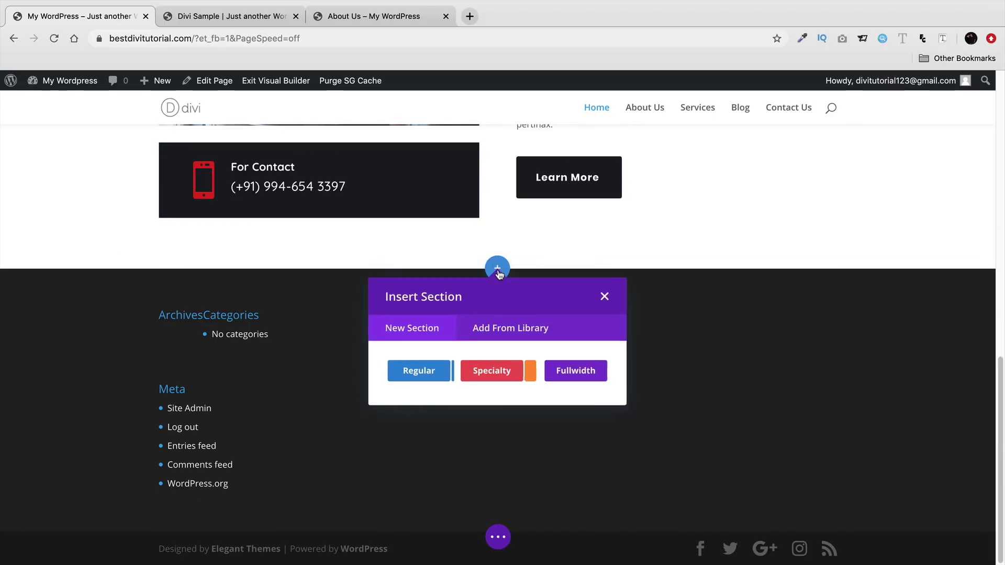
{"action": "left_click", "coordinate": [439, 373]}
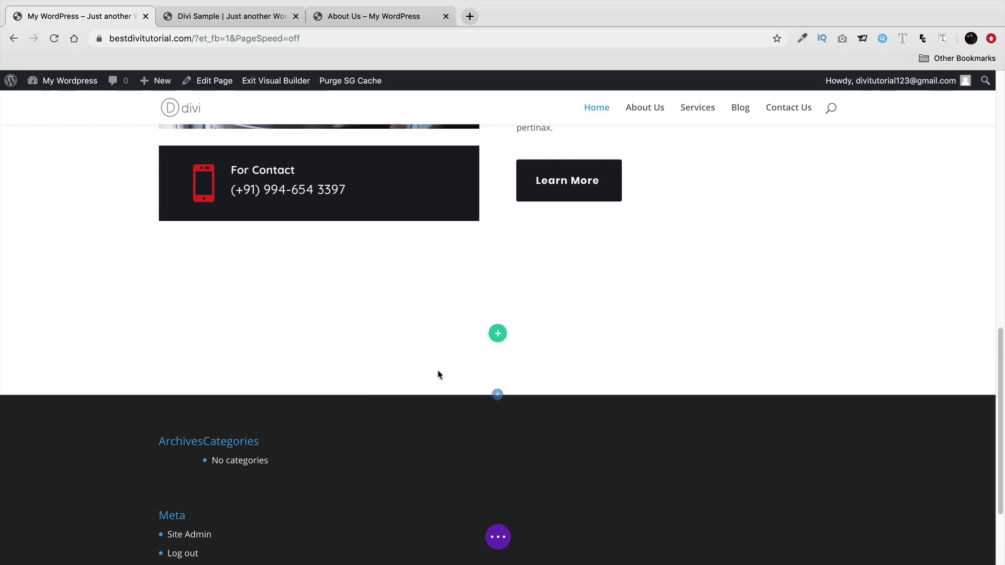
{"action": "left_click", "coordinate": [578, 437]}
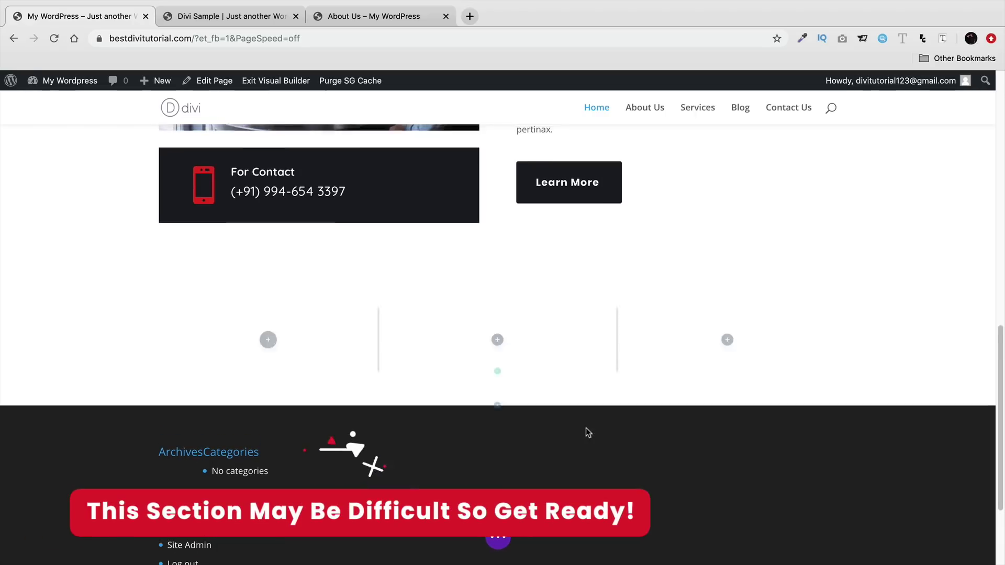
- Check the words 'Designing' and 'Integer' on the Divi Sample reference page, then return to the builder
{"action": "left_click", "coordinate": [209, 17]}
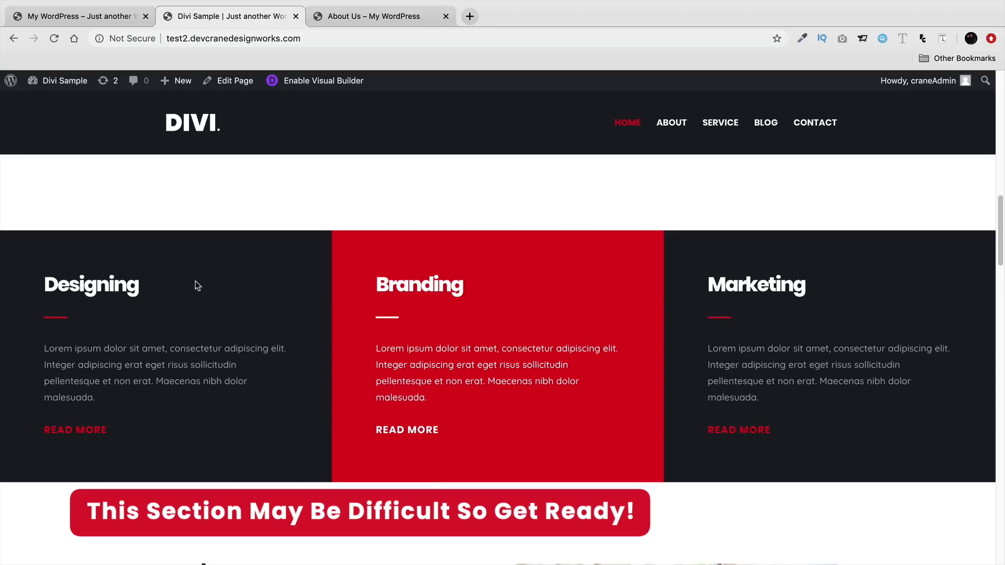
{"action": "double_click", "coordinate": [128, 285]}
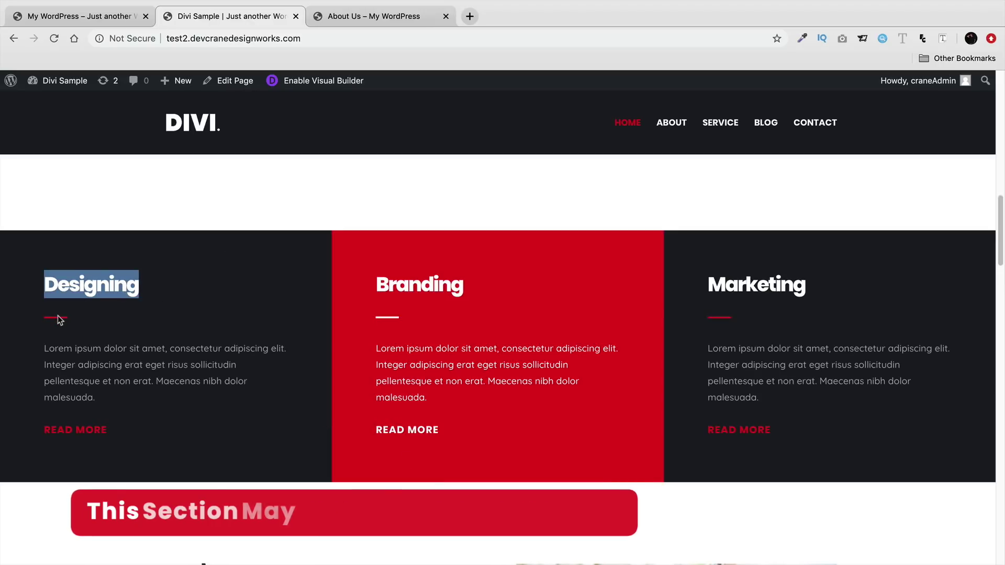
{"action": "double_click", "coordinate": [62, 365]}
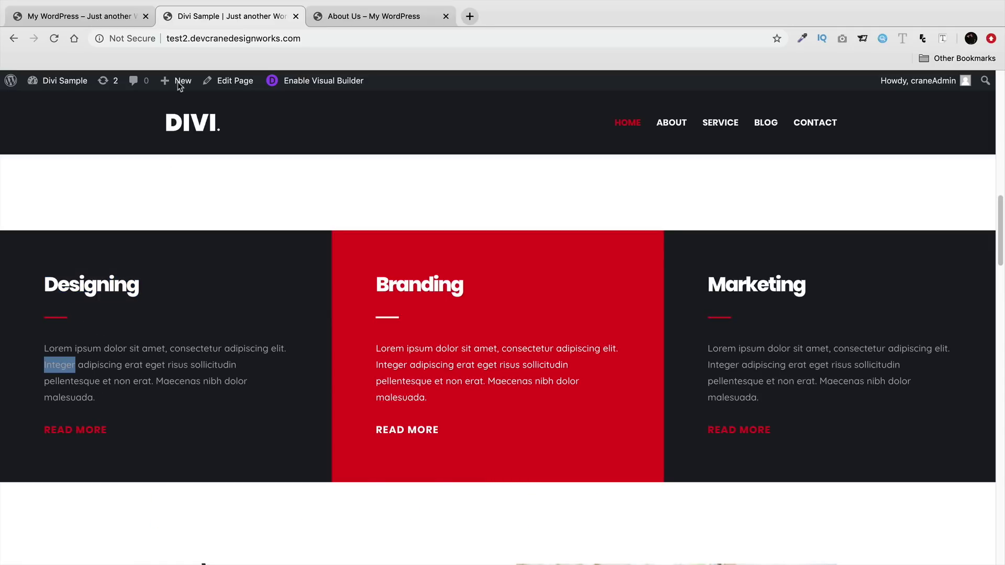
{"action": "left_click", "coordinate": [105, 17]}
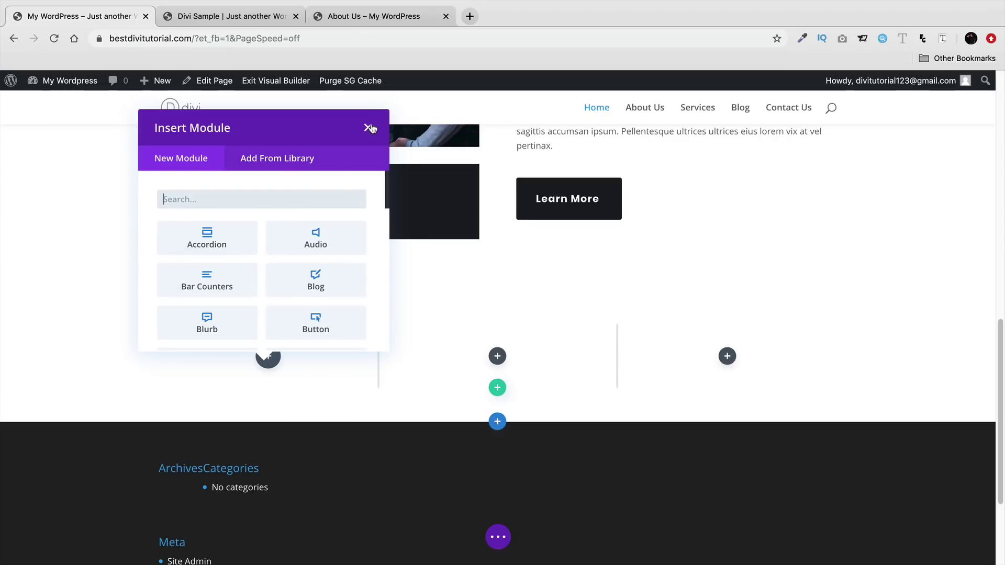
- Dismiss the module picker and drag a duplicate of the 'We are Digital & Creative Design Agency' heading into column three
{"action": "left_click", "coordinate": [370, 129]}
{"action": "scroll", "coordinate": [460, 347], "scroll_direction": "up", "scroll_amount": 5}
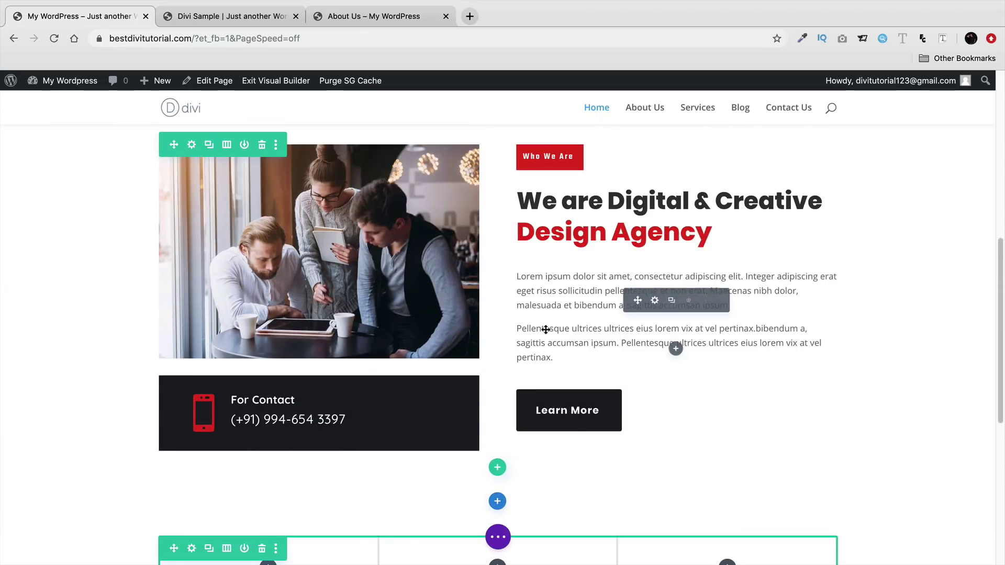
{"action": "left_click", "coordinate": [671, 202]}
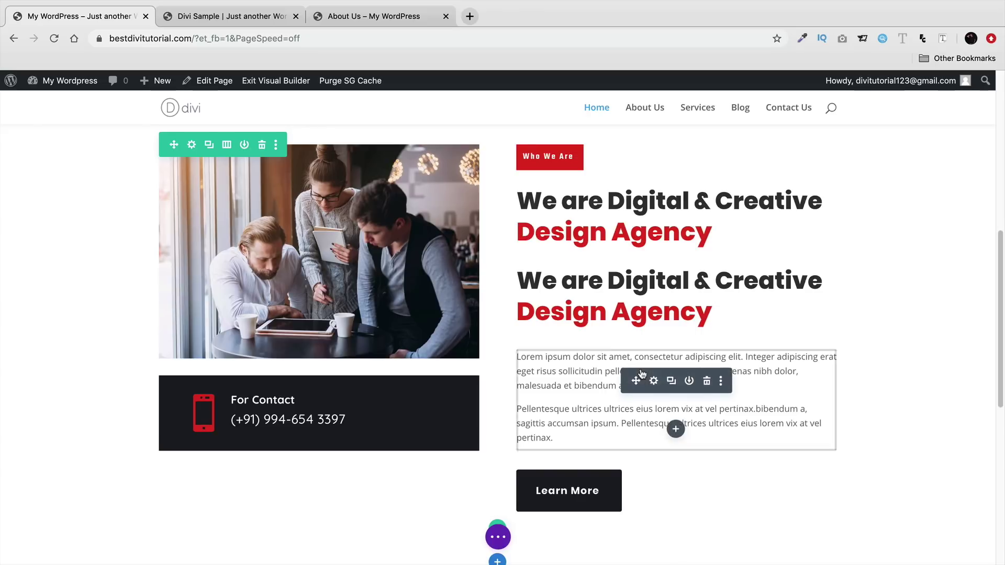
{"action": "scroll", "coordinate": [642, 374], "scroll_direction": "down", "scroll_amount": 3}
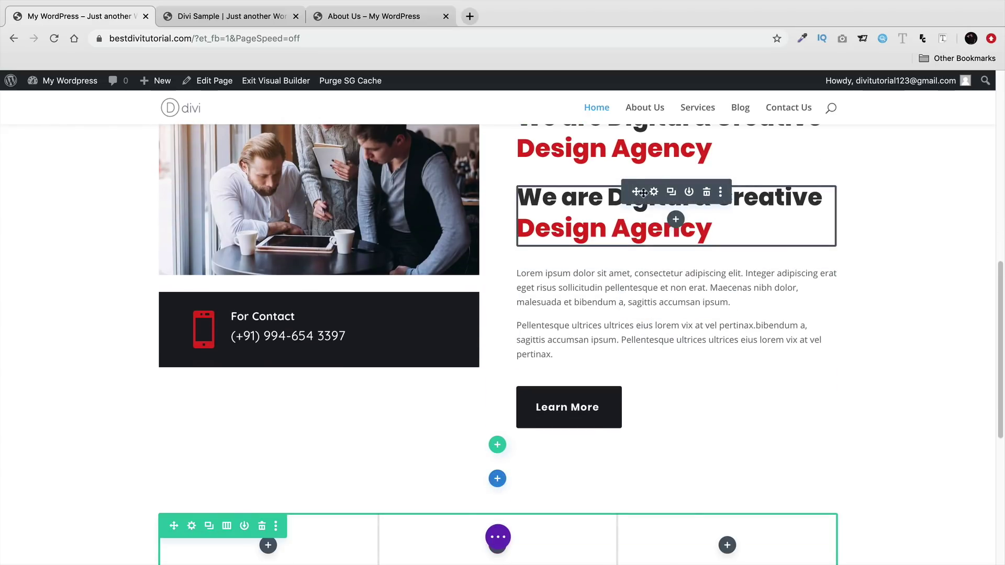
{"action": "left_click_drag", "start_coordinate": [637, 191], "coordinate": [492, 480]}
{"action": "scroll", "coordinate": [618, 457], "scroll_direction": "down", "scroll_amount": 5}
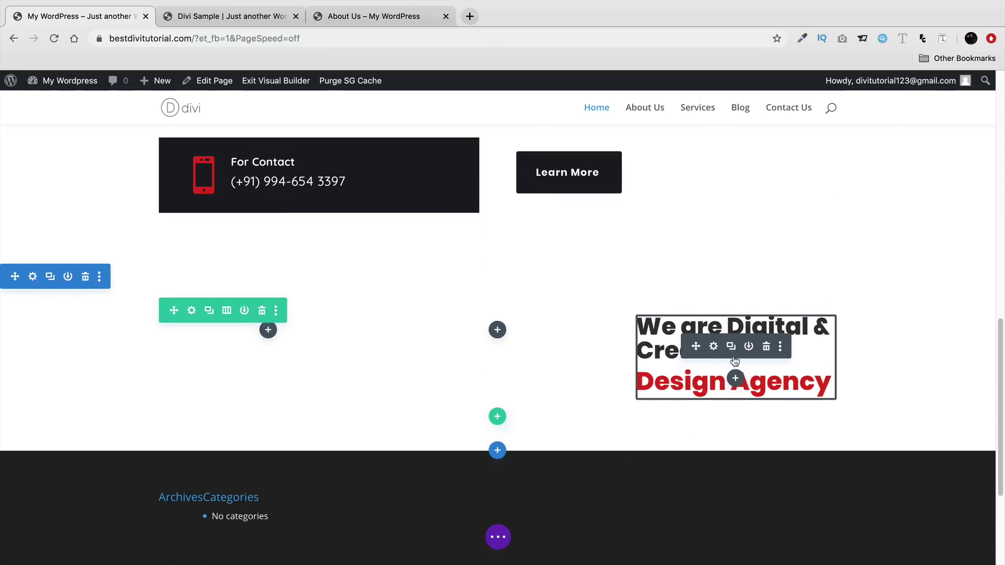
- Reword the copied heading inline to 'Designing'
{"action": "left_click", "coordinate": [768, 351]}
{"action": "key", "text": "BackSpace"}
{"action": "key", "text": "BackSpace"}
{"action": "key", "text": "BackSpace"}
{"action": "key", "text": "BackSpace"}
{"action": "key", "text": "BackSpace"}
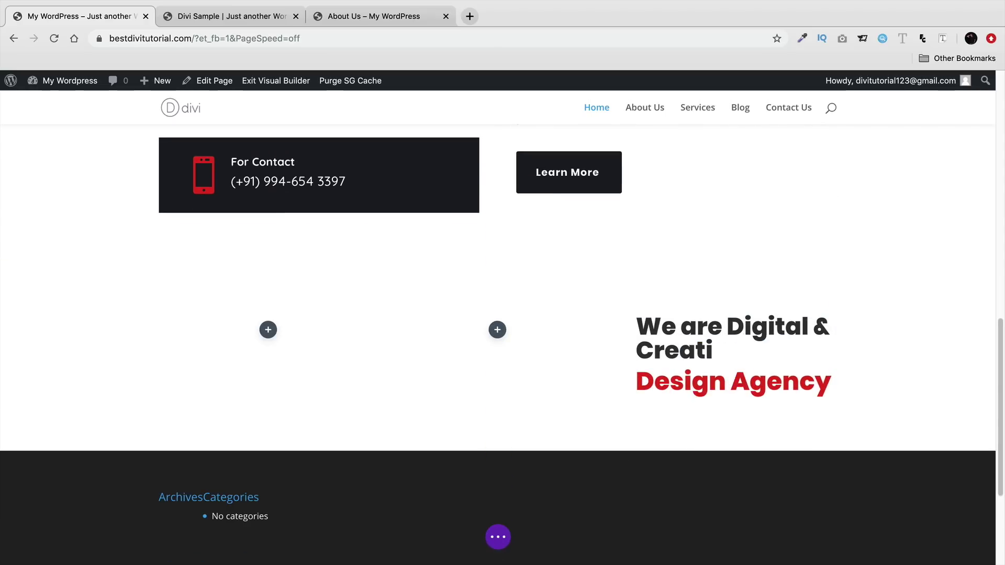
{"action": "key", "text": "BackSpace"}
{"action": "key", "text": "BackSpace"}
{"action": "key", "text": "BackSpace"}
{"action": "key", "text": "BackSpace"}
{"action": "key", "text": "BackSpace"}
{"action": "key", "text": "BackSpace"}
{"action": "key", "text": "BackSpace"}
{"action": "key", "text": "BackSpace"}
{"action": "key", "text": "BackSpace"}
{"action": "key", "text": "BackSpace"}
{"action": "key", "text": "BackSpace"}
{"action": "key", "text": "BackSpace"}
{"action": "key", "text": "BackSpace"}
{"action": "key", "text": "BackSpace"}
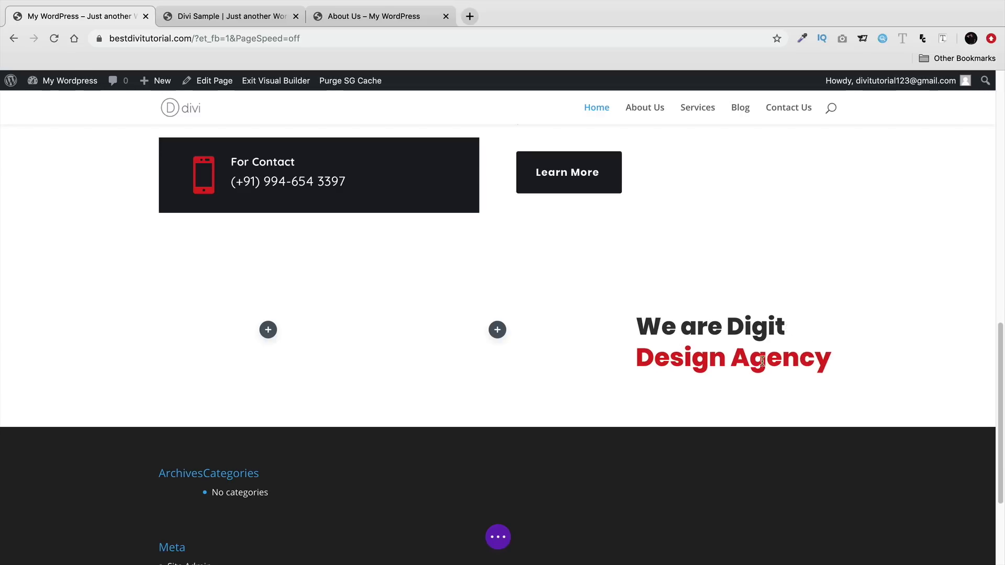
{"action": "key", "text": "BackSpace"}
{"action": "key", "text": "BackSpace"}
{"action": "key", "text": "BackSpace"}
{"action": "key", "text": "BackSpace"}
{"action": "key", "text": "BackSpace"}
{"action": "key", "text": "BackSpace"}
{"action": "key", "text": "BackSpace"}
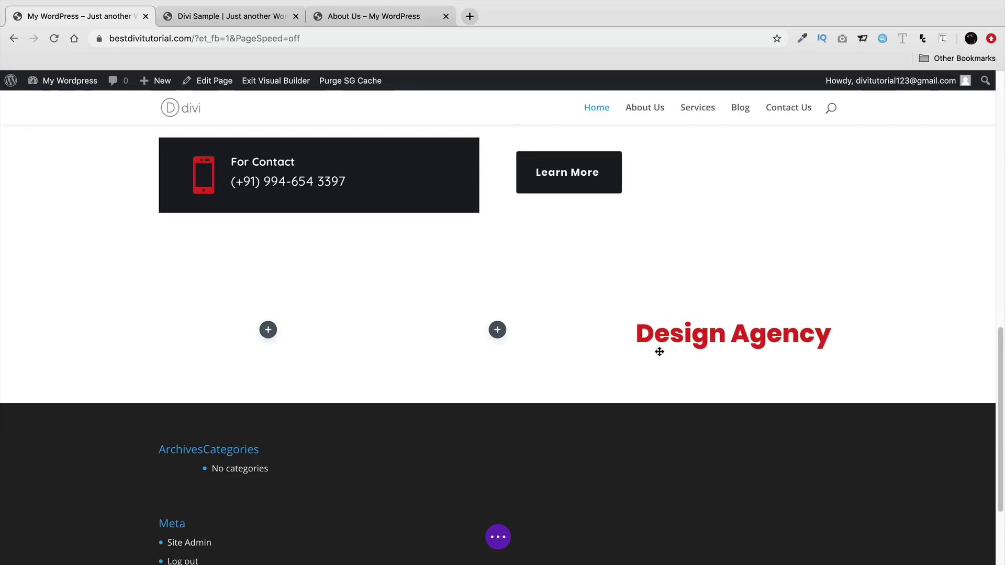
{"action": "double_click", "coordinate": [800, 325]}
{"action": "key", "text": "BackSpace"}
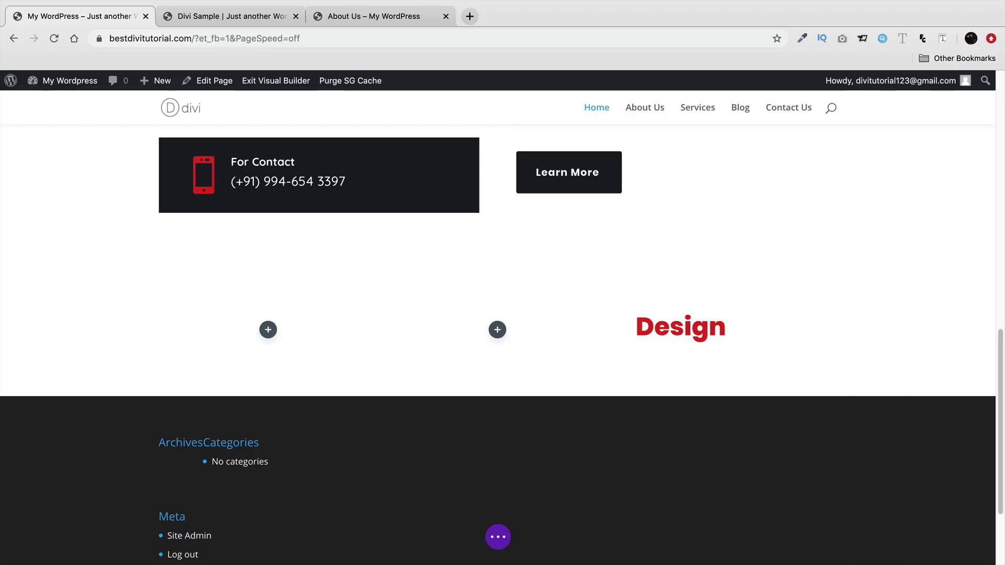
{"action": "type", "text": "ing"}
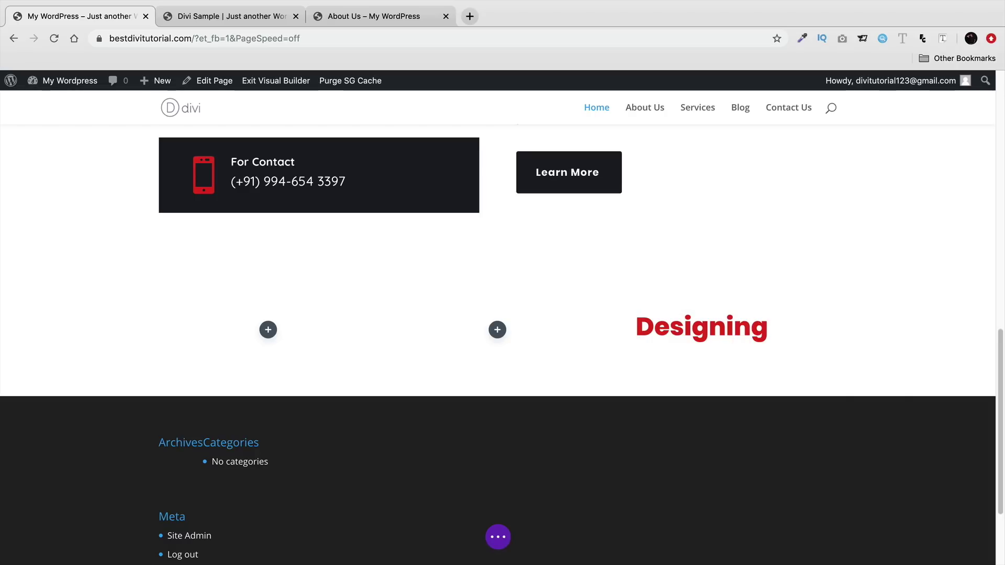
{"action": "key", "text": "BackSpace"}
{"action": "key", "text": "BackSpace"}
{"action": "key", "text": "BackSpace"}
{"action": "key", "text": "BackSpace"}
{"action": "type", "text": "ning"}
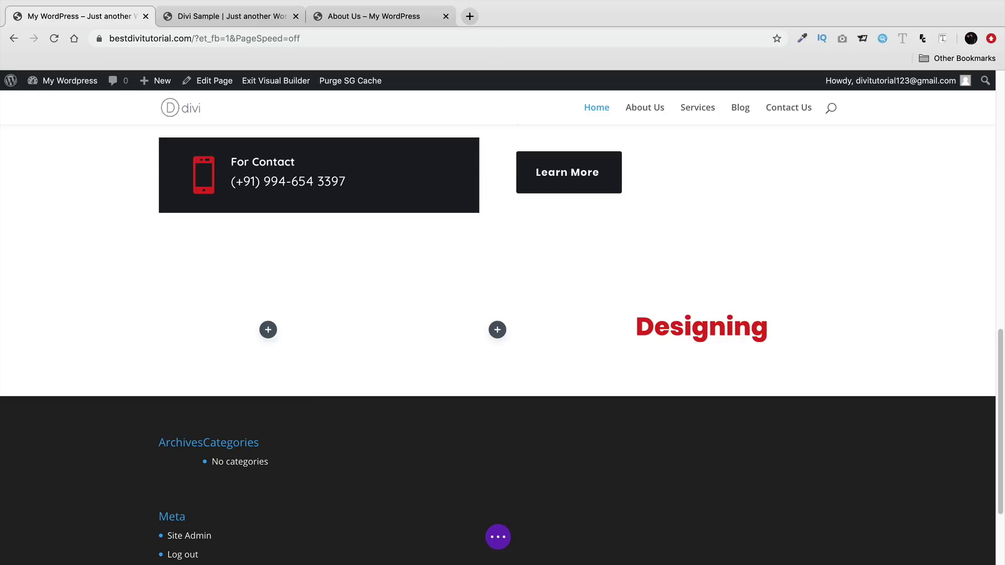
- Duplicate the Designing heading twice and place the copies in the middle and left columns
{"action": "mouse_move", "coordinate": [736, 339]}
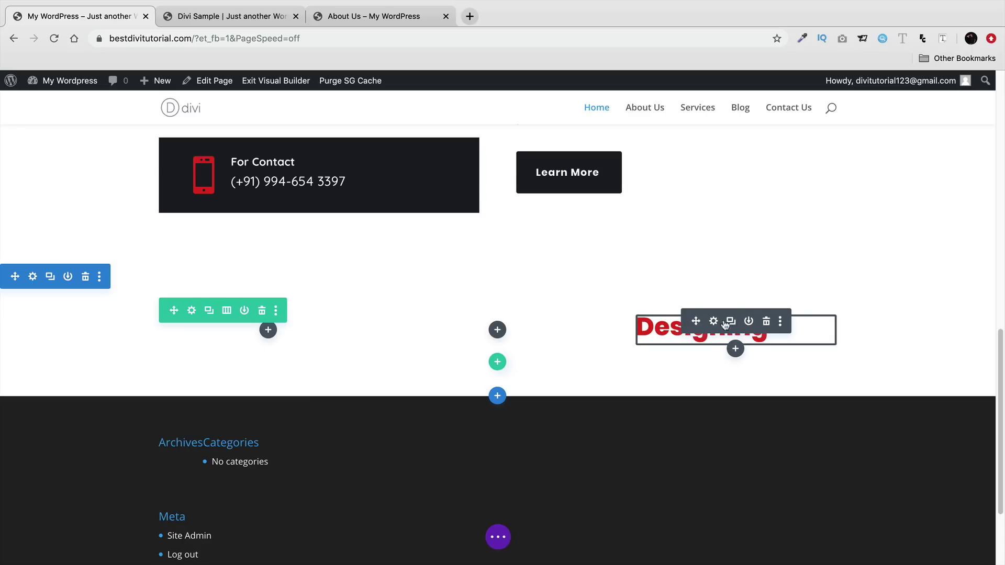
{"action": "left_click", "coordinate": [733, 322]}
{"action": "left_click", "coordinate": [732, 321]}
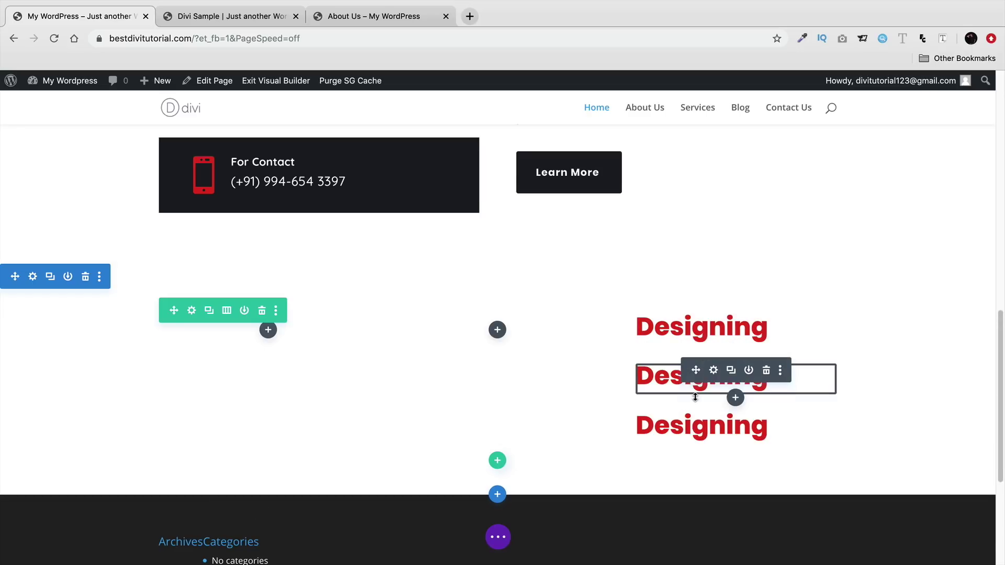
{"action": "left_click_drag", "start_coordinate": [696, 370], "coordinate": [507, 316]}
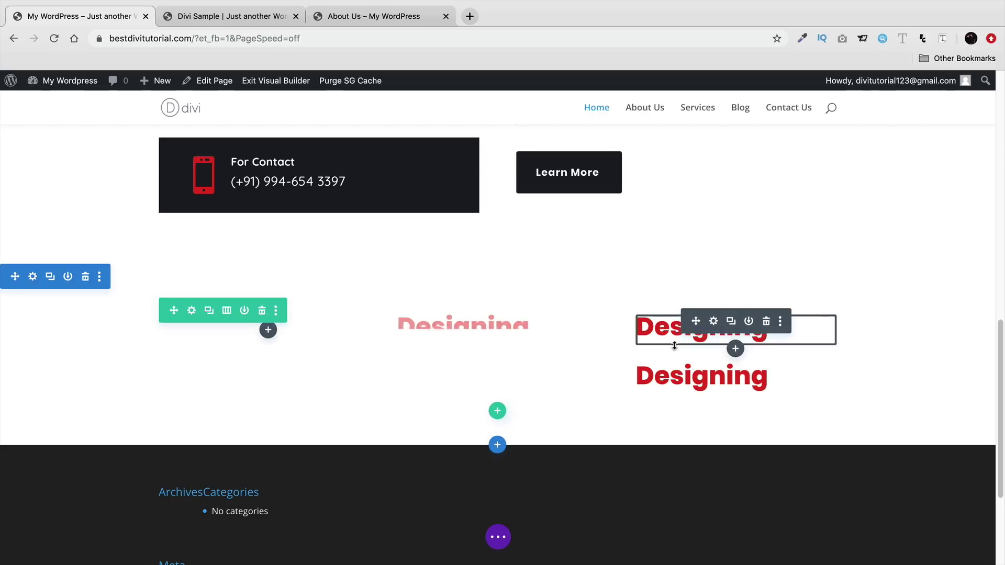
{"action": "left_click_drag", "start_coordinate": [696, 370], "coordinate": [333, 319]}
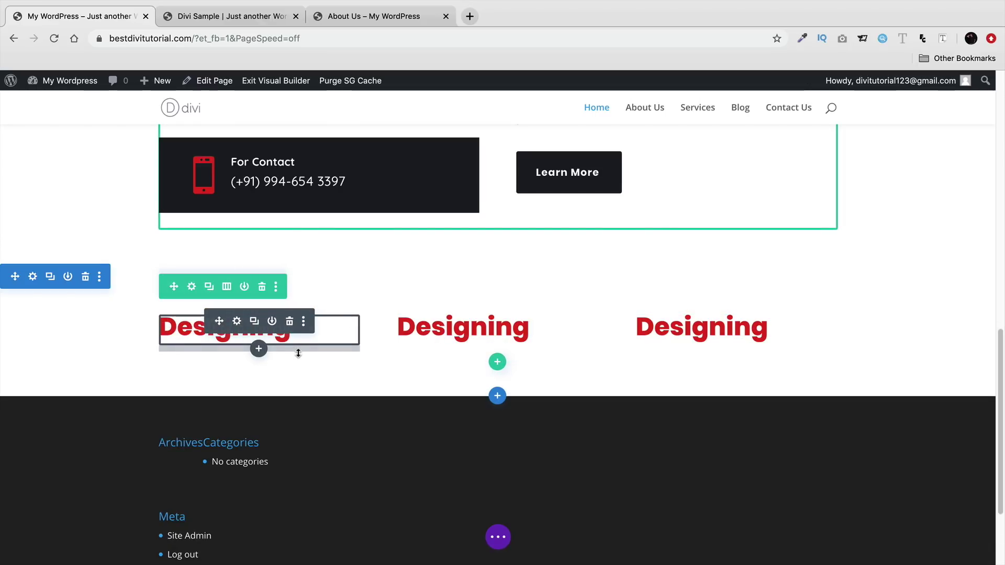
- Insert a Divider module under the left Designing heading via the 'div' search
{"action": "left_click", "coordinate": [259, 351]}
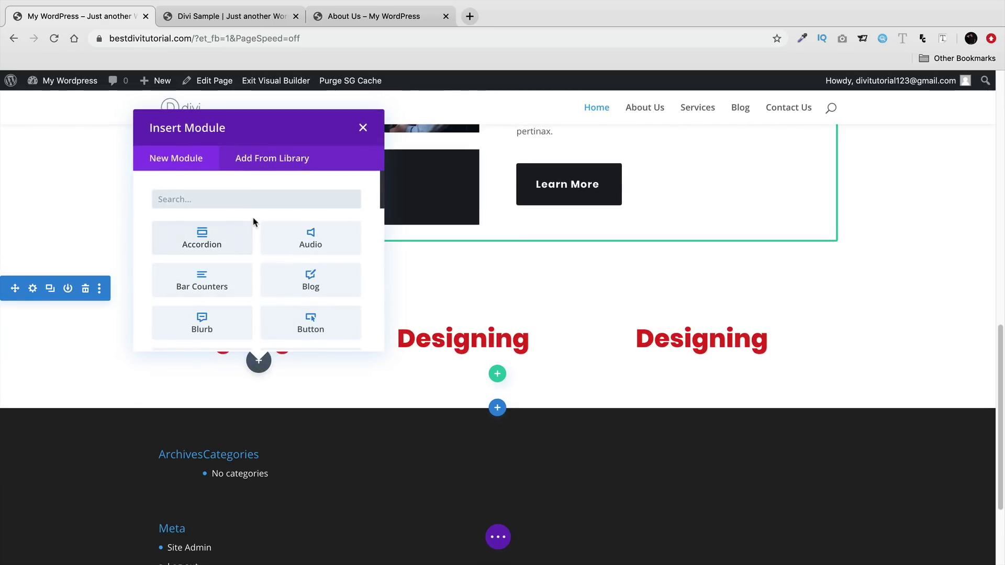
{"action": "type", "text": "div"}
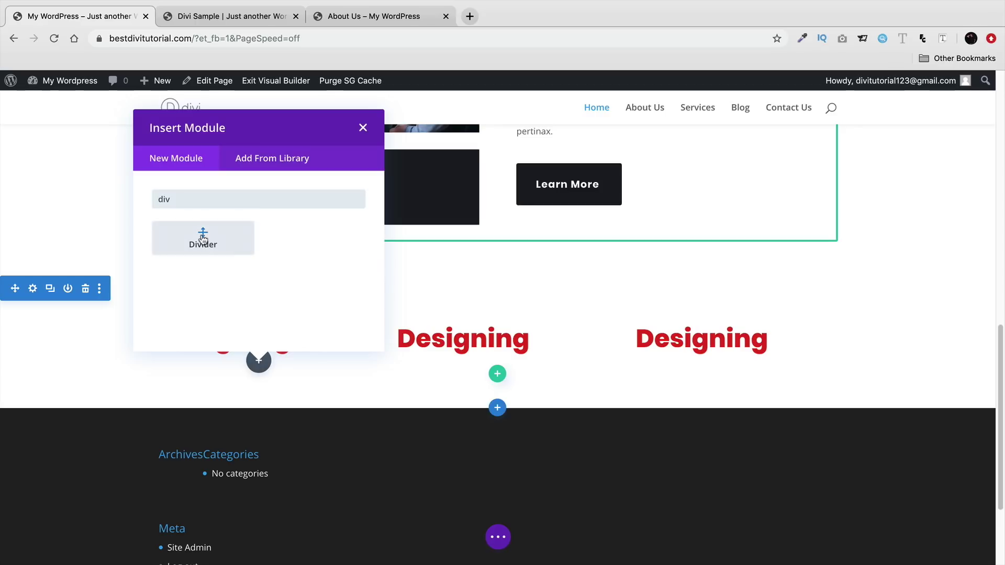
{"action": "left_click", "coordinate": [203, 239]}
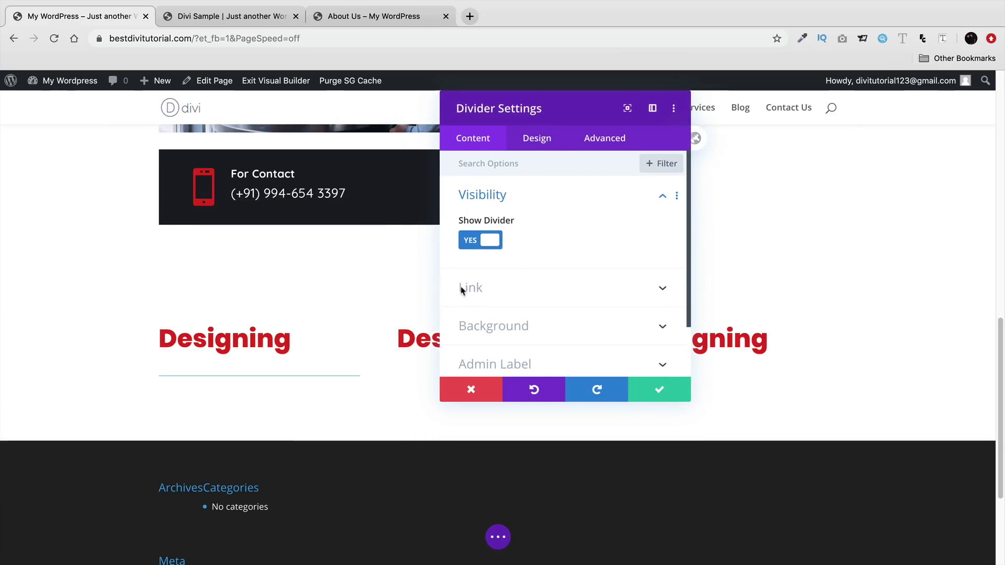
{"action": "scroll", "coordinate": [517, 314], "scroll_direction": "down", "scroll_amount": 1}
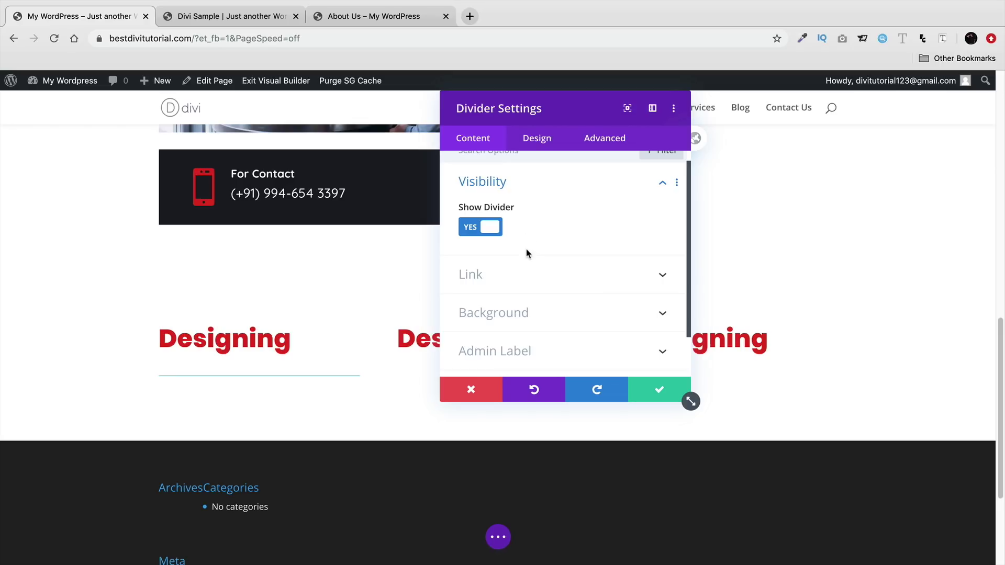
{"action": "scroll", "coordinate": [526, 252], "scroll_direction": "down", "scroll_amount": 3}
{"action": "scroll", "coordinate": [542, 204], "scroll_direction": "up", "scroll_amount": 4}
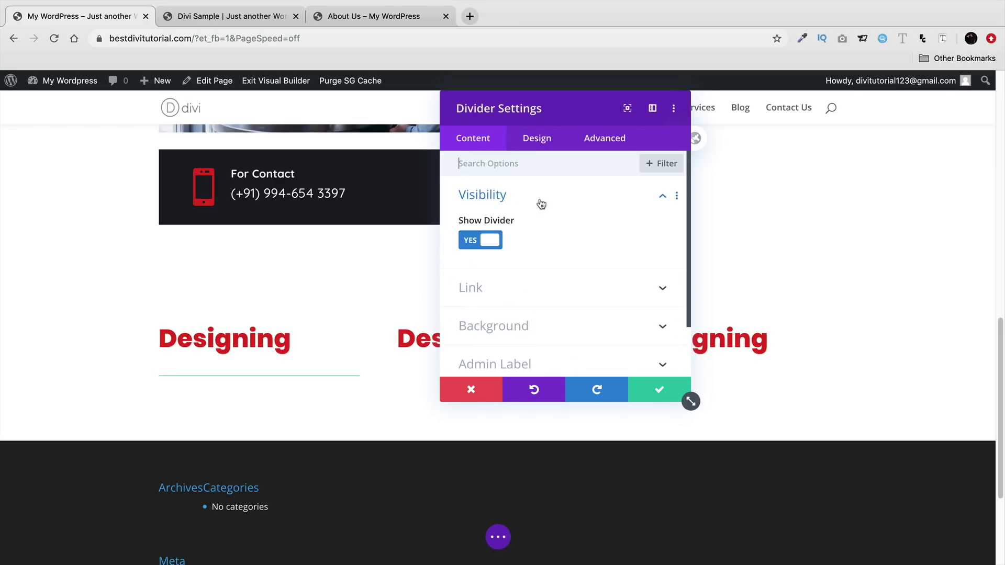
- Change the divider line colour to red
{"action": "left_click", "coordinate": [545, 143]}
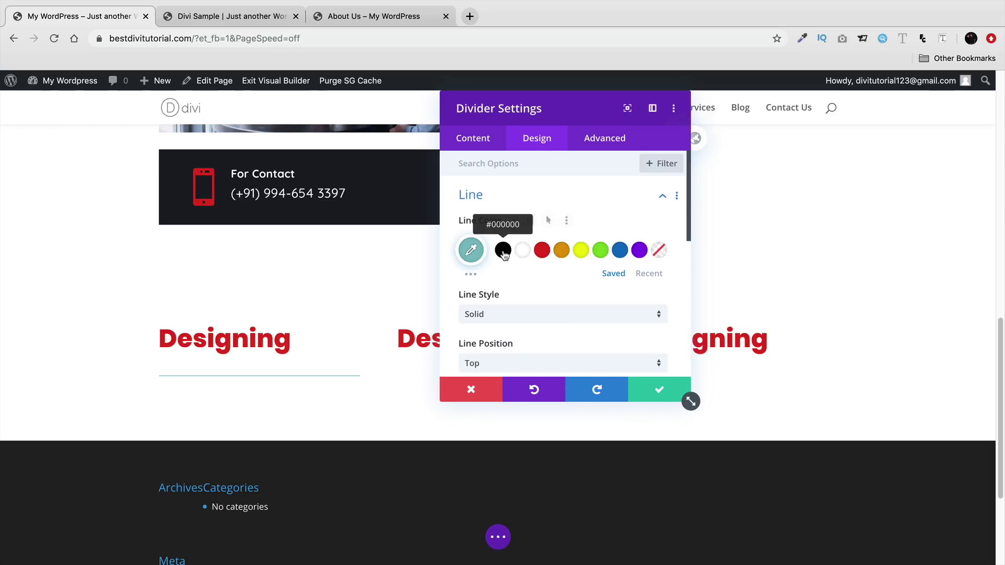
{"action": "left_click", "coordinate": [503, 252]}
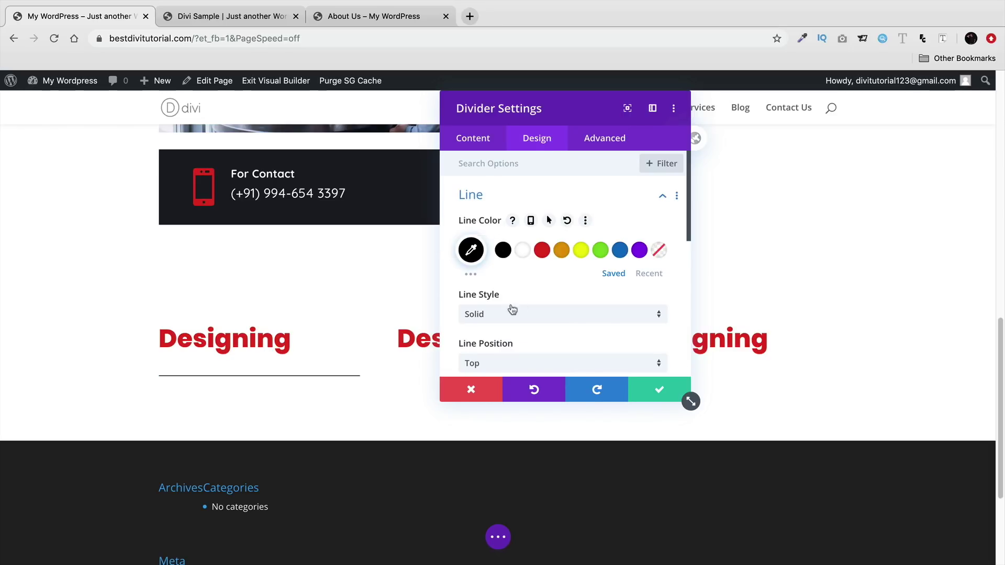
{"action": "left_click", "coordinate": [542, 250]}
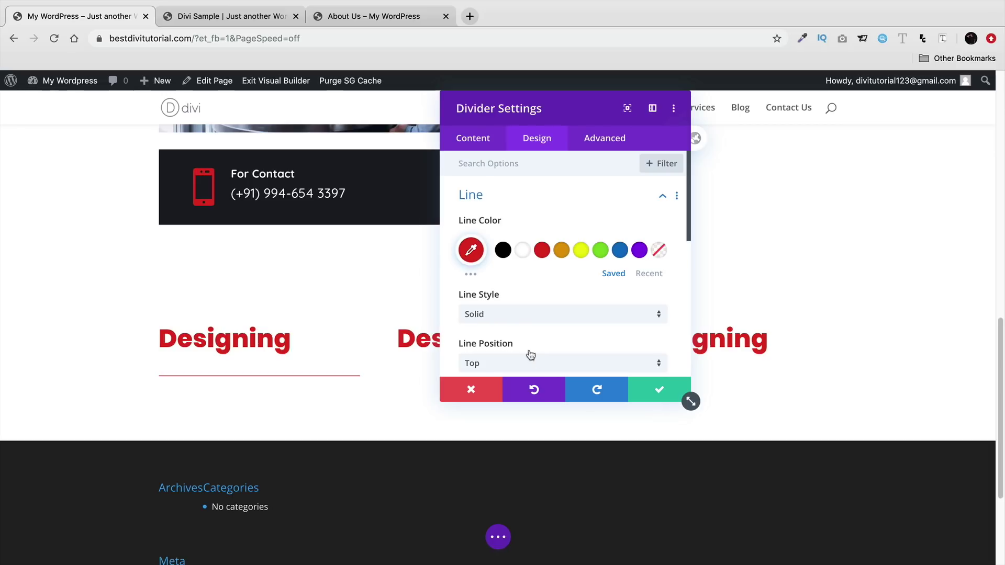
{"action": "scroll", "coordinate": [534, 359], "scroll_direction": "down", "scroll_amount": 1}
- Preview dashed, dotted, ridge, inset and outset line styles, then keep the solid style
{"action": "left_click", "coordinate": [518, 296]}
{"action": "left_click", "coordinate": [523, 327]}
{"action": "left_click", "coordinate": [525, 297]}
{"action": "left_click", "coordinate": [527, 348]}
{"action": "left_click", "coordinate": [531, 296]}
{"action": "left_click", "coordinate": [531, 413]}
{"action": "left_click", "coordinate": [531, 296]}
{"action": "left_click", "coordinate": [529, 433]}
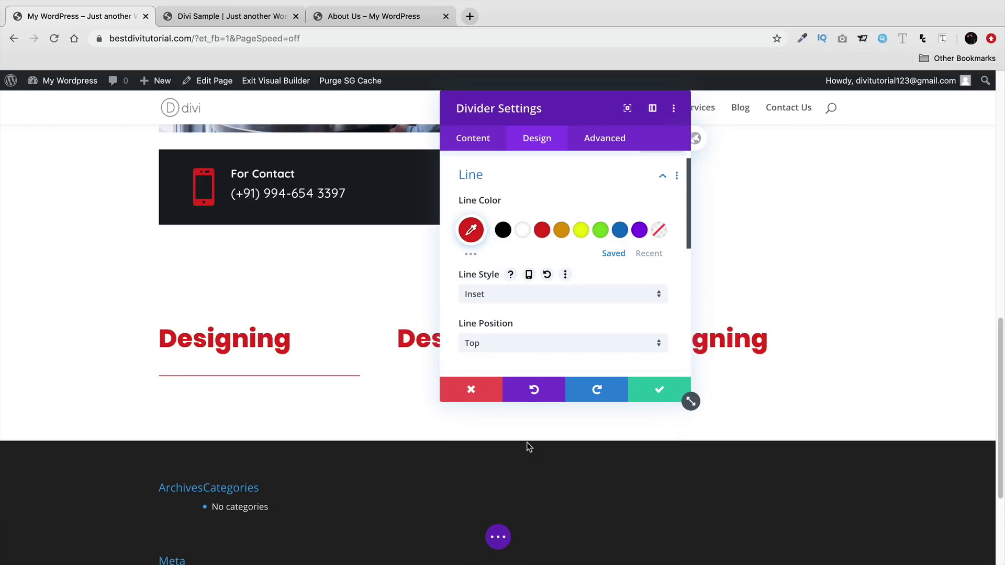
{"action": "left_click", "coordinate": [527, 302]}
{"action": "left_click", "coordinate": [524, 455]}
{"action": "left_click", "coordinate": [525, 294]}
{"action": "left_click", "coordinate": [533, 304]}
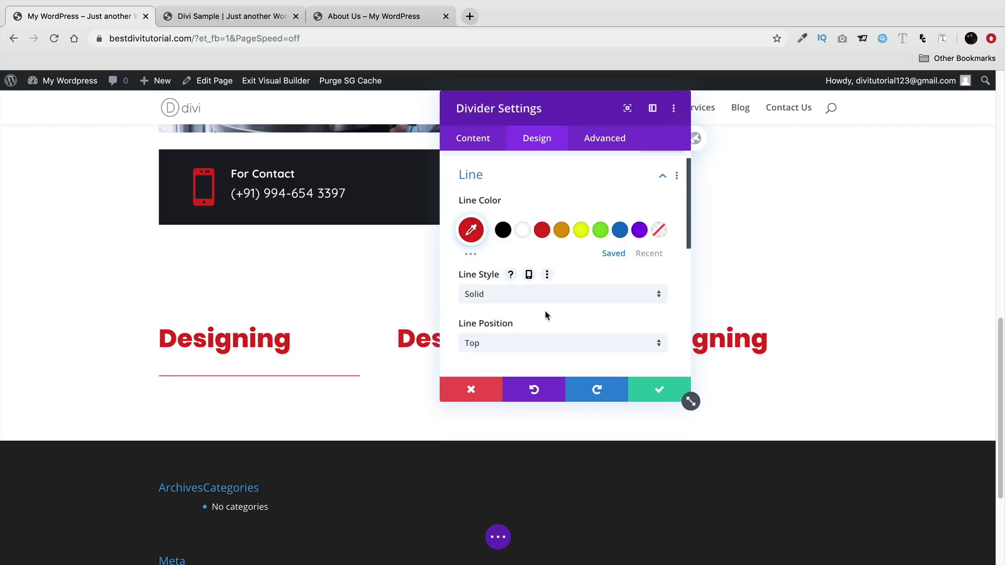
- Adjust the divider thickness and set it to 36% width, 100% max width, left-aligned
{"action": "scroll", "coordinate": [546, 314], "scroll_direction": "down", "scroll_amount": 6}
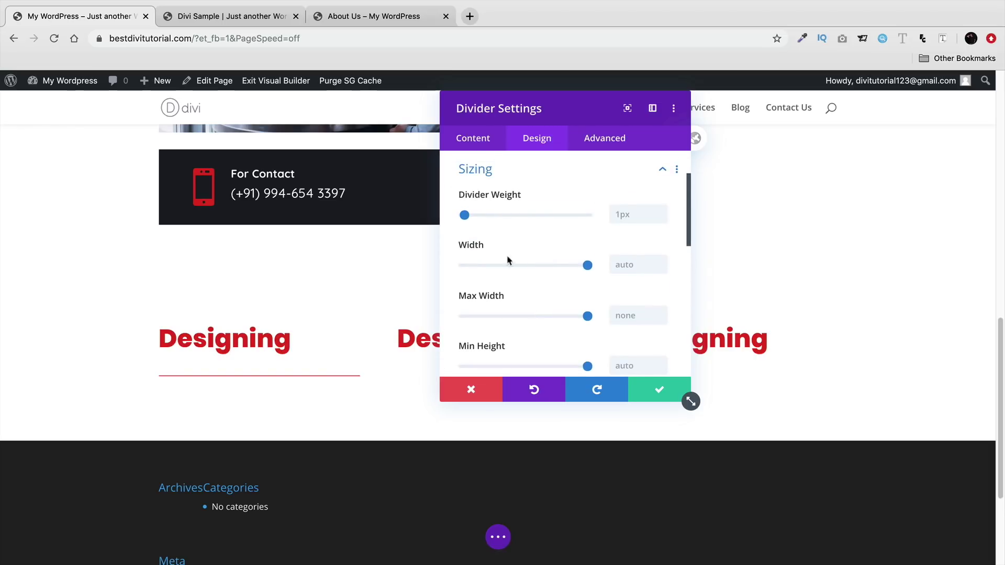
{"action": "mouse_move", "coordinate": [465, 215]}
{"action": "left_mouse_down"}
{"action": "mouse_move", "coordinate": [492, 215]}
{"action": "mouse_move", "coordinate": [466, 214]}
{"action": "left_mouse_up"}
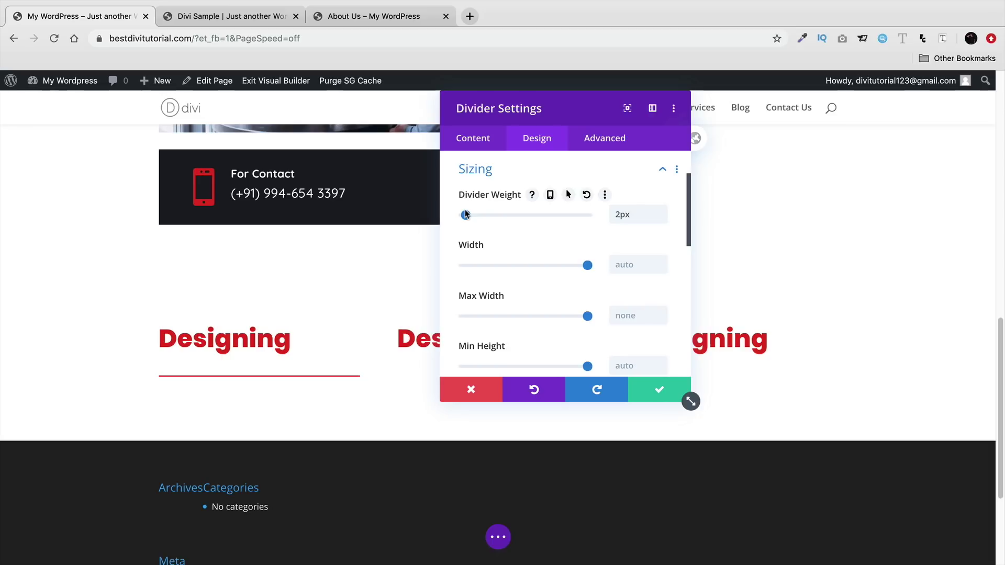
{"action": "left_click_drag", "start_coordinate": [570, 265], "coordinate": [506, 271]}
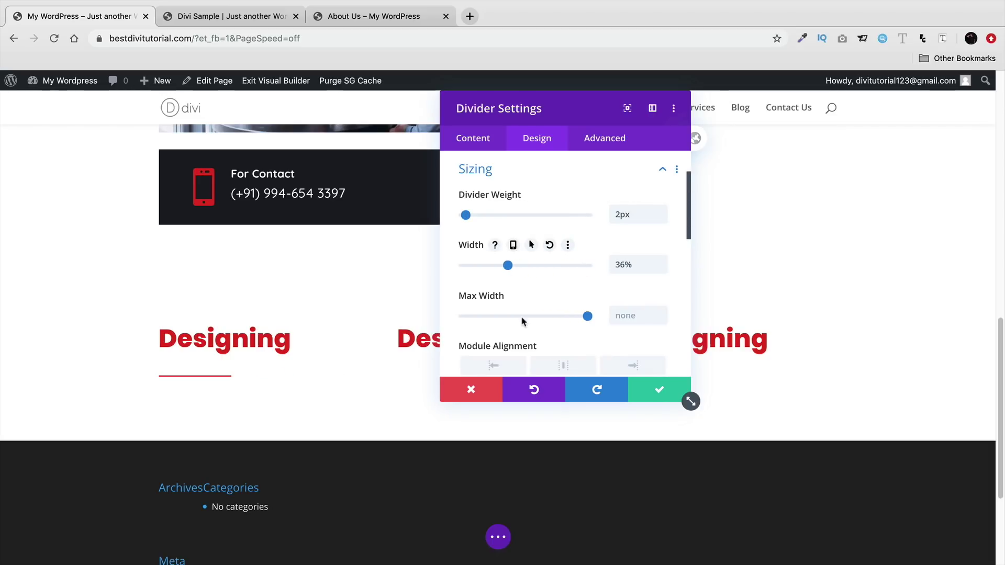
{"action": "left_click", "coordinate": [633, 365]}
{"action": "left_click", "coordinate": [547, 365]}
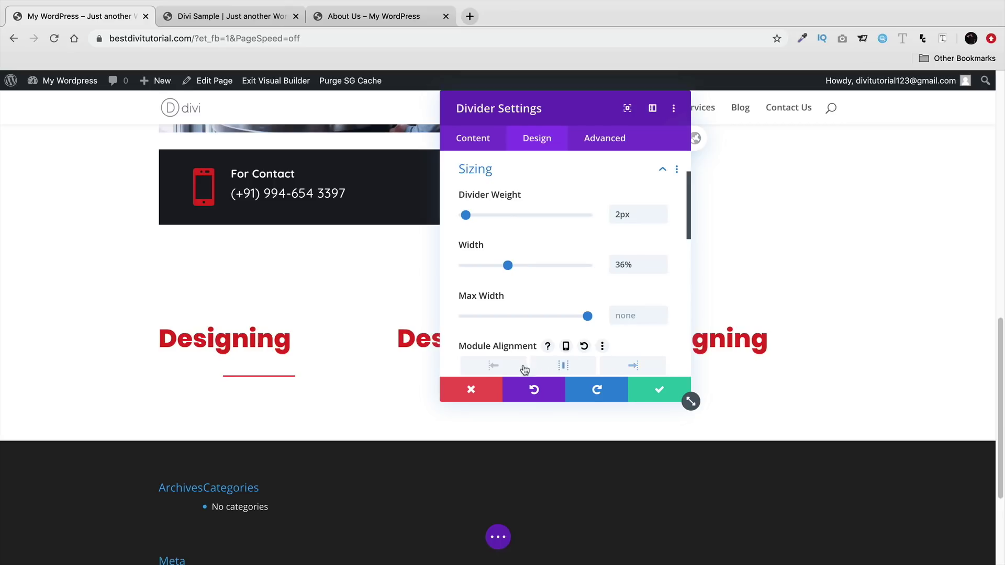
{"action": "mouse_move", "coordinate": [587, 316]}
{"action": "left_mouse_down"}
{"action": "mouse_move", "coordinate": [542, 313]}
{"action": "mouse_move", "coordinate": [594, 321]}
{"action": "left_mouse_up"}
{"action": "left_click", "coordinate": [571, 366]}
- Clear the divider height back to auto after trying a taller value
{"action": "scroll", "coordinate": [507, 352], "scroll_direction": "down", "scroll_amount": 5}
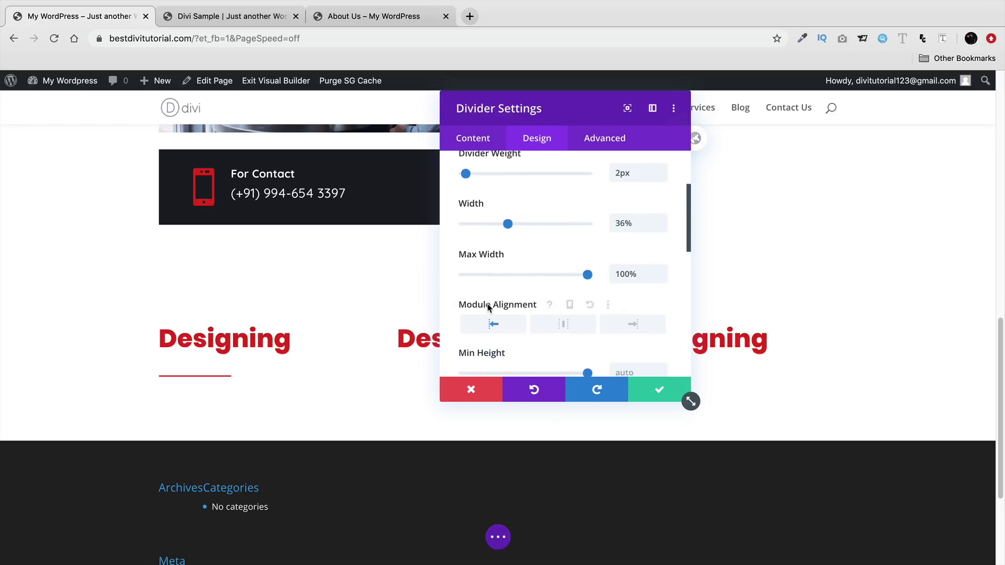
{"action": "scroll", "coordinate": [487, 308], "scroll_direction": "down", "scroll_amount": 1}
{"action": "mouse_move", "coordinate": [588, 342]}
{"action": "left_mouse_down"}
{"action": "mouse_move", "coordinate": [554, 340]}
{"action": "mouse_move", "coordinate": [591, 340]}
{"action": "left_mouse_up"}
{"action": "double_click", "coordinate": [629, 339]}
{"action": "key", "text": "BackSpace"}
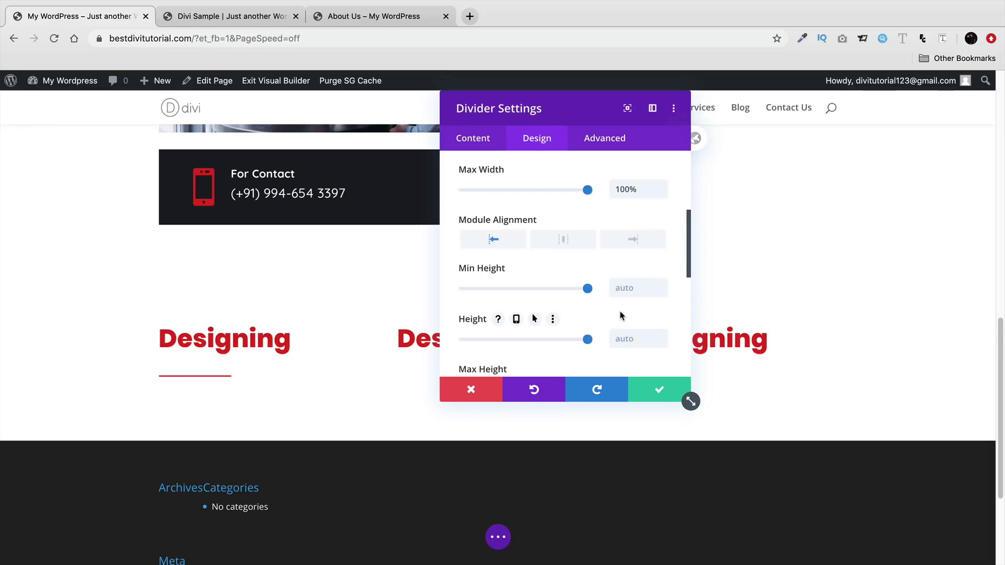
{"action": "scroll", "coordinate": [595, 329], "scroll_direction": "down", "scroll_amount": 2}
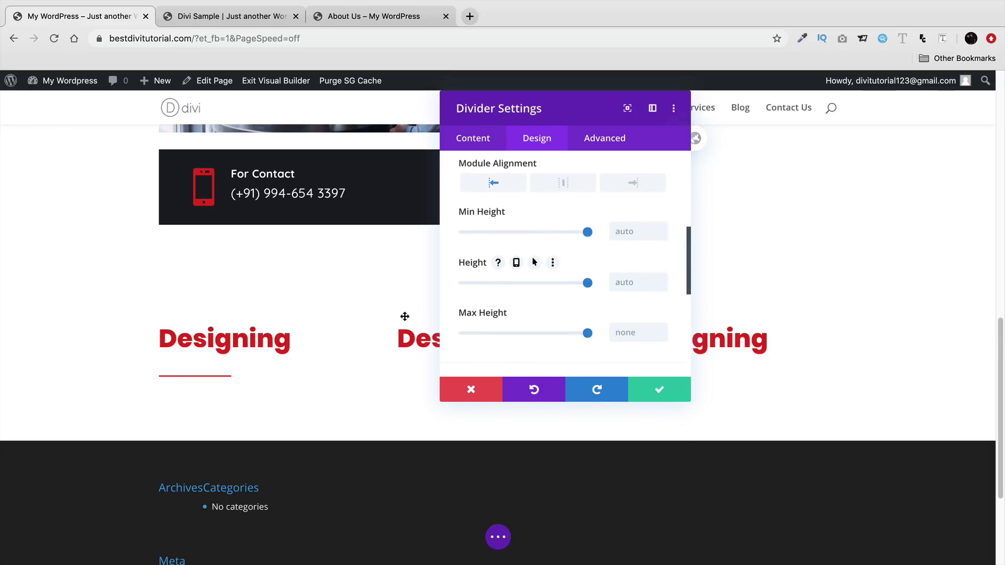
{"action": "scroll", "coordinate": [310, 330], "scroll_direction": "down", "scroll_amount": 1}
{"action": "scroll", "coordinate": [310, 330], "scroll_direction": "down", "scroll_amount": 1}
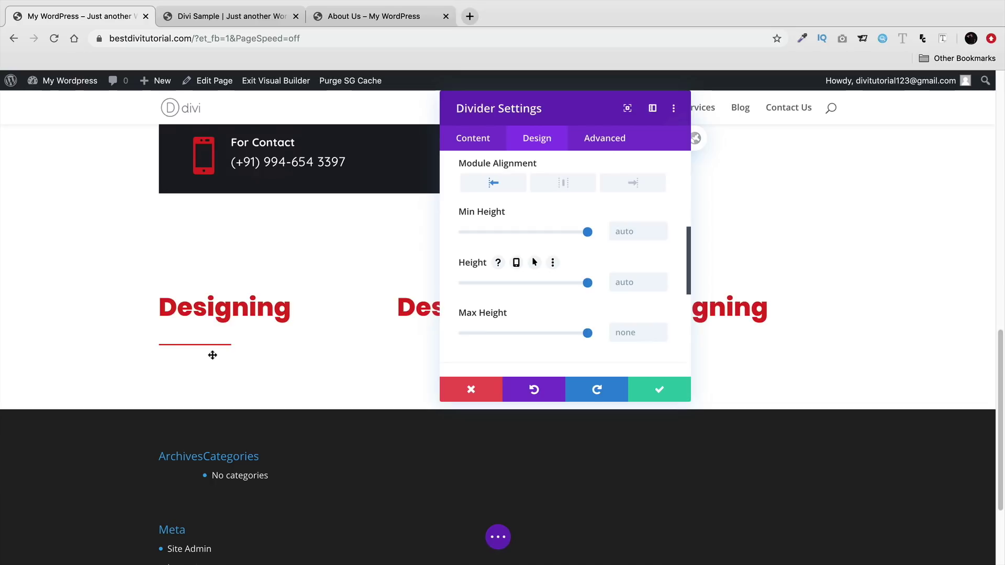
{"action": "scroll", "coordinate": [535, 300], "scroll_direction": "down", "scroll_amount": 3}
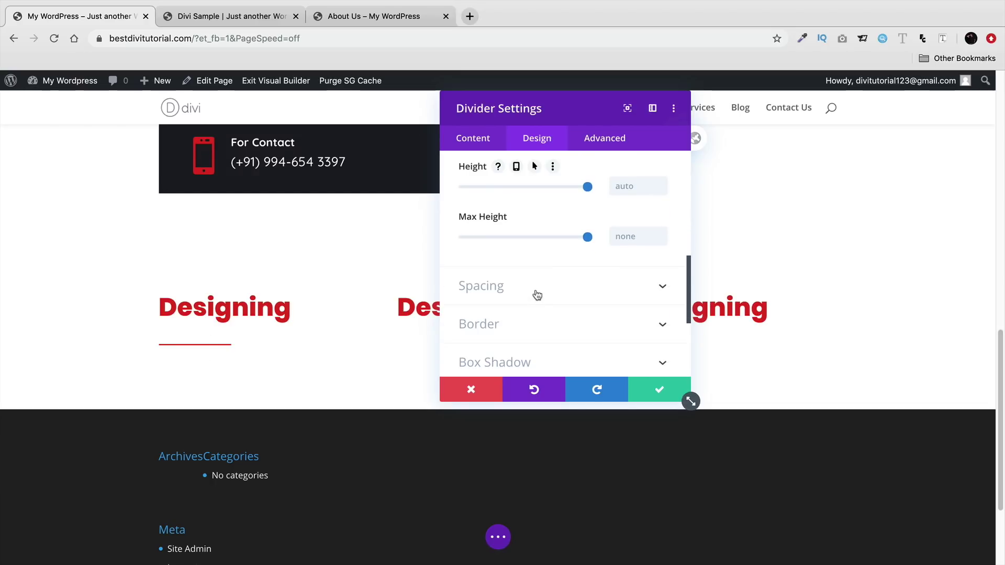
- Review the divider's Spacing, Border and Transform options, resetting scale to 100%
{"action": "left_click", "coordinate": [537, 295]}
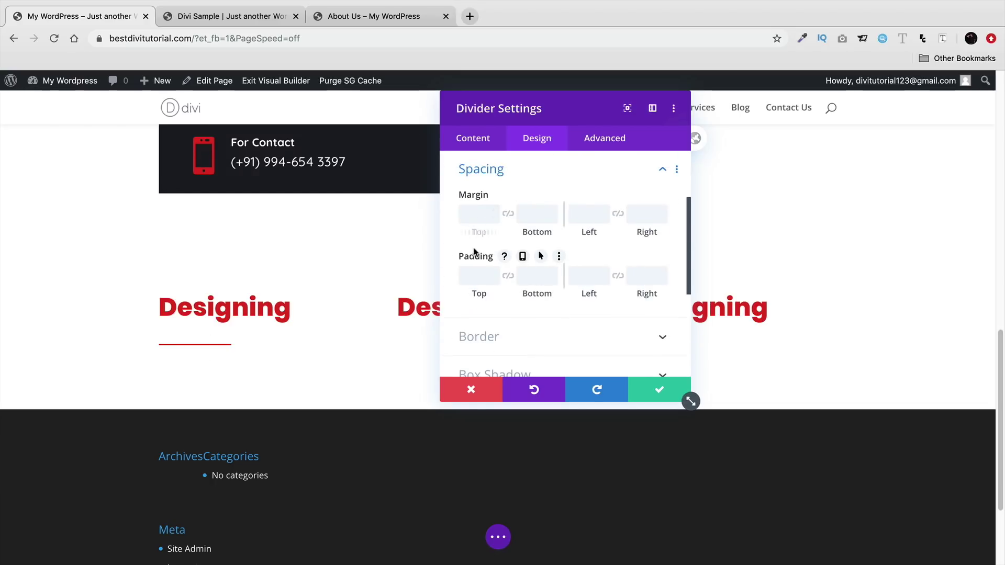
{"action": "scroll", "coordinate": [503, 279], "scroll_direction": "down", "scroll_amount": 2}
{"action": "left_click", "coordinate": [504, 274]}
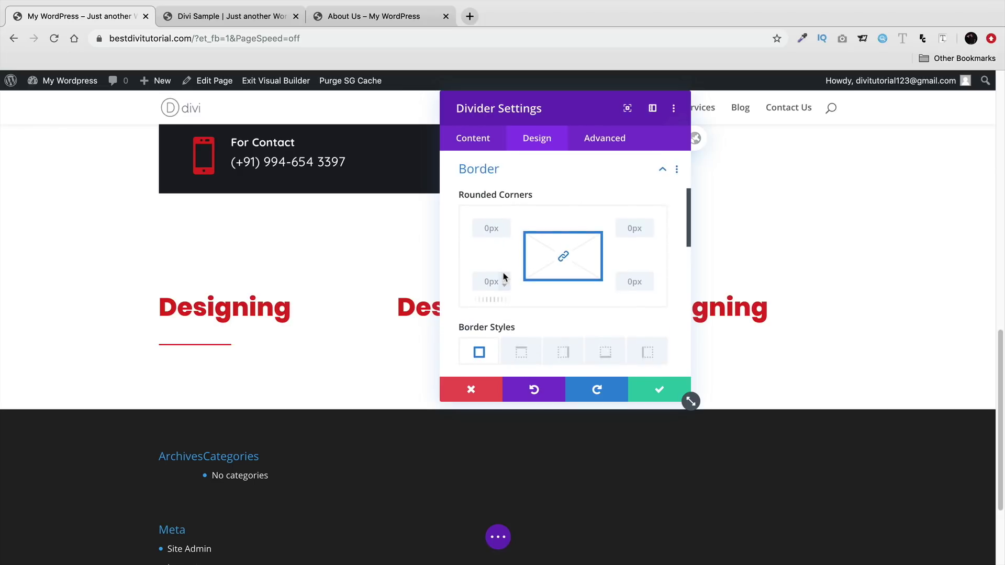
{"action": "scroll", "coordinate": [508, 277], "scroll_direction": "down", "scroll_amount": 8}
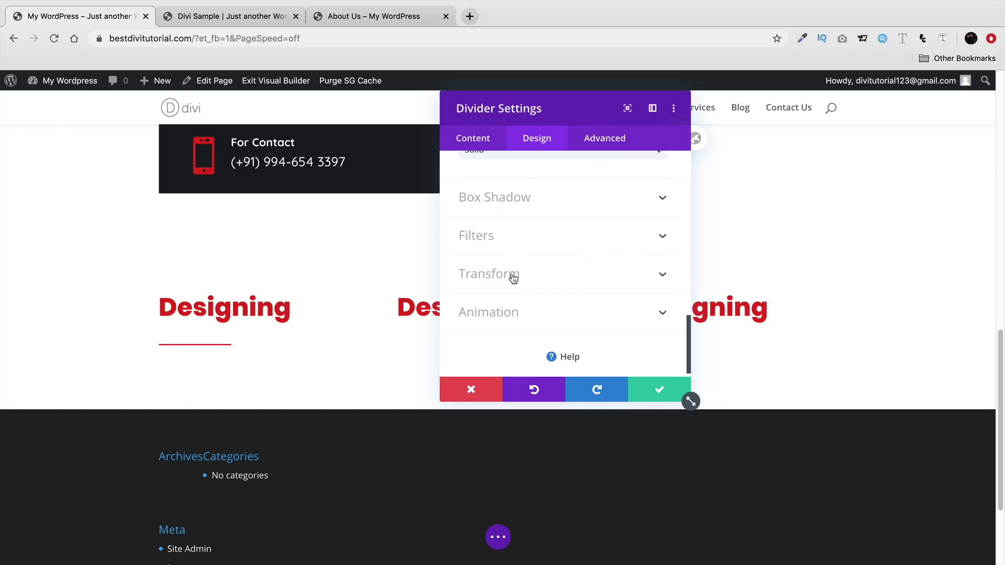
{"action": "scroll", "coordinate": [513, 277], "scroll_direction": "up", "scroll_amount": 1}
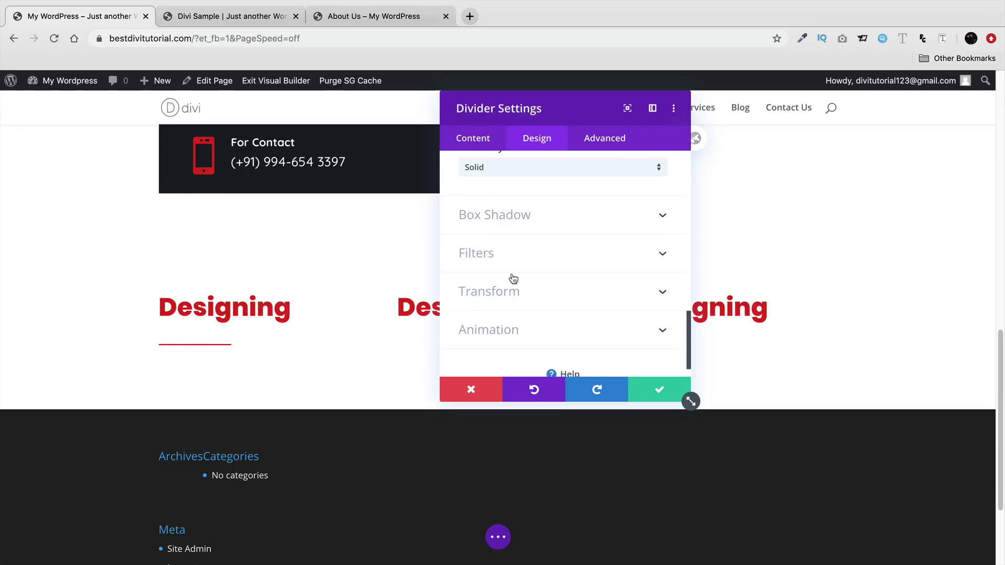
{"action": "left_click", "coordinate": [516, 295]}
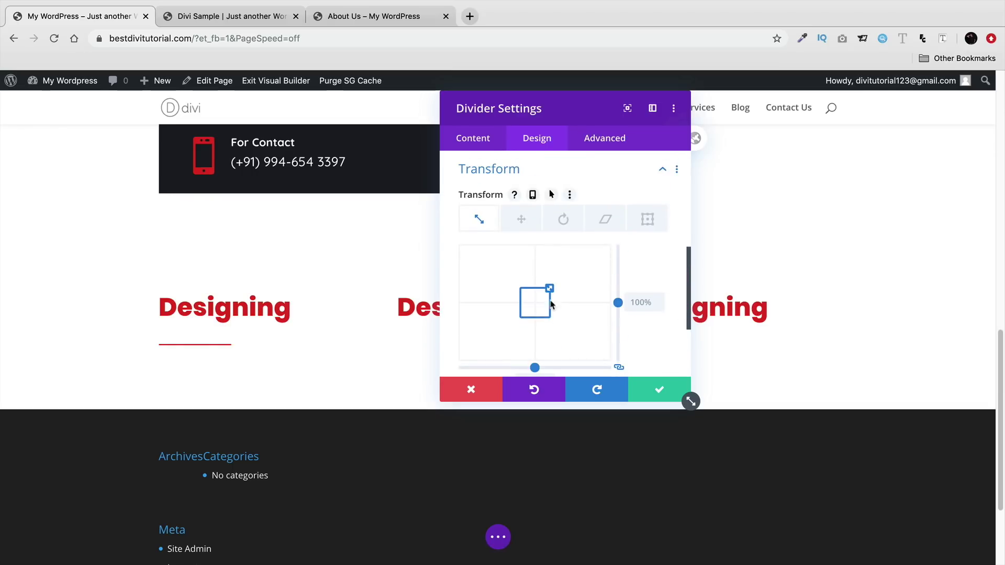
{"action": "left_click_drag", "start_coordinate": [547, 287], "coordinate": [522, 268]}
{"action": "left_click", "coordinate": [639, 296]}
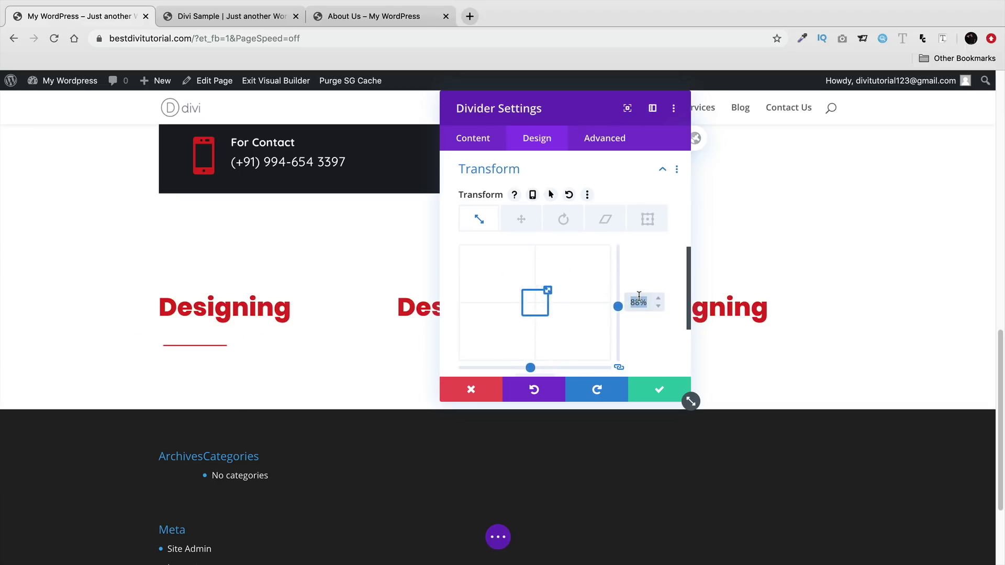
{"action": "type", "text": "100"}
{"action": "left_click", "coordinate": [668, 278]}
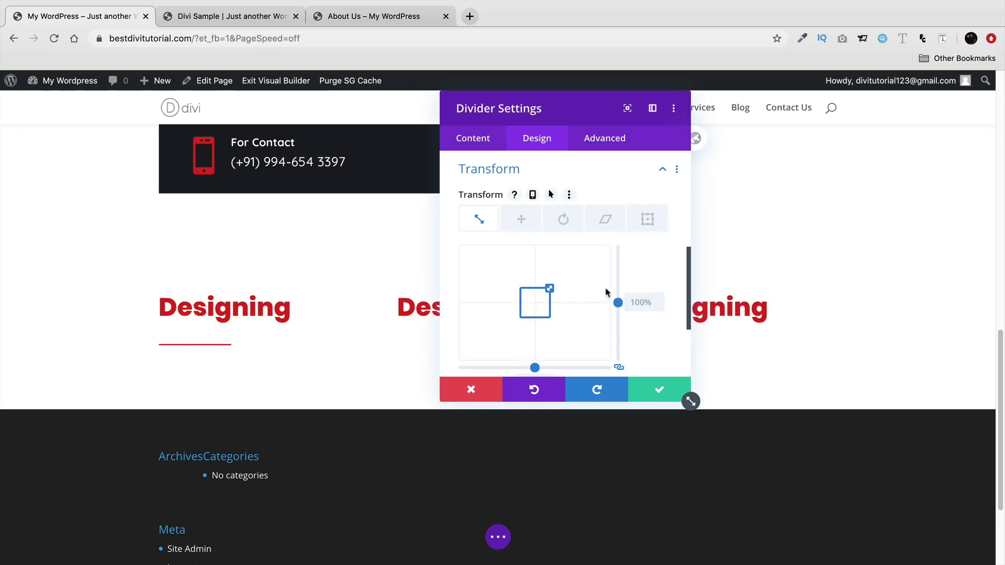
- Narrow the divider width to 15% in Sizing and save the divider settings
{"action": "scroll", "coordinate": [618, 303], "scroll_direction": "up", "scroll_amount": 2}
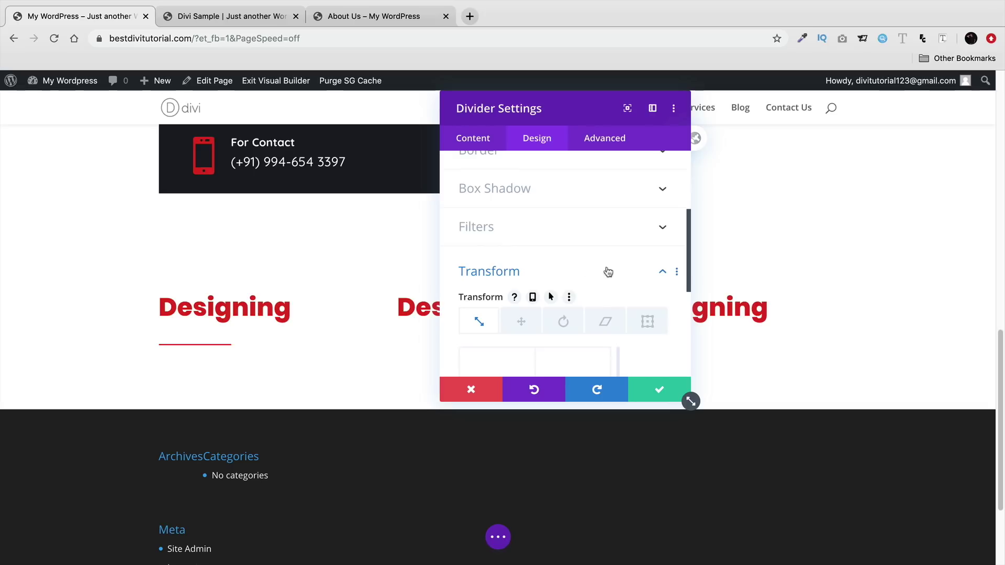
{"action": "left_click", "coordinate": [550, 231]}
{"action": "scroll", "coordinate": [579, 258], "scroll_direction": "up", "scroll_amount": 4}
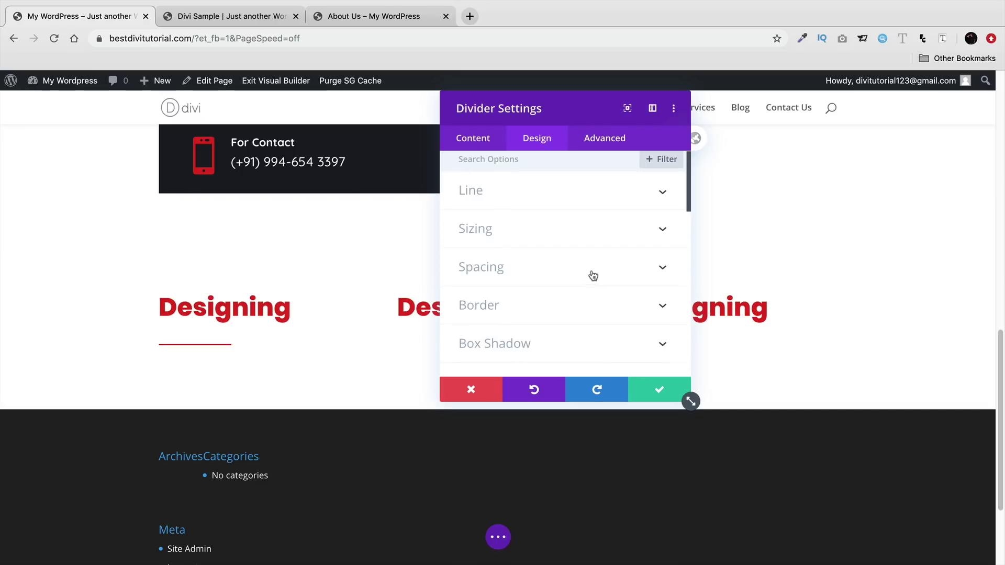
{"action": "left_click", "coordinate": [593, 276]}
{"action": "scroll", "coordinate": [516, 199], "scroll_direction": "up", "scroll_amount": 1}
{"action": "left_click", "coordinate": [526, 172]}
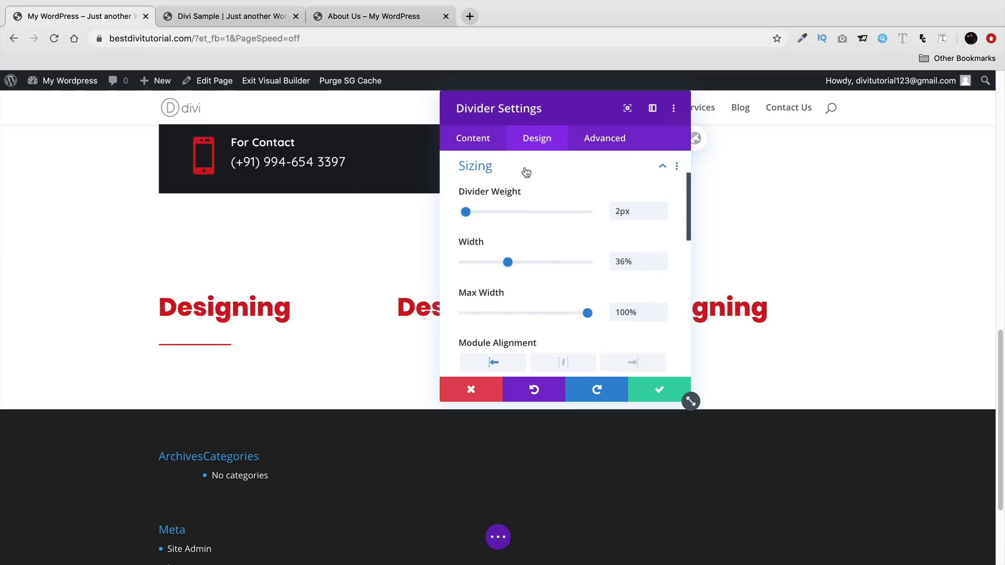
{"action": "left_click_drag", "start_coordinate": [508, 265], "coordinate": [500, 266]}
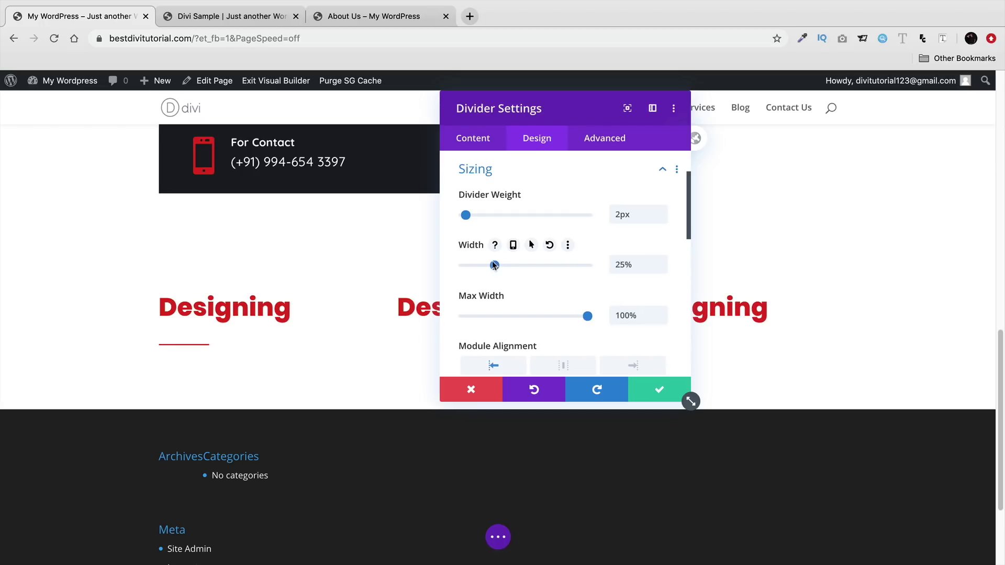
{"action": "left_click", "coordinate": [645, 389]}
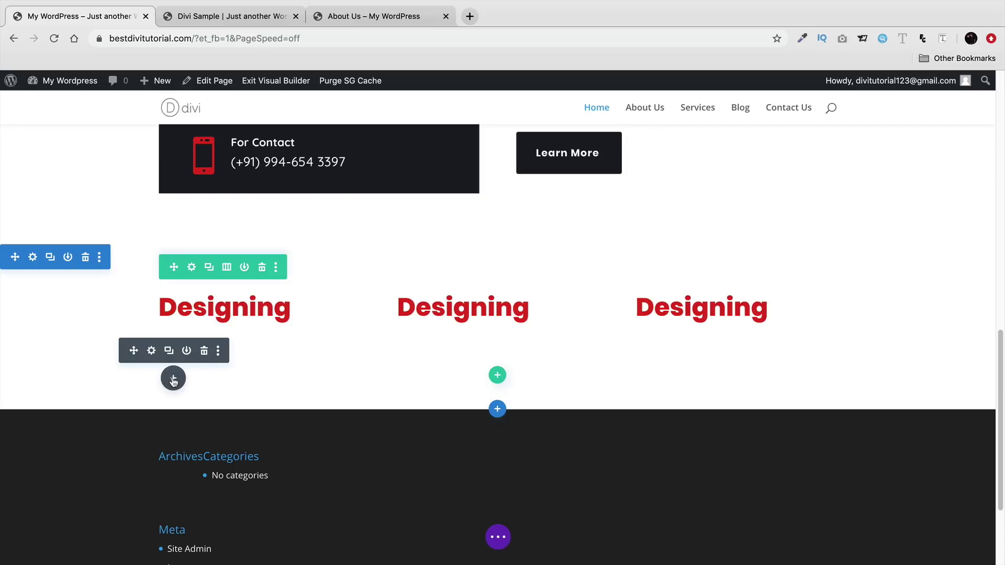
- Add a Text module beneath the left divider using the 'te' search
{"action": "left_click", "coordinate": [173, 378]}
{"action": "type", "text": "te"}
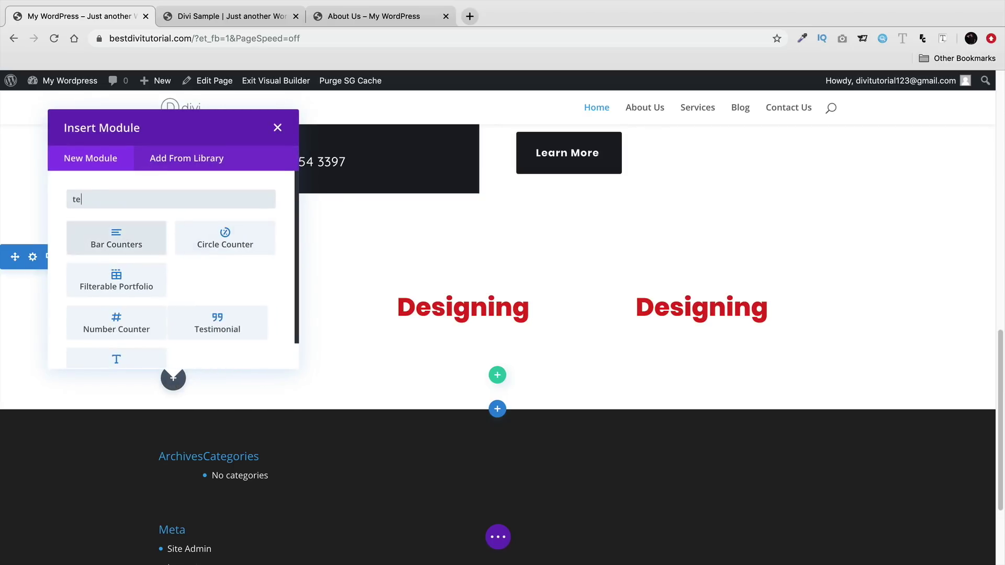
{"action": "left_click", "coordinate": [225, 320]}
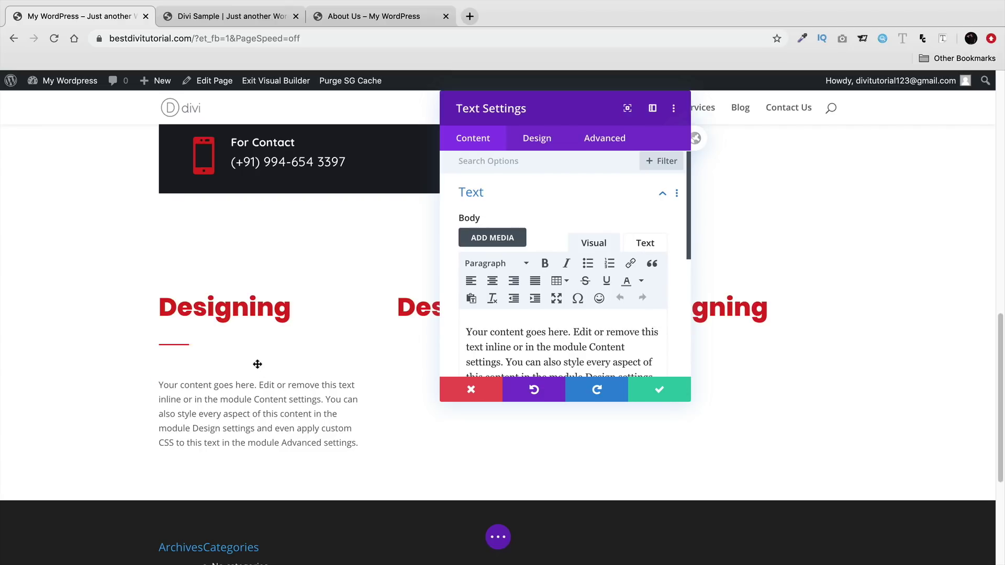
{"action": "left_click", "coordinate": [683, 394]}
{"action": "left_click_drag", "start_coordinate": [209, 377], "coordinate": [199, 367]}
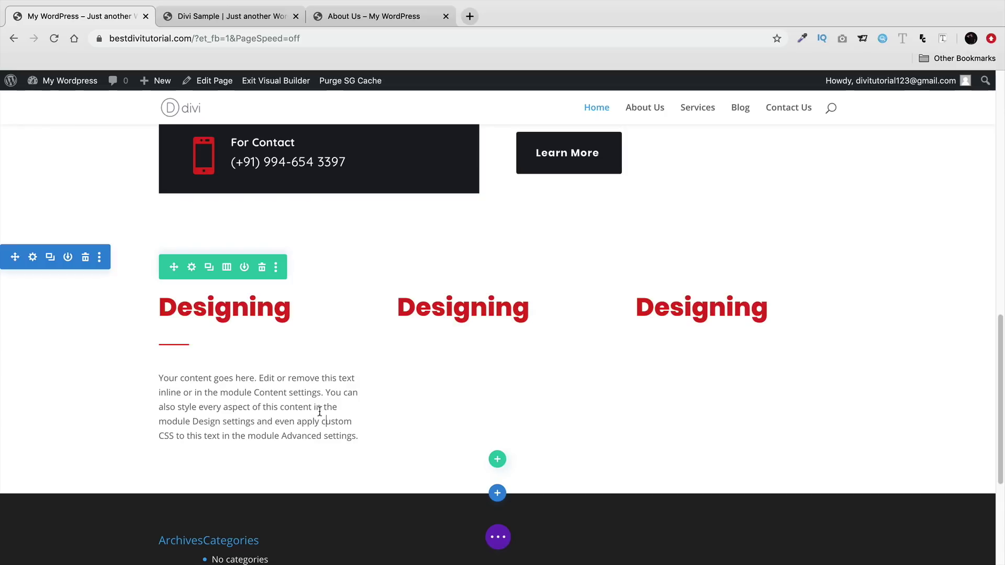
- Trim the placeholder paragraph and split it into two short lines
{"action": "left_click_drag", "start_coordinate": [356, 436], "coordinate": [308, 408]}
{"action": "key", "text": "BackSpace"}
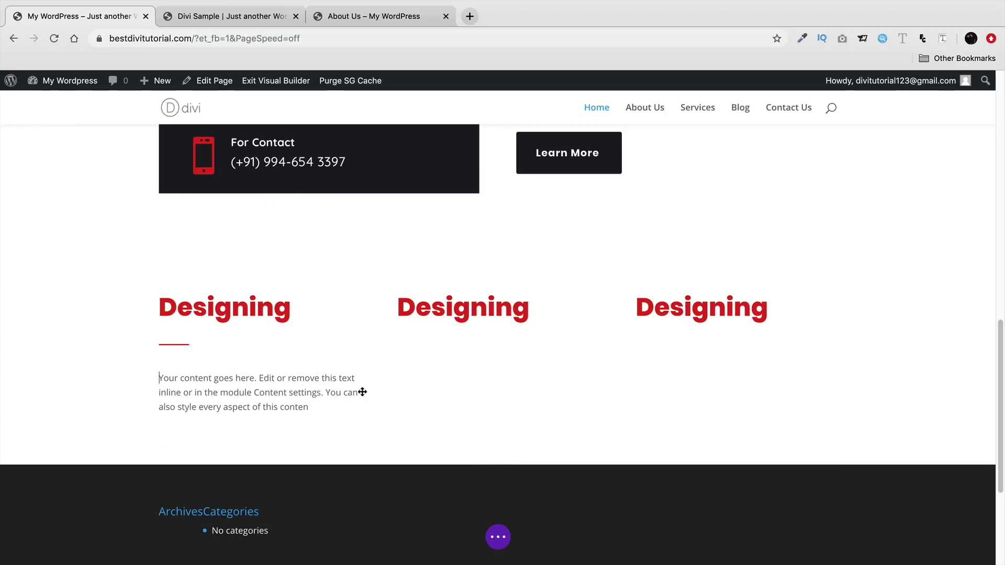
{"action": "key", "text": "Return"}
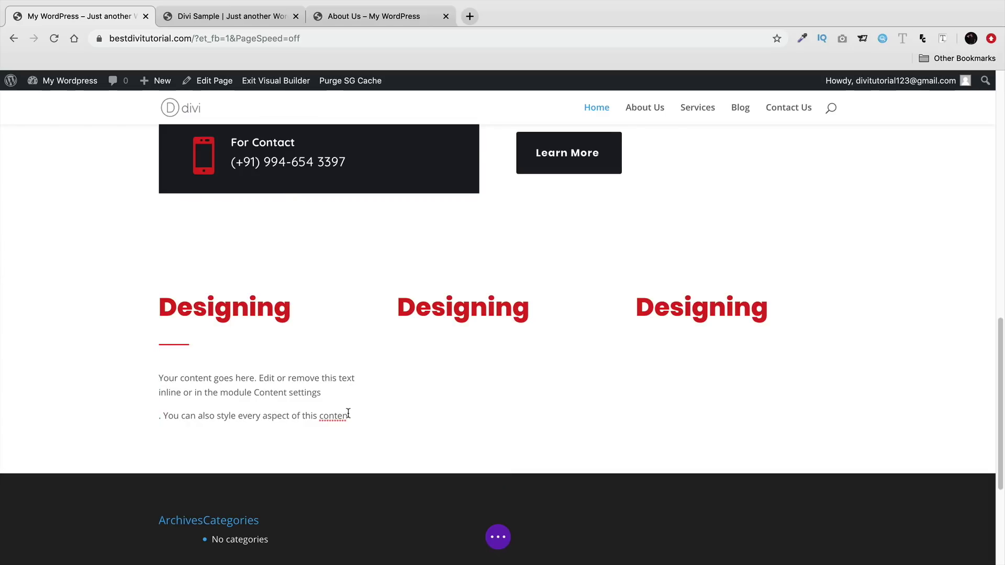
{"action": "type", "text": "t"}
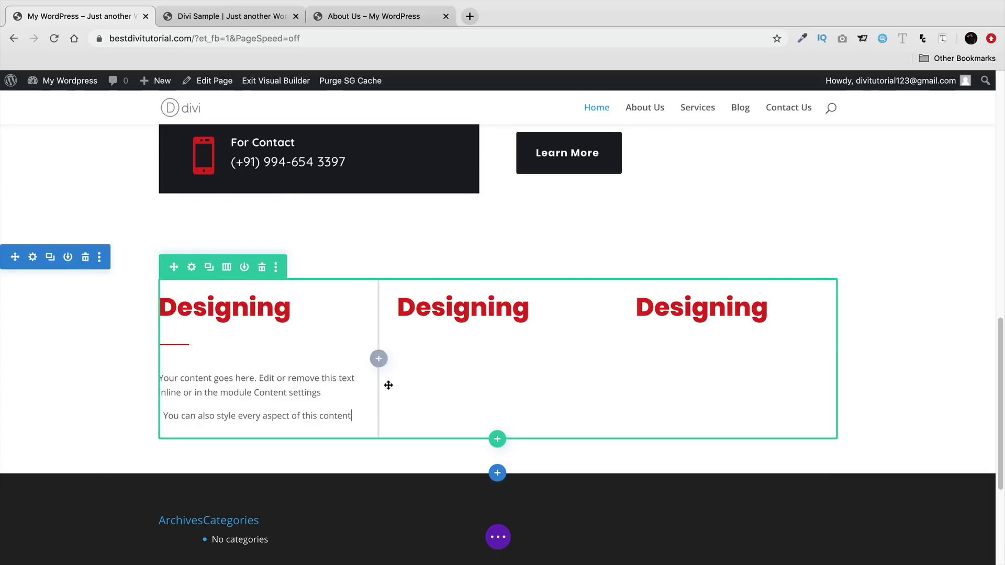
- Place a copy of the Learn More button under the left column's text
{"action": "scroll", "coordinate": [412, 306], "scroll_direction": "up", "scroll_amount": 1}
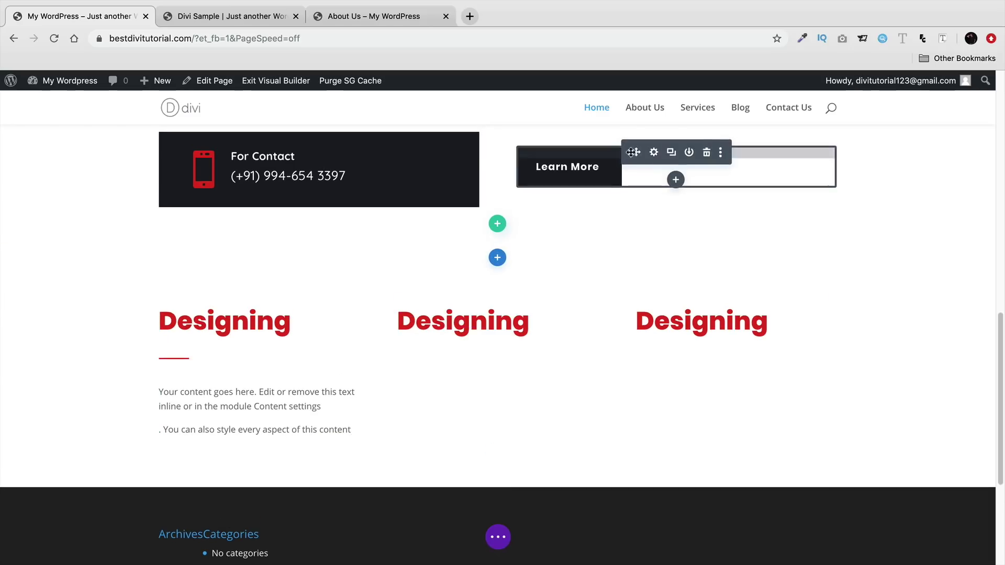
{"action": "left_click", "coordinate": [672, 154]}
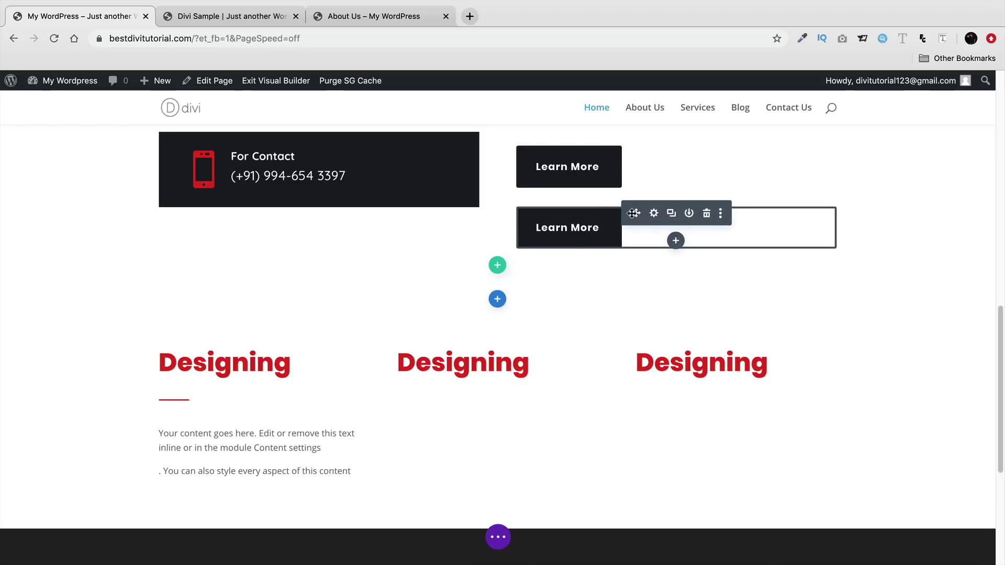
{"action": "left_click", "coordinate": [706, 213]}
{"action": "left_click_drag", "start_coordinate": [234, 441], "coordinate": [332, 419]}
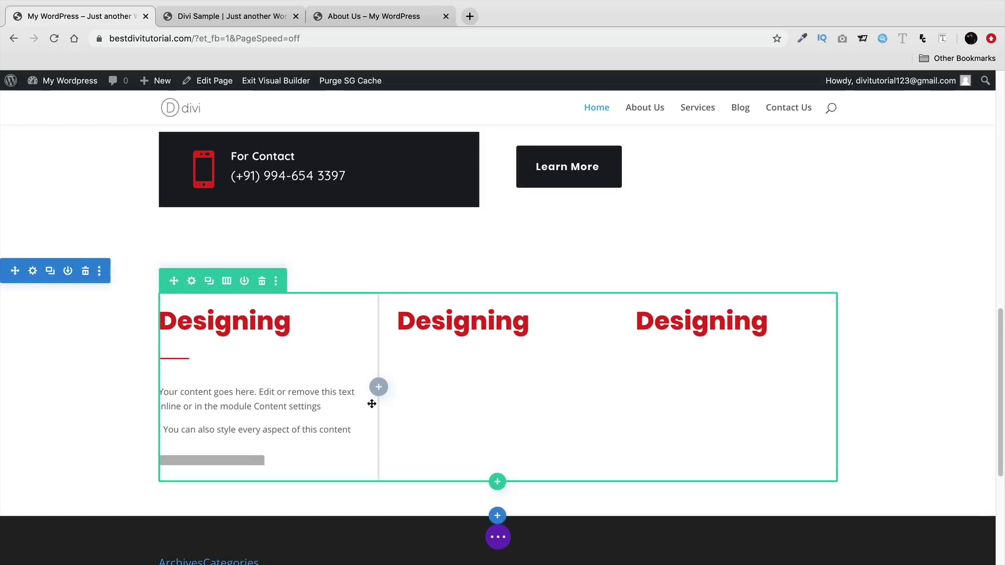
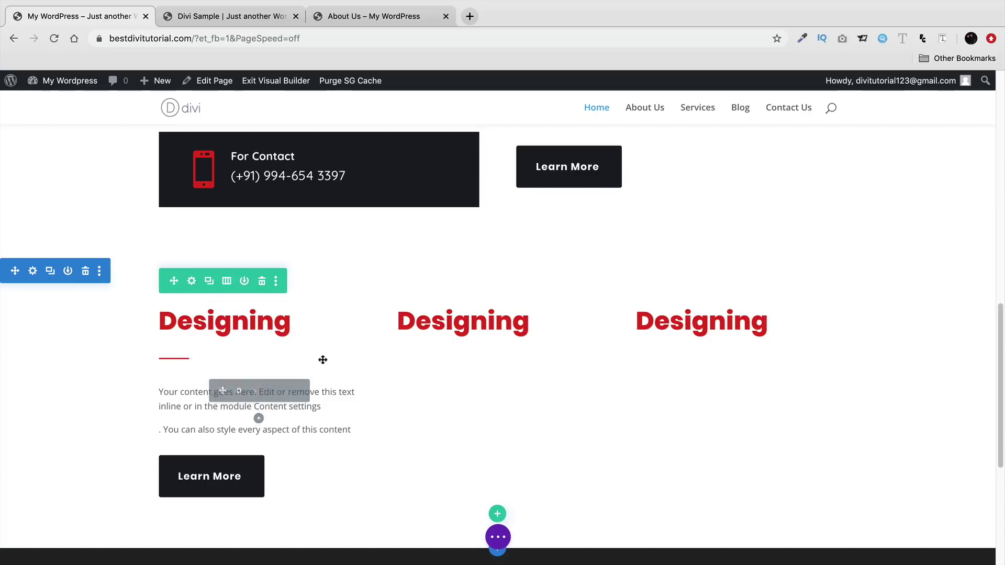
- Give the Designing row a custom gutter width of 1
{"action": "key", "text": "ctrl+Tab"}
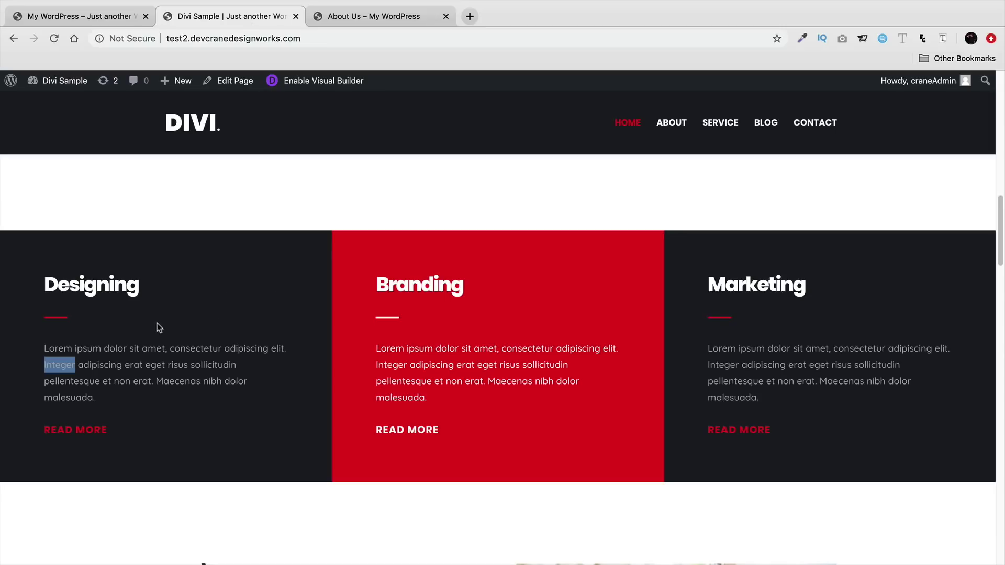
{"action": "key", "text": "ctrl+shift+Tab"}
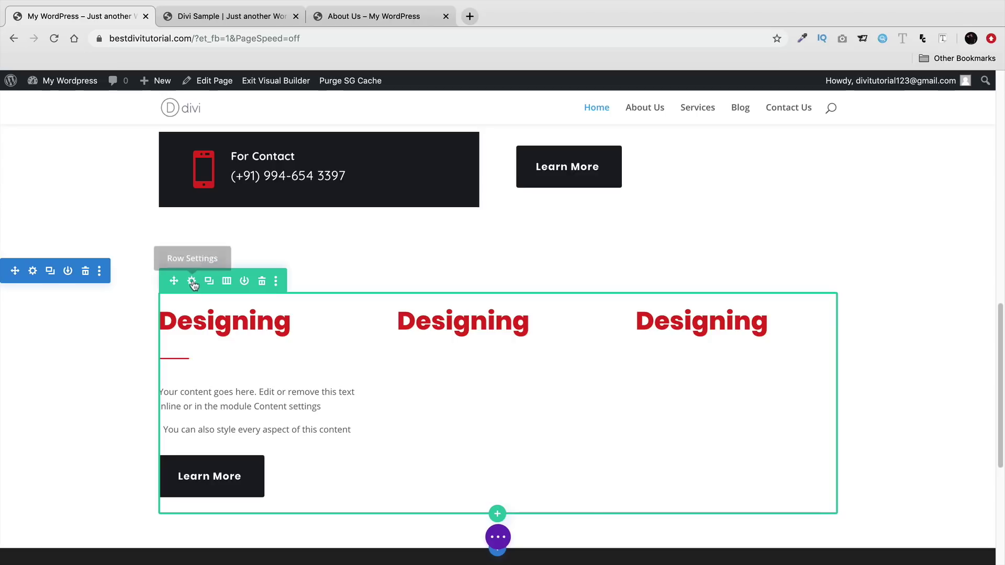
{"action": "left_click", "coordinate": [193, 283]}
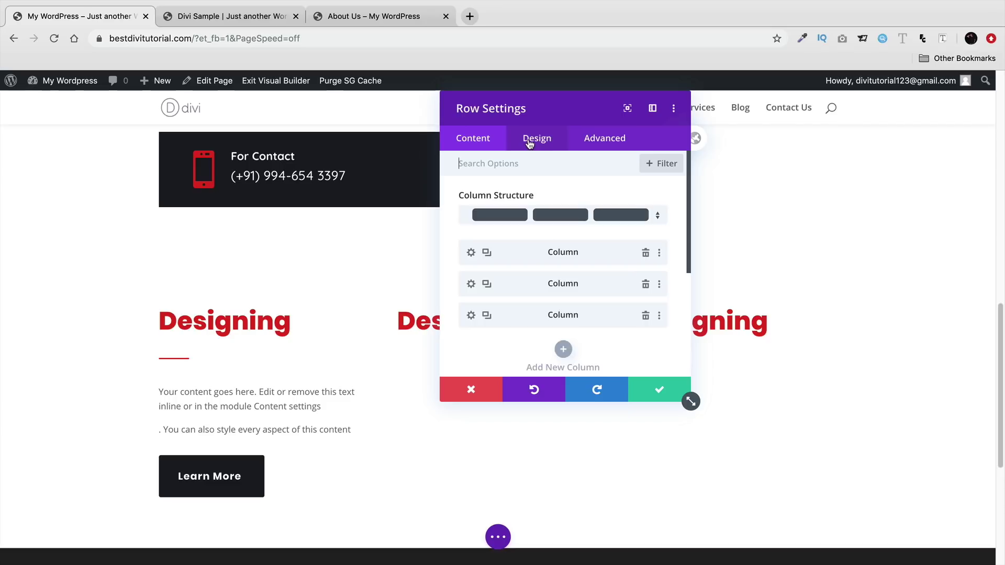
{"action": "left_click", "coordinate": [530, 144]}
{"action": "left_click", "coordinate": [532, 207]}
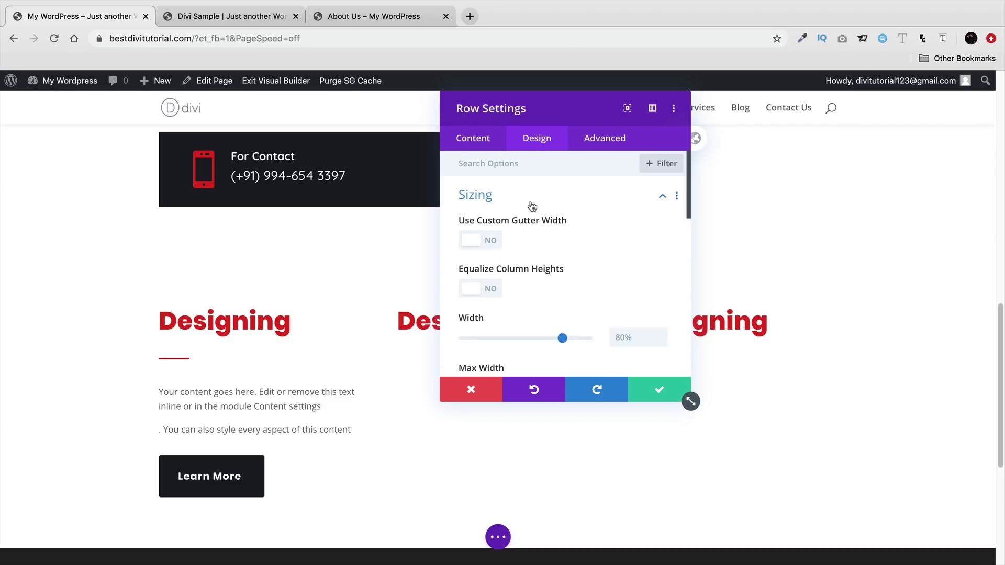
{"action": "left_click", "coordinate": [492, 239]}
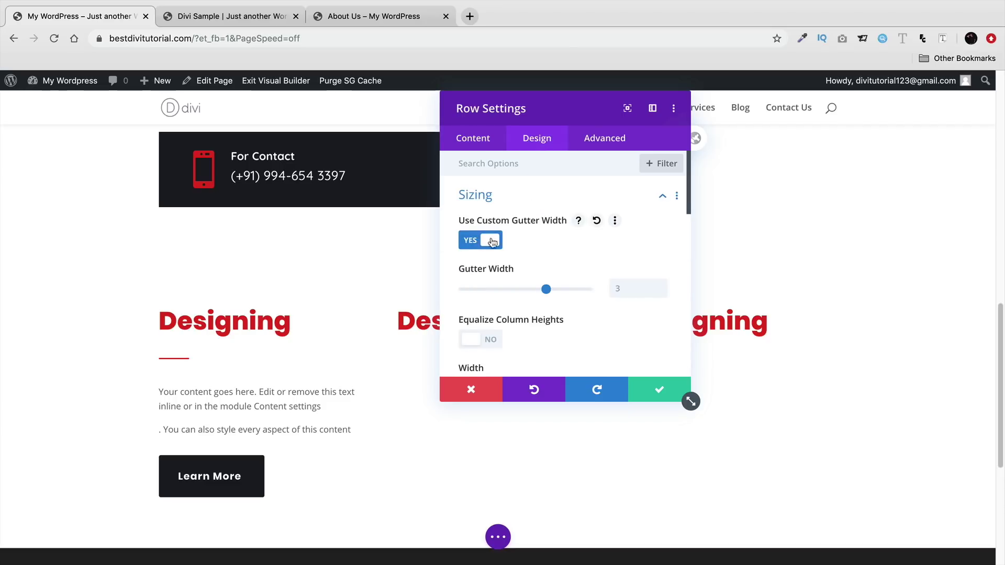
{"action": "left_click_drag", "start_coordinate": [547, 290], "coordinate": [464, 291]}
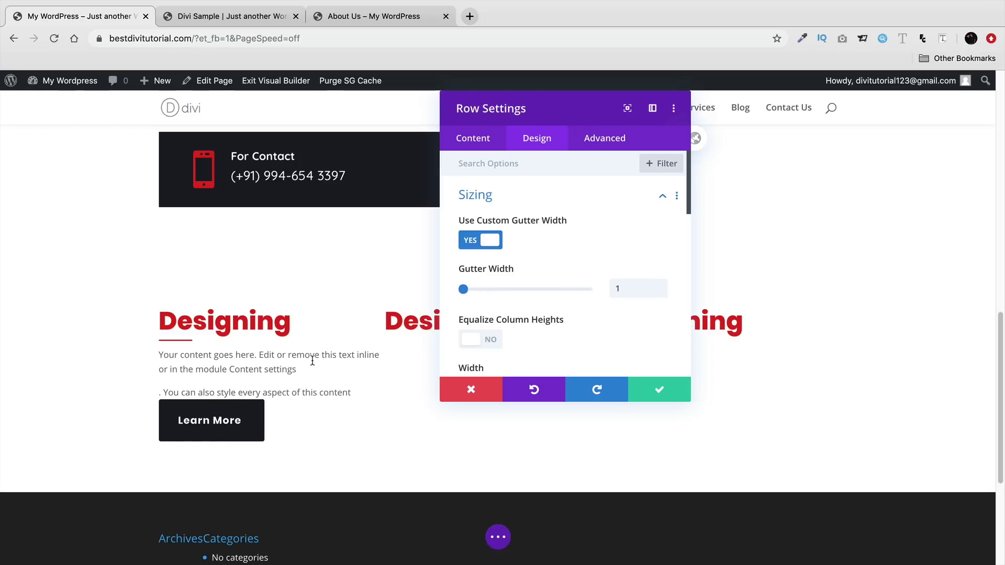
- Equalize column heights, set row width 100%, max width 2560px and centre alignment
{"action": "scroll", "coordinate": [543, 296], "scroll_direction": "down", "scroll_amount": 3}
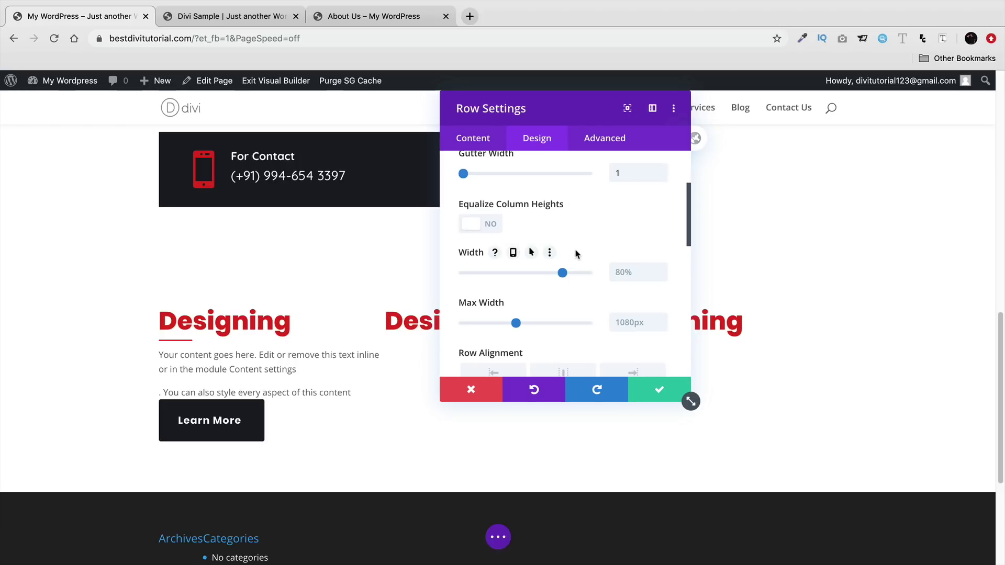
{"action": "left_click", "coordinate": [489, 225]}
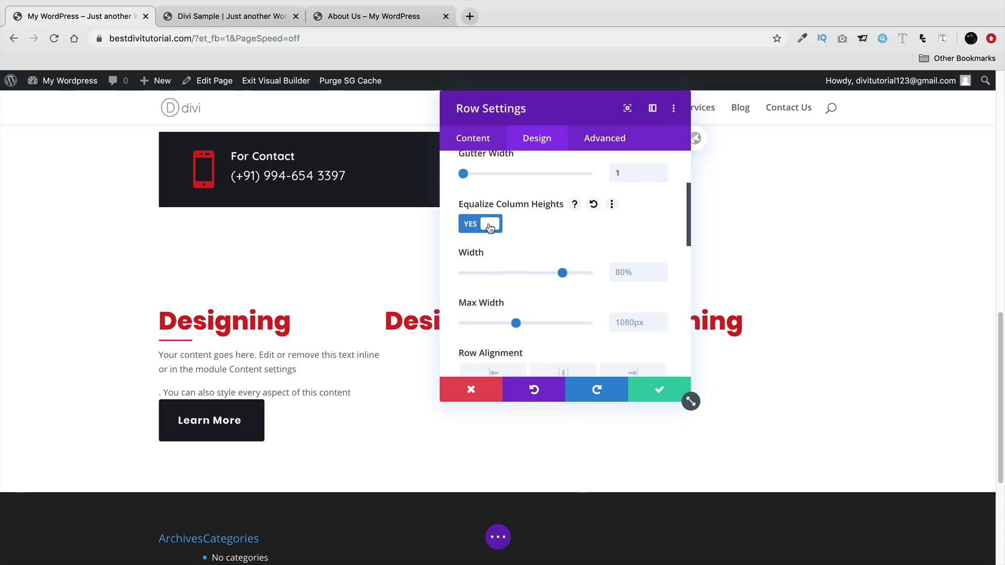
{"action": "left_click_drag", "start_coordinate": [562, 273], "coordinate": [591, 274]}
{"action": "left_click_drag", "start_coordinate": [516, 324], "coordinate": [595, 325]}
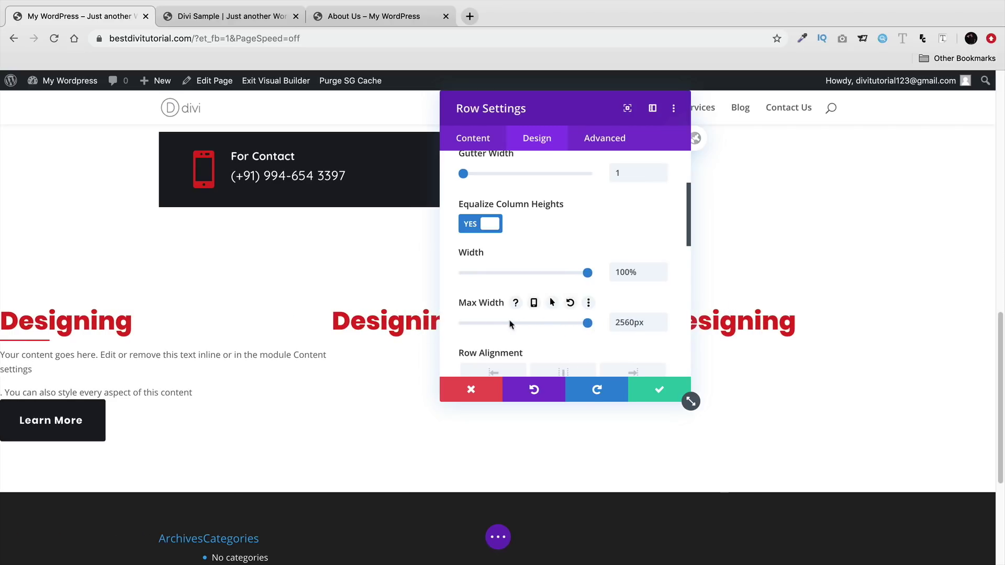
{"action": "scroll", "coordinate": [510, 324], "scroll_direction": "down", "scroll_amount": 3}
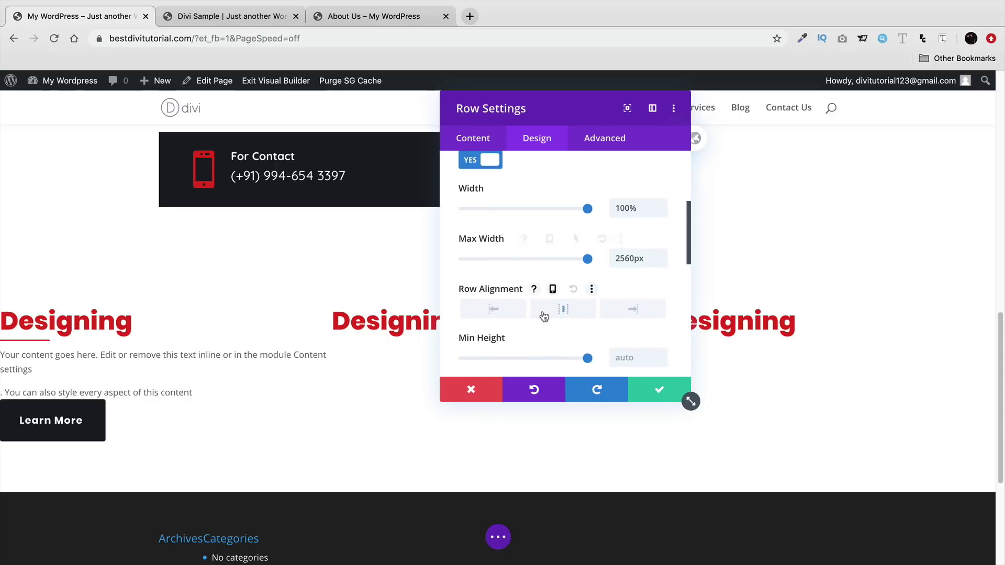
{"action": "left_click", "coordinate": [555, 315]}
{"action": "scroll", "coordinate": [576, 327], "scroll_direction": "down", "scroll_amount": 4}
{"action": "left_click", "coordinate": [473, 139]}
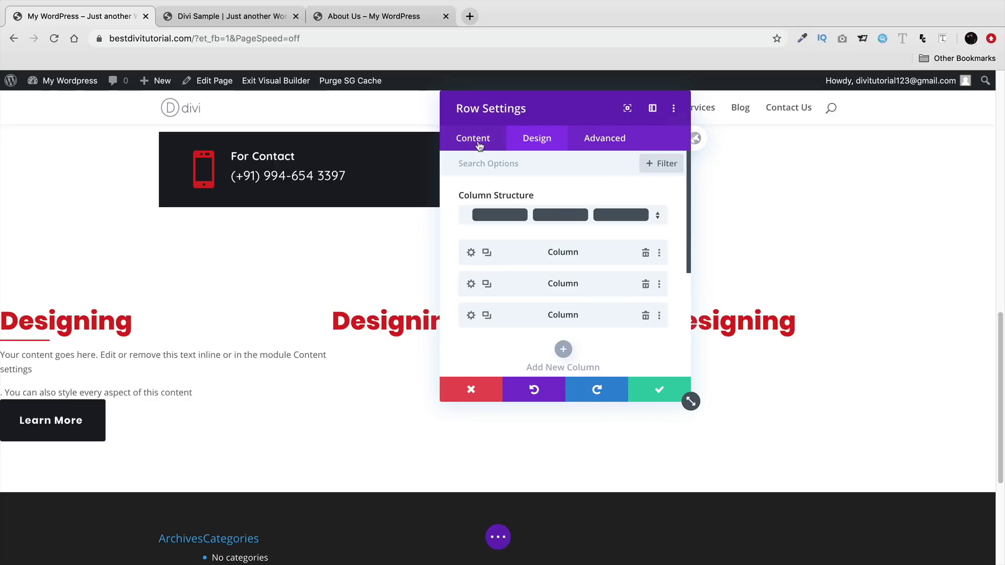
- Set the first column's top and left padding to 70px and save the column
{"action": "left_click", "coordinate": [471, 253]}
{"action": "left_click", "coordinate": [543, 148]}
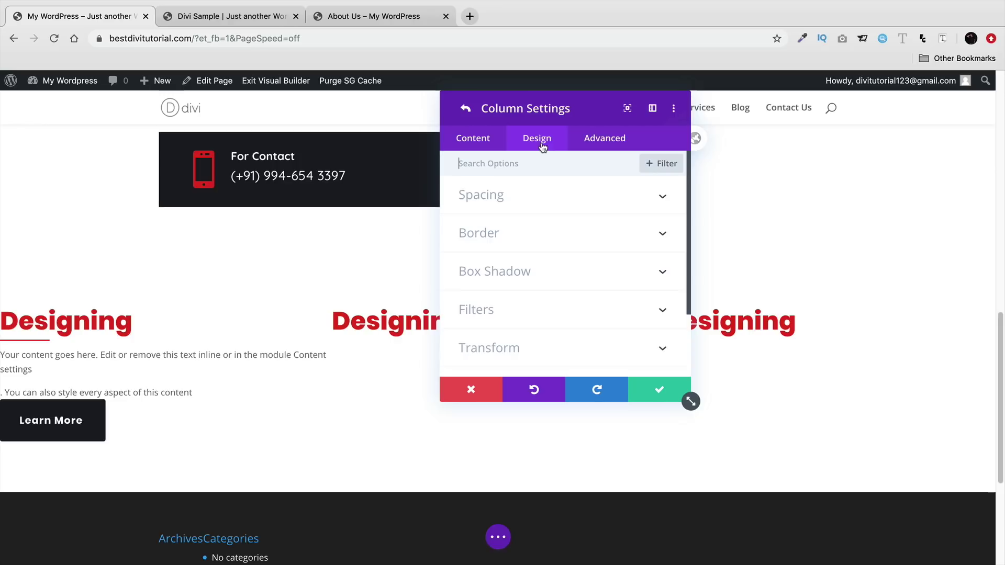
{"action": "left_click", "coordinate": [530, 239]}
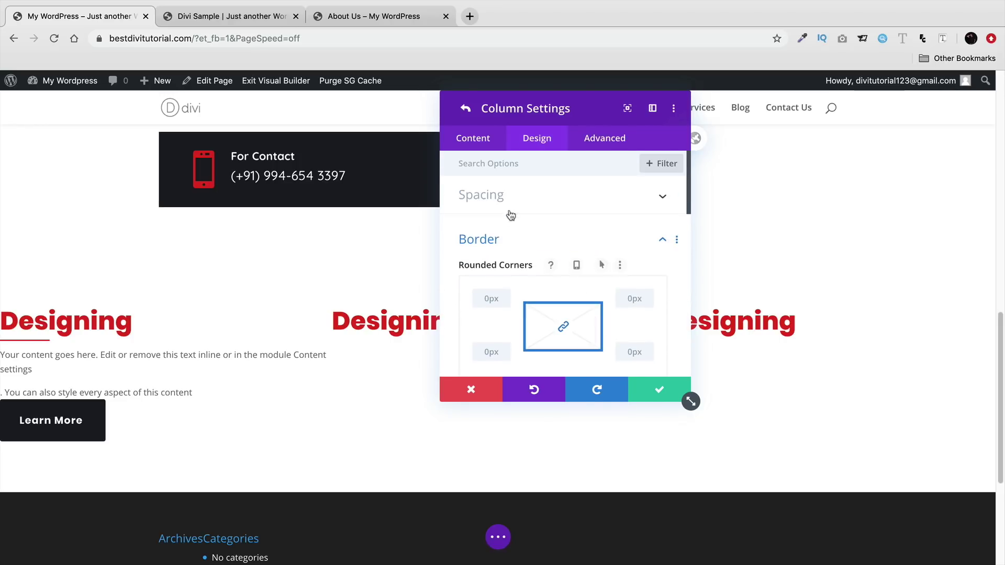
{"action": "left_click", "coordinate": [533, 232]}
{"action": "left_click", "coordinate": [534, 205]}
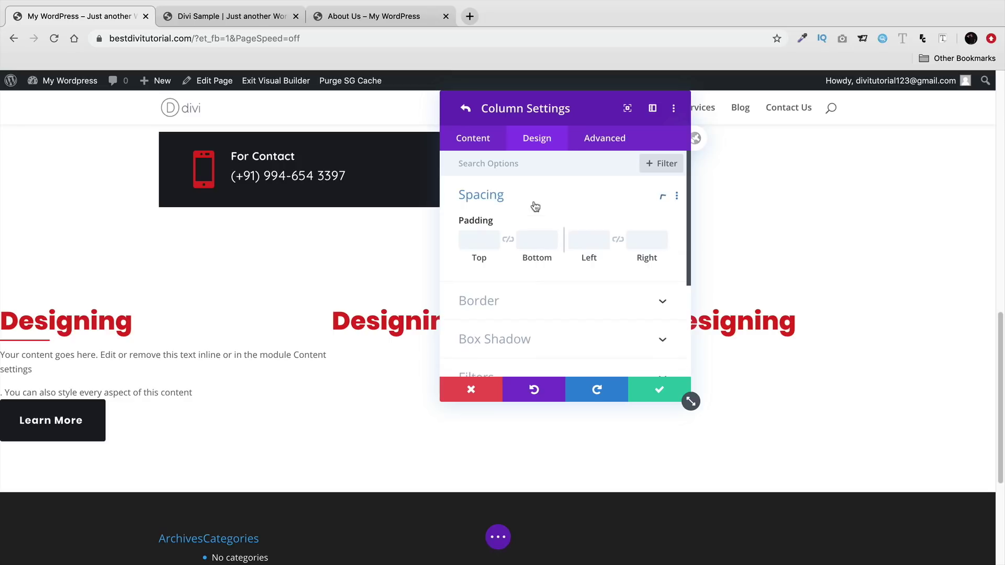
{"action": "left_click", "coordinate": [499, 238]}
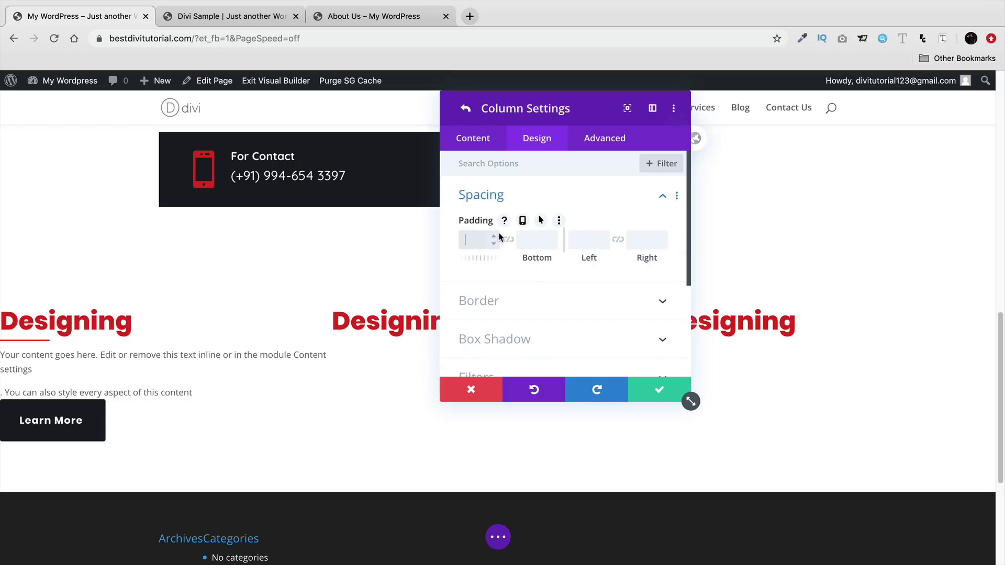
{"action": "type", "text": "71p"}
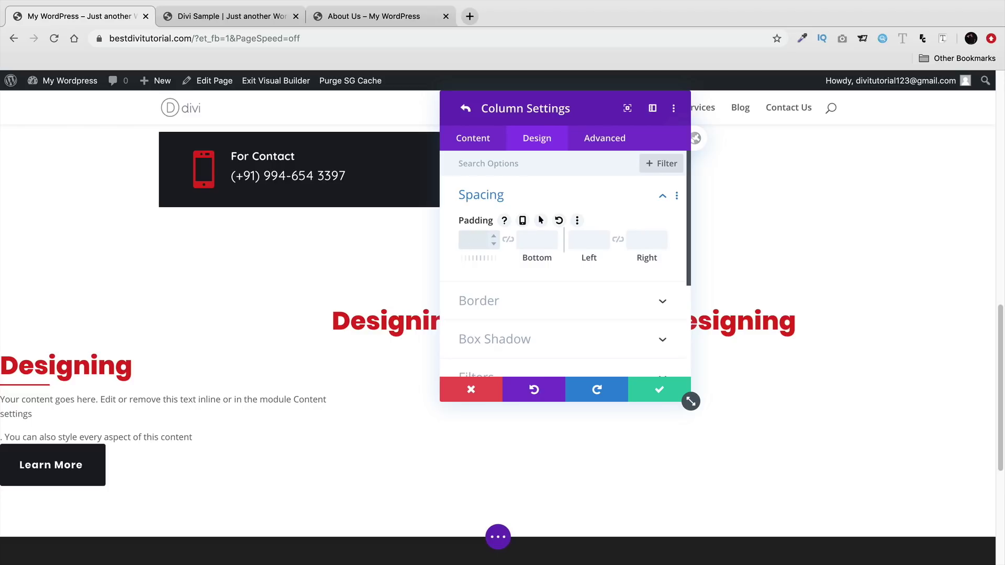
{"action": "key", "text": "Tab"}
{"action": "type", "text": "70"}
{"action": "key", "text": "Tab"}
{"action": "scroll", "coordinate": [522, 220], "scroll_direction": "down", "scroll_amount": 3}
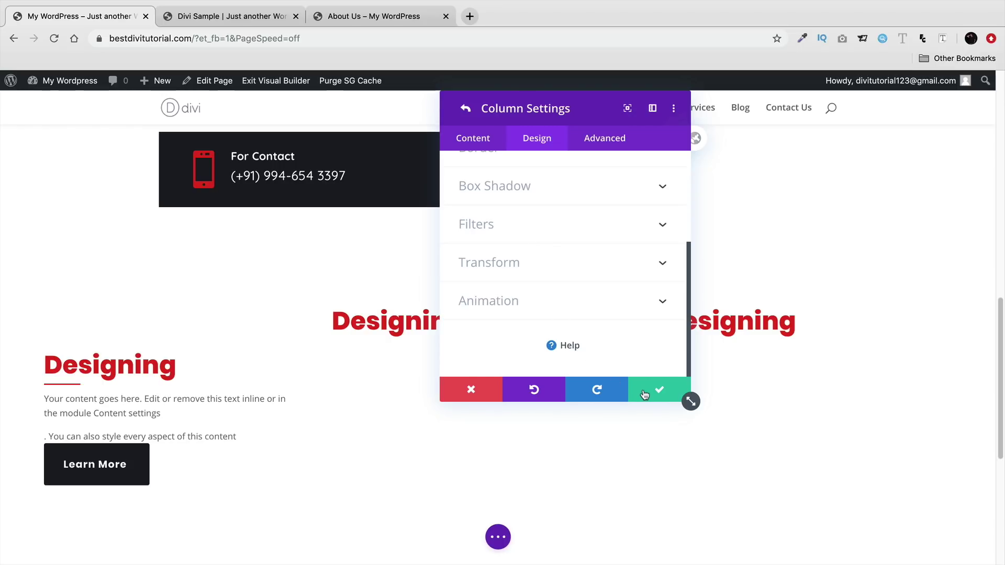
{"action": "left_click", "coordinate": [645, 395]}
- Set the first column's background to the black swatch and save it
{"action": "left_click", "coordinate": [647, 388]}
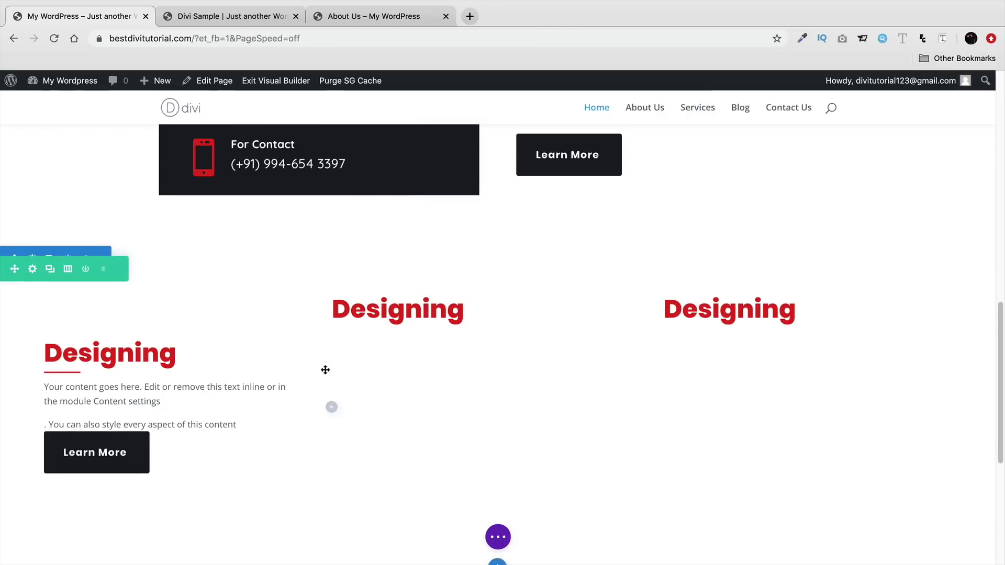
{"action": "scroll", "coordinate": [325, 371], "scroll_direction": "down", "scroll_amount": 1}
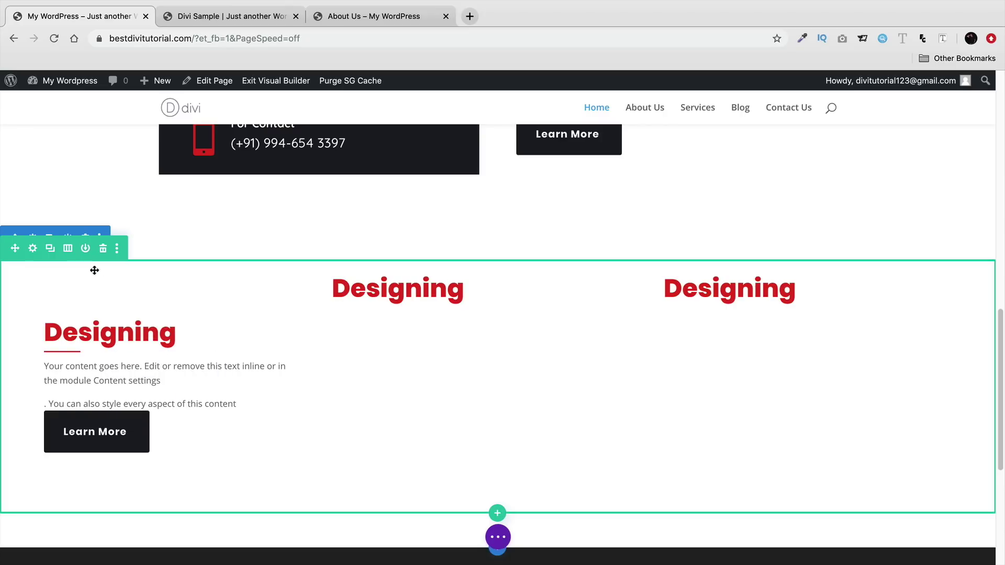
{"action": "left_click", "coordinate": [32, 251]}
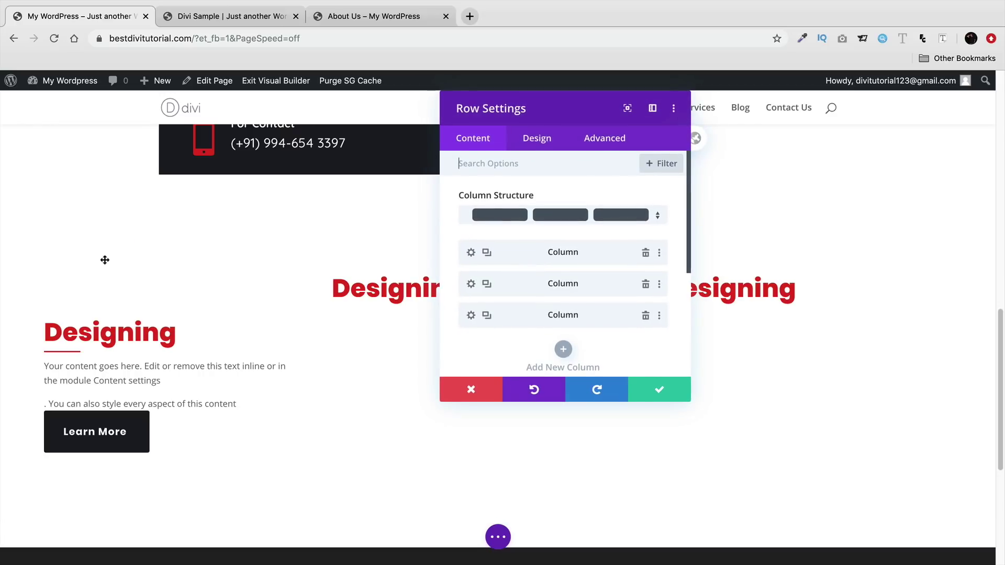
{"action": "left_click", "coordinate": [472, 254]}
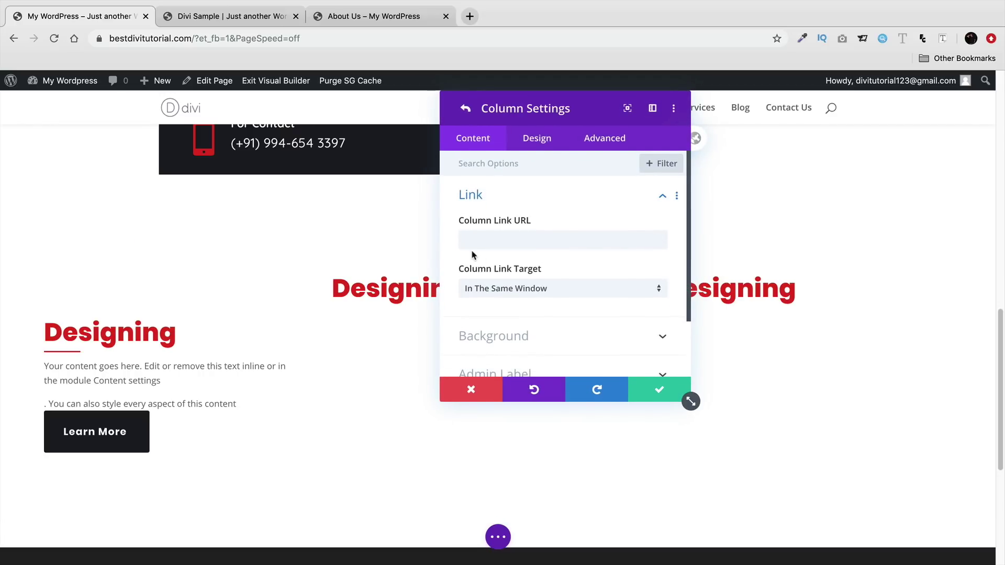
{"action": "scroll", "coordinate": [493, 283], "scroll_direction": "down", "scroll_amount": 1}
{"action": "left_click", "coordinate": [517, 325]}
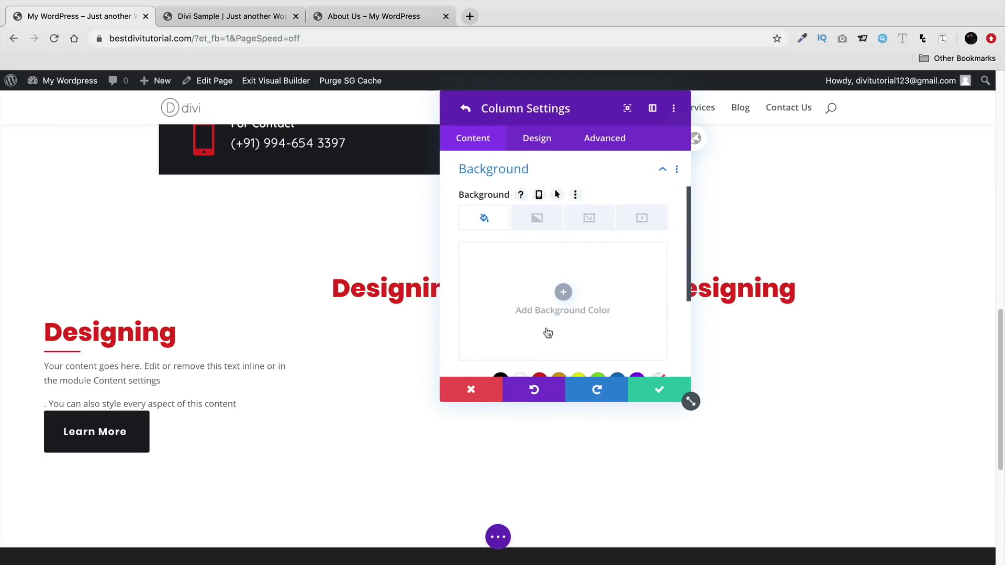
{"action": "scroll", "coordinate": [548, 331], "scroll_direction": "down", "scroll_amount": 1}
{"action": "left_click", "coordinate": [501, 363]}
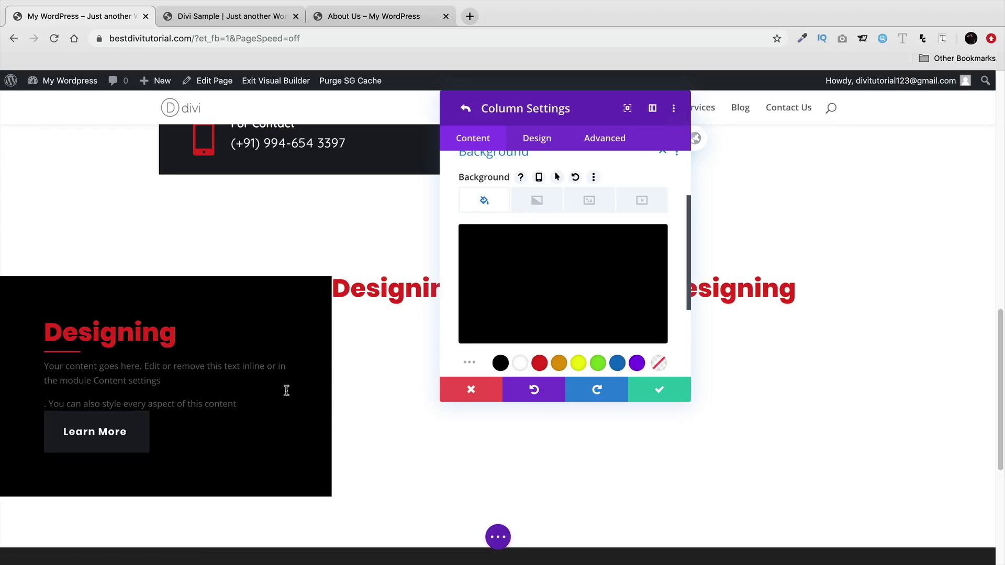
{"action": "left_click", "coordinate": [658, 389]}
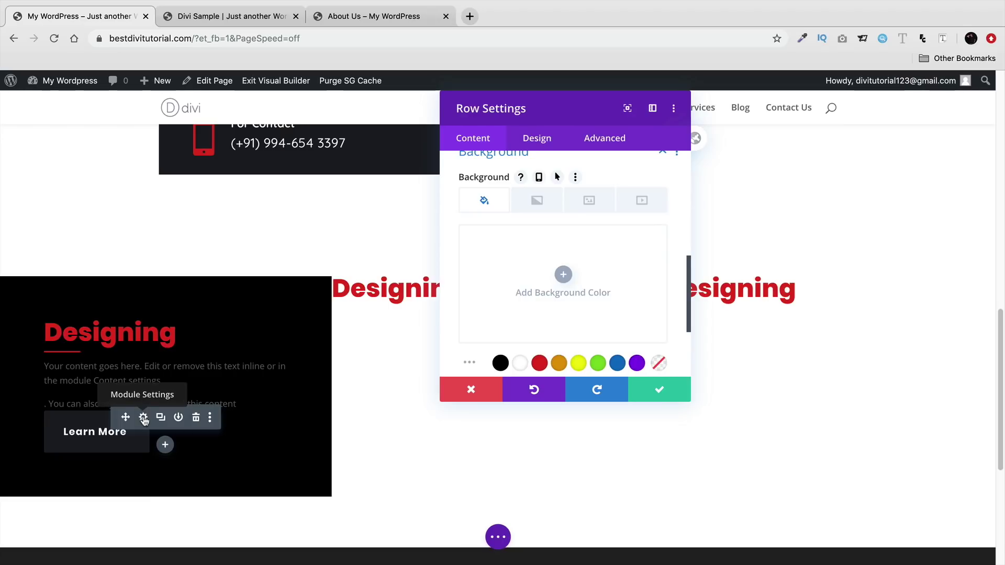
- Copy the Learn More button's background colour #1a1d24
{"action": "left_click", "coordinate": [143, 419]}
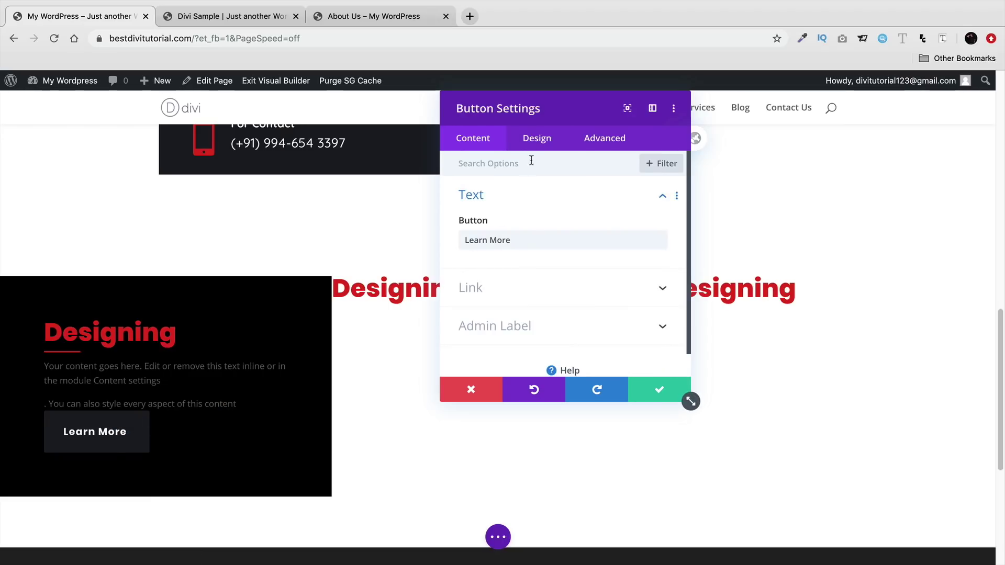
{"action": "scroll", "coordinate": [539, 209], "scroll_direction": "down", "scroll_amount": 1}
{"action": "left_click", "coordinate": [542, 141]}
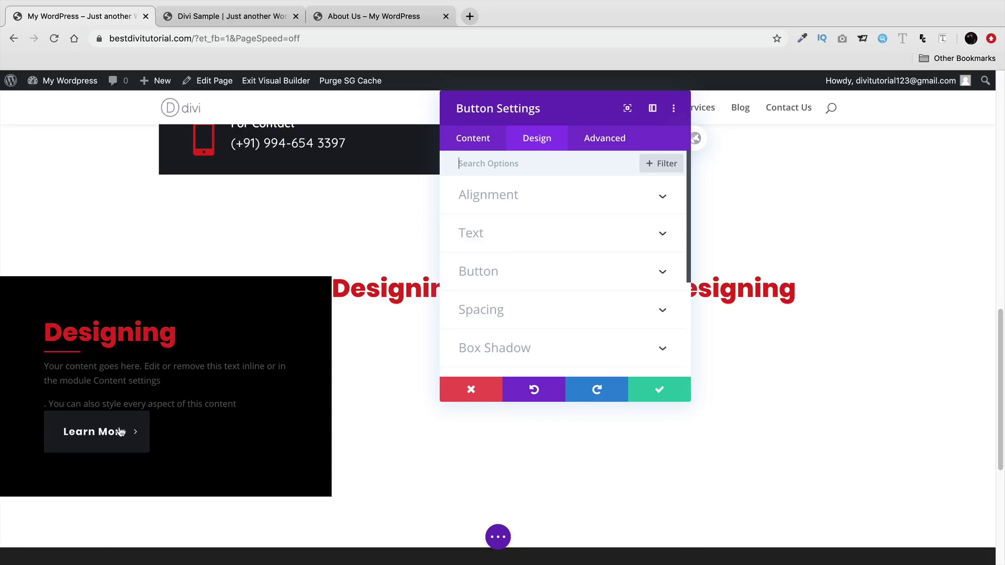
{"action": "left_click", "coordinate": [534, 279]}
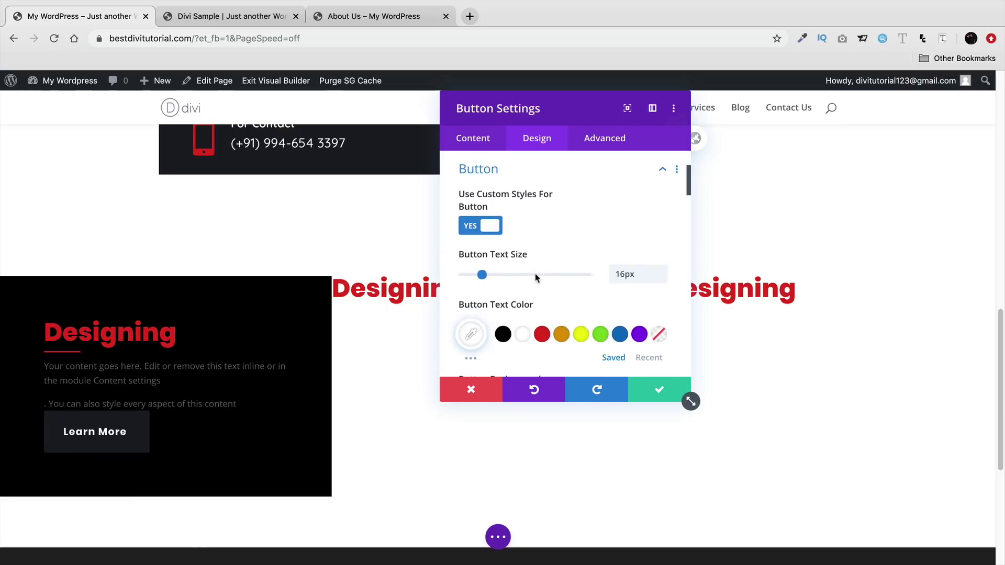
{"action": "scroll", "coordinate": [534, 292], "scroll_direction": "down", "scroll_amount": 3}
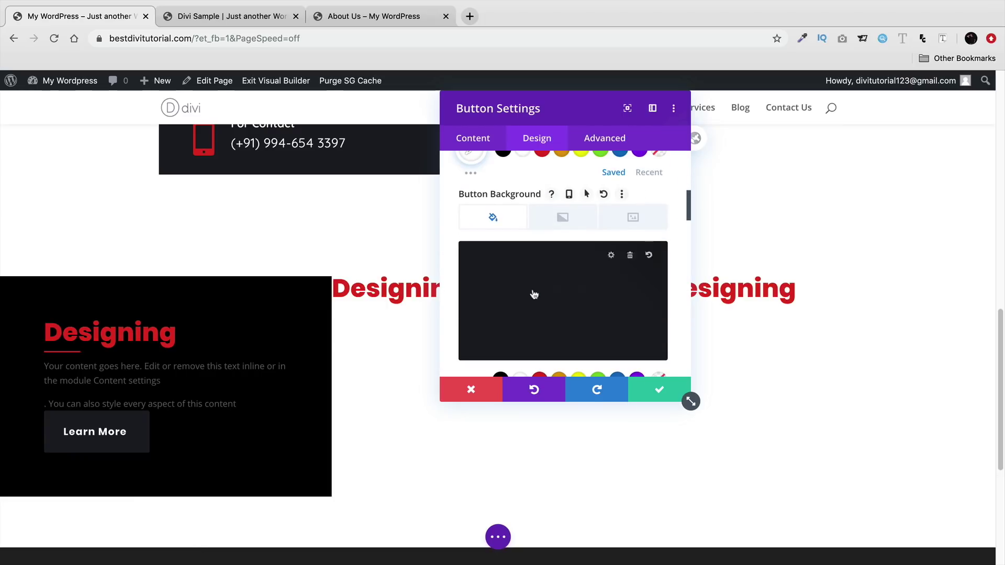
{"action": "left_click", "coordinate": [611, 261]}
{"action": "right_click", "coordinate": [478, 259]}
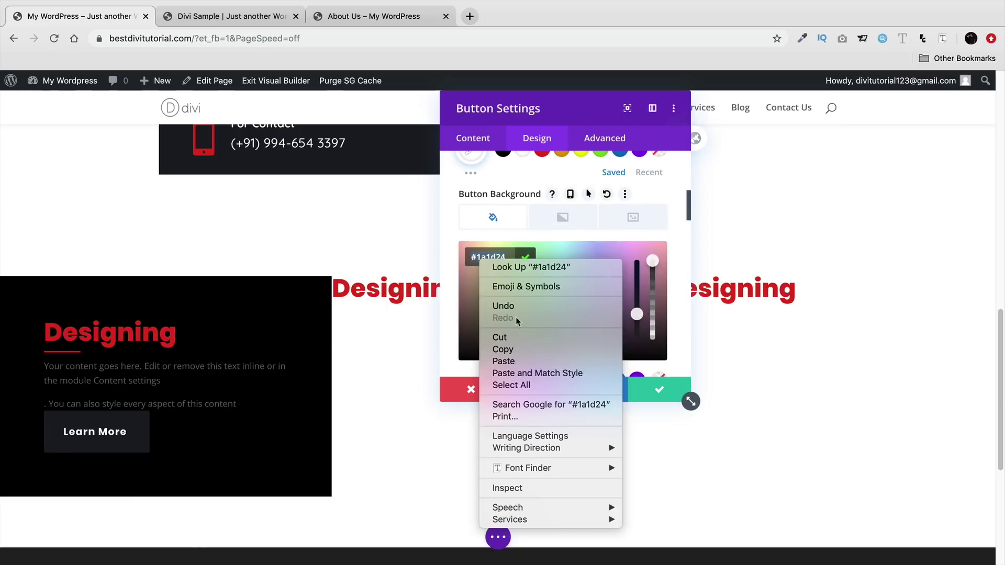
{"action": "left_click", "coordinate": [502, 352]}
{"action": "left_click", "coordinate": [641, 388]}
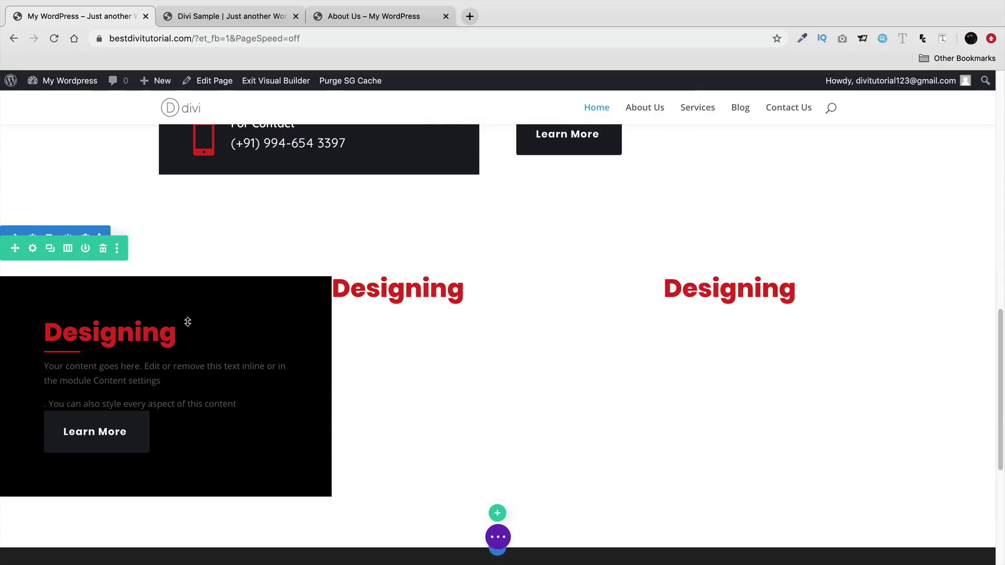
{"action": "left_click", "coordinate": [143, 327]}
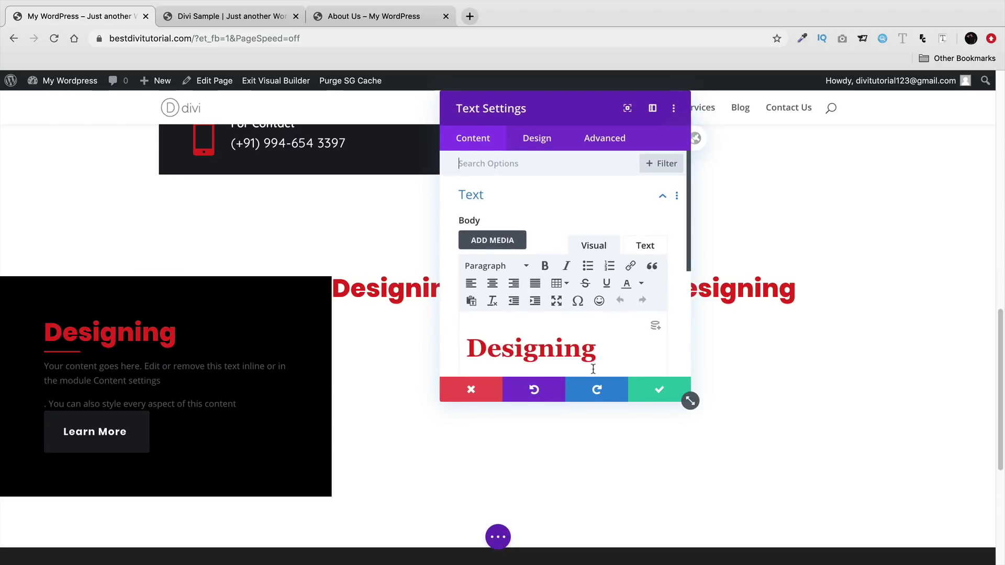
{"action": "left_click", "coordinate": [681, 395]}
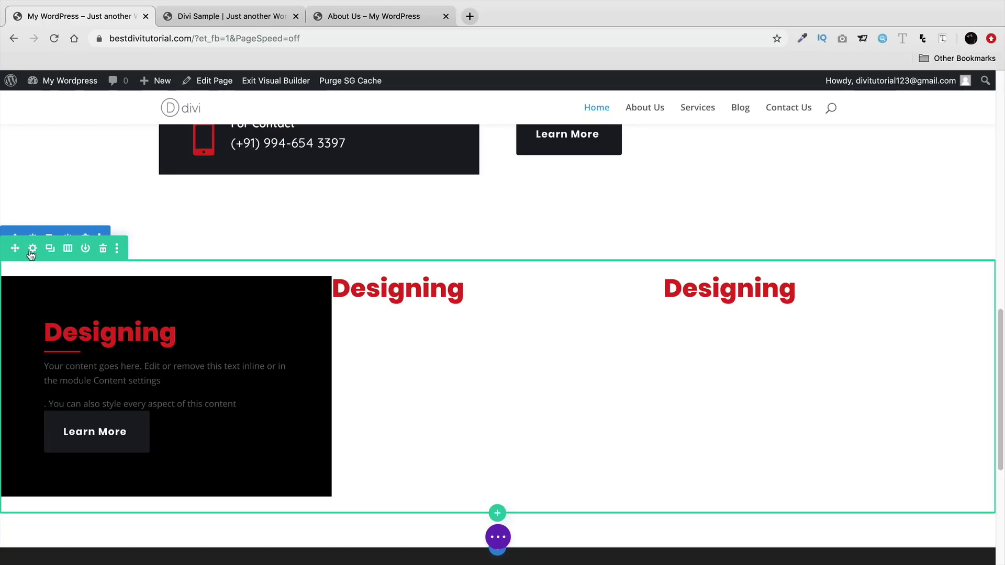
- Replace the first column's #000000 background with #1a1d24 and save the row
{"action": "left_click", "coordinate": [33, 250]}
{"action": "left_click", "coordinate": [469, 254]}
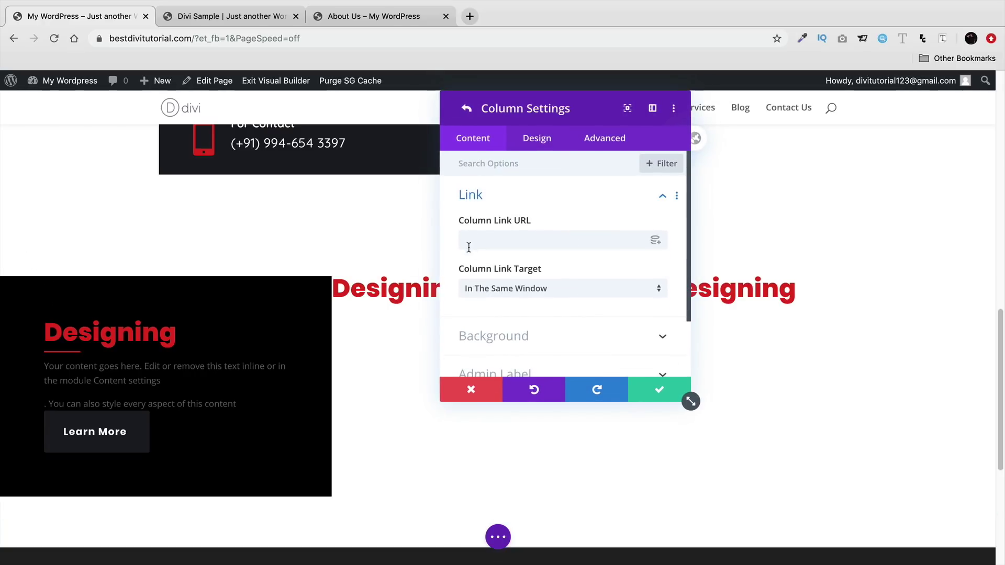
{"action": "left_click", "coordinate": [524, 336]}
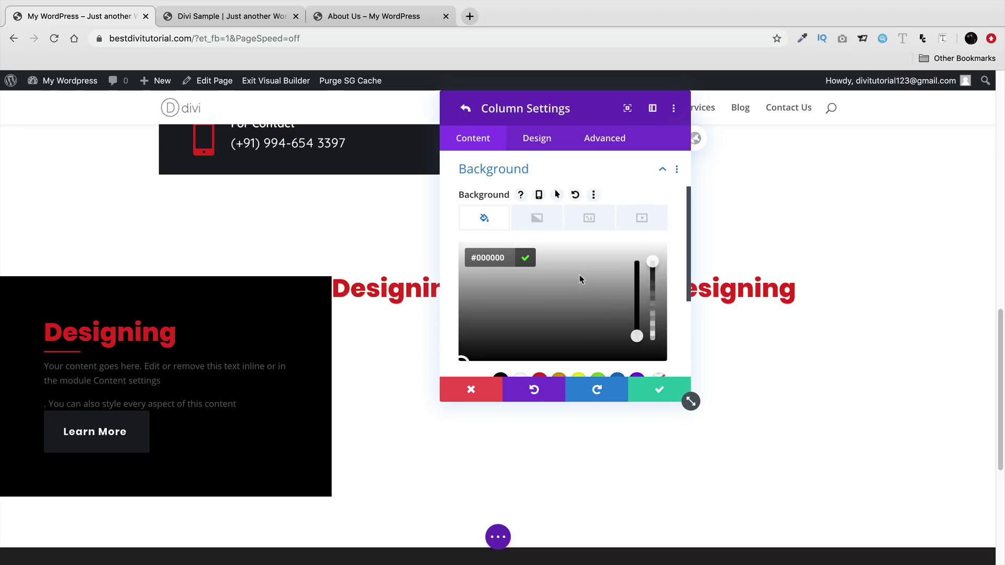
{"action": "key", "text": "ctrl+a"}
{"action": "key", "text": "BackSpace"}
{"action": "right_click", "coordinate": [496, 260]}
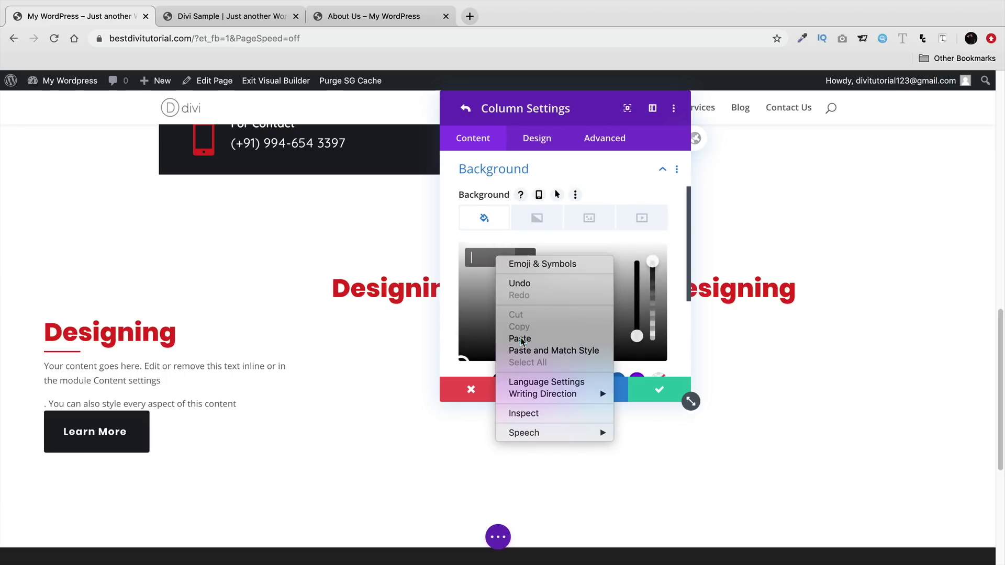
{"action": "left_click", "coordinate": [520, 339]}
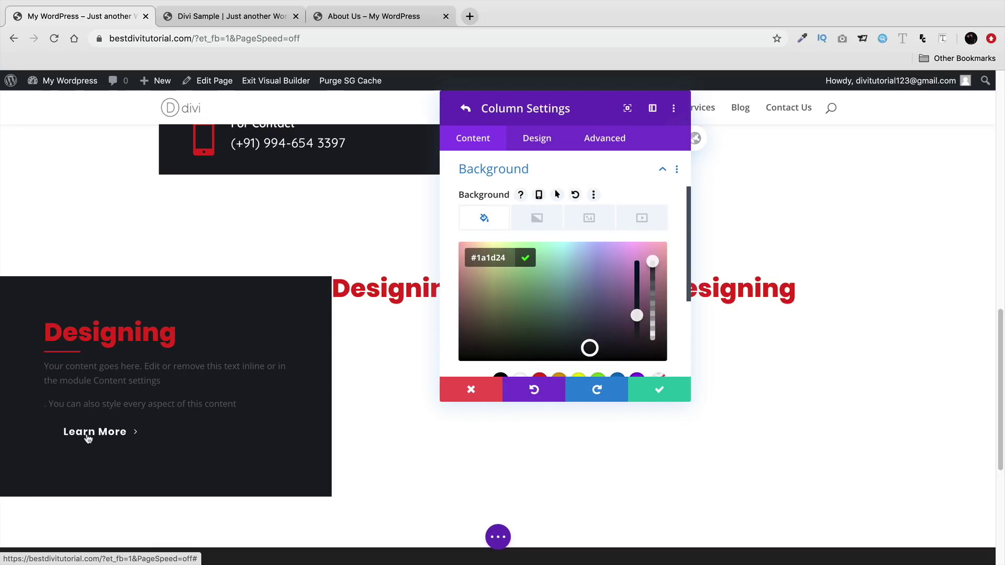
{"action": "left_click", "coordinate": [684, 396]}
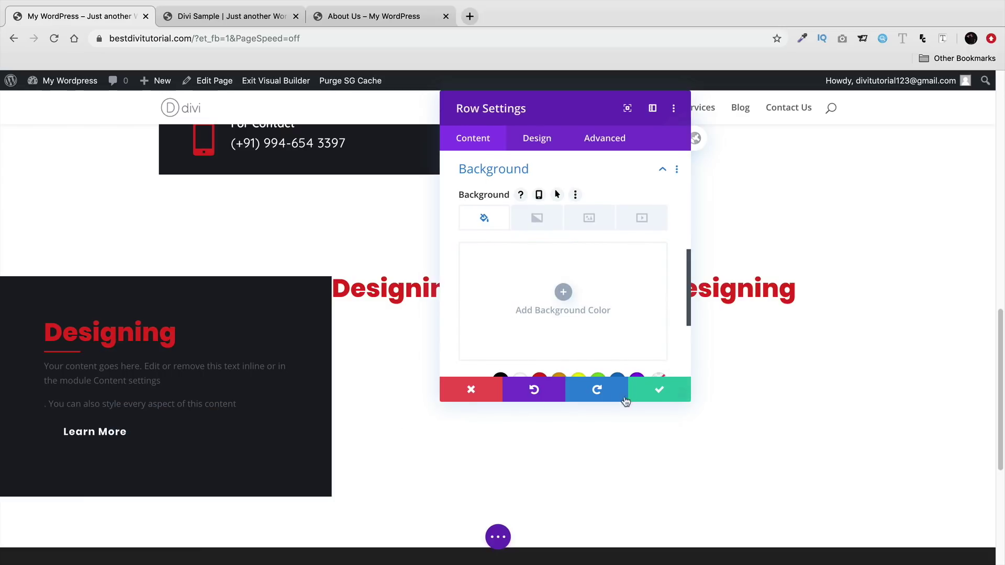
{"action": "left_click", "coordinate": [687, 398]}
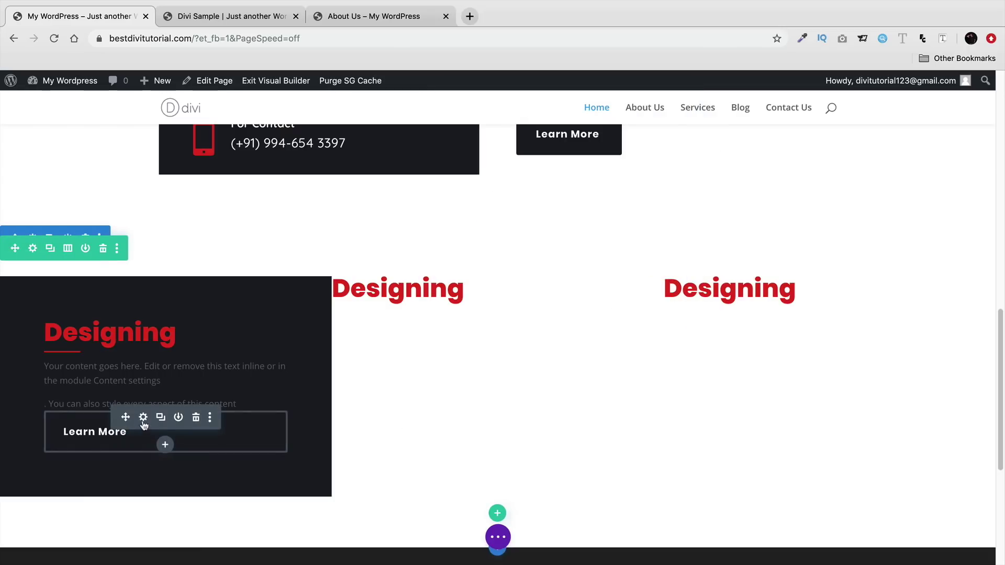
- Set the left column's paragraph text colour to white
{"action": "left_click", "coordinate": [143, 417]}
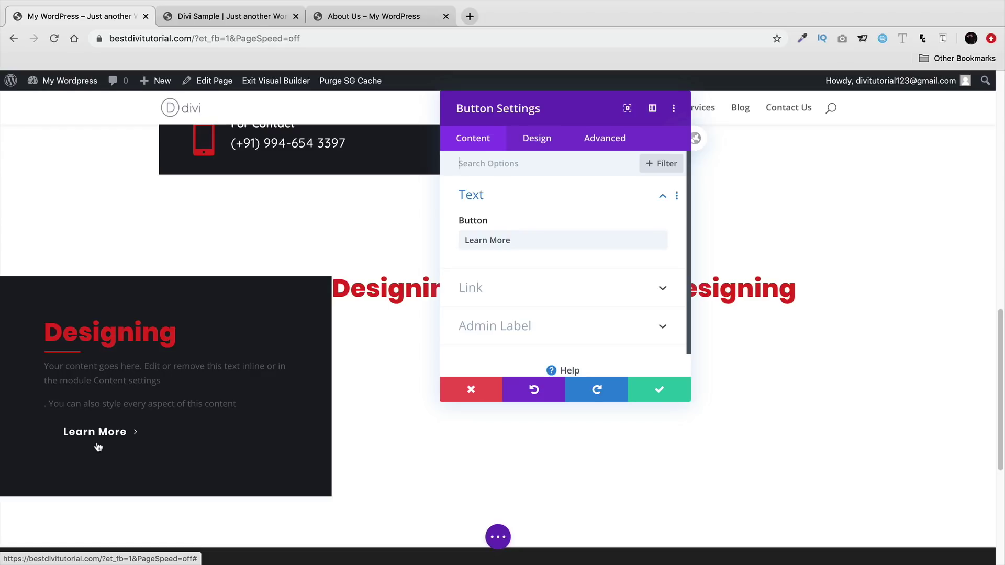
{"action": "left_click", "coordinate": [632, 389]}
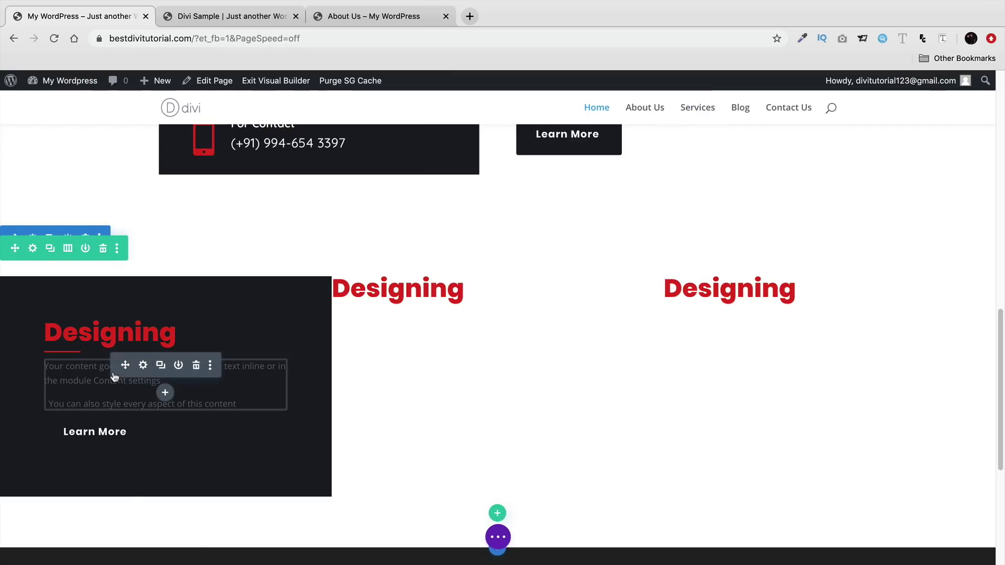
{"action": "left_click", "coordinate": [142, 365]}
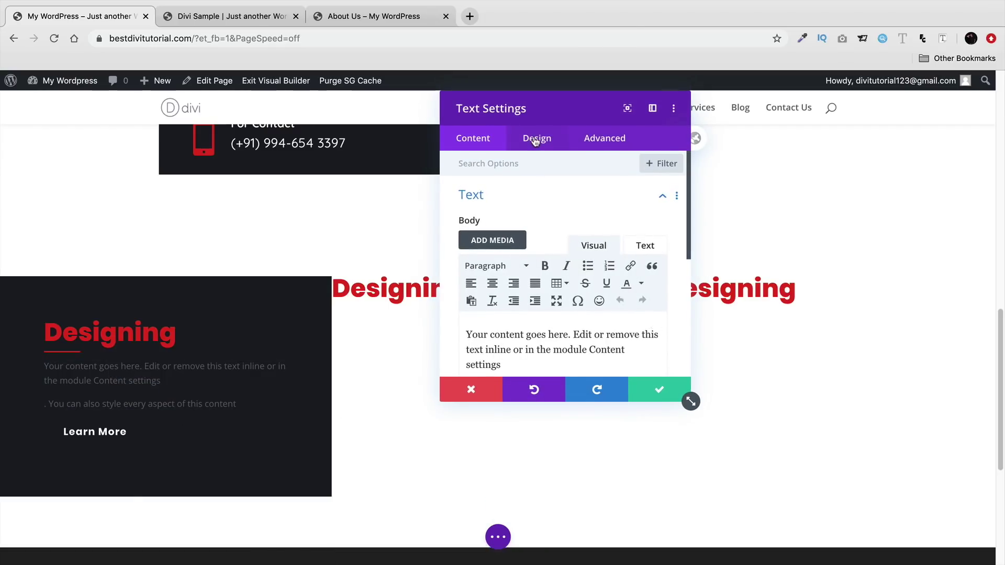
{"action": "left_click", "coordinate": [535, 139]}
{"action": "left_click", "coordinate": [541, 201]}
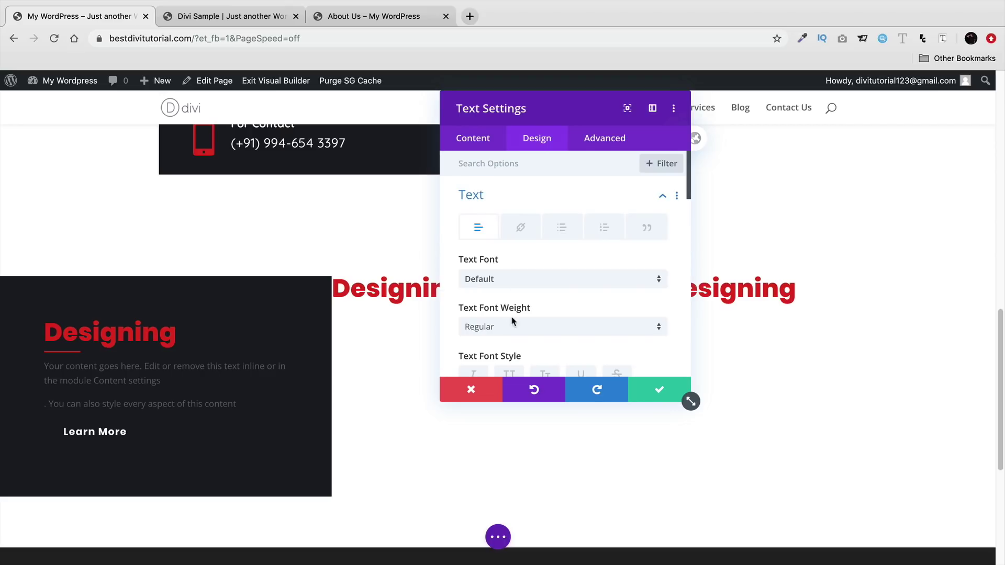
{"action": "scroll", "coordinate": [513, 310], "scroll_direction": "down", "scroll_amount": 3}
{"action": "left_click", "coordinate": [522, 350]}
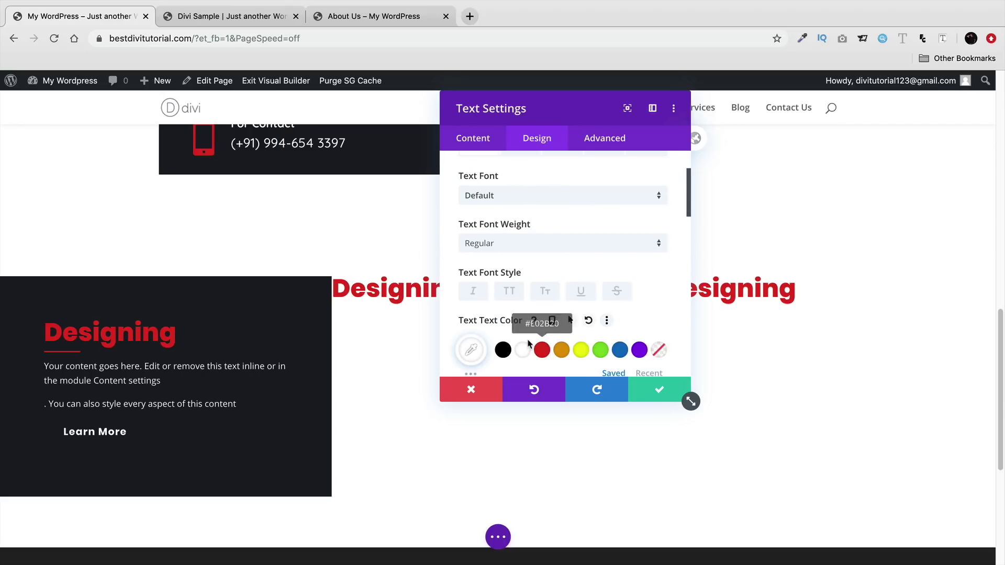
{"action": "left_click", "coordinate": [654, 393]}
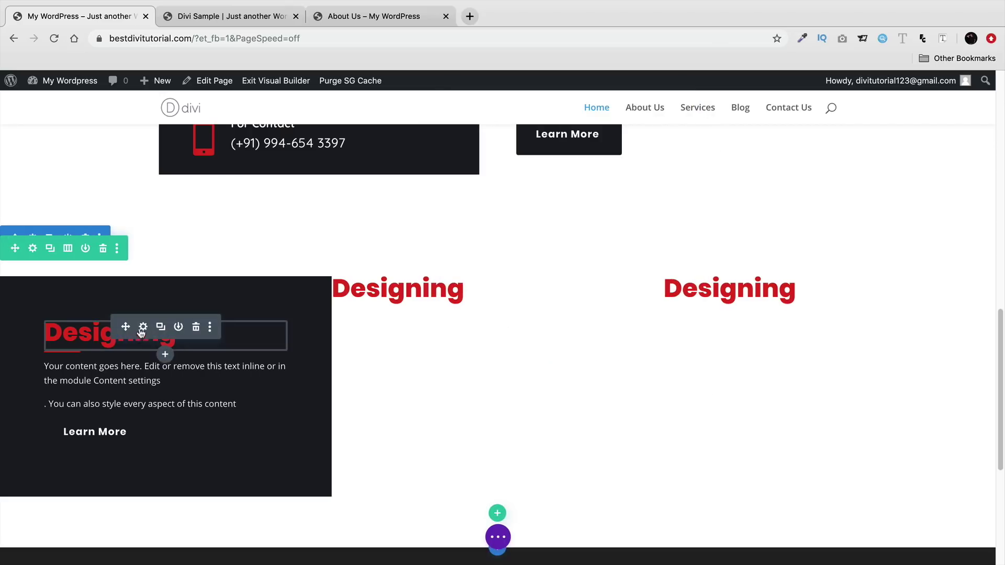
- Change the Designing heading word from red to white
{"action": "left_click", "coordinate": [144, 326]}
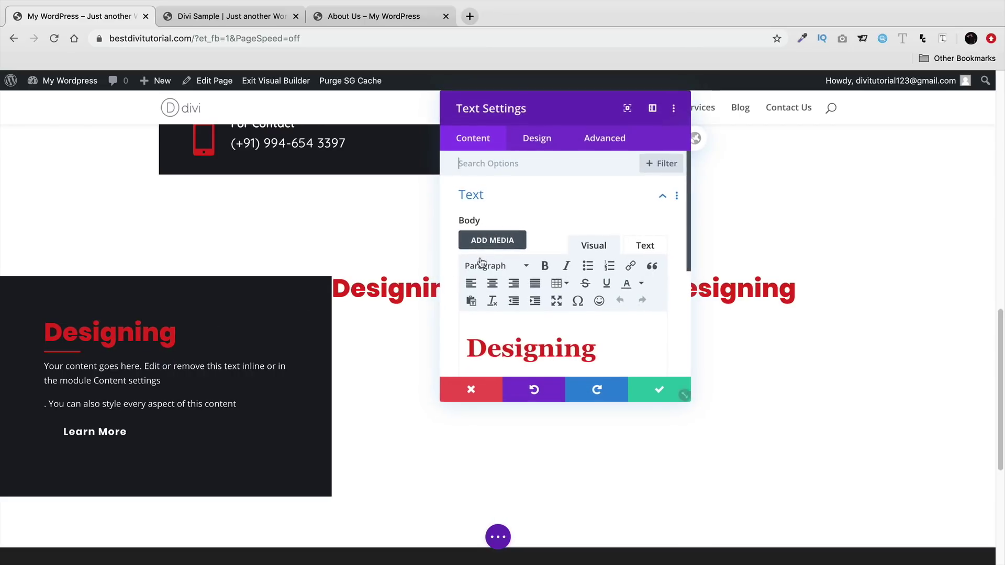
{"action": "double_click", "coordinate": [533, 343]}
{"action": "left_click", "coordinate": [630, 286]}
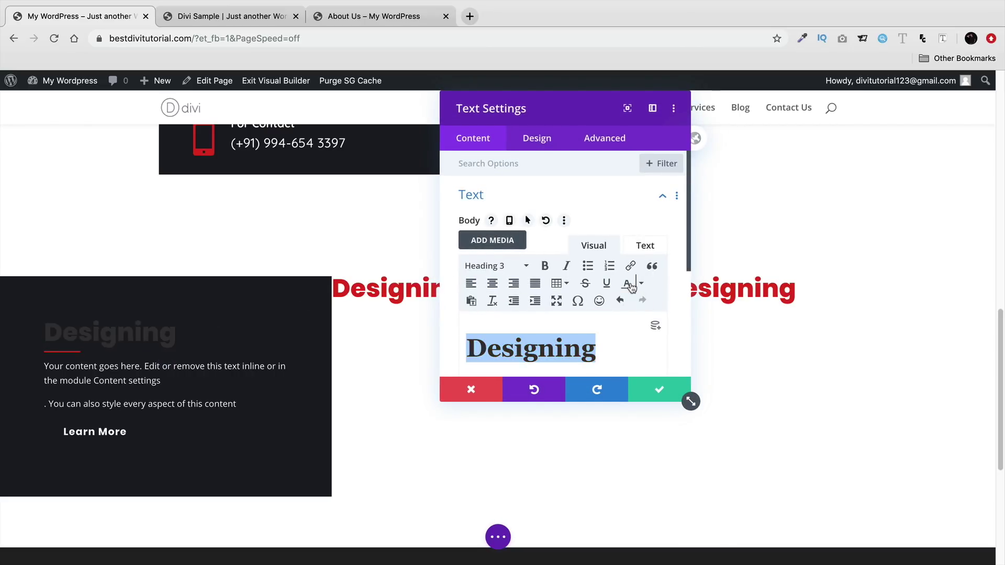
{"action": "left_click", "coordinate": [635, 288]}
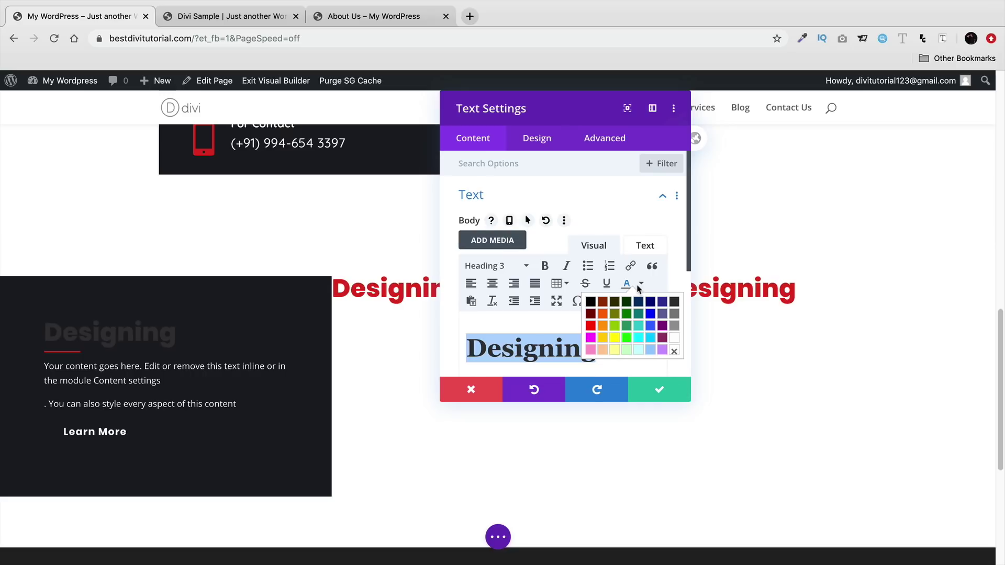
{"action": "left_click", "coordinate": [676, 340]}
{"action": "left_click", "coordinate": [666, 387]}
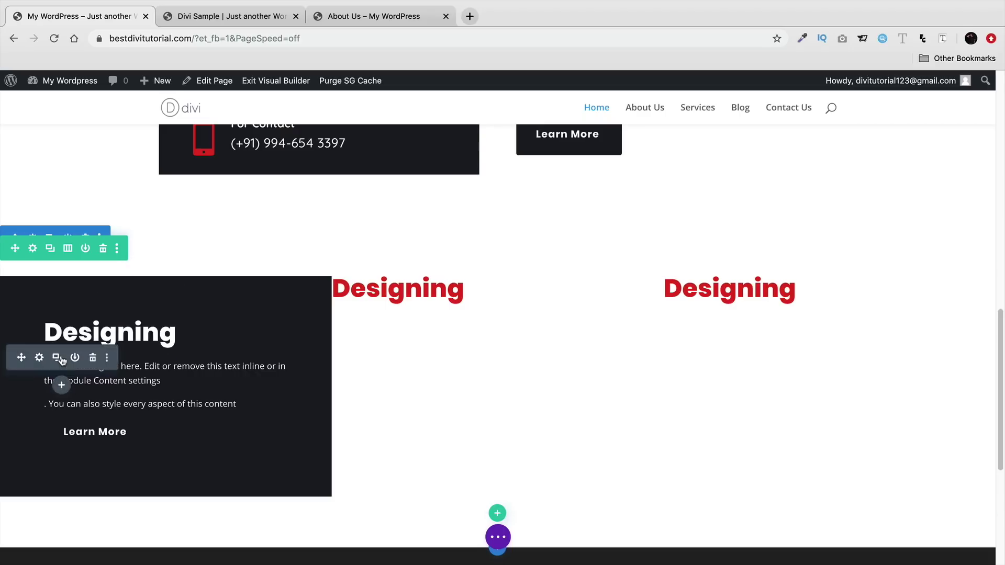
{"action": "left_click", "coordinate": [89, 375]}
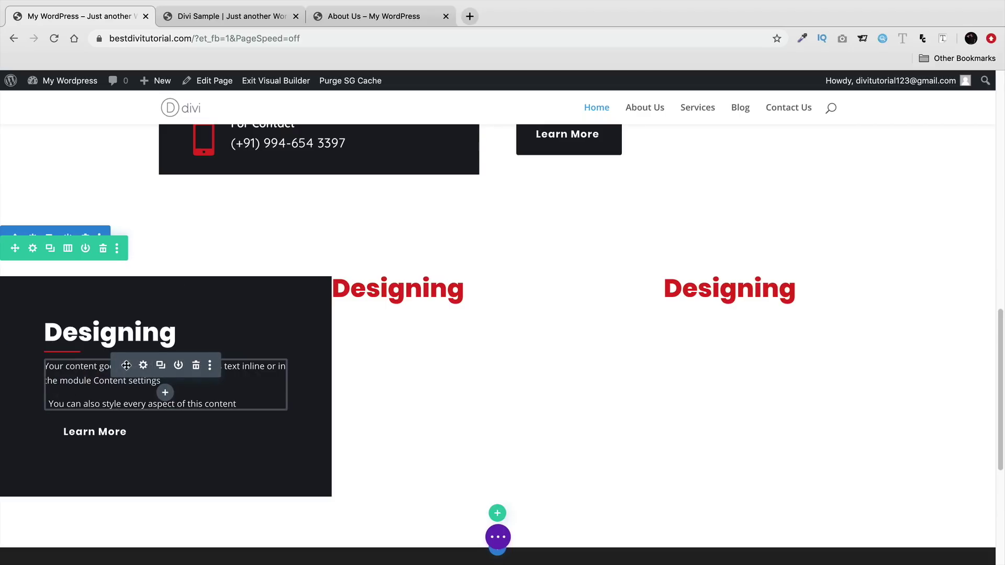
- Raise the paragraph module's top padding to 14px and save
{"action": "left_click", "coordinate": [144, 365]}
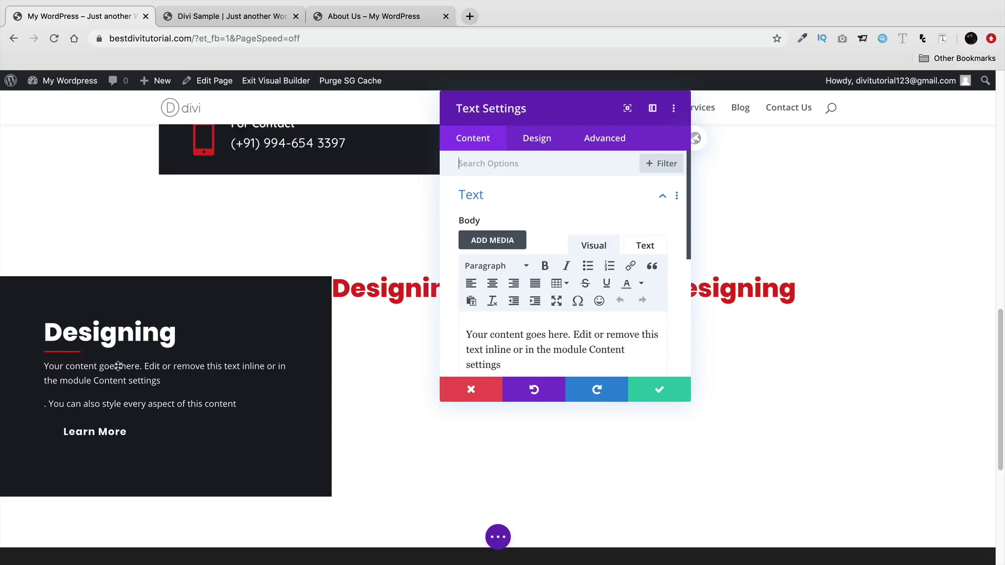
{"action": "left_click", "coordinate": [534, 146]}
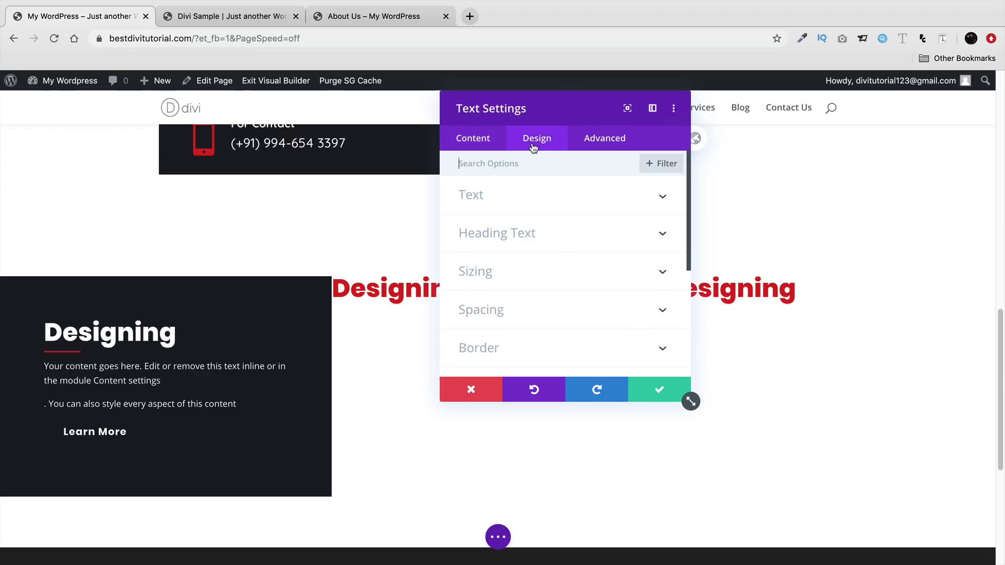
{"action": "left_click", "coordinate": [522, 311]}
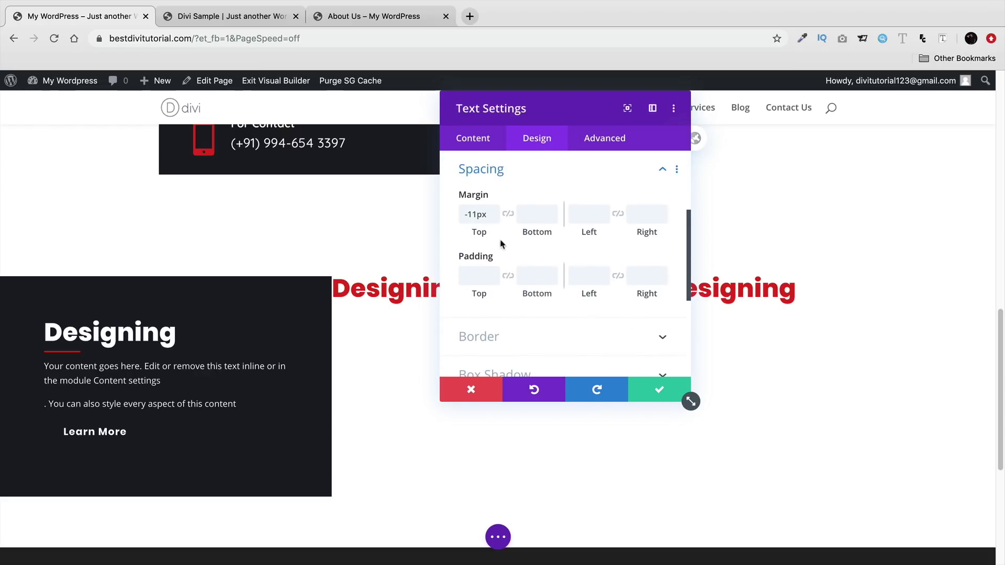
{"action": "left_click", "coordinate": [481, 277]}
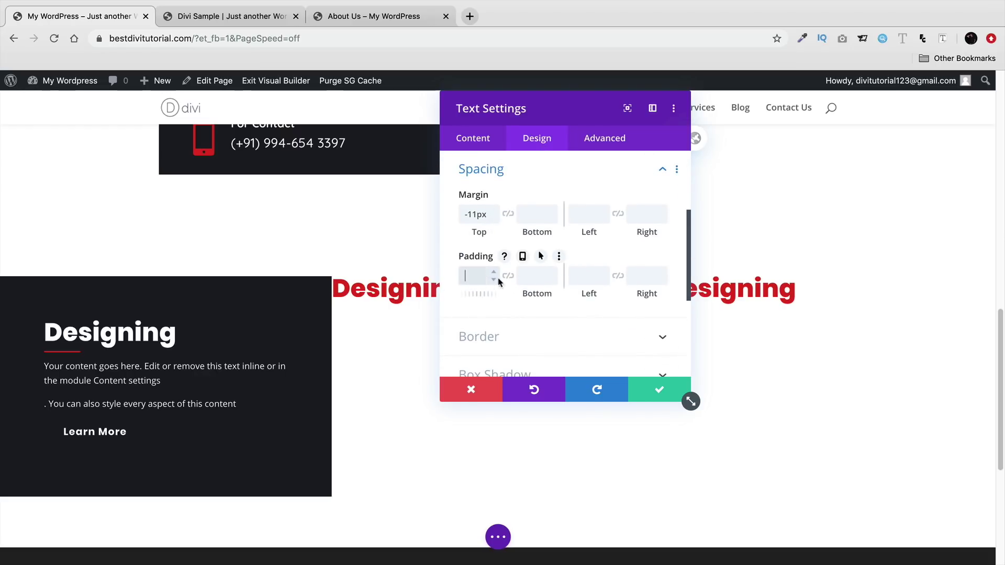
{"action": "left_click", "coordinate": [494, 271]}
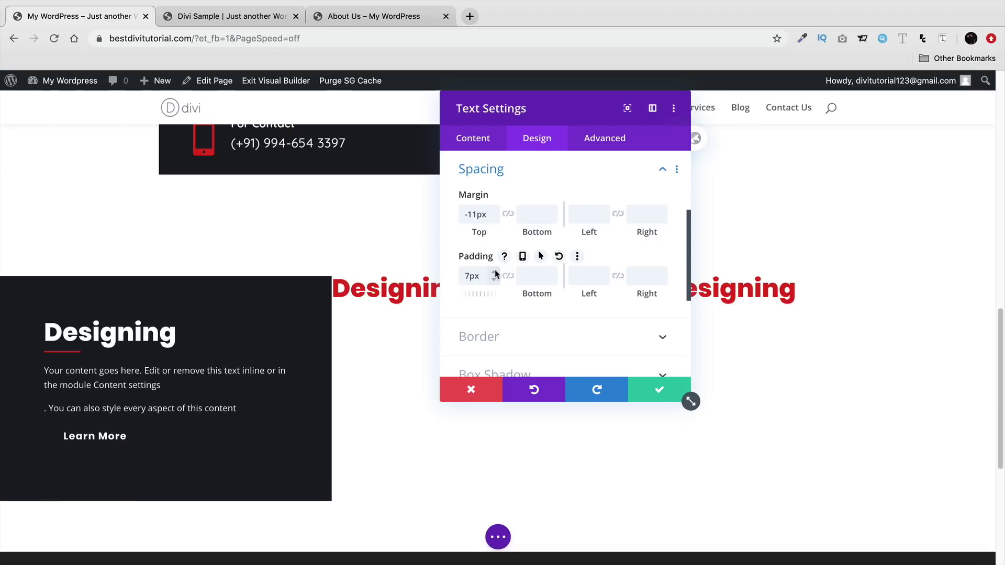
{"action": "left_click", "coordinate": [495, 272]}
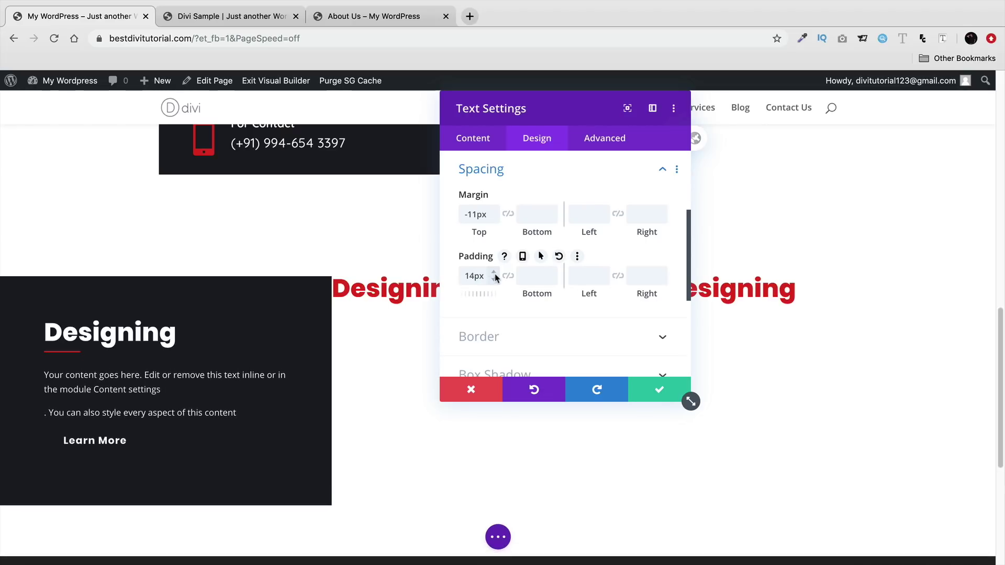
{"action": "left_click", "coordinate": [653, 388]}
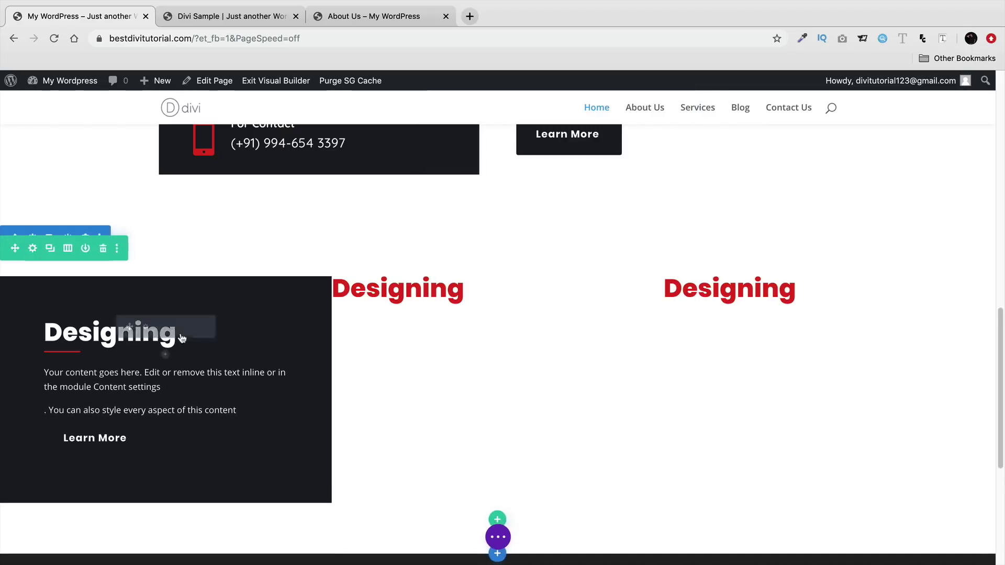
- Raise the heading text module's bottom padding to 10px and save
{"action": "left_click", "coordinate": [143, 327]}
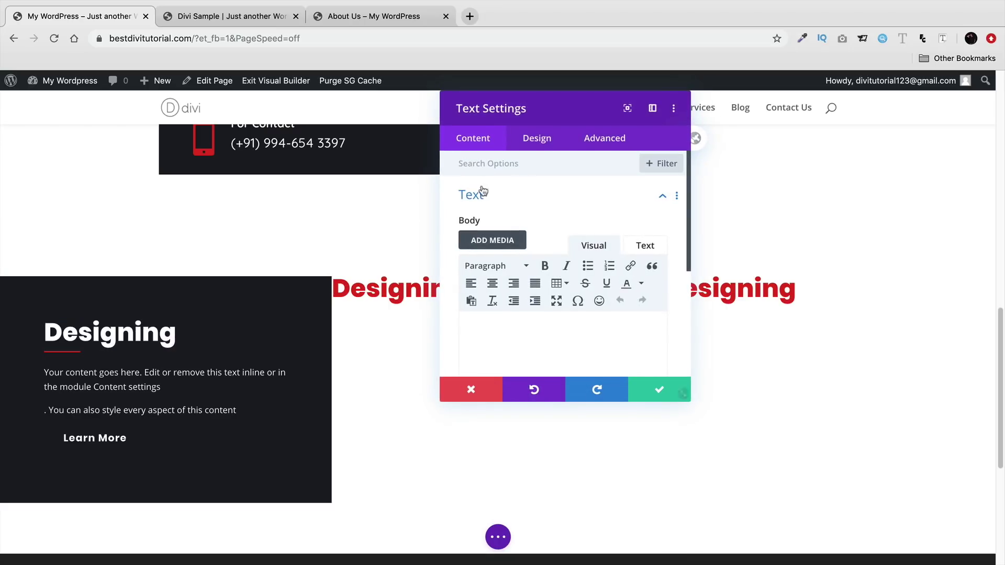
{"action": "left_click", "coordinate": [532, 146]}
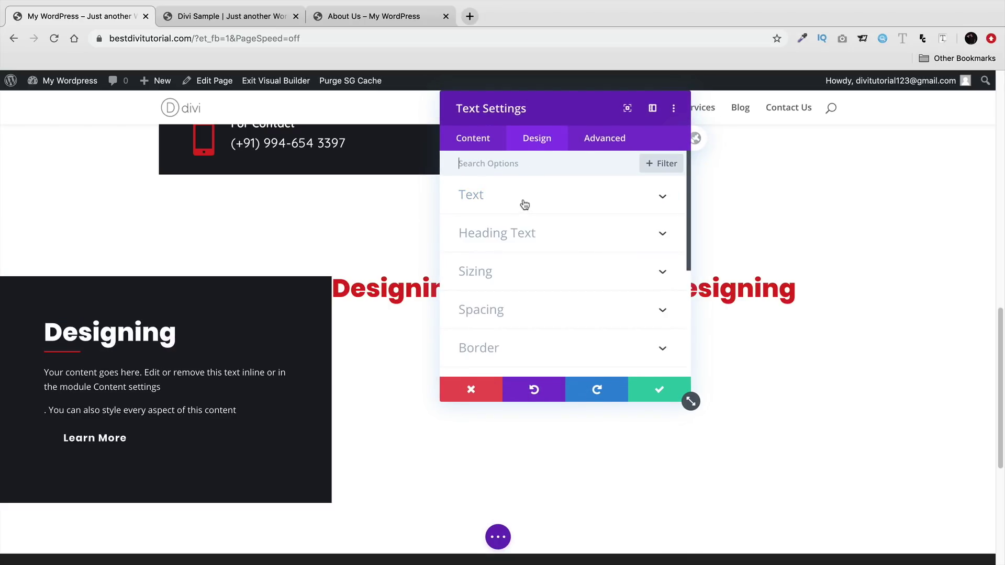
{"action": "left_click", "coordinate": [510, 310]}
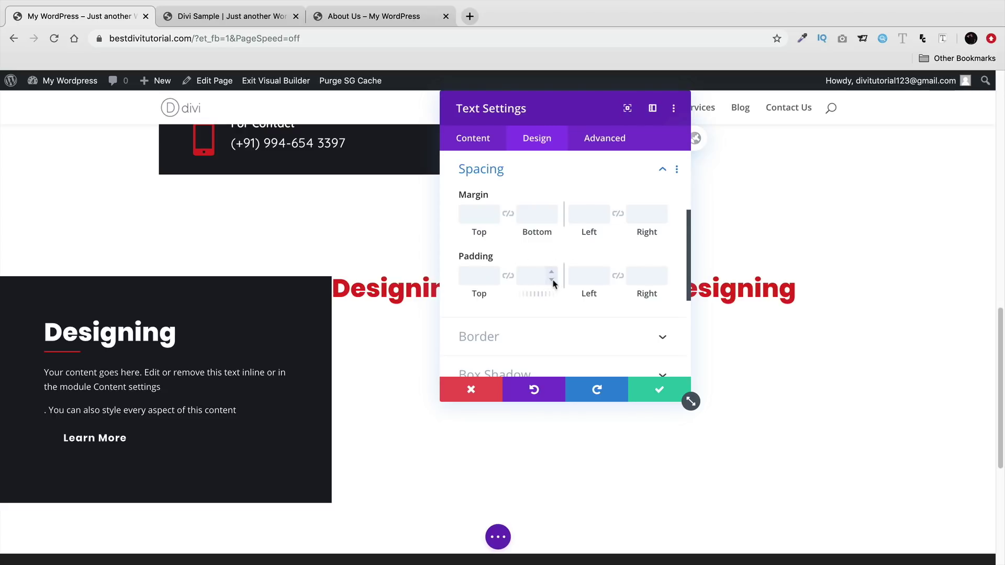
{"action": "left_click", "coordinate": [552, 273]}
{"action": "left_click", "coordinate": [552, 273]}
{"action": "left_click", "coordinate": [552, 273]}
{"action": "left_click", "coordinate": [553, 273]}
{"action": "left_click", "coordinate": [552, 273]}
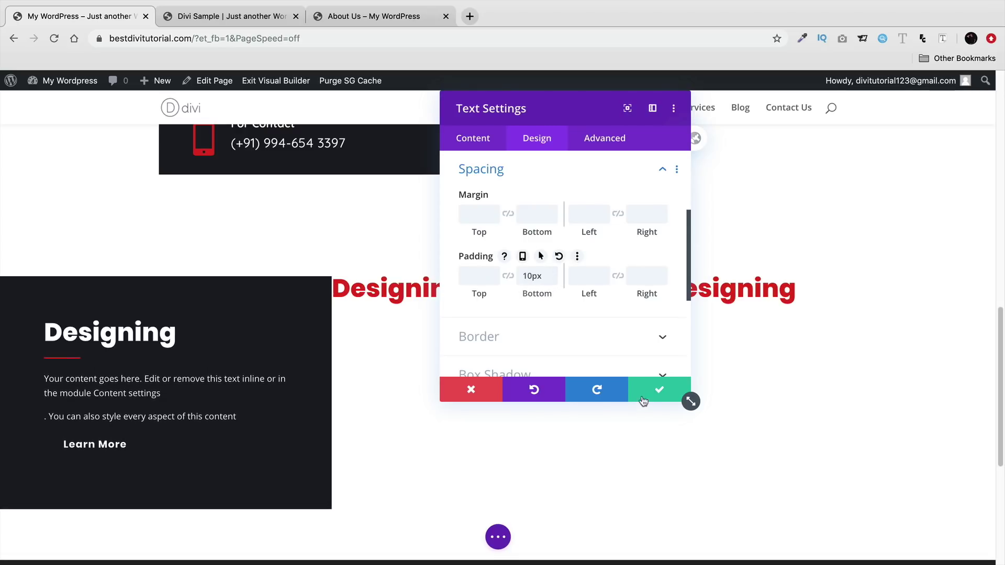
{"action": "left_click", "coordinate": [657, 389]}
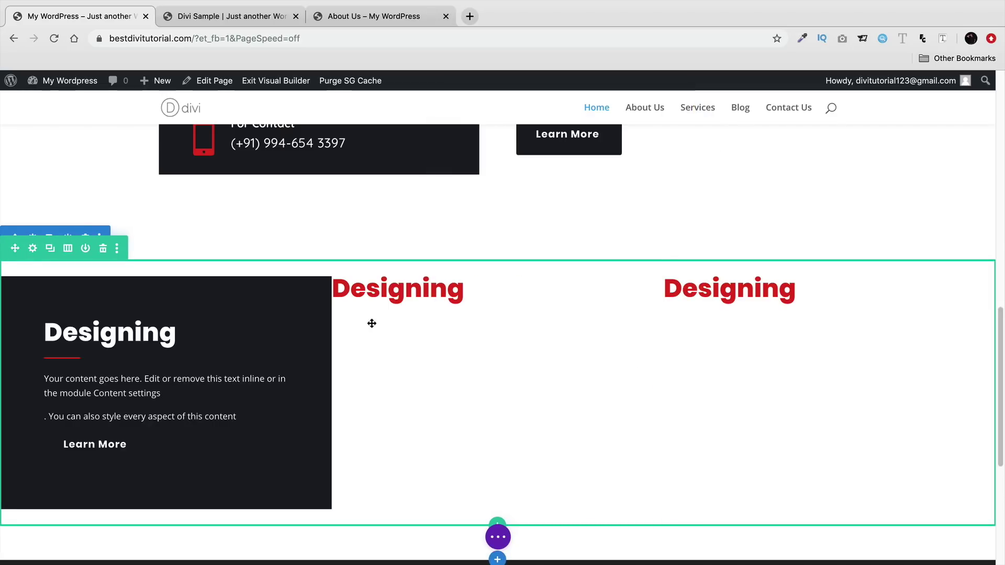
{"action": "mouse_move", "coordinate": [504, 297]}
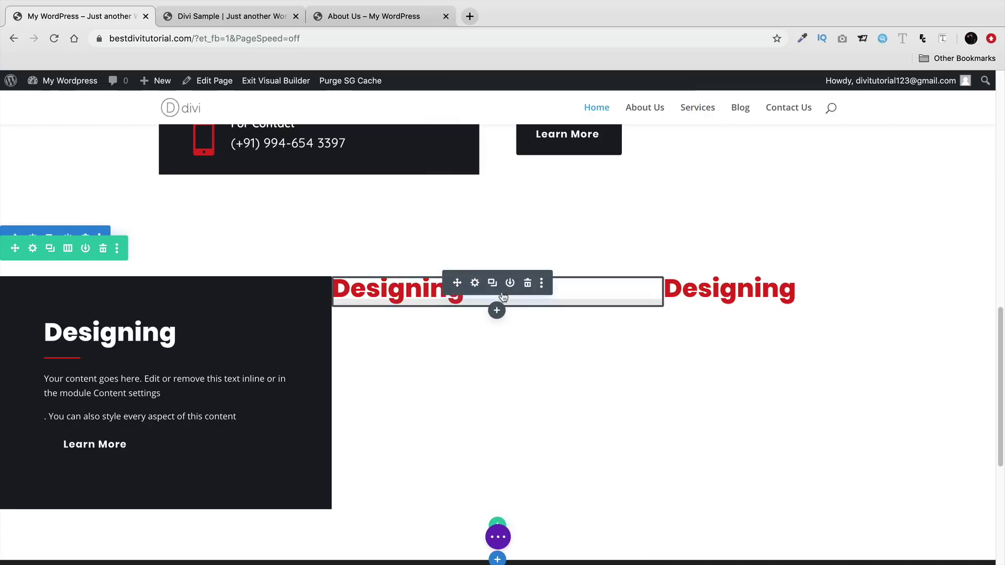
- Delete the middle and right modules and columns, then duplicate the styled column twice
{"action": "left_click", "coordinate": [529, 283]}
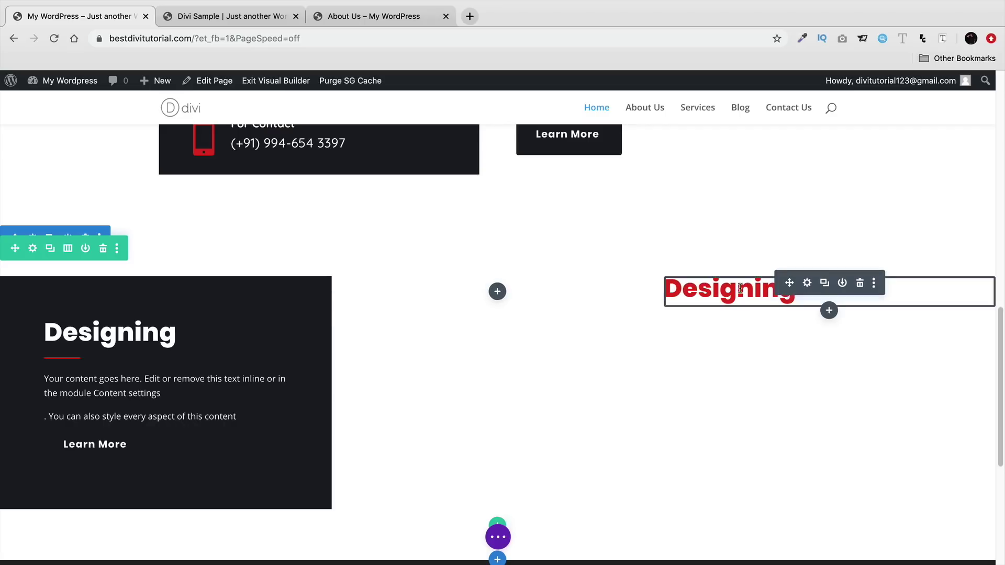
{"action": "left_click", "coordinate": [854, 287]}
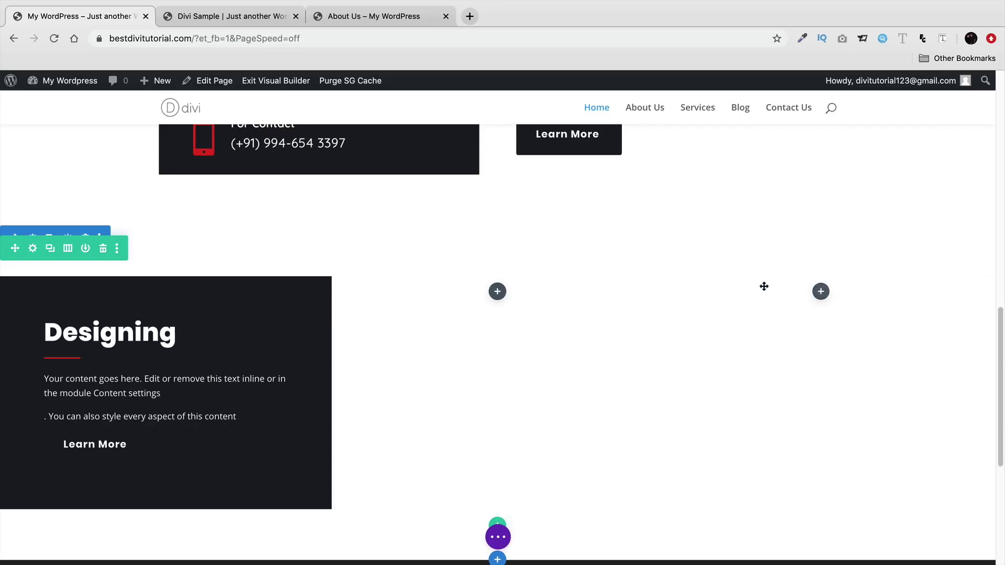
{"action": "left_click", "coordinate": [33, 250]}
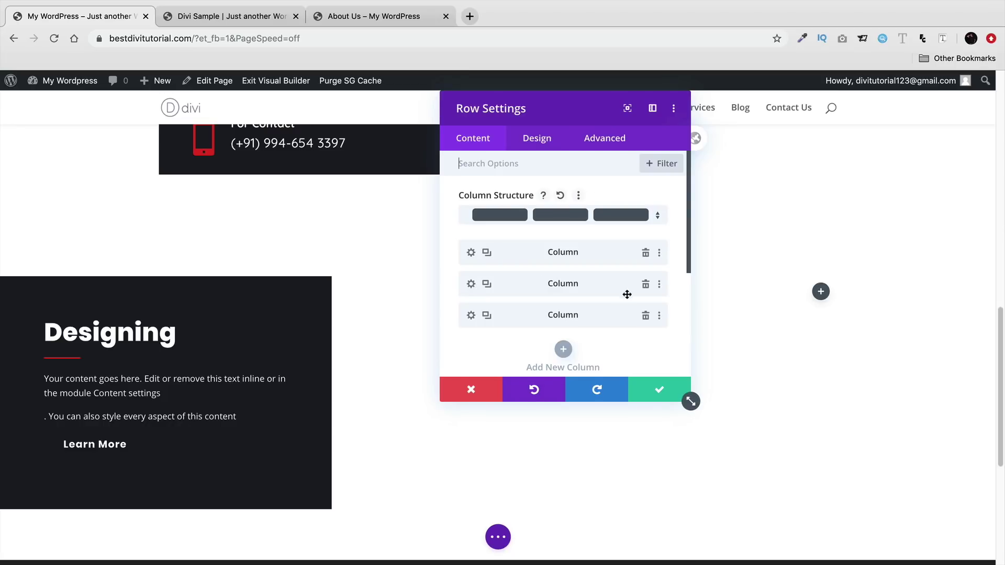
{"action": "left_click", "coordinate": [646, 284]}
{"action": "left_click", "coordinate": [646, 285]}
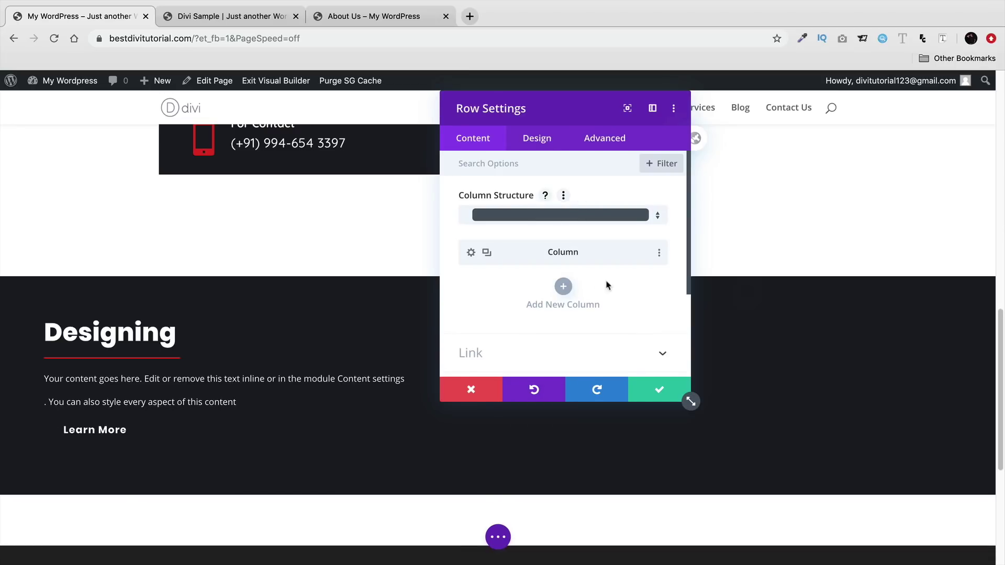
{"action": "left_click", "coordinate": [491, 256]}
{"action": "left_click", "coordinate": [490, 256]}
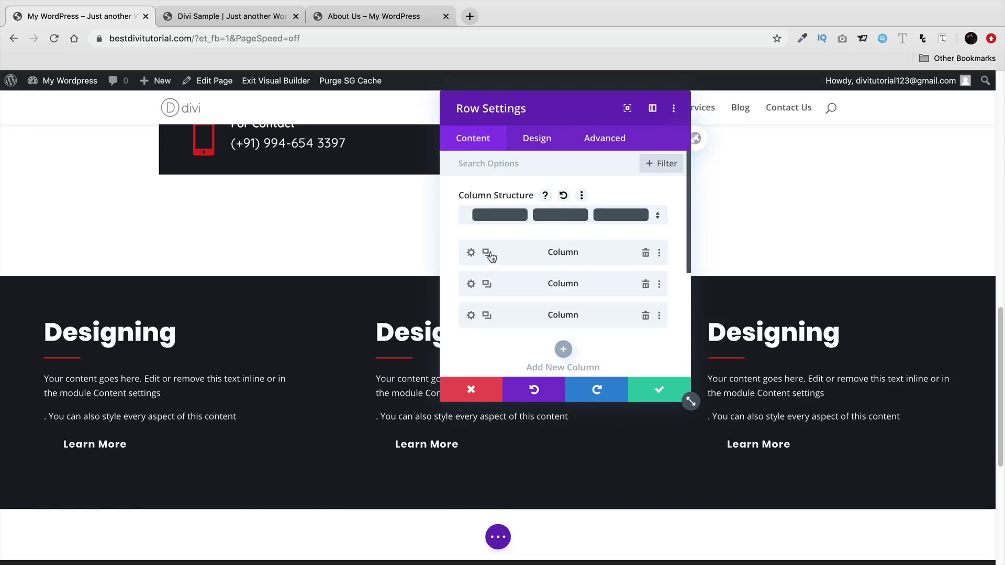
{"action": "left_click", "coordinate": [647, 387]}
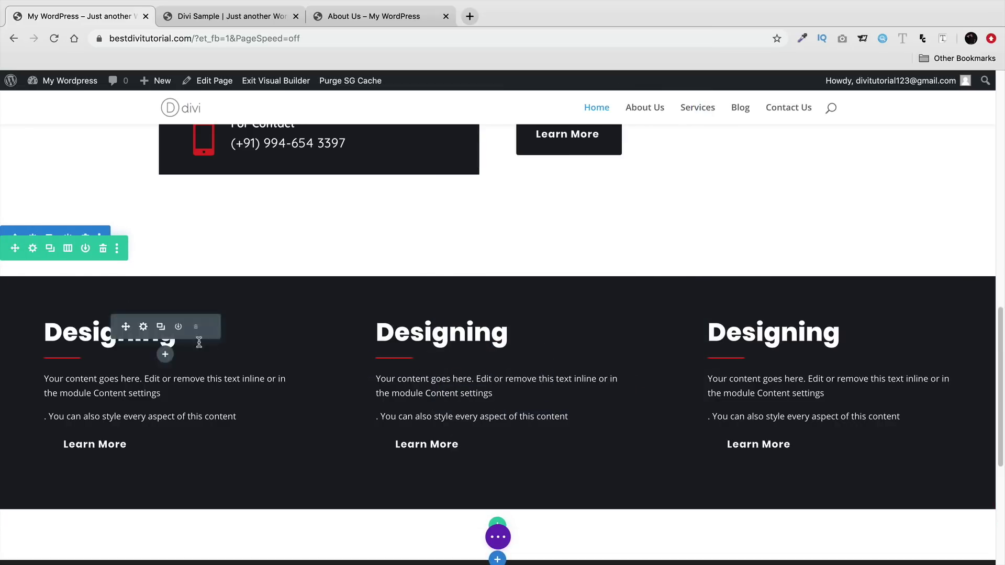
{"action": "left_click", "coordinate": [33, 249]}
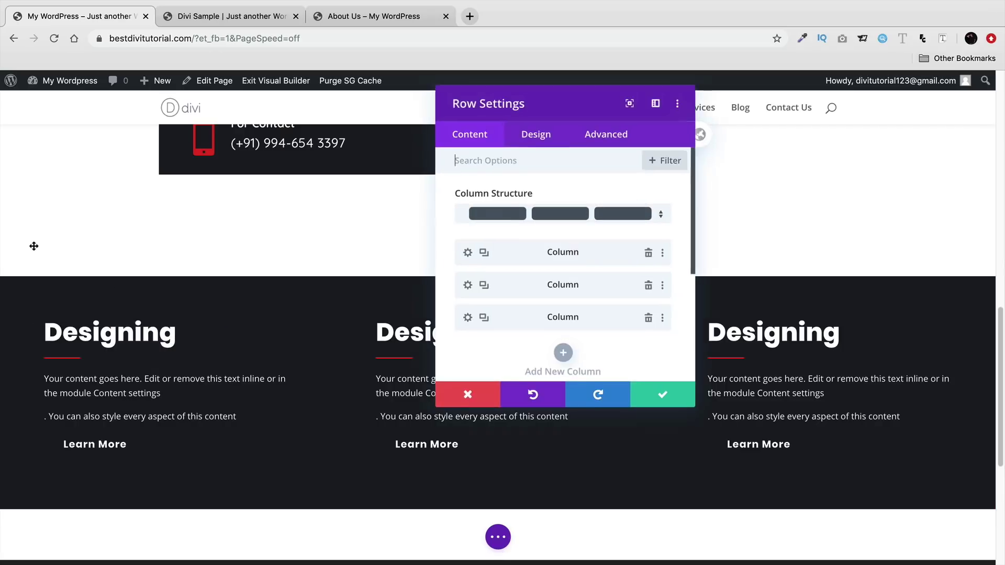
- Set the middle column's background to the red swatch and save the row
{"action": "left_click", "coordinate": [470, 285]}
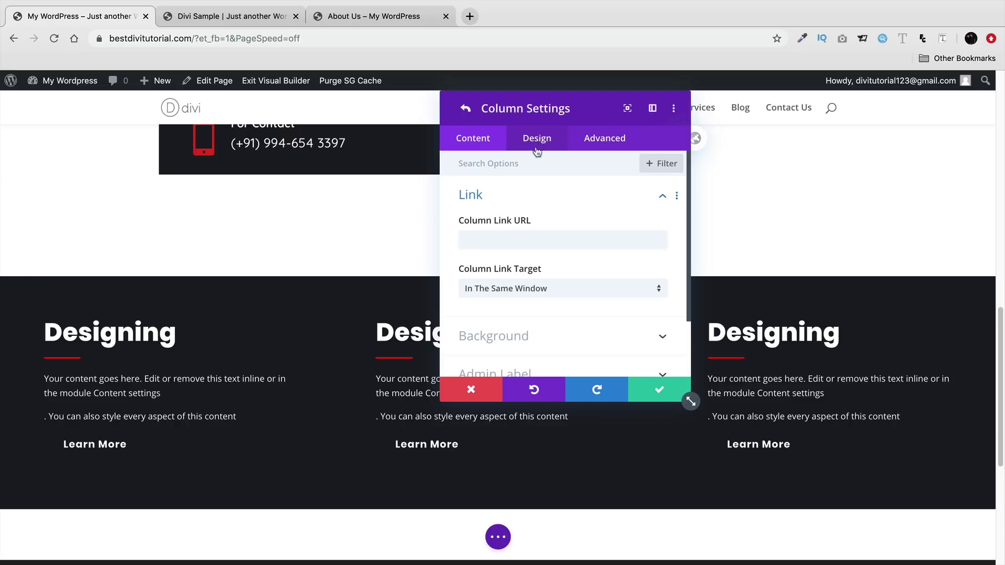
{"action": "left_click", "coordinate": [527, 338]}
{"action": "left_click", "coordinate": [539, 360]}
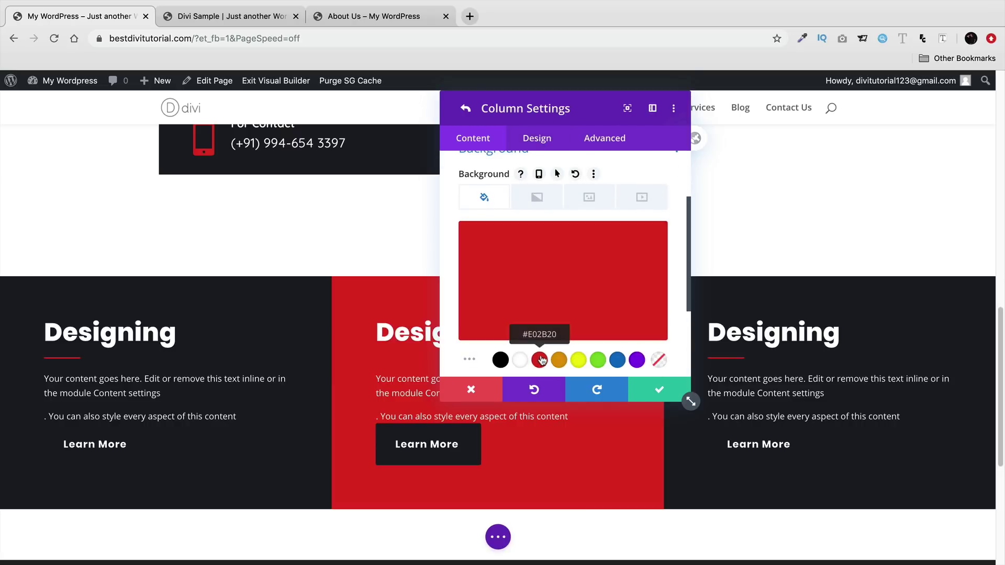
{"action": "left_click", "coordinate": [659, 390]}
{"action": "left_click", "coordinate": [659, 390]}
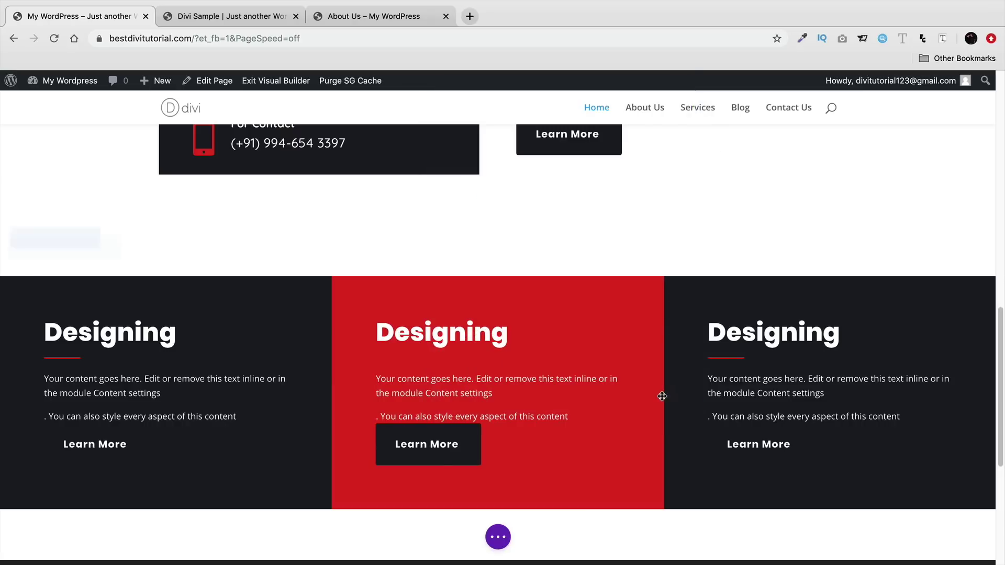
- Scroll down and bring up the Divi Sample reference page for comparison
{"action": "scroll", "coordinate": [691, 363], "scroll_direction": "down", "scroll_amount": 1}
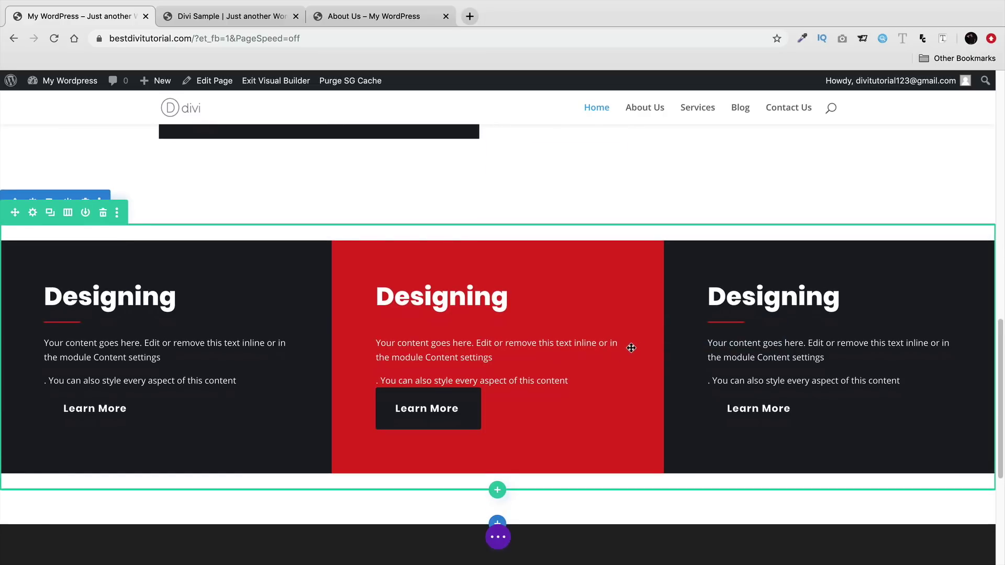
{"action": "scroll", "coordinate": [630, 348], "scroll_direction": "down", "scroll_amount": 1}
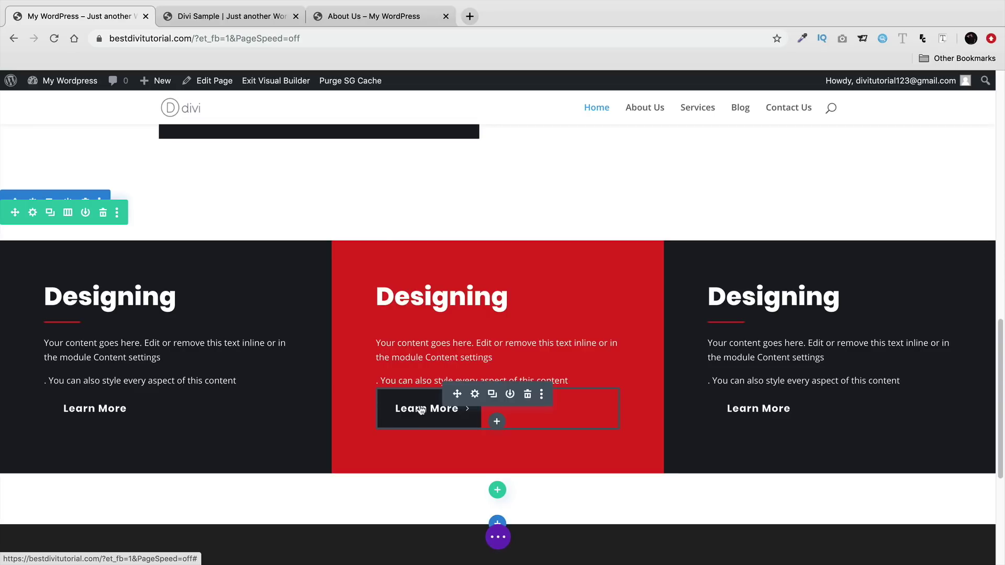
{"action": "left_click", "coordinate": [214, 17]}
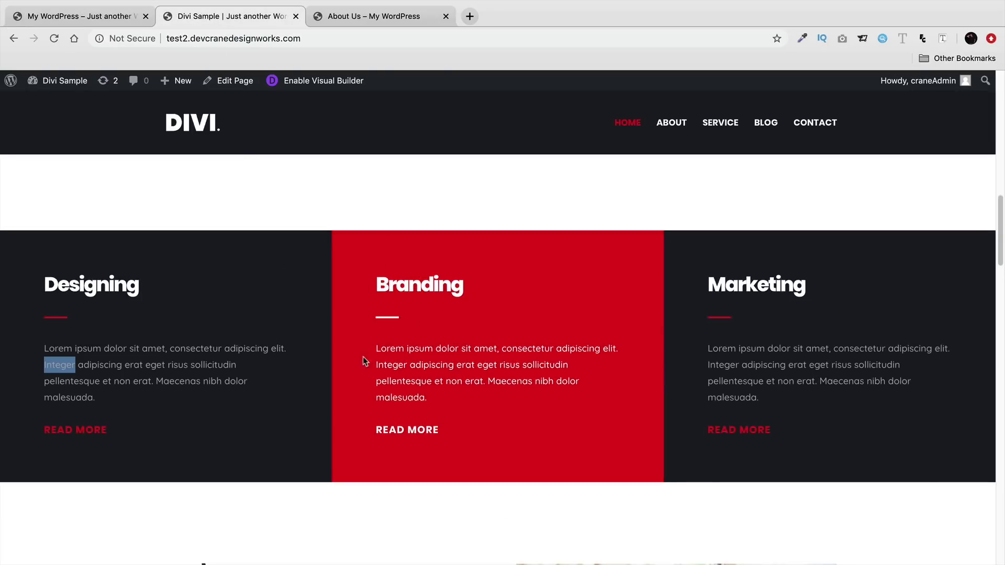
- Shrink the section's top and bottom padding to nothing and trim the row's bottom padding
{"action": "left_click", "coordinate": [111, 16]}
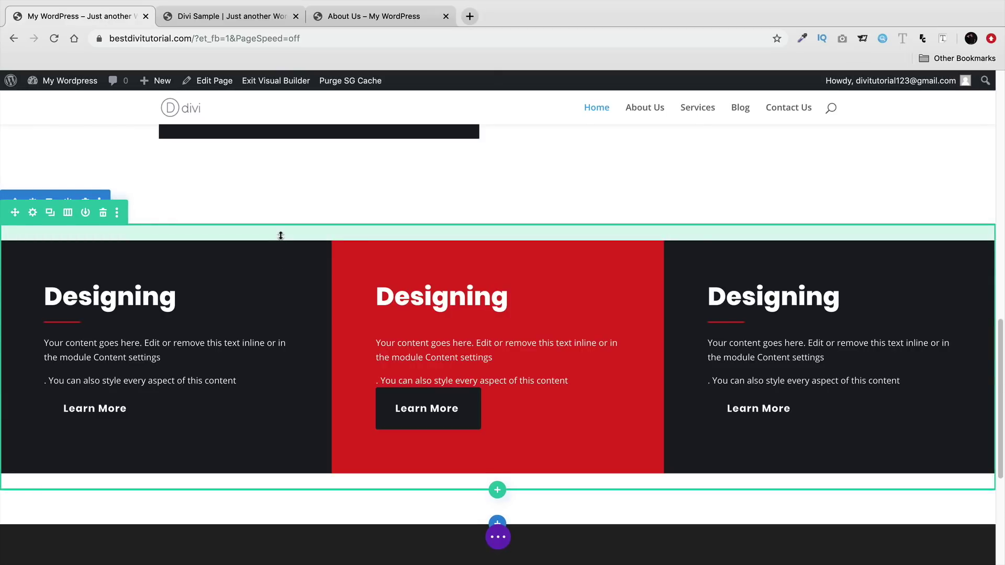
{"action": "left_click_drag", "start_coordinate": [238, 238], "coordinate": [243, 216]}
{"action": "left_click_drag", "start_coordinate": [247, 467], "coordinate": [242, 447]}
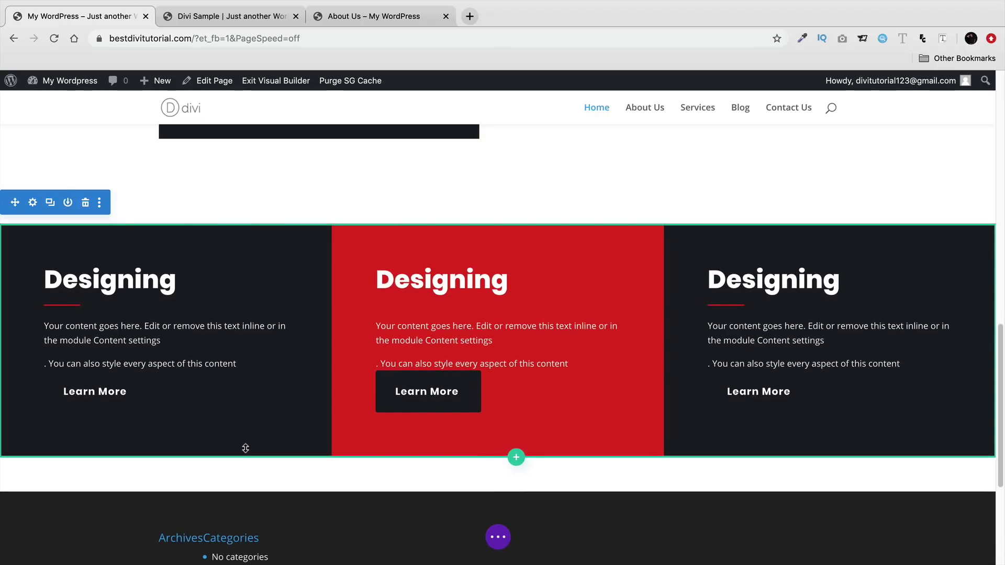
{"action": "left_click_drag", "start_coordinate": [251, 485], "coordinate": [252, 441]}
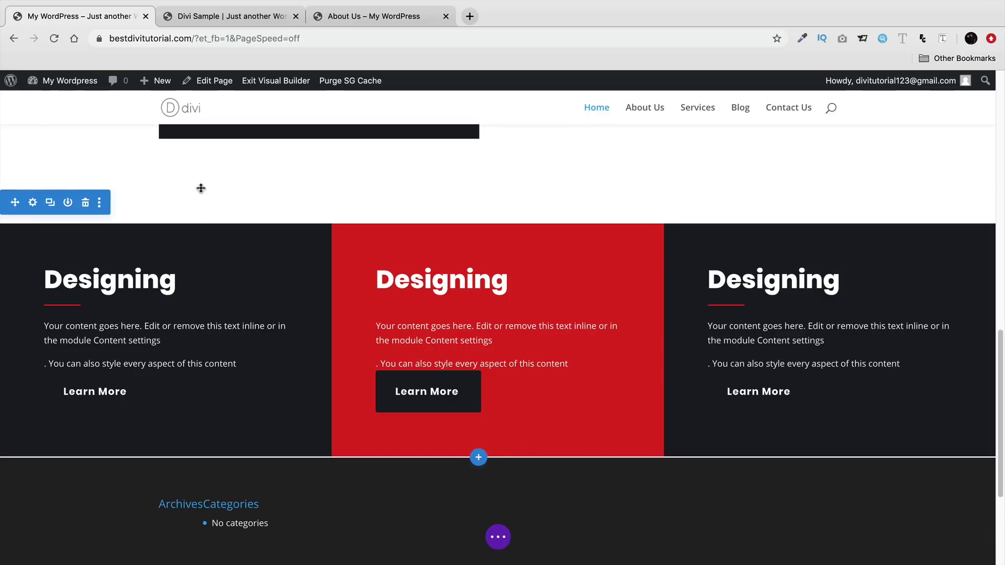
{"action": "left_click_drag", "start_coordinate": [202, 195], "coordinate": [209, 162]}
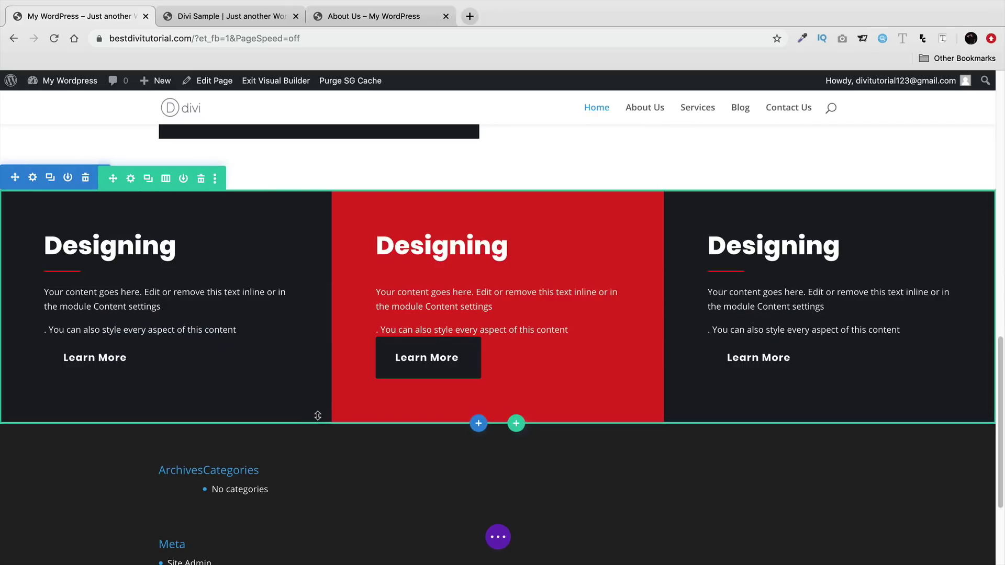
{"action": "left_click_drag", "start_coordinate": [318, 415], "coordinate": [317, 414]}
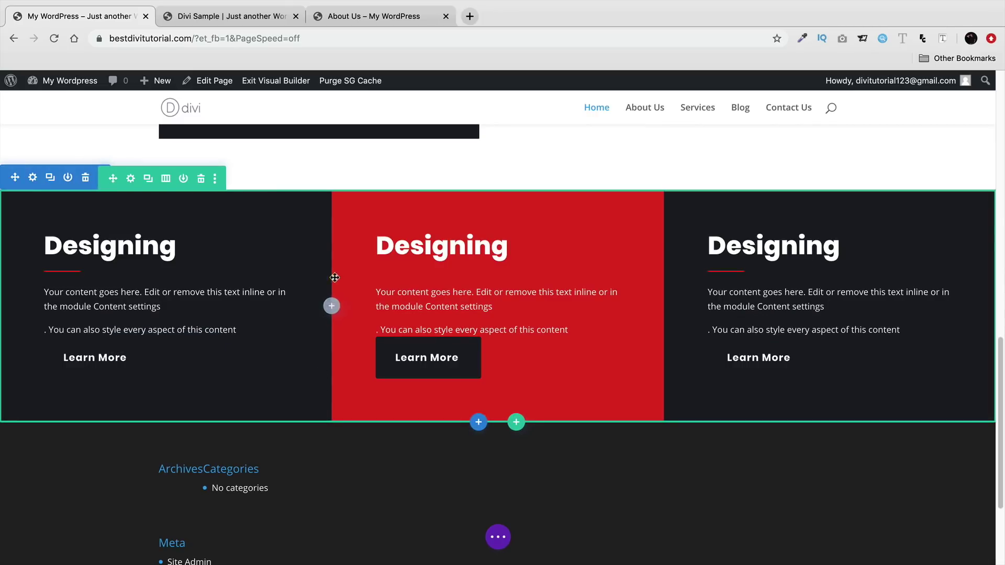
{"action": "key", "text": "ctrl+Tab"}
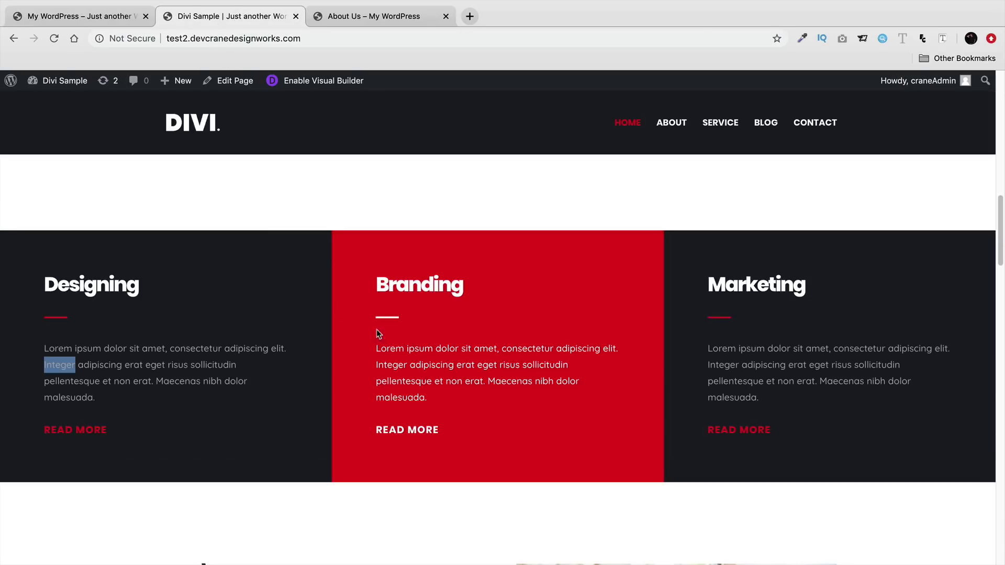
- Look over the Faq's section of the Divi Sample page, then return to the builder
{"action": "scroll", "coordinate": [337, 377], "scroll_direction": "down", "scroll_amount": 5}
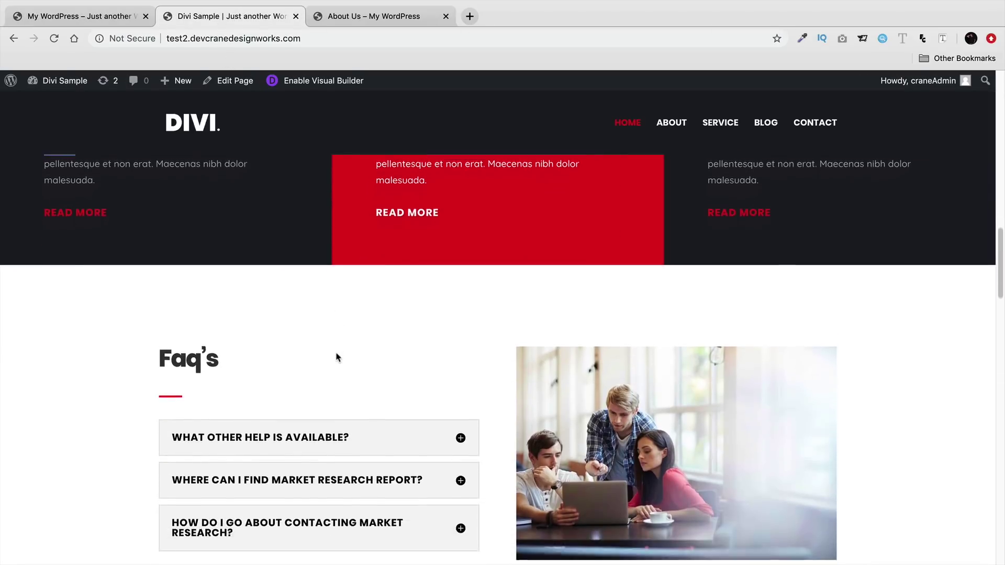
{"action": "scroll", "coordinate": [343, 321], "scroll_direction": "down", "scroll_amount": 2}
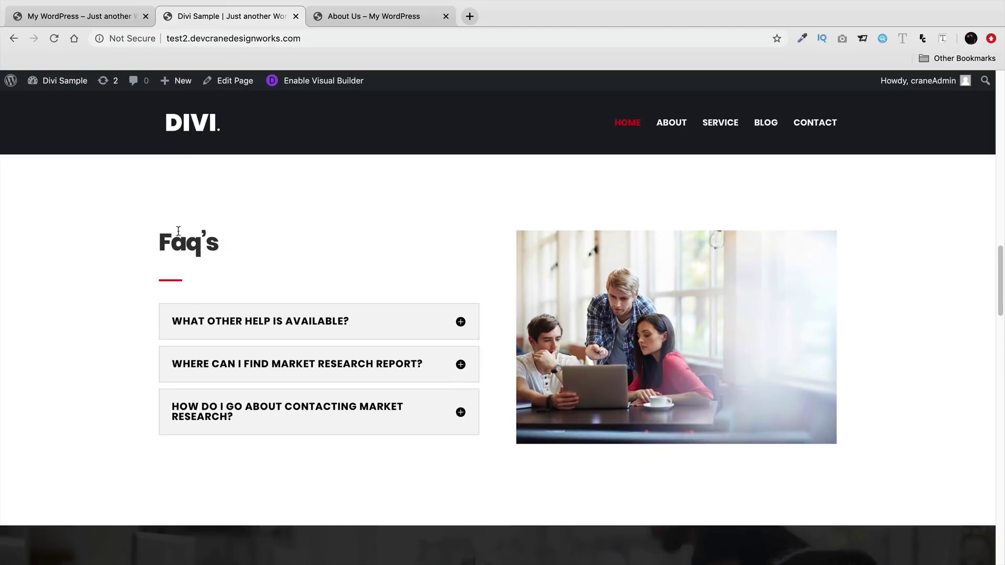
{"action": "left_click_drag", "start_coordinate": [219, 246], "coordinate": [159, 247]}
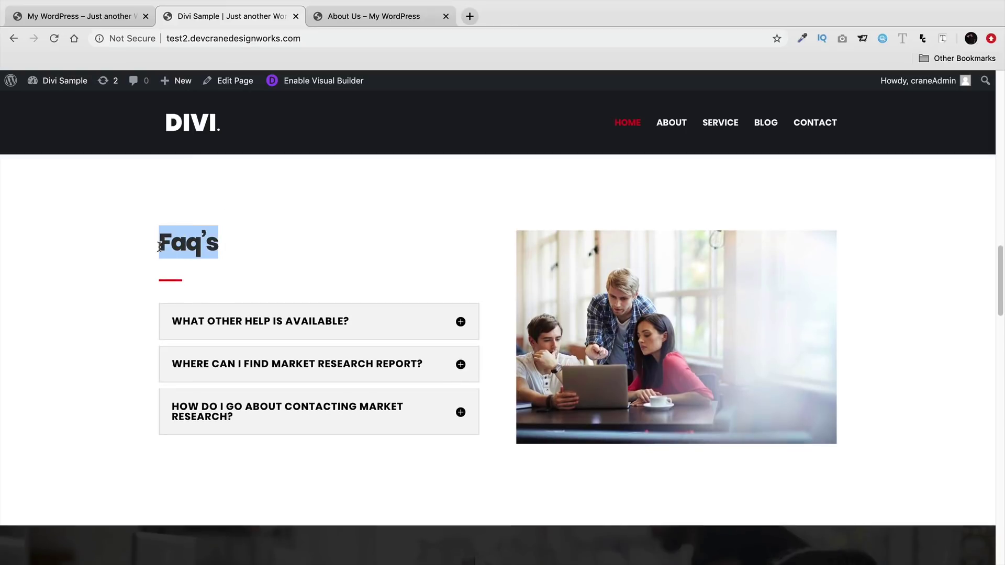
{"action": "left_click", "coordinate": [169, 284]}
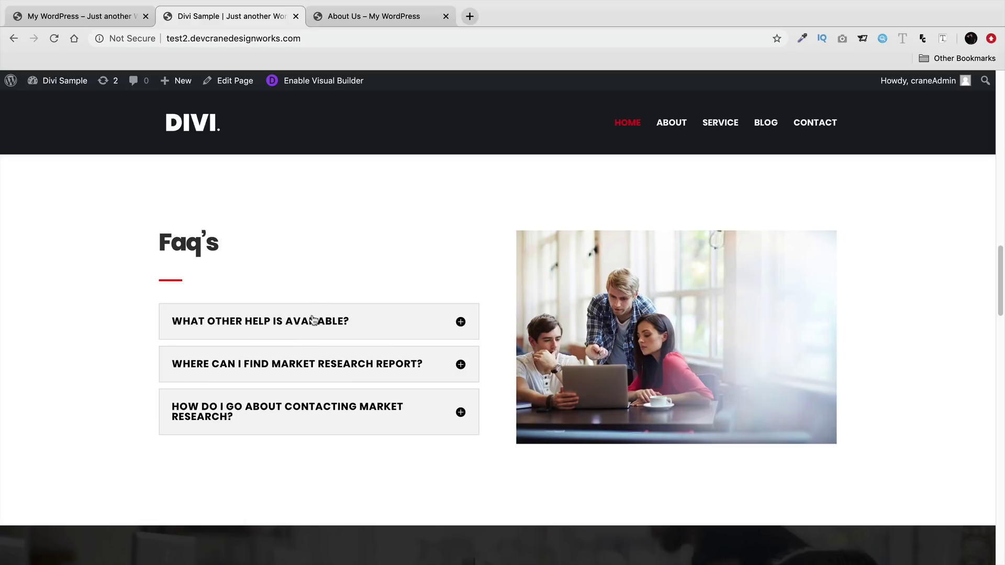
{"action": "left_click", "coordinate": [115, 19]}
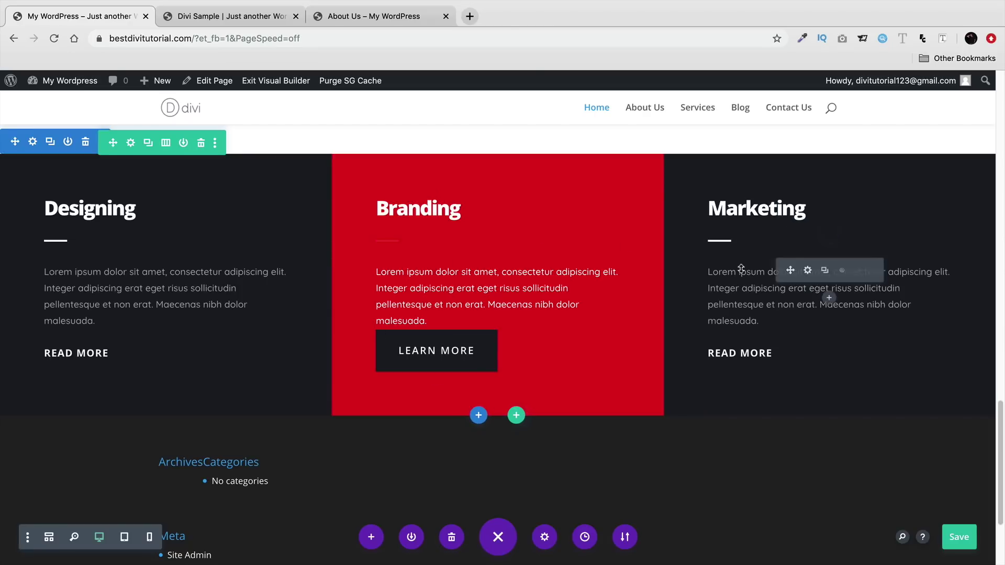
- Insert a regular section with an empty two-column row below the Designing, Branding, Marketing row
{"action": "left_click", "coordinate": [479, 418]}
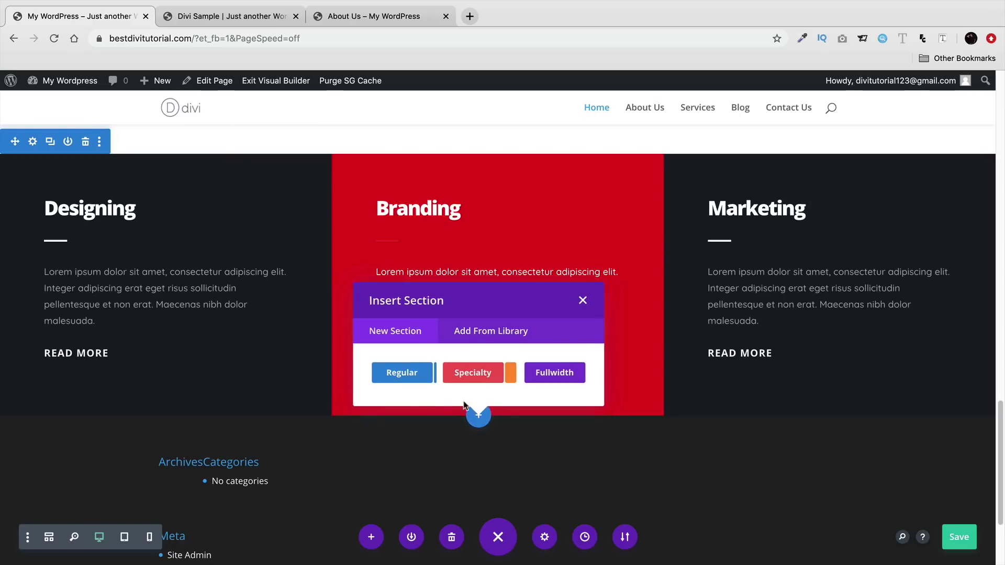
{"action": "left_click", "coordinate": [417, 382]}
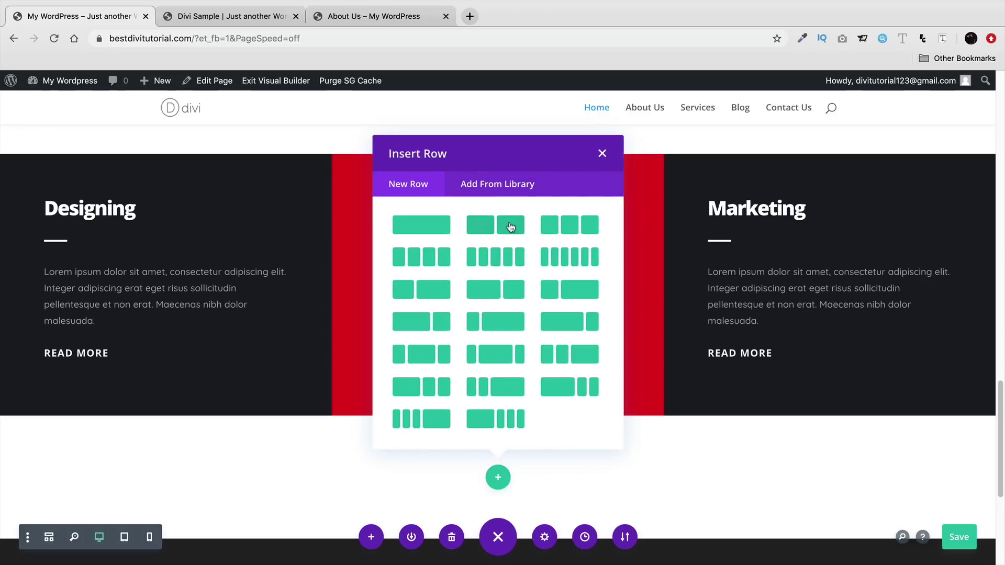
{"action": "left_click", "coordinate": [511, 225]}
{"action": "left_click", "coordinate": [420, 128]}
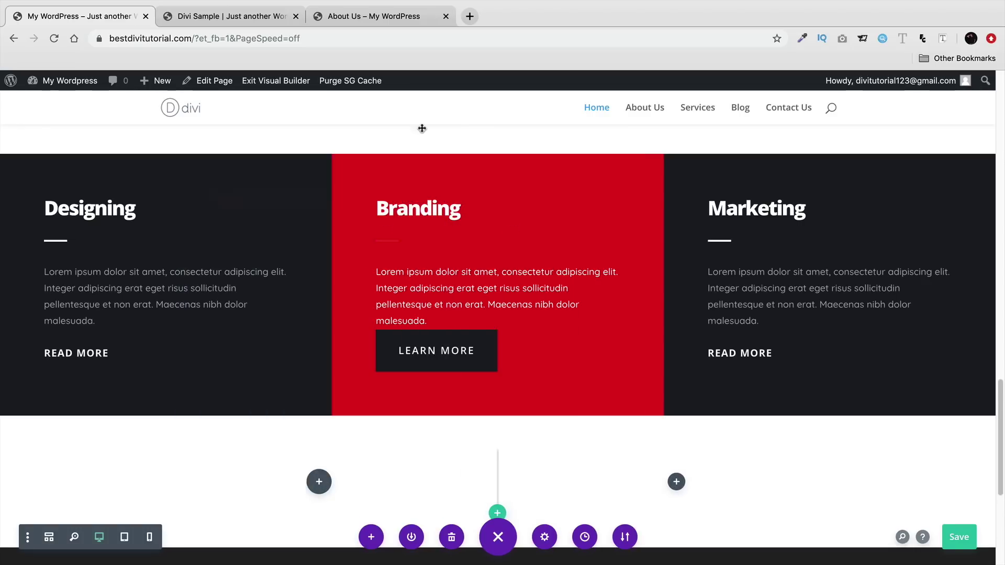
{"action": "left_click", "coordinate": [258, 20]}
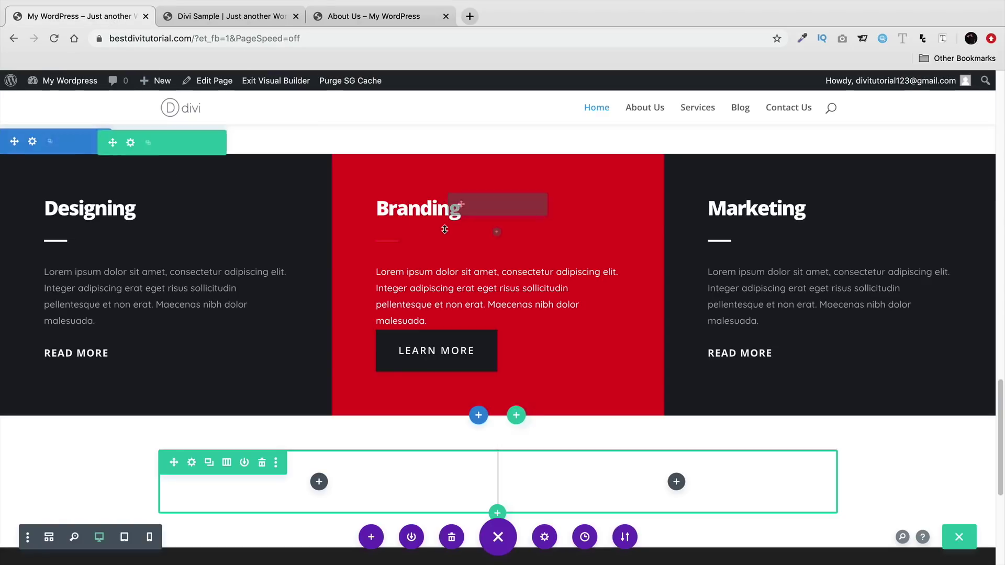
{"action": "scroll", "coordinate": [419, 236], "scroll_direction": "down", "scroll_amount": 1}
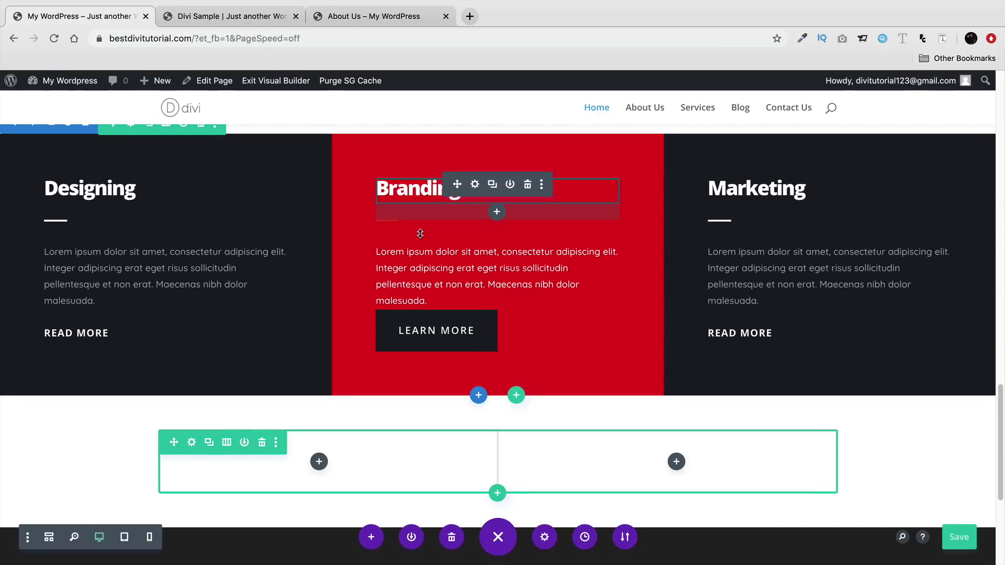
- Copy the Branding heading and its red divider into the new row's left column
{"action": "left_click", "coordinate": [493, 186]}
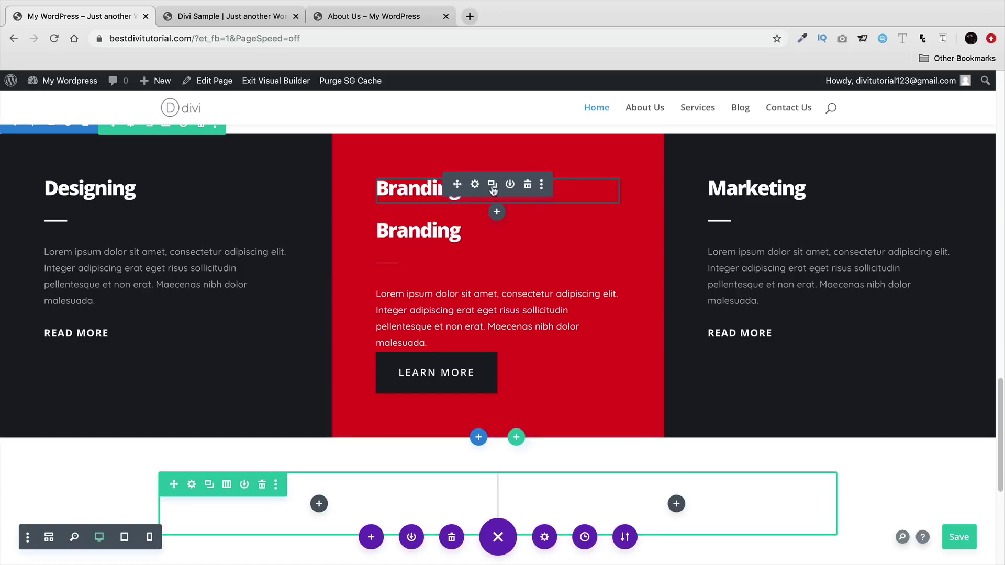
{"action": "left_click_drag", "start_coordinate": [458, 231], "coordinate": [425, 219]}
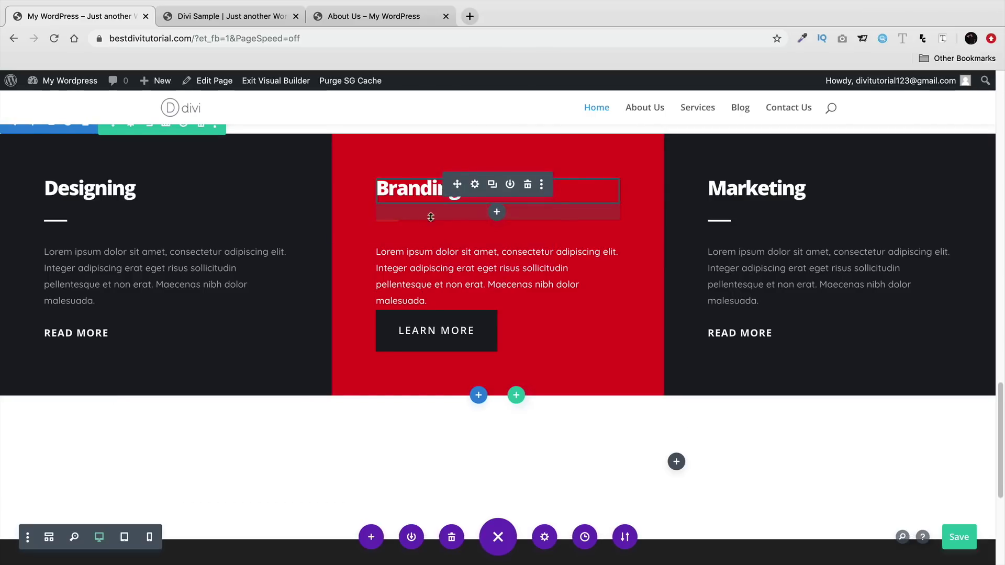
{"action": "left_click", "coordinate": [493, 190]}
{"action": "left_click", "coordinate": [527, 187]}
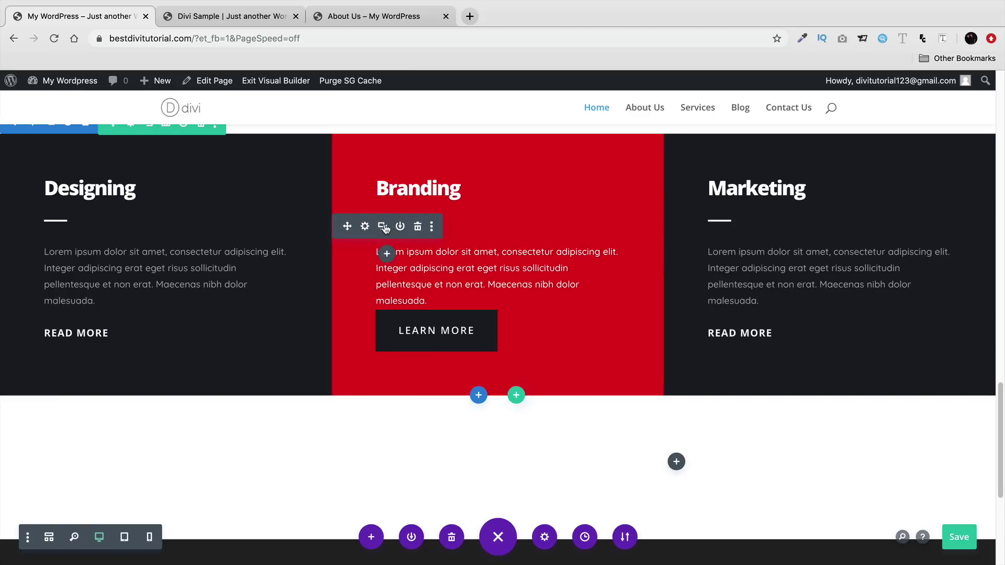
{"action": "left_click", "coordinate": [385, 229]}
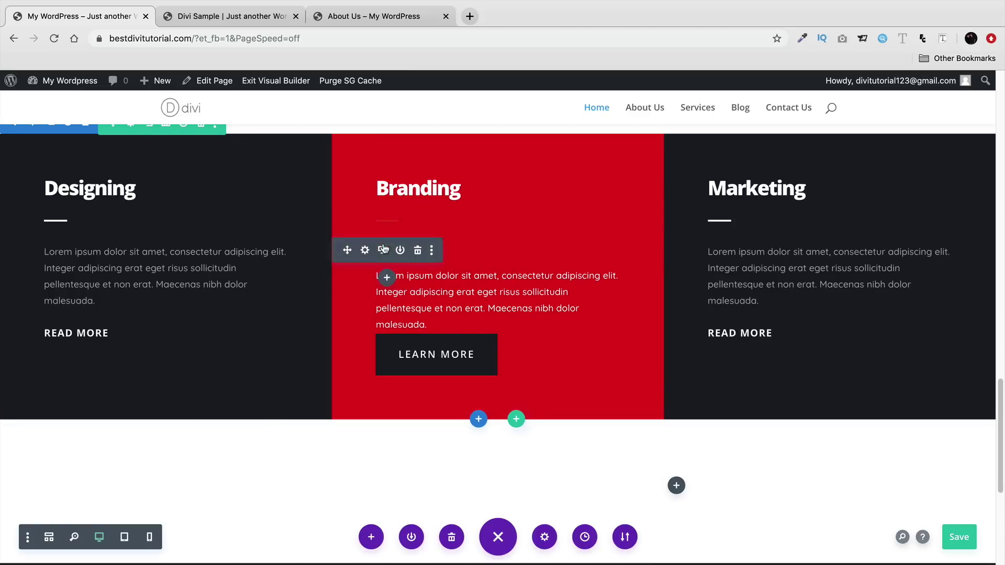
{"action": "left_click_drag", "start_coordinate": [353, 249], "coordinate": [253, 473]}
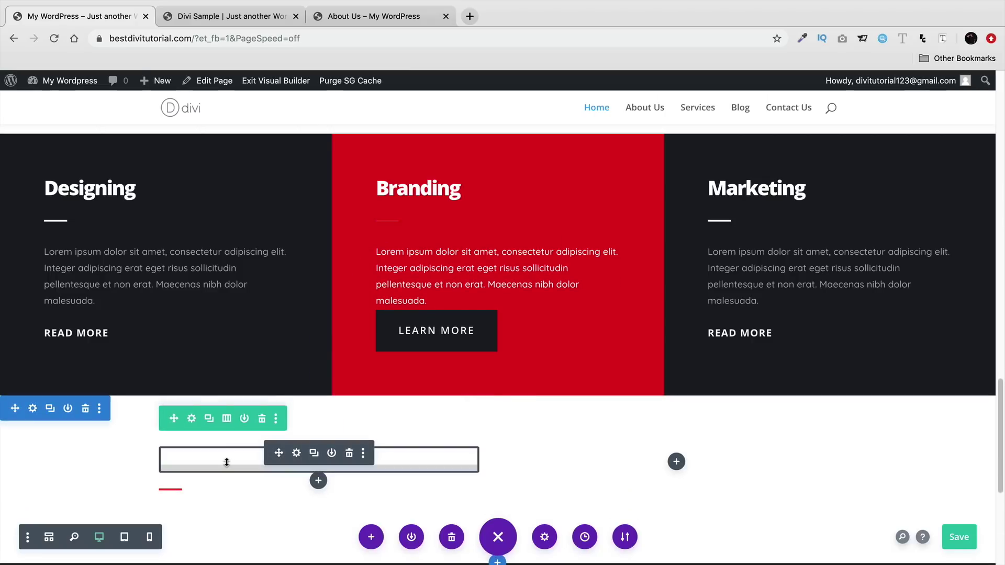
- Recolour the copied Branding heading black and save it
{"action": "double_click", "coordinate": [225, 457]}
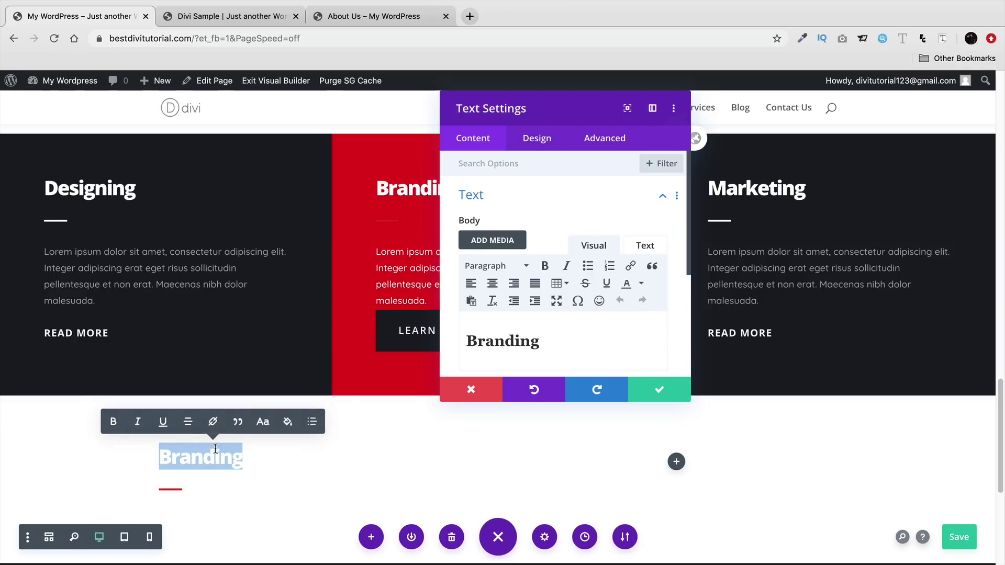
{"action": "left_click", "coordinate": [288, 424]}
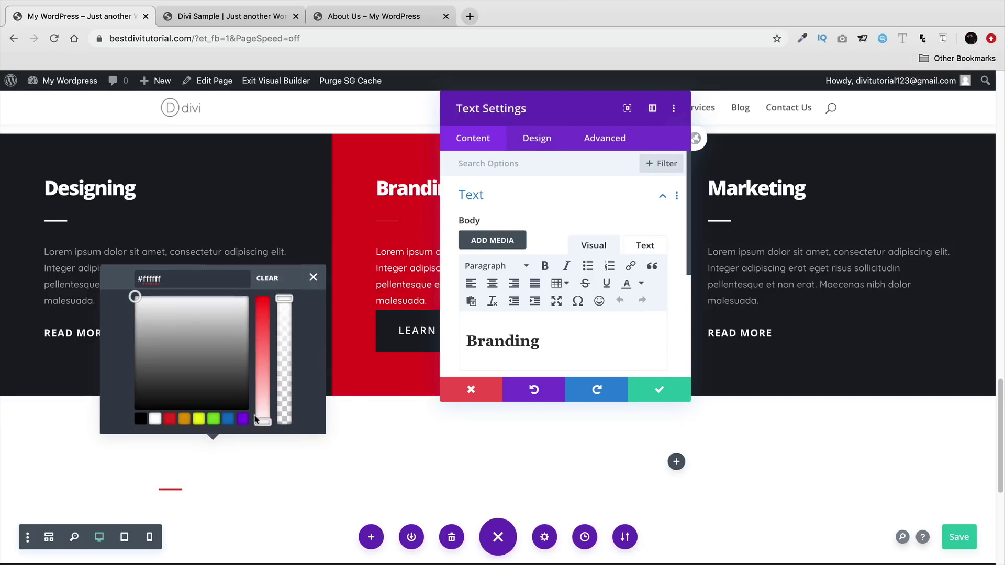
{"action": "left_click", "coordinate": [140, 419]}
{"action": "left_click", "coordinate": [647, 385]}
- Duplicate the Lorem ipsum paragraph, then delete the copy again
{"action": "scroll", "coordinate": [595, 403], "scroll_direction": "down", "scroll_amount": 3}
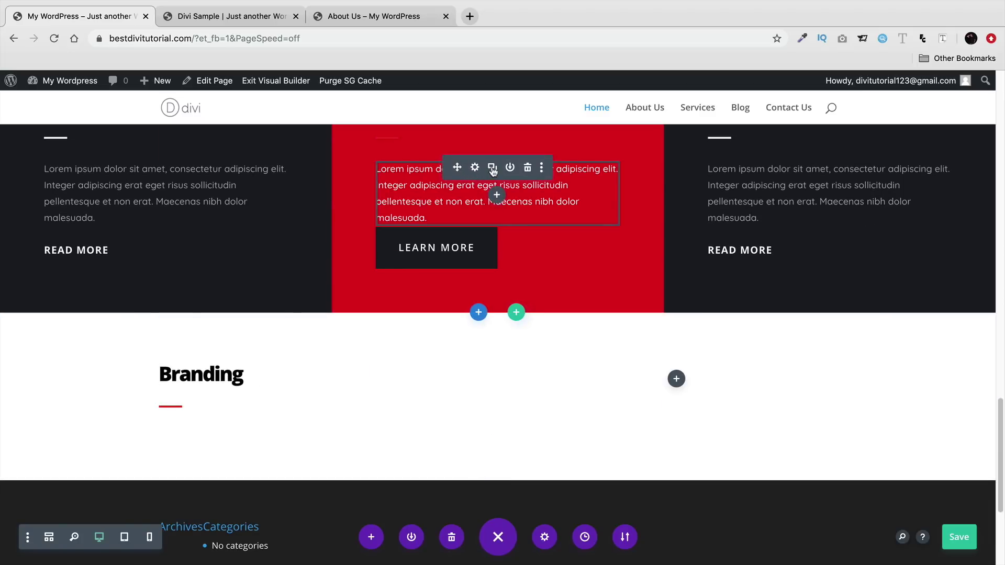
{"action": "left_click", "coordinate": [492, 169]}
{"action": "scroll", "coordinate": [456, 256], "scroll_direction": "down", "scroll_amount": 1}
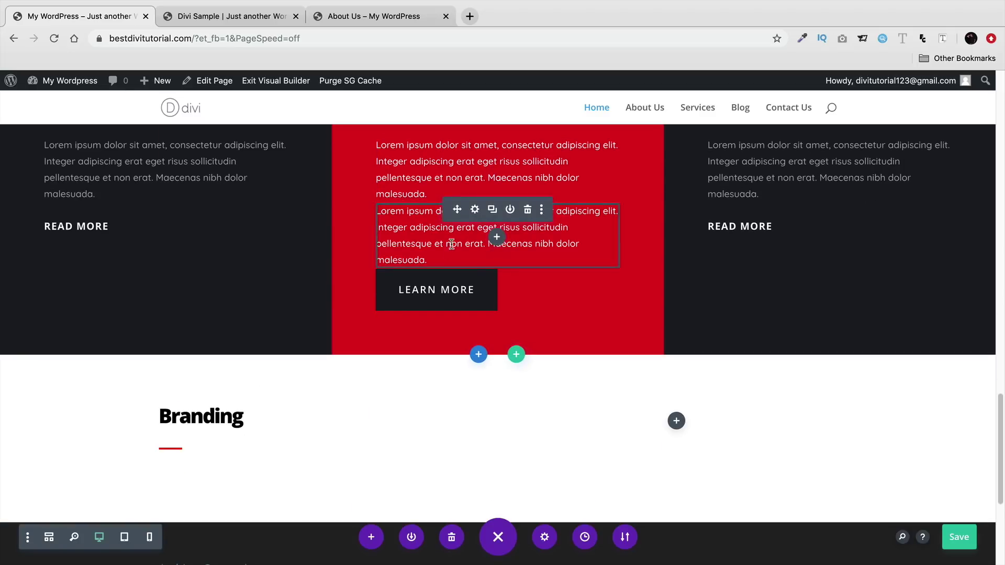
{"action": "left_click", "coordinate": [527, 211]}
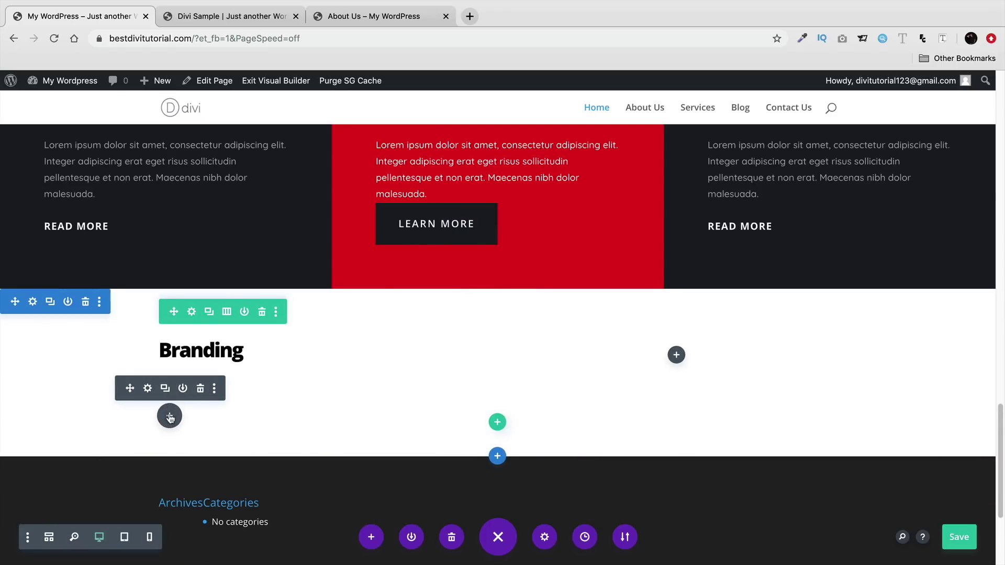
- Insert a Toggle module below the Branding divider using the 'toggle' search
{"action": "left_click", "coordinate": [169, 416]}
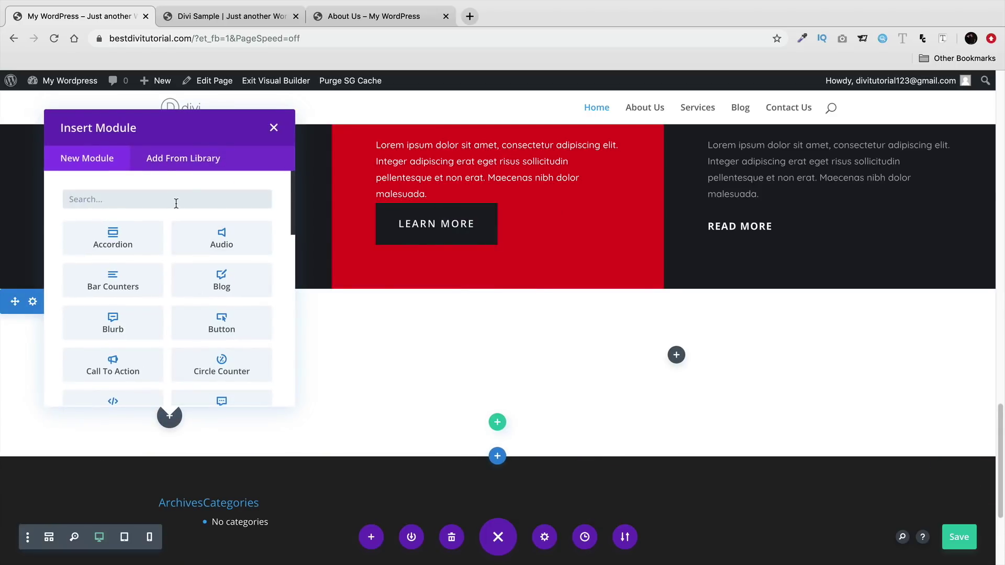
{"action": "type", "text": "toggle"}
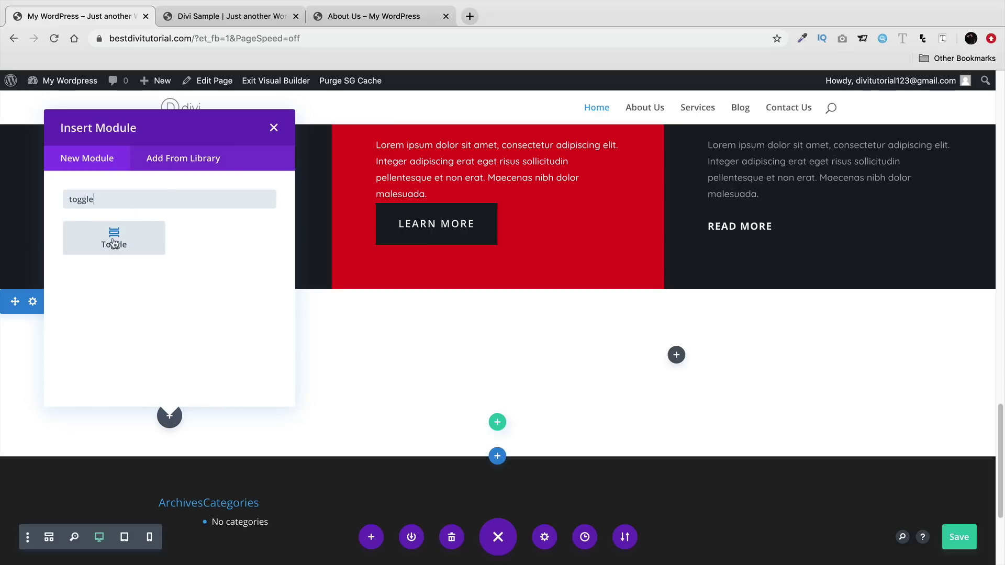
{"action": "left_click", "coordinate": [114, 242]}
{"action": "left_click", "coordinate": [657, 390]}
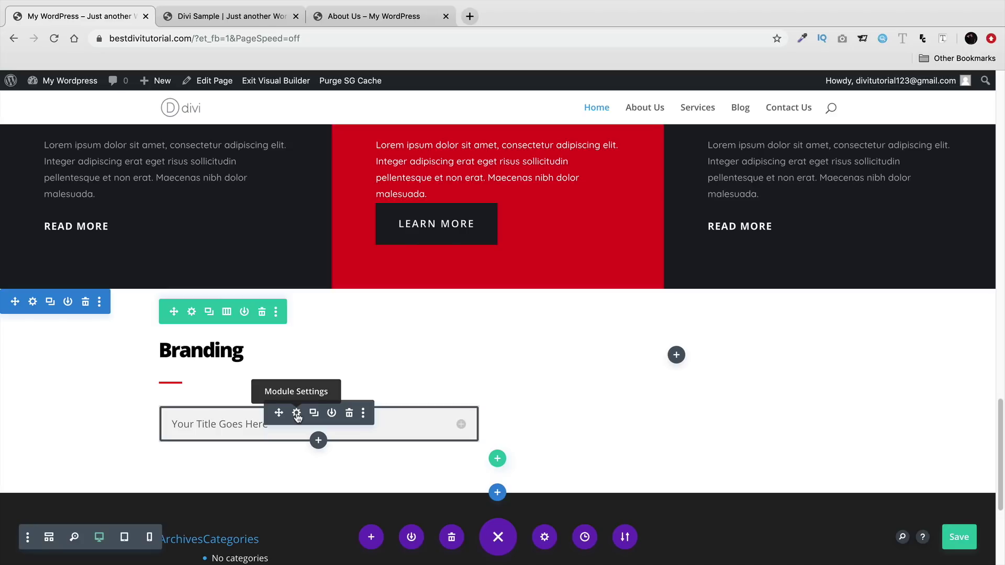
- Open the toggle's settings and preview it expanded and collapsed
{"action": "left_click", "coordinate": [297, 414]}
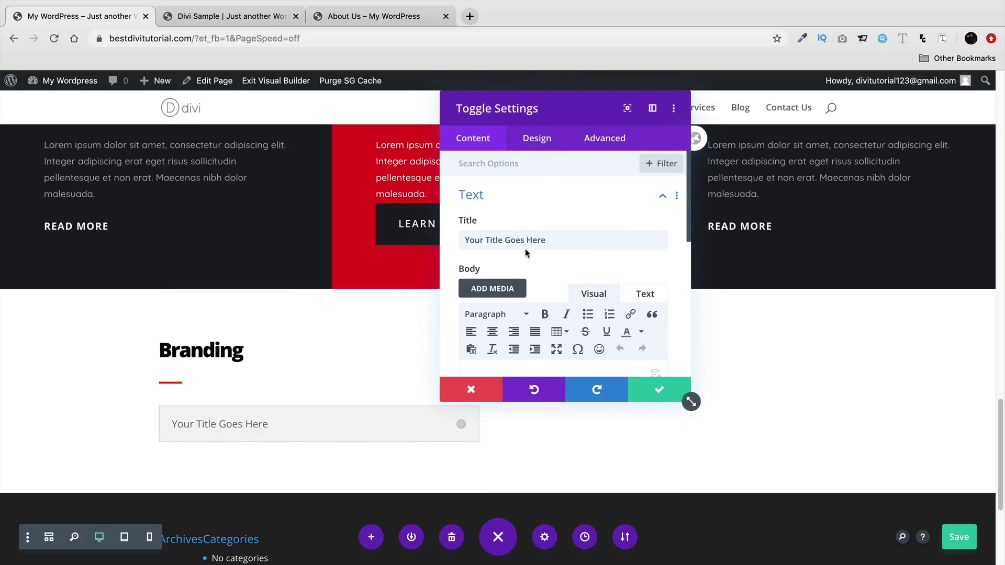
{"action": "left_click_drag", "start_coordinate": [555, 237], "coordinate": [475, 240]}
{"action": "scroll", "coordinate": [473, 251], "scroll_direction": "down", "scroll_amount": 3}
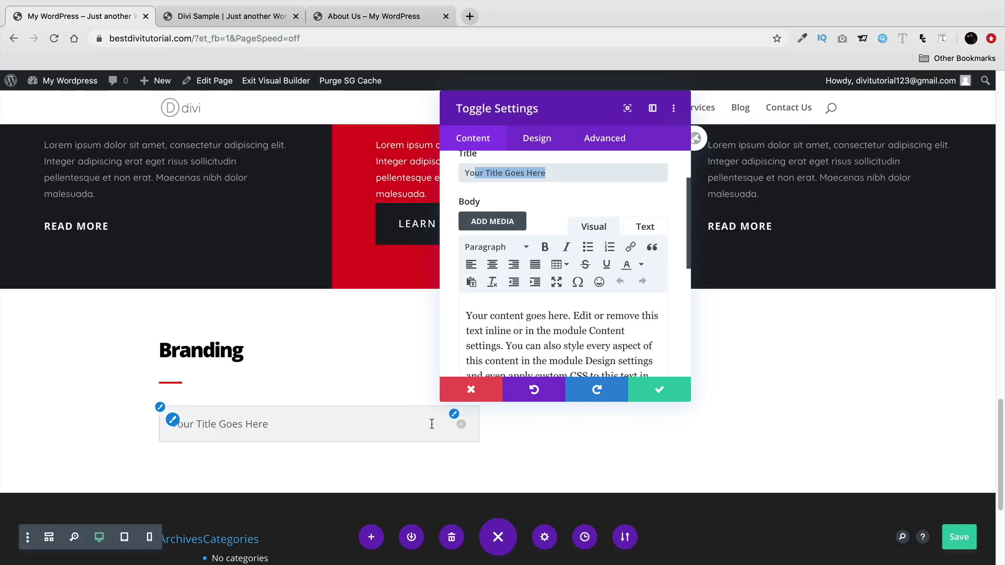
{"action": "left_click", "coordinate": [460, 424]}
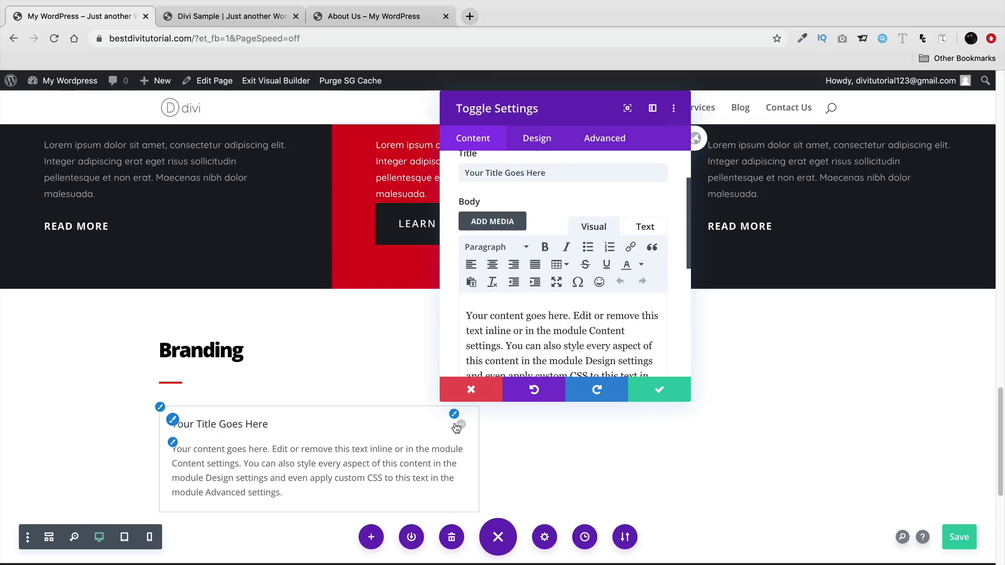
{"action": "left_click", "coordinate": [457, 426]}
- Make the toggle icon black and left-align the toggle text, leaving no text shadow
{"action": "left_click", "coordinate": [539, 139]}
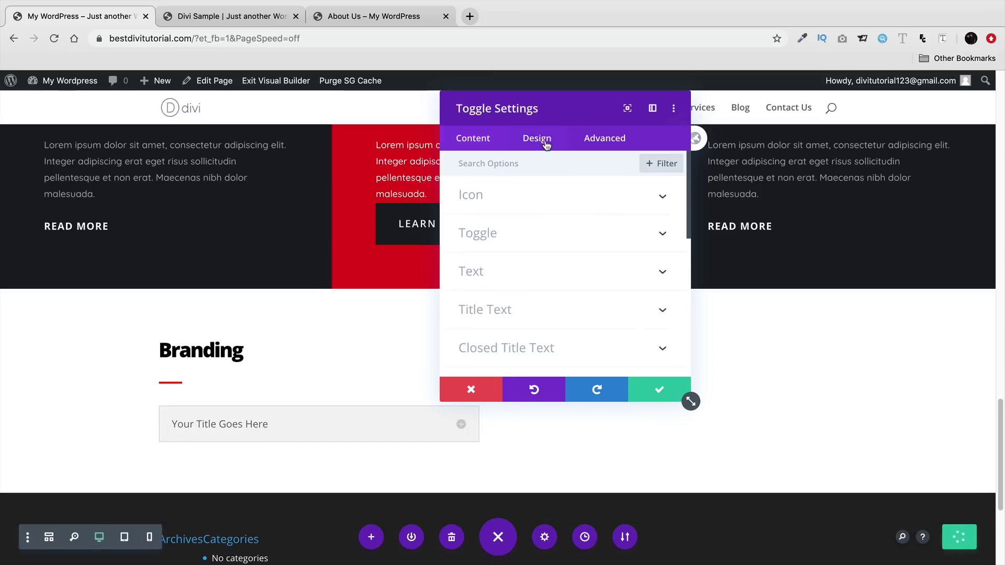
{"action": "left_click", "coordinate": [590, 198]}
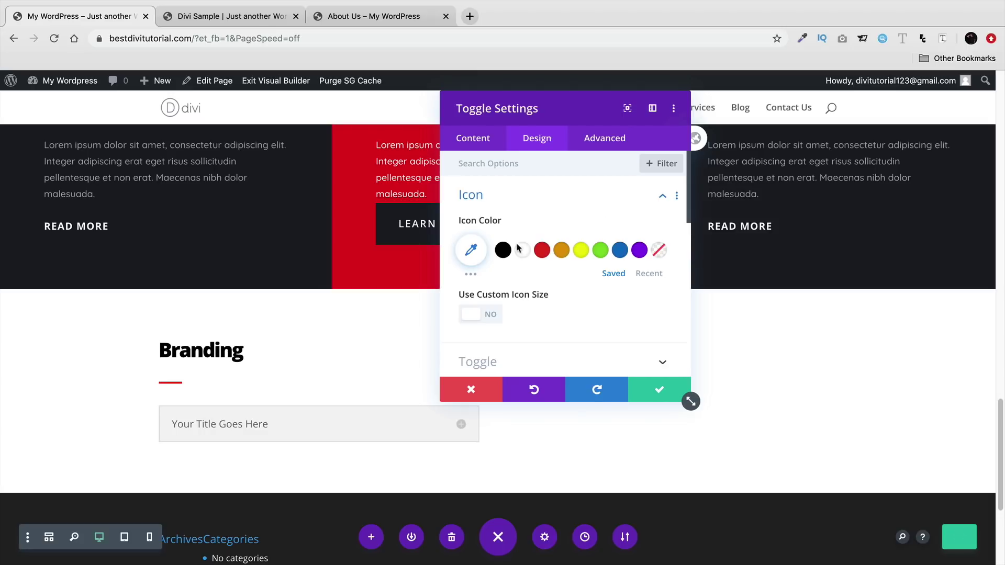
{"action": "left_click", "coordinate": [502, 252]}
{"action": "scroll", "coordinate": [491, 317], "scroll_direction": "down", "scroll_amount": 2}
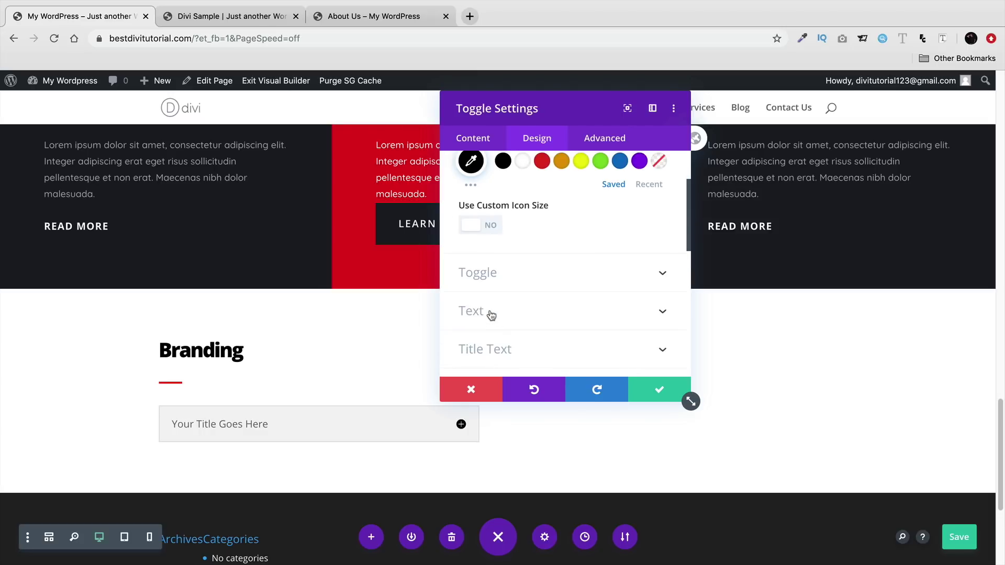
{"action": "left_click", "coordinate": [496, 312]}
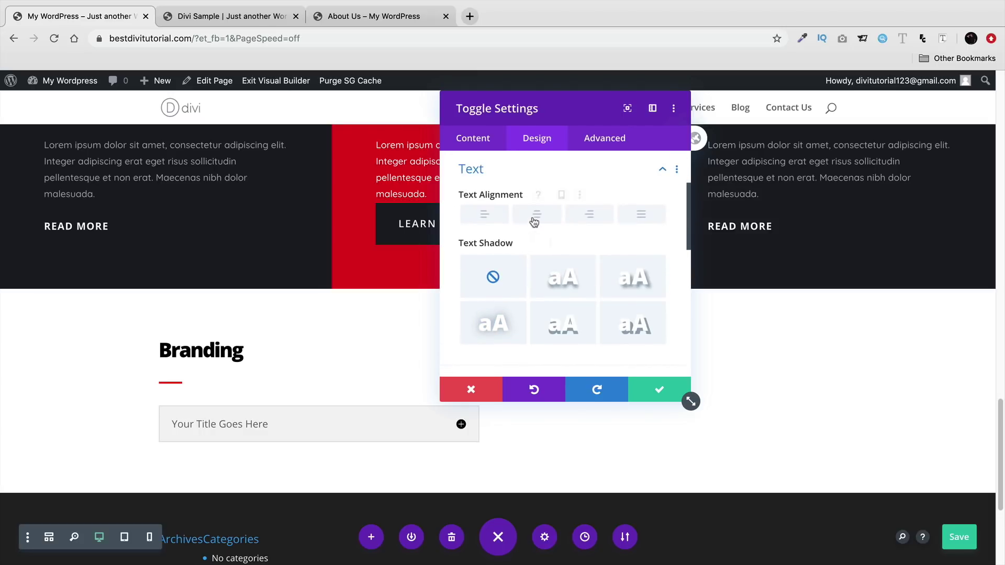
{"action": "left_click", "coordinate": [491, 220]}
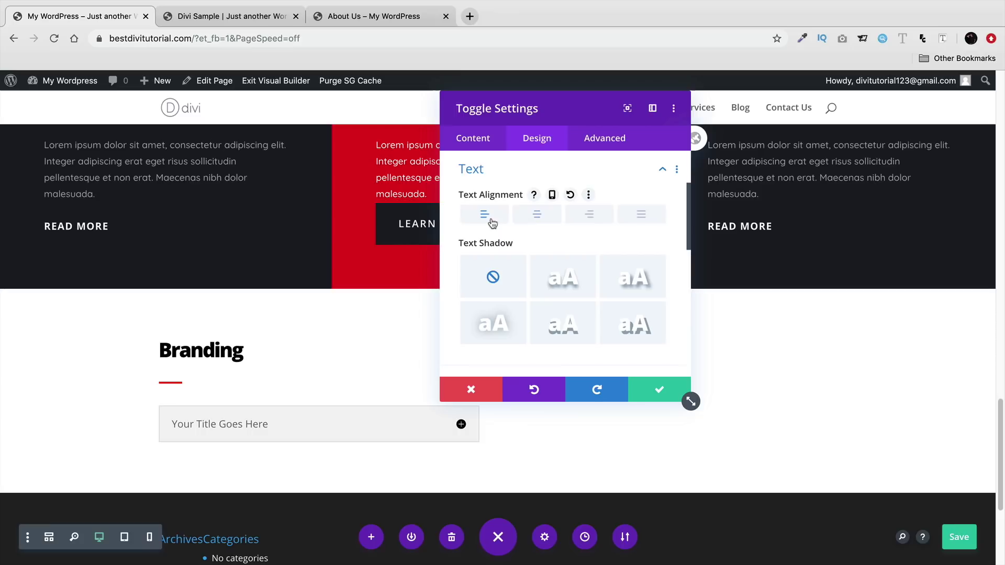
{"action": "left_click", "coordinate": [555, 285]}
{"action": "left_click", "coordinate": [511, 292]}
{"action": "scroll", "coordinate": [517, 301], "scroll_direction": "down", "scroll_amount": 3}
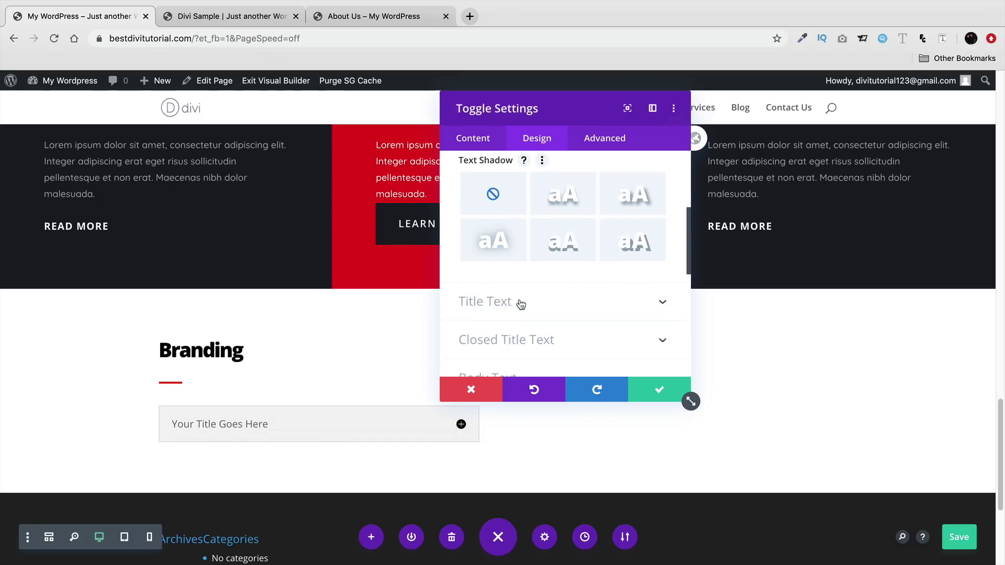
- Set the toggle title to bold black Poppins and save
{"action": "left_click", "coordinate": [518, 298]}
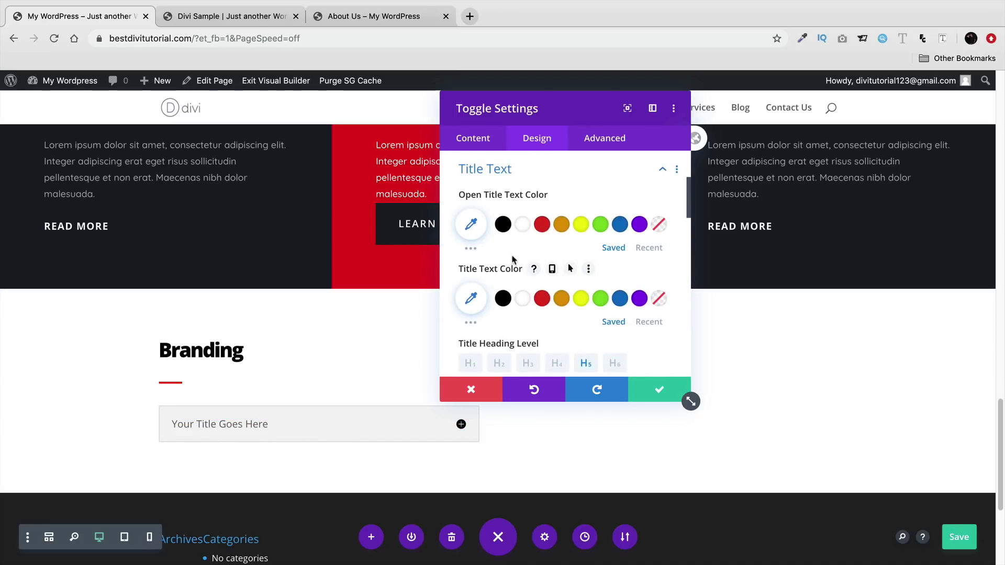
{"action": "scroll", "coordinate": [512, 263], "scroll_direction": "down", "scroll_amount": 3}
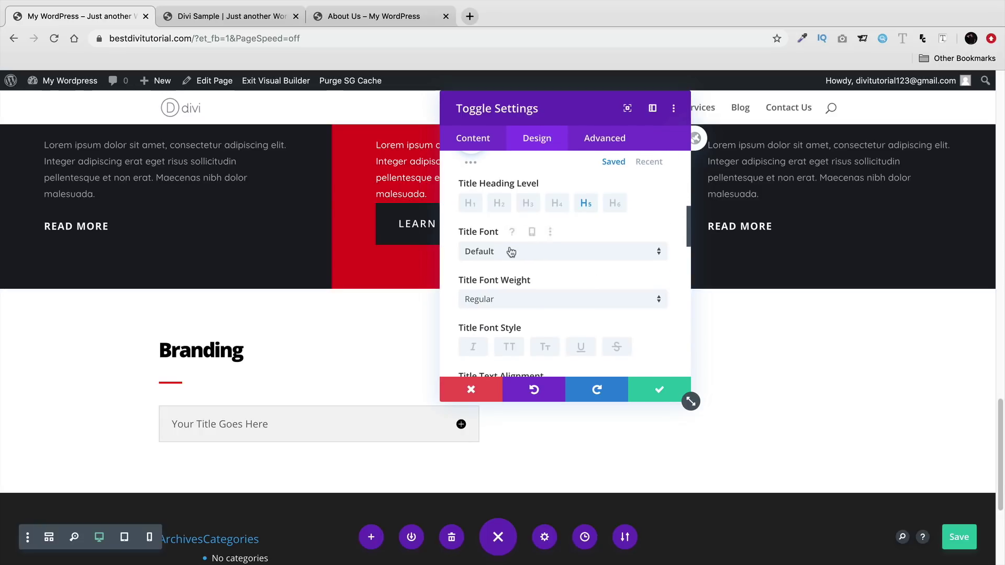
{"action": "left_click", "coordinate": [522, 252]}
{"action": "left_click", "coordinate": [529, 232]}
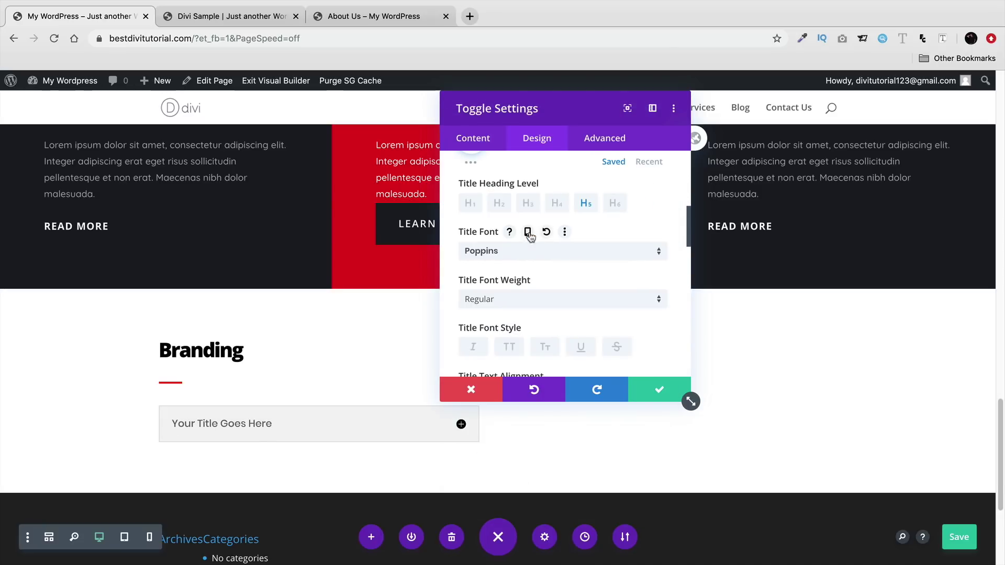
{"action": "left_click", "coordinate": [521, 303]}
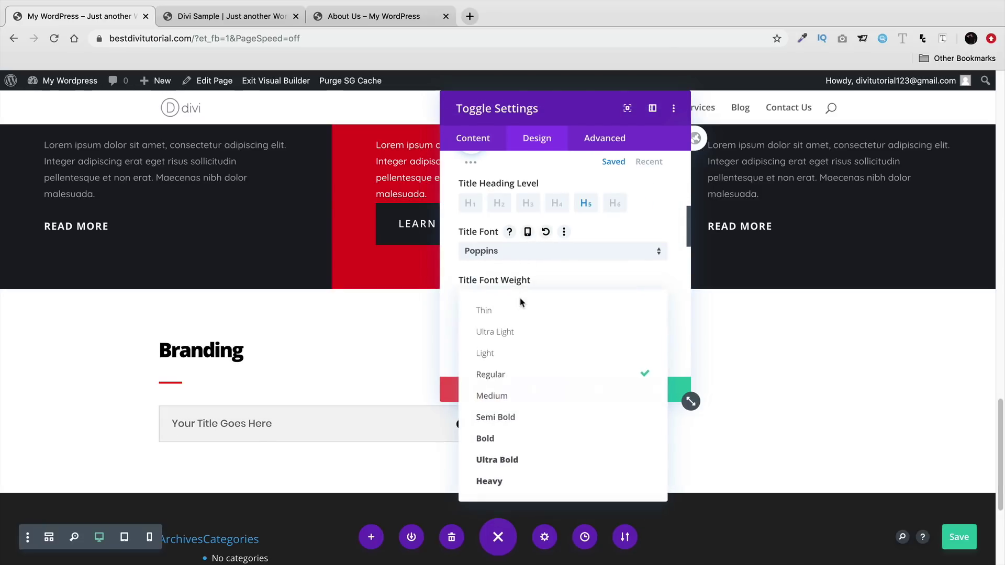
{"action": "left_click", "coordinate": [532, 435]}
{"action": "scroll", "coordinate": [547, 303], "scroll_direction": "down", "scroll_amount": 5}
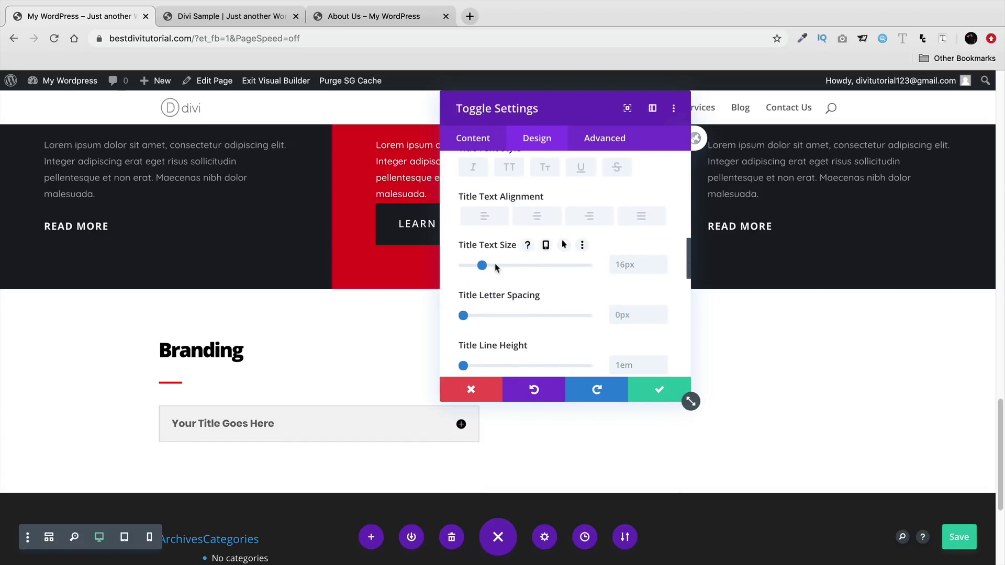
{"action": "scroll", "coordinate": [502, 265], "scroll_direction": "down", "scroll_amount": 6}
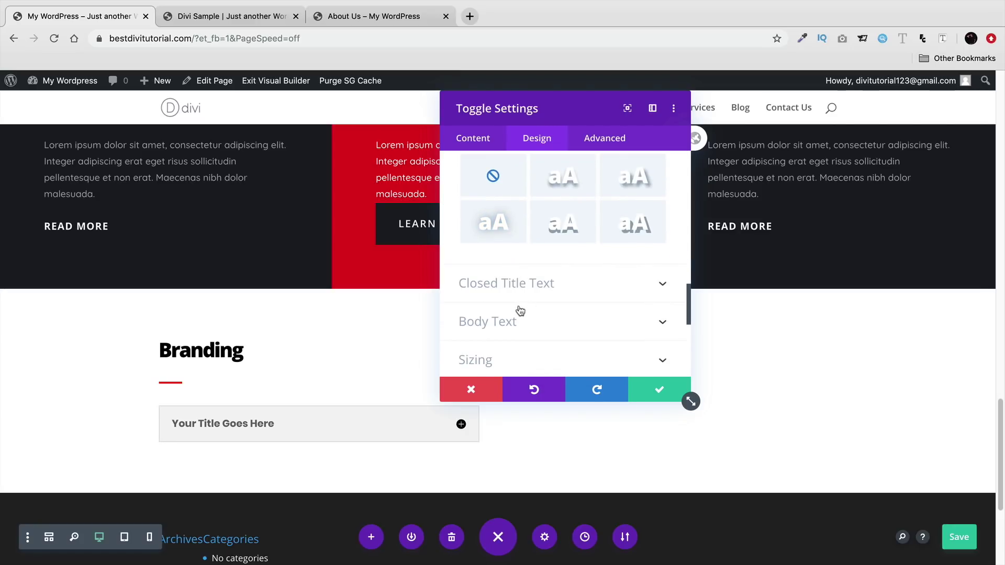
{"action": "scroll", "coordinate": [515, 320], "scroll_direction": "up", "scroll_amount": 10}
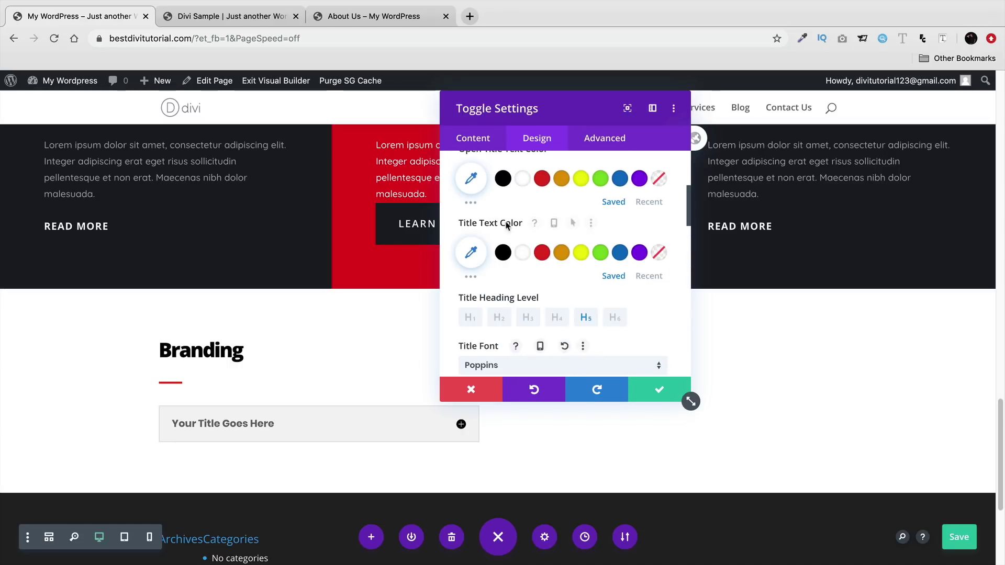
{"action": "left_click", "coordinate": [502, 252]}
{"action": "left_click", "coordinate": [644, 394]}
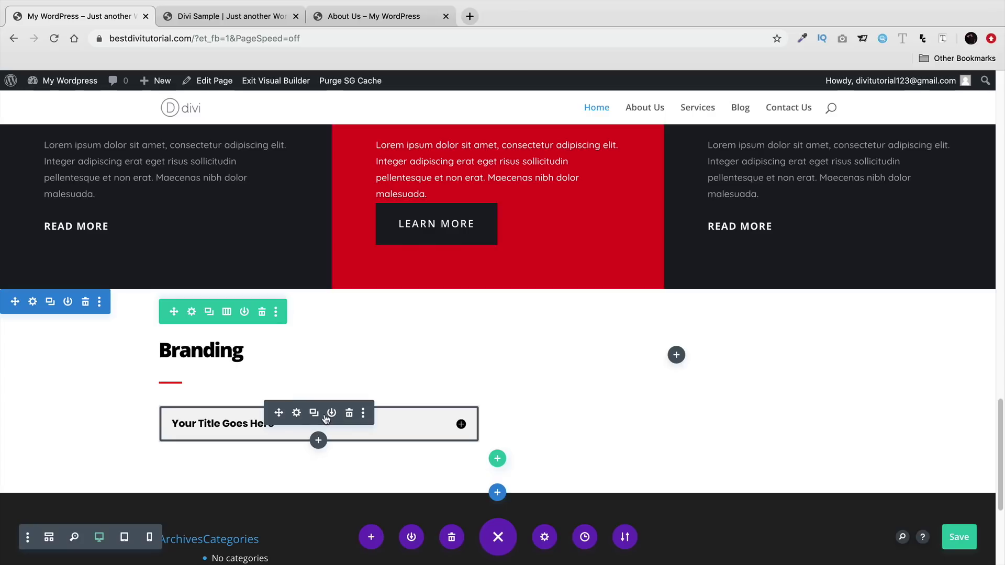
- Duplicate the toggle twice so three toggles stack under the Branding heading
{"action": "left_click", "coordinate": [324, 414]}
{"action": "left_click", "coordinate": [324, 414]}
{"action": "scroll", "coordinate": [333, 393], "scroll_direction": "down", "scroll_amount": 2}
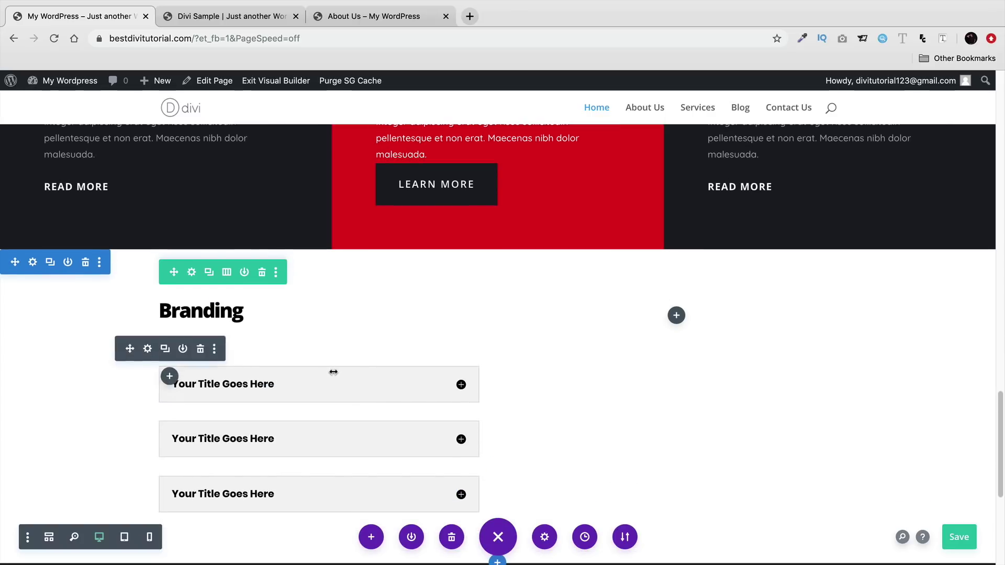
- Add an Image module to the empty right column via the 'ima' search
{"action": "left_click", "coordinate": [238, 18]}
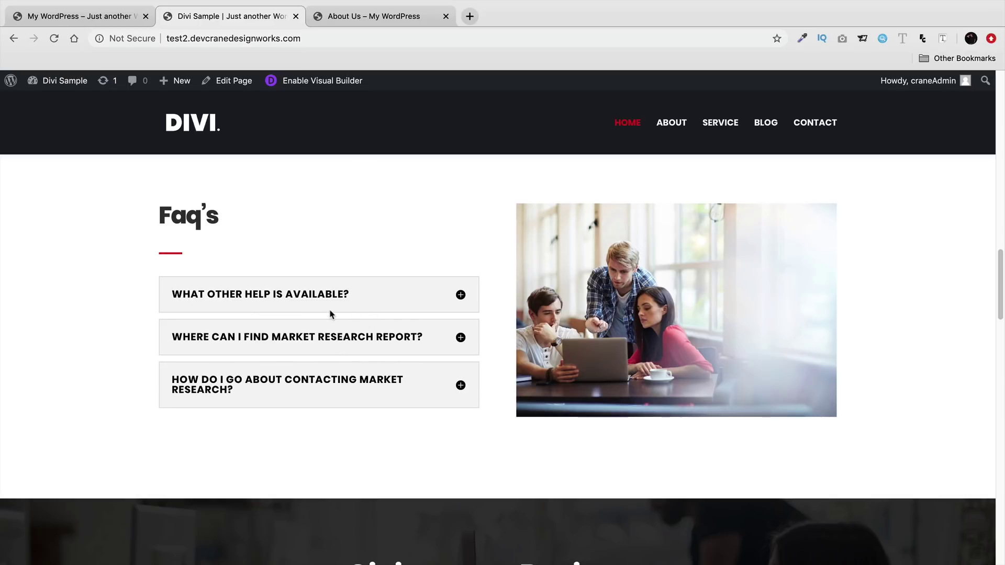
{"action": "left_click", "coordinate": [109, 20]}
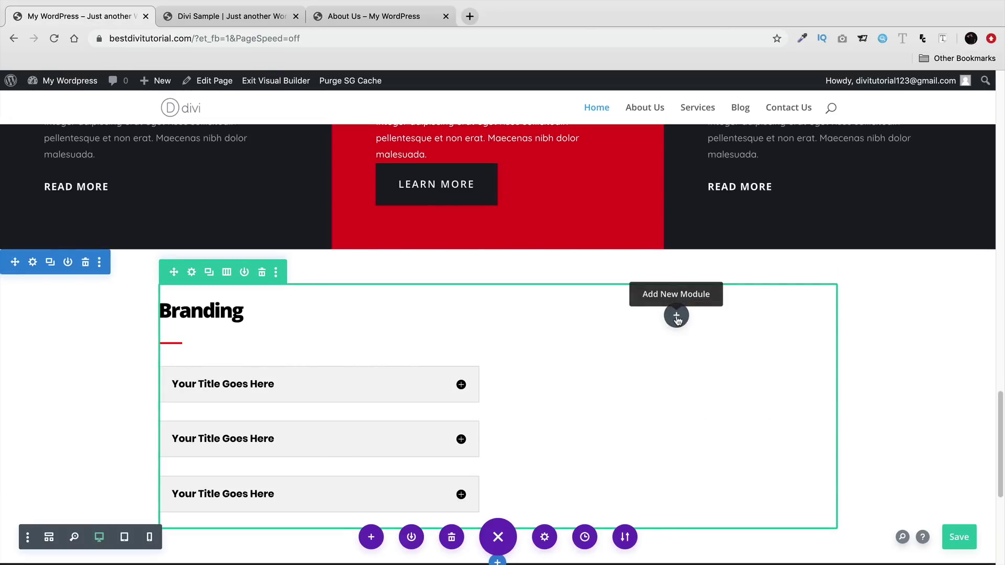
{"action": "left_click", "coordinate": [676, 317]}
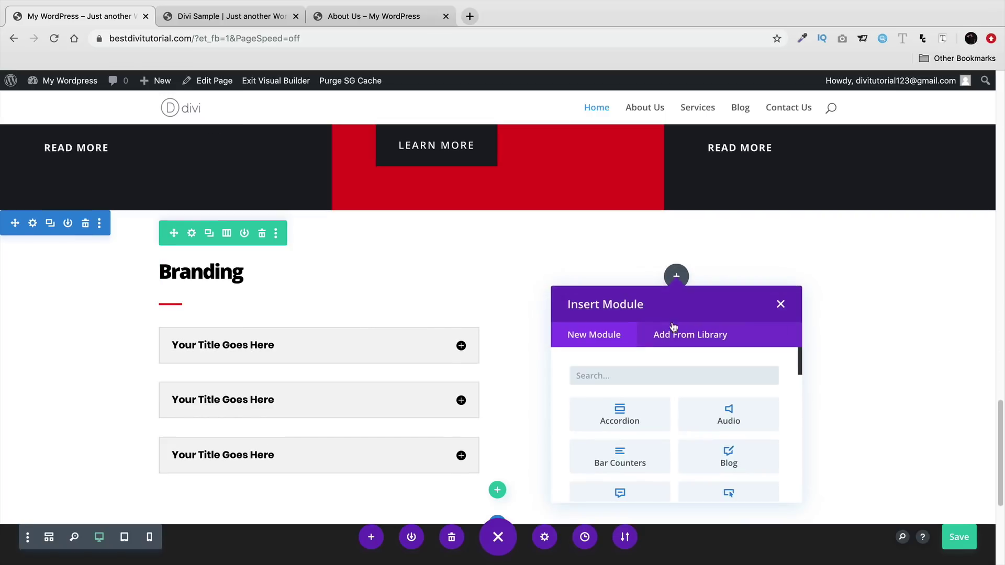
{"action": "type", "text": "ima"}
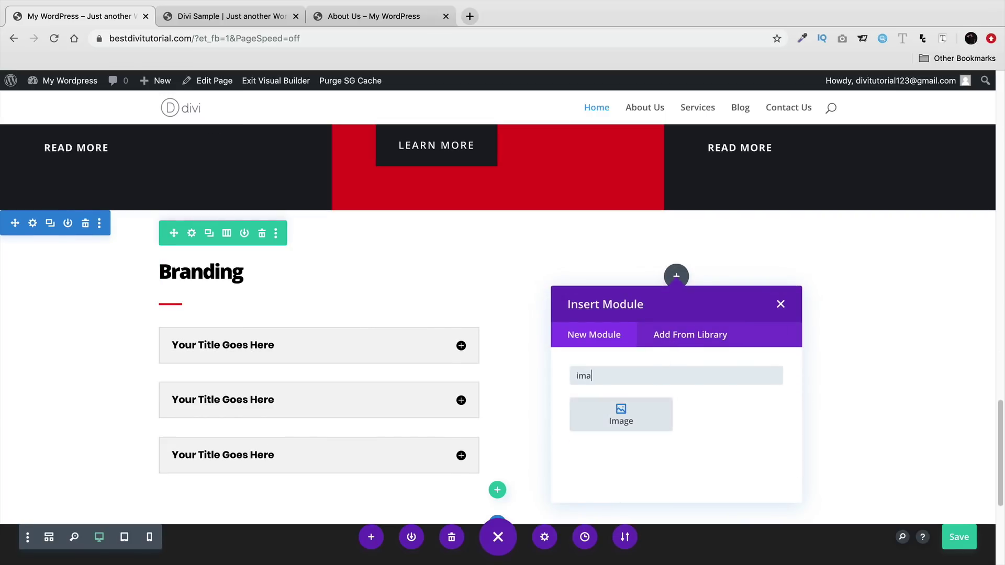
{"action": "left_click", "coordinate": [621, 408]}
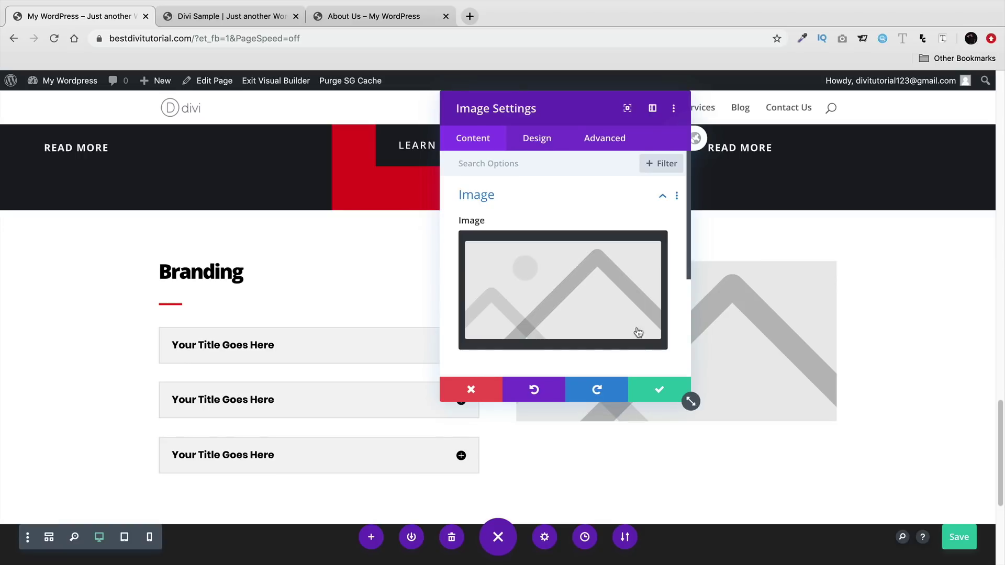
- Replace the placeholder with faq.jpg from the Media Library and save the module
{"action": "left_click", "coordinate": [631, 252]}
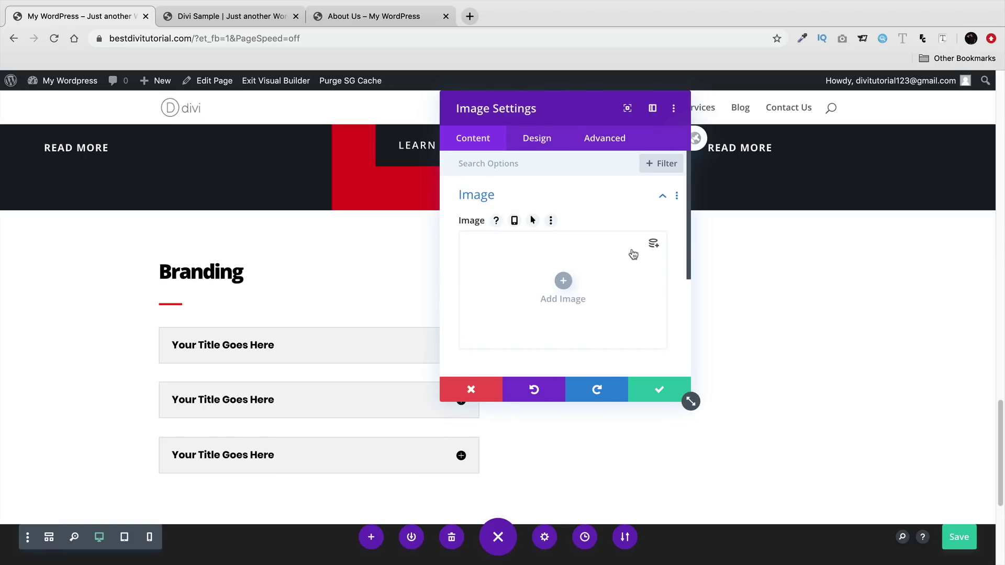
{"action": "left_click", "coordinate": [563, 283]}
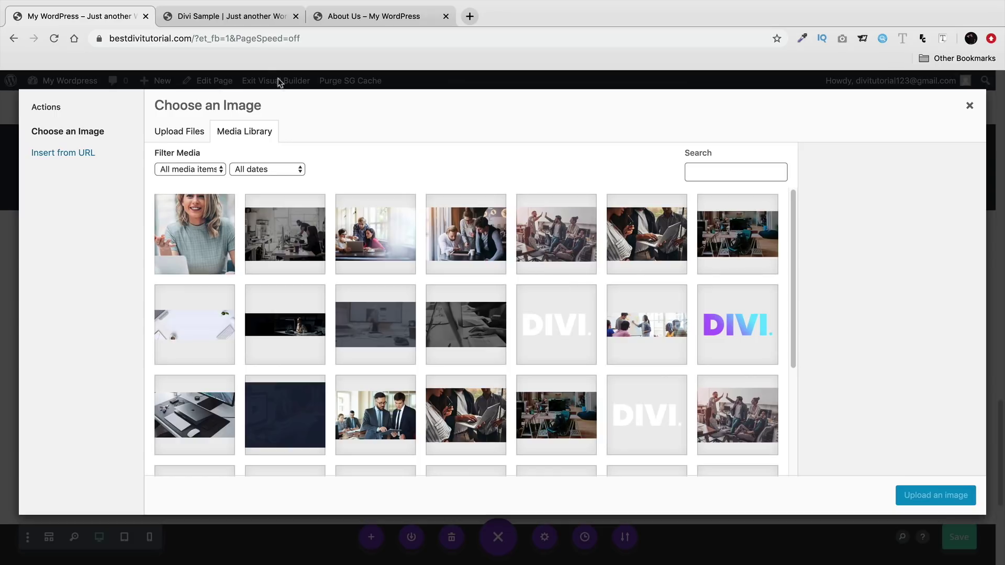
{"action": "left_click", "coordinate": [247, 21]}
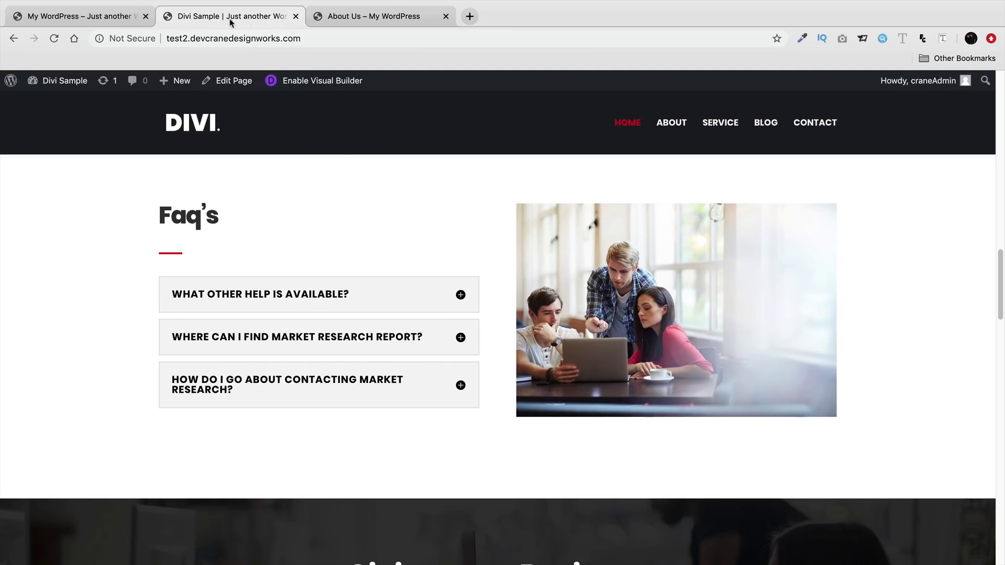
{"action": "left_click", "coordinate": [107, 18]}
{"action": "left_click", "coordinate": [387, 239]}
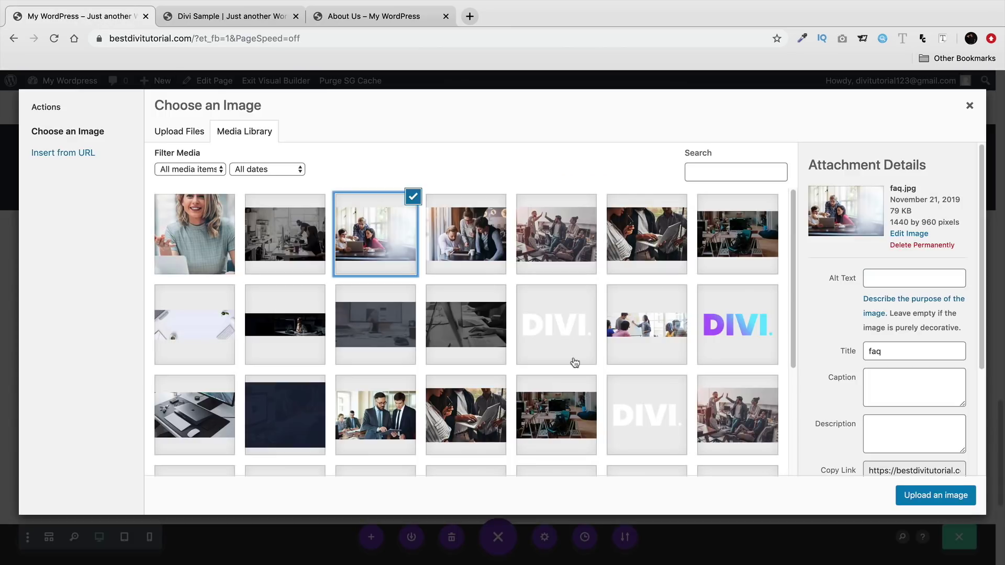
{"action": "left_click", "coordinate": [941, 496]}
{"action": "left_click", "coordinate": [668, 390]}
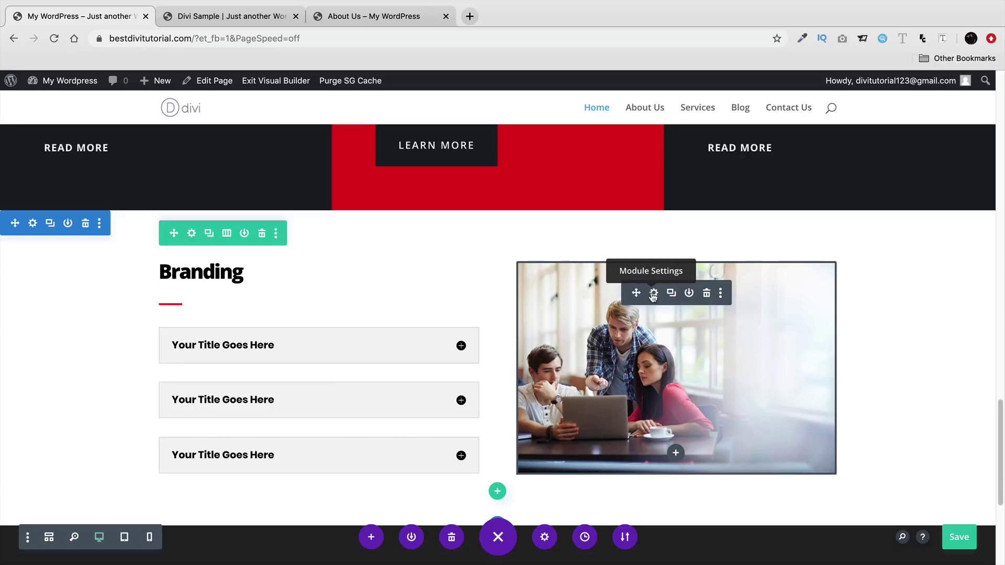
- Open the photo module's Design settings and expand the Animation options
{"action": "left_click", "coordinate": [653, 297]}
{"action": "scroll", "coordinate": [576, 327], "scroll_direction": "down", "scroll_amount": 3}
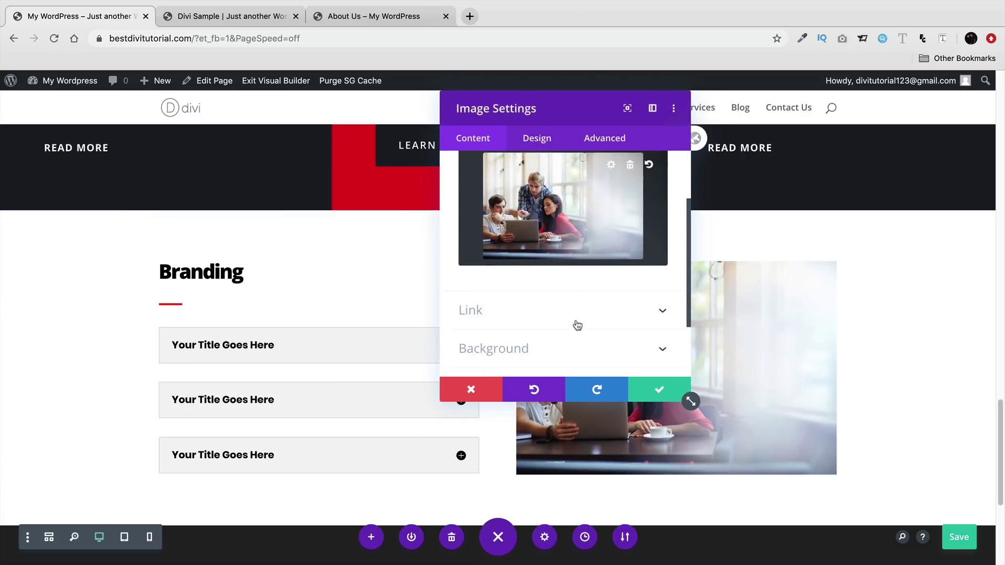
{"action": "left_click", "coordinate": [545, 139]}
{"action": "scroll", "coordinate": [549, 230], "scroll_direction": "down", "scroll_amount": 2}
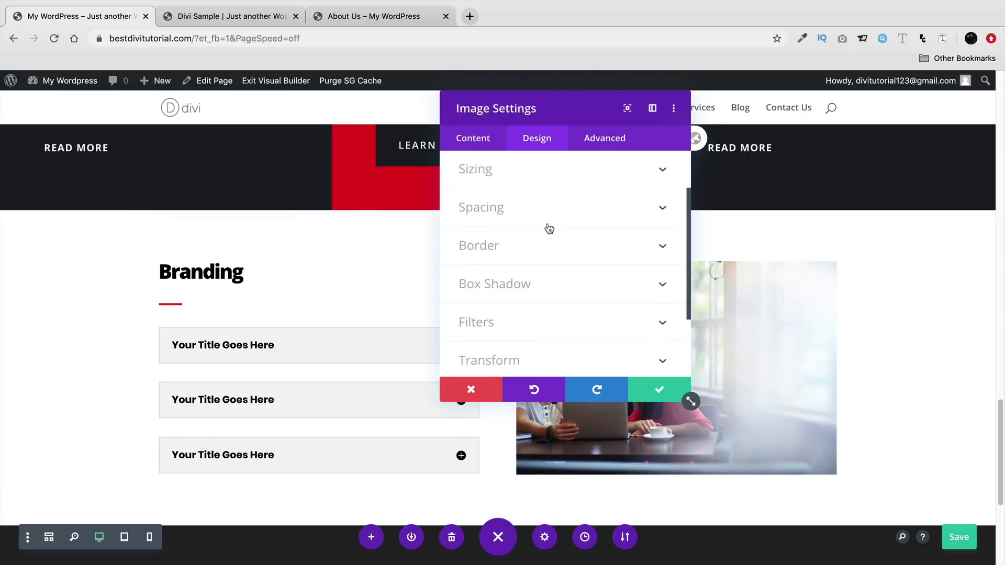
{"action": "scroll", "coordinate": [549, 231], "scroll_direction": "down", "scroll_amount": 1}
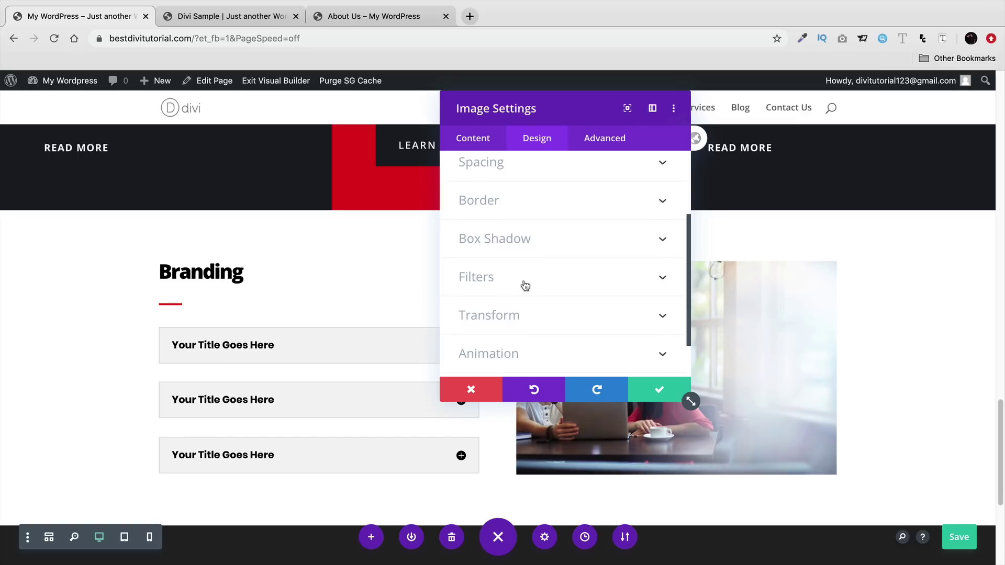
{"action": "scroll", "coordinate": [524, 285], "scroll_direction": "down", "scroll_amount": 1}
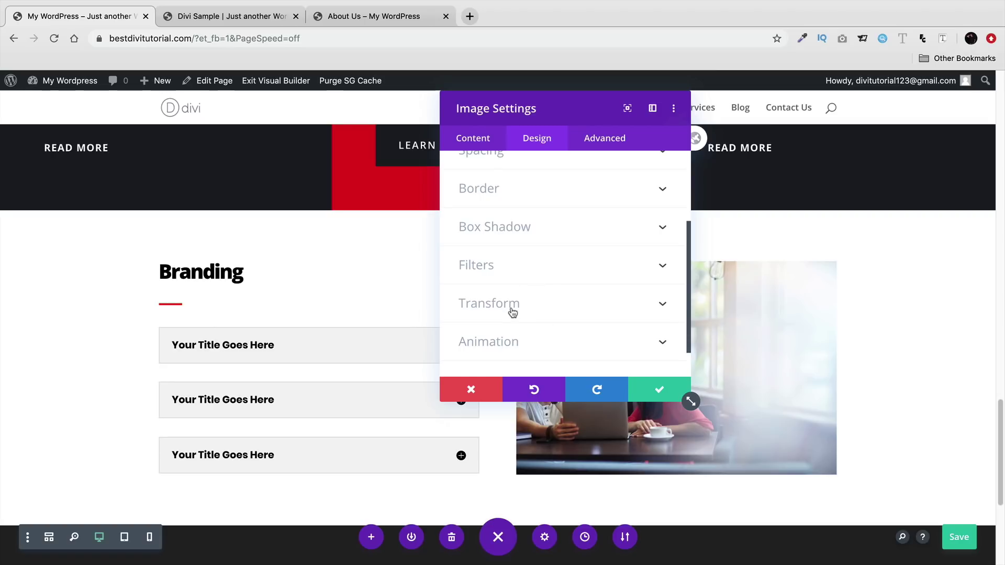
{"action": "left_click", "coordinate": [524, 343]}
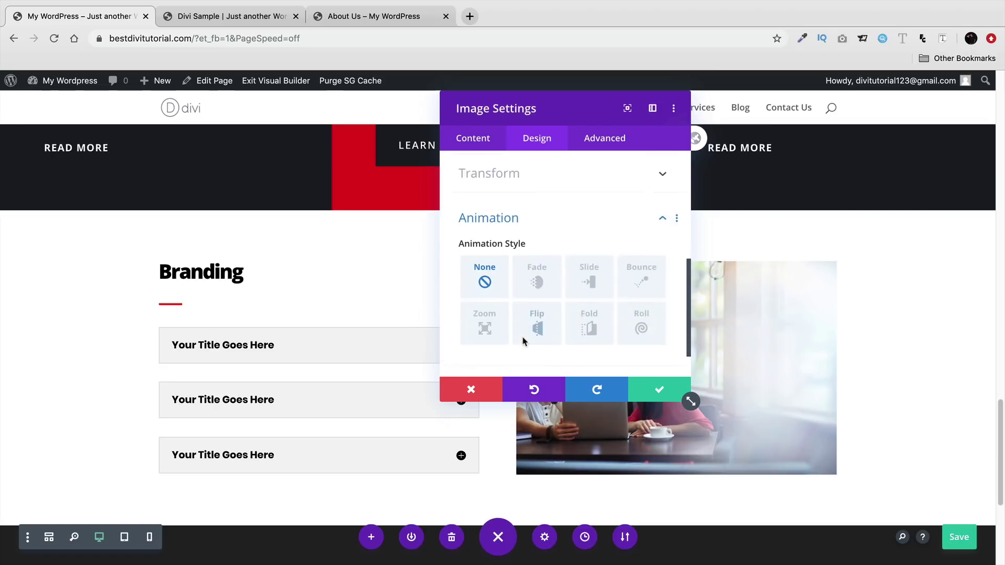
- Preview the Fade, Slide, Bounce, Zoom, Flip and Fold animations, then choose Roll
{"action": "left_click_drag", "start_coordinate": [569, 104], "coordinate": [321, 122]}
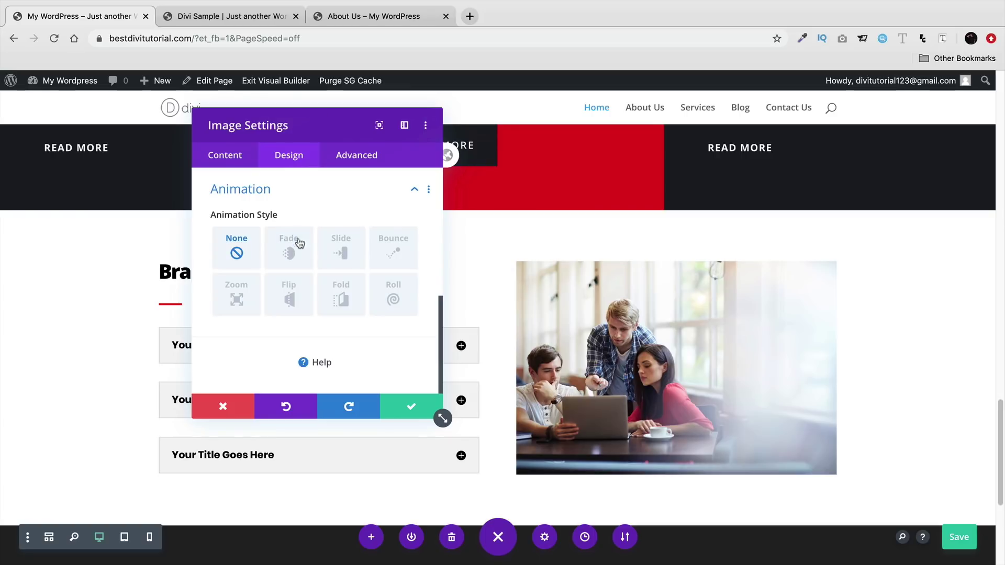
{"action": "left_click", "coordinate": [296, 254]}
{"action": "left_click", "coordinate": [341, 250]}
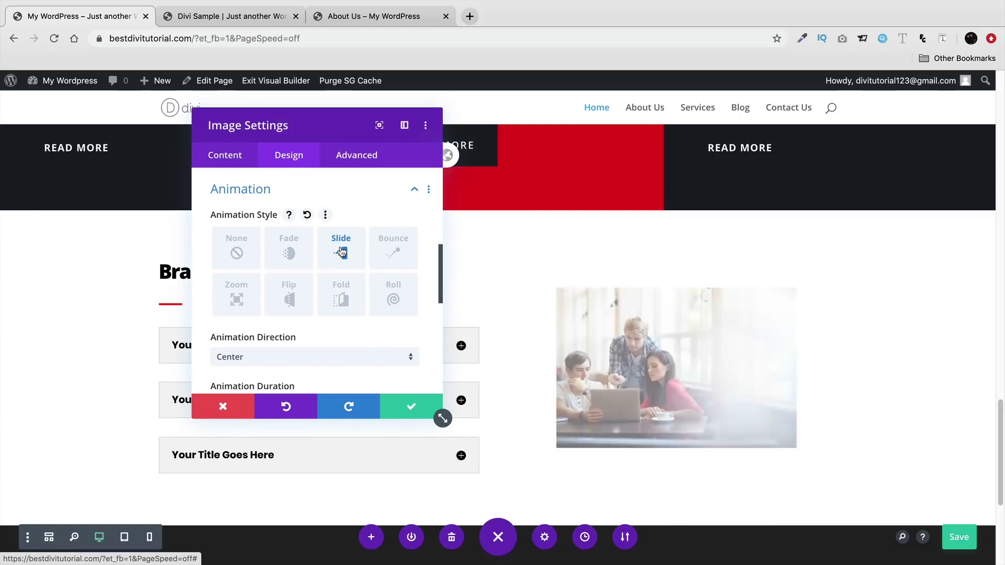
{"action": "left_click", "coordinate": [391, 246]}
{"action": "left_click", "coordinate": [237, 293]}
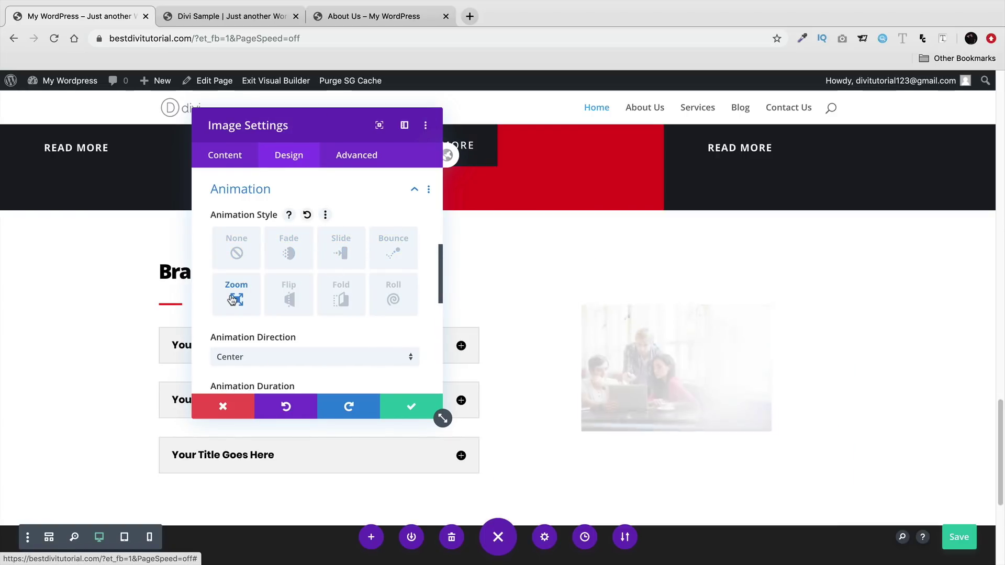
{"action": "left_click", "coordinate": [289, 294]}
{"action": "left_click", "coordinate": [341, 296]}
{"action": "left_click", "coordinate": [394, 296]}
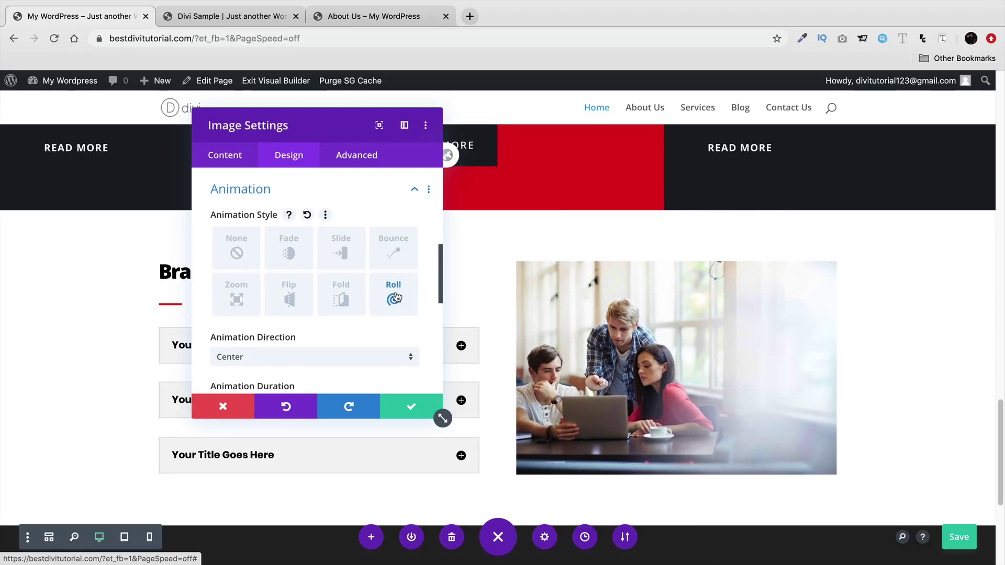
- Set the Roll animation to the Center direction with a 950ms duration
{"action": "scroll", "coordinate": [395, 294], "scroll_direction": "down", "scroll_amount": 3}
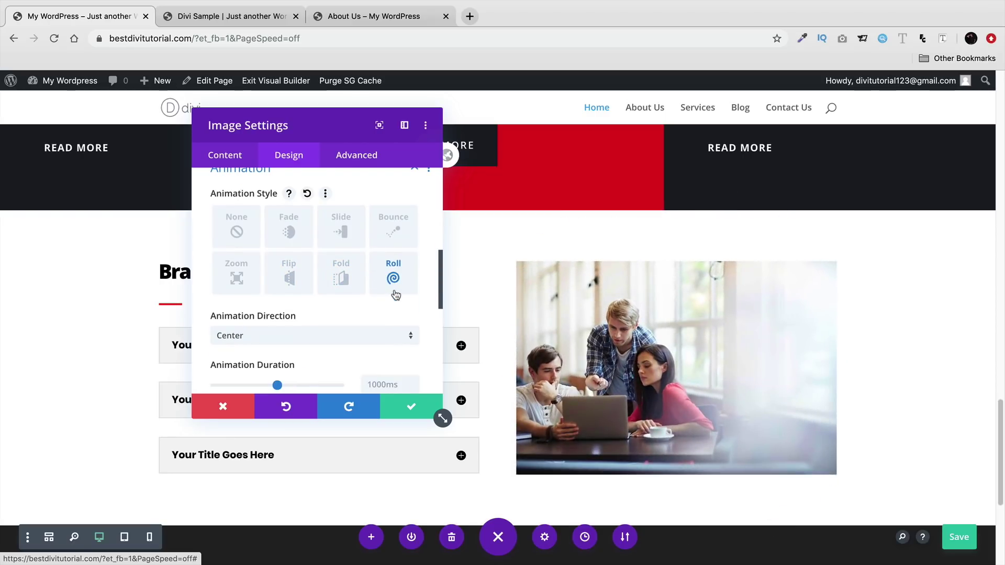
{"action": "mouse_move", "coordinate": [278, 351]}
{"action": "left_mouse_down"}
{"action": "mouse_move", "coordinate": [234, 351]}
{"action": "mouse_move", "coordinate": [332, 350]}
{"action": "mouse_move", "coordinate": [274, 351]}
{"action": "left_mouse_up"}
{"action": "scroll", "coordinate": [273, 330], "scroll_direction": "down", "scroll_amount": 3}
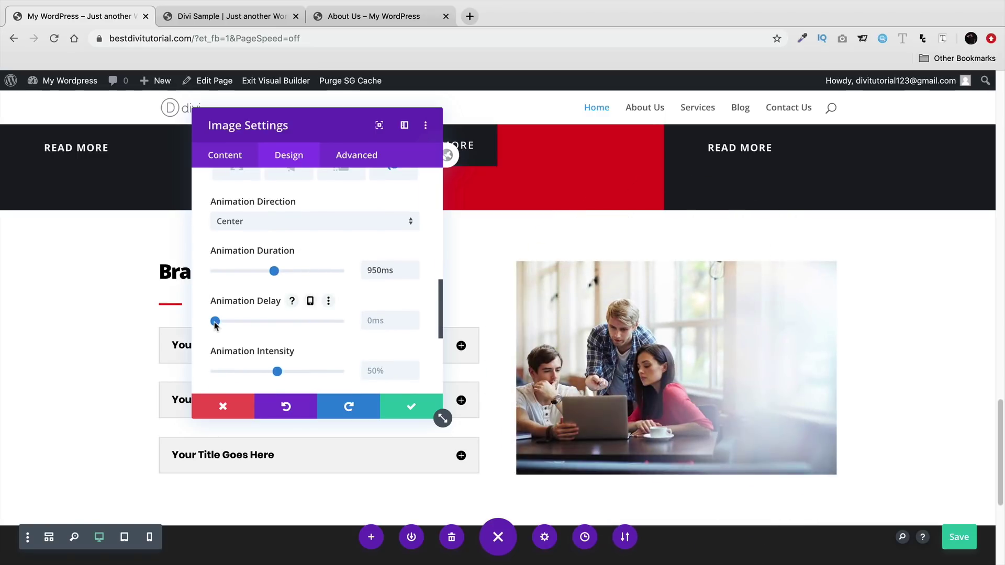
{"action": "scroll", "coordinate": [215, 324], "scroll_direction": "down", "scroll_amount": 5}
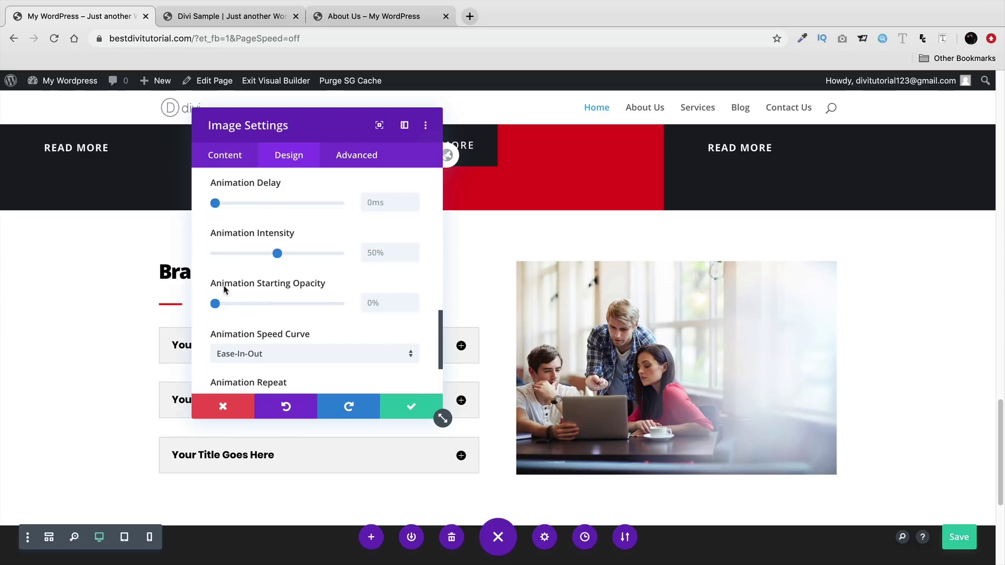
{"action": "scroll", "coordinate": [225, 272], "scroll_direction": "down", "scroll_amount": 4}
{"action": "scroll", "coordinate": [269, 293], "scroll_direction": "up", "scroll_amount": 5}
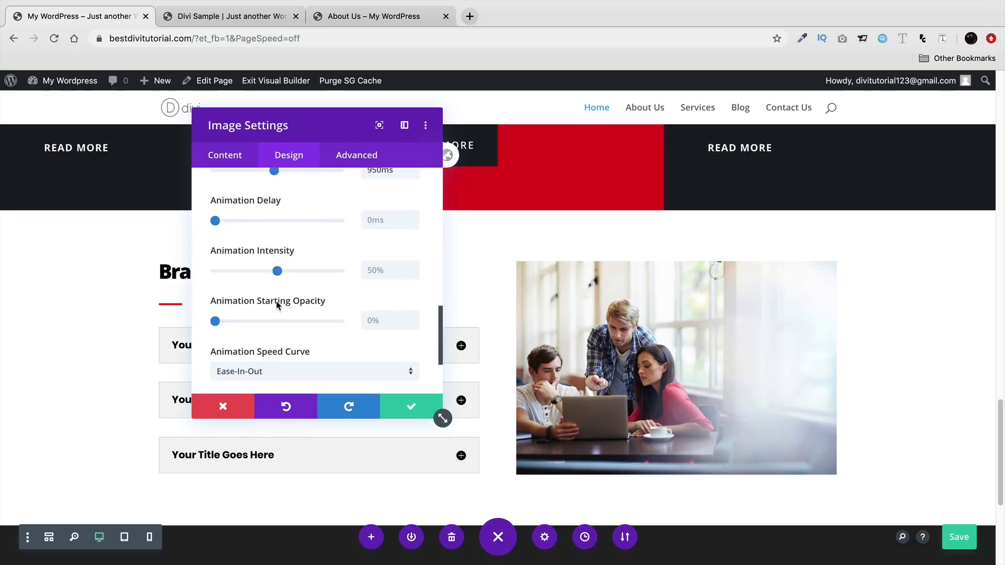
{"action": "scroll", "coordinate": [289, 296], "scroll_direction": "up", "scroll_amount": 2}
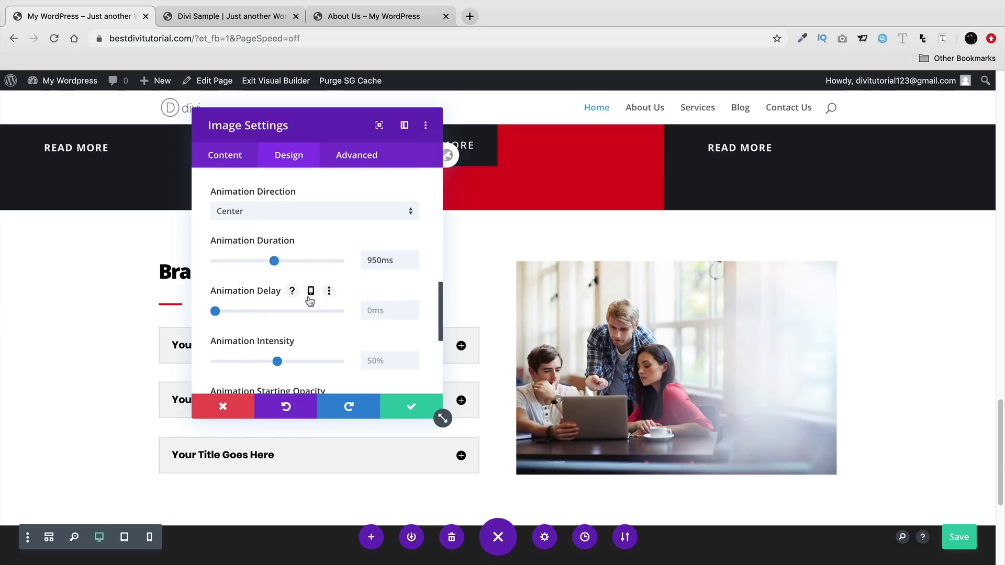
{"action": "scroll", "coordinate": [309, 303], "scroll_direction": "up", "scroll_amount": 2}
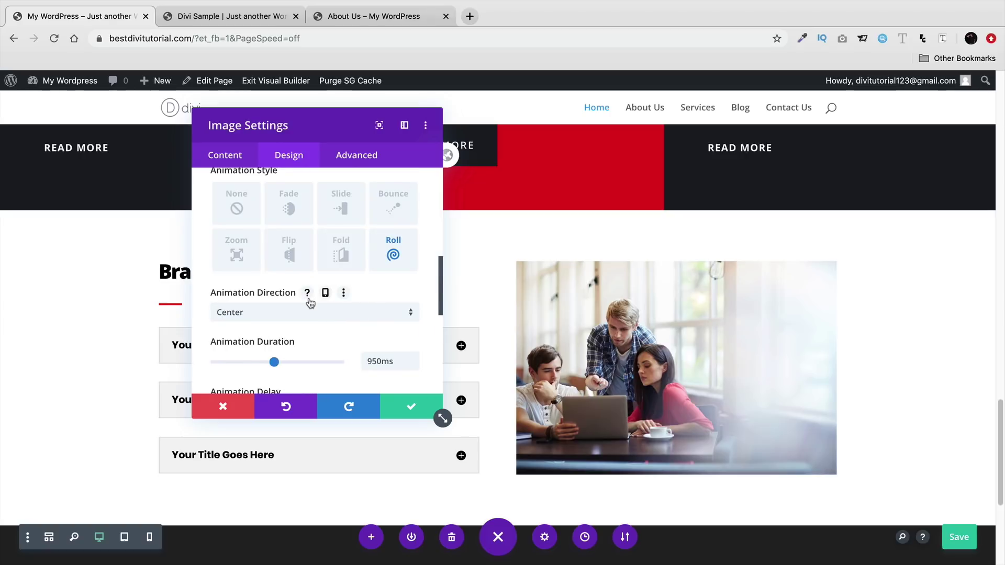
{"action": "scroll", "coordinate": [310, 302], "scroll_direction": "up", "scroll_amount": 3}
- Open the photo's Transform options and try scaling it up to 110%
{"action": "left_click", "coordinate": [412, 246]}
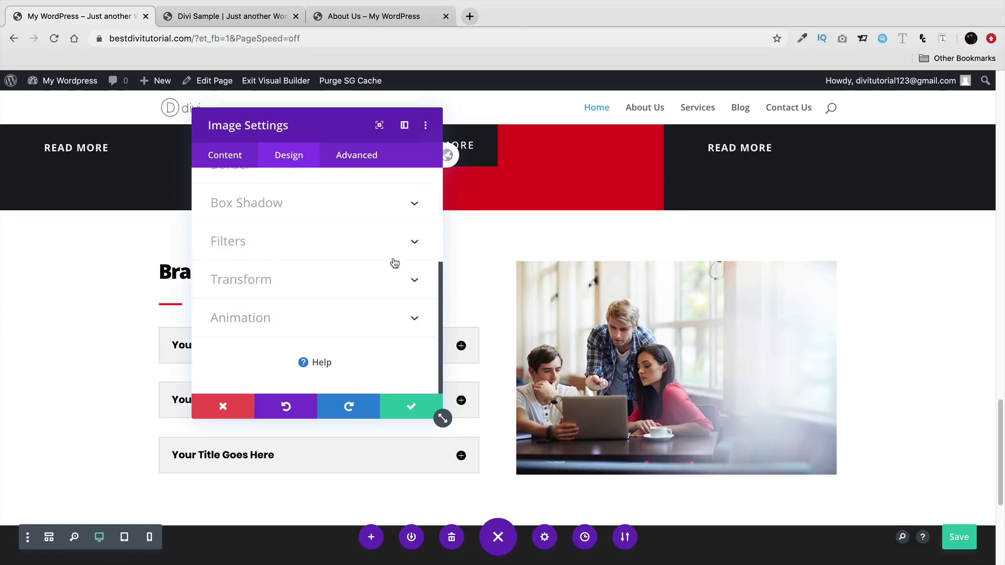
{"action": "left_click", "coordinate": [407, 278]}
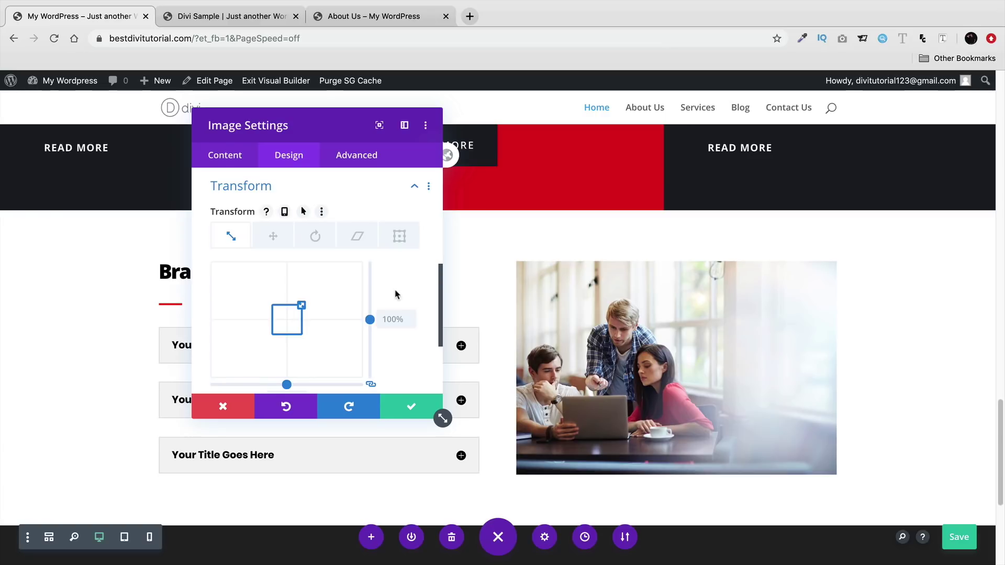
{"action": "left_click_drag", "start_coordinate": [333, 126], "coordinate": [164, 115]}
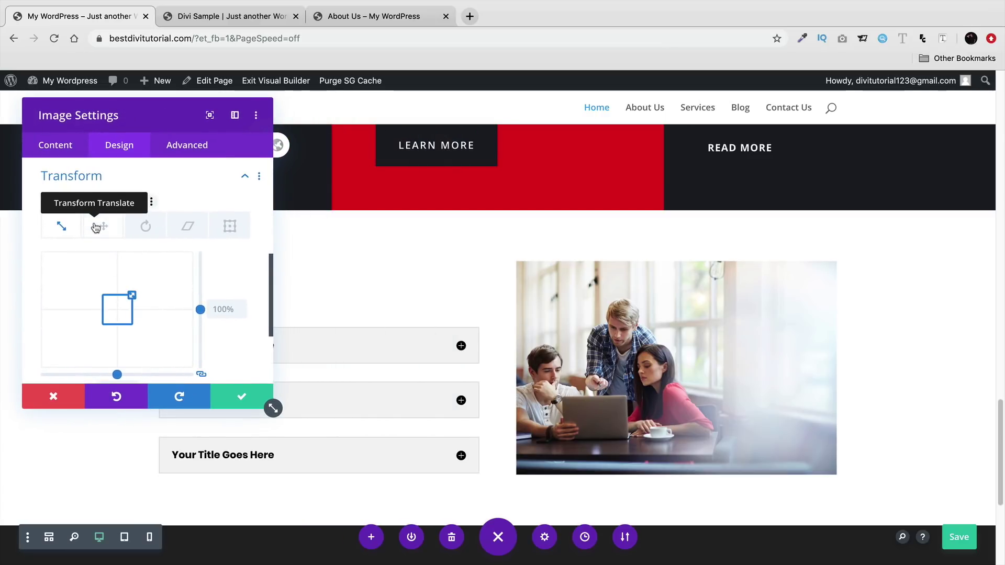
{"action": "mouse_move", "coordinate": [131, 296]}
{"action": "left_mouse_down"}
{"action": "mouse_move", "coordinate": [143, 286]}
{"action": "mouse_move", "coordinate": [115, 301]}
{"action": "mouse_move", "coordinate": [119, 286]}
{"action": "left_mouse_up"}
- Try shifting the photo with Translate, then bring it back near its original position
{"action": "left_click", "coordinate": [103, 227]}
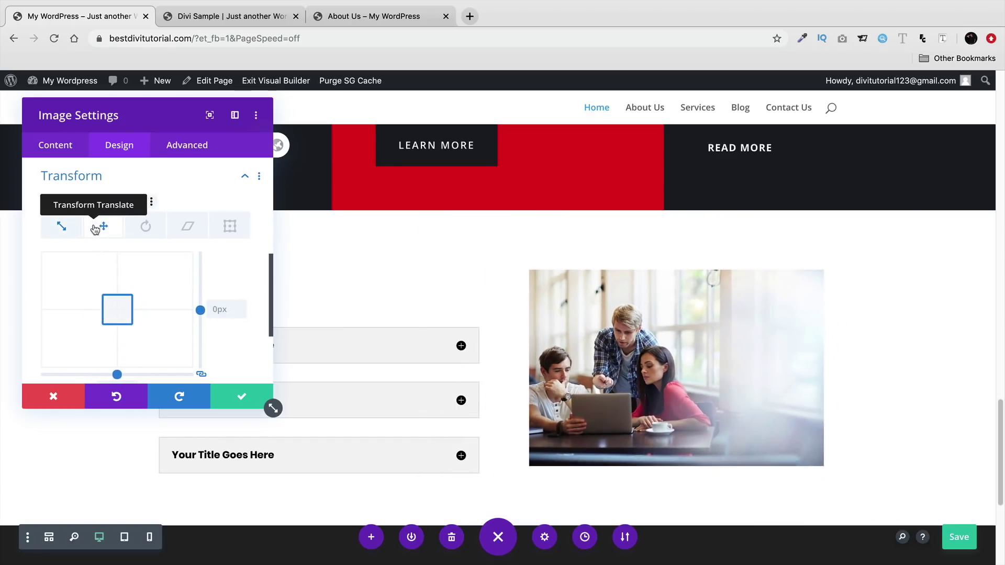
{"action": "mouse_move", "coordinate": [109, 307]}
{"action": "left_mouse_down"}
{"action": "mouse_move", "coordinate": [109, 285]}
{"action": "mouse_move", "coordinate": [119, 290]}
{"action": "mouse_move", "coordinate": [93, 303]}
{"action": "mouse_move", "coordinate": [66, 289]}
{"action": "mouse_move", "coordinate": [85, 237]}
{"action": "mouse_move", "coordinate": [83, 261]}
{"action": "mouse_move", "coordinate": [119, 308]}
{"action": "left_mouse_up"}
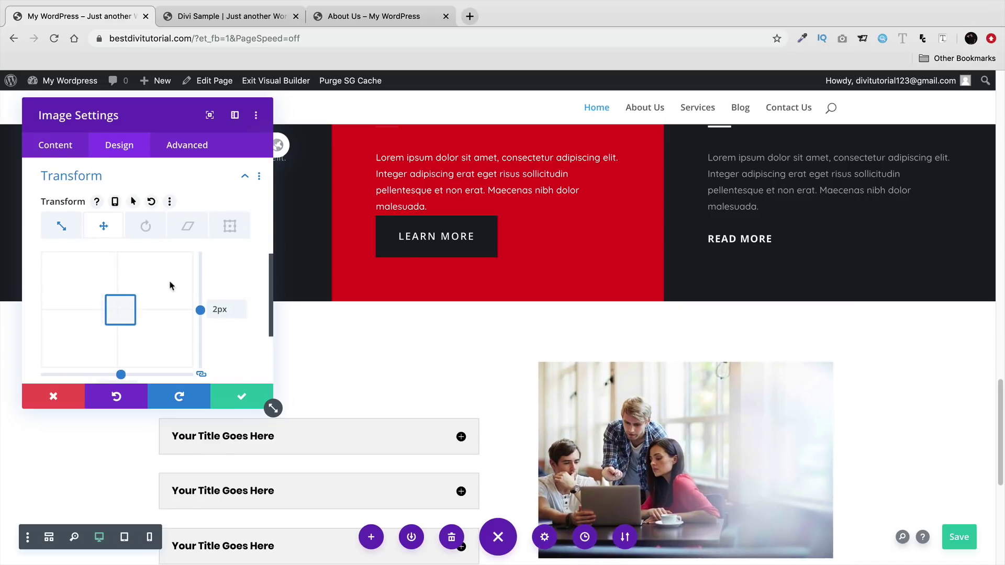
{"action": "scroll", "coordinate": [237, 280], "scroll_direction": "down", "scroll_amount": 1}
{"action": "scroll", "coordinate": [238, 280], "scroll_direction": "down", "scroll_amount": 2}
{"action": "left_click_drag", "start_coordinate": [135, 242], "coordinate": [121, 241]}
{"action": "scroll", "coordinate": [219, 241], "scroll_direction": "down", "scroll_amount": 2}
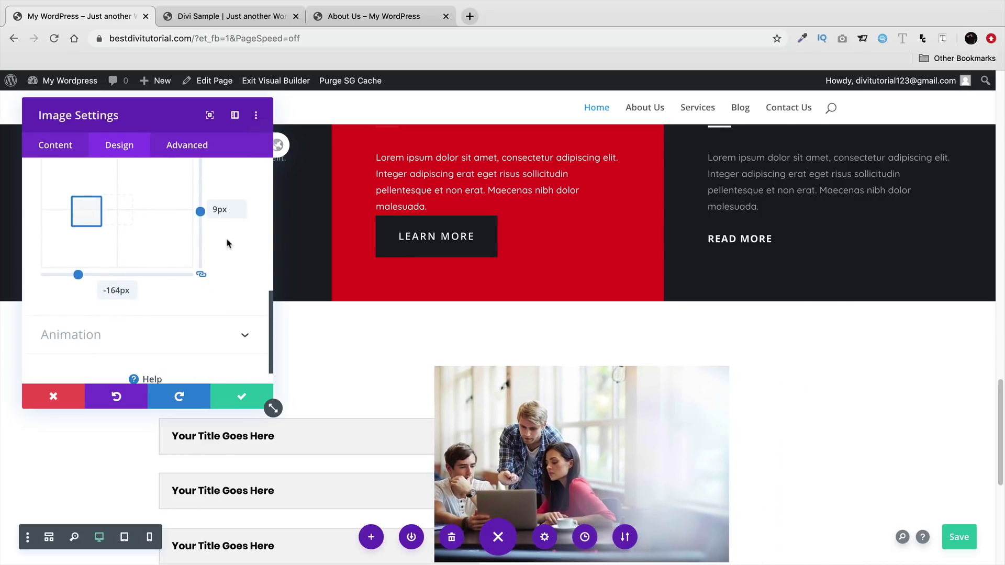
{"action": "scroll", "coordinate": [328, 339], "scroll_direction": "down", "scroll_amount": 3}
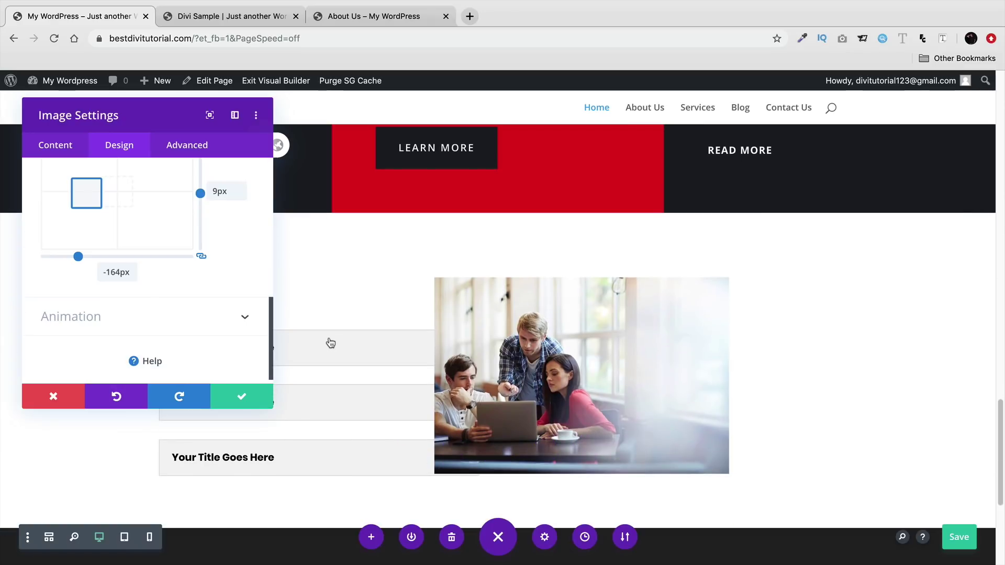
{"action": "scroll", "coordinate": [226, 338], "scroll_direction": "up", "scroll_amount": 2}
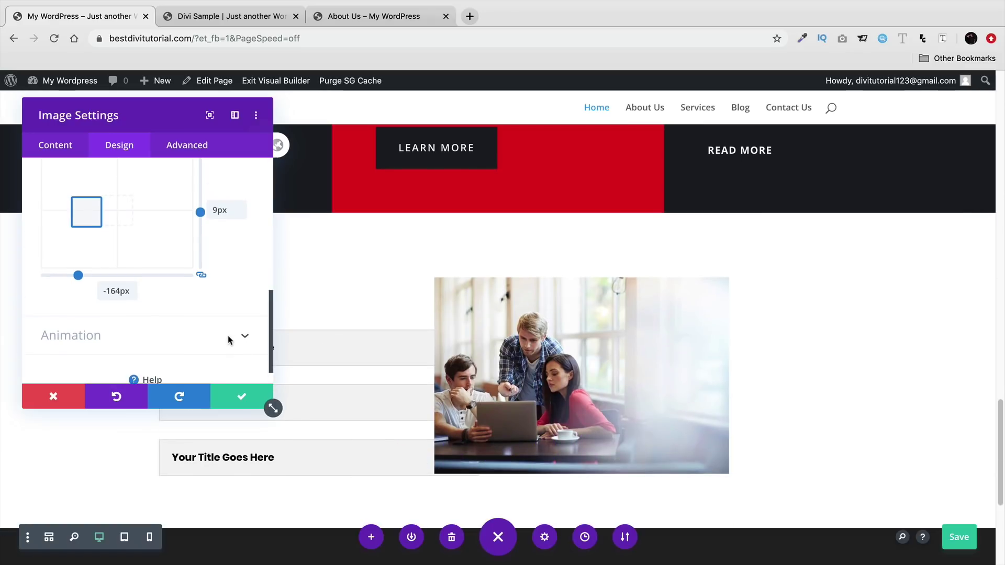
{"action": "left_click_drag", "start_coordinate": [86, 256], "coordinate": [120, 252]}
- Experiment with rotating the photo around its three axes
{"action": "left_click", "coordinate": [145, 181]}
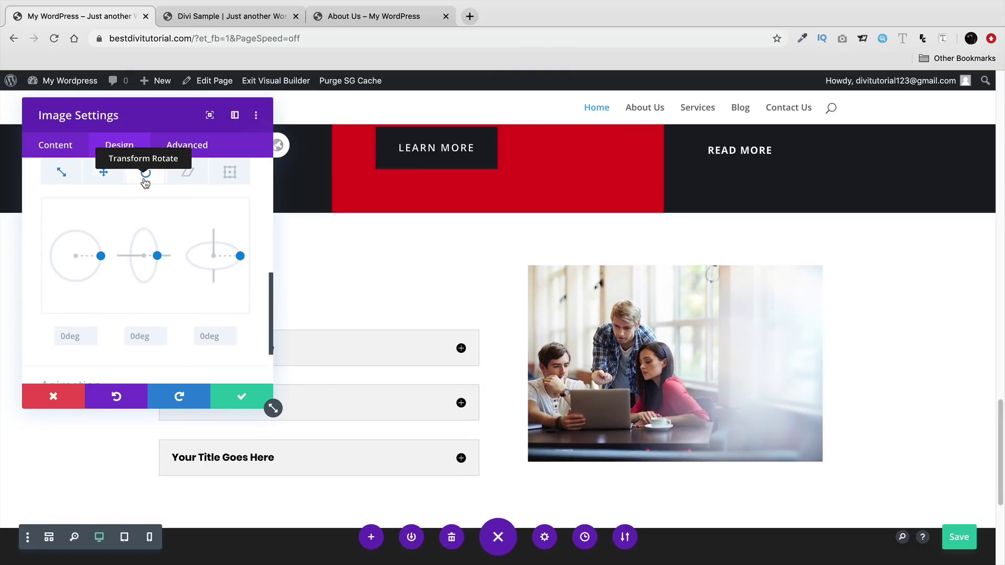
{"action": "mouse_move", "coordinate": [163, 258]}
{"action": "left_mouse_down"}
{"action": "mouse_move", "coordinate": [148, 230]}
{"action": "mouse_move", "coordinate": [156, 259]}
{"action": "left_mouse_up"}
{"action": "mouse_move", "coordinate": [240, 261]}
{"action": "left_mouse_down"}
{"action": "mouse_move", "coordinate": [191, 278]}
{"action": "mouse_move", "coordinate": [240, 256]}
{"action": "left_mouse_up"}
{"action": "mouse_move", "coordinate": [103, 260]}
{"action": "left_mouse_down"}
{"action": "mouse_move", "coordinate": [94, 272]}
{"action": "mouse_move", "coordinate": [40, 269]}
{"action": "mouse_move", "coordinate": [58, 240]}
{"action": "mouse_move", "coordinate": [102, 256]}
{"action": "left_mouse_up"}
- Skew the photo to -2deg and move its transform origin to about 58% / 46%
{"action": "left_click", "coordinate": [178, 184]}
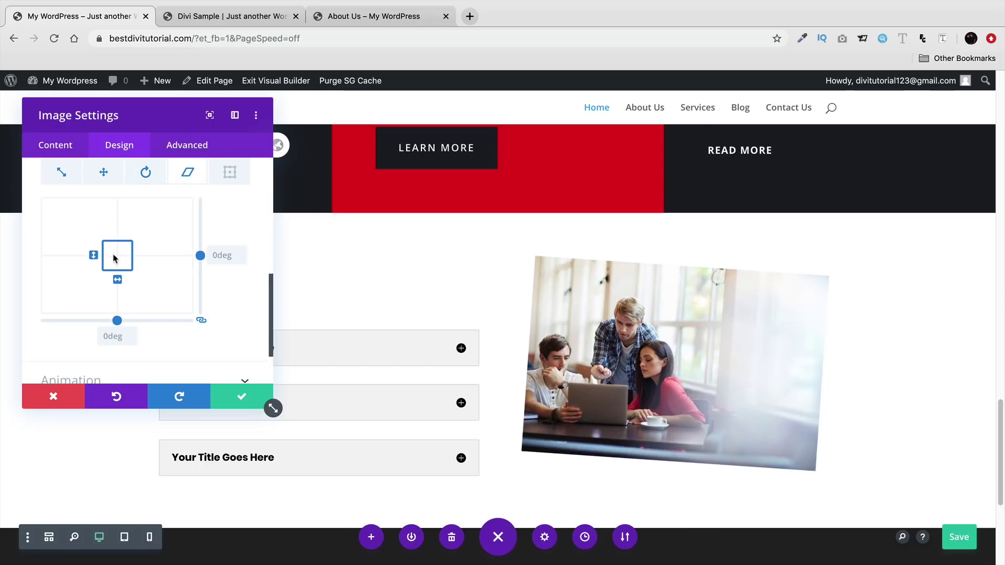
{"action": "mouse_move", "coordinate": [117, 279]}
{"action": "left_mouse_down"}
{"action": "mouse_move", "coordinate": [130, 277]}
{"action": "mouse_move", "coordinate": [108, 275]}
{"action": "mouse_move", "coordinate": [117, 280]}
{"action": "left_mouse_up"}
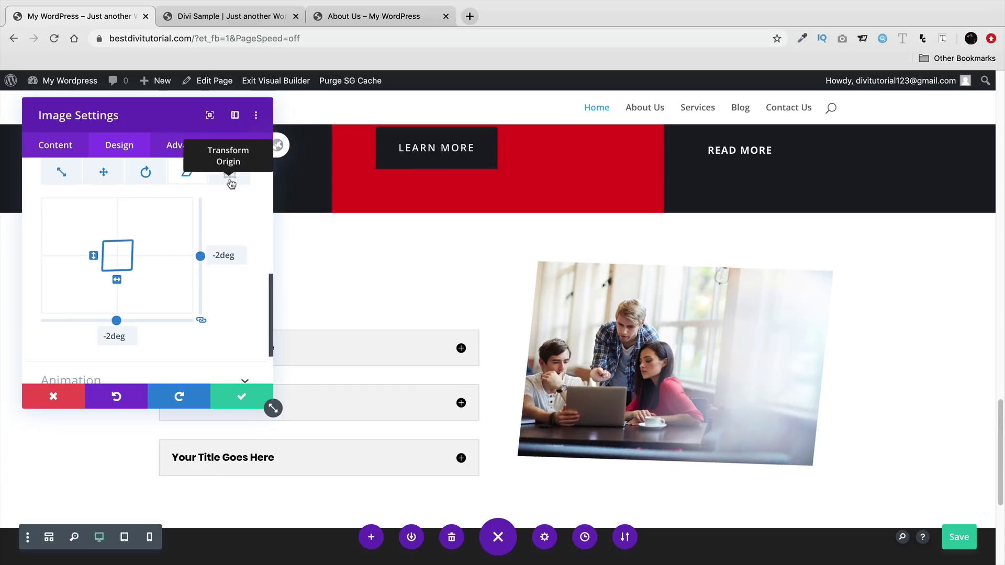
{"action": "left_click", "coordinate": [229, 173]}
{"action": "mouse_move", "coordinate": [117, 255]}
{"action": "left_mouse_down"}
{"action": "mouse_move", "coordinate": [81, 265]}
{"action": "mouse_move", "coordinate": [126, 249]}
{"action": "mouse_move", "coordinate": [117, 257]}
{"action": "left_mouse_up"}
{"action": "scroll", "coordinate": [212, 272], "scroll_direction": "down", "scroll_amount": 1}
{"action": "scroll", "coordinate": [219, 291], "scroll_direction": "up", "scroll_amount": 3}
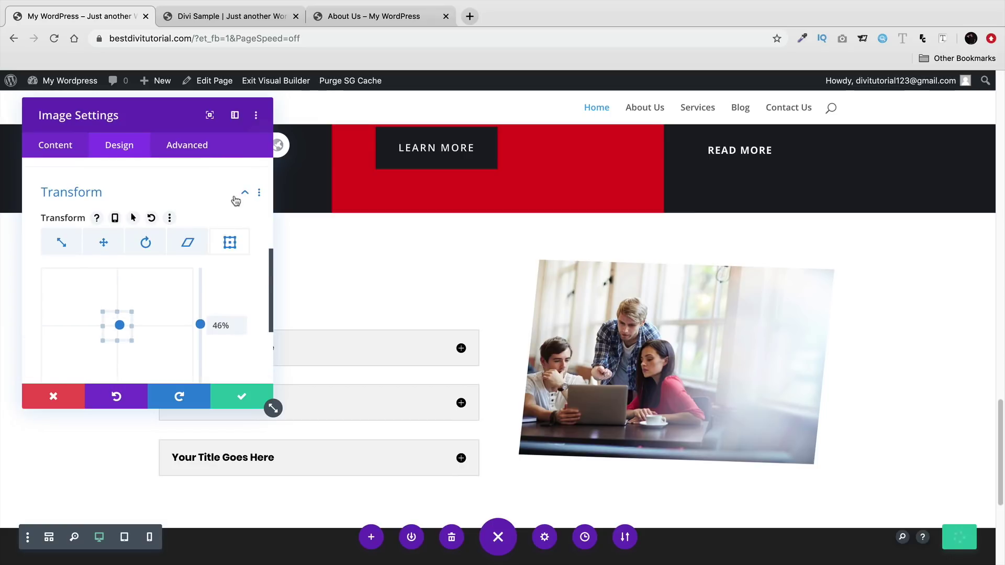
- Set the photo's filters to 359deg hue, 151% saturation and 115% brightness
{"action": "left_click", "coordinate": [236, 197]}
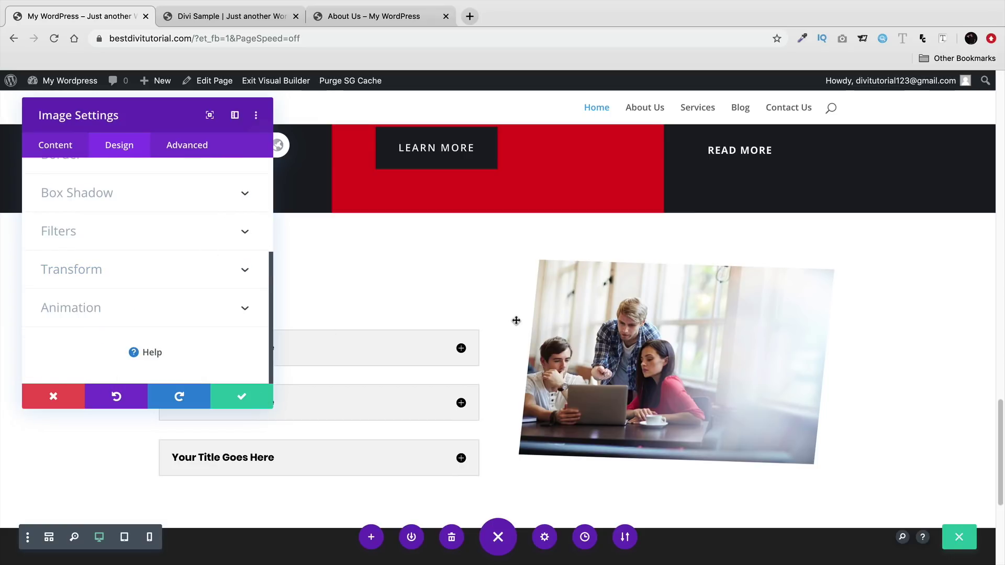
{"action": "left_click", "coordinate": [179, 245]}
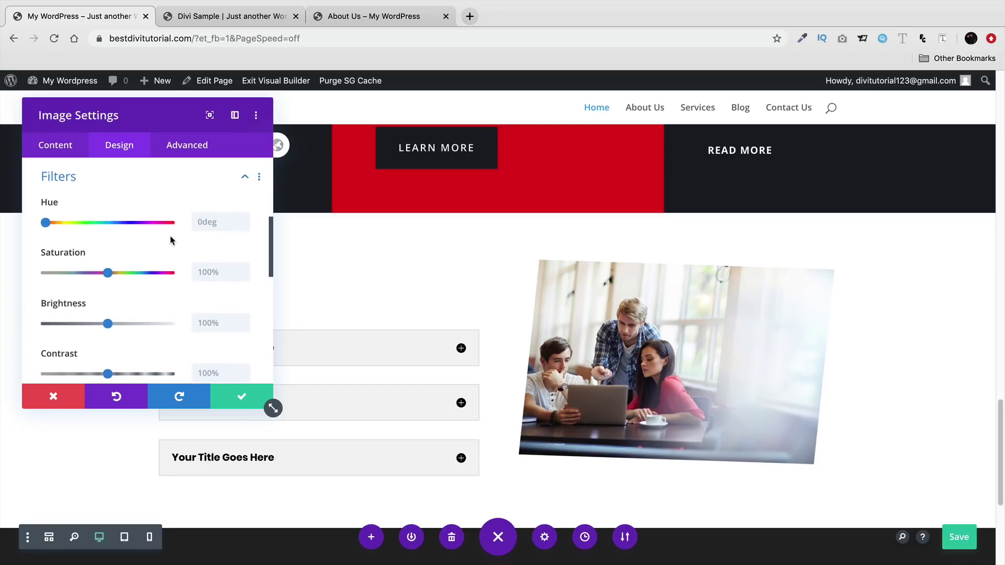
{"action": "left_click_drag", "start_coordinate": [46, 222], "coordinate": [169, 222]}
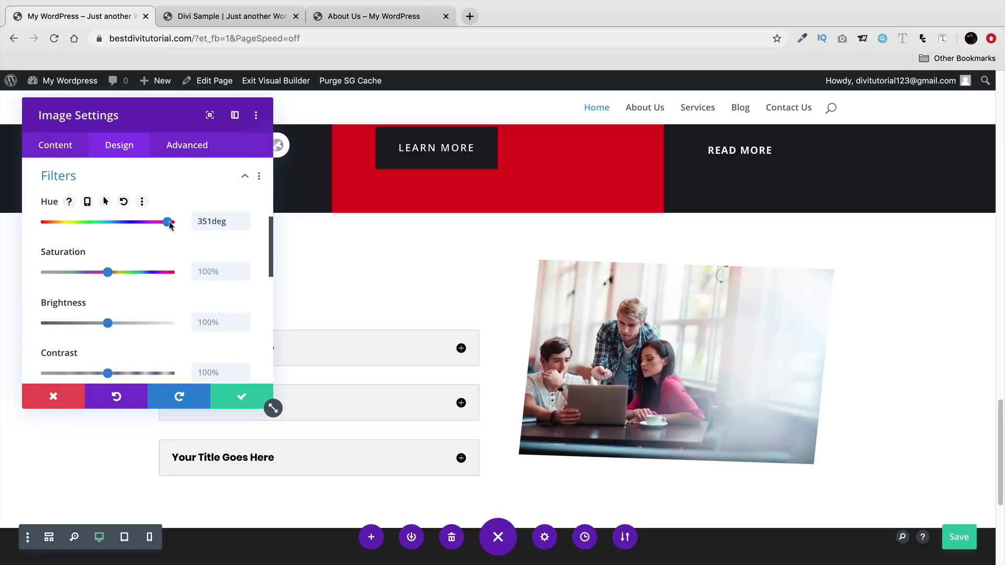
{"action": "left_click_drag", "start_coordinate": [108, 274], "coordinate": [55, 277]}
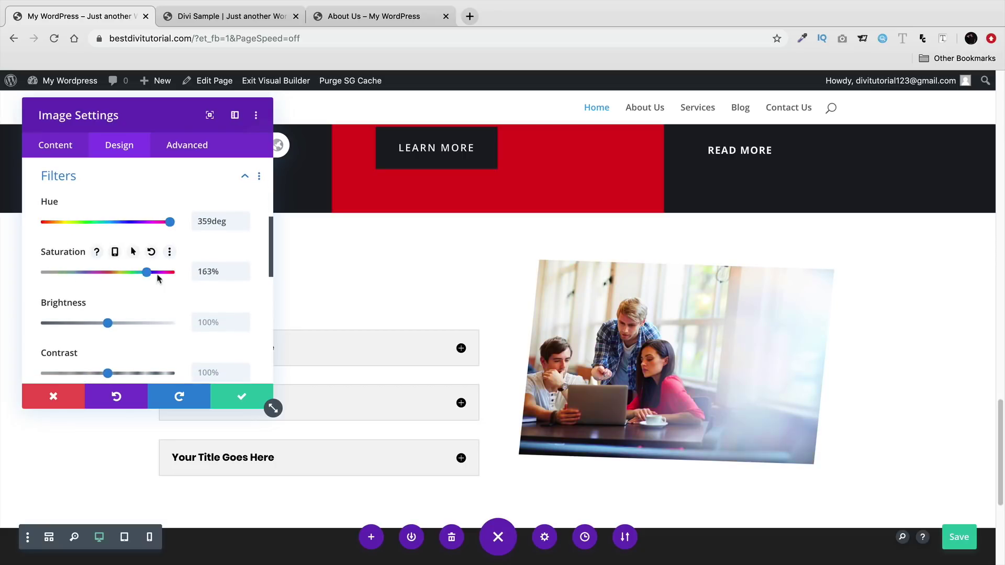
{"action": "mouse_move", "coordinate": [107, 323]}
{"action": "left_mouse_down"}
{"action": "mouse_move", "coordinate": [141, 324]}
{"action": "mouse_move", "coordinate": [98, 324]}
{"action": "mouse_move", "coordinate": [117, 323]}
{"action": "left_mouse_up"}
- Give the photo a 15% sepia tint, after previewing invert and blur
{"action": "scroll", "coordinate": [107, 327], "scroll_direction": "down", "scroll_amount": 5}
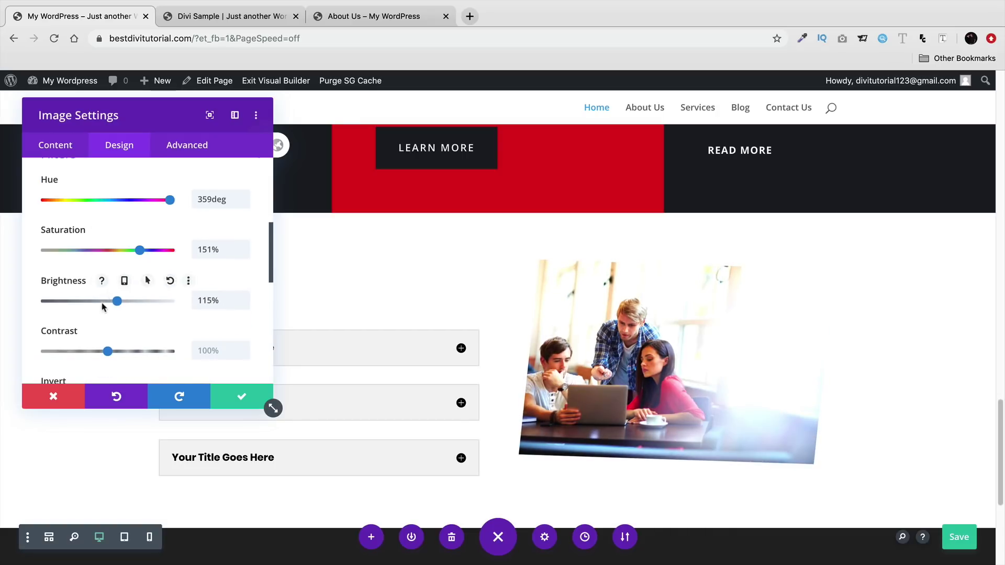
{"action": "mouse_move", "coordinate": [45, 363]}
{"action": "left_mouse_down"}
{"action": "mouse_move", "coordinate": [162, 361]}
{"action": "mouse_move", "coordinate": [65, 364]}
{"action": "left_mouse_up"}
{"action": "left_click_drag", "start_coordinate": [46, 313], "coordinate": [72, 315]}
{"action": "scroll", "coordinate": [71, 315], "scroll_direction": "down", "scroll_amount": 4}
{"action": "mouse_move", "coordinate": [170, 313]}
{"action": "left_mouse_down"}
{"action": "mouse_move", "coordinate": [24, 319]}
{"action": "mouse_move", "coordinate": [171, 314]}
{"action": "left_mouse_up"}
{"action": "scroll", "coordinate": [75, 273], "scroll_direction": "down", "scroll_amount": 4}
{"action": "scroll", "coordinate": [77, 240], "scroll_direction": "up", "scroll_amount": 2}
{"action": "mouse_move", "coordinate": [45, 272]}
{"action": "left_mouse_down"}
{"action": "mouse_move", "coordinate": [127, 273]}
{"action": "mouse_move", "coordinate": [41, 285]}
{"action": "left_mouse_up"}
- Try the Color Dodge, Overlay, Hue and Color blend modes, then return to Normal
{"action": "left_click", "coordinate": [74, 320]}
{"action": "left_click", "coordinate": [87, 290]}
{"action": "left_click", "coordinate": [108, 321]}
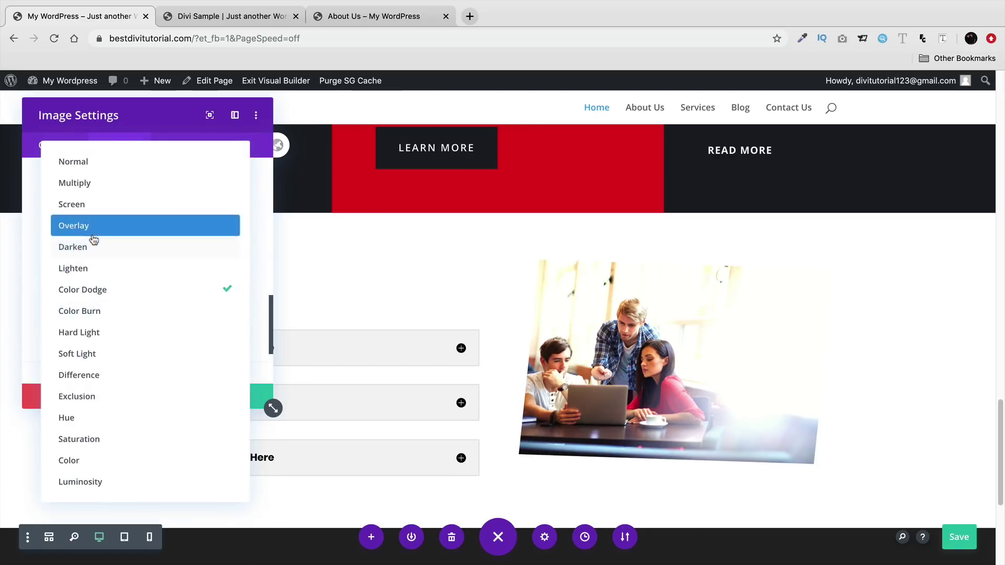
{"action": "left_click", "coordinate": [93, 238]}
{"action": "left_click", "coordinate": [114, 319]}
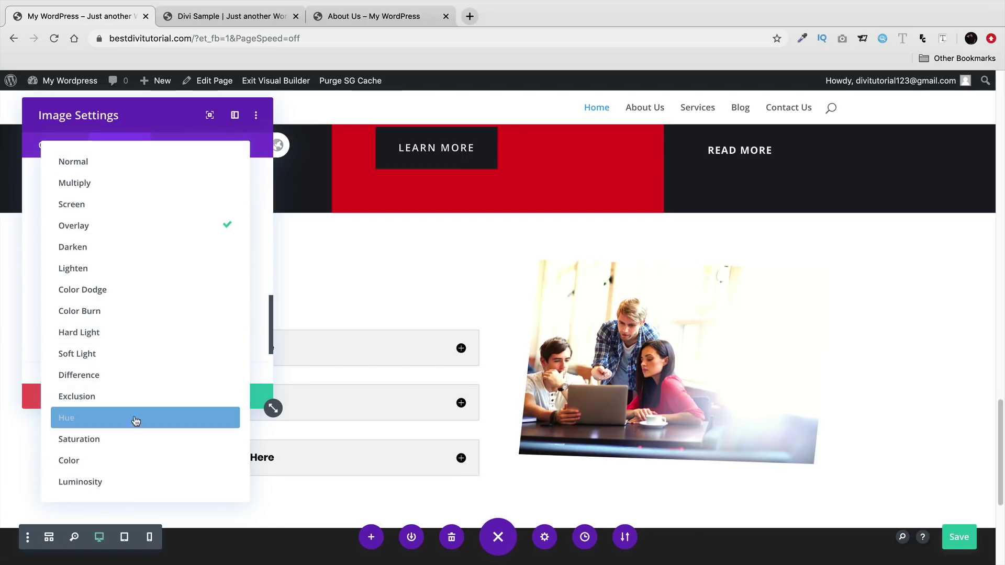
{"action": "left_click", "coordinate": [135, 418]}
{"action": "left_click", "coordinate": [126, 322]}
{"action": "left_click", "coordinate": [155, 463]}
{"action": "left_click", "coordinate": [153, 325]}
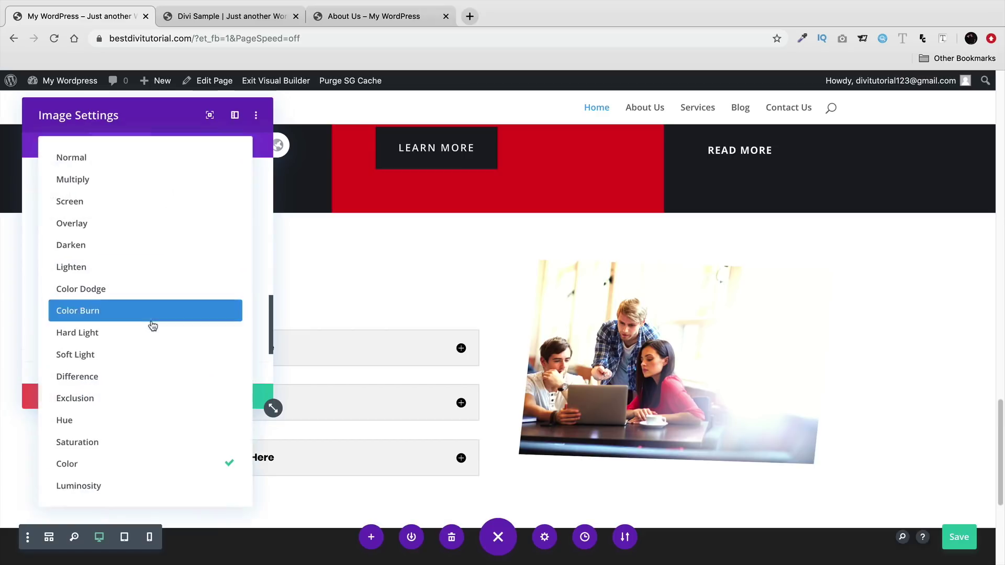
{"action": "left_click", "coordinate": [147, 162]}
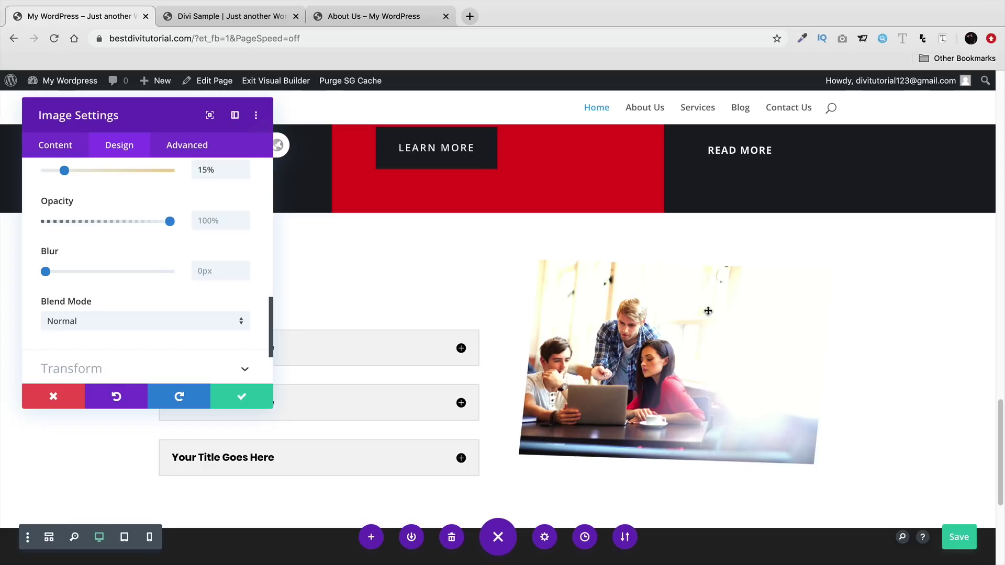
- Collapse the photo's Filters options
{"action": "scroll", "coordinate": [232, 319], "scroll_direction": "up", "scroll_amount": 6}
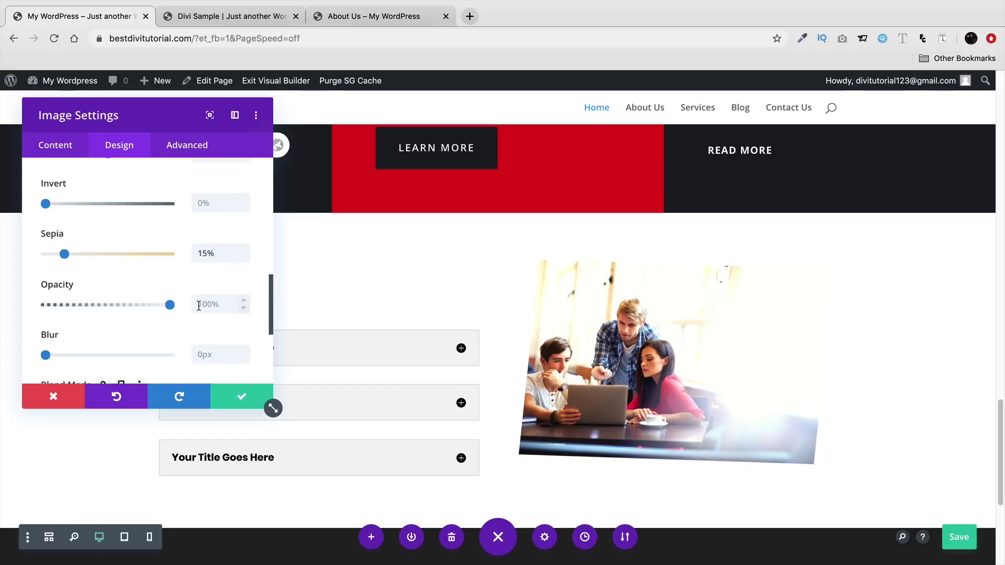
{"action": "scroll", "coordinate": [199, 310], "scroll_direction": "up", "scroll_amount": 2}
{"action": "left_click", "coordinate": [236, 261]}
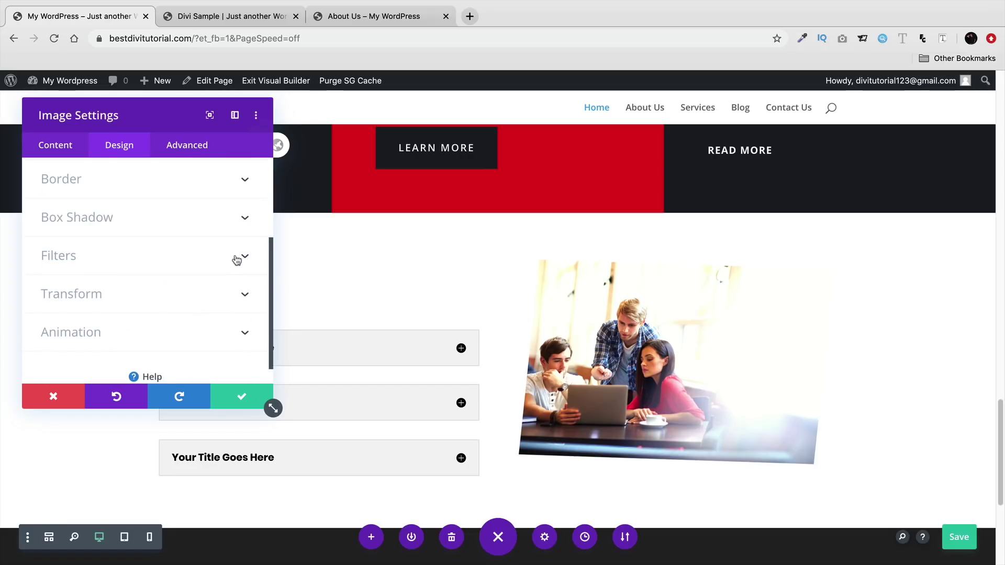
{"action": "scroll", "coordinate": [212, 289], "scroll_direction": "down", "scroll_amount": 1}
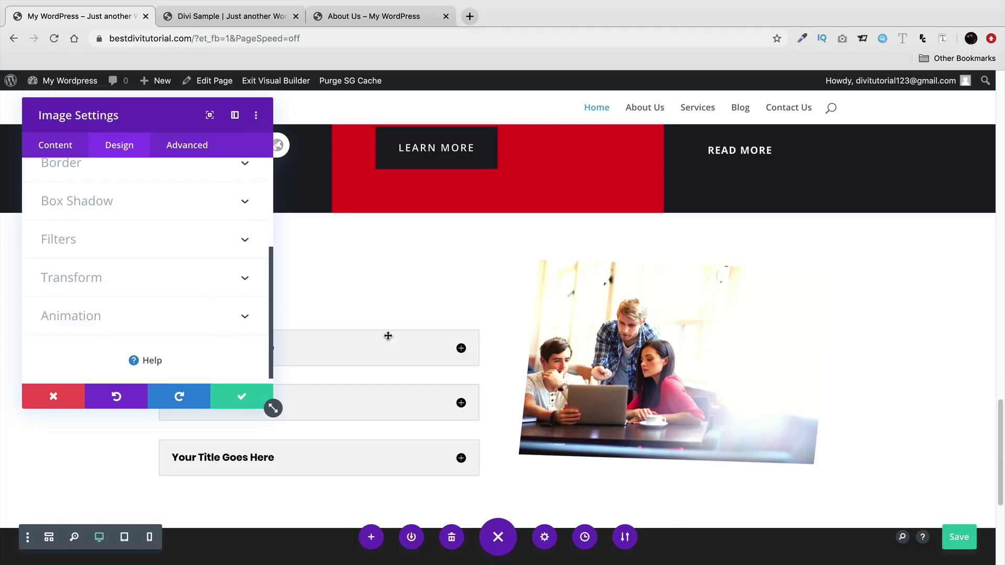
- Save the photo edits and shrink the toggle list's bottom padding, checking the Divi Sample reference
{"action": "left_click", "coordinate": [267, 401]}
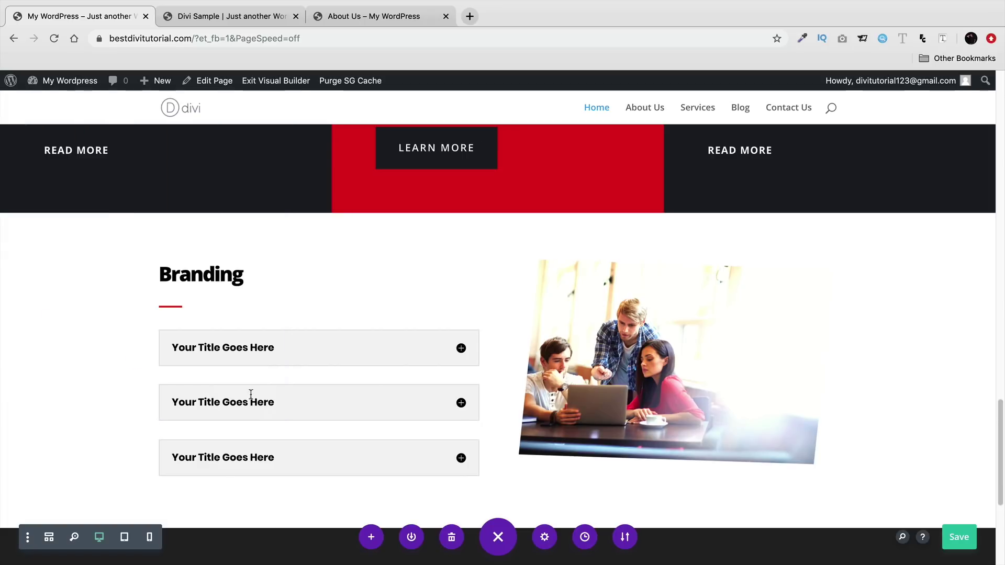
{"action": "scroll", "coordinate": [335, 366], "scroll_direction": "down", "scroll_amount": 2}
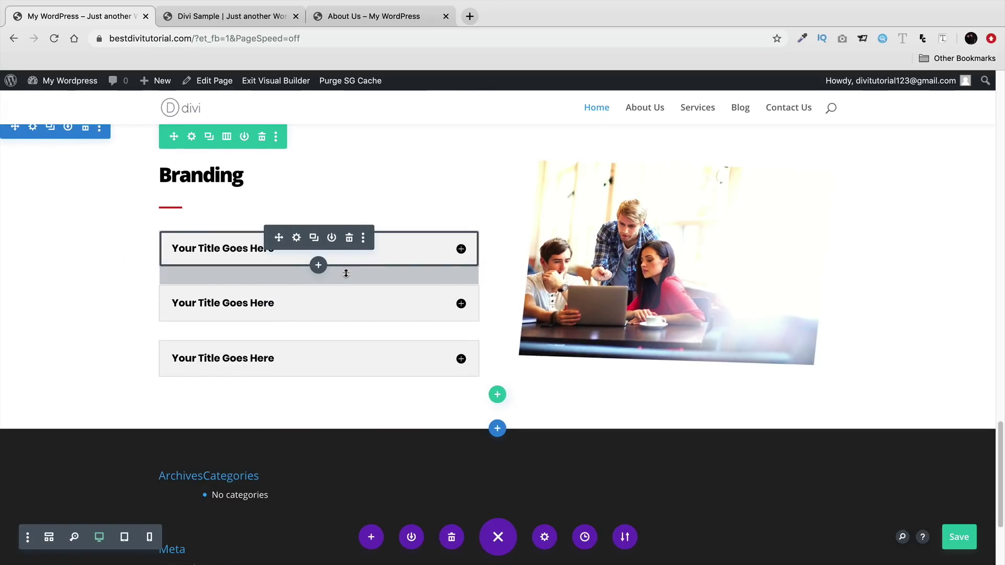
{"action": "left_click_drag", "start_coordinate": [346, 272], "coordinate": [343, 260]}
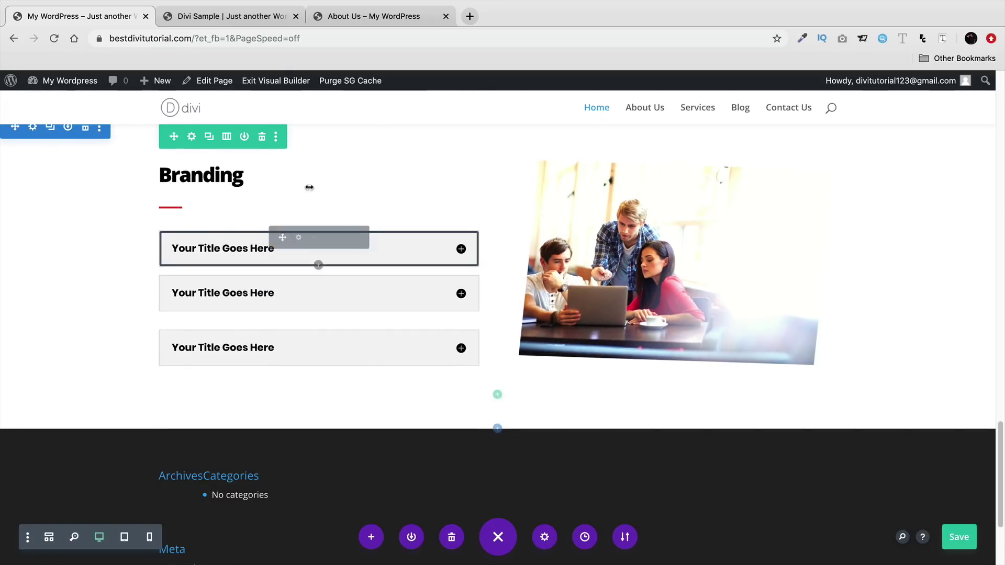
{"action": "left_click", "coordinate": [264, 18]}
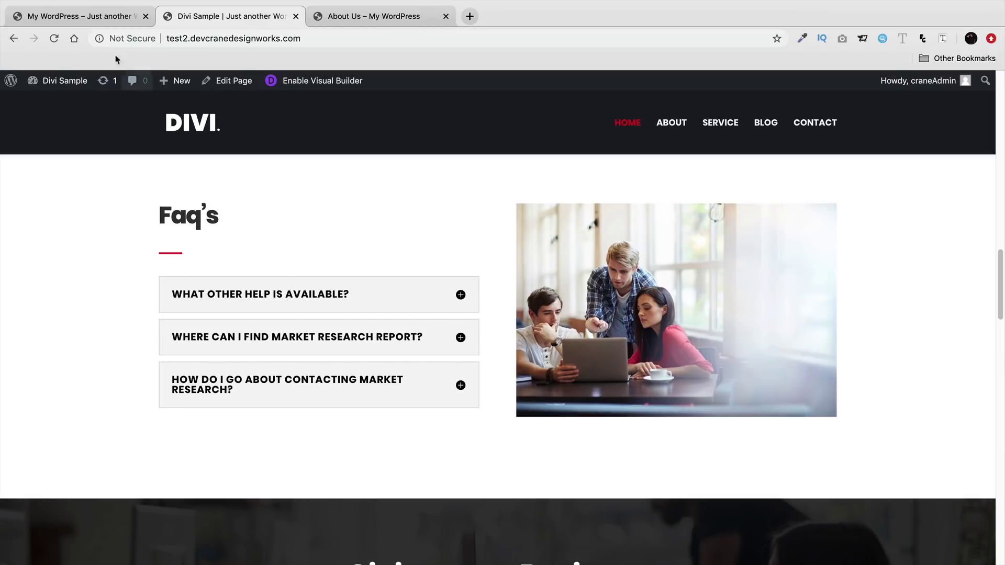
{"action": "left_click", "coordinate": [95, 21]}
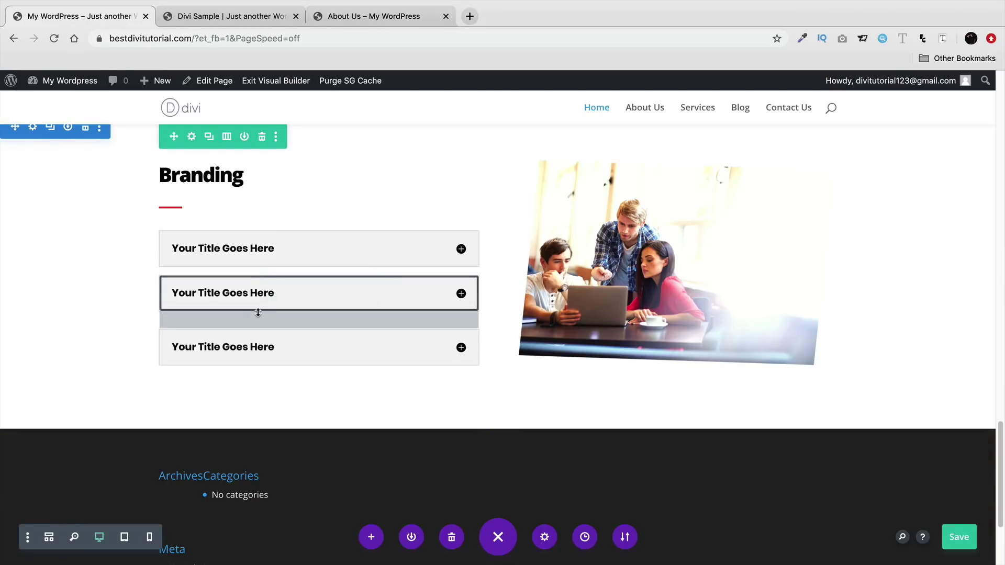
{"action": "left_click_drag", "start_coordinate": [258, 312], "coordinate": [258, 299]}
{"action": "scroll", "coordinate": [511, 383], "scroll_direction": "up", "scroll_amount": 1}
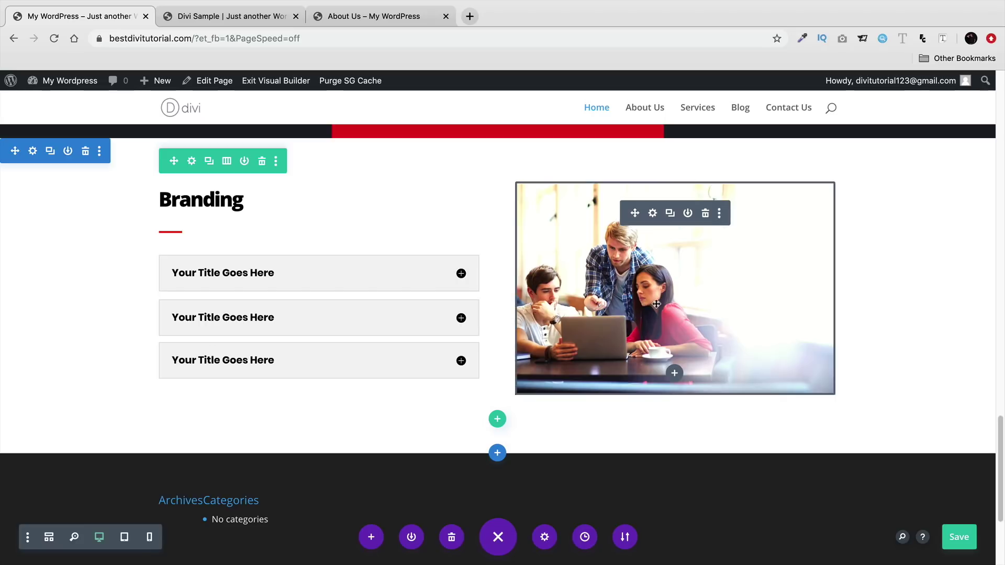
- Try several Box Shadow presets on the faq photo and settle on the soft all-around shadow
{"action": "left_click", "coordinate": [653, 214]}
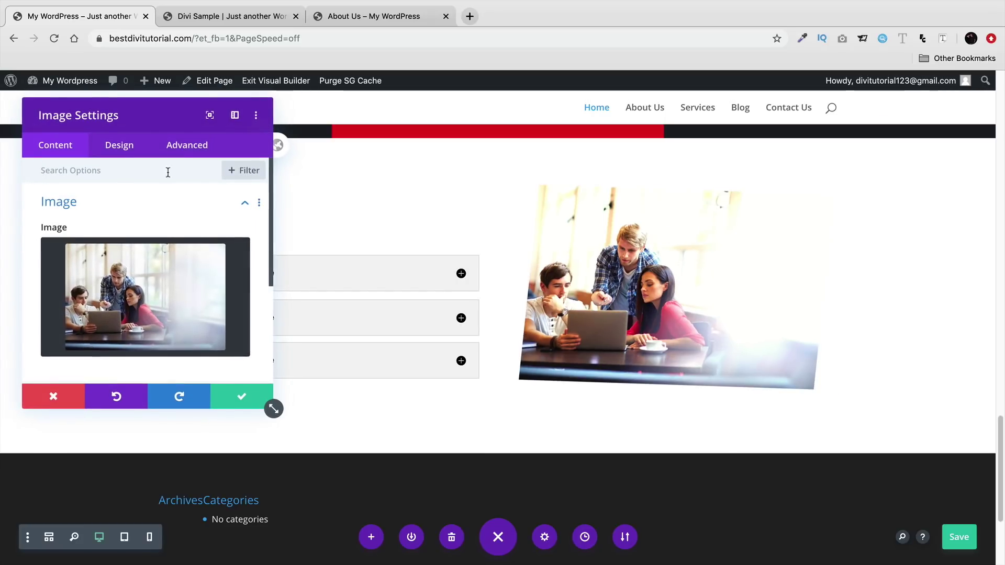
{"action": "left_click", "coordinate": [115, 150]}
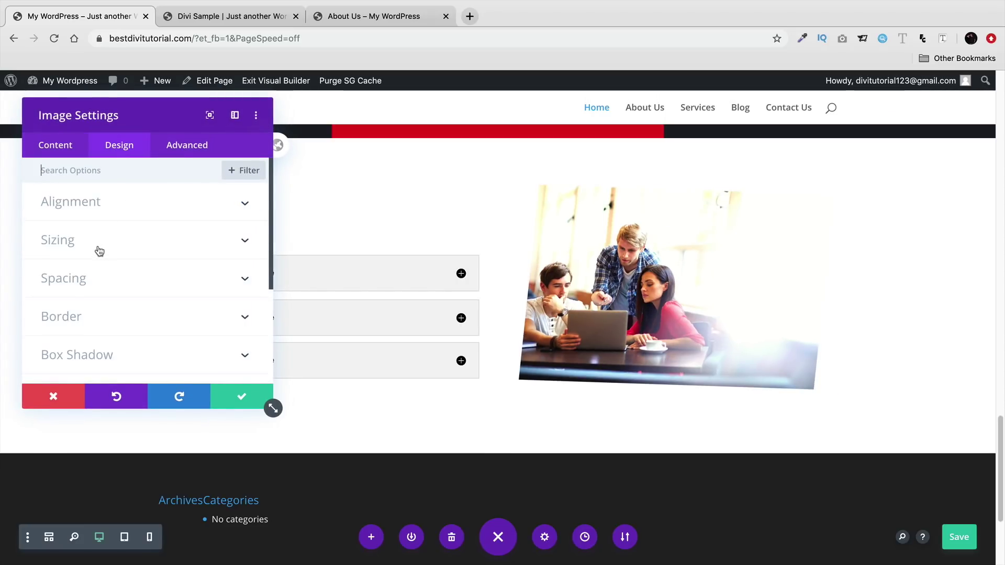
{"action": "scroll", "coordinate": [100, 252], "scroll_direction": "down", "scroll_amount": 4}
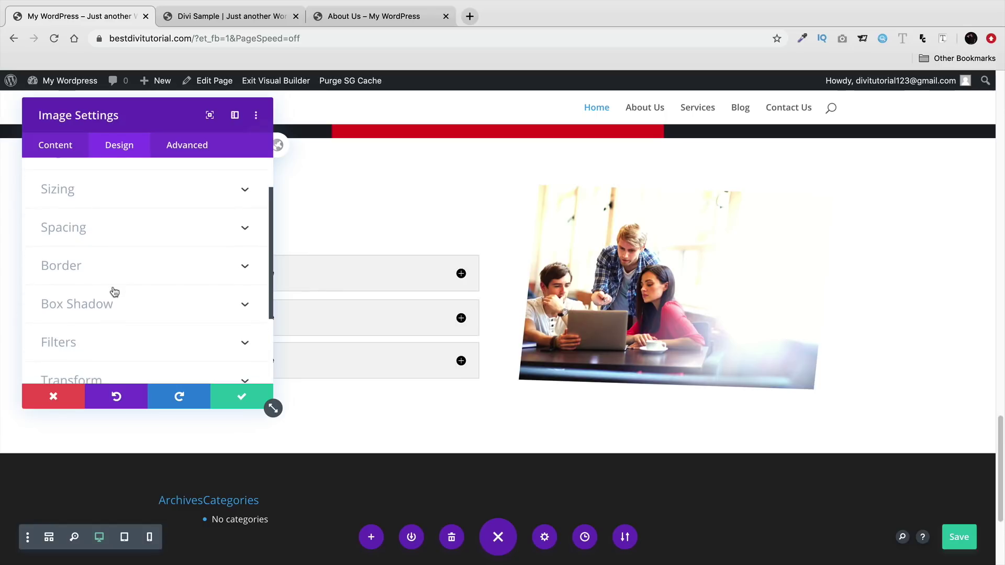
{"action": "scroll", "coordinate": [118, 288], "scroll_direction": "down", "scroll_amount": 3}
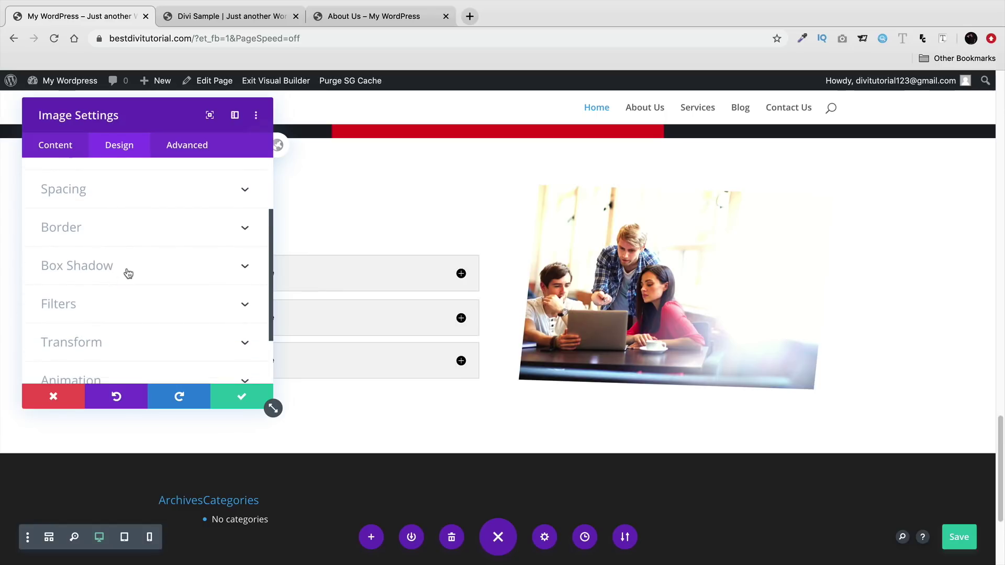
{"action": "left_click", "coordinate": [128, 275]}
{"action": "left_click", "coordinate": [176, 281]}
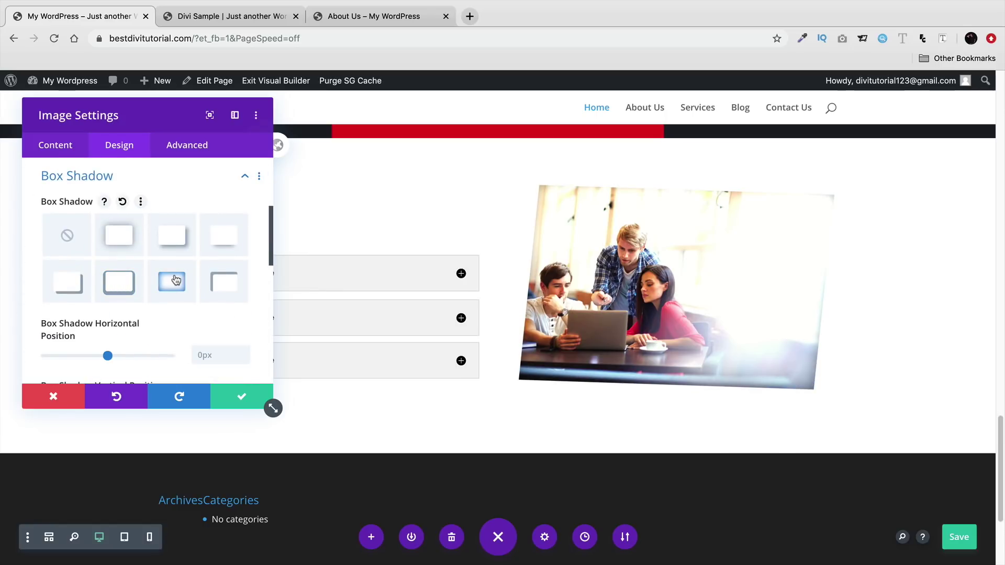
{"action": "left_click", "coordinate": [227, 240]}
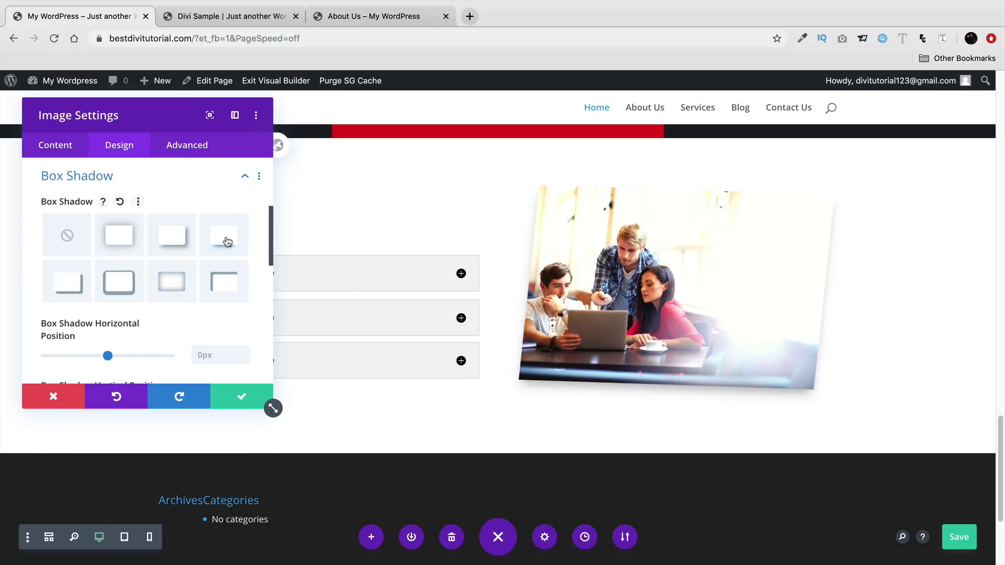
{"action": "left_click", "coordinate": [220, 281]}
{"action": "left_click", "coordinate": [117, 286]}
{"action": "left_click", "coordinate": [118, 240]}
- Save the faq photo's new soft shadow settings
{"action": "left_click", "coordinate": [242, 403]}
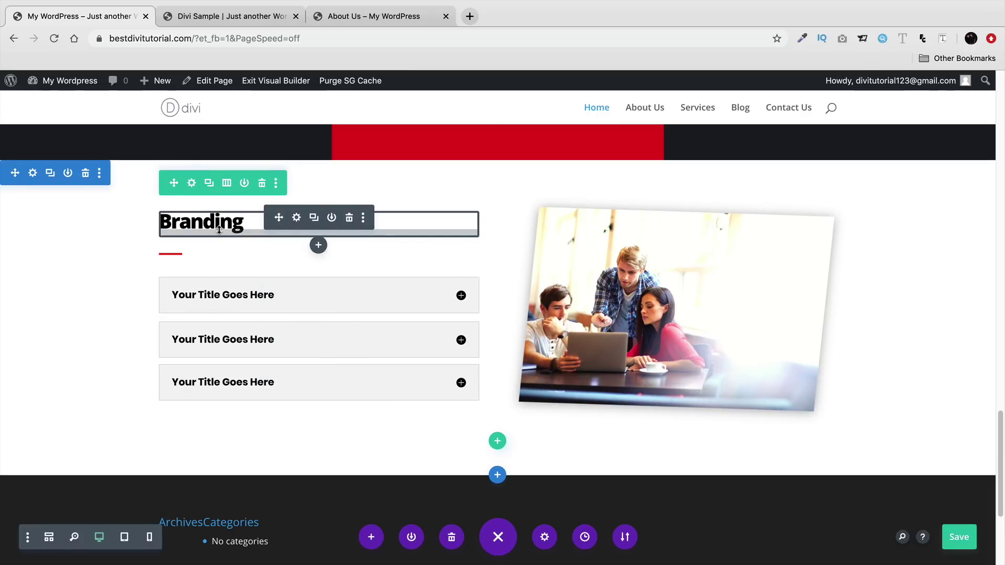
{"action": "scroll", "coordinate": [230, 261], "scroll_direction": "up", "scroll_amount": 10}
{"action": "scroll", "coordinate": [317, 386], "scroll_direction": "up", "scroll_amount": 4}
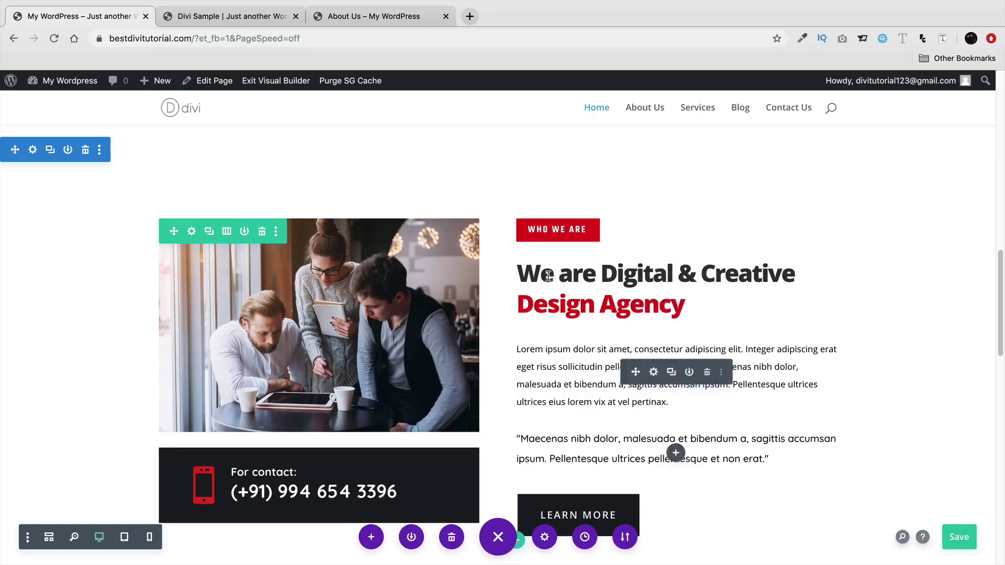
- Test shadow presets on the Who We Are heading, then set its box shadow to none
{"action": "left_click", "coordinate": [654, 268]}
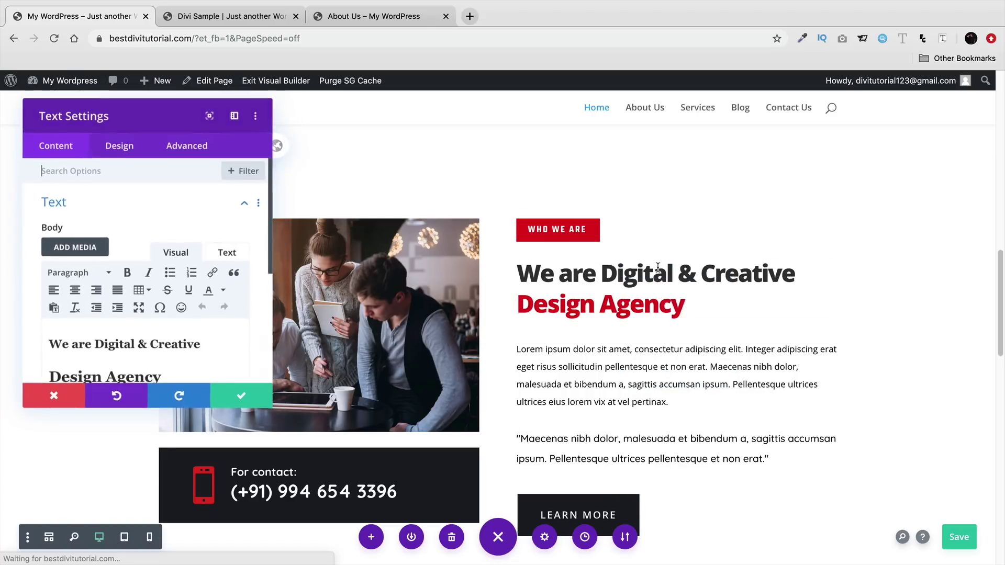
{"action": "left_click", "coordinate": [119, 146]}
{"action": "scroll", "coordinate": [134, 278], "scroll_direction": "down", "scroll_amount": 1}
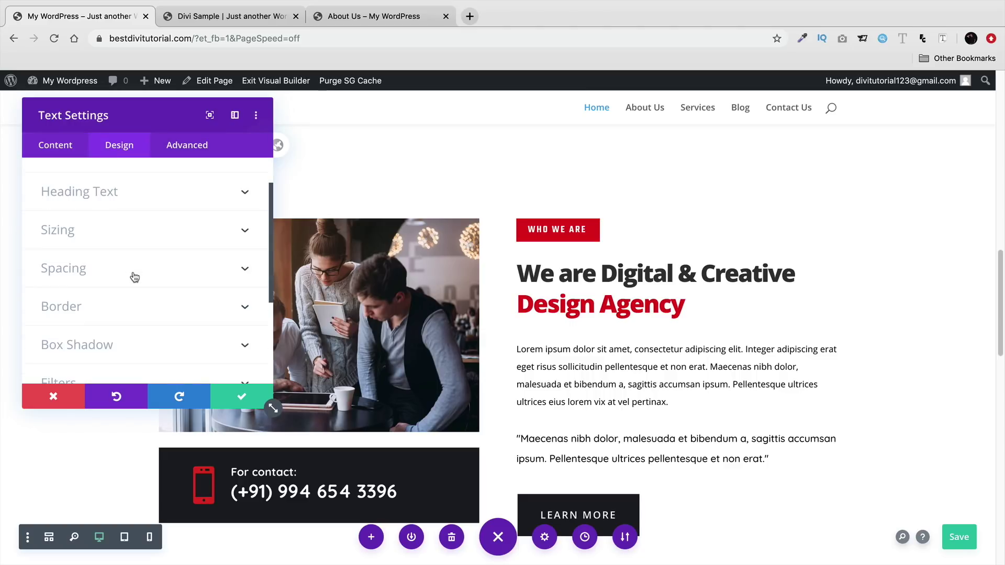
{"action": "left_click", "coordinate": [142, 343]}
{"action": "left_click", "coordinate": [174, 241]}
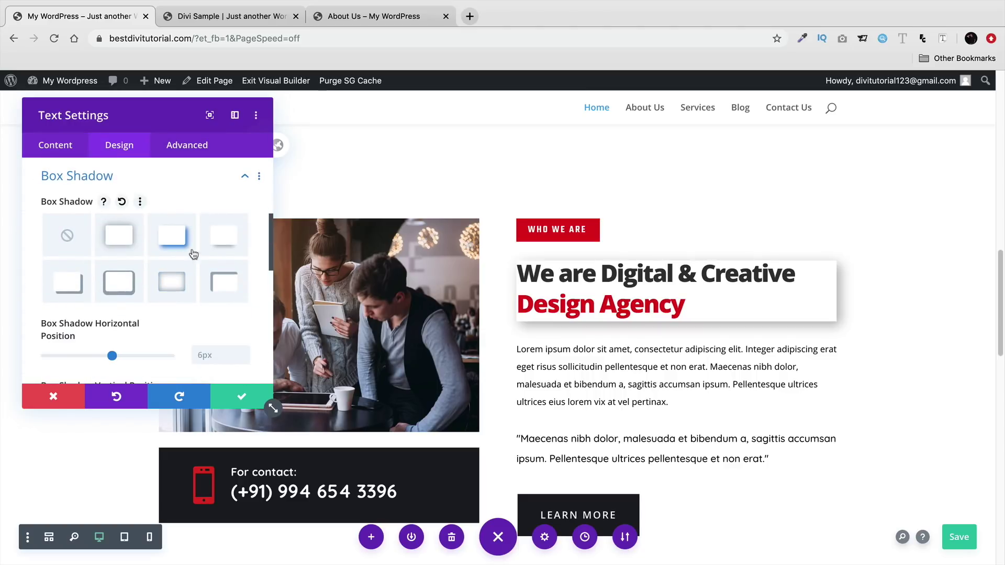
{"action": "left_click", "coordinate": [216, 247]}
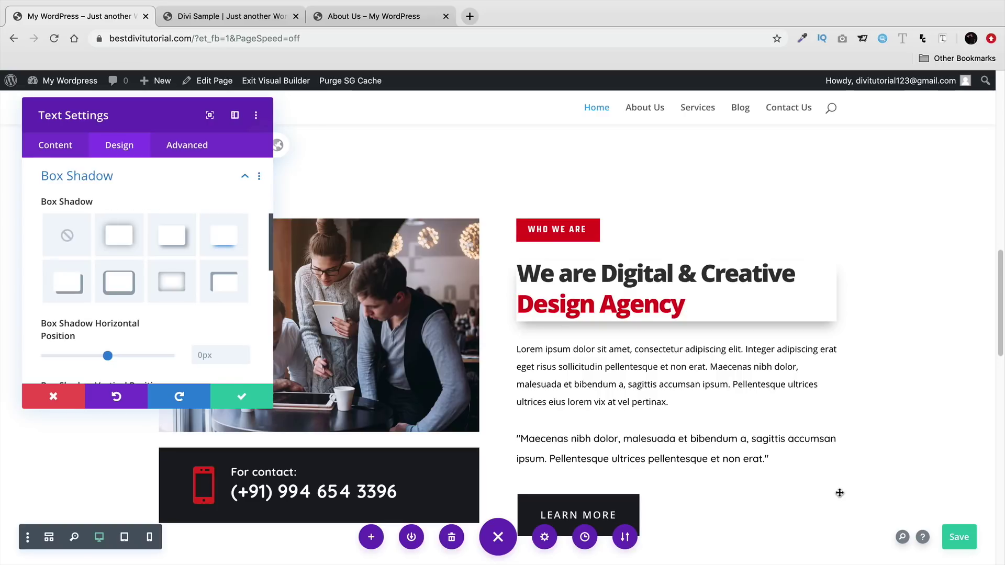
{"action": "left_click", "coordinate": [69, 240]}
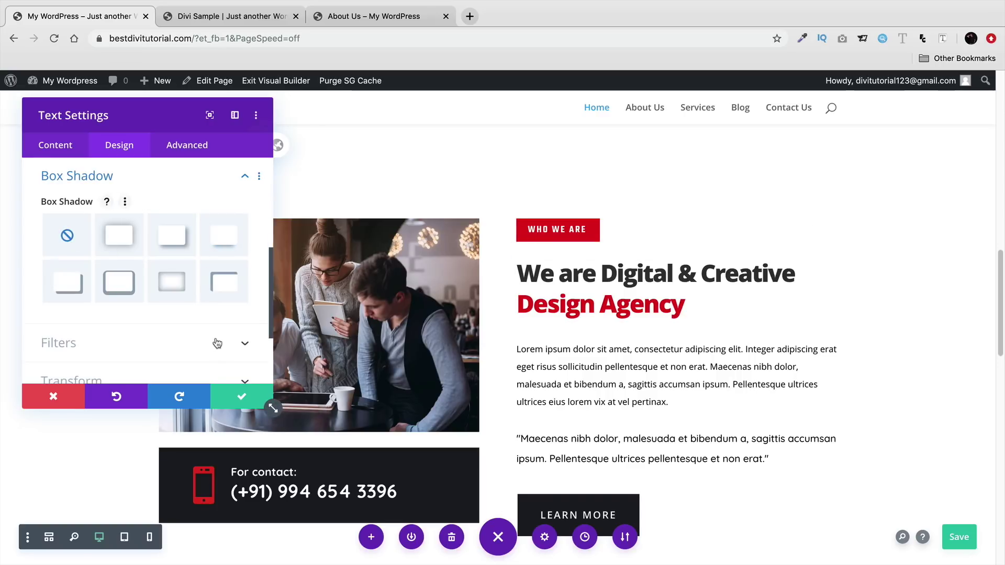
{"action": "left_click", "coordinate": [240, 396]}
{"action": "scroll", "coordinate": [213, 372], "scroll_direction": "down", "scroll_amount": 10}
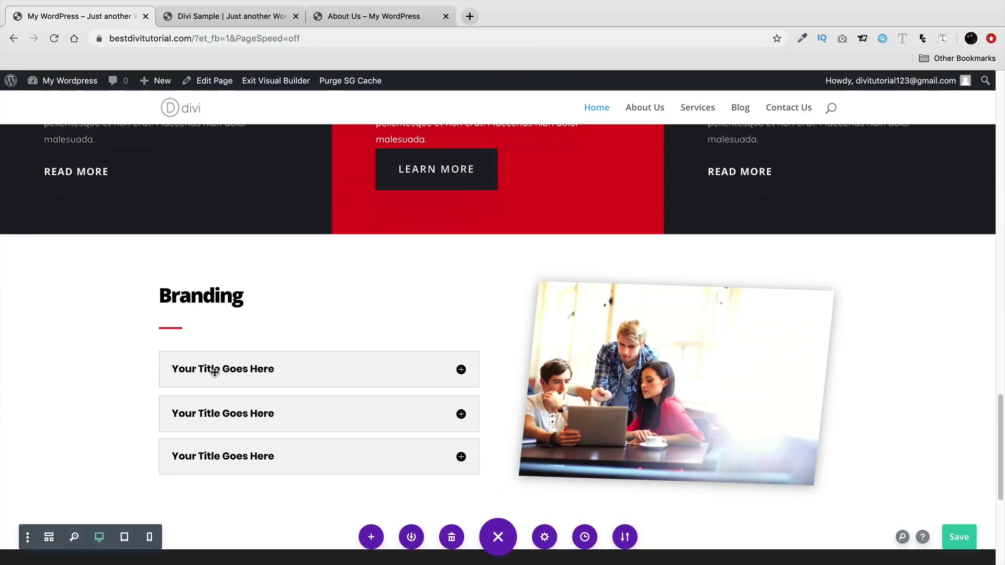
{"action": "scroll", "coordinate": [561, 350], "scroll_direction": "down", "scroll_amount": 5}
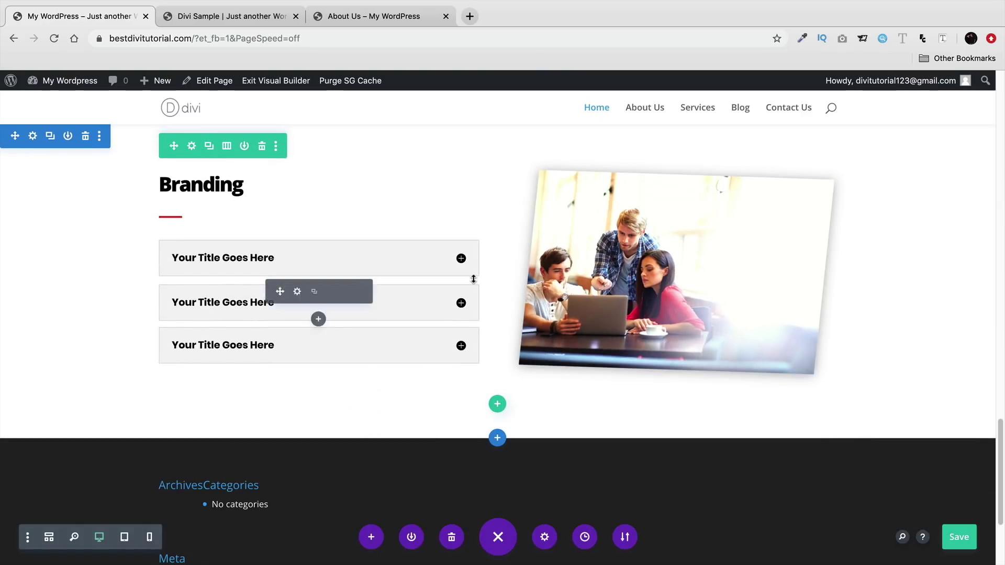
{"action": "left_click", "coordinate": [249, 17]}
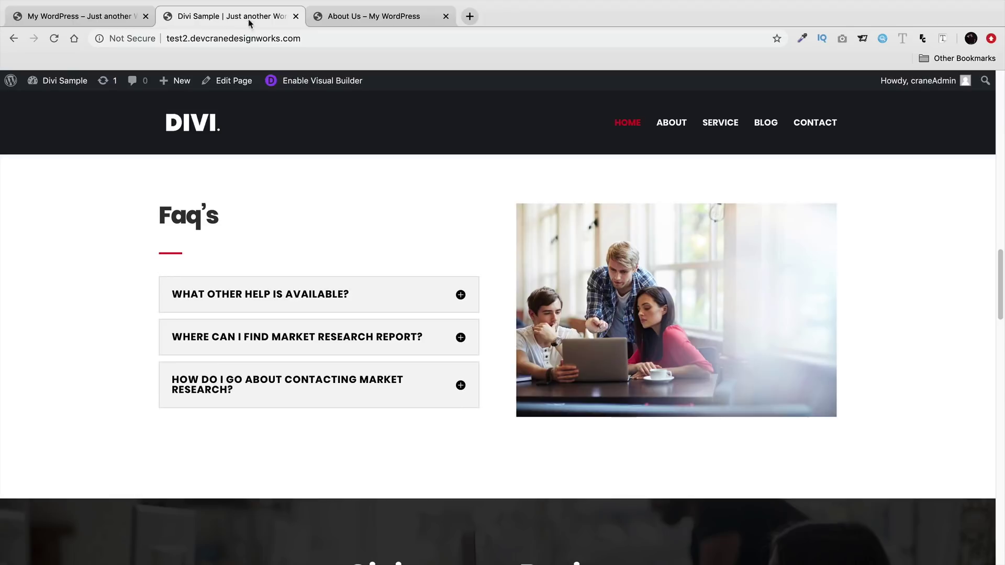
{"action": "scroll", "coordinate": [324, 246], "scroll_direction": "down", "scroll_amount": 5}
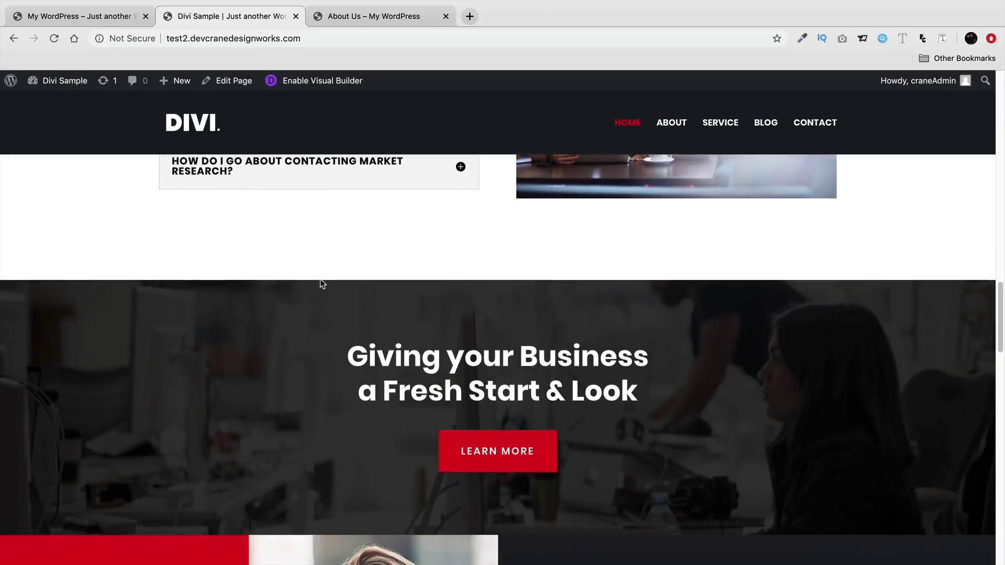
{"action": "left_click_drag", "start_coordinate": [420, 314], "coordinate": [394, 317]}
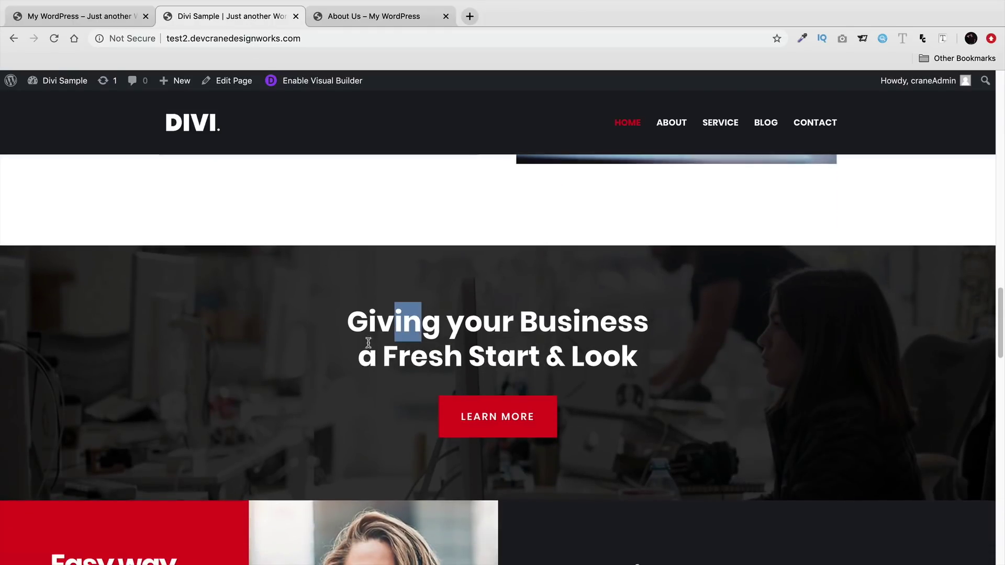
{"action": "left_click", "coordinate": [95, 17]}
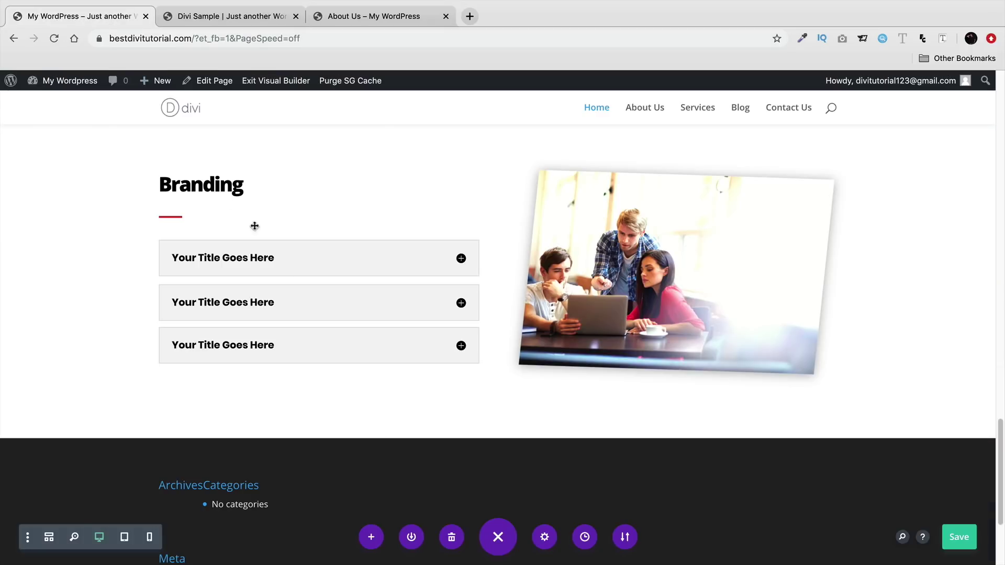
{"action": "key", "text": "ctrl+Tab"}
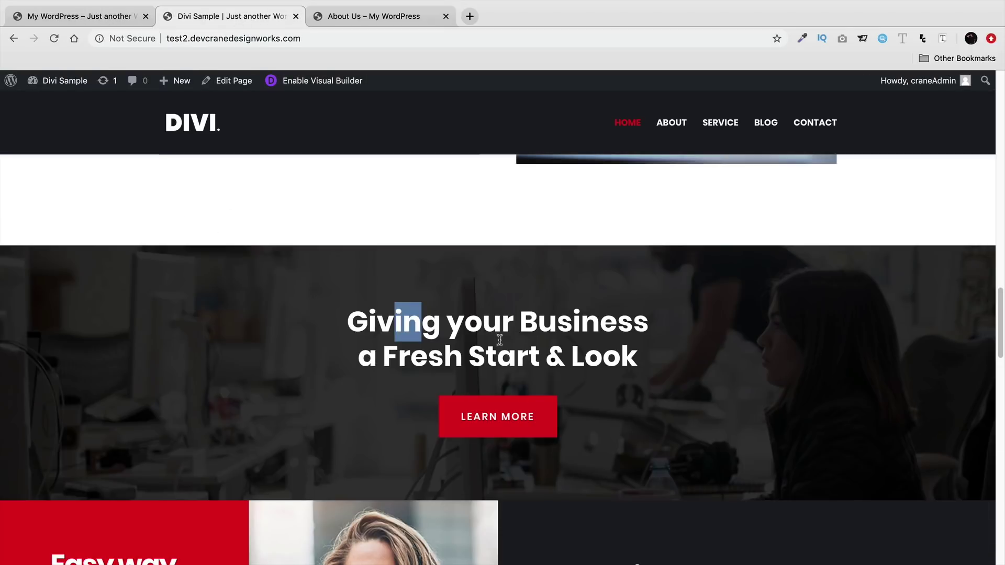
{"action": "left_click", "coordinate": [458, 331]}
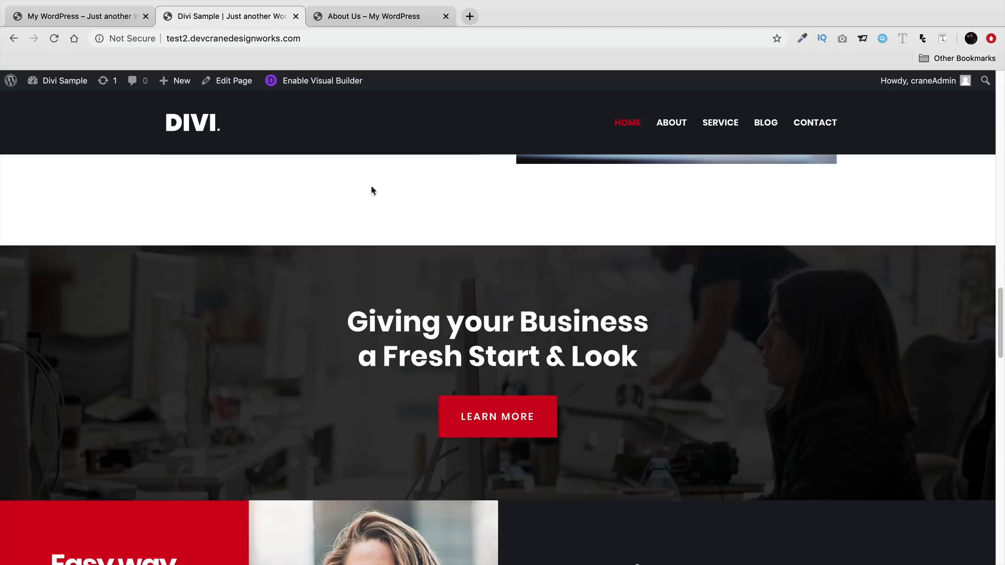
{"action": "left_click_drag", "start_coordinate": [371, 322], "coordinate": [654, 363]}
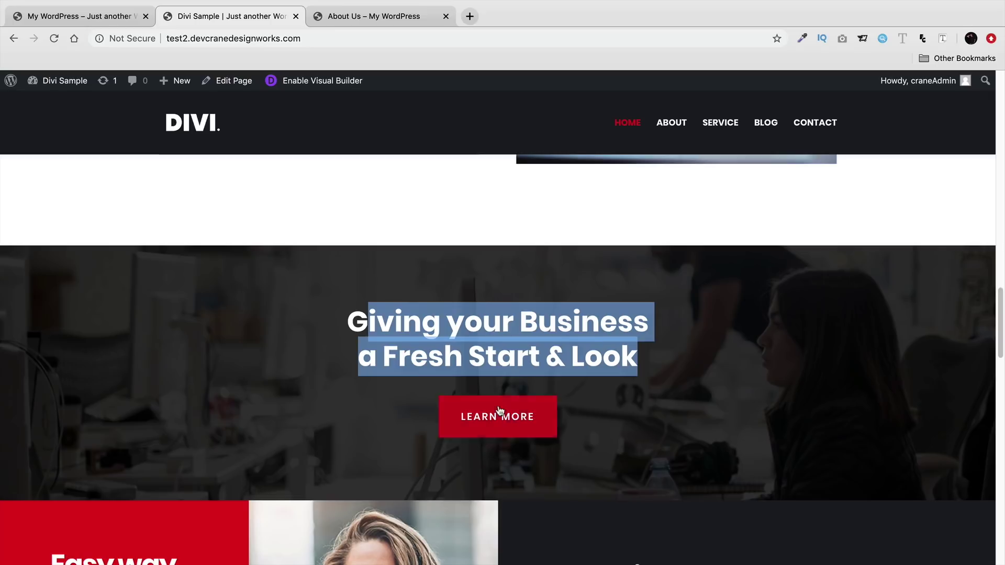
{"action": "left_click", "coordinate": [495, 360]}
{"action": "left_click_drag", "start_coordinate": [376, 322], "coordinate": [469, 362]}
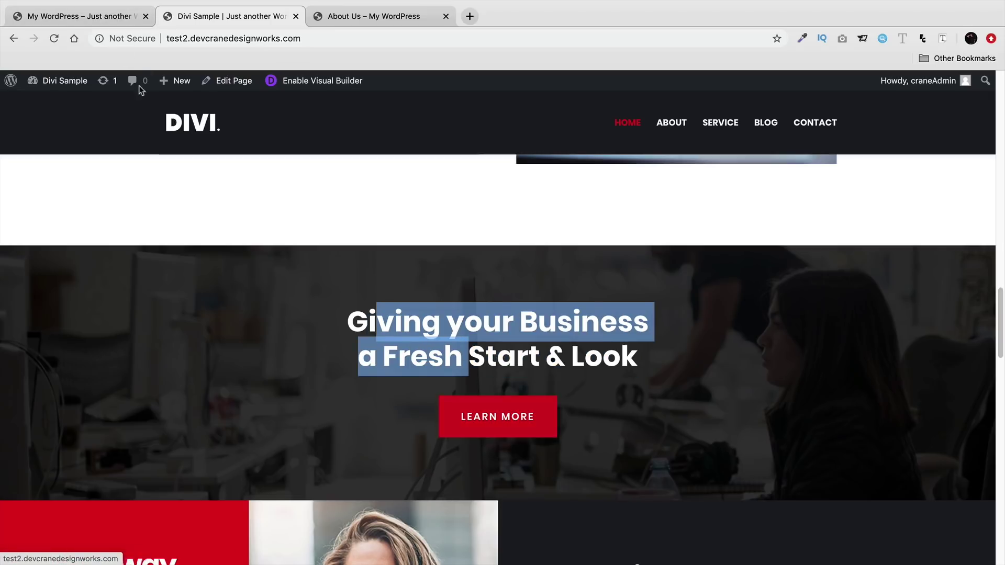
{"action": "left_click", "coordinate": [120, 16]}
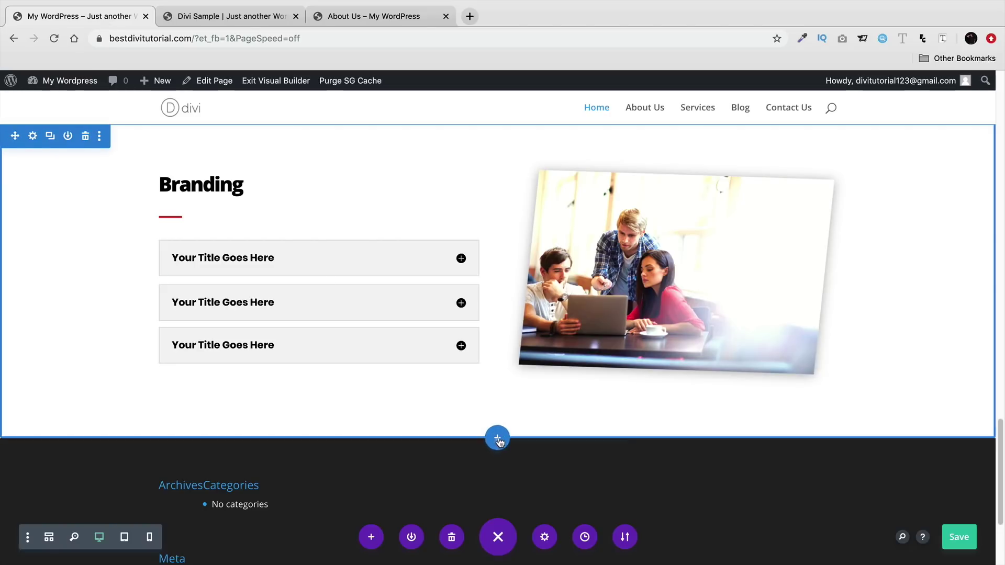
- Add a regular section with a single-column row holding a Call To Action module
{"action": "left_click", "coordinate": [498, 437]}
{"action": "left_click", "coordinate": [420, 396]}
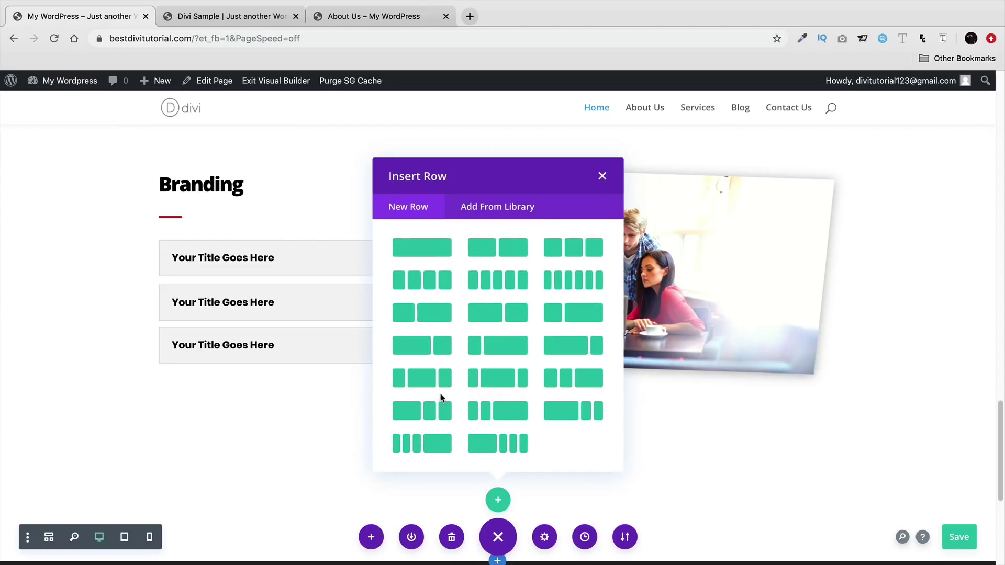
{"action": "left_click", "coordinate": [430, 251]}
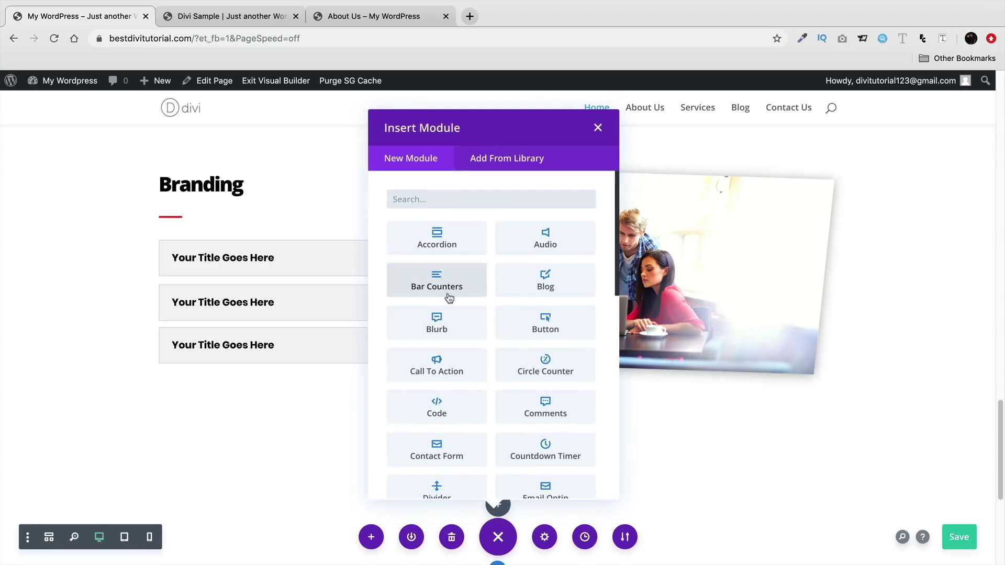
{"action": "type", "text": "call"}
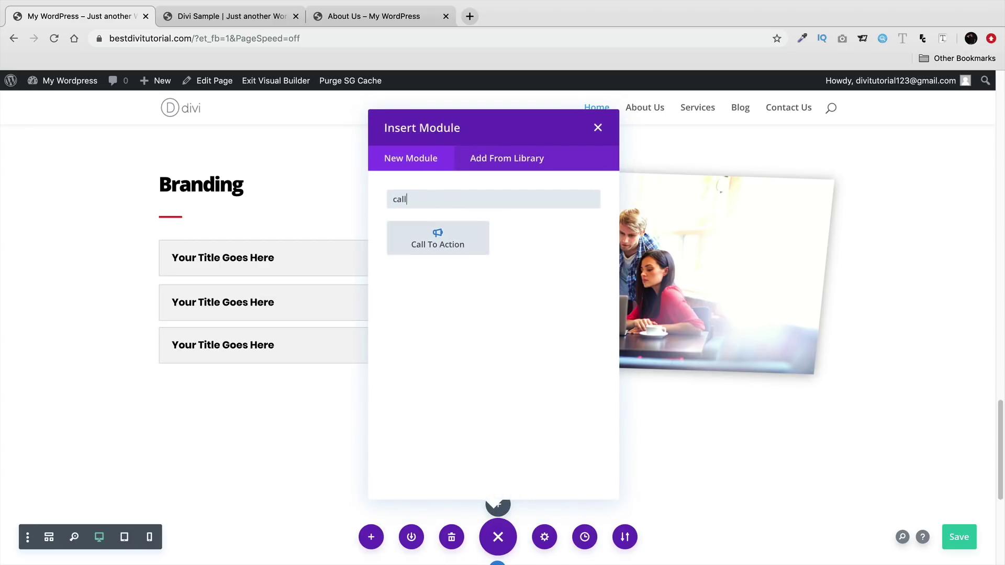
{"action": "left_click", "coordinate": [444, 239]}
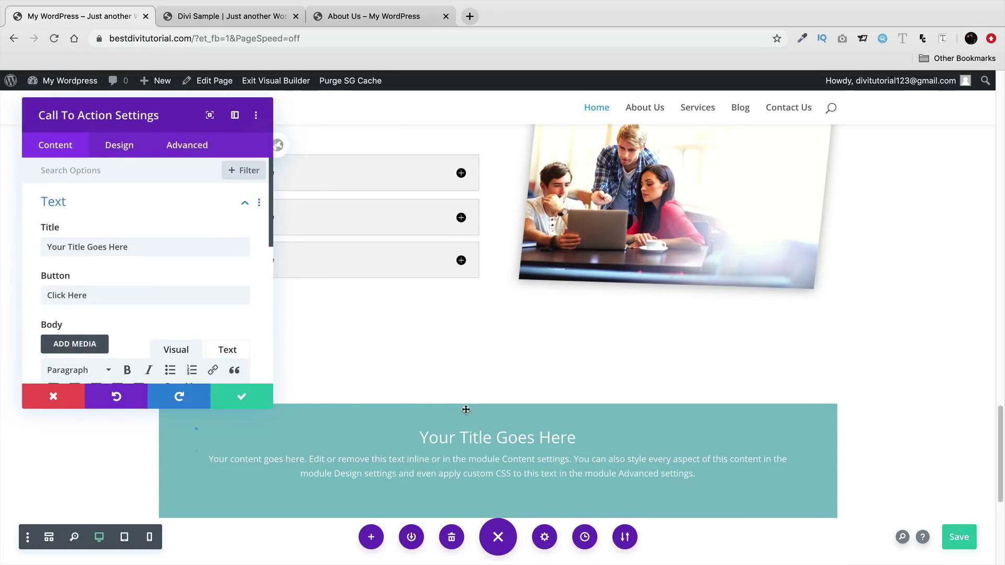
{"action": "left_click", "coordinate": [242, 397]}
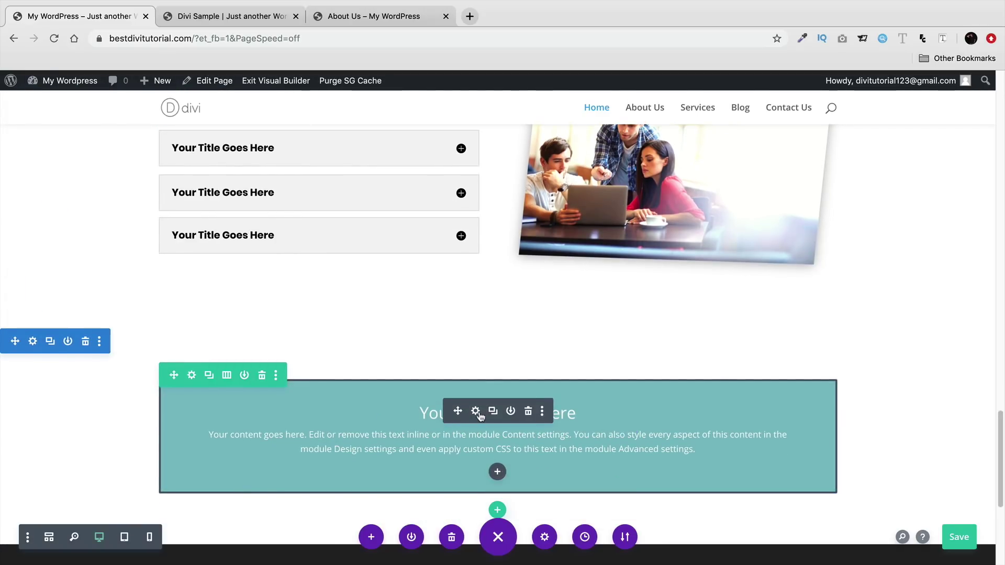
- Review the Call To Action's Design, Content and Link settings, including the button URL, and save
{"action": "left_click", "coordinate": [478, 411]}
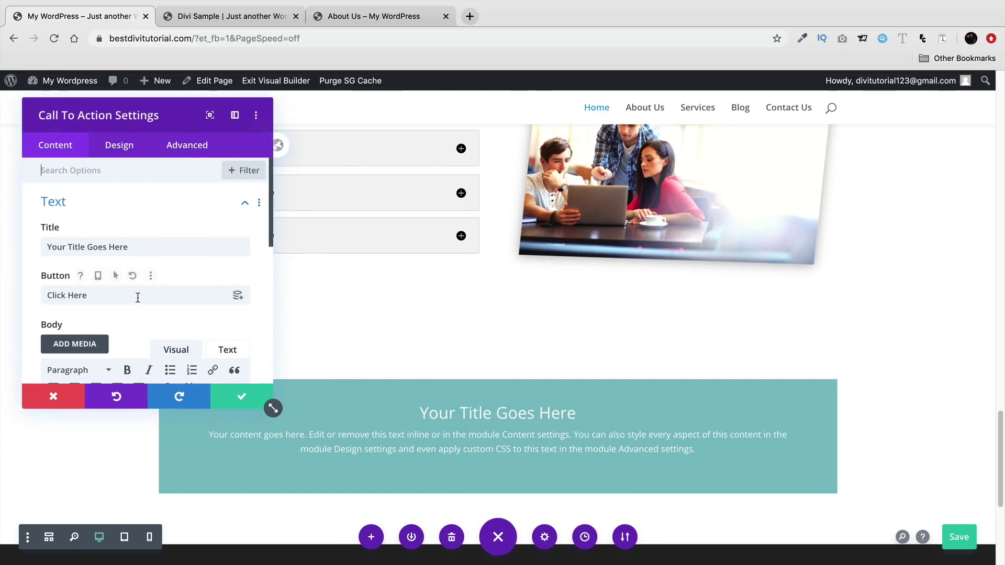
{"action": "left_click", "coordinate": [119, 145]}
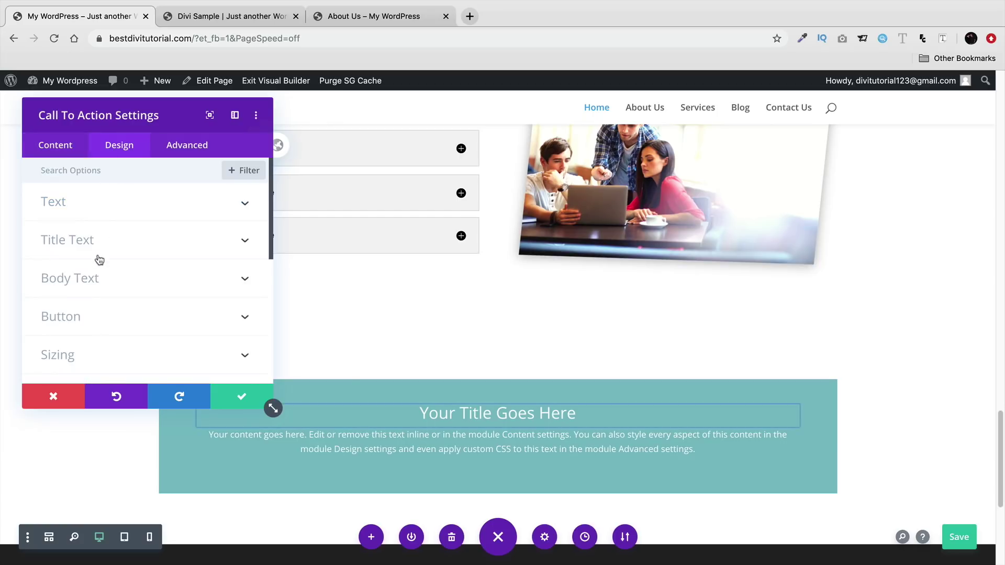
{"action": "scroll", "coordinate": [98, 312], "scroll_direction": "down", "scroll_amount": 4}
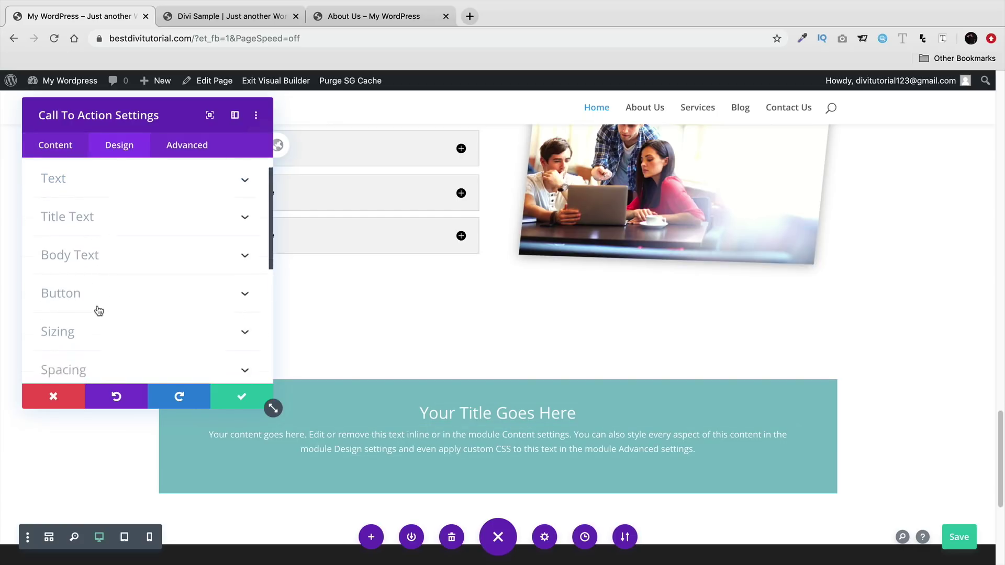
{"action": "scroll", "coordinate": [101, 283], "scroll_direction": "up", "scroll_amount": 5}
{"action": "left_click", "coordinate": [74, 151]}
{"action": "scroll", "coordinate": [112, 251], "scroll_direction": "down", "scroll_amount": 8}
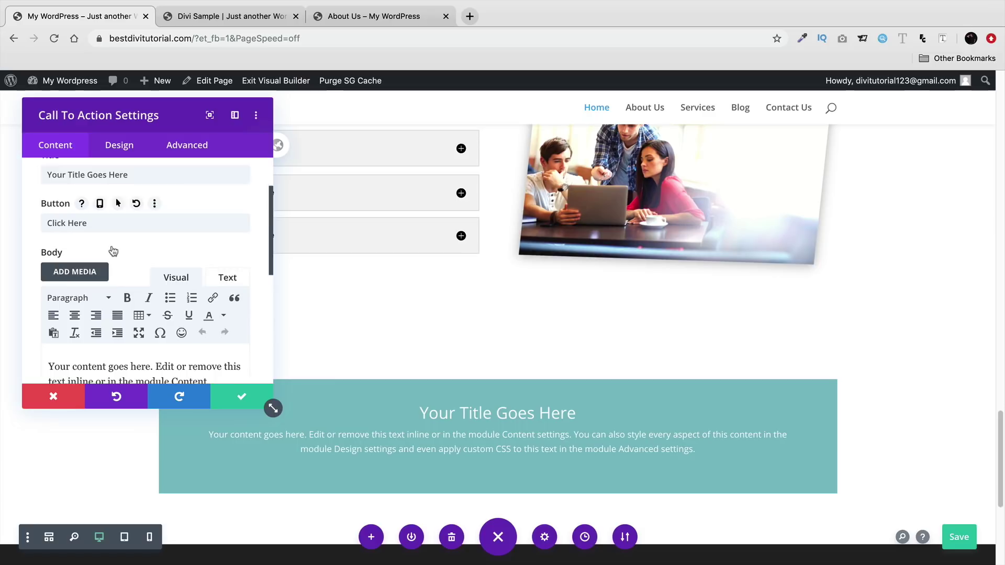
{"action": "left_click", "coordinate": [135, 324]}
{"action": "left_click", "coordinate": [113, 222]}
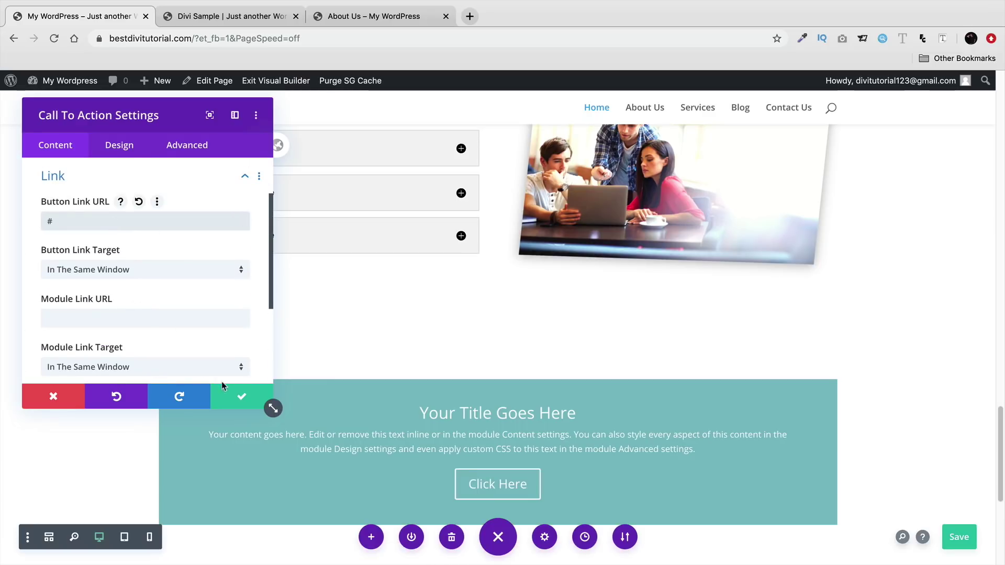
{"action": "left_click", "coordinate": [241, 398]}
{"action": "scroll", "coordinate": [864, 379], "scroll_direction": "down", "scroll_amount": 3}
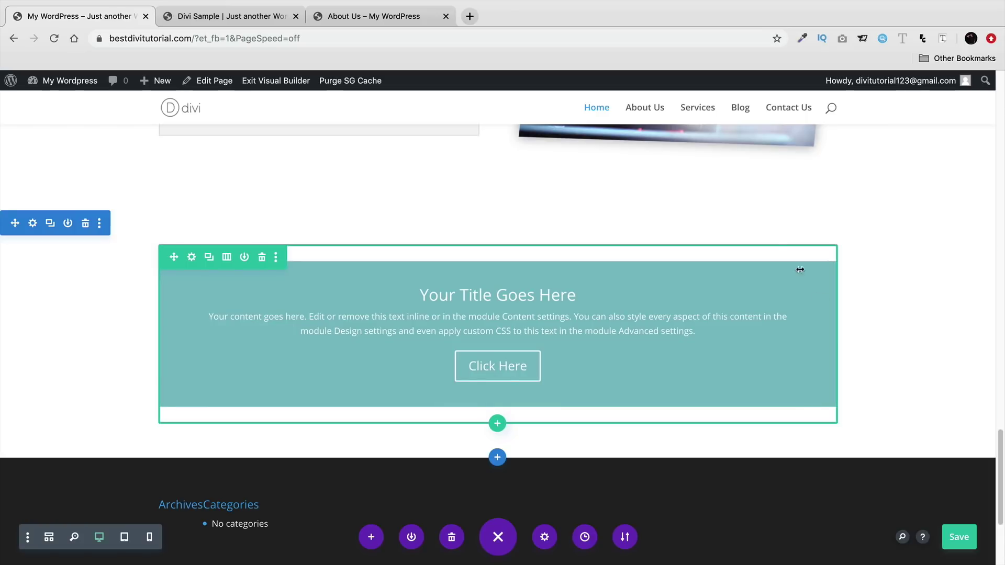
{"action": "left_click_drag", "start_coordinate": [587, 292], "coordinate": [427, 298]}
{"action": "triple_click", "coordinate": [438, 319]}
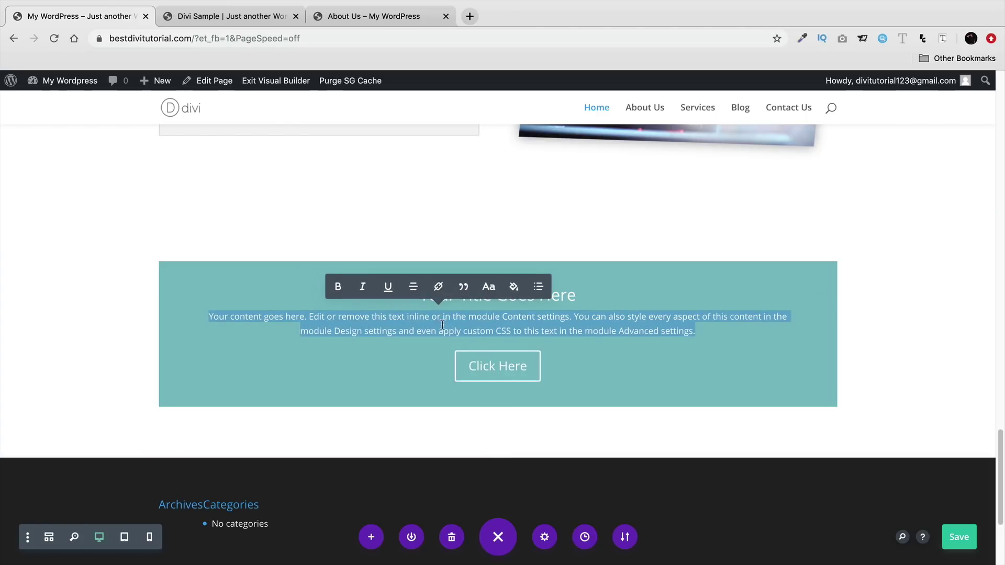
{"action": "left_click", "coordinate": [136, 361]}
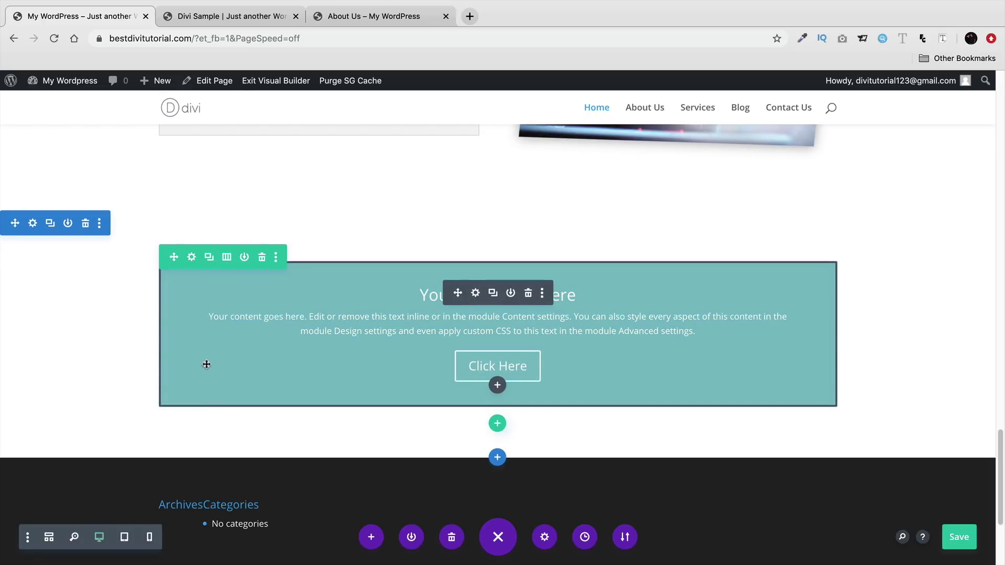
{"action": "double_click", "coordinate": [433, 302]}
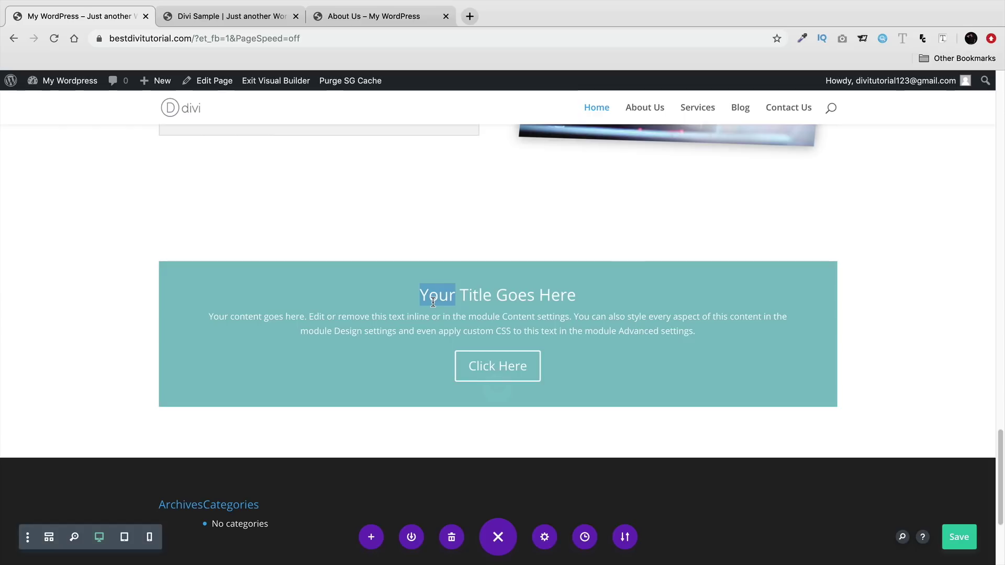
{"action": "triple_click", "coordinate": [437, 330]}
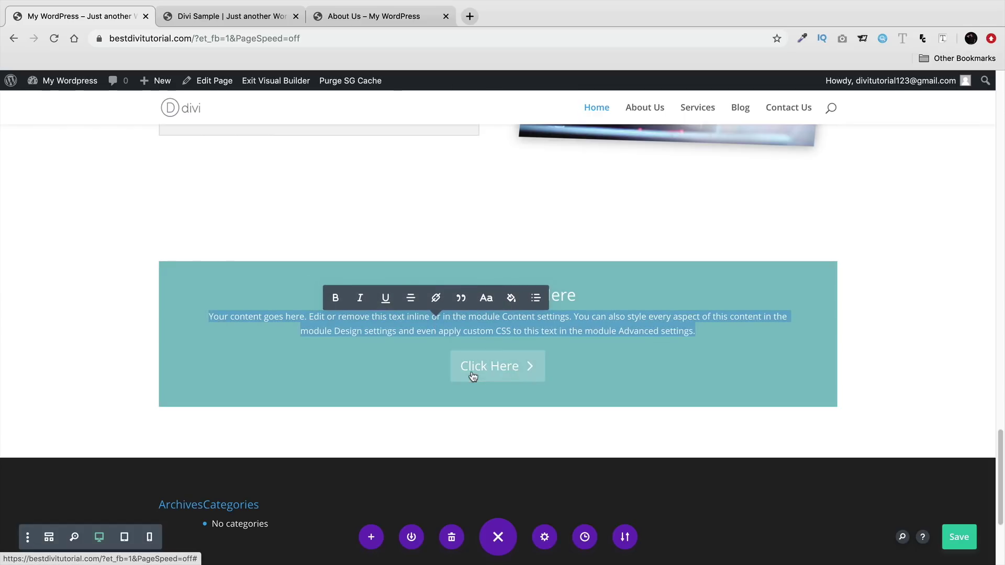
{"action": "left_click", "coordinate": [115, 365]}
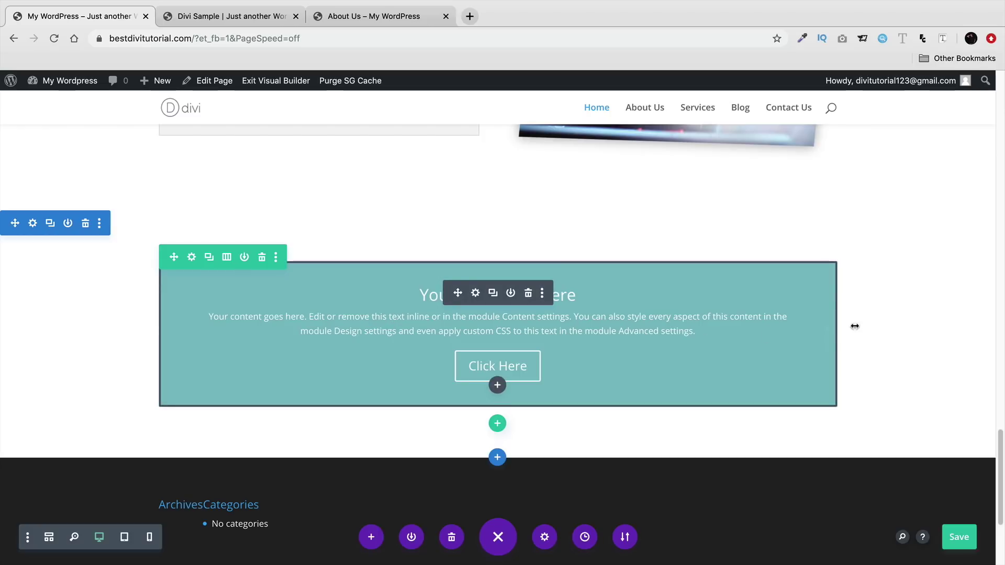
- Delete the Call To Action module and its empty row
{"action": "left_click", "coordinate": [528, 294]}
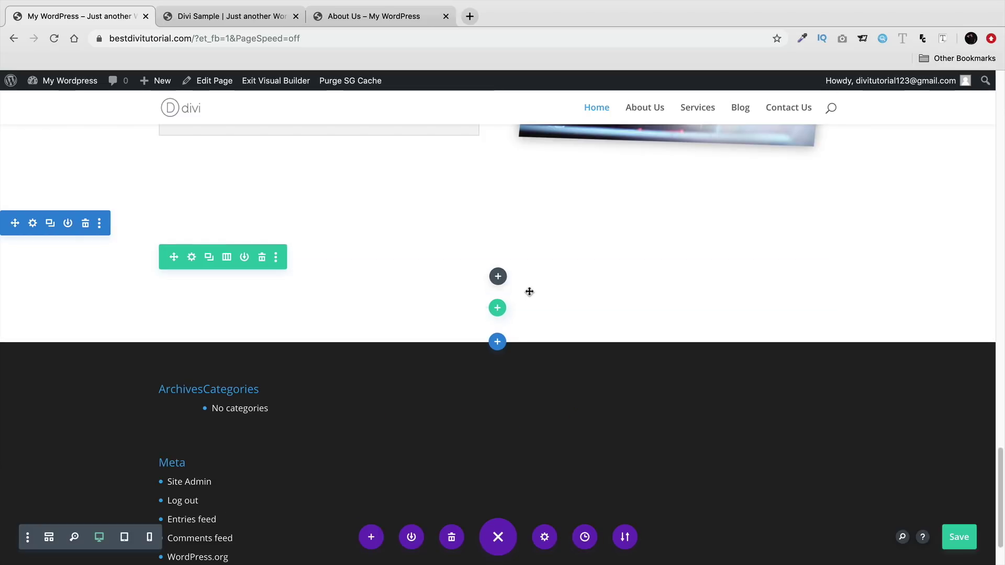
{"action": "left_click", "coordinate": [262, 258]}
{"action": "scroll", "coordinate": [323, 333], "scroll_direction": "up", "scroll_amount": 7}
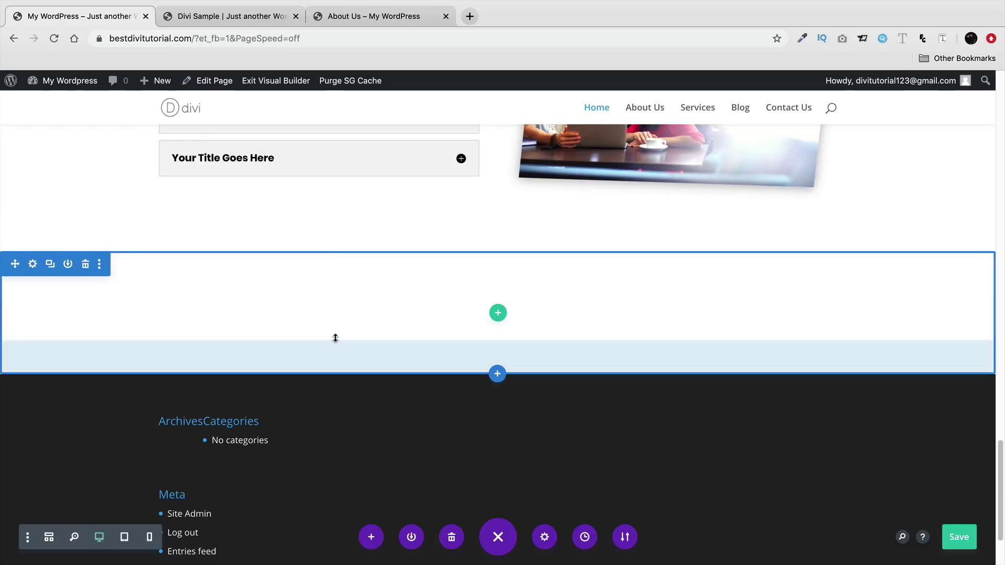
{"action": "scroll", "coordinate": [364, 354], "scroll_direction": "up", "scroll_amount": 3}
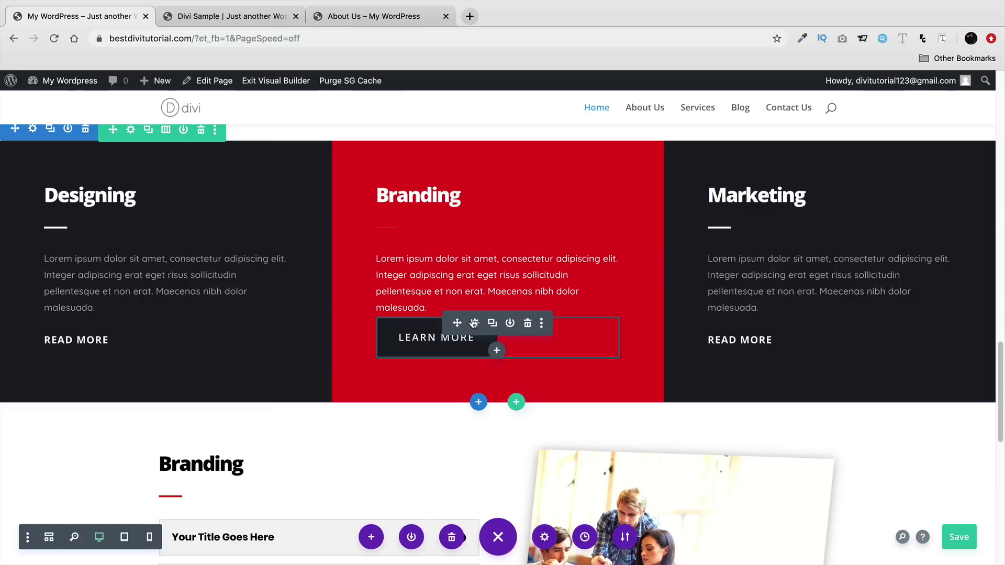
{"action": "scroll", "coordinate": [474, 323], "scroll_direction": "up", "scroll_amount": 5}
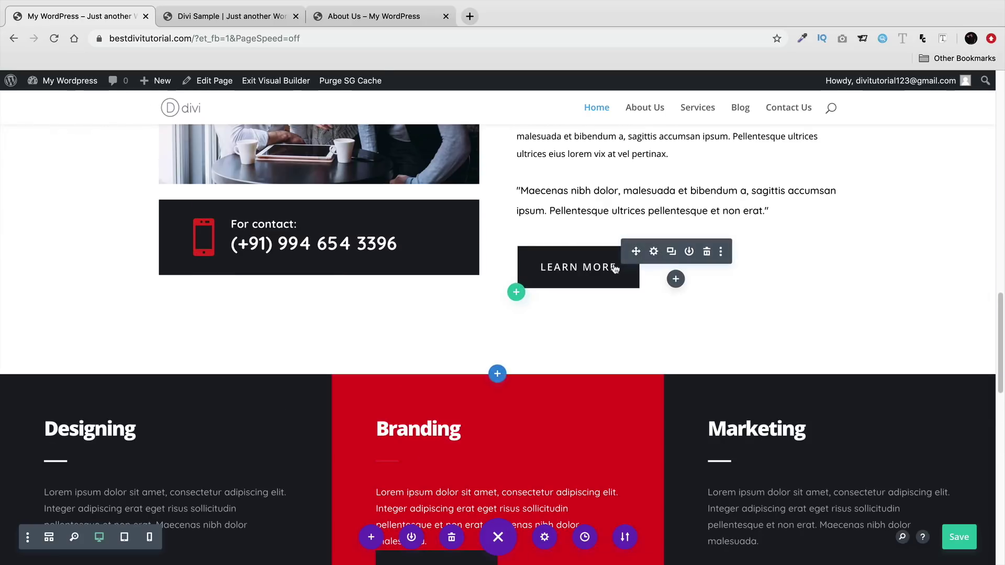
- Duplicate the LEARN MORE button and move the copy beneath the faq photo
{"action": "left_click", "coordinate": [671, 251]}
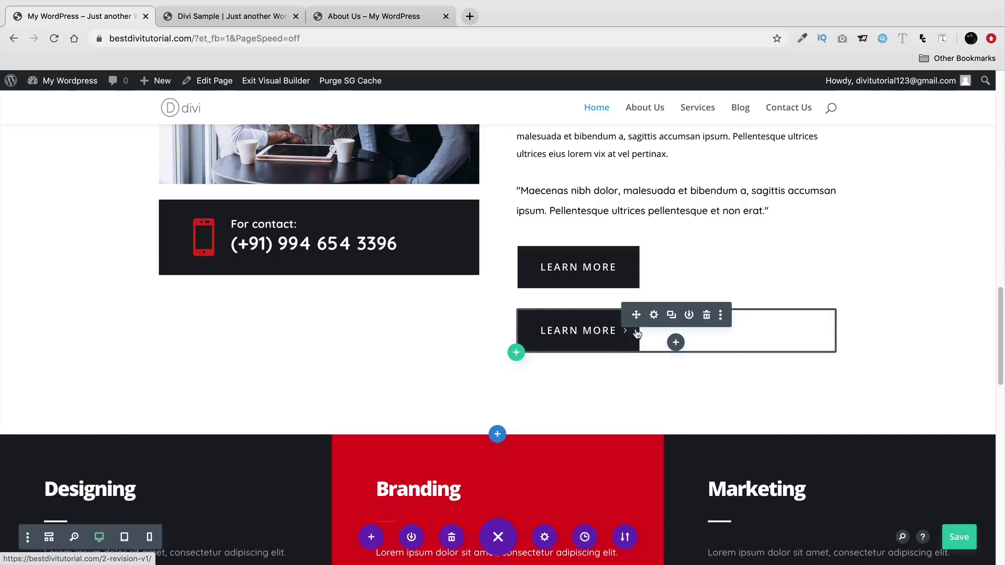
{"action": "left_click_drag", "start_coordinate": [636, 315], "coordinate": [543, 359]}
{"action": "scroll", "coordinate": [544, 417], "scroll_direction": "down", "scroll_amount": 14}
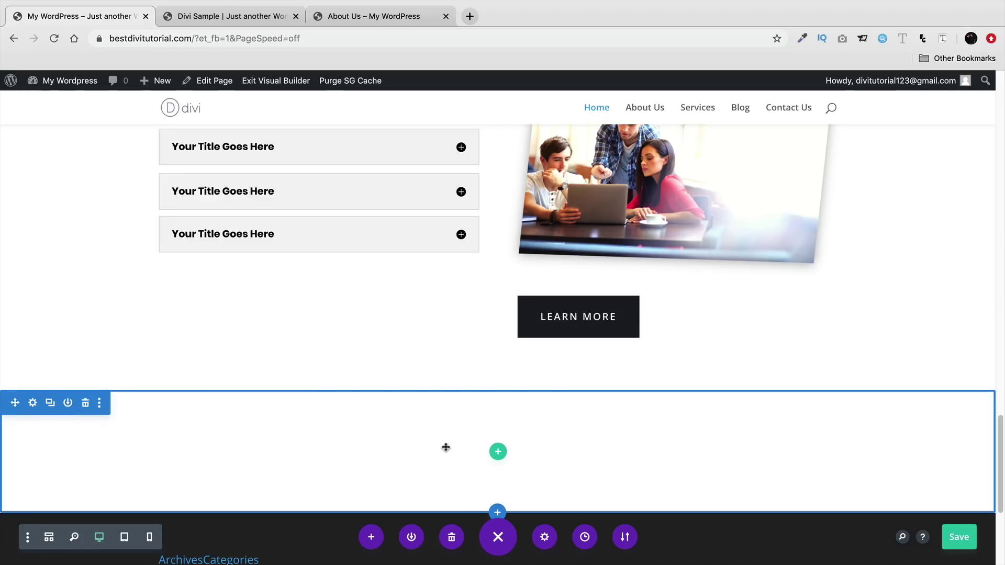
- Insert a placeholder Text module in a new row and drag LEARN MORE beneath it
{"action": "left_click", "coordinate": [498, 451]}
{"action": "key", "text": "Escape"}
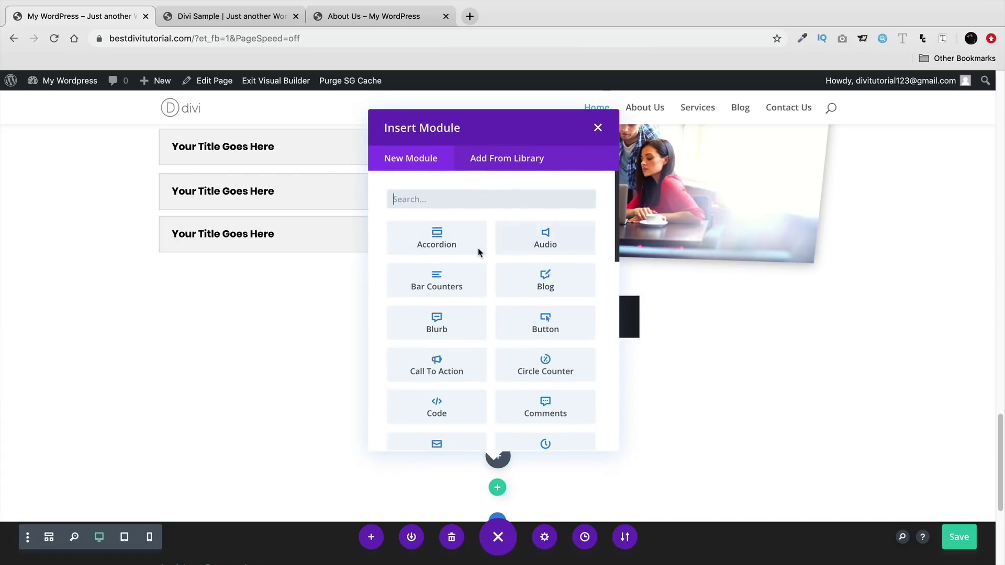
{"action": "type", "text": "text"}
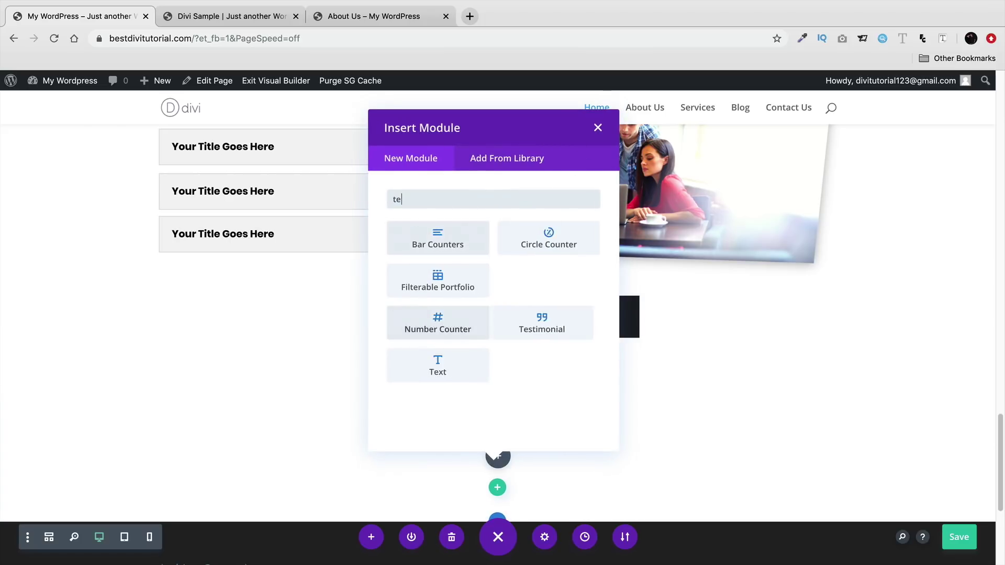
{"action": "left_click", "coordinate": [450, 245]}
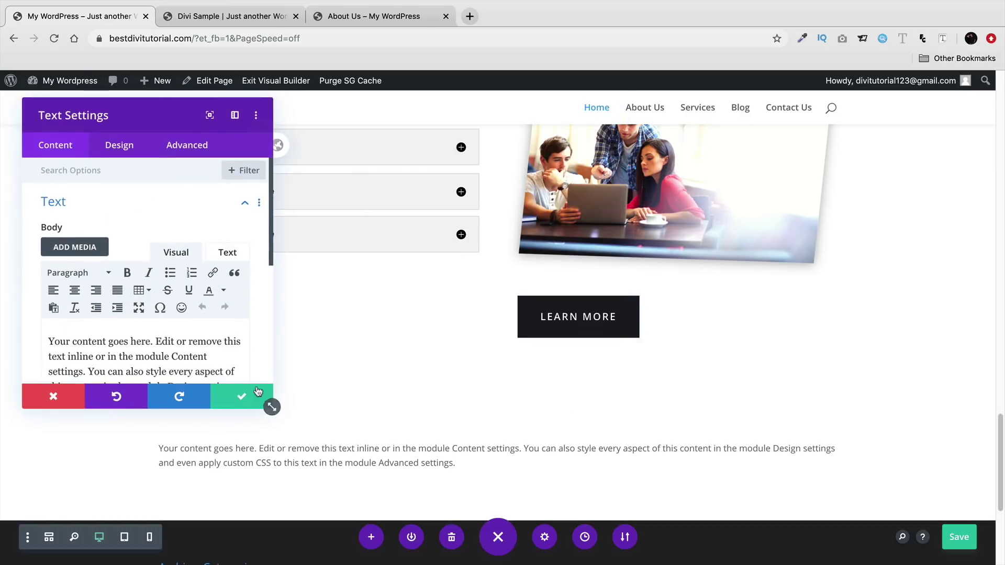
{"action": "left_click", "coordinate": [261, 399]}
{"action": "left_click_drag", "start_coordinate": [637, 301], "coordinate": [493, 420]}
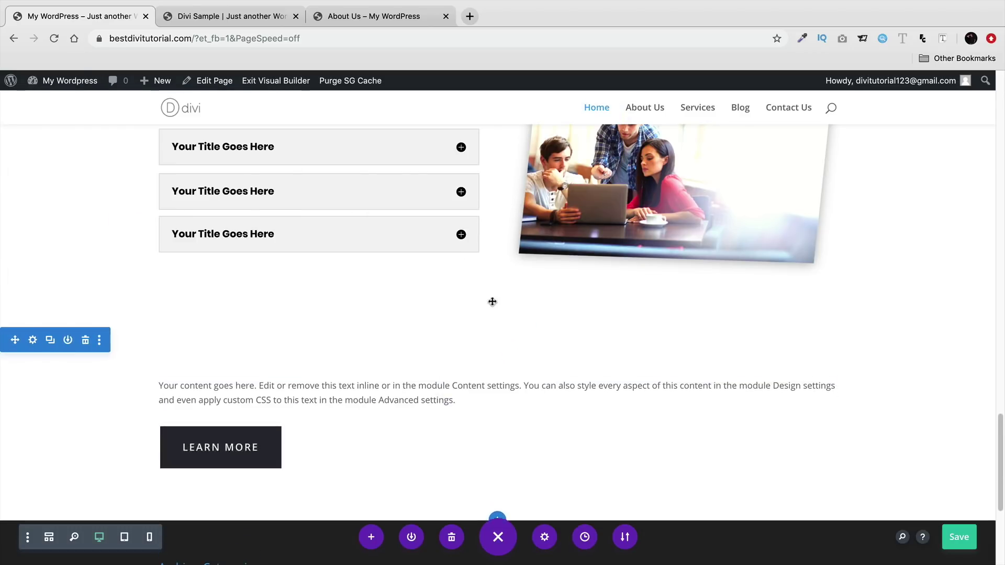
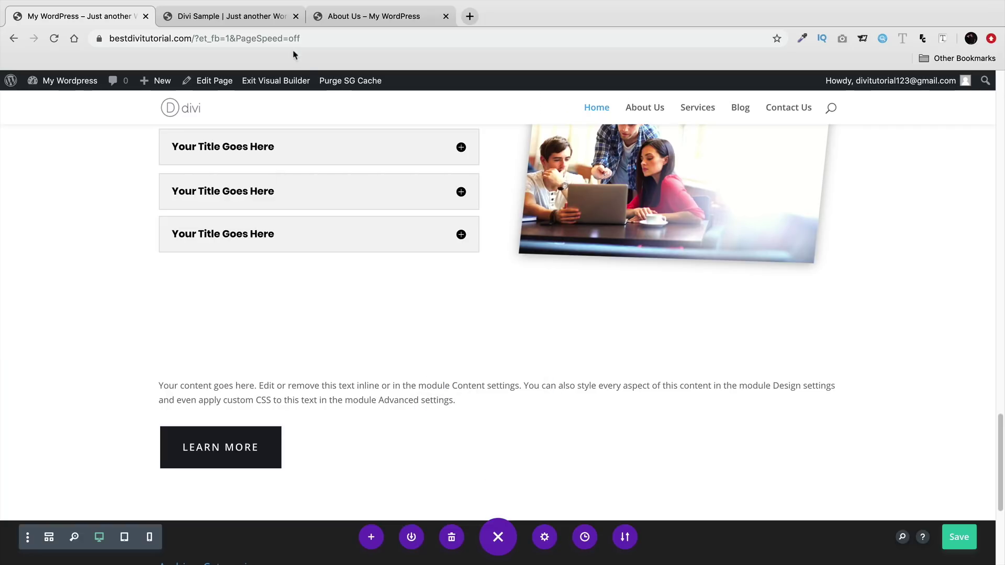
- Duplicate the 'We are Digital & Creative Design Agency' heading, move the copy below the lower paragraph, and delete that paragraph
{"action": "left_click", "coordinate": [251, 19]}
{"action": "left_click", "coordinate": [116, 18]}
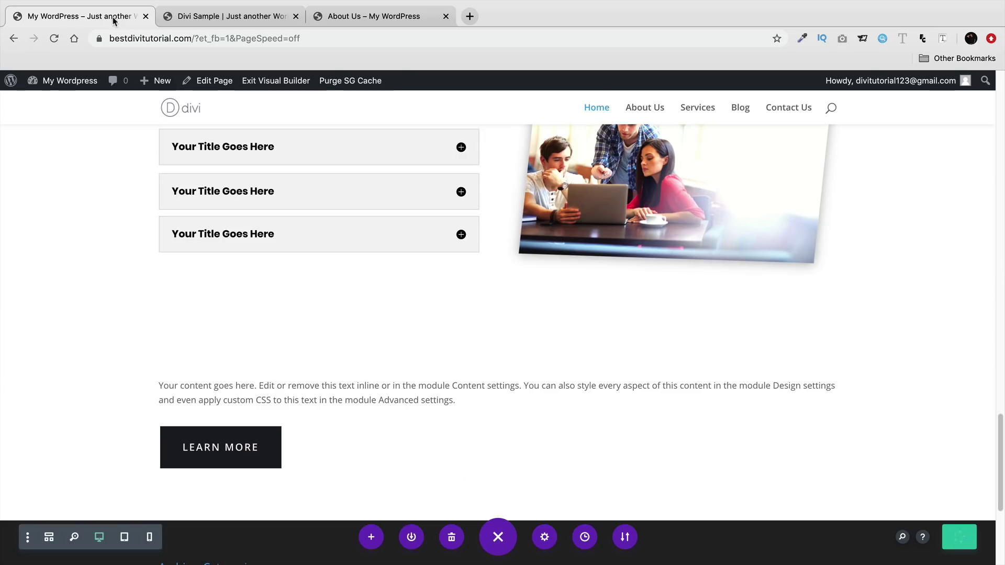
{"action": "scroll", "coordinate": [523, 335], "scroll_direction": "up", "scroll_amount": 9}
{"action": "scroll", "coordinate": [570, 345], "scroll_direction": "up", "scroll_amount": 7}
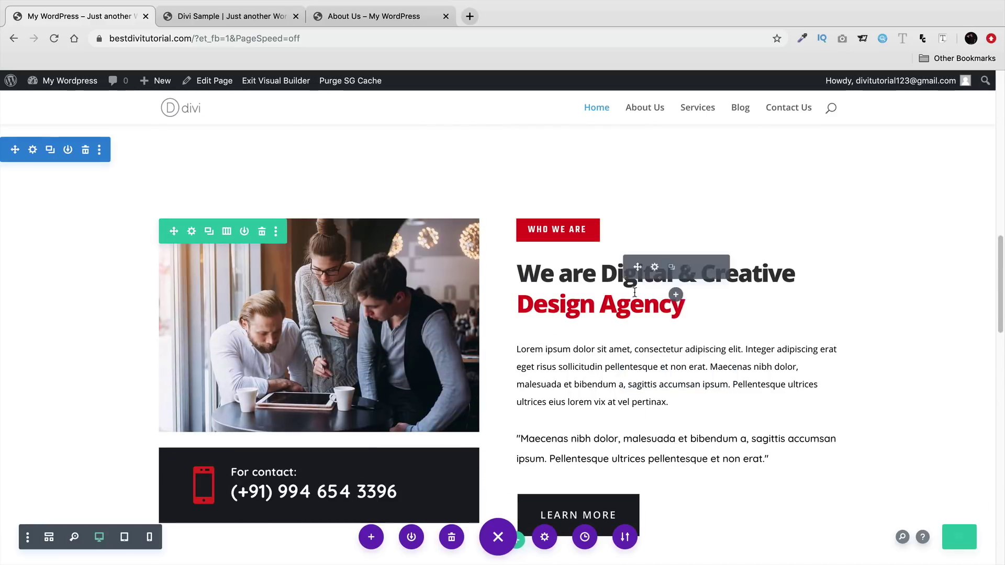
{"action": "left_click", "coordinate": [671, 267]}
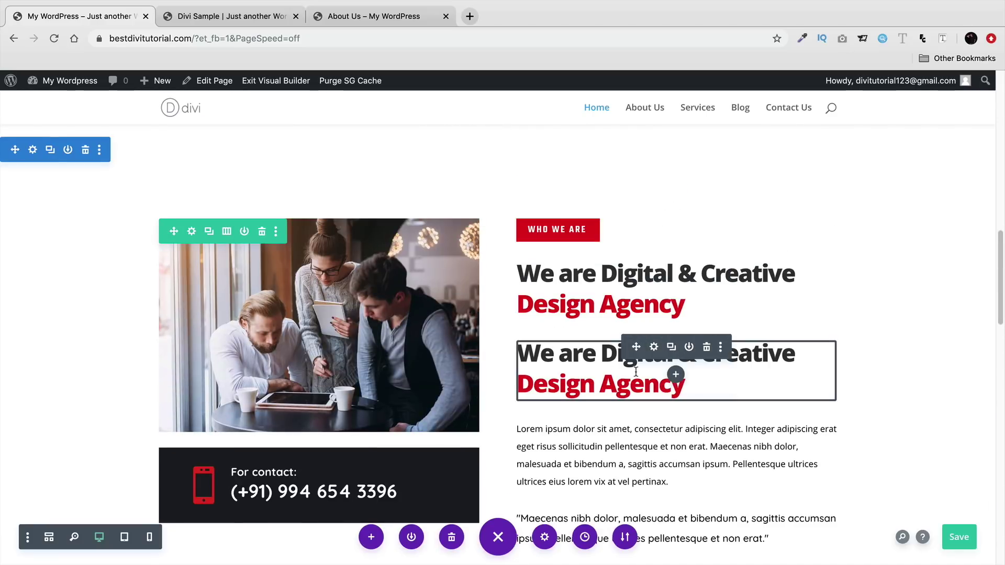
{"action": "scroll", "coordinate": [616, 375], "scroll_direction": "down", "scroll_amount": 15}
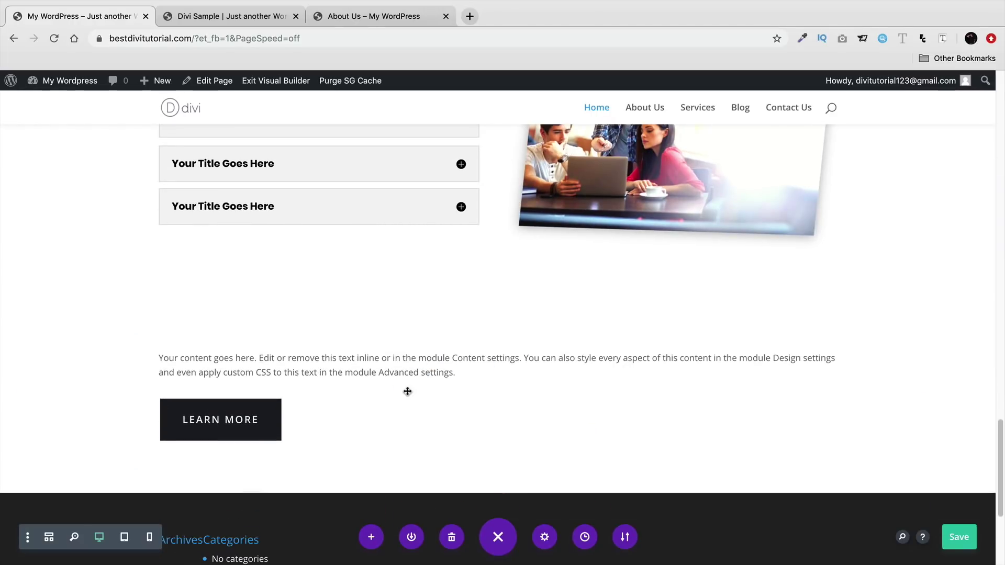
{"action": "left_click_drag", "start_coordinate": [407, 391], "coordinate": [407, 392]}
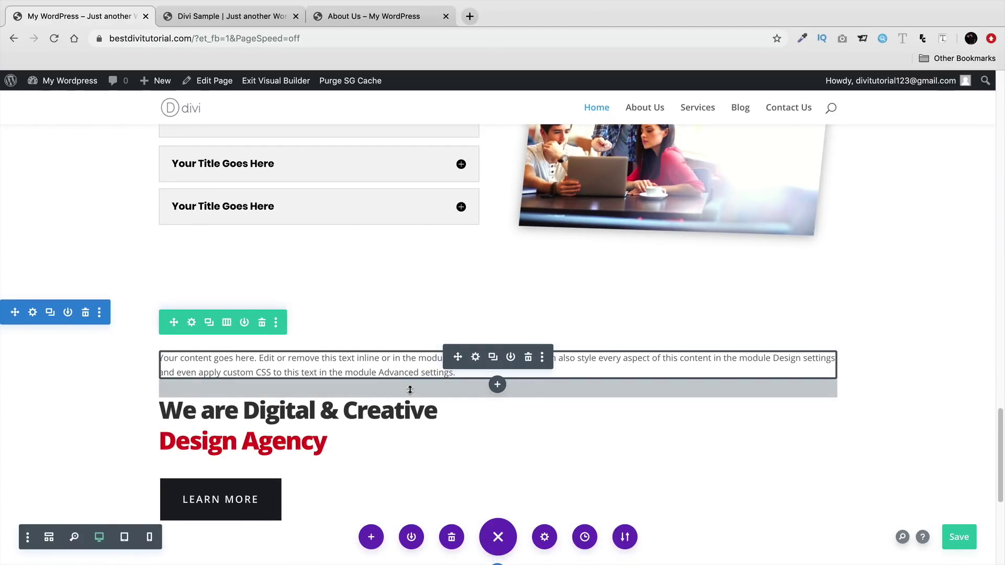
{"action": "left_click", "coordinate": [529, 358]}
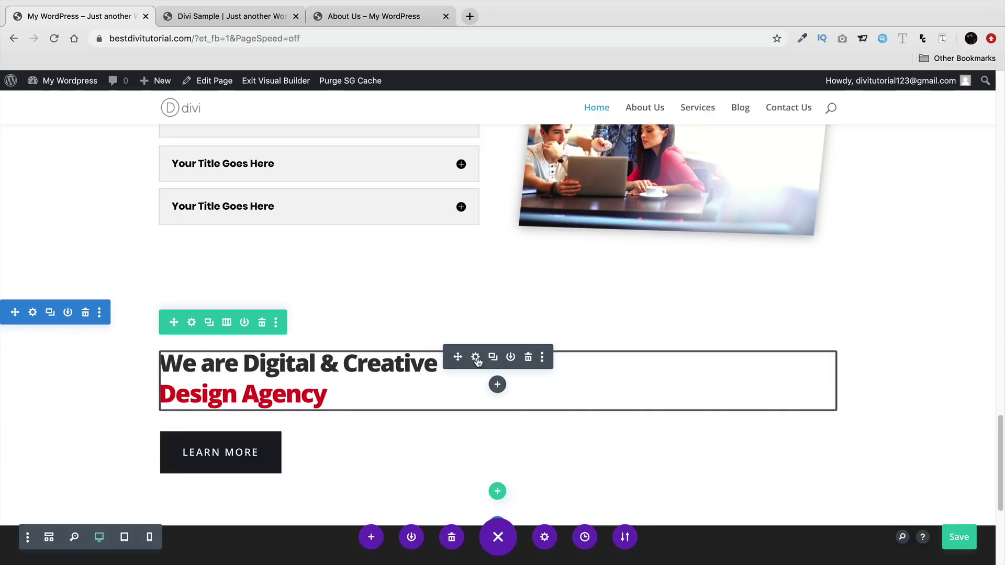
- Center-align the copied Design Agency heading's text and save
{"action": "left_click", "coordinate": [476, 358]}
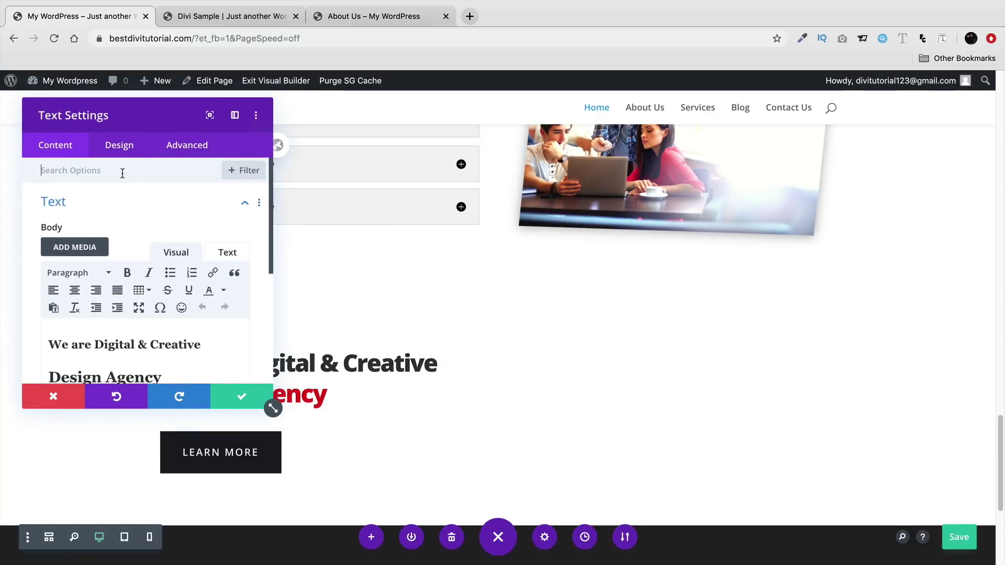
{"action": "left_click", "coordinate": [123, 150]}
{"action": "left_click", "coordinate": [159, 210]}
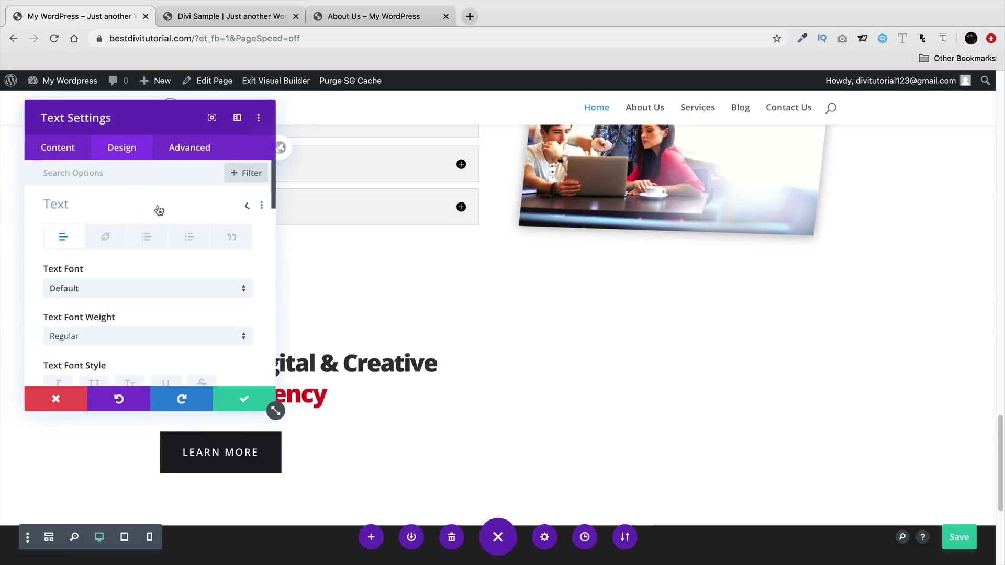
{"action": "scroll", "coordinate": [160, 269], "scroll_direction": "down", "scroll_amount": 8}
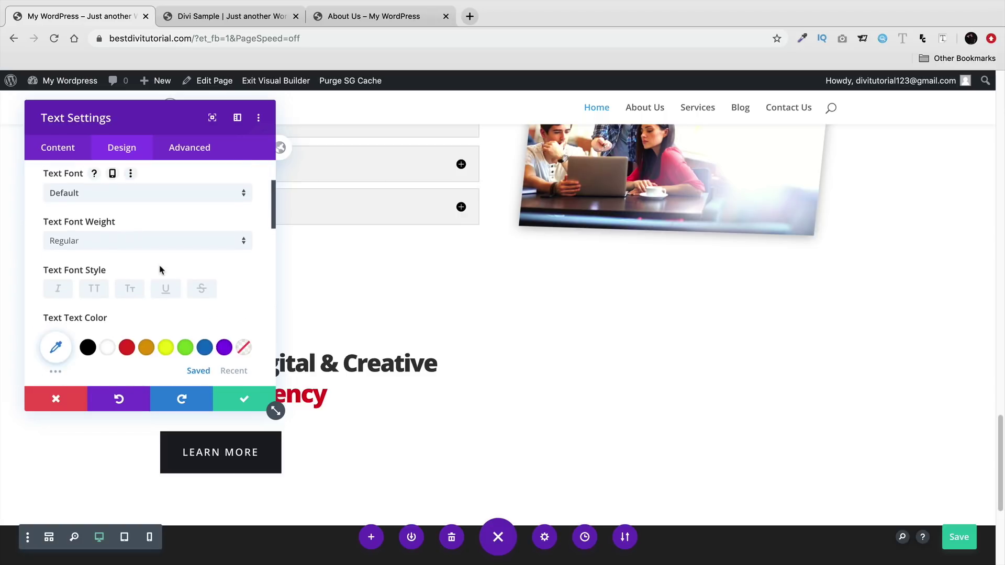
{"action": "scroll", "coordinate": [160, 269], "scroll_direction": "down", "scroll_amount": 7}
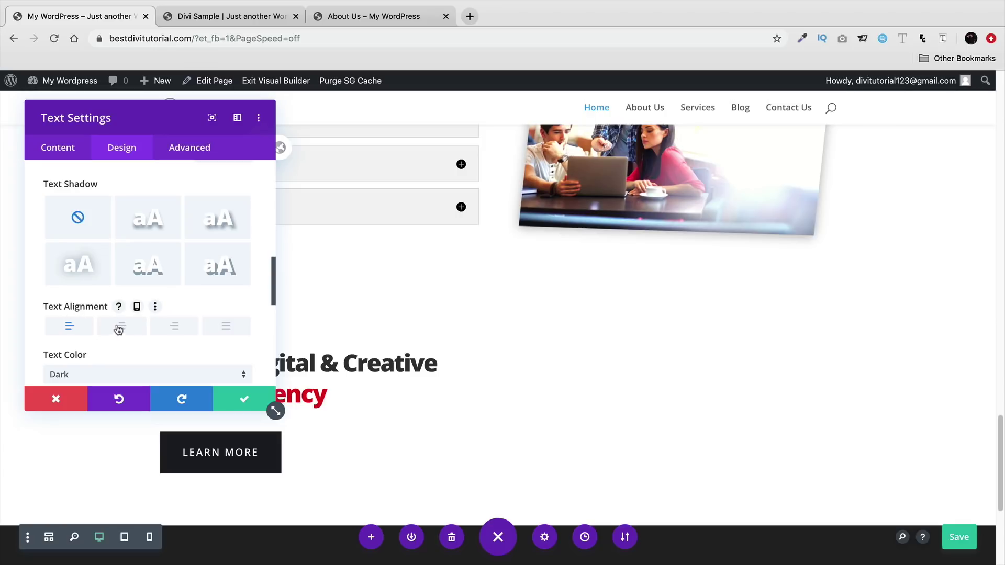
{"action": "left_click", "coordinate": [122, 327]}
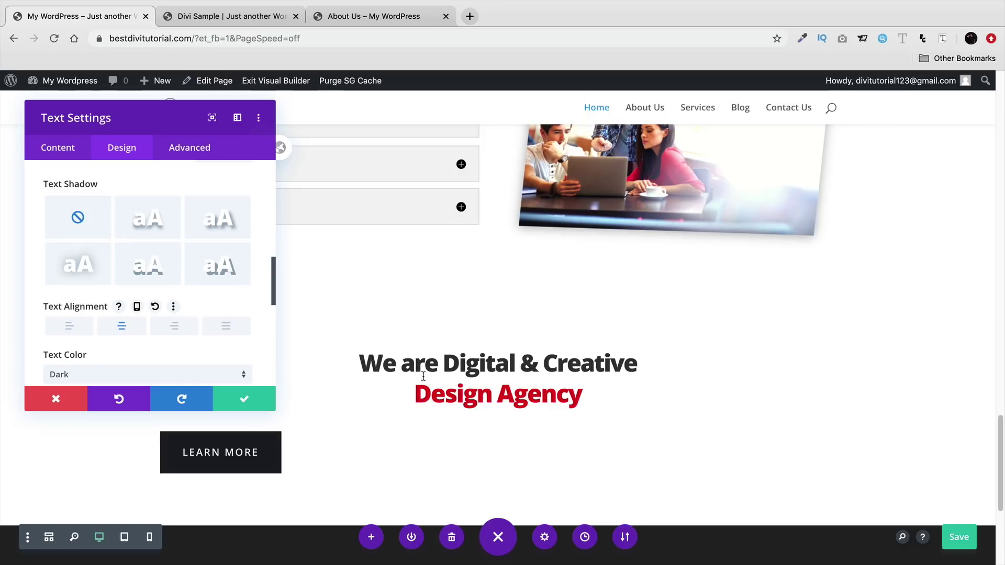
{"action": "left_click", "coordinate": [232, 400]}
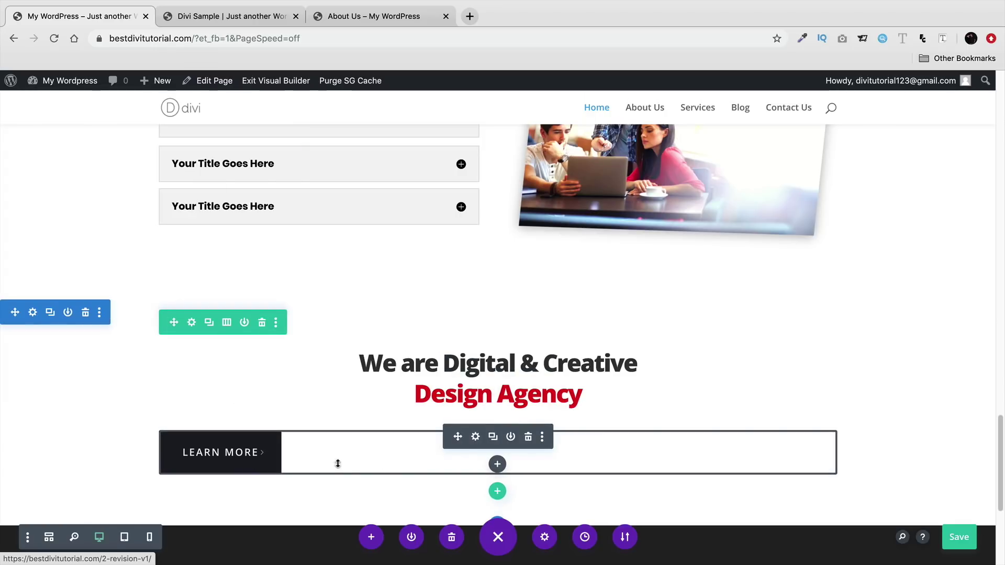
- Center the Learn More button below it and save
{"action": "left_click", "coordinate": [475, 436]}
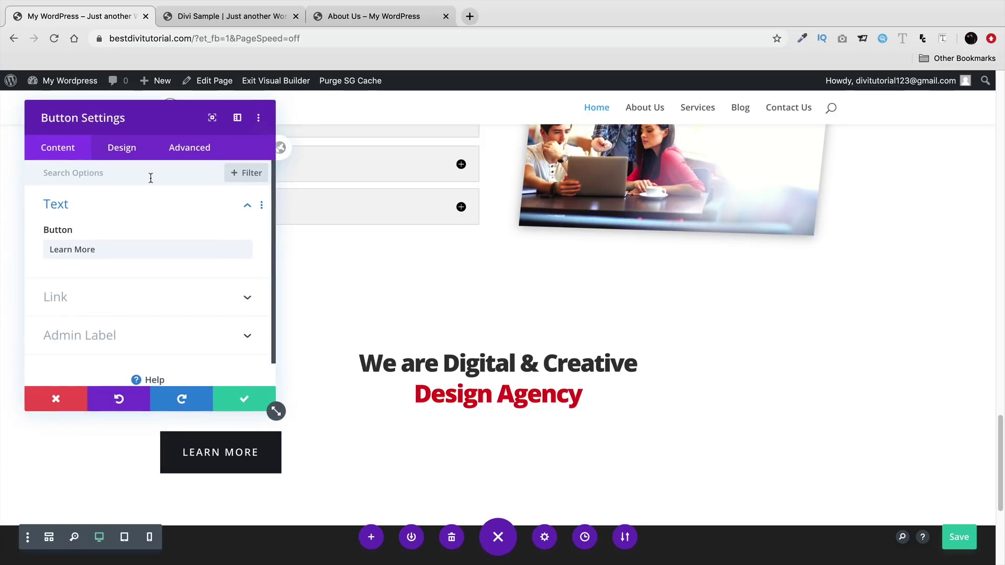
{"action": "left_click", "coordinate": [121, 147]}
{"action": "left_click", "coordinate": [133, 204]}
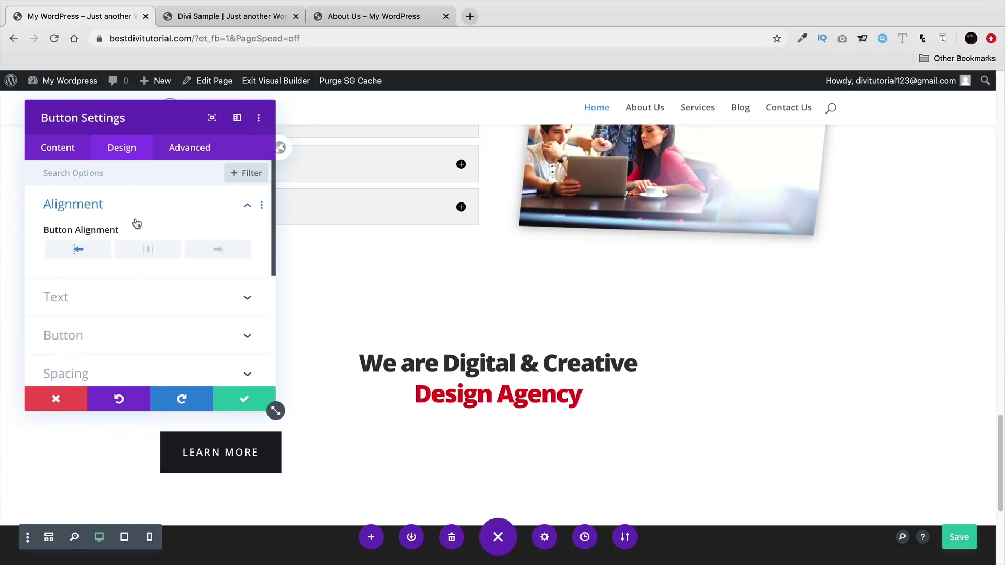
{"action": "left_click", "coordinate": [146, 253]}
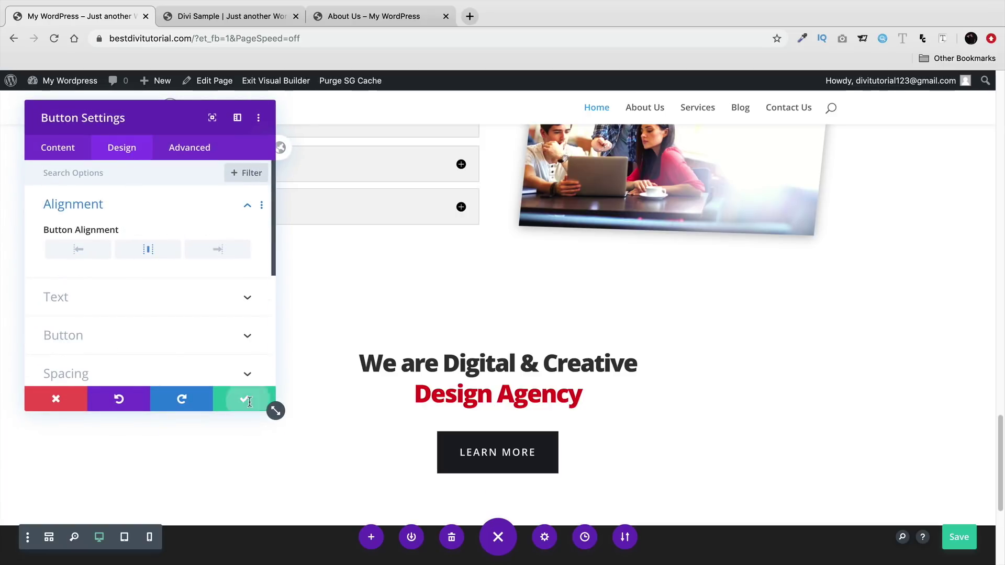
{"action": "left_click", "coordinate": [250, 402]}
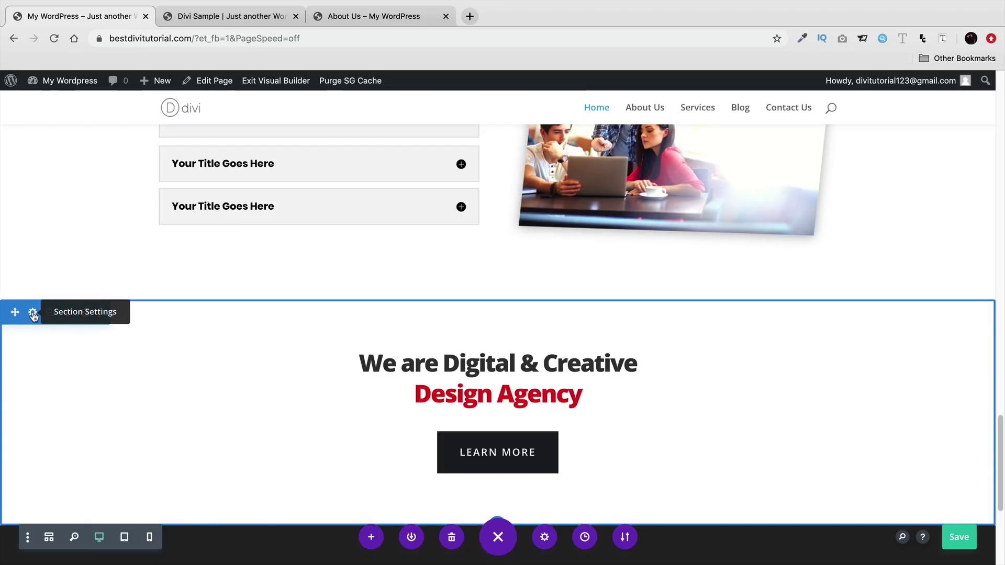
- Give the lower section a dark grey solid background colour
{"action": "left_click", "coordinate": [32, 313]}
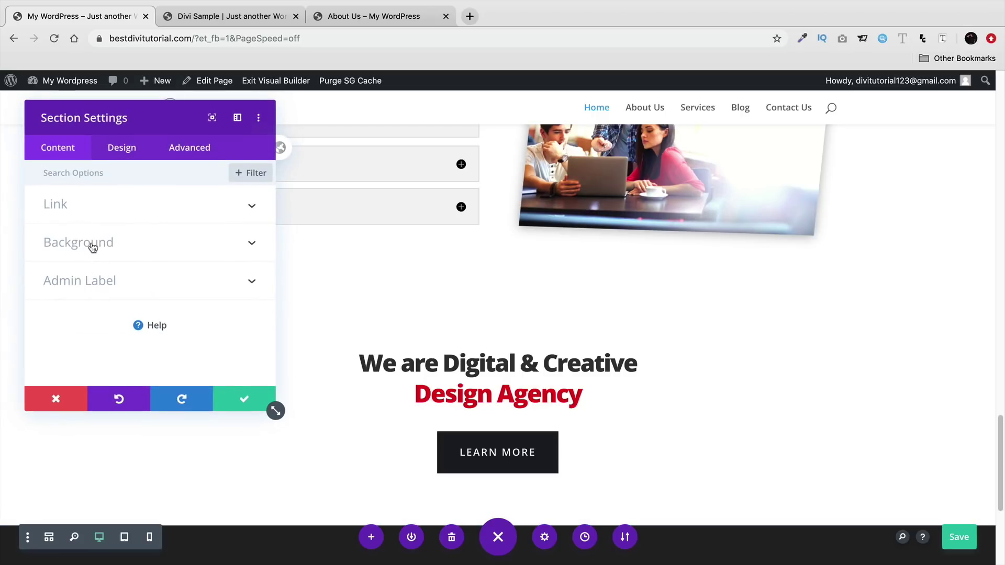
{"action": "left_click", "coordinate": [93, 245]}
{"action": "left_click", "coordinate": [147, 301]}
{"action": "left_click_drag", "start_coordinate": [141, 294], "coordinate": [117, 339]}
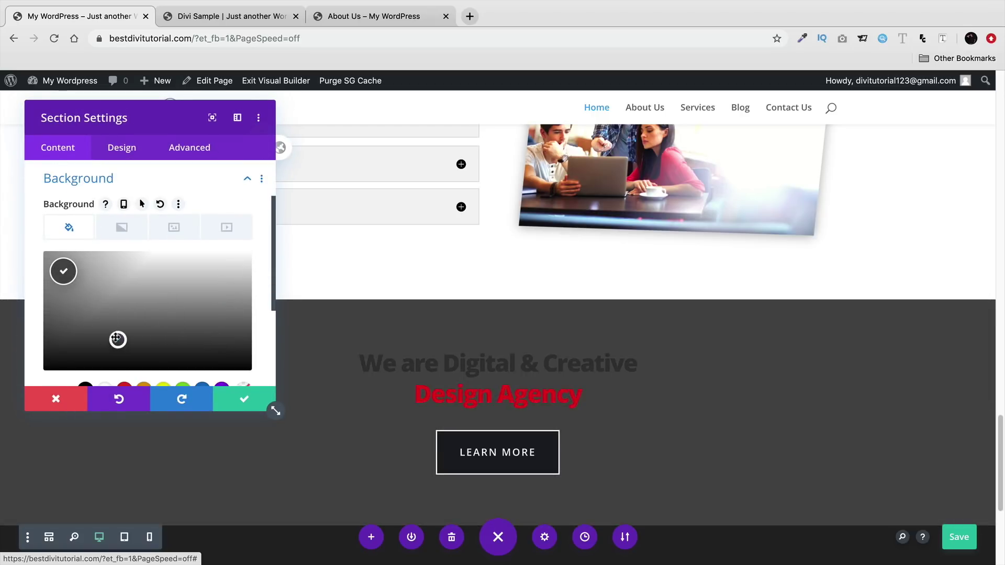
- Add a background gradient starting at bright green #7cda24 and open the background image library
{"action": "left_click", "coordinate": [128, 234]}
{"action": "left_click", "coordinate": [148, 302]}
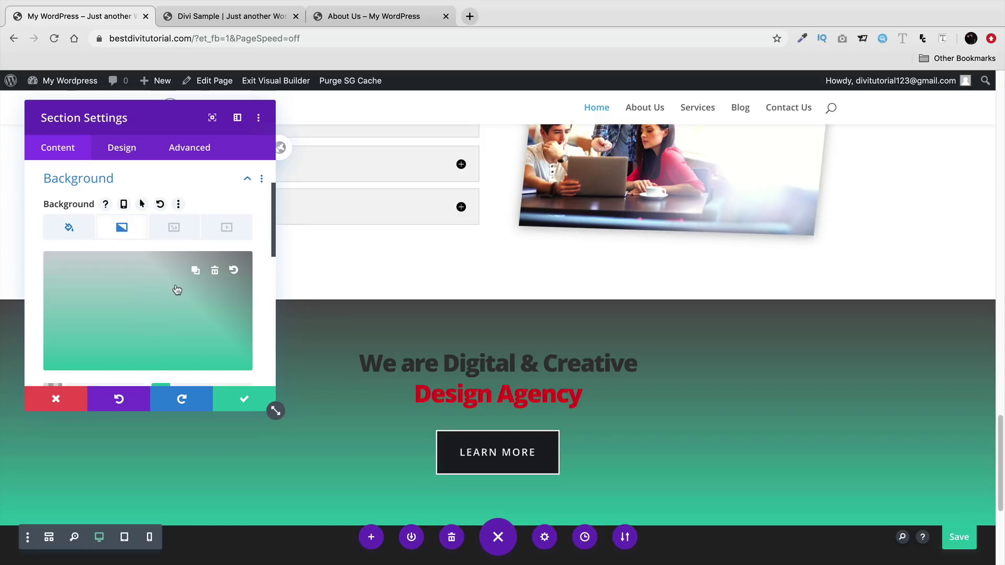
{"action": "scroll", "coordinate": [164, 313], "scroll_direction": "down", "scroll_amount": 1}
{"action": "left_click", "coordinate": [94, 372]}
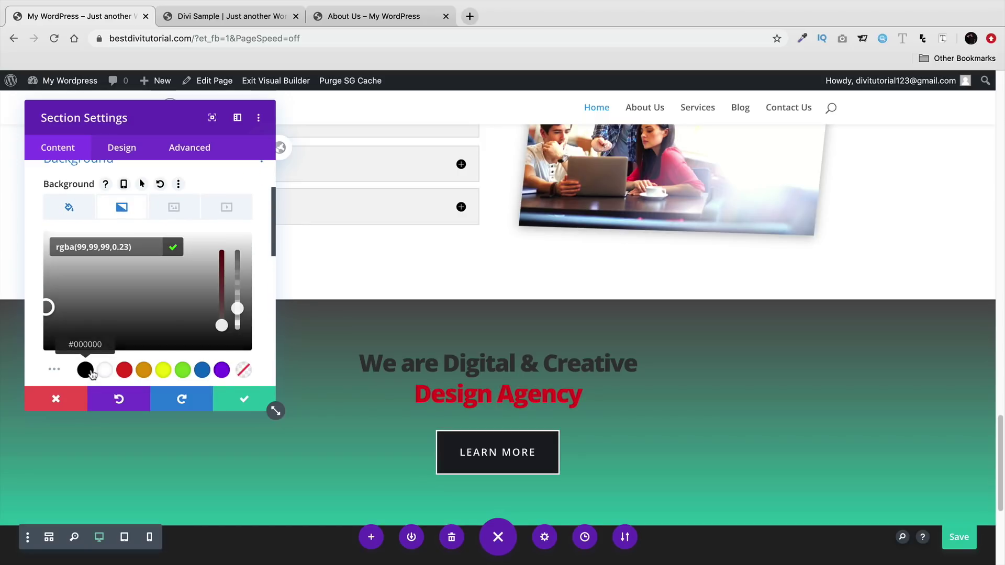
{"action": "left_click", "coordinate": [86, 370]}
{"action": "left_click", "coordinate": [181, 372]}
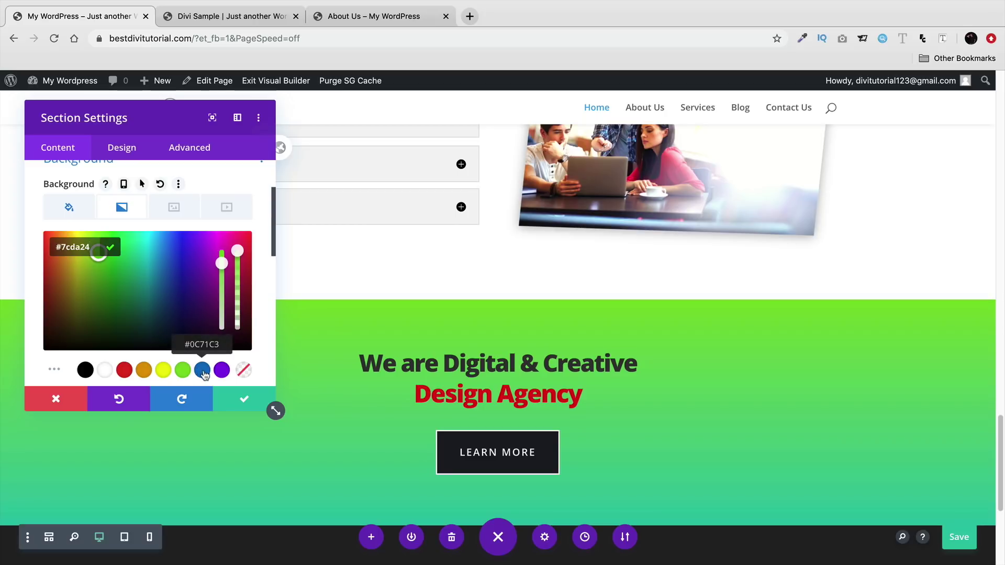
{"action": "left_click", "coordinate": [174, 211]}
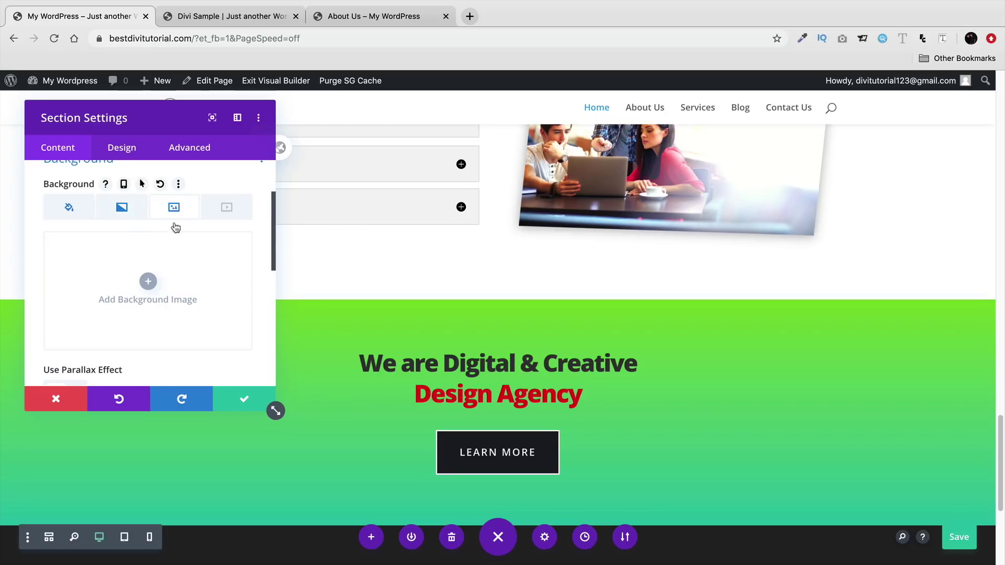
{"action": "left_click", "coordinate": [149, 283]}
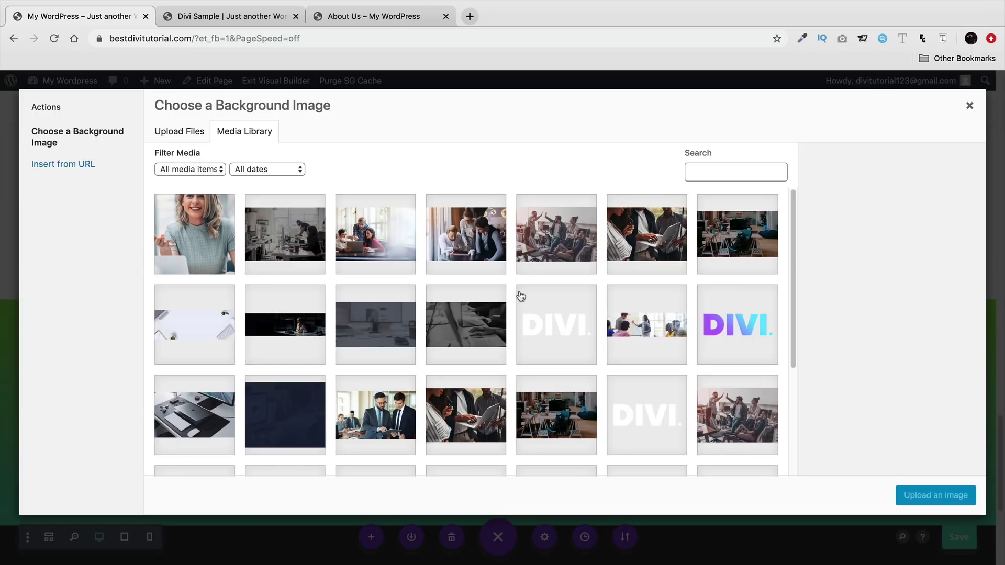
- Choose a photo from the media library as the section's background image
{"action": "scroll", "coordinate": [521, 296], "scroll_direction": "down", "scroll_amount": 2}
{"action": "left_click", "coordinate": [452, 295]}
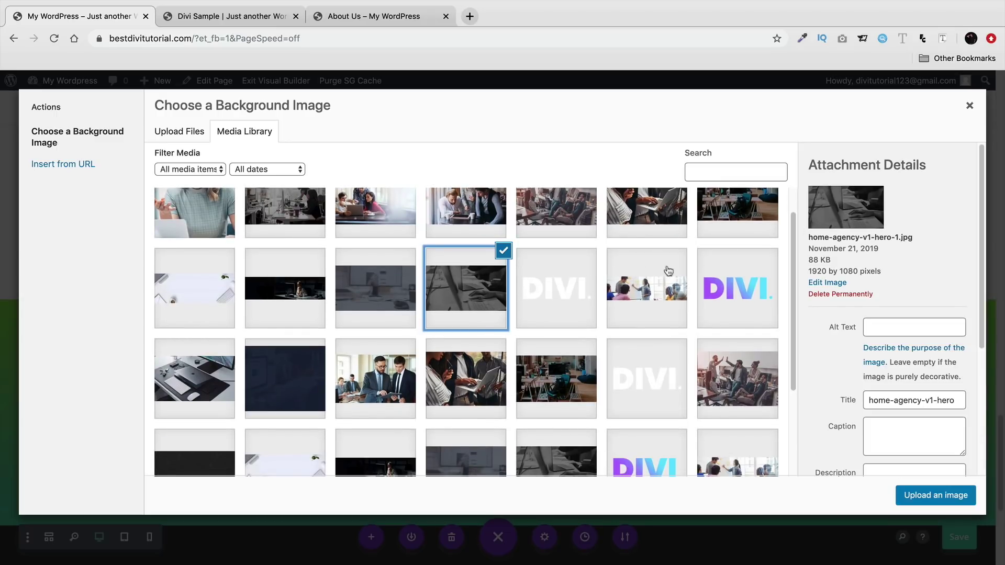
{"action": "left_click", "coordinate": [494, 294]}
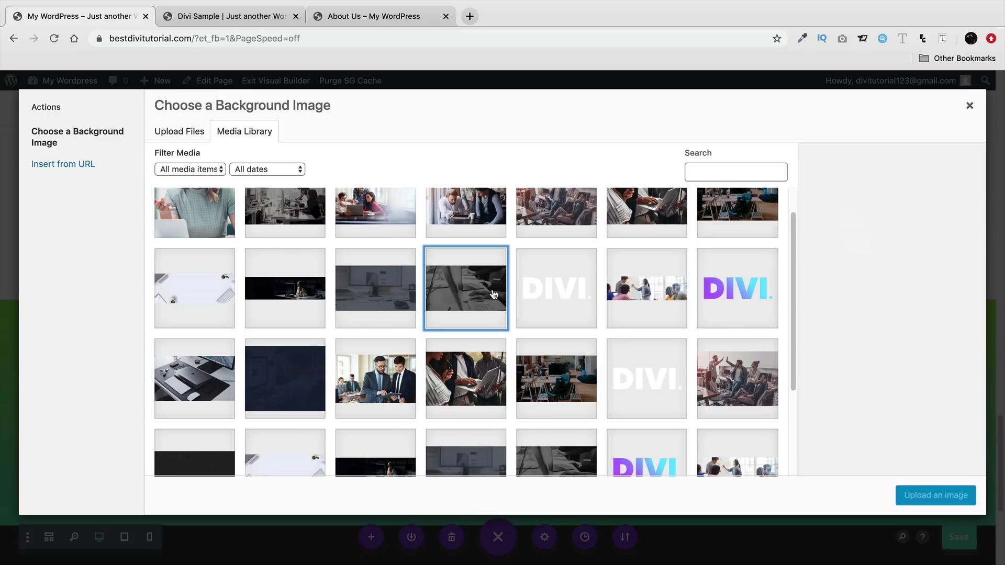
{"action": "left_click", "coordinate": [632, 292]}
{"action": "left_click", "coordinate": [920, 496]}
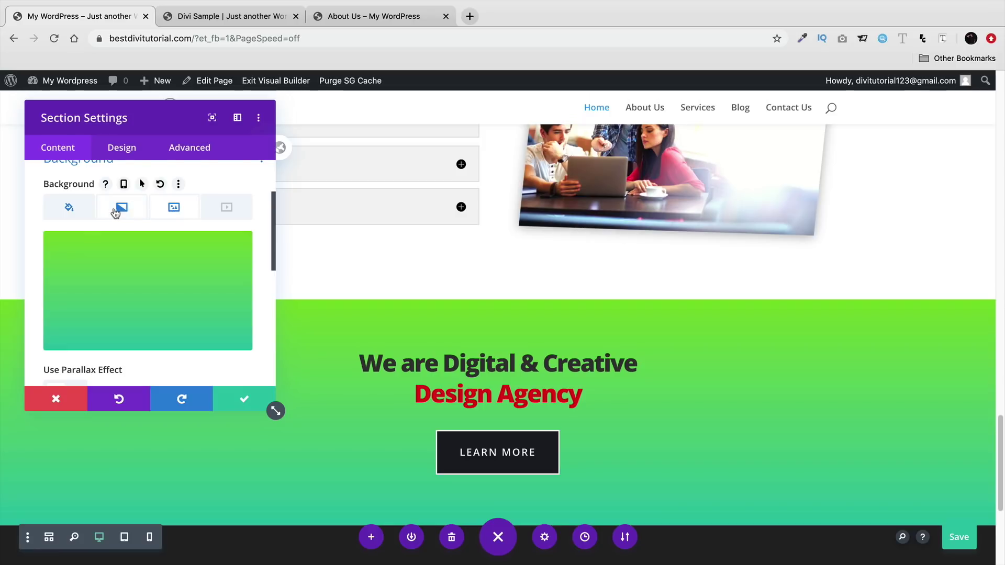
{"action": "left_click", "coordinate": [120, 208]}
{"action": "mouse_move", "coordinate": [150, 290]}
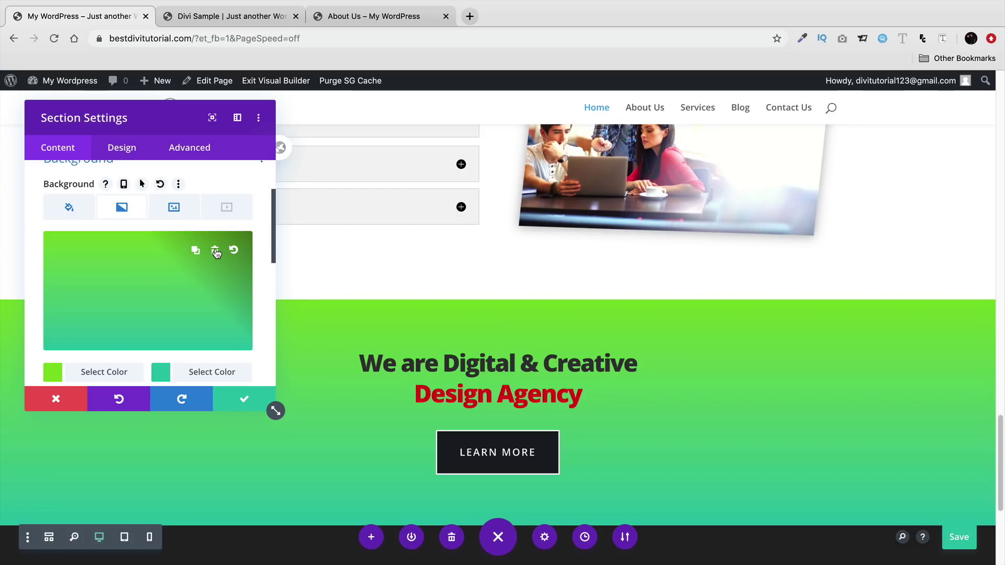
- Remove the green gradient and add a fresh gradient layered above the background photo
{"action": "left_click", "coordinate": [215, 252]}
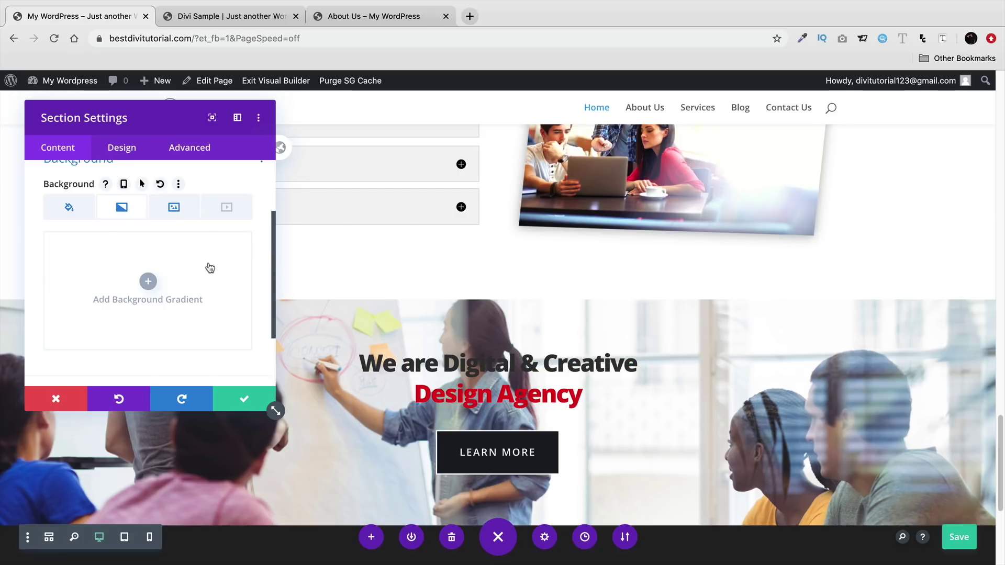
{"action": "scroll", "coordinate": [167, 303], "scroll_direction": "down", "scroll_amount": 2}
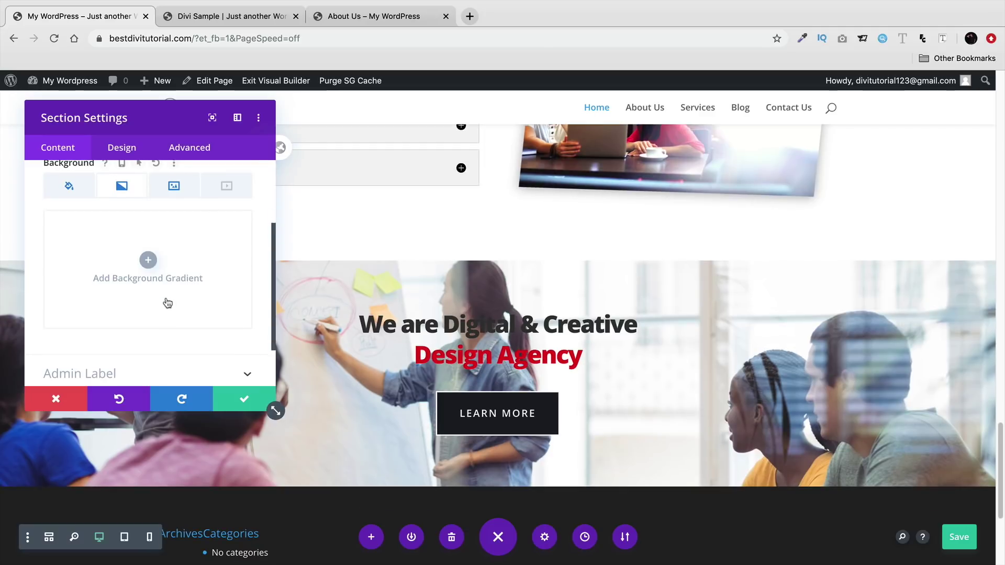
{"action": "left_click", "coordinate": [148, 262]}
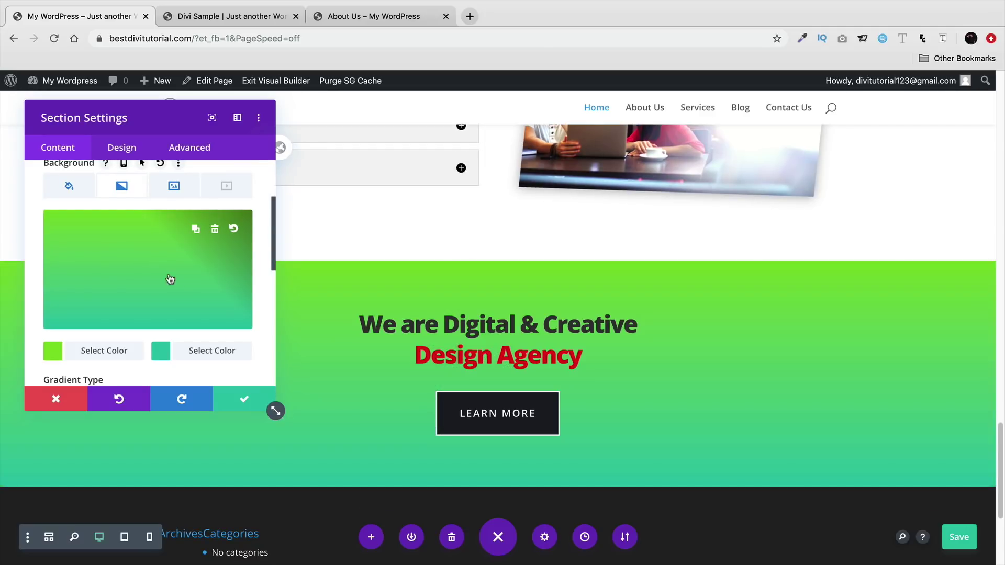
{"action": "scroll", "coordinate": [182, 284], "scroll_direction": "down", "scroll_amount": 5}
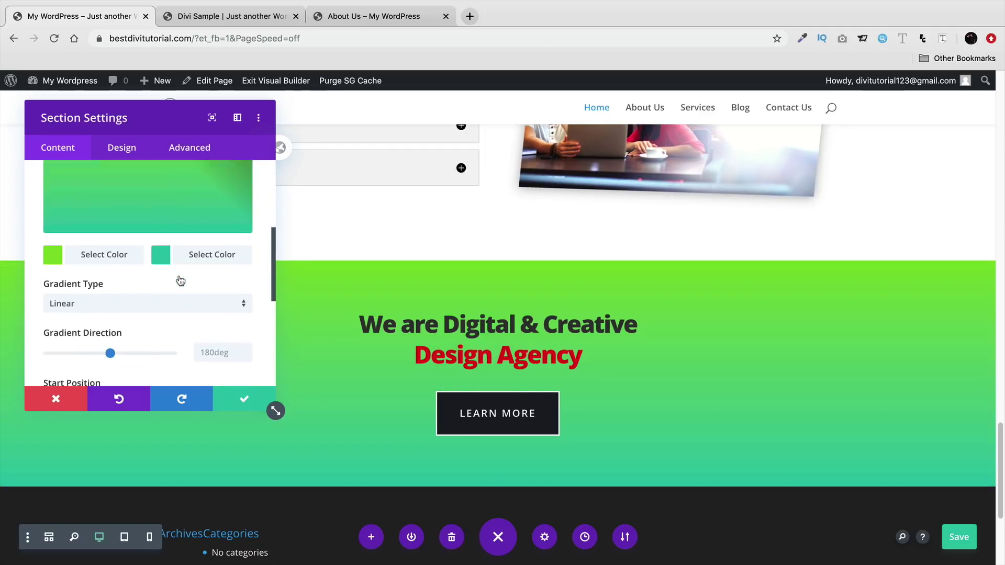
{"action": "scroll", "coordinate": [181, 281], "scroll_direction": "down", "scroll_amount": 3}
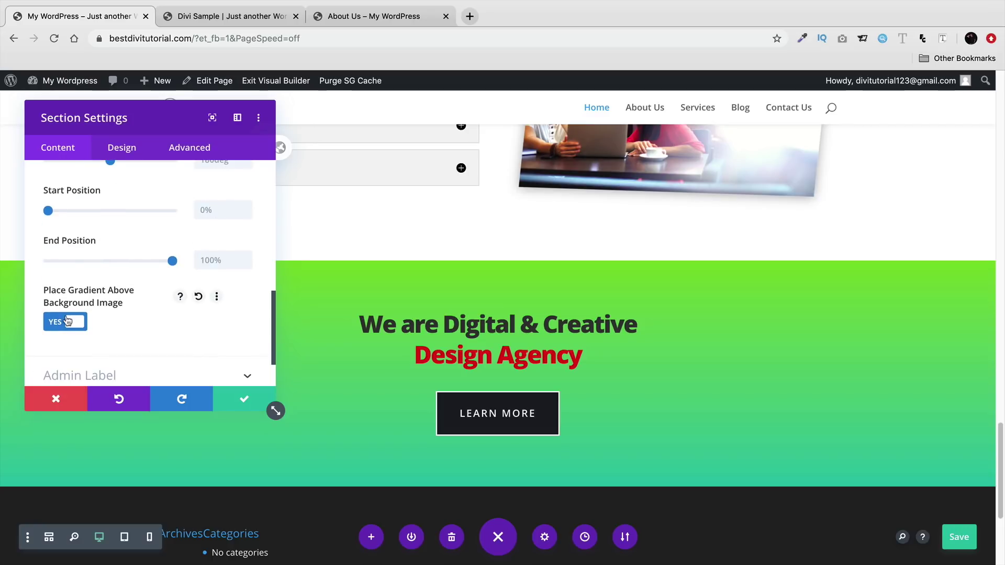
{"action": "left_click", "coordinate": [66, 322]}
{"action": "left_click", "coordinate": [66, 323]}
{"action": "scroll", "coordinate": [105, 314], "scroll_direction": "up", "scroll_amount": 6}
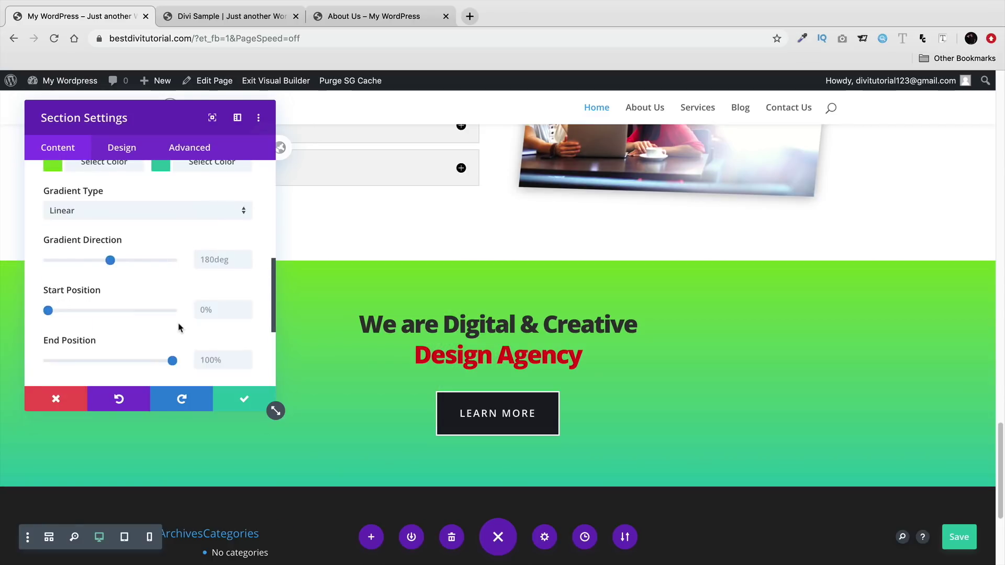
- Try blue and purple gradient colours, making both mostly transparent
{"action": "left_click", "coordinate": [113, 320]}
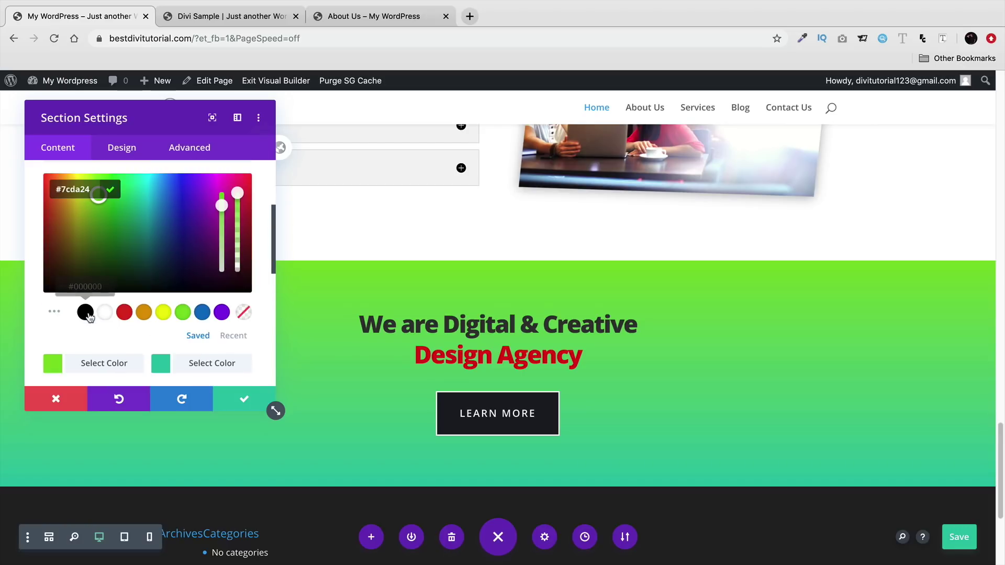
{"action": "left_click", "coordinate": [202, 313]}
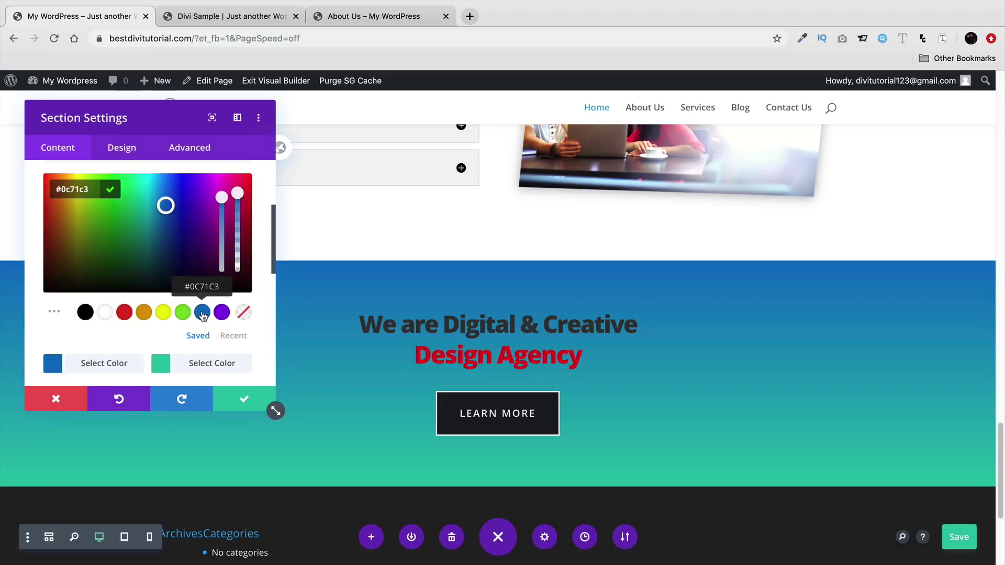
{"action": "left_click", "coordinate": [163, 364]}
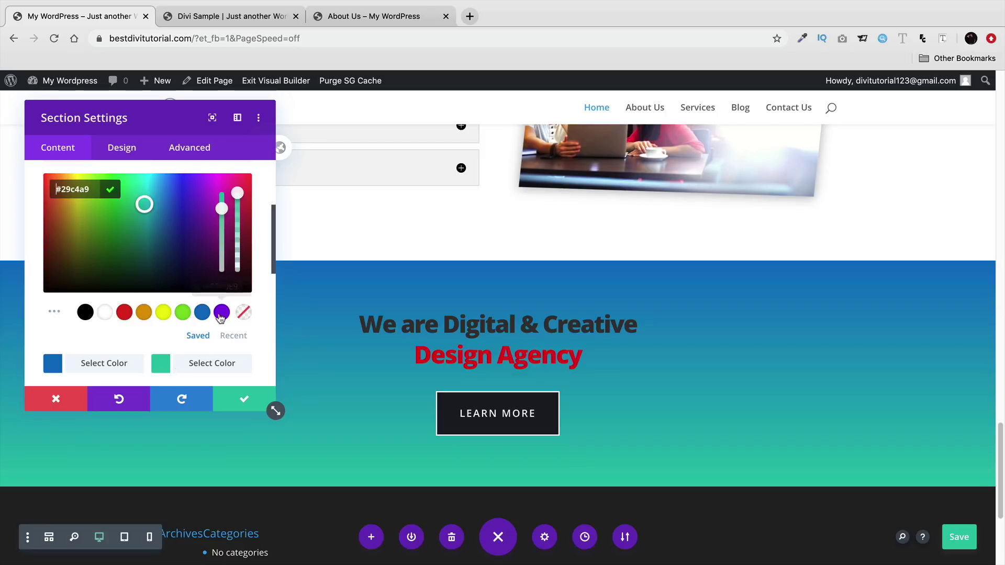
{"action": "left_click", "coordinate": [221, 313]}
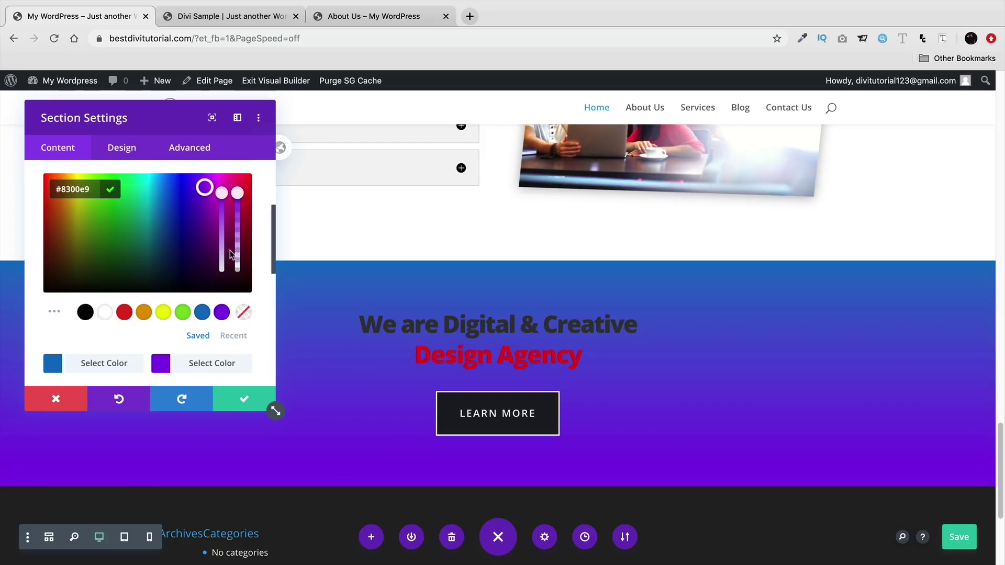
{"action": "left_click", "coordinate": [58, 365]}
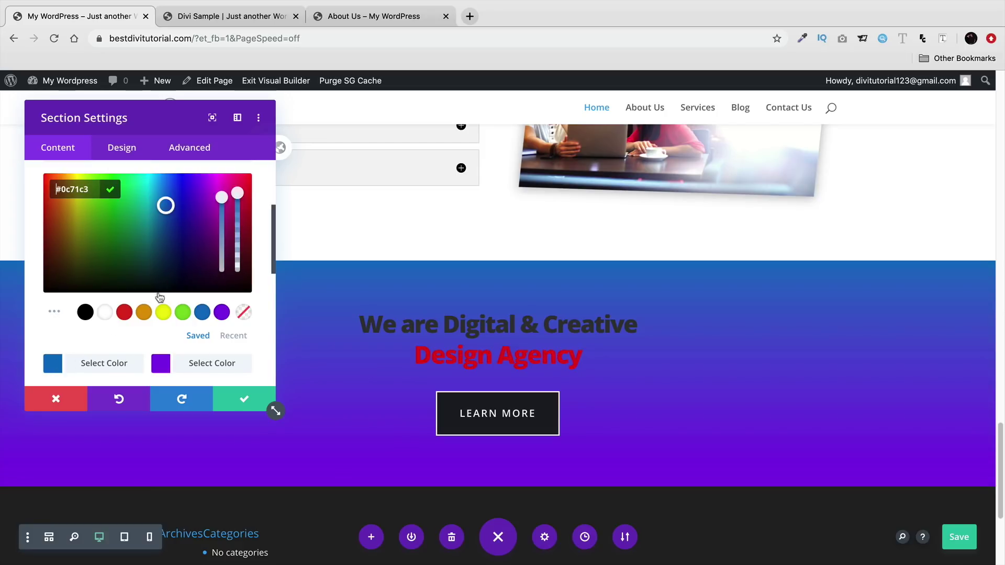
{"action": "left_click_drag", "start_coordinate": [237, 195], "coordinate": [237, 260]}
{"action": "left_click", "coordinate": [188, 364]}
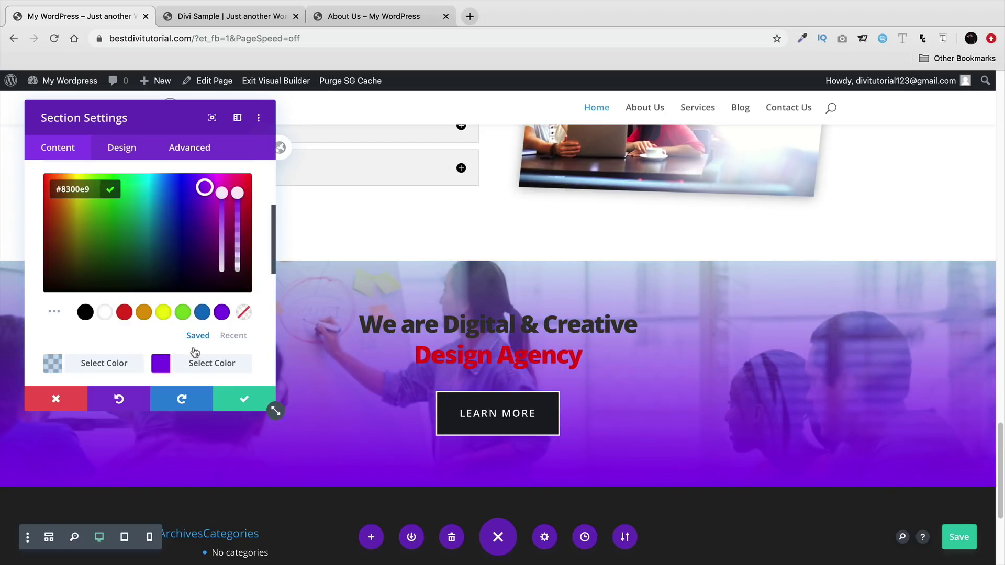
{"action": "left_click_drag", "start_coordinate": [240, 197], "coordinate": [238, 261]}
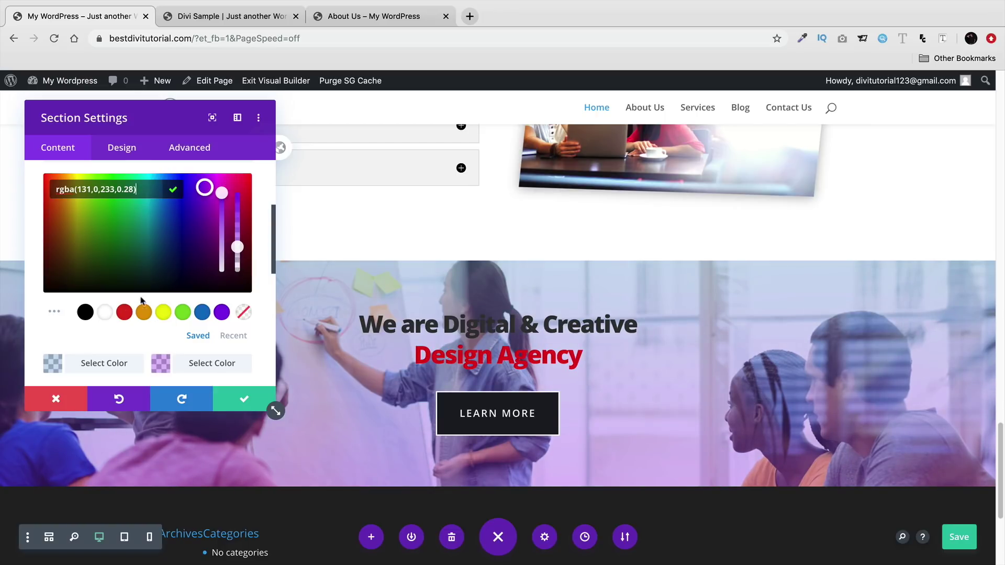
- Set both gradient colours to black with opacities 0.19 and 0.28
{"action": "left_click", "coordinate": [85, 312]}
{"action": "left_click", "coordinate": [63, 360]}
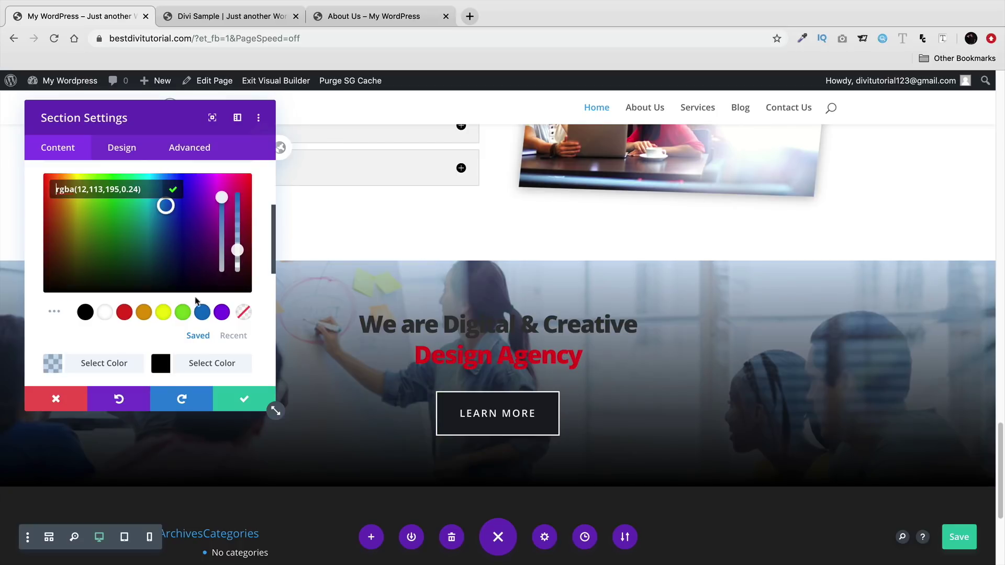
{"action": "left_click", "coordinate": [85, 313]}
{"action": "left_click_drag", "start_coordinate": [239, 197], "coordinate": [238, 254]}
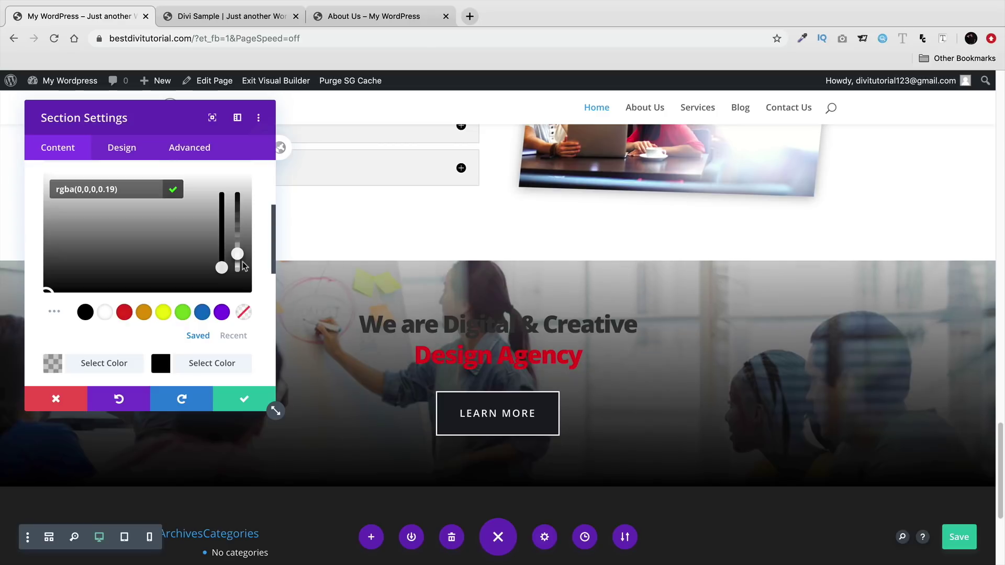
{"action": "left_click", "coordinate": [199, 359]}
{"action": "left_click_drag", "start_coordinate": [237, 200], "coordinate": [246, 263]}
- Make the section gradient radial and apply the section settings
{"action": "left_click_drag", "start_coordinate": [177, 115], "coordinate": [216, 111]}
{"action": "left_click", "coordinate": [121, 250]}
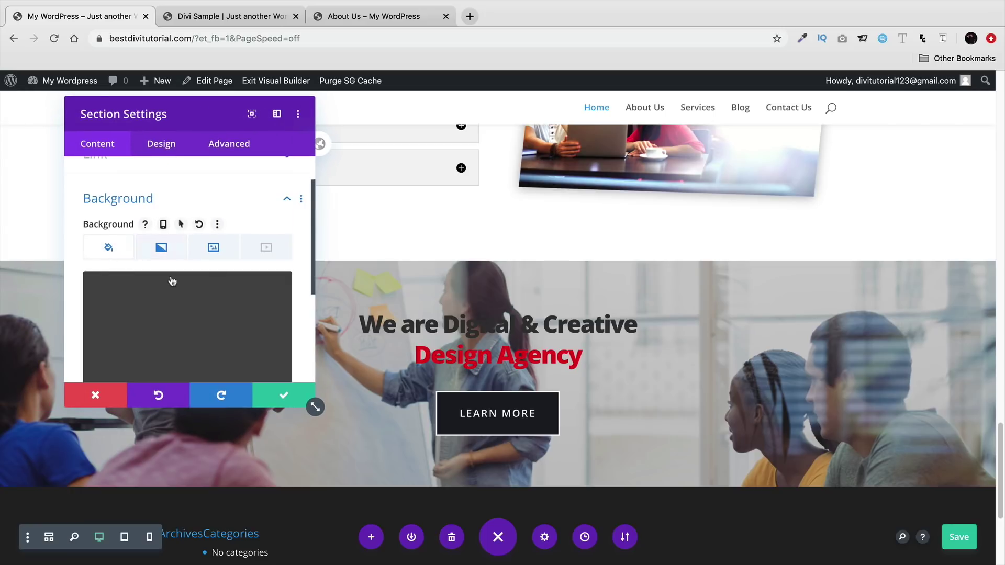
{"action": "scroll", "coordinate": [190, 277], "scroll_direction": "down", "scroll_amount": 3}
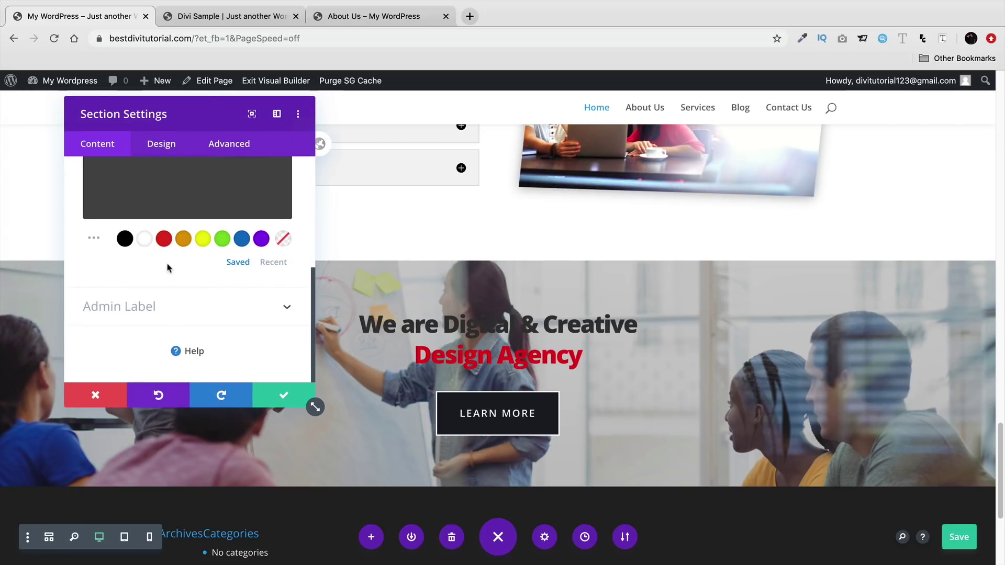
{"action": "scroll", "coordinate": [214, 254], "scroll_direction": "up", "scroll_amount": 3}
{"action": "left_click", "coordinate": [163, 179]}
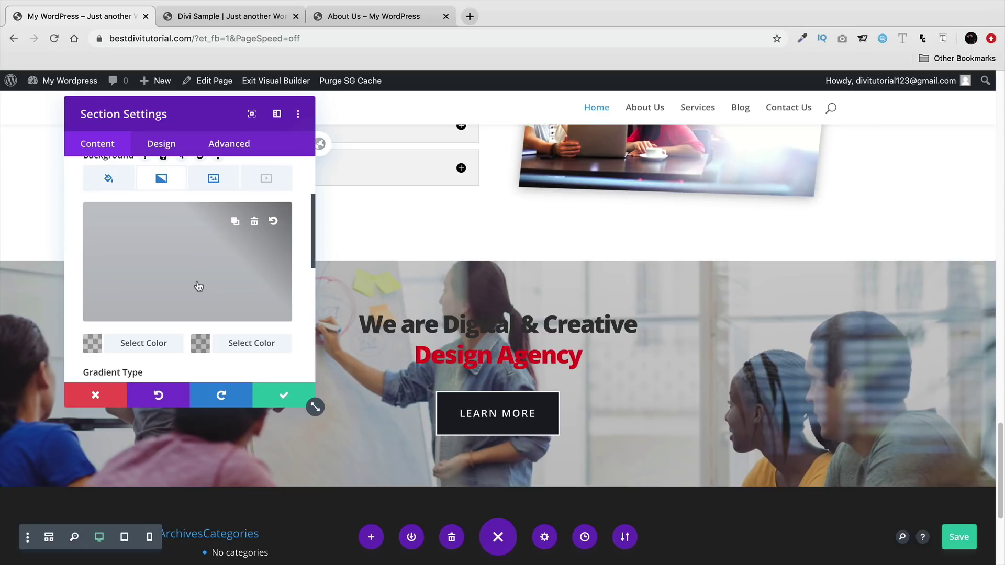
{"action": "scroll", "coordinate": [197, 283], "scroll_direction": "down", "scroll_amount": 1}
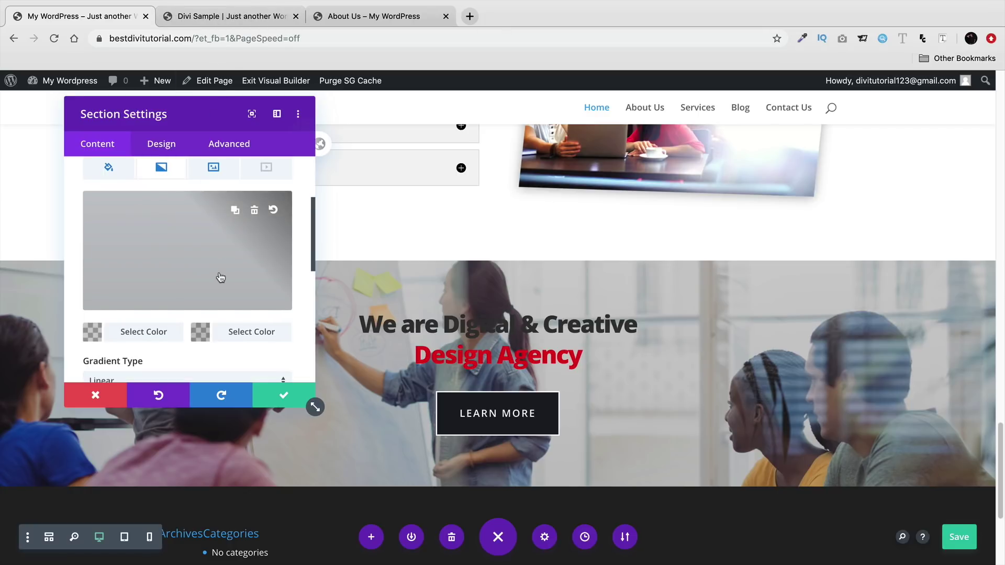
{"action": "scroll", "coordinate": [207, 272], "scroll_direction": "down", "scroll_amount": 4}
{"action": "left_click", "coordinate": [197, 282]}
{"action": "left_click", "coordinate": [197, 315]}
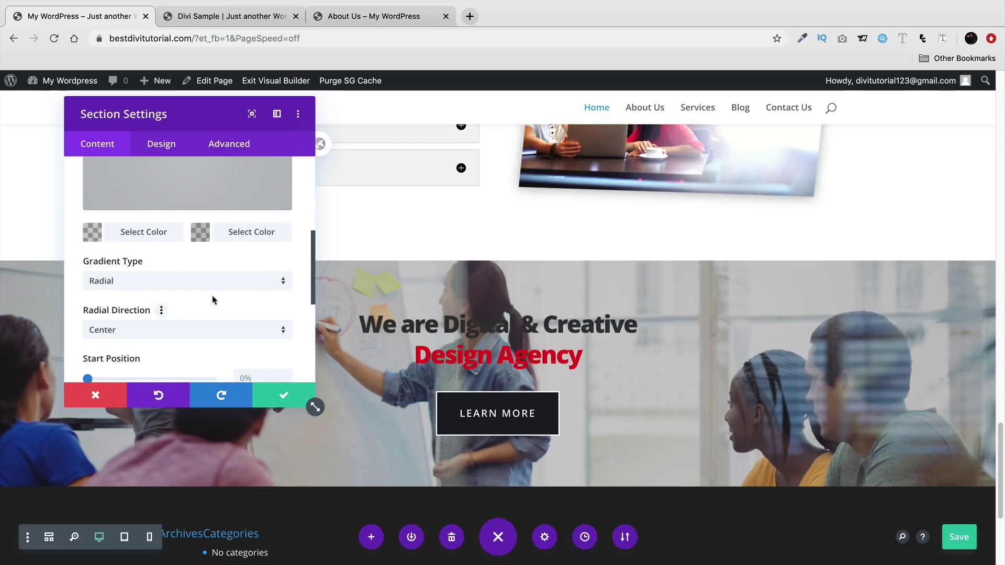
{"action": "scroll", "coordinate": [196, 301], "scroll_direction": "down", "scroll_amount": 1}
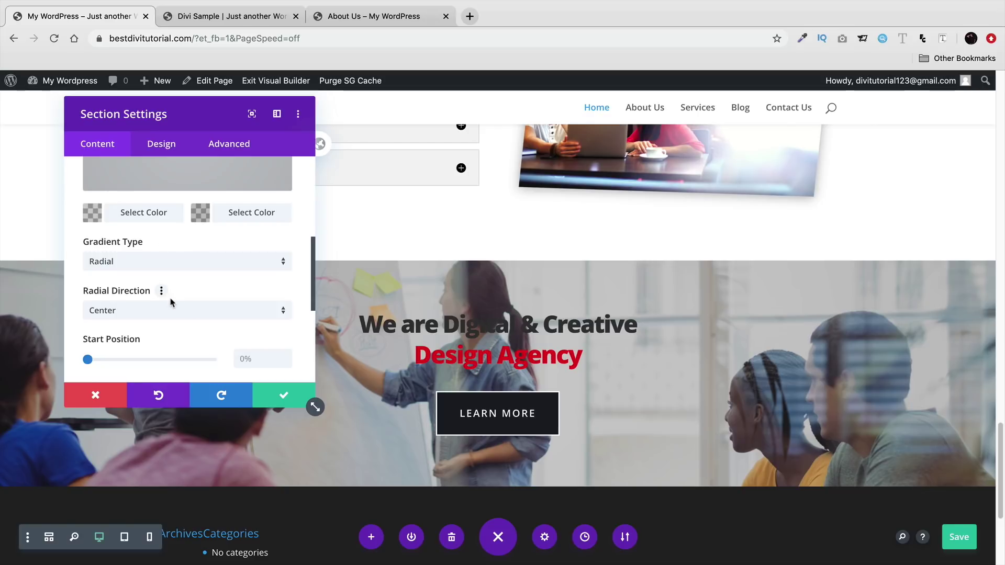
{"action": "scroll", "coordinate": [178, 297], "scroll_direction": "down", "scroll_amount": 1}
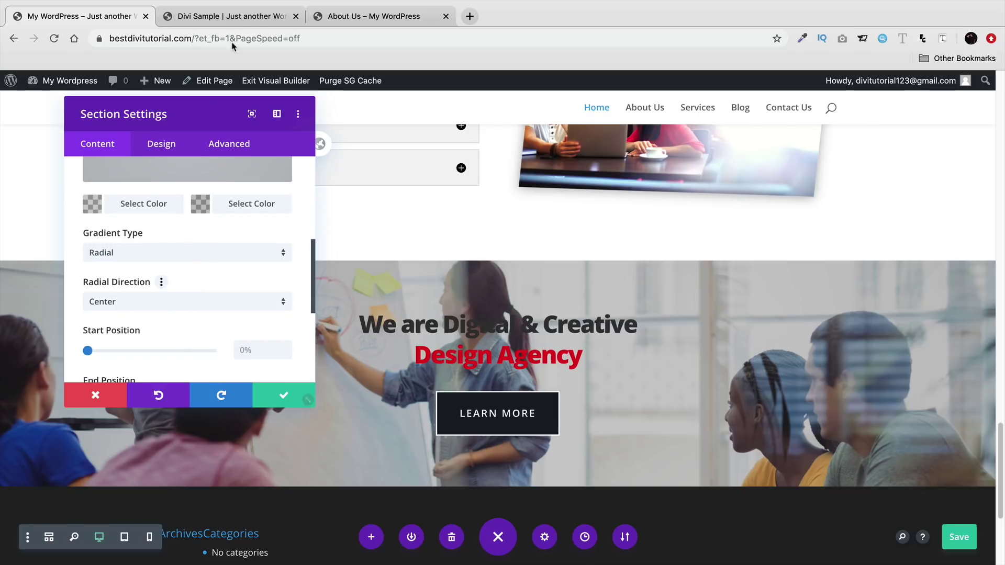
{"action": "left_click", "coordinate": [283, 395]}
{"action": "key", "text": "ctrl+Tab"}
{"action": "scroll", "coordinate": [356, 288], "scroll_direction": "down", "scroll_amount": 9}
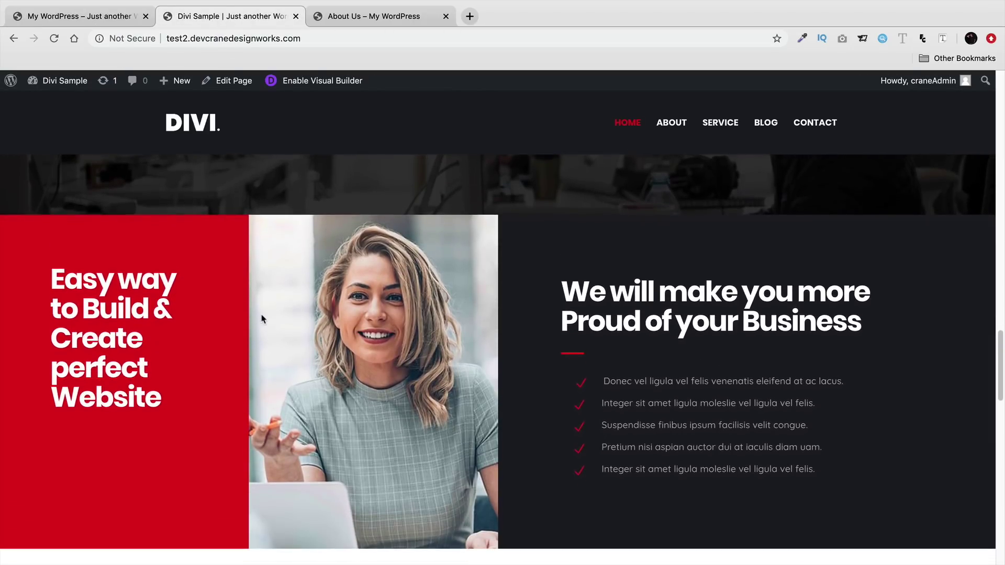
{"action": "left_click", "coordinate": [112, 16]}
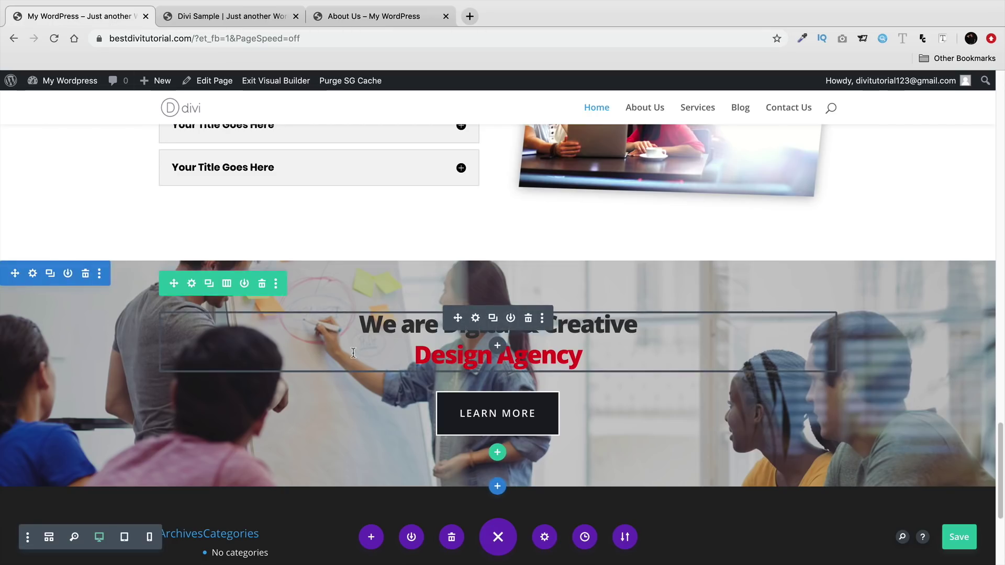
{"action": "left_click", "coordinate": [959, 537]}
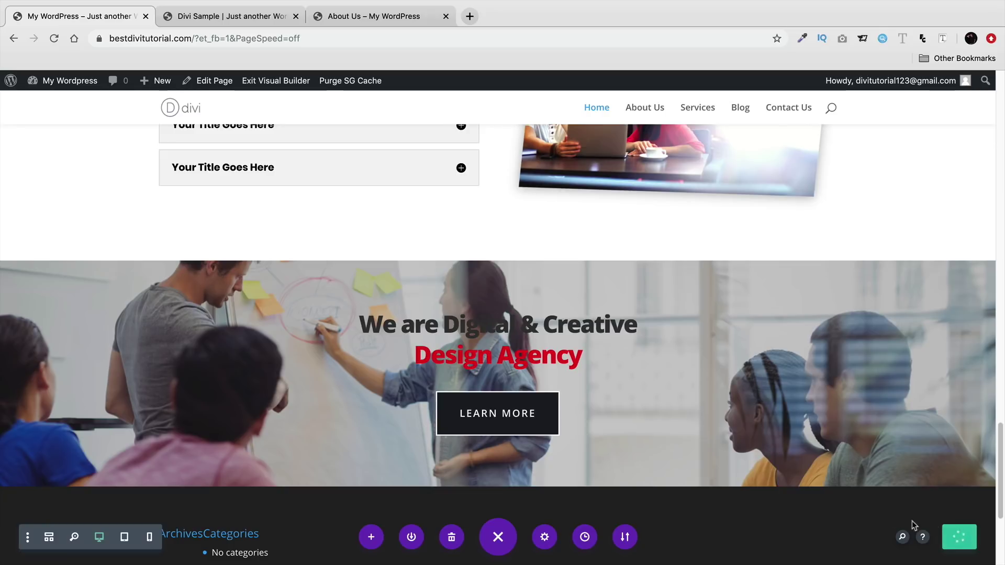
{"action": "scroll", "coordinate": [501, 385], "scroll_direction": "up", "scroll_amount": 10}
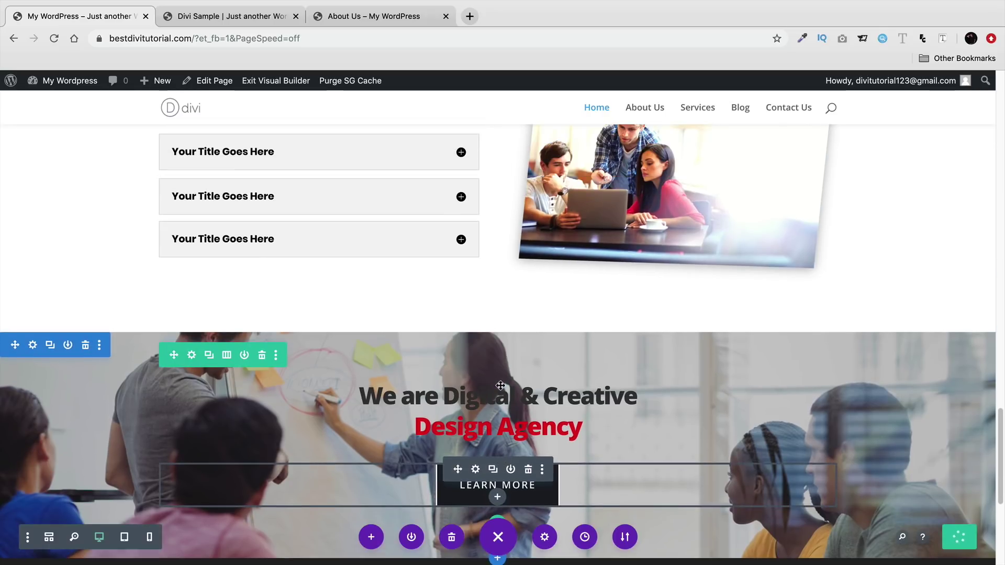
{"action": "scroll", "coordinate": [474, 394], "scroll_direction": "up", "scroll_amount": 1}
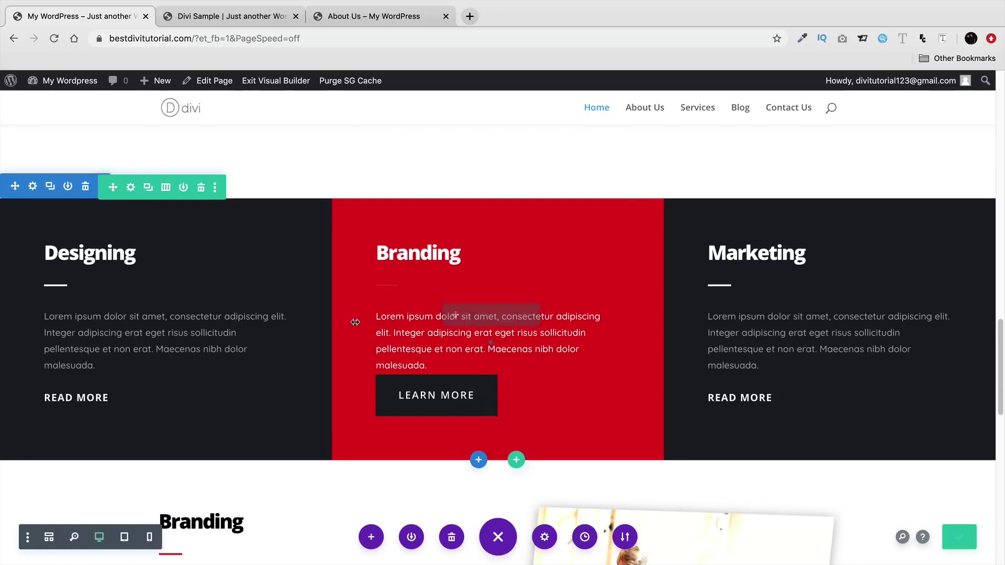
{"action": "left_click", "coordinate": [50, 187]}
{"action": "scroll", "coordinate": [54, 258], "scroll_direction": "down", "scroll_amount": 3}
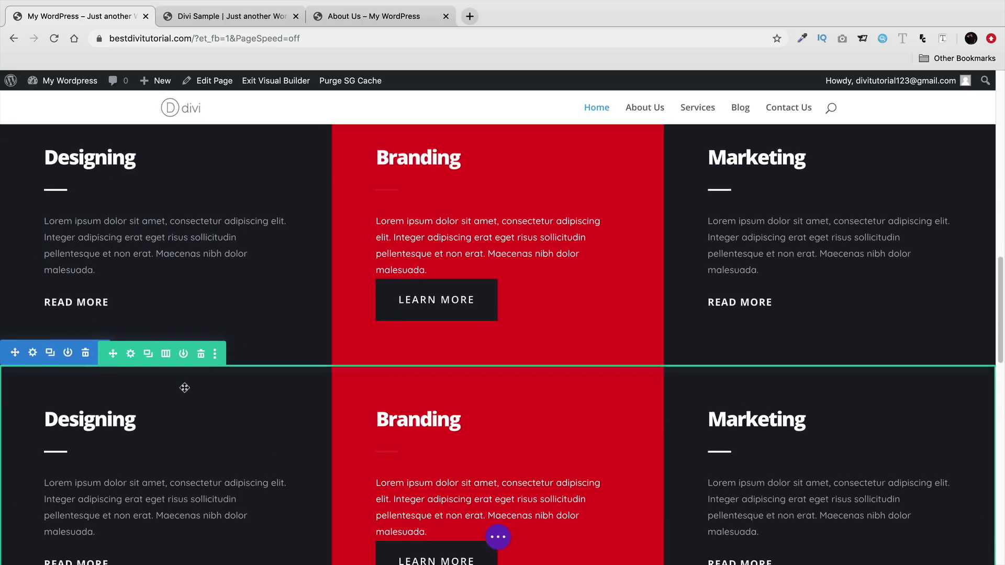
{"action": "scroll", "coordinate": [184, 392], "scroll_direction": "down", "scroll_amount": 5}
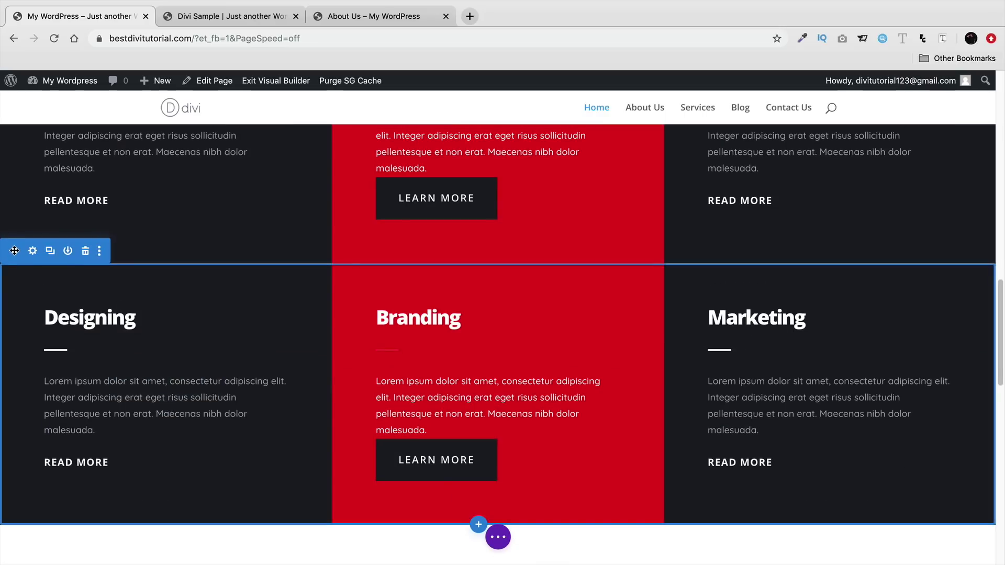
{"action": "left_click_drag", "start_coordinate": [15, 250], "coordinate": [104, 399]}
{"action": "left_click_drag", "start_coordinate": [225, 436], "coordinate": [282, 451]}
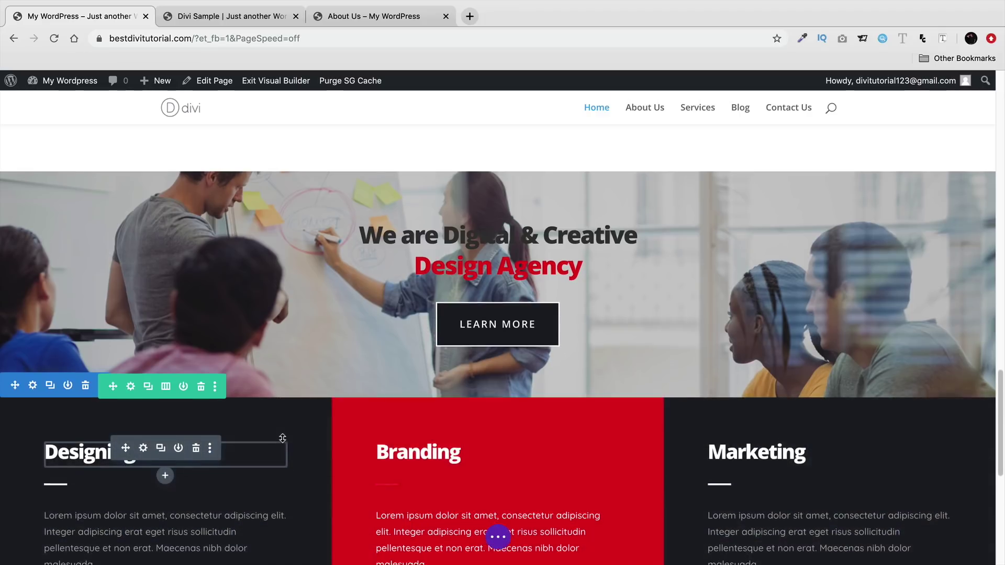
{"action": "scroll", "coordinate": [283, 440], "scroll_direction": "down", "scroll_amount": 1}
{"action": "scroll", "coordinate": [302, 425], "scroll_direction": "down", "scroll_amount": 1}
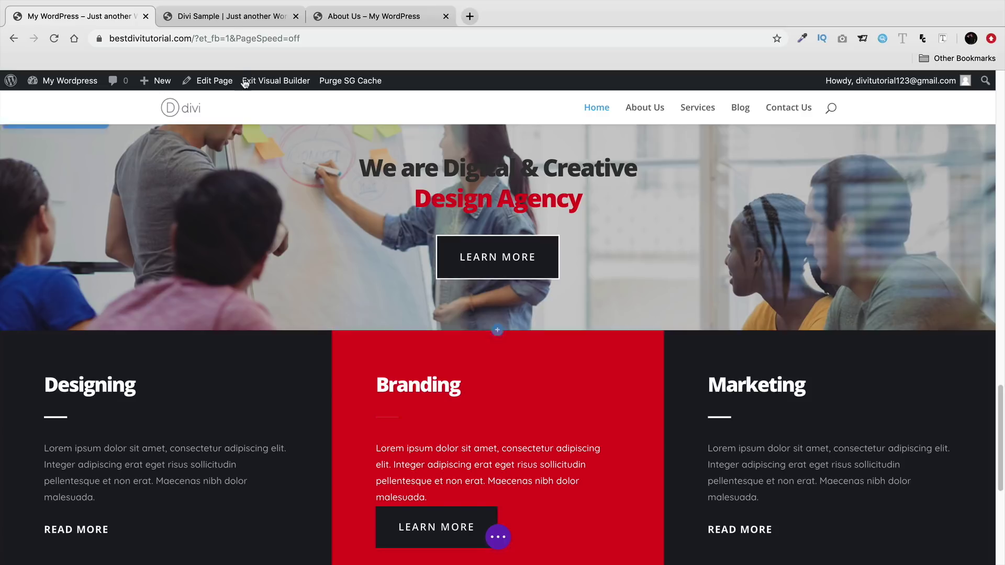
{"action": "left_click", "coordinate": [234, 16]}
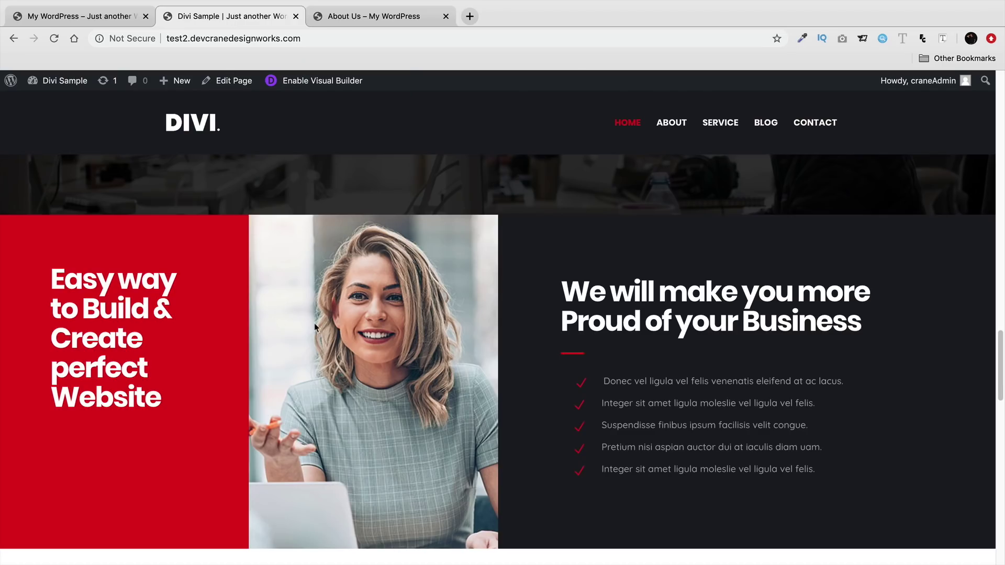
{"action": "left_click", "coordinate": [83, 16]}
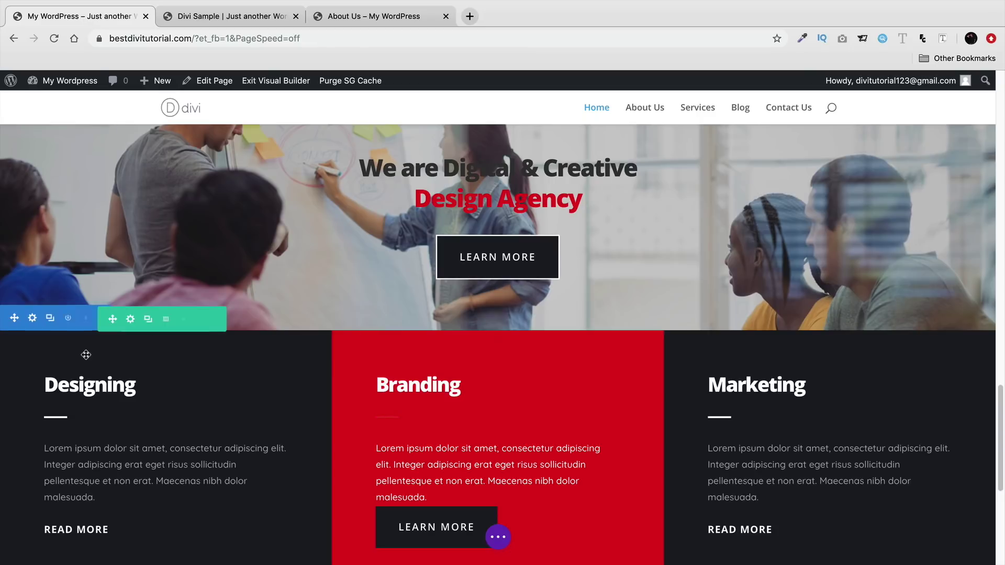
- Apply the 1/4-1/4-1/2 column layout to the Designing, Branding and Marketing row and open Row Settings
{"action": "left_click", "coordinate": [167, 320]}
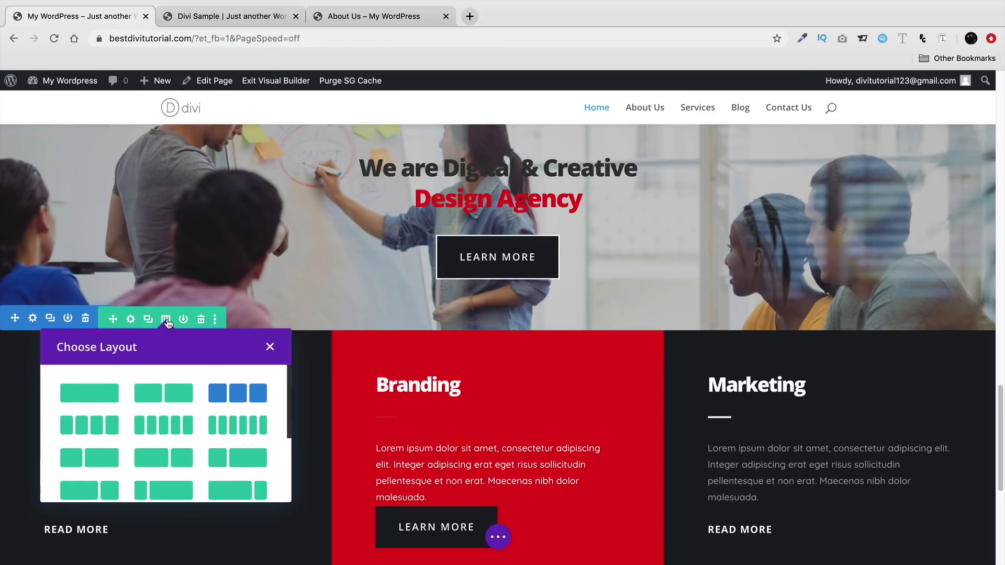
{"action": "scroll", "coordinate": [189, 396], "scroll_direction": "down", "scroll_amount": 2}
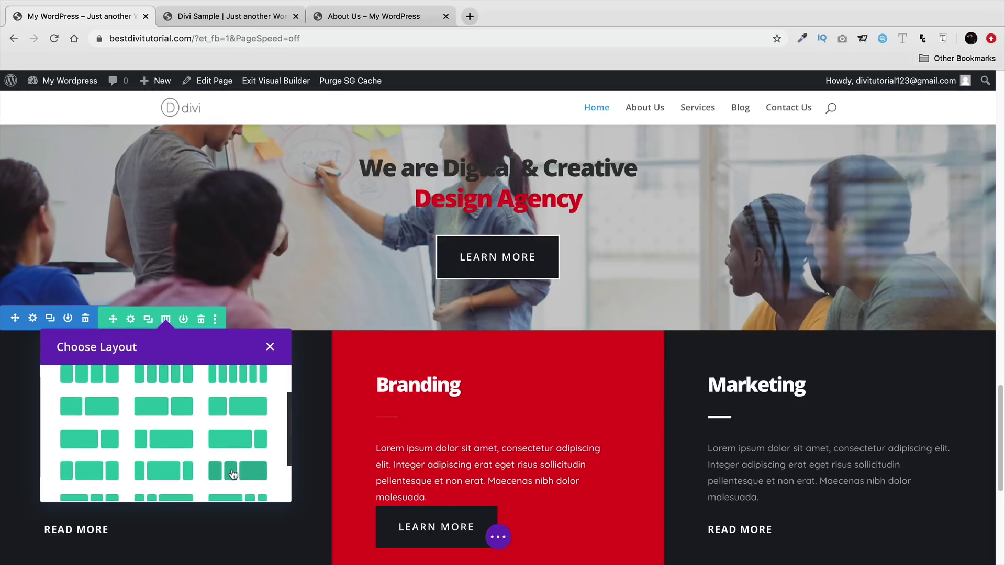
{"action": "scroll", "coordinate": [234, 474], "scroll_direction": "down", "scroll_amount": 1}
{"action": "left_click", "coordinate": [231, 456]}
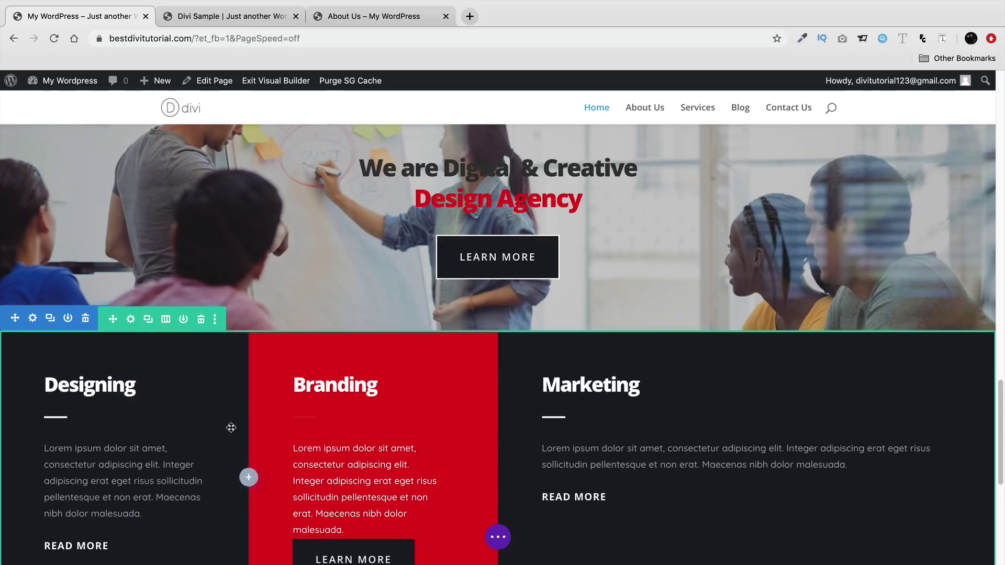
{"action": "scroll", "coordinate": [231, 428], "scroll_direction": "down", "scroll_amount": 2}
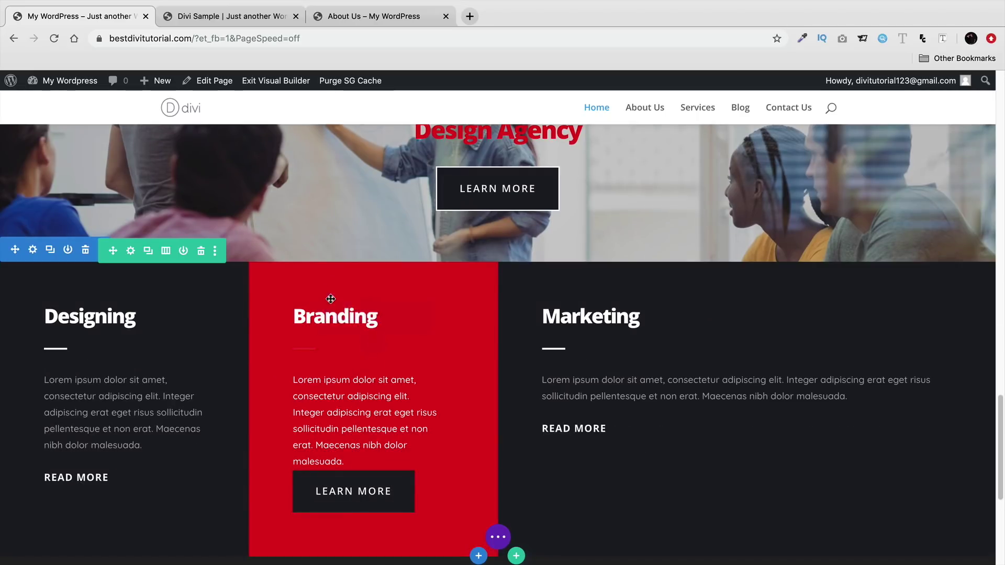
{"action": "mouse_move", "coordinate": [334, 304]}
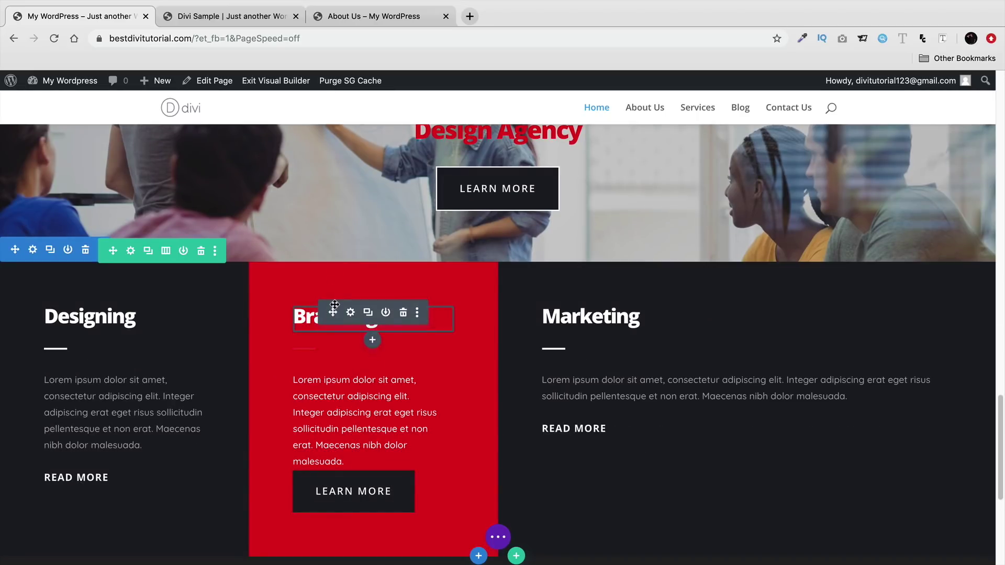
{"action": "left_click", "coordinate": [166, 252]}
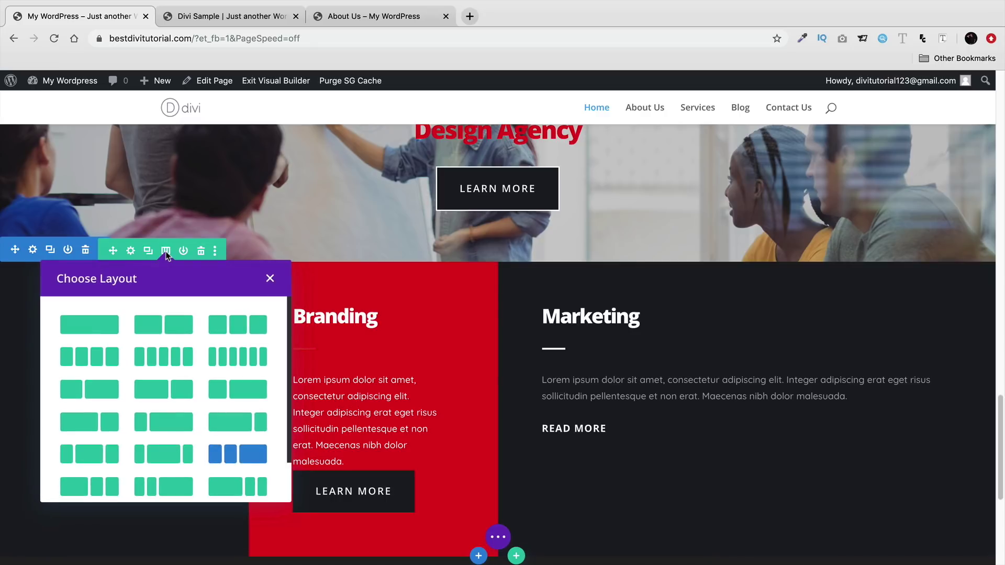
{"action": "left_click", "coordinate": [270, 278]}
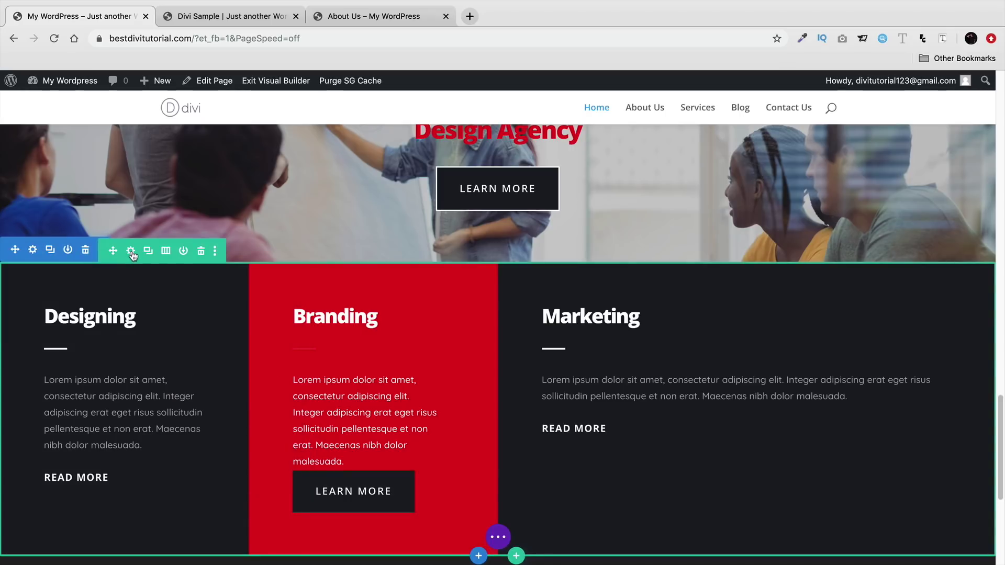
{"action": "left_click", "coordinate": [131, 251]}
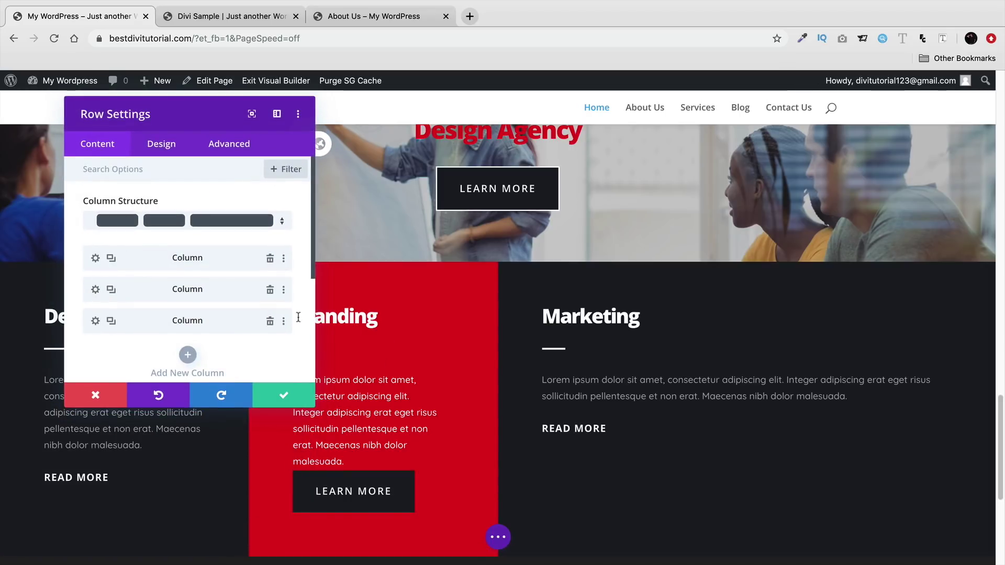
- Replace the Branding column's red background colour with the easy.jpg photo and save
{"action": "left_click", "coordinate": [95, 291]}
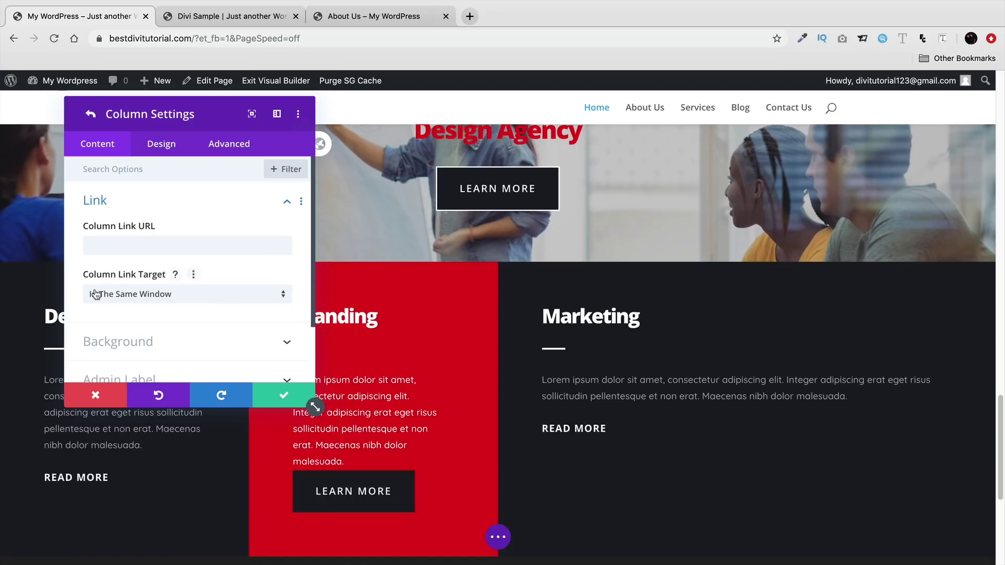
{"action": "scroll", "coordinate": [106, 296], "scroll_direction": "down", "scroll_amount": 1}
{"action": "left_click", "coordinate": [193, 328]}
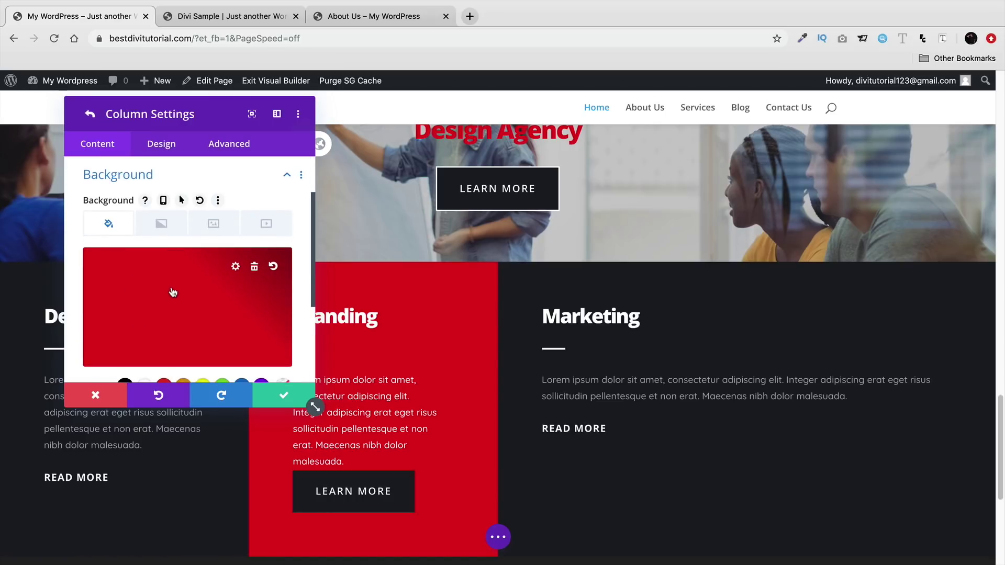
{"action": "left_click", "coordinate": [254, 269]}
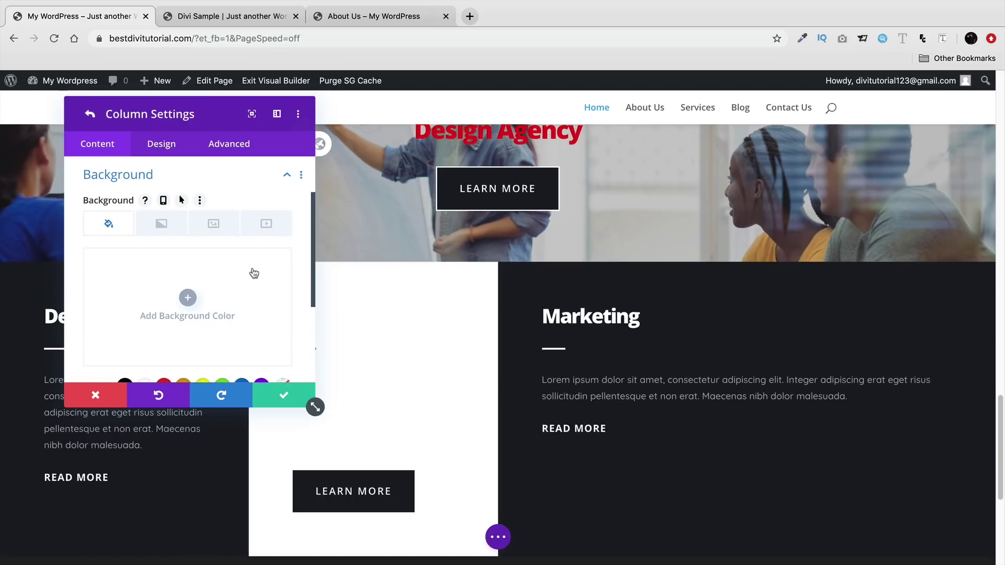
{"action": "left_click", "coordinate": [217, 225]}
{"action": "left_click", "coordinate": [187, 299]}
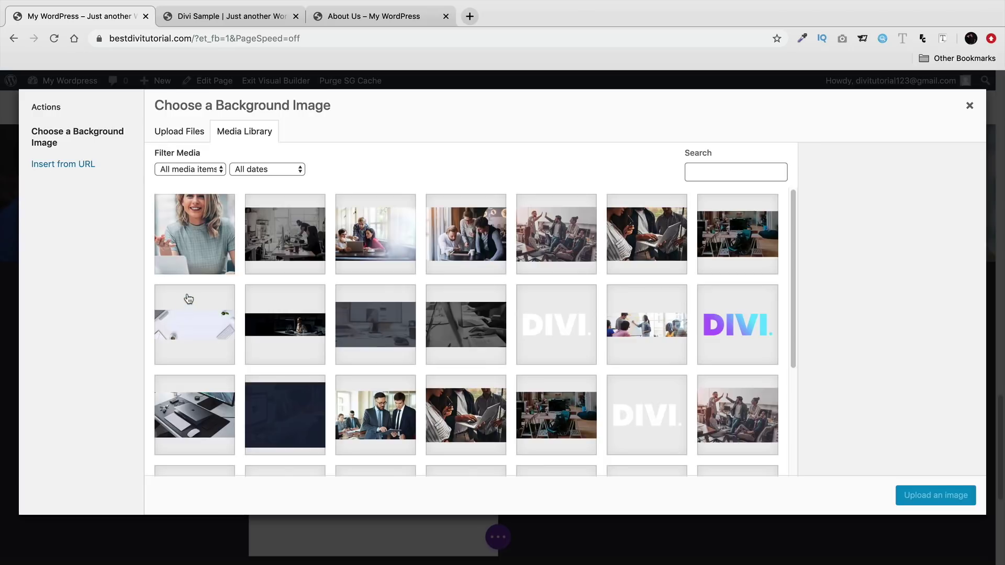
{"action": "left_click", "coordinate": [197, 230]}
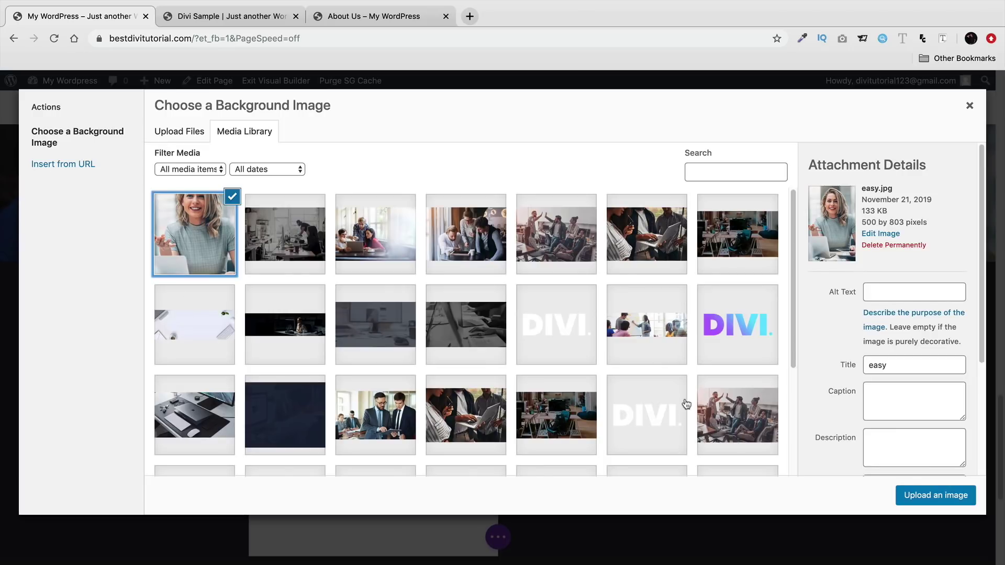
{"action": "left_click", "coordinate": [935, 494]}
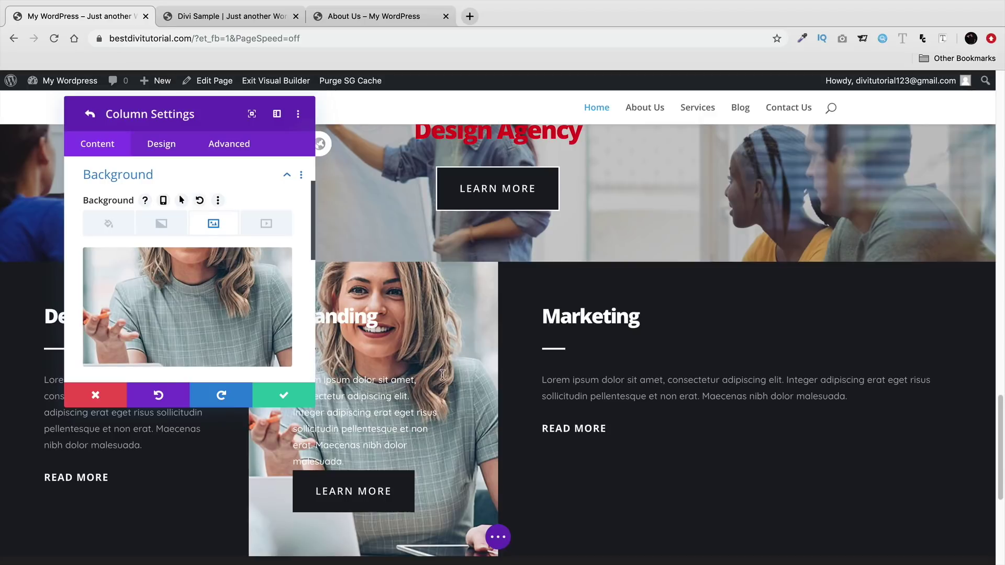
{"action": "left_click", "coordinate": [282, 395]}
{"action": "left_click", "coordinate": [283, 393]}
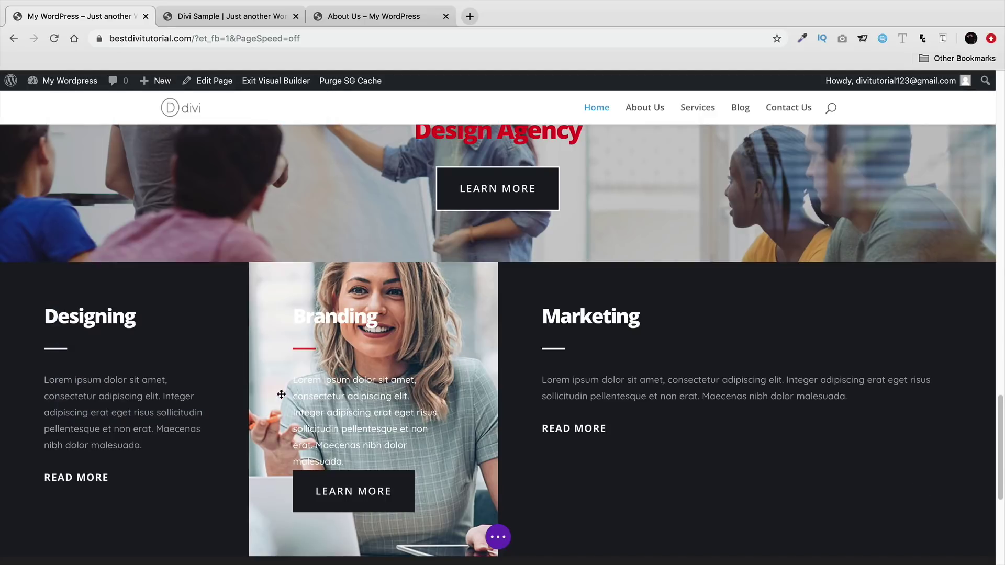
- Delete the Branding column's divider, body text, LEARN MORE button and heading
{"action": "left_click", "coordinate": [228, 14]}
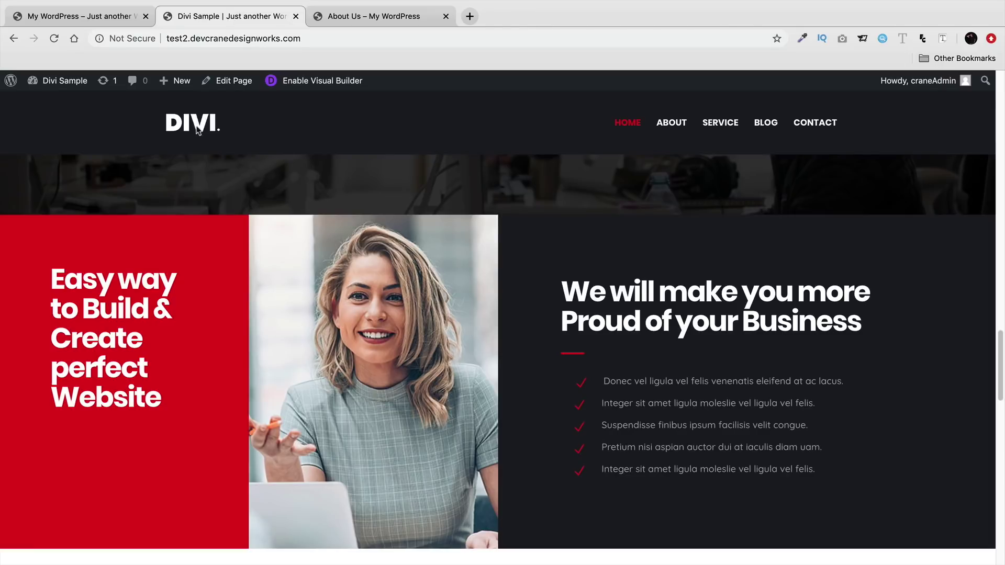
{"action": "left_click", "coordinate": [79, 16]}
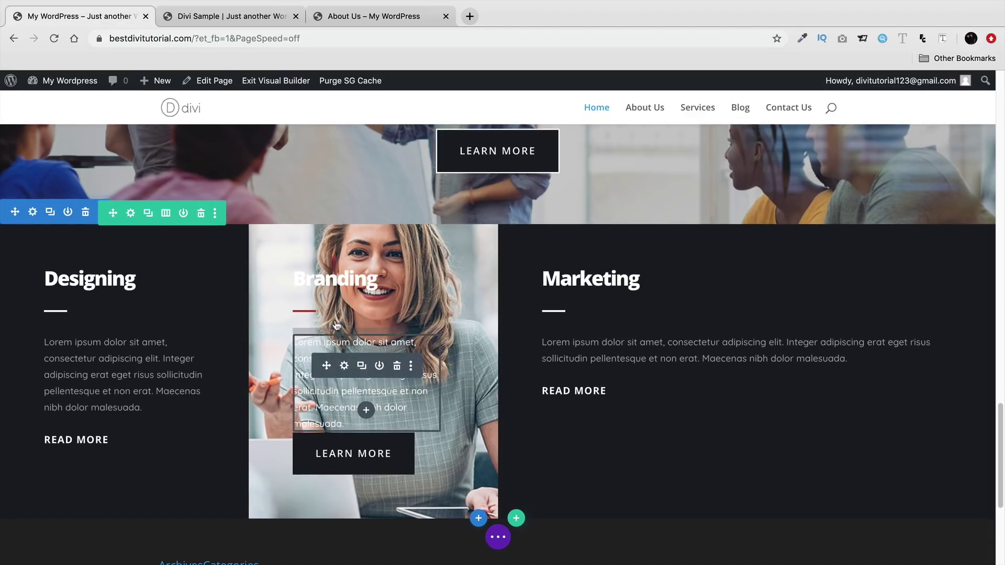
{"action": "left_click", "coordinate": [335, 318]}
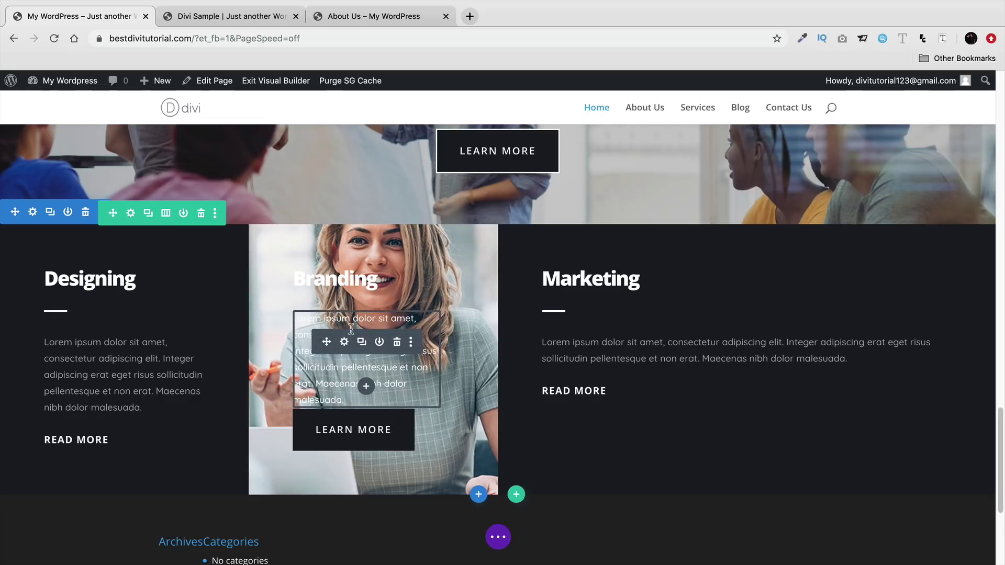
{"action": "left_click", "coordinate": [391, 344]}
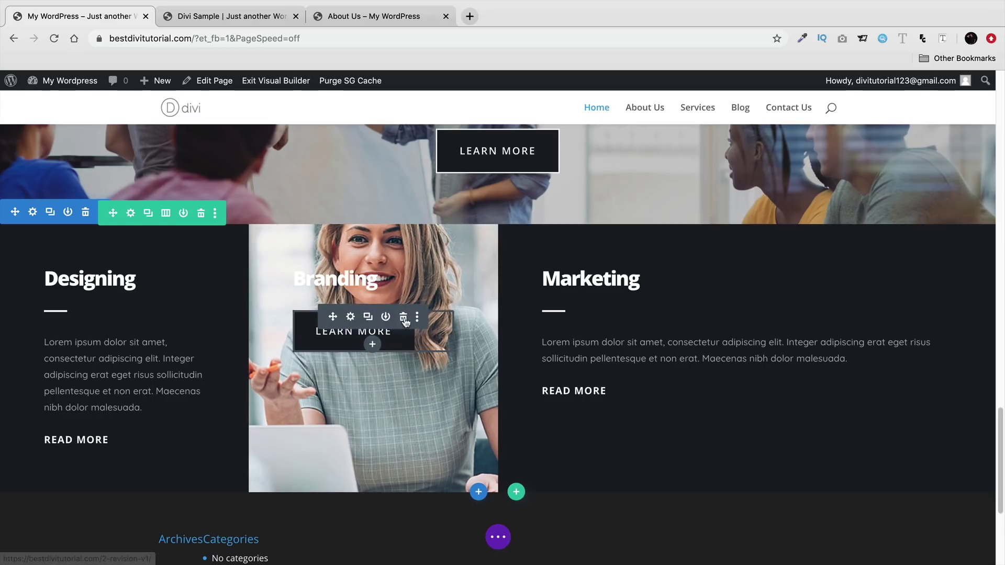
{"action": "left_click", "coordinate": [402, 320]}
{"action": "left_click", "coordinate": [403, 275]}
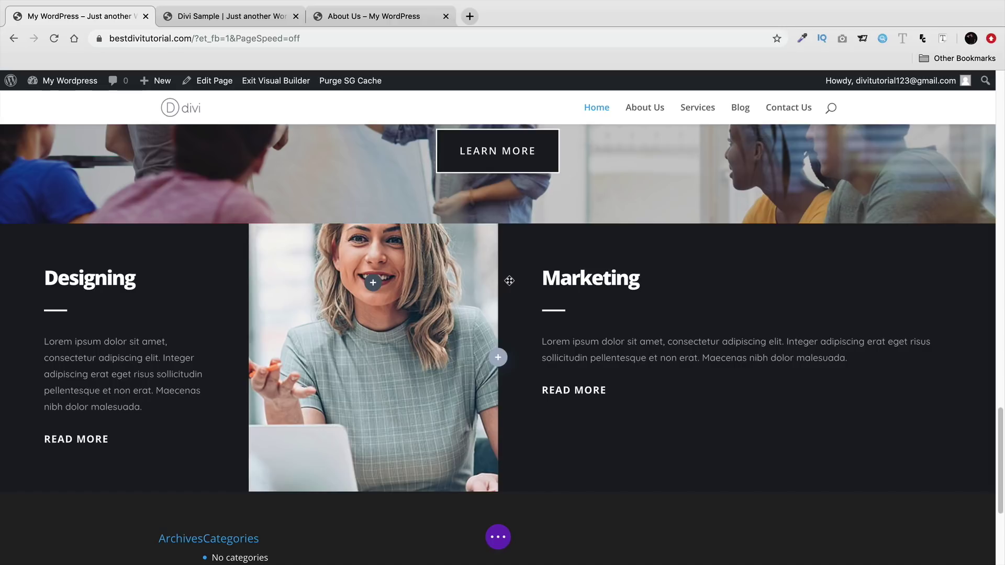
- After checking the reference site's checklist, delete the Marketing body text and READ MORE button
{"action": "left_click", "coordinate": [256, 19]}
{"action": "left_click_drag", "start_coordinate": [595, 379], "coordinate": [614, 431]}
{"action": "left_click", "coordinate": [590, 388]}
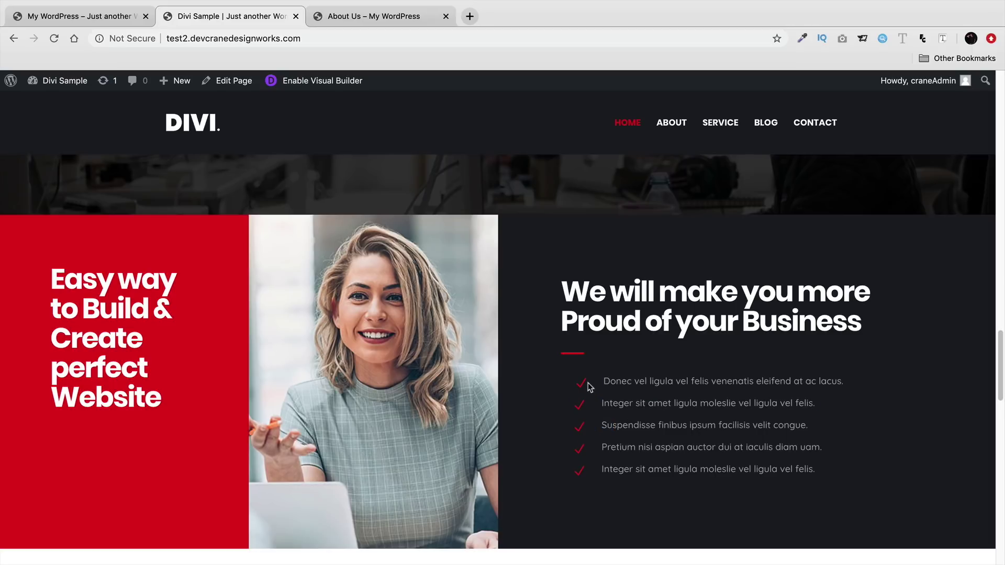
{"action": "left_click", "coordinate": [79, 16]}
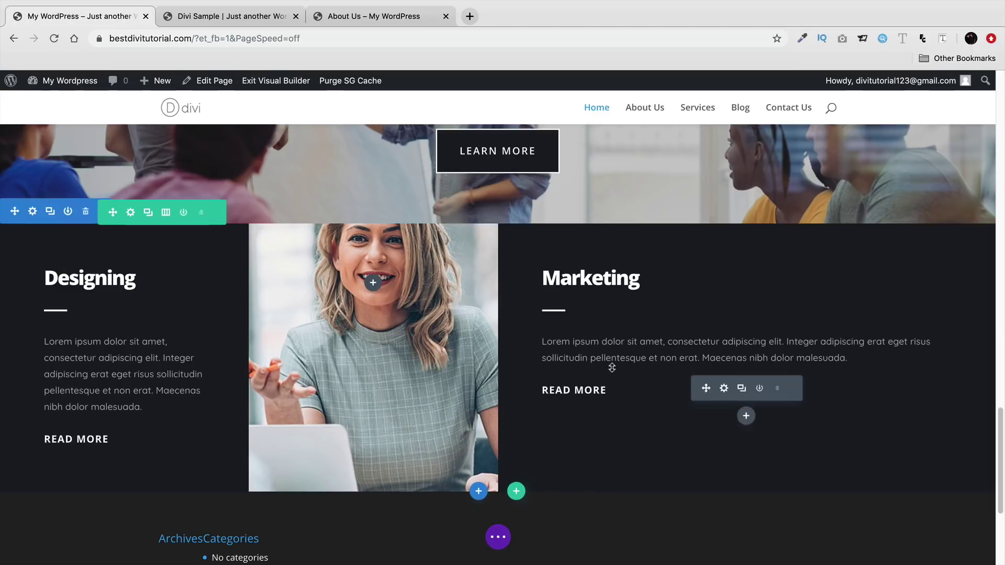
{"action": "left_click", "coordinate": [777, 342]}
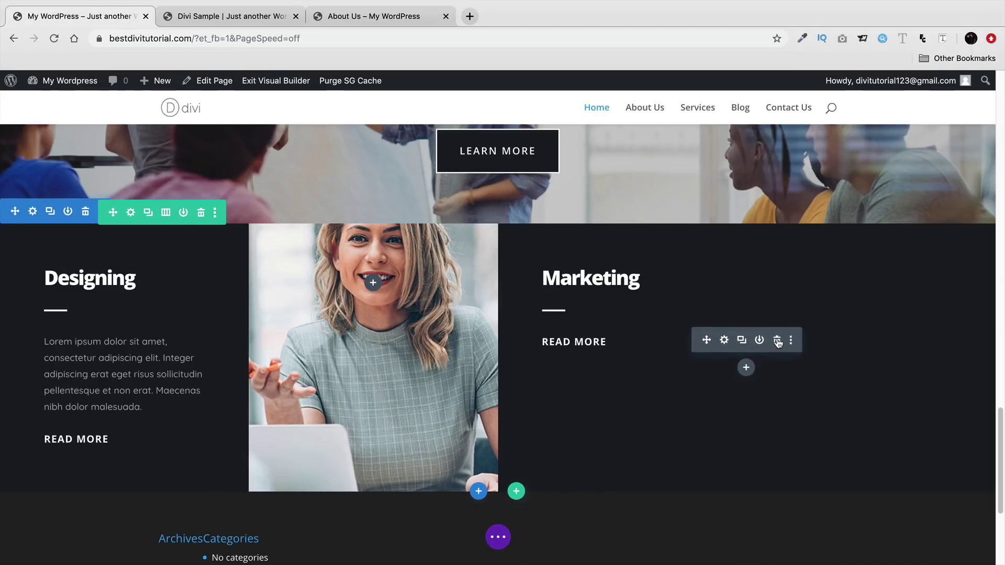
{"action": "left_click", "coordinate": [777, 341]}
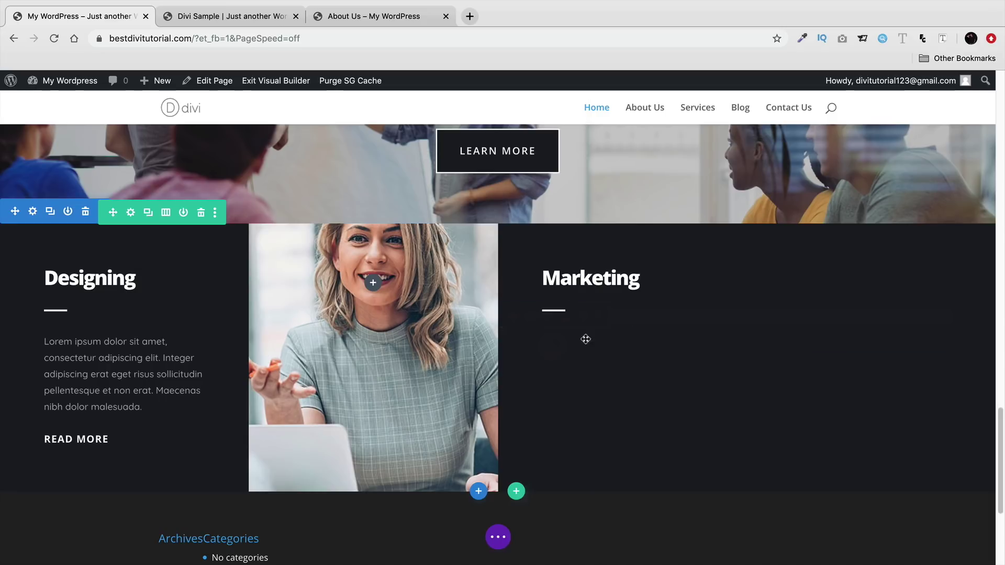
- Insert a Blurb module under the Marketing heading
{"action": "left_click", "coordinate": [554, 344]}
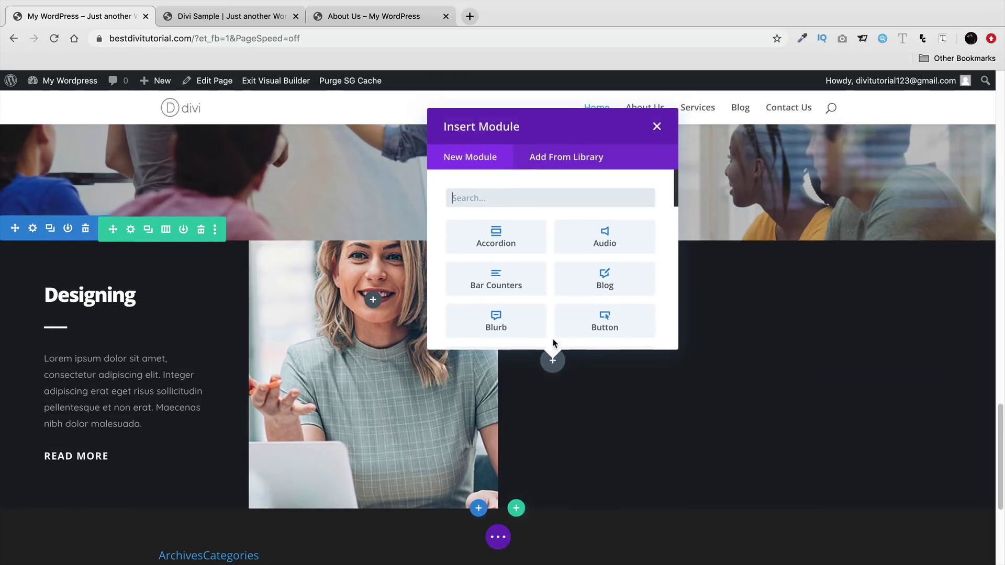
{"action": "left_click", "coordinate": [499, 324]}
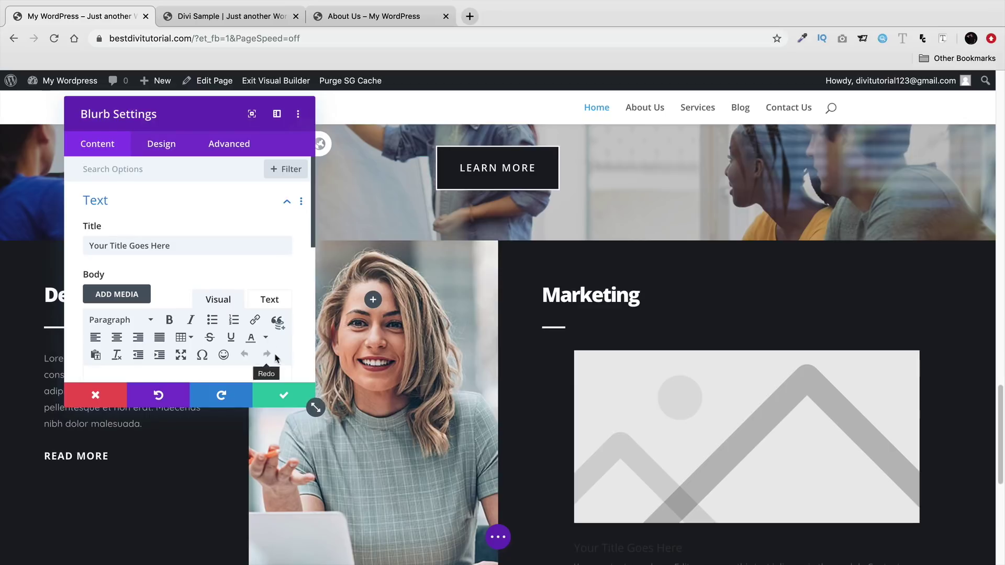
{"action": "left_click", "coordinate": [293, 400]}
{"action": "left_click", "coordinate": [777, 384]}
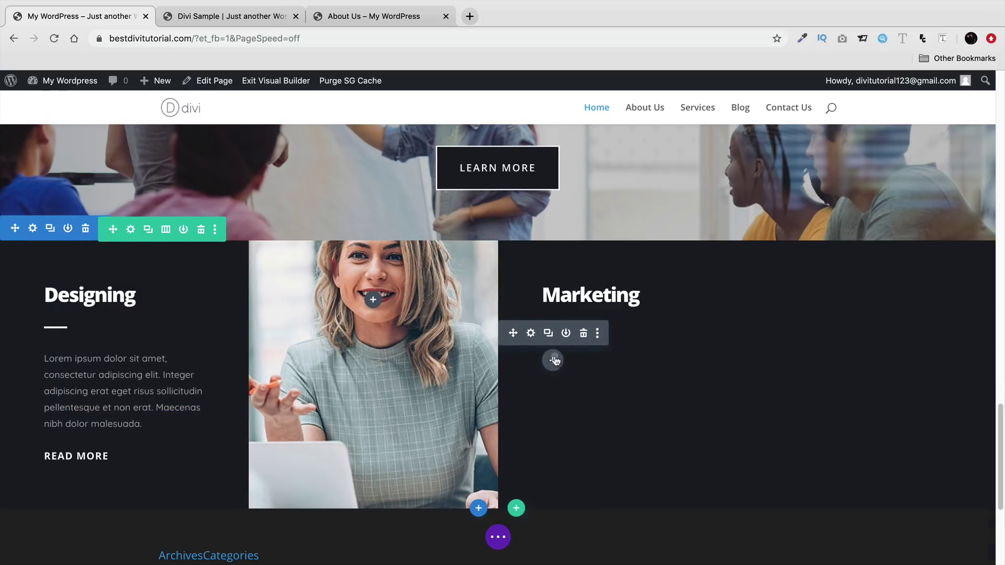
{"action": "left_click", "coordinate": [553, 361]}
{"action": "scroll", "coordinate": [517, 324], "scroll_direction": "down", "scroll_amount": 2}
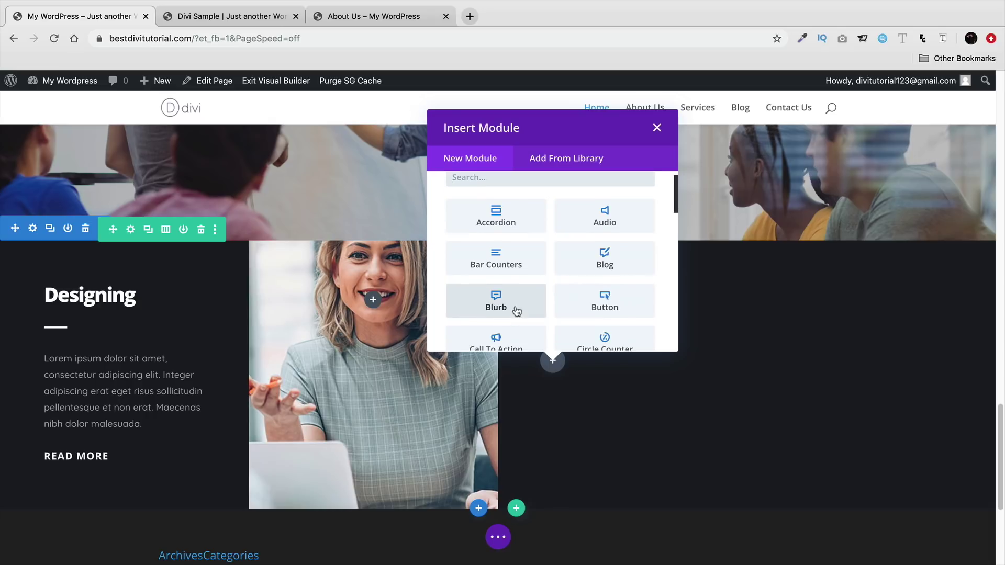
{"action": "left_click", "coordinate": [507, 275]}
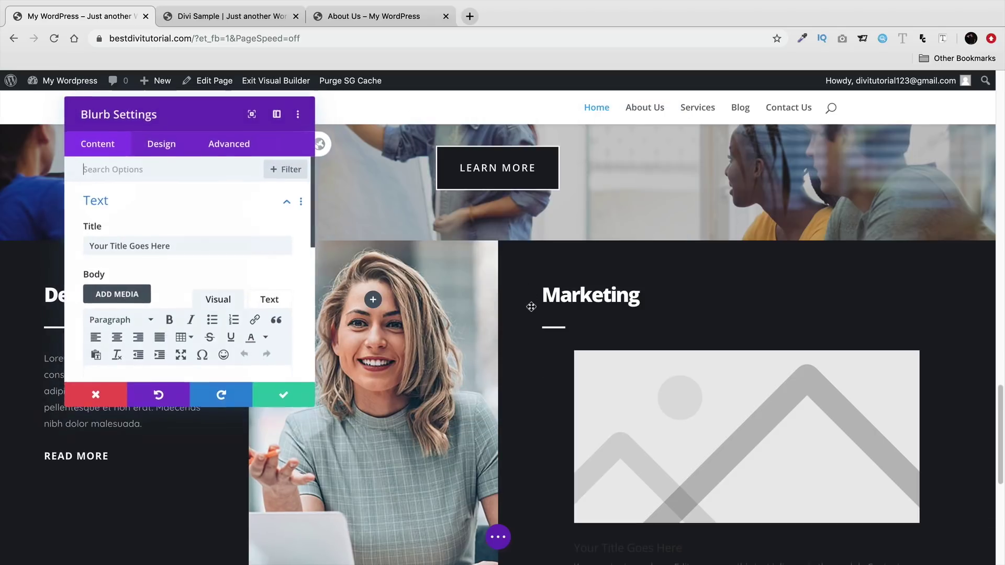
- Set the blurb's image/icon placement to Left
{"action": "left_click", "coordinate": [159, 150]}
{"action": "left_click", "coordinate": [158, 204]}
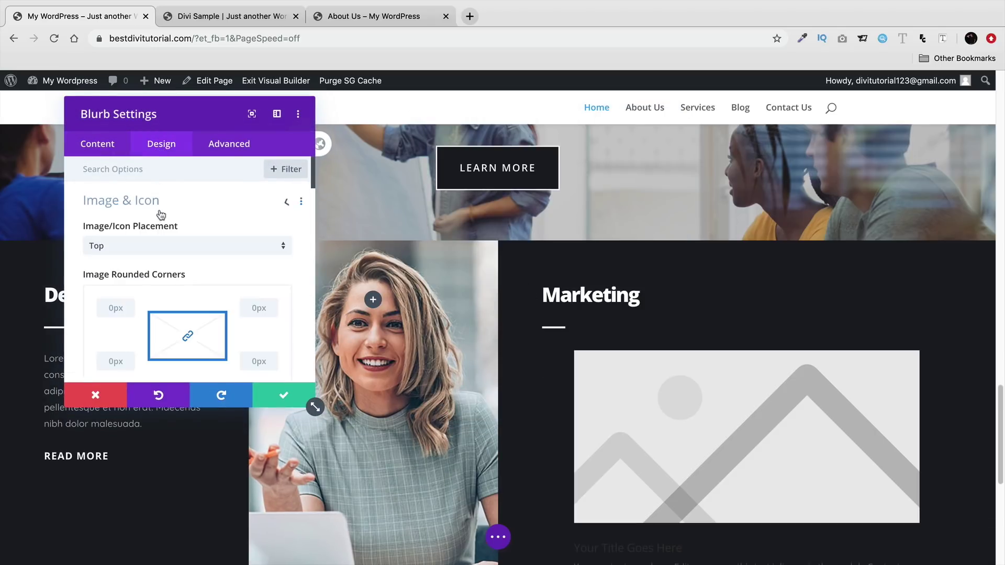
{"action": "left_click", "coordinate": [159, 245]}
{"action": "left_click", "coordinate": [151, 279]}
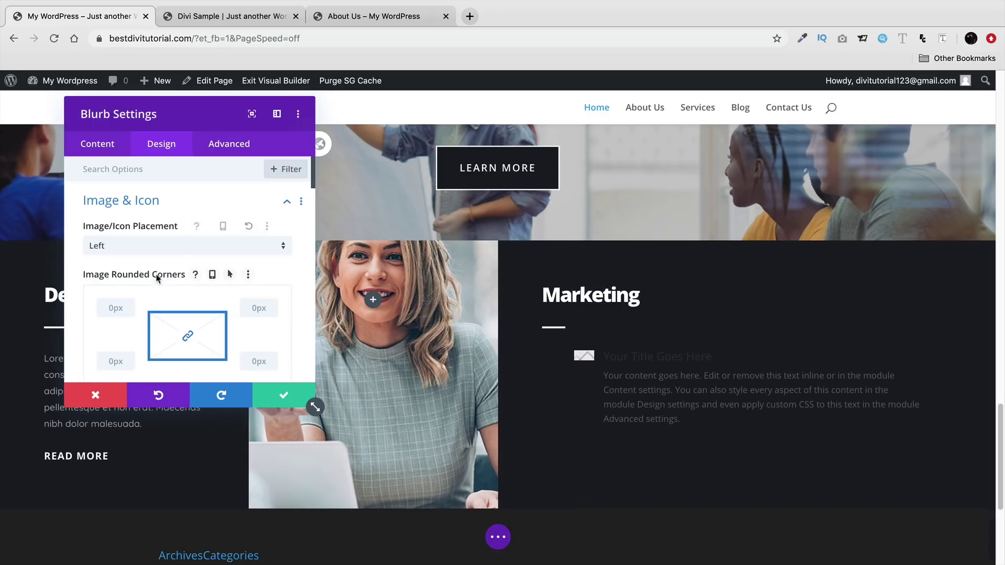
{"action": "scroll", "coordinate": [202, 269], "scroll_direction": "down", "scroll_amount": 2}
{"action": "scroll", "coordinate": [201, 269], "scroll_direction": "down", "scroll_amount": 6}
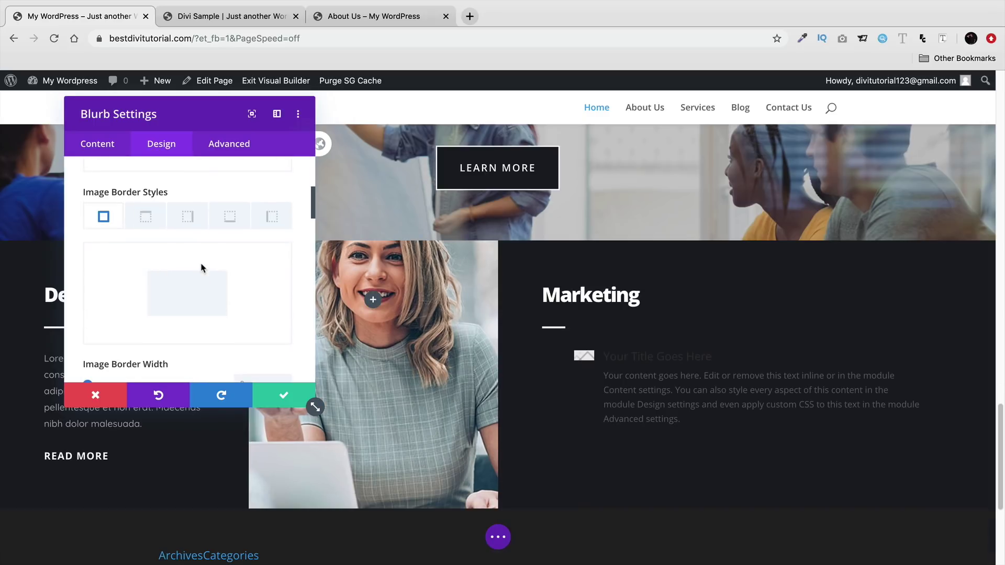
{"action": "scroll", "coordinate": [202, 269], "scroll_direction": "down", "scroll_amount": 1}
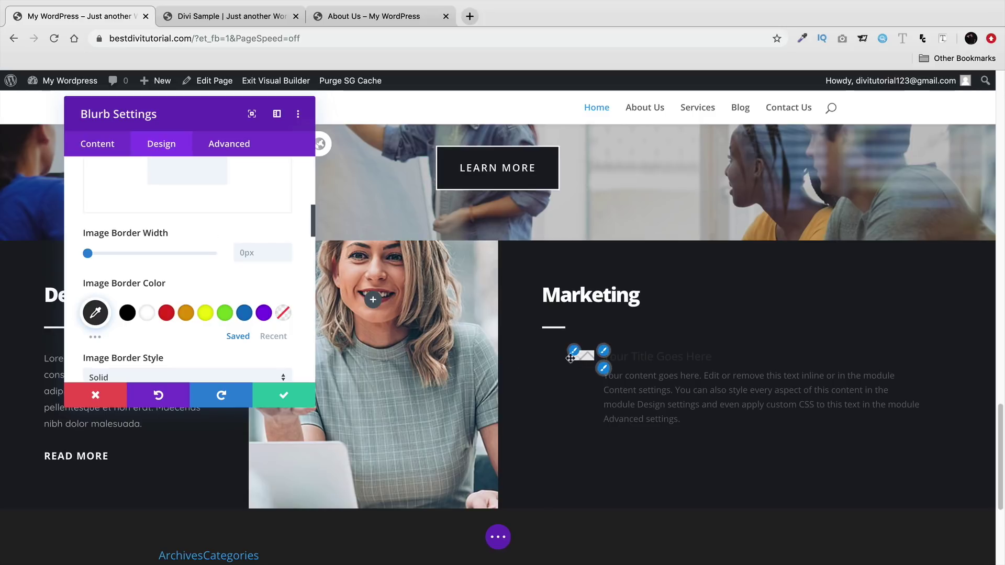
- Switch the blurb to Use Icon with the checkmark icon and save
{"action": "left_click", "coordinate": [103, 157]}
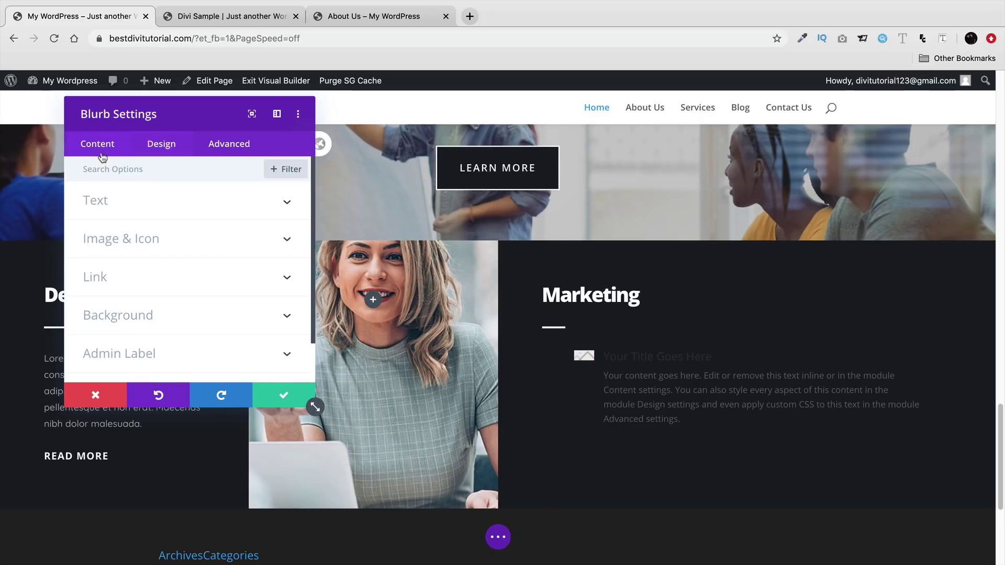
{"action": "left_click", "coordinate": [142, 239]}
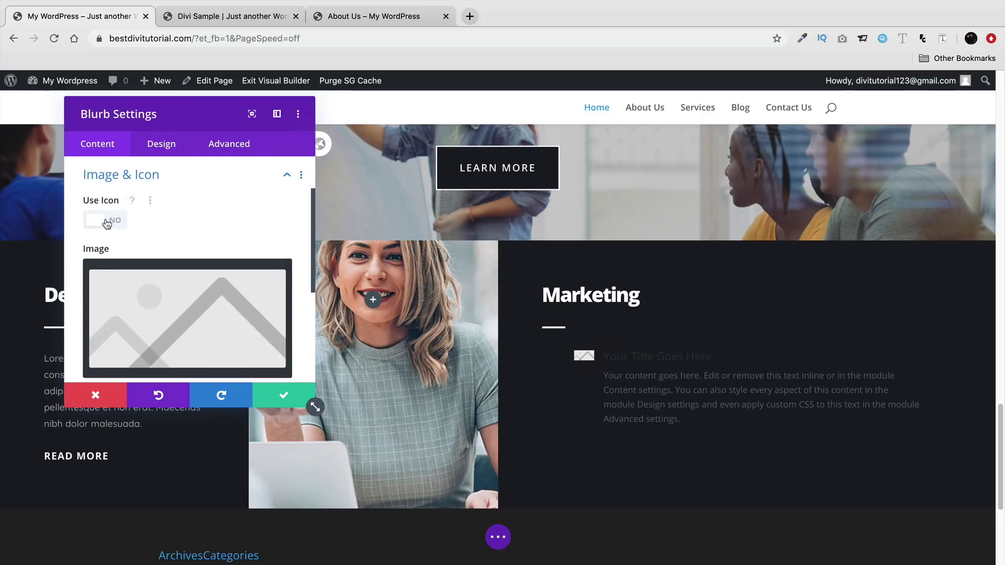
{"action": "left_click", "coordinate": [107, 224]}
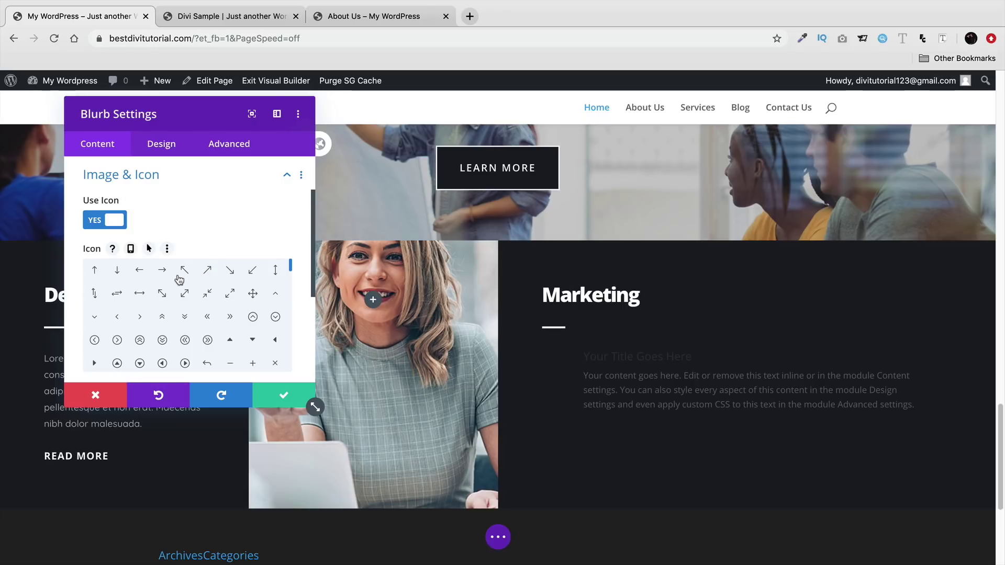
{"action": "scroll", "coordinate": [254, 294], "scroll_direction": "down", "scroll_amount": 1}
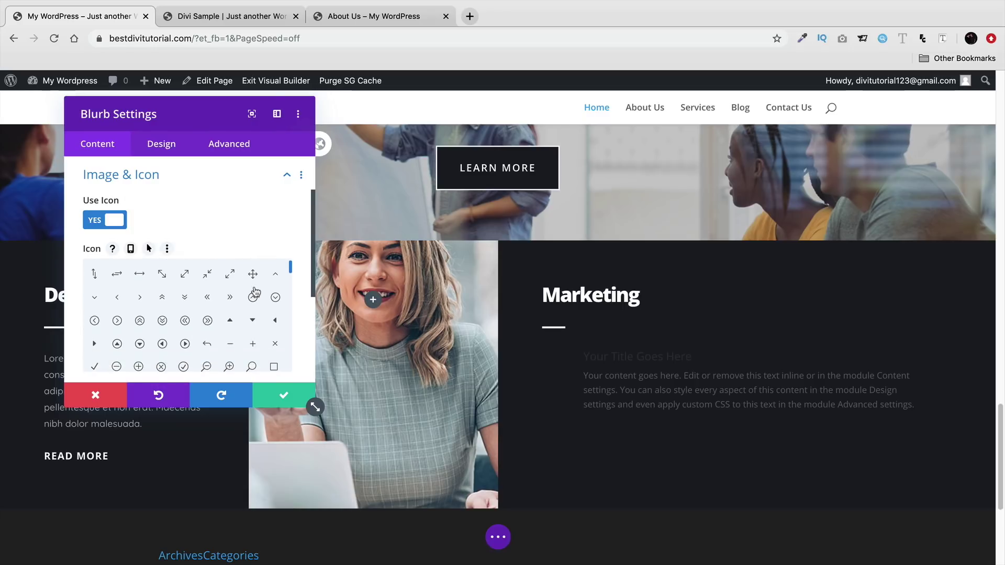
{"action": "left_click", "coordinate": [94, 363]}
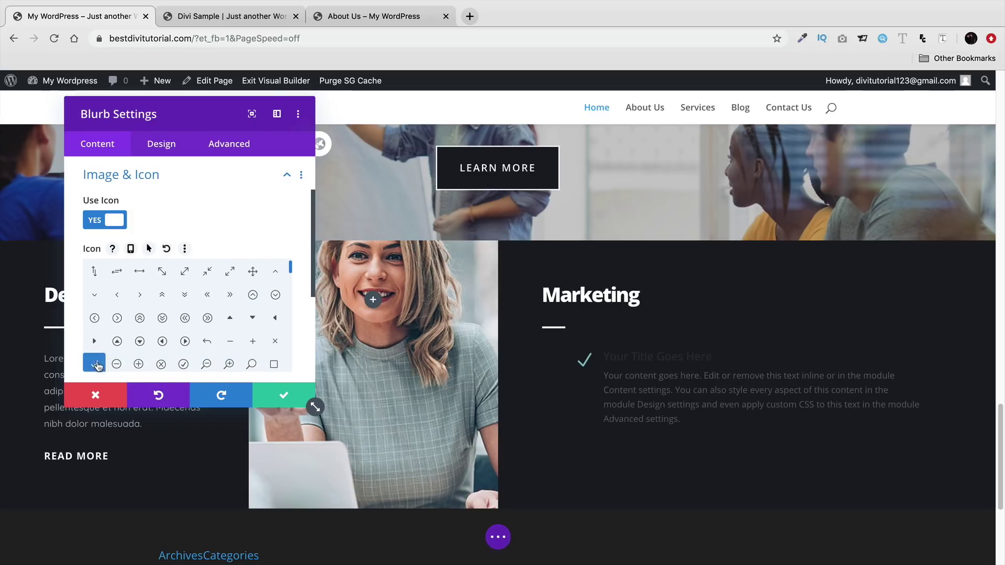
{"action": "left_click", "coordinate": [278, 390]}
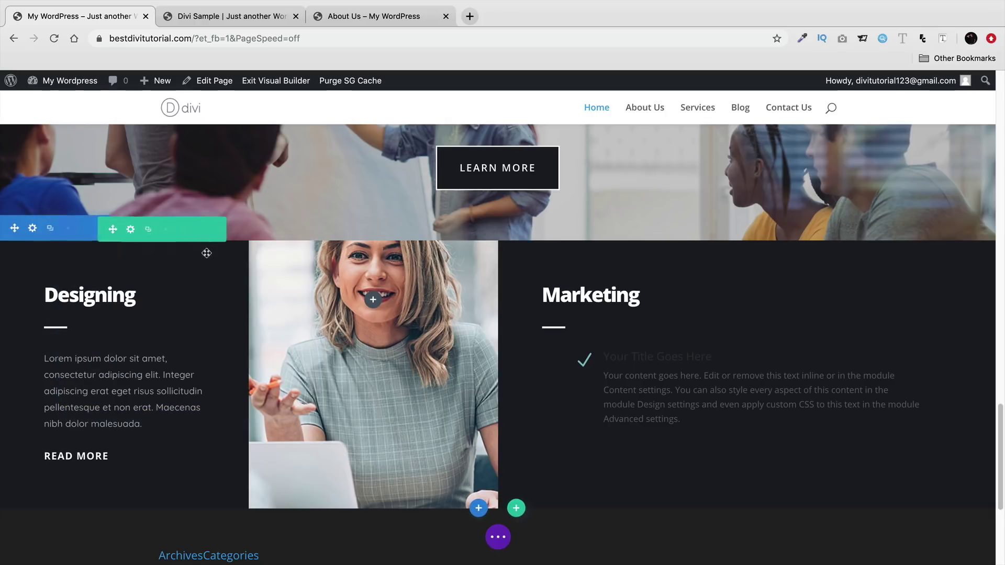
- Clear the blurb's body text and place the cursor in its title to extend it
{"action": "left_click", "coordinate": [725, 358]}
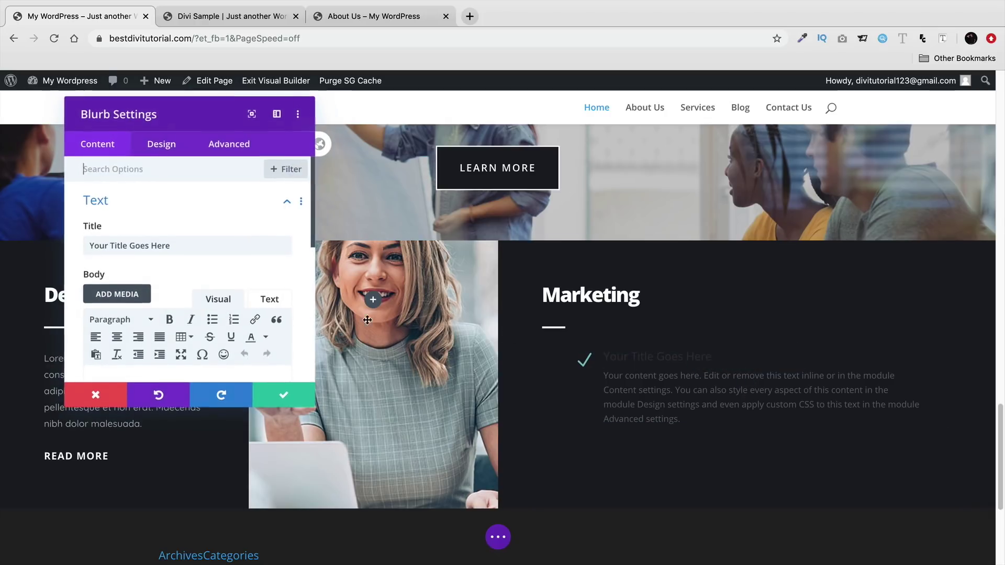
{"action": "scroll", "coordinate": [152, 276], "scroll_direction": "down", "scroll_amount": 3}
{"action": "left_click_drag", "start_coordinate": [249, 374], "coordinate": [132, 330]}
{"action": "type", "text": "Y"}
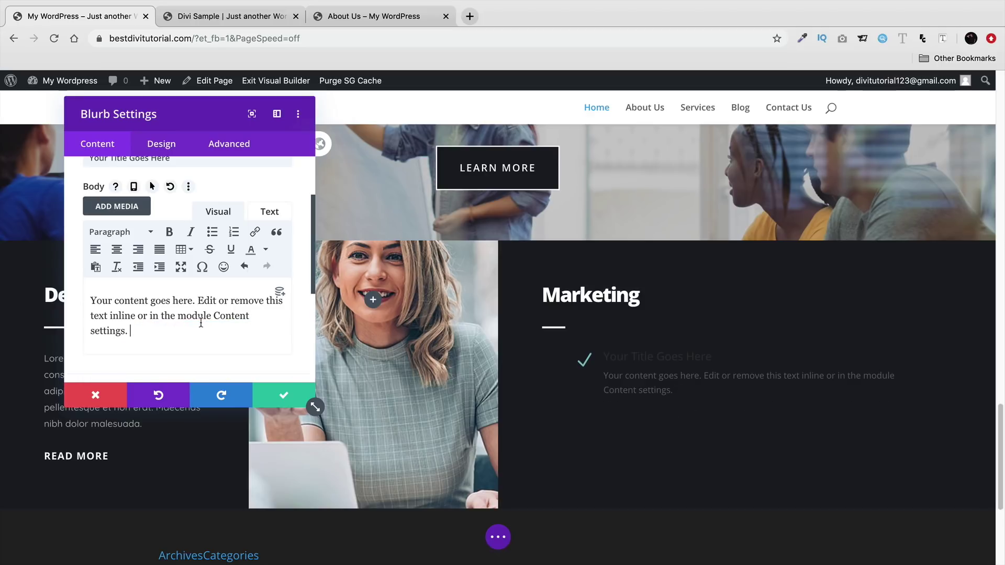
{"action": "key", "text": "ctrl+a"}
{"action": "key", "text": "BackSpace"}
{"action": "scroll", "coordinate": [181, 315], "scroll_direction": "up", "scroll_amount": 2}
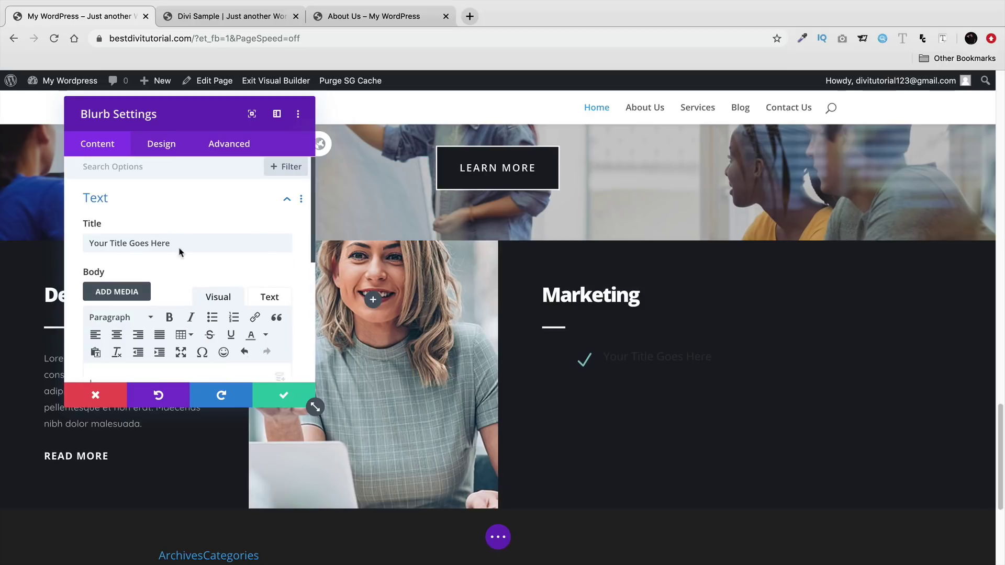
{"action": "triple_click", "coordinate": [184, 242]}
{"action": "left_click", "coordinate": [183, 242]}
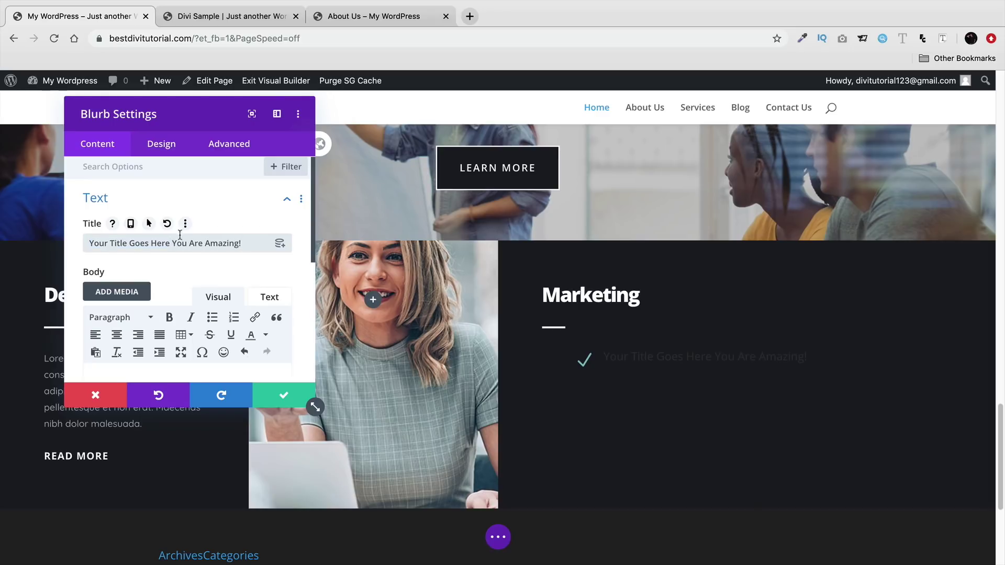
{"action": "left_click", "coordinate": [164, 149]}
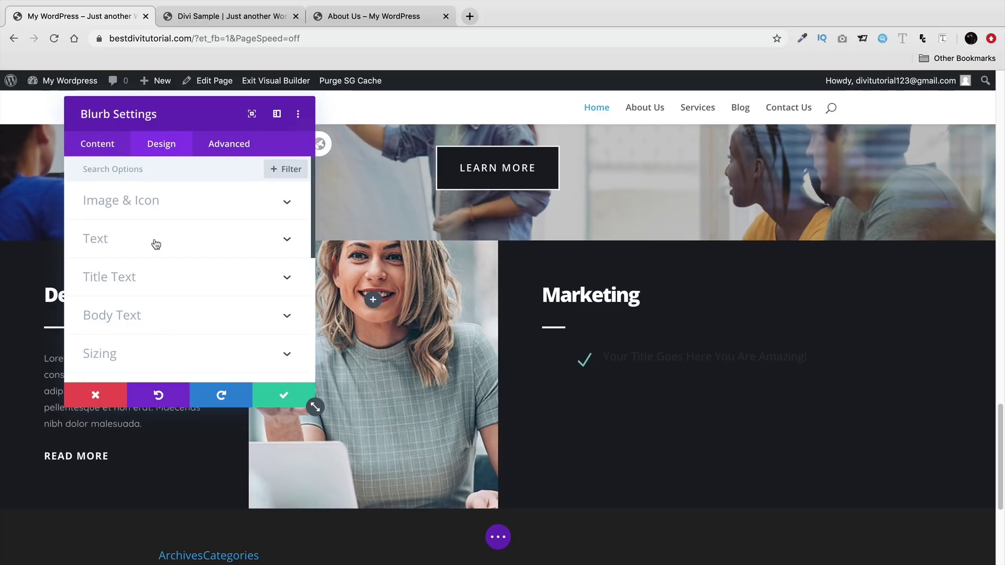
- Give the Marketing blurb a Poppins title font and a red checkmark icon, and save it
{"action": "left_click", "coordinate": [165, 278]}
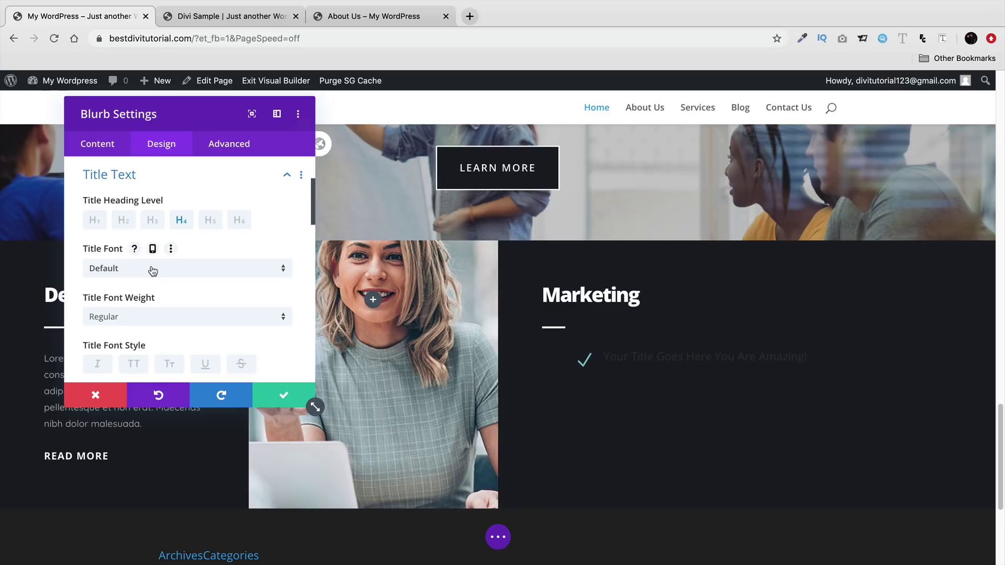
{"action": "left_click", "coordinate": [151, 268]}
{"action": "left_click", "coordinate": [157, 234]}
{"action": "scroll", "coordinate": [197, 296], "scroll_direction": "down", "scroll_amount": 3}
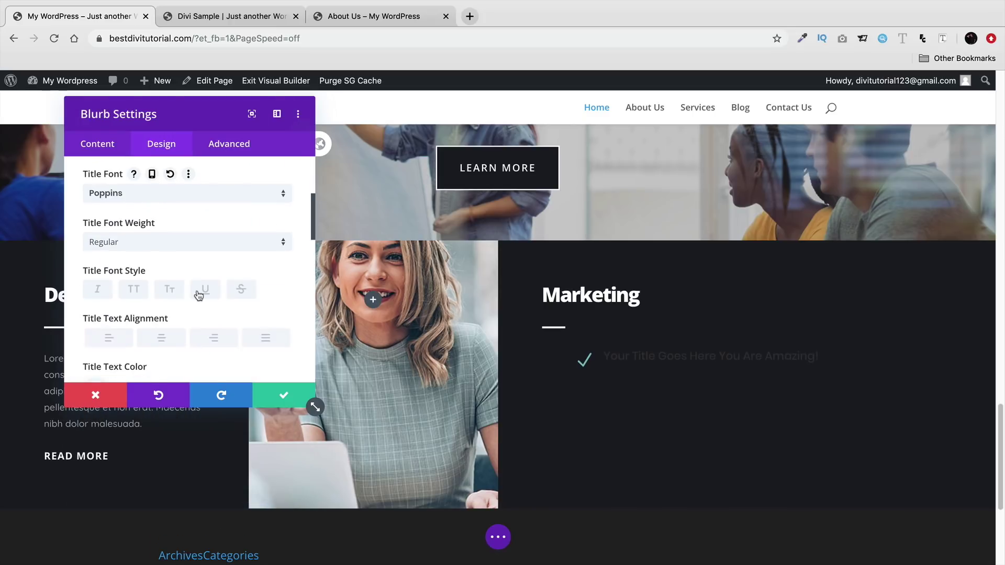
{"action": "scroll", "coordinate": [189, 306], "scroll_direction": "down", "scroll_amount": 1}
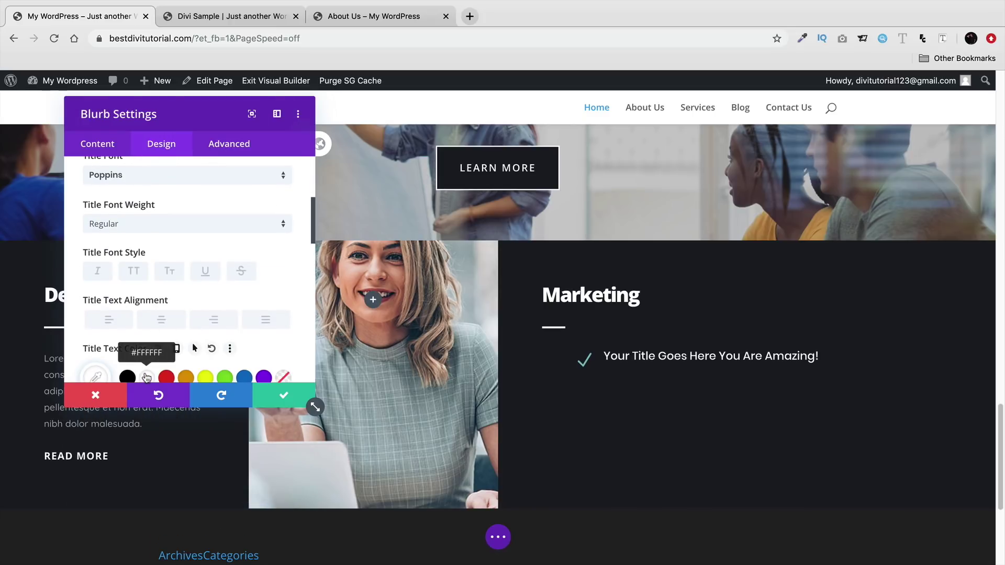
{"action": "scroll", "coordinate": [159, 222], "scroll_direction": "up", "scroll_amount": 8}
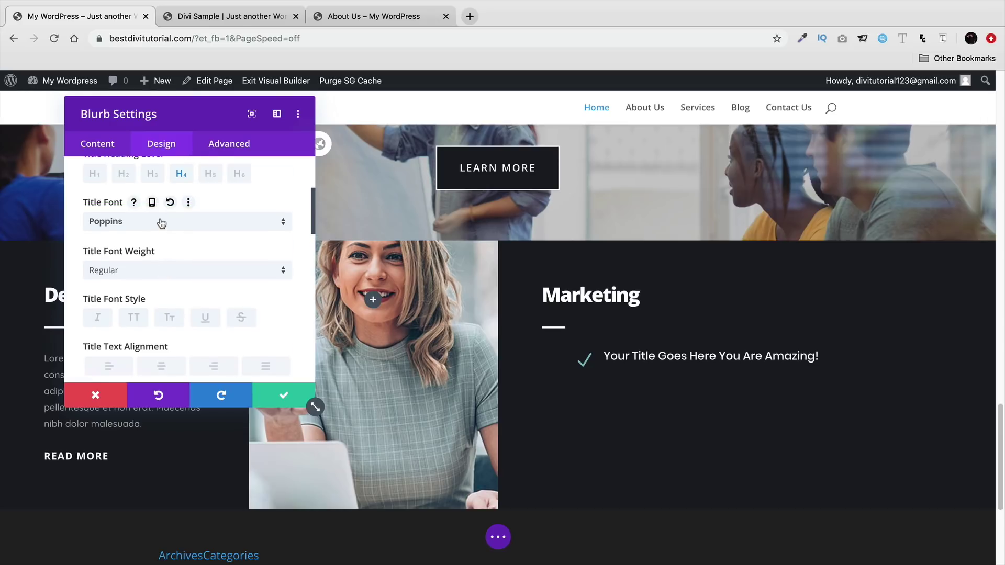
{"action": "mouse_move", "coordinate": [574, 355]}
{"action": "left_click", "coordinate": [574, 352]}
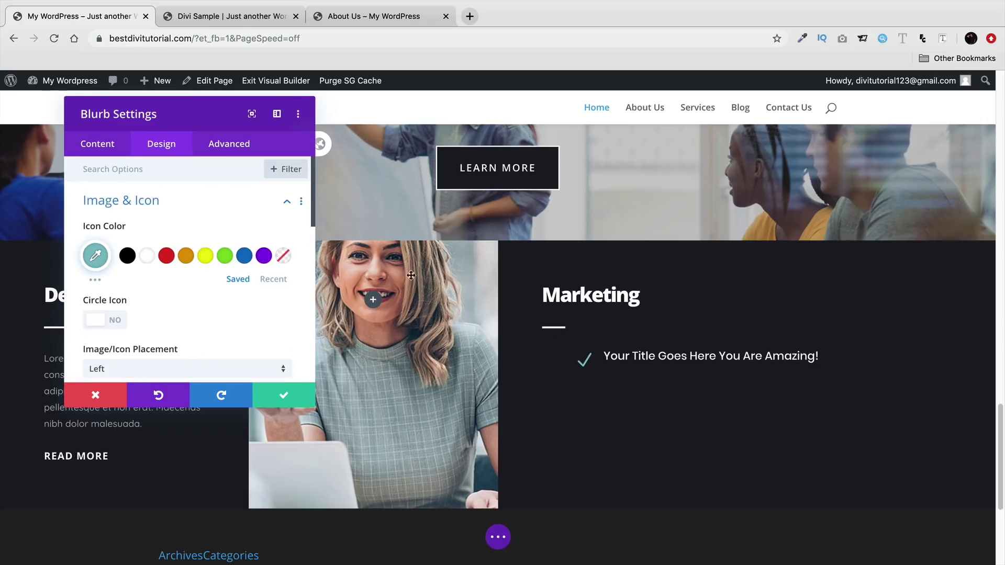
{"action": "left_click", "coordinate": [166, 256]}
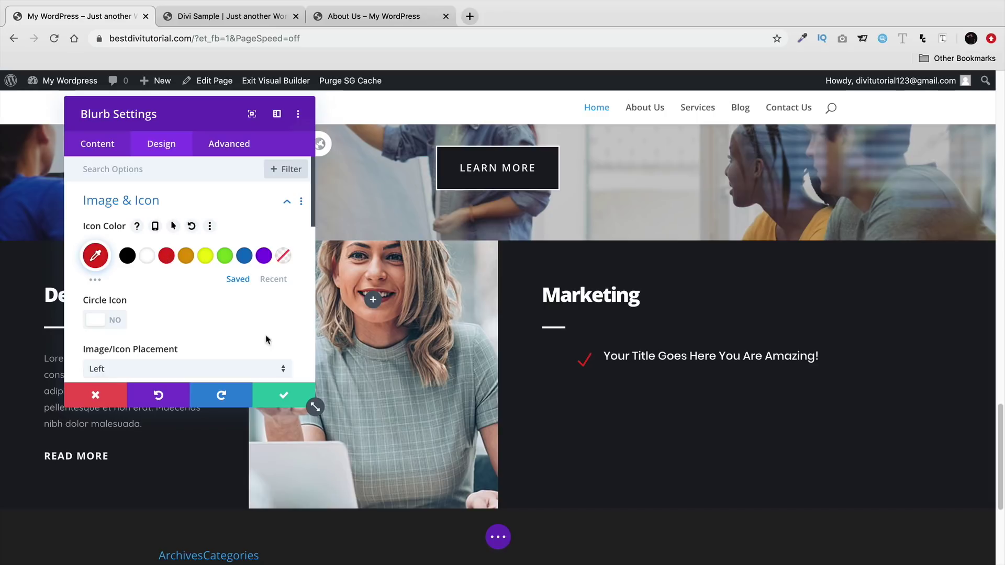
{"action": "left_click", "coordinate": [283, 396]}
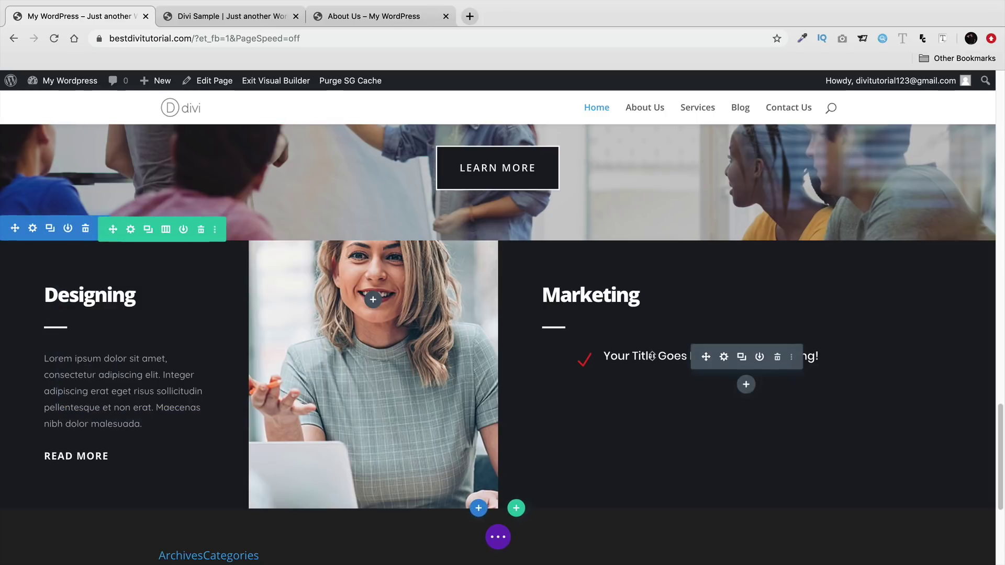
- Duplicate the red-checkmark blurb into five lines, then bring up the Divi Sample reference site
{"action": "left_click", "coordinate": [742, 358]}
{"action": "left_click", "coordinate": [743, 358]}
{"action": "left_click", "coordinate": [742, 358]}
{"action": "left_click", "coordinate": [742, 358]}
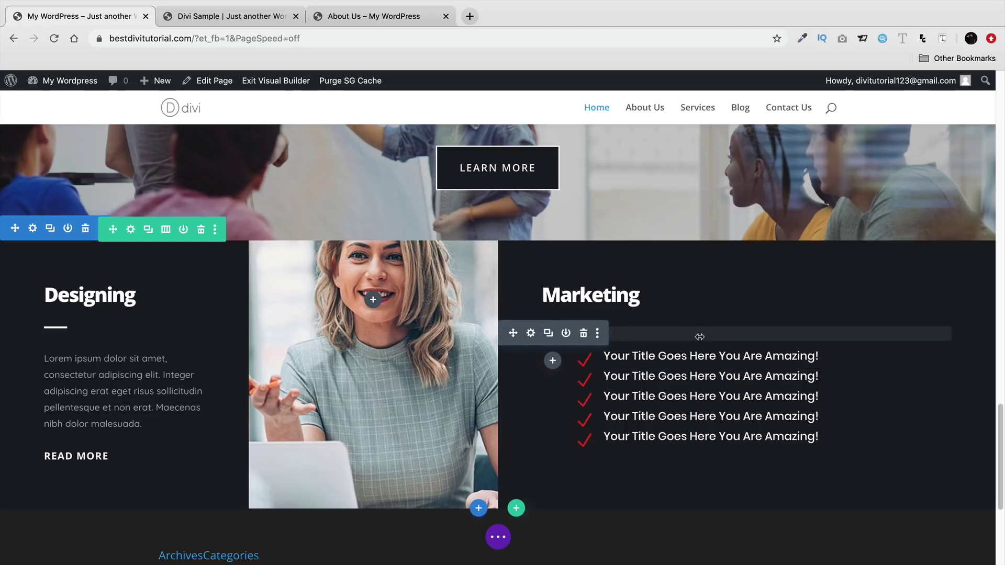
{"action": "left_click", "coordinate": [233, 20]}
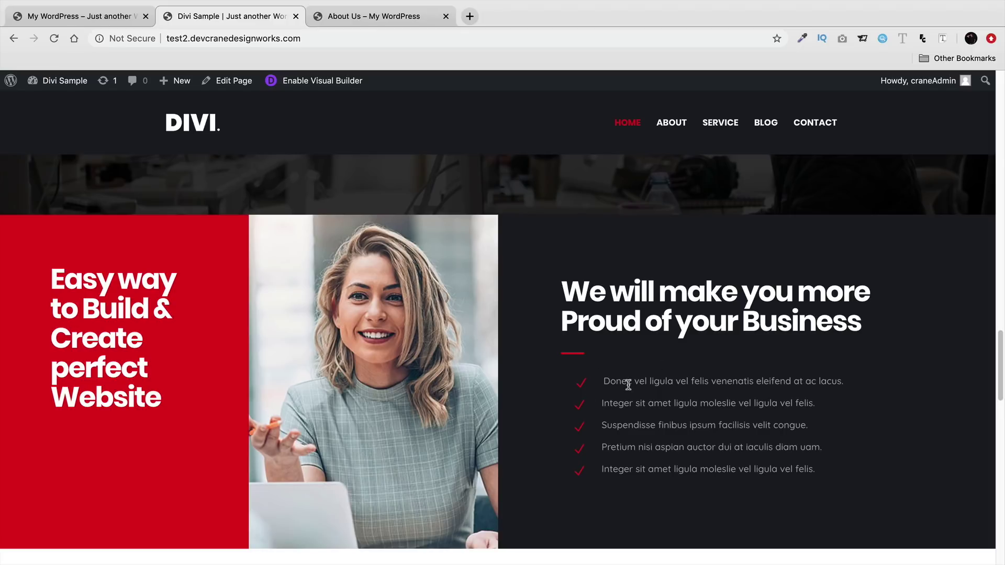
- Scroll the Divi Sample site to its Our Latest News post cards, then return to the builder
{"action": "scroll", "coordinate": [623, 391], "scroll_direction": "down", "scroll_amount": 3}
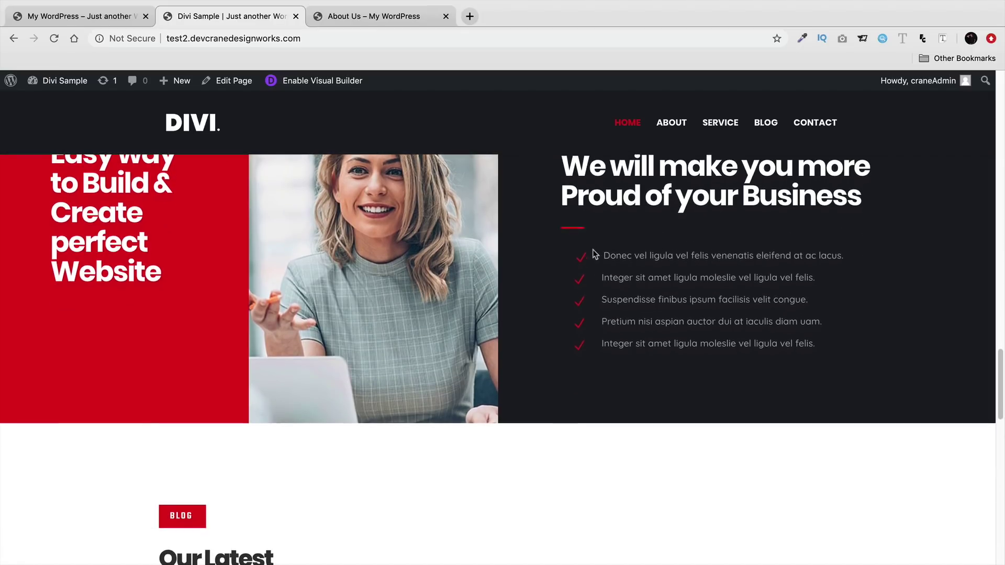
{"action": "left_click", "coordinate": [84, 17]}
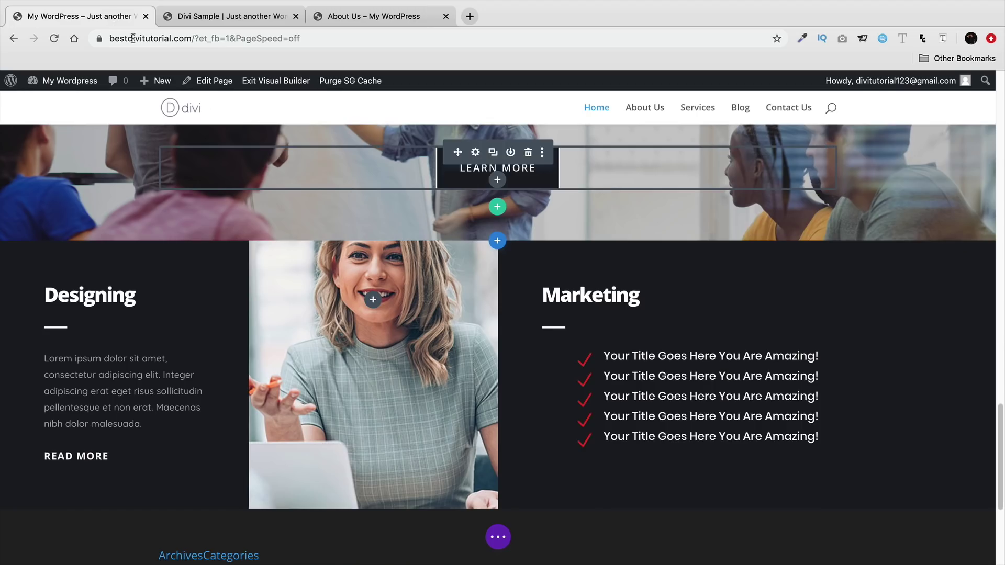
{"action": "left_click", "coordinate": [228, 16]}
{"action": "scroll", "coordinate": [516, 280], "scroll_direction": "up", "scroll_amount": 2}
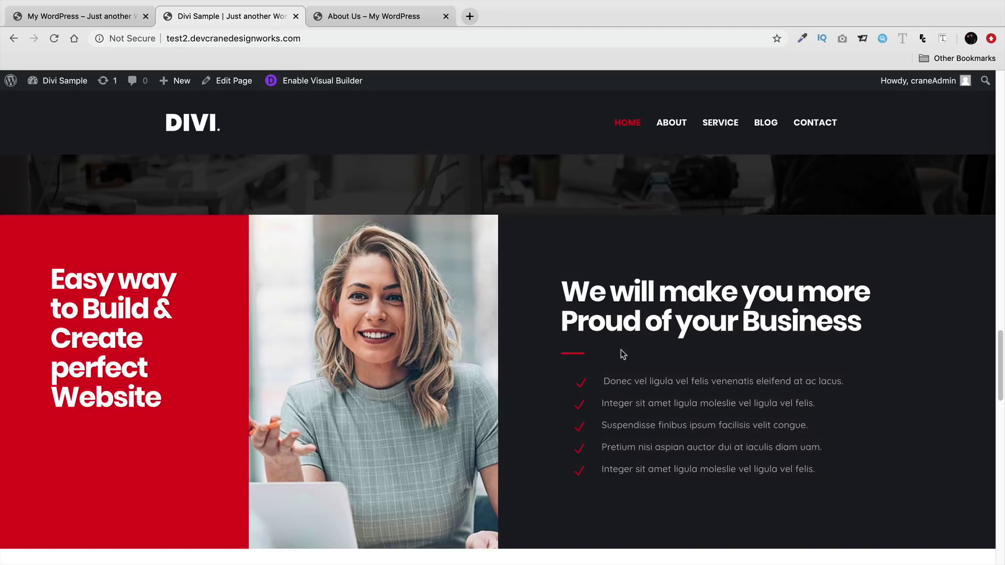
{"action": "scroll", "coordinate": [537, 381], "scroll_direction": "down", "scroll_amount": 1}
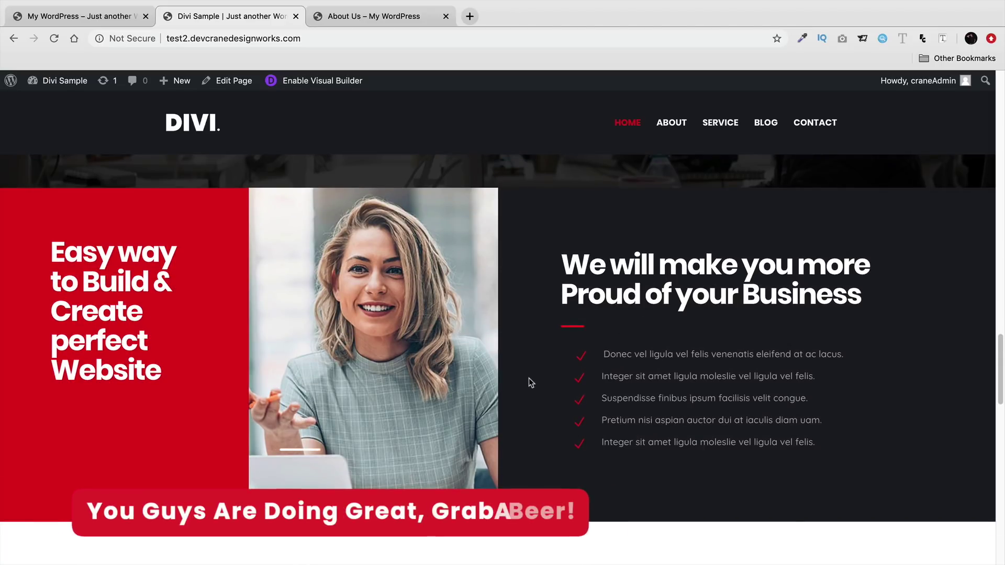
{"action": "scroll", "coordinate": [530, 386], "scroll_direction": "down", "scroll_amount": 5}
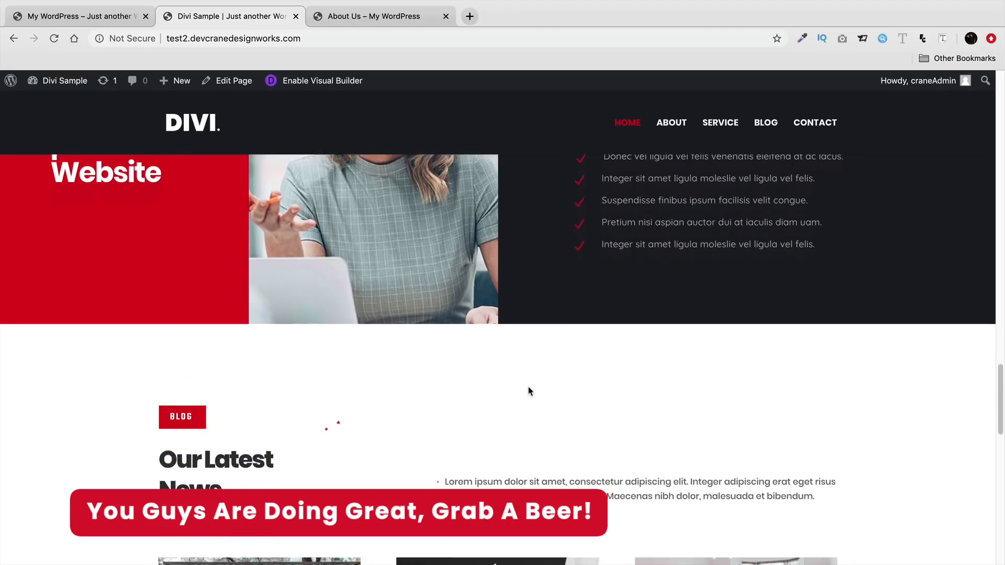
{"action": "scroll", "coordinate": [530, 392], "scroll_direction": "down", "scroll_amount": 2}
{"action": "scroll", "coordinate": [431, 370], "scroll_direction": "down", "scroll_amount": 1}
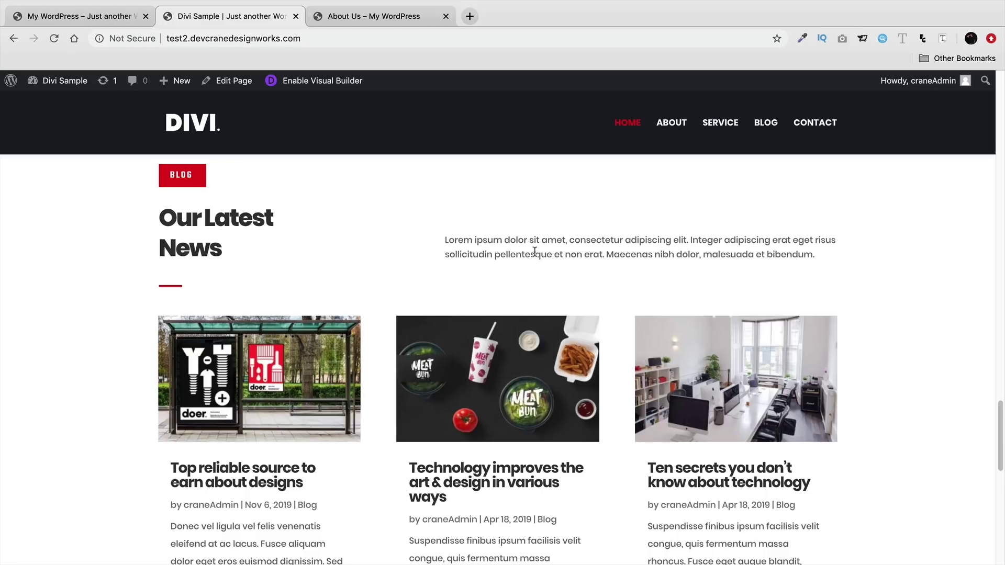
{"action": "left_click", "coordinate": [99, 27]}
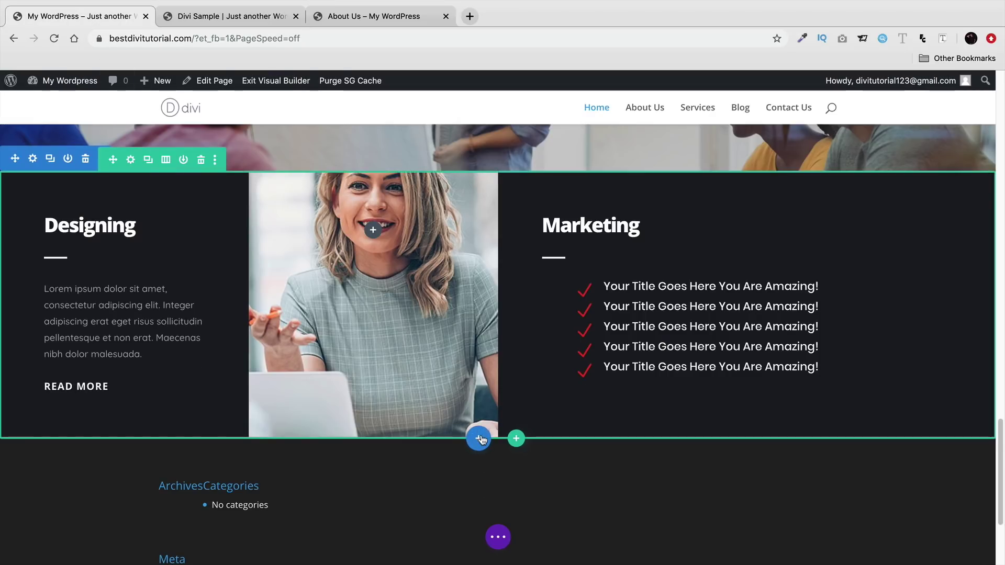
- Insert an empty Regular section, with no row, below the Designing/Marketing columns
{"action": "left_click", "coordinate": [479, 438]}
{"action": "left_click", "coordinate": [409, 403]}
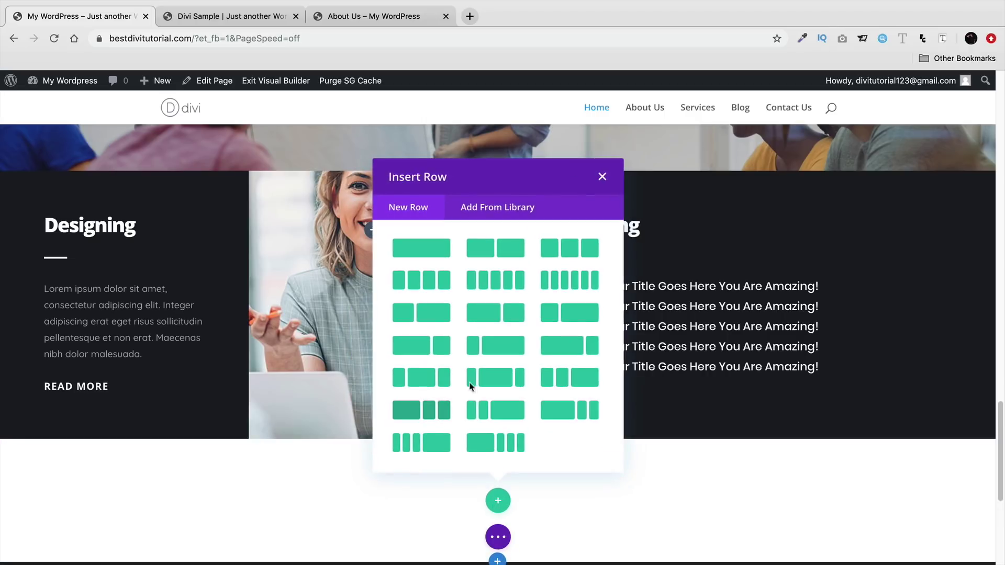
{"action": "left_click", "coordinate": [603, 177]}
- Duplicate the Digital & Creative Design Agency row
{"action": "scroll", "coordinate": [453, 487], "scroll_direction": "down", "scroll_amount": 3}
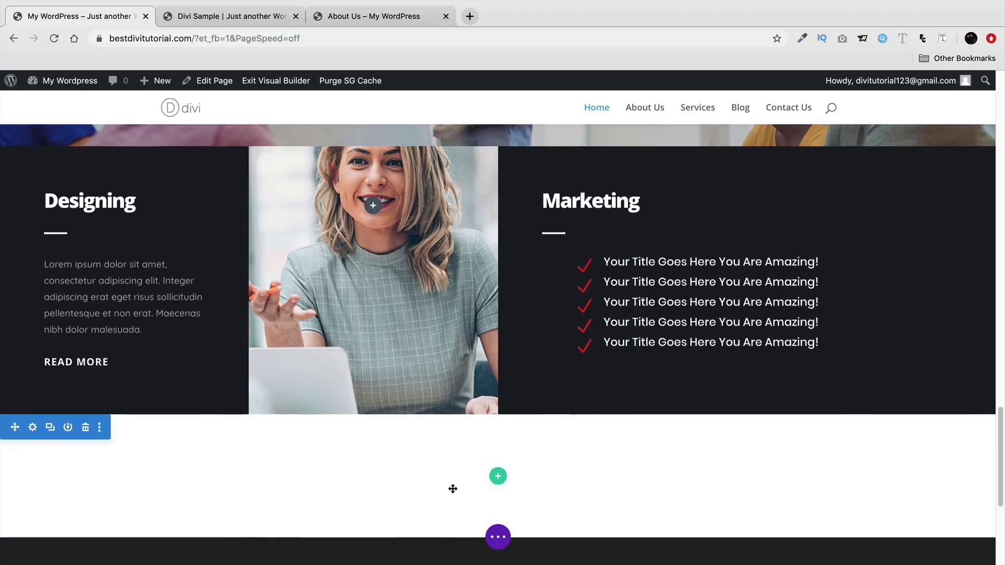
{"action": "scroll", "coordinate": [471, 442], "scroll_direction": "up", "scroll_amount": 20}
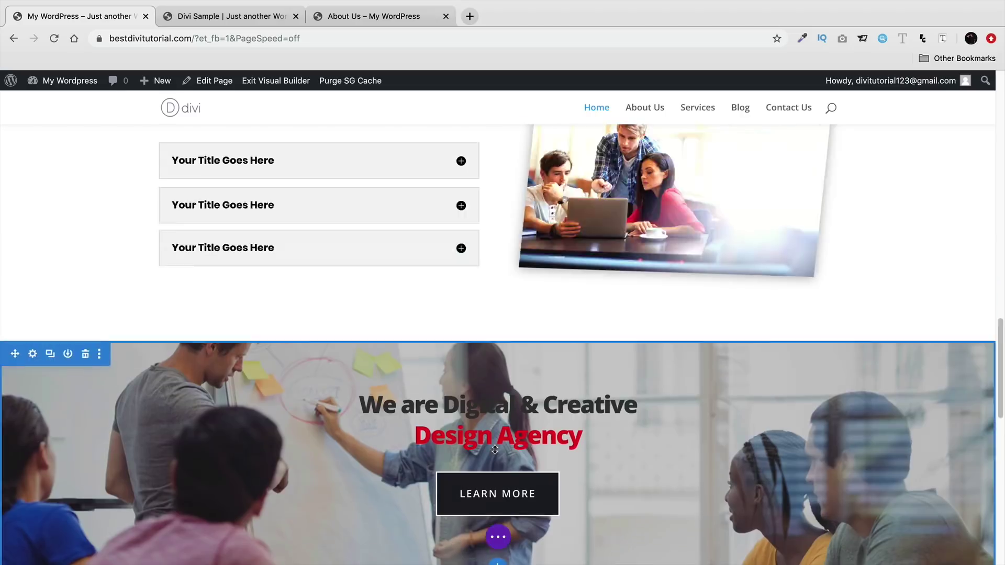
{"action": "scroll", "coordinate": [508, 437], "scroll_direction": "up", "scroll_amount": 10}
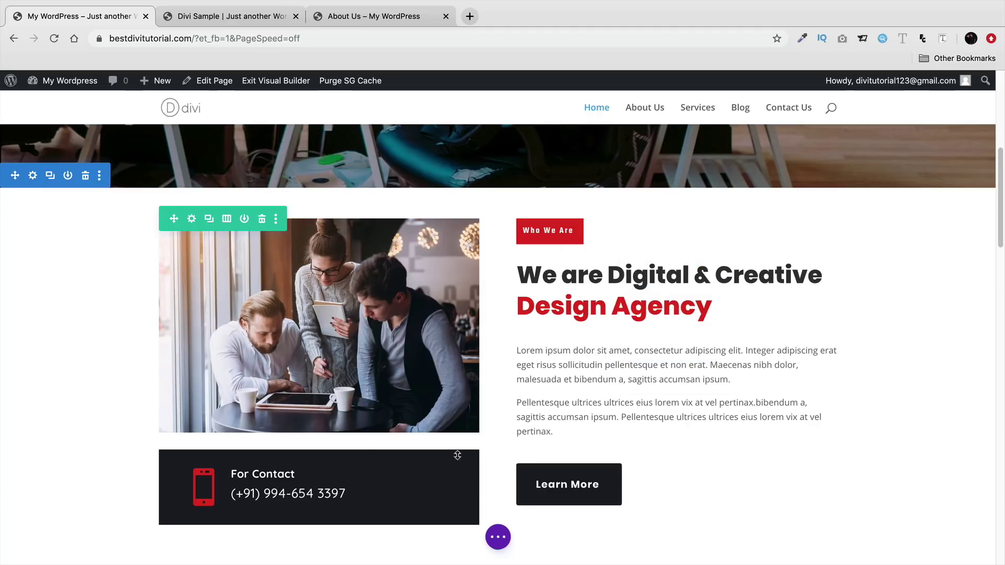
{"action": "left_click", "coordinate": [209, 220]}
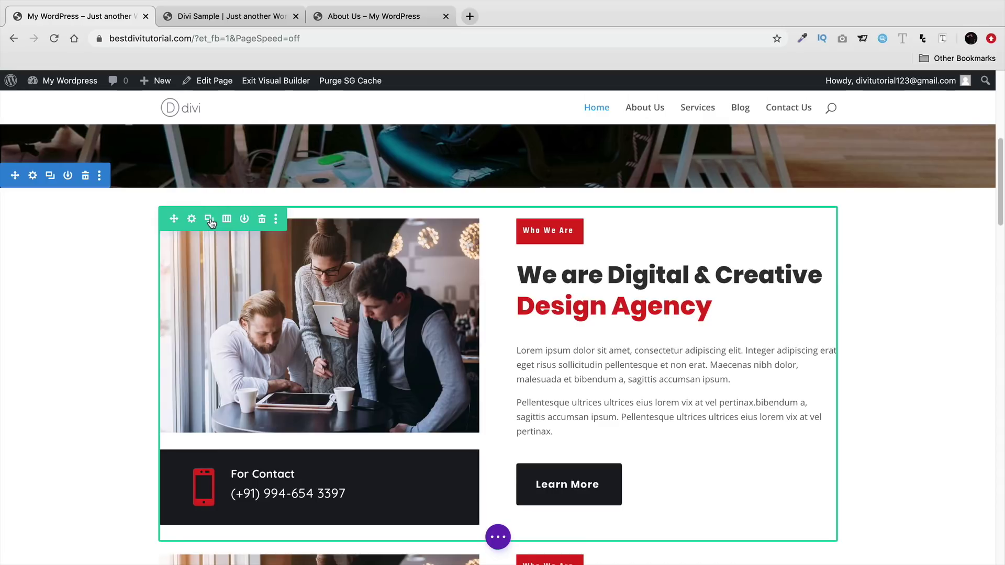
- Drag the copied Design Agency row down into the new empty section and check its placement
{"action": "scroll", "coordinate": [217, 377], "scroll_direction": "down", "scroll_amount": 4}
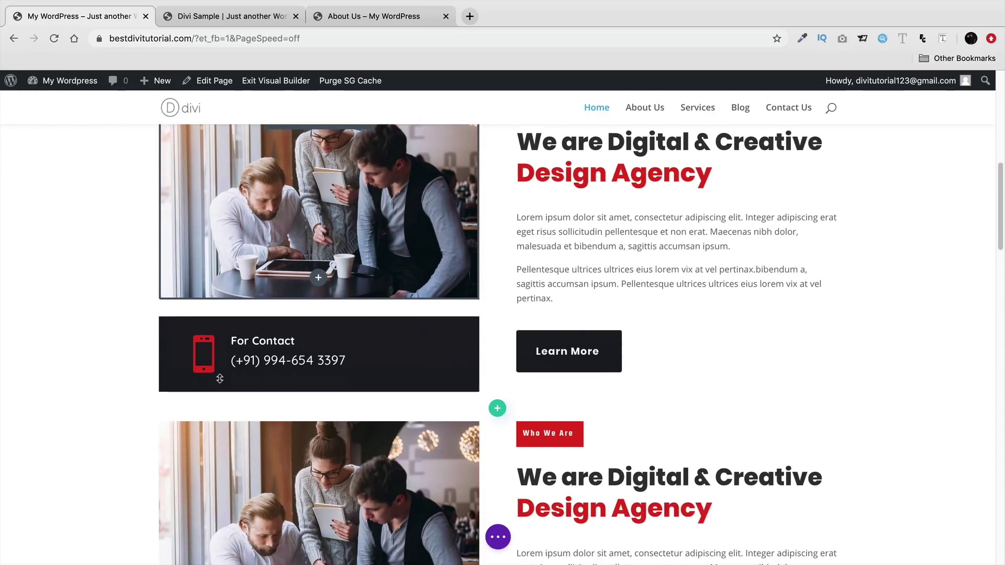
{"action": "mouse_move", "coordinate": [173, 380]}
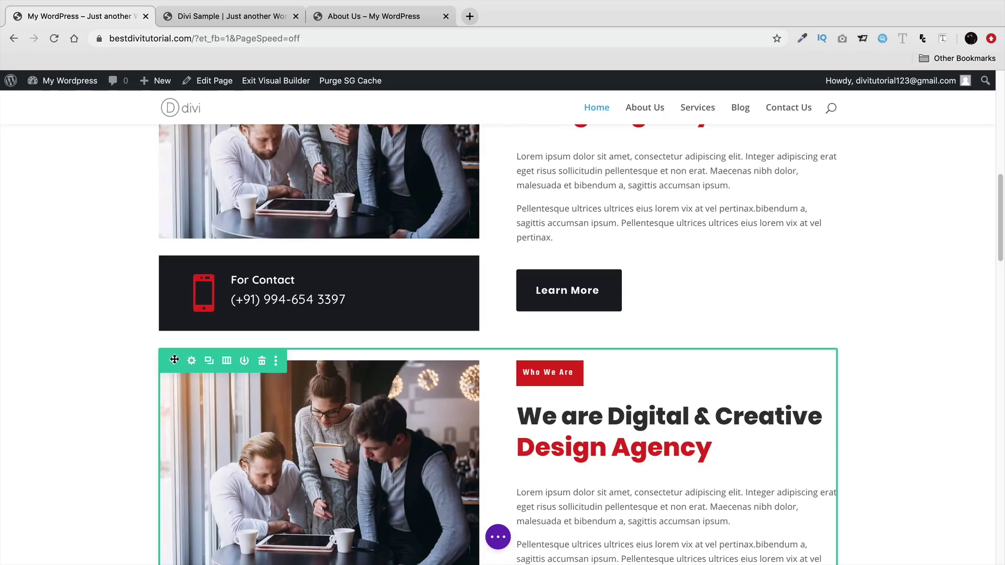
{"action": "left_click_drag", "start_coordinate": [174, 359], "coordinate": [375, 458]}
{"action": "scroll", "coordinate": [218, 382], "scroll_direction": "down", "scroll_amount": 5}
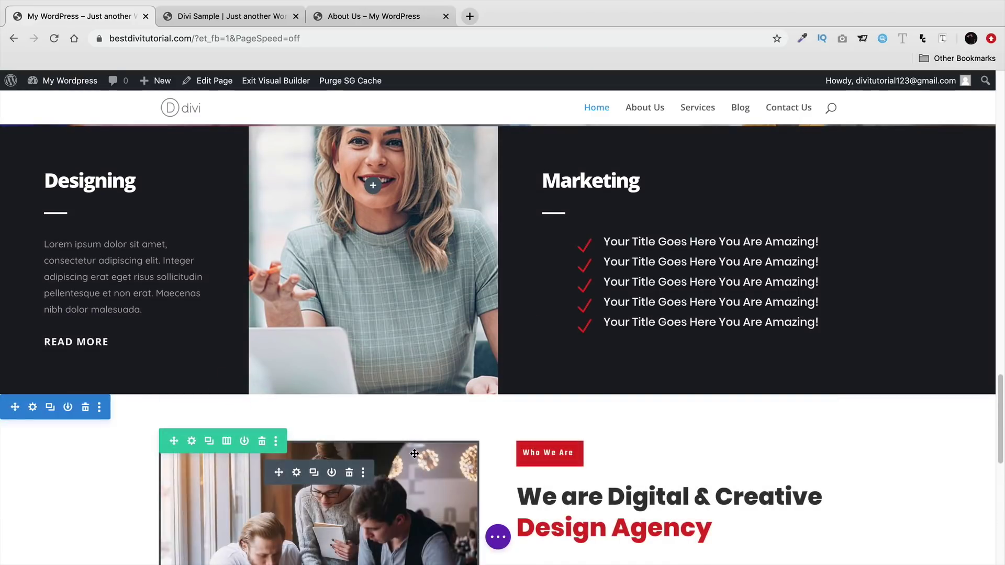
{"action": "scroll", "coordinate": [362, 420], "scroll_direction": "down", "scroll_amount": 3}
{"action": "scroll", "coordinate": [362, 420], "scroll_direction": "down", "scroll_amount": 3}
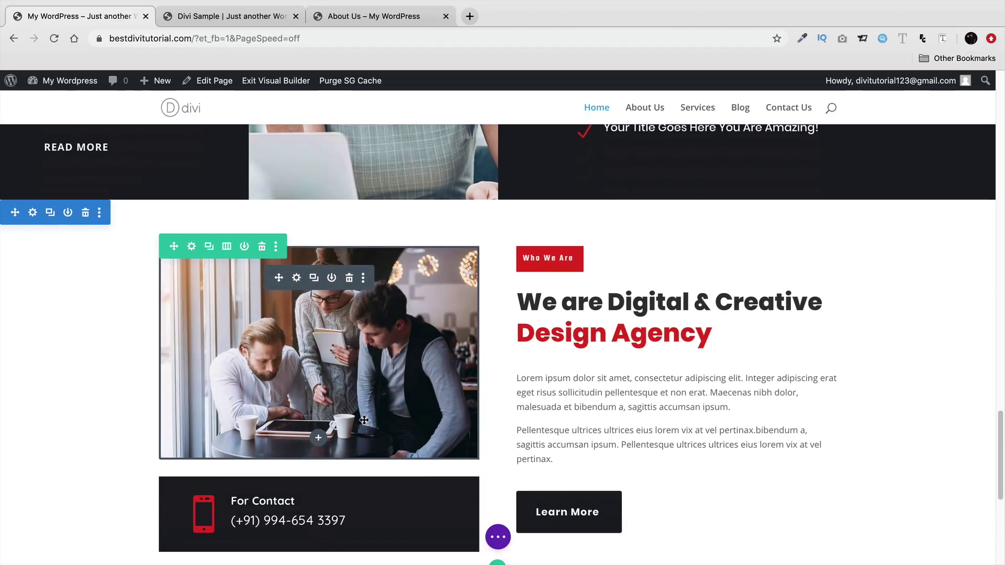
- Delete the photo, contact box and Learn More button, moving Who We Are and the heading left
{"action": "left_click", "coordinate": [350, 279]}
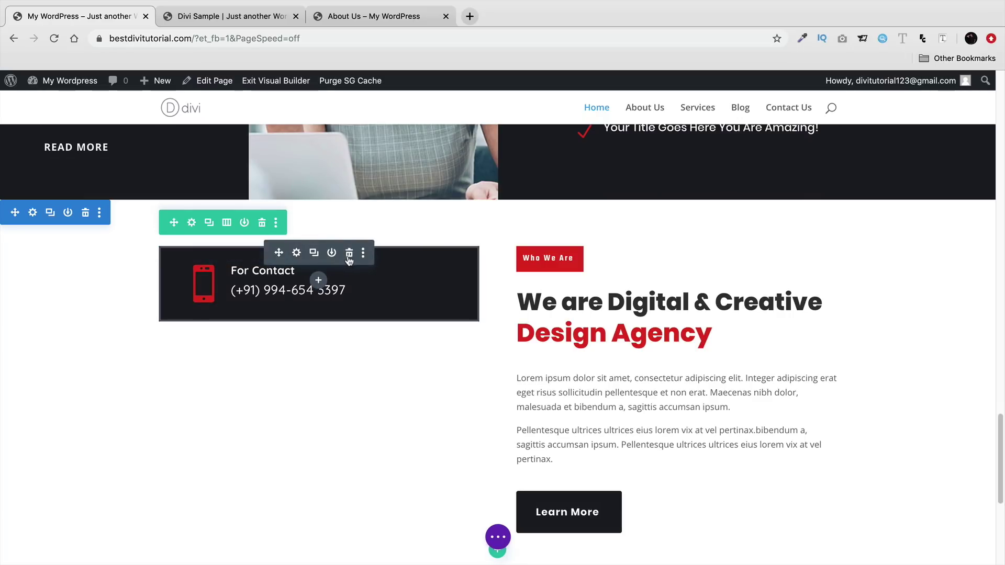
{"action": "left_click", "coordinate": [349, 255]}
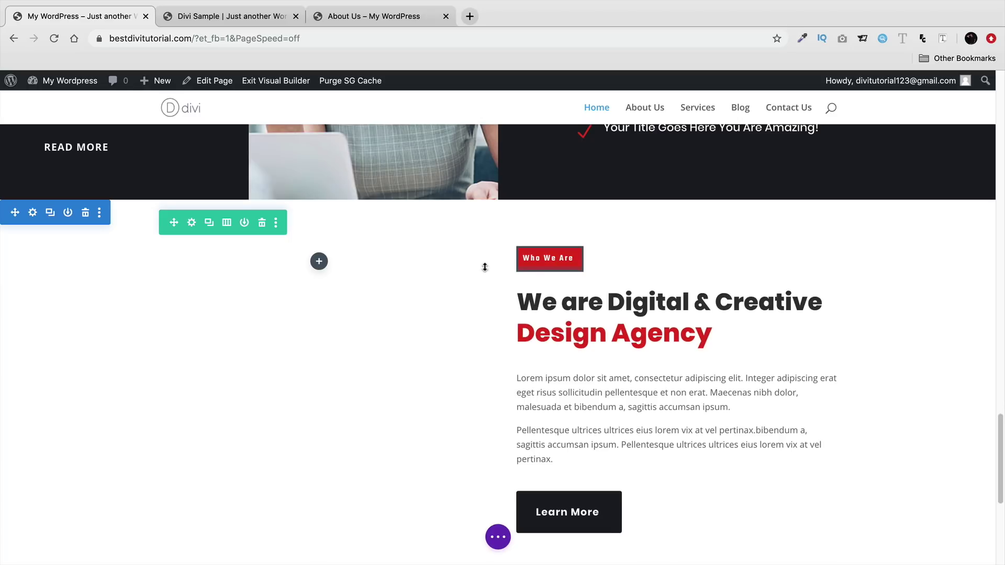
{"action": "mouse_move", "coordinate": [573, 268]}
{"action": "left_click_drag", "start_coordinate": [555, 268], "coordinate": [314, 257]}
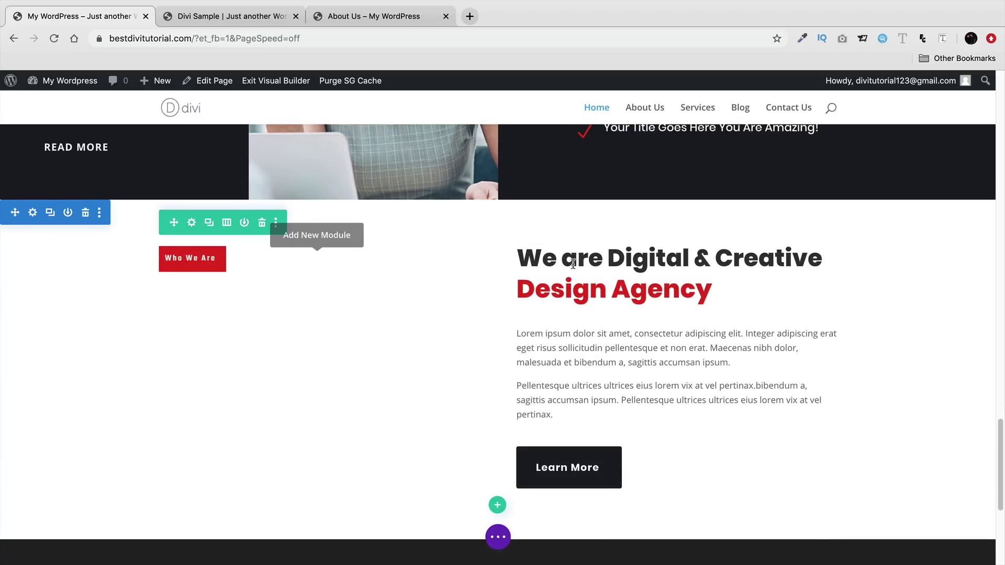
{"action": "mouse_move", "coordinate": [642, 357]}
{"action": "mouse_move", "coordinate": [636, 254]}
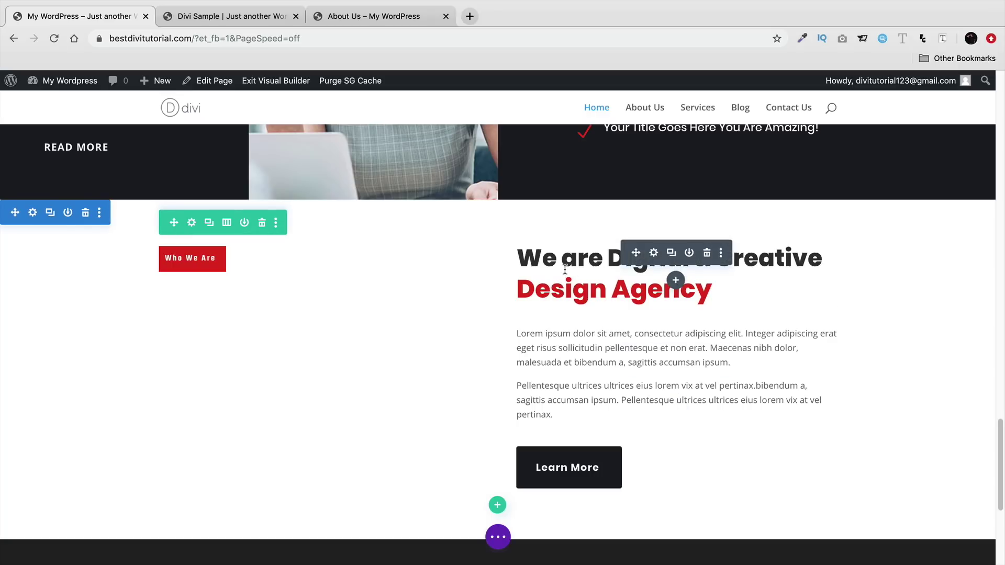
{"action": "left_click_drag", "start_coordinate": [491, 268], "coordinate": [228, 295]}
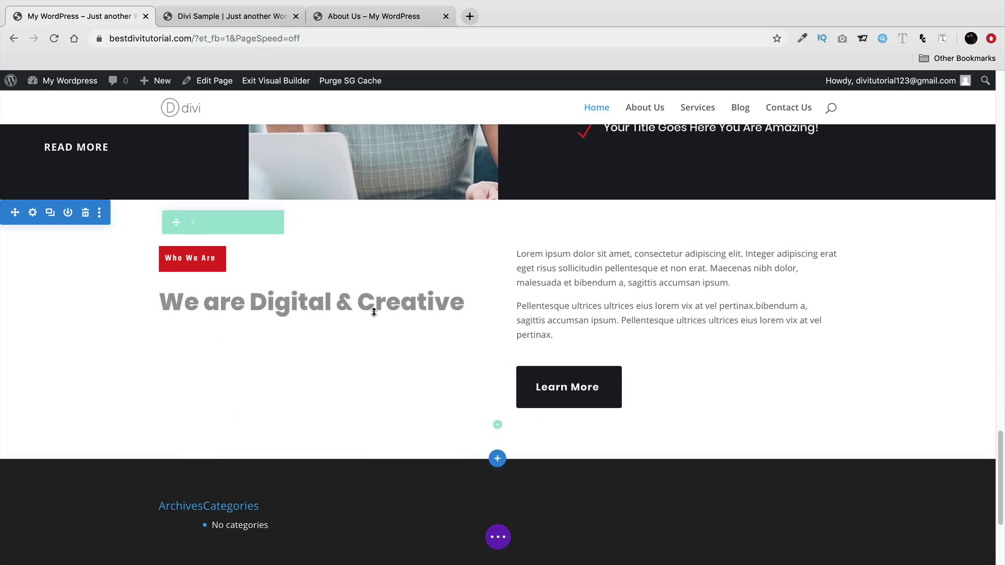
{"action": "mouse_move", "coordinate": [626, 388]}
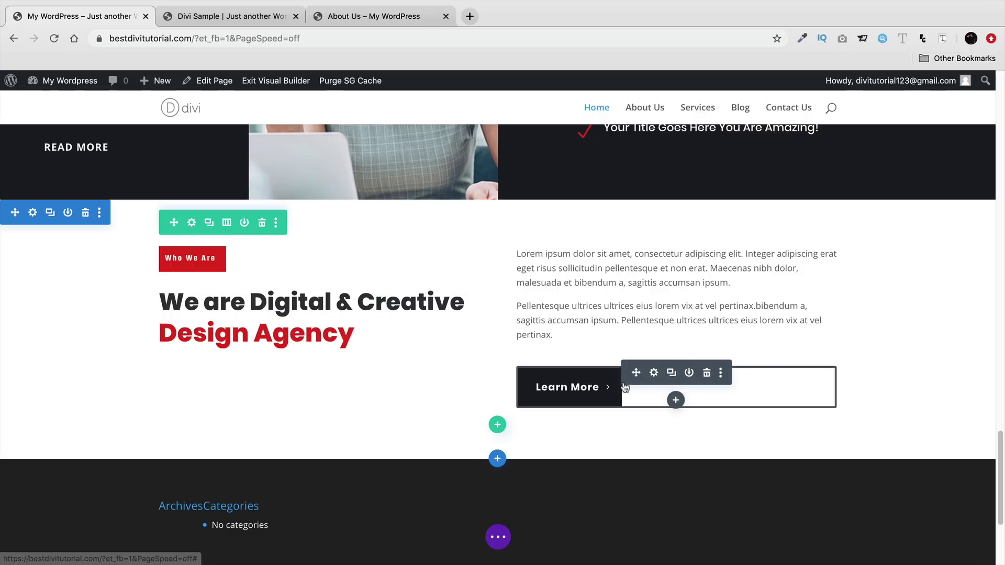
{"action": "left_click", "coordinate": [707, 373]}
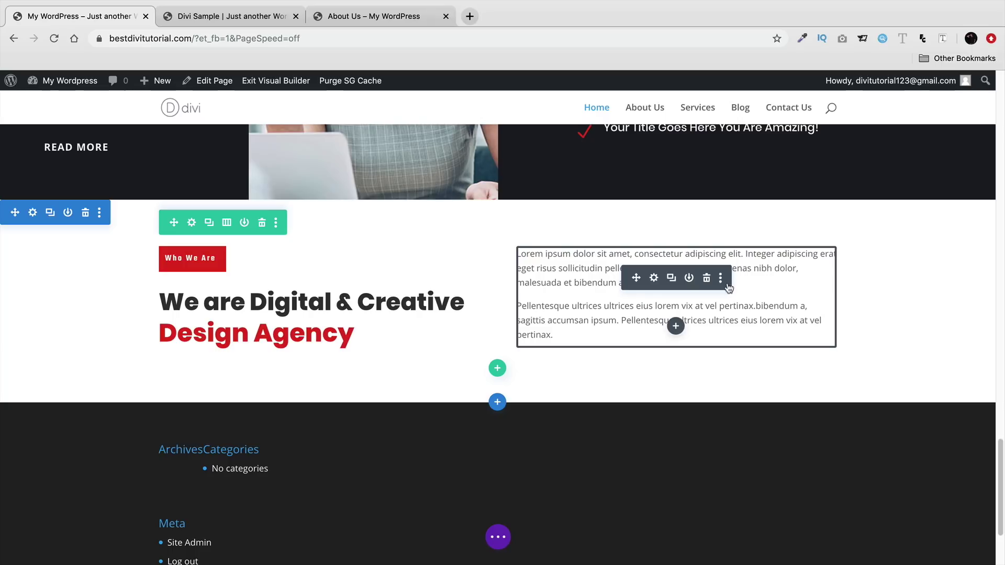
- Delete the text block's first paragraph and give the remaining Pellentesque paragraph 87px top spacing
{"action": "double_click", "coordinate": [743, 281]}
{"action": "left_click", "coordinate": [574, 411]}
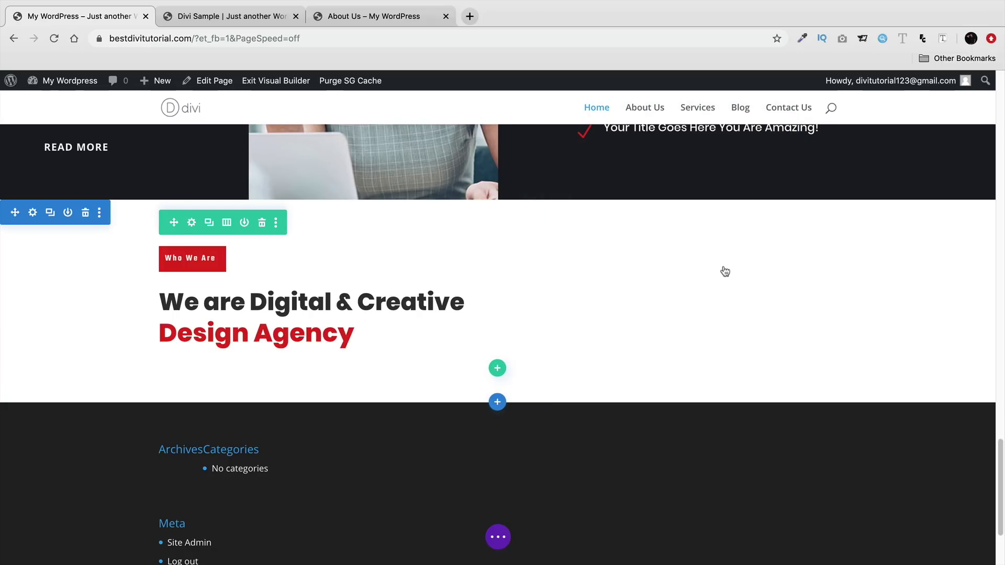
{"action": "left_click", "coordinate": [603, 273]}
{"action": "left_click_drag", "start_coordinate": [728, 283], "coordinate": [517, 258]}
{"action": "key", "text": "BackSpace"}
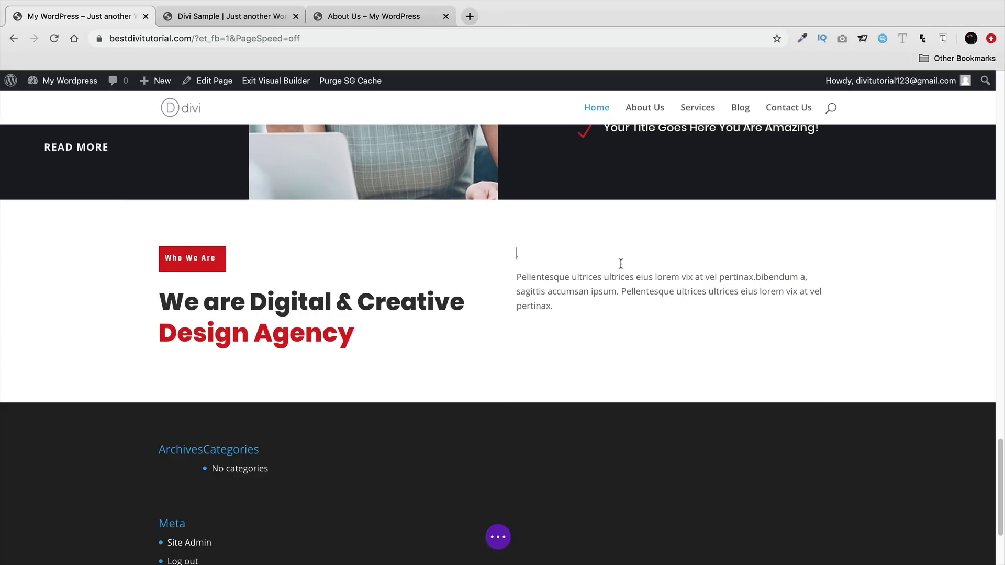
{"action": "key", "text": "BackSpace"}
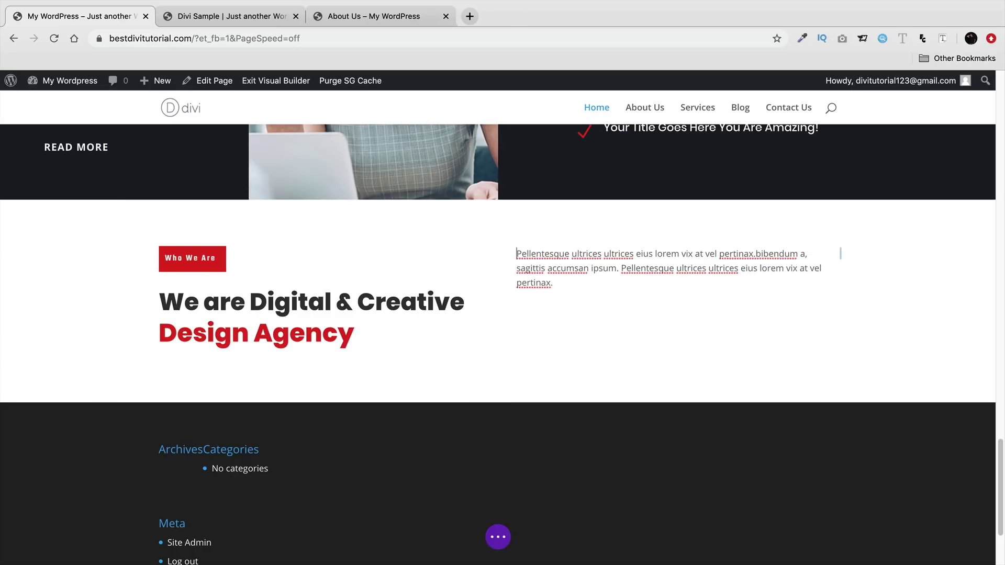
{"action": "left_click", "coordinate": [468, 263]}
{"action": "left_click_drag", "start_coordinate": [561, 242], "coordinate": [566, 296]}
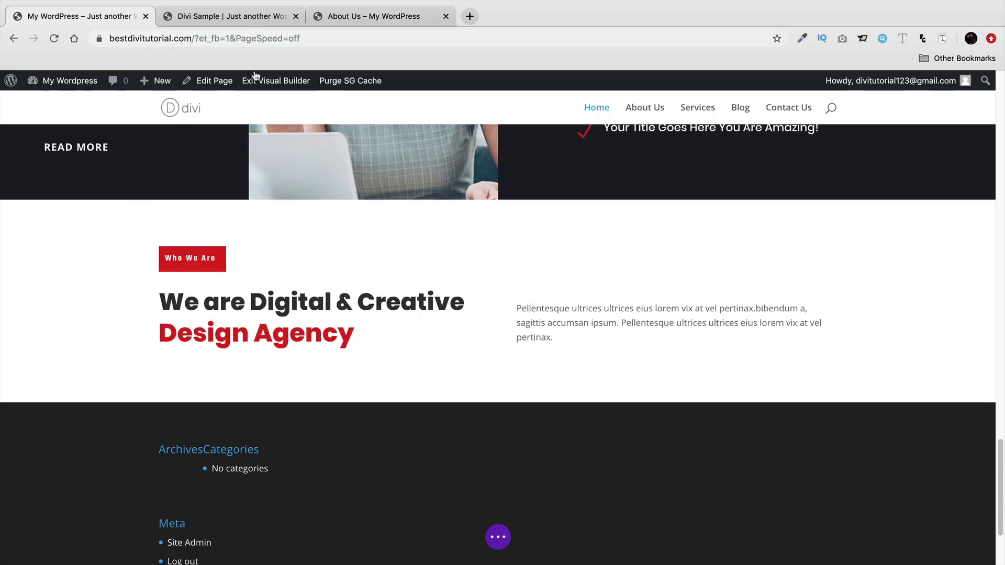
{"action": "left_click", "coordinate": [251, 21]}
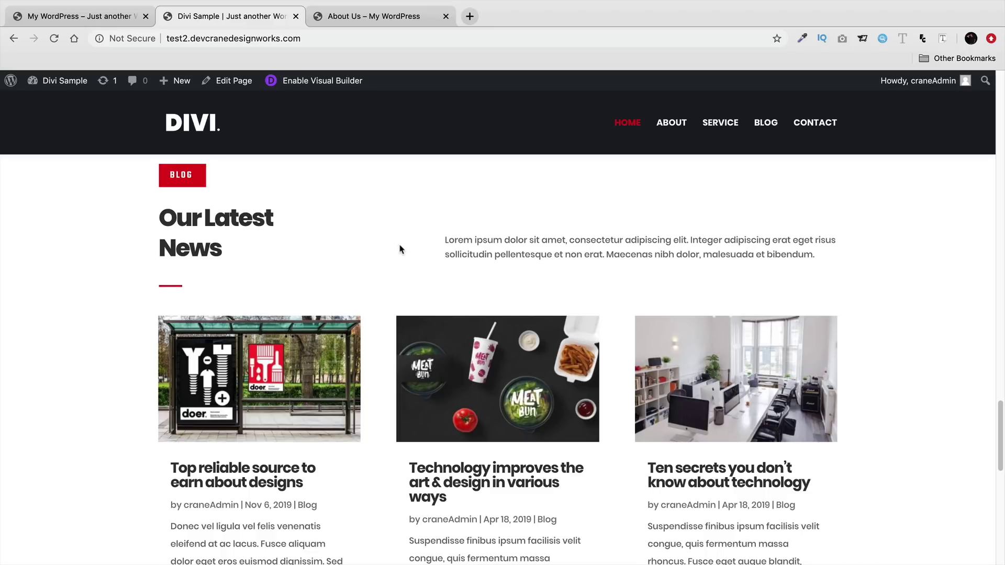
{"action": "left_click", "coordinate": [118, 21]}
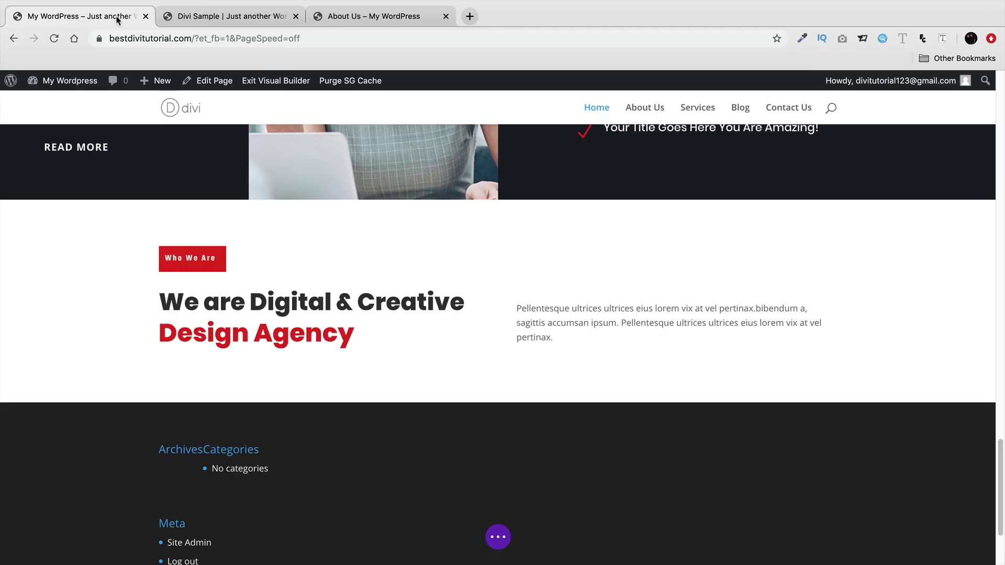
- Replace the Digital & Creative Design Agency heading text with 'Our Latest News'
{"action": "left_click", "coordinate": [219, 17]}
{"action": "left_click", "coordinate": [112, 17]}
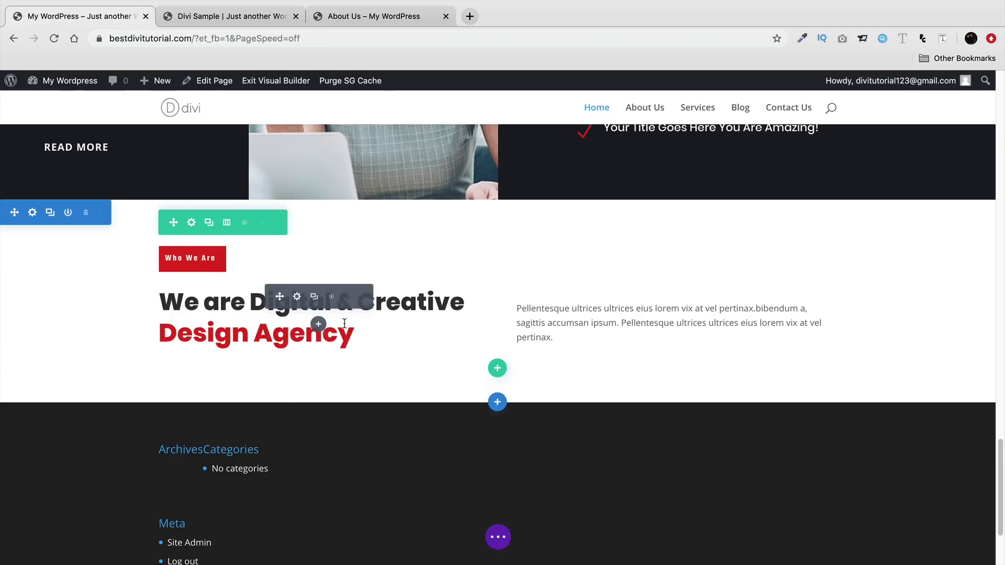
{"action": "left_click", "coordinate": [366, 328]}
{"action": "key", "text": "BackSpace"}
{"action": "key", "text": "BackSpace"}
{"action": "key", "text": "BackSpace"}
{"action": "key", "text": "BackSpace"}
{"action": "key", "text": "BackSpace"}
{"action": "key", "text": "BackSpace"}
{"action": "key", "text": "BackSpace"}
{"action": "key", "text": "BackSpace"}
{"action": "key", "text": "BackSpace"}
{"action": "key", "text": "BackSpace"}
{"action": "key", "text": "BackSpace"}
{"action": "key", "text": "BackSpace"}
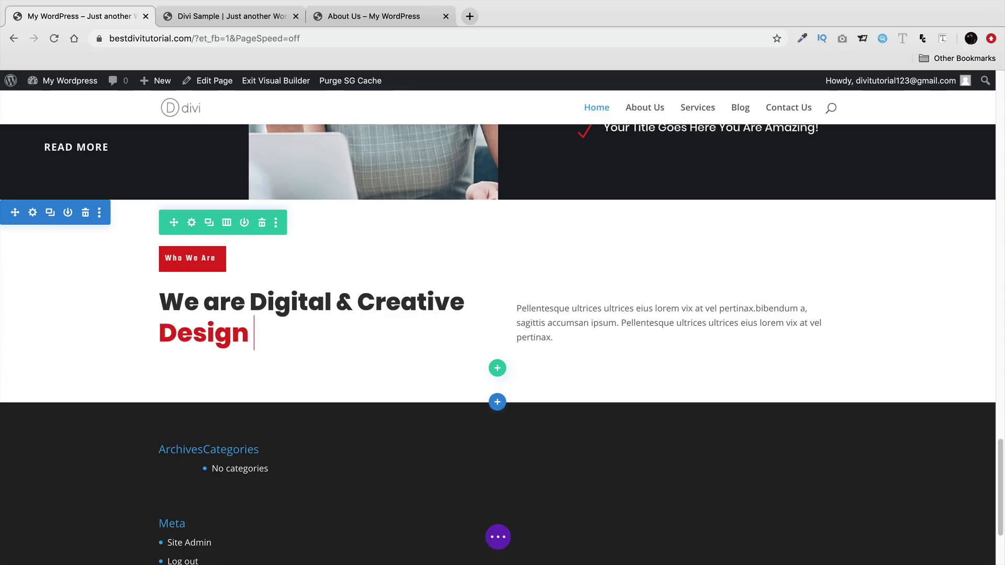
{"action": "key", "text": "BackSpace"}
{"action": "key", "text": "BackSpace"}
{"action": "key", "text": "BackSpace"}
{"action": "key", "text": "BackSpace"}
{"action": "key", "text": "BackSpace"}
{"action": "key", "text": "BackSpace"}
{"action": "key", "text": "BackSpace"}
{"action": "key", "text": "BackSpace"}
{"action": "key", "text": "BackSpace"}
{"action": "key", "text": "BackSpace"}
{"action": "key", "text": "BackSpace"}
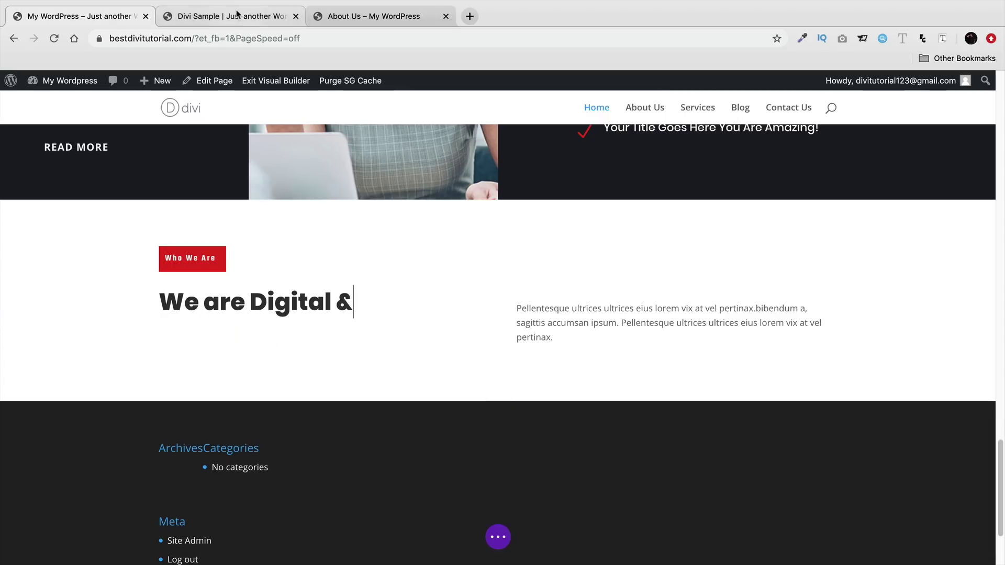
{"action": "left_click", "coordinate": [231, 15]}
{"action": "left_click", "coordinate": [137, 17]}
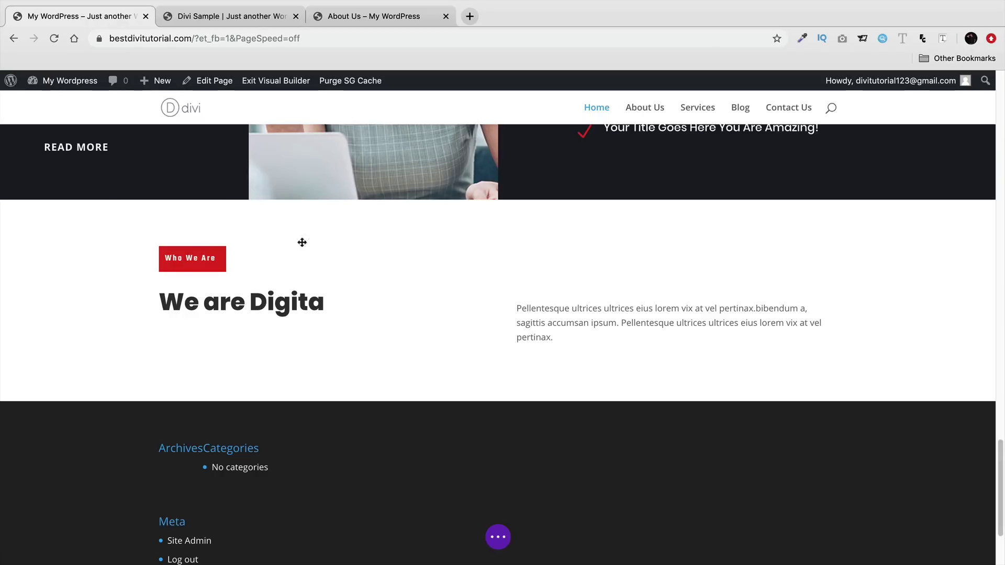
{"action": "triple_click", "coordinate": [306, 311]}
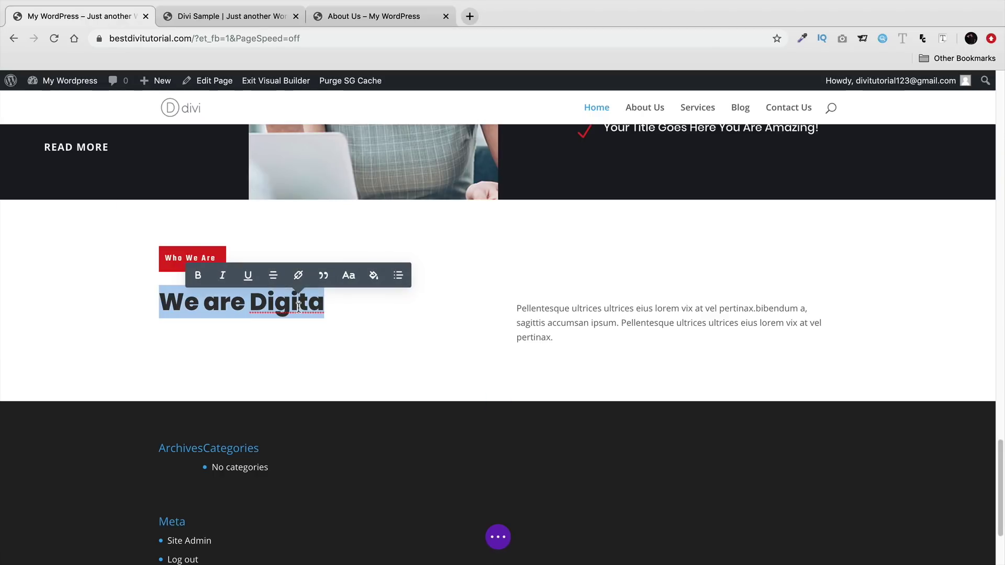
{"action": "type", "text": "our Lat"}
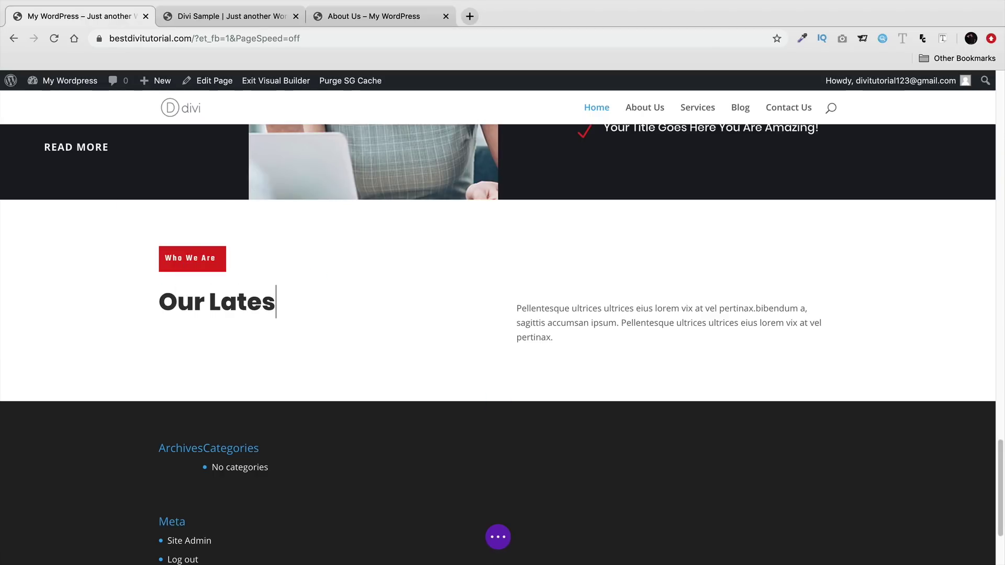
{"action": "type", "text": "estNe"}
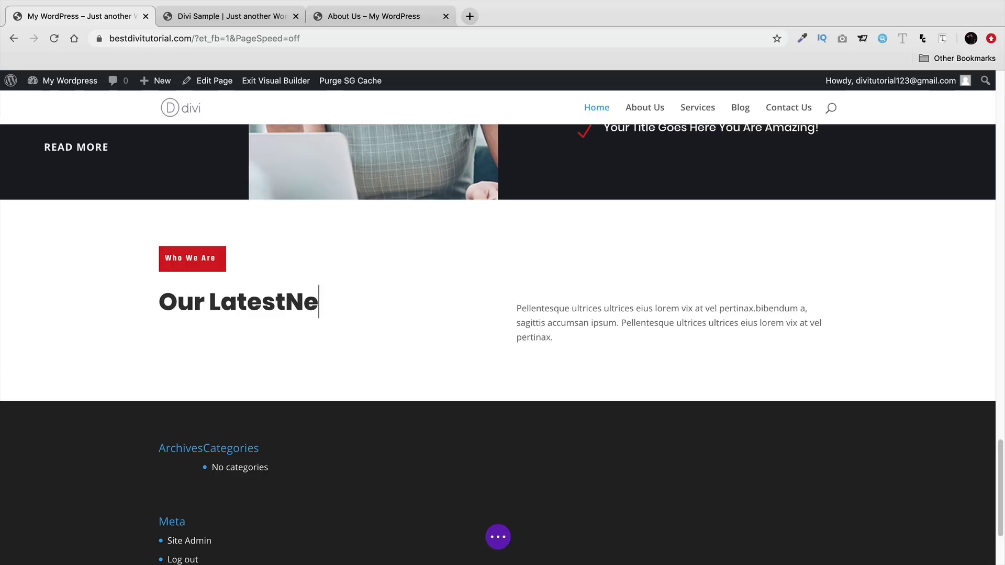
{"action": "key", "text": "BackSpace"}
{"action": "key", "text": "BackSpace"}
{"action": "type", "text": " News"}
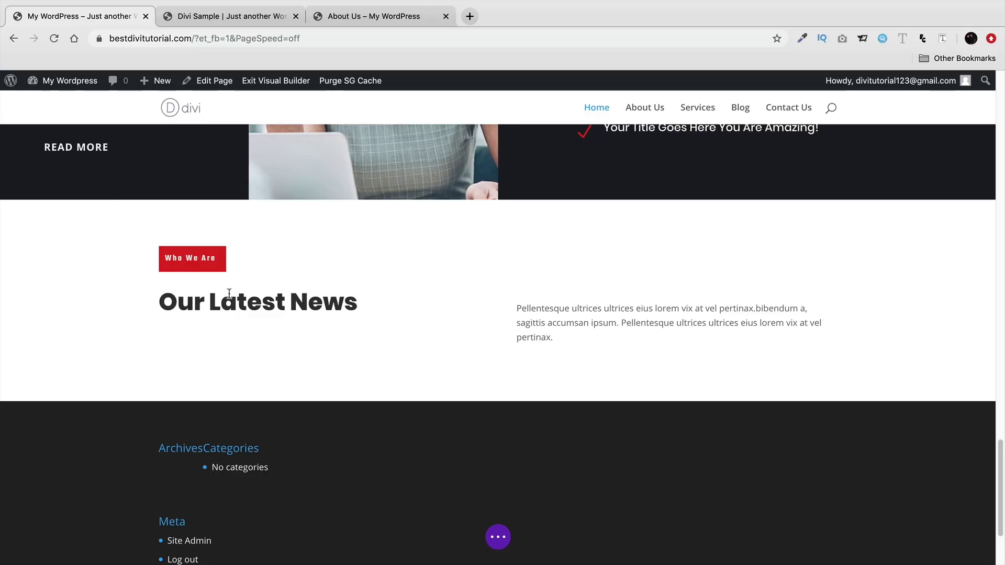
{"action": "mouse_move", "coordinate": [207, 258]}
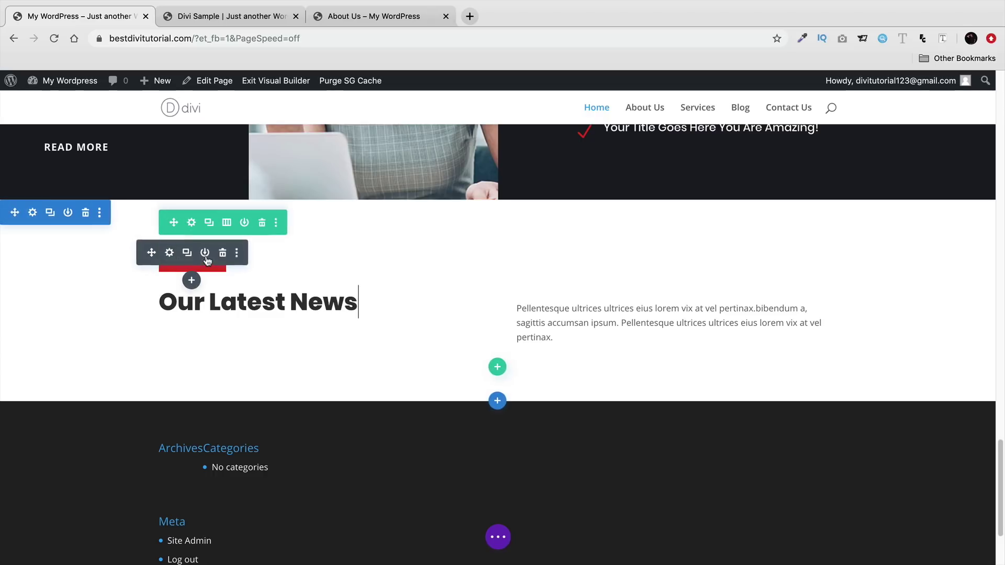
- Change the Who We Are label text to 'Blog' and compare its alignment with the reference site
{"action": "left_click", "coordinate": [169, 254]}
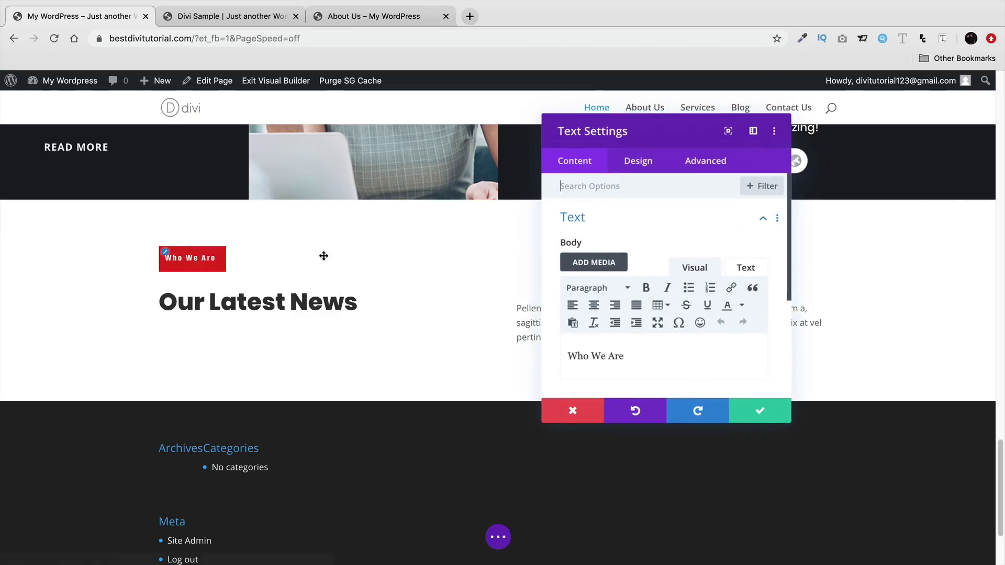
{"action": "triple_click", "coordinate": [611, 356]}
{"action": "type", "text": "Blog"}
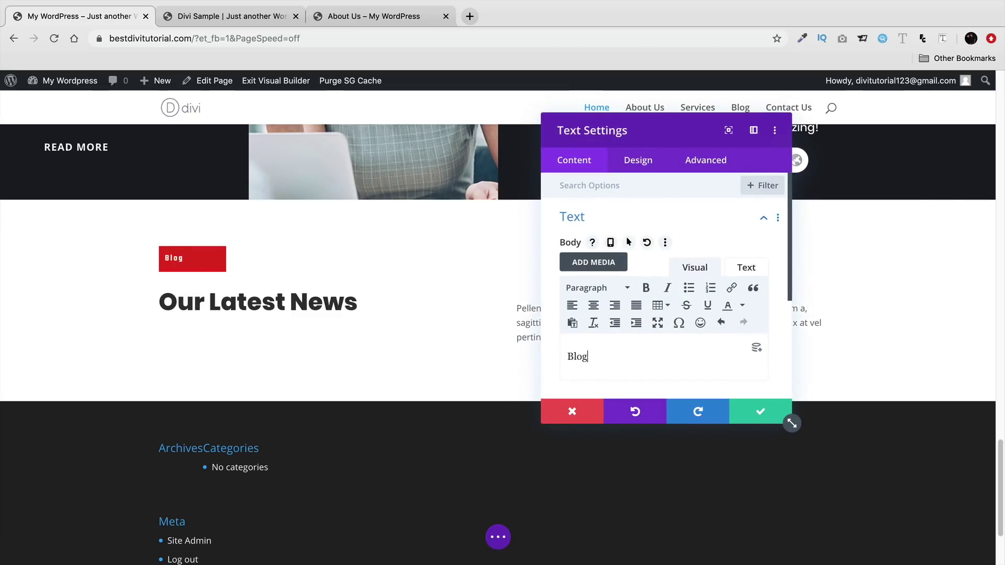
{"action": "left_click", "coordinate": [592, 307]}
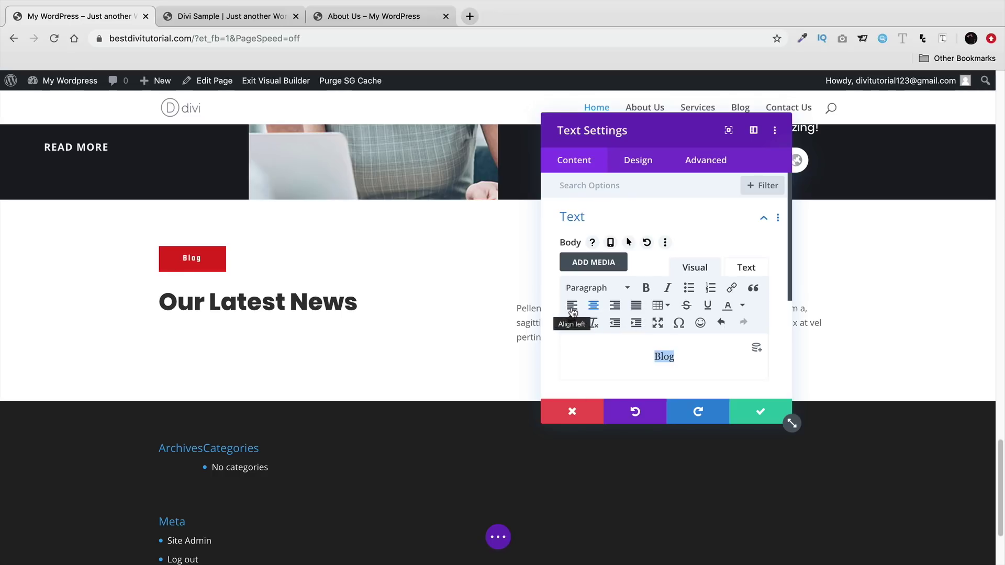
{"action": "left_click", "coordinate": [572, 306]}
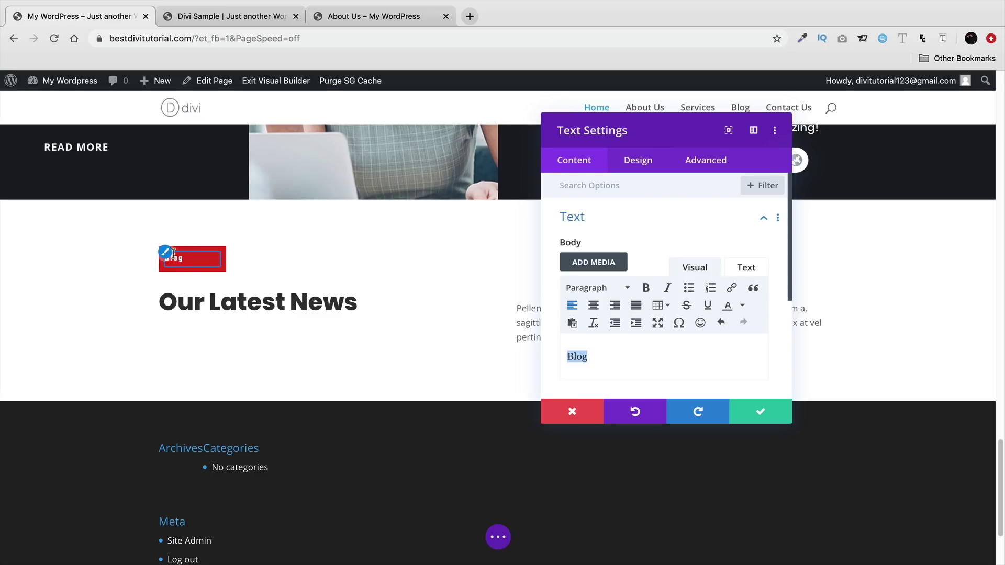
{"action": "left_click", "coordinate": [220, 16]}
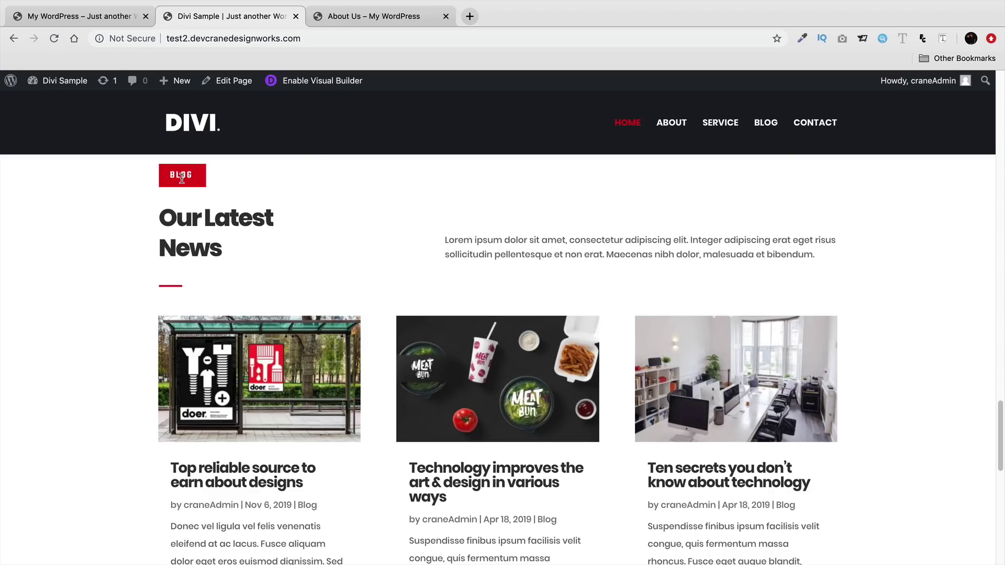
{"action": "left_click", "coordinate": [113, 17]}
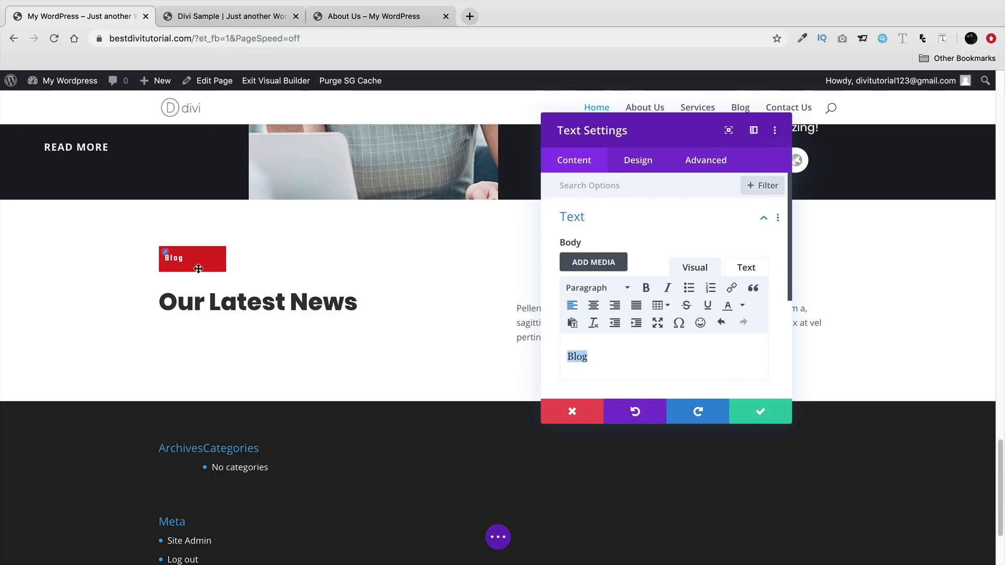
- Centre the Blog label, save it, and check it against the reference site
{"action": "left_click", "coordinate": [595, 308]}
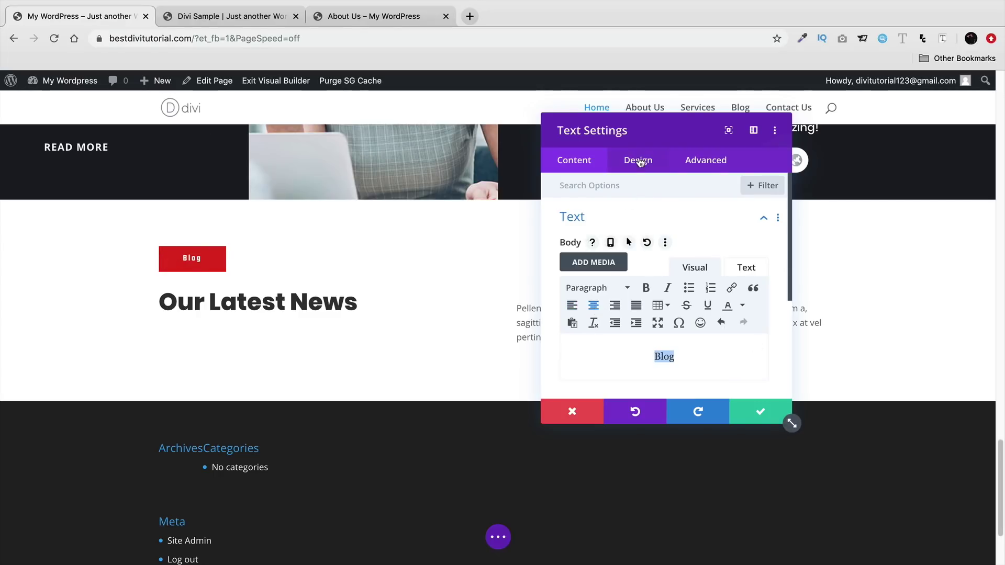
{"action": "left_click", "coordinate": [639, 160]}
{"action": "left_click", "coordinate": [621, 226]}
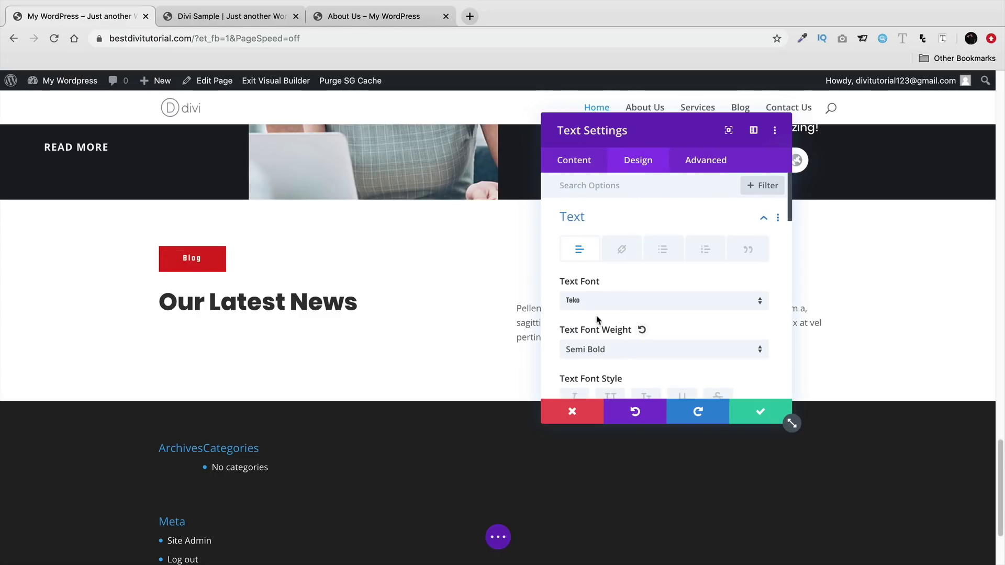
{"action": "left_click", "coordinate": [759, 411]}
{"action": "left_click", "coordinate": [253, 16]}
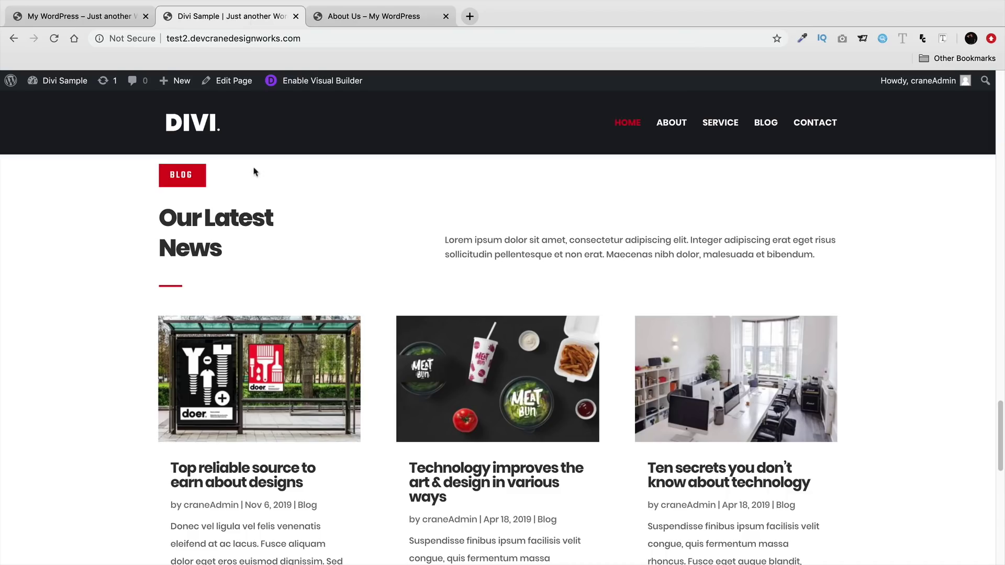
{"action": "left_click", "coordinate": [121, 16]}
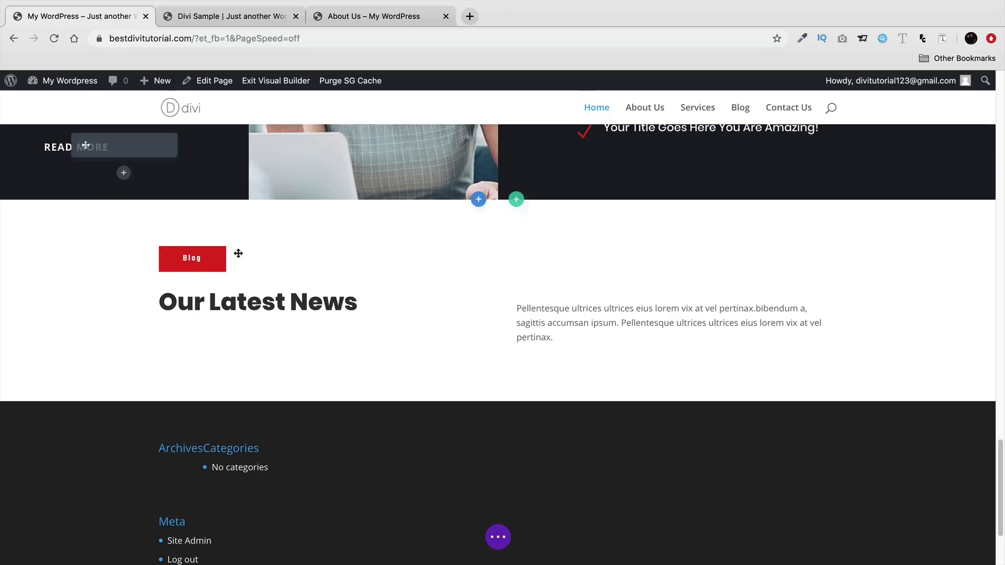
{"action": "scroll", "coordinate": [338, 322], "scroll_direction": "up", "scroll_amount": 2}
{"action": "scroll", "coordinate": [338, 322], "scroll_direction": "up", "scroll_amount": 10}
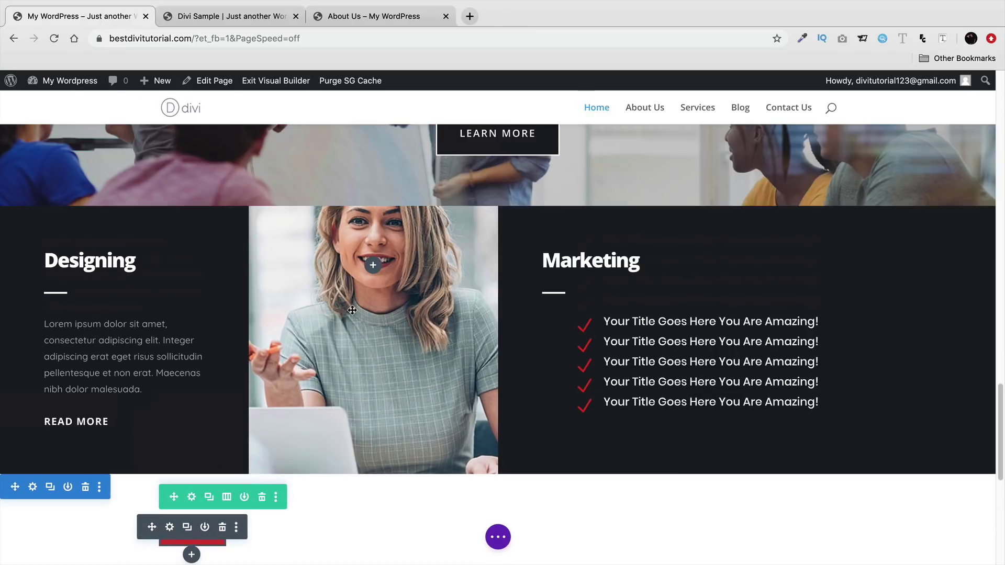
{"action": "scroll", "coordinate": [209, 294], "scroll_direction": "down", "scroll_amount": 5}
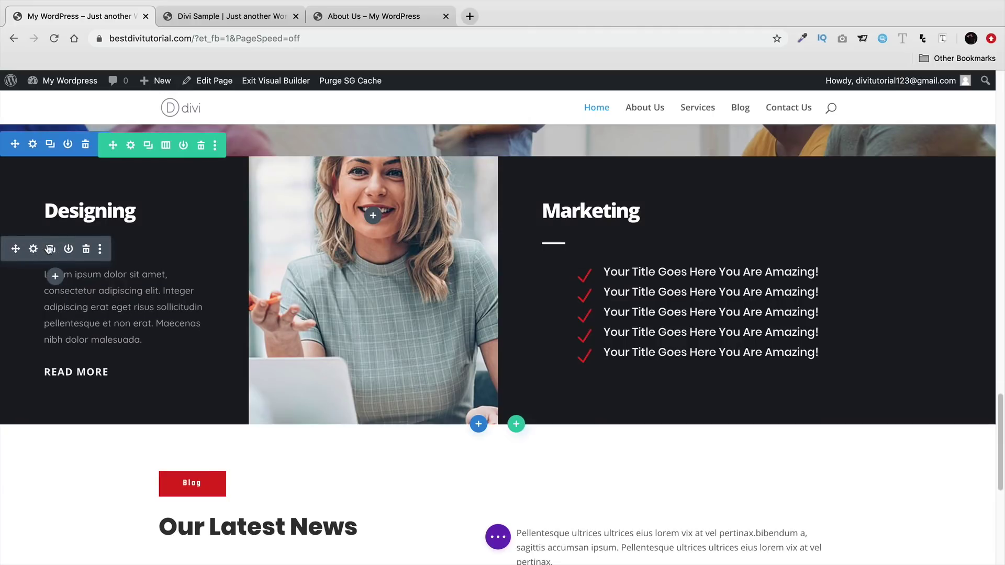
{"action": "left_click", "coordinate": [51, 250]}
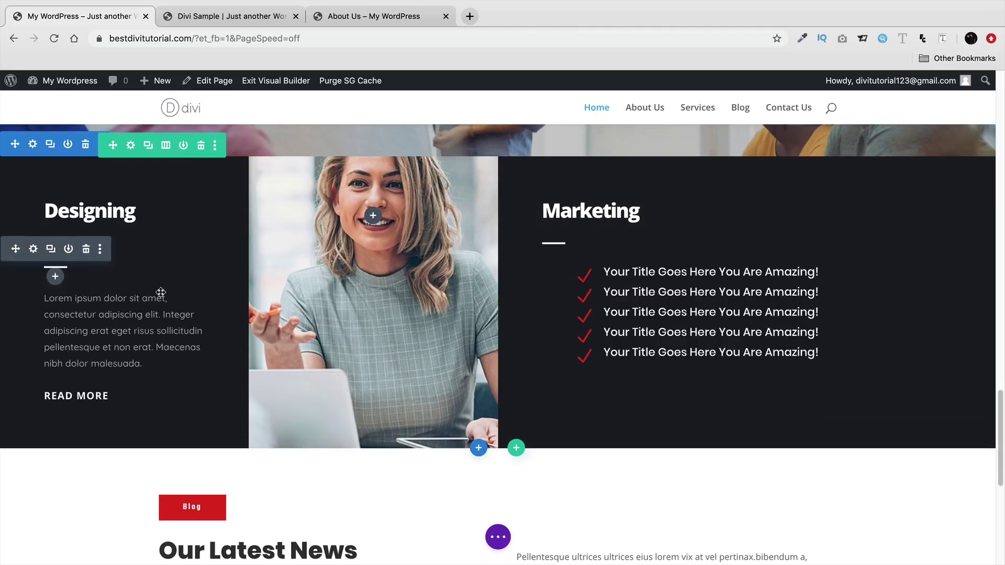
{"action": "key", "text": "super+z"}
{"action": "scroll", "coordinate": [125, 328], "scroll_direction": "down", "scroll_amount": 1}
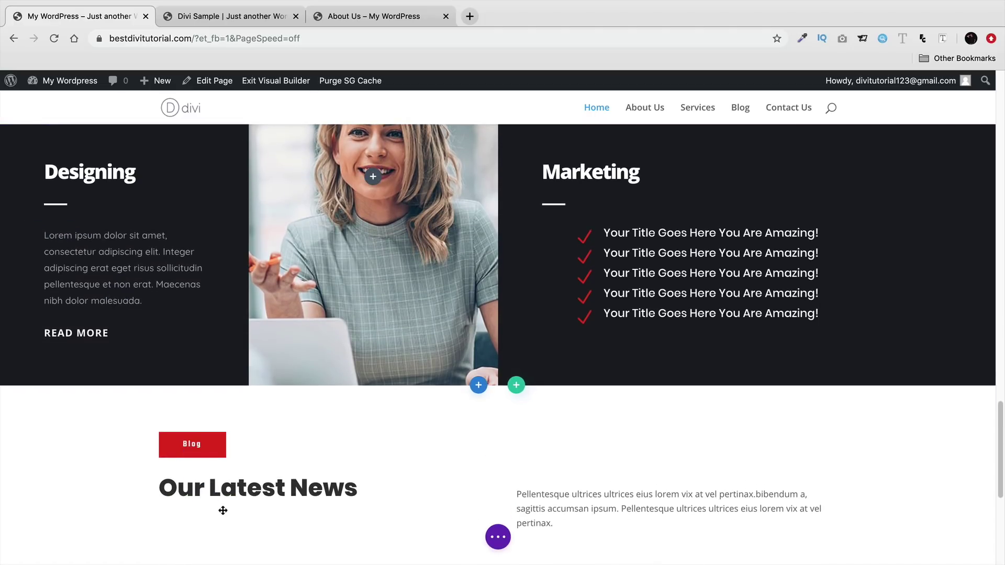
{"action": "scroll", "coordinate": [223, 508], "scroll_direction": "down", "scroll_amount": 3}
{"action": "mouse_move", "coordinate": [195, 390]}
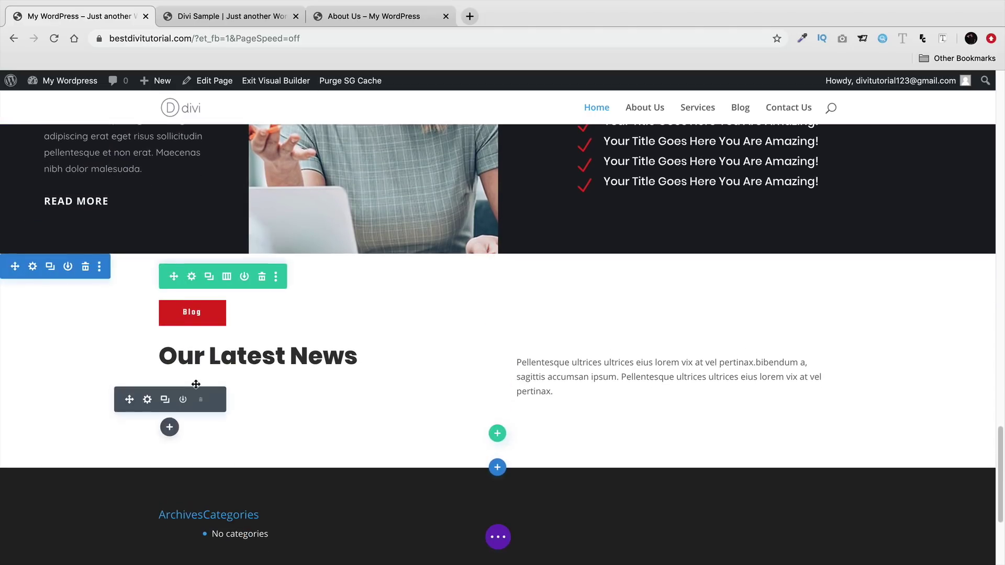
- Set the background of the divider under Our Latest News to transparent
{"action": "left_click", "coordinate": [148, 400]}
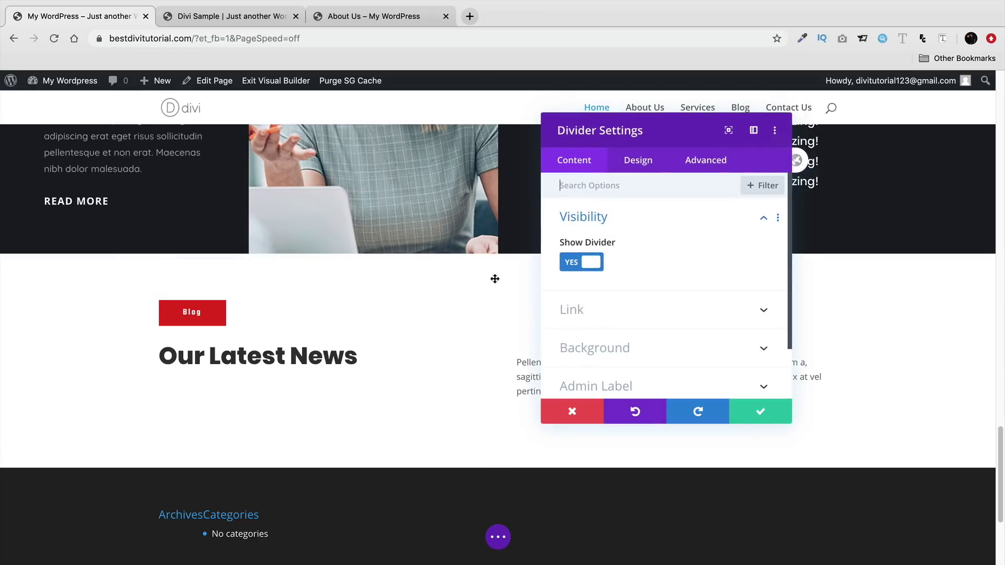
{"action": "left_click", "coordinate": [644, 160]}
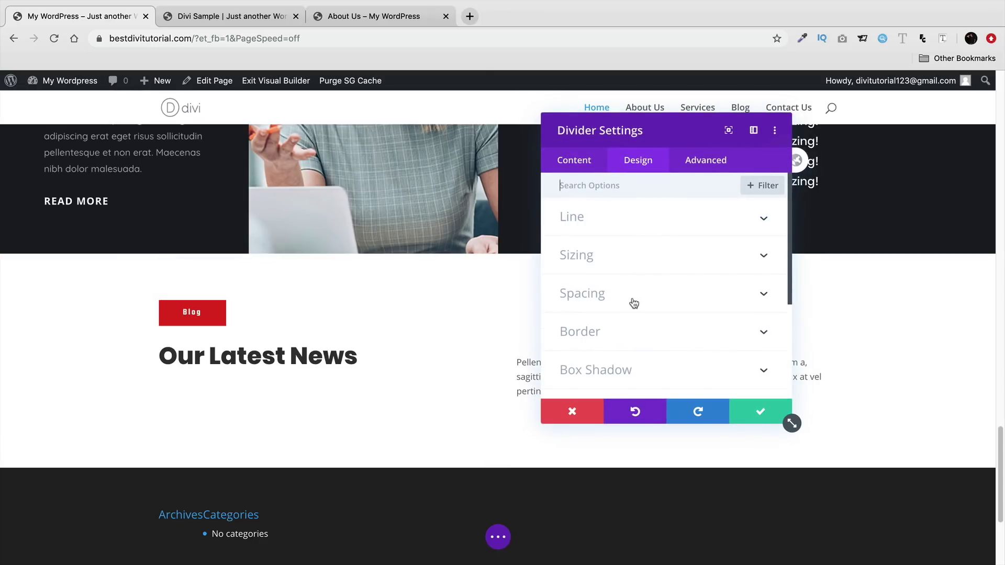
{"action": "scroll", "coordinate": [634, 301], "scroll_direction": "down", "scroll_amount": 3}
{"action": "scroll", "coordinate": [633, 298], "scroll_direction": "down", "scroll_amount": 2}
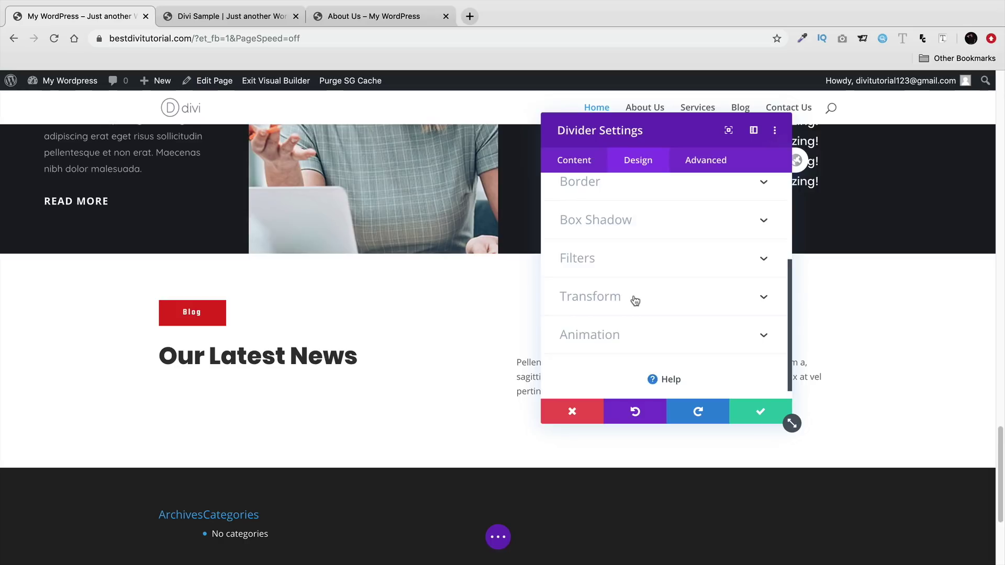
{"action": "scroll", "coordinate": [633, 299], "scroll_direction": "up", "scroll_amount": 4}
{"action": "left_click", "coordinate": [581, 167]}
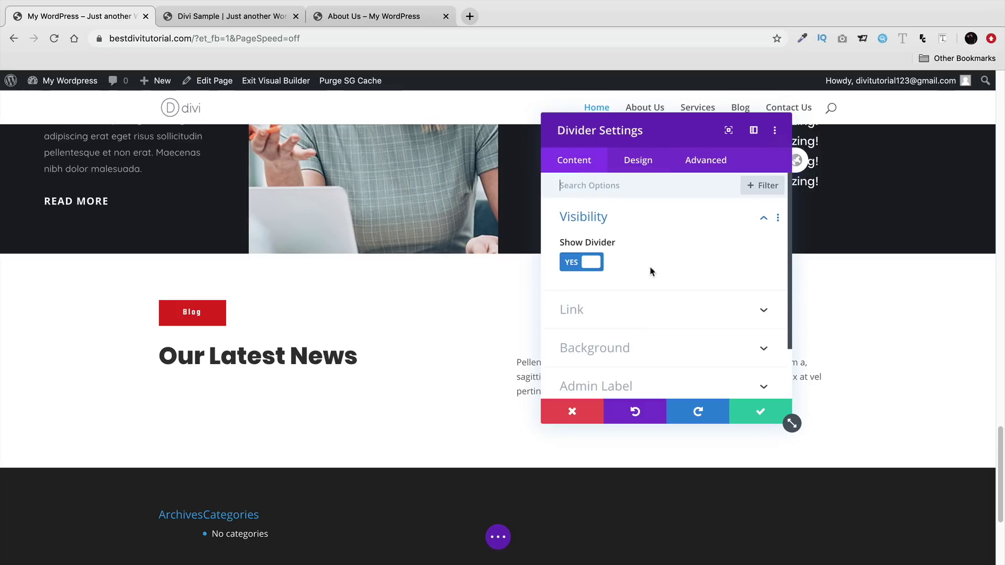
{"action": "left_click", "coordinate": [661, 350]}
{"action": "scroll", "coordinate": [628, 300], "scroll_direction": "down", "scroll_amount": 2}
{"action": "scroll", "coordinate": [626, 300], "scroll_direction": "up", "scroll_amount": 2}
{"action": "scroll", "coordinate": [627, 302], "scroll_direction": "down", "scroll_amount": 3}
{"action": "scroll", "coordinate": [636, 314], "scroll_direction": "up", "scroll_amount": 2}
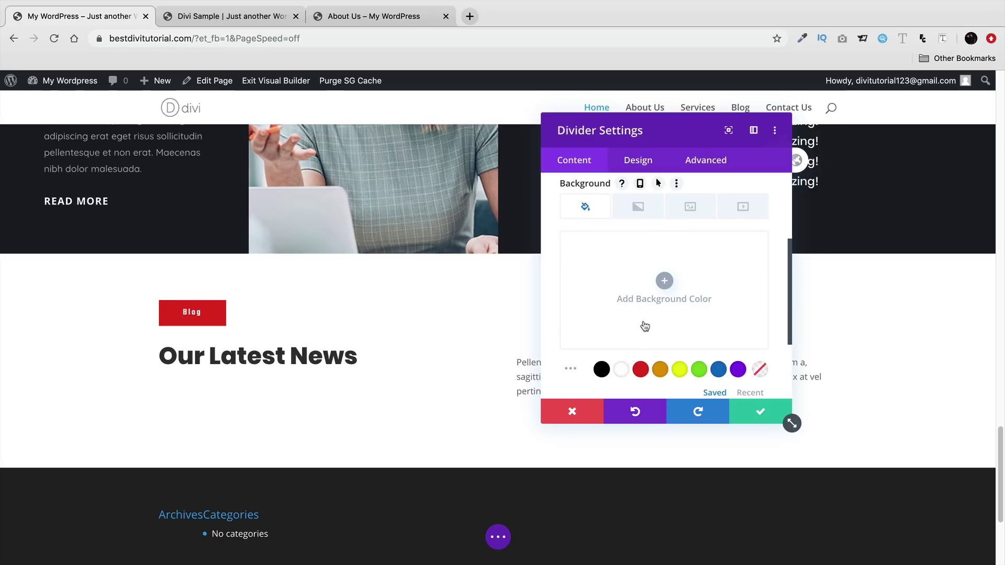
{"action": "left_click", "coordinate": [642, 369]}
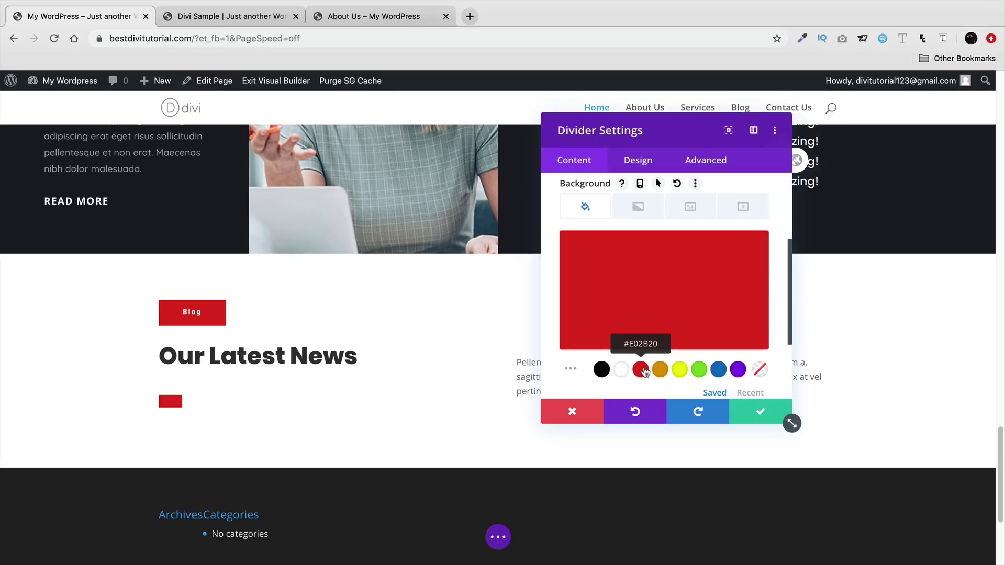
{"action": "left_click", "coordinate": [603, 371]}
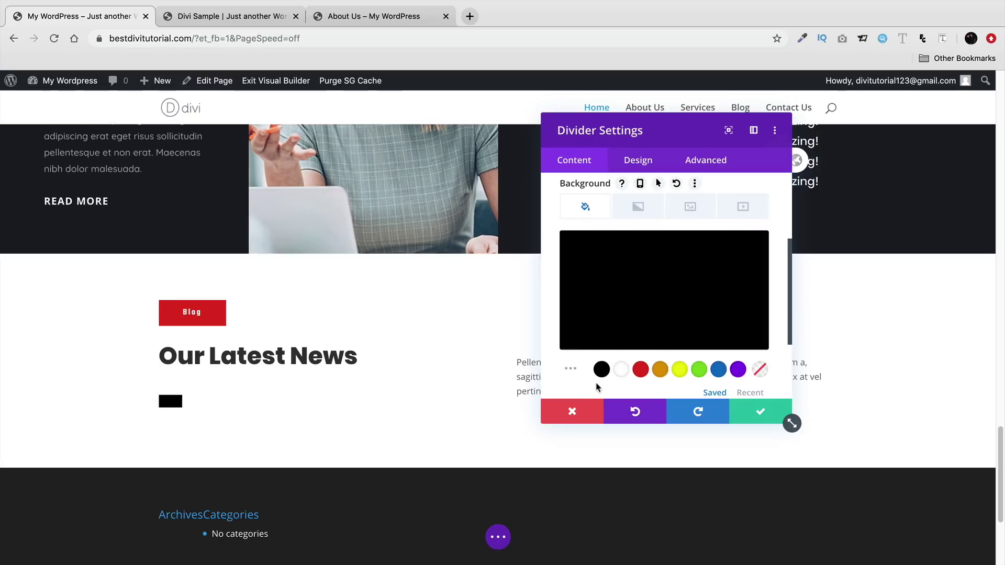
{"action": "left_click", "coordinate": [758, 372]}
{"action": "scroll", "coordinate": [643, 254], "scroll_direction": "up", "scroll_amount": 3}
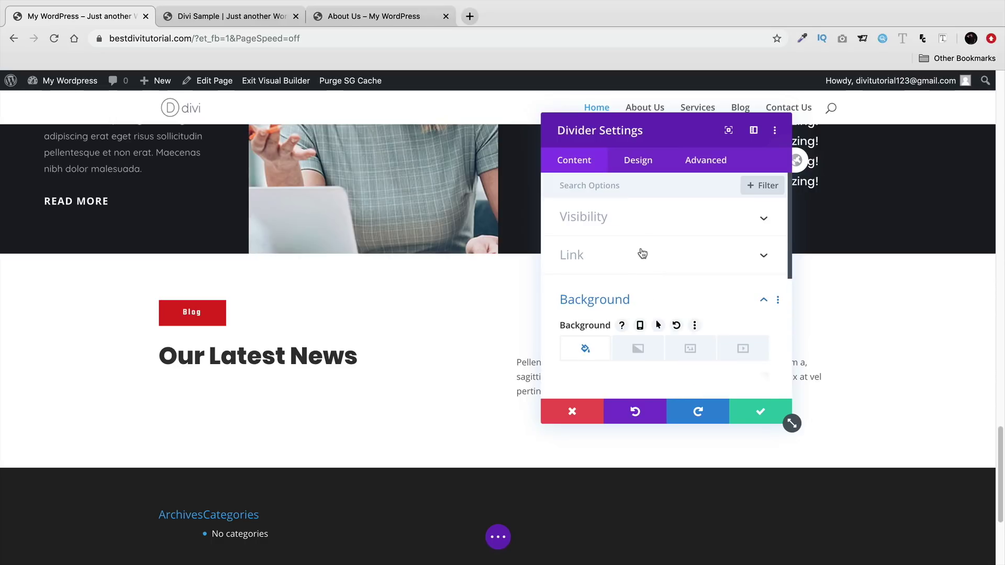
- Make the divider line red and save the divider settings
{"action": "left_click", "coordinate": [631, 167]}
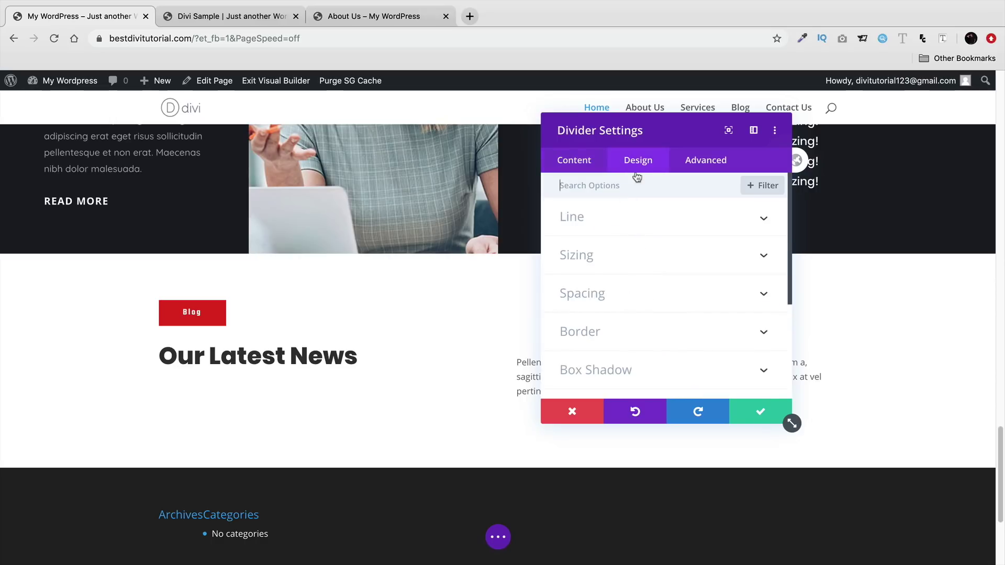
{"action": "left_click", "coordinate": [637, 230]}
{"action": "left_click", "coordinate": [643, 271]}
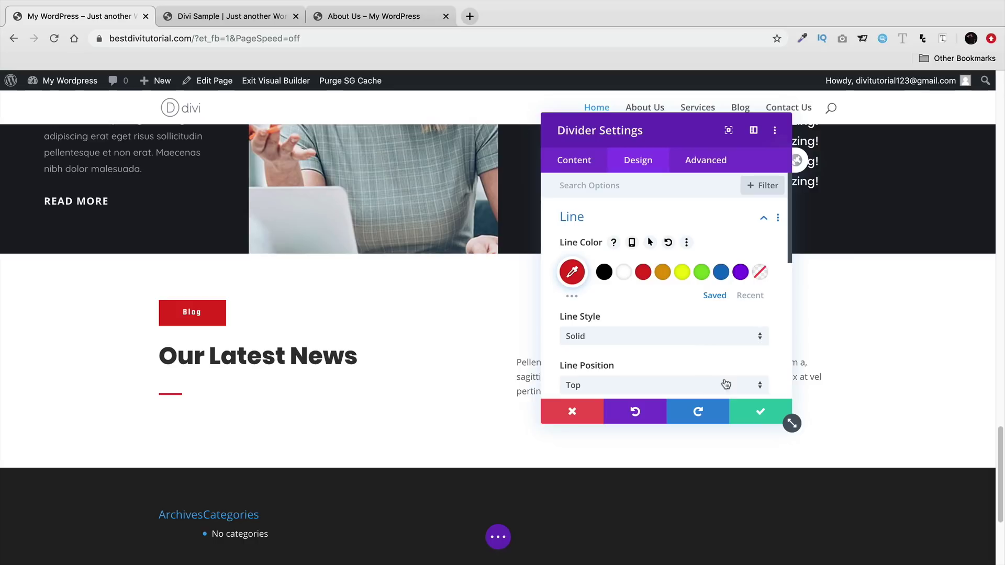
{"action": "left_click", "coordinate": [759, 412]}
{"action": "scroll", "coordinate": [471, 356], "scroll_direction": "down", "scroll_amount": 2}
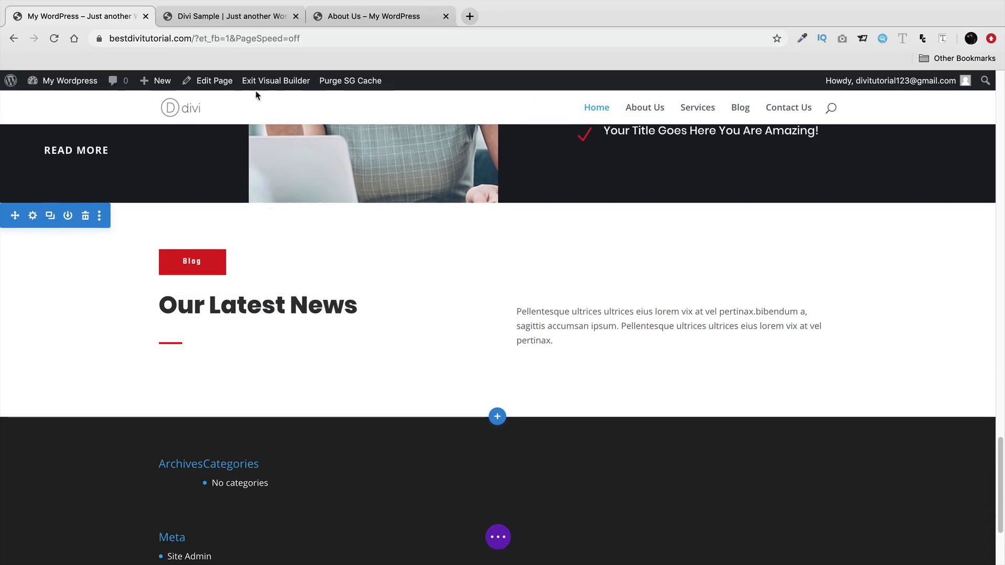
{"action": "scroll", "coordinate": [421, 285], "scroll_direction": "down", "scroll_amount": 1}
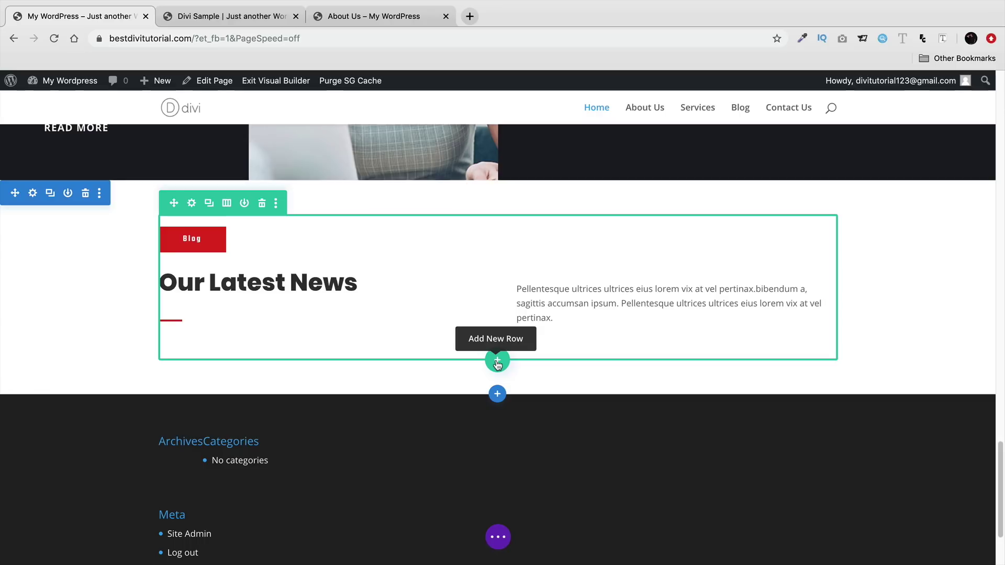
- Add a one-column row with a Blog module beneath Our Latest News, then save the page
{"action": "left_click", "coordinate": [497, 362]}
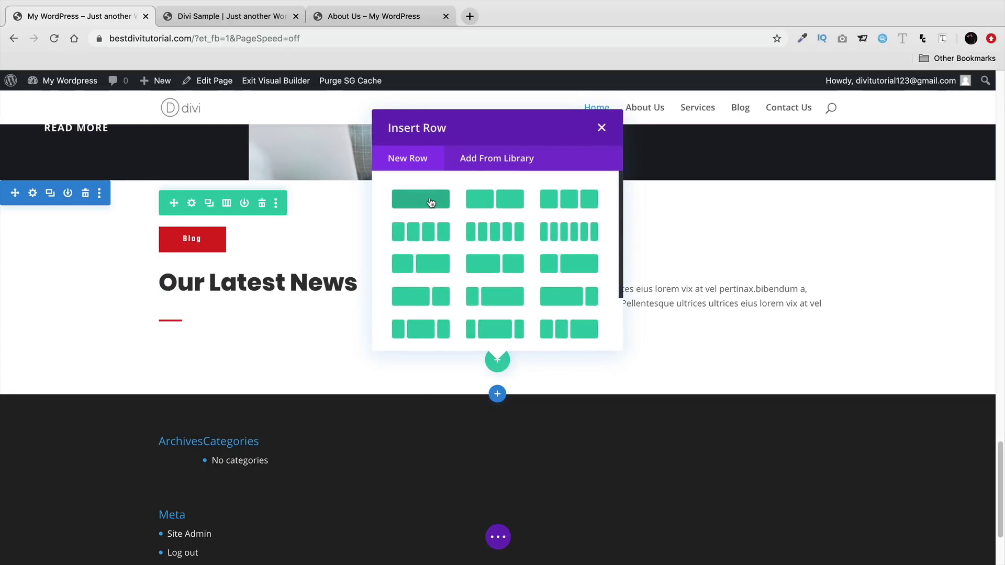
{"action": "left_click", "coordinate": [433, 210]}
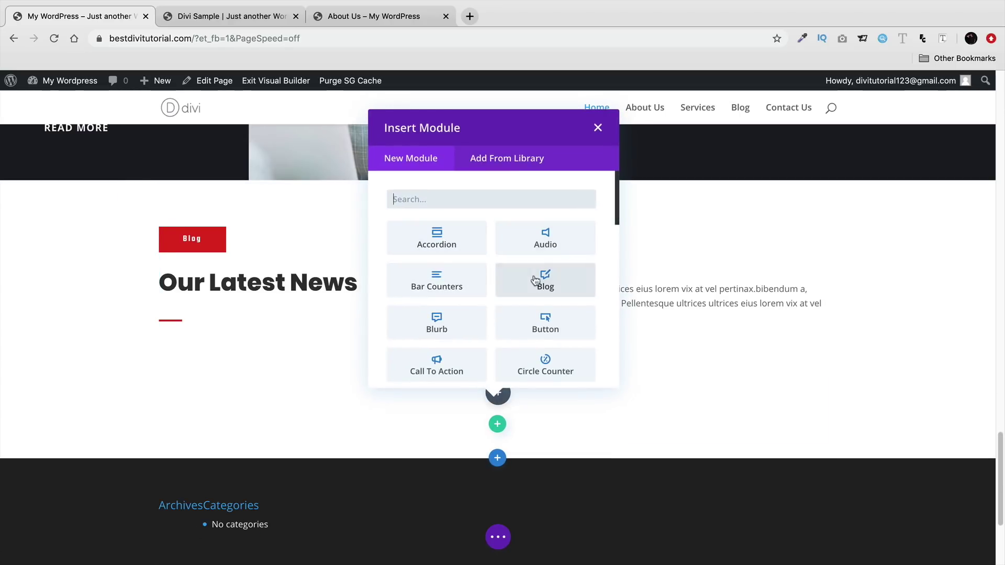
{"action": "left_click", "coordinate": [545, 283]}
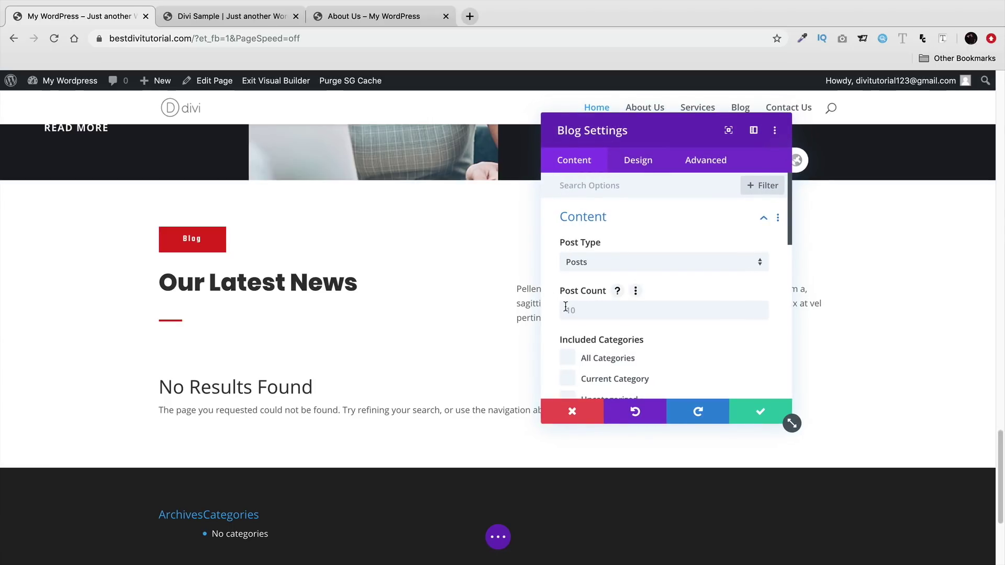
{"action": "left_click", "coordinate": [752, 421]}
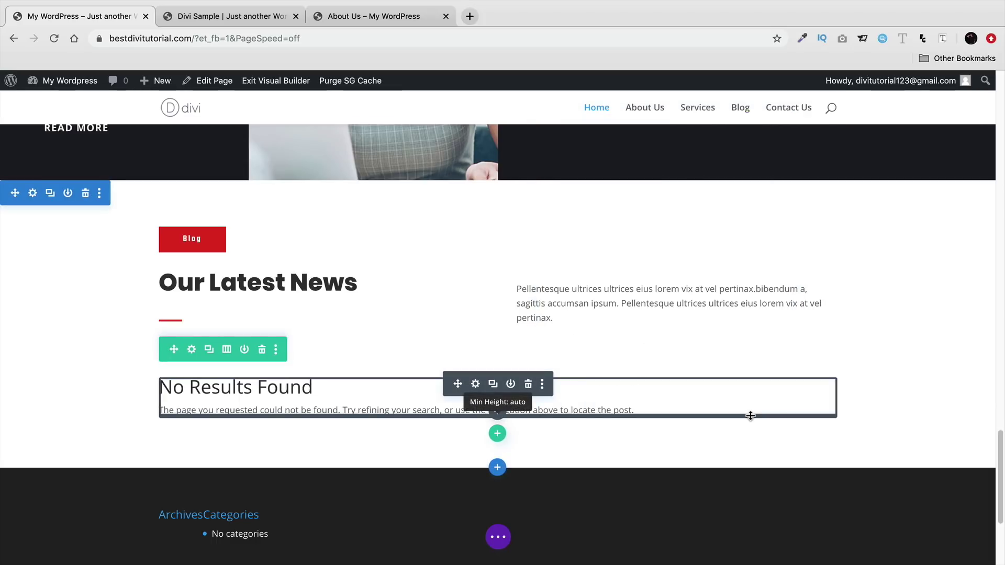
{"action": "left_click", "coordinate": [495, 540]}
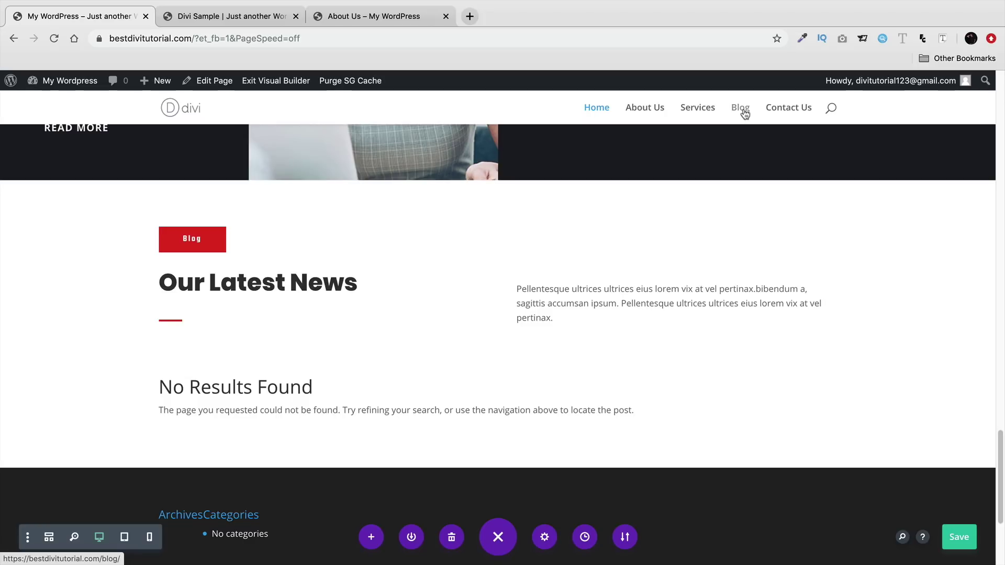
{"action": "left_click", "coordinate": [959, 537]}
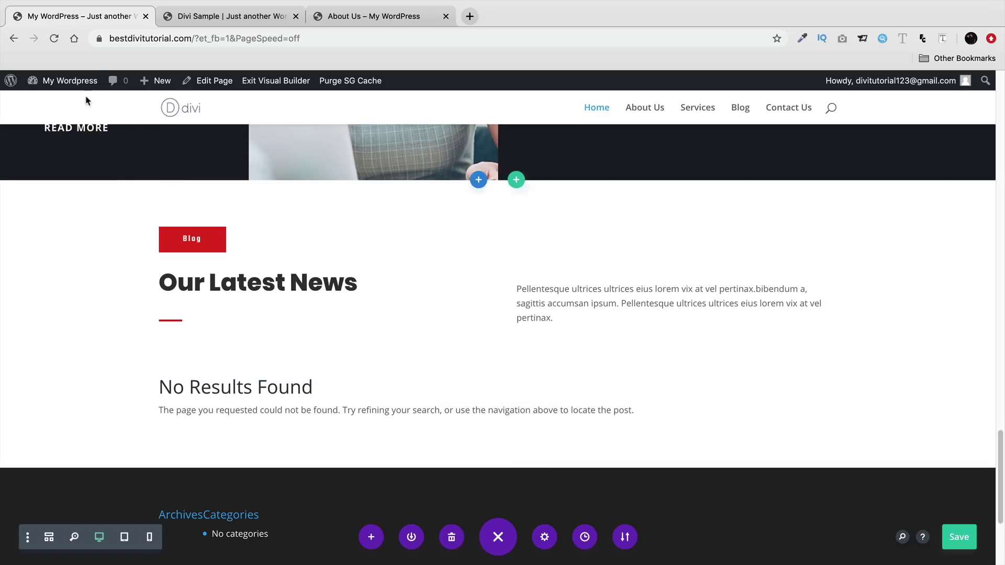
- From the Dashboard, add a new post and enter the title '10 things women want the most'
{"action": "mouse_move", "coordinate": [78, 107]}
{"action": "left_click", "coordinate": [77, 107]}
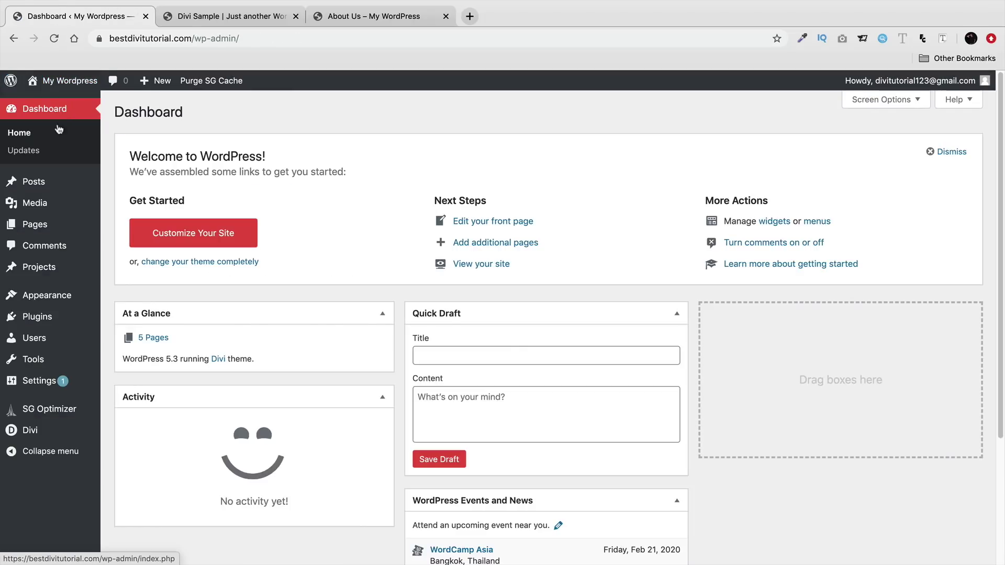
{"action": "mouse_move", "coordinate": [35, 184]}
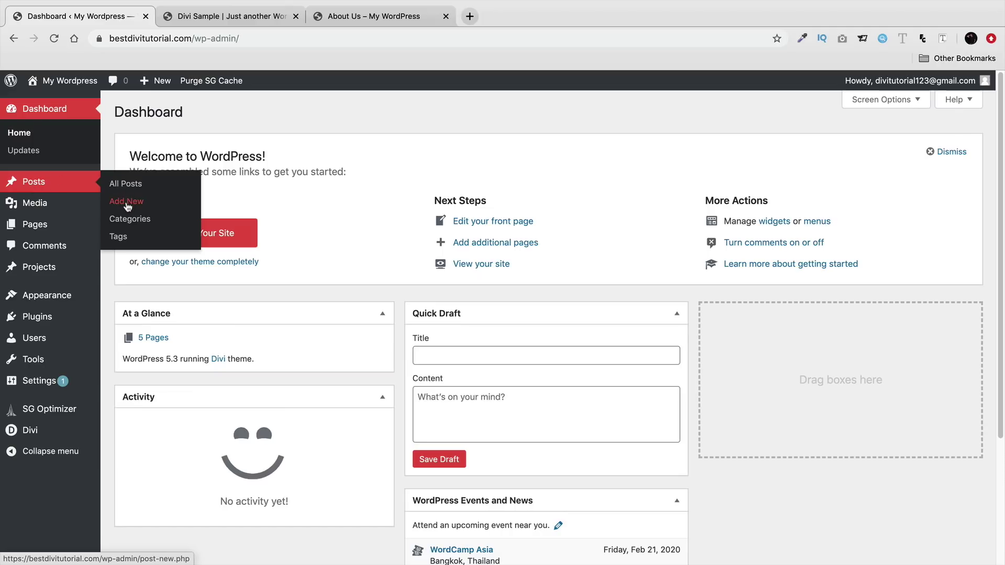
{"action": "left_click", "coordinate": [126, 203]}
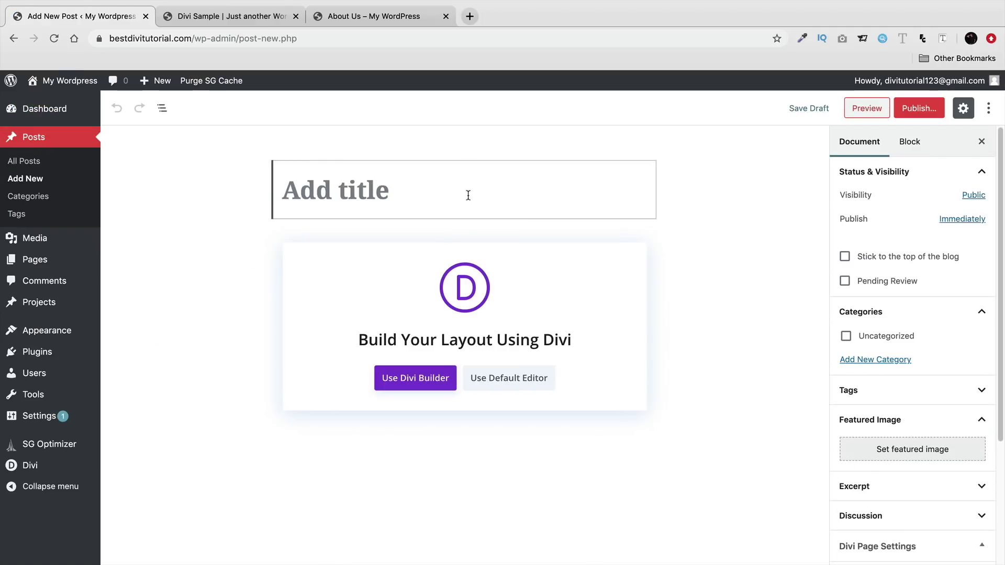
{"action": "type", "text": "10"}
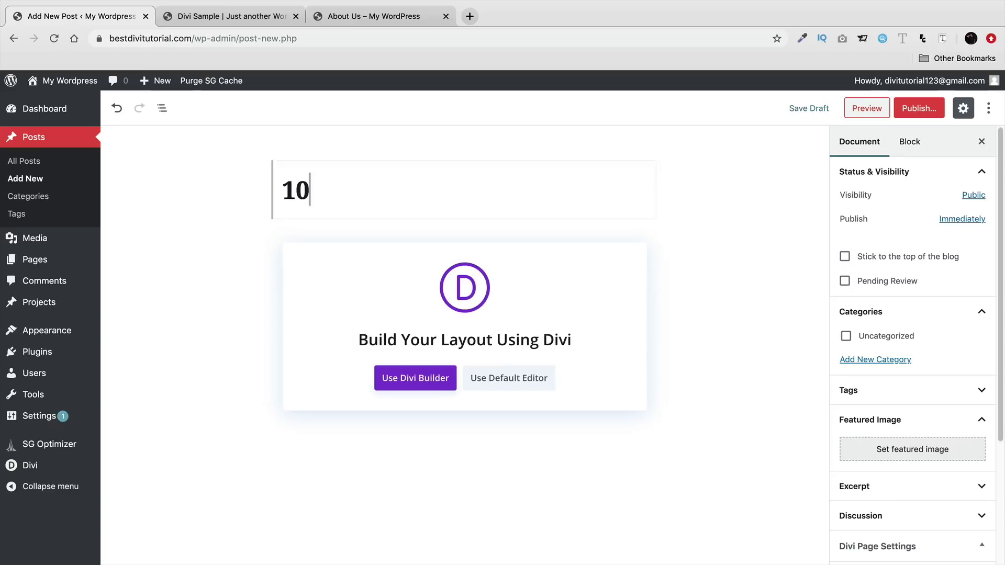
{"action": "type", "text": " things woman wan"}
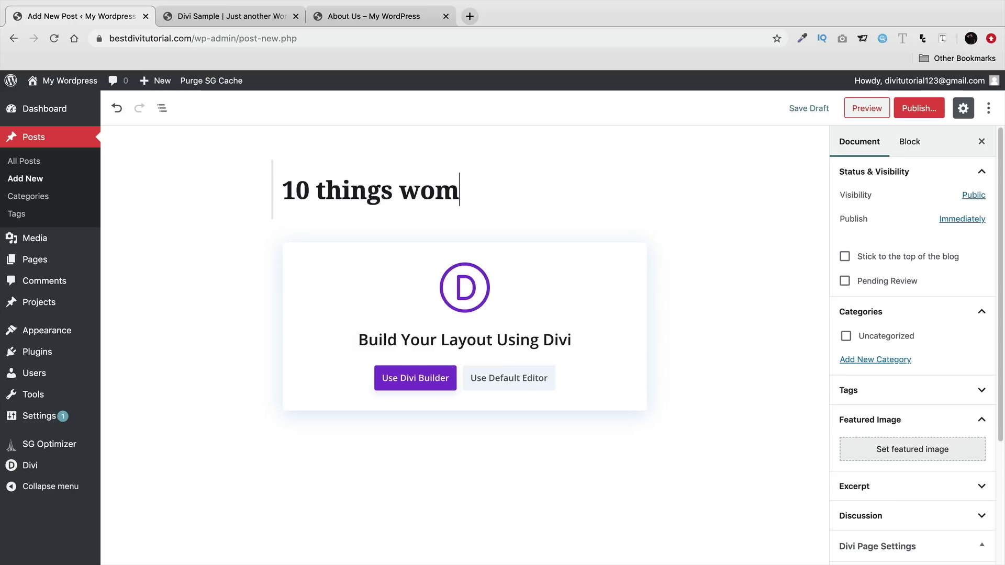
{"action": "key", "text": "BackSpace"}
{"action": "key", "text": "BackSpace"}
{"action": "key", "text": "BackSpace"}
{"action": "key", "text": "BackSpace"}
{"action": "key", "text": "BackSpace"}
{"action": "key", "text": "BackSpace"}
{"action": "type", "text": "en want the most"}
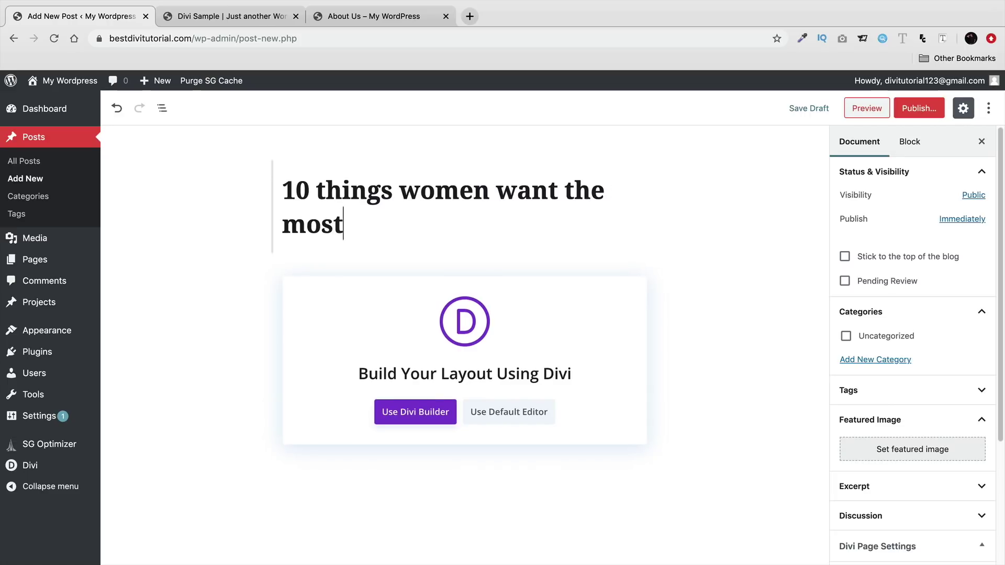
- Switch the post to the default block editor, then type and delete a test paragraph
{"action": "left_click", "coordinate": [534, 414]}
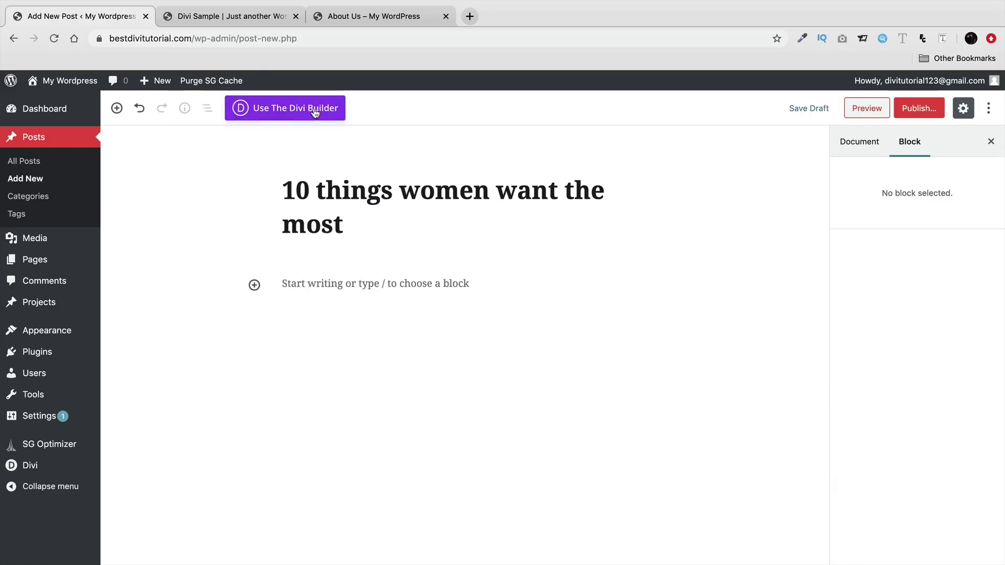
{"action": "left_click", "coordinate": [349, 288]}
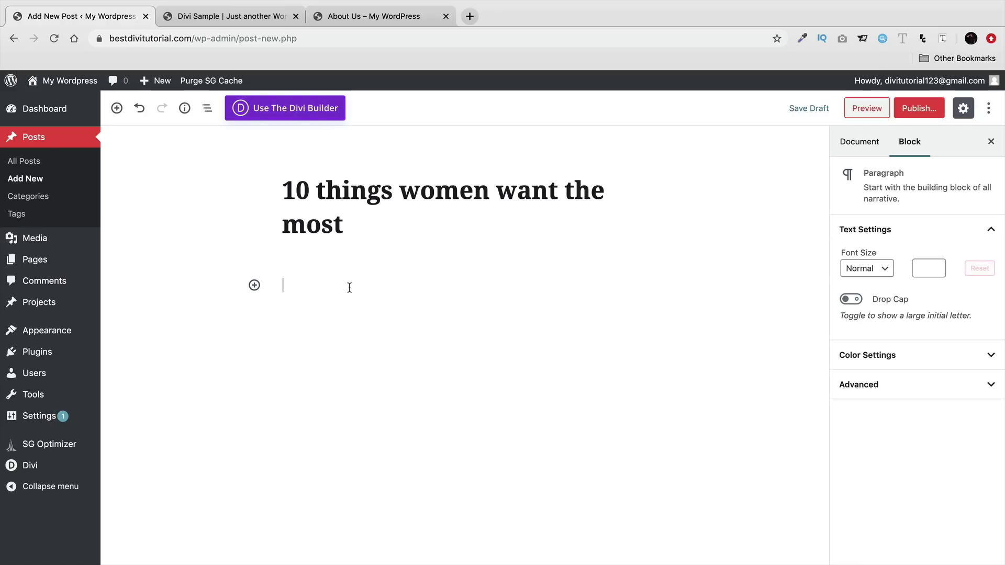
{"action": "type", "text": "money money money money money"}
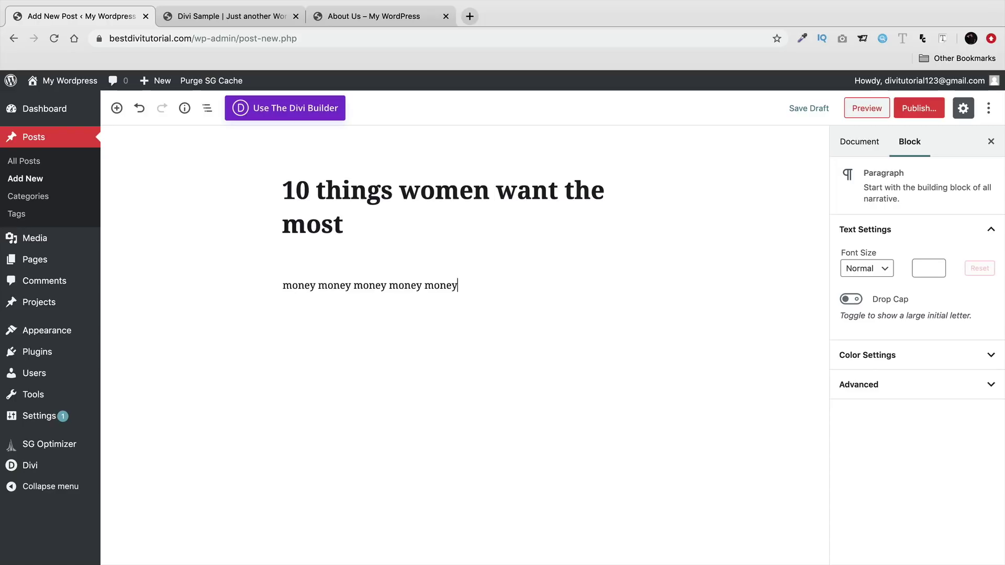
{"action": "triple_click", "coordinate": [352, 285]}
{"action": "key", "text": "BackSpace"}
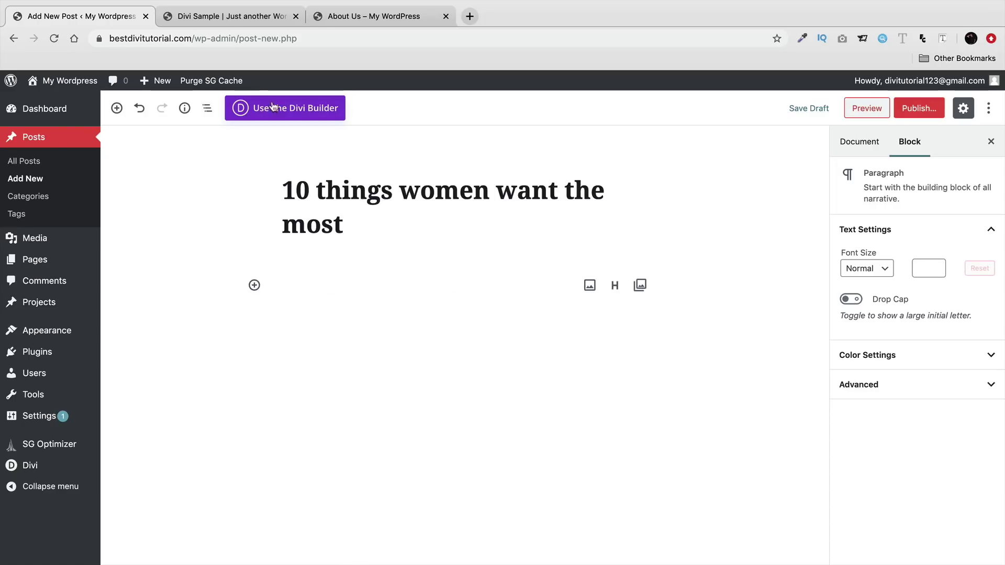
- Copy the Suspendisse finibus blog excerpt from the Divi Sample site
{"action": "left_click", "coordinate": [222, 16]}
{"action": "scroll", "coordinate": [517, 326], "scroll_direction": "down", "scroll_amount": 5}
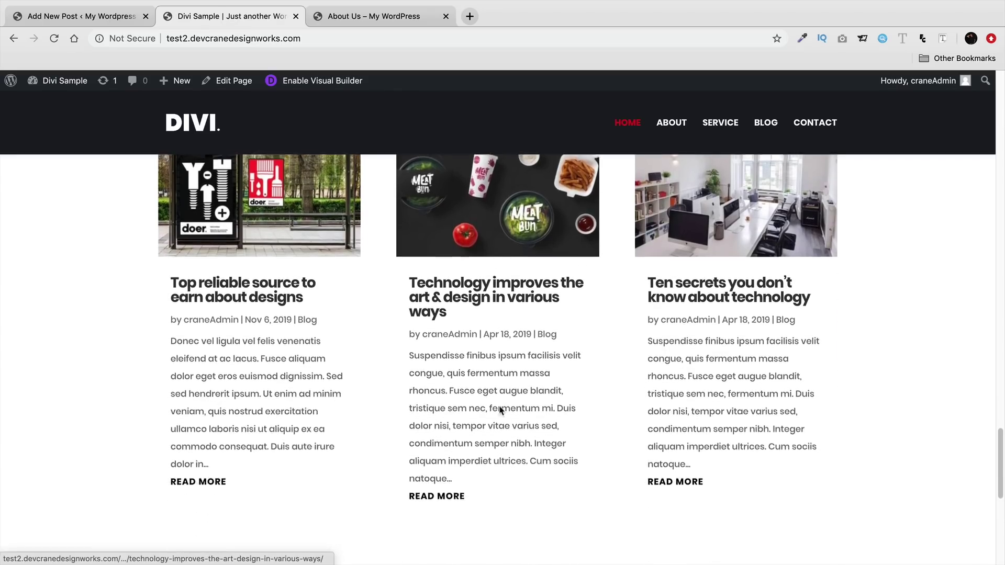
{"action": "left_click_drag", "start_coordinate": [454, 459], "coordinate": [416, 333]}
{"action": "right_click", "coordinate": [416, 333]}
{"action": "left_click", "coordinate": [443, 364]}
- Paste the copied excerpt into the post body twice, as two separate paragraphs
{"action": "key", "text": "super+1"}
{"action": "right_click", "coordinate": [291, 278]}
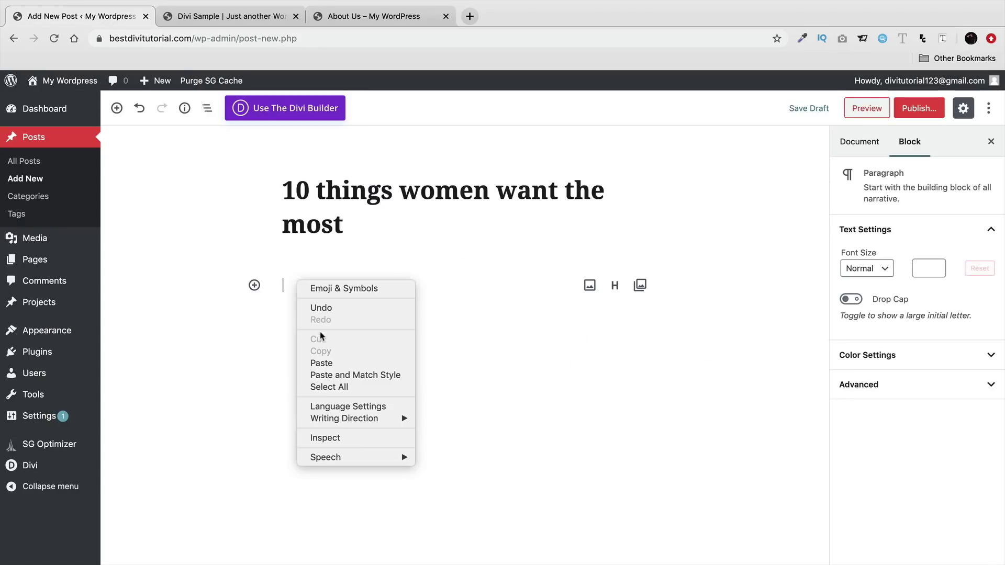
{"action": "left_click", "coordinate": [325, 365]}
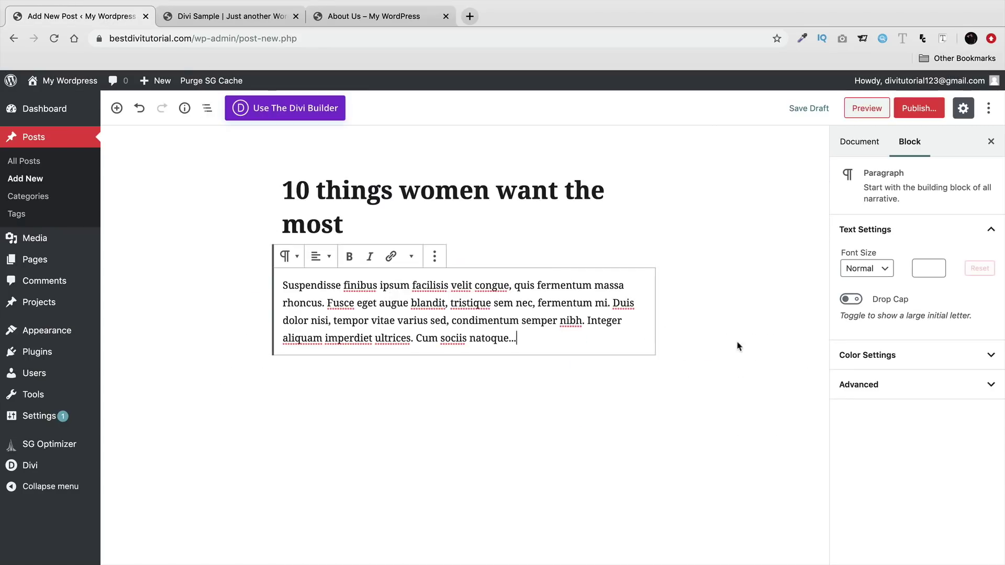
{"action": "key", "text": "Return"}
{"action": "right_click", "coordinate": [324, 375]}
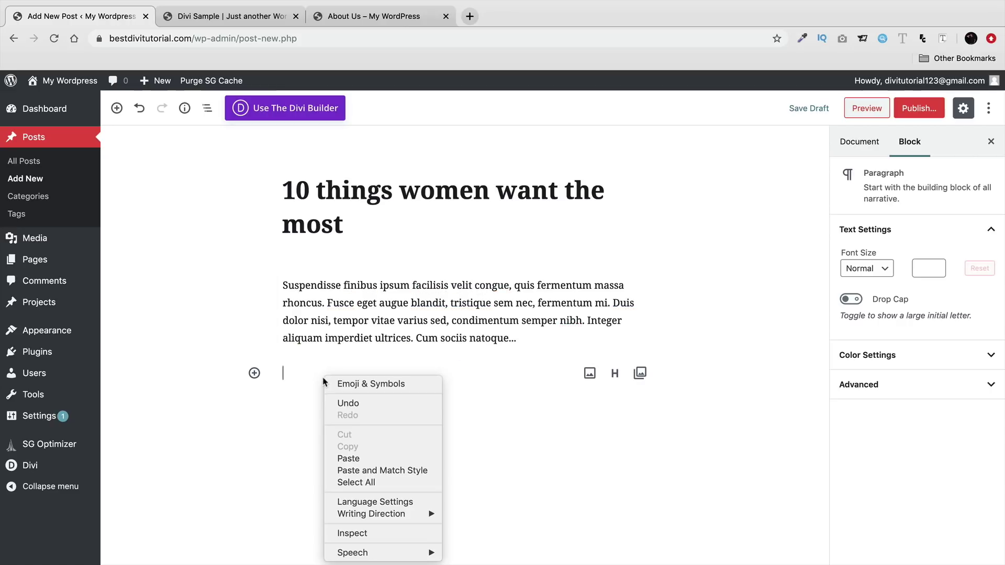
{"action": "left_click", "coordinate": [351, 458]}
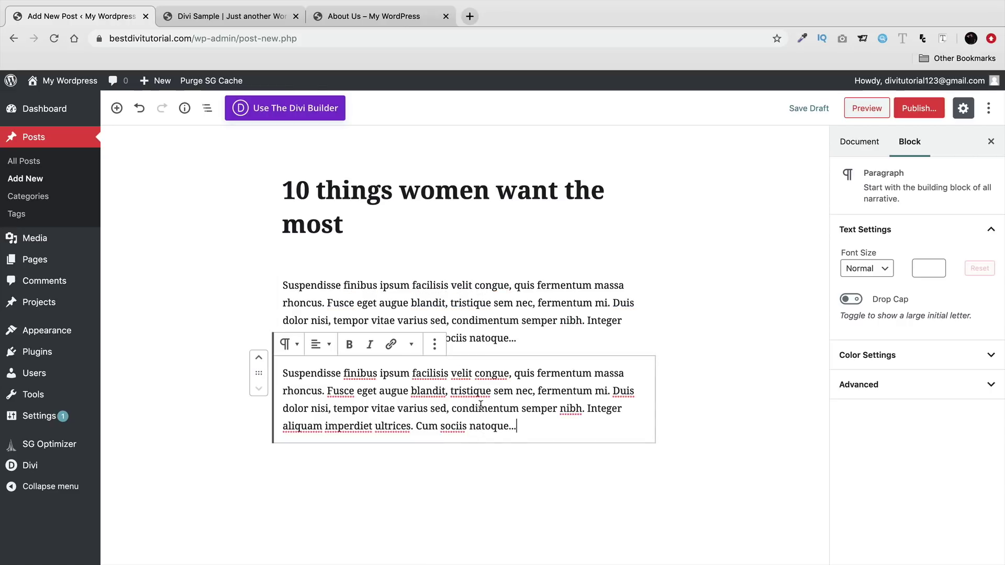
- Set faq.jpg, the photo of colleagues at a laptop, as the post's featured image
{"action": "left_click", "coordinate": [871, 144]}
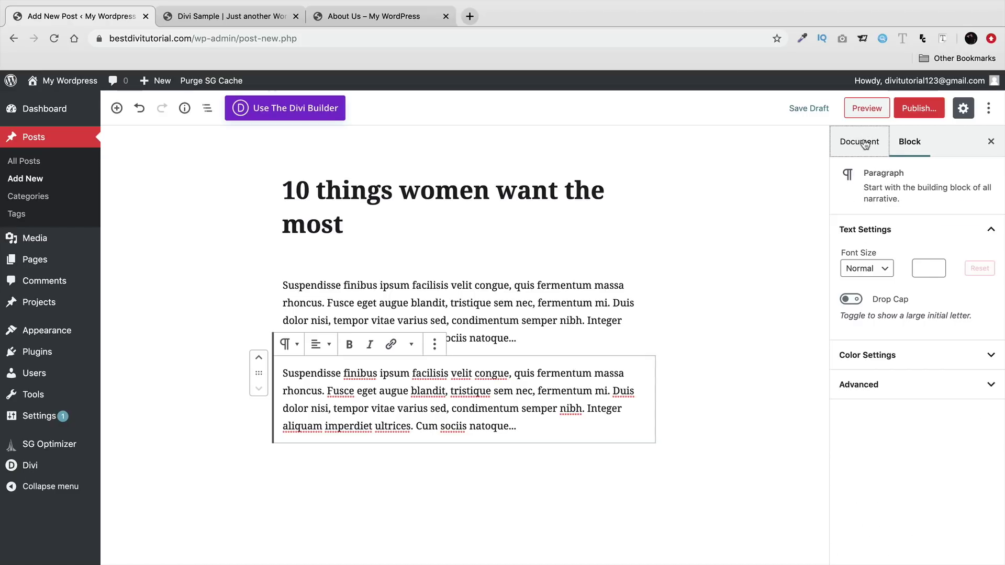
{"action": "scroll", "coordinate": [845, 335], "scroll_direction": "down", "scroll_amount": 1}
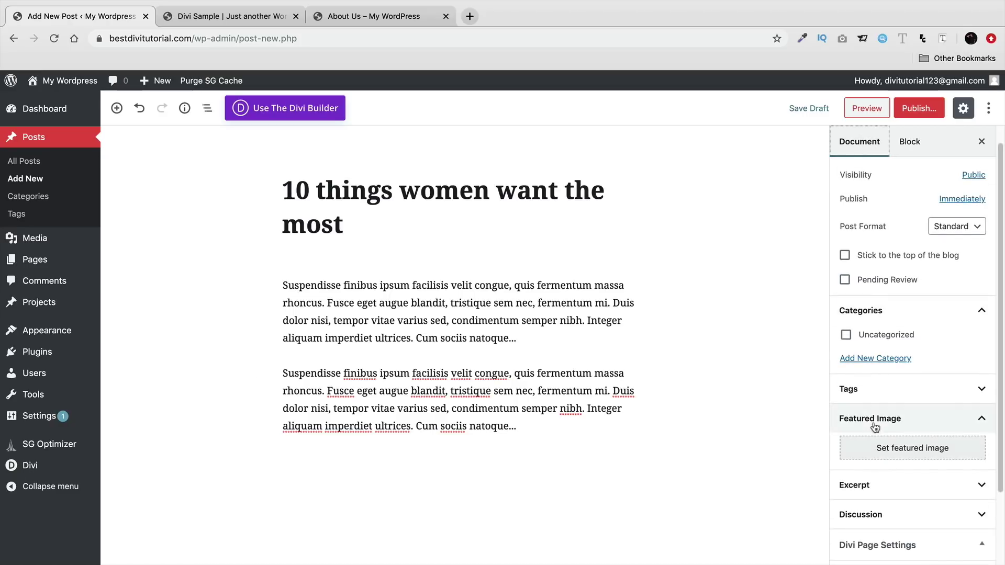
{"action": "left_click", "coordinate": [897, 449]}
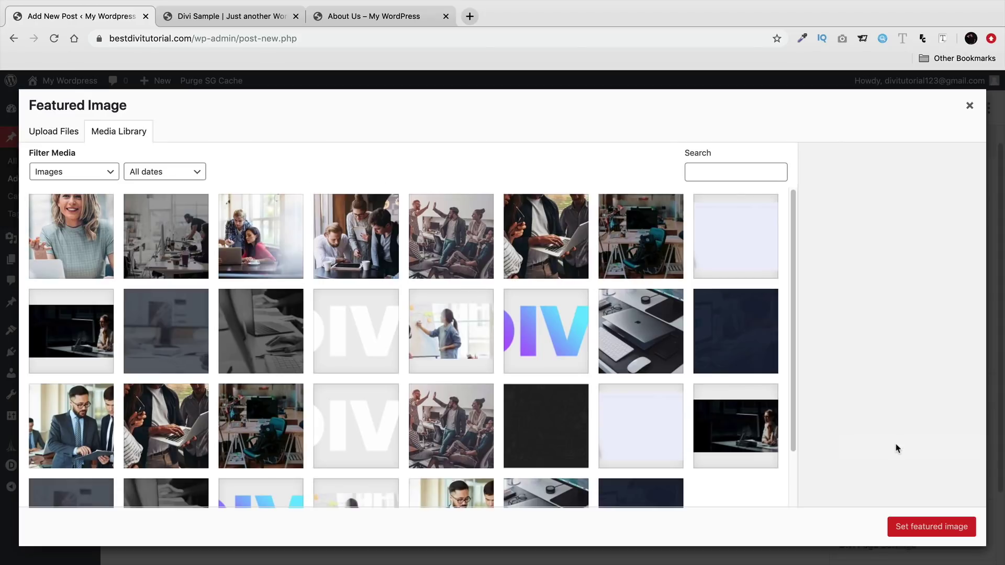
{"action": "scroll", "coordinate": [699, 394], "scroll_direction": "down", "scroll_amount": 2}
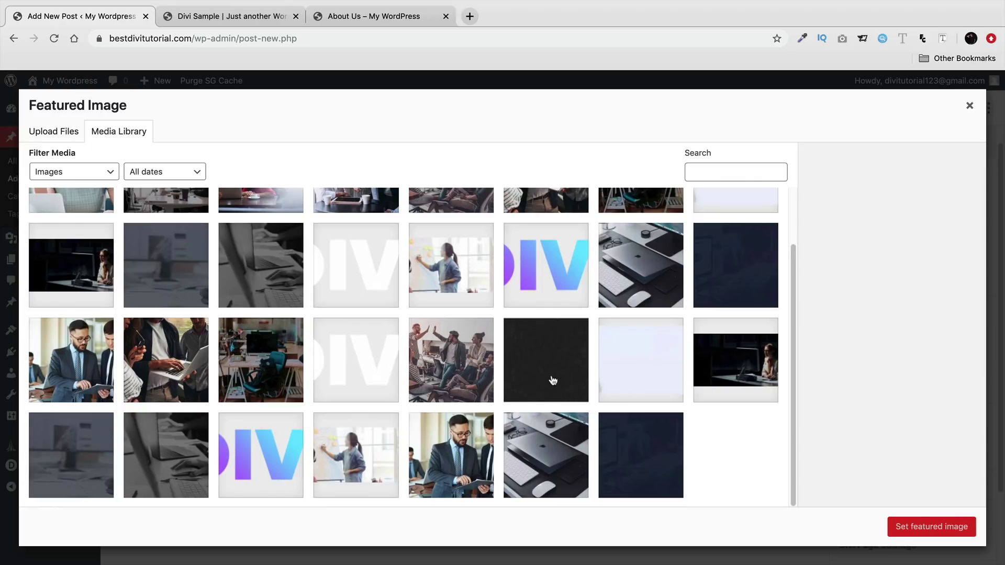
{"action": "scroll", "coordinate": [553, 380], "scroll_direction": "up", "scroll_amount": 2}
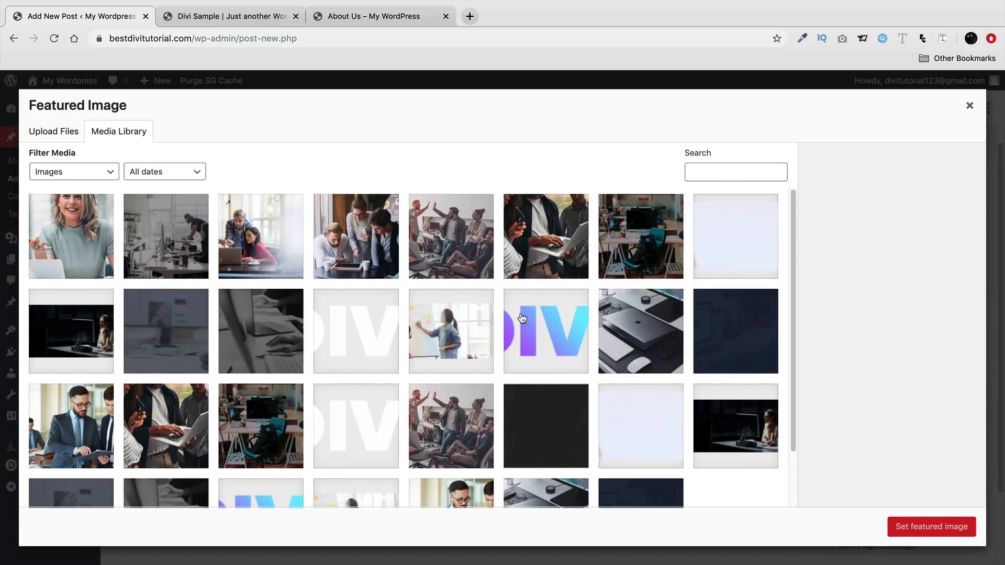
{"action": "left_click", "coordinate": [259, 247]}
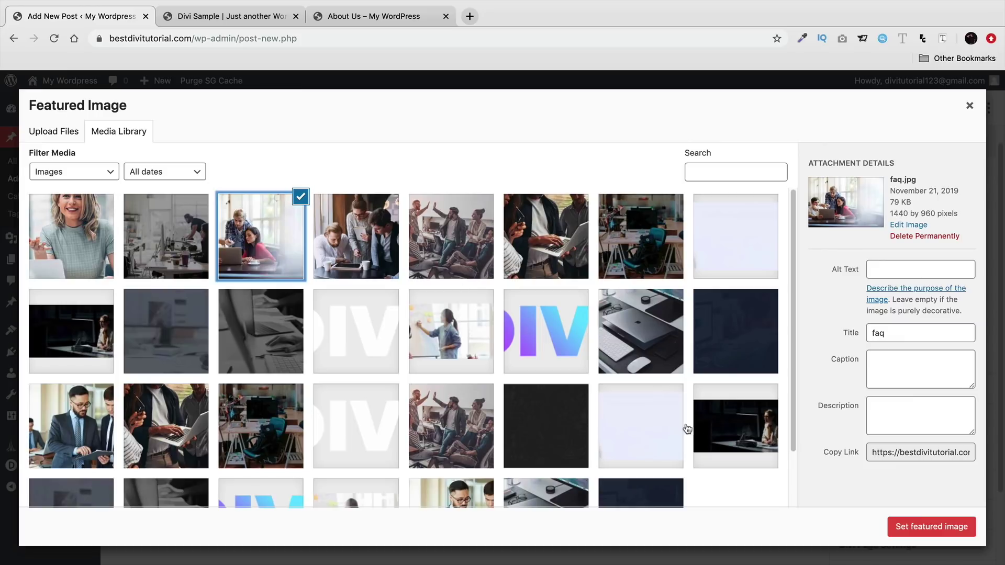
{"action": "scroll", "coordinate": [688, 428], "scroll_direction": "down", "scroll_amount": 1}
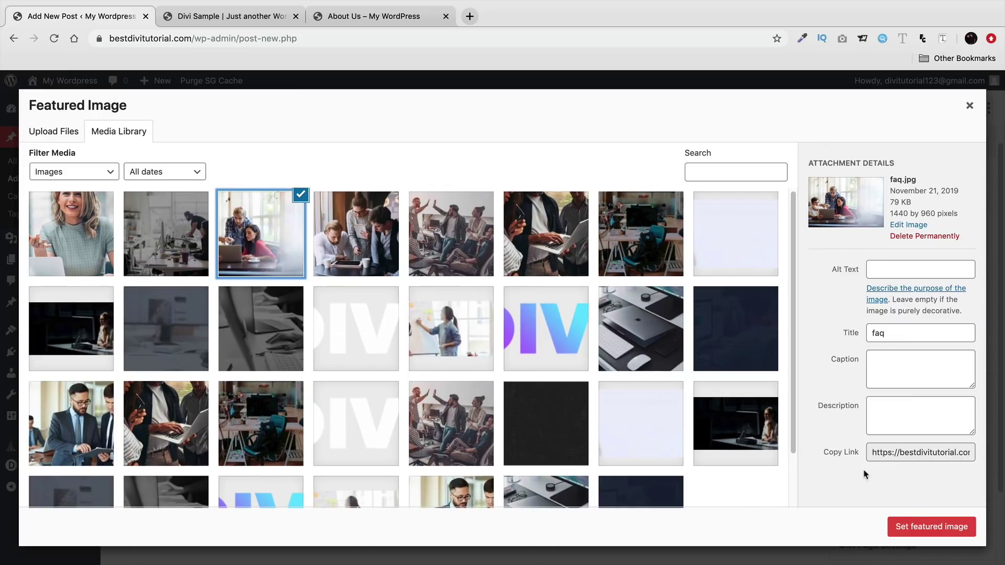
{"action": "left_click", "coordinate": [921, 527]}
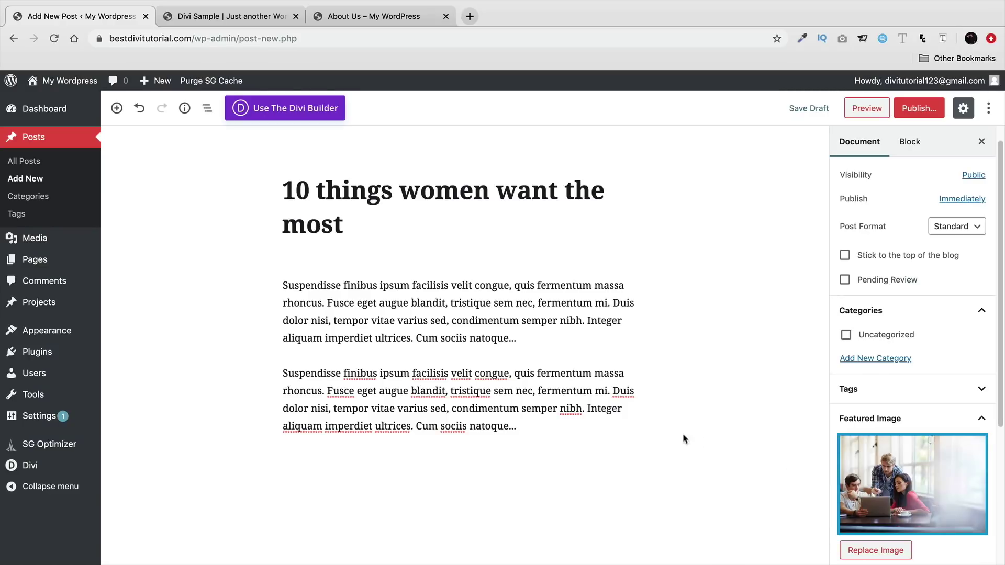
- Publish the '10 things women want the most' post
{"action": "left_click", "coordinate": [919, 107]}
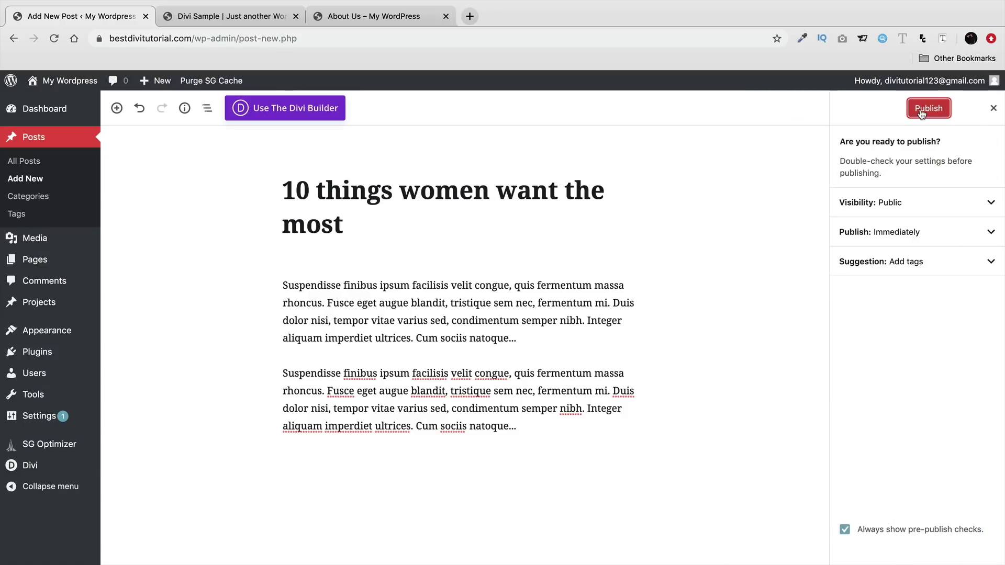
{"action": "left_click", "coordinate": [921, 110]}
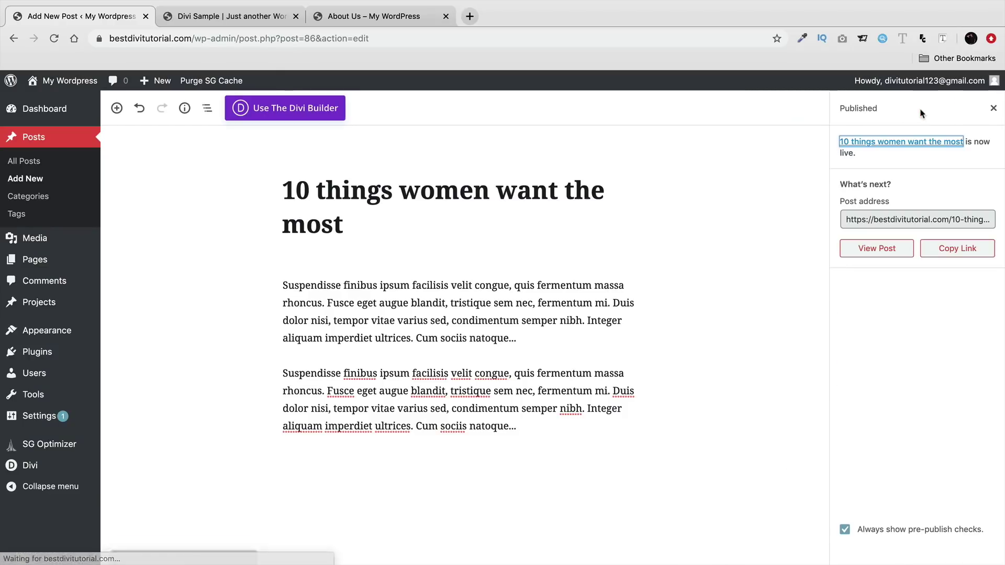
{"action": "left_click", "coordinate": [993, 109]}
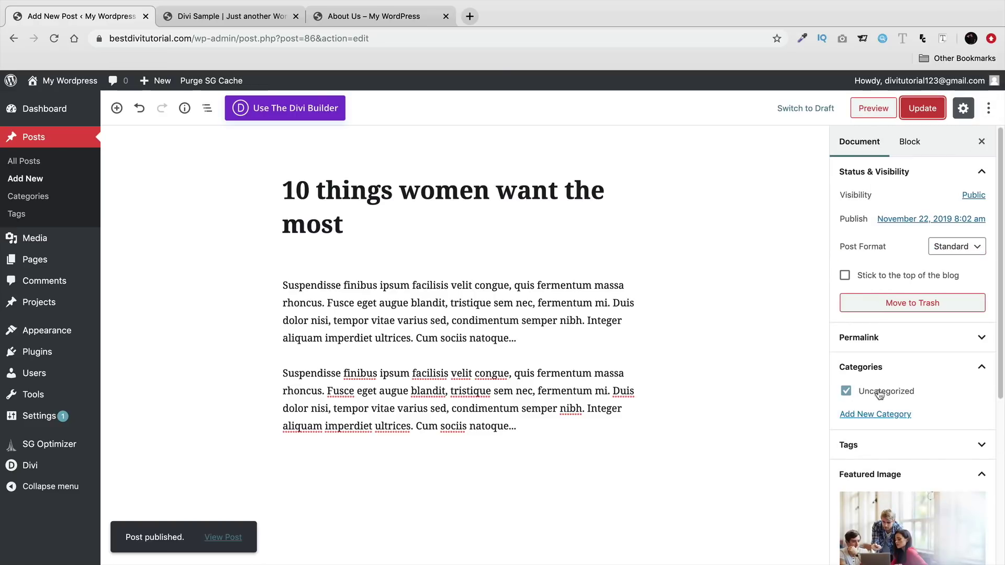
- File the post under a new Girls category instead of Uncategorized, and update it
{"action": "left_click", "coordinate": [877, 414]}
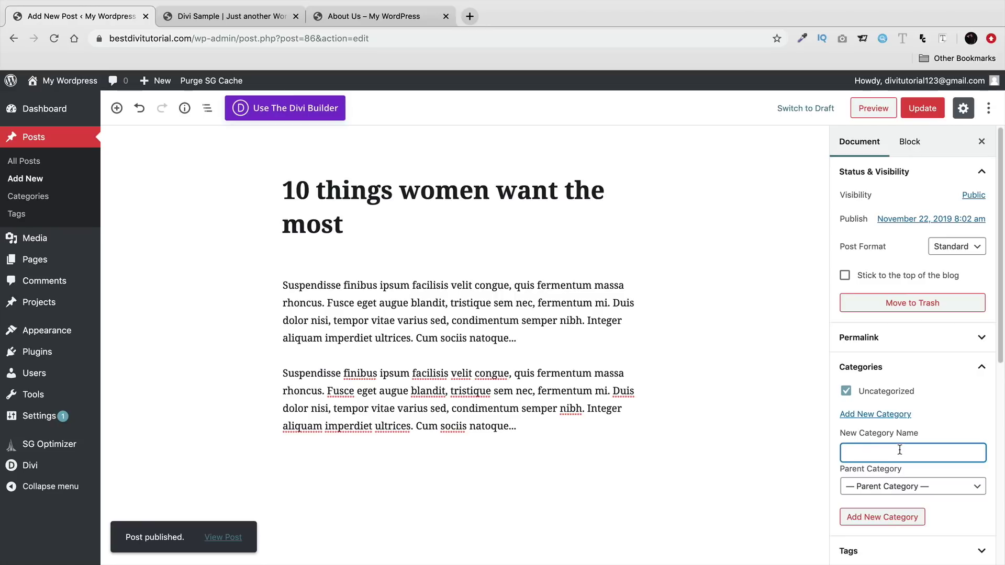
{"action": "left_click", "coordinate": [900, 518]}
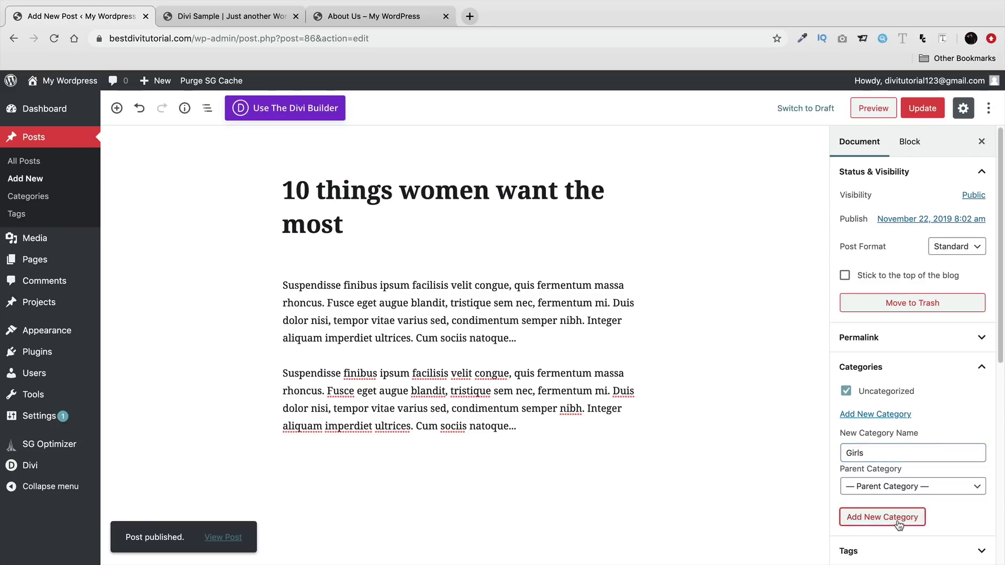
{"action": "left_click", "coordinate": [846, 391]}
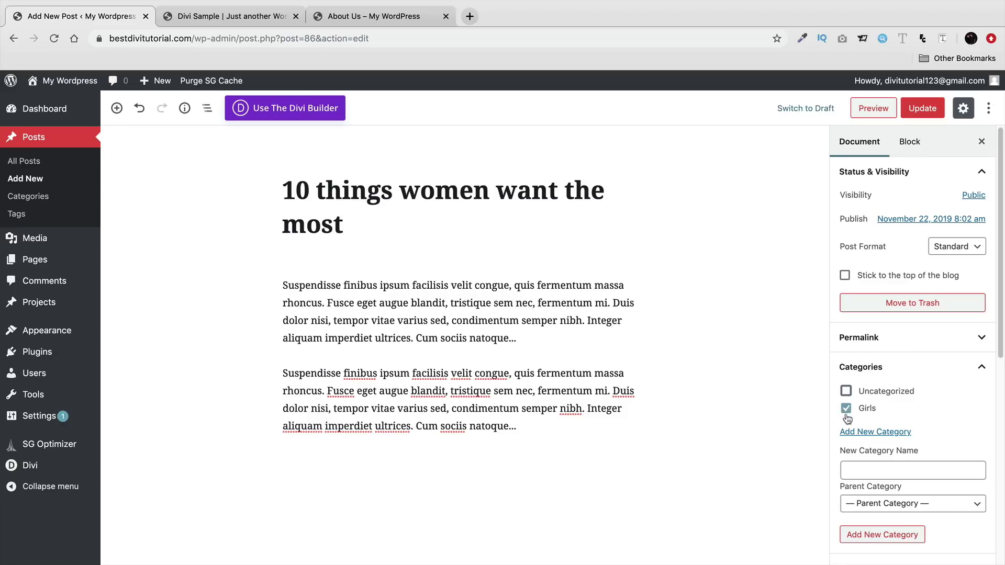
{"action": "left_click", "coordinate": [919, 109]}
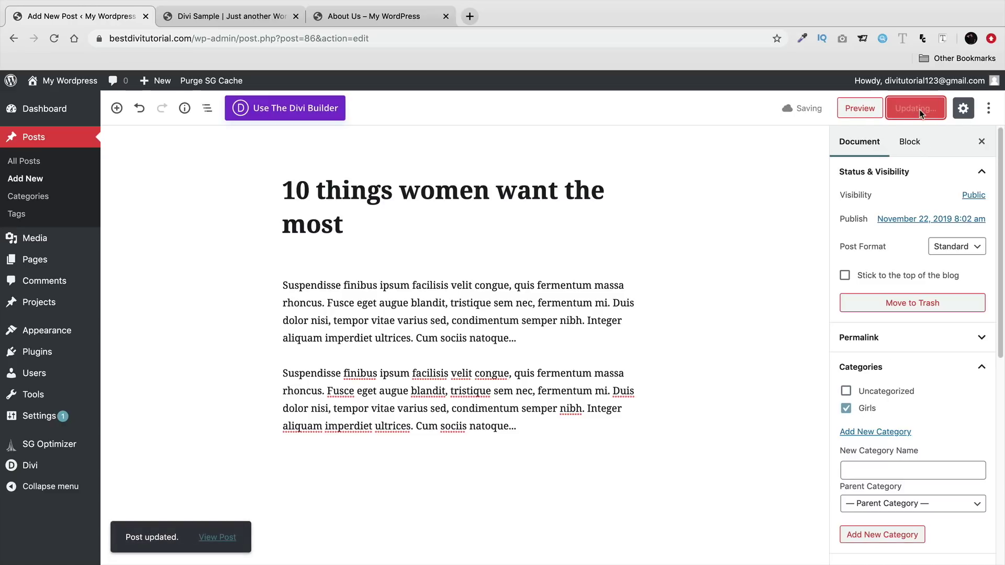
{"action": "mouse_move", "coordinate": [167, 82]}
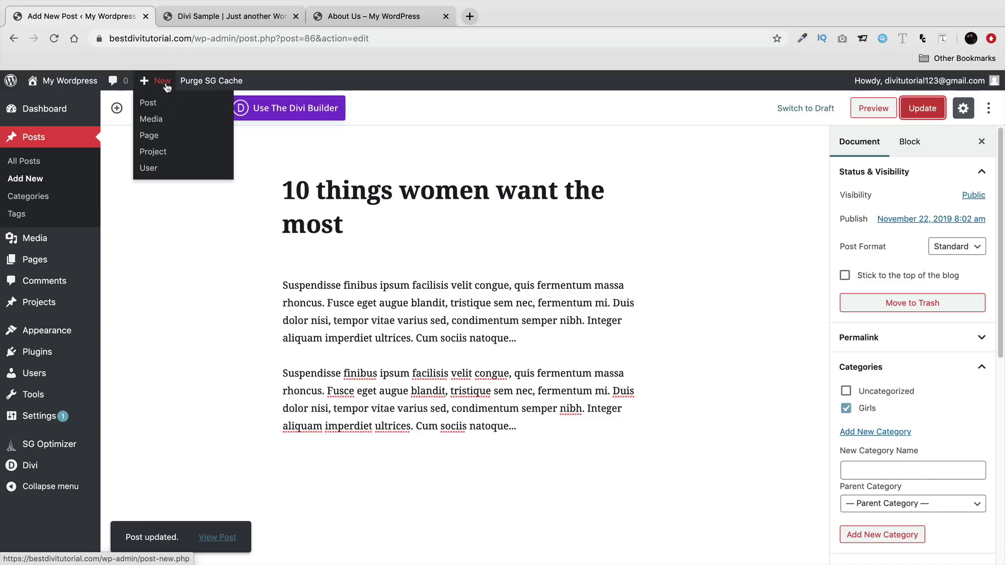
- Create a new post titled '10 things men hate' and open it in the Divi Builder
{"action": "left_click", "coordinate": [152, 109]}
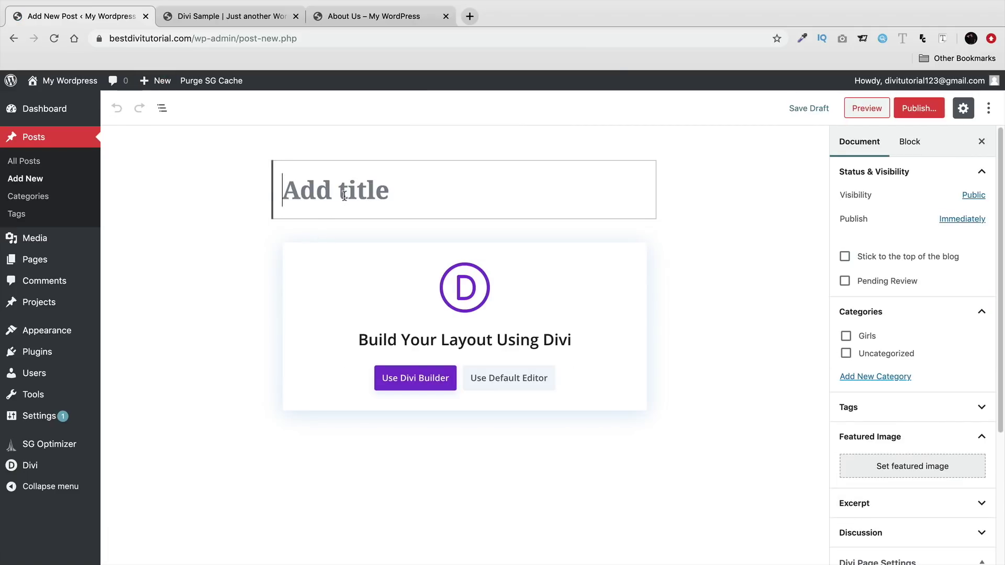
{"action": "type", "text": "10 things men "}
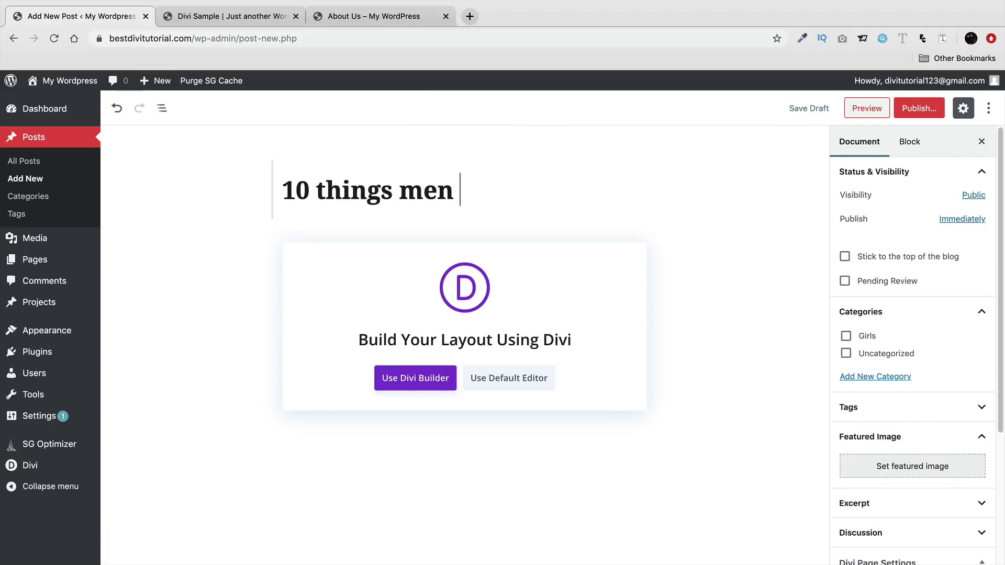
{"action": "type", "text": "hate"}
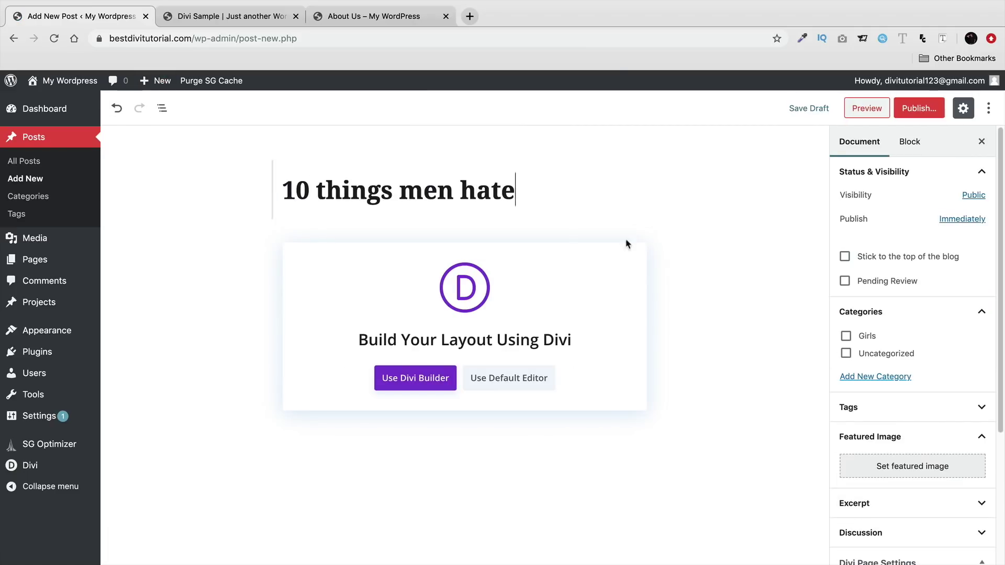
{"action": "left_click", "coordinate": [424, 380]}
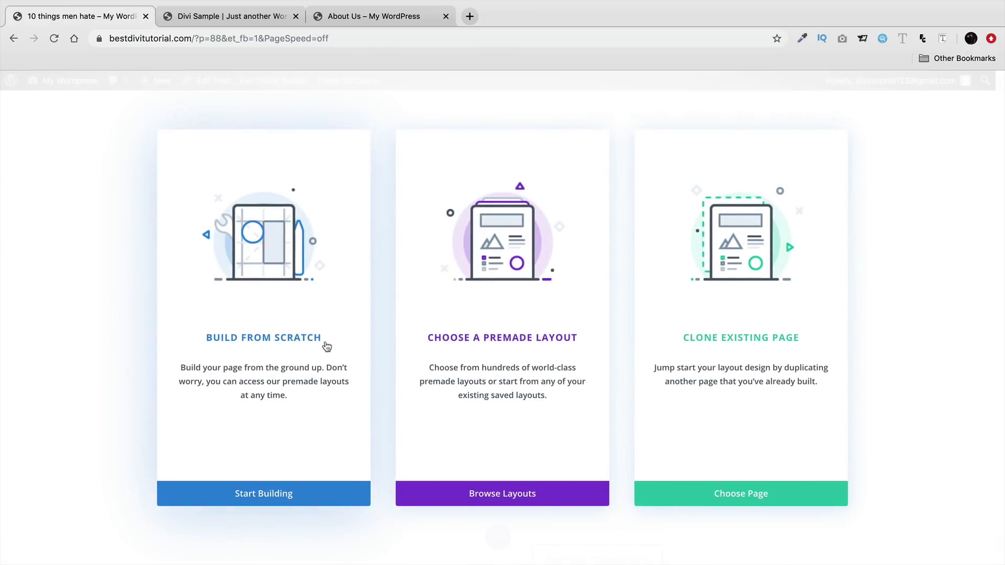
- Search premade layouts for 'blog' and apply Travel Blog About Page, reaching the subscription authentication prompt
{"action": "left_click", "coordinate": [491, 249]}
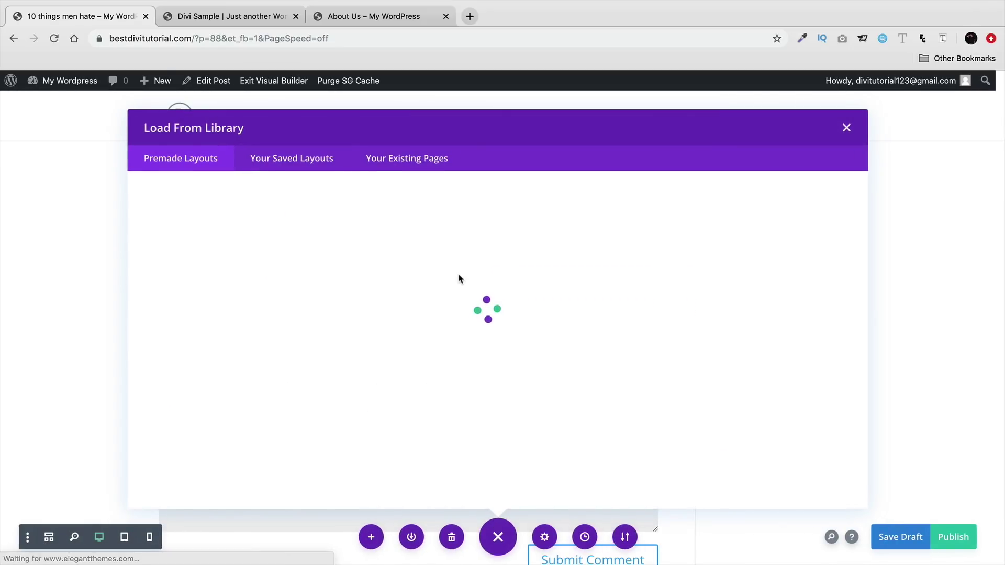
{"action": "left_click", "coordinate": [246, 253]}
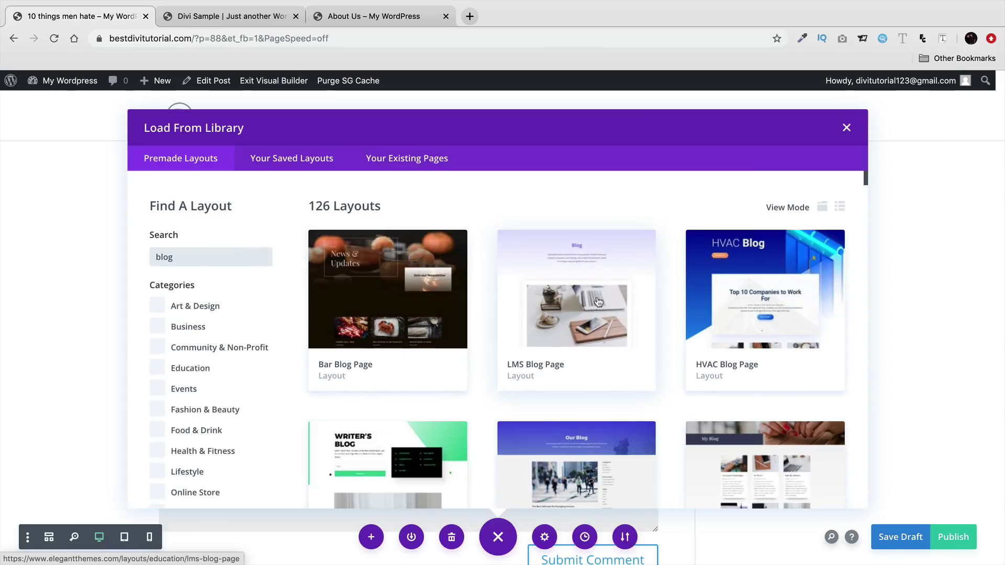
{"action": "scroll", "coordinate": [529, 356], "scroll_direction": "down", "scroll_amount": 4}
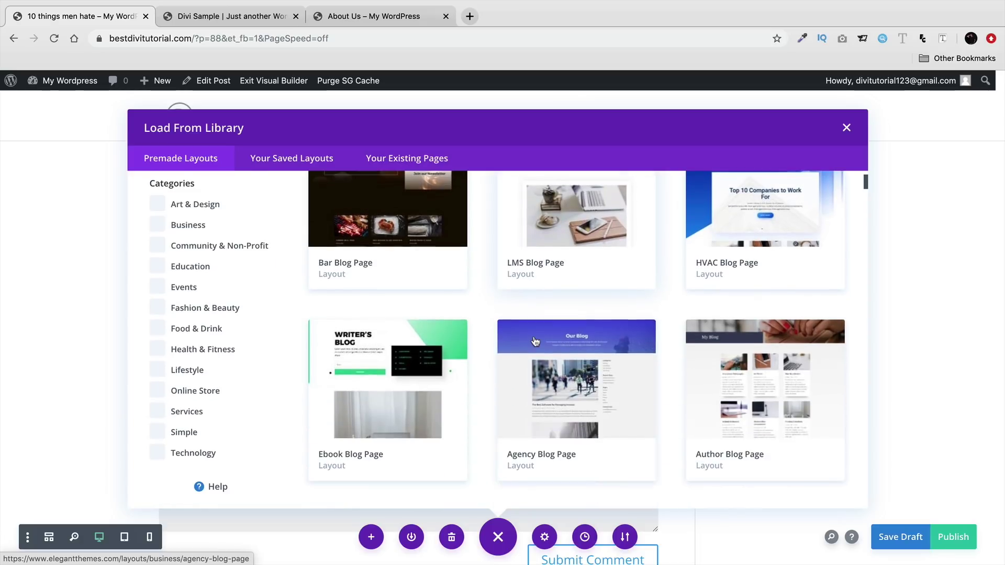
{"action": "scroll", "coordinate": [535, 341], "scroll_direction": "down", "scroll_amount": 2}
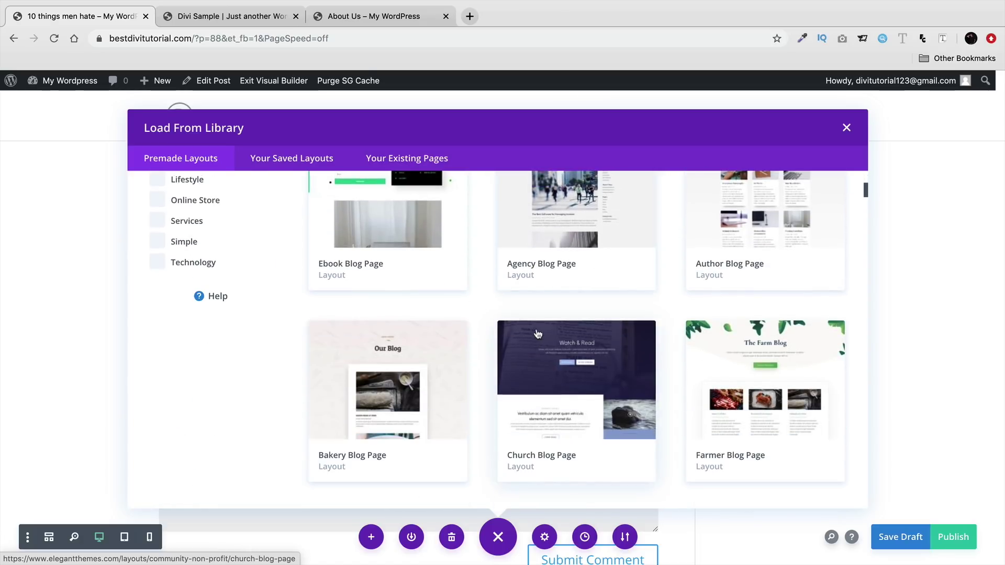
{"action": "scroll", "coordinate": [537, 338], "scroll_direction": "down", "scroll_amount": 4}
{"action": "left_click", "coordinate": [766, 366]}
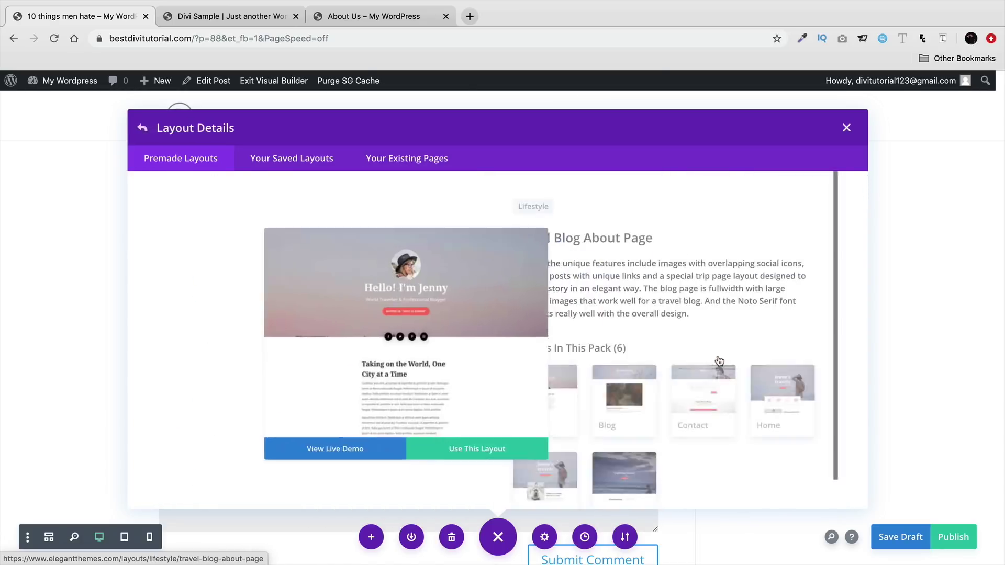
{"action": "left_click", "coordinate": [358, 451]}
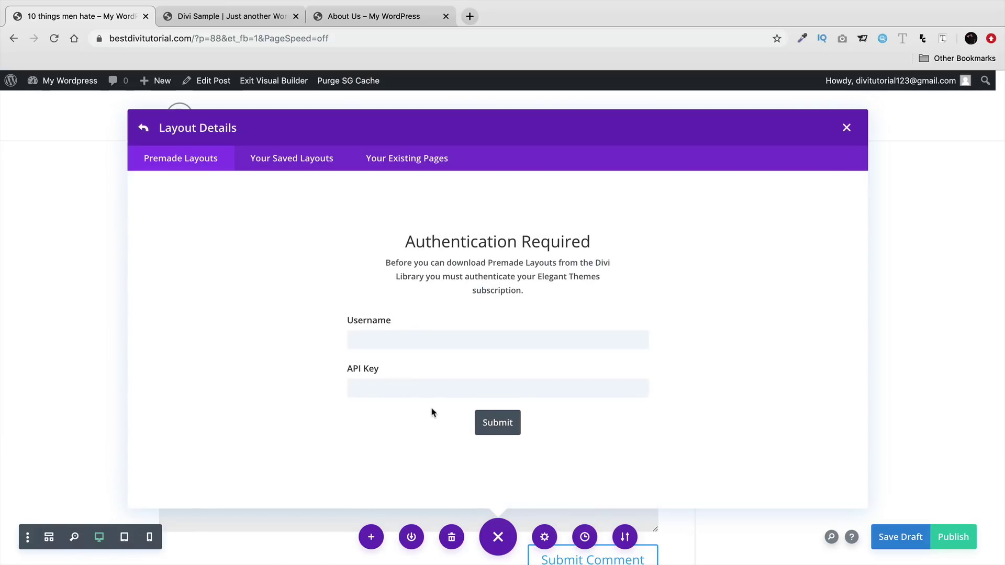
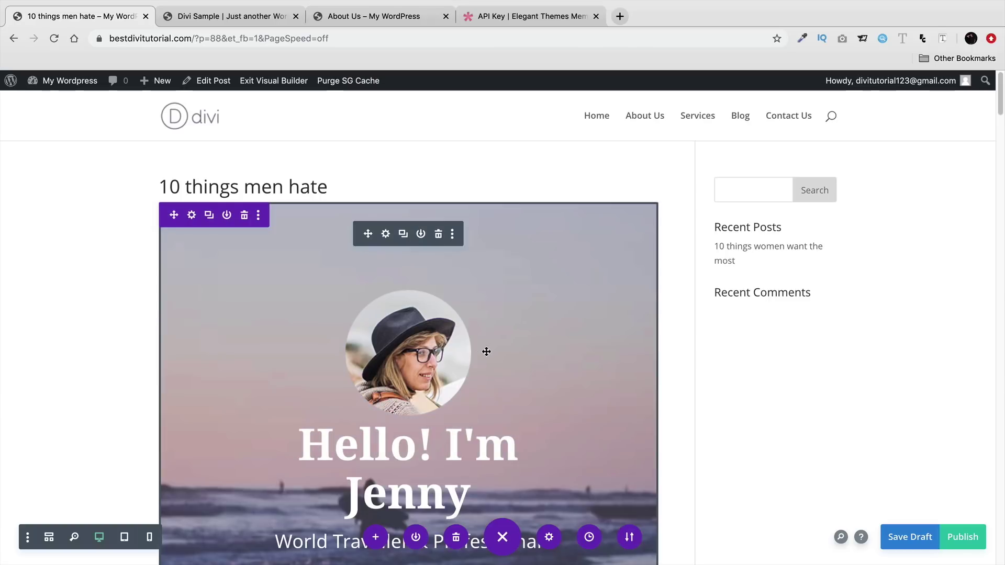
- Publish the Travel Blog layout on '10 things men hate' and exit the Visual Builder
{"action": "scroll", "coordinate": [484, 352], "scroll_direction": "down", "scroll_amount": 8}
{"action": "scroll", "coordinate": [488, 345], "scroll_direction": "down", "scroll_amount": 5}
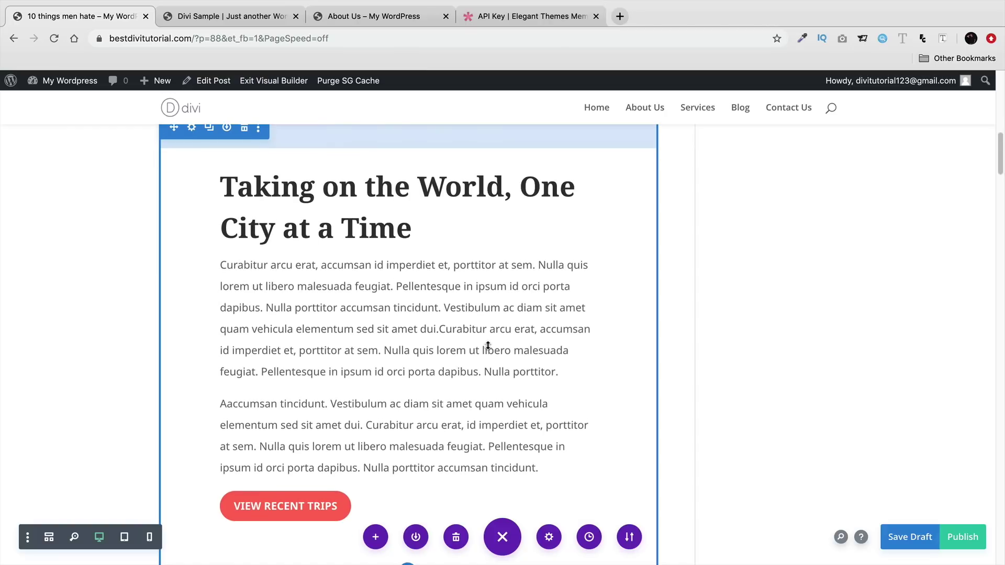
{"action": "scroll", "coordinate": [488, 345], "scroll_direction": "down", "scroll_amount": 8}
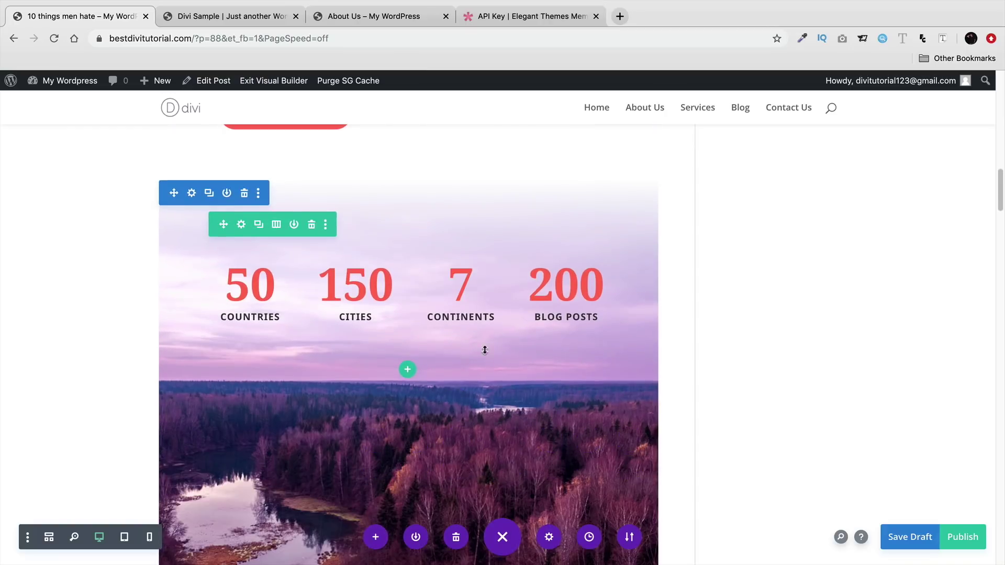
{"action": "scroll", "coordinate": [485, 350], "scroll_direction": "down", "scroll_amount": 10}
{"action": "scroll", "coordinate": [484, 353], "scroll_direction": "down", "scroll_amount": 2}
{"action": "scroll", "coordinate": [485, 350], "scroll_direction": "up", "scroll_amount": 20}
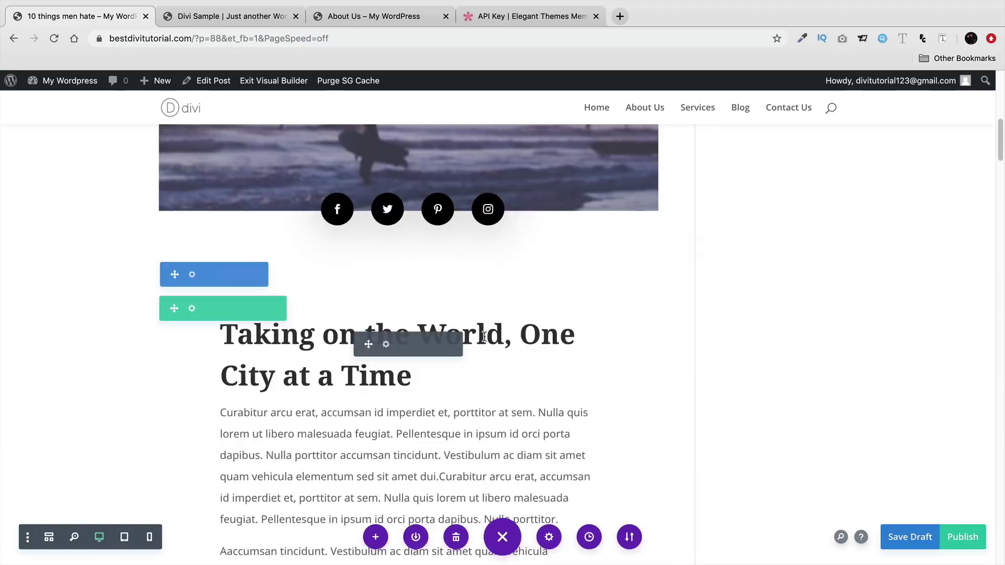
{"action": "scroll", "coordinate": [484, 338], "scroll_direction": "up", "scroll_amount": 12}
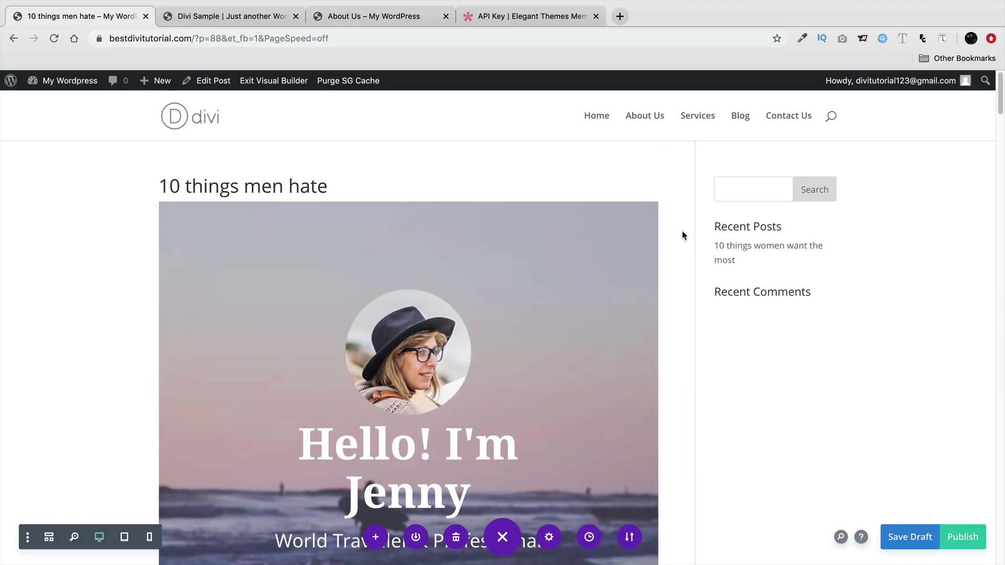
{"action": "left_click", "coordinate": [963, 537]}
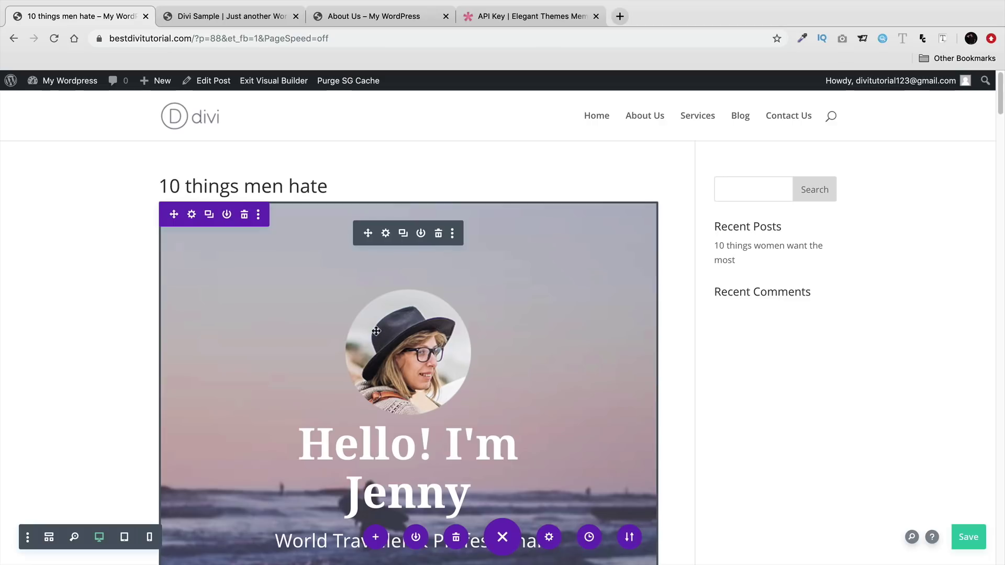
{"action": "left_click", "coordinate": [283, 84]}
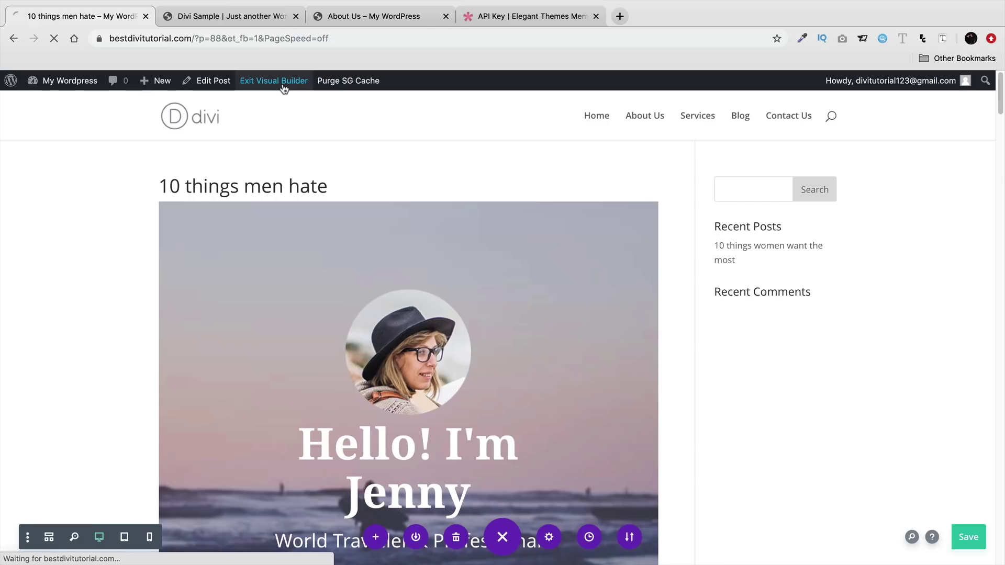
- In the post editor, set Page Layout to Fullwidth and Post Title to Hide, update, and preview
{"action": "left_click", "coordinate": [220, 84]}
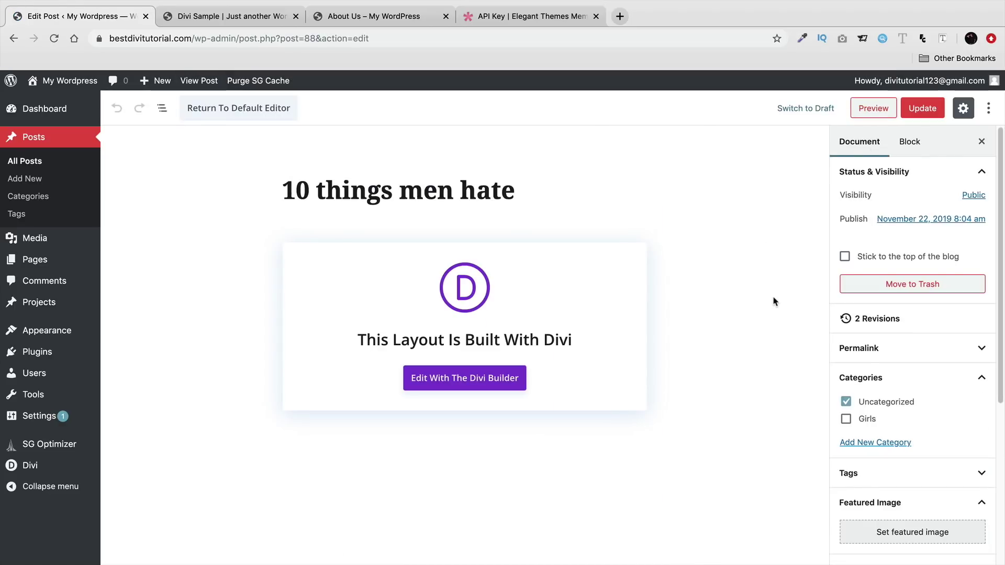
{"action": "scroll", "coordinate": [890, 366], "scroll_direction": "down", "scroll_amount": 5}
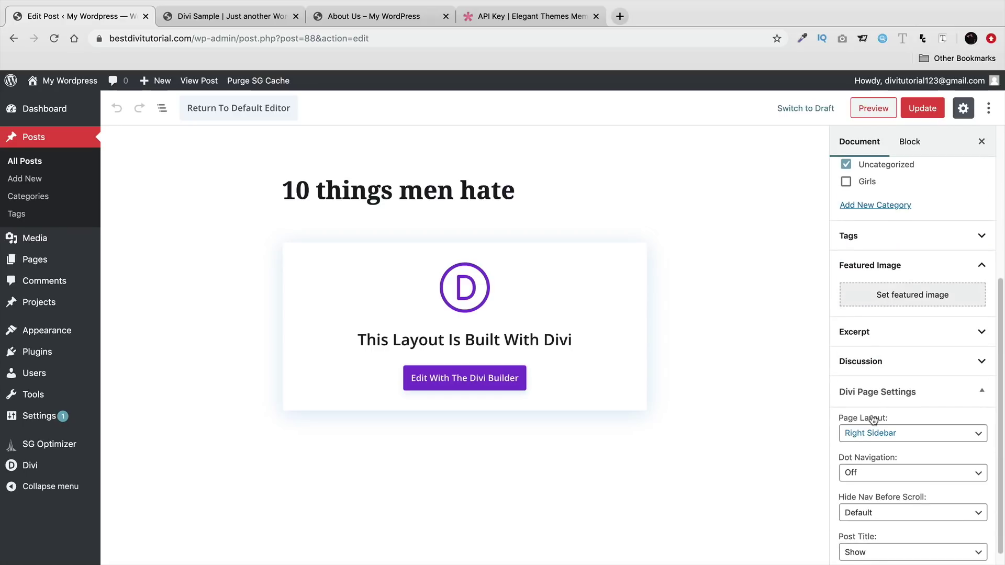
{"action": "left_click", "coordinate": [876, 433]}
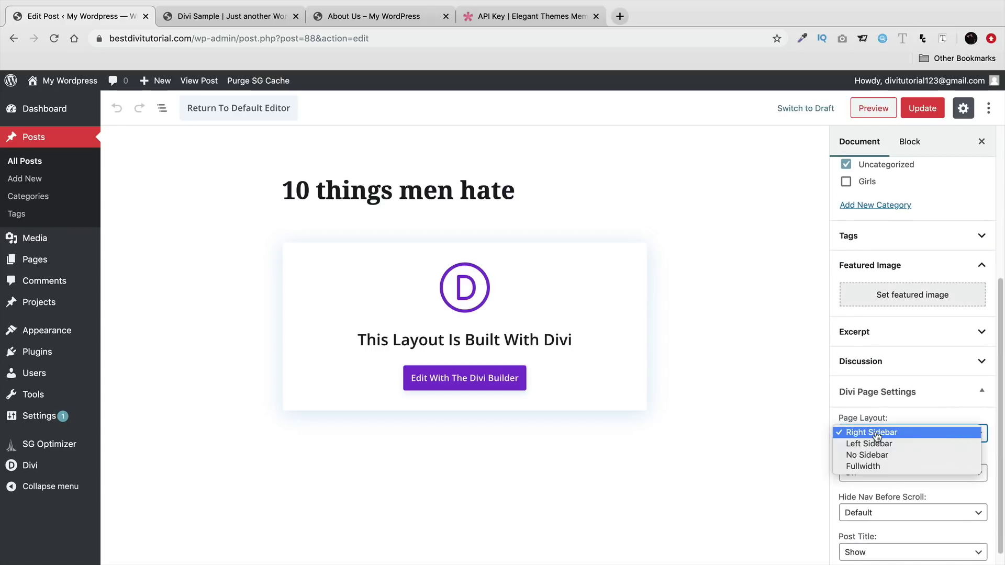
{"action": "left_click", "coordinate": [890, 465]}
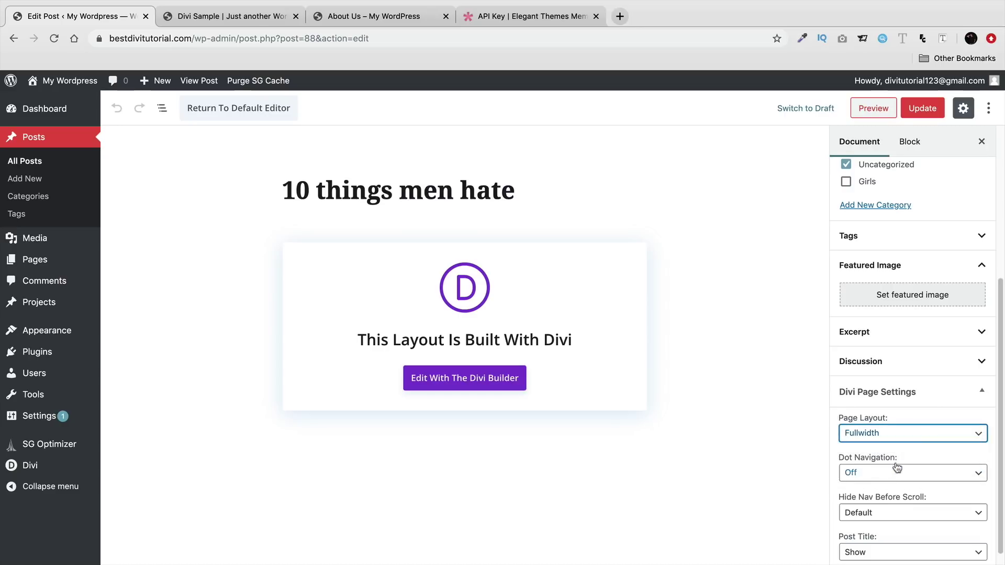
{"action": "scroll", "coordinate": [899, 465], "scroll_direction": "down", "scroll_amount": 1}
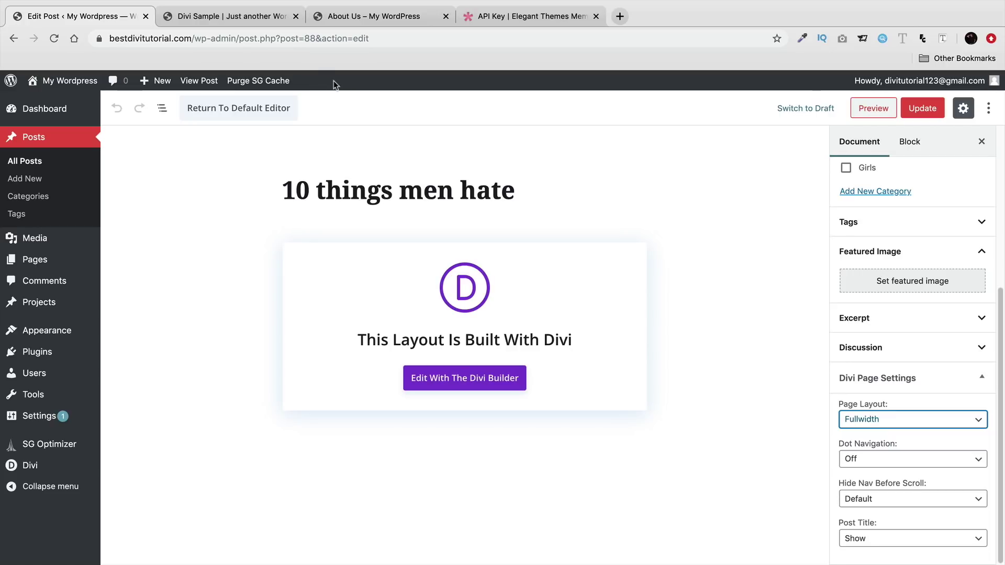
{"action": "left_click", "coordinate": [884, 540]}
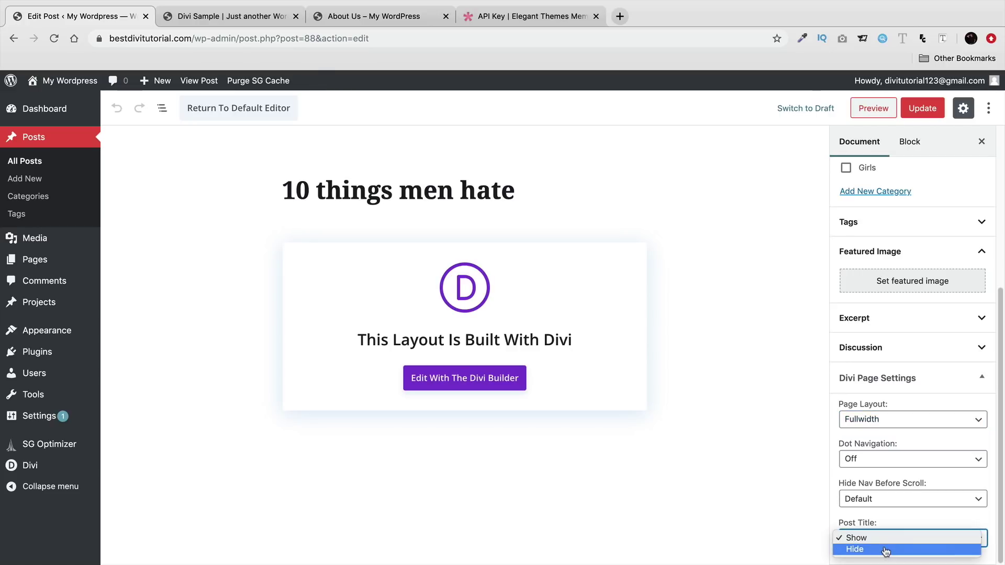
{"action": "left_click", "coordinate": [882, 547]}
{"action": "left_click", "coordinate": [922, 110]}
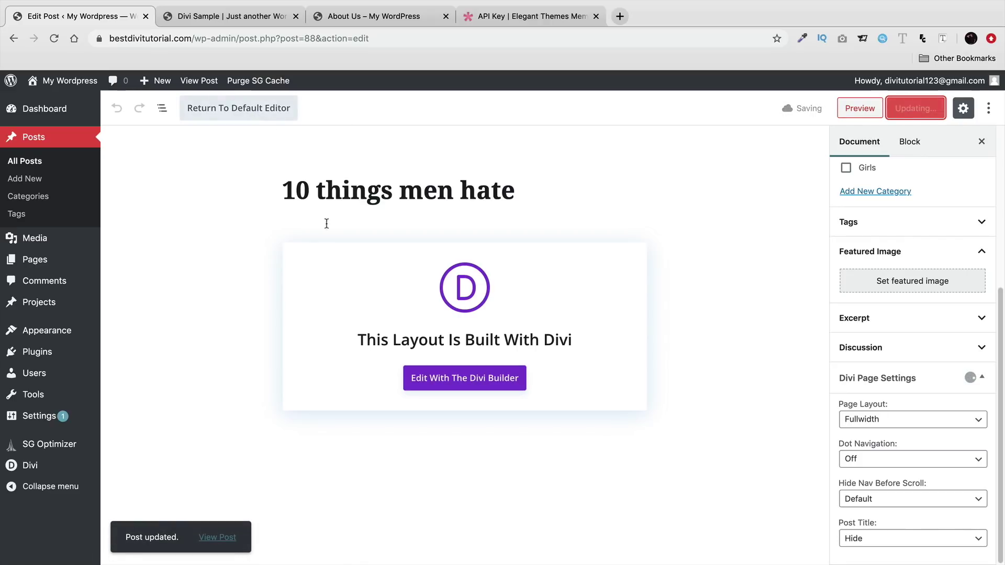
{"action": "left_click", "coordinate": [873, 109]}
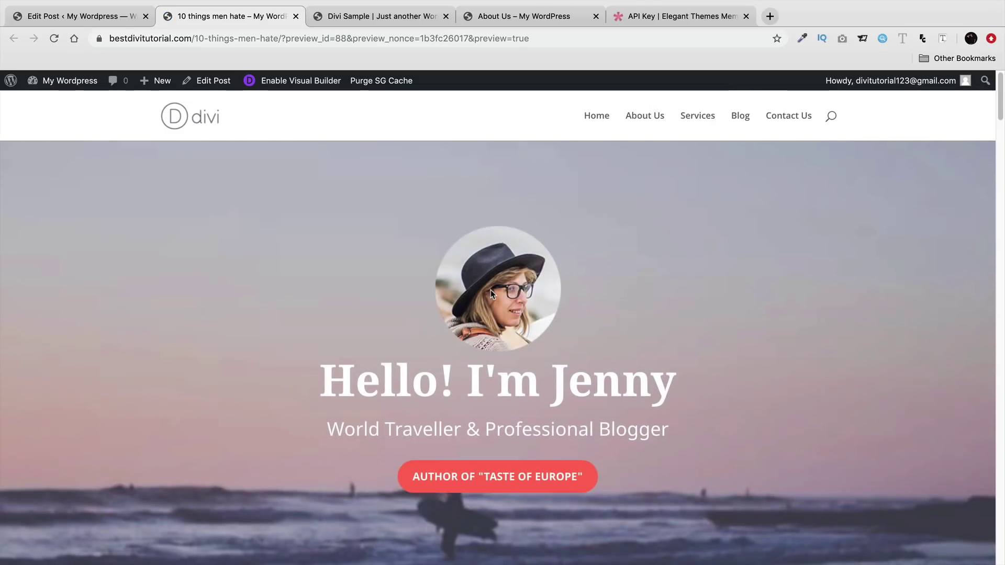
- Set Post Title back to Show, update the post, and reload the preview to compare
{"action": "scroll", "coordinate": [491, 290], "scroll_direction": "down", "scroll_amount": 1}
{"action": "scroll", "coordinate": [492, 294], "scroll_direction": "down", "scroll_amount": 5}
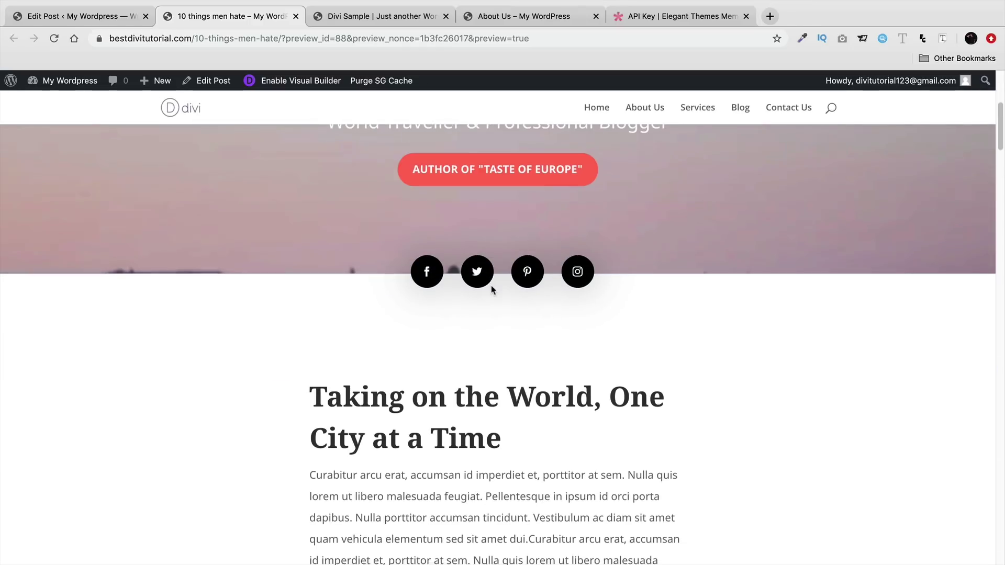
{"action": "scroll", "coordinate": [491, 285], "scroll_direction": "down", "scroll_amount": 3}
{"action": "scroll", "coordinate": [491, 290], "scroll_direction": "down", "scroll_amount": 4}
{"action": "scroll", "coordinate": [492, 296], "scroll_direction": "up", "scroll_amount": 2}
{"action": "scroll", "coordinate": [487, 300], "scroll_direction": "up", "scroll_amount": 8}
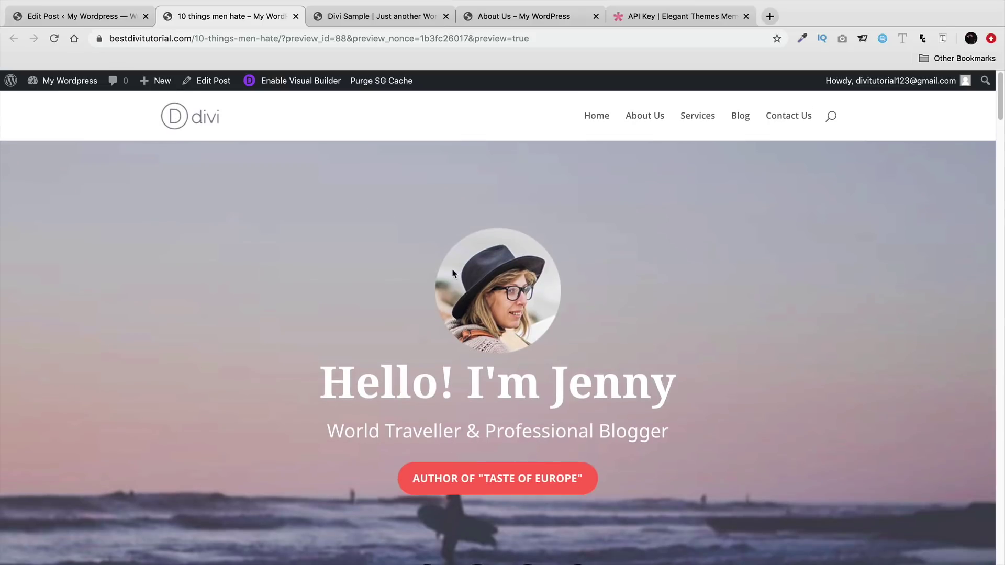
{"action": "left_click", "coordinate": [118, 17]}
{"action": "left_click", "coordinate": [872, 537]}
{"action": "left_click", "coordinate": [872, 528]}
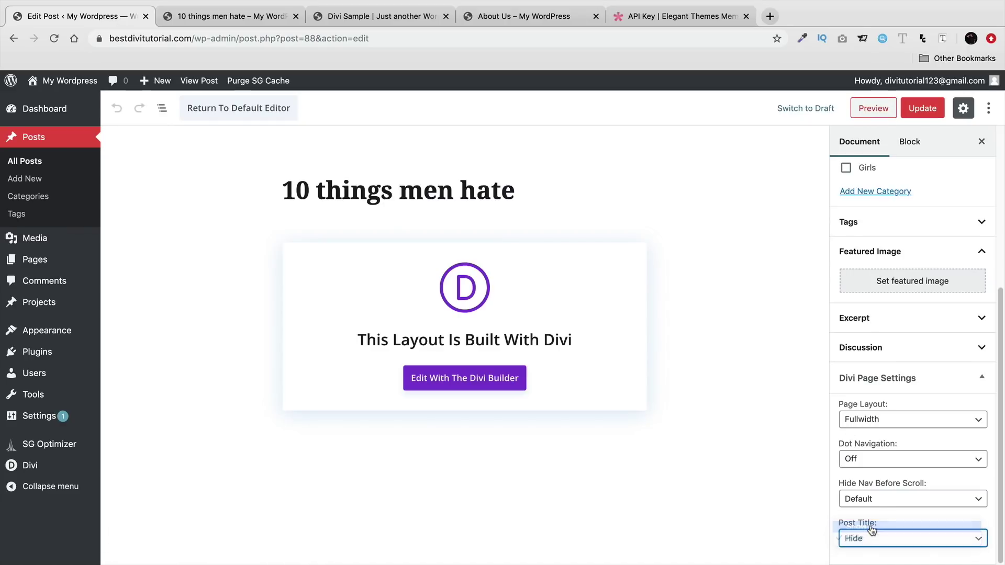
{"action": "left_click", "coordinate": [920, 114]}
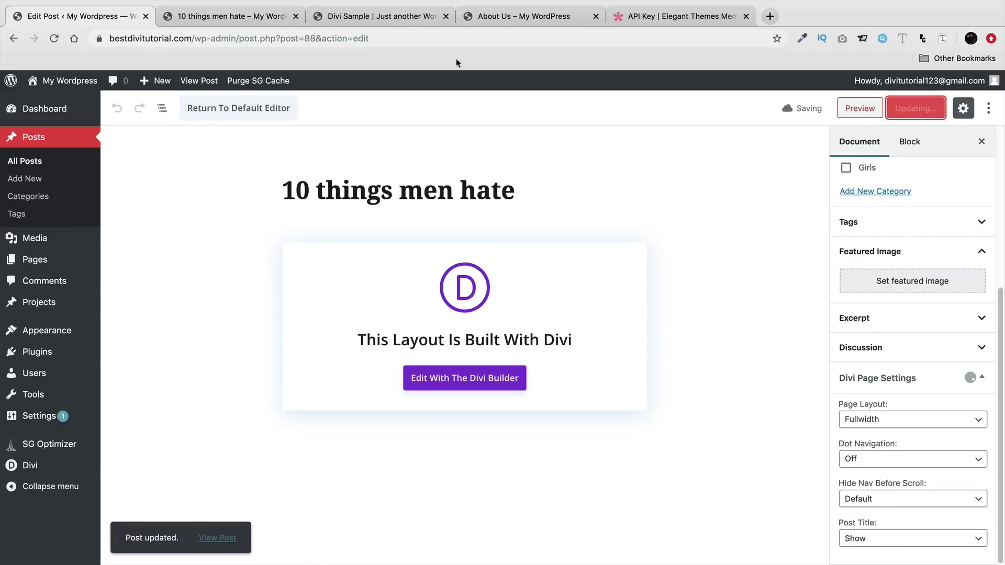
{"action": "left_click", "coordinate": [250, 21]}
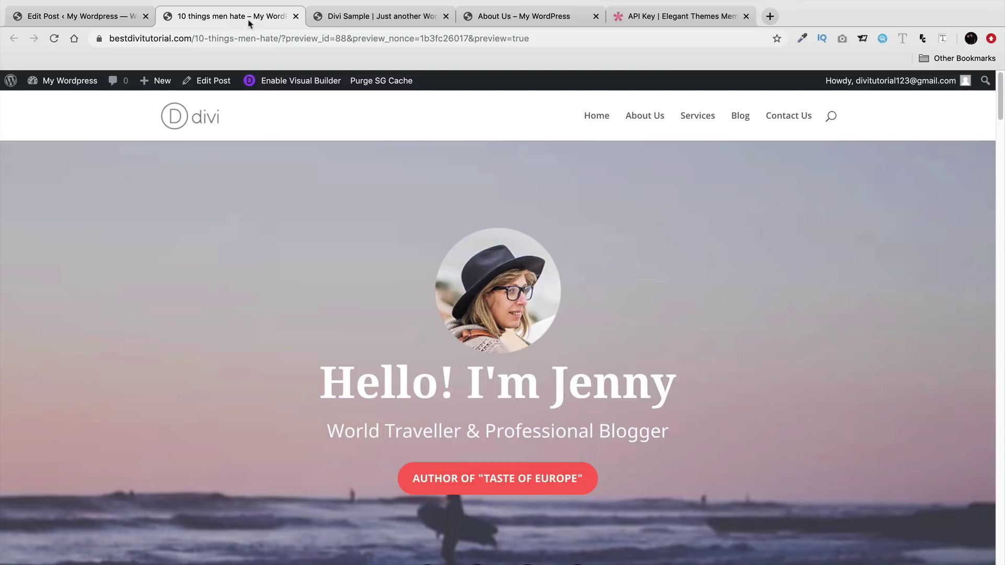
{"action": "left_click", "coordinate": [56, 39]}
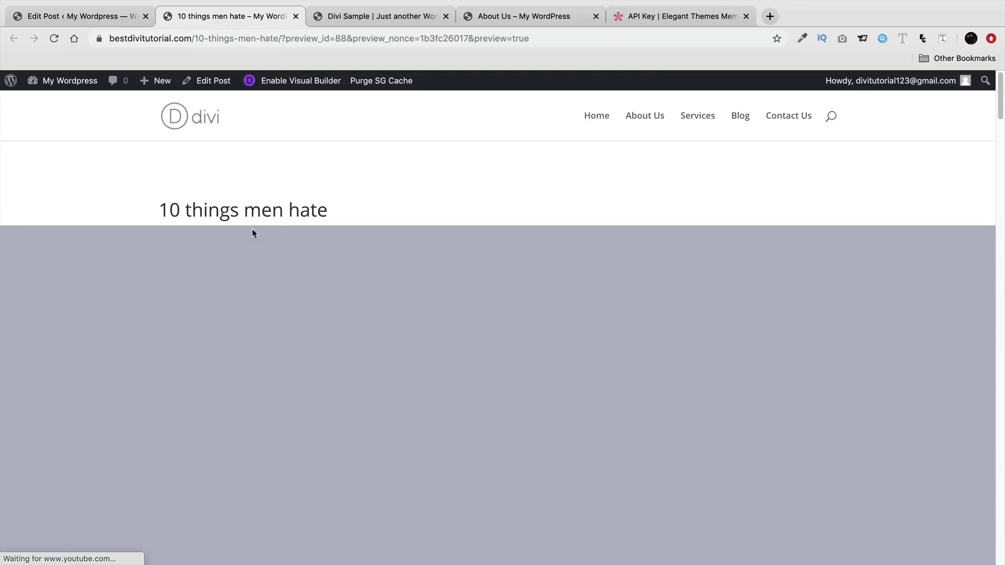
- Compare the previewed title with the editor, then set Post Title to Hide again and update
{"action": "left_click_drag", "start_coordinate": [328, 210], "coordinate": [161, 199]}
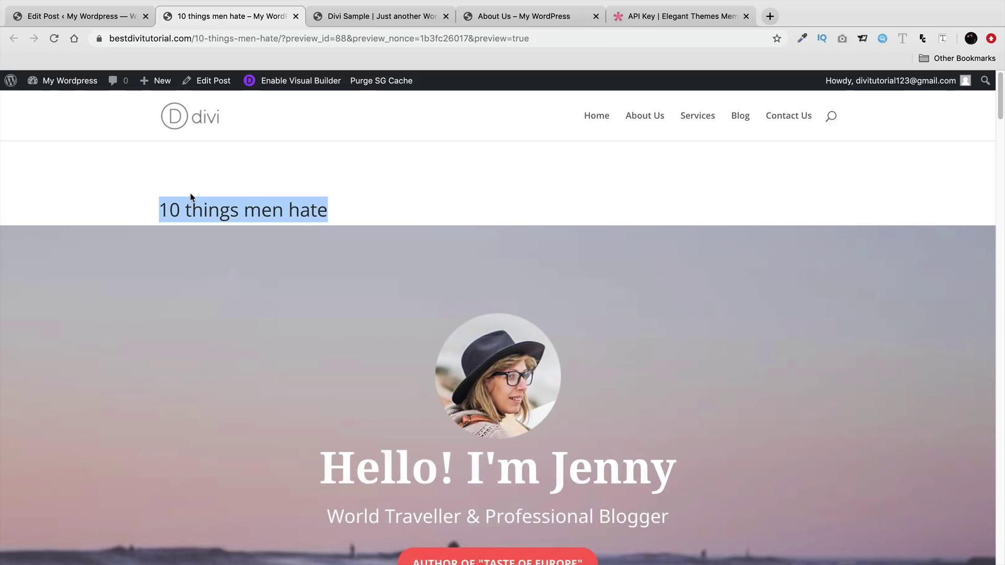
{"action": "scroll", "coordinate": [236, 271], "scroll_direction": "down", "scroll_amount": 5}
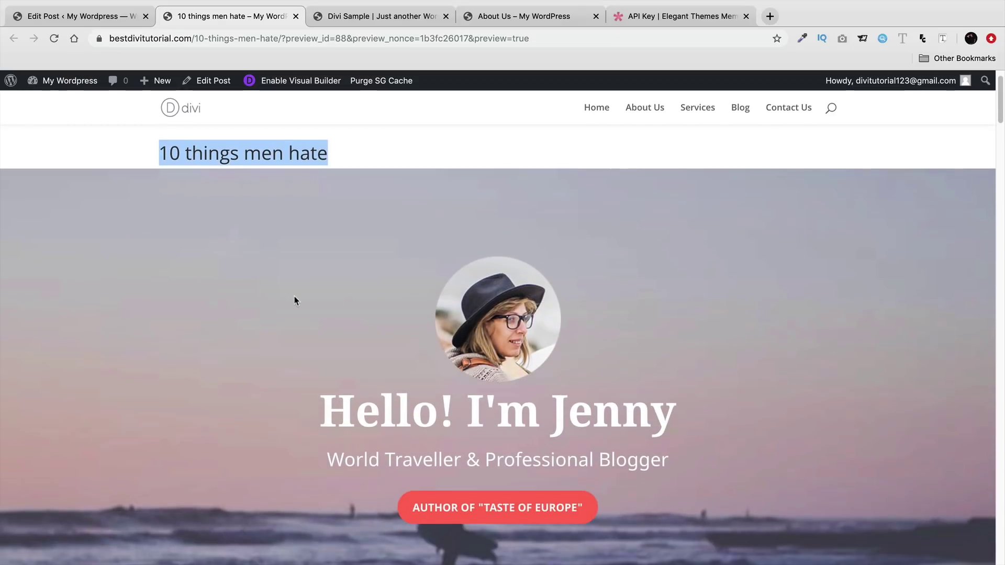
{"action": "scroll", "coordinate": [298, 278], "scroll_direction": "down", "scroll_amount": 15}
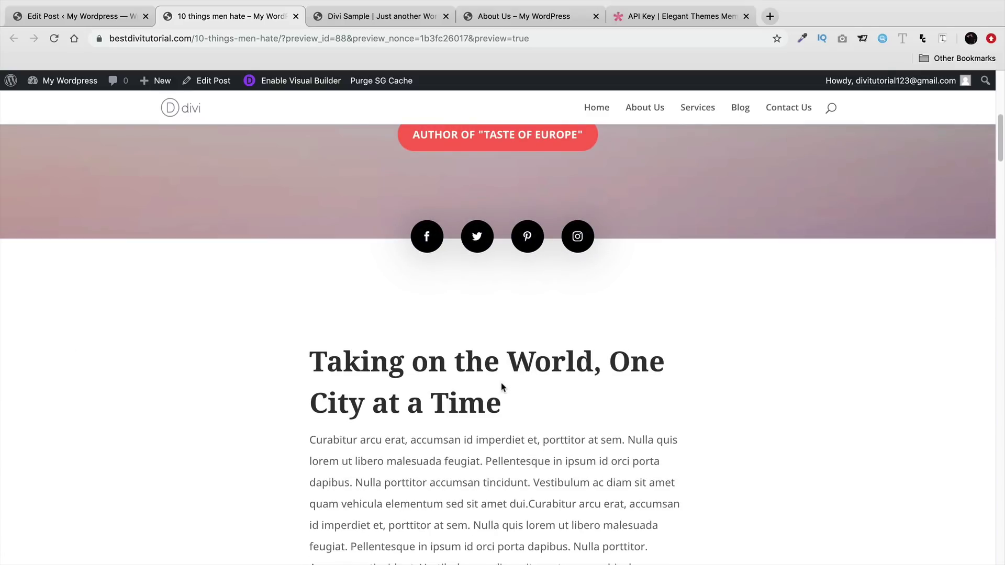
{"action": "left_click_drag", "start_coordinate": [501, 387], "coordinate": [312, 360]}
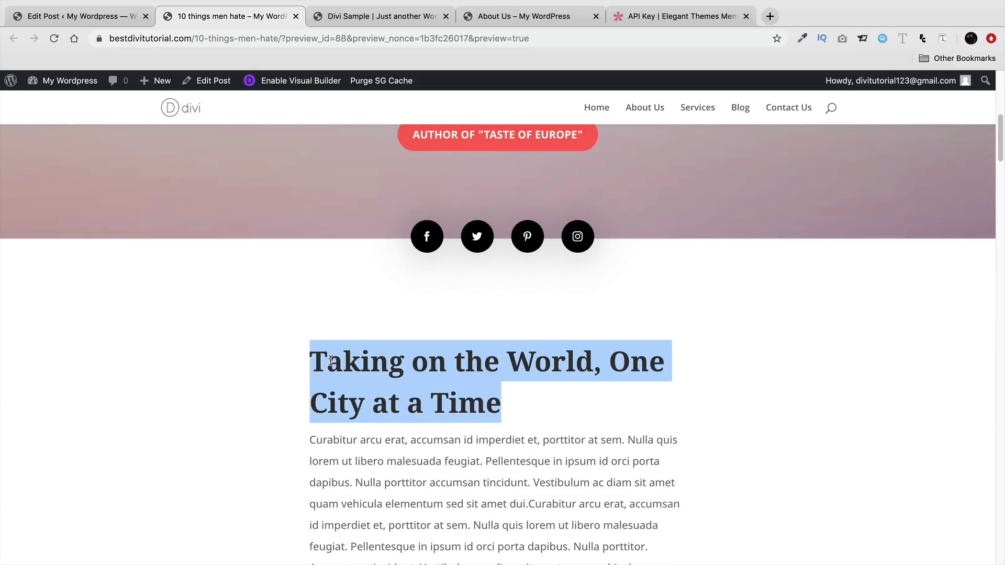
{"action": "left_click", "coordinate": [78, 16]}
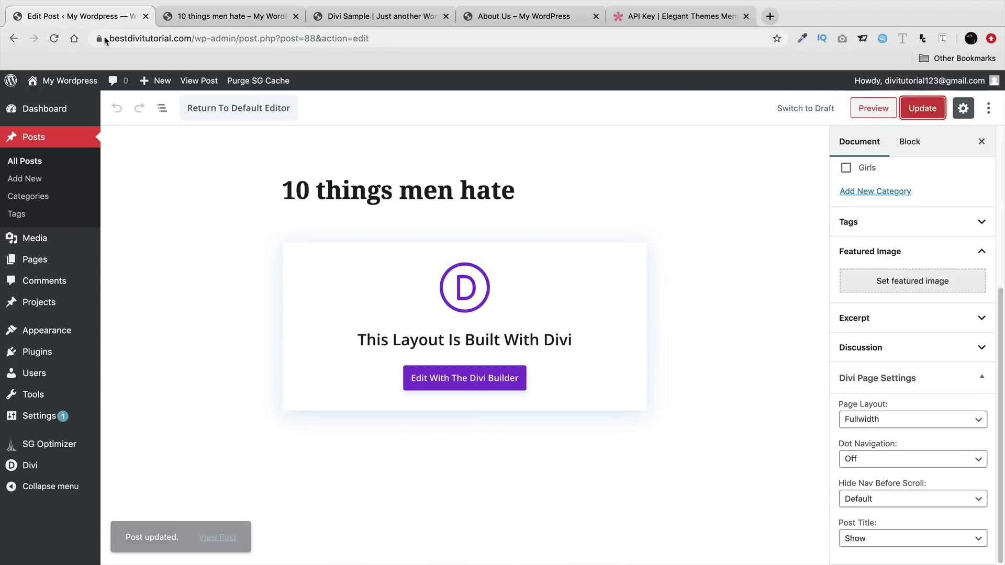
{"action": "left_click_drag", "start_coordinate": [521, 191], "coordinate": [288, 188]}
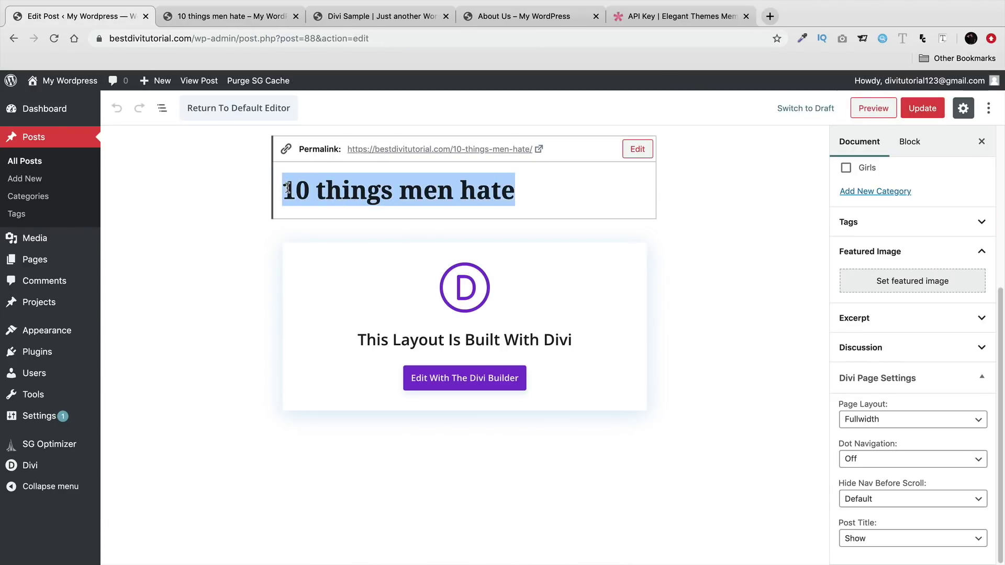
{"action": "left_click", "coordinate": [869, 539]}
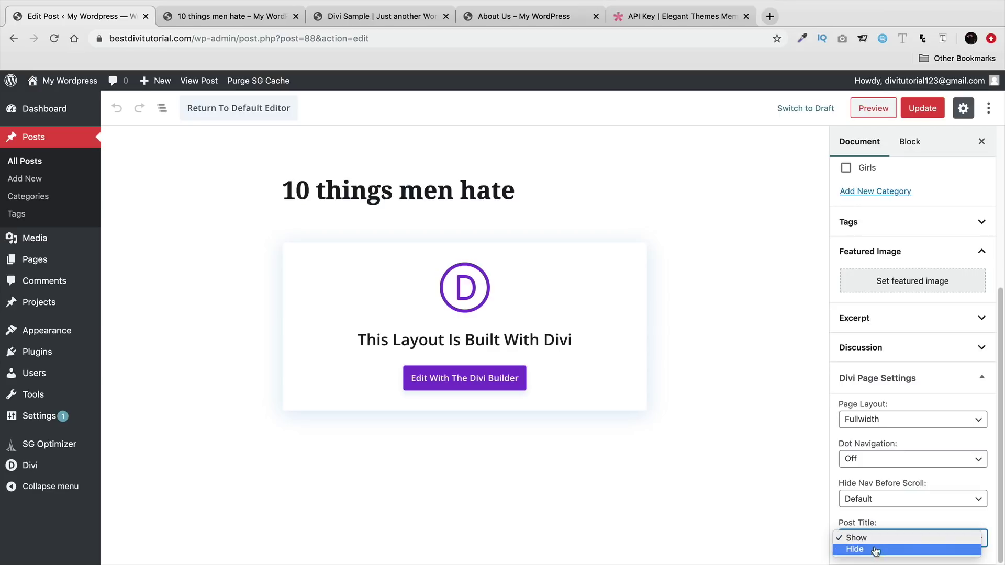
{"action": "left_click", "coordinate": [858, 547]}
{"action": "left_click", "coordinate": [921, 108]}
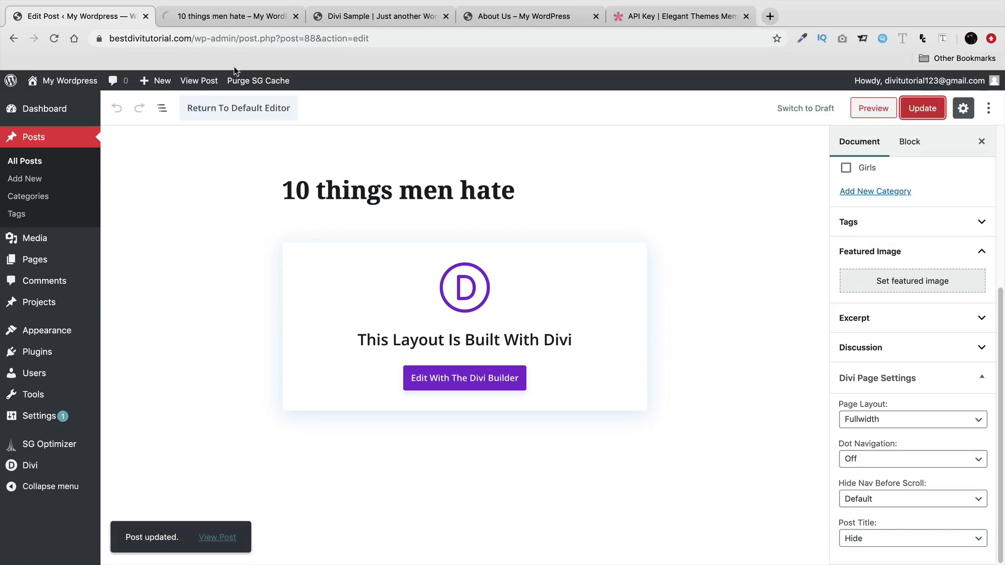
- View the updated post, then return to the editor and go to the live site
{"action": "left_click", "coordinate": [205, 81]}
{"action": "left_click", "coordinate": [221, 18]}
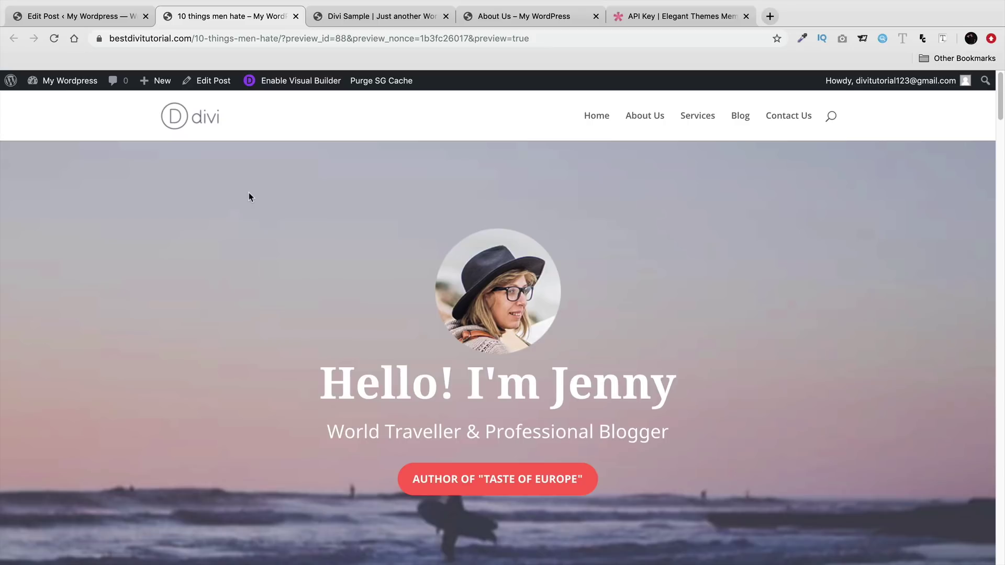
{"action": "left_click", "coordinate": [116, 19]}
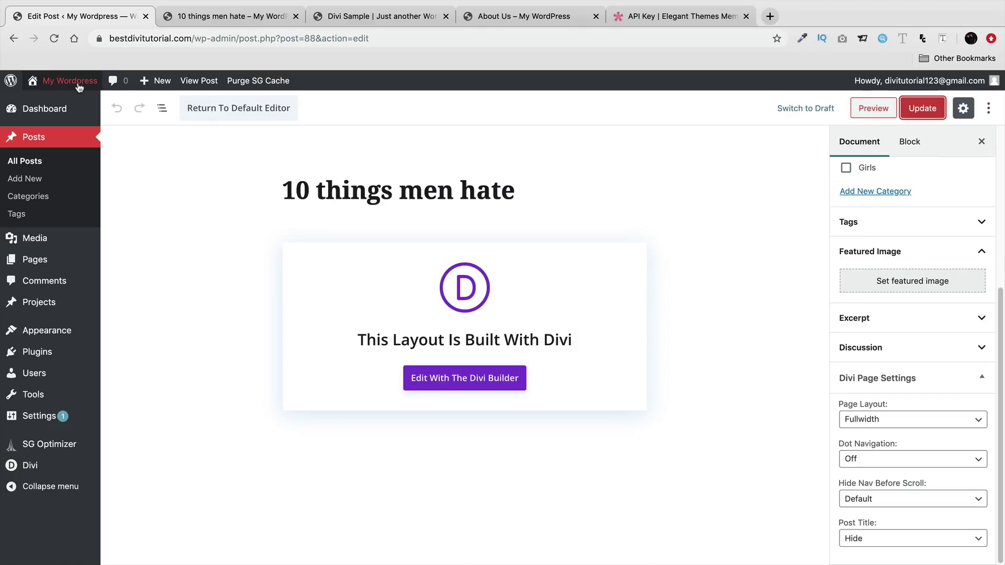
{"action": "mouse_move", "coordinate": [69, 82]}
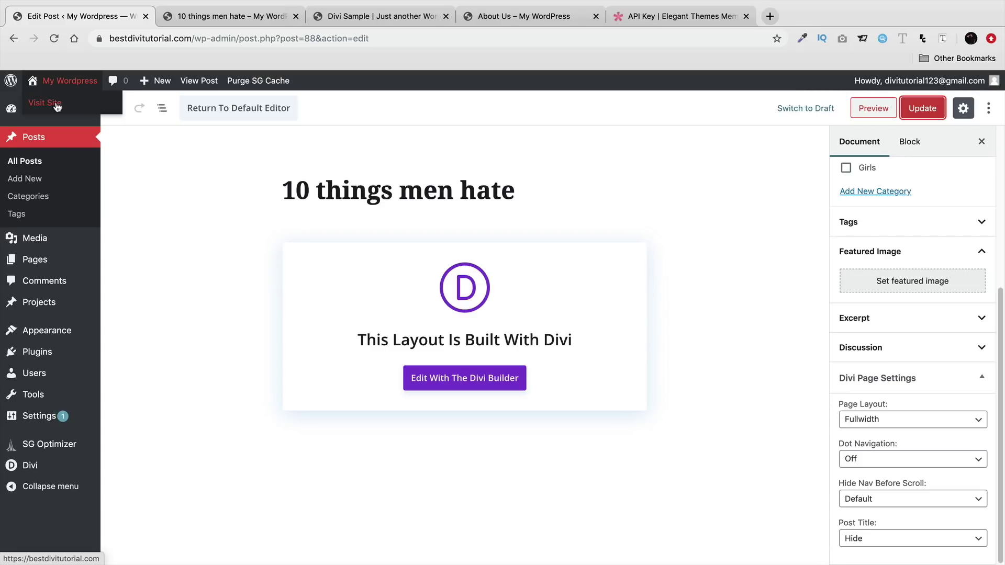
{"action": "left_click", "coordinate": [57, 108]}
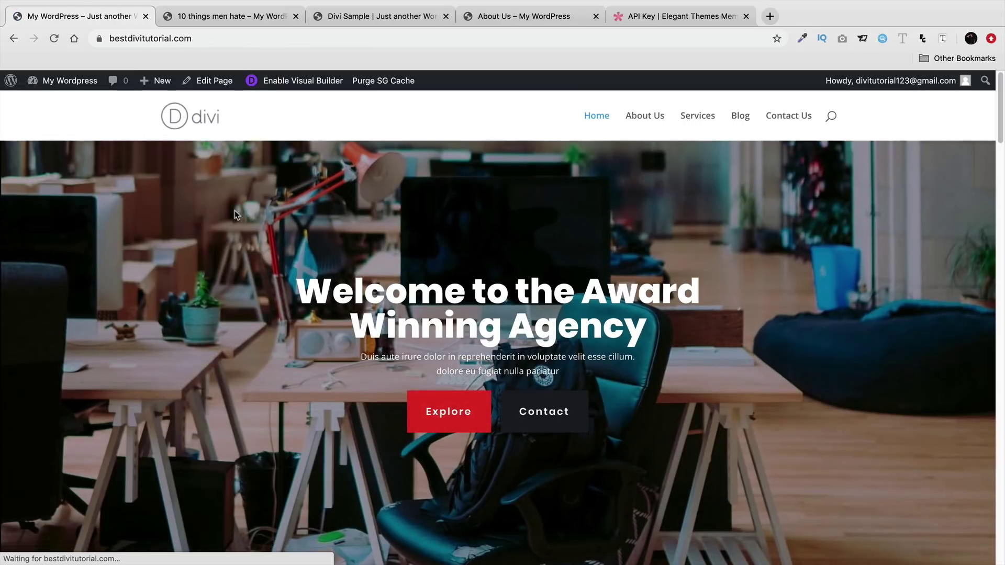
- Close the '10 things men hate' and API Key tabs and scroll to the Our Latest News module
{"action": "left_click", "coordinate": [296, 17]}
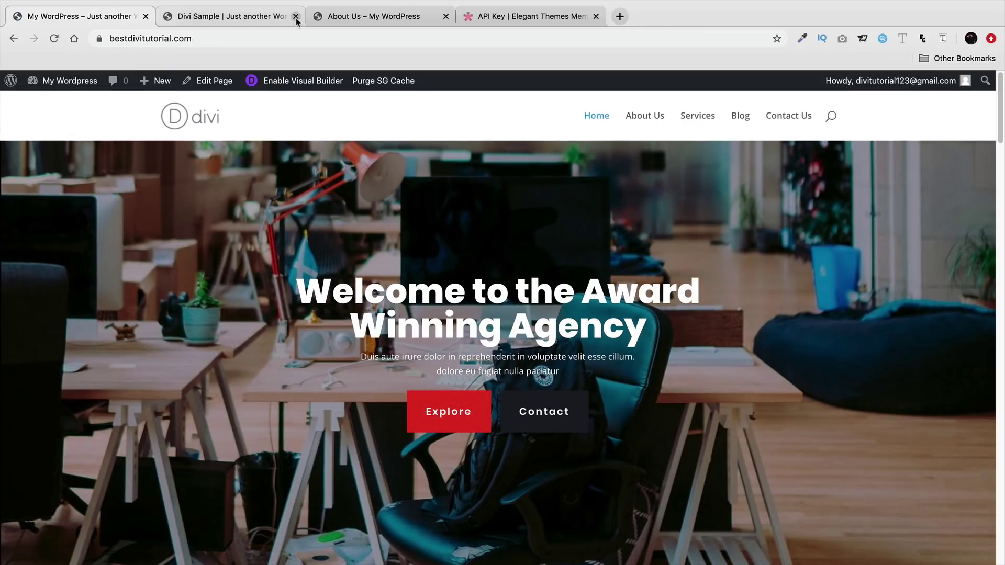
{"action": "left_click", "coordinate": [596, 17]}
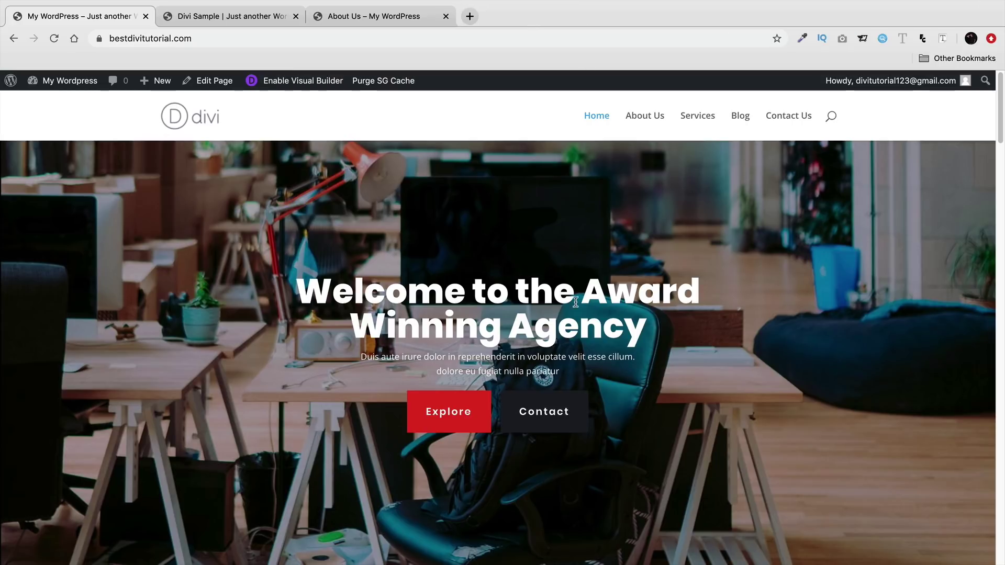
{"action": "scroll", "coordinate": [576, 304], "scroll_direction": "down", "scroll_amount": 7}
{"action": "scroll", "coordinate": [579, 386], "scroll_direction": "down", "scroll_amount": 15}
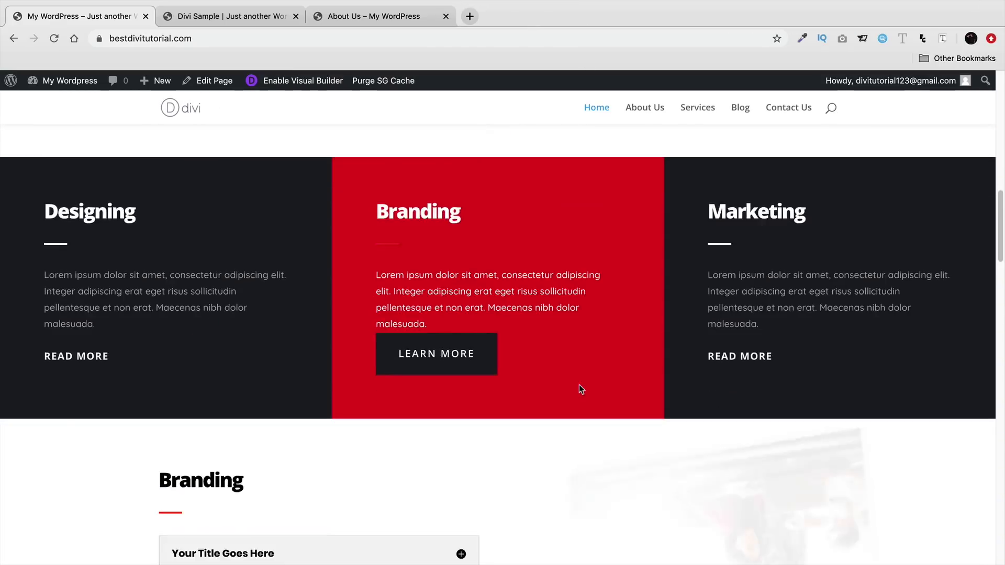
{"action": "scroll", "coordinate": [579, 385], "scroll_direction": "down", "scroll_amount": 10}
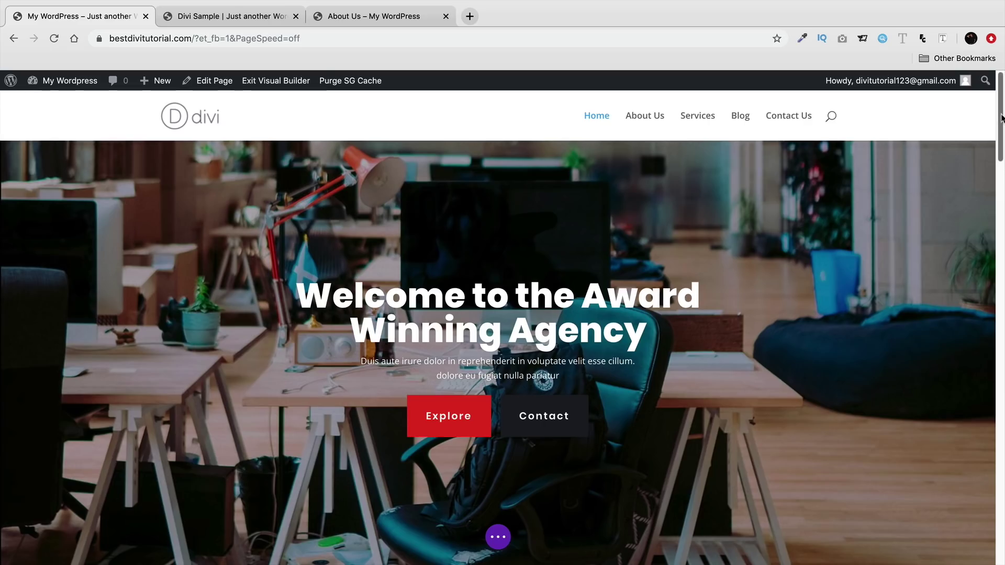
{"action": "left_click_drag", "start_coordinate": [1002, 119], "coordinate": [989, 466]}
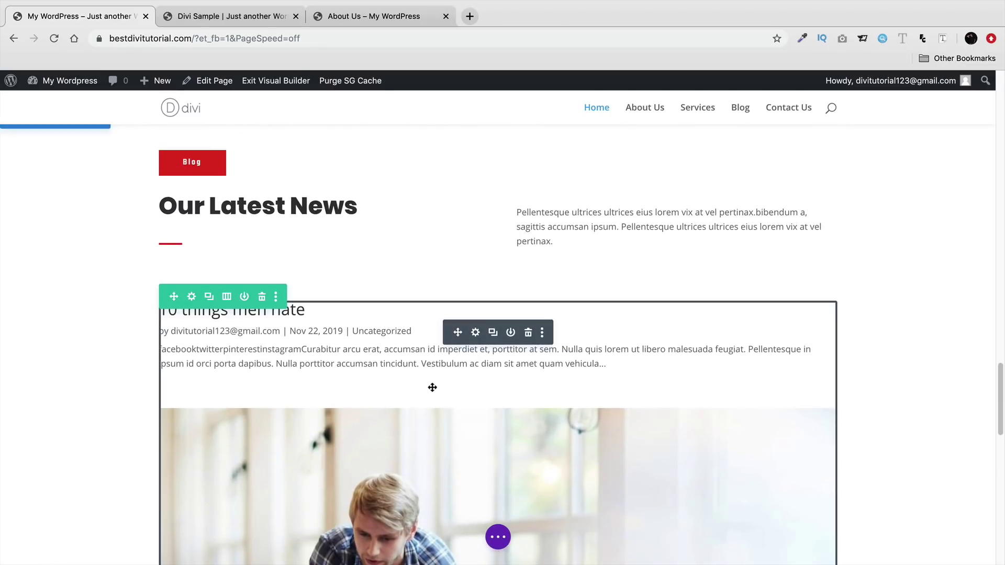
- Bring up the layout choices under the blog module's Design > Layout settings
{"action": "left_click", "coordinate": [477, 333]}
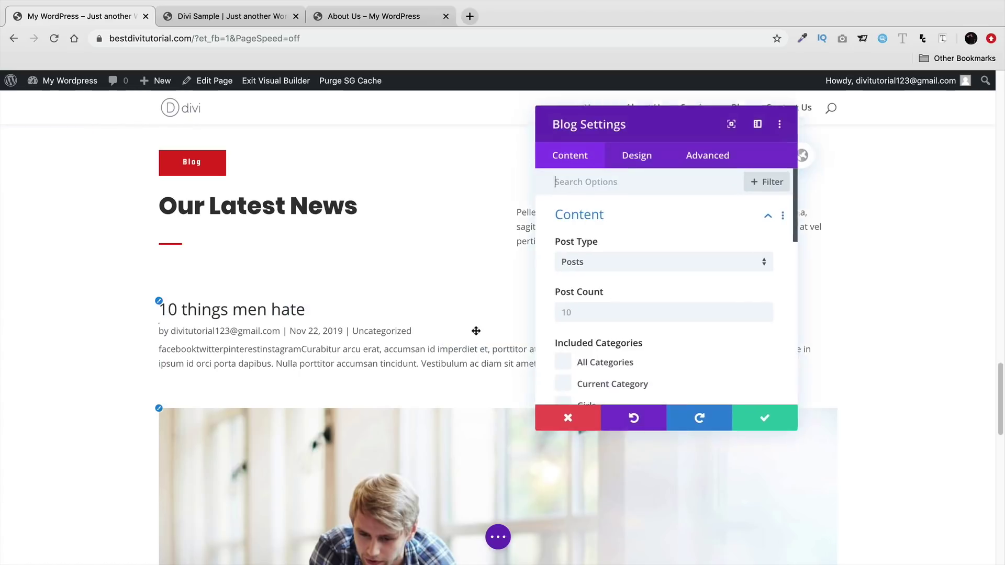
{"action": "left_click", "coordinate": [634, 162]}
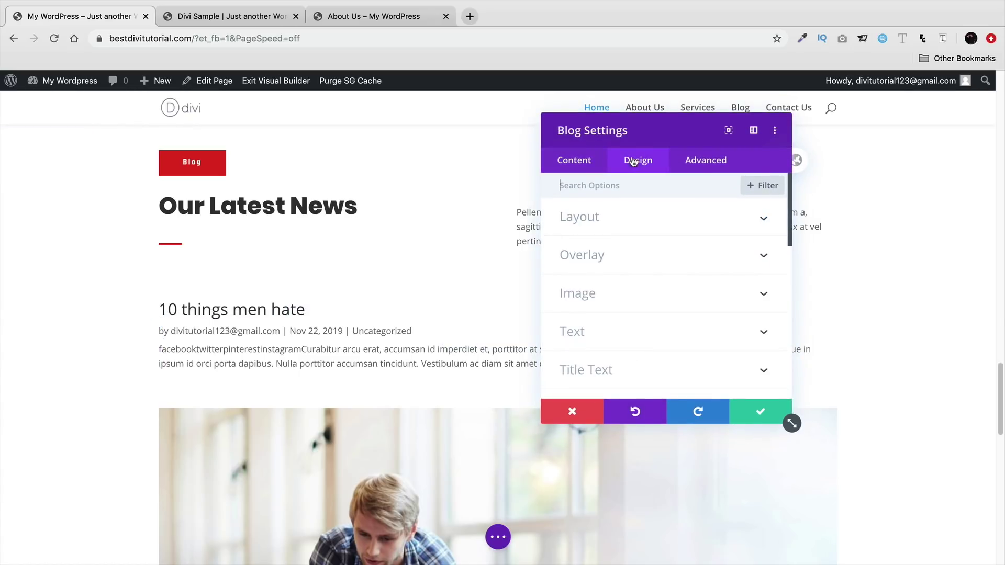
{"action": "left_click", "coordinate": [630, 220]}
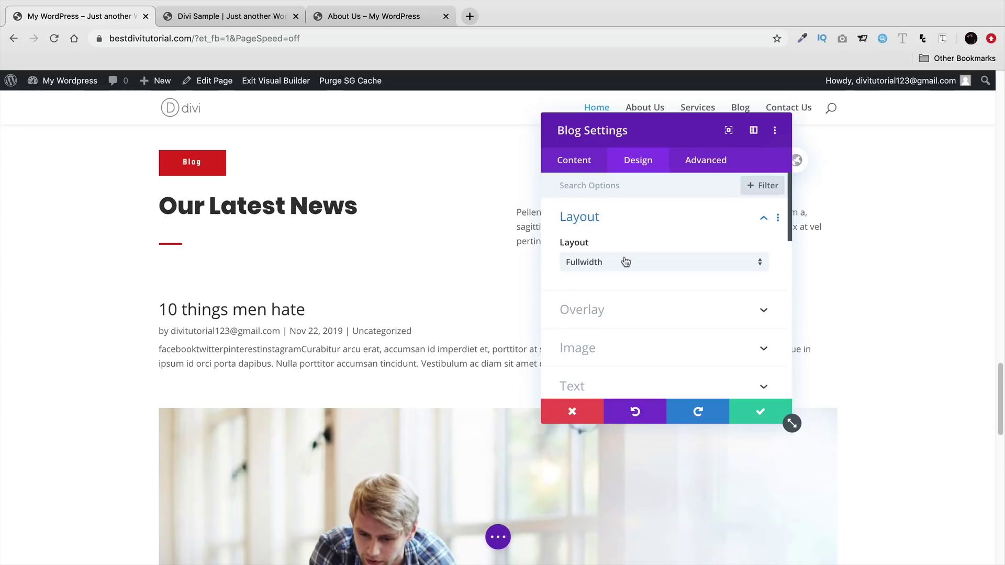
{"action": "left_click", "coordinate": [577, 262]}
- Set the blog module layout to Grid and move the settings panel clear of it
{"action": "left_click", "coordinate": [590, 297]}
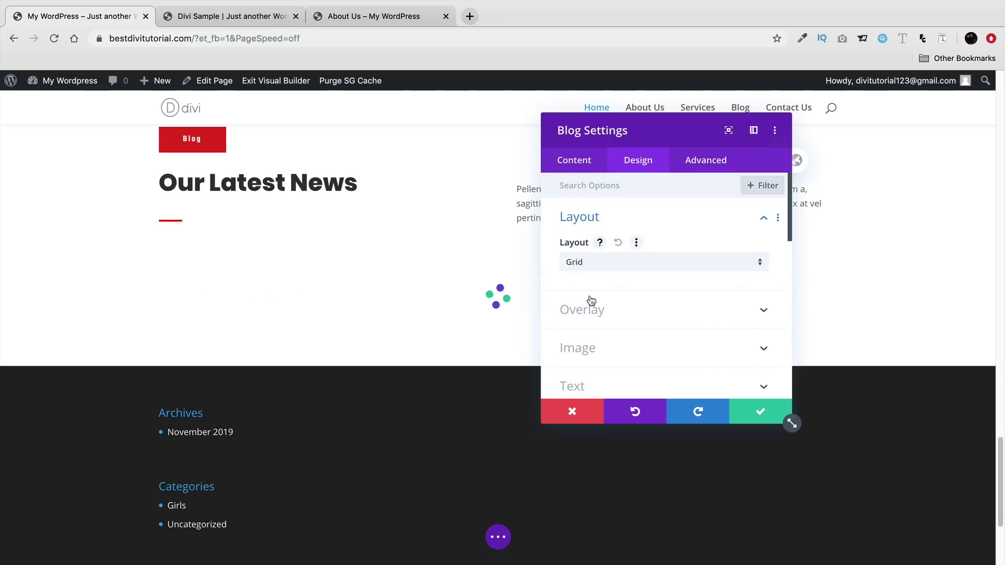
{"action": "left_click_drag", "start_coordinate": [633, 135], "coordinate": [772, 100]}
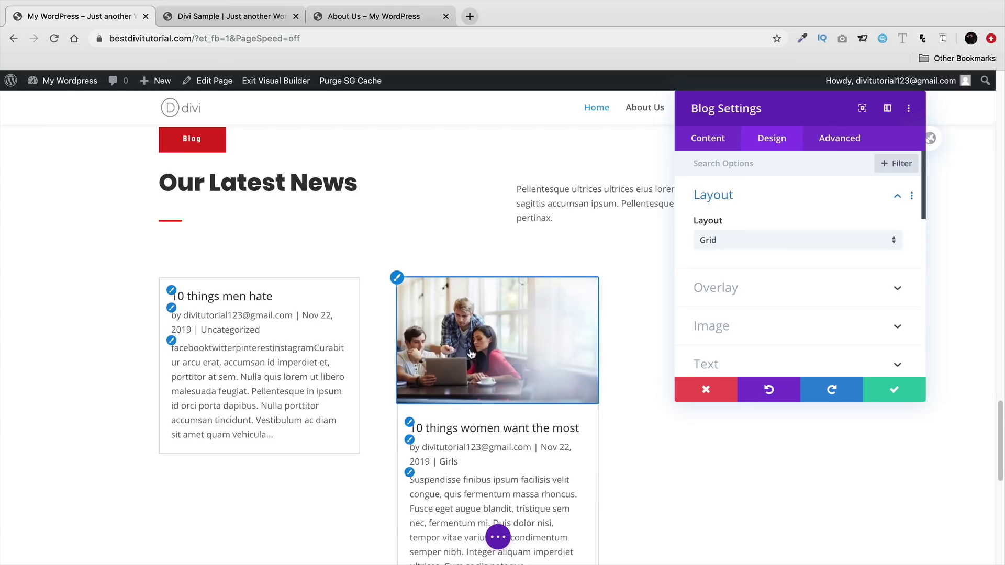
{"action": "scroll", "coordinate": [471, 355], "scroll_direction": "down", "scroll_amount": 1}
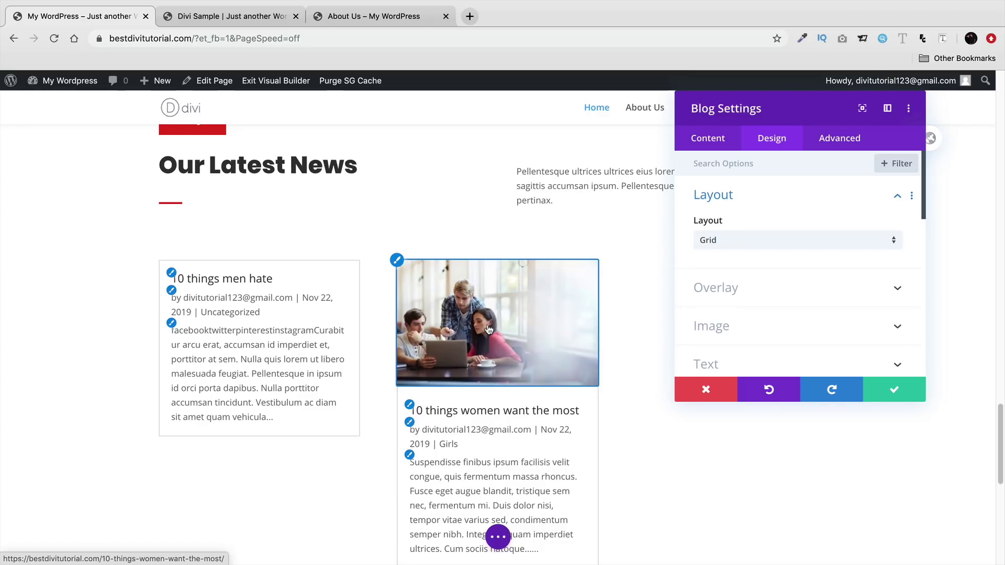
{"action": "scroll", "coordinate": [733, 309], "scroll_direction": "down", "scroll_amount": 1}
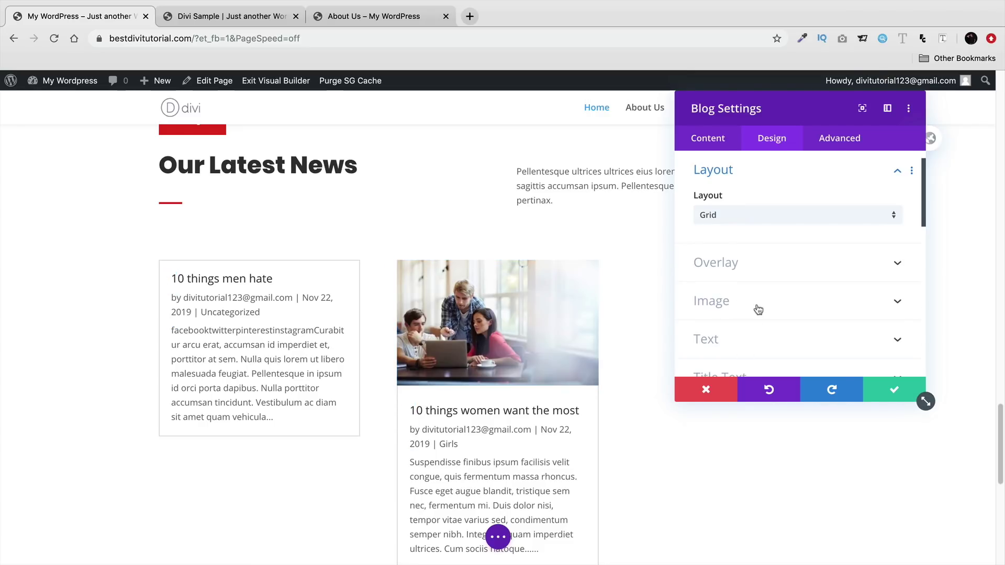
{"action": "scroll", "coordinate": [756, 302], "scroll_direction": "down", "scroll_amount": 2}
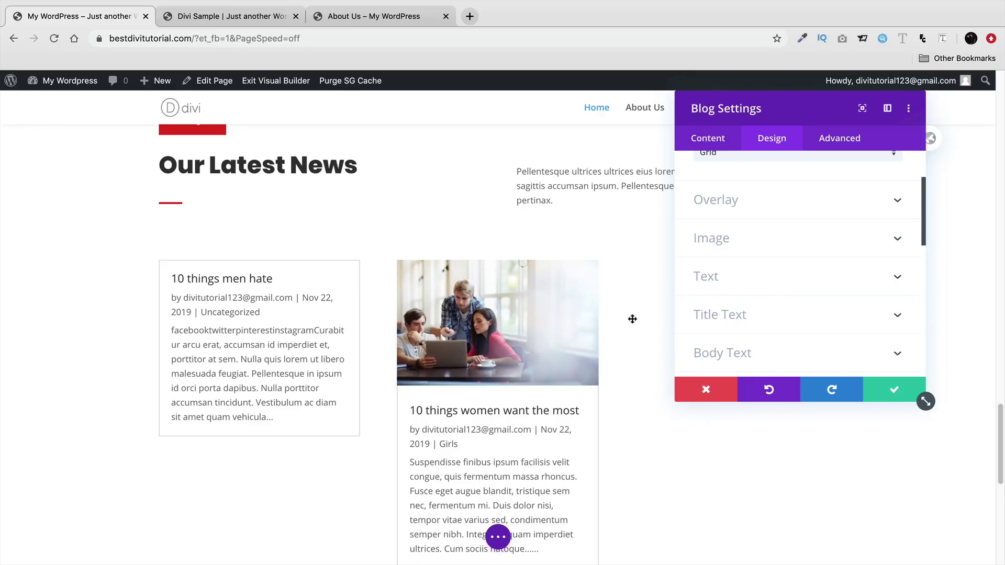
- Set the post Title Font to Poppins and review the Body Text and Image options
{"action": "left_click", "coordinate": [411, 408]}
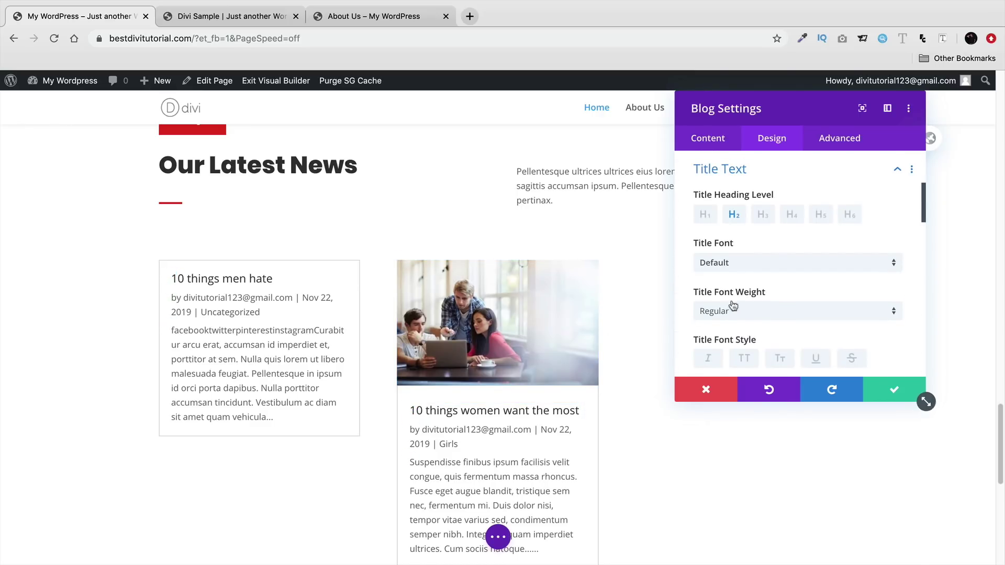
{"action": "left_click", "coordinate": [744, 263]}
{"action": "left_click", "coordinate": [749, 236]}
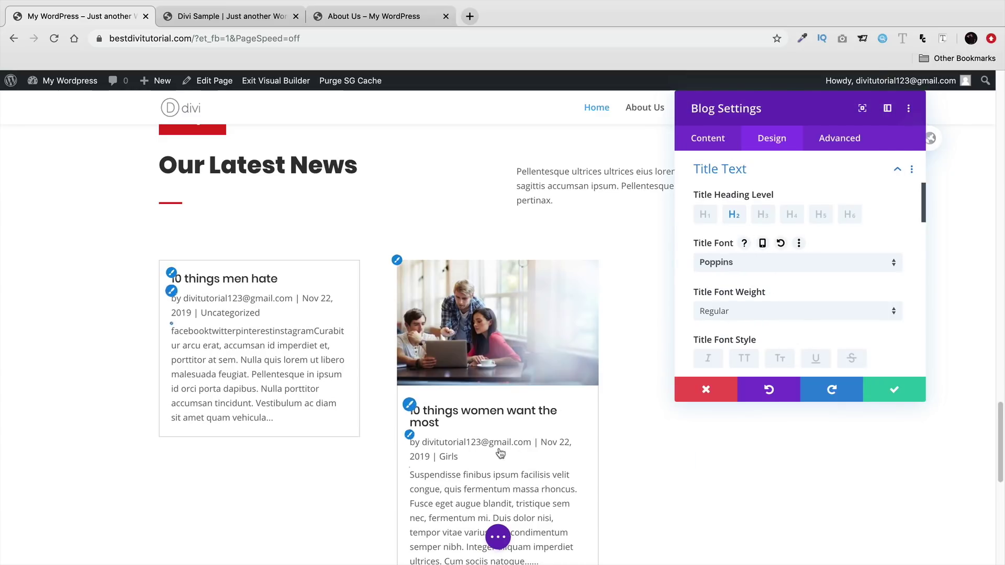
{"action": "scroll", "coordinate": [467, 444], "scroll_direction": "down", "scroll_amount": 1}
{"action": "scroll", "coordinate": [467, 444], "scroll_direction": "down", "scroll_amount": 1}
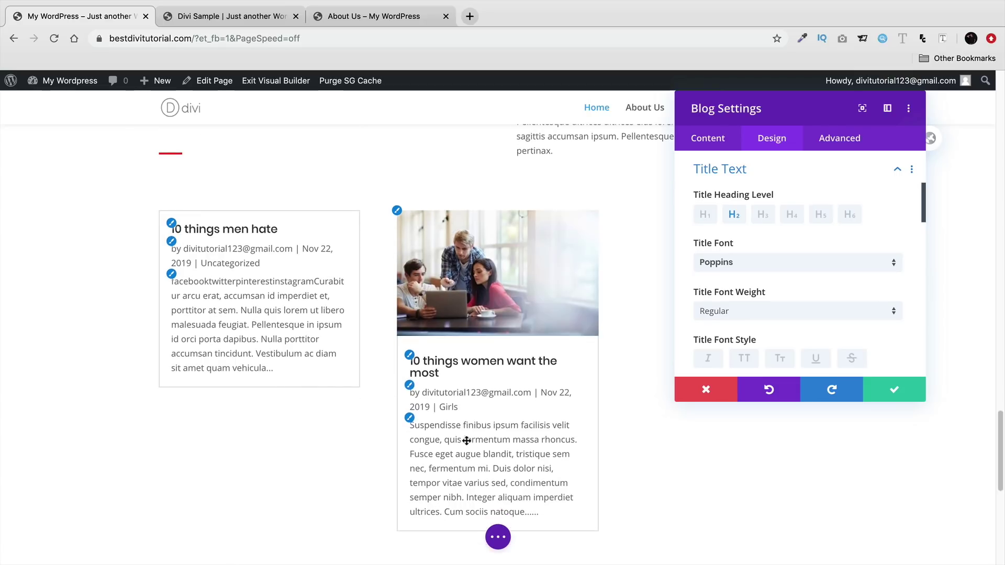
{"action": "left_click", "coordinate": [409, 419]}
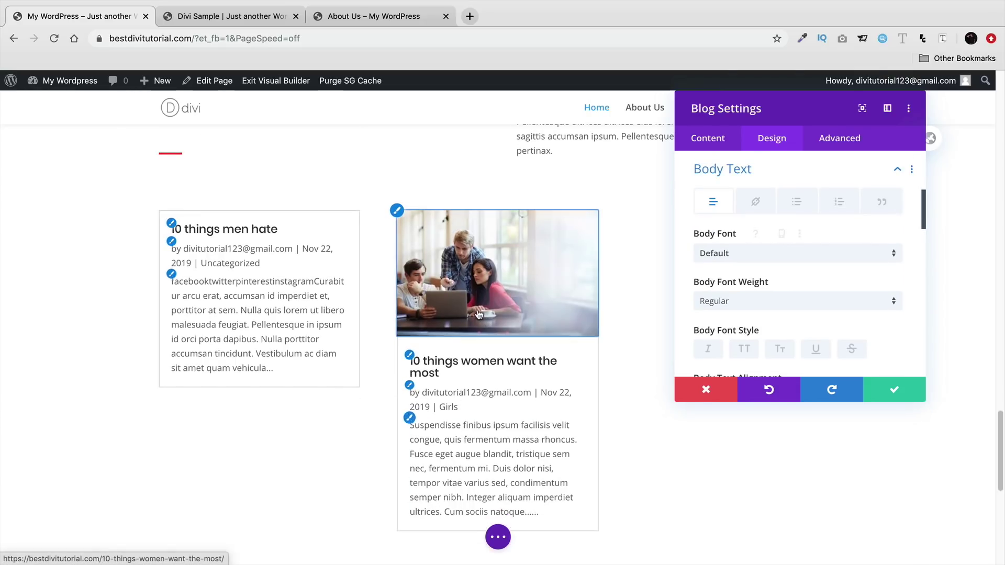
{"action": "left_click", "coordinate": [399, 211]}
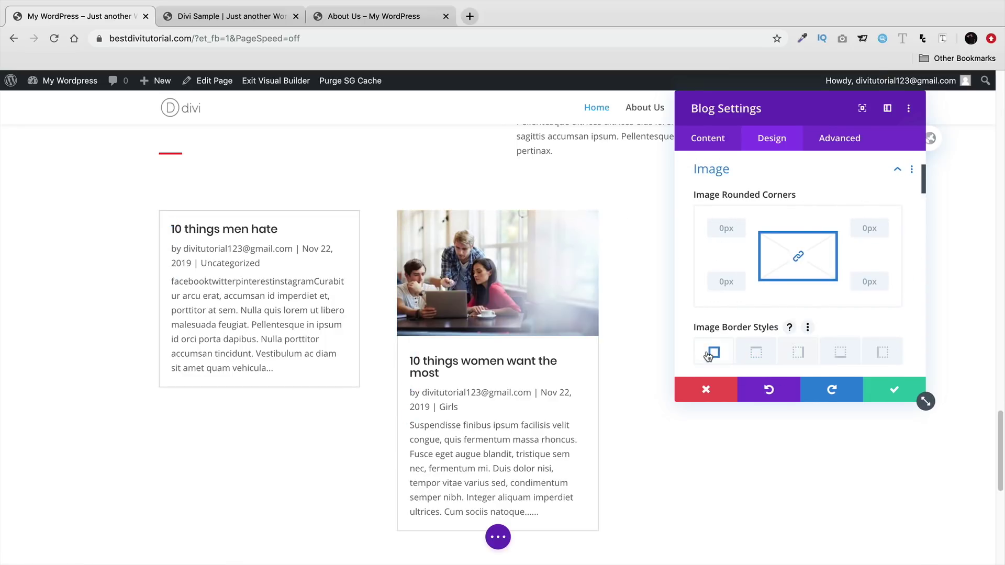
{"action": "left_click", "coordinate": [709, 140]}
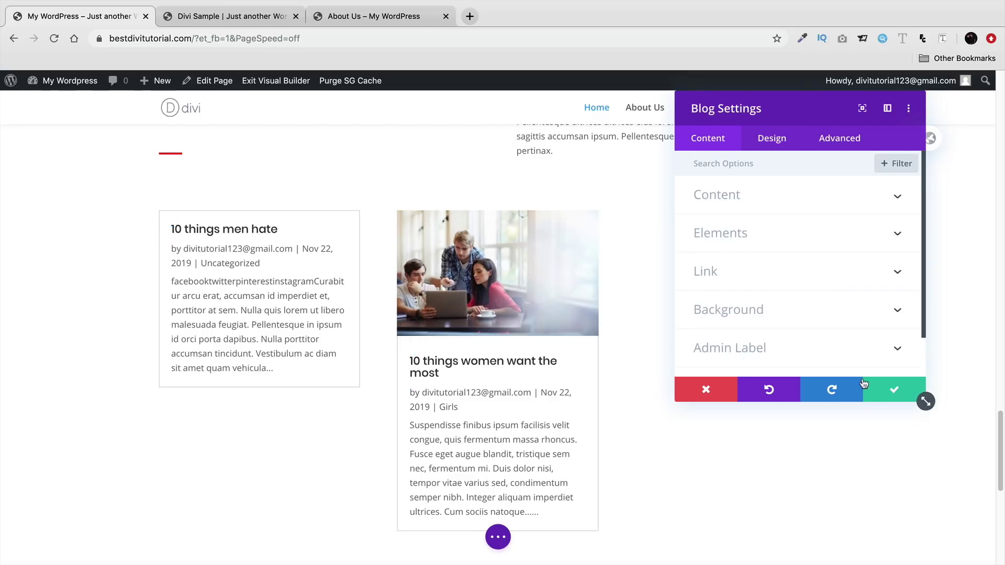
- Limit the blog module to the Girls category and keep excerpts rather than full content
{"action": "left_click", "coordinate": [894, 390]}
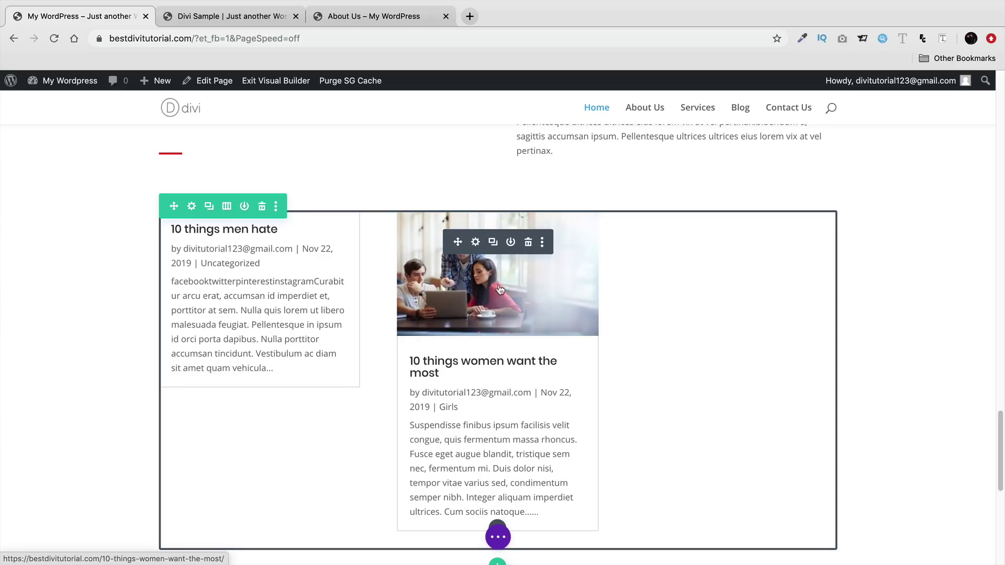
{"action": "left_click", "coordinate": [476, 242]}
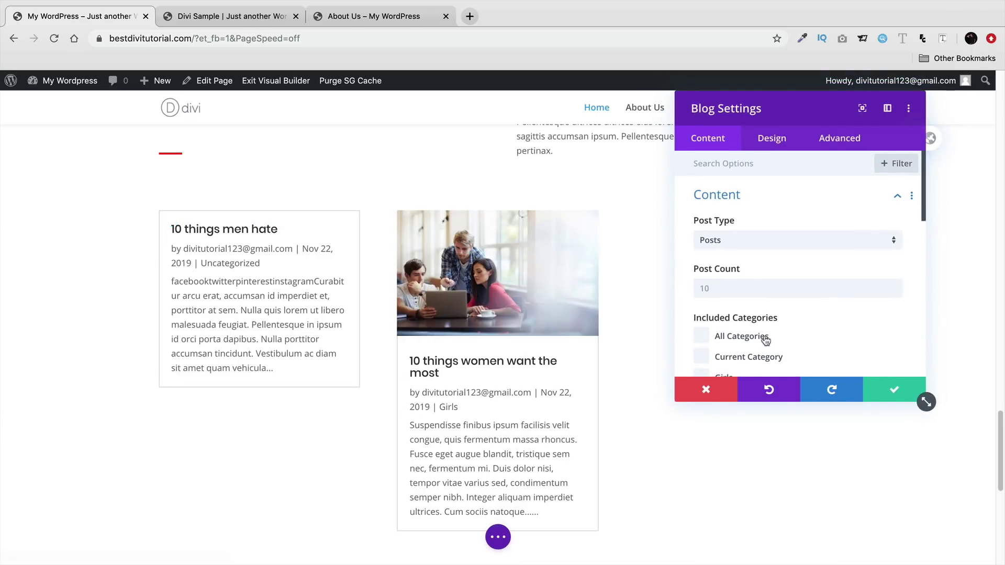
{"action": "scroll", "coordinate": [765, 341], "scroll_direction": "down", "scroll_amount": 3}
{"action": "left_click", "coordinate": [705, 305]}
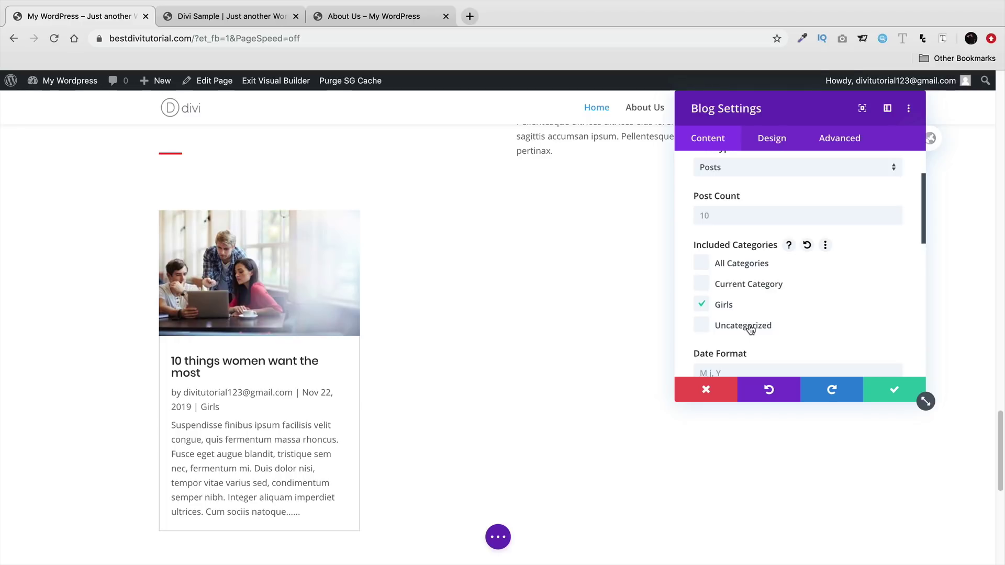
{"action": "scroll", "coordinate": [734, 301], "scroll_direction": "down", "scroll_amount": 5}
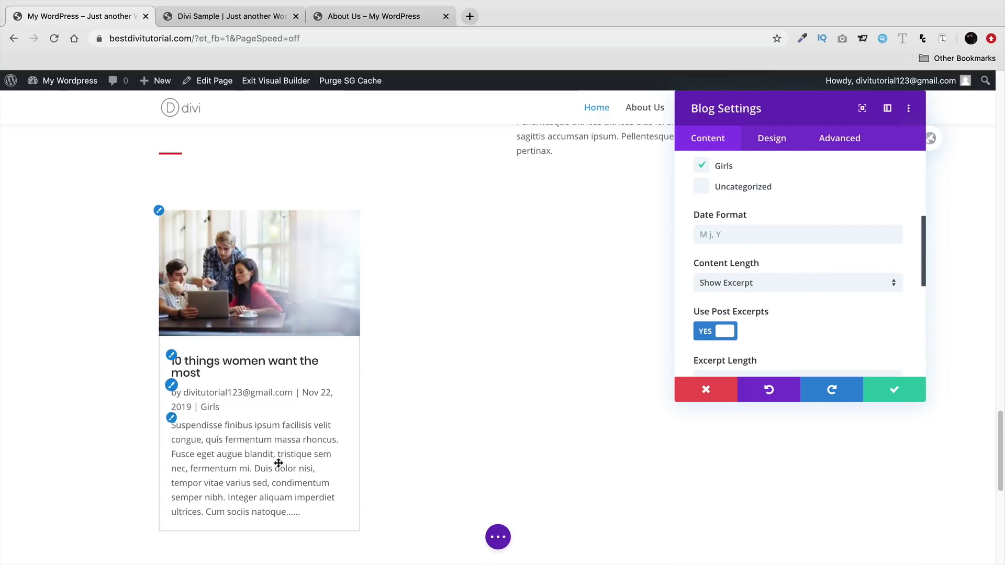
{"action": "left_click", "coordinate": [809, 282]}
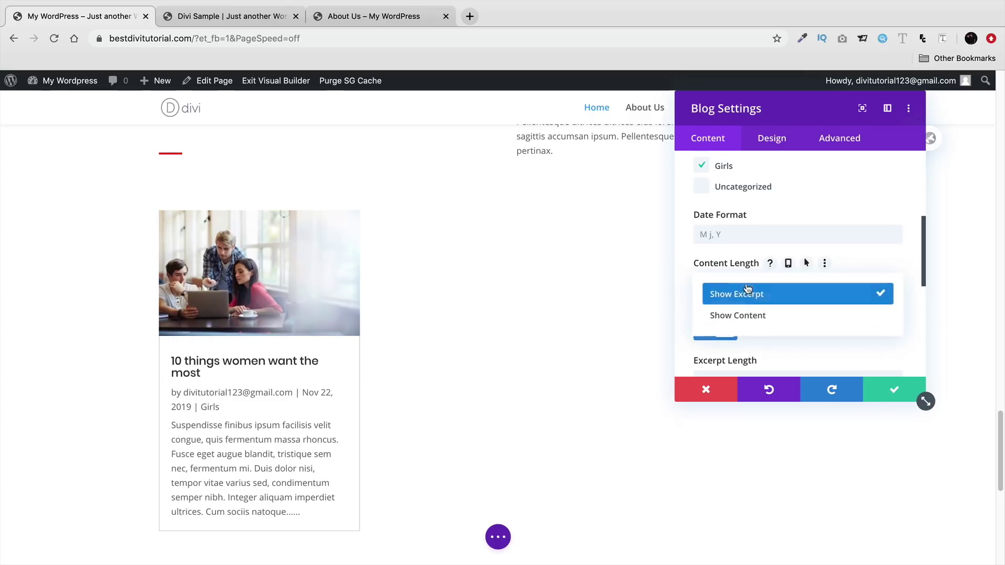
{"action": "left_click", "coordinate": [749, 315]}
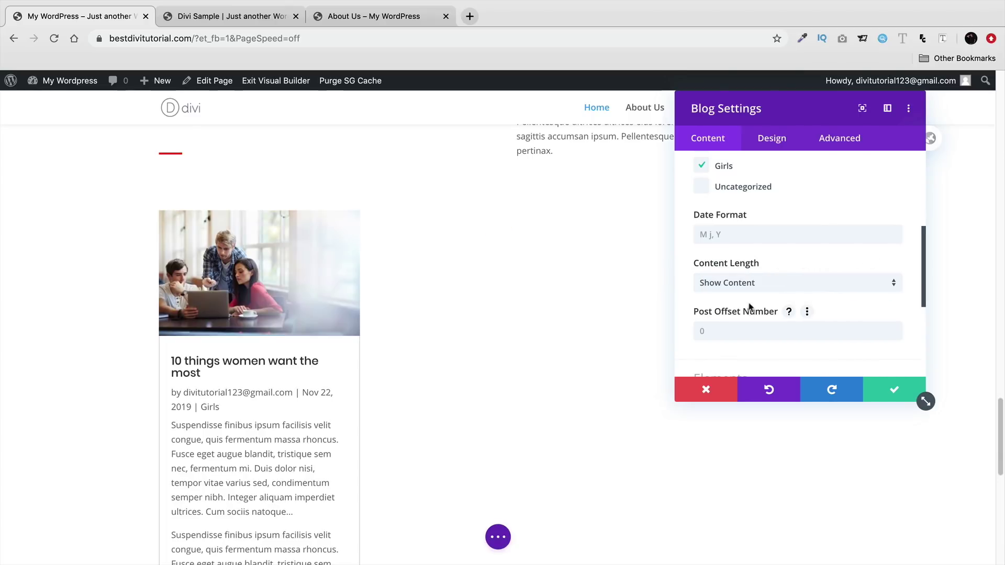
{"action": "left_click", "coordinate": [754, 284]}
{"action": "left_click", "coordinate": [756, 298]}
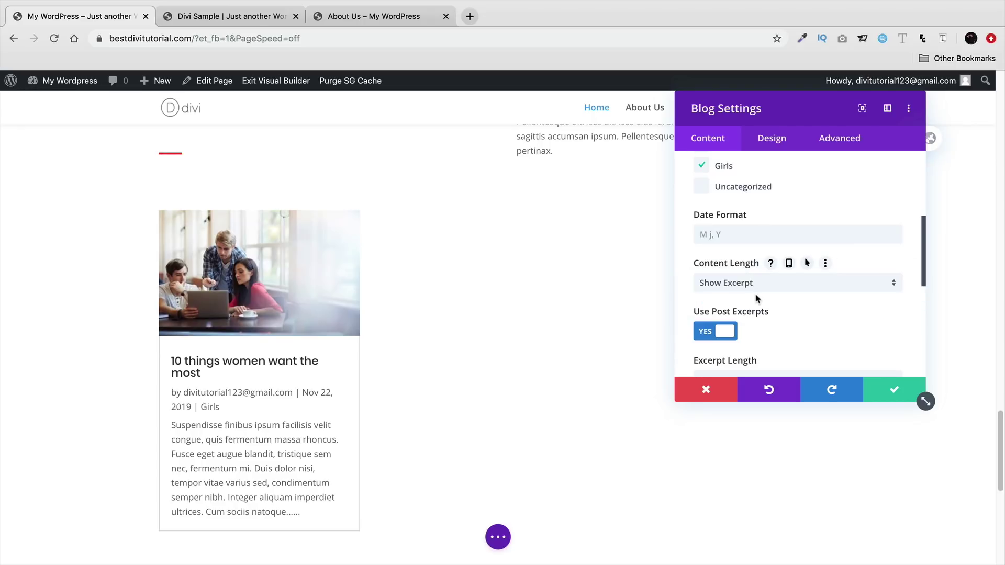
- Set Excerpt Length to 100 and scroll through the remaining options
{"action": "scroll", "coordinate": [757, 306], "scroll_direction": "down", "scroll_amount": 3}
{"action": "left_click", "coordinate": [759, 292]}
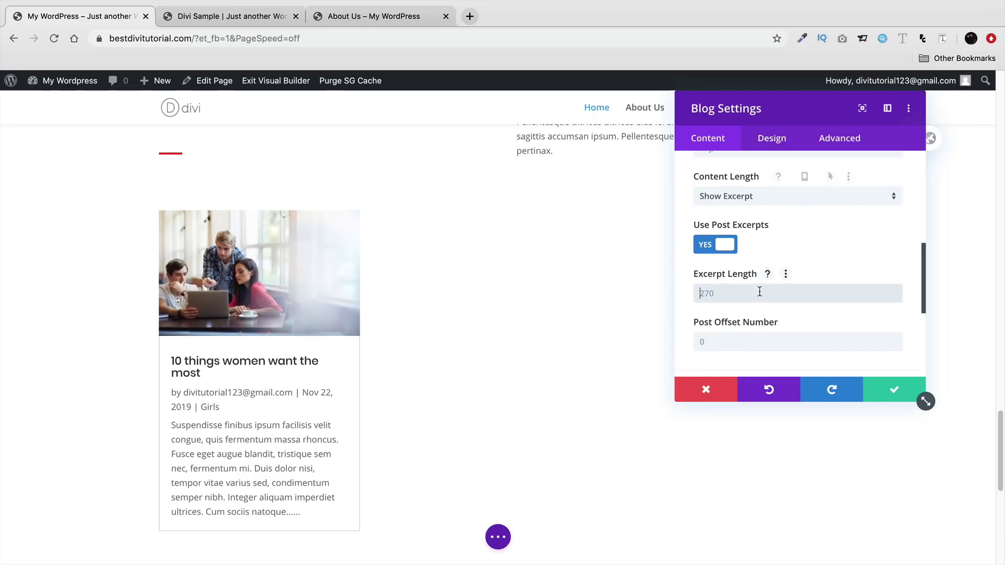
{"action": "type", "text": "0"}
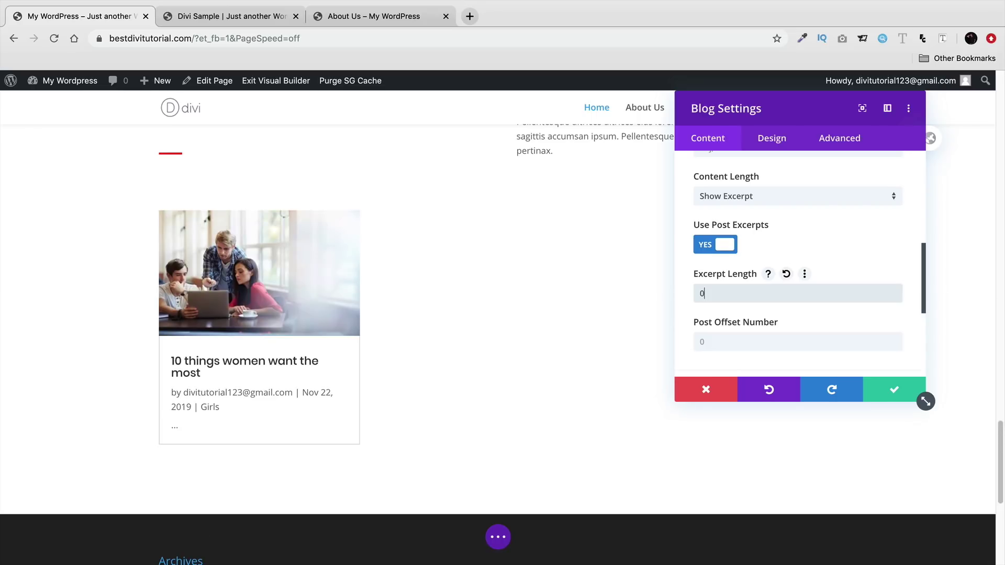
{"action": "key", "text": "BackSpace"}
{"action": "type", "text": "100"}
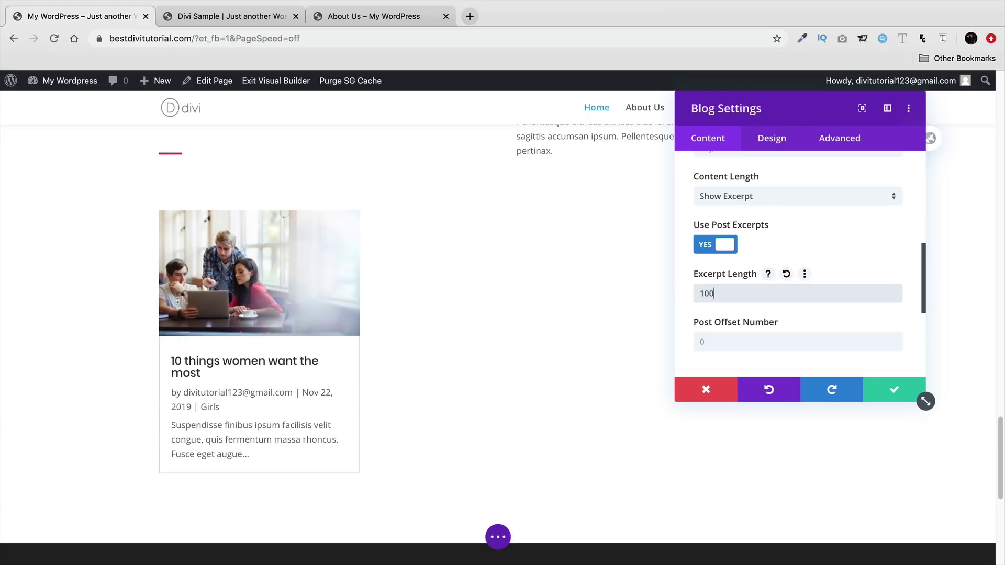
{"action": "scroll", "coordinate": [774, 299], "scroll_direction": "down", "scroll_amount": 5}
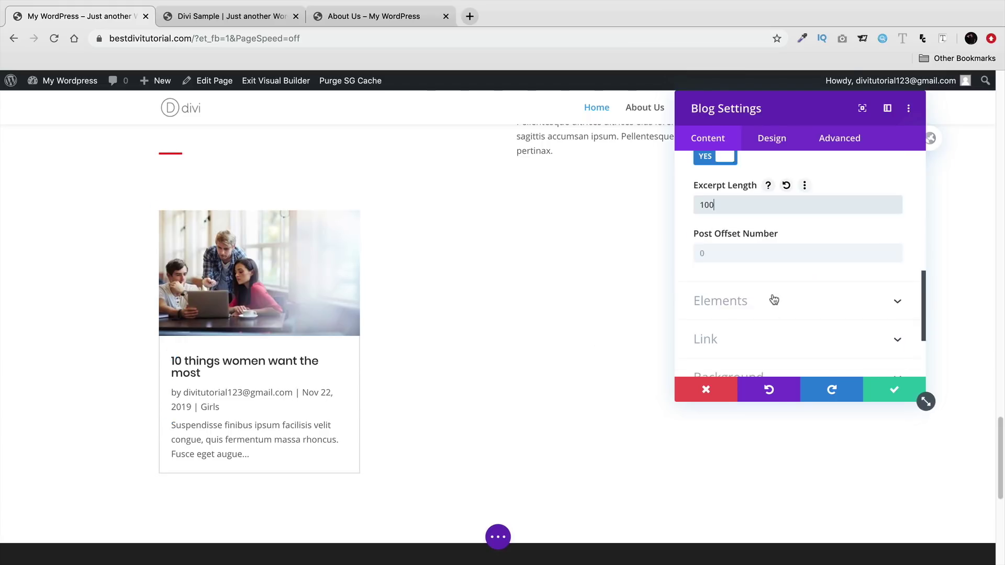
{"action": "scroll", "coordinate": [774, 298], "scroll_direction": "down", "scroll_amount": 1}
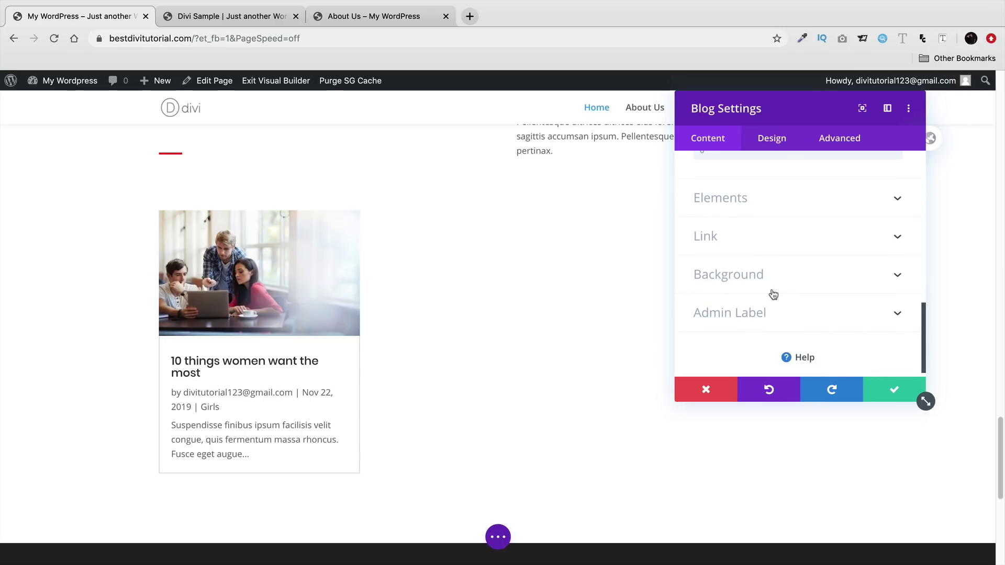
- Save the blog module settings, scroll down the home page, and switch to the Divi Sample tab
{"action": "left_click", "coordinate": [885, 391]}
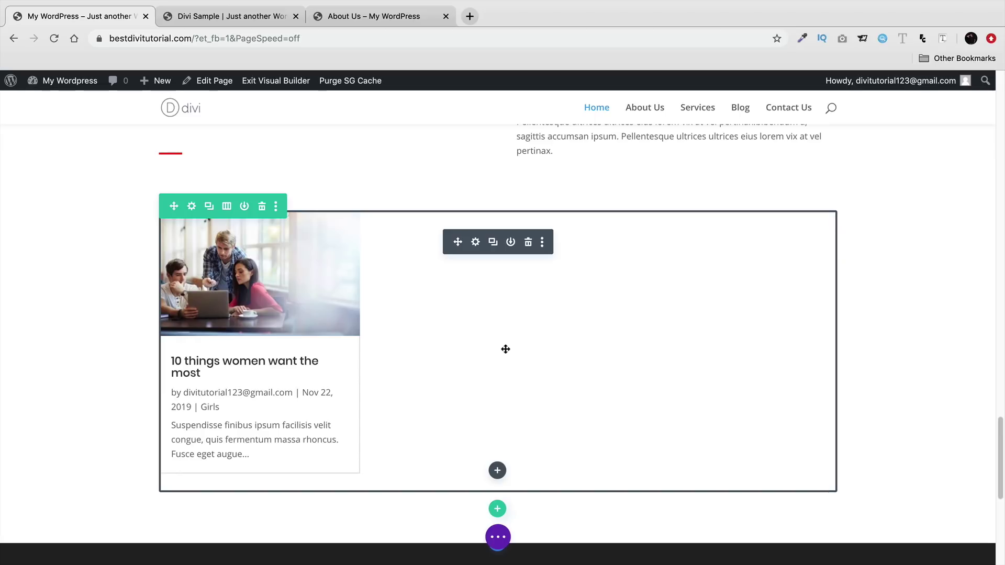
{"action": "scroll", "coordinate": [505, 349], "scroll_direction": "down", "scroll_amount": 1}
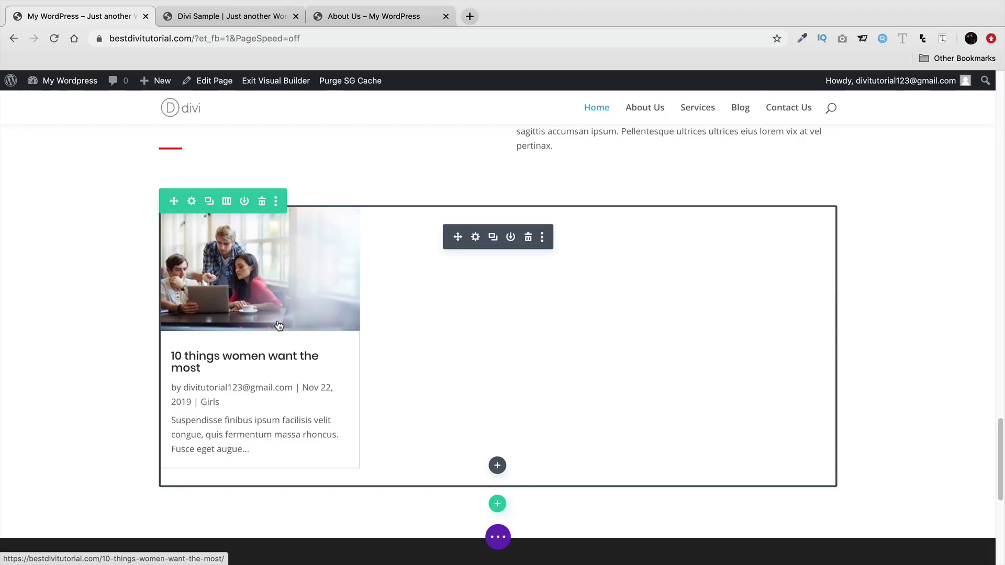
{"action": "scroll", "coordinate": [279, 325], "scroll_direction": "down", "scroll_amount": 1}
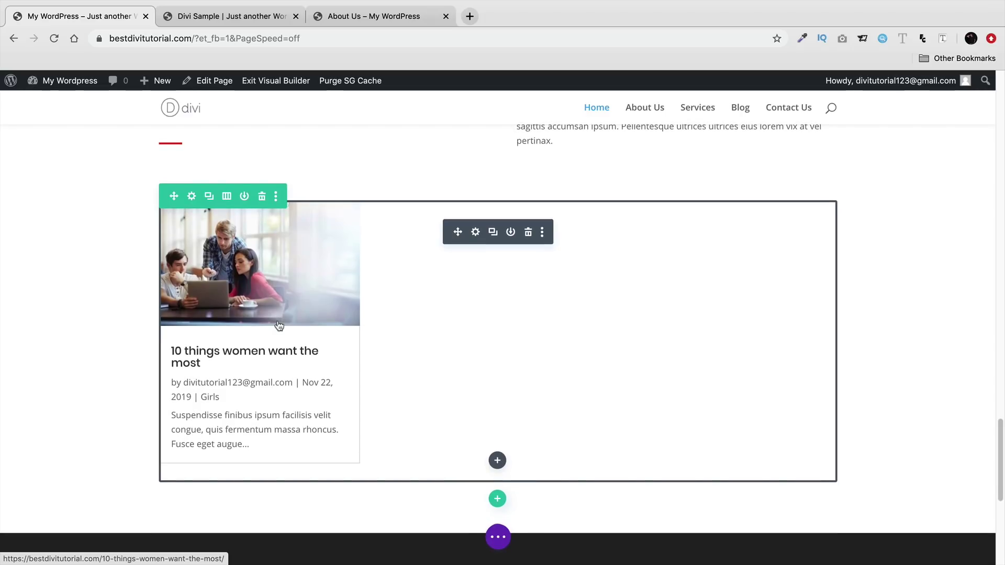
{"action": "scroll", "coordinate": [282, 322], "scroll_direction": "down", "scroll_amount": 1}
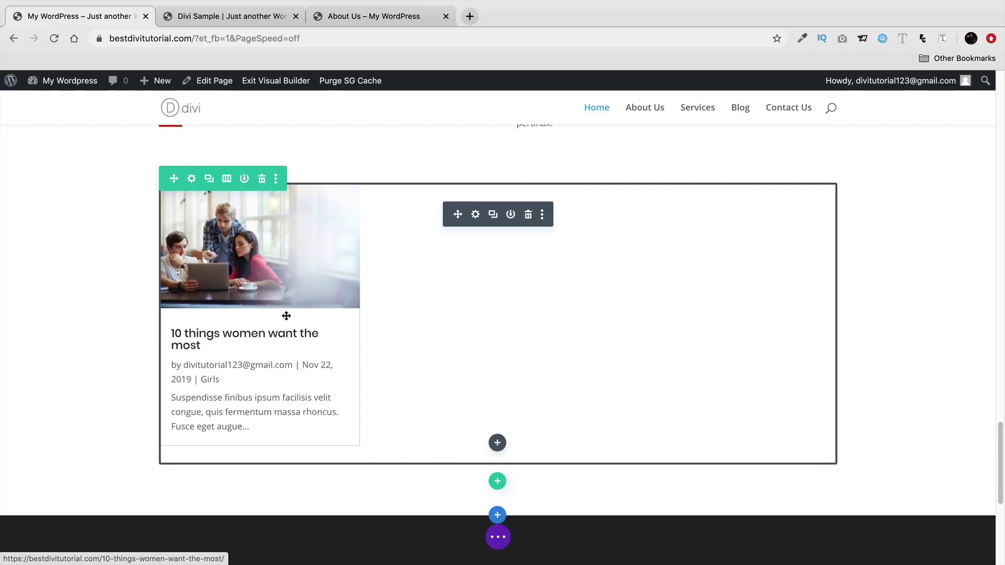
{"action": "scroll", "coordinate": [287, 316], "scroll_direction": "down", "scroll_amount": 5}
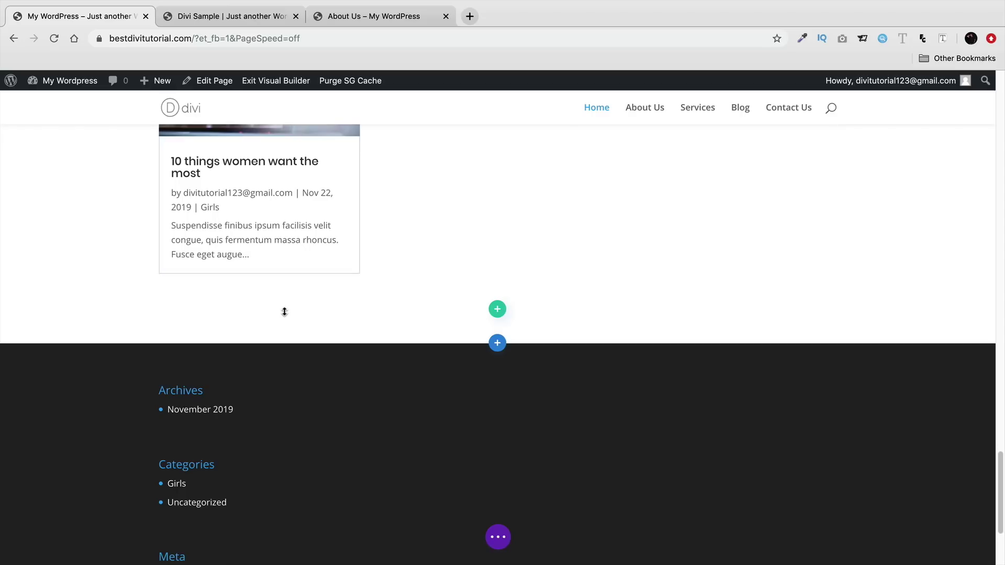
{"action": "scroll", "coordinate": [285, 314], "scroll_direction": "down", "scroll_amount": 2}
{"action": "left_click", "coordinate": [220, 21]}
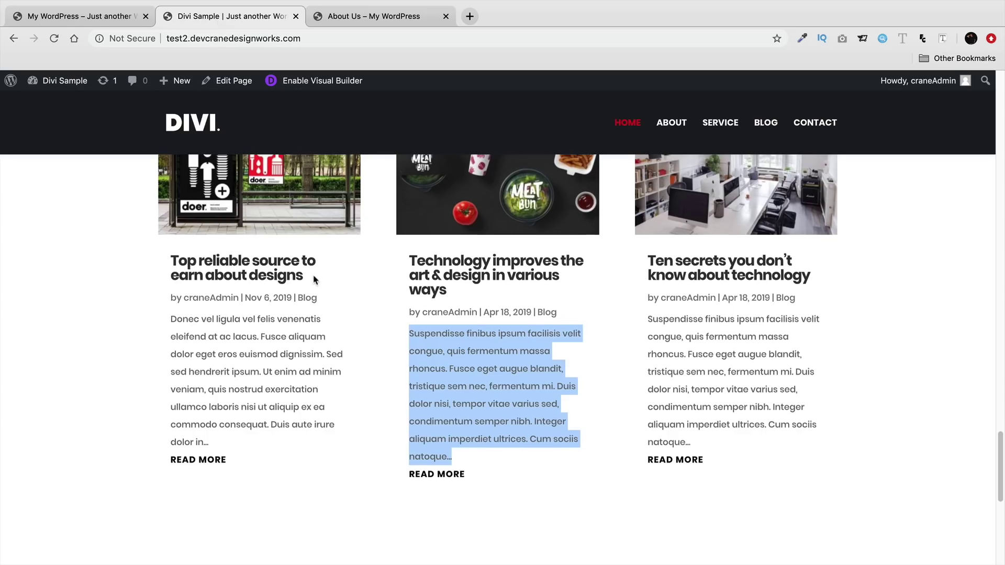
- Scroll to the Divi Sample footer, then return to the My WordPress tab
{"action": "scroll", "coordinate": [315, 280], "scroll_direction": "down", "scroll_amount": 10}
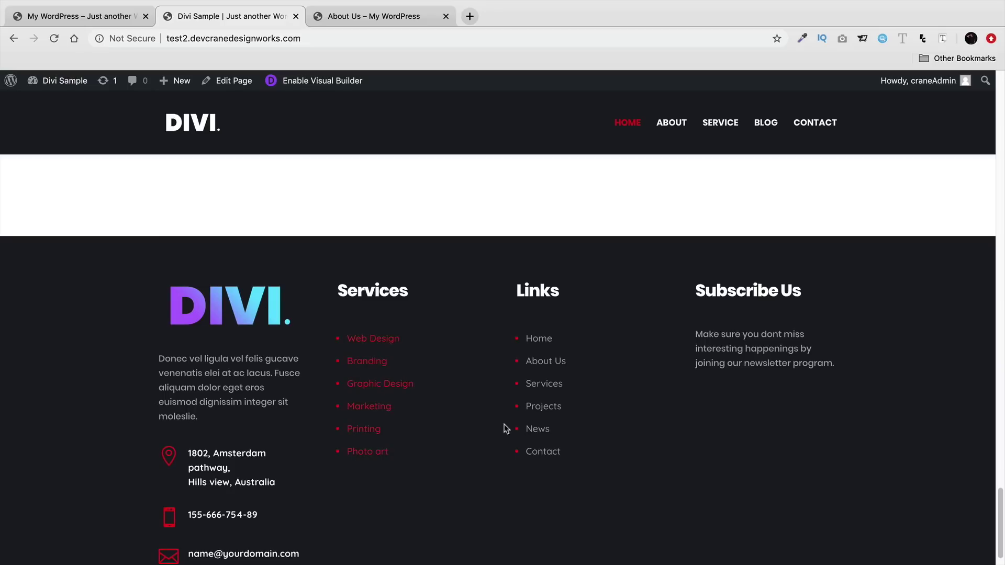
{"action": "scroll", "coordinate": [445, 390], "scroll_direction": "down", "scroll_amount": 1}
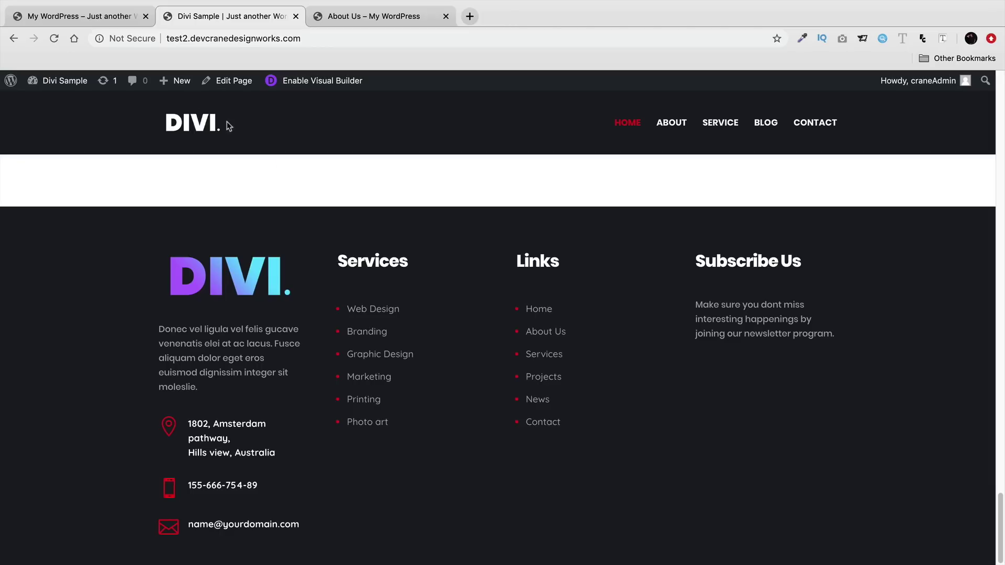
{"action": "left_click", "coordinate": [89, 16]}
- Scroll through the home page and save its Visual Builder edits
{"action": "scroll", "coordinate": [235, 267], "scroll_direction": "up", "scroll_amount": 2}
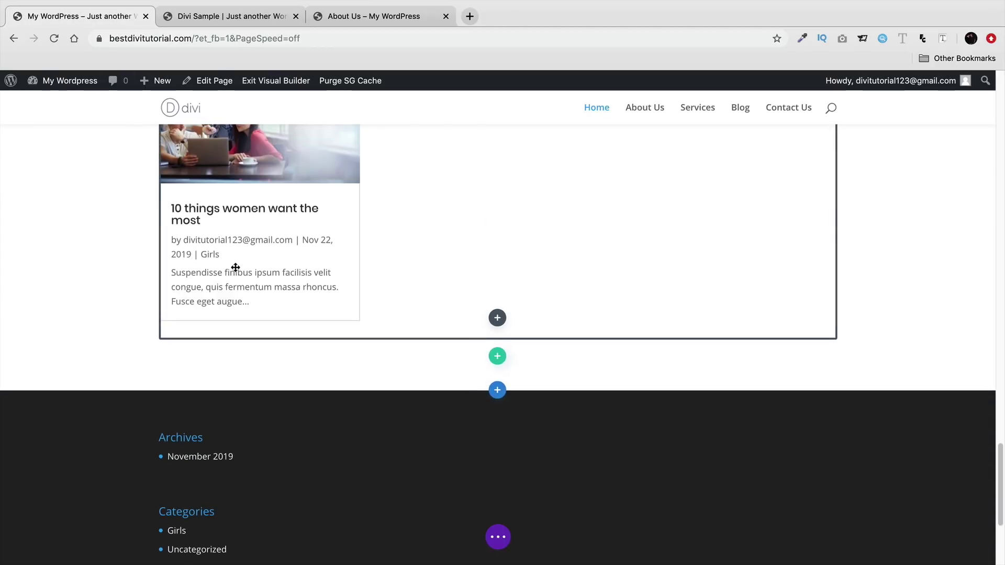
{"action": "scroll", "coordinate": [318, 292], "scroll_direction": "down", "scroll_amount": 1}
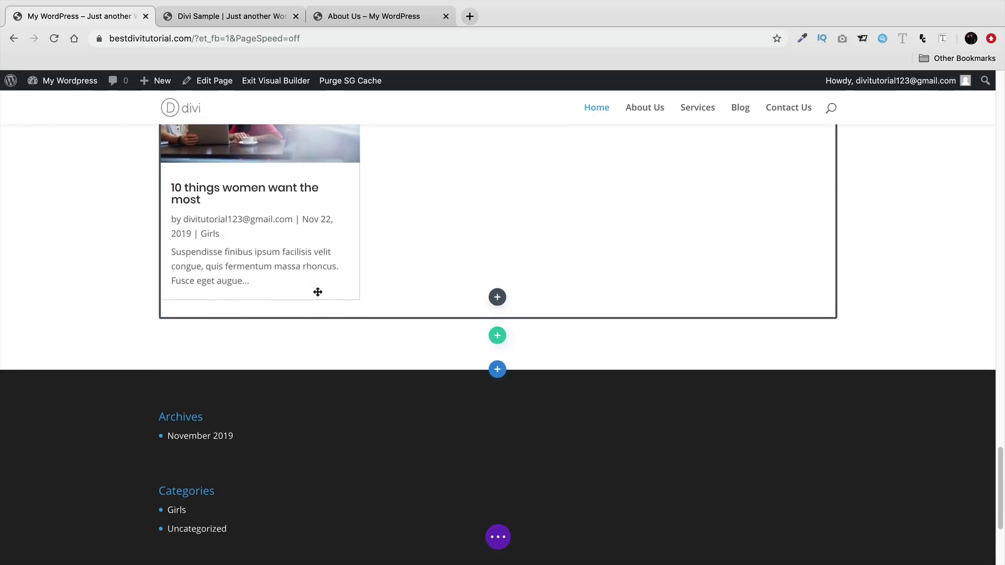
{"action": "scroll", "coordinate": [318, 292], "scroll_direction": "down", "scroll_amount": 1}
{"action": "scroll", "coordinate": [324, 283], "scroll_direction": "down", "scroll_amount": 1}
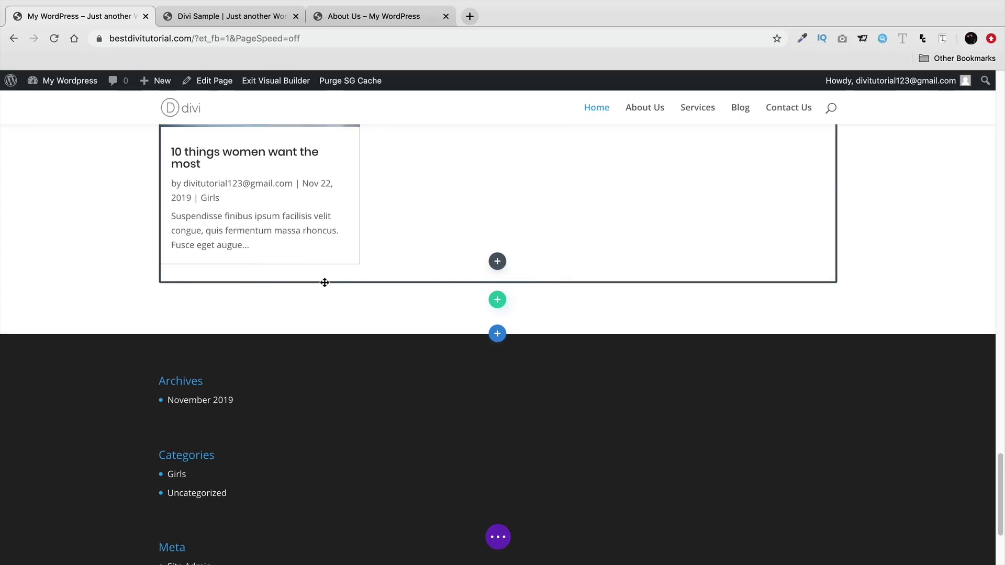
{"action": "scroll", "coordinate": [325, 284], "scroll_direction": "down", "scroll_amount": 1}
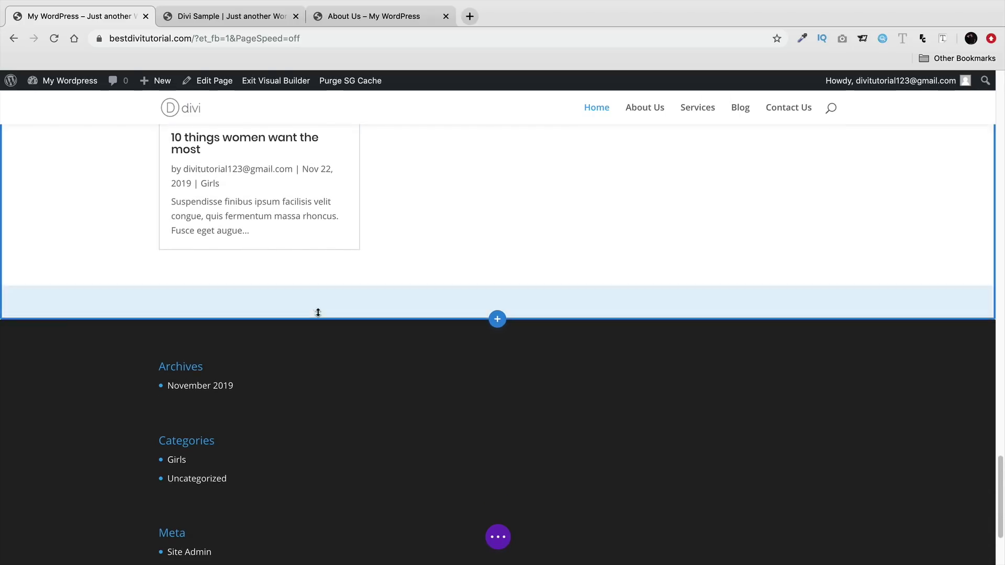
{"action": "scroll", "coordinate": [330, 337], "scroll_direction": "down", "scroll_amount": 3}
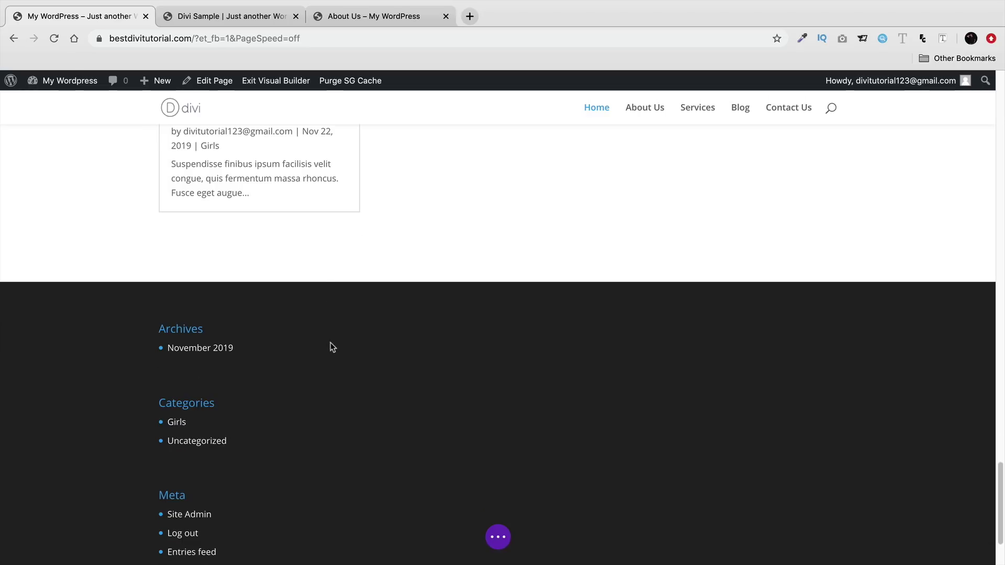
{"action": "scroll", "coordinate": [335, 356], "scroll_direction": "down", "scroll_amount": 3}
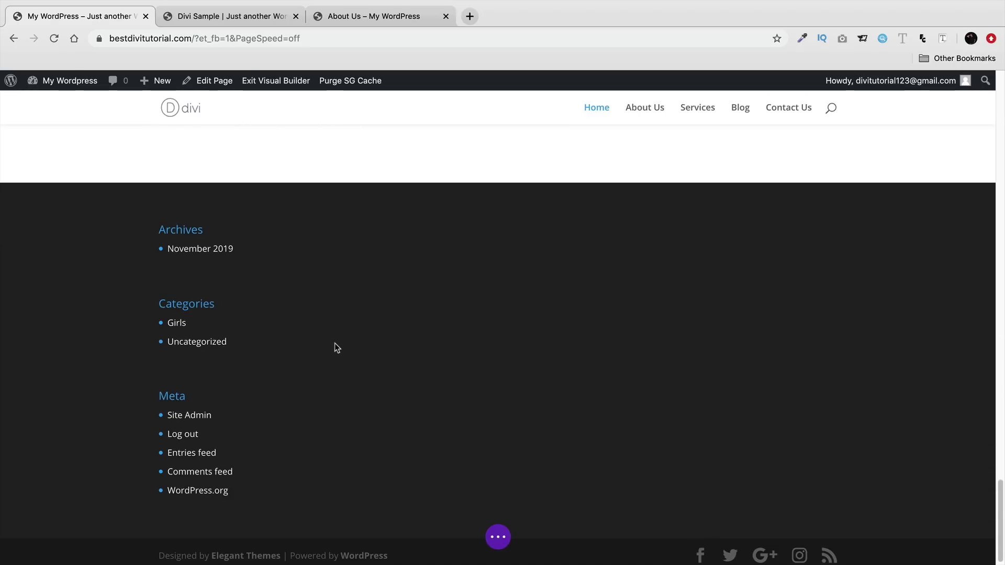
{"action": "left_click", "coordinate": [497, 536]}
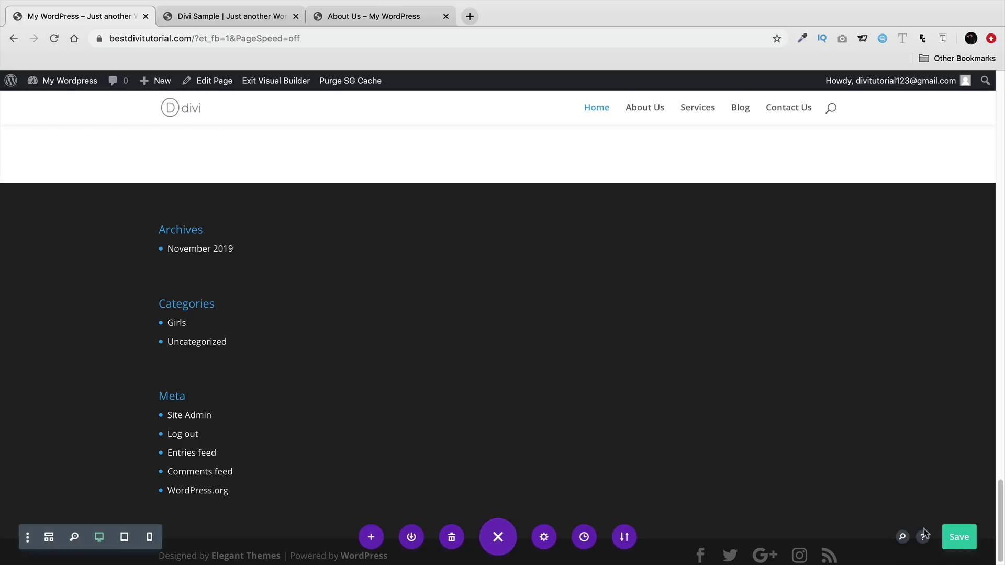
- Exit the Visual Builder and go to the admin Dashboard from the My Wordpress menu
{"action": "scroll", "coordinate": [461, 416], "scroll_direction": "up", "scroll_amount": 10}
{"action": "scroll", "coordinate": [628, 431], "scroll_direction": "up", "scroll_amount": 20}
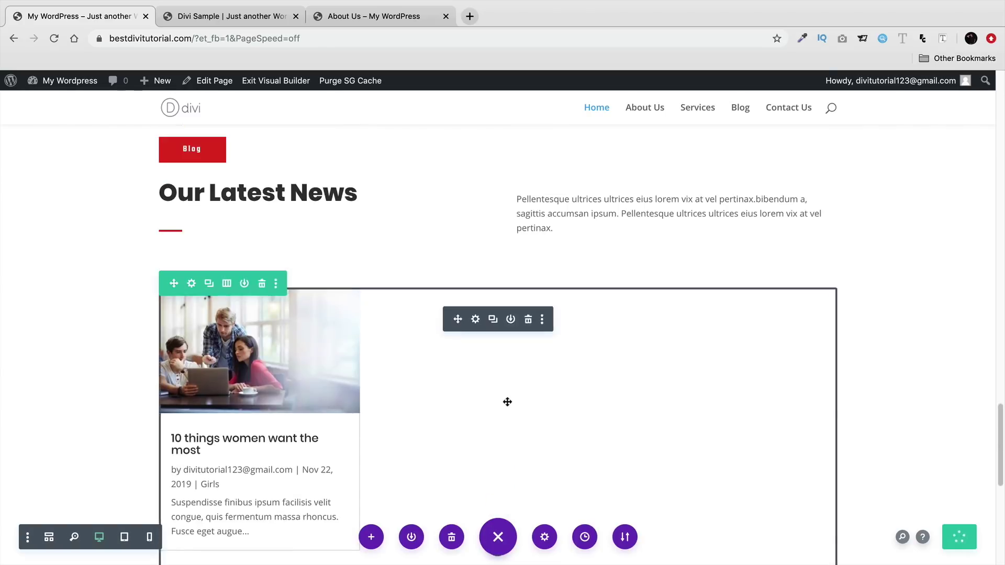
{"action": "scroll", "coordinate": [654, 391], "scroll_direction": "up", "scroll_amount": 20}
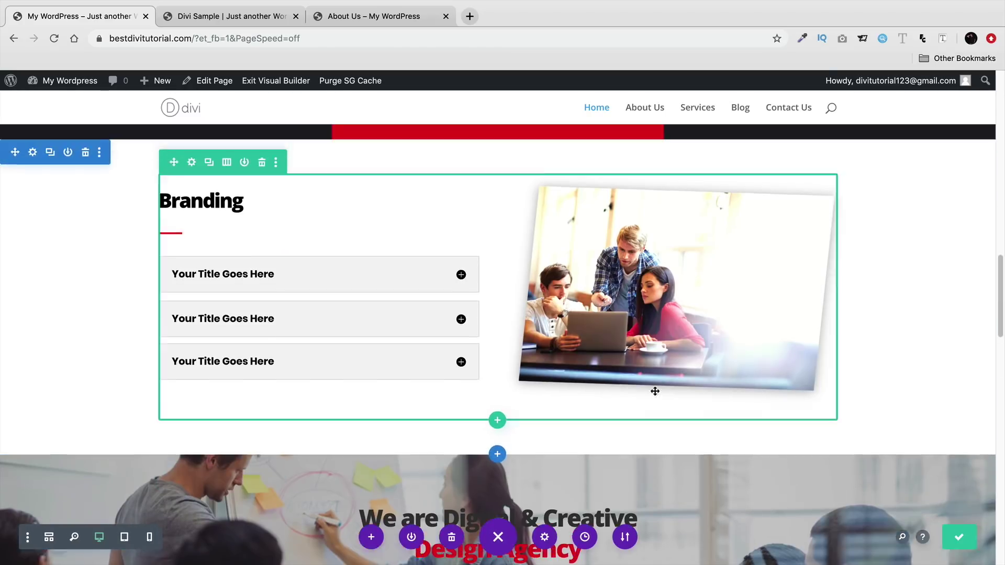
{"action": "scroll", "coordinate": [657, 365], "scroll_direction": "up", "scroll_amount": 20}
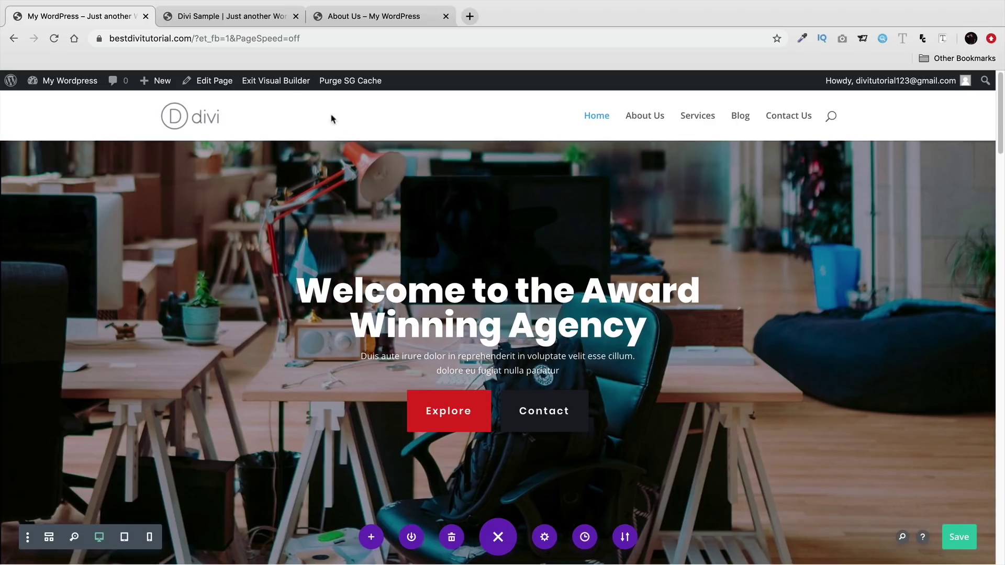
{"action": "left_click", "coordinate": [282, 82]}
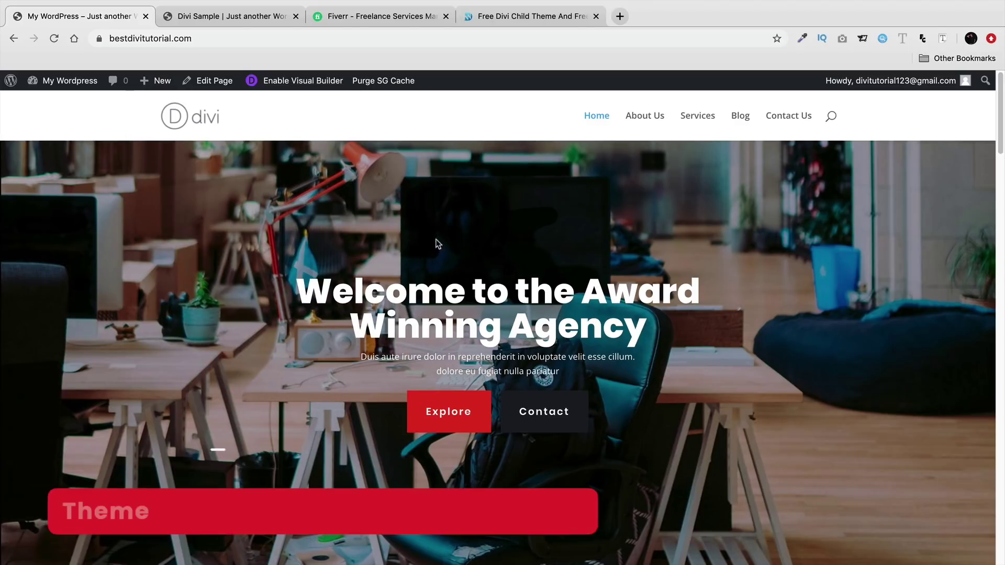
{"action": "mouse_move", "coordinate": [83, 85]}
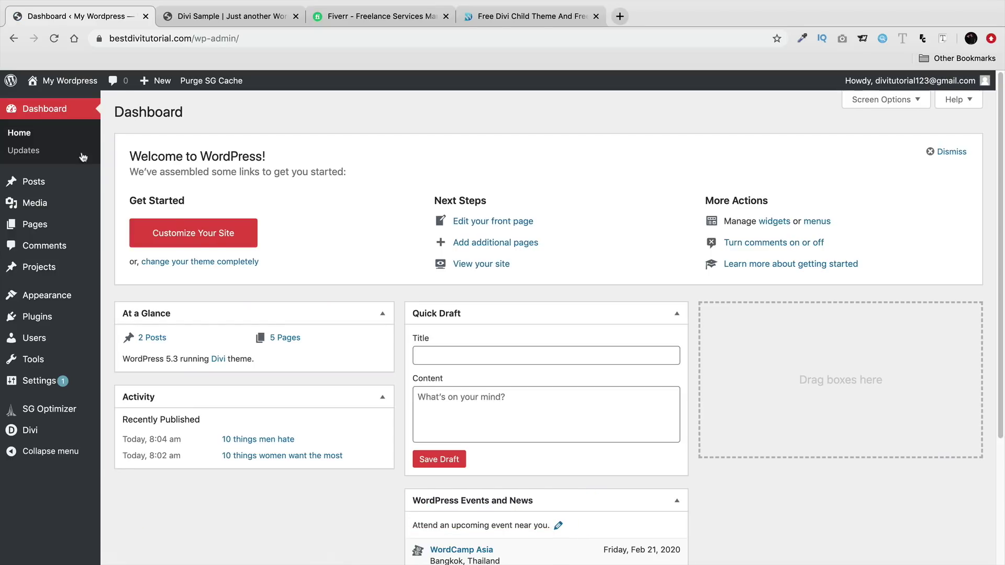
- Open the Customizer's General Settings > Site Identity panel for the My Wordpress site
{"action": "left_click", "coordinate": [208, 234]}
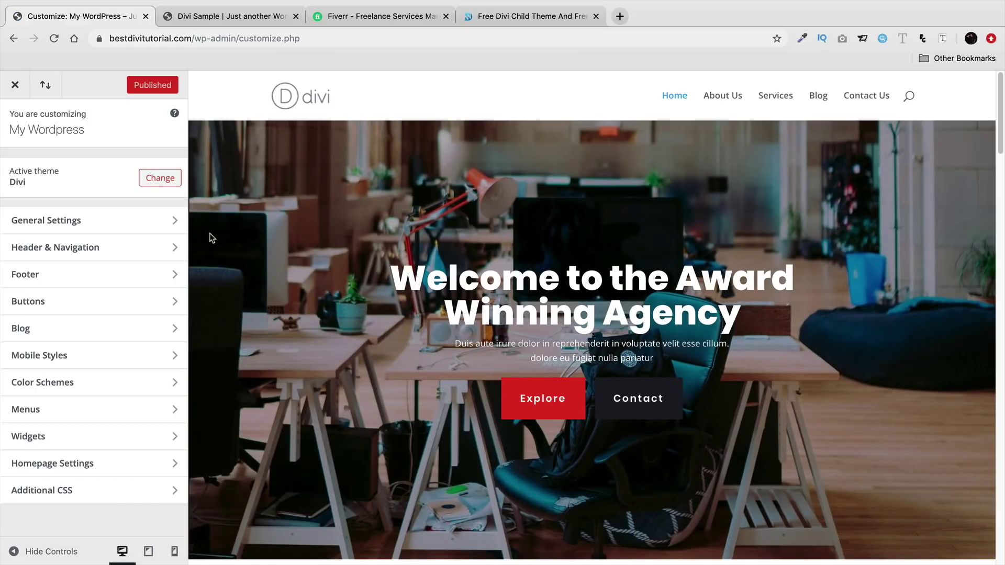
{"action": "left_click", "coordinate": [60, 221]}
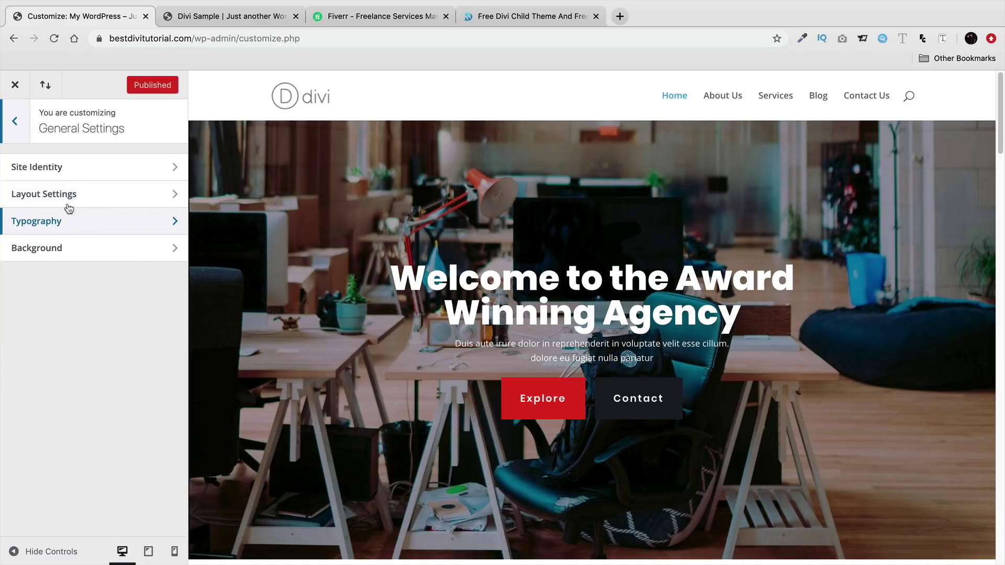
{"action": "left_click", "coordinate": [83, 170]}
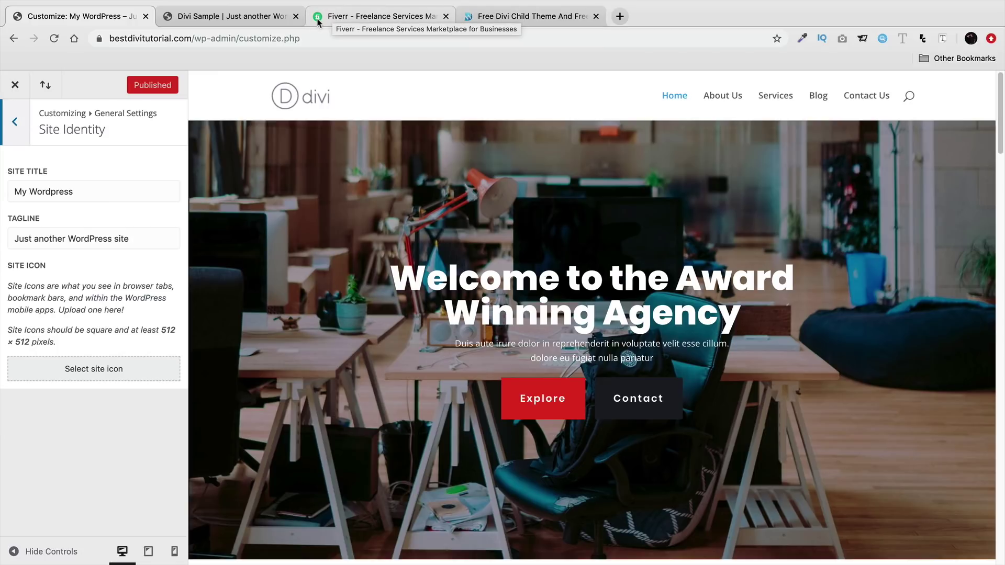
- Set divi_logo-1.png, cropped to the purple D, as the site icon
{"action": "left_click", "coordinate": [112, 369]}
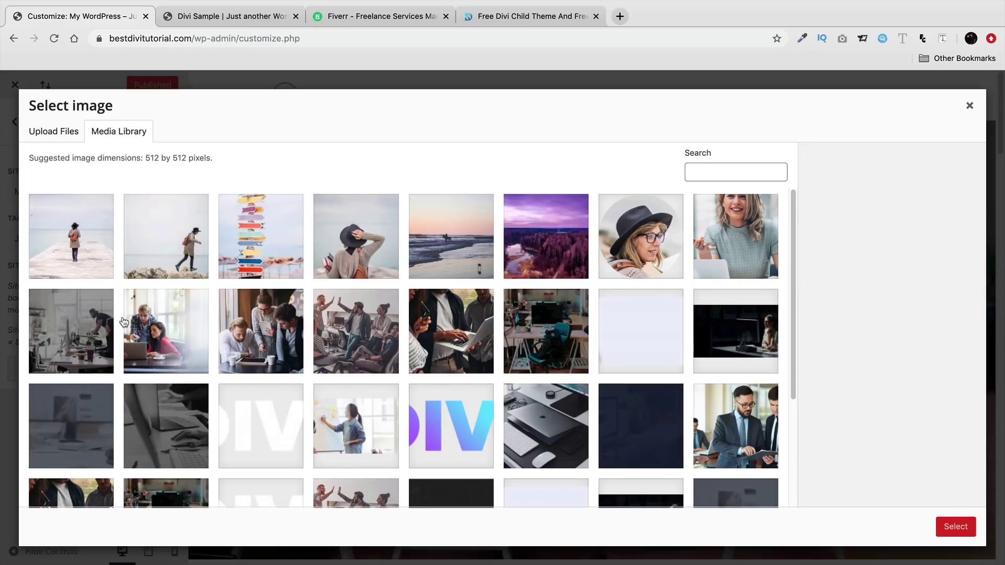
{"action": "left_click", "coordinate": [445, 416]}
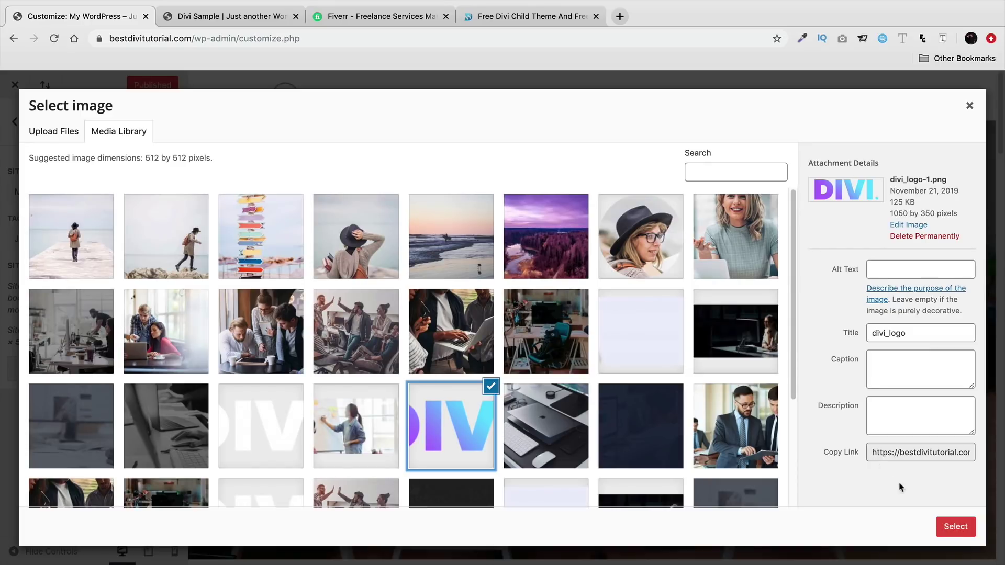
{"action": "left_click", "coordinate": [958, 527]}
{"action": "left_click_drag", "start_coordinate": [461, 236], "coordinate": [245, 221]}
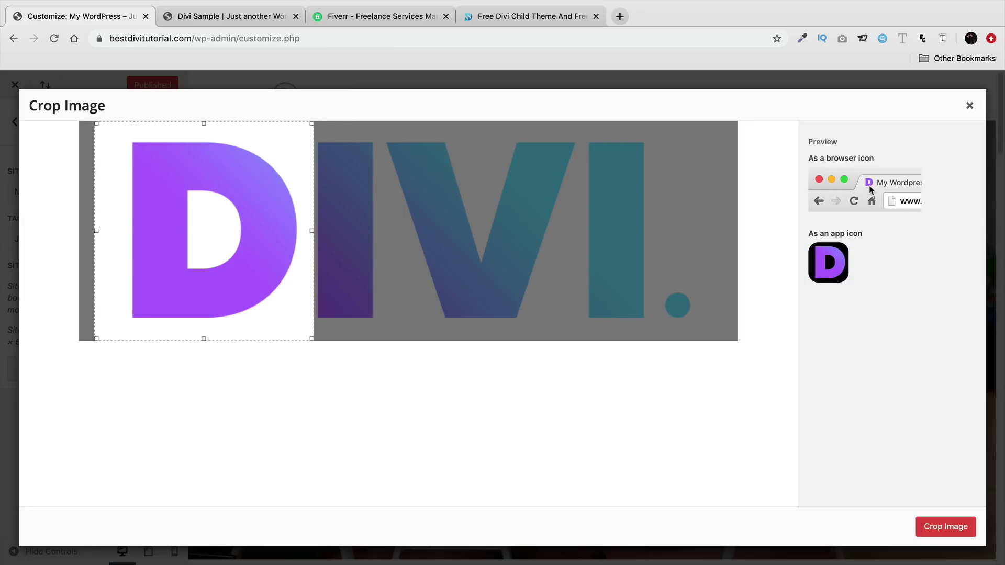
{"action": "left_click", "coordinate": [948, 528]}
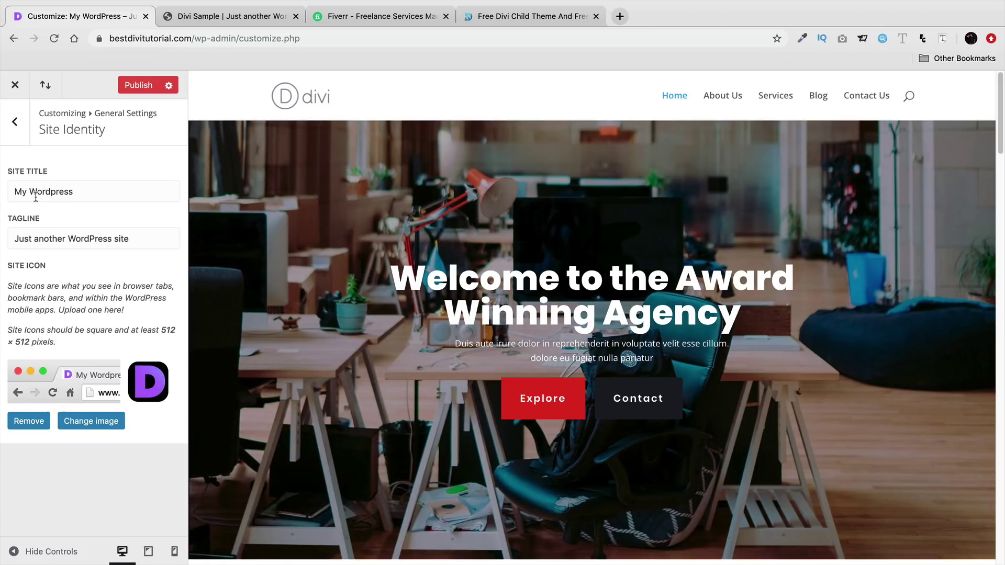
{"action": "left_click", "coordinate": [21, 118]}
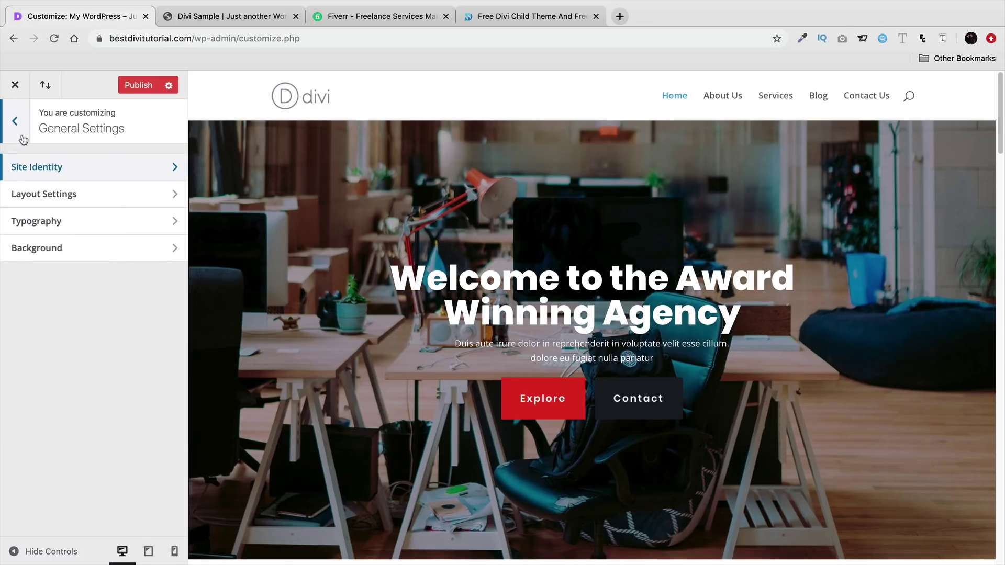
- Glance at Layout Settings, then open Typography (body 14, line height 1.7, header 30)
{"action": "left_click", "coordinate": [88, 205]}
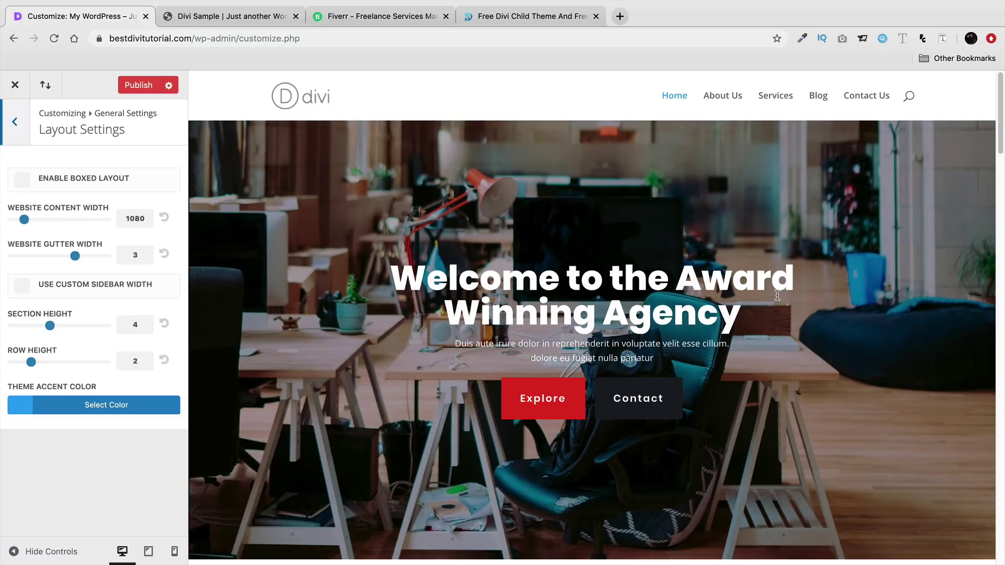
{"action": "left_click", "coordinate": [18, 128]}
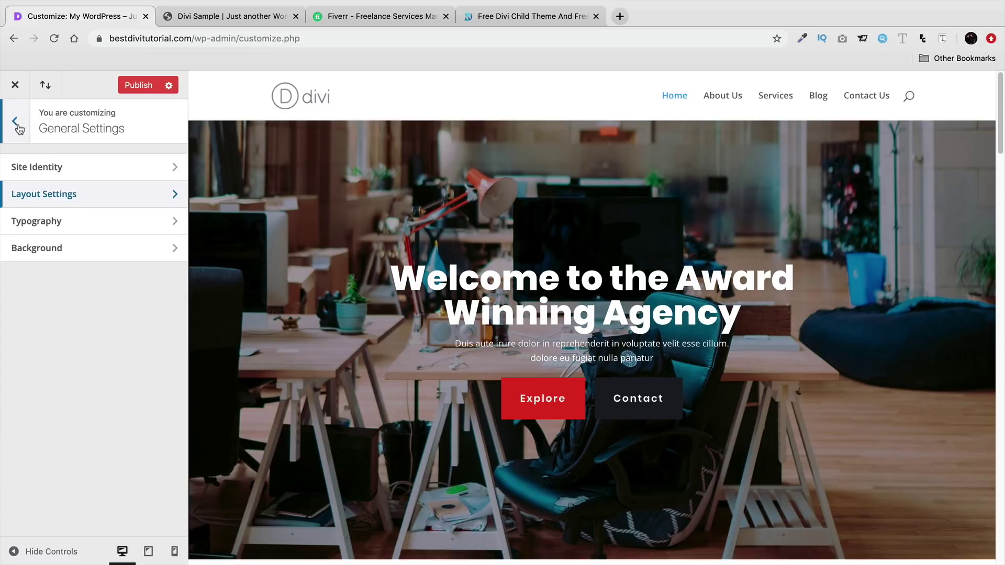
{"action": "left_click", "coordinate": [54, 221]}
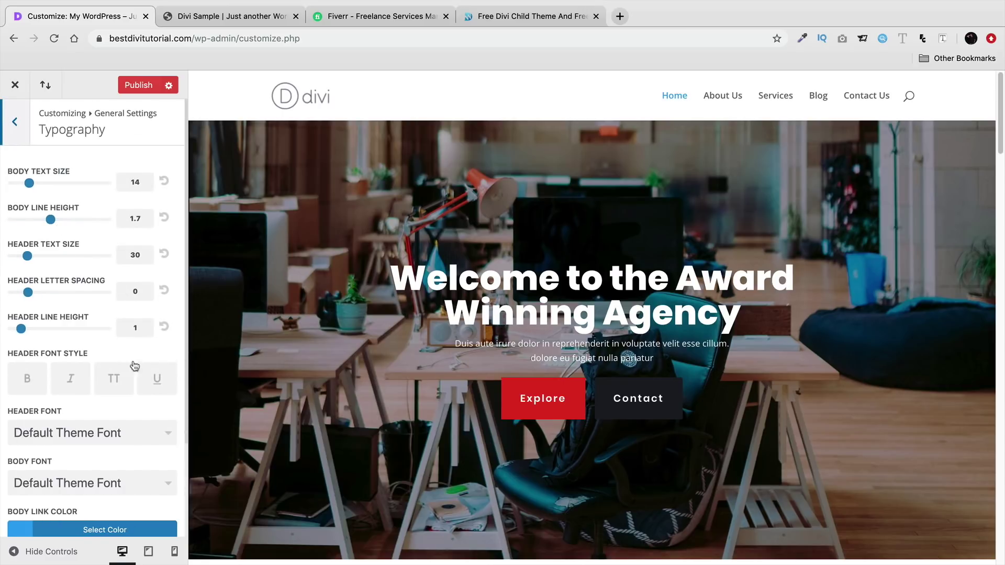
- Set the header font to Abel, keeping the body font on the Default Theme Font
{"action": "scroll", "coordinate": [133, 365], "scroll_direction": "down", "scroll_amount": 2}
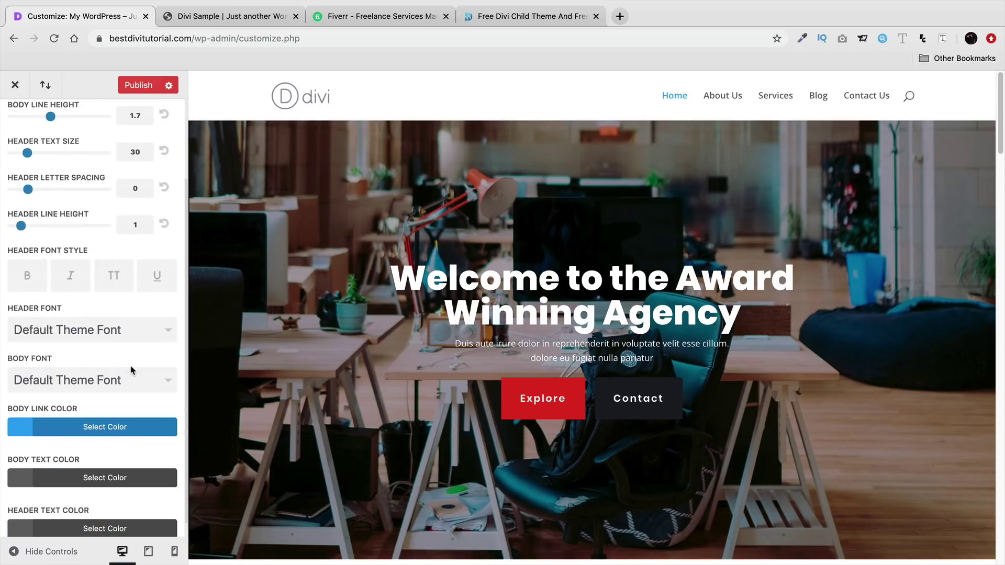
{"action": "left_click", "coordinate": [133, 335]}
{"action": "left_click", "coordinate": [113, 393]}
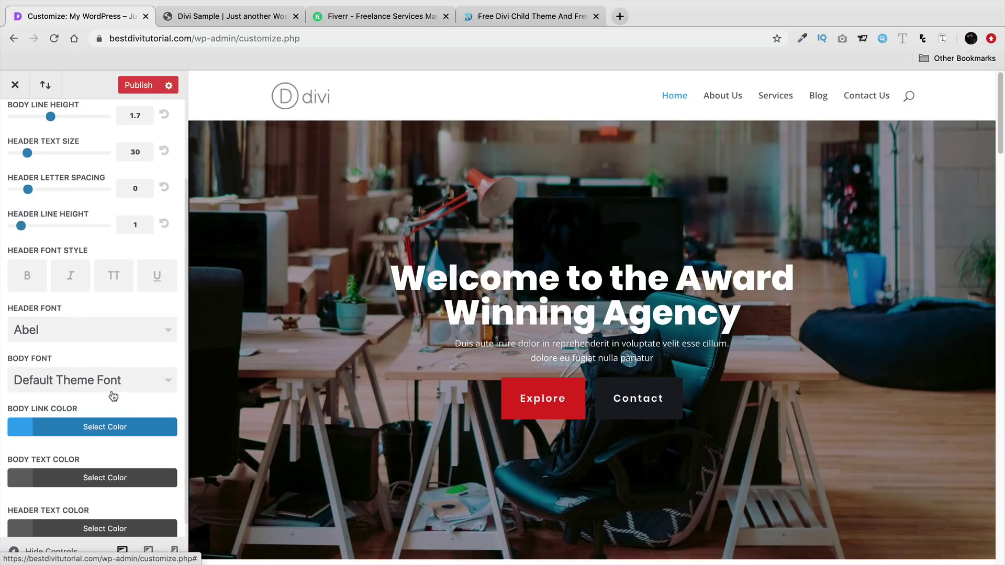
{"action": "scroll", "coordinate": [114, 394], "scroll_direction": "down", "scroll_amount": 1}
{"action": "scroll", "coordinate": [314, 369], "scroll_direction": "down", "scroll_amount": 2}
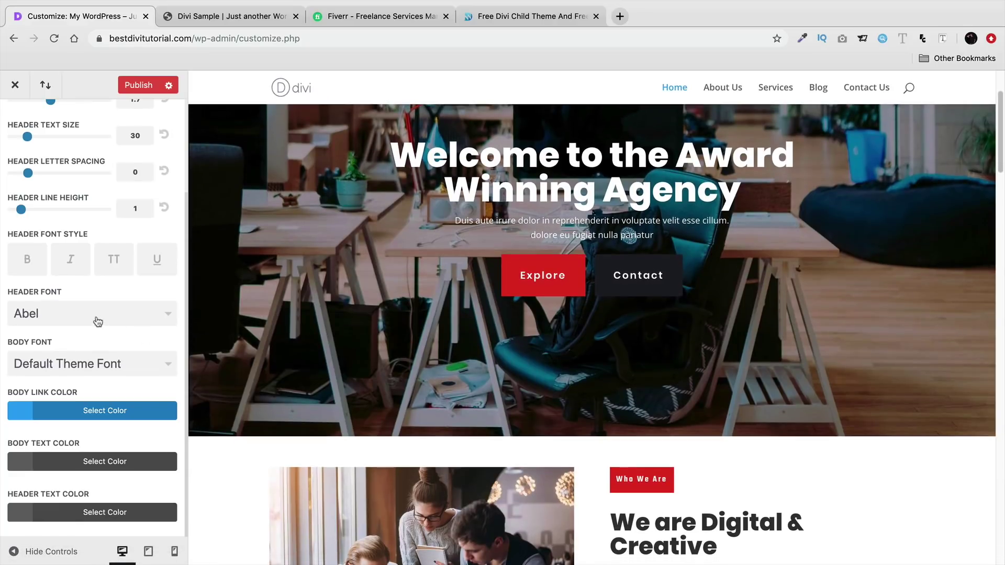
{"action": "left_click", "coordinate": [103, 369]}
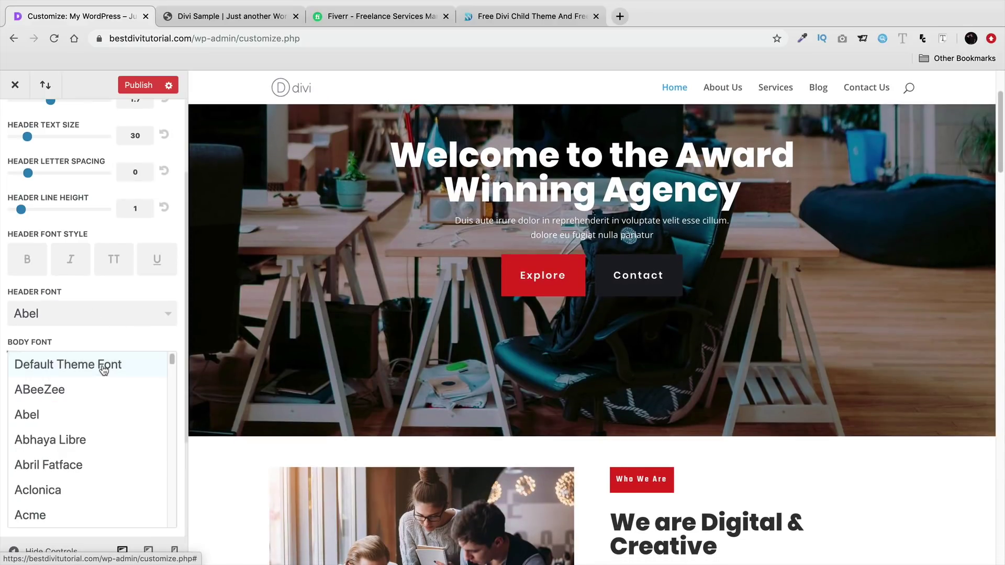
{"action": "left_click", "coordinate": [113, 443]}
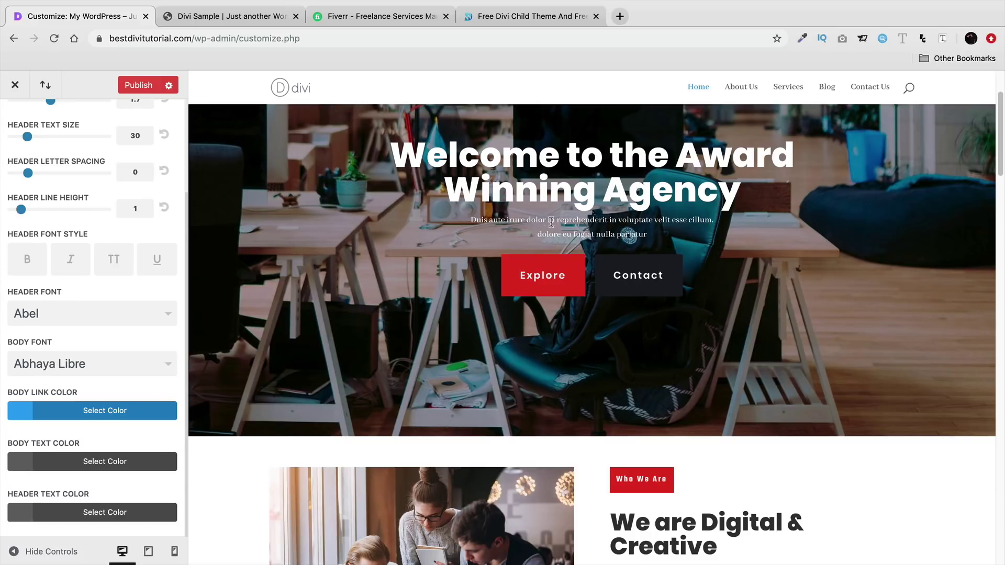
{"action": "left_click", "coordinate": [119, 370]}
{"action": "left_click", "coordinate": [120, 368]}
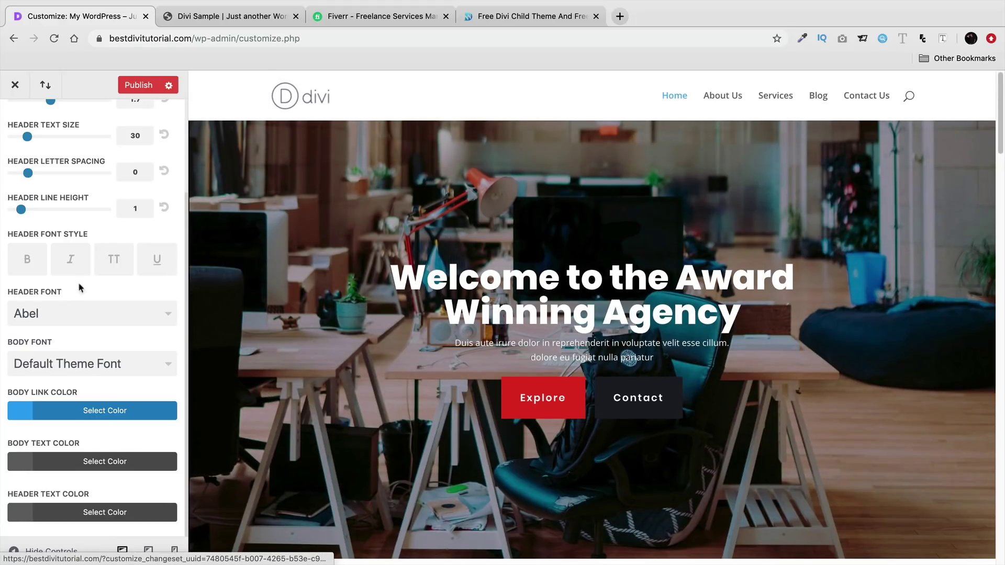
- Review the body link colour and site background settings, then open Header & Navigation
{"action": "left_click", "coordinate": [107, 413]}
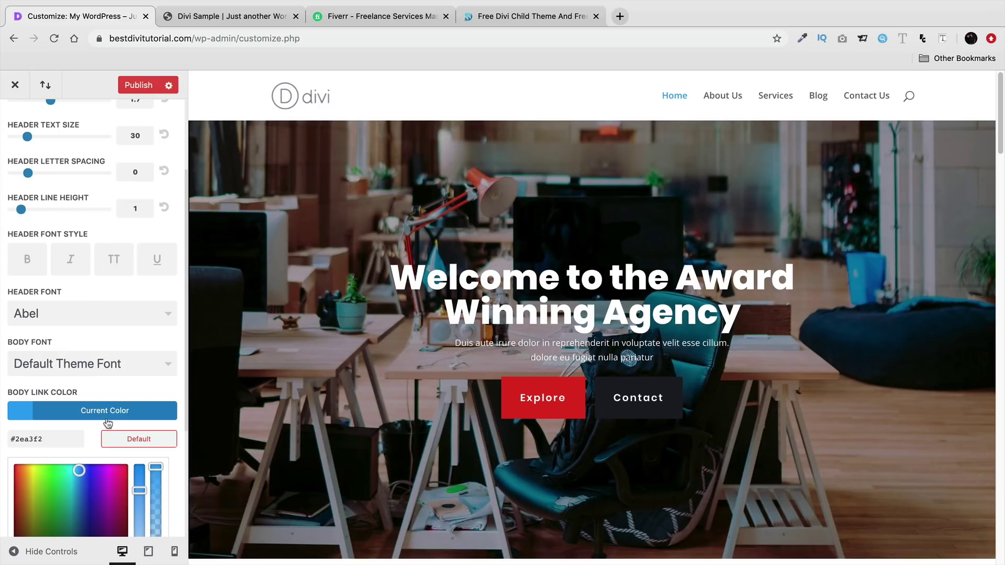
{"action": "scroll", "coordinate": [124, 377], "scroll_direction": "down", "scroll_amount": 3}
{"action": "scroll", "coordinate": [135, 346], "scroll_direction": "down", "scroll_amount": 2}
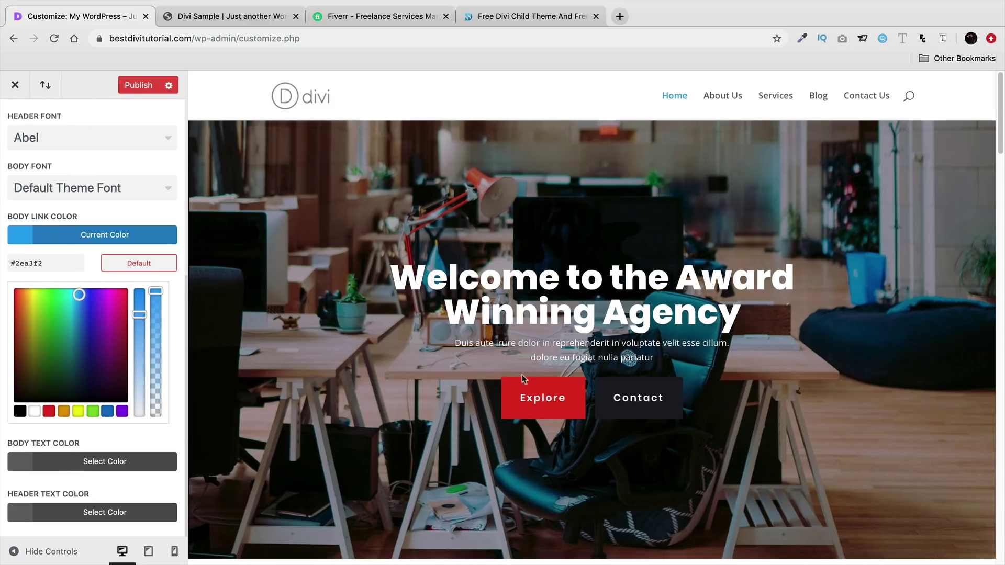
{"action": "scroll", "coordinate": [108, 385], "scroll_direction": "up", "scroll_amount": 9}
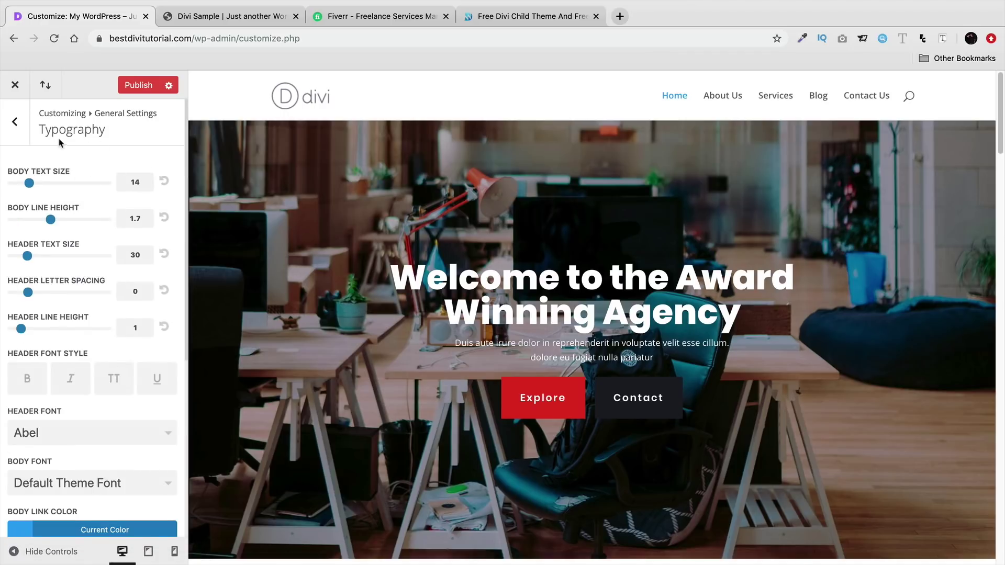
{"action": "left_click", "coordinate": [21, 135]}
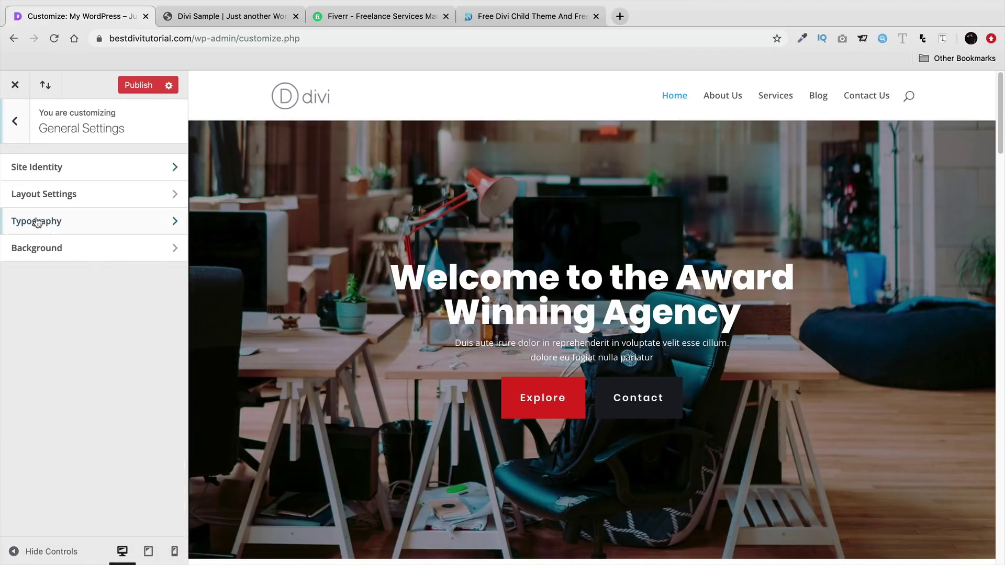
{"action": "left_click", "coordinate": [76, 248]}
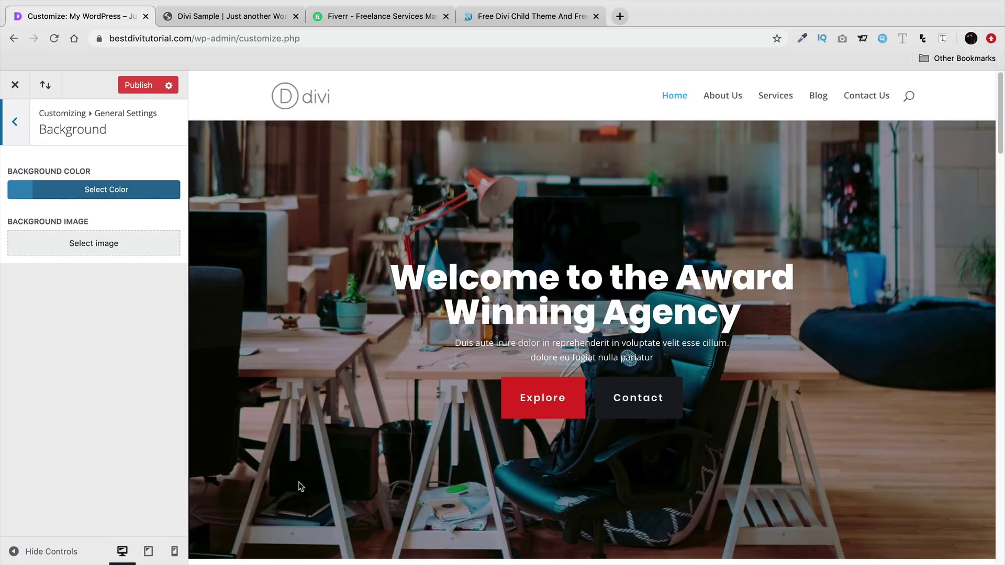
{"action": "left_click", "coordinate": [14, 128]}
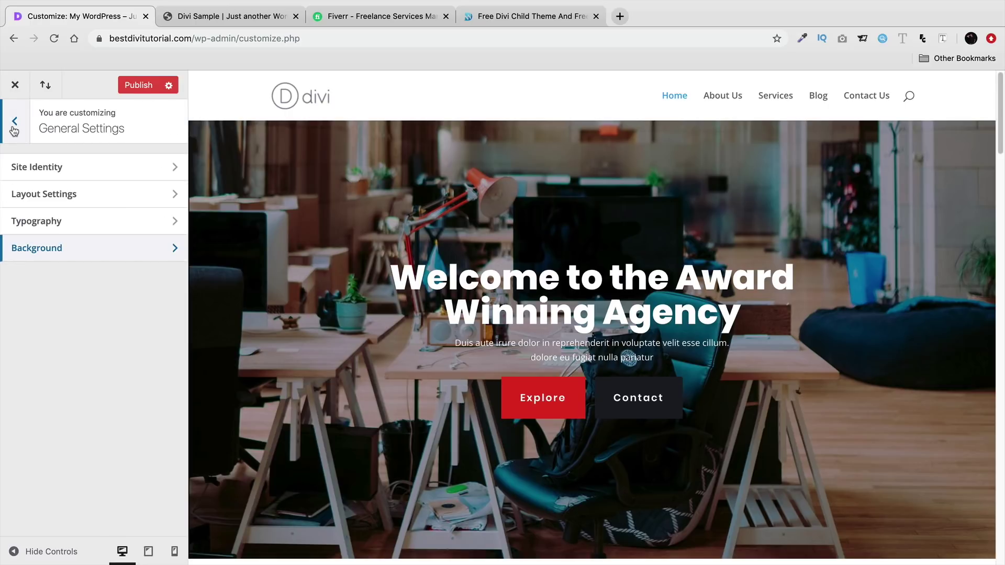
{"action": "left_click", "coordinate": [15, 126]}
{"action": "left_click", "coordinate": [76, 245]}
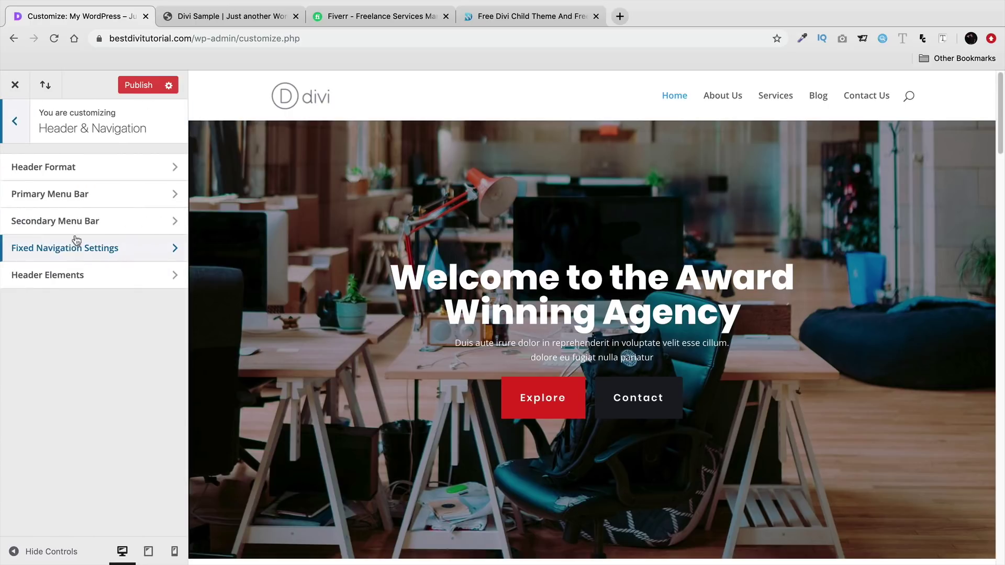
- Compare the Centered, Centered Inline Logo, Slide In and Fullscreen header styles, previewing their menus
{"action": "left_click", "coordinate": [88, 172]}
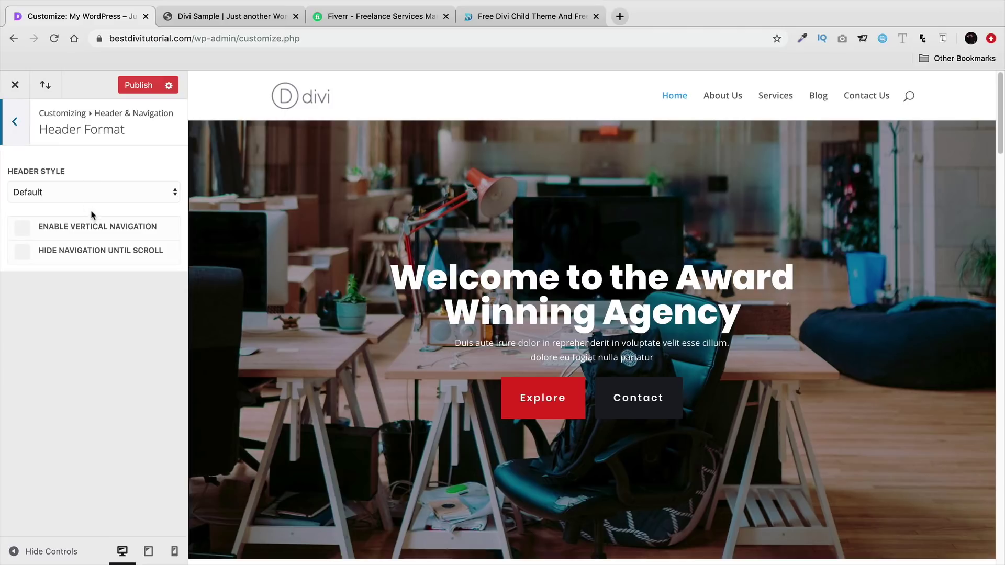
{"action": "left_click", "coordinate": [96, 195]}
{"action": "left_click", "coordinate": [96, 202]}
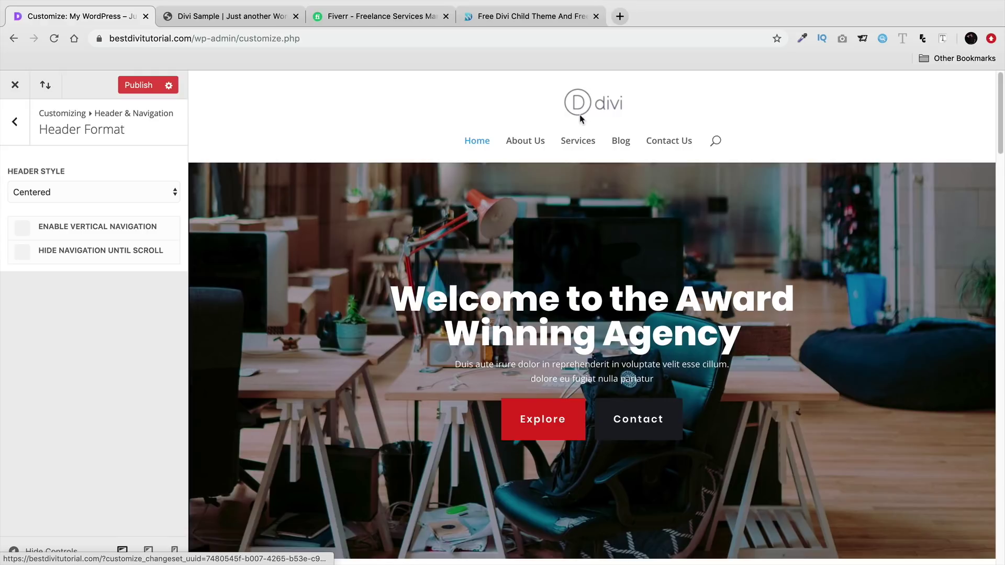
{"action": "left_click", "coordinate": [86, 192]}
{"action": "left_click", "coordinate": [86, 203]}
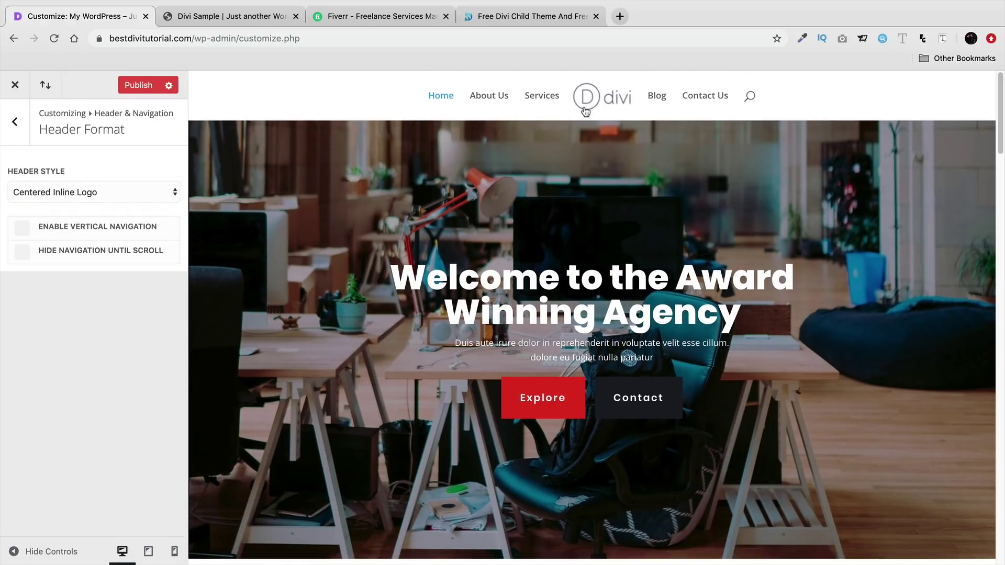
{"action": "left_click", "coordinate": [111, 194]}
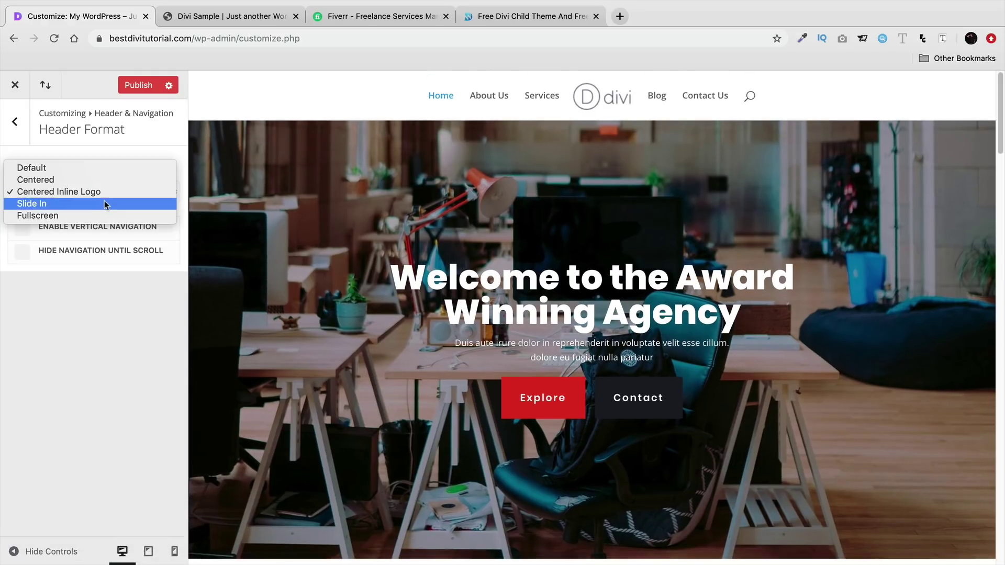
{"action": "left_click", "coordinate": [108, 203]}
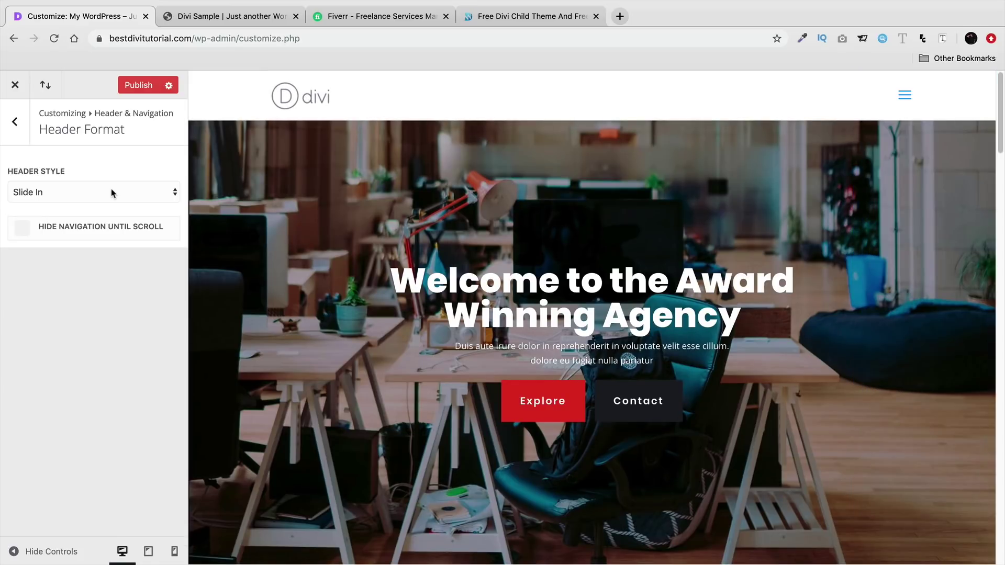
{"action": "left_click", "coordinate": [904, 94]}
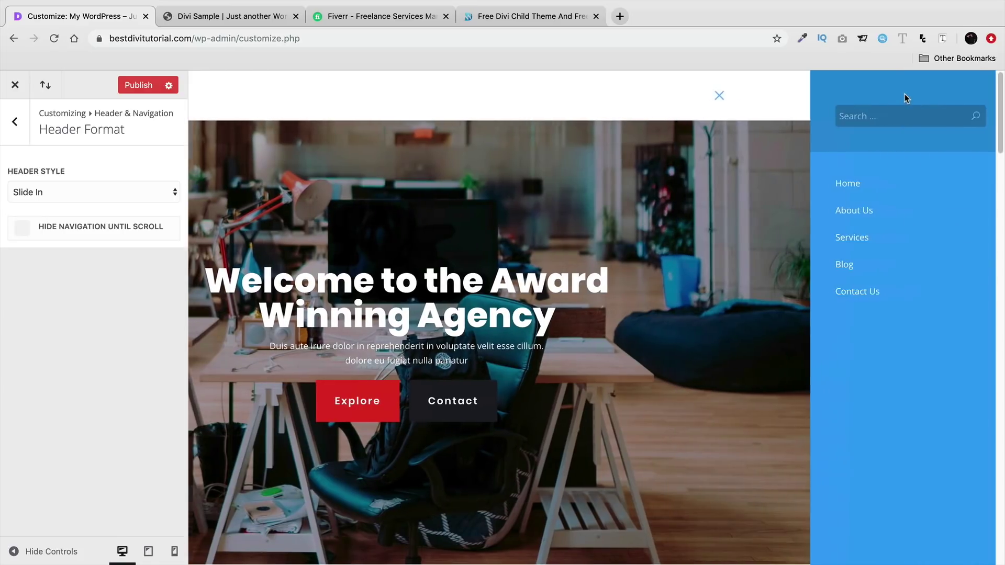
{"action": "left_click", "coordinate": [704, 96]}
{"action": "left_click", "coordinate": [111, 194]}
{"action": "left_click", "coordinate": [108, 204]}
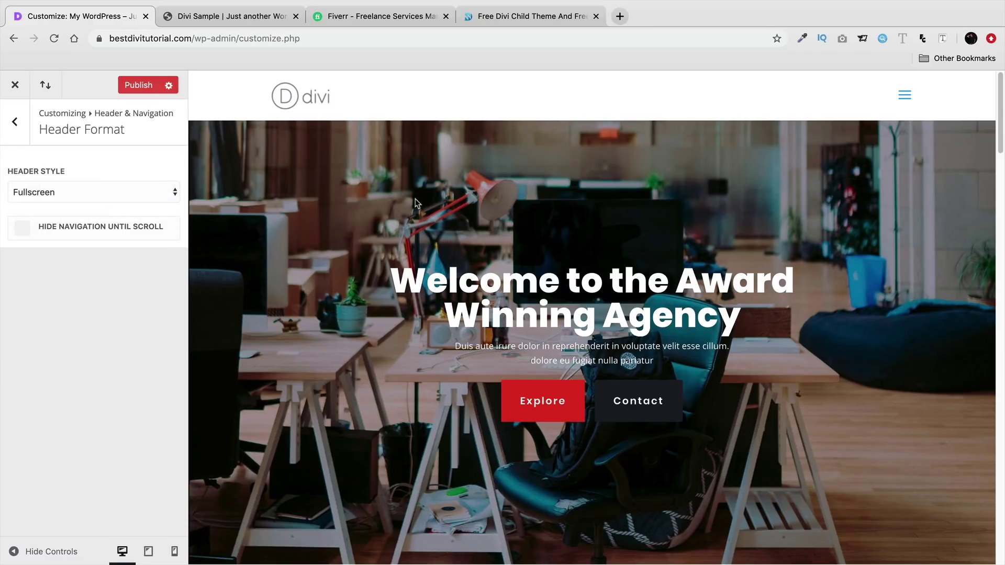
{"action": "left_click", "coordinate": [903, 95]}
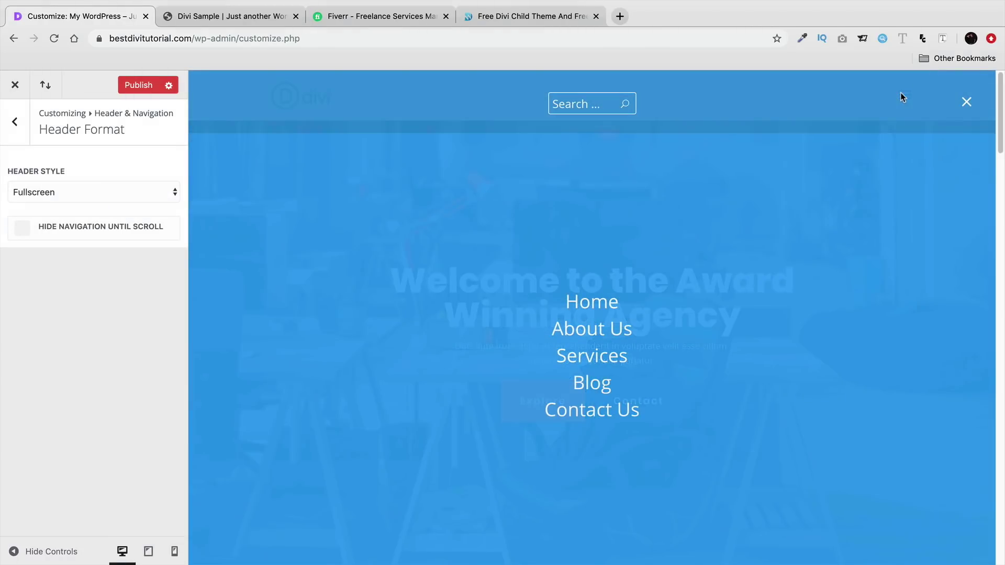
{"action": "left_click", "coordinate": [966, 102]}
- Try Hide Navigation Until Scroll, turn it off, and return to the Centered Inline Logo header
{"action": "left_click", "coordinate": [24, 232]}
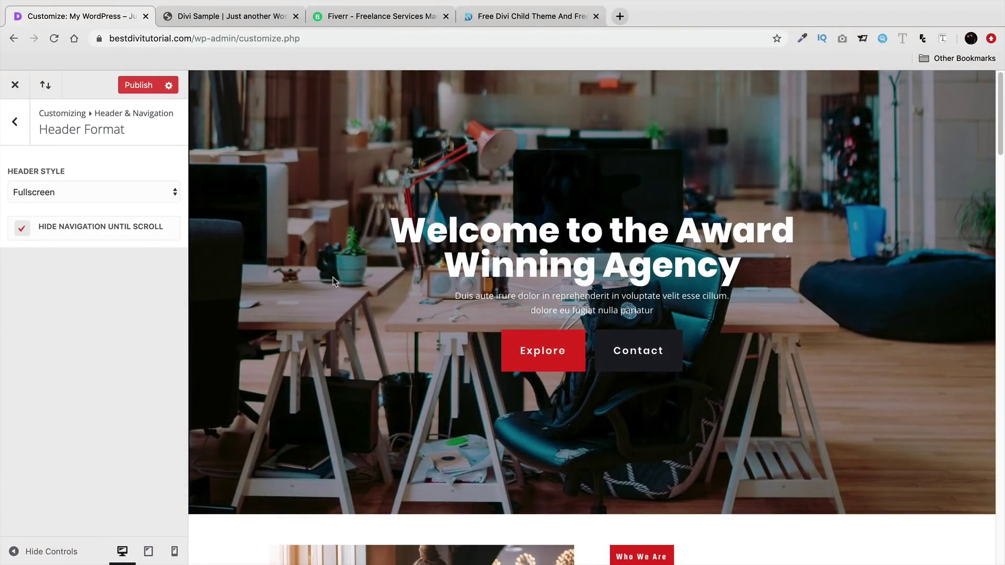
{"action": "scroll", "coordinate": [671, 198], "scroll_direction": "down", "scroll_amount": 3}
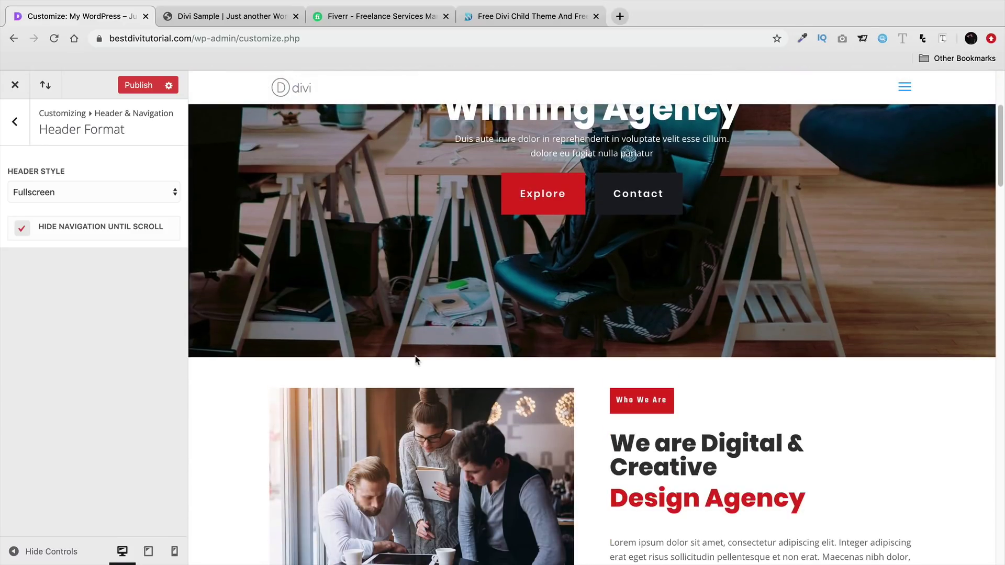
{"action": "scroll", "coordinate": [416, 360], "scroll_direction": "up", "scroll_amount": 3}
{"action": "left_click", "coordinate": [22, 229]}
{"action": "left_click", "coordinate": [42, 193]}
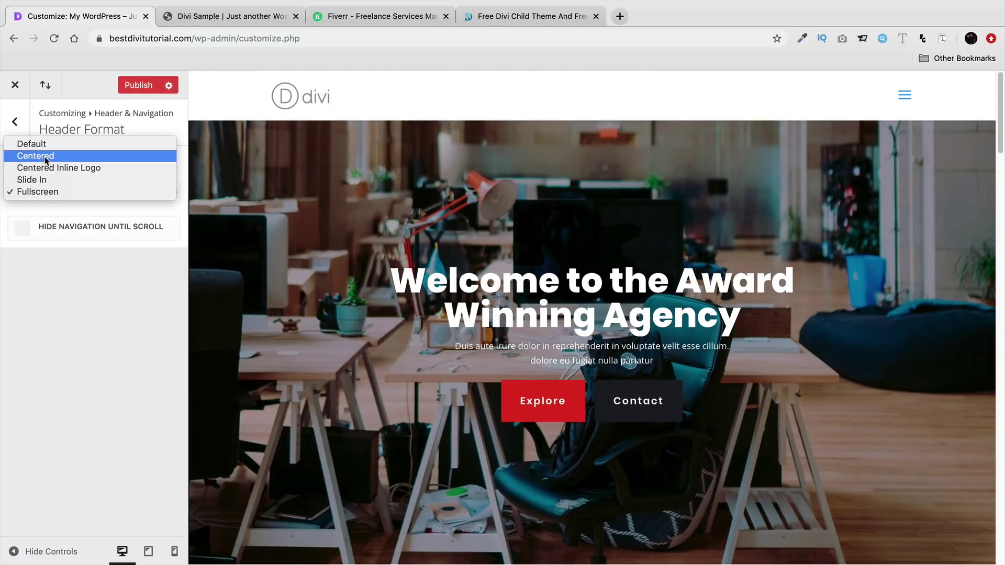
{"action": "left_click", "coordinate": [48, 168]}
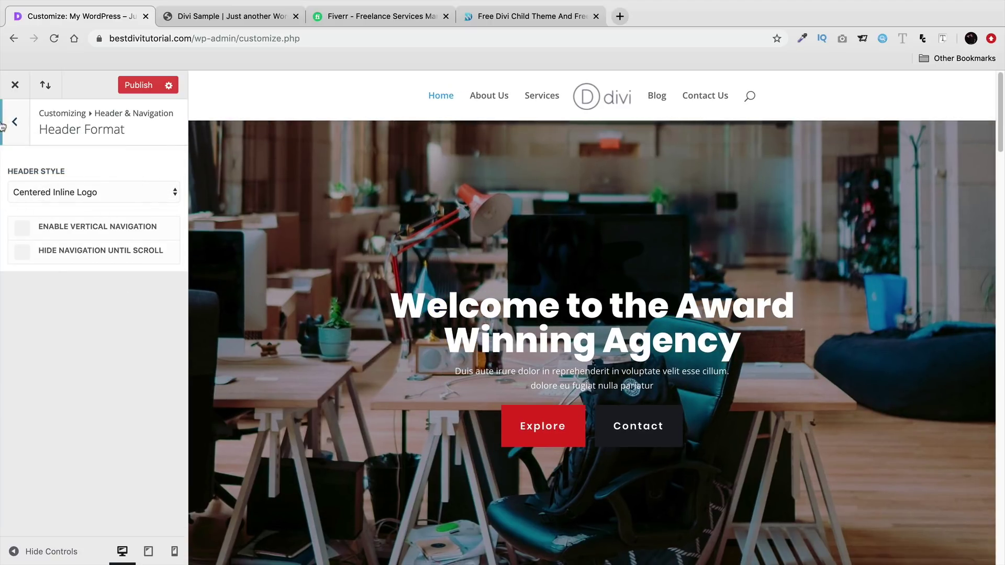
- Turn on Make Full Width for the Primary Menu Bar and return to Header Format
{"action": "left_click", "coordinate": [15, 122]}
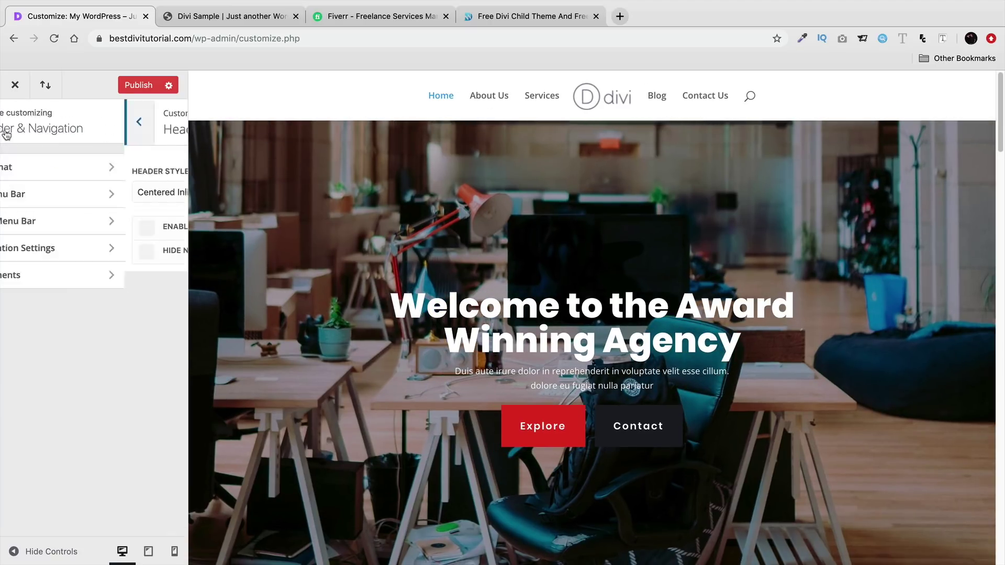
{"action": "left_click", "coordinate": [44, 195]}
{"action": "left_click", "coordinate": [55, 169]}
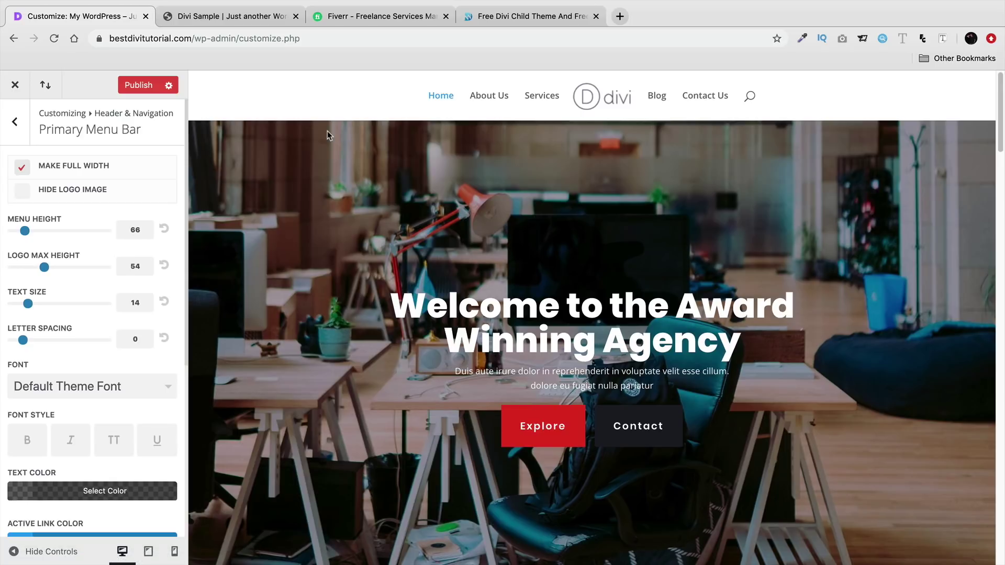
{"action": "left_click", "coordinate": [16, 137]}
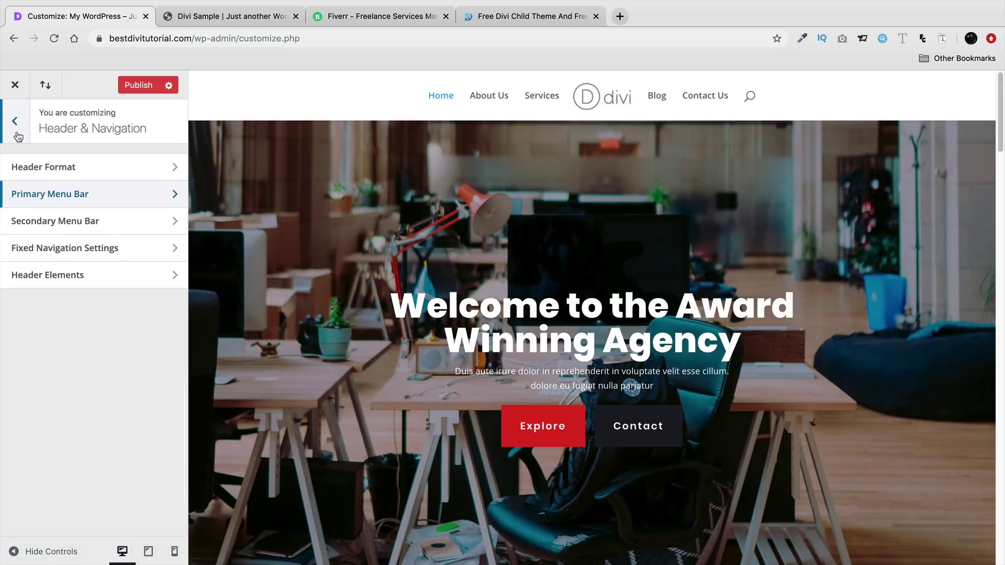
{"action": "left_click", "coordinate": [28, 172]}
{"action": "left_click", "coordinate": [40, 192]}
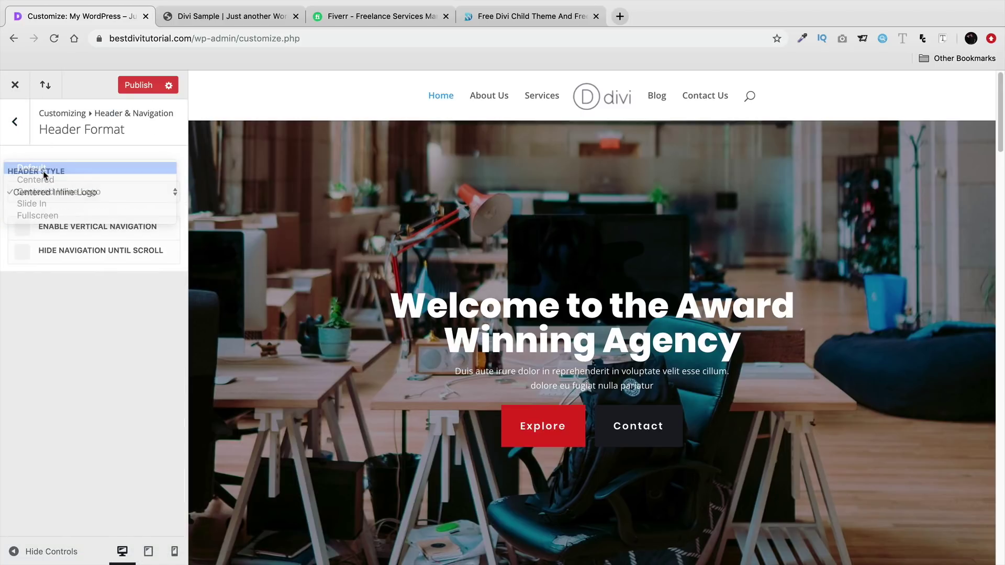
- Cycle through Default, Centered and Slide In header styles, settling on Centered Inline Logo, then reopen Primary Menu Bar
{"action": "left_click", "coordinate": [44, 172]}
{"action": "left_click", "coordinate": [54, 192]}
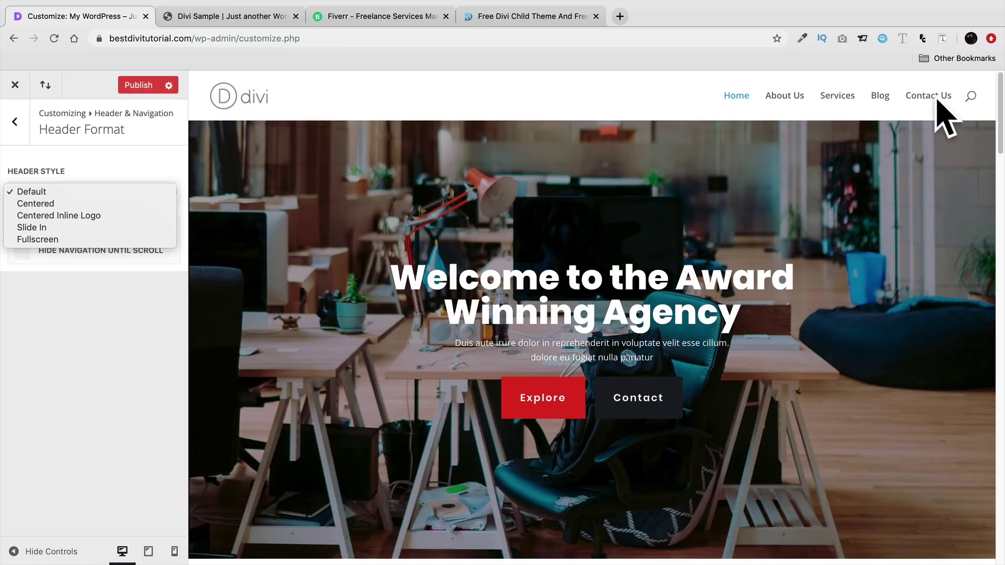
{"action": "left_click", "coordinate": [57, 202]}
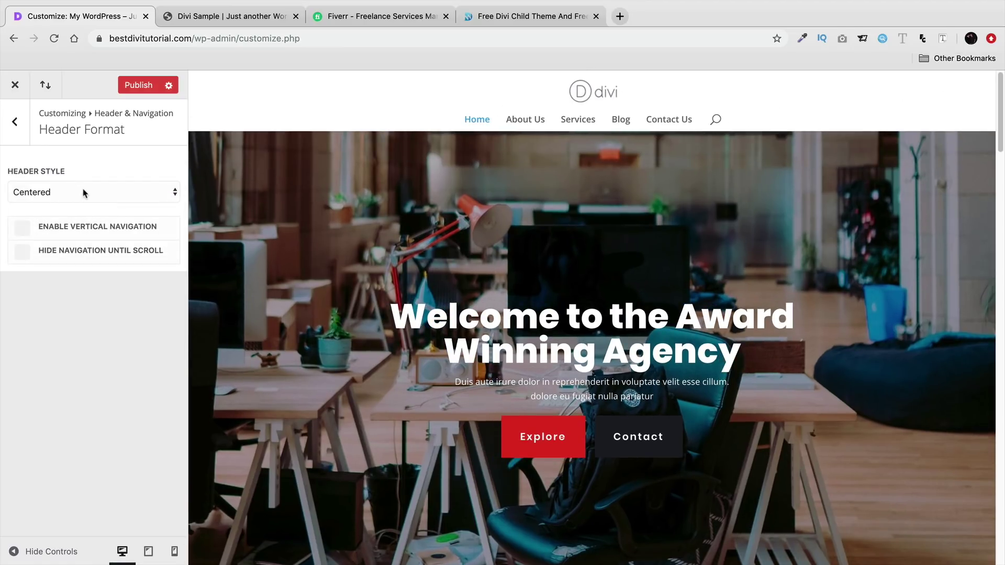
{"action": "left_click", "coordinate": [82, 190]}
{"action": "left_click", "coordinate": [85, 203]}
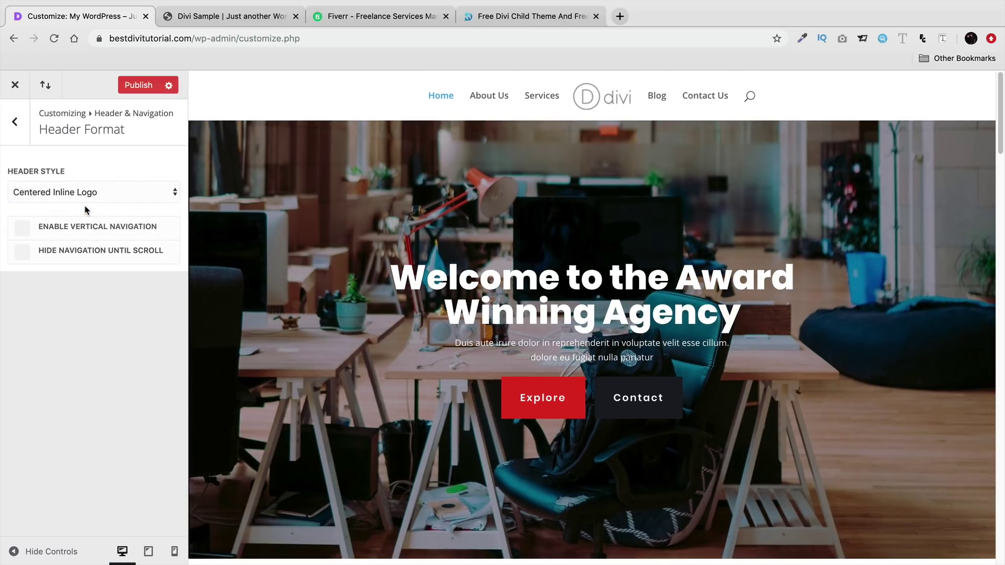
{"action": "left_click", "coordinate": [92, 193]}
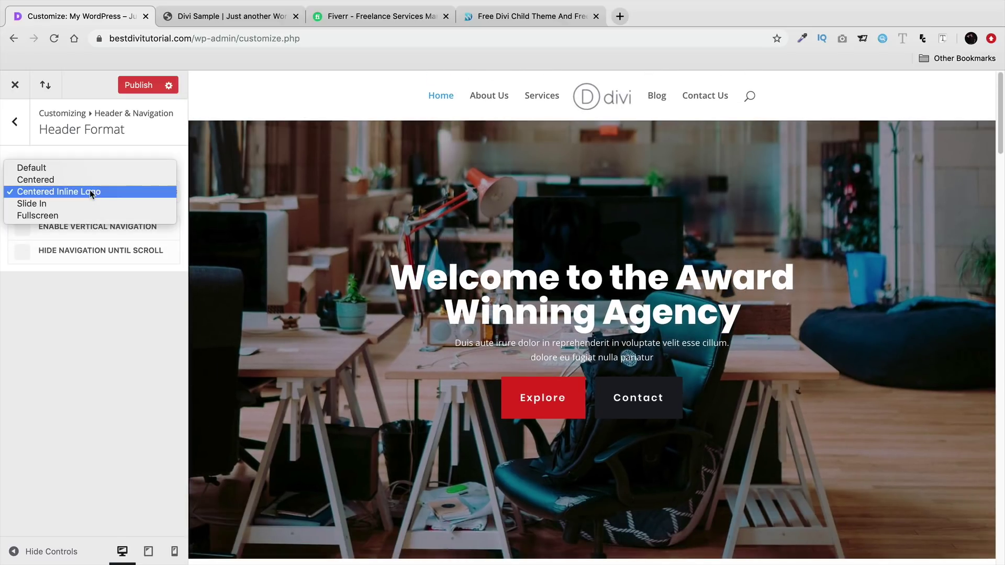
{"action": "left_click", "coordinate": [94, 203]}
{"action": "left_click", "coordinate": [98, 196]}
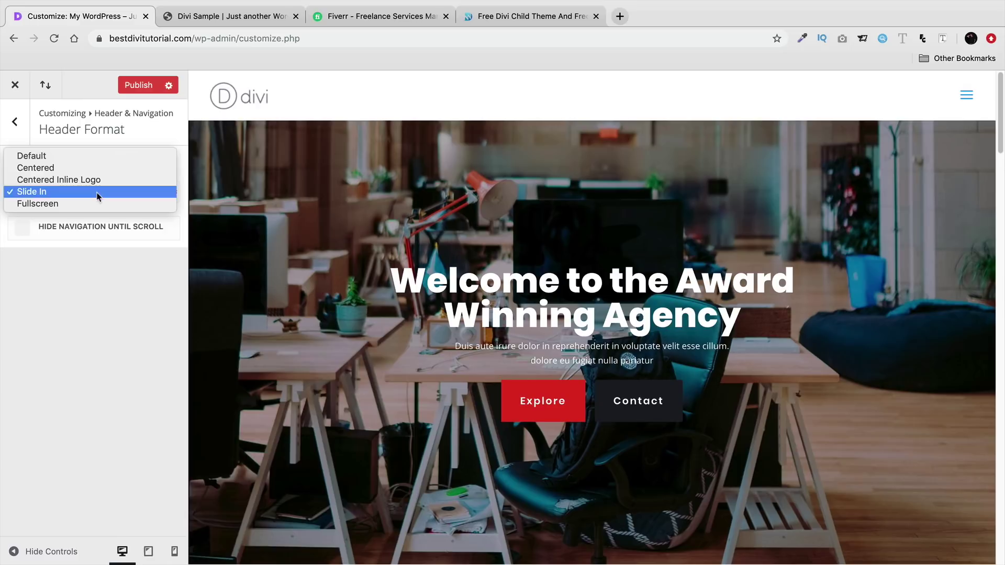
{"action": "left_click", "coordinate": [108, 157]}
{"action": "left_click", "coordinate": [102, 197]}
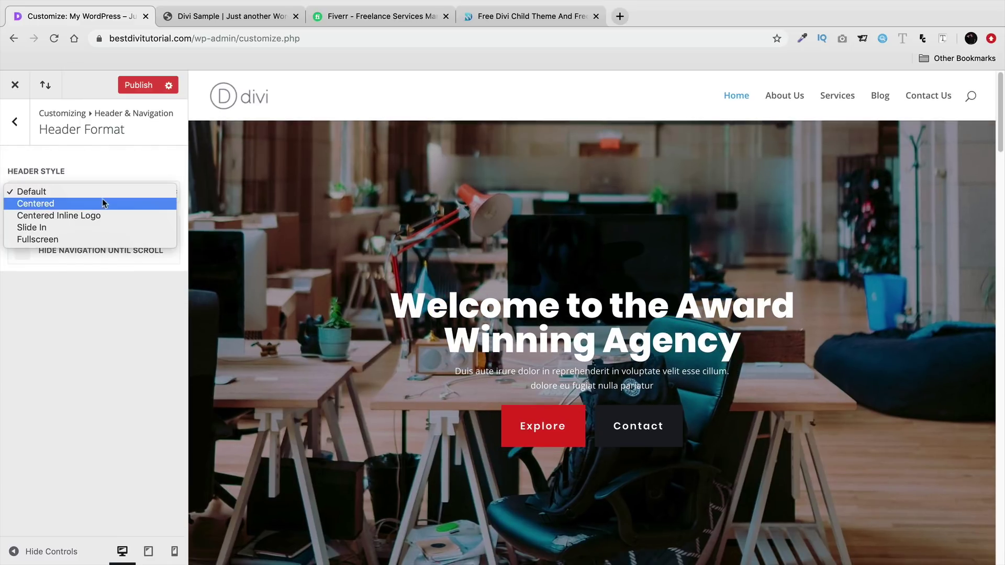
{"action": "left_click", "coordinate": [104, 213]}
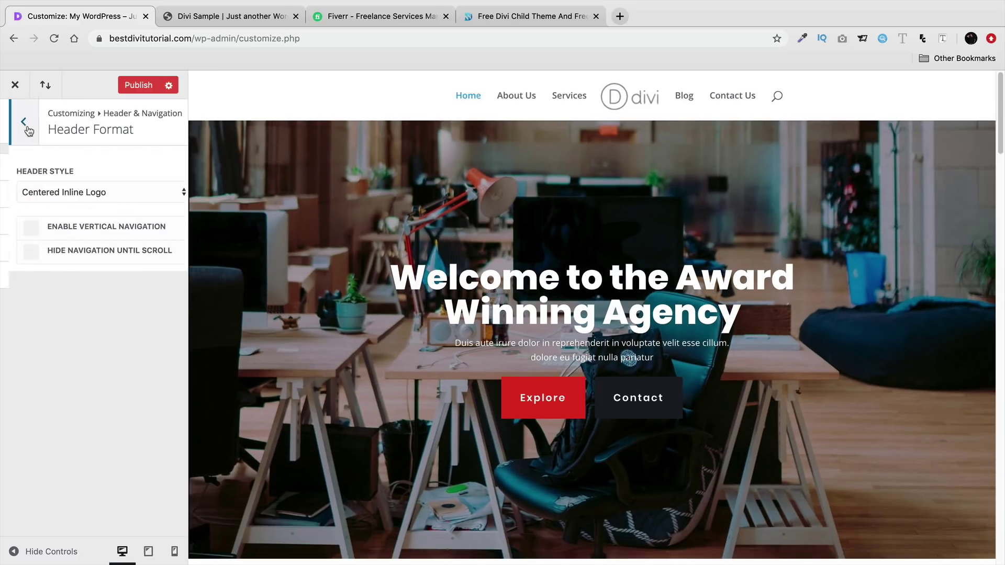
{"action": "left_click", "coordinate": [15, 126]}
{"action": "left_click", "coordinate": [140, 201]}
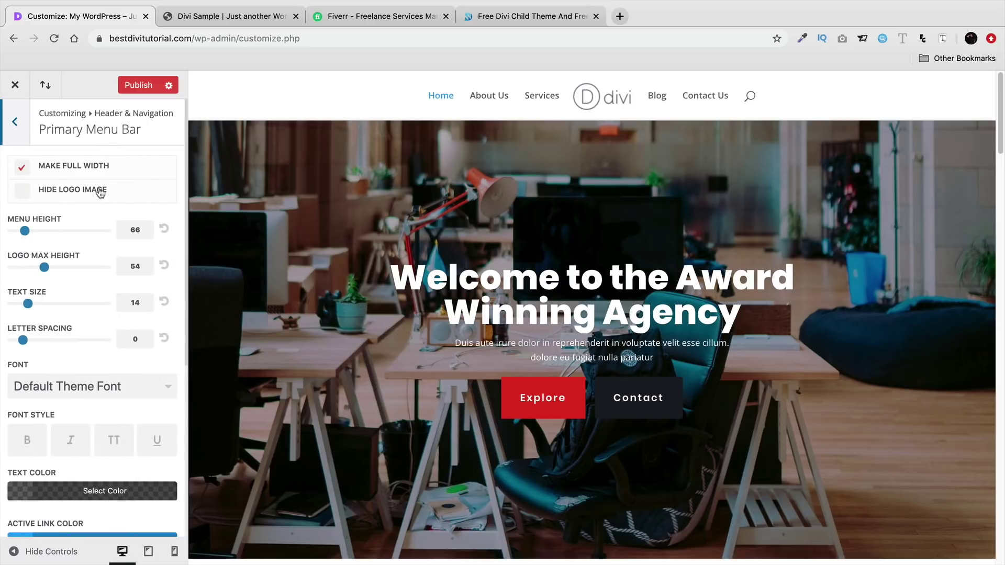
- Set Menu Height 79, Logo Max Height 59 and Text Size 15 on the primary menu bar
{"action": "mouse_move", "coordinate": [26, 228]}
{"action": "left_mouse_down"}
{"action": "mouse_move", "coordinate": [49, 228]}
{"action": "mouse_move", "coordinate": [29, 229]}
{"action": "left_mouse_up"}
{"action": "left_click_drag", "start_coordinate": [45, 268], "coordinate": [51, 267]}
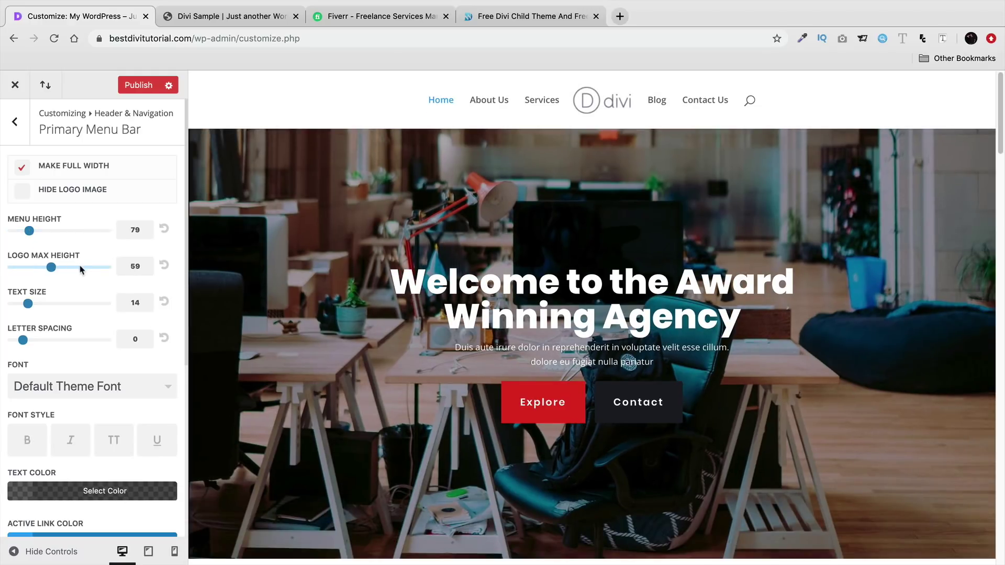
{"action": "mouse_move", "coordinate": [28, 304]}
{"action": "left_mouse_down"}
{"action": "mouse_move", "coordinate": [42, 305]}
{"action": "mouse_move", "coordinate": [36, 297]}
{"action": "left_mouse_up"}
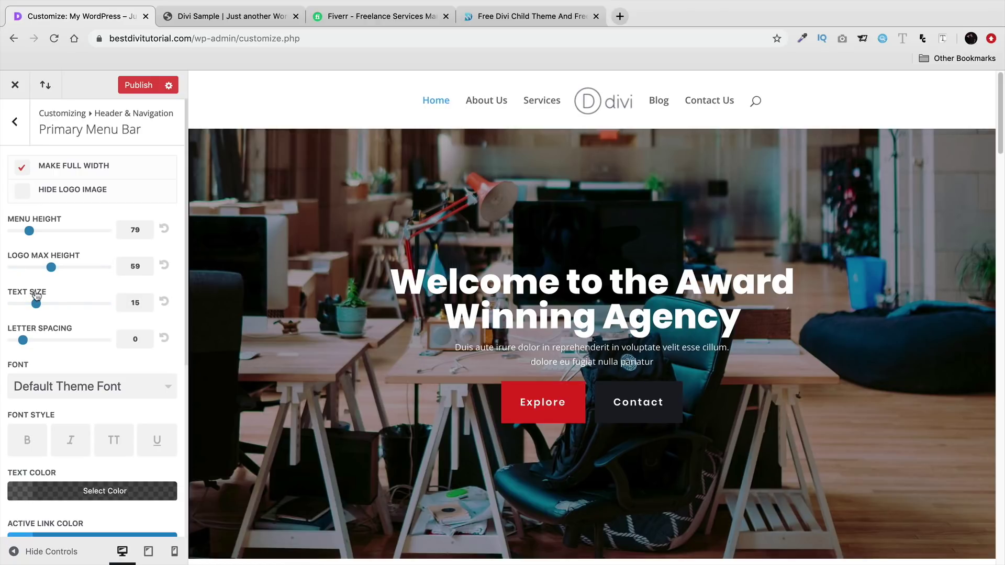
- Try grey and purple for the menu text colour, then set it back to black
{"action": "scroll", "coordinate": [88, 340], "scroll_direction": "down", "scroll_amount": 2}
{"action": "scroll", "coordinate": [87, 339], "scroll_direction": "down", "scroll_amount": 3}
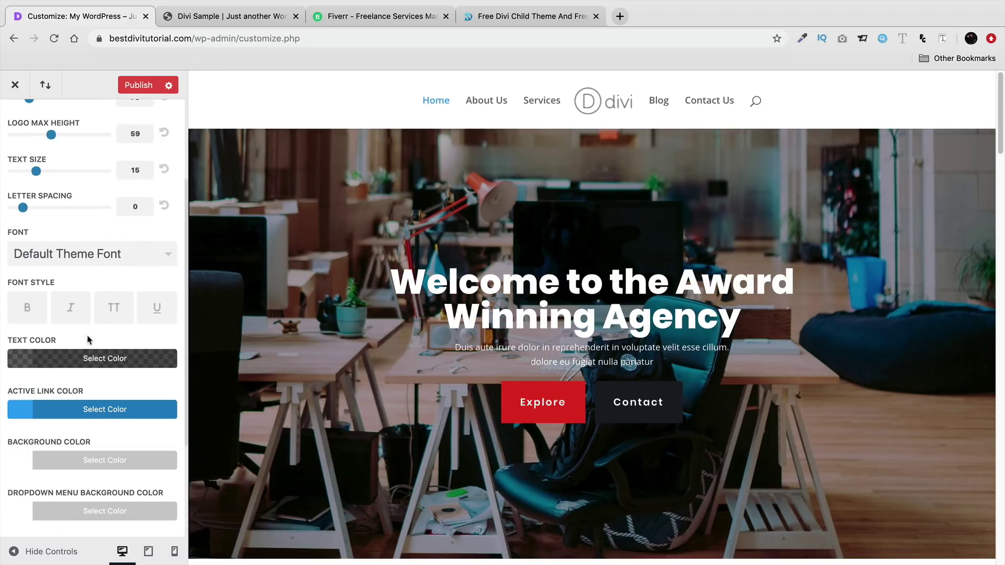
{"action": "left_click", "coordinate": [95, 355]}
{"action": "scroll", "coordinate": [95, 361], "scroll_direction": "down", "scroll_amount": 4}
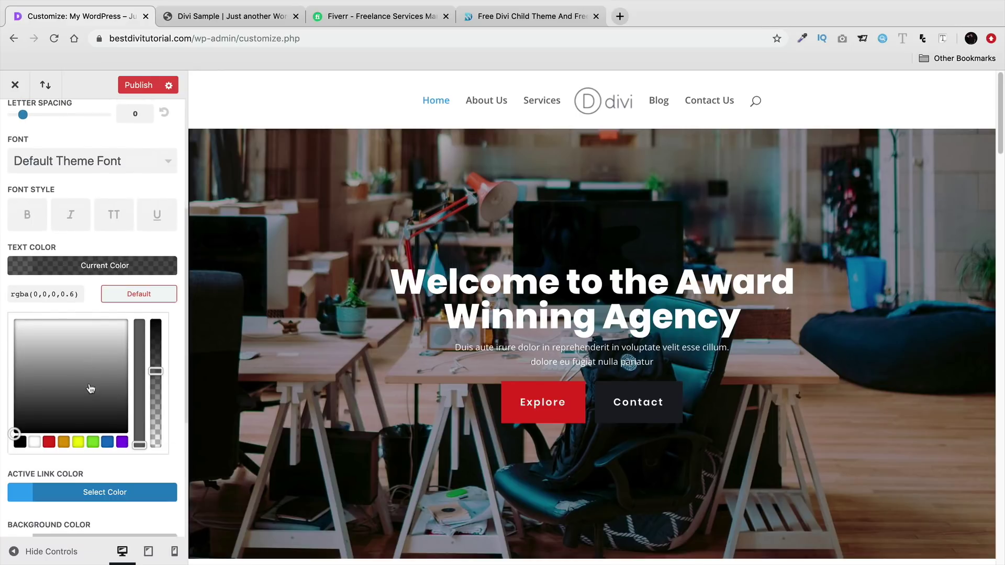
{"action": "left_click", "coordinate": [19, 442]}
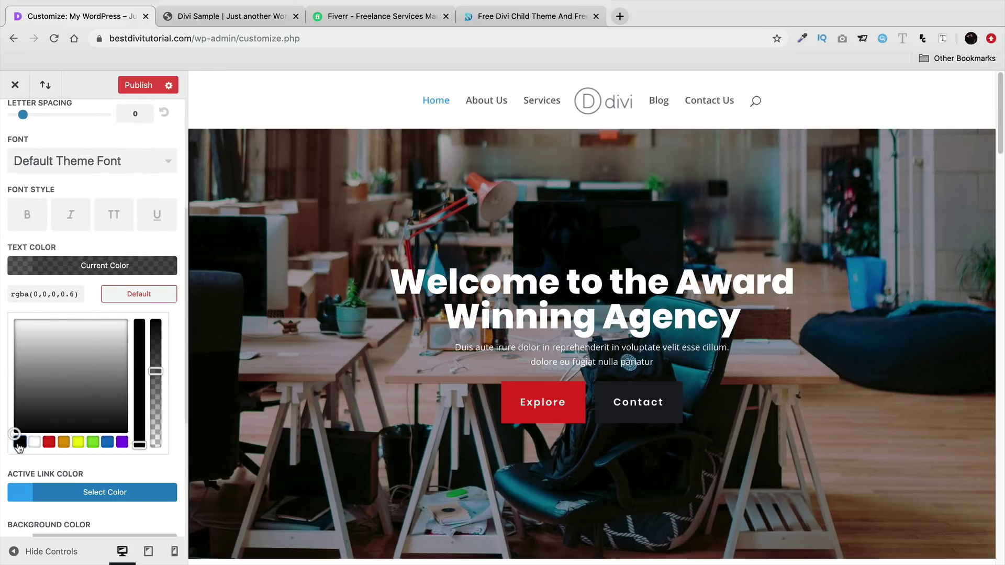
{"action": "left_click", "coordinate": [107, 271]}
{"action": "left_click", "coordinate": [104, 267]}
{"action": "left_click", "coordinate": [103, 359]}
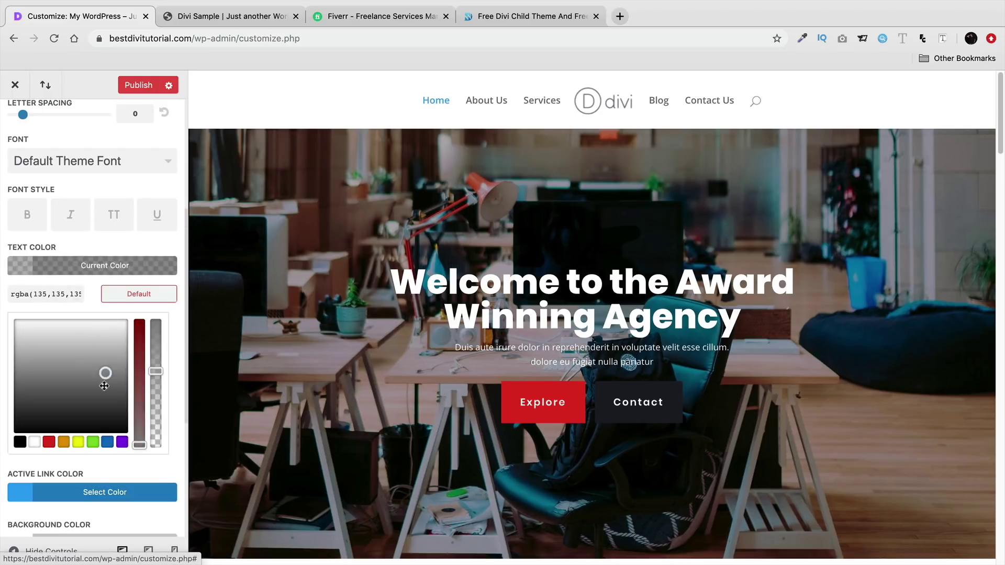
{"action": "left_click", "coordinate": [122, 442]}
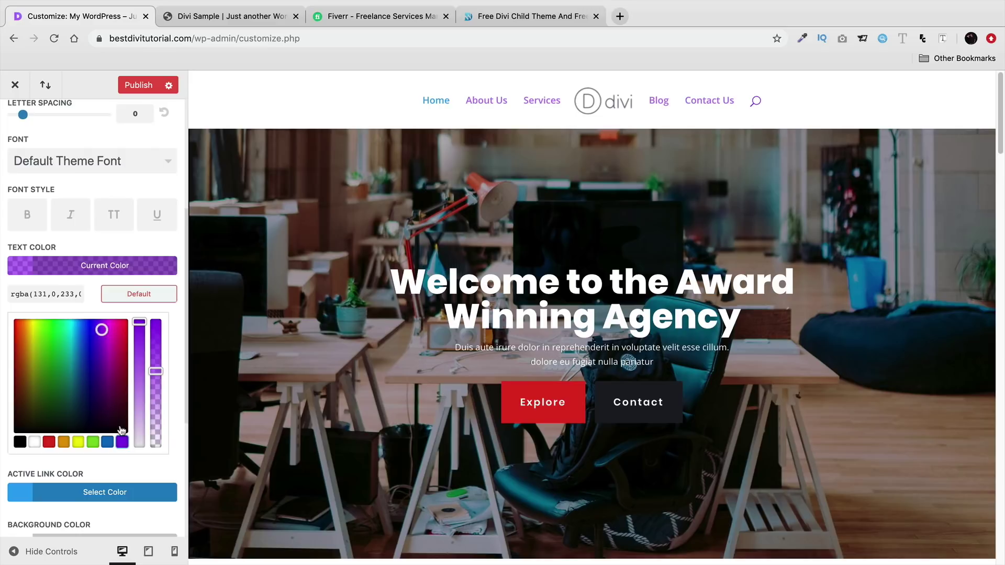
{"action": "left_click", "coordinate": [20, 442]}
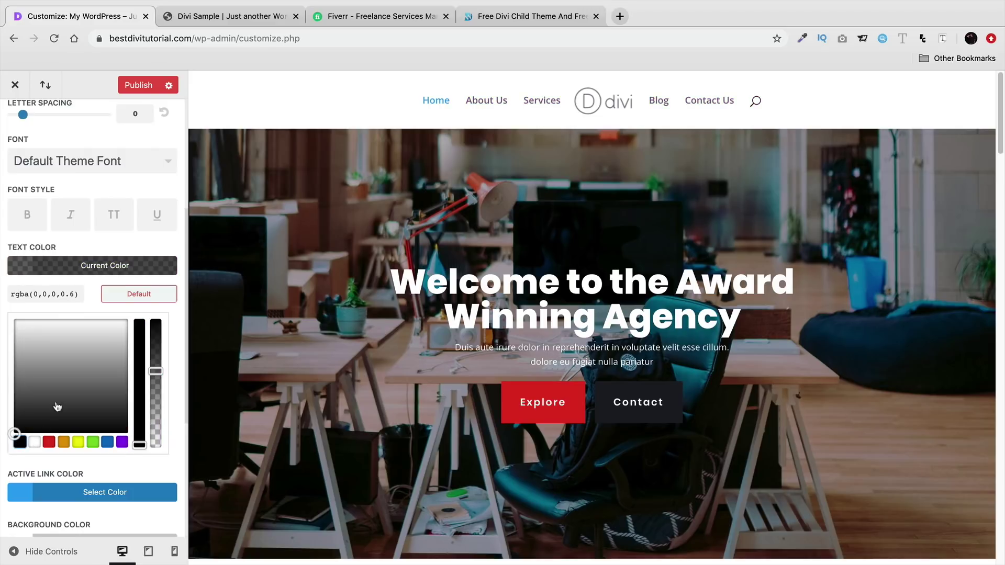
- Set the Active Link Color to black (#000000) and check the header preview
{"action": "scroll", "coordinate": [58, 407], "scroll_direction": "down", "scroll_amount": 3}
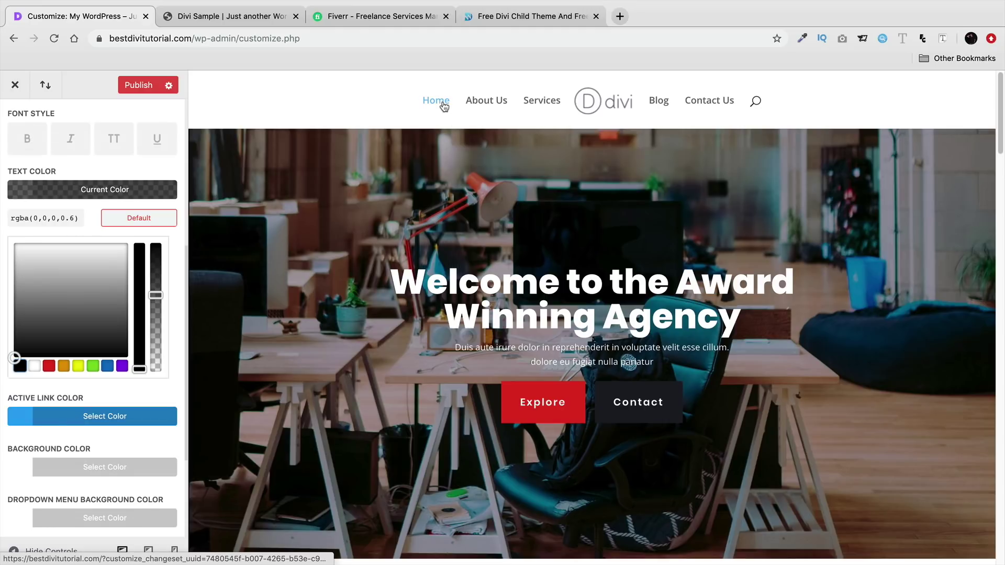
{"action": "left_click", "coordinate": [102, 417]}
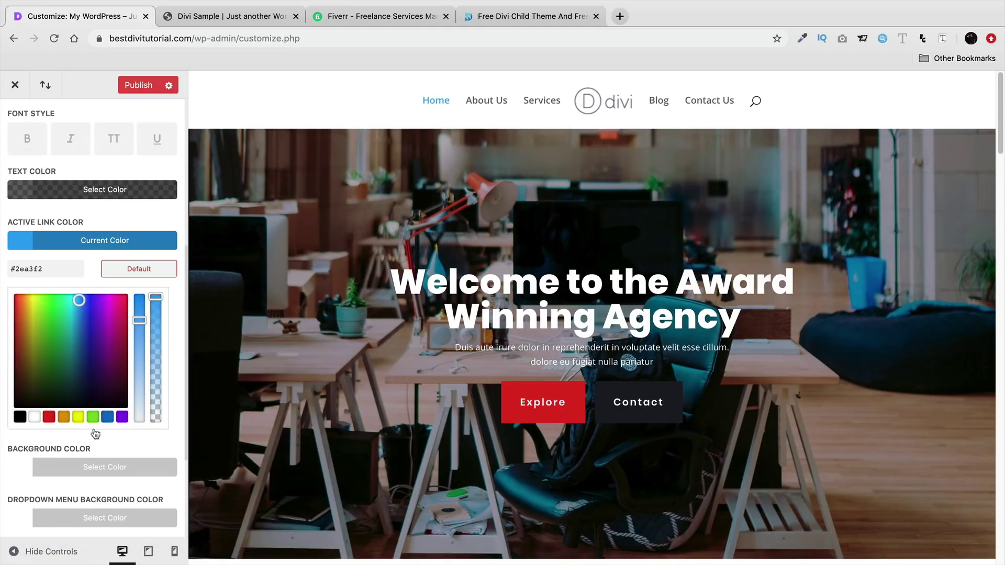
{"action": "left_click", "coordinate": [20, 419]}
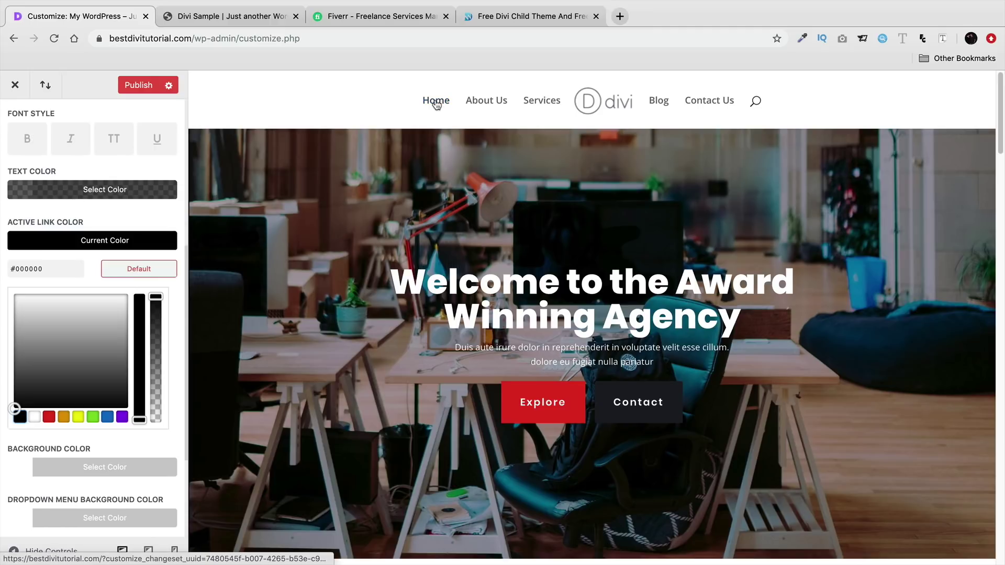
{"action": "scroll", "coordinate": [109, 367], "scroll_direction": "down", "scroll_amount": 3}
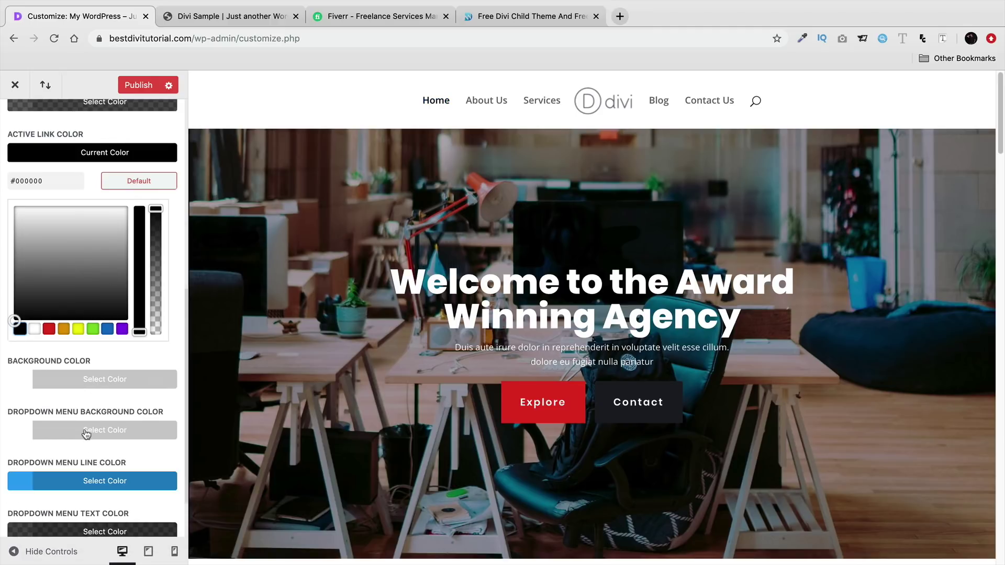
{"action": "scroll", "coordinate": [87, 433], "scroll_direction": "down", "scroll_amount": 2}
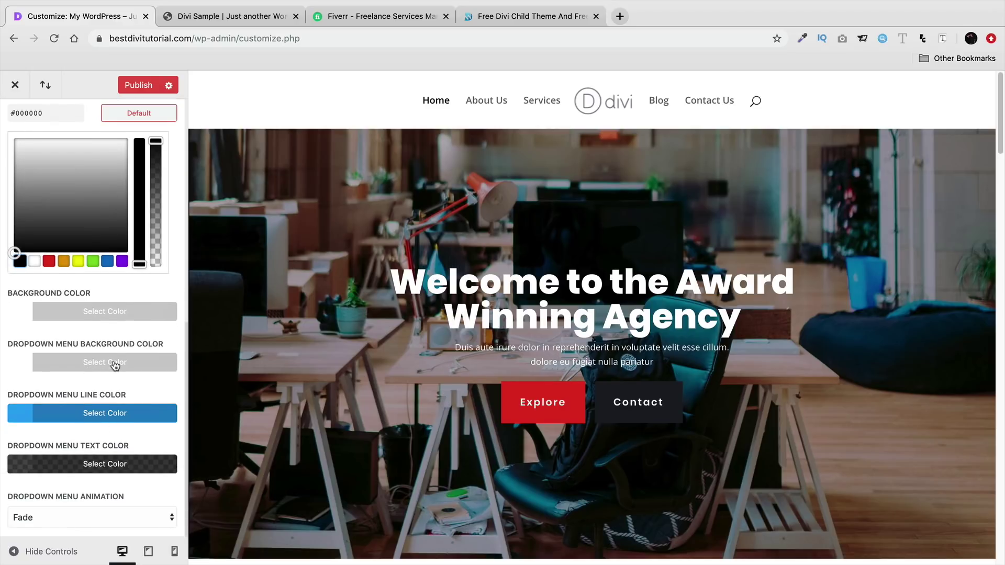
{"action": "scroll", "coordinate": [115, 361], "scroll_direction": "up", "scroll_amount": 10}
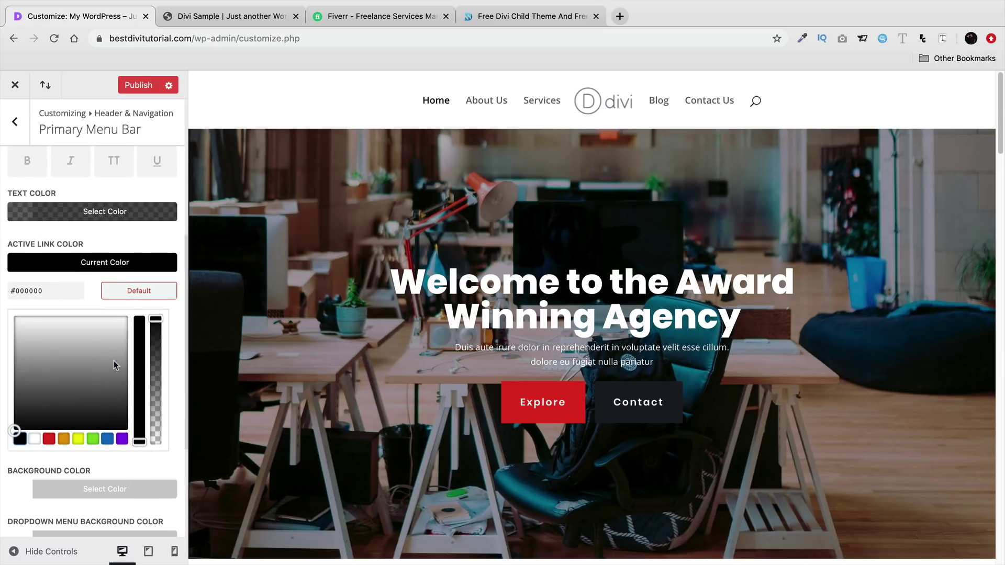
{"action": "scroll", "coordinate": [115, 357], "scroll_direction": "up", "scroll_amount": 2}
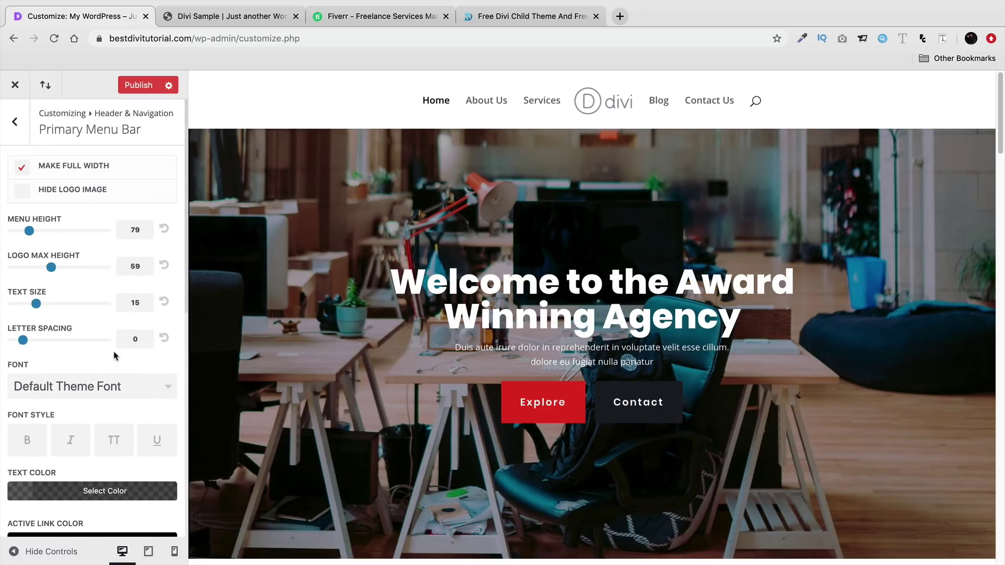
- Scroll the menu font list and pick Poppins for the primary menu links
{"action": "left_click", "coordinate": [116, 393]}
{"action": "scroll", "coordinate": [118, 411], "scroll_direction": "down", "scroll_amount": 3}
{"action": "scroll", "coordinate": [117, 413], "scroll_direction": "down", "scroll_amount": 20}
{"action": "scroll", "coordinate": [106, 437], "scroll_direction": "down", "scroll_amount": 20}
{"action": "scroll", "coordinate": [93, 448], "scroll_direction": "down", "scroll_amount": 20}
{"action": "scroll", "coordinate": [94, 454], "scroll_direction": "down", "scroll_amount": 20}
{"action": "scroll", "coordinate": [94, 456], "scroll_direction": "down", "scroll_amount": 20}
{"action": "scroll", "coordinate": [90, 466], "scroll_direction": "down", "scroll_amount": 20}
{"action": "scroll", "coordinate": [89, 467], "scroll_direction": "down", "scroll_amount": 12}
{"action": "scroll", "coordinate": [87, 469], "scroll_direction": "down", "scroll_amount": 10}
{"action": "left_click", "coordinate": [59, 404]}
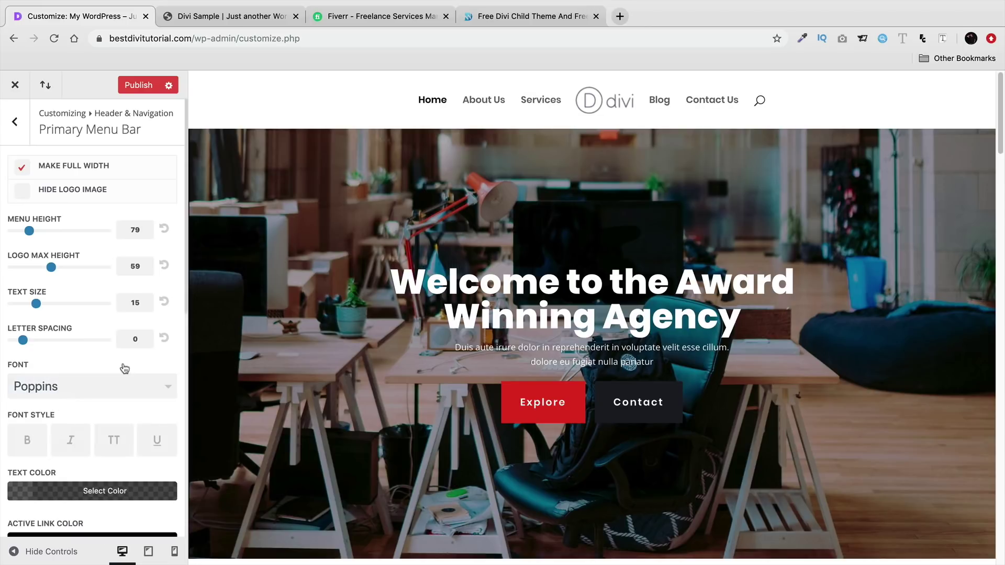
- Look over the Secondary Menu Bar settings
{"action": "left_click", "coordinate": [15, 121]}
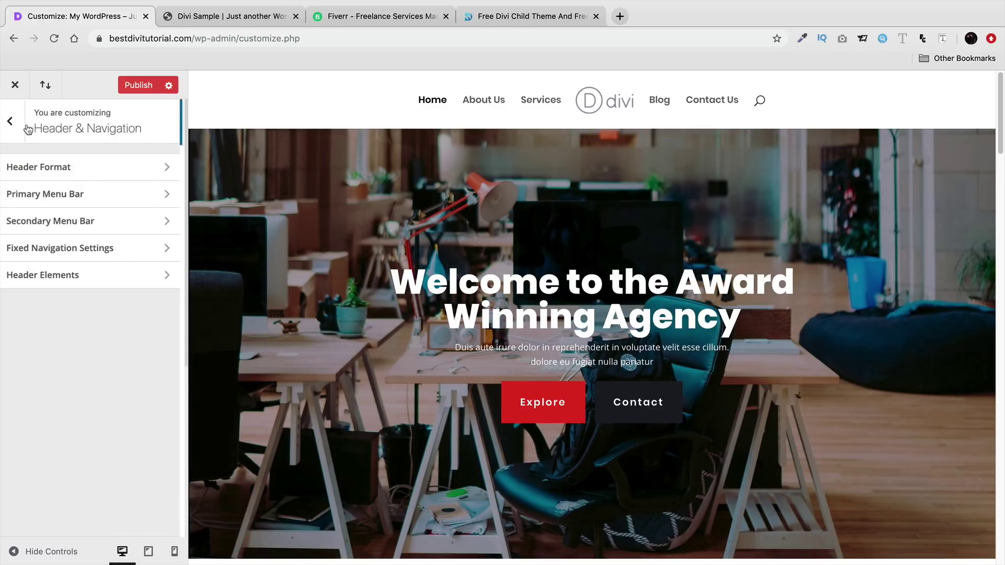
{"action": "left_click", "coordinate": [68, 226]}
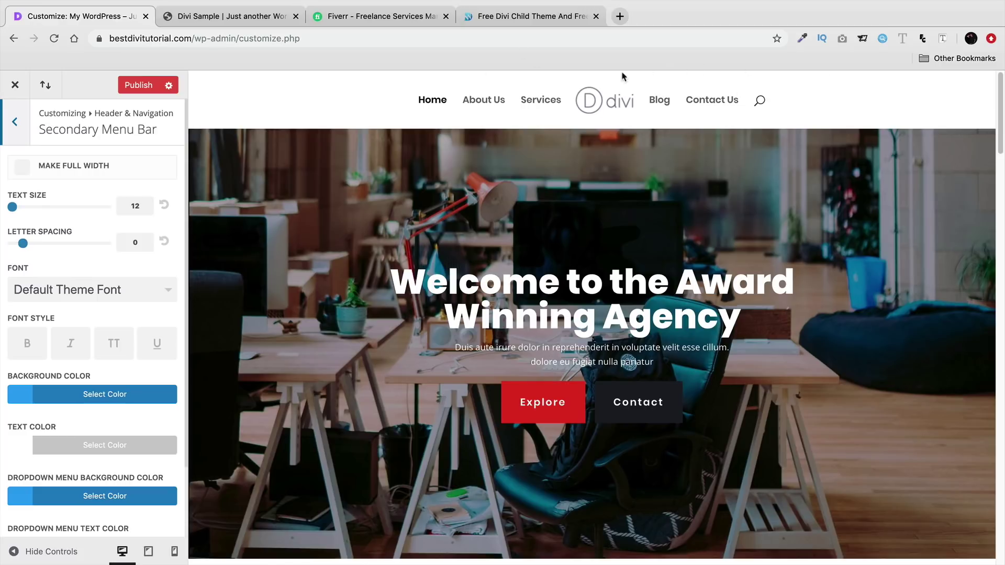
{"action": "scroll", "coordinate": [139, 339], "scroll_direction": "down", "scroll_amount": 3}
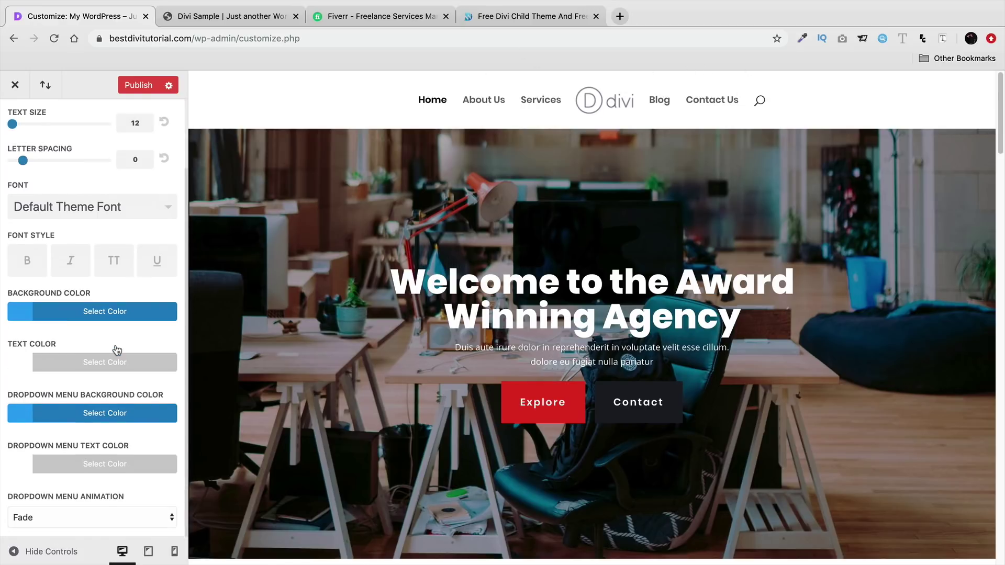
{"action": "scroll", "coordinate": [76, 419], "scroll_direction": "up", "scroll_amount": 3}
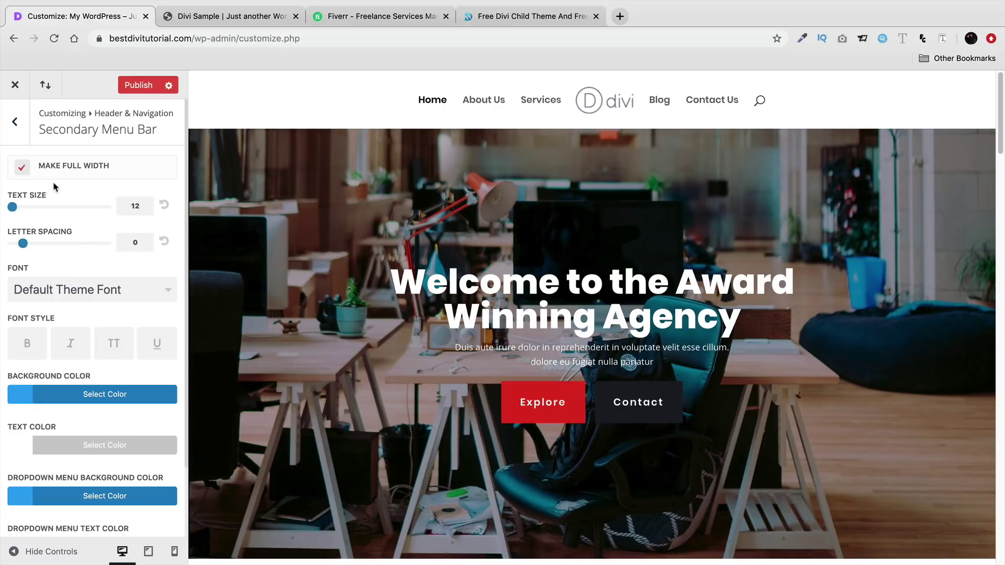
{"action": "left_click", "coordinate": [15, 123]}
- Enter a header phone number, enable Show Social Icons, publish, and exit the Customizer
{"action": "left_click", "coordinate": [76, 272]}
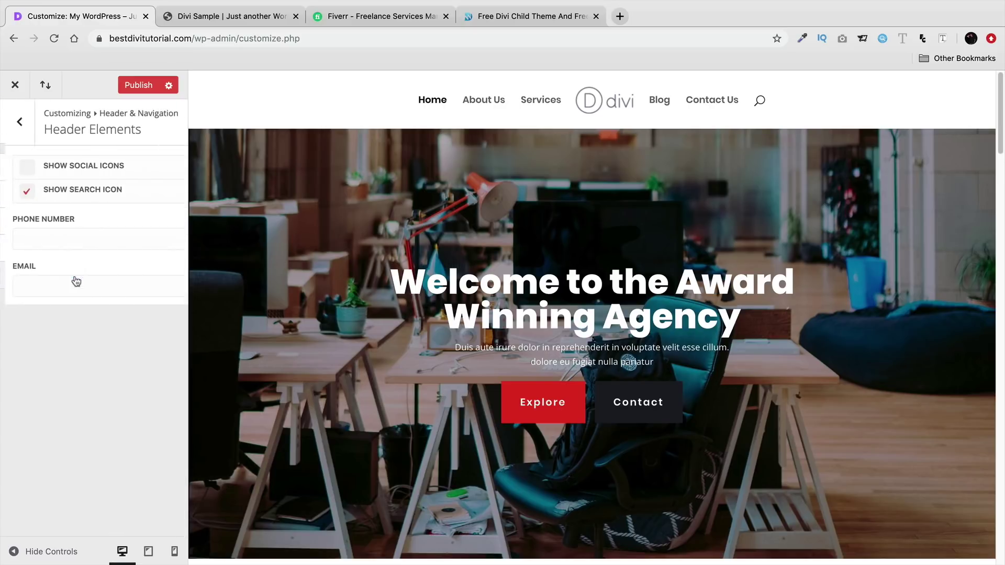
{"action": "left_click", "coordinate": [49, 238]}
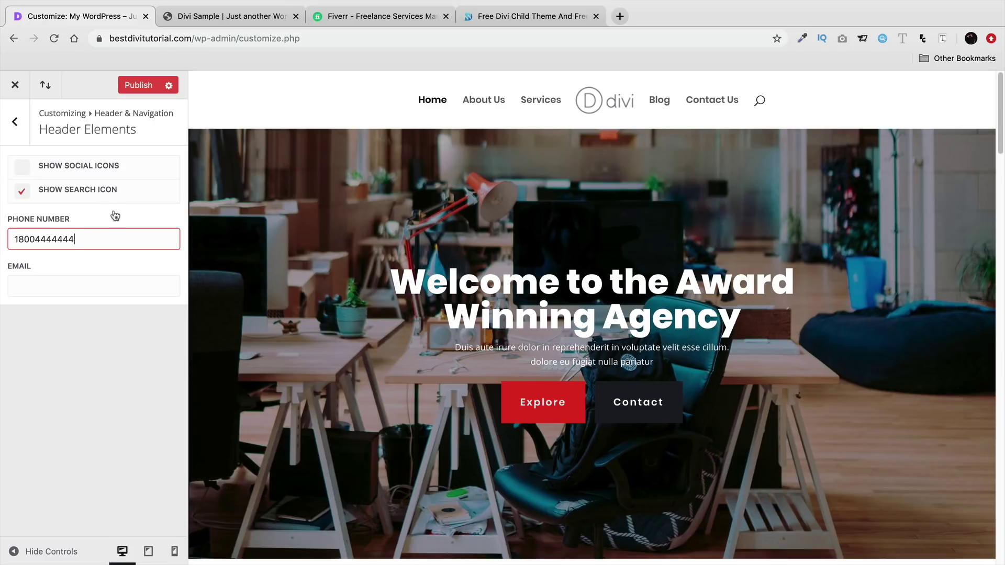
{"action": "left_click", "coordinate": [62, 169]}
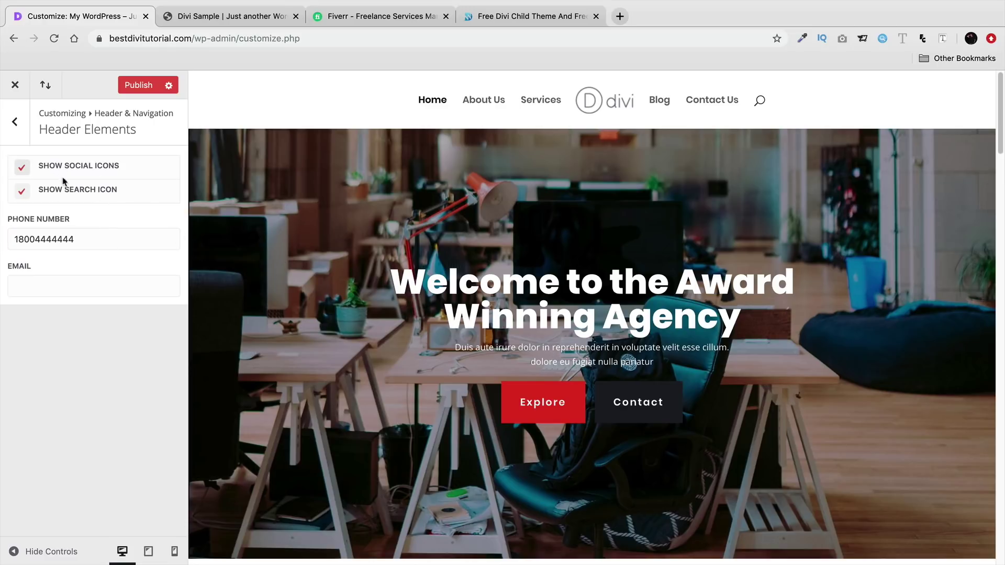
{"action": "left_click", "coordinate": [149, 86]}
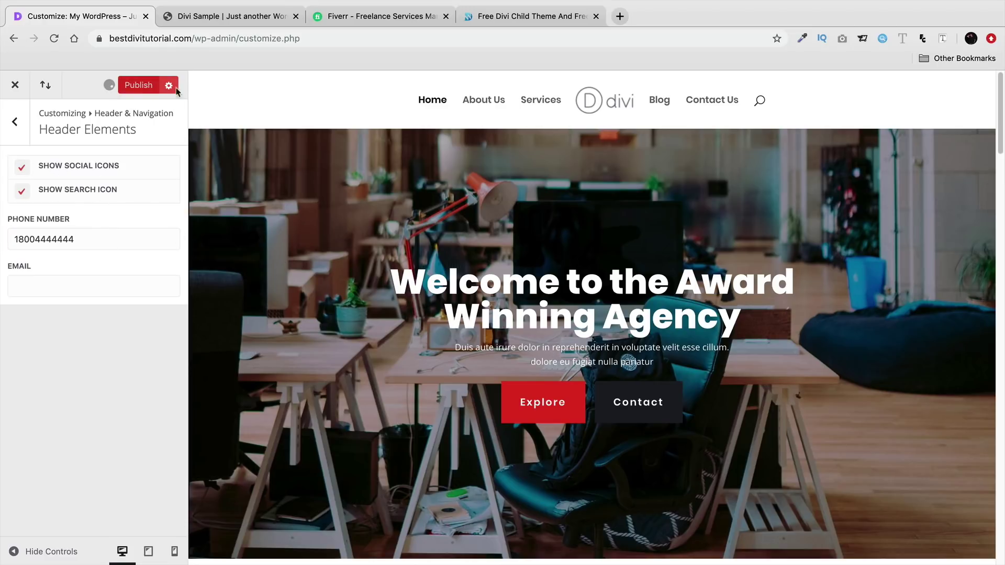
{"action": "left_click", "coordinate": [15, 85]}
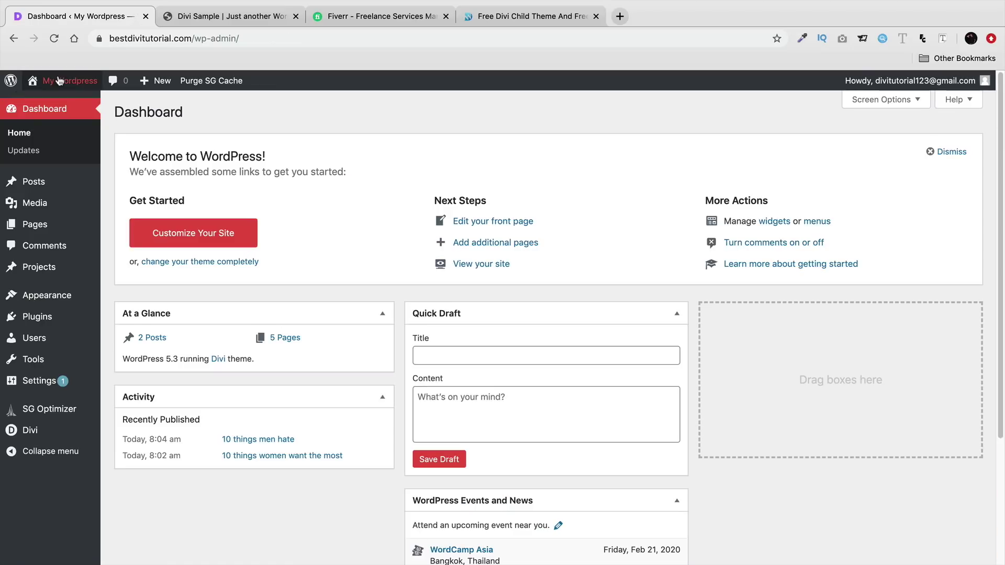
- Visit the live site's front page, then go back to the Theme Customizer from the admin bar
{"action": "left_click", "coordinate": [58, 104]}
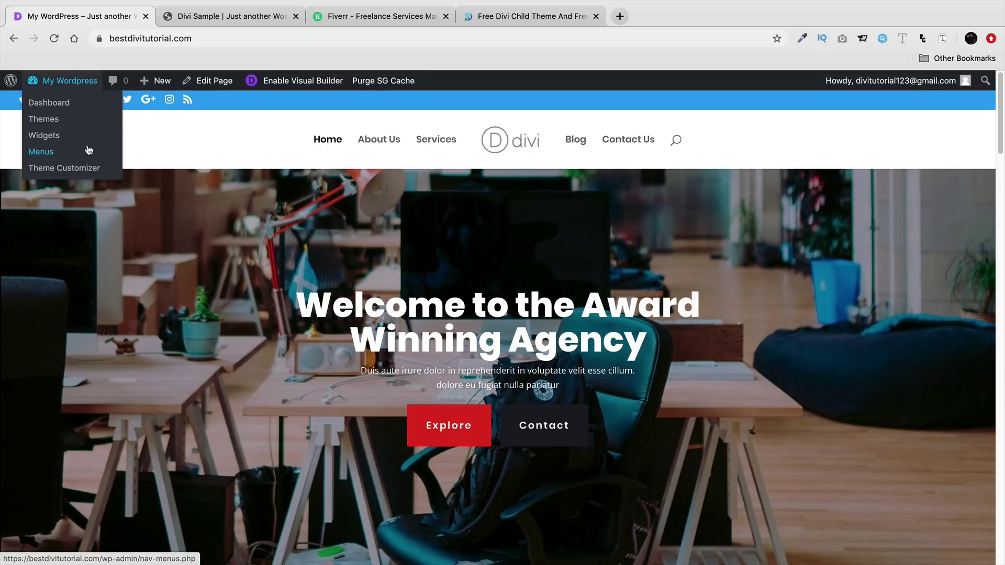
{"action": "left_click", "coordinate": [89, 168]}
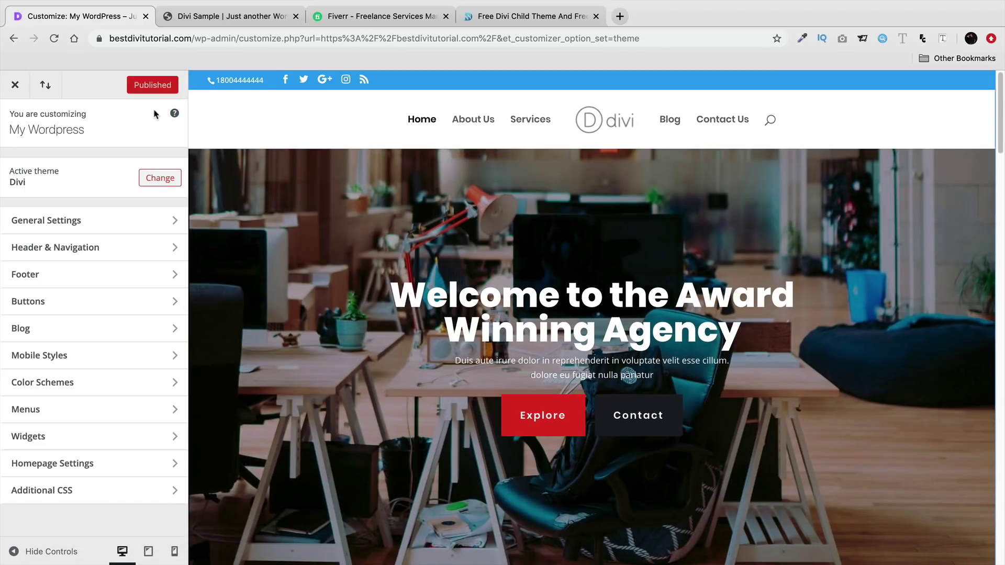
- Hide the header's social and search icons, clear the phone number, and publish
{"action": "left_click", "coordinate": [119, 257]}
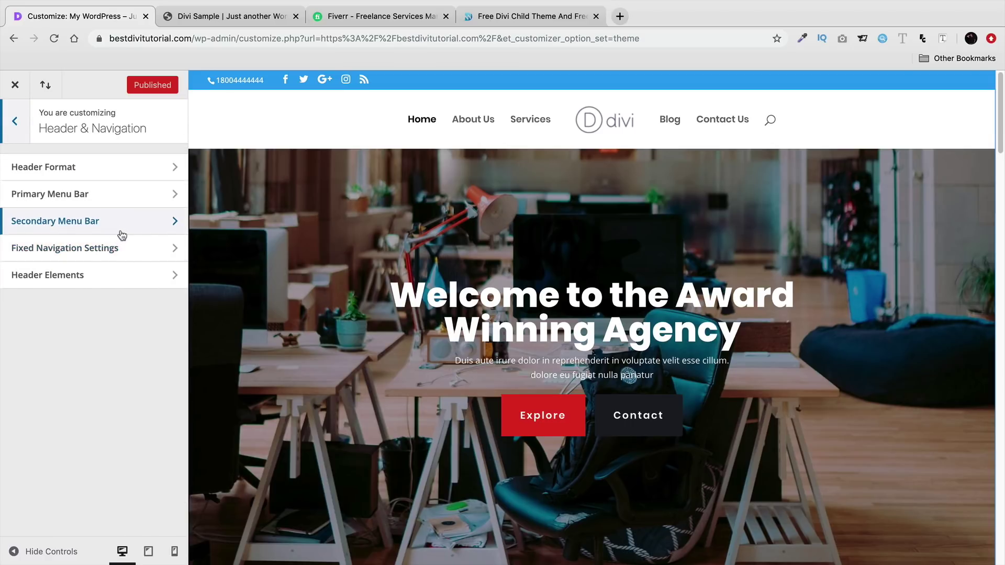
{"action": "left_click", "coordinate": [132, 278]}
{"action": "left_click", "coordinate": [23, 192]}
{"action": "left_click", "coordinate": [23, 169]}
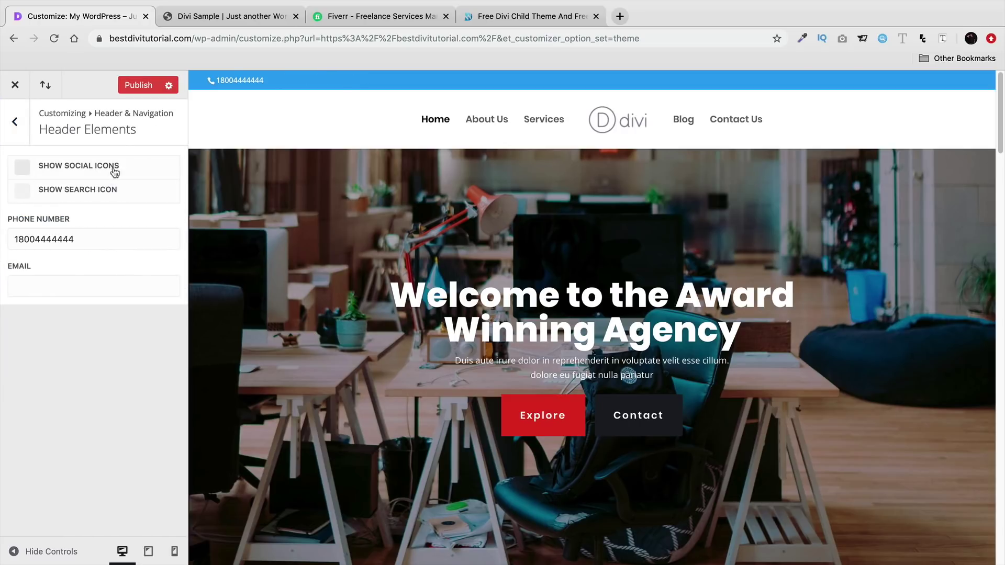
{"action": "double_click", "coordinate": [75, 237]}
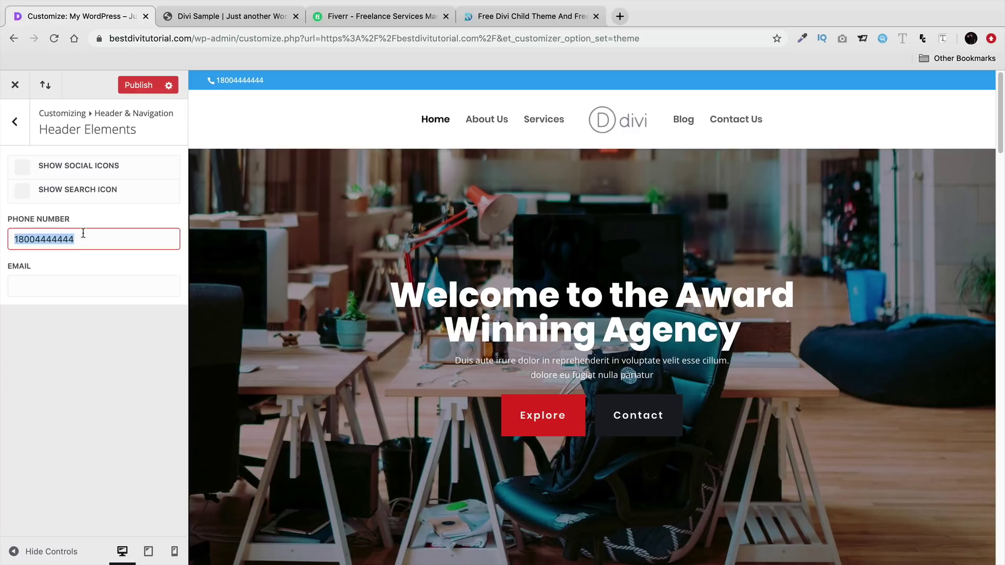
{"action": "key", "text": "BackSpace"}
{"action": "left_click", "coordinate": [139, 85]}
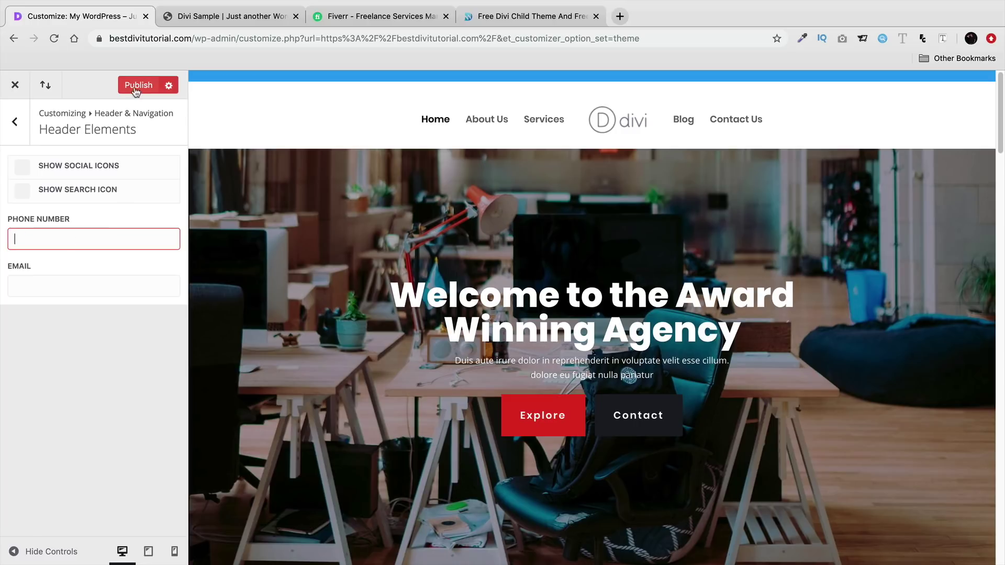
- Turn off Make Full Width for the Secondary Menu Bar, publish, and return to the main sections
{"action": "left_click", "coordinate": [14, 121]}
{"action": "left_click", "coordinate": [59, 222]}
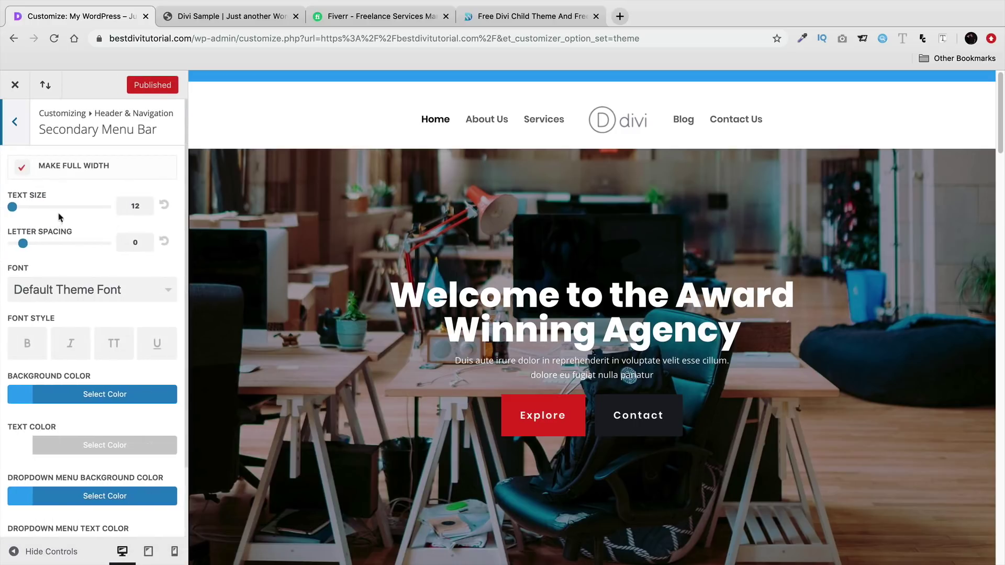
{"action": "left_click", "coordinate": [23, 169]}
{"action": "left_click", "coordinate": [138, 85]}
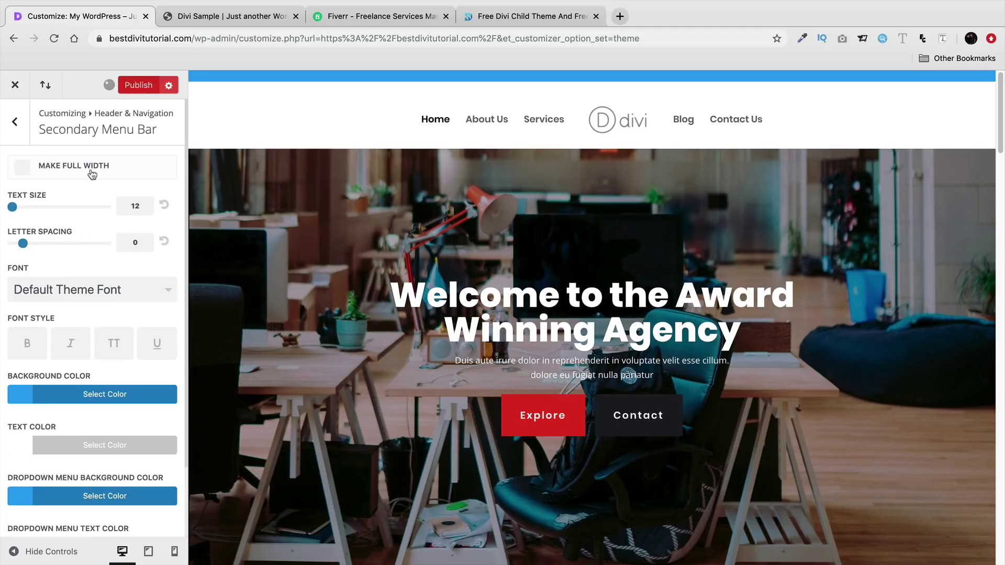
{"action": "scroll", "coordinate": [42, 212], "scroll_direction": "down", "scroll_amount": 1}
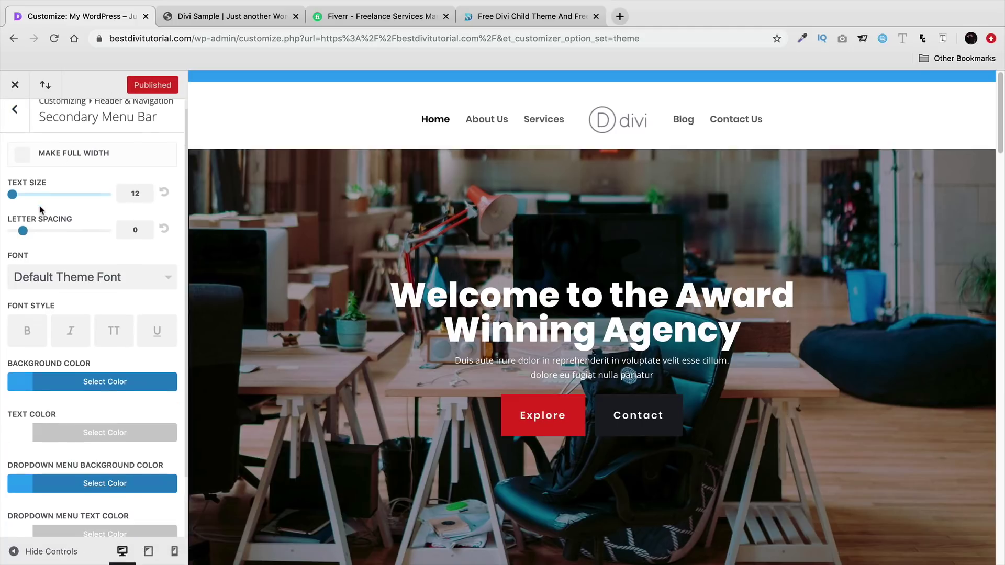
{"action": "scroll", "coordinate": [47, 217], "scroll_direction": "up", "scroll_amount": 1}
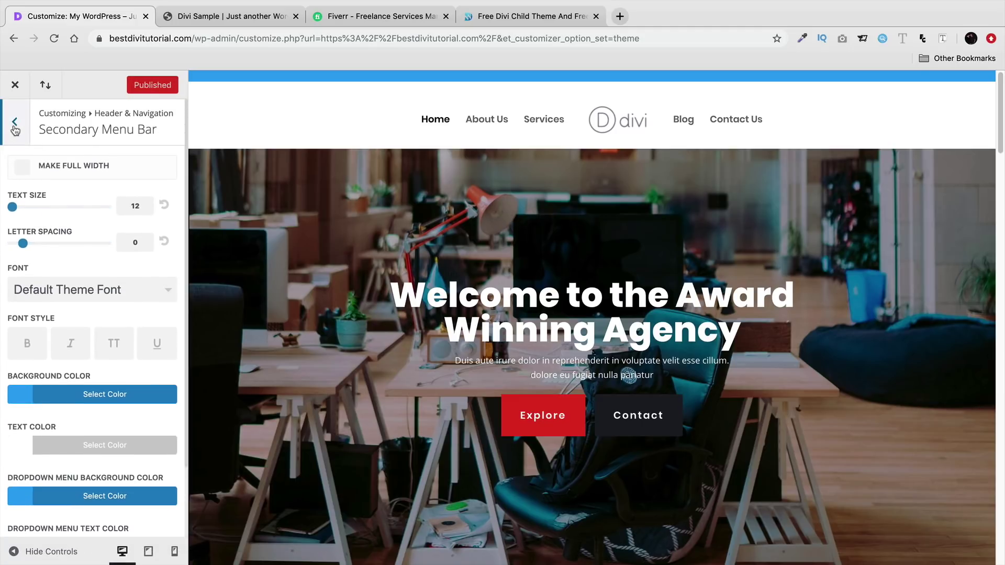
{"action": "left_click", "coordinate": [16, 129]}
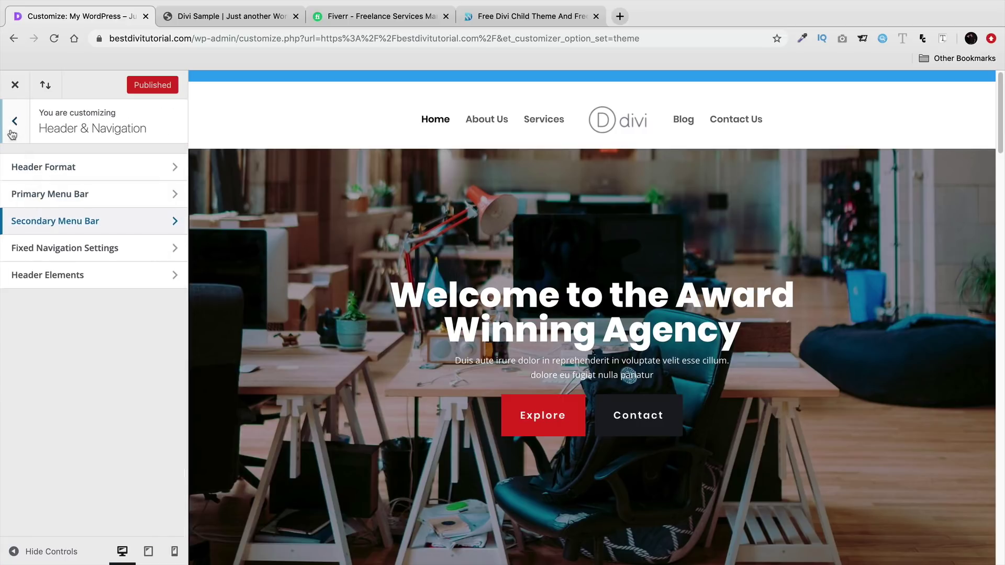
{"action": "left_click", "coordinate": [13, 125]}
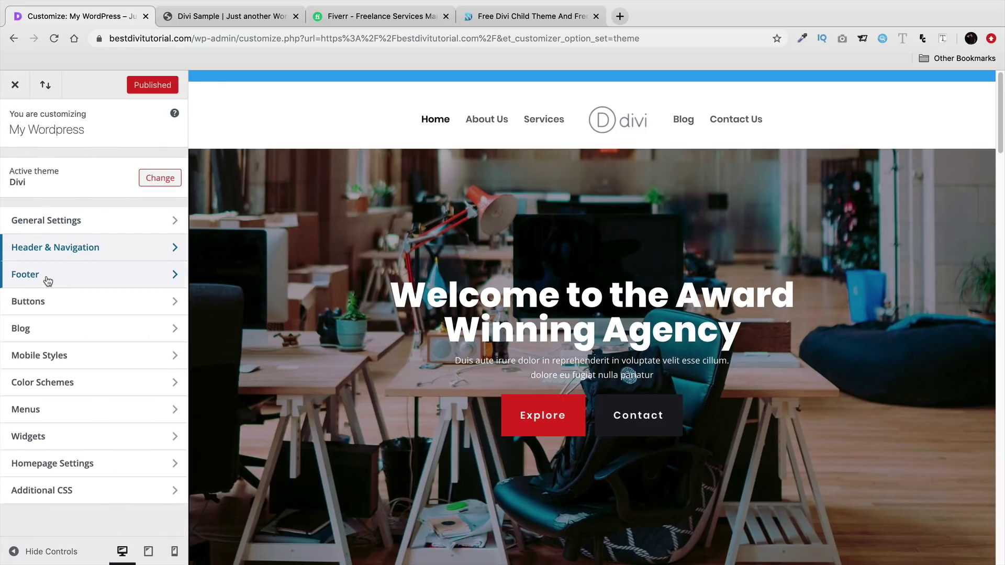
- Open Footer > Layout and switch the footer to a three-column layout
{"action": "left_click", "coordinate": [45, 276]}
{"action": "scroll", "coordinate": [301, 307], "scroll_direction": "down", "scroll_amount": 5}
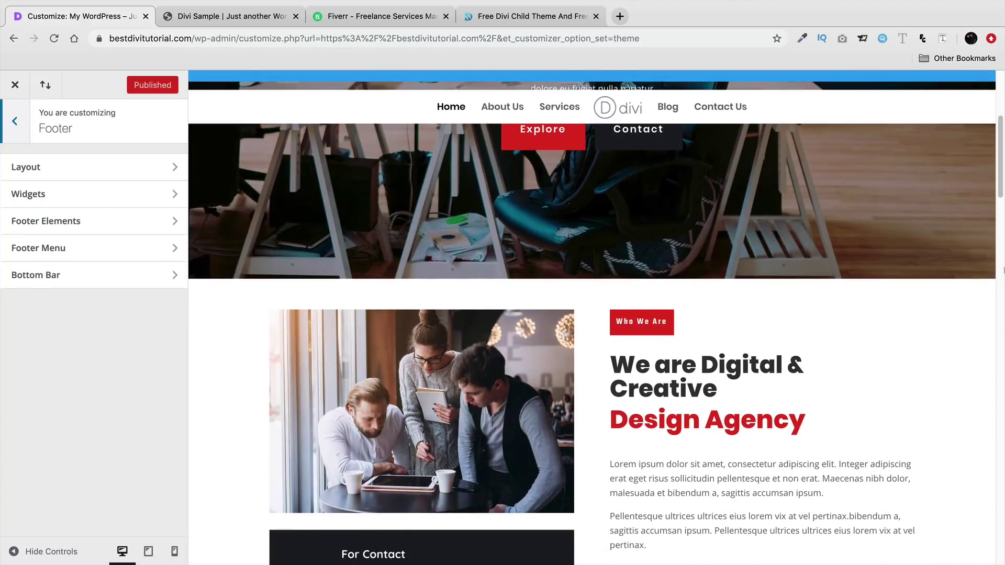
{"action": "left_click_drag", "start_coordinate": [1001, 192], "coordinate": [982, 547]}
{"action": "scroll", "coordinate": [680, 440], "scroll_direction": "down", "scroll_amount": 1}
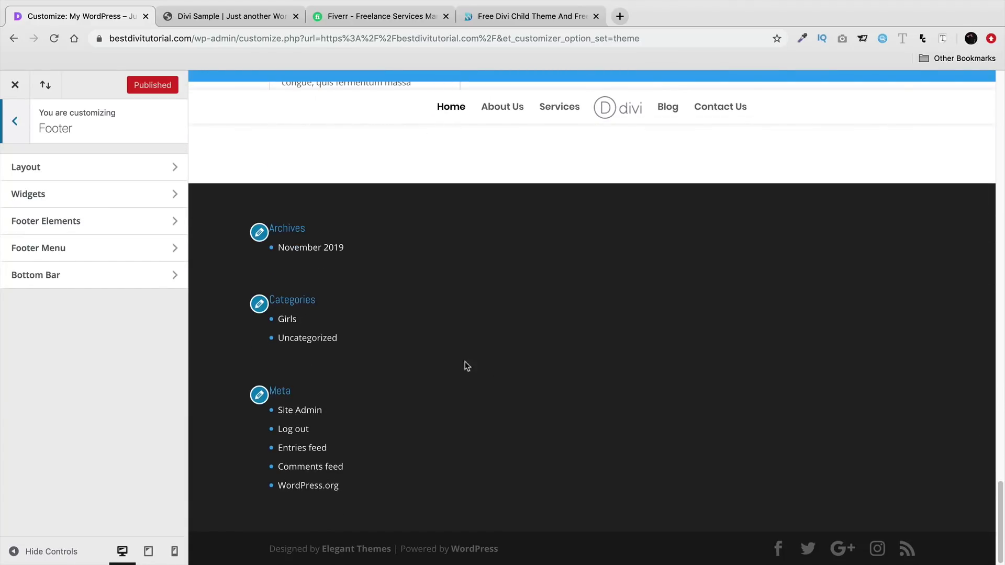
{"action": "left_click", "coordinate": [106, 176]}
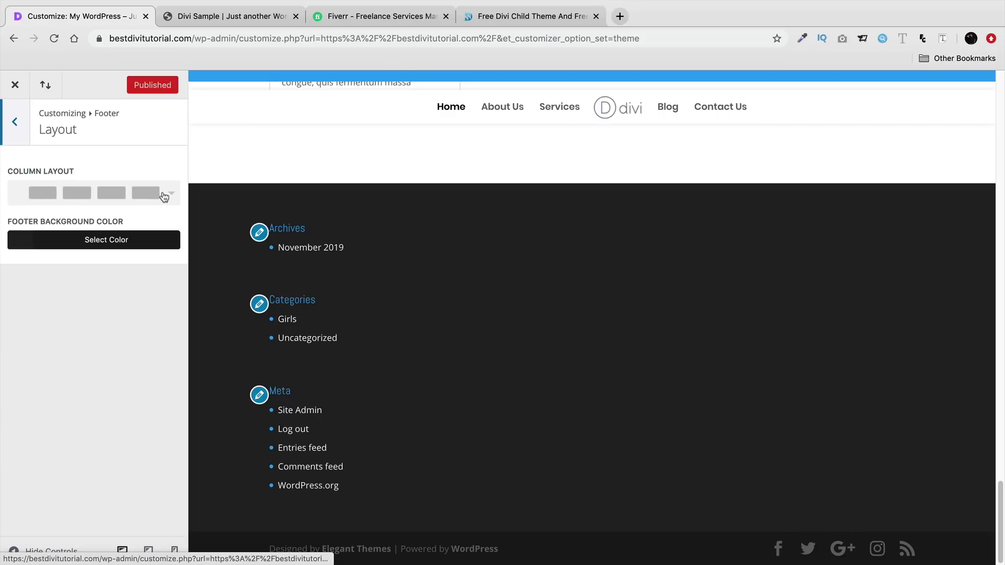
{"action": "left_click", "coordinate": [128, 221]}
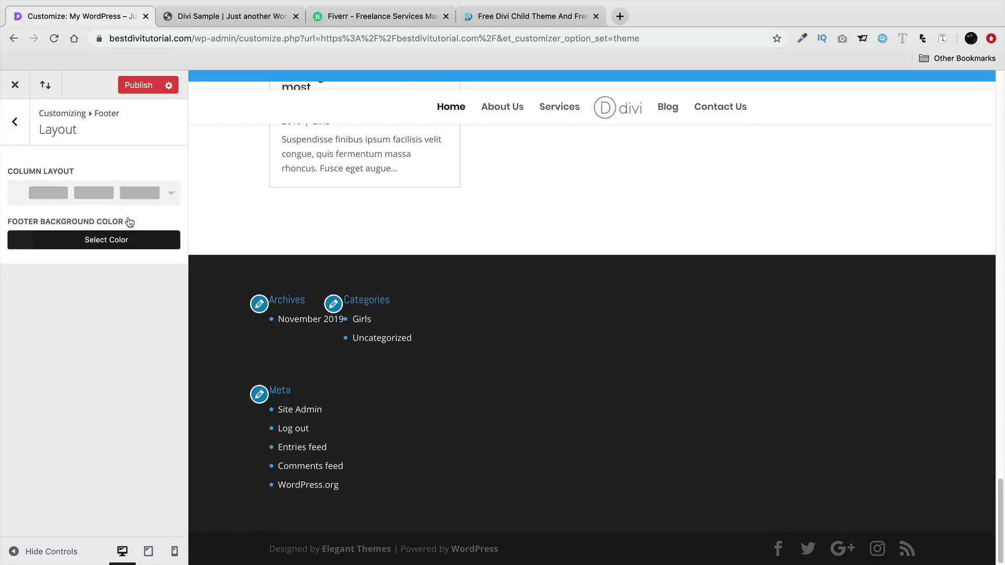
- Try the two-column footer layout, then restore the four-column layout
{"action": "left_click", "coordinate": [133, 194]}
{"action": "left_click", "coordinate": [125, 241]}
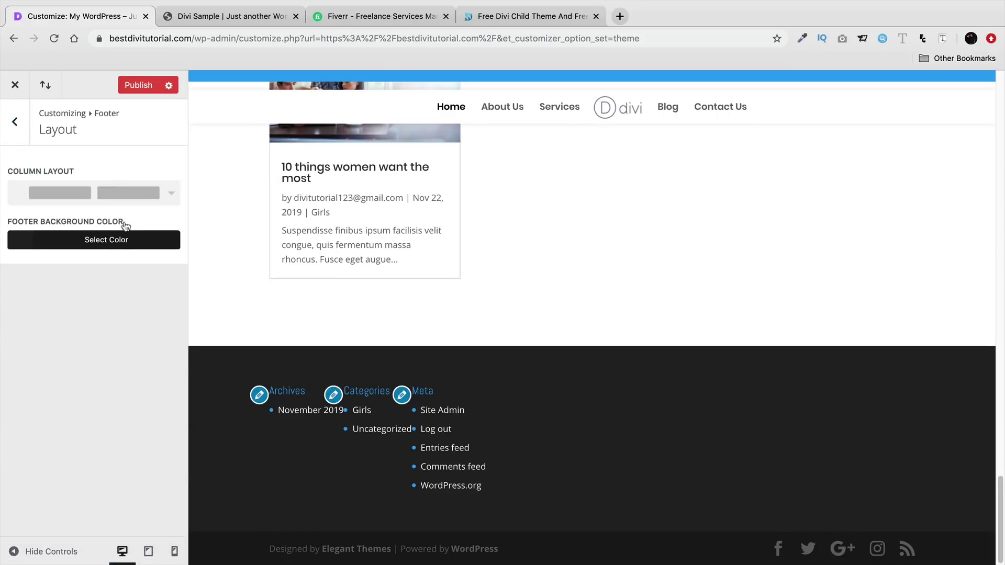
{"action": "left_click", "coordinate": [131, 207]}
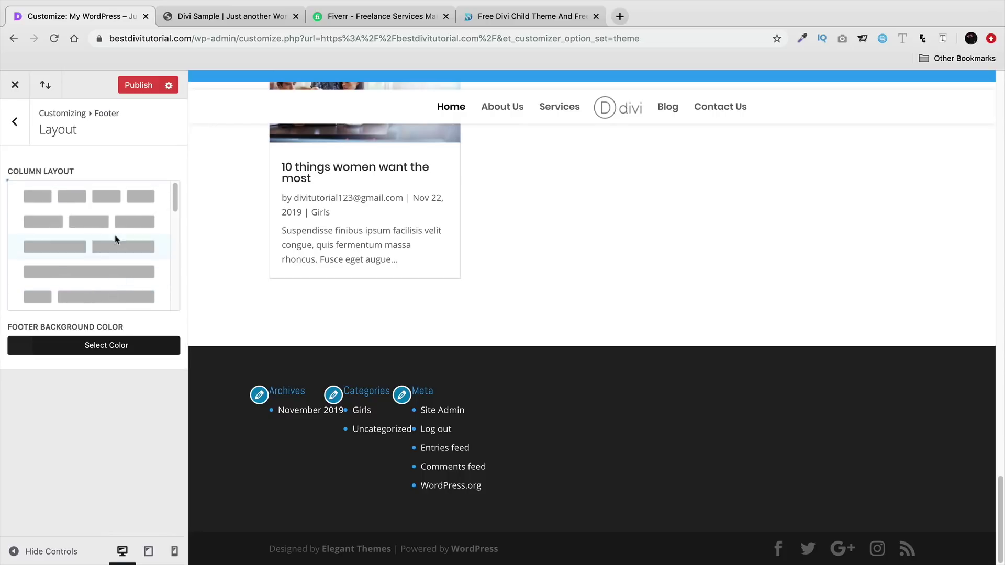
{"action": "left_click", "coordinate": [124, 197]}
{"action": "left_click", "coordinate": [16, 123]}
{"action": "left_click", "coordinate": [42, 195]}
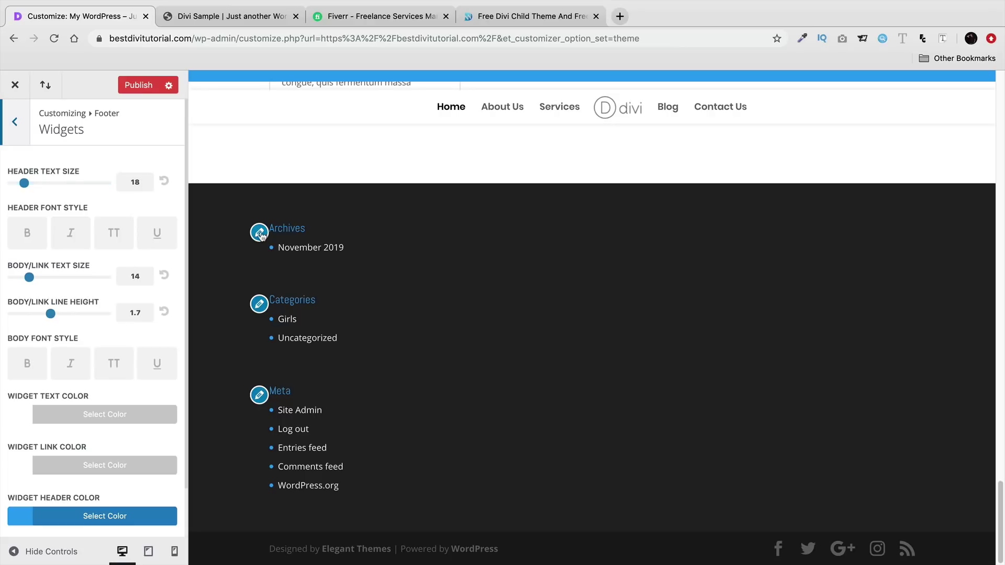
- Set footer widget headings to size 16, not bold, with header colour #ffffff
{"action": "left_click_drag", "start_coordinate": [24, 183], "coordinate": [22, 183]}
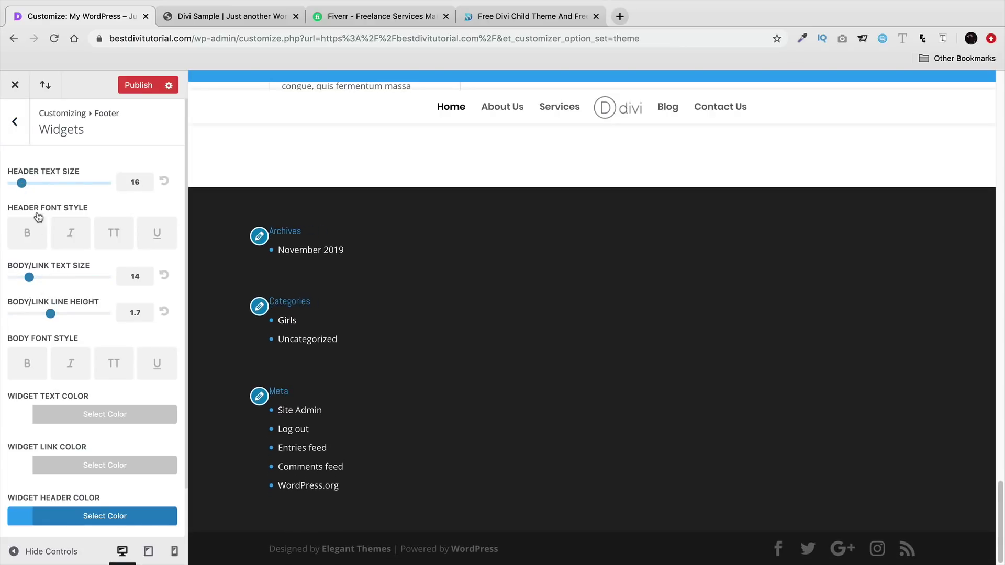
{"action": "left_click", "coordinate": [36, 234]}
{"action": "left_click", "coordinate": [37, 235]}
{"action": "scroll", "coordinate": [58, 377], "scroll_direction": "down", "scroll_amount": 2}
{"action": "left_click", "coordinate": [83, 463]}
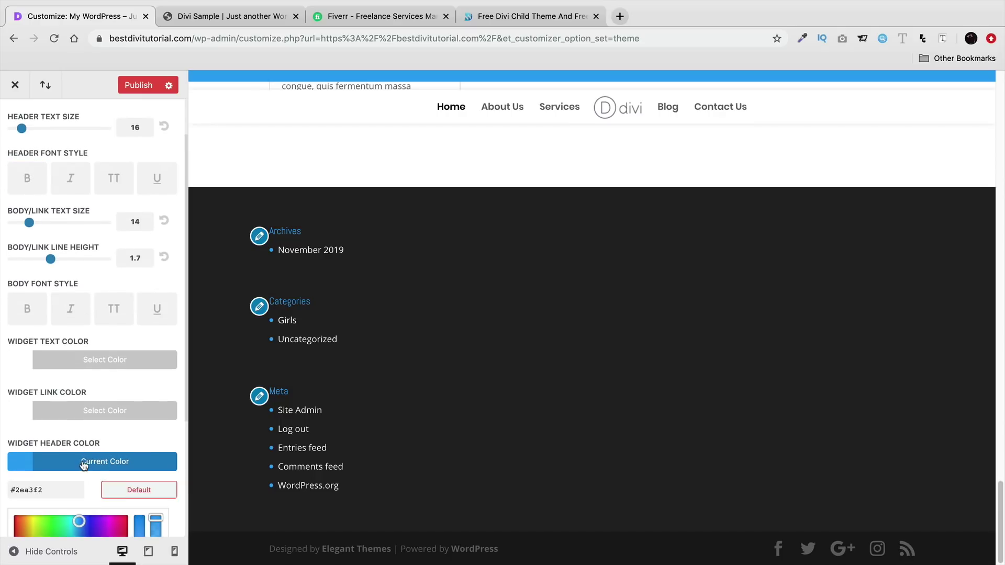
{"action": "scroll", "coordinate": [81, 458], "scroll_direction": "down", "scroll_amount": 5}
{"action": "left_click", "coordinate": [35, 460]}
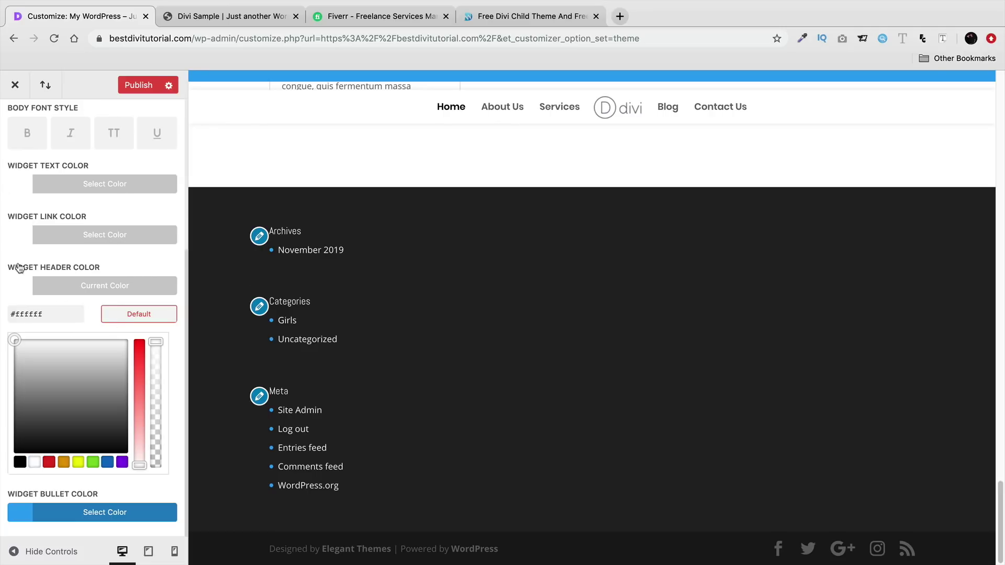
{"action": "left_click", "coordinate": [2, 254]}
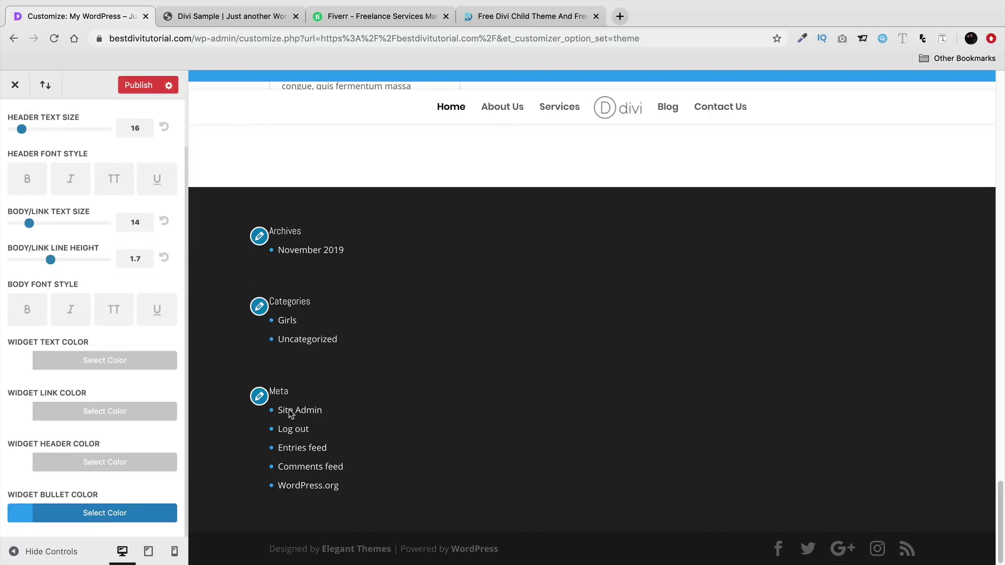
{"action": "scroll", "coordinate": [183, 326], "scroll_direction": "up", "scroll_amount": 2}
{"action": "left_click", "coordinate": [27, 132]}
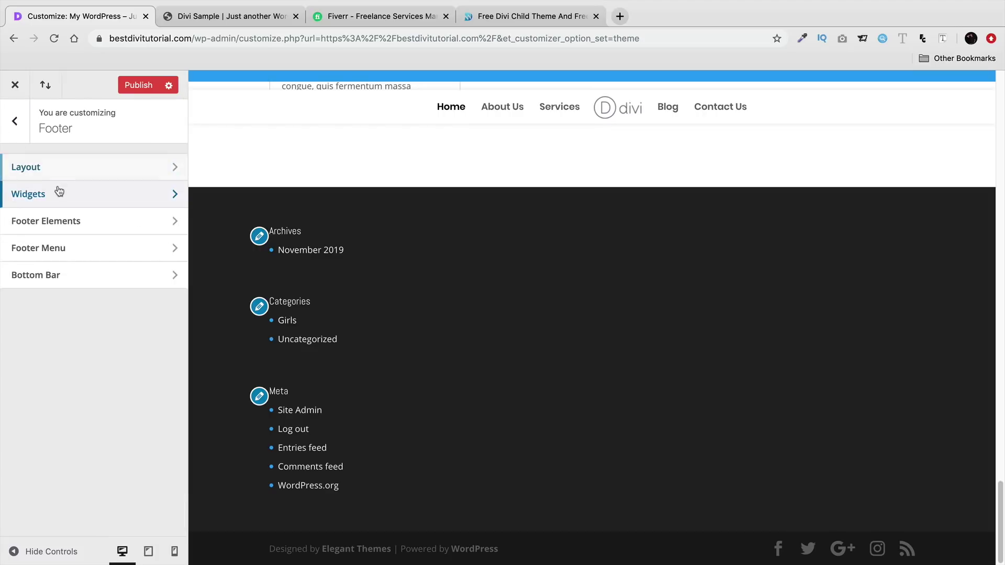
- Hide the footer social icons and look over the Footer Menu settings
{"action": "left_click", "coordinate": [59, 221]}
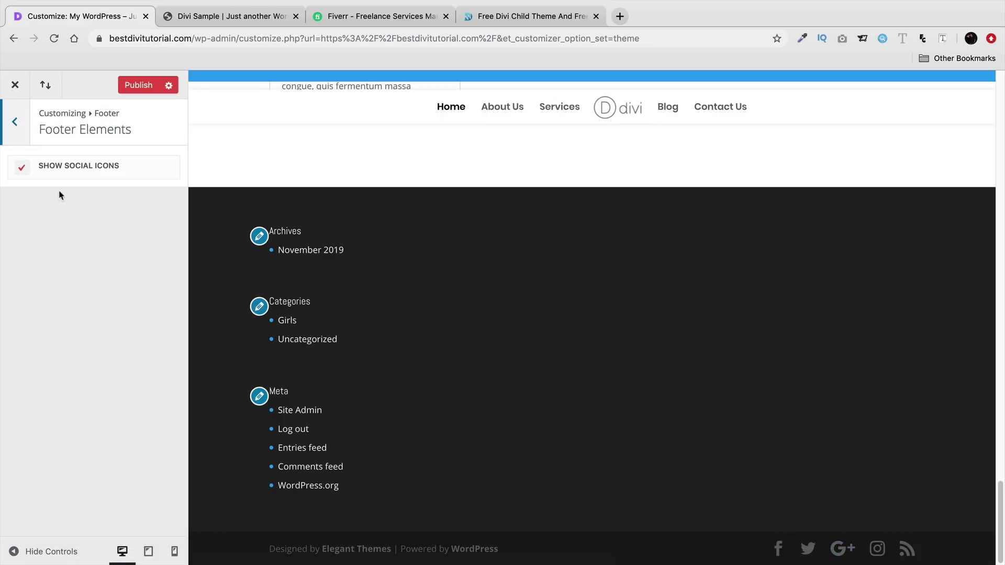
{"action": "left_click", "coordinate": [22, 169]}
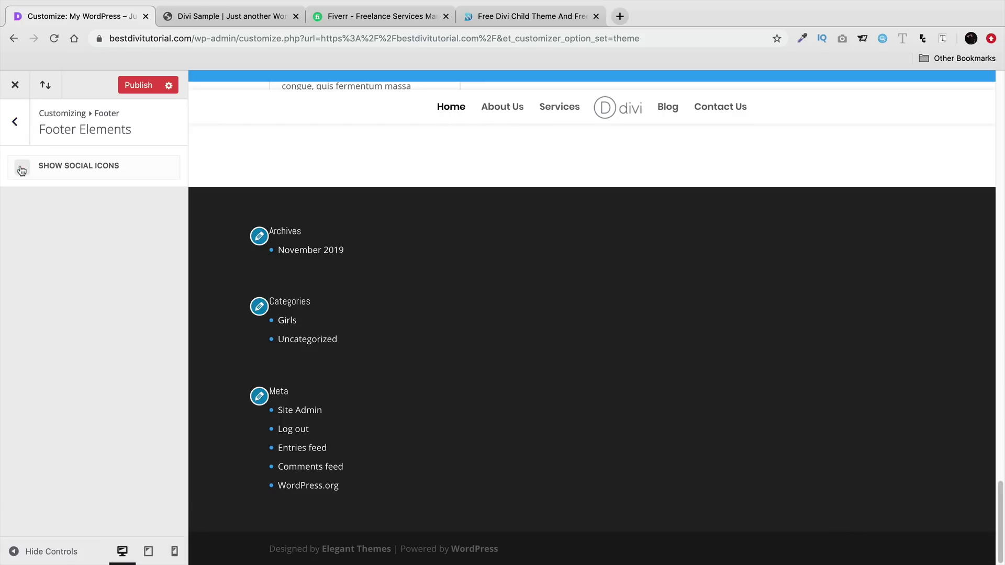
{"action": "left_click", "coordinate": [16, 123]}
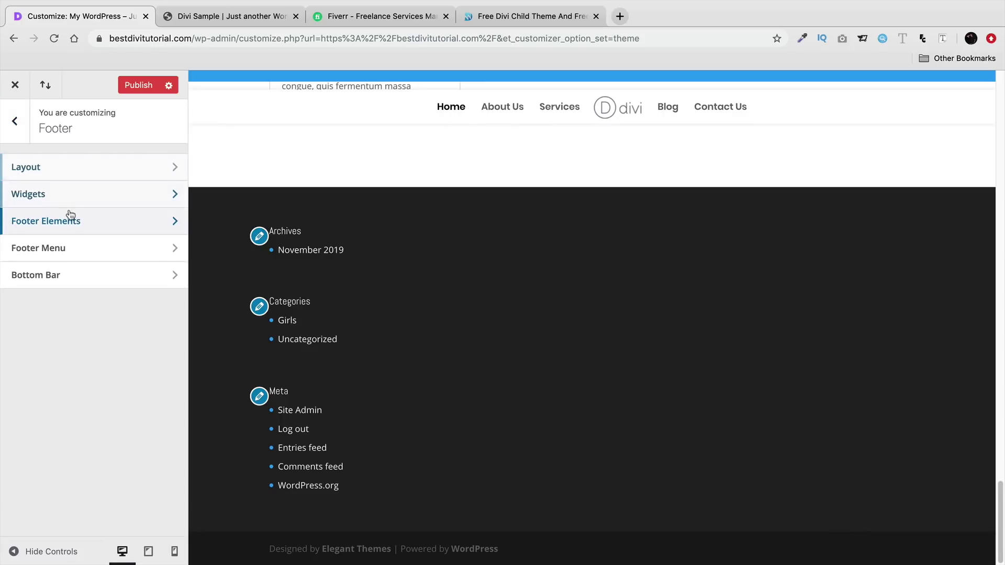
{"action": "left_click", "coordinate": [69, 248]}
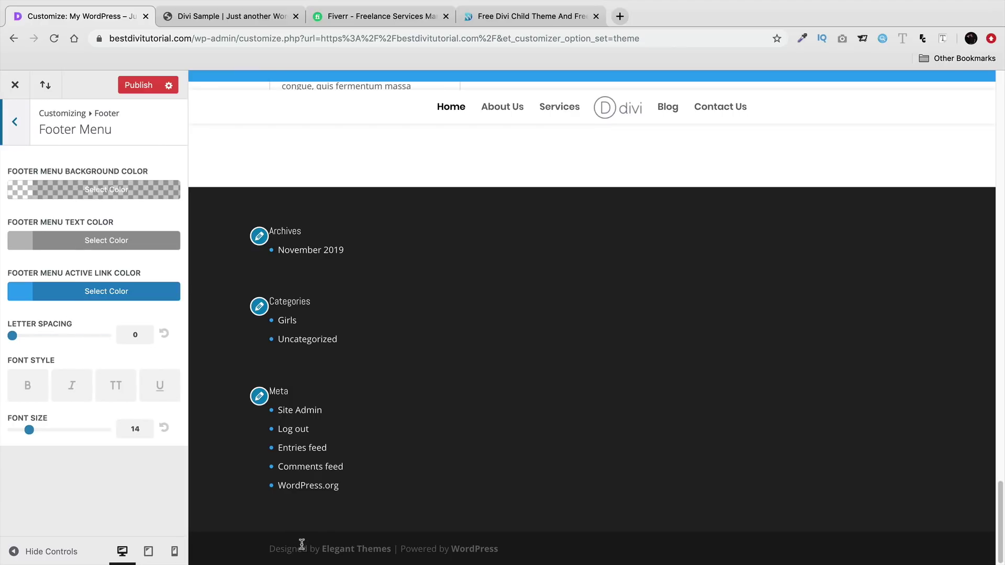
{"action": "left_click", "coordinate": [15, 122]}
- Review the Bottom Bar, Footer Menu and Layout settings, then return to the main sections
{"action": "left_click", "coordinate": [90, 276]}
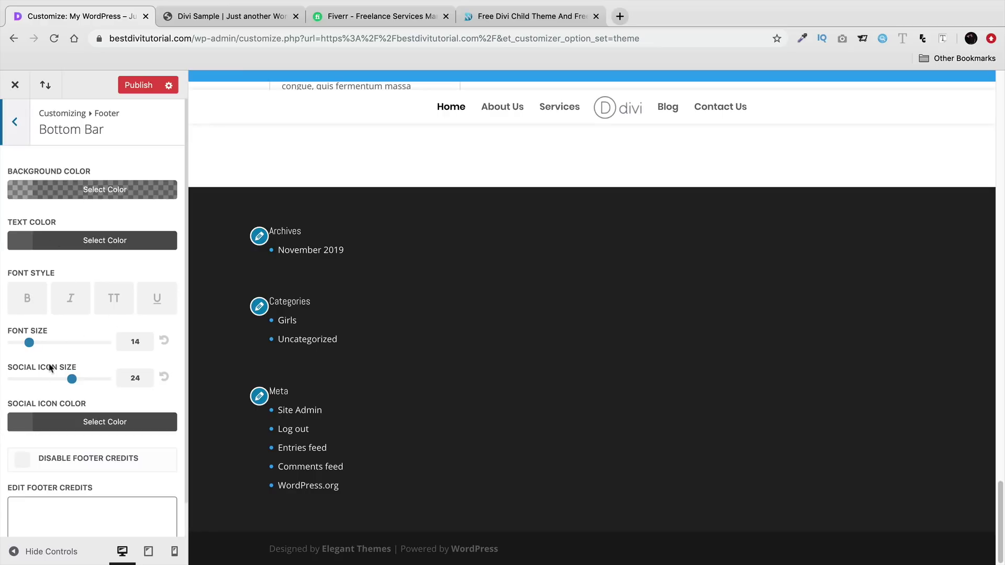
{"action": "left_click", "coordinate": [3, 137]}
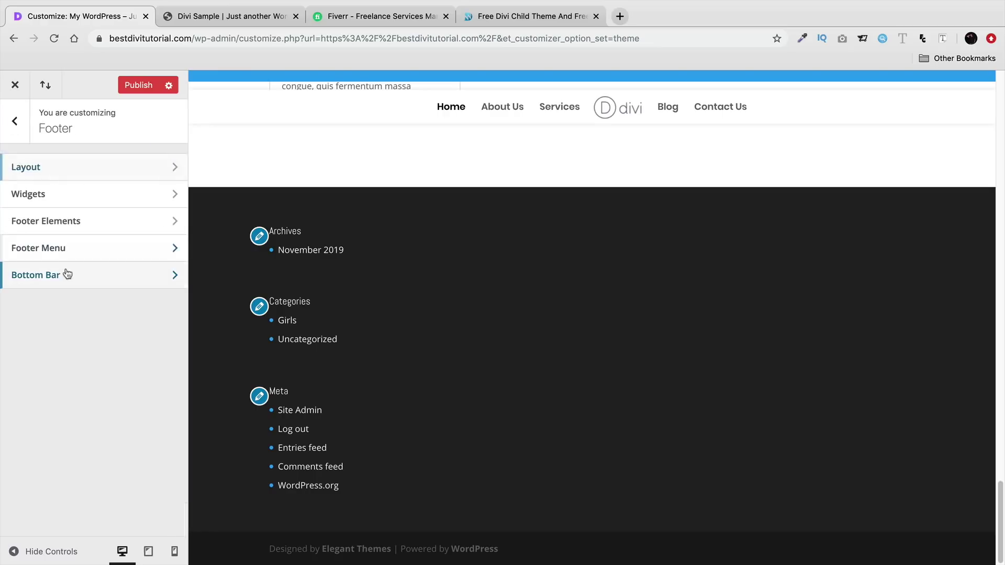
{"action": "left_click", "coordinate": [51, 247]}
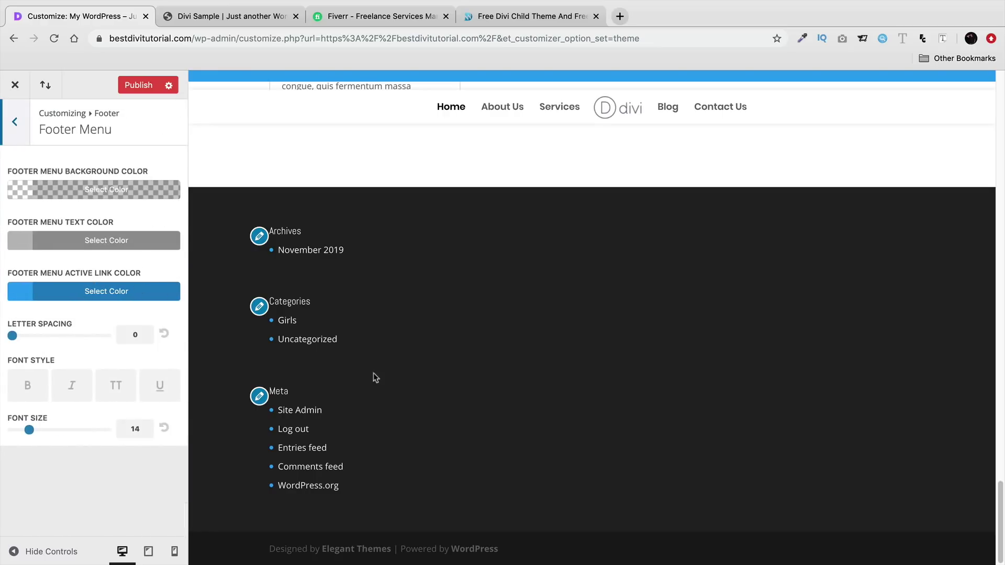
{"action": "left_click", "coordinate": [23, 123]}
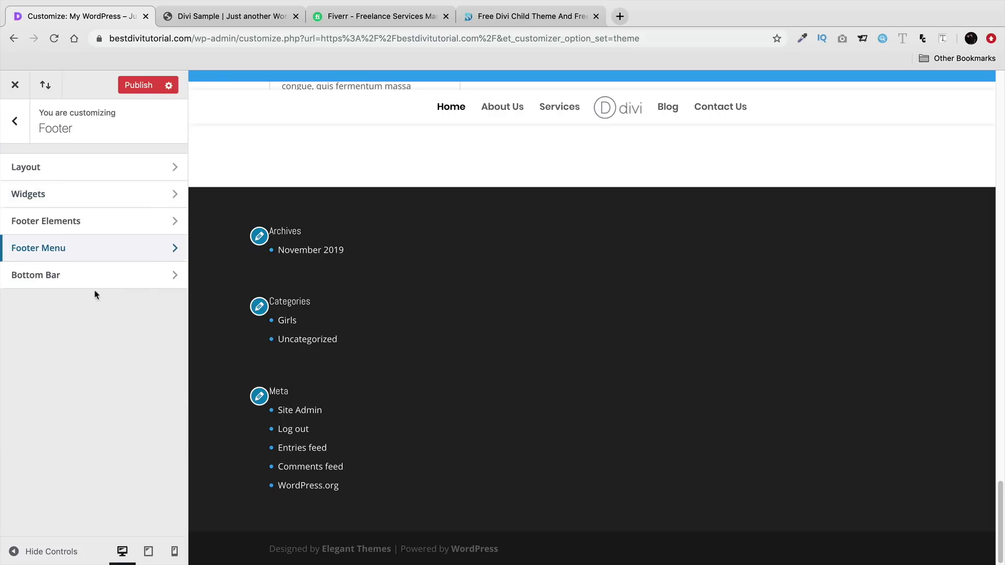
{"action": "left_click", "coordinate": [90, 275]}
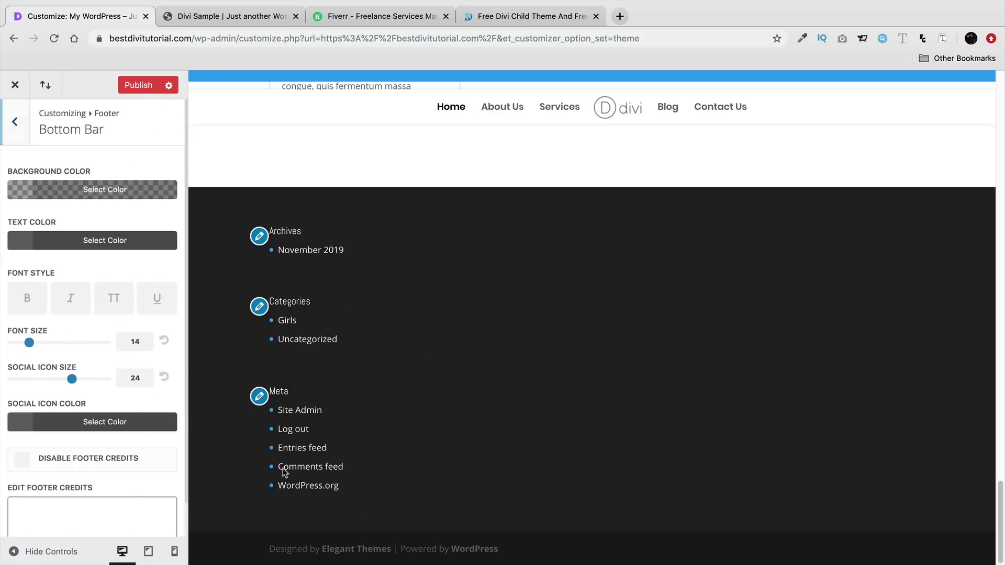
{"action": "left_click", "coordinate": [23, 128]}
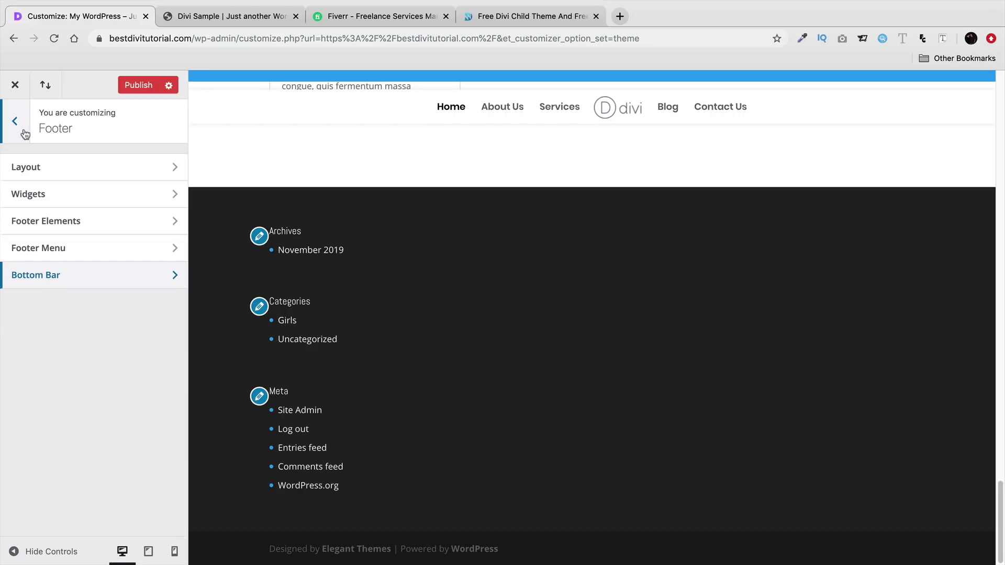
{"action": "left_click", "coordinate": [45, 167]}
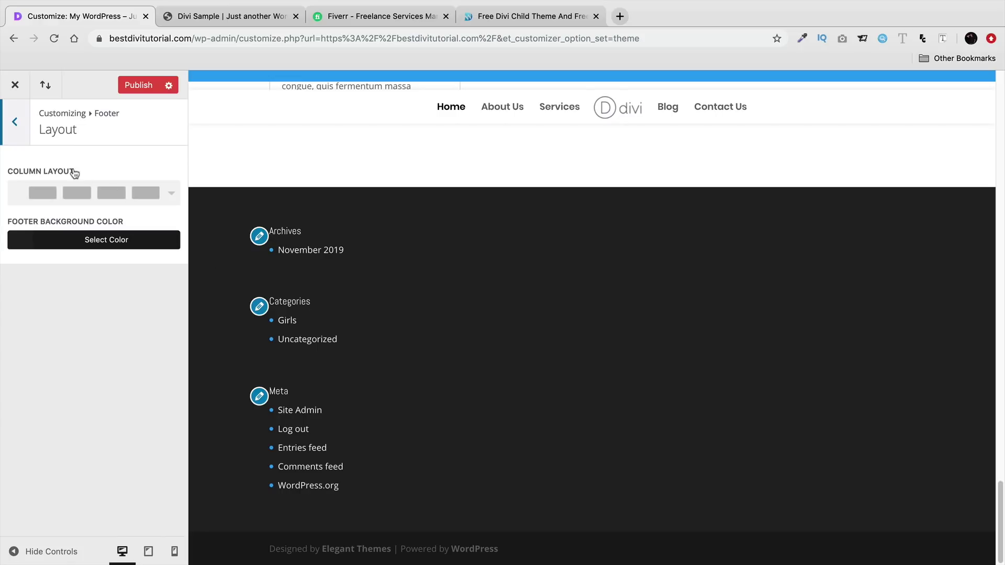
{"action": "left_click", "coordinate": [15, 124]}
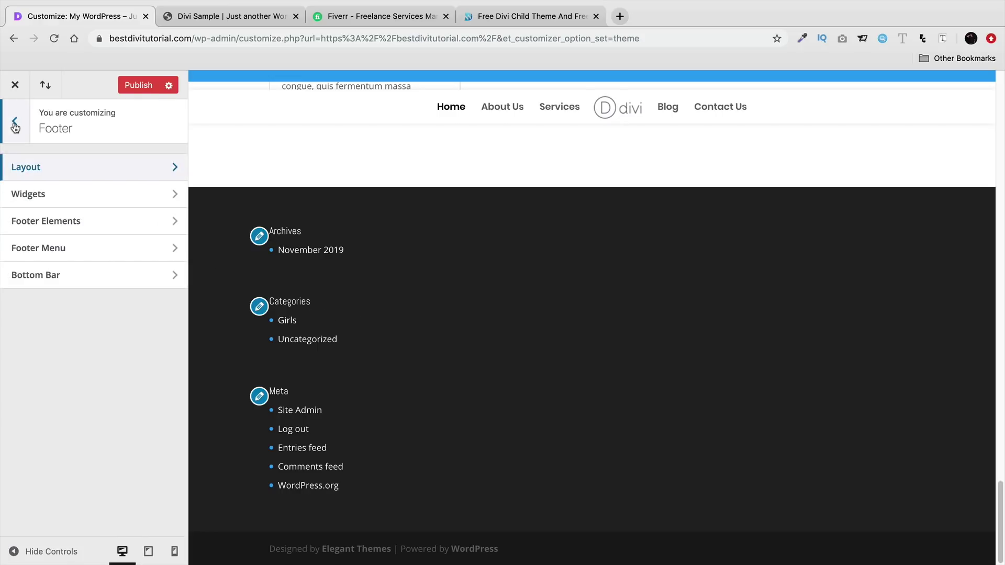
{"action": "left_click", "coordinate": [14, 124]}
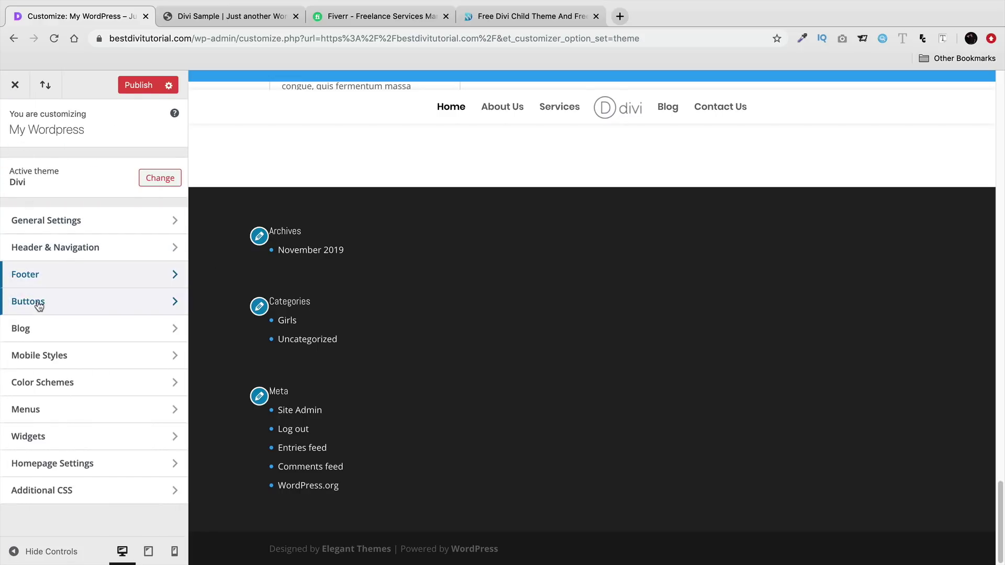
{"action": "left_click", "coordinate": [40, 333]}
{"action": "left_click", "coordinate": [91, 172]}
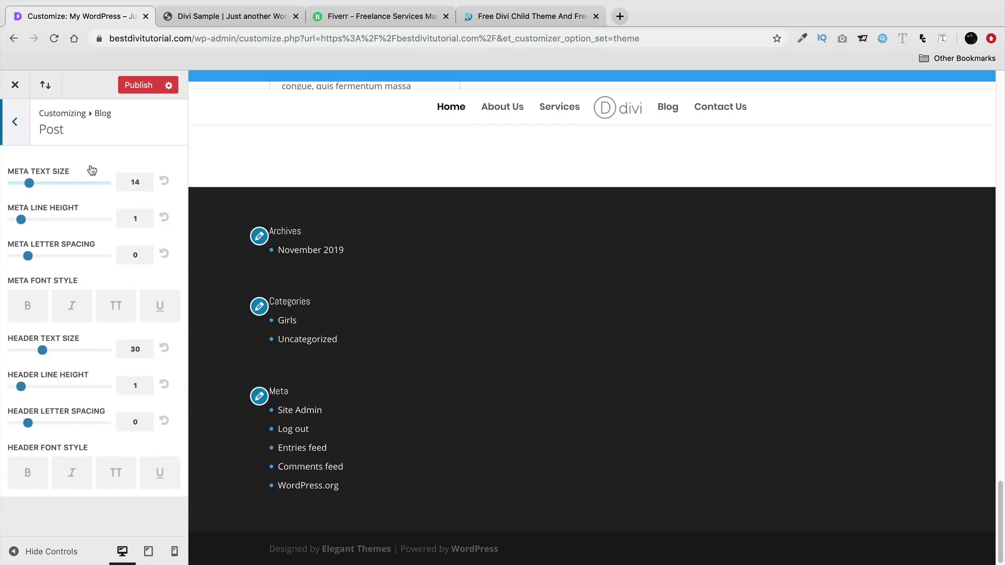
{"action": "scroll", "coordinate": [318, 437], "scroll_direction": "up", "scroll_amount": 5}
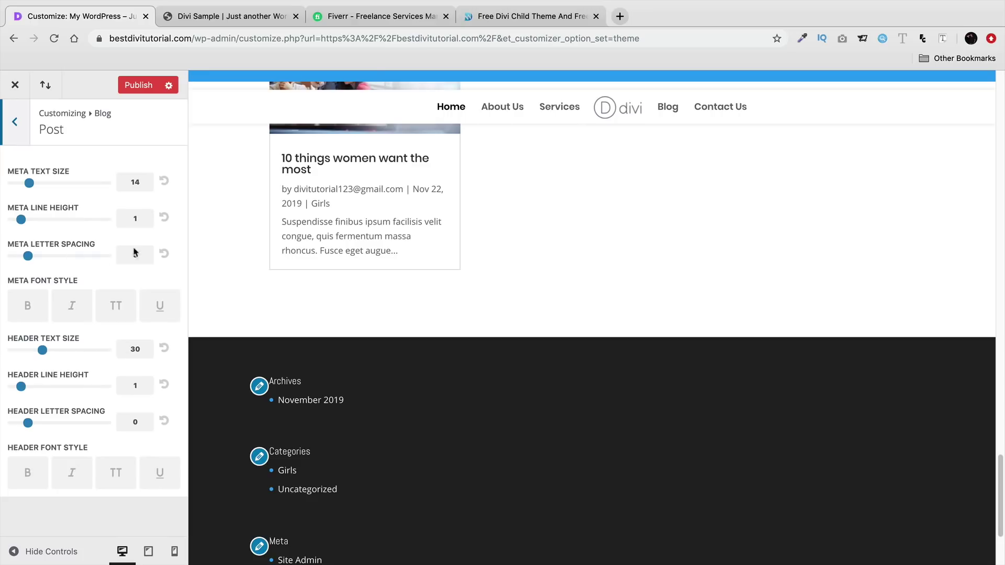
{"action": "scroll", "coordinate": [361, 314], "scroll_direction": "down", "scroll_amount": 3}
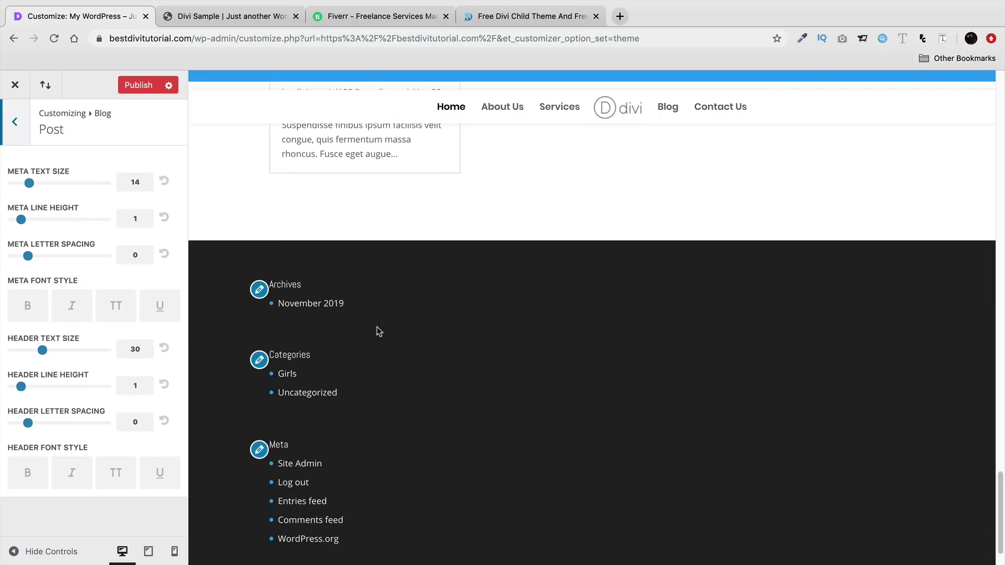
{"action": "left_click", "coordinate": [26, 123]}
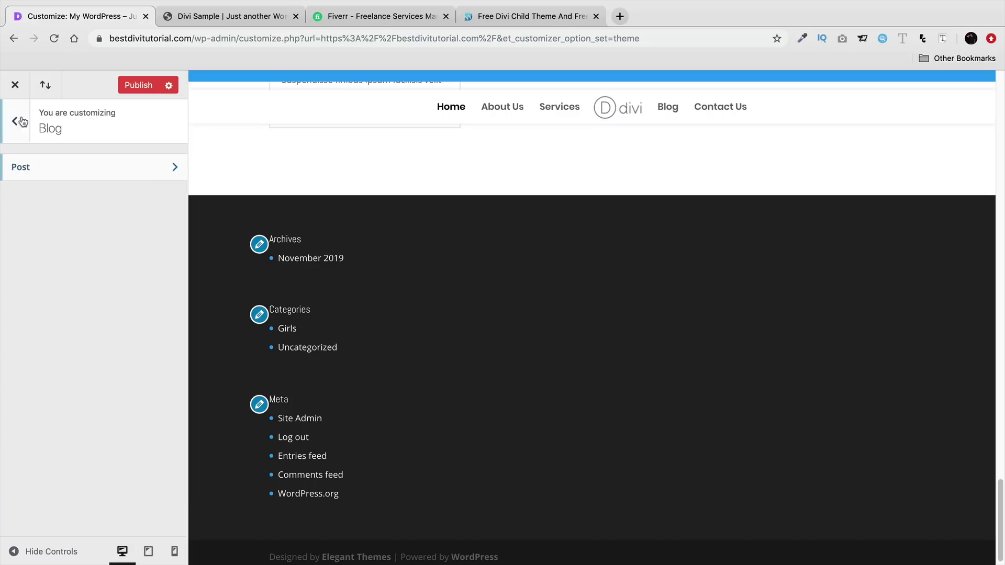
{"action": "left_click", "coordinate": [16, 122]}
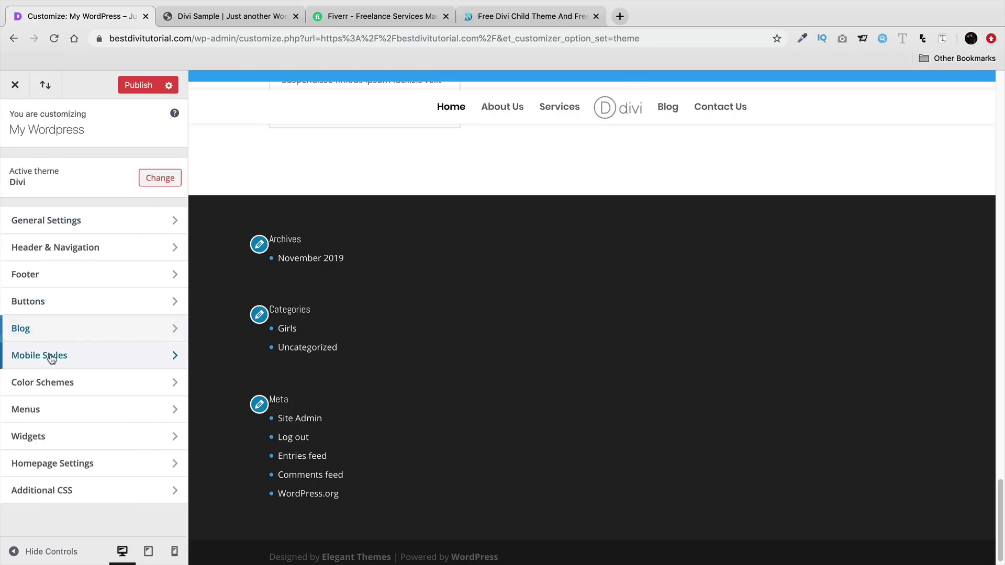
{"action": "left_click", "coordinate": [49, 356]}
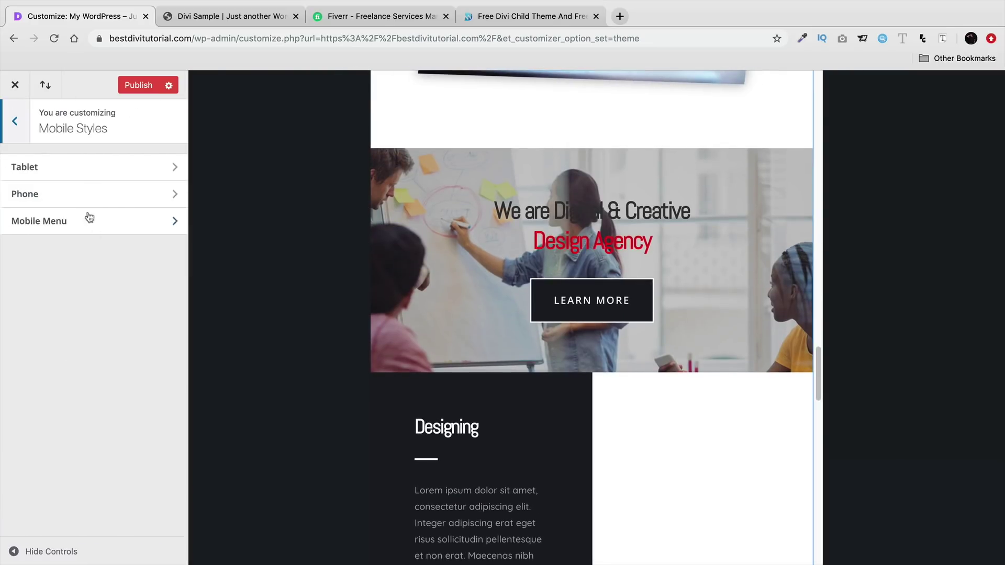
- Inspect the Mobile Styles tablet settings and scroll through the tablet preview
{"action": "left_click", "coordinate": [85, 169]}
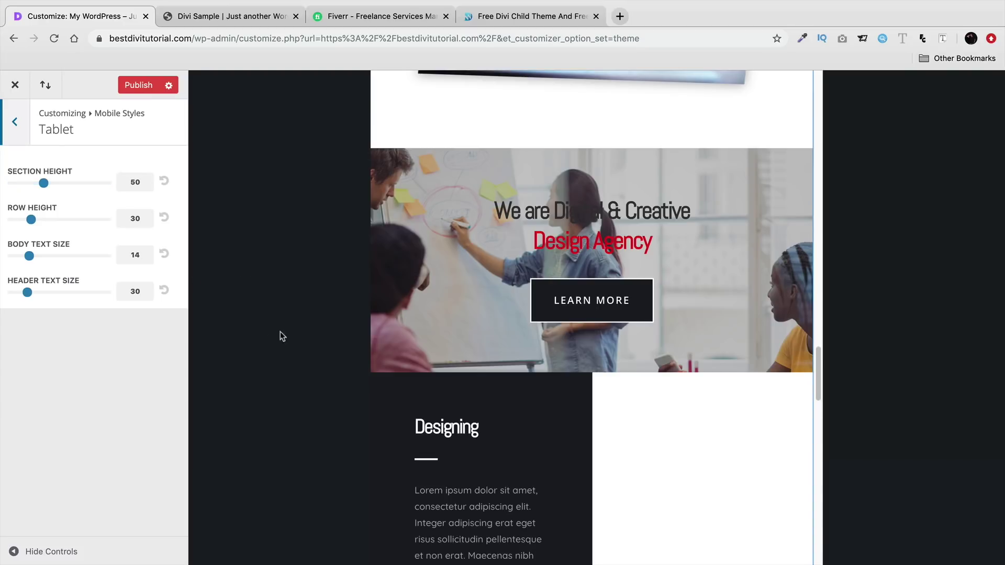
{"action": "scroll", "coordinate": [454, 359], "scroll_direction": "down", "scroll_amount": 7}
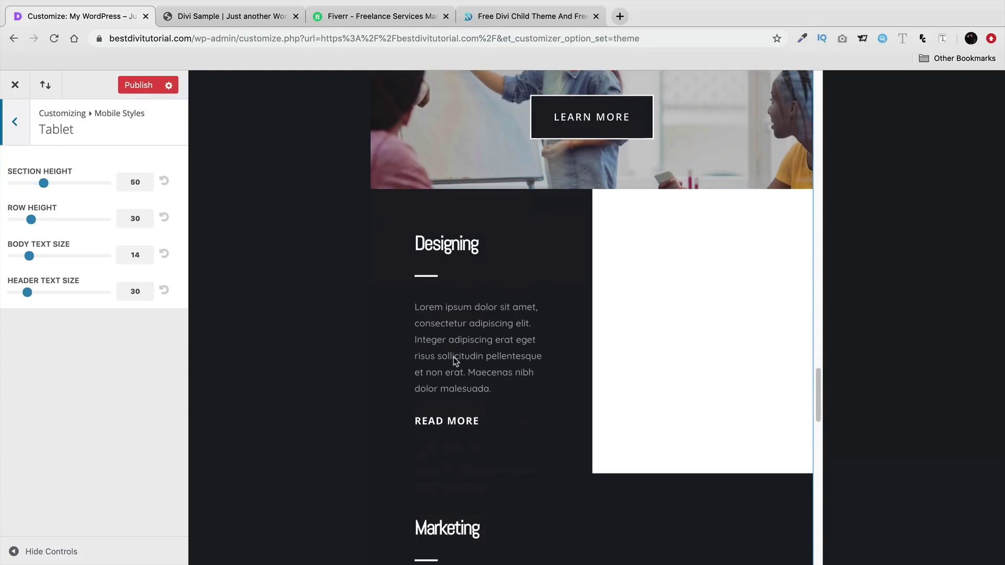
{"action": "scroll", "coordinate": [453, 357], "scroll_direction": "down", "scroll_amount": 10}
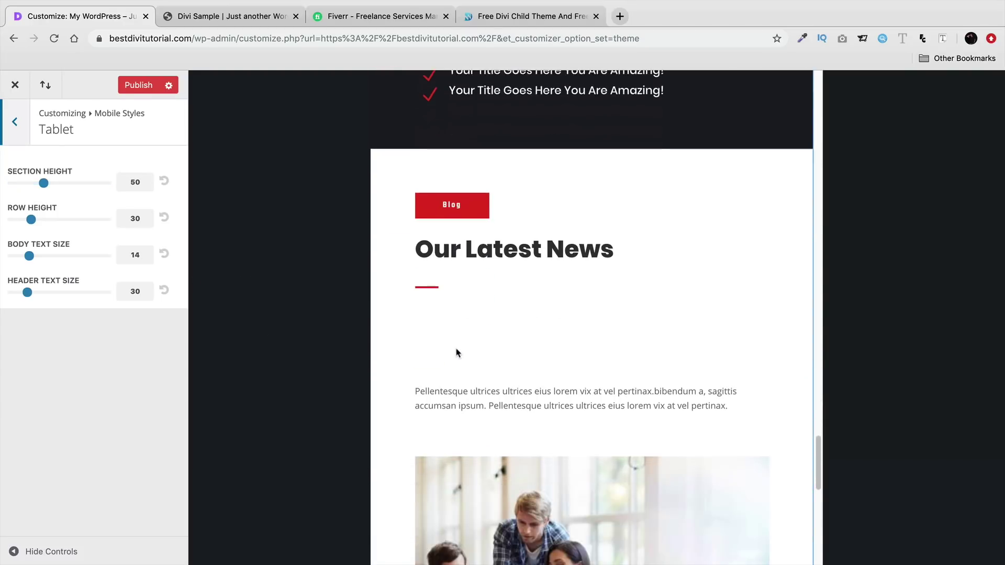
{"action": "scroll", "coordinate": [456, 352], "scroll_direction": "down", "scroll_amount": 5}
{"action": "scroll", "coordinate": [460, 354], "scroll_direction": "up", "scroll_amount": 10}
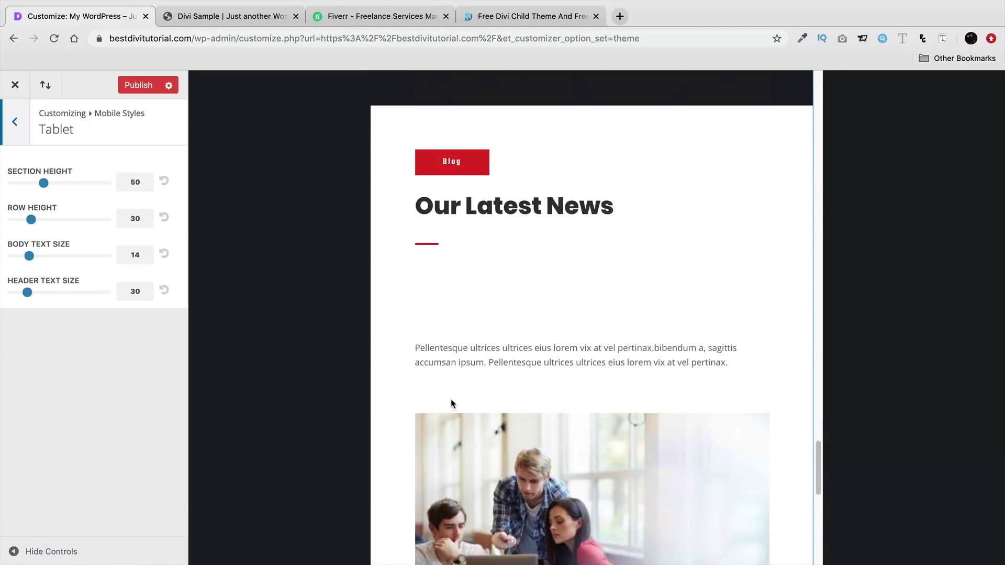
{"action": "scroll", "coordinate": [461, 414], "scroll_direction": "up", "scroll_amount": 10}
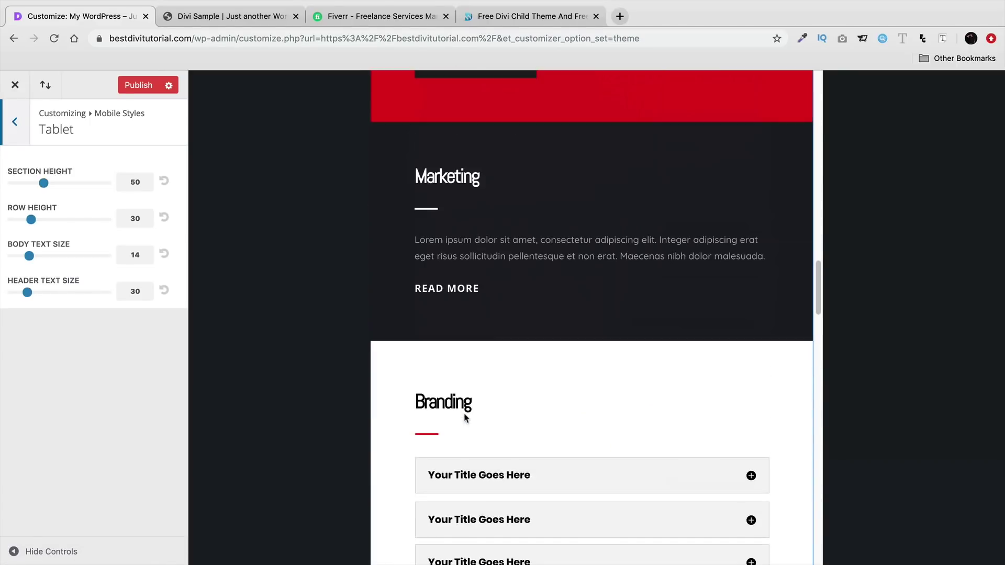
{"action": "scroll", "coordinate": [465, 416], "scroll_direction": "up", "scroll_amount": 10}
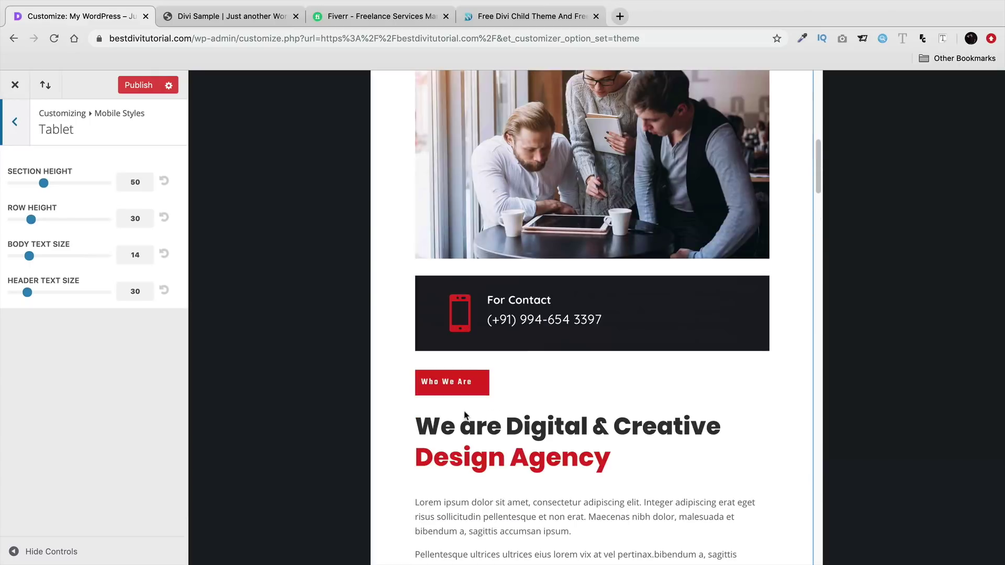
{"action": "scroll", "coordinate": [465, 415], "scroll_direction": "up", "scroll_amount": 10}
{"action": "scroll", "coordinate": [465, 415], "scroll_direction": "down", "scroll_amount": 2}
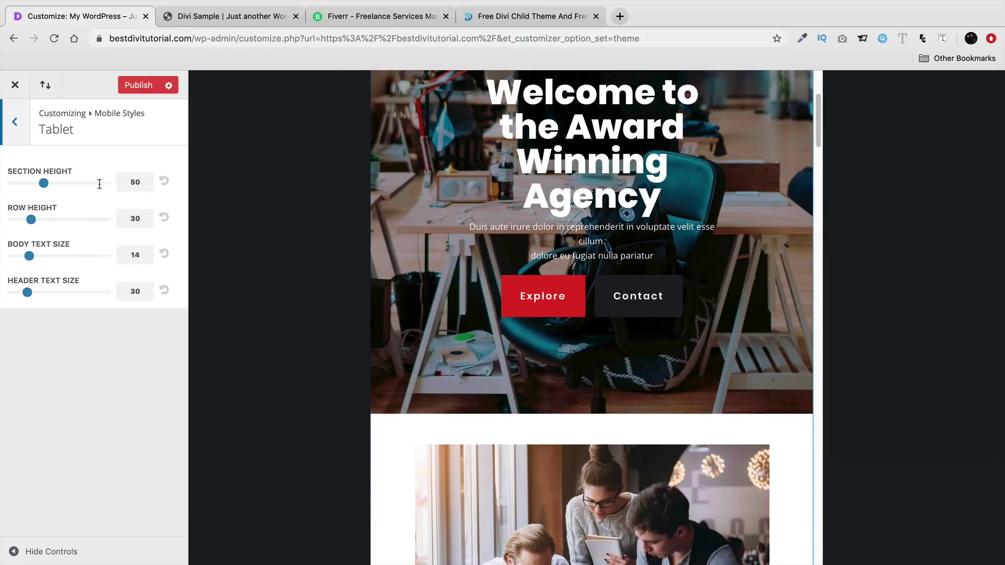
{"action": "left_click", "coordinate": [15, 125]}
{"action": "left_click", "coordinate": [18, 138]}
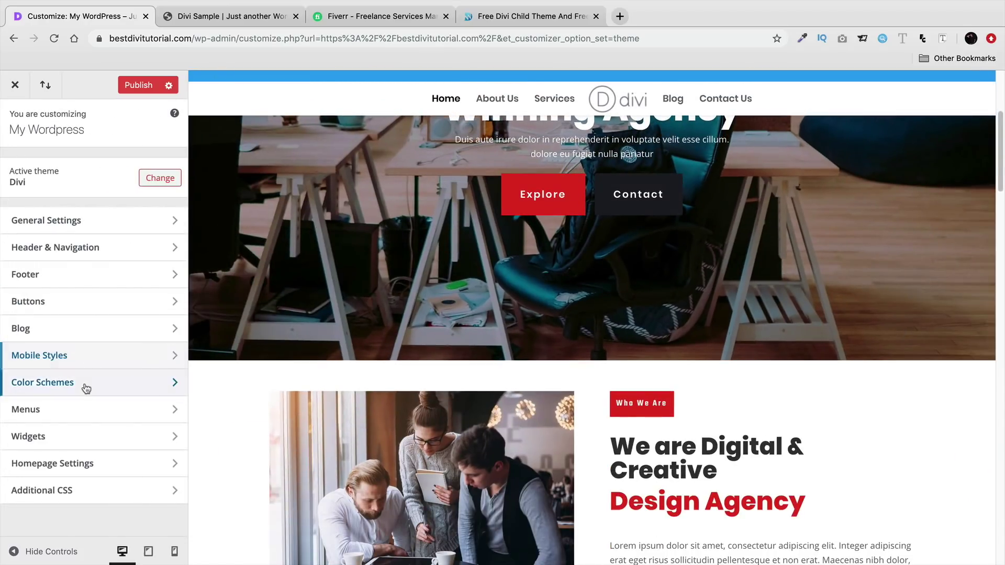
- Keep the Default colour scheme and move on to the Menus section
{"action": "left_click", "coordinate": [85, 388]}
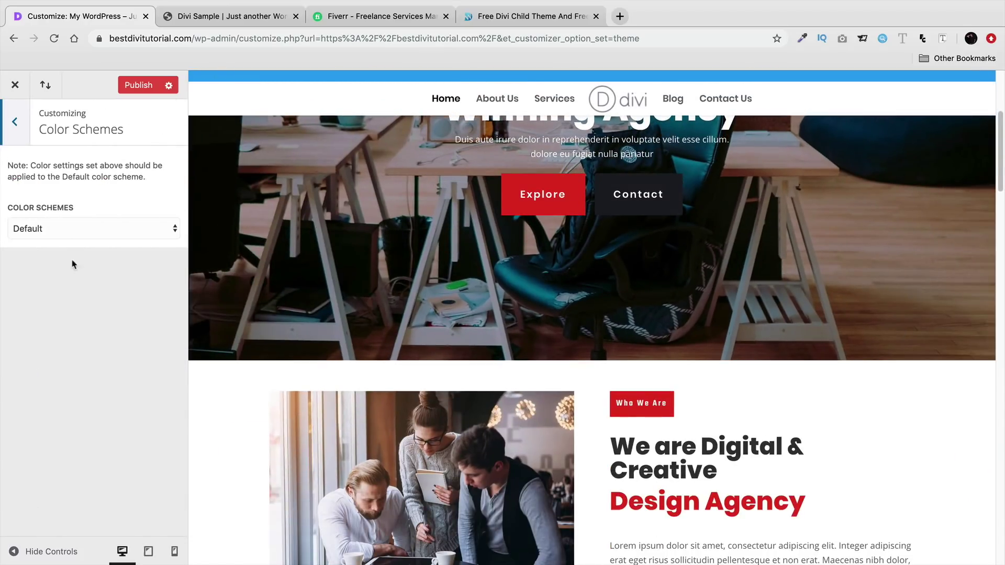
{"action": "left_click", "coordinate": [75, 234]}
{"action": "left_click", "coordinate": [72, 187]}
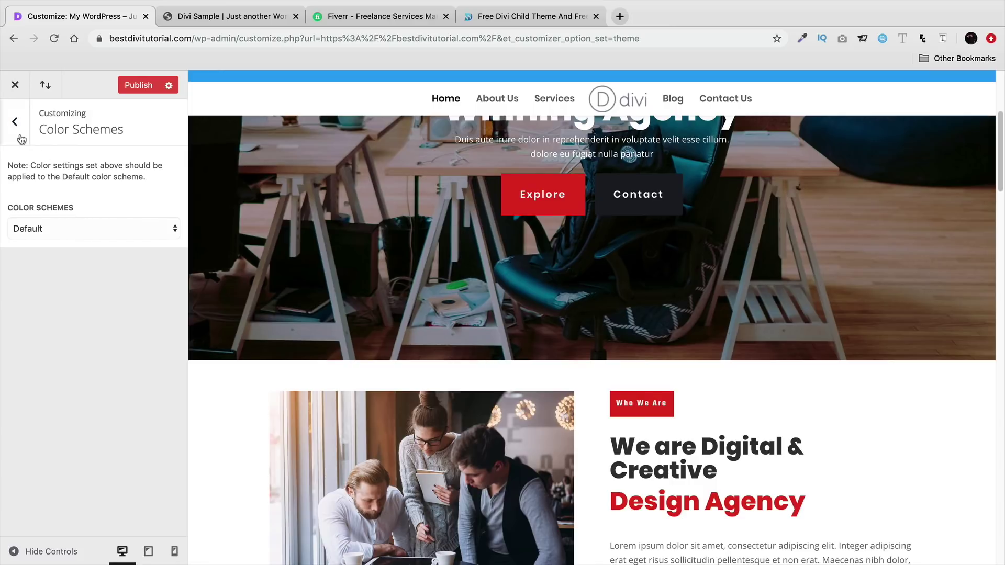
{"action": "left_click", "coordinate": [21, 139]}
{"action": "left_click", "coordinate": [63, 407]}
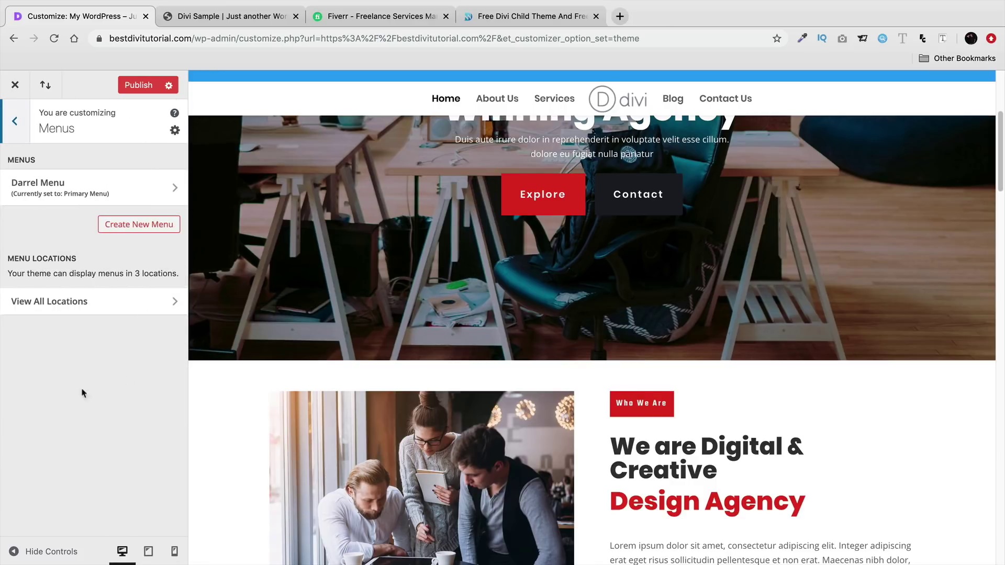
- Nest About Us under Home in the primary menu, preview the dropdown, then move it back to top level
{"action": "left_click", "coordinate": [142, 187]}
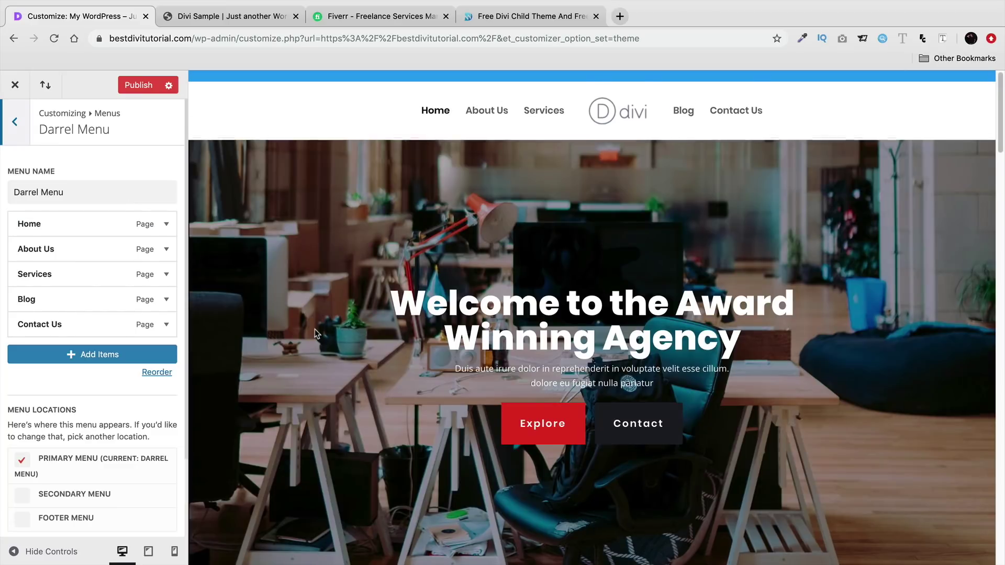
{"action": "left_click_drag", "start_coordinate": [67, 248], "coordinate": [89, 249]}
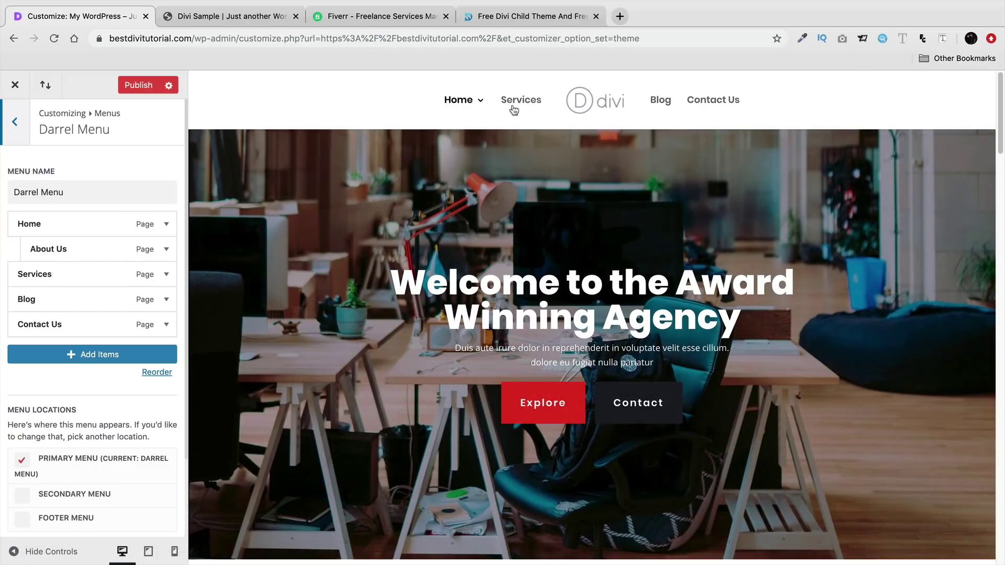
{"action": "mouse_move", "coordinate": [465, 108]}
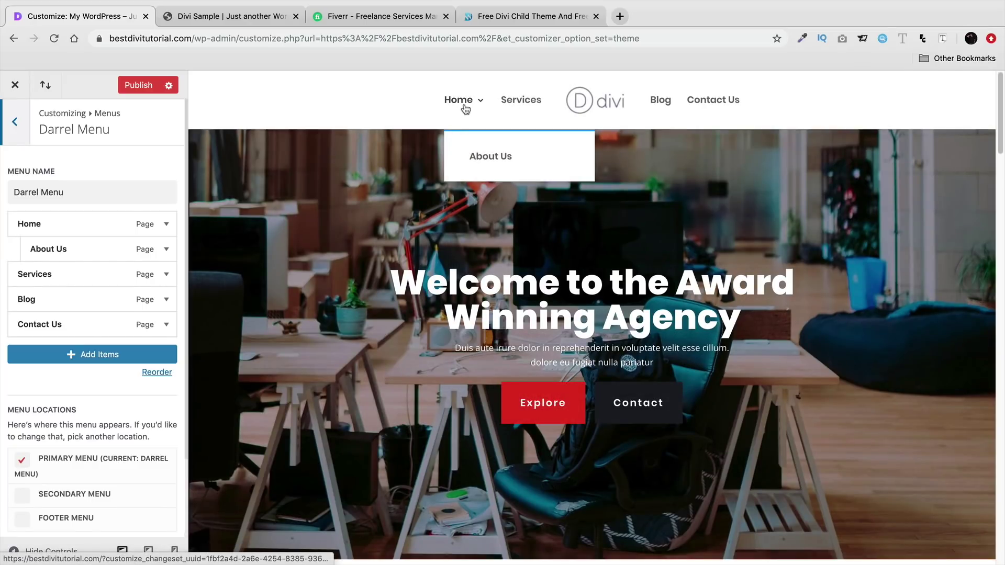
{"action": "left_click_drag", "start_coordinate": [128, 249], "coordinate": [113, 248]}
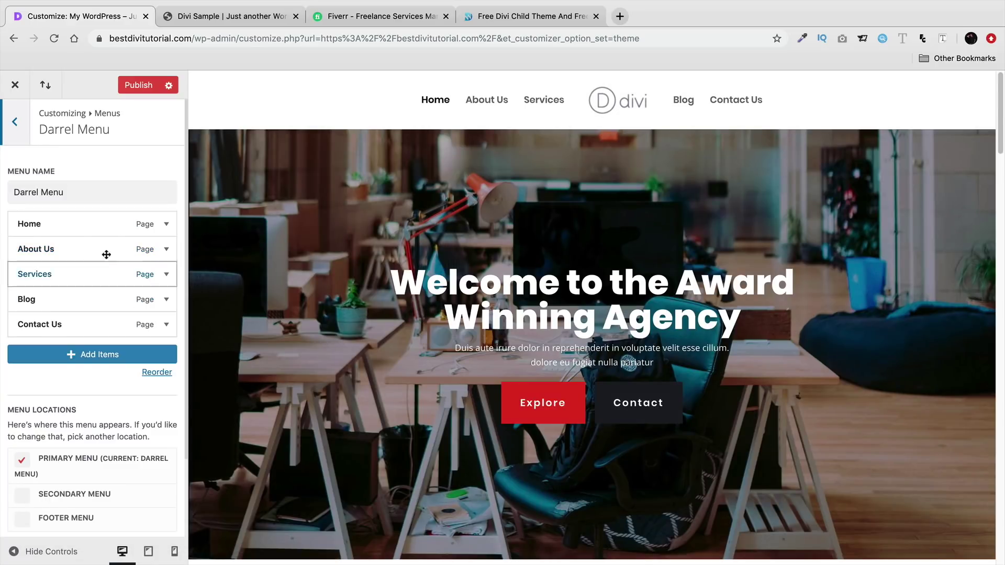
{"action": "left_click", "coordinate": [23, 135]}
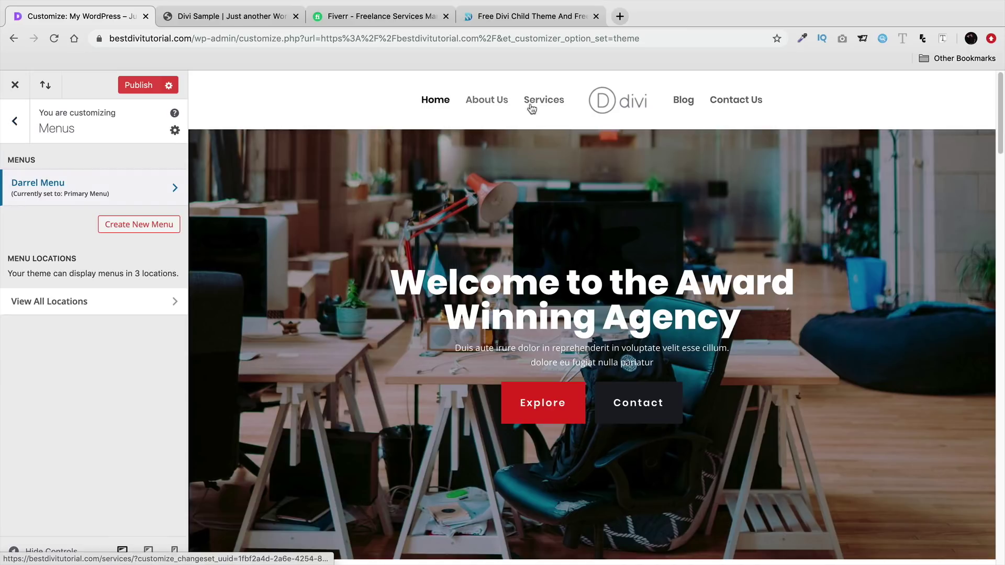
{"action": "left_click", "coordinate": [16, 130]}
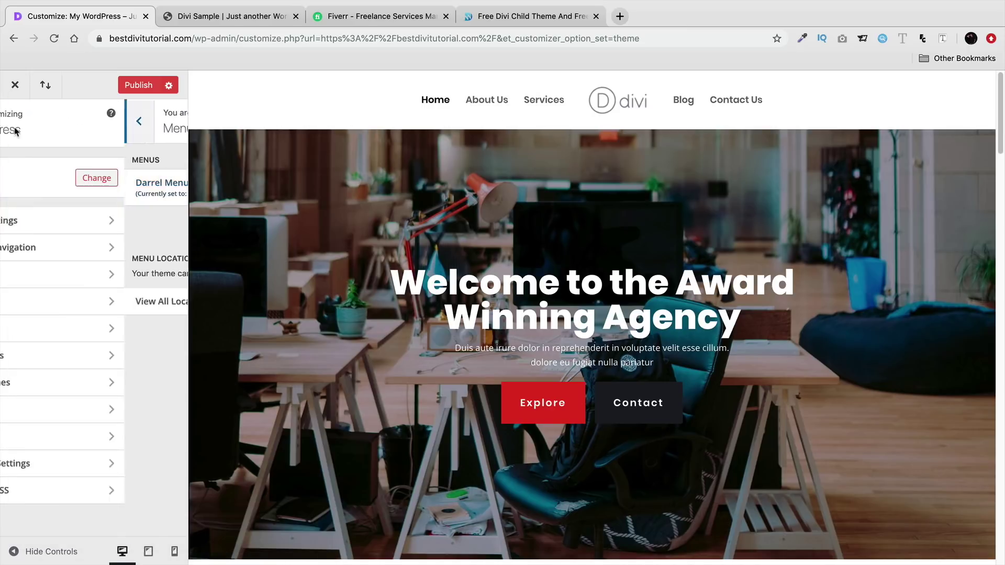
- Remove the Meta, Categories and Archives widgets from Footer Area #1
{"action": "left_click", "coordinate": [93, 437]}
{"action": "left_click", "coordinate": [128, 251]}
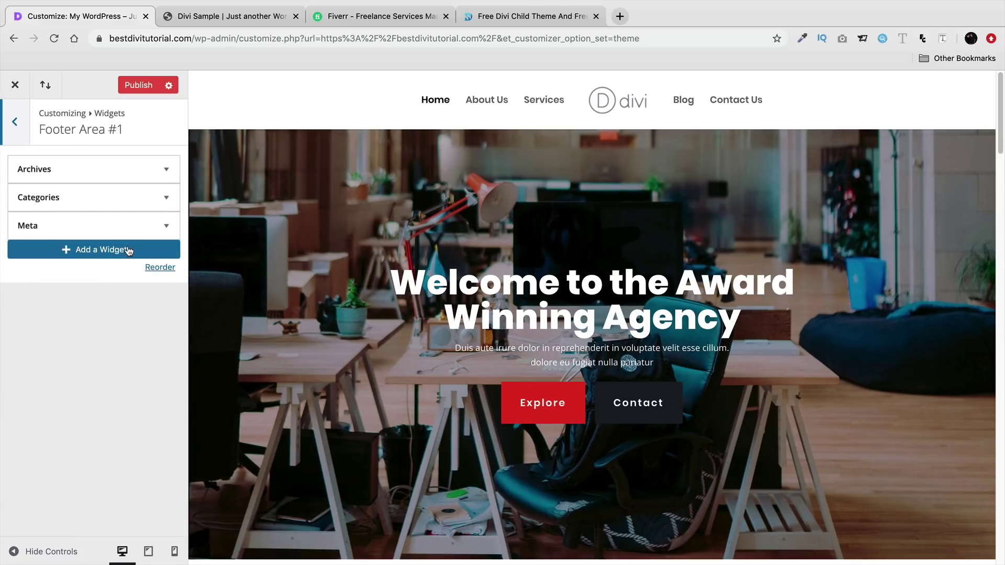
{"action": "left_click_drag", "start_coordinate": [1001, 133], "coordinate": [1002, 539]}
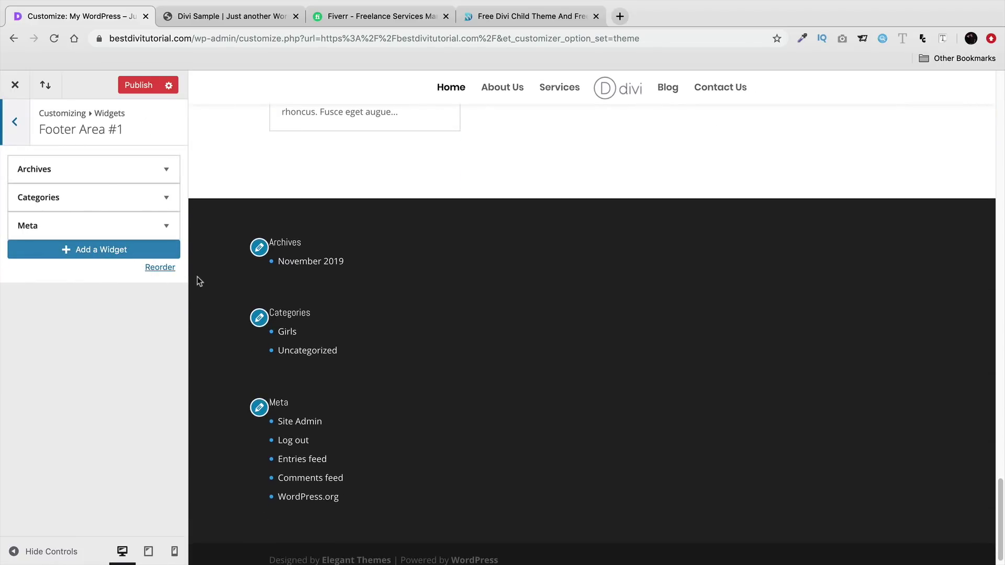
{"action": "left_click", "coordinate": [166, 226]}
{"action": "left_click", "coordinate": [29, 299]}
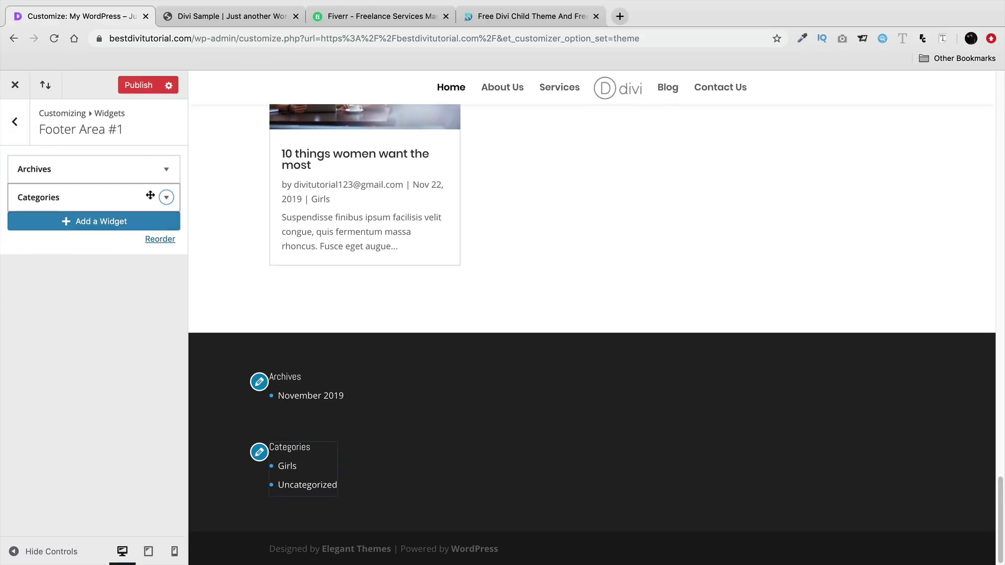
{"action": "left_click", "coordinate": [146, 198]}
{"action": "left_click", "coordinate": [28, 323]}
{"action": "left_click", "coordinate": [165, 169]}
{"action": "left_click", "coordinate": [30, 282]}
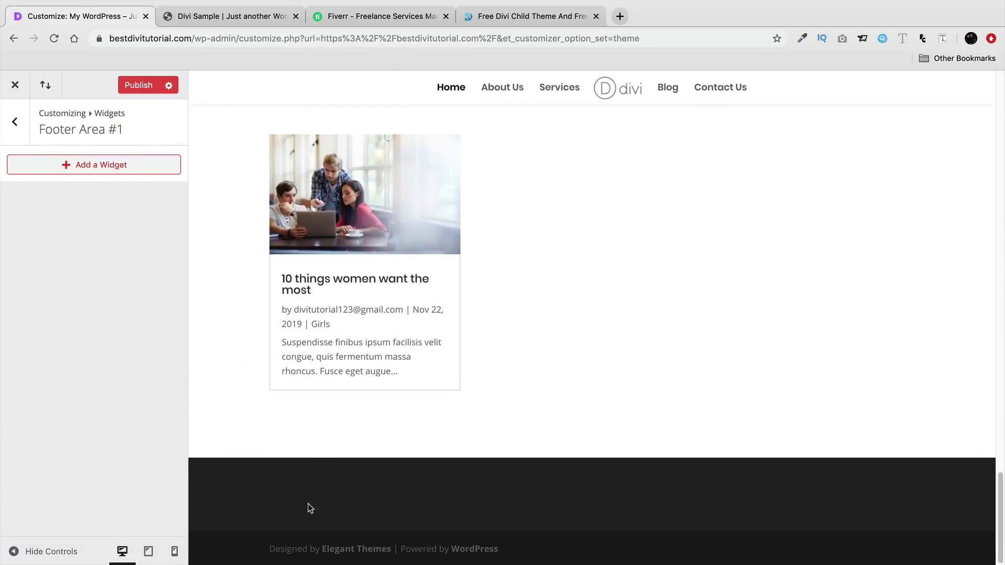
- Add a Text widget to Footer Area #1
{"action": "left_click", "coordinate": [117, 169]}
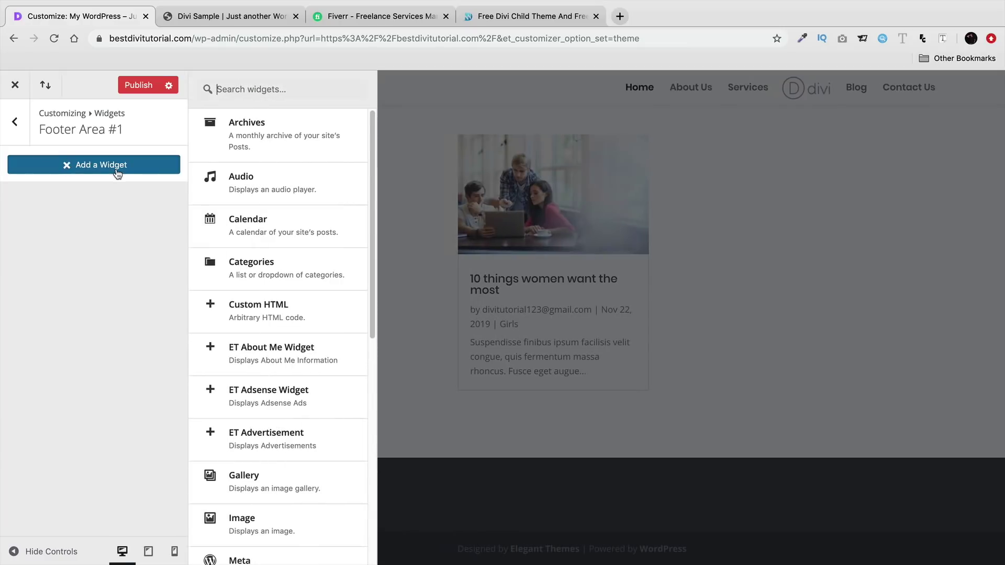
{"action": "scroll", "coordinate": [330, 386], "scroll_direction": "down", "scroll_amount": 4}
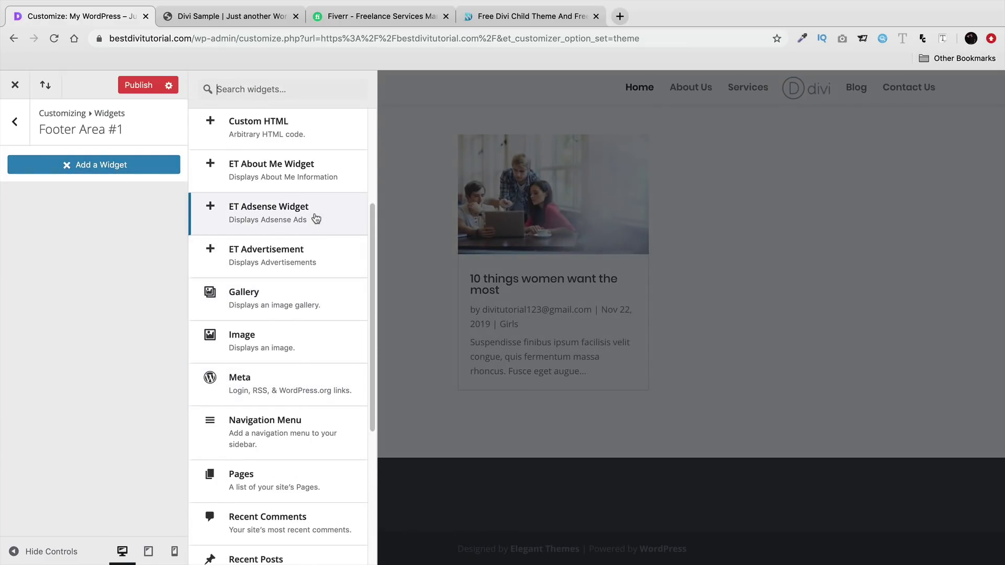
{"action": "scroll", "coordinate": [303, 345], "scroll_direction": "down", "scroll_amount": 5}
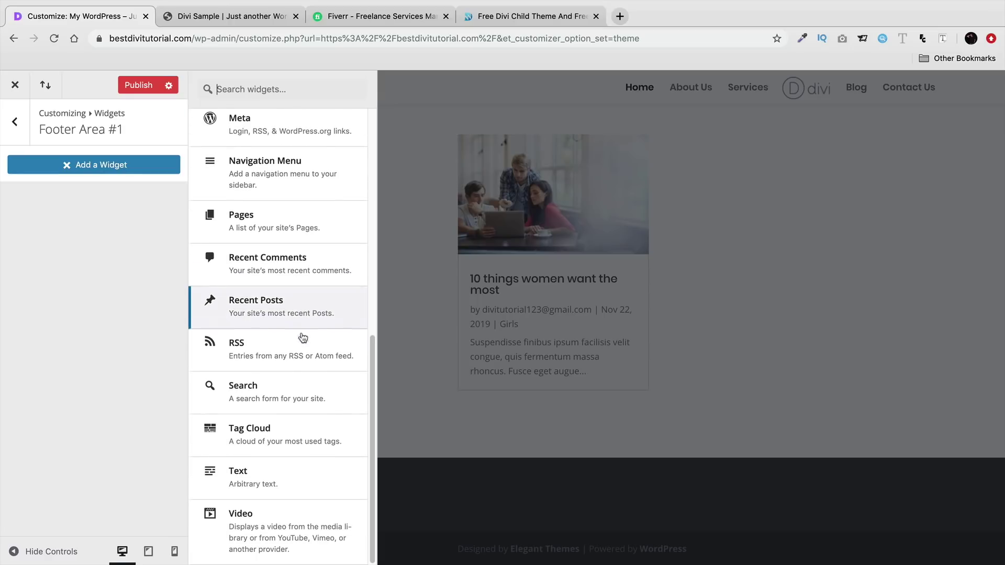
{"action": "left_click", "coordinate": [285, 475]}
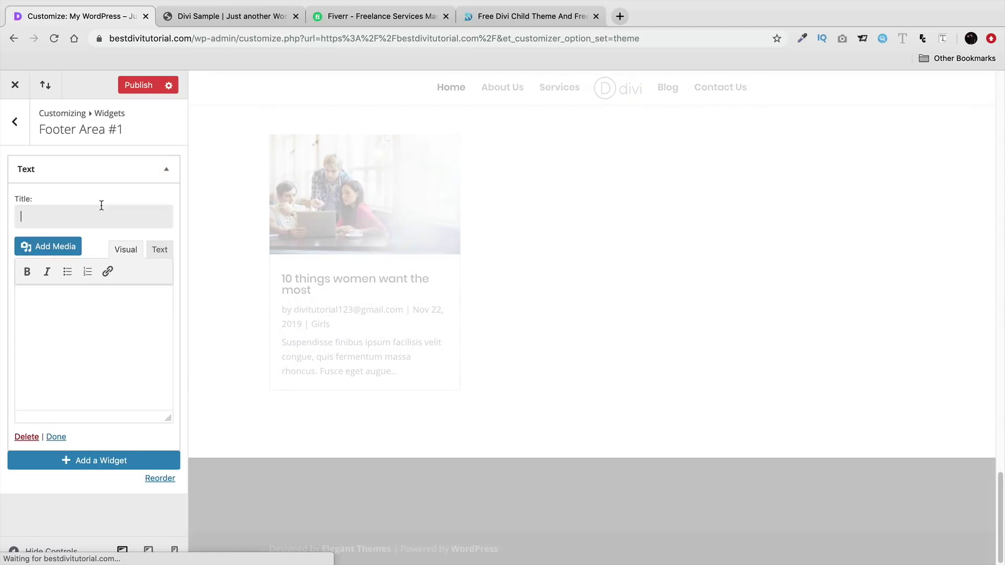
- Title the Text widget 'About Our Company' and paste the copied post excerpt into its body
{"action": "type", "text": "About Our"}
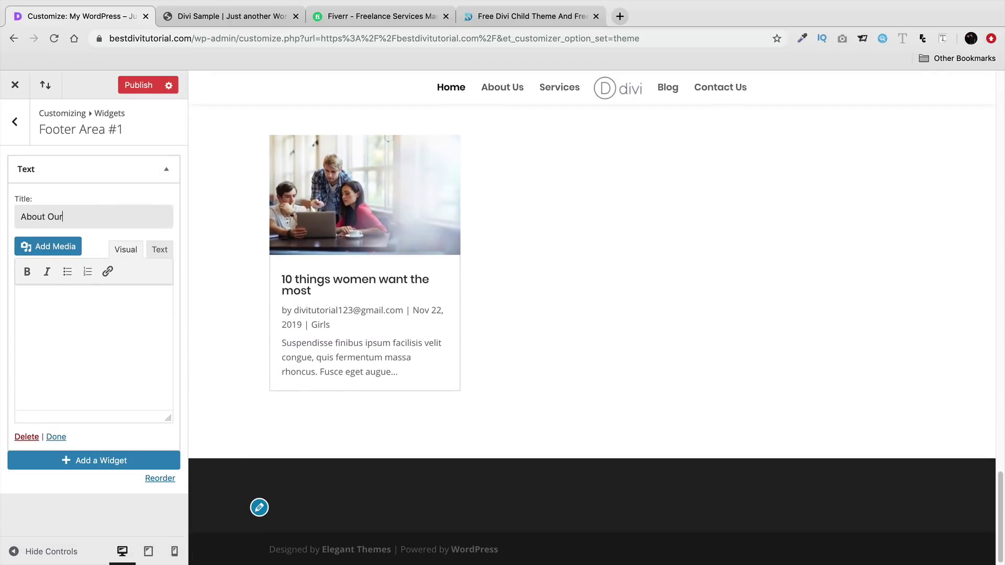
{"action": "type", "text": " Company"}
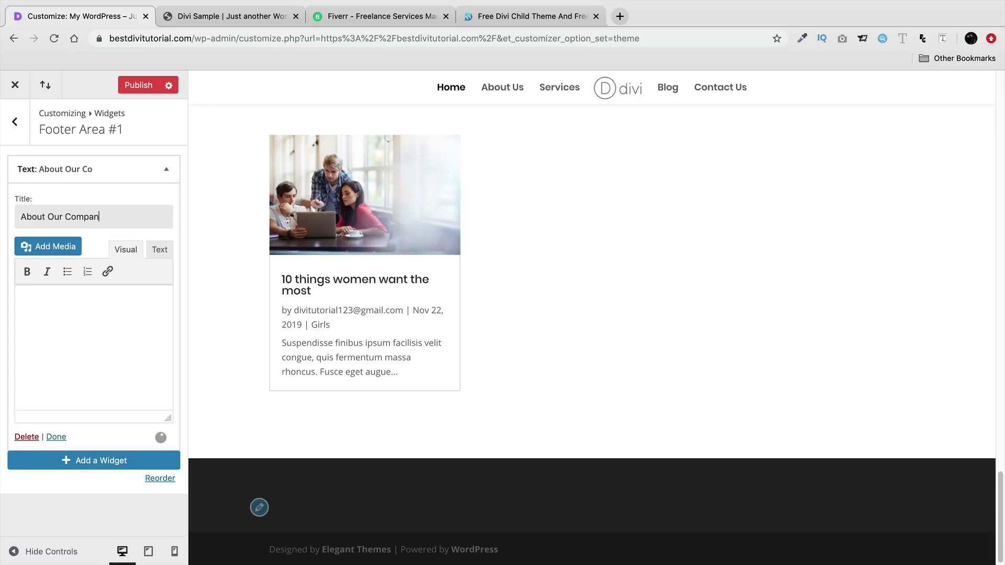
{"action": "left_click", "coordinate": [55, 314]}
{"action": "left_click_drag", "start_coordinate": [407, 372], "coordinate": [282, 344]}
{"action": "right_click", "coordinate": [308, 357]}
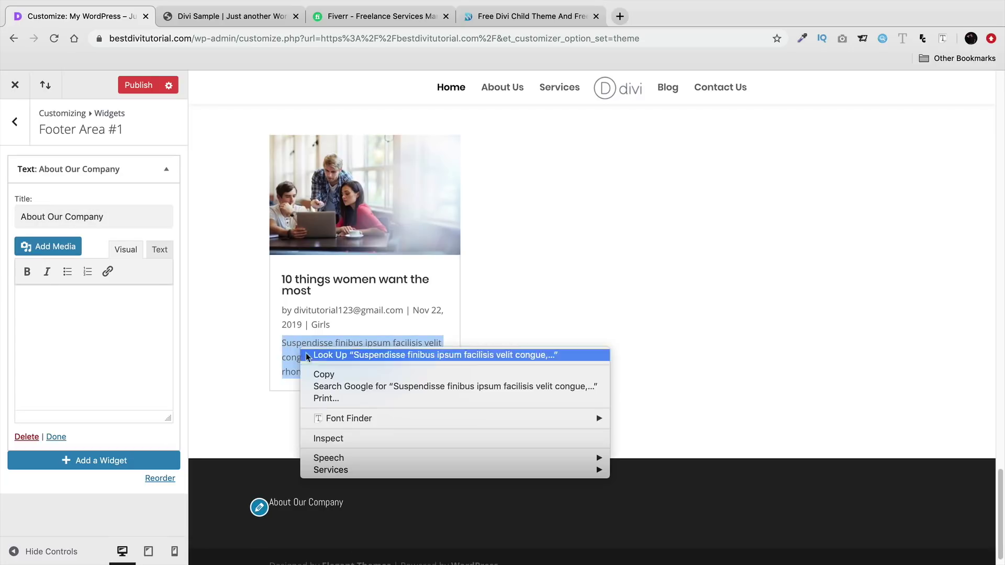
{"action": "left_click", "coordinate": [330, 376]}
{"action": "right_click", "coordinate": [67, 314]}
{"action": "left_click", "coordinate": [30, 315]}
{"action": "right_click", "coordinate": [30, 315]}
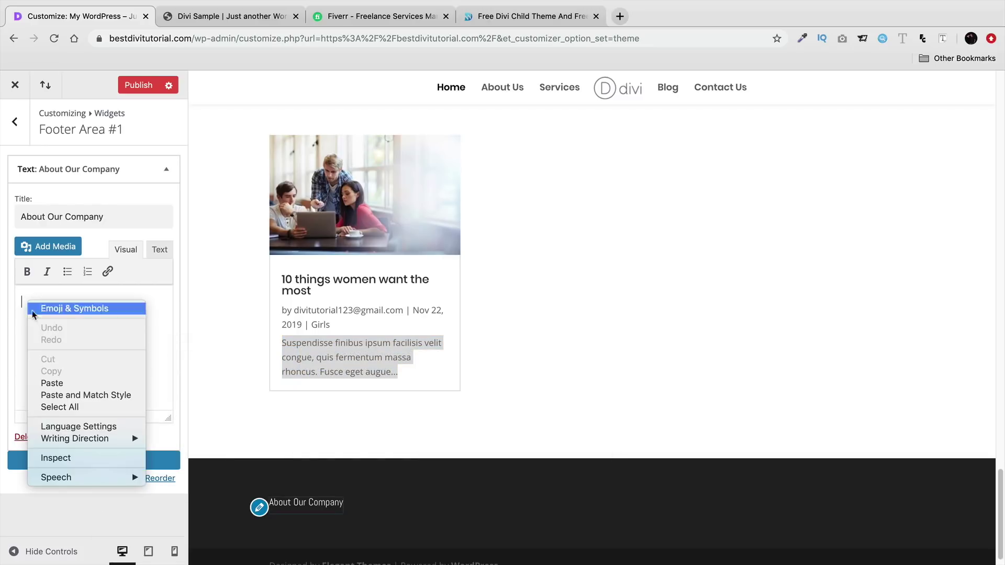
{"action": "left_click", "coordinate": [64, 382]}
- Paste the excerpt again as a second paragraph, then collapse the widget and return to the footer areas
{"action": "key", "text": "Return"}
{"action": "right_click", "coordinate": [31, 376]}
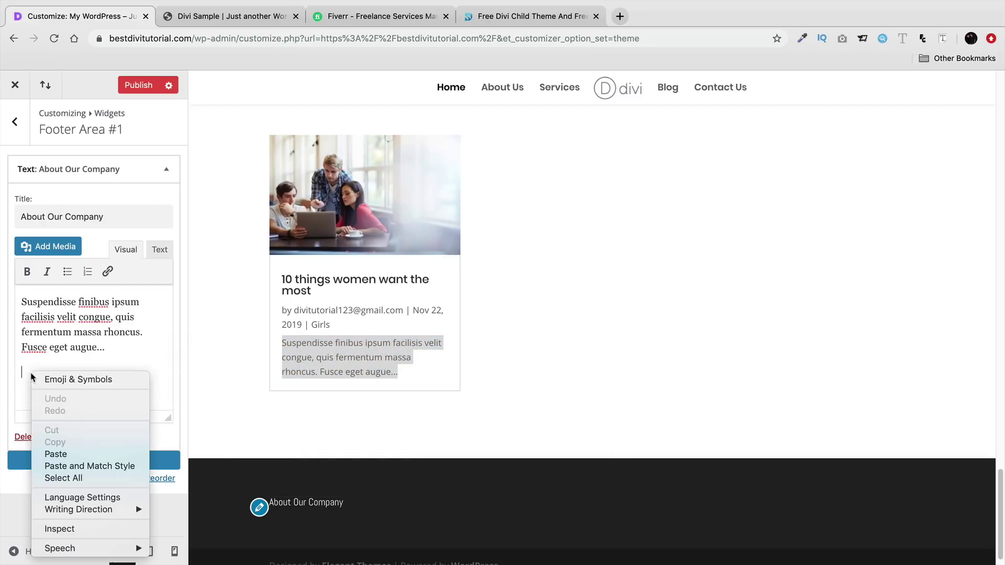
{"action": "left_click", "coordinate": [57, 453]}
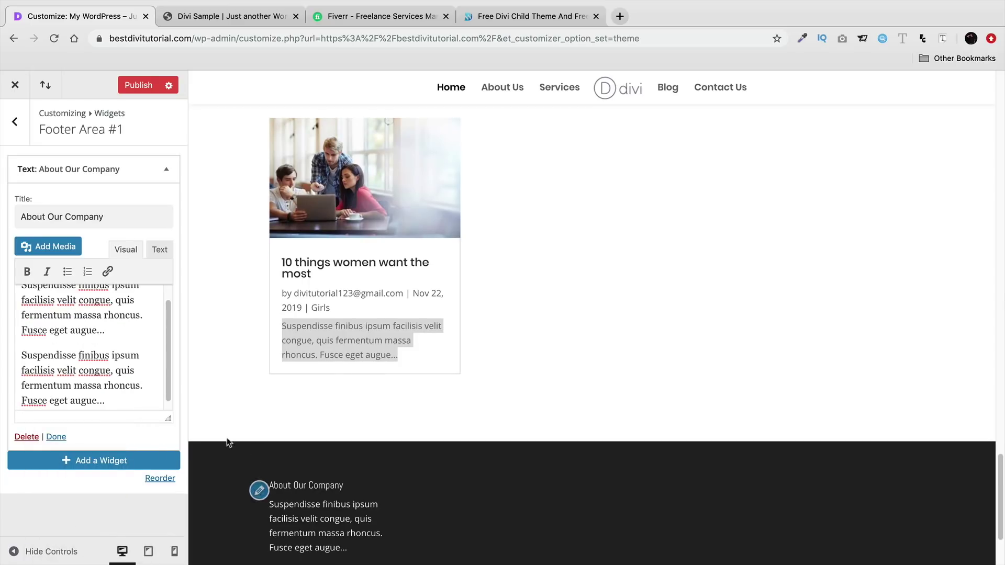
{"action": "scroll", "coordinate": [263, 465], "scroll_direction": "down", "scroll_amount": 5}
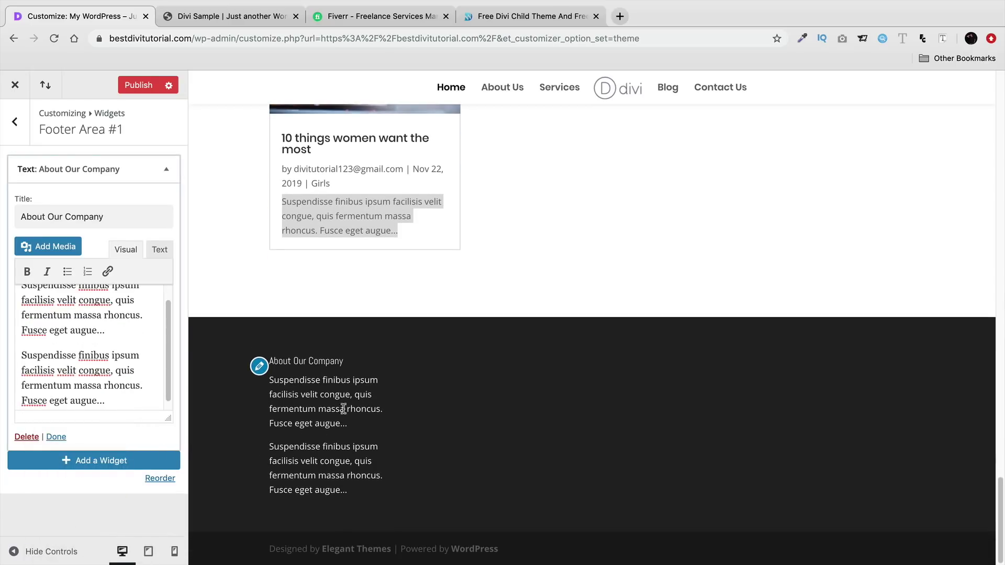
{"action": "left_click", "coordinate": [168, 170]}
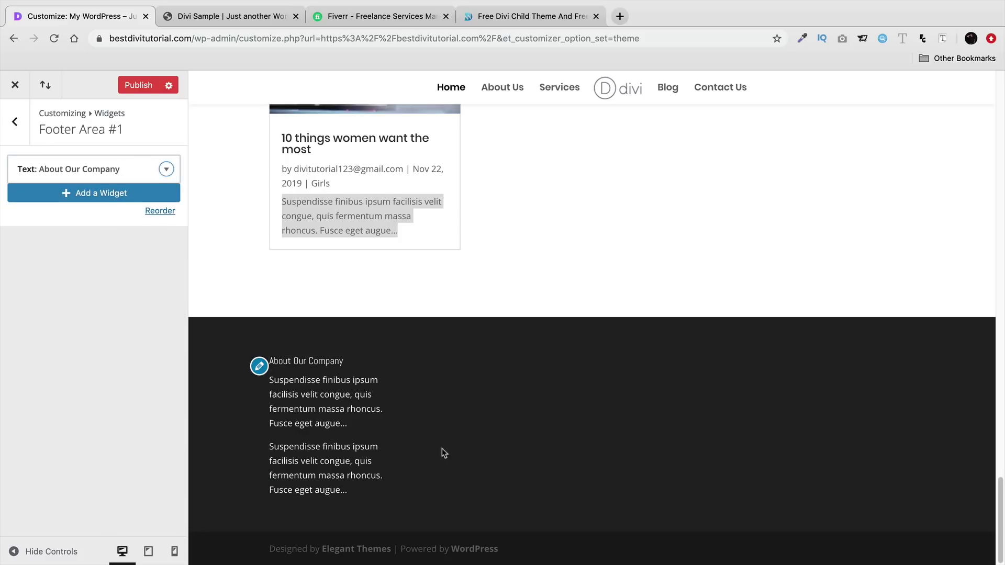
{"action": "left_click", "coordinate": [15, 122]}
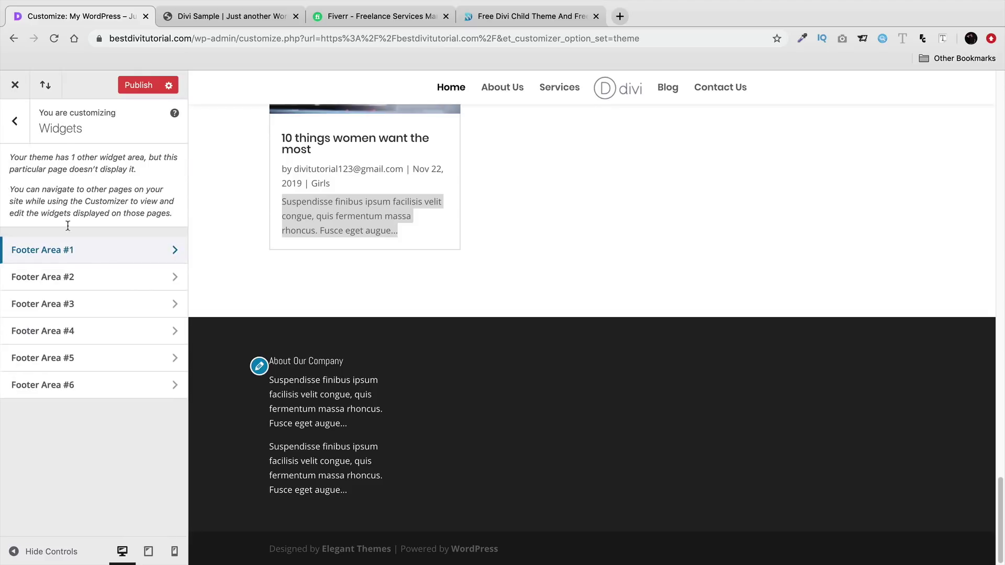
- Add a Pages widget to Footer Area #2
{"action": "left_click", "coordinate": [70, 275]}
{"action": "left_click", "coordinate": [83, 166]}
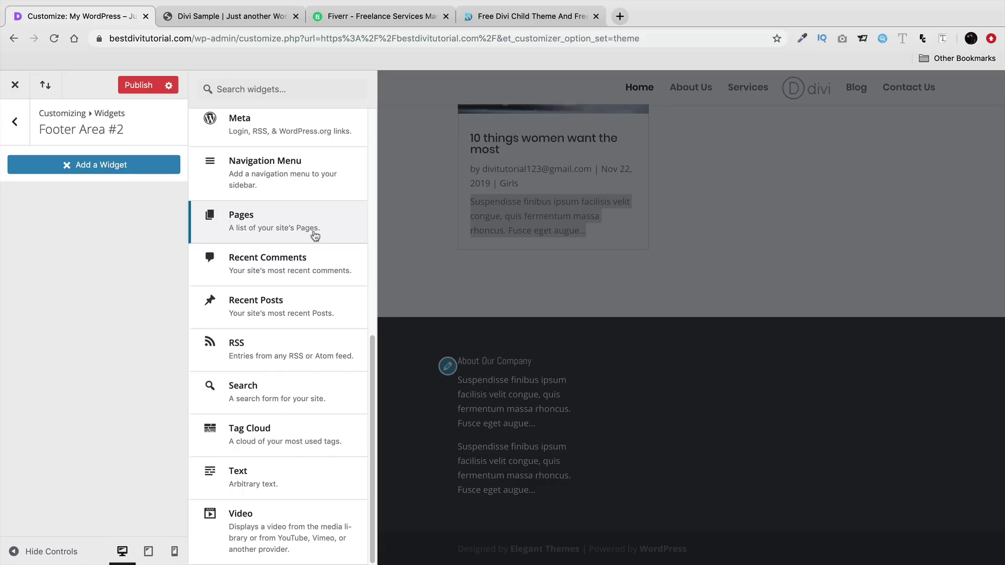
{"action": "left_click", "coordinate": [263, 224]}
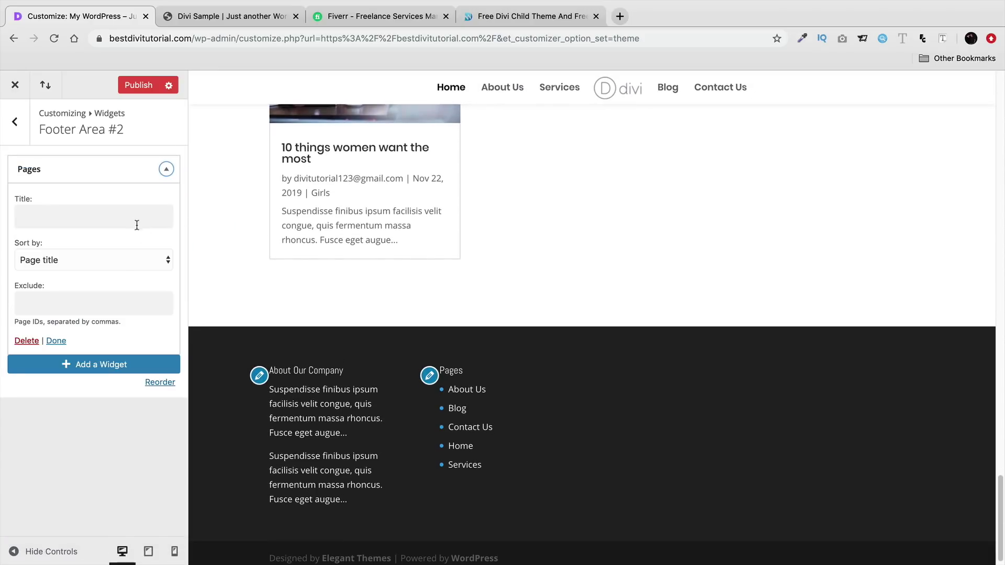
{"action": "left_click", "coordinate": [135, 217]}
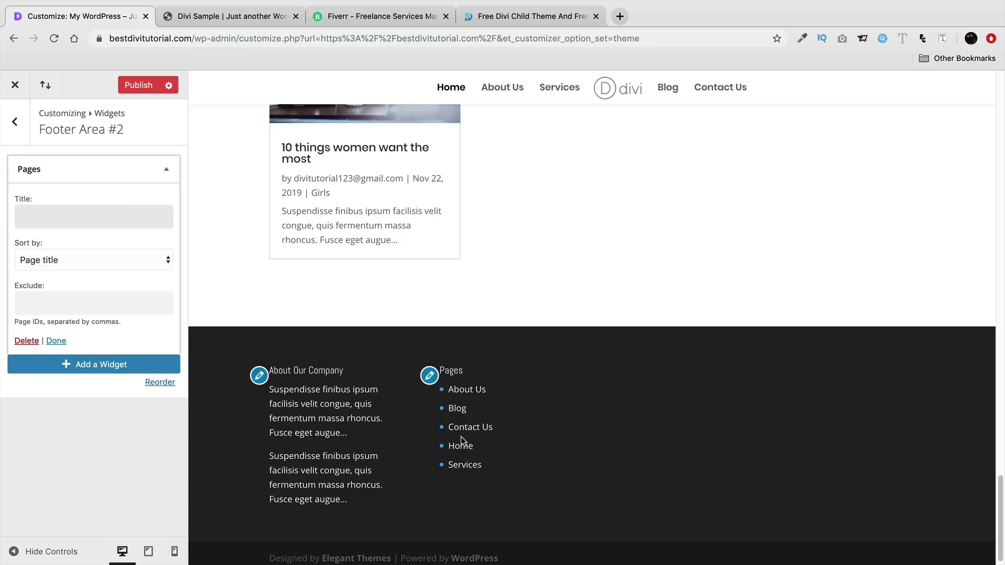
{"action": "left_click", "coordinate": [14, 121]}
- Add a Calendar widget to Footer Area #3 for the 'Todays Date' title
{"action": "left_click", "coordinate": [69, 309]}
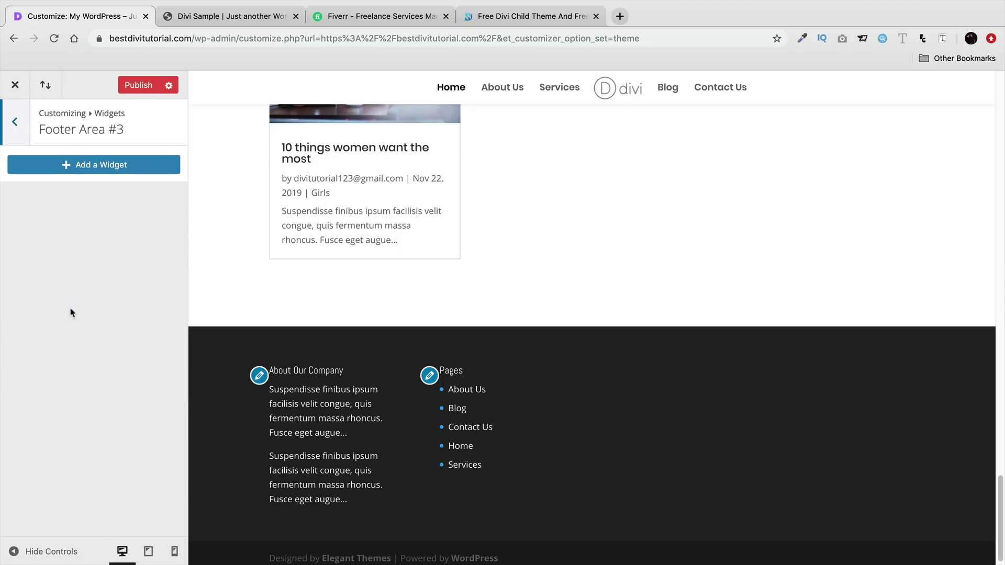
{"action": "left_click", "coordinate": [103, 171]}
{"action": "scroll", "coordinate": [293, 324], "scroll_direction": "up", "scroll_amount": 5}
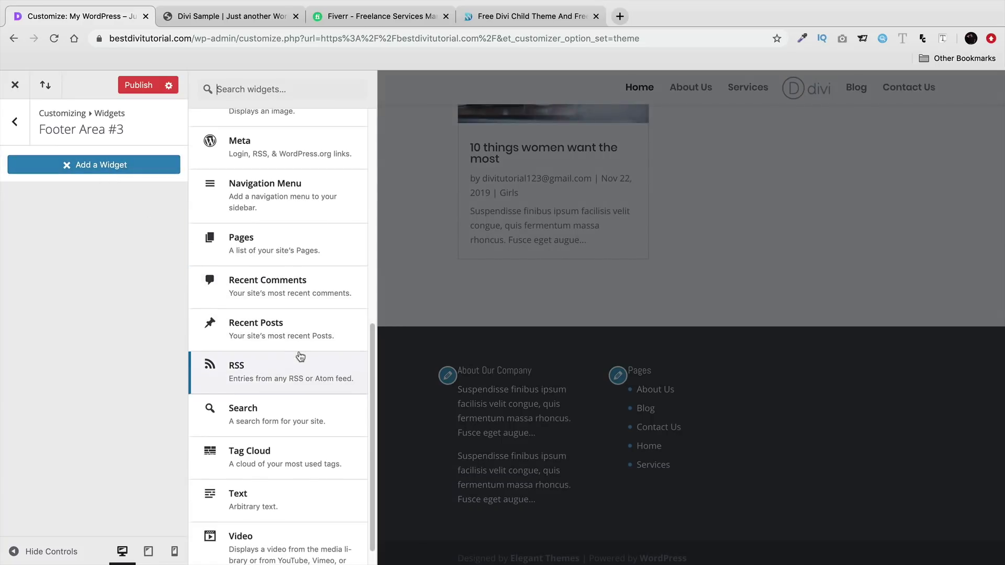
{"action": "scroll", "coordinate": [326, 381], "scroll_direction": "up", "scroll_amount": 4}
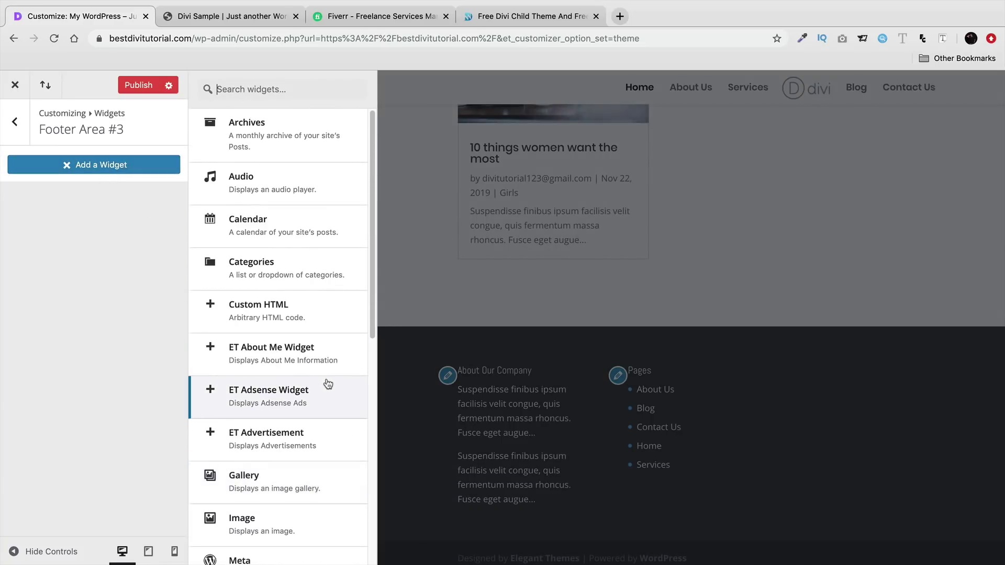
{"action": "left_click", "coordinate": [322, 231]}
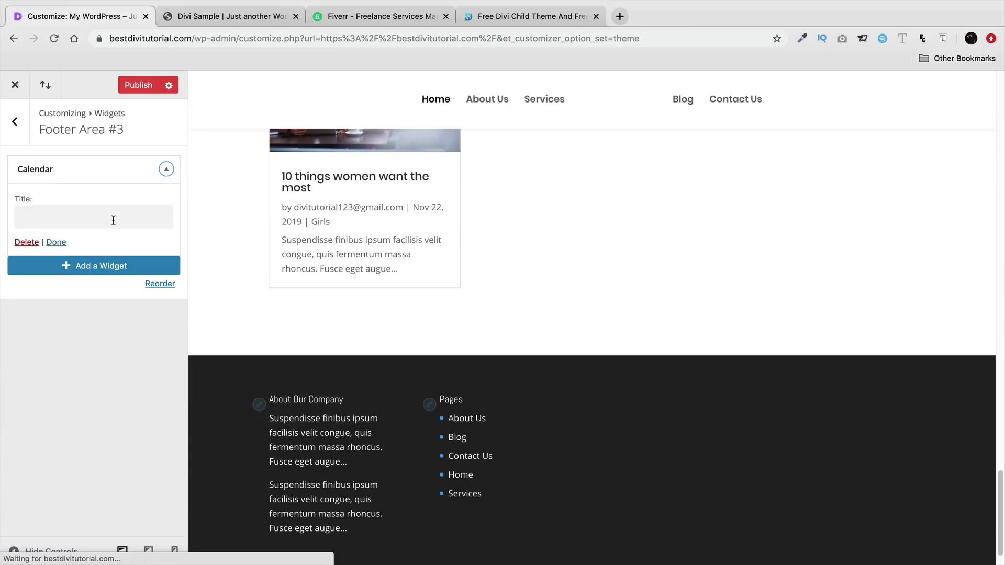
{"action": "left_click", "coordinate": [113, 217]}
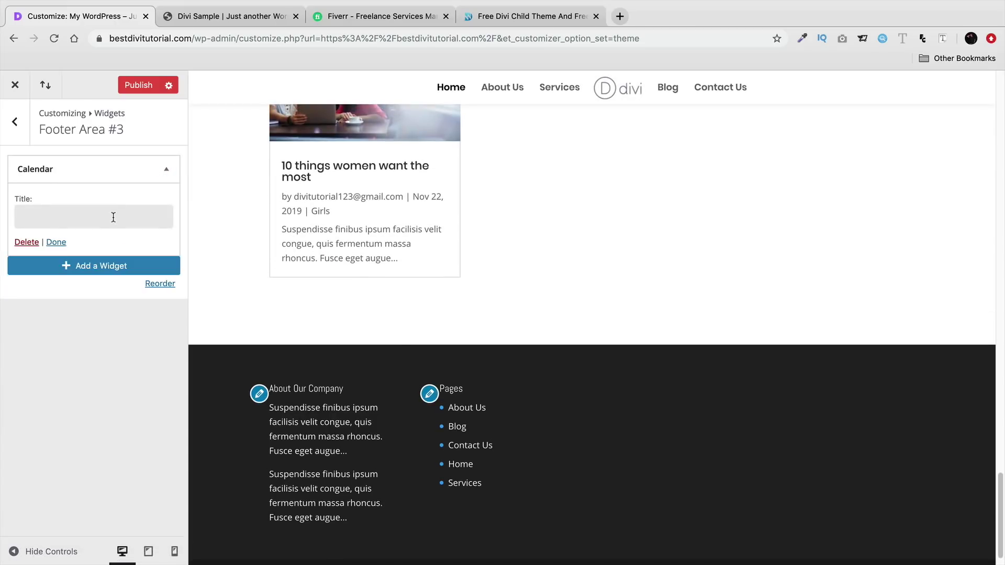
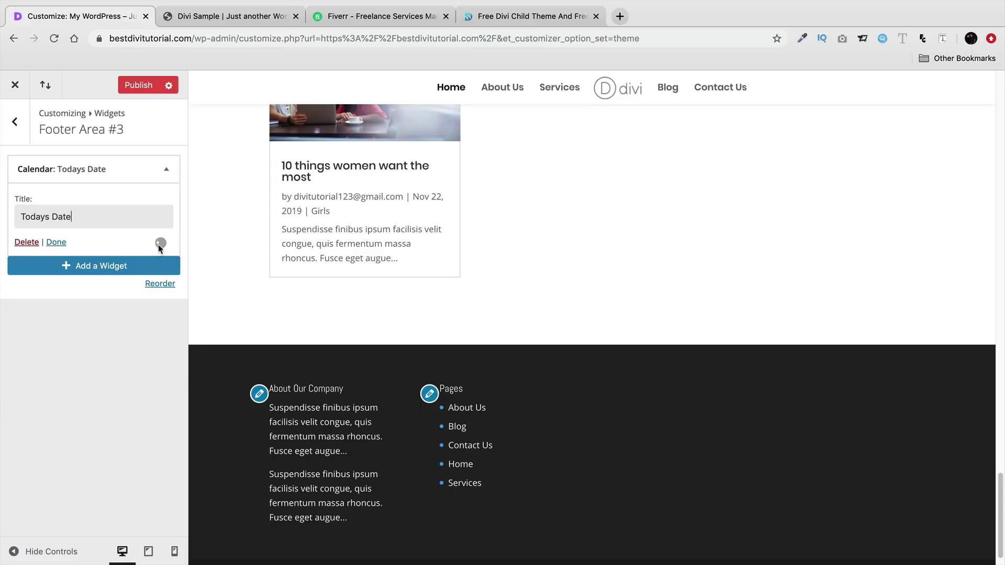
- Browse Footer Area #4's available widgets, then publish the footer widget changes
{"action": "left_click", "coordinate": [14, 122]}
{"action": "left_click", "coordinate": [135, 330]}
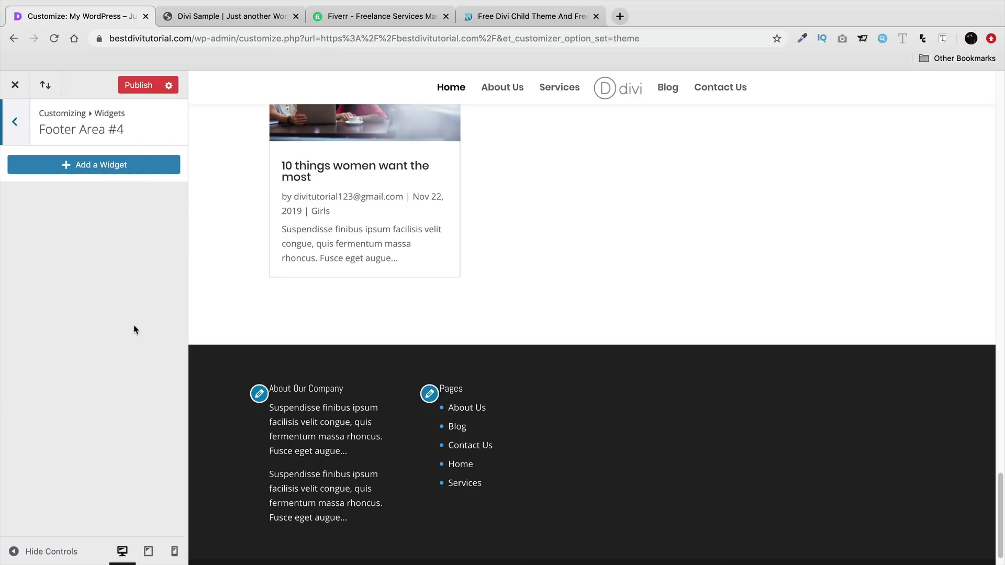
{"action": "left_click", "coordinate": [101, 167]}
{"action": "scroll", "coordinate": [269, 393], "scroll_direction": "down", "scroll_amount": 4}
{"action": "scroll", "coordinate": [268, 393], "scroll_direction": "down", "scroll_amount": 4}
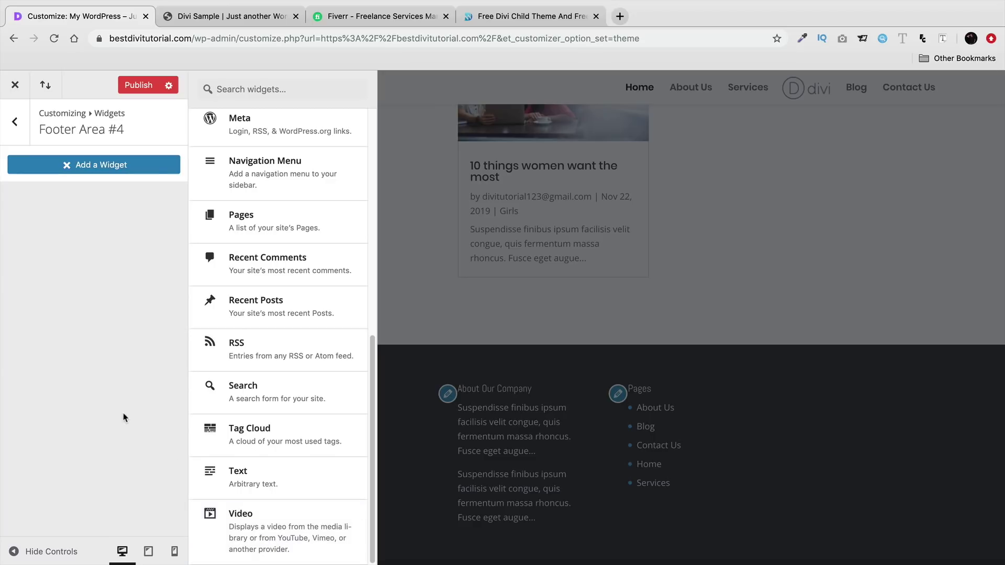
{"action": "left_click", "coordinate": [132, 86]}
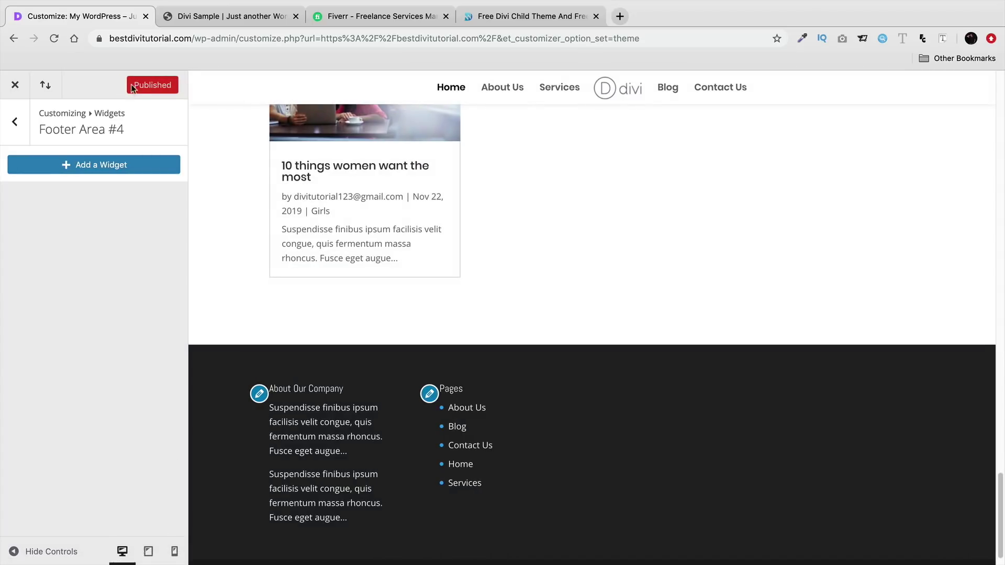
- Recheck the Footer Area #3 calendar, then close the customizer to view the live site
{"action": "left_click", "coordinate": [15, 121]}
{"action": "left_click", "coordinate": [95, 303]}
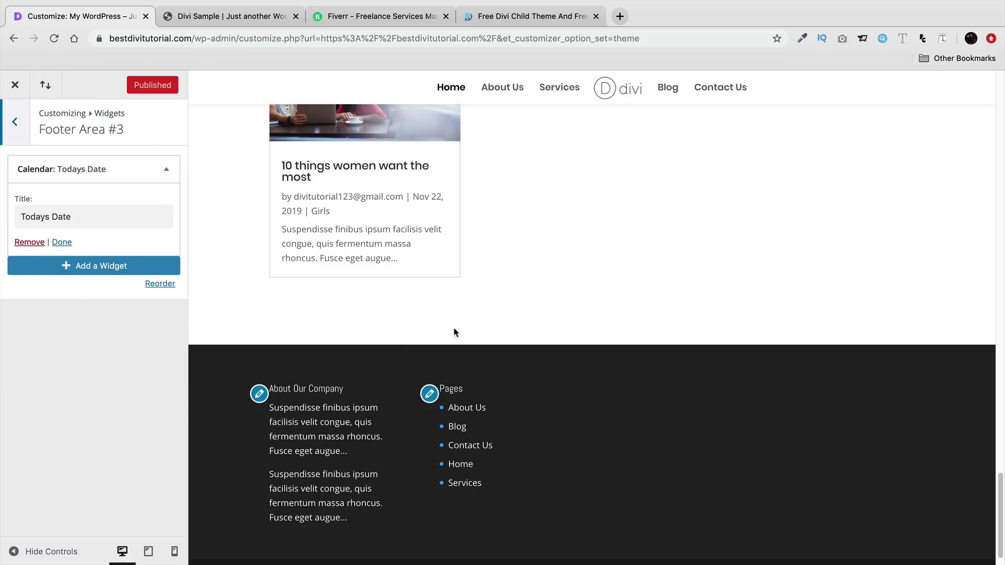
{"action": "left_click", "coordinate": [15, 84]}
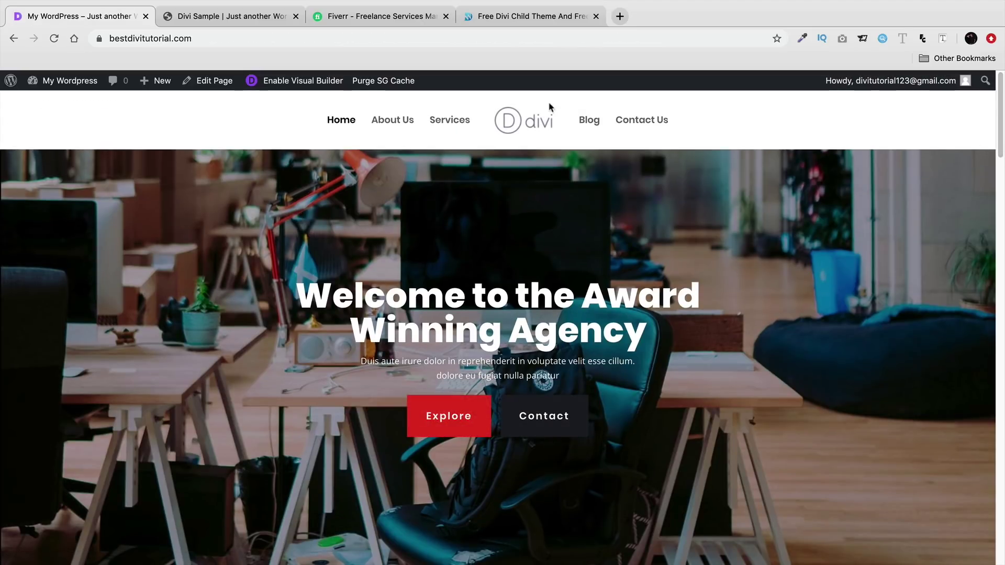
- Scroll to the live footer to see the Todays Date calendar, then go to Plugins > Add New
{"action": "left_click_drag", "start_coordinate": [1000, 136], "coordinate": [1004, 416]}
{"action": "scroll", "coordinate": [561, 396], "scroll_direction": "down", "scroll_amount": 10}
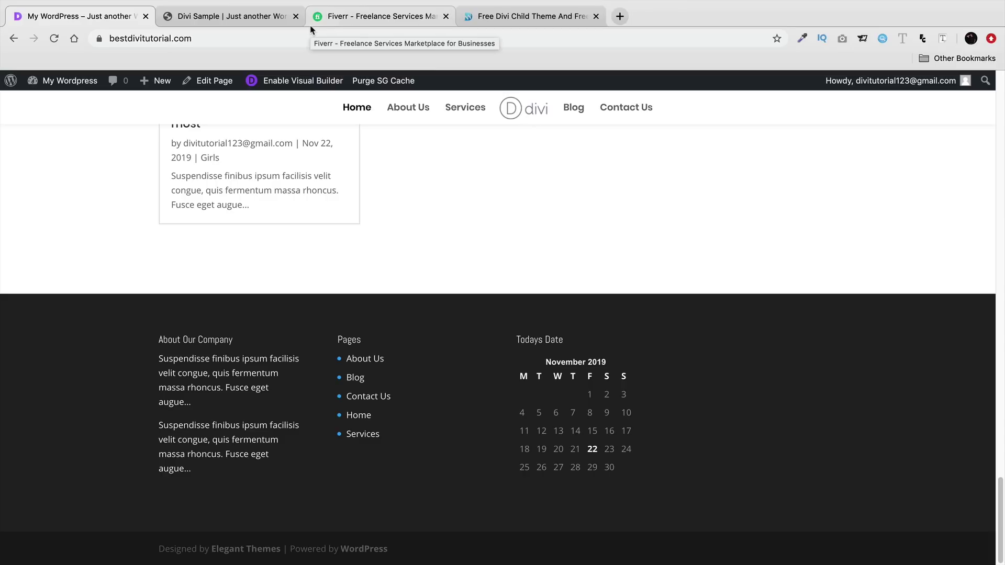
{"action": "mouse_move", "coordinate": [75, 86]}
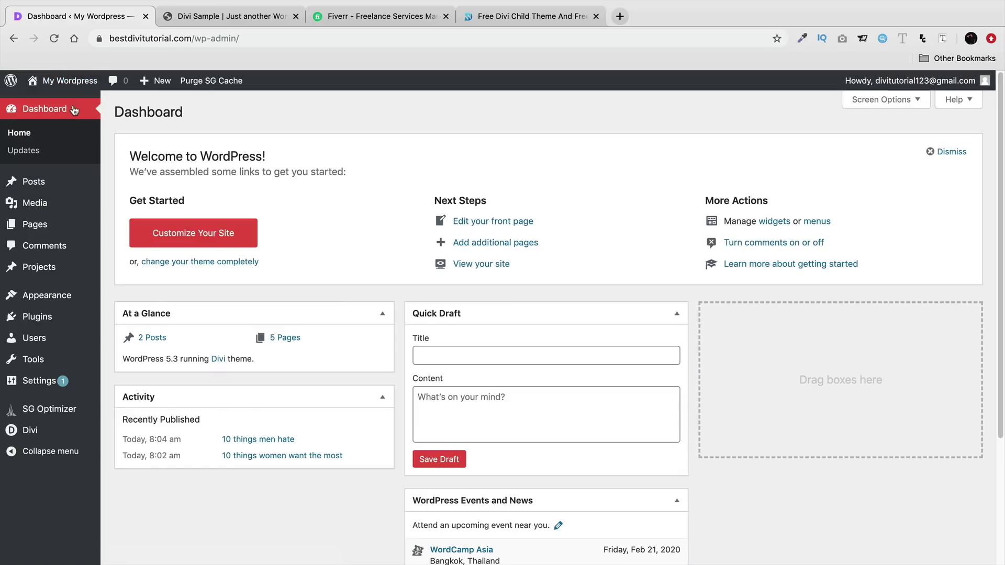
{"action": "mouse_move", "coordinate": [71, 324]}
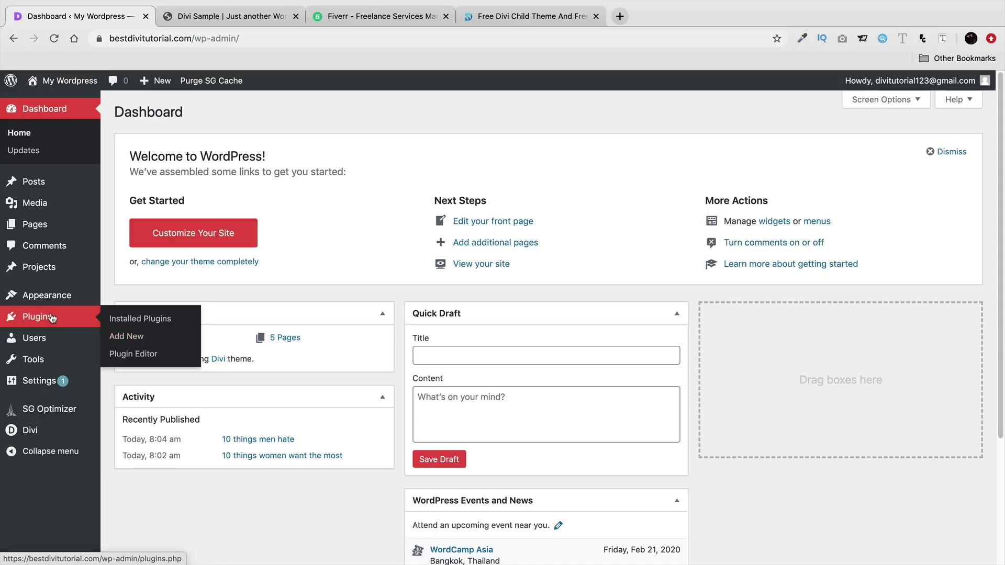
{"action": "left_click", "coordinate": [118, 341]}
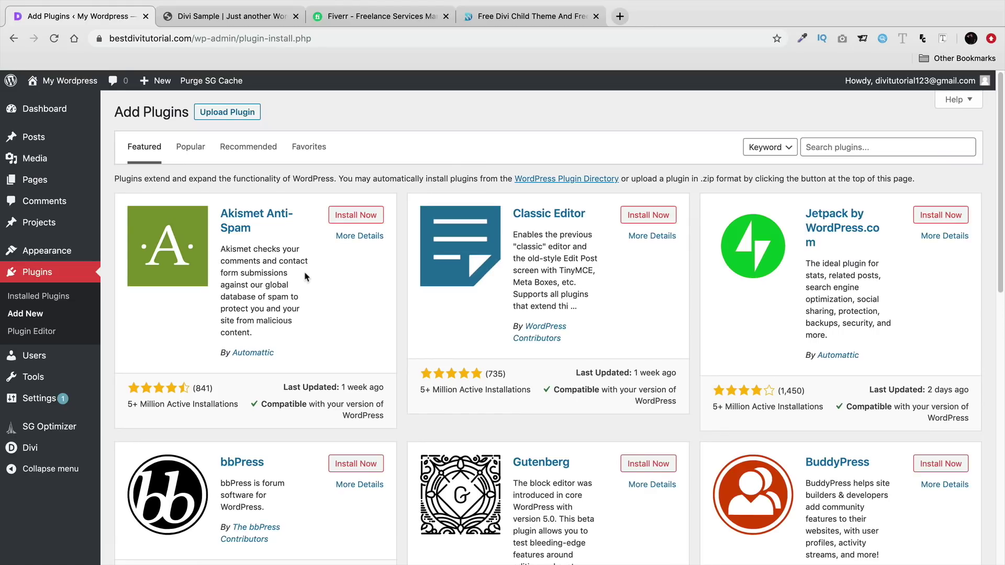
- List Popular plugins and browse through their second page
{"action": "left_click", "coordinate": [193, 147]}
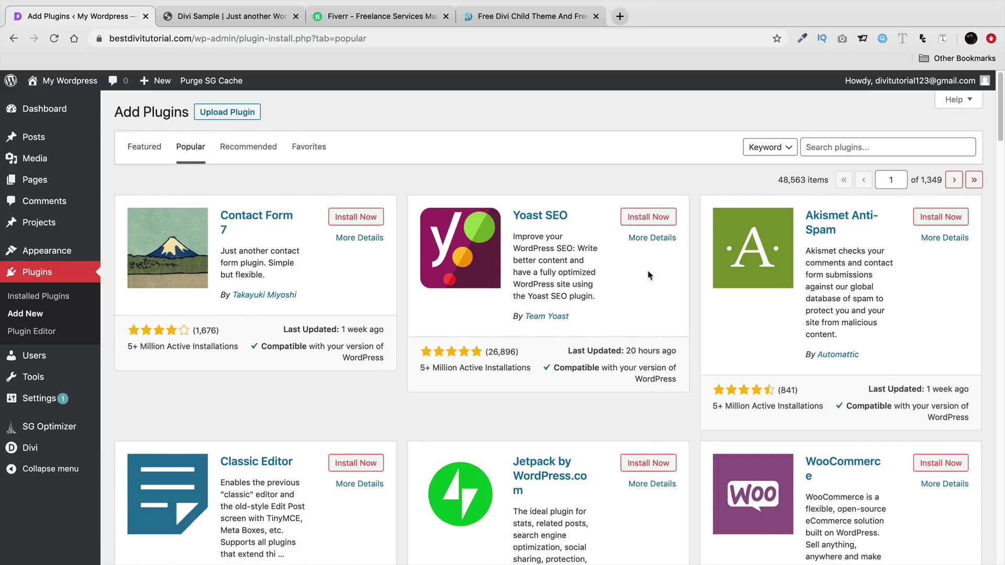
{"action": "left_click", "coordinate": [952, 182]}
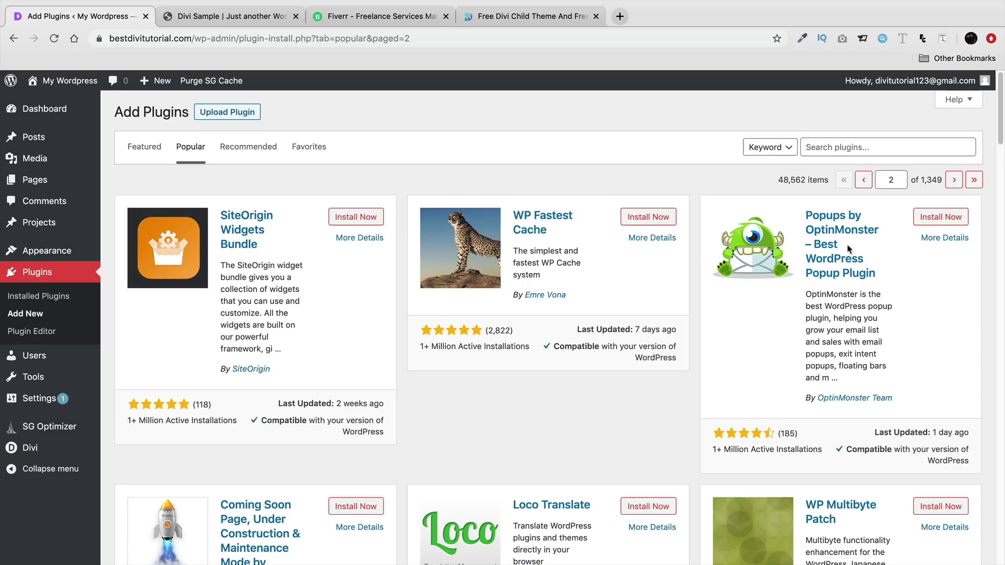
{"action": "scroll", "coordinate": [849, 268], "scroll_direction": "down", "scroll_amount": 4}
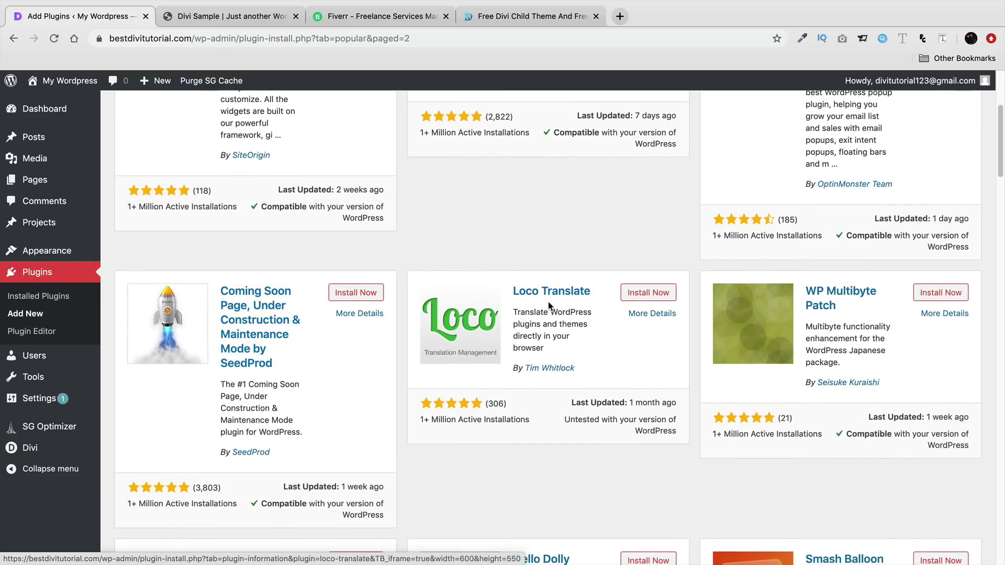
{"action": "scroll", "coordinate": [546, 324], "scroll_direction": "down", "scroll_amount": 7}
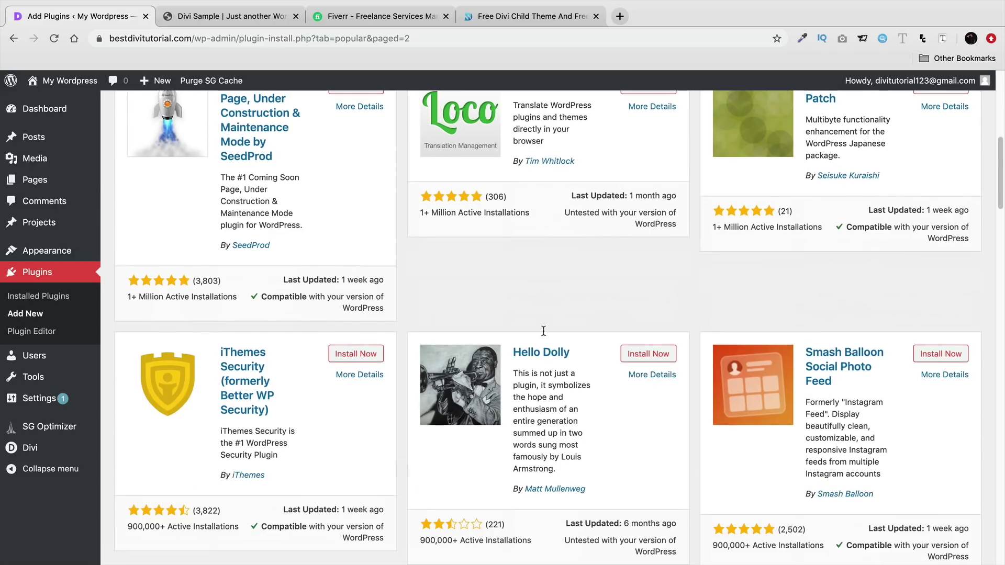
{"action": "scroll", "coordinate": [544, 331], "scroll_direction": "down", "scroll_amount": 4}
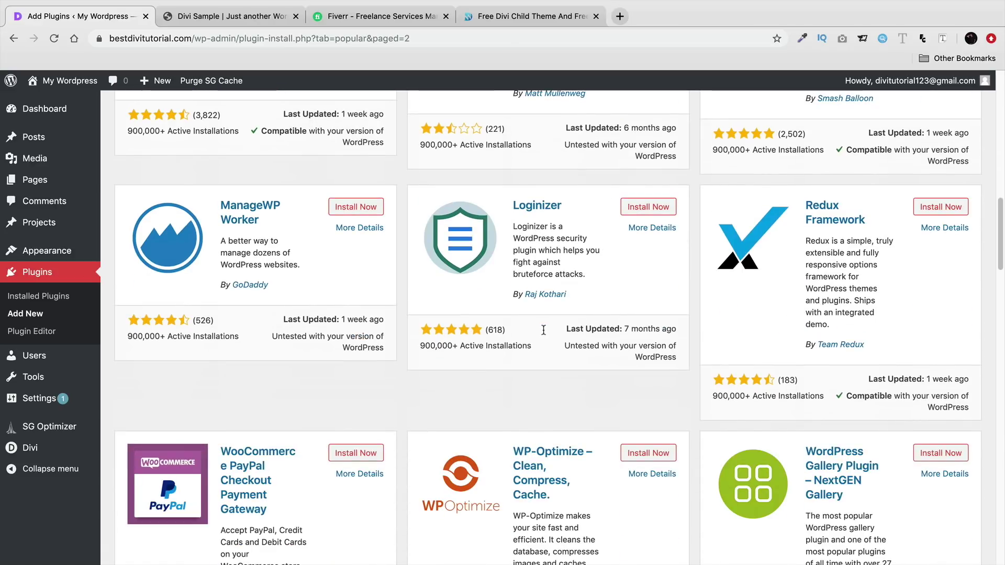
{"action": "scroll", "coordinate": [550, 367], "scroll_direction": "down", "scroll_amount": 3}
{"action": "scroll", "coordinate": [523, 356], "scroll_direction": "up", "scroll_amount": 4}
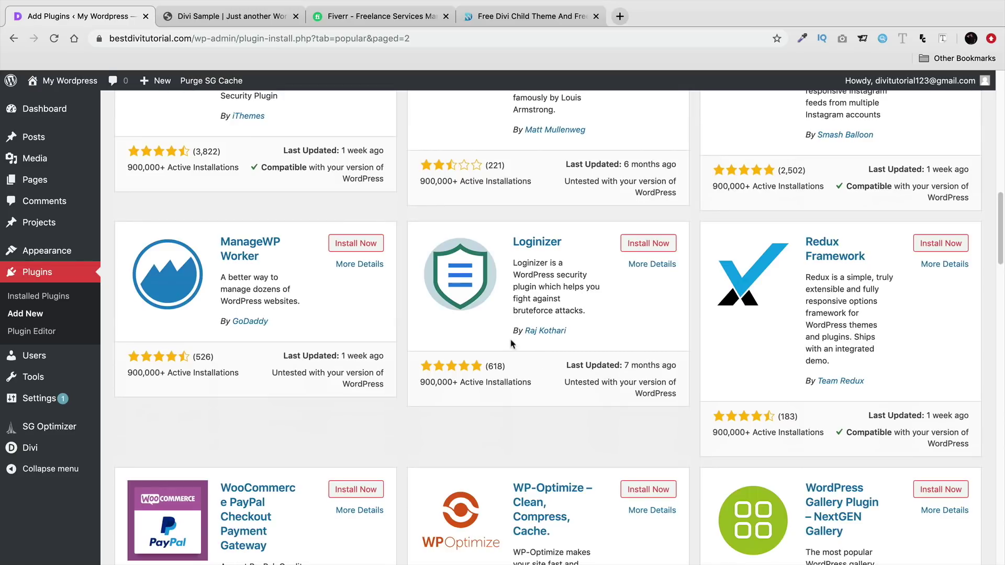
- Highlight Loginizer's 900,000+ active installations, then put the cursor in the Search plugins field
{"action": "left_click_drag", "start_coordinate": [531, 382], "coordinate": [422, 380]}
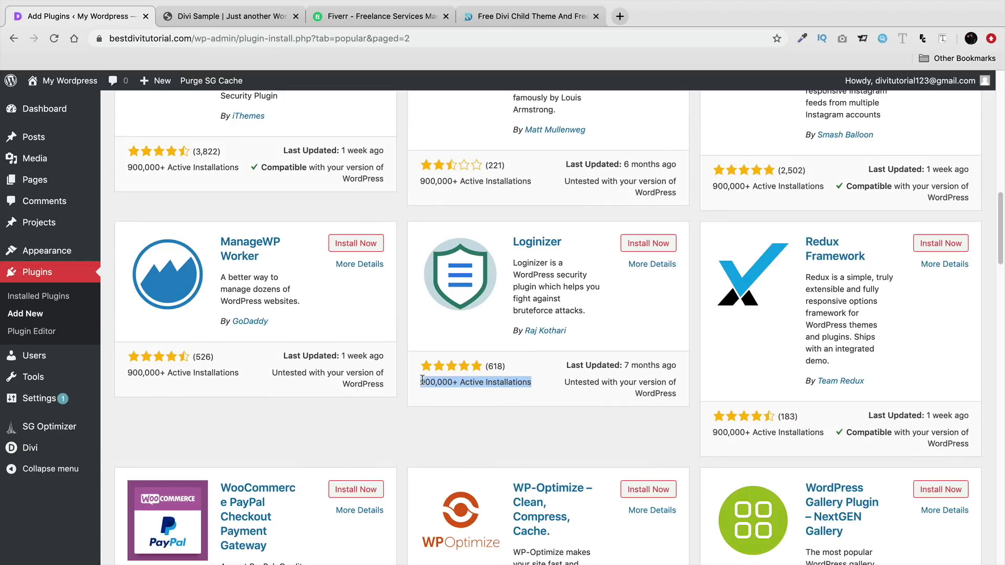
{"action": "left_click", "coordinate": [492, 364]}
{"action": "scroll", "coordinate": [521, 417], "scroll_direction": "up", "scroll_amount": 1}
{"action": "scroll", "coordinate": [520, 417], "scroll_direction": "up", "scroll_amount": 10}
{"action": "left_click_drag", "start_coordinate": [783, 180], "coordinate": [807, 177]}
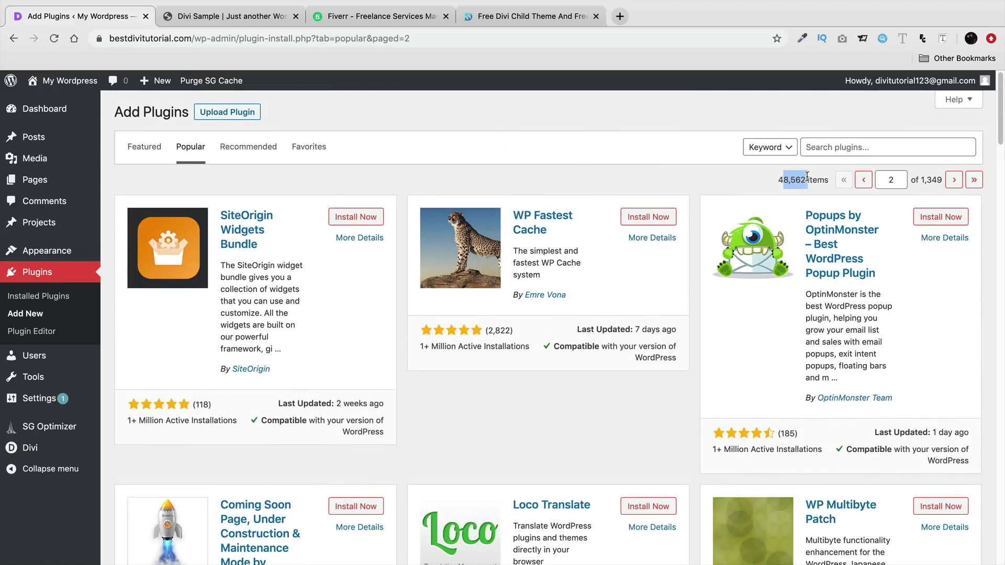
{"action": "left_click", "coordinate": [842, 144]}
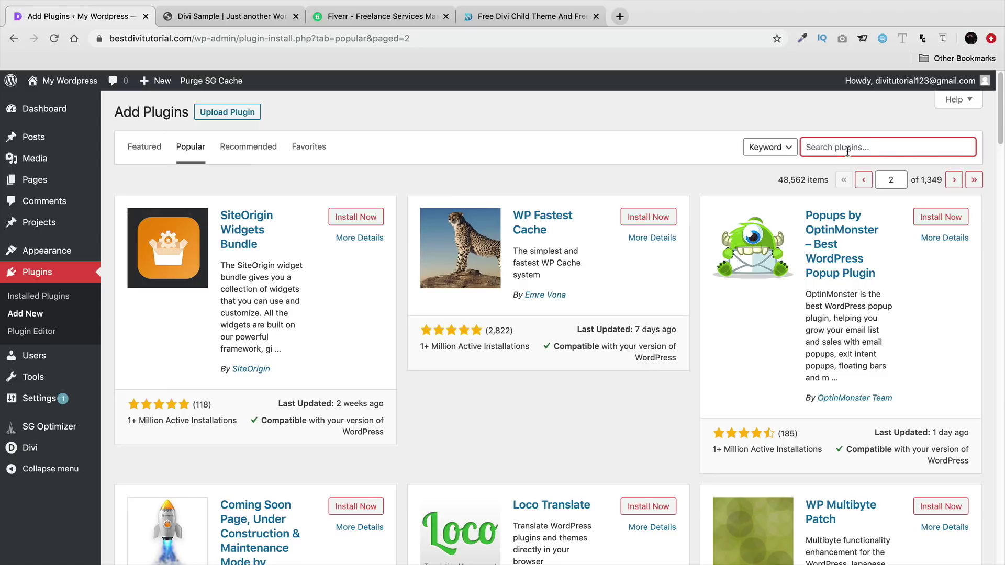
- Search 'facebook like box', install and activate Easy Like Box / Page Plugin, then return to Dashboard
{"action": "type", "text": "facebook like box"}
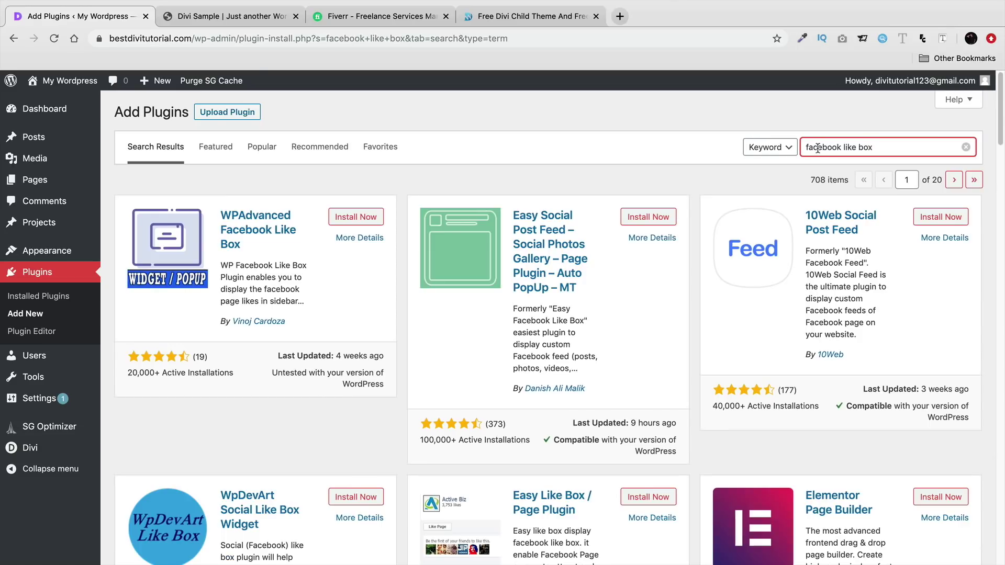
{"action": "scroll", "coordinate": [546, 428], "scroll_direction": "down", "scroll_amount": 3}
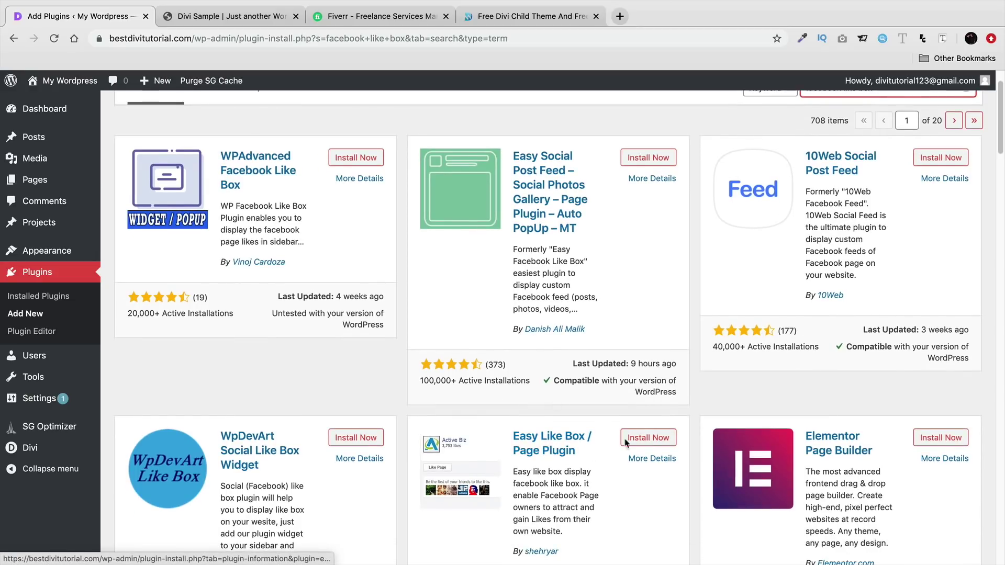
{"action": "left_click", "coordinate": [649, 439]}
{"action": "scroll", "coordinate": [631, 382], "scroll_direction": "down", "scroll_amount": 3}
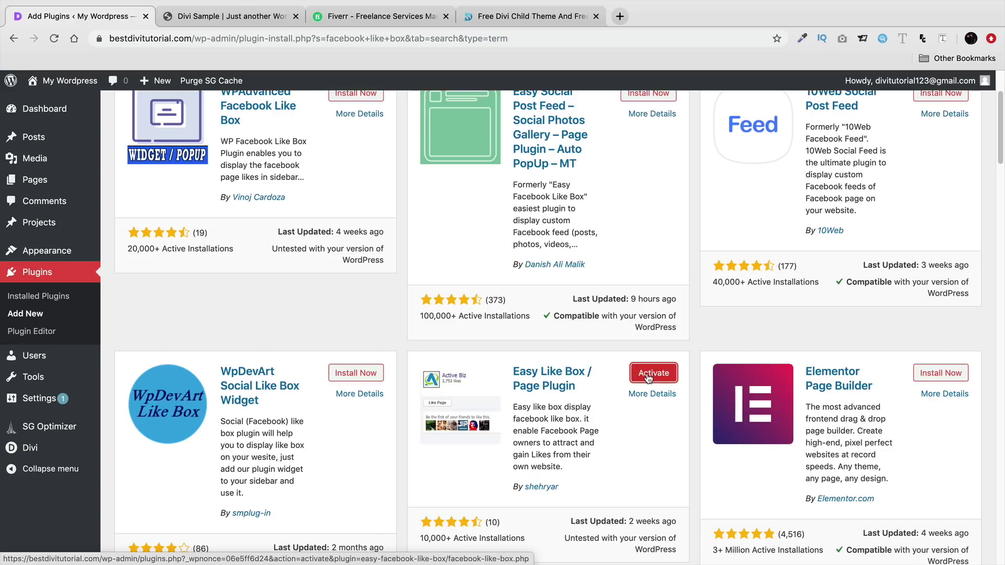
{"action": "left_click", "coordinate": [649, 375]}
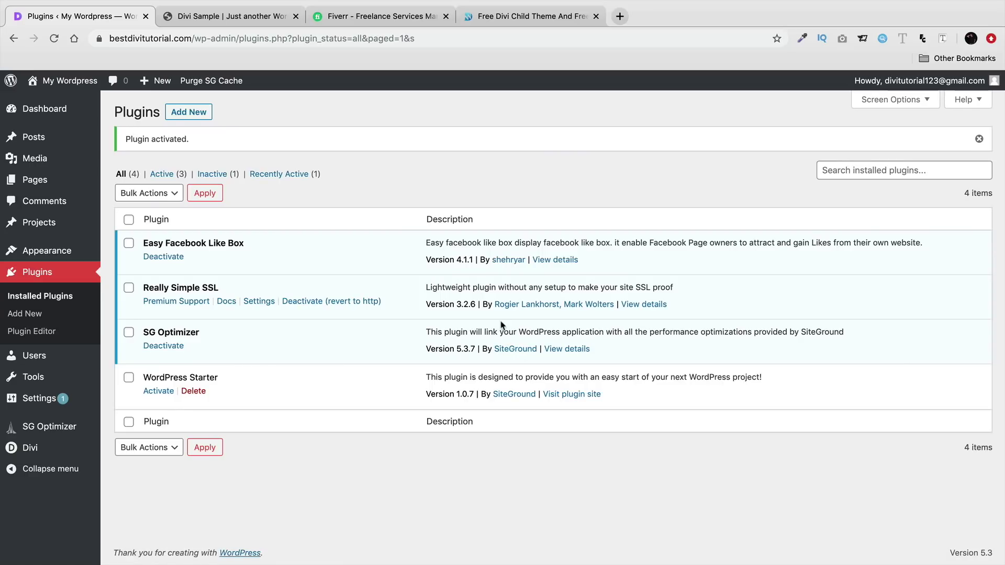
{"action": "mouse_move", "coordinate": [65, 111]}
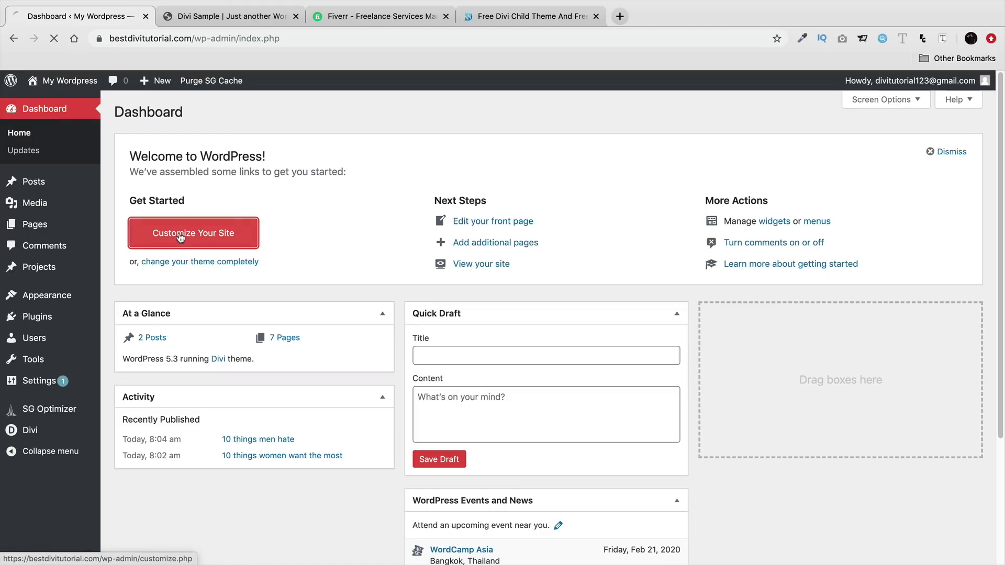
- Add an Easy Facebook Like Box widget to Footer Area #3 through Customize > Widgets
{"action": "left_click", "coordinate": [180, 237]}
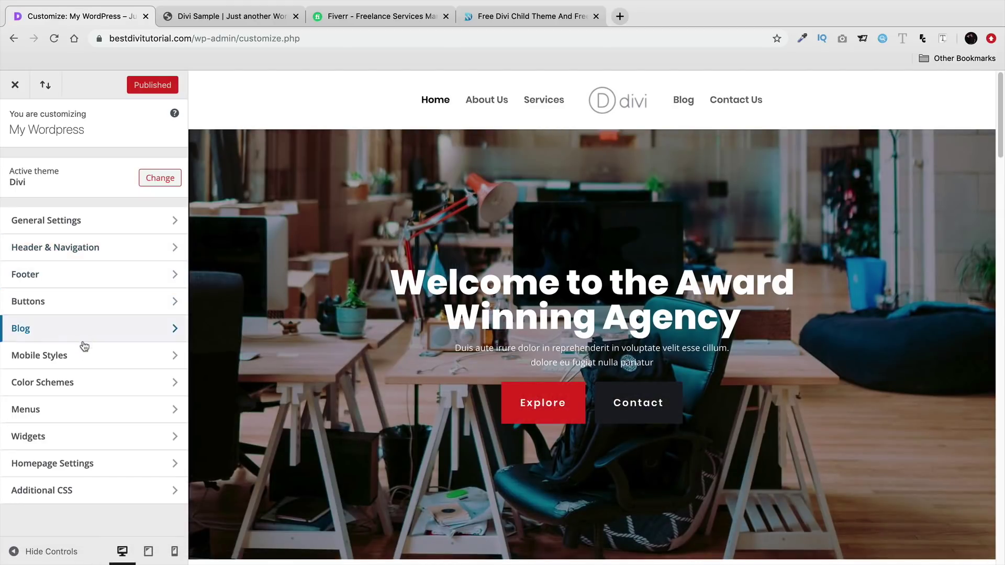
{"action": "left_click", "coordinate": [84, 434]}
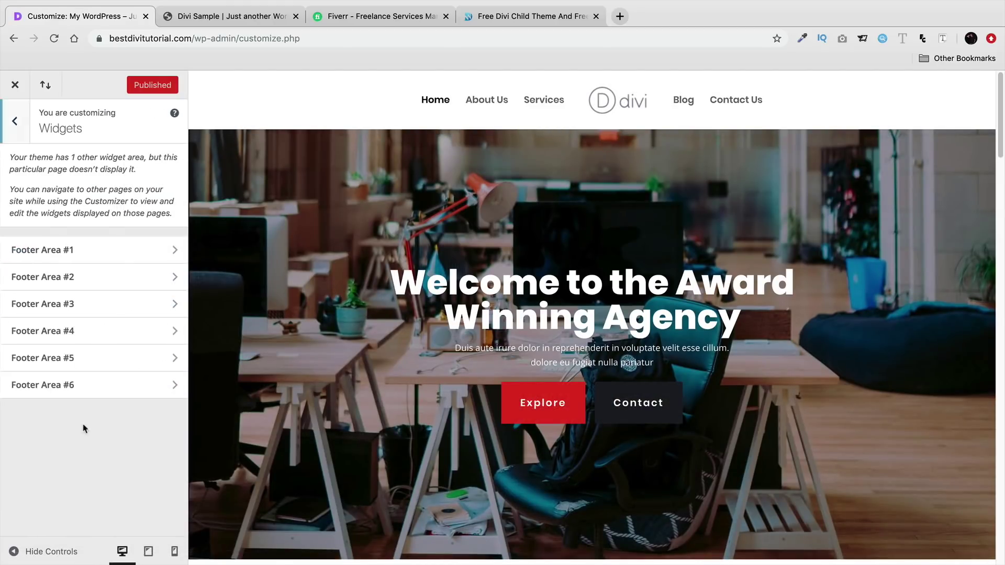
{"action": "left_click", "coordinate": [105, 311]}
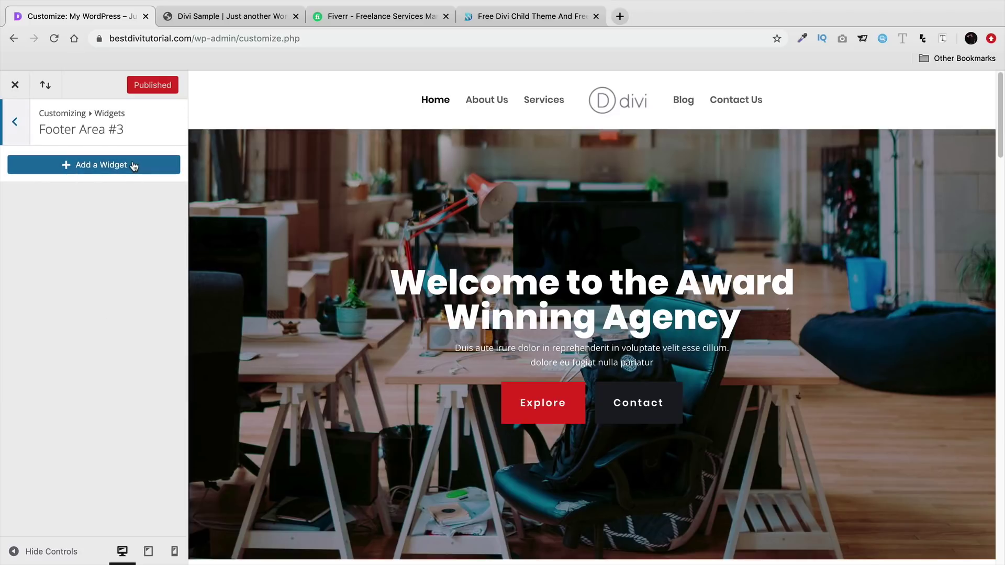
{"action": "left_click", "coordinate": [134, 164]}
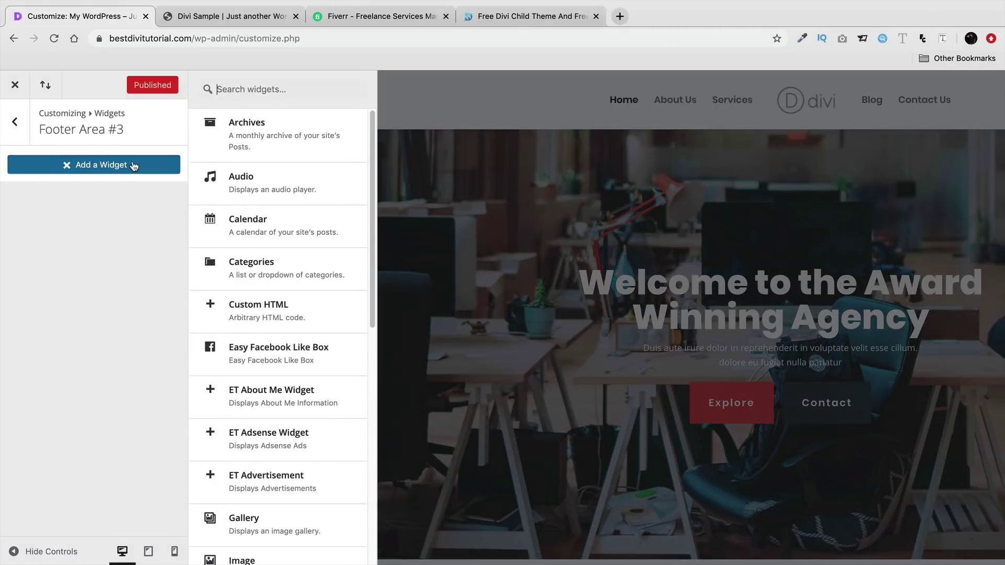
{"action": "left_click", "coordinate": [264, 355]}
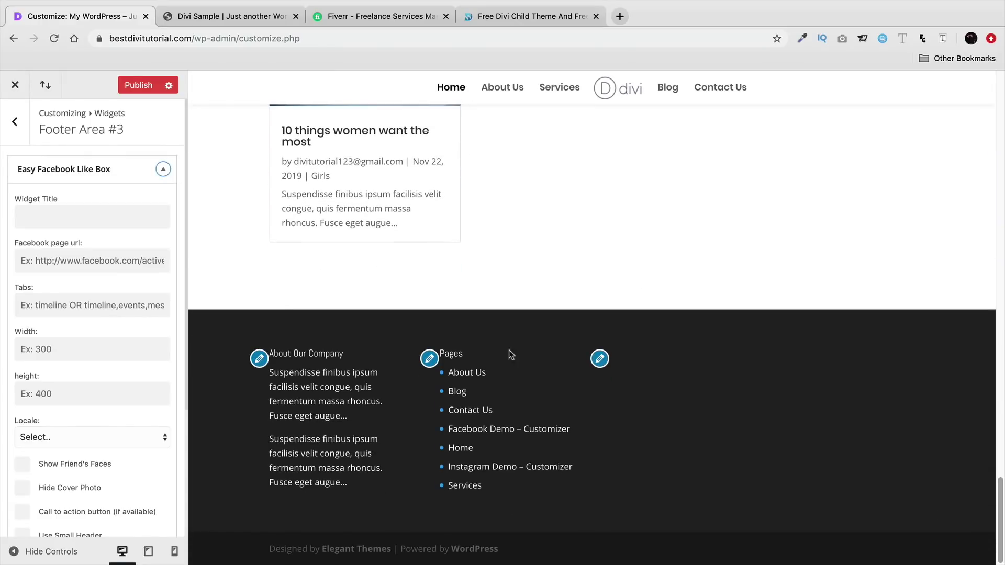
- Enter the Facebook page URL in the like box widget
{"action": "left_click", "coordinate": [105, 267]}
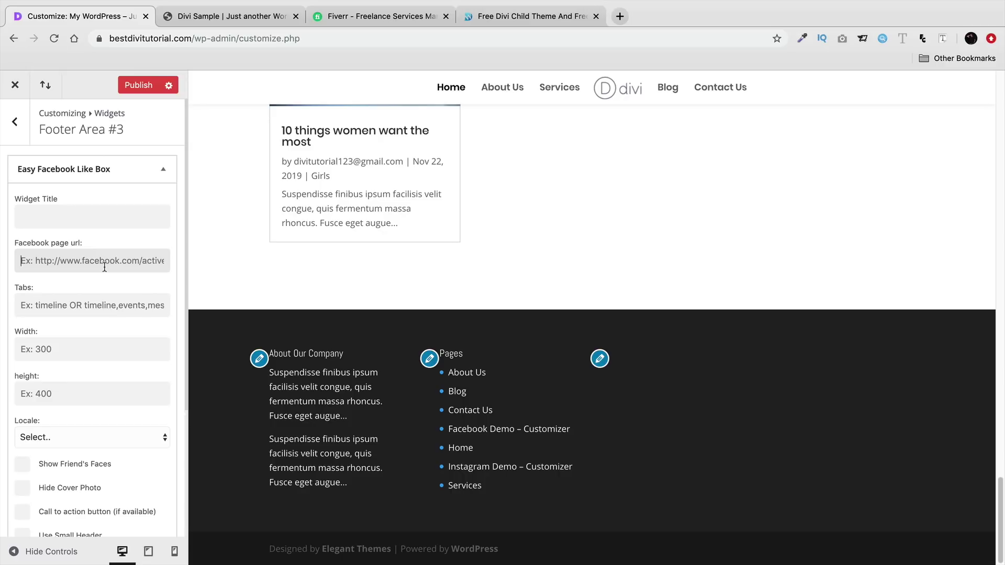
{"action": "type", "text": "https://www.facebook.com"}
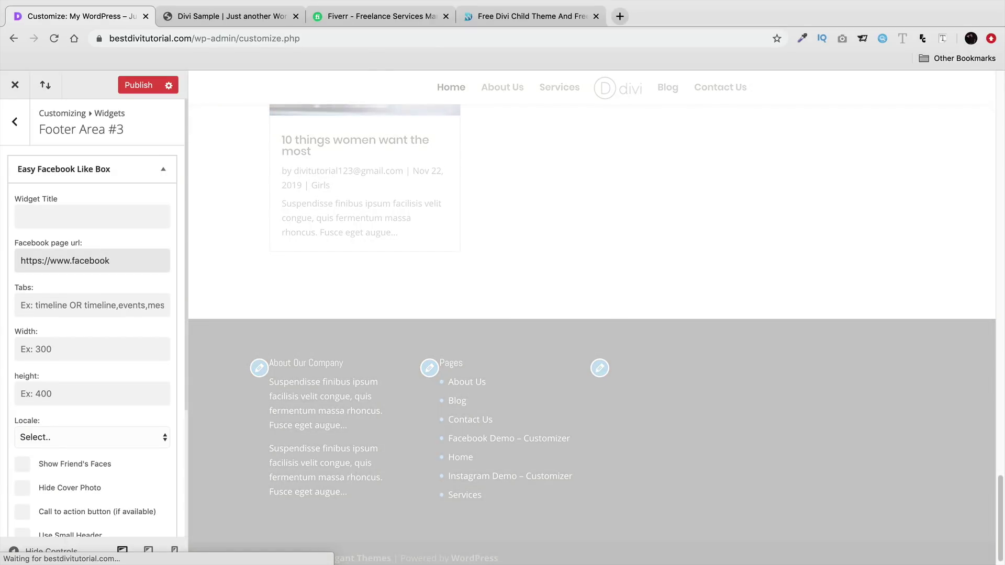
{"action": "type", "text": "/darrelwilson03"}
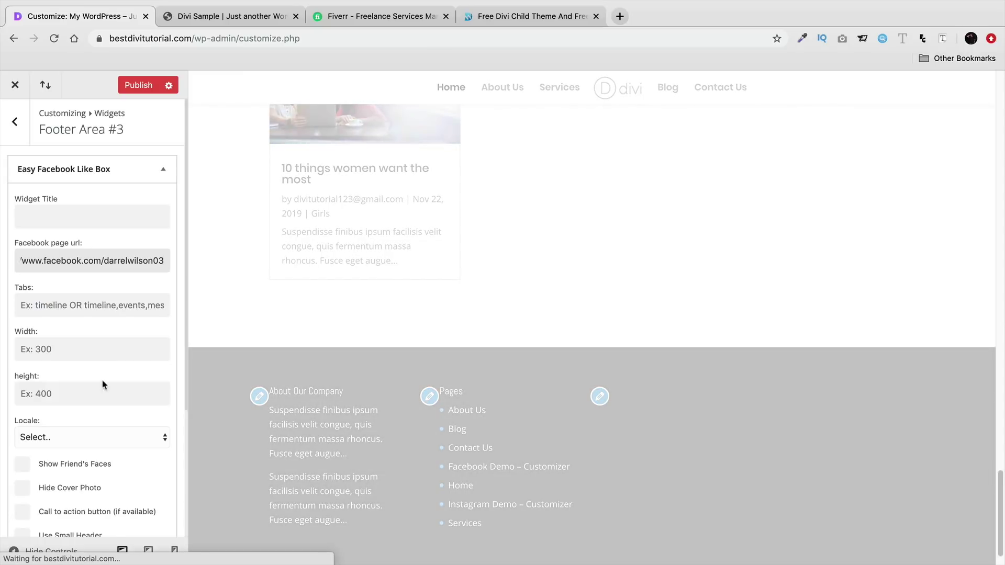
{"action": "scroll", "coordinate": [103, 385], "scroll_direction": "down", "scroll_amount": 1}
{"action": "scroll", "coordinate": [103, 384], "scroll_direction": "down", "scroll_amount": 3}
- Enable Show Friend's Faces, Call to action and Small Header in the Facebook box
{"action": "left_click", "coordinate": [22, 355]}
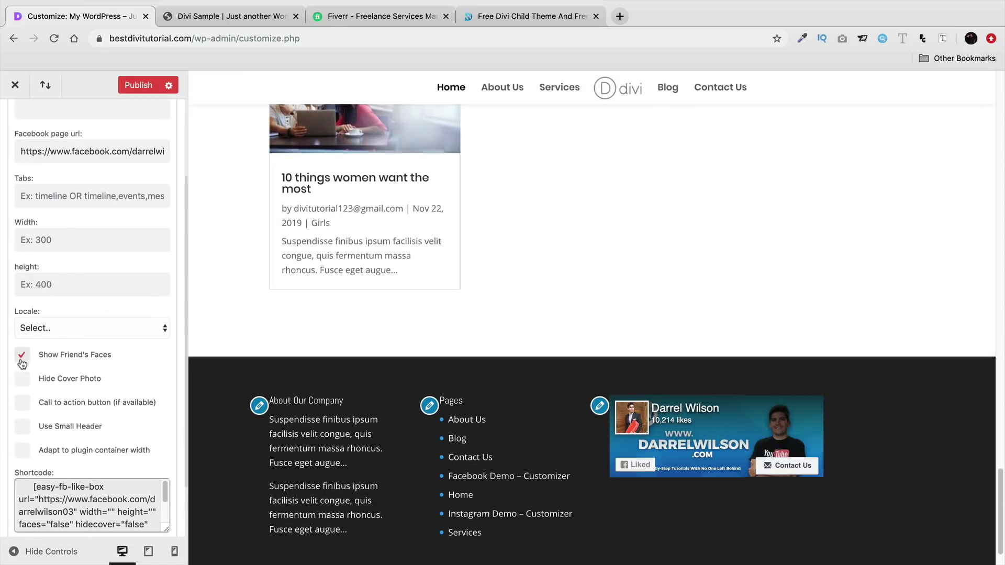
{"action": "left_click", "coordinate": [22, 402]}
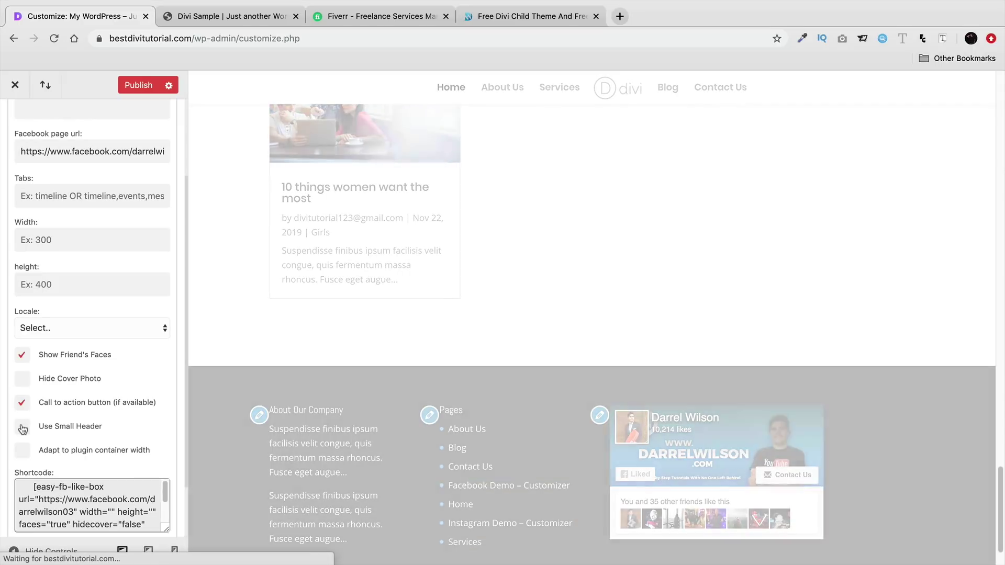
{"action": "left_click", "coordinate": [22, 426]}
{"action": "left_click", "coordinate": [22, 450]}
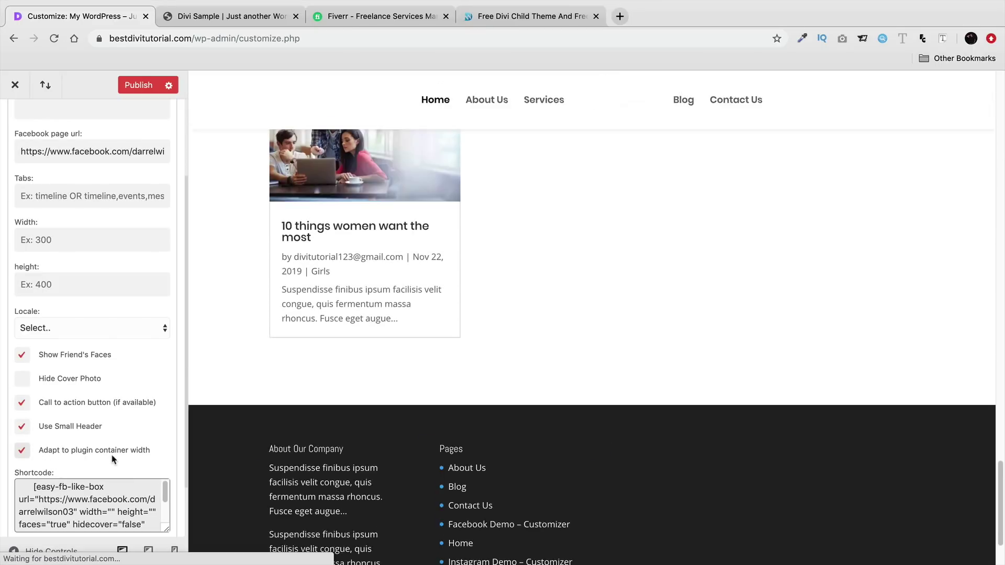
{"action": "scroll", "coordinate": [731, 418], "scroll_direction": "down", "scroll_amount": 1}
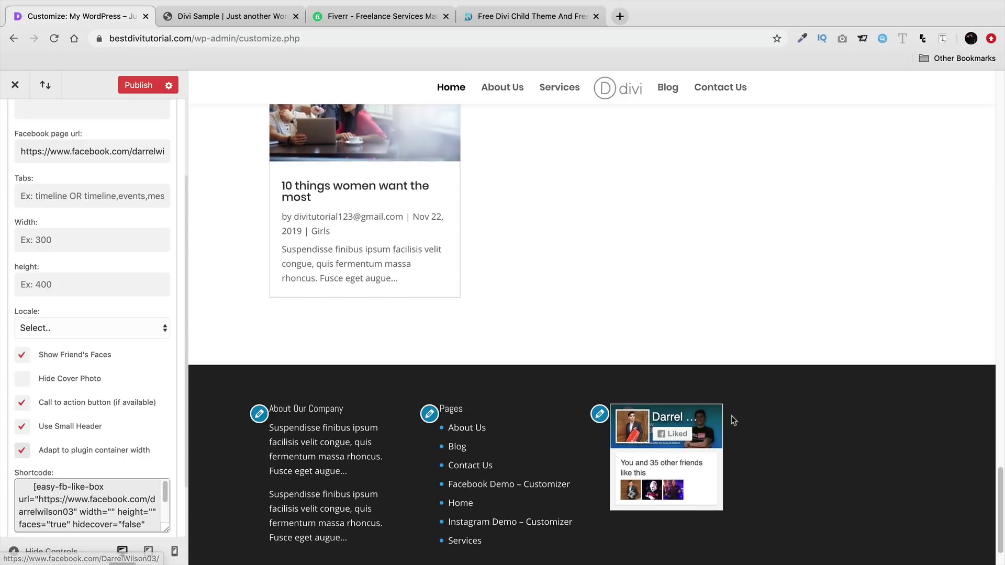
{"action": "scroll", "coordinate": [656, 454], "scroll_direction": "down", "scroll_amount": 1}
- Set the box height to 600px and width to 400px, turning off container-width adapting, and title it Follow Us
{"action": "left_click", "coordinate": [76, 285]}
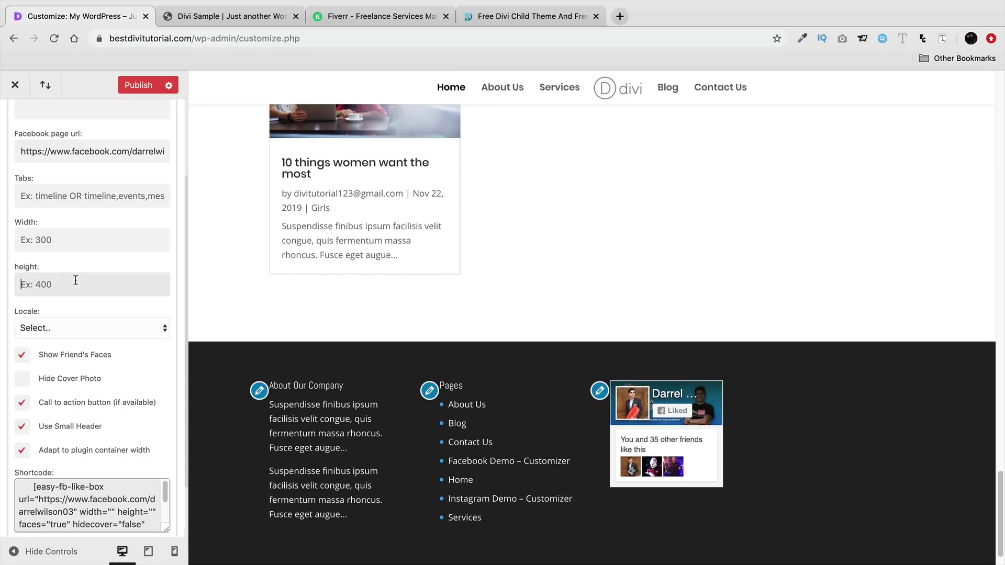
{"action": "type", "text": "600"}
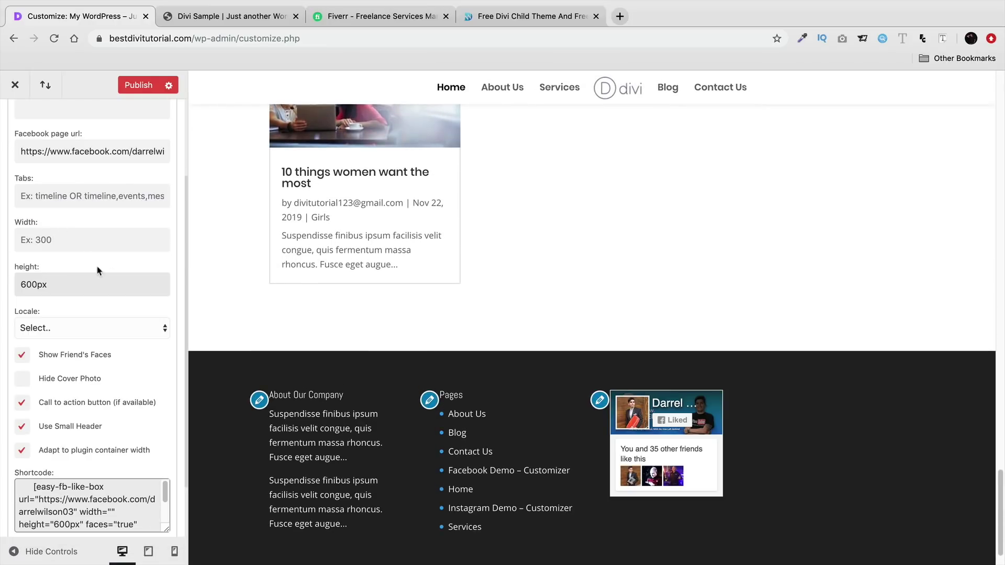
{"action": "left_click", "coordinate": [22, 450]}
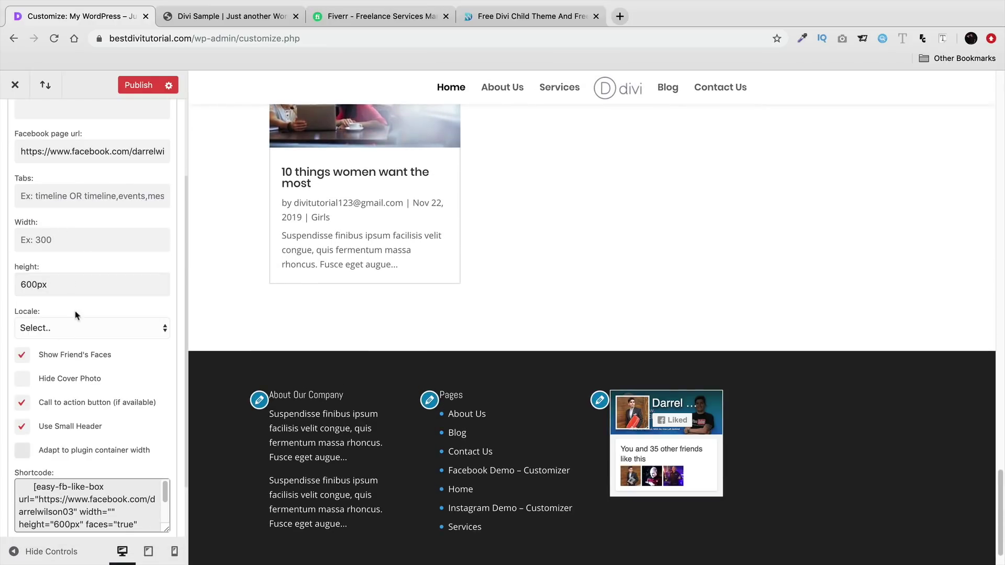
{"action": "left_click", "coordinate": [79, 233]}
{"action": "type", "text": "400"}
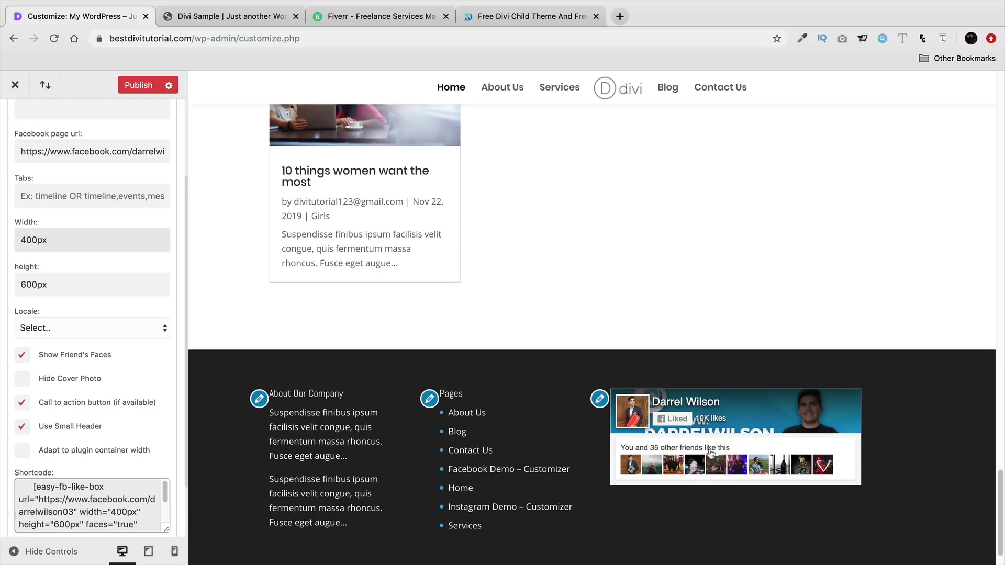
{"action": "scroll", "coordinate": [79, 385], "scroll_direction": "down", "scroll_amount": 3}
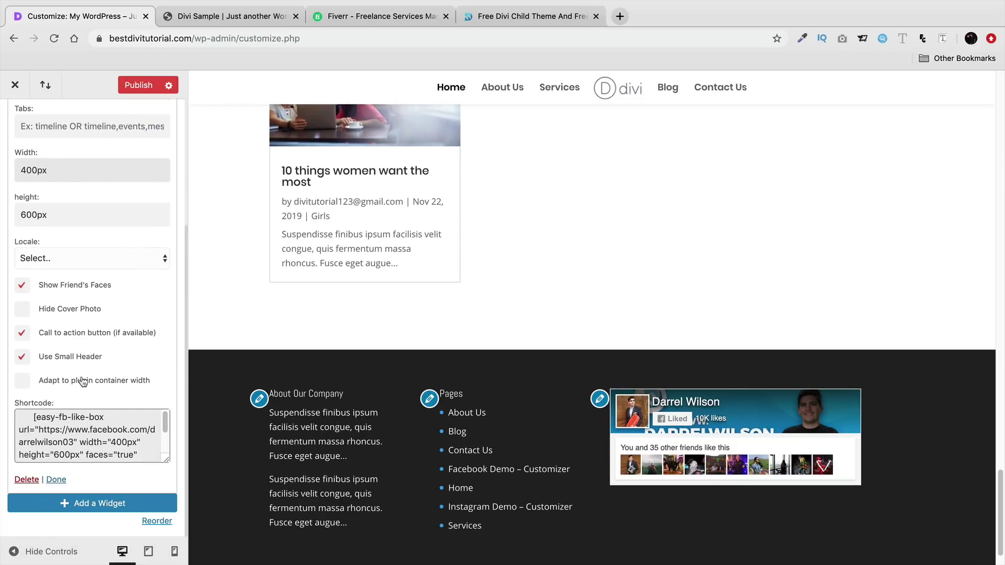
{"action": "scroll", "coordinate": [79, 382], "scroll_direction": "up", "scroll_amount": 5}
{"action": "left_click", "coordinate": [90, 216]}
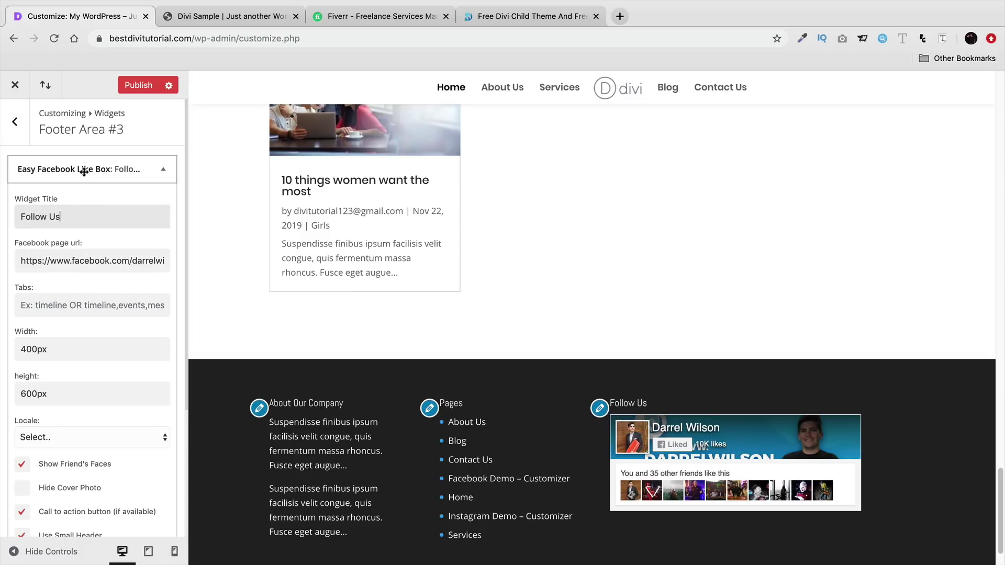
- Publish the Follow Us widget and switch to the Fiverr tab
{"action": "left_click", "coordinate": [130, 85]}
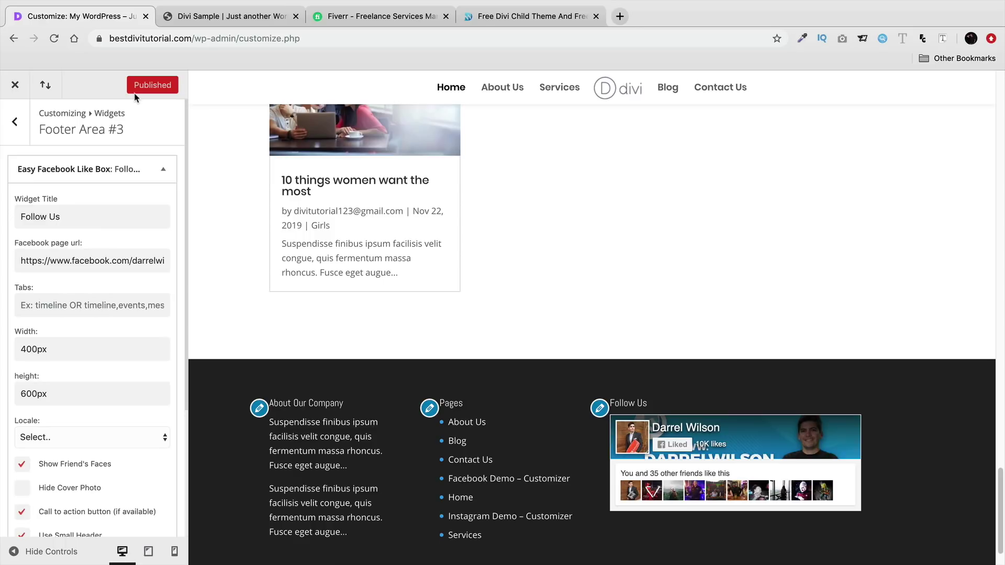
{"action": "left_click", "coordinate": [15, 123]}
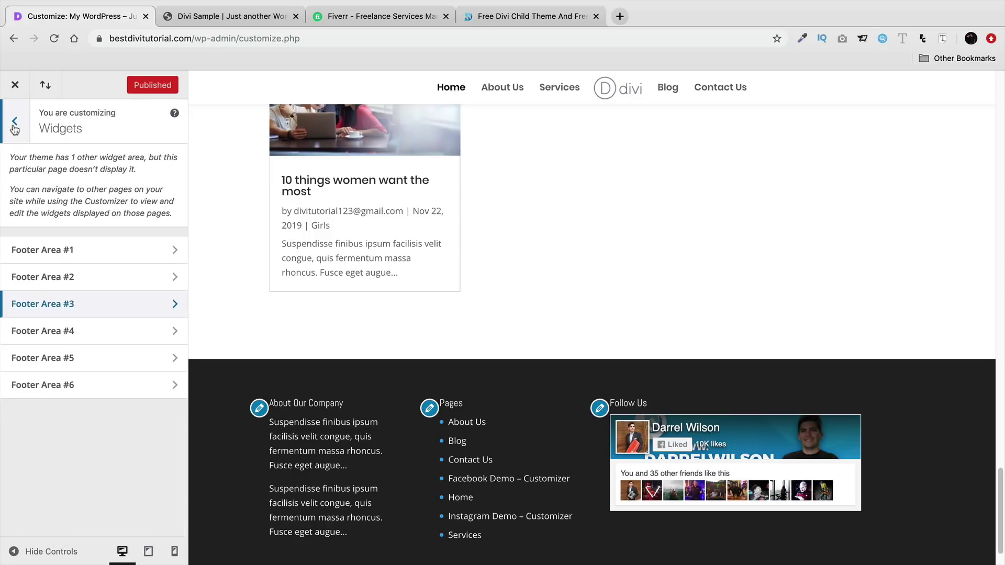
{"action": "left_click", "coordinate": [14, 129]}
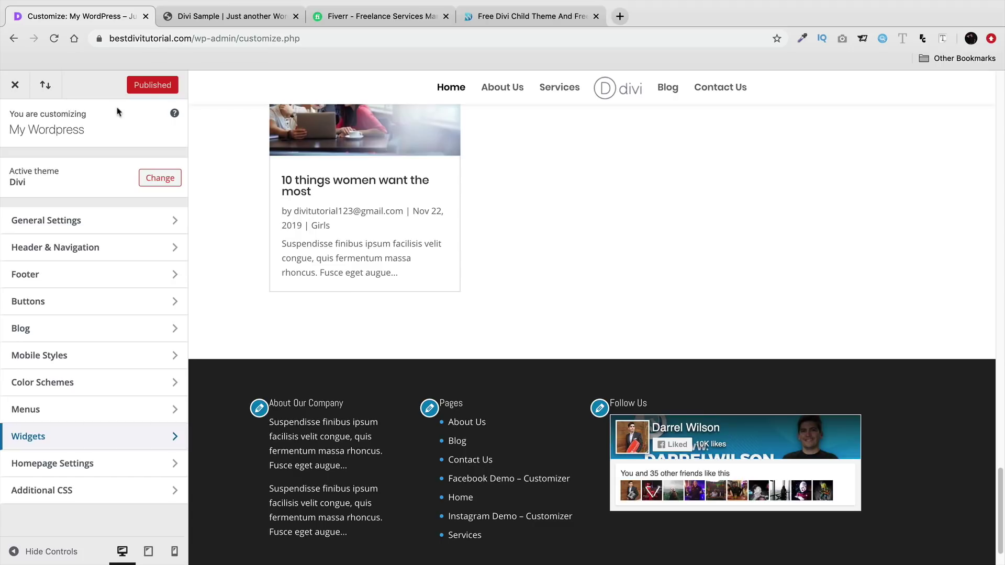
{"action": "left_click", "coordinate": [348, 16]}
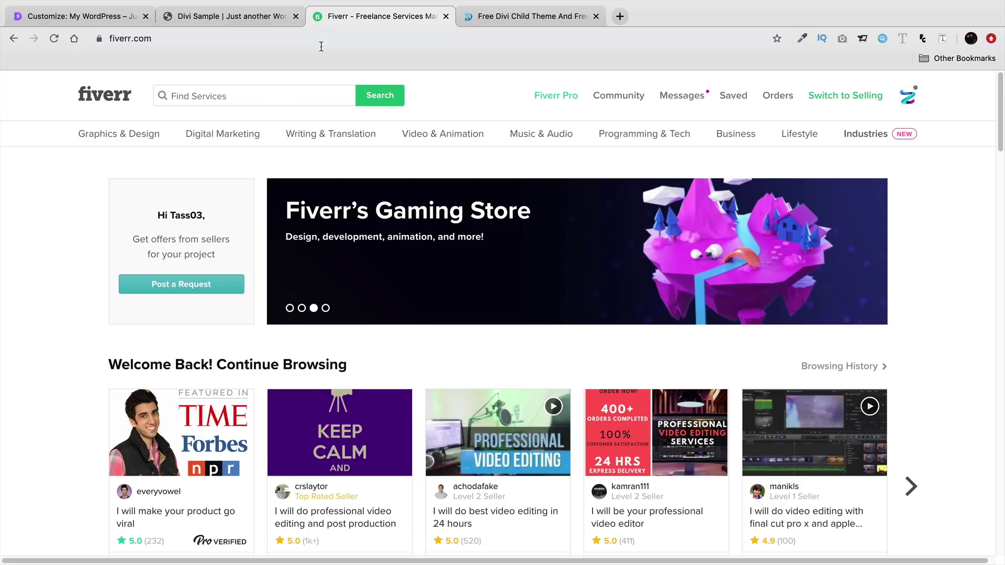
- Search Fiverr for 'logo' and set the Budget filter's Max to 10
{"action": "left_click", "coordinate": [304, 93]}
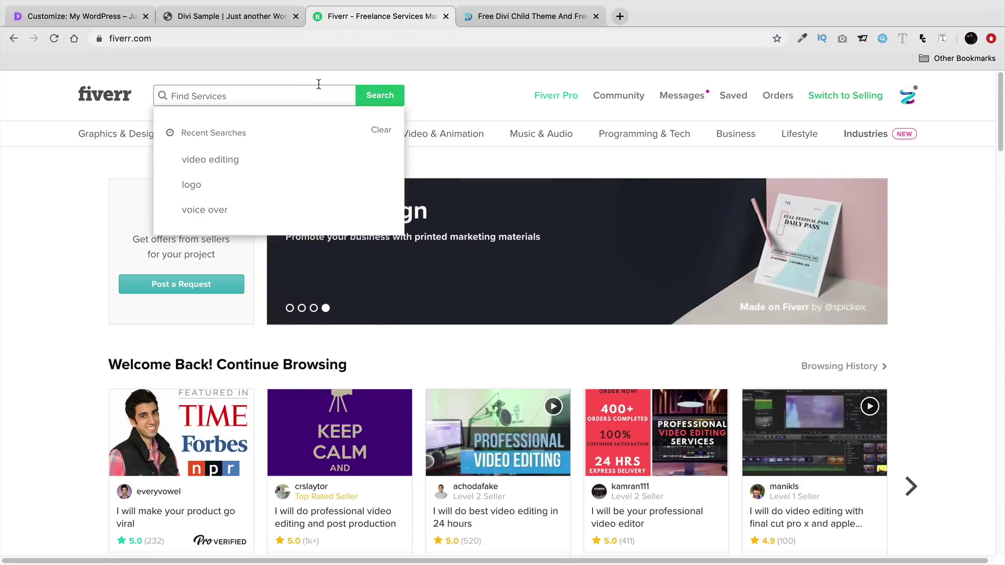
{"action": "type", "text": "logo"}
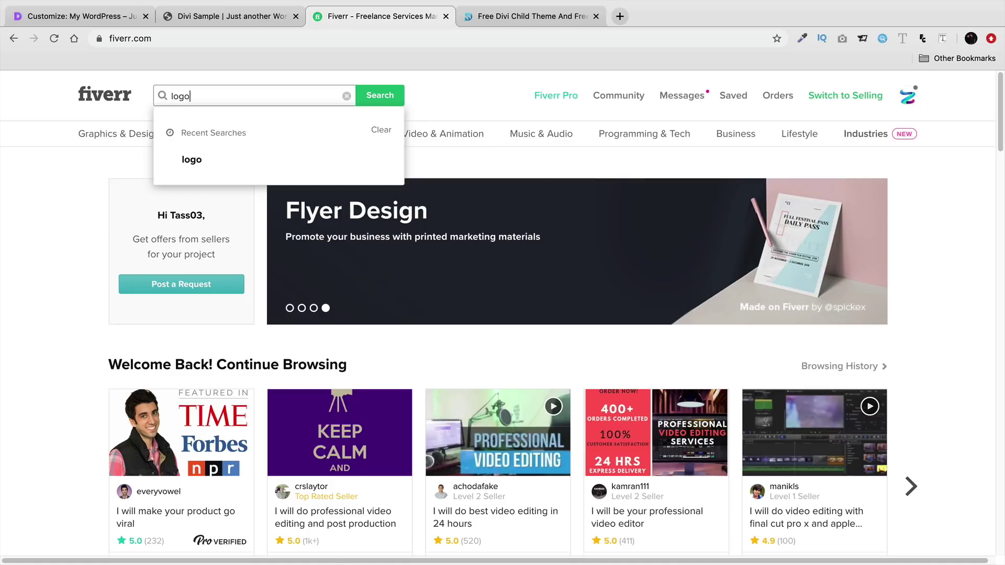
{"action": "key", "text": "Return"}
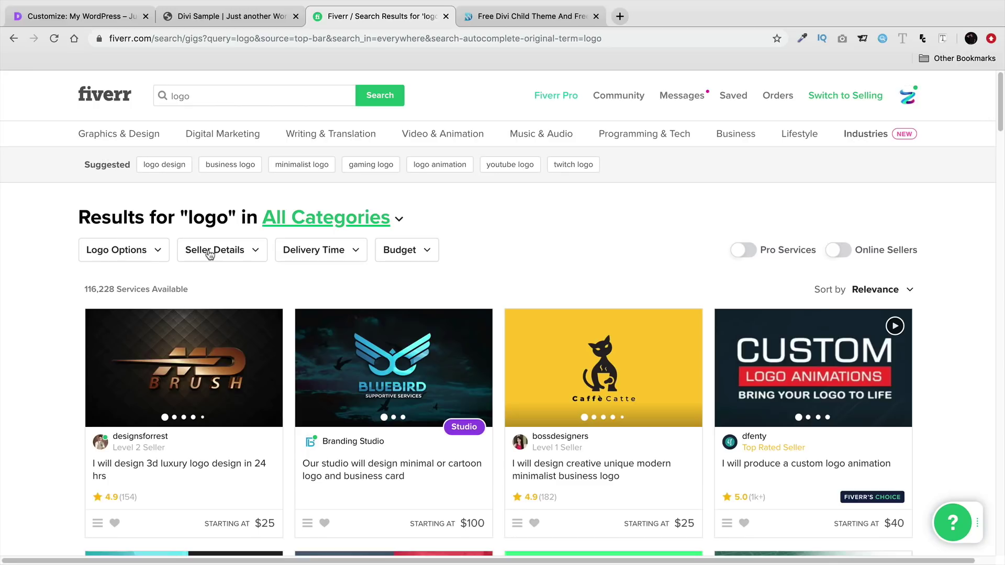
{"action": "left_click", "coordinate": [399, 247]}
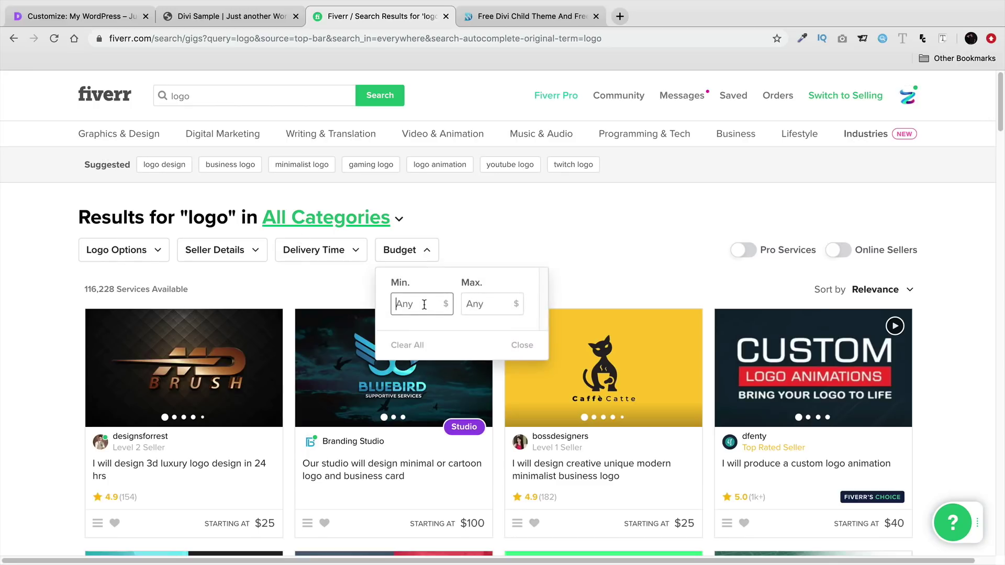
{"action": "key", "text": "Tab"}
{"action": "type", "text": "10"}
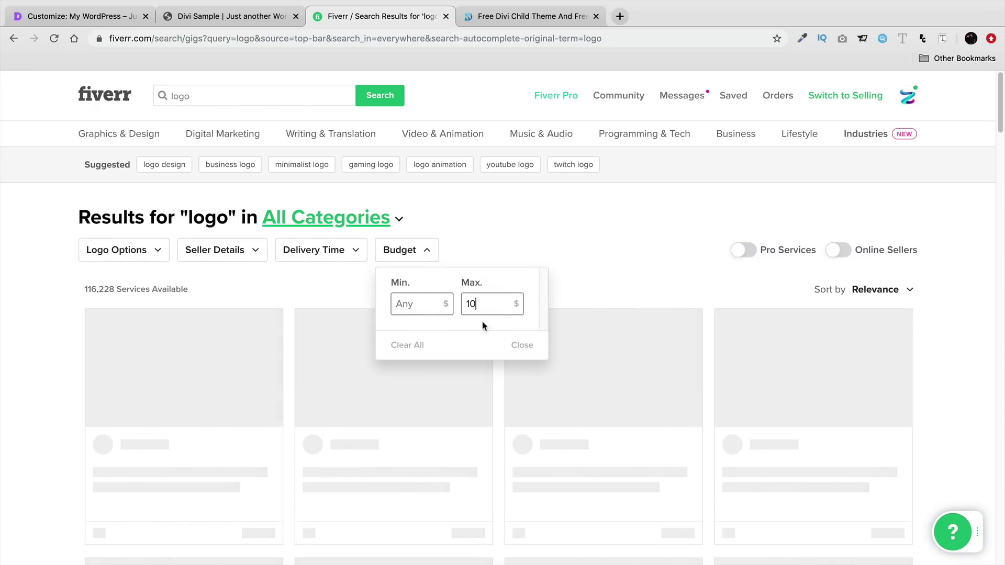
{"action": "scroll", "coordinate": [114, 325], "scroll_direction": "down", "scroll_amount": 1}
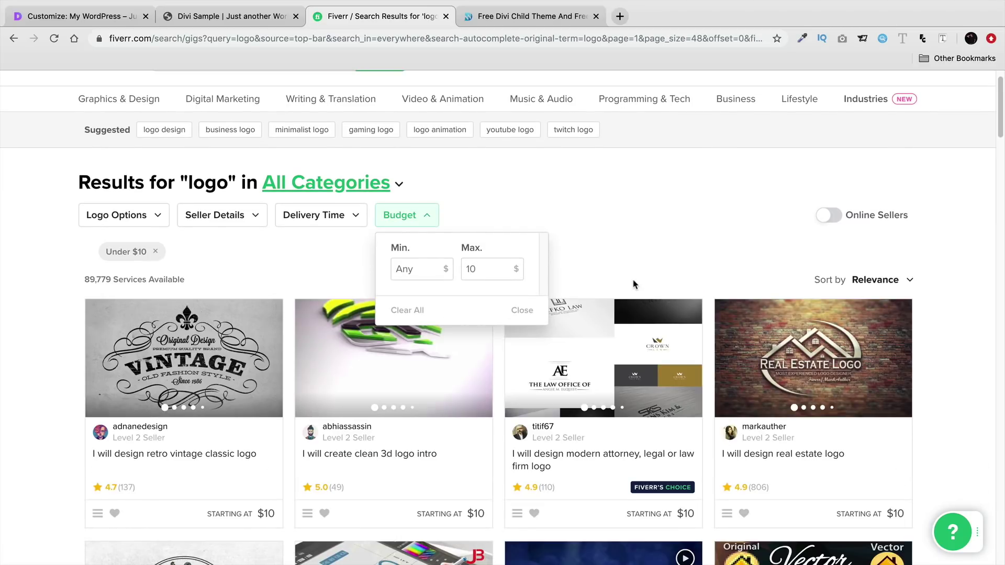
- Scroll through the $10-capped logo gig results, priced from $5 and $10
{"action": "scroll", "coordinate": [631, 287], "scroll_direction": "down", "scroll_amount": 5}
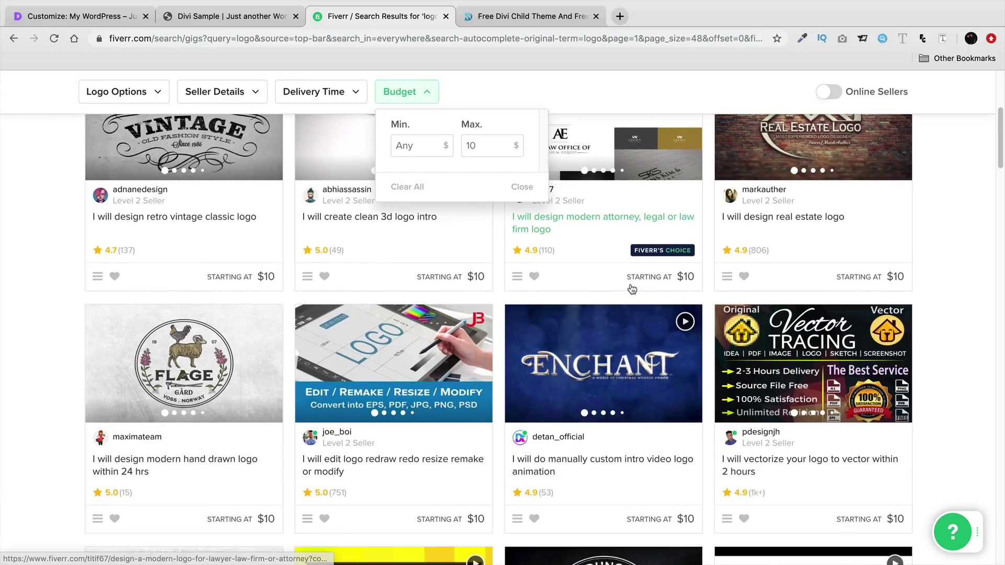
{"action": "scroll", "coordinate": [636, 264], "scroll_direction": "down", "scroll_amount": 1}
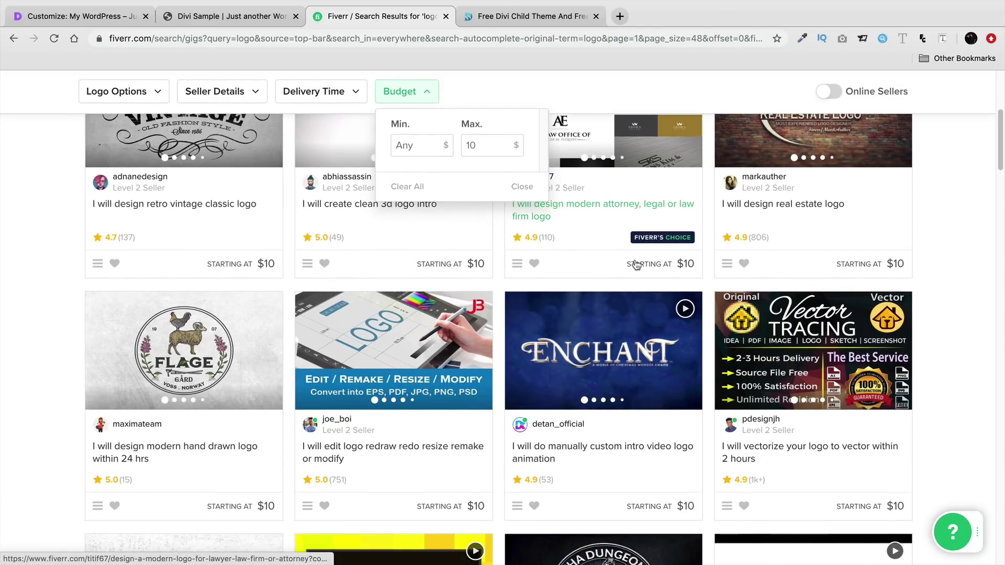
{"action": "scroll", "coordinate": [634, 268], "scroll_direction": "down", "scroll_amount": 5}
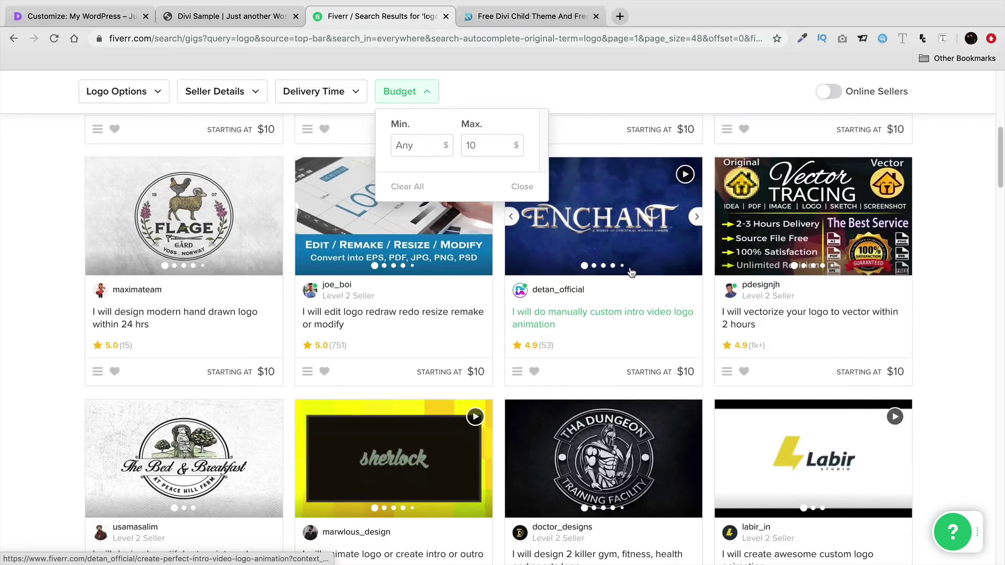
{"action": "scroll", "coordinate": [631, 273], "scroll_direction": "down", "scroll_amount": 3}
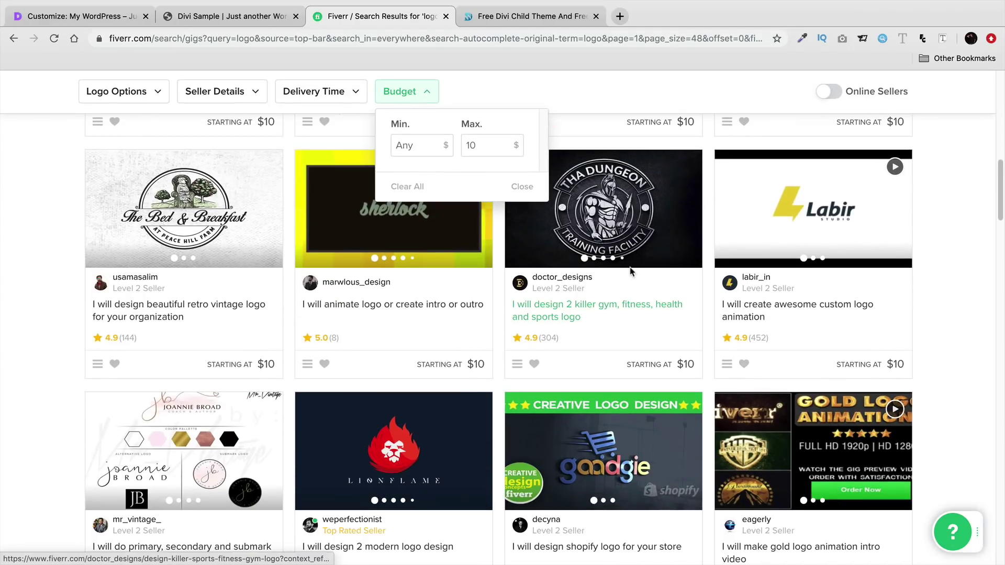
{"action": "scroll", "coordinate": [632, 268], "scroll_direction": "down", "scroll_amount": 2}
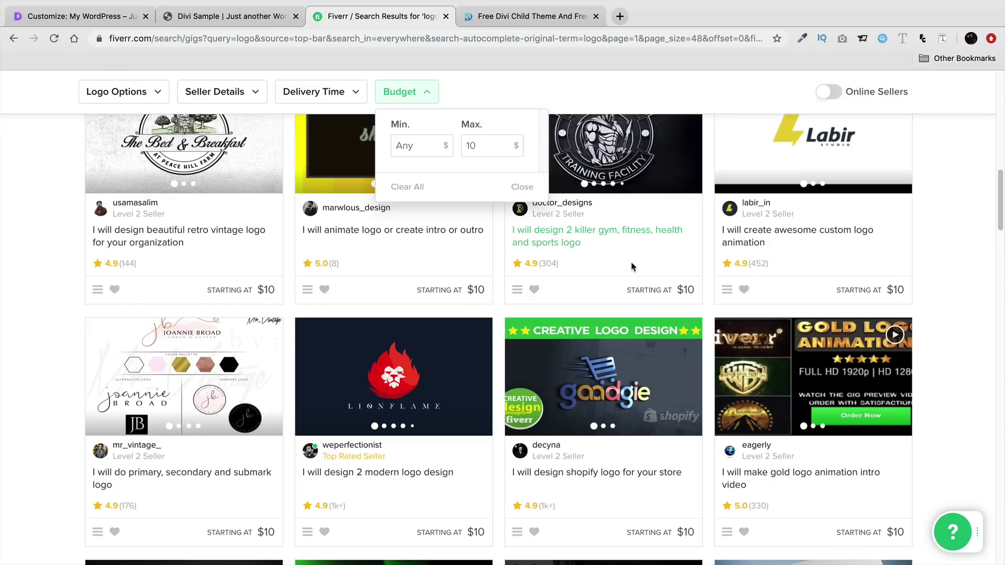
{"action": "scroll", "coordinate": [634, 267], "scroll_direction": "down", "scroll_amount": 1}
{"action": "scroll", "coordinate": [632, 262], "scroll_direction": "down", "scroll_amount": 1}
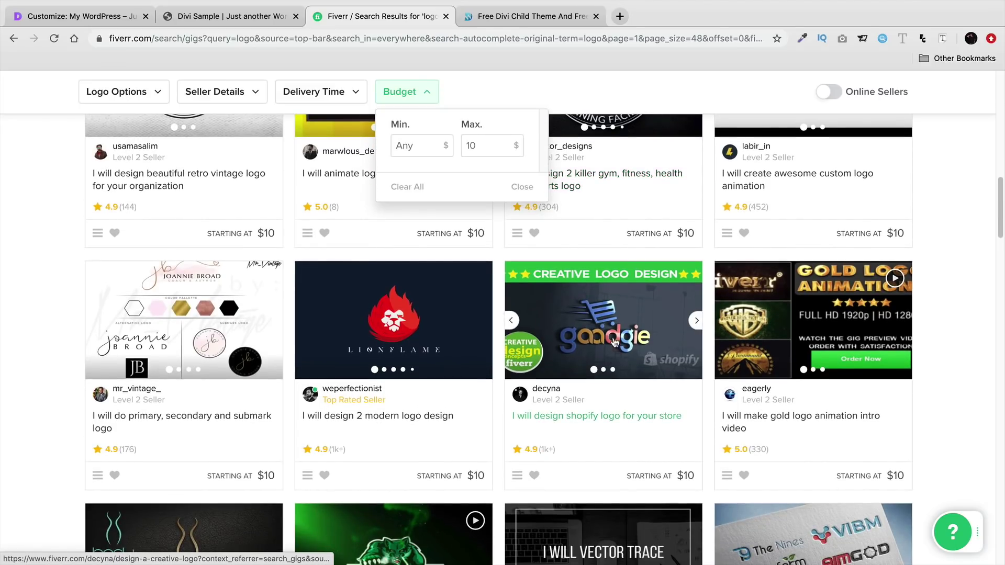
{"action": "scroll", "coordinate": [607, 338], "scroll_direction": "down", "scroll_amount": 3}
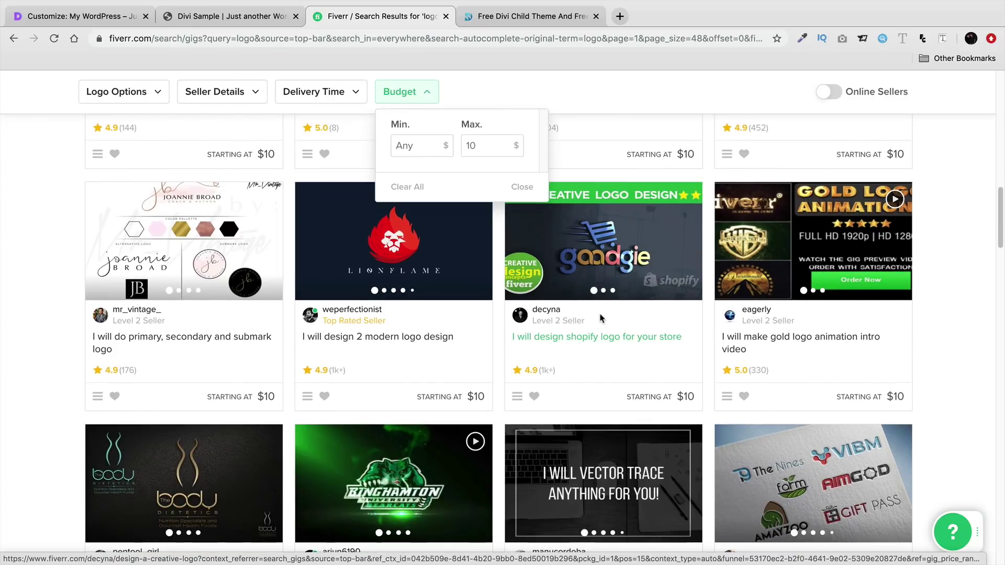
{"action": "scroll", "coordinate": [602, 314], "scroll_direction": "down", "scroll_amount": 3}
{"action": "scroll", "coordinate": [602, 304], "scroll_direction": "up", "scroll_amount": 3}
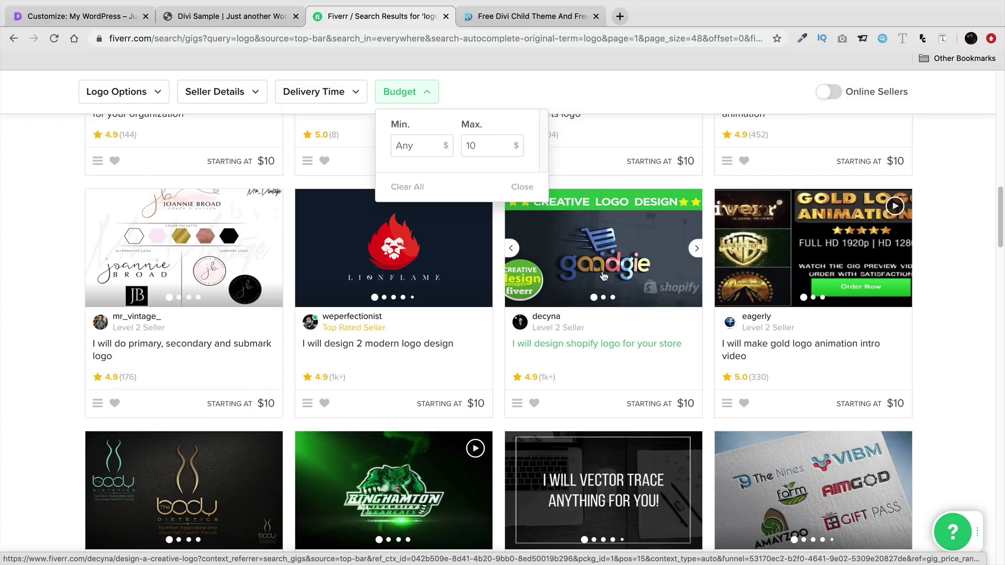
{"action": "scroll", "coordinate": [604, 276], "scroll_direction": "down", "scroll_amount": 5}
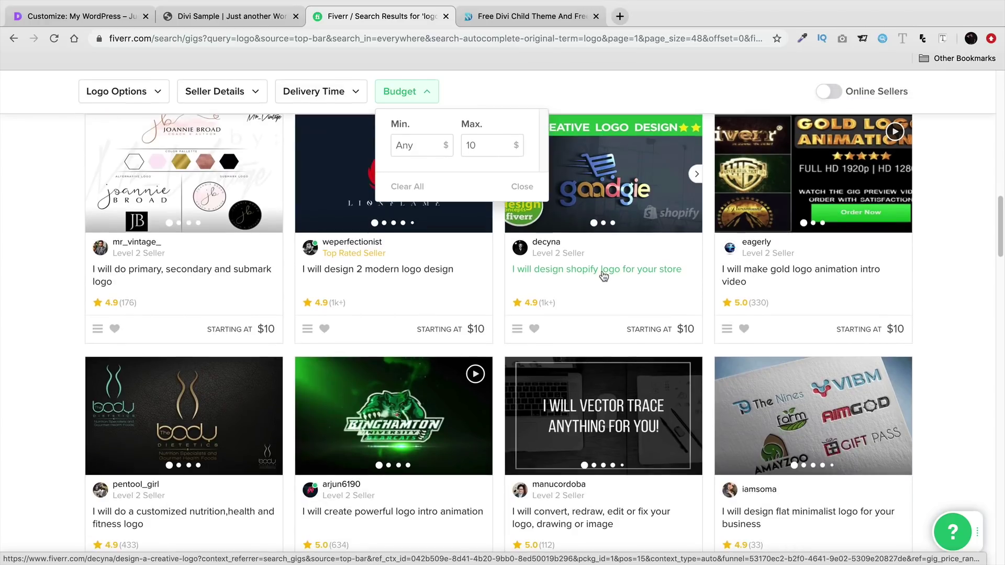
{"action": "scroll", "coordinate": [602, 273], "scroll_direction": "down", "scroll_amount": 6}
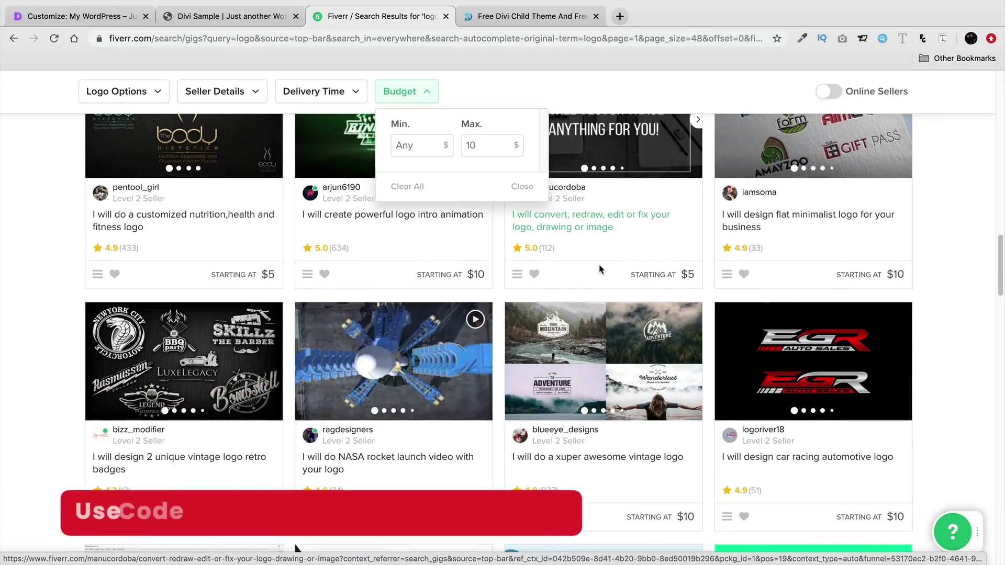
{"action": "scroll", "coordinate": [599, 267], "scroll_direction": "down", "scroll_amount": 3}
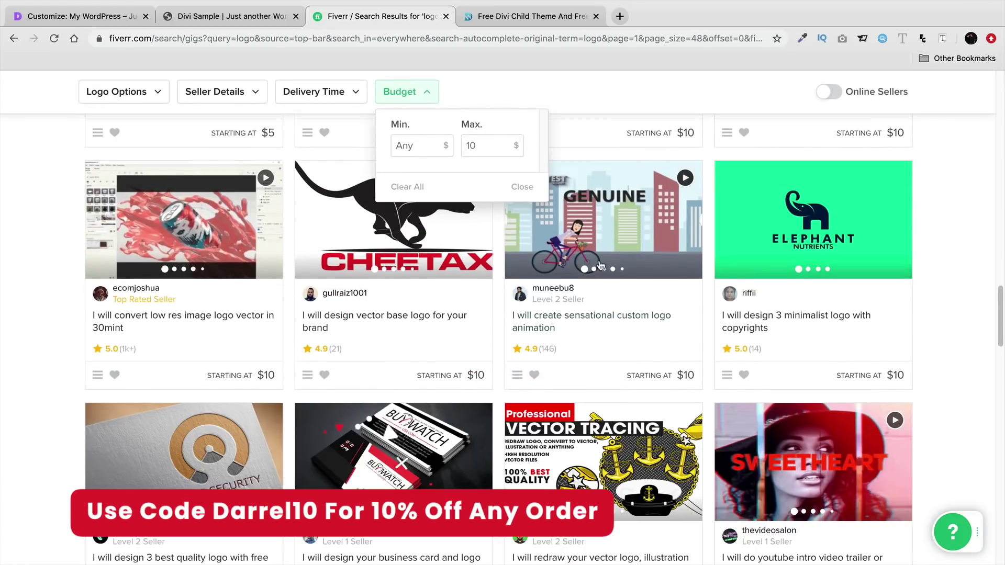
{"action": "scroll", "coordinate": [595, 267], "scroll_direction": "down", "scroll_amount": 4}
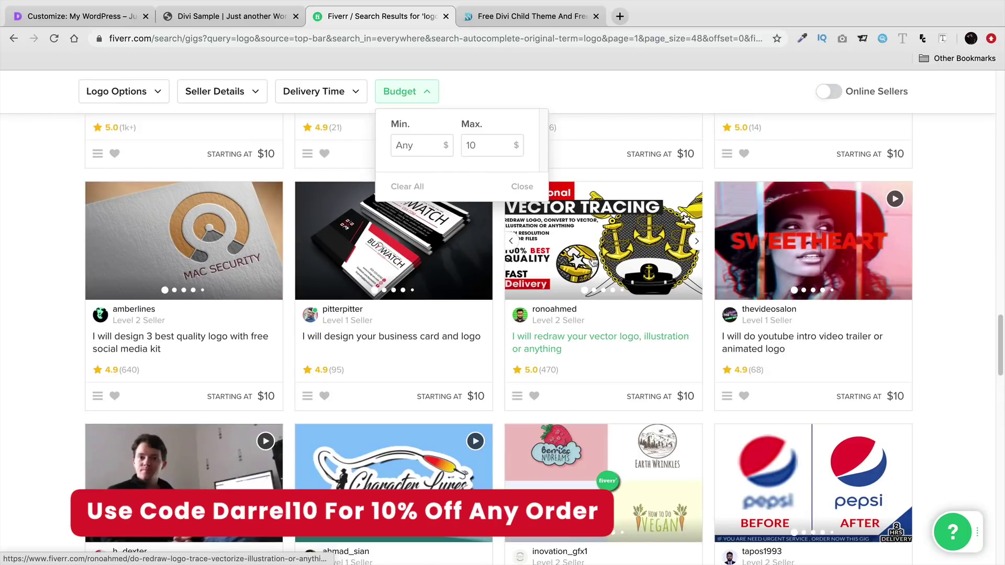
{"action": "scroll", "coordinate": [594, 282], "scroll_direction": "up", "scroll_amount": 10}
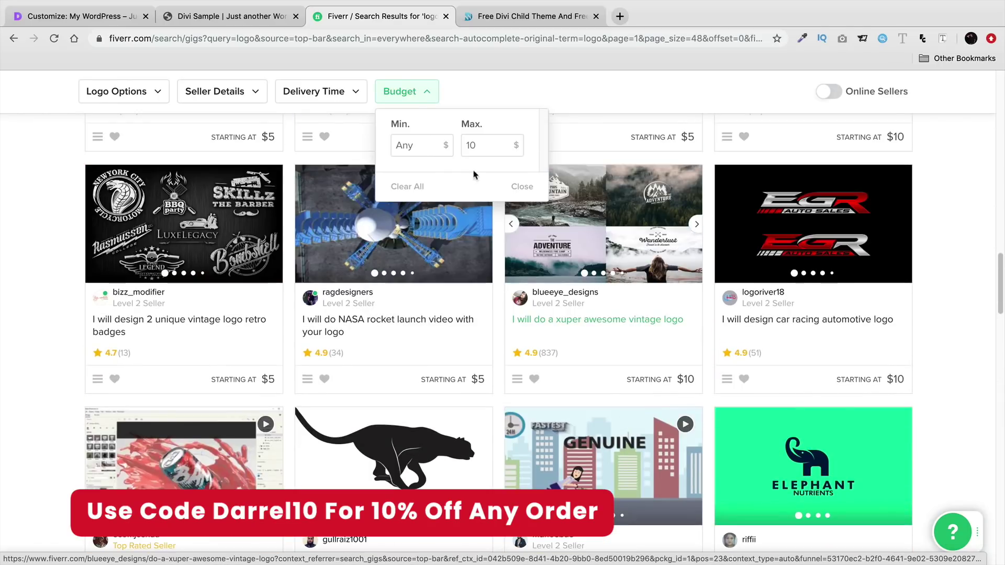
- Close the Customizer and return to the WordPress dashboard's Divi Theme Options
{"action": "left_click", "coordinate": [101, 24]}
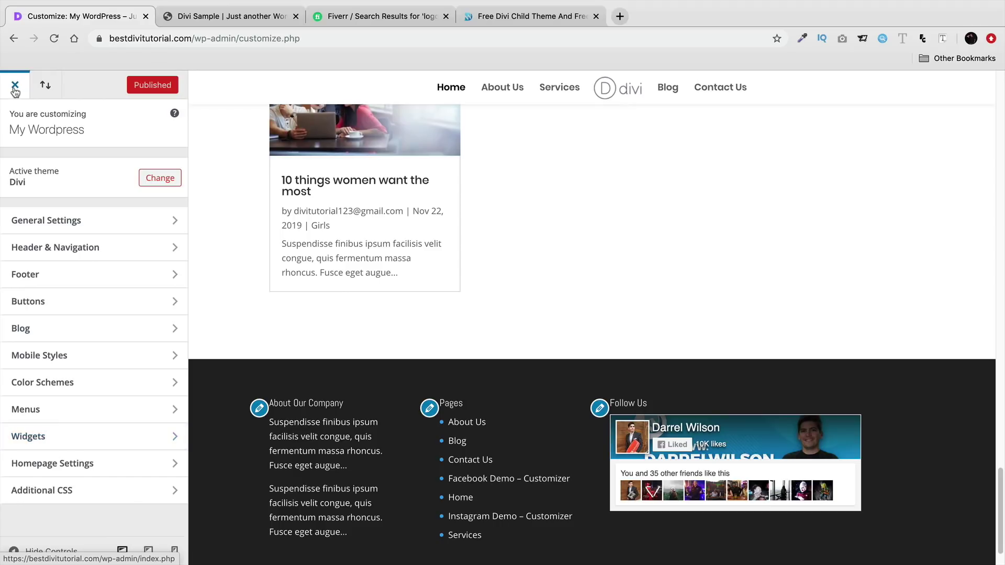
{"action": "left_click", "coordinate": [15, 87]}
{"action": "left_click", "coordinate": [341, 20]}
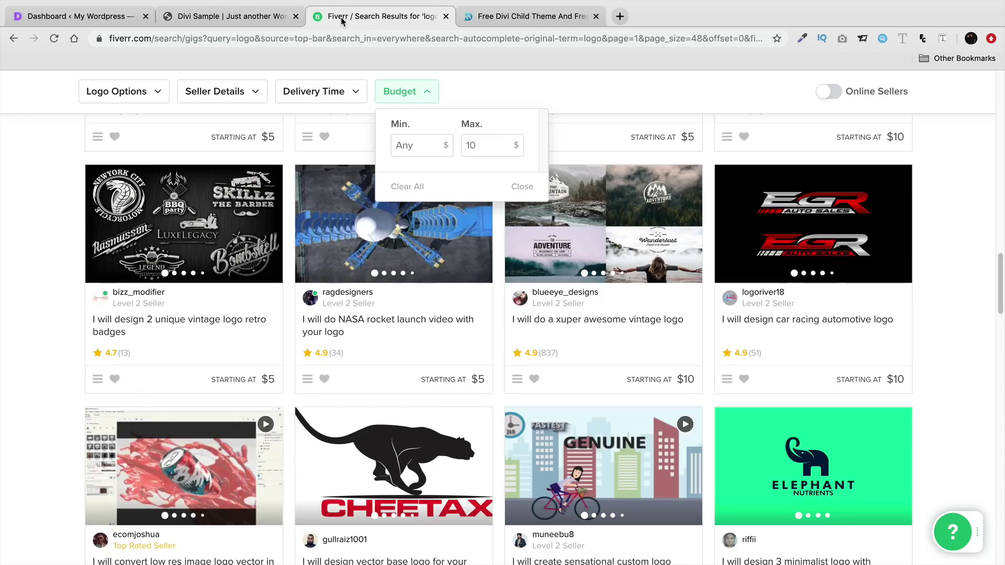
{"action": "left_click", "coordinate": [52, 16]}
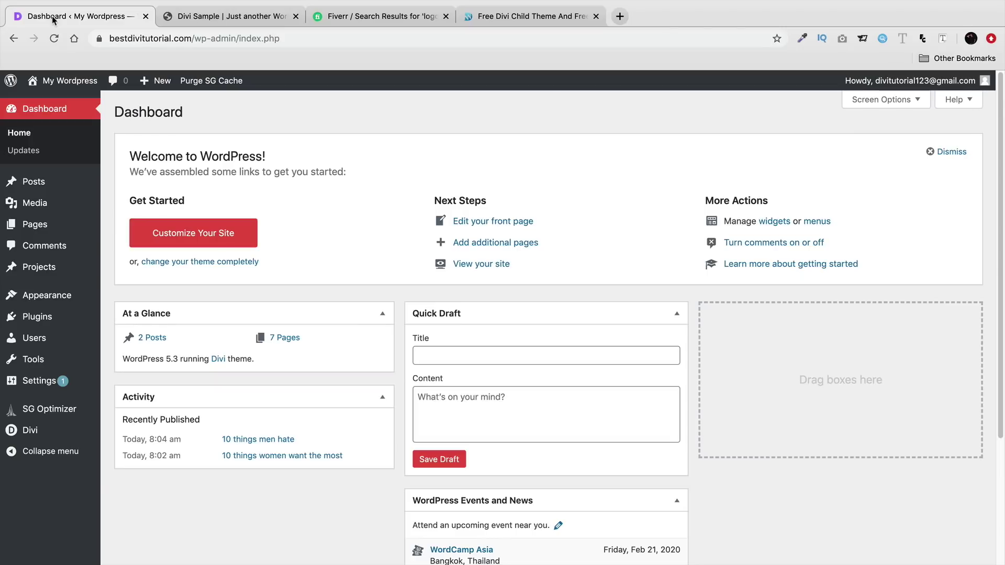
{"action": "mouse_move", "coordinate": [50, 425]}
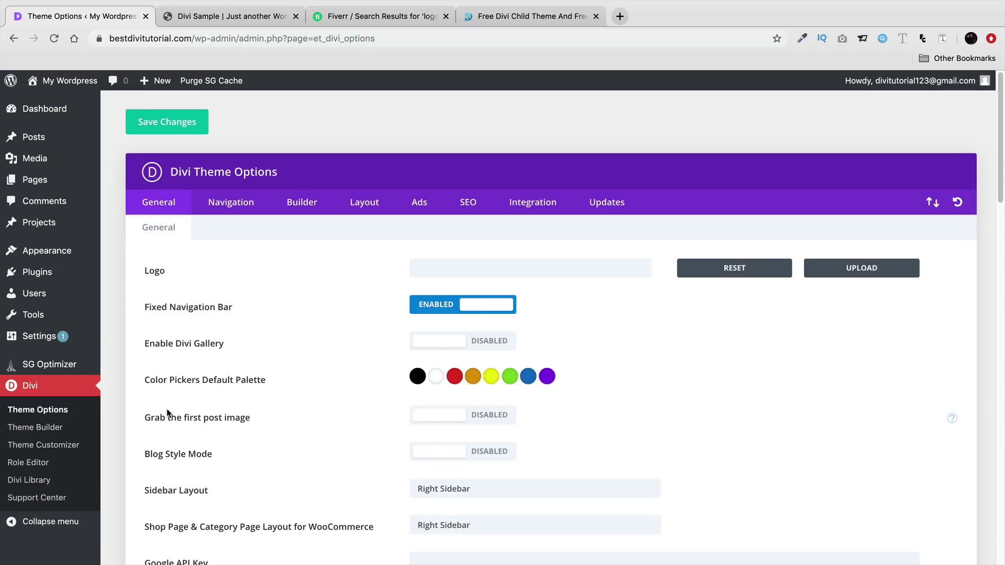
- Choose divilogo_white-1.png from the Media Library as the site logo
{"action": "left_click_drag", "start_coordinate": [150, 274], "coordinate": [163, 281]}
{"action": "left_click", "coordinate": [863, 269]}
{"action": "left_click", "coordinate": [257, 414]}
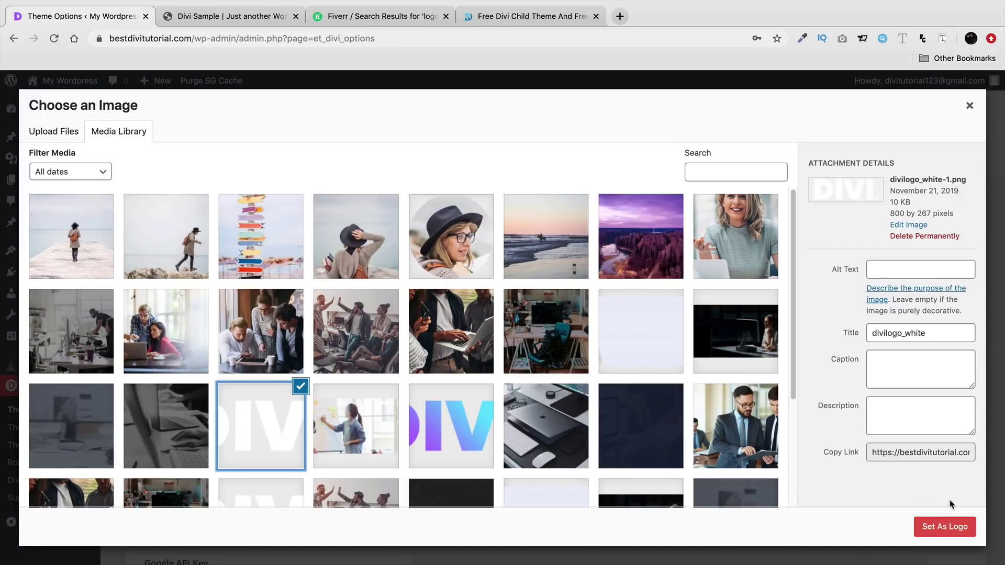
{"action": "left_click_drag", "start_coordinate": [919, 213], "coordinate": [944, 215]}
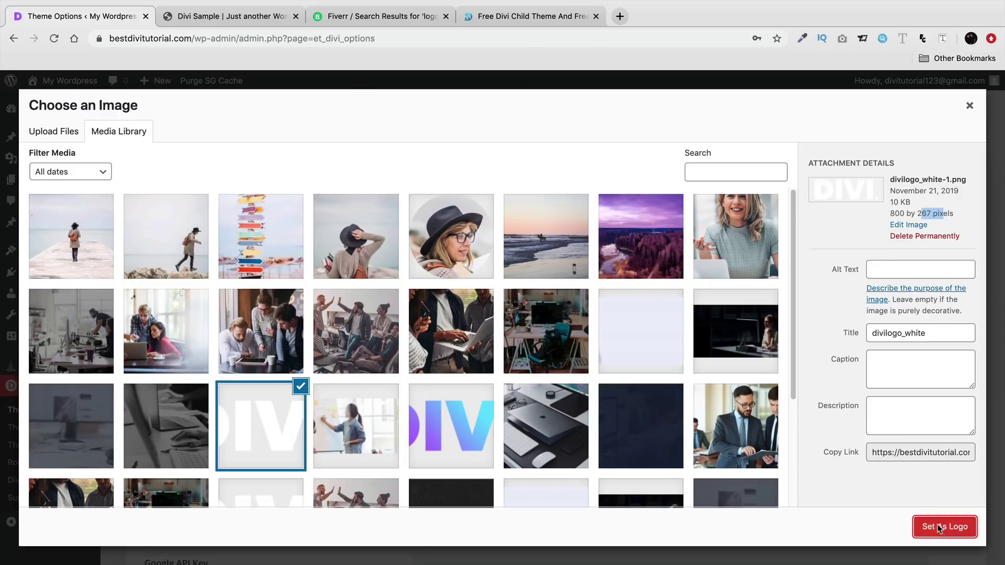
{"action": "left_click", "coordinate": [939, 526]}
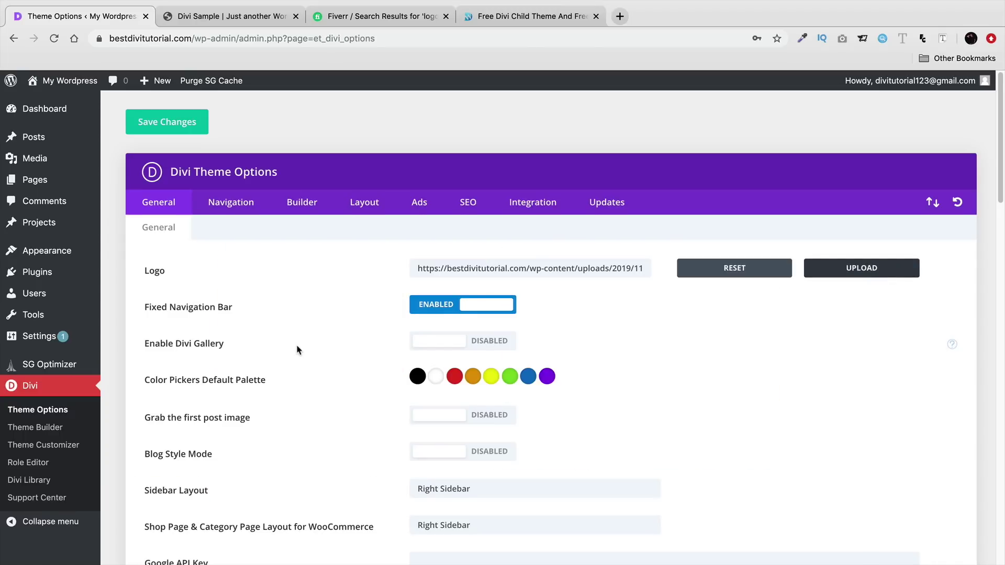
- Enable Smooth Scrolling in the Divi General theme options
{"action": "scroll", "coordinate": [292, 342], "scroll_direction": "down", "scroll_amount": 3}
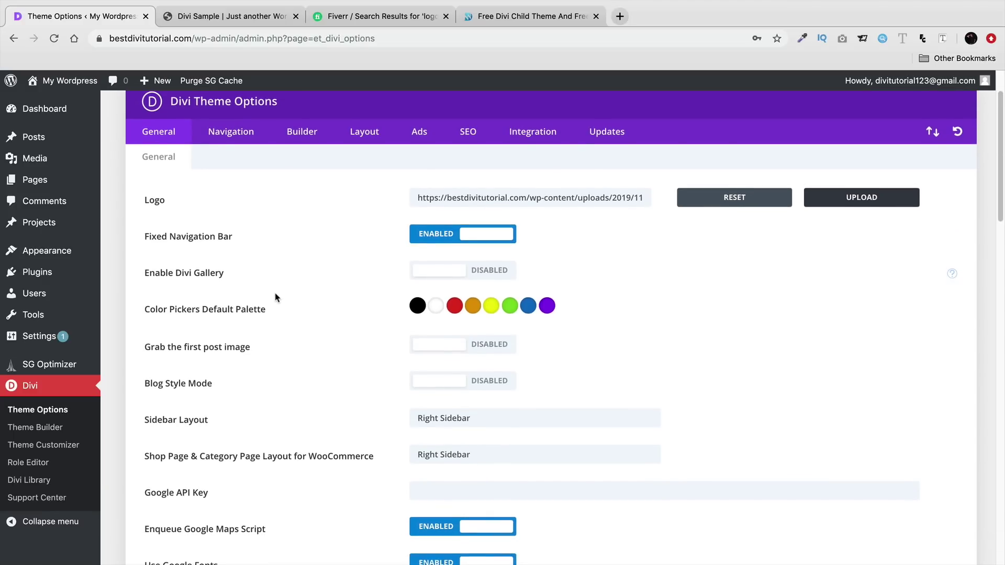
{"action": "scroll", "coordinate": [276, 298], "scroll_direction": "down", "scroll_amount": 3}
{"action": "scroll", "coordinate": [233, 306], "scroll_direction": "down", "scroll_amount": 10}
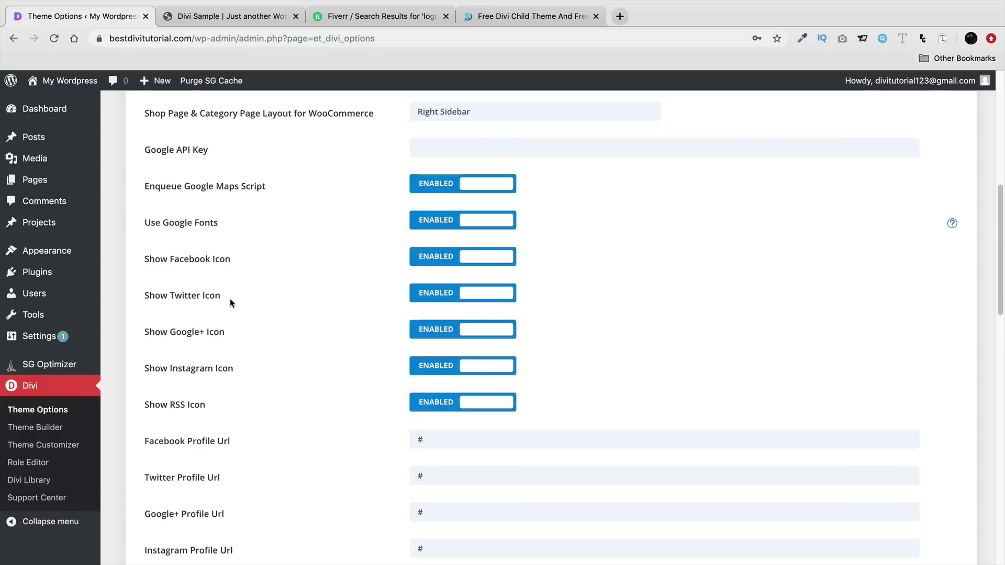
{"action": "scroll", "coordinate": [231, 302], "scroll_direction": "down", "scroll_amount": 5}
{"action": "scroll", "coordinate": [232, 299], "scroll_direction": "up", "scroll_amount": 3}
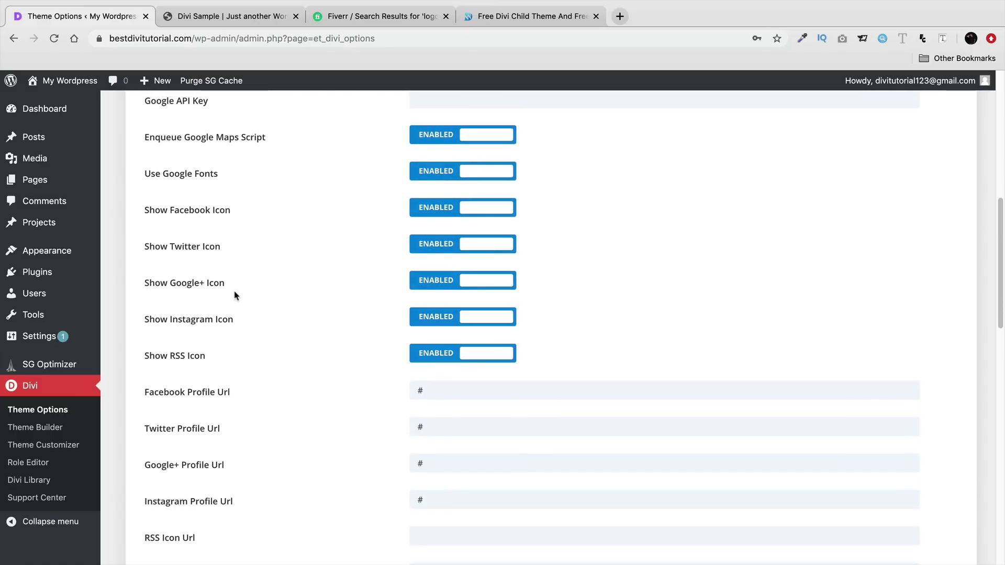
{"action": "left_click_drag", "start_coordinate": [233, 136], "coordinate": [290, 376]}
{"action": "scroll", "coordinate": [289, 377], "scroll_direction": "down", "scroll_amount": 4}
{"action": "scroll", "coordinate": [291, 369], "scroll_direction": "down", "scroll_amount": 13}
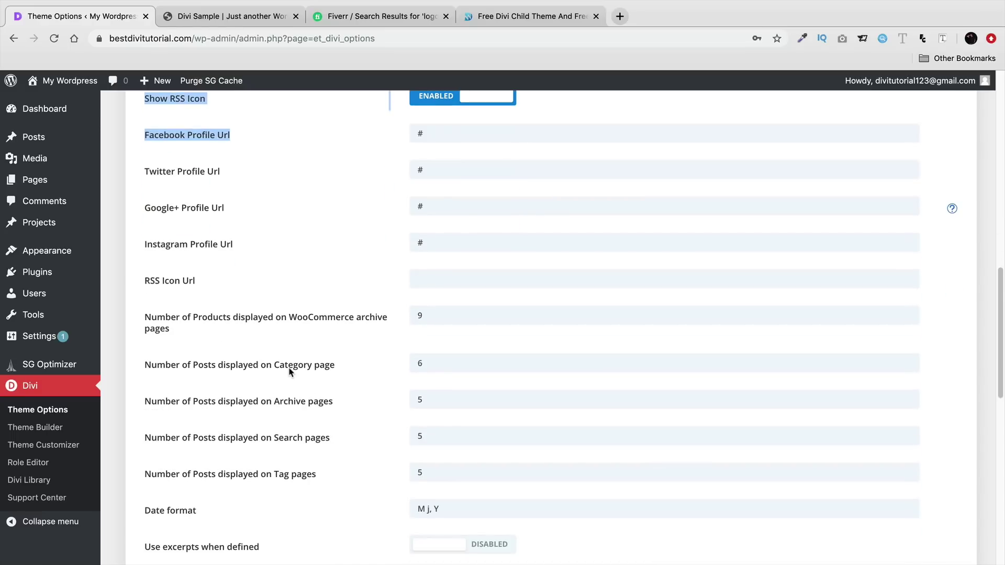
{"action": "scroll", "coordinate": [292, 359], "scroll_direction": "down", "scroll_amount": 4}
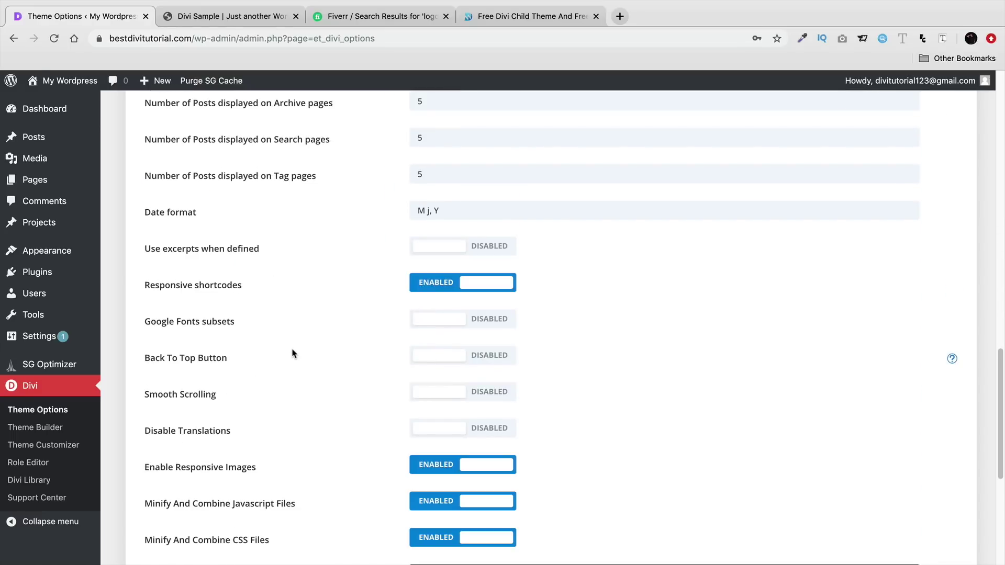
{"action": "left_click_drag", "start_coordinate": [156, 395], "coordinate": [217, 396]}
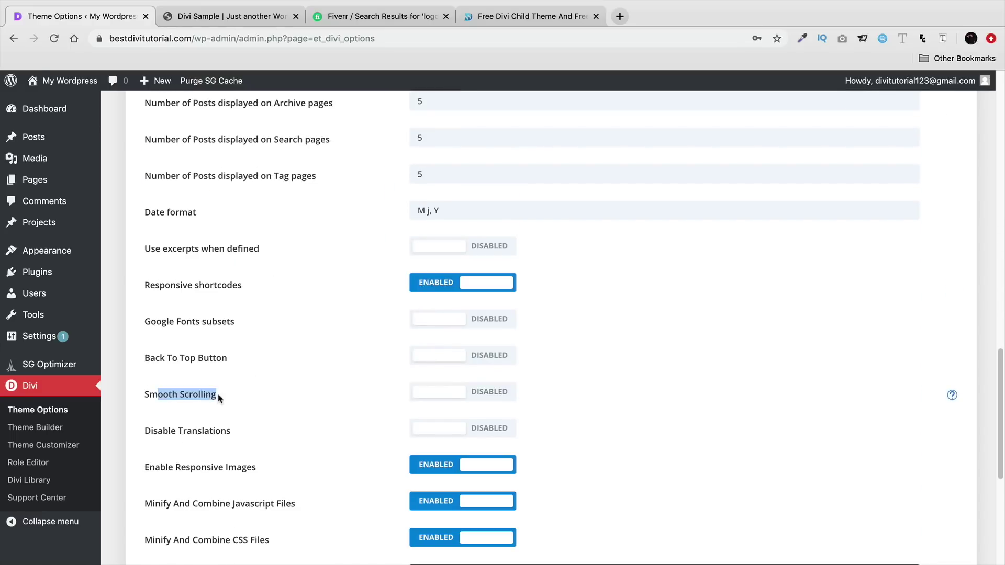
{"action": "left_click", "coordinate": [475, 399]}
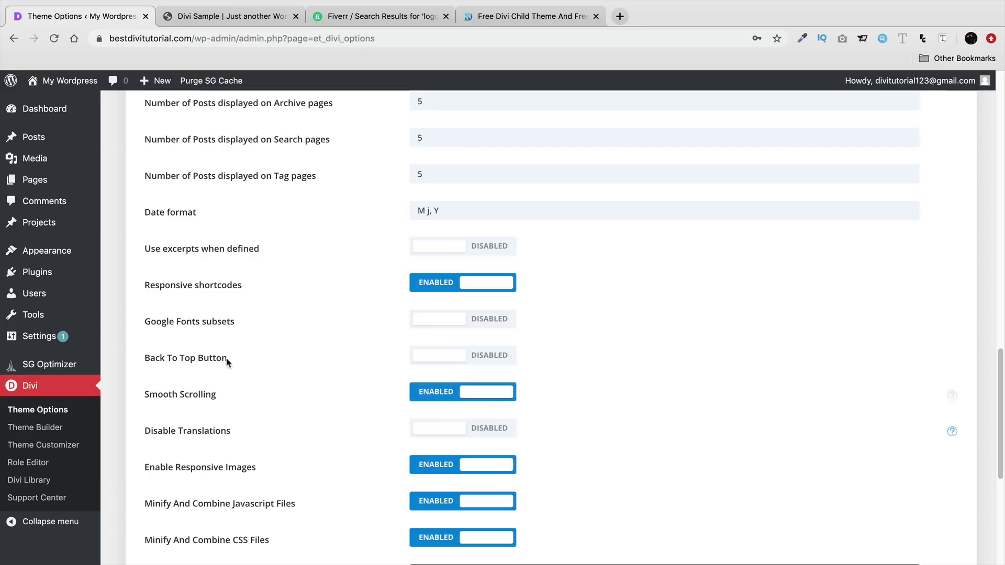
- Enable the Back To Top Button and save the theme options
{"action": "left_click_drag", "start_coordinate": [156, 358], "coordinate": [456, 368]}
{"action": "left_click", "coordinate": [456, 368]}
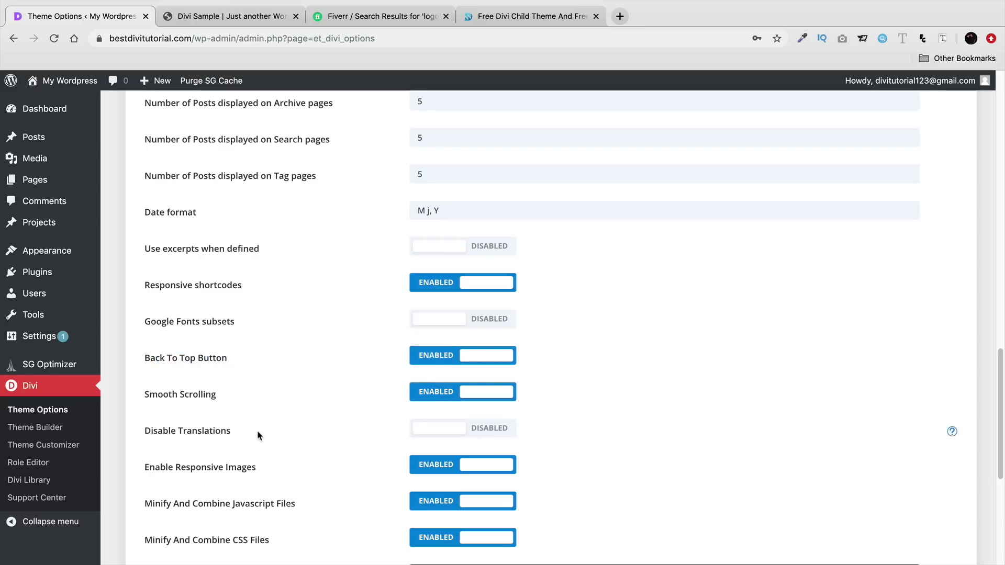
{"action": "scroll", "coordinate": [260, 437], "scroll_direction": "down", "scroll_amount": 8}
{"action": "scroll", "coordinate": [260, 428], "scroll_direction": "down", "scroll_amount": 3}
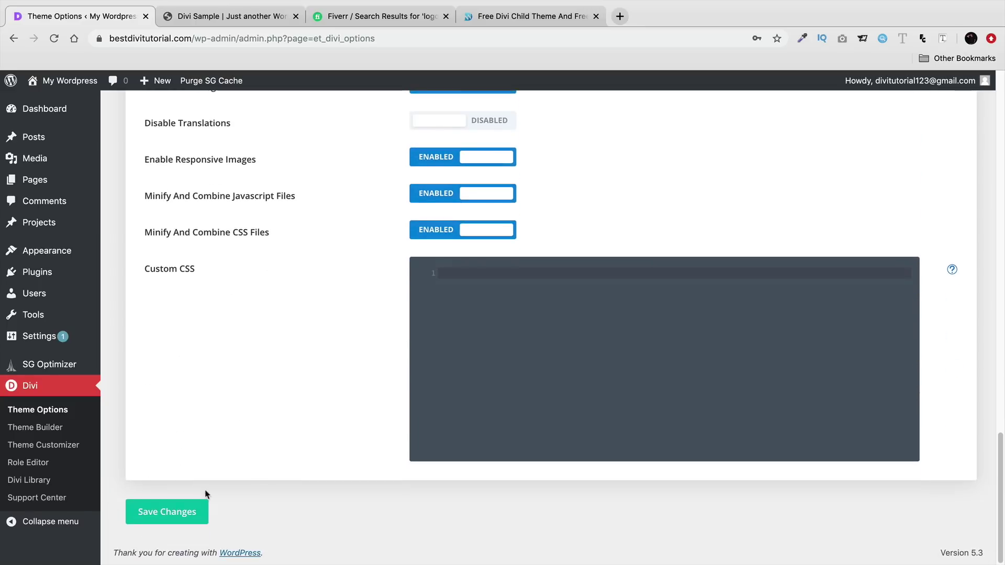
{"action": "left_click", "coordinate": [202, 510]}
{"action": "scroll", "coordinate": [293, 445], "scroll_direction": "up", "scroll_amount": 20}
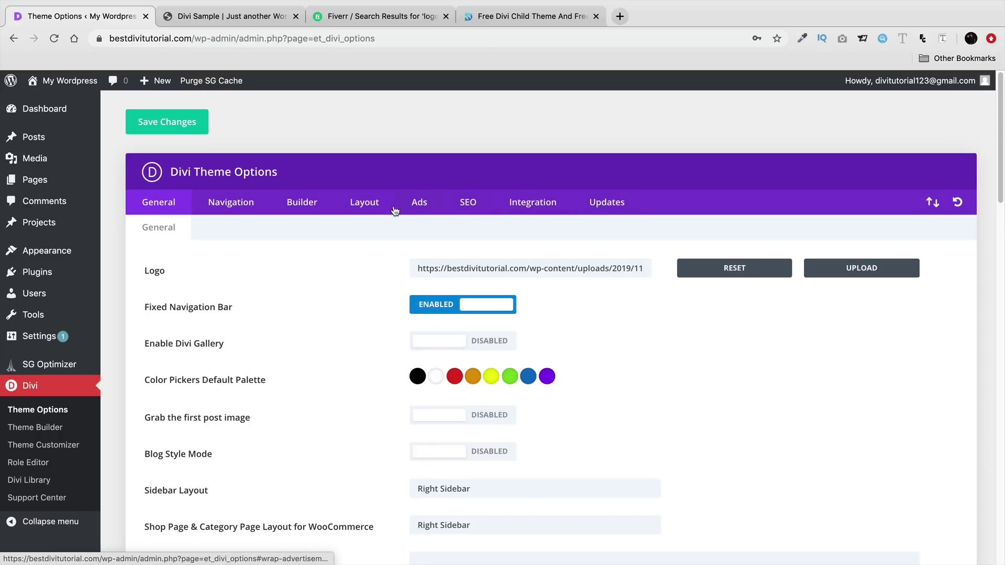
{"action": "left_click", "coordinate": [309, 206]}
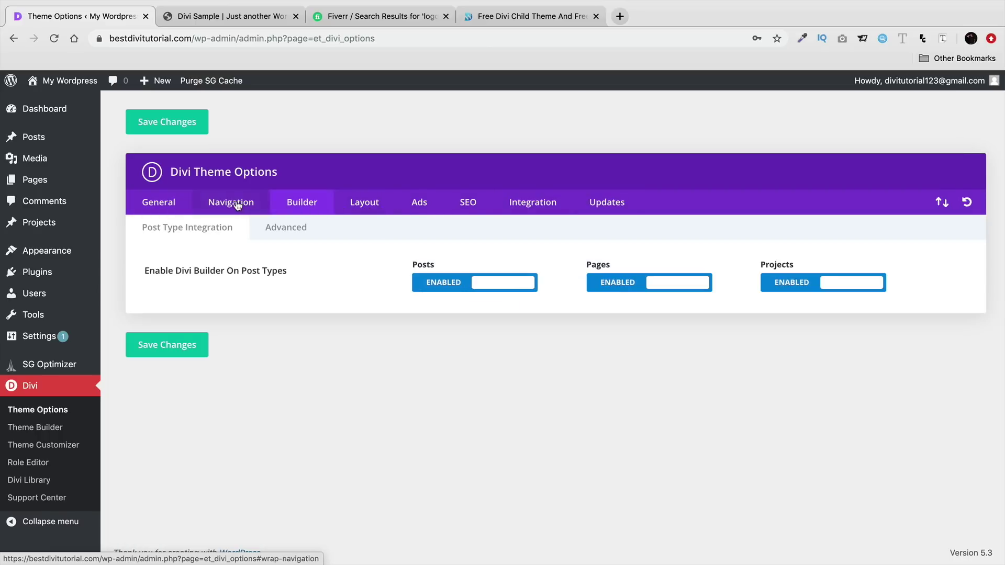
{"action": "left_click", "coordinate": [236, 205]}
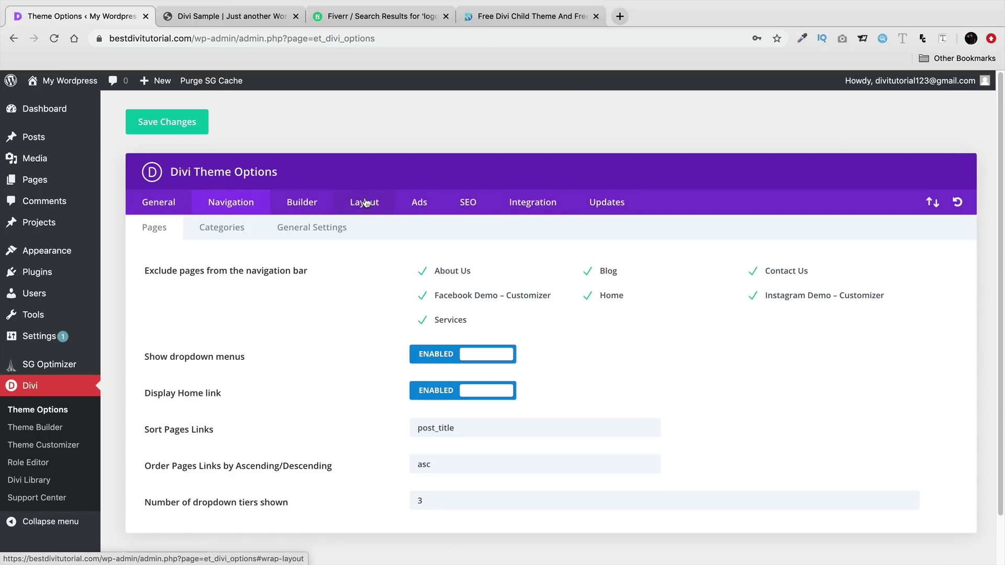
{"action": "left_click", "coordinate": [365, 203]}
{"action": "left_click", "coordinate": [282, 205]}
{"action": "left_click", "coordinate": [234, 203]}
{"action": "left_click", "coordinate": [162, 207]}
{"action": "left_click", "coordinate": [173, 130]}
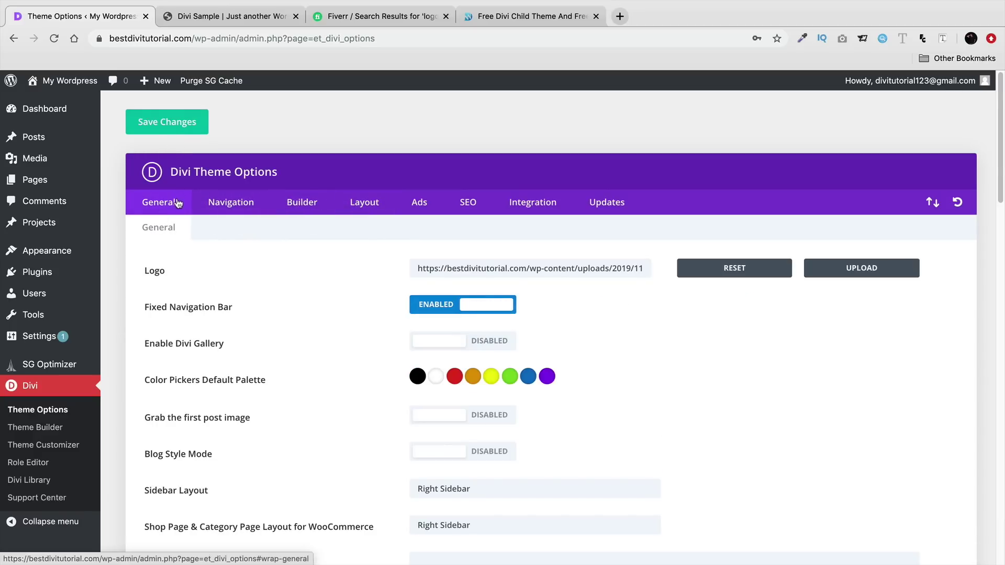
{"action": "mouse_move", "coordinate": [58, 84]}
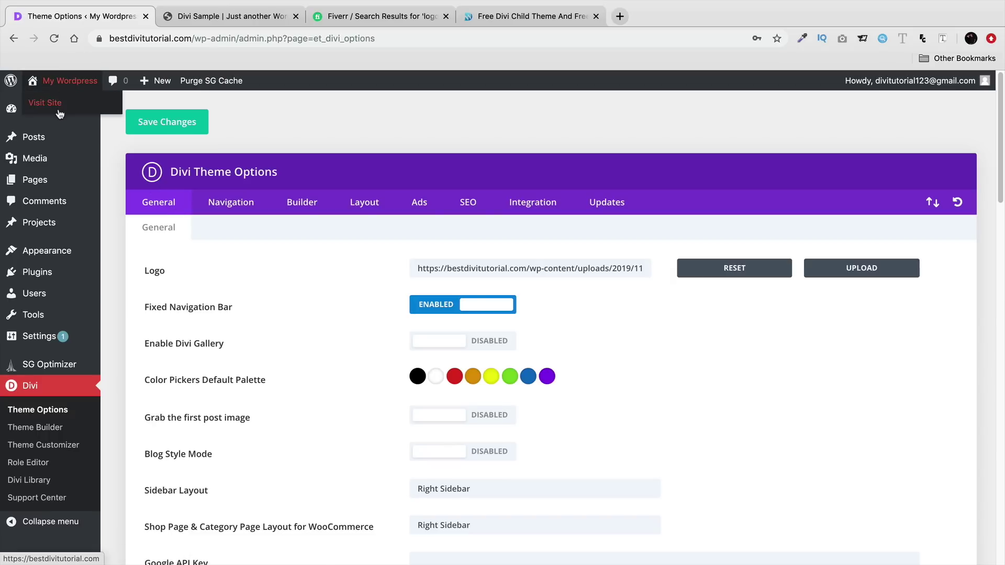
- Open the live homepage and launch the theme customizer
{"action": "left_click", "coordinate": [59, 108]}
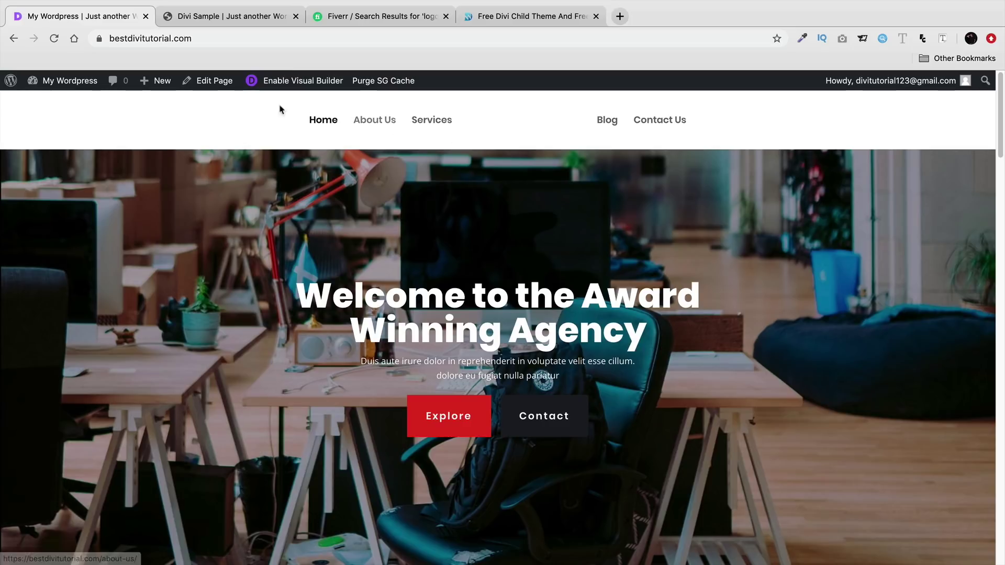
{"action": "mouse_move", "coordinate": [68, 80]}
{"action": "left_click", "coordinate": [62, 168]}
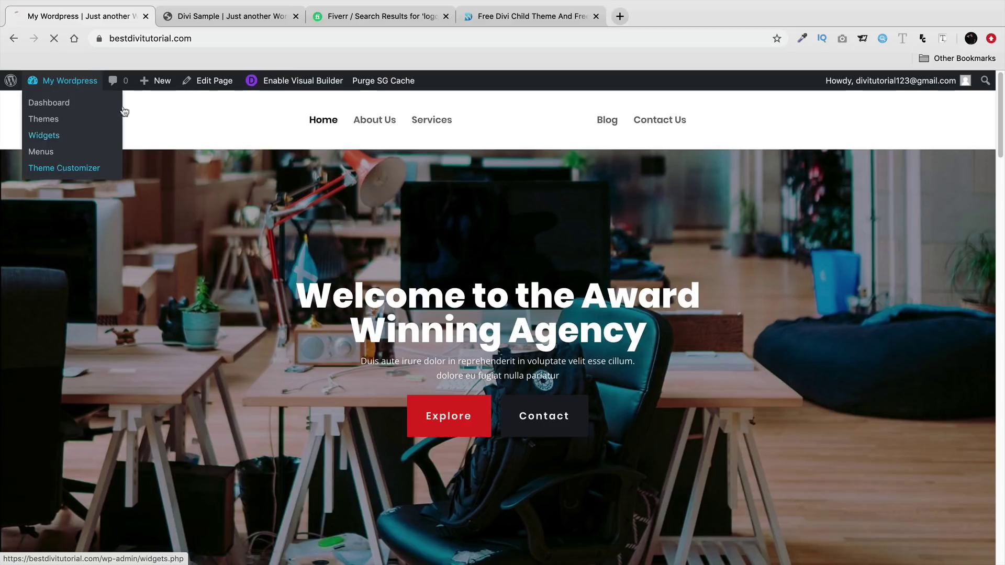
{"action": "key", "text": "ctrl+Tab"}
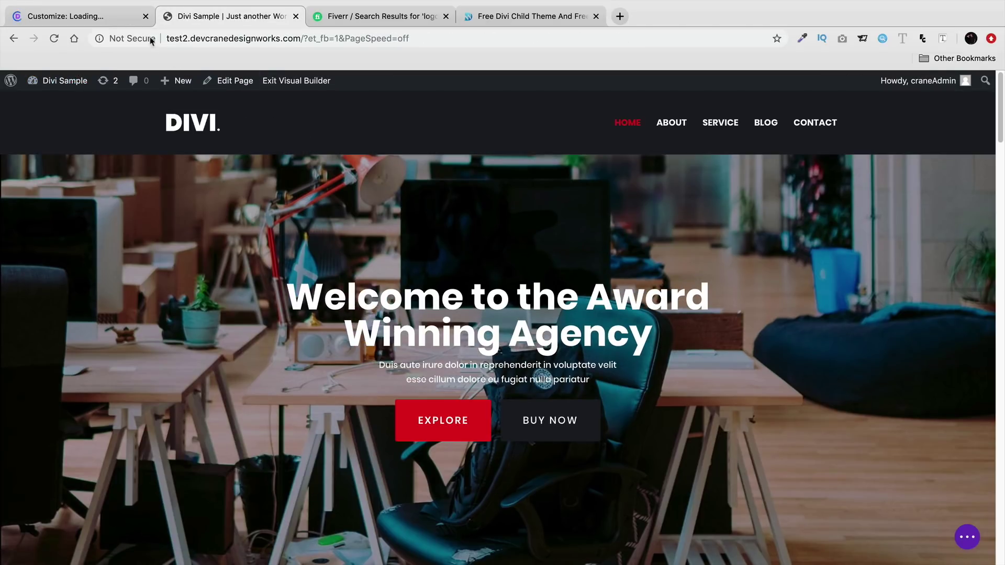
{"action": "left_click", "coordinate": [122, 17]}
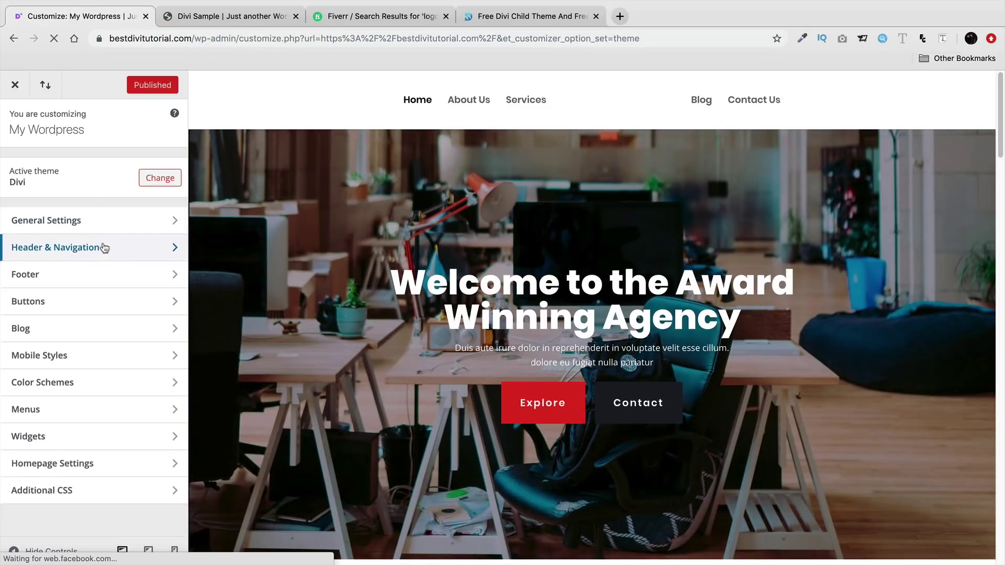
- In Header & Navigation > Primary Menu Bar, set the menu bar background to black
{"action": "left_click", "coordinate": [104, 245]}
{"action": "left_click", "coordinate": [107, 202]}
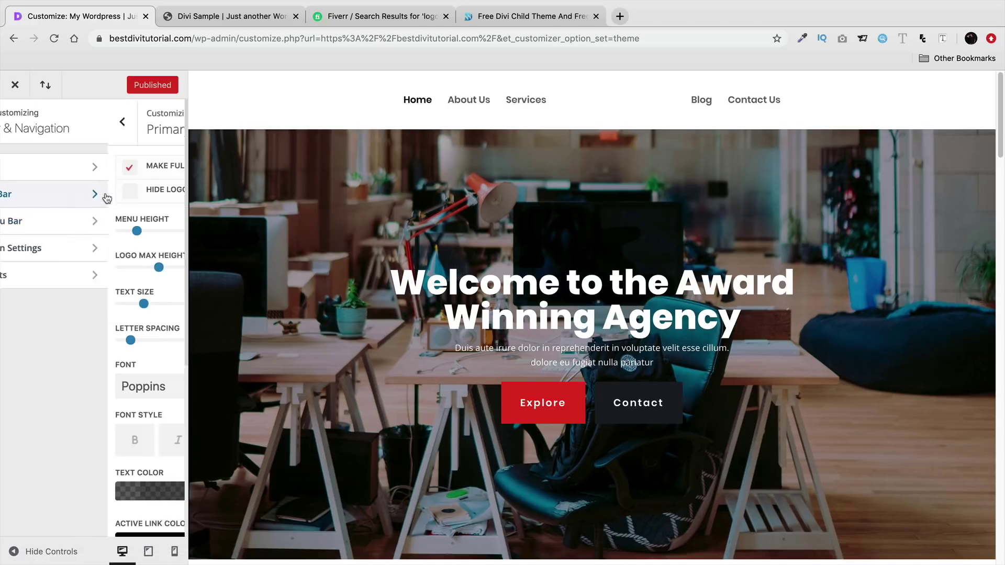
{"action": "scroll", "coordinate": [94, 320], "scroll_direction": "down", "scroll_amount": 4}
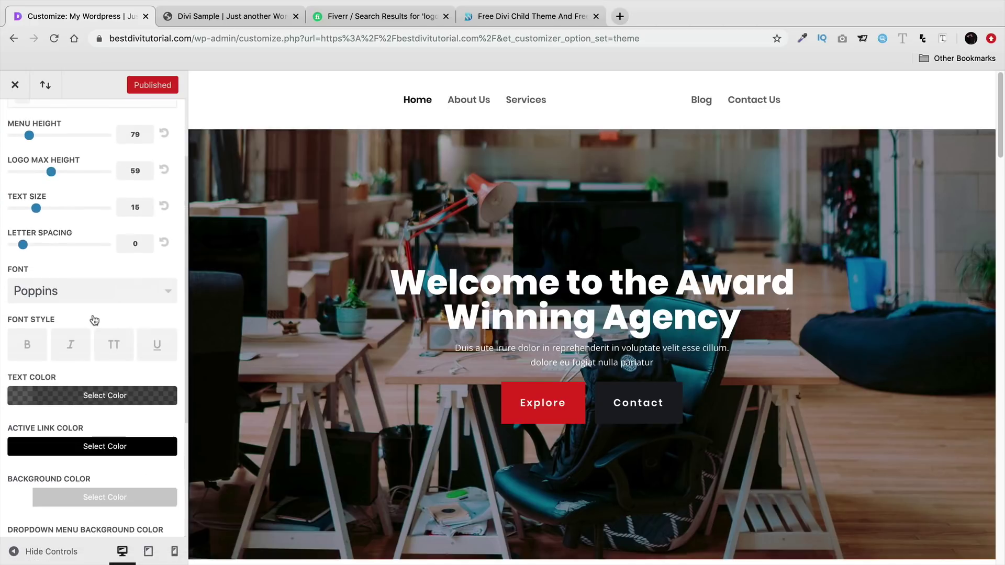
{"action": "left_click", "coordinate": [63, 413]}
{"action": "triple_click", "coordinate": [50, 435]}
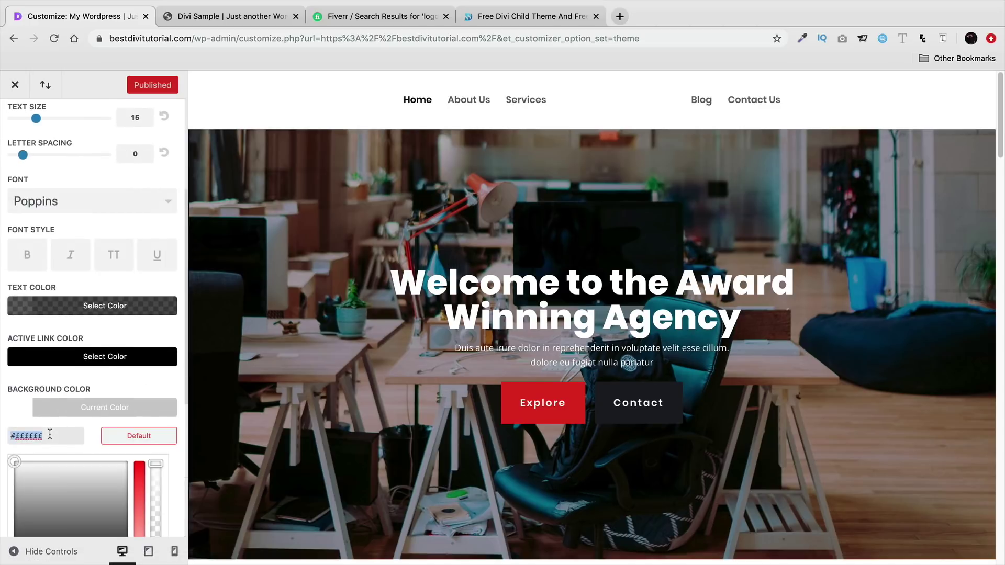
{"action": "right_click", "coordinate": [51, 435]}
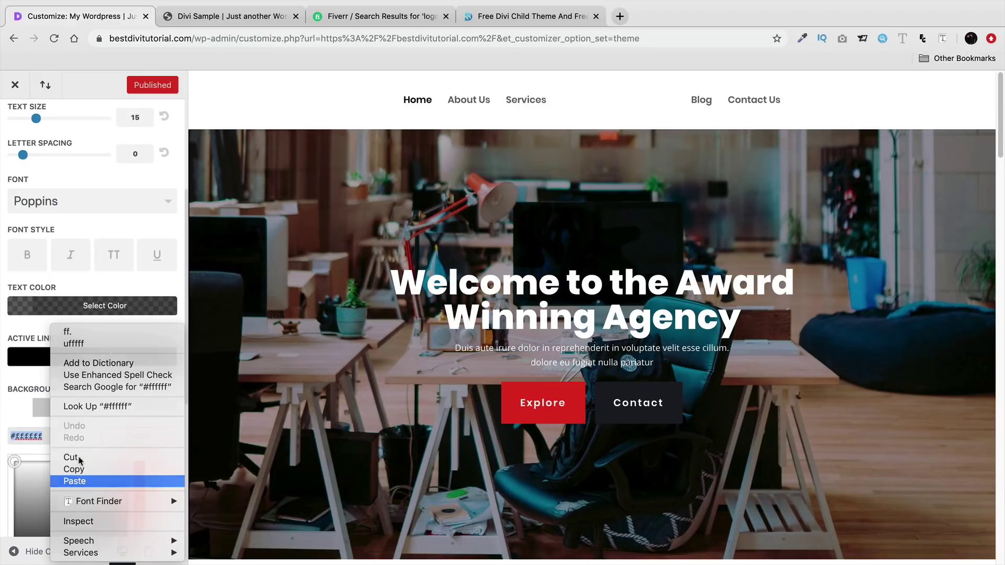
{"action": "left_click", "coordinate": [74, 481]}
{"action": "scroll", "coordinate": [55, 418], "scroll_direction": "down", "scroll_amount": 1}
{"action": "triple_click", "coordinate": [55, 415]}
{"action": "key", "text": "BackSpace"}
{"action": "scroll", "coordinate": [84, 409], "scroll_direction": "down", "scroll_amount": 2}
{"action": "left_click", "coordinate": [20, 499]}
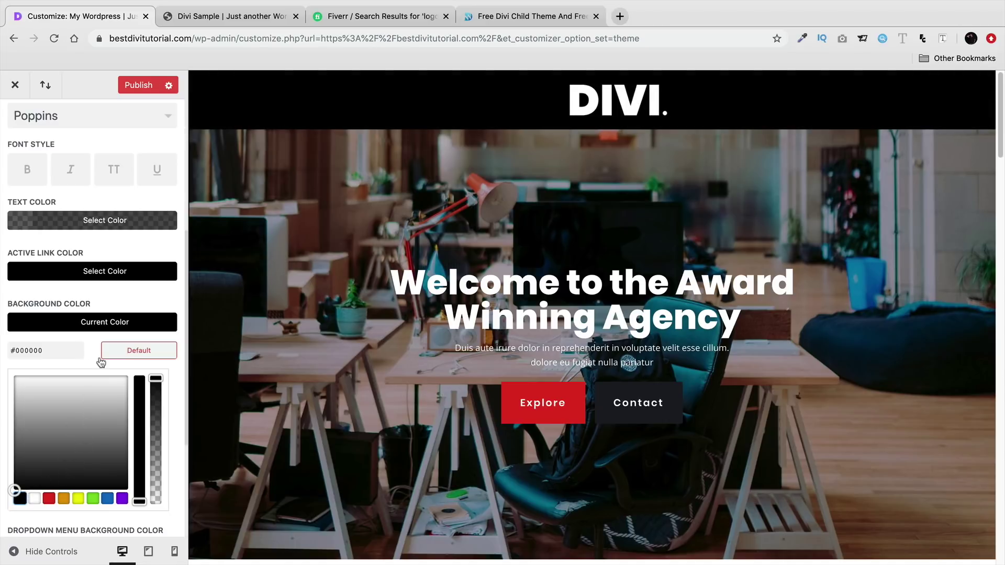
- Lighten the menu bar background to dark grey #191919
{"action": "left_click_drag", "start_coordinate": [50, 479], "coordinate": [81, 479]}
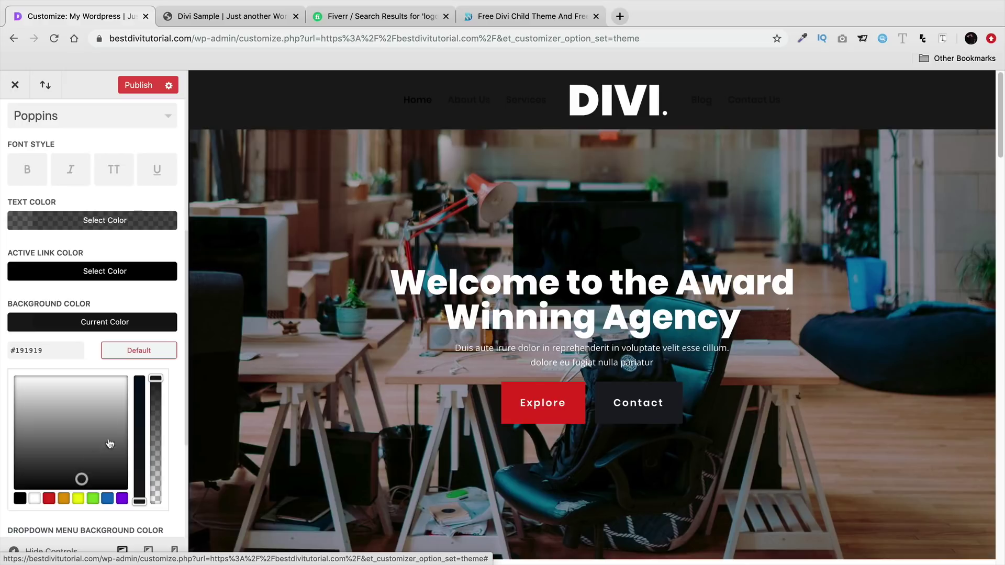
{"action": "scroll", "coordinate": [131, 424], "scroll_direction": "down", "scroll_amount": 5}
{"action": "scroll", "coordinate": [142, 422], "scroll_direction": "up", "scroll_amount": 10}
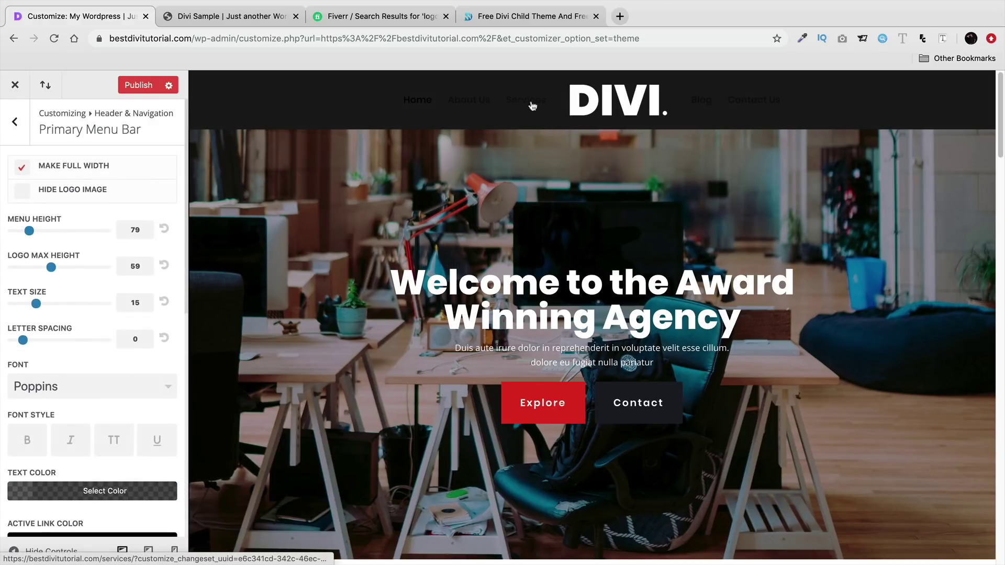
{"action": "scroll", "coordinate": [140, 329], "scroll_direction": "down", "scroll_amount": 10}
{"action": "scroll", "coordinate": [140, 331], "scroll_direction": "down", "scroll_amount": 2}
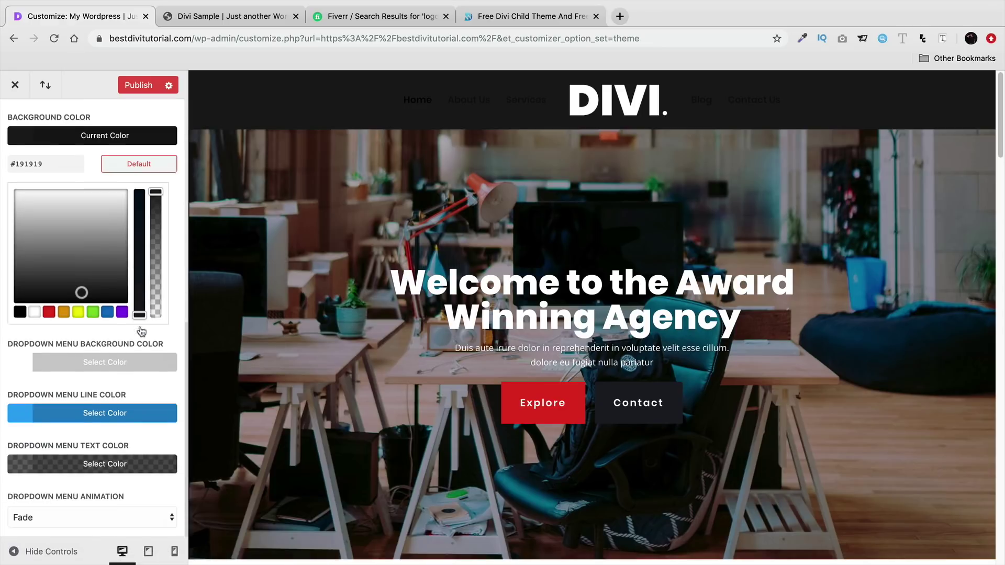
{"action": "left_click", "coordinate": [142, 332]}
{"action": "scroll", "coordinate": [129, 432], "scroll_direction": "up", "scroll_amount": 1}
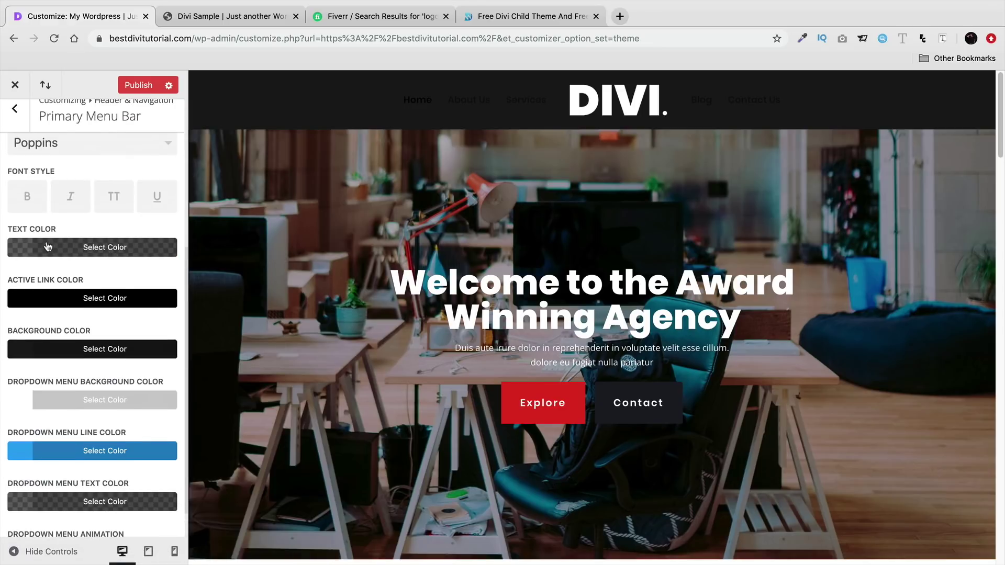
- Make the menu text and active link fully opaque white, then publish and close the customizer
{"action": "left_click", "coordinate": [44, 246]}
{"action": "left_click", "coordinate": [36, 424]}
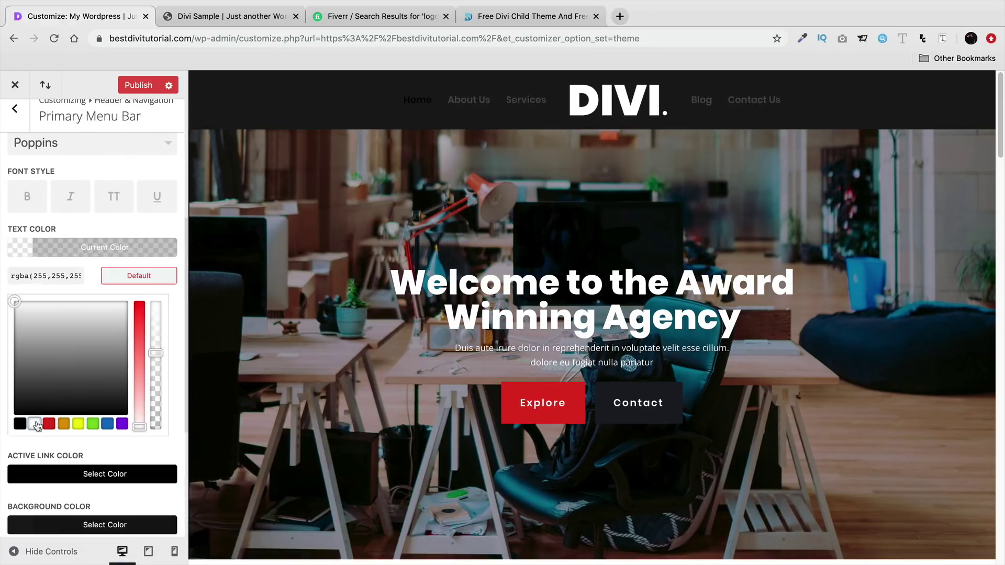
{"action": "left_click_drag", "start_coordinate": [148, 355], "coordinate": [155, 297]}
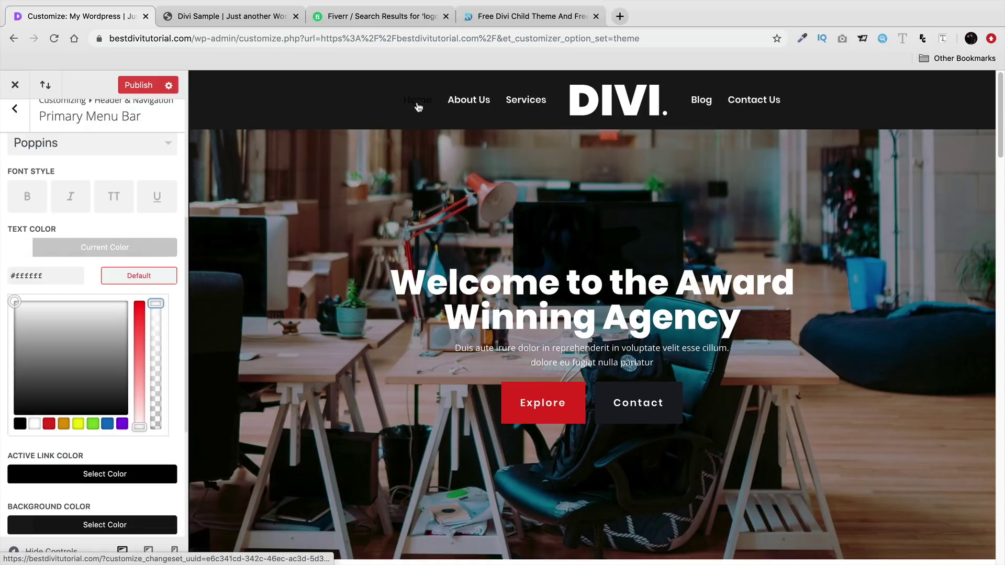
{"action": "left_click", "coordinate": [105, 473]}
{"action": "scroll", "coordinate": [63, 460], "scroll_direction": "down", "scroll_amount": 1}
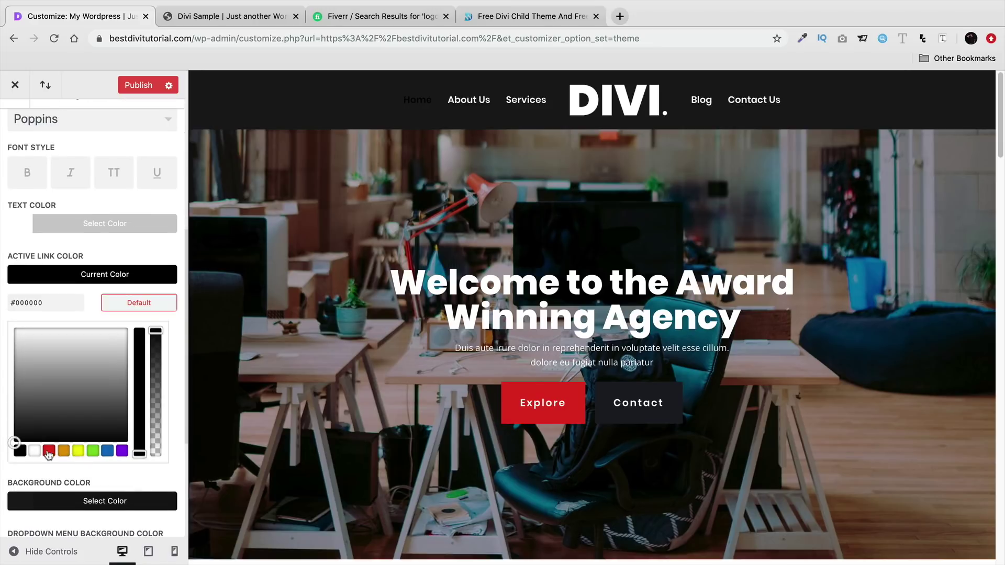
{"action": "left_click", "coordinate": [35, 451]}
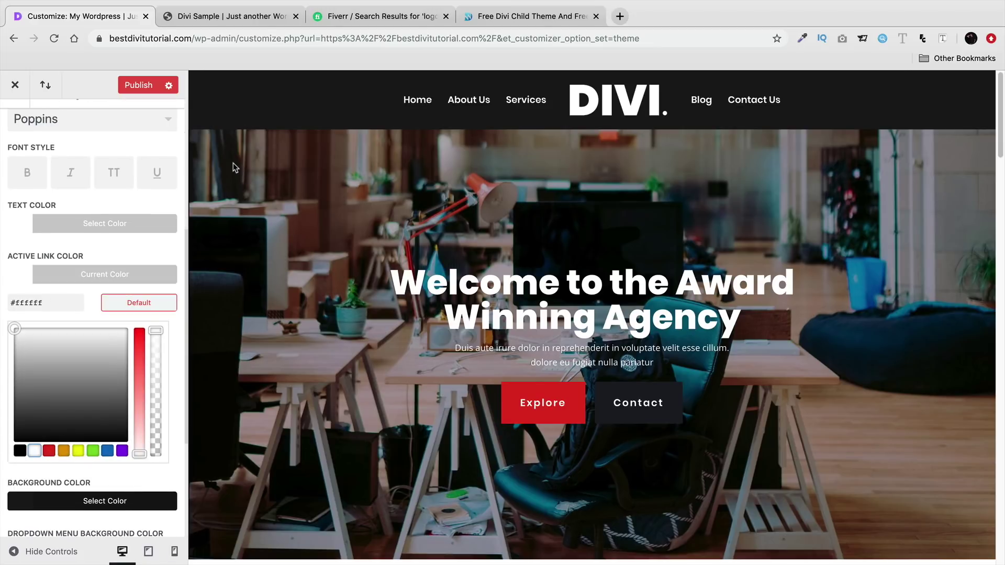
{"action": "left_click", "coordinate": [139, 86]}
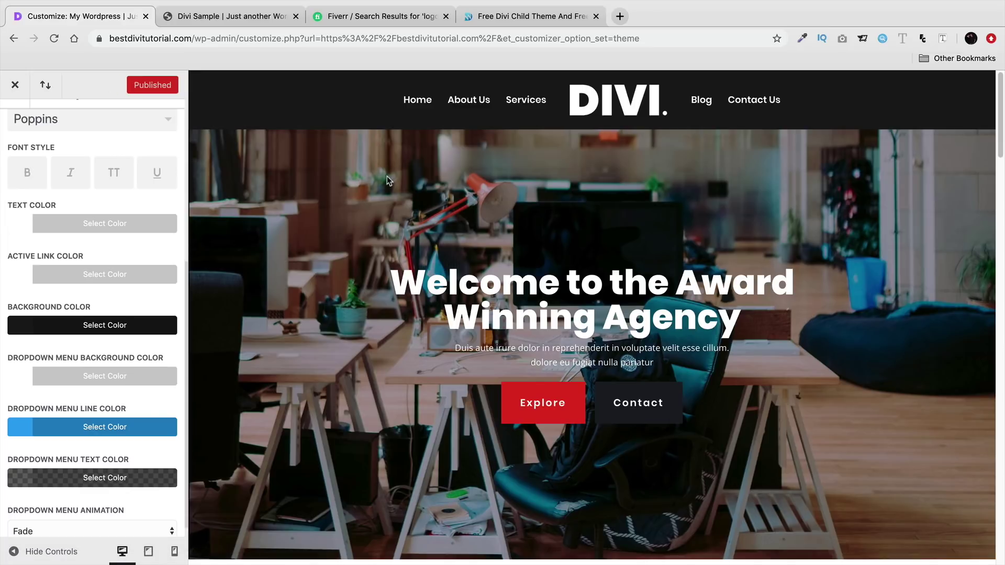
{"action": "left_click", "coordinate": [15, 86]}
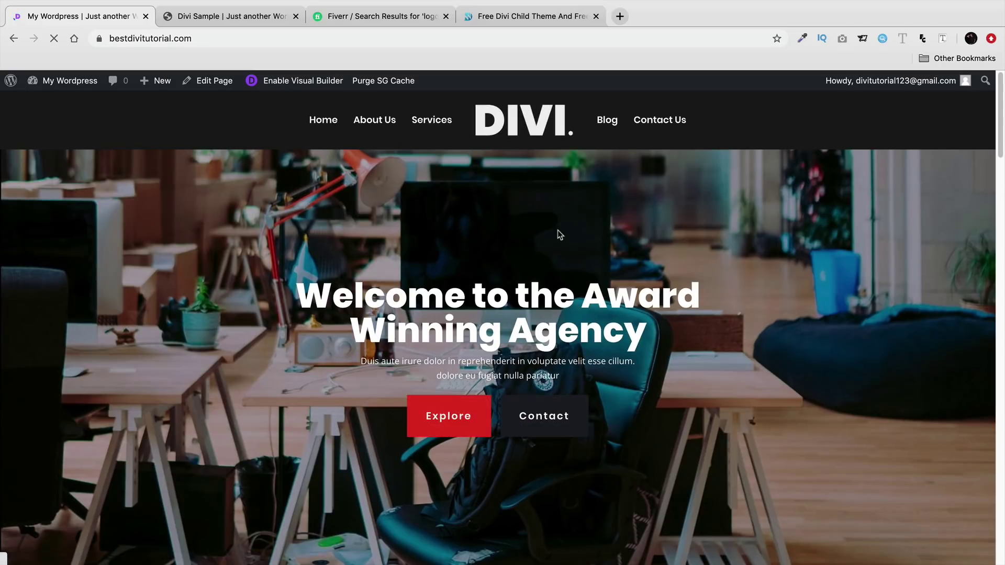
- Scroll through the live home page to review it, then jump back to the top
{"action": "scroll", "coordinate": [706, 263], "scroll_direction": "down", "scroll_amount": 10}
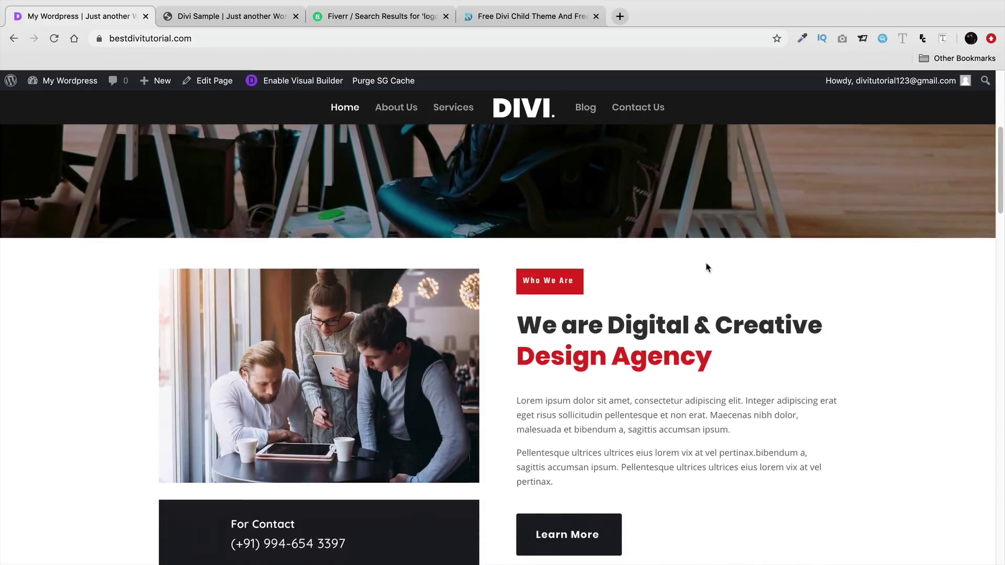
{"action": "scroll", "coordinate": [706, 263], "scroll_direction": "down", "scroll_amount": 1}
{"action": "scroll", "coordinate": [870, 292], "scroll_direction": "down", "scroll_amount": 15}
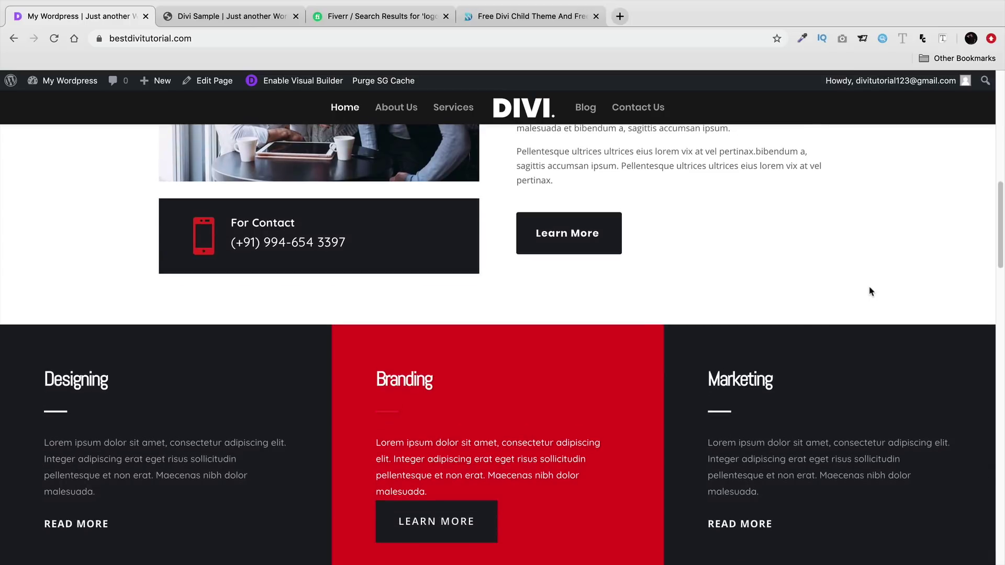
{"action": "scroll", "coordinate": [871, 291], "scroll_direction": "down", "scroll_amount": 15}
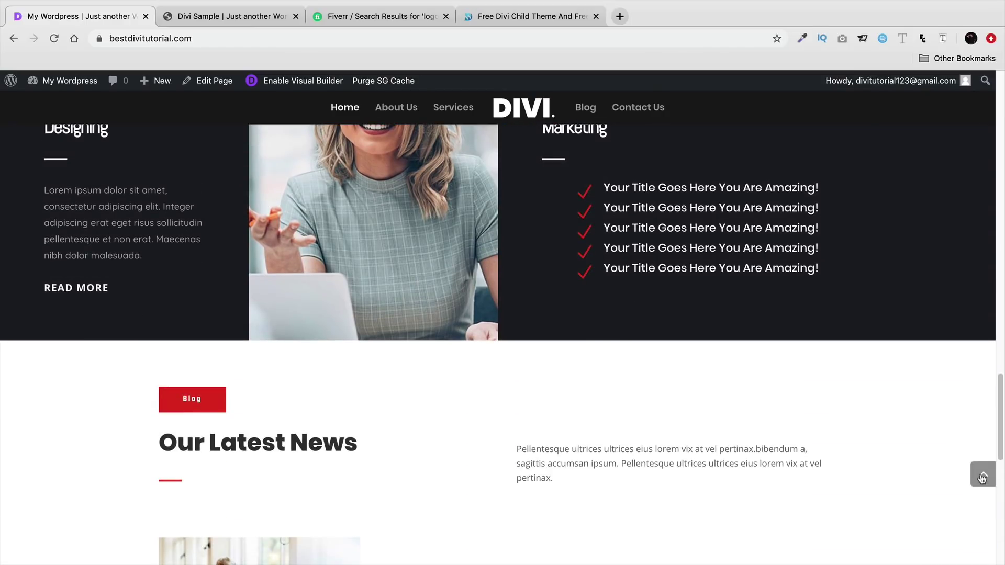
{"action": "left_click", "coordinate": [984, 475]}
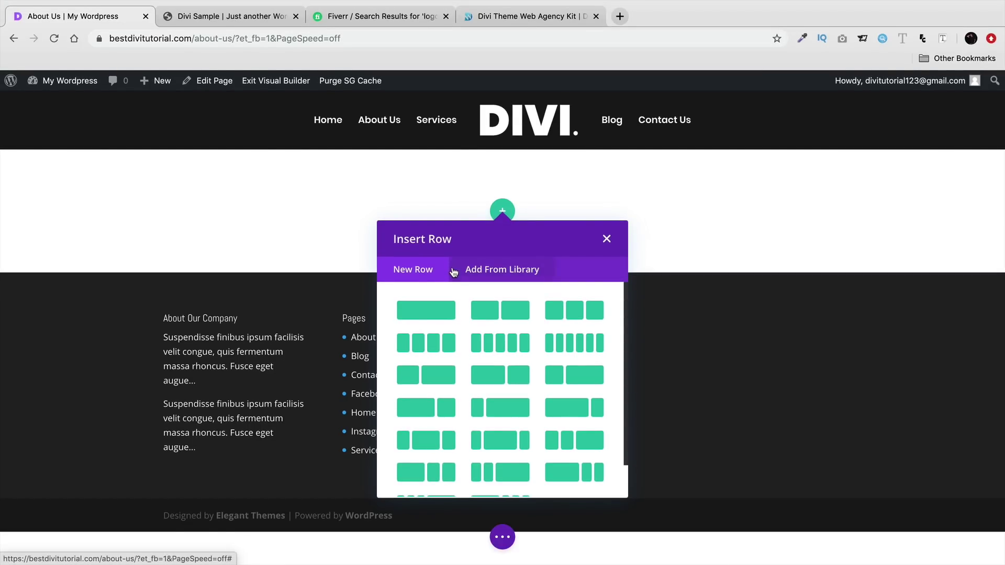
- Insert the saved hero section from the library, removing the empty section, original heading and Learn More button
{"action": "left_click", "coordinate": [607, 239]}
{"action": "left_click", "coordinate": [502, 271]}
{"action": "left_click", "coordinate": [514, 330]}
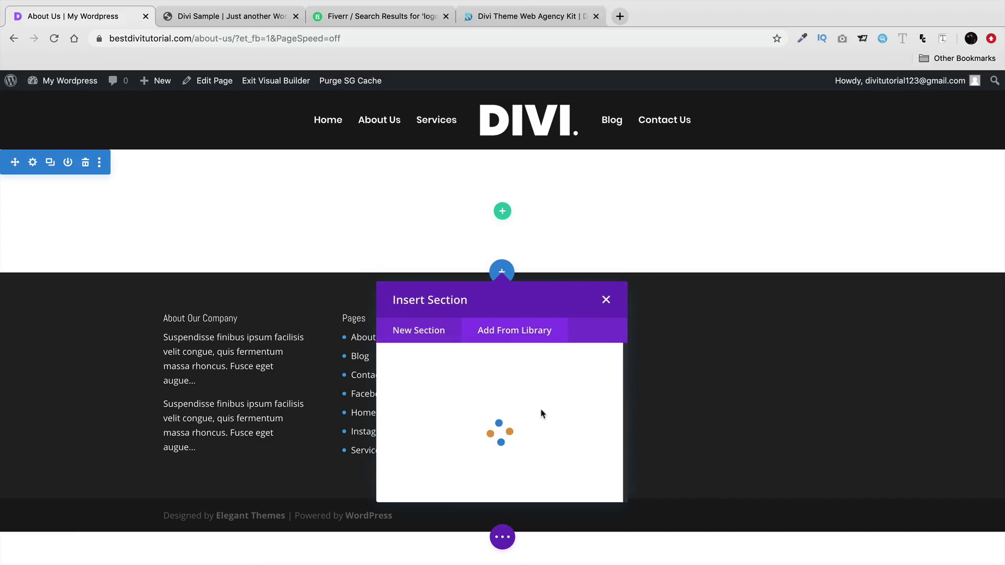
{"action": "left_click", "coordinate": [563, 414]}
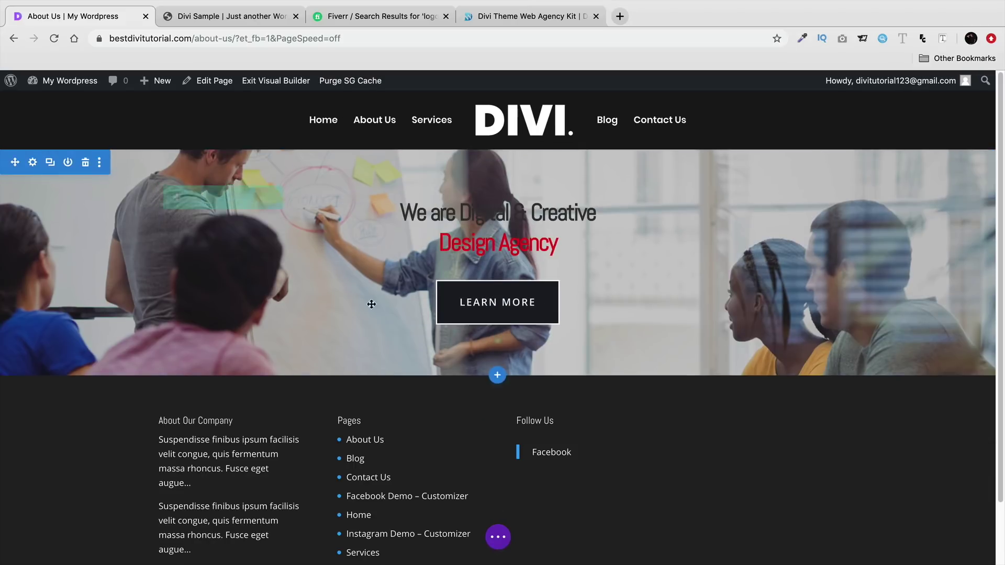
{"action": "left_click", "coordinate": [497, 375]}
{"action": "left_click", "coordinate": [498, 292]}
{"action": "left_click", "coordinate": [541, 314]}
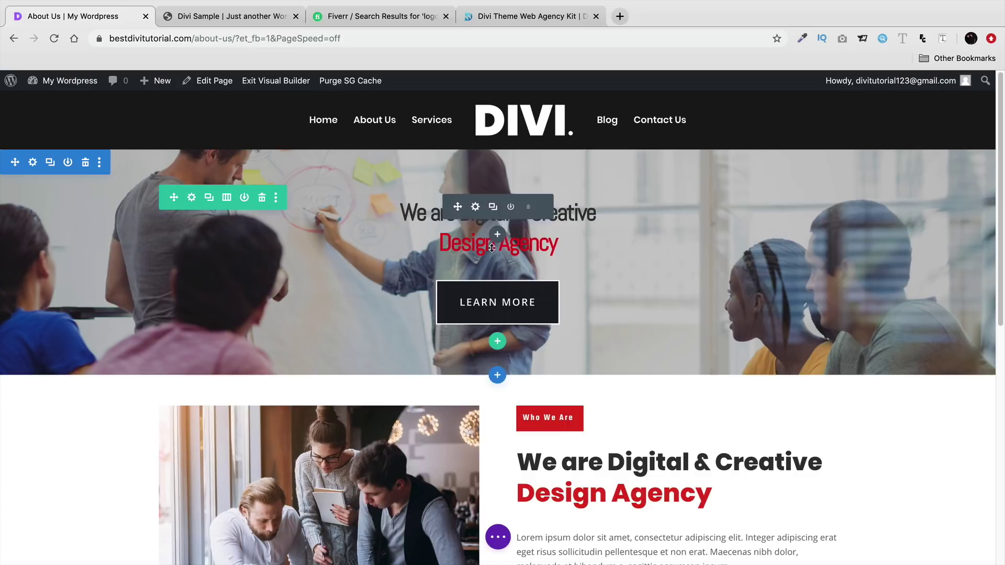
{"action": "left_click", "coordinate": [529, 207]}
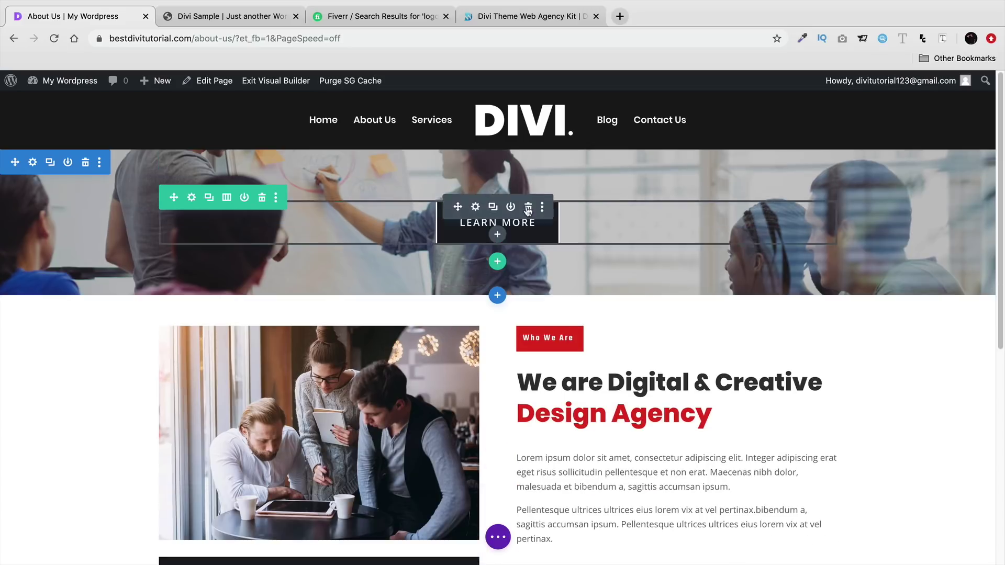
{"action": "left_click", "coordinate": [529, 207]}
- Move the agency heading into the hero, retype it as 'About Us' and enlarge it to 63px
{"action": "left_click_drag", "start_coordinate": [583, 376], "coordinate": [473, 223]}
{"action": "left_click", "coordinate": [475, 207]}
{"action": "key", "text": "ctrl+a"}
{"action": "type", "text": "About Us"}
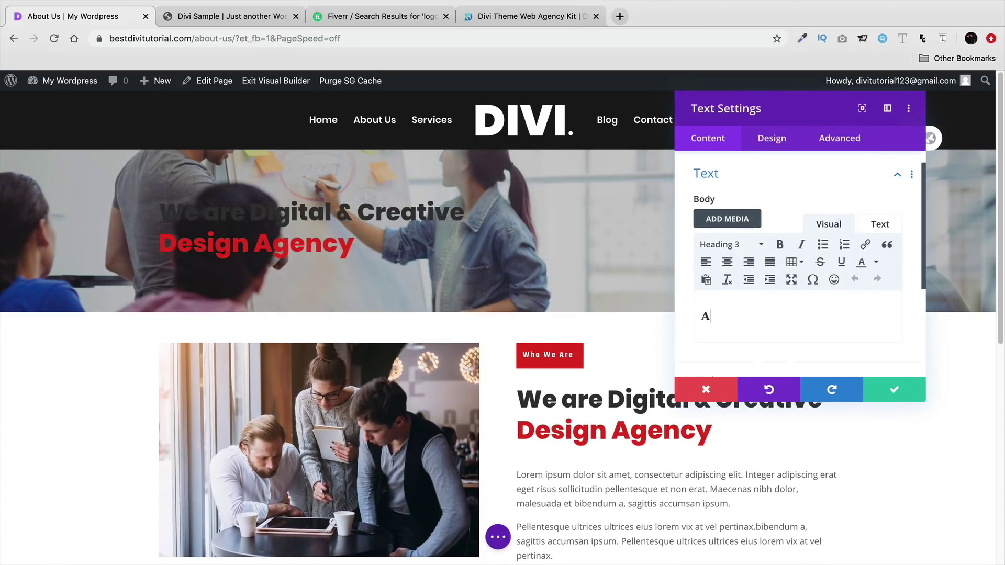
{"action": "left_click", "coordinate": [769, 147]}
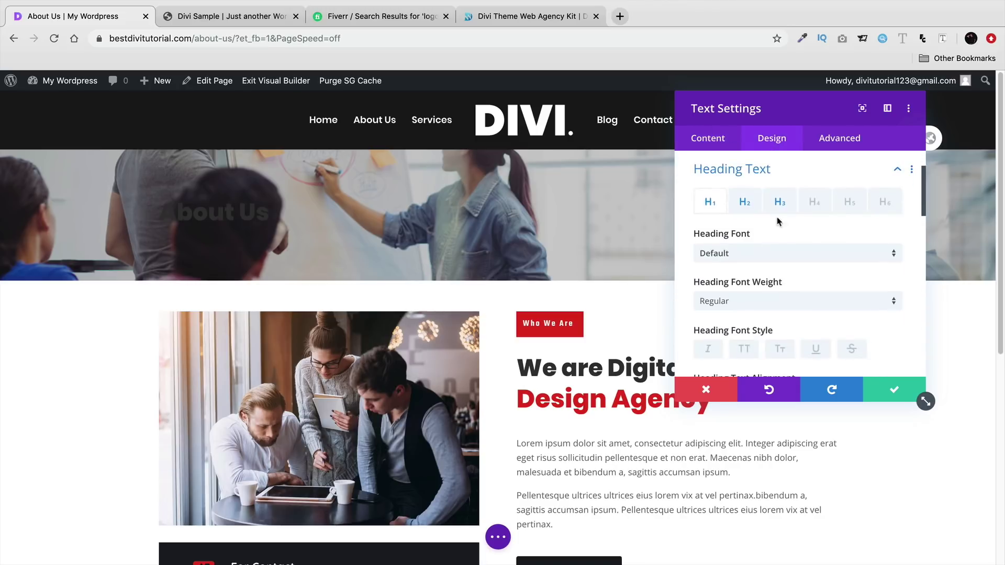
{"action": "left_click", "coordinate": [780, 201]}
{"action": "scroll", "coordinate": [778, 297], "scroll_direction": "down", "scroll_amount": 3}
{"action": "scroll", "coordinate": [767, 343], "scroll_direction": "down", "scroll_amount": 4}
{"action": "left_click_drag", "start_coordinate": [742, 330], "coordinate": [785, 331]}
{"action": "left_click", "coordinate": [894, 389]}
- Set the hero section's background image to the dark office photo
{"action": "left_click", "coordinate": [32, 162]}
{"action": "left_click", "coordinate": [740, 234]}
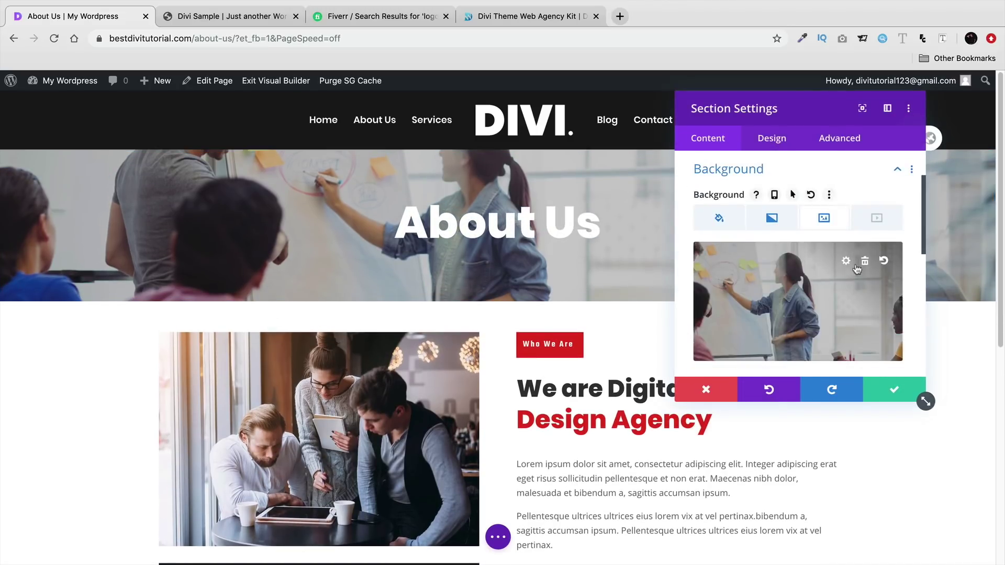
{"action": "left_click", "coordinate": [778, 282]}
{"action": "scroll", "coordinate": [733, 314], "scroll_direction": "down", "scroll_amount": 3}
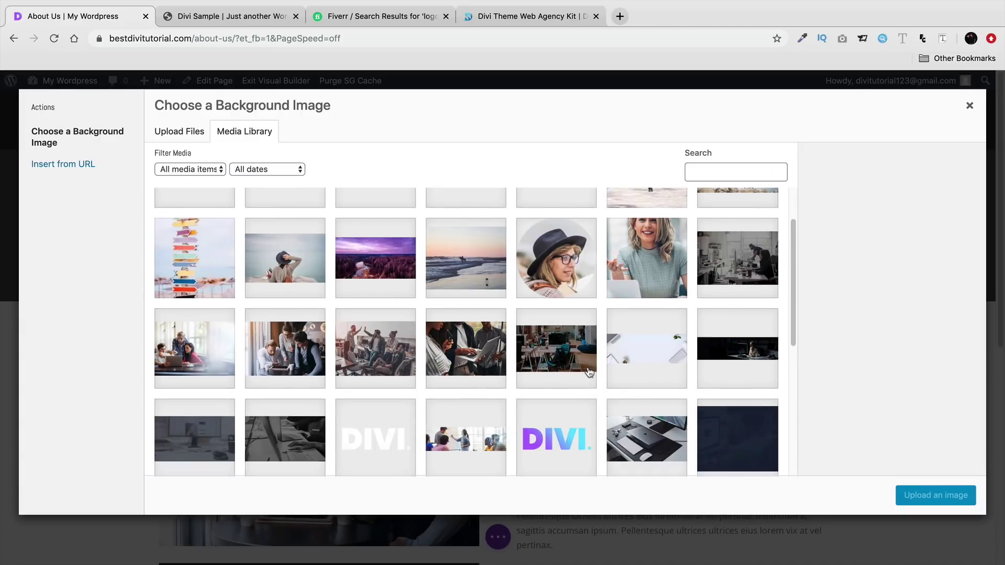
{"action": "left_click", "coordinate": [738, 336]}
{"action": "left_click", "coordinate": [936, 495]}
{"action": "left_click", "coordinate": [895, 391]}
- Replace the Learn More button beside the intro with a Bar Counters module
{"action": "scroll", "coordinate": [334, 230], "scroll_direction": "down", "scroll_amount": 3}
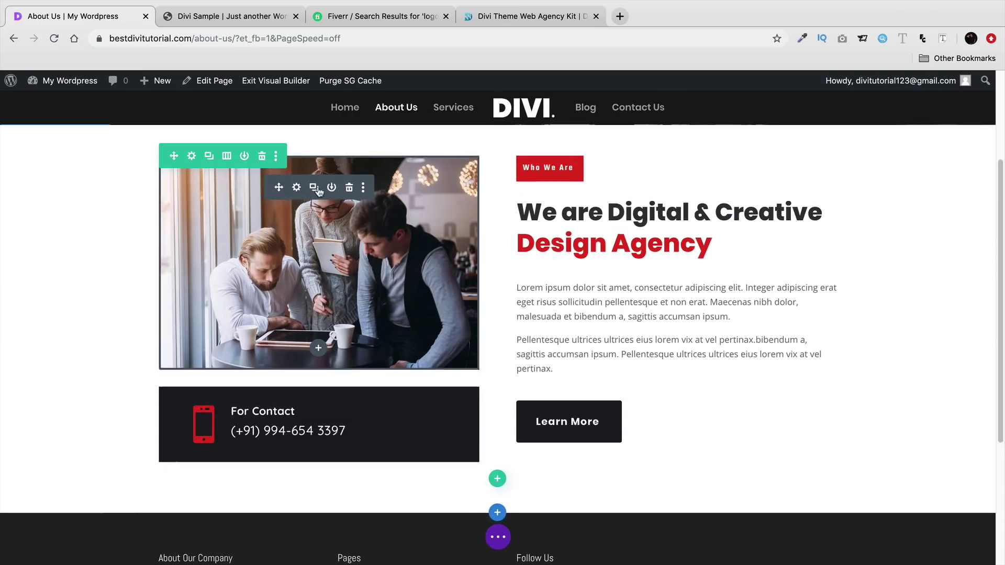
{"action": "mouse_move", "coordinate": [659, 412]}
{"action": "left_click", "coordinate": [706, 409]}
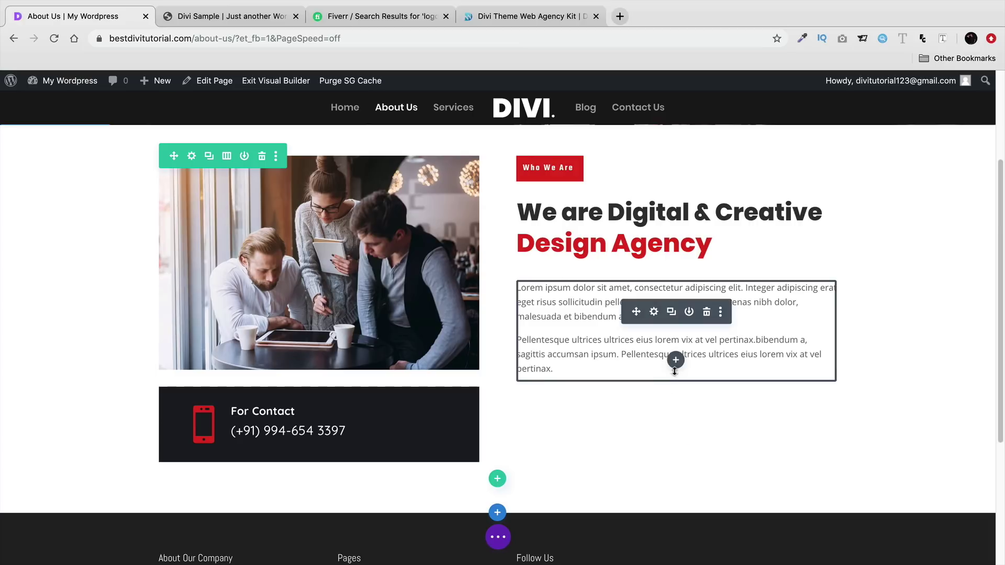
{"action": "left_click", "coordinate": [676, 360]}
{"action": "type", "text": "bar"}
{"action": "left_click", "coordinate": [626, 236]}
- Make the Design bar's fill colour red
{"action": "left_click", "coordinate": [707, 206]}
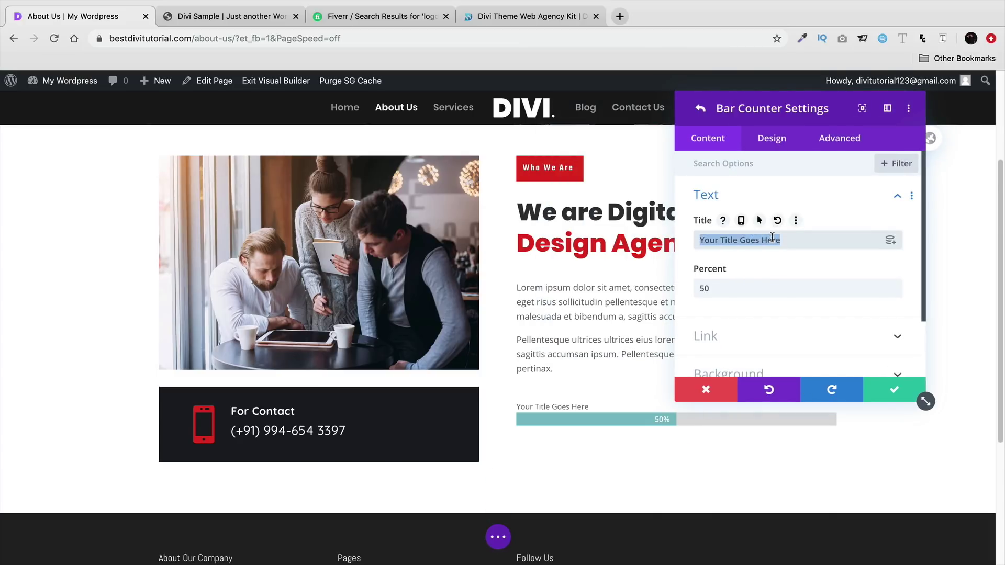
{"action": "left_click", "coordinate": [771, 138]}
{"action": "left_click", "coordinate": [756, 231]}
{"action": "left_click", "coordinate": [700, 109]}
{"action": "left_click", "coordinate": [706, 207]}
{"action": "left_click", "coordinate": [772, 138]}
{"action": "left_click", "coordinate": [743, 196]}
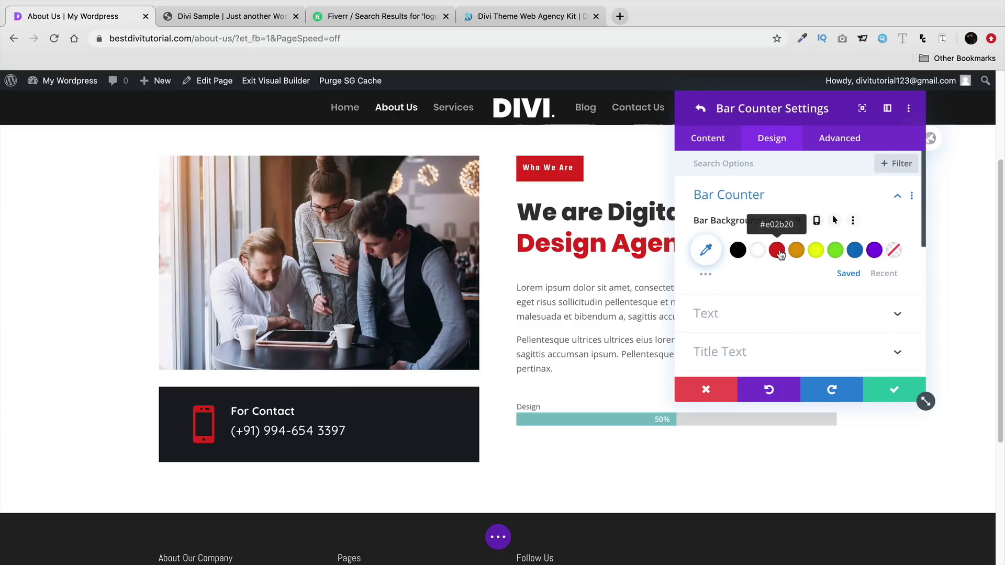
{"action": "left_click", "coordinate": [778, 250]}
- Style the bar title Ultra Bold at 27px and save the bar counter
{"action": "scroll", "coordinate": [787, 316], "scroll_direction": "down", "scroll_amount": 3}
{"action": "left_click", "coordinate": [762, 268]}
{"action": "left_click", "coordinate": [763, 269]}
{"action": "left_click", "coordinate": [780, 357]}
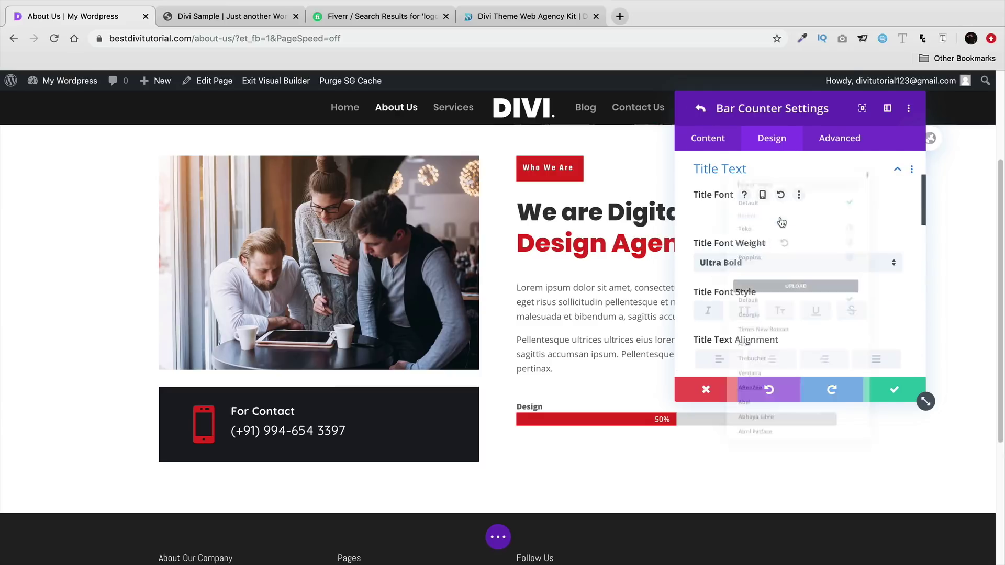
{"action": "scroll", "coordinate": [799, 309], "scroll_direction": "down", "scroll_amount": 2}
{"action": "scroll", "coordinate": [799, 309], "scroll_direction": "down", "scroll_amount": 2}
{"action": "left_click", "coordinate": [731, 336]}
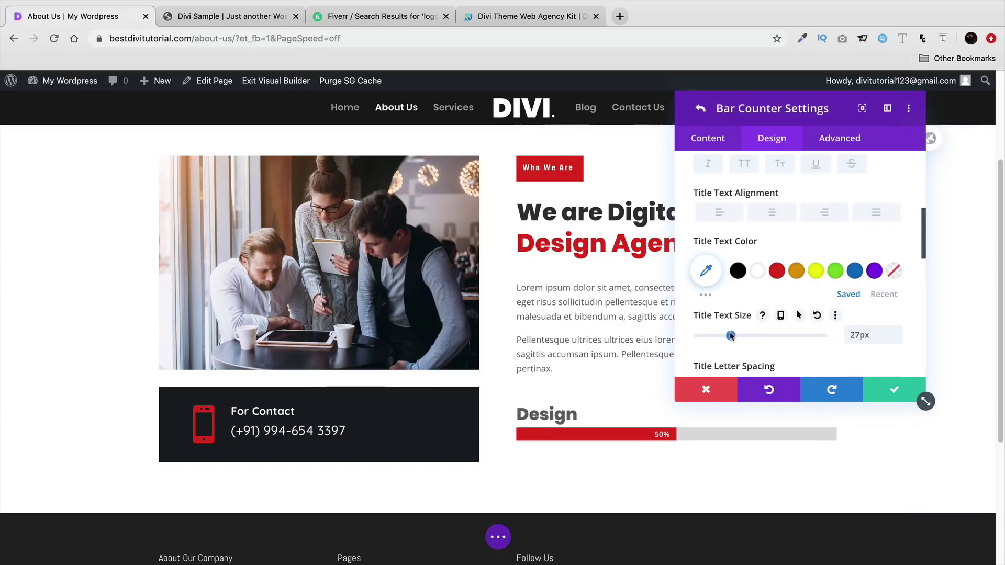
{"action": "left_click", "coordinate": [888, 389]}
- Duplicate the Design bar counter twice to make three bars
{"action": "scroll", "coordinate": [885, 390], "scroll_direction": "down", "scroll_amount": 2}
{"action": "left_click", "coordinate": [875, 390]}
{"action": "left_click", "coordinate": [671, 308]}
{"action": "left_click", "coordinate": [671, 308]}
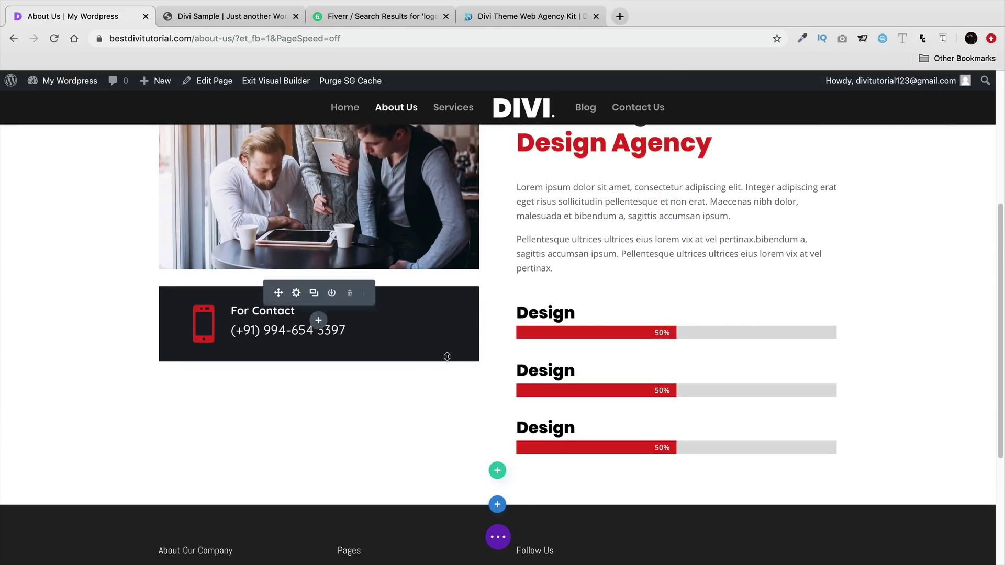
{"action": "scroll", "coordinate": [450, 361], "scroll_direction": "down", "scroll_amount": 2}
- Insert the saved Who We Are section and rearrange its heading, intro text and Learn More, deleting the contact box
{"action": "left_click", "coordinate": [498, 405]}
{"action": "left_click", "coordinate": [523, 340]}
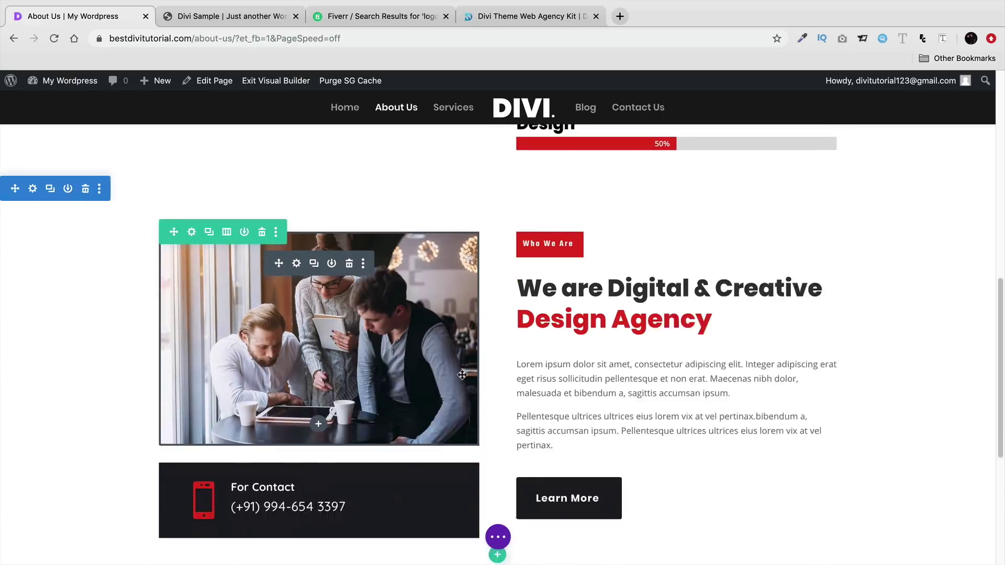
{"action": "left_click_drag", "start_coordinate": [358, 232], "coordinate": [550, 208]}
{"action": "left_click_drag", "start_coordinate": [635, 191], "coordinate": [209, 230]}
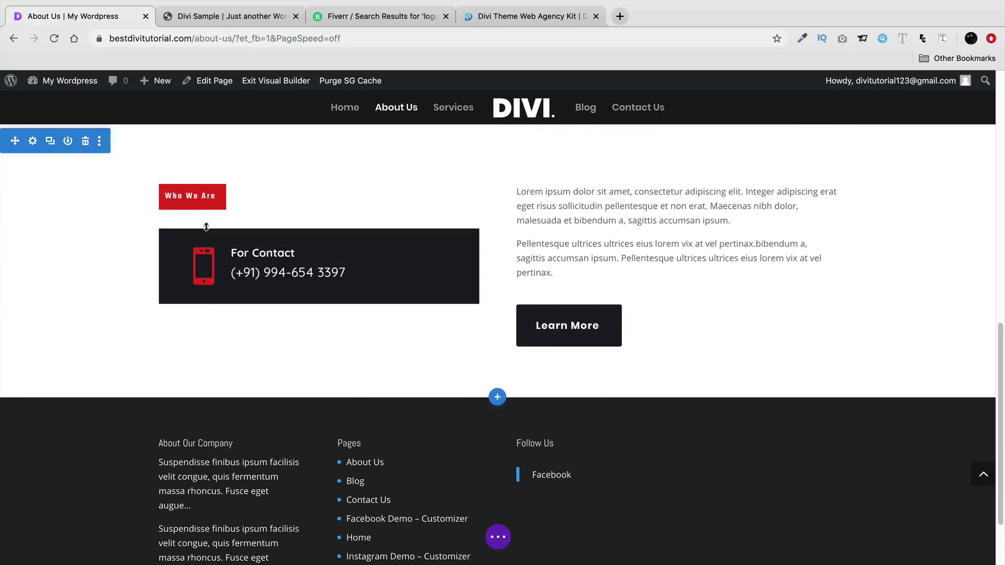
{"action": "left_click_drag", "start_coordinate": [635, 215], "coordinate": [324, 446]}
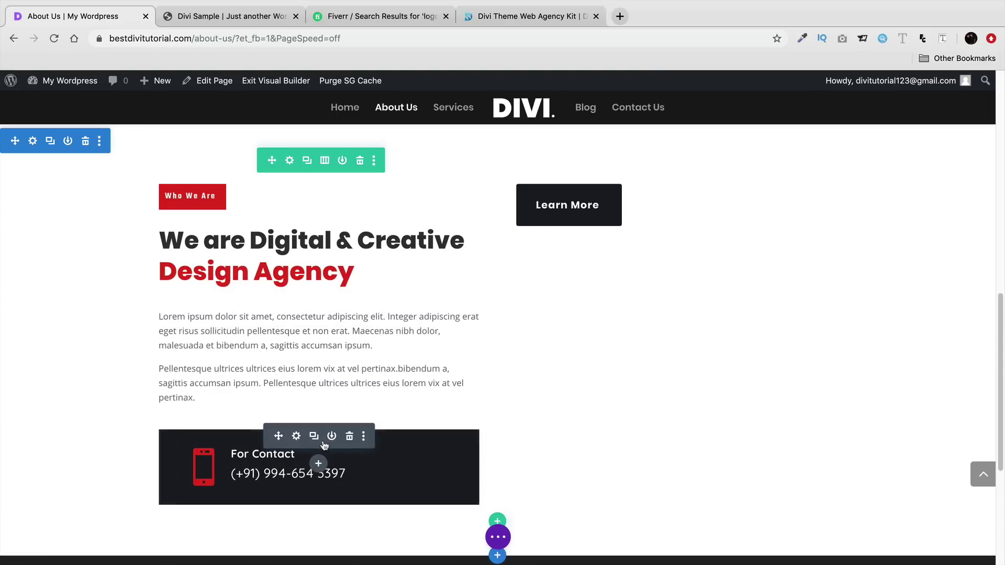
{"action": "left_click", "coordinate": [349, 436]}
{"action": "left_click_drag", "start_coordinate": [639, 190], "coordinate": [314, 424]}
- Change the row to a 1/2-1/4-1/4 column layout and add a Blurb module to the second column
{"action": "left_click", "coordinate": [325, 162]}
{"action": "left_click", "coordinate": [241, 398]}
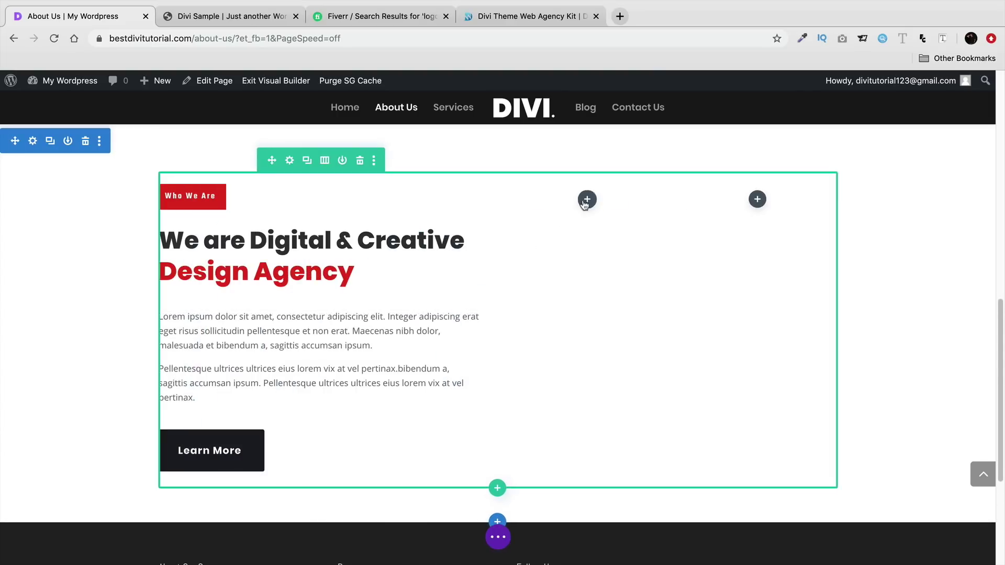
{"action": "left_click", "coordinate": [587, 199]}
{"action": "left_click", "coordinate": [531, 424]}
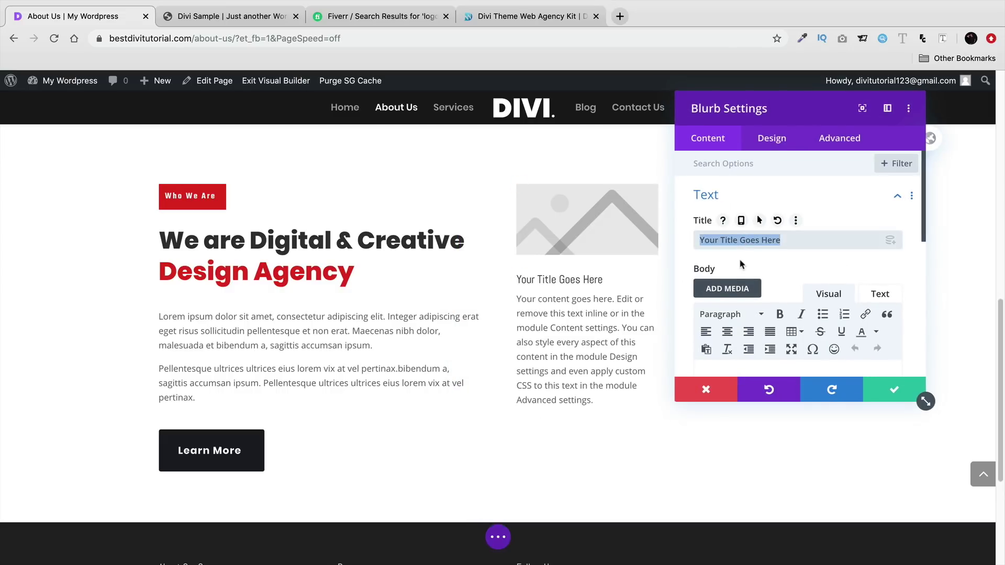
- Delete the Design blurb's placeholder body text and switch it to use the monitor icon
{"action": "scroll", "coordinate": [770, 315], "scroll_direction": "down", "scroll_amount": 5}
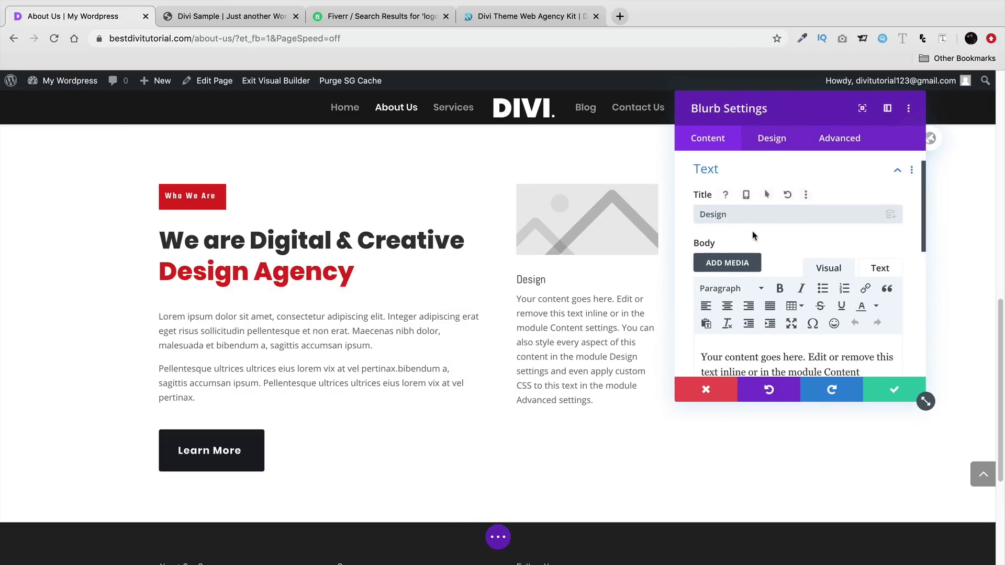
{"action": "left_click_drag", "start_coordinate": [844, 284], "coordinate": [820, 256]}
{"action": "key", "text": "BackSpace"}
{"action": "left_click", "coordinate": [772, 138]}
{"action": "left_click", "coordinate": [733, 193]}
{"action": "scroll", "coordinate": [722, 236], "scroll_direction": "down", "scroll_amount": 5}
{"action": "left_click", "coordinate": [708, 138]}
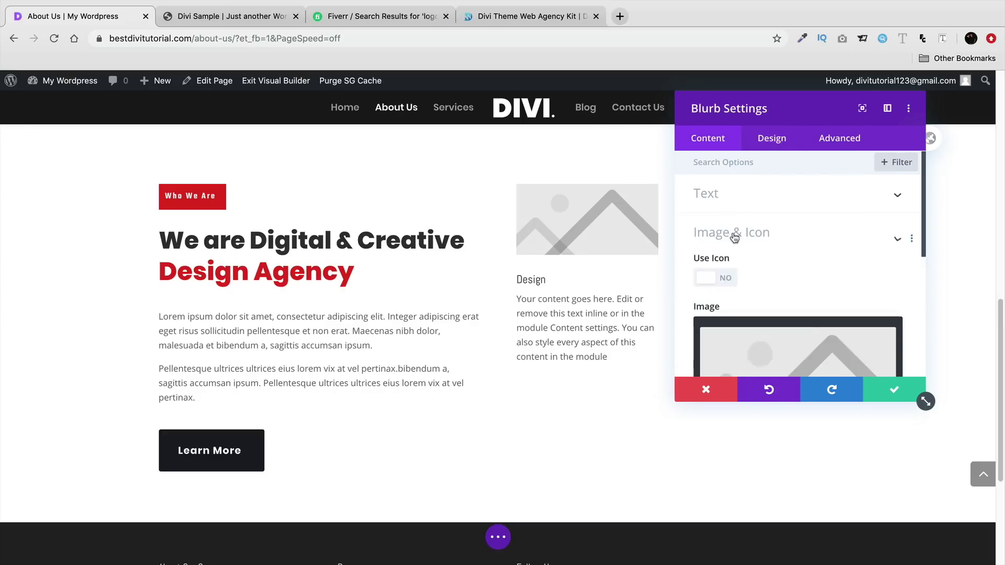
{"action": "left_click", "coordinate": [716, 214]}
{"action": "scroll", "coordinate": [855, 328], "scroll_direction": "down", "scroll_amount": 3}
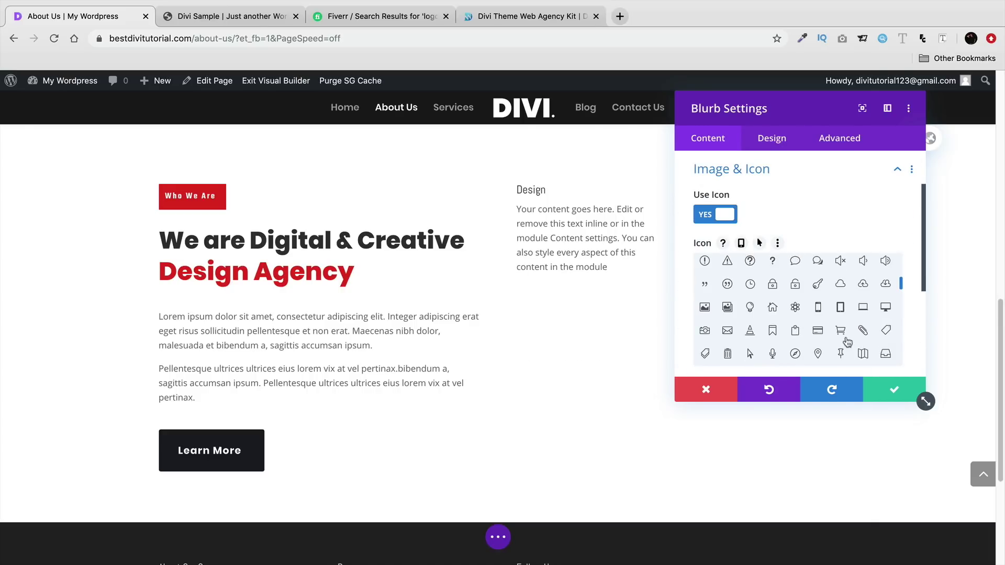
{"action": "left_click", "coordinate": [886, 308]}
{"action": "scroll", "coordinate": [775, 178], "scroll_direction": "down", "scroll_amount": 3}
- Colour the blurb icon red and place it to the left of the text
{"action": "left_click", "coordinate": [771, 140]}
{"action": "left_click", "coordinate": [761, 197]}
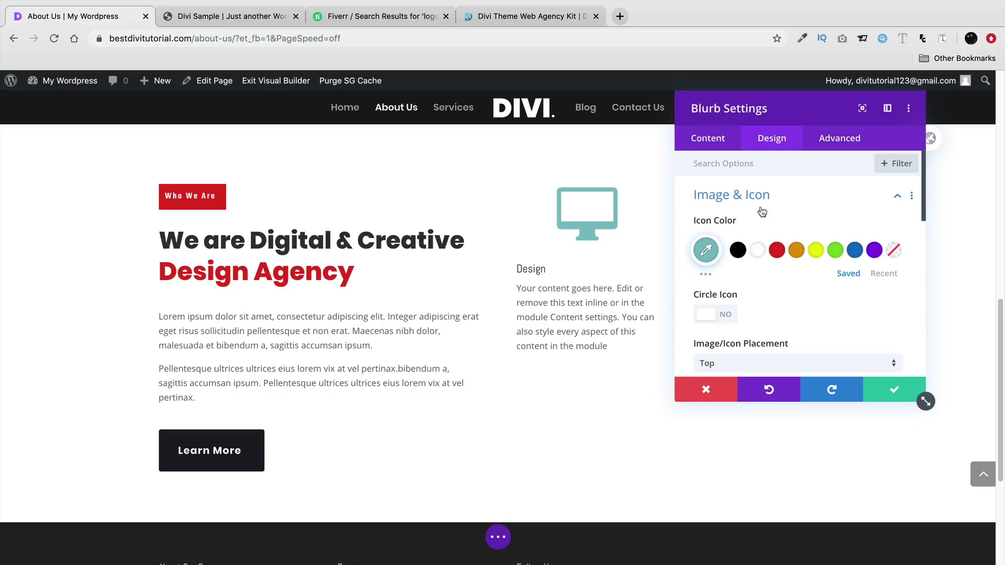
{"action": "scroll", "coordinate": [726, 313], "scroll_direction": "down", "scroll_amount": 3}
{"action": "left_click", "coordinate": [770, 281]}
{"action": "left_click", "coordinate": [770, 293]}
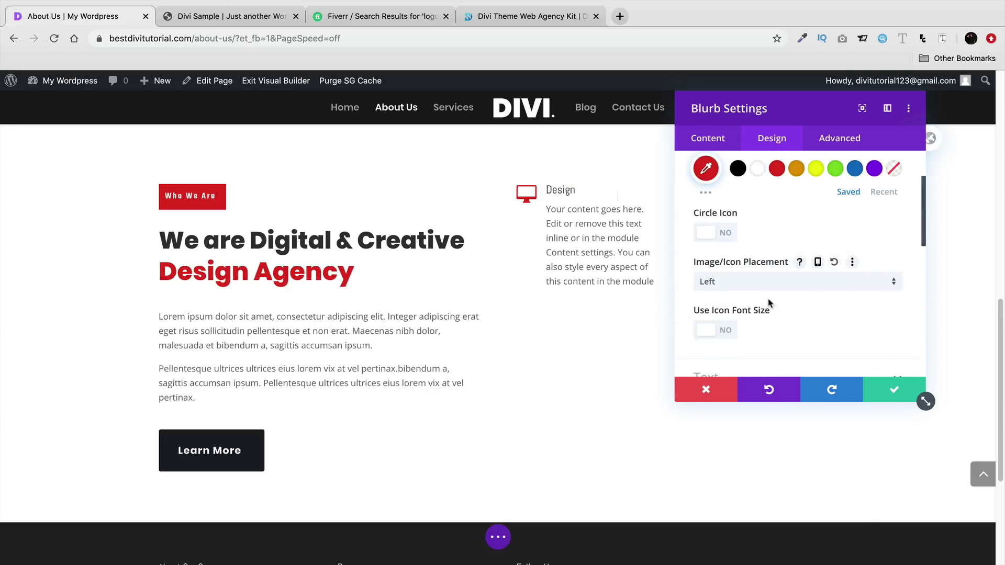
{"action": "scroll", "coordinate": [770, 310], "scroll_direction": "down", "scroll_amount": 3}
- Set the blurb title font to Poppins Ultra Bold and save
{"action": "left_click", "coordinate": [769, 308]}
{"action": "scroll", "coordinate": [769, 267], "scroll_direction": "down", "scroll_amount": 3}
{"action": "left_click", "coordinate": [777, 292]}
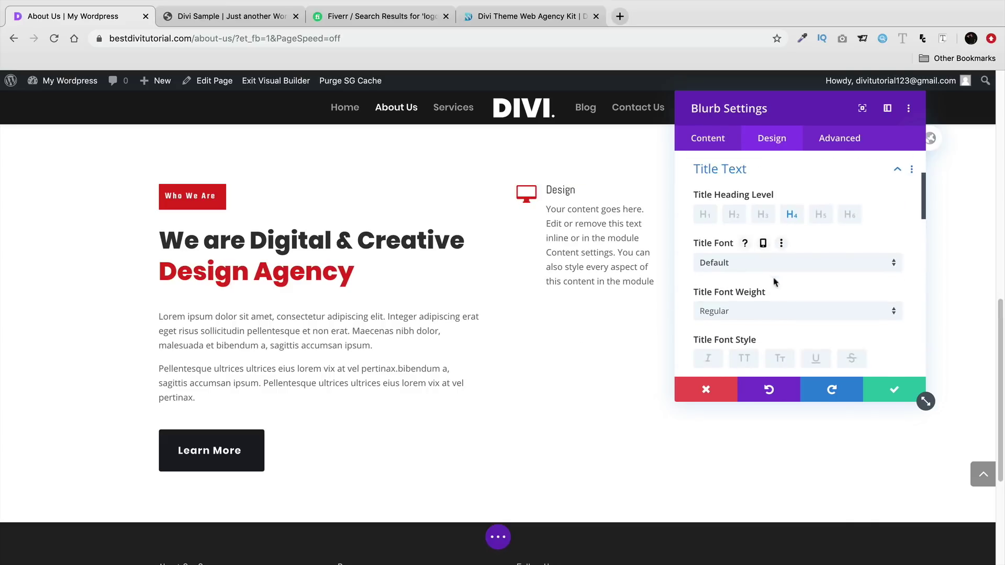
{"action": "left_click", "coordinate": [773, 311]}
{"action": "left_click", "coordinate": [770, 408]}
{"action": "left_click", "coordinate": [759, 263]}
{"action": "left_click", "coordinate": [751, 232]}
{"action": "left_click", "coordinate": [885, 389]}
- Set the blurb body font to Poppins with black text
{"action": "left_click", "coordinate": [565, 216]}
{"action": "left_click", "coordinate": [770, 237]}
{"action": "scroll", "coordinate": [775, 283], "scroll_direction": "down", "scroll_amount": 3}
{"action": "left_click", "coordinate": [775, 253]}
{"action": "left_click", "coordinate": [798, 281]}
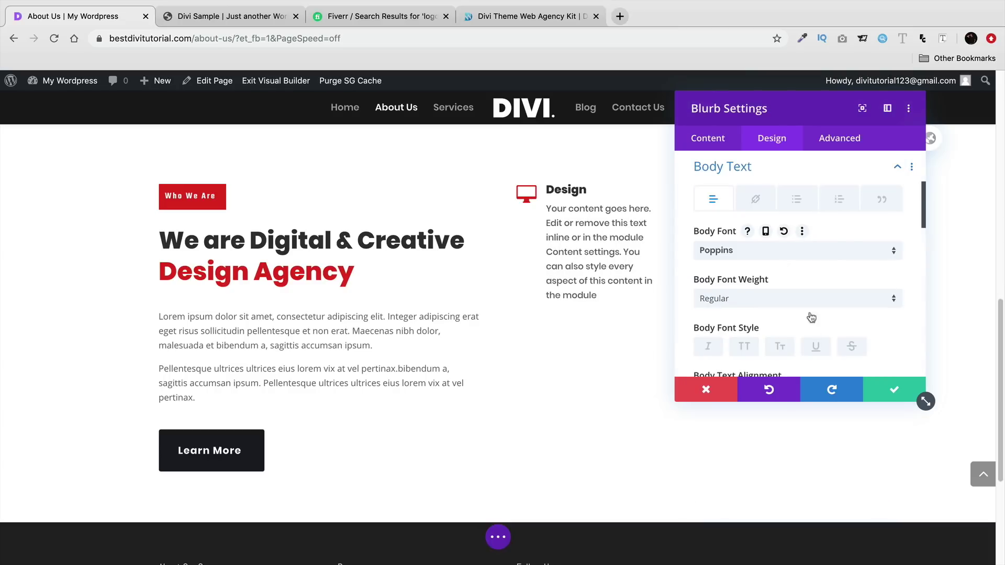
{"action": "left_click", "coordinate": [738, 360]}
{"action": "key", "text": "Return"}
- Duplicate the Design blurb twice and move one copy into the empty right column
{"action": "left_click", "coordinate": [581, 217]}
{"action": "left_click", "coordinate": [583, 354]}
{"action": "left_click_drag", "start_coordinate": [547, 351], "coordinate": [758, 211]}
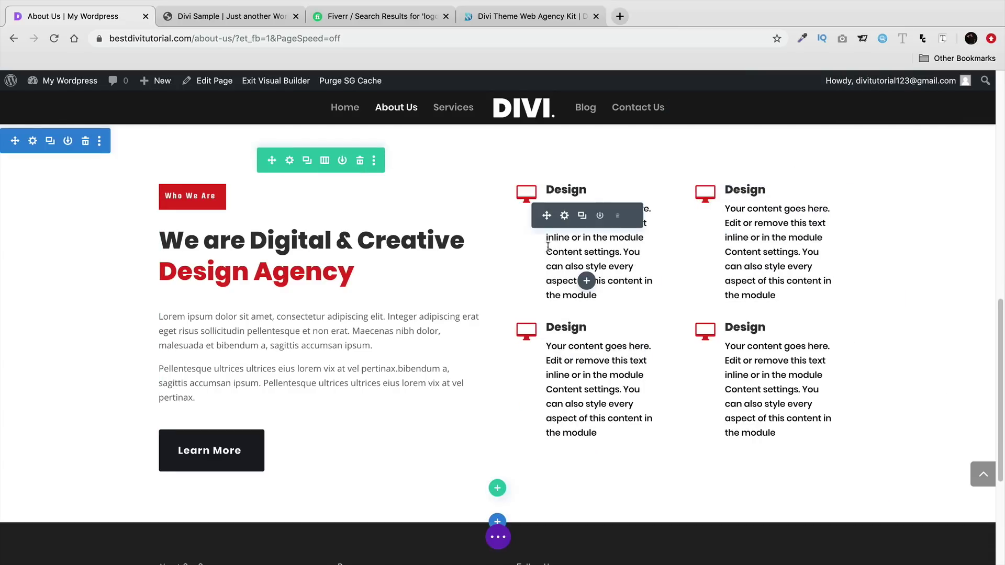
- Change the blurb's body text colour to white and save
{"action": "left_click", "coordinate": [566, 217]}
{"action": "left_click", "coordinate": [772, 138]}
{"action": "left_click", "coordinate": [707, 232]}
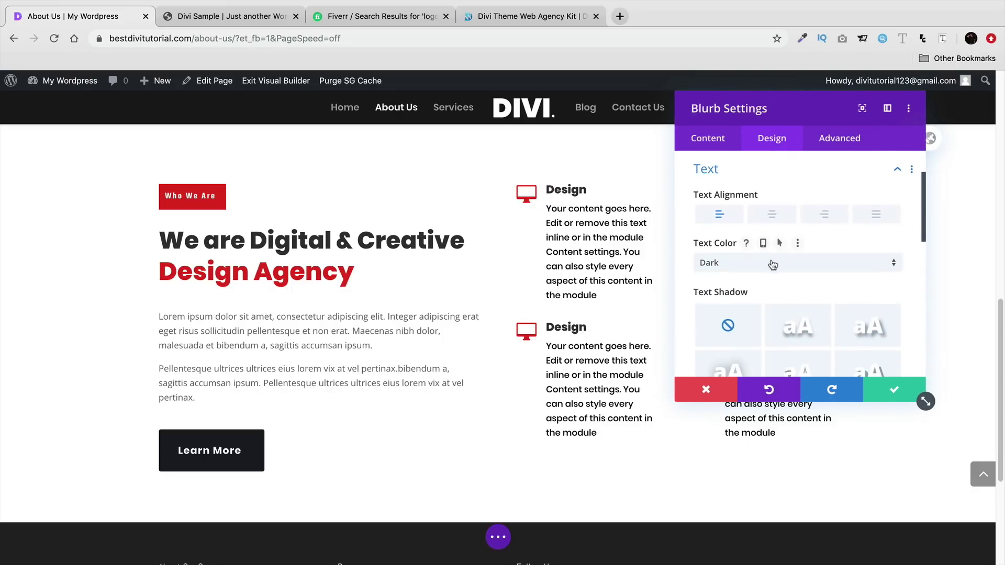
{"action": "scroll", "coordinate": [817, 314], "scroll_direction": "down", "scroll_amount": 3}
{"action": "left_click", "coordinate": [801, 314]}
{"action": "scroll", "coordinate": [759, 273], "scroll_direction": "down", "scroll_amount": 3}
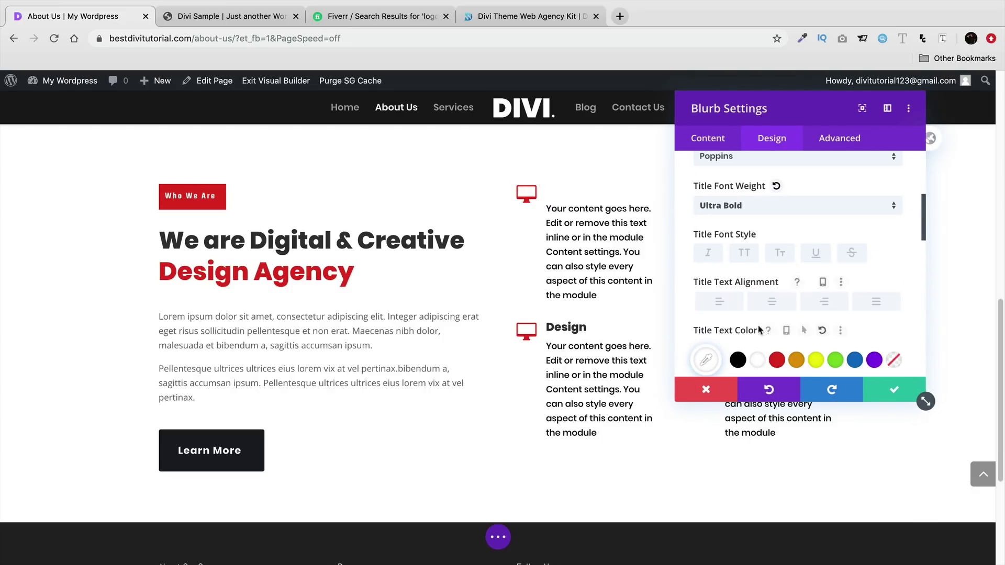
{"action": "scroll", "coordinate": [741, 225], "scroll_direction": "up", "scroll_amount": 4}
{"action": "left_click", "coordinate": [893, 239]}
{"action": "scroll", "coordinate": [779, 274], "scroll_direction": "down", "scroll_amount": 3}
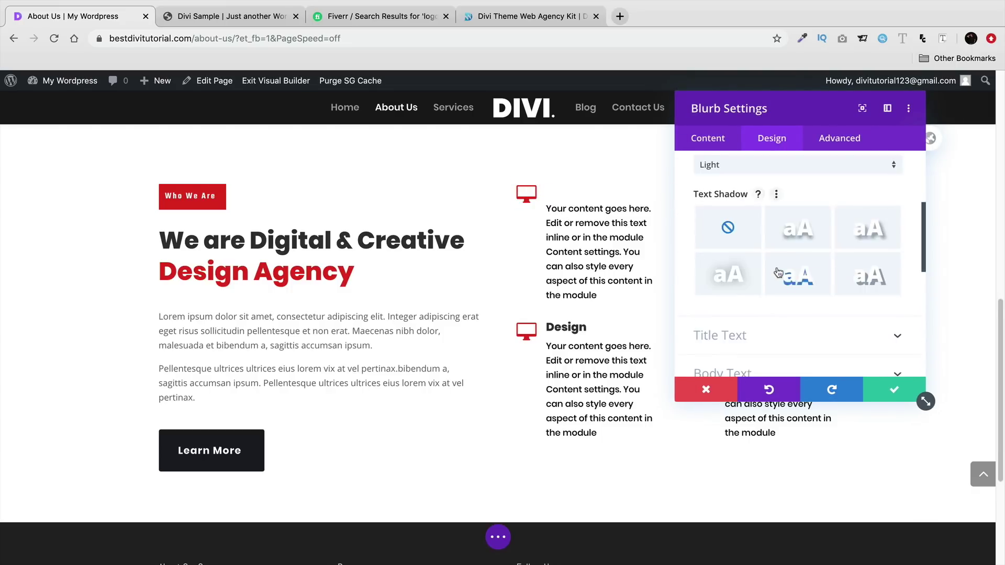
{"action": "scroll", "coordinate": [778, 274], "scroll_direction": "up", "scroll_amount": 1}
{"action": "left_click", "coordinate": [636, 229]}
{"action": "scroll", "coordinate": [751, 305], "scroll_direction": "down", "scroll_amount": 1}
{"action": "scroll", "coordinate": [751, 305], "scroll_direction": "down", "scroll_amount": 3}
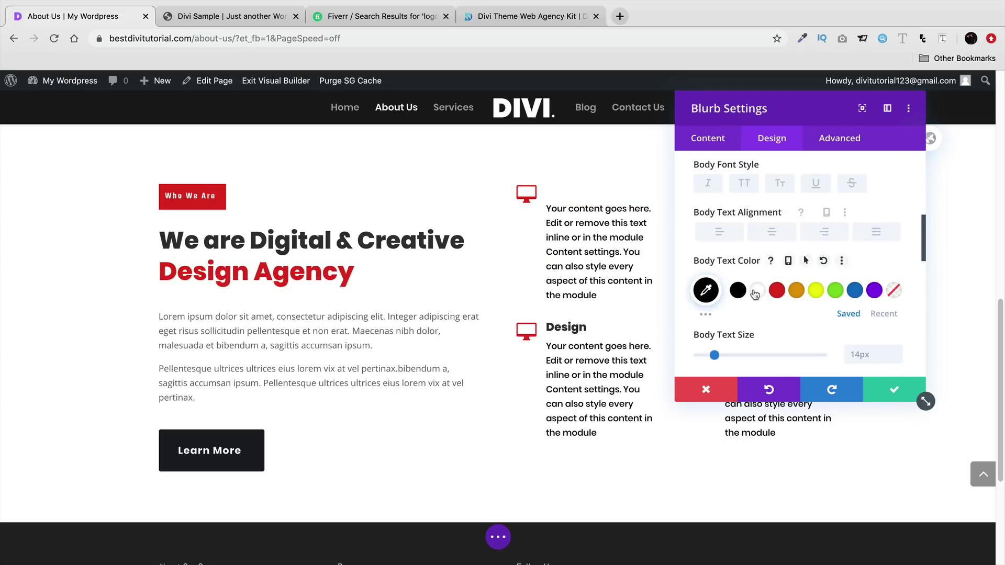
{"action": "left_click", "coordinate": [756, 292]}
{"action": "left_click", "coordinate": [887, 391]}
- Delete the extra blurbs, duplicate the remaining one twice and move a copy right
{"action": "left_click", "coordinate": [619, 353]}
{"action": "left_click", "coordinate": [797, 216]}
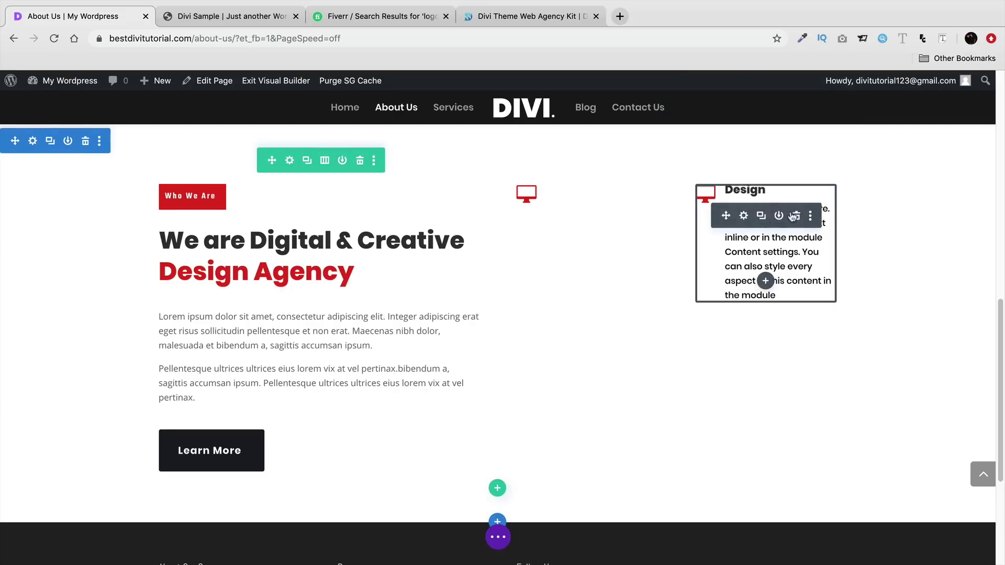
{"action": "left_click", "coordinate": [797, 215]}
{"action": "left_click", "coordinate": [582, 216]}
{"action": "left_click", "coordinate": [582, 353]}
{"action": "left_click_drag", "start_coordinate": [547, 354], "coordinate": [757, 201]}
- Duplicate the right-column blurb and turn the Who We Are heading and body paragraphs white
{"action": "left_click", "coordinate": [760, 216]}
{"action": "left_click", "coordinate": [296, 233]}
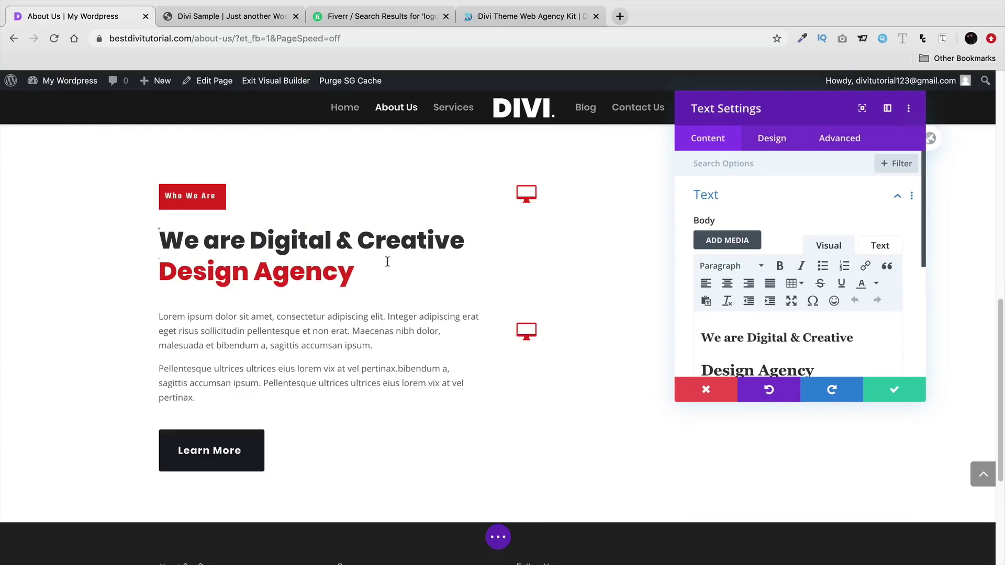
{"action": "left_click_drag", "start_coordinate": [235, 252], "coordinate": [159, 238]}
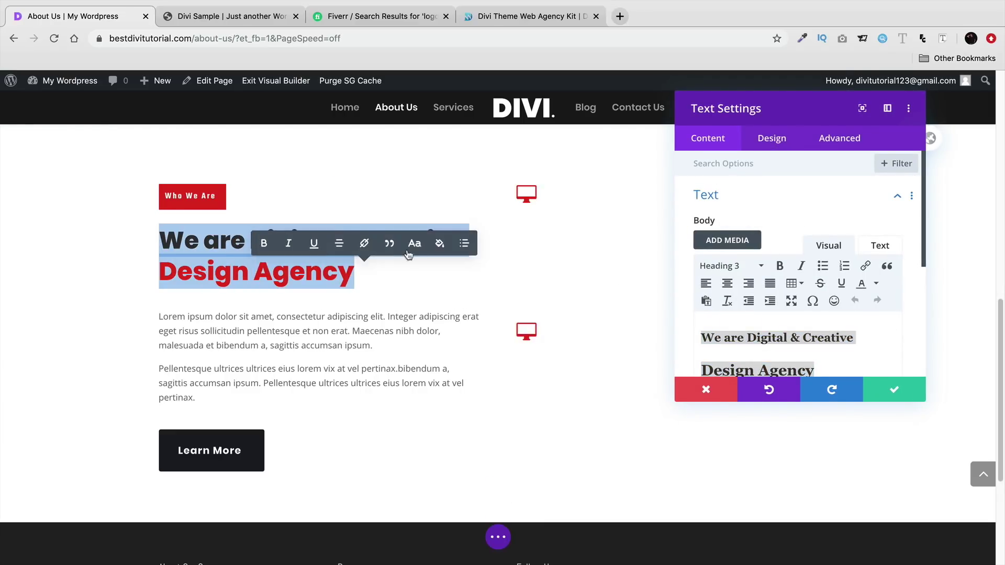
{"action": "left_click", "coordinate": [439, 241]}
{"action": "left_click", "coordinate": [308, 448]}
{"action": "left_click_drag", "start_coordinate": [198, 399], "coordinate": [154, 317]}
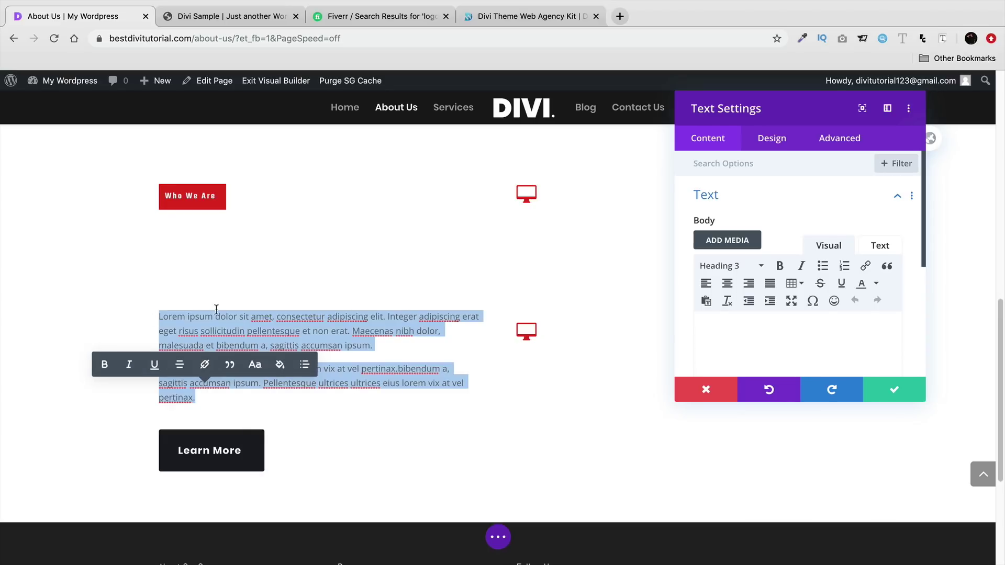
{"action": "left_click", "coordinate": [204, 365]}
{"action": "left_click", "coordinate": [147, 363]}
{"action": "left_click", "coordinate": [890, 390]}
- Give the Learn More button a red background
{"action": "left_click", "coordinate": [208, 451]}
{"action": "left_click", "coordinate": [771, 138]}
{"action": "left_click", "coordinate": [740, 271]}
{"action": "scroll", "coordinate": [772, 312], "scroll_direction": "down", "scroll_amount": 2}
{"action": "left_click", "coordinate": [775, 354]}
{"action": "left_click", "coordinate": [894, 390]}
- Set the Who We Are section background colour to black
{"action": "left_click", "coordinate": [33, 141]}
{"action": "left_click", "coordinate": [745, 254]}
{"action": "scroll", "coordinate": [745, 253], "scroll_direction": "down", "scroll_amount": 2}
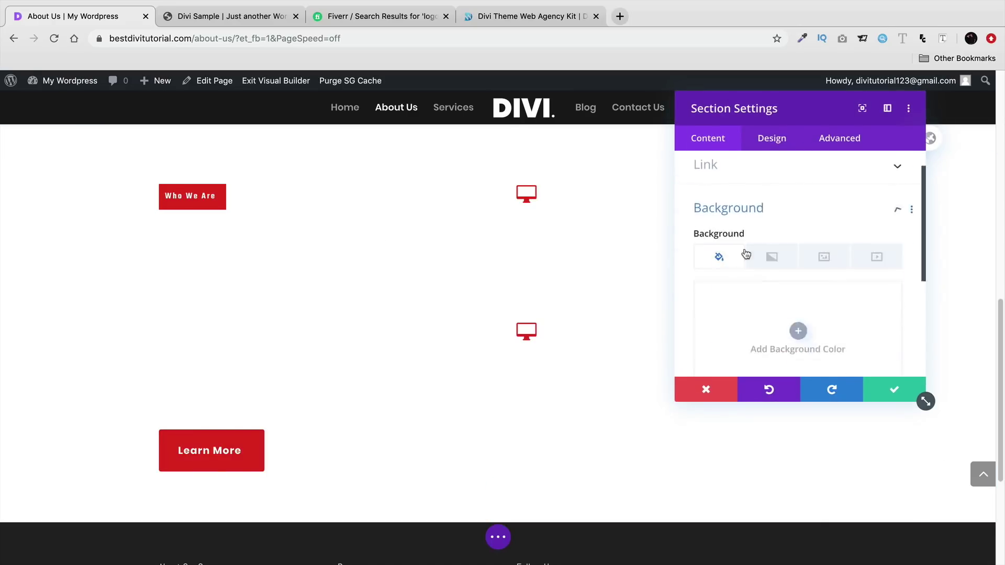
{"action": "left_click", "coordinate": [745, 283]}
{"action": "left_click", "coordinate": [736, 361]}
{"action": "left_click", "coordinate": [879, 389]}
- Check the Divi sample site's About page for reference
{"action": "scroll", "coordinate": [542, 353], "scroll_direction": "up", "scroll_amount": 2}
{"action": "scroll", "coordinate": [542, 353], "scroll_direction": "down", "scroll_amount": 8}
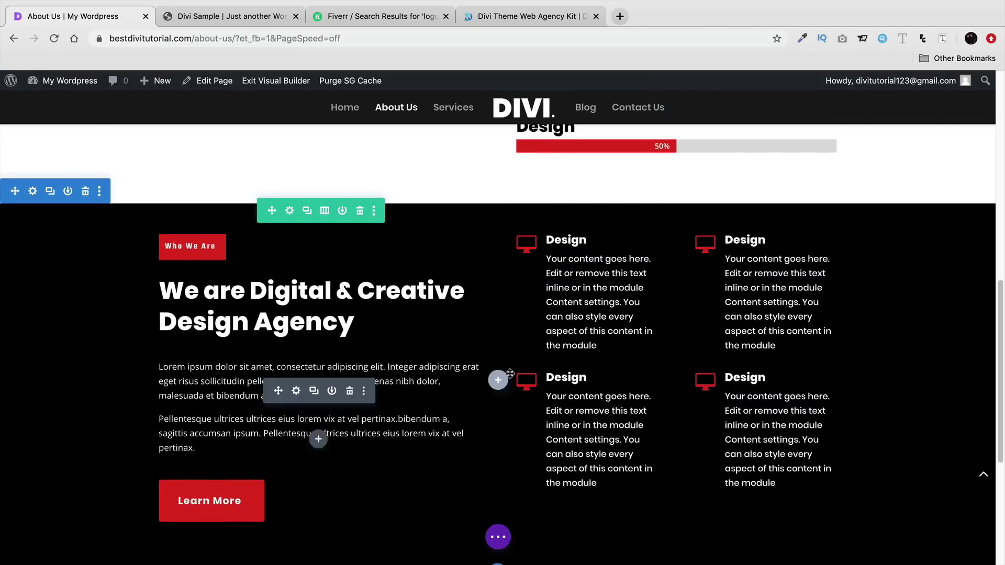
{"action": "key", "text": "ctrl+Tab"}
{"action": "scroll", "coordinate": [678, 126], "scroll_direction": "down", "scroll_amount": 4}
{"action": "left_click", "coordinate": [677, 126]}
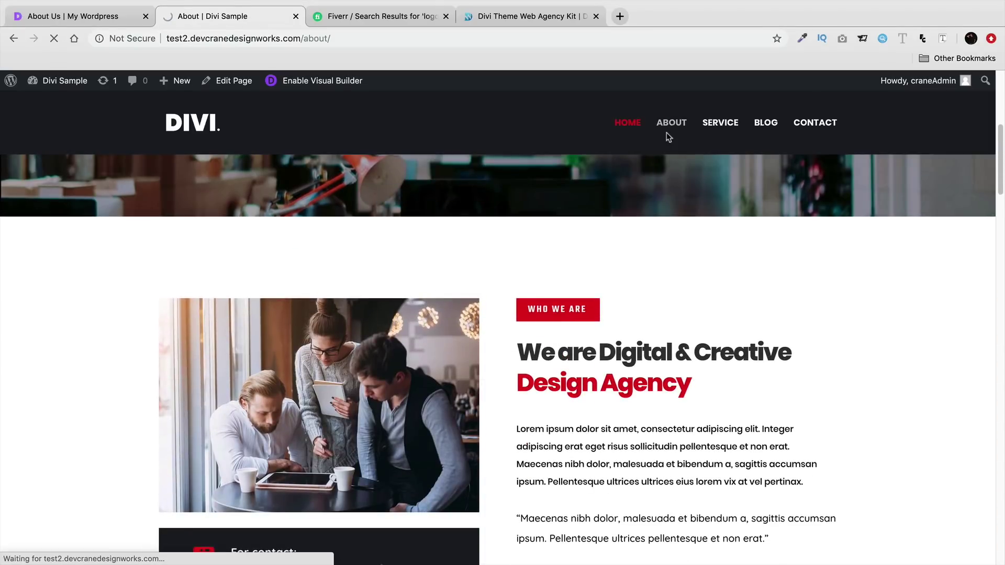
{"action": "scroll", "coordinate": [633, 298], "scroll_direction": "down", "scroll_amount": 10}
{"action": "key", "text": "ctrl+shift+Tab"}
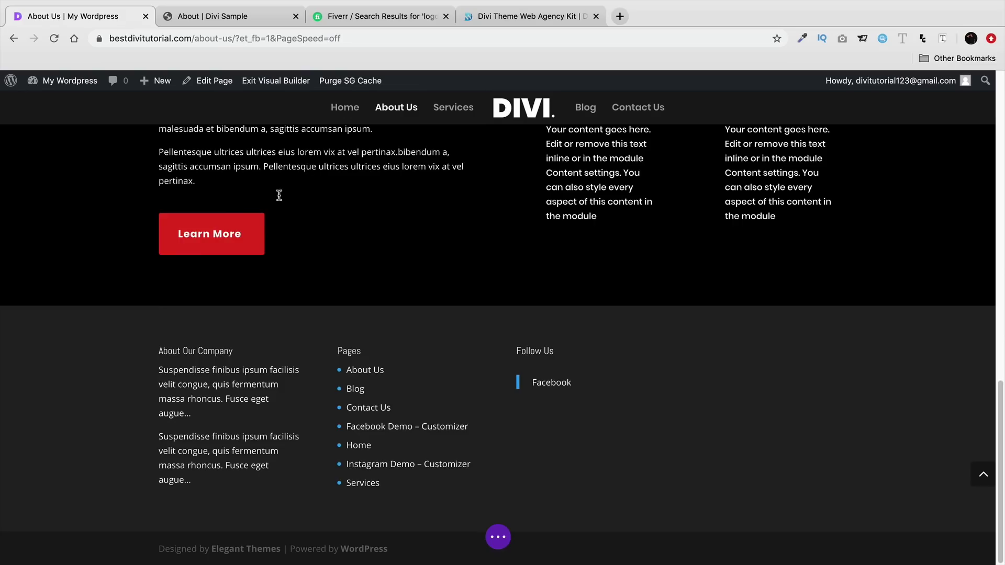
{"action": "scroll", "coordinate": [381, 285], "scroll_direction": "up", "scroll_amount": 8}
- Add a Divider under the heading, shortened to about 15% width
{"action": "left_click", "coordinate": [318, 247]}
{"action": "type", "text": "div"}
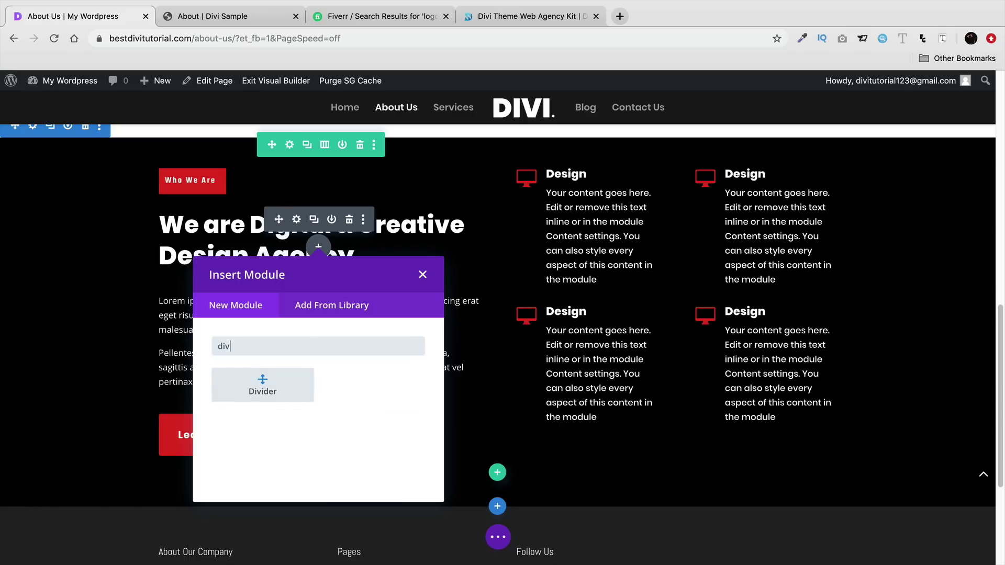
{"action": "left_click", "coordinate": [262, 386]}
{"action": "left_click", "coordinate": [772, 137]}
{"action": "left_click", "coordinate": [769, 195]}
{"action": "scroll", "coordinate": [764, 314], "scroll_direction": "down", "scroll_amount": 5}
{"action": "scroll", "coordinate": [768, 298], "scroll_direction": "up", "scroll_amount": 1}
{"action": "left_click_drag", "start_coordinate": [821, 267], "coordinate": [719, 266]}
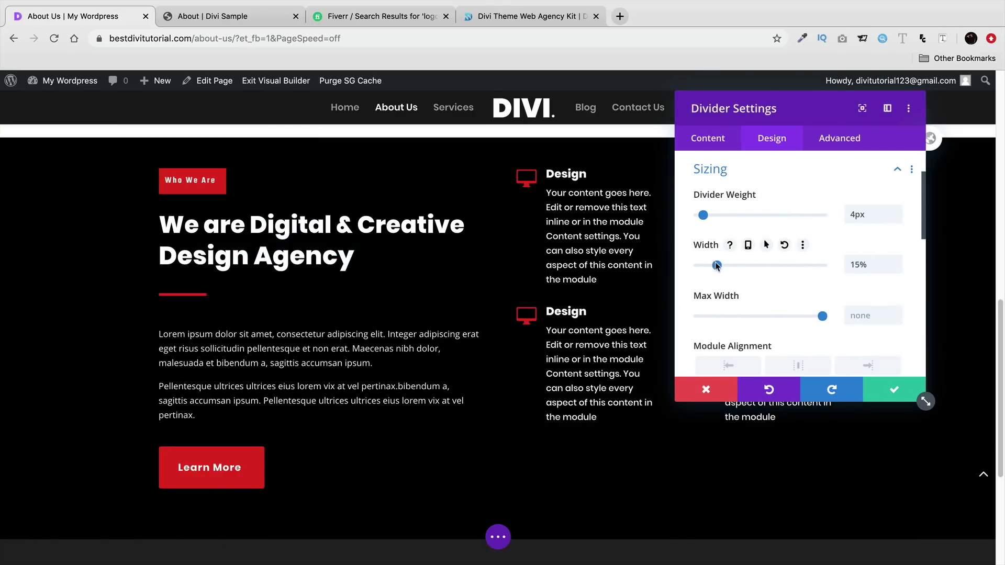
{"action": "left_click", "coordinate": [886, 390]}
- Compare with the sample site again, then add a new section from the saved library
{"action": "scroll", "coordinate": [507, 351], "scroll_direction": "down", "scroll_amount": 5}
{"action": "left_click", "coordinate": [225, 16]}
{"action": "left_click", "coordinate": [83, 16]}
{"action": "left_click", "coordinate": [499, 307]}
{"action": "left_click", "coordinate": [516, 362]}
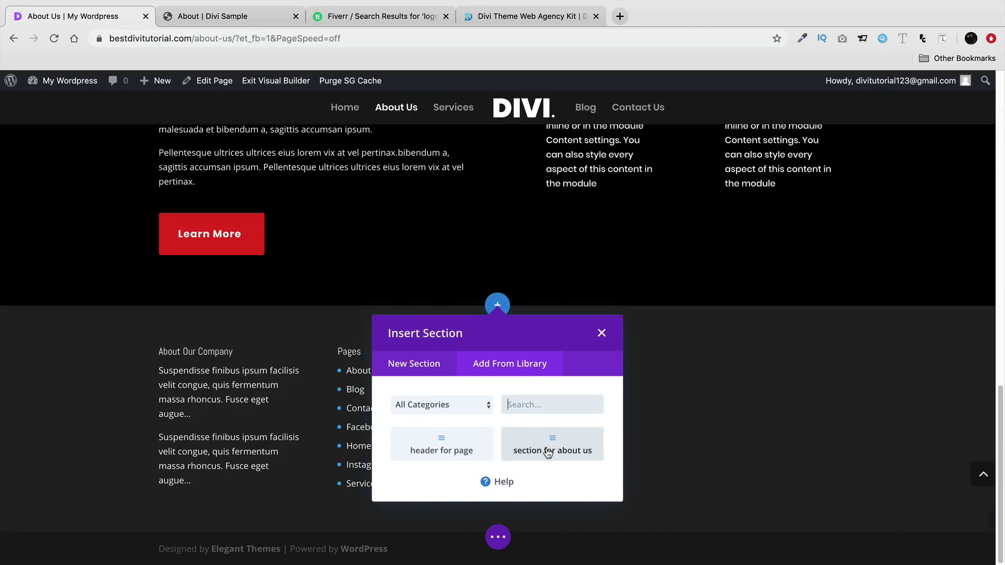
- Insert the 'section for about us' layout, remove its image, contact block and Learn More button, and rearrange headings
{"action": "left_click", "coordinate": [549, 445]}
{"action": "scroll", "coordinate": [601, 374], "scroll_direction": "down", "scroll_amount": 2}
{"action": "left_click", "coordinate": [349, 268]}
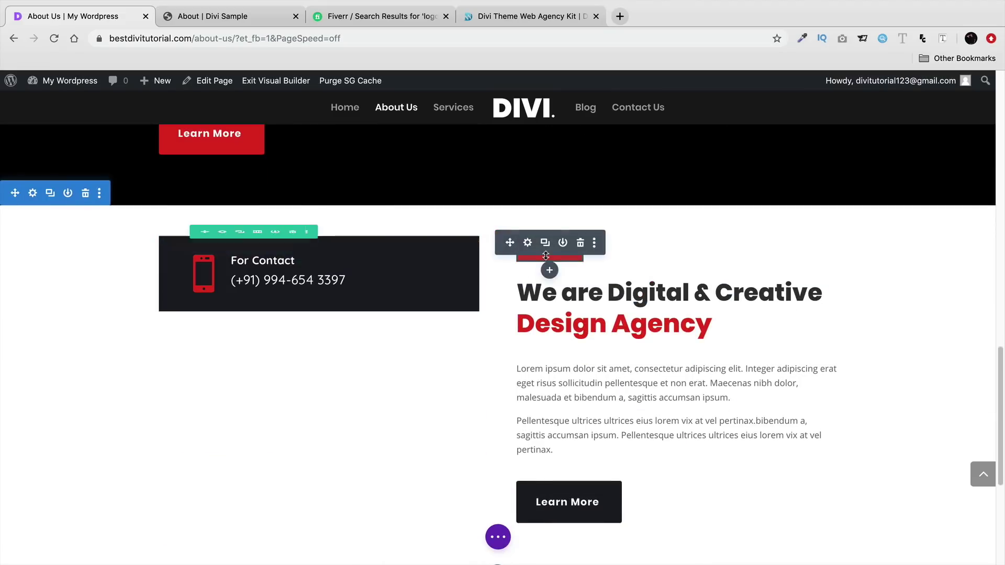
{"action": "left_click_drag", "start_coordinate": [559, 256], "coordinate": [320, 244]}
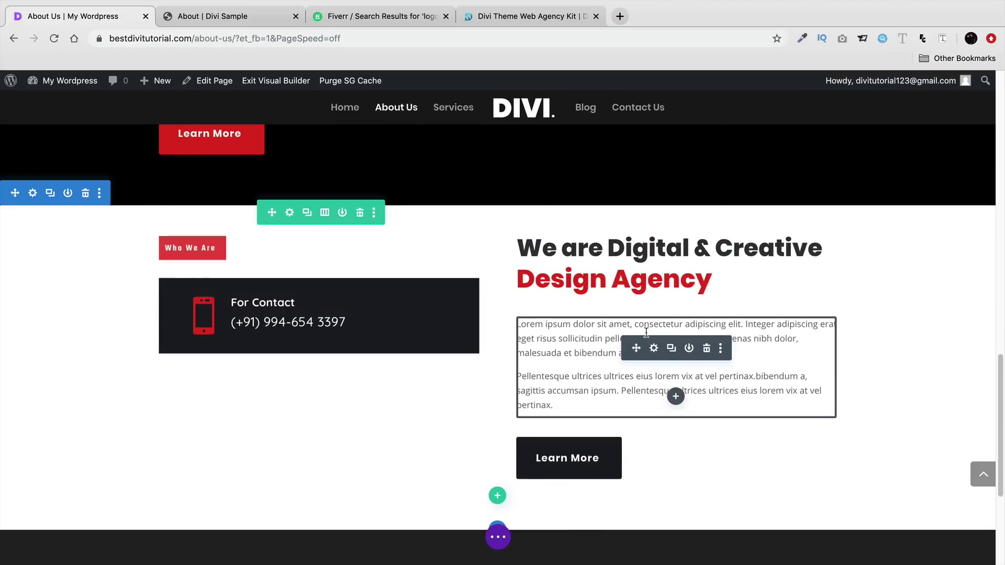
{"action": "left_click_drag", "start_coordinate": [610, 251], "coordinate": [314, 304]}
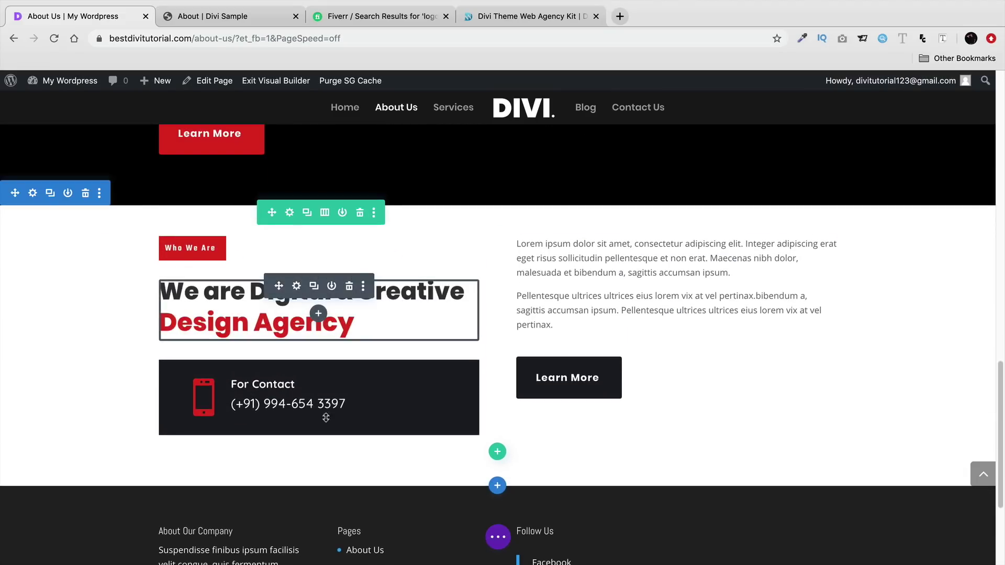
{"action": "left_click", "coordinate": [349, 366]}
{"action": "left_click", "coordinate": [707, 361]}
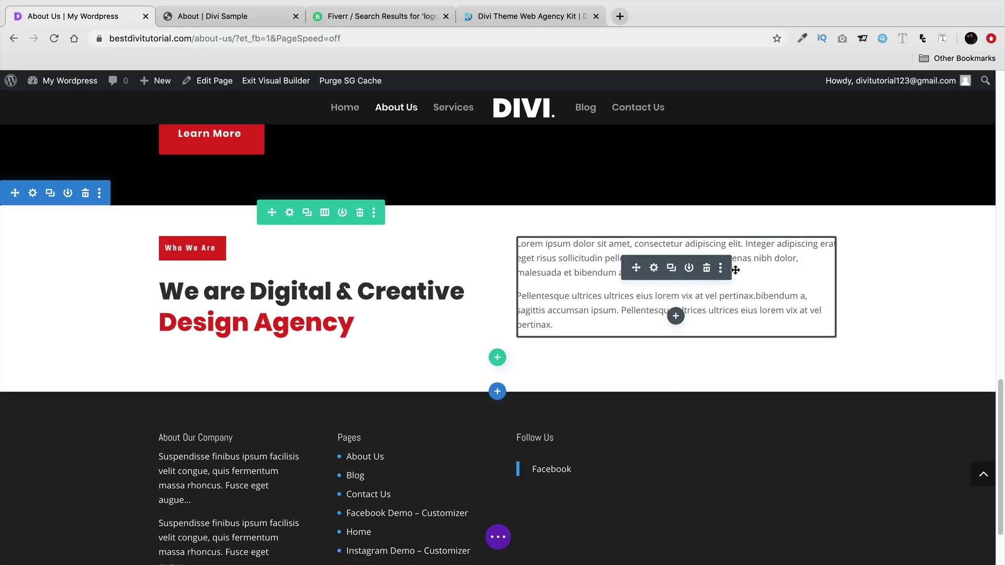
- Delete the first Lorem ipsum paragraph from the text module
{"action": "left_click", "coordinate": [654, 268]}
{"action": "left_click", "coordinate": [890, 389]}
{"action": "left_click_drag", "start_coordinate": [731, 273], "coordinate": [516, 244]}
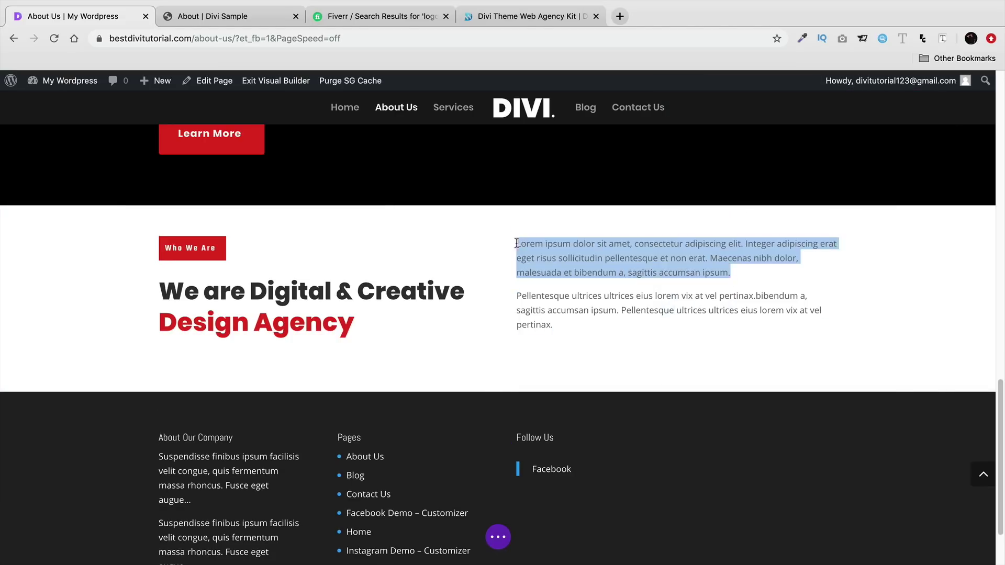
{"action": "left_click_drag", "start_coordinate": [732, 273], "coordinate": [526, 243]}
{"action": "right_click", "coordinate": [631, 262]}
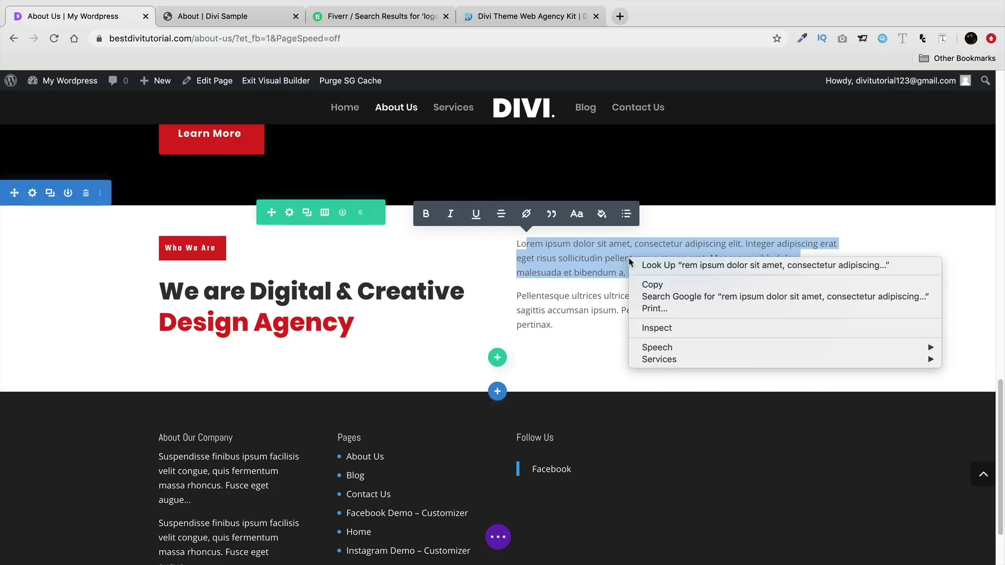
{"action": "left_click", "coordinate": [602, 259]}
{"action": "left_click", "coordinate": [592, 258]}
{"action": "double_click", "coordinate": [597, 308]}
{"action": "left_click", "coordinate": [402, 323]}
{"action": "left_click", "coordinate": [654, 268]}
{"action": "scroll", "coordinate": [784, 348], "scroll_direction": "down", "scroll_amount": 2}
{"action": "left_click_drag", "start_coordinate": [875, 297], "coordinate": [701, 237]}
{"action": "key", "text": "BackSpace"}
{"action": "left_click", "coordinate": [893, 390]}
- Add 59px top padding to the paragraph and adjust the row's left spacing
{"action": "left_click_drag", "start_coordinate": [603, 254], "coordinate": [602, 283]}
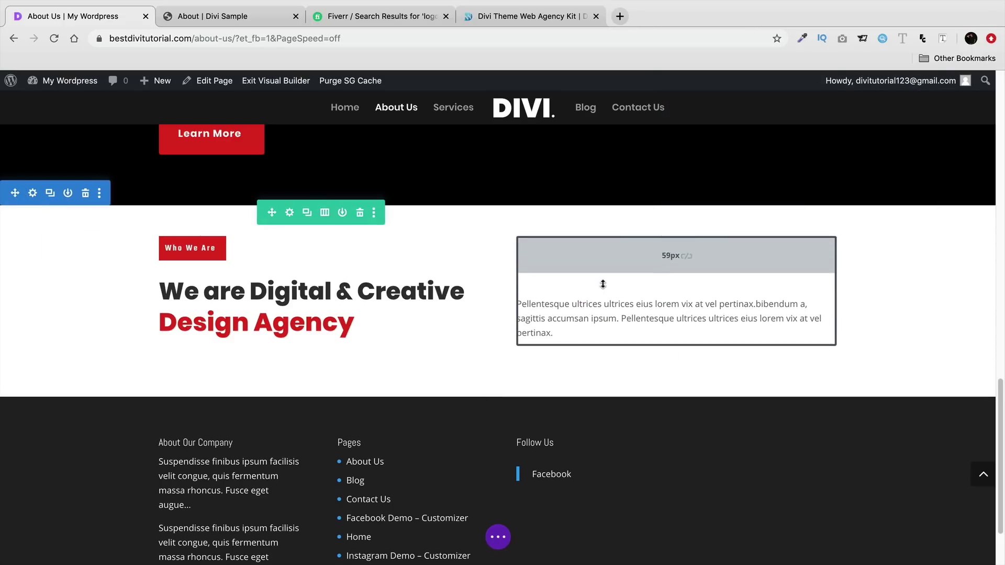
{"action": "scroll", "coordinate": [471, 315], "scroll_direction": "up", "scroll_amount": 6}
{"action": "scroll", "coordinate": [171, 321], "scroll_direction": "down", "scroll_amount": 2}
{"action": "mouse_move", "coordinate": [157, 212]}
{"action": "left_mouse_down"}
{"action": "mouse_move", "coordinate": [177, 201]}
{"action": "mouse_move", "coordinate": [153, 193]}
{"action": "left_mouse_up"}
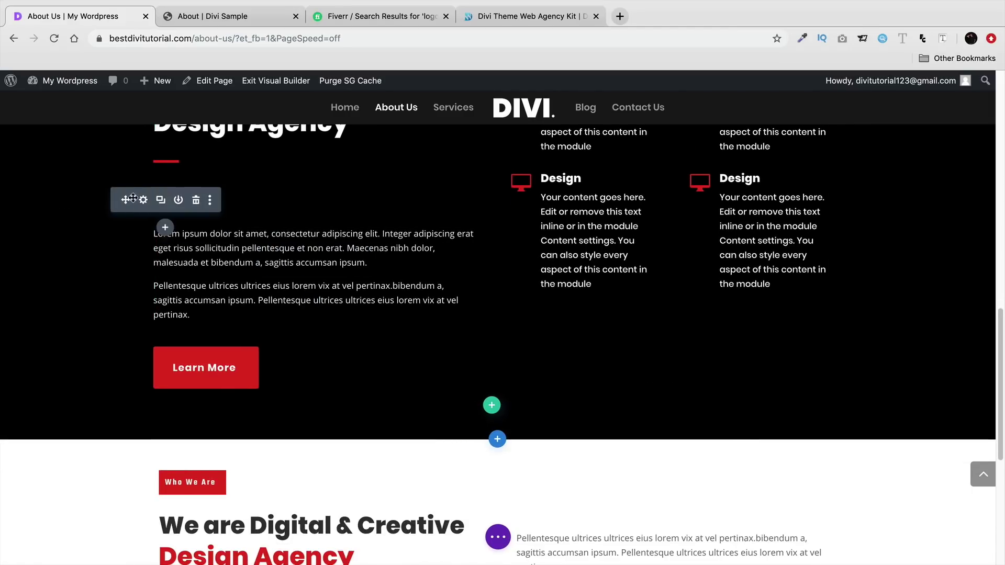
{"action": "scroll", "coordinate": [209, 333], "scroll_direction": "down", "scroll_amount": 6}
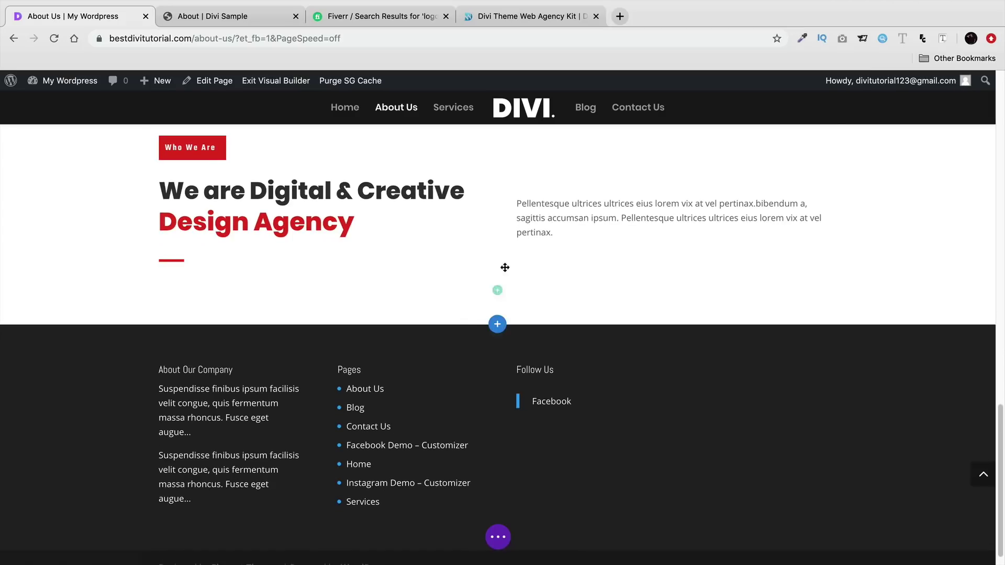
- Add a six-column row with an Image module showing the Almondo logo
{"action": "left_click", "coordinate": [497, 291]}
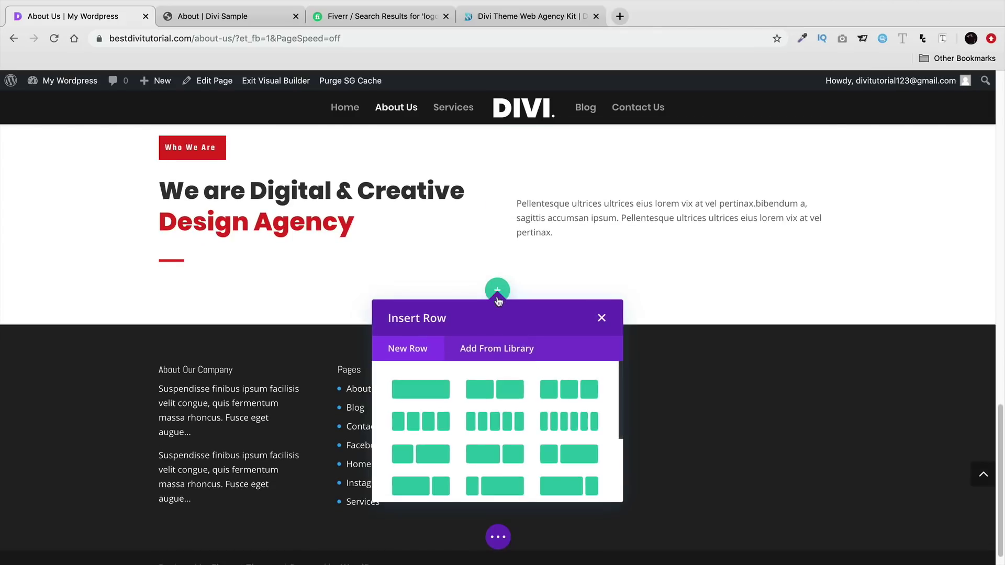
{"action": "left_click", "coordinate": [541, 423]}
{"action": "type", "text": "im"}
{"action": "left_click", "coordinate": [147, 438]}
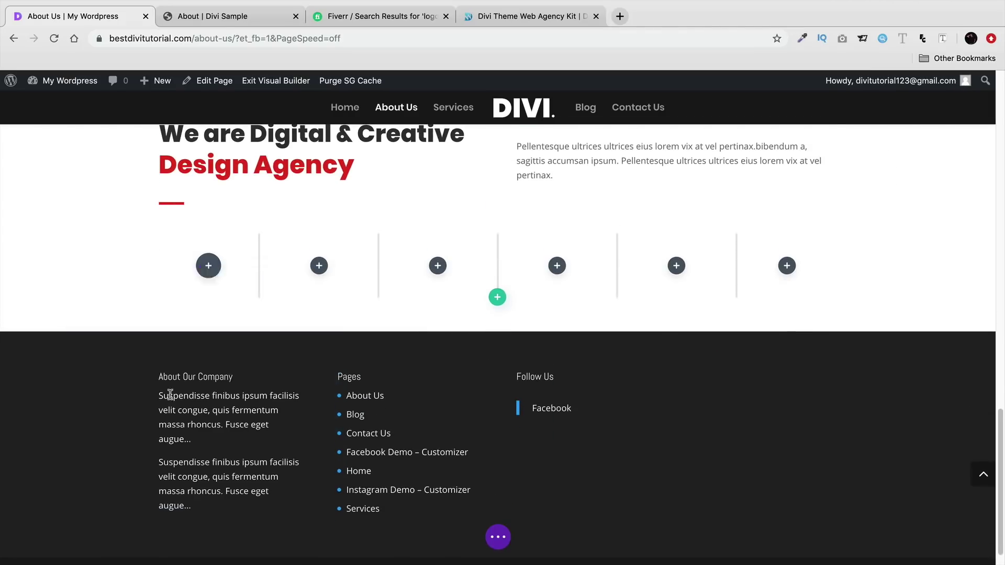
{"action": "left_click", "coordinate": [864, 250]}
{"action": "left_click", "coordinate": [798, 288]}
{"action": "left_click", "coordinate": [934, 493]}
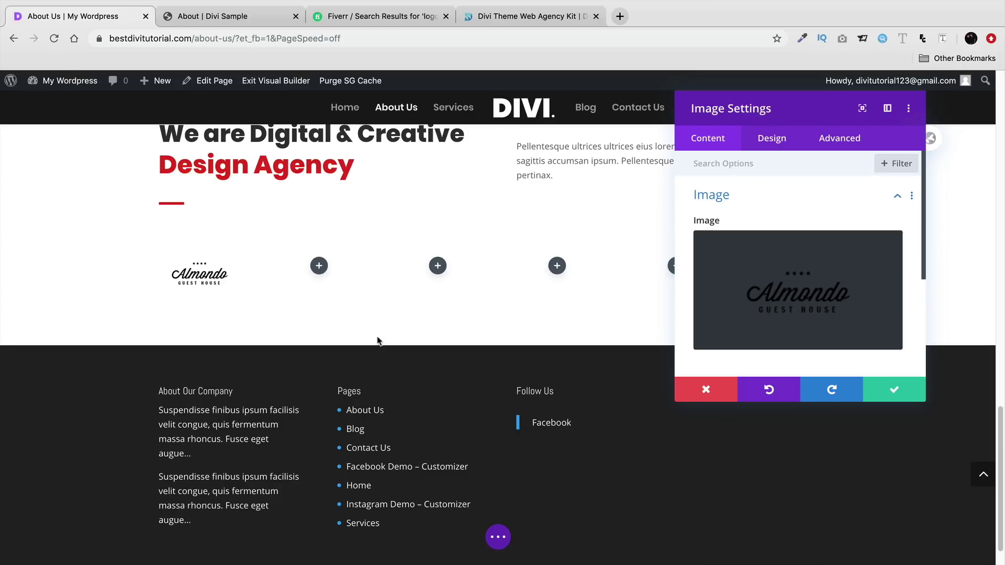
{"action": "left_click", "coordinate": [876, 390]}
- Restore the accidentally deleted Almondo logo and make two duplicates of it
{"action": "left_click", "coordinate": [229, 259]}
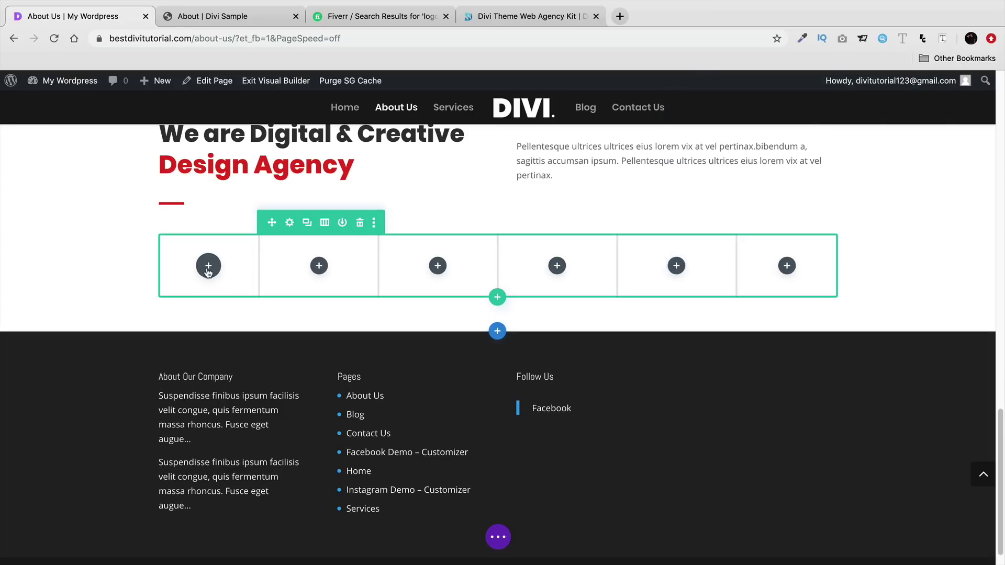
{"action": "right_click", "coordinate": [199, 288]}
{"action": "left_click", "coordinate": [198, 288]}
{"action": "left_click", "coordinate": [195, 256]}
{"action": "left_click", "coordinate": [196, 257]}
{"action": "left_click", "coordinate": [196, 257]}
- Drag the logo copies into the other columns, duplicating again until all six are filled
{"action": "left_click_drag", "start_coordinate": [159, 509], "coordinate": [319, 284]}
{"action": "left_click_drag", "start_coordinate": [160, 444], "coordinate": [557, 270]}
{"action": "left_click_drag", "start_coordinate": [193, 334], "coordinate": [451, 266]}
{"action": "left_click", "coordinate": [670, 256]}
{"action": "left_click_drag", "start_coordinate": [637, 319], "coordinate": [786, 267]}
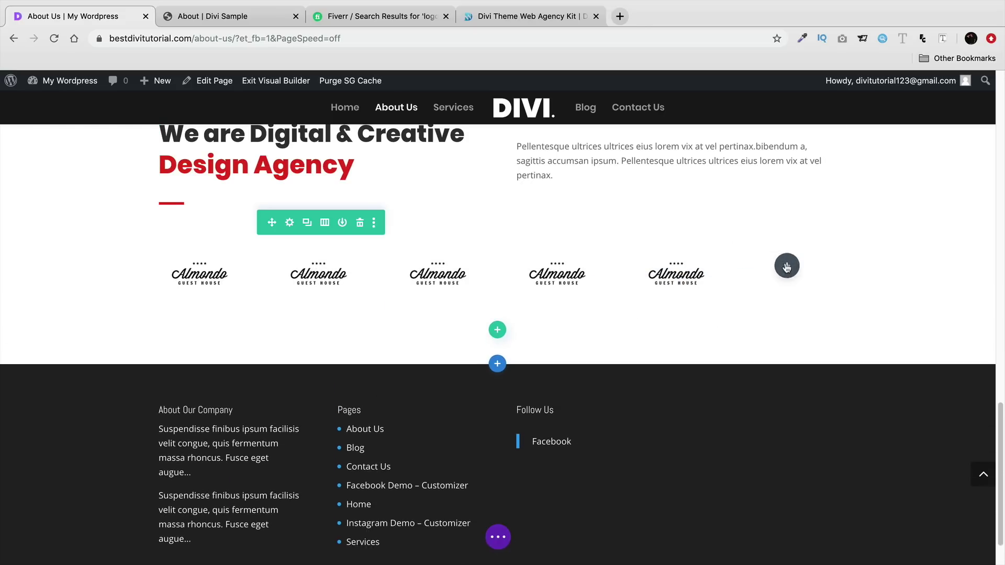
{"action": "scroll", "coordinate": [602, 315], "scroll_direction": "up", "scroll_amount": 2}
{"action": "scroll", "coordinate": [570, 328], "scroll_direction": "up", "scroll_amount": 1}
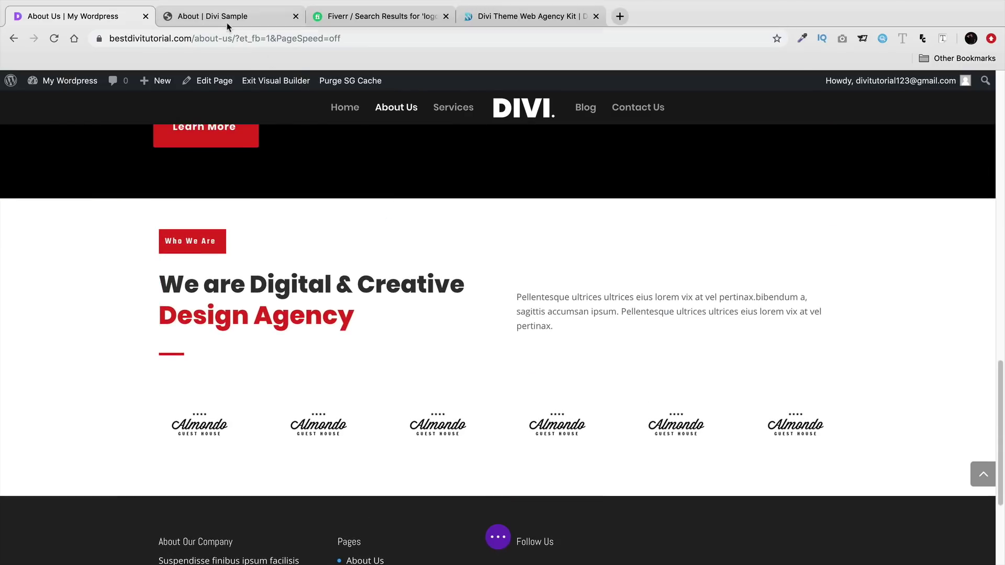
- Compare against the sample About page's Hundreds of Customers Trust our Company section
{"action": "left_click", "coordinate": [228, 17]}
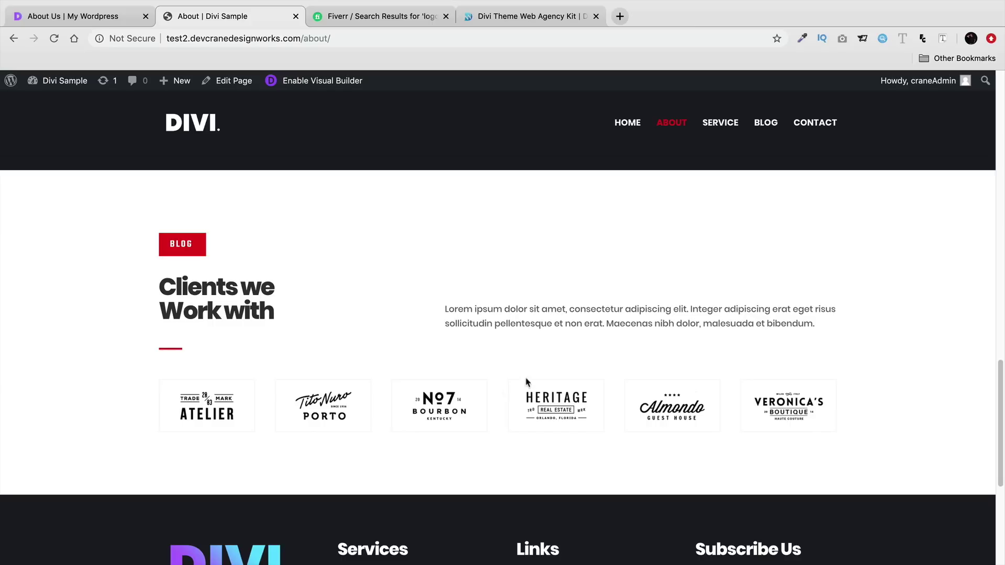
{"action": "left_click", "coordinate": [109, 21]}
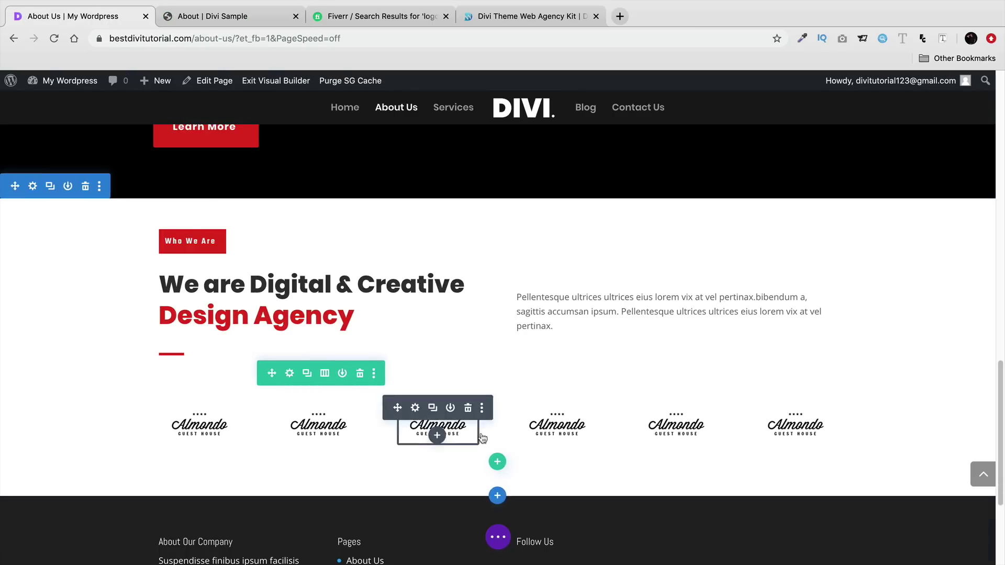
{"action": "scroll", "coordinate": [516, 393], "scroll_direction": "up", "scroll_amount": 5}
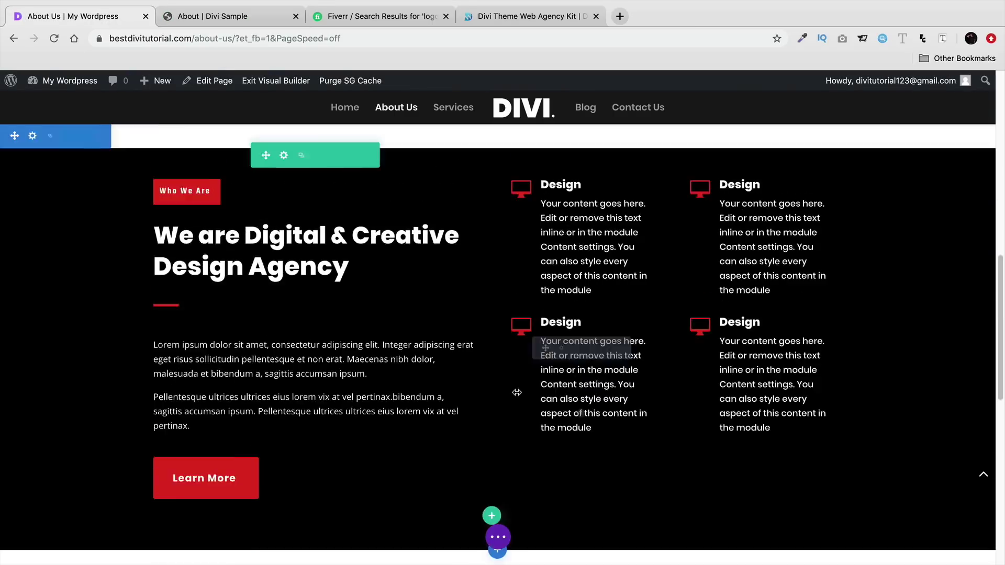
{"action": "left_click", "coordinate": [202, 22]}
{"action": "scroll", "coordinate": [298, 309], "scroll_direction": "up", "scroll_amount": 7}
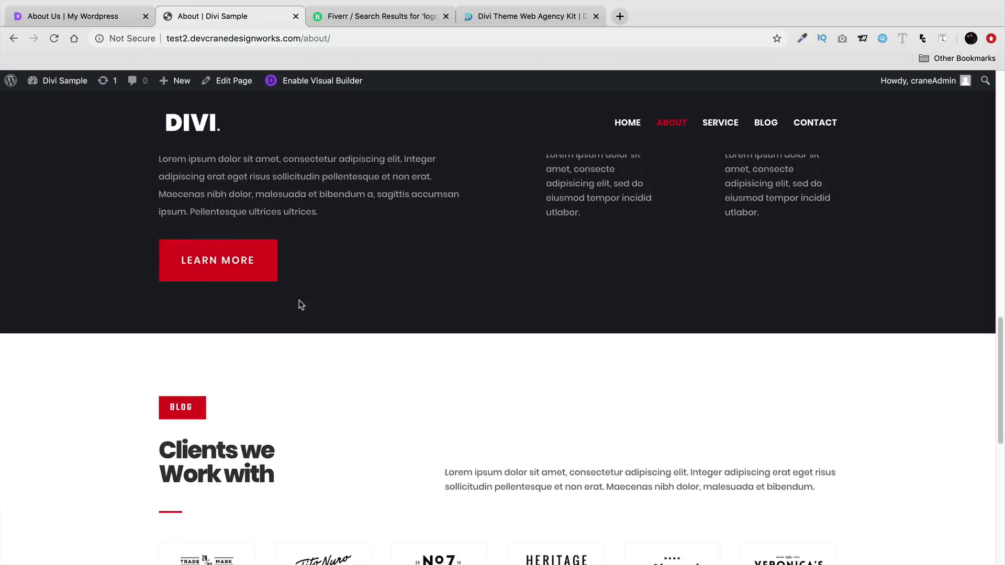
{"action": "scroll", "coordinate": [309, 335], "scroll_direction": "up", "scroll_amount": 1}
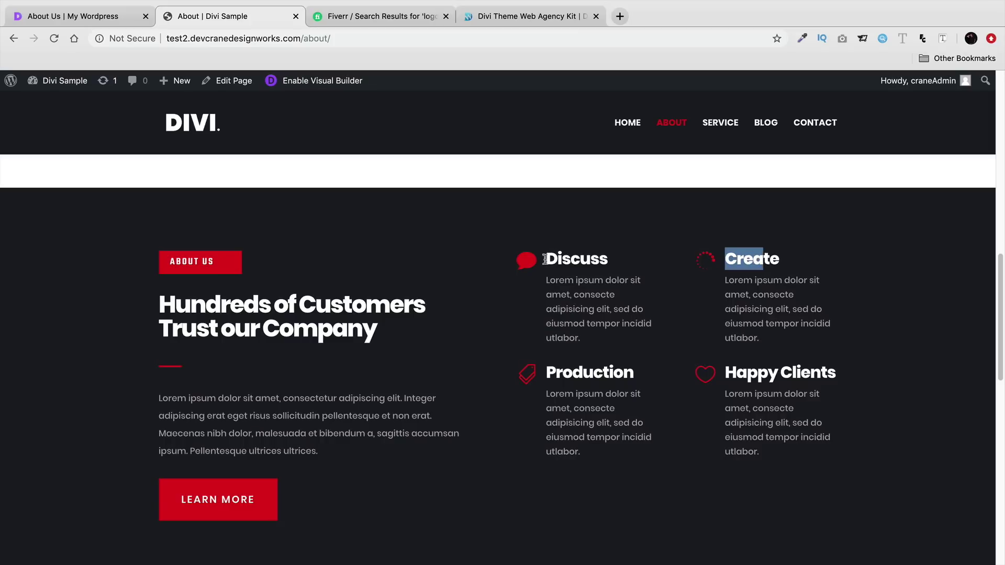
- Bring up the sample site's Service page, with its Our Services section, as reference
{"action": "left_click", "coordinate": [122, 20]}
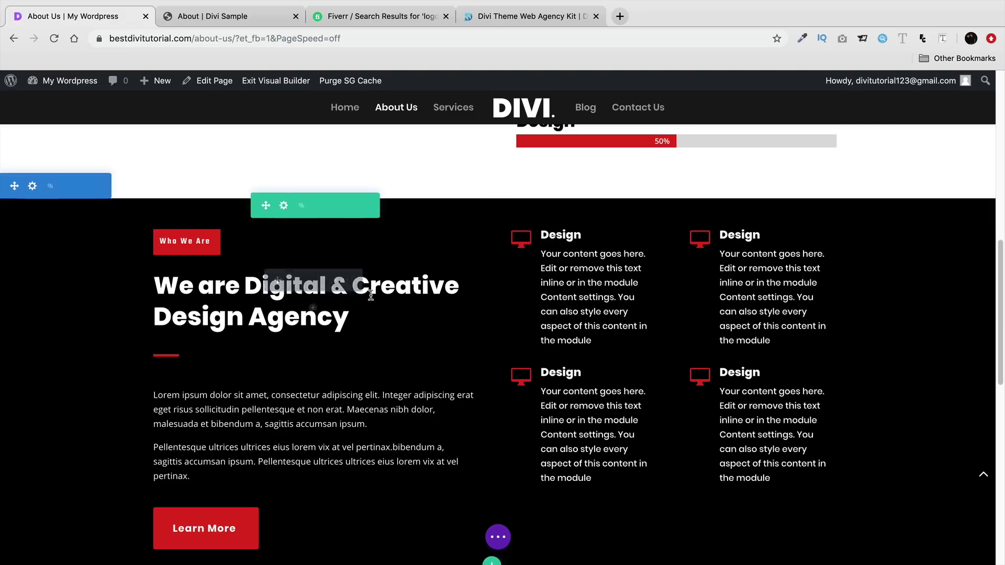
{"action": "scroll", "coordinate": [373, 362], "scroll_direction": "up", "scroll_amount": 4}
{"action": "scroll", "coordinate": [373, 362], "scroll_direction": "up", "scroll_amount": 5}
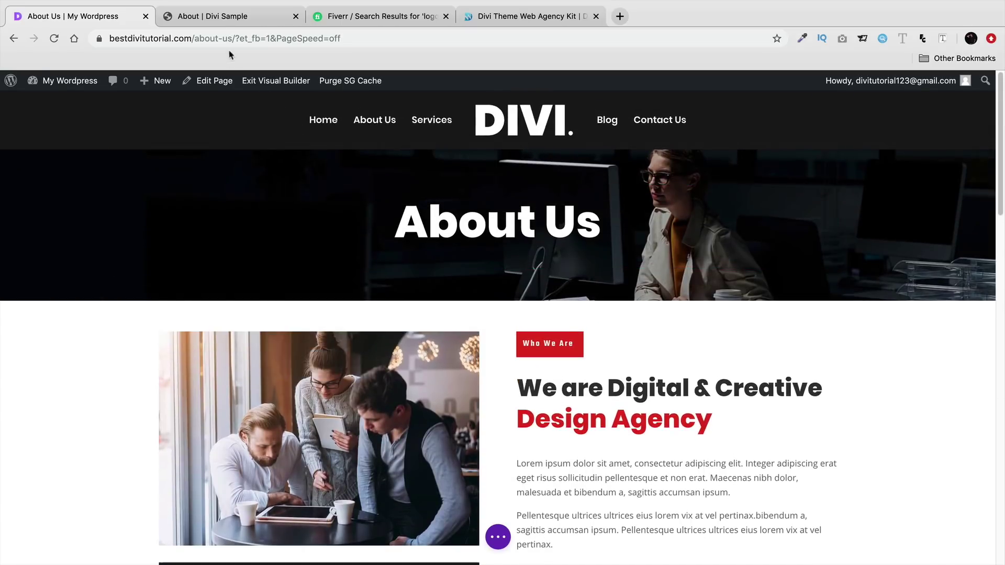
{"action": "left_click", "coordinate": [223, 21]}
{"action": "scroll", "coordinate": [428, 350], "scroll_direction": "up", "scroll_amount": 10}
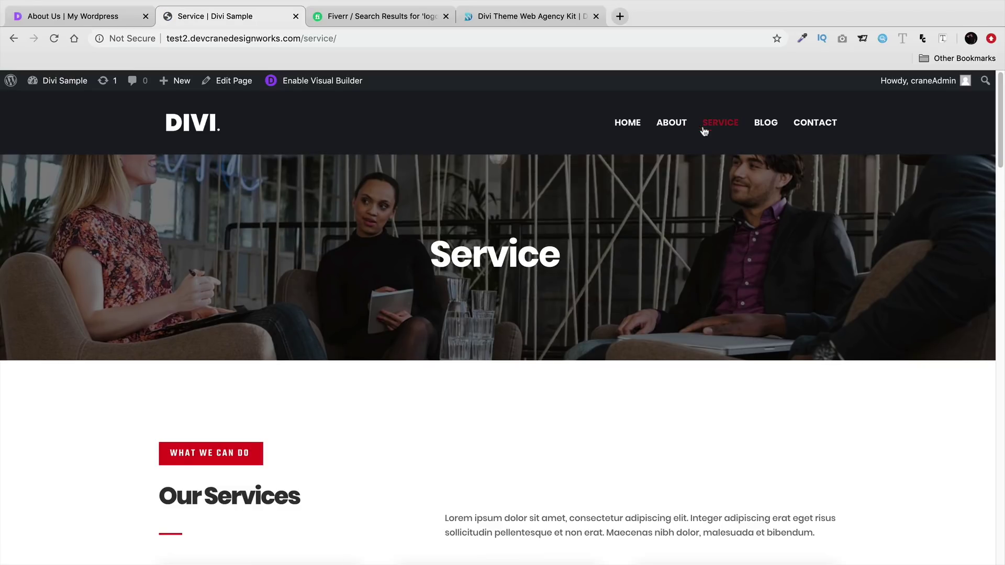
- Check the Web Agency Kit product page, then exit the About Us page's Visual Builder
{"action": "left_click", "coordinate": [516, 21]}
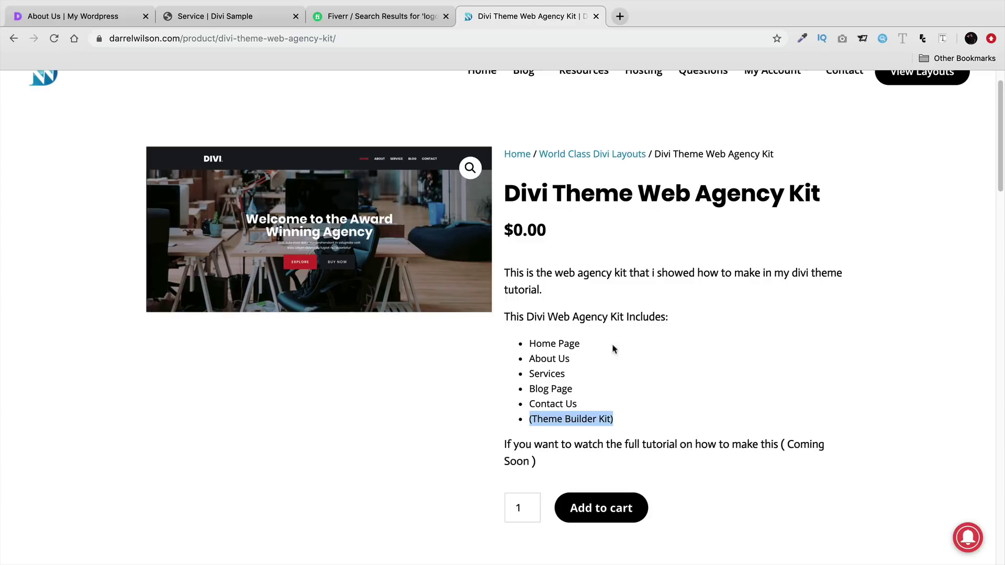
{"action": "left_click", "coordinate": [189, 17]}
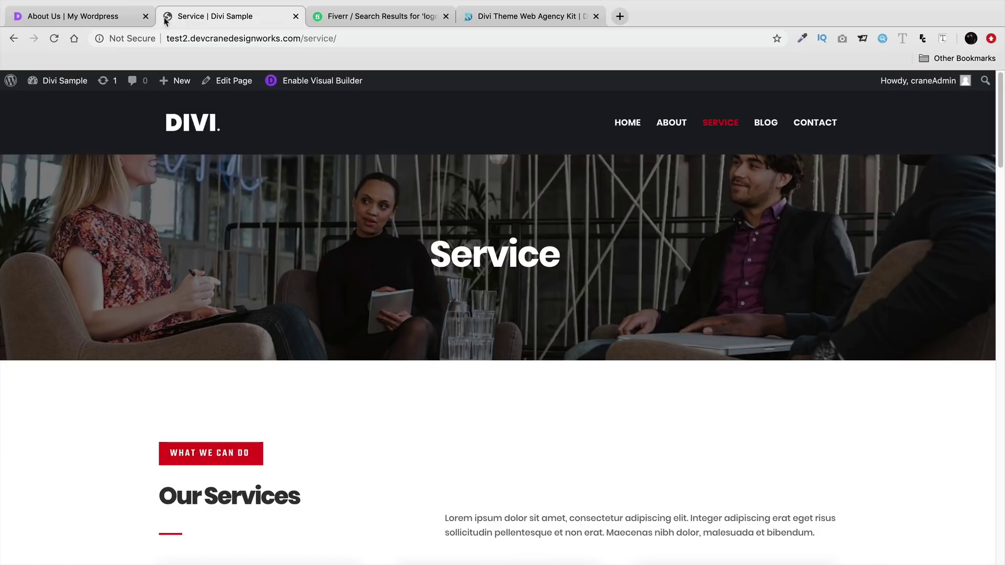
{"action": "left_click", "coordinate": [99, 20]}
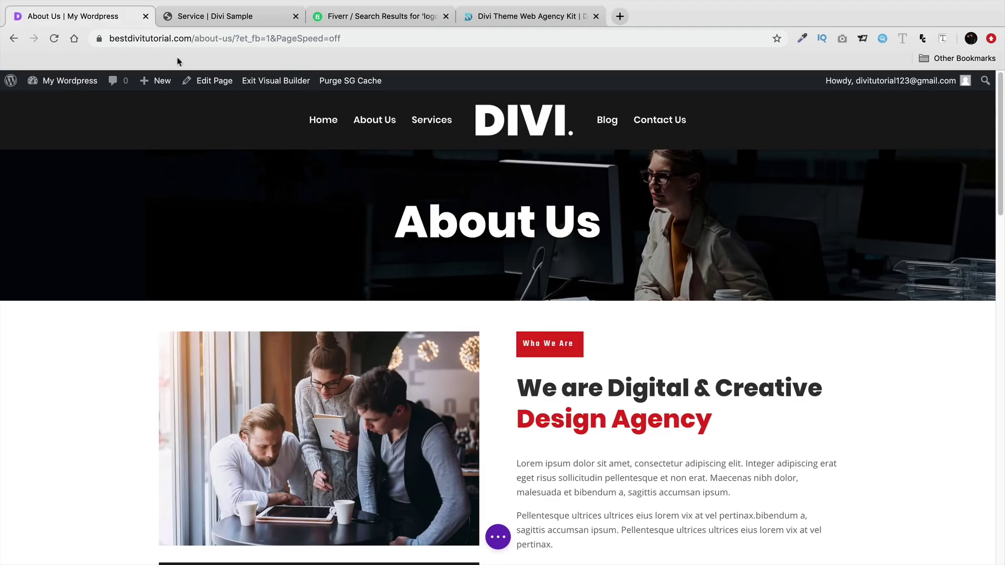
{"action": "left_click", "coordinate": [254, 81]}
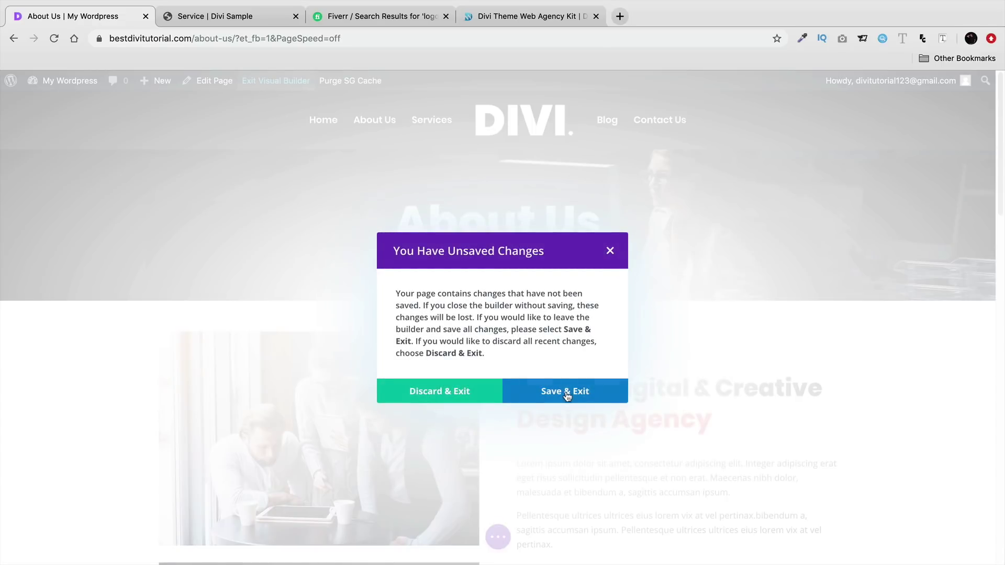
- Save the About Us page and go to the Services page
{"action": "left_click", "coordinate": [566, 393]}
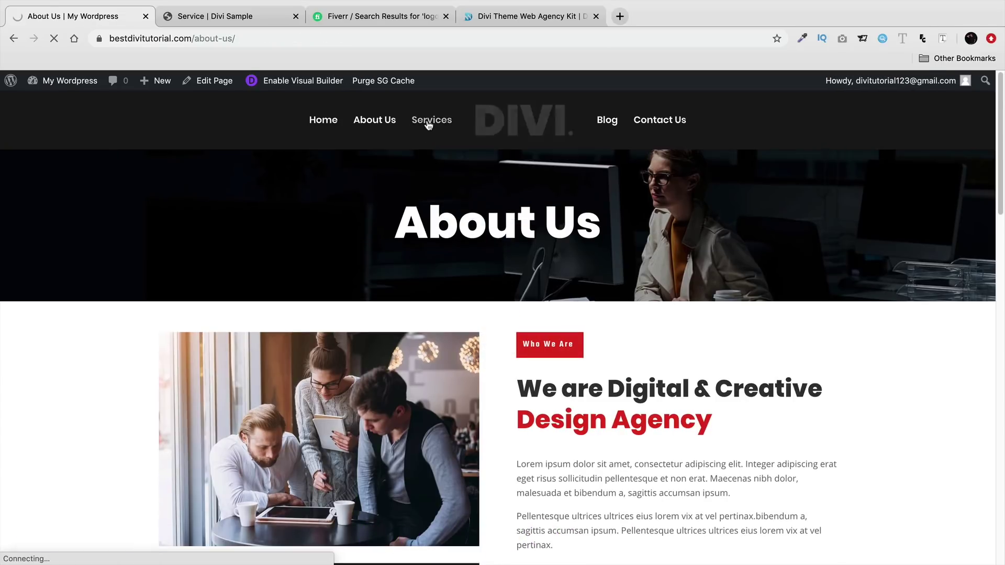
{"action": "left_click", "coordinate": [428, 124]}
{"action": "mouse_move", "coordinate": [42, 6]}
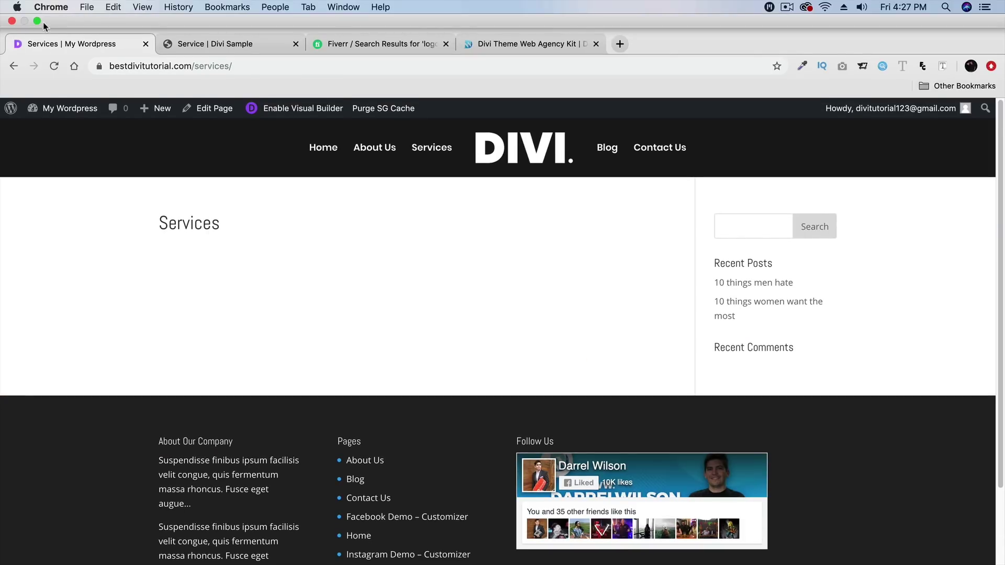
- Place Services (Kit).json on the desktop and enable the Visual Builder on Services
{"action": "left_click", "coordinate": [36, 21]}
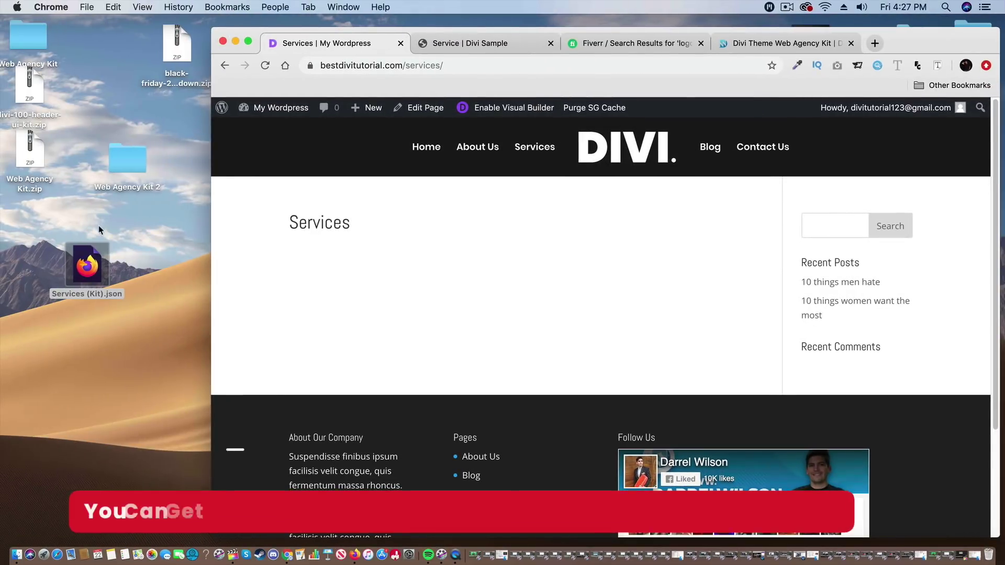
{"action": "left_click", "coordinate": [133, 261]}
{"action": "mouse_move", "coordinate": [121, 156]}
{"action": "left_mouse_down"}
{"action": "mouse_move", "coordinate": [105, 130]}
{"action": "mouse_move", "coordinate": [109, 143]}
{"action": "left_mouse_up"}
{"action": "left_click_drag", "start_coordinate": [29, 162], "coordinate": [42, 190]}
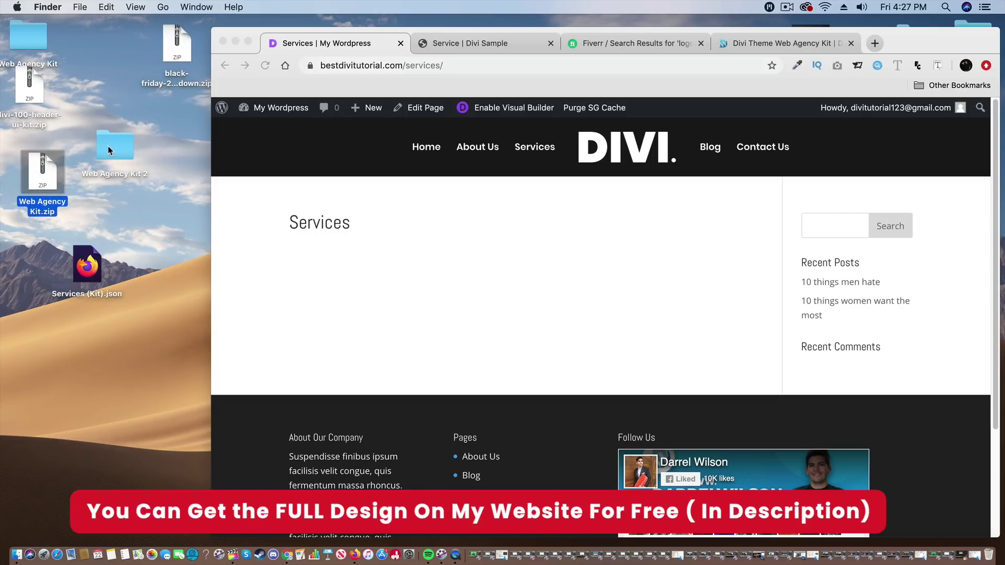
{"action": "double_click", "coordinate": [108, 145]}
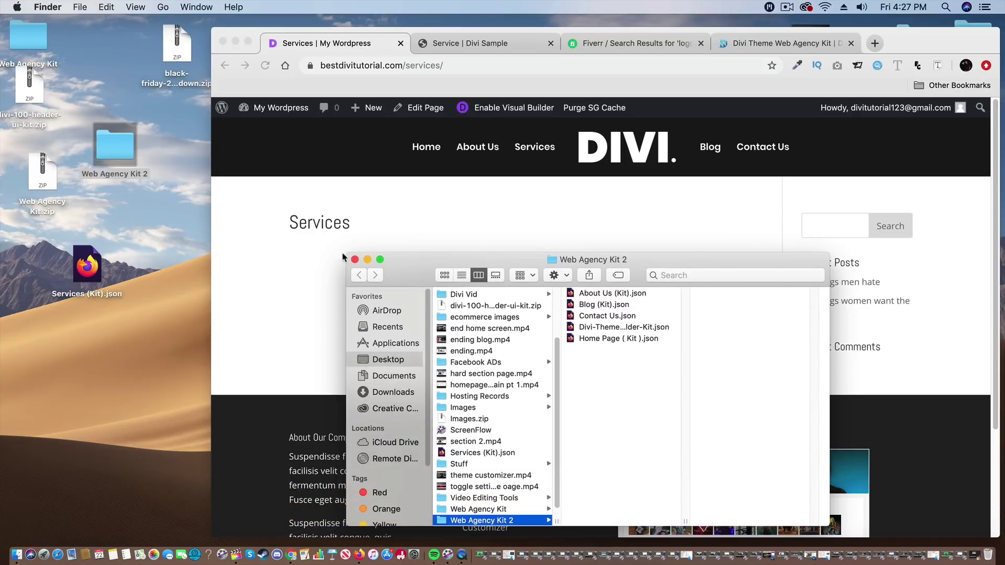
{"action": "left_click", "coordinate": [355, 259]}
{"action": "left_click_drag", "start_coordinate": [90, 276], "coordinate": [139, 296]}
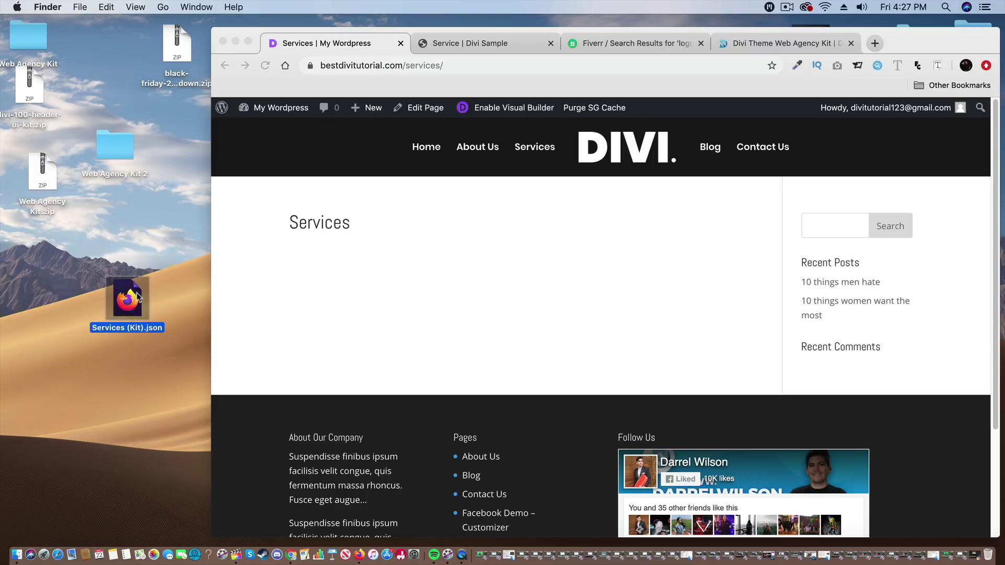
{"action": "left_click", "coordinate": [515, 114]}
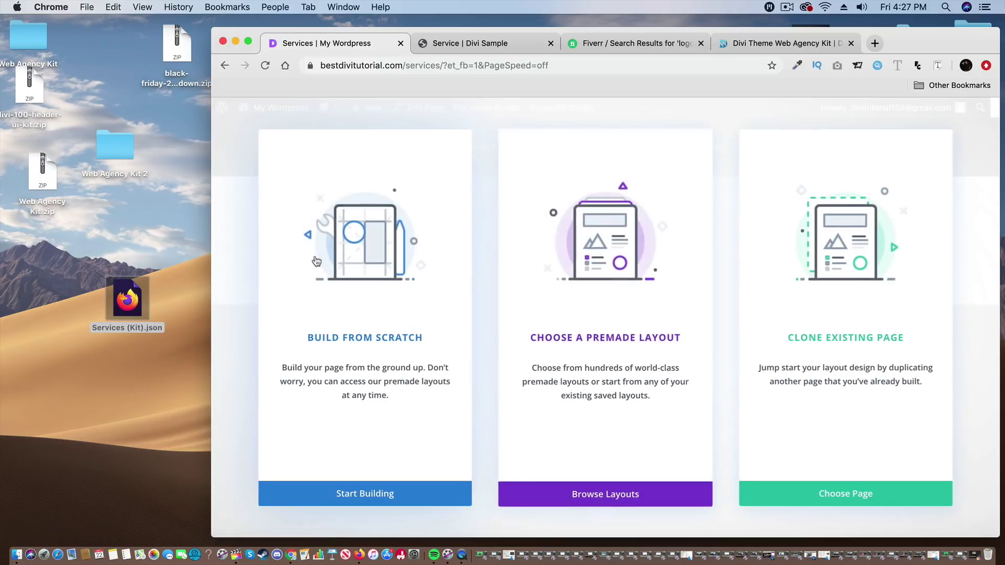
- Start Services from scratch and import Services (Kit).json, adding the Service hero section
{"action": "left_click", "coordinate": [378, 329]}
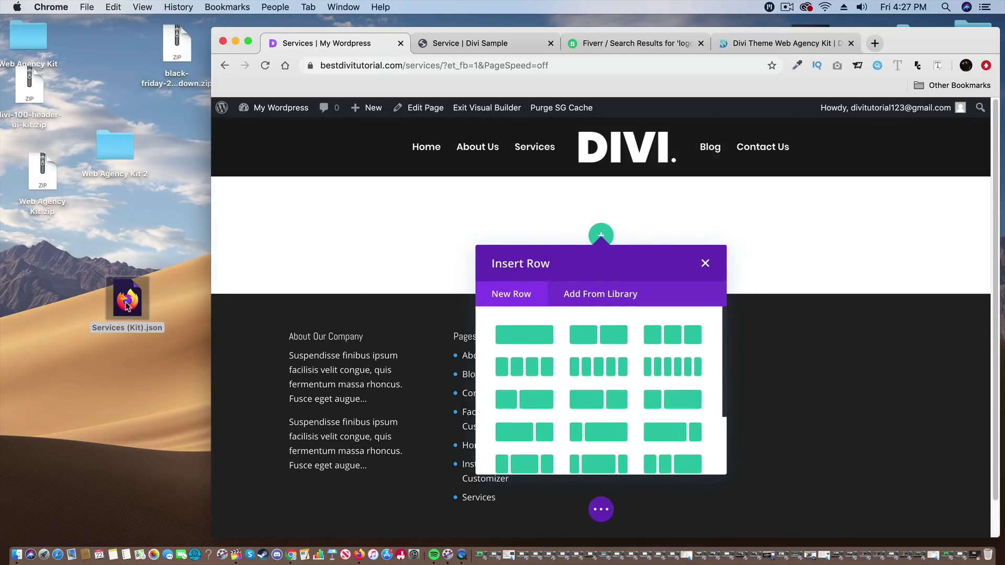
{"action": "left_click", "coordinate": [705, 263]}
{"action": "left_click_drag", "start_coordinate": [137, 310], "coordinate": [577, 323]}
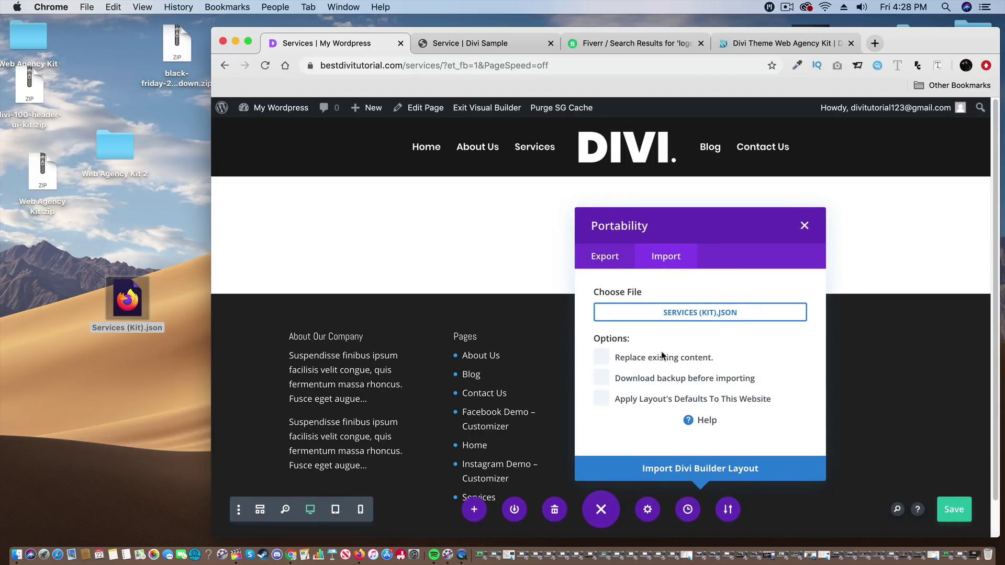
{"action": "left_click", "coordinate": [712, 474]}
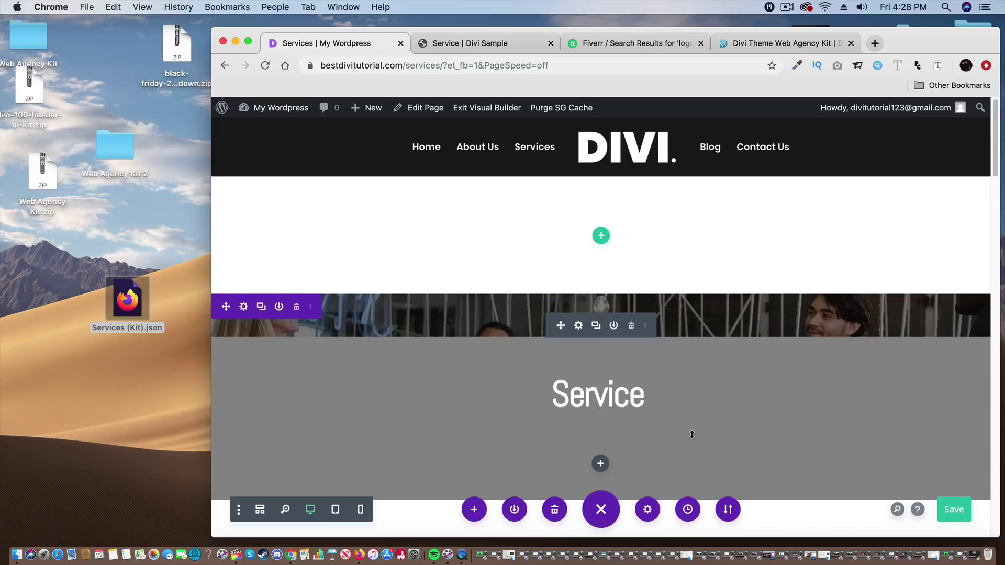
{"action": "left_click", "coordinate": [248, 42]}
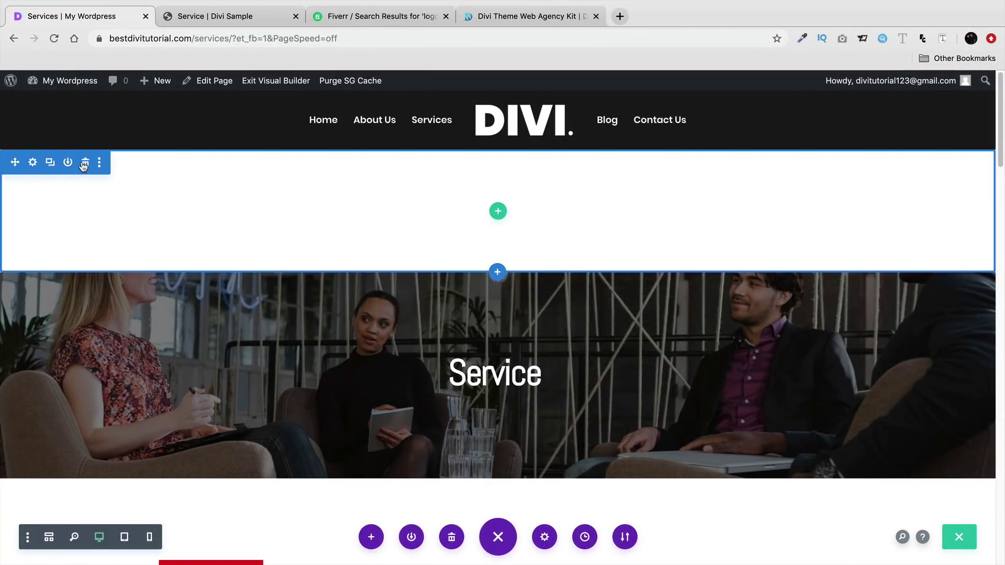
{"action": "left_click", "coordinate": [84, 162]}
{"action": "scroll", "coordinate": [410, 359], "scroll_direction": "down", "scroll_amount": 4}
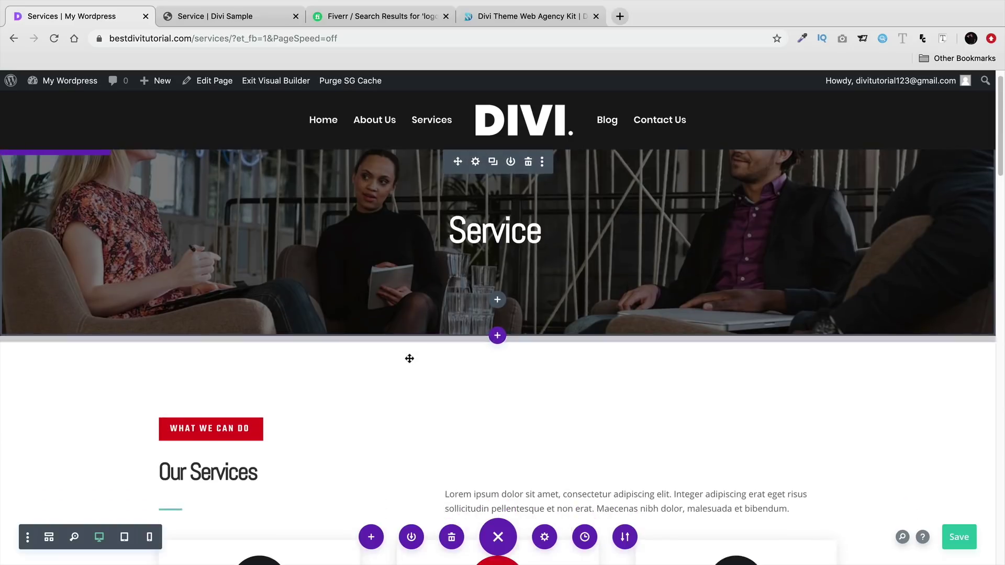
{"action": "scroll", "coordinate": [409, 358], "scroll_direction": "down", "scroll_amount": 9}
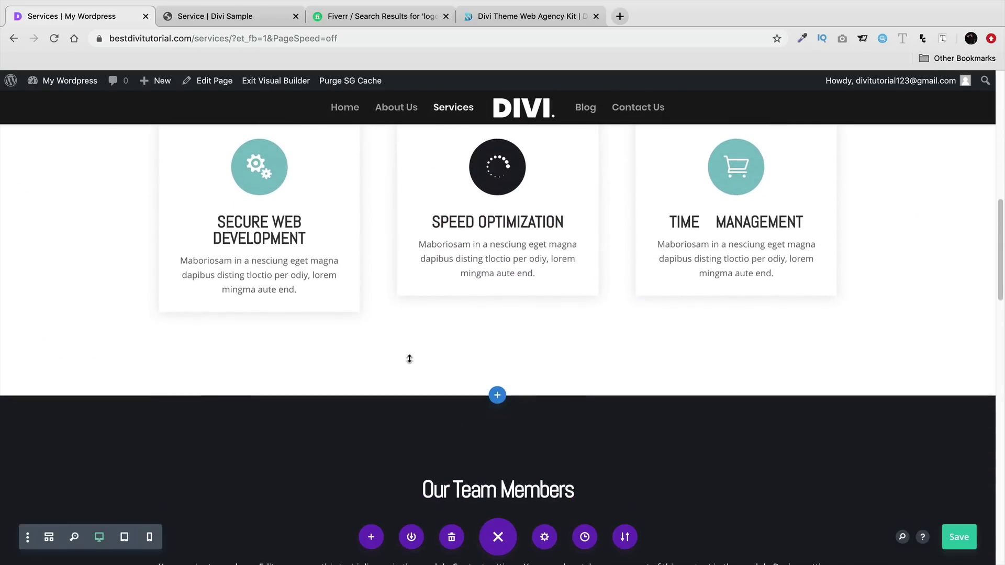
{"action": "scroll", "coordinate": [409, 361], "scroll_direction": "down", "scroll_amount": 4}
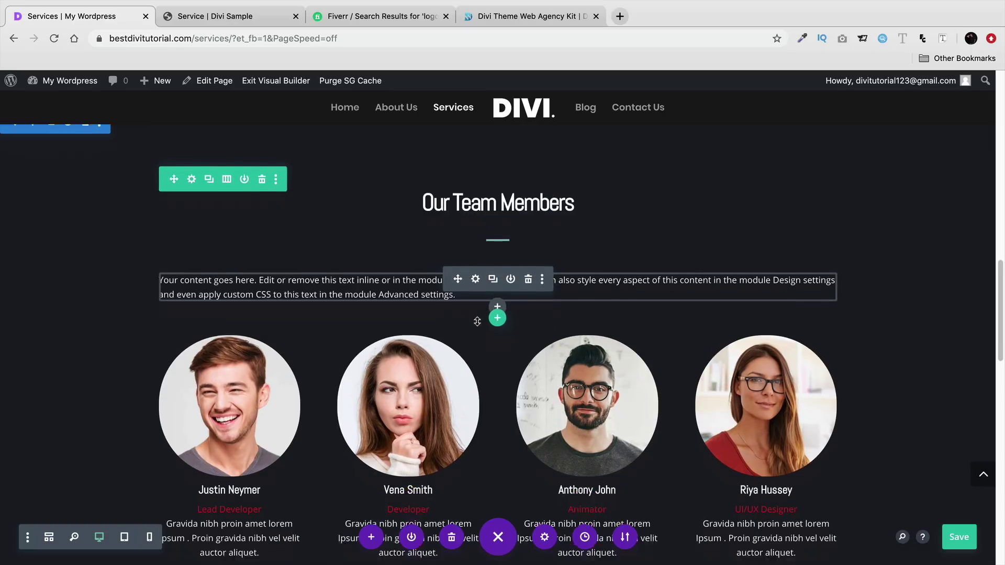
{"action": "scroll", "coordinate": [476, 322], "scroll_direction": "down", "scroll_amount": 1}
{"action": "mouse_move", "coordinate": [66, 80]}
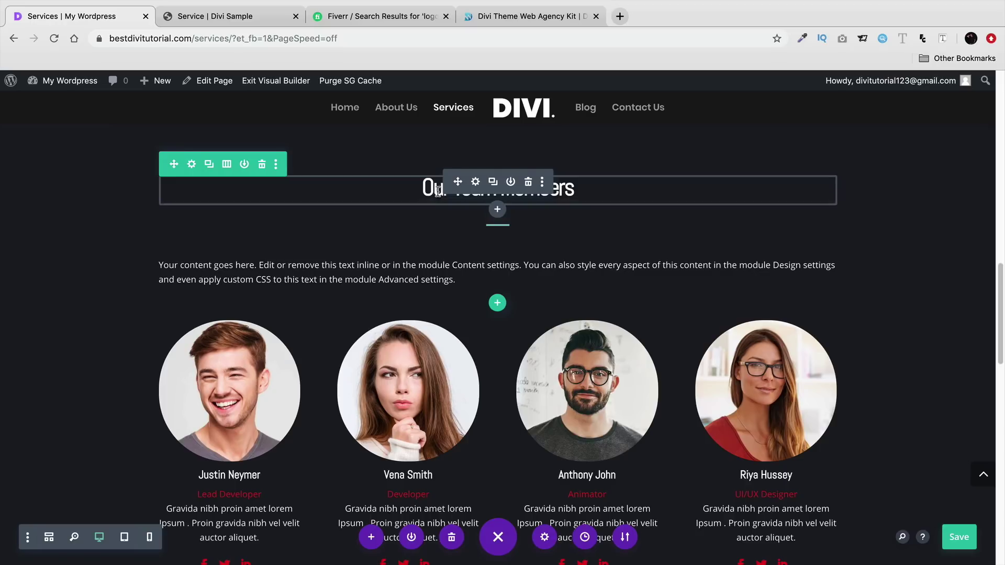
{"action": "scroll", "coordinate": [475, 288], "scroll_direction": "down", "scroll_amount": 8}
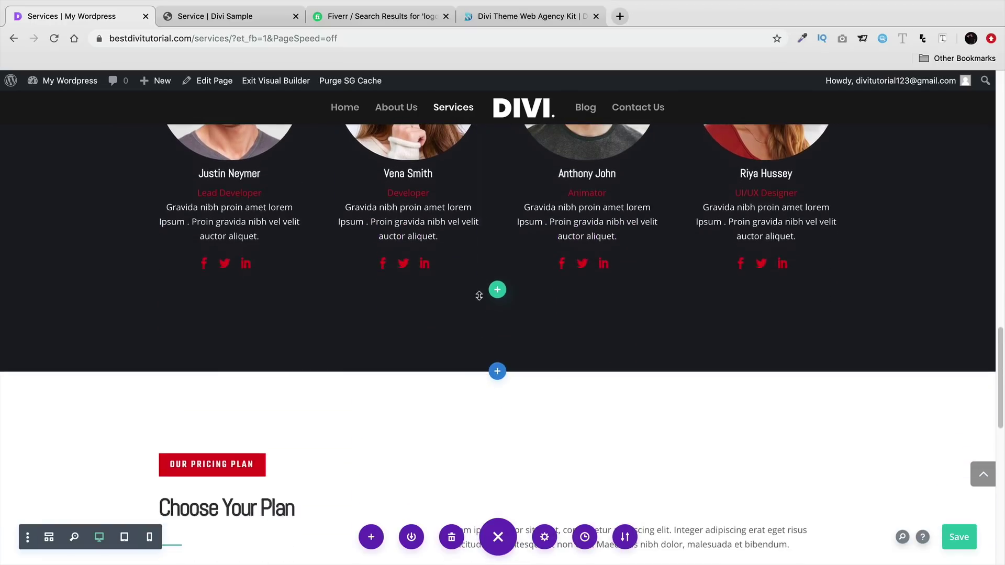
{"action": "scroll", "coordinate": [475, 285], "scroll_direction": "down", "scroll_amount": 7}
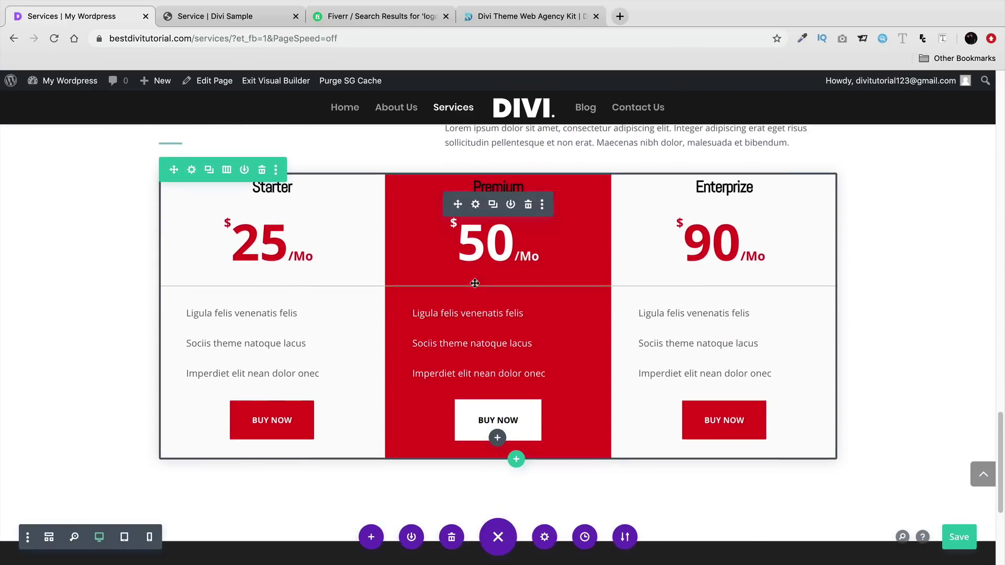
{"action": "scroll", "coordinate": [467, 294], "scroll_direction": "down", "scroll_amount": 3}
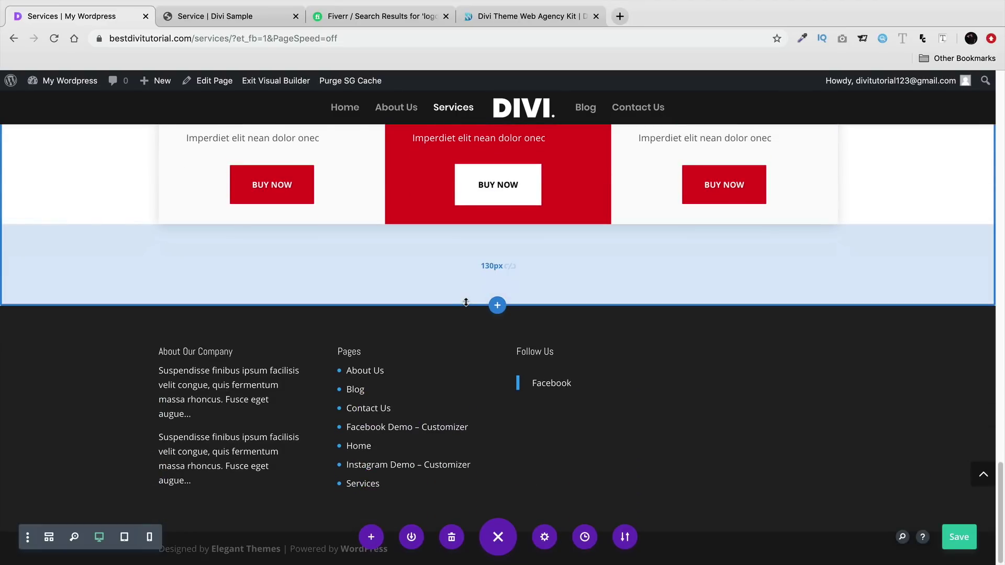
{"action": "scroll", "coordinate": [466, 304], "scroll_direction": "up", "scroll_amount": 6}
{"action": "scroll", "coordinate": [466, 312], "scroll_direction": "down", "scroll_amount": 2}
{"action": "scroll", "coordinate": [239, 486], "scroll_direction": "down", "scroll_amount": 2}
{"action": "scroll", "coordinate": [214, 414], "scroll_direction": "up", "scroll_amount": 11}
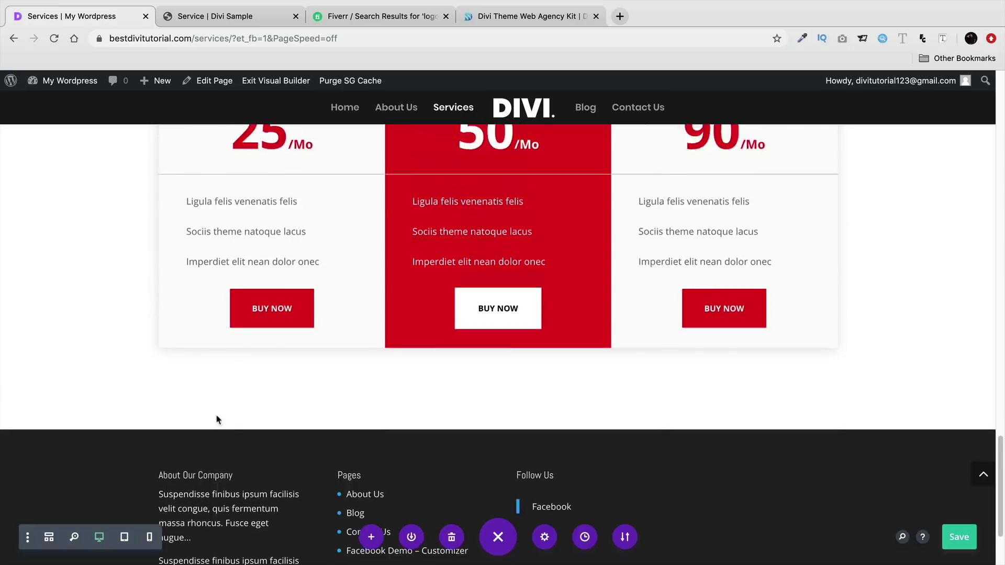
{"action": "scroll", "coordinate": [442, 329], "scroll_direction": "up", "scroll_amount": 13}
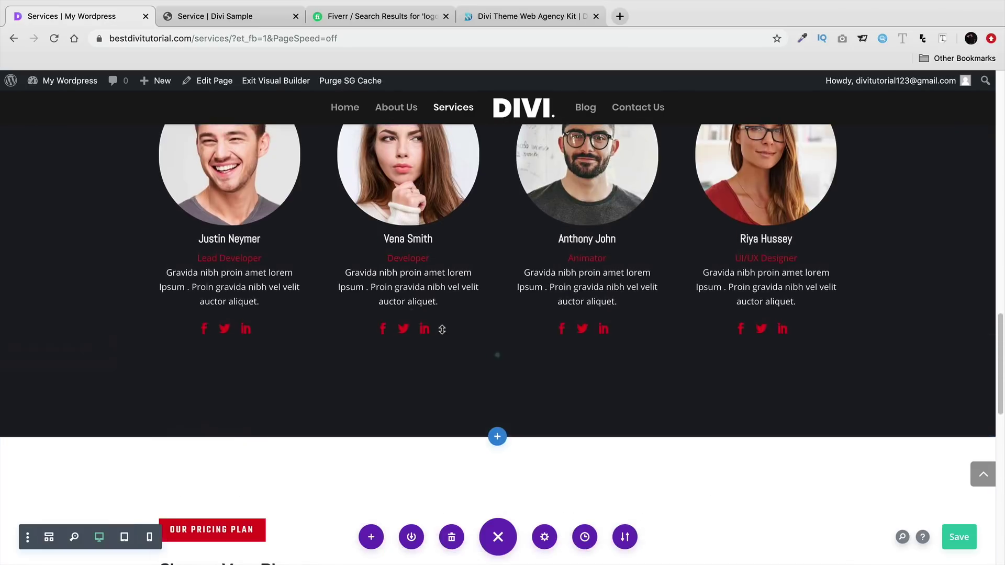
{"action": "scroll", "coordinate": [451, 318], "scroll_direction": "up", "scroll_amount": 12}
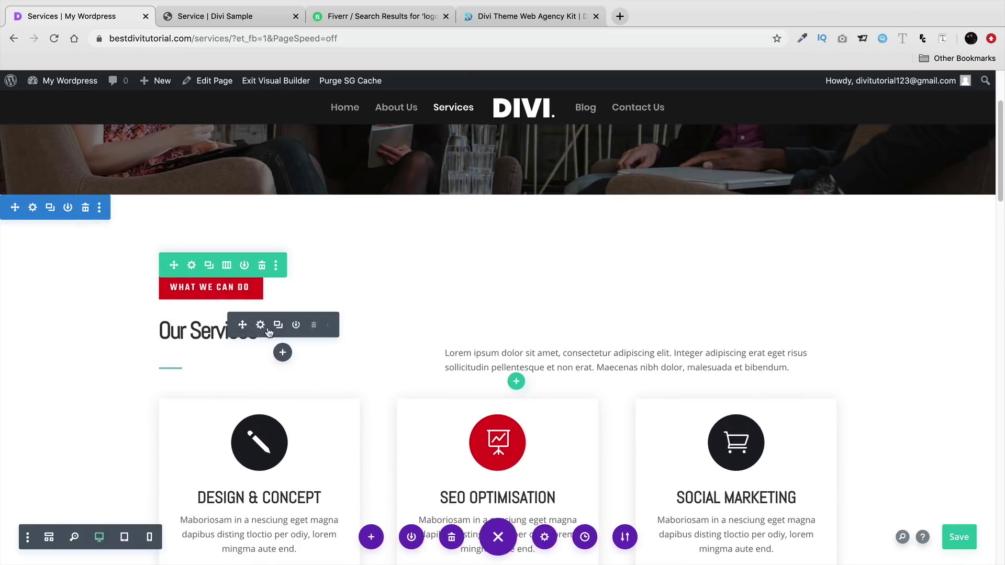
{"action": "scroll", "coordinate": [232, 339], "scroll_direction": "up", "scroll_amount": 3}
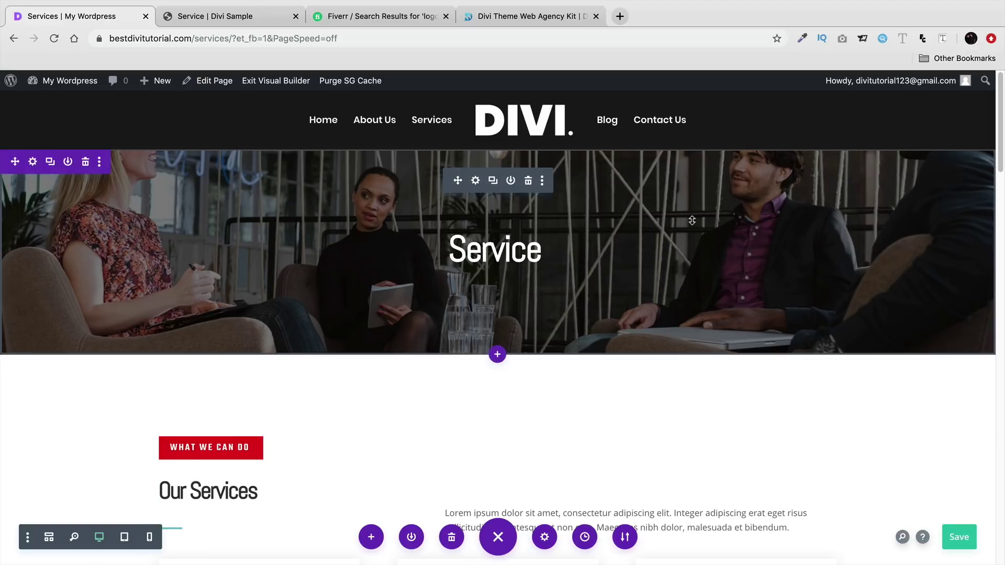
- Go to the Contact Us page, put Contact Us.json on the desktop, and enable the Visual Builder
{"action": "left_click", "coordinate": [280, 83]}
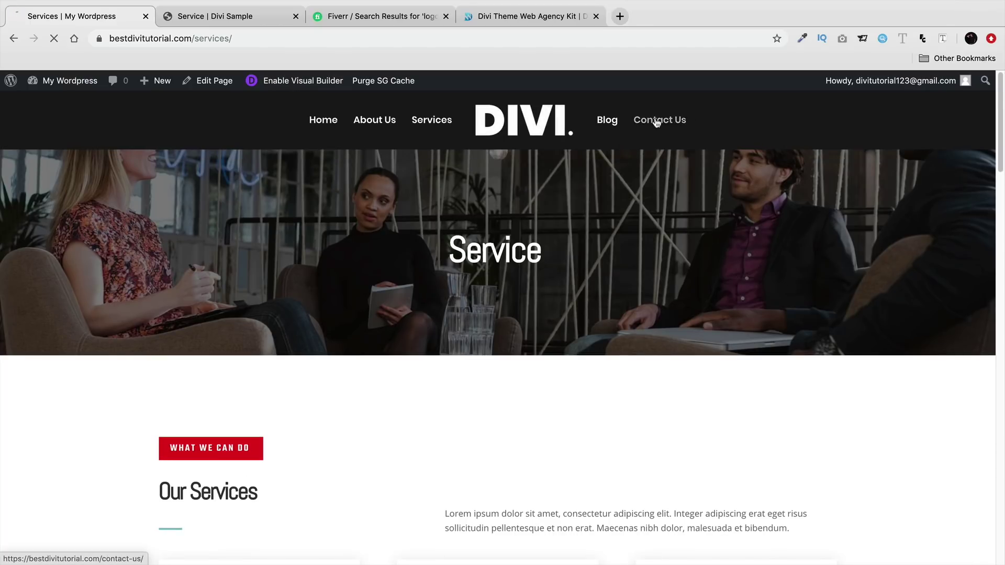
{"action": "left_click", "coordinate": [657, 122]}
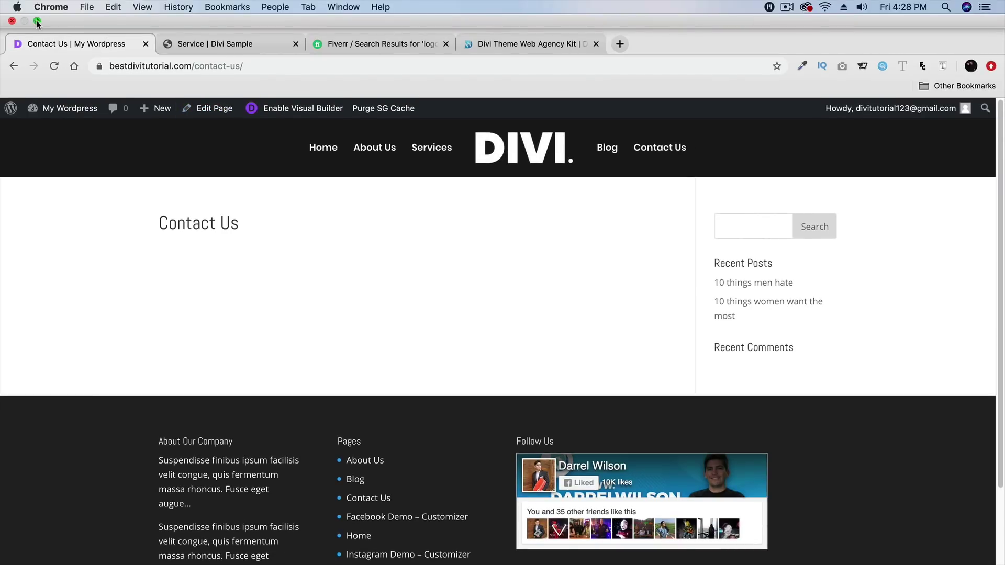
{"action": "left_click", "coordinate": [36, 21]}
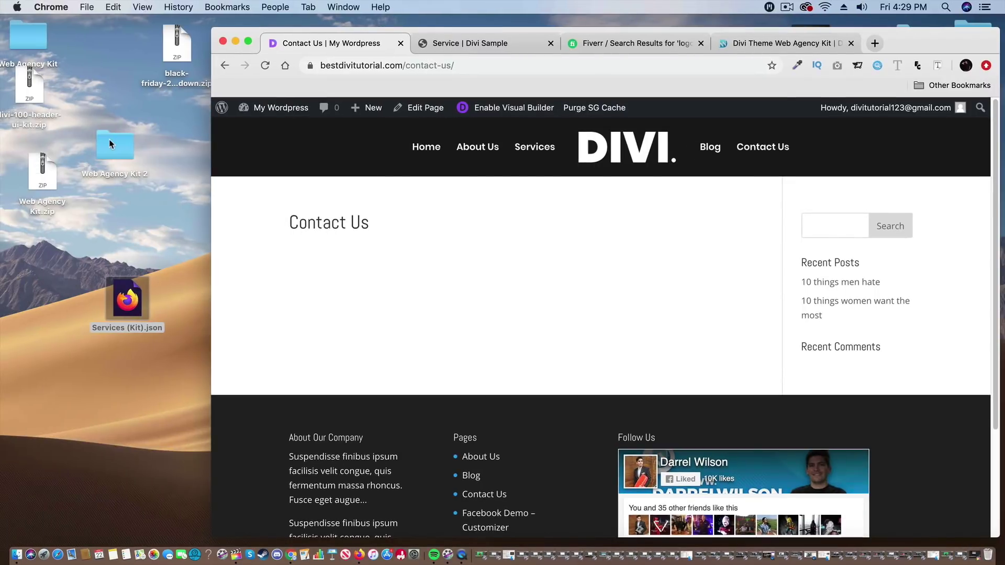
{"action": "double_click", "coordinate": [111, 147]}
{"action": "left_click_drag", "start_coordinate": [596, 315], "coordinate": [157, 373]}
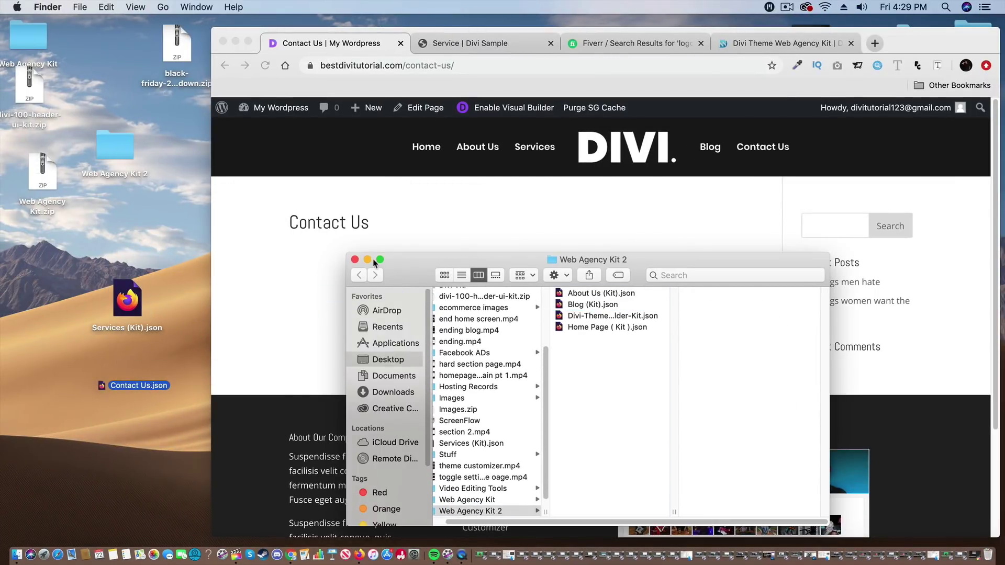
{"action": "left_click", "coordinate": [355, 259]}
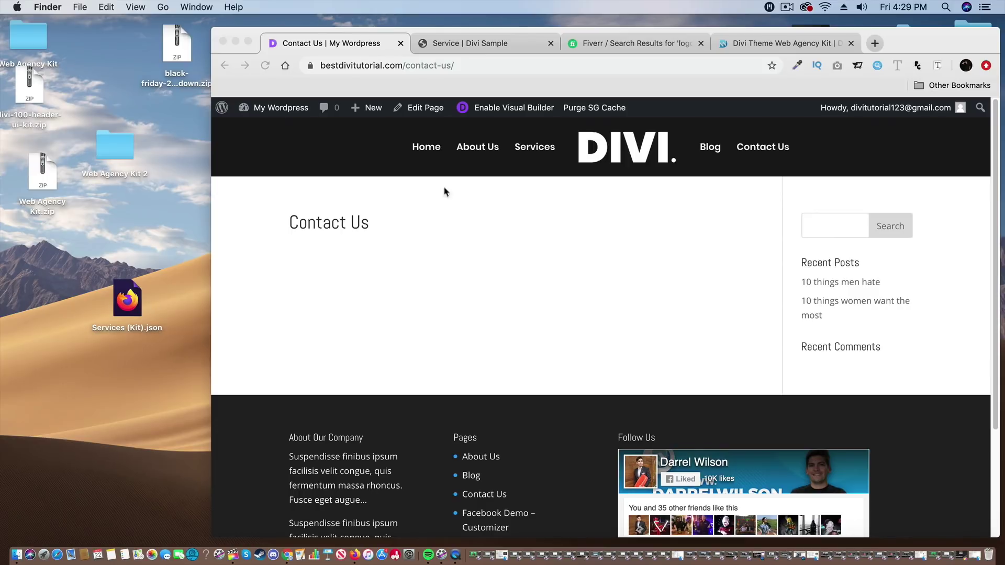
{"action": "left_click", "coordinate": [500, 109]}
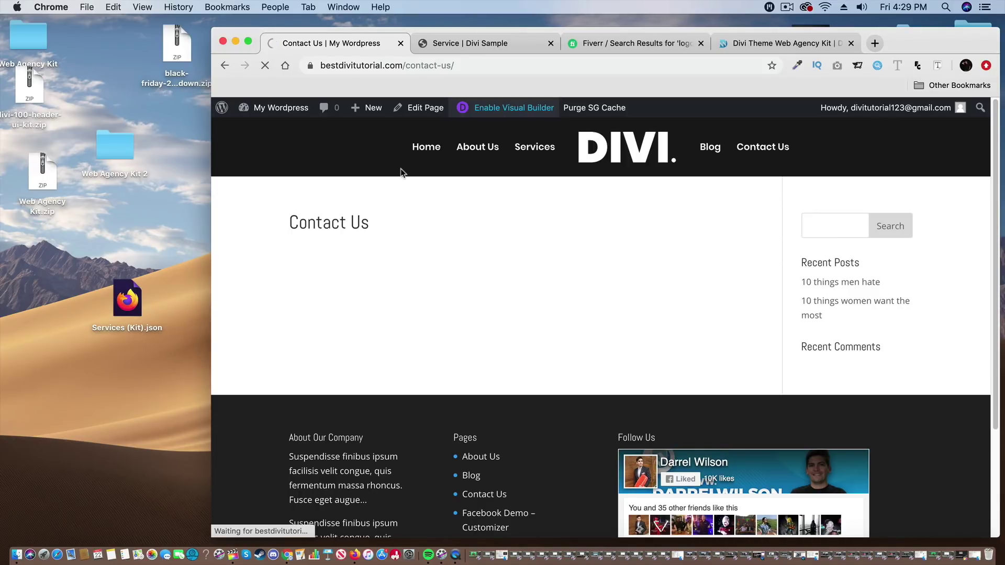
{"action": "double_click", "coordinate": [114, 147]}
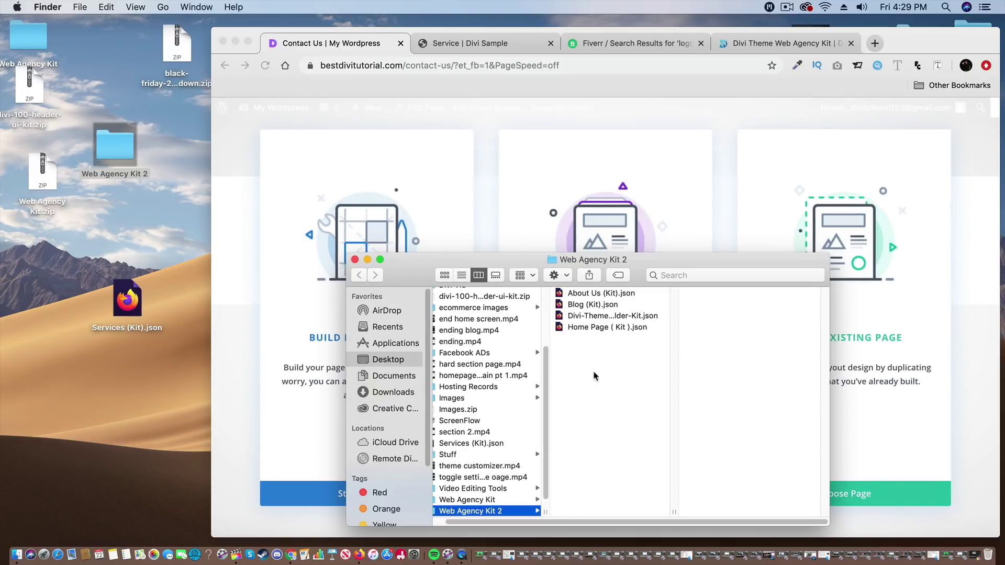
- Build Contact Us from scratch and import Contact Us.json as its layout
{"action": "scroll", "coordinate": [455, 403], "scroll_direction": "down", "scroll_amount": 1}
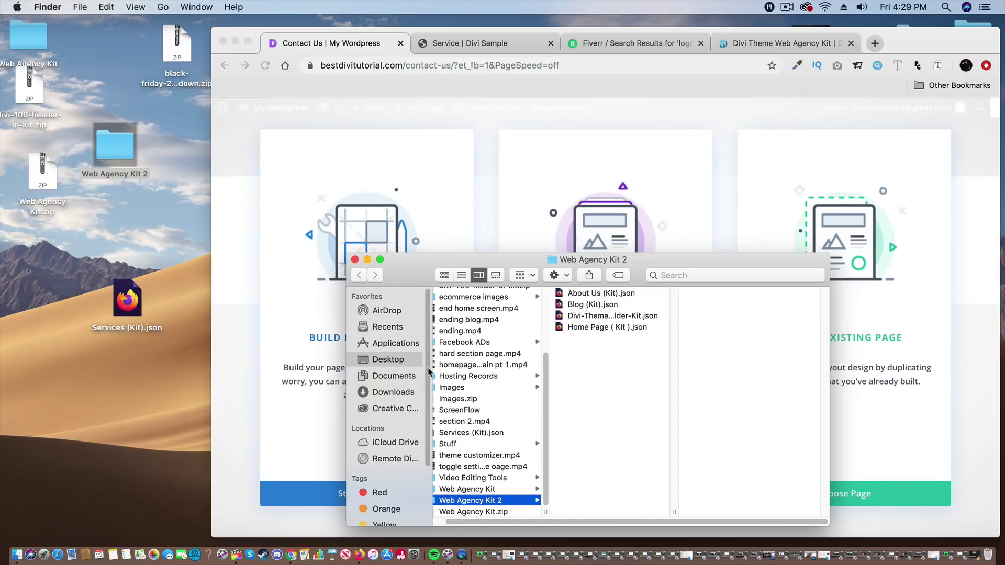
{"action": "left_click", "coordinate": [394, 361]}
{"action": "scroll", "coordinate": [474, 393], "scroll_direction": "up", "scroll_amount": 5}
{"action": "scroll", "coordinate": [520, 396], "scroll_direction": "up", "scroll_amount": 10}
{"action": "scroll", "coordinate": [522, 393], "scroll_direction": "up", "scroll_amount": 3}
{"action": "left_click_drag", "start_coordinate": [739, 327], "coordinate": [354, 222]}
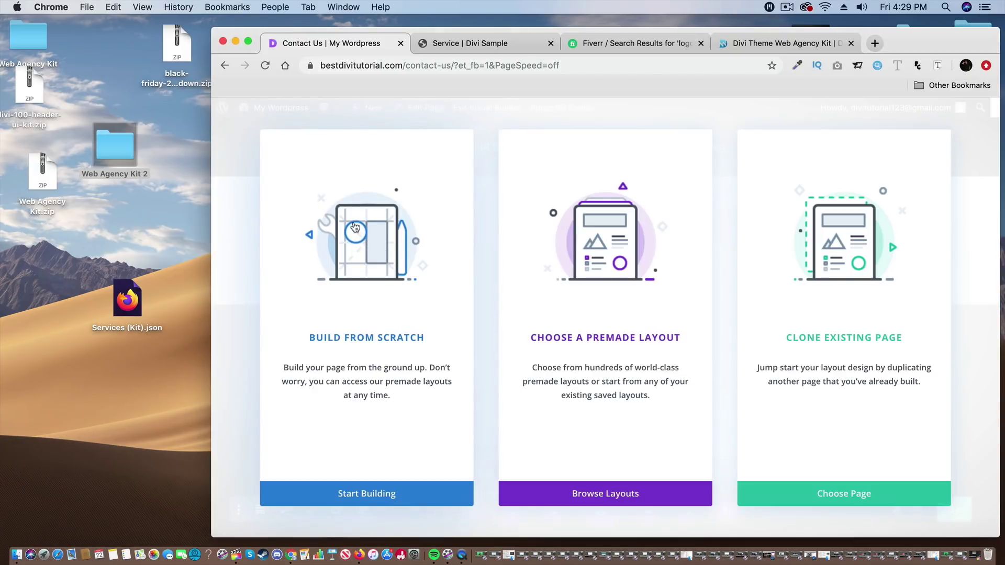
{"action": "left_click", "coordinate": [384, 327]}
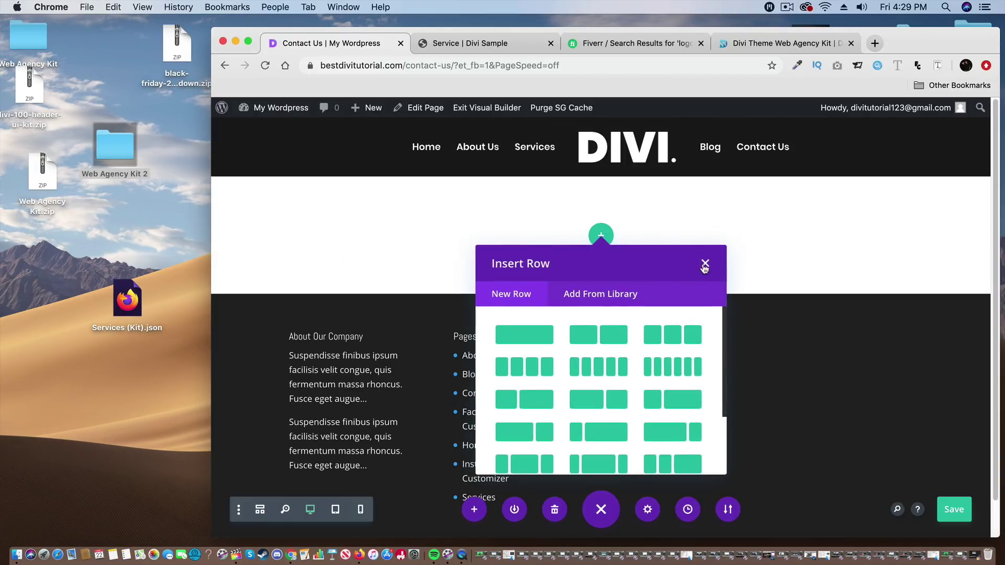
{"action": "left_click", "coordinate": [706, 265]}
{"action": "left_click_drag", "start_coordinate": [912, 42], "coordinate": [594, 53]}
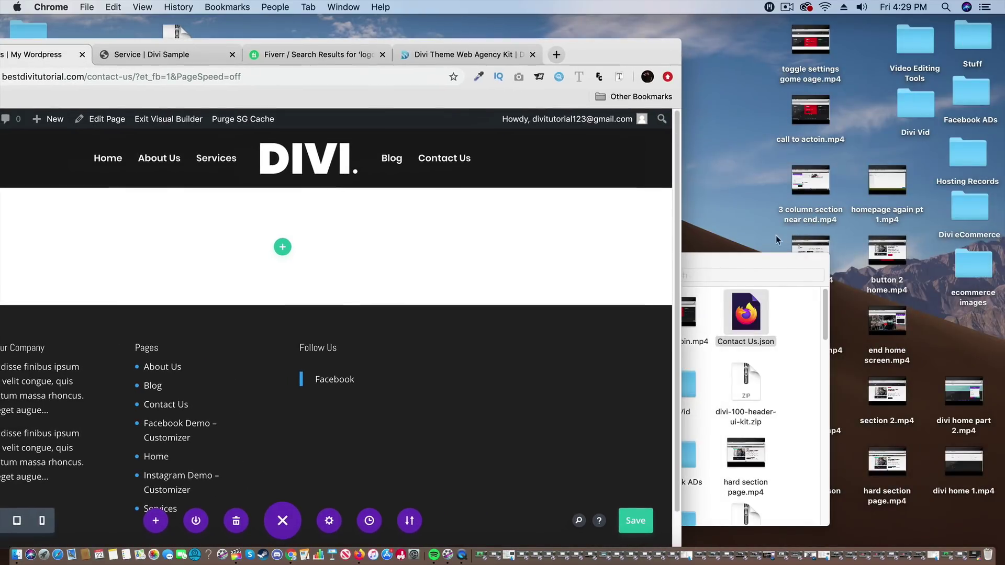
{"action": "left_click", "coordinate": [755, 258]}
{"action": "left_click_drag", "start_coordinate": [747, 324], "coordinate": [347, 283]}
{"action": "left_click", "coordinate": [432, 484]}
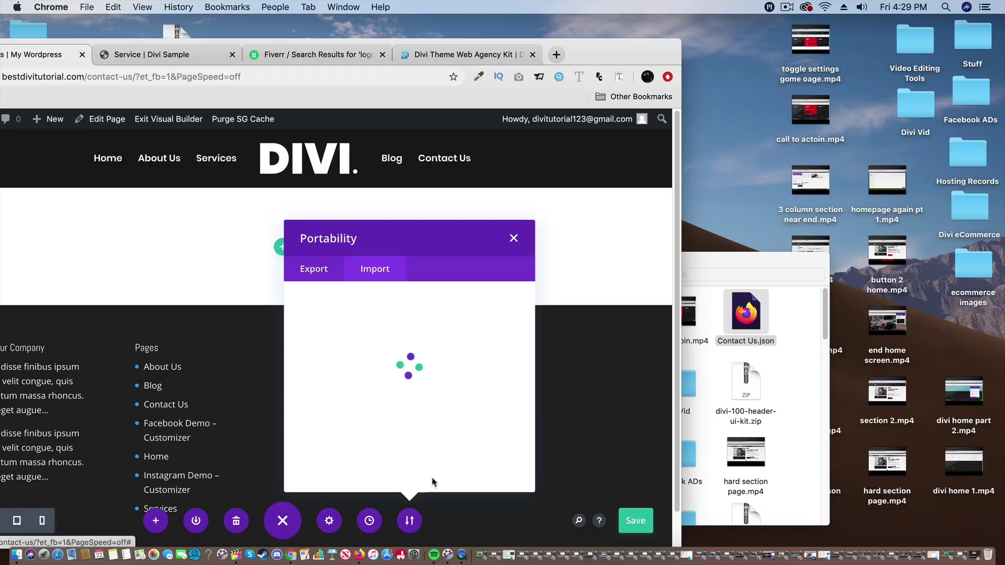
- Delete the empty section above the imported Contact hero and review the page
{"action": "left_click_drag", "start_coordinate": [594, 49], "coordinate": [736, 47]}
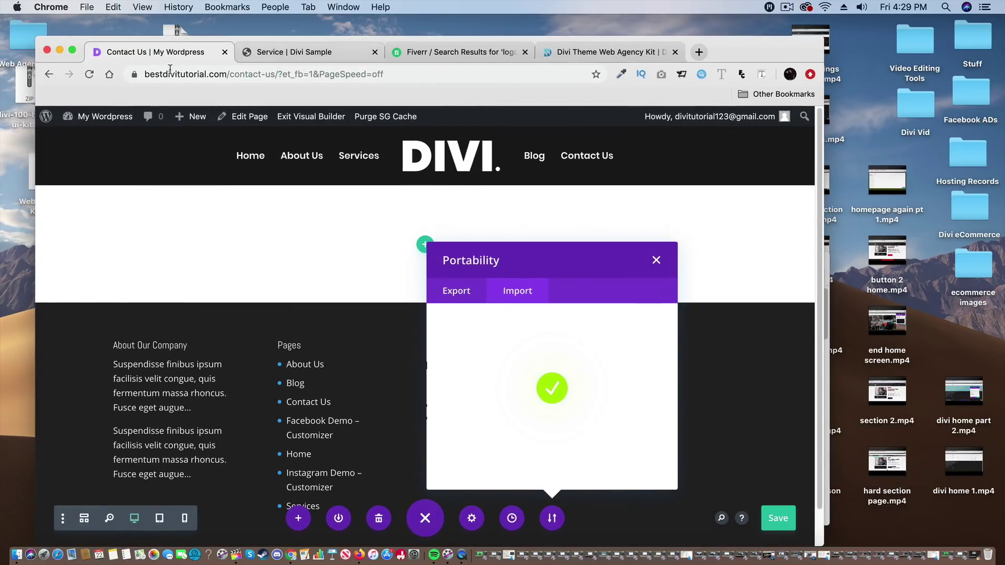
{"action": "left_click", "coordinate": [73, 50]}
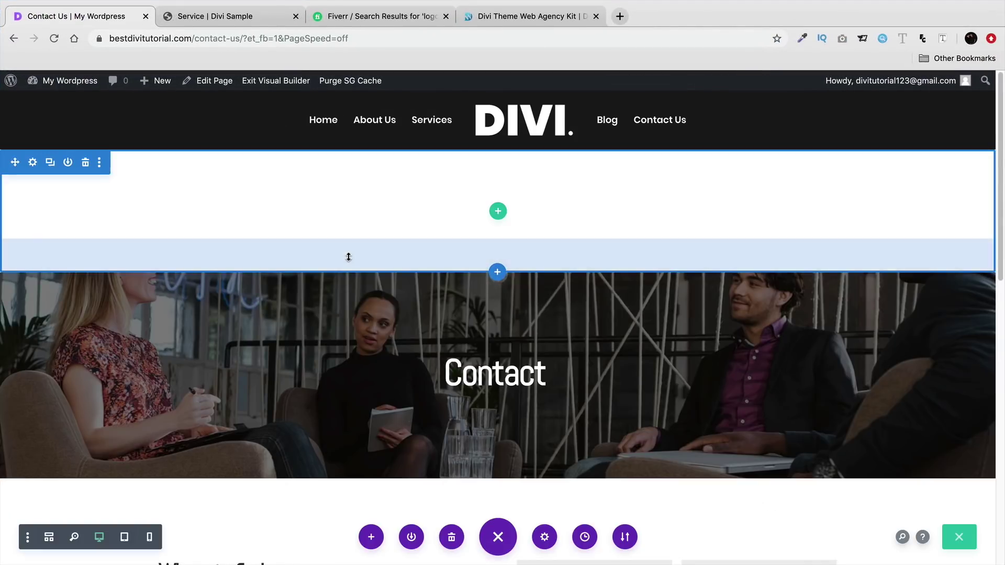
{"action": "left_click", "coordinate": [84, 163]}
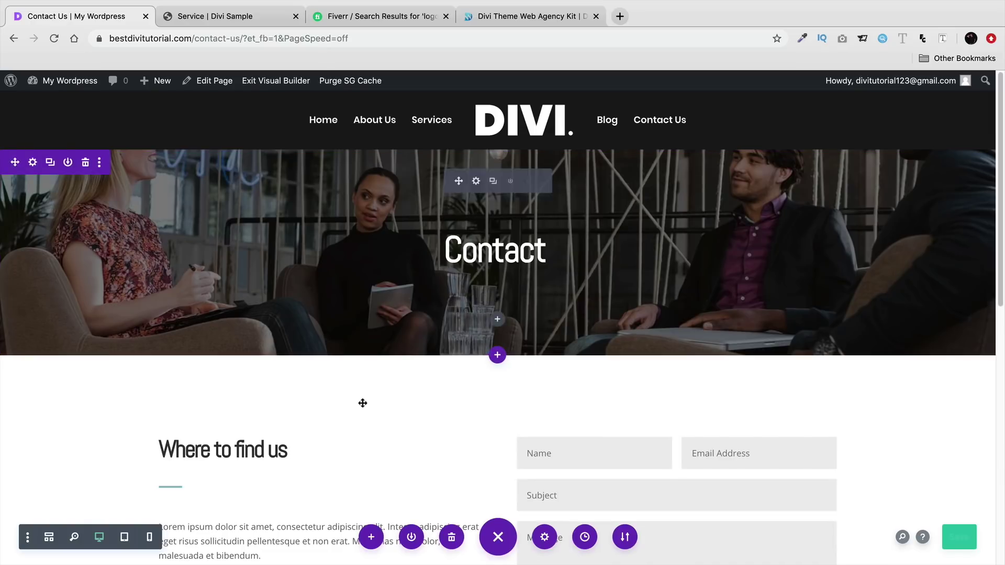
{"action": "scroll", "coordinate": [361, 398], "scroll_direction": "down", "scroll_amount": 3}
{"action": "scroll", "coordinate": [361, 390], "scroll_direction": "down", "scroll_amount": 8}
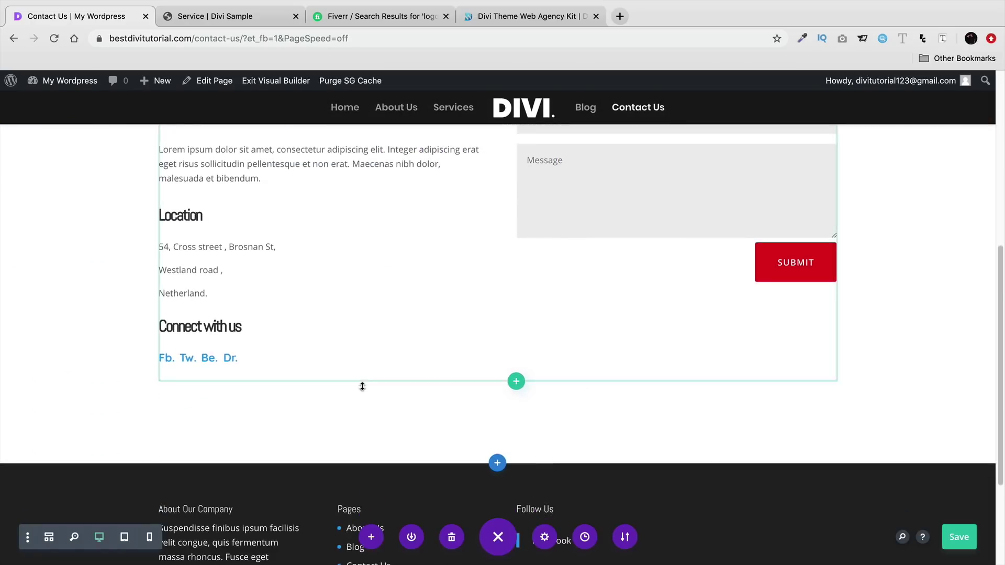
{"action": "scroll", "coordinate": [334, 375], "scroll_direction": "up", "scroll_amount": 8}
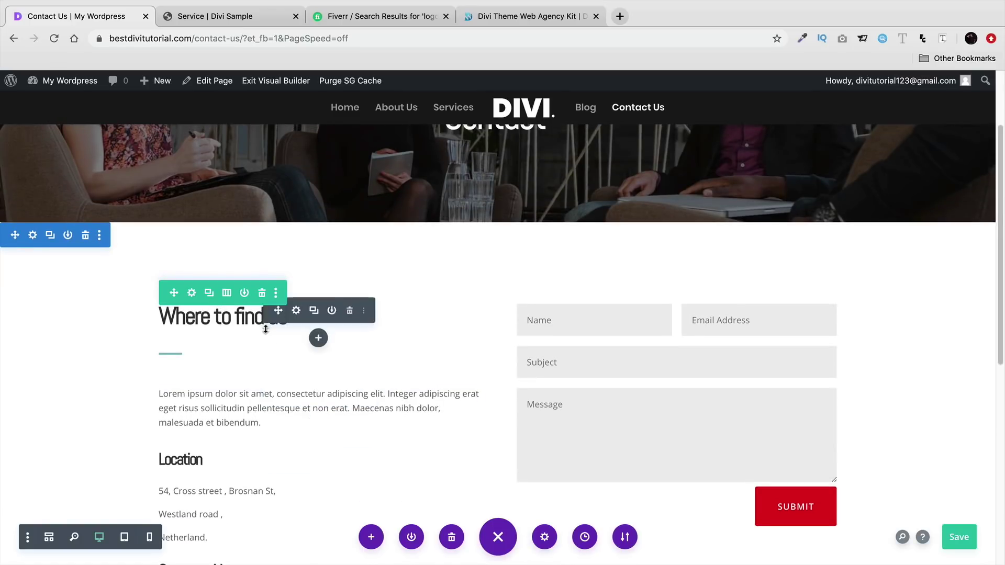
{"action": "scroll", "coordinate": [421, 377], "scroll_direction": "up", "scroll_amount": 1}
{"action": "scroll", "coordinate": [420, 376], "scroll_direction": "up", "scroll_amount": 2}
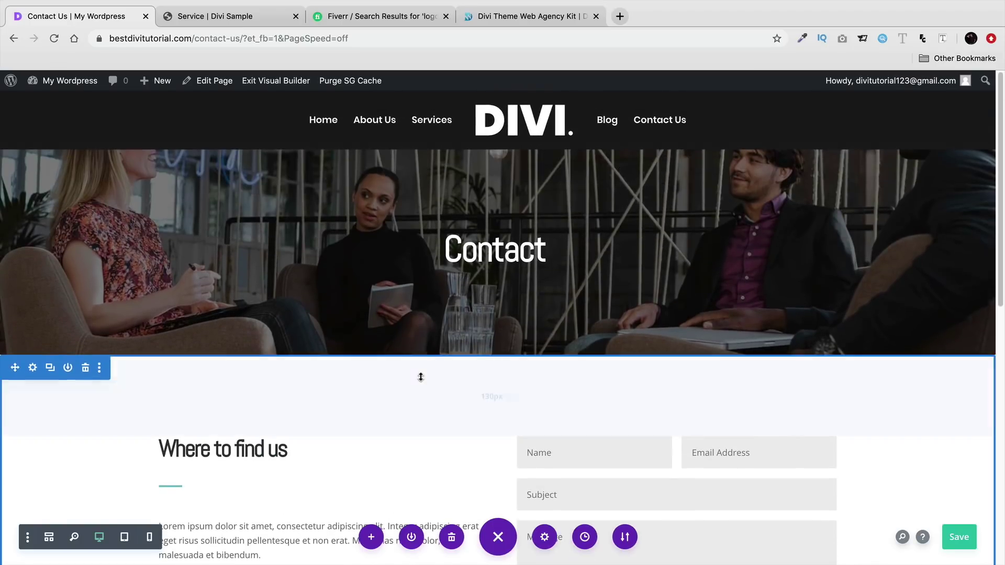
{"action": "scroll", "coordinate": [420, 377], "scroll_direction": "down", "scroll_amount": 1}
{"action": "scroll", "coordinate": [453, 363], "scroll_direction": "down", "scroll_amount": 2}
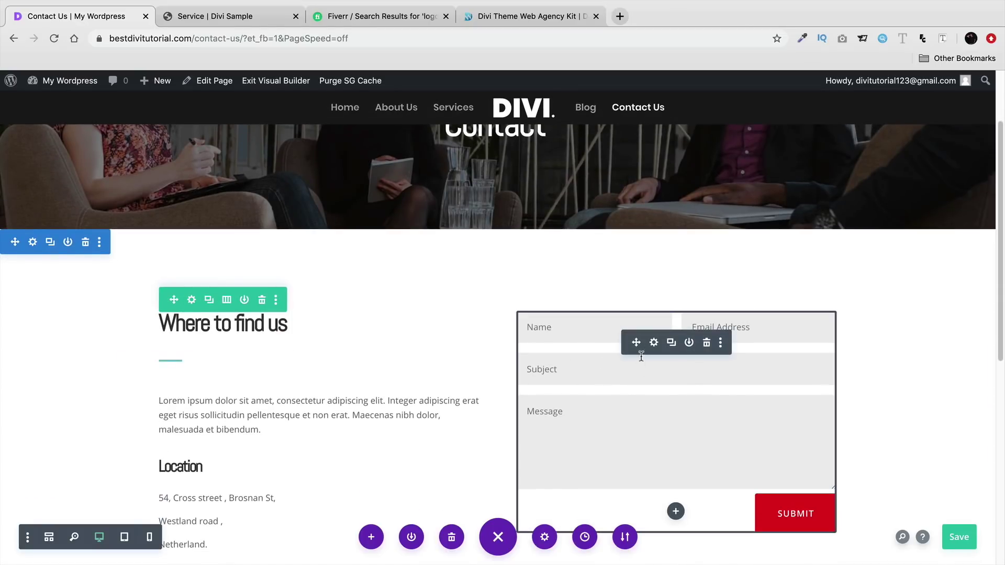
{"action": "scroll", "coordinate": [629, 403], "scroll_direction": "down", "scroll_amount": 2}
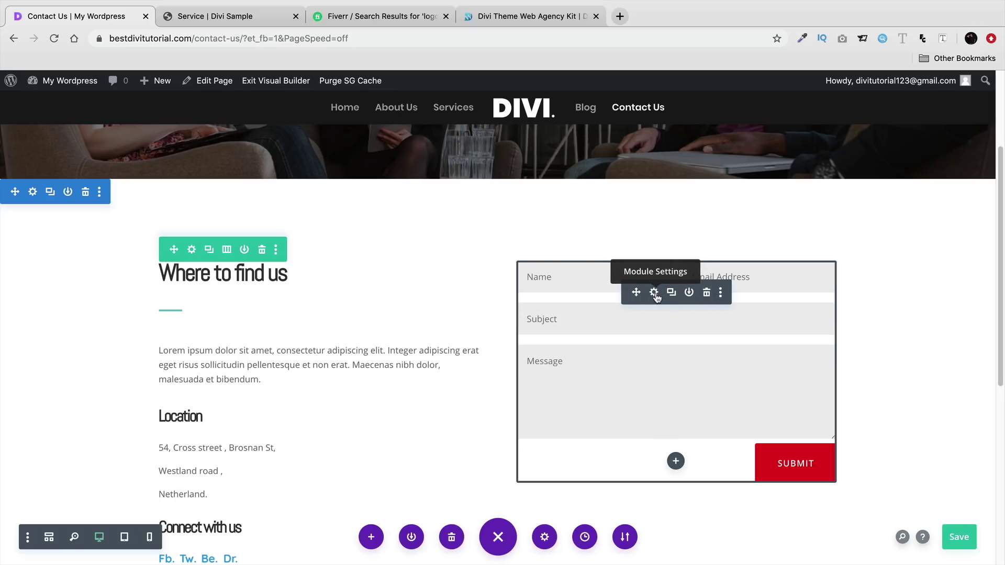
- Review the Contact Form module settings and save the Contact Us page
{"action": "left_click", "coordinate": [654, 294]}
{"action": "scroll", "coordinate": [714, 330], "scroll_direction": "down", "scroll_amount": 3}
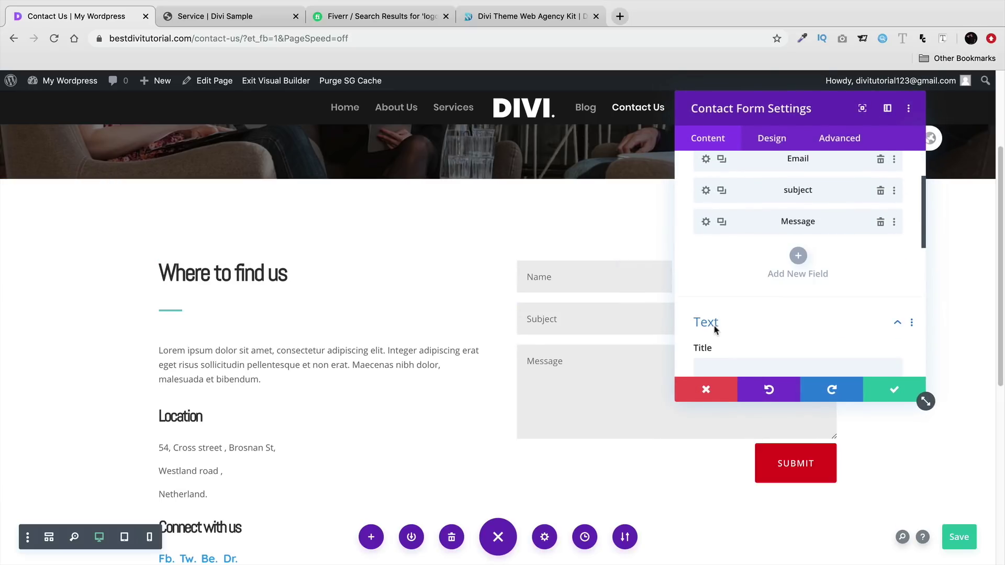
{"action": "left_click", "coordinate": [882, 385]}
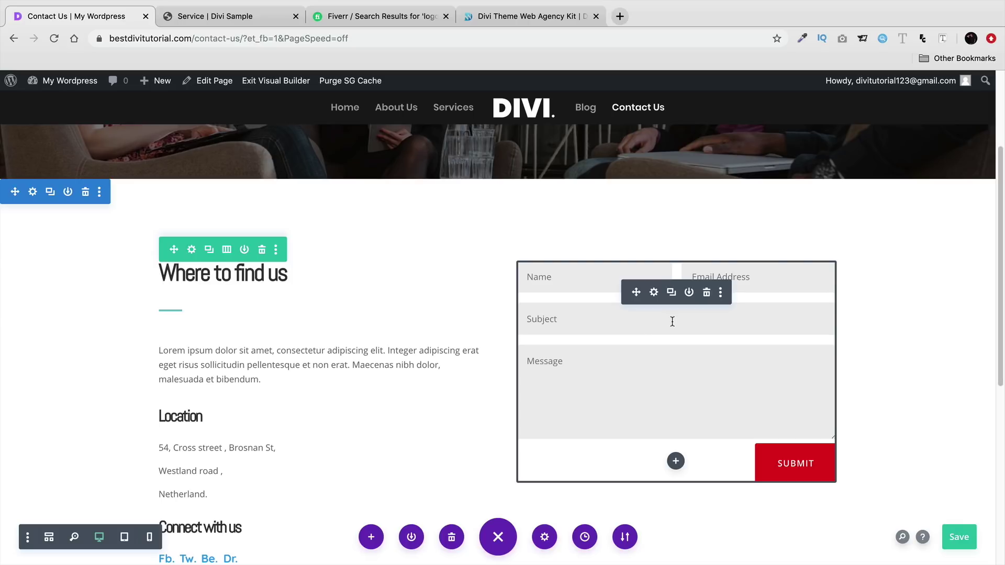
{"action": "key", "text": "super+s"}
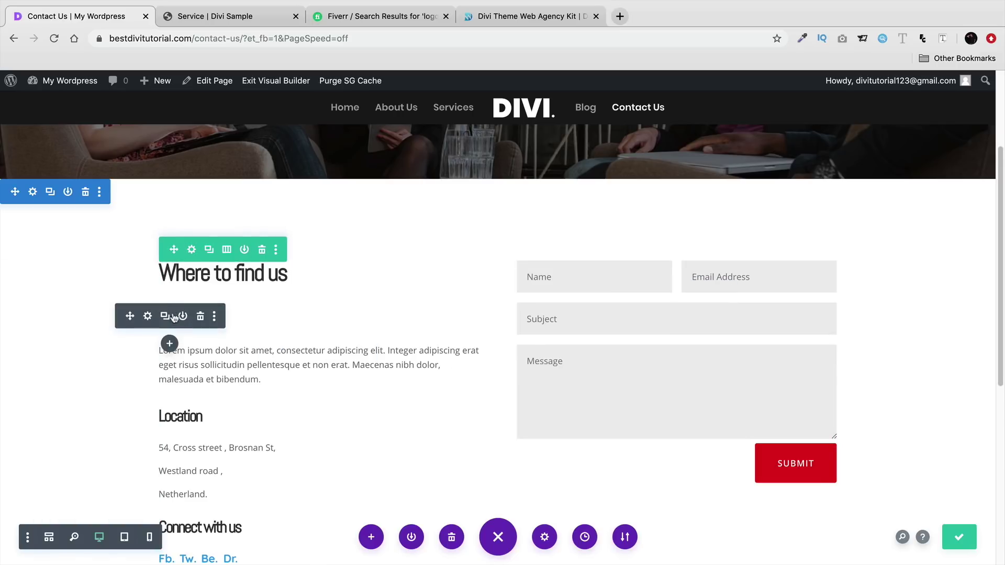
- Reposition the divider under the Where to find us heading
{"action": "left_click_drag", "start_coordinate": [179, 315], "coordinate": [414, 346]}
{"action": "scroll", "coordinate": [420, 356], "scroll_direction": "down", "scroll_amount": 2}
{"action": "scroll", "coordinate": [420, 356], "scroll_direction": "down", "scroll_amount": 2}
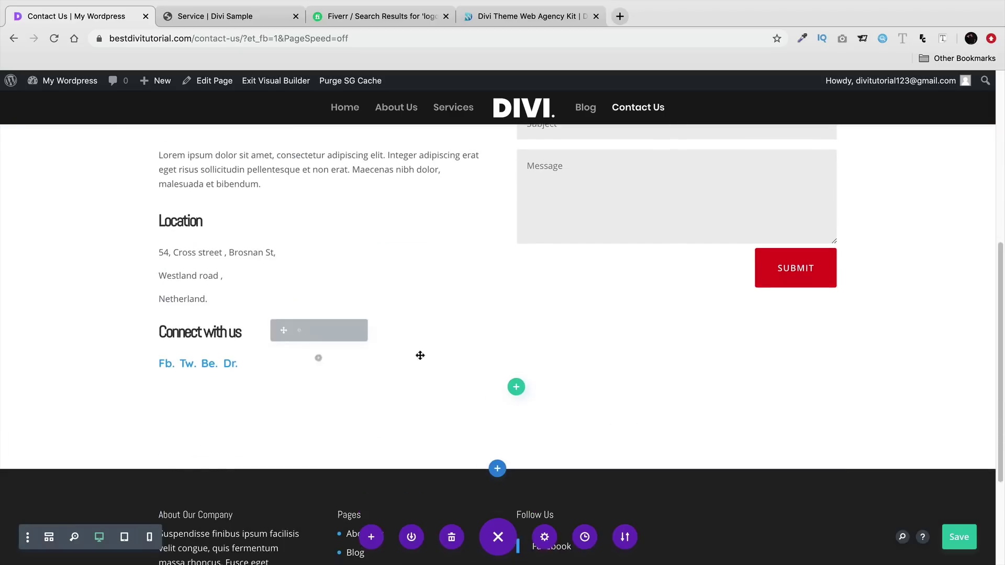
{"action": "scroll", "coordinate": [491, 388], "scroll_direction": "up", "scroll_amount": 8}
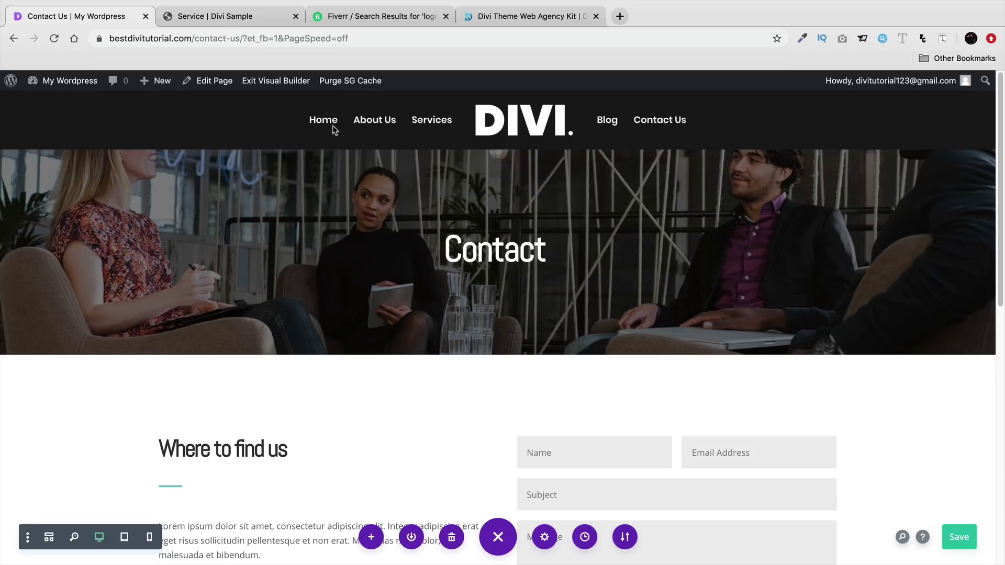
- Leave the Contact Us editor, open the Blog page and enable its Visual Builder
{"action": "left_click", "coordinate": [272, 81]}
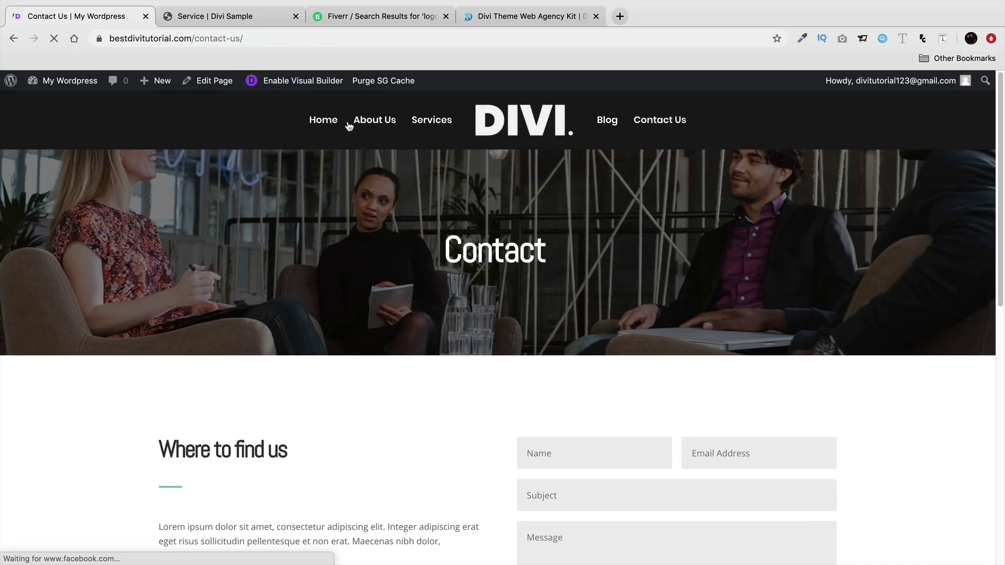
{"action": "left_click", "coordinate": [609, 124]}
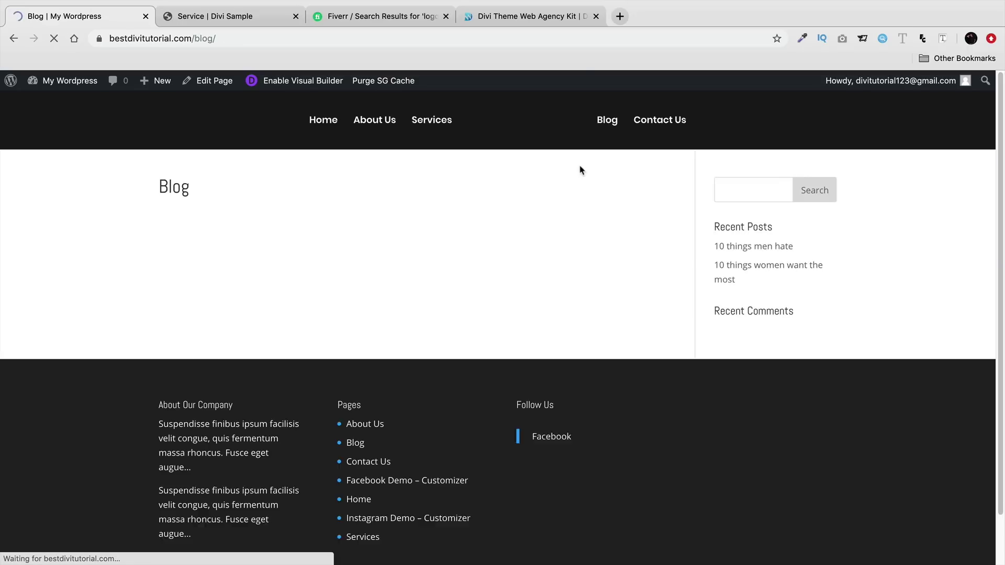
{"action": "mouse_move", "coordinate": [59, 14]}
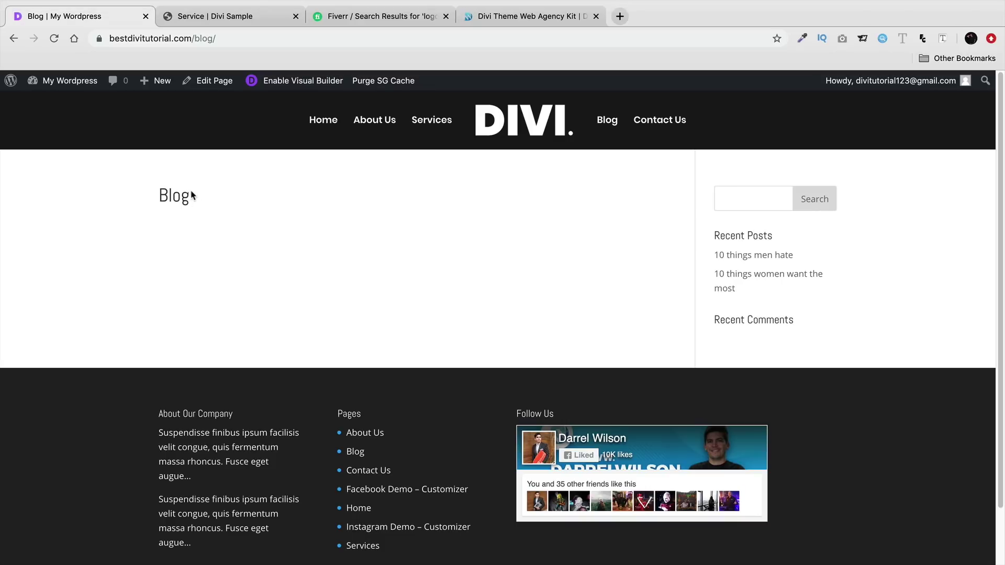
{"action": "left_click_drag", "start_coordinate": [190, 195], "coordinate": [153, 195]}
{"action": "left_click", "coordinate": [165, 195]}
{"action": "double_click", "coordinate": [173, 196]}
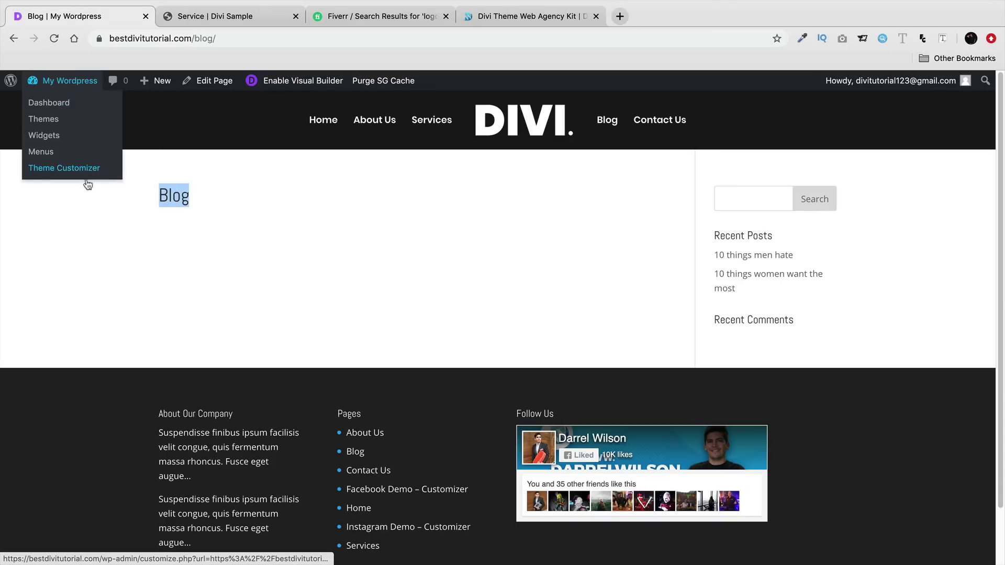
{"action": "left_click", "coordinate": [144, 198]}
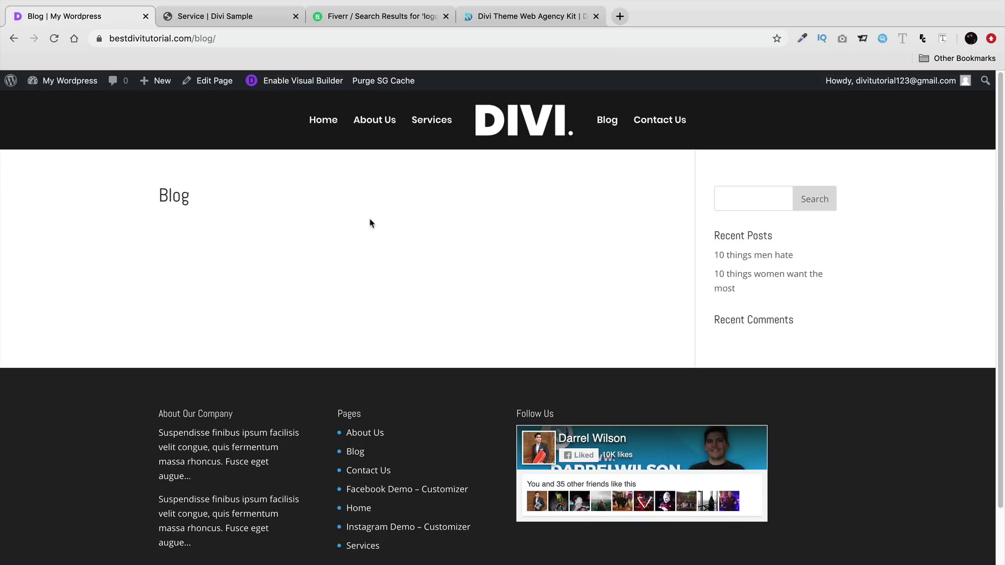
{"action": "left_click", "coordinate": [291, 82]}
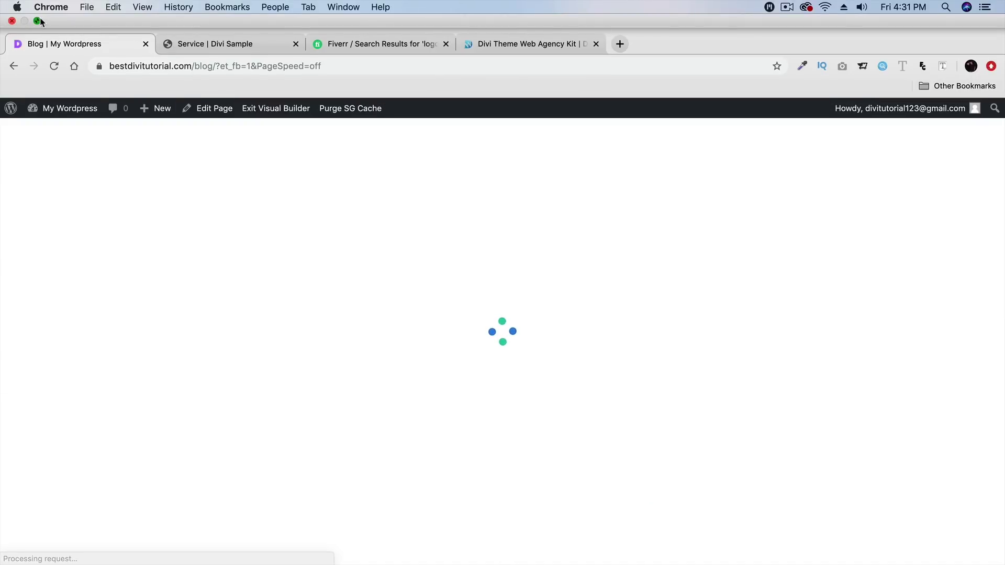
{"action": "left_click", "coordinate": [40, 21]}
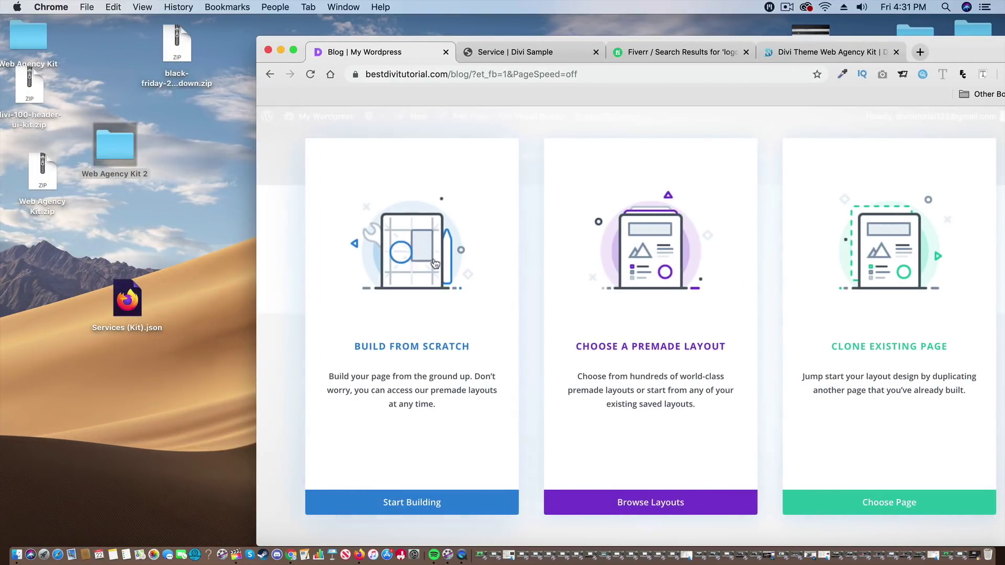
- Start the Blog page from scratch and import Blog (Kit).json as its layout
{"action": "left_click", "coordinate": [427, 257]}
{"action": "double_click", "coordinate": [116, 146]}
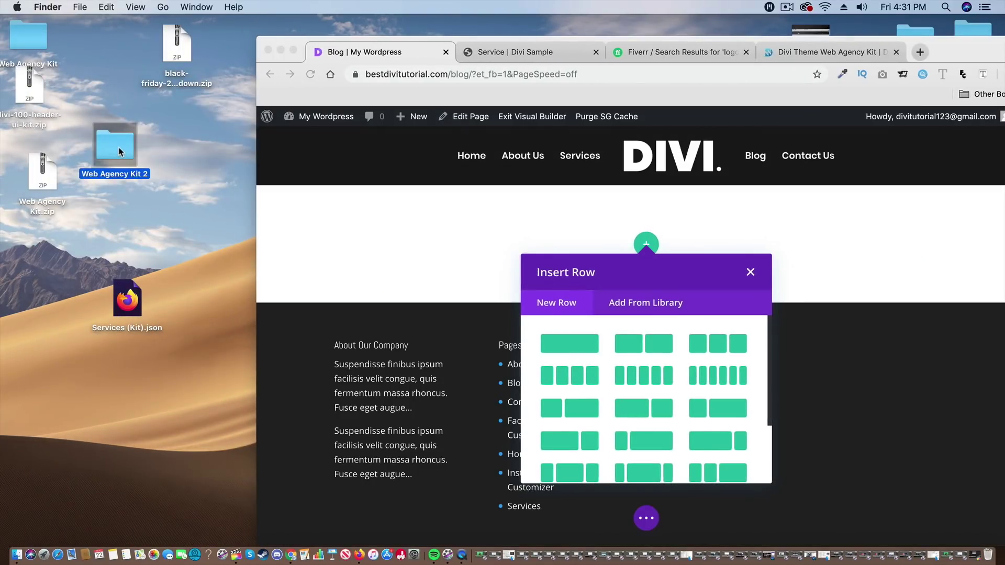
{"action": "left_click", "coordinate": [605, 328]}
{"action": "left_click", "coordinate": [616, 316]}
{"action": "left_click_drag", "start_coordinate": [616, 316], "coordinate": [162, 401]}
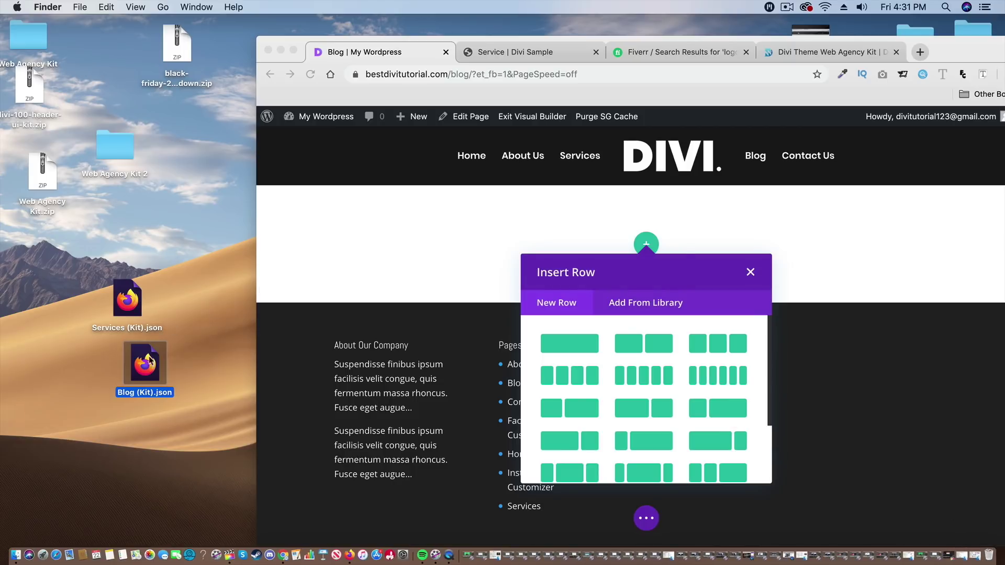
{"action": "left_click_drag", "start_coordinate": [150, 362], "coordinate": [545, 288]}
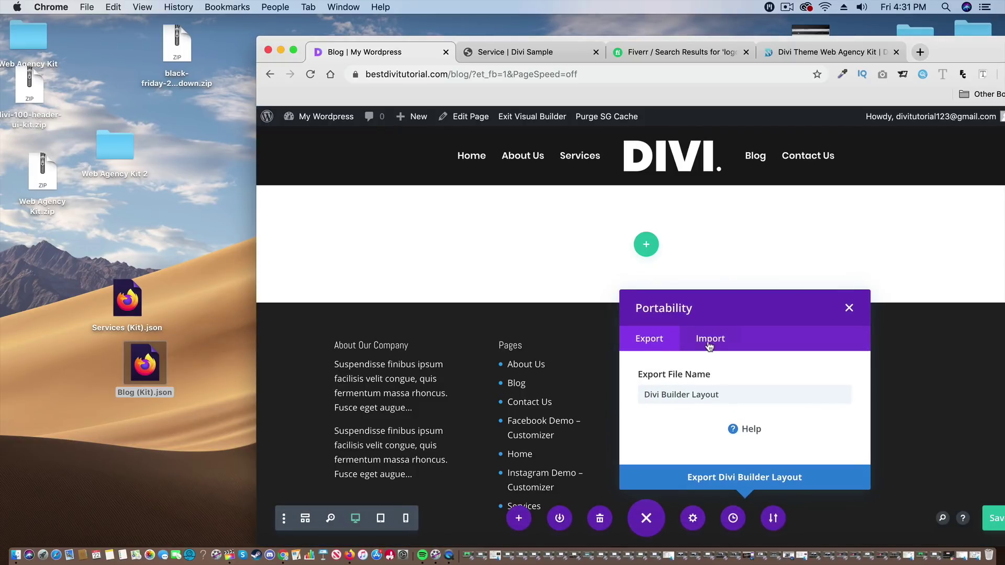
{"action": "left_click", "coordinate": [710, 347]}
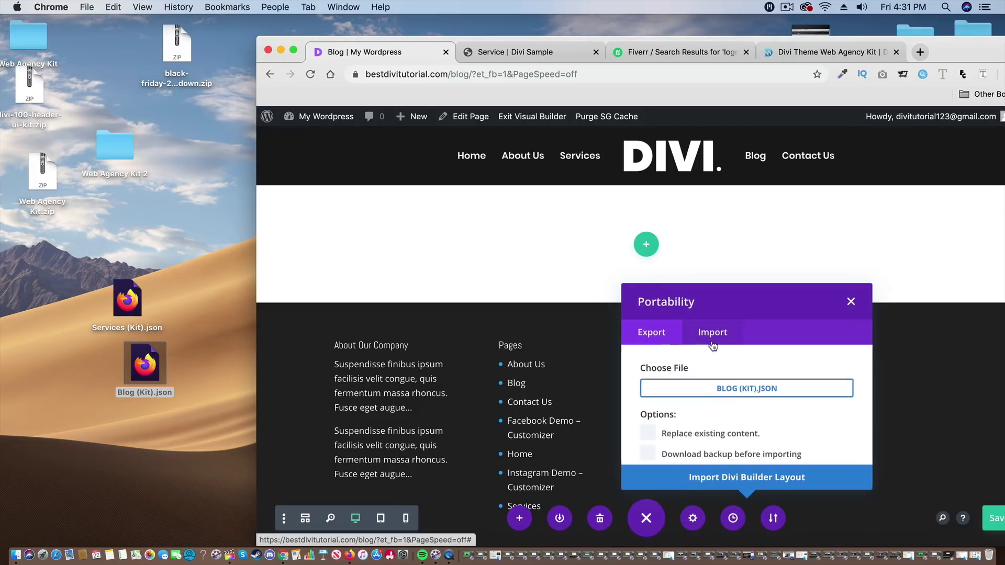
{"action": "left_click", "coordinate": [782, 479]}
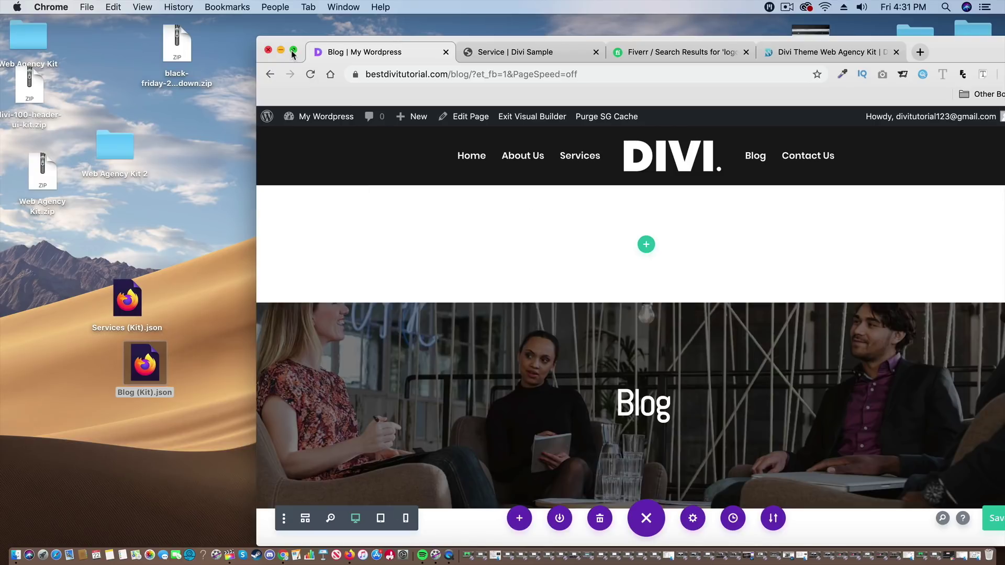
- Delete the empty white section above the Blog hero and save the page
{"action": "left_click", "coordinate": [293, 53]}
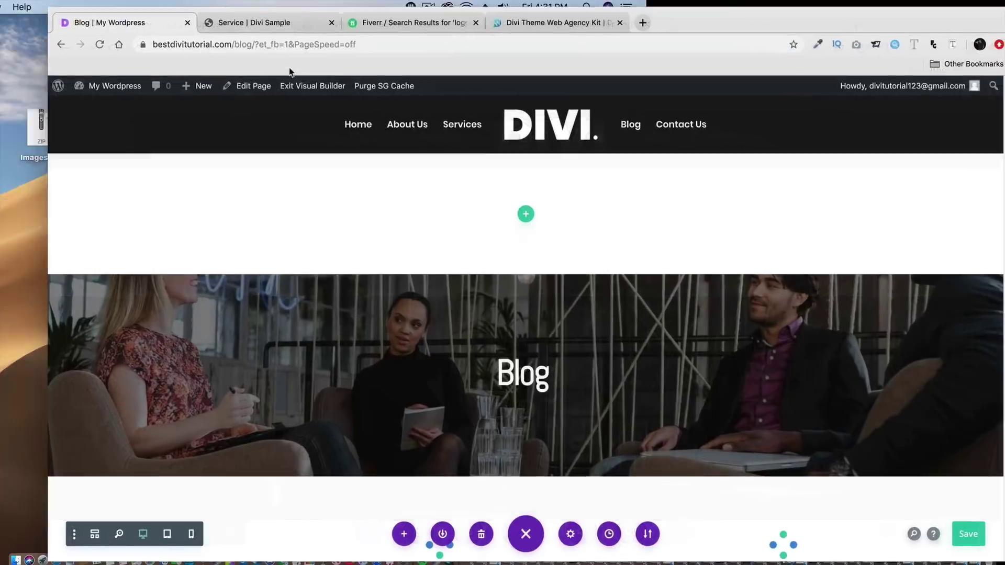
{"action": "left_click", "coordinate": [88, 168]}
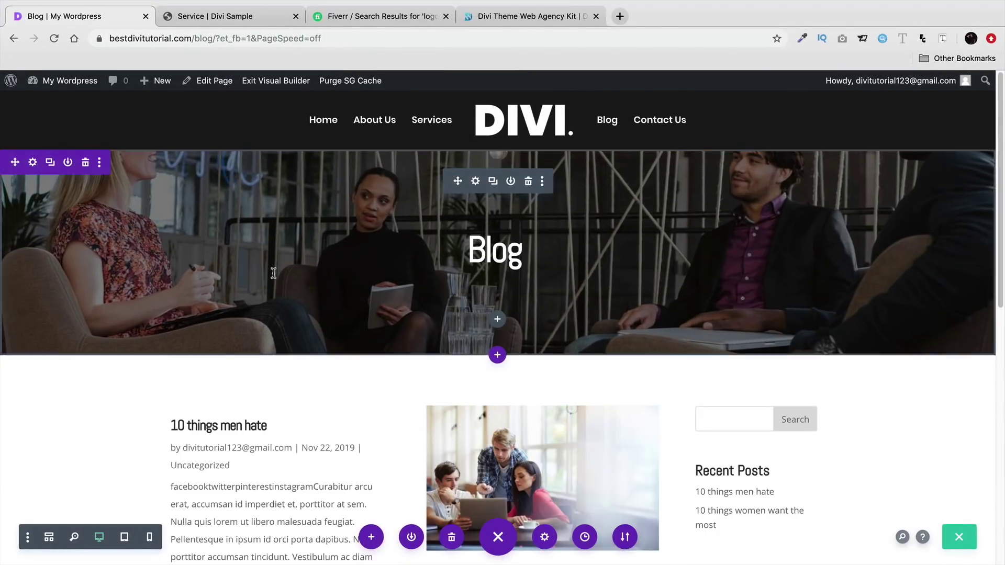
{"action": "scroll", "coordinate": [273, 277], "scroll_direction": "down", "scroll_amount": 5}
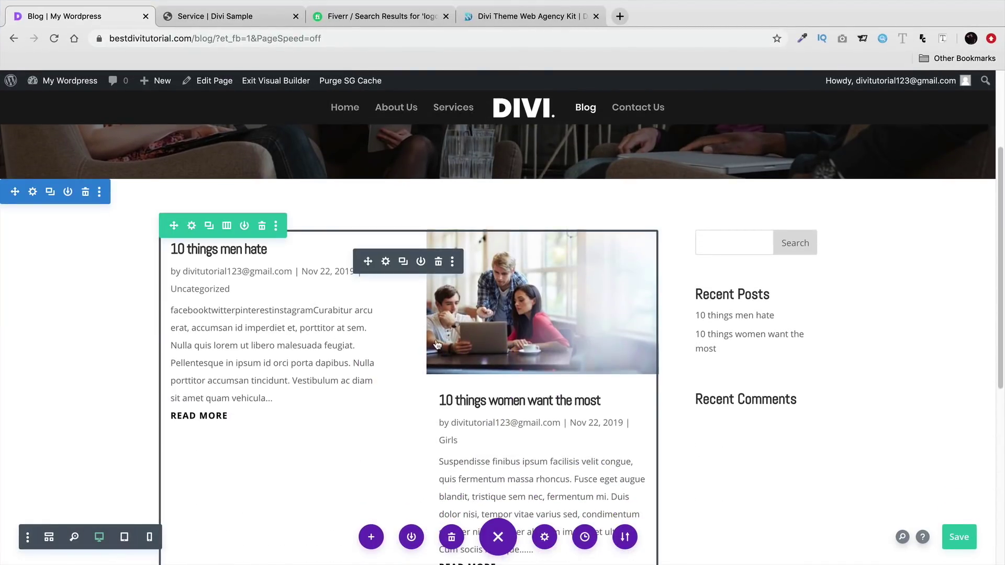
{"action": "scroll", "coordinate": [382, 330], "scroll_direction": "down", "scroll_amount": 2}
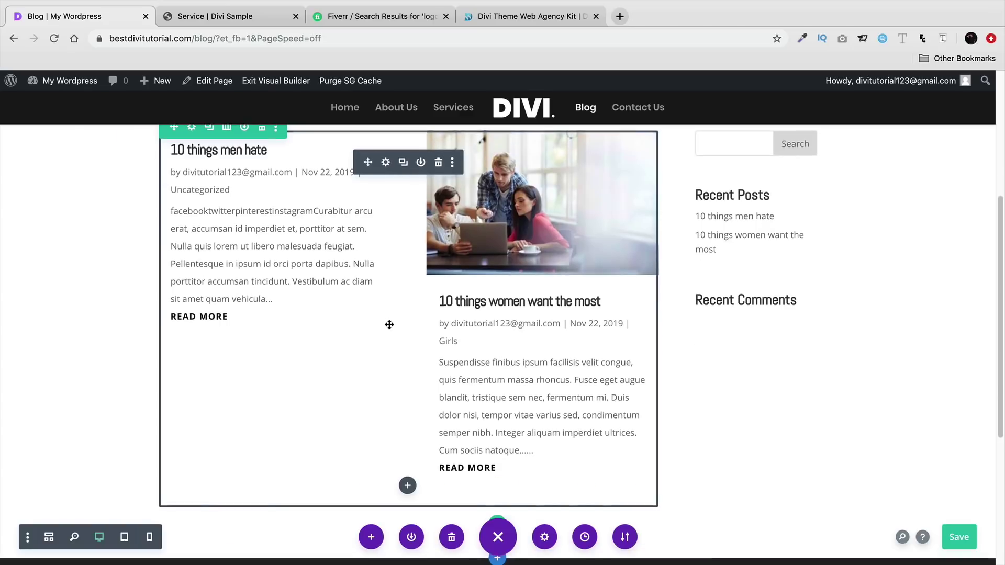
{"action": "scroll", "coordinate": [388, 330], "scroll_direction": "up", "scroll_amount": 5}
{"action": "scroll", "coordinate": [413, 314], "scroll_direction": "down", "scroll_amount": 5}
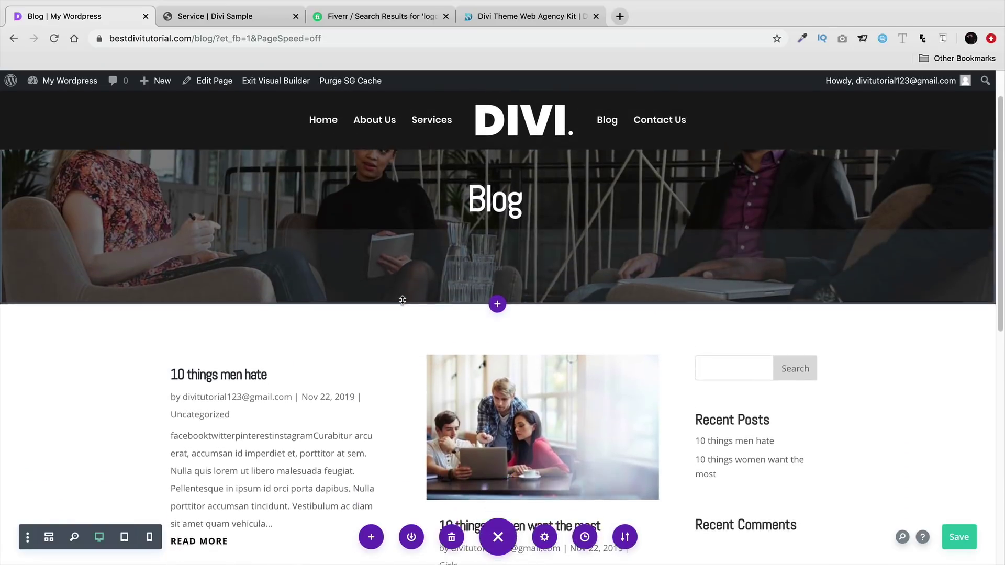
{"action": "scroll", "coordinate": [412, 333], "scroll_direction": "down", "scroll_amount": 4}
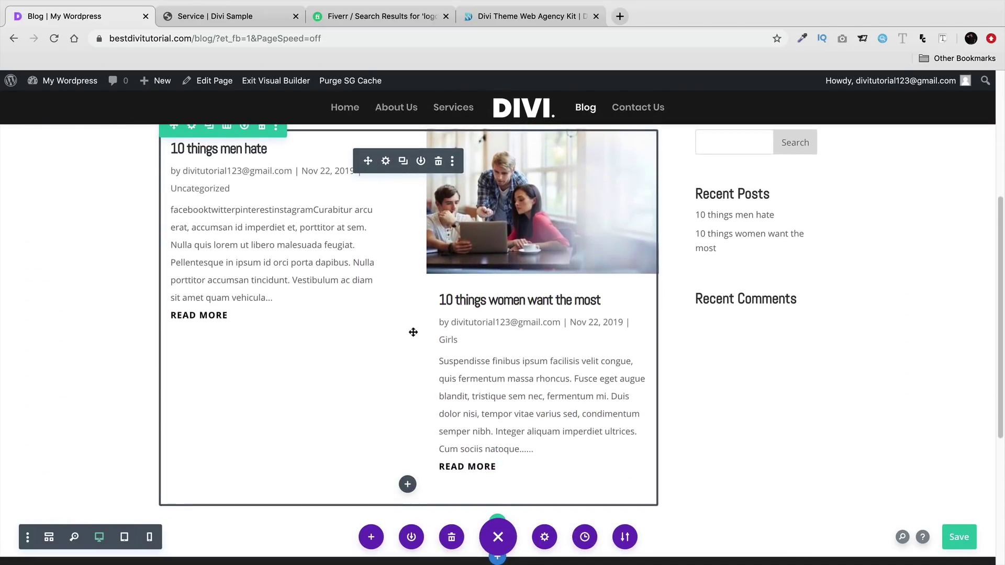
{"action": "scroll", "coordinate": [408, 323], "scroll_direction": "up", "scroll_amount": 6}
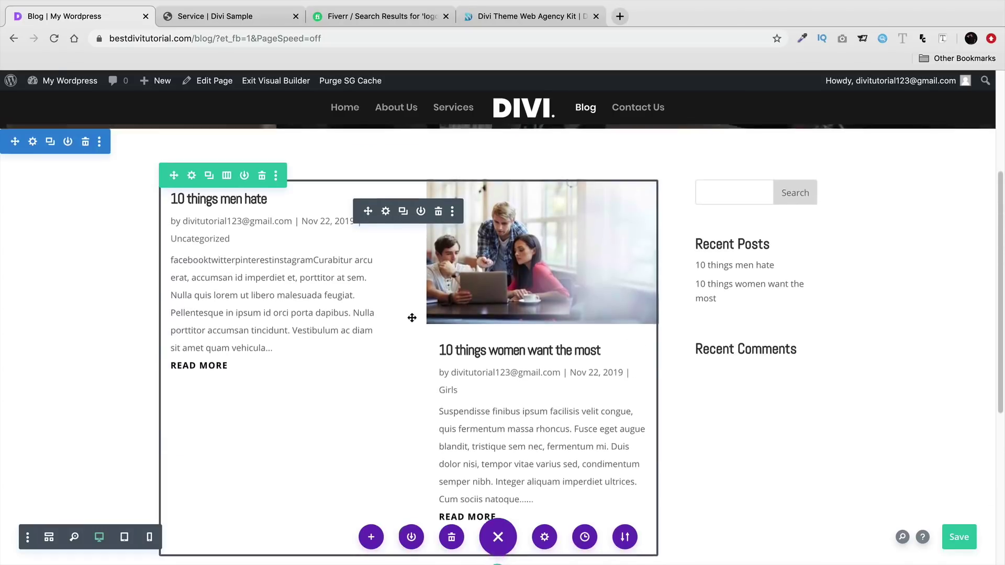
{"action": "key", "text": "ctrl+s"}
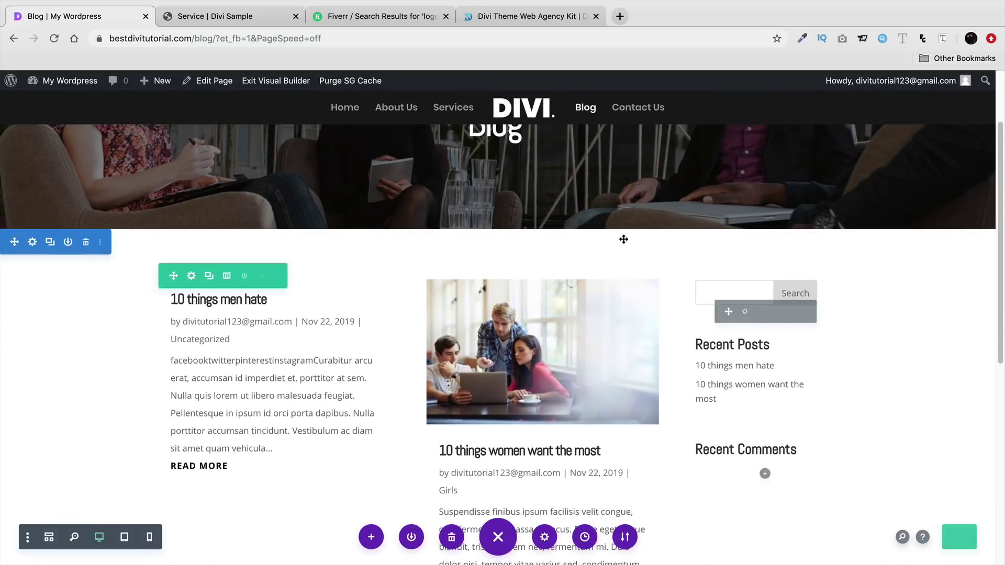
- Review the agency layout kit product page and the sample Service page in their browser tabs
{"action": "left_click", "coordinate": [500, 21]}
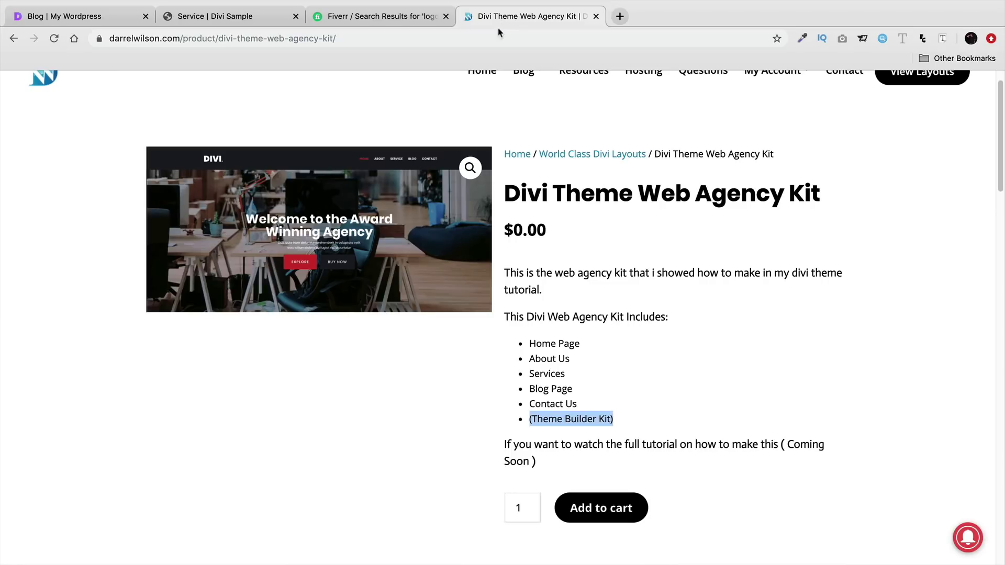
{"action": "scroll", "coordinate": [607, 272], "scroll_direction": "up", "scroll_amount": 1}
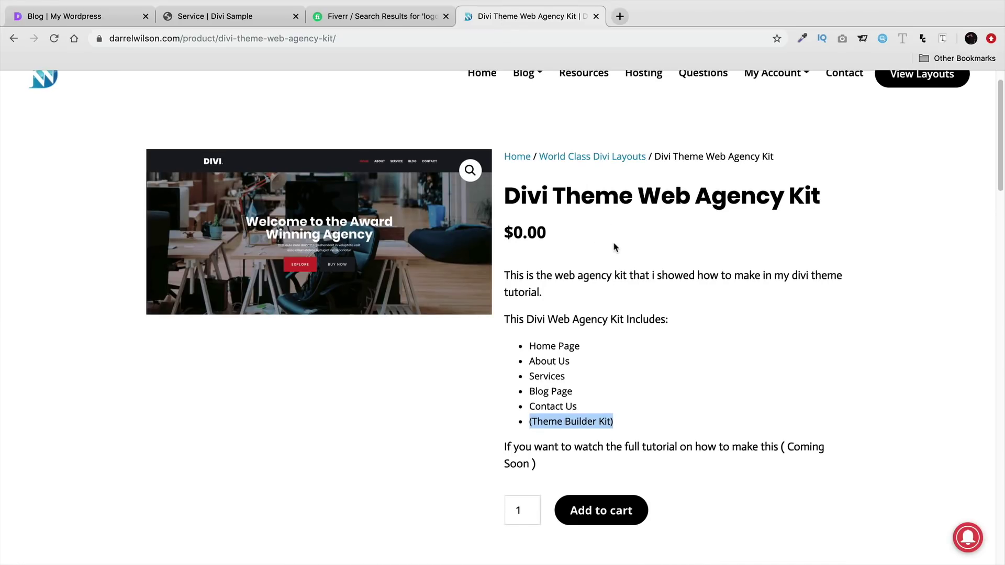
{"action": "scroll", "coordinate": [619, 272], "scroll_direction": "up", "scroll_amount": 1}
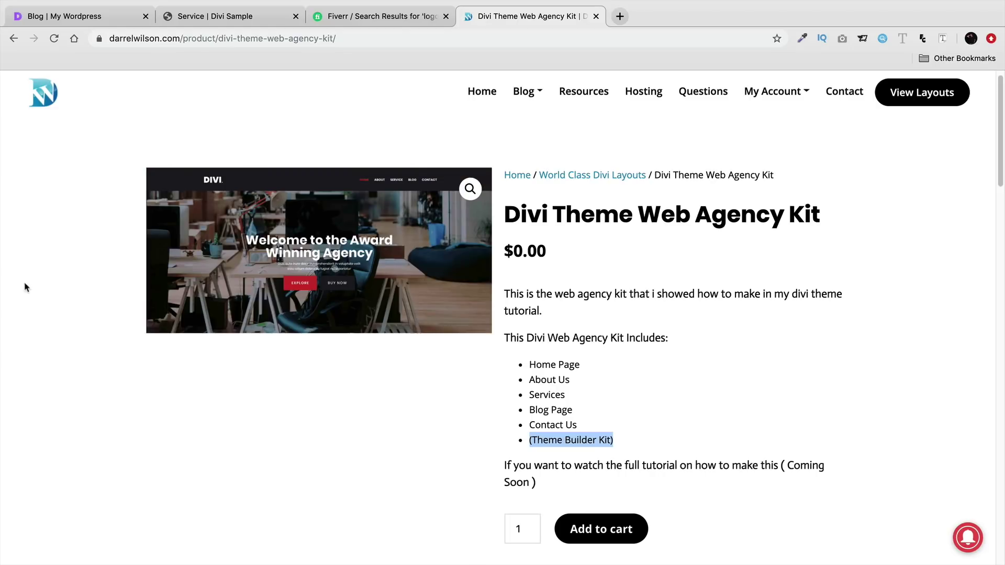
{"action": "left_click", "coordinate": [177, 17]}
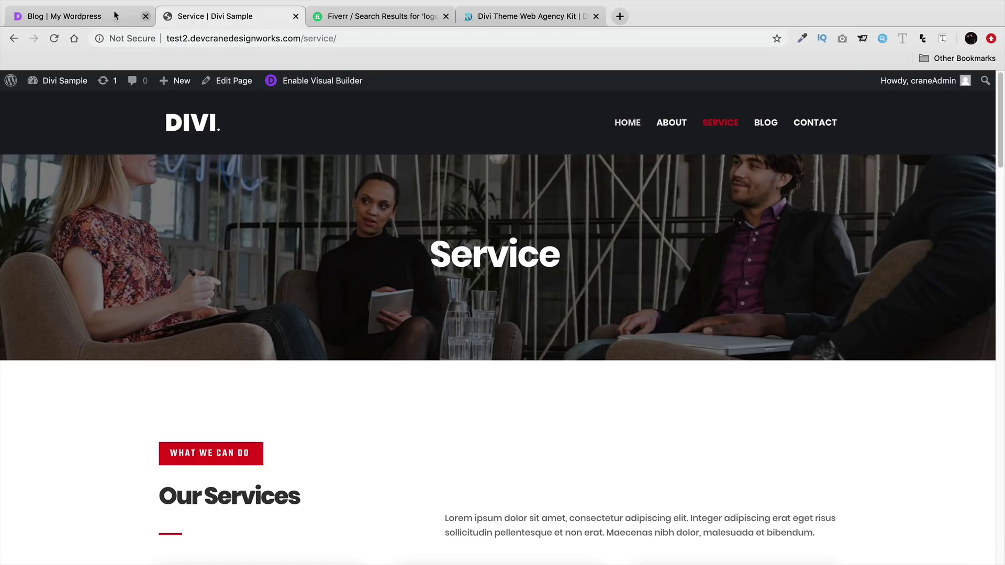
- Exit the Blog page's visual builder and go to the live Home page
{"action": "left_click", "coordinate": [137, 19]}
{"action": "left_click", "coordinate": [274, 81]}
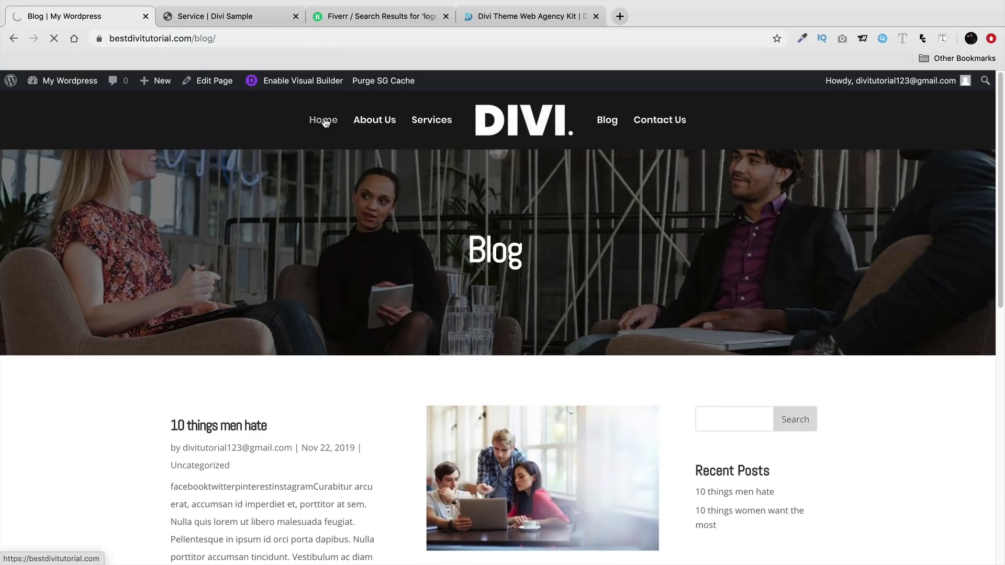
{"action": "left_click", "coordinate": [325, 122]}
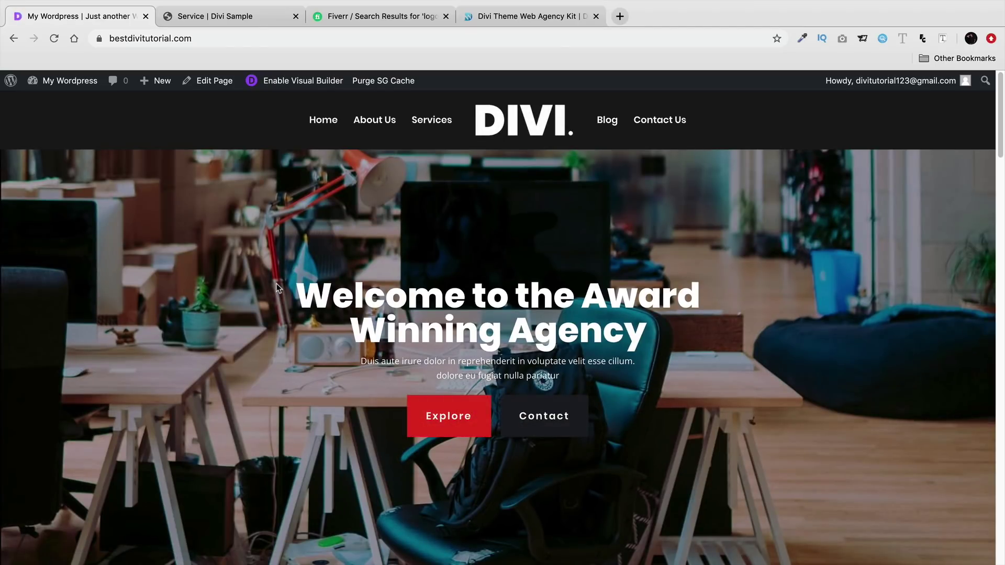
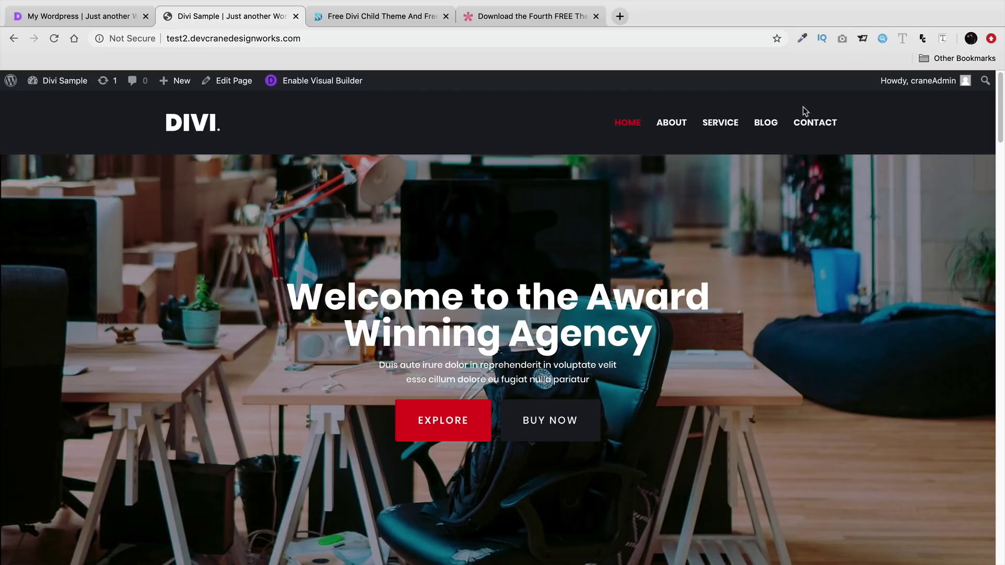
- Load /asjdaoisjdd on the test site to see its 'No Results Found' 404 message
{"action": "left_click", "coordinate": [100, 18]}
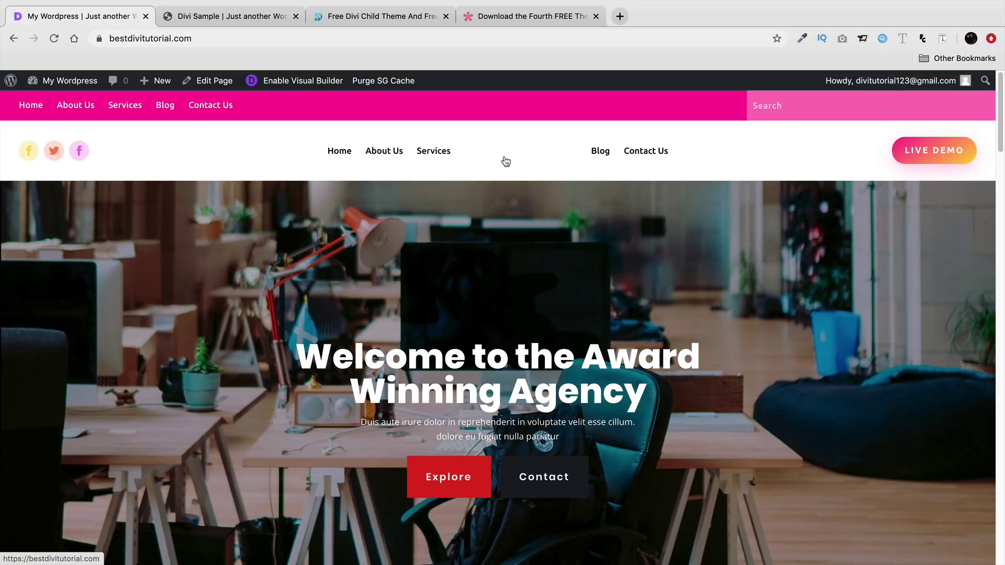
{"action": "left_click", "coordinate": [249, 21]}
{"action": "left_click", "coordinate": [338, 42]}
{"action": "left_click", "coordinate": [339, 41]}
{"action": "type", "text": "/asjdaoisjdd"}
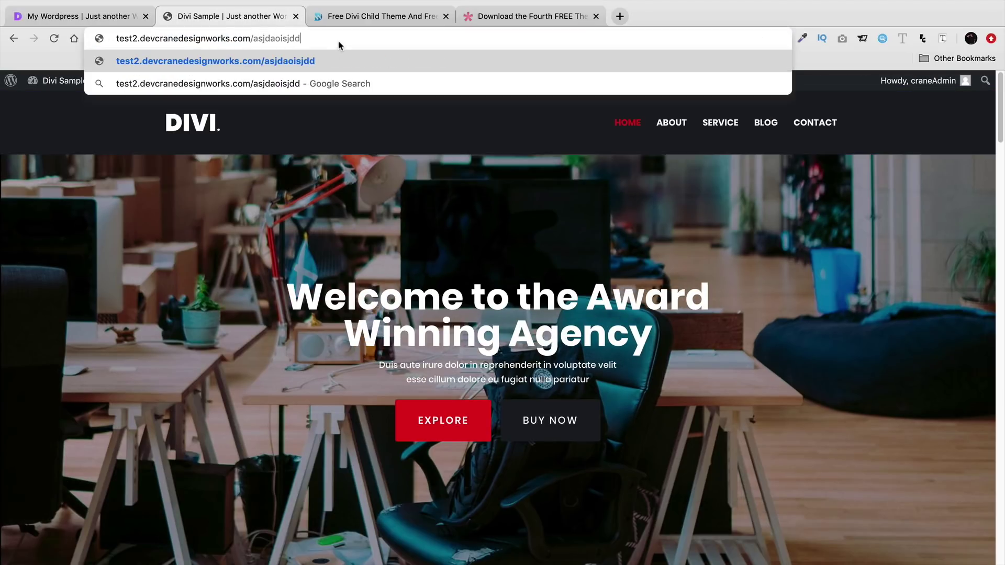
{"action": "key", "text": "Return"}
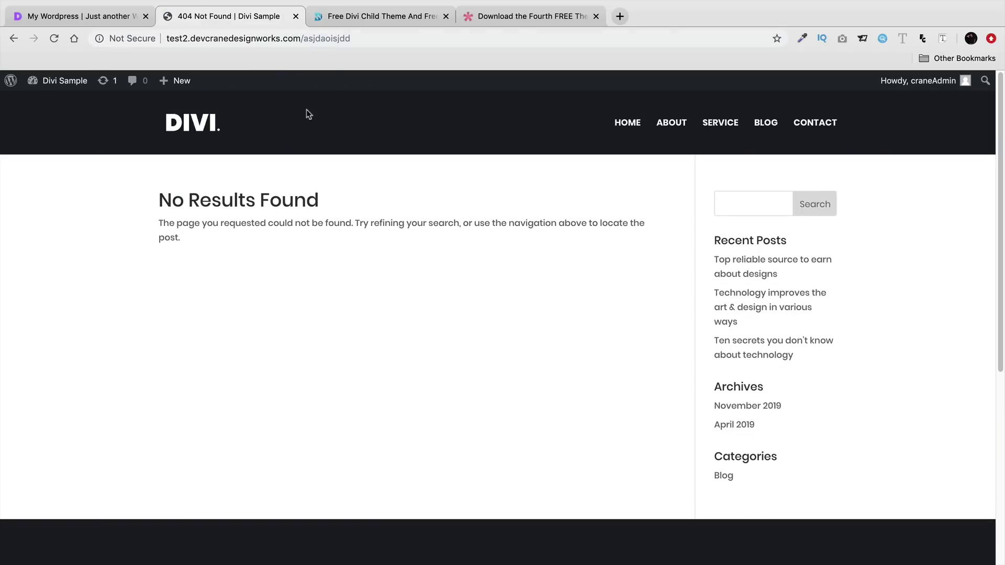
{"action": "left_click_drag", "start_coordinate": [159, 201], "coordinate": [343, 218]}
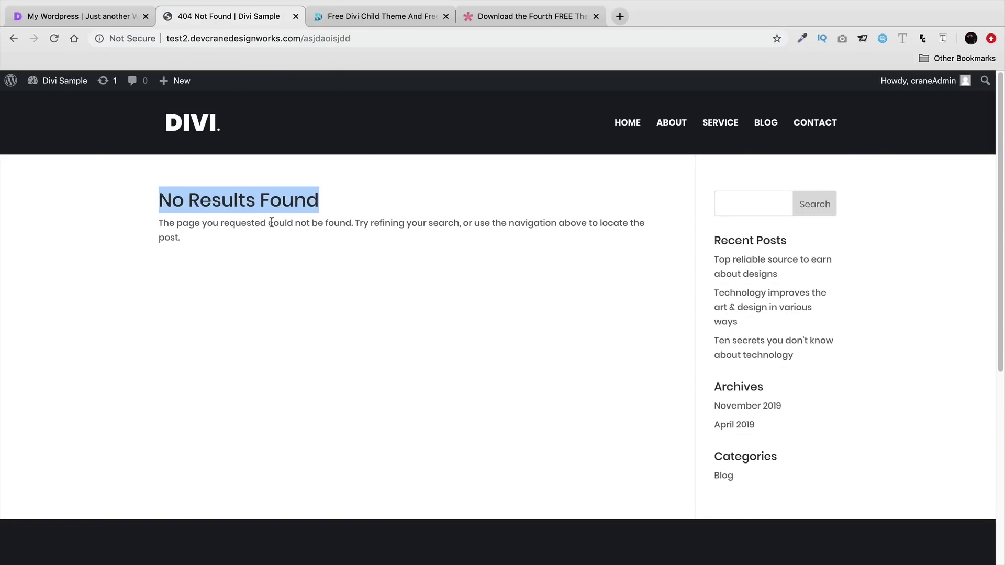
- Load a nonexistent path on bestdivitutorial.com, then use its custom 404 page to return home
{"action": "left_click", "coordinate": [92, 19]}
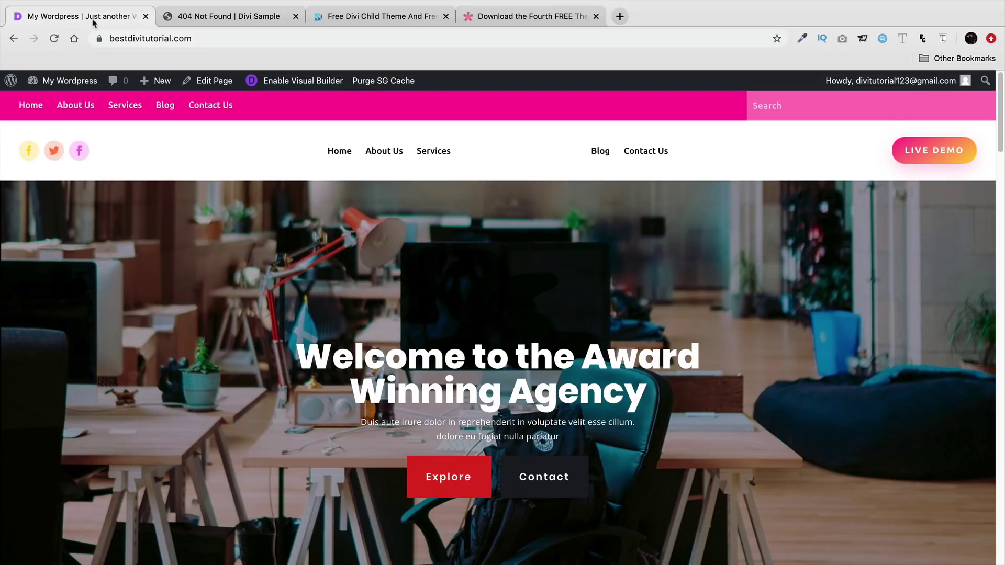
{"action": "left_click", "coordinate": [224, 38]}
{"action": "key", "text": "Right"}
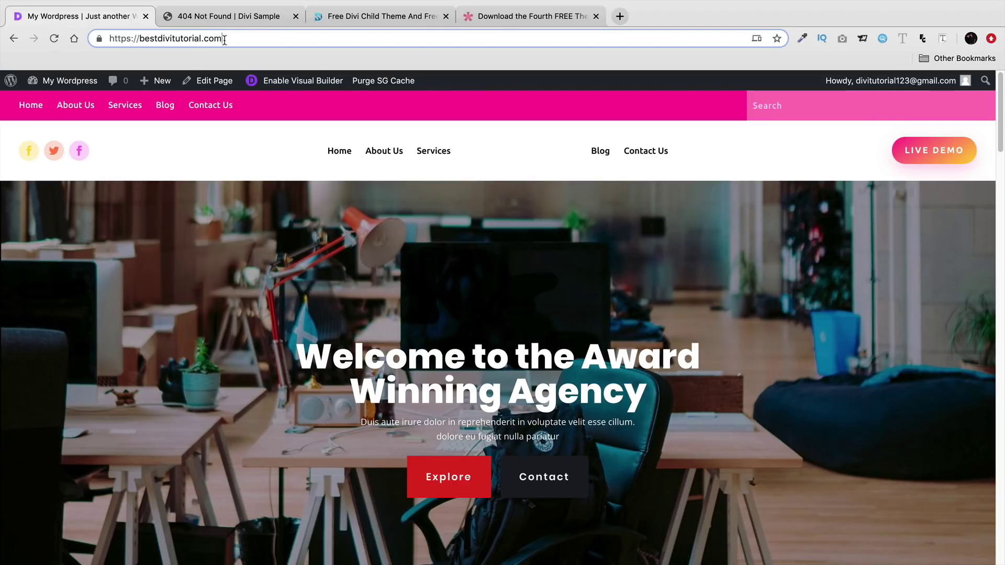
{"action": "type", "text": "aijoasjdoa"}
{"action": "key", "text": "Return"}
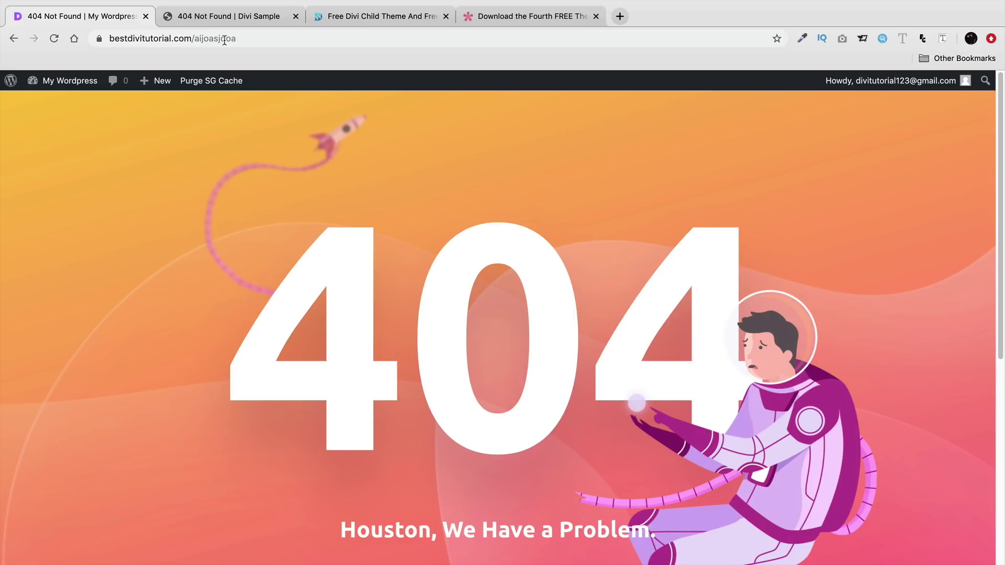
{"action": "scroll", "coordinate": [267, 162], "scroll_direction": "down", "scroll_amount": 4}
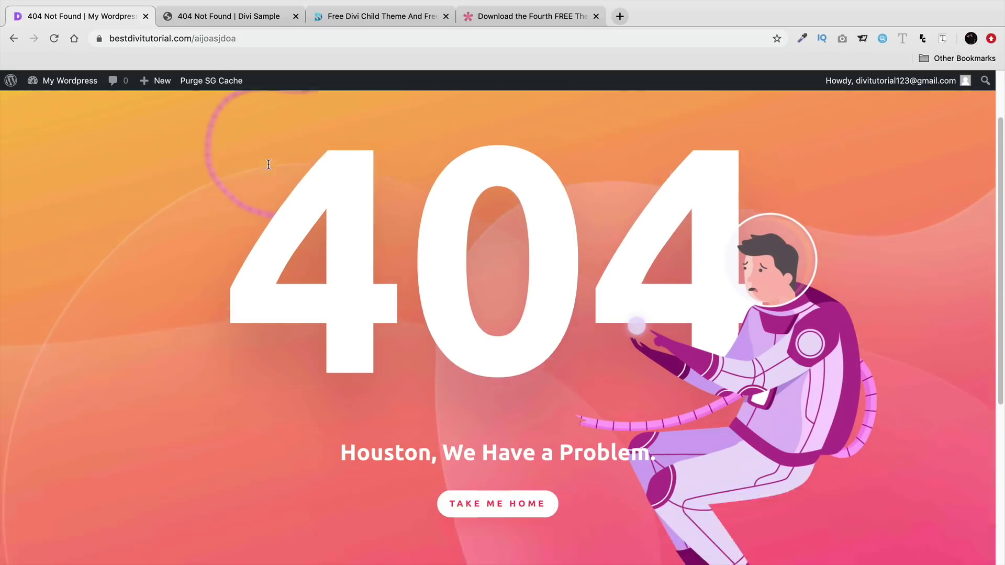
{"action": "left_click", "coordinate": [490, 382]}
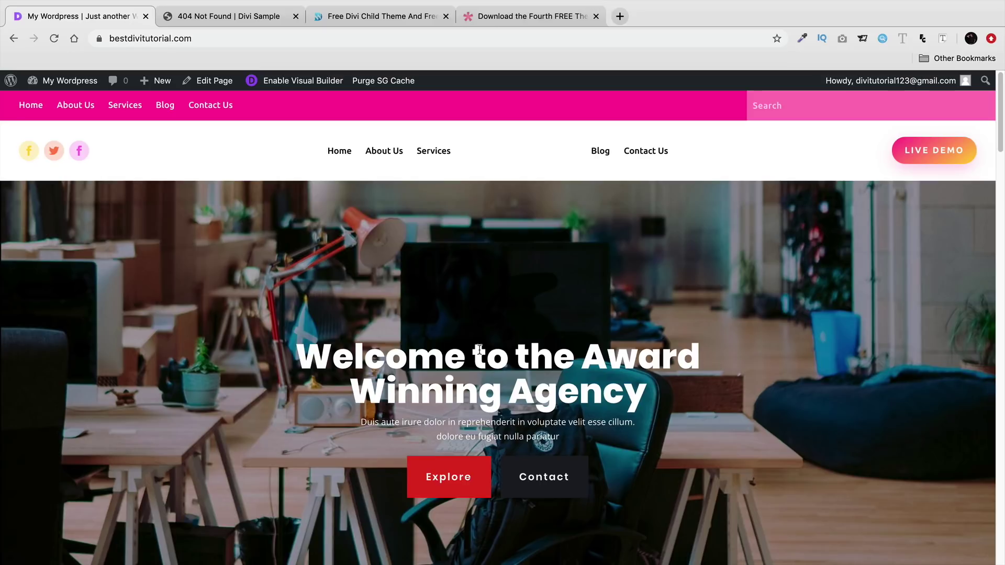
- Scroll down the bestdivitutorial.com homepage and back up, then go to Dashboard from the admin bar
{"action": "scroll", "coordinate": [479, 349], "scroll_direction": "down", "scroll_amount": 20}
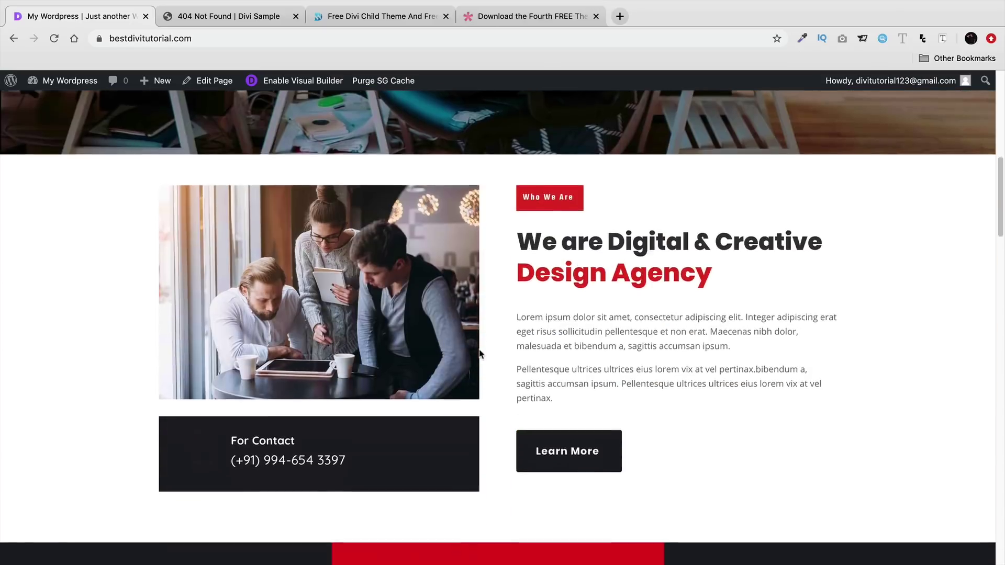
{"action": "scroll", "coordinate": [481, 348], "scroll_direction": "down", "scroll_amount": 3}
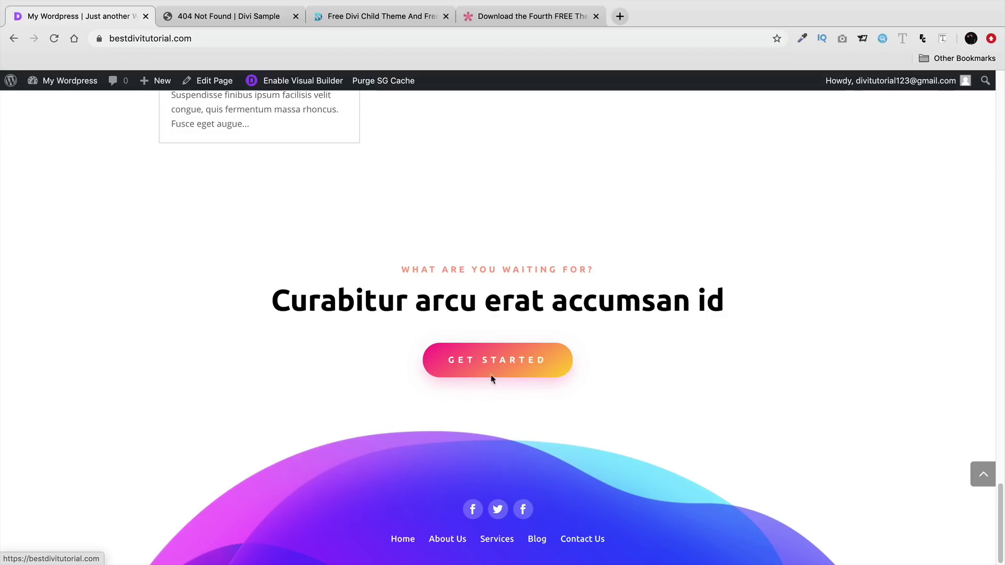
{"action": "scroll", "coordinate": [510, 474], "scroll_direction": "up", "scroll_amount": 15}
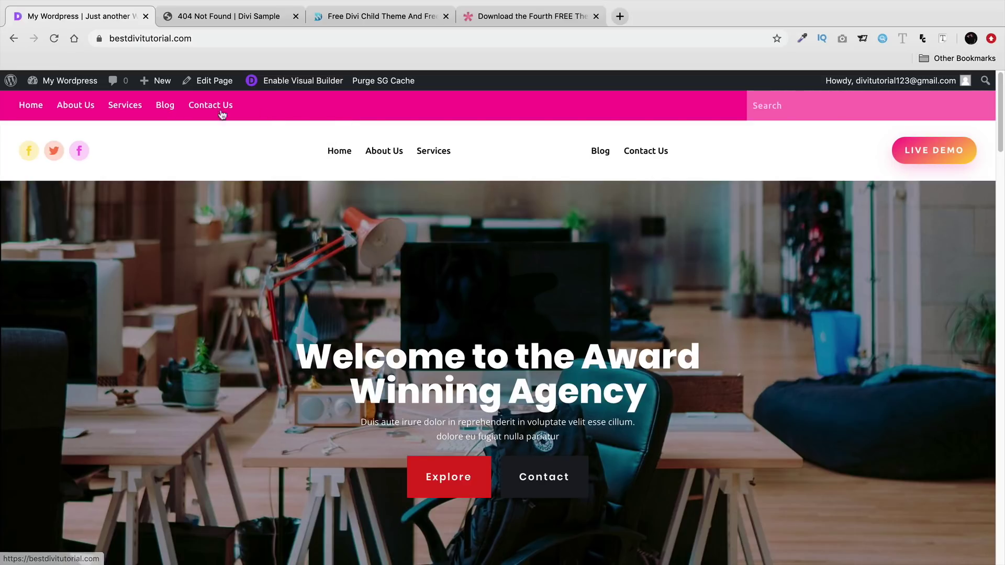
{"action": "mouse_move", "coordinate": [68, 87]}
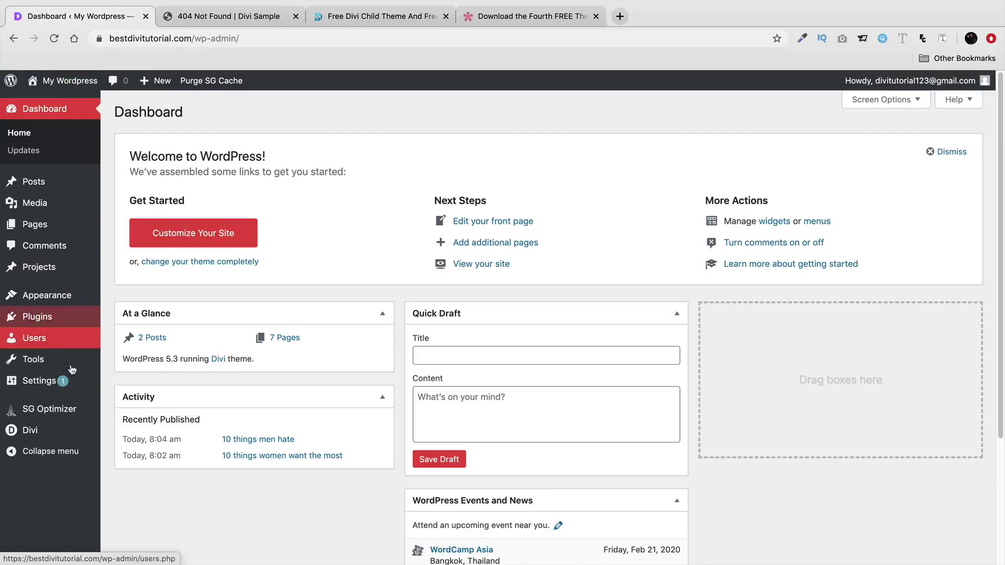
- Open Divi > Theme Builder from the admin sidebar and scroll its template list
{"action": "mouse_move", "coordinate": [74, 435]}
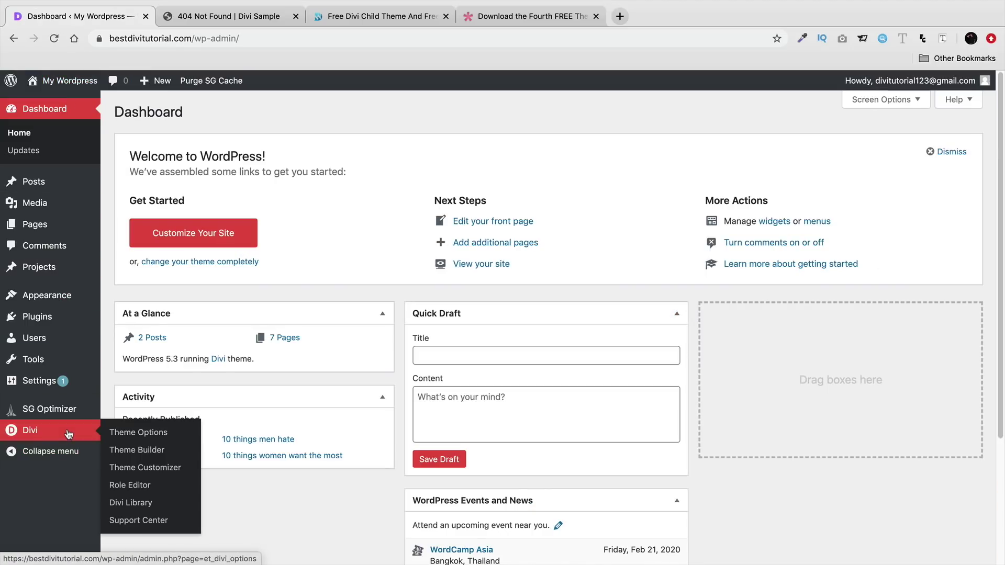
{"action": "left_click", "coordinate": [150, 454]}
{"action": "scroll", "coordinate": [218, 397], "scroll_direction": "down", "scroll_amount": 2}
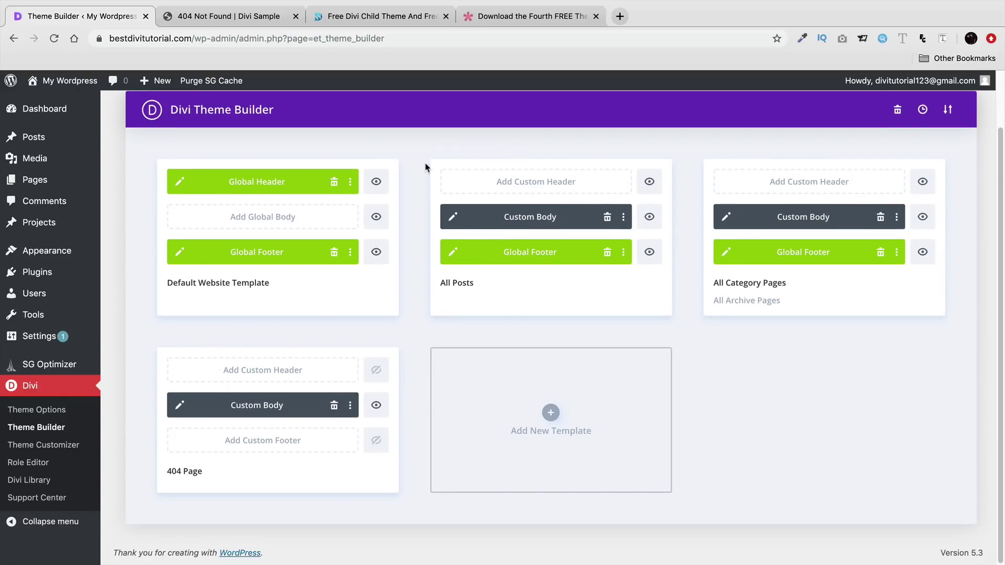
- Browse the Divi Theme Layouts page and the free Theme Builder Pack article, then return to Theme Builder
{"action": "left_click", "coordinate": [378, 21]}
{"action": "scroll", "coordinate": [18, 355], "scroll_direction": "down", "scroll_amount": 3}
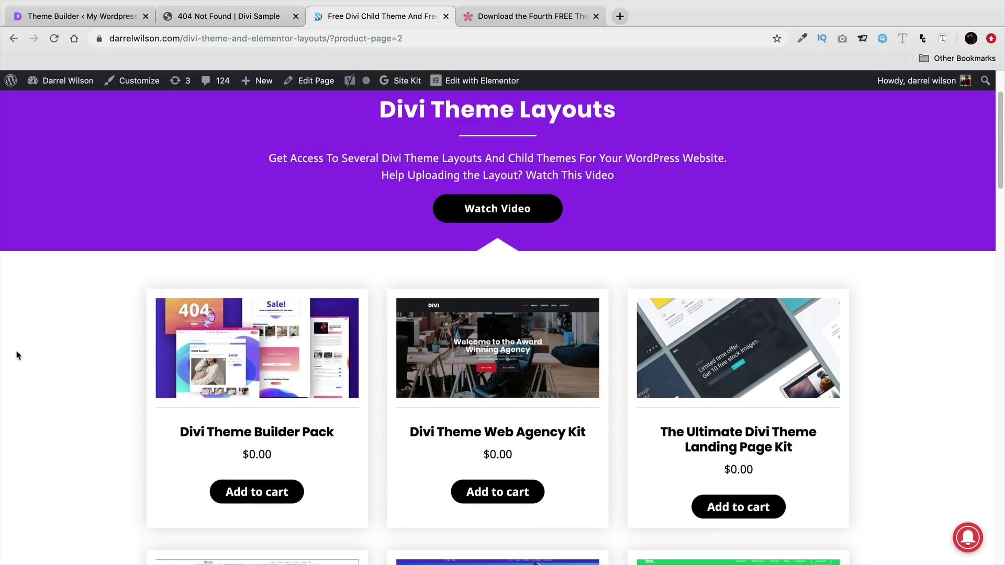
{"action": "scroll", "coordinate": [28, 350], "scroll_direction": "down", "scroll_amount": 1}
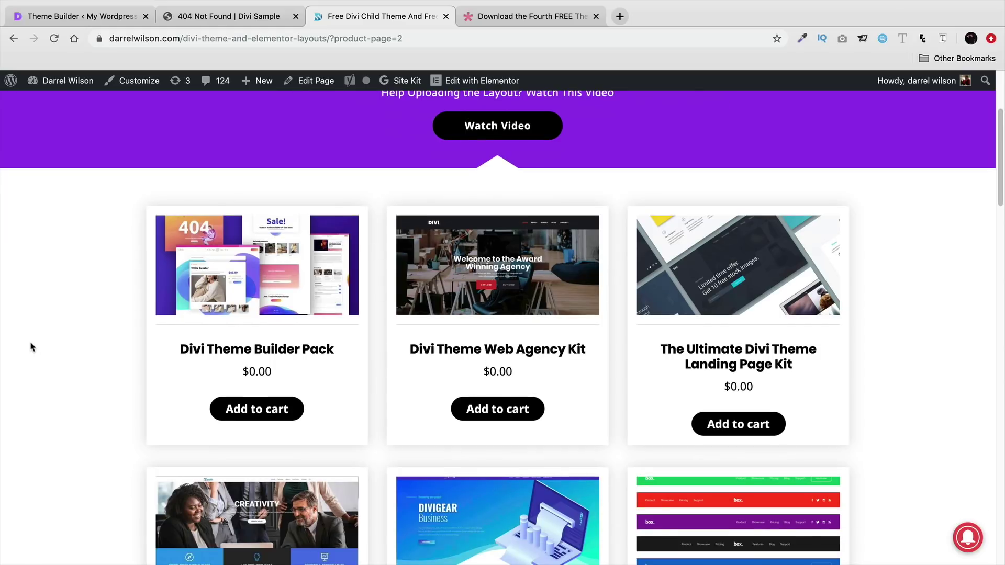
{"action": "left_click", "coordinate": [513, 16]}
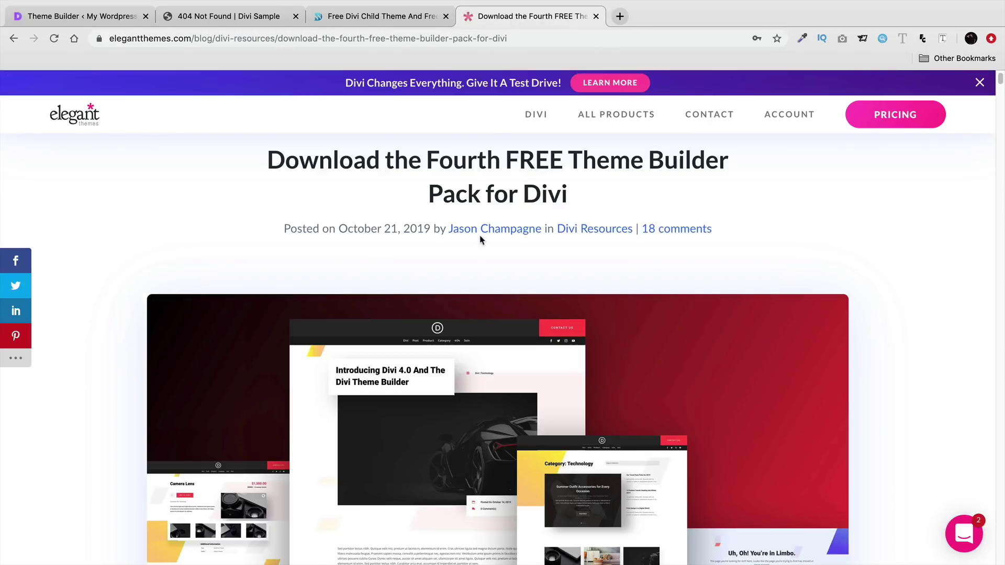
{"action": "scroll", "coordinate": [491, 278], "scroll_direction": "down", "scroll_amount": 1}
{"action": "scroll", "coordinate": [491, 275], "scroll_direction": "down", "scroll_amount": 4}
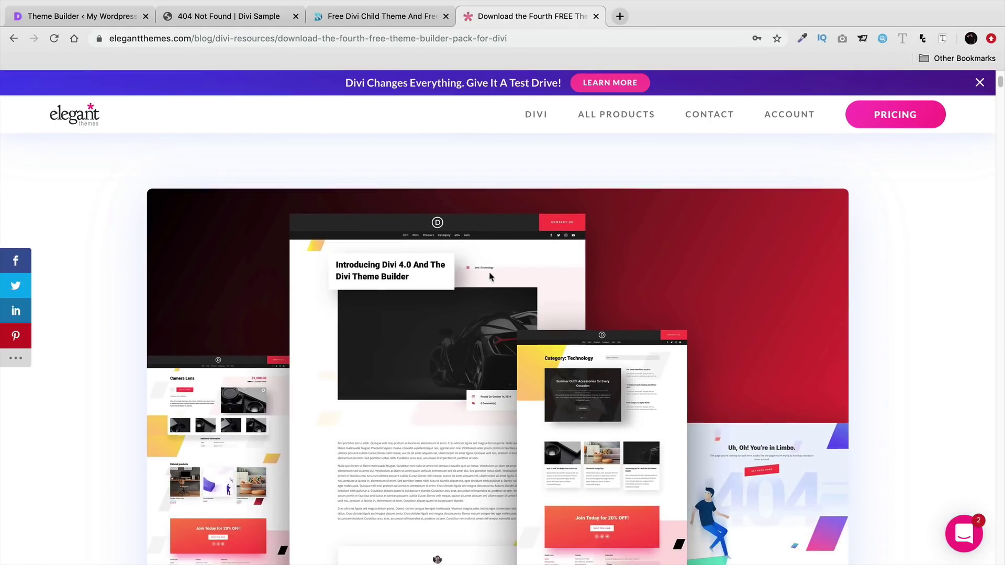
{"action": "scroll", "coordinate": [479, 280], "scroll_direction": "down", "scroll_amount": 1}
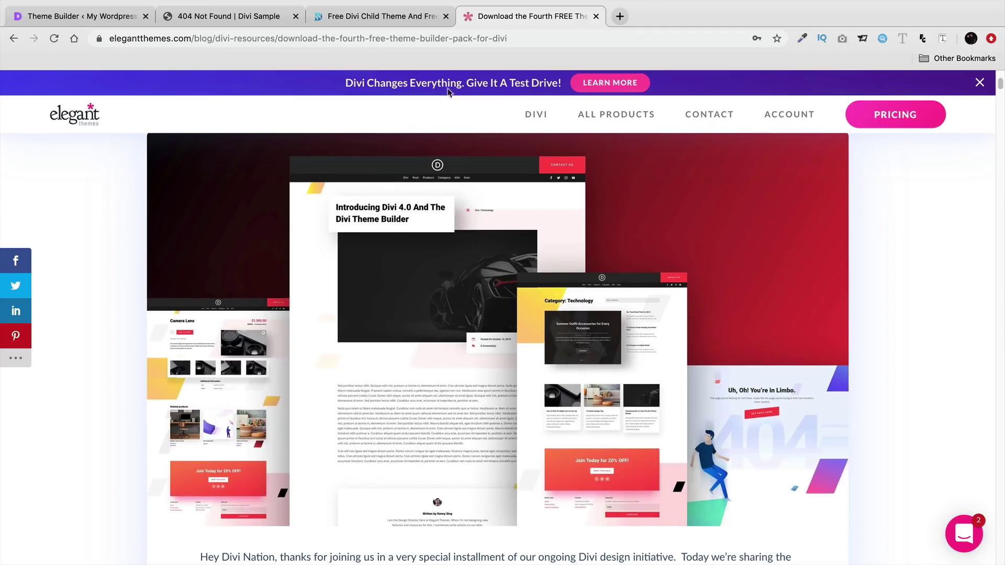
{"action": "left_click", "coordinate": [405, 16]}
{"action": "scroll", "coordinate": [141, 337], "scroll_direction": "down", "scroll_amount": 1}
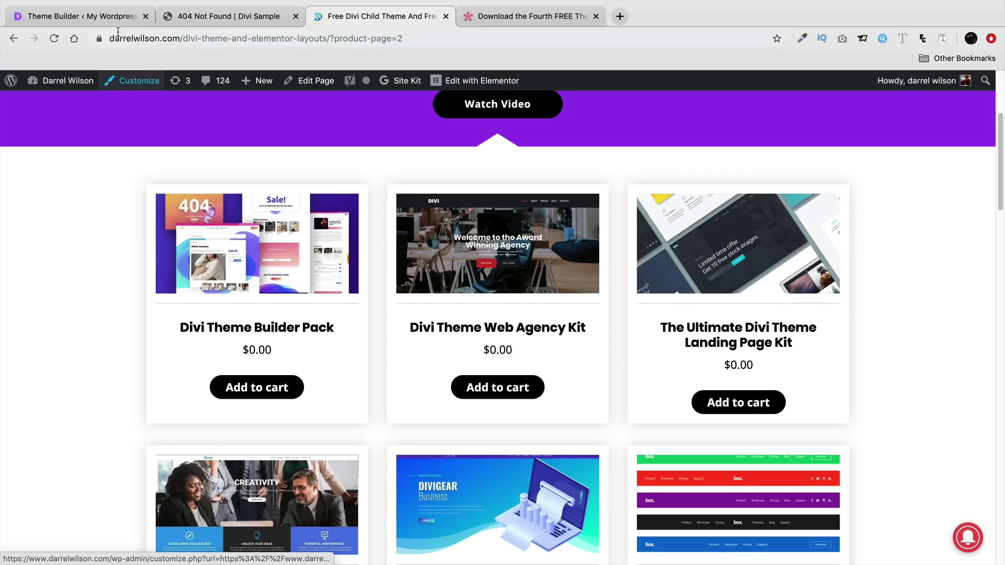
{"action": "left_click", "coordinate": [109, 17]}
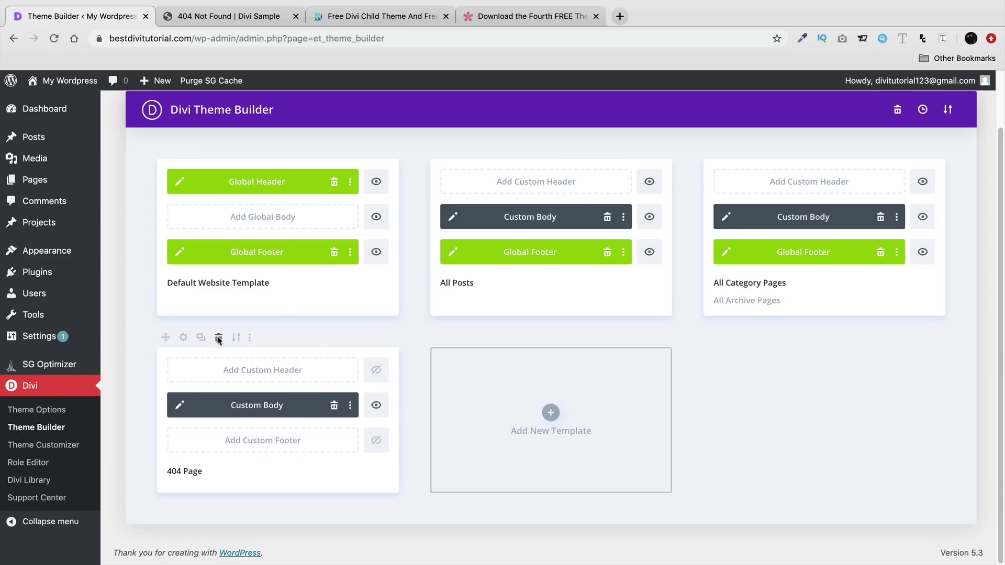
- Delete the 404 Page, All Category Pages and All Posts templates and save
{"action": "left_click", "coordinate": [219, 338]}
{"action": "left_click", "coordinate": [766, 150]}
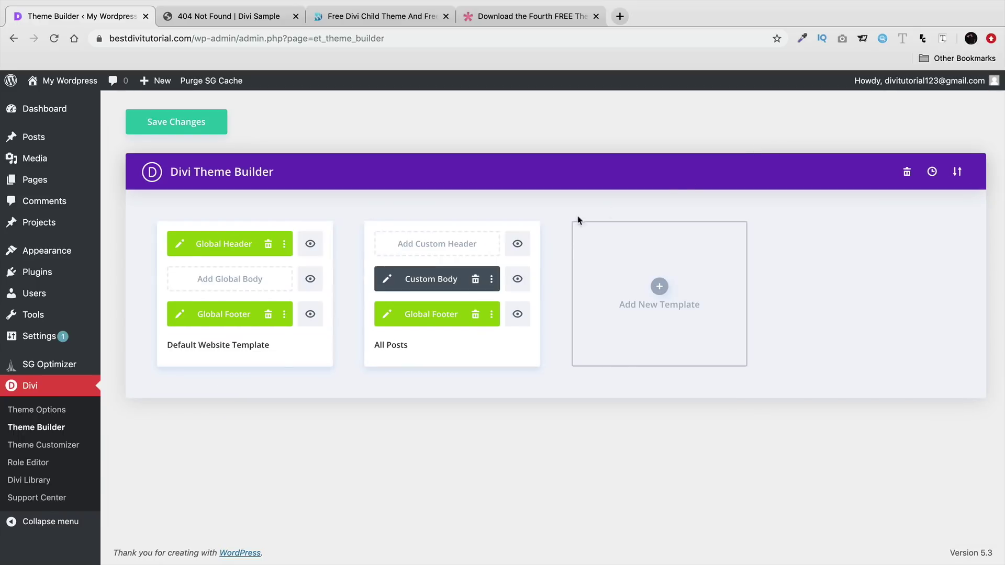
{"action": "left_click", "coordinate": [429, 211]}
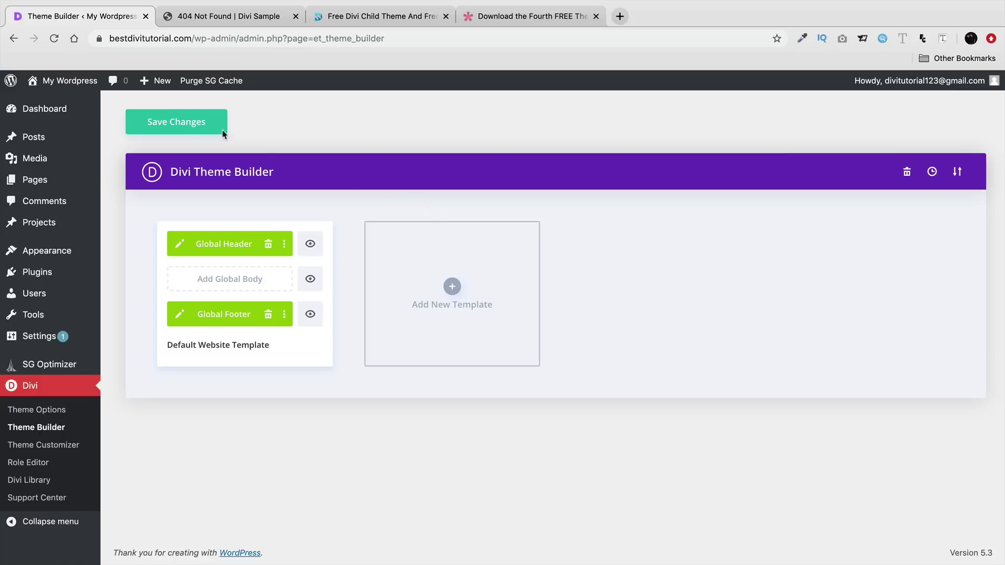
{"action": "left_click", "coordinate": [196, 126]}
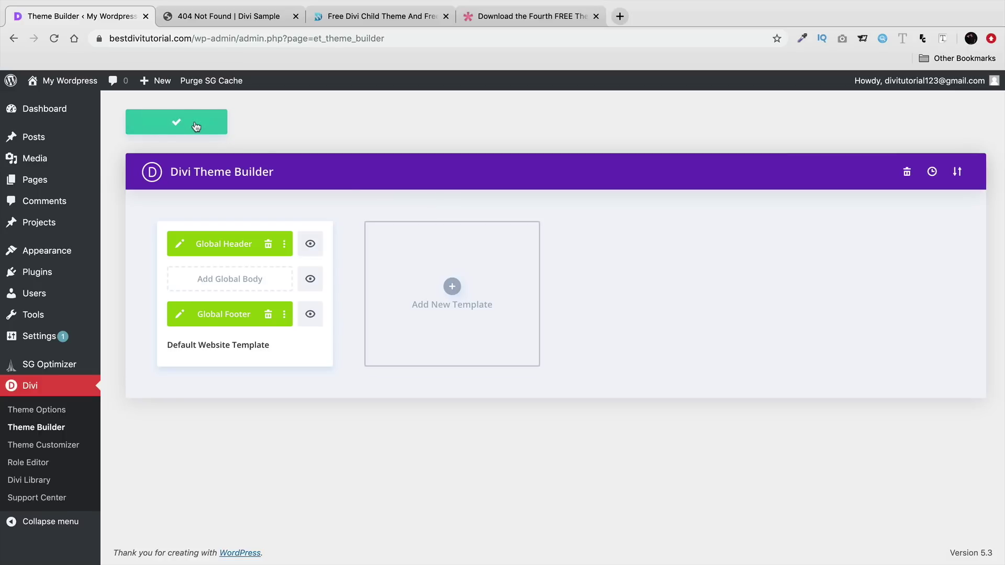
- In the Global Header layout, give the menu module a blue-green gradient background
{"action": "left_click", "coordinate": [179, 246]}
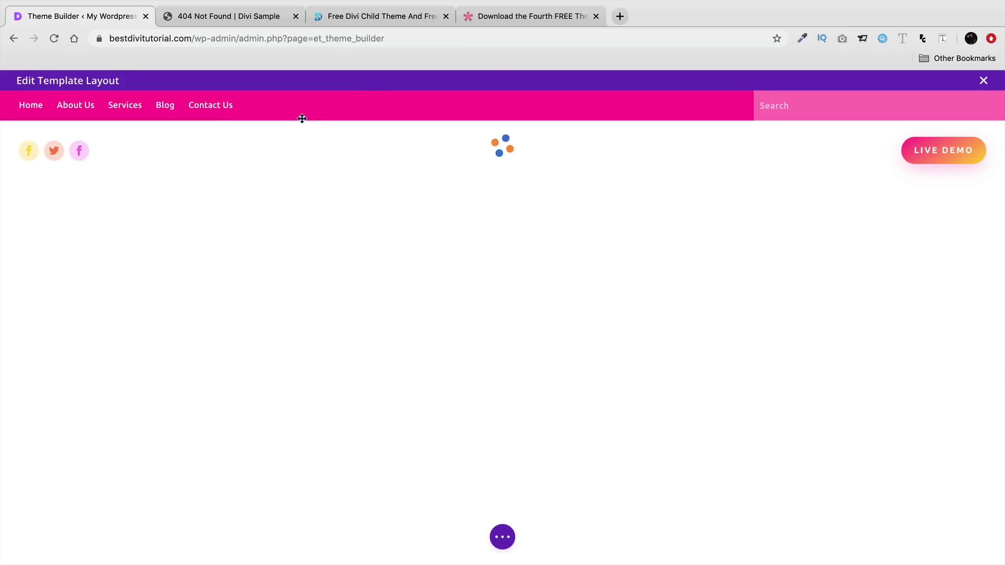
{"action": "left_click", "coordinate": [349, 16]}
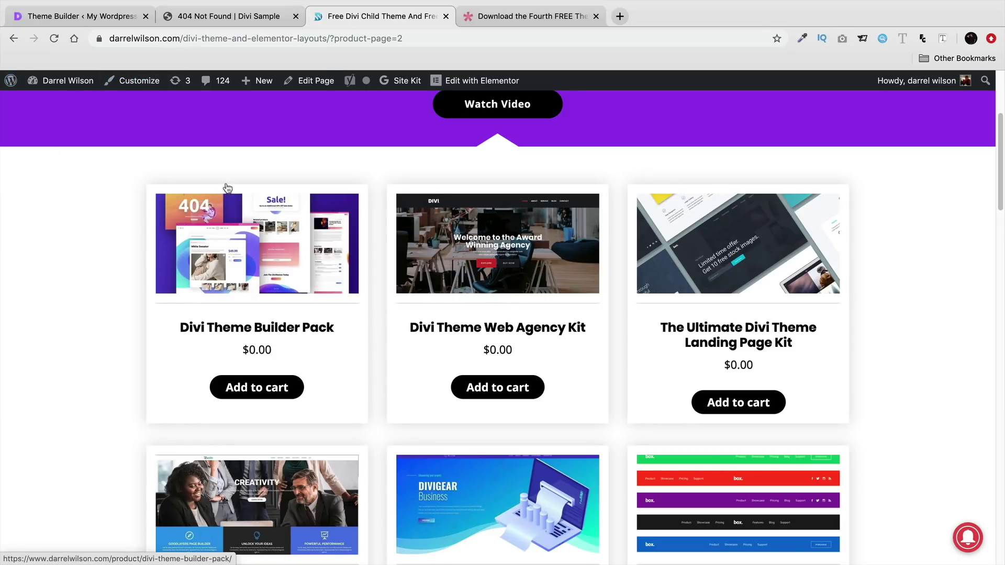
{"action": "left_click", "coordinate": [113, 17]}
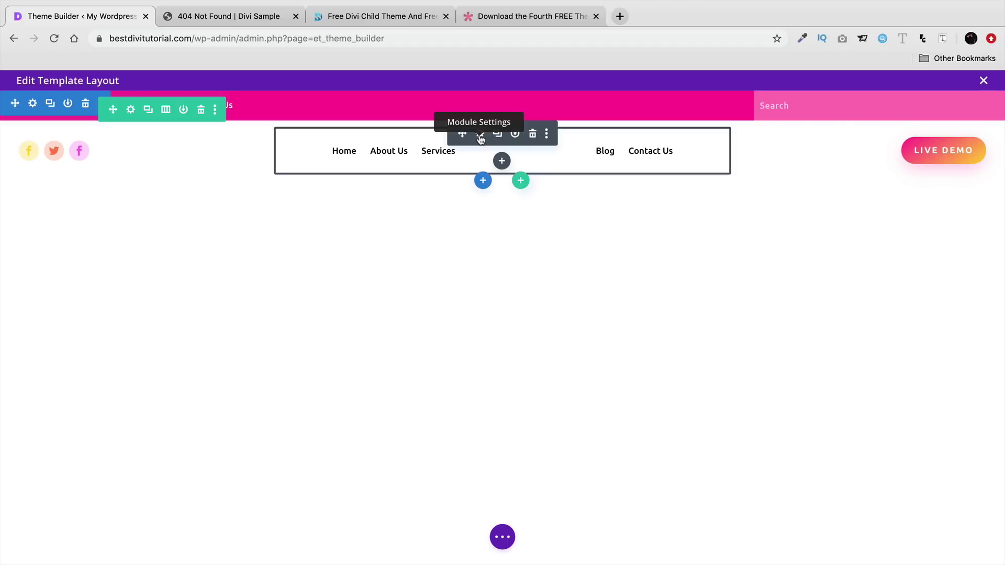
{"action": "left_click", "coordinate": [480, 135]}
{"action": "scroll", "coordinate": [749, 294], "scroll_direction": "down", "scroll_amount": 3}
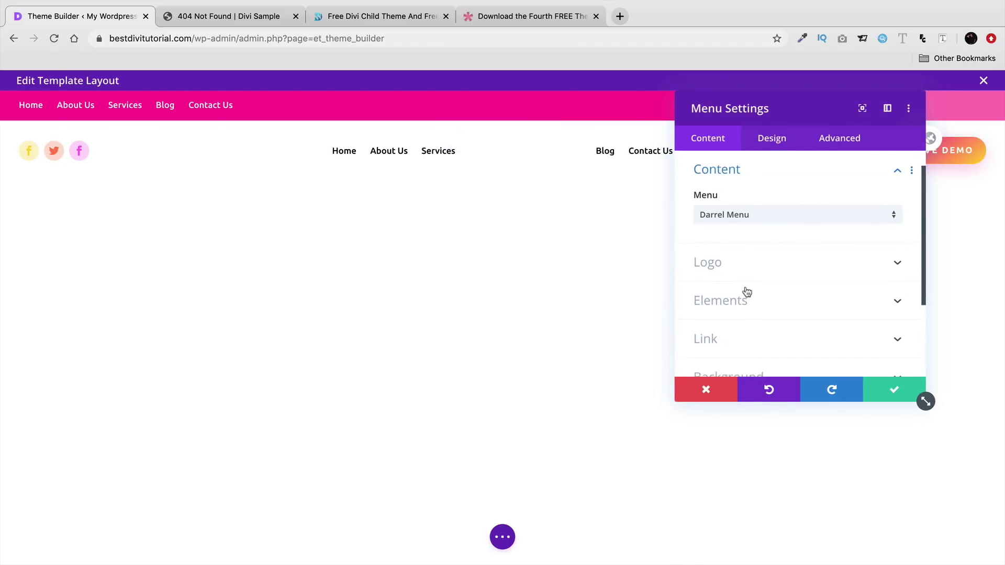
{"action": "left_click", "coordinate": [756, 299]}
{"action": "left_click", "coordinate": [773, 222]}
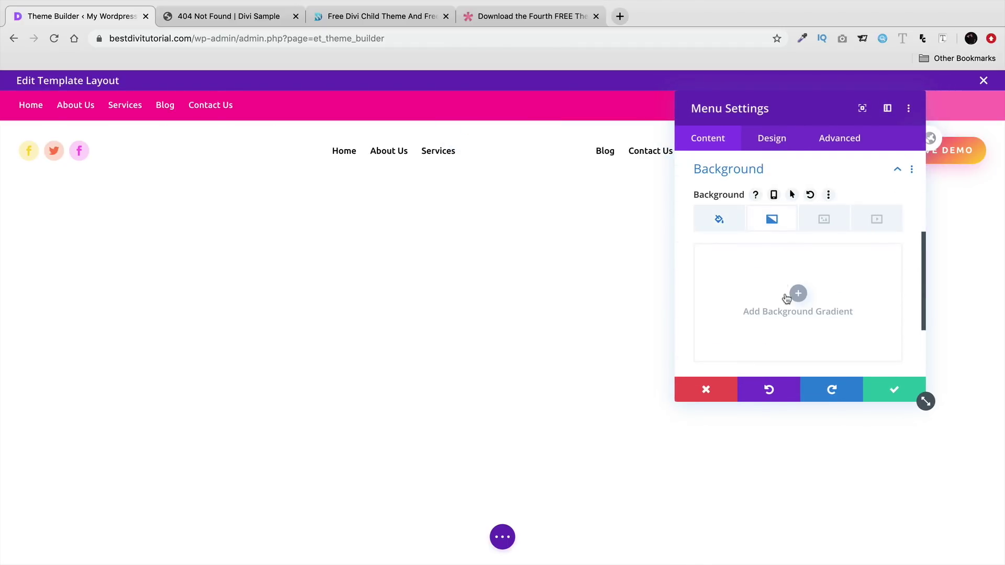
{"action": "left_click", "coordinate": [786, 299]}
{"action": "left_click", "coordinate": [881, 393]}
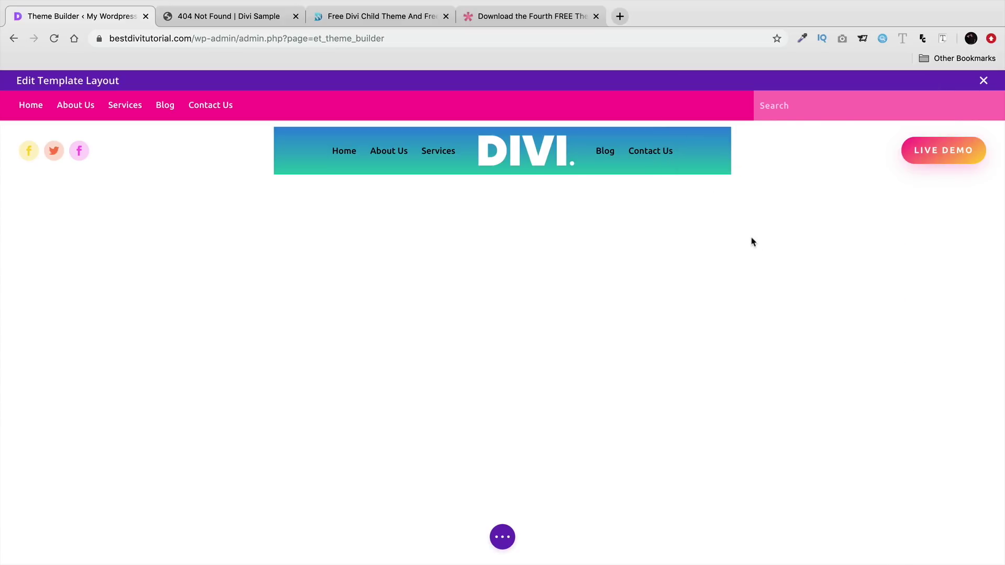
- Save the header template and close the template editor
{"action": "left_click", "coordinate": [505, 529]}
{"action": "left_click", "coordinate": [966, 538]}
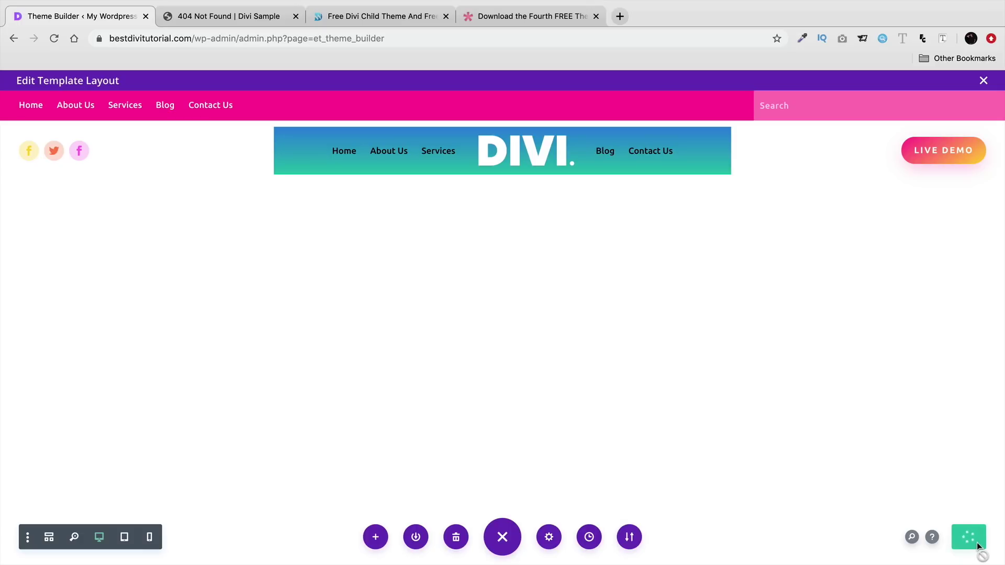
{"action": "left_click", "coordinate": [984, 83]}
- Visit the live site and check the About Us, Contact Us and Home pages from the header
{"action": "mouse_move", "coordinate": [47, 83]}
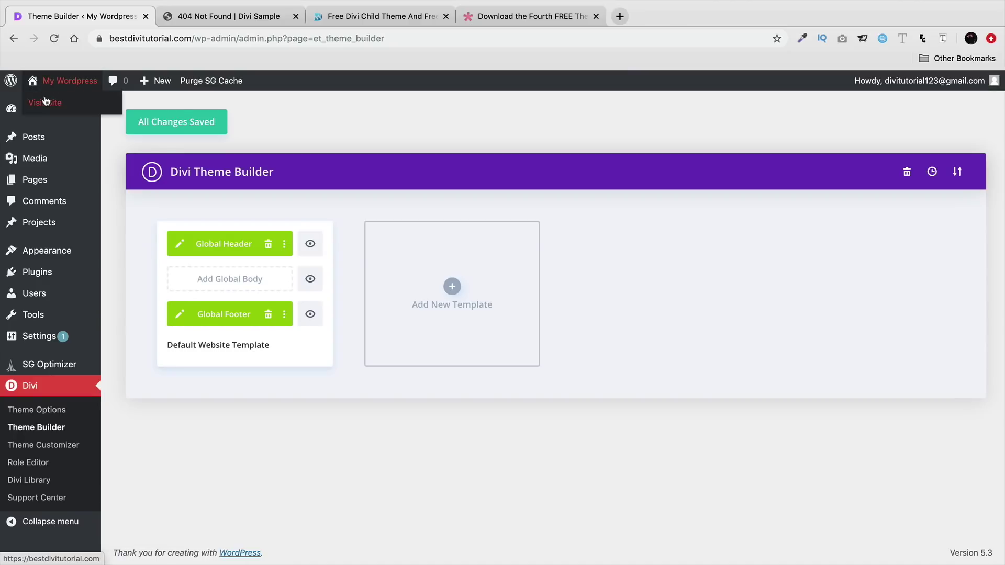
{"action": "left_click", "coordinate": [46, 101]}
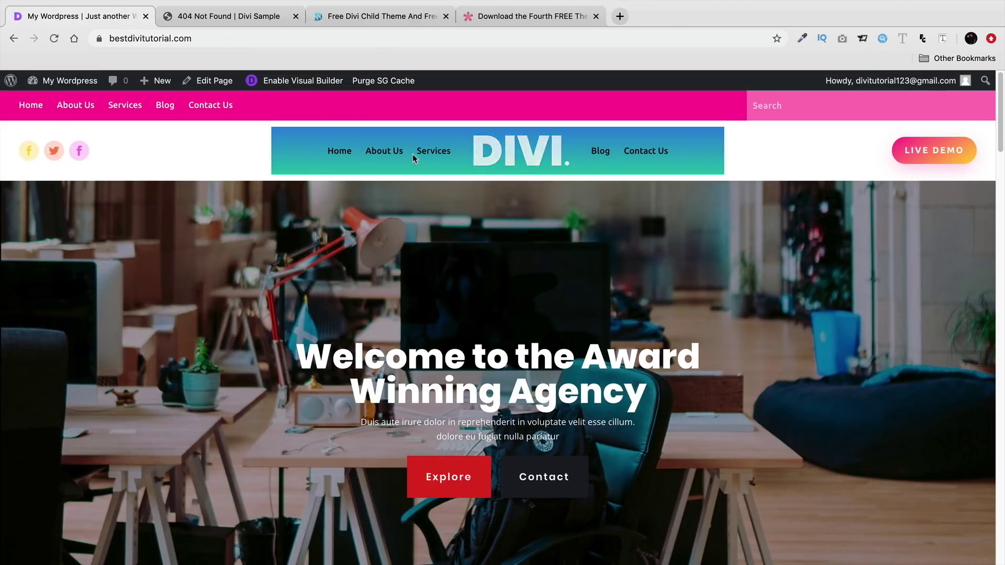
{"action": "left_click", "coordinate": [396, 153]}
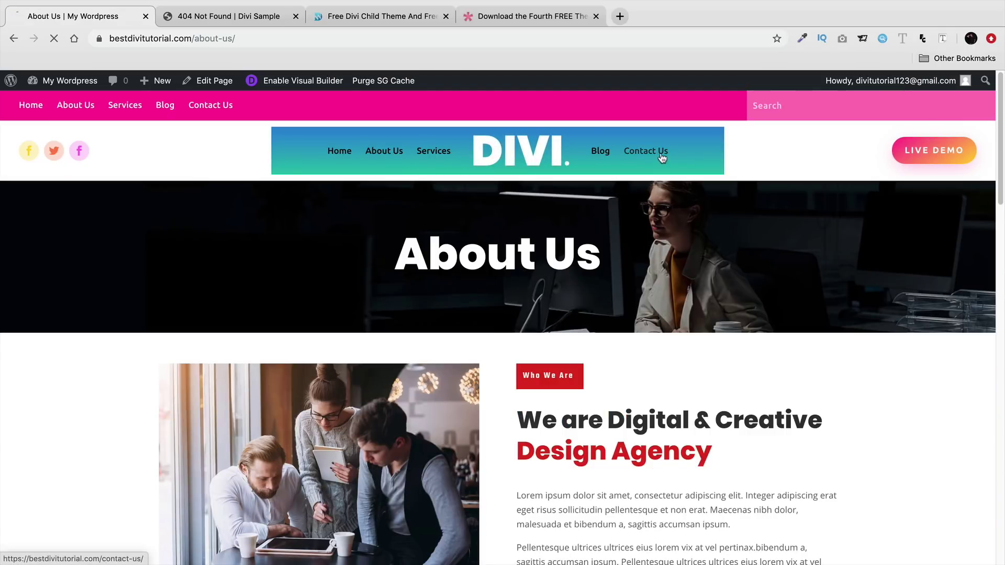
{"action": "left_click", "coordinate": [661, 156]}
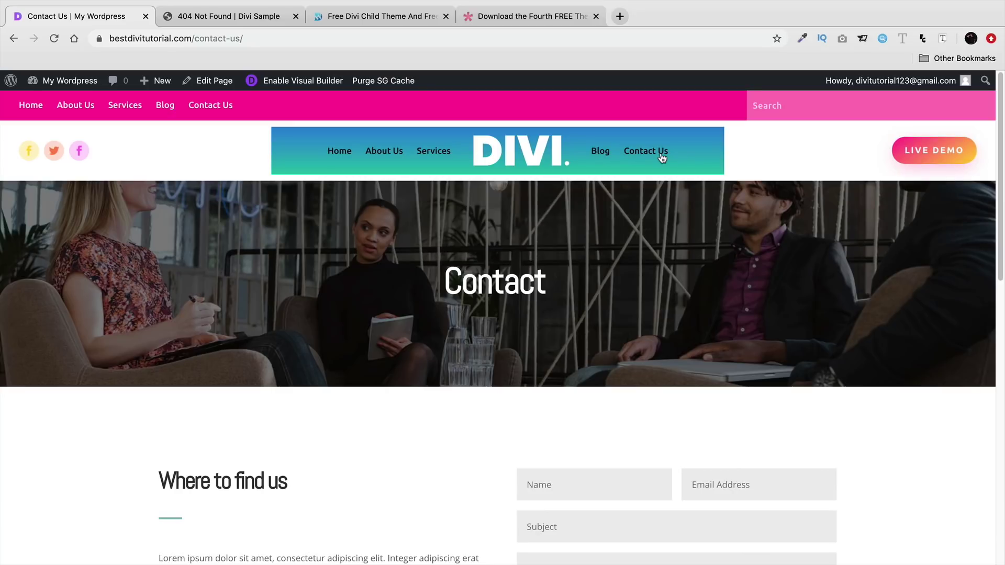
{"action": "left_click", "coordinate": [339, 153]}
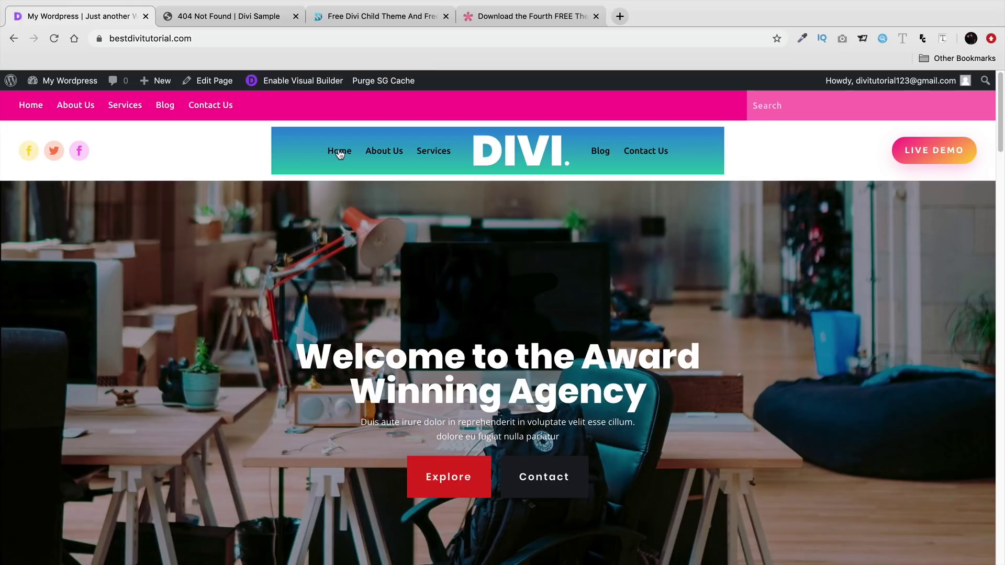
- Delete the Global Header and Global Footer from the default template, save, and visit the site
{"action": "mouse_move", "coordinate": [78, 81]}
{"action": "left_click", "coordinate": [79, 106]}
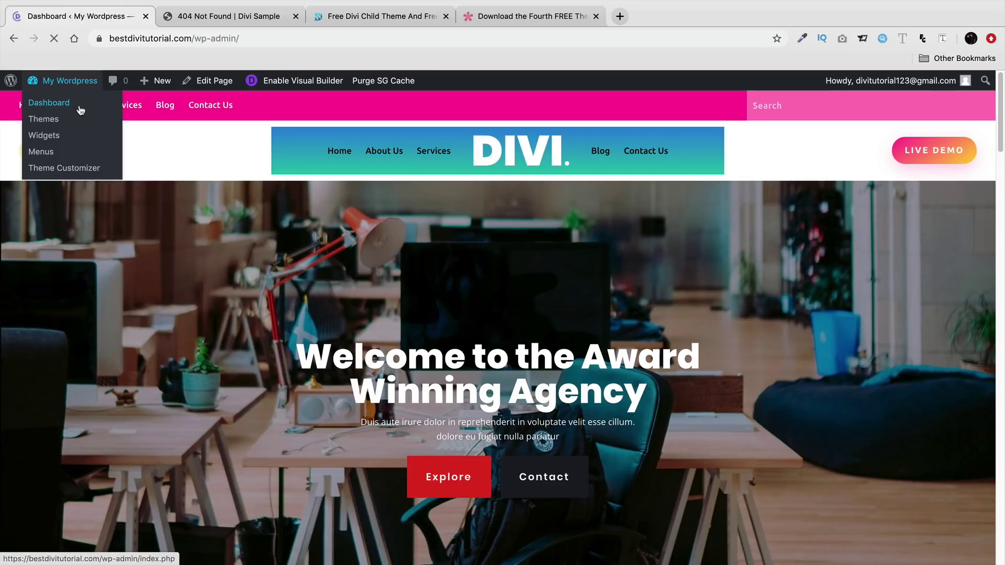
{"action": "mouse_move", "coordinate": [77, 439]}
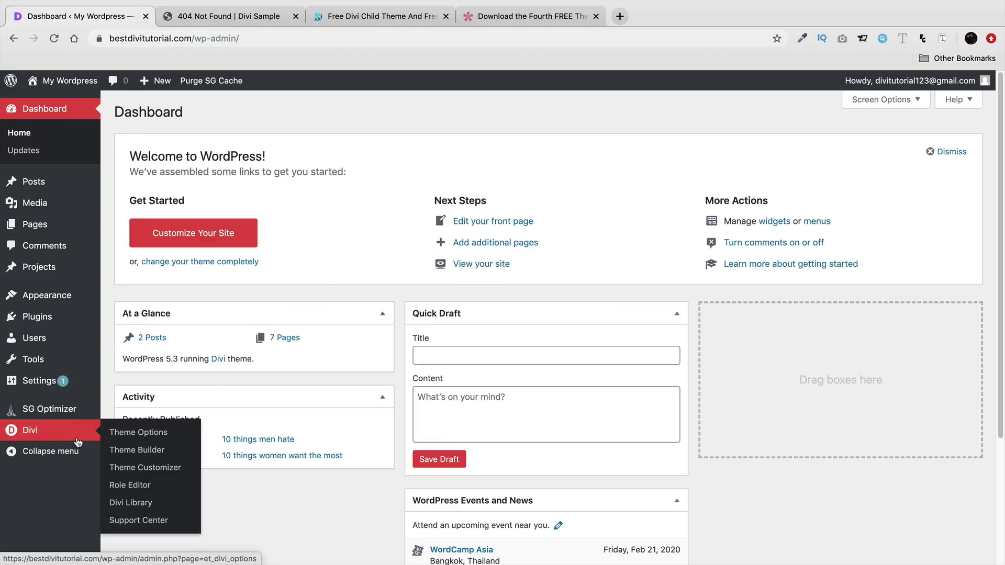
{"action": "left_click", "coordinate": [131, 455]}
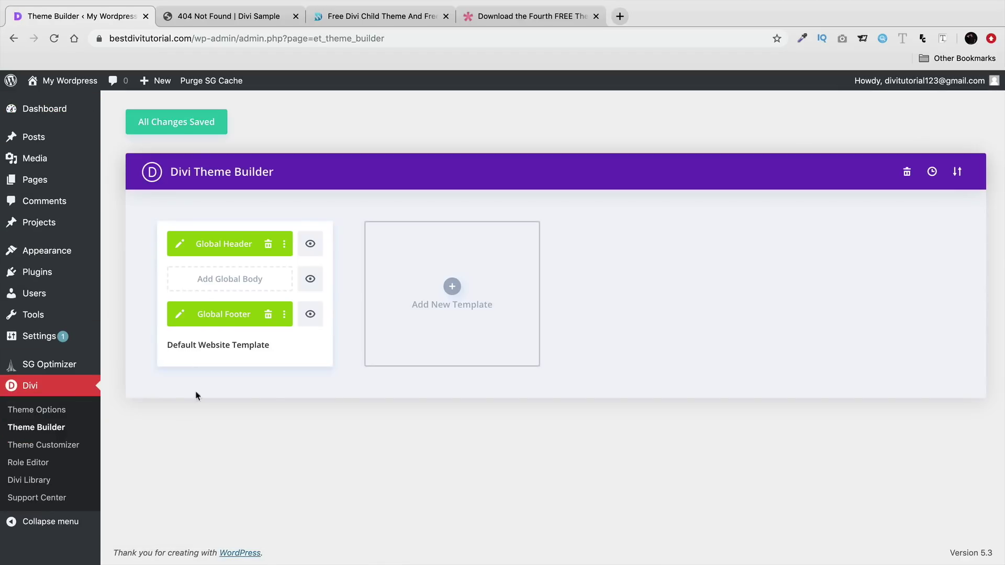
{"action": "left_click", "coordinate": [269, 245]}
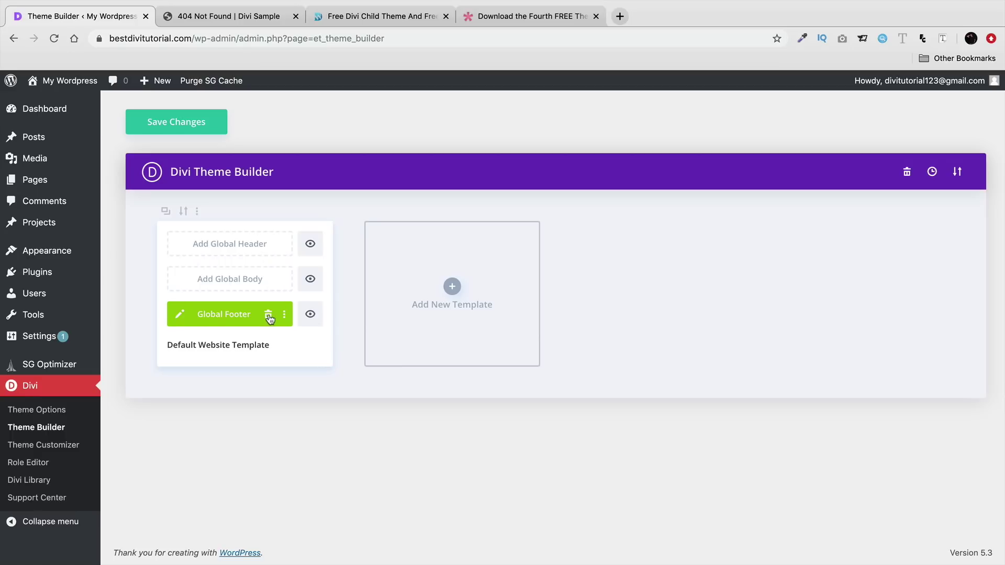
{"action": "left_click", "coordinate": [268, 315]}
{"action": "left_click", "coordinate": [212, 126]}
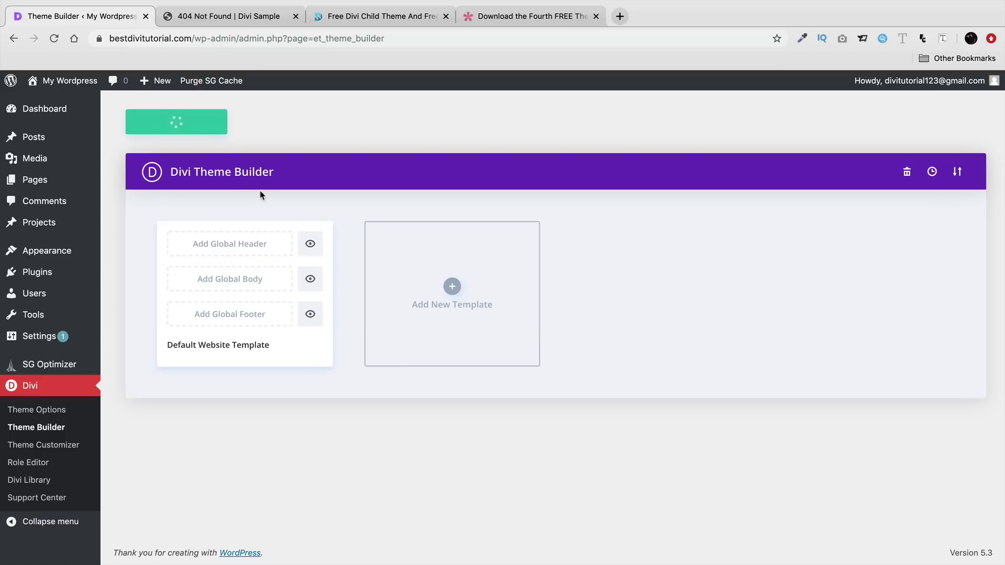
{"action": "left_click", "coordinate": [80, 108]}
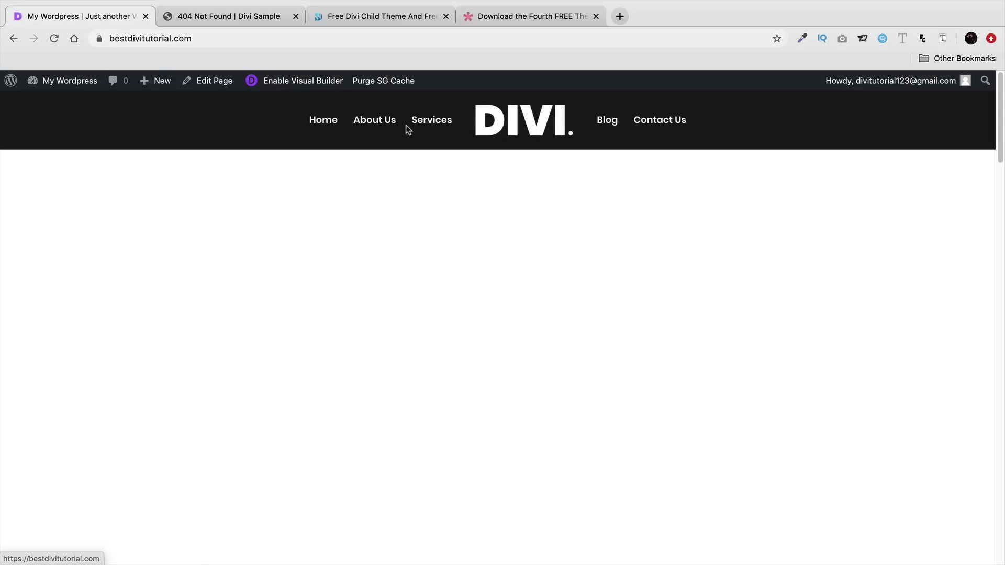
- Open the home page in the Visual Builder, exit it, and glance at the Free Divi Child Theme page
{"action": "left_click", "coordinate": [319, 80]}
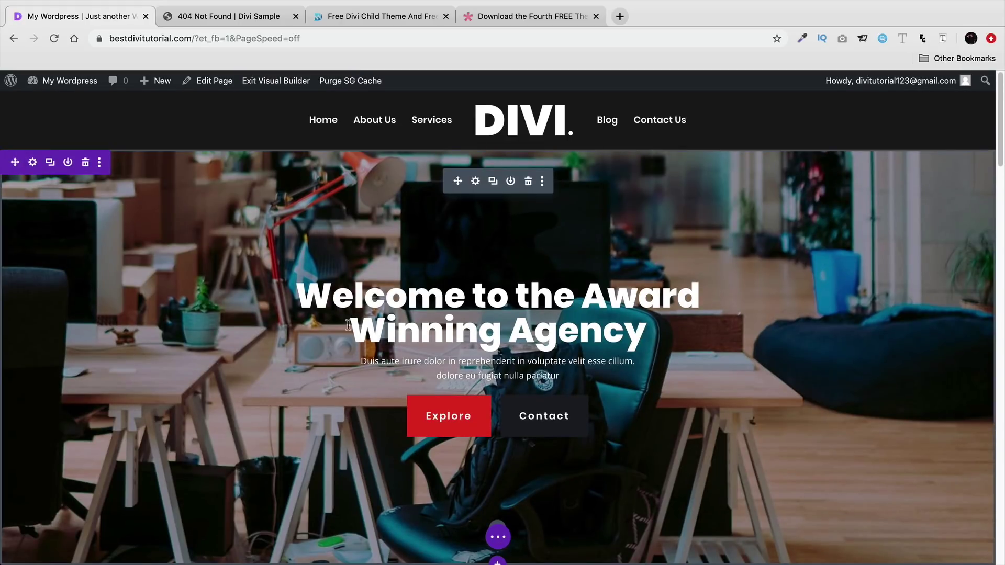
{"action": "left_click", "coordinate": [498, 535]}
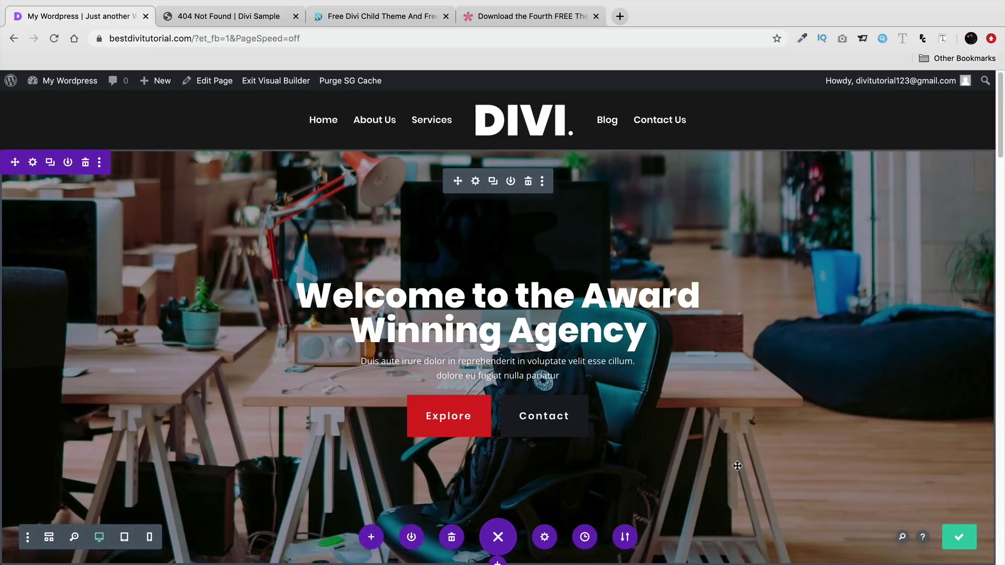
{"action": "left_click", "coordinate": [302, 82]}
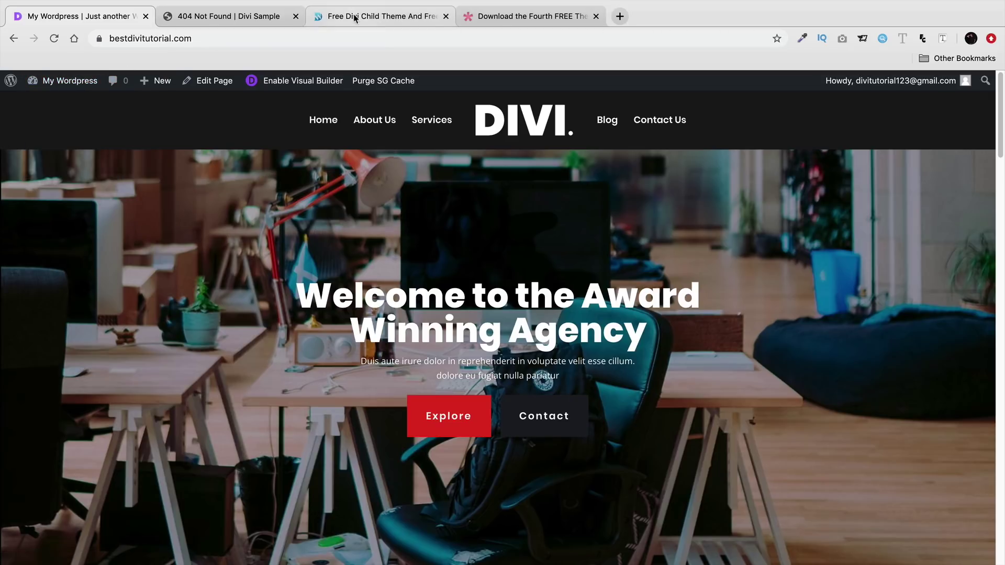
{"action": "left_click", "coordinate": [376, 16]}
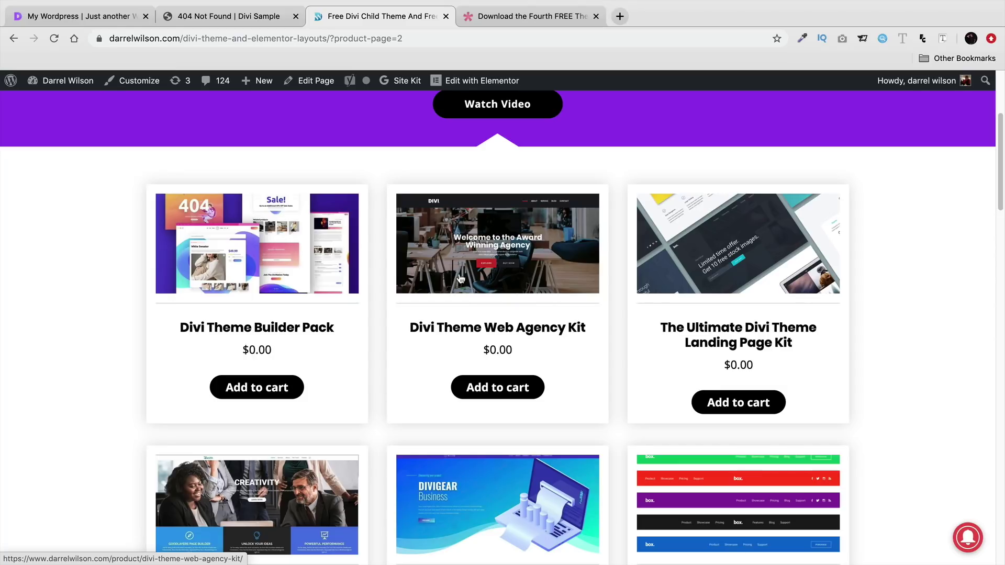
{"action": "left_click", "coordinate": [103, 15]}
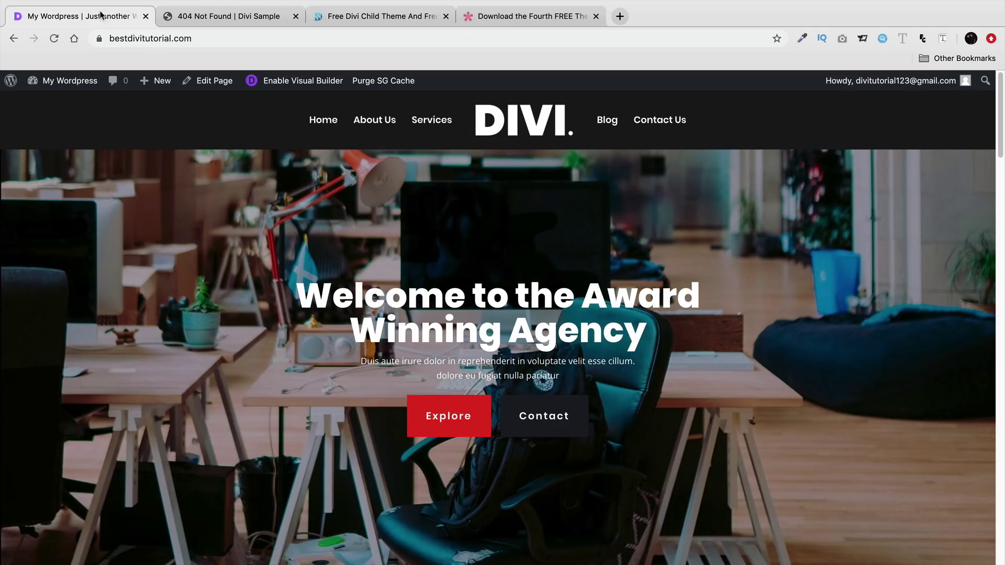
- Return to Divi > Theme Builder from the dashboard and take the browser out of full screen
{"action": "mouse_move", "coordinate": [69, 81]}
{"action": "left_click", "coordinate": [67, 103]}
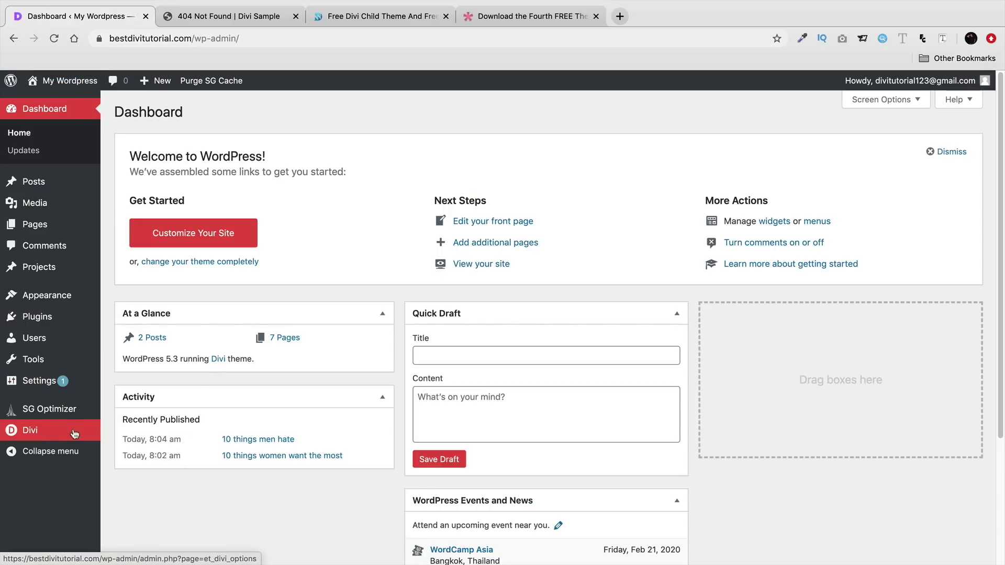
{"action": "mouse_move", "coordinate": [81, 426]}
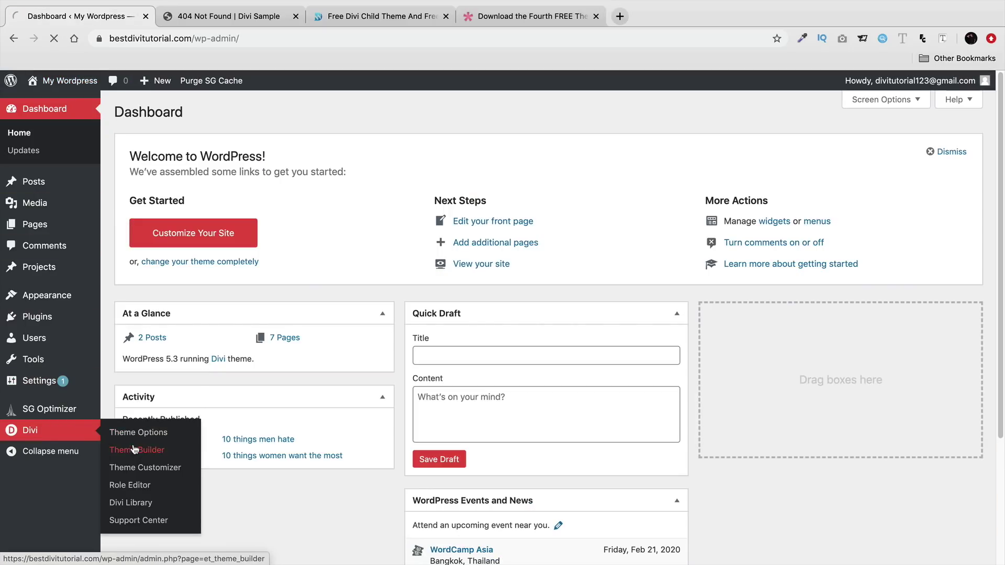
{"action": "left_click", "coordinate": [134, 450]}
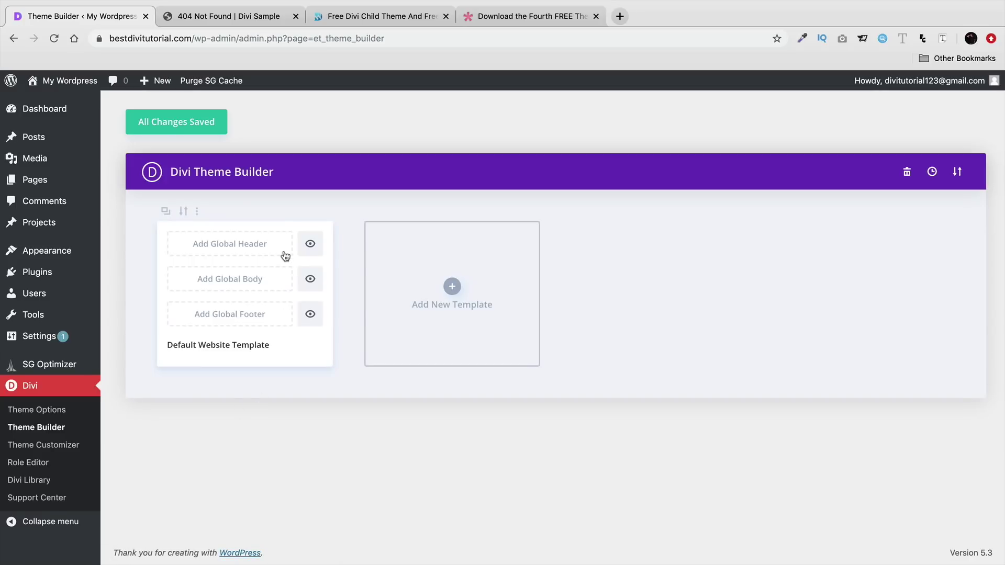
{"action": "mouse_move", "coordinate": [78, 10]}
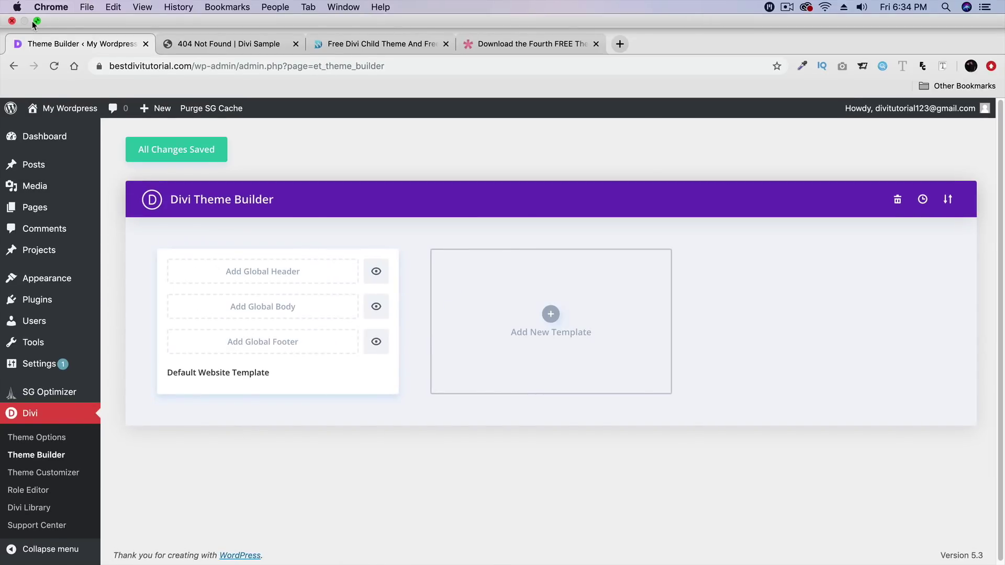
{"action": "left_click", "coordinate": [36, 22]}
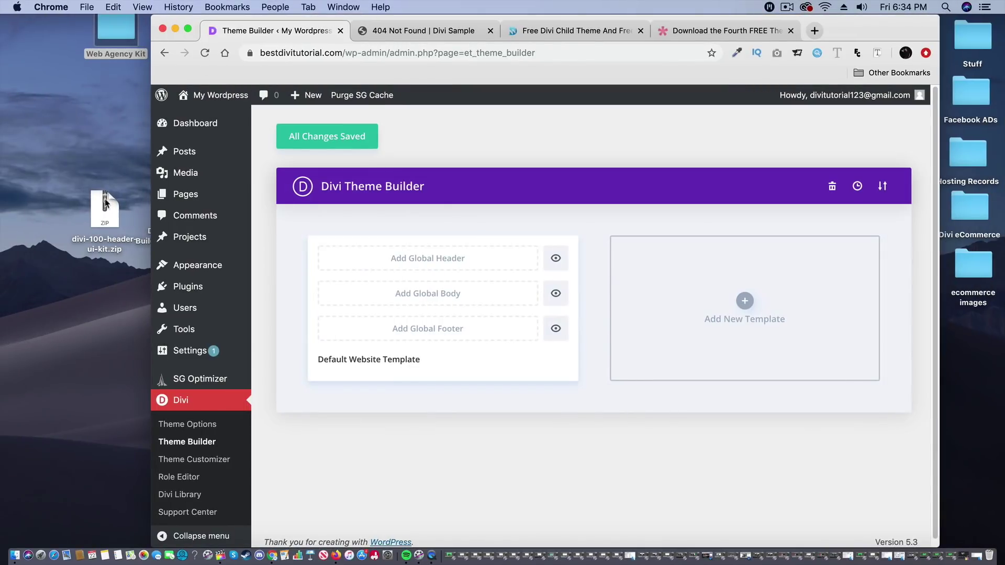
- Tidy the desktop, placing the Divi-Theme-Builder-Pack-6 folder beside the downloaded zip files
{"action": "left_click_drag", "start_coordinate": [171, 25], "coordinate": [299, 25]}
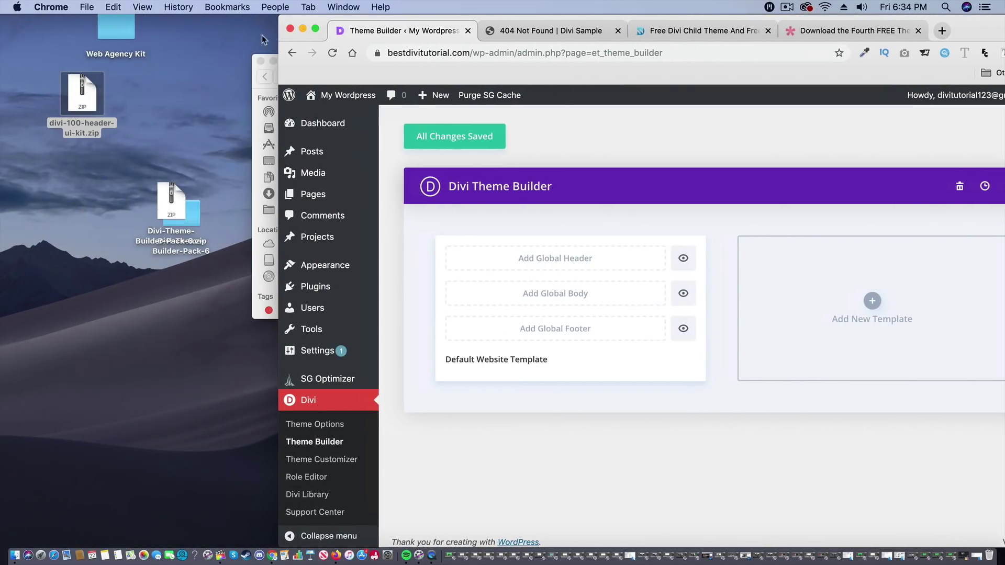
{"action": "left_click", "coordinate": [260, 62]}
{"action": "left_click_drag", "start_coordinate": [82, 138], "coordinate": [72, 157]}
{"action": "left_click_drag", "start_coordinate": [172, 205], "coordinate": [67, 192]}
{"action": "left_click_drag", "start_coordinate": [76, 115], "coordinate": [70, 111]}
{"action": "left_click_drag", "start_coordinate": [177, 220], "coordinate": [158, 192]}
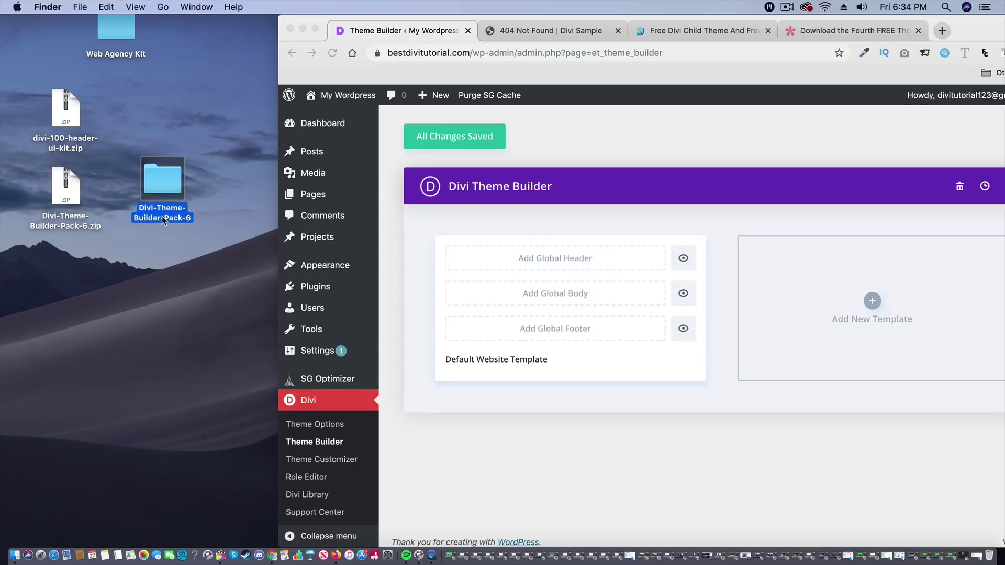
- Open Divi-Theme-Builder-Pack-6, preview its JSON files, and select divi-theme-builder-pack-6-default-website-template.json
{"action": "double_click", "coordinate": [162, 215]}
{"action": "left_click", "coordinate": [574, 133]}
{"action": "left_click", "coordinate": [576, 144]}
{"action": "left_click", "coordinate": [583, 156]}
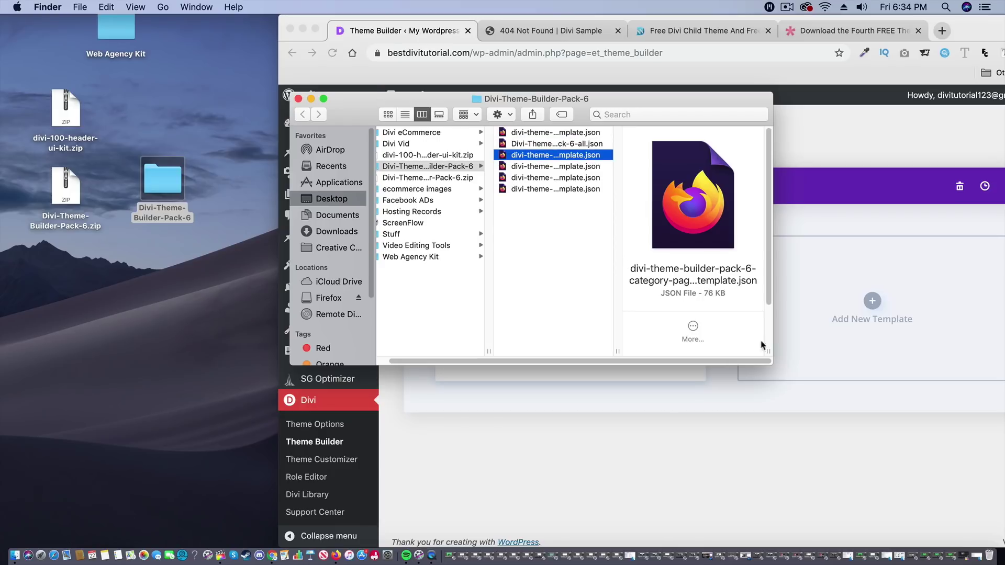
{"action": "left_click_drag", "start_coordinate": [772, 364], "coordinate": [891, 407]}
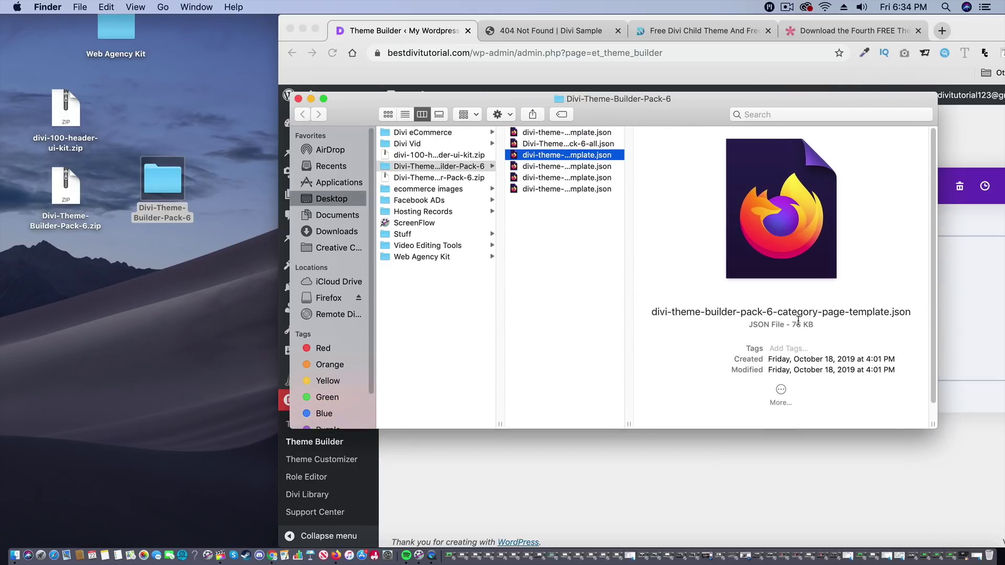
{"action": "left_click", "coordinate": [577, 167]}
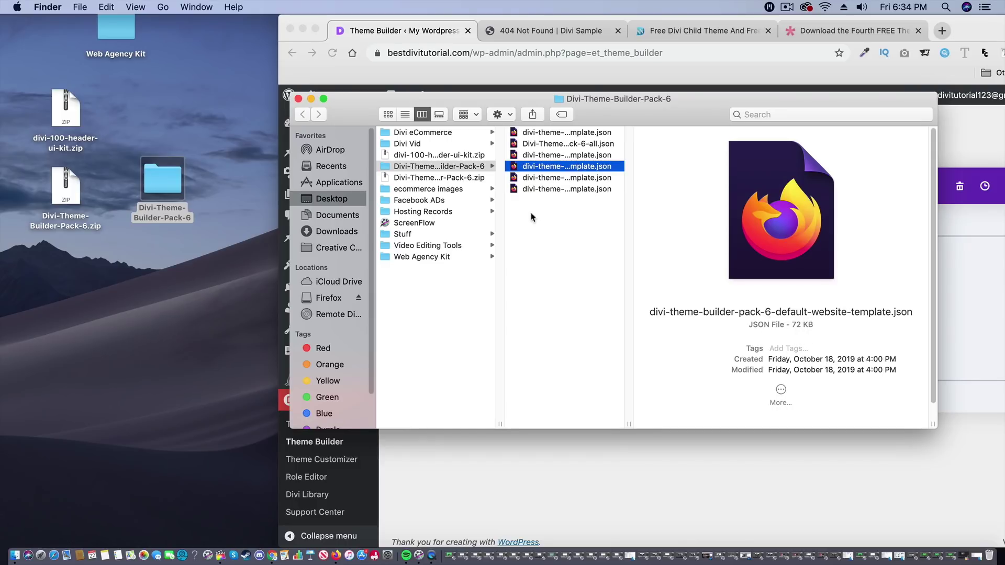
{"action": "left_click", "coordinate": [547, 178]}
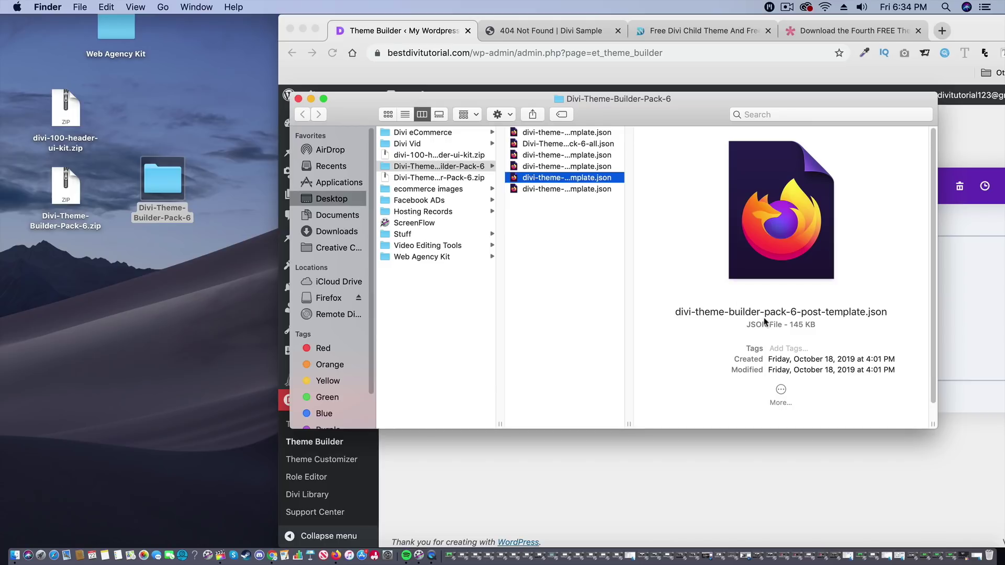
{"action": "left_click", "coordinate": [597, 190]}
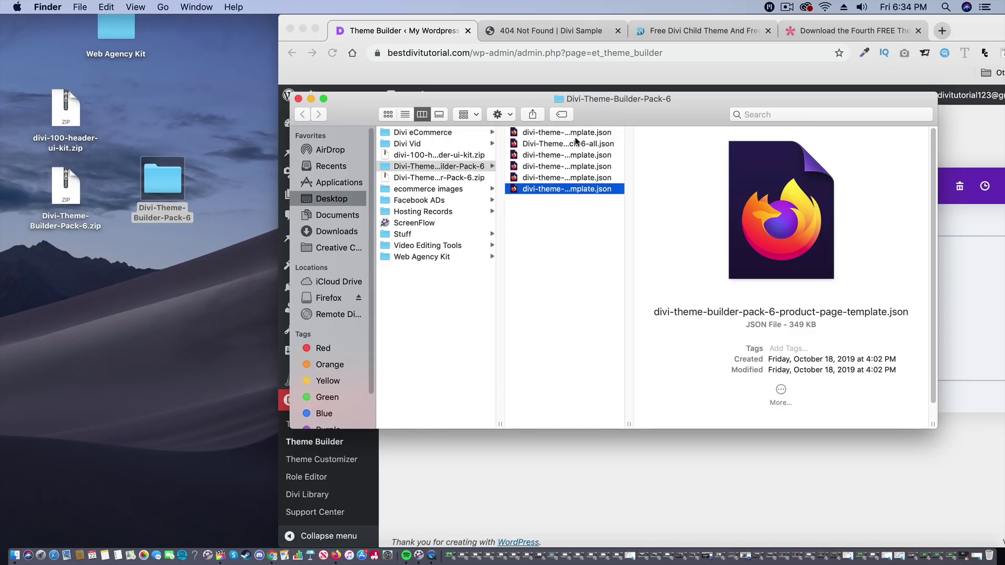
{"action": "left_click", "coordinate": [550, 167]}
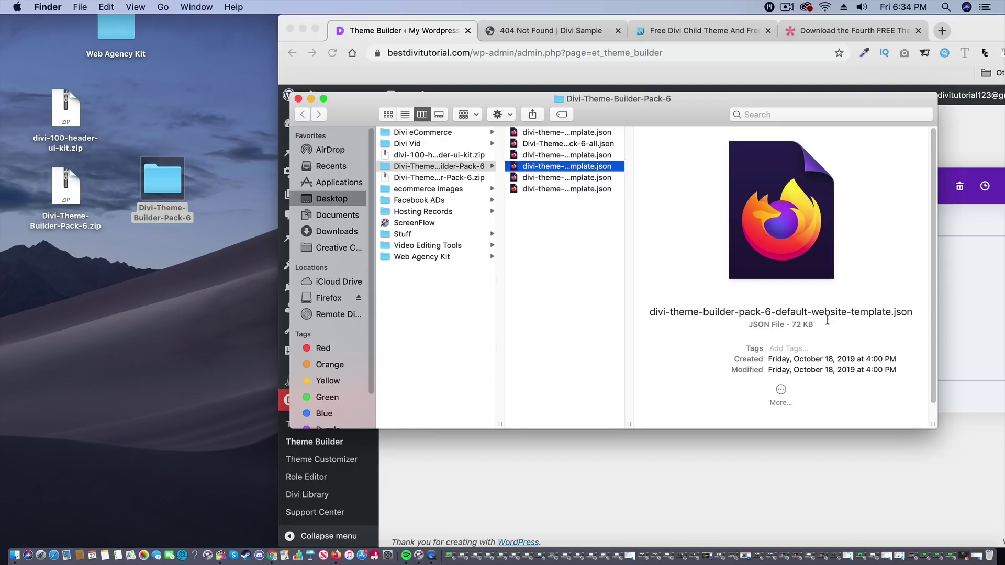
{"action": "left_click_drag", "start_coordinate": [549, 103], "coordinate": [214, 239]}
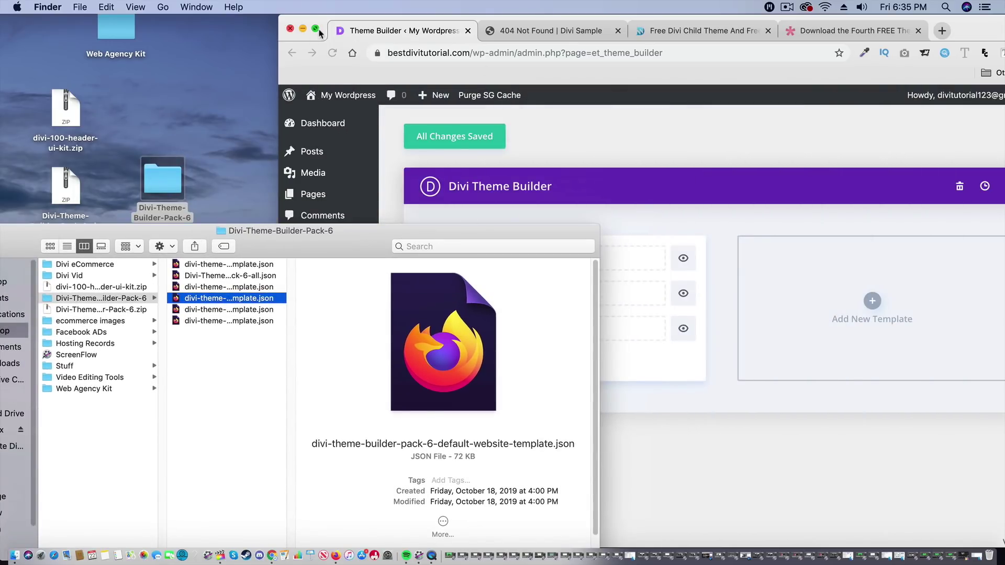
{"action": "left_click", "coordinate": [315, 29]}
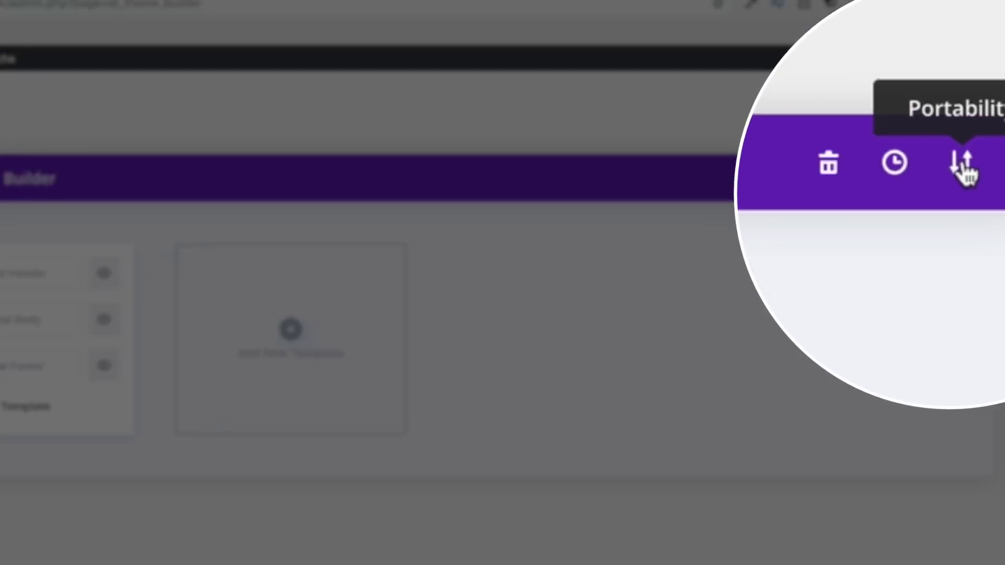
- In Portability > Import, pick divi-theme-builder-pack-6-default-website-template.json from the pack files
{"action": "left_click", "coordinate": [958, 173]}
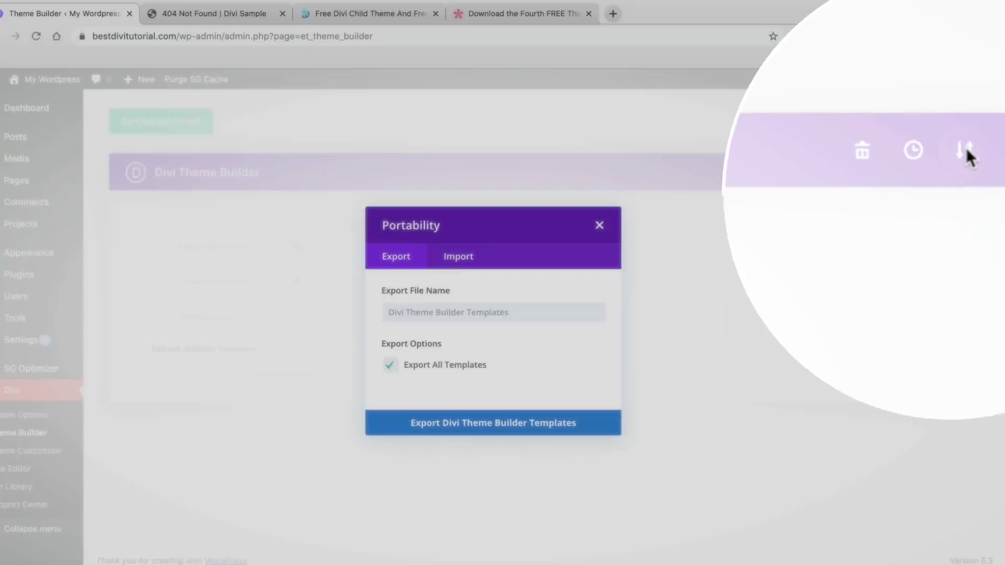
{"action": "left_click", "coordinate": [470, 256]}
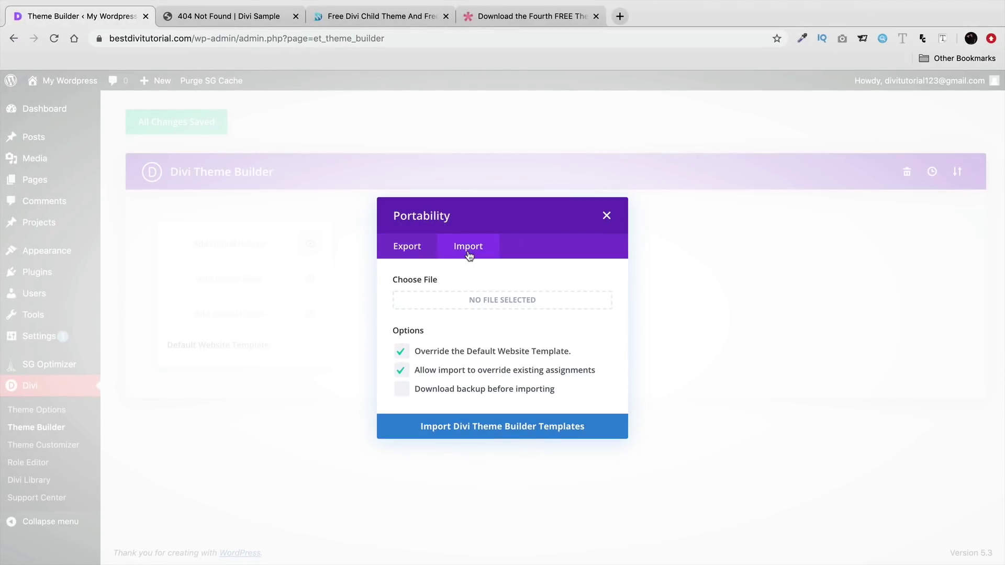
{"action": "left_click", "coordinate": [495, 302]}
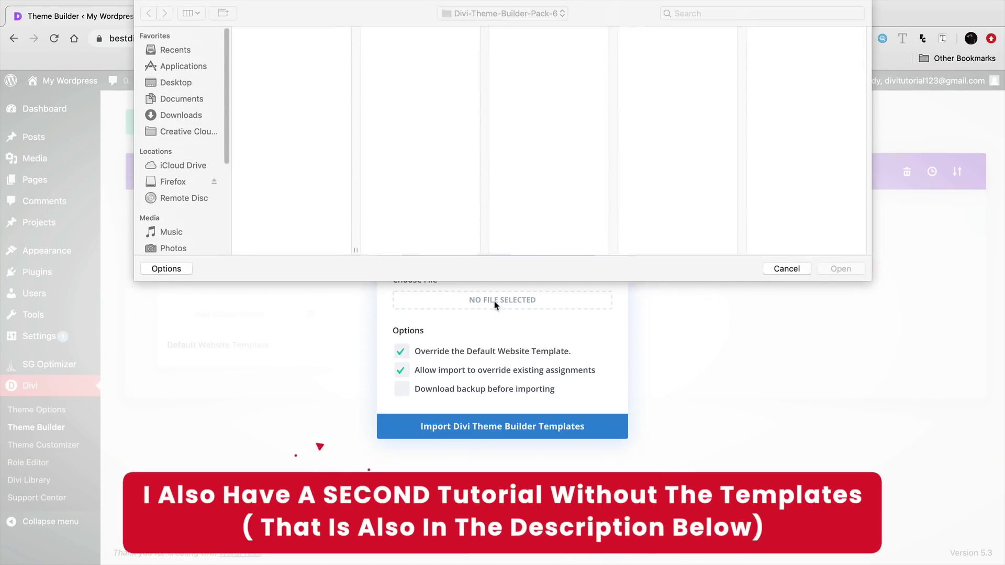
{"action": "left_click", "coordinate": [307, 44]}
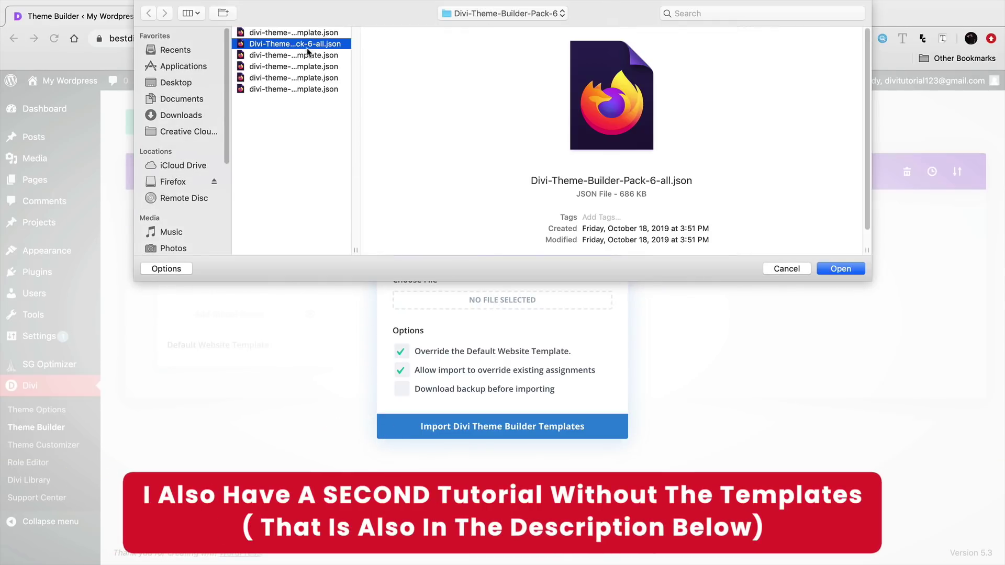
{"action": "left_click", "coordinate": [310, 65]}
{"action": "left_click", "coordinate": [311, 80]}
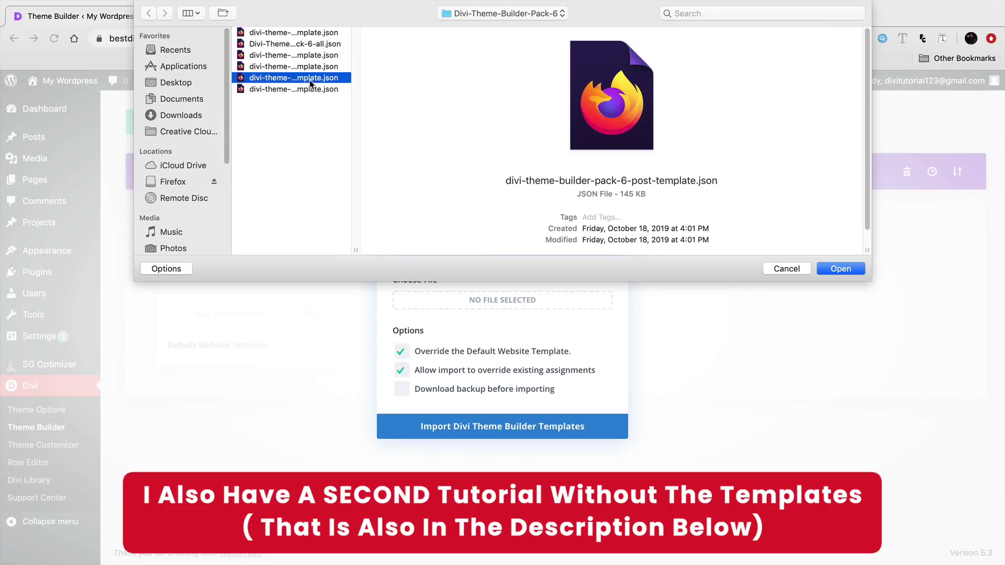
{"action": "left_click", "coordinate": [311, 90]}
{"action": "left_click", "coordinate": [311, 66]}
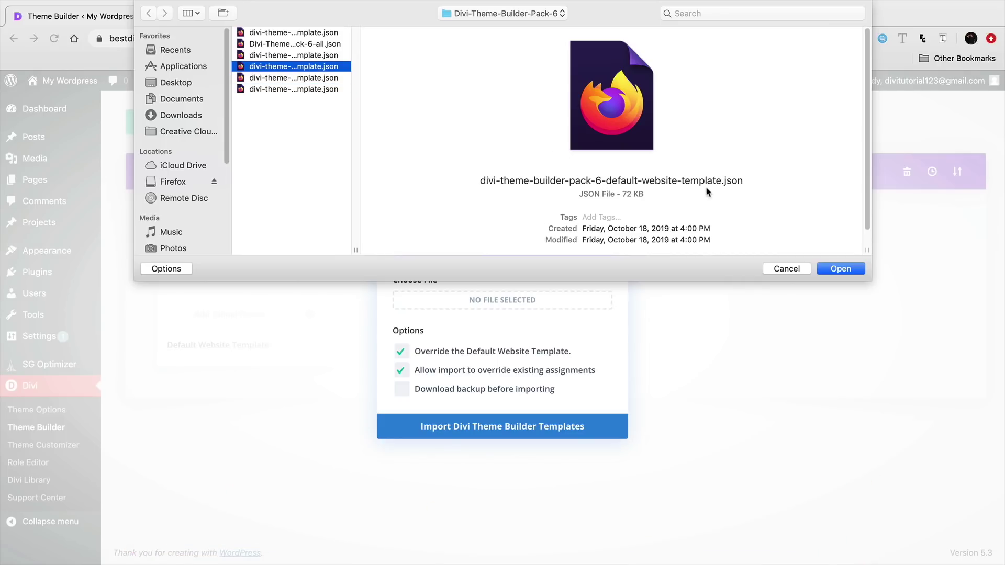
- Import the chosen default website template and save the Theme Builder changes
{"action": "left_click", "coordinate": [848, 268]}
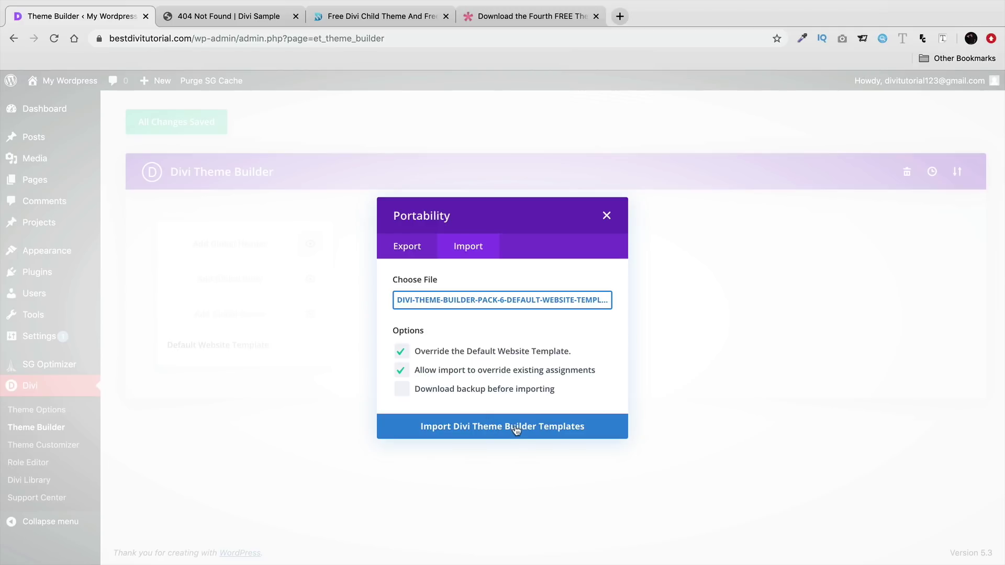
{"action": "left_click", "coordinate": [458, 433]}
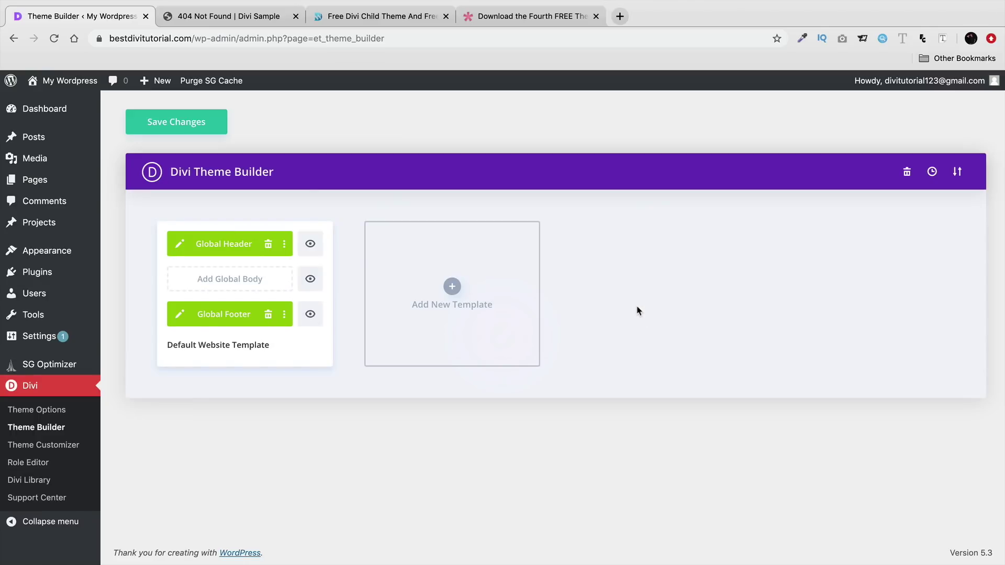
{"action": "left_click", "coordinate": [203, 124]}
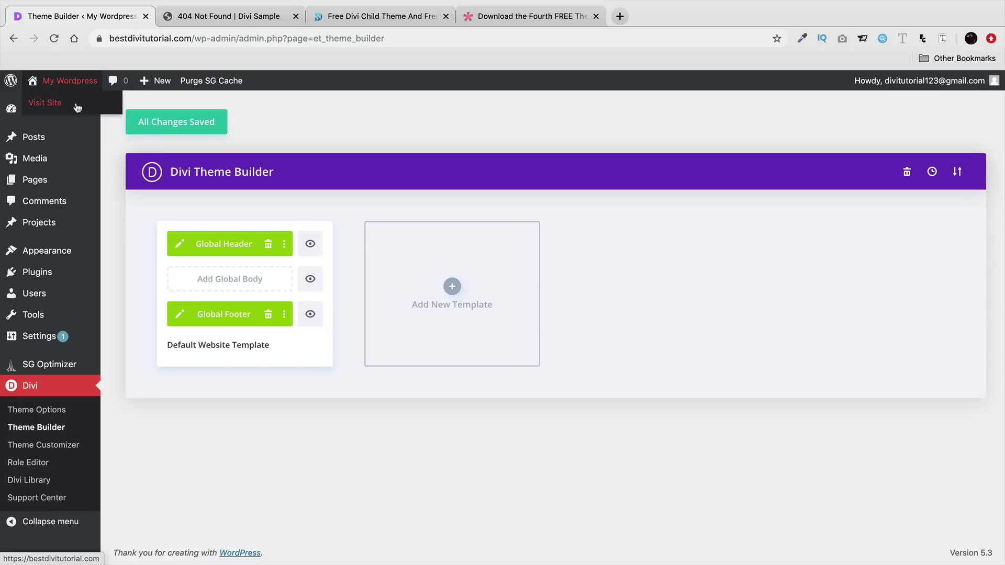
- View the live homepage with its imported header and footer, then return to Divi > Theme Builder
{"action": "left_click", "coordinate": [77, 108]}
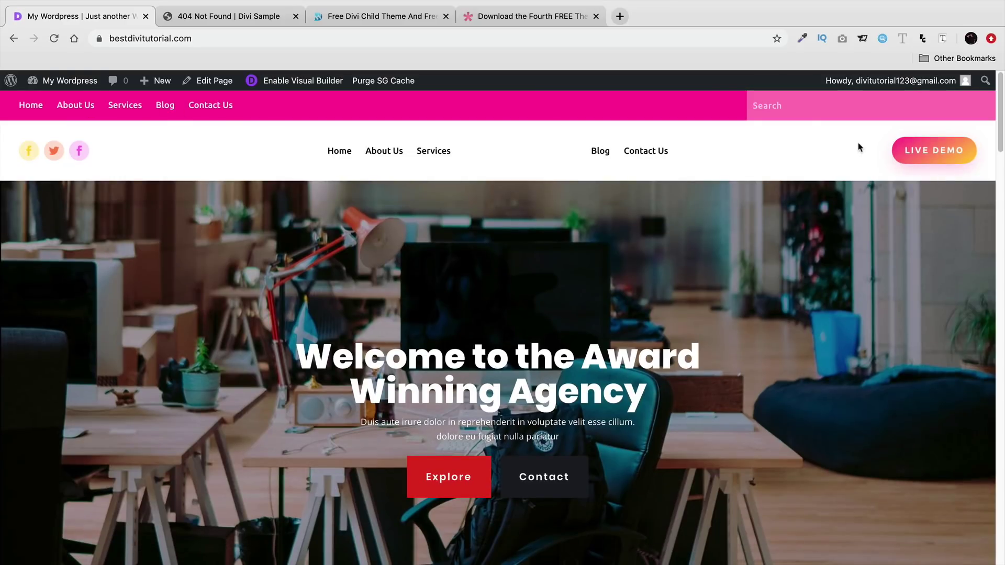
{"action": "scroll", "coordinate": [781, 426], "scroll_direction": "down", "scroll_amount": 20}
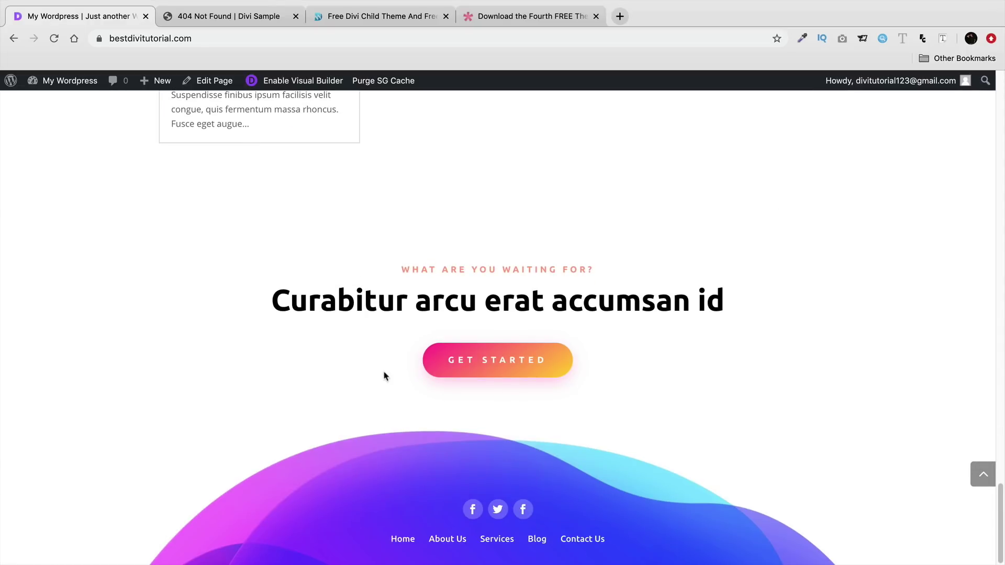
{"action": "mouse_move", "coordinate": [79, 82]}
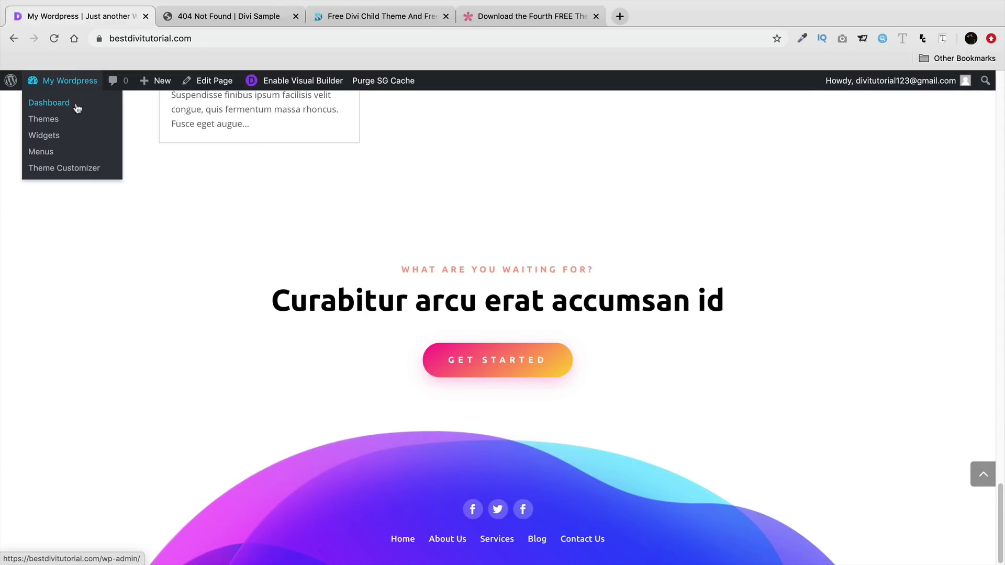
{"action": "left_click", "coordinate": [77, 109]}
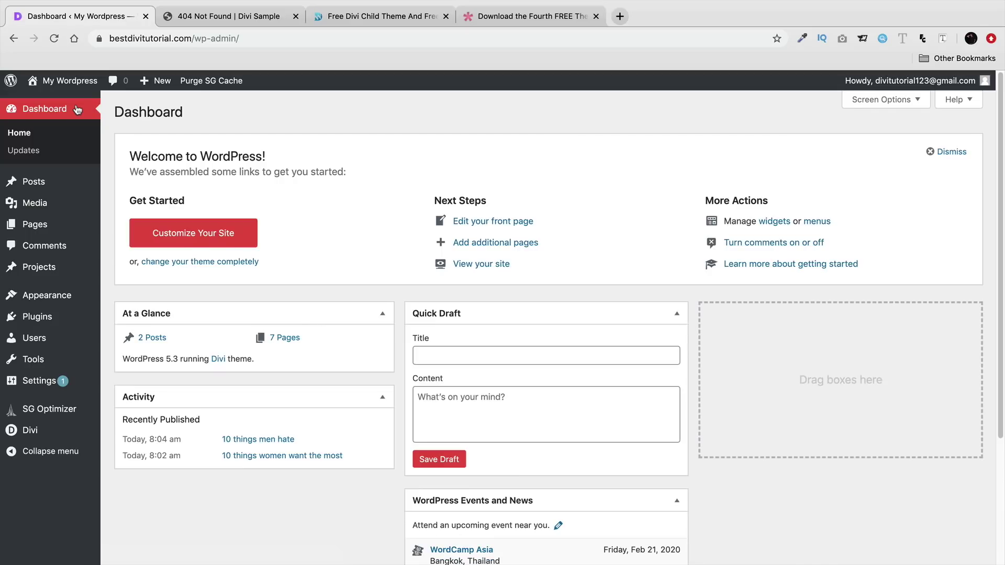
{"action": "mouse_move", "coordinate": [78, 432]}
{"action": "left_click", "coordinate": [127, 448]}
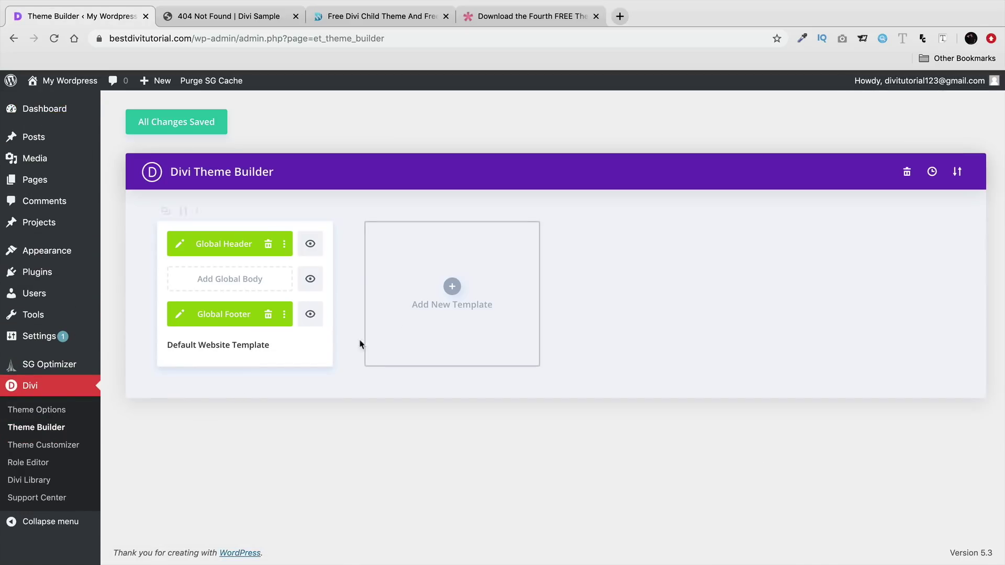
- Scroll through the Use On options for a new template, then close Template Settings without creating one
{"action": "left_click", "coordinate": [453, 286]}
{"action": "scroll", "coordinate": [442, 304], "scroll_direction": "down", "scroll_amount": 3}
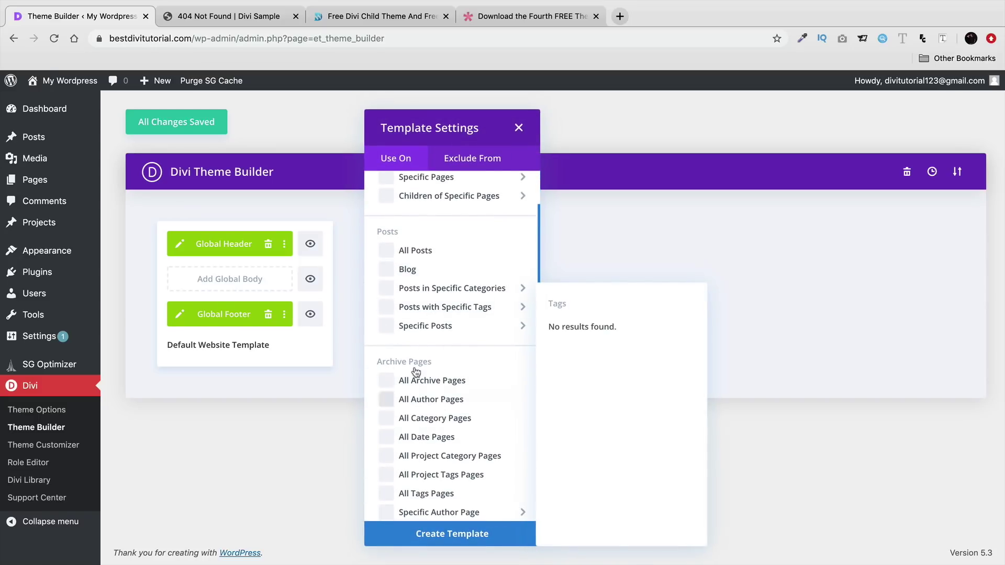
{"action": "scroll", "coordinate": [413, 356], "scroll_direction": "up", "scroll_amount": 3}
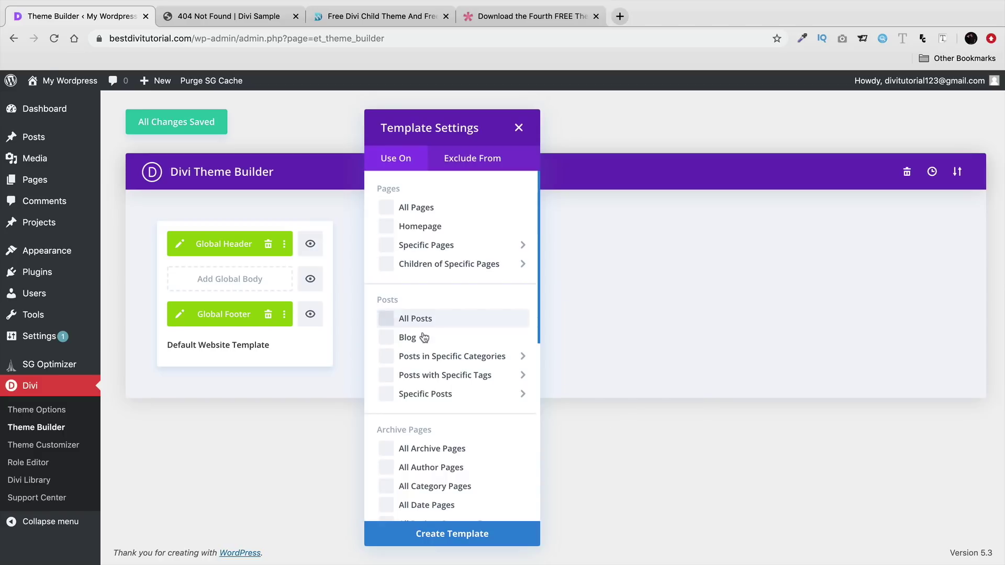
{"action": "scroll", "coordinate": [432, 356], "scroll_direction": "down", "scroll_amount": 5}
{"action": "scroll", "coordinate": [438, 364], "scroll_direction": "down", "scroll_amount": 2}
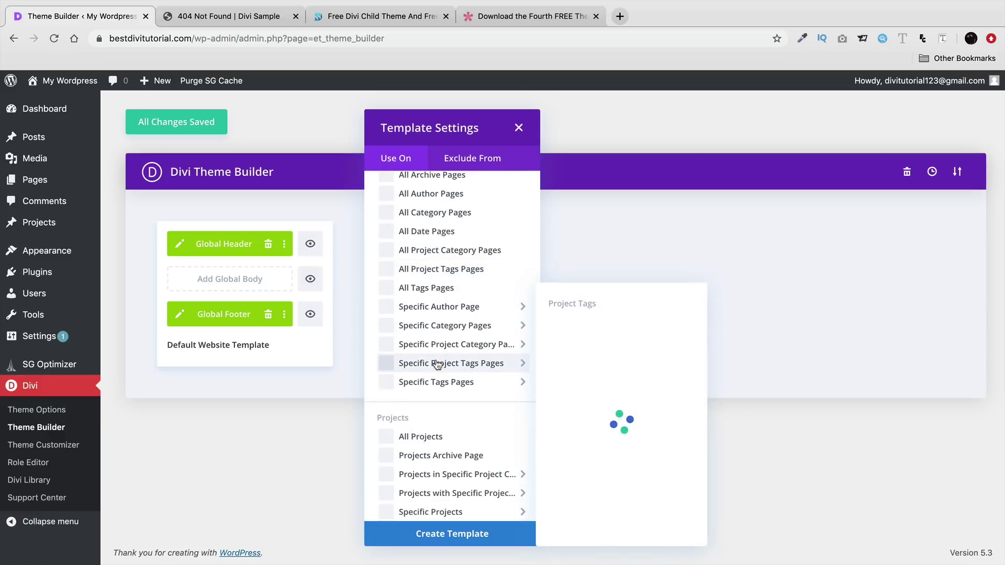
{"action": "scroll", "coordinate": [453, 272], "scroll_direction": "down", "scroll_amount": 2}
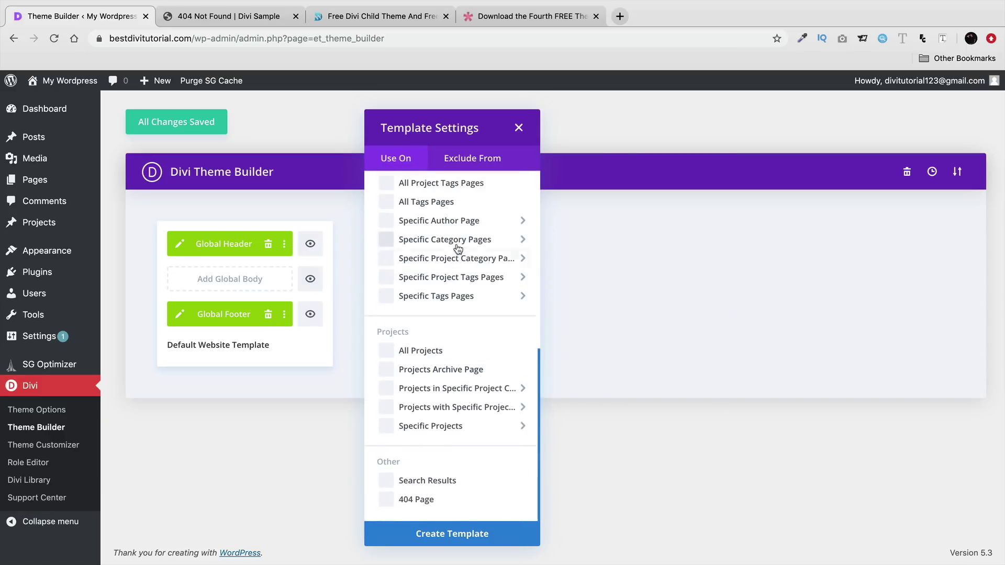
{"action": "scroll", "coordinate": [426, 500], "scroll_direction": "up", "scroll_amount": 10}
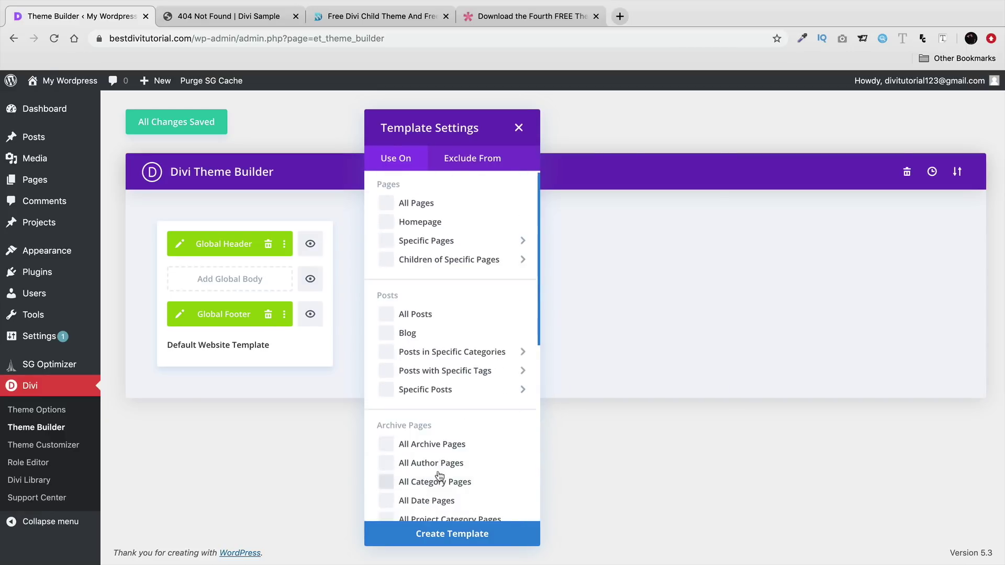
{"action": "left_click", "coordinate": [519, 127]}
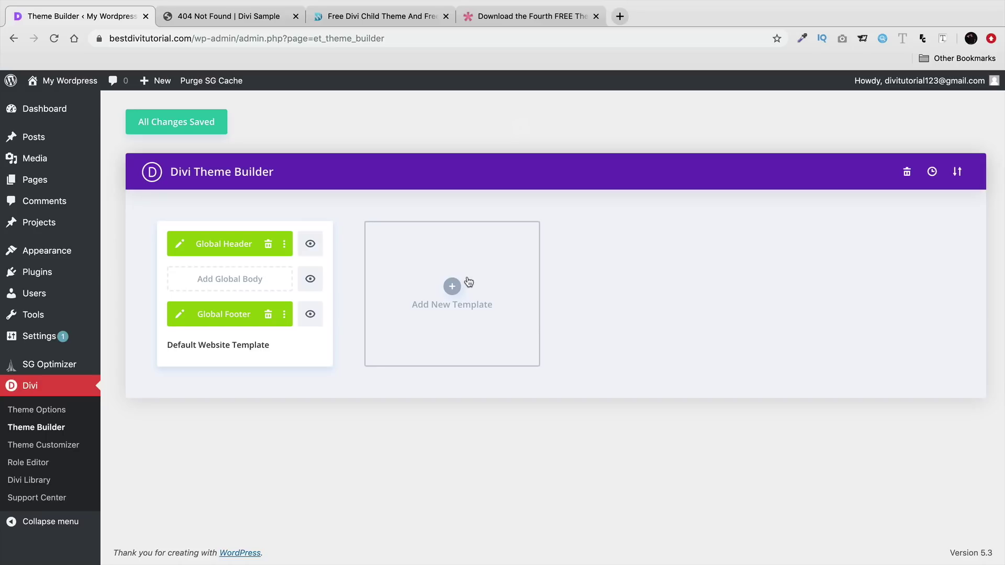
- Open the imported Global Header in the template editor and expand its page settings bar
{"action": "left_click", "coordinate": [182, 244]}
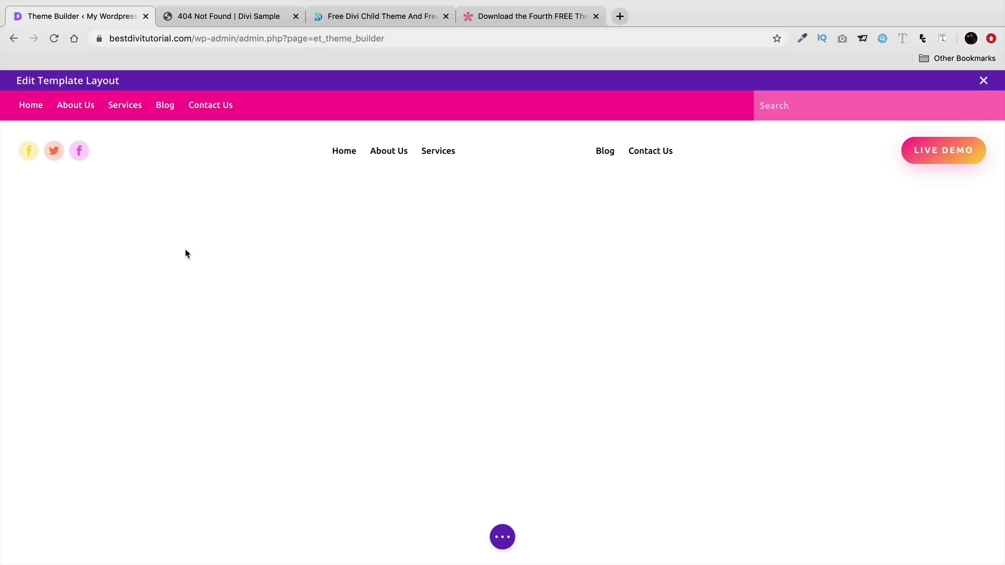
{"action": "mouse_move", "coordinate": [241, 106]}
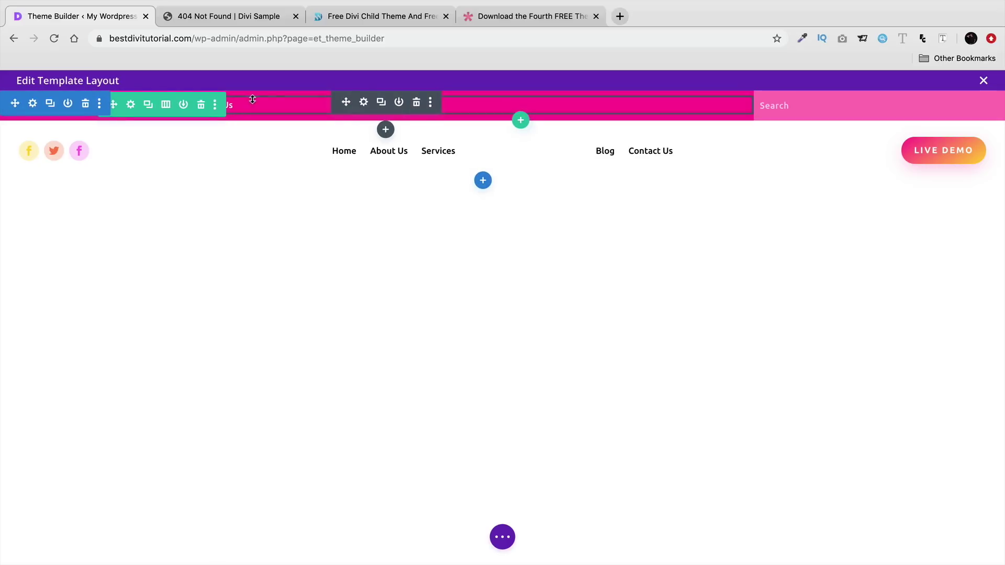
{"action": "left_click", "coordinate": [503, 538]}
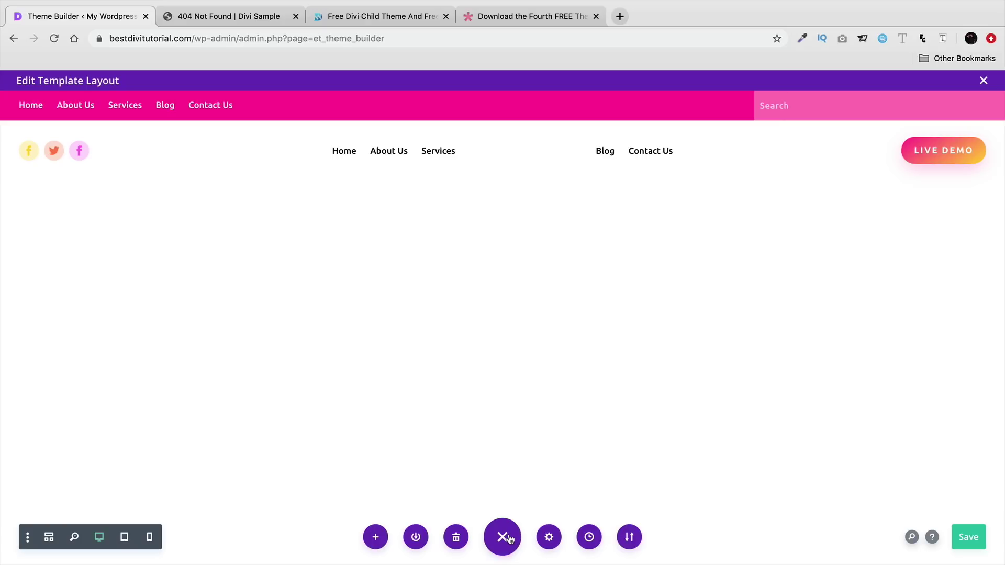
- In wireframe view, give the top Menu module a solid black background
{"action": "left_click", "coordinate": [50, 538]}
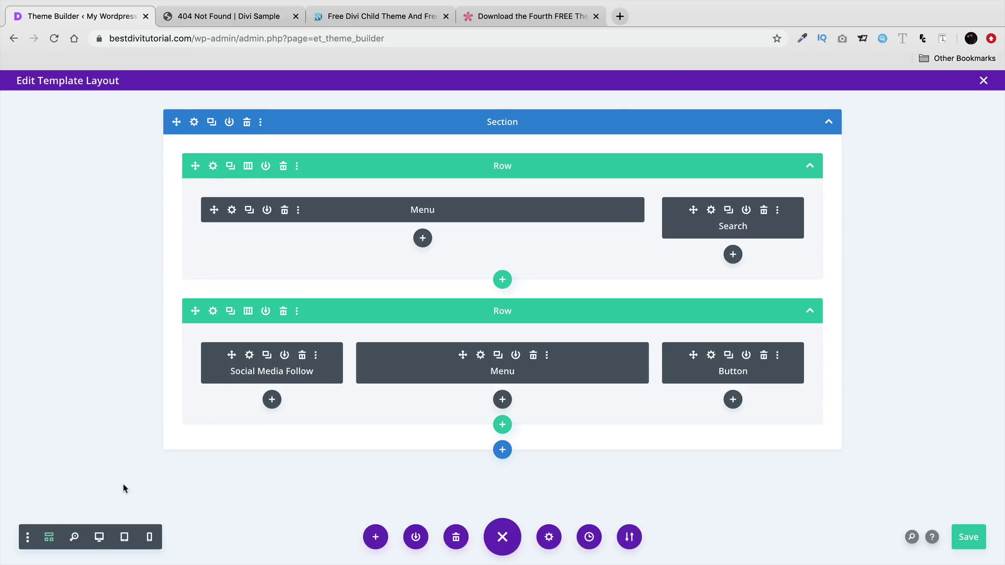
{"action": "left_click", "coordinate": [98, 538]}
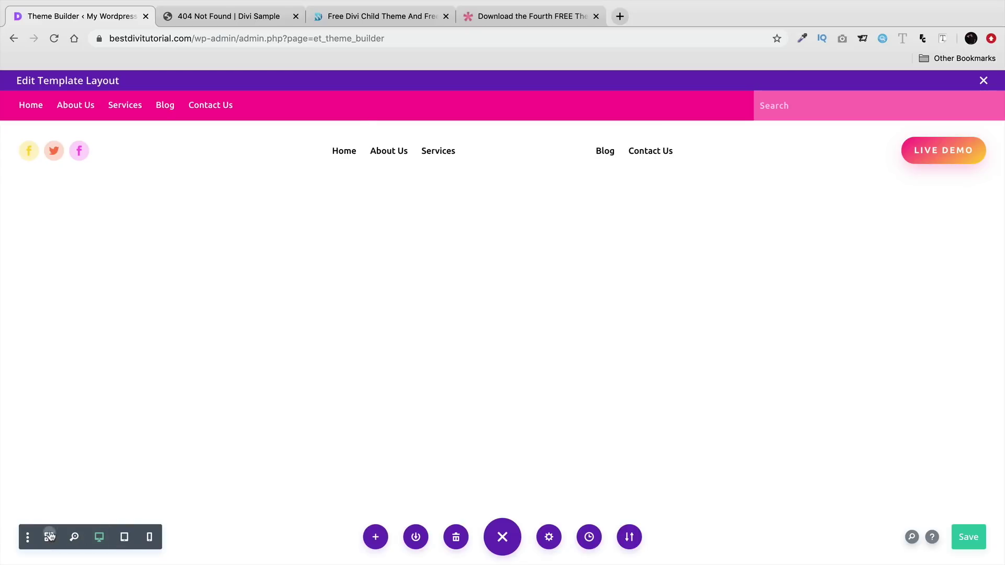
{"action": "left_click", "coordinate": [49, 537]}
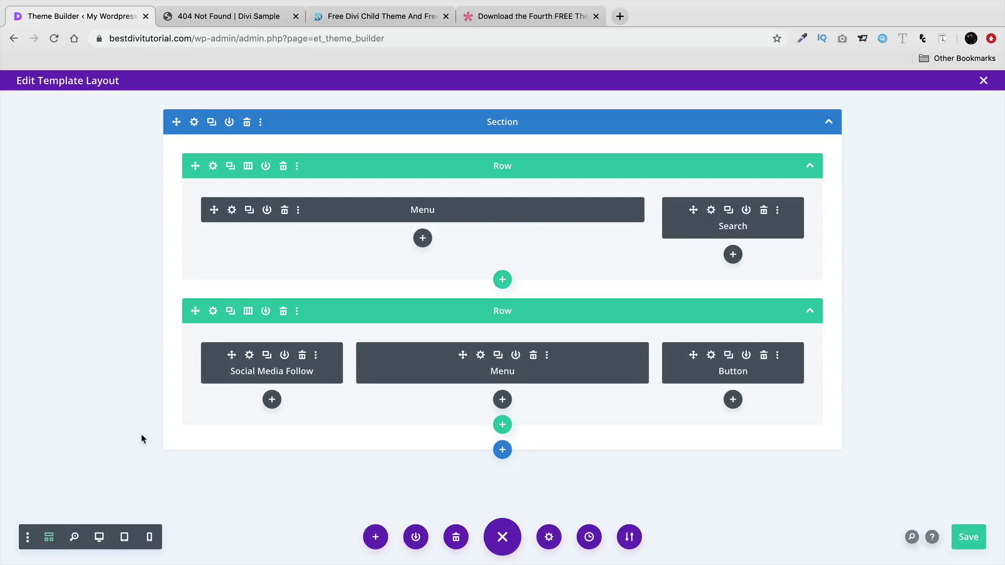
{"action": "left_click", "coordinate": [232, 210]}
{"action": "scroll", "coordinate": [741, 303], "scroll_direction": "down", "scroll_amount": 3}
{"action": "left_click", "coordinate": [742, 299]}
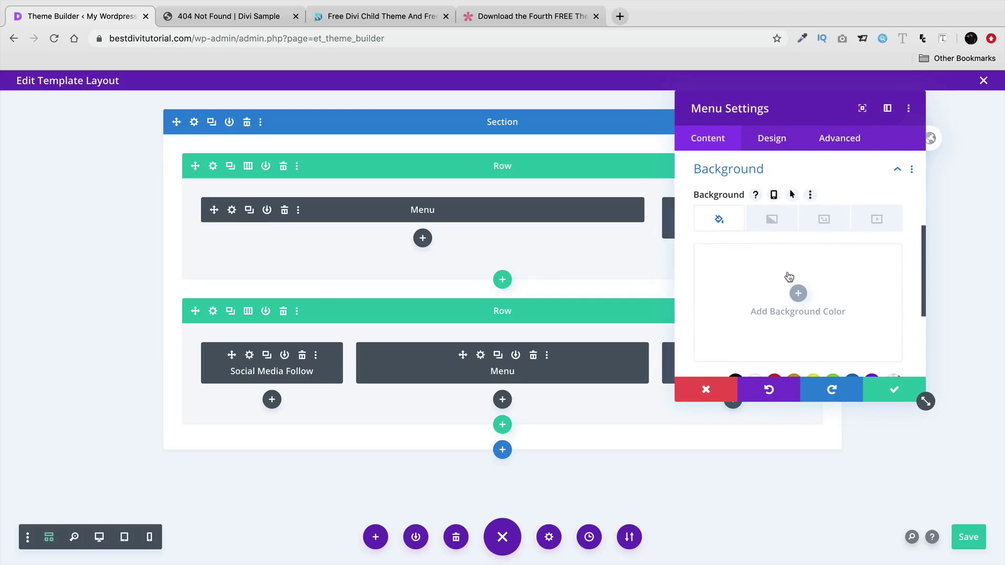
{"action": "left_click", "coordinate": [769, 227]}
{"action": "left_click", "coordinate": [719, 218]}
{"action": "left_click", "coordinate": [798, 293]}
{"action": "scroll", "coordinate": [798, 293], "scroll_direction": "down", "scroll_amount": 2}
{"action": "left_click", "coordinate": [735, 286]}
{"action": "left_click", "coordinate": [874, 398]}
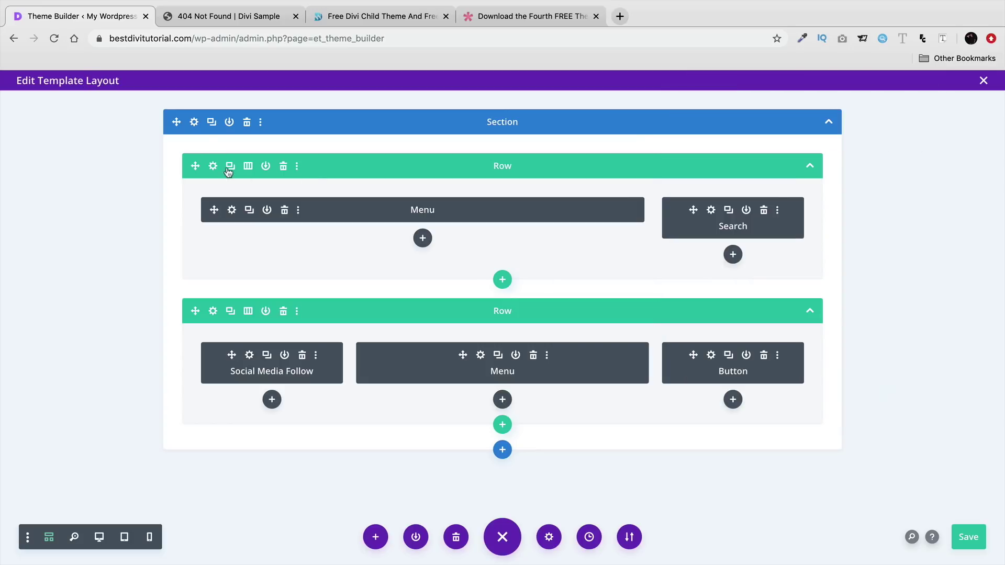
- Set the header section's background colour to black
{"action": "left_click", "coordinate": [195, 122]}
{"action": "left_click", "coordinate": [722, 233]}
{"action": "left_click", "coordinate": [767, 296]}
{"action": "scroll", "coordinate": [764, 334], "scroll_direction": "down", "scroll_amount": 2}
{"action": "left_click", "coordinate": [736, 293]}
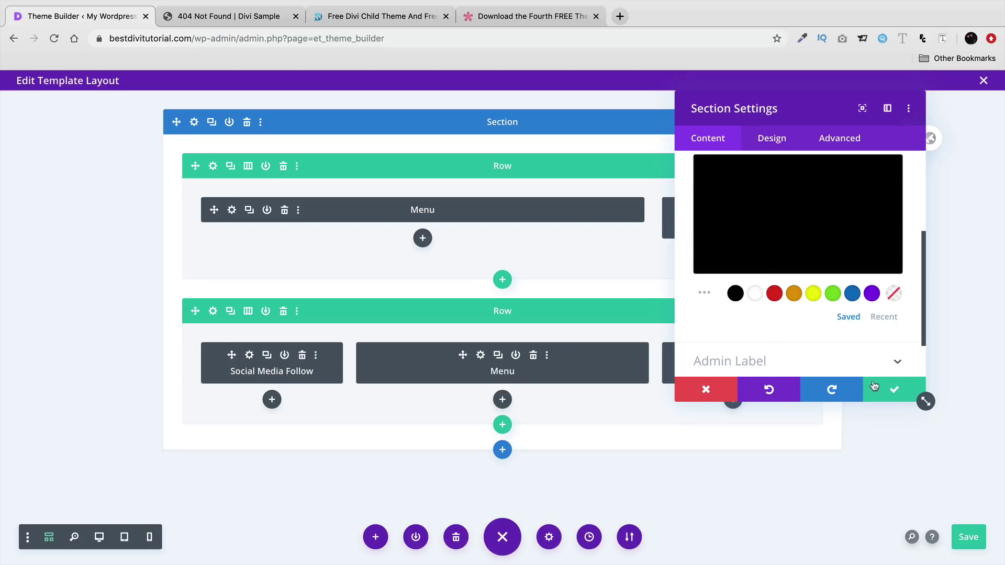
{"action": "left_click", "coordinate": [873, 387]}
- Set the first row's first column background colour to black
{"action": "left_click", "coordinate": [212, 166]}
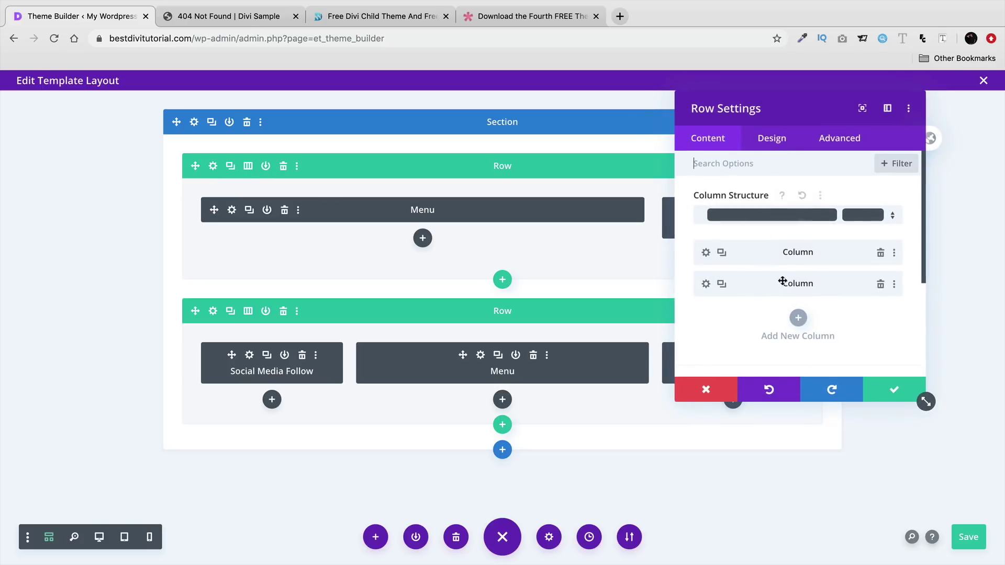
{"action": "left_click", "coordinate": [704, 253]}
{"action": "scroll", "coordinate": [757, 285], "scroll_direction": "down", "scroll_amount": 2}
{"action": "left_click", "coordinate": [759, 264]}
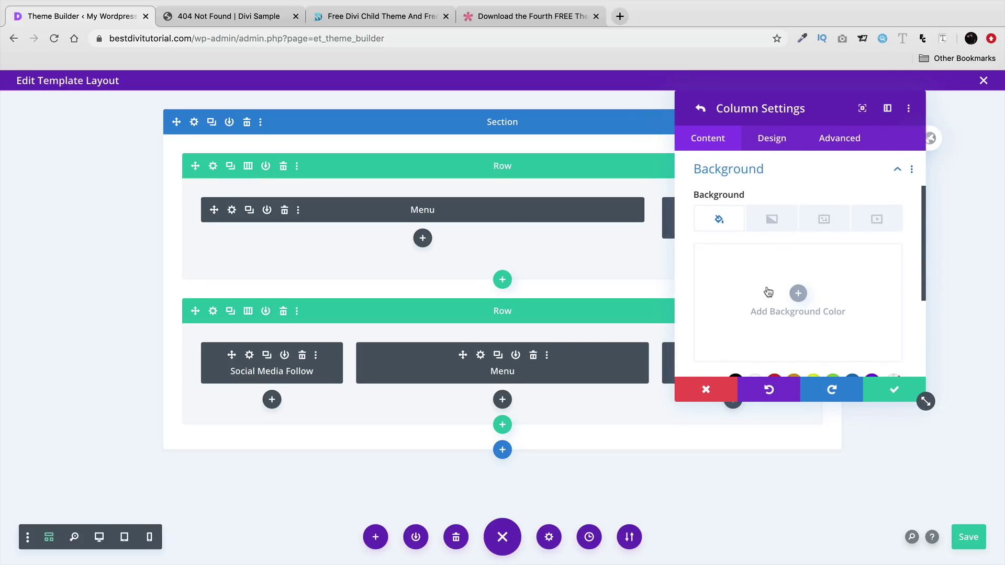
{"action": "left_click", "coordinate": [770, 294]}
{"action": "scroll", "coordinate": [756, 319], "scroll_direction": "down", "scroll_amount": 2}
{"action": "left_click", "coordinate": [738, 281]}
{"action": "left_click", "coordinate": [894, 390]}
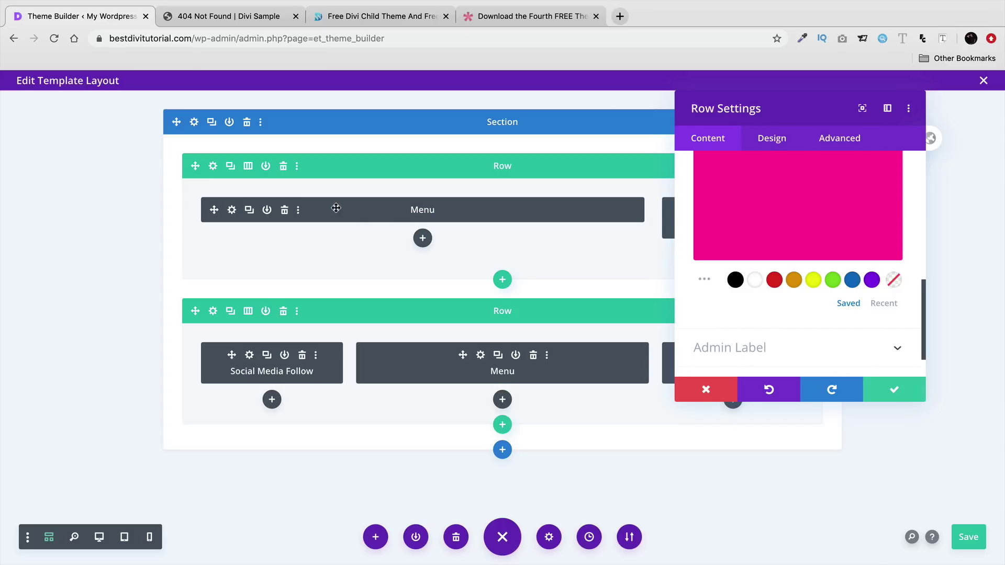
- Make the row background black and save the header template
{"action": "scroll", "coordinate": [764, 304], "scroll_direction": "up", "scroll_amount": 2}
{"action": "scroll", "coordinate": [773, 316], "scroll_direction": "down", "scroll_amount": 1}
{"action": "left_click", "coordinate": [735, 352]}
{"action": "left_click", "coordinate": [890, 390]}
{"action": "left_click", "coordinate": [969, 537]}
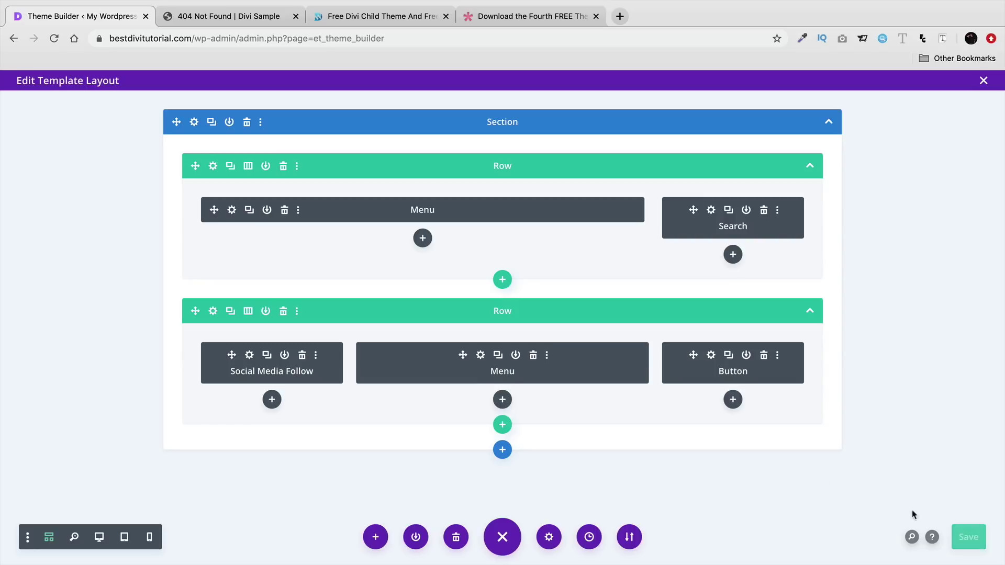
- Preview the header at desktop size and save the template again
{"action": "left_click", "coordinate": [98, 538]}
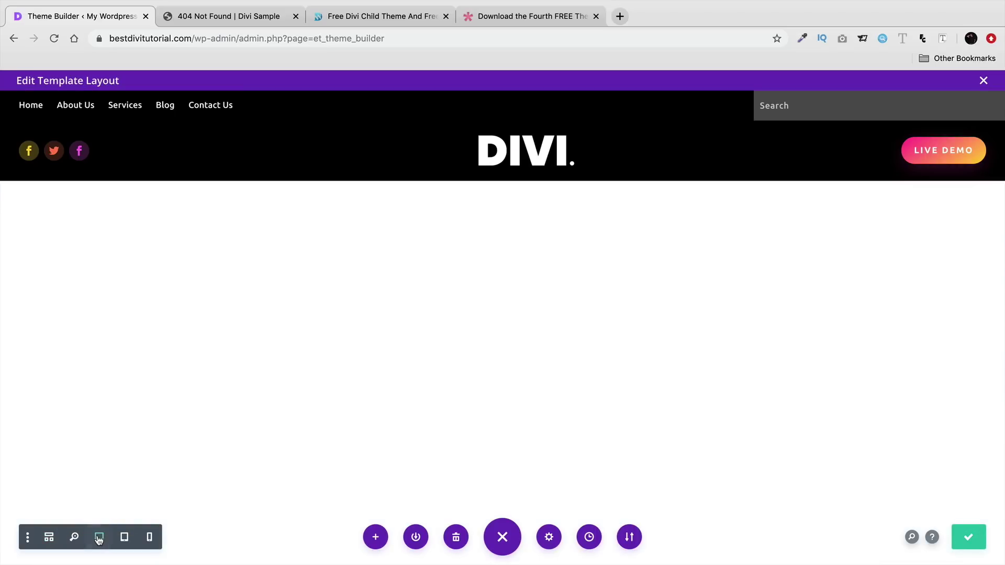
{"action": "mouse_move", "coordinate": [124, 149]}
{"action": "key", "text": "super+s"}
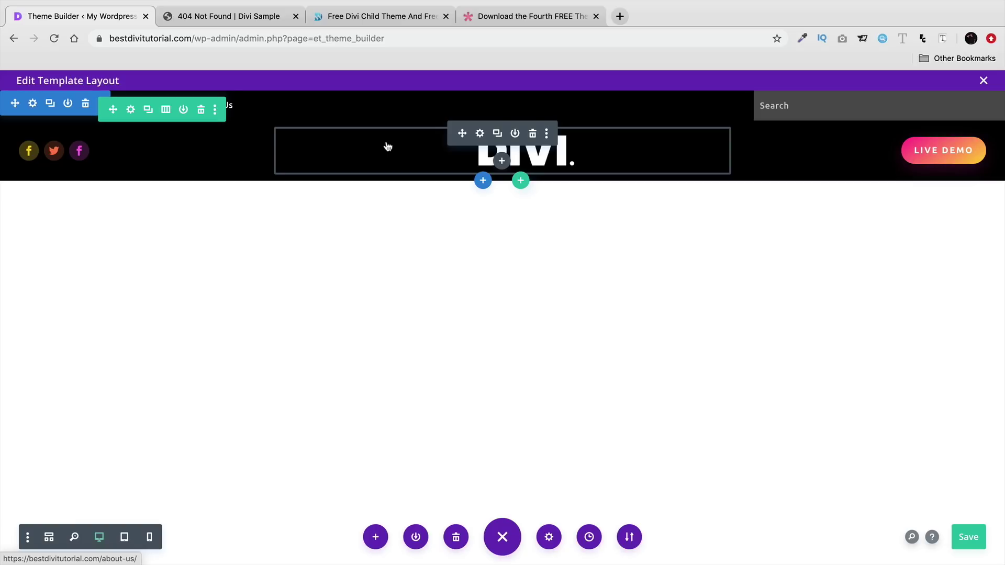
- Return to wireframe view, dismiss the module picker, and exit to the Theme Builder
{"action": "left_click", "coordinate": [48, 537]}
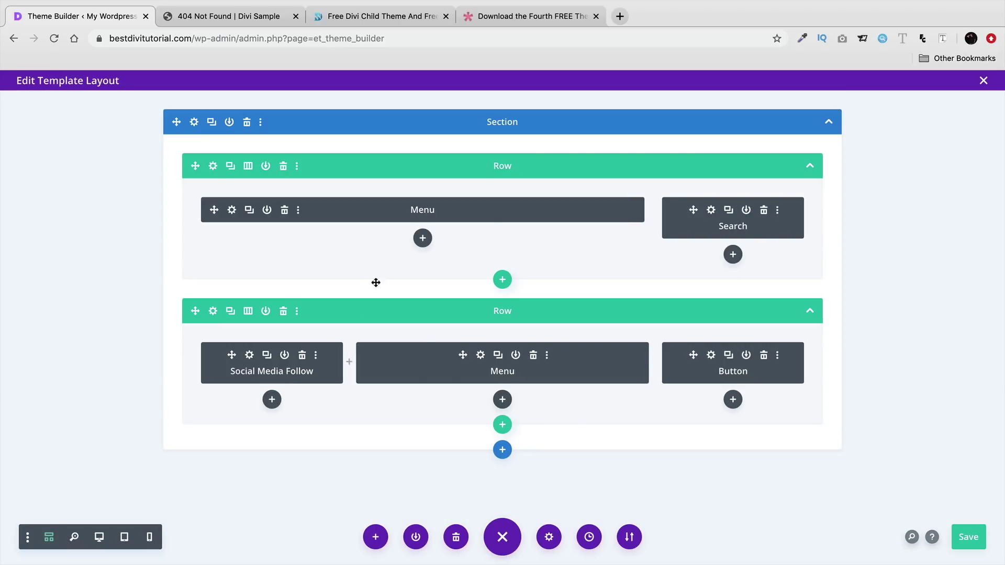
{"action": "left_click", "coordinate": [421, 240]}
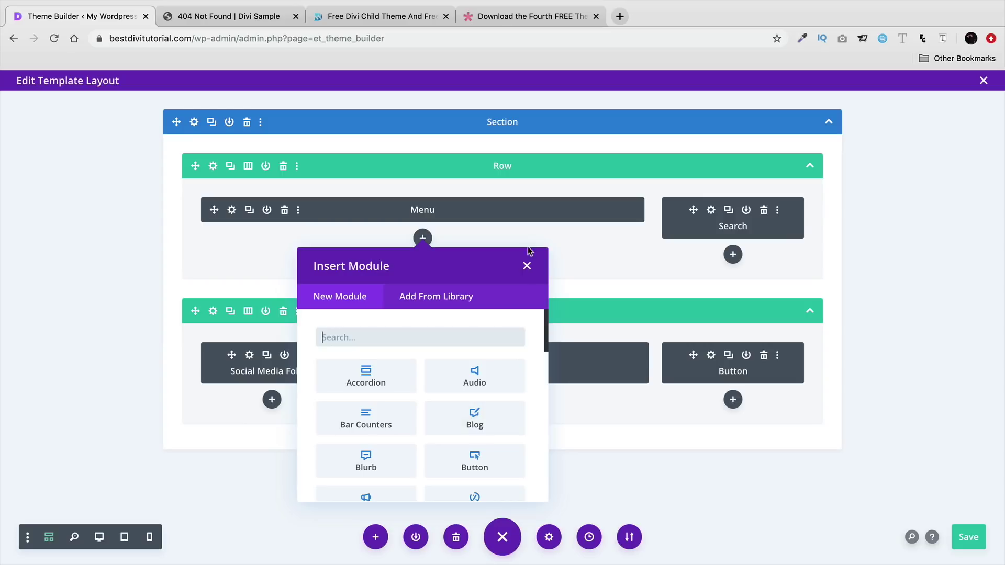
{"action": "left_click", "coordinate": [527, 266]}
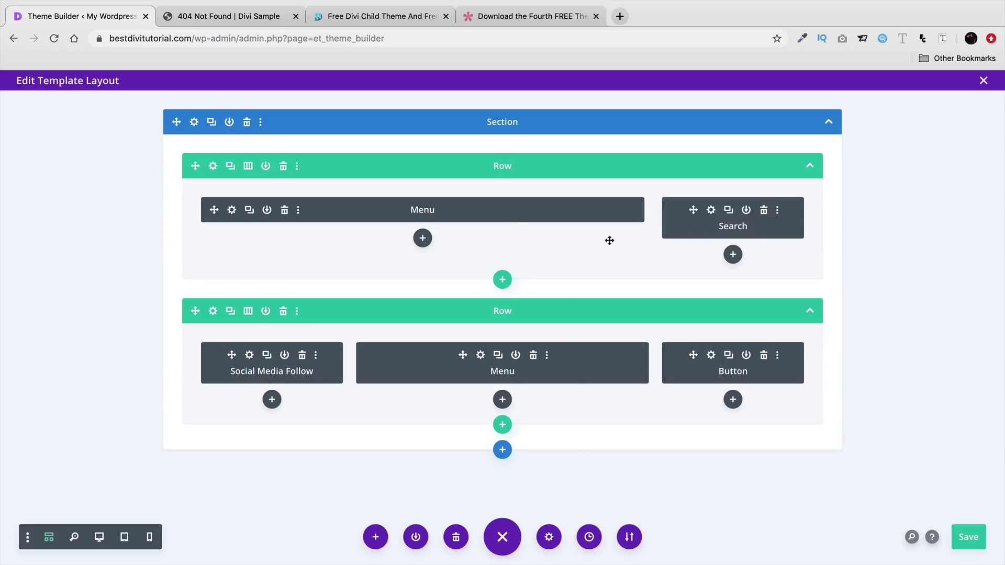
{"action": "left_click", "coordinate": [984, 81]}
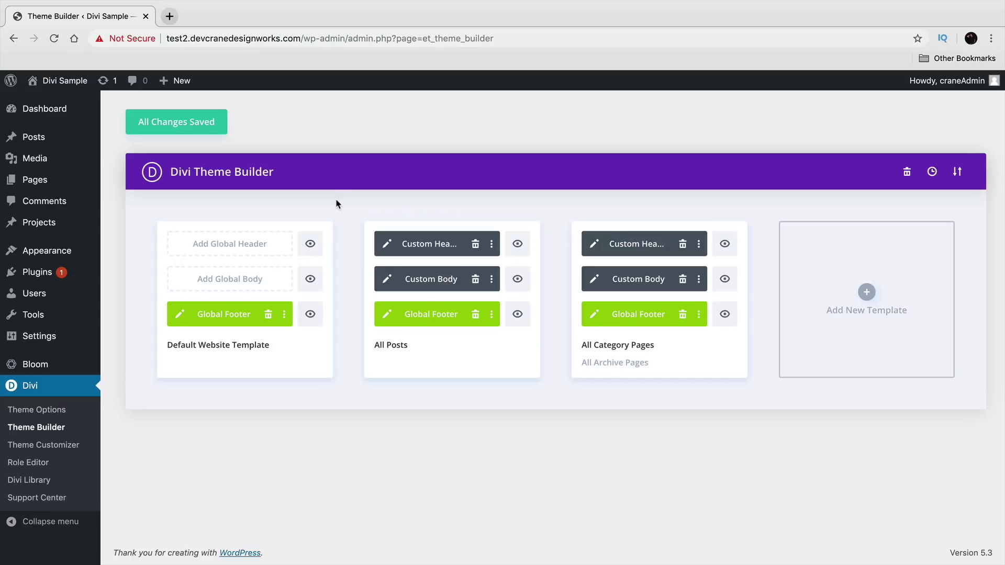
- Add a new Global Header and choose Build From Scratch
{"action": "left_click", "coordinate": [240, 249]}
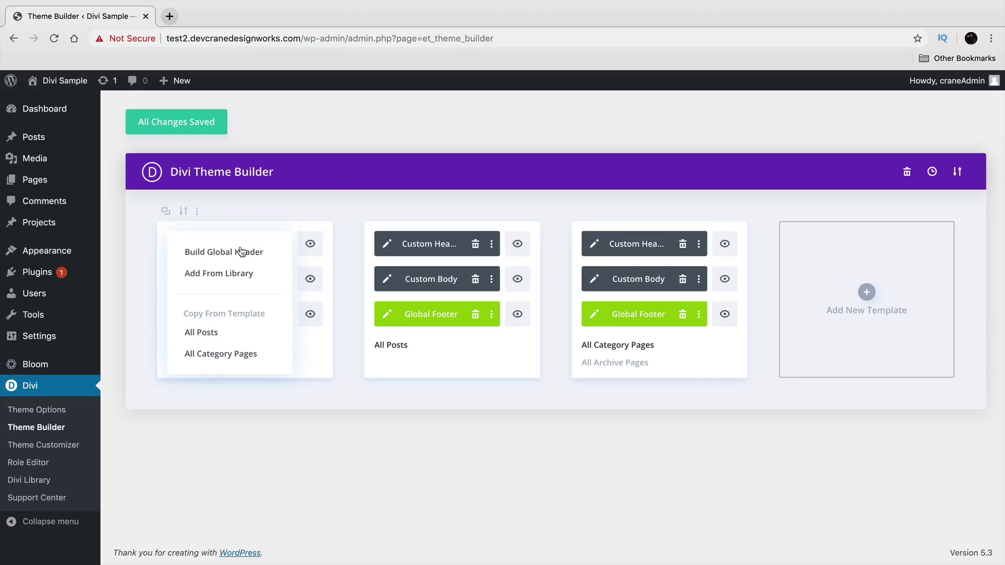
{"action": "left_click", "coordinate": [250, 253]}
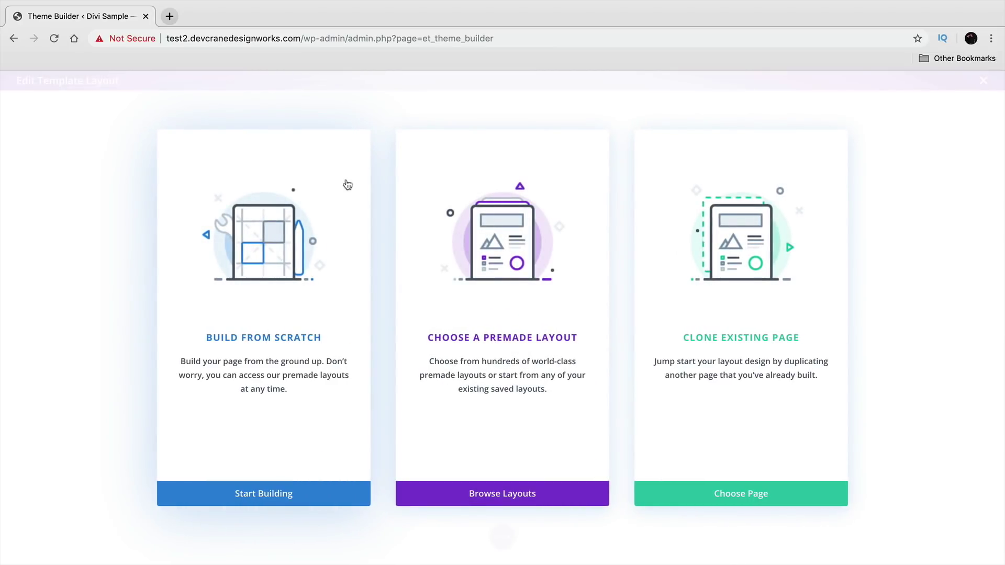
{"action": "left_click", "coordinate": [347, 184]}
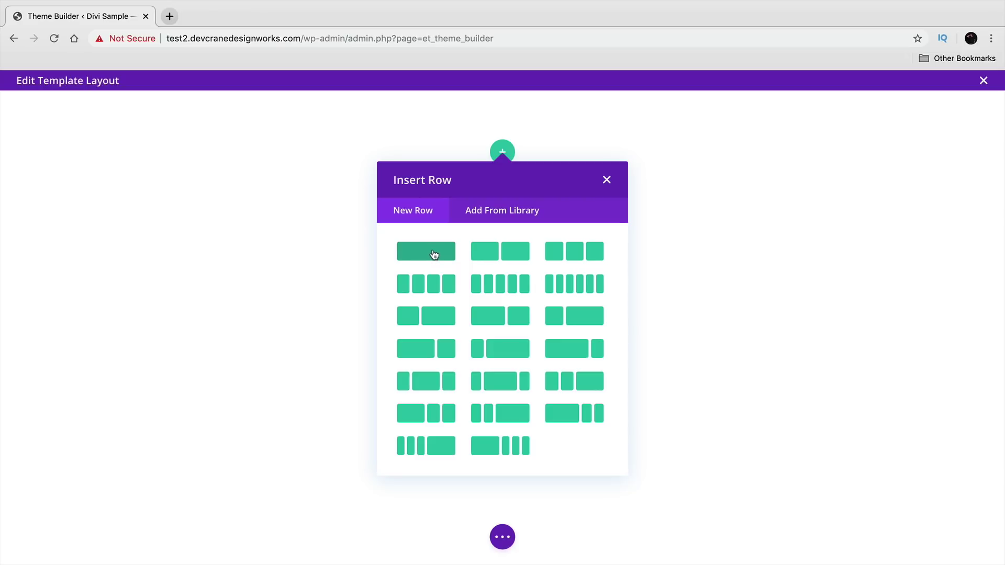
- Insert a 2/4-1/4-1/4 row with a Text module in its wide first column
{"action": "left_click", "coordinate": [576, 419]}
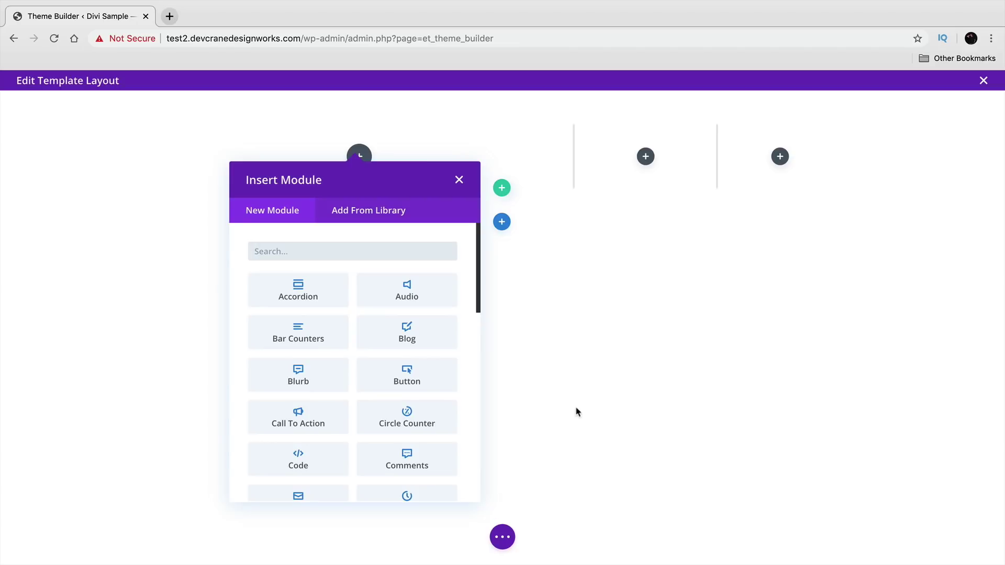
{"action": "type", "text": "text"}
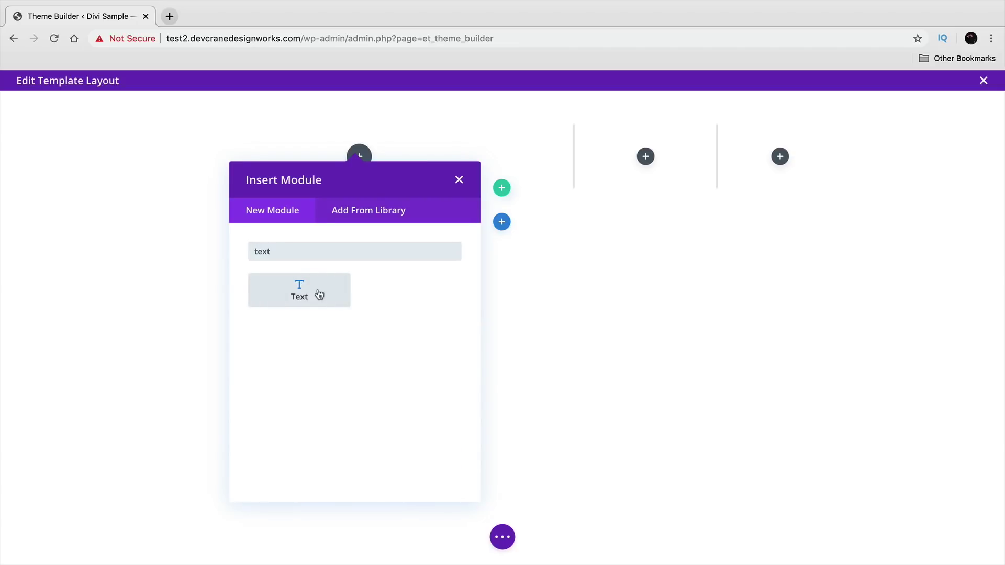
{"action": "left_click", "coordinate": [317, 294]}
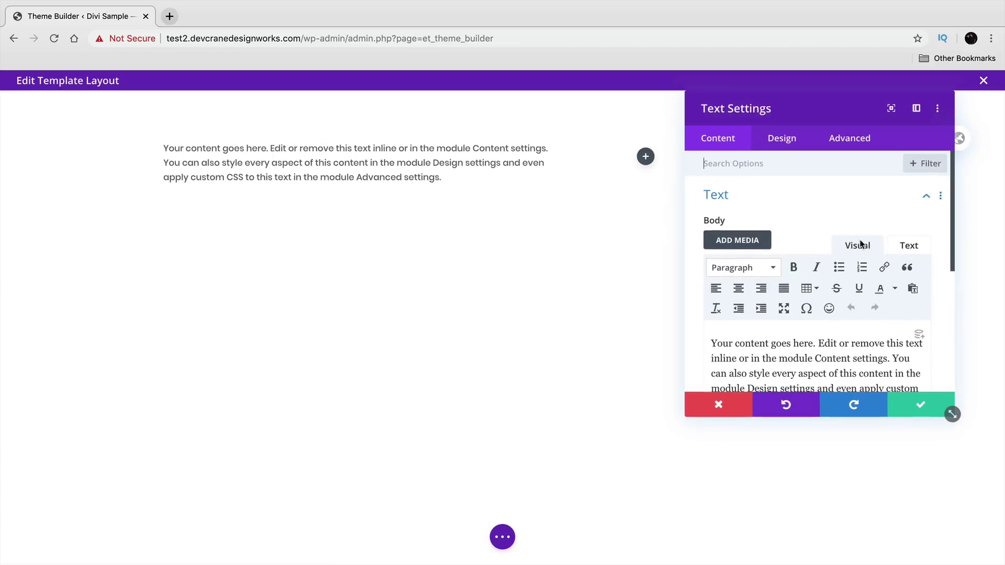
{"action": "left_click", "coordinate": [915, 410]}
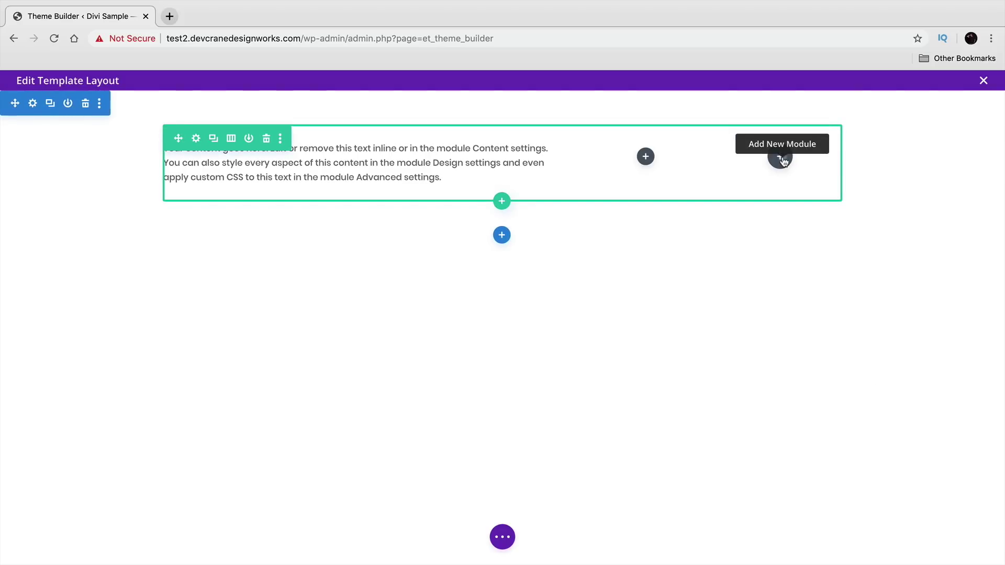
- Add a Click Here Button module to the third column and a Text module to the middle
{"action": "left_click", "coordinate": [780, 157]}
{"action": "left_click", "coordinate": [787, 380]}
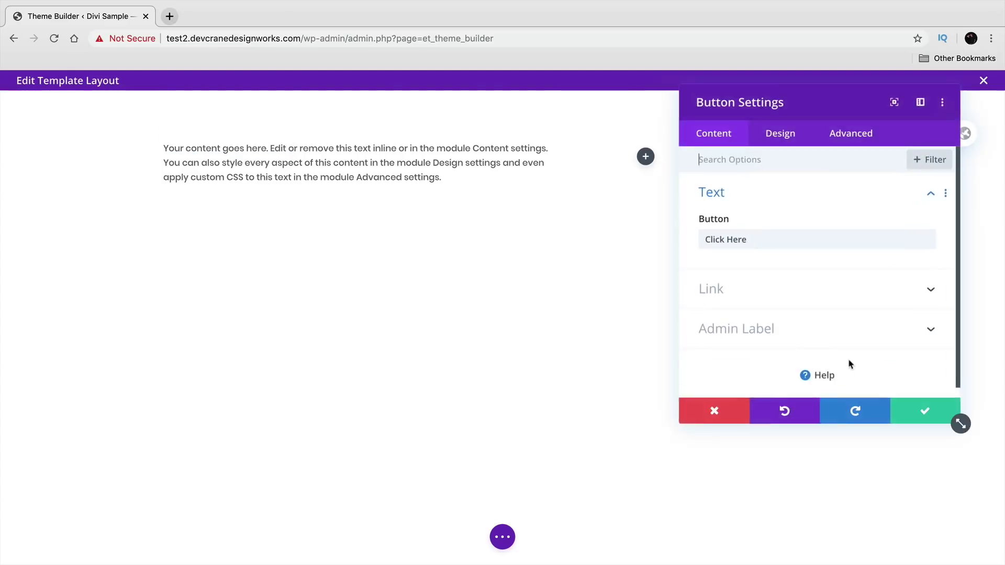
{"action": "left_click", "coordinate": [917, 403]}
{"action": "left_click", "coordinate": [646, 157]}
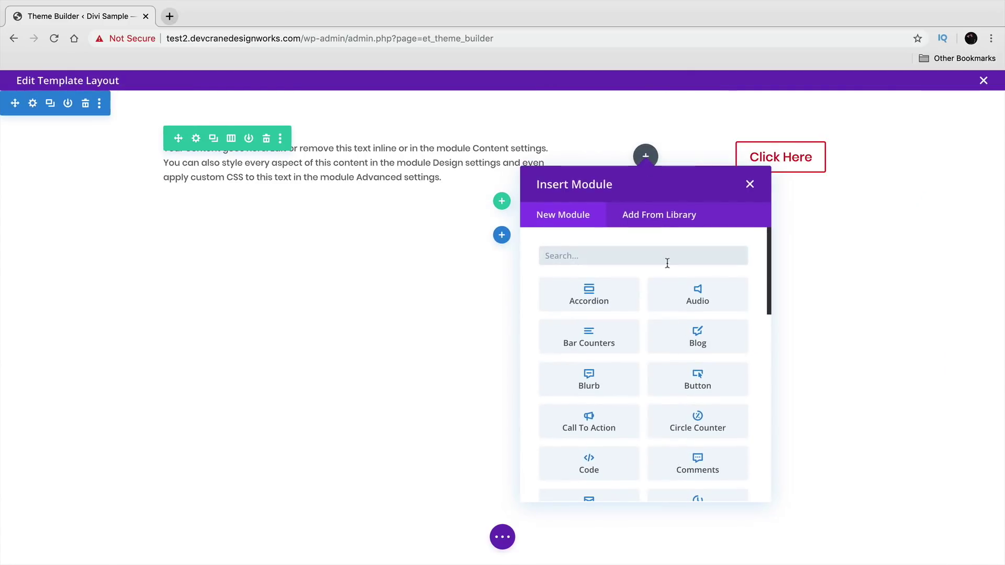
{"action": "type", "text": "text"}
{"action": "left_click", "coordinate": [602, 296]}
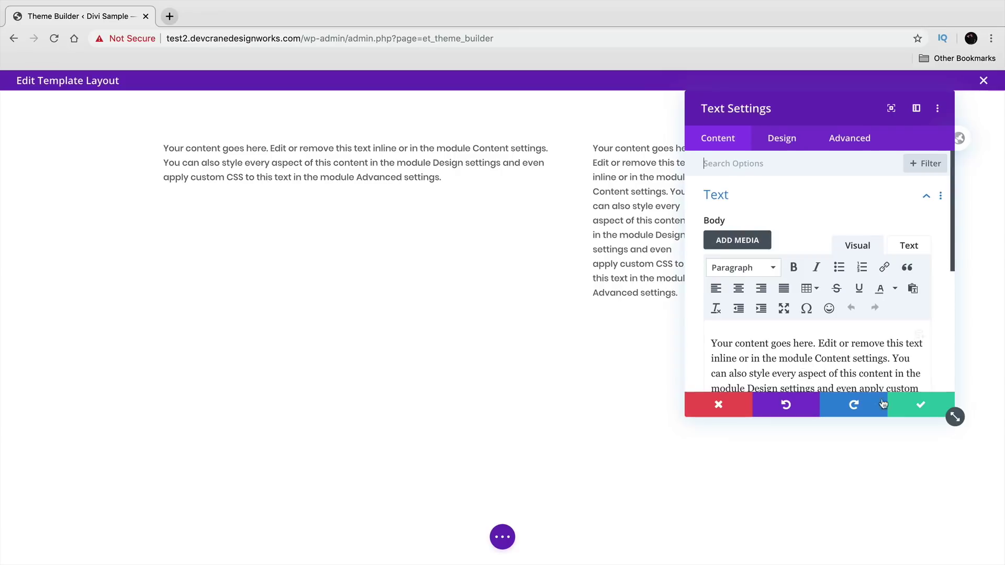
{"action": "left_click", "coordinate": [926, 406]}
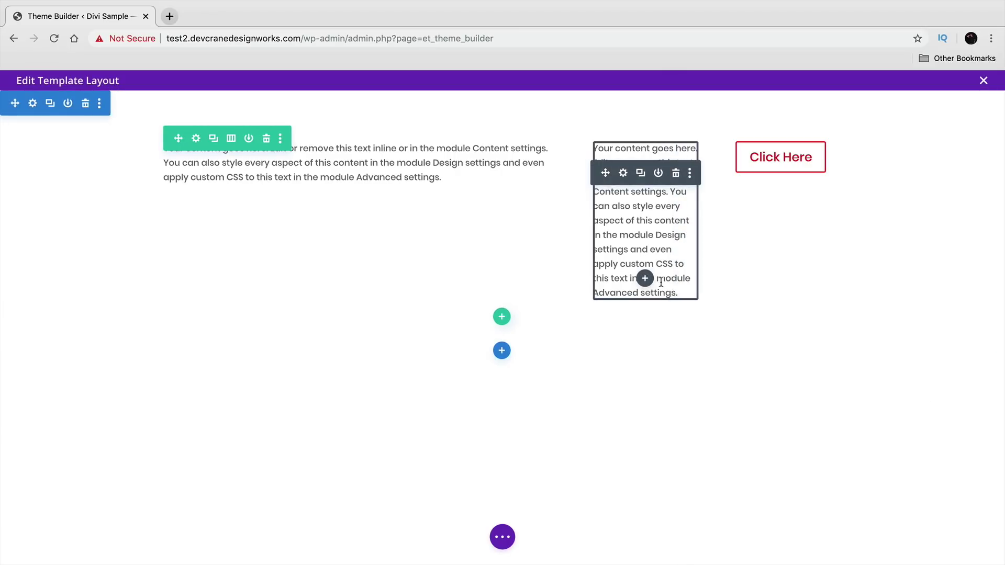
- Set the header row's Sizing to 100% width and 2062px max width
{"action": "left_click", "coordinate": [197, 139]}
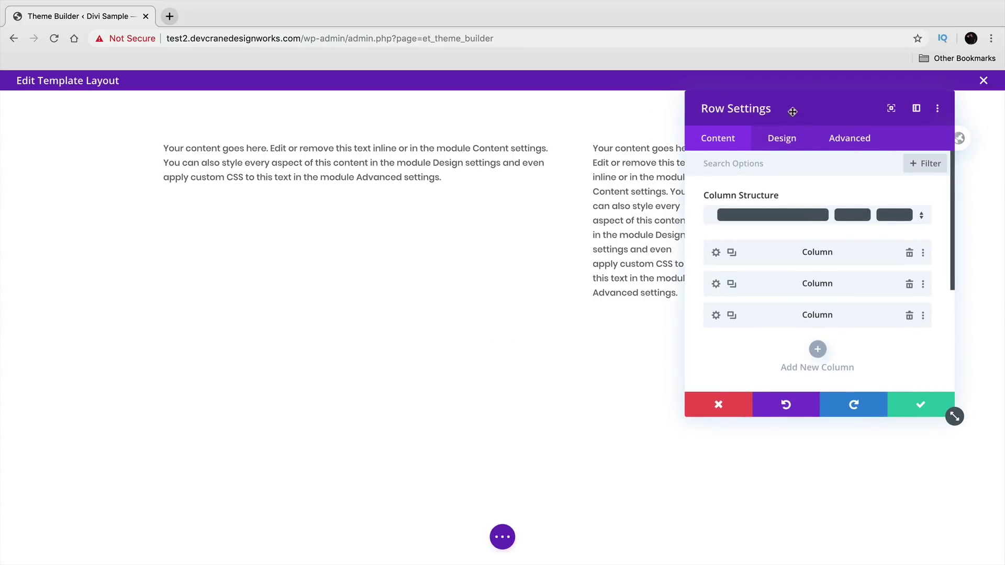
{"action": "left_click_drag", "start_coordinate": [799, 106], "coordinate": [529, 193]}
{"action": "left_click_drag", "start_coordinate": [555, 260], "coordinate": [814, 79]}
{"action": "left_click", "coordinate": [510, 194]}
{"action": "left_click", "coordinate": [781, 209]}
{"action": "scroll", "coordinate": [854, 269], "scroll_direction": "down", "scroll_amount": 3}
{"action": "left_click_drag", "start_coordinate": [817, 256], "coordinate": [857, 257]}
{"action": "left_click_drag", "start_coordinate": [766, 305], "coordinate": [818, 303]}
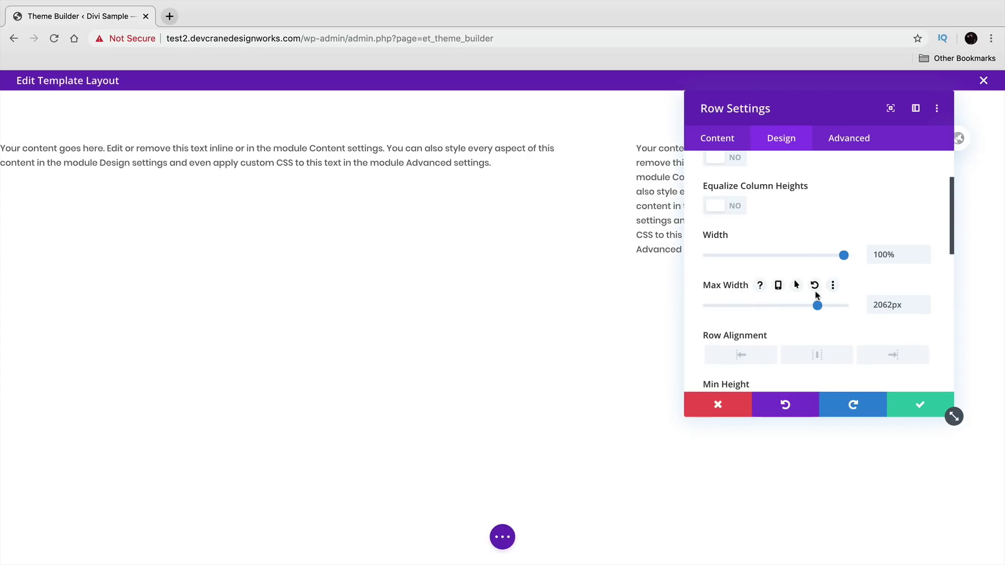
{"action": "left_click_drag", "start_coordinate": [819, 108], "coordinate": [424, 197]}
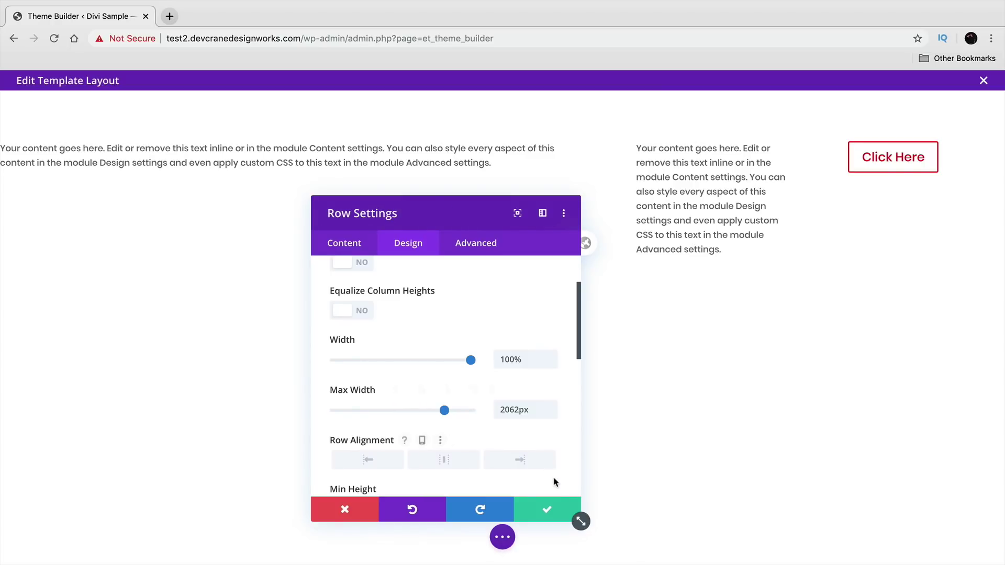
{"action": "left_click", "coordinate": [550, 509]}
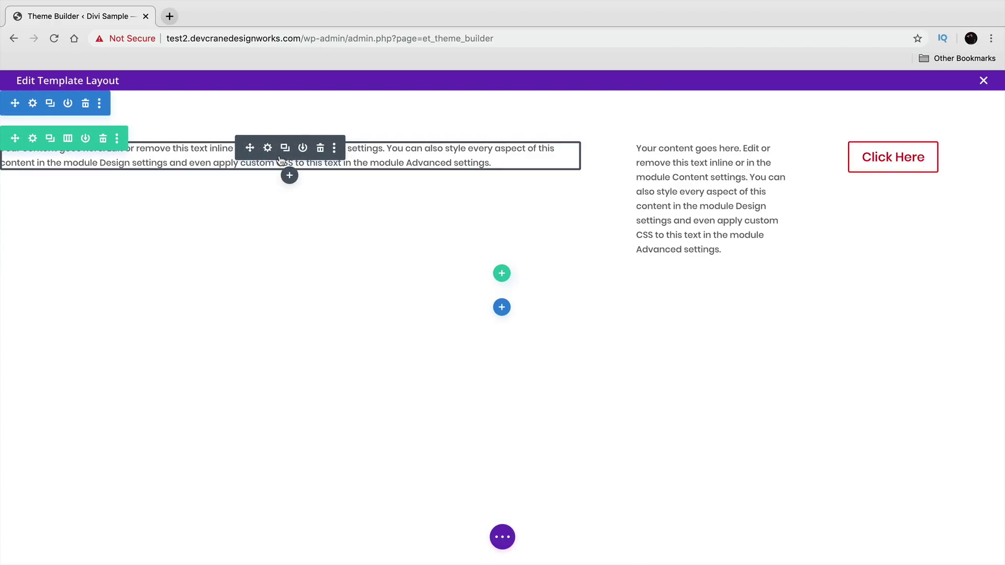
- Replace the first Text module's placeholder with evenly spaced 'Home About Services Blog Contact'
{"action": "left_click", "coordinate": [267, 148]}
{"action": "scroll", "coordinate": [456, 370], "scroll_direction": "down", "scroll_amount": 3}
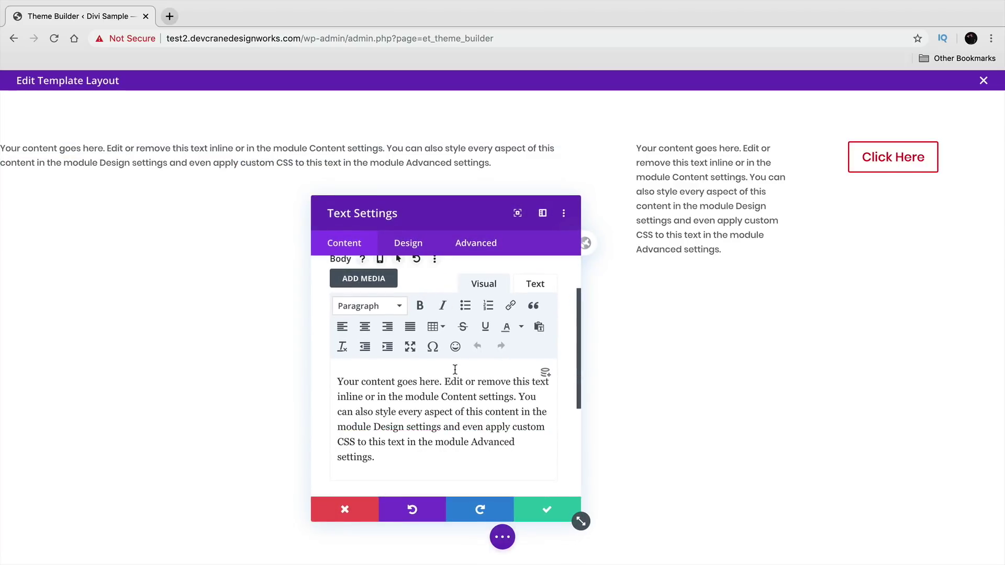
{"action": "left_click_drag", "start_coordinate": [381, 411], "coordinate": [283, 310]}
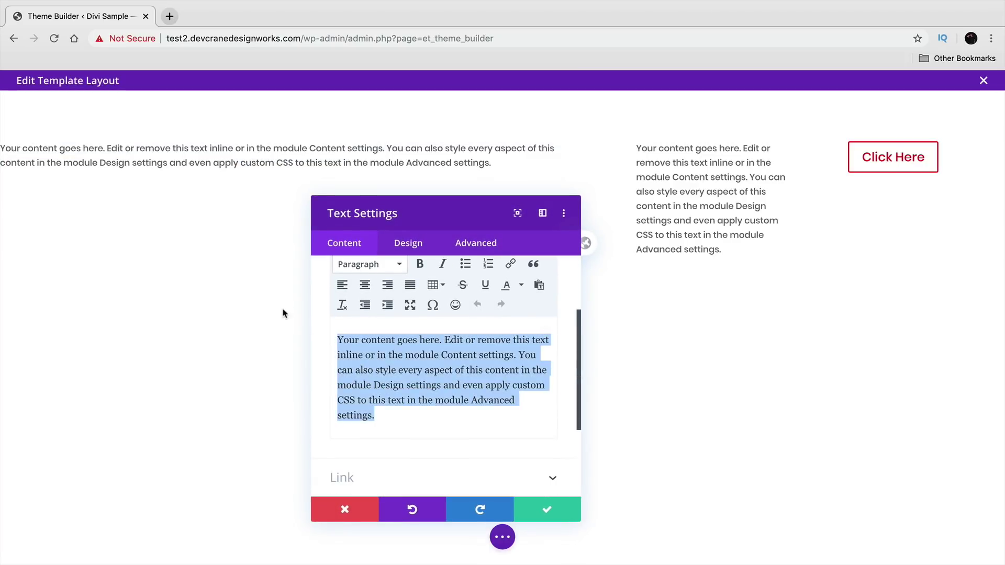
{"action": "type", "text": "Home About "}
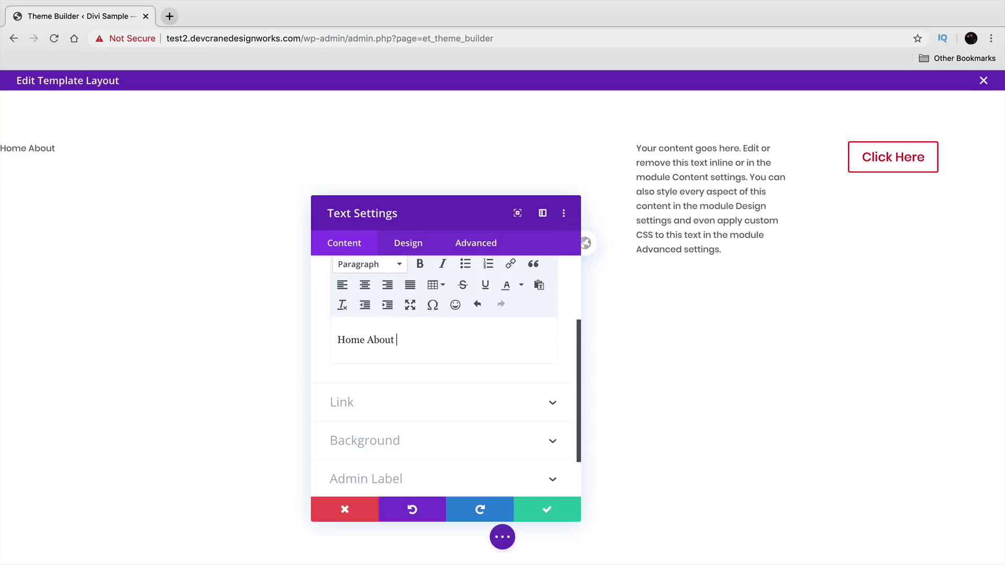
{"action": "type", "text": "Services Blog Contact"}
{"action": "left_click", "coordinate": [377, 340]}
{"action": "type", "text": "."}
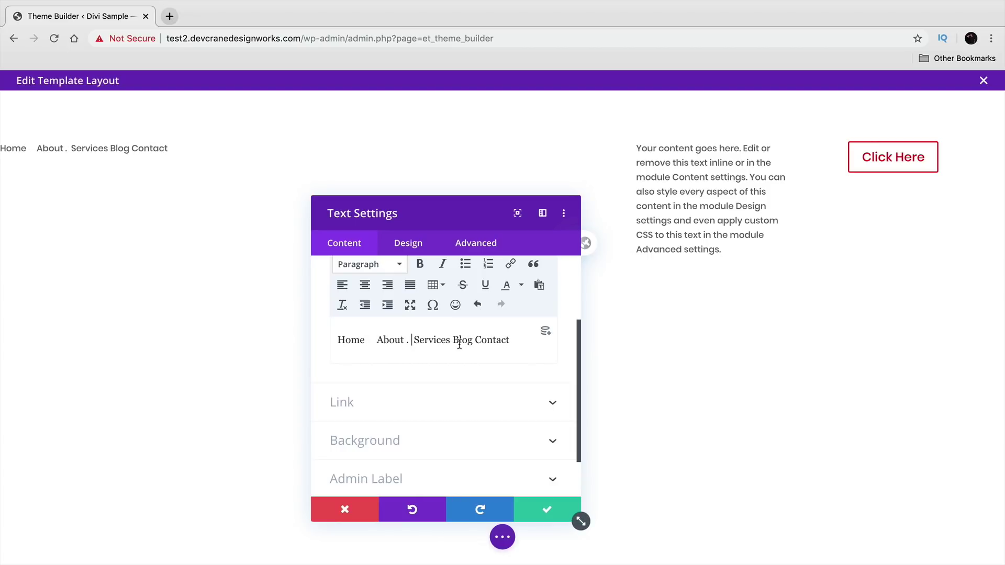
{"action": "key", "text": "BackSpace"}
{"action": "key", "text": "BackSpace"}
{"action": "type", "text": "."}
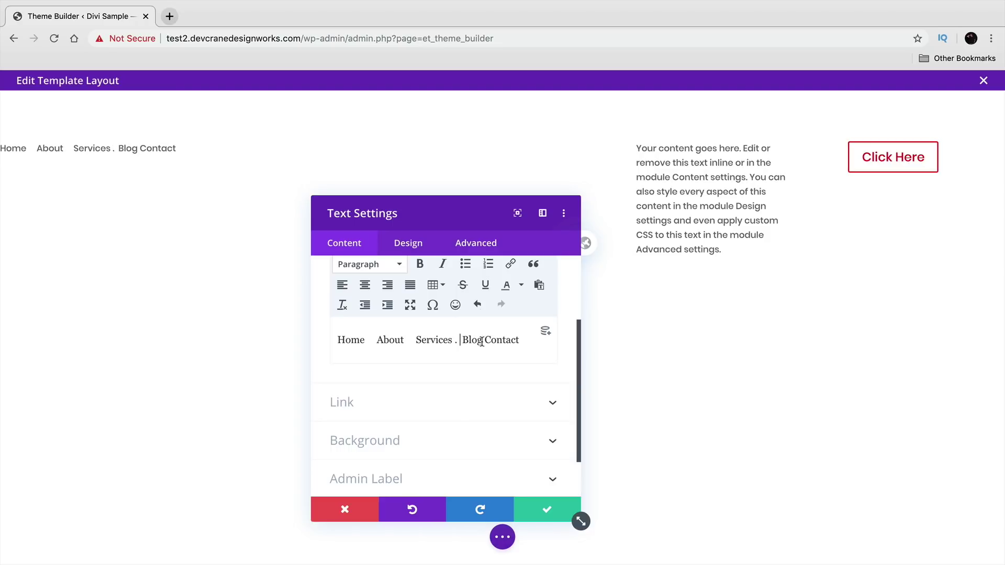
{"action": "left_click", "coordinate": [495, 341]}
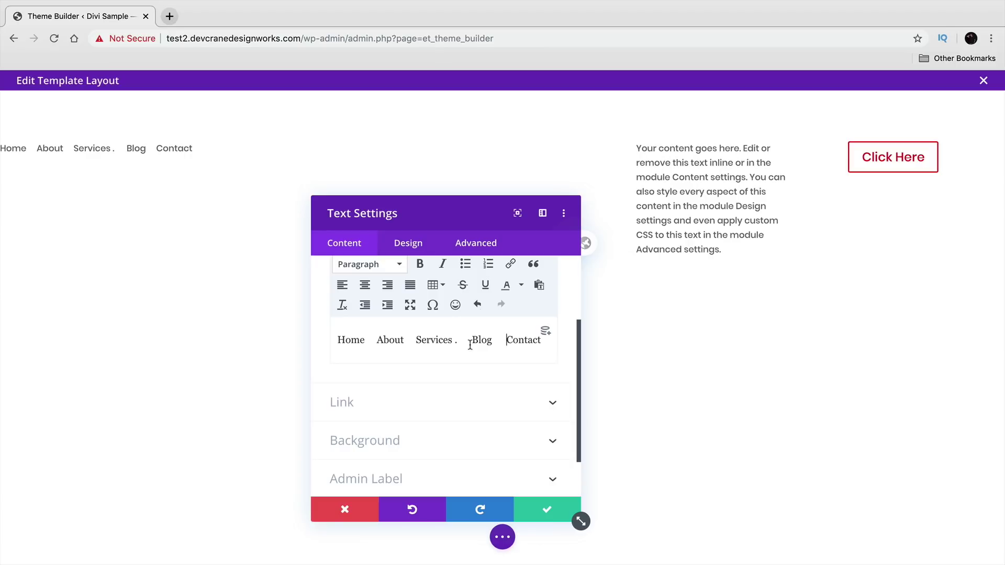
{"action": "key", "text": "BackSpace"}
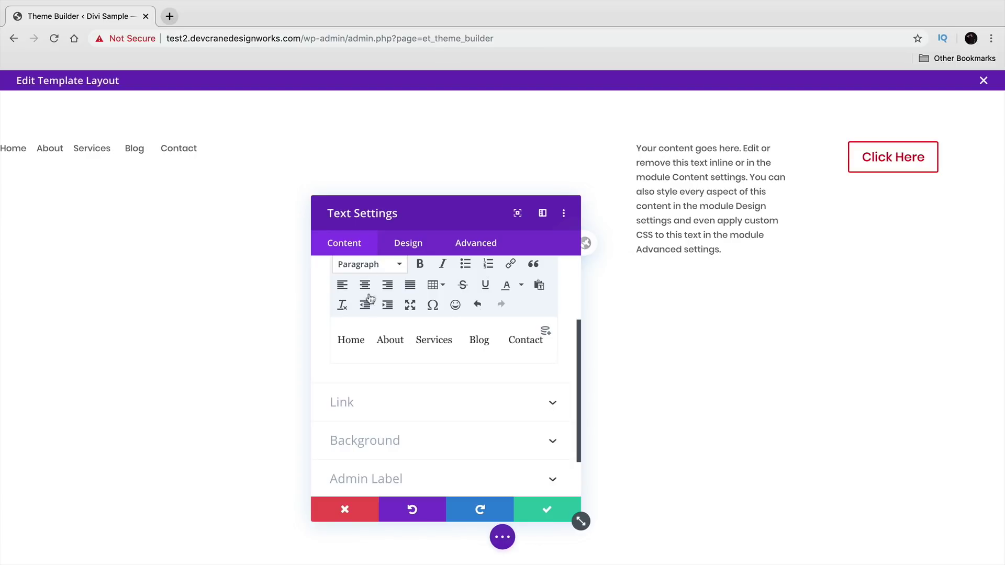
{"action": "left_click_drag", "start_coordinate": [411, 217], "coordinate": [524, 188]}
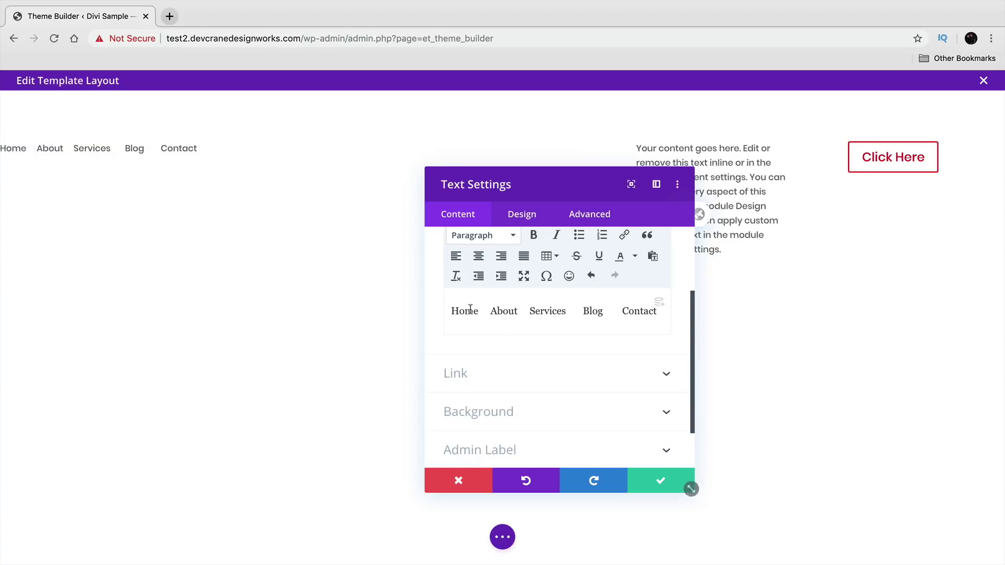
{"action": "scroll", "coordinate": [559, 406], "scroll_direction": "up", "scroll_amount": 2}
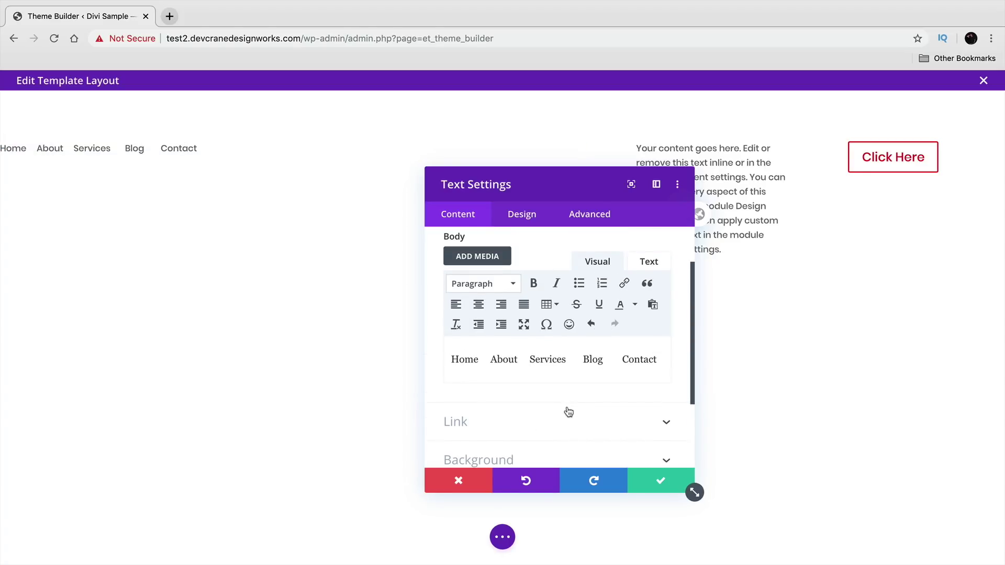
{"action": "double_click", "coordinate": [465, 361]}
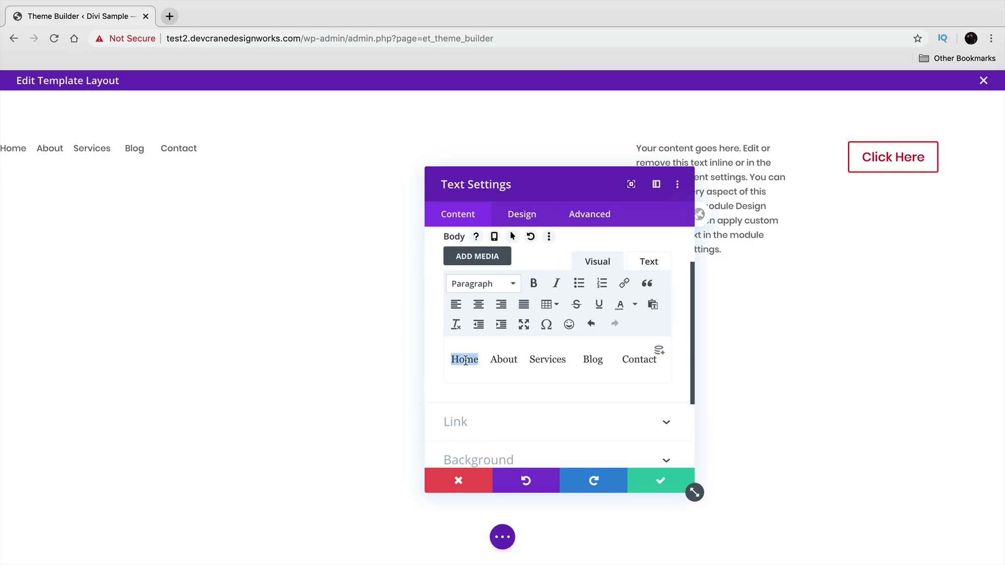
{"action": "left_click", "coordinate": [624, 282]}
{"action": "left_click", "coordinate": [544, 275]}
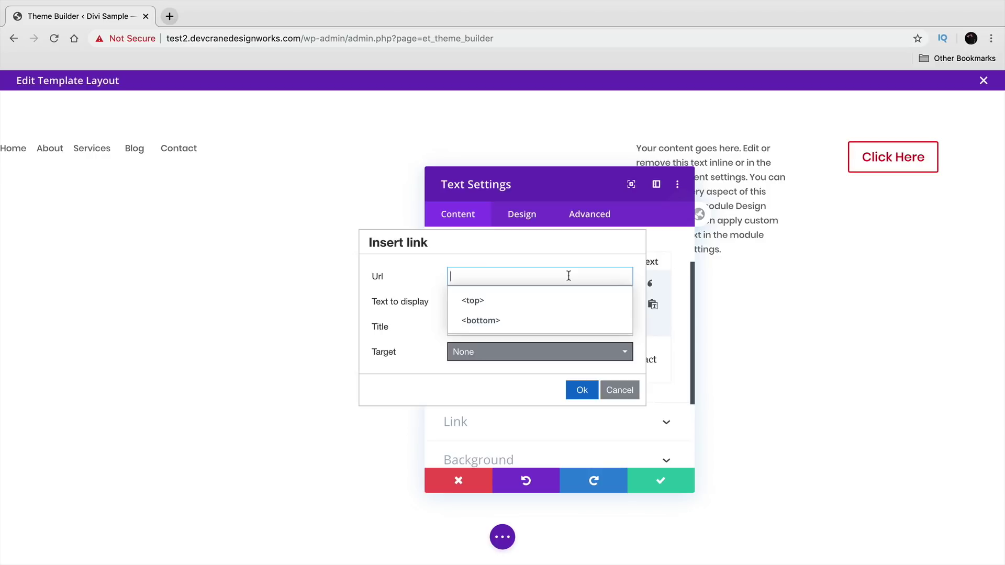
{"action": "type", "text": "www.bestdivitutorial.com"}
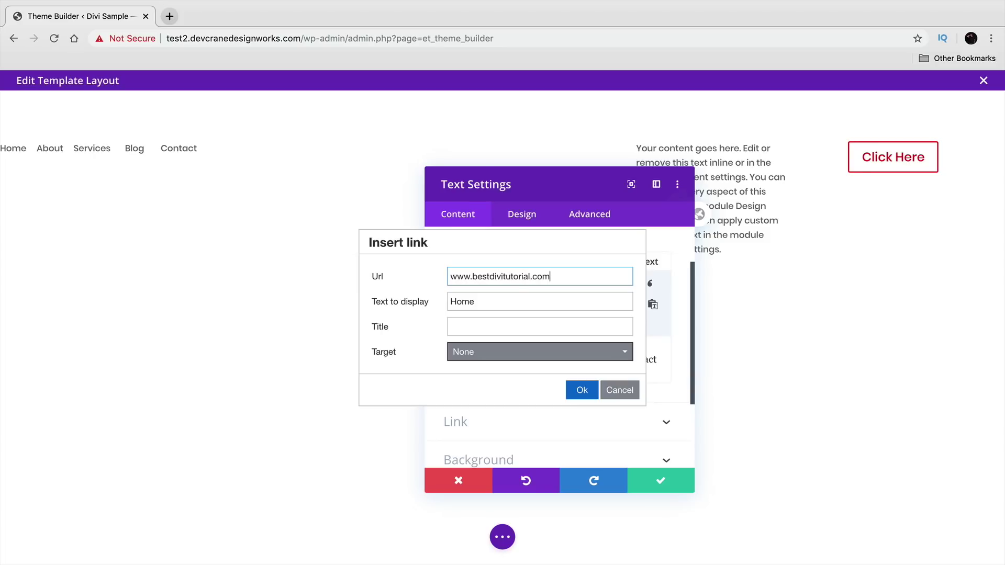
{"action": "left_click", "coordinate": [582, 390]}
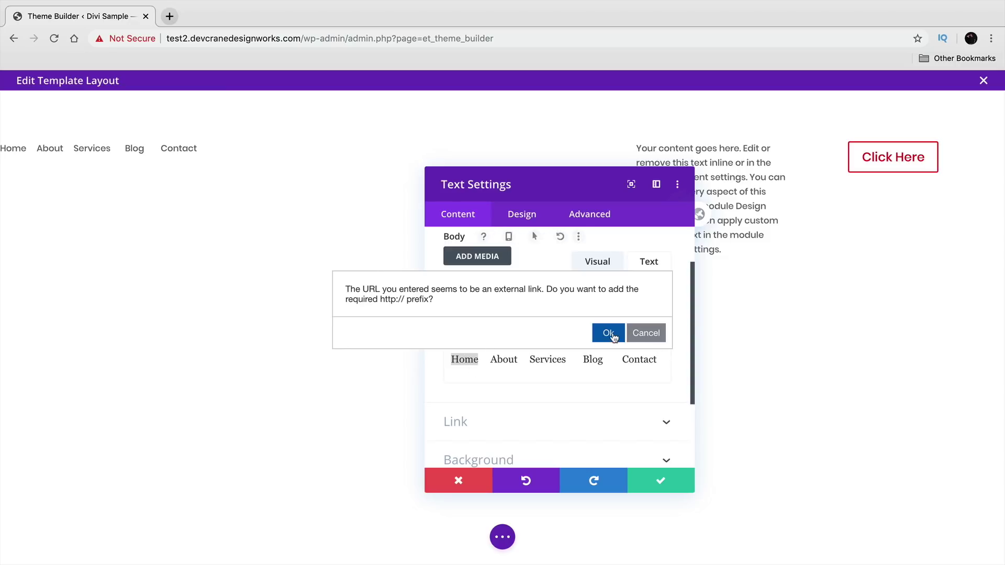
{"action": "left_click", "coordinate": [645, 332]}
{"action": "left_click", "coordinate": [495, 365]}
{"action": "double_click", "coordinate": [460, 360]}
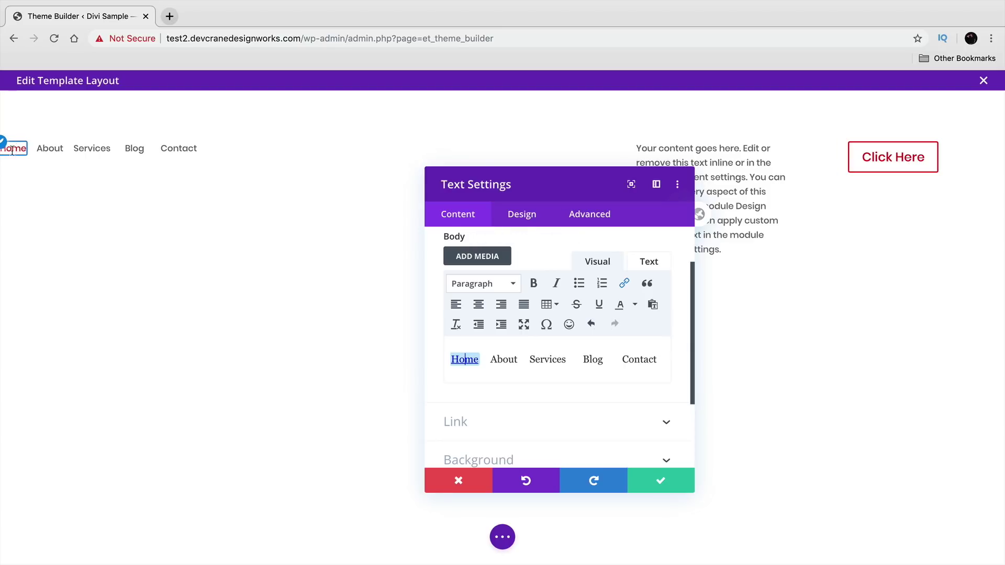
{"action": "left_click", "coordinate": [457, 367]}
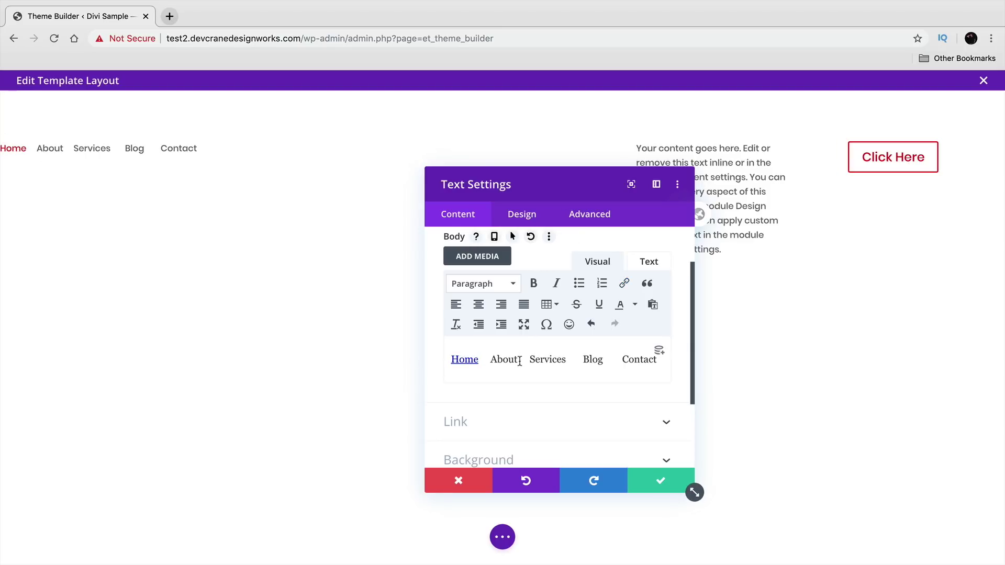
{"action": "left_click", "coordinate": [661, 484]}
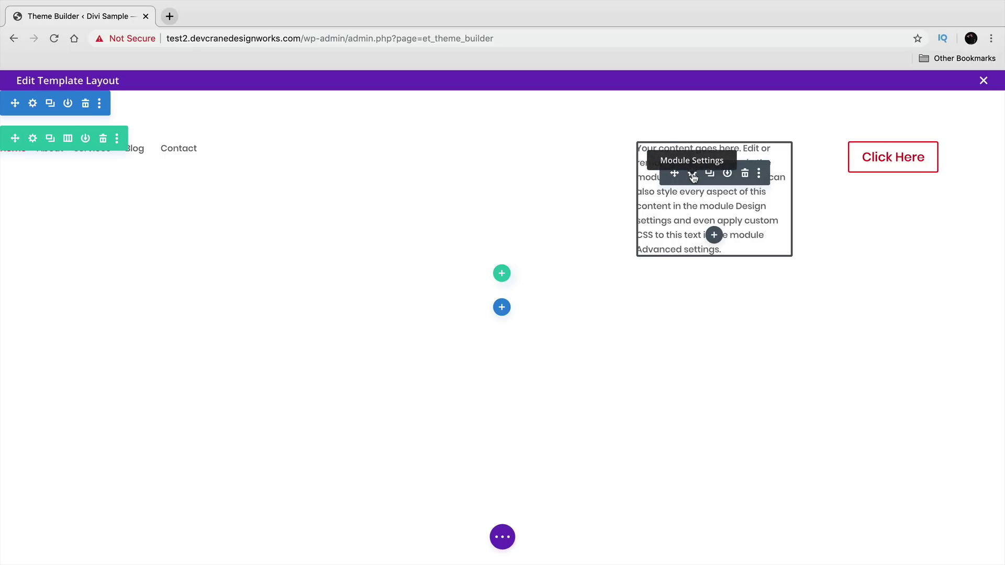
- Delete the middle Text module's placeholder paragraph and insert the divi_logo image
{"action": "left_click", "coordinate": [693, 176]}
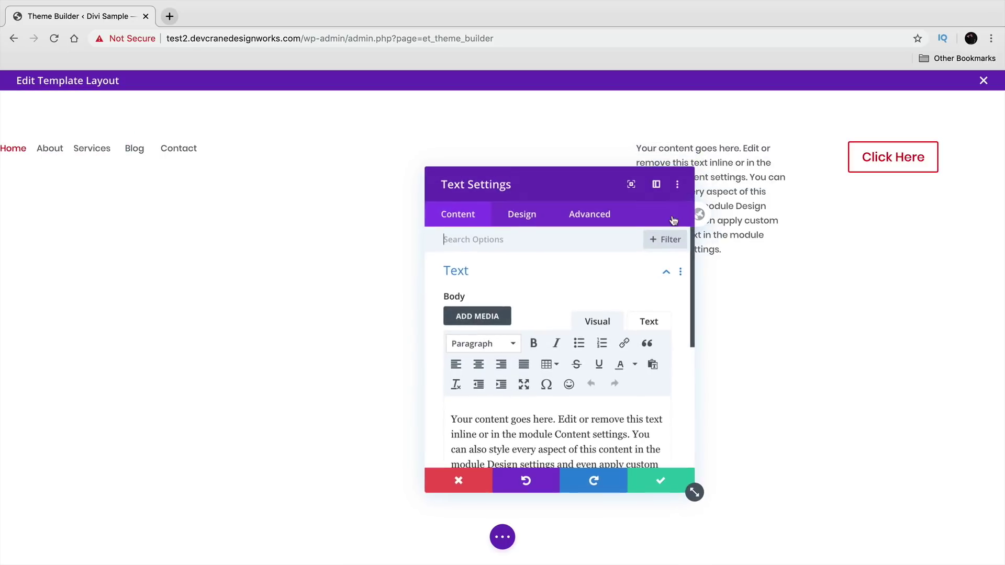
{"action": "scroll", "coordinate": [565, 385], "scroll_direction": "down", "scroll_amount": 3}
{"action": "left_click_drag", "start_coordinate": [594, 384], "coordinate": [399, 298]}
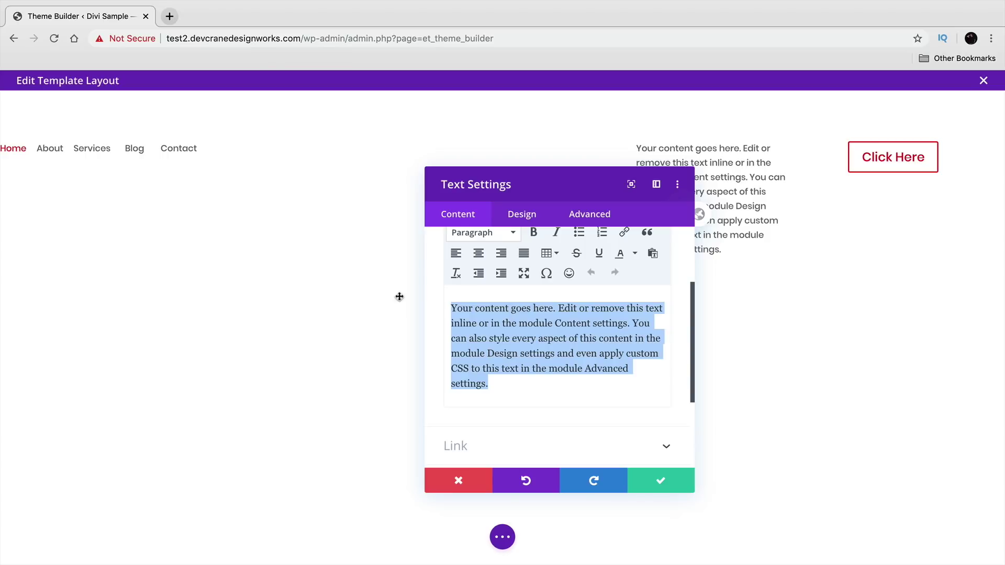
{"action": "key", "text": "BackSpace"}
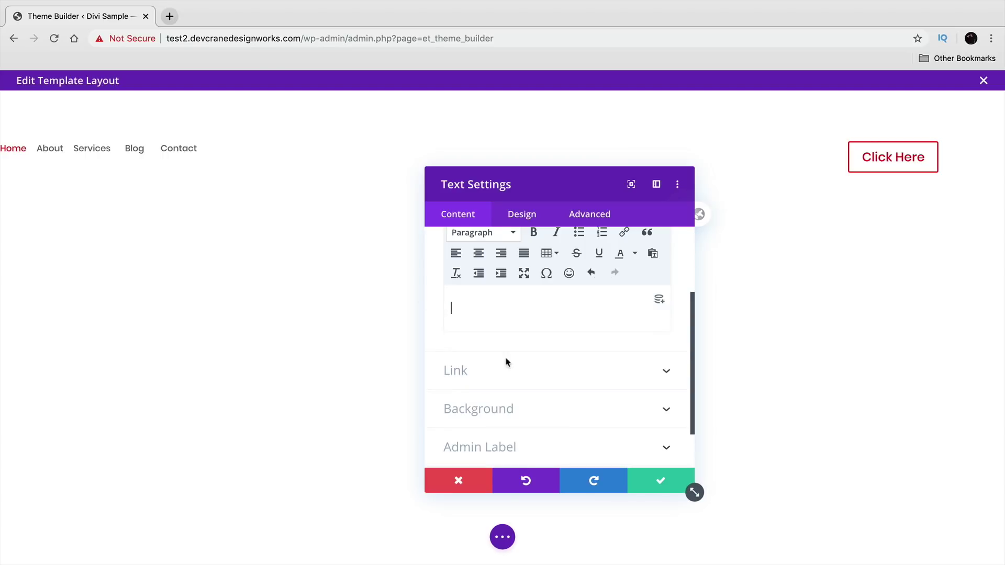
{"action": "scroll", "coordinate": [489, 332], "scroll_direction": "up", "scroll_amount": 3}
{"action": "left_click", "coordinate": [484, 309]}
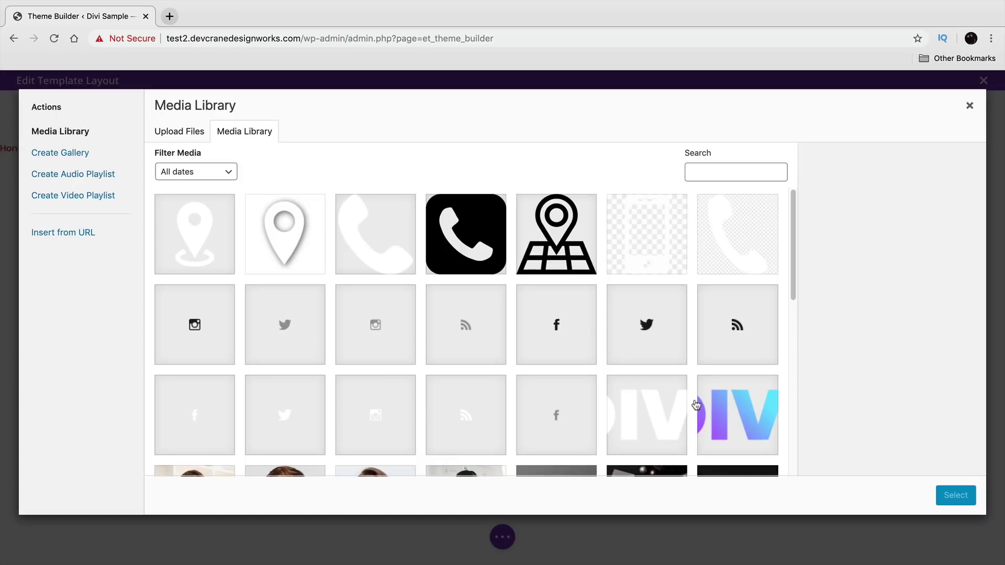
{"action": "left_click", "coordinate": [723, 403]}
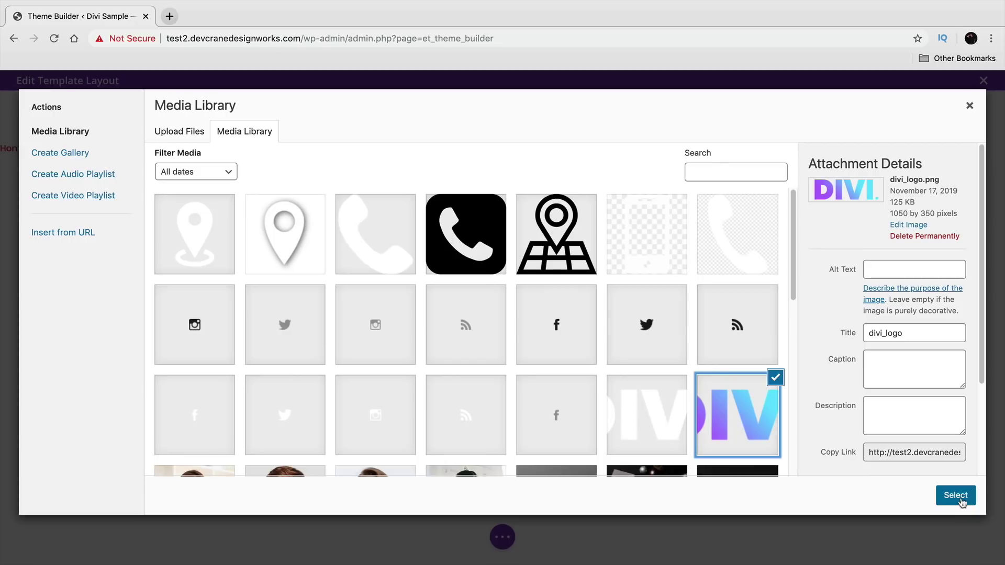
{"action": "left_click", "coordinate": [956, 496]}
- Shrink the DIVI logo to 207 × 69 and save the module
{"action": "left_click_drag", "start_coordinate": [584, 170], "coordinate": [380, 91]}
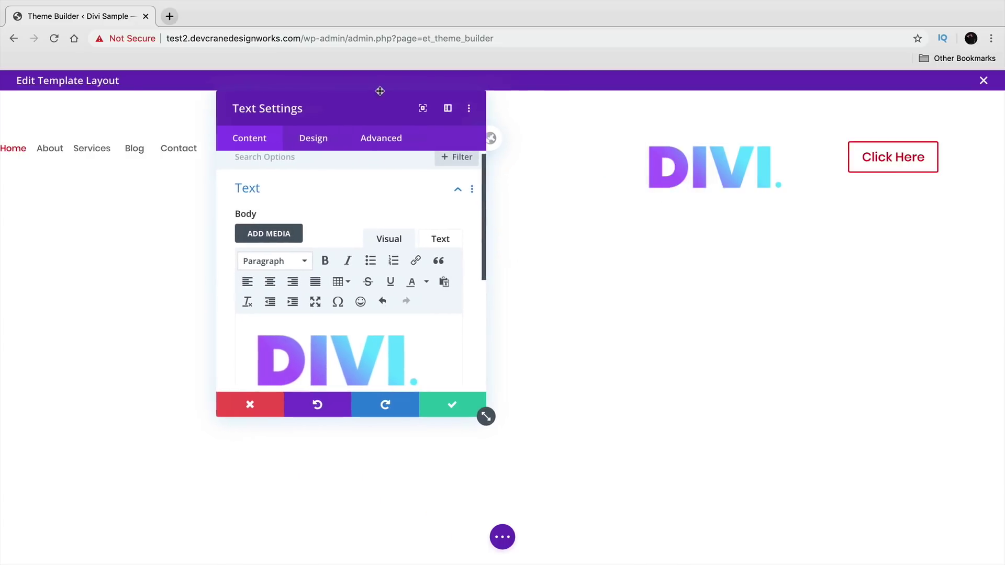
{"action": "scroll", "coordinate": [408, 332], "scroll_direction": "down", "scroll_amount": 1}
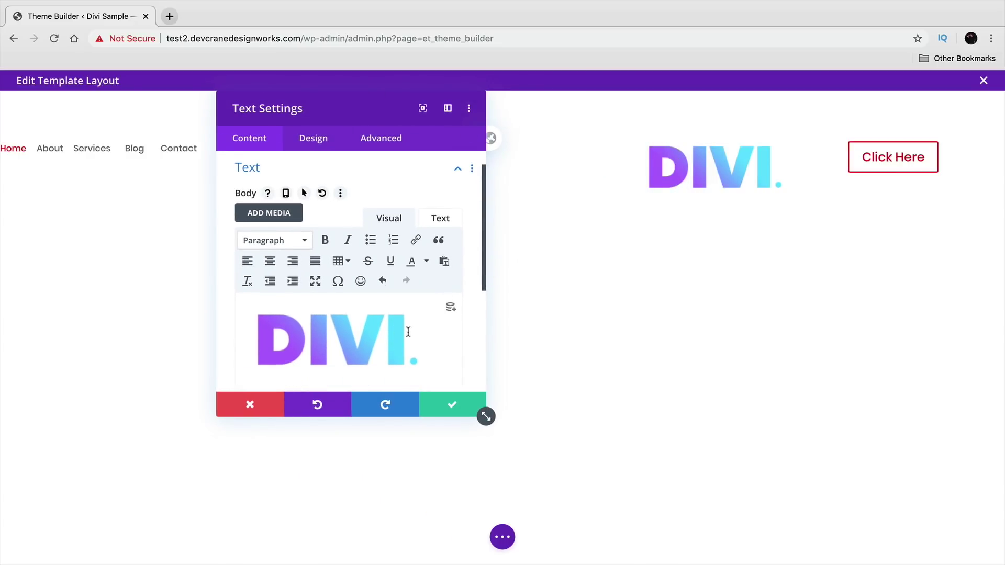
{"action": "left_click", "coordinate": [362, 336]}
{"action": "left_click_drag", "start_coordinate": [432, 373], "coordinate": [350, 346]}
{"action": "left_click_drag", "start_coordinate": [328, 109], "coordinate": [179, 243]}
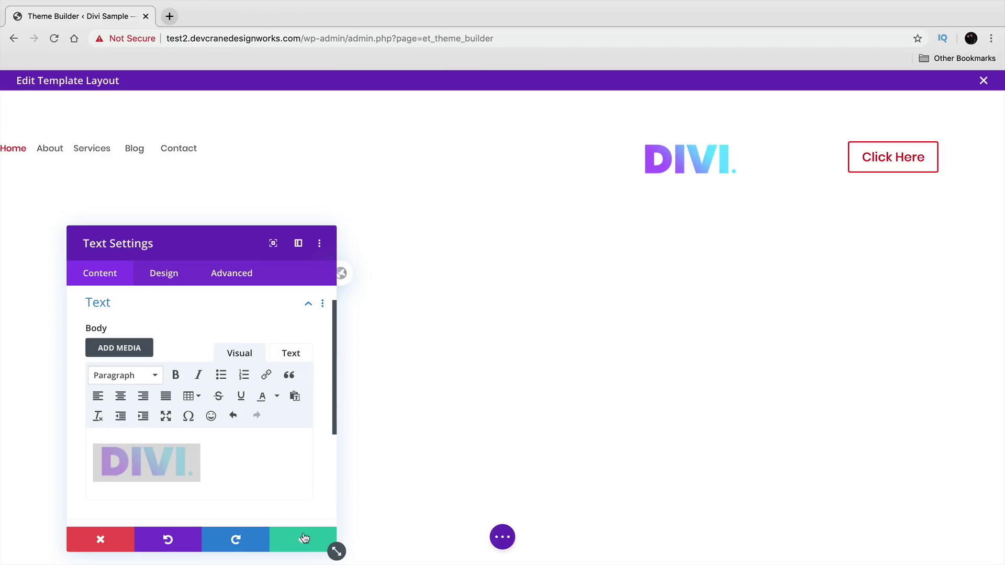
{"action": "left_click", "coordinate": [304, 539]}
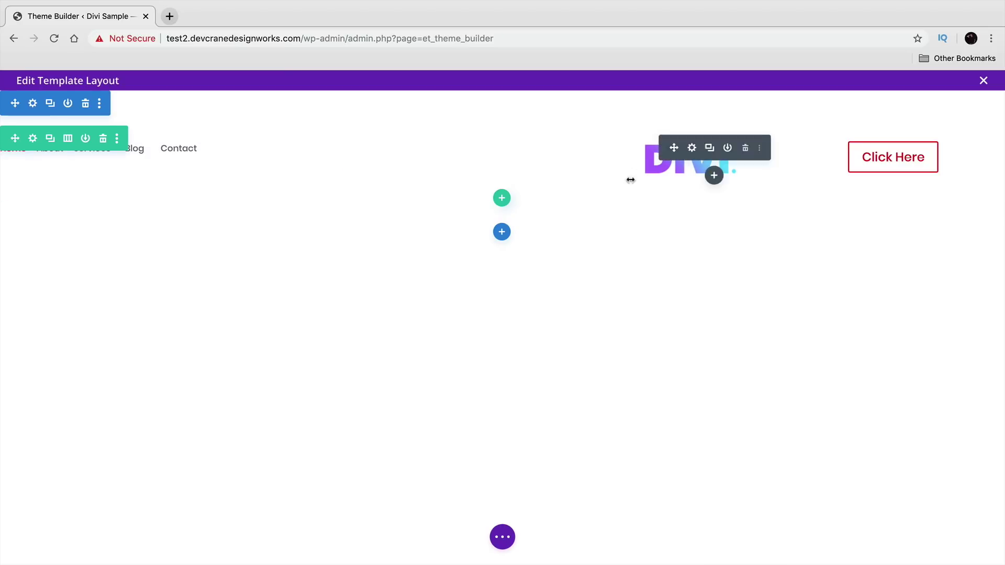
- Apply the second Box Shadow preset to the header row and save the row settings
{"action": "left_click", "coordinate": [33, 138]}
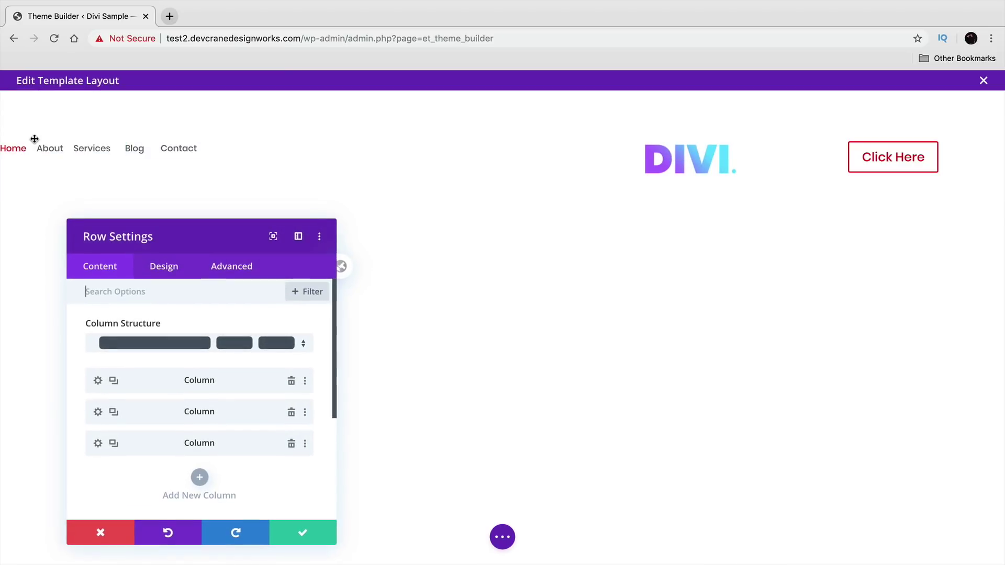
{"action": "left_click_drag", "start_coordinate": [197, 229], "coordinate": [374, 108]}
{"action": "left_click", "coordinate": [338, 139]}
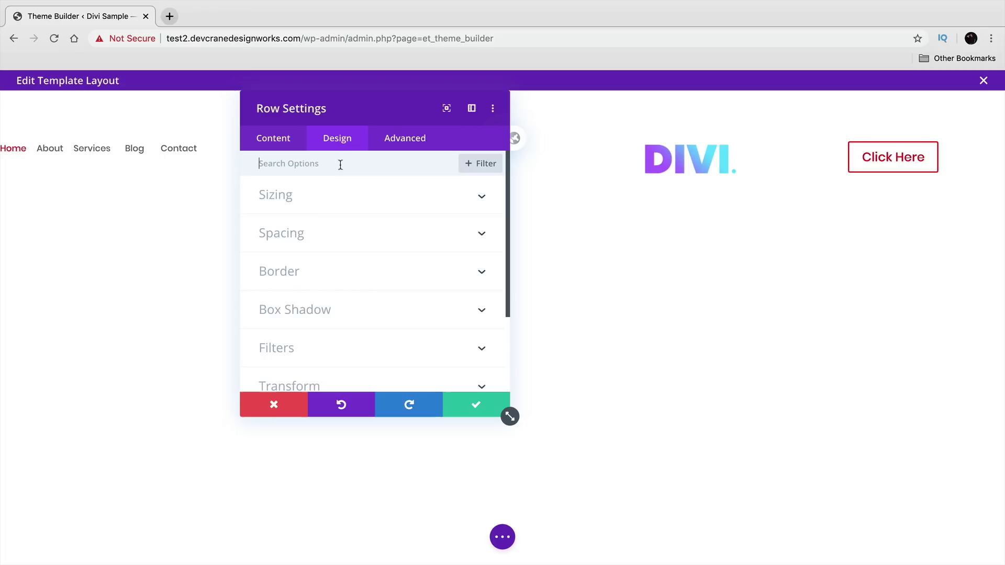
{"action": "left_click", "coordinate": [391, 309]}
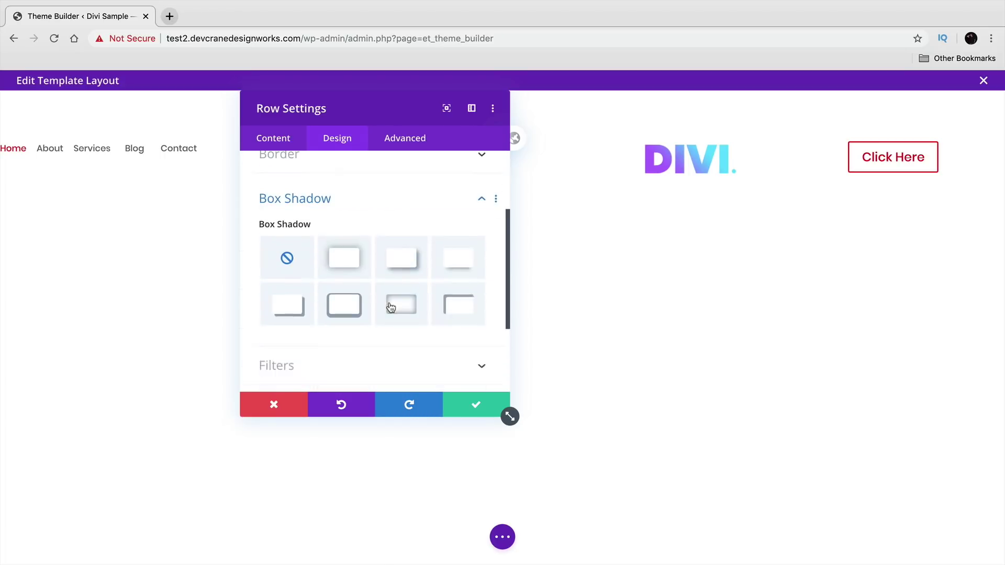
{"action": "left_click", "coordinate": [403, 224]}
{"action": "left_click", "coordinate": [351, 235]}
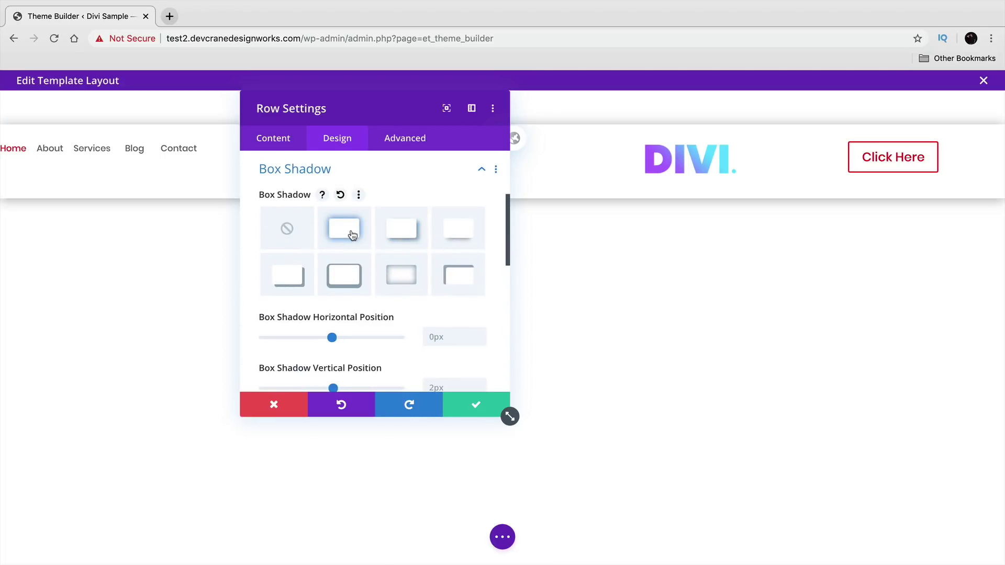
{"action": "left_click_drag", "start_coordinate": [399, 103], "coordinate": [393, 159]}
{"action": "left_click", "coordinate": [479, 466]}
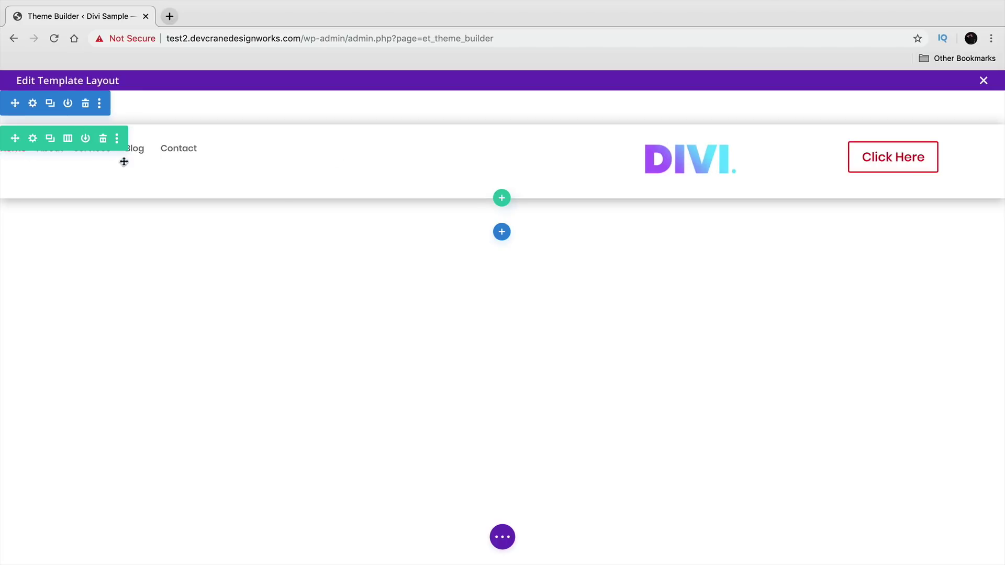
- Center-align the menu text module after trying right and justified alignment
{"action": "left_click", "coordinate": [267, 148]}
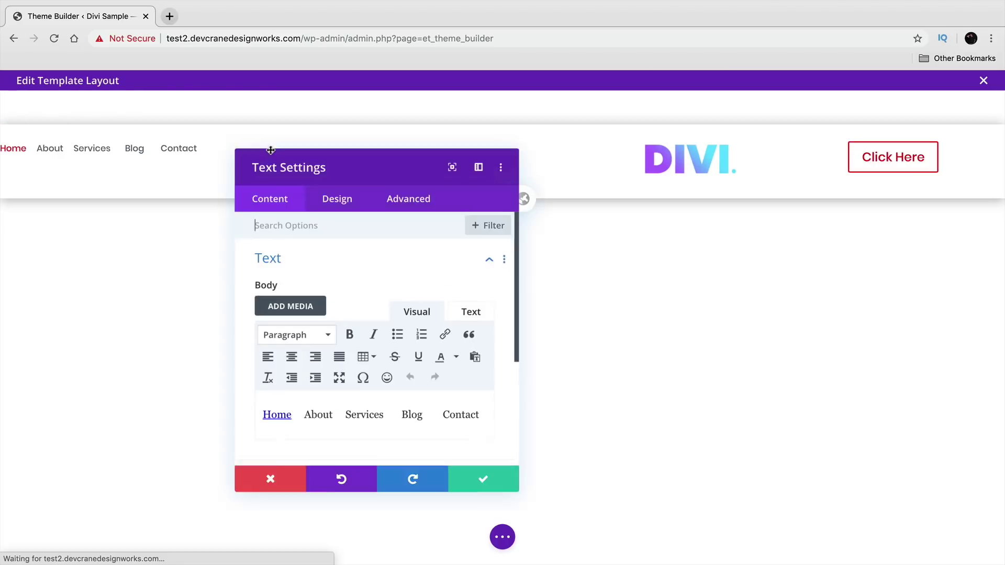
{"action": "left_click_drag", "start_coordinate": [314, 157], "coordinate": [807, 95]}
{"action": "left_click", "coordinate": [781, 139]}
{"action": "left_click", "coordinate": [837, 273]}
{"action": "scroll", "coordinate": [836, 272], "scroll_direction": "down", "scroll_amount": 3}
{"action": "scroll", "coordinate": [836, 271], "scroll_direction": "down", "scroll_amount": 1}
{"action": "left_click", "coordinate": [815, 329]}
{"action": "scroll", "coordinate": [816, 329], "scroll_direction": "up", "scroll_amount": 2}
{"action": "scroll", "coordinate": [815, 296], "scroll_direction": "down", "scroll_amount": 1}
{"action": "scroll", "coordinate": [815, 295], "scroll_direction": "down", "scroll_amount": 2}
{"action": "scroll", "coordinate": [815, 296], "scroll_direction": "up", "scroll_amount": 5}
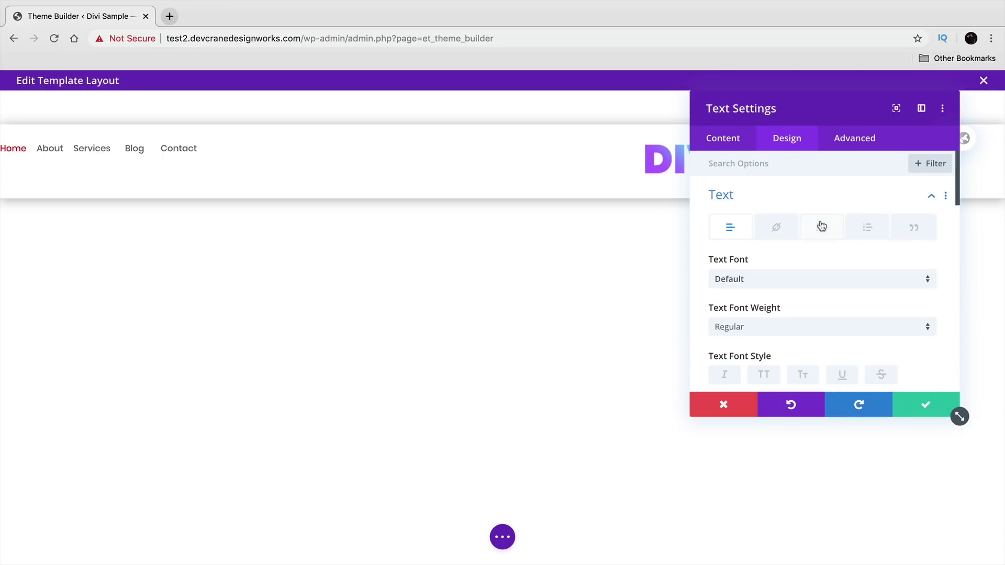
{"action": "scroll", "coordinate": [821, 226], "scroll_direction": "down", "scroll_amount": 3}
{"action": "scroll", "coordinate": [821, 227], "scroll_direction": "up", "scroll_amount": 2}
{"action": "scroll", "coordinate": [821, 227], "scroll_direction": "down", "scroll_amount": 10}
{"action": "scroll", "coordinate": [821, 229], "scroll_direction": "down", "scroll_amount": 5}
{"action": "left_click", "coordinate": [806, 287]}
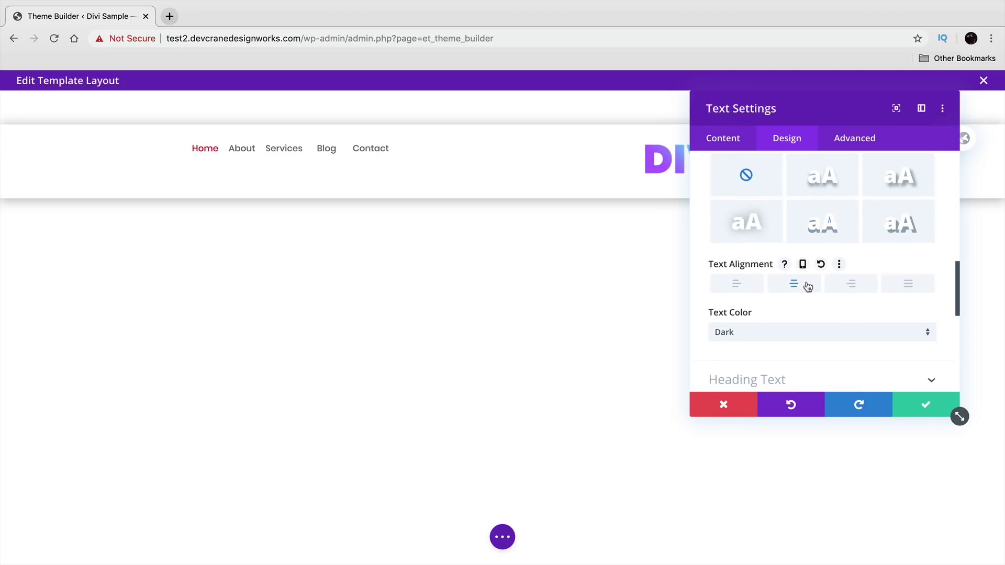
{"action": "left_click", "coordinate": [856, 284]}
{"action": "left_click", "coordinate": [907, 288]}
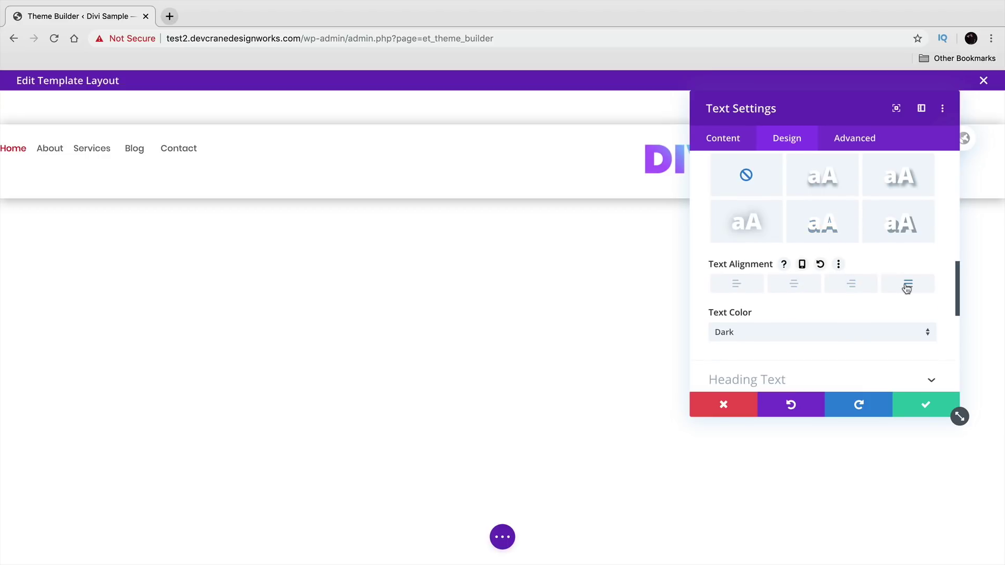
{"action": "left_click", "coordinate": [798, 290]}
{"action": "scroll", "coordinate": [800, 287], "scroll_direction": "up", "scroll_amount": 10}
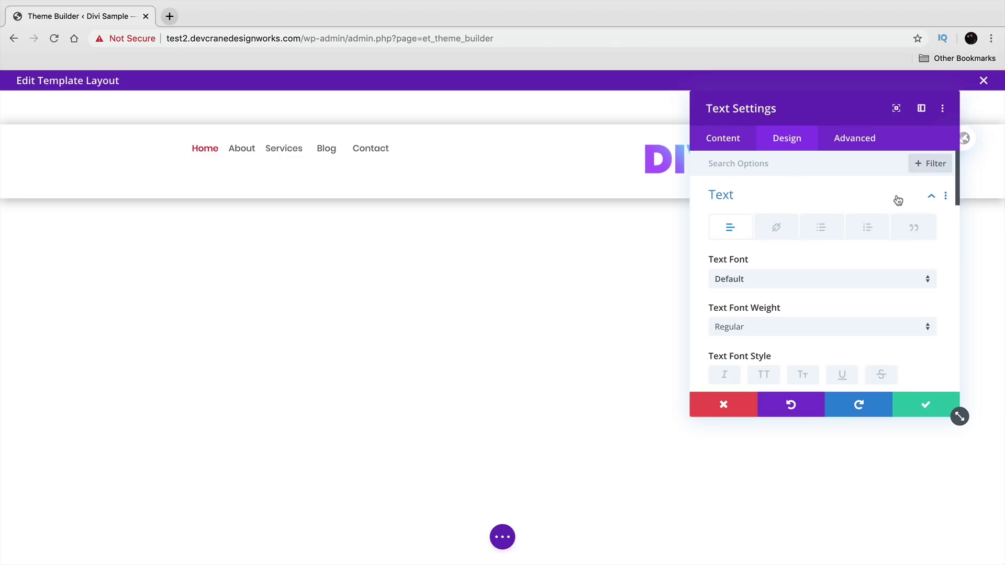
- Increase the menu text module's left padding and save the settings
{"action": "left_click", "coordinate": [922, 195]}
{"action": "left_click", "coordinate": [784, 309]}
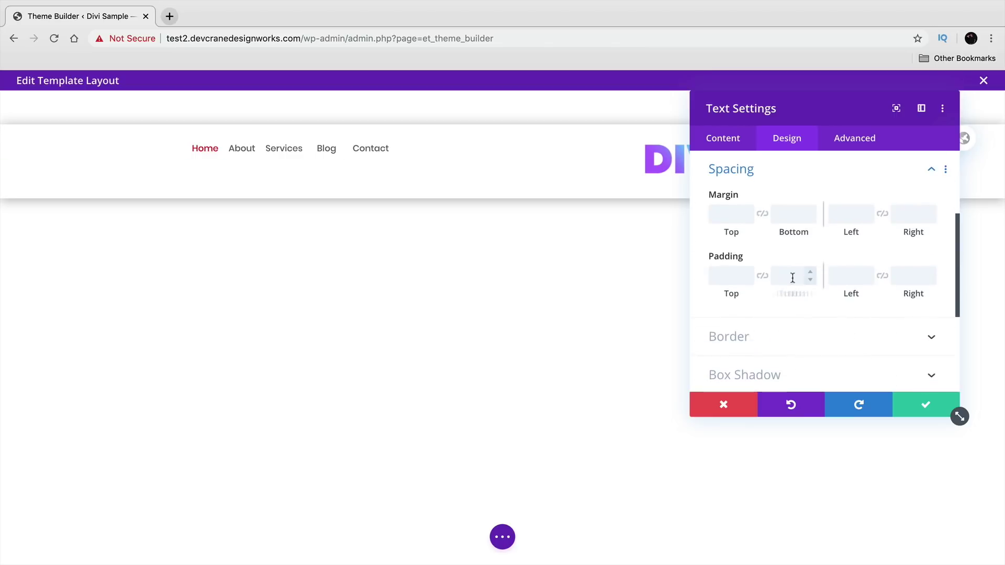
{"action": "left_click", "coordinate": [867, 273]}
{"action": "left_click", "coordinate": [867, 273]}
{"action": "left_click_drag", "start_coordinate": [867, 274], "coordinate": [867, 274]}
{"action": "double_click", "coordinate": [852, 275]}
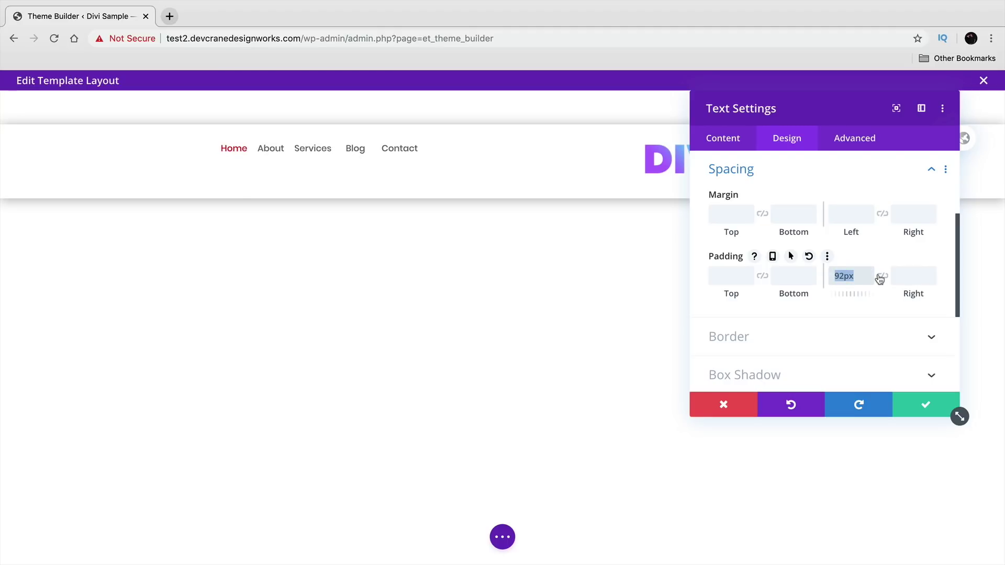
{"action": "key", "text": "Tab"}
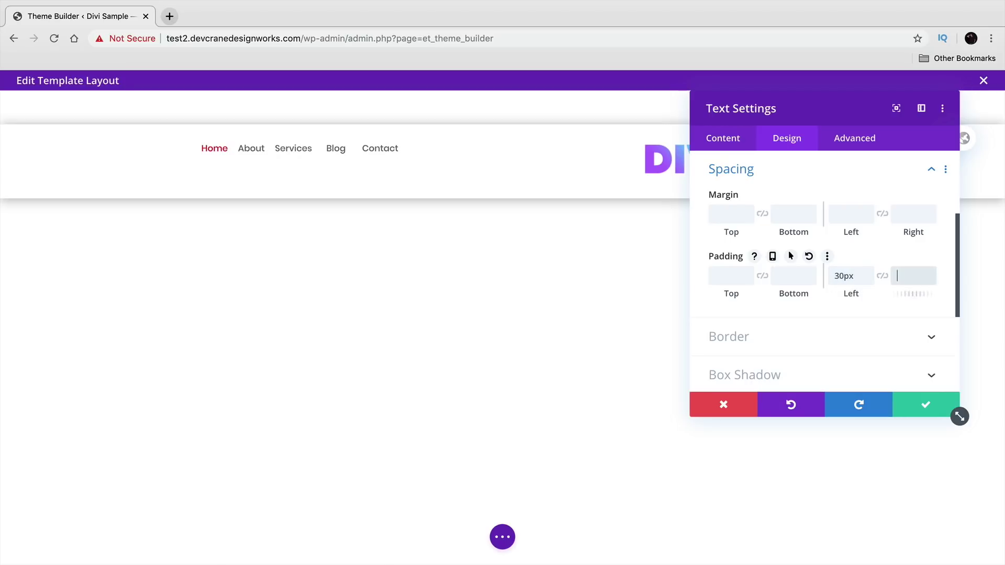
{"action": "left_click", "coordinate": [911, 397]}
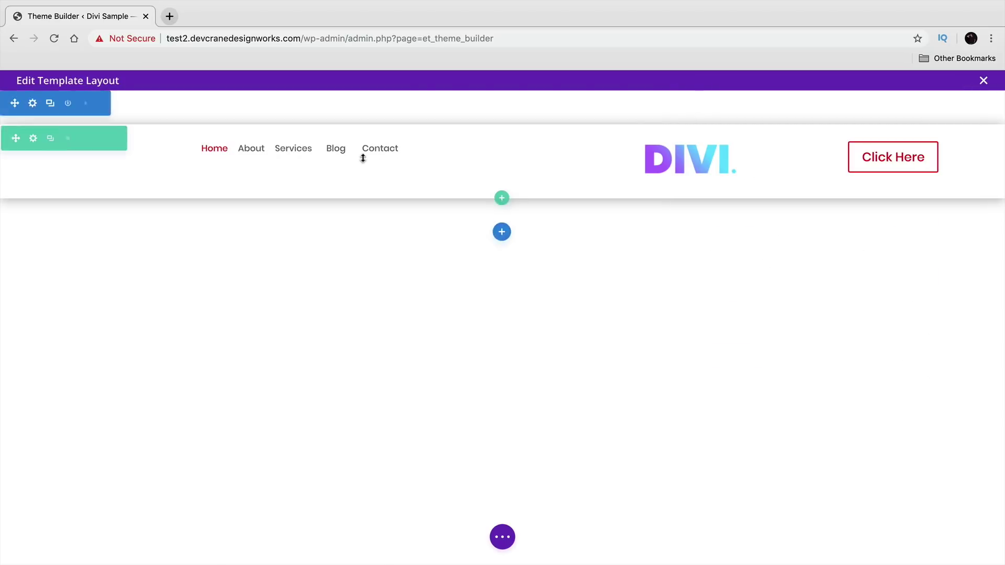
- Add spaces before About, Blog and Contact, then shrink the header row's bottom padding
{"action": "left_click", "coordinate": [268, 149]}
{"action": "left_click", "coordinate": [755, 341]}
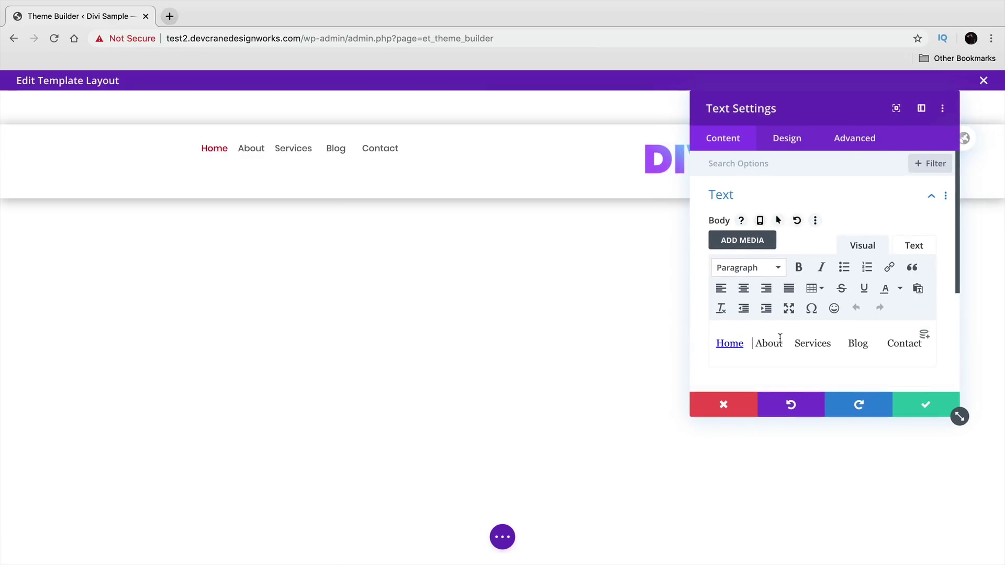
{"action": "left_click", "coordinate": [816, 343]}
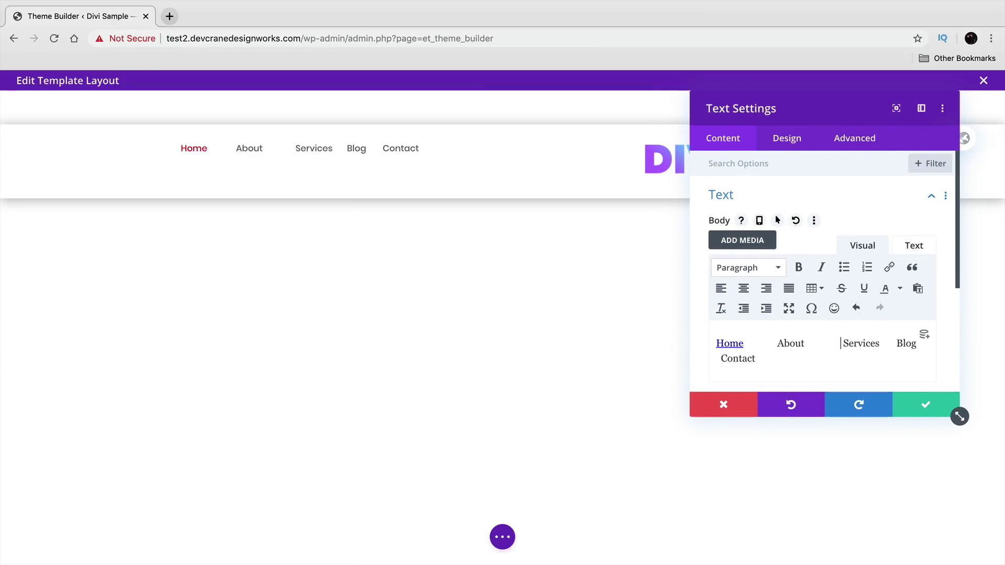
{"action": "left_click", "coordinate": [888, 343]}
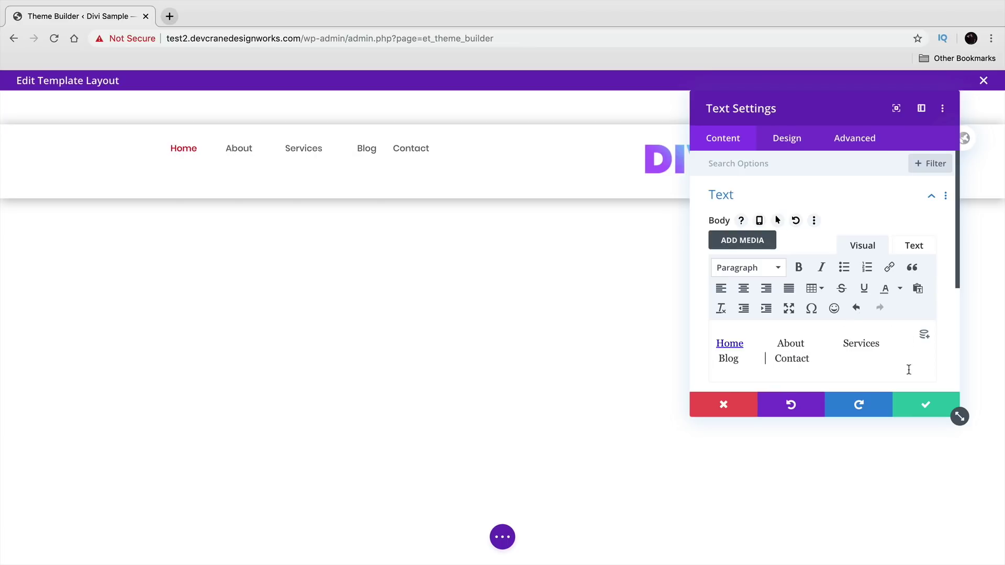
{"action": "left_click", "coordinate": [926, 405]}
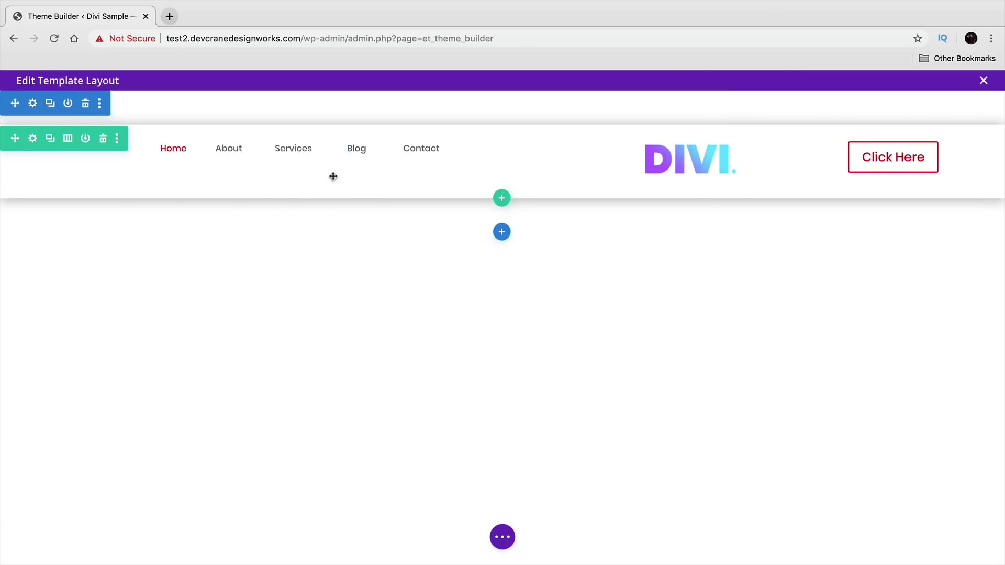
{"action": "left_click_drag", "start_coordinate": [350, 191], "coordinate": [343, 162]}
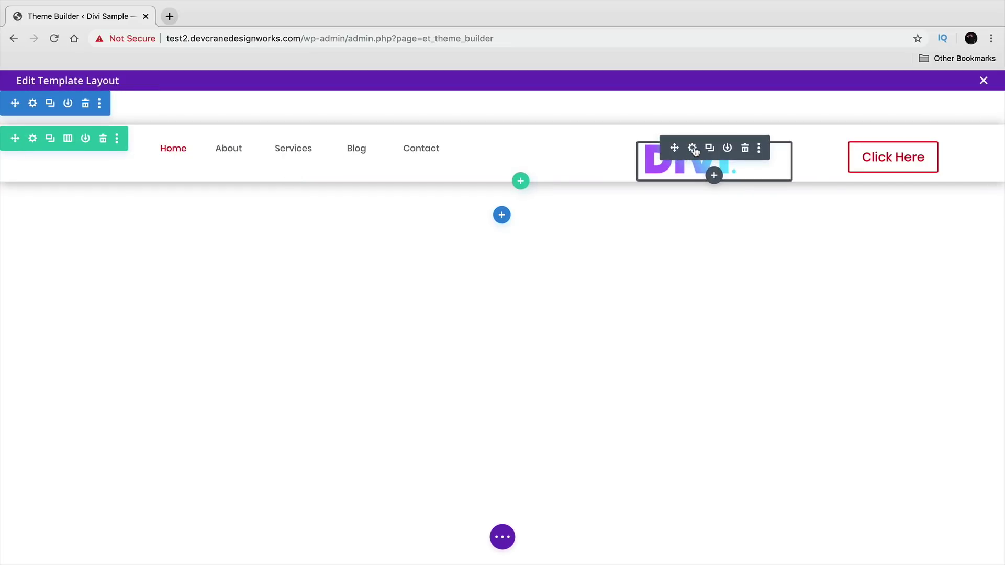
- Give the DIVI logo text module a -17px top margin
{"action": "left_click", "coordinate": [693, 149]}
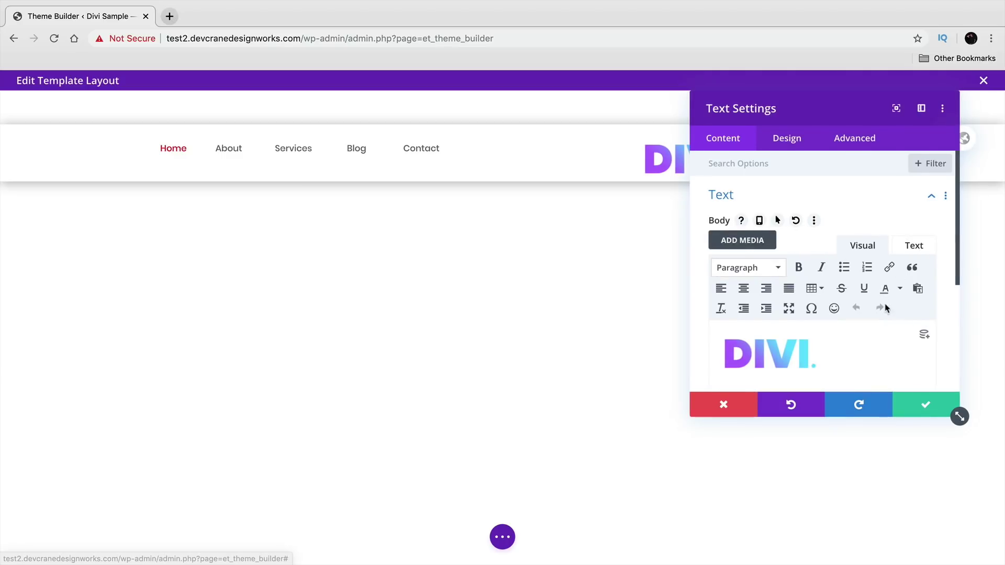
{"action": "left_click", "coordinate": [864, 141]}
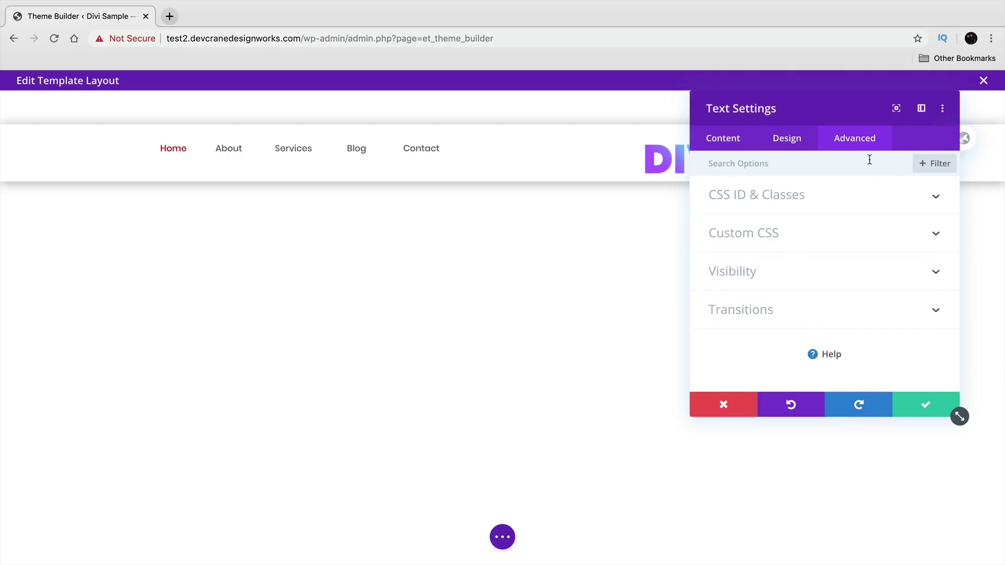
{"action": "left_click", "coordinate": [814, 141]}
{"action": "scroll", "coordinate": [869, 296], "scroll_direction": "down", "scroll_amount": 1}
{"action": "left_click", "coordinate": [865, 288]}
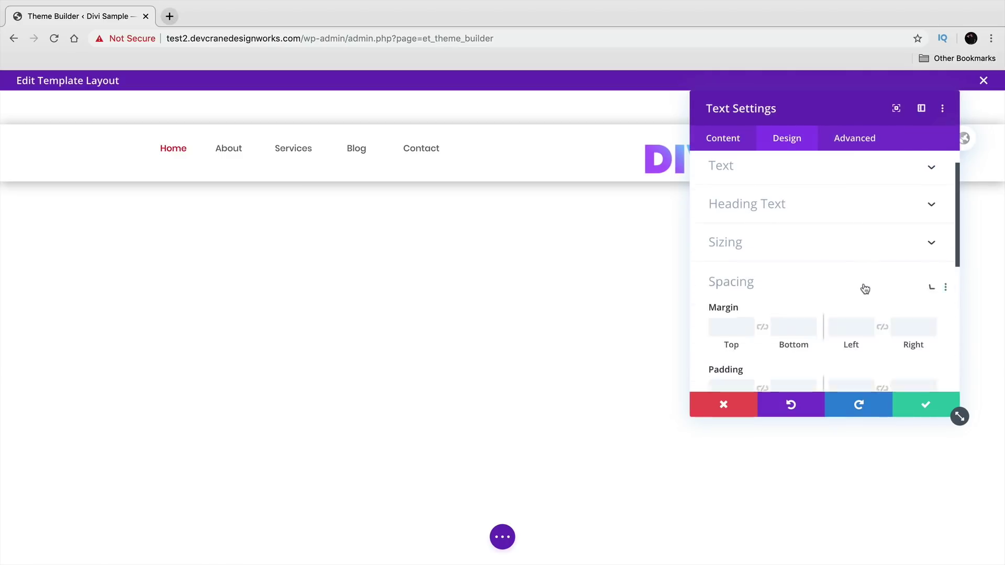
{"action": "left_click_drag", "start_coordinate": [765, 91], "coordinate": [183, 91]}
{"action": "left_click", "coordinate": [168, 218]}
{"action": "left_click", "coordinate": [168, 218]}
{"action": "left_click", "coordinate": [168, 218]}
{"action": "left_click", "coordinate": [168, 218]}
{"action": "left_click", "coordinate": [168, 219]}
{"action": "left_click", "coordinate": [168, 218]}
{"action": "left_click", "coordinate": [168, 218]}
{"action": "left_click", "coordinate": [168, 219]}
{"action": "left_click", "coordinate": [168, 218]}
{"action": "left_click", "coordinate": [168, 218]}
{"action": "left_click", "coordinate": [168, 218]}
{"action": "left_click", "coordinate": [168, 219]}
{"action": "left_click", "coordinate": [168, 218]}
{"action": "left_click", "coordinate": [168, 218]}
{"action": "left_click", "coordinate": [168, 218]}
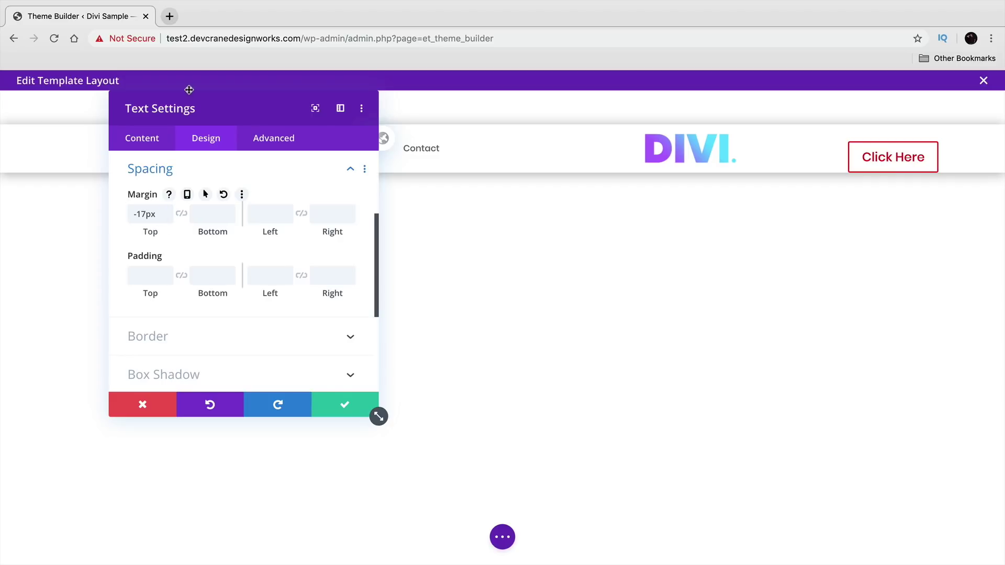
- Right-align the DIVI logo text and save the module
{"action": "left_click_drag", "start_coordinate": [204, 114], "coordinate": [268, 158]}
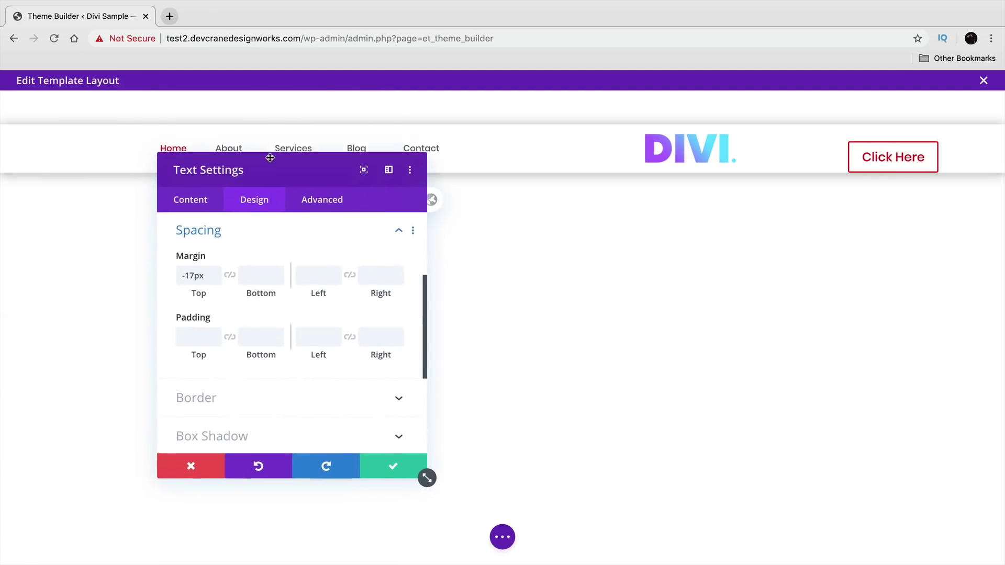
{"action": "left_click", "coordinate": [190, 208]}
{"action": "left_click", "coordinate": [255, 260]}
{"action": "scroll", "coordinate": [314, 298], "scroll_direction": "down", "scroll_amount": 5}
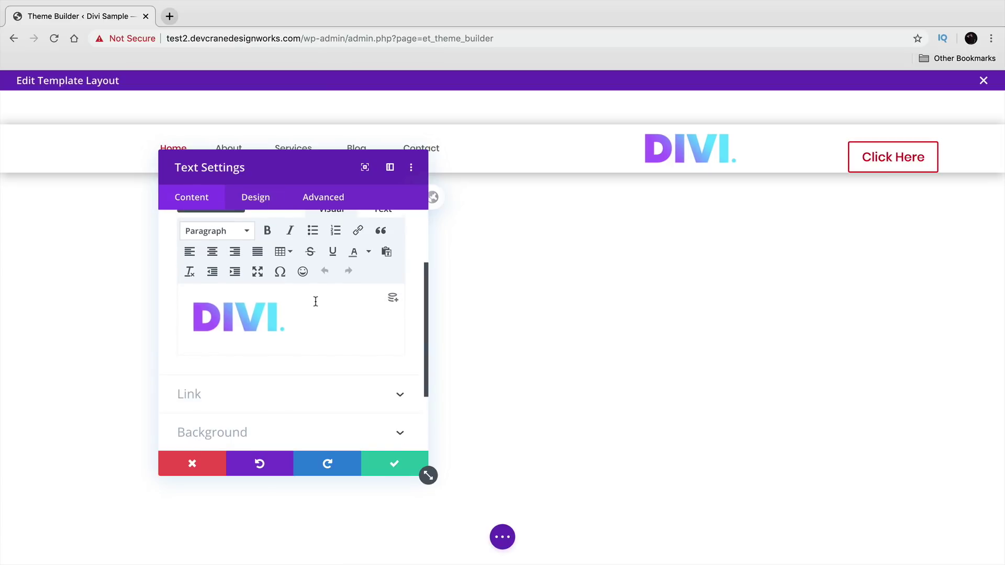
{"action": "left_click", "coordinate": [257, 203]}
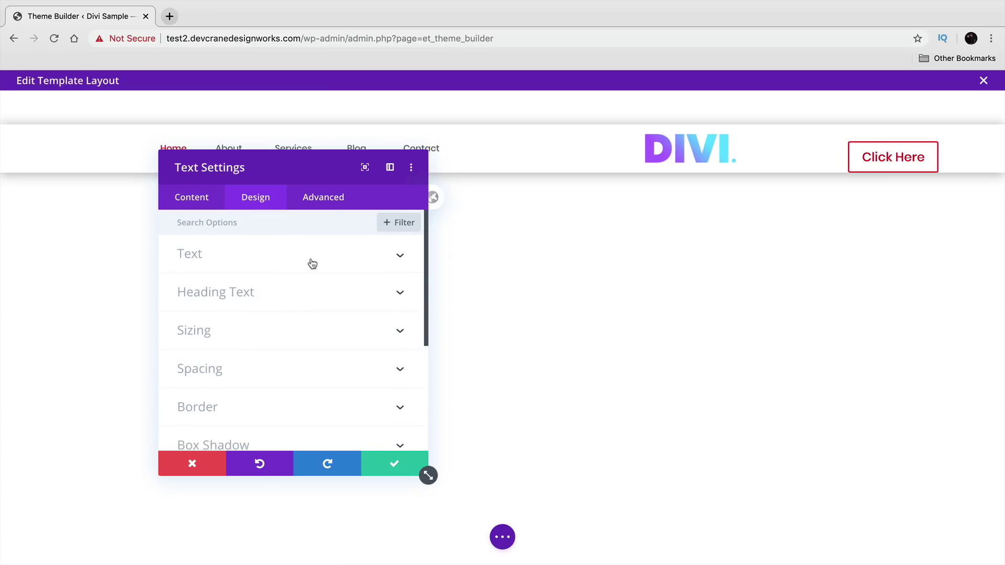
{"action": "left_click", "coordinate": [313, 263]}
{"action": "scroll", "coordinate": [305, 335], "scroll_direction": "down", "scroll_amount": 10}
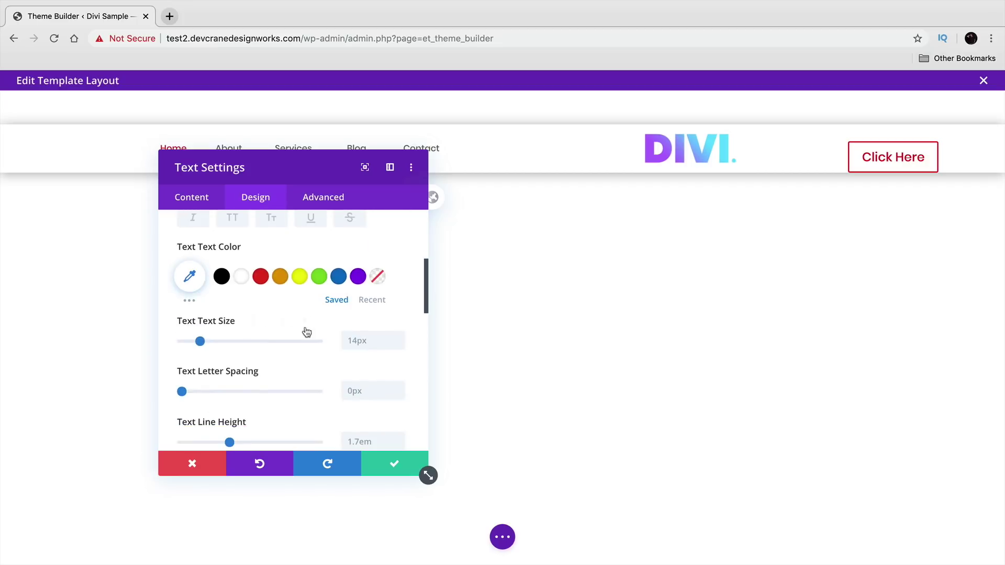
{"action": "left_click", "coordinate": [306, 308]}
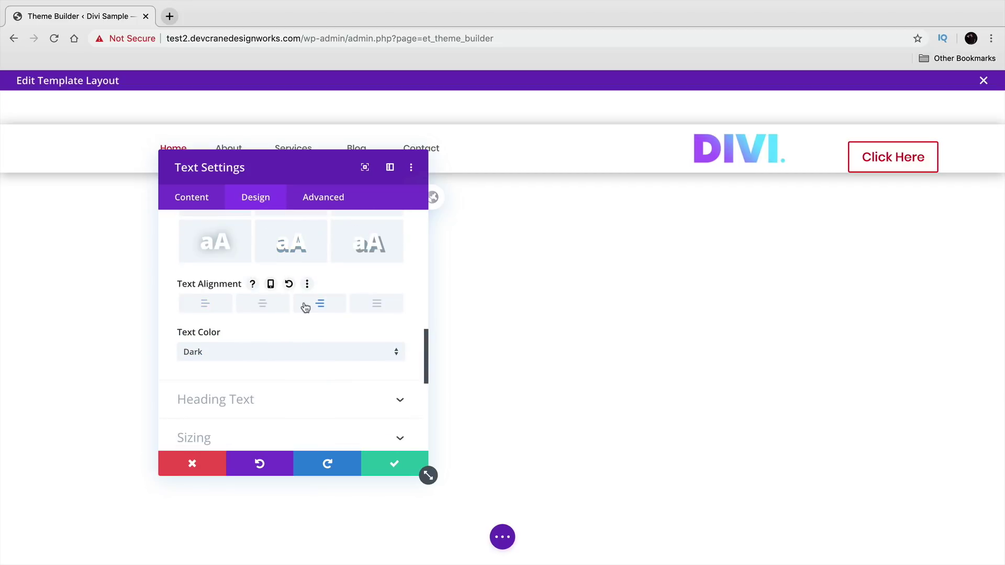
{"action": "left_click", "coordinate": [396, 464]}
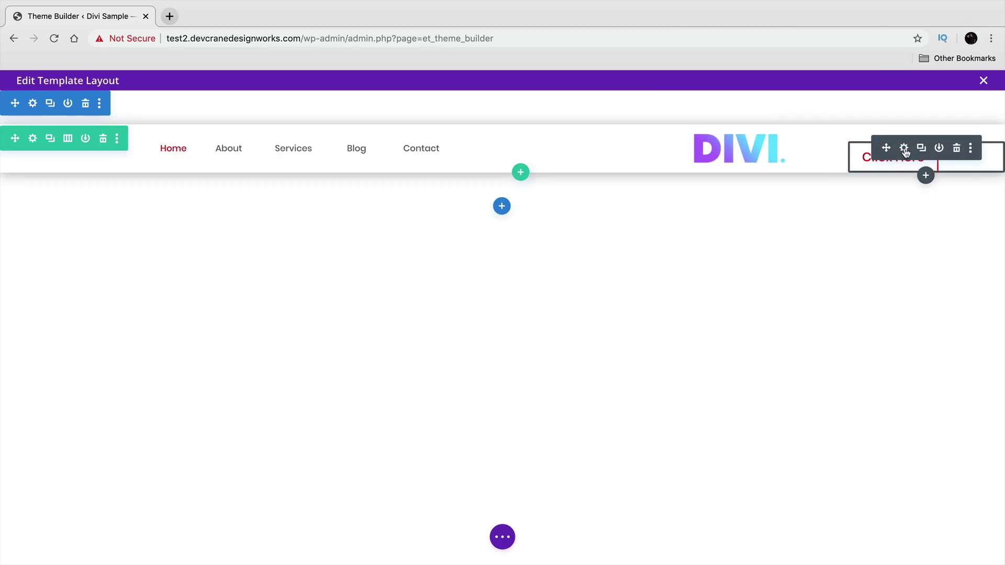
- Insert the 'Section For Home PAge' library section below the header
{"action": "left_click", "coordinate": [905, 149]}
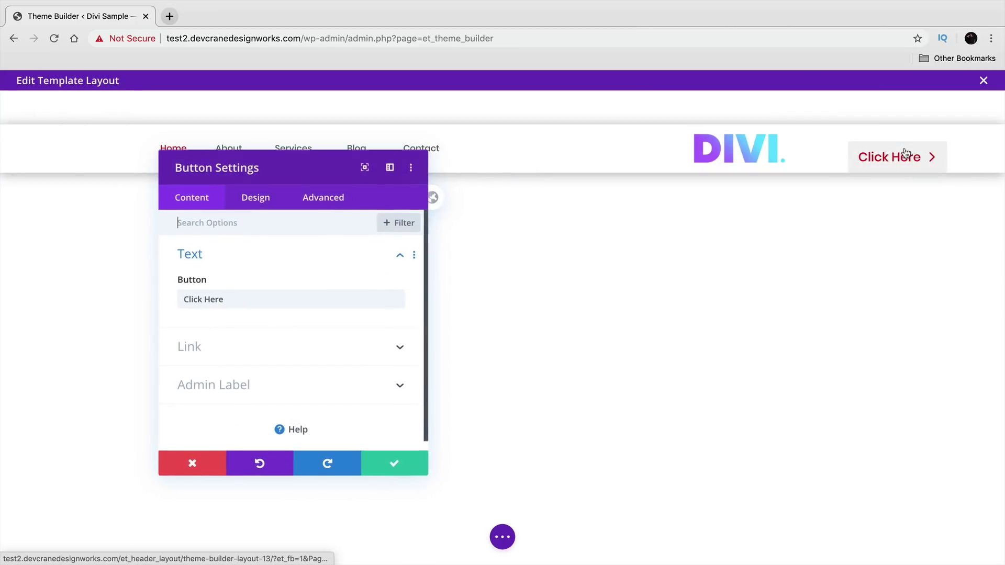
{"action": "left_click", "coordinate": [396, 465]}
{"action": "left_click", "coordinate": [926, 175]}
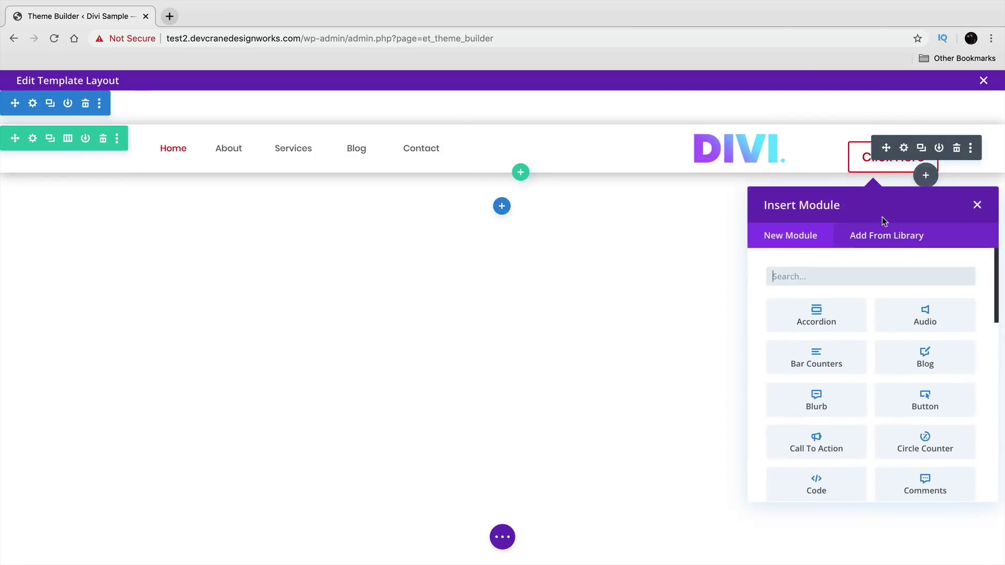
{"action": "left_click", "coordinate": [884, 234]}
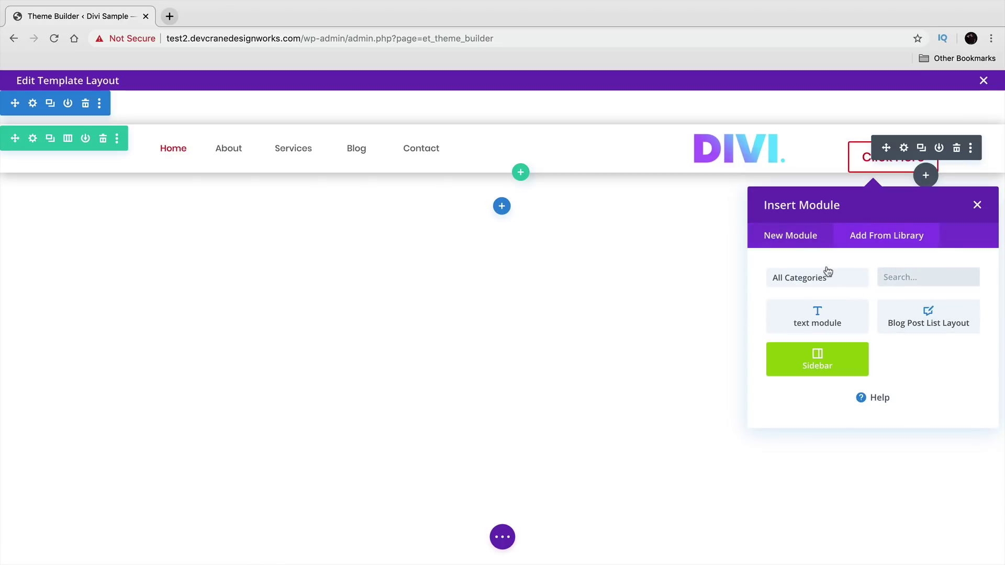
{"action": "left_click", "coordinate": [831, 245]}
{"action": "left_click", "coordinate": [549, 221]}
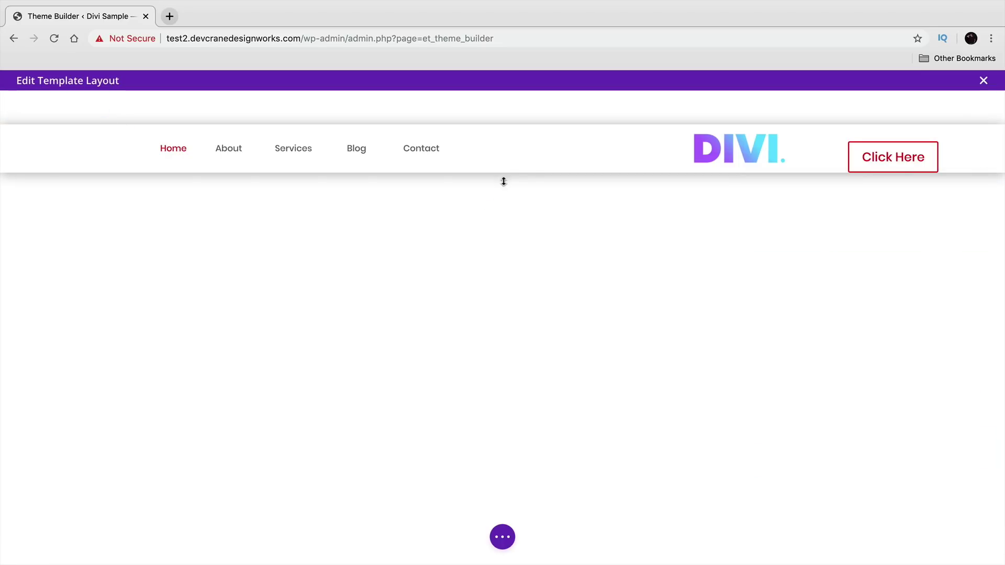
{"action": "left_click", "coordinate": [501, 205]}
{"action": "left_click", "coordinate": [521, 267]}
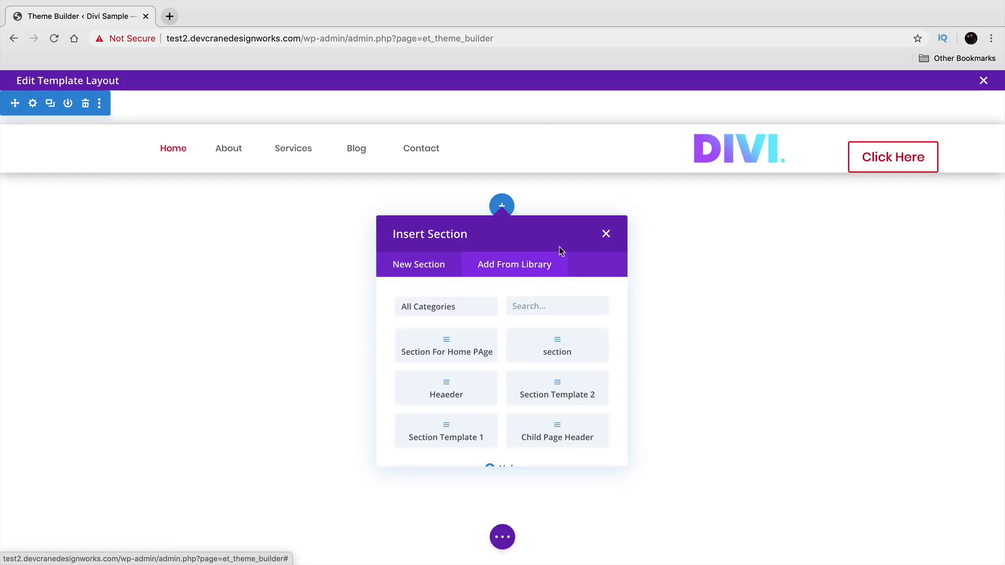
{"action": "left_click", "coordinate": [468, 349]}
- Delete every module except LEARN MORE and move that button into the header
{"action": "scroll", "coordinate": [515, 339], "scroll_direction": "down", "scroll_amount": 2}
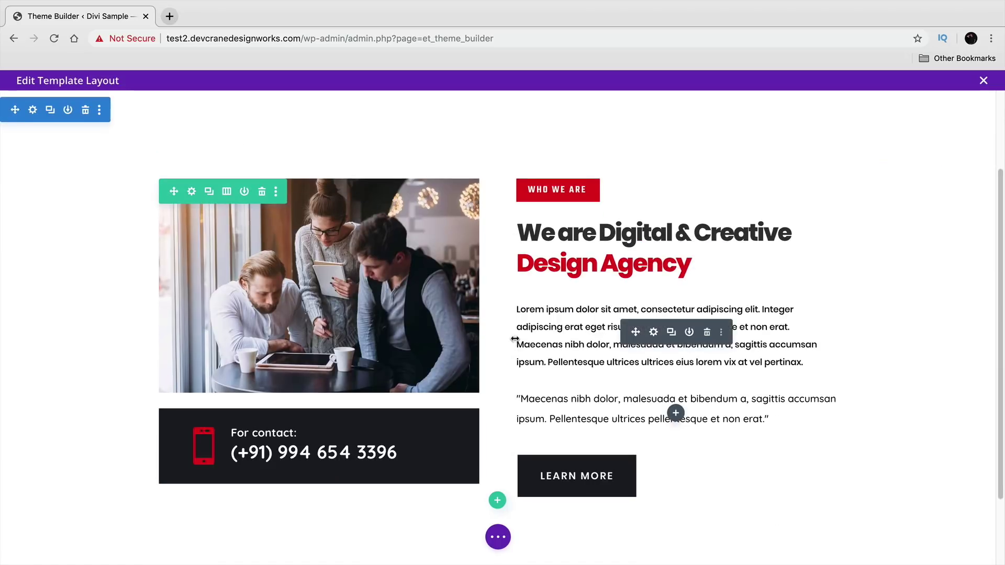
{"action": "left_click", "coordinate": [712, 333]}
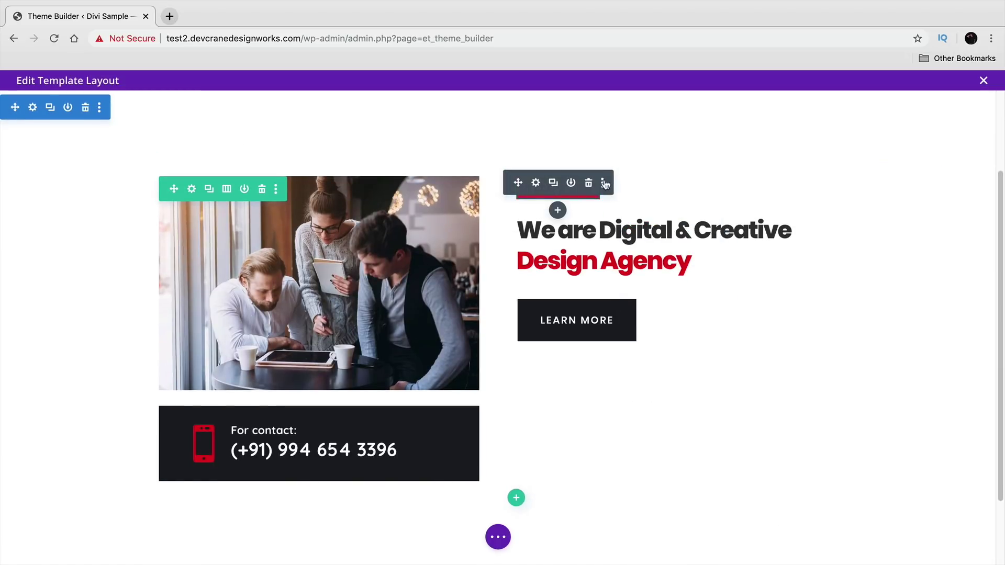
{"action": "left_click", "coordinate": [590, 183]}
{"action": "left_click", "coordinate": [707, 184]}
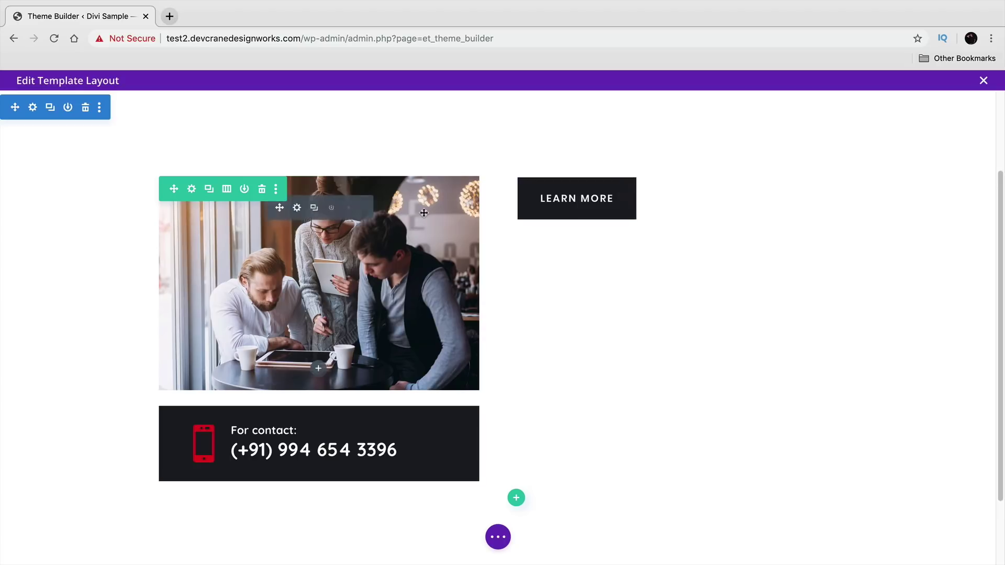
{"action": "left_click", "coordinate": [354, 211]}
{"action": "left_click", "coordinate": [348, 184]}
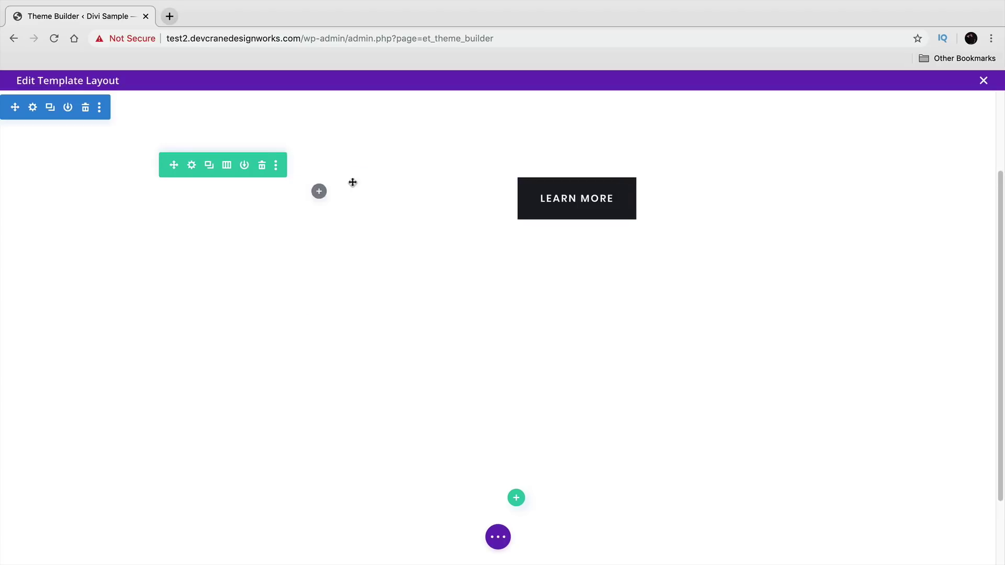
{"action": "mouse_move", "coordinate": [880, 148]}
{"action": "left_mouse_down"}
{"action": "mouse_move", "coordinate": [926, 158]}
{"action": "mouse_move", "coordinate": [644, 286]}
{"action": "mouse_move", "coordinate": [881, 142]}
{"action": "left_mouse_up"}
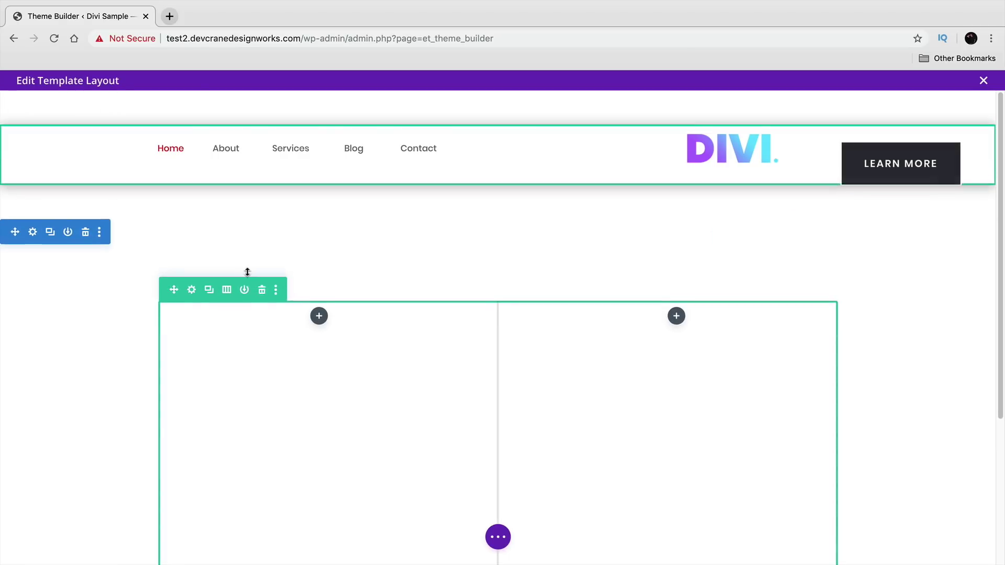
- Delete the leftover empty row, trim the header row's top padding, and try a negative button margin
{"action": "left_click", "coordinate": [261, 290]}
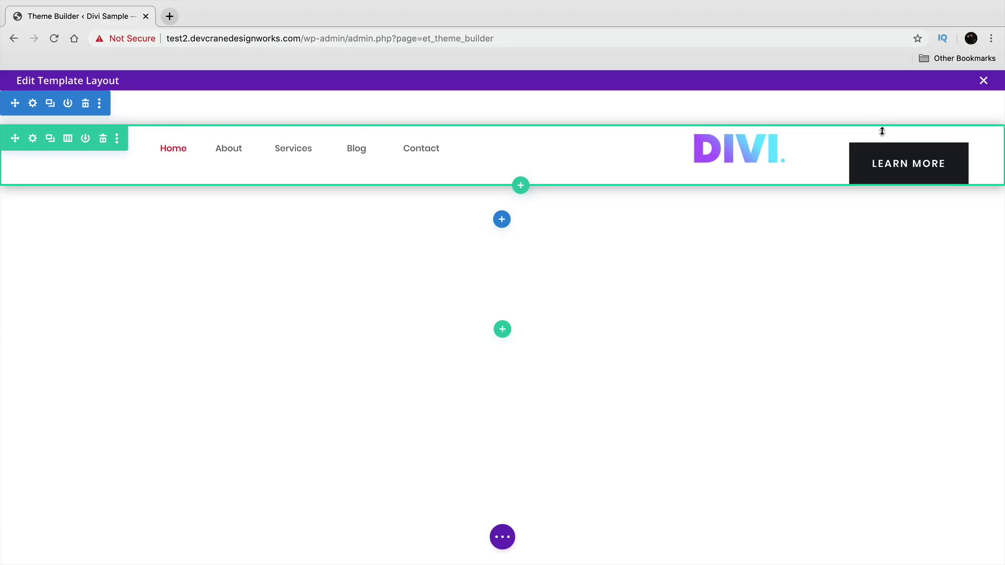
{"action": "left_click_drag", "start_coordinate": [869, 139], "coordinate": [870, 135]}
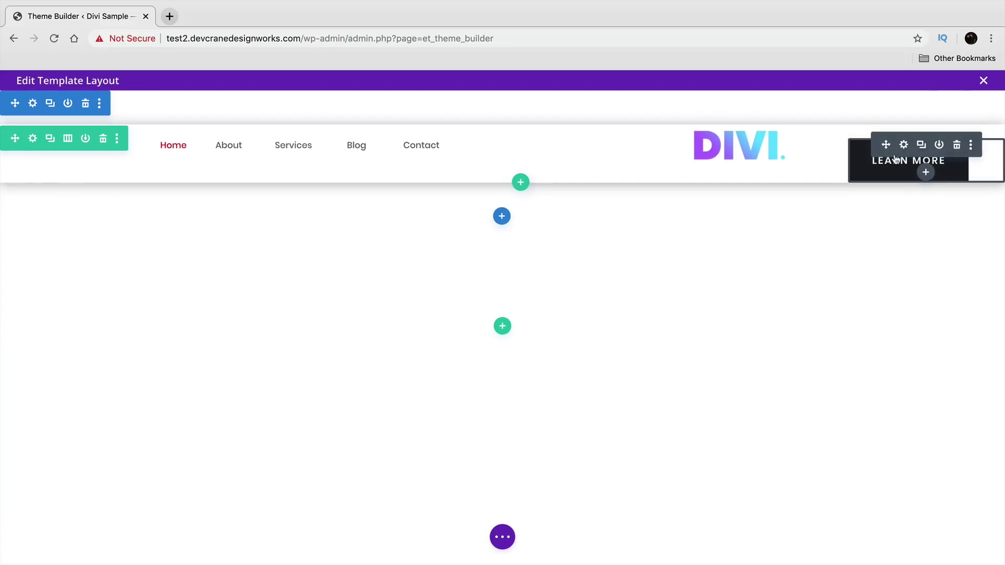
{"action": "left_click", "coordinate": [904, 144]}
{"action": "left_click", "coordinate": [257, 202]}
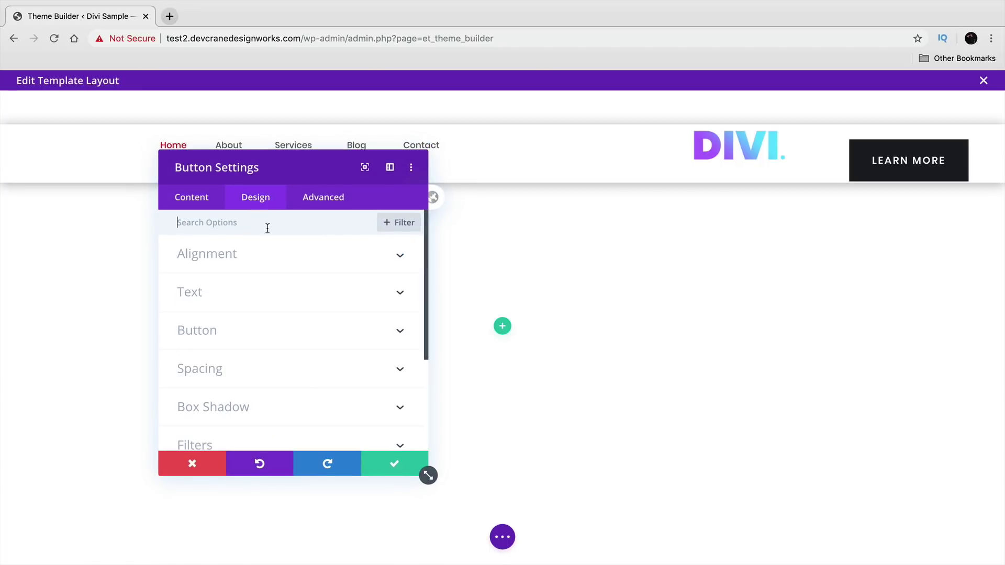
{"action": "left_click", "coordinate": [270, 369]}
{"action": "left_click_drag", "start_coordinate": [214, 278], "coordinate": [218, 272]}
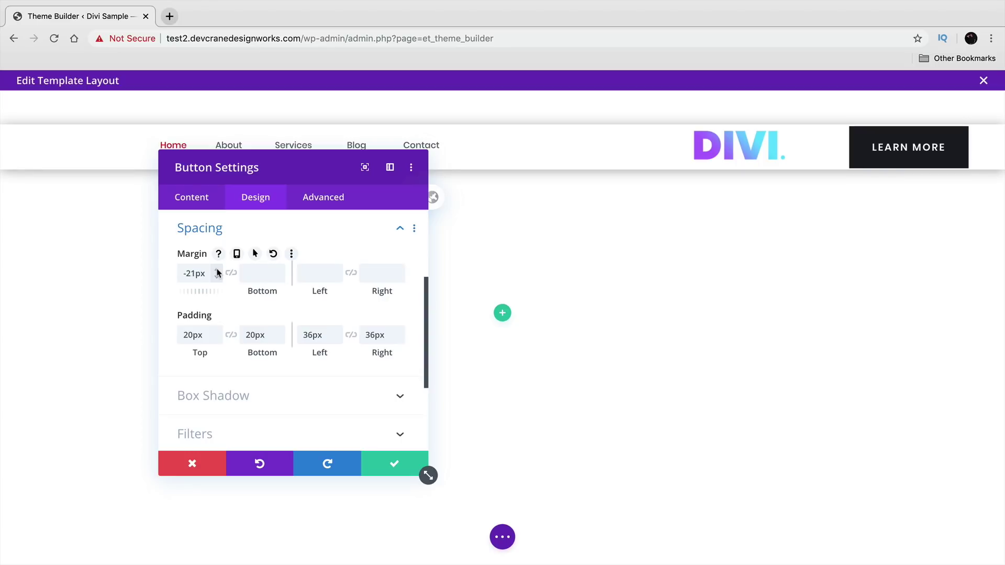
{"action": "left_click", "coordinate": [222, 207]}
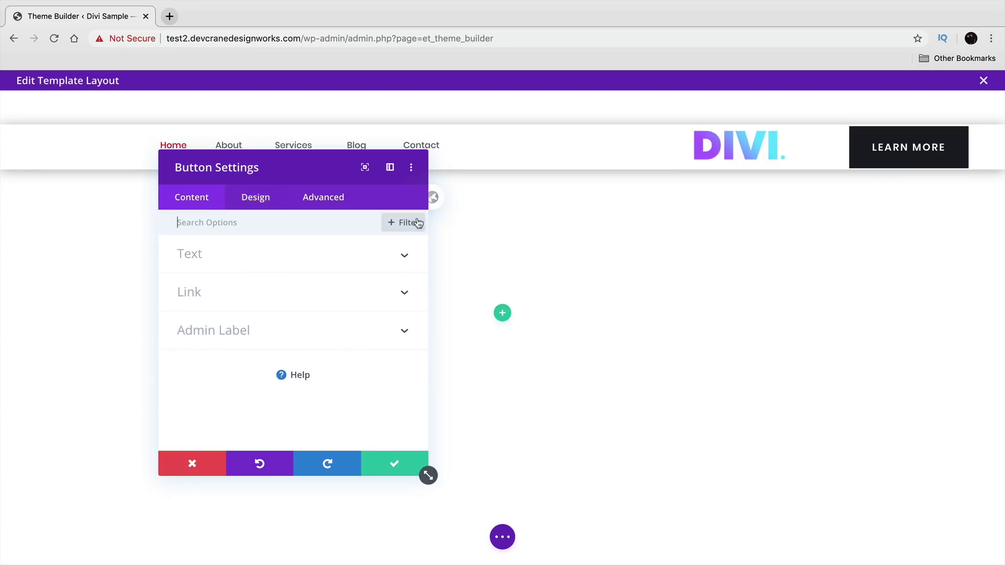
{"action": "left_click", "coordinate": [396, 453]}
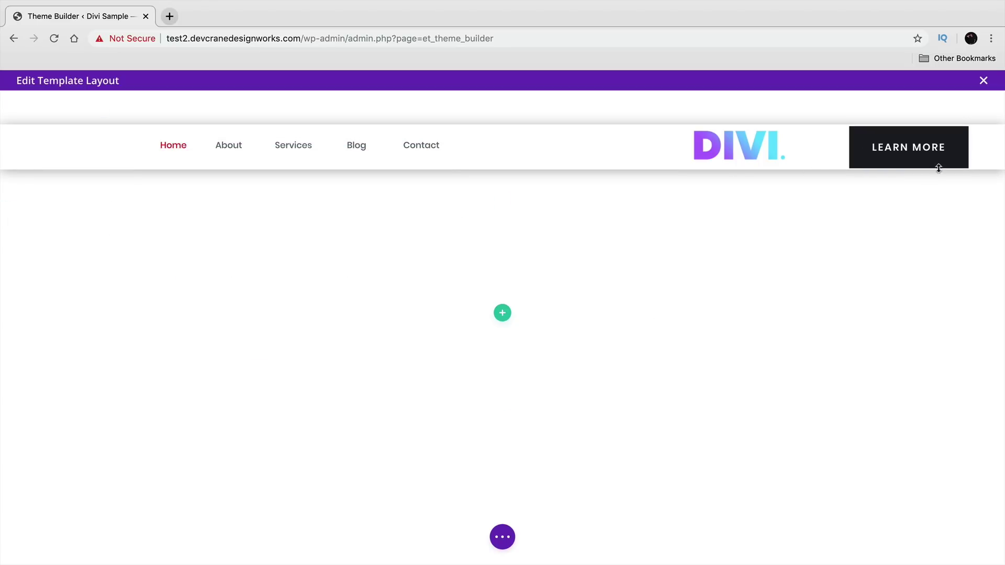
- Set the LEARN MORE button's padding to 10px top/bottom and 20px left/right
{"action": "left_click", "coordinate": [904, 130]}
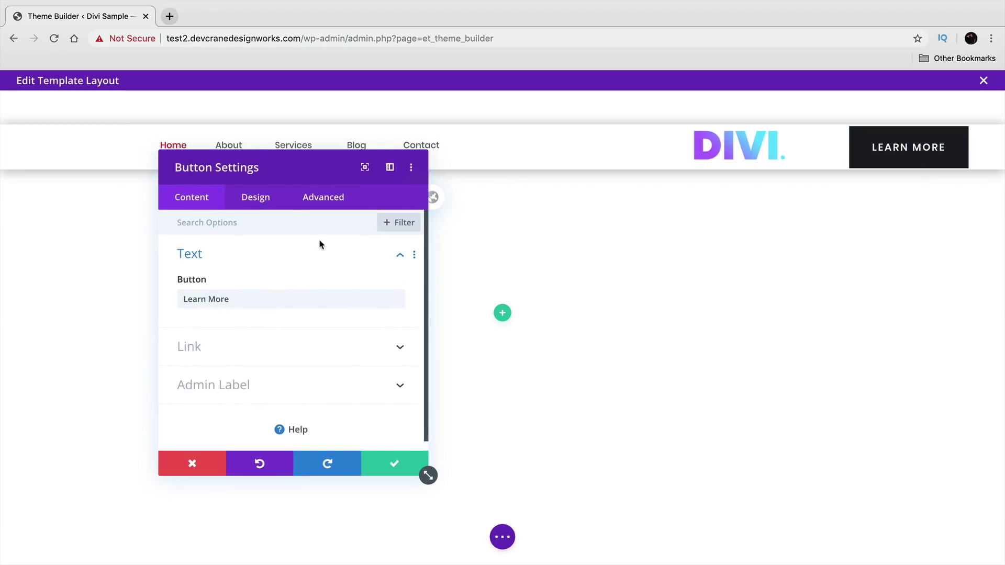
{"action": "left_click", "coordinate": [278, 198]}
{"action": "scroll", "coordinate": [259, 320], "scroll_direction": "down", "scroll_amount": 4}
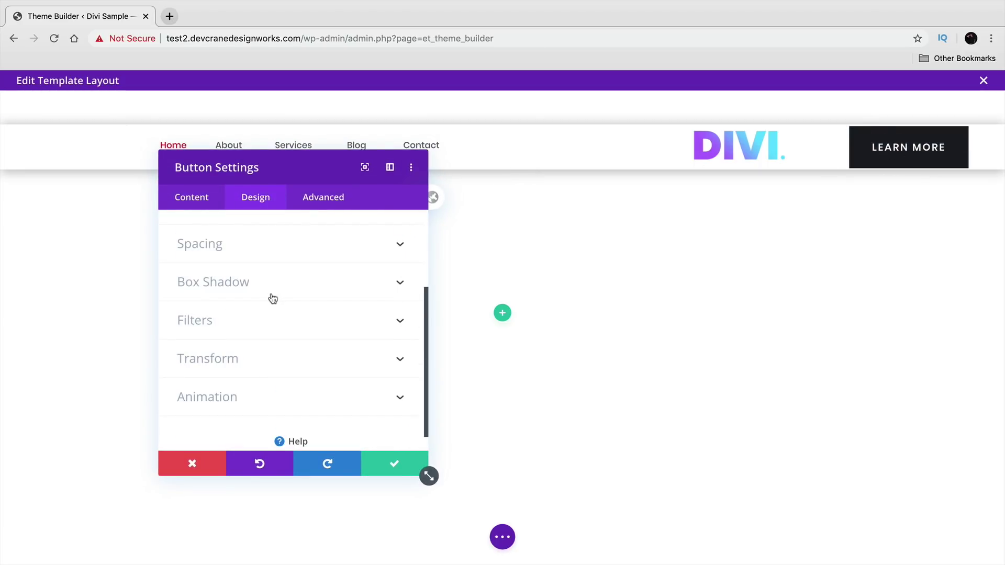
{"action": "scroll", "coordinate": [273, 306], "scroll_direction": "up", "scroll_amount": 4}
{"action": "left_click", "coordinate": [263, 368]}
{"action": "left_click", "coordinate": [217, 339]}
{"action": "left_click", "coordinate": [216, 339]}
{"action": "left_click", "coordinate": [216, 339]}
{"action": "left_click", "coordinate": [216, 340]}
{"action": "left_click", "coordinate": [216, 340]}
{"action": "left_click", "coordinate": [217, 339]}
{"action": "left_click", "coordinate": [216, 340]}
{"action": "left_click", "coordinate": [217, 339]}
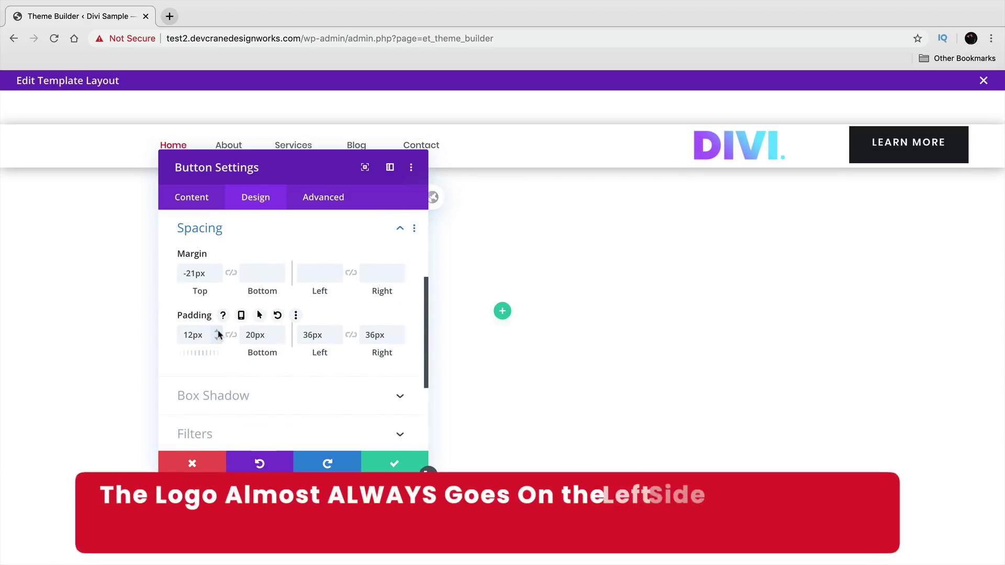
{"action": "left_click", "coordinate": [216, 339]}
{"action": "left_click", "coordinate": [216, 339]}
{"action": "left_click", "coordinate": [279, 339]}
{"action": "left_click", "coordinate": [280, 339]}
{"action": "left_click", "coordinate": [280, 340]}
{"action": "left_click", "coordinate": [280, 339]}
{"action": "left_click", "coordinate": [280, 340]}
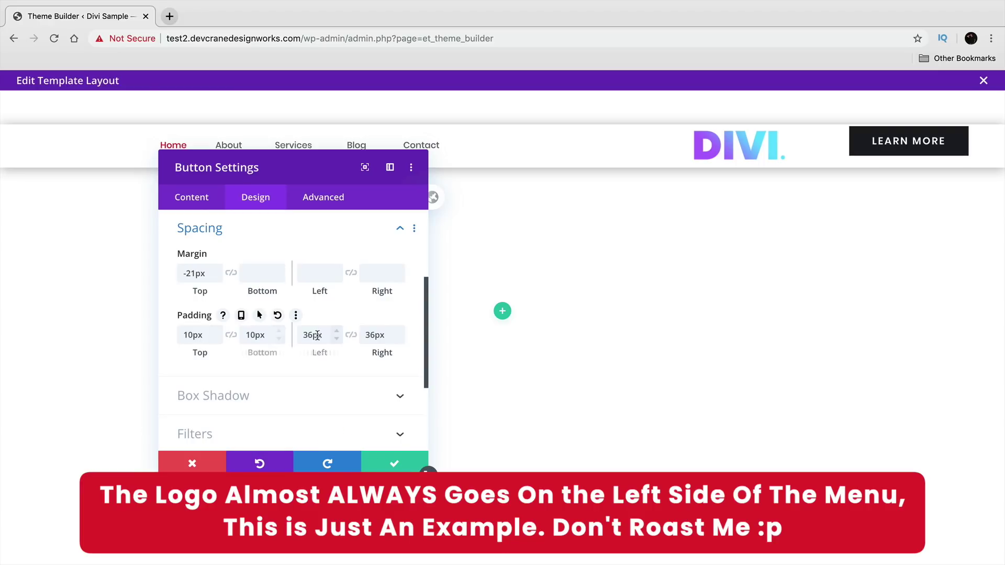
{"action": "left_click", "coordinate": [336, 339]}
{"action": "left_click", "coordinate": [336, 339]}
{"action": "left_click", "coordinate": [336, 340]}
{"action": "left_click", "coordinate": [338, 340]}
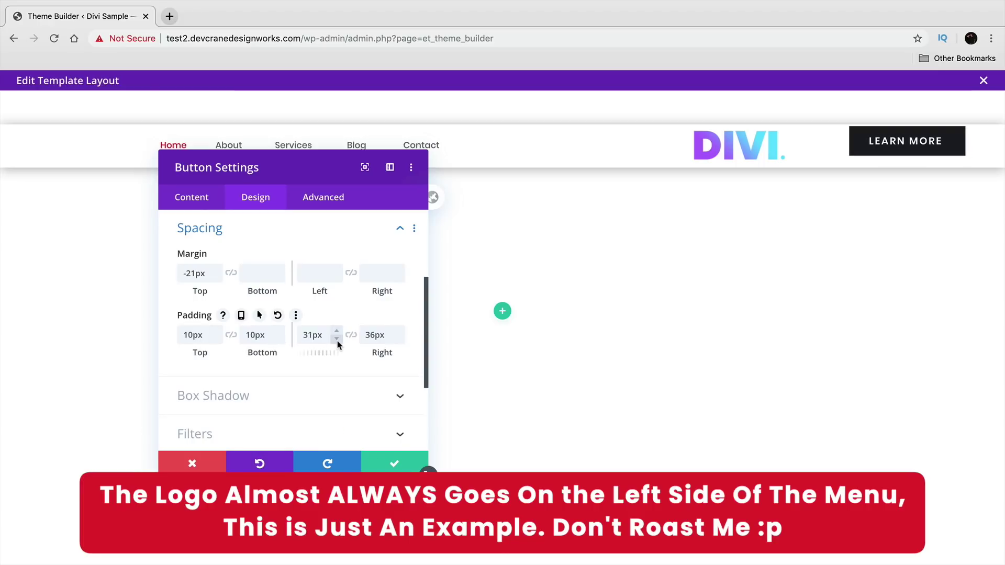
{"action": "left_click", "coordinate": [337, 339]}
{"action": "left_click", "coordinate": [337, 339]}
{"action": "left_click", "coordinate": [338, 339]}
{"action": "left_click", "coordinate": [337, 339]}
{"action": "left_click", "coordinate": [337, 339]}
{"action": "left_click", "coordinate": [337, 339]}
{"action": "left_click", "coordinate": [337, 340]}
{"action": "left_click", "coordinate": [337, 339]}
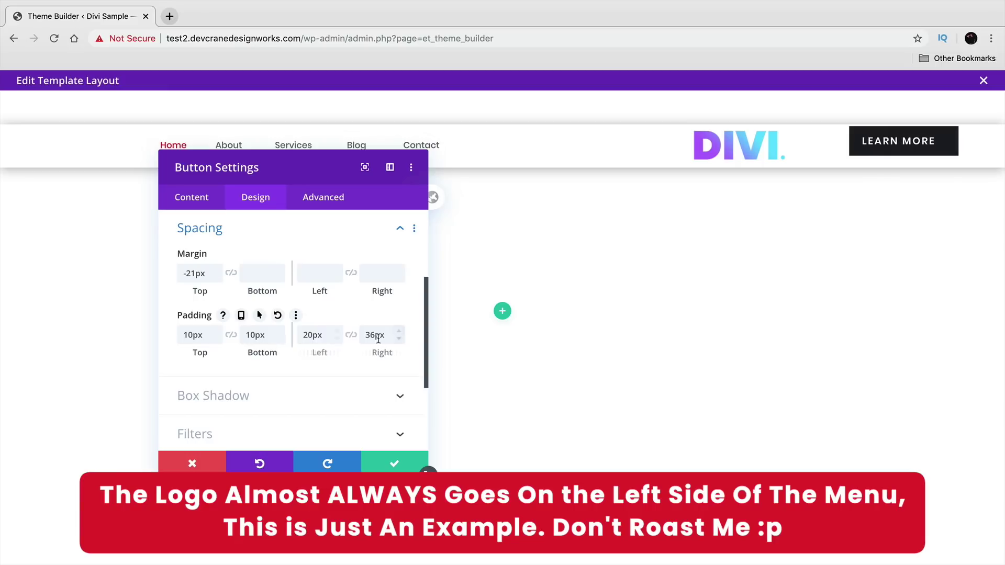
{"action": "left_click", "coordinate": [400, 340]}
{"action": "left_click", "coordinate": [400, 340]}
{"action": "left_click", "coordinate": [399, 340]}
{"action": "left_click", "coordinate": [399, 340]}
{"action": "left_click", "coordinate": [399, 340]}
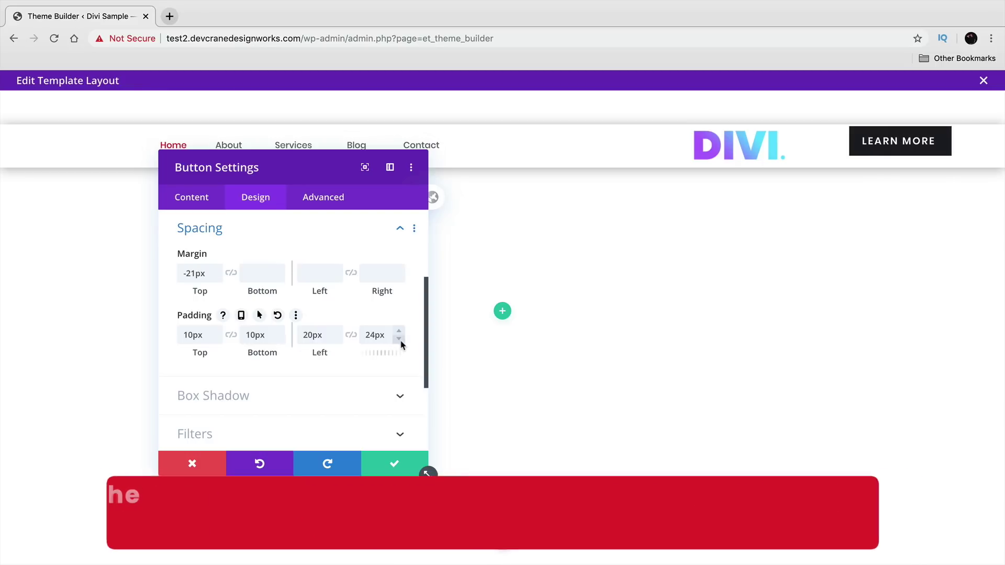
{"action": "left_click", "coordinate": [400, 340]}
{"action": "left_click", "coordinate": [400, 340]}
{"action": "left_click", "coordinate": [399, 339]}
- Set the button's top margin to -13px and save the spacing changes
{"action": "left_click", "coordinate": [218, 270]}
{"action": "left_click", "coordinate": [217, 270]}
{"action": "left_click", "coordinate": [218, 270]}
{"action": "left_click", "coordinate": [218, 270]}
{"action": "left_click", "coordinate": [218, 270]}
{"action": "left_click", "coordinate": [217, 270]}
{"action": "left_click", "coordinate": [218, 270]}
{"action": "left_click", "coordinate": [218, 270]}
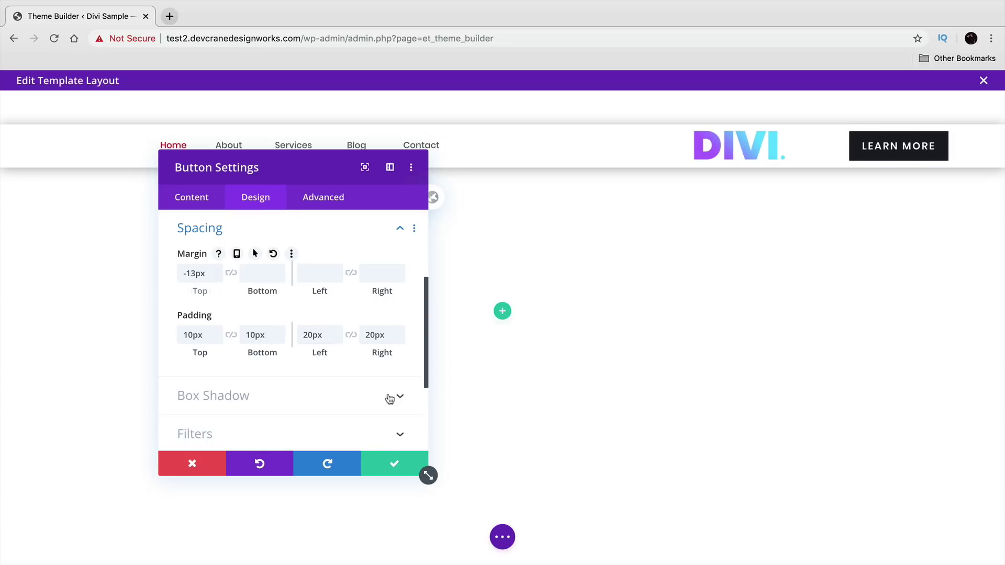
{"action": "left_click", "coordinate": [385, 457]}
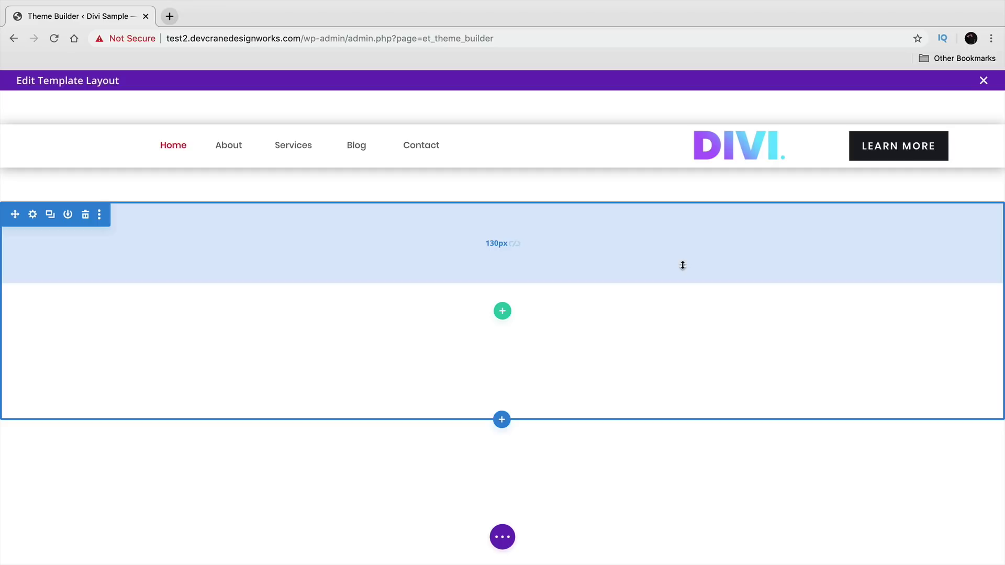
- Delete the empty section and drag away the header section's top and bottom padding
{"action": "left_click", "coordinate": [85, 215]}
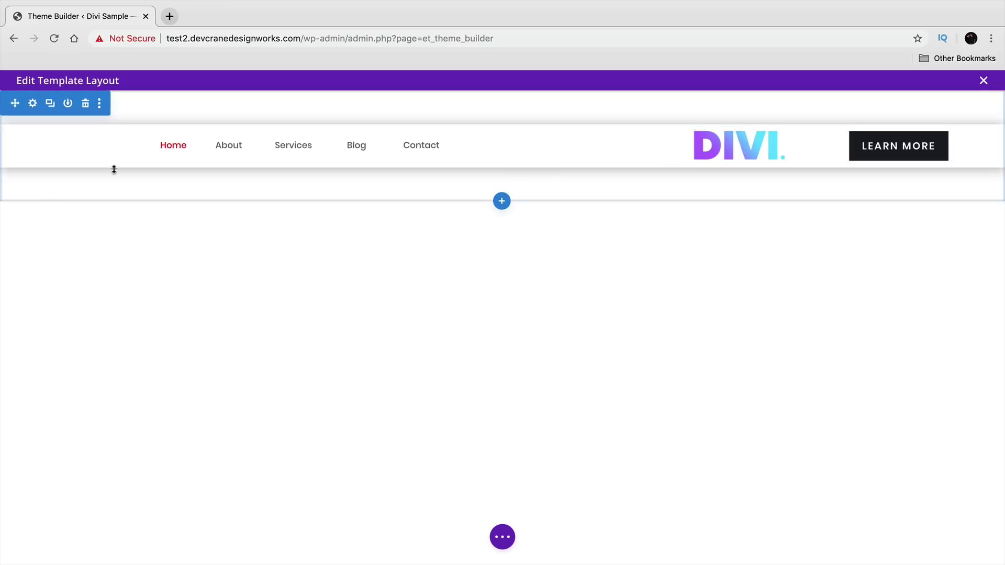
{"action": "left_click_drag", "start_coordinate": [139, 112], "coordinate": [150, 70]}
{"action": "left_click_drag", "start_coordinate": [179, 159], "coordinate": [182, 121]}
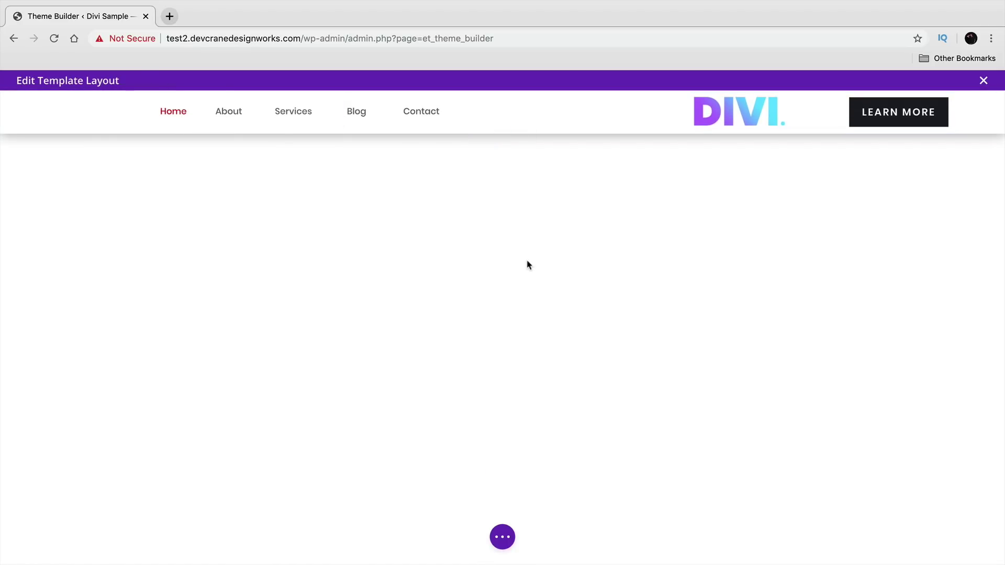
{"action": "left_click", "coordinate": [501, 538]}
{"action": "mouse_move", "coordinate": [229, 113]}
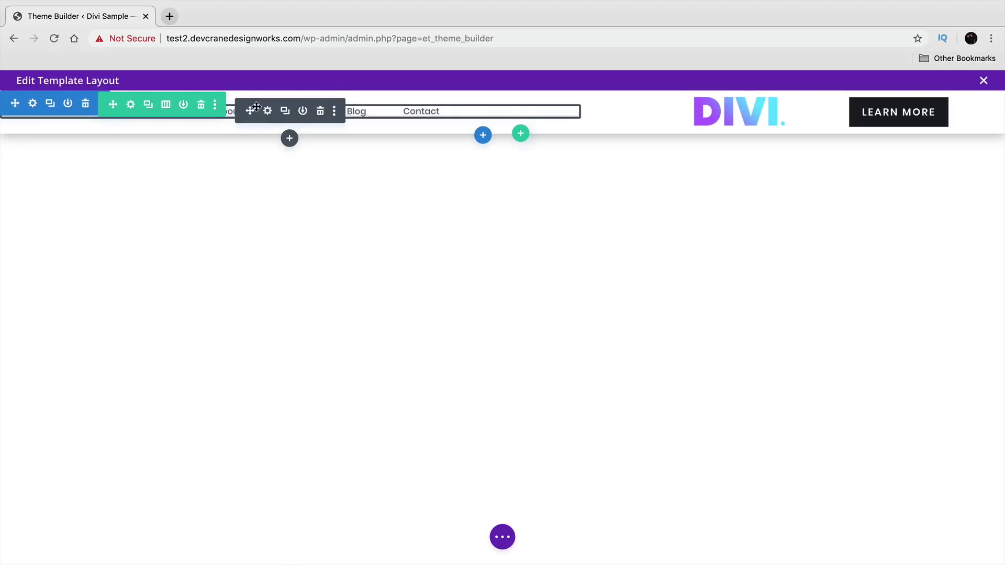
- Load test2.devcranedesignworks.com in a new browser tab
{"action": "left_click", "coordinate": [169, 17]}
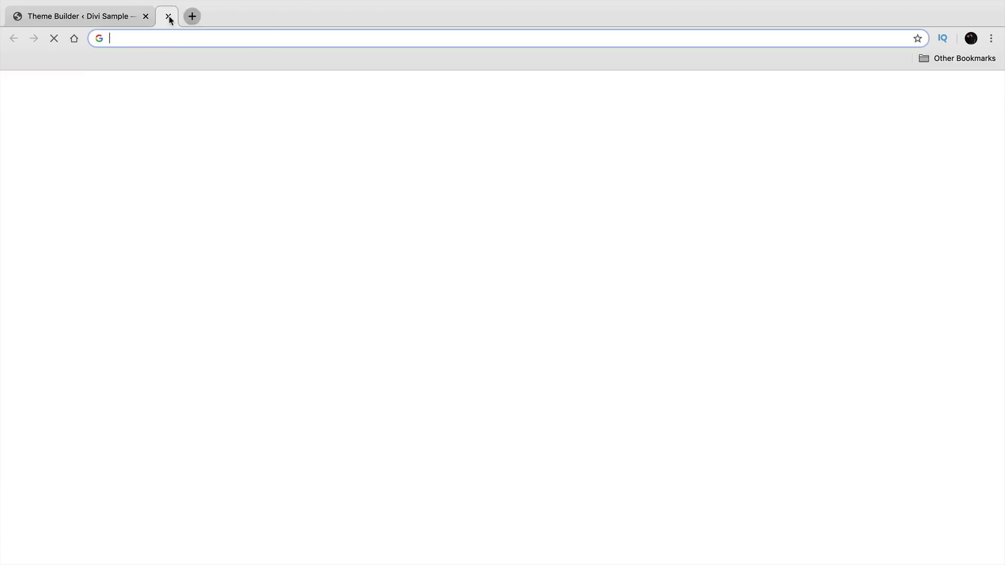
{"action": "type", "text": "test2.devcranedesignworks.com"}
{"action": "key", "text": "Return"}
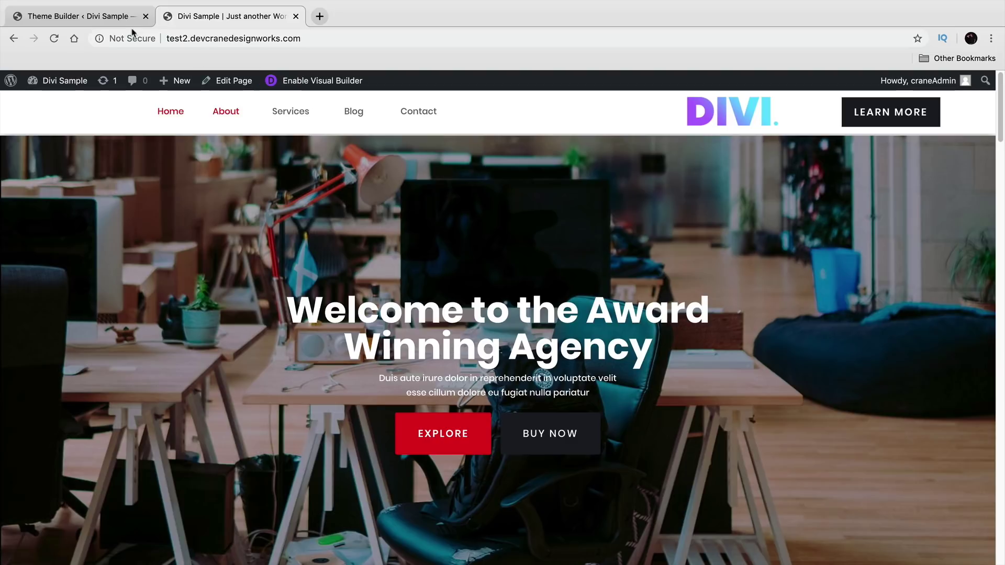
{"action": "left_click", "coordinate": [105, 25]}
{"action": "left_click", "coordinate": [195, 23]}
- View the live About page from All Pages and copy its web address
{"action": "mouse_move", "coordinate": [65, 81]}
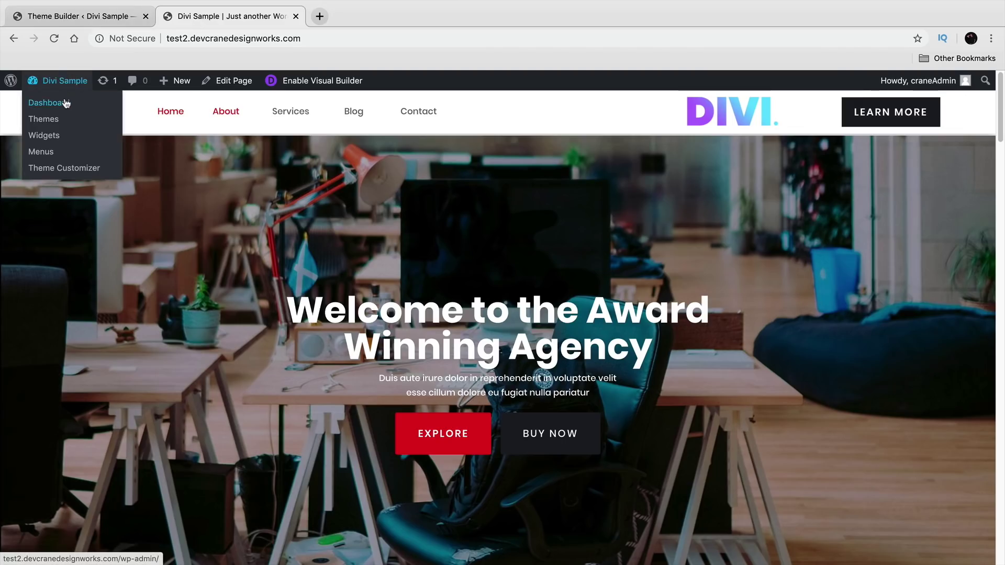
{"action": "left_click", "coordinate": [67, 101]}
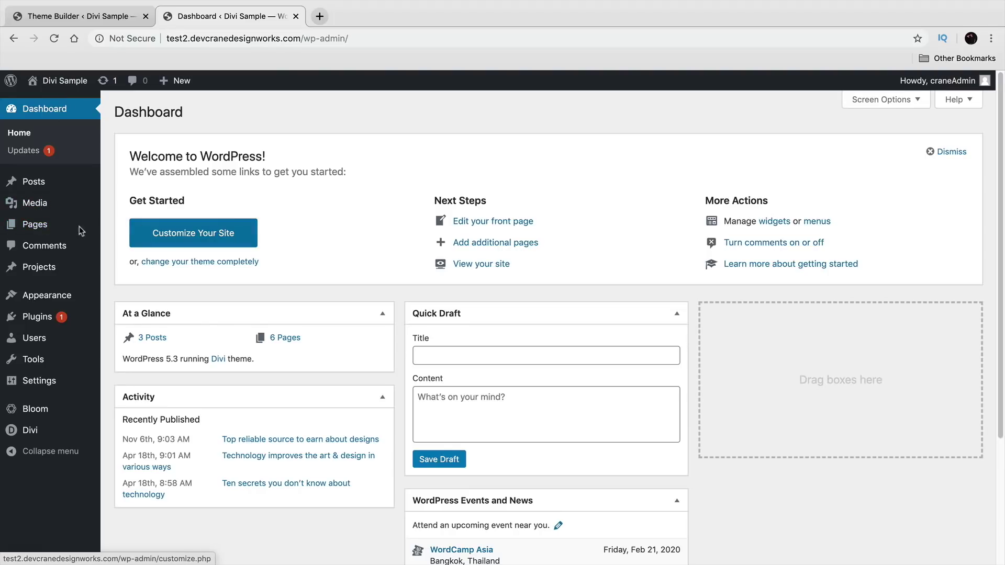
{"action": "mouse_move", "coordinate": [78, 231]}
{"action": "left_click", "coordinate": [124, 231]}
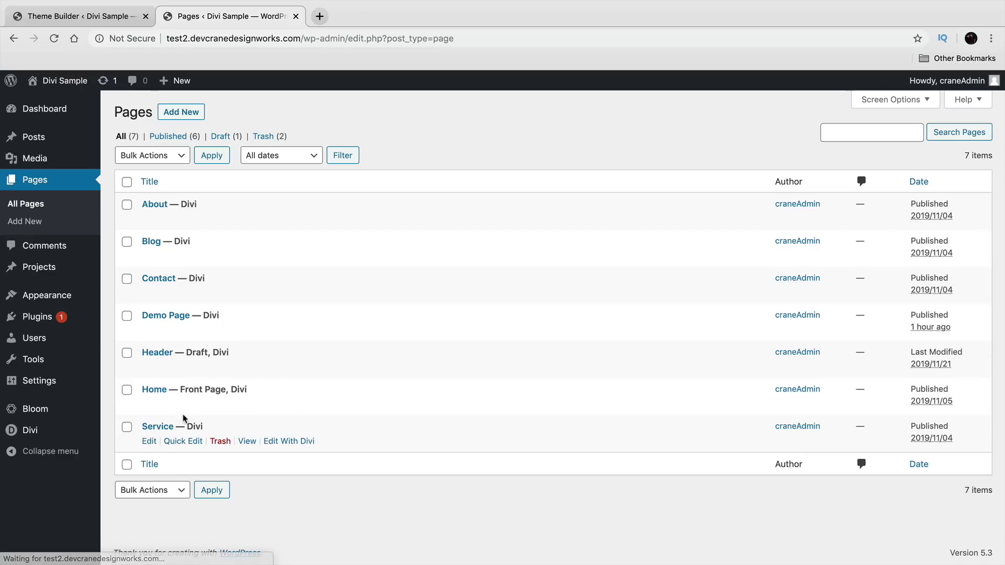
{"action": "left_click", "coordinate": [247, 220]}
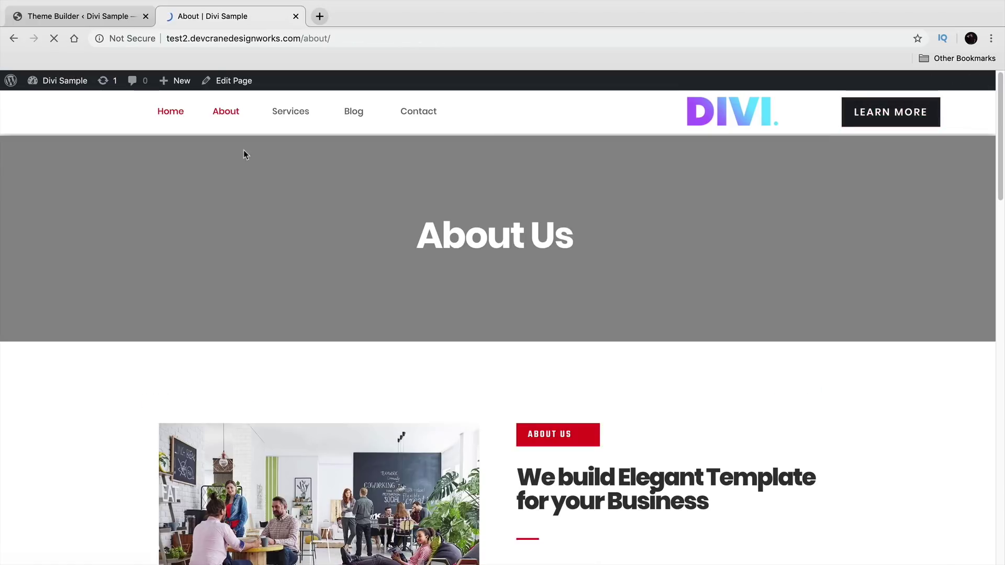
{"action": "right_click", "coordinate": [201, 39]}
{"action": "key", "text": "super+c"}
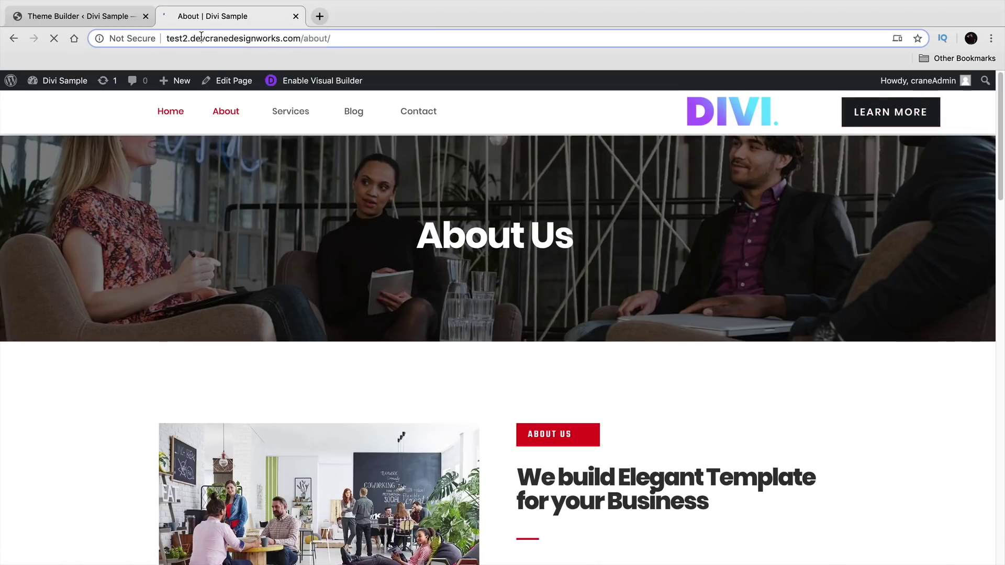
{"action": "left_click", "coordinate": [240, 130]}
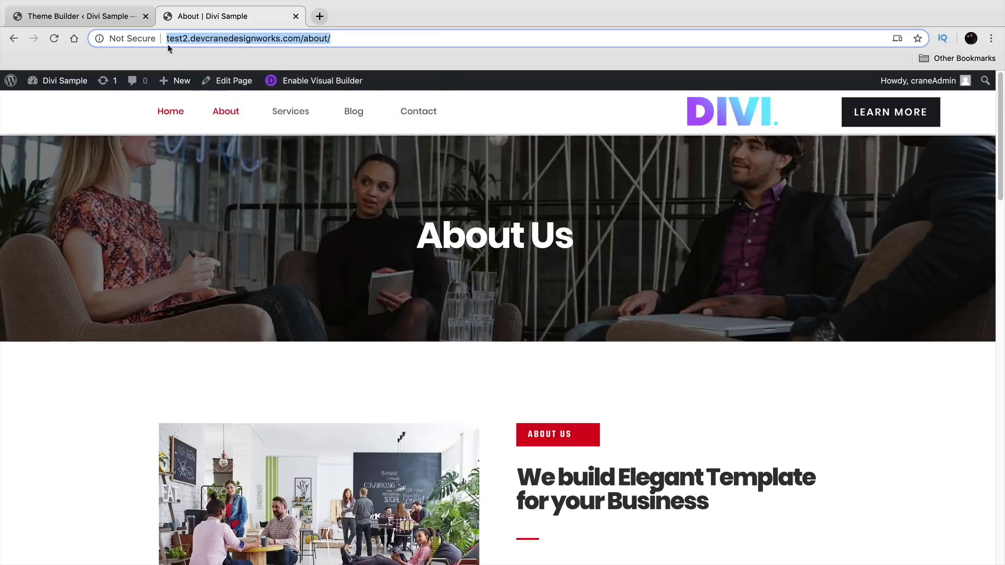
- Link the header menu's About word to the About page's https address
{"action": "key", "text": "ctrl+shift+Tab"}
{"action": "left_click", "coordinate": [268, 112]}
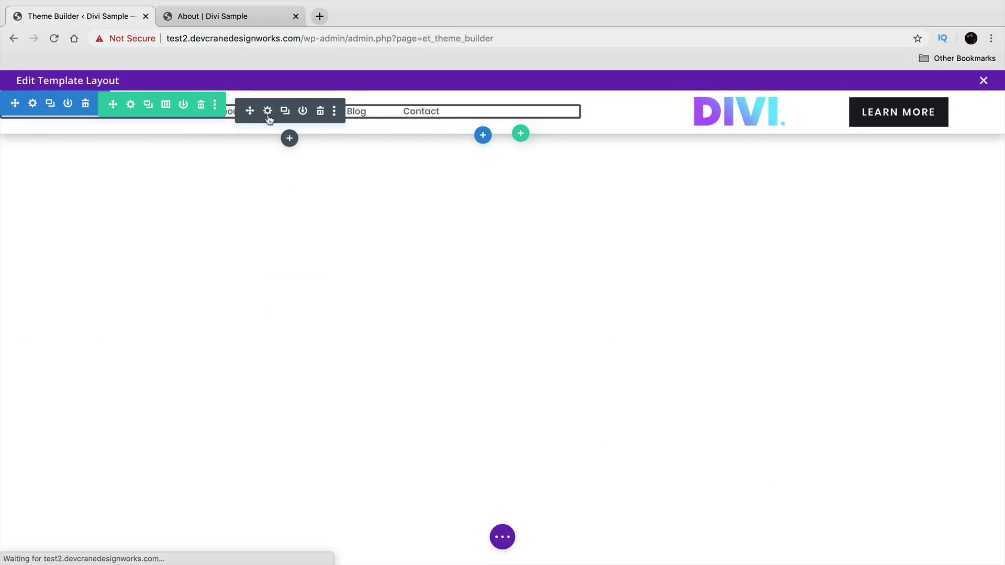
{"action": "double_click", "coordinate": [259, 402]}
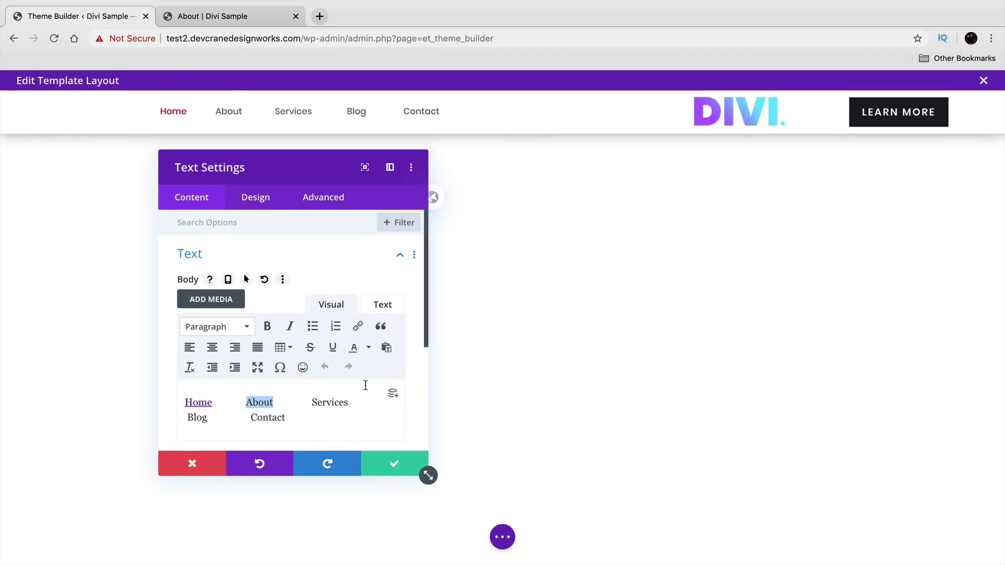
{"action": "left_click", "coordinate": [358, 326]}
{"action": "left_click", "coordinate": [509, 276]}
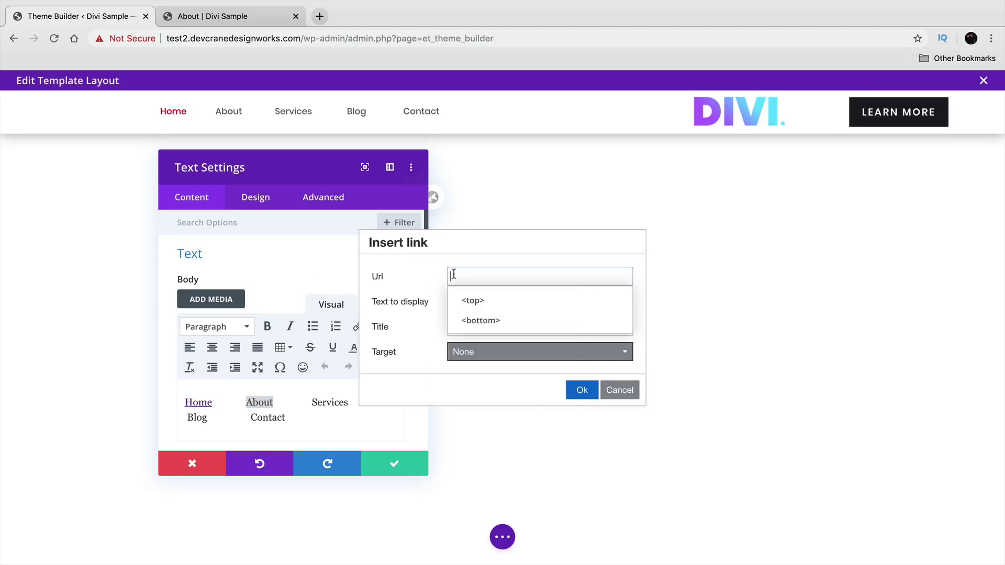
{"action": "right_click", "coordinate": [456, 273]}
{"action": "left_click", "coordinate": [535, 353]}
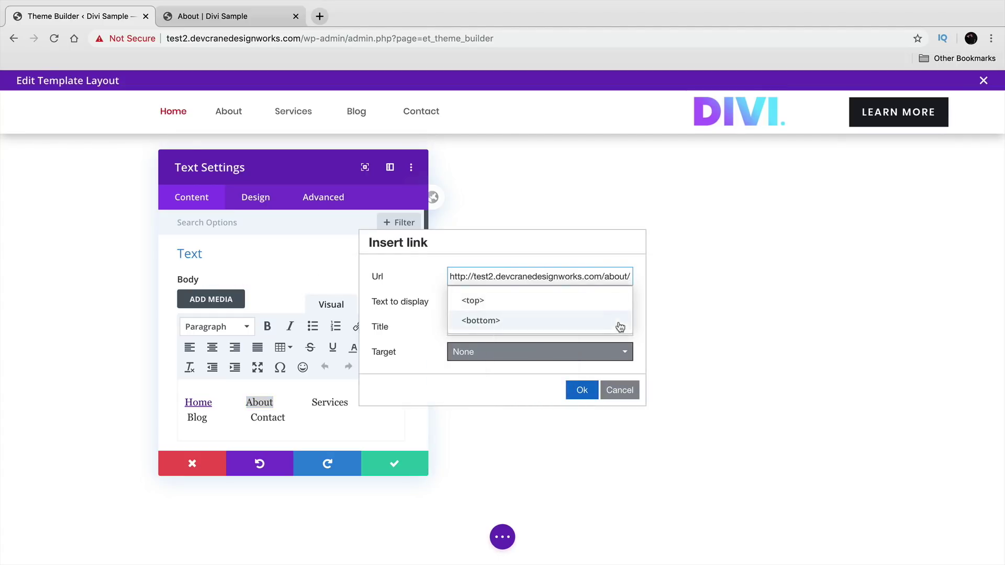
{"action": "left_click", "coordinate": [468, 276]}
{"action": "type", "text": "s"}
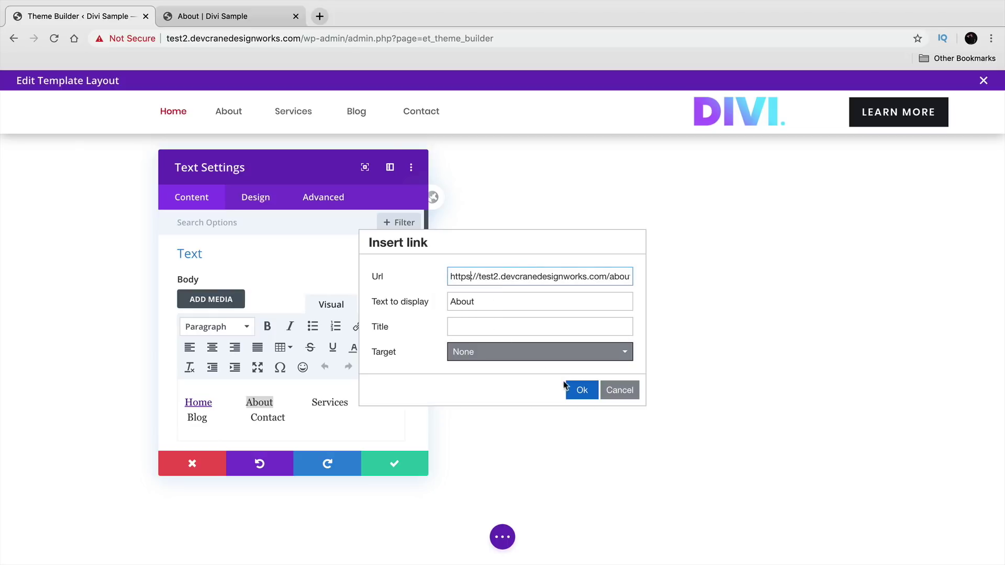
{"action": "left_click", "coordinate": [582, 390]}
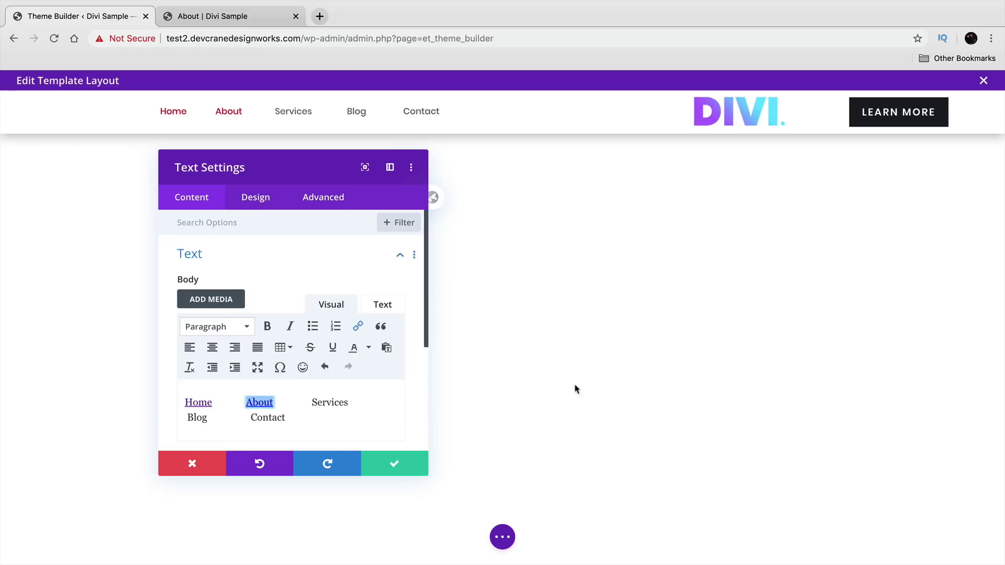
- Copy the site's root address and link the Home word to that homepage
{"action": "left_click_drag", "start_coordinate": [303, 37], "coordinate": [168, 38]}
{"action": "right_click", "coordinate": [187, 38]}
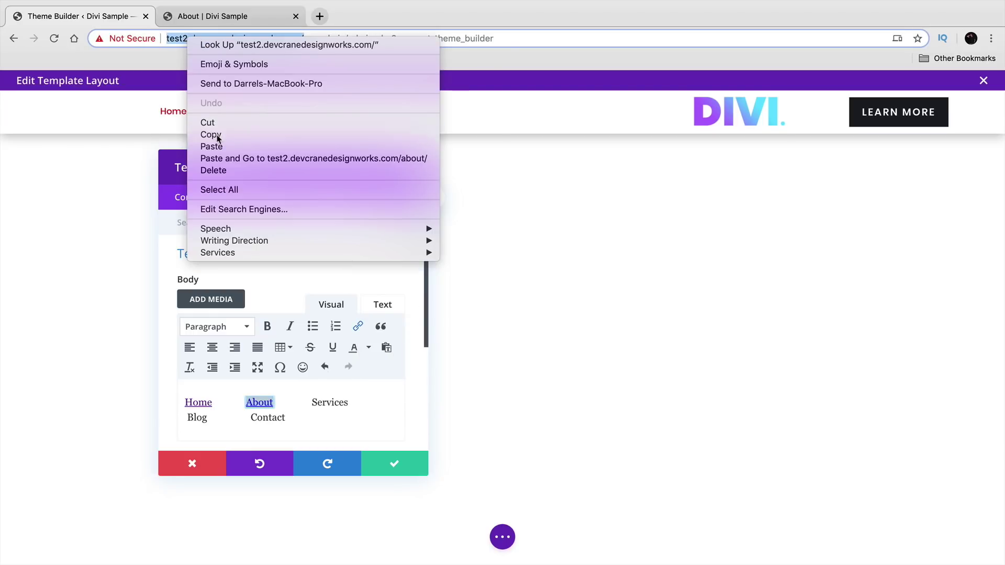
{"action": "left_click", "coordinate": [217, 136]}
{"action": "double_click", "coordinate": [198, 403]}
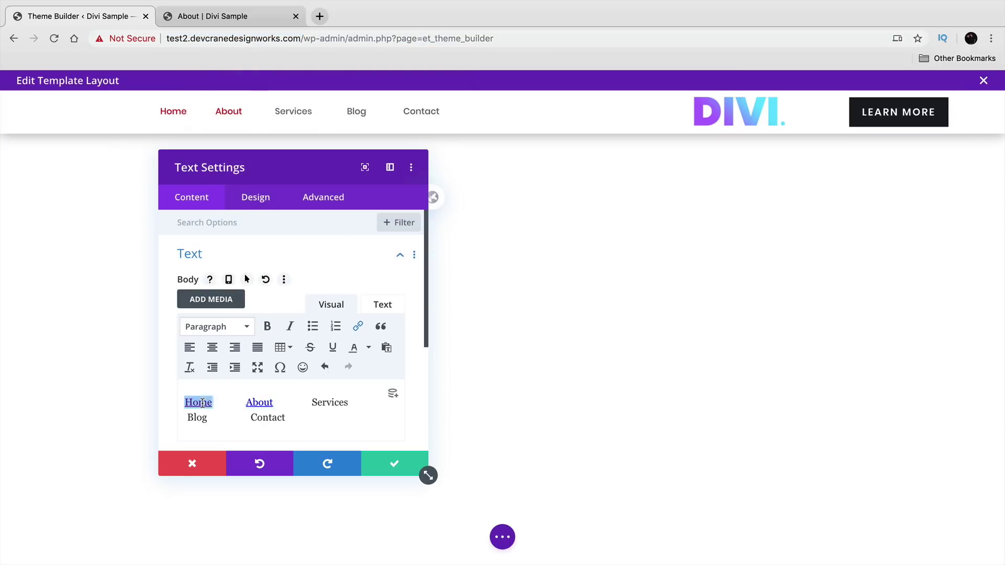
{"action": "left_click", "coordinate": [357, 326]}
{"action": "triple_click", "coordinate": [504, 277]}
{"action": "right_click", "coordinate": [504, 276]}
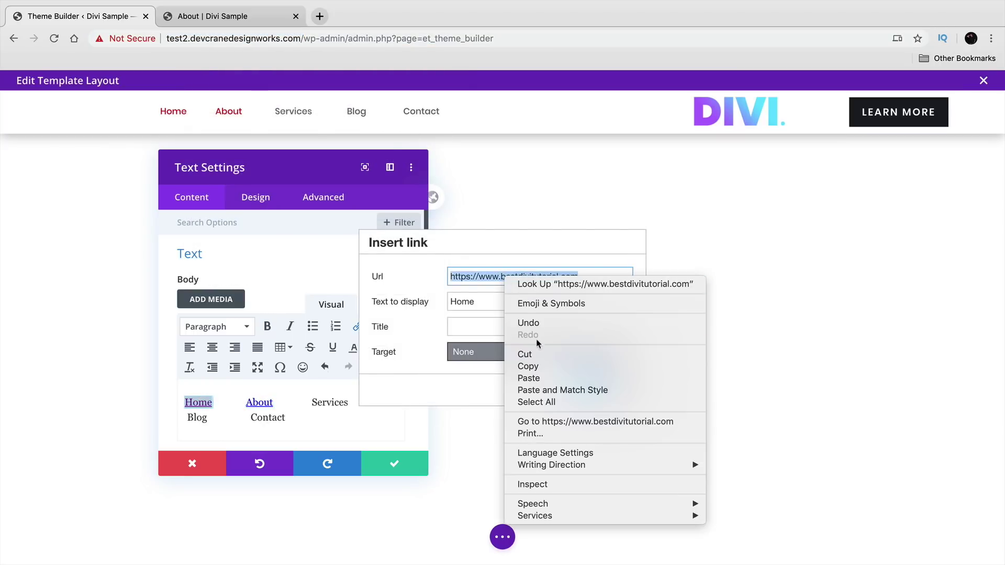
{"action": "left_click", "coordinate": [548, 378]}
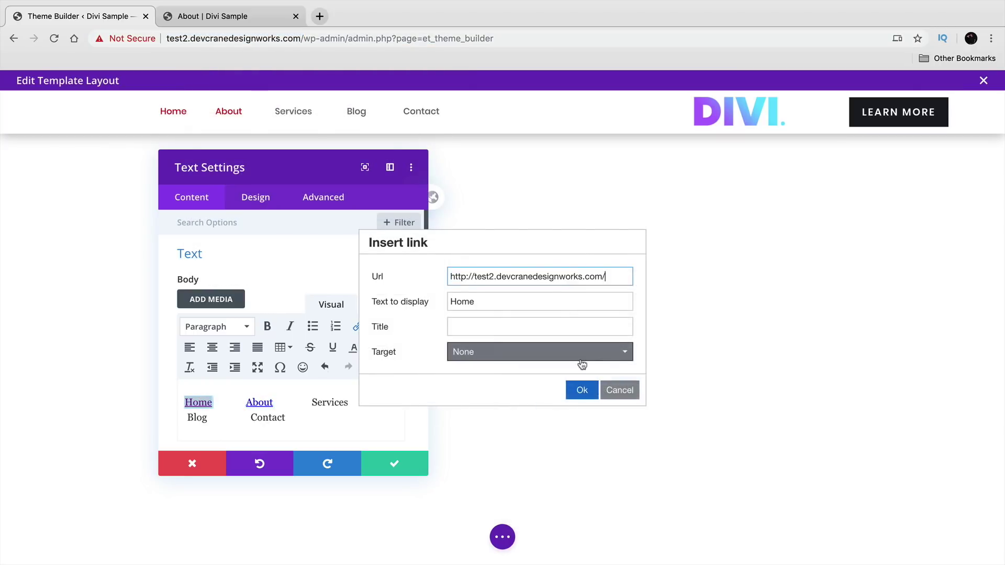
{"action": "left_click", "coordinate": [582, 390]}
{"action": "left_click", "coordinate": [240, 24]}
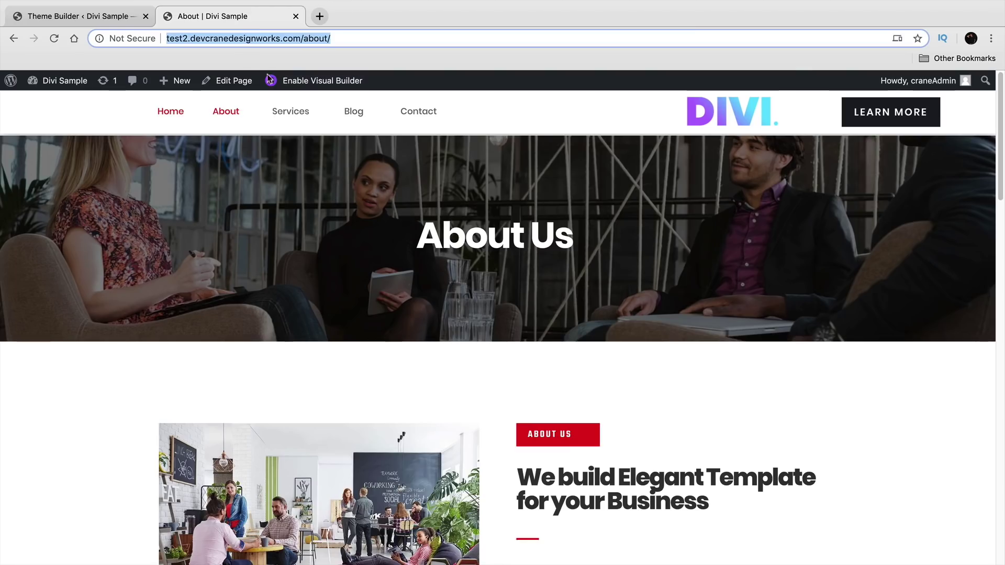
- Copy the live Service page's address, reached through Pages > All Pages > View
{"action": "mouse_move", "coordinate": [58, 81]}
{"action": "left_click", "coordinate": [48, 102]}
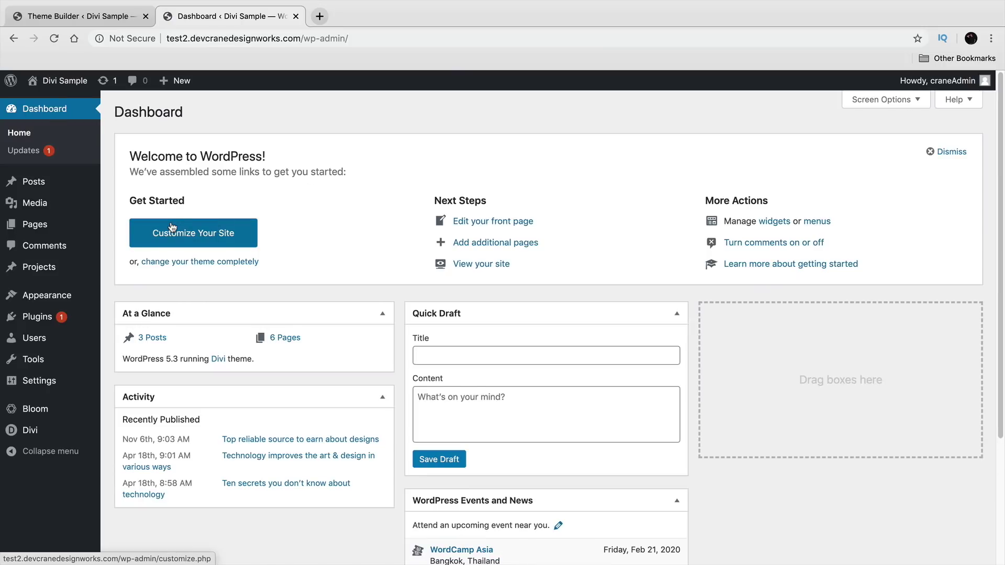
{"action": "mouse_move", "coordinate": [47, 224]}
{"action": "left_click", "coordinate": [131, 228]}
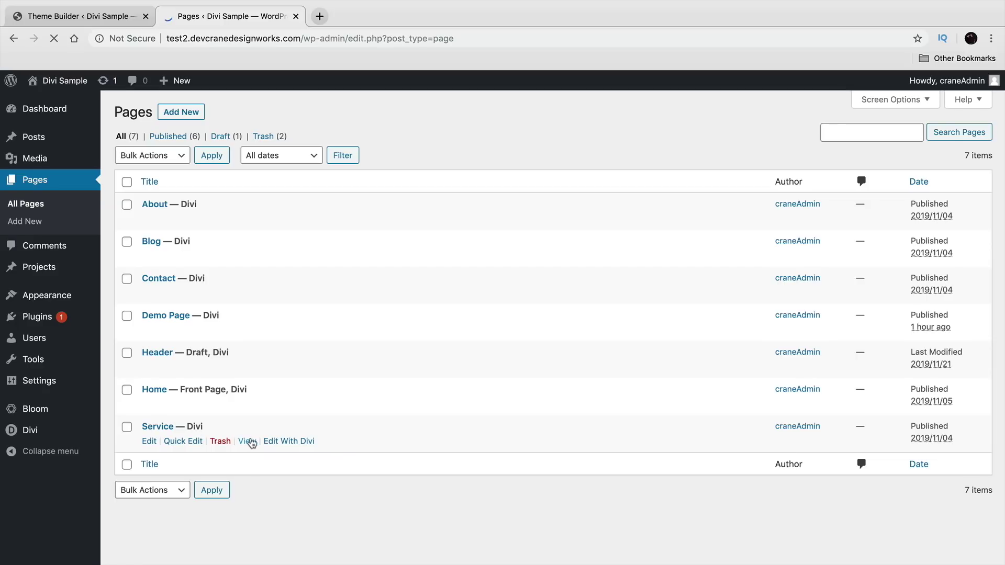
{"action": "left_click", "coordinate": [247, 442]}
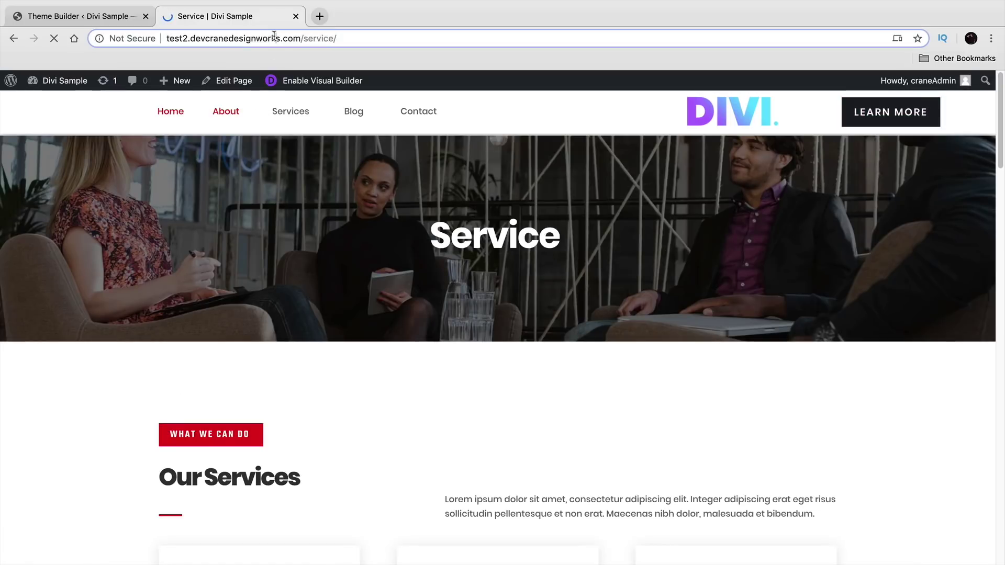
{"action": "right_click", "coordinate": [274, 36]}
{"action": "left_click", "coordinate": [293, 128]}
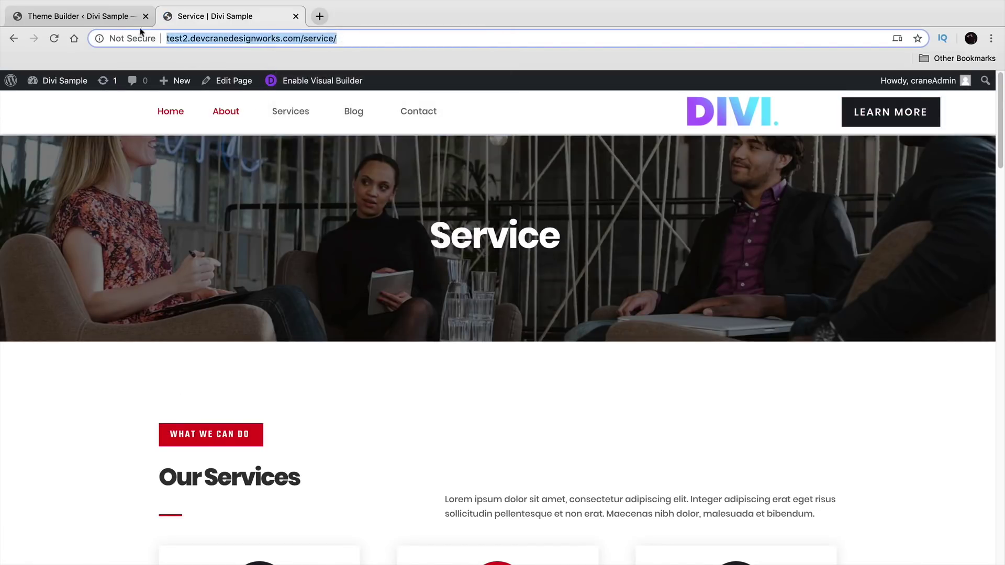
{"action": "left_click", "coordinate": [139, 18]}
- Link the Services menu word to the copied Service page address
{"action": "double_click", "coordinate": [327, 400]}
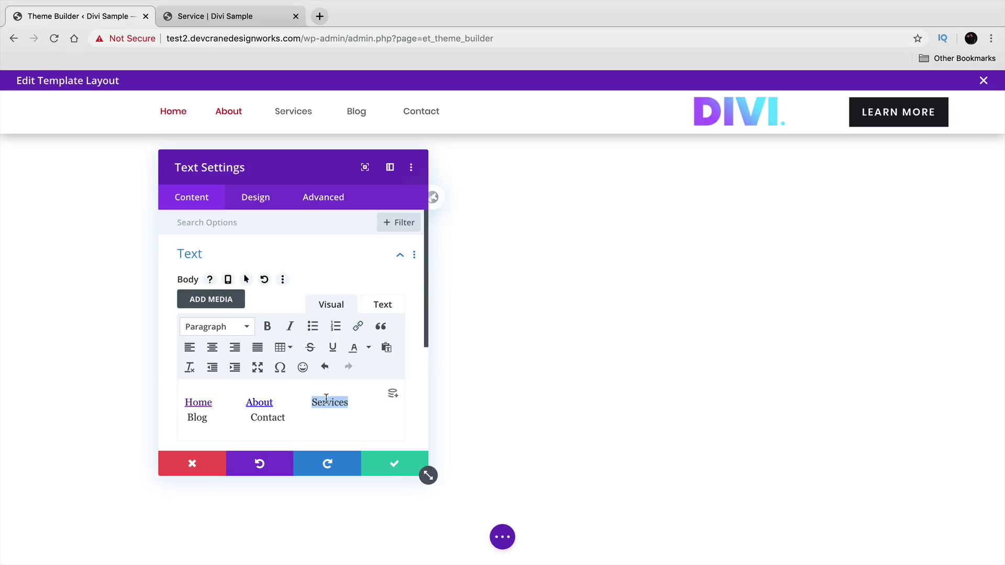
{"action": "left_click", "coordinate": [358, 327]}
{"action": "right_click", "coordinate": [457, 273]}
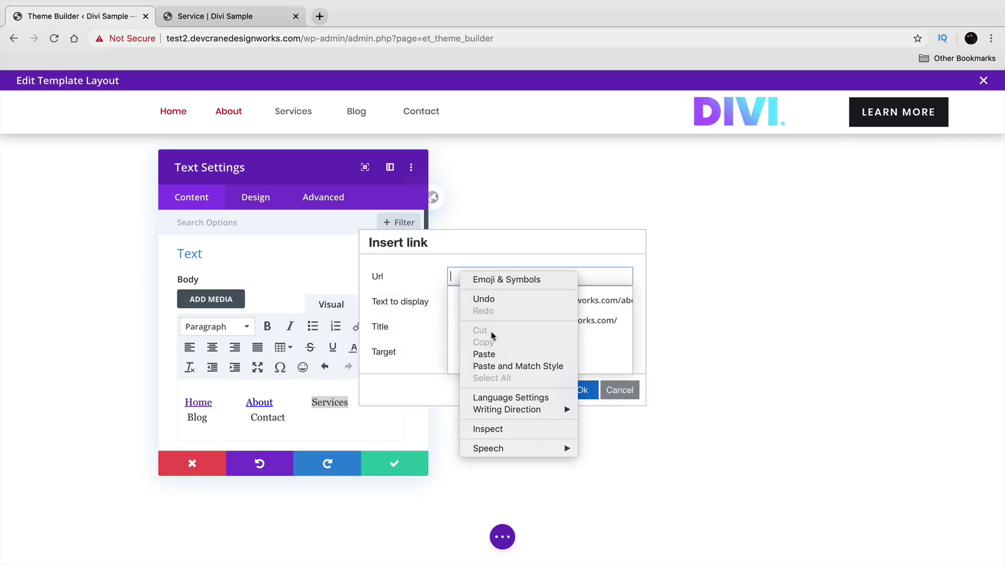
{"action": "left_click", "coordinate": [488, 354]}
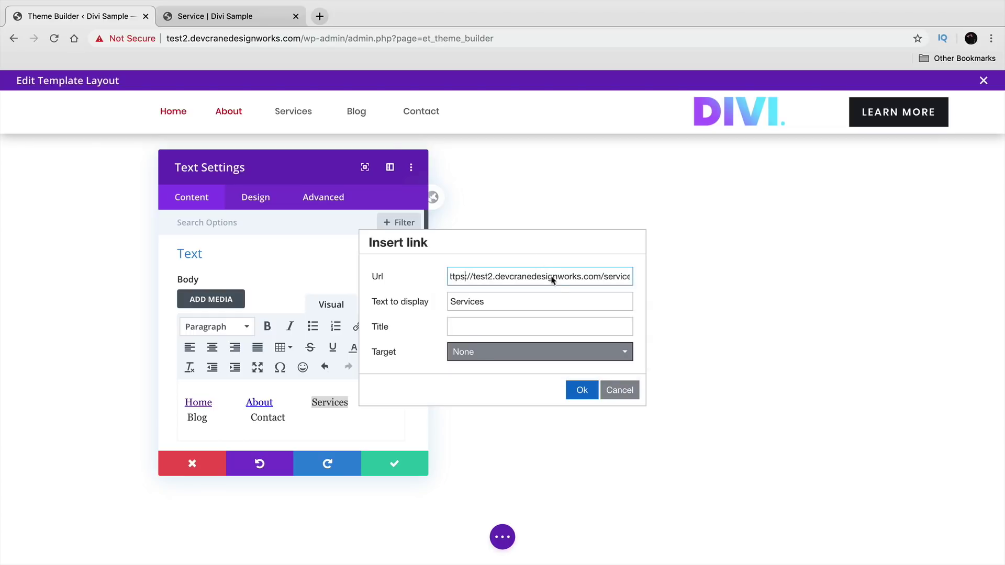
{"action": "left_click", "coordinate": [589, 390]}
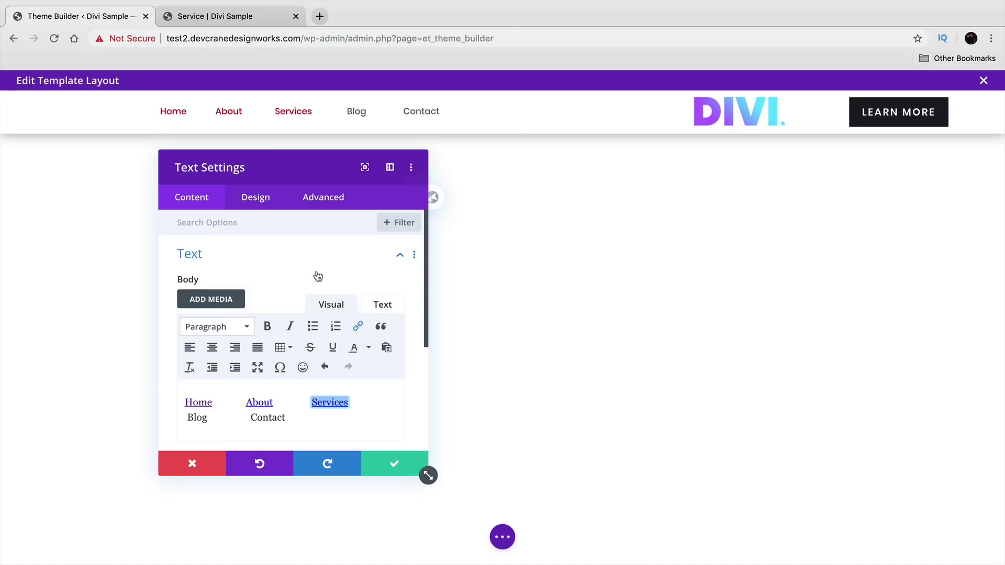
- Style the menu text as bold Poppins at 17px and confirm the module settings
{"action": "left_click", "coordinate": [263, 199]}
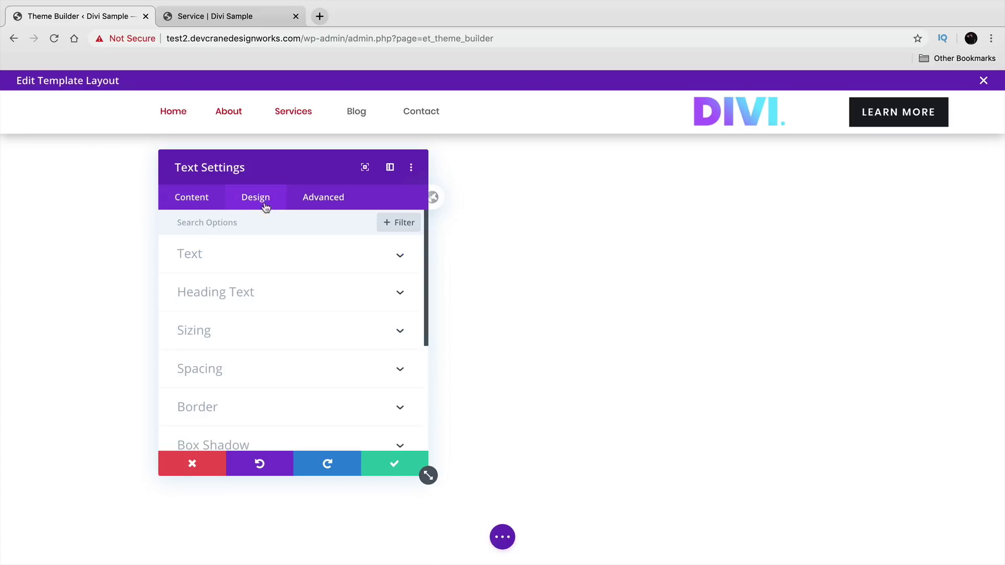
{"action": "left_click", "coordinate": [288, 254]}
{"action": "scroll", "coordinate": [341, 313], "scroll_direction": "down", "scroll_amount": 1}
{"action": "left_click", "coordinate": [343, 320]}
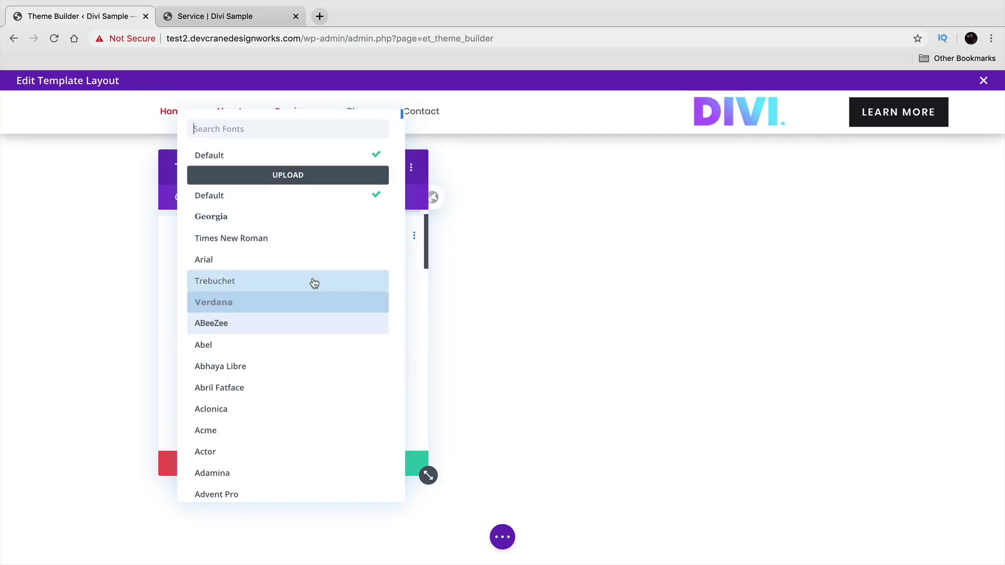
{"action": "type", "text": "poppi"}
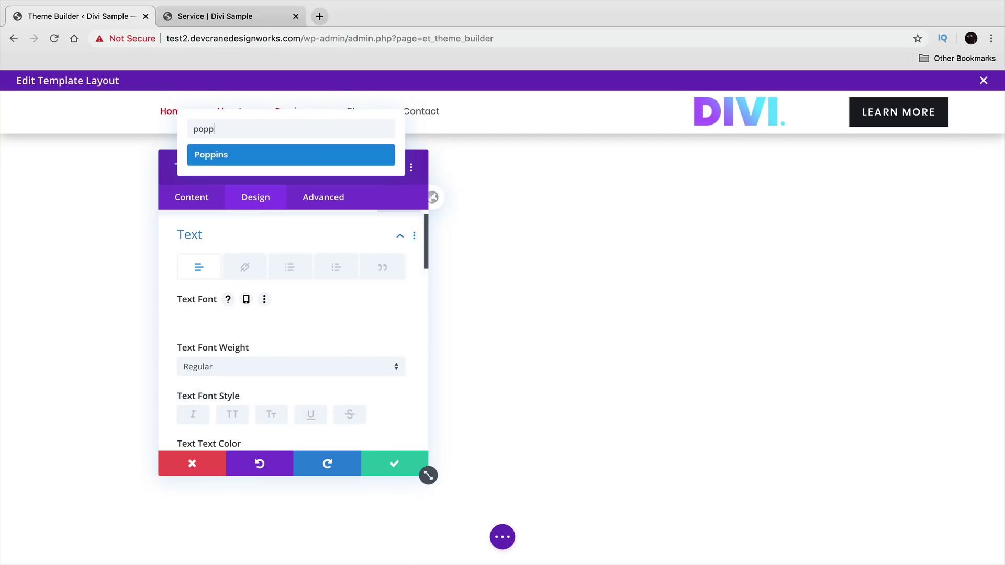
{"action": "left_click", "coordinate": [286, 155]}
{"action": "left_click", "coordinate": [276, 366]}
{"action": "left_click", "coordinate": [288, 439]}
{"action": "scroll", "coordinate": [289, 437], "scroll_direction": "down", "scroll_amount": 5}
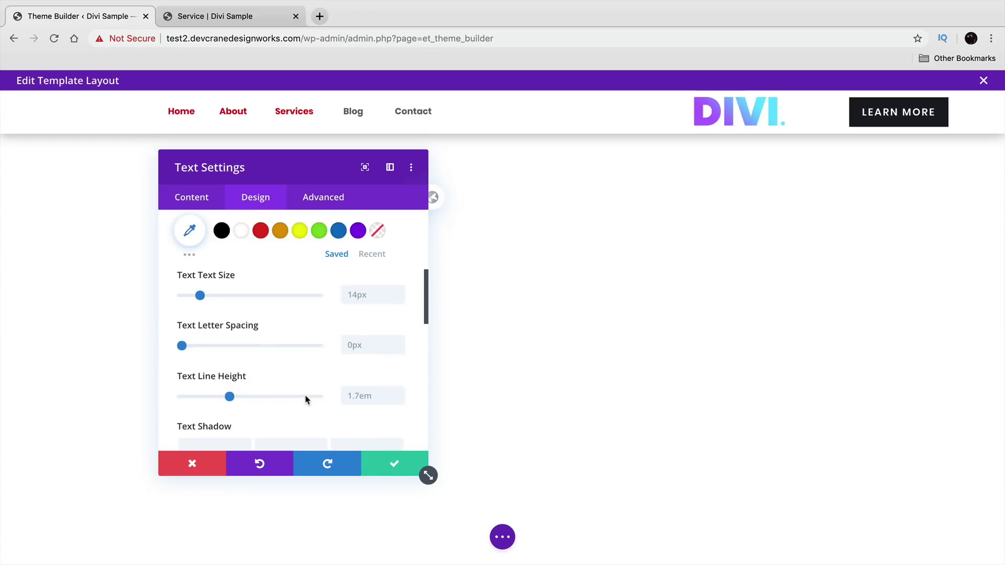
{"action": "left_click_drag", "start_coordinate": [200, 295], "coordinate": [205, 297]}
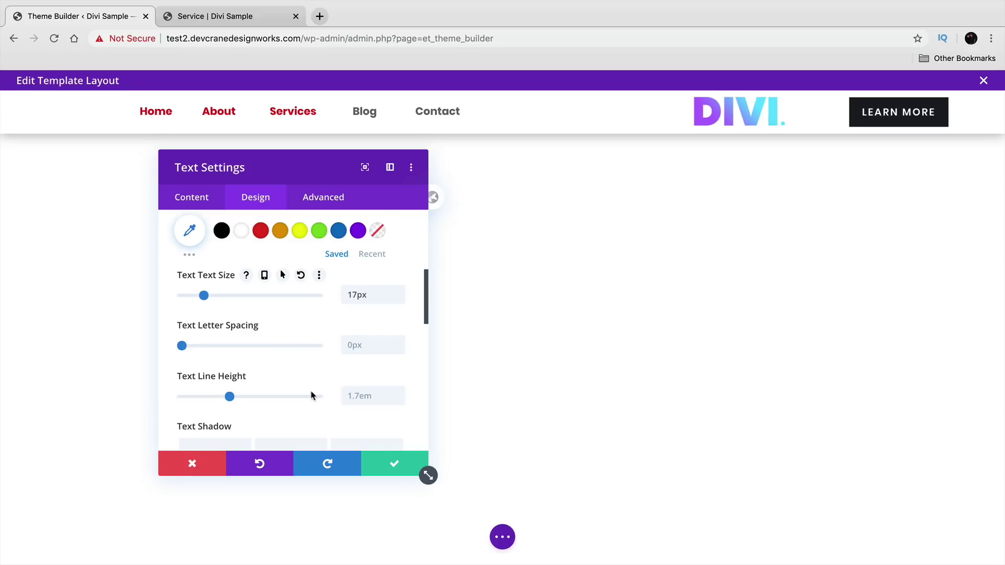
{"action": "scroll", "coordinate": [310, 396], "scroll_direction": "down", "scroll_amount": 1}
{"action": "left_click", "coordinate": [394, 464]}
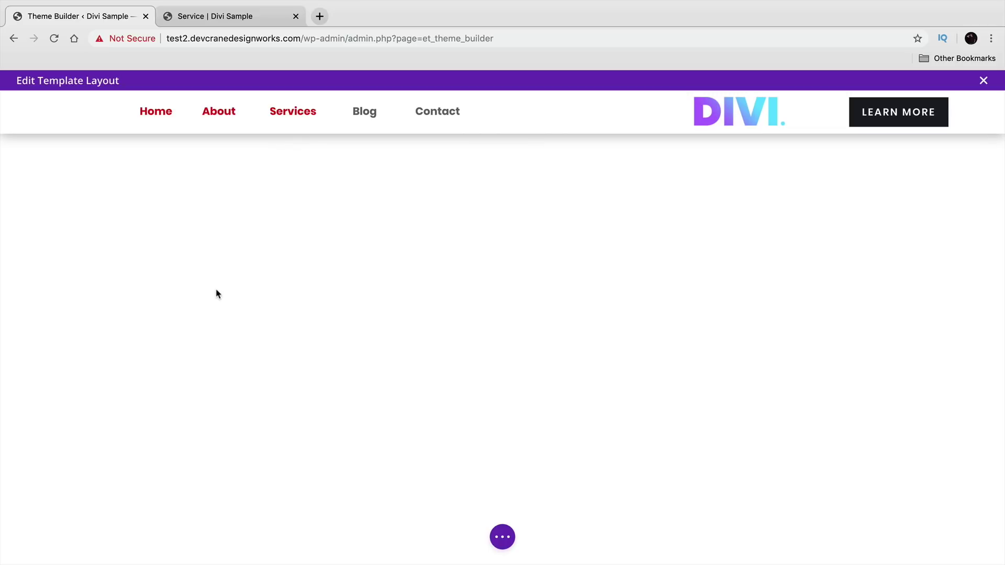
- Save the header template, exit to the Theme Builder, and visit the live homepage
{"action": "left_click", "coordinate": [502, 538]}
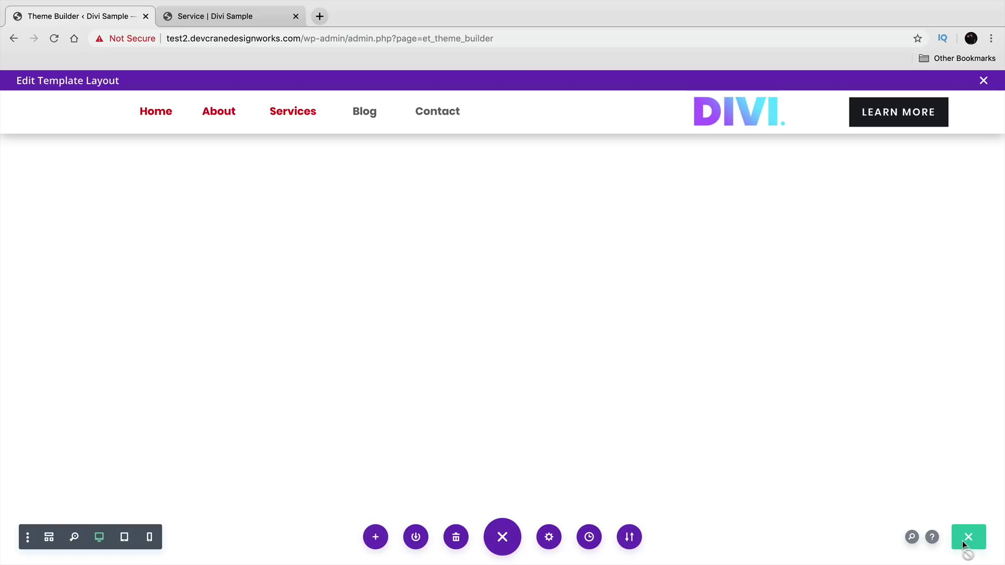
{"action": "left_click", "coordinate": [968, 538]}
{"action": "left_click", "coordinate": [983, 81]}
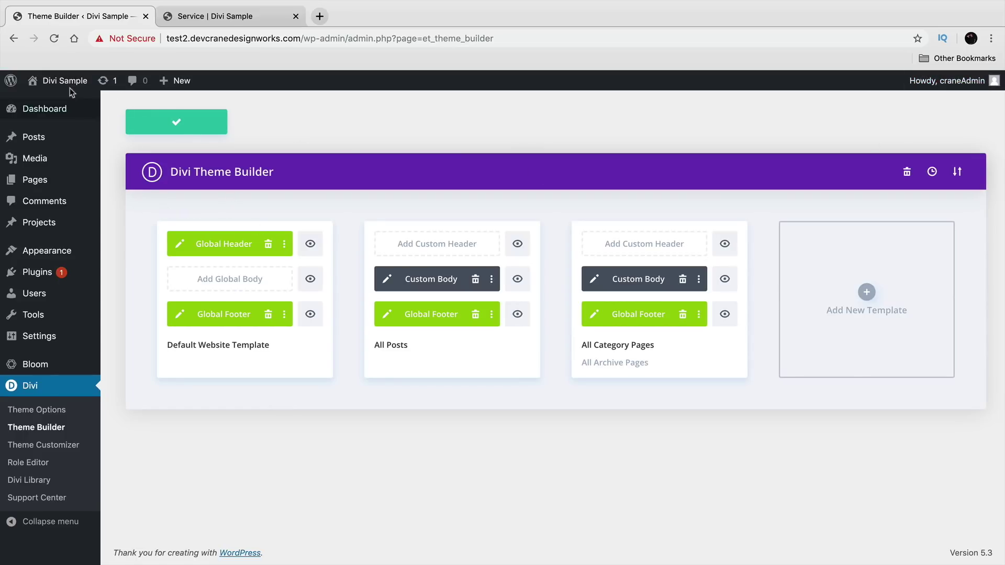
{"action": "mouse_move", "coordinate": [70, 88]}
{"action": "left_click", "coordinate": [53, 104]}
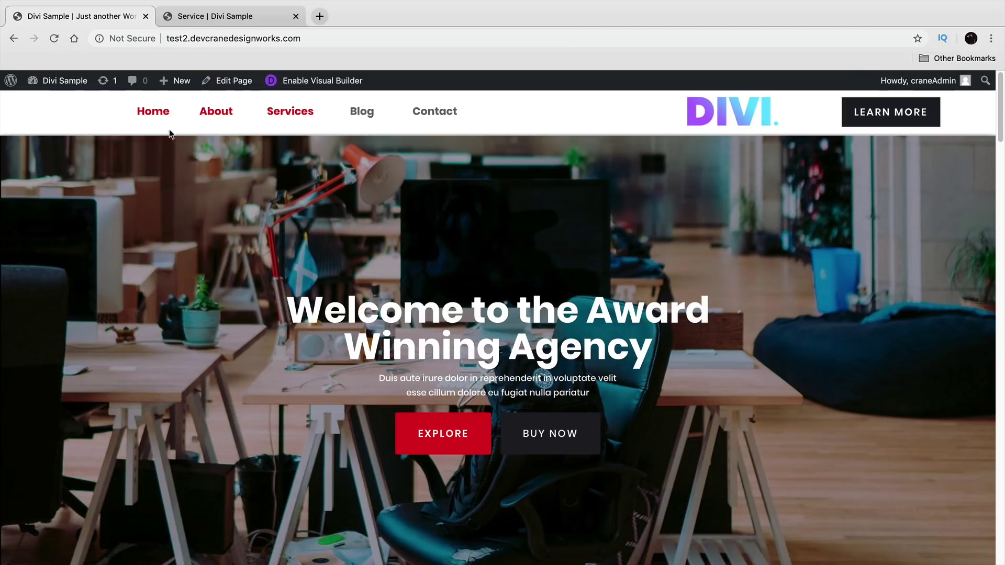
{"action": "left_click", "coordinate": [158, 114]}
{"action": "left_click", "coordinate": [219, 116]}
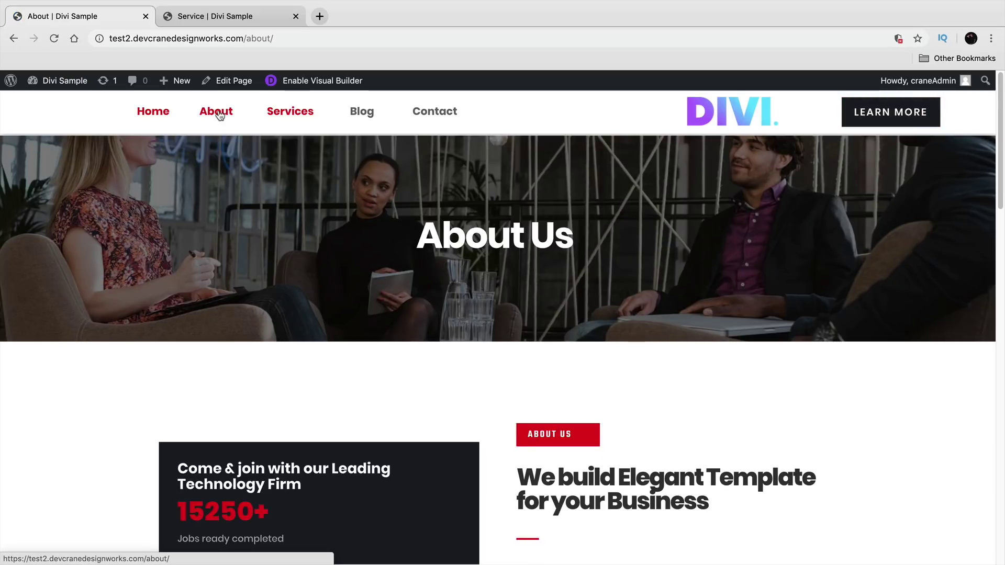
{"action": "left_click", "coordinate": [288, 113]}
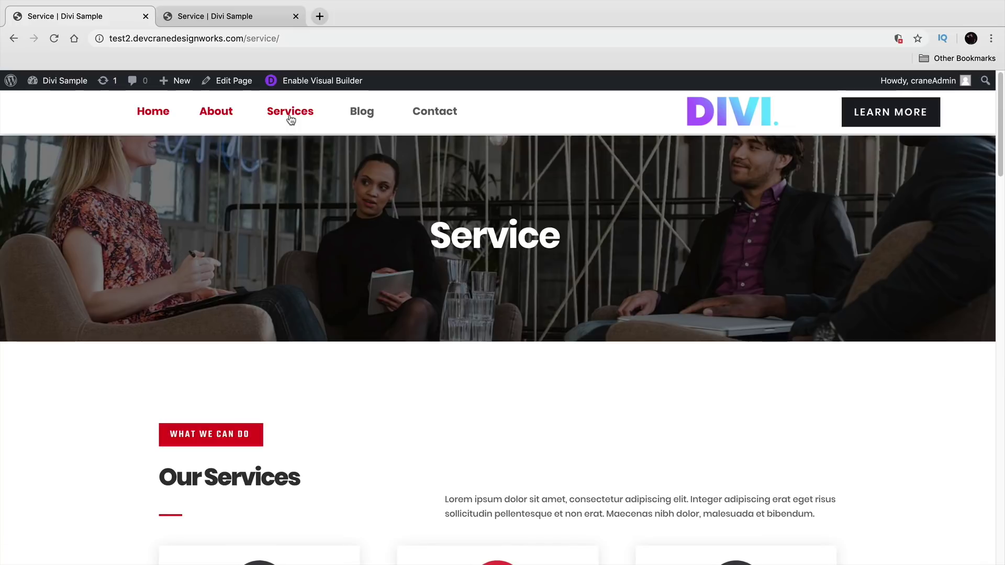
{"action": "scroll", "coordinate": [339, 298], "scroll_direction": "down", "scroll_amount": 20}
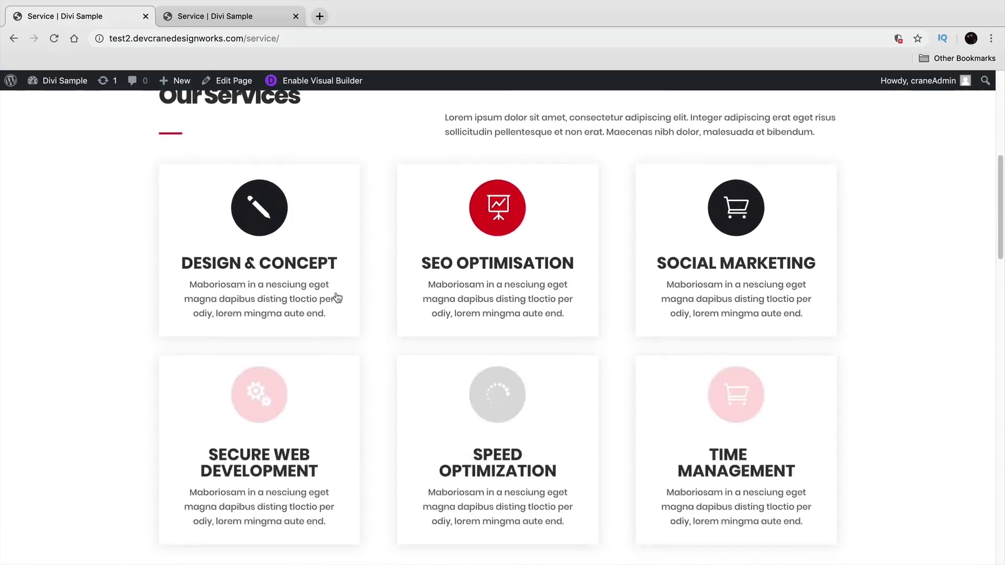
{"action": "scroll", "coordinate": [367, 391], "scroll_direction": "down", "scroll_amount": 12}
{"action": "scroll", "coordinate": [300, 398], "scroll_direction": "up", "scroll_amount": 9}
{"action": "scroll", "coordinate": [180, 371], "scroll_direction": "up", "scroll_amount": 15}
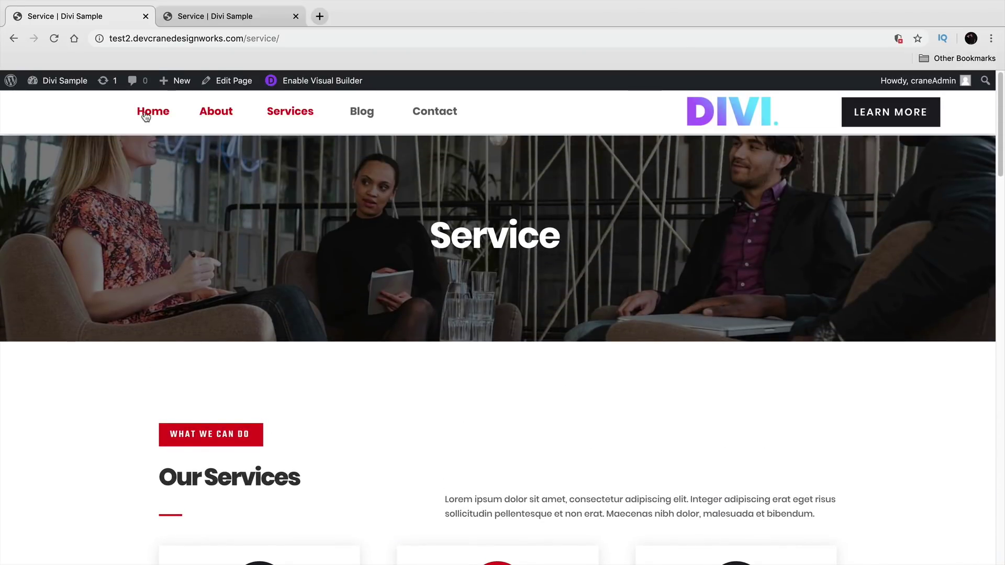
{"action": "left_click", "coordinate": [145, 115]}
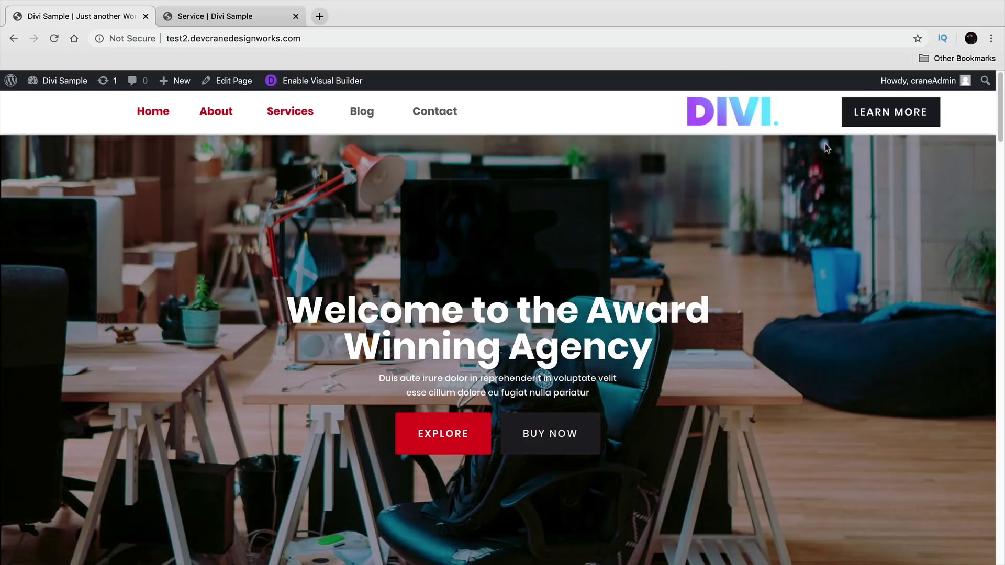
{"action": "left_click", "coordinate": [869, 114]}
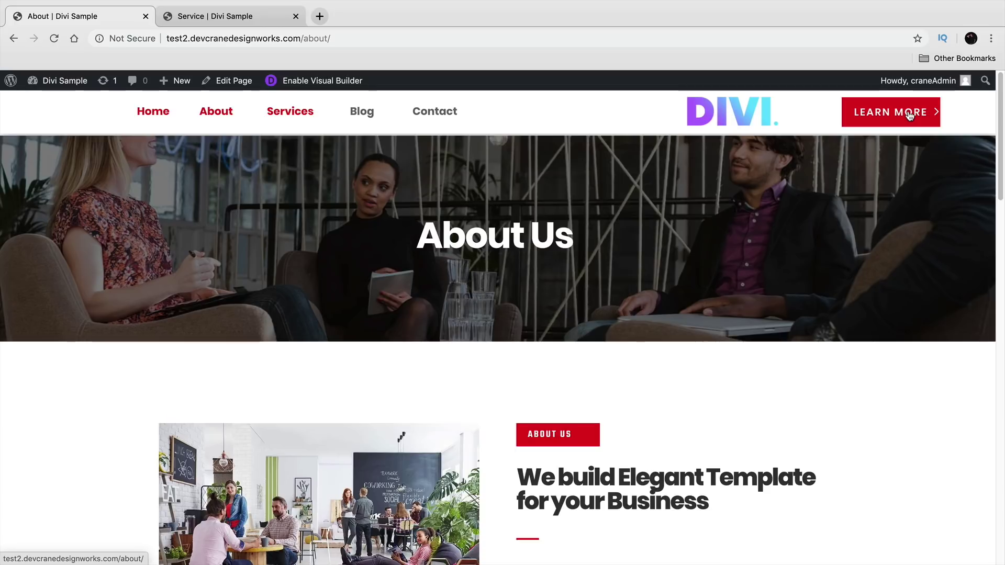
{"action": "left_click", "coordinate": [165, 125]}
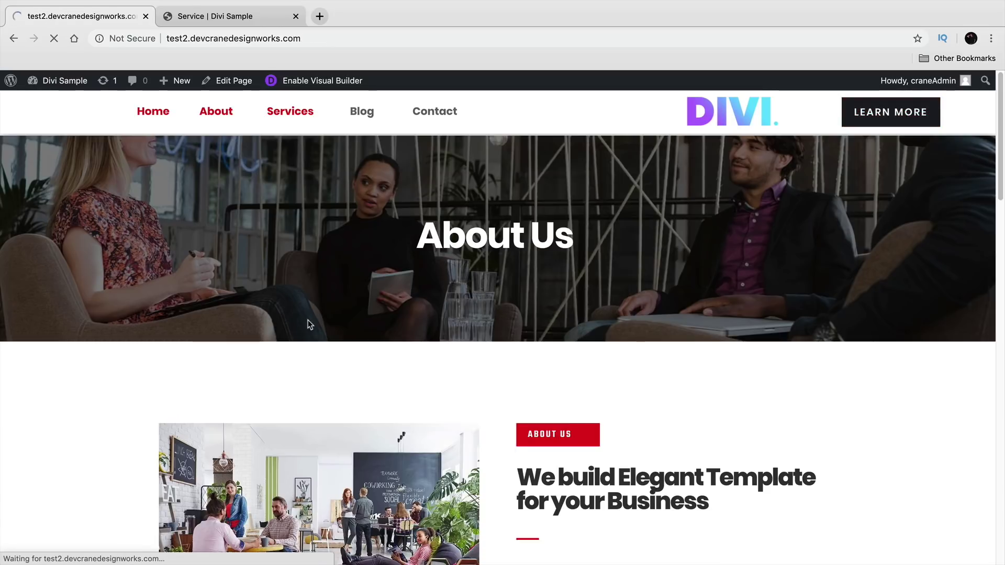
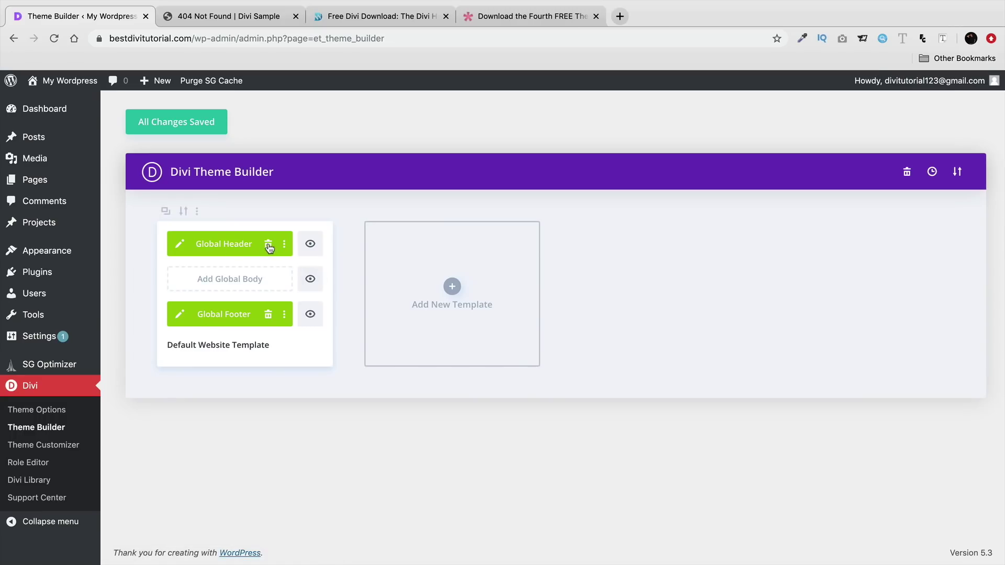
- Remove the default template's Global Header and start a template import, previewing template files
{"action": "left_click", "coordinate": [269, 245]}
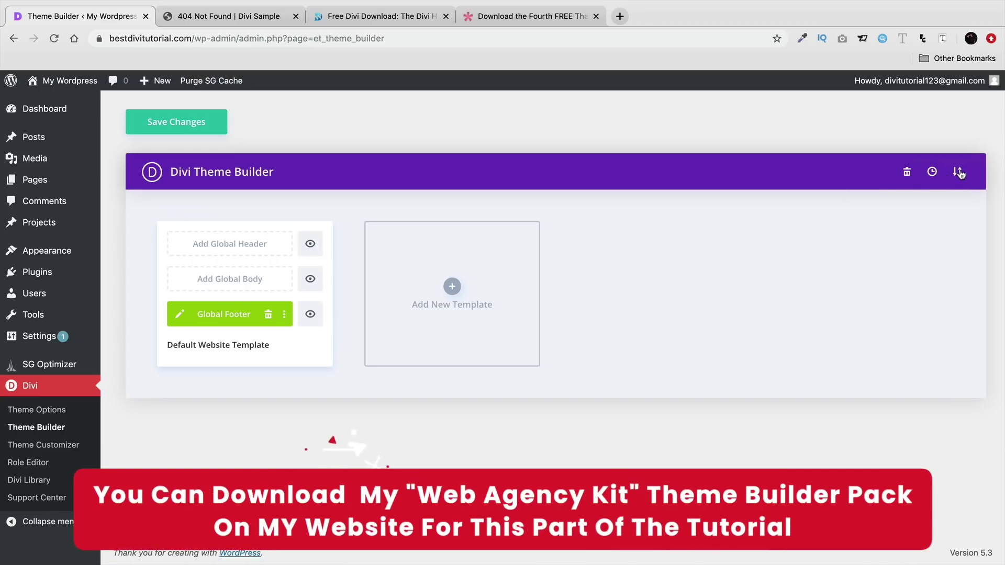
{"action": "left_click", "coordinate": [959, 172]}
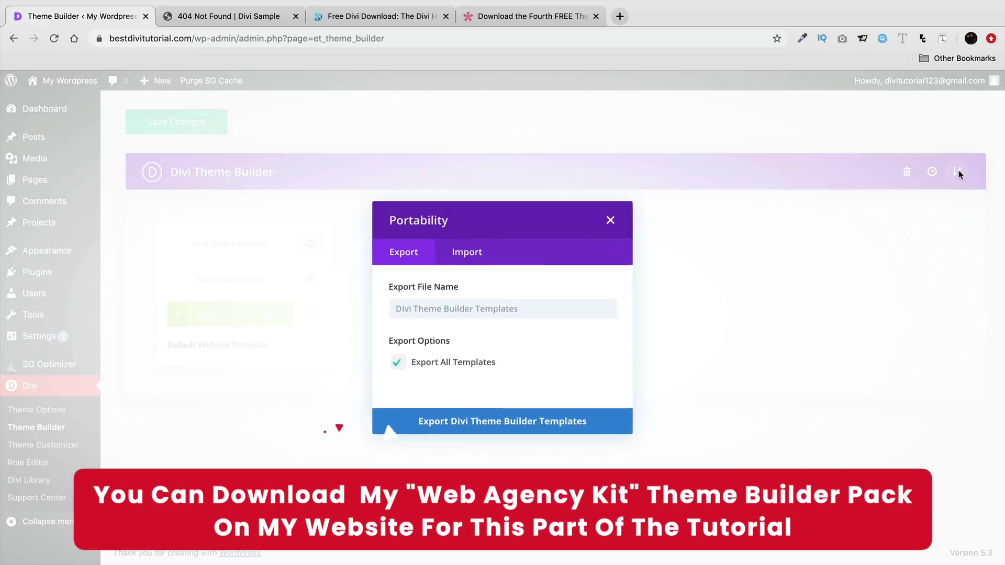
{"action": "left_click", "coordinate": [472, 257]}
{"action": "left_click", "coordinate": [500, 301]}
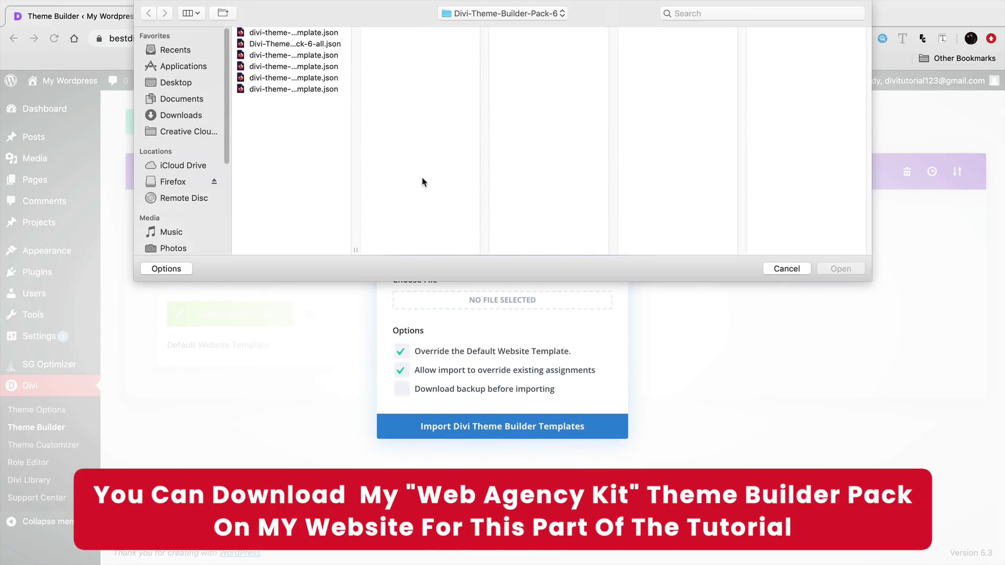
{"action": "left_click", "coordinate": [308, 78]}
{"action": "left_click", "coordinate": [309, 66]}
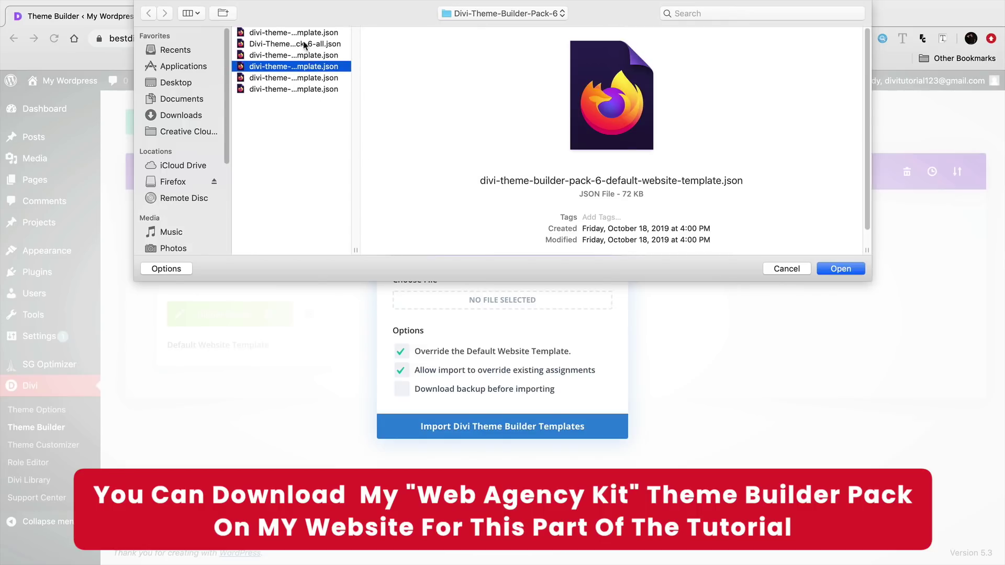
{"action": "left_click", "coordinate": [304, 44]}
{"action": "left_click", "coordinate": [308, 67]}
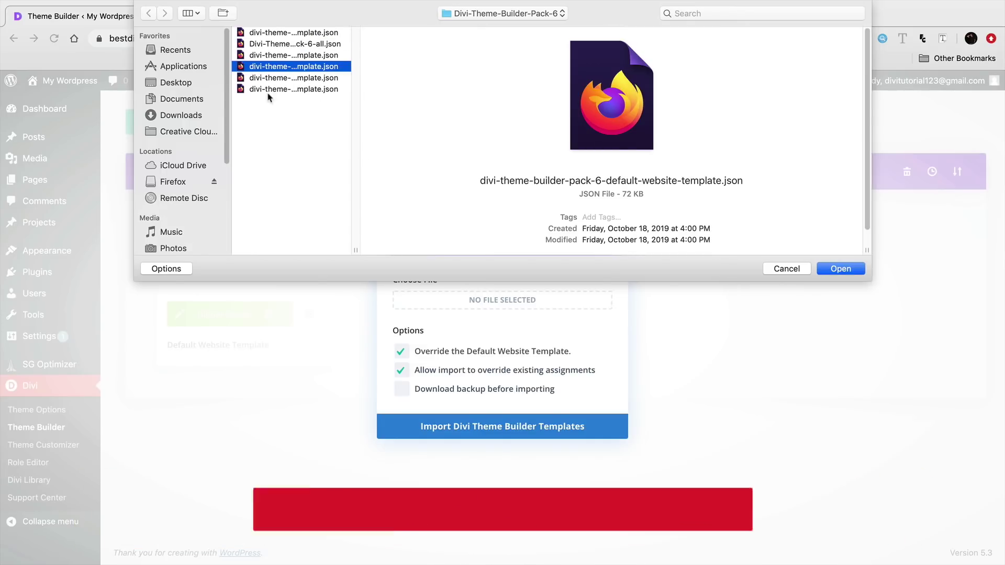
- Browse Desktop to the Web Agency Kit's Divi-Theme-Builder-Kit.json, then cancel and close the import
{"action": "left_click", "coordinate": [190, 83]}
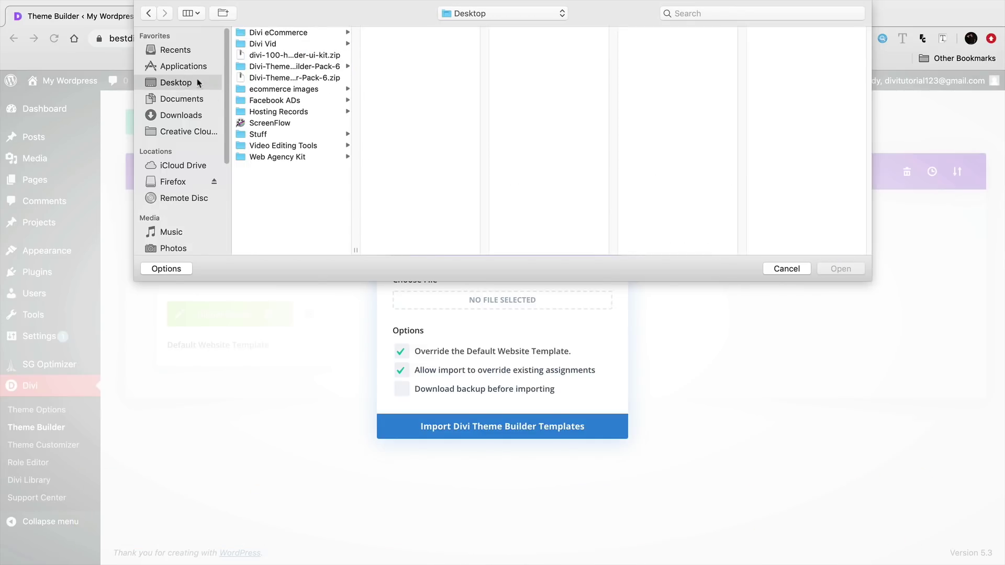
{"action": "left_click", "coordinate": [288, 69]}
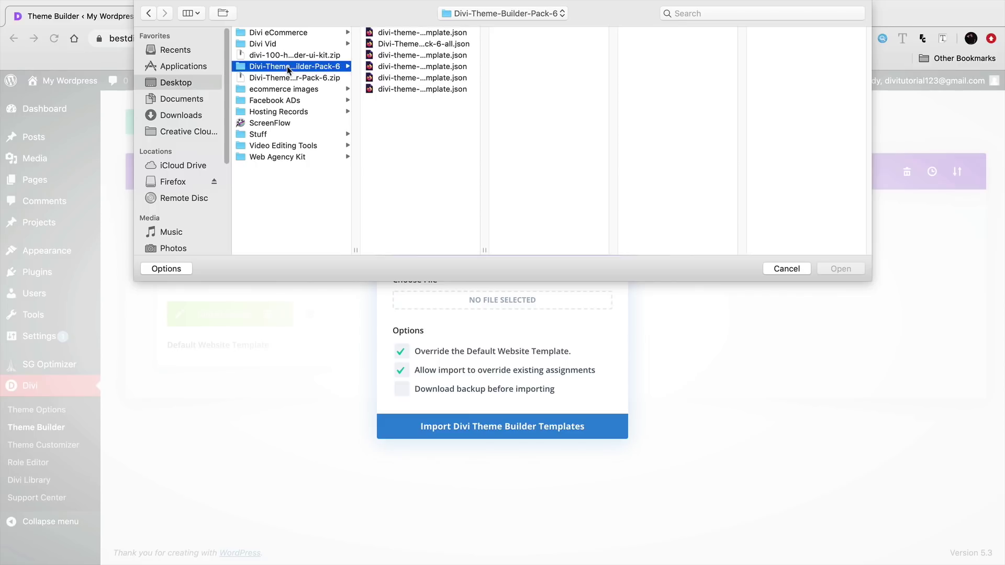
{"action": "left_click", "coordinate": [428, 33]}
{"action": "left_click", "coordinate": [430, 46]}
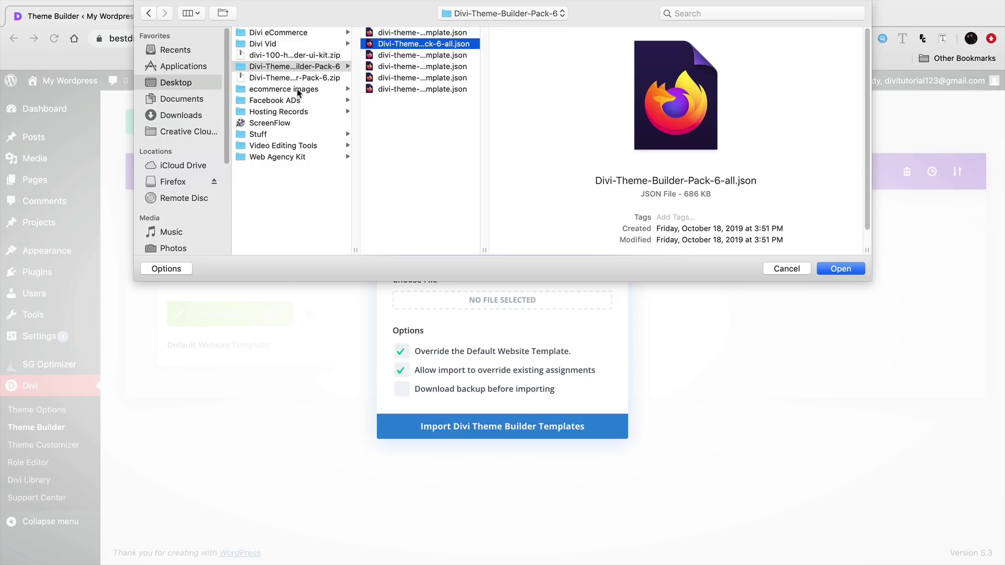
{"action": "left_click", "coordinate": [300, 157]}
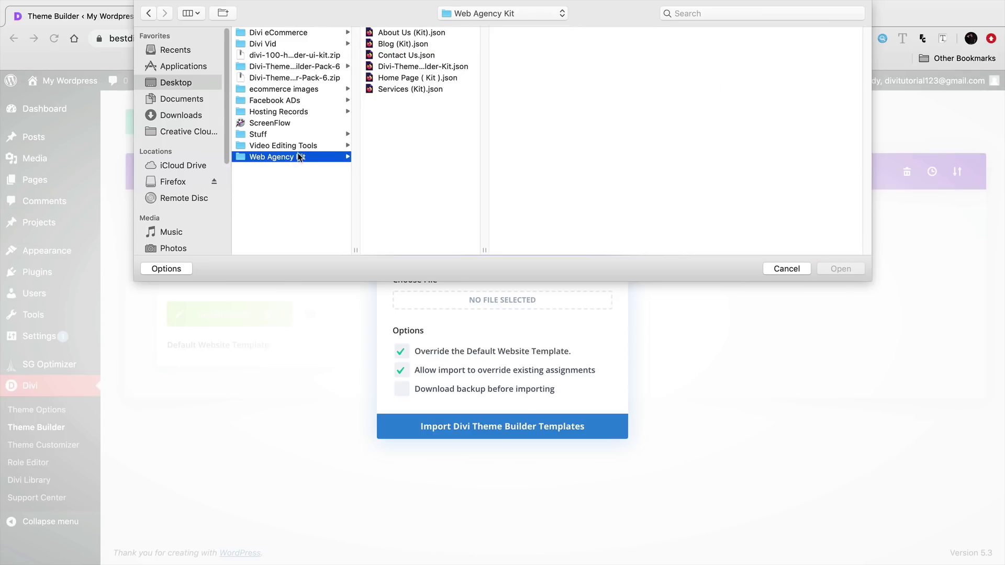
{"action": "left_click", "coordinate": [410, 67]}
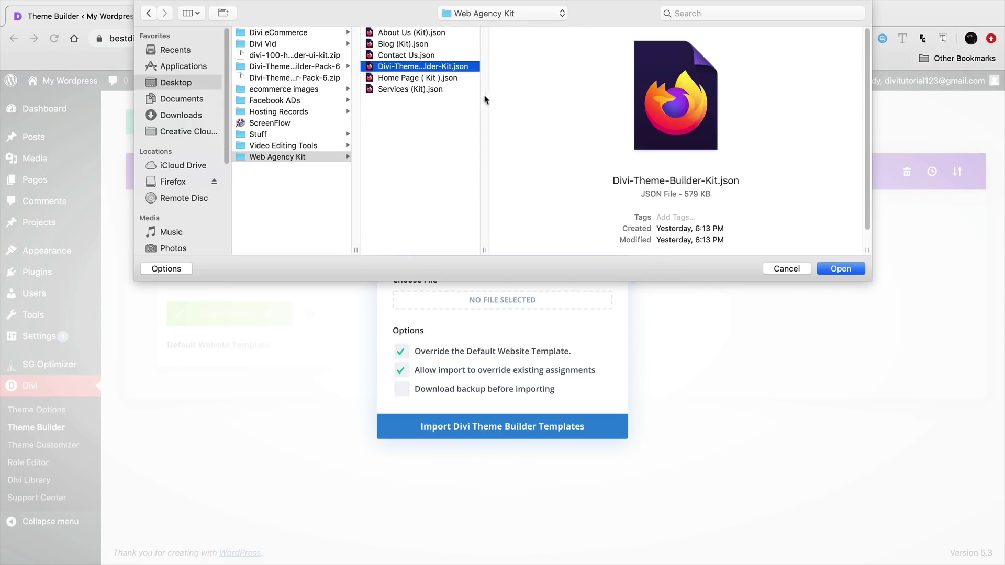
{"action": "left_click", "coordinate": [787, 269]}
{"action": "left_click", "coordinate": [603, 214]}
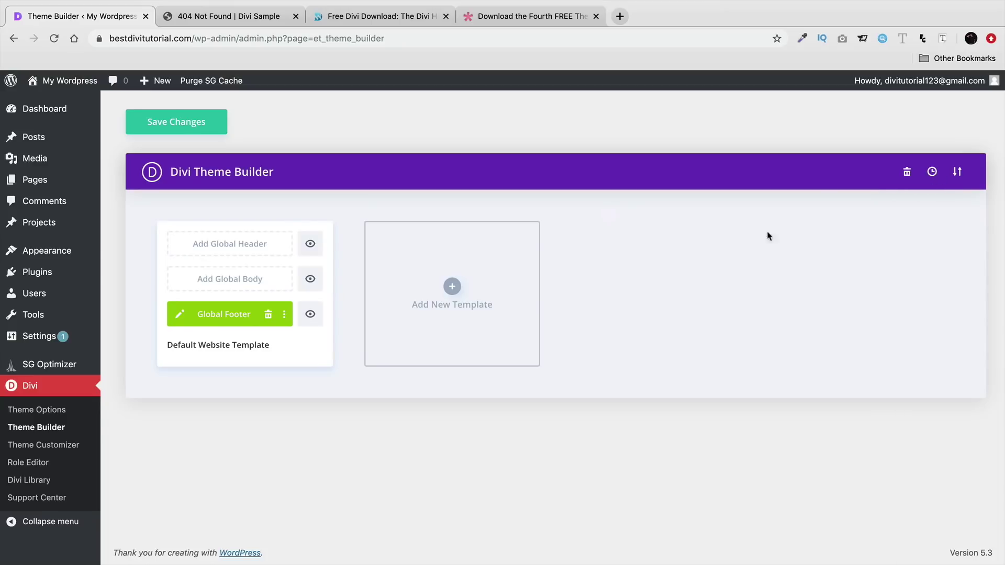
- Remove the default Global Footer and import the Divi-Theme-Builder-Kit.json theme builder templates
{"action": "left_click", "coordinate": [268, 314]}
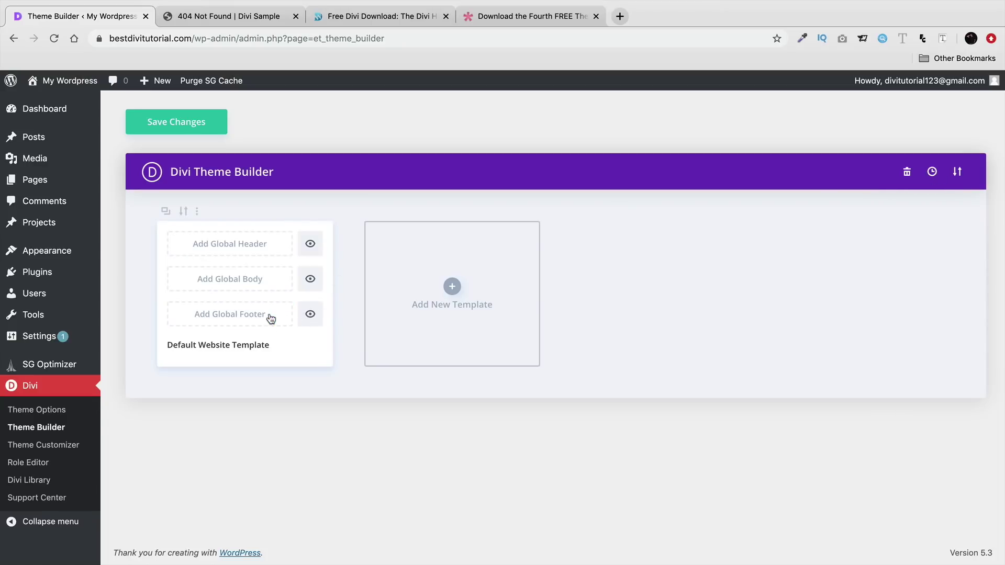
{"action": "left_click", "coordinate": [961, 175]}
{"action": "left_click", "coordinate": [474, 251]}
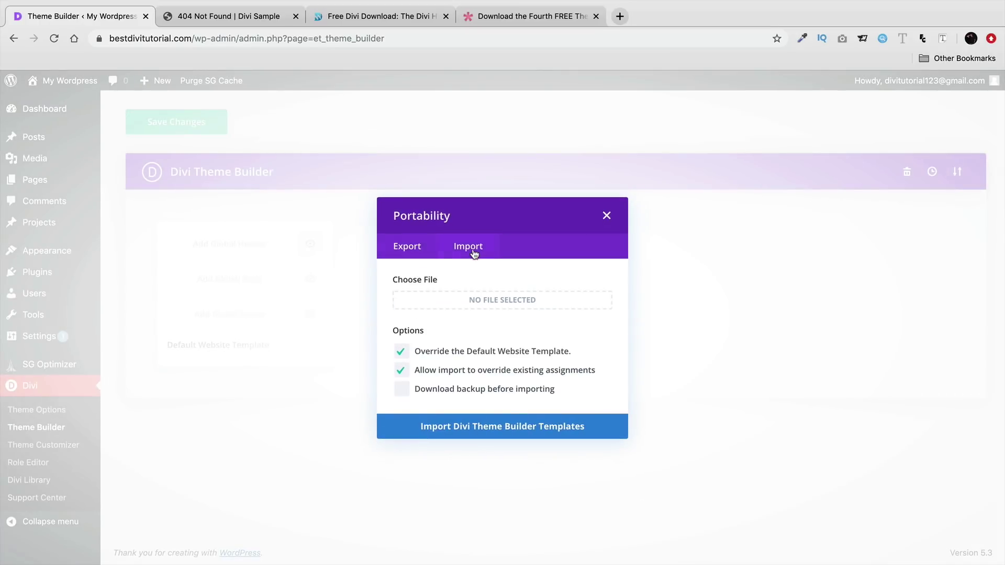
{"action": "left_click", "coordinate": [487, 303]}
{"action": "left_click", "coordinate": [308, 158]}
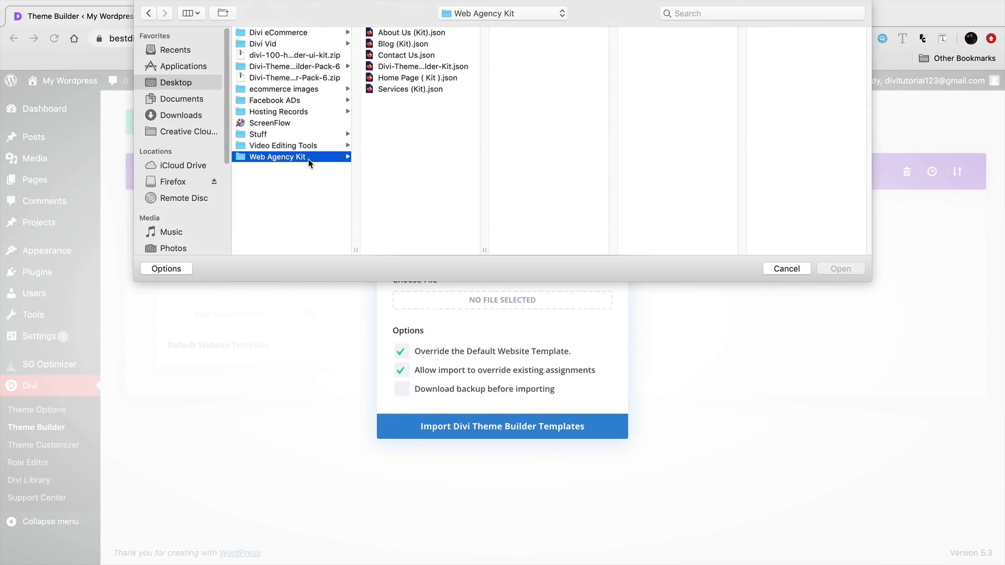
{"action": "left_click", "coordinate": [415, 68]}
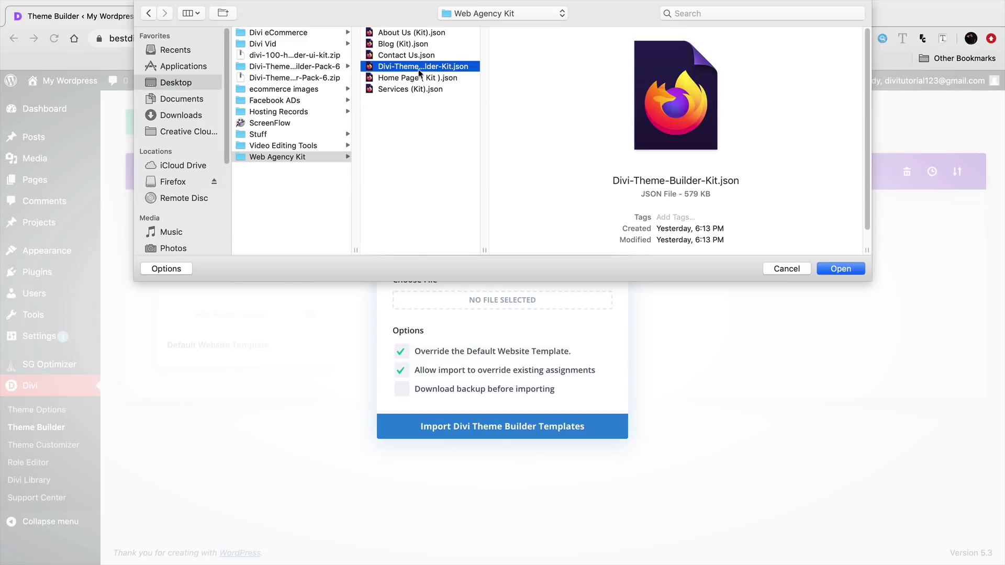
{"action": "left_click", "coordinate": [838, 267]}
{"action": "left_click", "coordinate": [526, 427]}
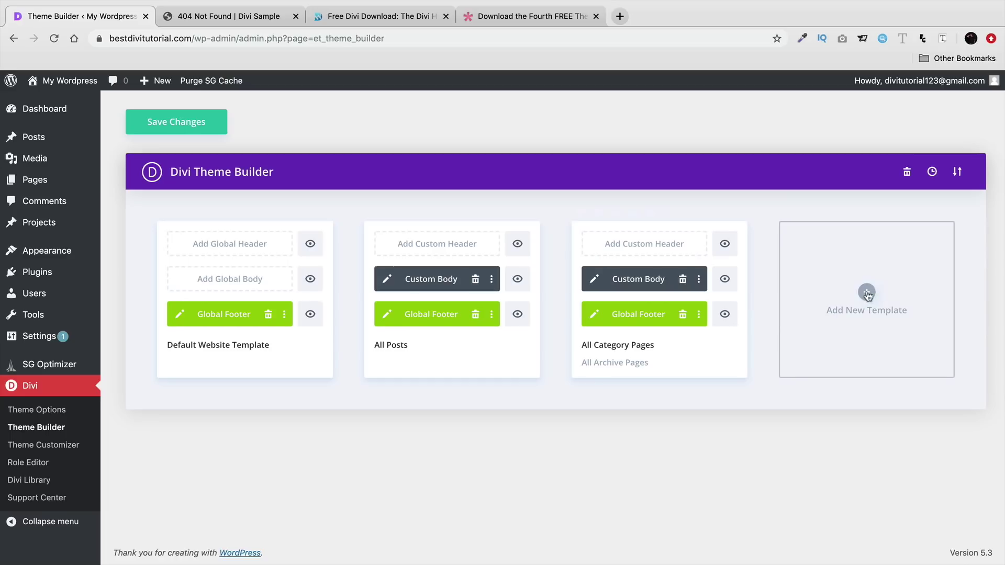
- Save the Theme Builder changes and scroll the live homepage down to the new footer
{"action": "left_click", "coordinate": [223, 125]}
{"action": "mouse_move", "coordinate": [96, 86]}
{"action": "left_click", "coordinate": [81, 106]}
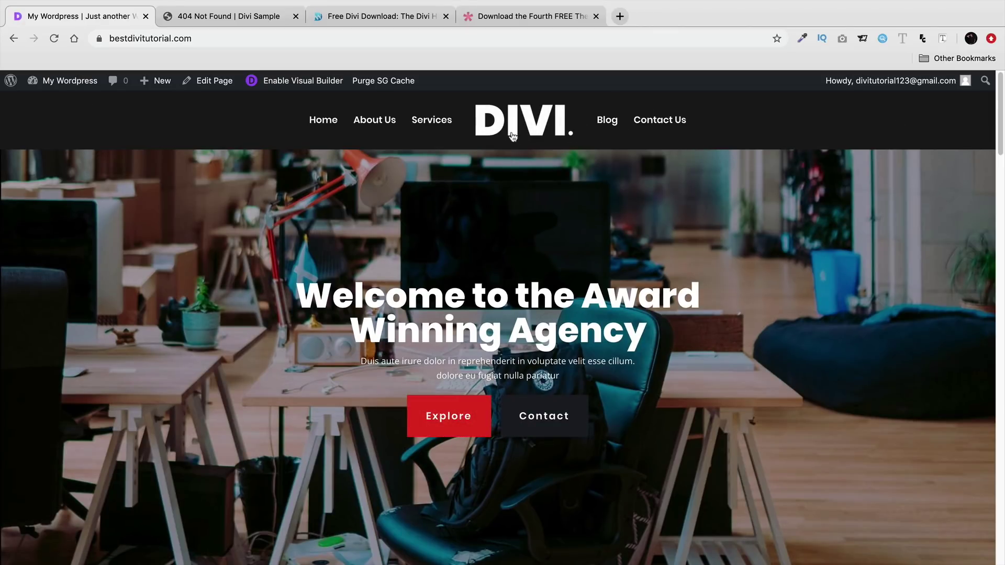
{"action": "left_click_drag", "start_coordinate": [1001, 146], "coordinate": [1001, 559]}
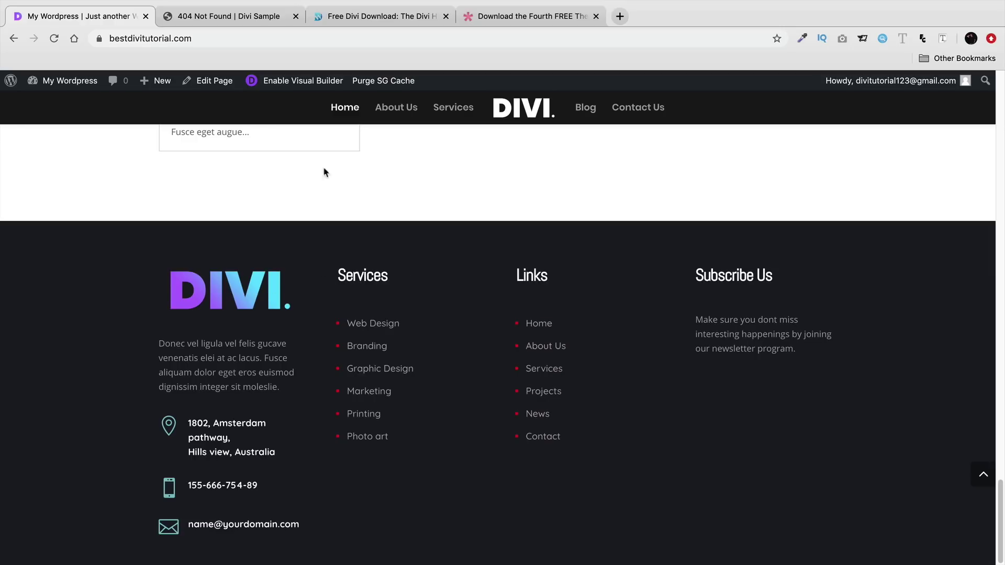
- Return to Divi's Theme Builder and review the imported Global Footer layout
{"action": "mouse_move", "coordinate": [78, 82]}
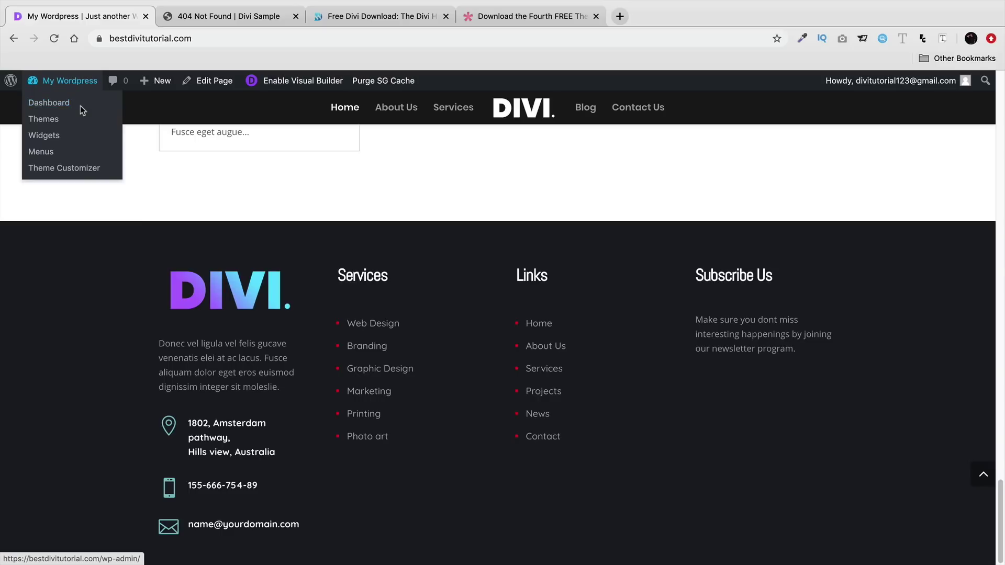
{"action": "left_click", "coordinate": [81, 108]}
{"action": "mouse_move", "coordinate": [44, 427]}
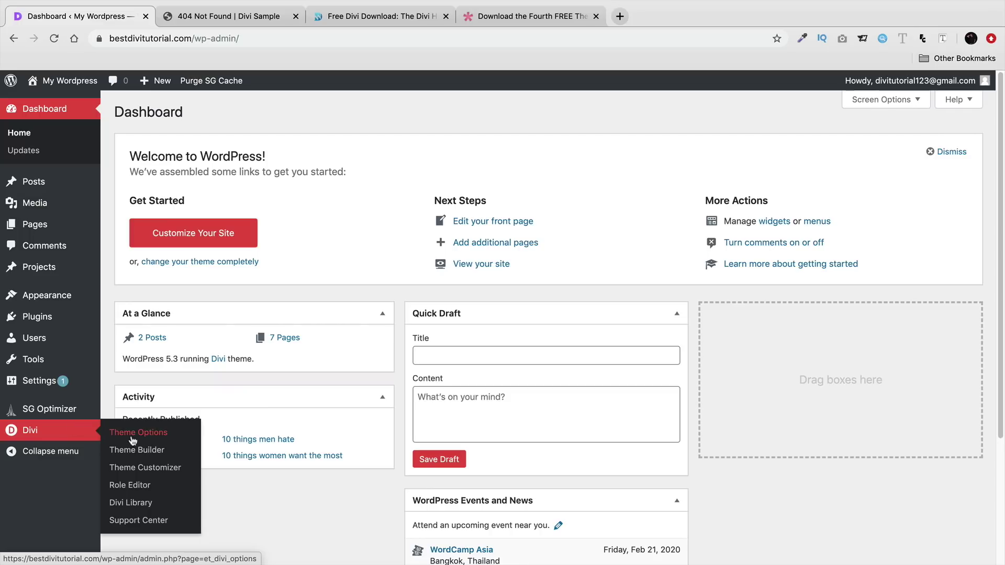
{"action": "left_click", "coordinate": [136, 453]}
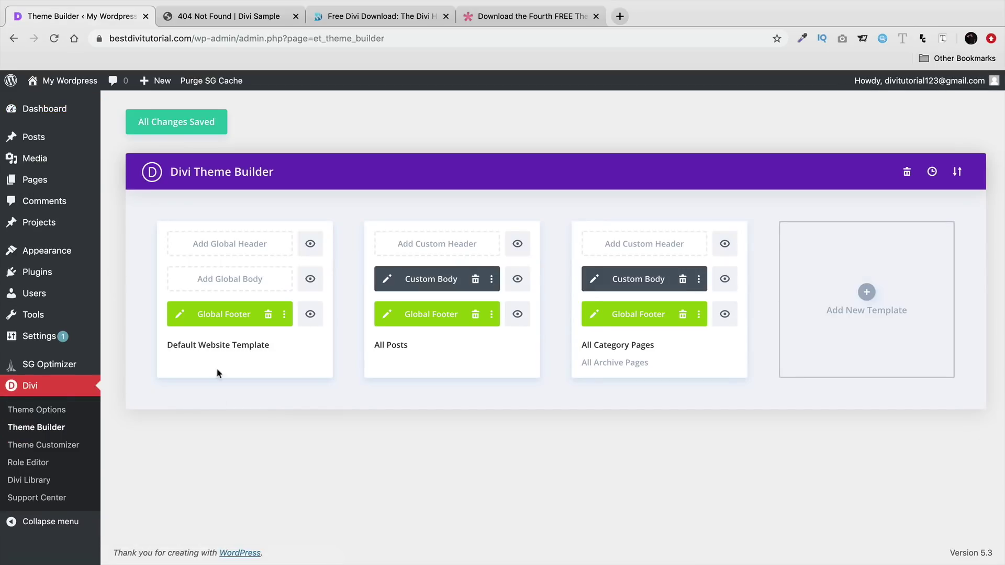
{"action": "left_click", "coordinate": [181, 314]}
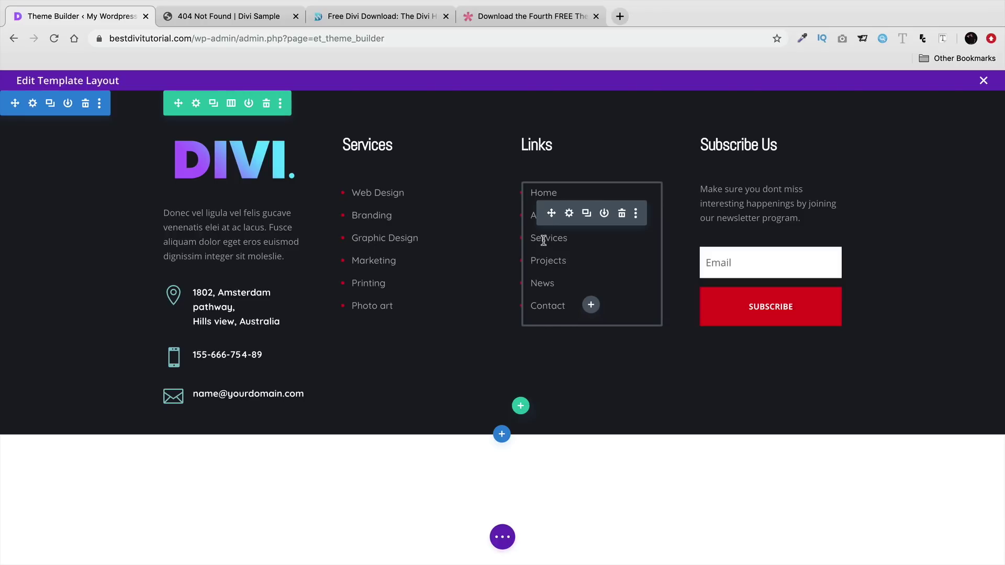
{"action": "left_click", "coordinate": [983, 80]}
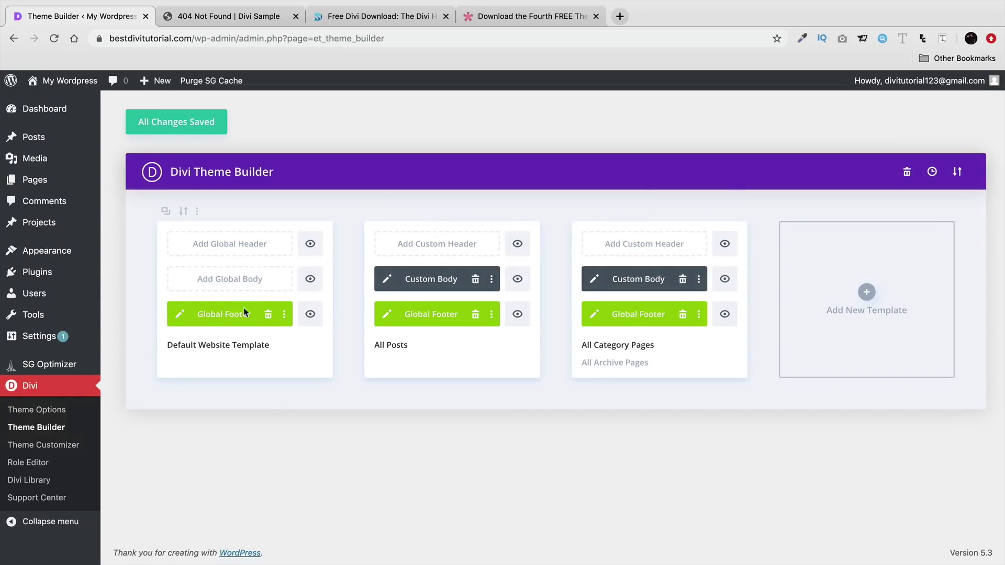
- Create a new template assigned to the 404 Page and remove its Global Footer
{"action": "left_click", "coordinate": [871, 305]}
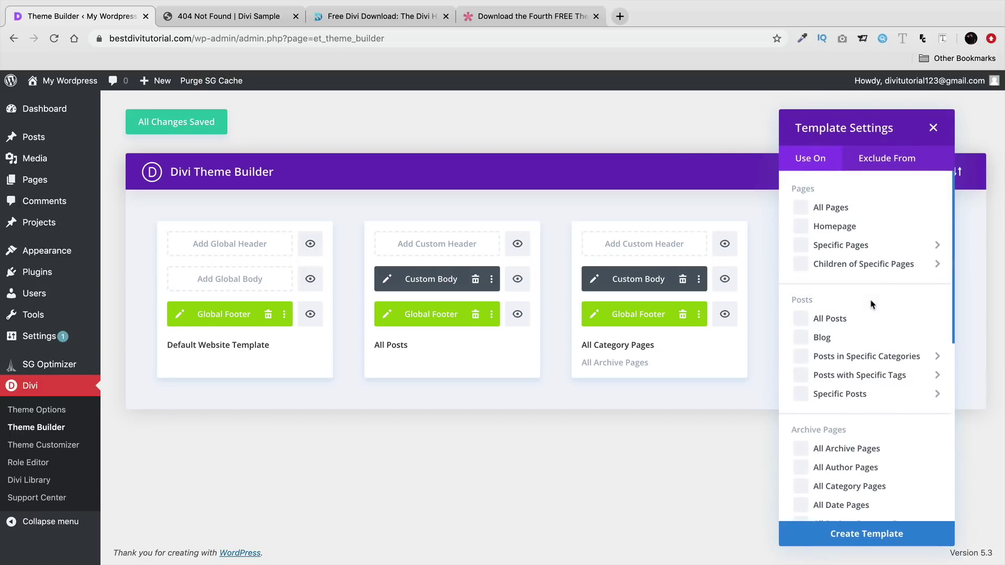
{"action": "scroll", "coordinate": [838, 356], "scroll_direction": "down", "scroll_amount": 8}
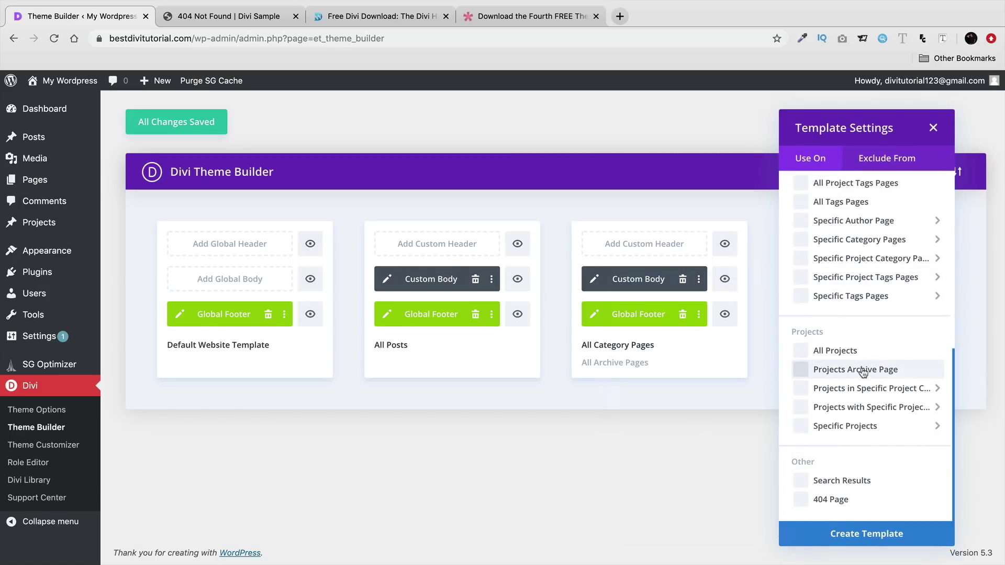
{"action": "left_click", "coordinate": [799, 500]}
{"action": "left_click", "coordinate": [866, 534]}
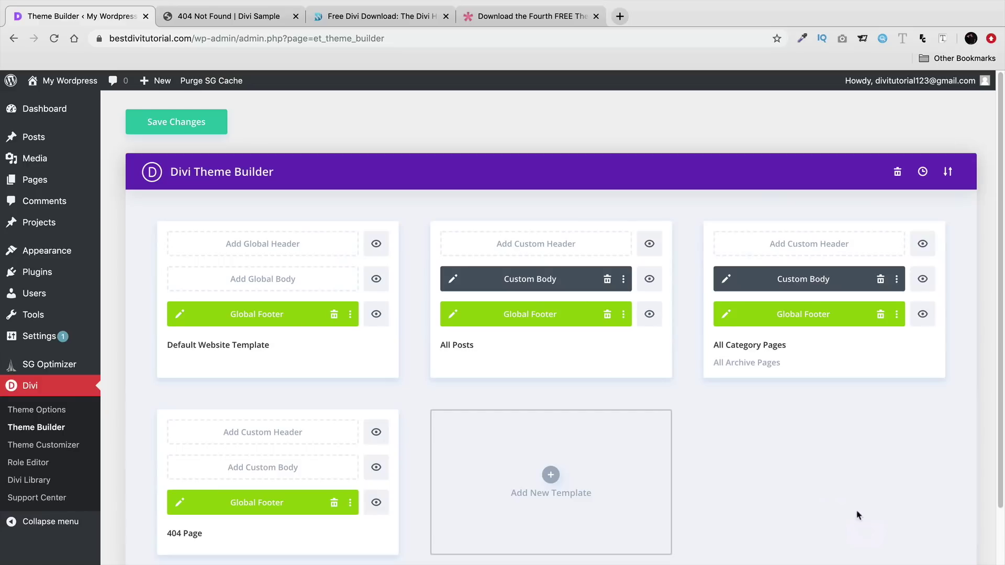
{"action": "scroll", "coordinate": [765, 445], "scroll_direction": "down", "scroll_amount": 2}
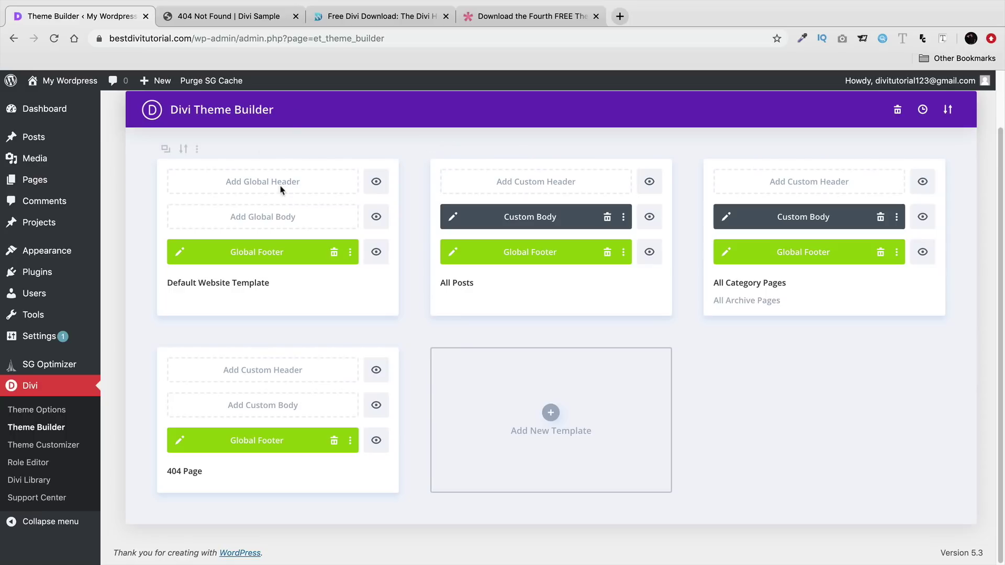
{"action": "left_click", "coordinate": [334, 442]}
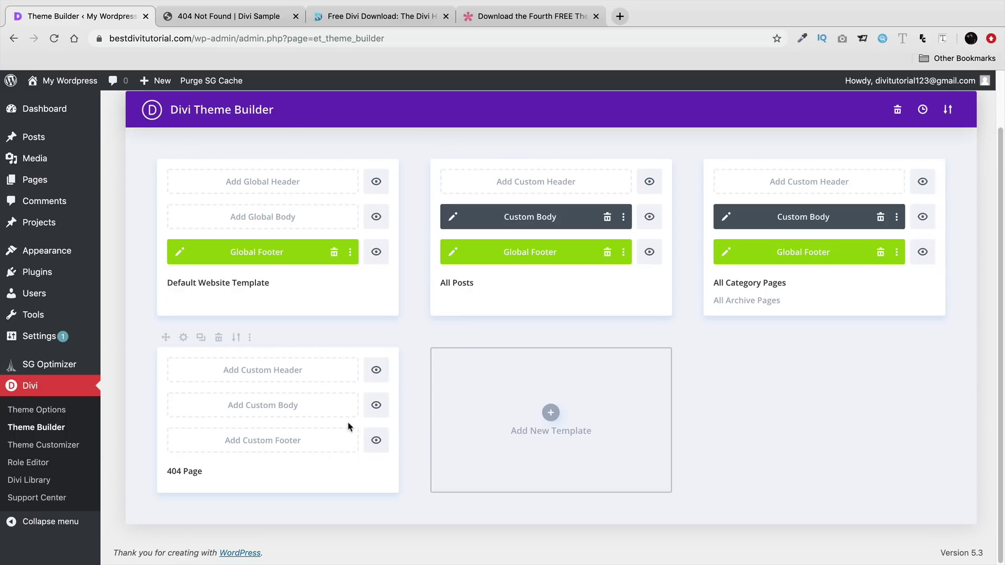
- Add a custom body from the Internet Service Provider pack's Landing premade layout
{"action": "left_click", "coordinate": [243, 409]}
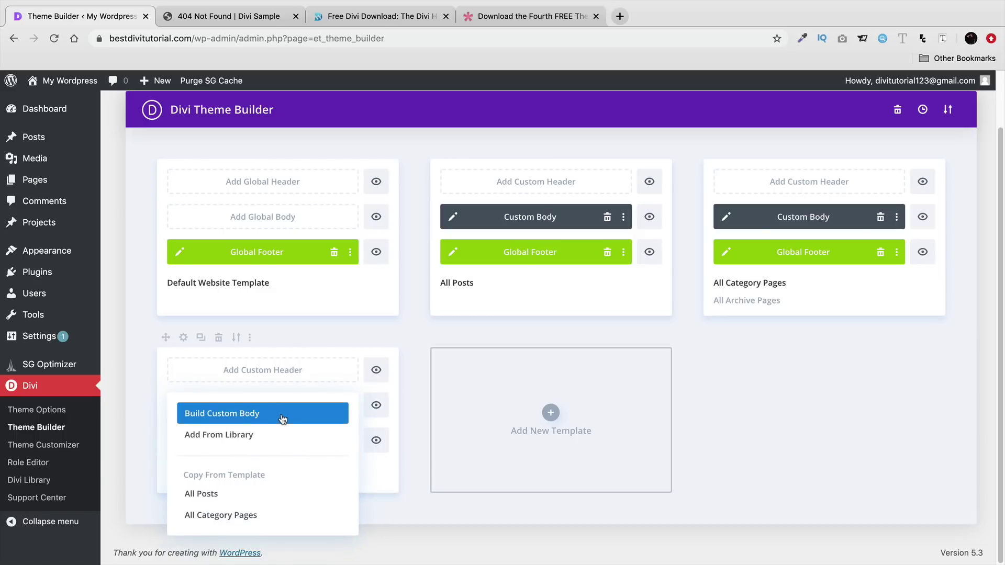
{"action": "left_click", "coordinate": [283, 435]}
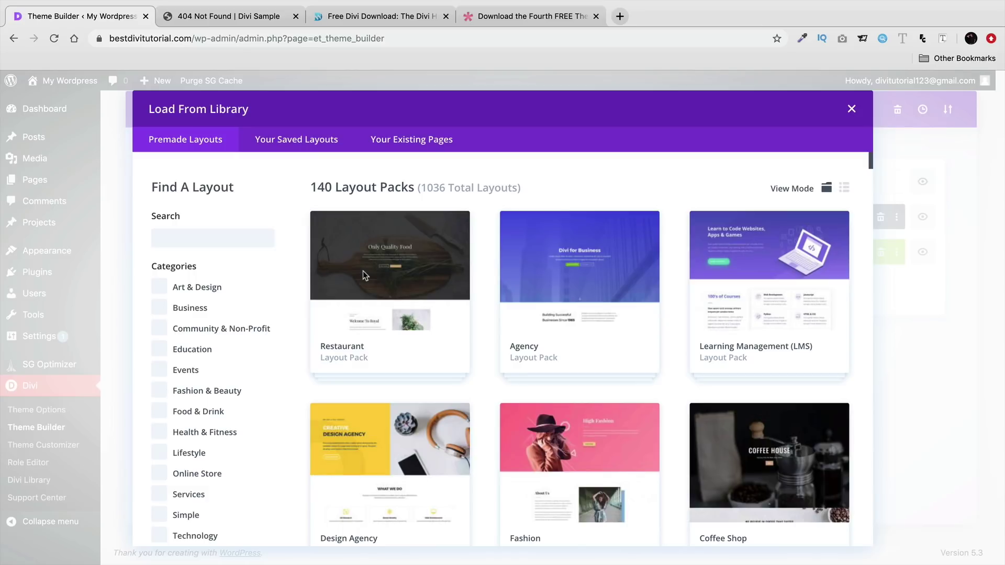
{"action": "left_click", "coordinate": [207, 238]}
{"action": "type", "text": "40"}
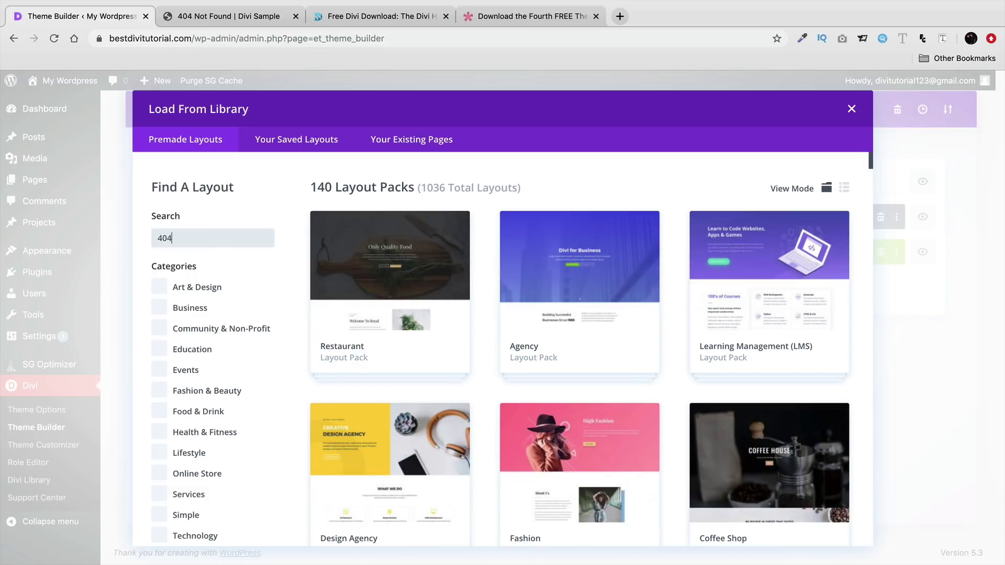
{"action": "type", "text": "4"}
{"action": "key", "text": "BackSpace"}
{"action": "key", "text": "BackSpace"}
{"action": "key", "text": "BackSpace"}
{"action": "scroll", "coordinate": [703, 357], "scroll_direction": "down", "scroll_amount": 2}
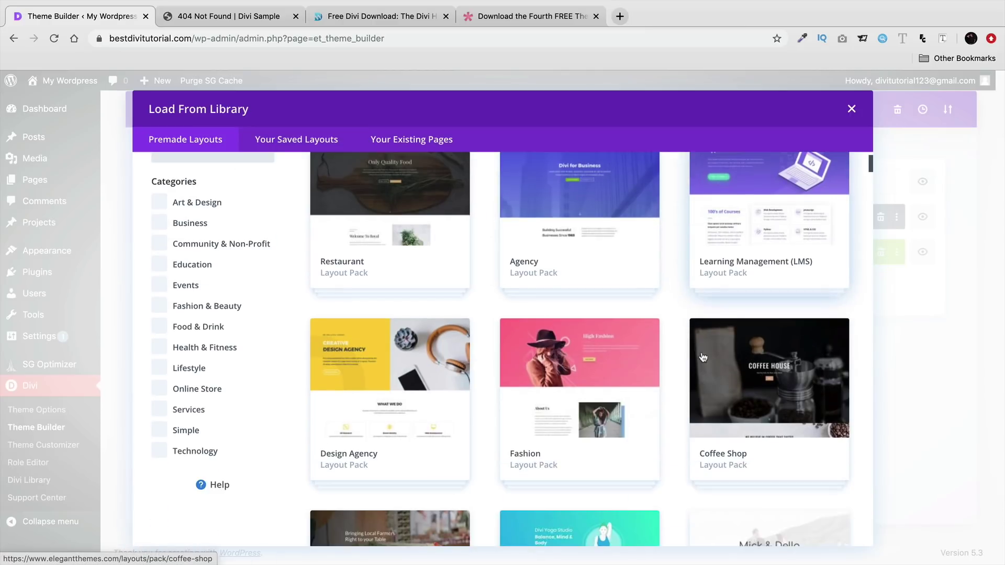
{"action": "scroll", "coordinate": [703, 358], "scroll_direction": "down", "scroll_amount": 15}
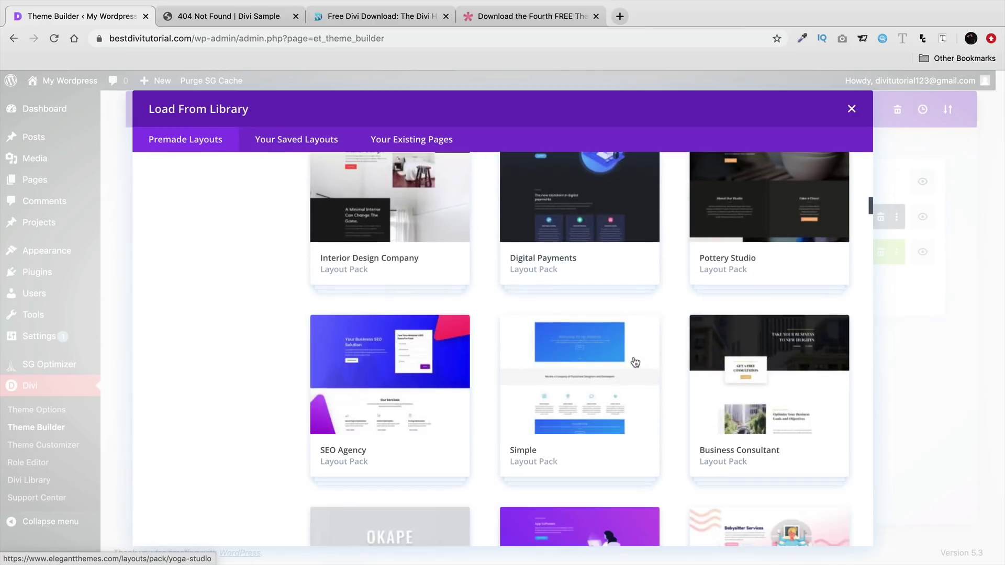
{"action": "scroll", "coordinate": [635, 362], "scroll_direction": "down", "scroll_amount": 20}
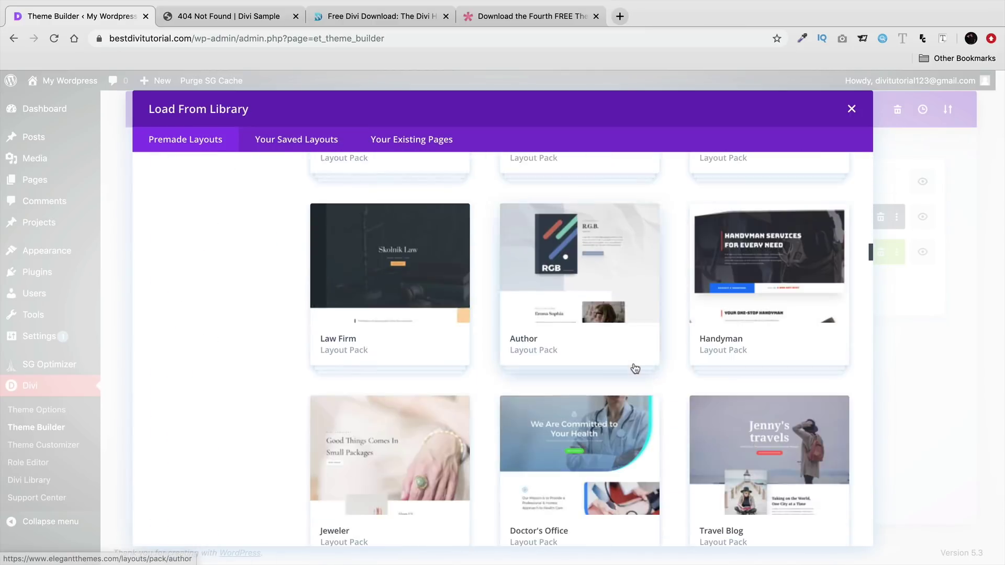
{"action": "scroll", "coordinate": [635, 369], "scroll_direction": "down", "scroll_amount": 20}
{"action": "scroll", "coordinate": [635, 373], "scroll_direction": "down", "scroll_amount": 20}
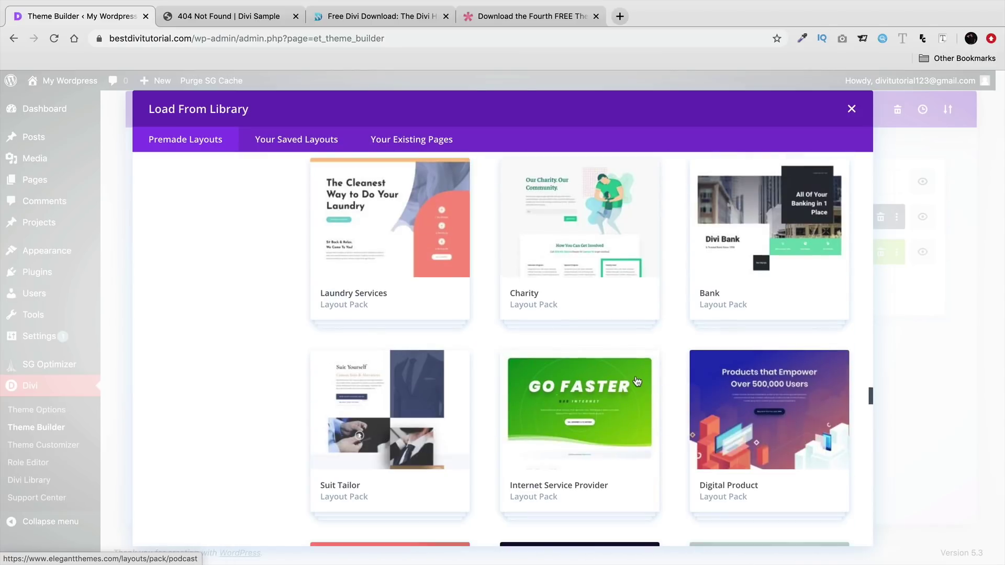
{"action": "left_click", "coordinate": [637, 382]}
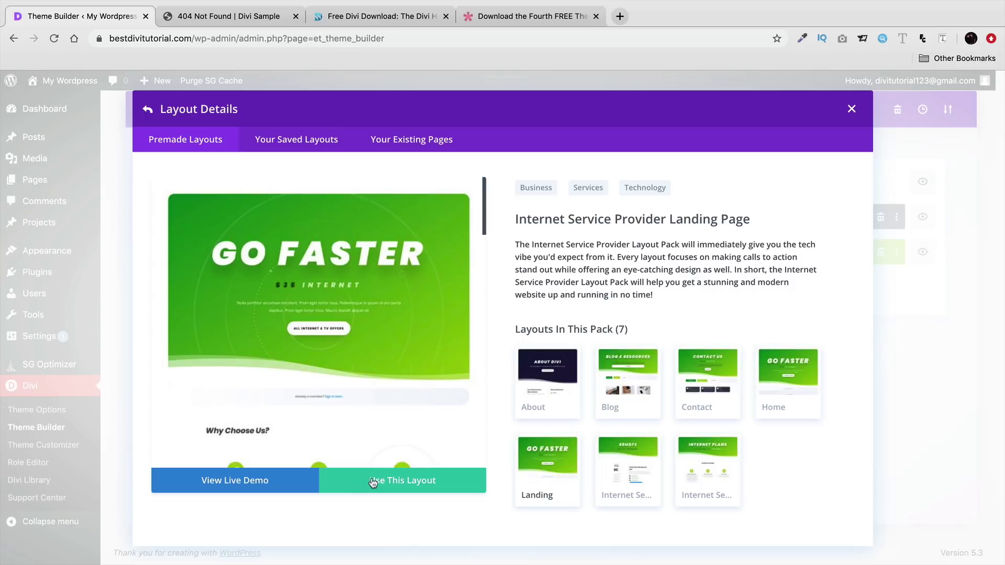
{"action": "left_click", "coordinate": [374, 482]}
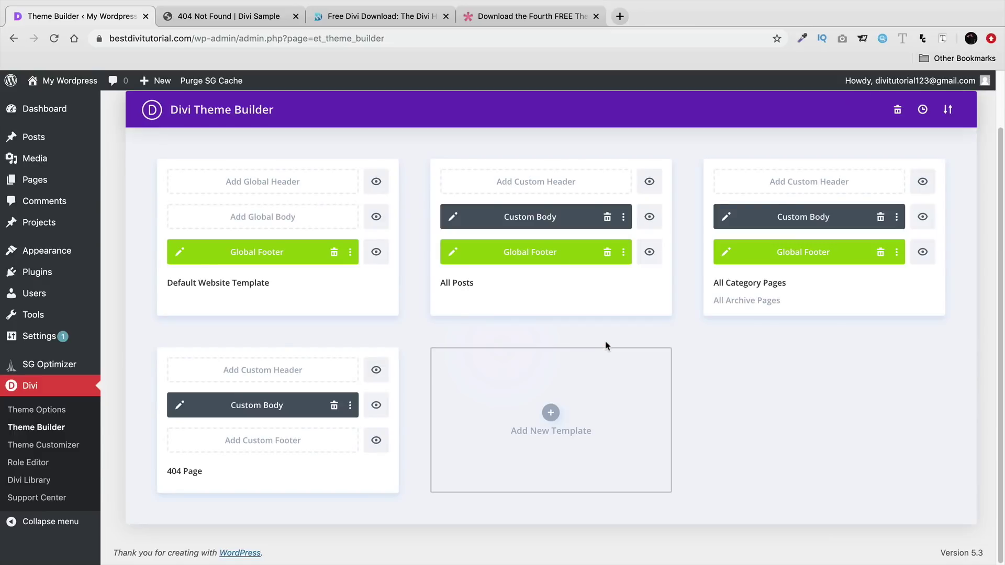
{"action": "left_click", "coordinate": [178, 406]}
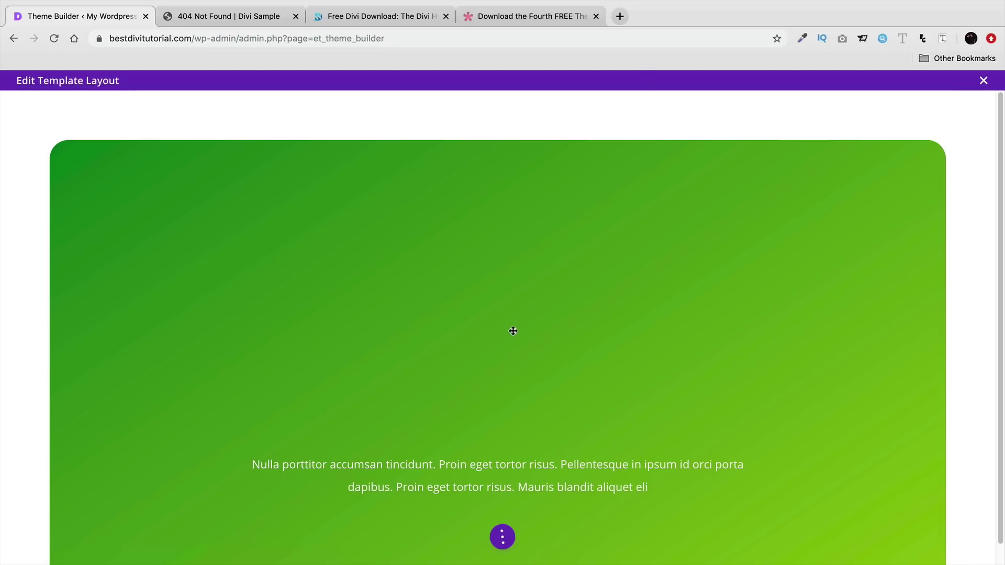
- Change the heading to 'Lost?' and the subheading to 'Go back home'
{"action": "left_click", "coordinate": [513, 328]}
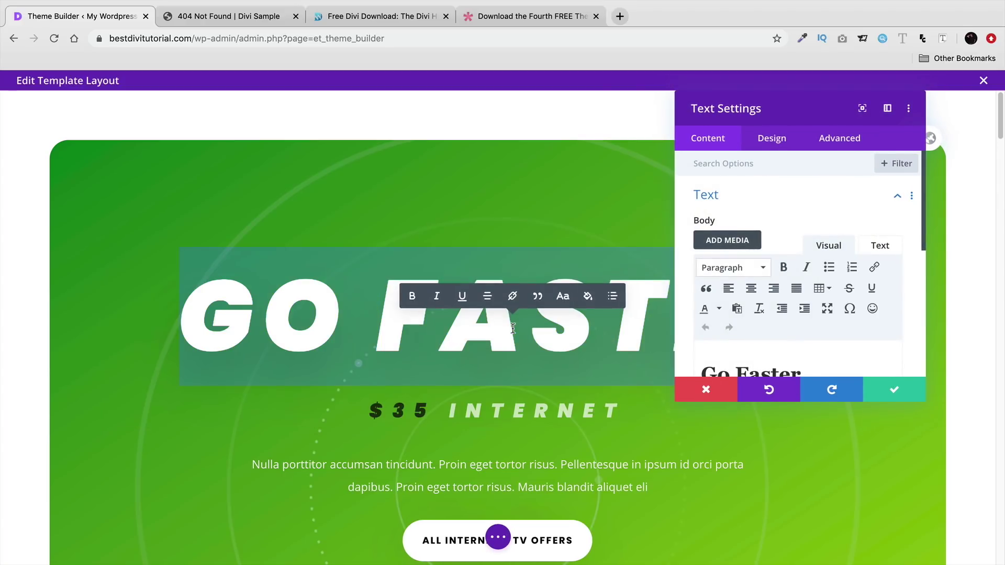
{"action": "type", "text": "Lost?"}
{"action": "scroll", "coordinate": [514, 400], "scroll_direction": "down", "scroll_amount": 1}
{"action": "scroll", "coordinate": [542, 503], "scroll_direction": "down", "scroll_amount": 2}
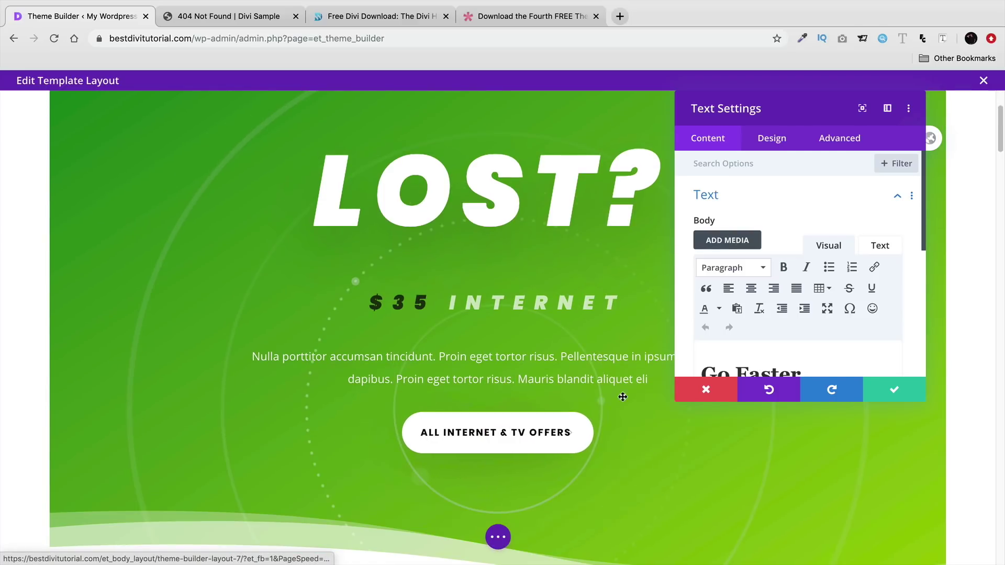
{"action": "left_click_drag", "start_coordinate": [622, 302], "coordinate": [367, 303]}
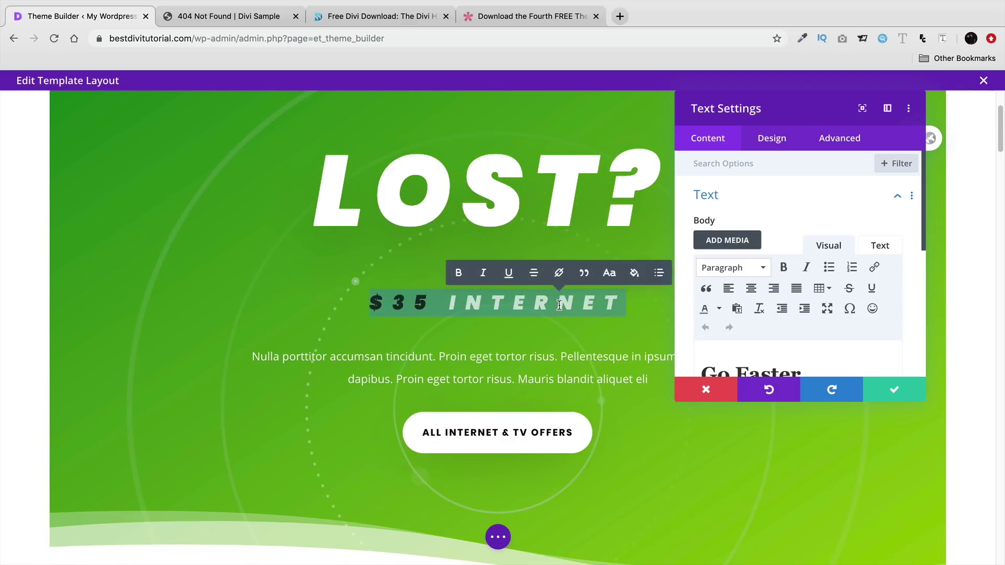
{"action": "type", "text": "Go back home"}
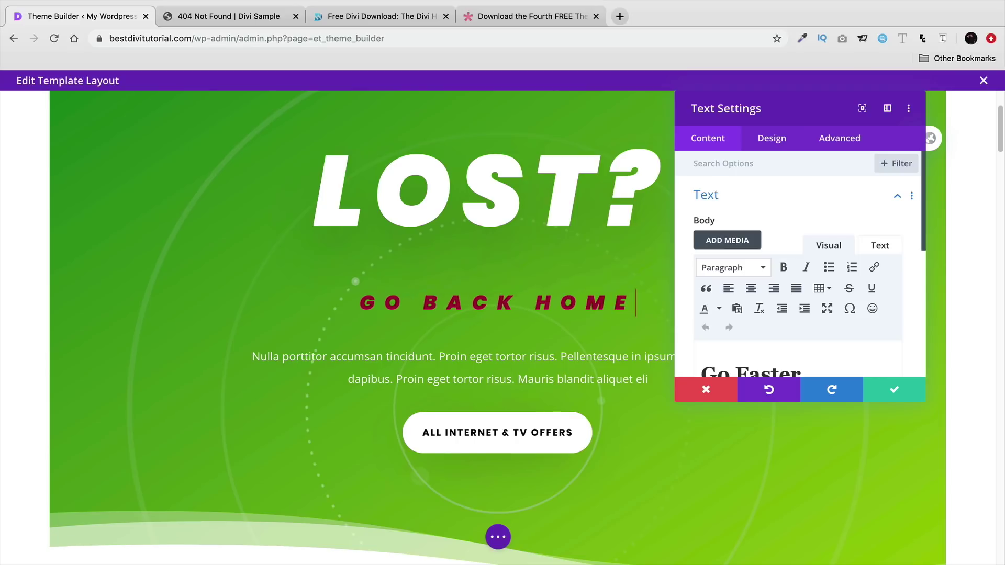
{"action": "left_click", "coordinate": [892, 392]}
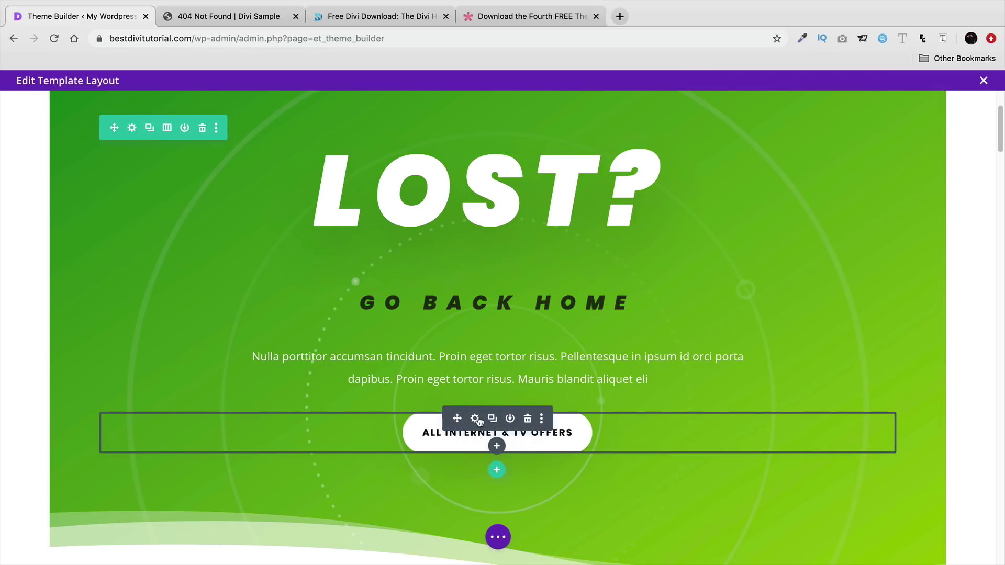
{"action": "left_click", "coordinate": [479, 420]}
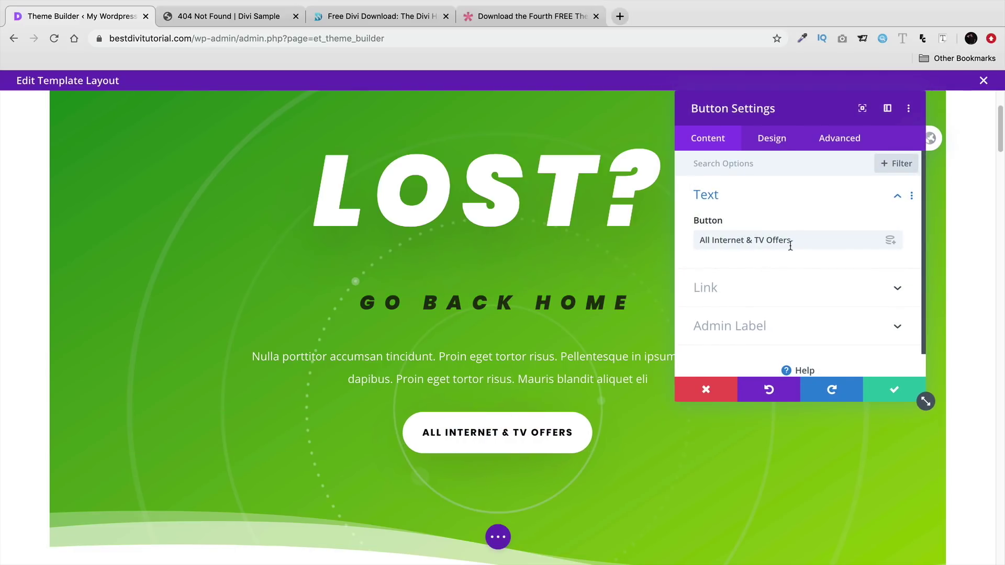
{"action": "left_click", "coordinate": [800, 285]}
{"action": "left_click", "coordinate": [797, 221]}
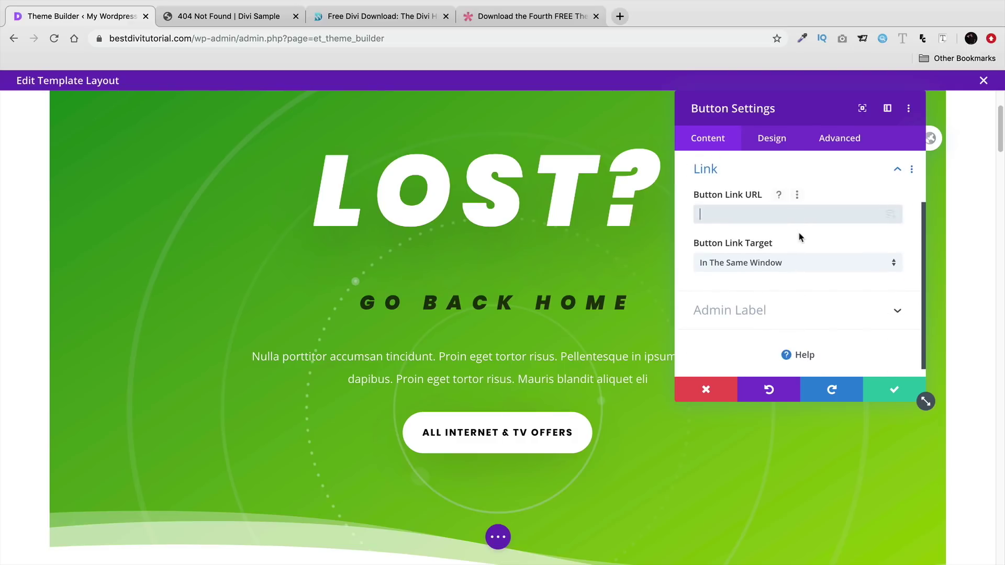
{"action": "type", "text": "www.bestdivitutorial.com"}
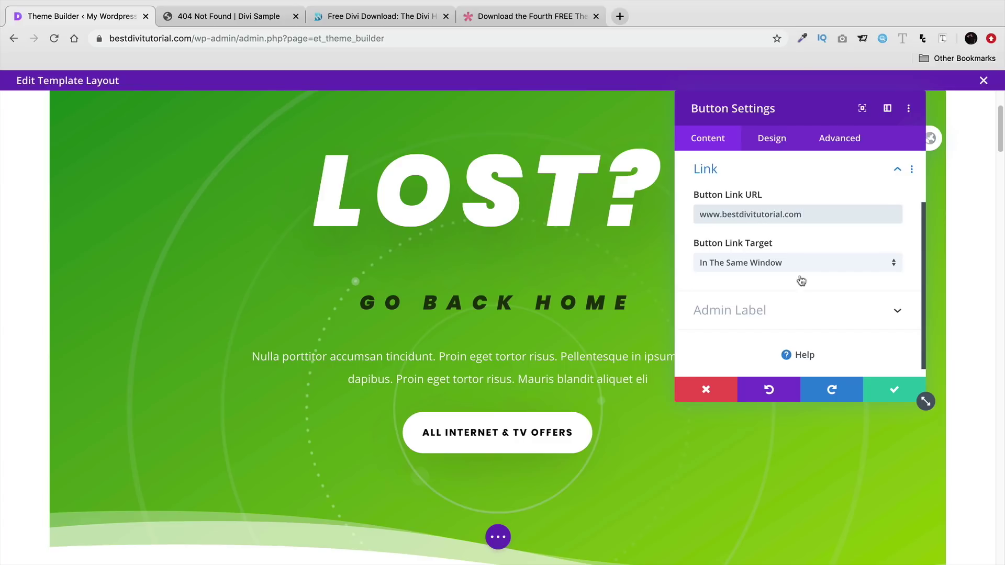
{"action": "left_click", "coordinate": [892, 390]}
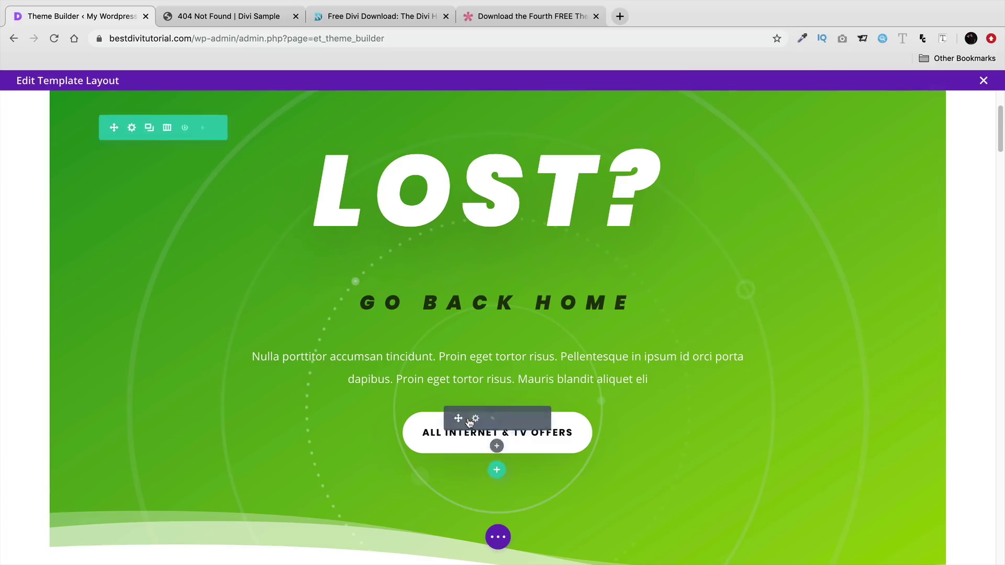
- Delete the Sign In, Why Choose Us, Fiber, tabs, pricing, blog, testimonial and dark sections
{"action": "scroll", "coordinate": [471, 419], "scroll_direction": "down", "scroll_amount": 5}
{"action": "left_click", "coordinate": [137, 384]}
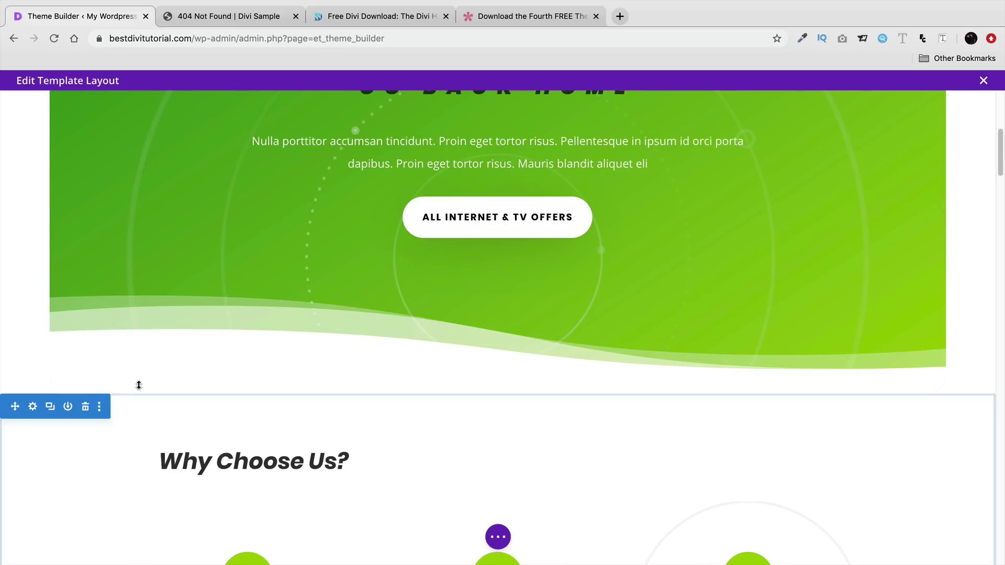
{"action": "left_click", "coordinate": [84, 409]}
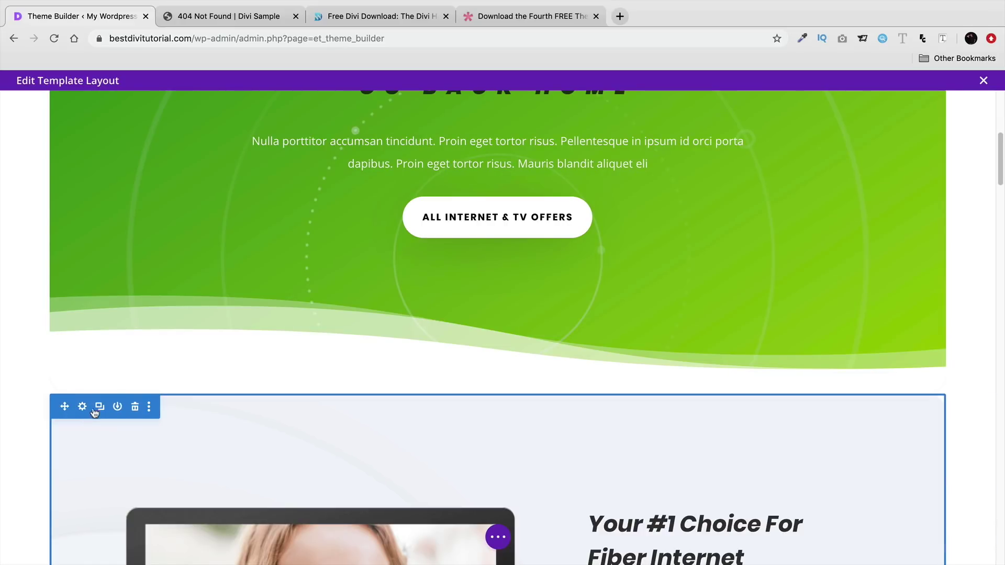
{"action": "left_click", "coordinate": [134, 406]}
{"action": "left_click", "coordinate": [135, 384]}
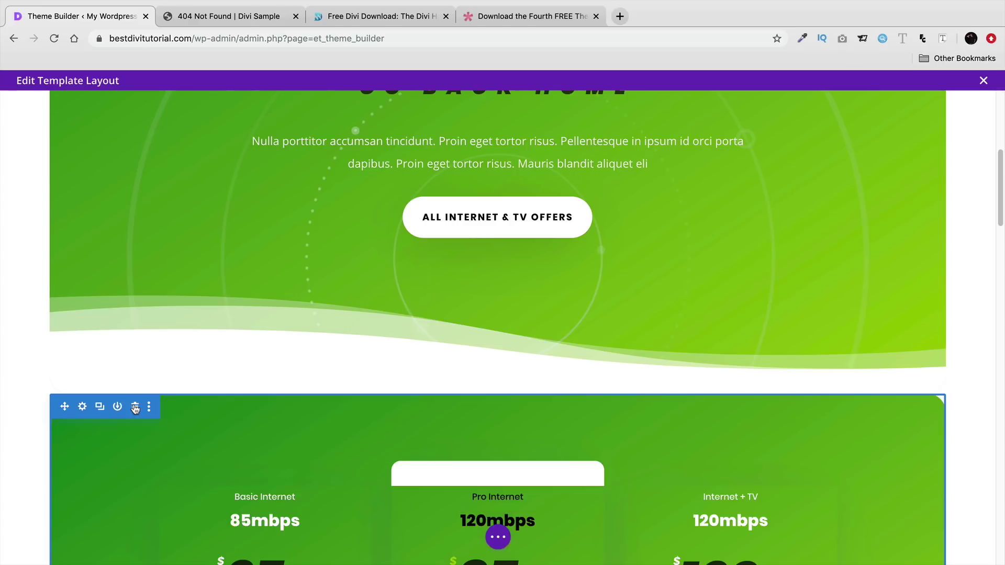
{"action": "left_click", "coordinate": [136, 407]}
{"action": "left_click", "coordinate": [85, 406]}
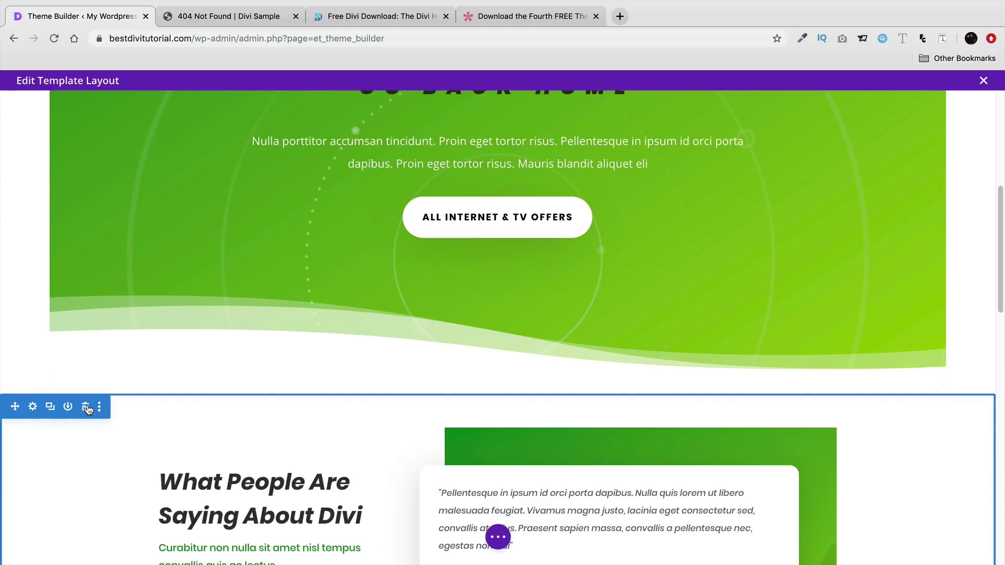
{"action": "left_click", "coordinate": [87, 407]}
{"action": "left_click", "coordinate": [135, 381]}
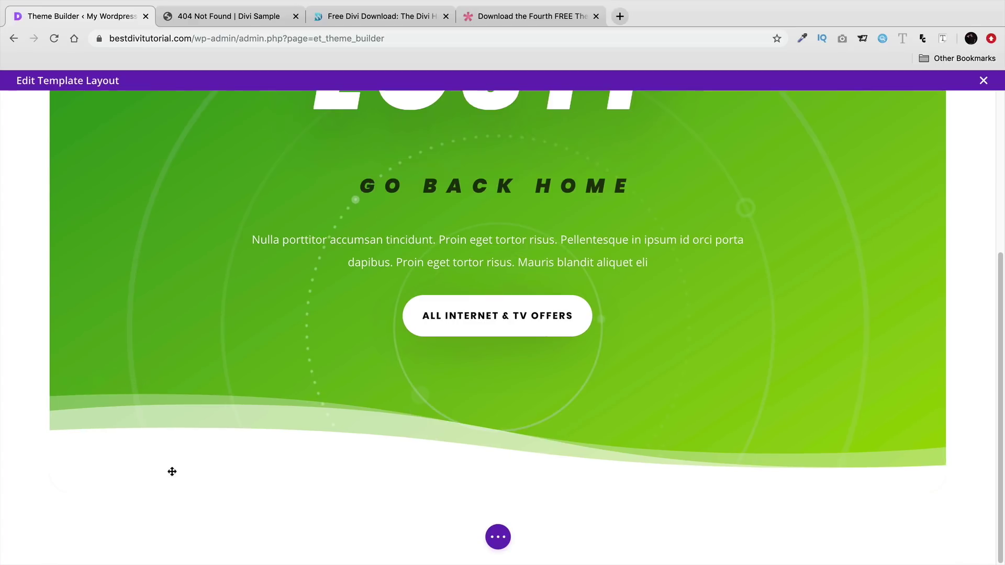
{"action": "left_click", "coordinate": [498, 537]}
{"action": "scroll", "coordinate": [827, 449], "scroll_direction": "up", "scroll_amount": 4}
{"action": "scroll", "coordinate": [827, 449], "scroll_direction": "down", "scroll_amount": 1}
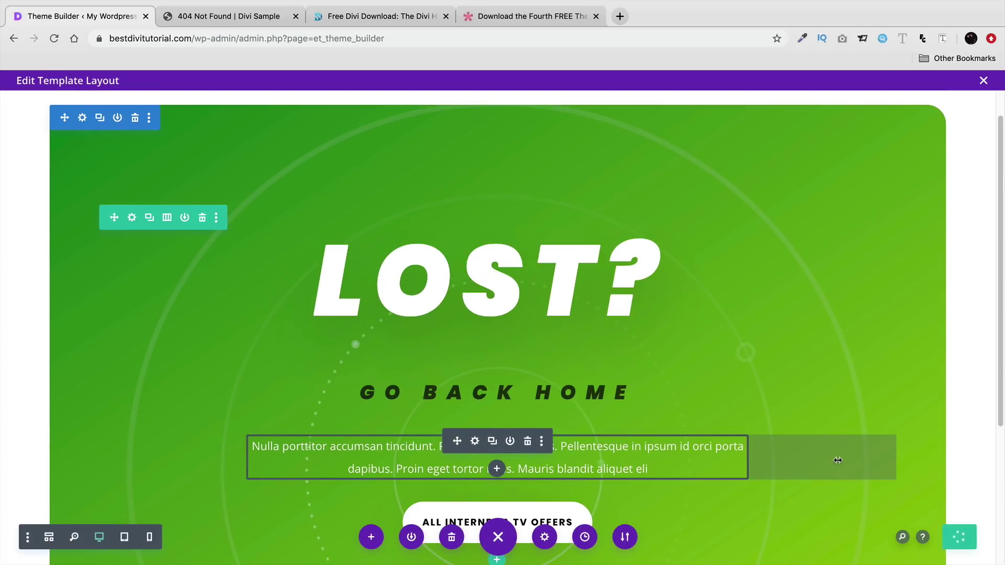
{"action": "left_click", "coordinate": [984, 80]}
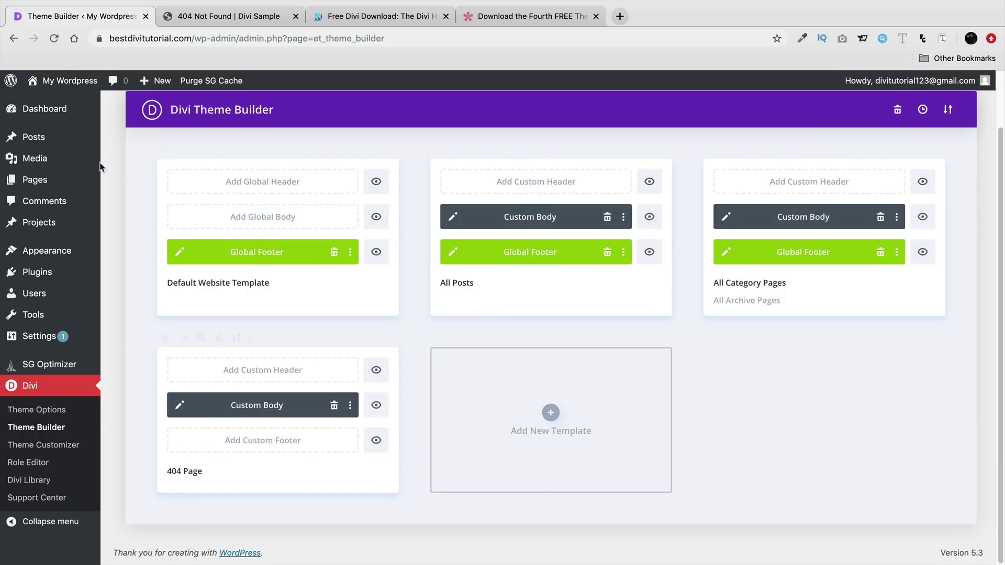
- Stay on the Theme Builder when leaving and save its changes first
{"action": "mouse_move", "coordinate": [66, 84]}
{"action": "left_click", "coordinate": [64, 104]}
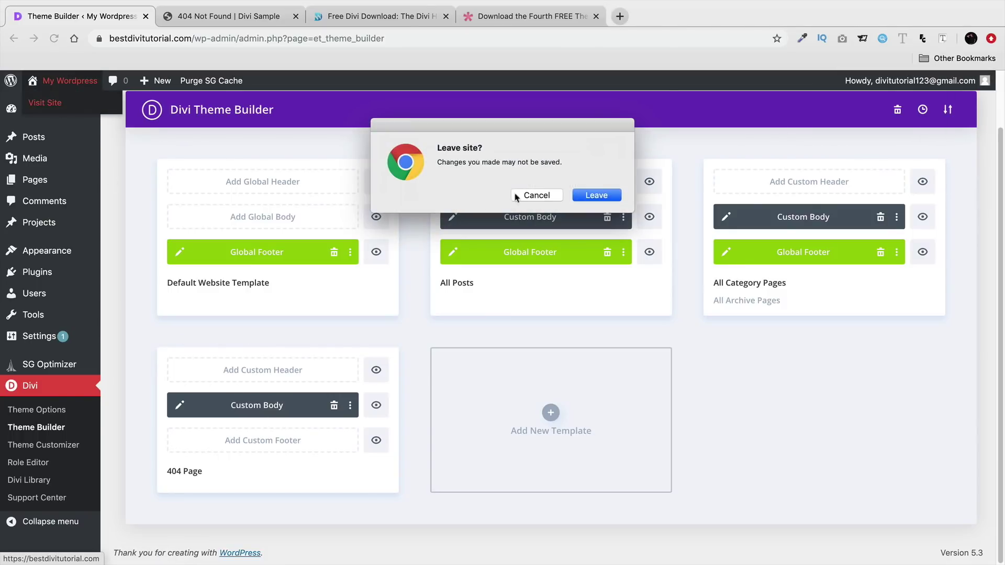
{"action": "left_click", "coordinate": [539, 198]}
{"action": "left_click", "coordinate": [206, 131]}
- Test the 404 page with a nonexistent URL and its home button, then return to the Dashboard
{"action": "mouse_move", "coordinate": [70, 81]}
{"action": "left_click", "coordinate": [78, 104]}
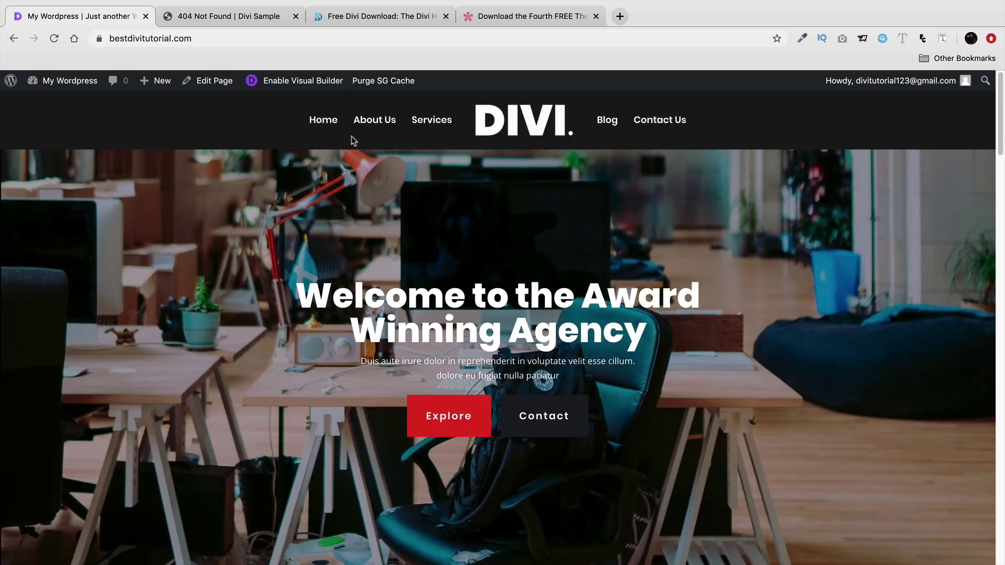
{"action": "left_click", "coordinate": [247, 38]}
{"action": "left_click", "coordinate": [246, 38]}
{"action": "type", "text": "asjdoiasjdioajd"}
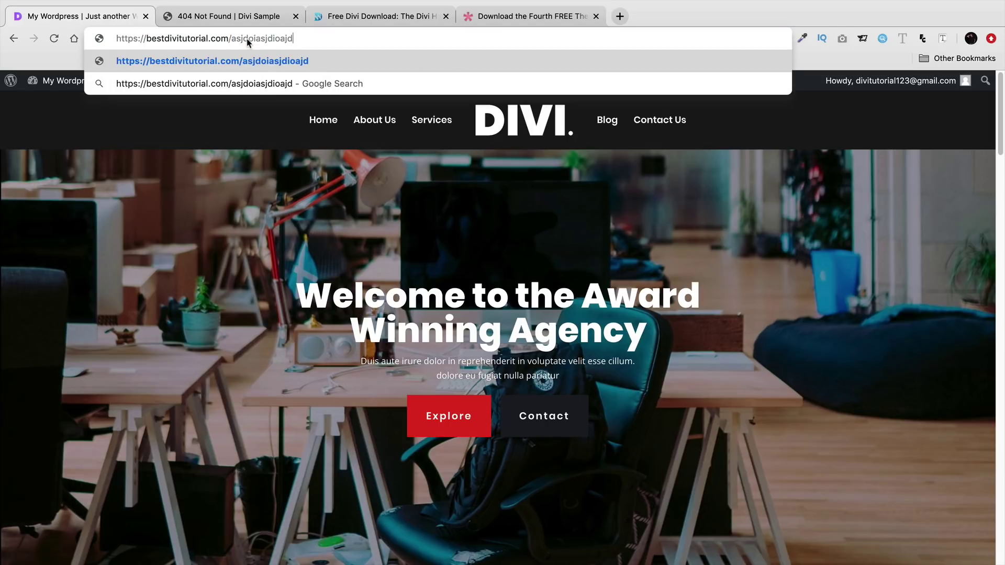
{"action": "key", "text": "Return"}
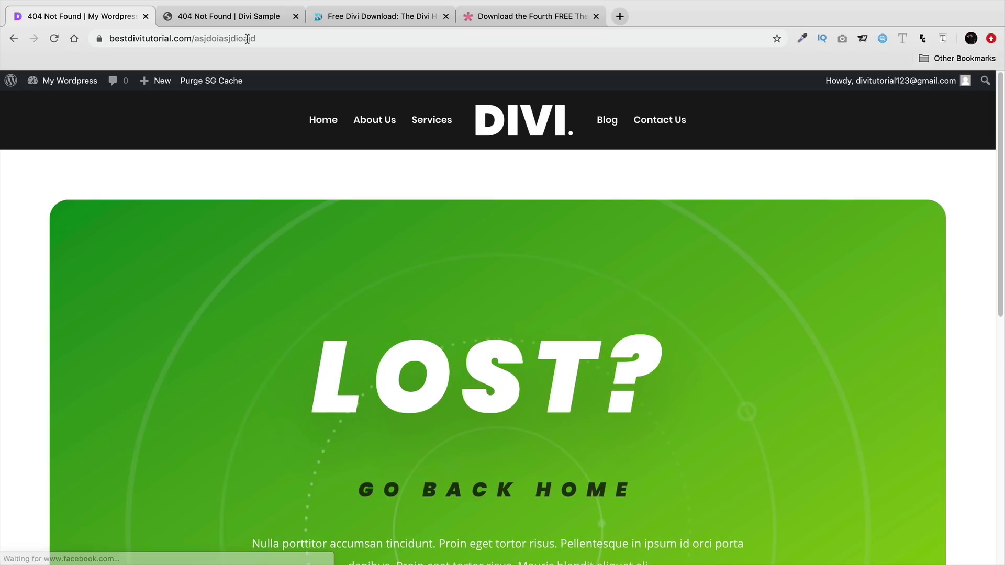
{"action": "scroll", "coordinate": [321, 225], "scroll_direction": "down", "scroll_amount": 5}
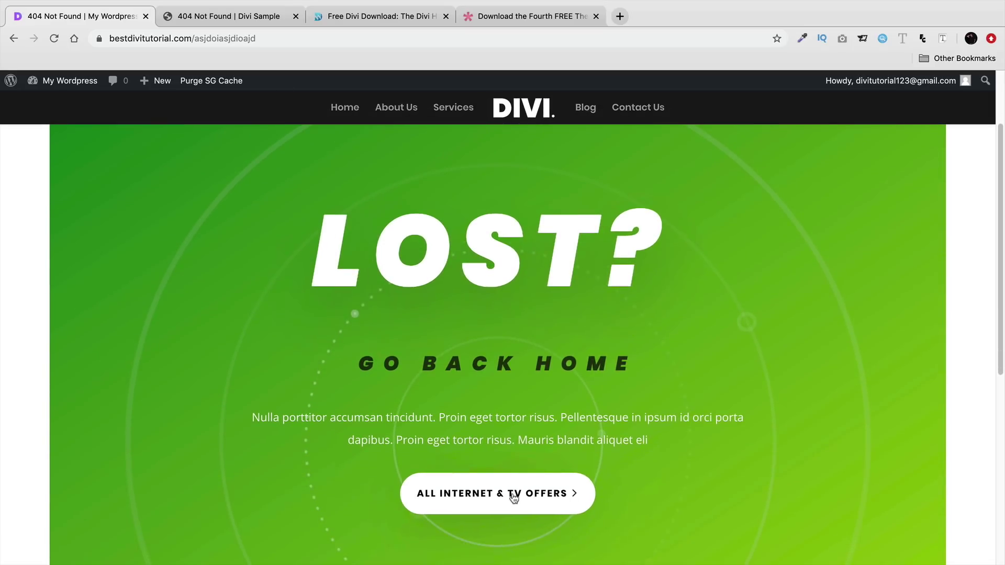
{"action": "left_click", "coordinate": [514, 497]}
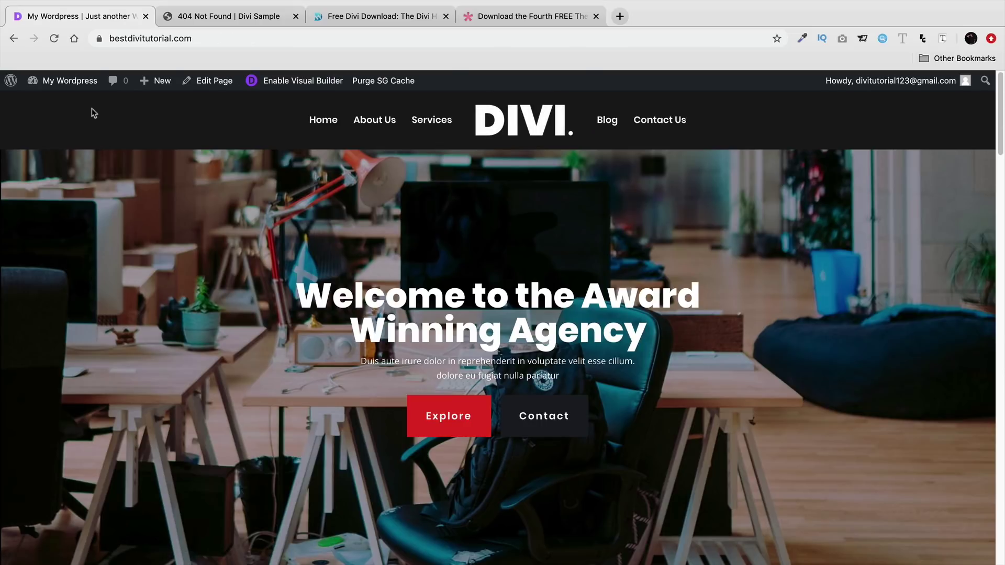
{"action": "mouse_move", "coordinate": [70, 81]}
{"action": "left_click", "coordinate": [68, 102]}
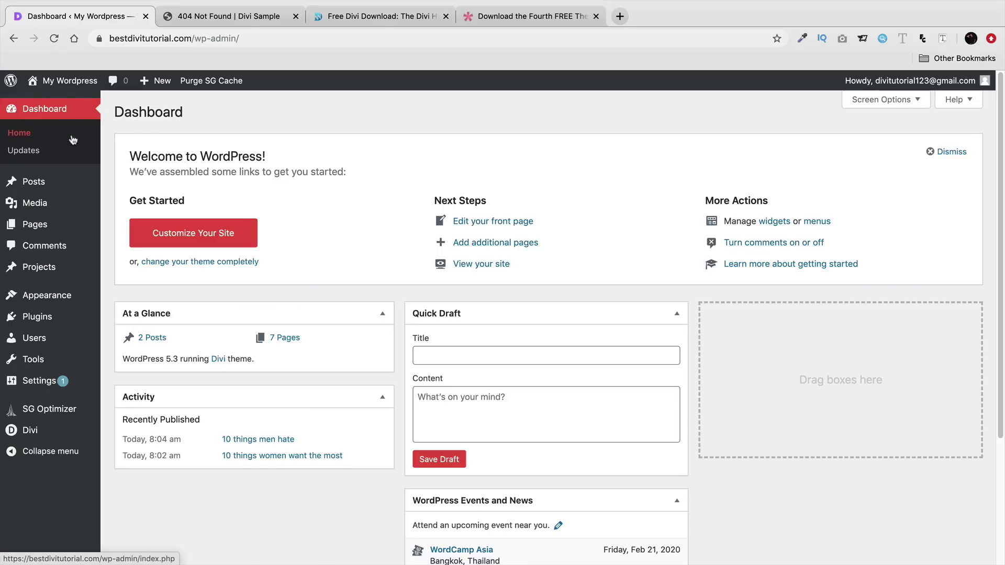
- Open Divi's Theme Builder templates list, briefly checking the other site's 404 page
{"action": "mouse_move", "coordinate": [62, 430]}
{"action": "left_click", "coordinate": [151, 451]}
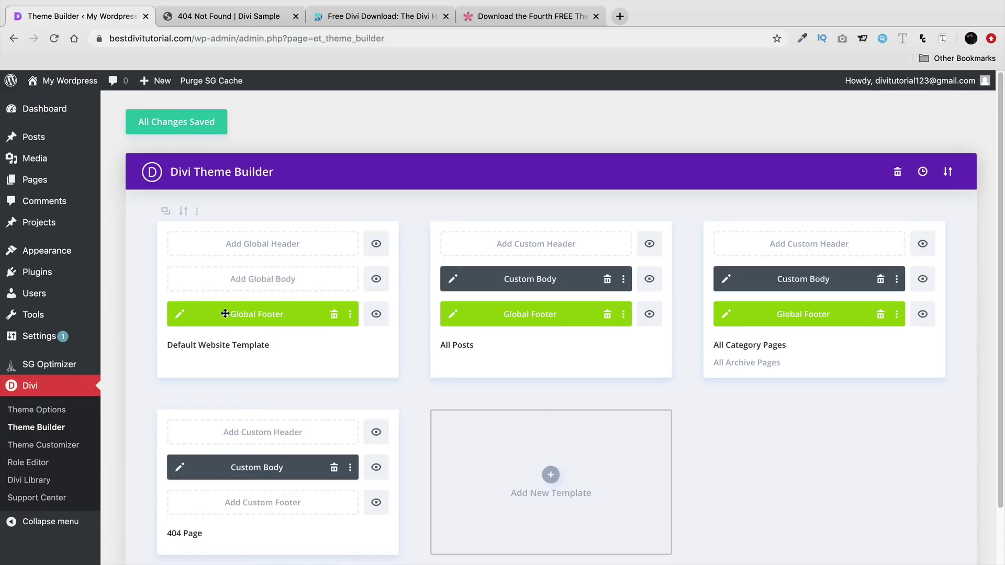
{"action": "left_click_drag", "start_coordinate": [179, 348], "coordinate": [266, 349]}
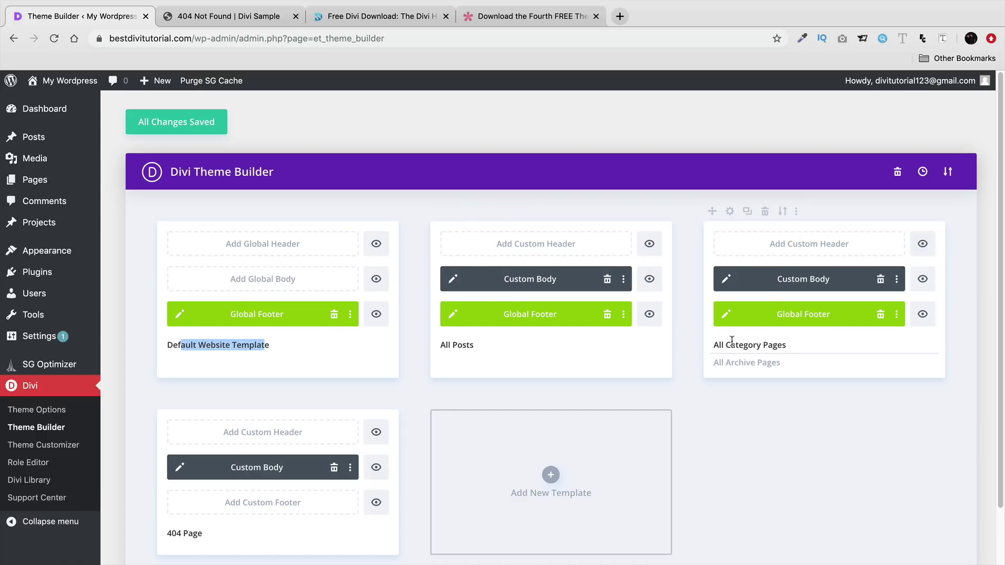
{"action": "scroll", "coordinate": [681, 335], "scroll_direction": "down", "scroll_amount": 1}
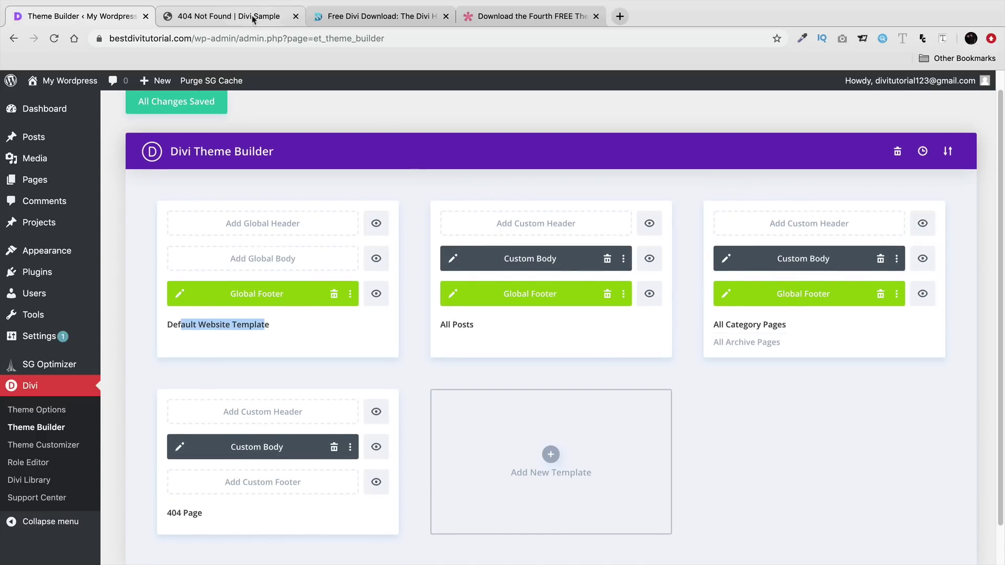
{"action": "left_click", "coordinate": [254, 17]}
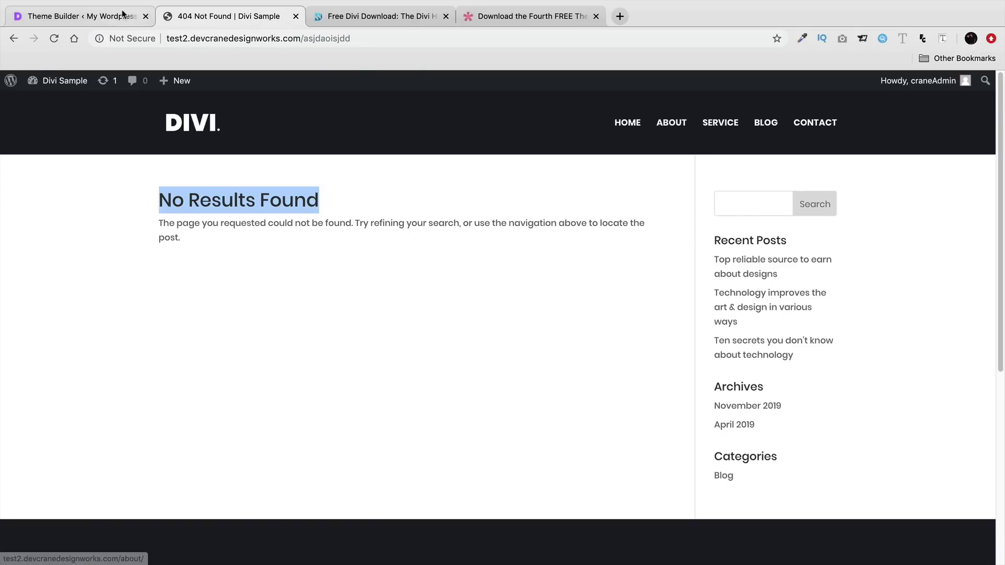
{"action": "left_click", "coordinate": [123, 17]}
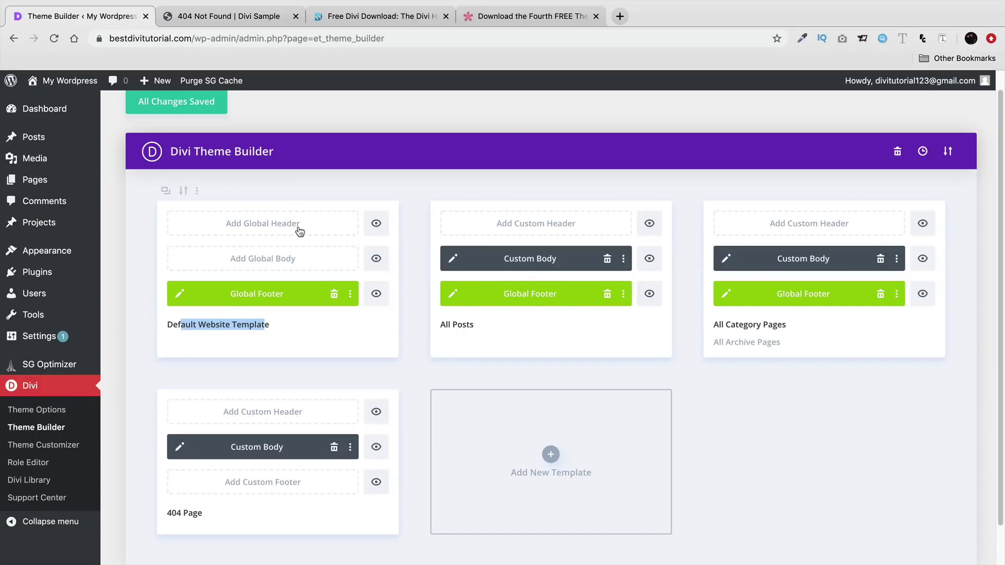
- Create a template for the About Us page only and remove its Global Footer
{"action": "left_click", "coordinate": [551, 455]}
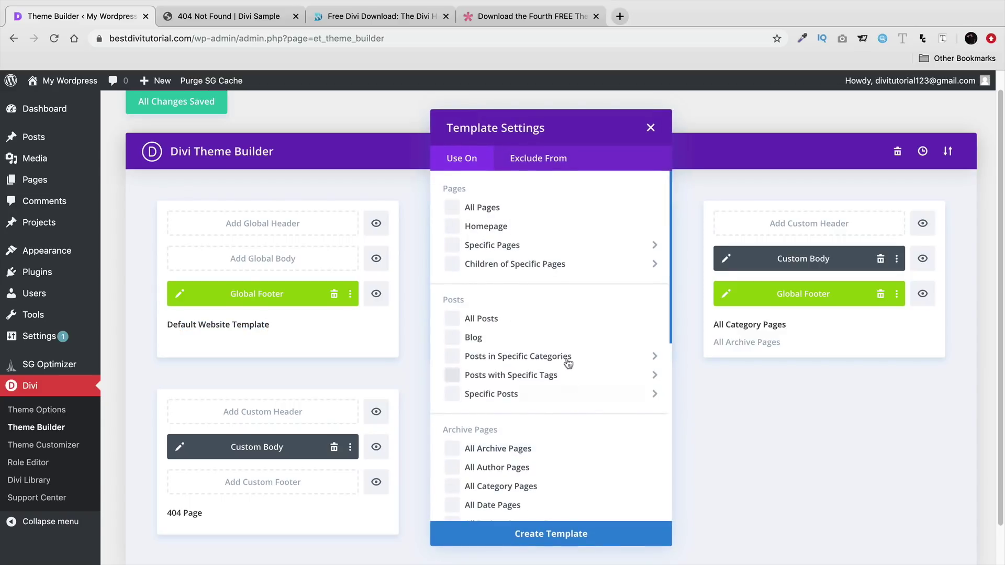
{"action": "mouse_move", "coordinate": [535, 244]}
{"action": "left_click", "coordinate": [692, 370]}
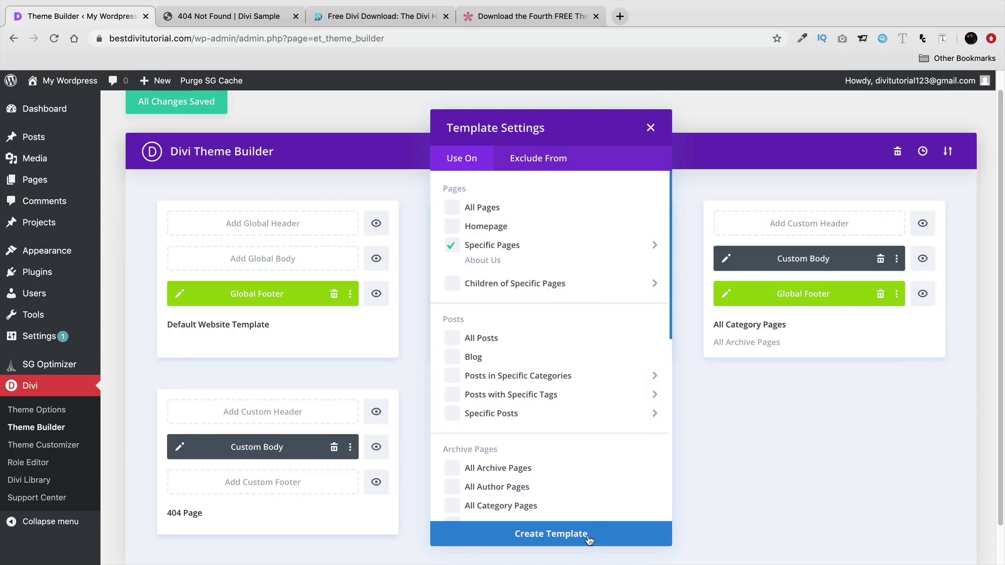
{"action": "left_click", "coordinate": [592, 537]}
{"action": "left_click", "coordinate": [607, 482]}
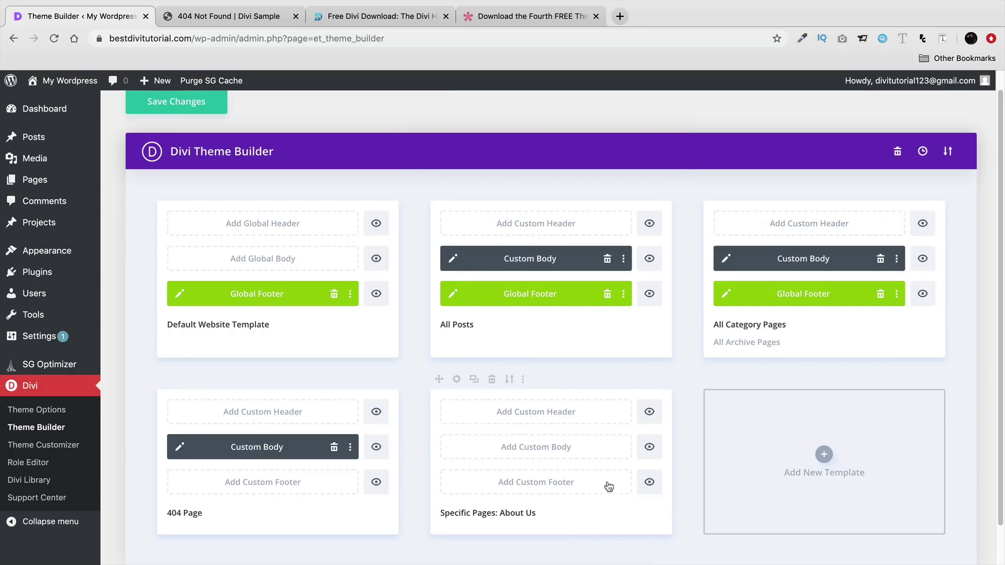
{"action": "scroll", "coordinate": [564, 462], "scroll_direction": "down", "scroll_amount": 1}
{"action": "left_click_drag", "start_coordinate": [539, 471], "coordinate": [438, 471]}
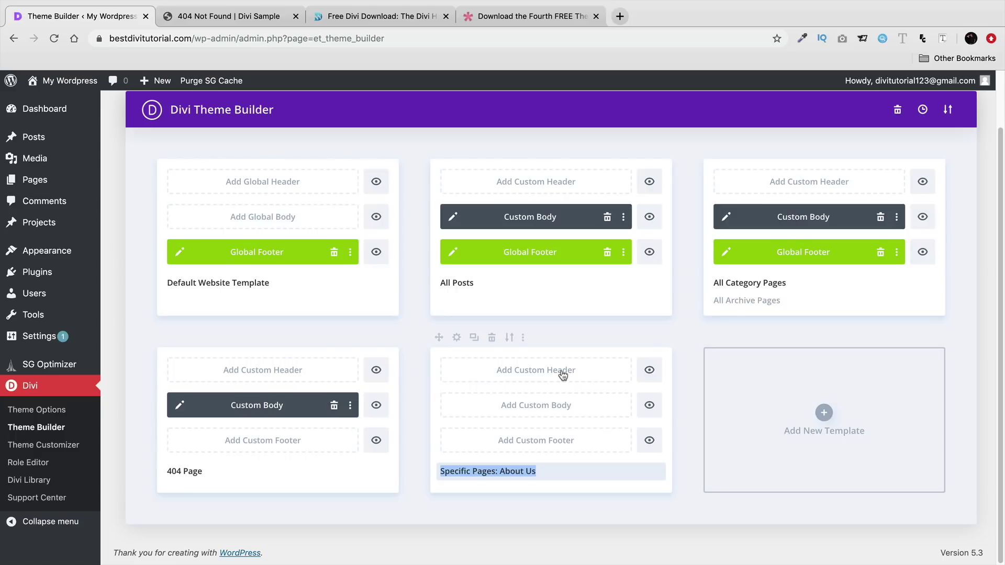
- Import divi-theme-builder-pack-6-default-website-template.json and drag its Global Header into the About Us template
{"action": "left_click", "coordinate": [949, 111]}
{"action": "left_click", "coordinate": [487, 245]}
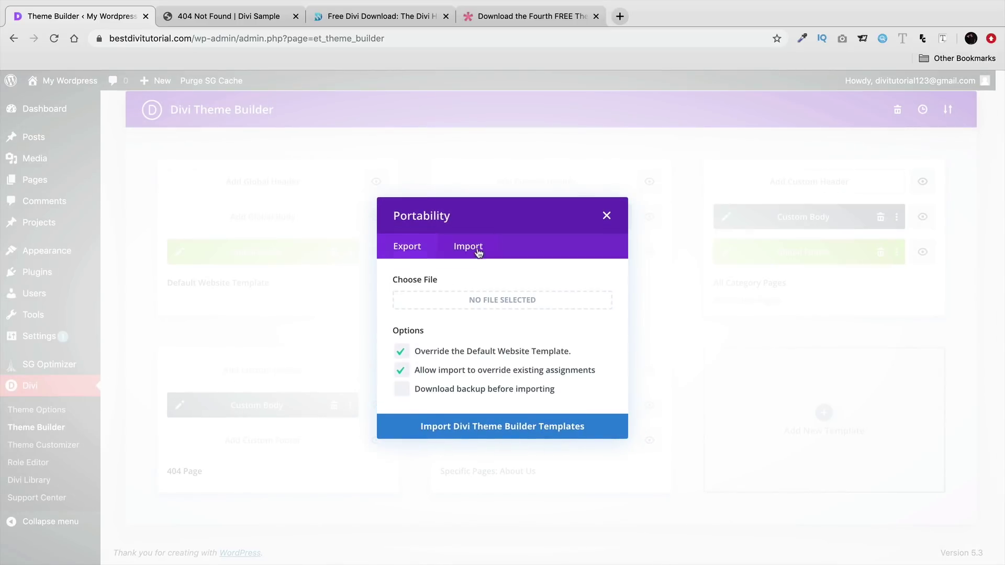
{"action": "left_click", "coordinate": [490, 302]}
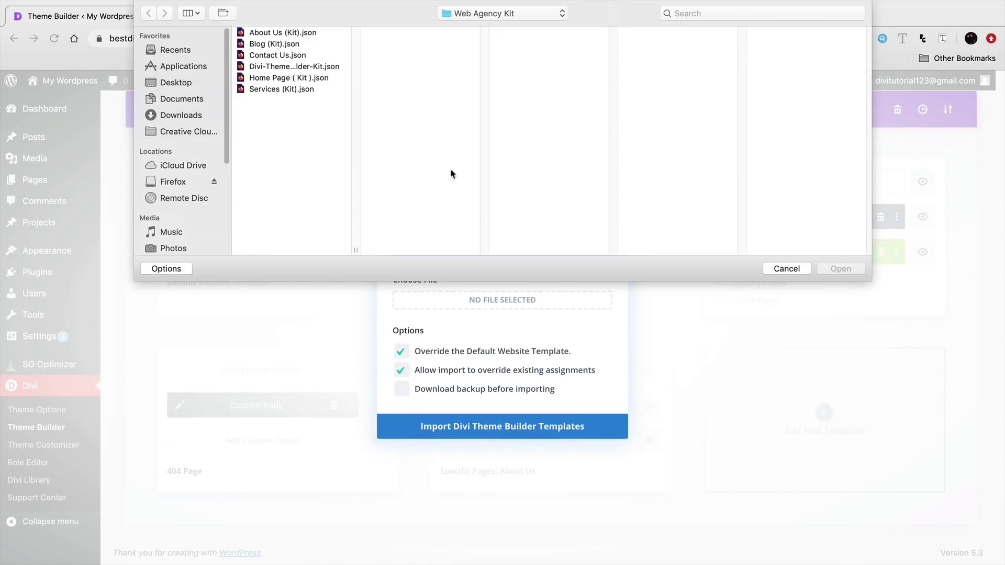
{"action": "left_click", "coordinate": [278, 79]}
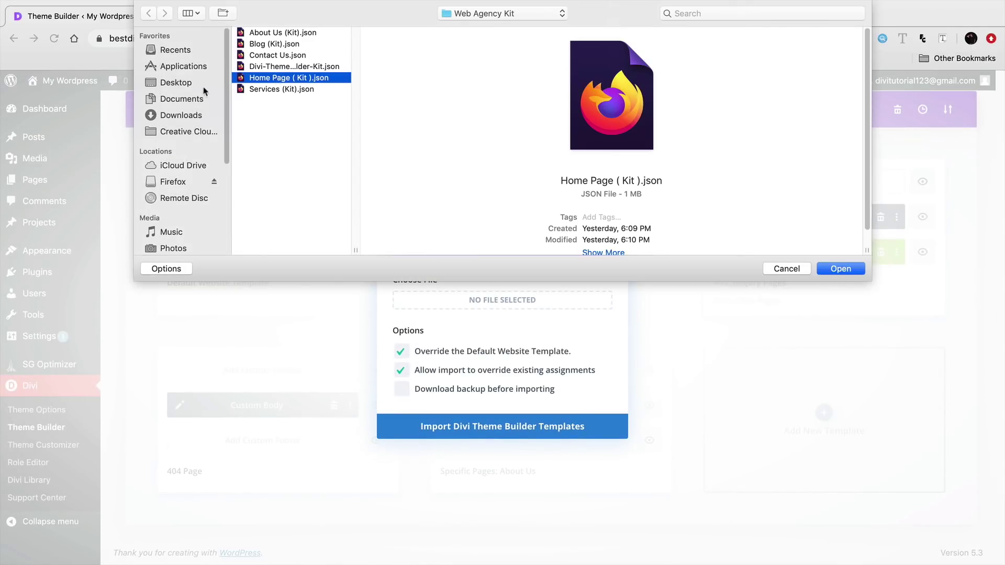
{"action": "left_click", "coordinate": [201, 85]}
{"action": "left_click", "coordinate": [257, 66]}
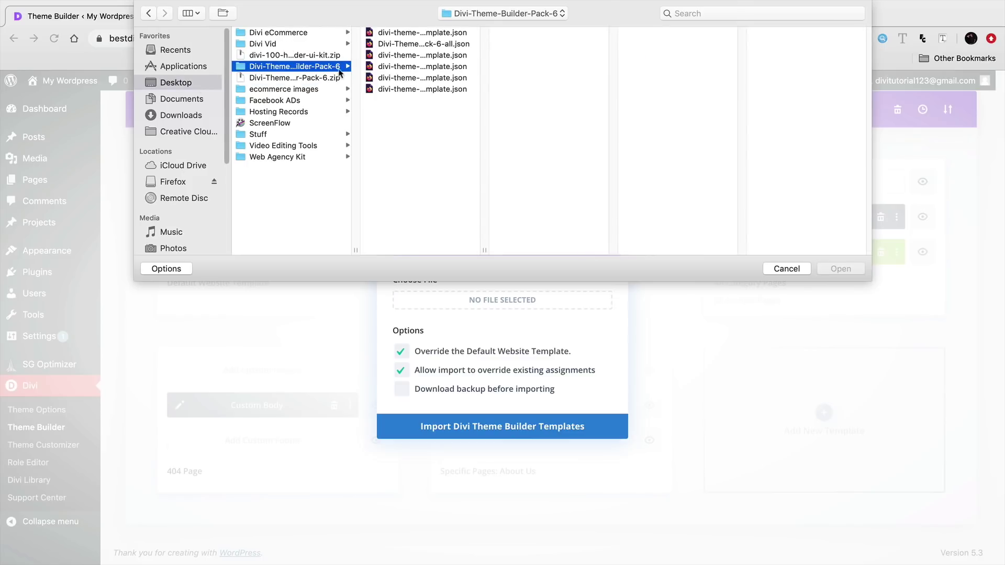
{"action": "left_click", "coordinate": [407, 67]}
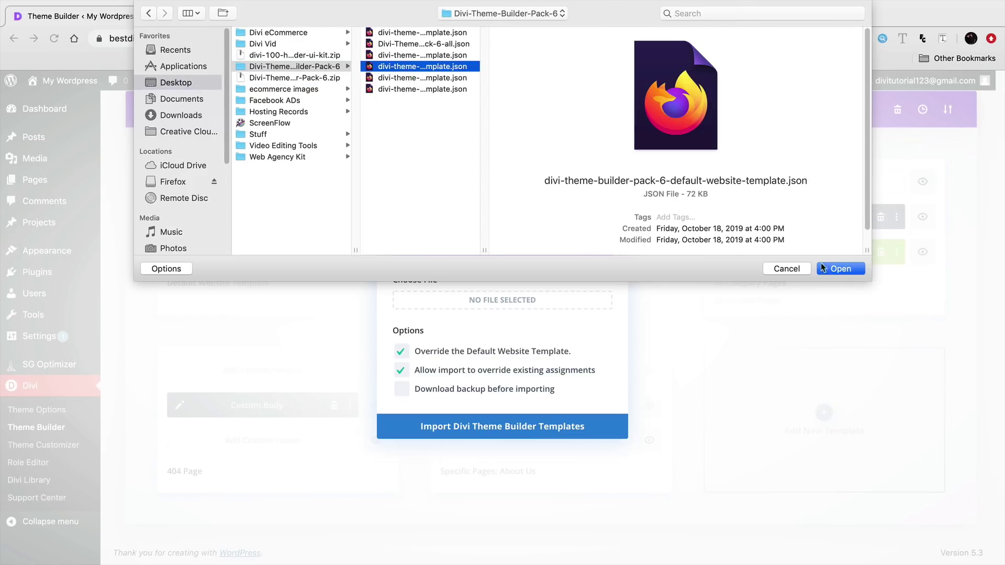
{"action": "left_click", "coordinate": [840, 269]}
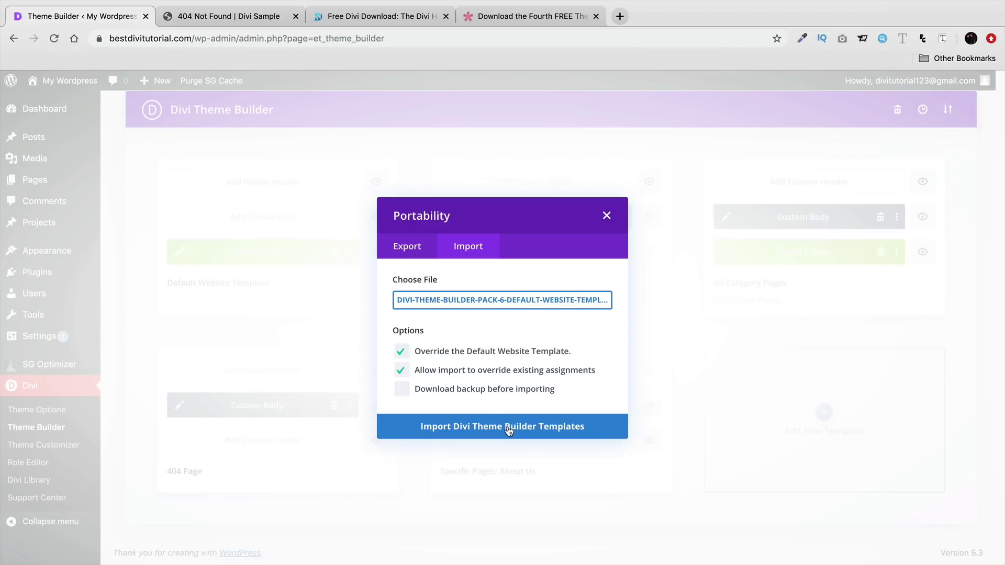
{"action": "left_click", "coordinate": [486, 425]}
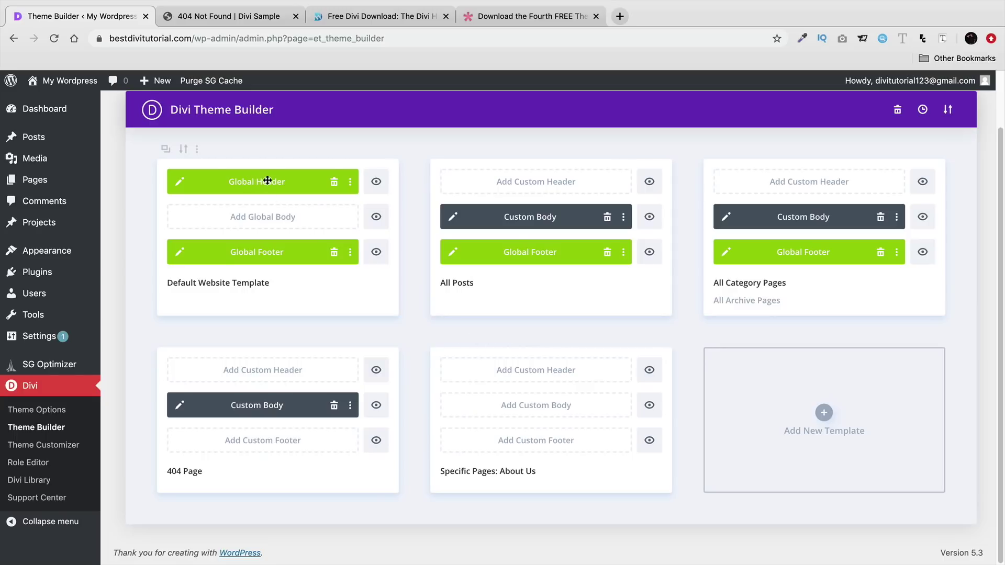
{"action": "left_click_drag", "start_coordinate": [251, 180], "coordinate": [549, 377]}
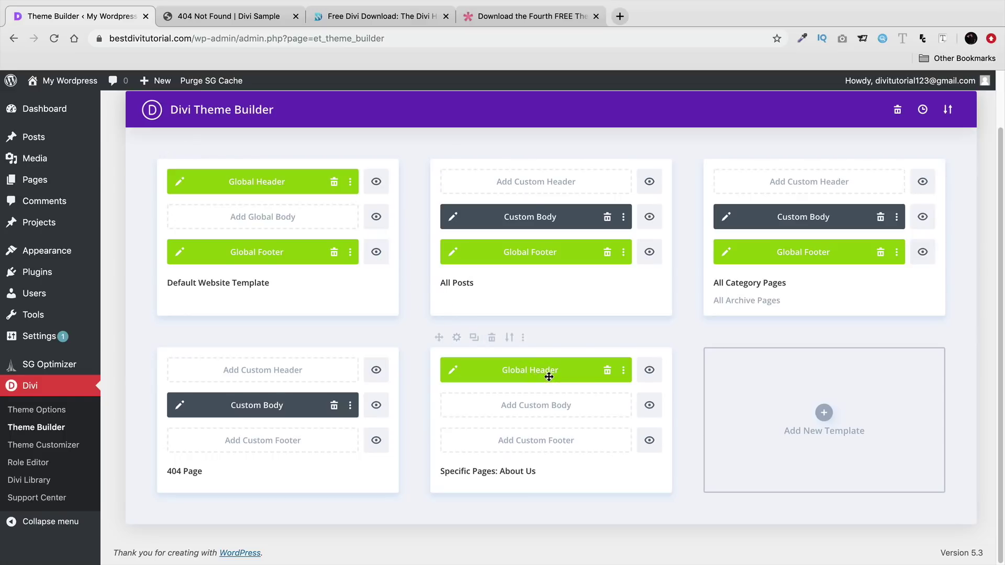
- Delete the default template's Global Header, save the changes and view the live site
{"action": "left_click", "coordinate": [334, 182]}
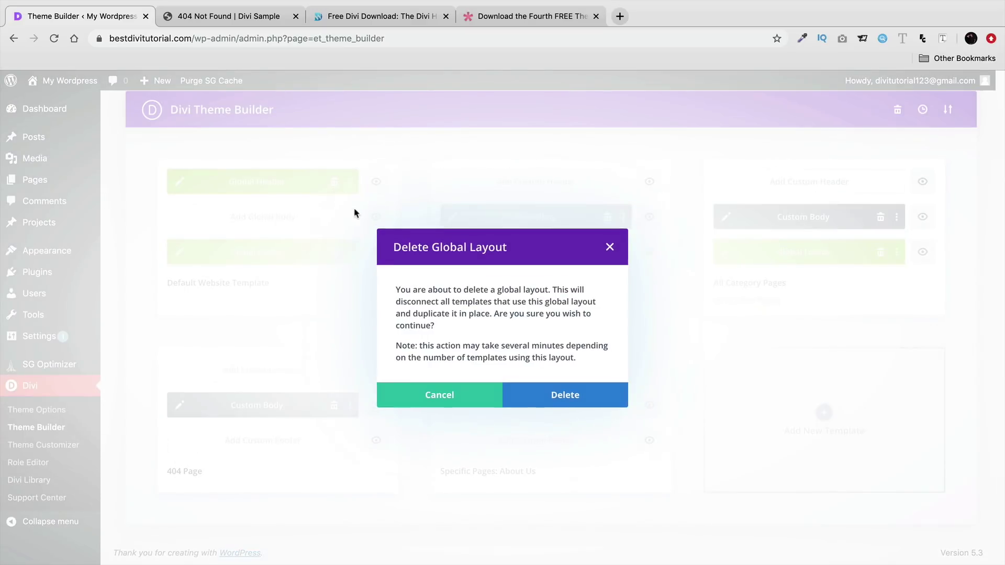
{"action": "left_click", "coordinate": [570, 399]}
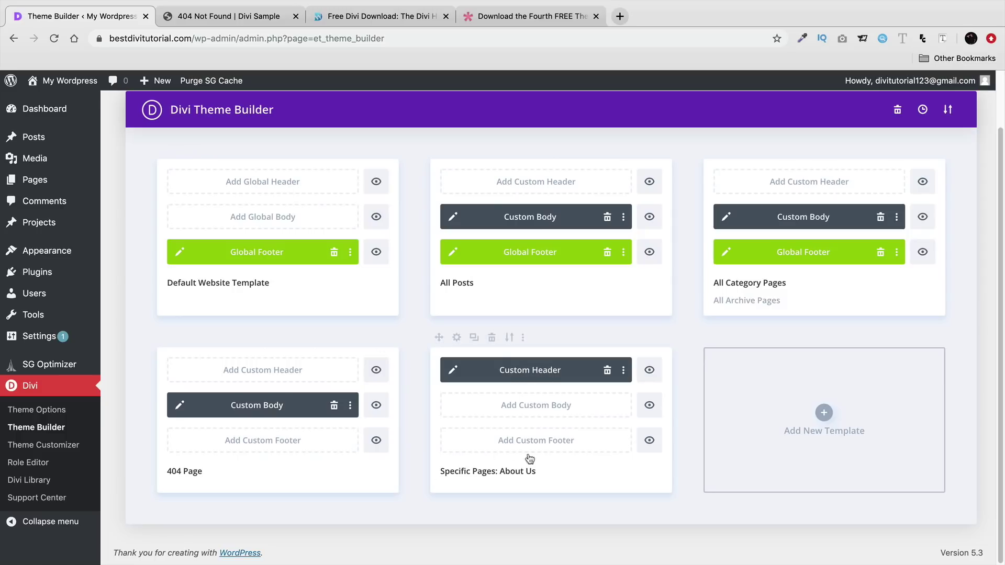
{"action": "double_click", "coordinate": [512, 471]}
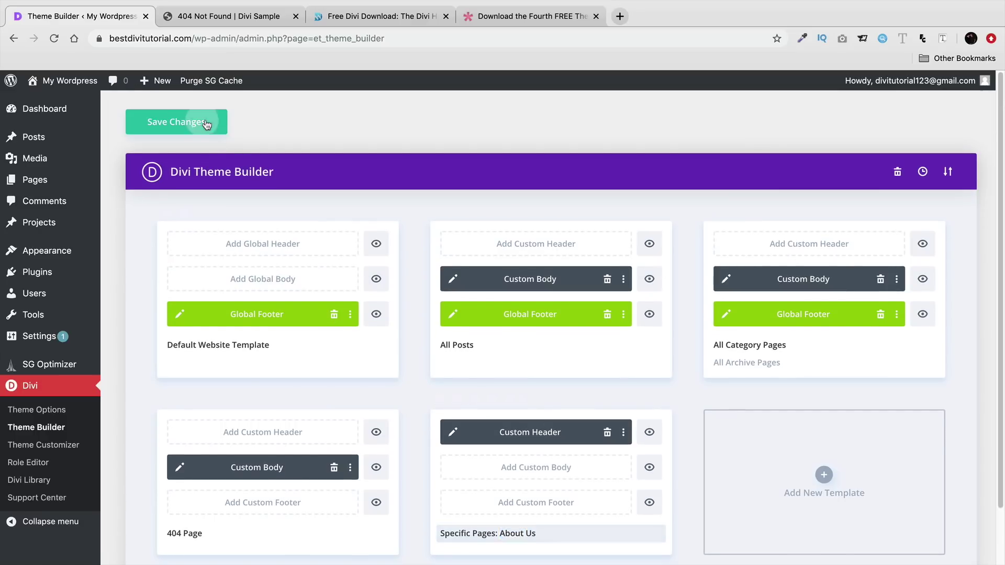
{"action": "left_click", "coordinate": [206, 128]}
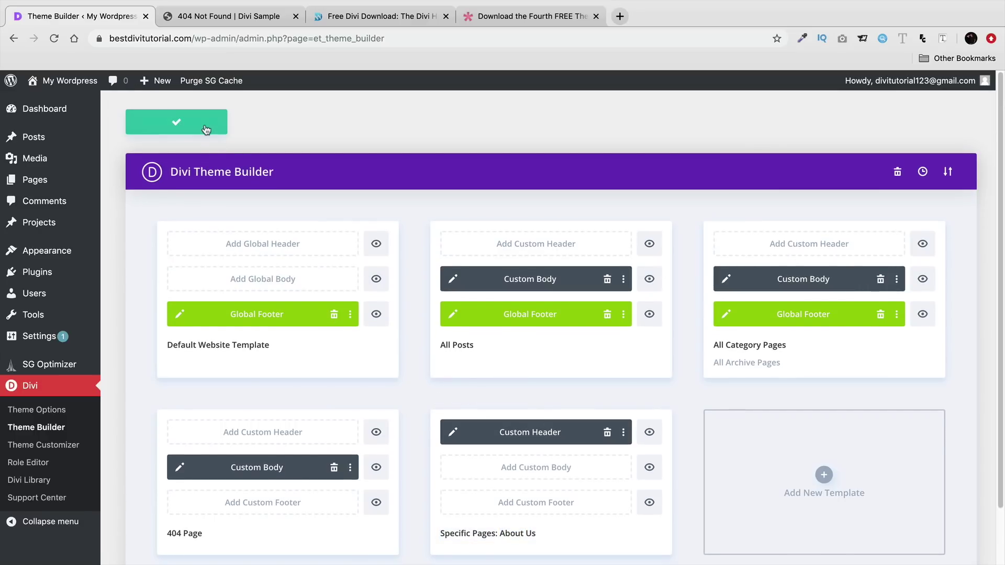
{"action": "mouse_move", "coordinate": [57, 81]}
{"action": "left_click", "coordinate": [57, 105]}
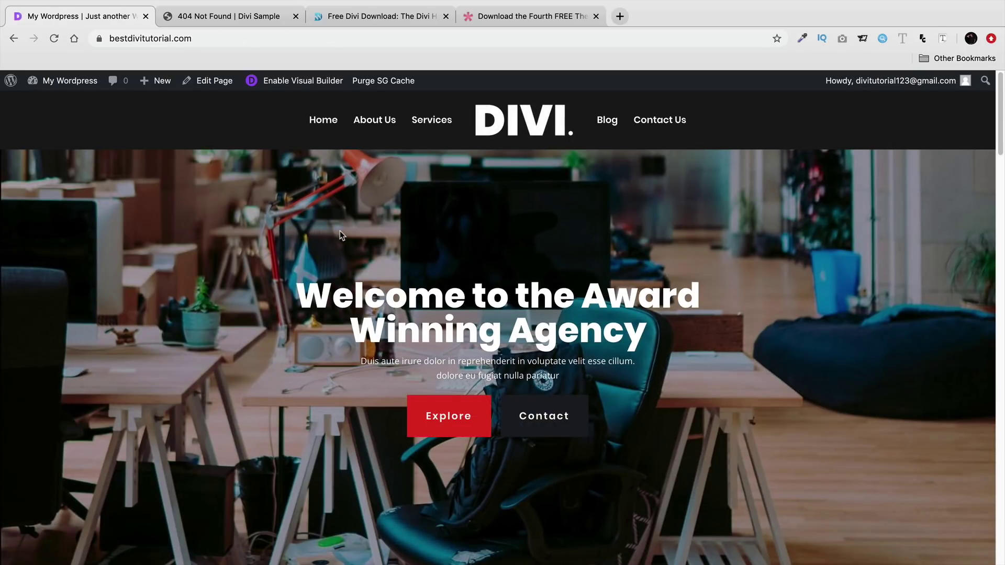
- Check the live About Us page's custom header, then reopen Divi's Theme Builder
{"action": "left_click", "coordinate": [384, 124]}
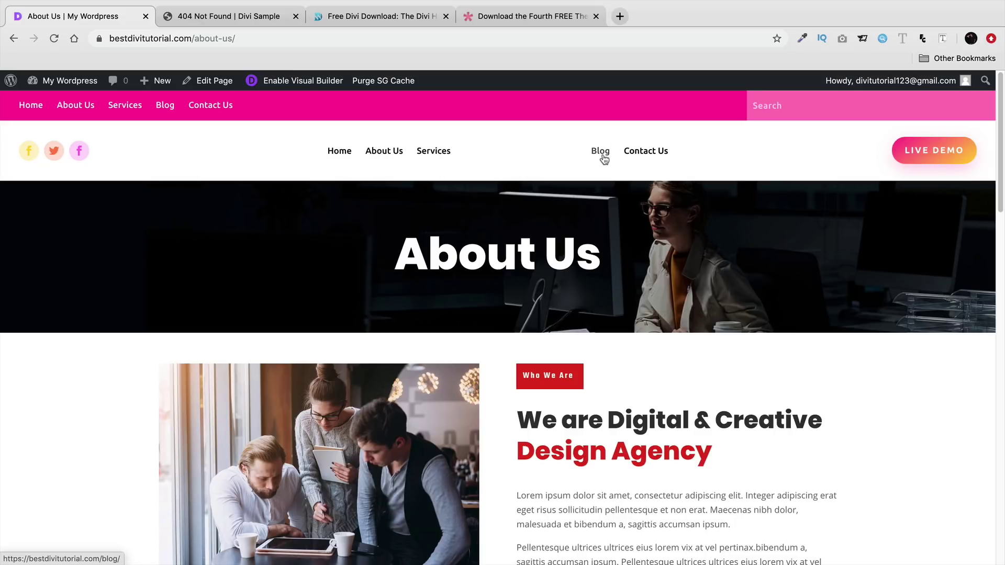
{"action": "mouse_move", "coordinate": [76, 81]}
{"action": "left_click", "coordinate": [49, 103]}
{"action": "mouse_move", "coordinate": [76, 432]}
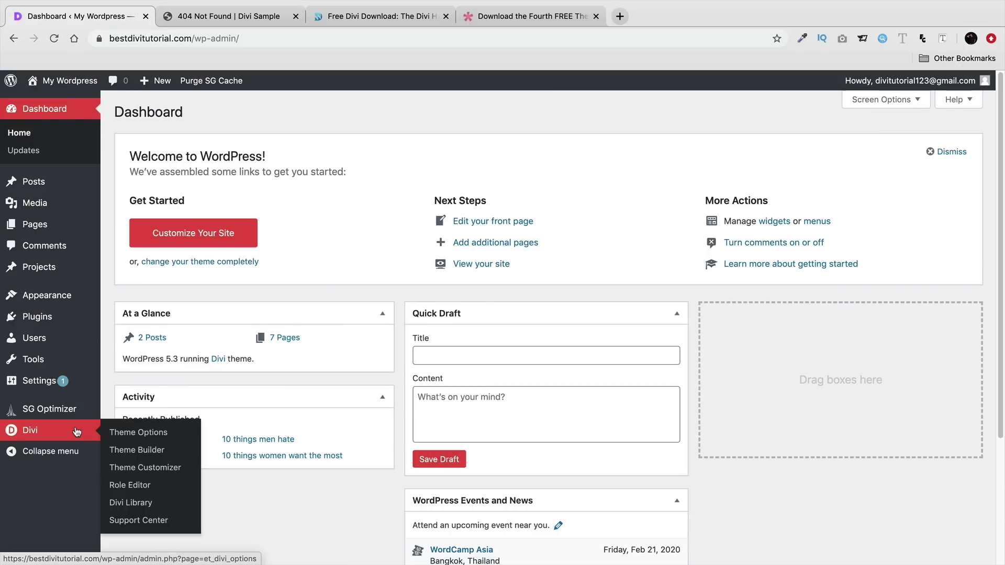
{"action": "left_click", "coordinate": [152, 451]}
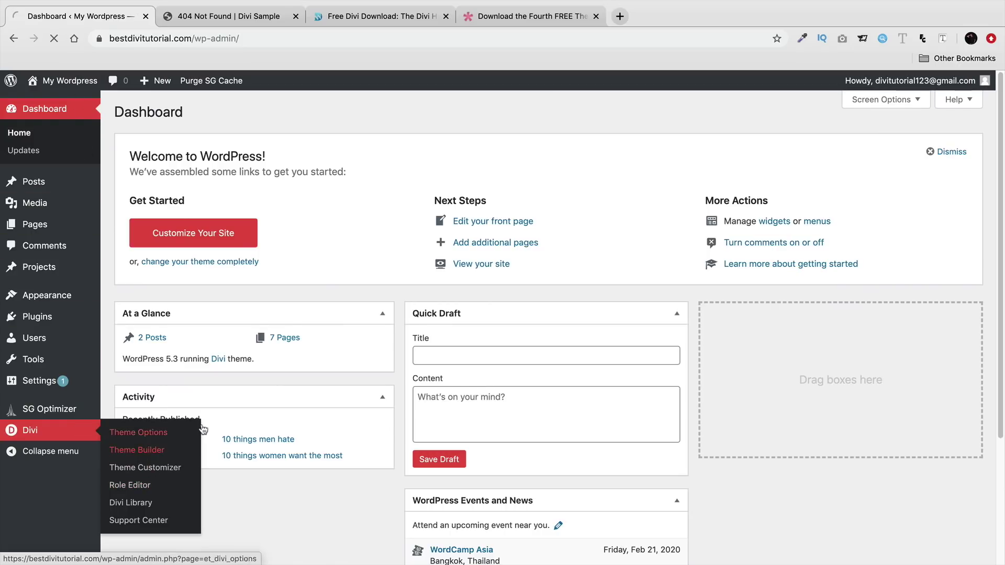
{"action": "scroll", "coordinate": [331, 381], "scroll_direction": "down", "scroll_amount": 1}
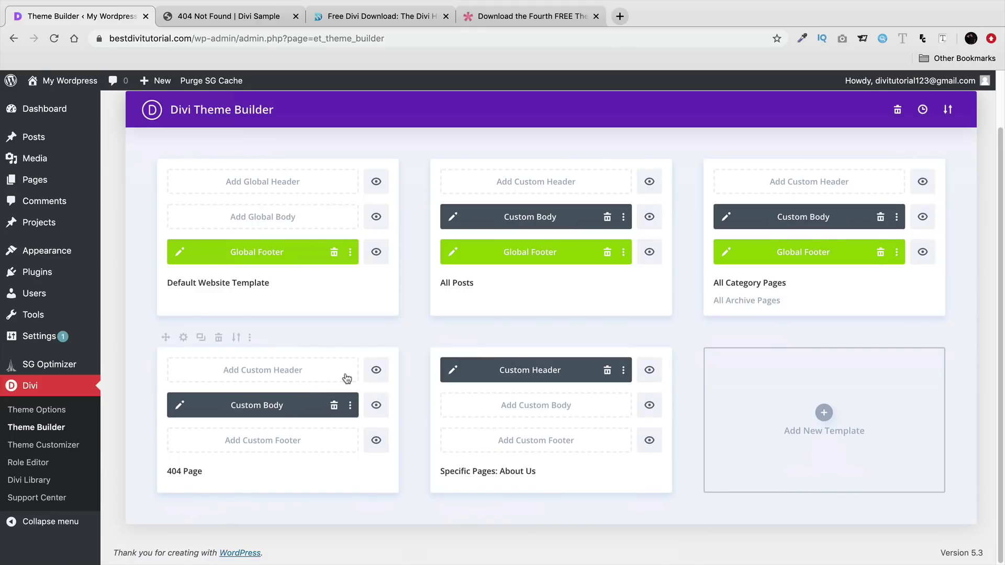
- Go back from the Header UI Kit page to free layouts page 2, then return to the Theme Builder tab
{"action": "left_click", "coordinate": [535, 20]}
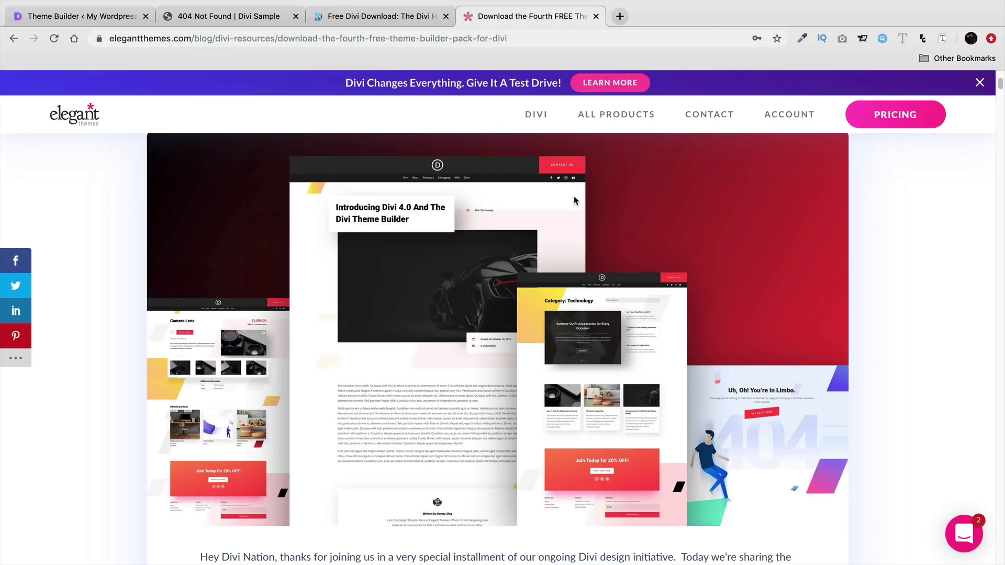
{"action": "left_click", "coordinate": [366, 16]}
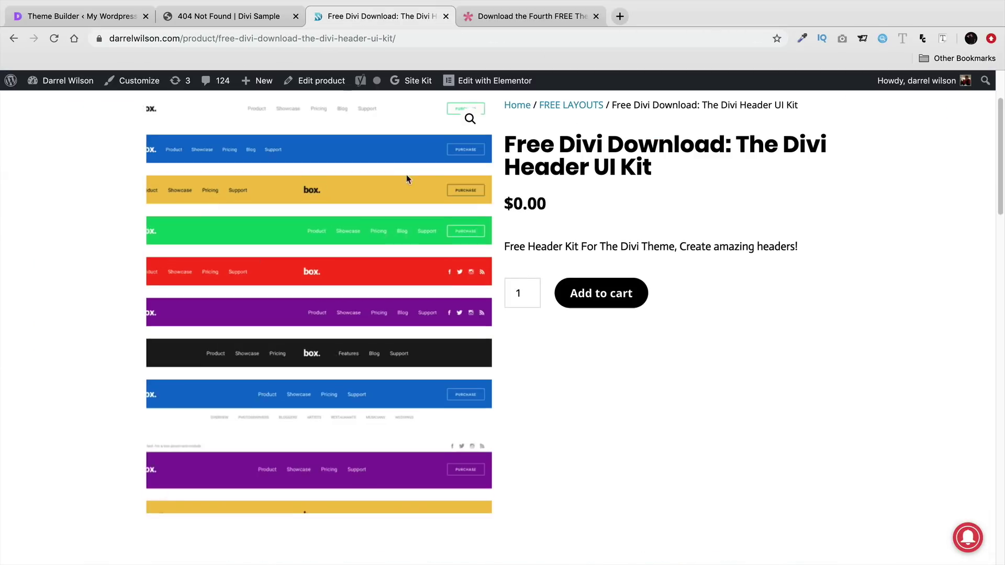
{"action": "scroll", "coordinate": [74, 293], "scroll_direction": "up", "scroll_amount": 3}
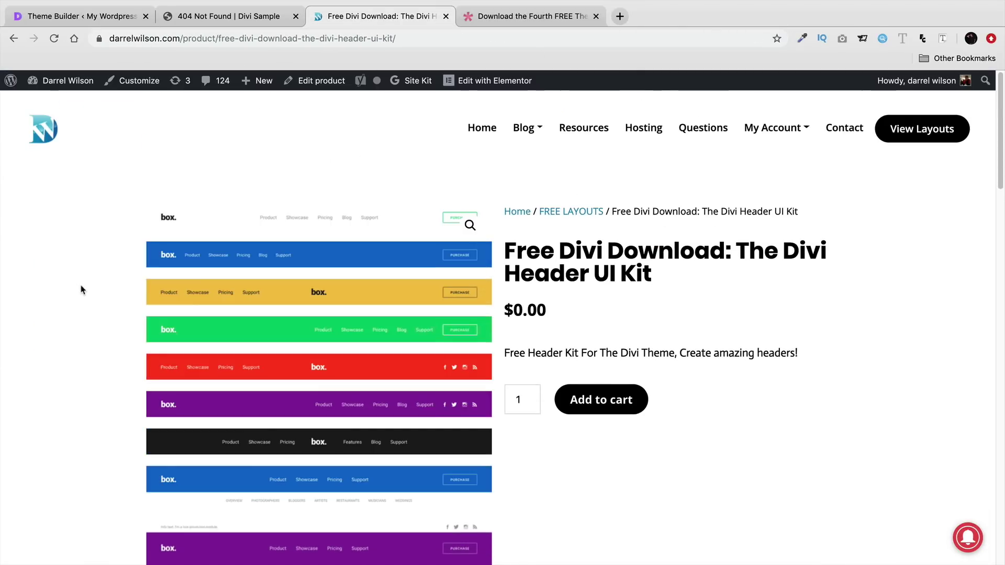
{"action": "left_click", "coordinate": [13, 39]}
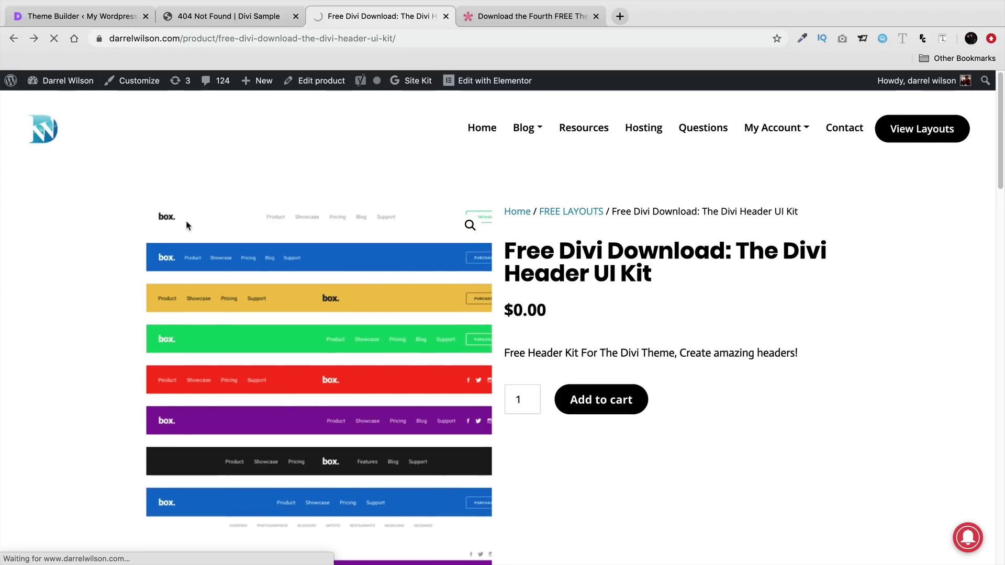
{"action": "mouse_move", "coordinate": [259, 81]}
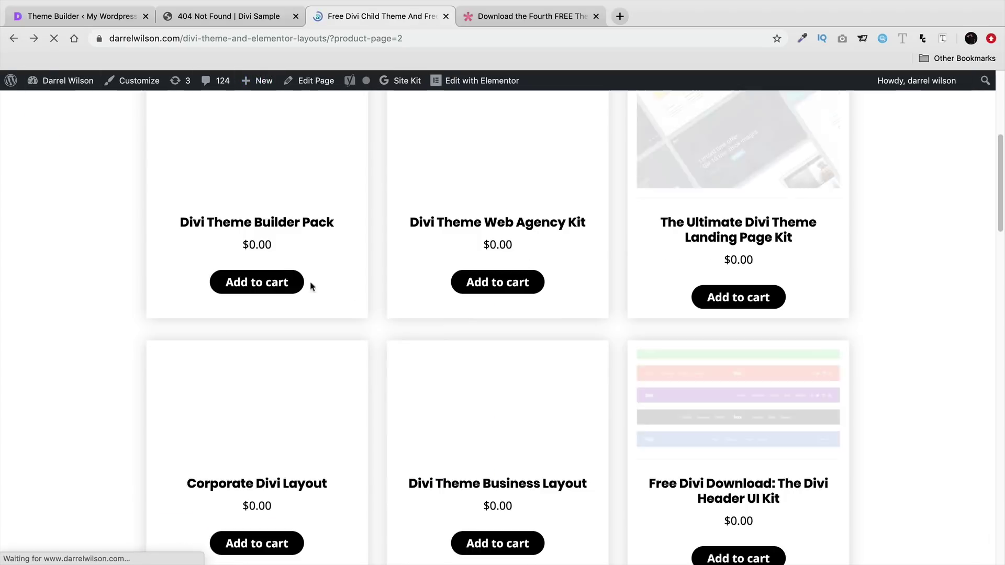
{"action": "scroll", "coordinate": [319, 369], "scroll_direction": "up", "scroll_amount": 2}
{"action": "scroll", "coordinate": [319, 369], "scroll_direction": "up", "scroll_amount": 1}
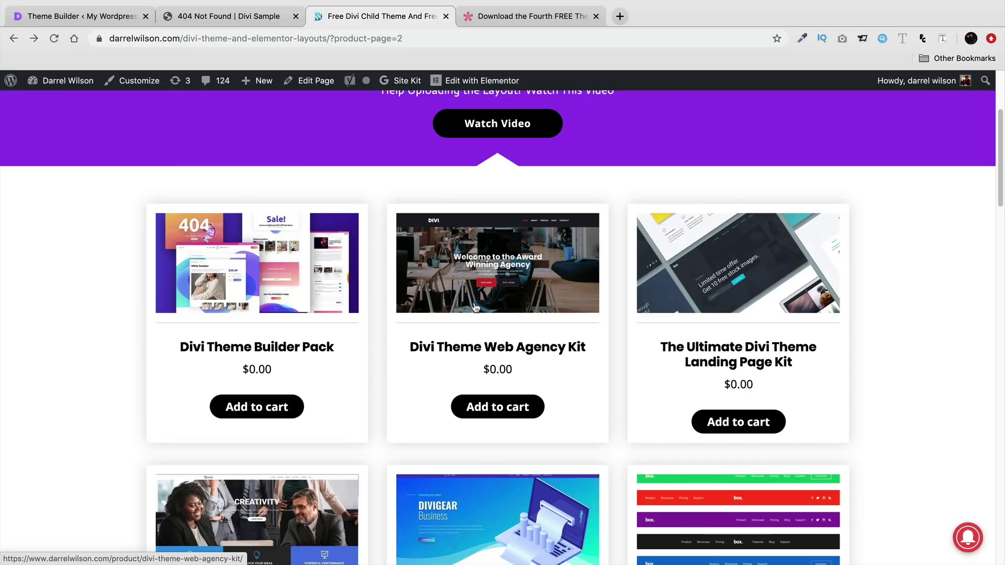
{"action": "left_click", "coordinate": [102, 17]}
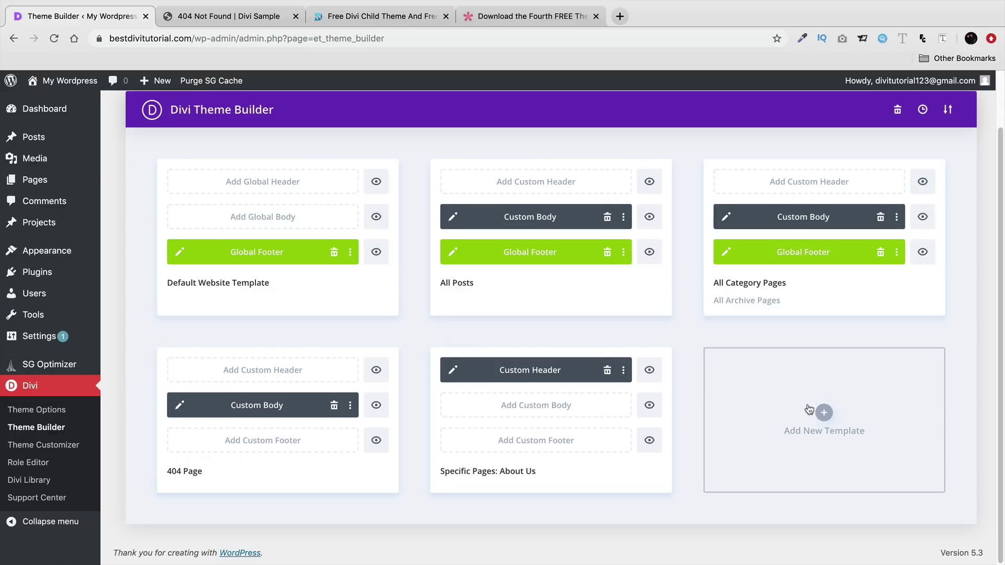
{"action": "scroll", "coordinate": [810, 418], "scroll_direction": "up", "scroll_amount": 1}
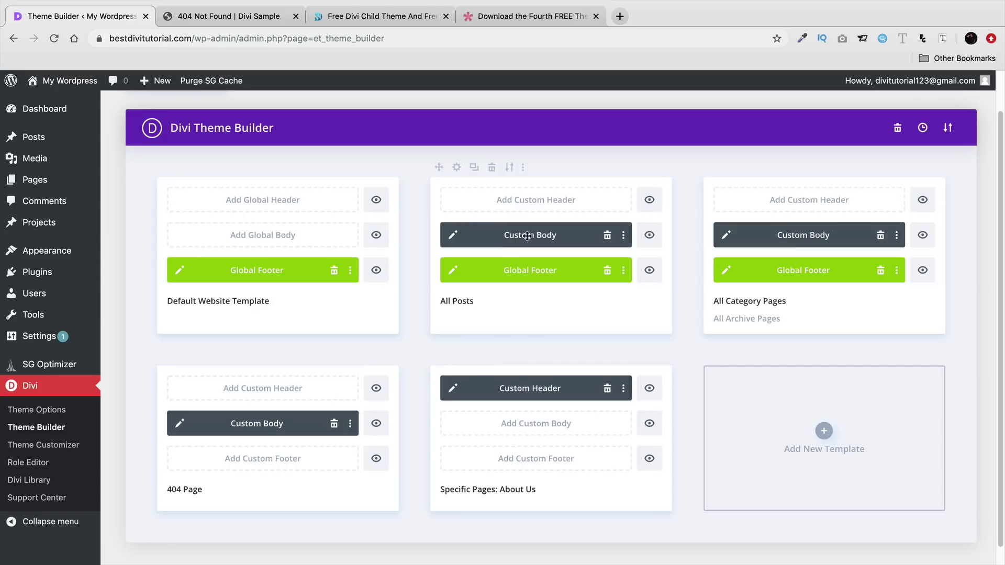
{"action": "left_click", "coordinate": [451, 236]}
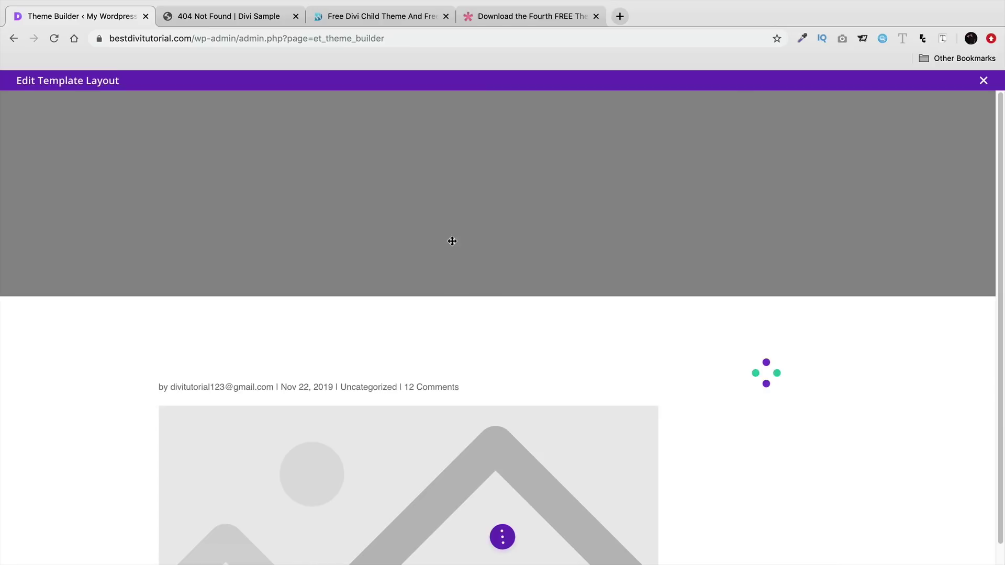
{"action": "scroll", "coordinate": [406, 544], "scroll_direction": "down", "scroll_amount": 2}
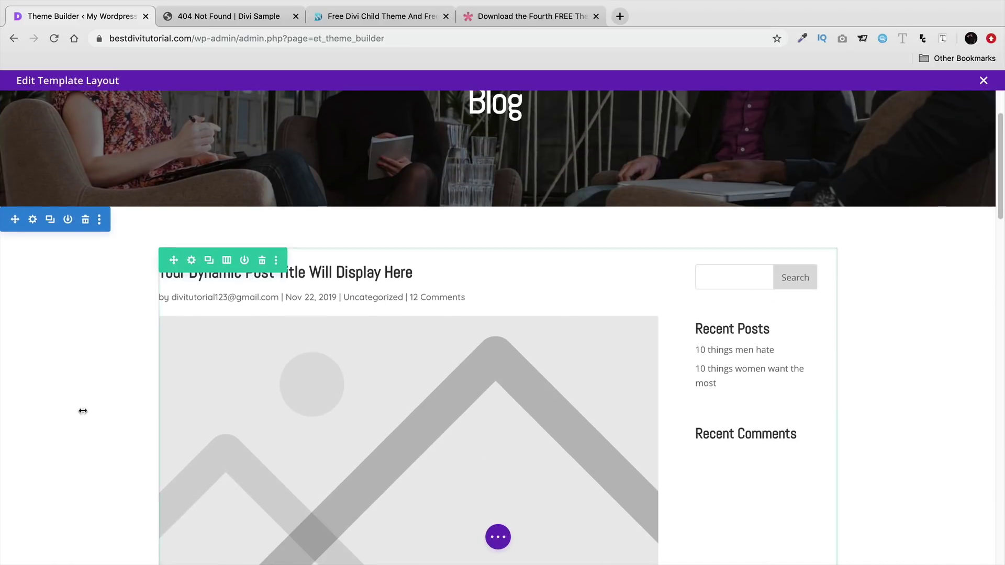
{"action": "scroll", "coordinate": [152, 396], "scroll_direction": "down", "scroll_amount": 3}
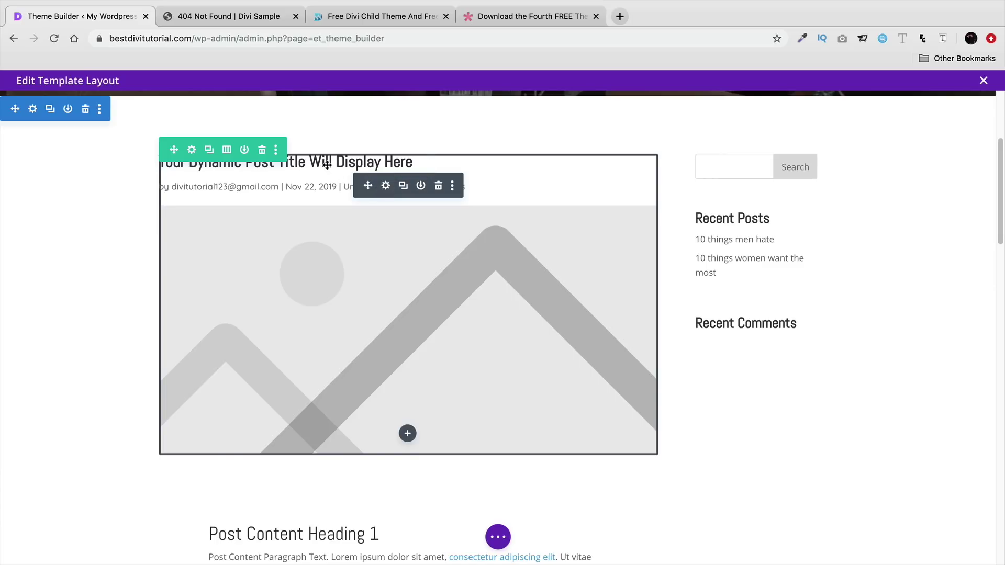
{"action": "scroll", "coordinate": [326, 166], "scroll_direction": "up", "scroll_amount": 3}
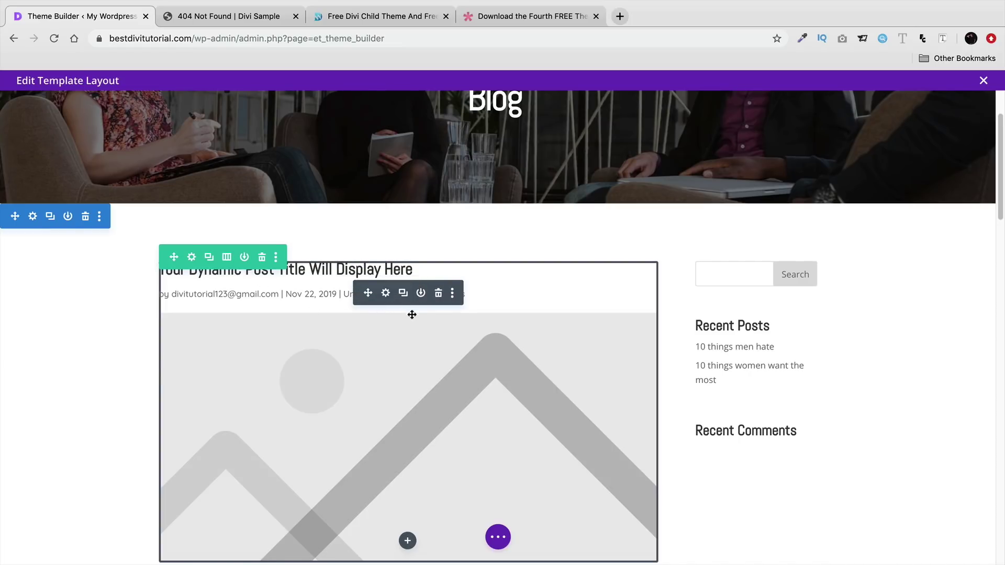
- Delete the All Posts custom body and import the Technology News Post Page layout from the library
{"action": "left_click", "coordinate": [984, 82]}
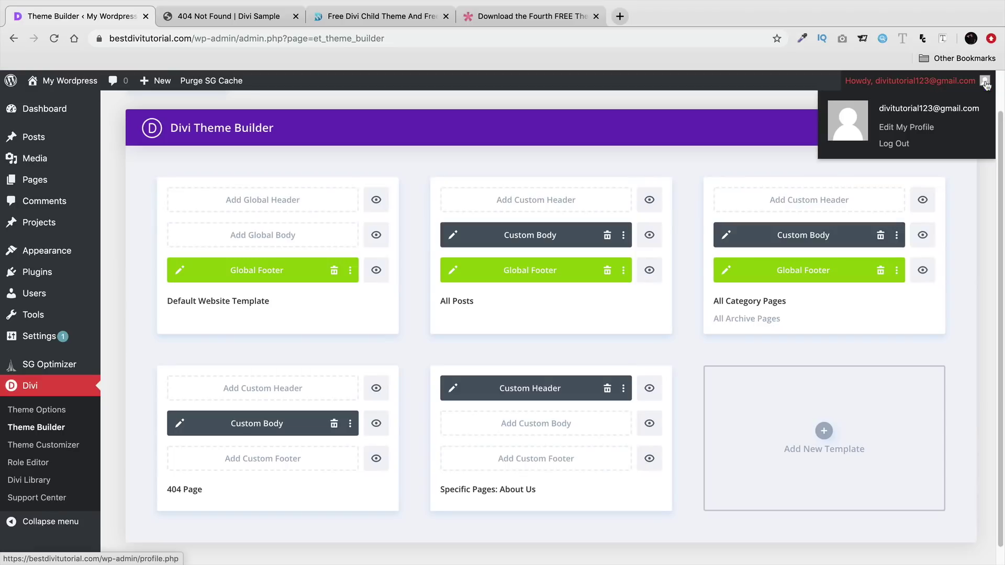
{"action": "left_click", "coordinate": [607, 236]}
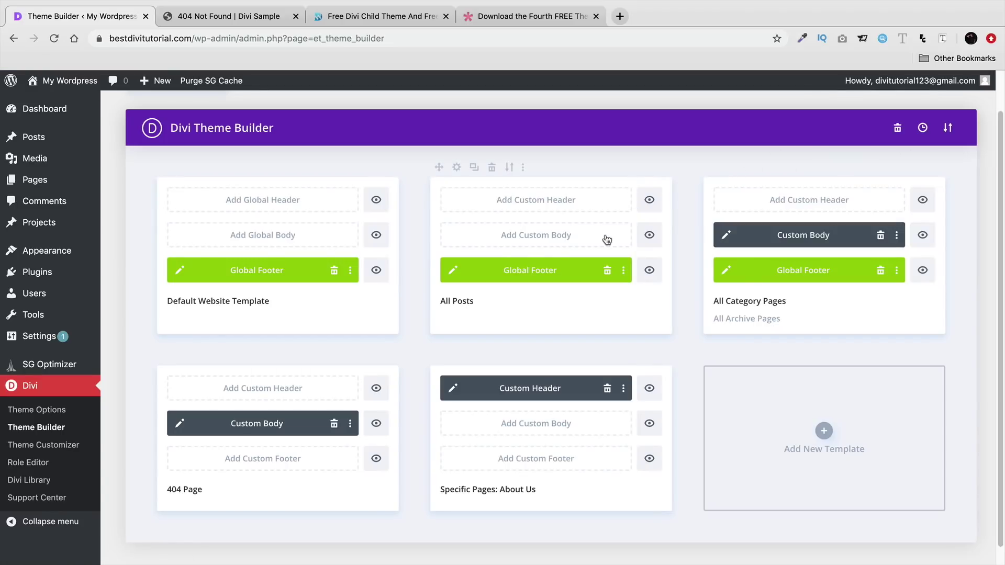
{"action": "left_click", "coordinate": [544, 240]}
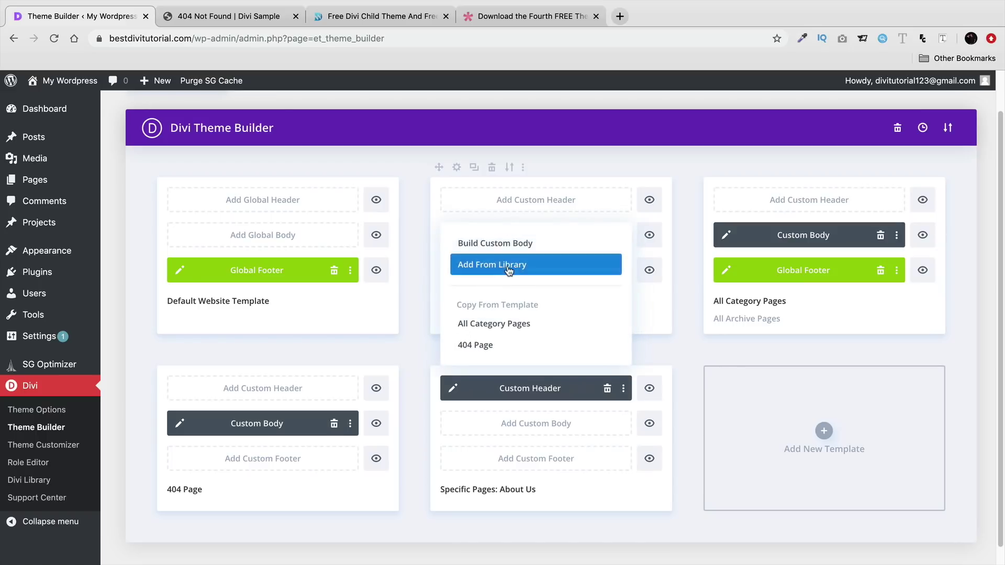
{"action": "left_click", "coordinate": [509, 267]}
{"action": "left_click", "coordinate": [240, 236]}
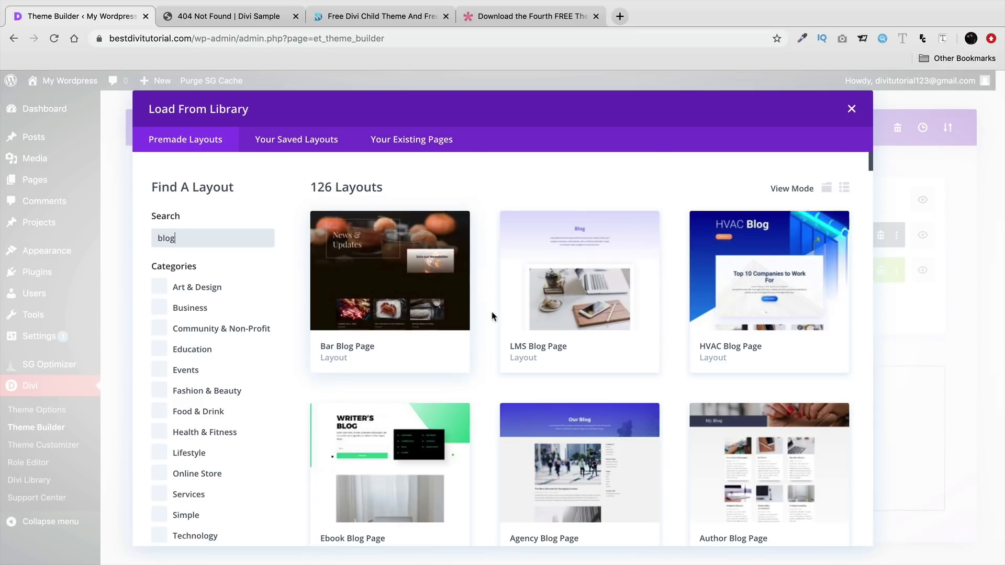
{"action": "scroll", "coordinate": [492, 316], "scroll_direction": "down", "scroll_amount": 20}
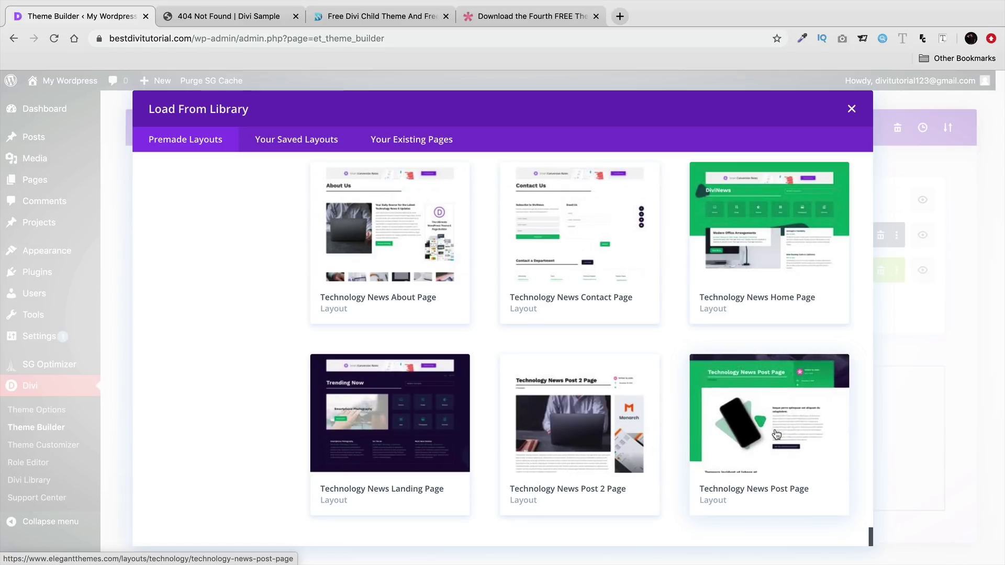
{"action": "left_click", "coordinate": [760, 425]}
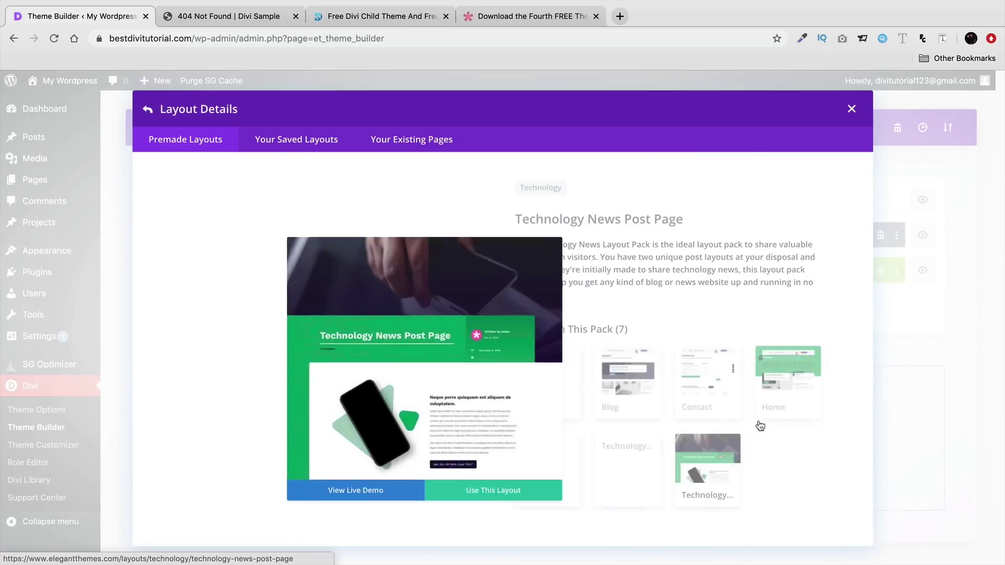
{"action": "left_click", "coordinate": [402, 482]}
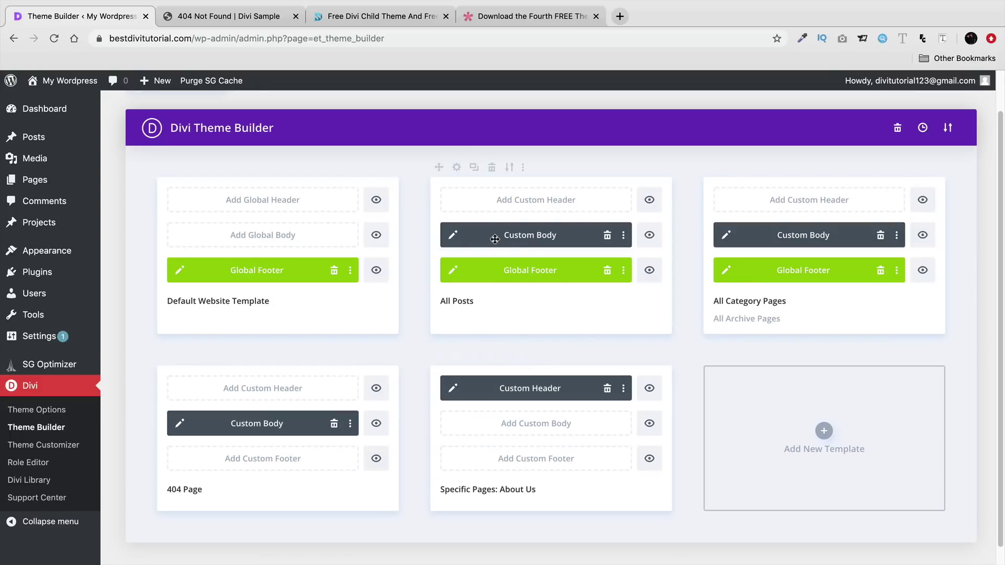
- Replace the large post title module with a Text module placed above 12 Comments
{"action": "left_click", "coordinate": [453, 236]}
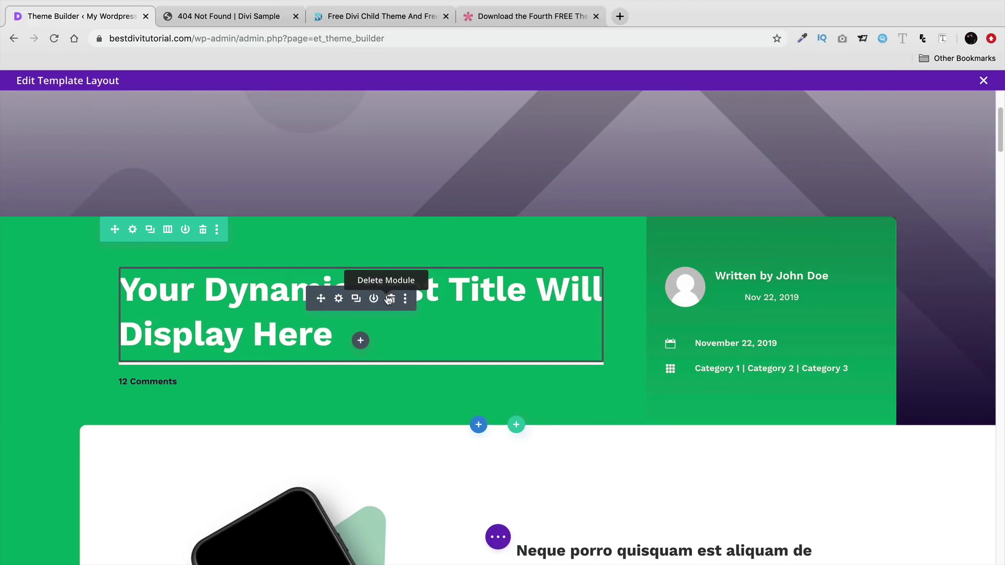
{"action": "left_click", "coordinate": [391, 298]}
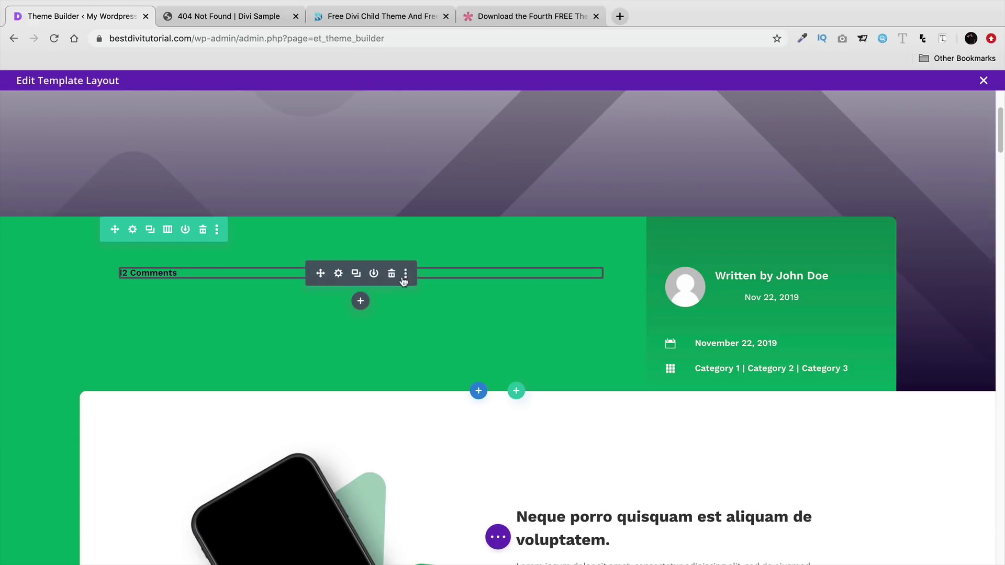
{"action": "left_click", "coordinate": [360, 303]}
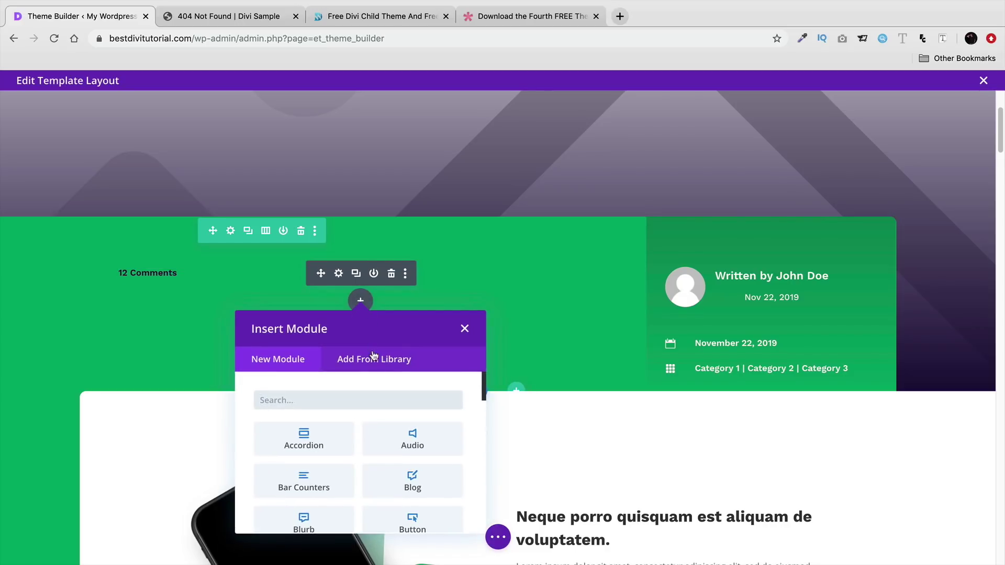
{"action": "type", "text": "tex"}
{"action": "left_click", "coordinate": [324, 441]}
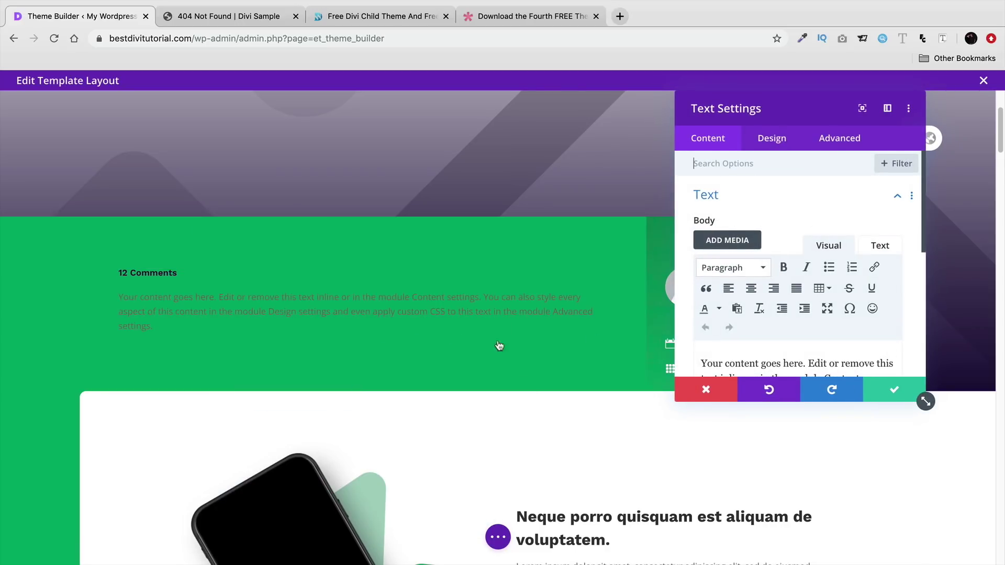
{"action": "key", "text": "Escape"}
{"action": "left_click_drag", "start_coordinate": [319, 295], "coordinate": [142, 238]}
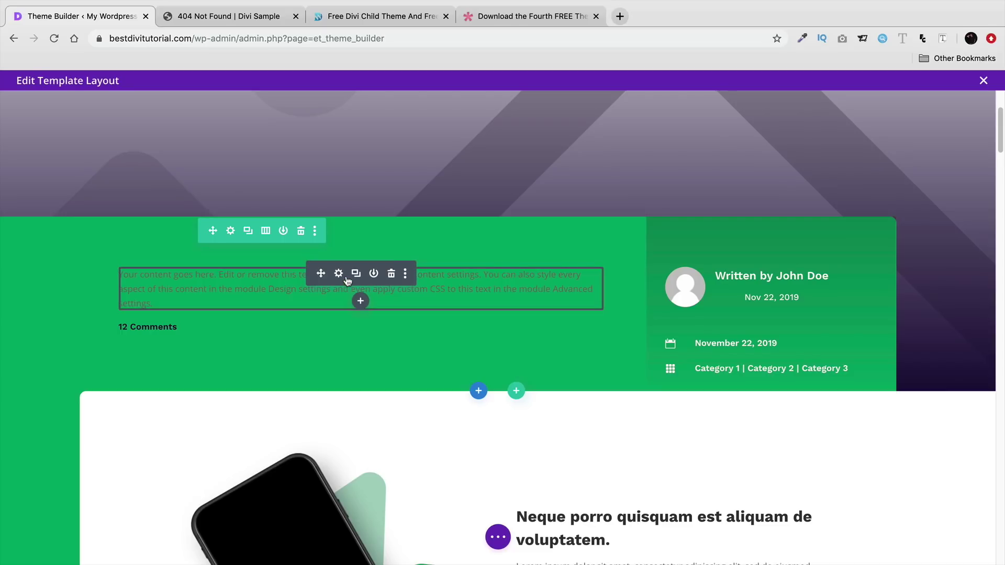
- Set the Text module's dynamic content to Post/Archive Title and save it
{"action": "left_click", "coordinate": [339, 274]}
{"action": "scroll", "coordinate": [893, 340], "scroll_direction": "down", "scroll_amount": 1}
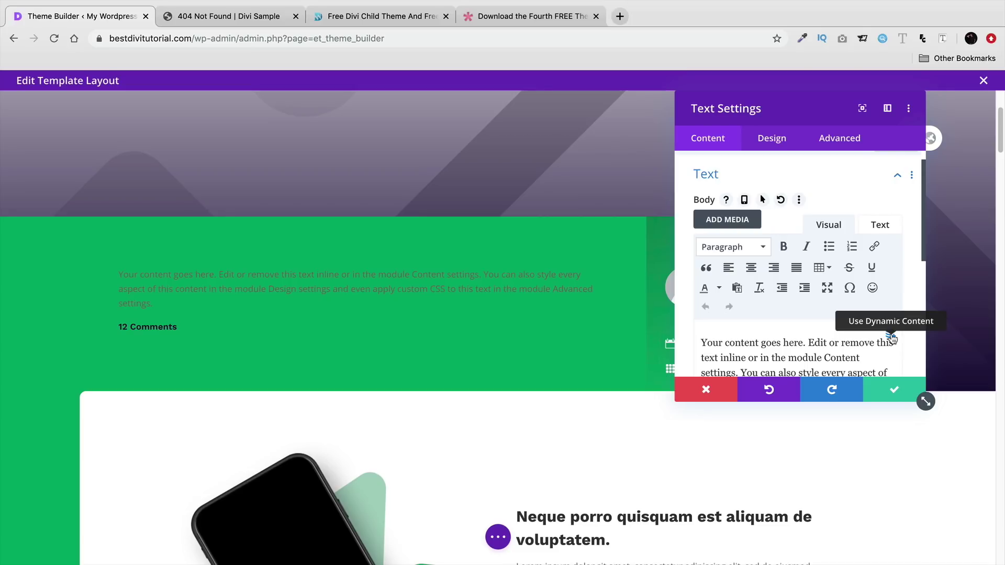
{"action": "left_click", "coordinate": [890, 337]}
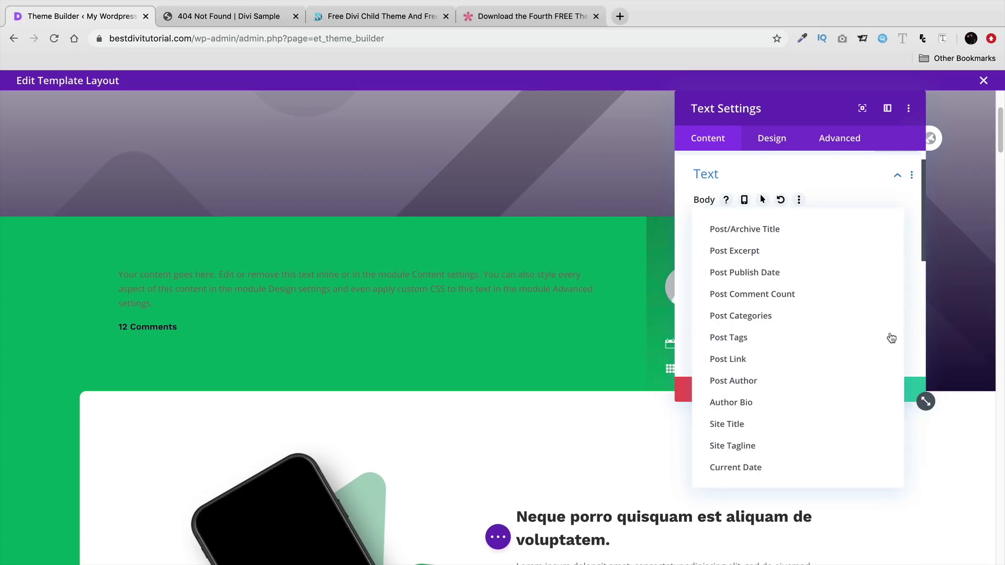
{"action": "left_click", "coordinate": [751, 236]}
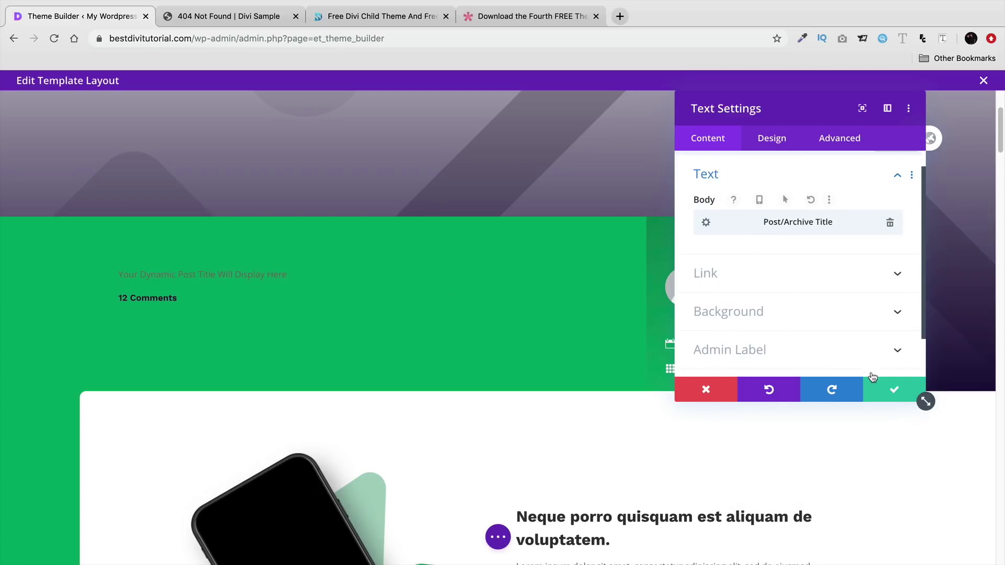
{"action": "left_click", "coordinate": [884, 391]}
{"action": "mouse_move", "coordinate": [214, 276]}
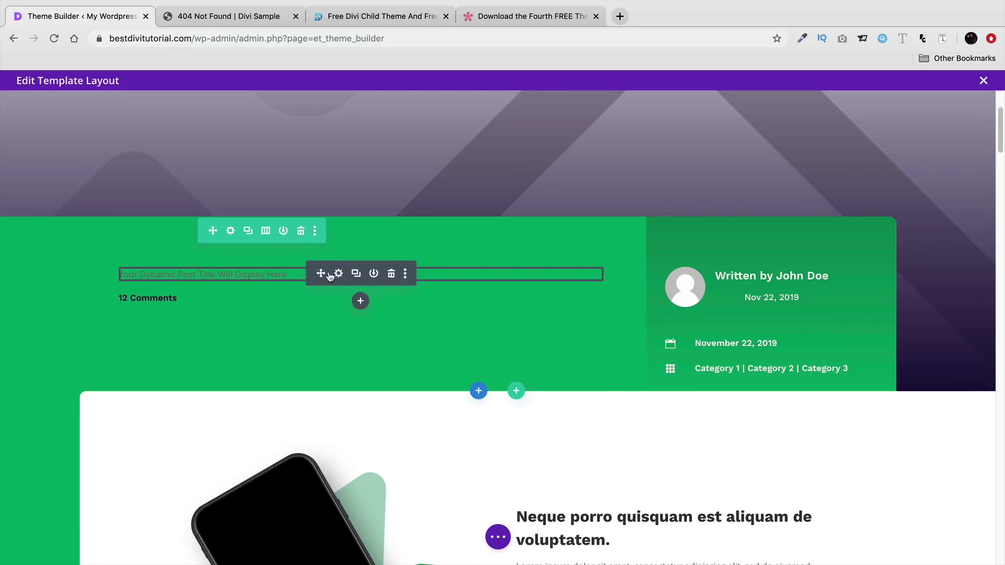
- Undo the recent module changes from the right-click menu
{"action": "right_click", "coordinate": [281, 273]}
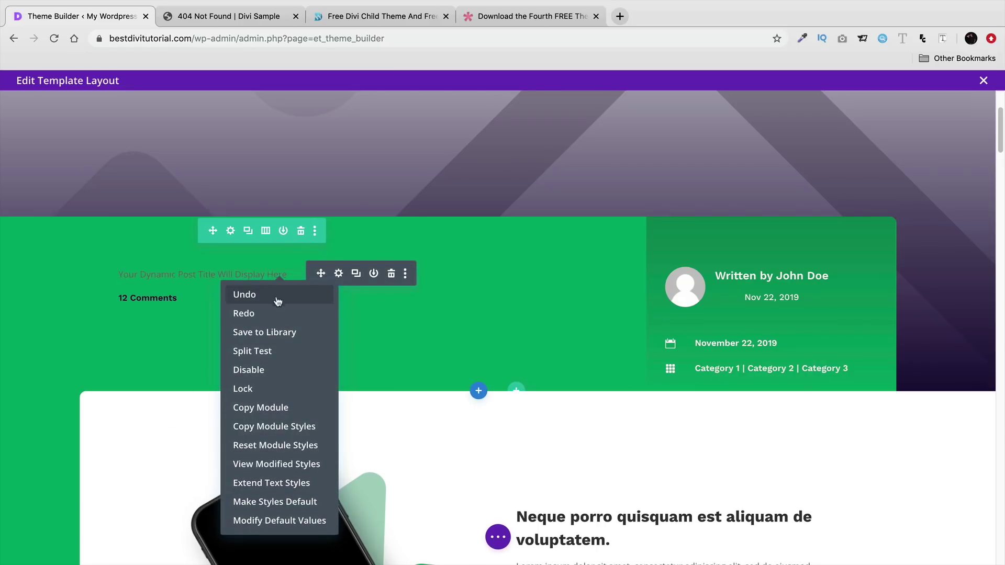
{"action": "left_click", "coordinate": [272, 291]}
{"action": "right_click", "coordinate": [260, 286]}
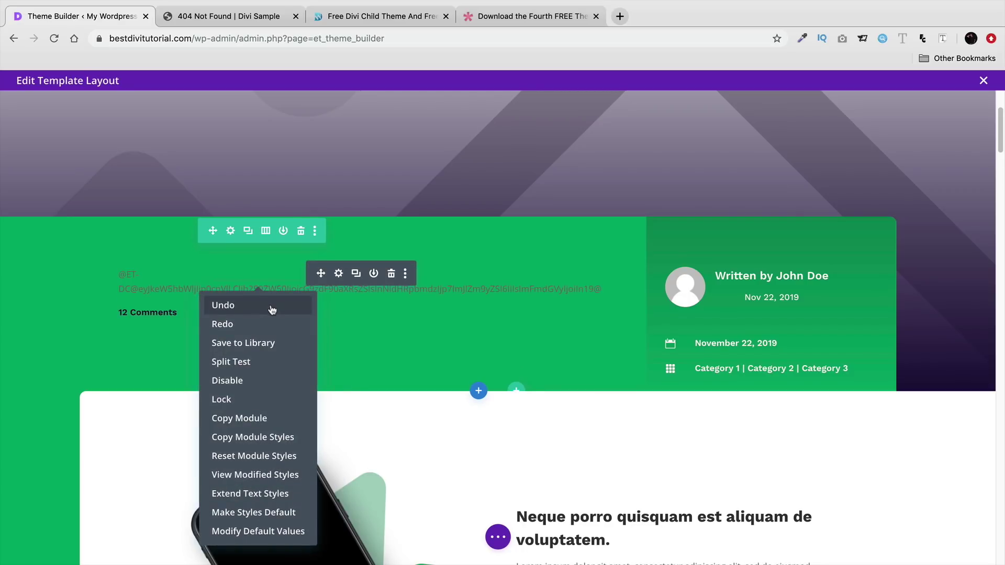
{"action": "left_click", "coordinate": [270, 305]}
{"action": "right_click", "coordinate": [262, 287]}
{"action": "right_click", "coordinate": [213, 289]}
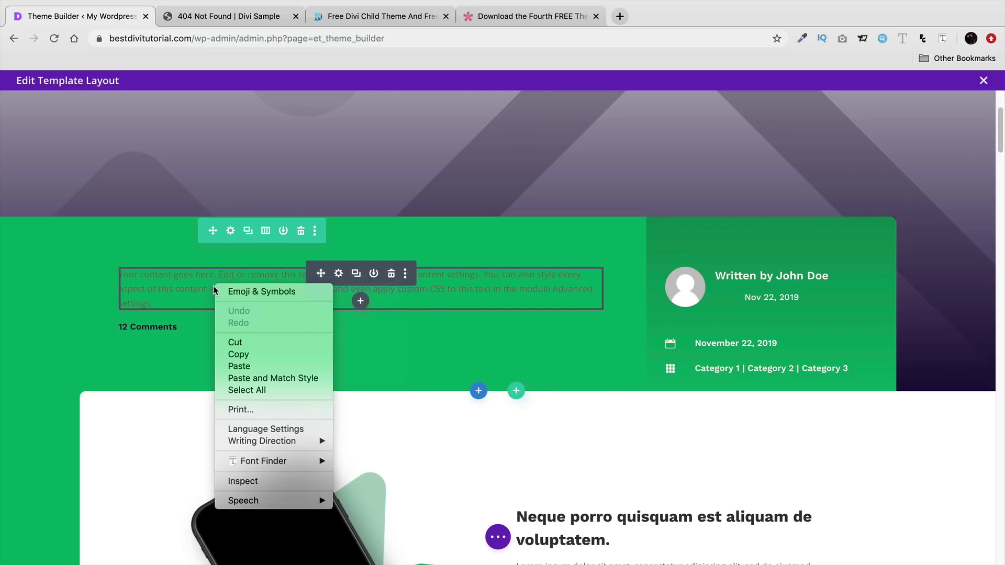
{"action": "right_click", "coordinate": [171, 302]}
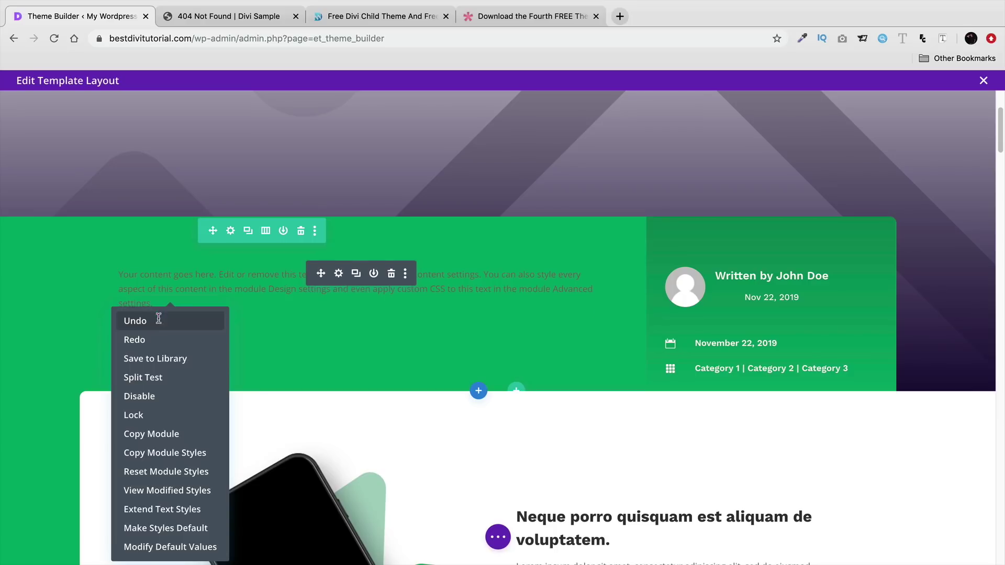
{"action": "left_click", "coordinate": [160, 323]}
{"action": "right_click", "coordinate": [202, 298]}
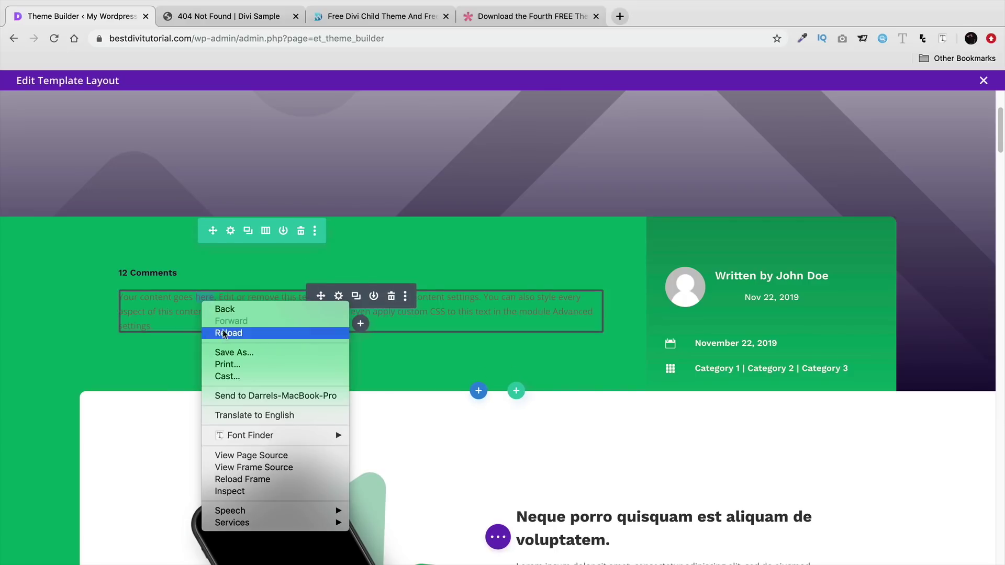
{"action": "right_click", "coordinate": [187, 318]}
{"action": "left_click", "coordinate": [498, 538]}
- Revert the template to the Loaded Page state in the Editing History panel
{"action": "left_click", "coordinate": [498, 538]}
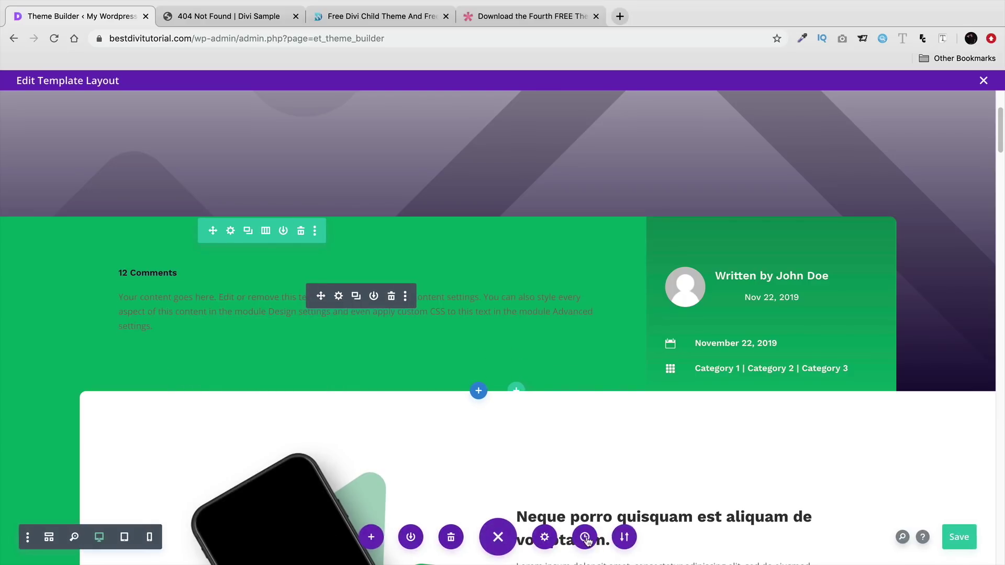
{"action": "left_click", "coordinate": [587, 539]}
{"action": "left_click", "coordinate": [756, 181]}
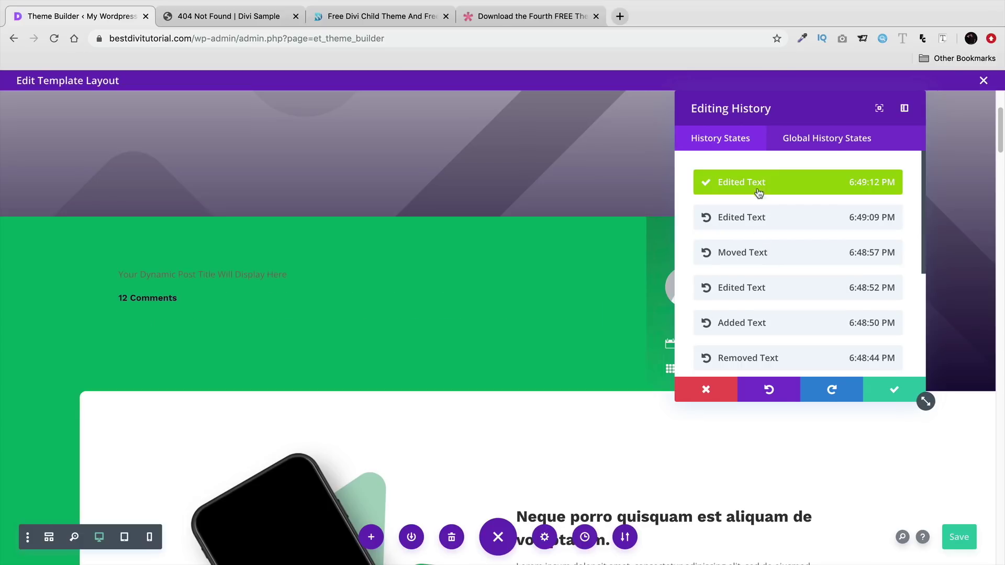
{"action": "scroll", "coordinate": [800, 293], "scroll_direction": "down", "scroll_amount": 5}
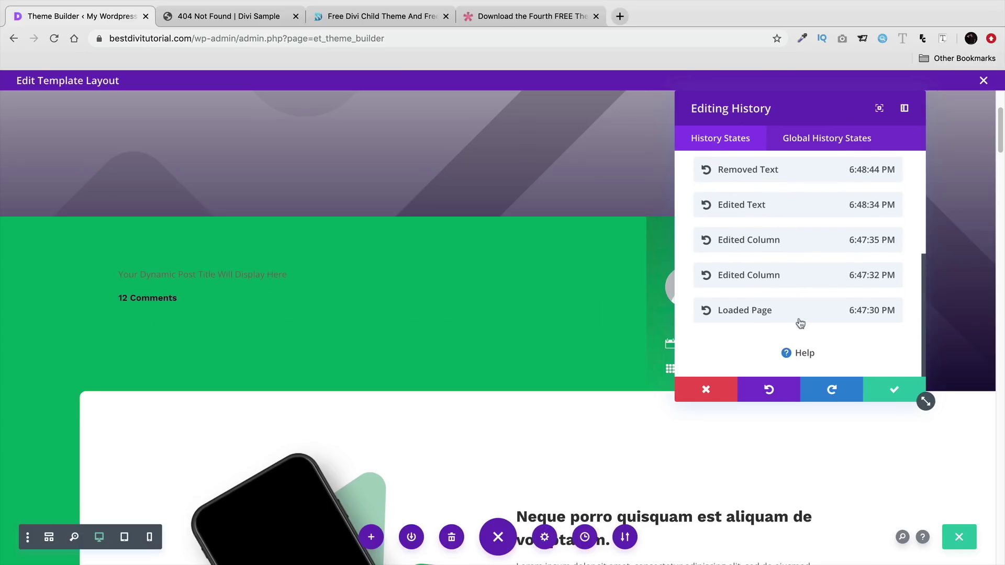
{"action": "left_click", "coordinate": [807, 310]}
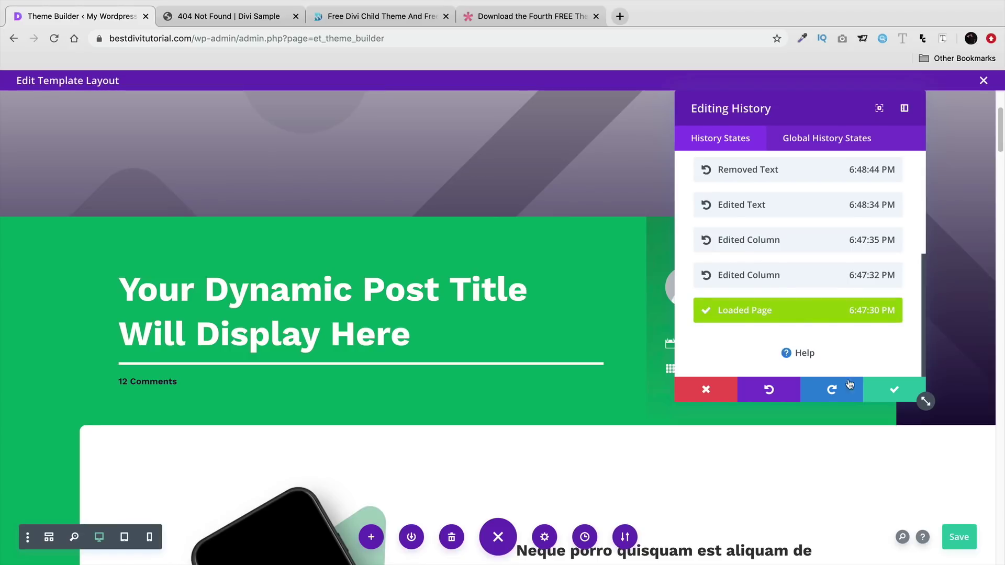
{"action": "left_click", "coordinate": [878, 390]}
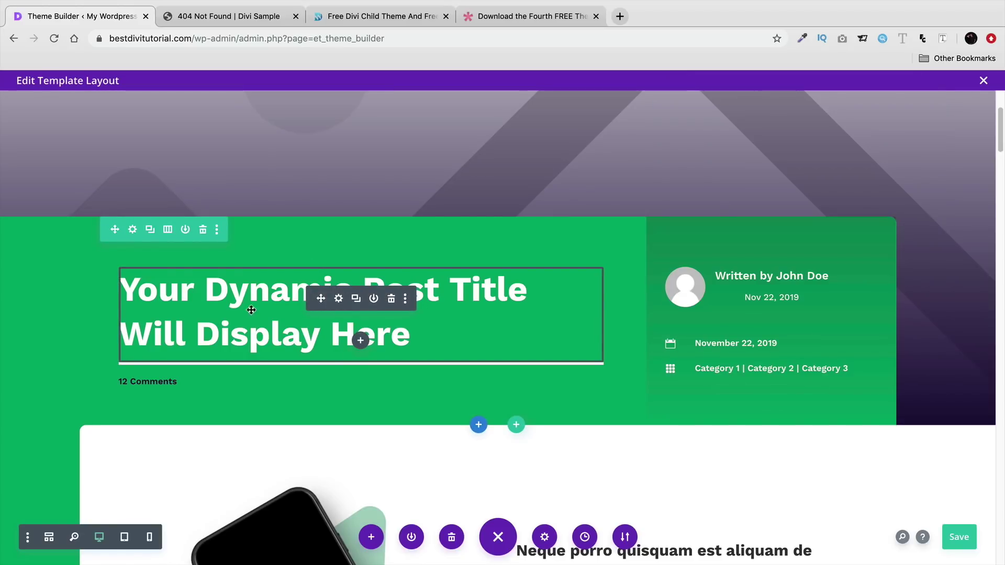
- Replace the placeholder text with a Post Content module, with the discount button below it
{"action": "scroll", "coordinate": [307, 312], "scroll_direction": "down", "scroll_amount": 5}
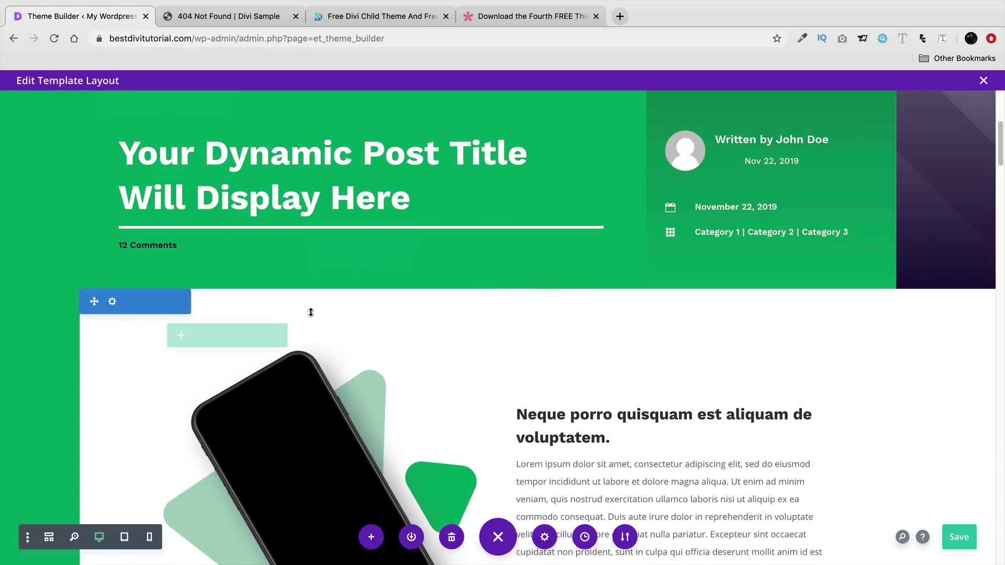
{"action": "scroll", "coordinate": [612, 399], "scroll_direction": "down", "scroll_amount": 2}
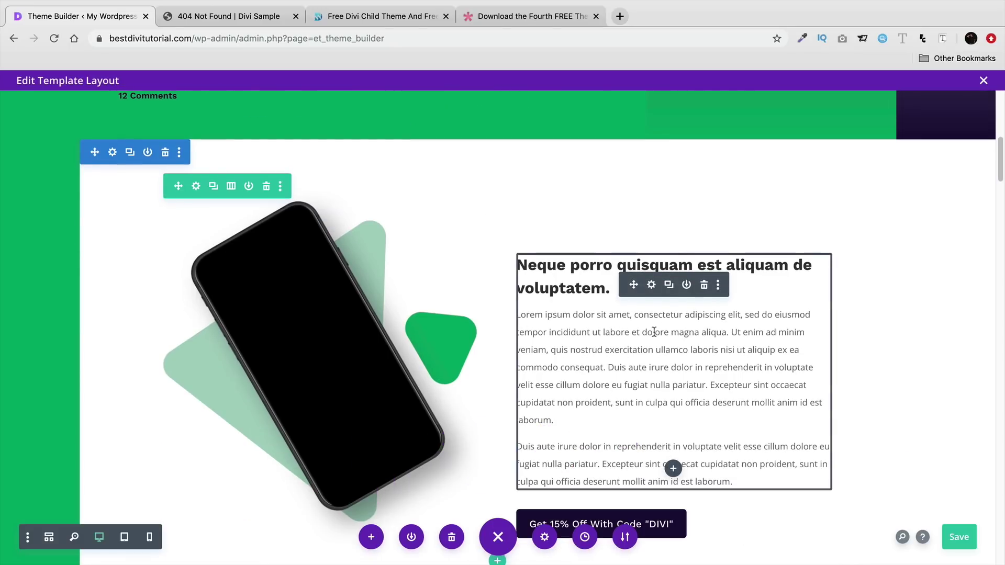
{"action": "left_click", "coordinate": [705, 283]}
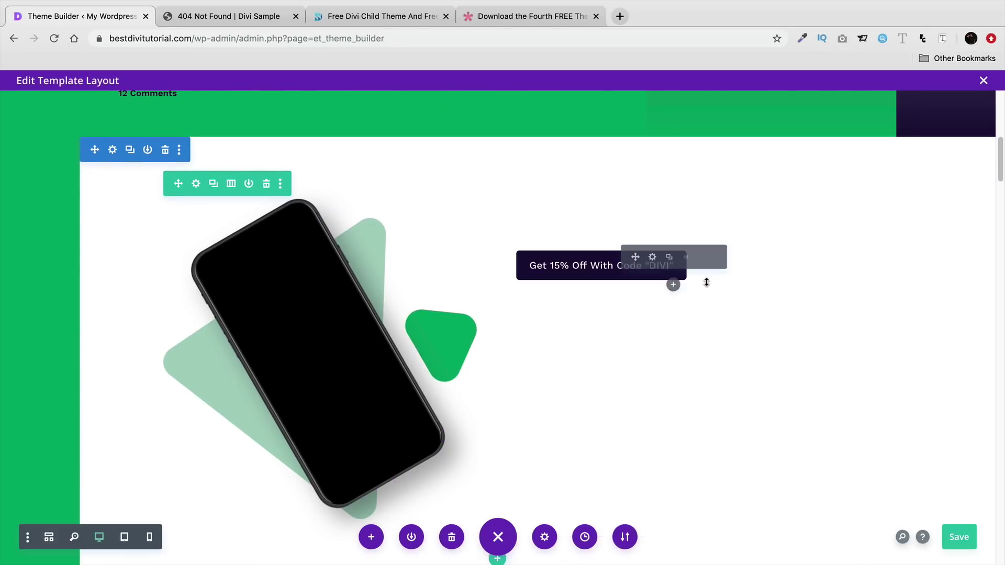
{"action": "left_click", "coordinate": [674, 287]}
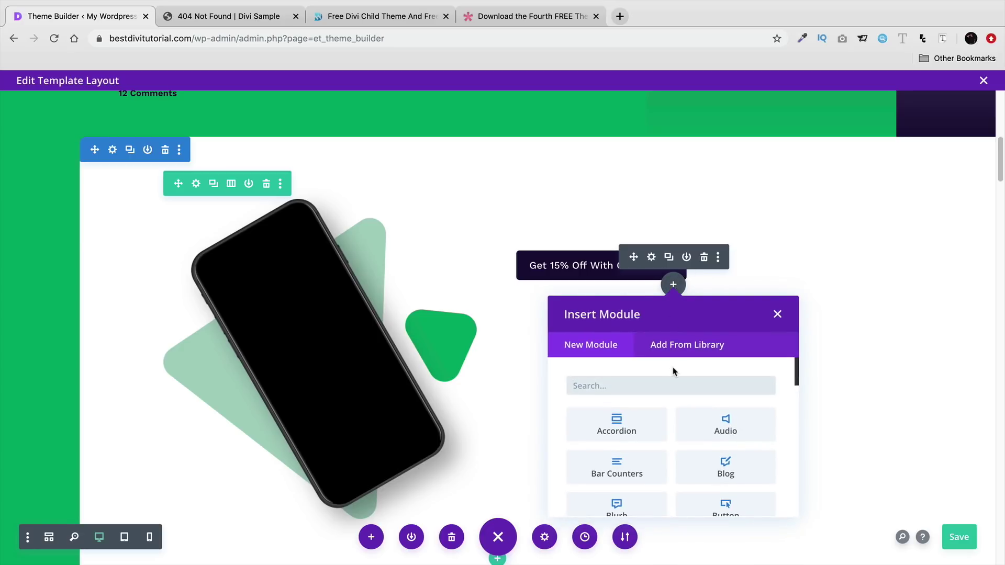
{"action": "type", "text": "pos"}
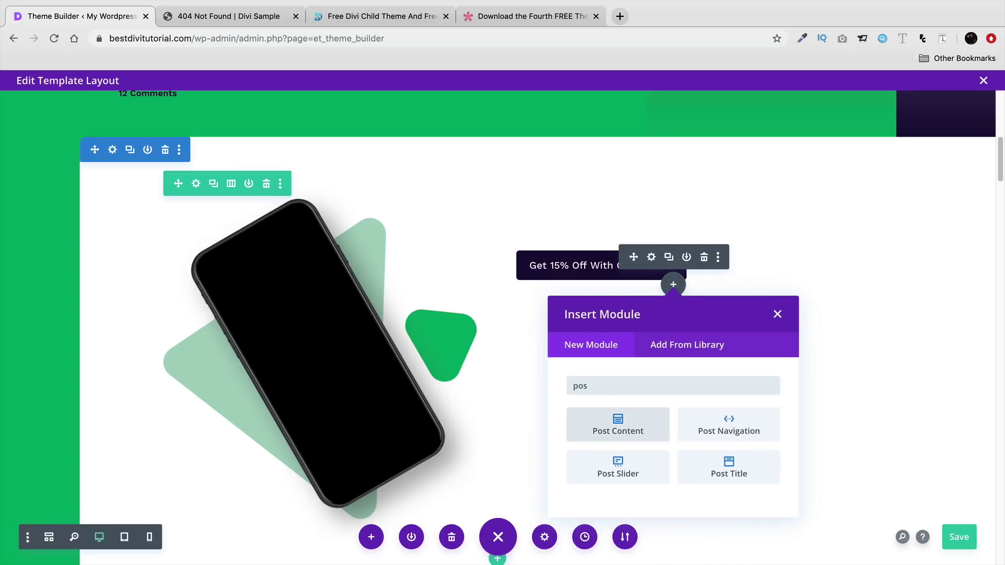
{"action": "left_click", "coordinate": [631, 440]}
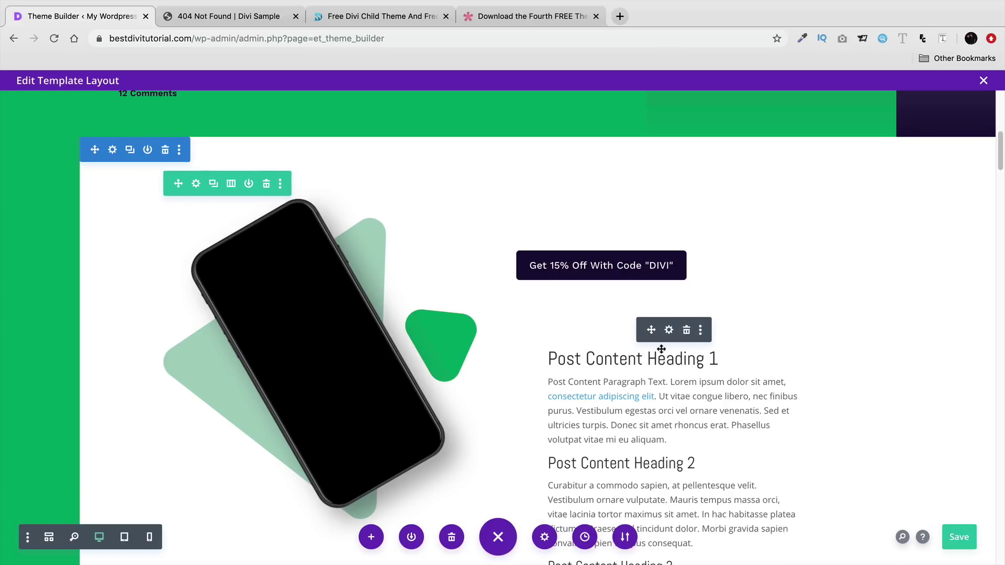
{"action": "mouse_move", "coordinate": [625, 265]}
{"action": "left_mouse_down"}
{"action": "mouse_move", "coordinate": [617, 236]}
{"action": "mouse_move", "coordinate": [622, 249]}
{"action": "left_mouse_up"}
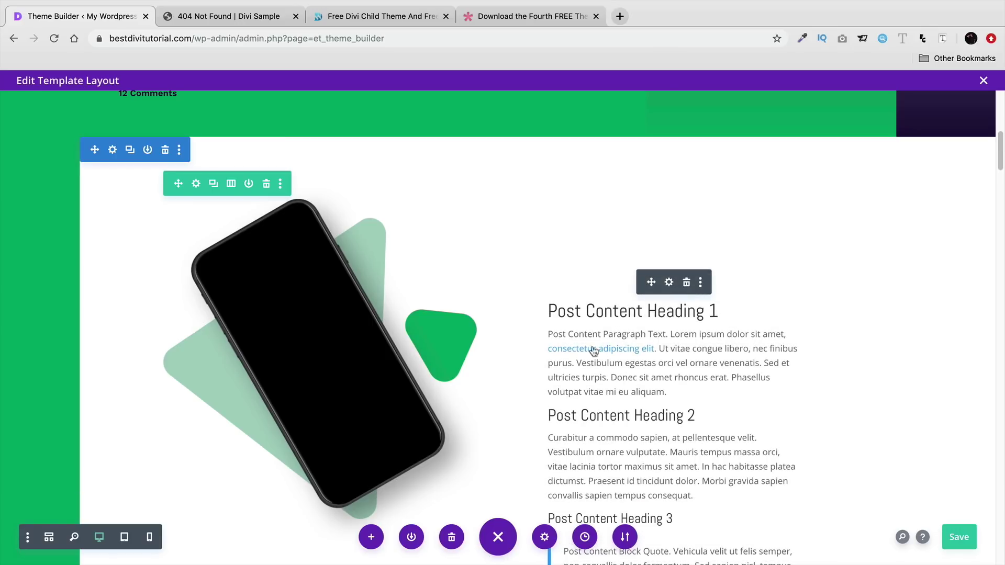
- Delete the seven lower sections, from Tempora incidunt through the newsletter
{"action": "scroll", "coordinate": [594, 351], "scroll_direction": "down", "scroll_amount": 1}
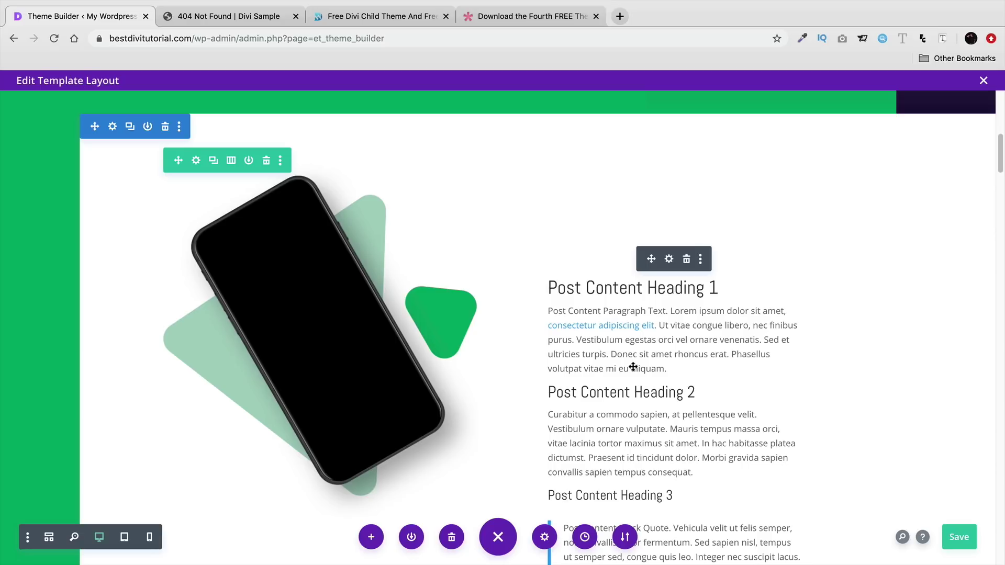
{"action": "scroll", "coordinate": [633, 367], "scroll_direction": "down", "scroll_amount": 10}
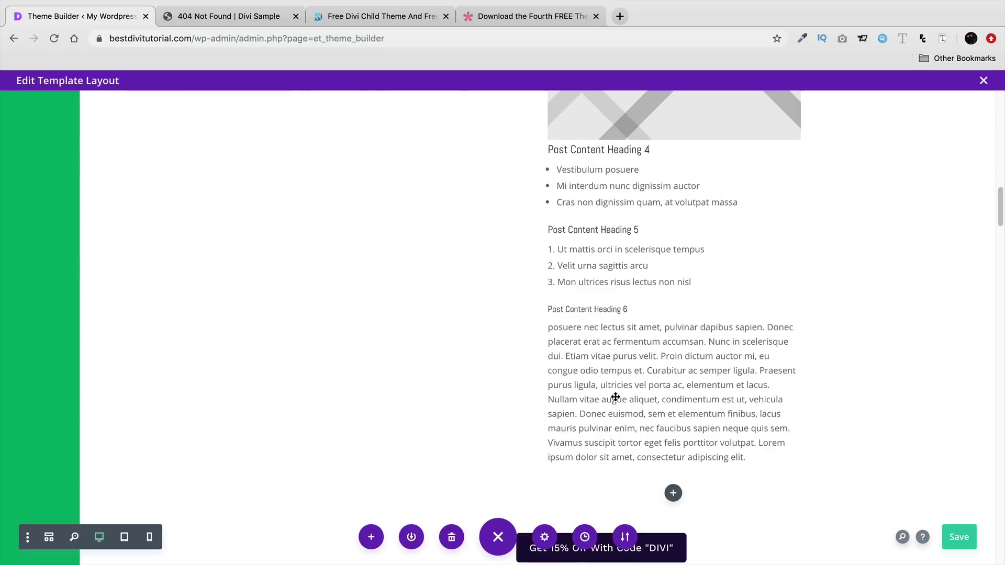
{"action": "scroll", "coordinate": [615, 397], "scroll_direction": "down", "scroll_amount": 8}
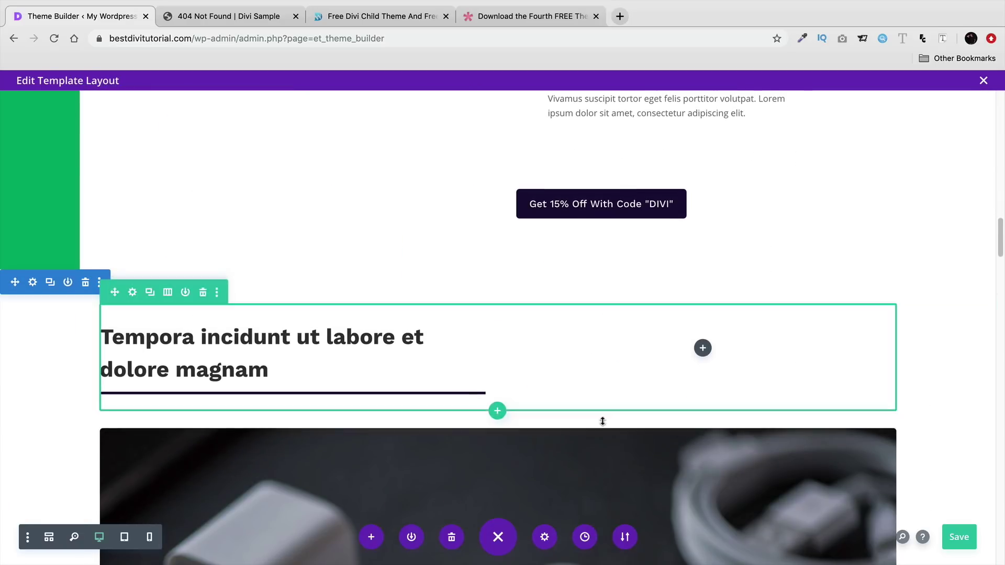
{"action": "left_click", "coordinate": [85, 282]}
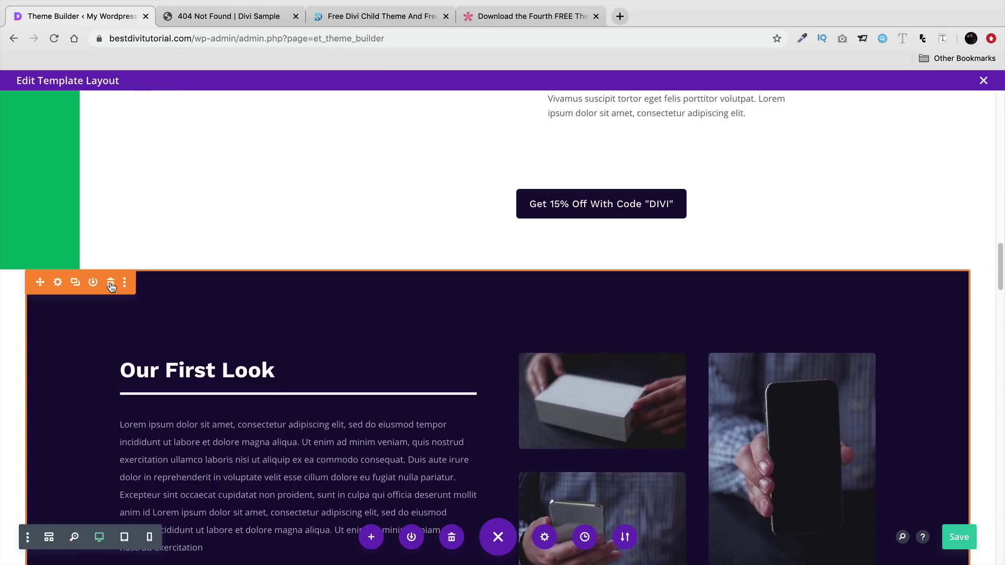
{"action": "left_click", "coordinate": [108, 284]}
{"action": "left_click", "coordinate": [110, 259]}
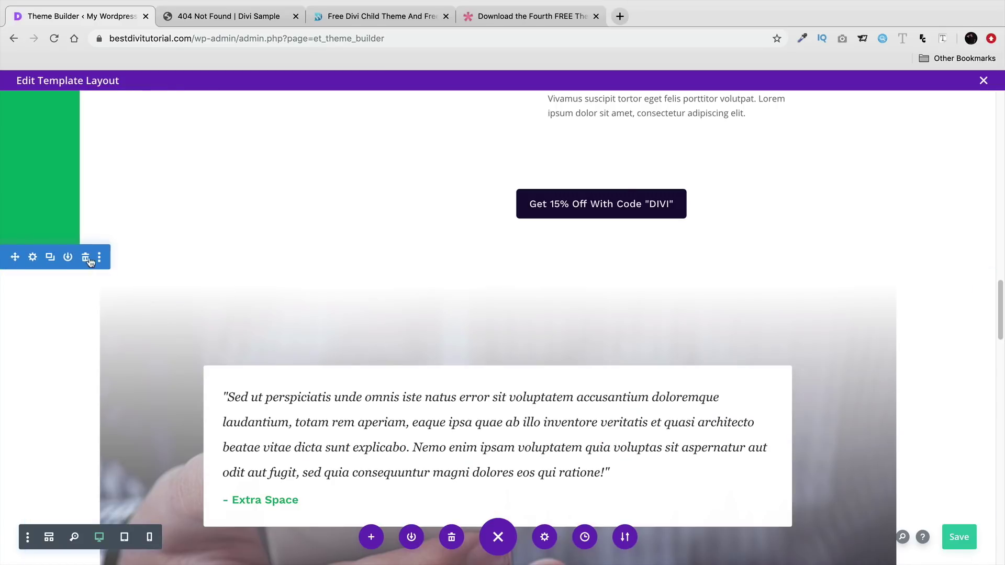
{"action": "left_click", "coordinate": [88, 259]}
{"action": "left_click", "coordinate": [85, 257]}
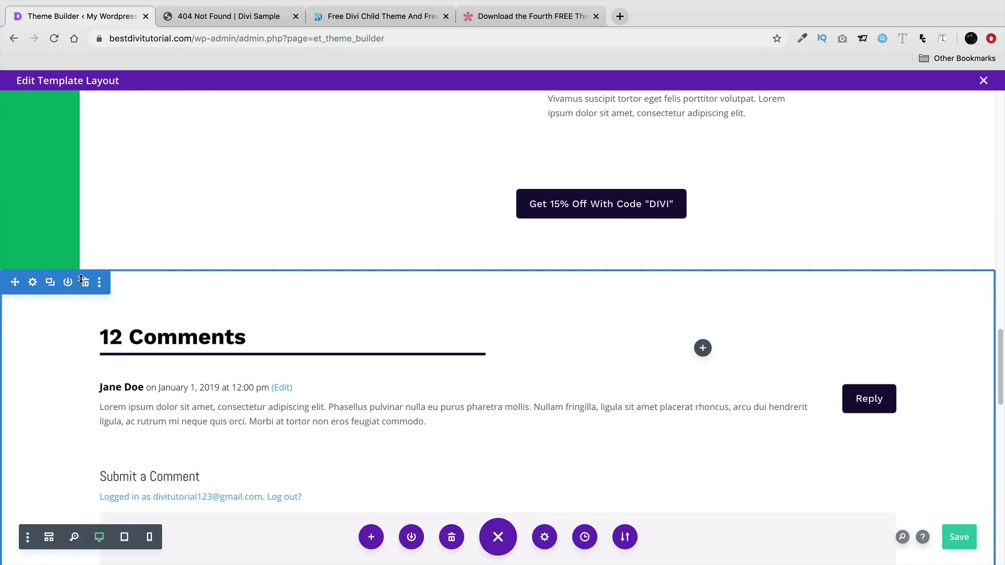
{"action": "left_click", "coordinate": [82, 280]}
{"action": "left_click", "coordinate": [84, 259]}
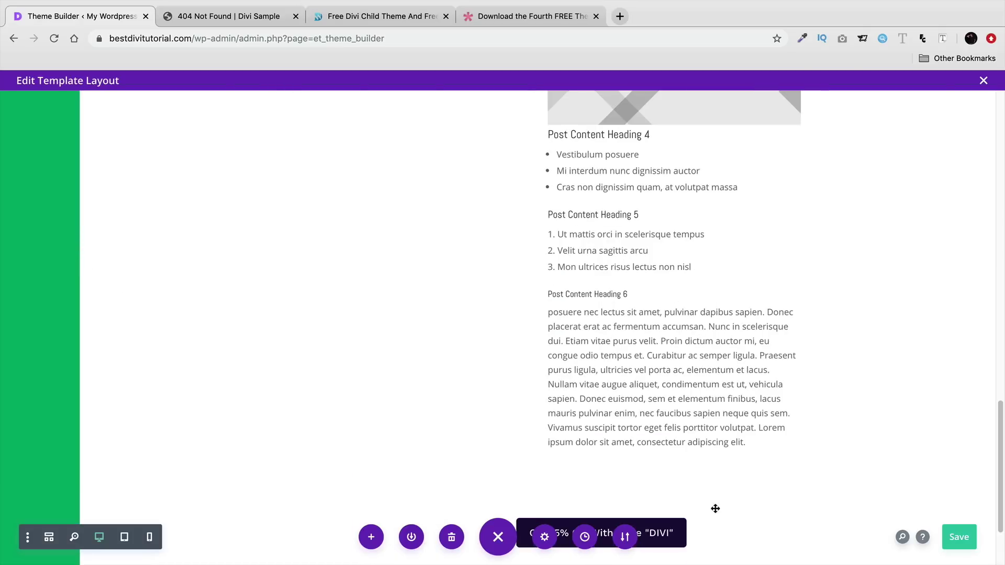
{"action": "scroll", "coordinate": [688, 413], "scroll_direction": "up", "scroll_amount": 5}
{"action": "scroll", "coordinate": [631, 353], "scroll_direction": "up", "scroll_amount": 15}
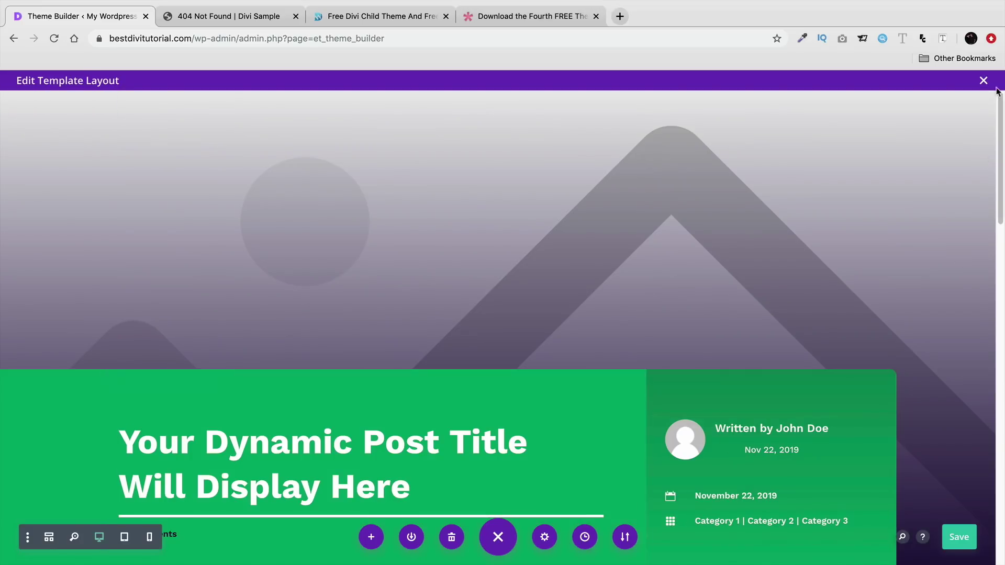
- Close the layout editor, save the Theme Builder changes, and start a new post
{"action": "left_click", "coordinate": [984, 82]}
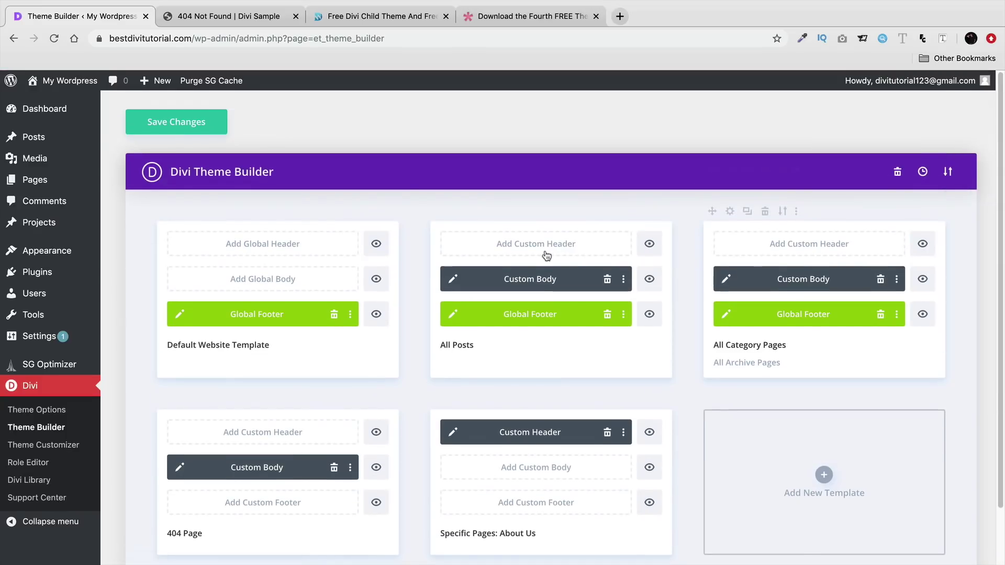
{"action": "left_click", "coordinate": [209, 124]}
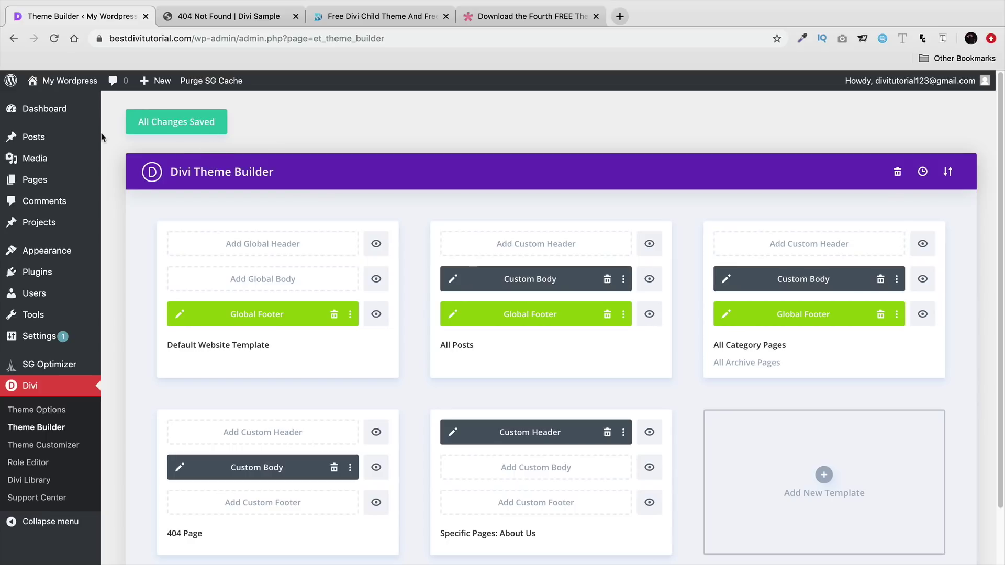
{"action": "mouse_move", "coordinate": [173, 86]}
{"action": "left_click", "coordinate": [160, 102]}
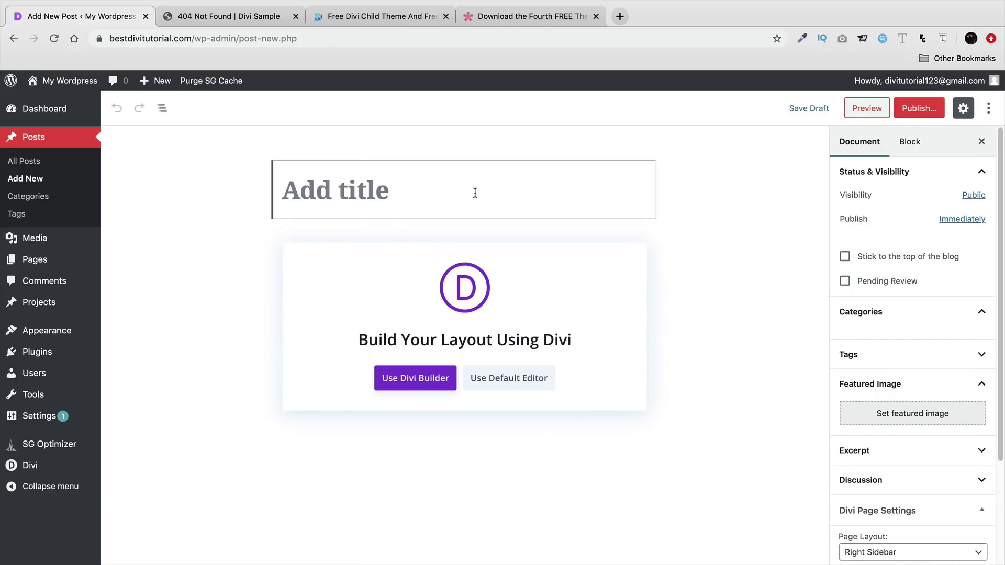
- Title the post 'Why Men Are Weird' and start writing in the default editor
{"action": "type", "text": "Why Men "}
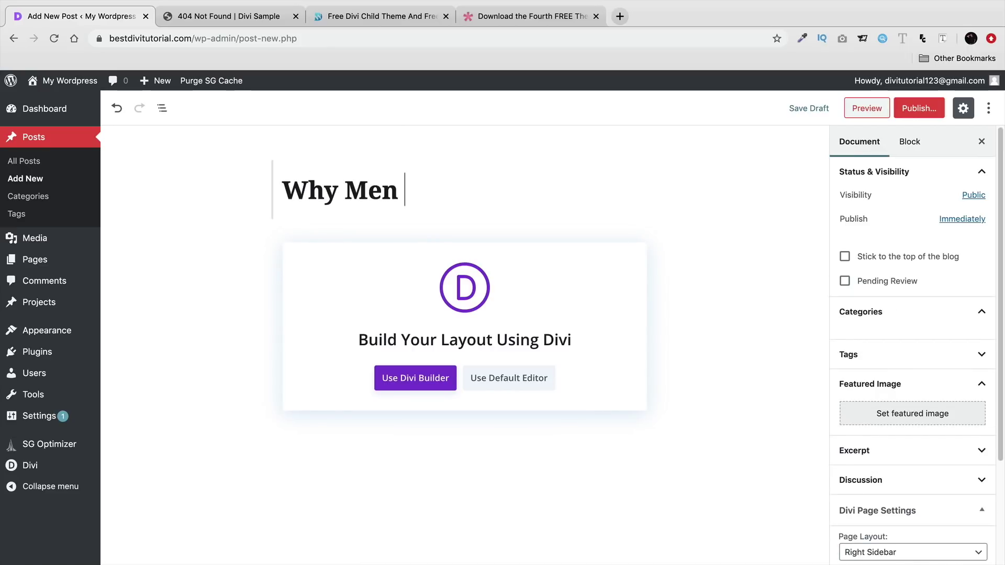
{"action": "type", "text": "Are Weird"}
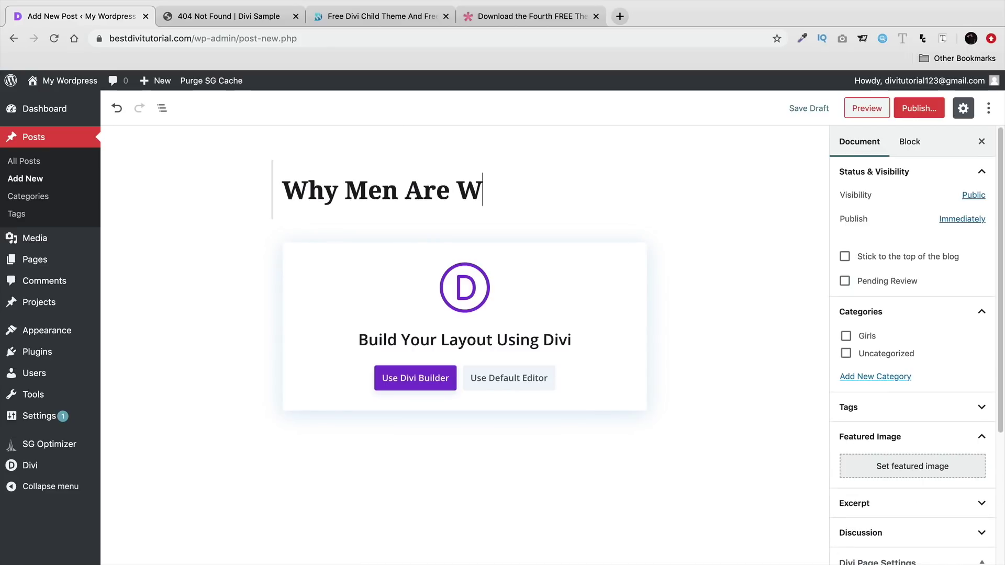
{"action": "left_click", "coordinate": [503, 379]}
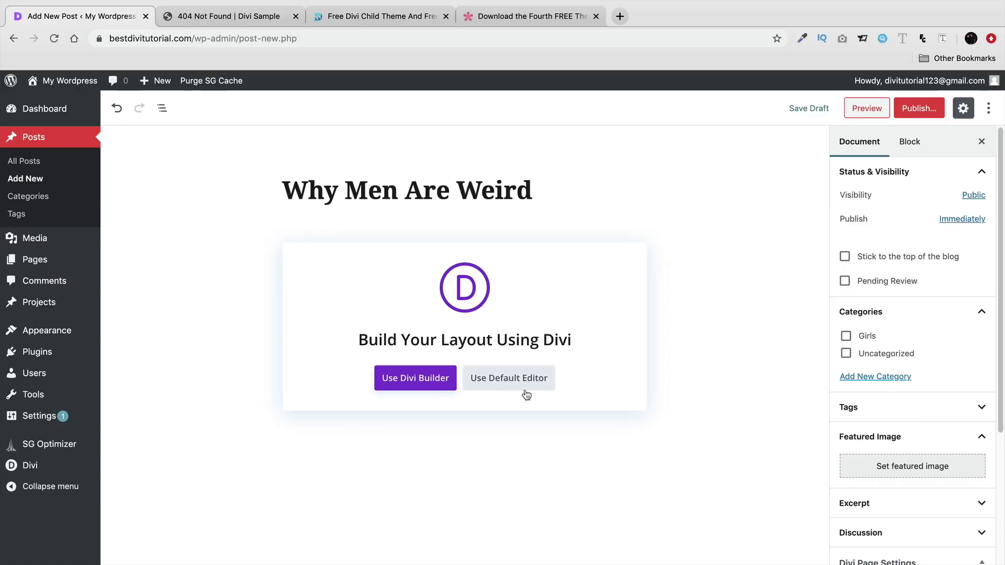
{"action": "left_click", "coordinate": [439, 253]}
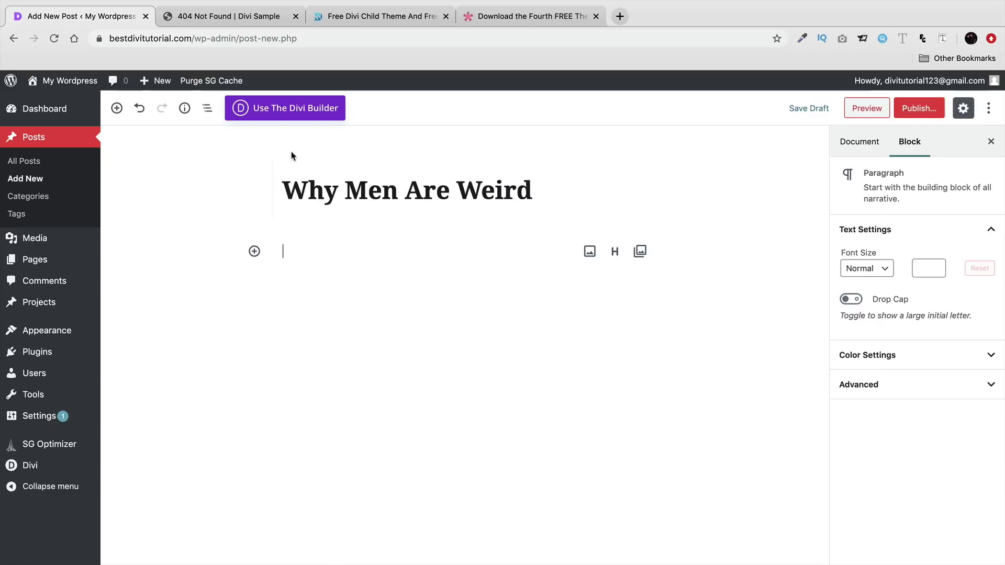
- Copy the footer paragraph from the Sample 404 page and paste it three times into the body
{"action": "left_click", "coordinate": [263, 17]}
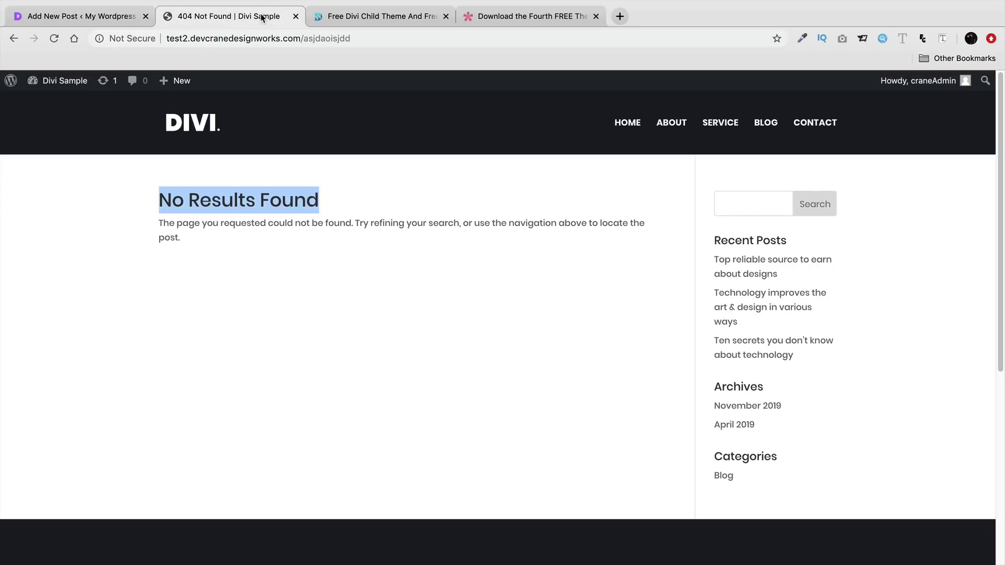
{"action": "scroll", "coordinate": [361, 270], "scroll_direction": "down", "scroll_amount": 5}
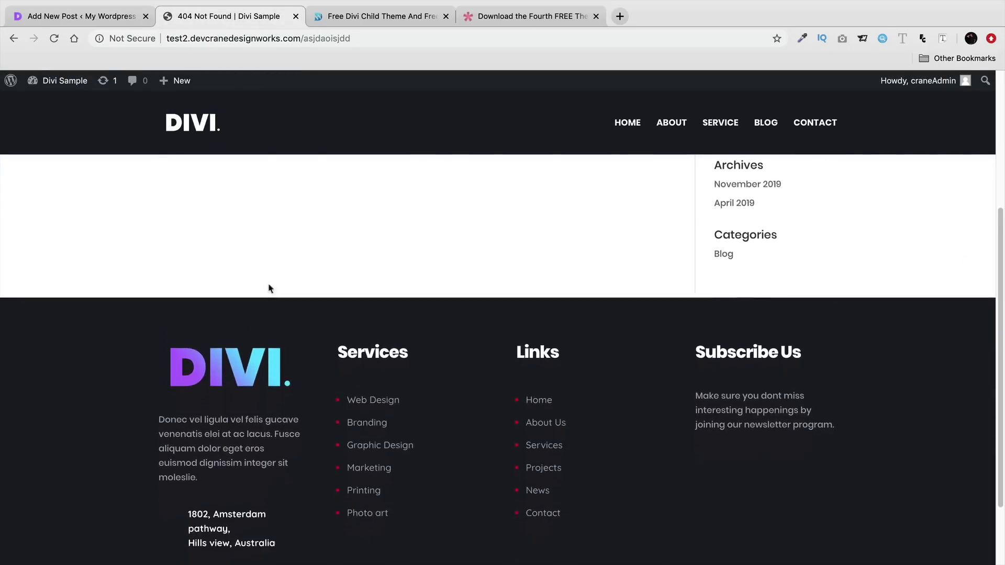
{"action": "left_click_drag", "start_coordinate": [209, 437], "coordinate": [148, 363]}
{"action": "left_click_drag", "start_coordinate": [211, 417], "coordinate": [167, 366]}
{"action": "right_click", "coordinate": [166, 362]}
{"action": "left_click", "coordinate": [195, 390]}
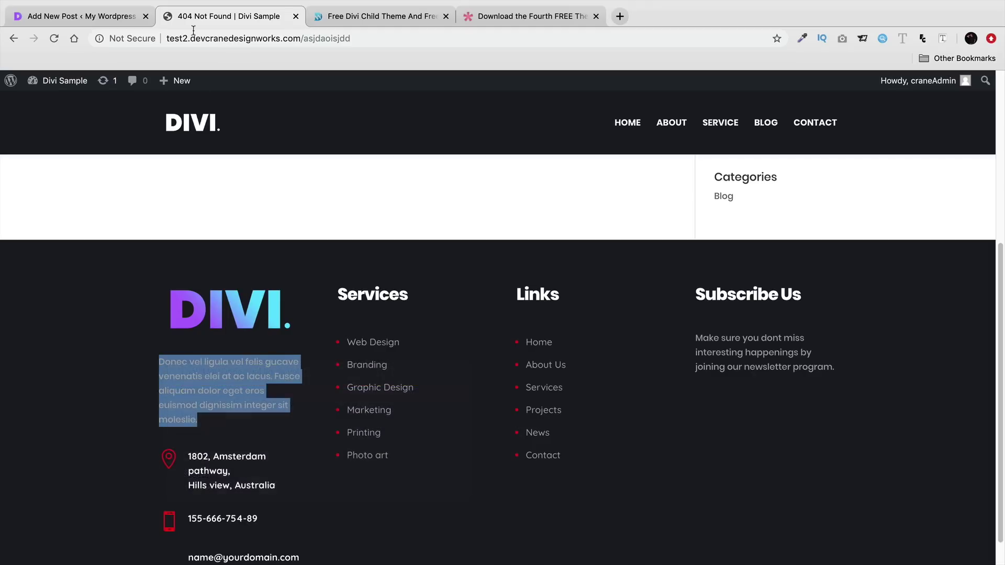
{"action": "left_click", "coordinate": [133, 17]}
{"action": "right_click", "coordinate": [286, 250]}
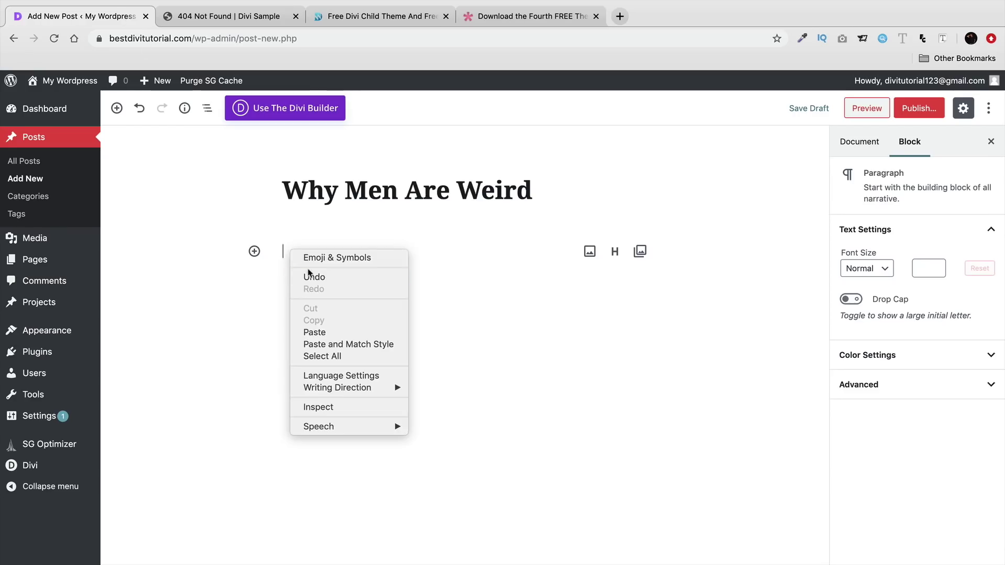
{"action": "left_click", "coordinate": [327, 330]}
{"action": "right_click", "coordinate": [560, 267]}
{"action": "left_click", "coordinate": [596, 350]}
{"action": "right_click", "coordinate": [501, 304]}
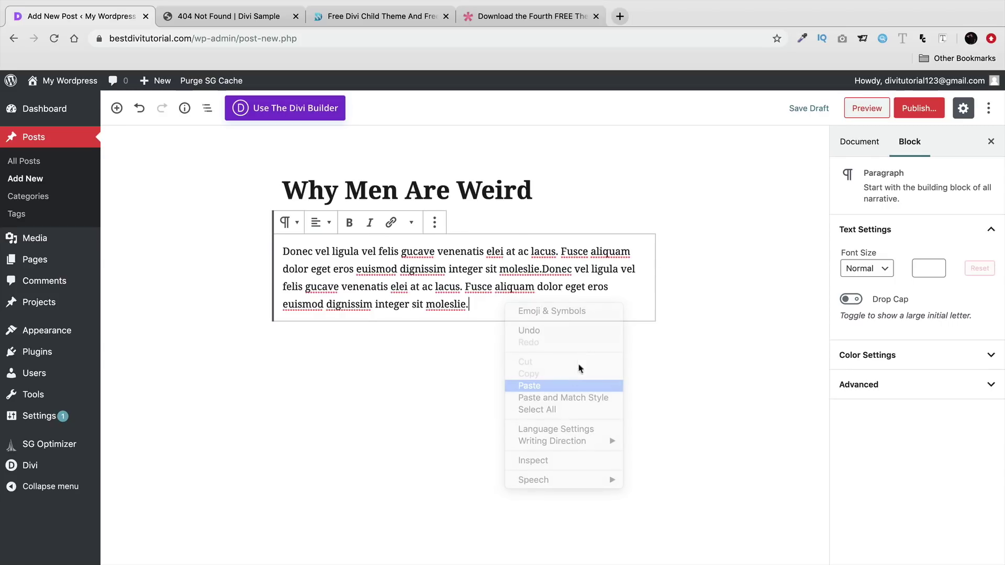
{"action": "left_click", "coordinate": [552, 383]}
- Set slider2.jpg from the Media Library as the featured image and begin publishing
{"action": "left_click", "coordinate": [917, 111]}
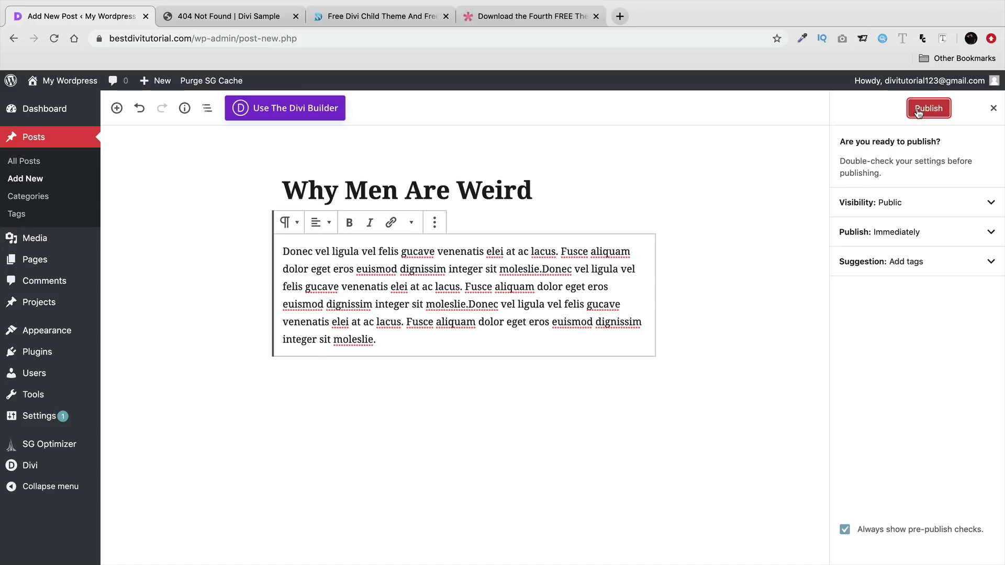
{"action": "left_click", "coordinate": [994, 108]}
{"action": "left_click", "coordinate": [885, 141]}
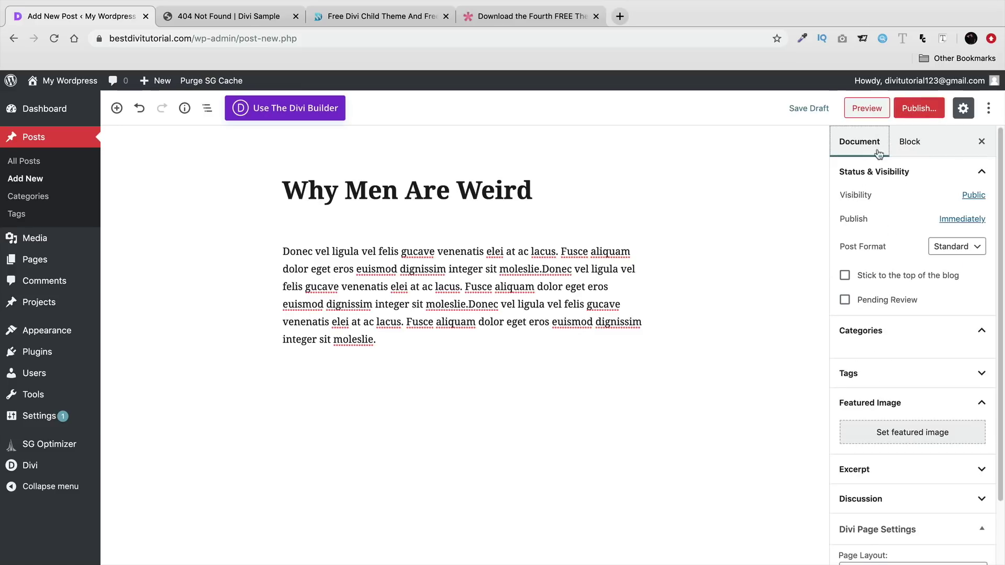
{"action": "left_click", "coordinate": [901, 483]}
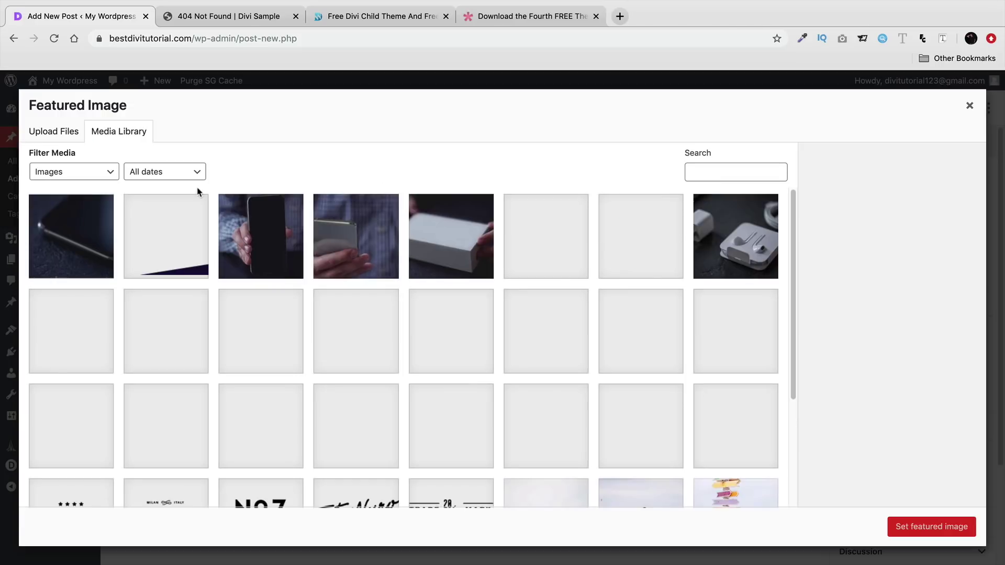
{"action": "scroll", "coordinate": [504, 371], "scroll_direction": "down", "scroll_amount": 5}
{"action": "scroll", "coordinate": [504, 369], "scroll_direction": "down", "scroll_amount": 2}
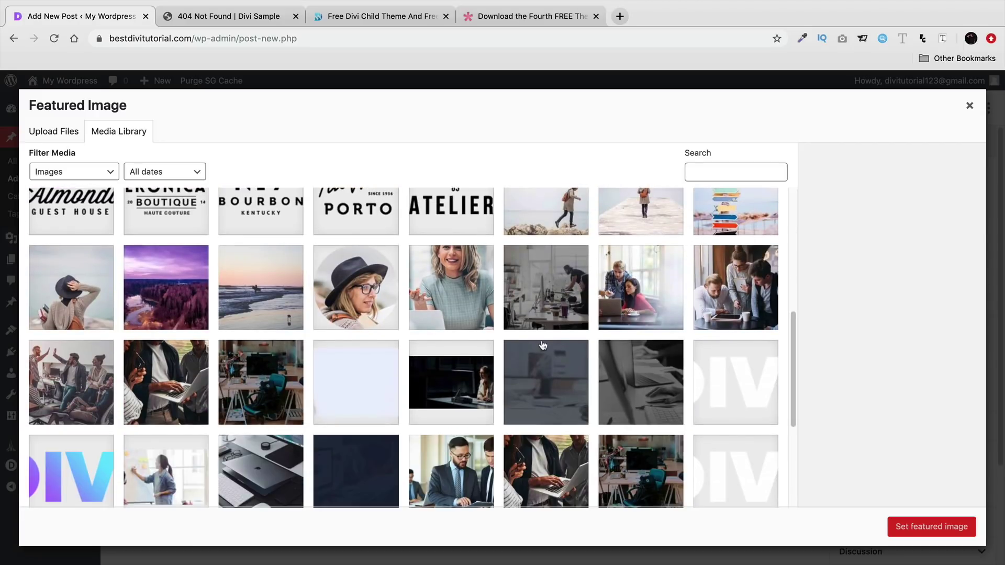
{"action": "scroll", "coordinate": [544, 366], "scroll_direction": "down", "scroll_amount": 2}
{"action": "left_click", "coordinate": [535, 385]}
{"action": "left_click", "coordinate": [924, 531]}
{"action": "left_click", "coordinate": [911, 108]}
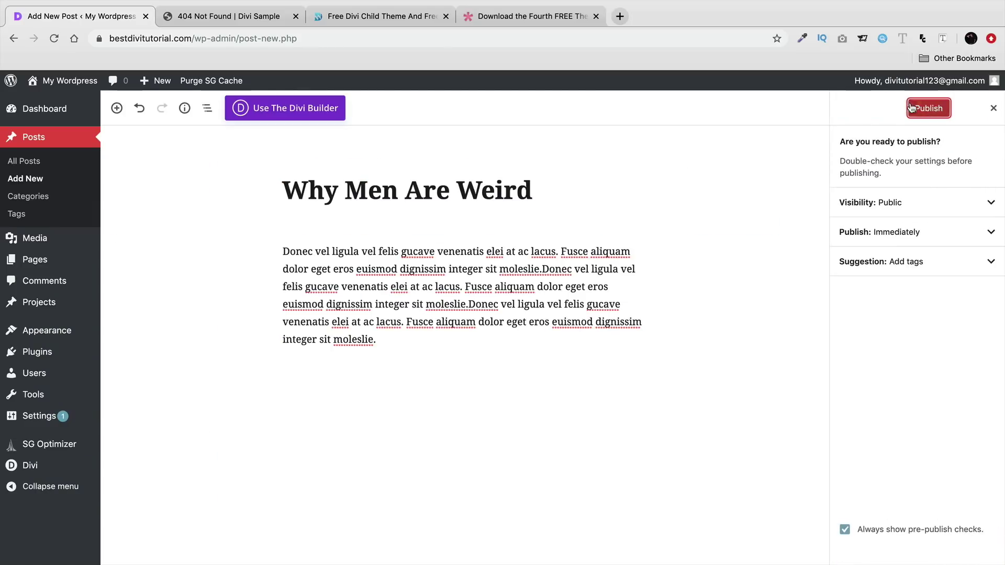
{"action": "left_click", "coordinate": [911, 107]}
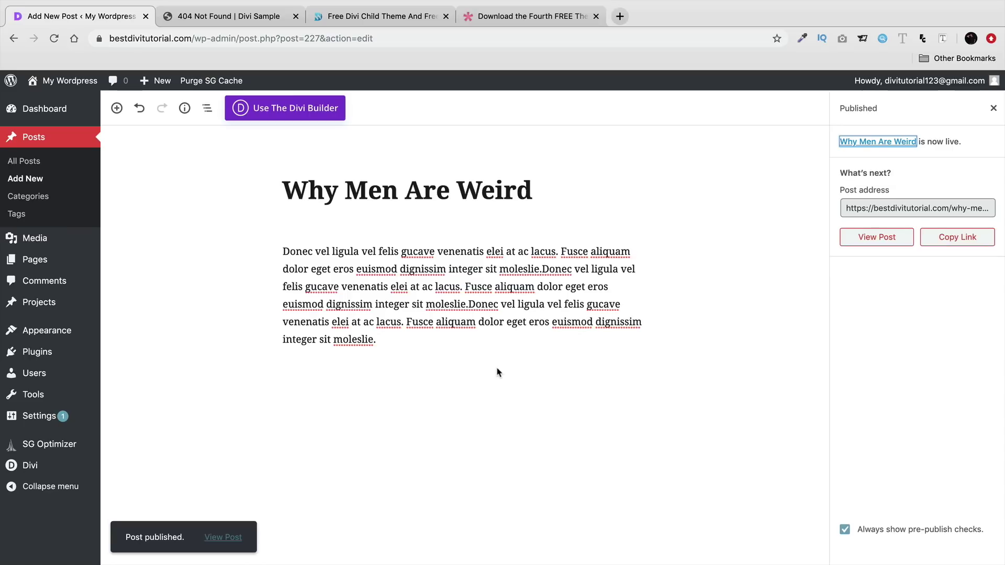
- Open the published post and highlight its title and body paragraph
{"action": "left_click", "coordinate": [887, 237]}
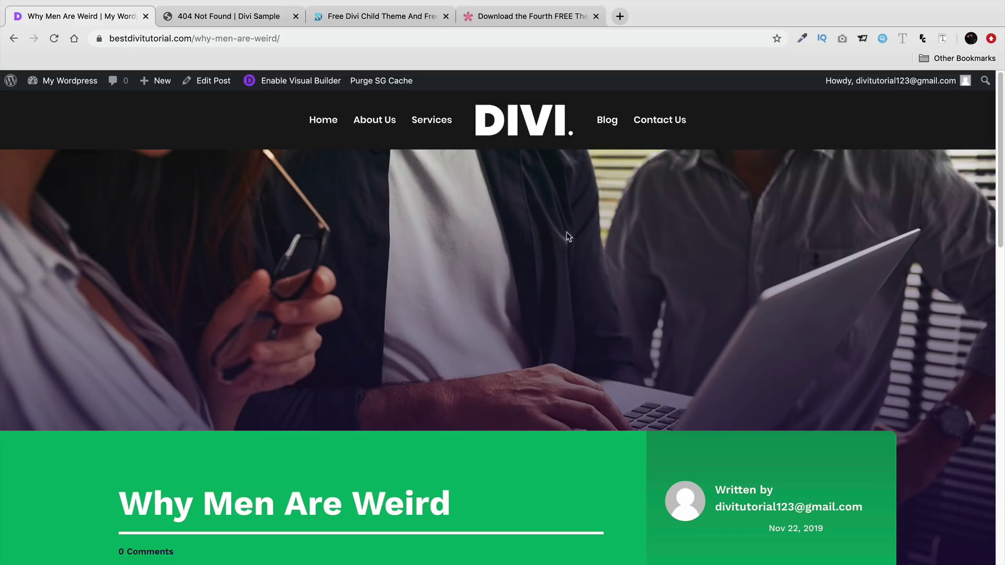
{"action": "scroll", "coordinate": [425, 336], "scroll_direction": "down", "scroll_amount": 1}
{"action": "scroll", "coordinate": [425, 337], "scroll_direction": "down", "scroll_amount": 5}
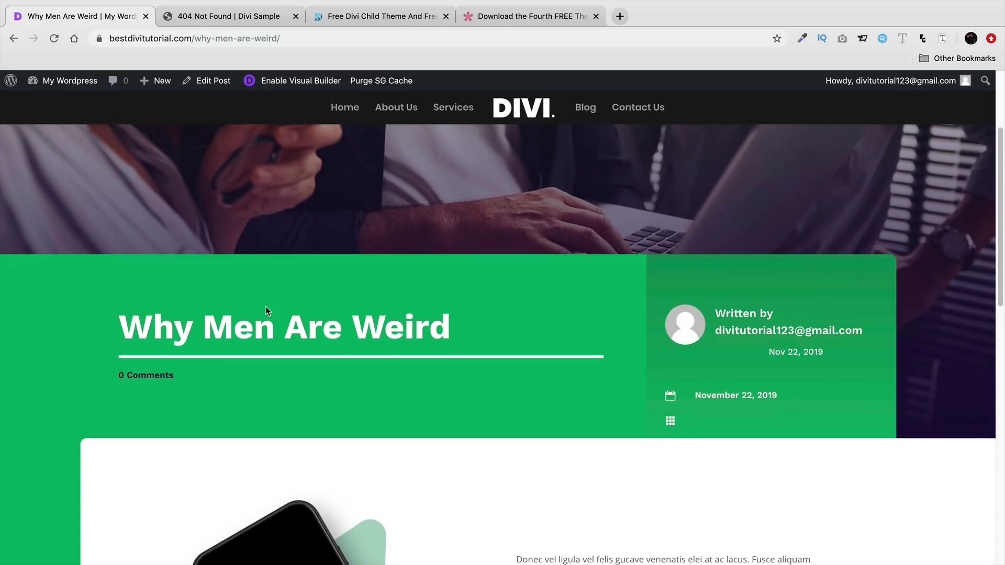
{"action": "left_click_drag", "start_coordinate": [131, 327], "coordinate": [451, 335]}
{"action": "left_click", "coordinate": [371, 367]}
{"action": "scroll", "coordinate": [375, 324], "scroll_direction": "down", "scroll_amount": 8}
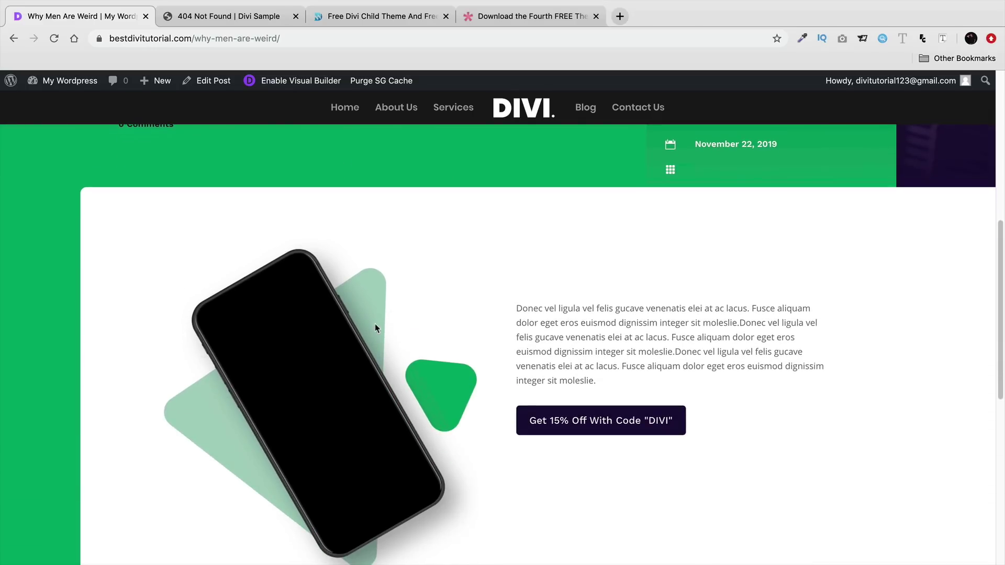
{"action": "left_click_drag", "start_coordinate": [516, 308], "coordinate": [620, 388]}
{"action": "left_click", "coordinate": [623, 383]}
{"action": "left_click_drag", "start_coordinate": [543, 367], "coordinate": [540, 323]}
{"action": "left_click", "coordinate": [577, 341]}
- Scroll through the live post, then go to the site's home page
{"action": "scroll", "coordinate": [573, 346], "scroll_direction": "down", "scroll_amount": 6}
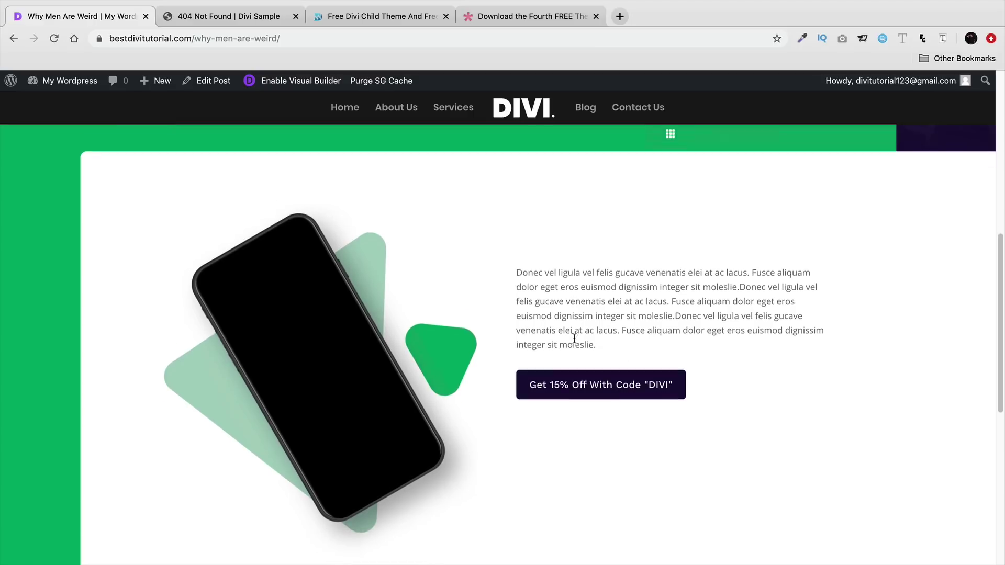
{"action": "scroll", "coordinate": [563, 356], "scroll_direction": "down", "scroll_amount": 3}
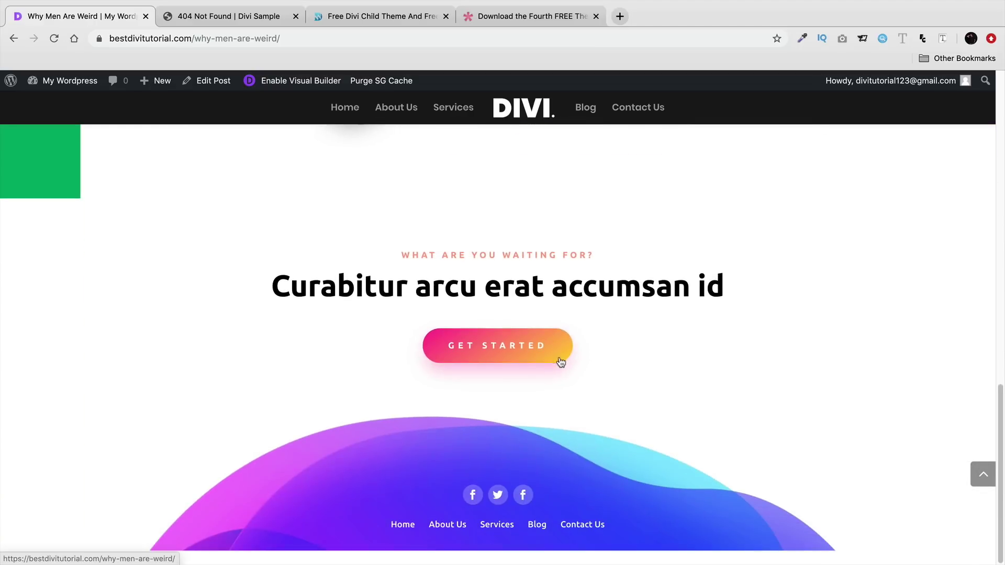
{"action": "scroll", "coordinate": [545, 397], "scroll_direction": "up", "scroll_amount": 4}
{"action": "scroll", "coordinate": [546, 405], "scroll_direction": "up", "scroll_amount": 10}
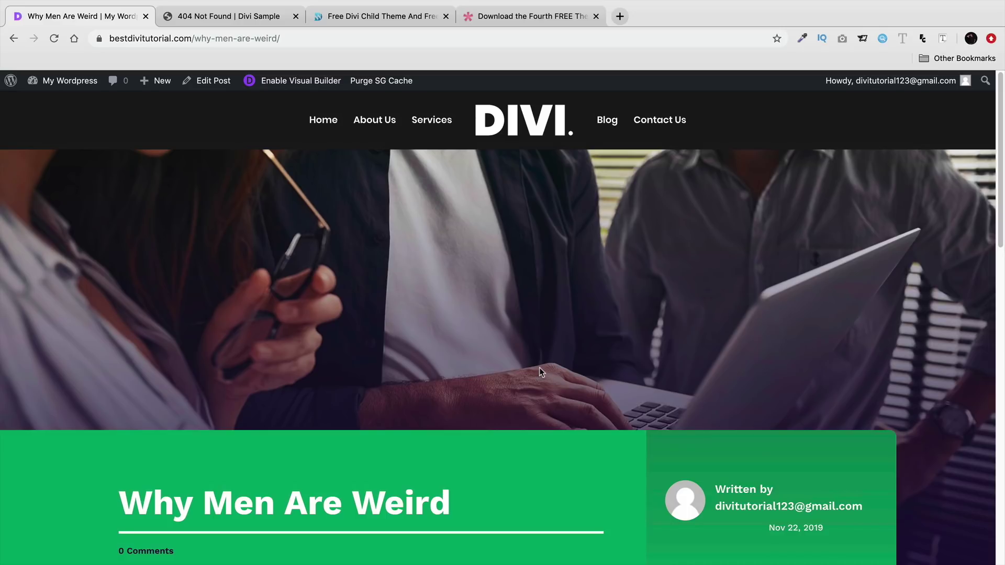
{"action": "left_click", "coordinate": [325, 129]}
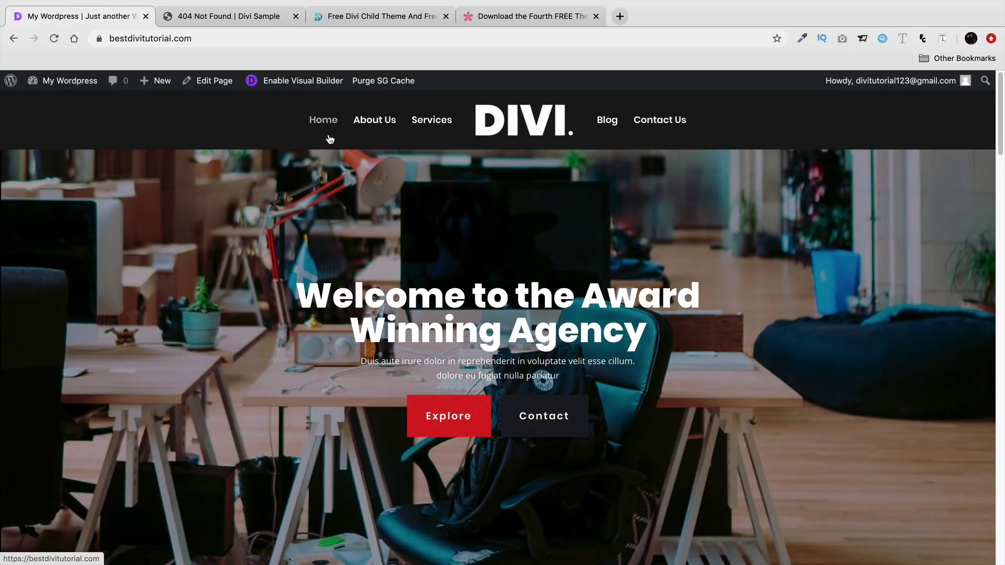
- Visit About Us, return home, then reach the admin Dashboard via My Wordpress
{"action": "left_click", "coordinate": [372, 123]}
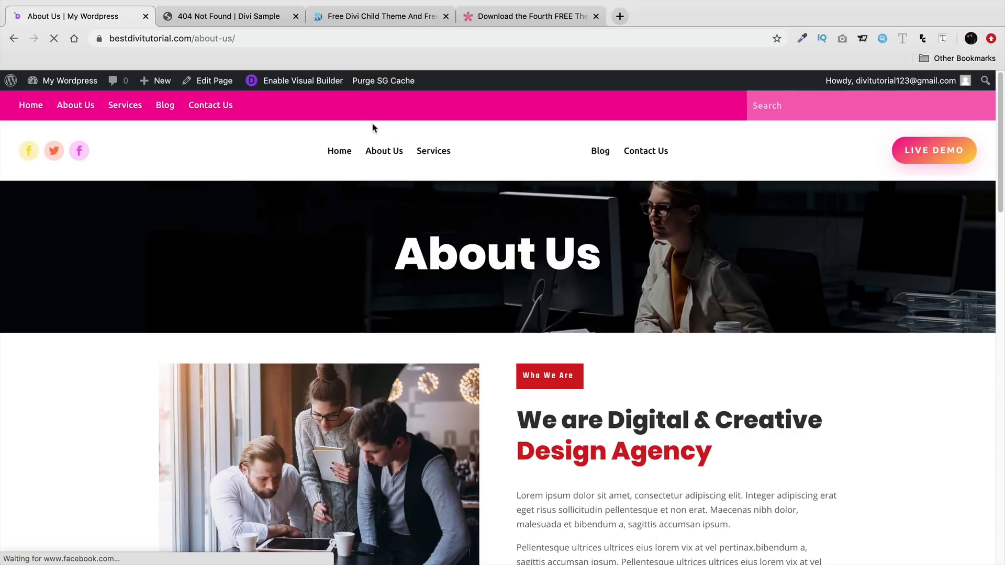
{"action": "left_click", "coordinate": [349, 157]}
{"action": "scroll", "coordinate": [291, 310], "scroll_direction": "down", "scroll_amount": 20}
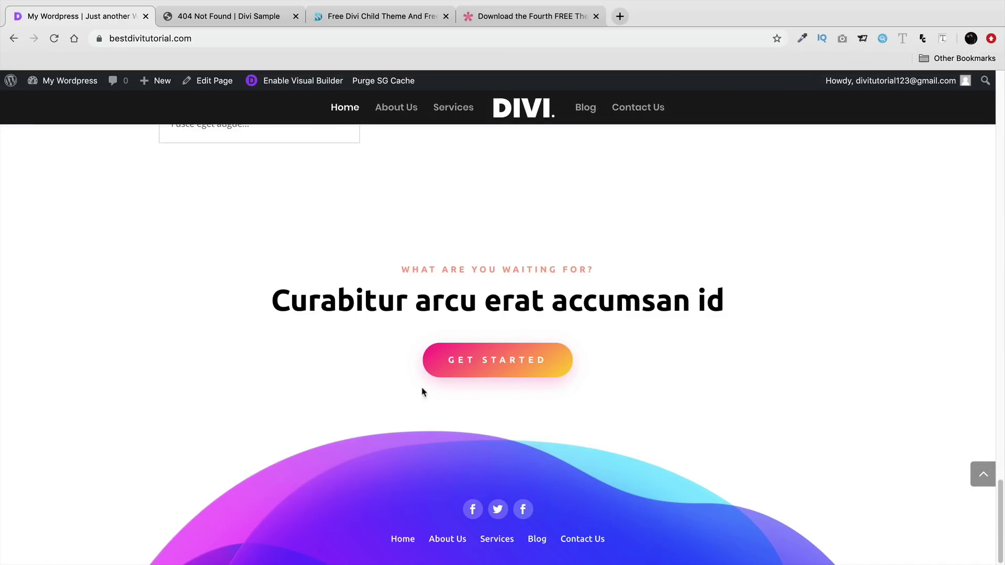
{"action": "scroll", "coordinate": [354, 381], "scroll_direction": "up", "scroll_amount": 20}
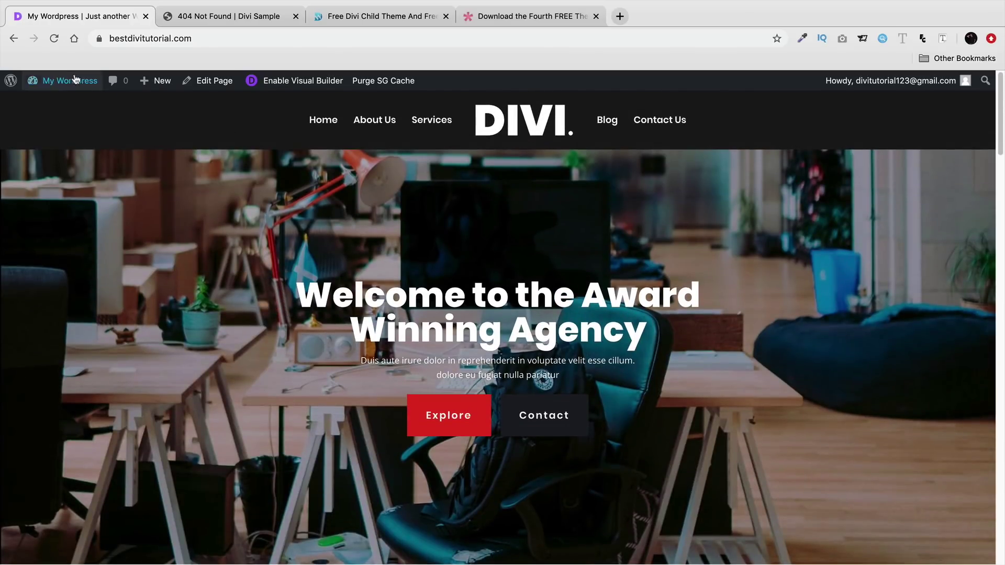
{"action": "mouse_move", "coordinate": [68, 81]}
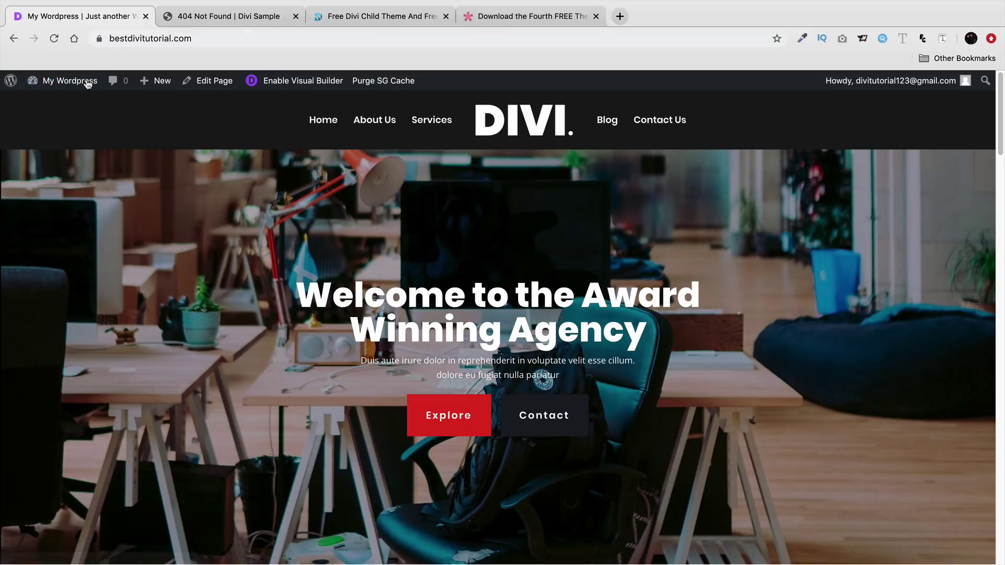
{"action": "left_click", "coordinate": [81, 105]}
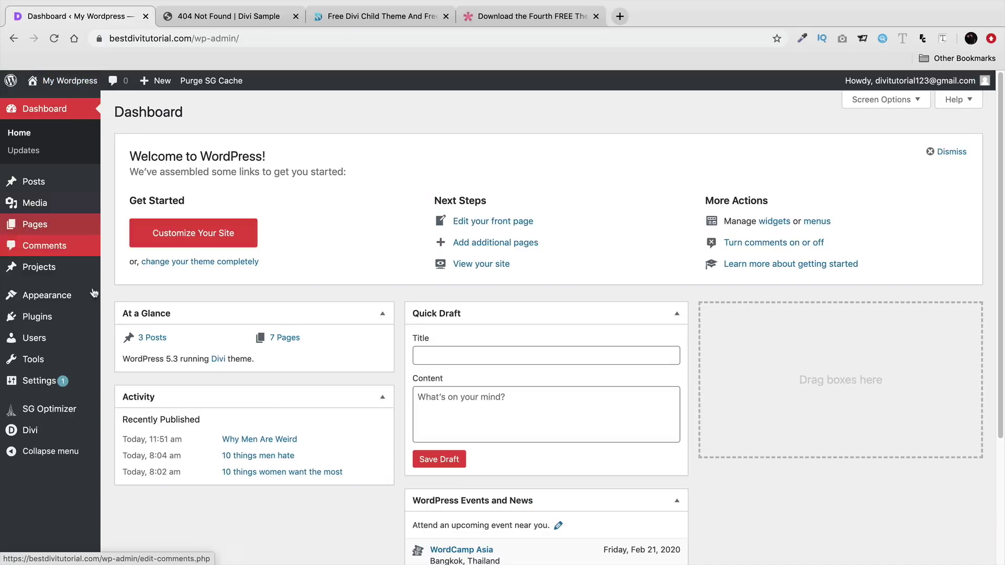
- Open the Divi Theme Builder, then visit the live site from the admin bar
{"action": "mouse_move", "coordinate": [73, 434]}
{"action": "left_click", "coordinate": [207, 450]}
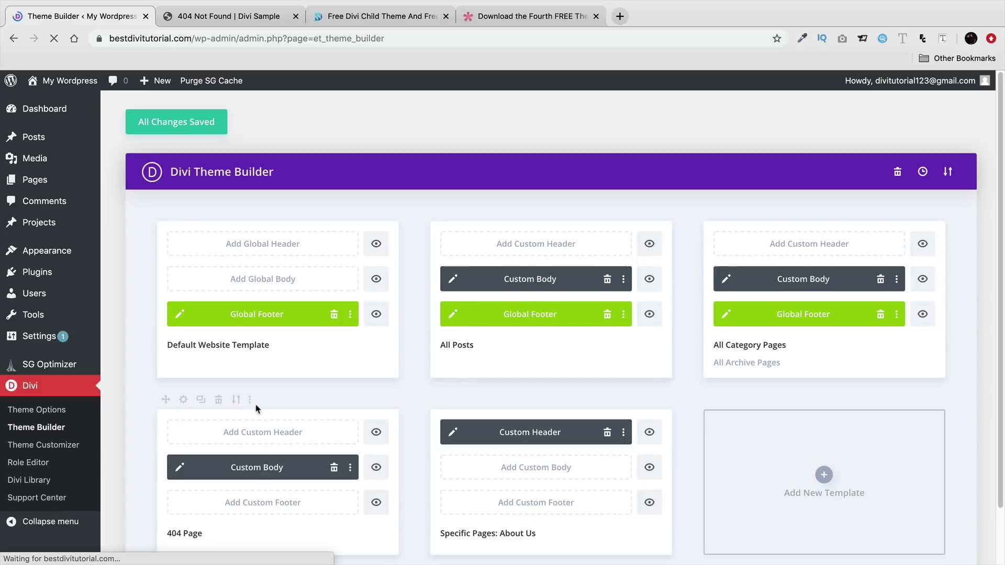
{"action": "scroll", "coordinate": [433, 333], "scroll_direction": "down", "scroll_amount": 1}
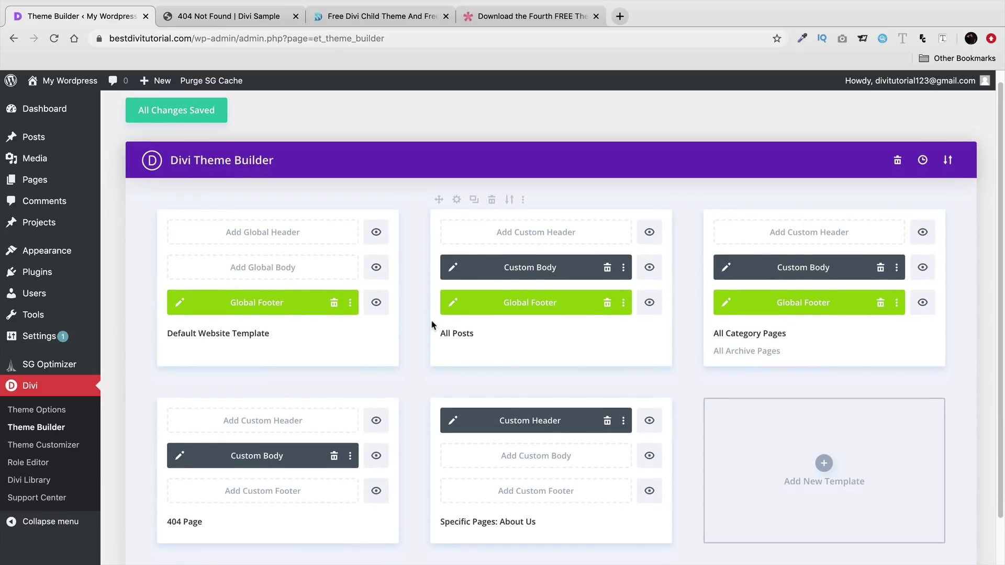
{"action": "scroll", "coordinate": [427, 320], "scroll_direction": "down", "scroll_amount": 1}
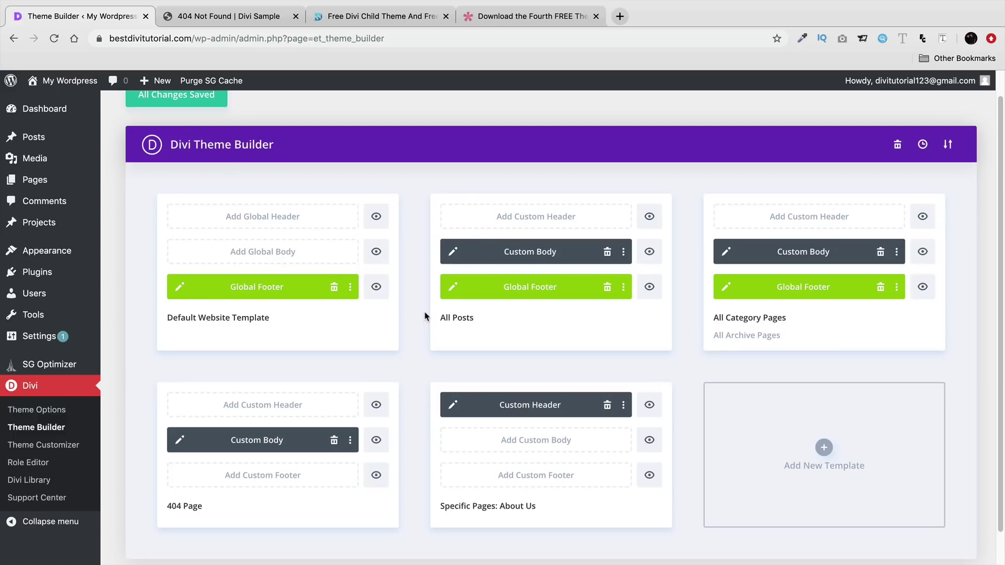
{"action": "mouse_move", "coordinate": [52, 81]}
{"action": "left_click", "coordinate": [34, 102]}
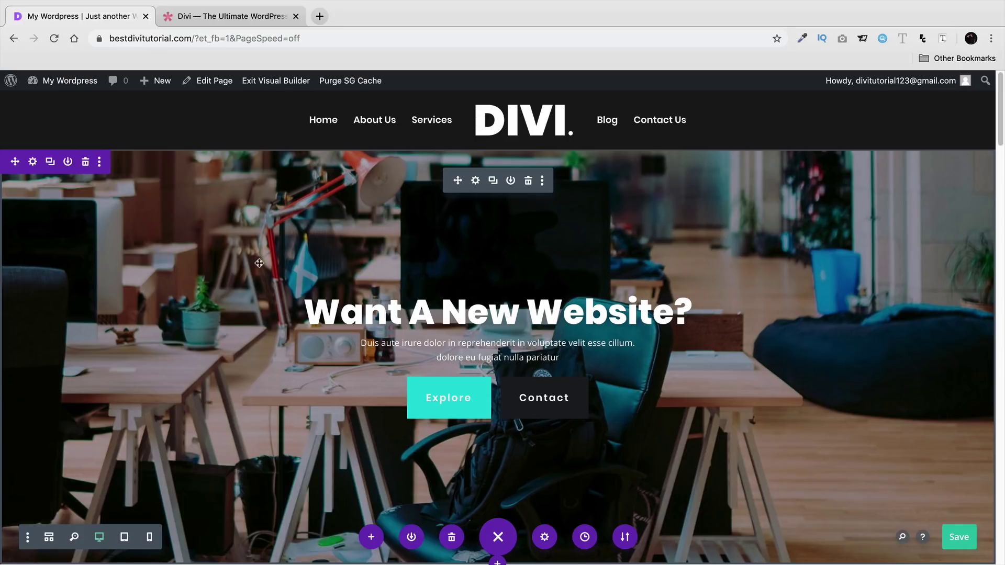
- Split-test the fullwidth hero header with the Contact button as the goal and confirm variations
{"action": "right_click", "coordinate": [202, 233]}
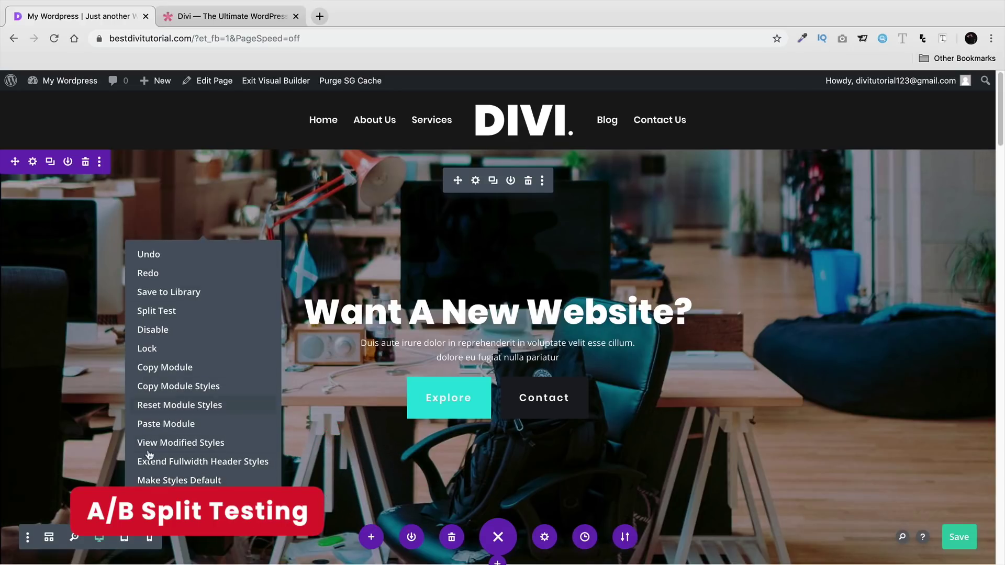
{"action": "left_click", "coordinate": [164, 313]}
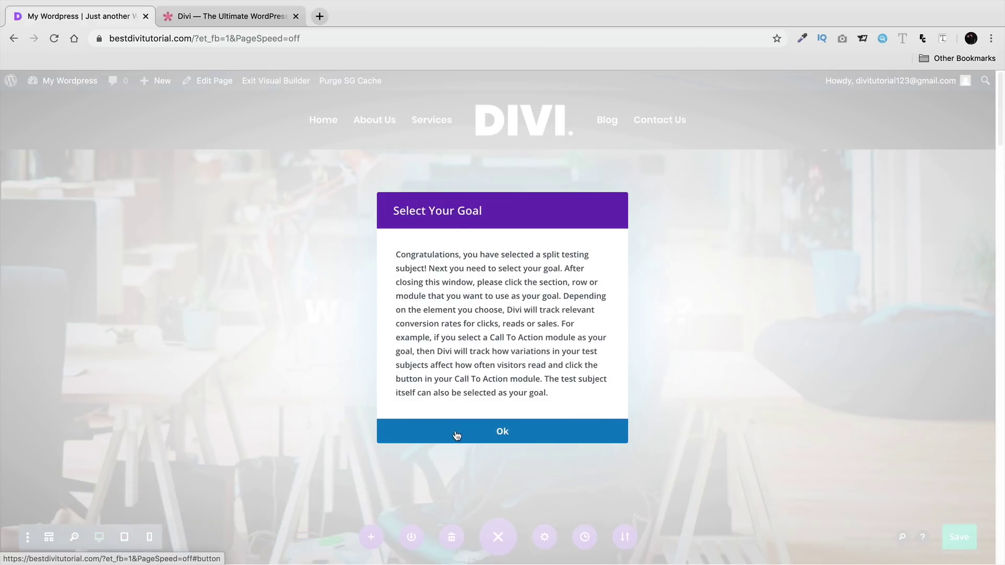
{"action": "left_click", "coordinate": [451, 431]}
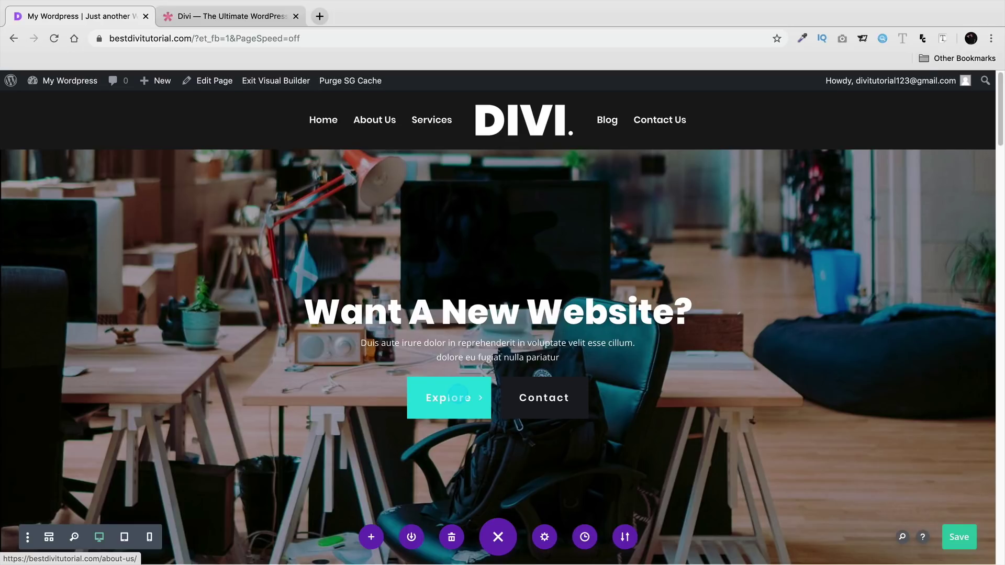
{"action": "left_click", "coordinate": [542, 397]}
{"action": "left_click", "coordinate": [552, 406]}
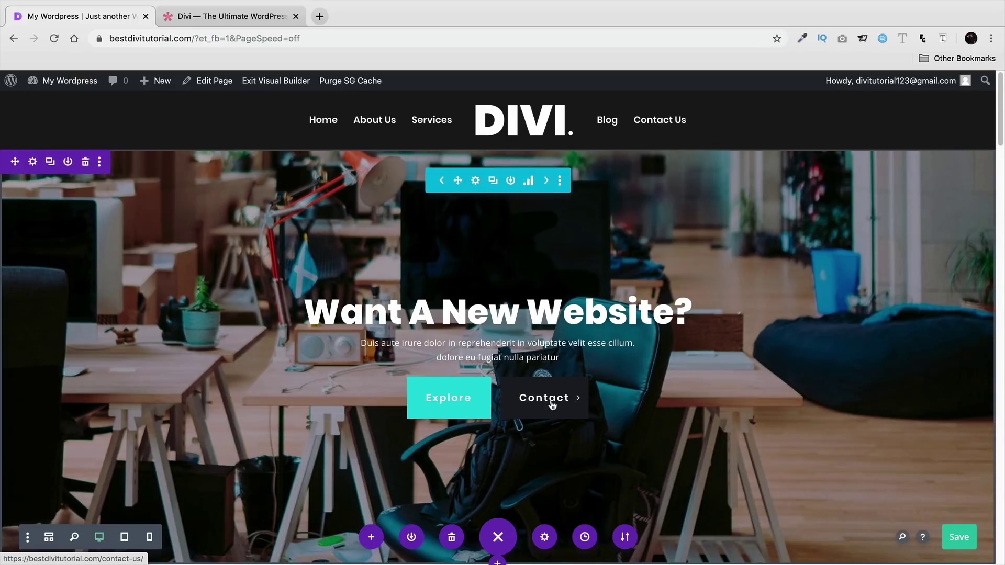
- Replace the hero heading with 'Need A Quote For Web Design?' and save the page
{"action": "left_click", "coordinate": [492, 313]}
{"action": "triple_click", "coordinate": [493, 313]}
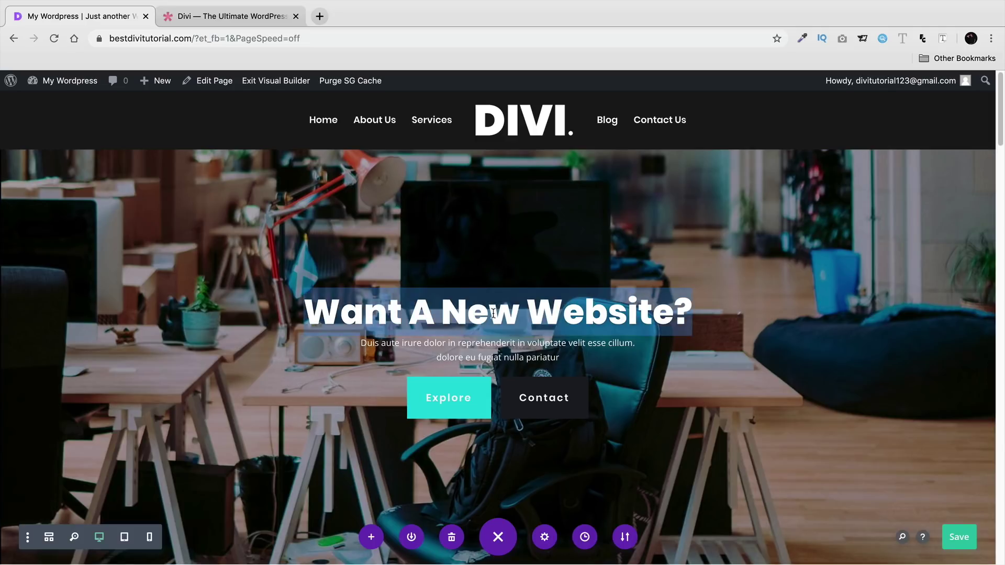
{"action": "type", "text": "Welcome To"}
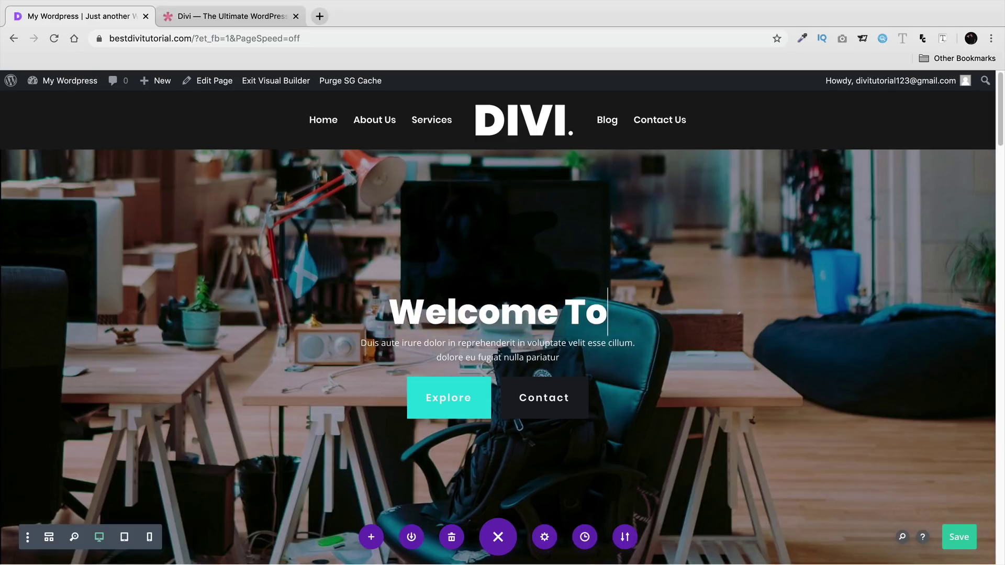
{"action": "type", "text": " The Web DEsign"}
{"action": "key", "text": "BackSpace"}
{"action": "key", "text": "BackSpace"}
{"action": "key", "text": "BackSpace"}
{"action": "key", "text": "BackSpace"}
{"action": "key", "text": "BackSpace"}
{"action": "key", "text": "BackSpace"}
{"action": "key", "text": "BackSpace"}
{"action": "key", "text": "BackSpace"}
{"action": "key", "text": "BackSpace"}
{"action": "key", "text": "BackSpace"}
{"action": "key", "text": "BackSpace"}
{"action": "key", "text": "BackSpace"}
{"action": "key", "text": "BackSpace"}
{"action": "key", "text": "BackSpace"}
{"action": "key", "text": "BackSpace"}
{"action": "key", "text": "BackSpace"}
{"action": "key", "text": "BackSpace"}
{"action": "key", "text": "BackSpace"}
{"action": "key", "text": "BackSpace"}
{"action": "key", "text": "BackSpace"}
{"action": "key", "text": "BackSpace"}
{"action": "key", "text": "BackSpace"}
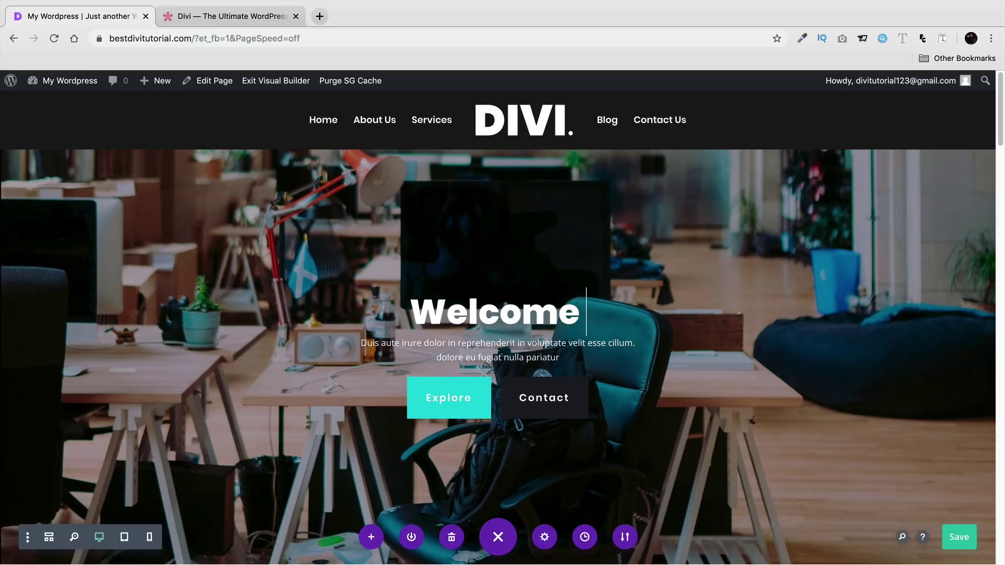
{"action": "key", "text": "BackSpace"}
{"action": "key", "text": "BackSpace"}
{"action": "key", "text": "BackSpace"}
{"action": "type", "text": "Need"}
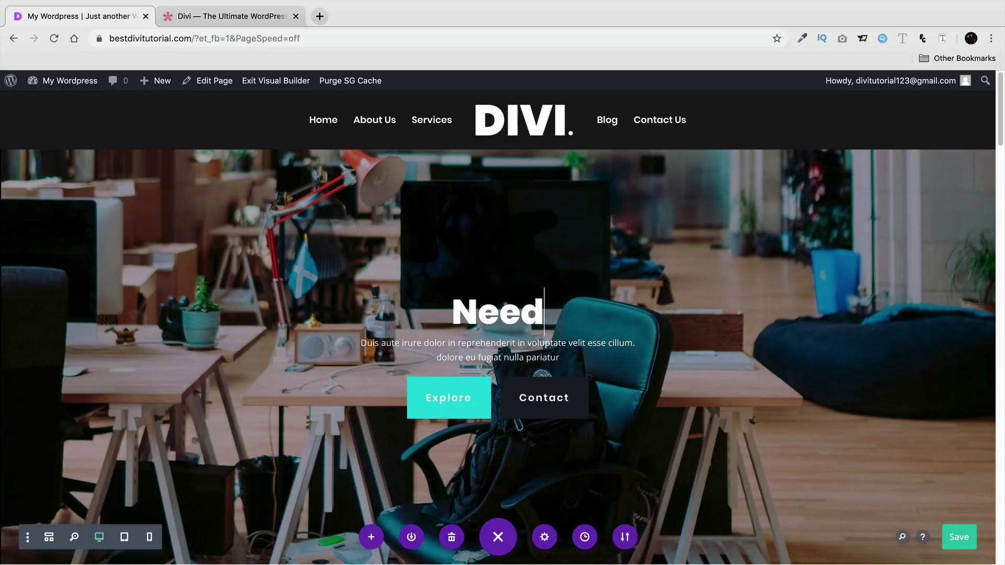
{"action": "type", "text": " A Quote For"}
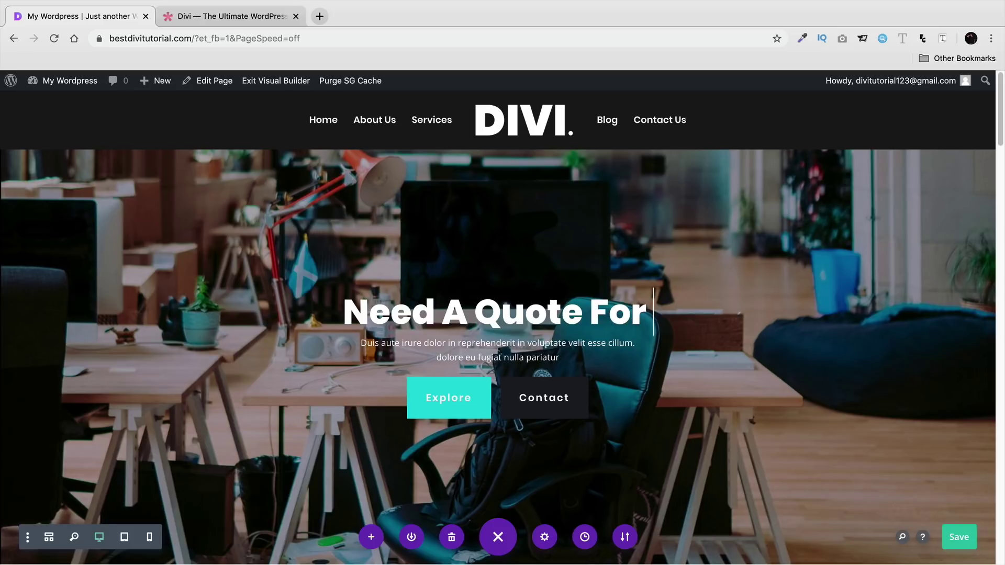
{"action": "type", "text": " Web ED"}
{"action": "key", "text": "BackSpace"}
{"action": "key", "text": "BackSpace"}
{"action": "type", "text": "D"}
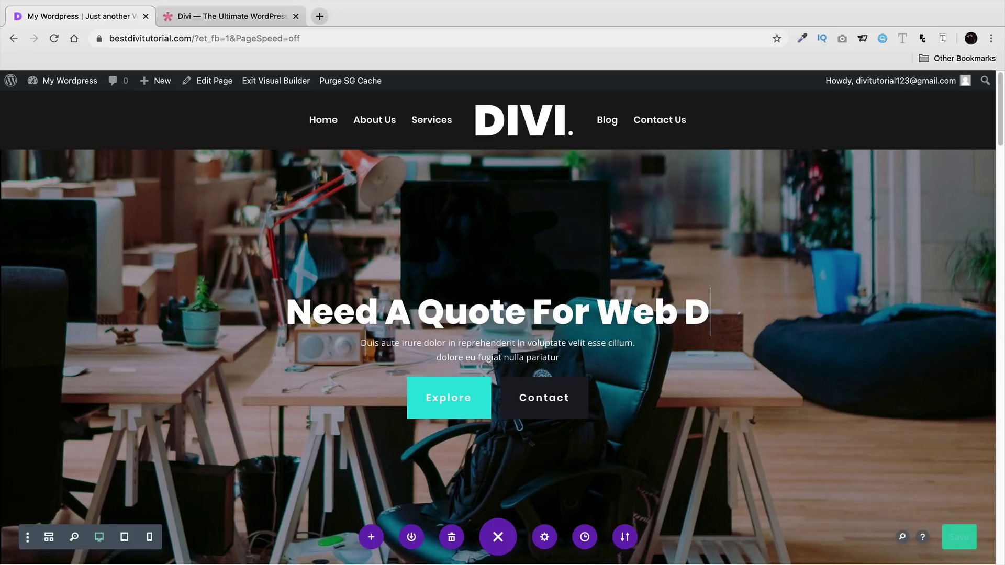
{"action": "type", "text": "esign?"}
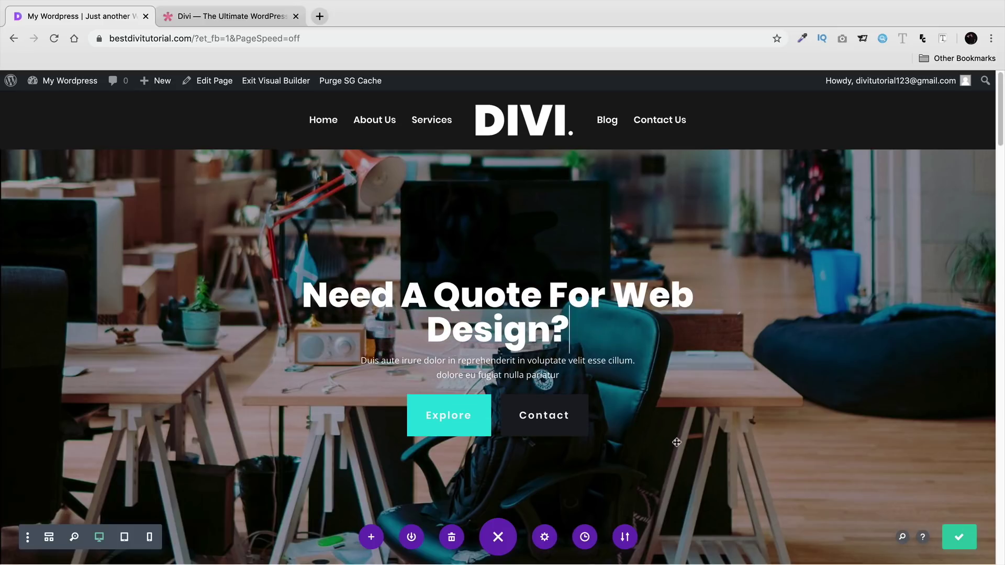
{"action": "left_click", "coordinate": [954, 531]}
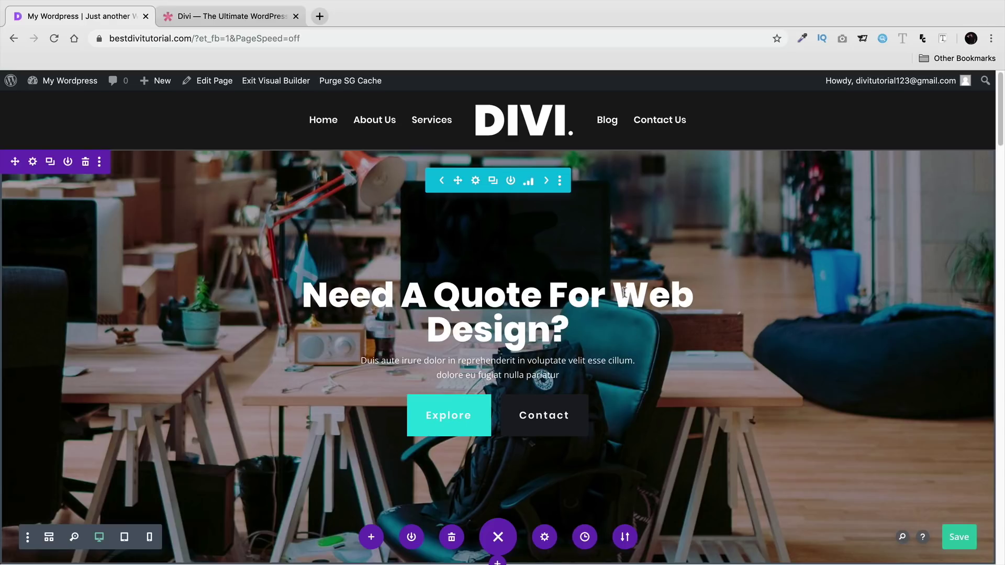
- Toggle between the 'Want A New Website?' and 'Need A Quote' headline variants
{"action": "left_click", "coordinate": [546, 180]}
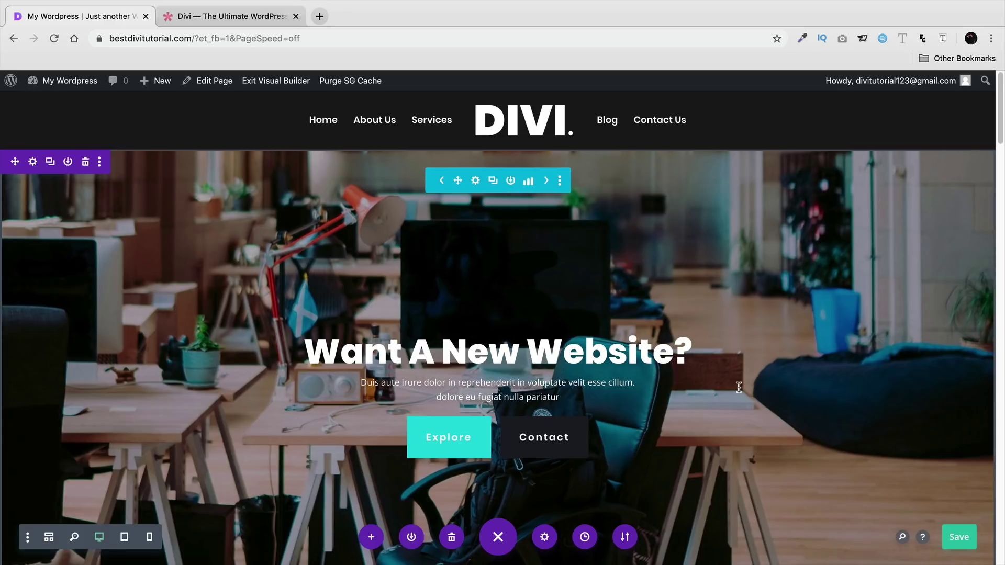
{"action": "left_click", "coordinate": [544, 182]}
{"action": "left_click", "coordinate": [546, 182]}
{"action": "left_click", "coordinate": [548, 182]}
{"action": "left_click", "coordinate": [547, 182]}
{"action": "left_click", "coordinate": [548, 182]}
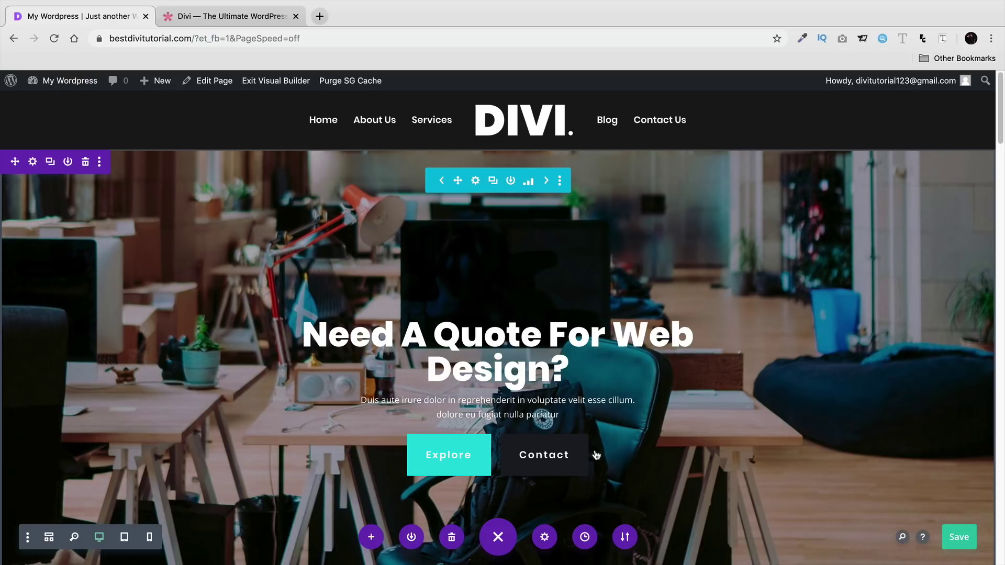
{"action": "scroll", "coordinate": [456, 424], "scroll_direction": "down", "scroll_amount": 2}
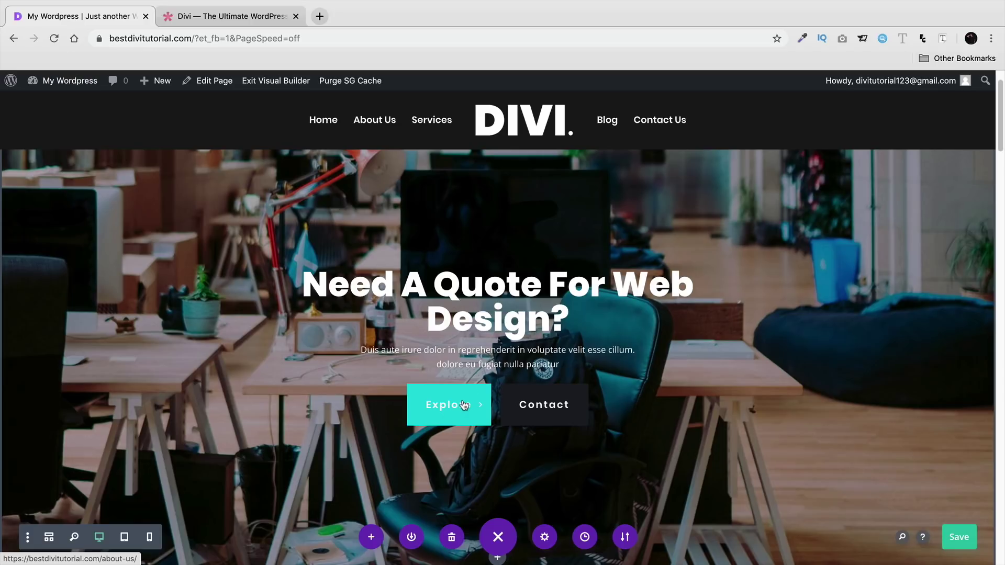
{"action": "scroll", "coordinate": [463, 404], "scroll_direction": "up", "scroll_amount": 1}
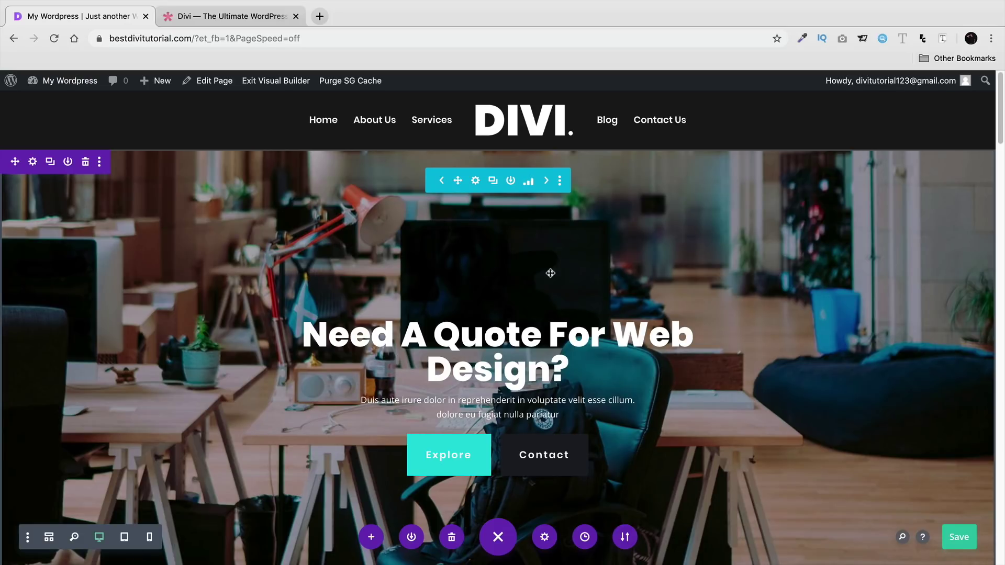
- Review the split-test statistics, close them, and save the page again
{"action": "left_click", "coordinate": [547, 181]}
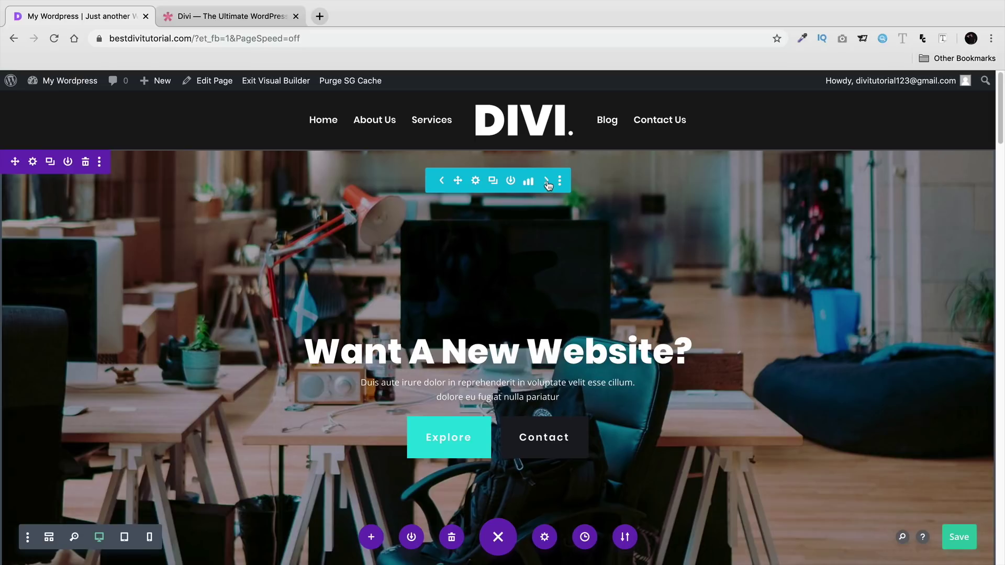
{"action": "left_click", "coordinate": [547, 184]}
{"action": "left_click", "coordinate": [530, 182]}
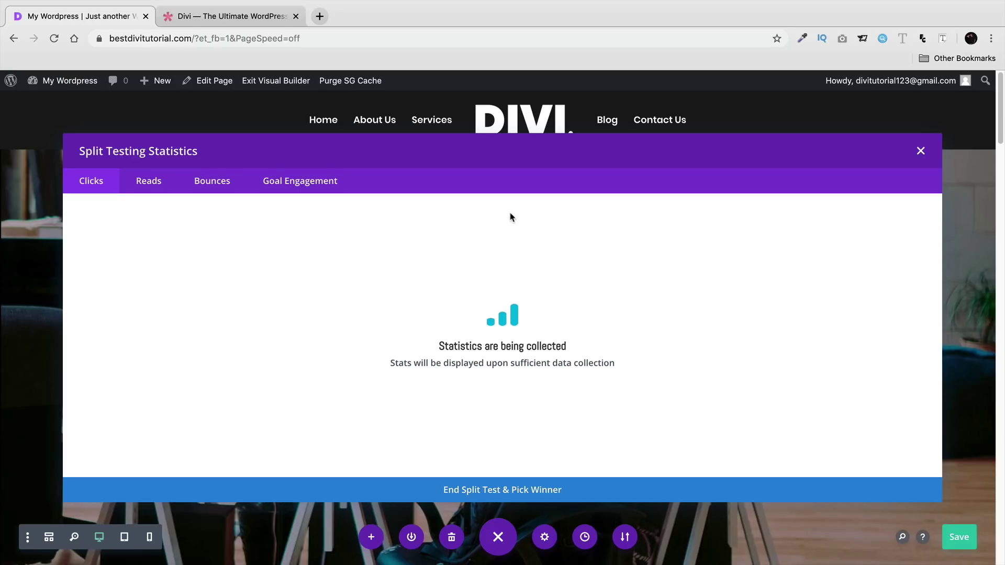
{"action": "left_click", "coordinate": [921, 152]}
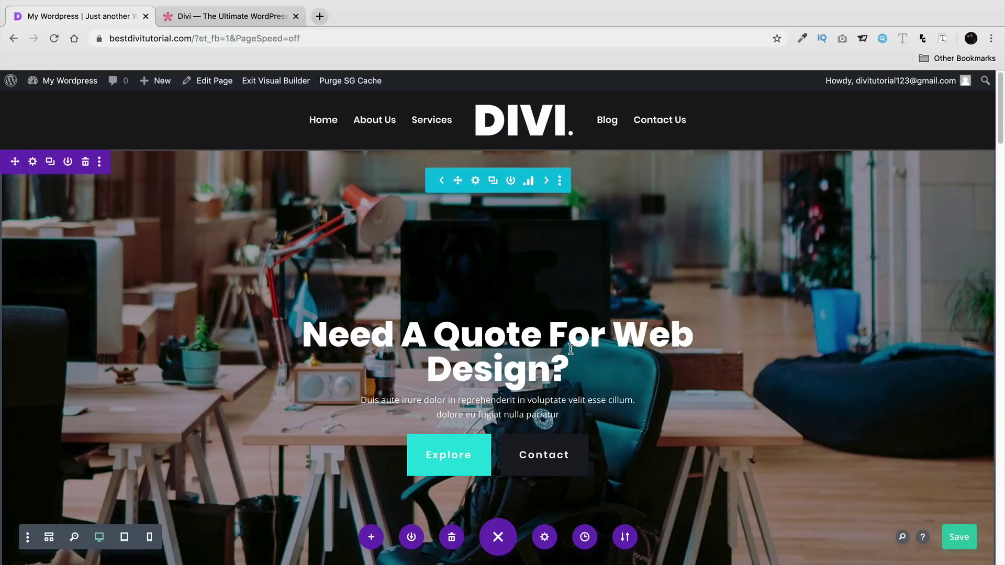
{"action": "left_click", "coordinate": [960, 543]}
{"action": "scroll", "coordinate": [759, 496], "scroll_direction": "down", "scroll_amount": 8}
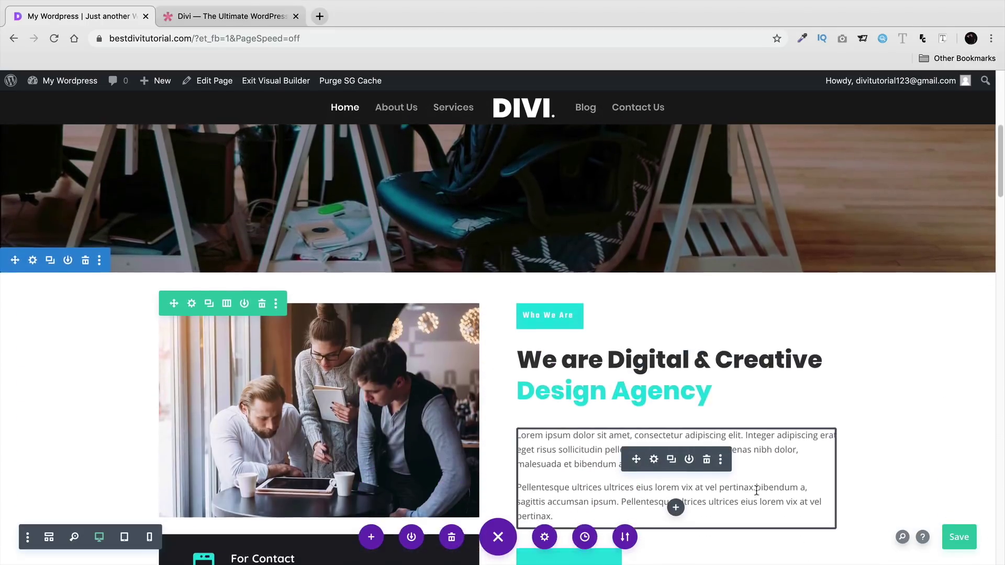
{"action": "scroll", "coordinate": [757, 491], "scroll_direction": "down", "scroll_amount": 2}
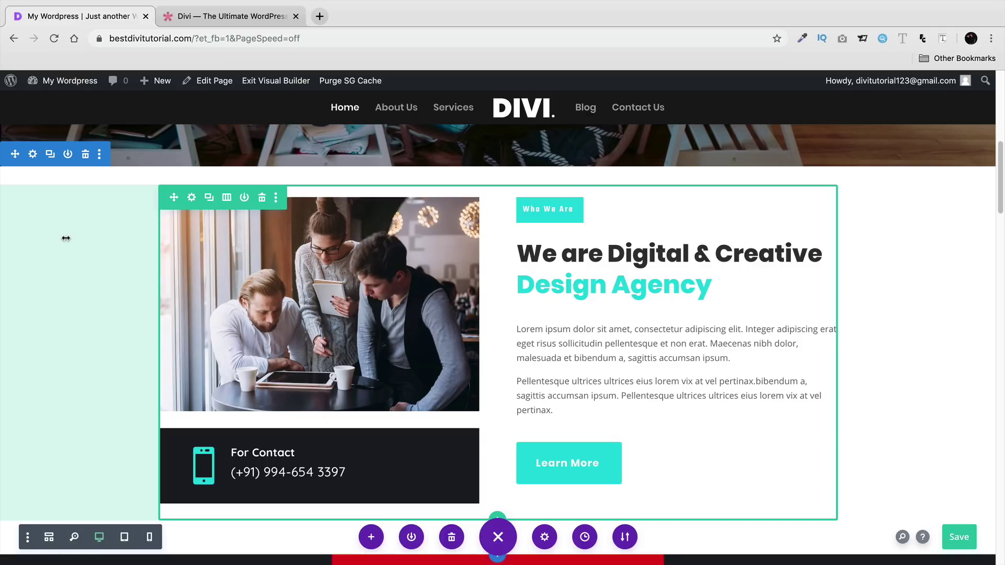
{"action": "scroll", "coordinate": [70, 297], "scroll_direction": "down", "scroll_amount": 4}
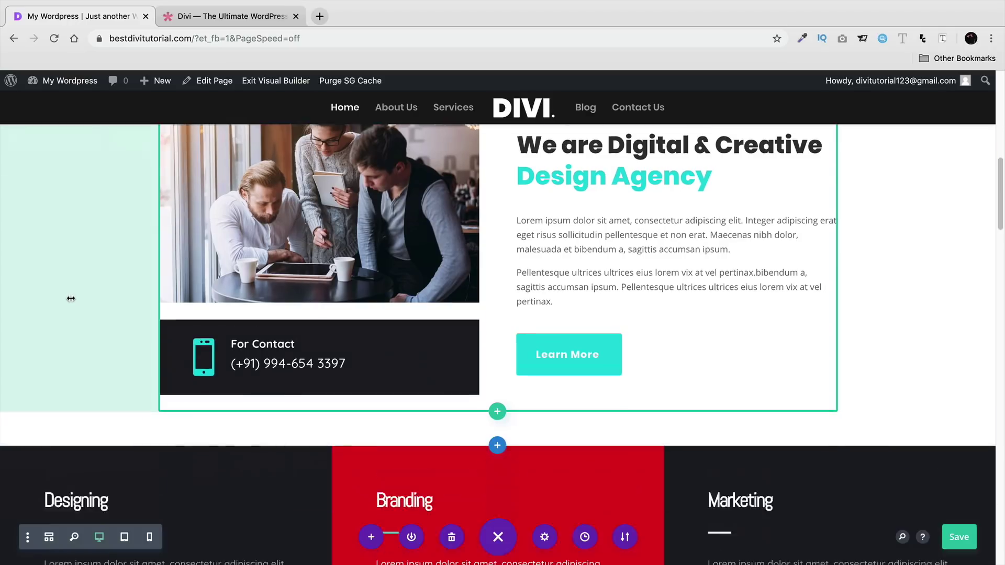
{"action": "scroll", "coordinate": [77, 321], "scroll_direction": "up", "scroll_amount": 5}
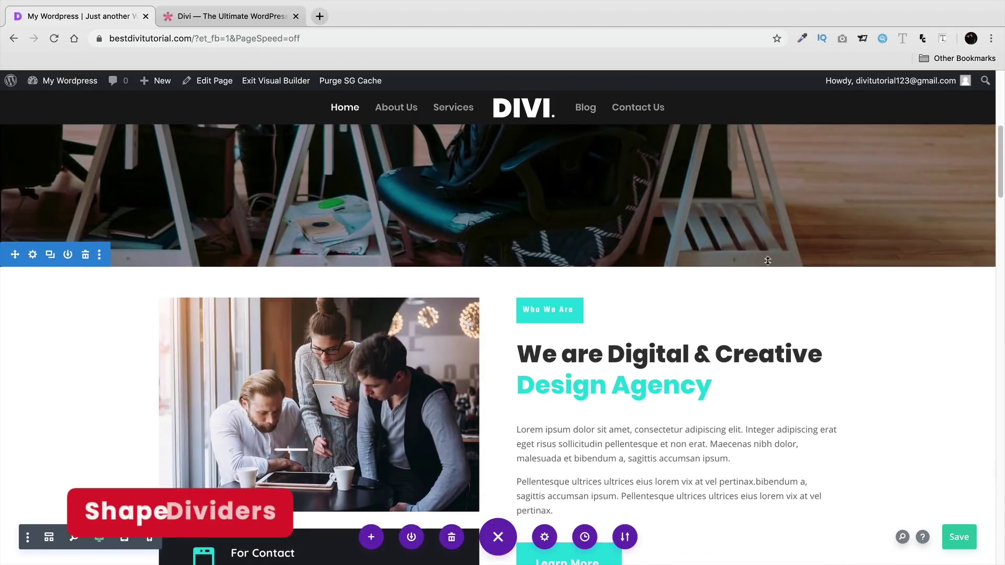
{"action": "scroll", "coordinate": [763, 258], "scroll_direction": "down", "scroll_amount": 2}
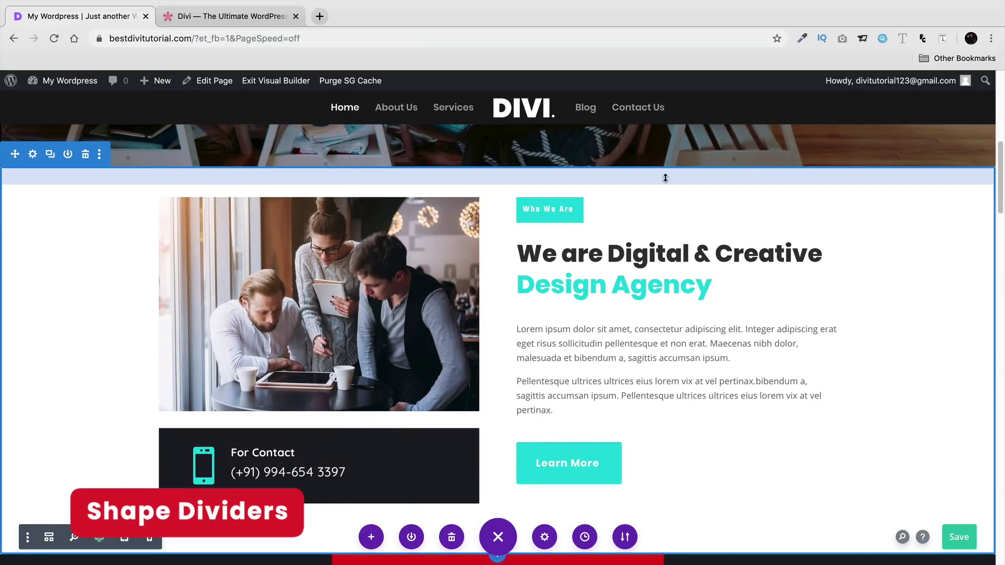
{"action": "left_click", "coordinate": [33, 155]}
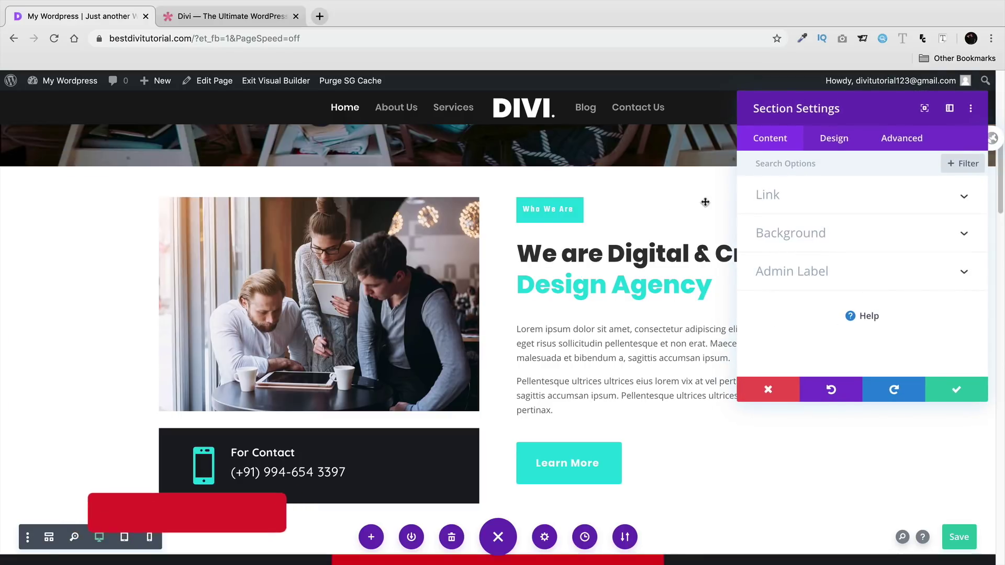
{"action": "left_click", "coordinate": [829, 145]}
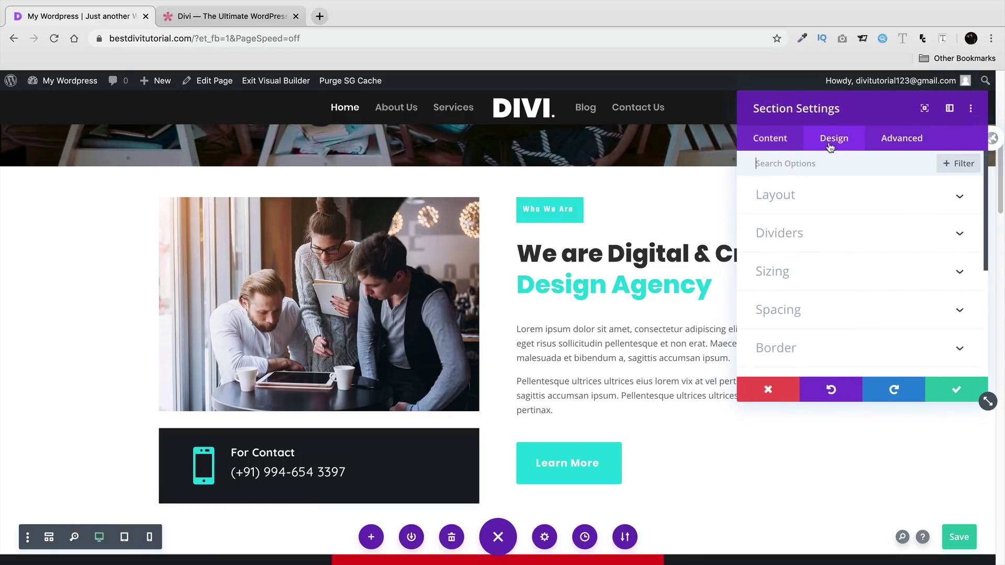
{"action": "left_click", "coordinate": [836, 232]}
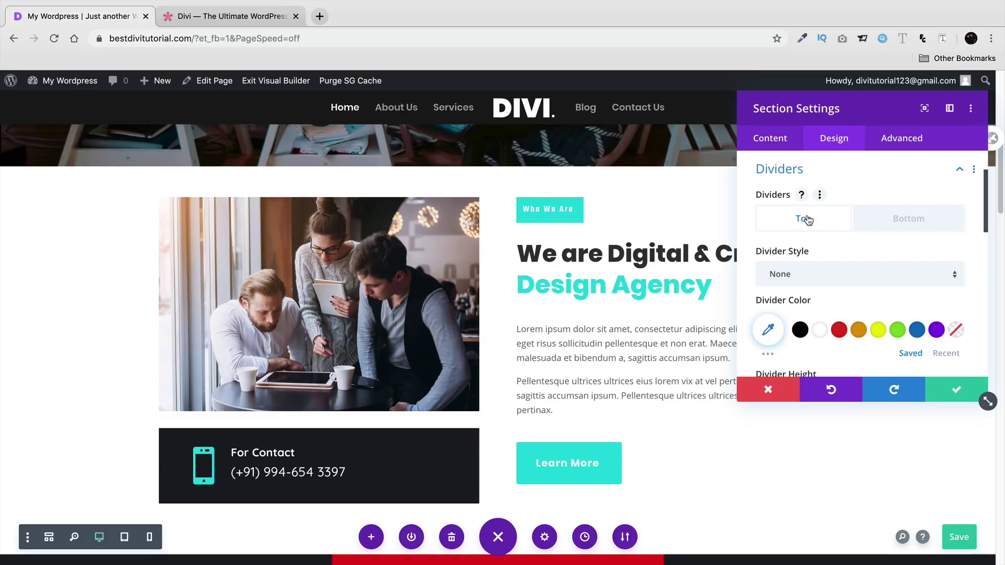
{"action": "left_click", "coordinate": [821, 267]}
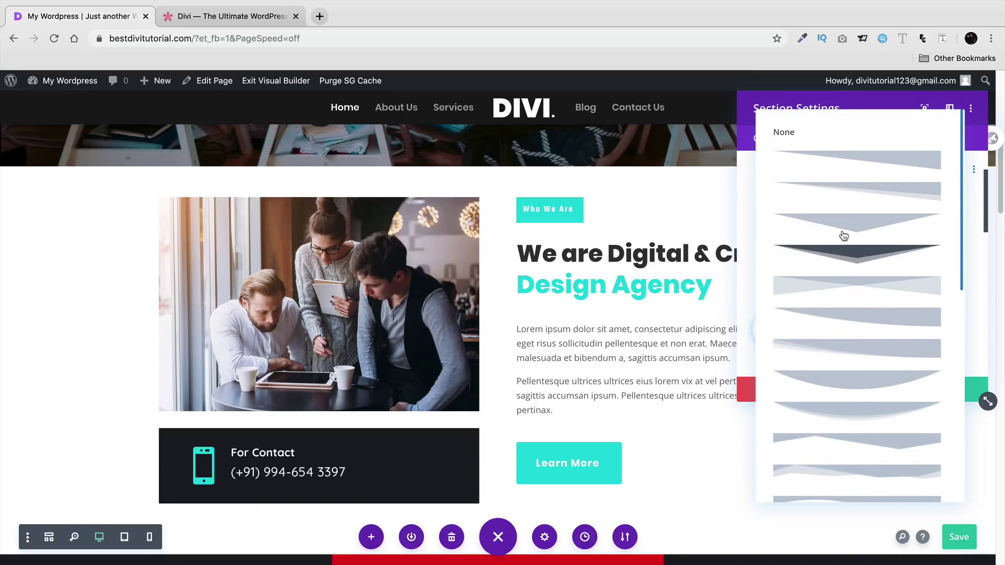
{"action": "left_click", "coordinate": [840, 241]}
{"action": "left_click_drag", "start_coordinate": [830, 109], "coordinate": [813, 226]}
{"action": "left_click", "coordinate": [807, 389]}
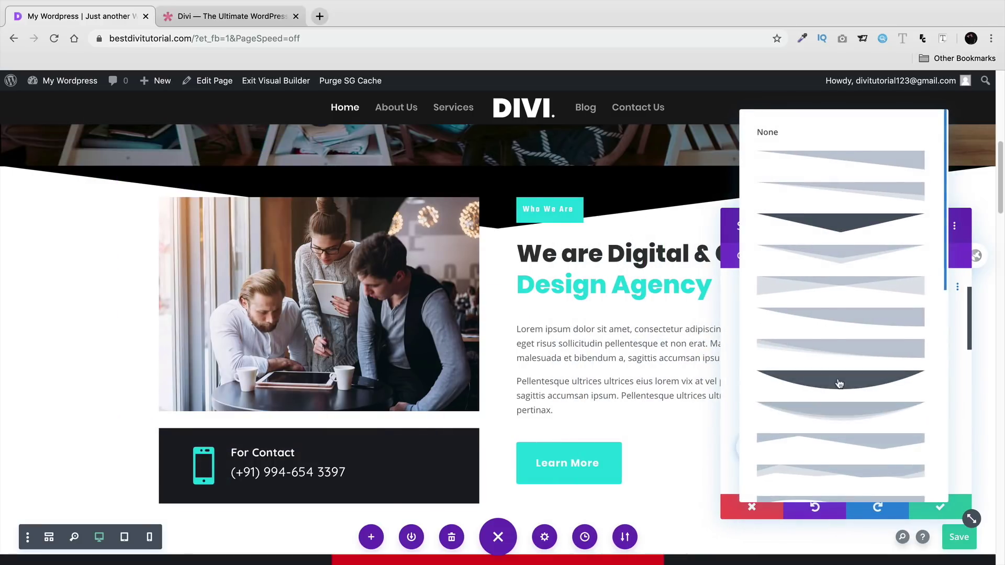
{"action": "left_click", "coordinate": [836, 385]}
{"action": "left_click", "coordinate": [867, 392]}
{"action": "scroll", "coordinate": [869, 411], "scroll_direction": "down", "scroll_amount": 2}
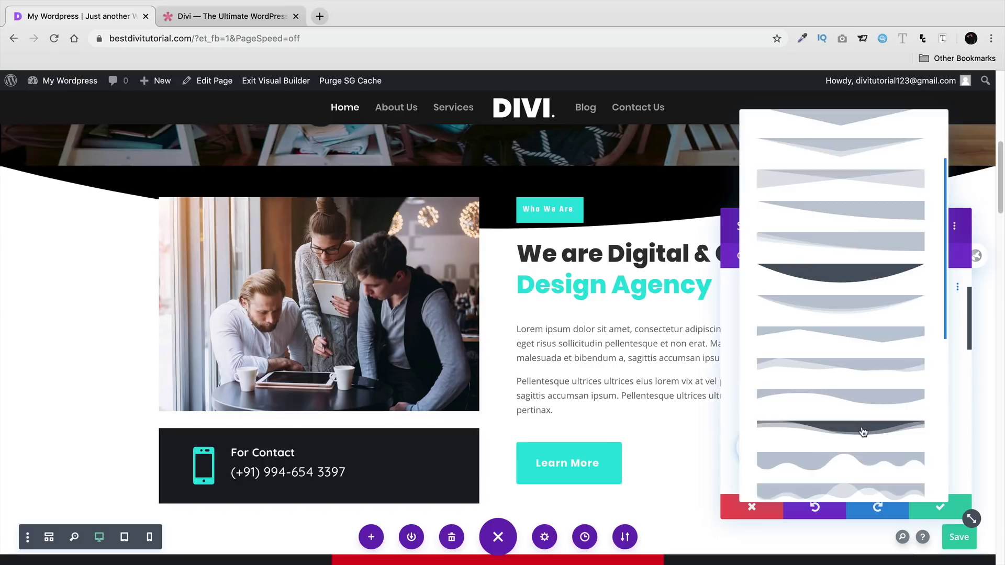
{"action": "left_click", "coordinate": [864, 428]}
{"action": "scroll", "coordinate": [844, 407], "scroll_direction": "down", "scroll_amount": 1}
{"action": "left_click", "coordinate": [835, 376]}
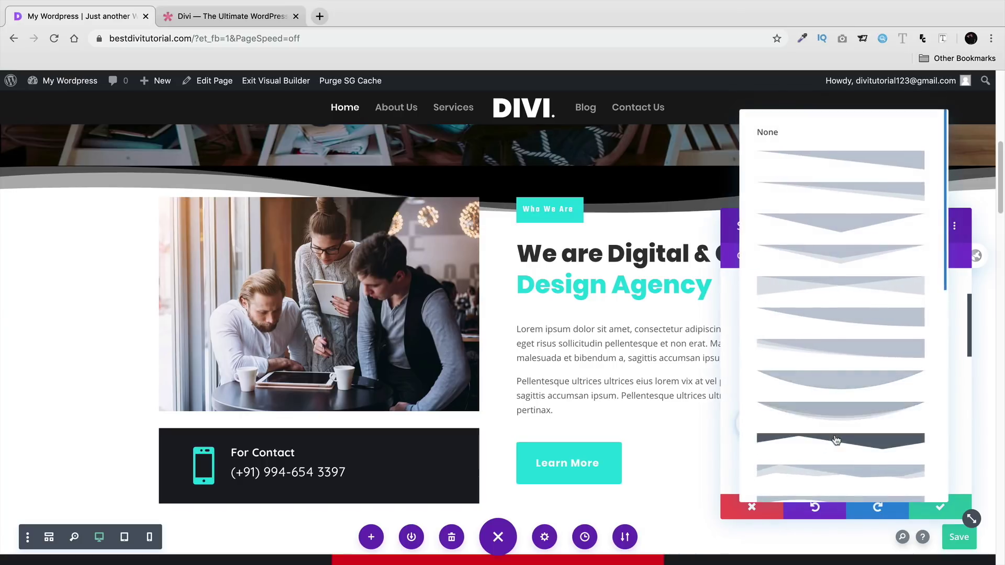
{"action": "left_click", "coordinate": [836, 437]}
{"action": "left_click", "coordinate": [752, 506]}
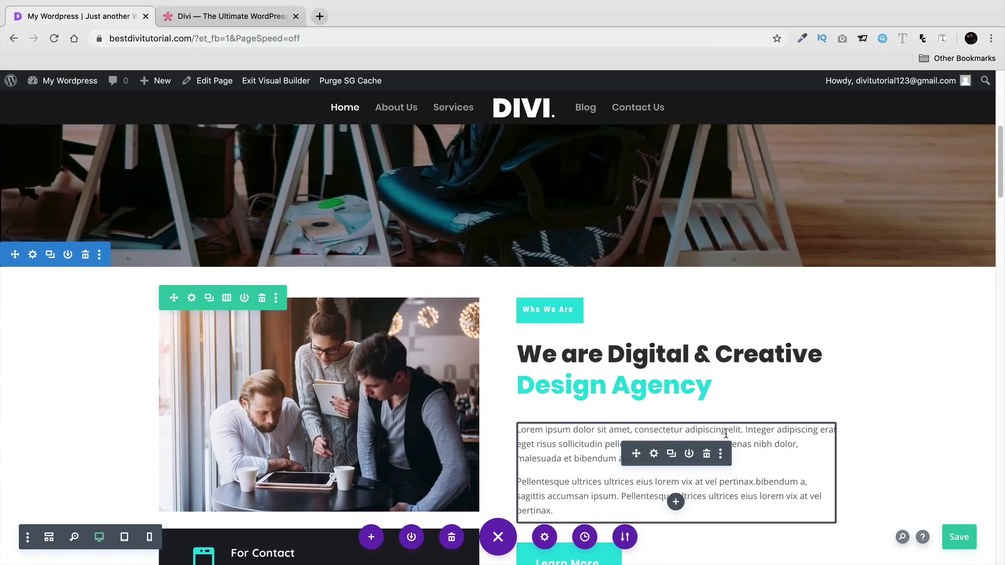
{"action": "scroll", "coordinate": [635, 417], "scroll_direction": "up", "scroll_amount": 2}
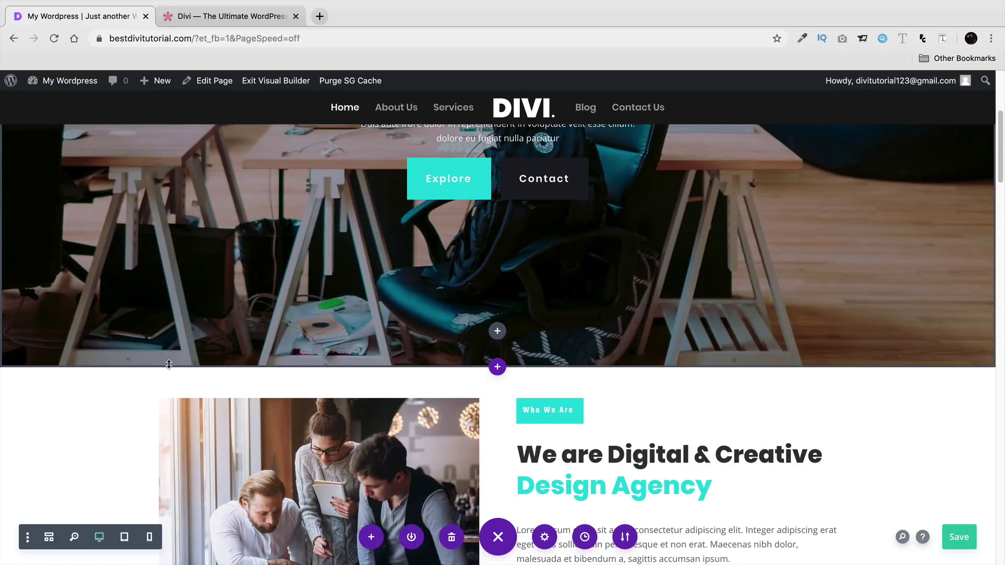
{"action": "scroll", "coordinate": [573, 352], "scroll_direction": "up", "scroll_amount": 5}
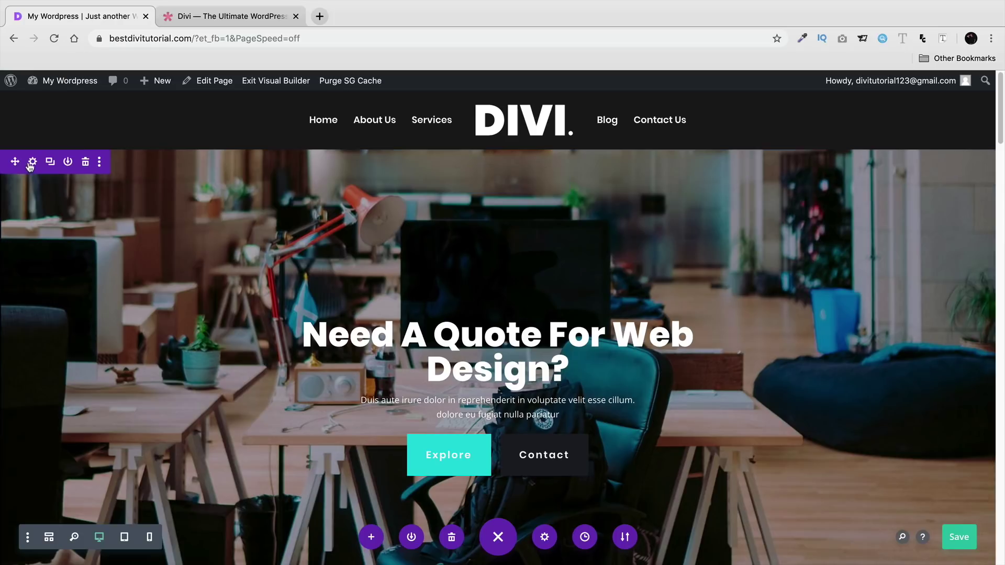
- Give the hero section a white curved bottom divider in its Design settings
{"action": "left_click", "coordinate": [32, 164]}
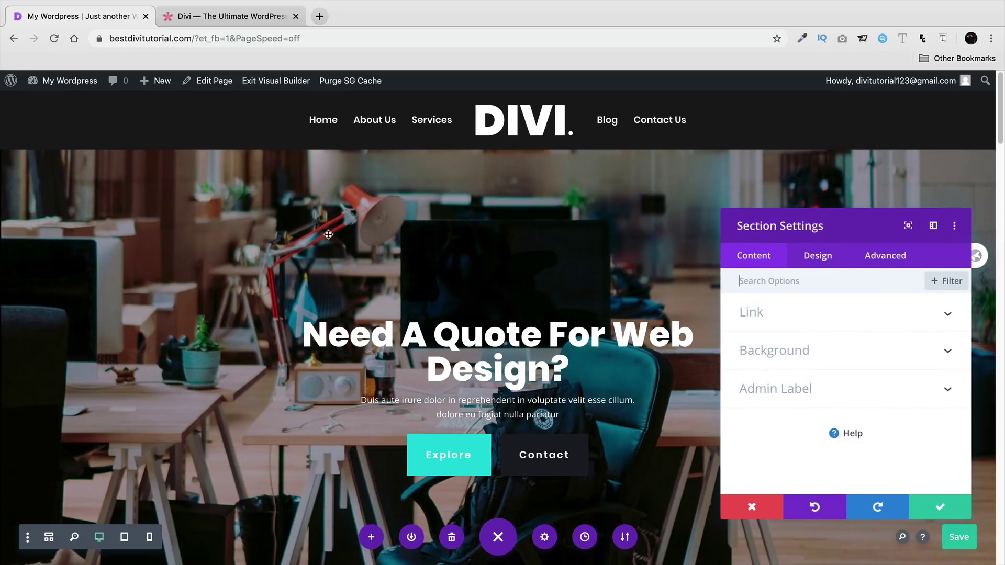
{"action": "left_click", "coordinate": [819, 255]}
{"action": "left_click", "coordinate": [811, 357]}
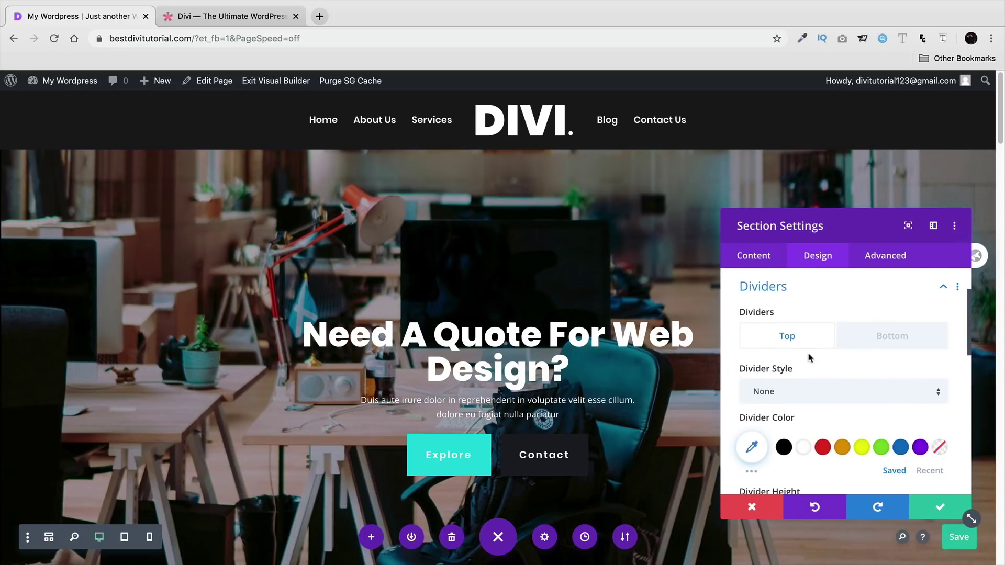
{"action": "left_click", "coordinate": [880, 338]}
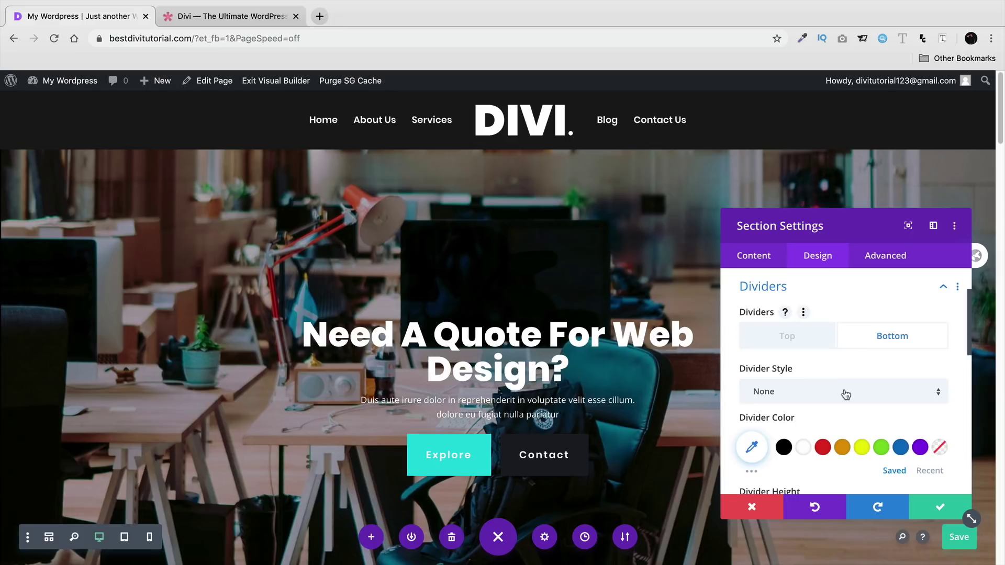
{"action": "left_click", "coordinate": [804, 398]}
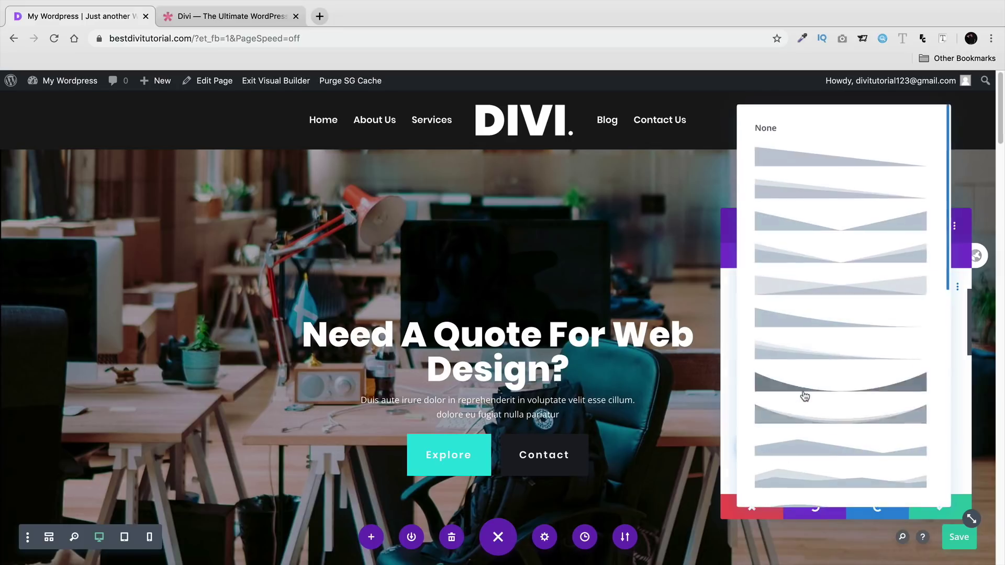
{"action": "left_click", "coordinate": [803, 384]}
{"action": "scroll", "coordinate": [366, 412], "scroll_direction": "down", "scroll_amount": 3}
{"action": "scroll", "coordinate": [366, 412], "scroll_direction": "down", "scroll_amount": 2}
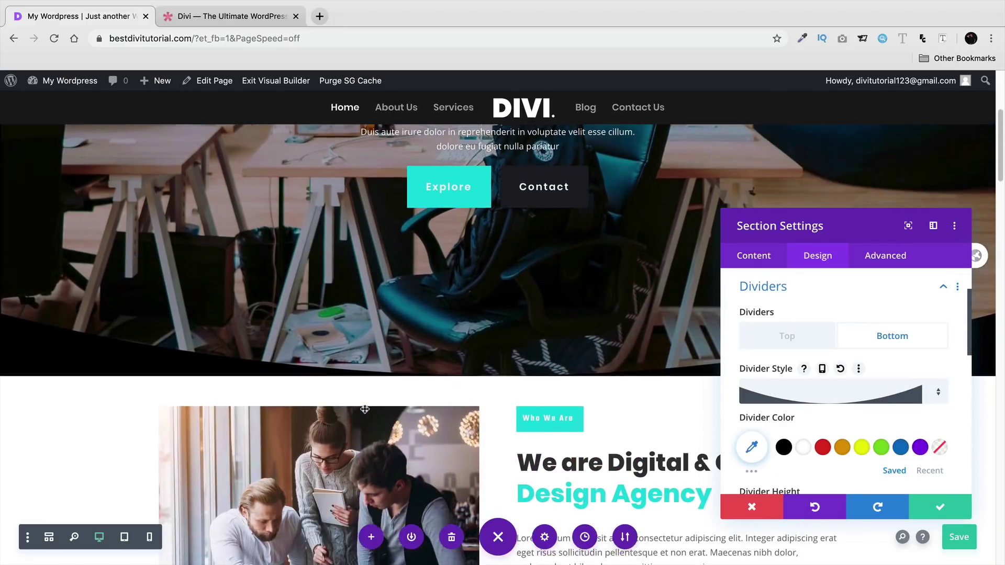
{"action": "left_click", "coordinate": [803, 447]}
- Try other divider shapes, settle on the wave-shaped bottom divider, and confirm
{"action": "left_click_drag", "start_coordinate": [795, 277], "coordinate": [107, 415]}
{"action": "scroll", "coordinate": [108, 415], "scroll_direction": "down", "scroll_amount": 1}
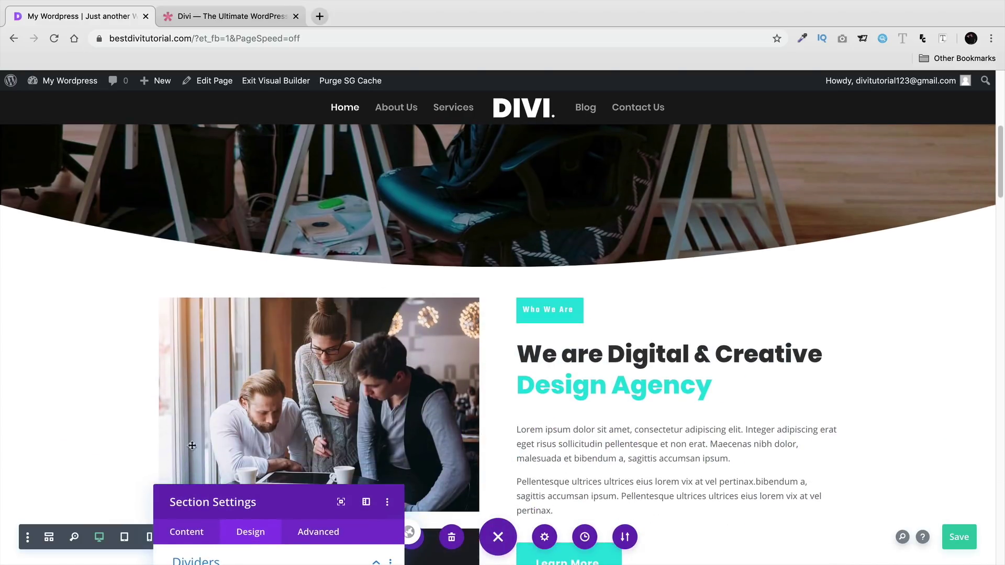
{"action": "left_click_drag", "start_coordinate": [257, 494], "coordinate": [402, 147]}
{"action": "left_click", "coordinate": [440, 322]}
{"action": "left_click", "coordinate": [438, 413]}
{"action": "left_click", "coordinate": [426, 331]}
{"action": "left_click", "coordinate": [429, 384]}
{"action": "left_click", "coordinate": [440, 320]}
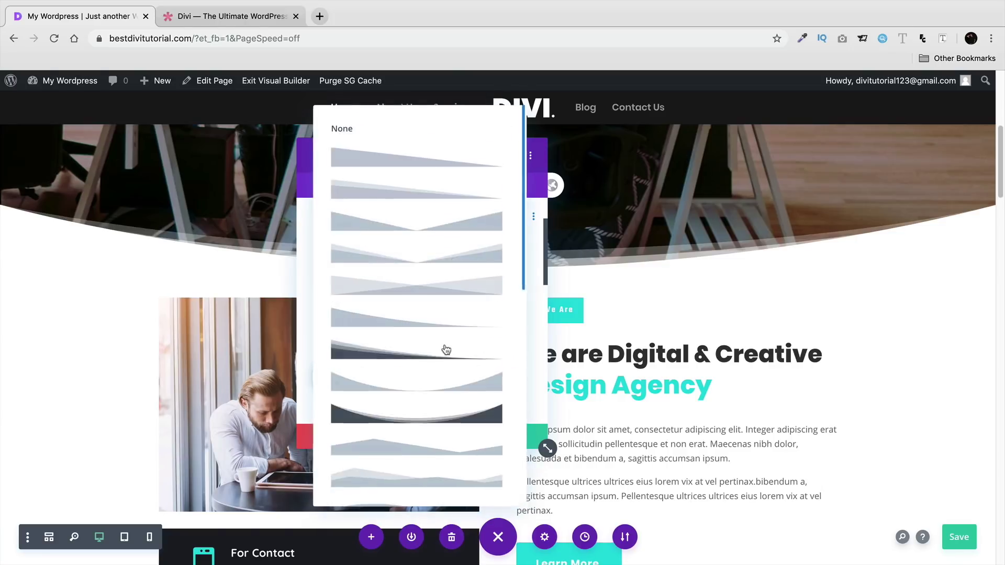
{"action": "scroll", "coordinate": [451, 366], "scroll_direction": "down", "scroll_amount": 2}
{"action": "left_click", "coordinate": [453, 392]}
{"action": "left_click", "coordinate": [516, 434]}
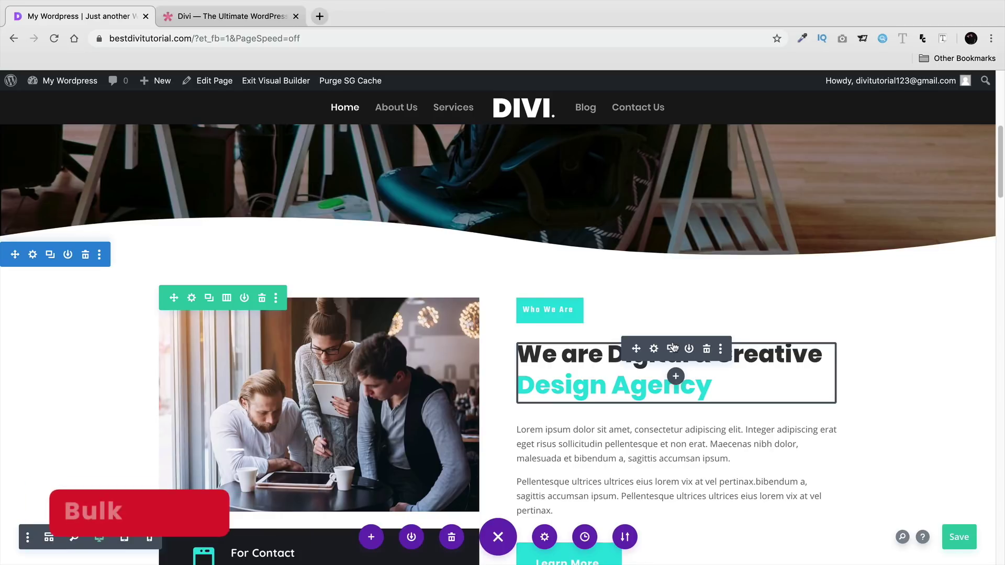
{"action": "scroll", "coordinate": [605, 363], "scroll_direction": "down", "scroll_amount": 1}
- Scroll down to the three team photos and open, then discard, one photo's settings
{"action": "scroll", "coordinate": [605, 363], "scroll_direction": "down", "scroll_amount": 15}
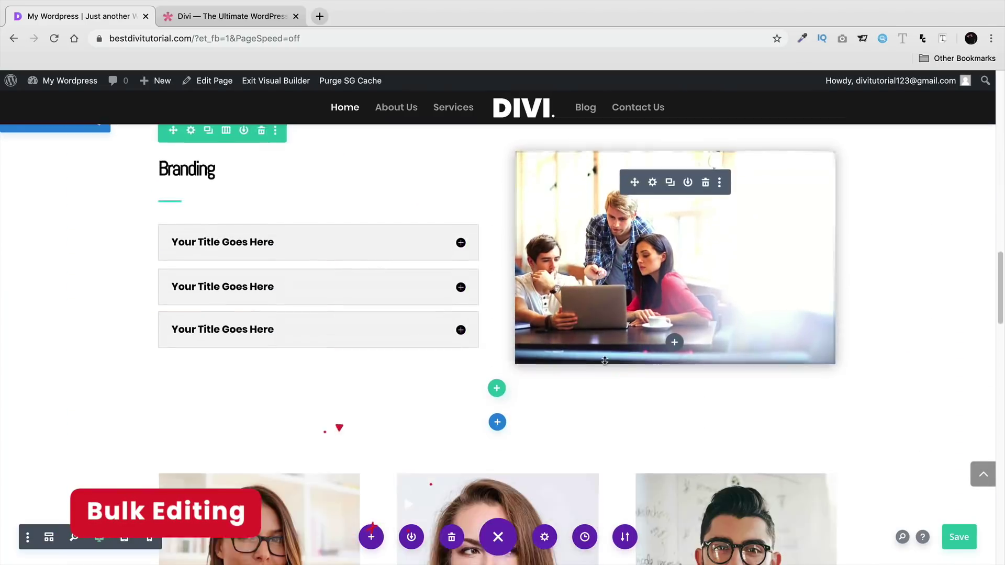
{"action": "scroll", "coordinate": [604, 361], "scroll_direction": "down", "scroll_amount": 2}
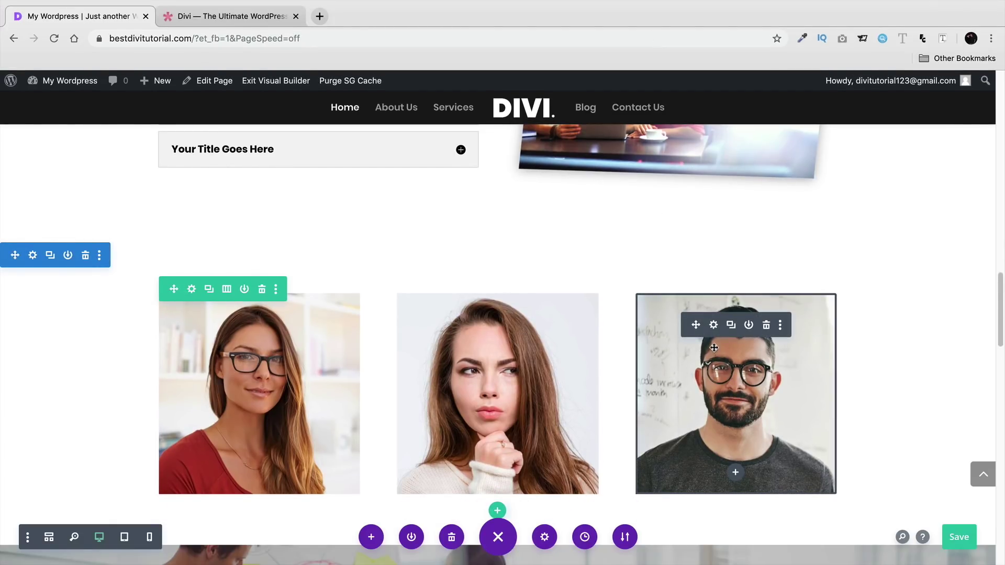
{"action": "left_click", "coordinate": [715, 326]}
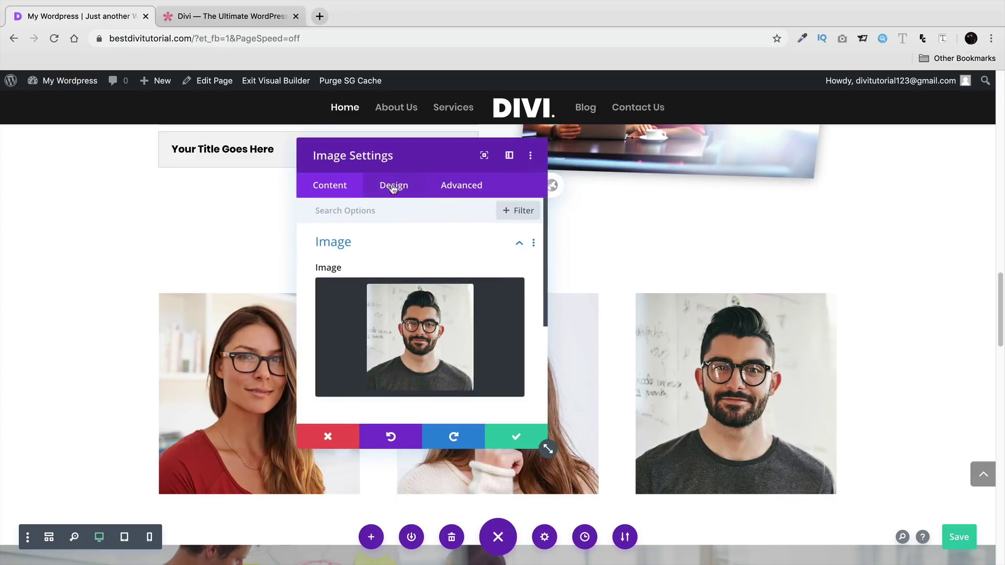
{"action": "left_click", "coordinate": [387, 186]}
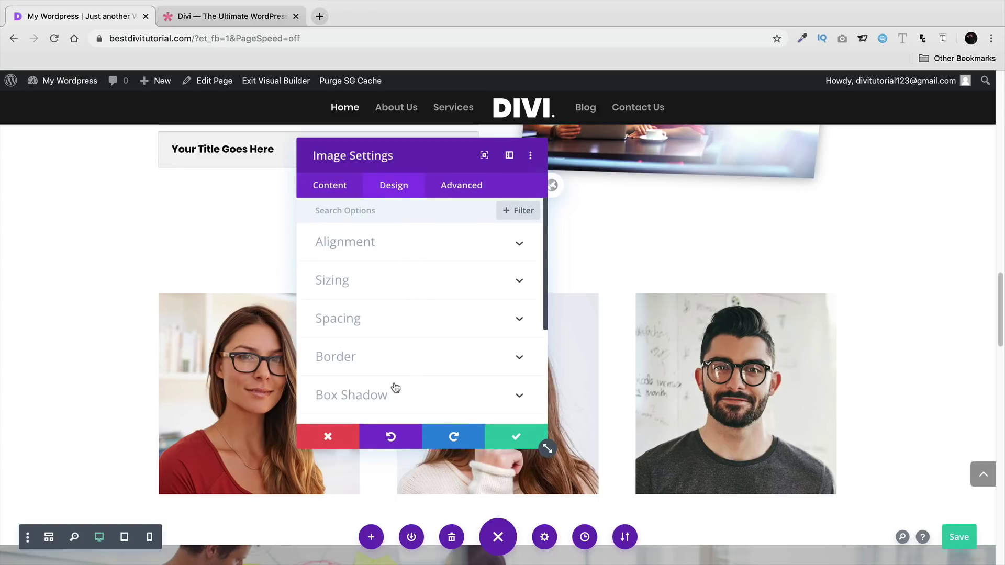
{"action": "left_click", "coordinate": [334, 437]}
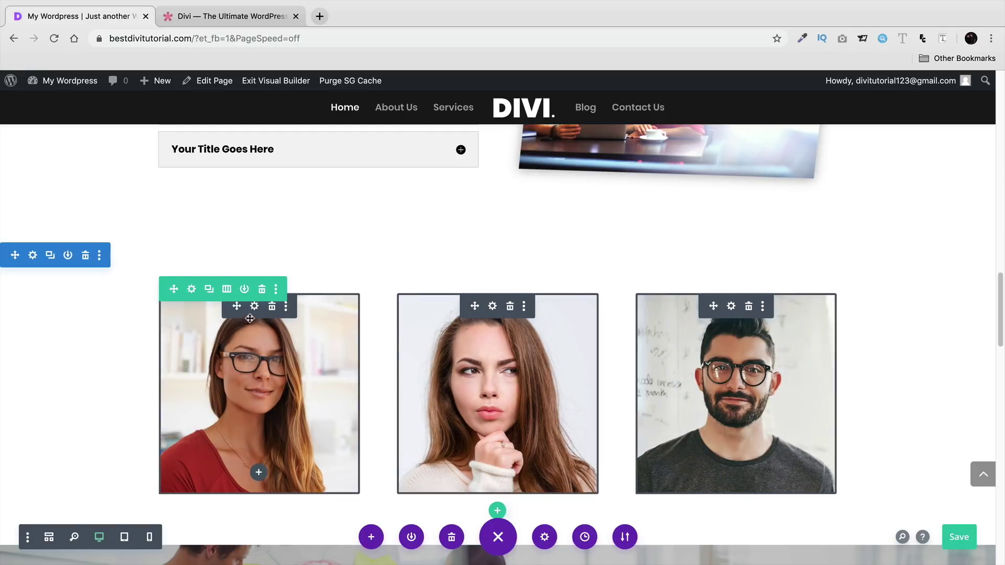
- Open the shared settings for the three photos and expand their Box Shadow options
{"action": "left_click", "coordinate": [255, 310]}
{"action": "left_click_drag", "start_coordinate": [354, 154], "coordinate": [89, 163]}
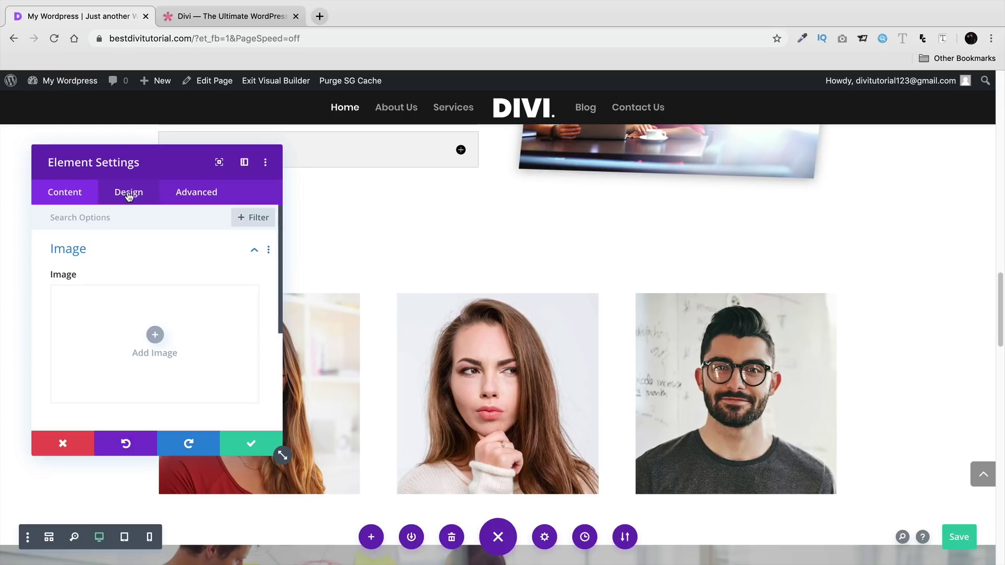
{"action": "left_click", "coordinate": [129, 193]}
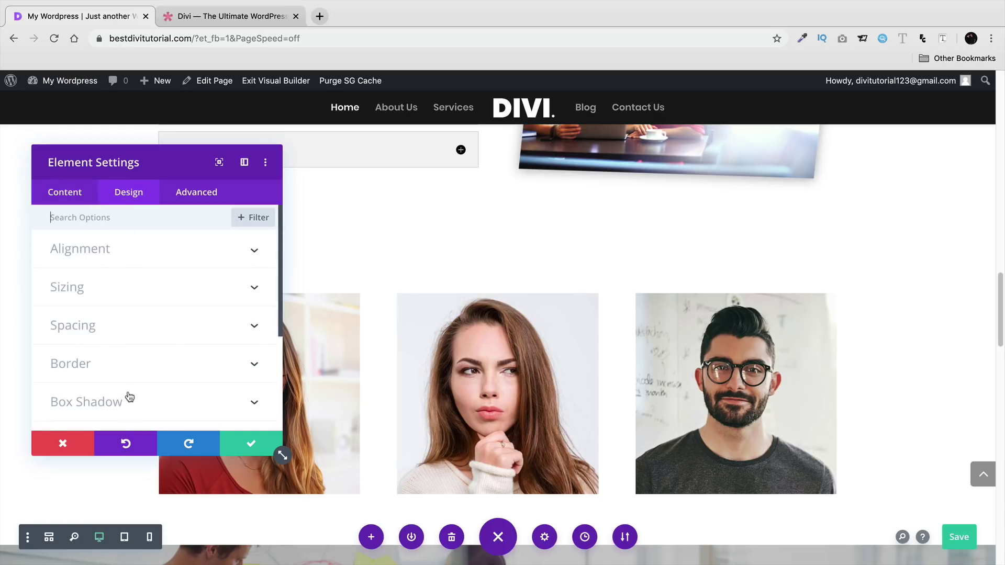
{"action": "scroll", "coordinate": [129, 397], "scroll_direction": "down", "scroll_amount": 1}
{"action": "left_click", "coordinate": [127, 394]}
{"action": "left_click", "coordinate": [181, 329]}
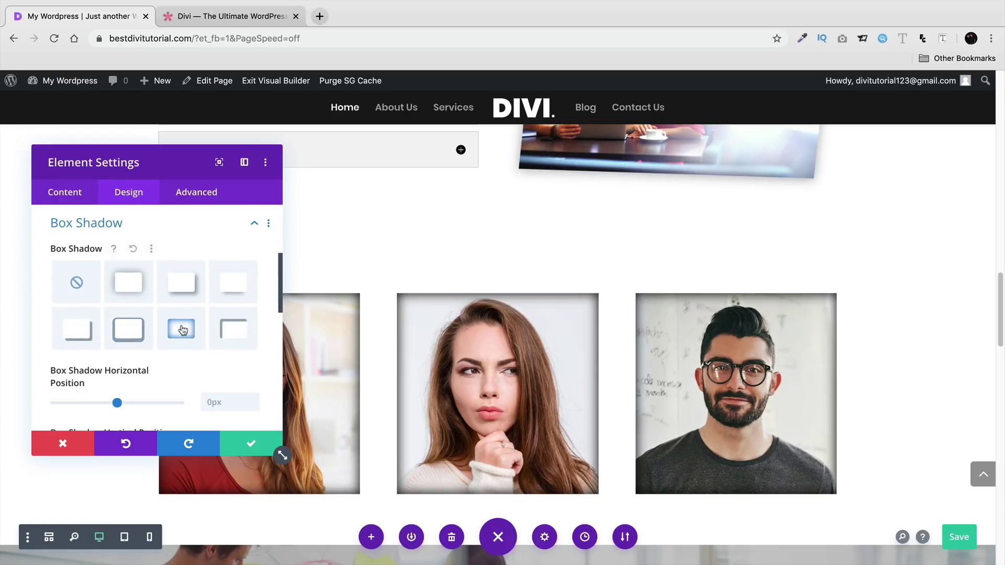
- Apply the offset corner box shadow with 50px horizontal position and confirm
{"action": "left_click_drag", "start_coordinate": [141, 149], "coordinate": [112, 92]}
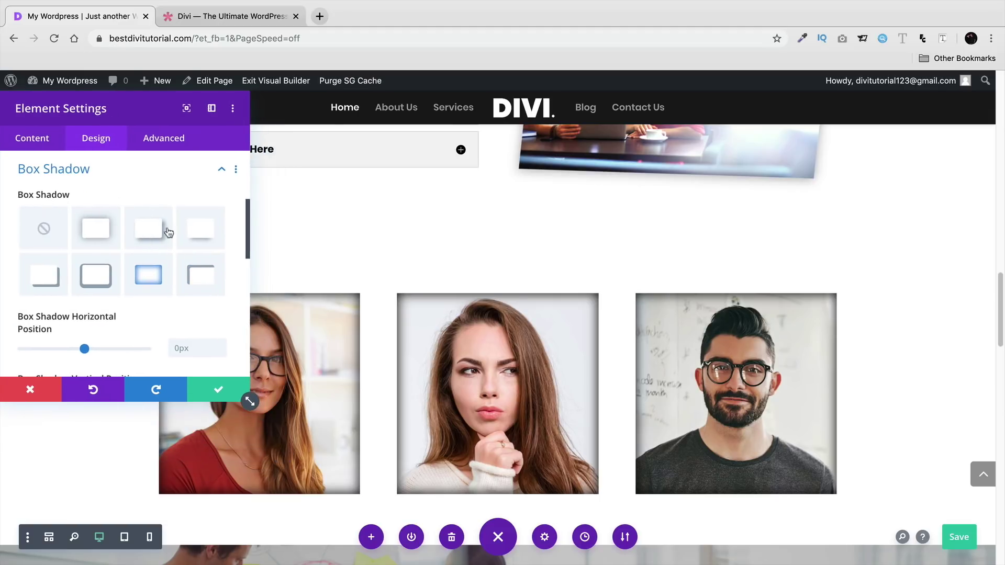
{"action": "left_click", "coordinate": [201, 273]}
{"action": "left_click", "coordinate": [200, 233]}
{"action": "left_click", "coordinate": [151, 234]}
{"action": "left_click", "coordinate": [103, 246]}
{"action": "left_click", "coordinate": [101, 277]}
{"action": "left_click", "coordinate": [65, 276]}
{"action": "left_click", "coordinate": [185, 291]}
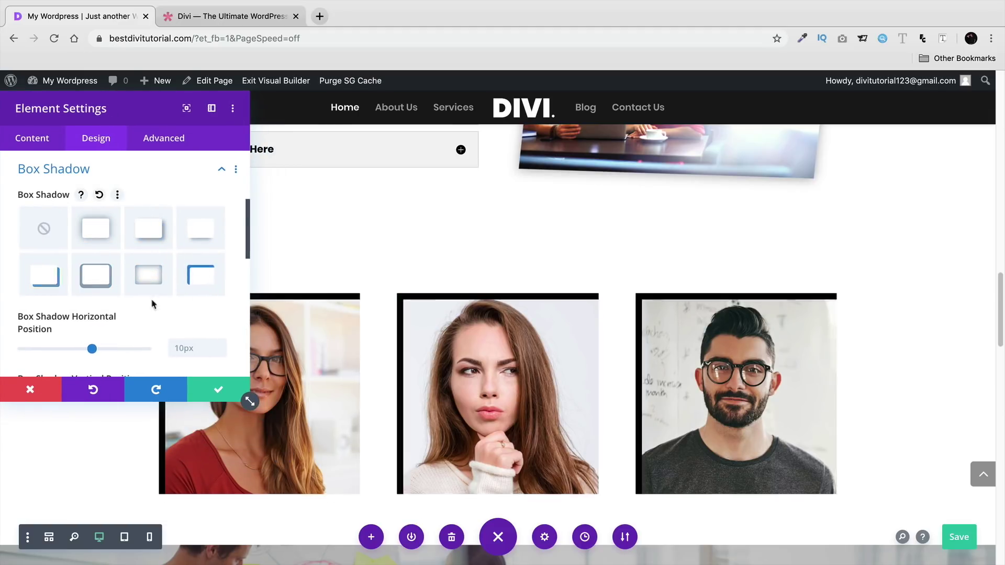
{"action": "scroll", "coordinate": [178, 293], "scroll_direction": "down", "scroll_amount": 1}
{"action": "left_click_drag", "start_coordinate": [92, 330], "coordinate": [125, 333]}
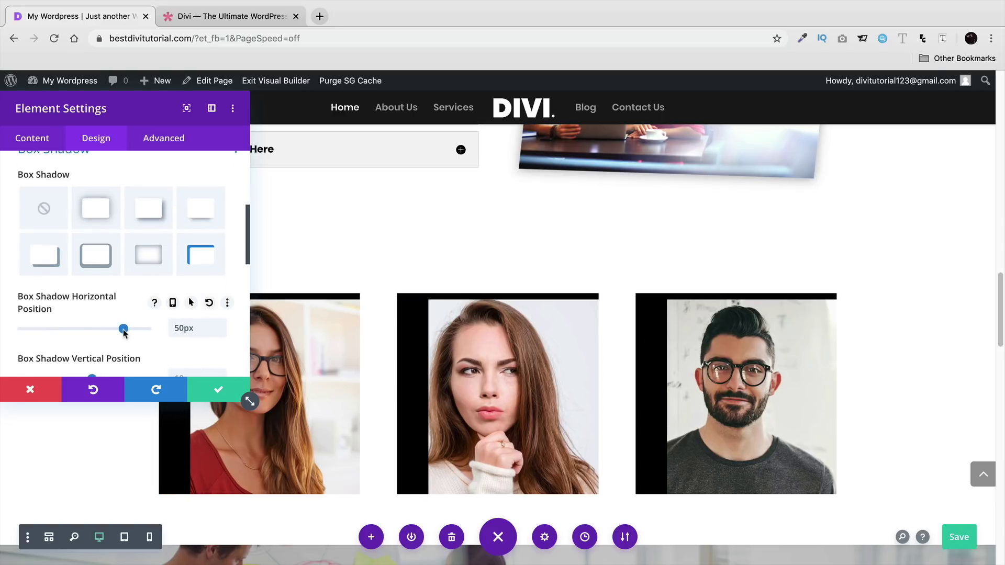
{"action": "left_click", "coordinate": [208, 391]}
- Expand the page-level builder options and scroll back up the page
{"action": "scroll", "coordinate": [208, 366], "scroll_direction": "down", "scroll_amount": 2}
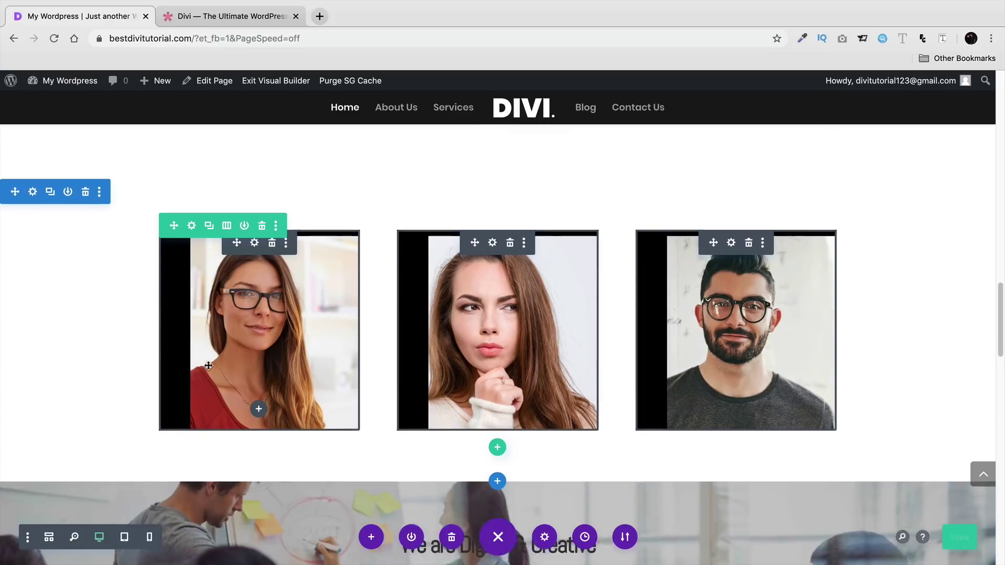
{"action": "scroll", "coordinate": [208, 365], "scroll_direction": "up", "scroll_amount": 1}
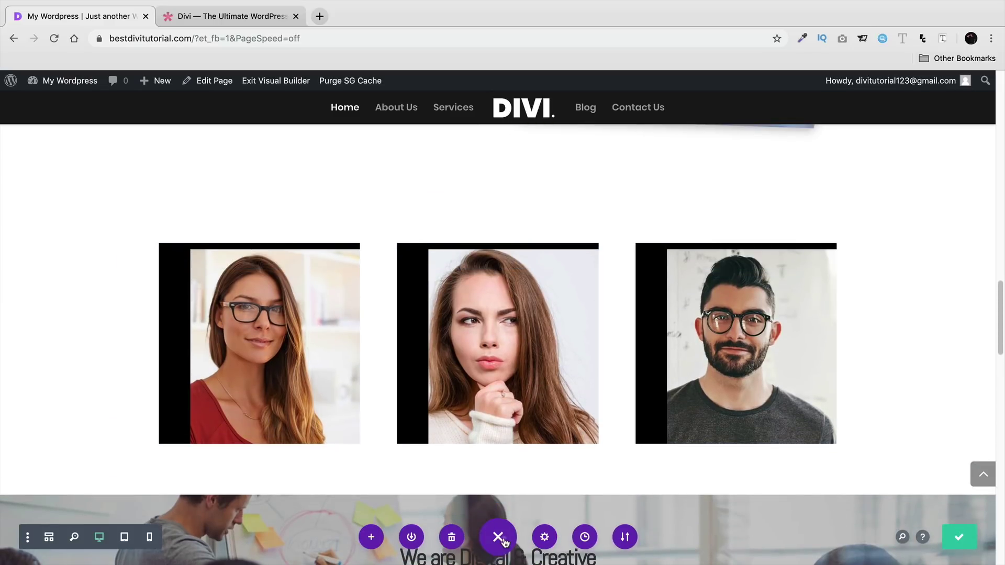
{"action": "left_click", "coordinate": [498, 536]}
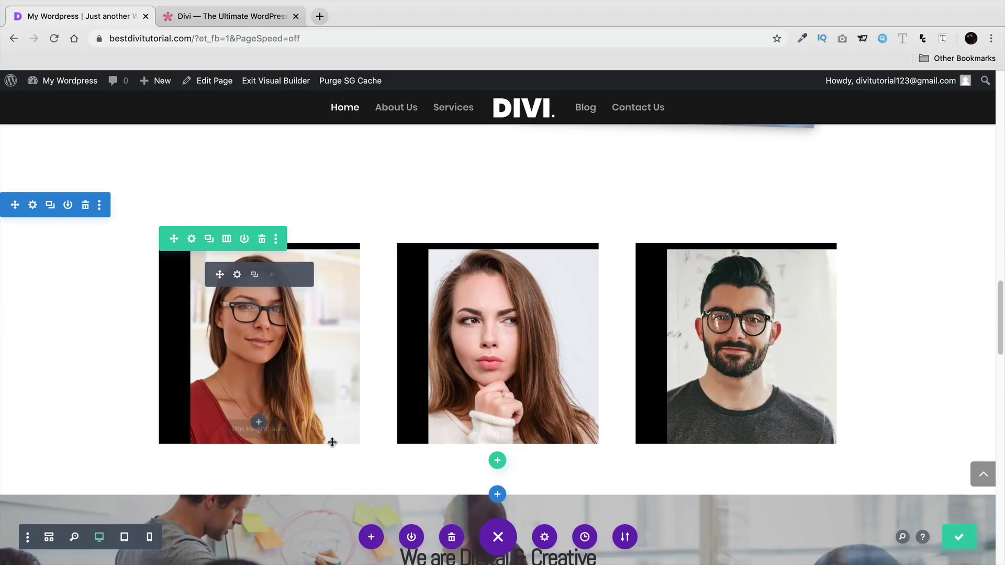
{"action": "scroll", "coordinate": [168, 417], "scroll_direction": "up", "scroll_amount": 1}
{"action": "scroll", "coordinate": [134, 372], "scroll_direction": "up", "scroll_amount": 1}
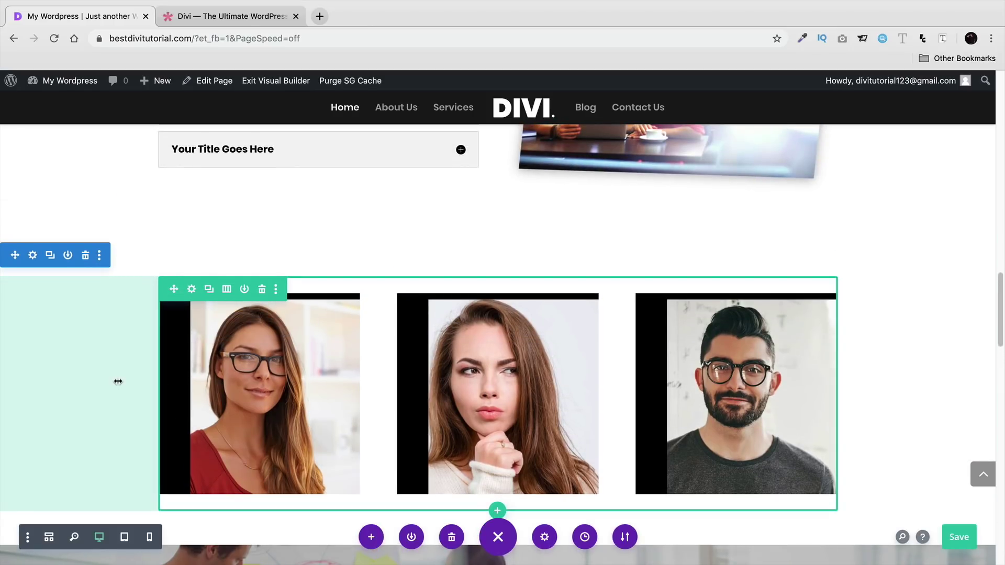
{"action": "scroll", "coordinate": [120, 382], "scroll_direction": "up", "scroll_amount": 3}
{"action": "scroll", "coordinate": [250, 450], "scroll_direction": "up", "scroll_amount": 5}
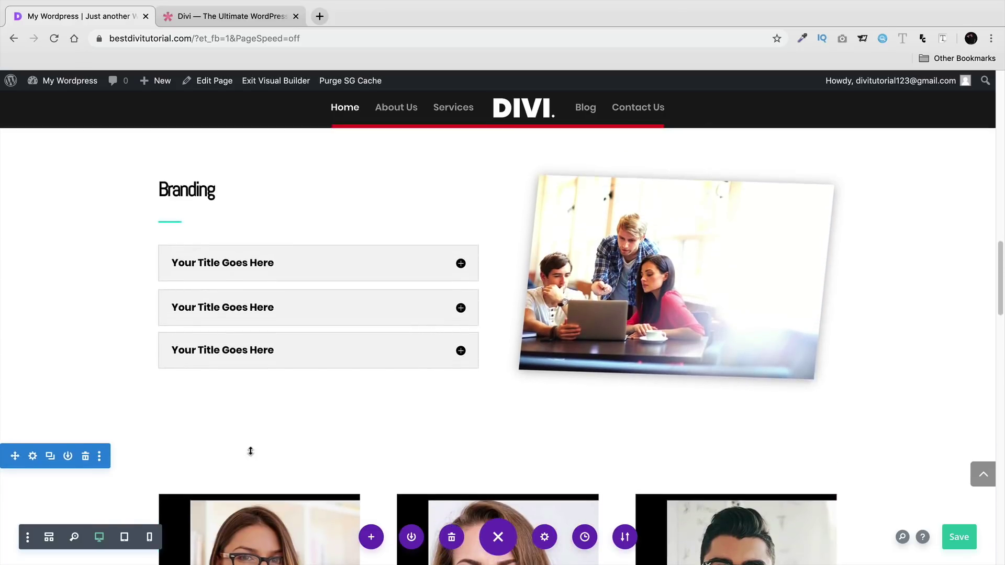
{"action": "scroll", "coordinate": [252, 456], "scroll_direction": "up", "scroll_amount": 1}
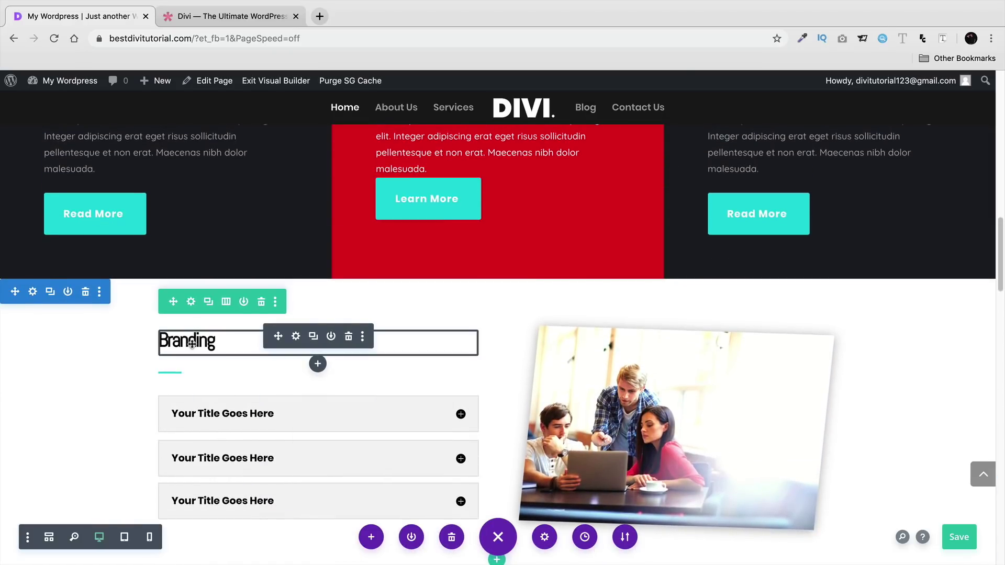
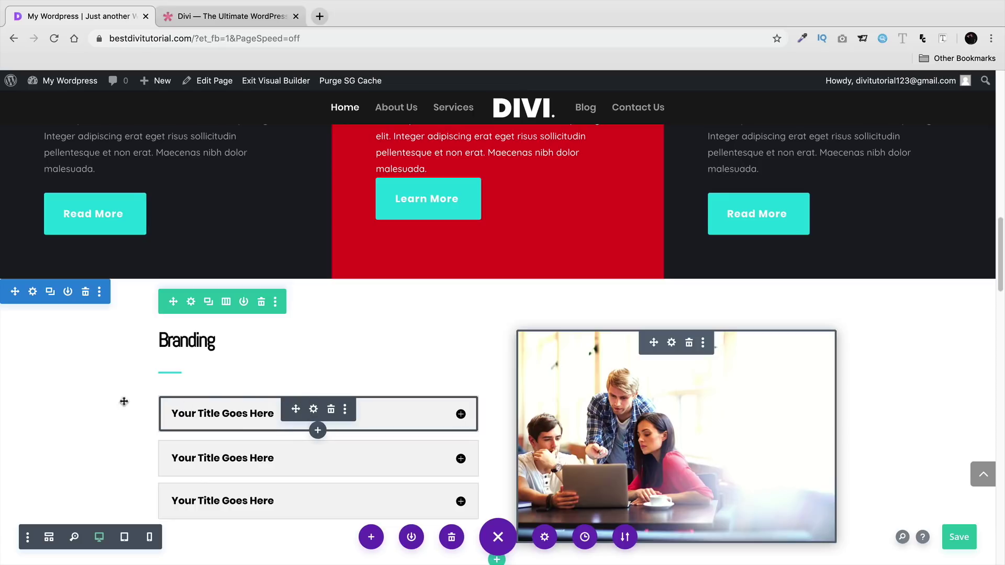
- Scroll the page up to the Design Agency section and its Learn More button
{"action": "scroll", "coordinate": [89, 407], "scroll_direction": "up", "scroll_amount": 10}
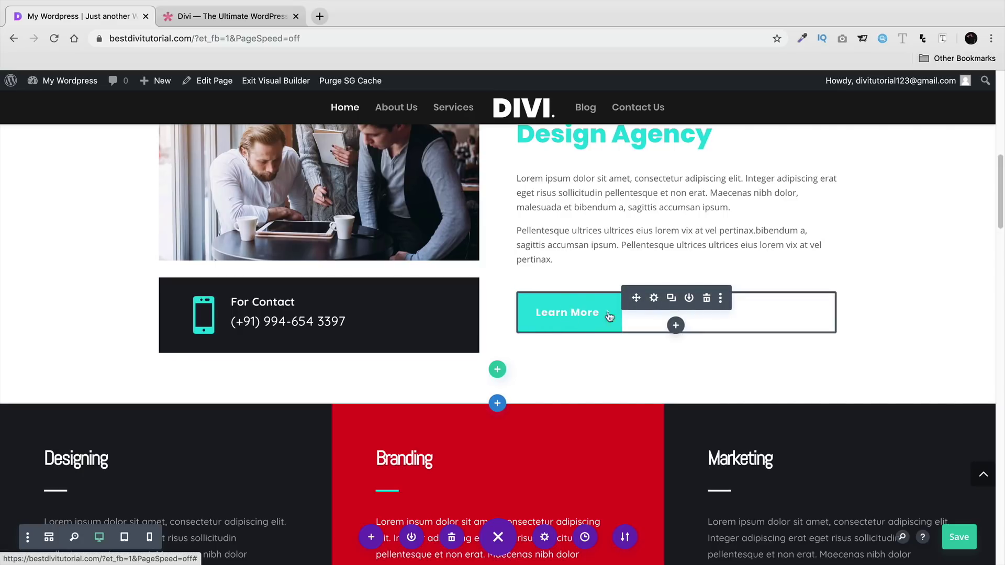
{"action": "scroll", "coordinate": [539, 337], "scroll_direction": "up", "scroll_amount": 2}
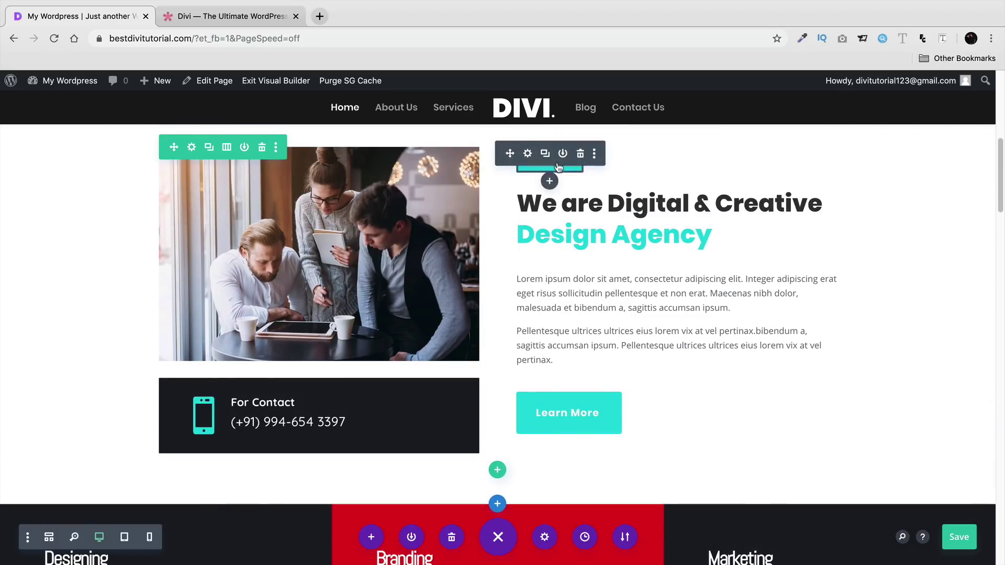
{"action": "scroll", "coordinate": [581, 324], "scroll_direction": "down", "scroll_amount": 1}
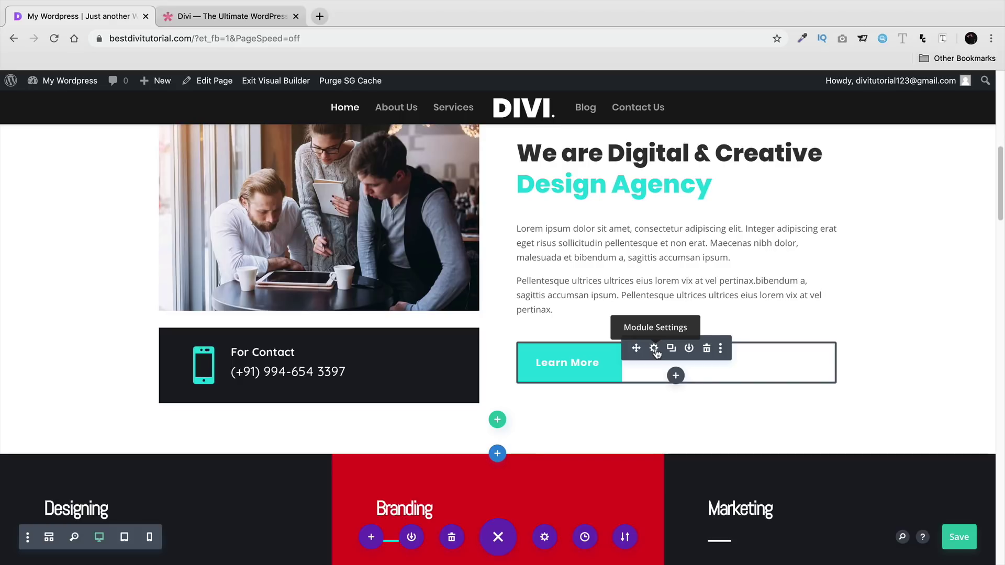
- Open the Learn More button's Design > Button styling, trying red text before reverting it to white
{"action": "left_click", "coordinate": [655, 349]}
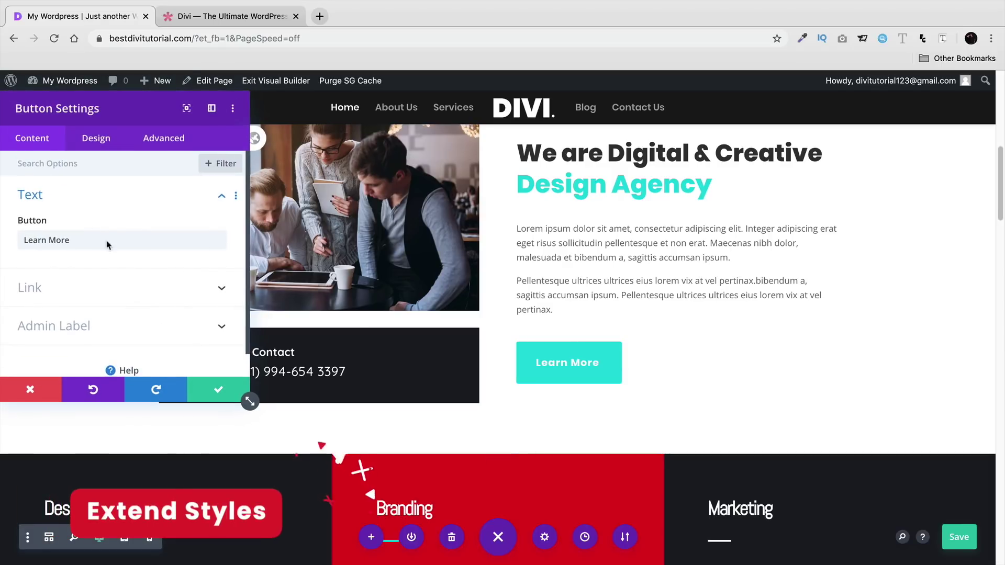
{"action": "left_click_drag", "start_coordinate": [86, 111], "coordinate": [211, 111]}
{"action": "scroll", "coordinate": [184, 254], "scroll_direction": "down", "scroll_amount": 1}
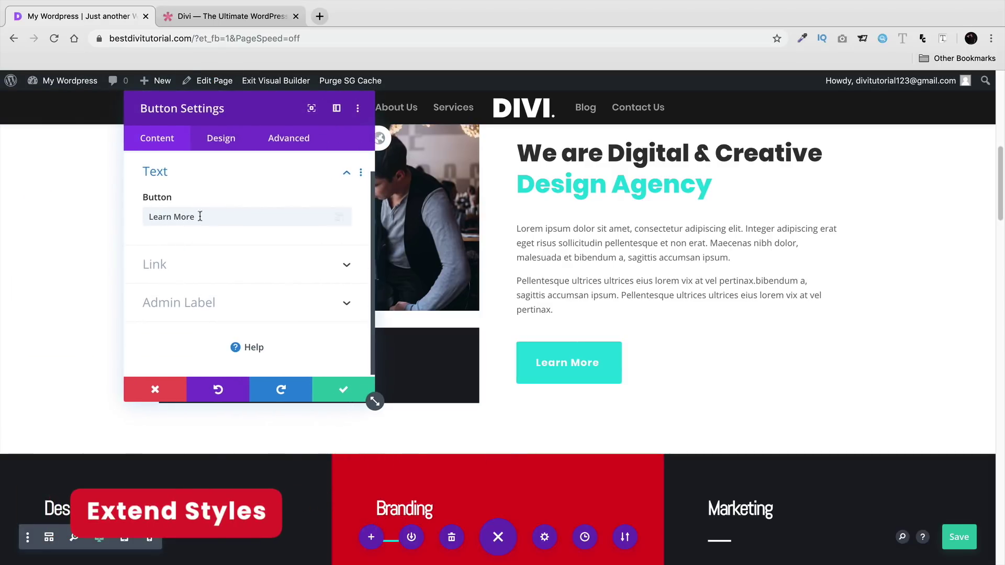
{"action": "scroll", "coordinate": [200, 216], "scroll_direction": "up", "scroll_amount": 1}
{"action": "left_click", "coordinate": [221, 138]}
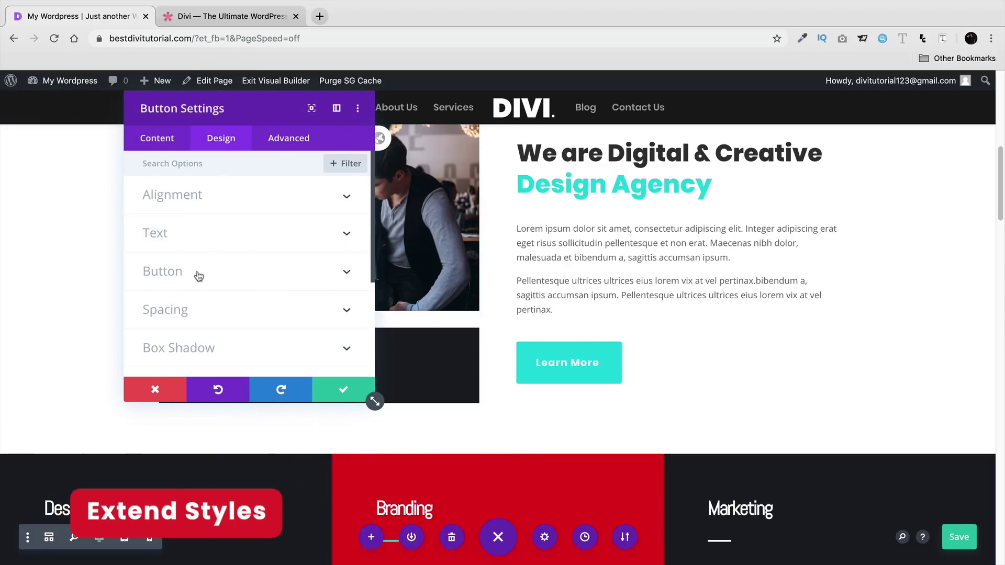
{"action": "left_click", "coordinate": [198, 272]}
{"action": "left_click", "coordinate": [226, 335]}
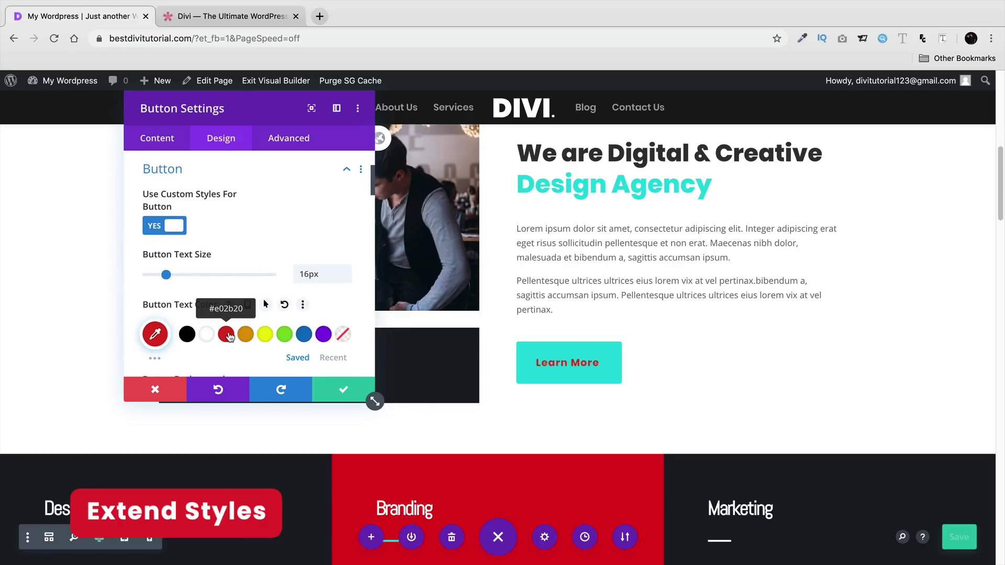
{"action": "left_click", "coordinate": [207, 334]}
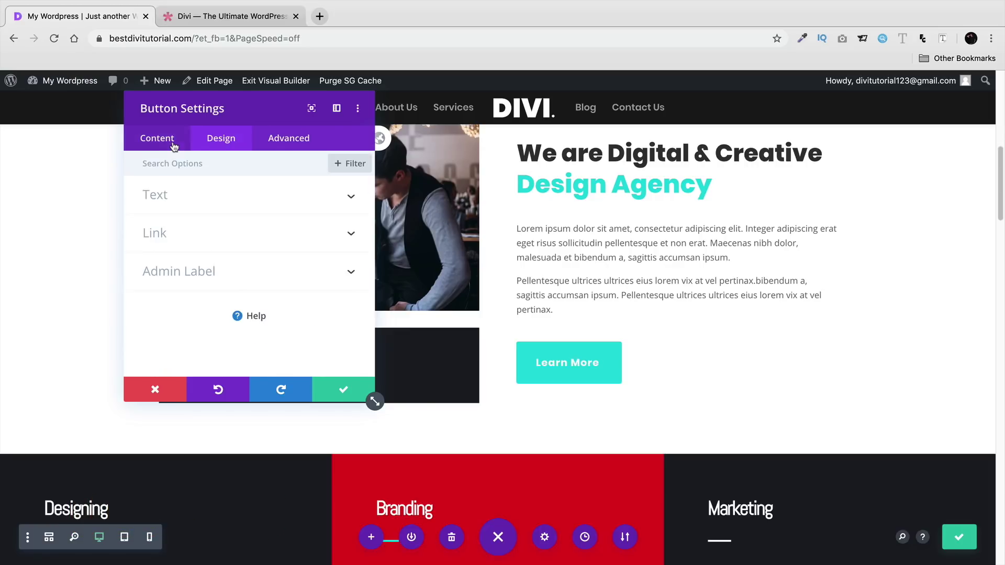
- Set the Learn More button background to the red swatch and save the button settings
{"action": "left_click", "coordinate": [233, 147]}
{"action": "scroll", "coordinate": [254, 281], "scroll_direction": "down", "scroll_amount": 5}
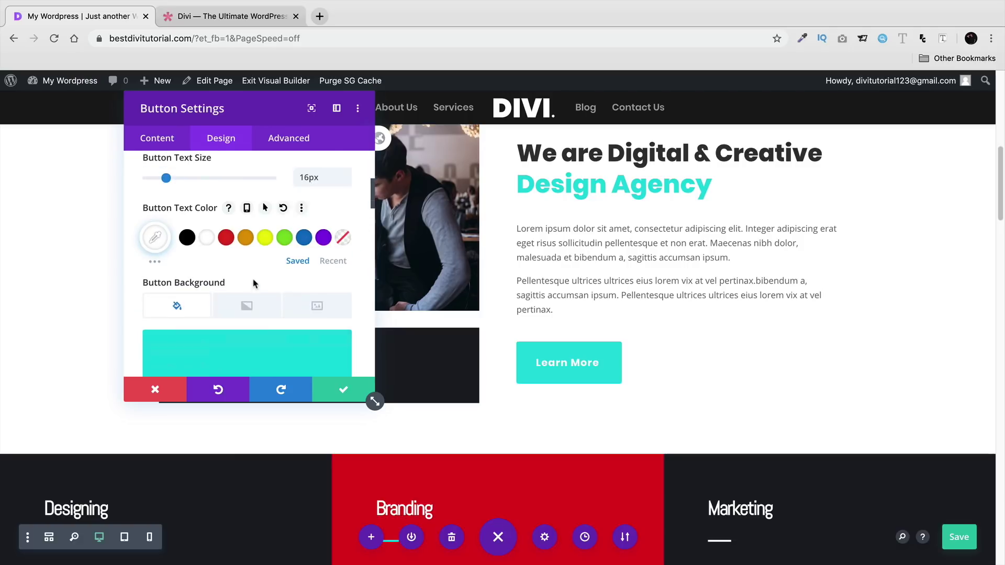
{"action": "scroll", "coordinate": [250, 292], "scroll_direction": "down", "scroll_amount": 3}
{"action": "left_click", "coordinate": [224, 322]}
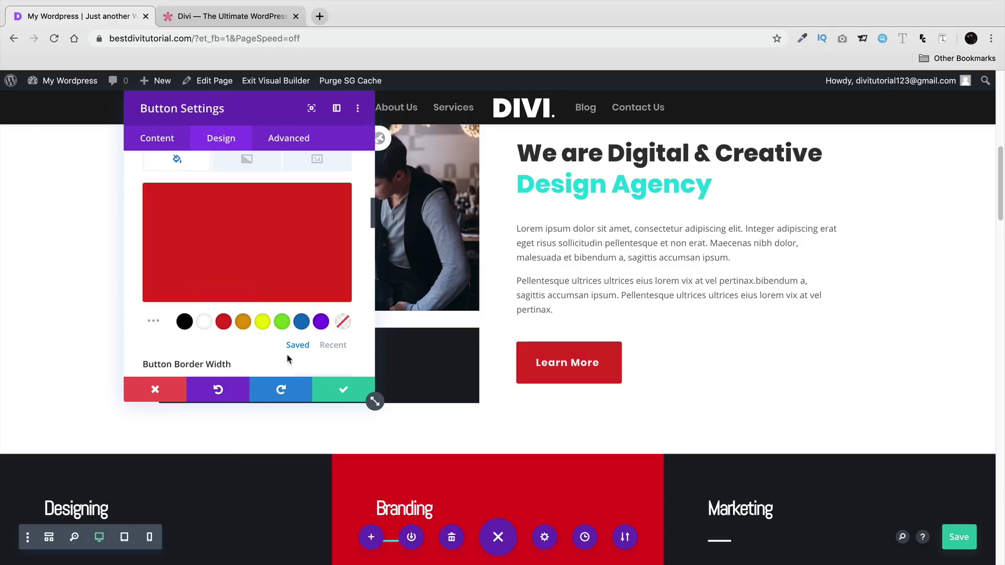
{"action": "left_click", "coordinate": [341, 396]}
{"action": "scroll", "coordinate": [415, 381], "scroll_direction": "down", "scroll_amount": 3}
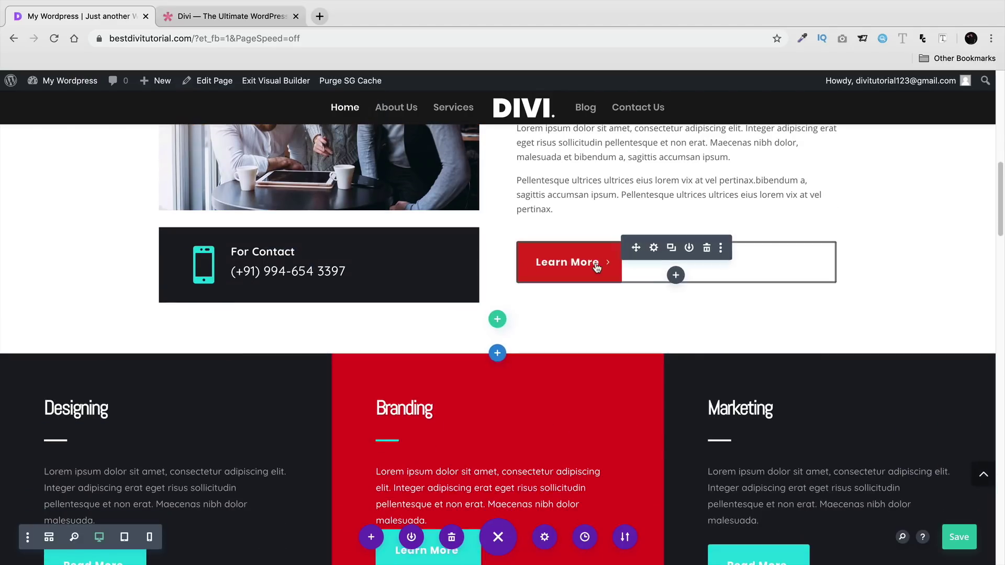
{"action": "scroll", "coordinate": [719, 282], "scroll_direction": "down", "scroll_amount": 2}
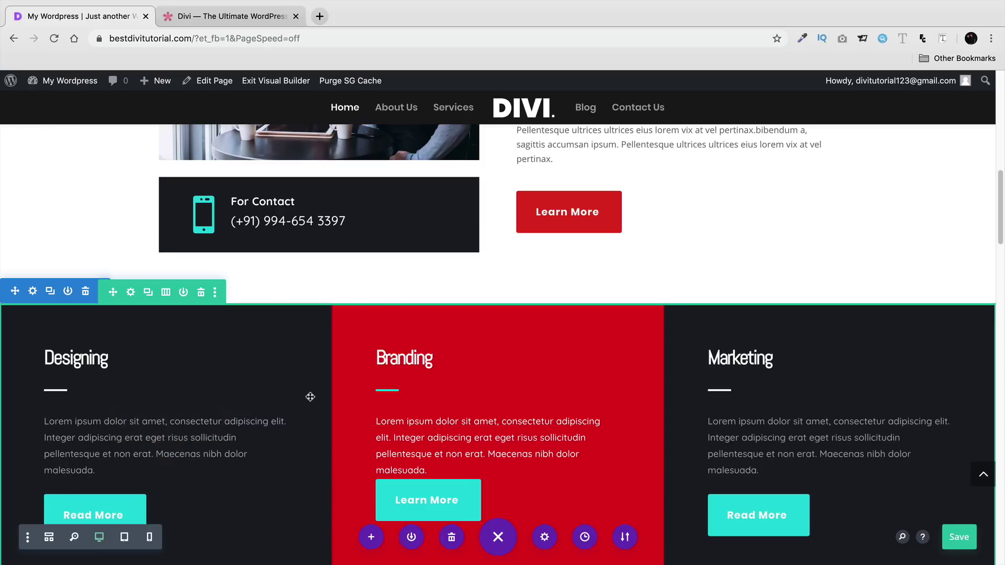
- Copy the red Learn More button's module styles and paste them onto the Branding column's button
{"action": "right_click", "coordinate": [570, 208]}
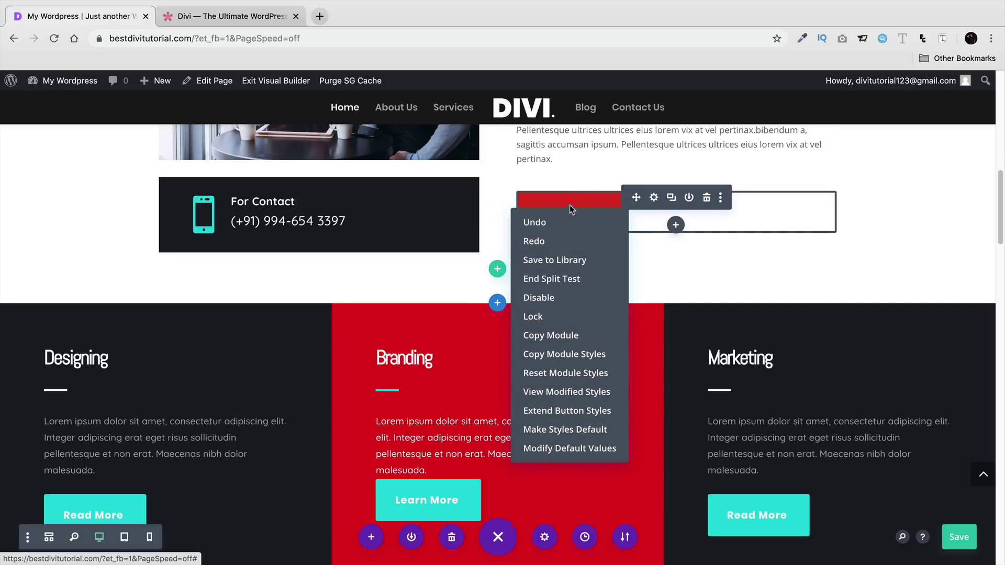
{"action": "left_click", "coordinate": [573, 355]}
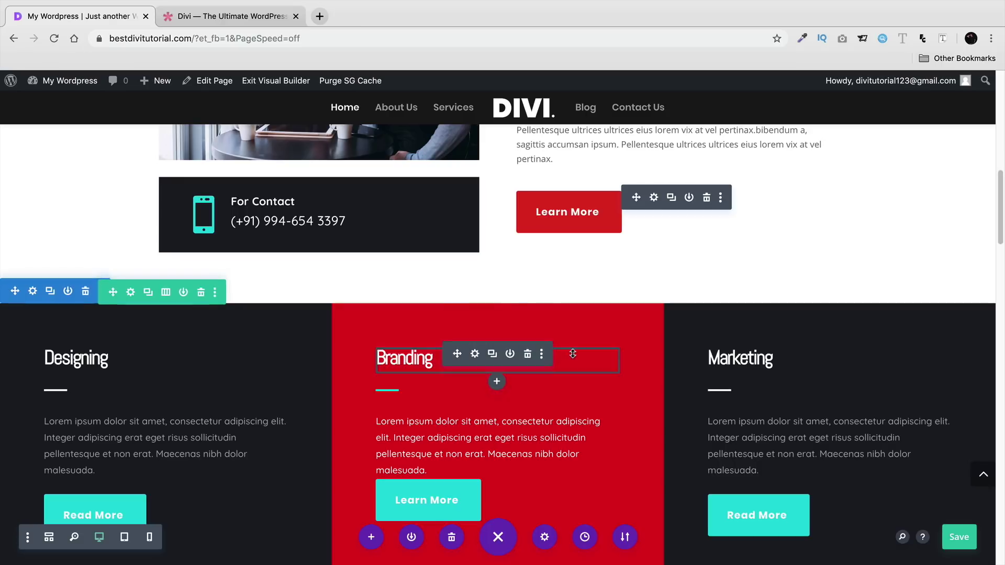
{"action": "right_click", "coordinate": [399, 495]}
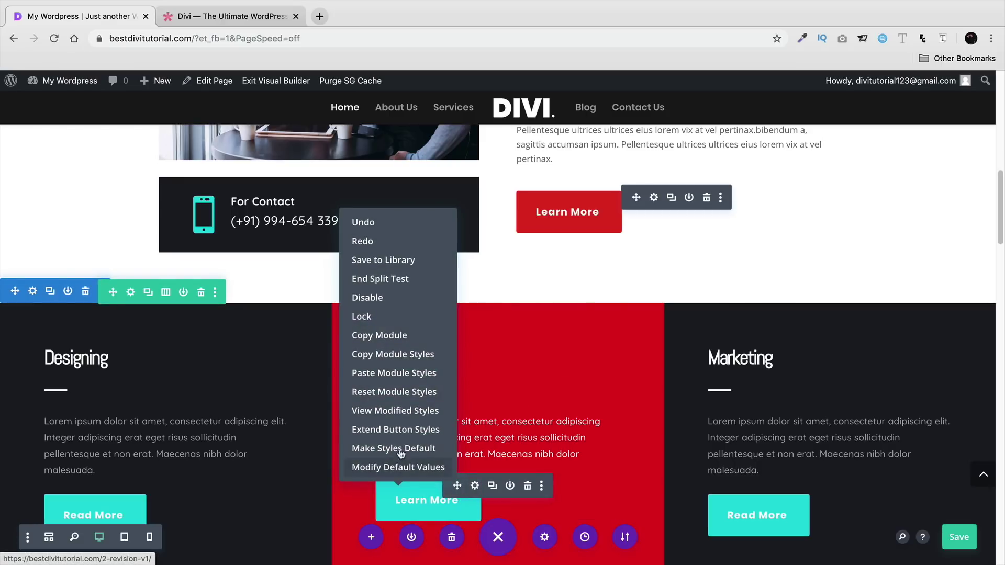
{"action": "left_click", "coordinate": [404, 378]}
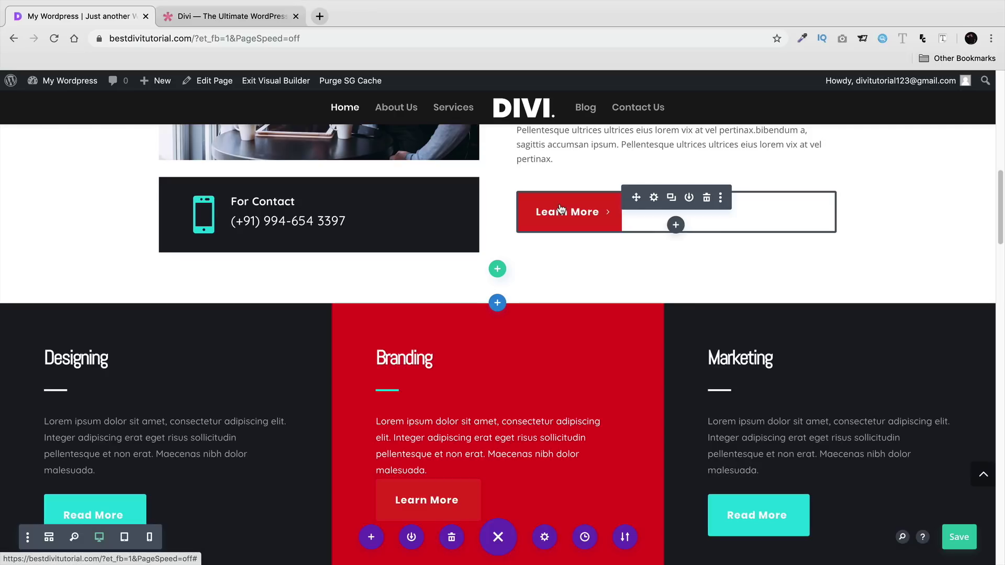
- Extend the red Learn More button's styles to all buttons throughout This Page
{"action": "right_click", "coordinate": [560, 208]}
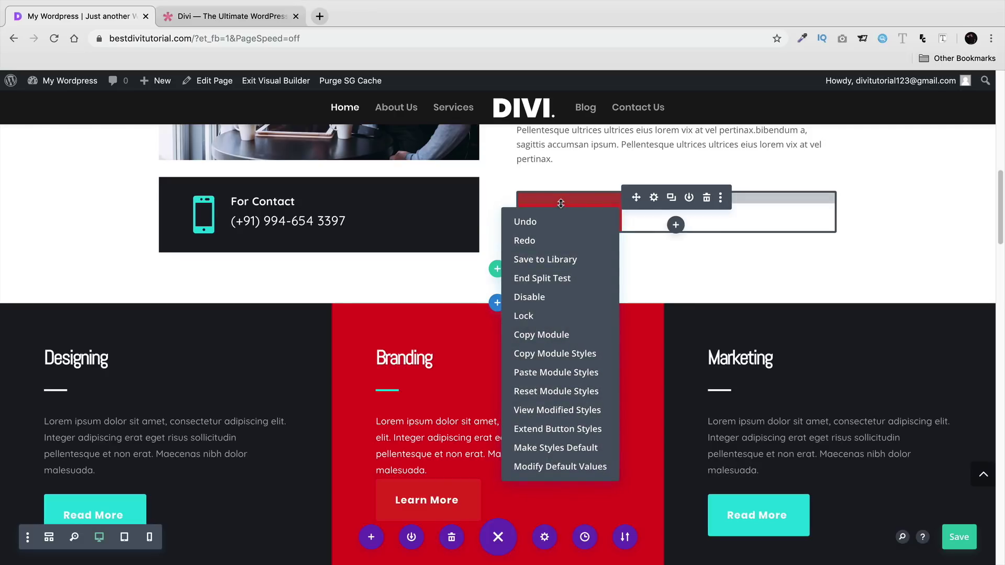
{"action": "left_click", "coordinate": [537, 429]}
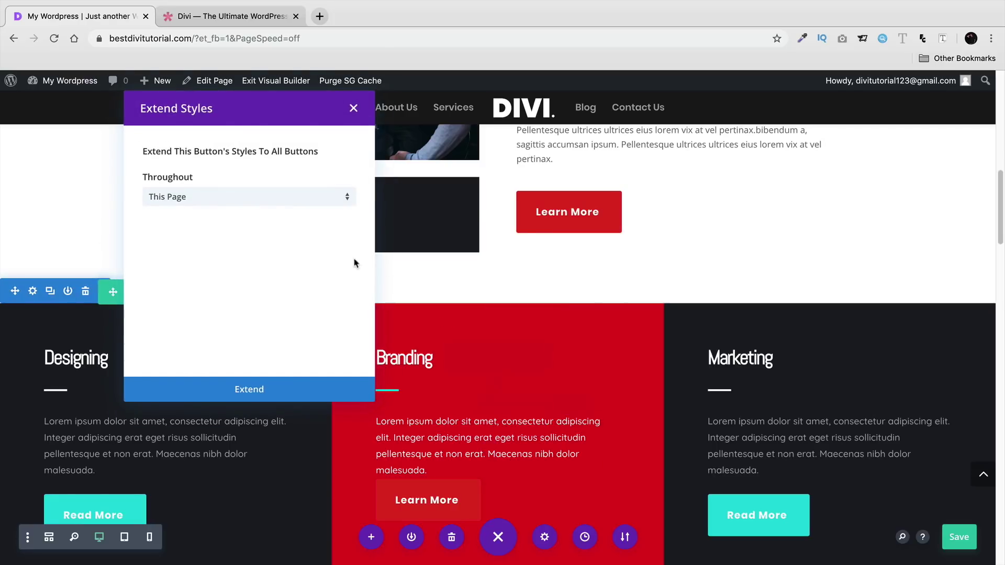
{"action": "left_click", "coordinate": [271, 199]}
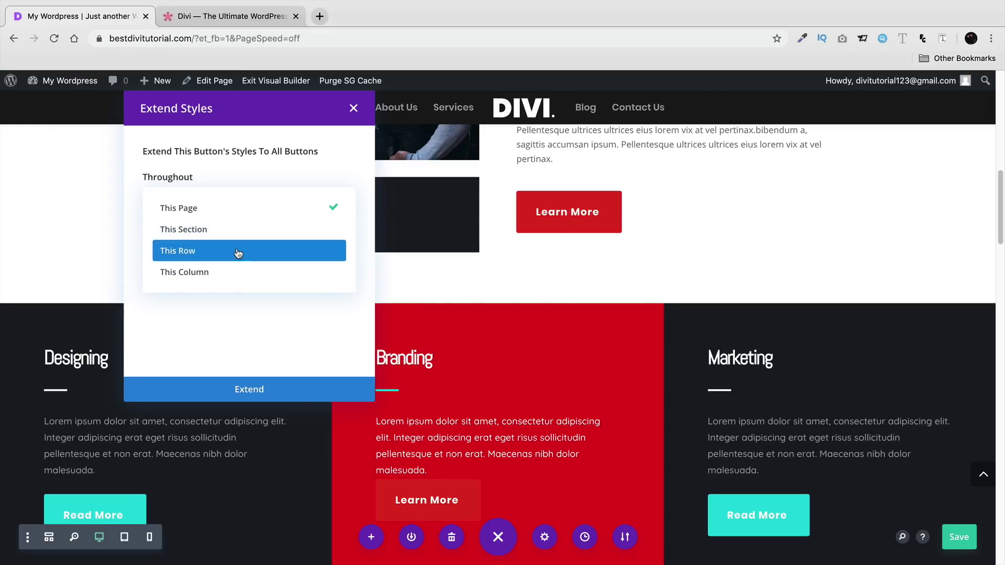
{"action": "left_click", "coordinate": [206, 216]}
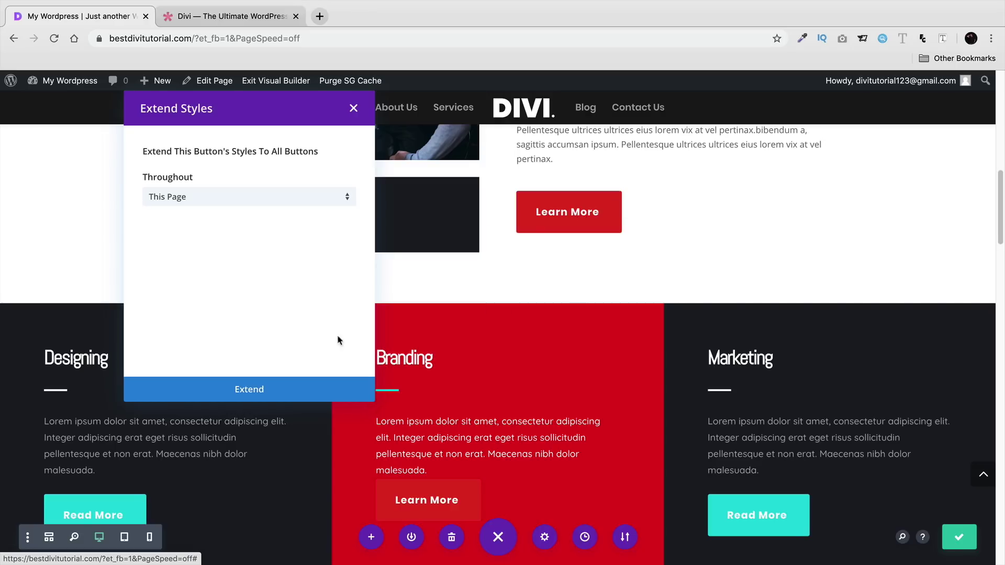
{"action": "left_click", "coordinate": [270, 391]}
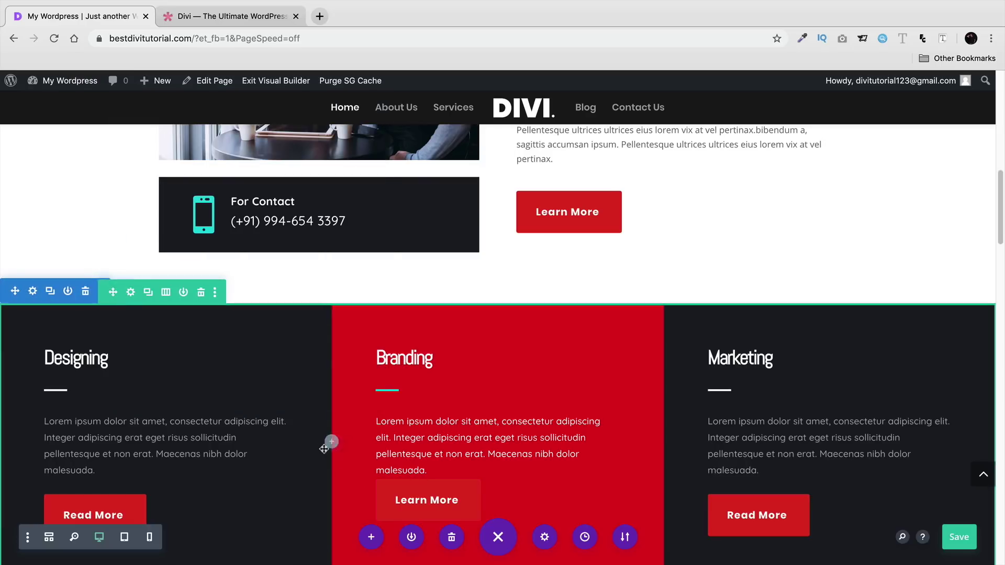
{"action": "scroll", "coordinate": [335, 450], "scroll_direction": "down", "scroll_amount": 6}
{"action": "scroll", "coordinate": [314, 426], "scroll_direction": "down", "scroll_amount": 15}
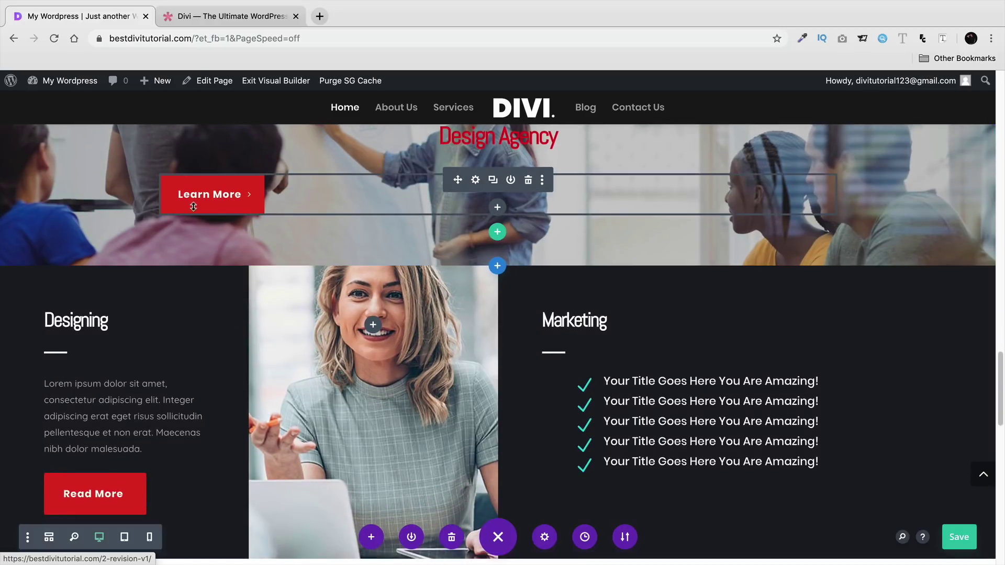
{"action": "scroll", "coordinate": [440, 285], "scroll_direction": "up", "scroll_amount": 2}
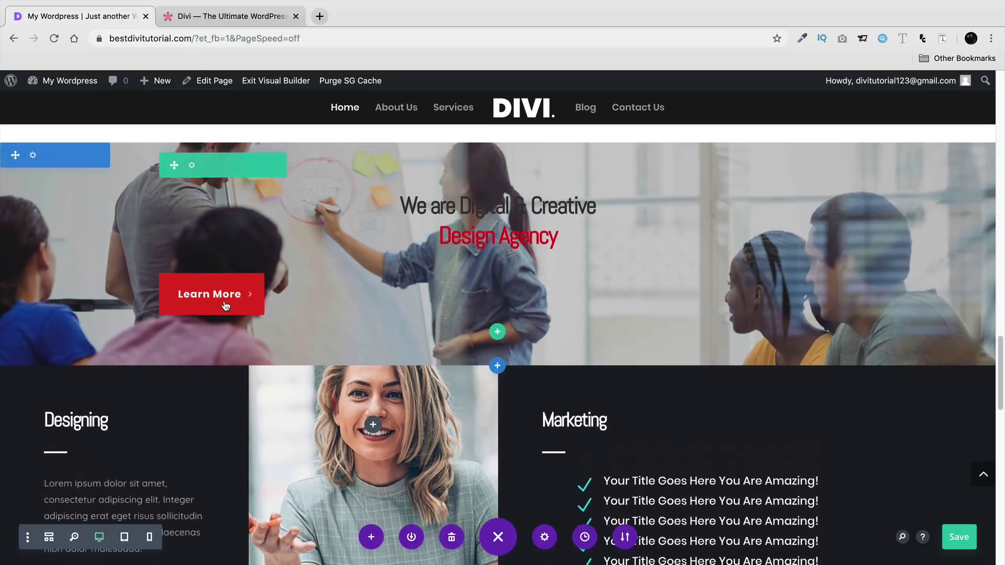
{"action": "left_click", "coordinate": [476, 281]}
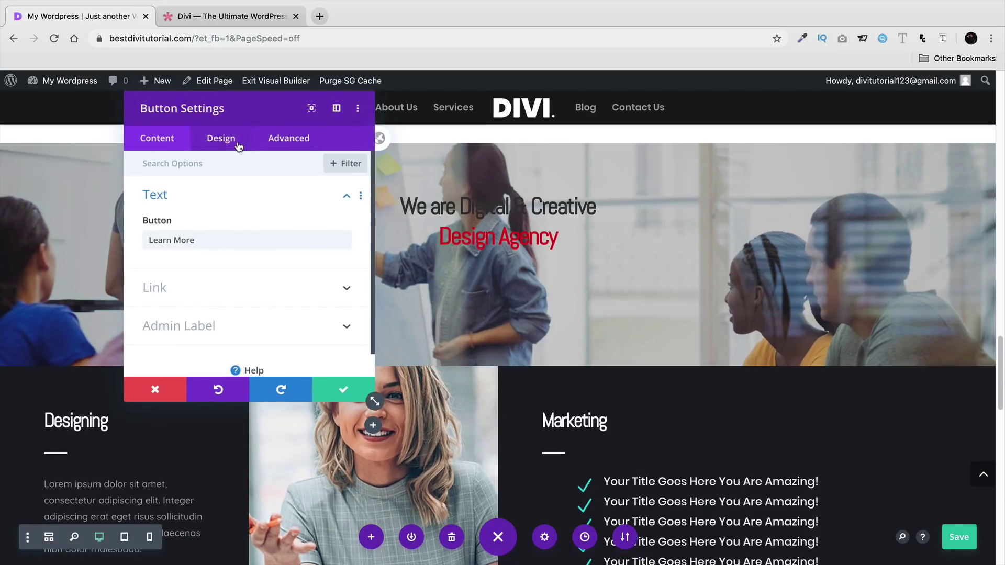
{"action": "left_click", "coordinate": [221, 138]}
{"action": "left_click", "coordinate": [236, 193]}
{"action": "left_click", "coordinate": [335, 369]}
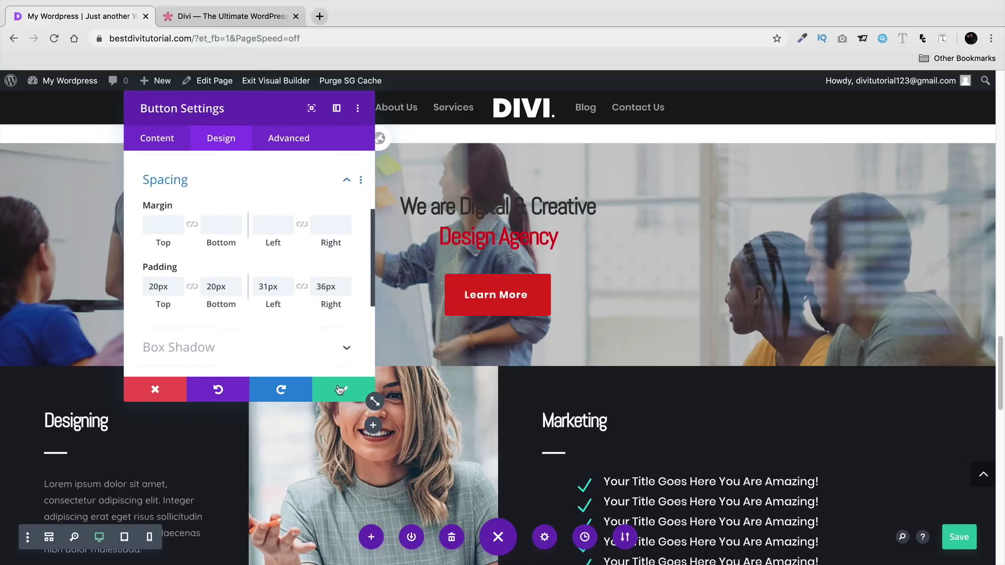
{"action": "left_click", "coordinate": [343, 390]}
{"action": "left_click", "coordinate": [948, 533]}
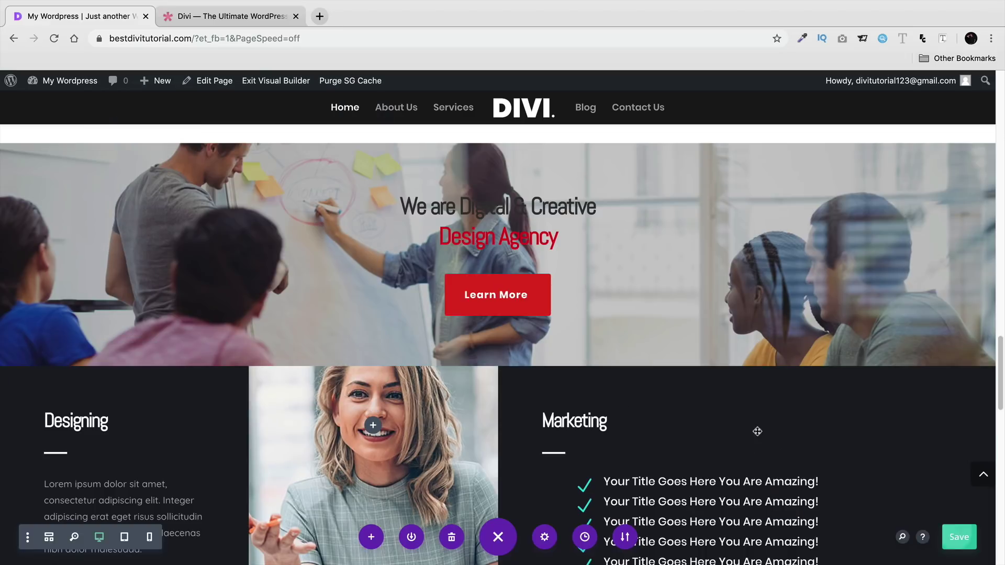
{"action": "scroll", "coordinate": [496, 365], "scroll_direction": "down", "scroll_amount": 2}
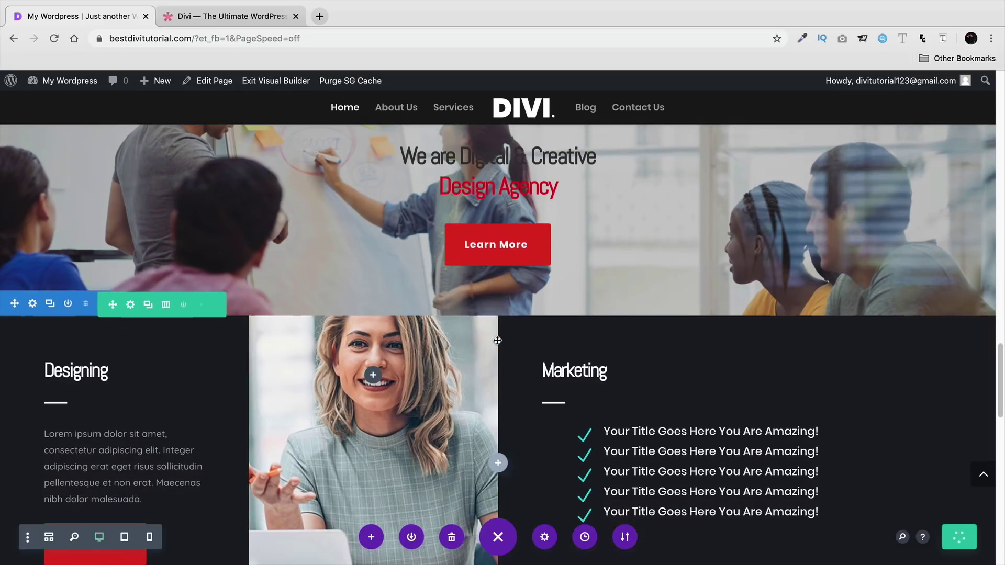
{"action": "scroll", "coordinate": [498, 341], "scroll_direction": "down", "scroll_amount": 2}
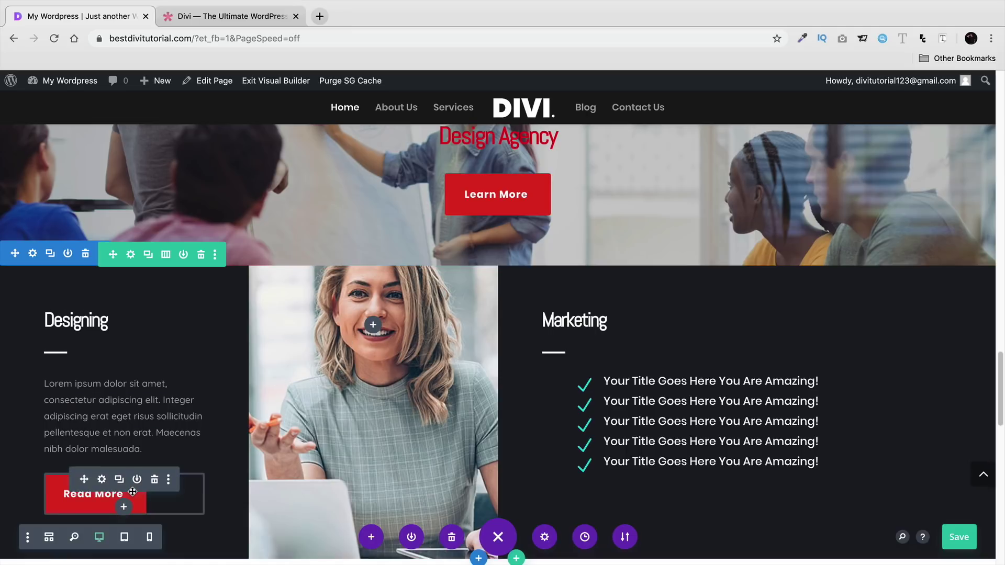
{"action": "scroll", "coordinate": [571, 430], "scroll_direction": "up", "scroll_amount": 10}
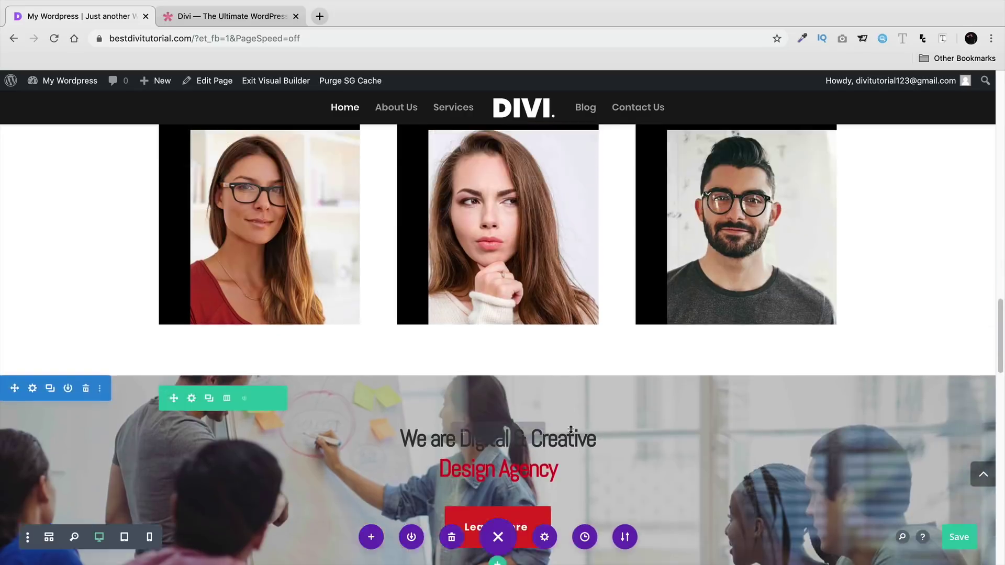
{"action": "scroll", "coordinate": [571, 430], "scroll_direction": "up", "scroll_amount": 15}
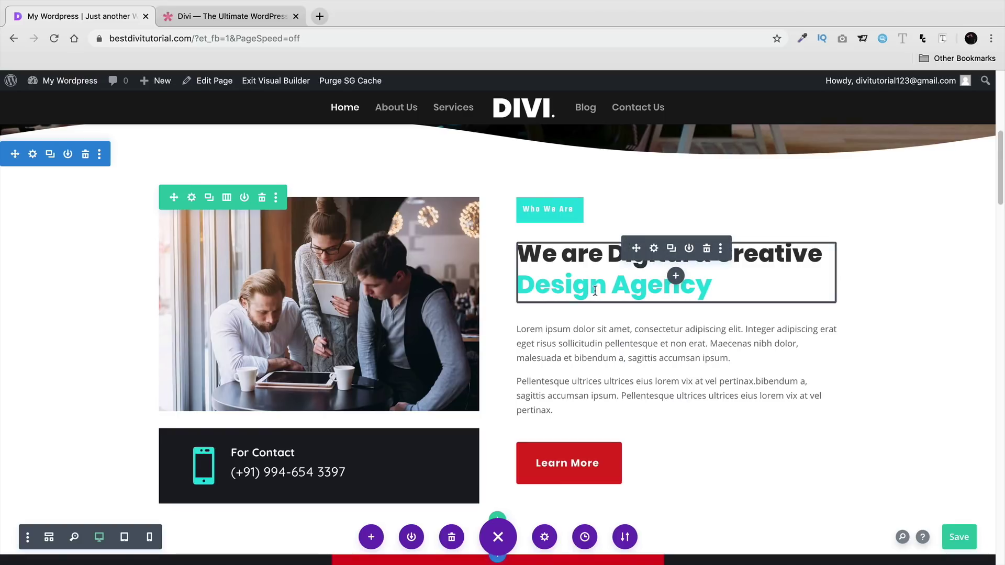
- Open the Who We Are text module's settings and expand its Background section
{"action": "scroll", "coordinate": [588, 292], "scroll_direction": "up", "scroll_amount": 10}
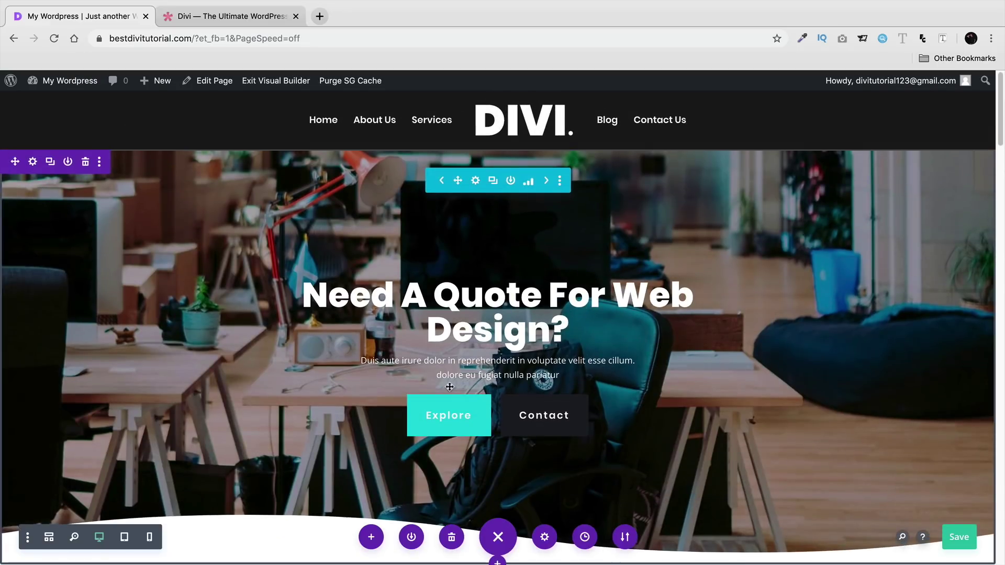
{"action": "scroll", "coordinate": [450, 387], "scroll_direction": "down", "scroll_amount": 4}
{"action": "scroll", "coordinate": [450, 387], "scroll_direction": "up", "scroll_amount": 2}
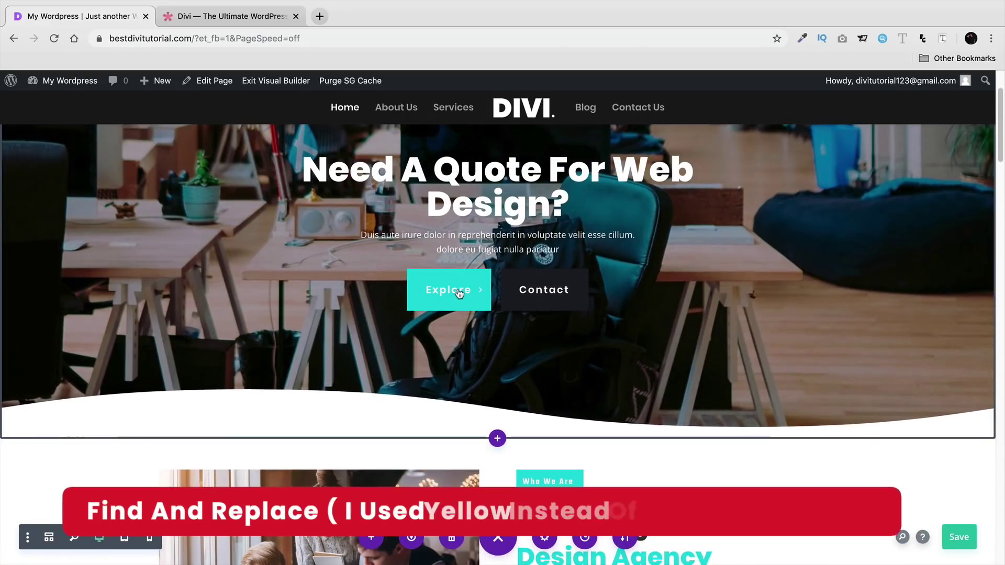
{"action": "scroll", "coordinate": [461, 286], "scroll_direction": "down", "scroll_amount": 5}
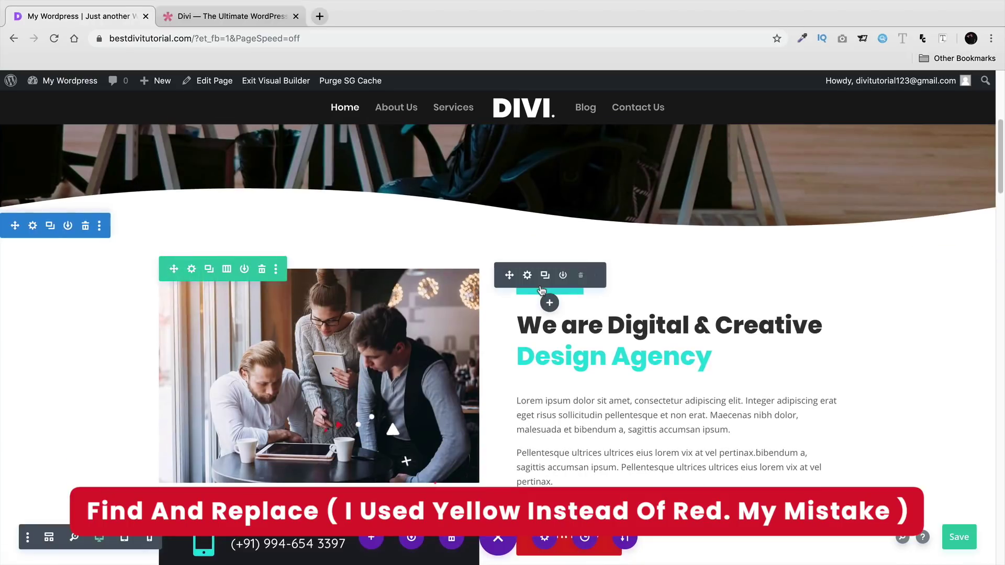
{"action": "left_click", "coordinate": [528, 275]}
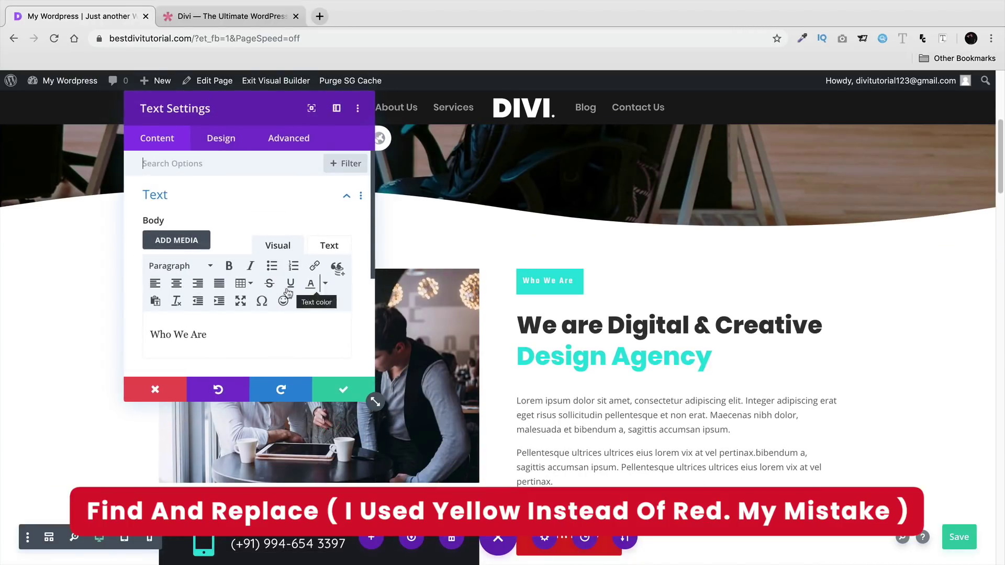
{"action": "scroll", "coordinate": [227, 216], "scroll_direction": "down", "scroll_amount": 2}
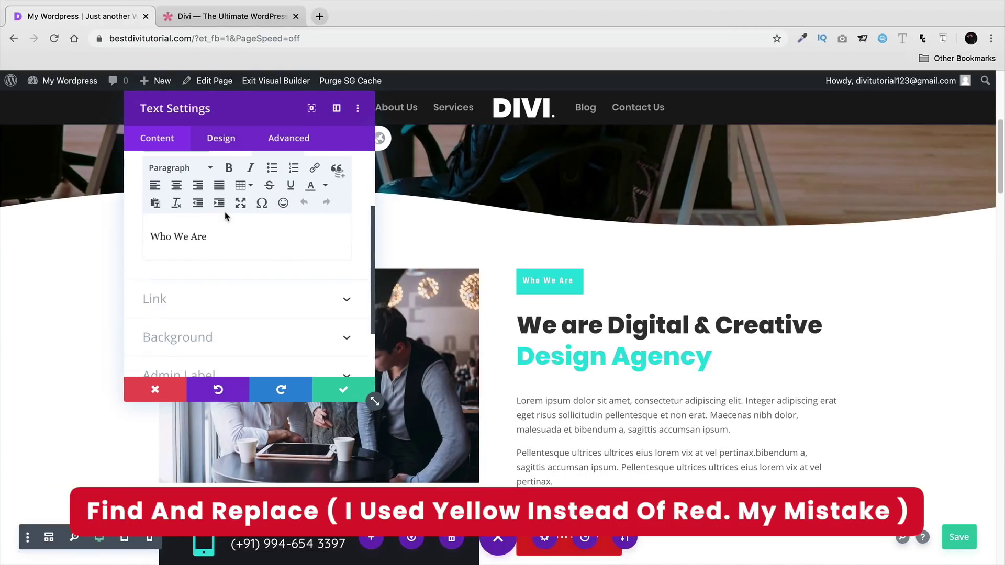
{"action": "left_click", "coordinate": [197, 342]}
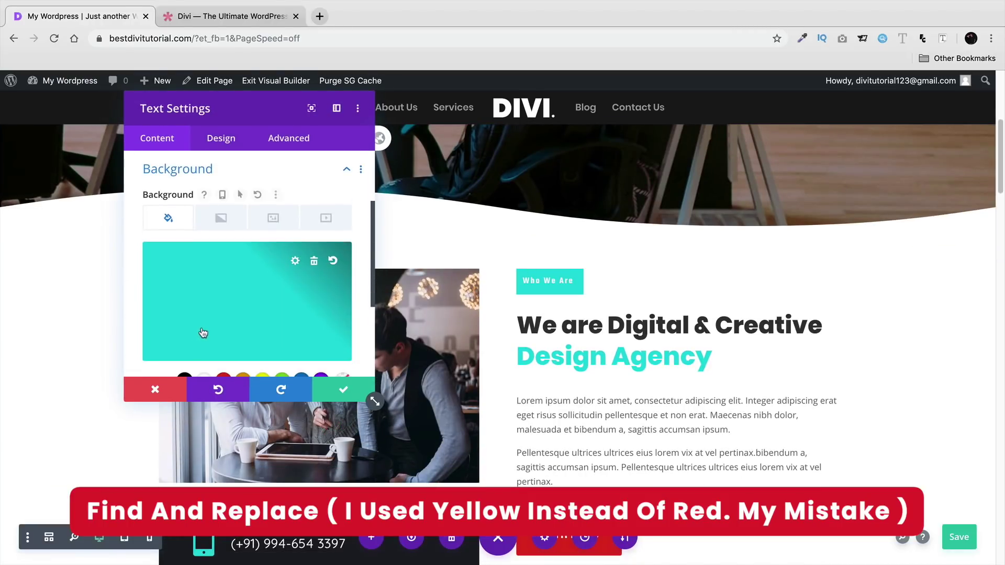
- Start Find & Replace on the #1fdadd background colour, moving the panel aside to view the page
{"action": "right_click", "coordinate": [225, 288]}
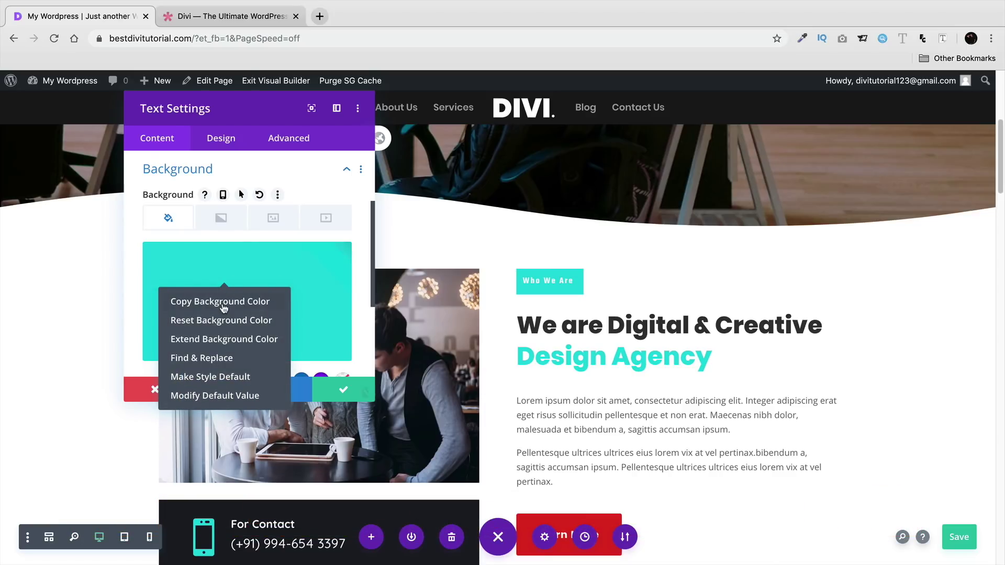
{"action": "left_click", "coordinate": [212, 358]}
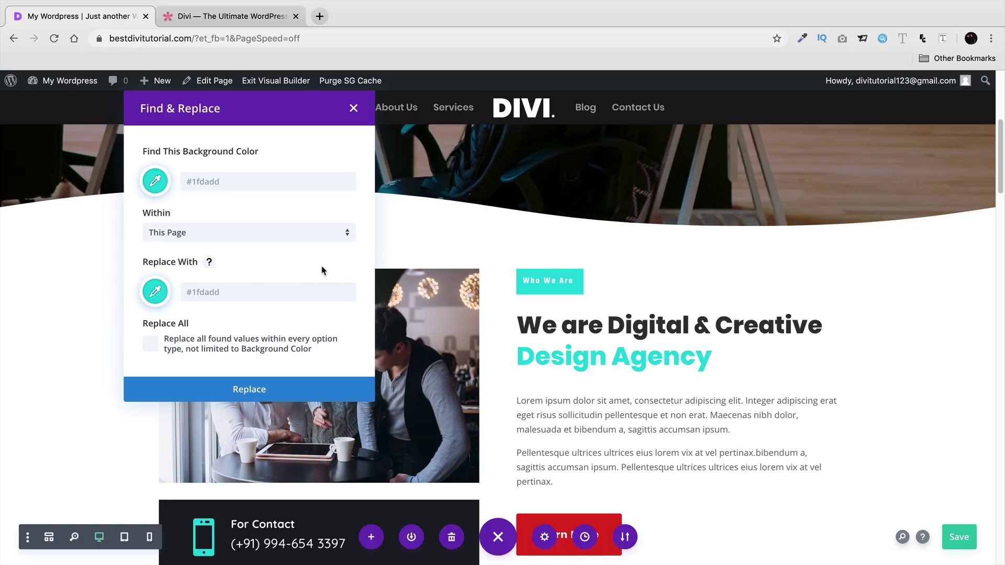
{"action": "scroll", "coordinate": [443, 216], "scroll_direction": "up", "scroll_amount": 10}
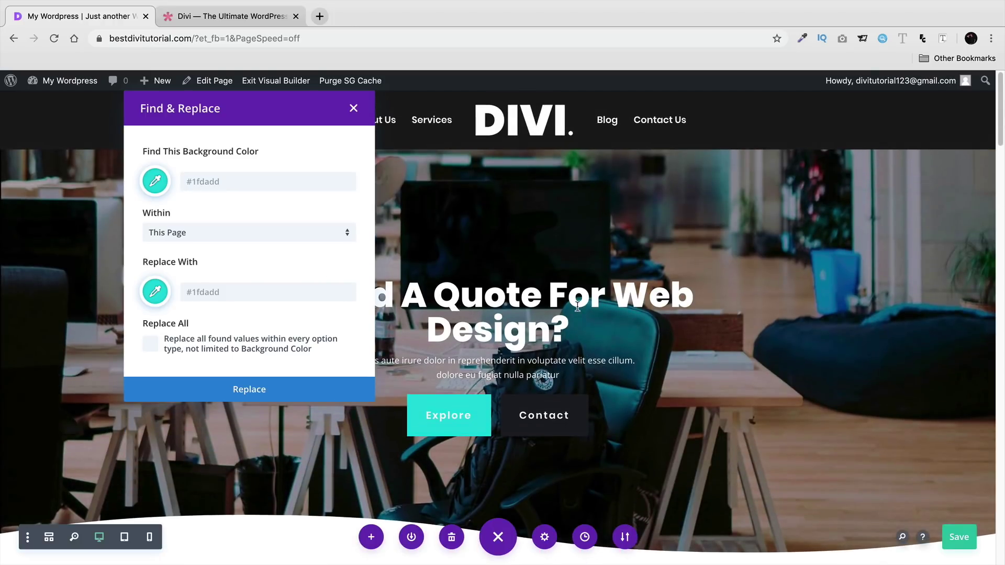
{"action": "left_click_drag", "start_coordinate": [291, 113], "coordinate": [149, 126]}
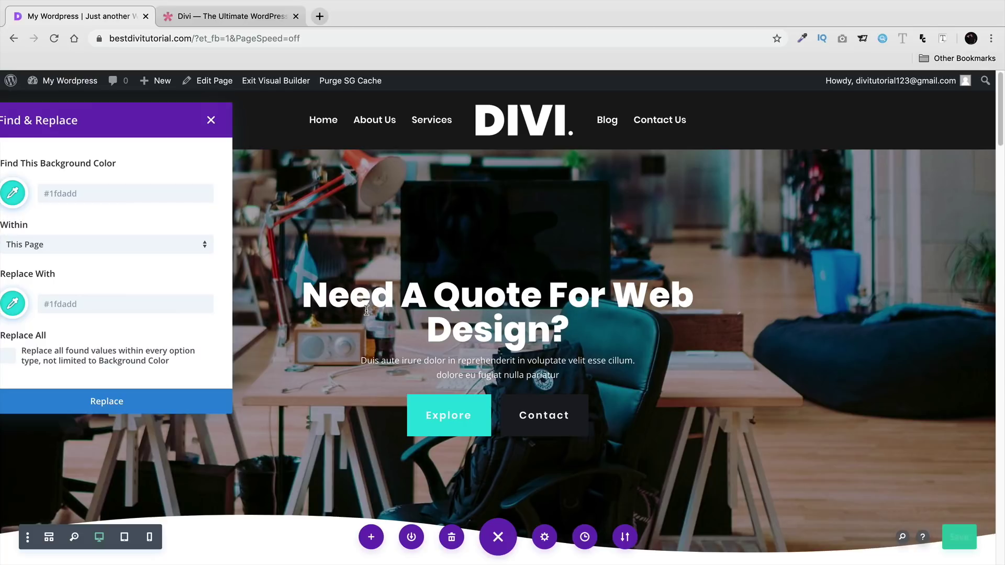
{"action": "scroll", "coordinate": [367, 310], "scroll_direction": "down", "scroll_amount": 6}
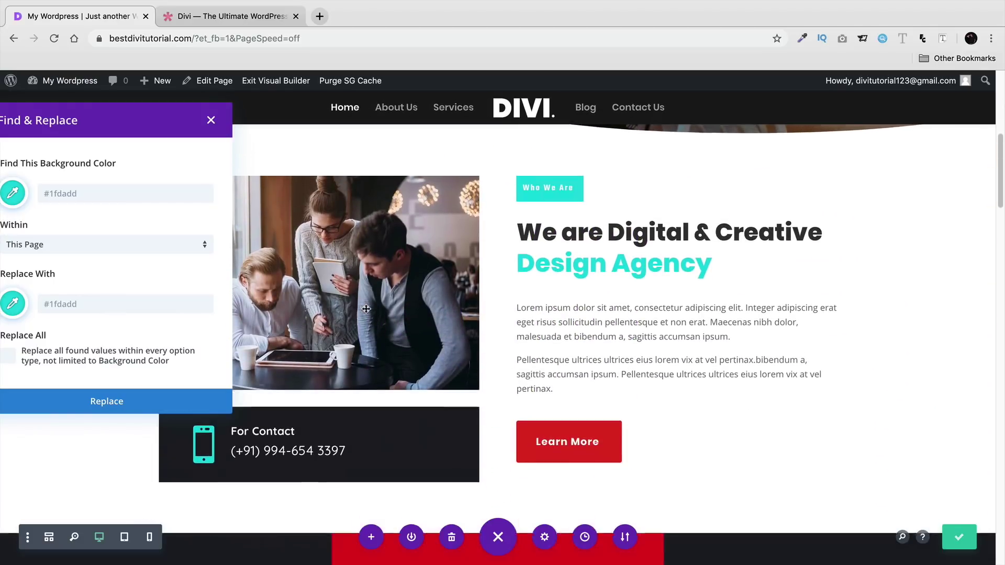
{"action": "scroll", "coordinate": [366, 309], "scroll_direction": "down", "scroll_amount": 12}
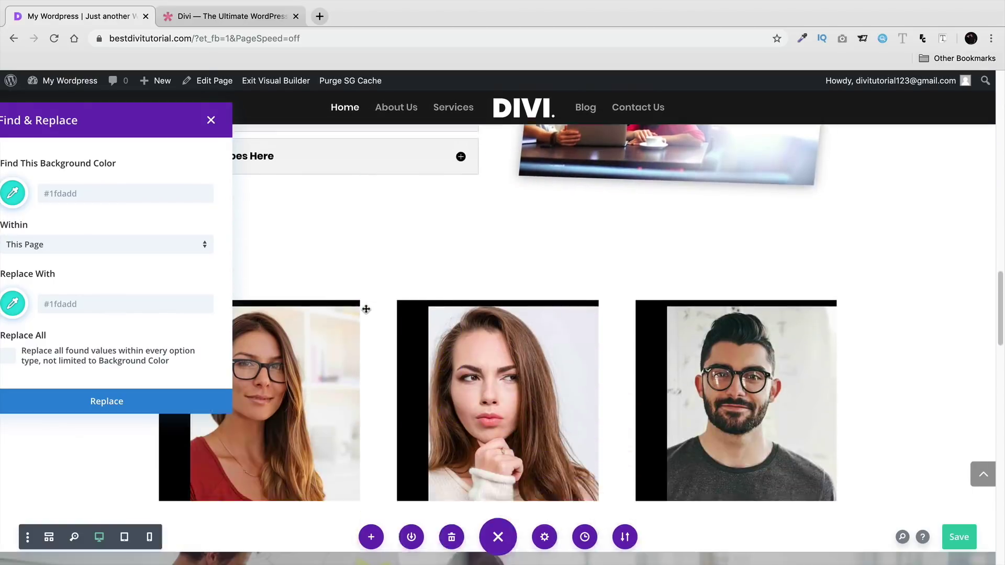
{"action": "scroll", "coordinate": [366, 309], "scroll_direction": "down", "scroll_amount": 6}
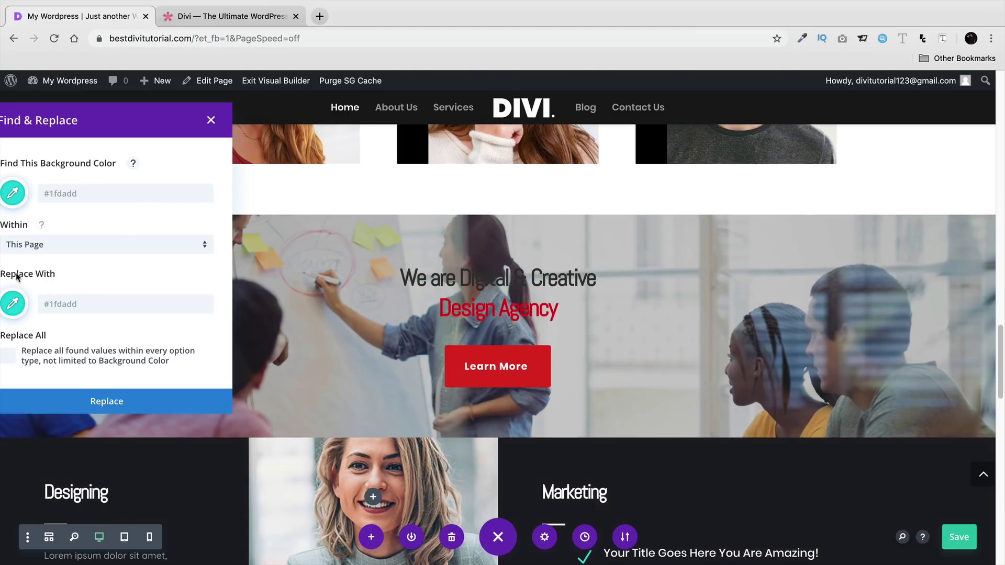
{"action": "scroll", "coordinate": [312, 288], "scroll_direction": "up", "scroll_amount": 12}
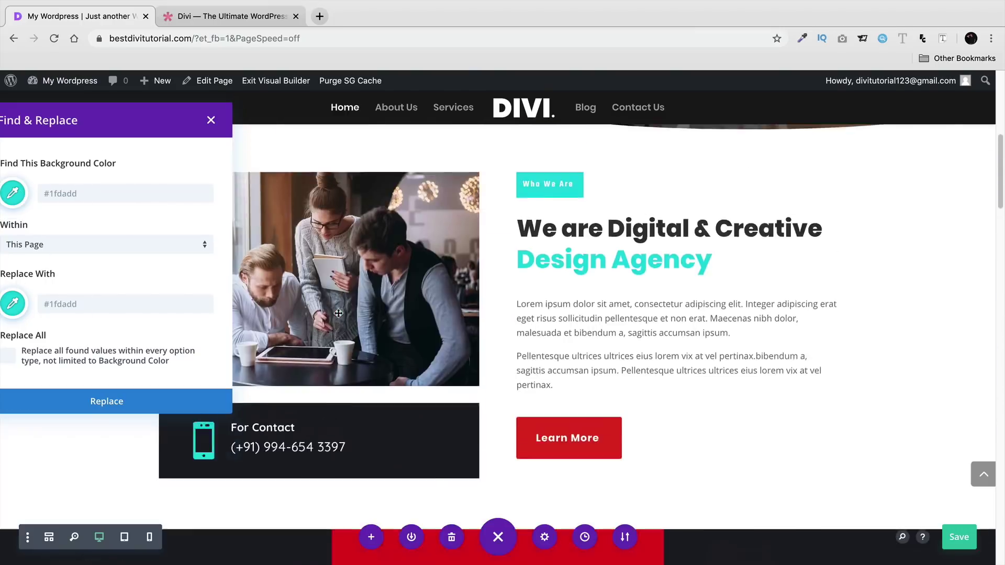
{"action": "scroll", "coordinate": [338, 313], "scroll_direction": "up", "scroll_amount": 5}
{"action": "left_click_drag", "start_coordinate": [112, 132], "coordinate": [167, 125]}
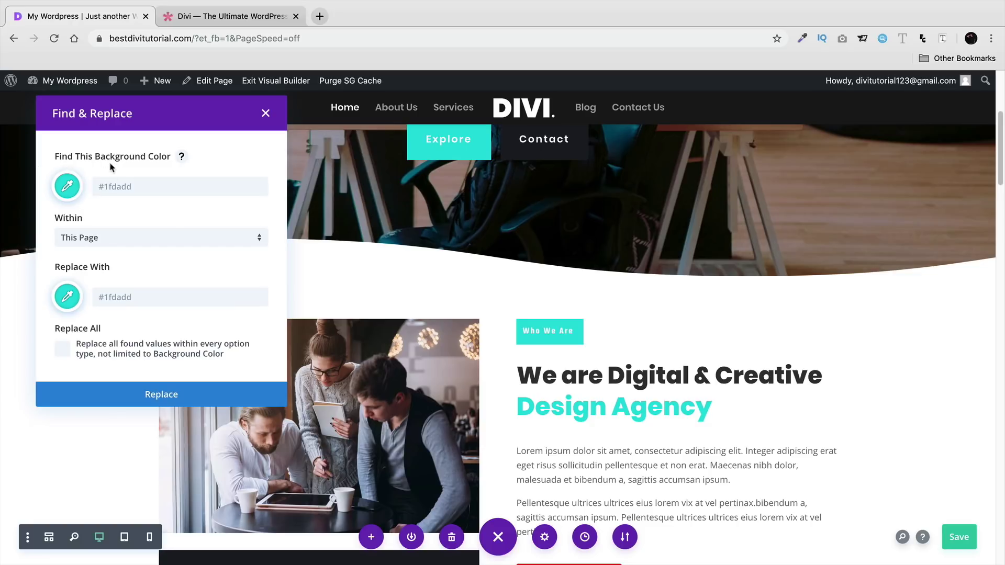
- Replace #1fdadd with yellow #edf000 across all option types and confirm
{"action": "left_click", "coordinate": [71, 298]}
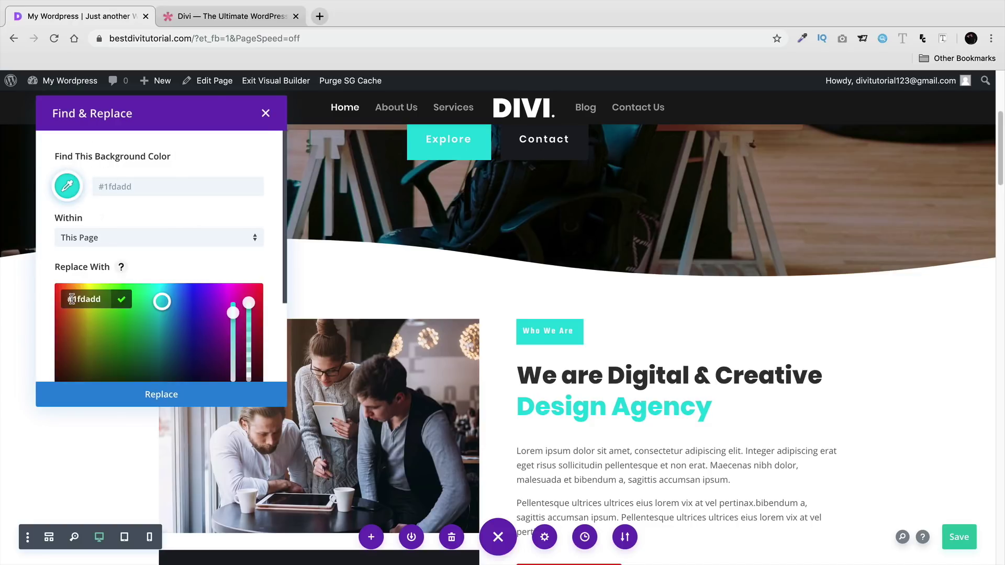
{"action": "scroll", "coordinate": [114, 291], "scroll_direction": "down", "scroll_amount": 2}
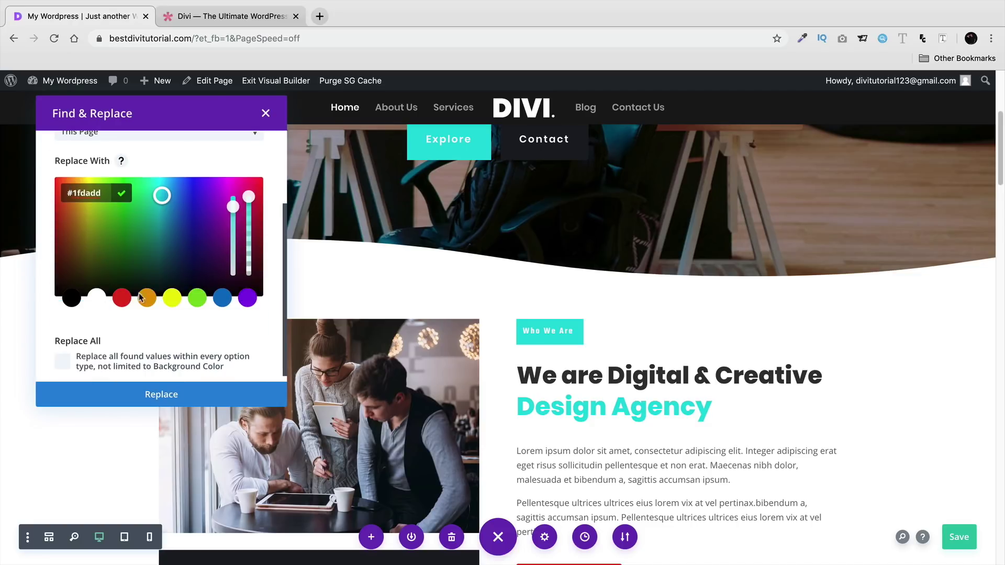
{"action": "left_click", "coordinate": [172, 298]}
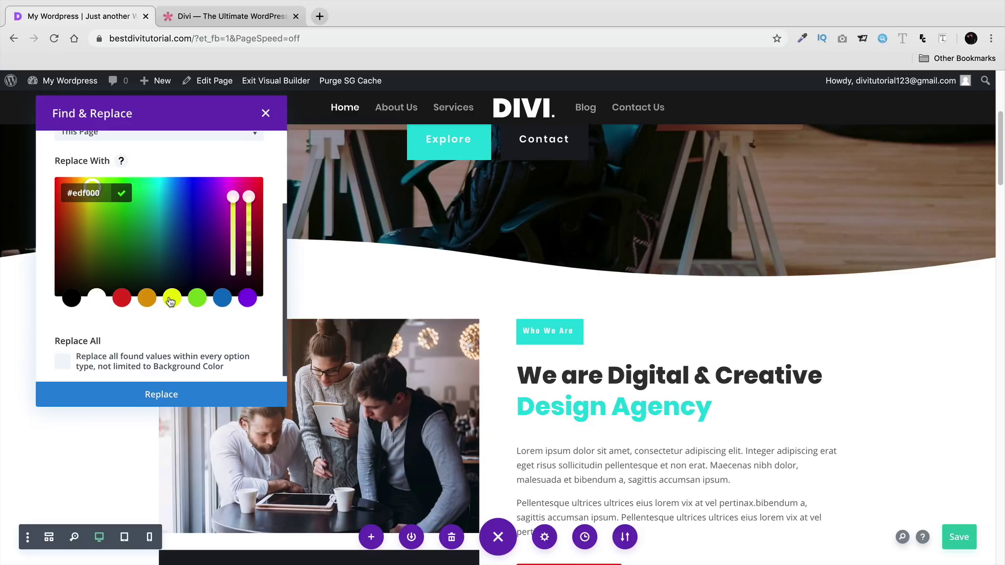
{"action": "scroll", "coordinate": [170, 301], "scroll_direction": "up", "scroll_amount": 3}
{"action": "scroll", "coordinate": [171, 265], "scroll_direction": "down", "scroll_amount": 3}
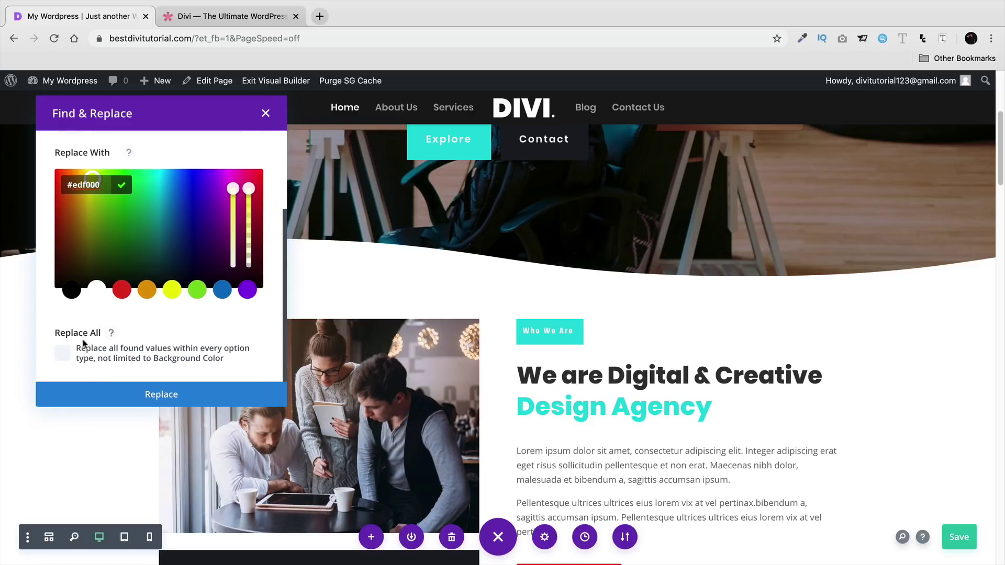
{"action": "left_click", "coordinate": [63, 355]}
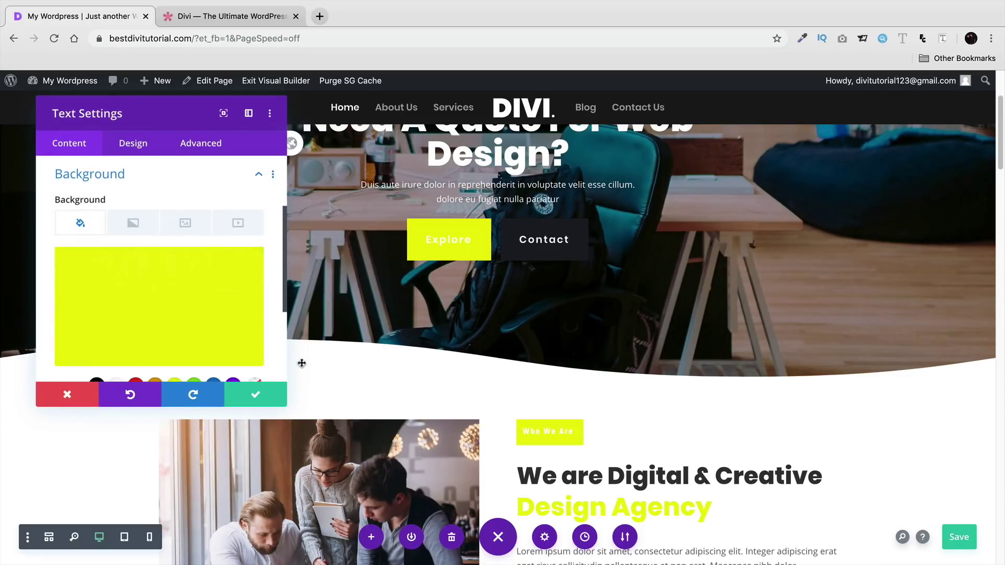
{"action": "left_click", "coordinate": [258, 395]}
{"action": "scroll", "coordinate": [595, 340], "scroll_direction": "up", "scroll_amount": 4}
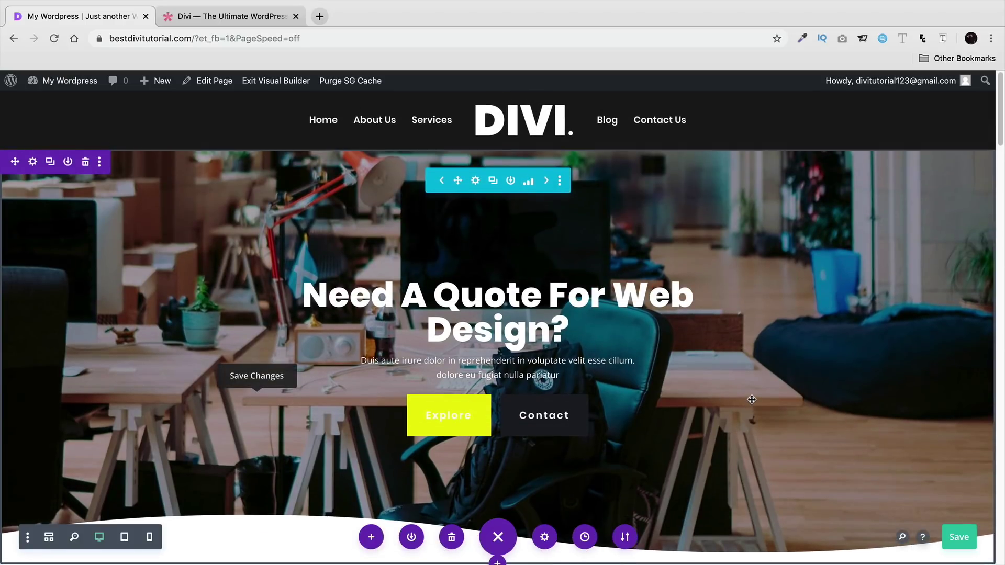
{"action": "scroll", "coordinate": [751, 397], "scroll_direction": "down", "scroll_amount": 8}
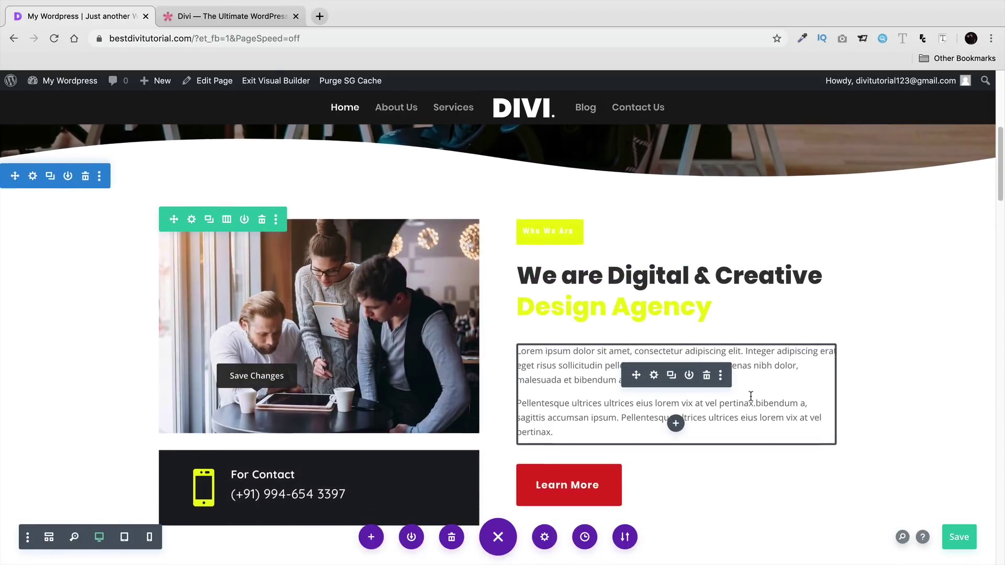
{"action": "scroll", "coordinate": [751, 403], "scroll_direction": "down", "scroll_amount": 6}
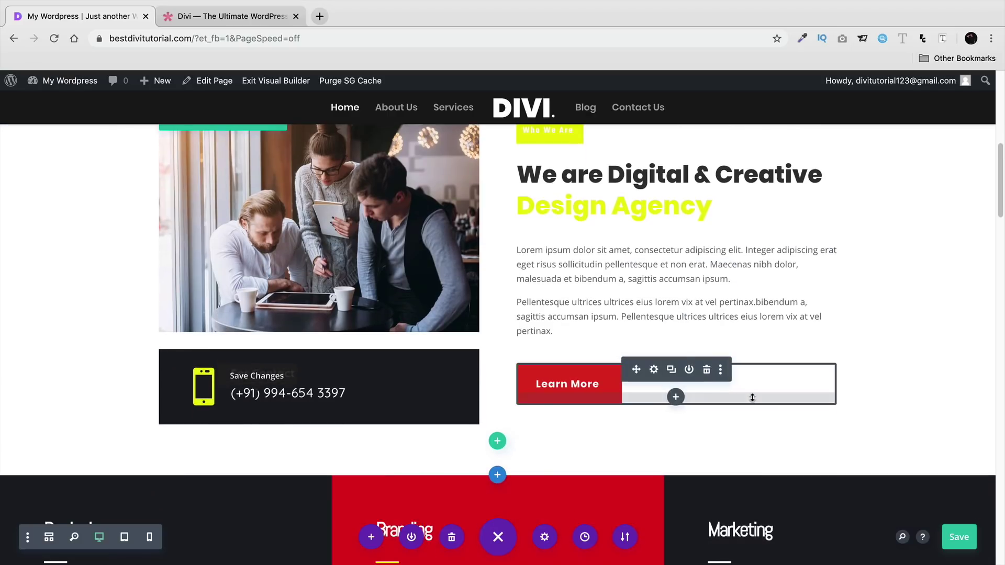
{"action": "scroll", "coordinate": [752, 393], "scroll_direction": "down", "scroll_amount": 2}
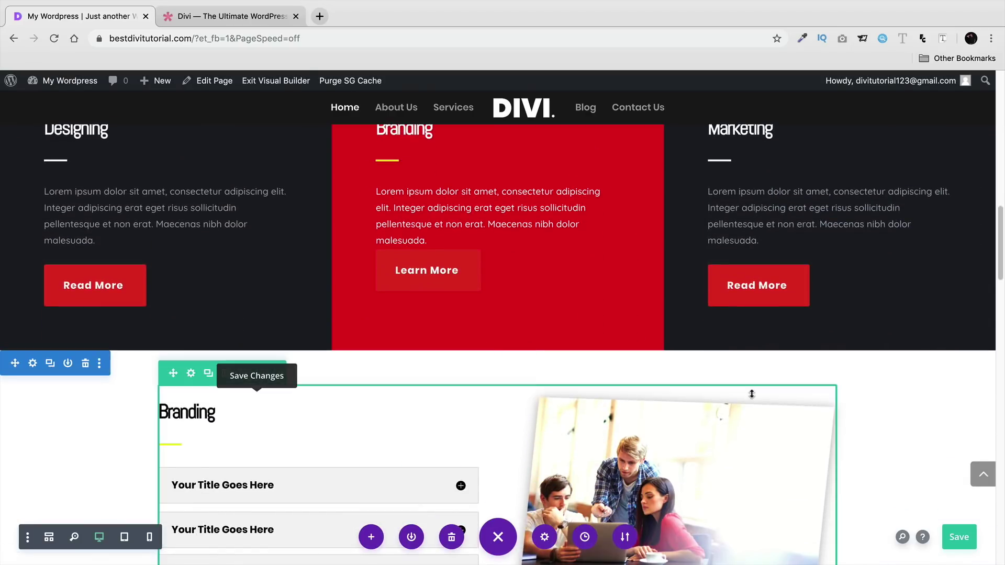
{"action": "scroll", "coordinate": [753, 399], "scroll_direction": "down", "scroll_amount": 4}
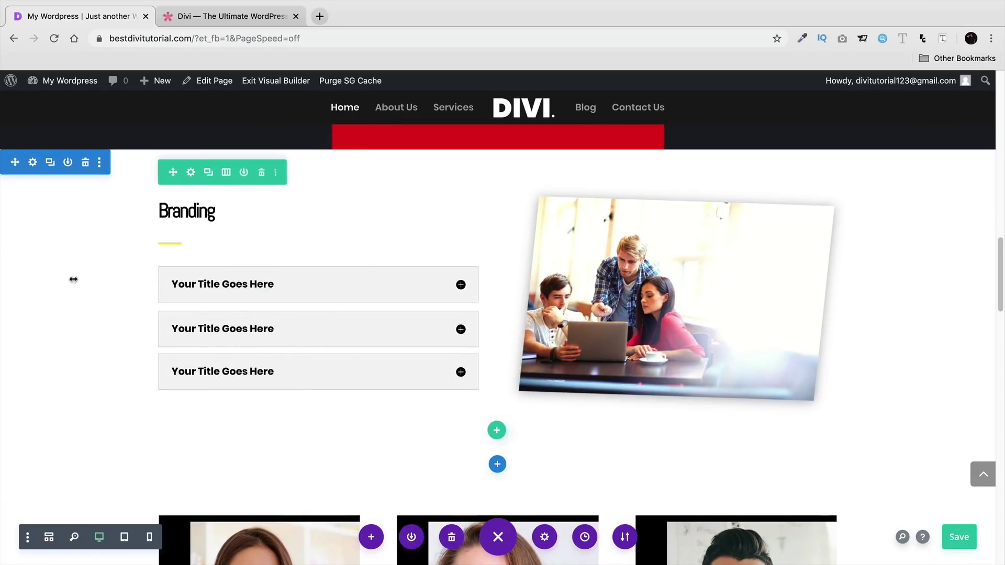
{"action": "scroll", "coordinate": [195, 320], "scroll_direction": "down", "scroll_amount": 8}
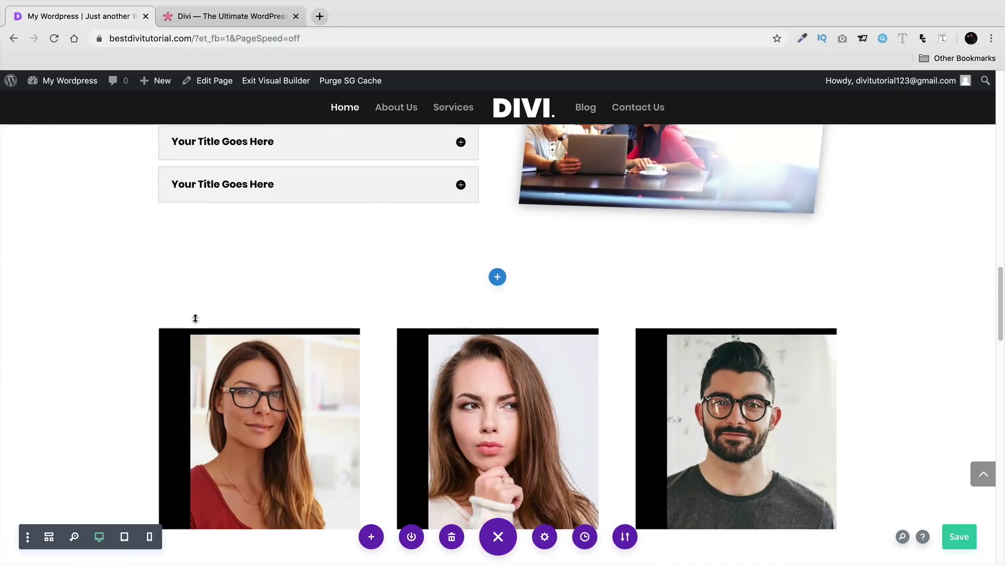
{"action": "scroll", "coordinate": [195, 324], "scroll_direction": "down", "scroll_amount": 8}
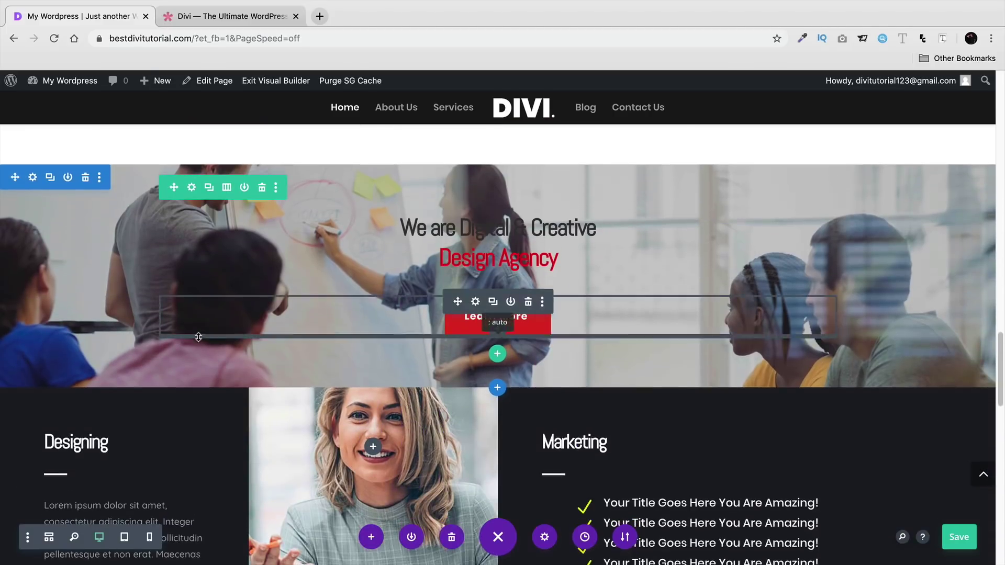
{"action": "scroll", "coordinate": [215, 407], "scroll_direction": "up", "scroll_amount": 20}
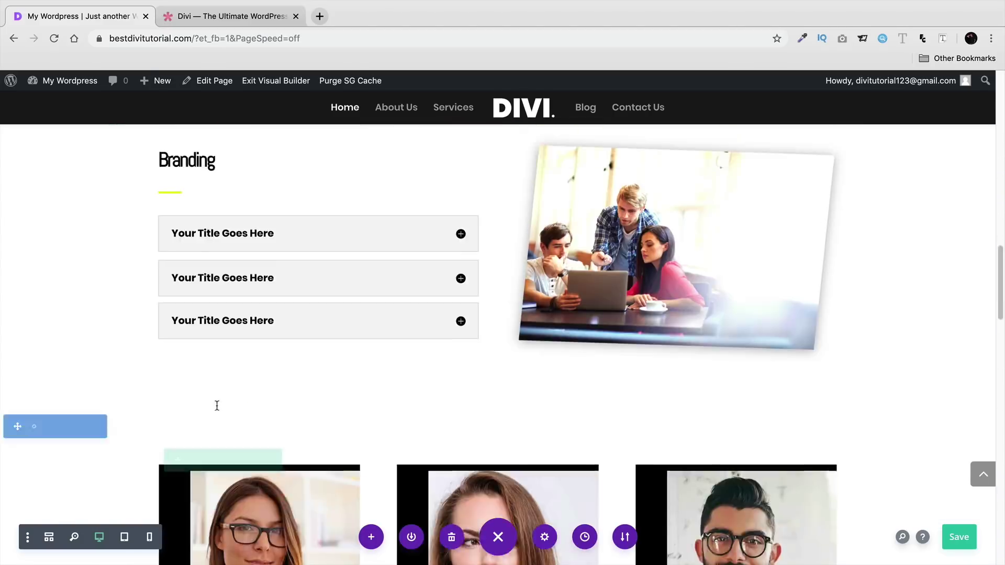
{"action": "scroll", "coordinate": [283, 400], "scroll_direction": "down", "scroll_amount": 1}
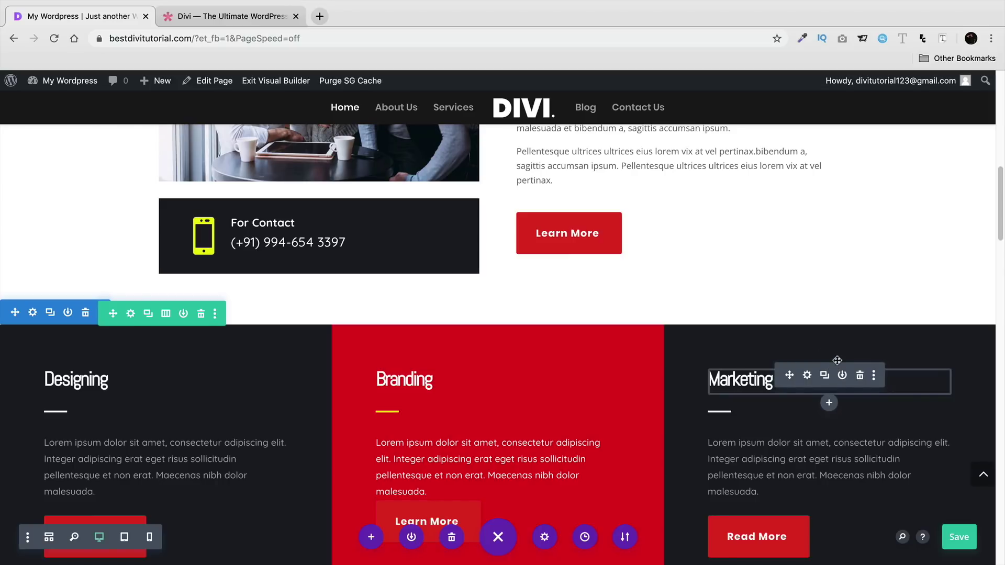
{"action": "right_click", "coordinate": [602, 235]}
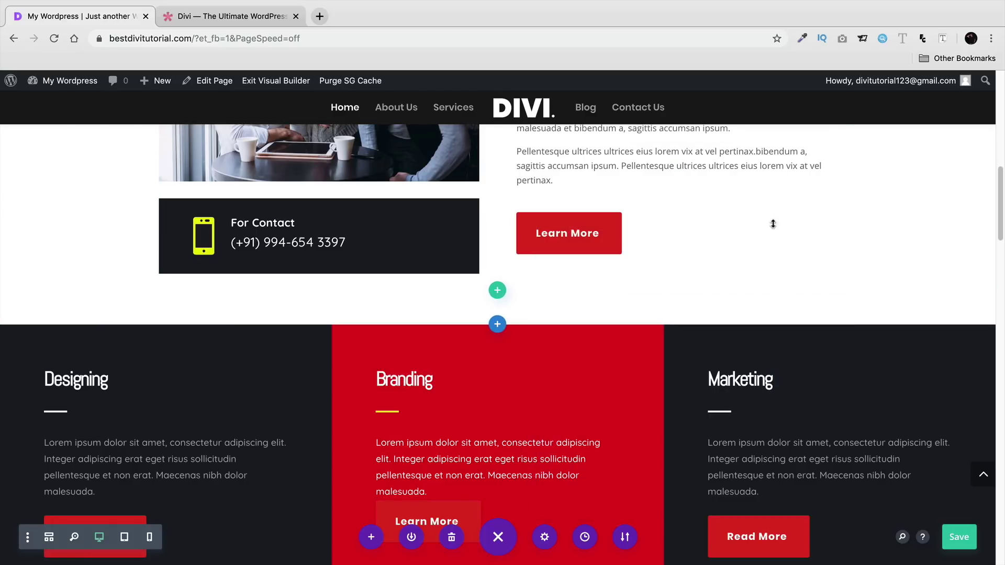
{"action": "scroll", "coordinate": [711, 314], "scroll_direction": "up", "scroll_amount": 3}
{"action": "scroll", "coordinate": [714, 339], "scroll_direction": "up", "scroll_amount": 8}
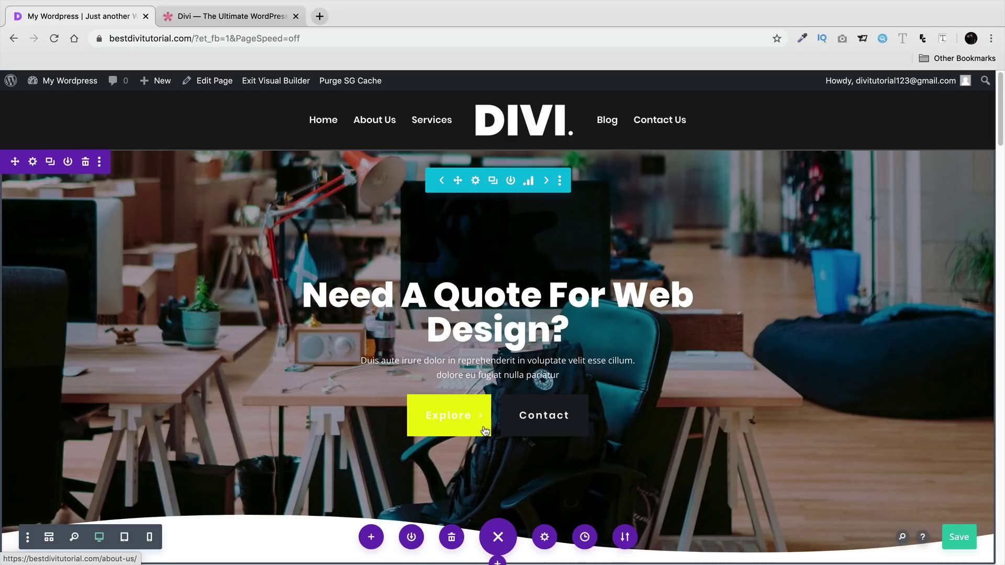
{"action": "scroll", "coordinate": [486, 432], "scroll_direction": "down", "scroll_amount": 2}
{"action": "scroll", "coordinate": [486, 430], "scroll_direction": "up", "scroll_amount": 2}
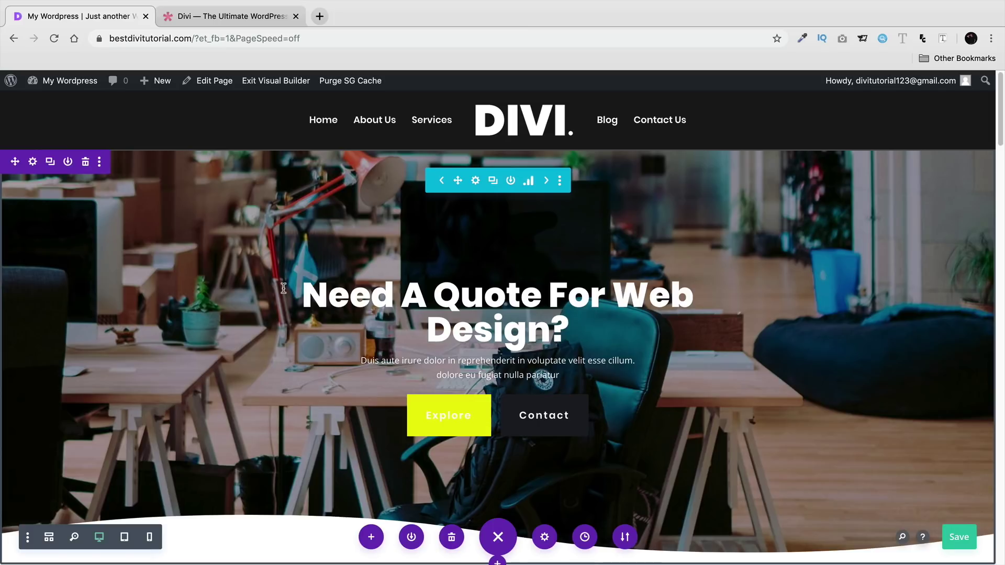
{"action": "scroll", "coordinate": [345, 285], "scroll_direction": "down", "scroll_amount": 5}
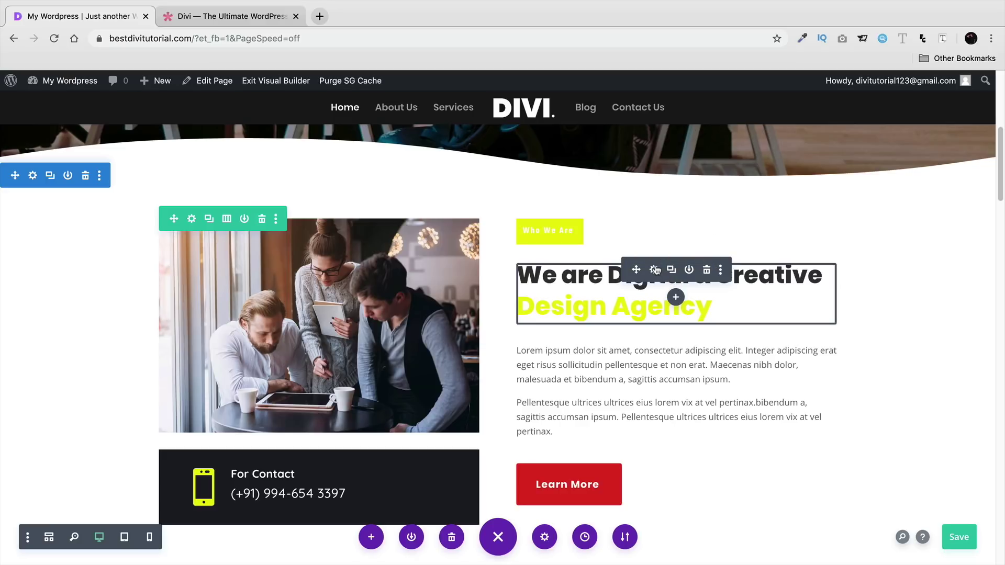
- Open the agency heading module's settings and select its Design Agency heading line
{"action": "left_click", "coordinate": [655, 270]}
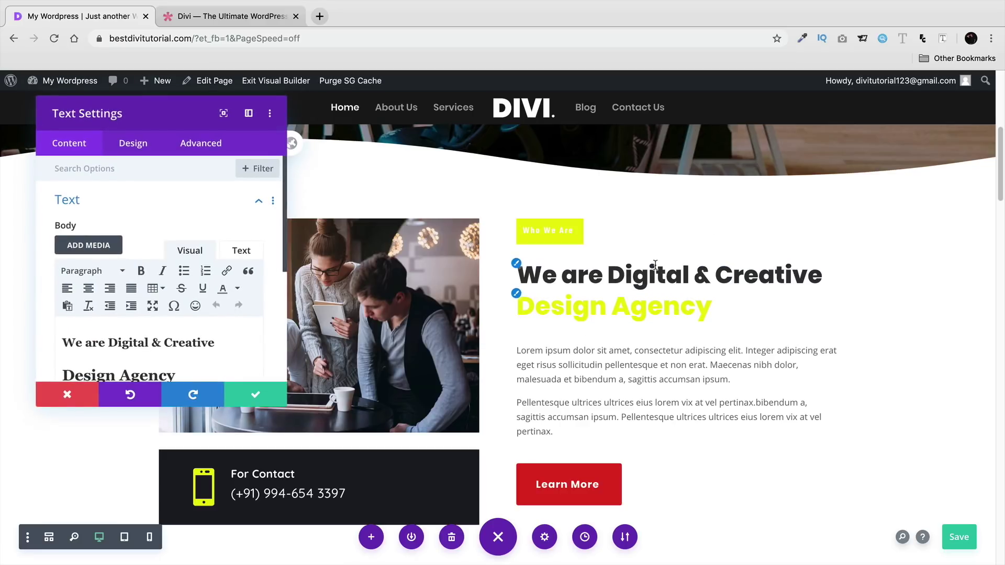
{"action": "left_click_drag", "start_coordinate": [157, 113], "coordinate": [825, 108]}
{"action": "left_click", "coordinate": [796, 335]}
{"action": "scroll", "coordinate": [791, 360], "scroll_direction": "down", "scroll_amount": 1}
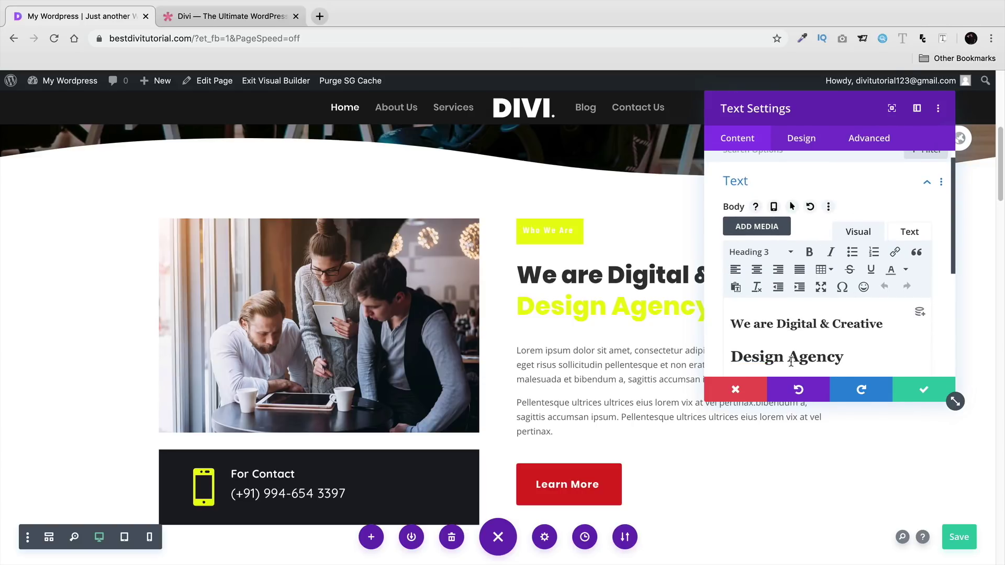
{"action": "left_click", "coordinate": [802, 328]}
{"action": "left_click", "coordinate": [801, 357]}
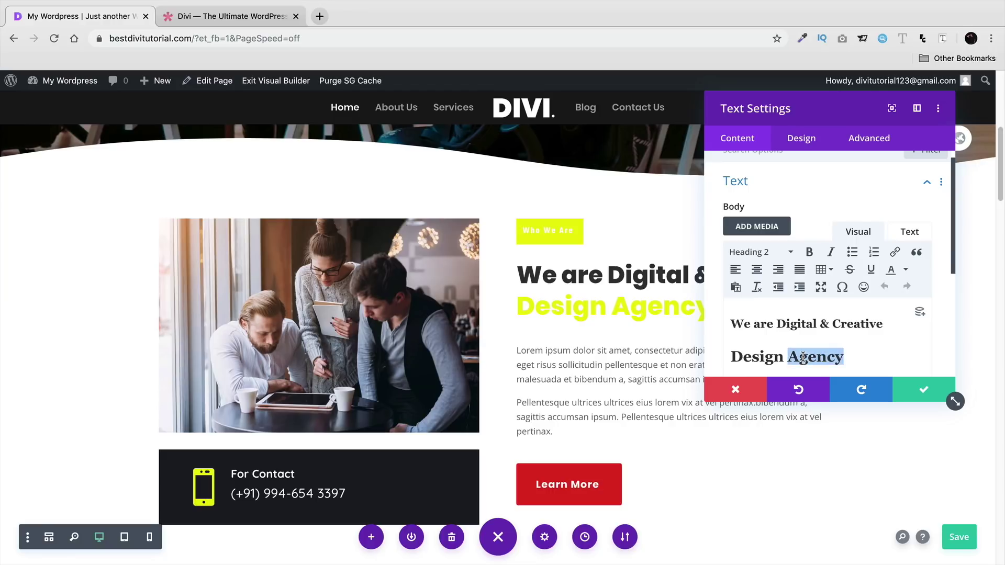
{"action": "triple_click", "coordinate": [803, 357]}
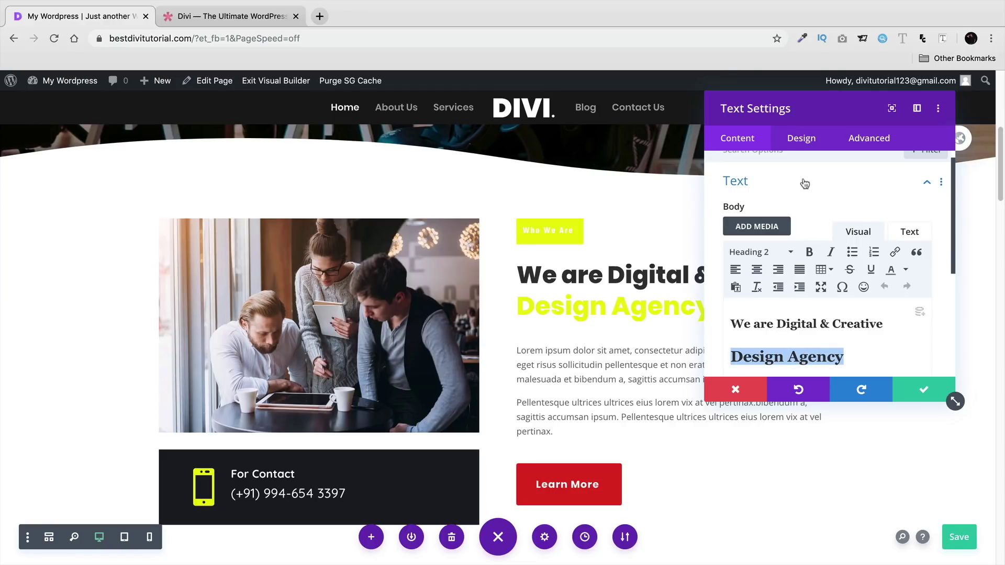
- Show the Heading Text H2 styles and try Make Styles Default, then cancel the confirmation
{"action": "left_click", "coordinate": [802, 148]}
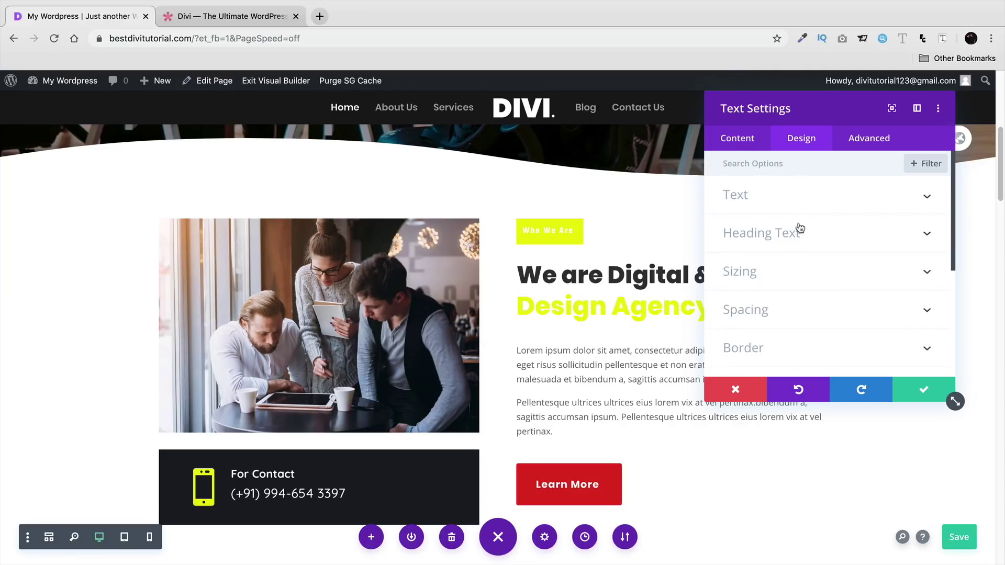
{"action": "left_click", "coordinate": [780, 238]}
{"action": "left_click", "coordinate": [775, 204]}
{"action": "left_click_drag", "start_coordinate": [799, 110], "coordinate": [261, 111]}
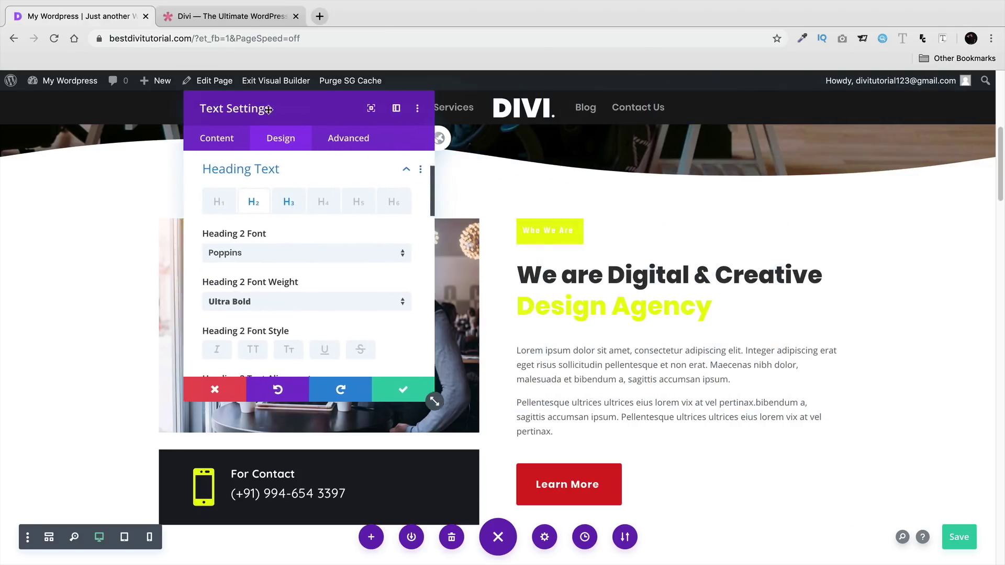
{"action": "right_click", "coordinate": [237, 204]}
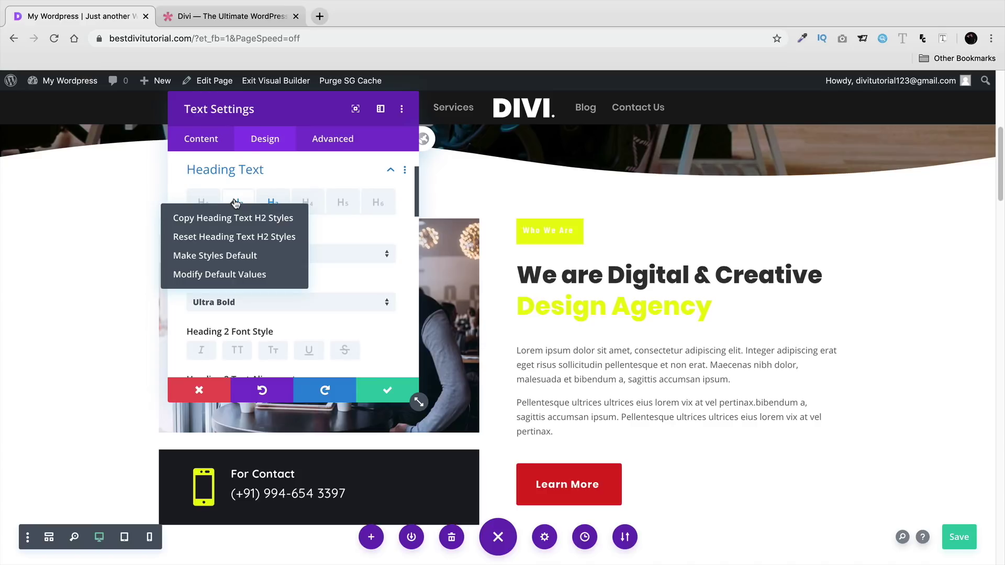
{"action": "left_click", "coordinate": [197, 261]}
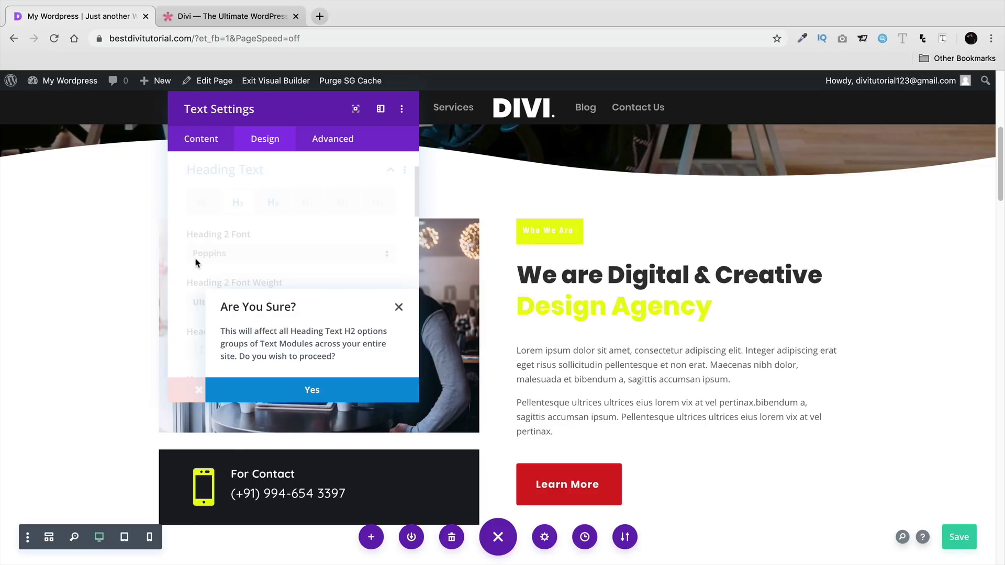
{"action": "left_click", "coordinate": [400, 309]}
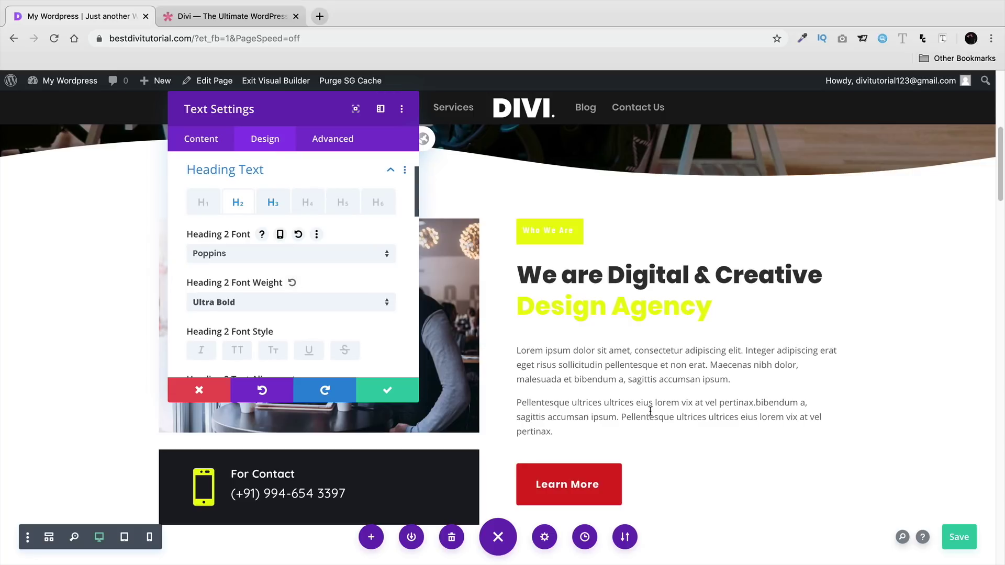
- Make the H2 Poppins Ultra Bold styles the site-wide default, confirm, and close the settings
{"action": "left_click", "coordinate": [632, 430]}
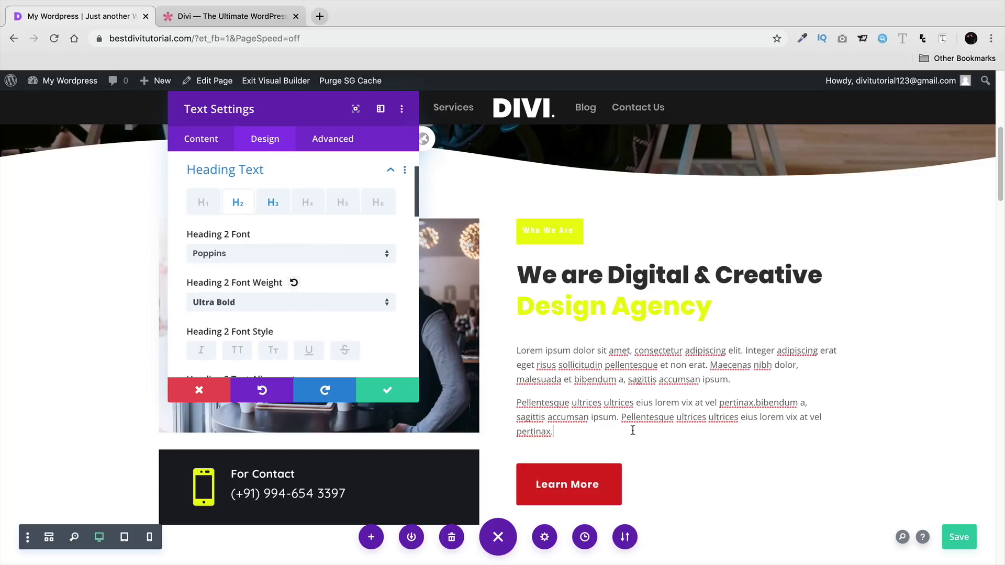
{"action": "left_click_drag", "start_coordinate": [702, 305], "coordinate": [511, 286]}
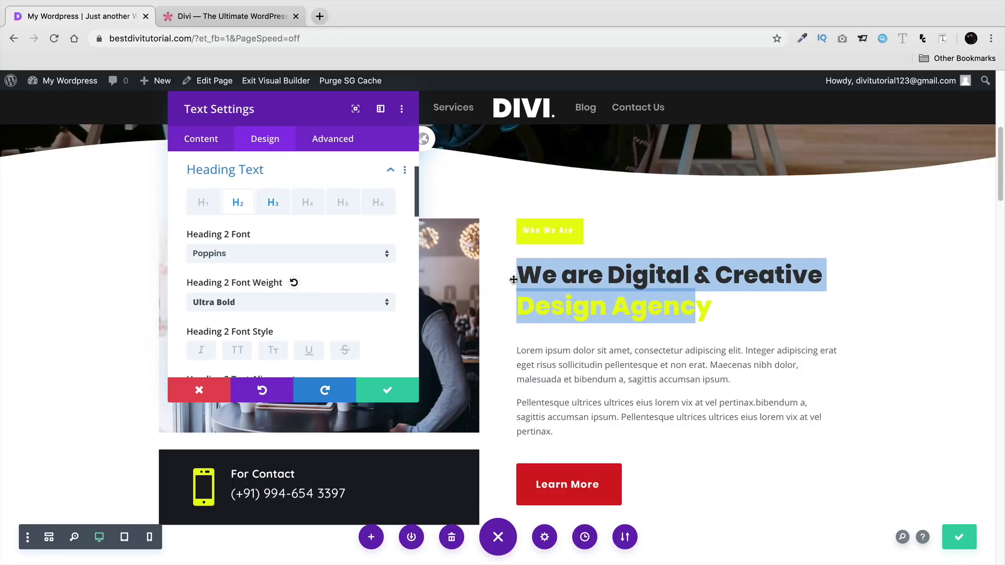
{"action": "right_click", "coordinate": [237, 204]}
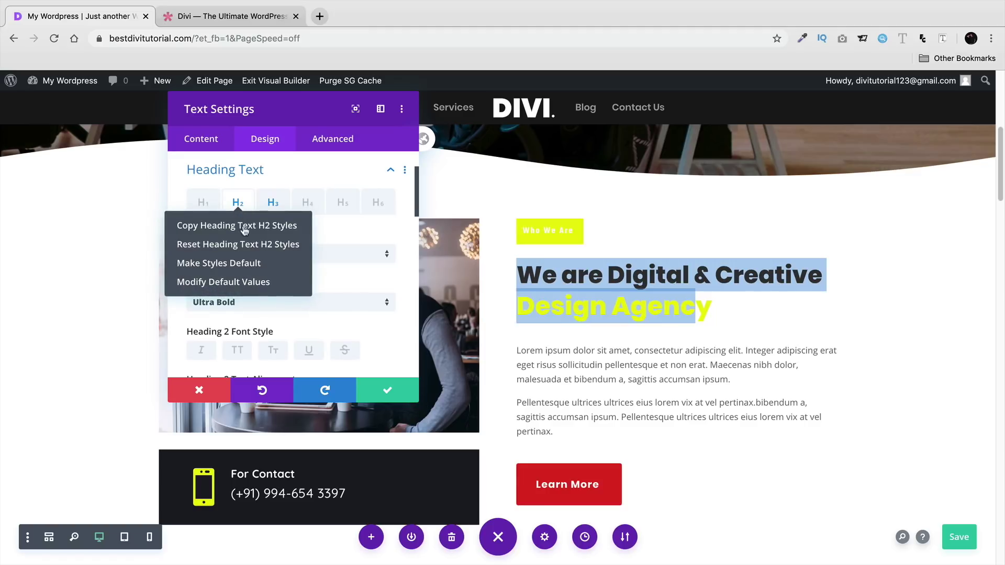
{"action": "left_click", "coordinate": [242, 262]}
{"action": "left_click", "coordinate": [311, 392]}
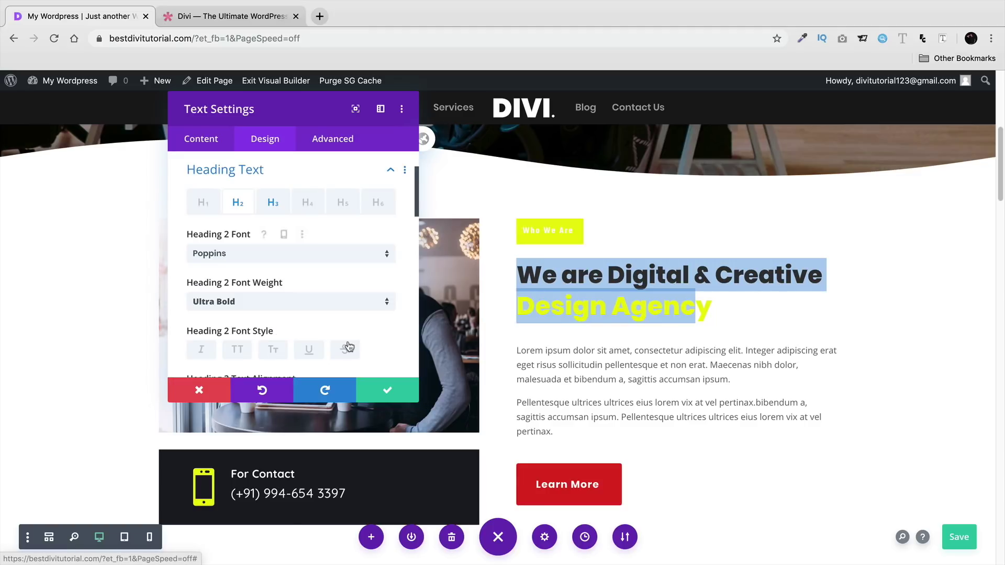
{"action": "left_click", "coordinate": [387, 391]}
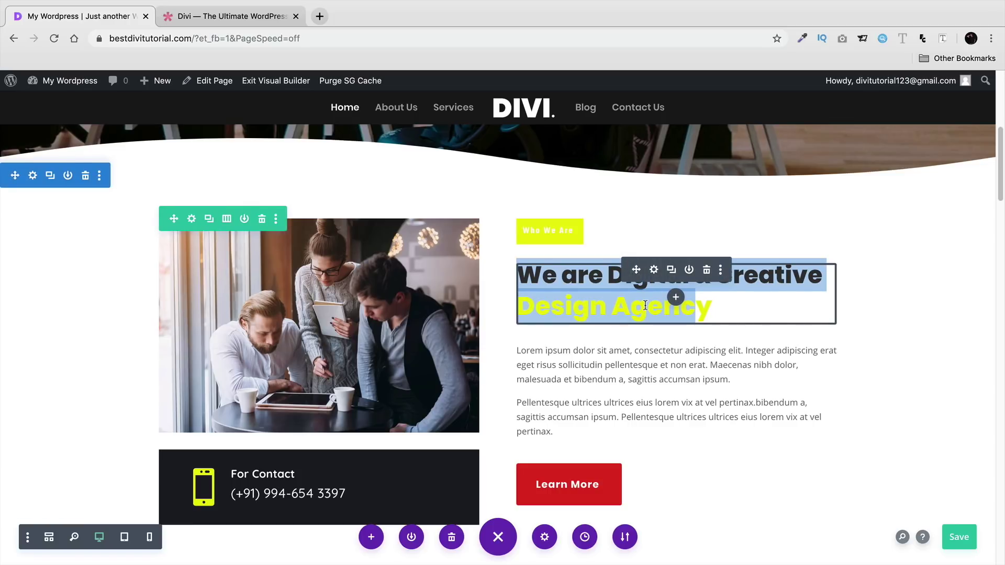
- Scroll to the hero and open the full-width header's split testing statistics
{"action": "triple_click", "coordinate": [645, 305]}
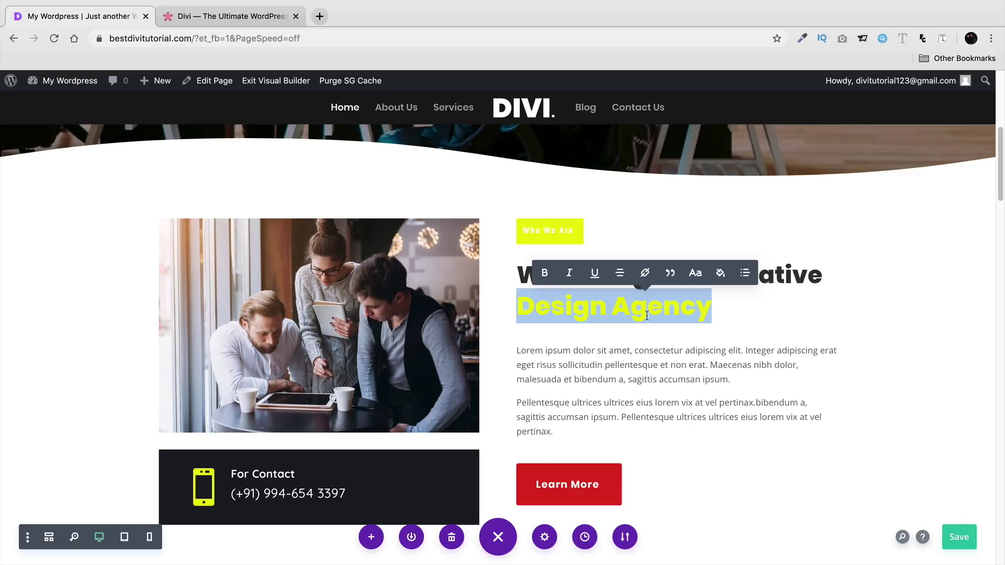
{"action": "scroll", "coordinate": [615, 361], "scroll_direction": "up", "scroll_amount": 2}
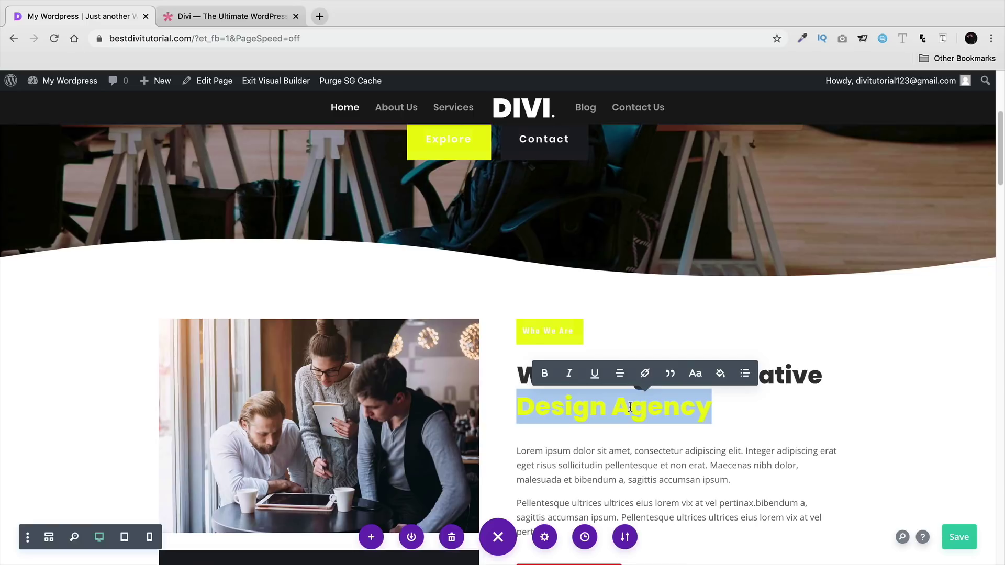
{"action": "scroll", "coordinate": [630, 407], "scroll_direction": "down", "scroll_amount": 10}
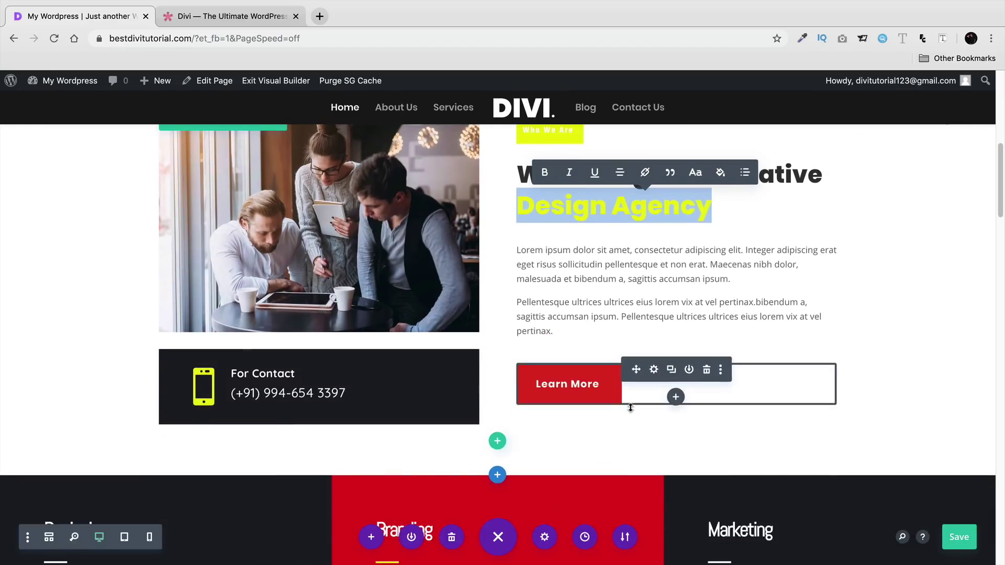
{"action": "scroll", "coordinate": [630, 407], "scroll_direction": "down", "scroll_amount": 8}
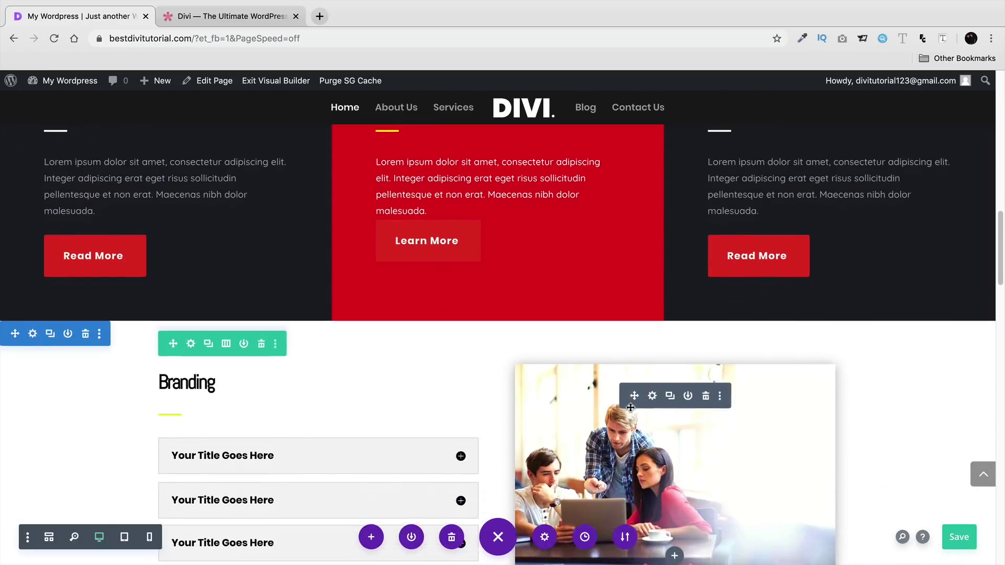
{"action": "scroll", "coordinate": [631, 407], "scroll_direction": "down", "scroll_amount": 3}
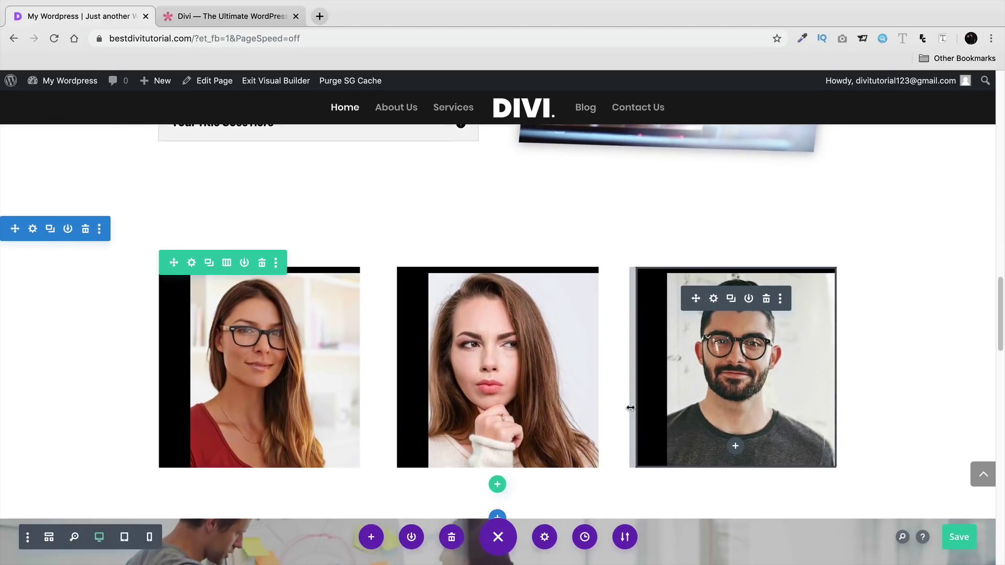
{"action": "scroll", "coordinate": [630, 407], "scroll_direction": "up", "scroll_amount": 10}
{"action": "scroll", "coordinate": [631, 407], "scroll_direction": "up", "scroll_amount": 15}
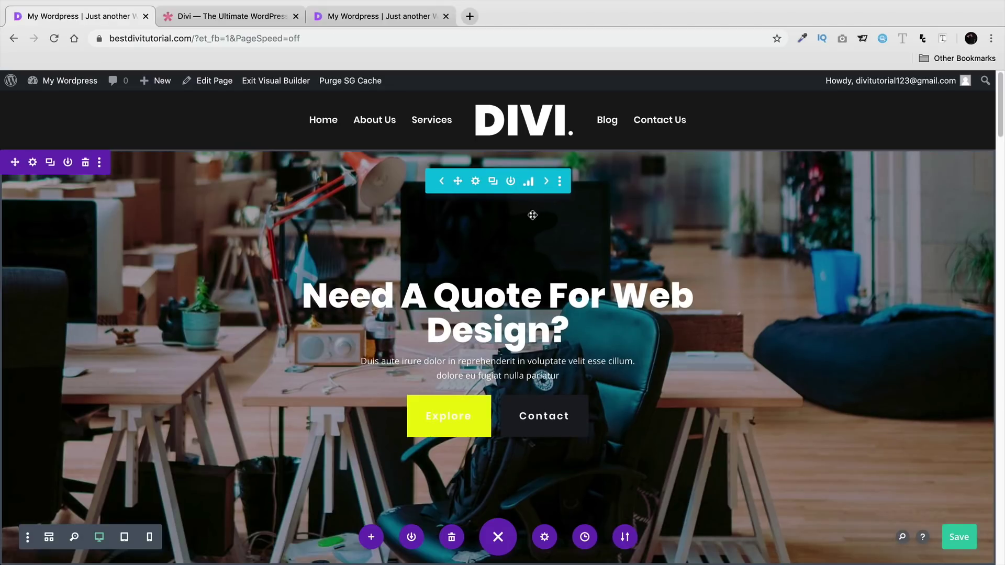
{"action": "left_click", "coordinate": [528, 181]}
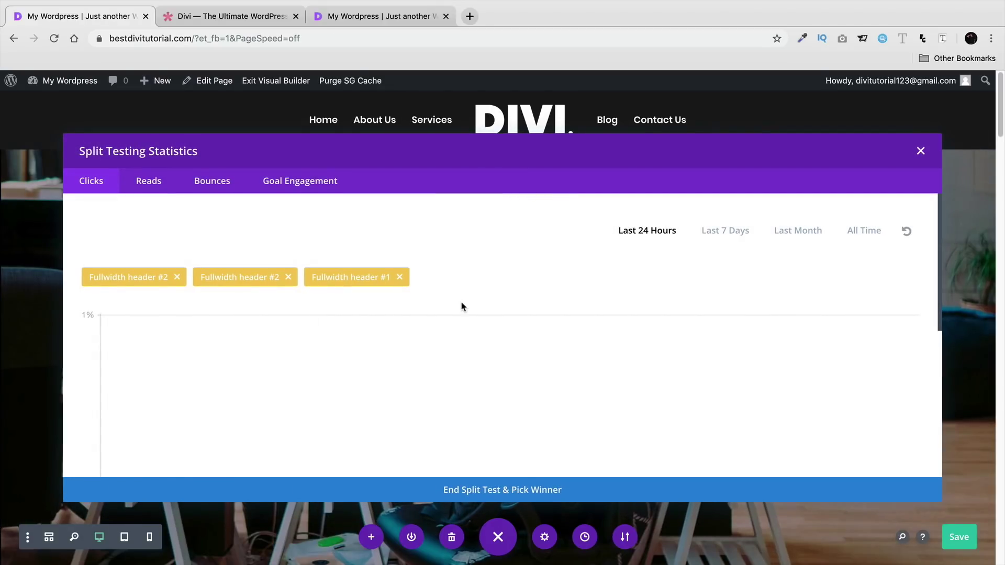
{"action": "scroll", "coordinate": [460, 305], "scroll_direction": "down", "scroll_amount": 3}
{"action": "scroll", "coordinate": [457, 297], "scroll_direction": "down", "scroll_amount": 4}
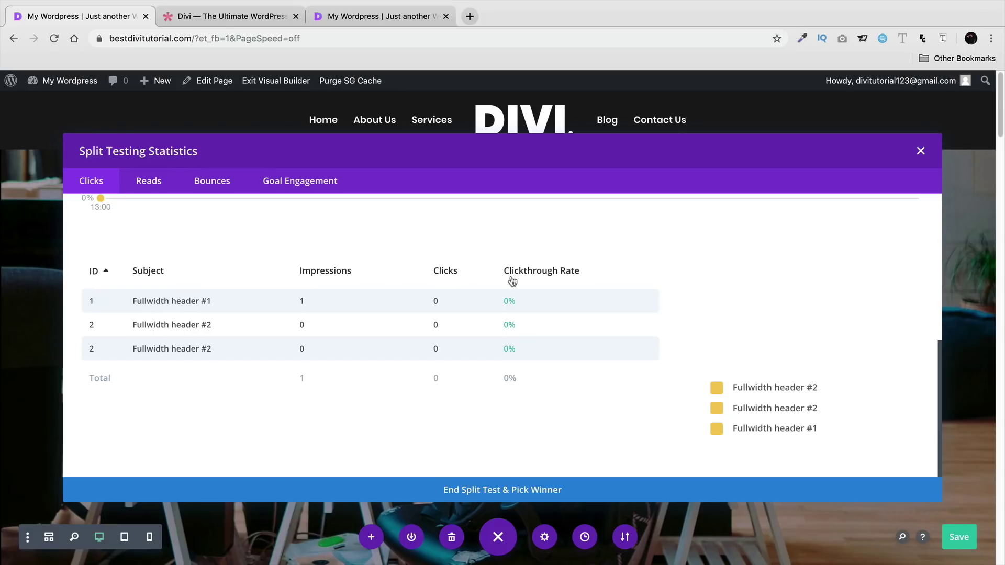
{"action": "scroll", "coordinate": [155, 313], "scroll_direction": "up", "scroll_amount": 1}
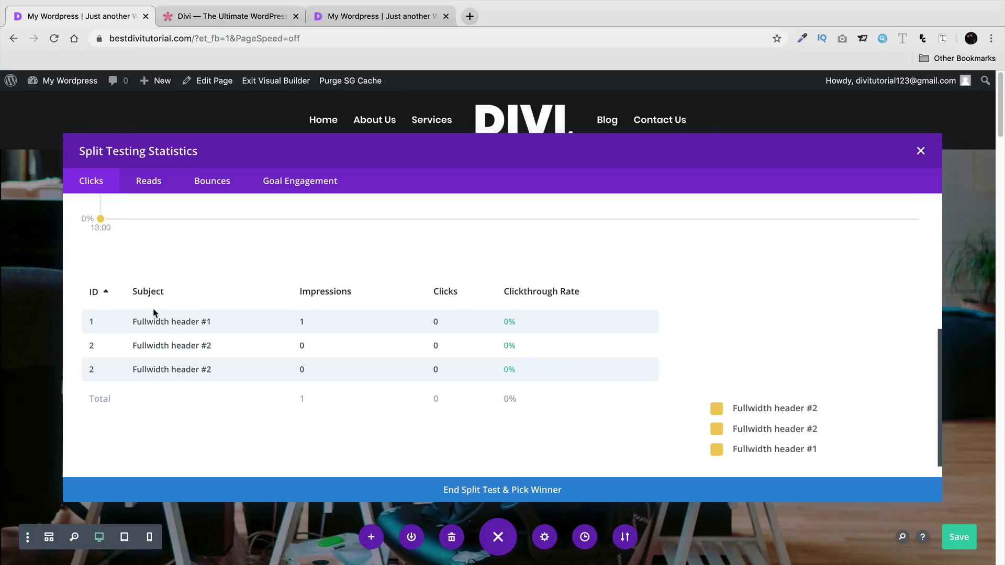
{"action": "left_click_drag", "start_coordinate": [146, 322], "coordinate": [323, 328]}
{"action": "left_click_drag", "start_coordinate": [399, 326], "coordinate": [554, 328]}
- End the header split test and pick the winning Fullwidth Header variation
{"action": "left_click", "coordinate": [522, 492]}
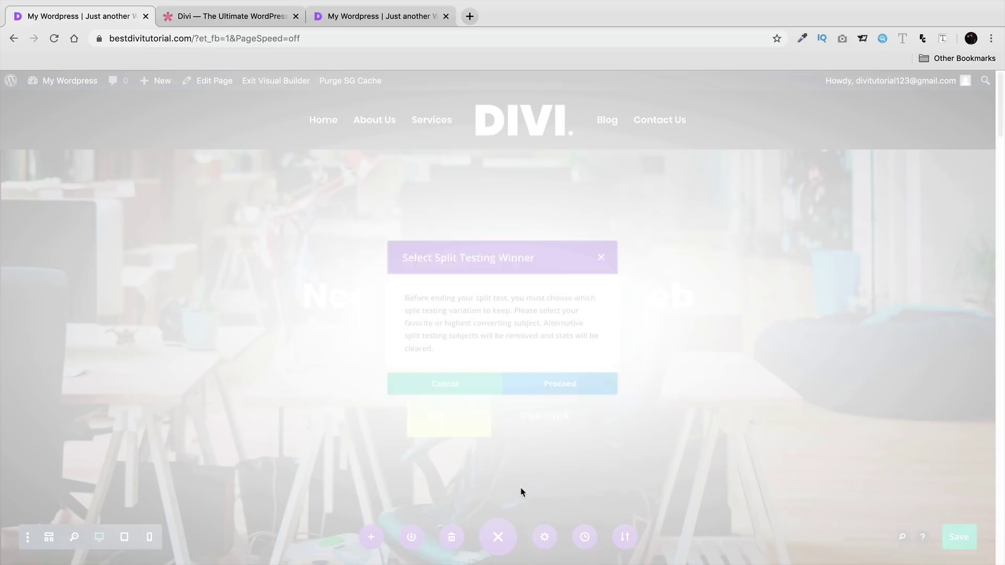
{"action": "left_click", "coordinate": [573, 392]}
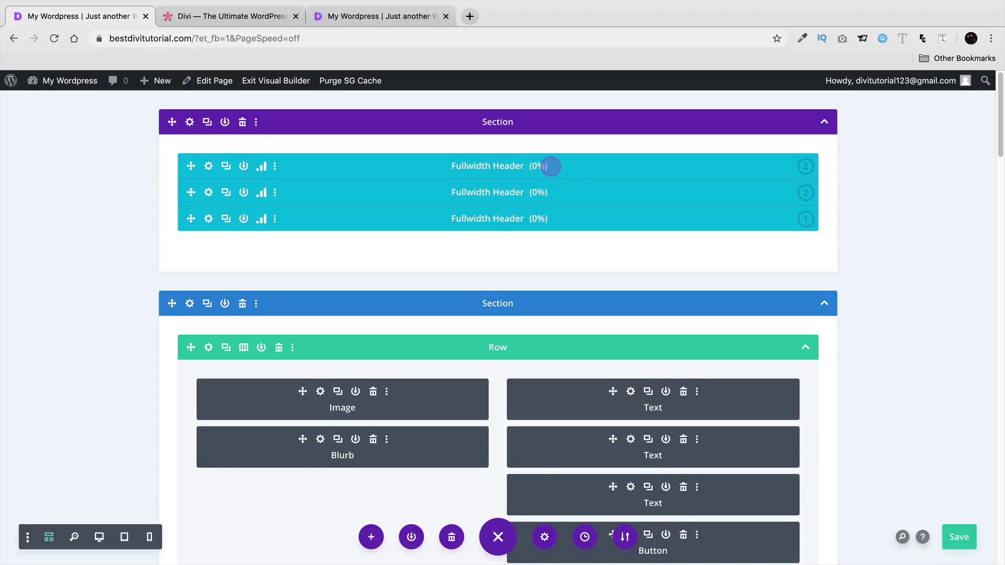
{"action": "left_click", "coordinate": [551, 166]}
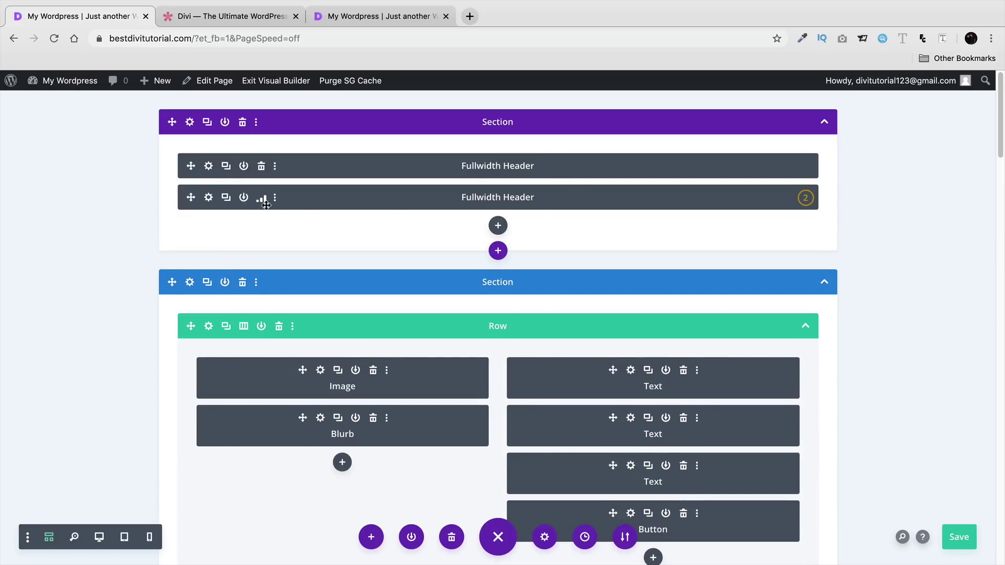
- Save the page, exit the Visual Builder, then re-enable it and expand the page tools
{"action": "left_click", "coordinate": [958, 538]}
{"action": "left_click", "coordinate": [262, 80]}
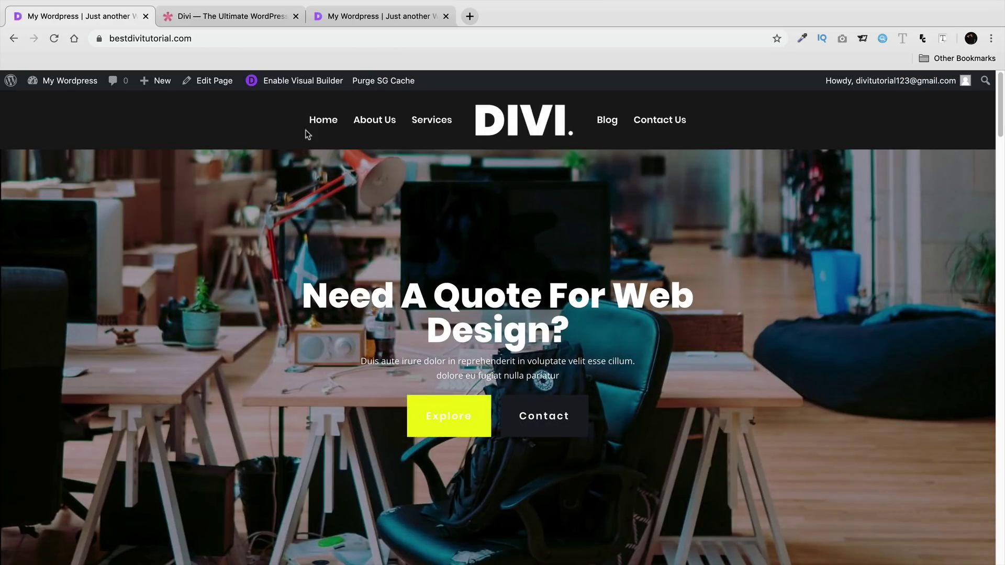
{"action": "left_click", "coordinate": [293, 80]}
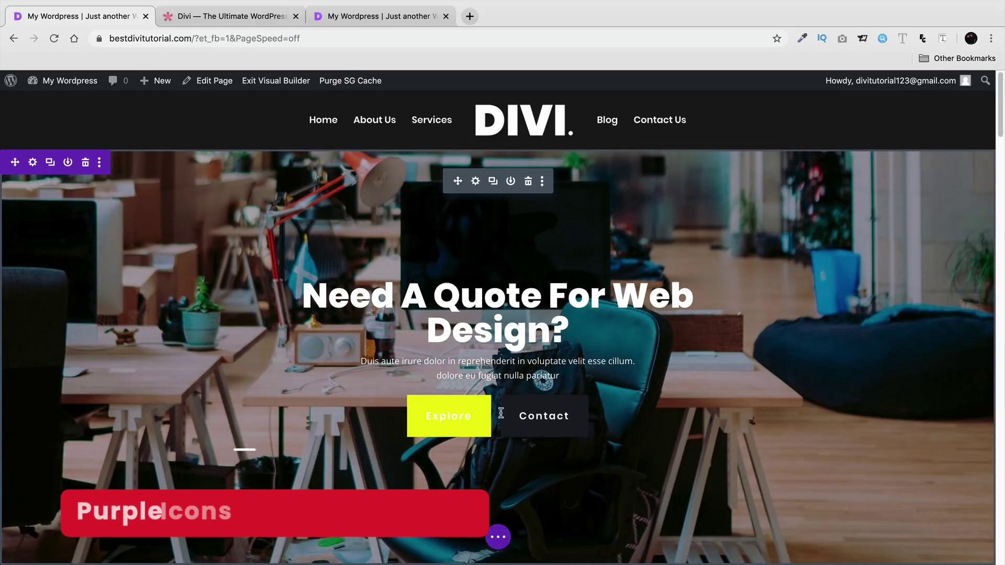
{"action": "left_click", "coordinate": [498, 538]}
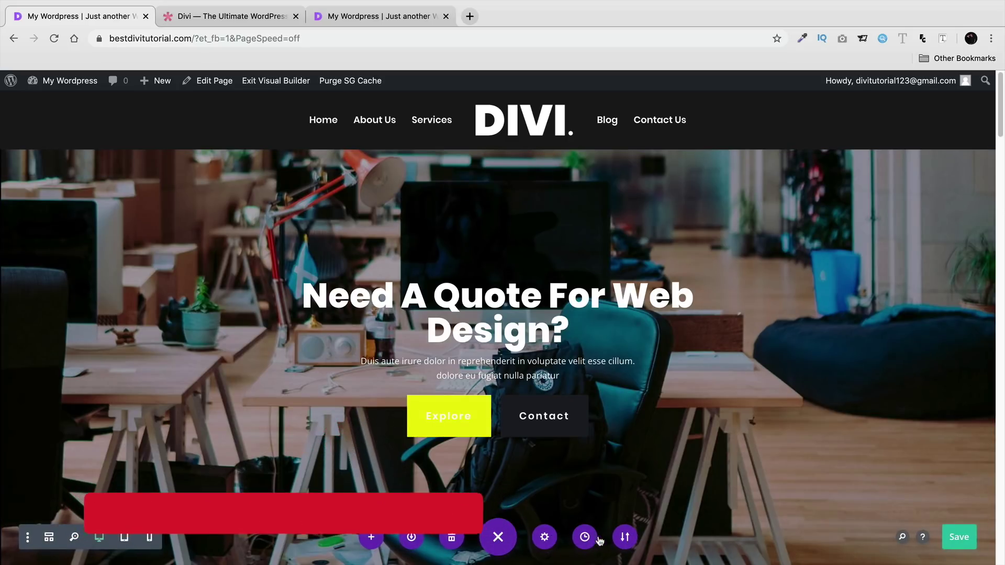
- Export the page layout with the file name Home, then check the Import tab and close Portability
{"action": "left_click", "coordinate": [624, 538]}
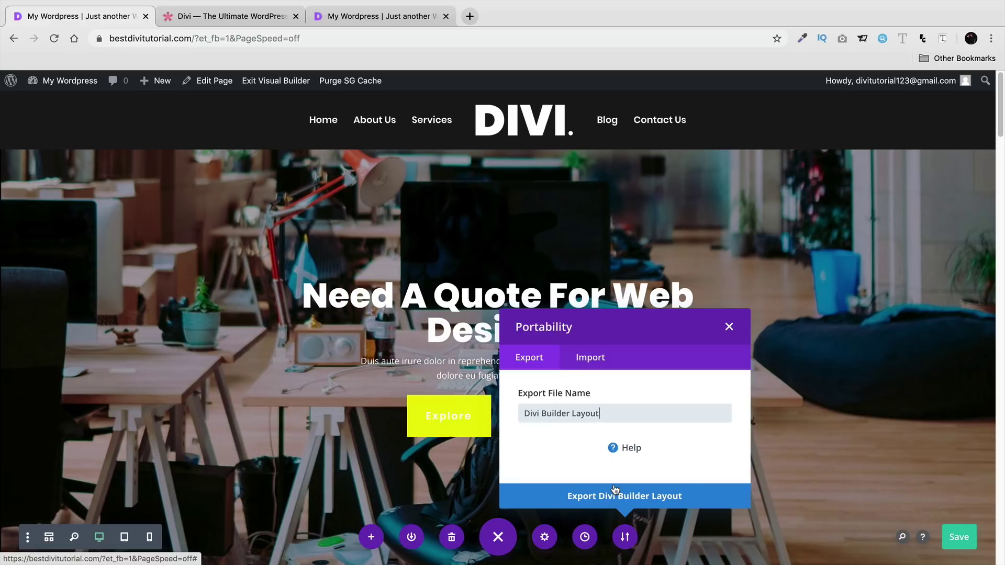
{"action": "triple_click", "coordinate": [637, 414]}
{"action": "type", "text": "Home"}
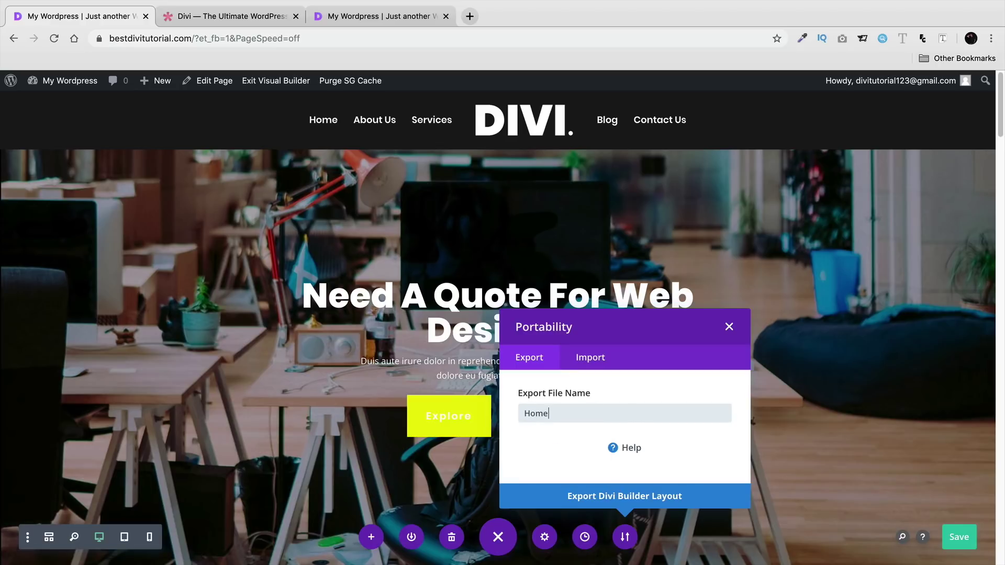
{"action": "left_click", "coordinate": [679, 501]}
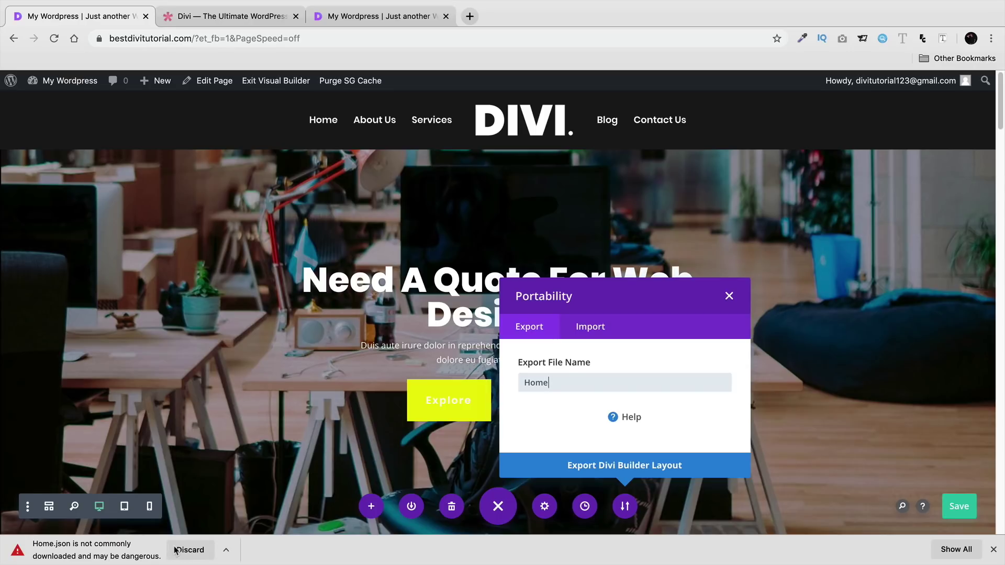
{"action": "left_click", "coordinate": [993, 550]}
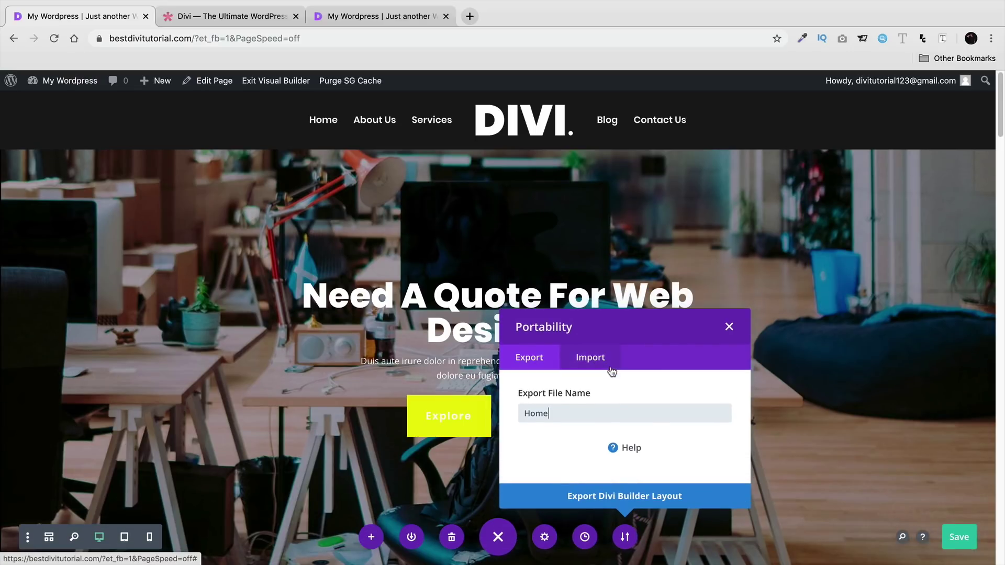
{"action": "left_click", "coordinate": [602, 358]}
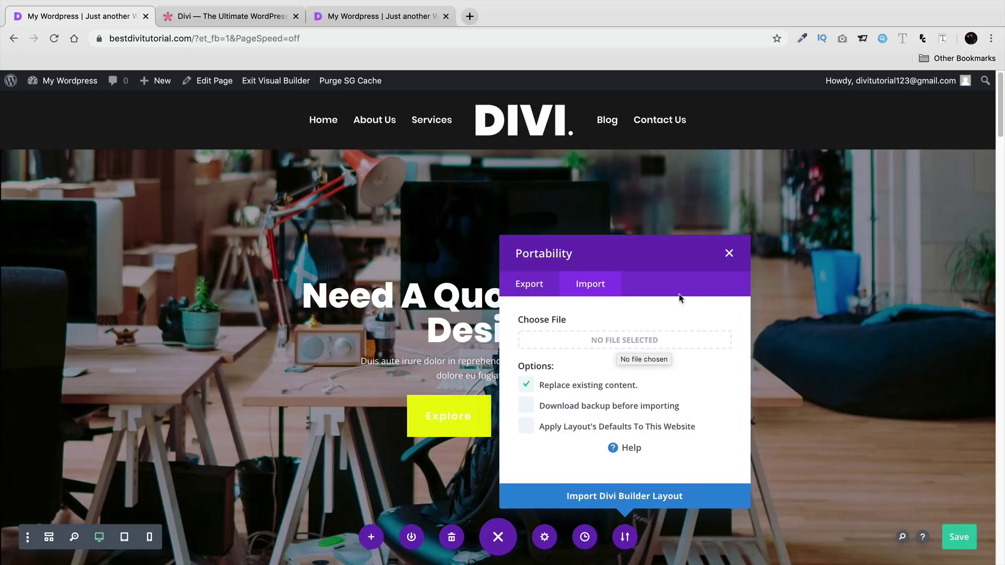
{"action": "left_click", "coordinate": [730, 254]}
- Edit the Who We Are label and the Design Agency heading text
{"action": "left_click", "coordinate": [585, 537]}
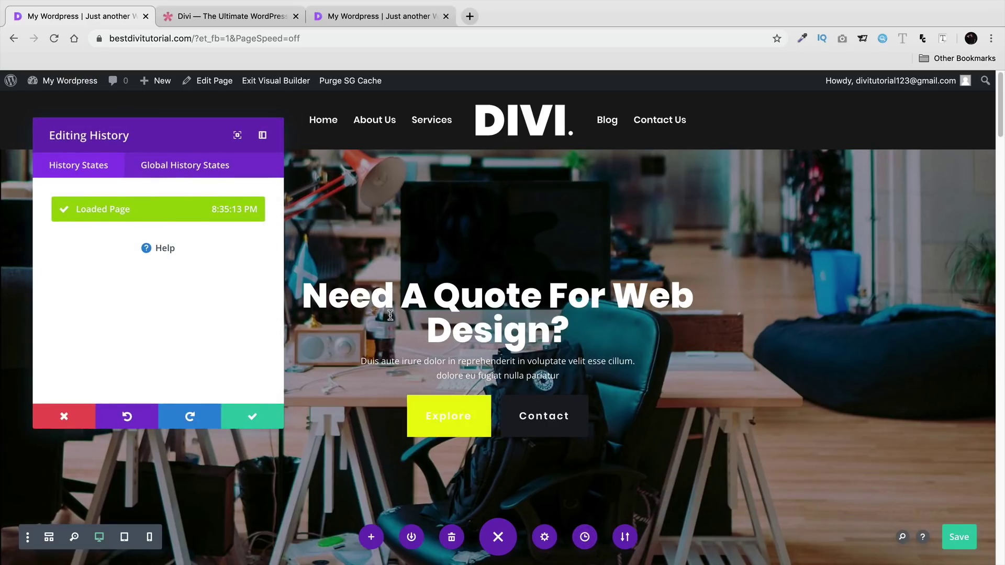
{"action": "scroll", "coordinate": [387, 377], "scroll_direction": "down", "scroll_amount": 5}
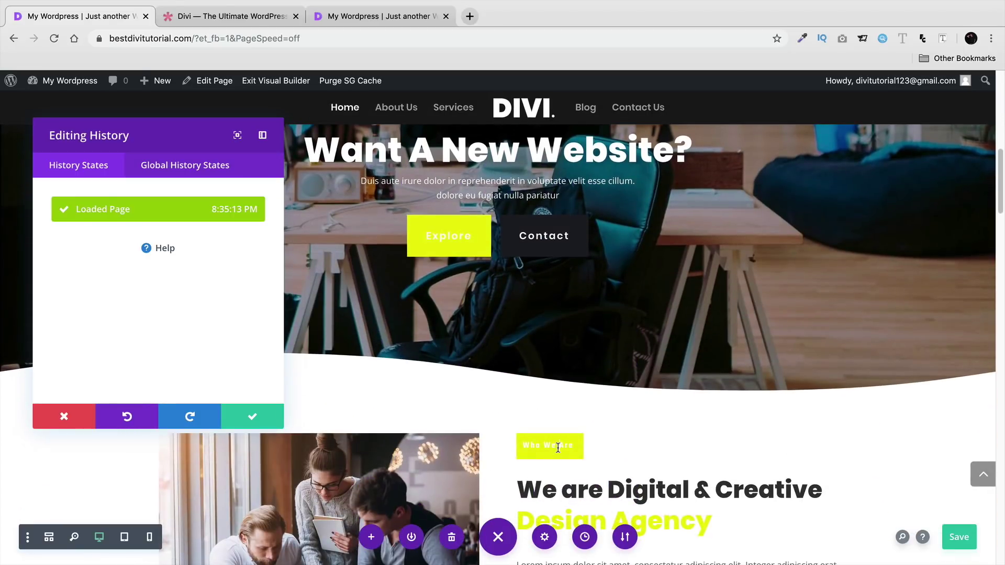
{"action": "left_click", "coordinate": [558, 448]}
{"action": "type", "text": "d"}
{"action": "scroll", "coordinate": [595, 446], "scroll_direction": "down", "scroll_amount": 2}
{"action": "left_click", "coordinate": [611, 437]}
{"action": "type", "text": "d"}
{"action": "left_click", "coordinate": [252, 416]}
- Duplicate the Branding section image and the row of three team photos
{"action": "scroll", "coordinate": [586, 263], "scroll_direction": "down", "scroll_amount": 5}
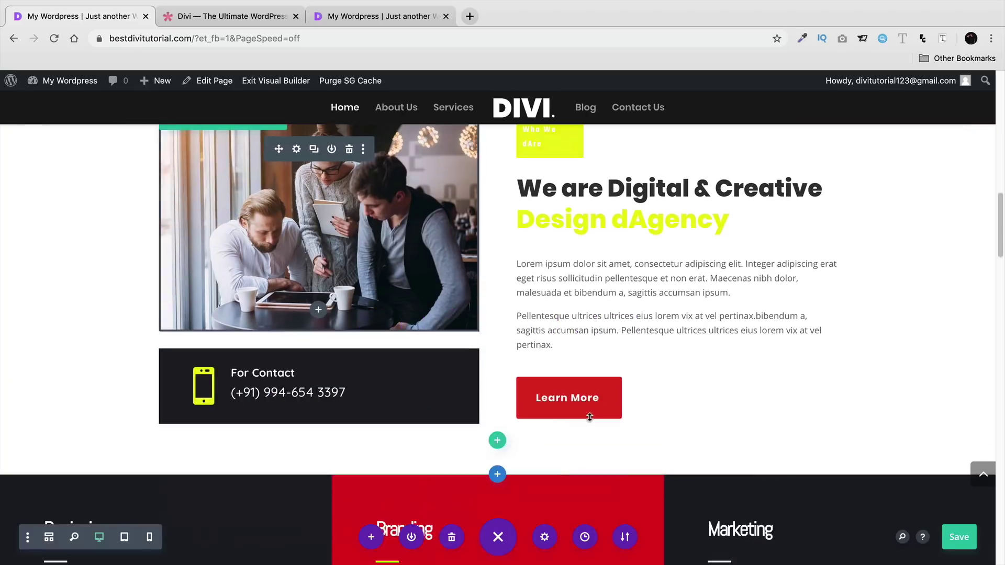
{"action": "left_click", "coordinate": [591, 295]}
{"action": "scroll", "coordinate": [632, 339], "scroll_direction": "down", "scroll_amount": 10}
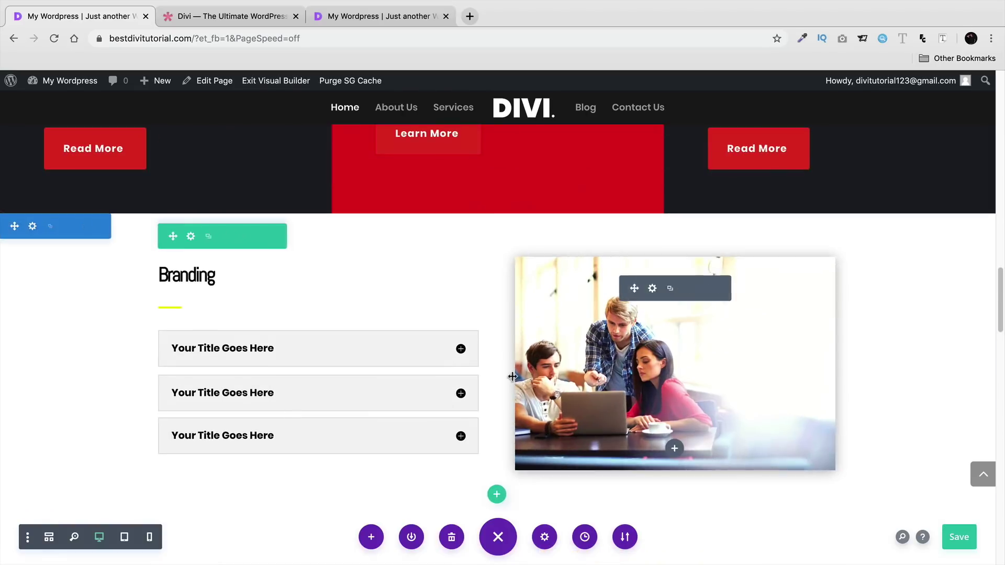
{"action": "left_click", "coordinate": [671, 292]}
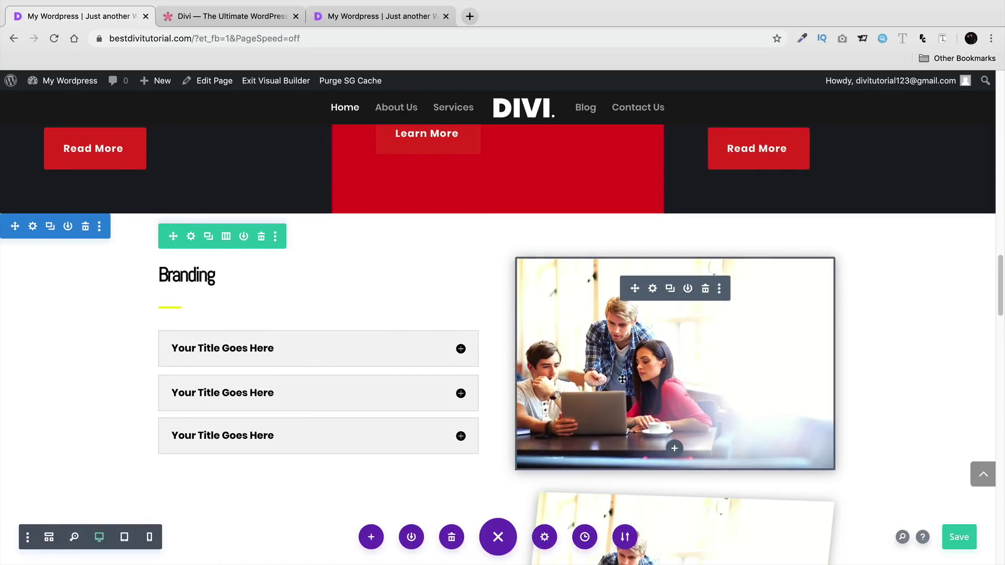
{"action": "scroll", "coordinate": [645, 390], "scroll_direction": "down", "scroll_amount": 15}
{"action": "scroll", "coordinate": [513, 272], "scroll_direction": "up", "scroll_amount": 3}
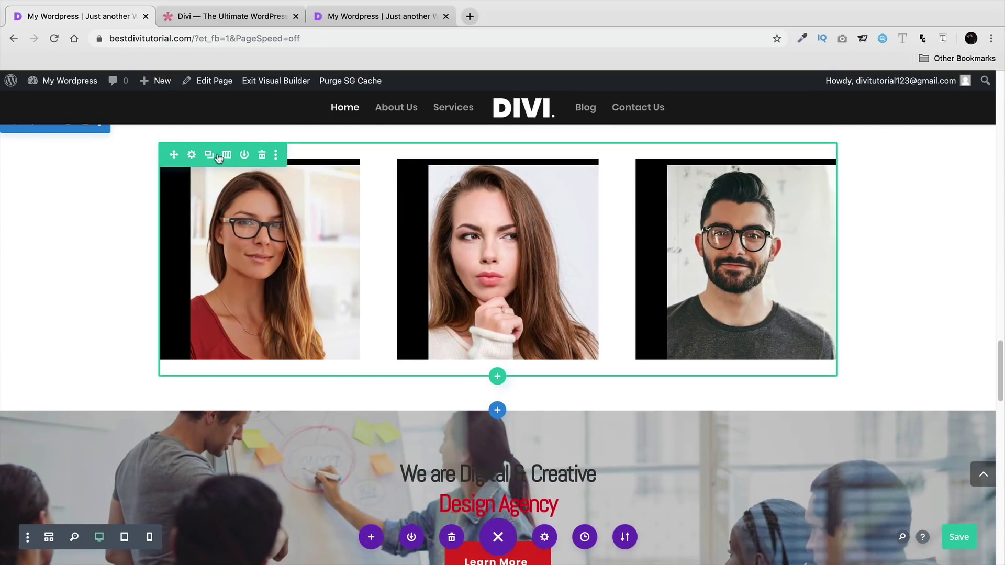
{"action": "left_click", "coordinate": [210, 160]}
{"action": "scroll", "coordinate": [556, 442], "scroll_direction": "down", "scroll_amount": 2}
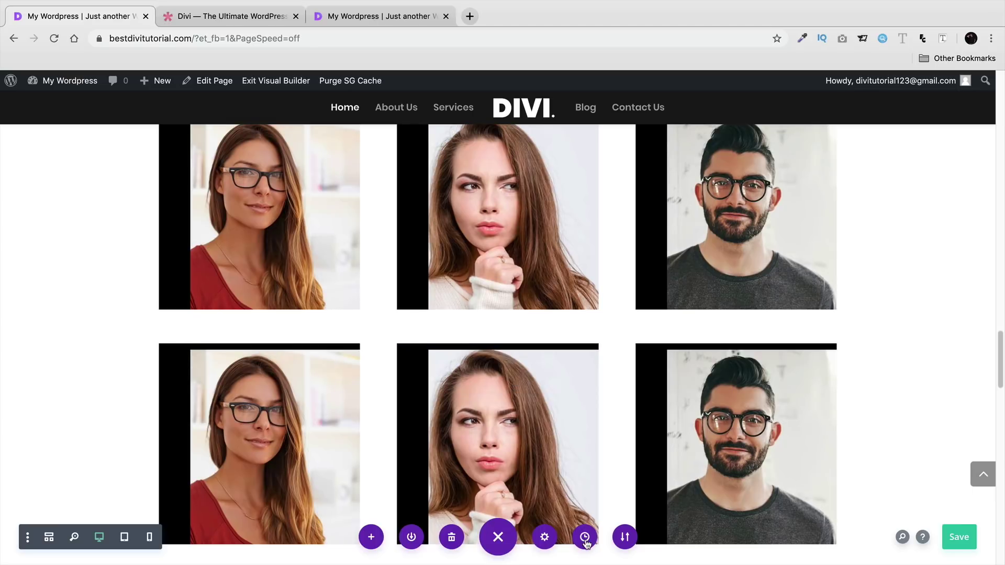
- Step through the Cloned Row, Cloned Image and Loaded Page history states, finally restoring Edited Text
{"action": "left_click", "coordinate": [584, 537]}
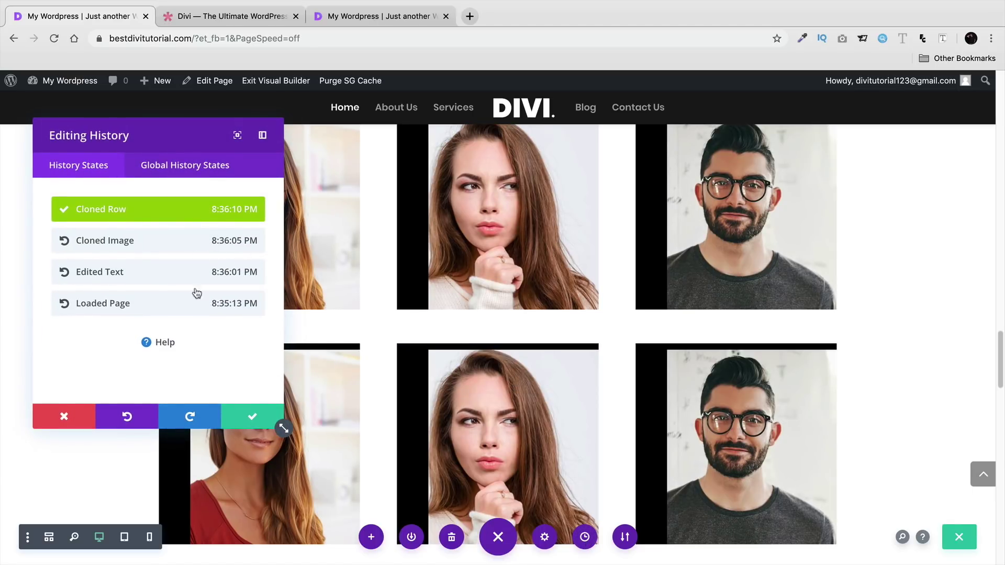
{"action": "left_click", "coordinate": [160, 246]}
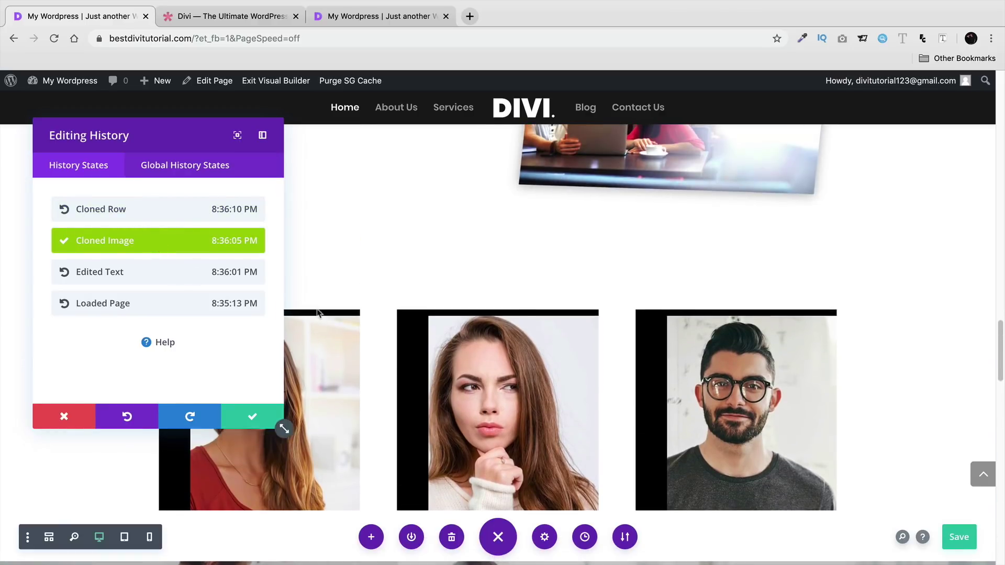
{"action": "left_click", "coordinate": [209, 271]}
{"action": "scroll", "coordinate": [339, 351], "scroll_direction": "up", "scroll_amount": 15}
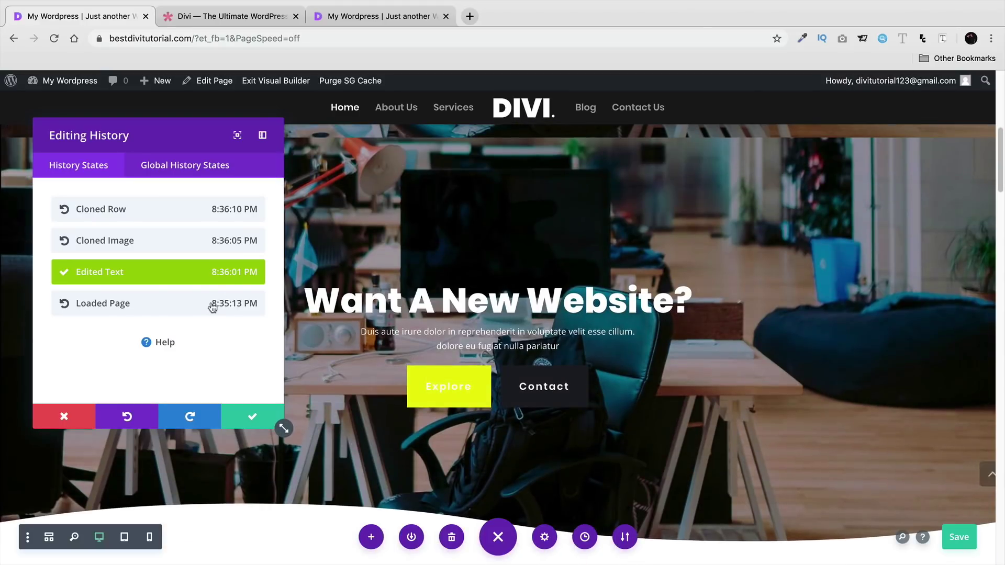
{"action": "left_click", "coordinate": [203, 246]}
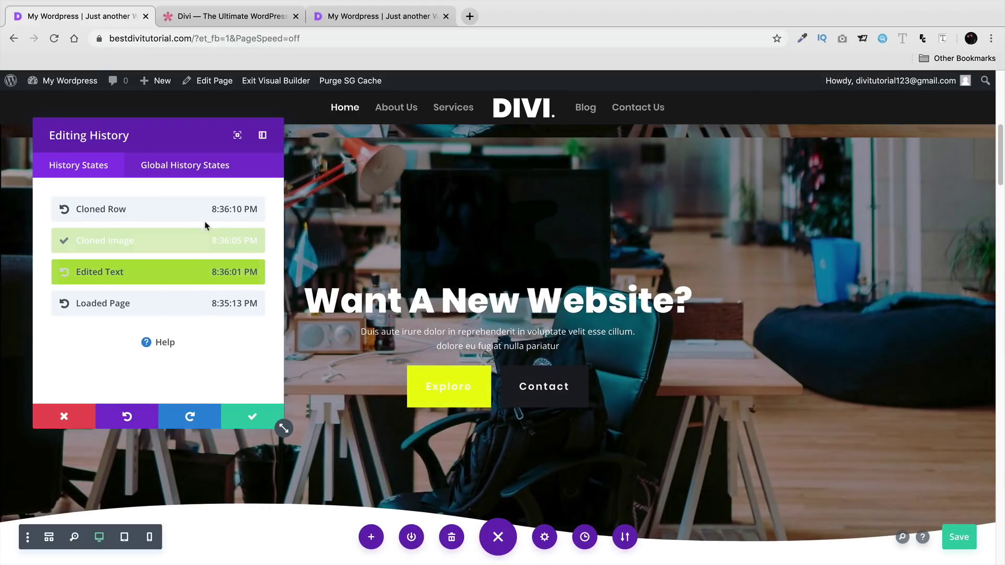
{"action": "left_click", "coordinate": [205, 216]}
{"action": "left_click", "coordinate": [204, 247]}
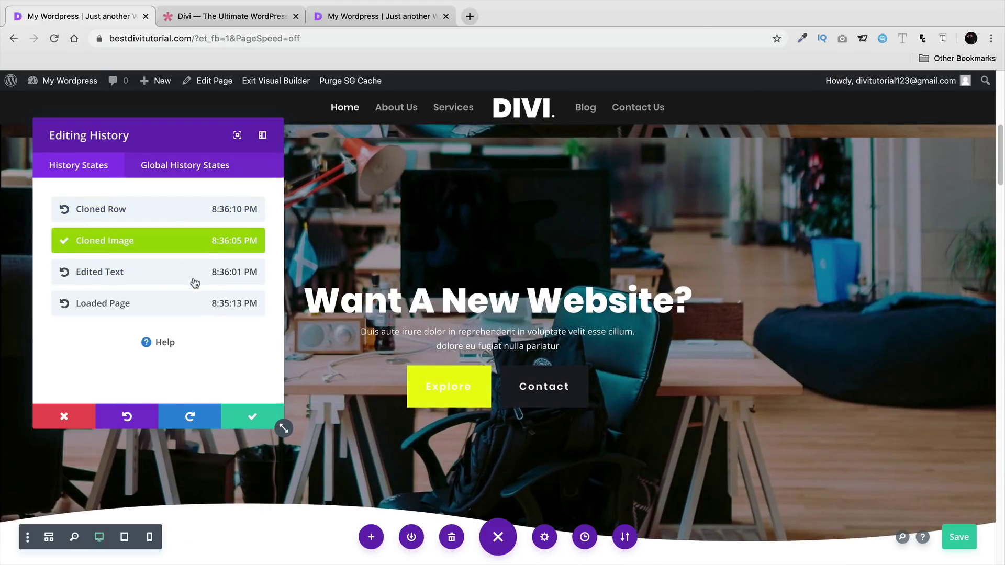
{"action": "left_click", "coordinate": [195, 277]}
{"action": "left_click", "coordinate": [195, 307]}
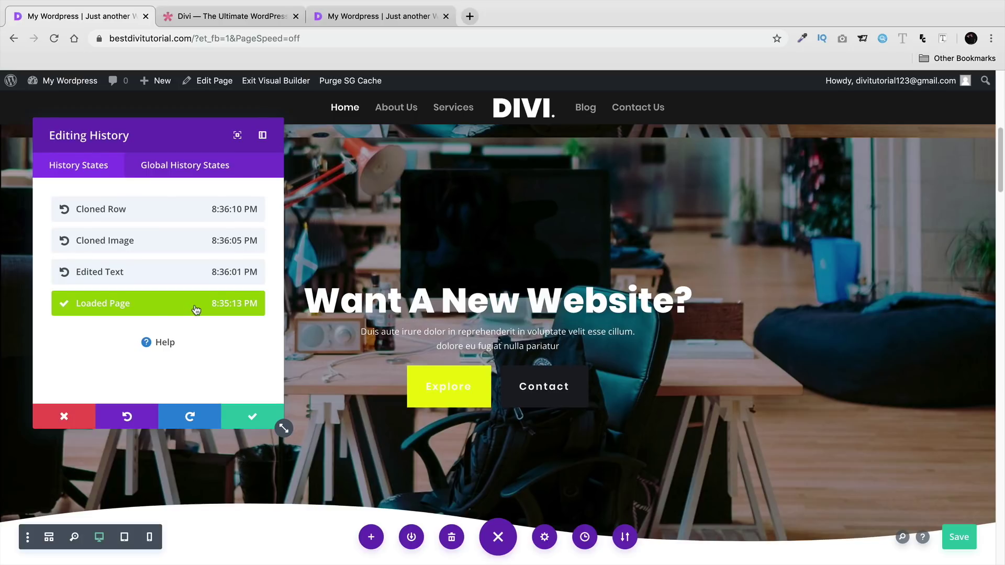
{"action": "left_click", "coordinate": [165, 276]}
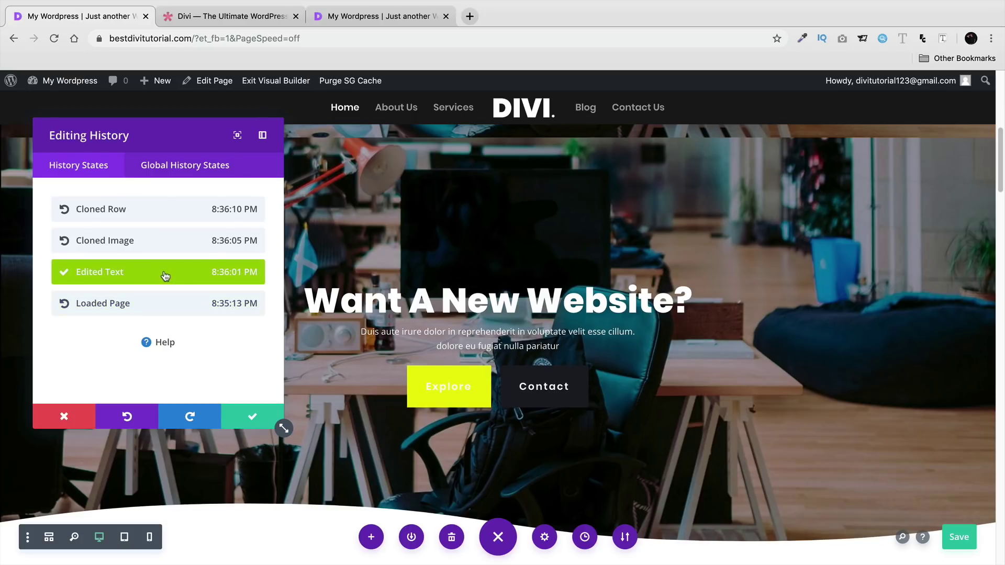
{"action": "left_click", "coordinate": [80, 417]}
{"action": "right_click", "coordinate": [169, 243]}
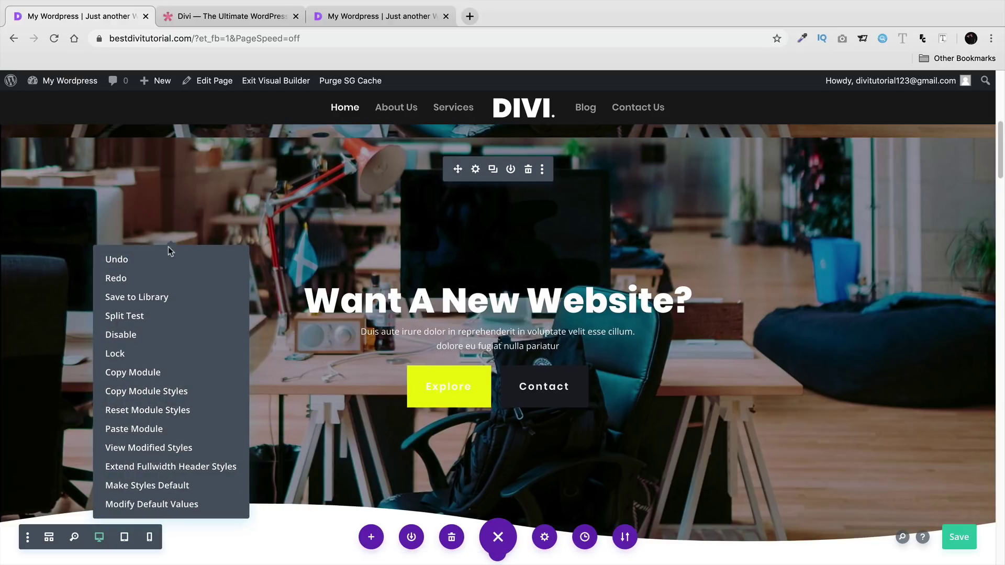
- Undo and then redo the last change from the hero header's right-click menu
{"action": "left_click", "coordinate": [167, 263]}
{"action": "right_click", "coordinate": [166, 258]}
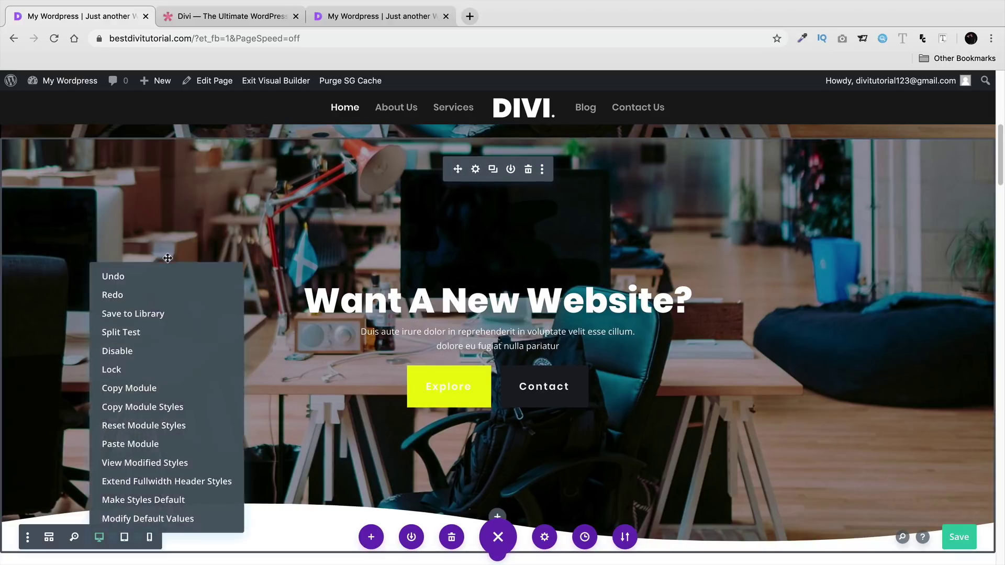
{"action": "left_click", "coordinate": [168, 295]}
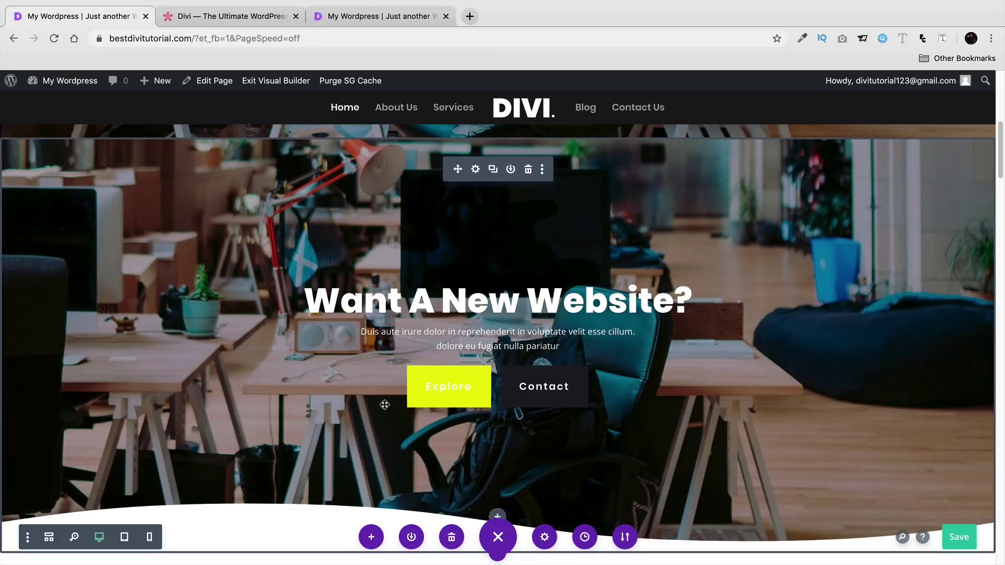
- Review the Page Settings Design options, Color Palette and Spacing, plus the Advanced tab
{"action": "left_click", "coordinate": [544, 539]}
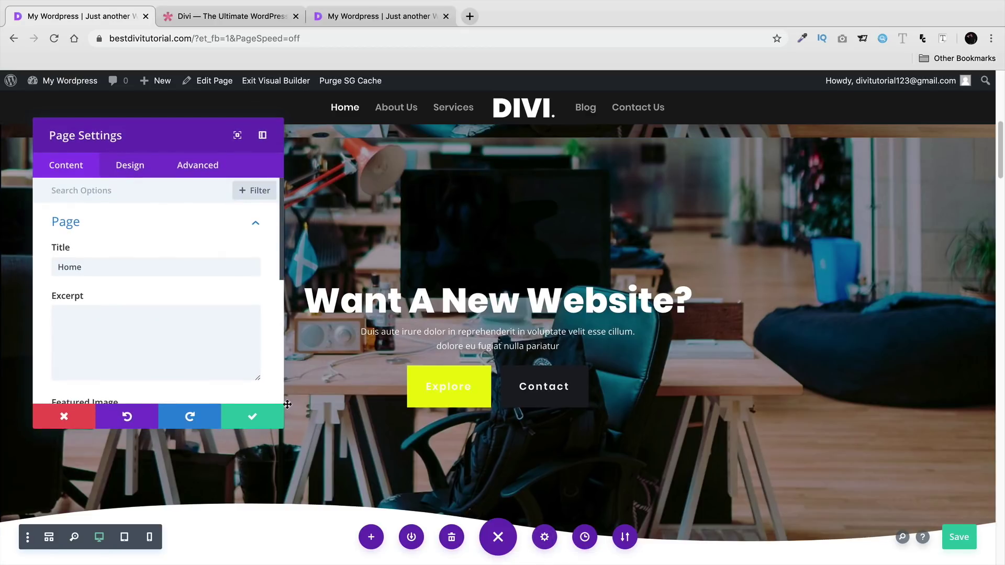
{"action": "scroll", "coordinate": [180, 307], "scroll_direction": "down", "scroll_amount": 5}
{"action": "scroll", "coordinate": [170, 318], "scroll_direction": "down", "scroll_amount": 1}
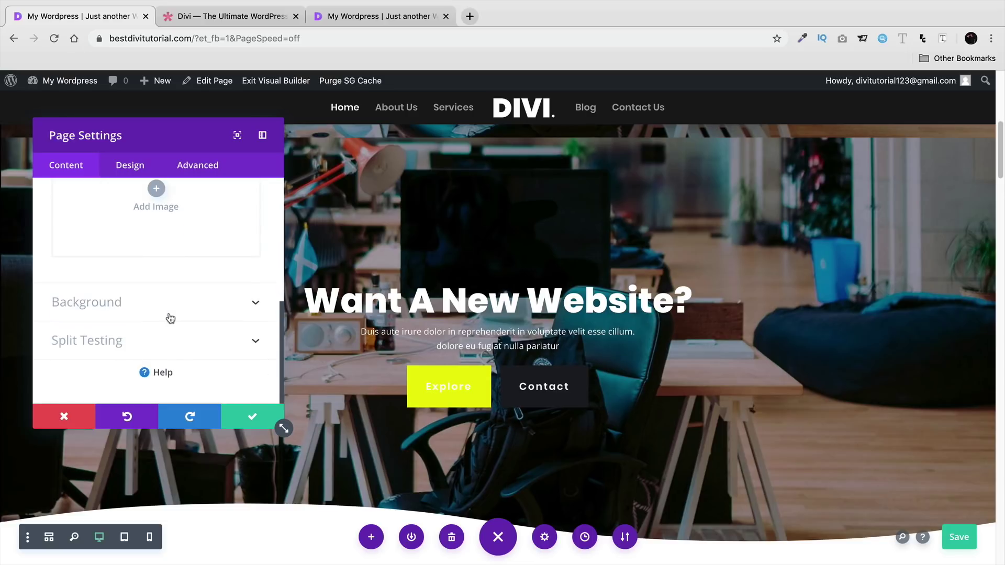
{"action": "left_click", "coordinate": [134, 160]}
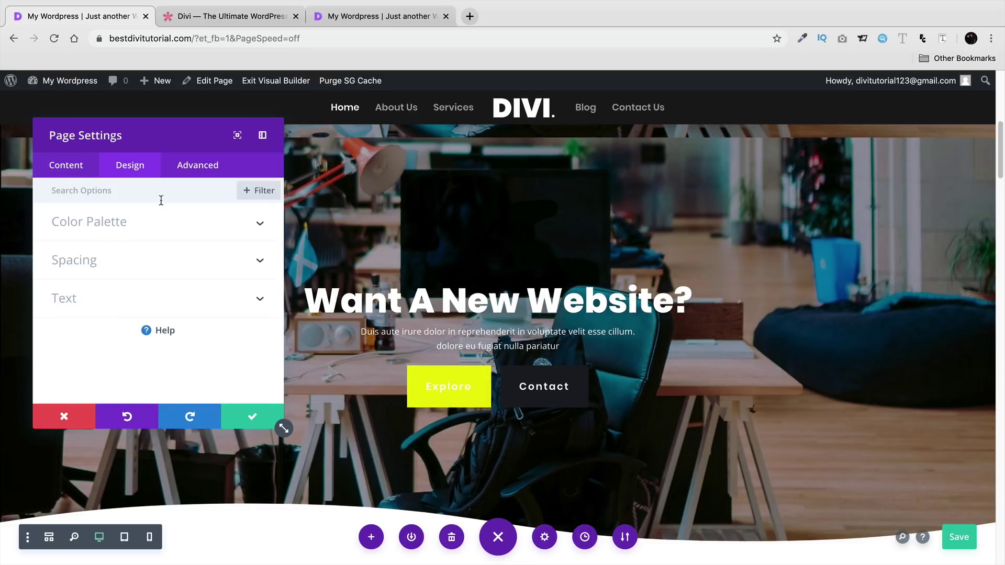
{"action": "left_click", "coordinate": [159, 230]}
{"action": "left_click", "coordinate": [145, 308]}
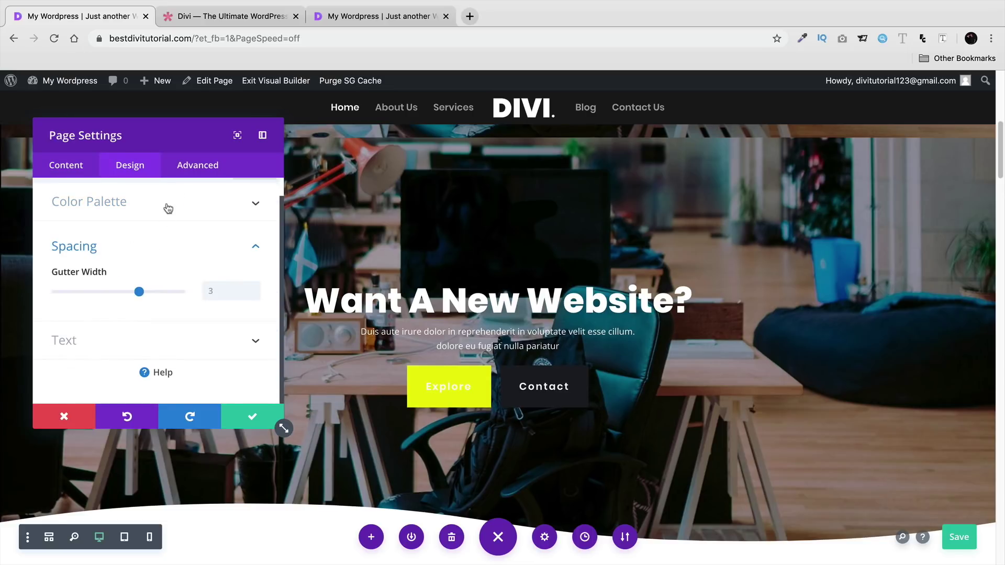
{"action": "left_click", "coordinate": [198, 166]}
- Expand the Content tab's Background and Title/Excerpt options, then close Page Settings without saving
{"action": "left_click", "coordinate": [71, 176]}
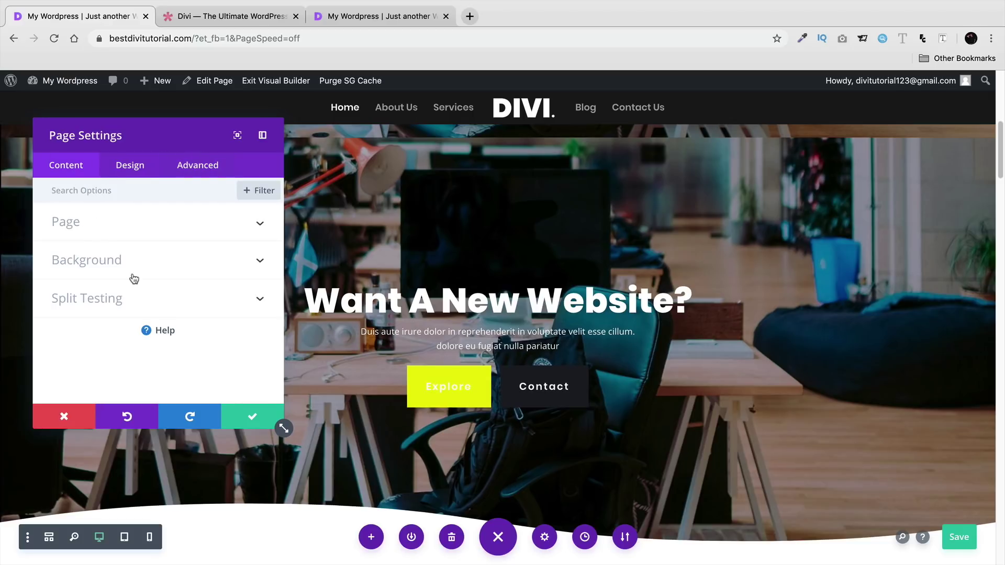
{"action": "left_click", "coordinate": [135, 270]}
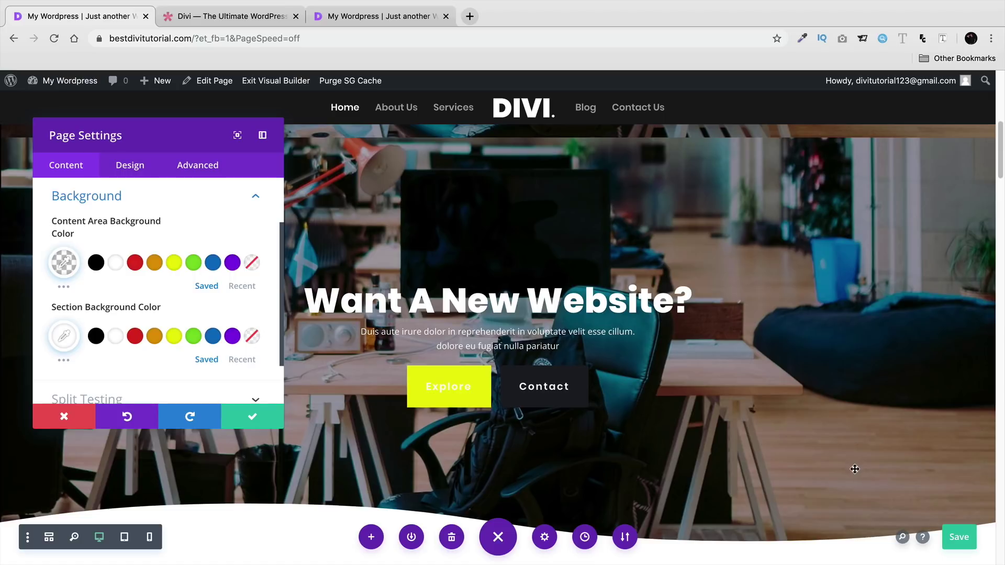
{"action": "scroll", "coordinate": [161, 350], "scroll_direction": "down", "scroll_amount": 2}
{"action": "scroll", "coordinate": [161, 348], "scroll_direction": "up", "scroll_amount": 4}
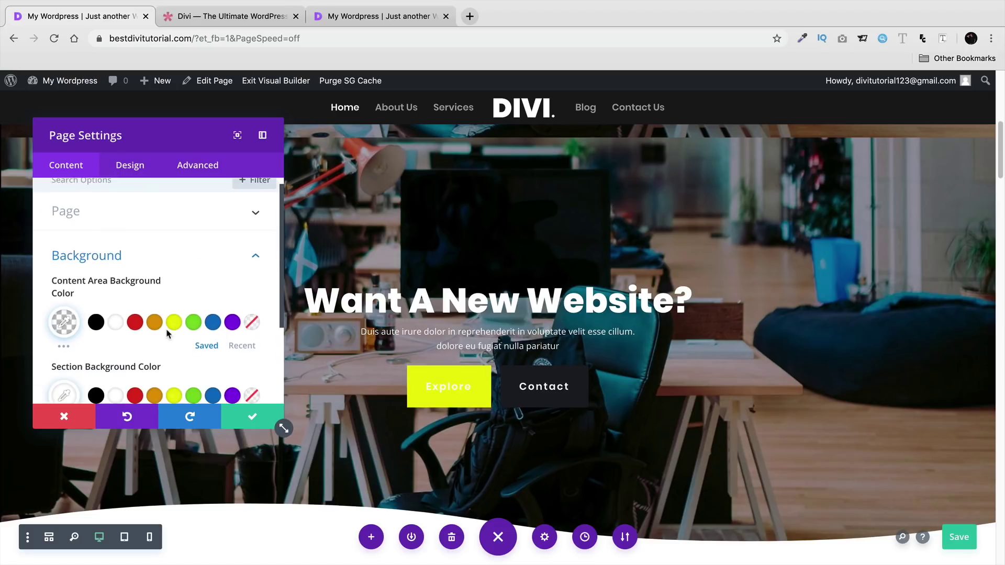
{"action": "left_click", "coordinate": [182, 225]}
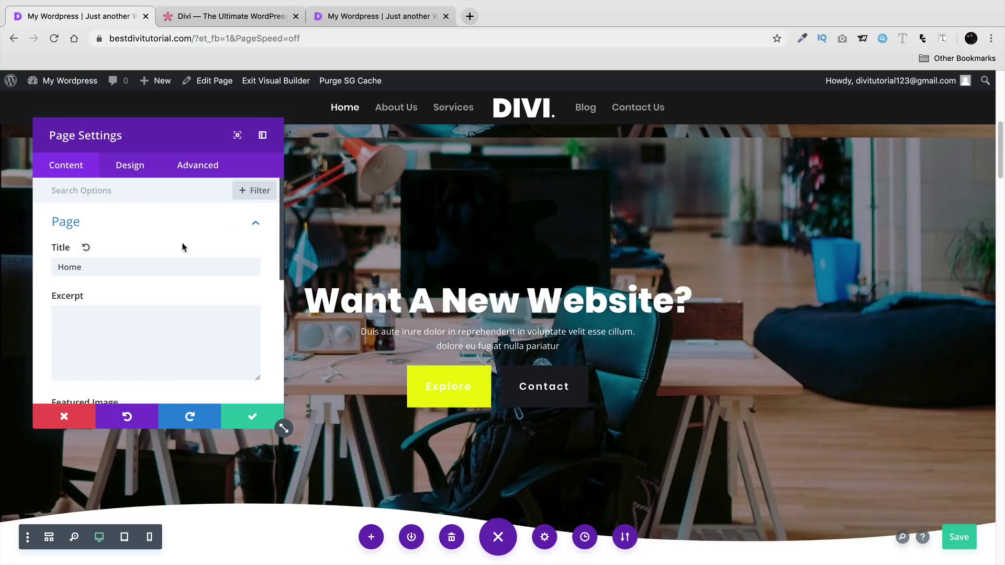
{"action": "scroll", "coordinate": [182, 243], "scroll_direction": "down", "scroll_amount": 1}
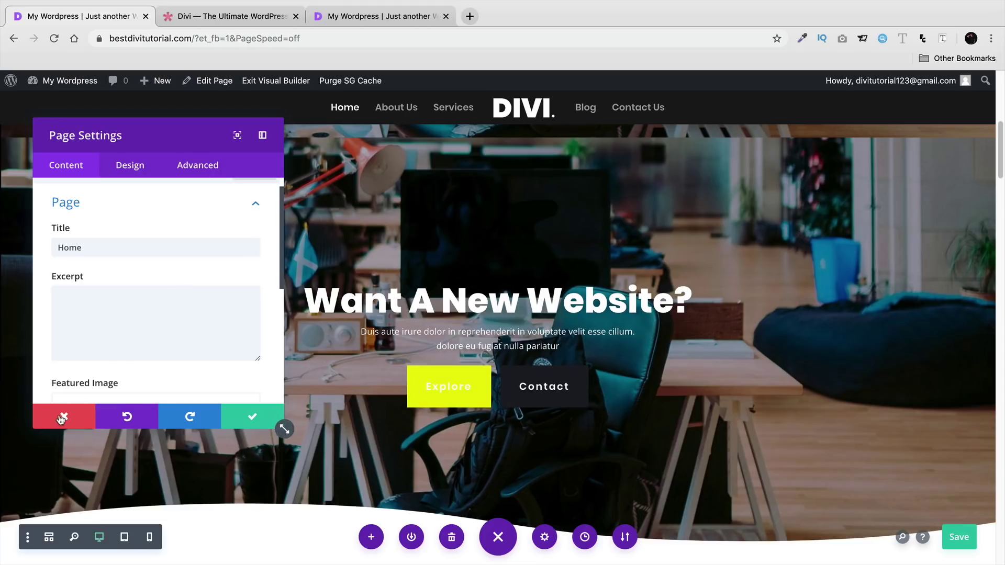
{"action": "left_click", "coordinate": [60, 417]}
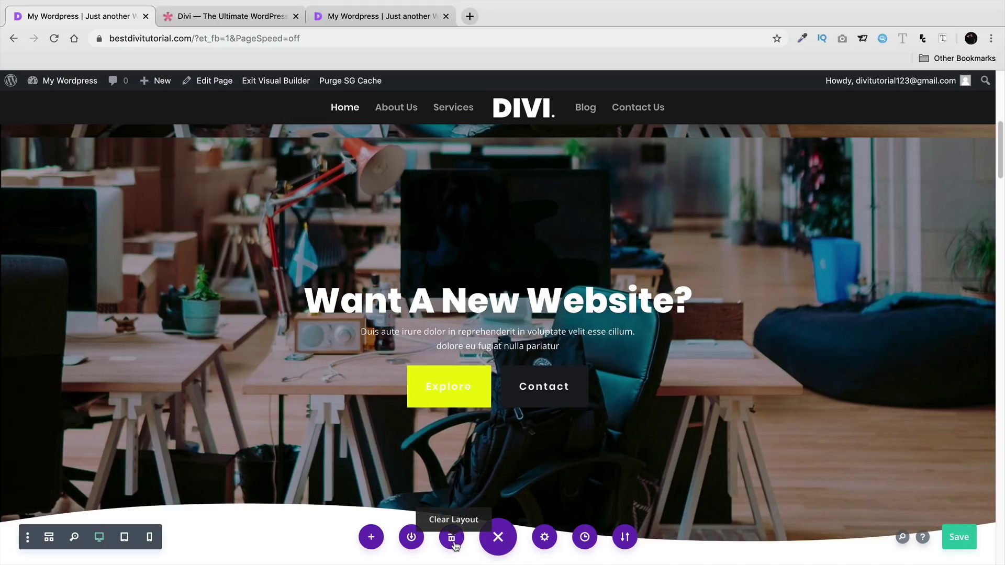
{"action": "left_click", "coordinate": [411, 538]}
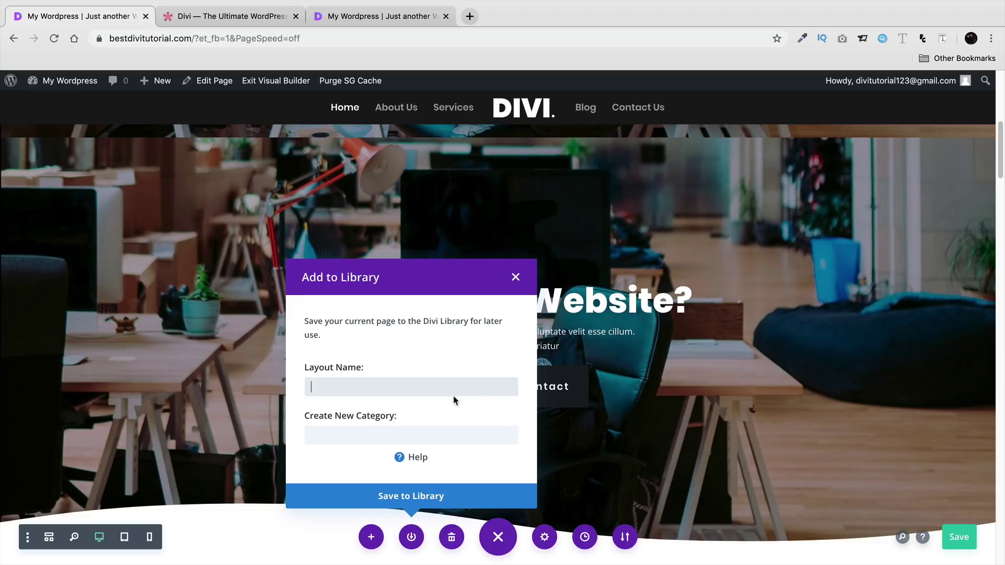
{"action": "left_click", "coordinate": [515, 278]}
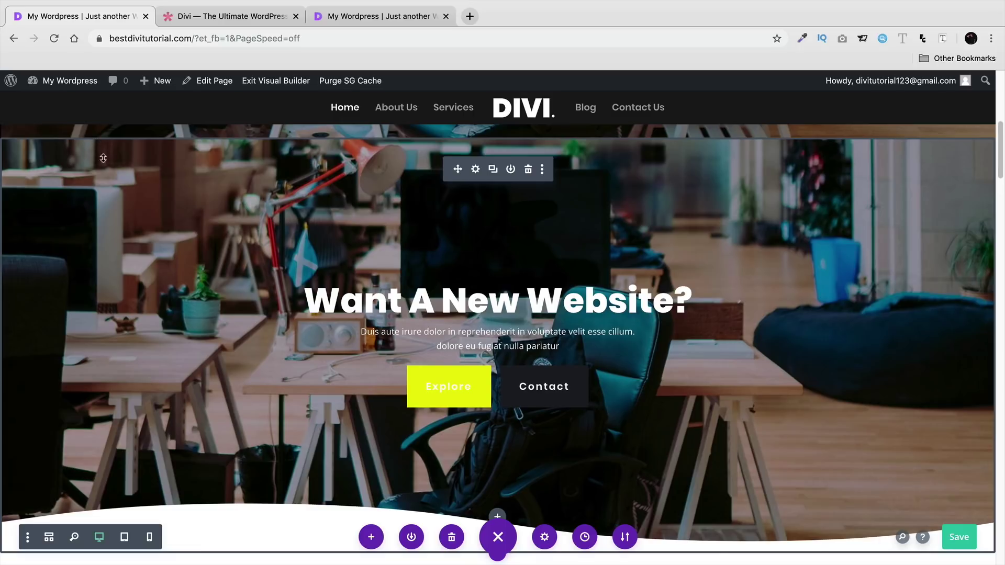
{"action": "scroll", "coordinate": [135, 257], "scroll_direction": "down", "scroll_amount": 5}
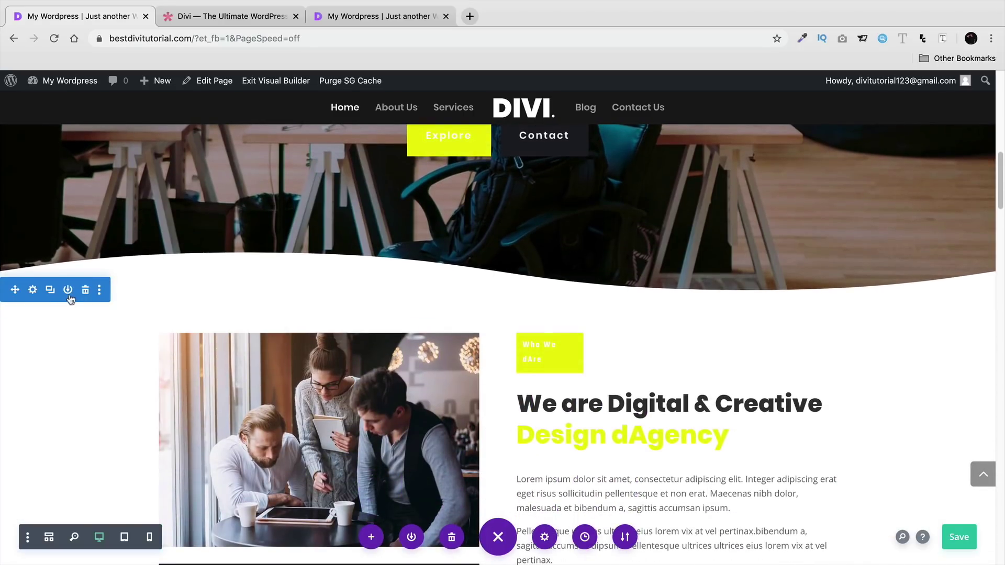
{"action": "scroll", "coordinate": [71, 290], "scroll_direction": "down", "scroll_amount": 1}
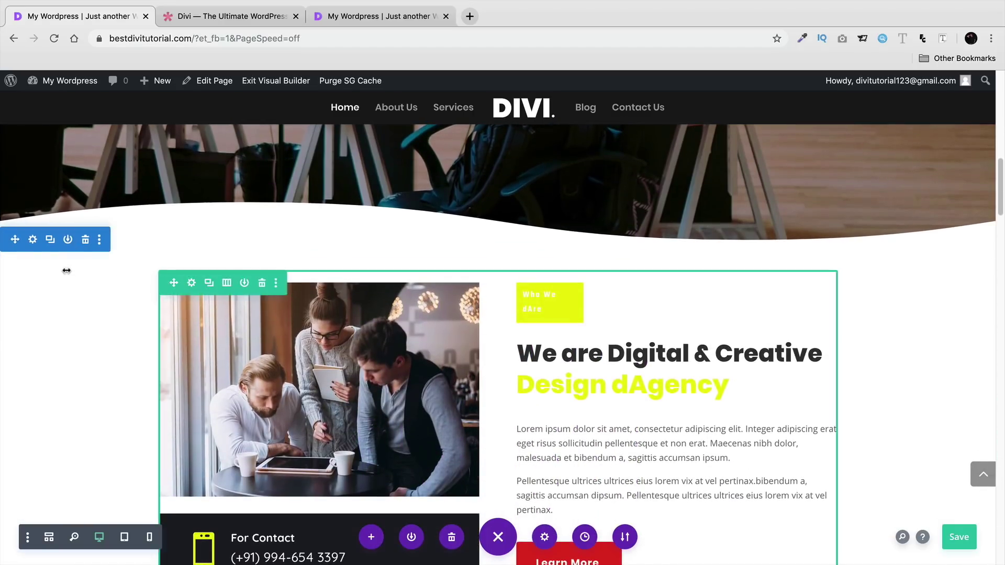
{"action": "left_click", "coordinate": [68, 240]}
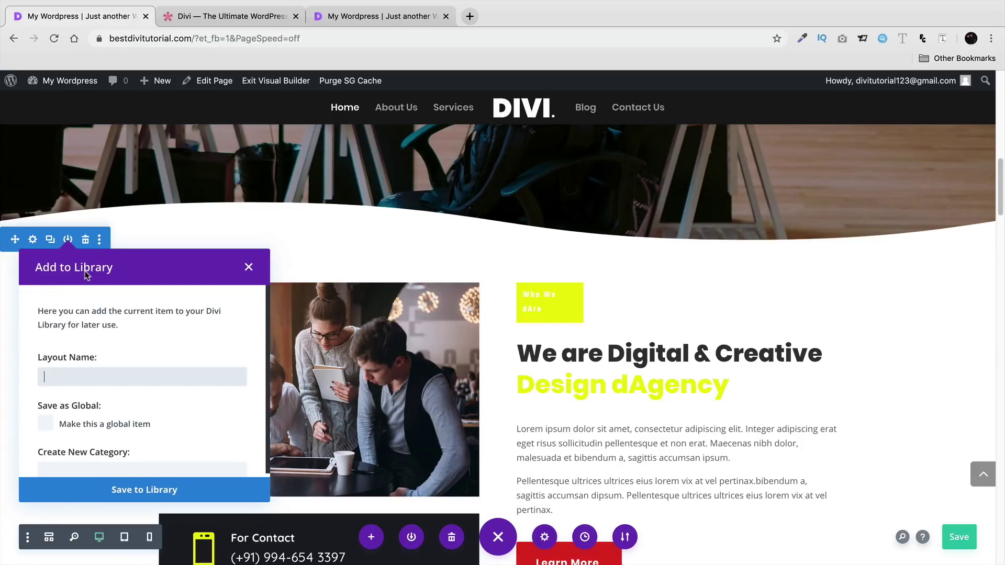
{"action": "left_click", "coordinate": [250, 267]}
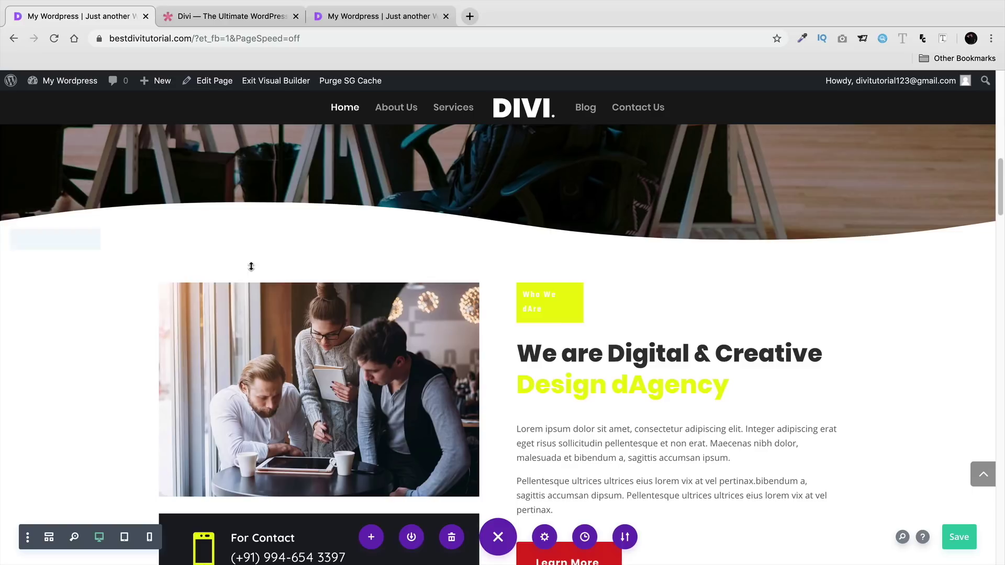
- Open Load From Library and browse the Your Existing Pages and Your Saved Layouts tabs
{"action": "left_click", "coordinate": [371, 538]}
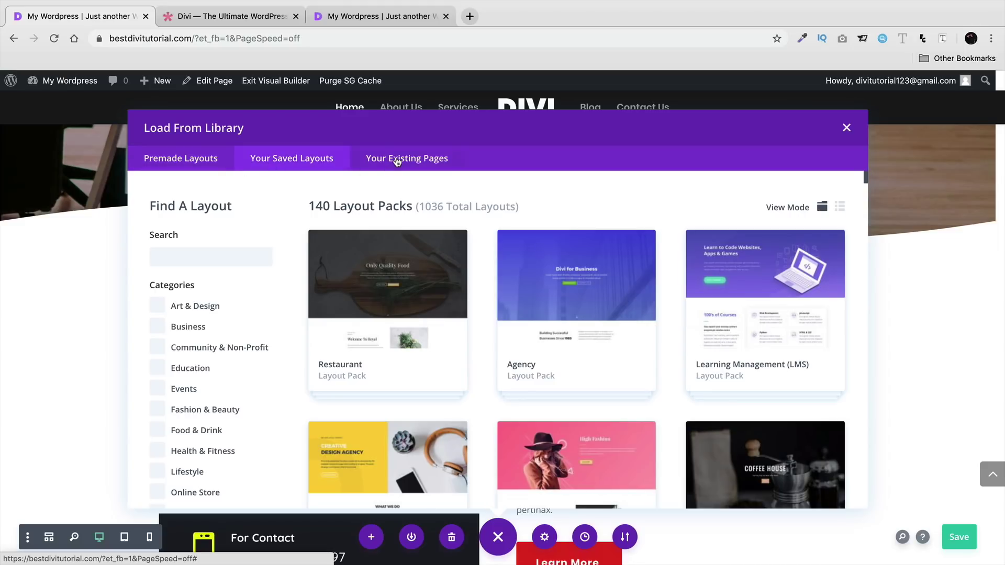
{"action": "left_click", "coordinate": [397, 160]}
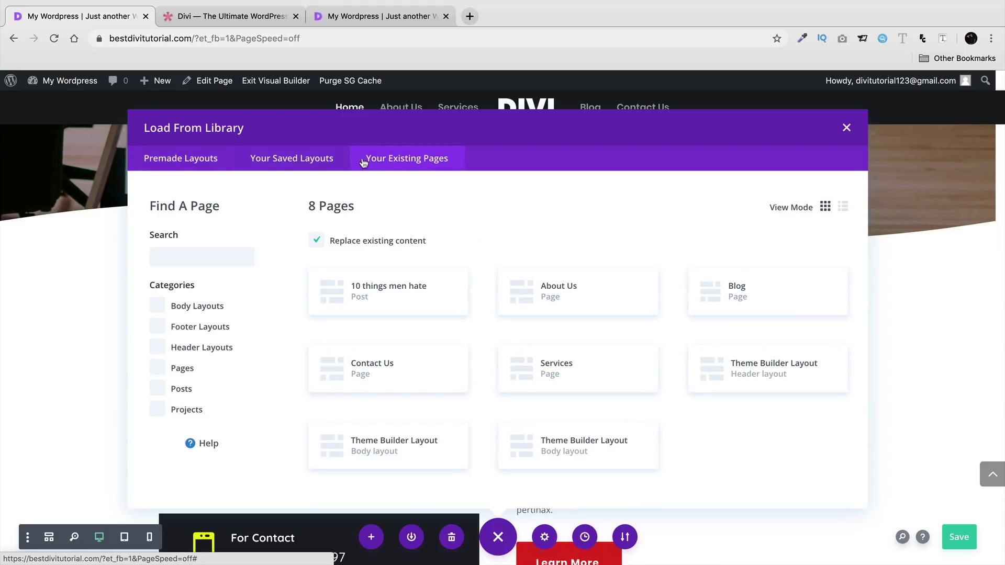
{"action": "left_click", "coordinate": [297, 164]}
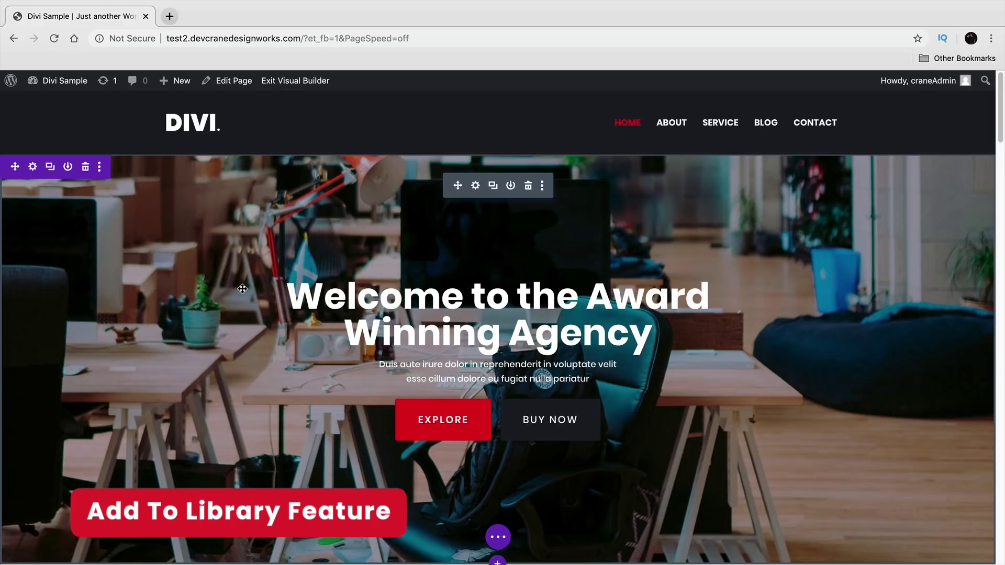
- Save the Who We Are section to the Divi library under a name starting 'Sec'
{"action": "scroll", "coordinate": [300, 319], "scroll_direction": "down", "scroll_amount": 6}
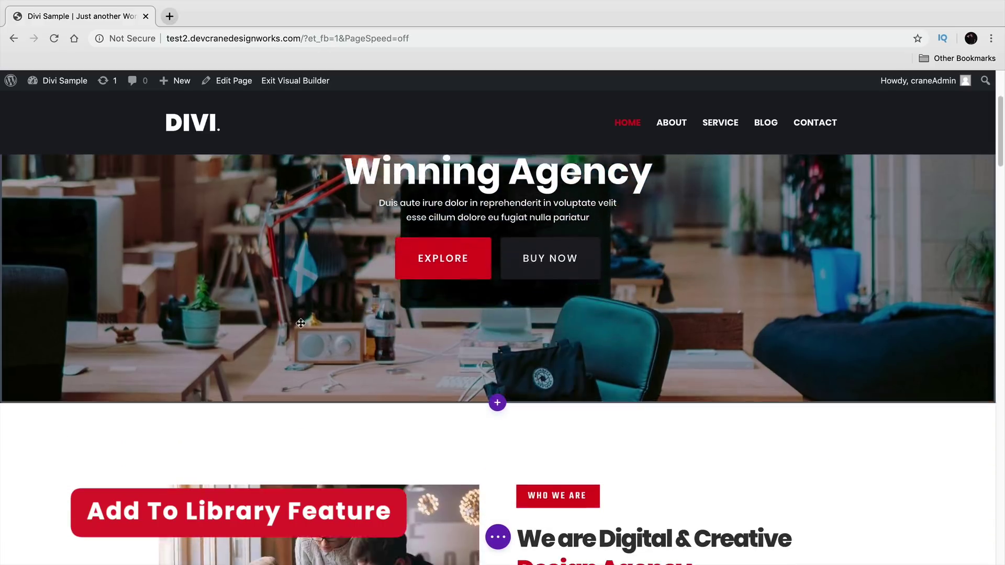
{"action": "scroll", "coordinate": [304, 332], "scroll_direction": "down", "scroll_amount": 2}
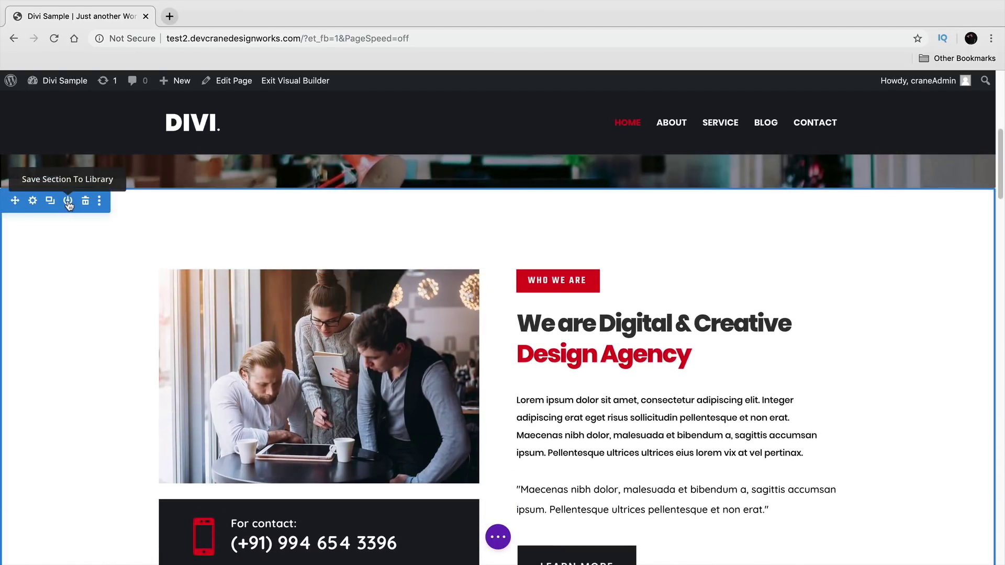
{"action": "left_click", "coordinate": [68, 202]}
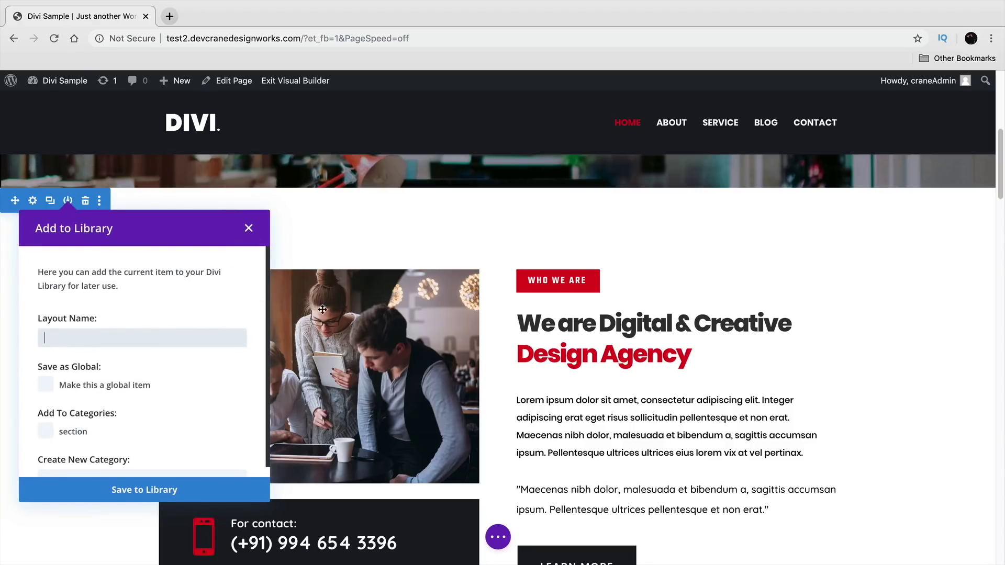
{"action": "scroll", "coordinate": [330, 305], "scroll_direction": "down", "scroll_amount": 1}
{"action": "scroll", "coordinate": [299, 328], "scroll_direction": "up", "scroll_amount": 3}
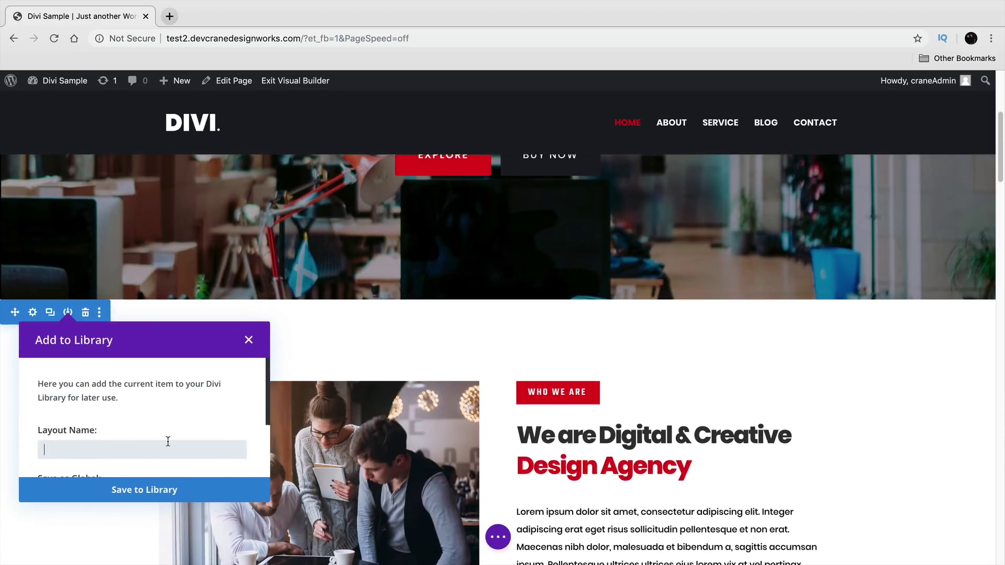
{"action": "type", "text": "Section For Home PAge"}
{"action": "left_click", "coordinate": [178, 493]}
- Save the image-and-text row to the Divi library as 'teal section'
{"action": "scroll", "coordinate": [257, 377], "scroll_direction": "down", "scroll_amount": 3}
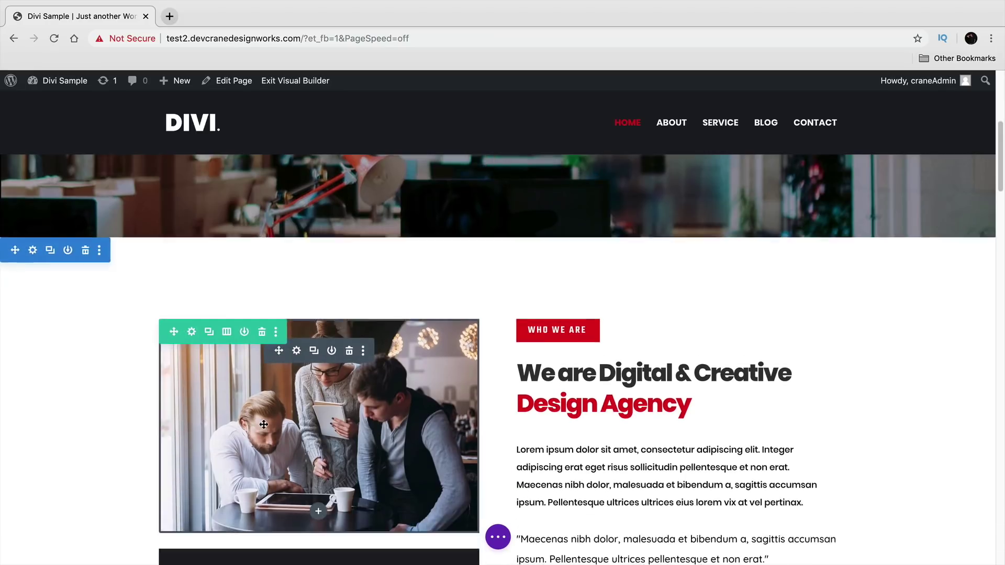
{"action": "scroll", "coordinate": [249, 327], "scroll_direction": "down", "scroll_amount": 2}
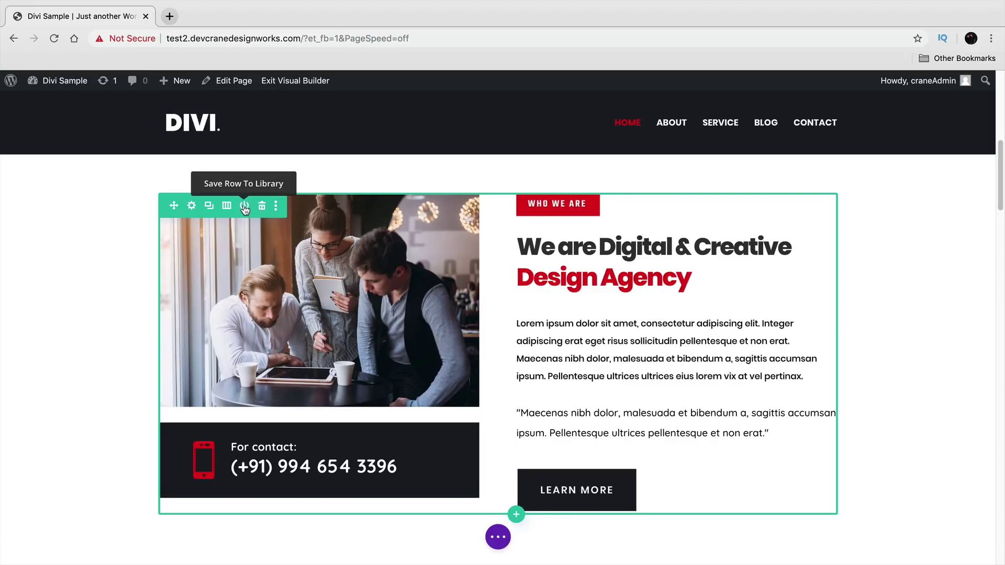
{"action": "left_click", "coordinate": [244, 206]}
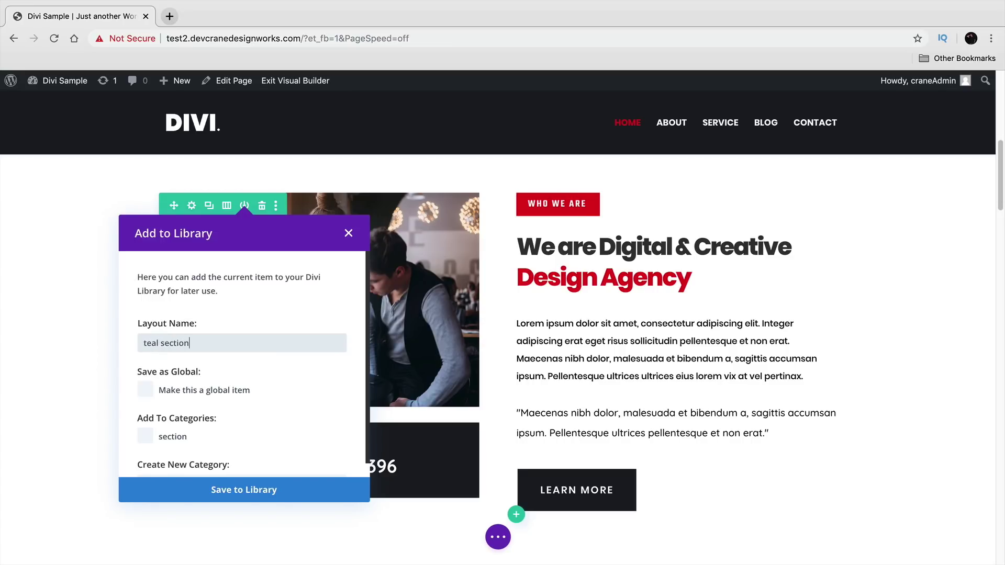
{"action": "left_click", "coordinate": [257, 491]}
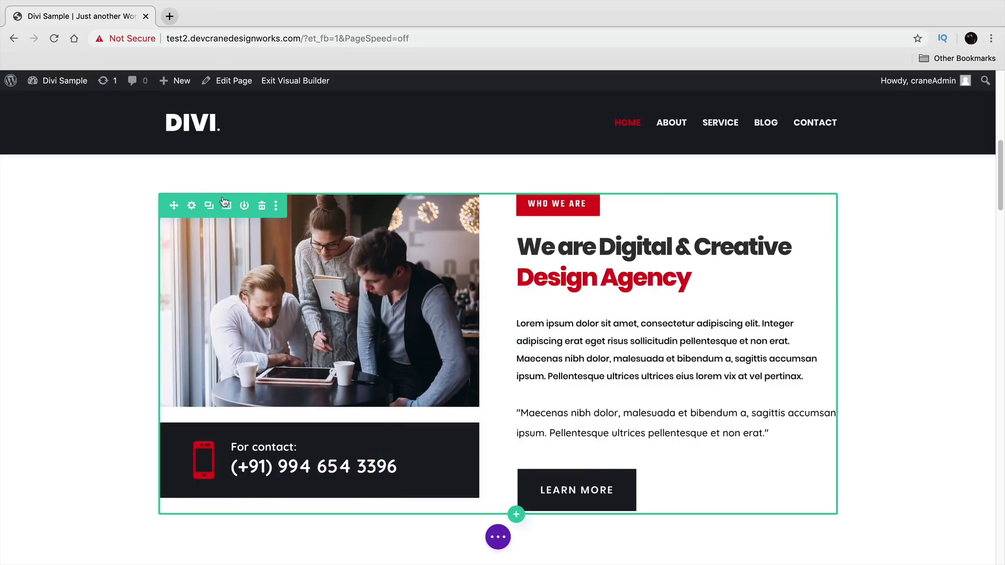
{"action": "left_click", "coordinate": [498, 537]}
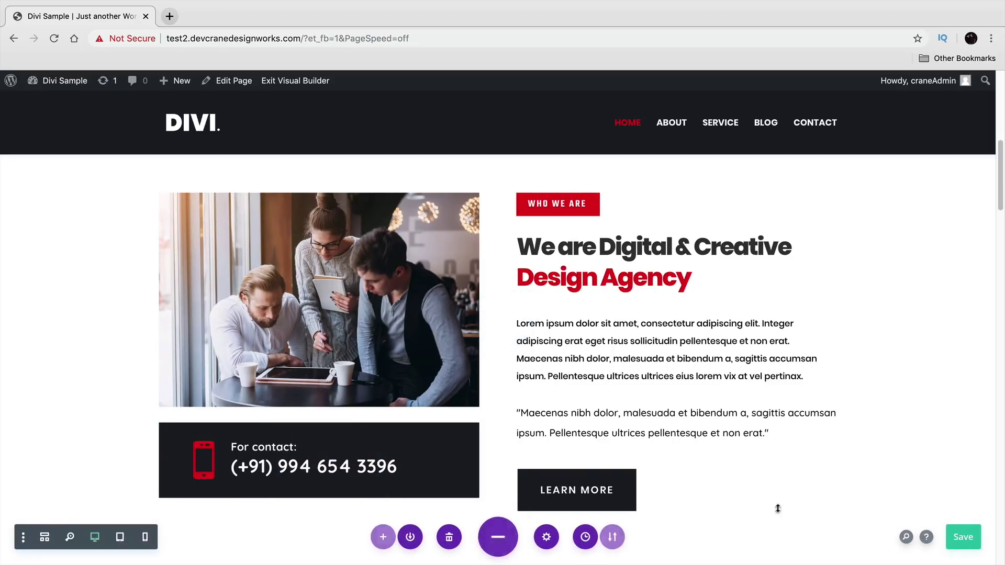
- Save the page, then export its layout with the file name Home
{"action": "left_click", "coordinate": [959, 537]}
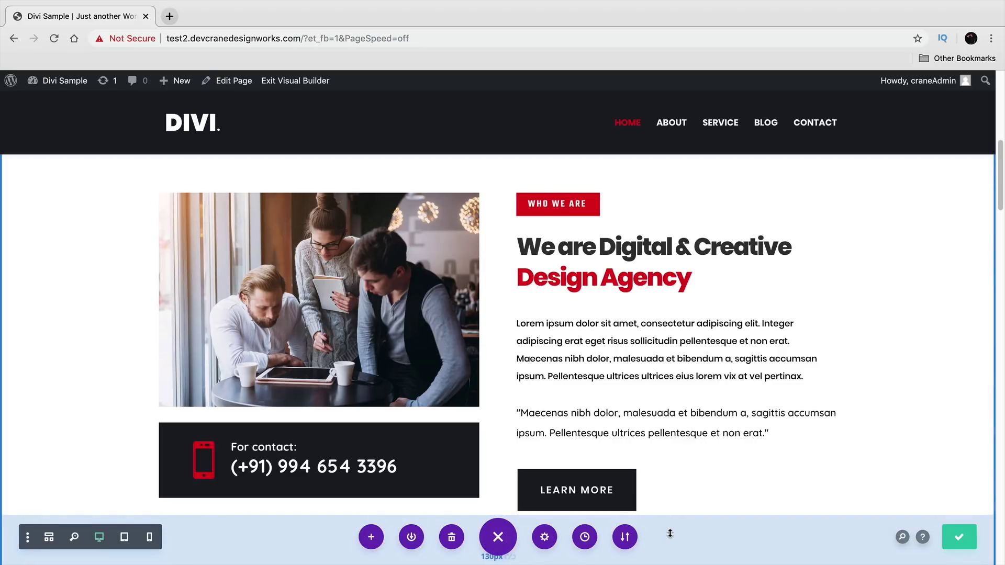
{"action": "left_click", "coordinate": [628, 541]}
{"action": "double_click", "coordinate": [611, 413]}
{"action": "triple_click", "coordinate": [611, 413]}
{"action": "type", "text": "Home"}
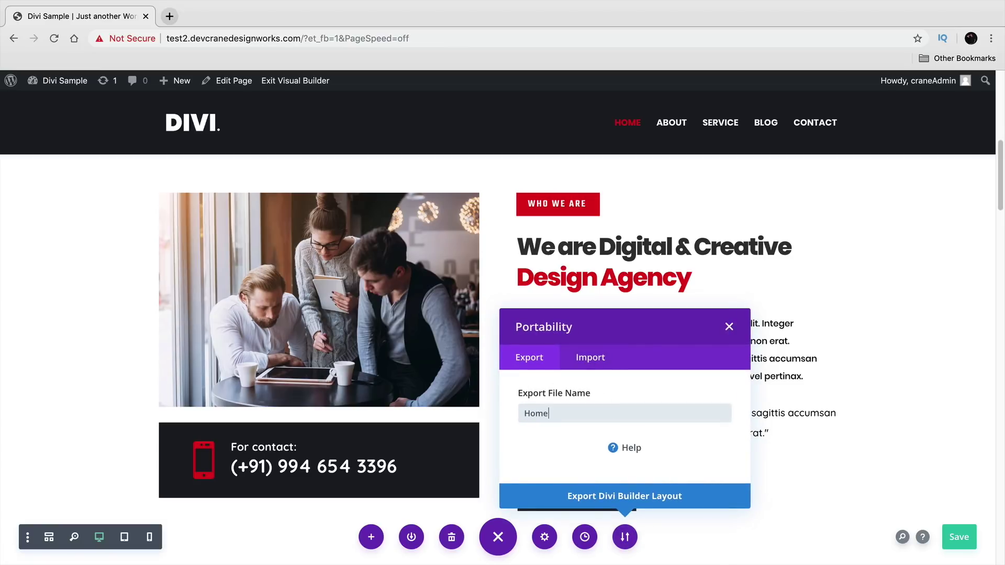
{"action": "left_click", "coordinate": [632, 495]}
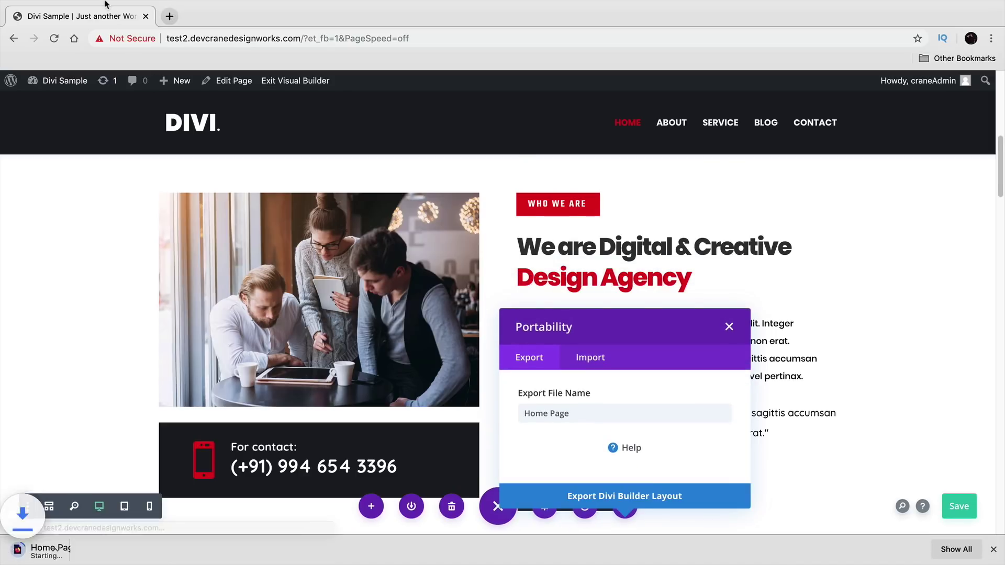
- Leave full screen and drag the downloaded Home Page.json onto the desktop
{"action": "mouse_move", "coordinate": [109, 5]}
{"action": "left_click", "coordinate": [36, 22]}
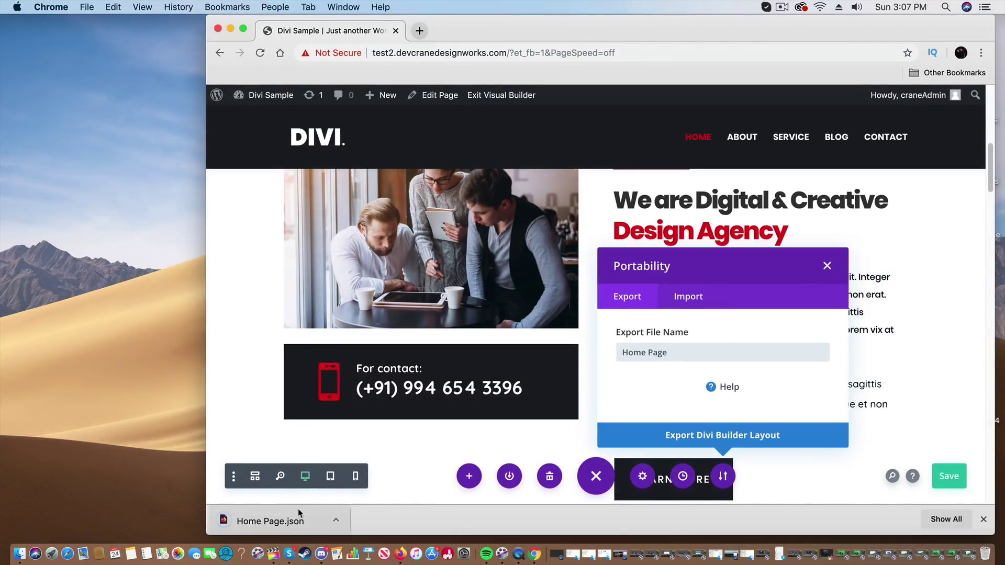
{"action": "left_click_drag", "start_coordinate": [271, 524], "coordinate": [55, 255]}
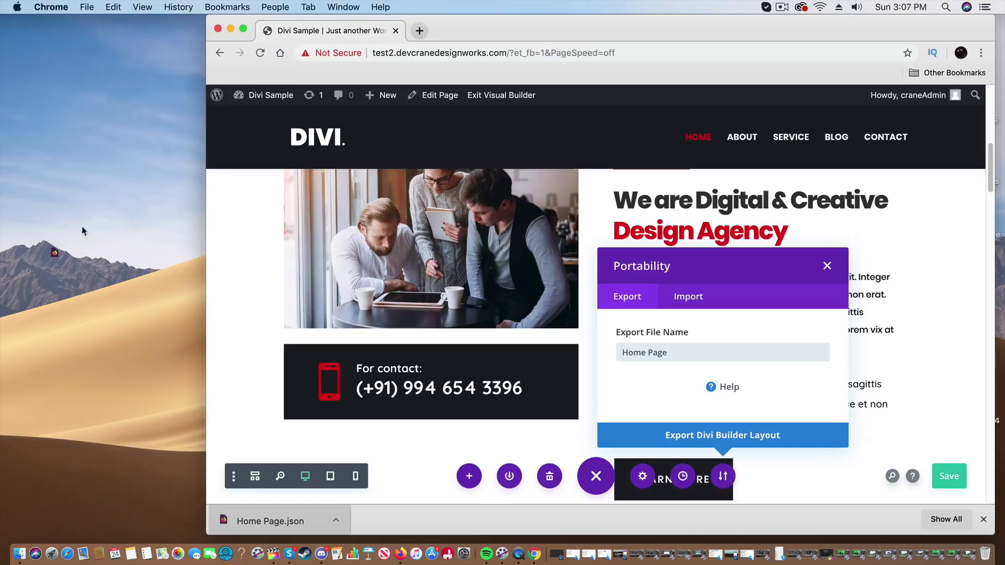
- Create and publish a new page titled 'Demo Page', then switch it to the Divi Builder
{"action": "mouse_move", "coordinate": [381, 95]}
{"action": "left_click", "coordinate": [387, 151]}
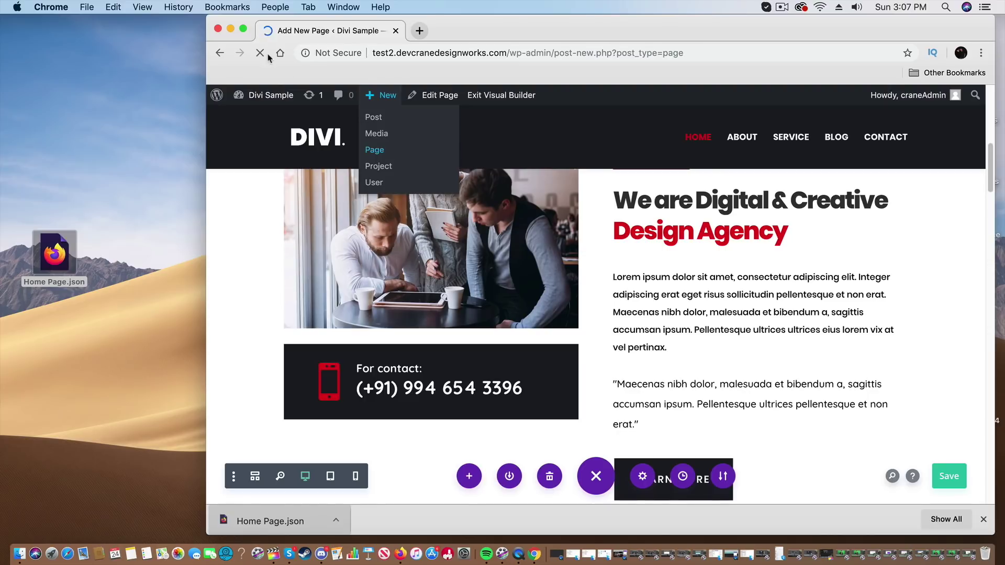
{"action": "left_click", "coordinate": [243, 29]}
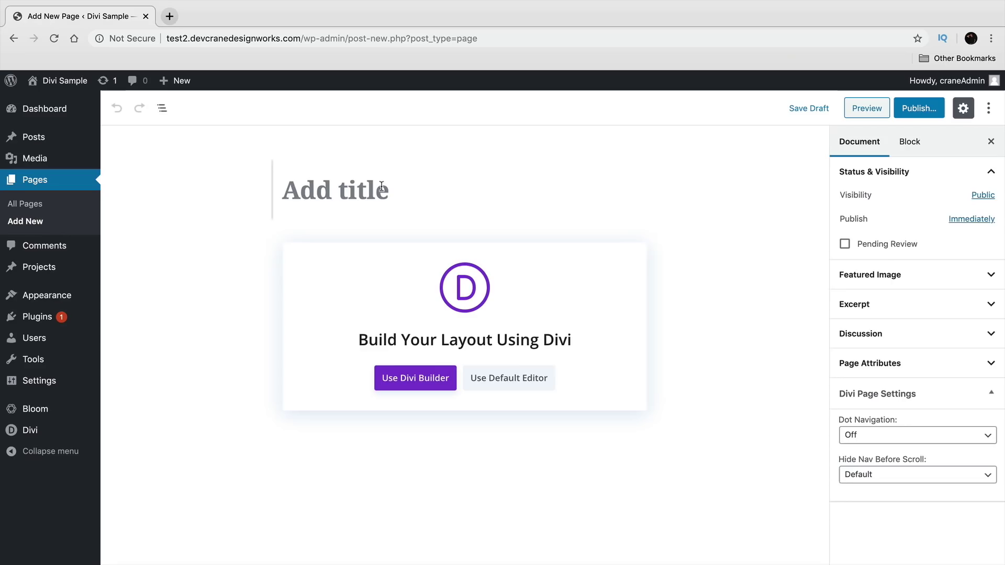
{"action": "type", "text": "Demo"}
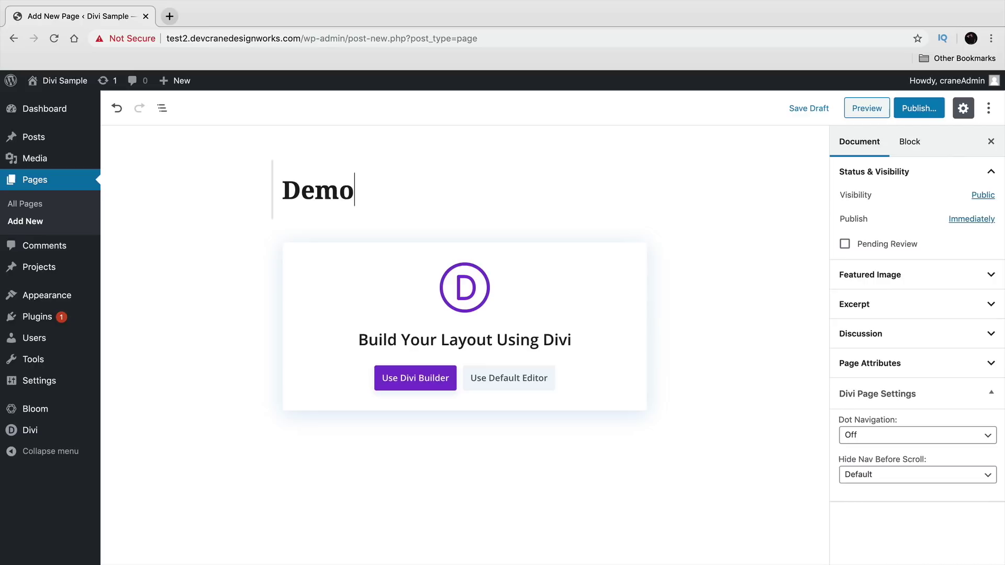
{"action": "type", "text": " Page"}
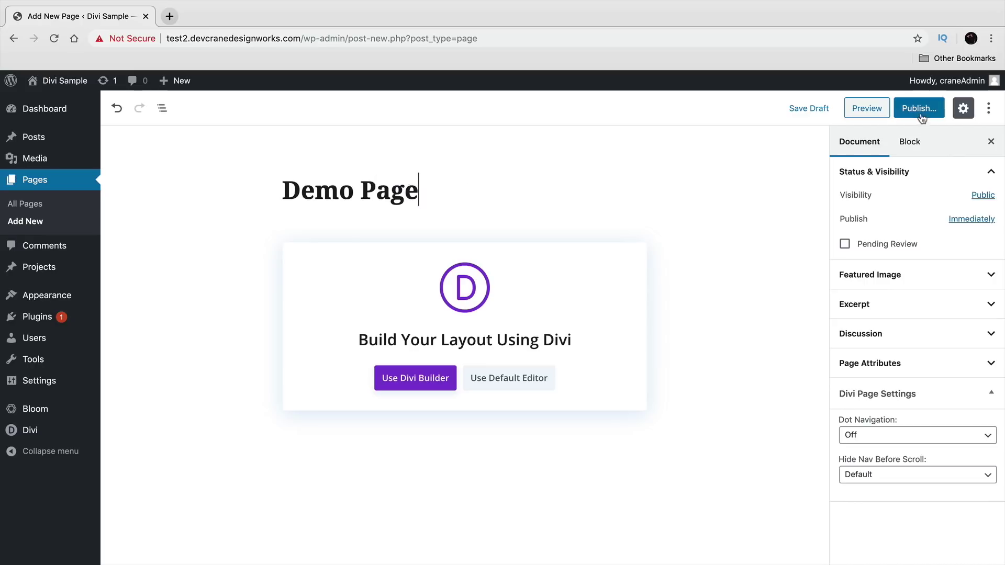
{"action": "left_click", "coordinate": [919, 109]}
{"action": "left_click", "coordinate": [929, 107]}
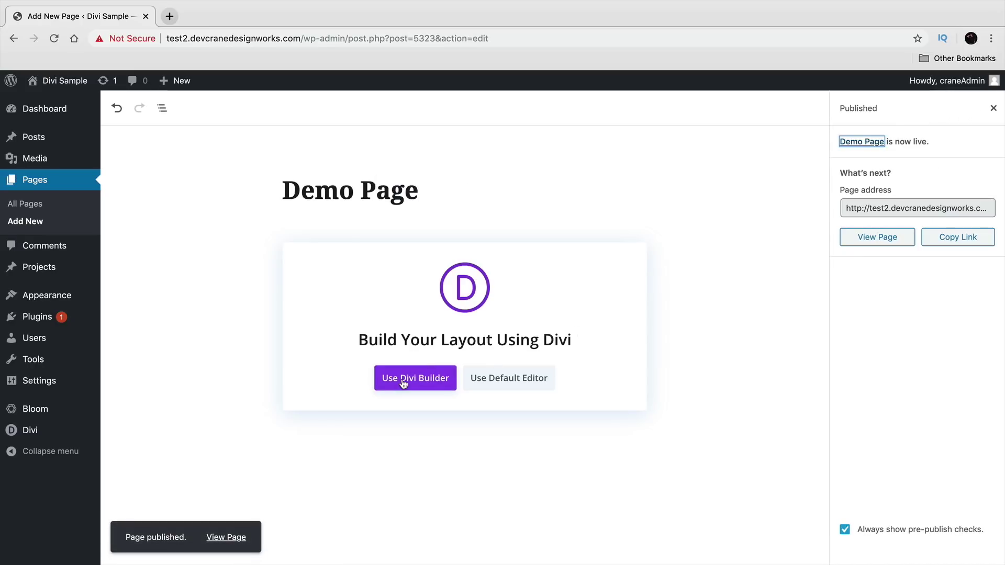
{"action": "left_click", "coordinate": [421, 381]}
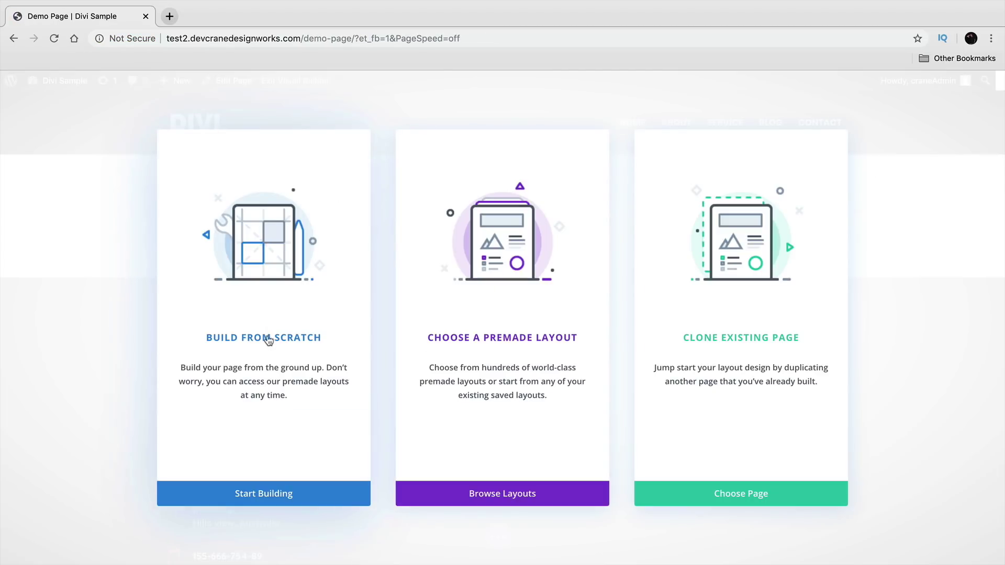
- Start Demo Page from scratch, opening and dismissing the row insertion options
{"action": "left_click", "coordinate": [272, 335]}
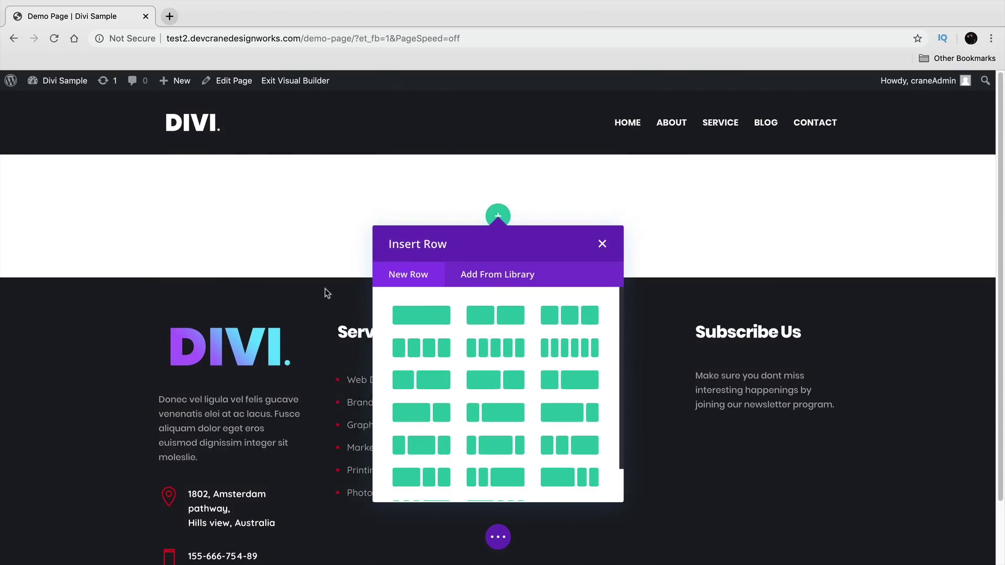
{"action": "left_click", "coordinate": [501, 280]}
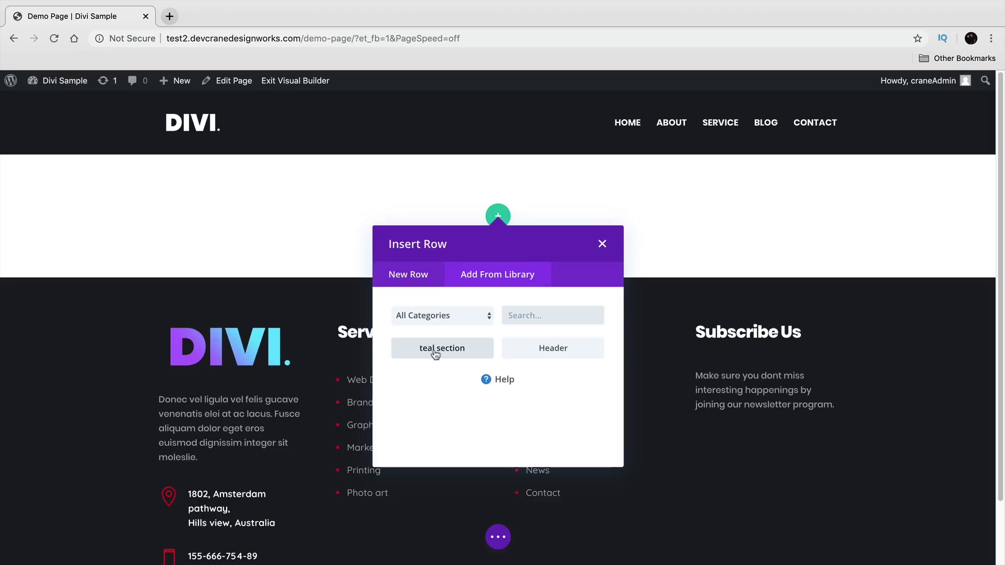
{"action": "left_click", "coordinate": [602, 245]}
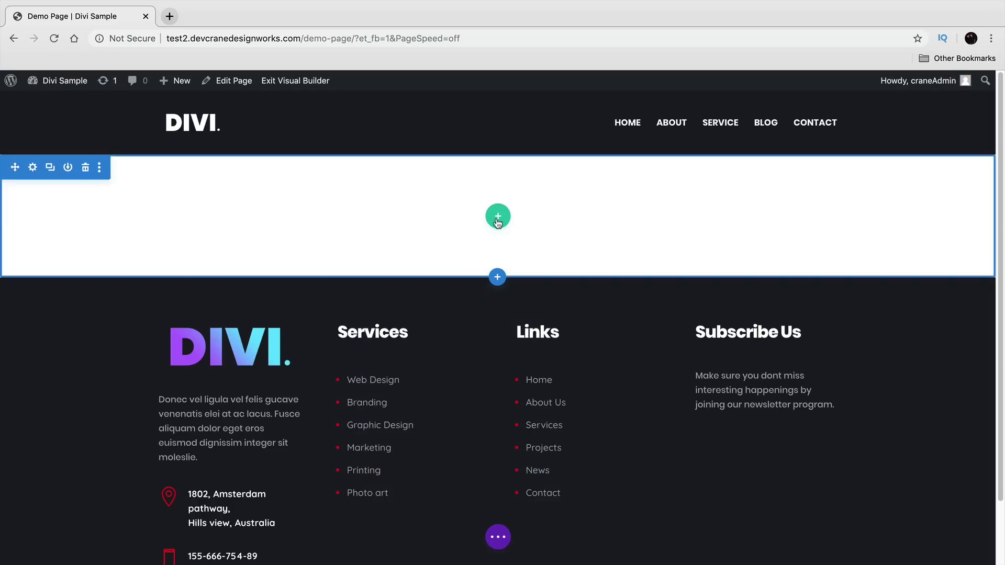
{"action": "left_click", "coordinate": [496, 218]}
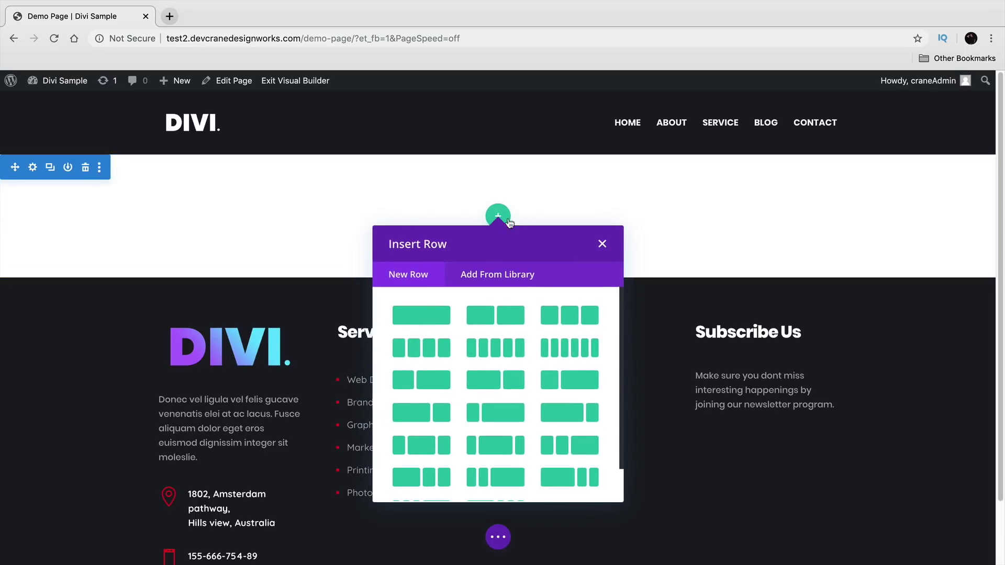
{"action": "left_click", "coordinate": [603, 247]}
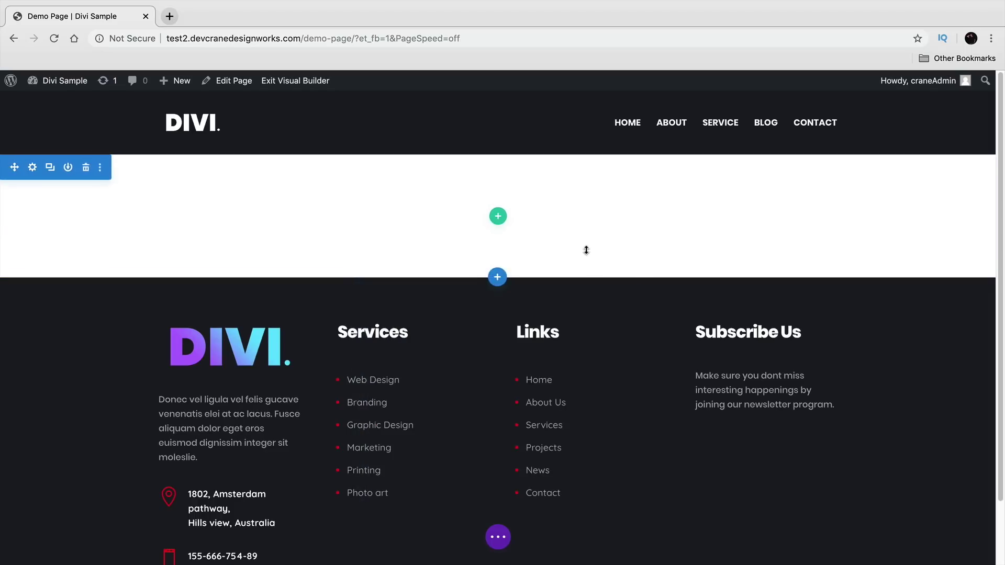
- Insert the saved 'Section For Home PAge' layout from the library as a new section
{"action": "left_click", "coordinate": [498, 281]}
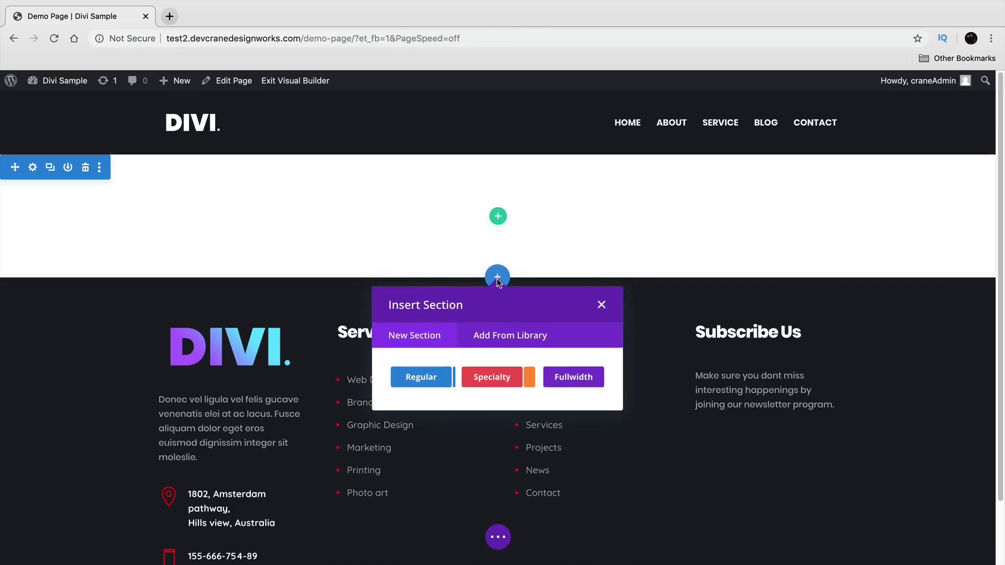
{"action": "left_click", "coordinate": [511, 337]}
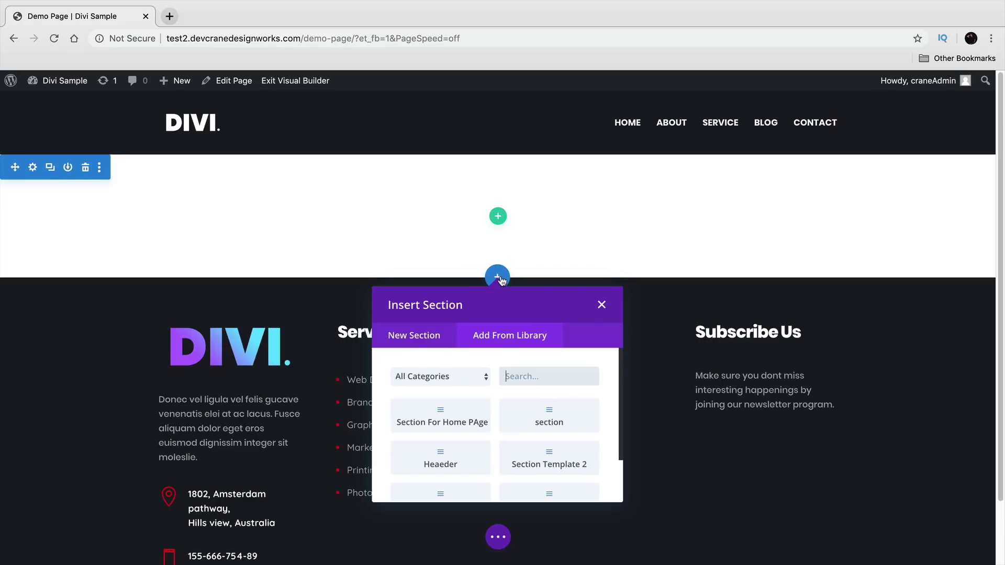
{"action": "scroll", "coordinate": [584, 401], "scroll_direction": "down", "scroll_amount": 1}
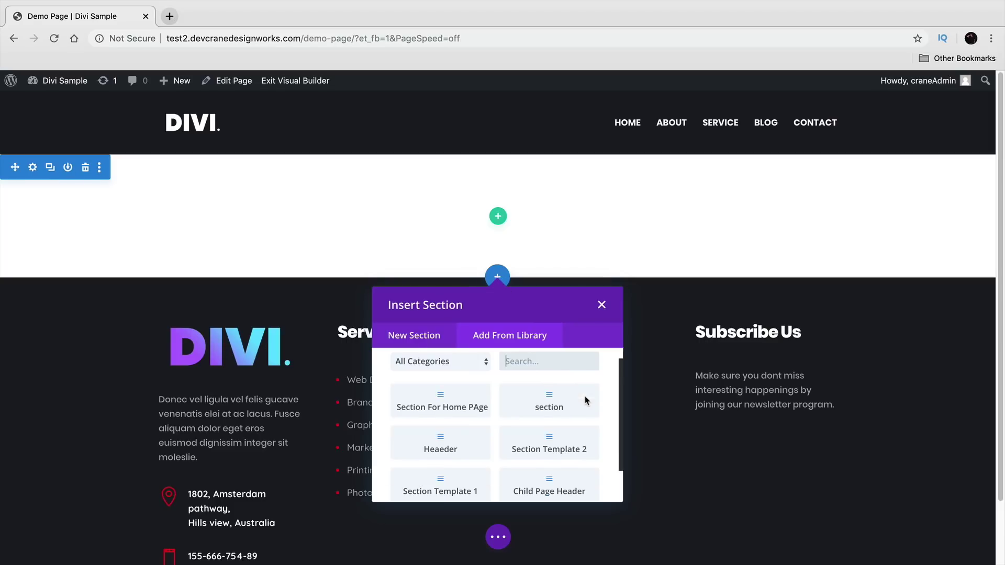
{"action": "scroll", "coordinate": [573, 412], "scroll_direction": "down", "scroll_amount": 1}
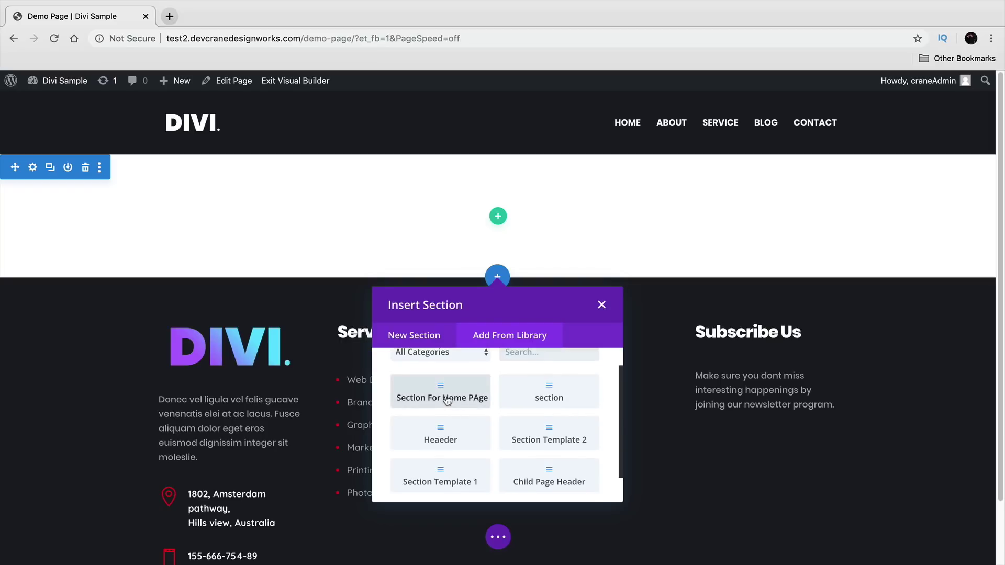
{"action": "left_click", "coordinate": [446, 400]}
{"action": "scroll", "coordinate": [450, 393], "scroll_direction": "down", "scroll_amount": 3}
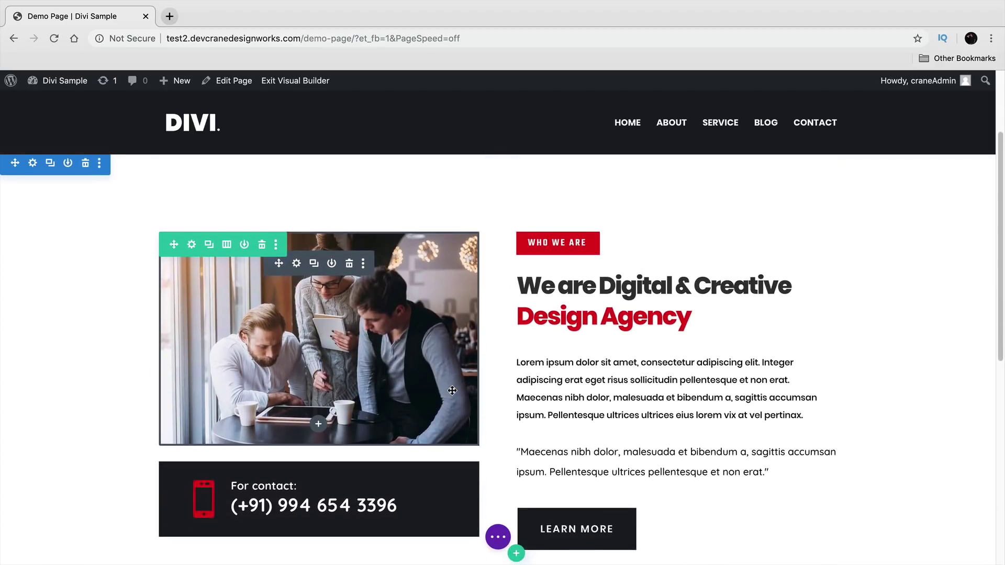
{"action": "scroll", "coordinate": [452, 391], "scroll_direction": "up", "scroll_amount": 3}
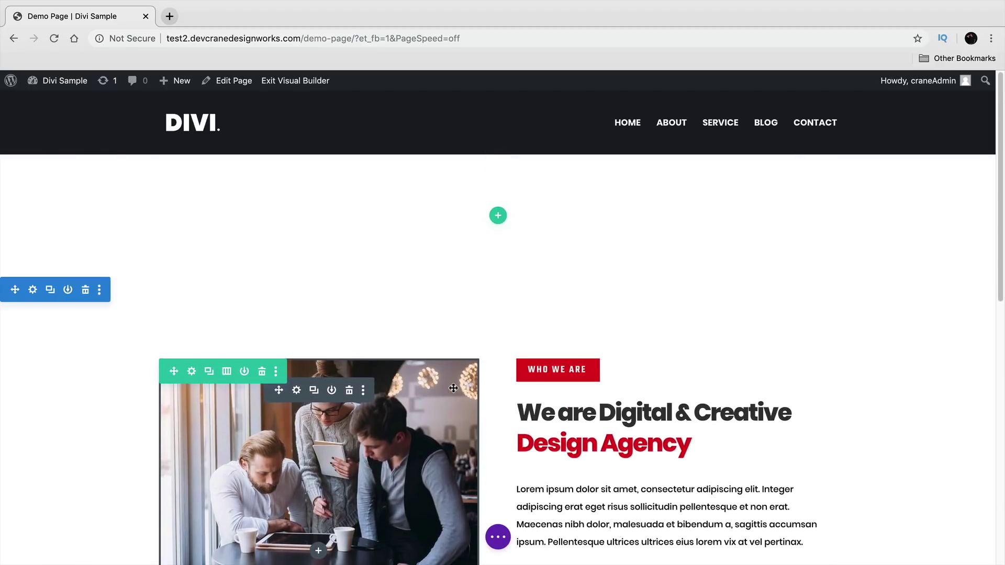
{"action": "left_click", "coordinate": [499, 216]}
{"action": "left_click", "coordinate": [502, 279]}
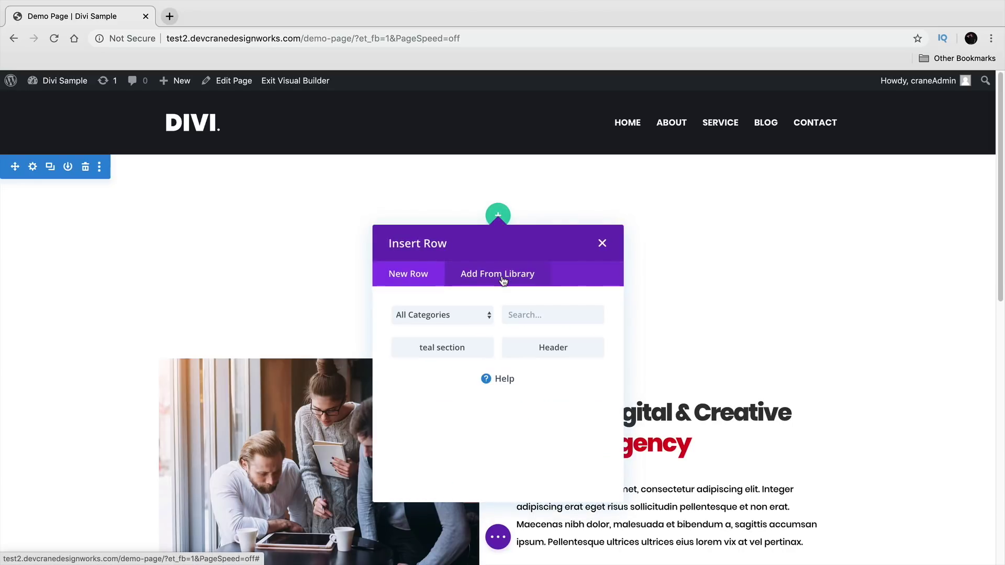
{"action": "left_click", "coordinate": [446, 351]}
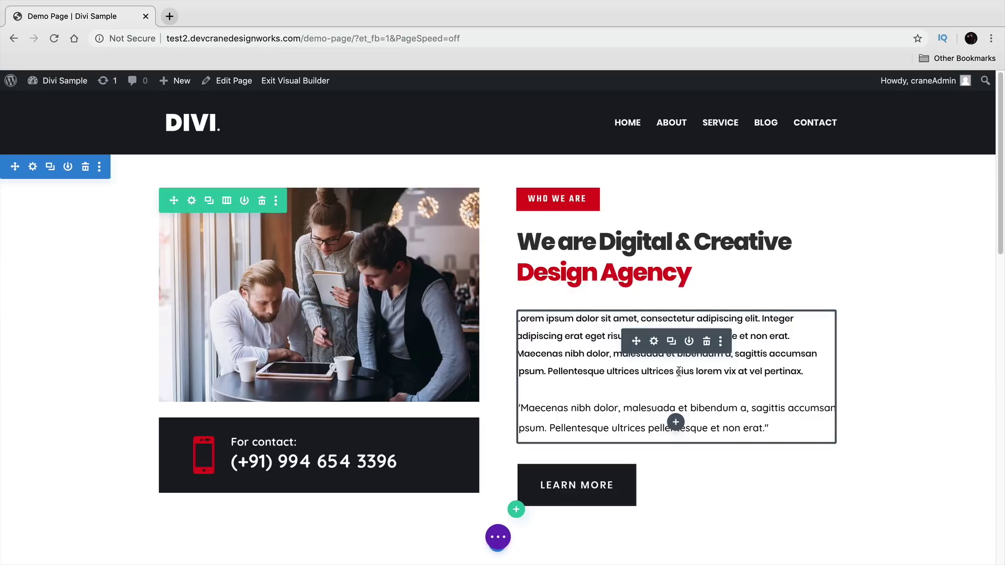
{"action": "left_click", "coordinate": [690, 341]}
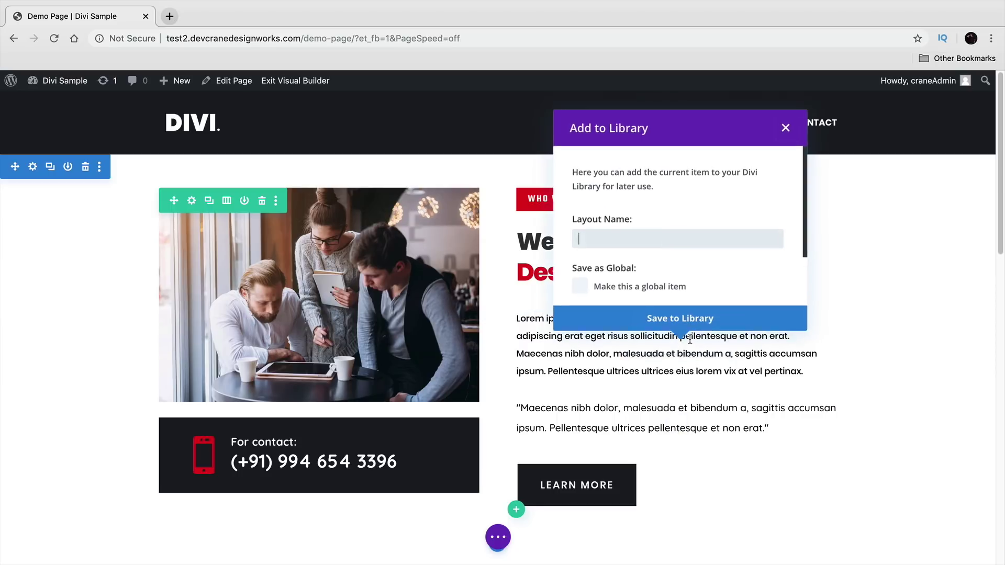
{"action": "type", "text": "tex"}
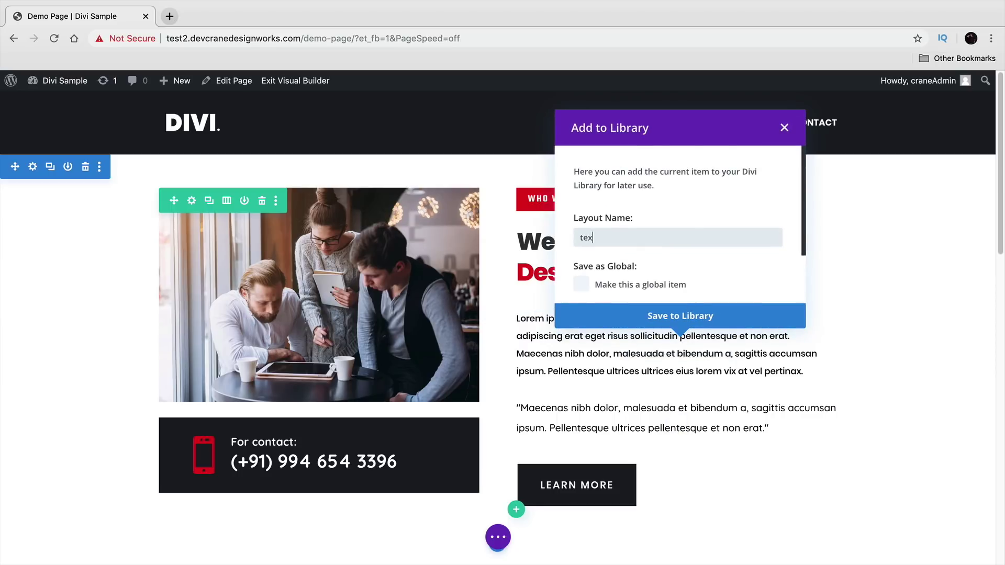
{"action": "type", "text": "t module"}
{"action": "left_click", "coordinate": [692, 314]}
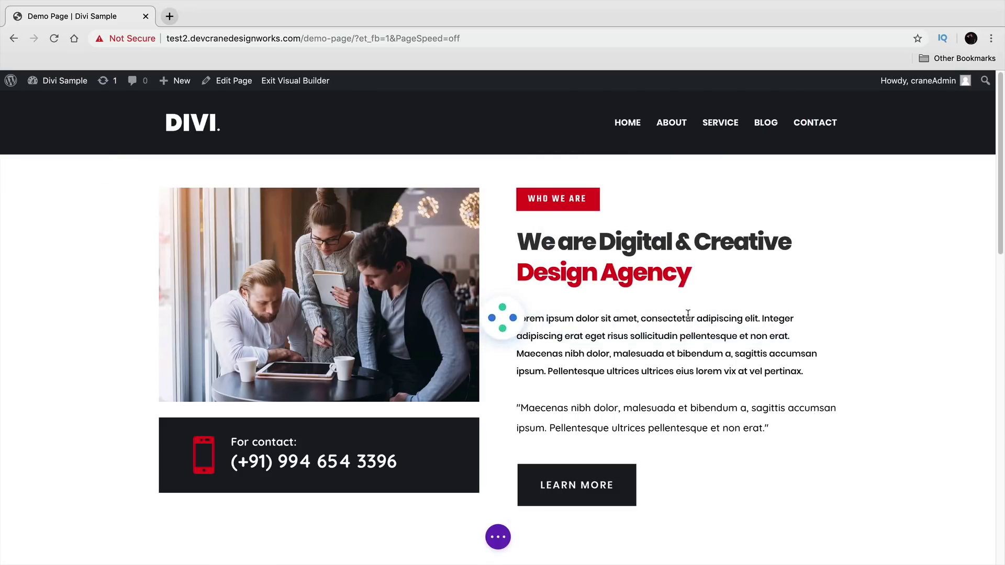
{"action": "scroll", "coordinate": [682, 346], "scroll_direction": "down", "scroll_amount": 3}
{"action": "scroll", "coordinate": [682, 346], "scroll_direction": "down", "scroll_amount": 2}
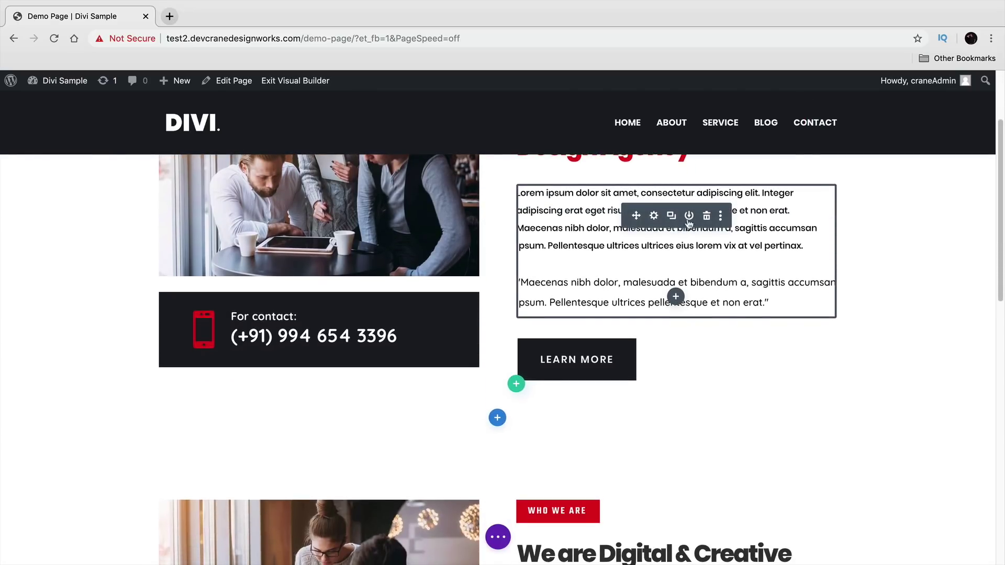
{"action": "left_click", "coordinate": [498, 418]}
{"action": "left_click", "coordinate": [502, 338]}
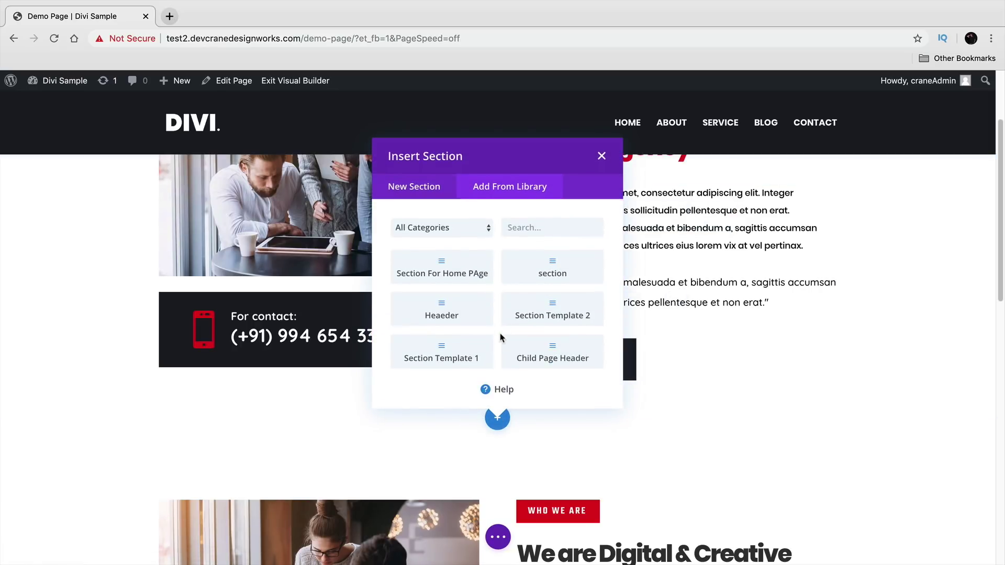
{"action": "left_click", "coordinate": [602, 156]}
{"action": "mouse_move", "coordinate": [680, 302]}
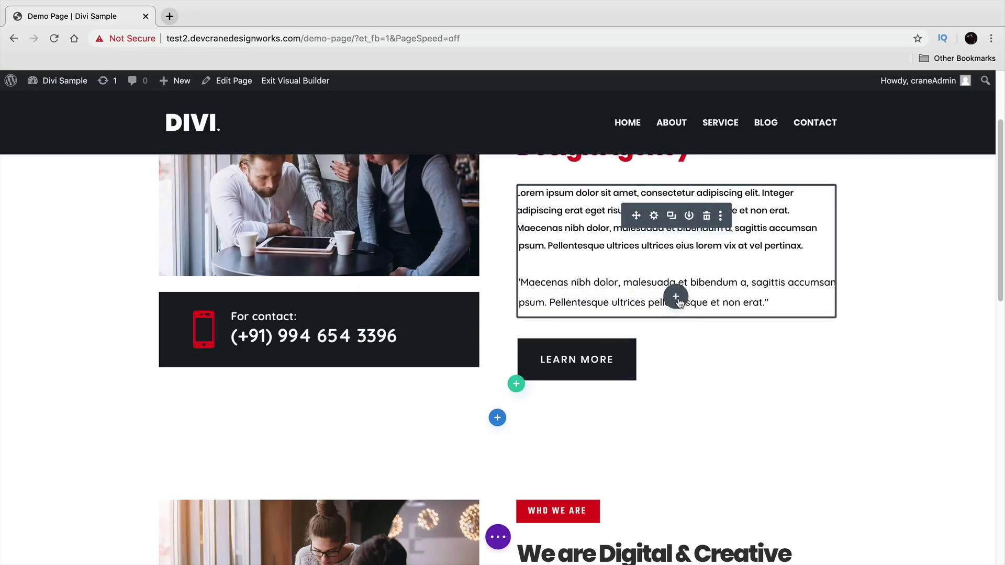
{"action": "left_click", "coordinate": [676, 298]}
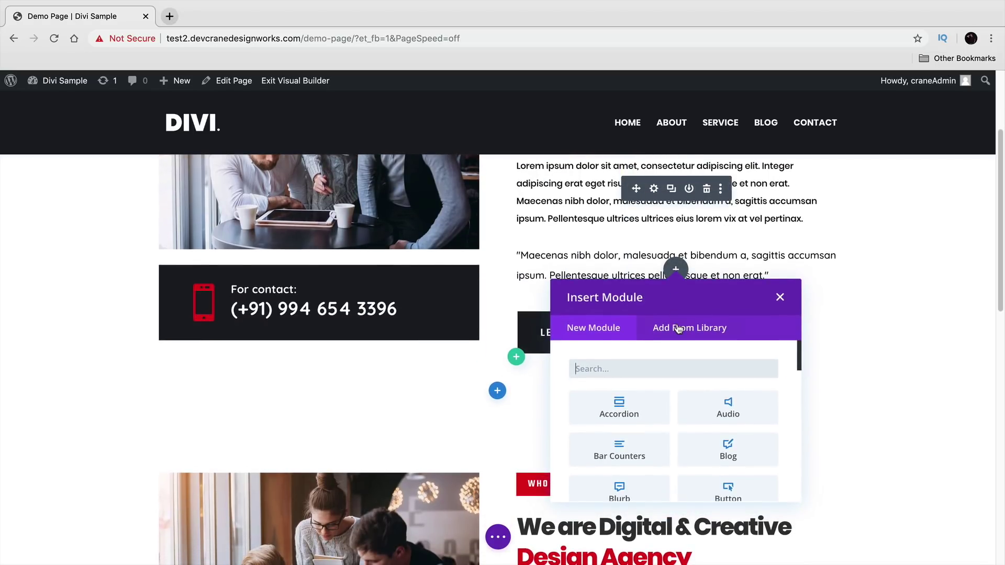
{"action": "left_click", "coordinate": [678, 328]}
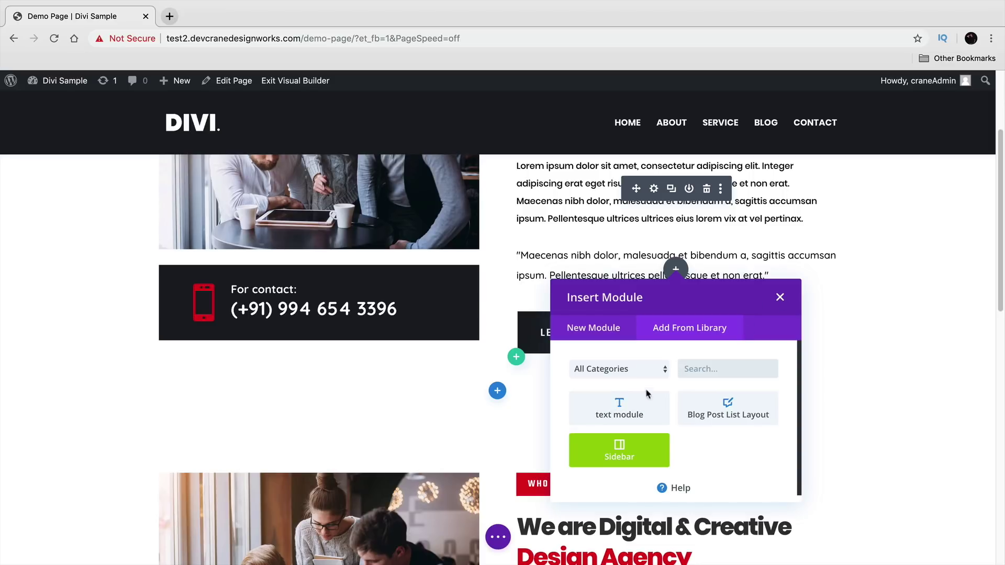
{"action": "left_click", "coordinate": [648, 397]}
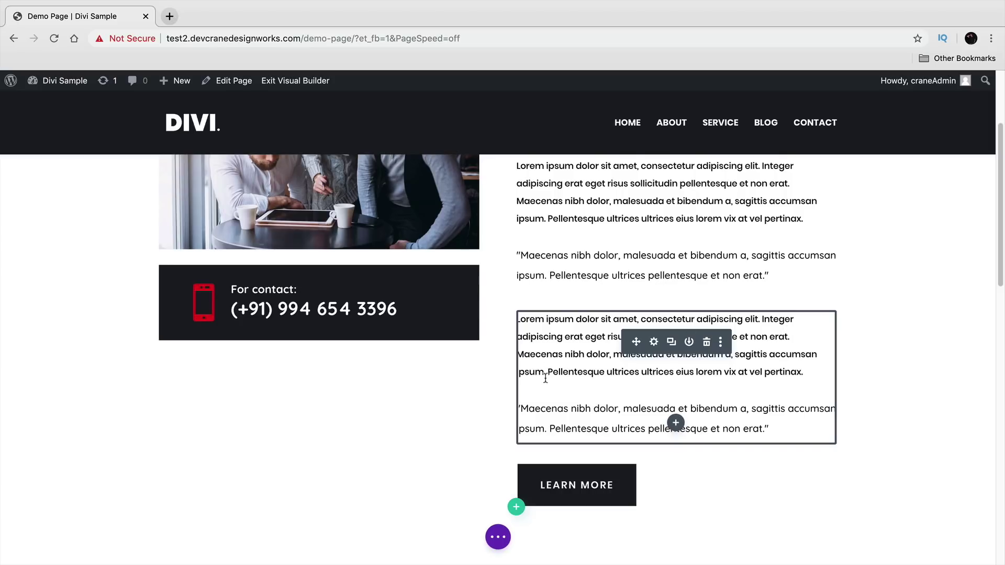
{"action": "scroll", "coordinate": [546, 378], "scroll_direction": "up", "scroll_amount": 3}
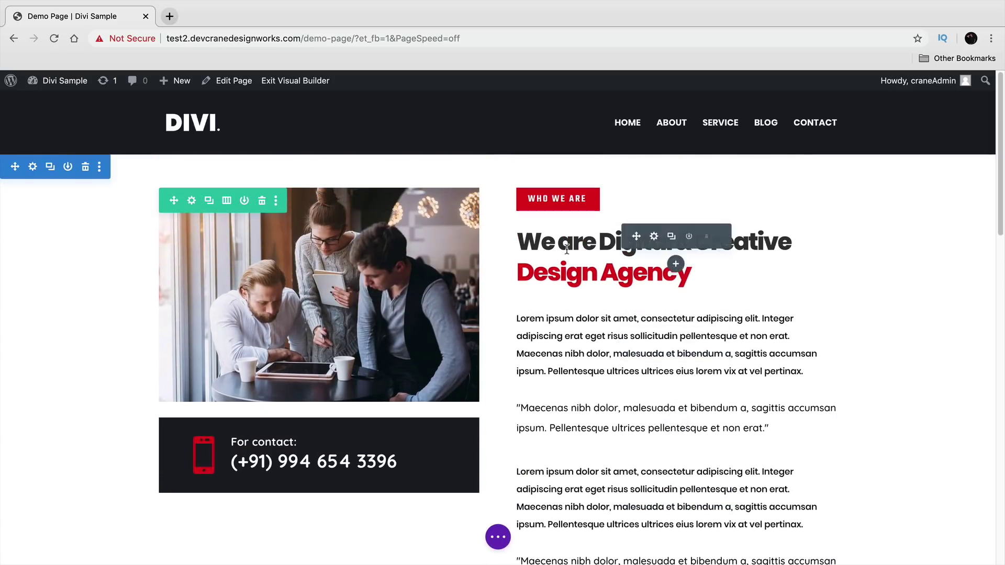
{"action": "left_click", "coordinate": [688, 236]}
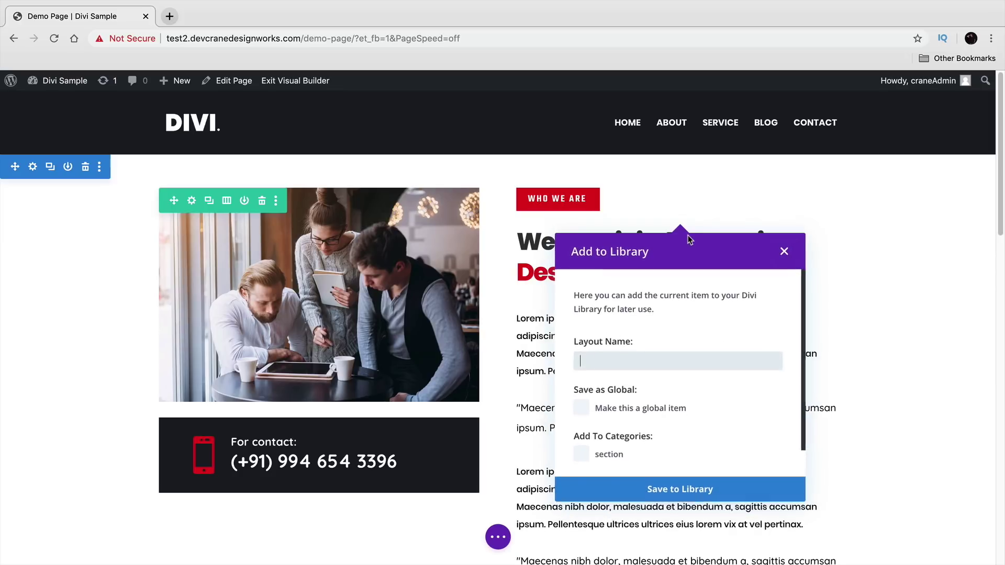
{"action": "left_click", "coordinate": [785, 253]}
{"action": "scroll", "coordinate": [435, 483], "scroll_direction": "down", "scroll_amount": 7}
{"action": "scroll", "coordinate": [490, 225], "scroll_direction": "down", "scroll_amount": 3}
{"action": "scroll", "coordinate": [490, 247], "scroll_direction": "up", "scroll_amount": 3}
- Open and dismiss the library section browser, then delete the duplicate section above the footer
{"action": "left_click", "coordinate": [497, 294]}
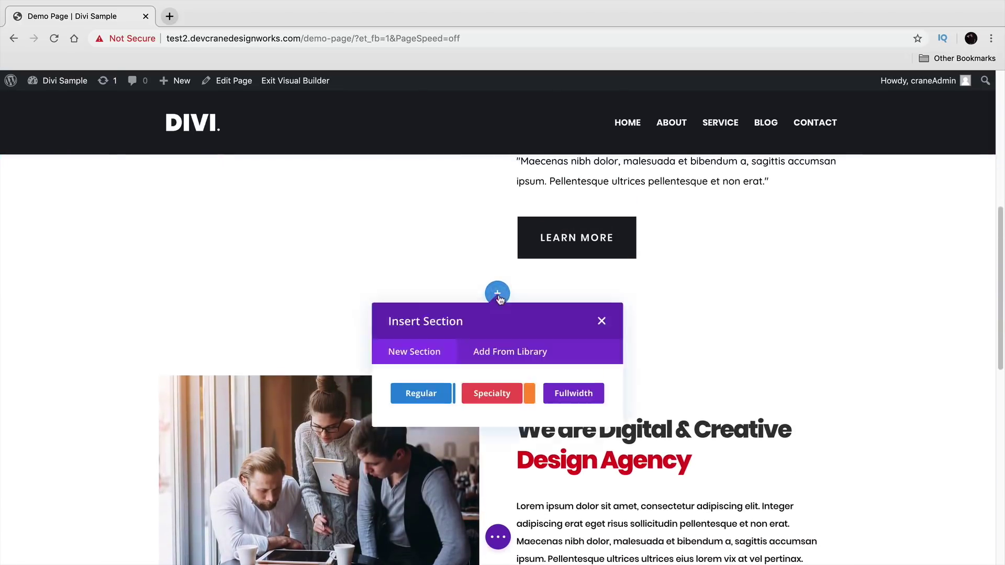
{"action": "left_click", "coordinate": [521, 350]}
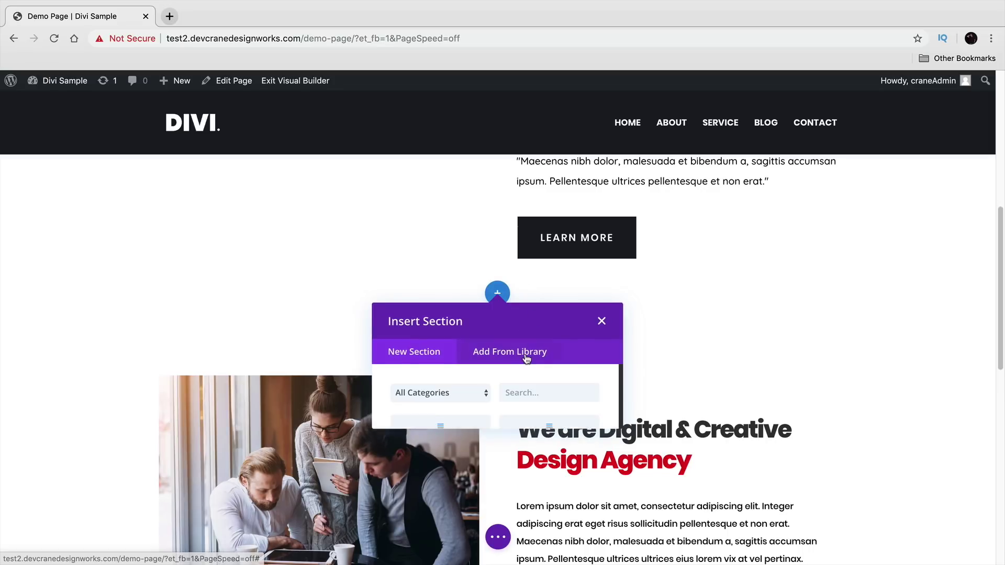
{"action": "left_click", "coordinate": [601, 321]}
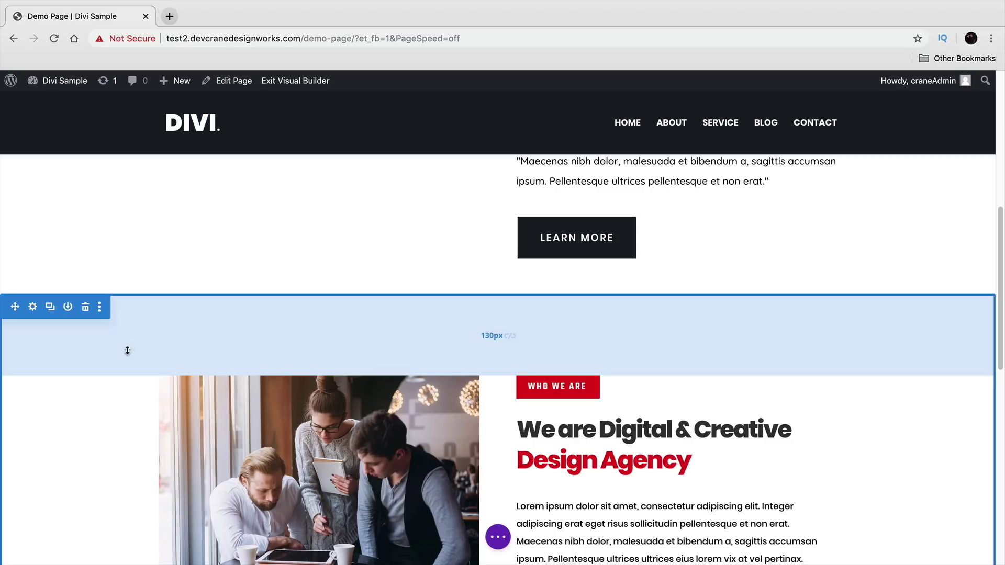
{"action": "left_click", "coordinate": [86, 308]}
- Delete the image-and-text row and bring up Insert Row for the empty section
{"action": "scroll", "coordinate": [115, 332], "scroll_direction": "up", "scroll_amount": 7}
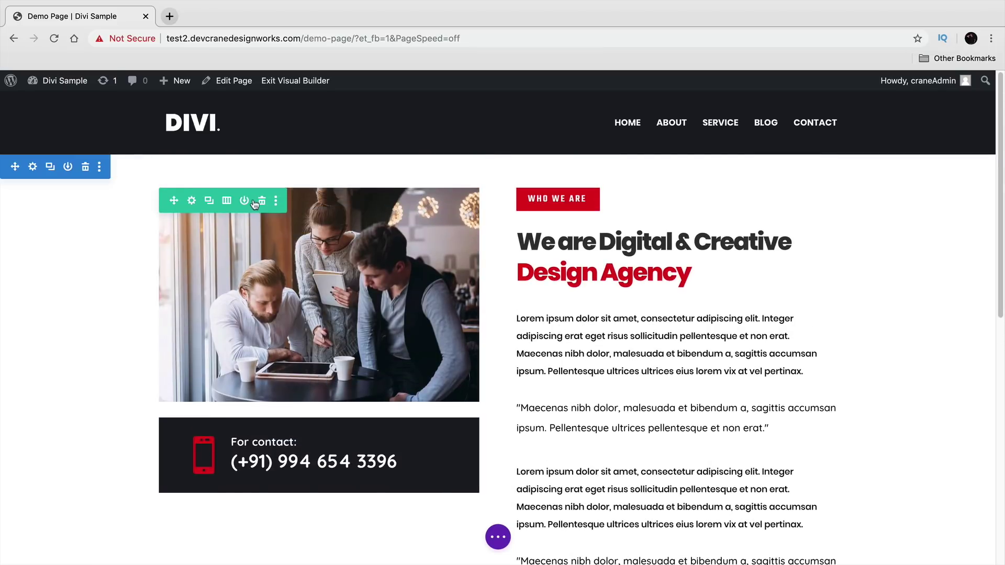
{"action": "left_click", "coordinate": [262, 200]}
{"action": "left_click", "coordinate": [85, 166]}
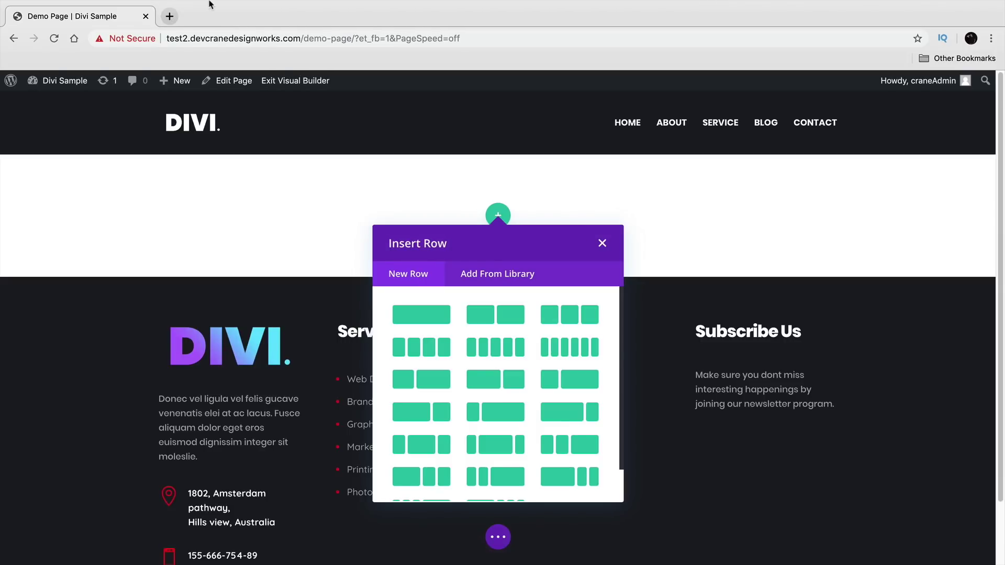
- Drop Home Page.json onto the builder and import it, replacing the existing Demo Page content
{"action": "mouse_move", "coordinate": [182, 4]}
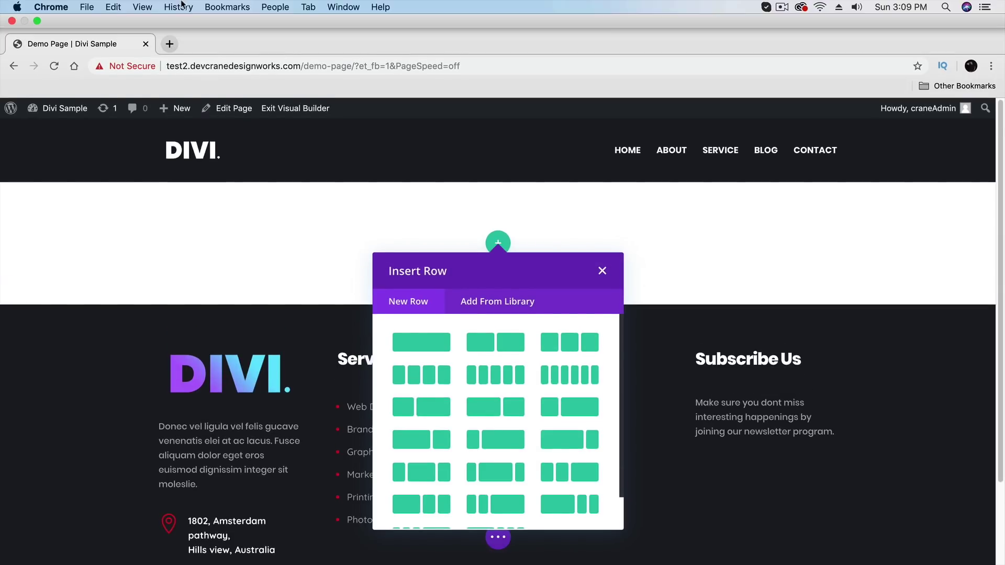
{"action": "left_click", "coordinate": [37, 24]}
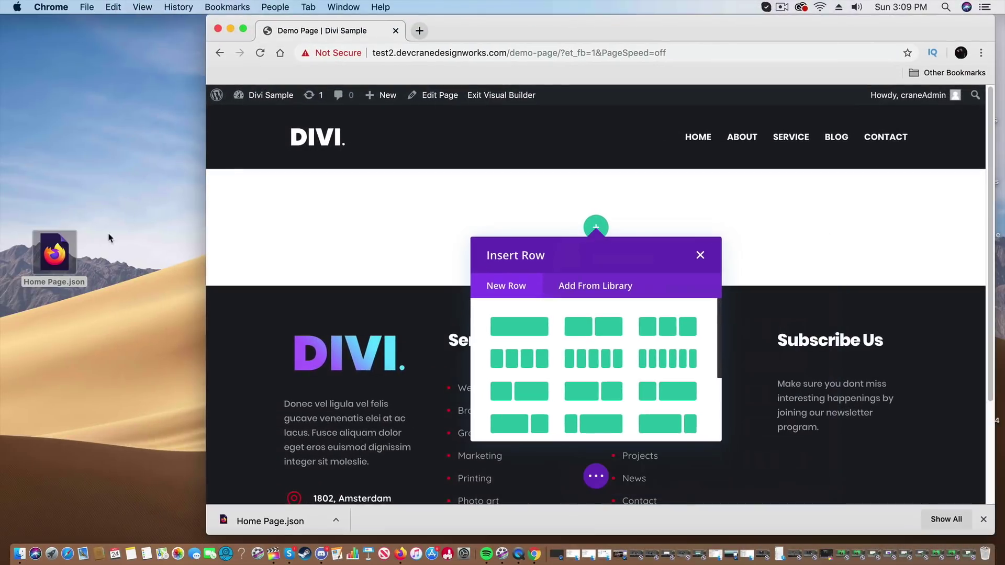
{"action": "left_click_drag", "start_coordinate": [68, 256], "coordinate": [602, 325]}
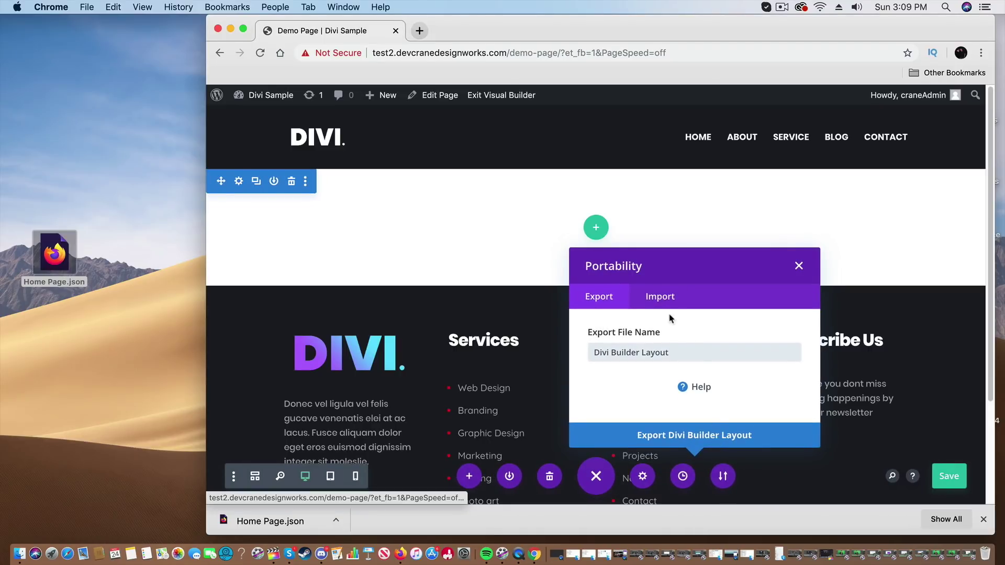
{"action": "left_click", "coordinate": [661, 297]}
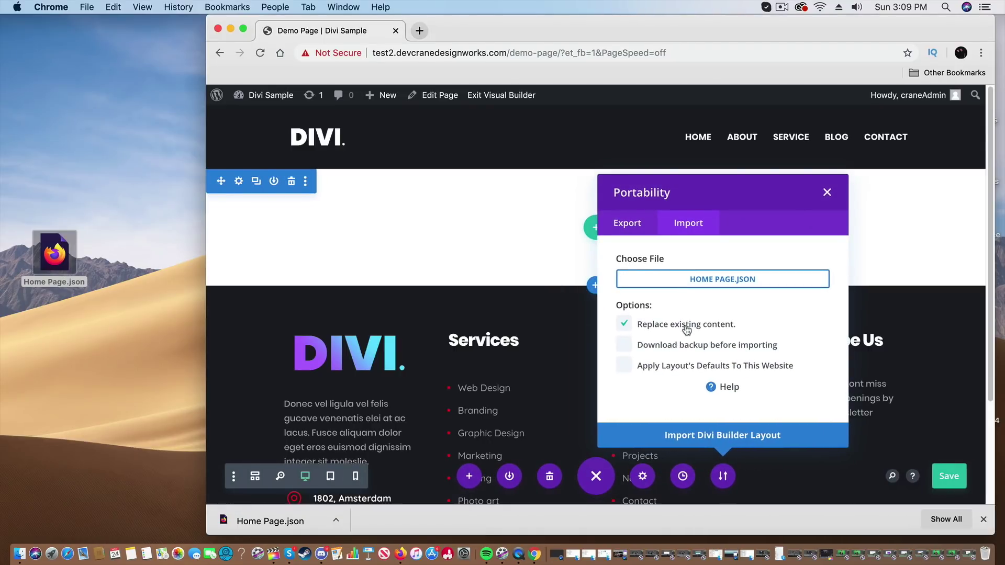
{"action": "left_click", "coordinate": [759, 439]}
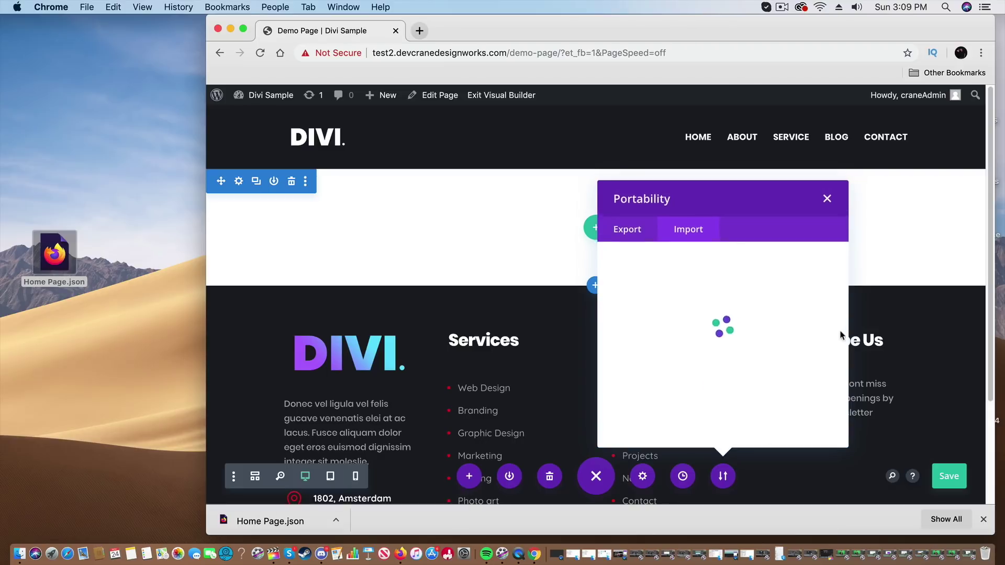
{"action": "left_click", "coordinate": [984, 518]}
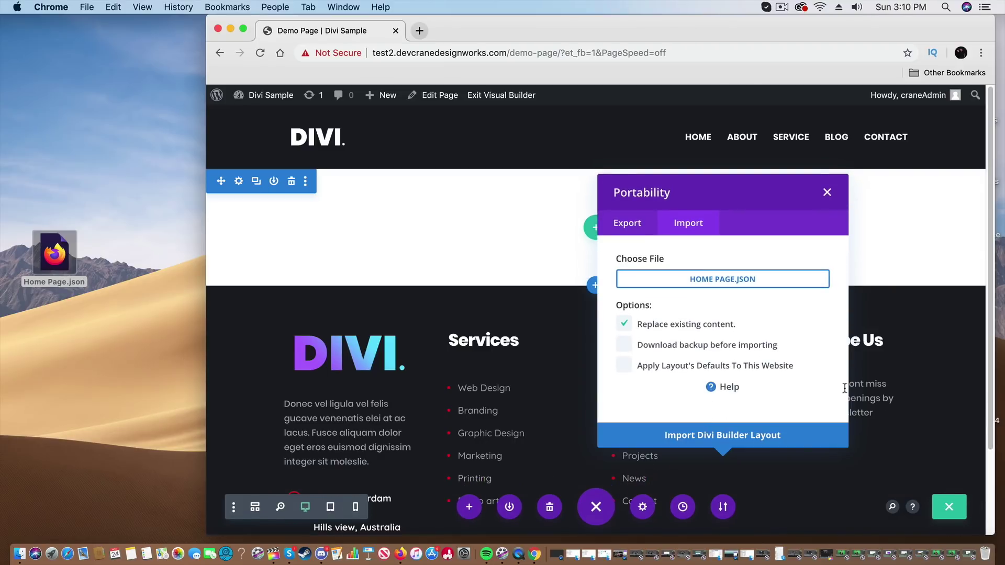
{"action": "left_click", "coordinate": [748, 440]}
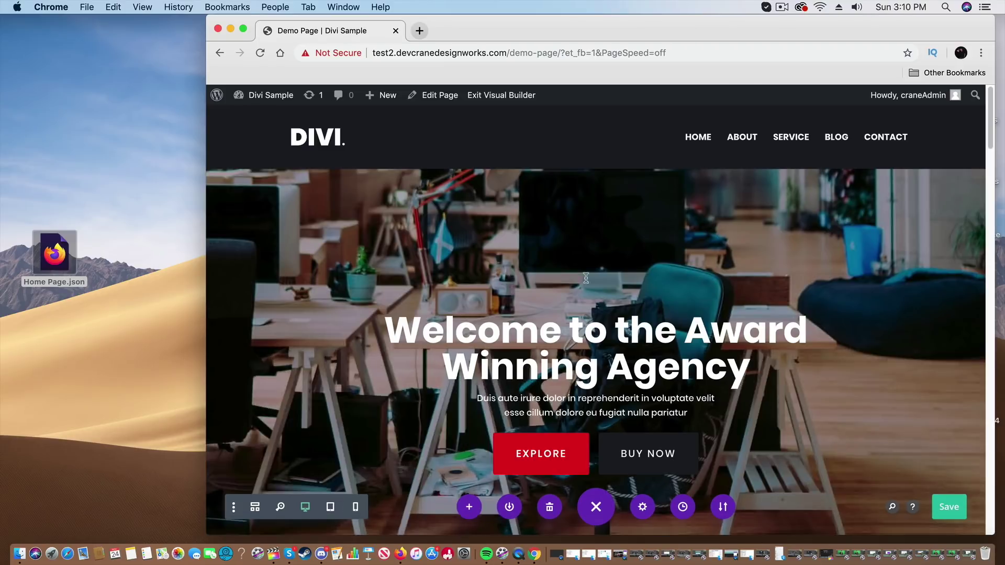
{"action": "left_click", "coordinate": [586, 278]}
{"action": "left_click", "coordinate": [243, 28]}
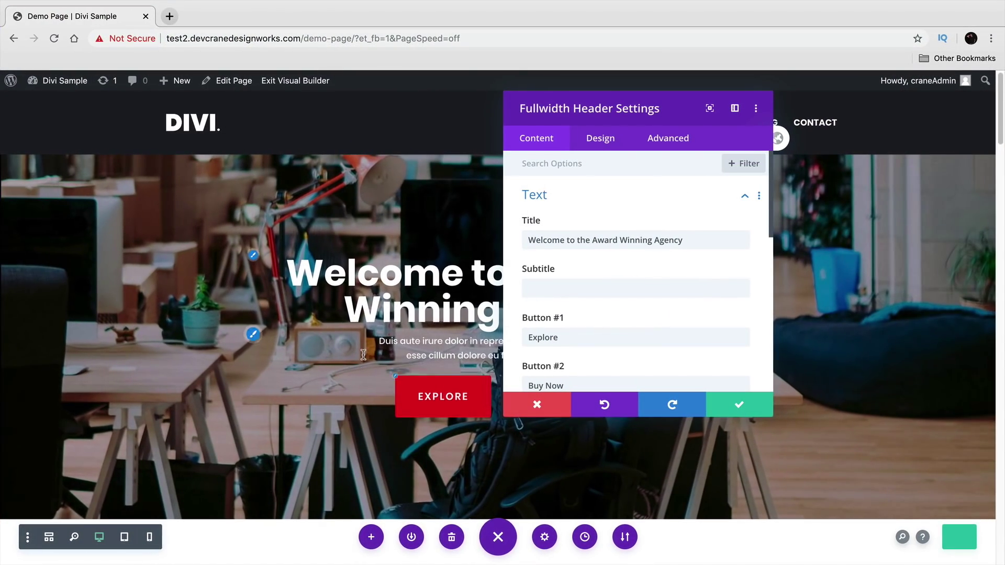
{"action": "scroll", "coordinate": [363, 356], "scroll_direction": "down", "scroll_amount": 10}
{"action": "scroll", "coordinate": [630, 355], "scroll_direction": "down", "scroll_amount": 2}
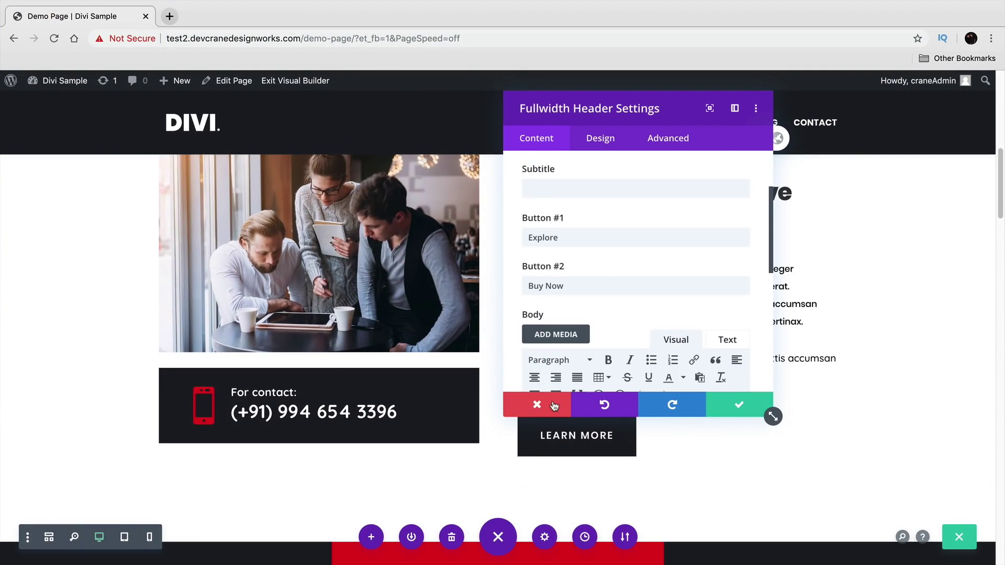
{"action": "left_click", "coordinate": [554, 405]}
{"action": "scroll", "coordinate": [505, 352], "scroll_direction": "down", "scroll_amount": 15}
{"action": "scroll", "coordinate": [505, 352], "scroll_direction": "down", "scroll_amount": 10}
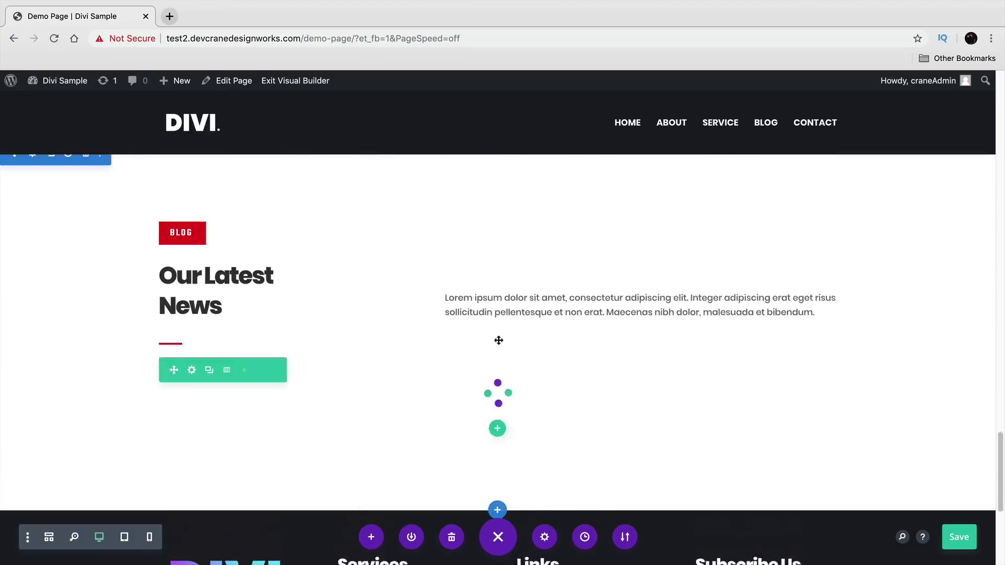
{"action": "scroll", "coordinate": [498, 339], "scroll_direction": "up", "scroll_amount": 20}
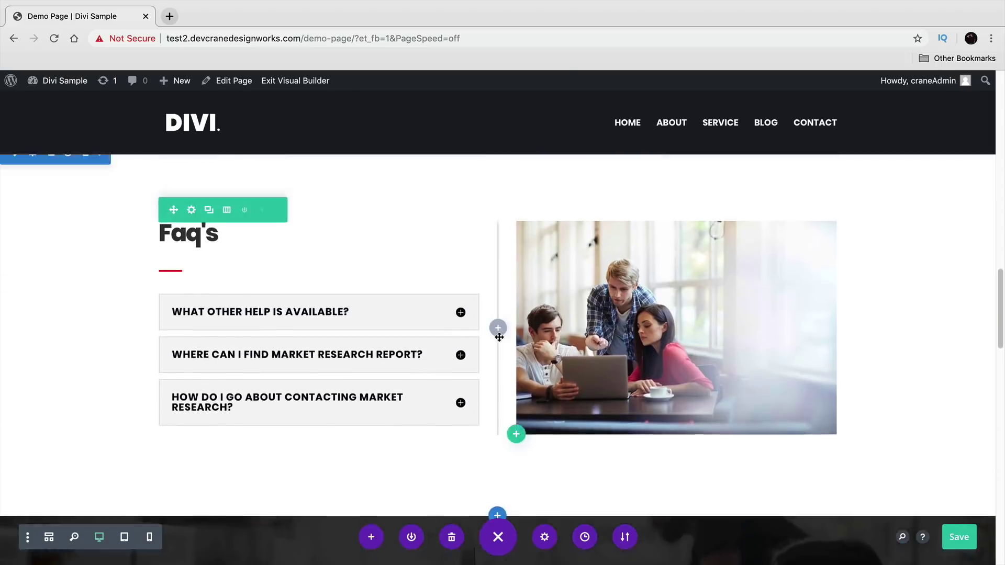
{"action": "scroll", "coordinate": [499, 337], "scroll_direction": "up", "scroll_amount": 15}
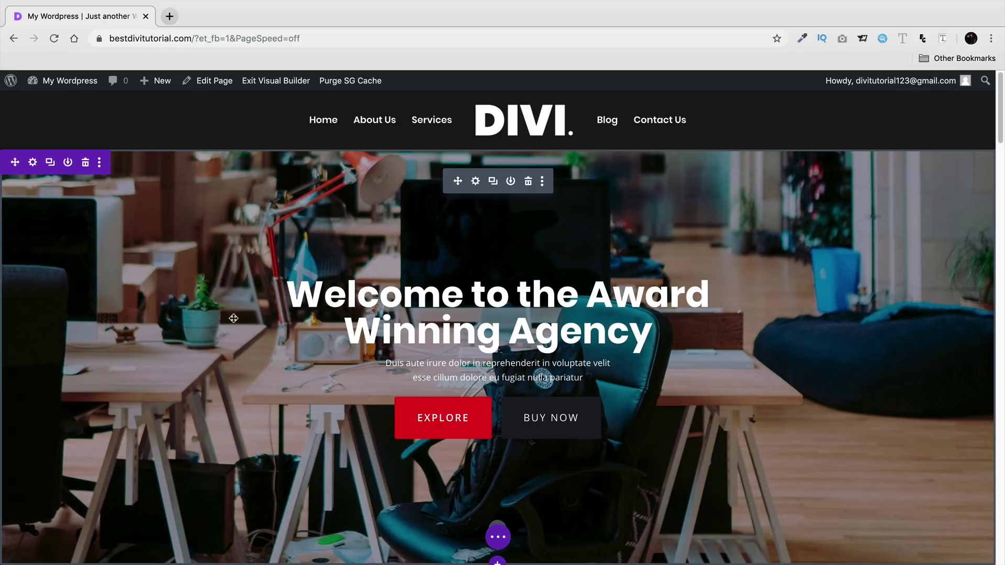
- Expand the builder's page settings bar, try docking it bottom-right, then return it to bottom centre
{"action": "scroll", "coordinate": [233, 319], "scroll_direction": "down", "scroll_amount": 5}
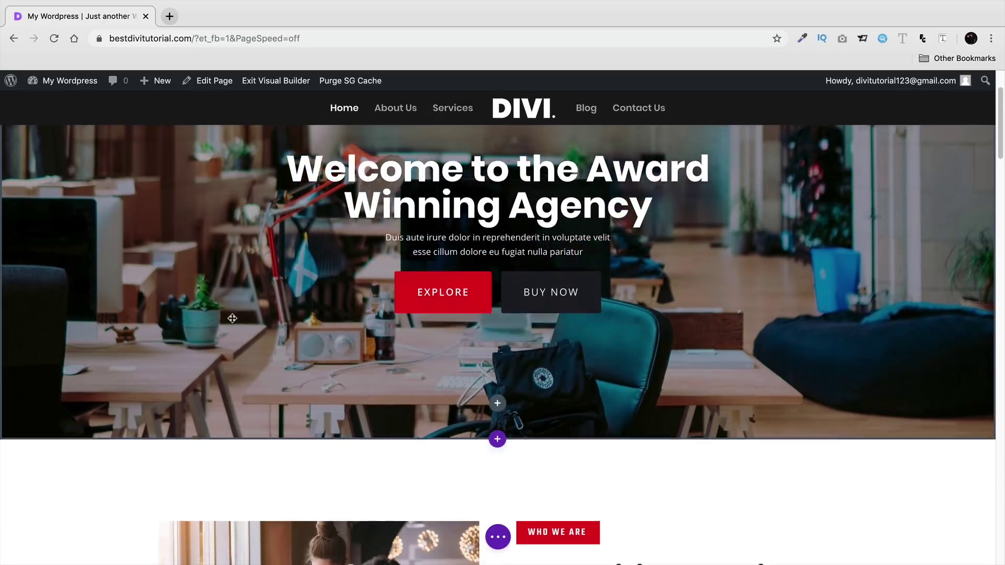
{"action": "scroll", "coordinate": [241, 355], "scroll_direction": "down", "scroll_amount": 8}
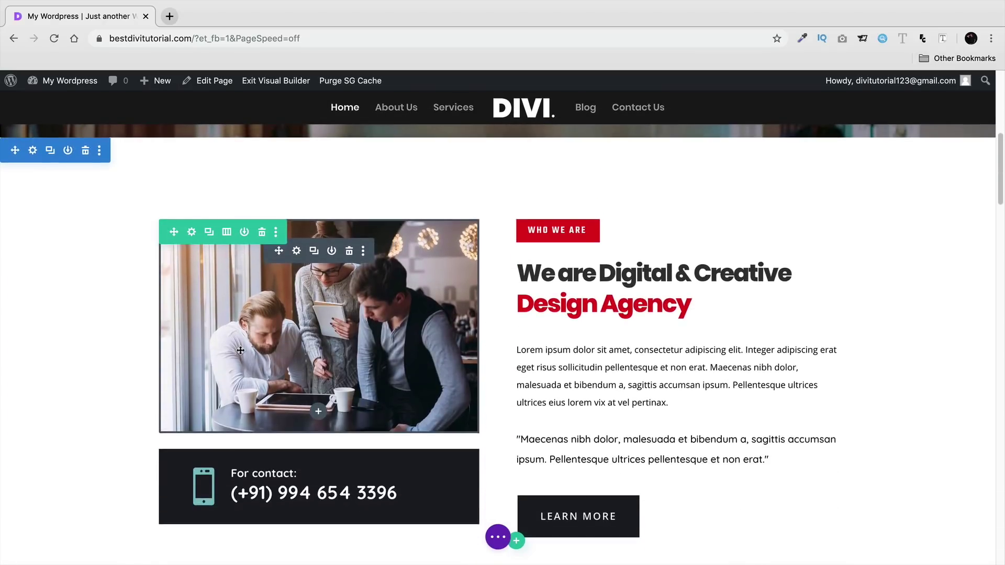
{"action": "scroll", "coordinate": [241, 347], "scroll_direction": "down", "scroll_amount": 2}
{"action": "scroll", "coordinate": [241, 347], "scroll_direction": "up", "scroll_amount": 9}
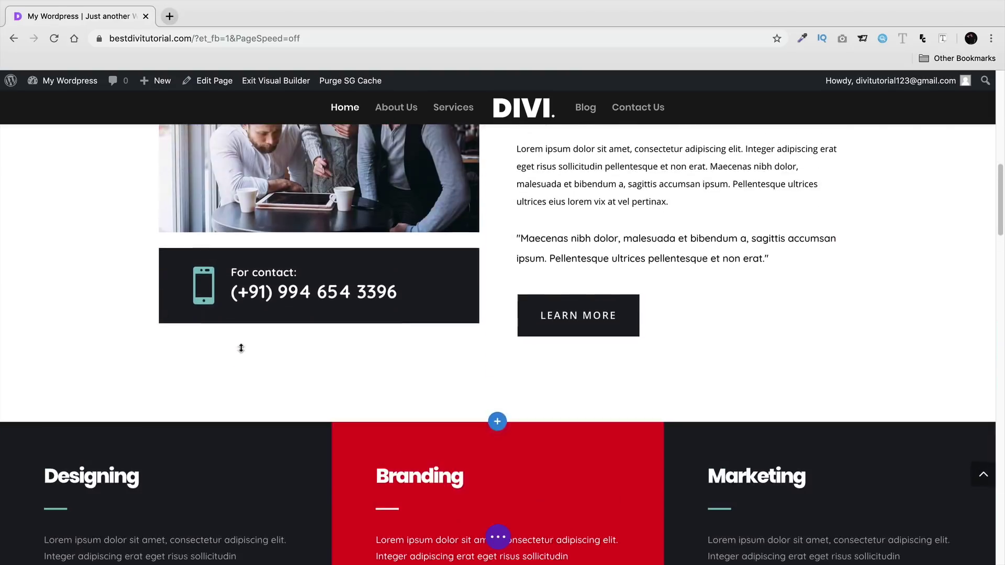
{"action": "scroll", "coordinate": [268, 346], "scroll_direction": "up", "scroll_amount": 5}
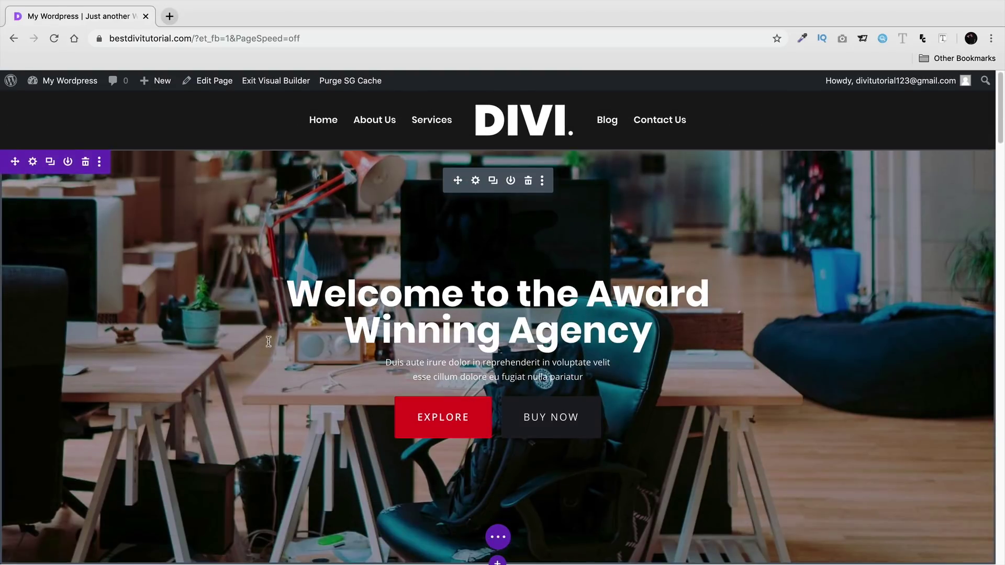
{"action": "left_click", "coordinate": [498, 540]}
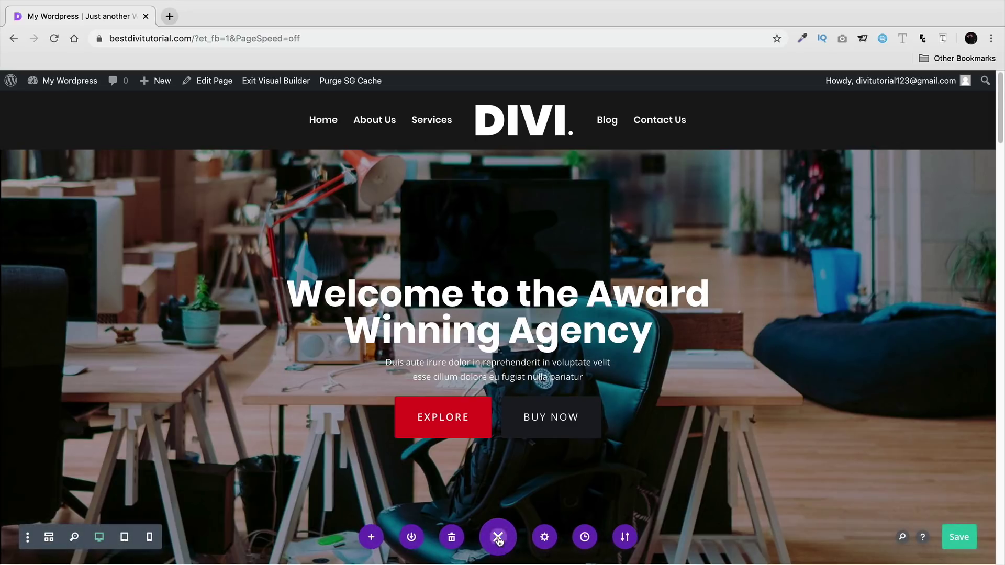
{"action": "left_click_drag", "start_coordinate": [693, 473], "coordinate": [927, 509]}
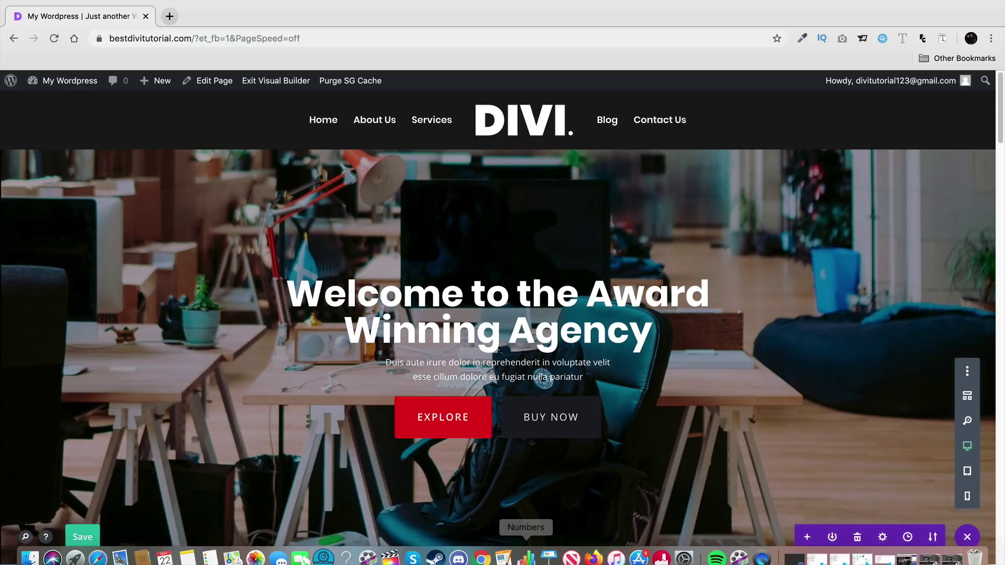
{"action": "left_click_drag", "start_coordinate": [928, 510], "coordinate": [498, 539]}
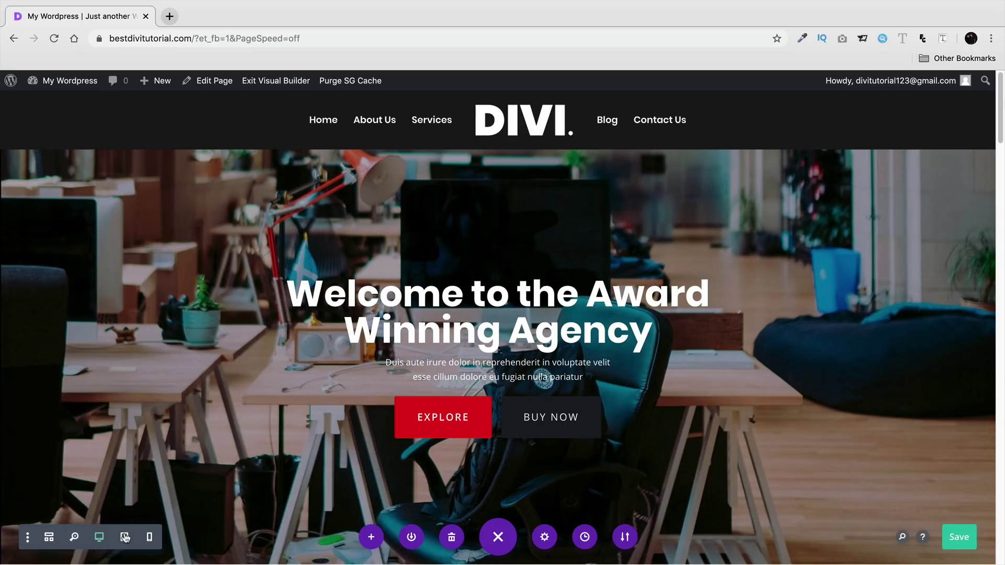
- Preview the page at tablet width and scroll down to the WHO WE ARE label
{"action": "left_click", "coordinate": [125, 537]}
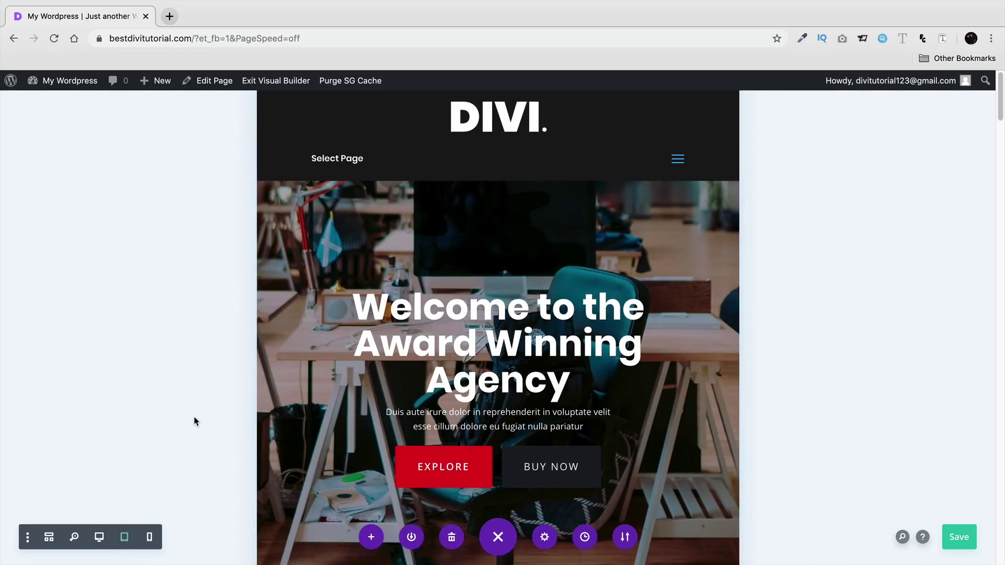
{"action": "scroll", "coordinate": [195, 417], "scroll_direction": "down", "scroll_amount": 2}
{"action": "scroll", "coordinate": [196, 418], "scroll_direction": "down", "scroll_amount": 2}
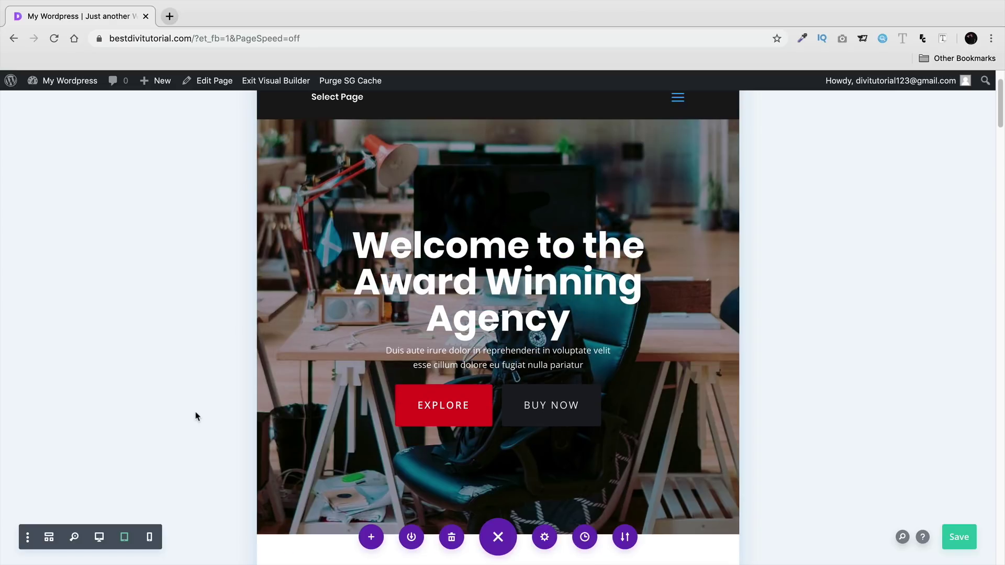
{"action": "scroll", "coordinate": [199, 412], "scroll_direction": "down", "scroll_amount": 8}
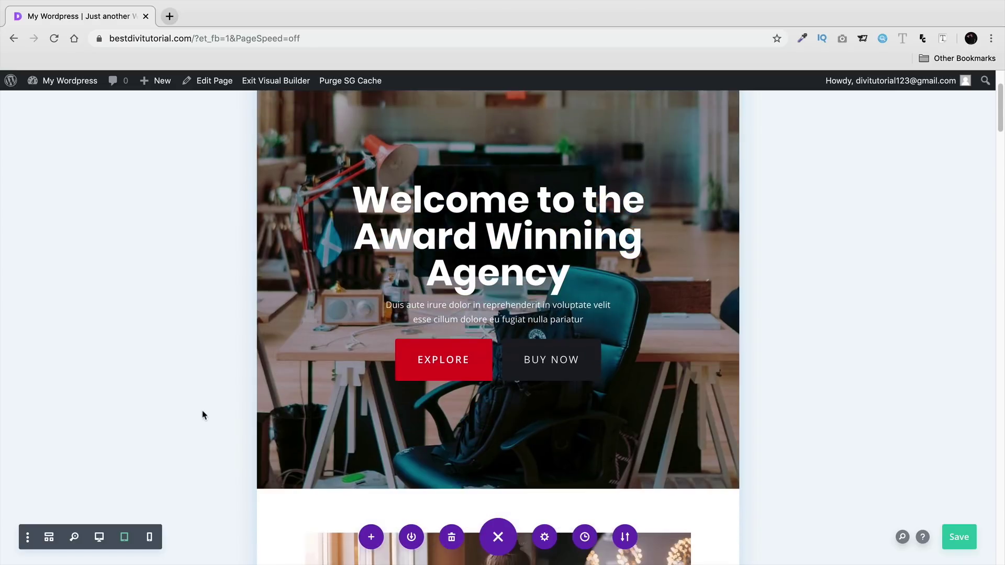
{"action": "scroll", "coordinate": [207, 409], "scroll_direction": "down", "scroll_amount": 1}
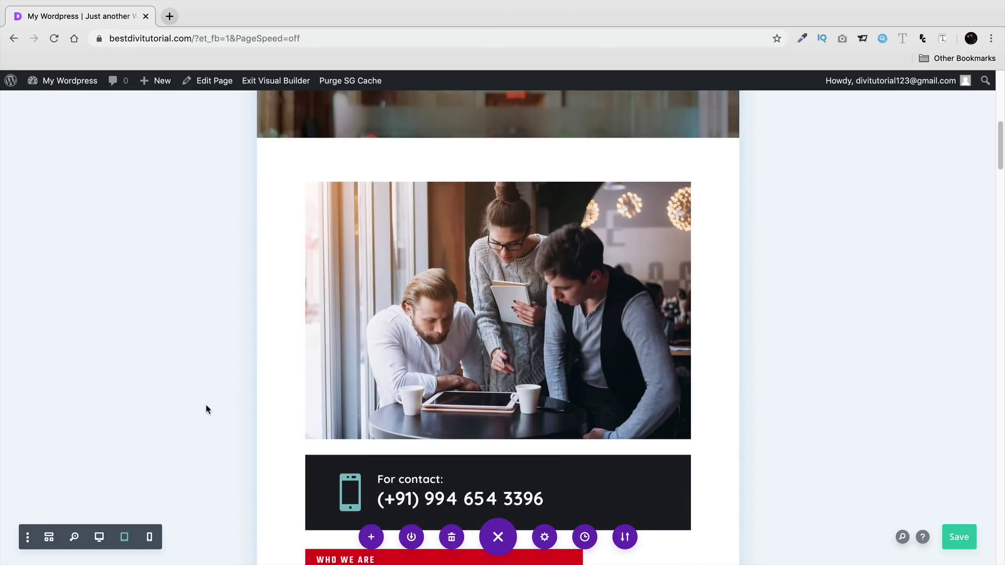
{"action": "mouse_move", "coordinate": [410, 455]}
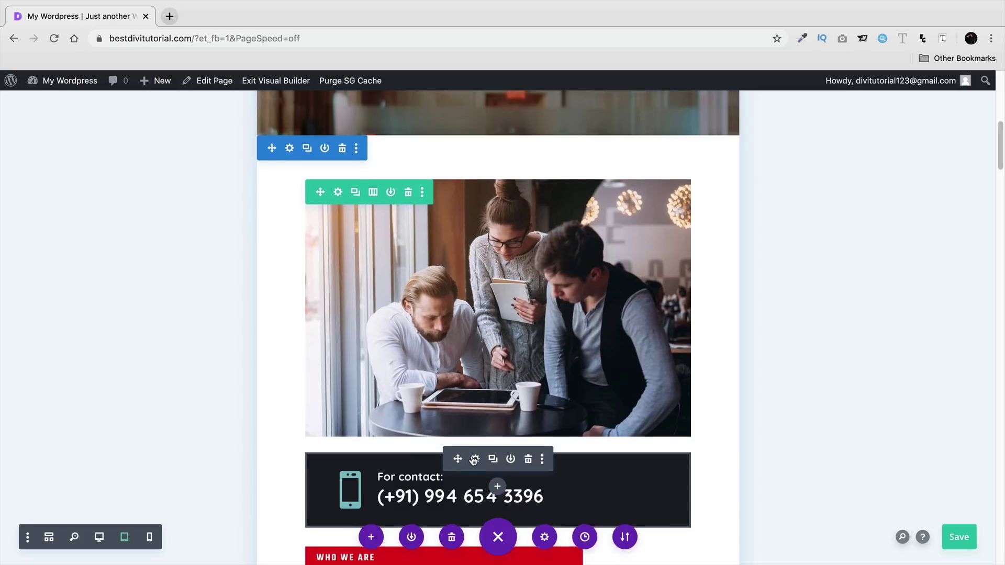
{"action": "scroll", "coordinate": [460, 445], "scroll_direction": "down", "scroll_amount": 5}
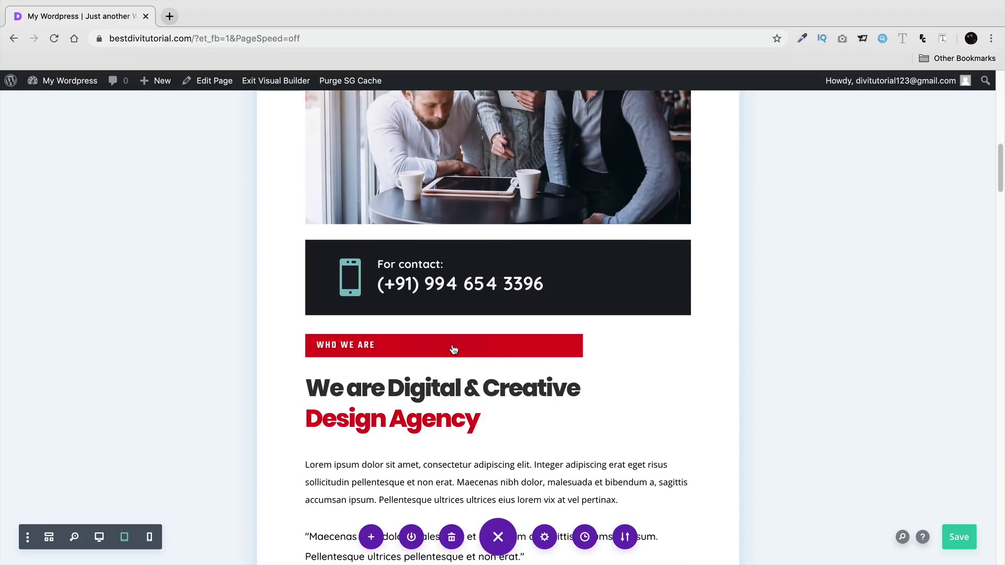
{"action": "scroll", "coordinate": [220, 366], "scroll_direction": "down", "scroll_amount": 1}
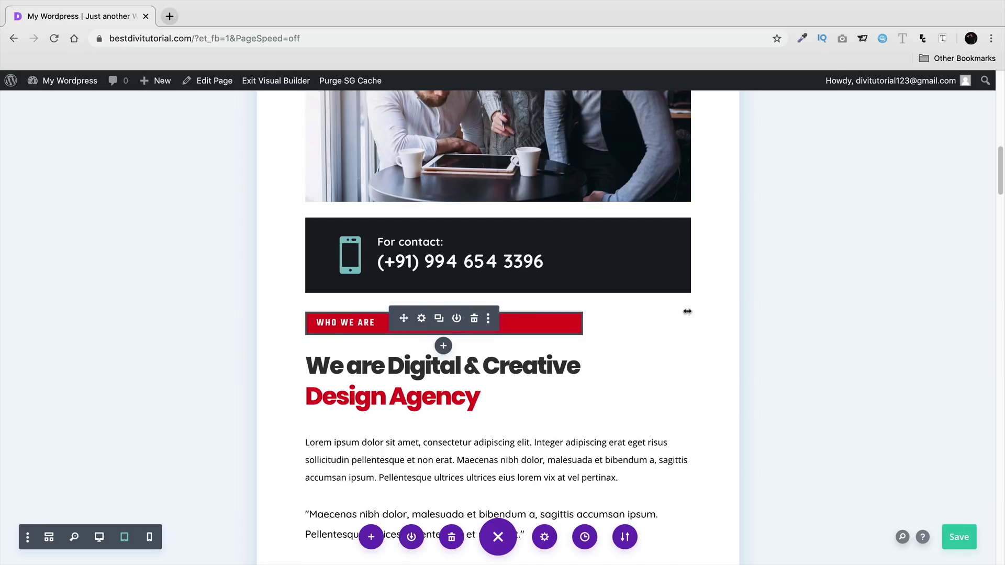
{"action": "mouse_move", "coordinate": [515, 320]}
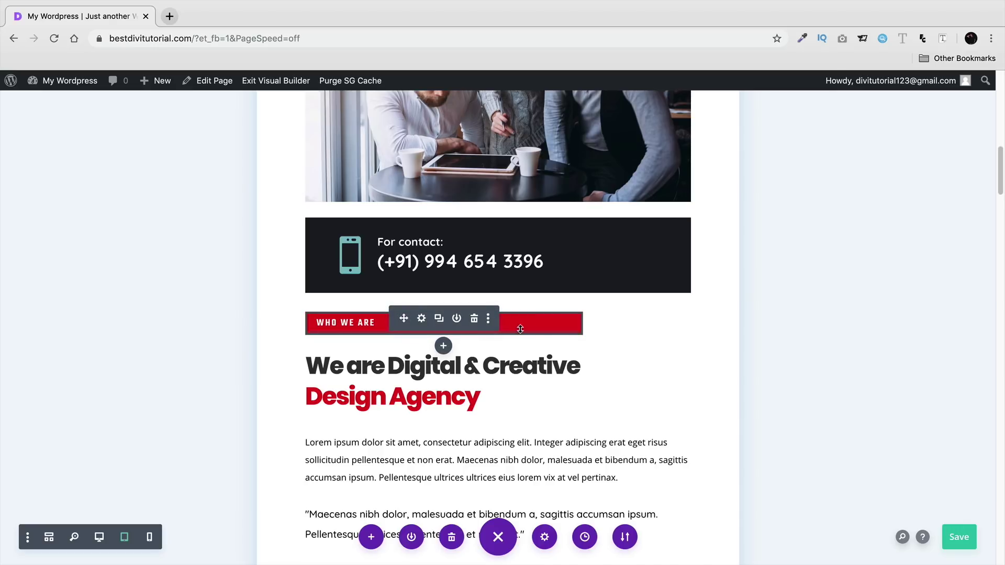
- Open the WHO WE ARE label's settings and expand its Design sizing options
{"action": "left_click", "coordinate": [422, 320]}
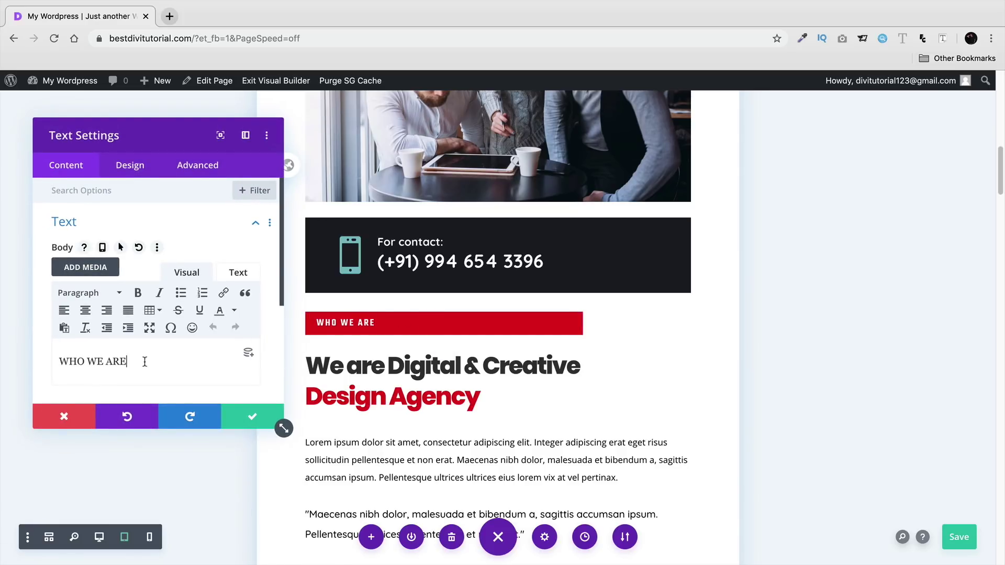
{"action": "left_click", "coordinate": [147, 173]}
{"action": "left_click", "coordinate": [149, 230]}
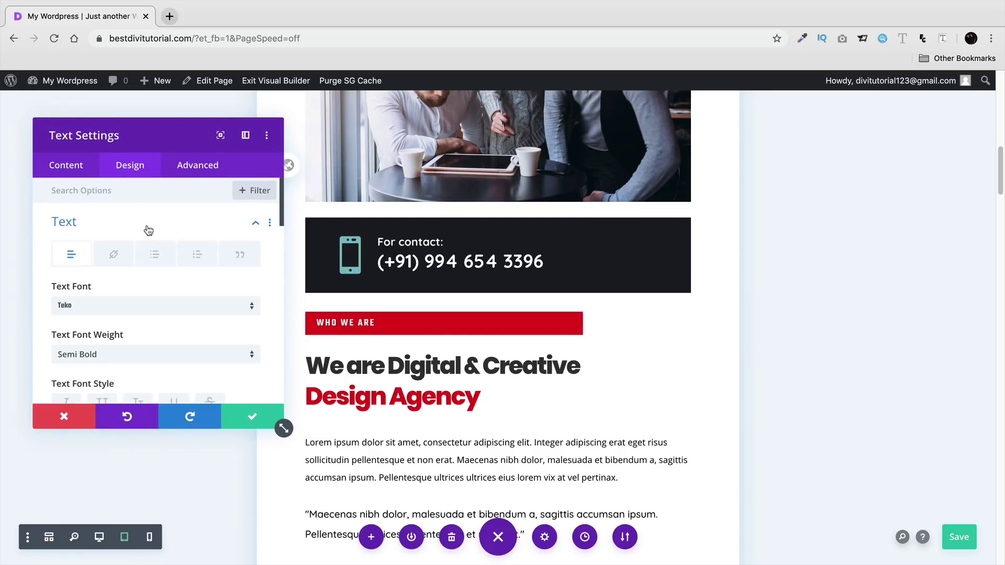
{"action": "scroll", "coordinate": [160, 315], "scroll_direction": "down", "scroll_amount": 5}
{"action": "scroll", "coordinate": [159, 315], "scroll_direction": "down", "scroll_amount": 10}
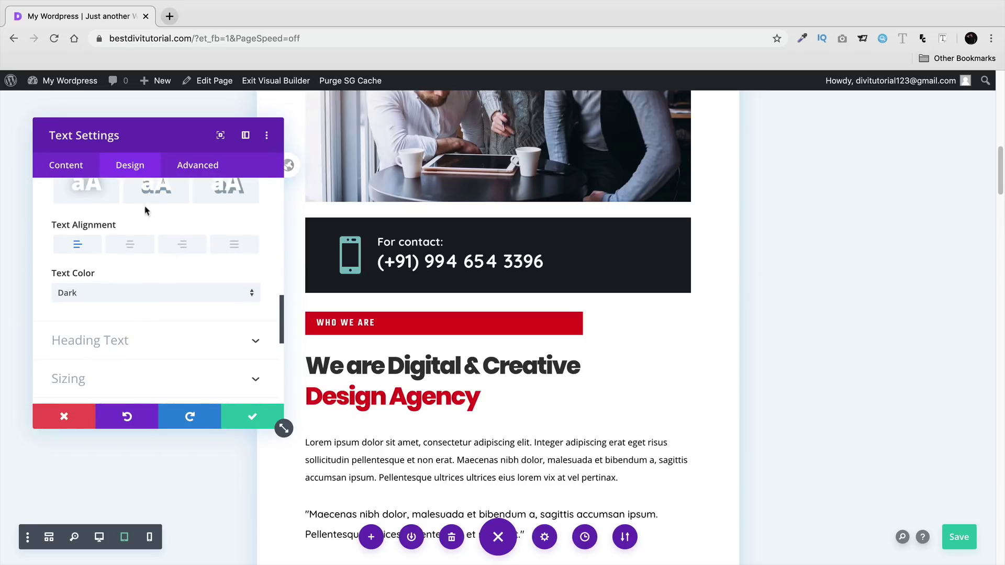
{"action": "left_click", "coordinate": [67, 166]}
{"action": "left_click", "coordinate": [92, 298]}
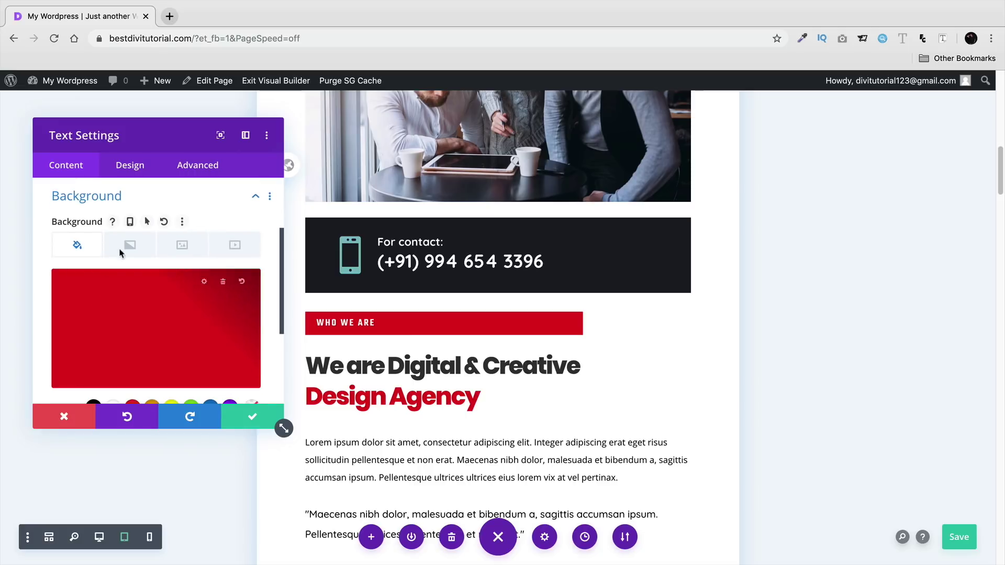
{"action": "left_click", "coordinate": [131, 167]}
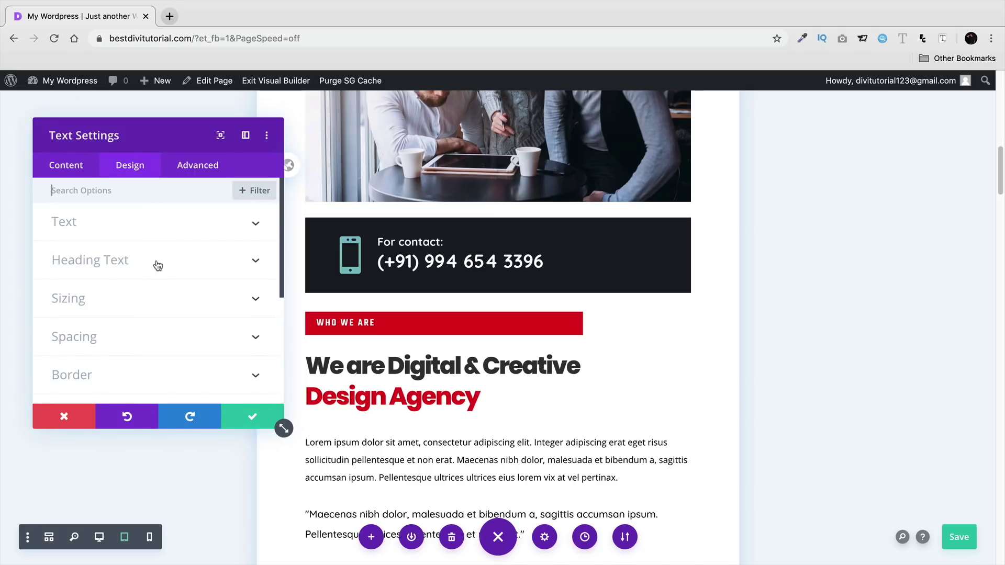
{"action": "left_click", "coordinate": [160, 298]}
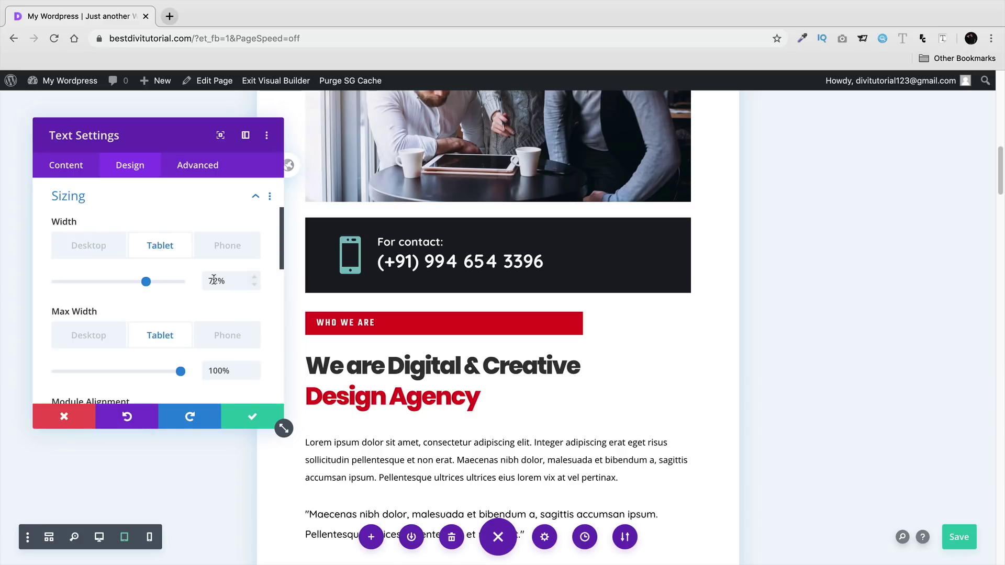
- Narrow the label's width to 22% on tablet and 34% on phone, then save the page
{"action": "left_click_drag", "start_coordinate": [149, 282], "coordinate": [86, 281]}
{"action": "left_click", "coordinate": [92, 247]}
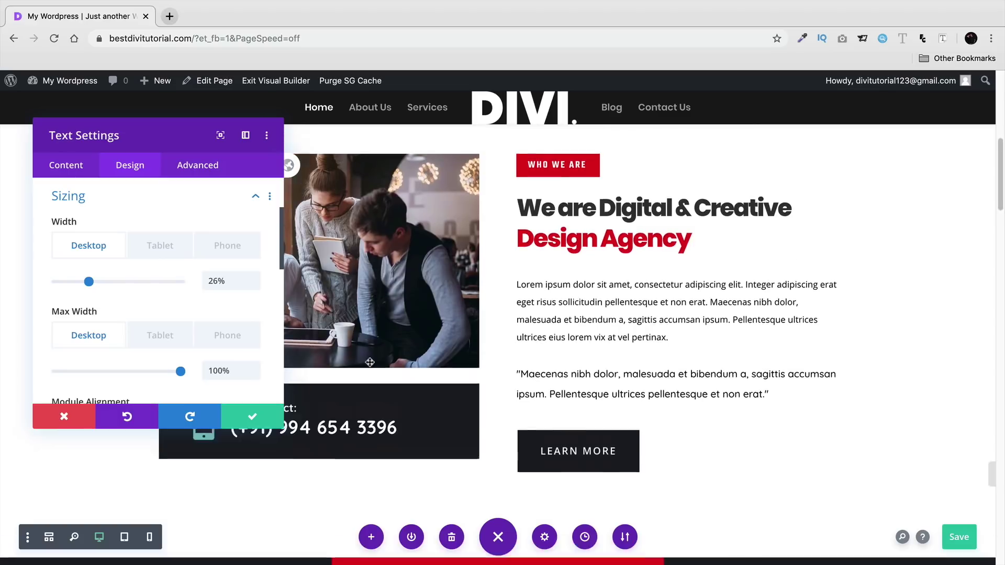
{"action": "left_click", "coordinate": [237, 256]}
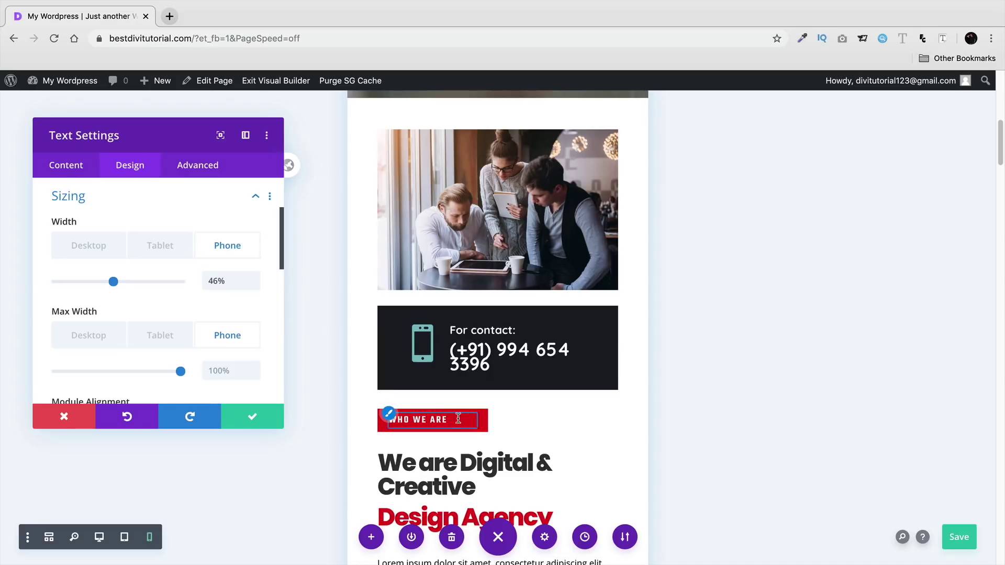
{"action": "left_click_drag", "start_coordinate": [113, 281], "coordinate": [99, 285]}
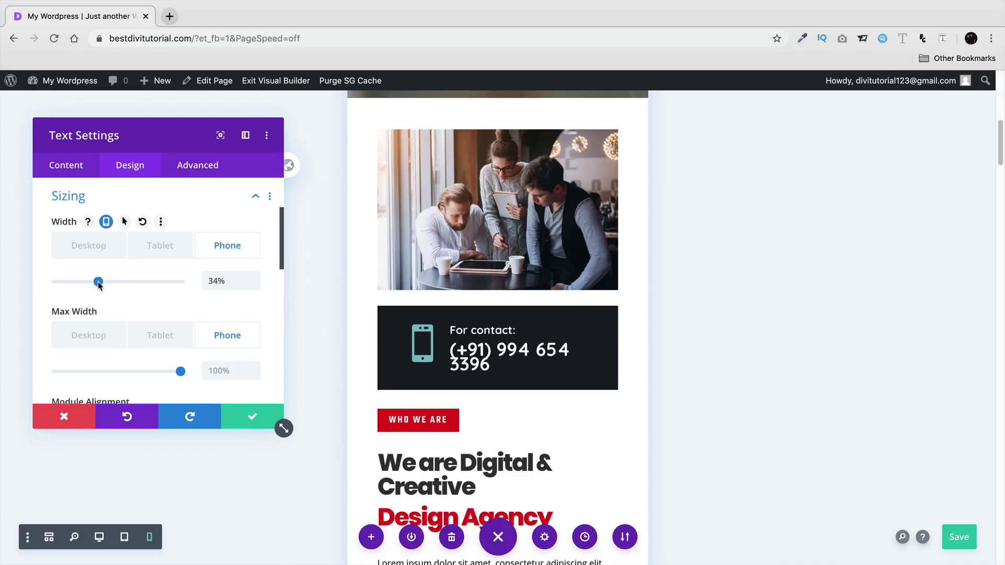
{"action": "key", "text": "super+s"}
{"action": "scroll", "coordinate": [387, 356], "scroll_direction": "down", "scroll_amount": 4}
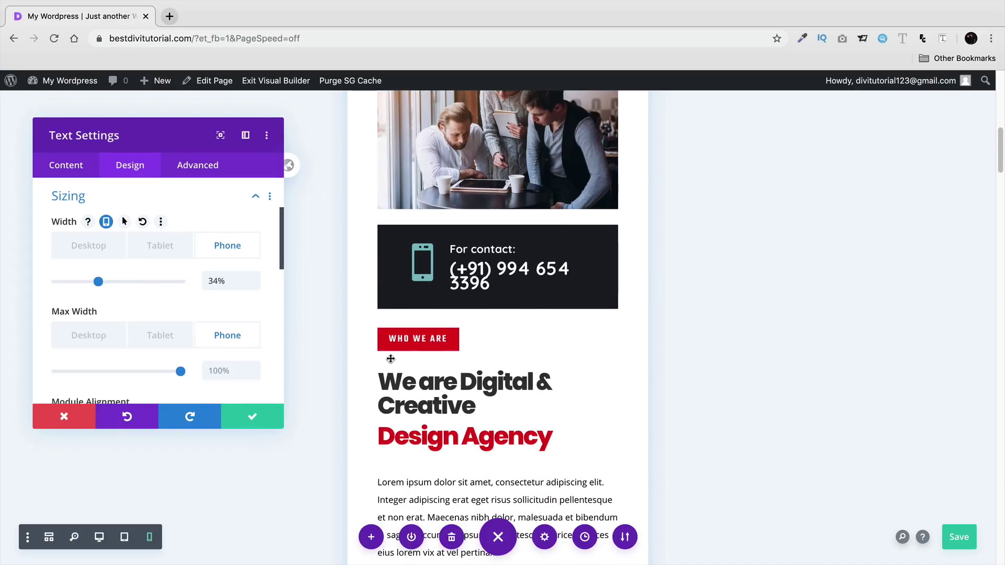
{"action": "scroll", "coordinate": [391, 358], "scroll_direction": "down", "scroll_amount": 10}
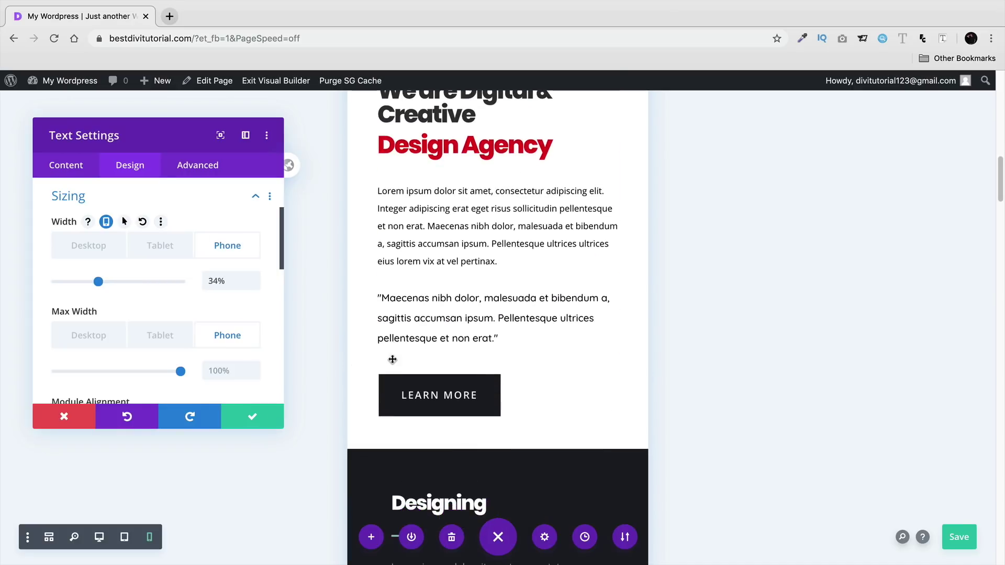
{"action": "scroll", "coordinate": [394, 361], "scroll_direction": "down", "scroll_amount": 6}
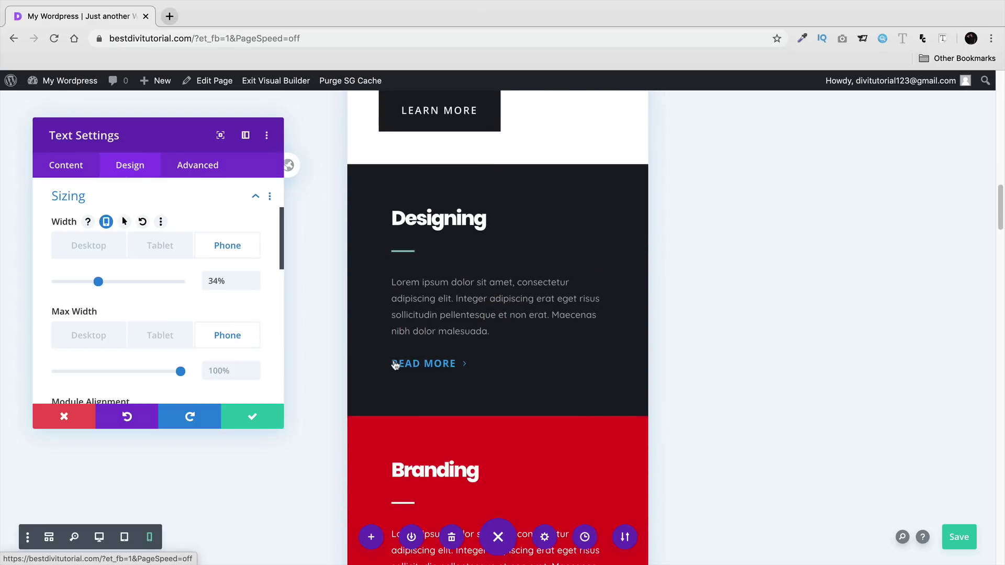
- Close the WHO WE ARE label's settings and preview the page at phone width
{"action": "left_click", "coordinate": [252, 415]}
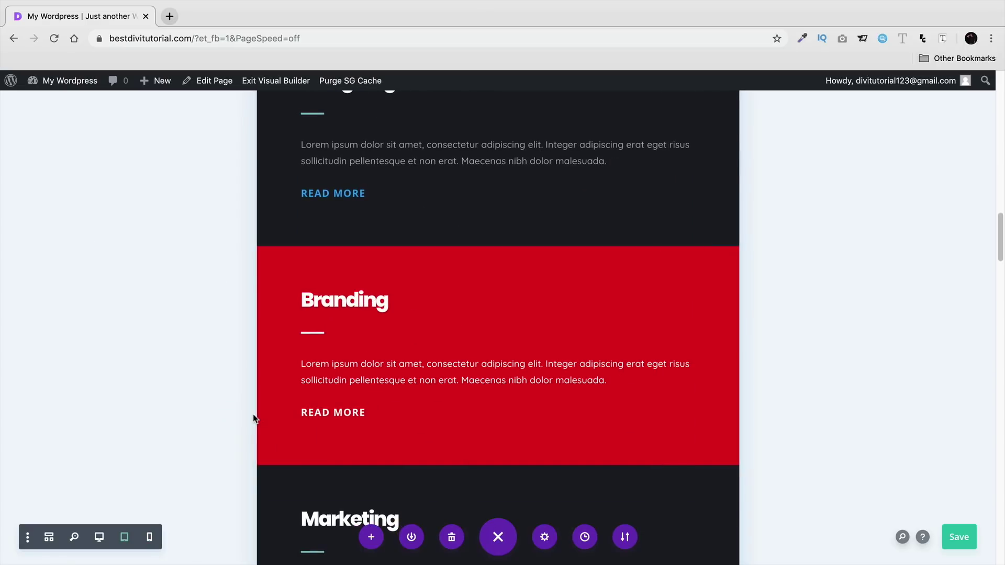
{"action": "scroll", "coordinate": [236, 403], "scroll_direction": "up", "scroll_amount": 3}
{"action": "scroll", "coordinate": [233, 398], "scroll_direction": "up", "scroll_amount": 4}
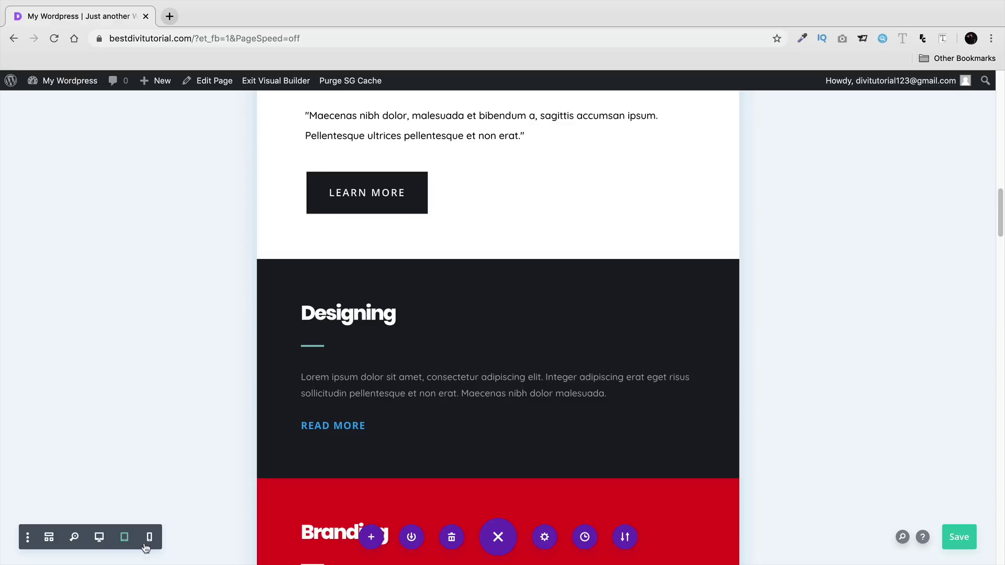
{"action": "left_click", "coordinate": [150, 539]}
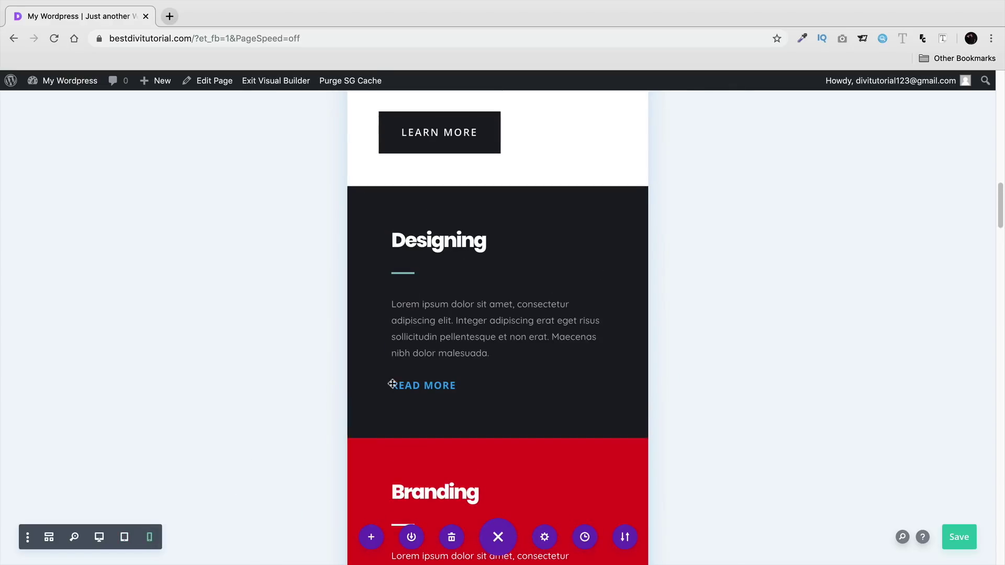
{"action": "scroll", "coordinate": [494, 333], "scroll_direction": "down", "scroll_amount": 5}
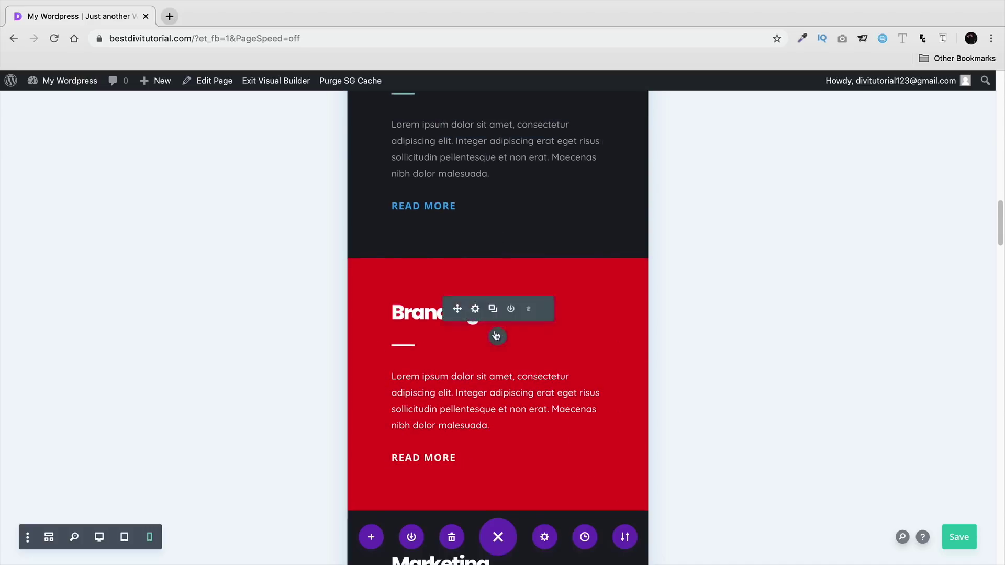
{"action": "scroll", "coordinate": [496, 336], "scroll_direction": "down", "scroll_amount": 7}
{"action": "scroll", "coordinate": [468, 342], "scroll_direction": "up", "scroll_amount": 5}
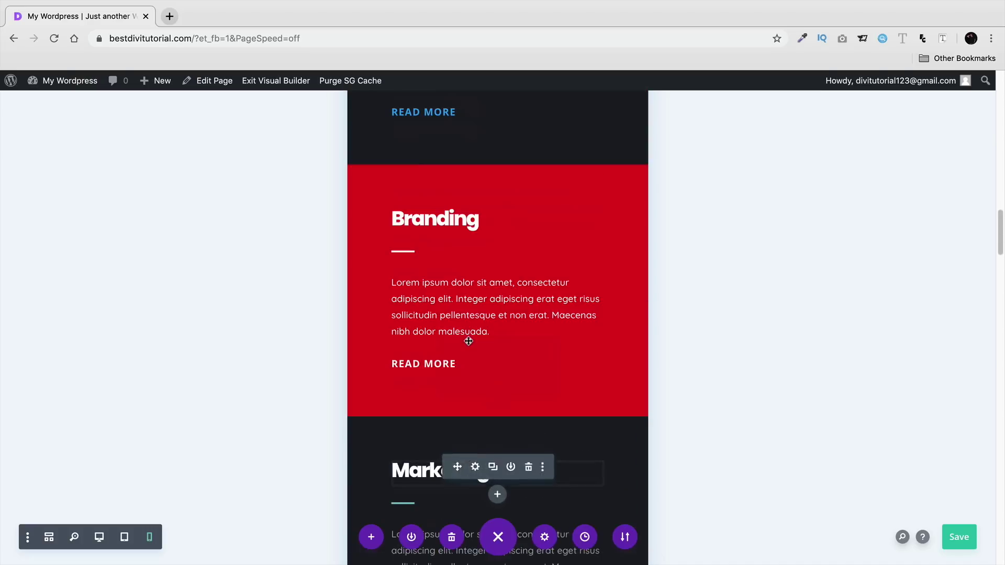
{"action": "scroll", "coordinate": [469, 341], "scroll_direction": "up", "scroll_amount": 6}
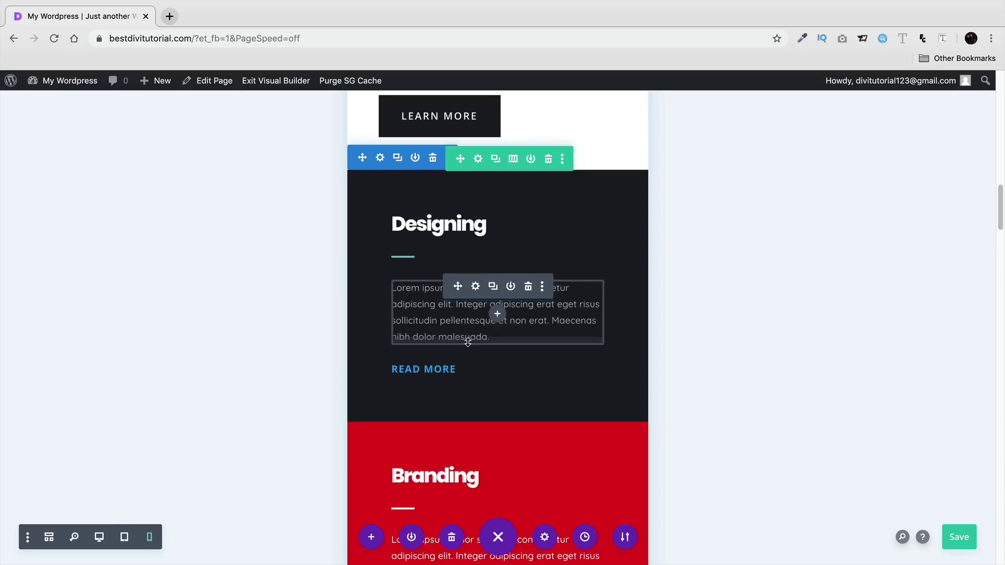
- Disable the Designing, Branding and Marketing section on phone and tablet in its Advanced visibility options
{"action": "left_click", "coordinate": [381, 159]}
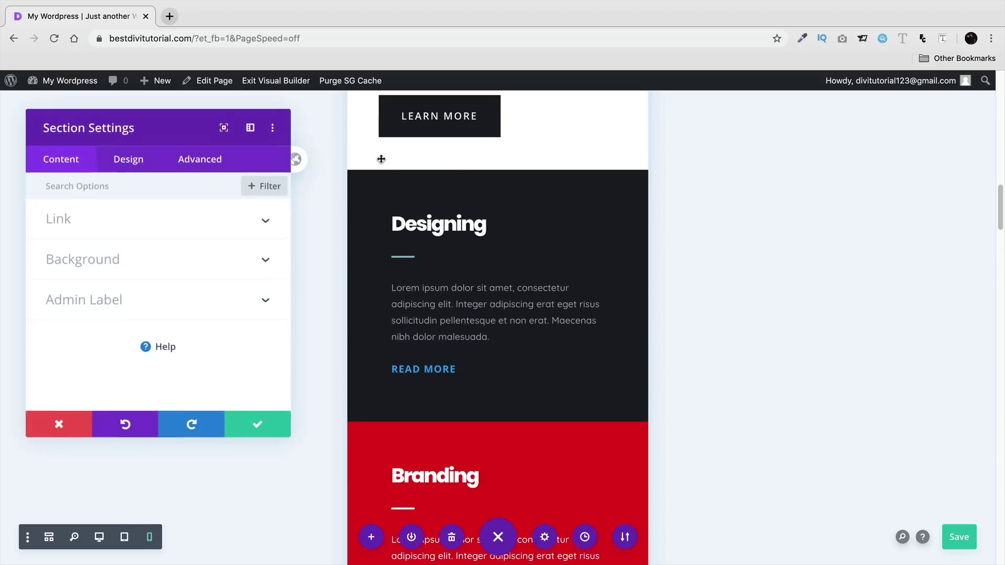
{"action": "left_click", "coordinate": [212, 165]}
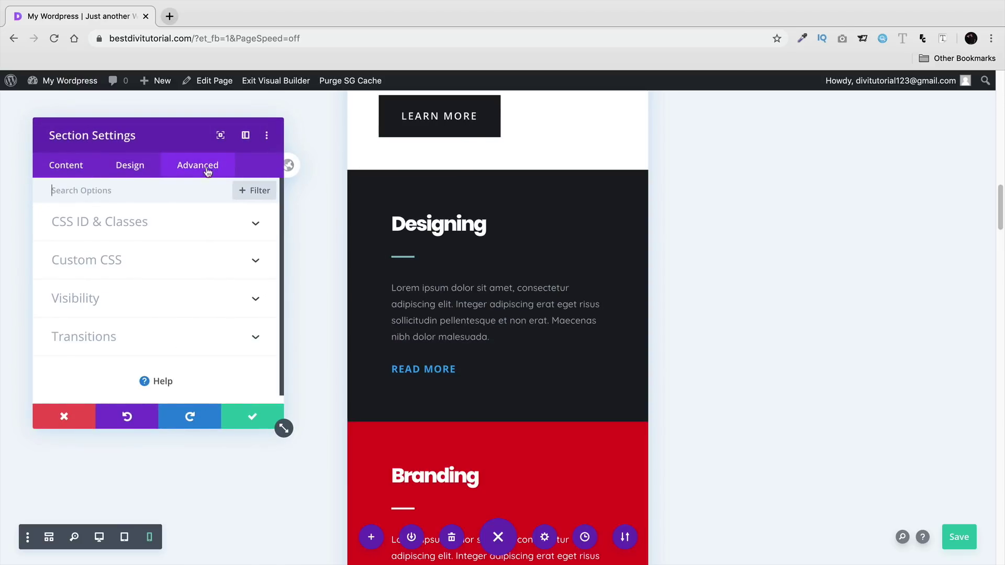
{"action": "left_click", "coordinate": [80, 300]}
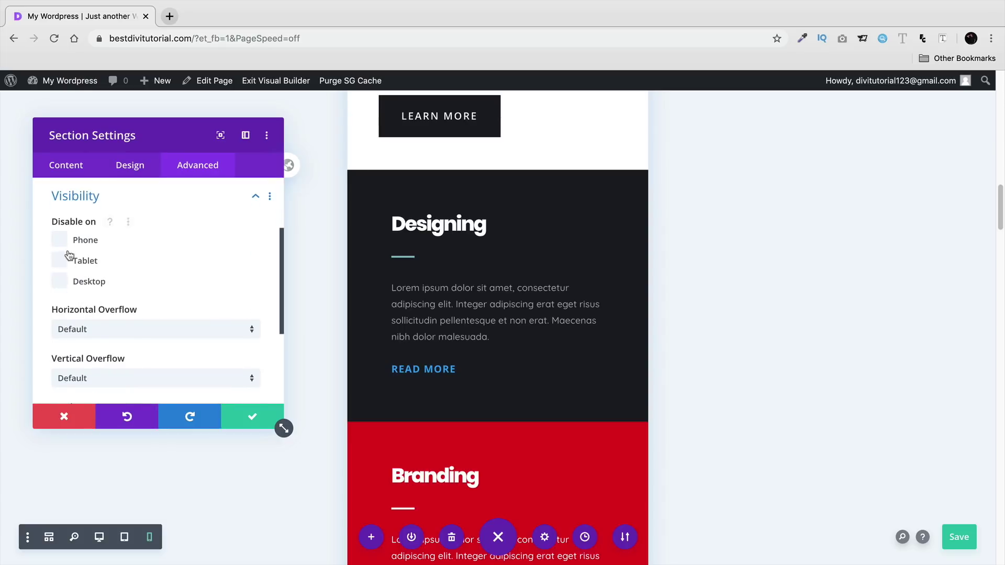
{"action": "left_click", "coordinate": [61, 241]}
{"action": "left_click", "coordinate": [60, 260]}
{"action": "left_click", "coordinate": [234, 417]}
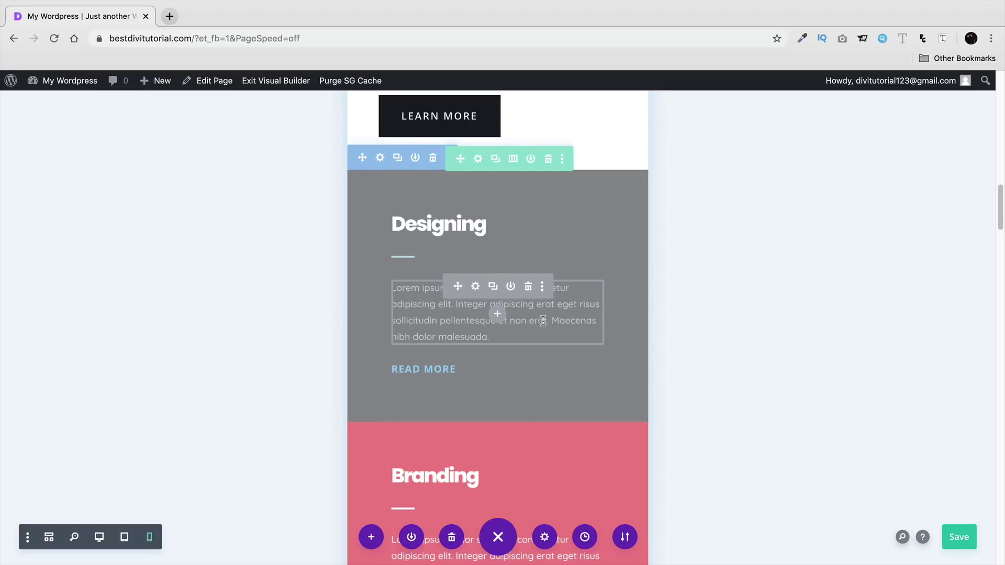
{"action": "scroll", "coordinate": [544, 320], "scroll_direction": "down", "scroll_amount": 5}
{"action": "scroll", "coordinate": [544, 320], "scroll_direction": "down", "scroll_amount": 12}
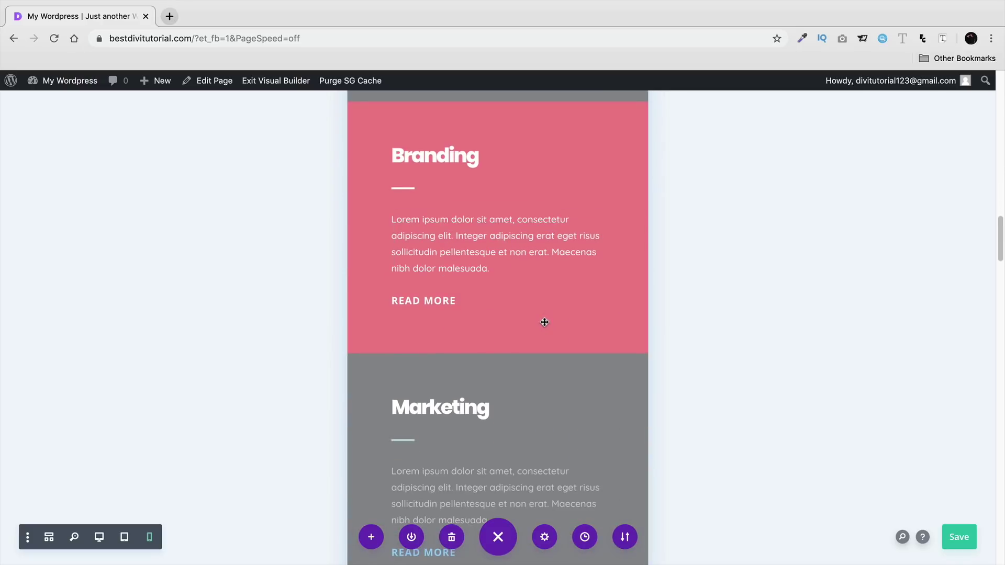
{"action": "scroll", "coordinate": [544, 322], "scroll_direction": "down", "scroll_amount": 1}
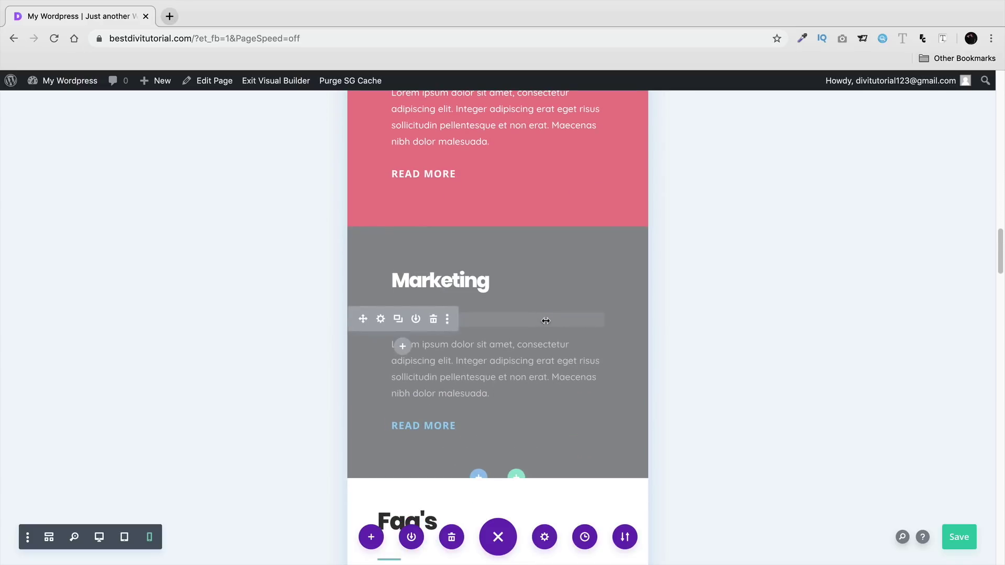
{"action": "scroll", "coordinate": [518, 299], "scroll_direction": "down", "scroll_amount": 8}
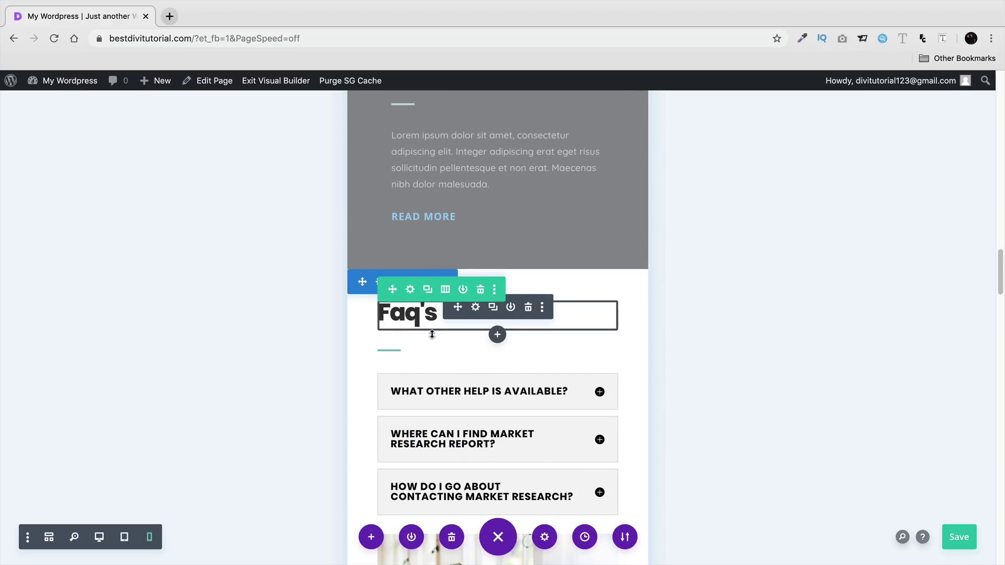
{"action": "scroll", "coordinate": [431, 334], "scroll_direction": "down", "scroll_amount": 1}
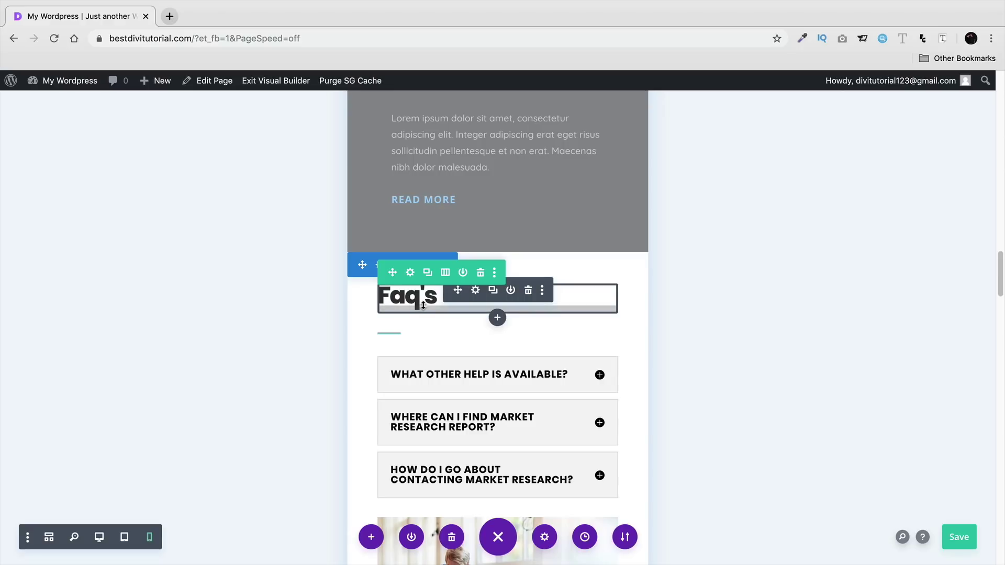
- Open the Faq's heading text settings and expand its Design text options
{"action": "left_click", "coordinate": [475, 291]}
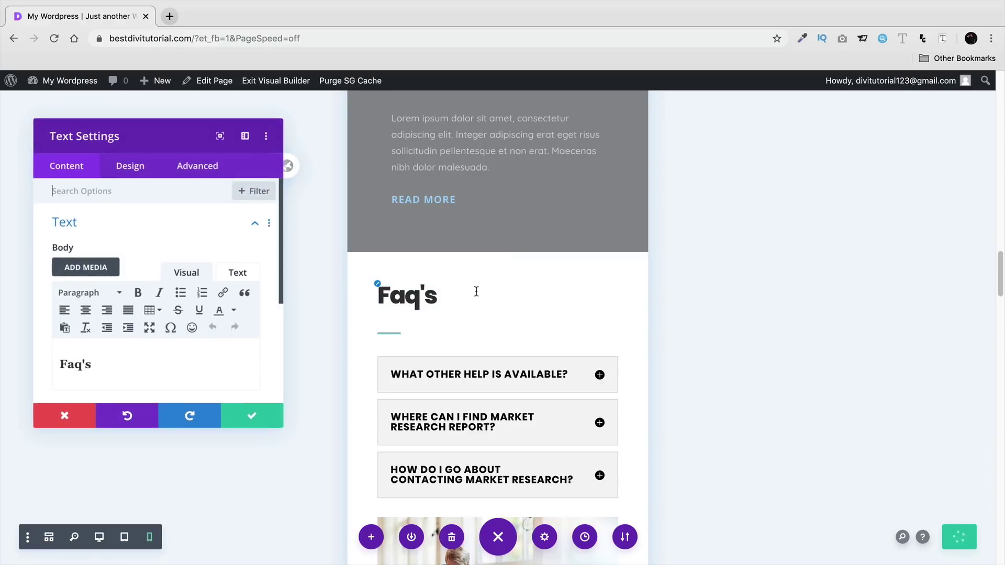
{"action": "left_click", "coordinate": [130, 167]}
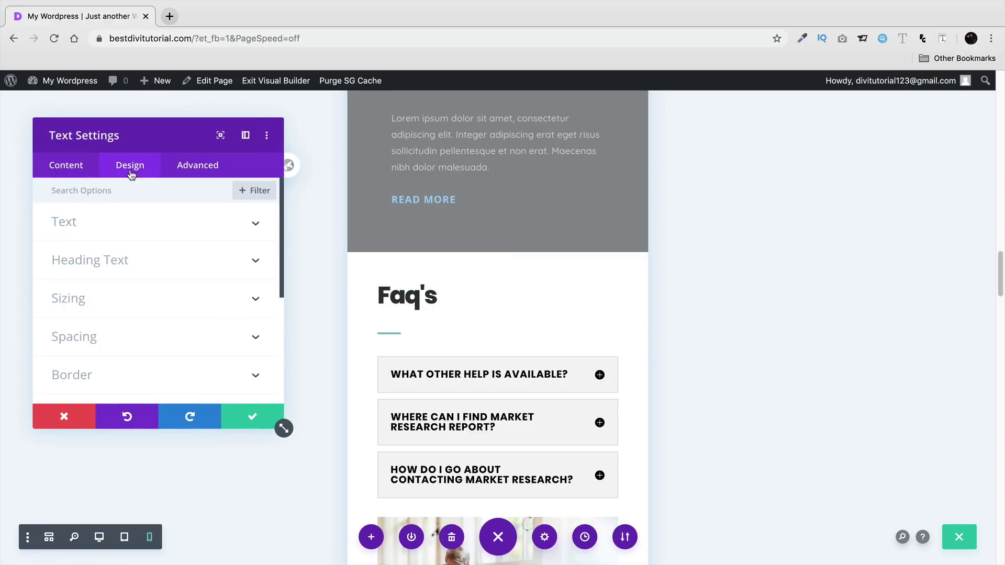
{"action": "left_click", "coordinate": [137, 219]}
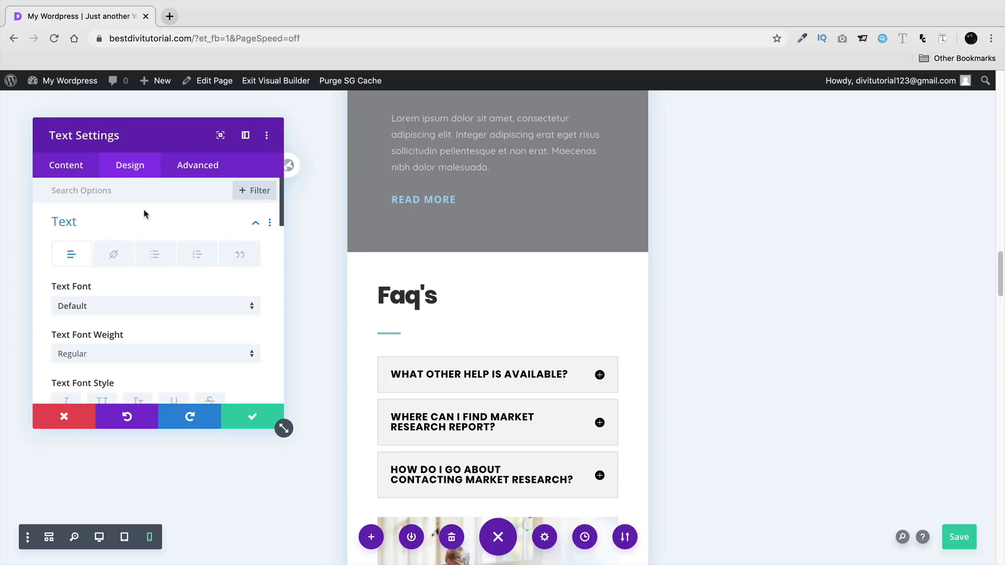
{"action": "scroll", "coordinate": [167, 266], "scroll_direction": "down", "scroll_amount": 10}
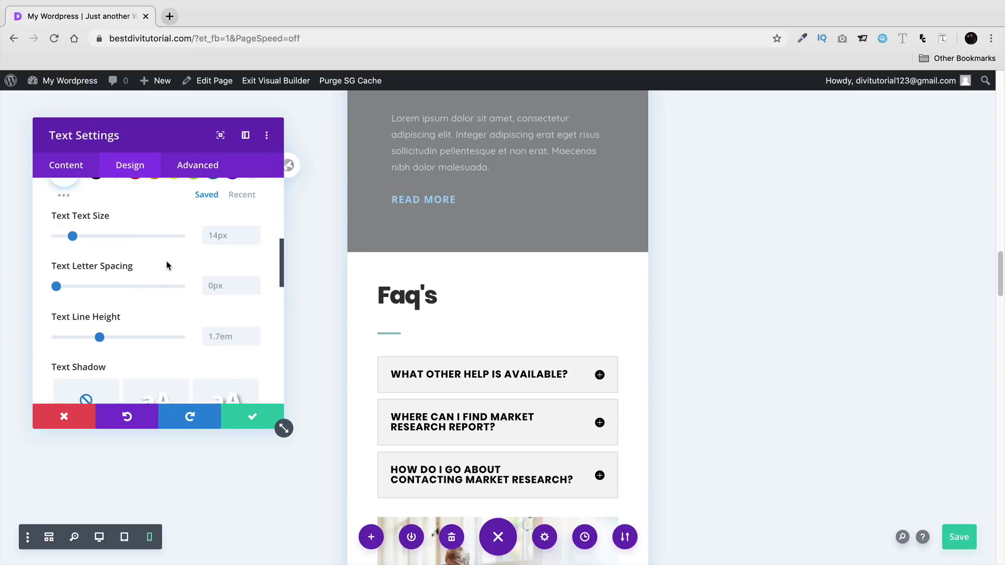
{"action": "scroll", "coordinate": [168, 265], "scroll_direction": "down", "scroll_amount": 4}
- Keep the Faq's heading left-aligned on desktop but centred on tablet and phone
{"action": "left_click", "coordinate": [134, 291]}
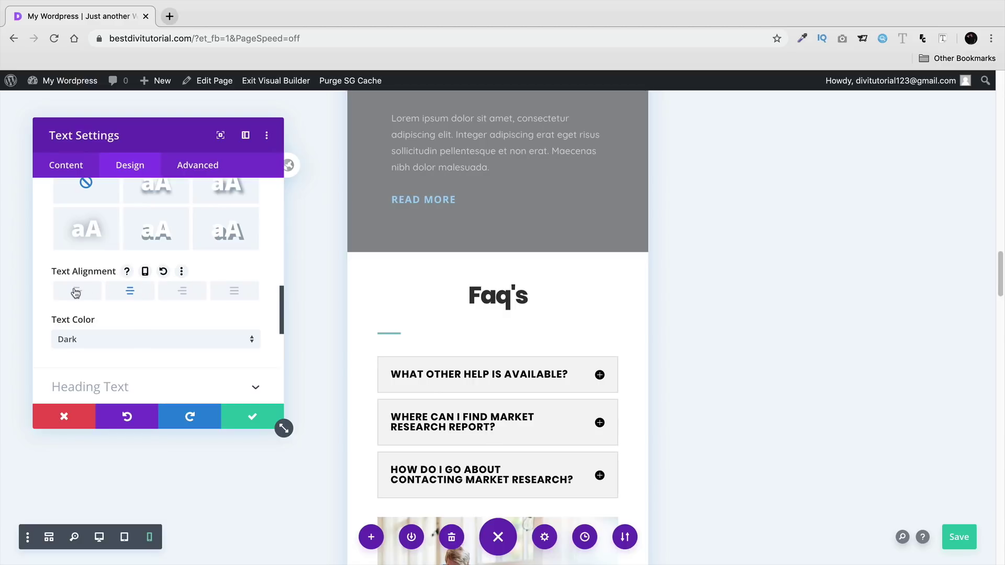
{"action": "left_click", "coordinate": [75, 292]}
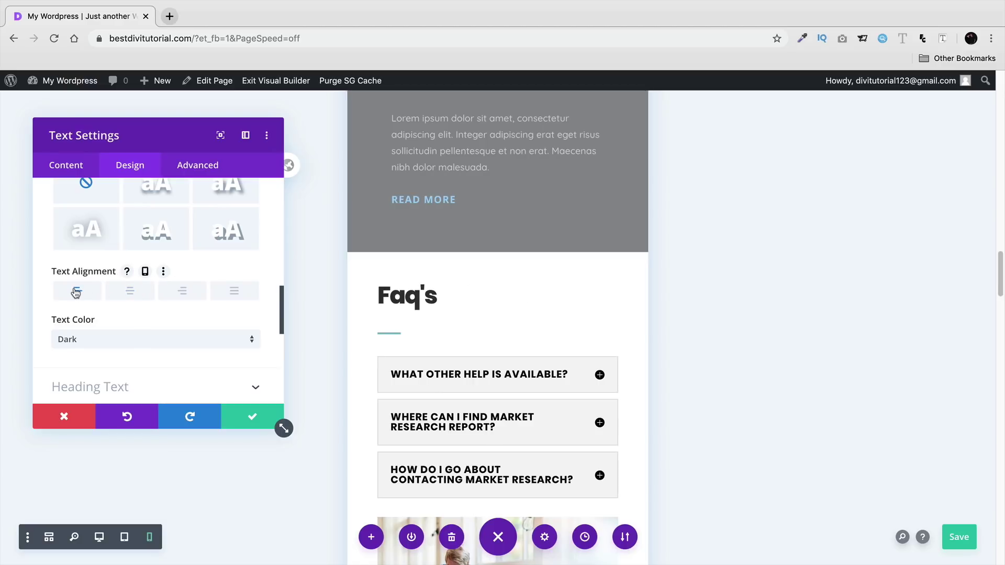
{"action": "left_click", "coordinate": [145, 272]}
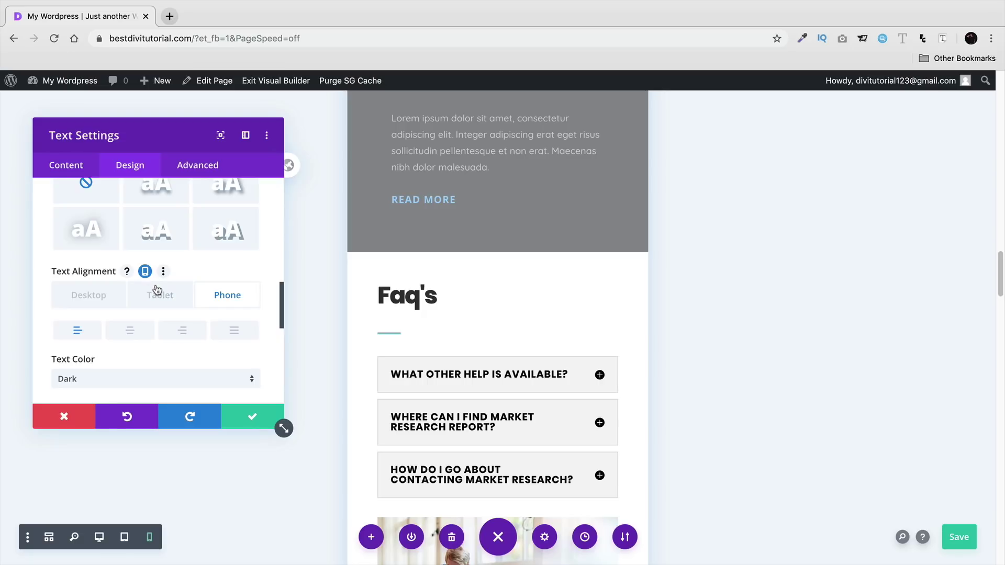
{"action": "left_click", "coordinate": [167, 298]}
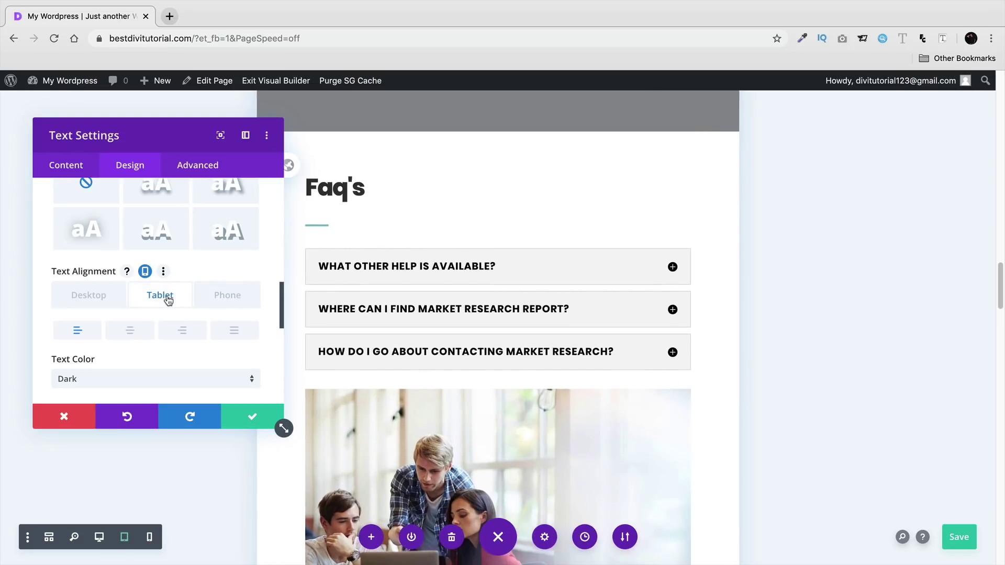
{"action": "left_click", "coordinate": [132, 333]}
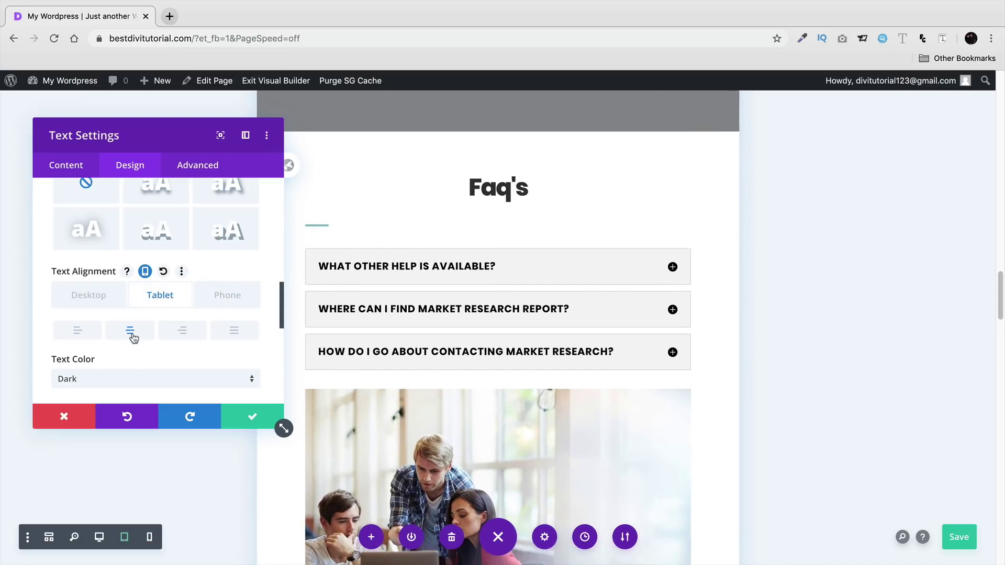
{"action": "left_click", "coordinate": [225, 294]}
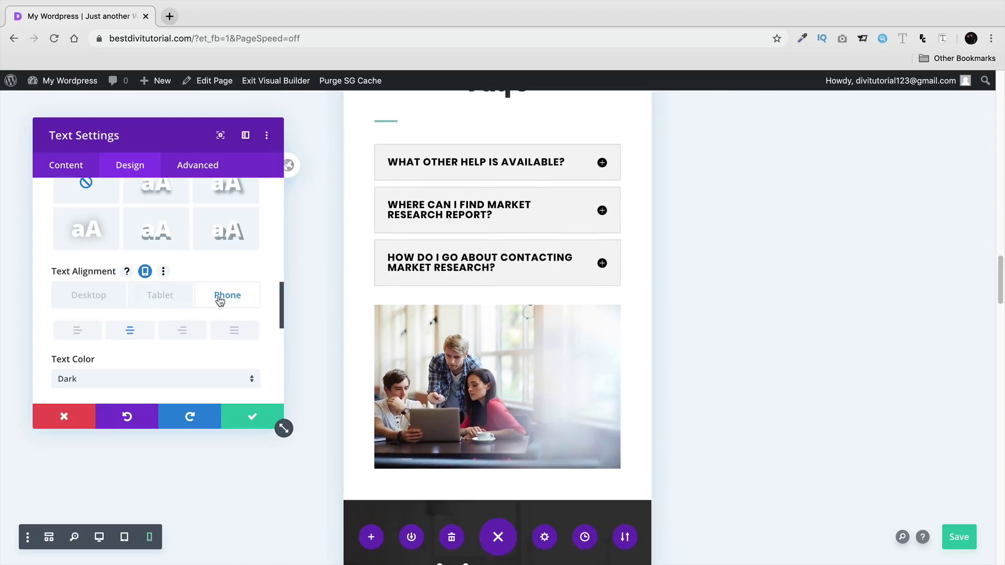
{"action": "scroll", "coordinate": [275, 293], "scroll_direction": "up", "scroll_amount": 1}
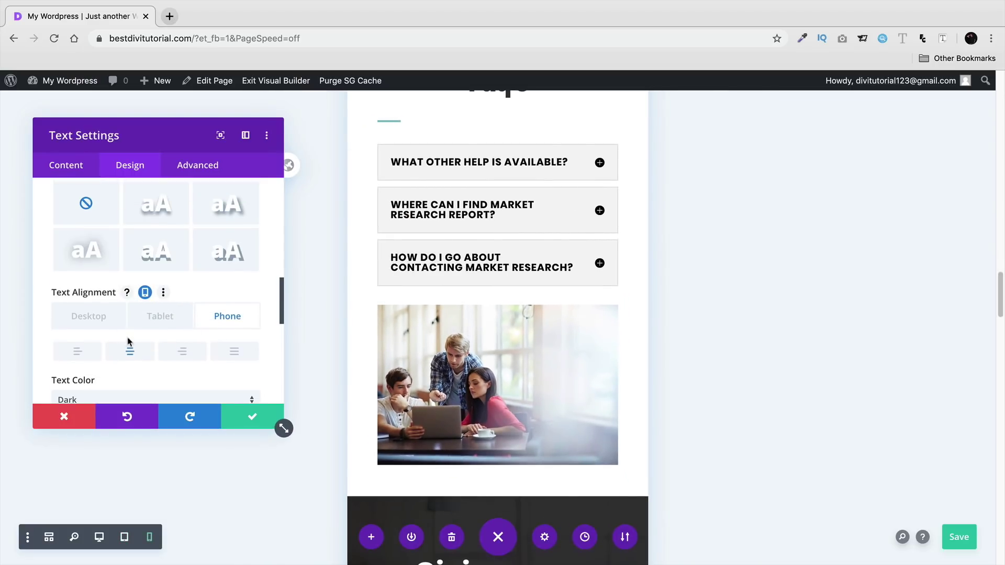
{"action": "left_click", "coordinate": [106, 319]}
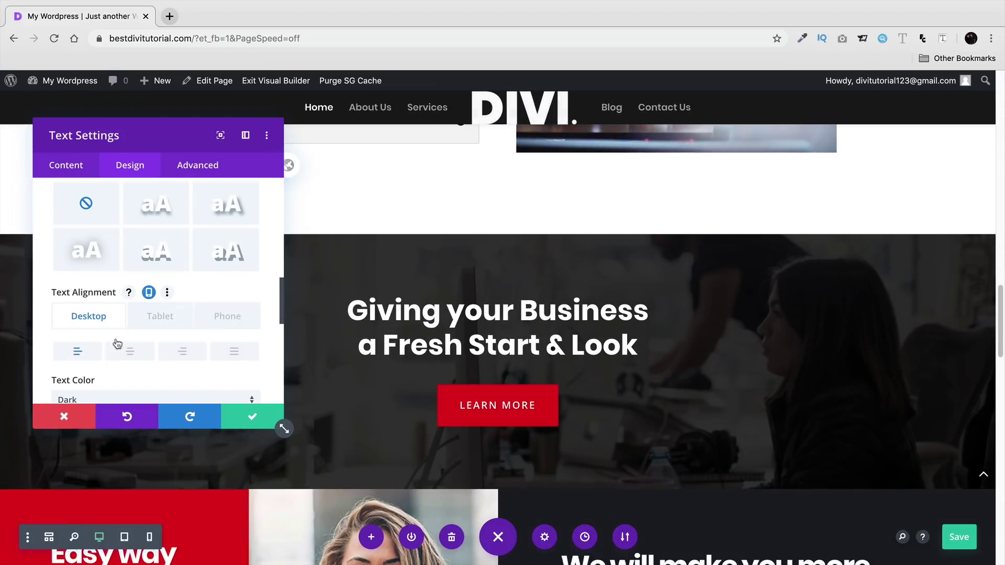
{"action": "left_click", "coordinate": [153, 317]}
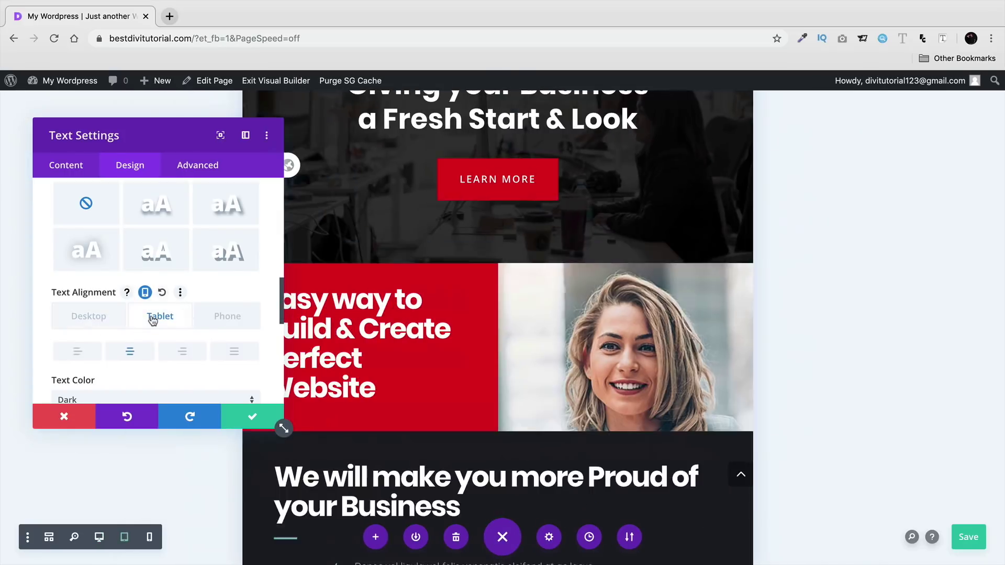
{"action": "scroll", "coordinate": [466, 308], "scroll_direction": "up", "scroll_amount": 15}
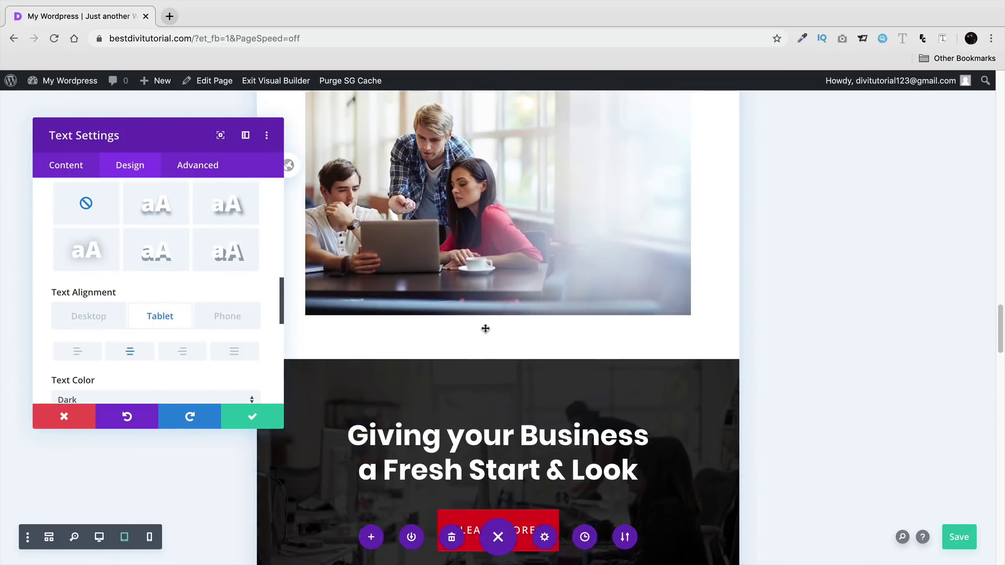
{"action": "scroll", "coordinate": [473, 386], "scroll_direction": "up", "scroll_amount": 2}
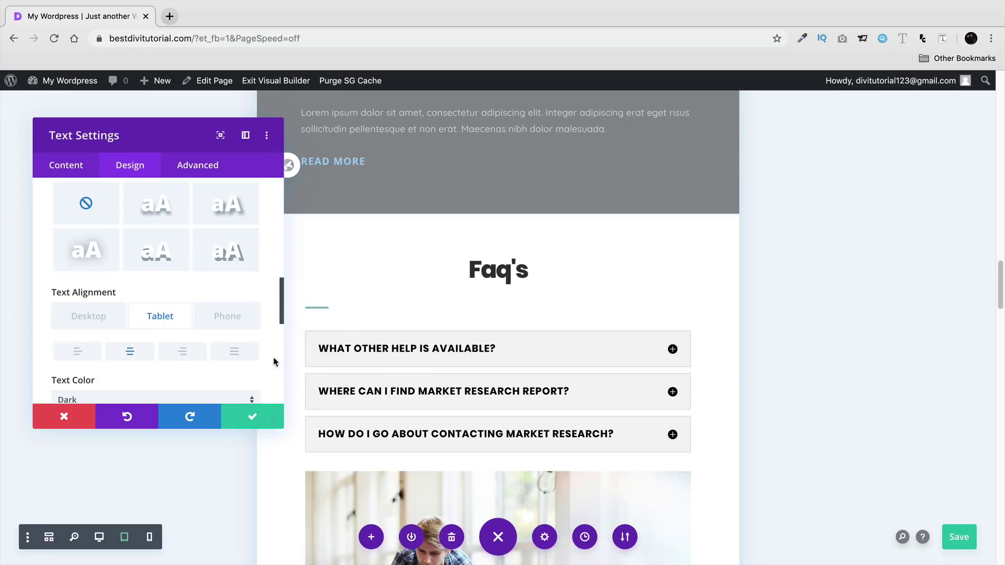
{"action": "left_click", "coordinate": [255, 419]}
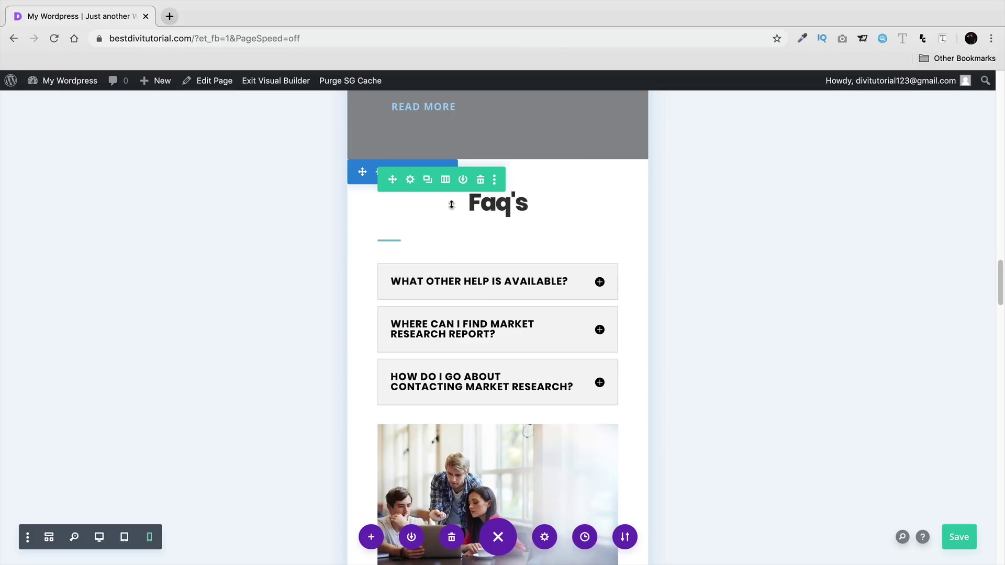
- Open the design settings of the divider under the Faq's heading
{"action": "scroll", "coordinate": [449, 202], "scroll_direction": "up", "scroll_amount": 1}
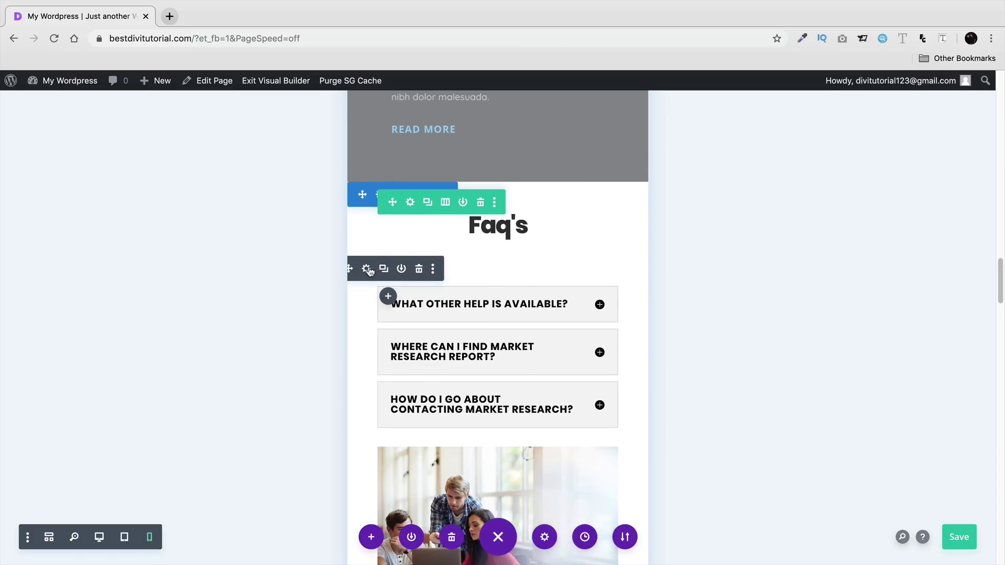
{"action": "left_click", "coordinate": [366, 268]}
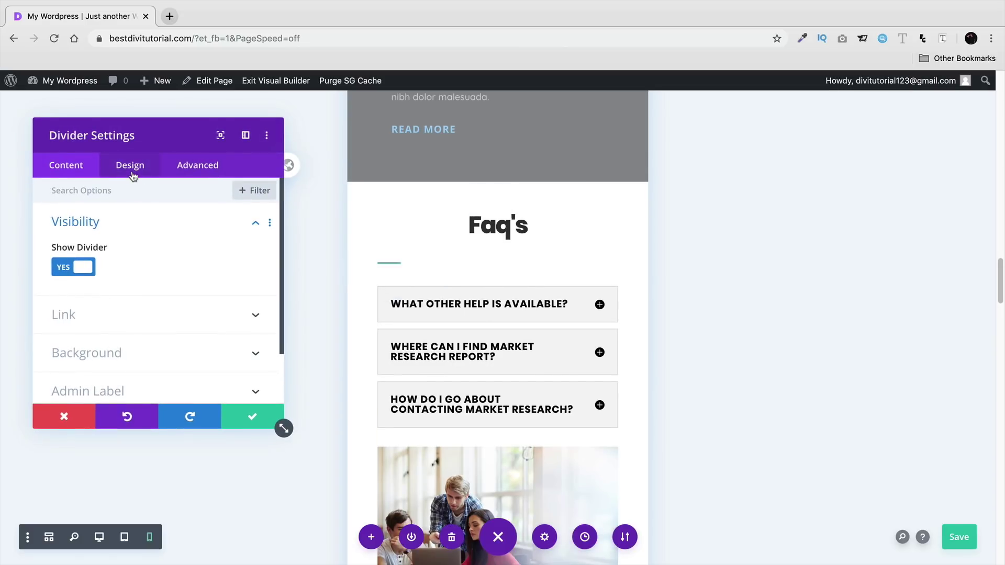
{"action": "left_click", "coordinate": [134, 177]}
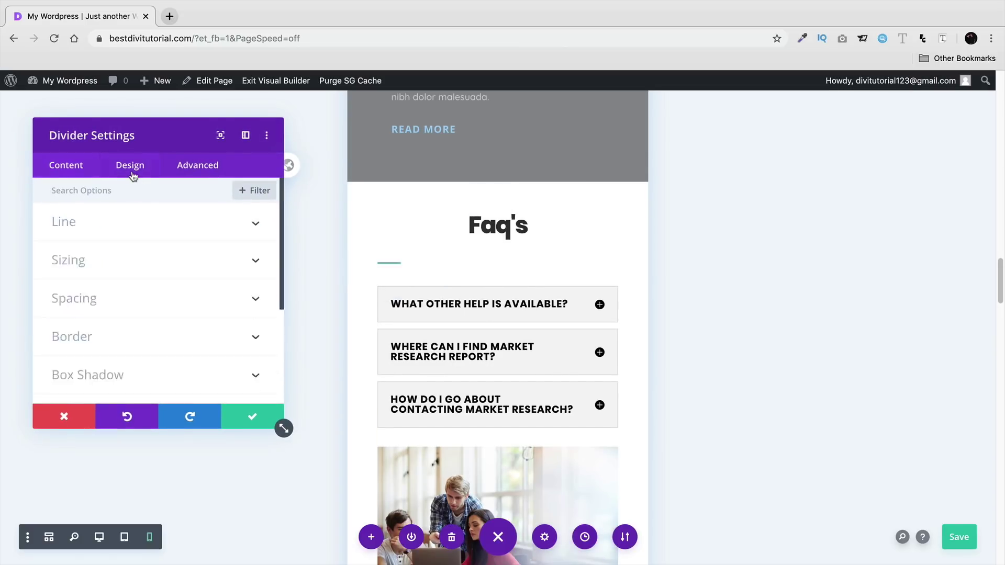
- Enable per-device Module Alignment for the divider, centring it on tablet and phone, left on desktop
{"action": "left_click", "coordinate": [127, 264]}
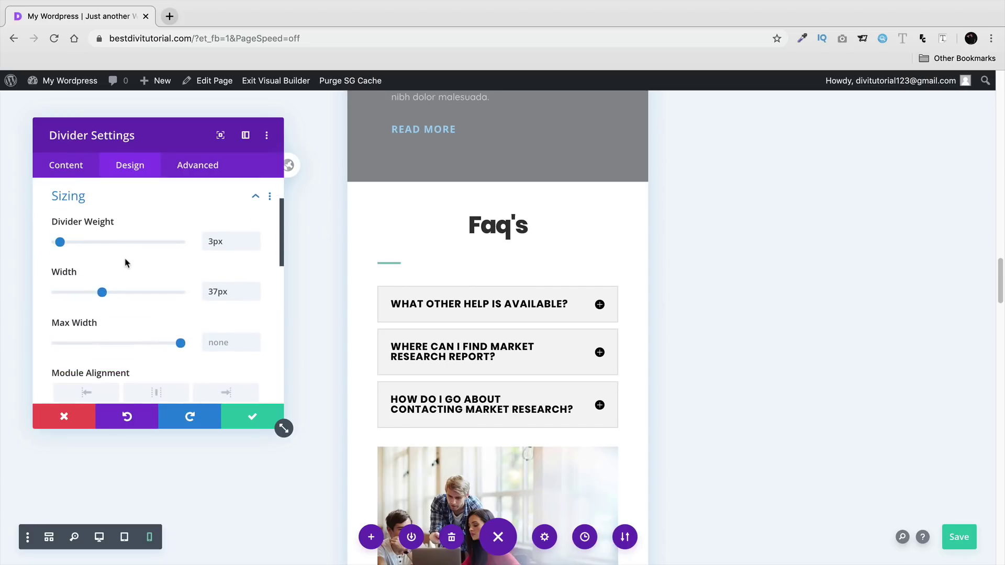
{"action": "scroll", "coordinate": [128, 274], "scroll_direction": "down", "scroll_amount": 2}
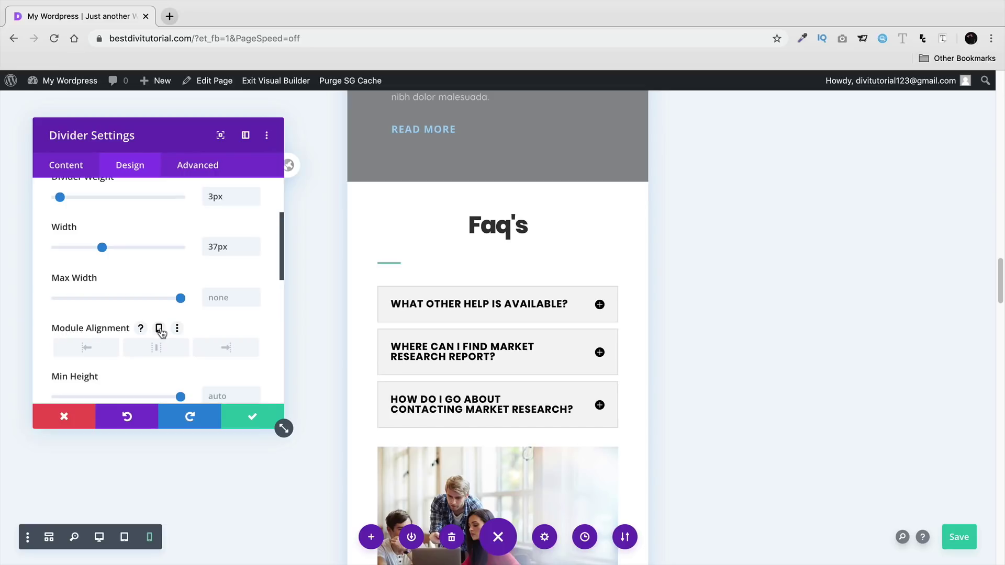
{"action": "left_click", "coordinate": [159, 329]}
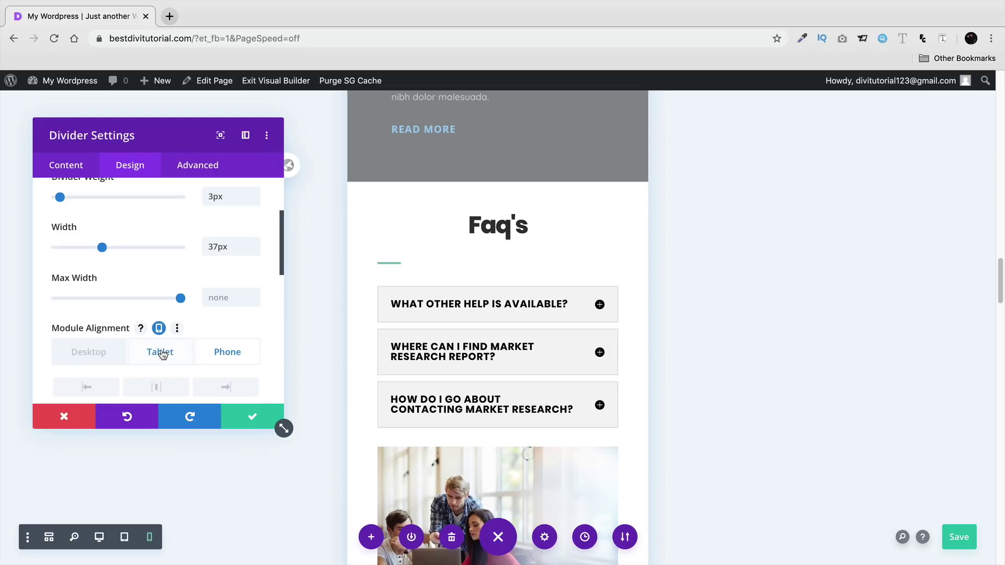
{"action": "left_click", "coordinate": [161, 352]}
{"action": "left_click", "coordinate": [168, 386]}
{"action": "scroll", "coordinate": [352, 312], "scroll_direction": "up", "scroll_amount": 3}
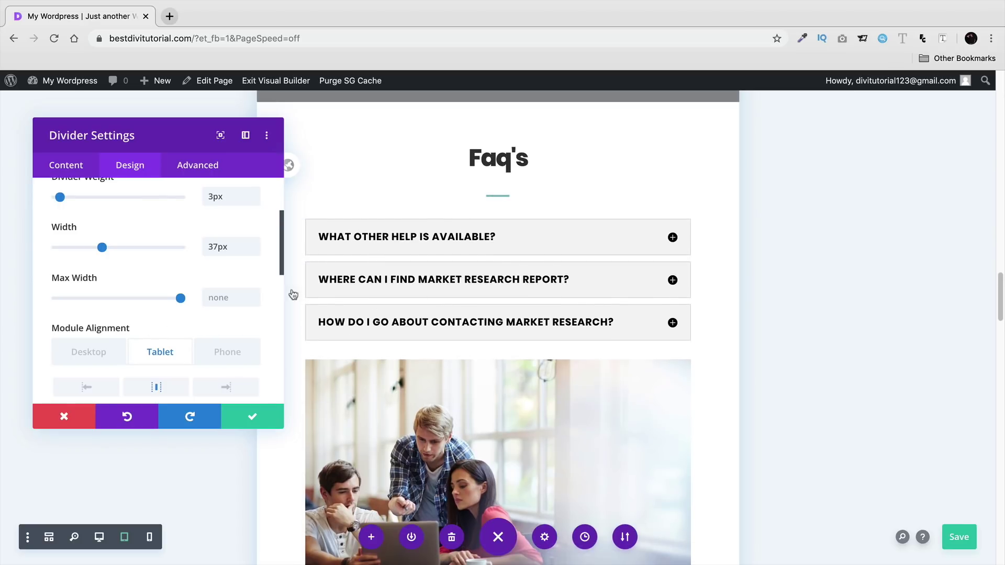
{"action": "left_click", "coordinate": [227, 352]}
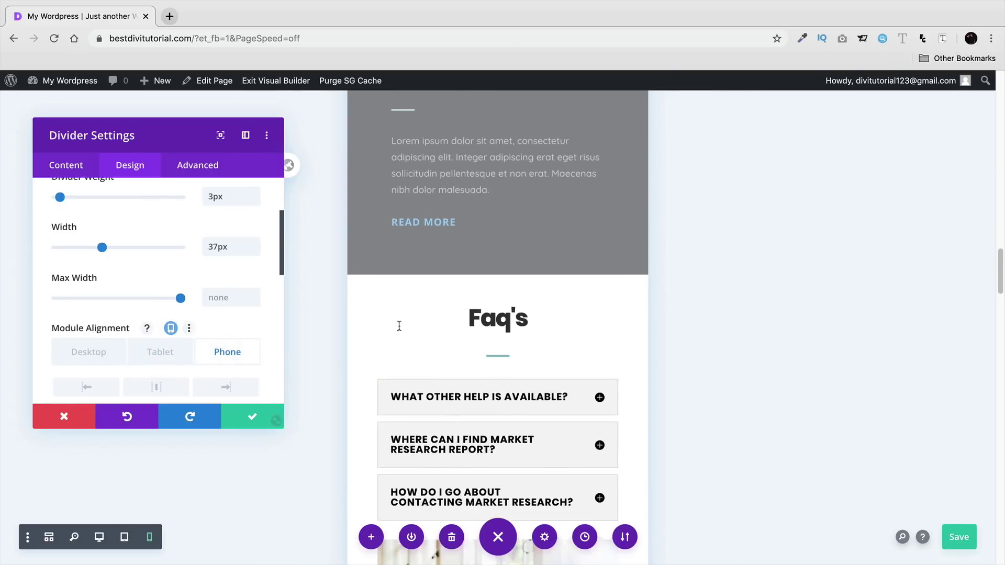
{"action": "scroll", "coordinate": [247, 344], "scroll_direction": "down", "scroll_amount": 2}
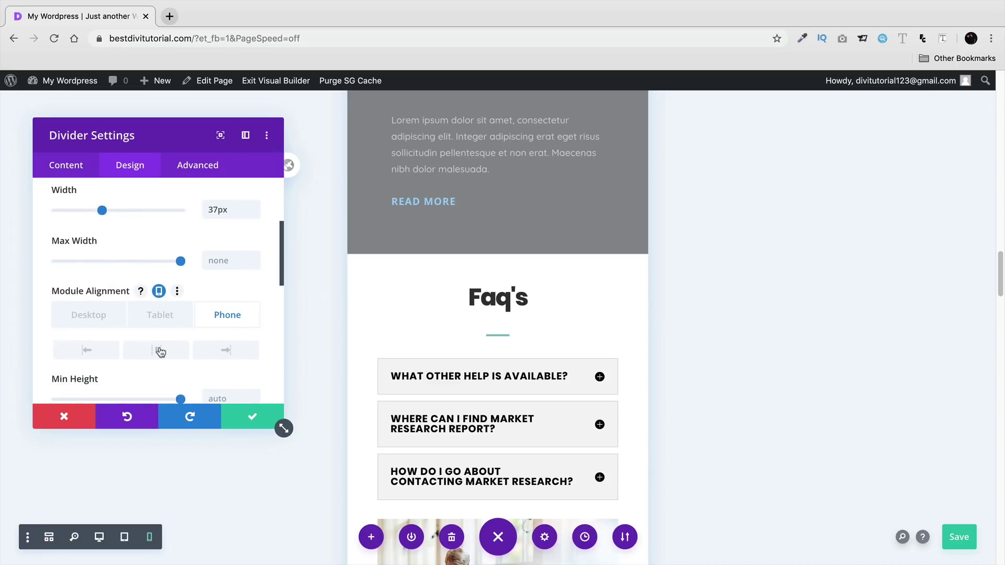
{"action": "left_click", "coordinate": [160, 351]}
{"action": "left_click", "coordinate": [92, 316]}
{"action": "left_click_drag", "start_coordinate": [136, 135], "coordinate": [690, 110]}
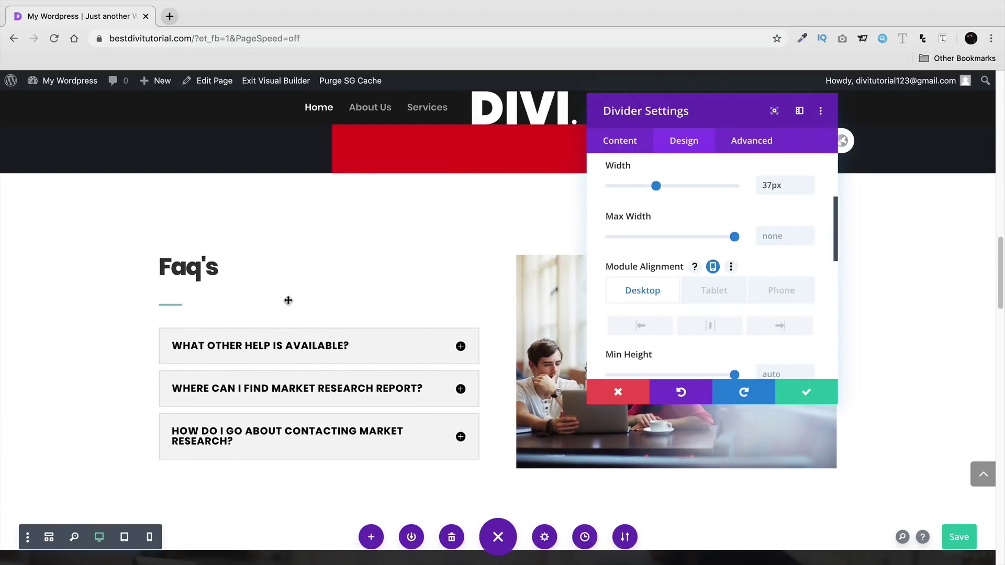
{"action": "left_click", "coordinate": [796, 393]}
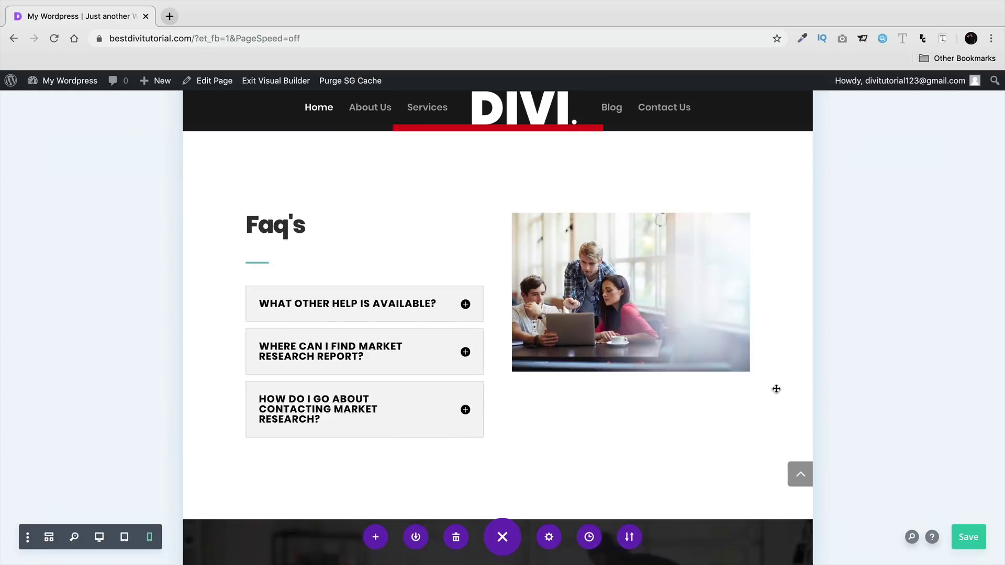
{"action": "scroll", "coordinate": [717, 361], "scroll_direction": "down", "scroll_amount": 2}
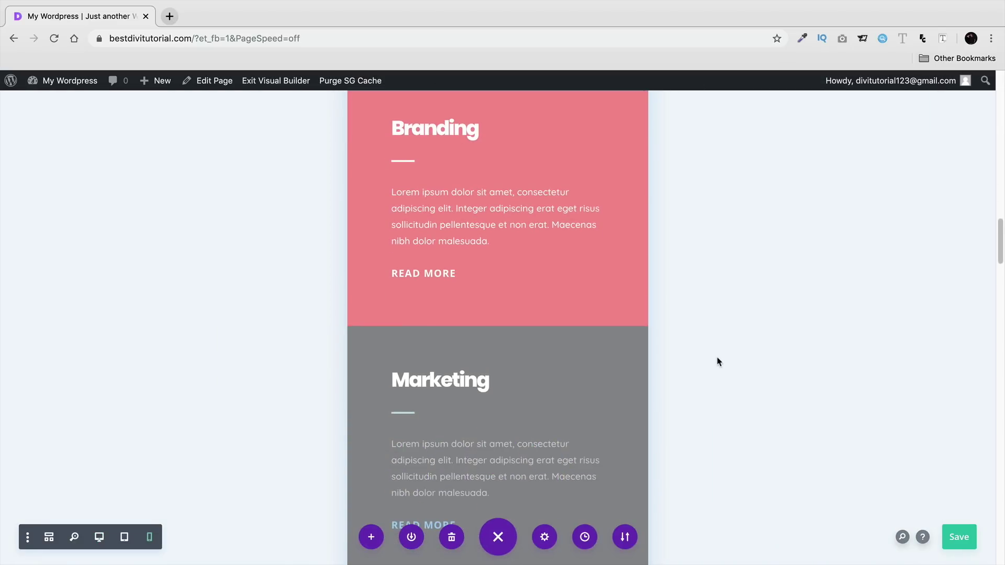
{"action": "scroll", "coordinate": [220, 481], "scroll_direction": "down", "scroll_amount": 2}
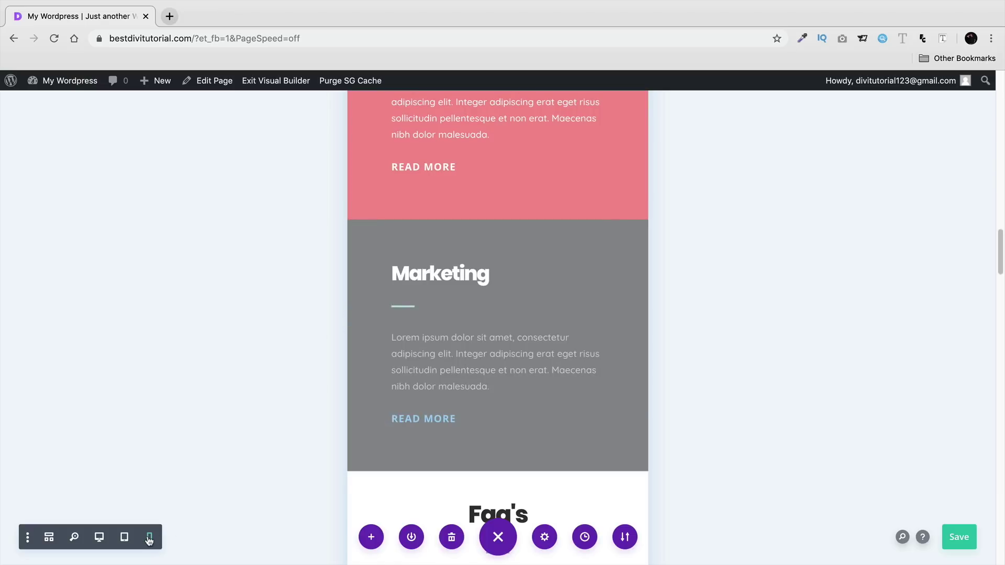
{"action": "scroll", "coordinate": [242, 444], "scroll_direction": "down", "scroll_amount": 5}
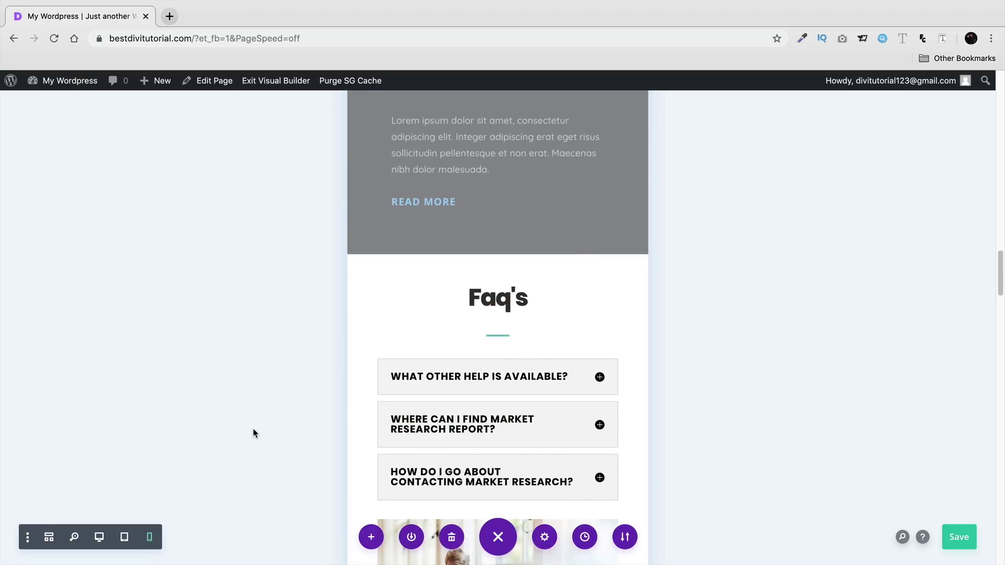
{"action": "scroll", "coordinate": [256, 424], "scroll_direction": "down", "scroll_amount": 6}
{"action": "scroll", "coordinate": [258, 420], "scroll_direction": "up", "scroll_amount": 2}
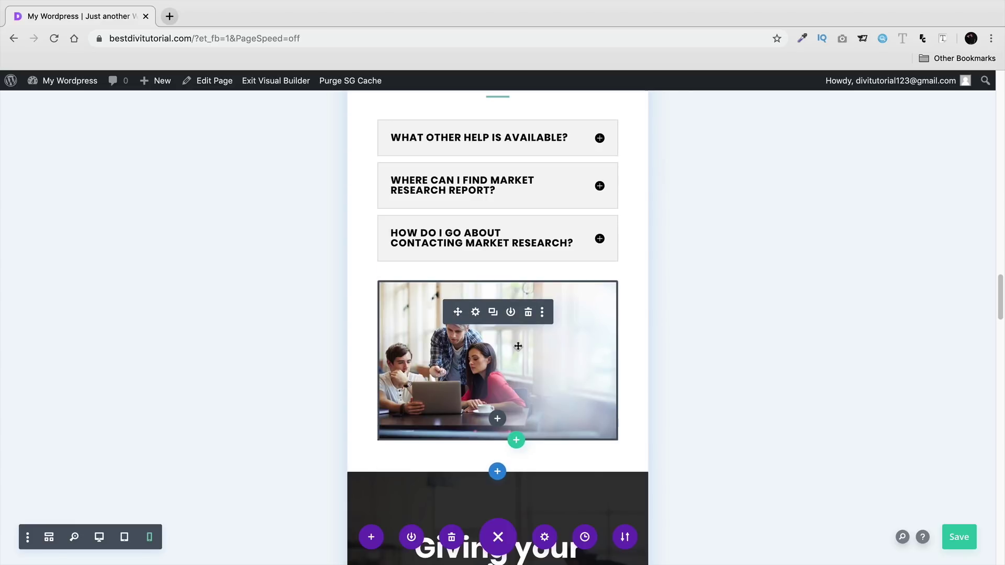
{"action": "scroll", "coordinate": [530, 367], "scroll_direction": "up", "scroll_amount": 1}
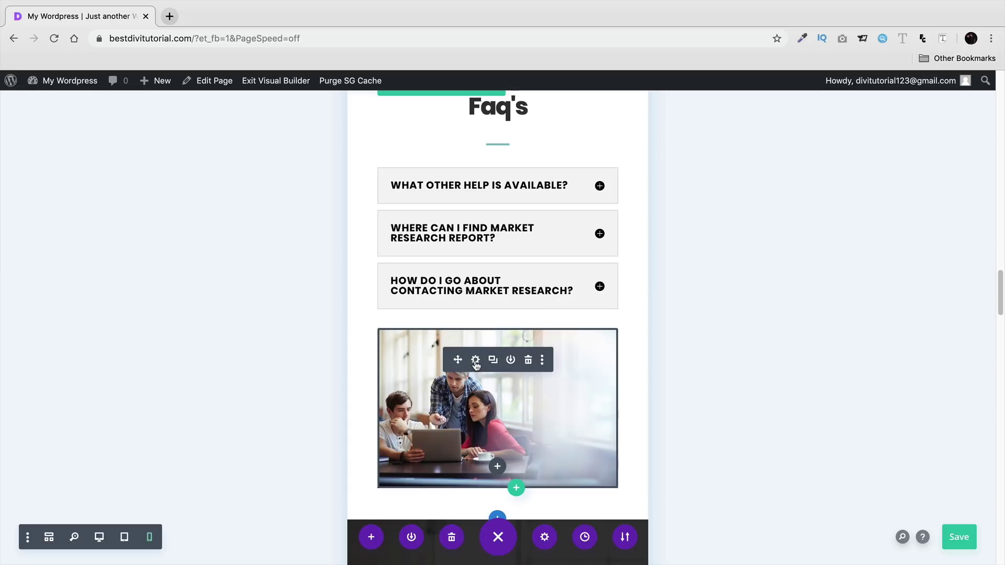
- Disable the team photo below the Faq's questions on phone and tablet, then save
{"action": "left_click", "coordinate": [475, 361]}
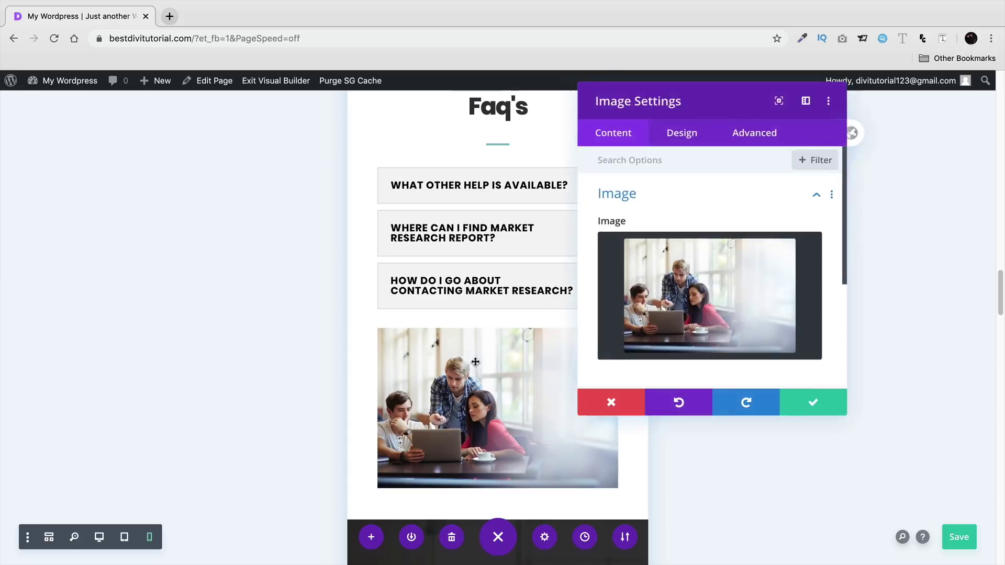
{"action": "left_click", "coordinate": [743, 151]}
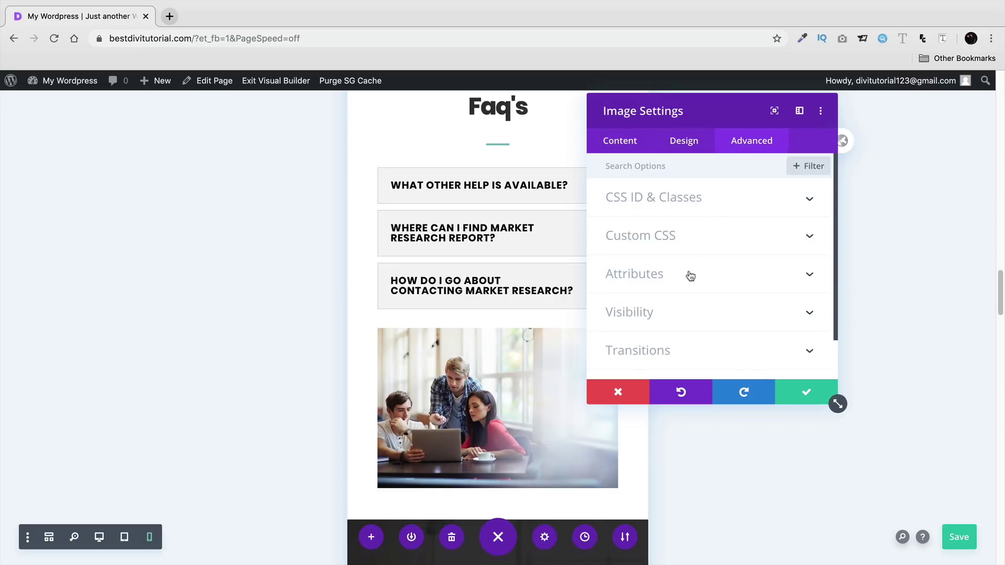
{"action": "left_click", "coordinate": [698, 316]}
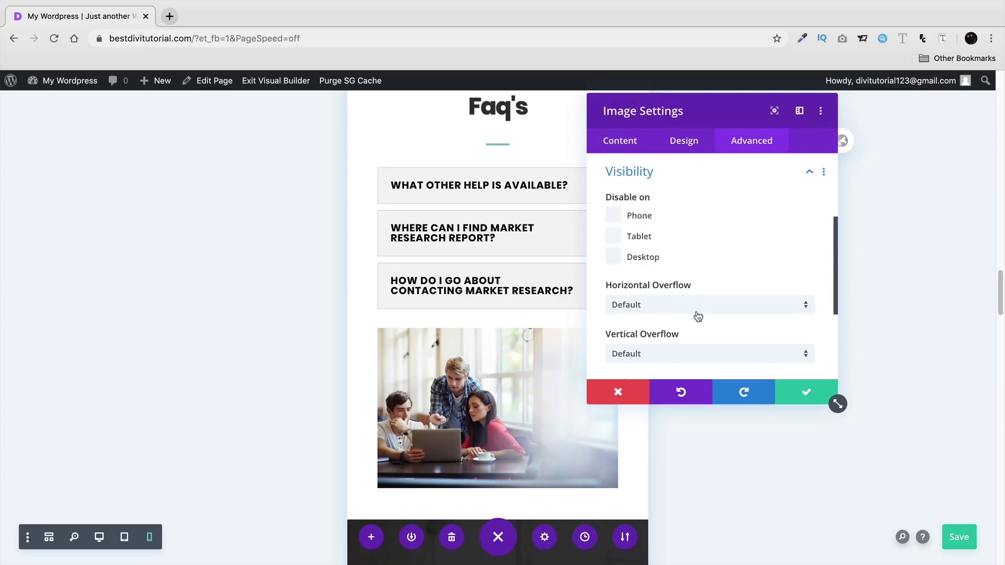
{"action": "left_click", "coordinate": [614, 216]}
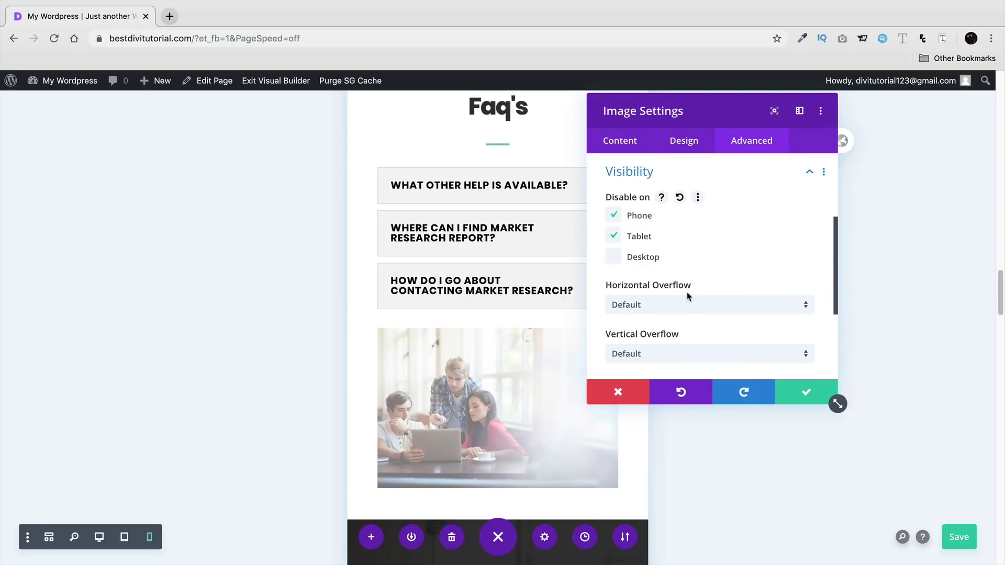
{"action": "left_click", "coordinate": [799, 386]}
{"action": "scroll", "coordinate": [754, 413], "scroll_direction": "up", "scroll_amount": 2}
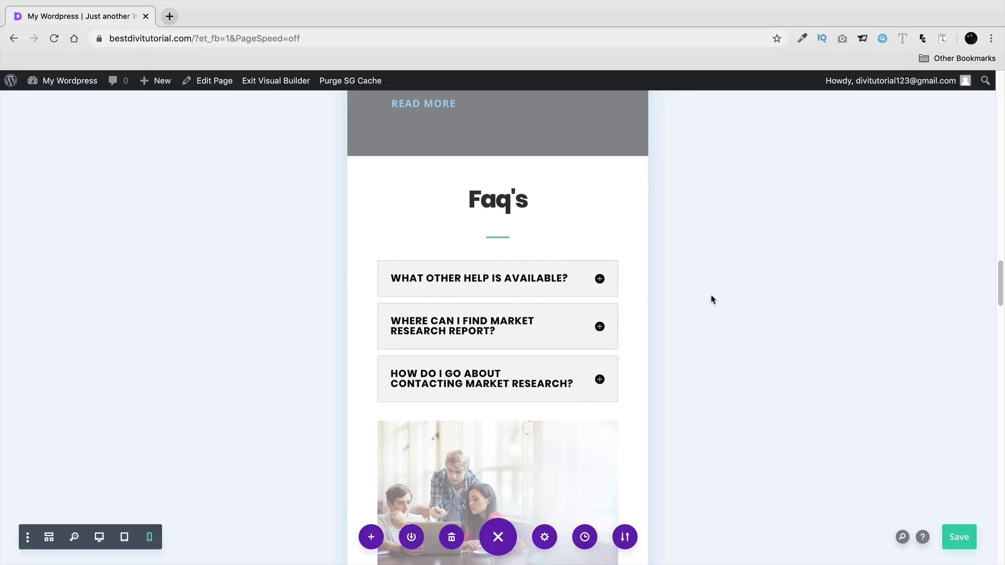
- Scroll the page to the 'Easy way to Build & Create perfect Website' section
{"action": "scroll", "coordinate": [701, 314], "scroll_direction": "down", "scroll_amount": 3}
{"action": "scroll", "coordinate": [684, 424], "scroll_direction": "down", "scroll_amount": 5}
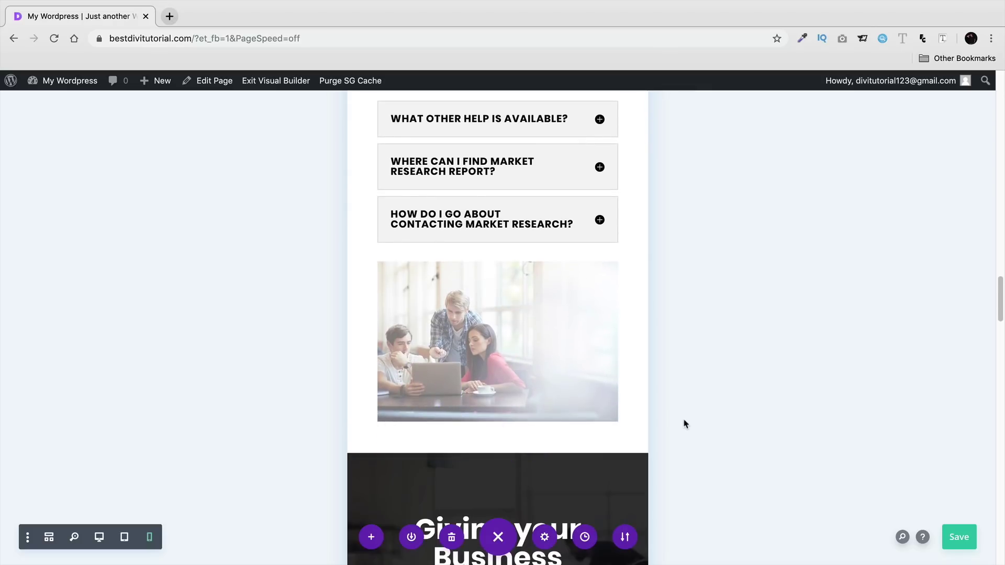
{"action": "scroll", "coordinate": [686, 413], "scroll_direction": "up", "scroll_amount": 3}
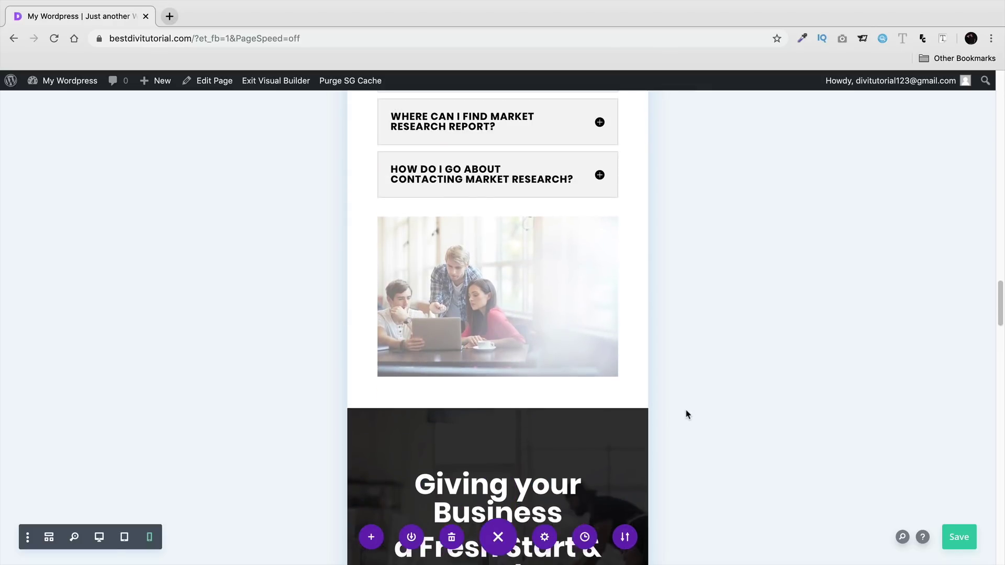
{"action": "scroll", "coordinate": [678, 390], "scroll_direction": "down", "scroll_amount": 5}
{"action": "scroll", "coordinate": [878, 366], "scroll_direction": "down", "scroll_amount": 2}
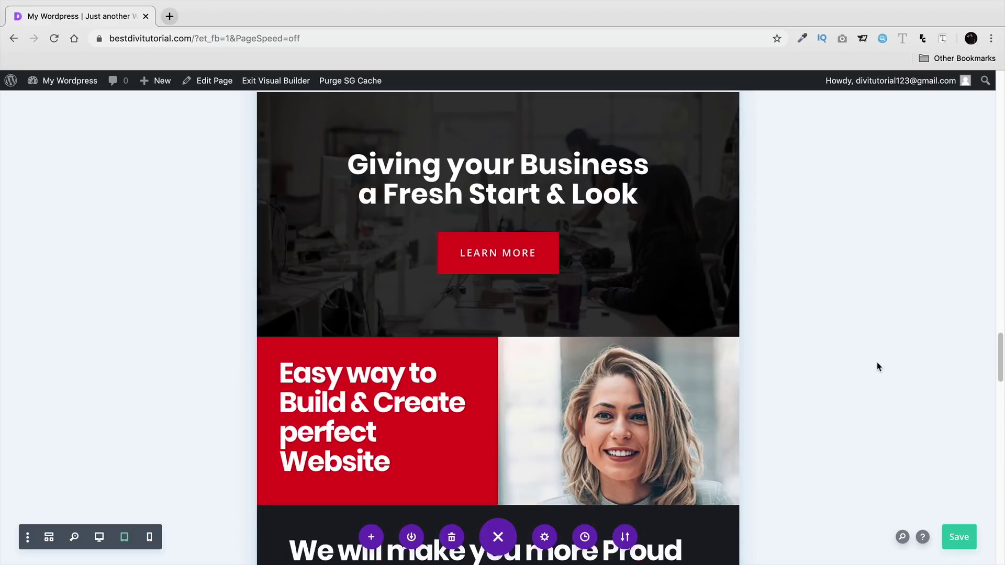
{"action": "scroll", "coordinate": [564, 349], "scroll_direction": "down", "scroll_amount": 1}
{"action": "scroll", "coordinate": [563, 349], "scroll_direction": "down", "scroll_amount": 4}
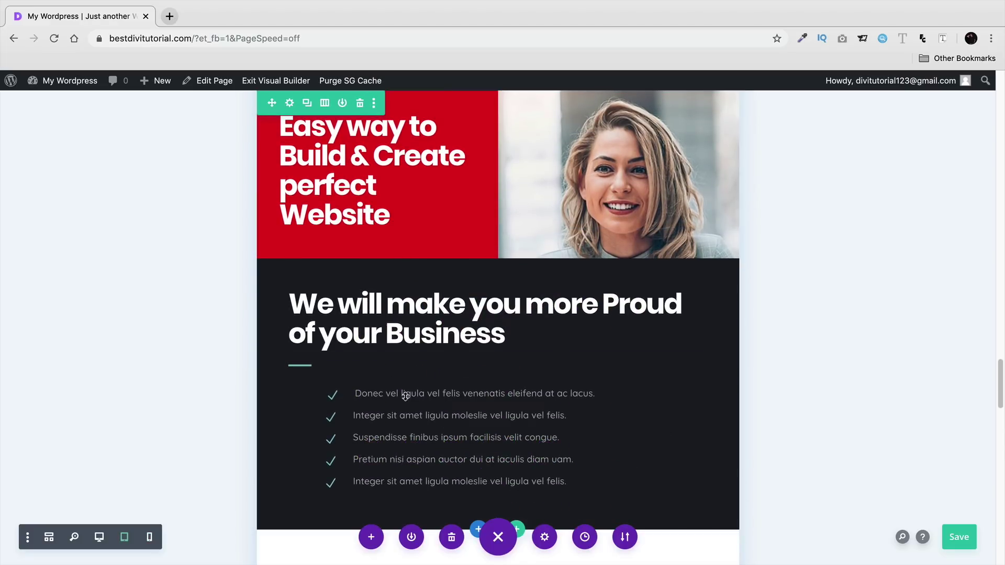
{"action": "scroll", "coordinate": [434, 388], "scroll_direction": "up", "scroll_amount": 2}
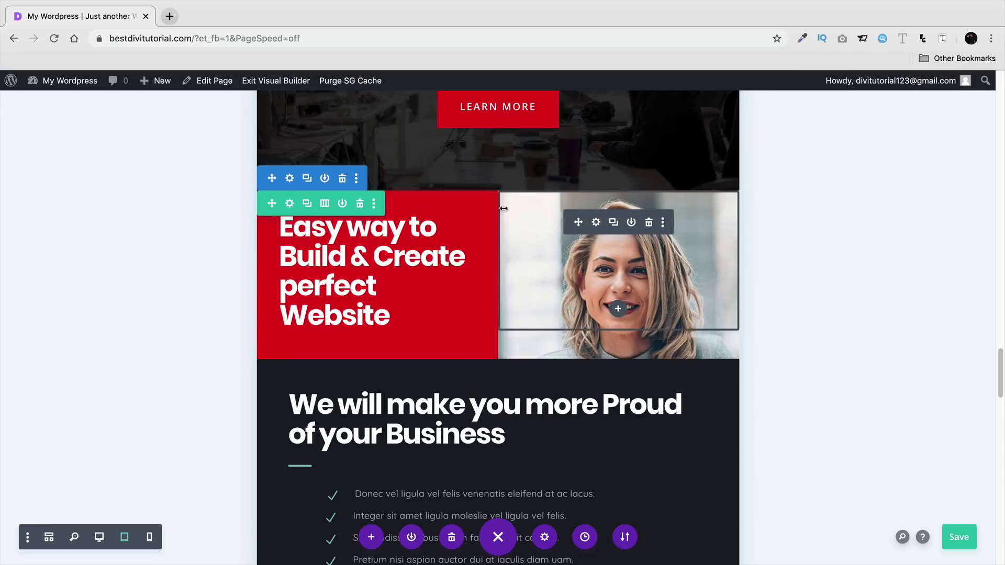
{"action": "scroll", "coordinate": [364, 223], "scroll_direction": "up", "scroll_amount": 1}
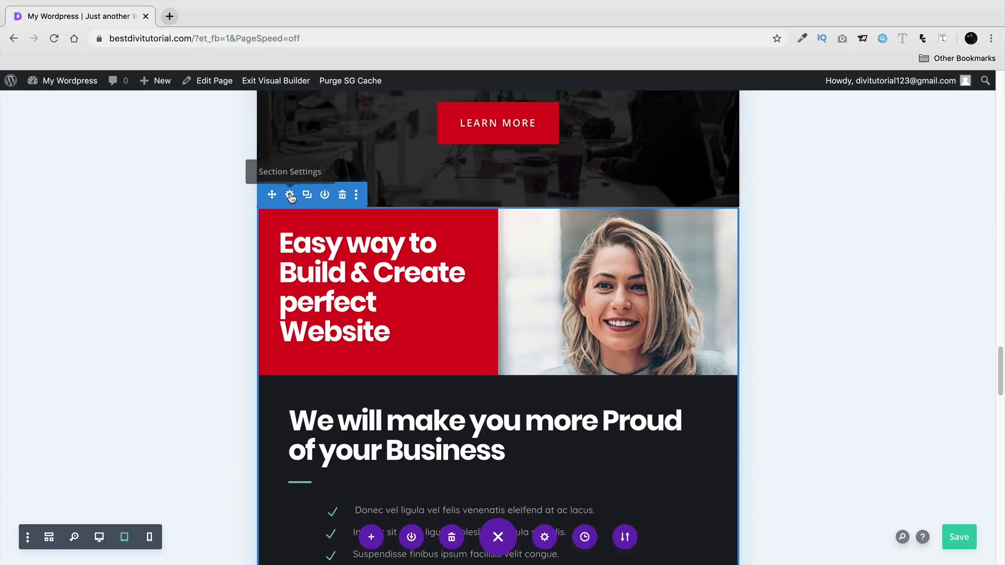
{"action": "scroll", "coordinate": [421, 253], "scroll_direction": "down", "scroll_amount": 2}
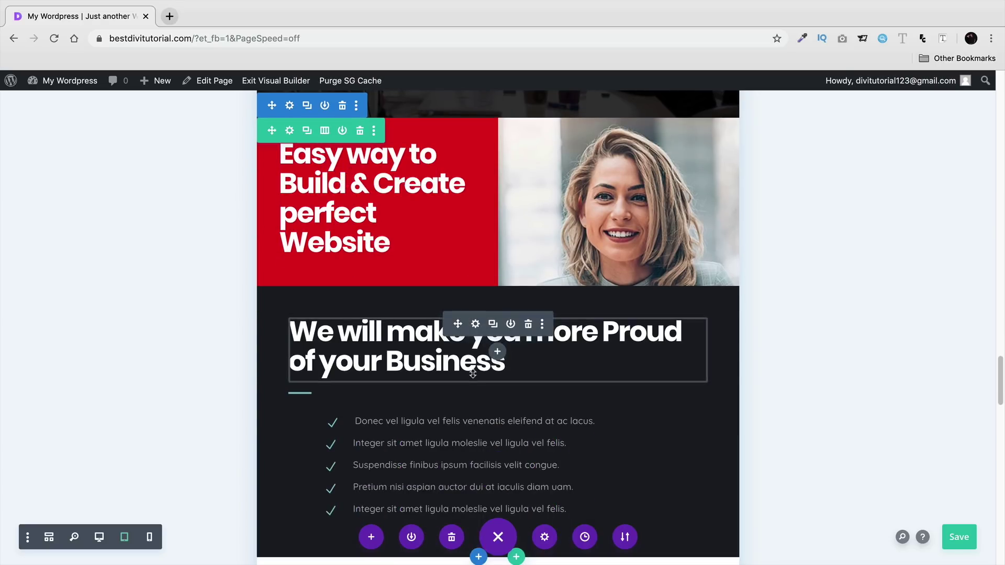
{"action": "scroll", "coordinate": [607, 220], "scroll_direction": "up", "scroll_amount": 2}
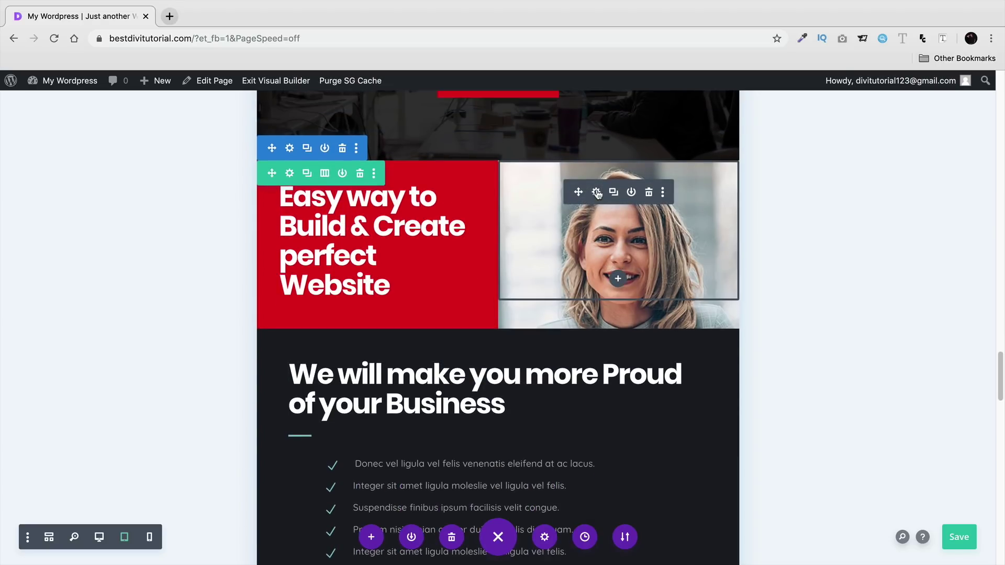
{"action": "scroll", "coordinate": [419, 237], "scroll_direction": "down", "scroll_amount": 5}
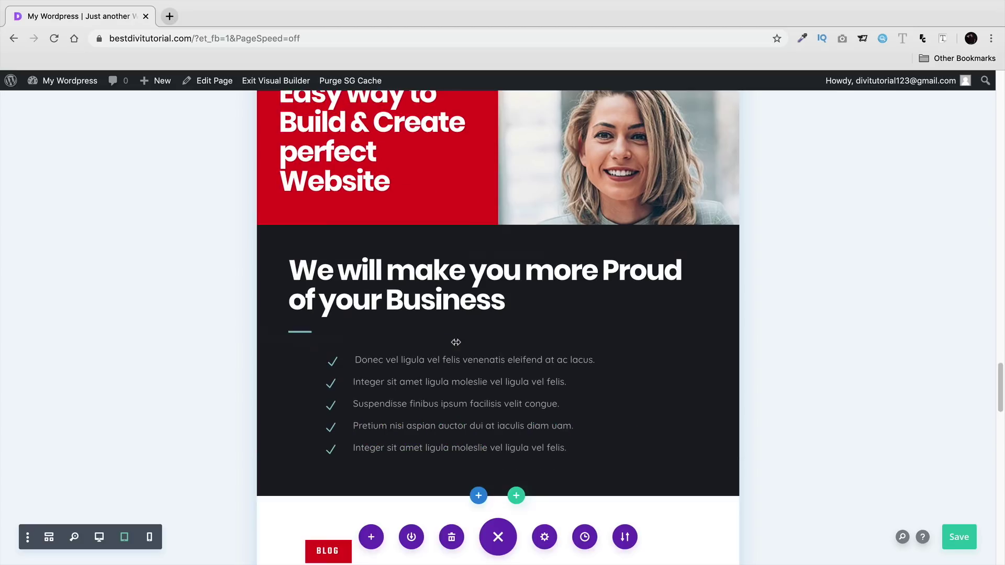
{"action": "scroll", "coordinate": [457, 345], "scroll_direction": "up", "scroll_amount": 3}
{"action": "scroll", "coordinate": [457, 345], "scroll_direction": "up", "scroll_amount": 9}
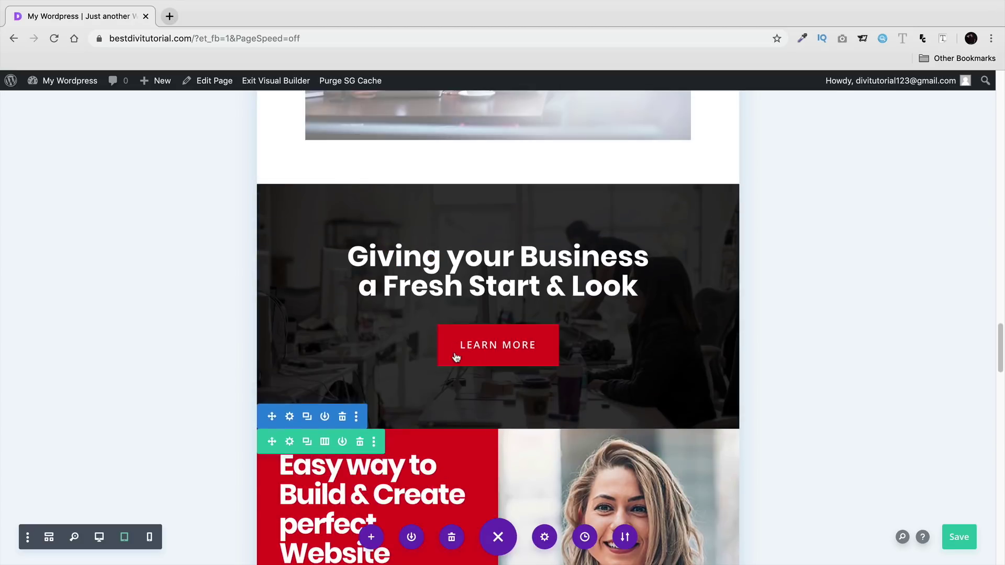
{"action": "scroll", "coordinate": [460, 352], "scroll_direction": "down", "scroll_amount": 3}
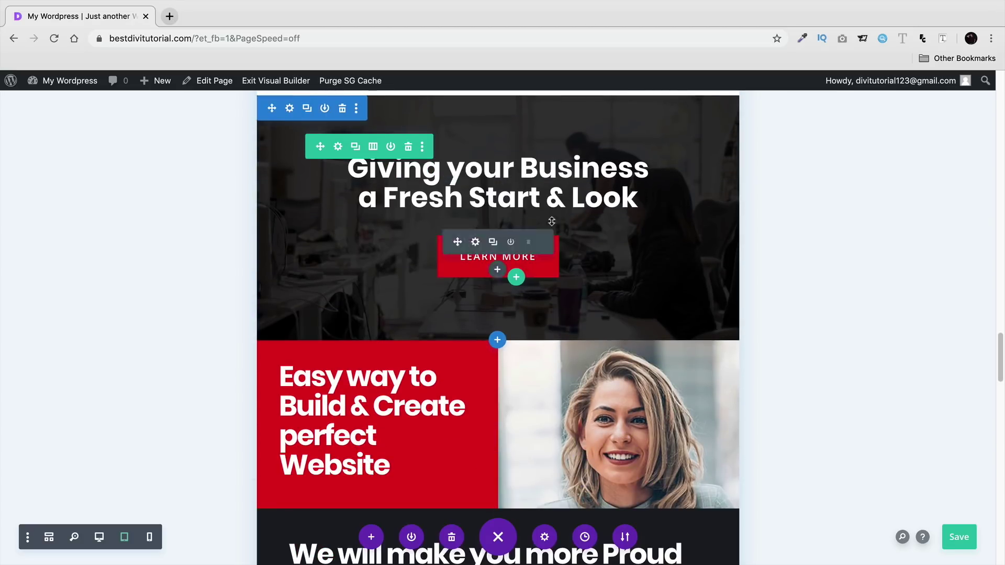
{"action": "scroll", "coordinate": [377, 441], "scroll_direction": "down", "scroll_amount": 1}
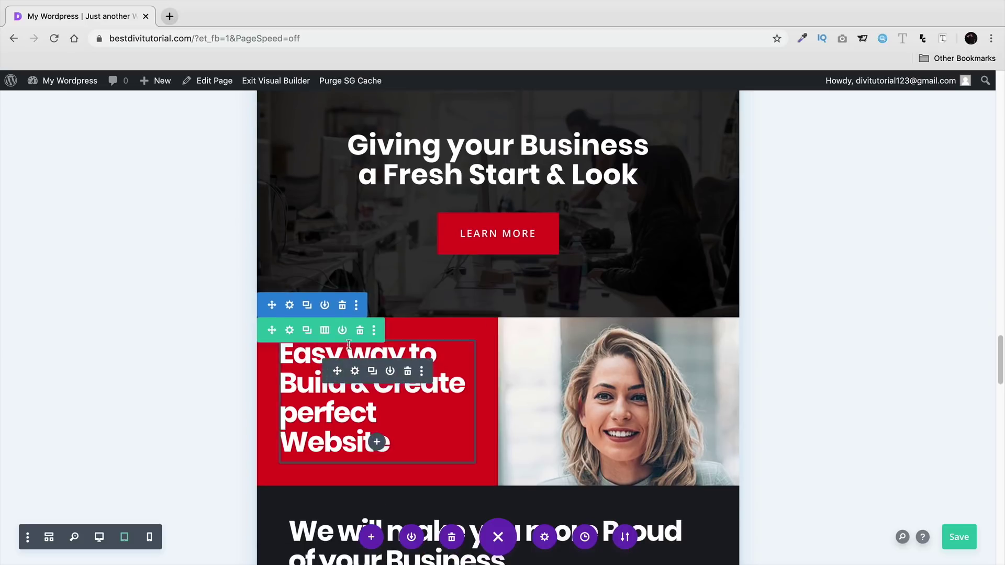
- Disable the 'Easy way to Build & Create perfect Website' section on tablet and phone, then save
{"action": "left_click", "coordinate": [290, 306]}
{"action": "left_click", "coordinate": [864, 142]}
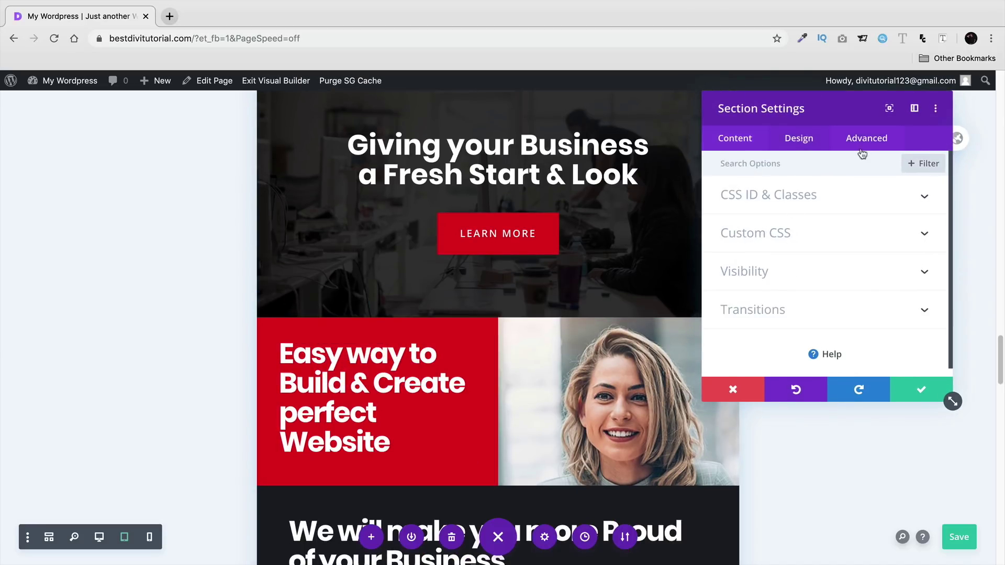
{"action": "left_click", "coordinate": [783, 276]}
{"action": "left_click", "coordinate": [731, 234]}
{"action": "left_click", "coordinate": [728, 213]}
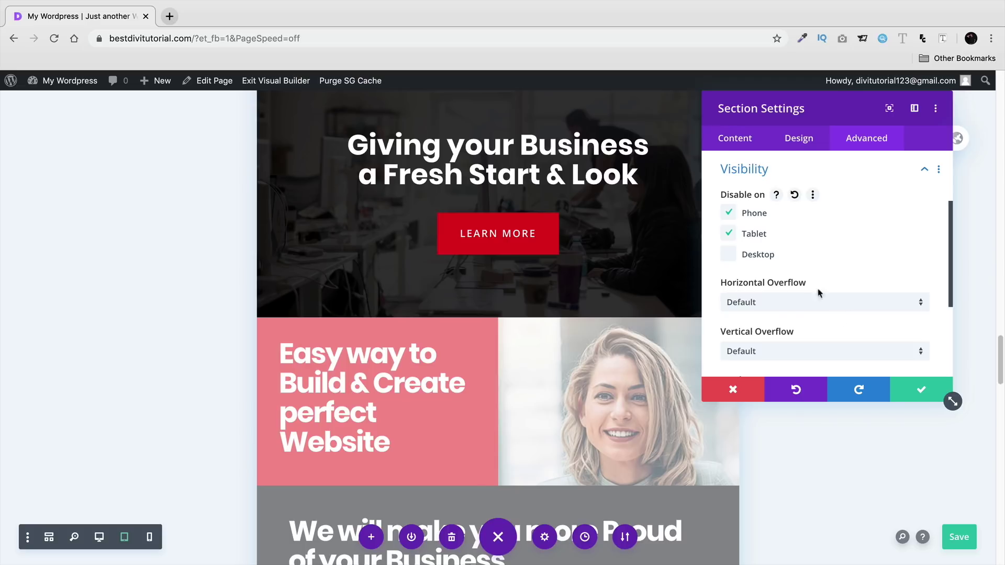
{"action": "left_click", "coordinate": [892, 388]}
{"action": "scroll", "coordinate": [794, 366], "scroll_direction": "down", "scroll_amount": 10}
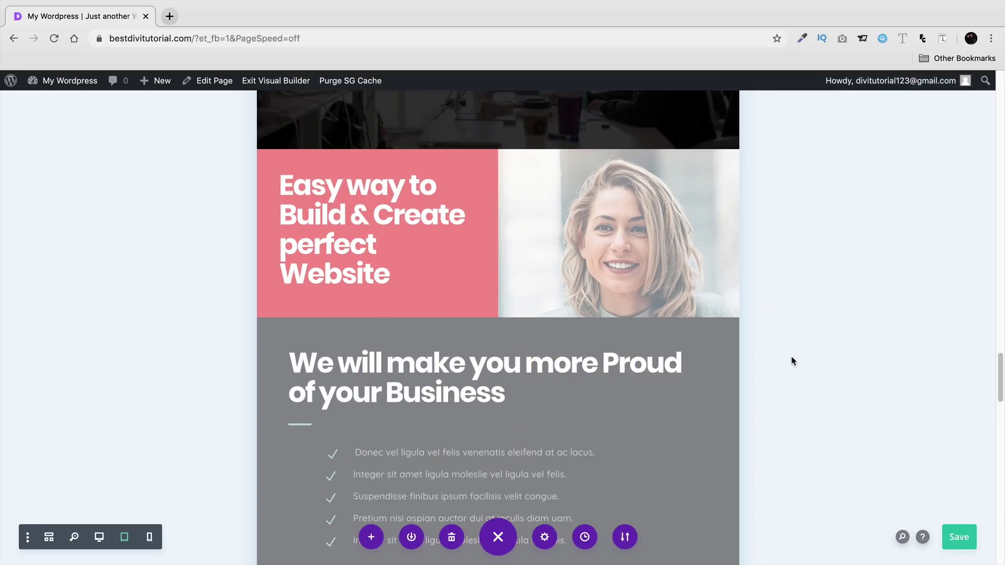
{"action": "scroll", "coordinate": [794, 362], "scroll_direction": "down", "scroll_amount": 2}
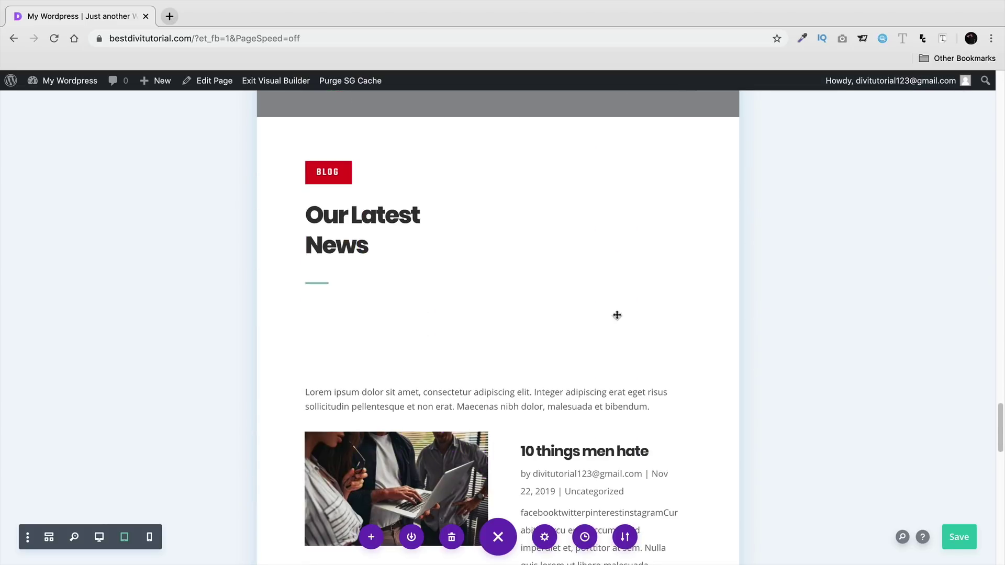
{"action": "scroll", "coordinate": [437, 309], "scroll_direction": "up", "scroll_amount": 2}
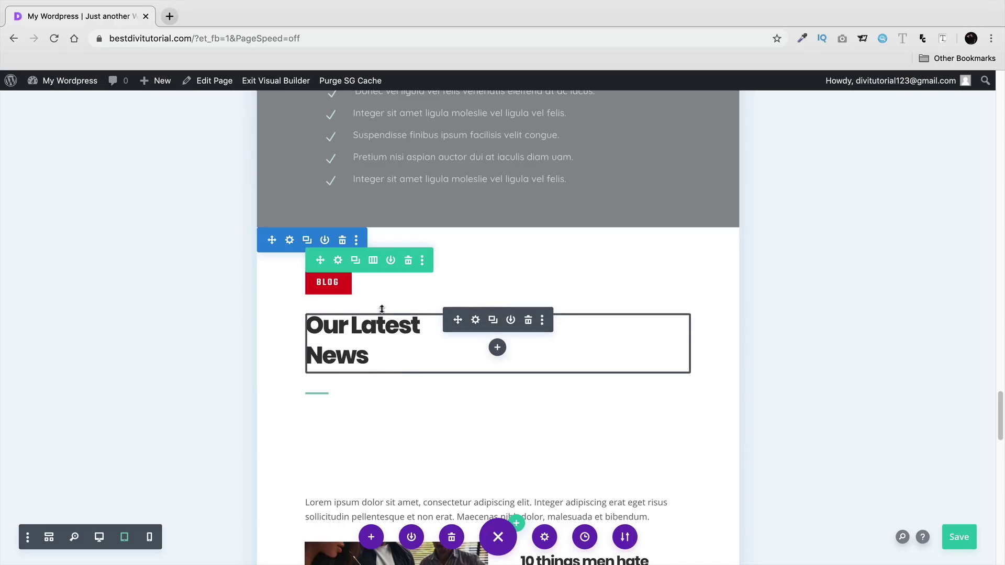
{"action": "scroll", "coordinate": [372, 326], "scroll_direction": "down", "scroll_amount": 1}
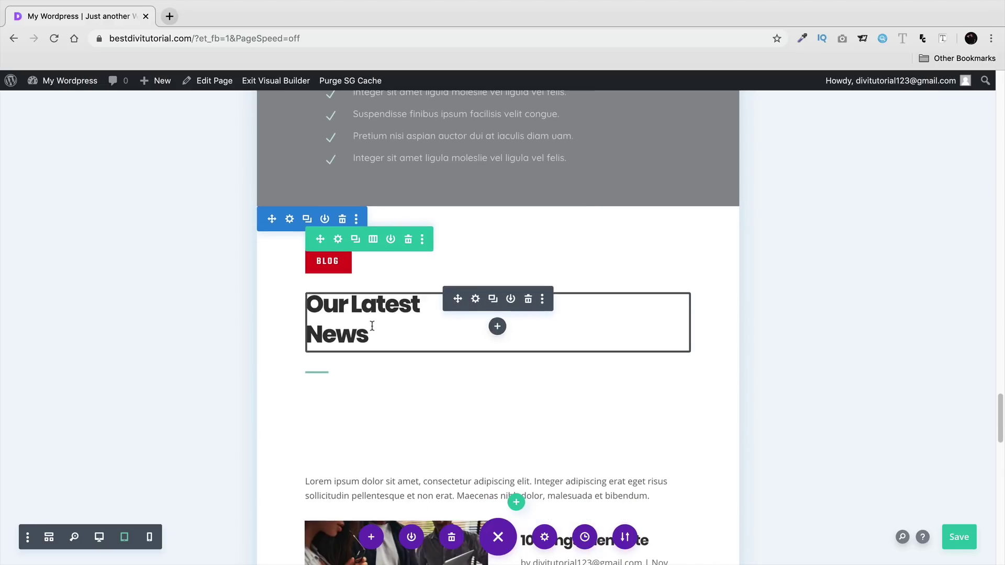
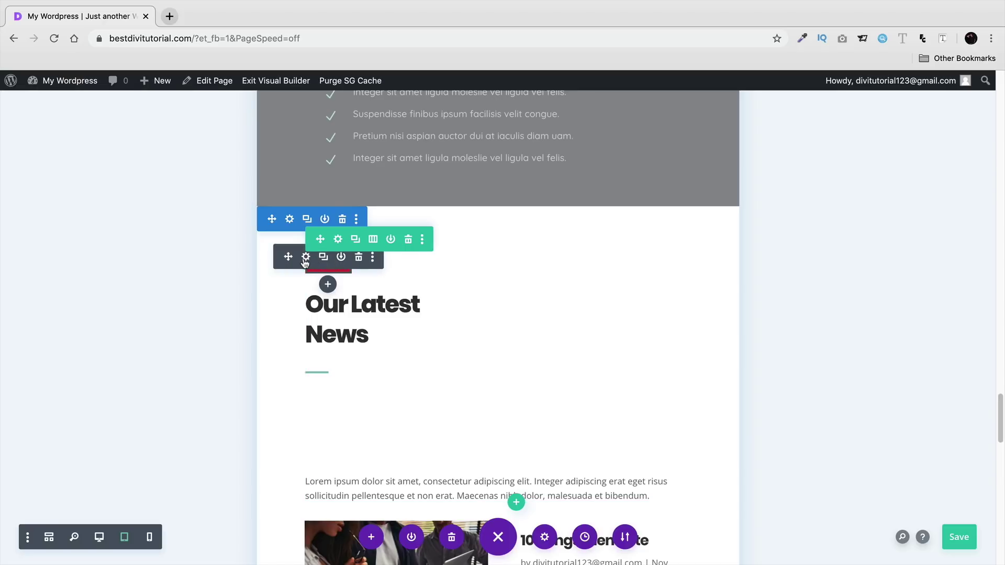
- Enable responsive module alignment for the BLOG badge and centre it on tablet
{"action": "left_click", "coordinate": [307, 258]}
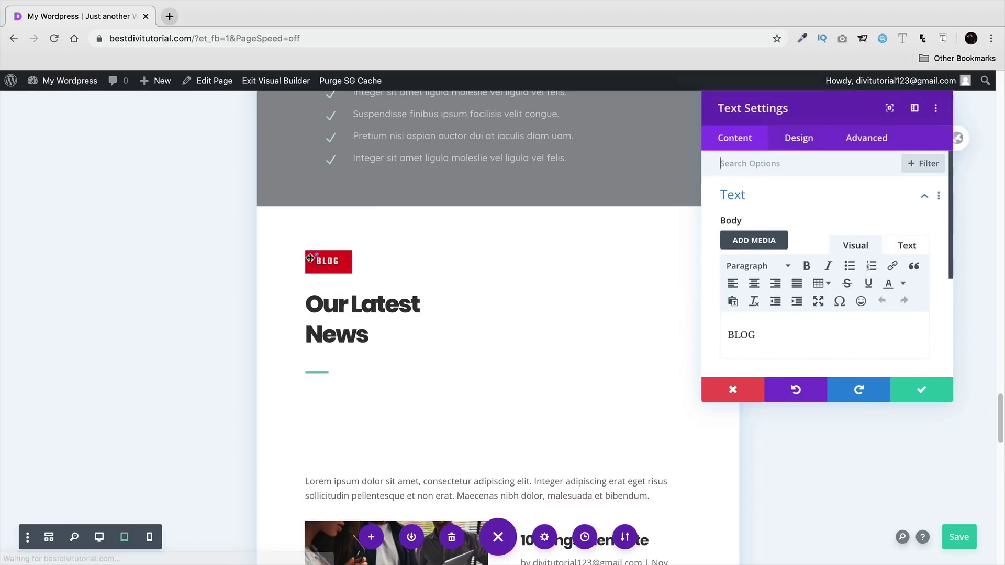
{"action": "left_click", "coordinate": [796, 143]}
{"action": "left_click", "coordinate": [802, 271]}
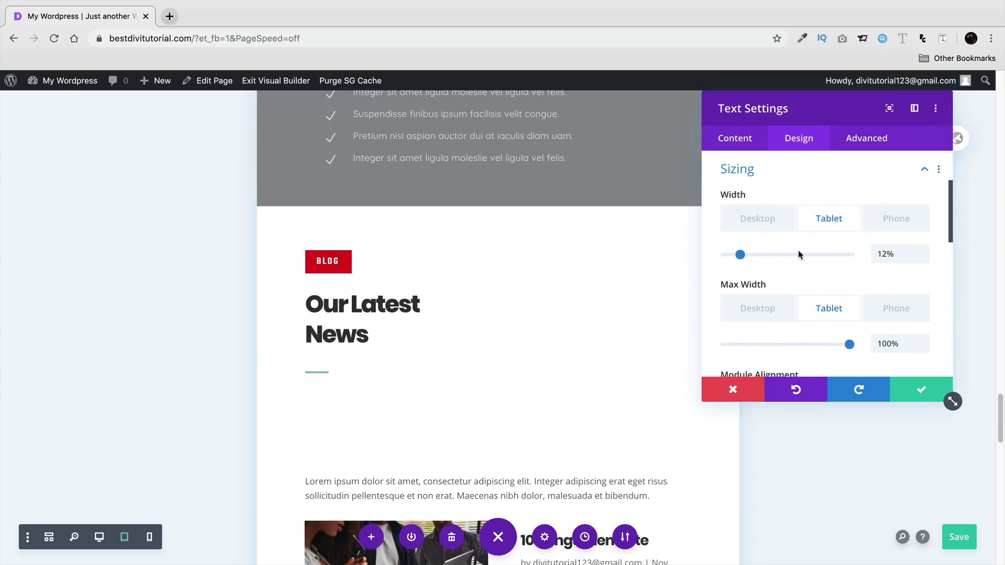
{"action": "scroll", "coordinate": [801, 250], "scroll_direction": "down", "scroll_amount": 2}
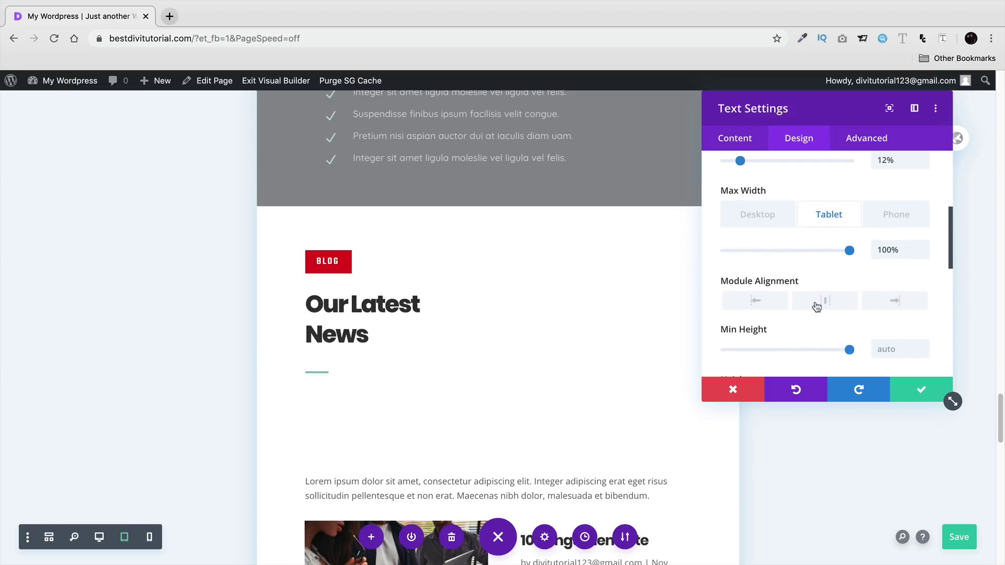
{"action": "left_click", "coordinate": [829, 283]}
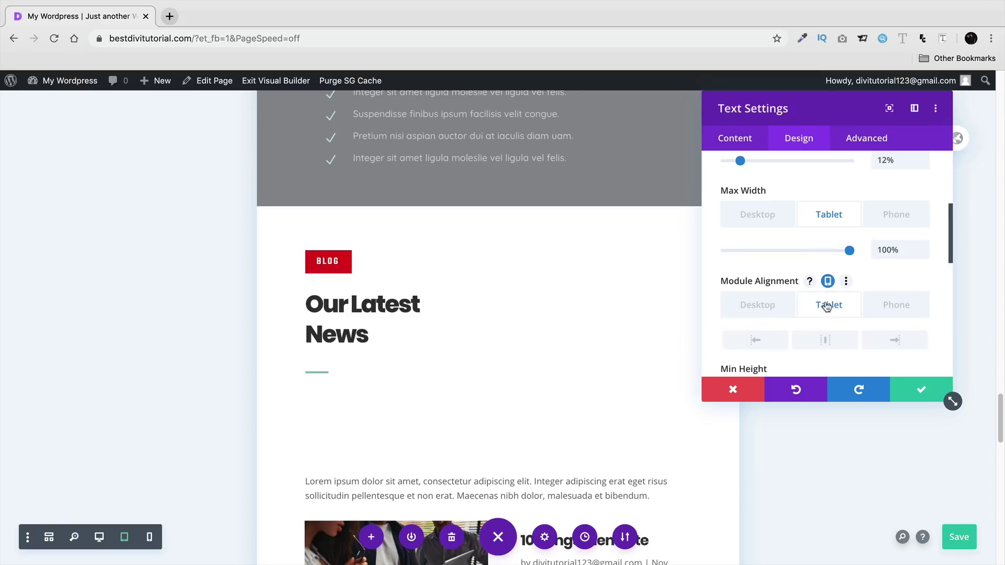
{"action": "left_click", "coordinate": [825, 340]}
- Set the BLOG badge's phone maximum width to 22% and save the module
{"action": "left_click", "coordinate": [869, 313]}
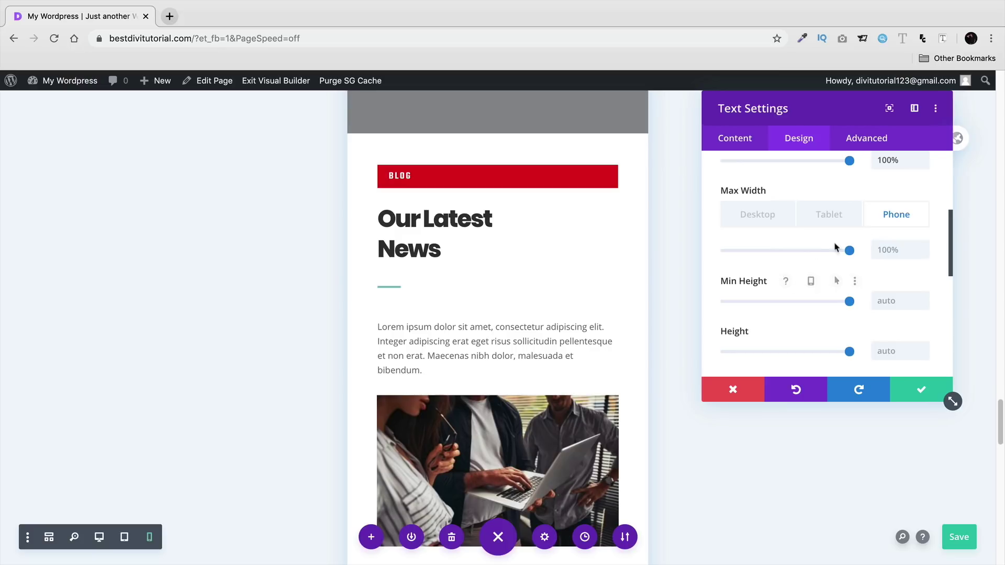
{"action": "scroll", "coordinate": [873, 251], "scroll_direction": "up", "scroll_amount": 1}
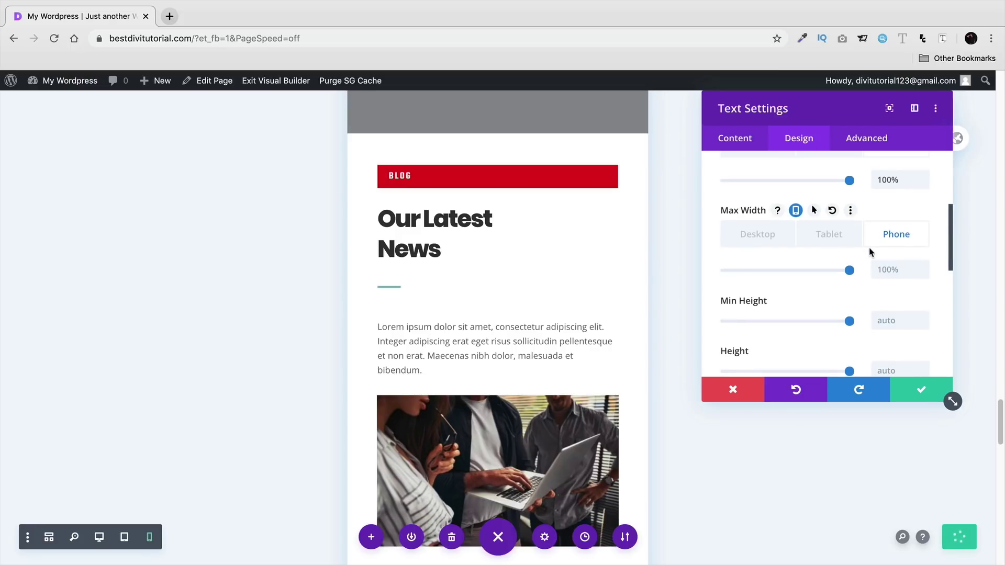
{"action": "scroll", "coordinate": [870, 252], "scroll_direction": "up", "scroll_amount": 1}
{"action": "left_click_drag", "start_coordinate": [848, 295], "coordinate": [755, 299]}
{"action": "left_click", "coordinate": [841, 260]}
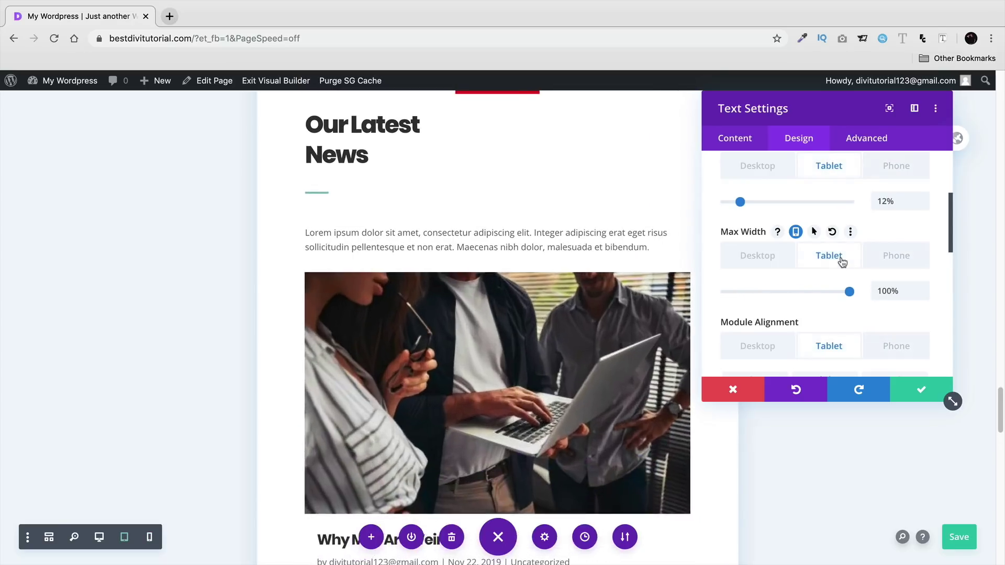
{"action": "left_click", "coordinate": [879, 258]}
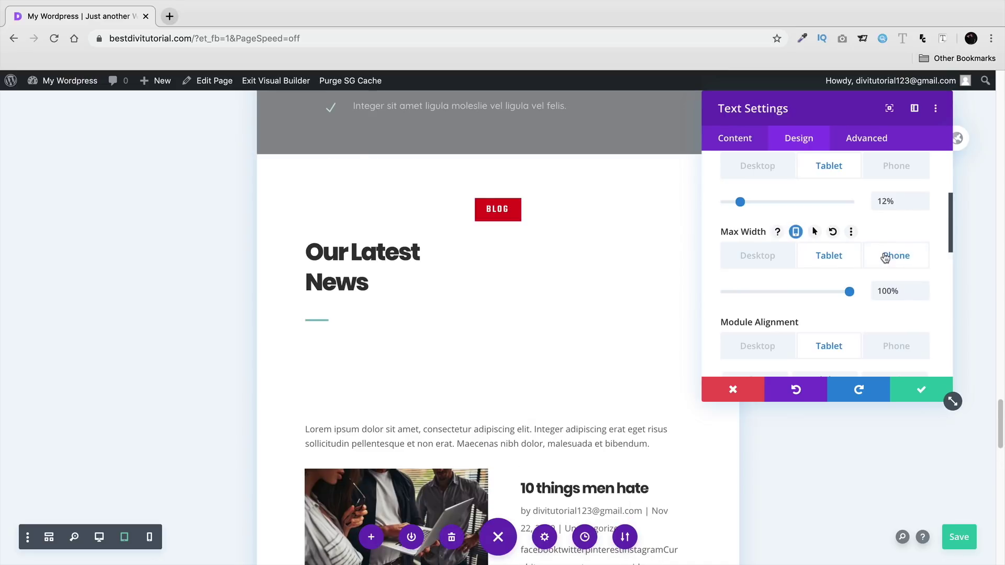
{"action": "scroll", "coordinate": [594, 246], "scroll_direction": "up", "scroll_amount": 2}
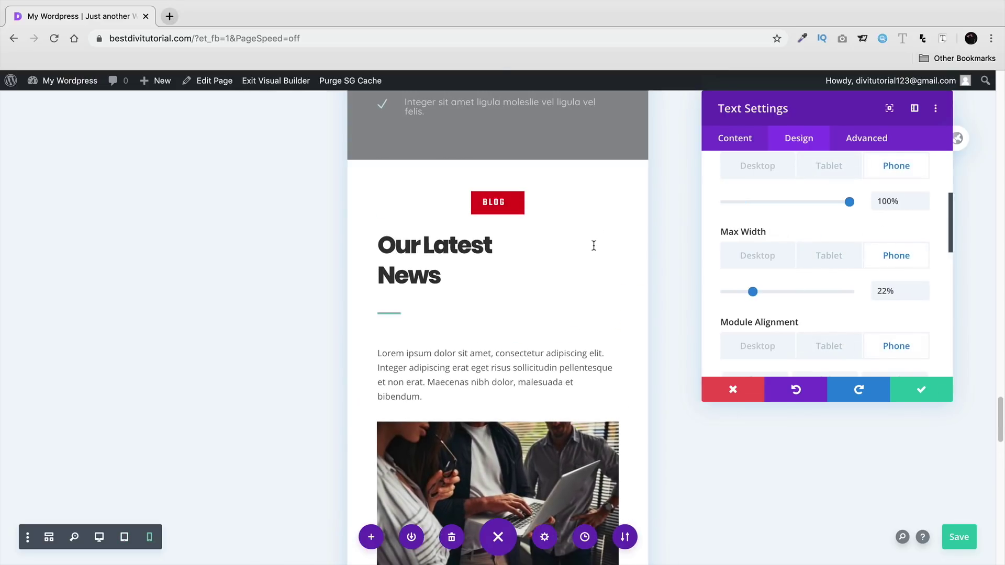
{"action": "left_click", "coordinate": [918, 391]}
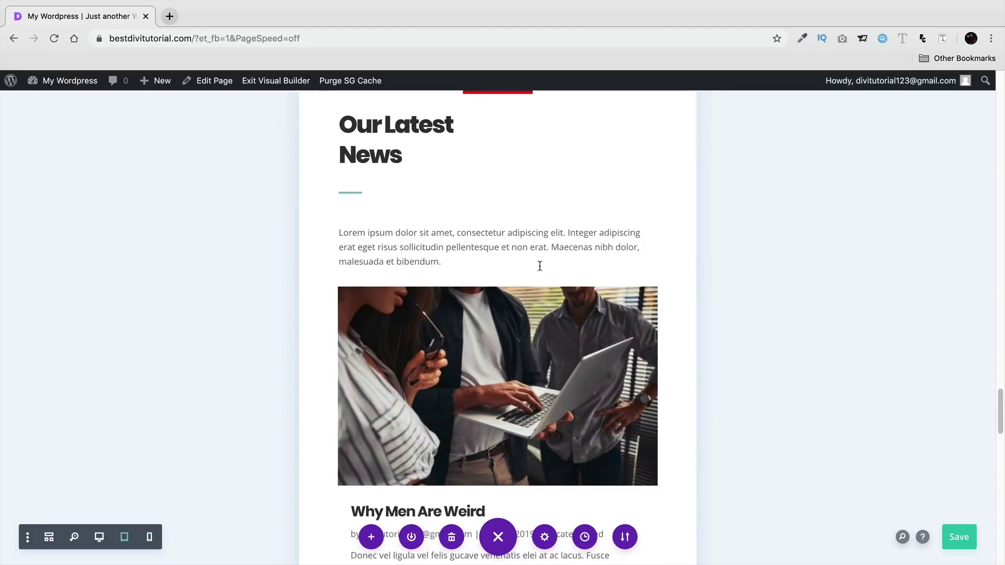
{"action": "scroll", "coordinate": [439, 368], "scroll_direction": "down", "scroll_amount": 15}
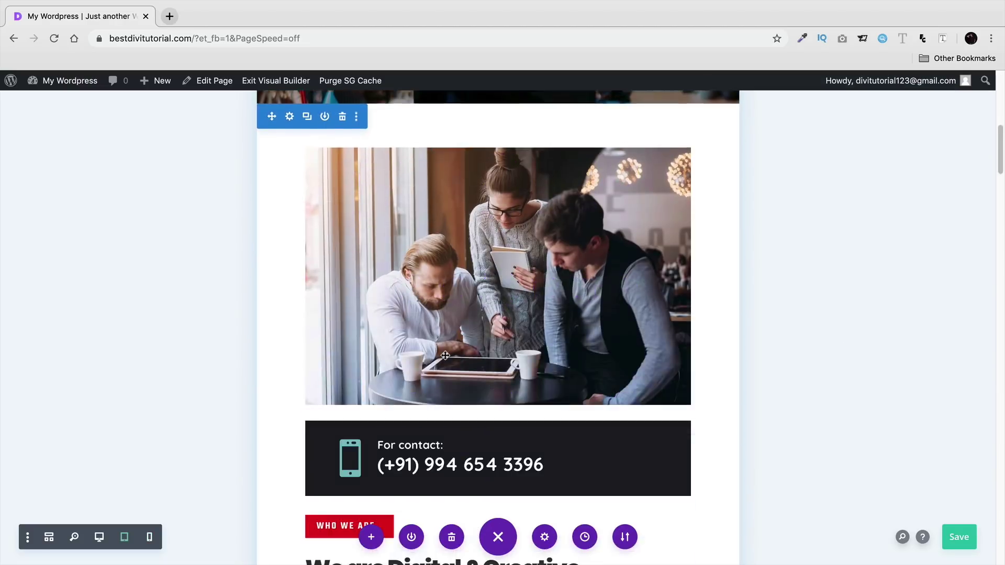
{"action": "scroll", "coordinate": [452, 352], "scroll_direction": "down", "scroll_amount": 18}
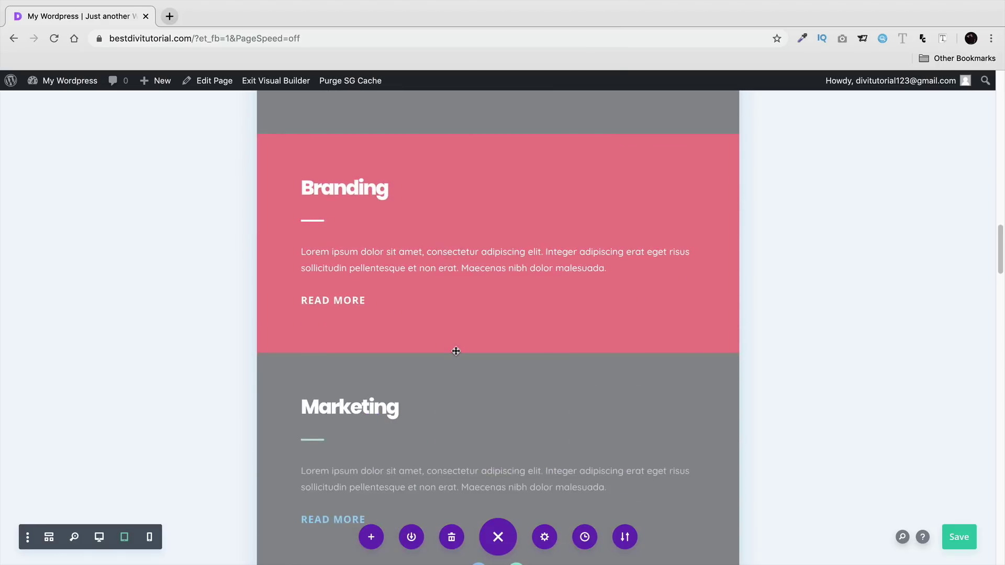
{"action": "scroll", "coordinate": [458, 355], "scroll_direction": "down", "scroll_amount": 20}
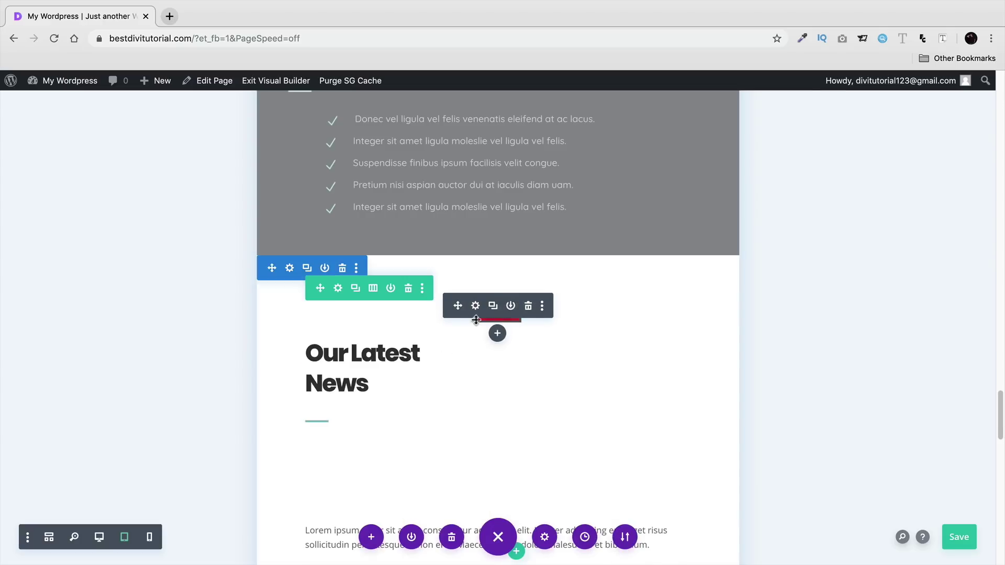
- Enable responsive H3 text alignment on the Our Latest News heading and centre it on tablet
{"action": "left_click", "coordinate": [475, 349]}
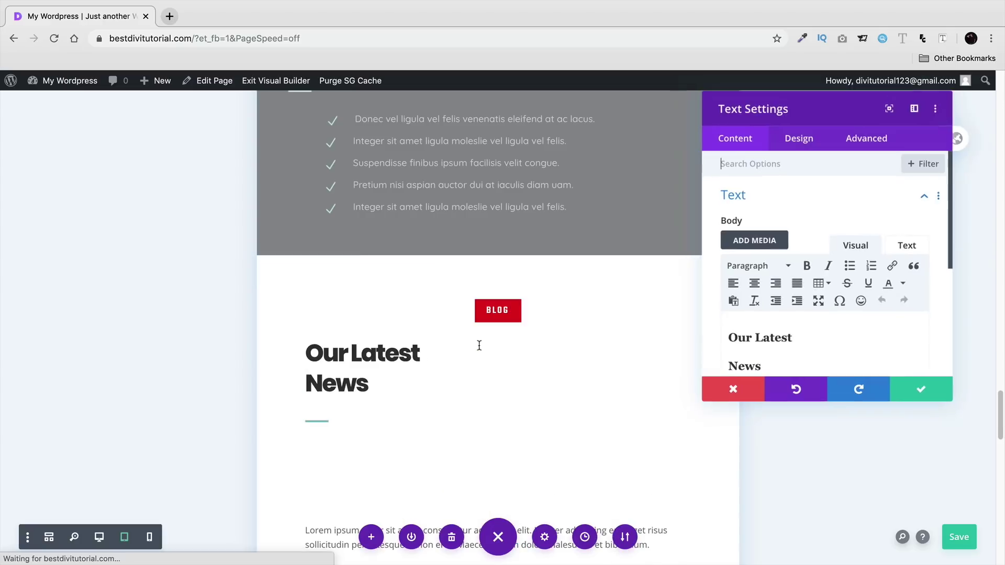
{"action": "left_click", "coordinate": [761, 340]}
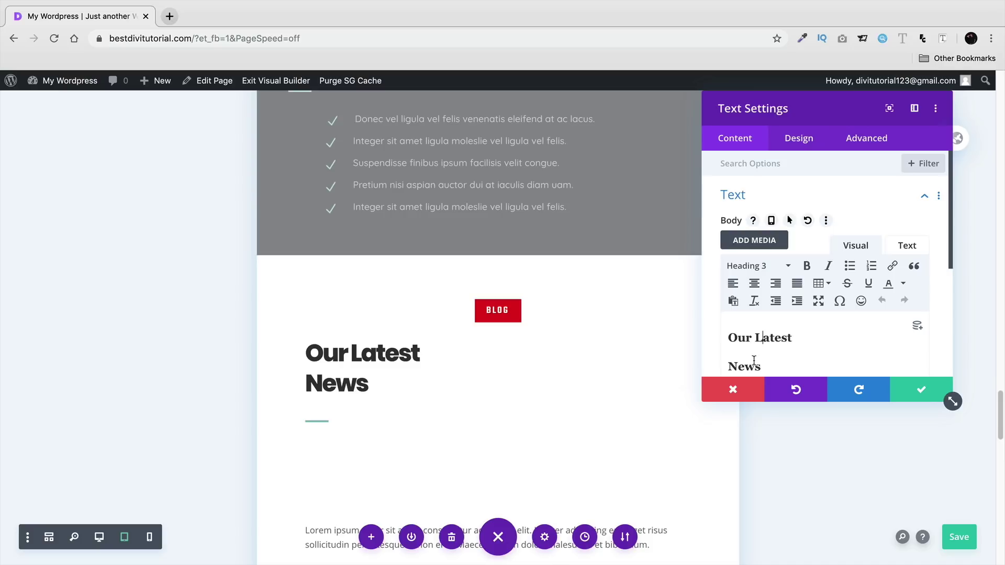
{"action": "left_click", "coordinate": [806, 140]}
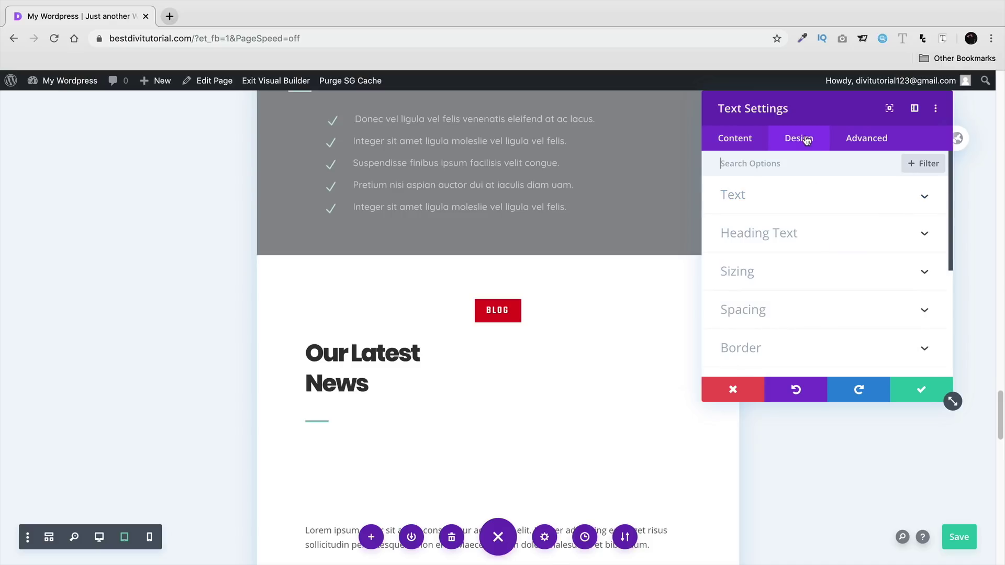
{"action": "left_click", "coordinate": [781, 232]}
{"action": "left_click", "coordinate": [807, 204]}
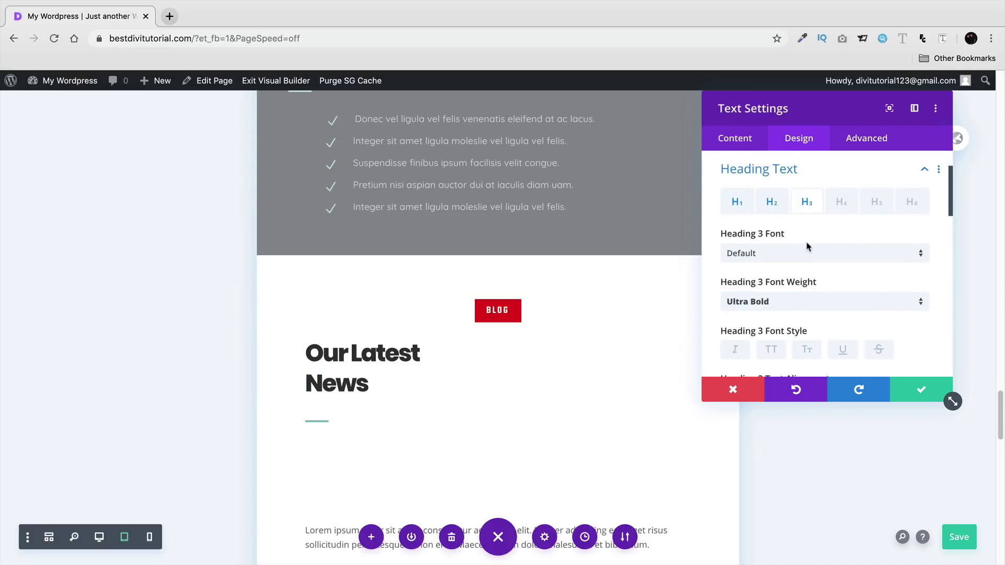
{"action": "scroll", "coordinate": [806, 256], "scroll_direction": "down", "scroll_amount": 5}
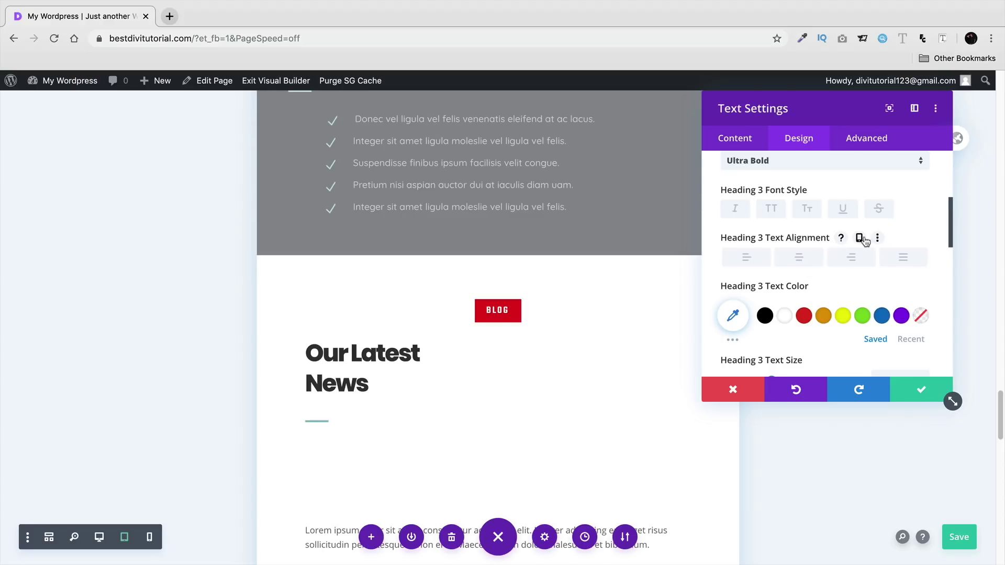
{"action": "left_click", "coordinate": [860, 238]}
{"action": "left_click", "coordinate": [799, 298]}
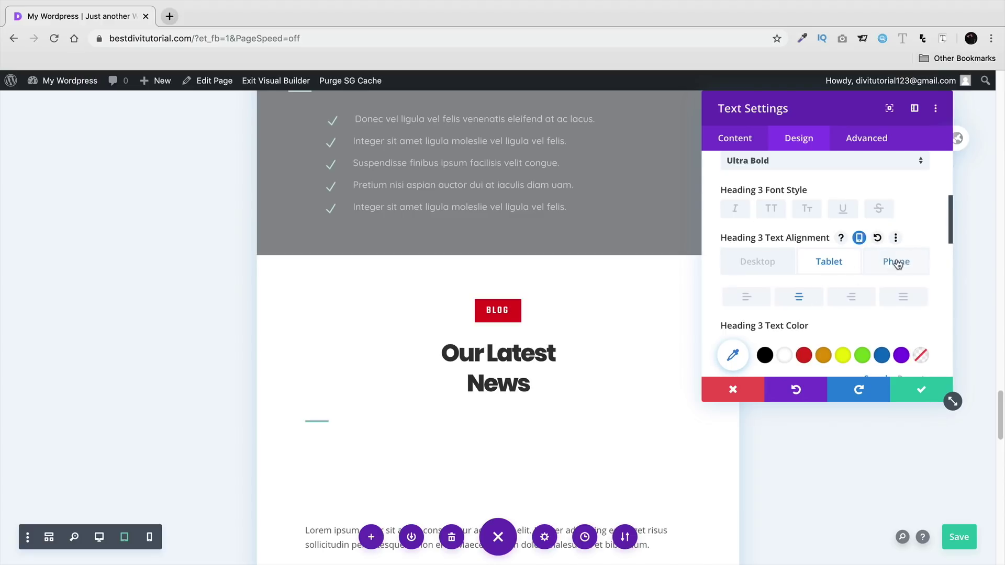
- Compare the heading alignment on phone and desktop, then save the heading settings
{"action": "left_click", "coordinate": [893, 263]}
{"action": "left_click", "coordinate": [771, 268]}
{"action": "scroll", "coordinate": [579, 365], "scroll_direction": "up", "scroll_amount": 5}
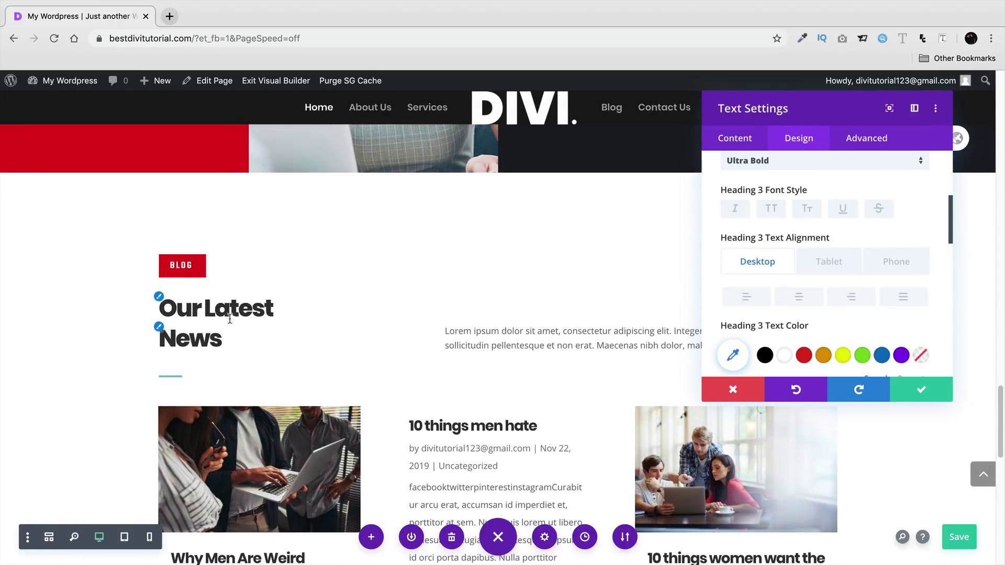
{"action": "left_click", "coordinate": [828, 262]}
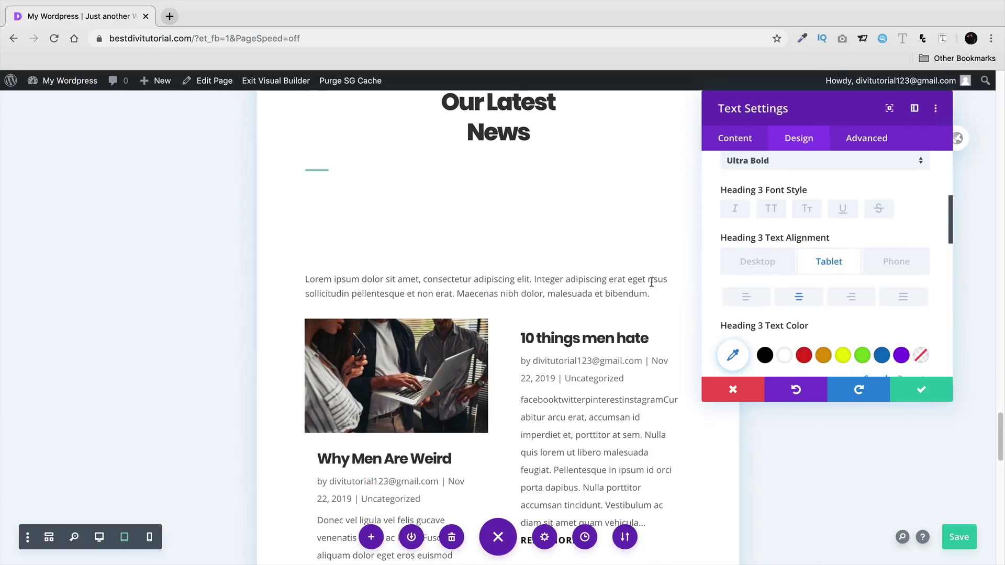
{"action": "left_click", "coordinate": [903, 387]}
{"action": "scroll", "coordinate": [590, 294], "scroll_direction": "up", "scroll_amount": 3}
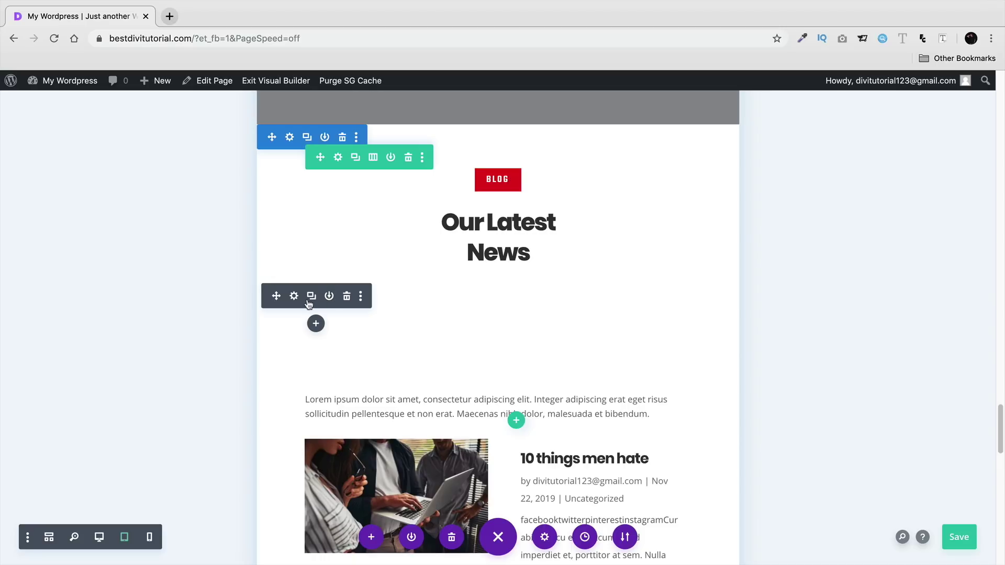
- Enable responsive alignment for the teal divider, centring it on tablet and phone while desktop stays left
{"action": "left_click", "coordinate": [294, 296]}
{"action": "left_click", "coordinate": [799, 138]}
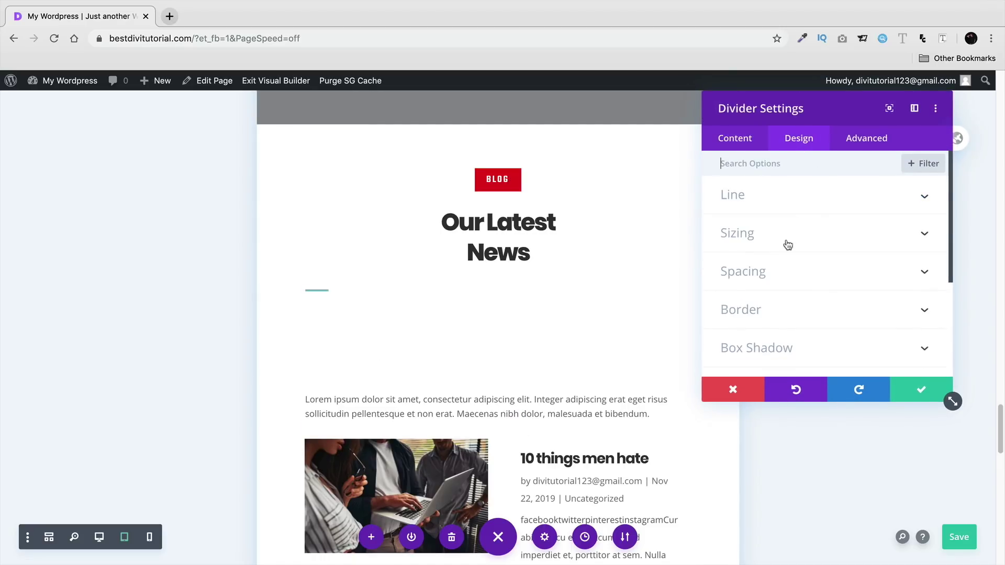
{"action": "left_click", "coordinate": [791, 275]}
{"action": "scroll", "coordinate": [781, 213], "scroll_direction": "up", "scroll_amount": 5}
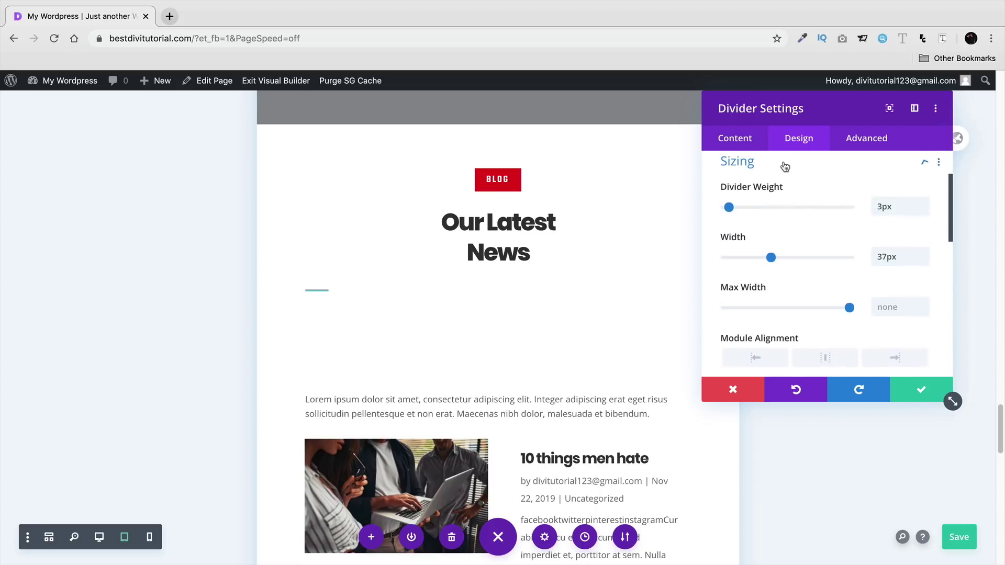
{"action": "scroll", "coordinate": [819, 239], "scroll_direction": "down", "scroll_amount": 1}
{"action": "left_click", "coordinate": [827, 325]}
{"action": "scroll", "coordinate": [839, 307], "scroll_direction": "down", "scroll_amount": 4}
{"action": "left_click", "coordinate": [896, 241]}
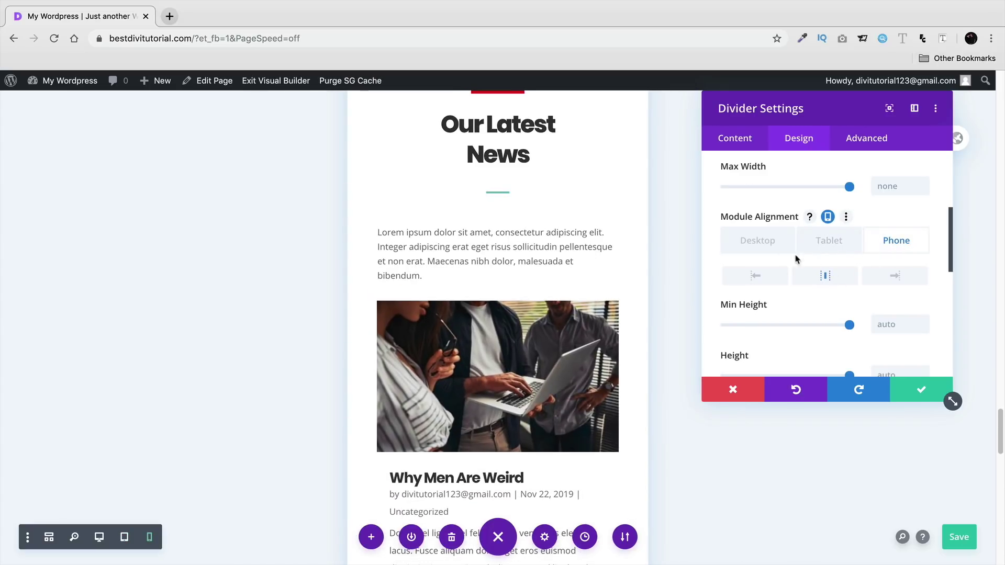
{"action": "left_click", "coordinate": [757, 245]}
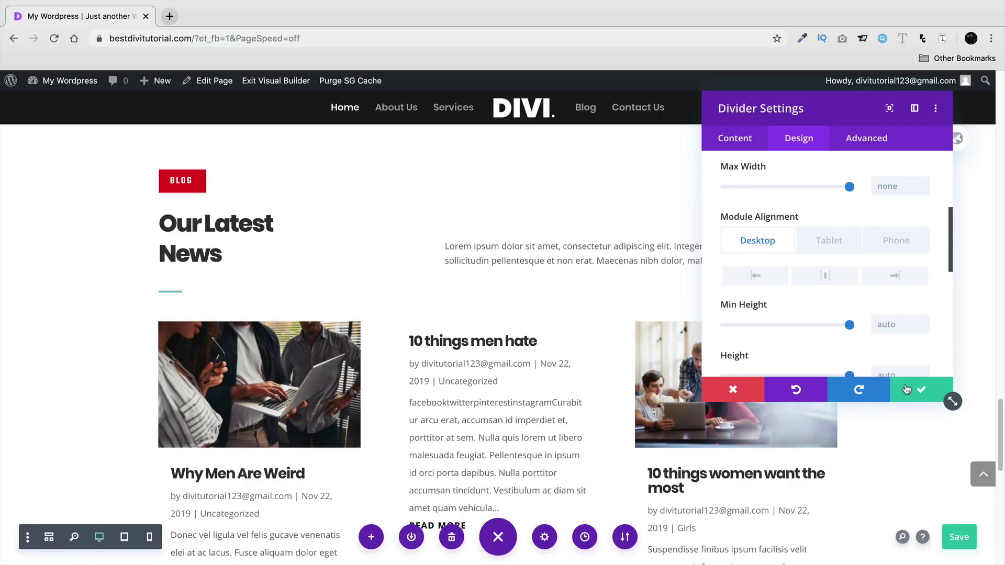
{"action": "left_click", "coordinate": [124, 537]}
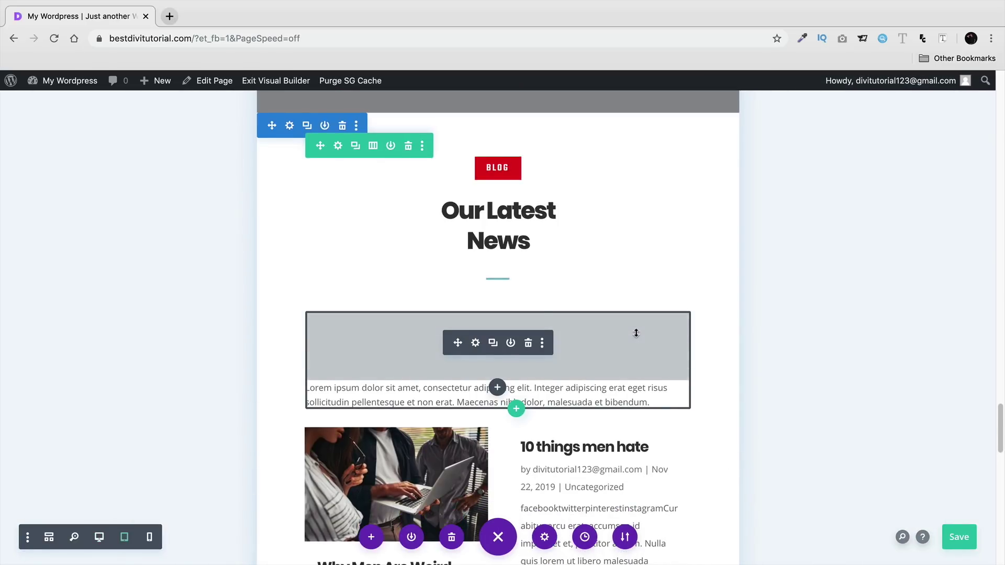
- Scroll through the page in the tablet preview to review the layout
{"action": "scroll", "coordinate": [636, 333], "scroll_direction": "down", "scroll_amount": 5}
{"action": "scroll", "coordinate": [635, 334], "scroll_direction": "down", "scroll_amount": 12}
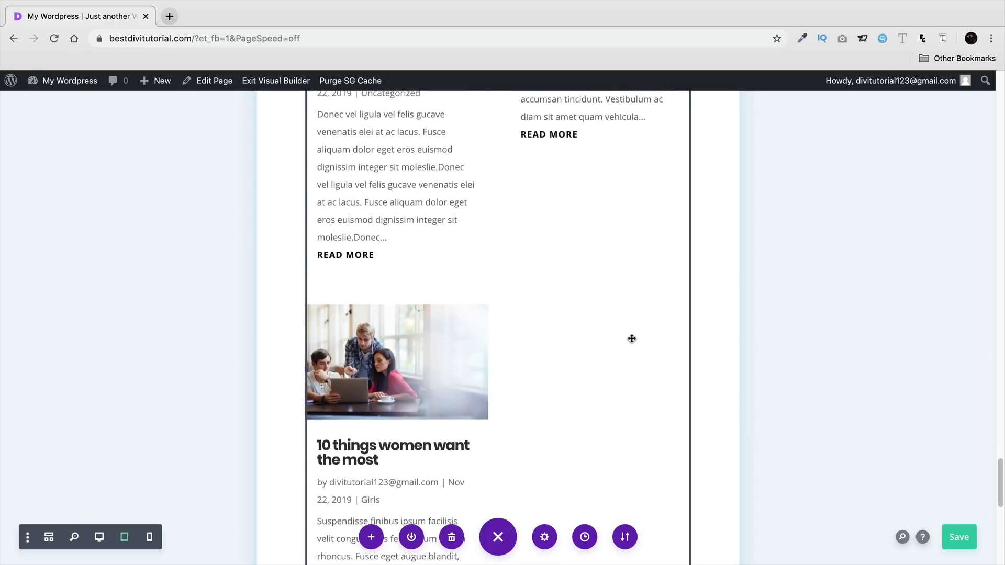
{"action": "scroll", "coordinate": [633, 341], "scroll_direction": "down", "scroll_amount": 5}
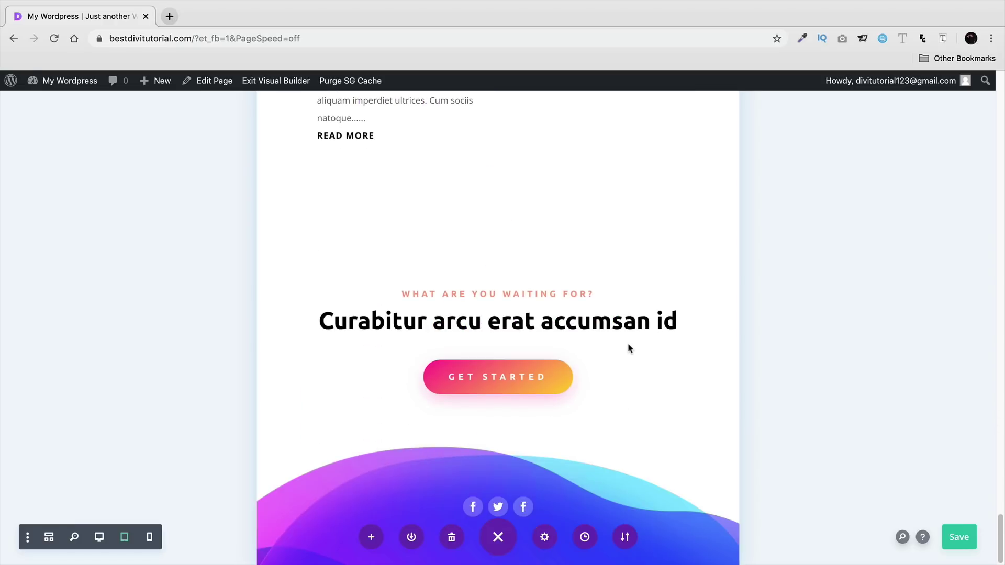
{"action": "left_click_drag", "start_coordinate": [1000, 540], "coordinate": [995, 84]}
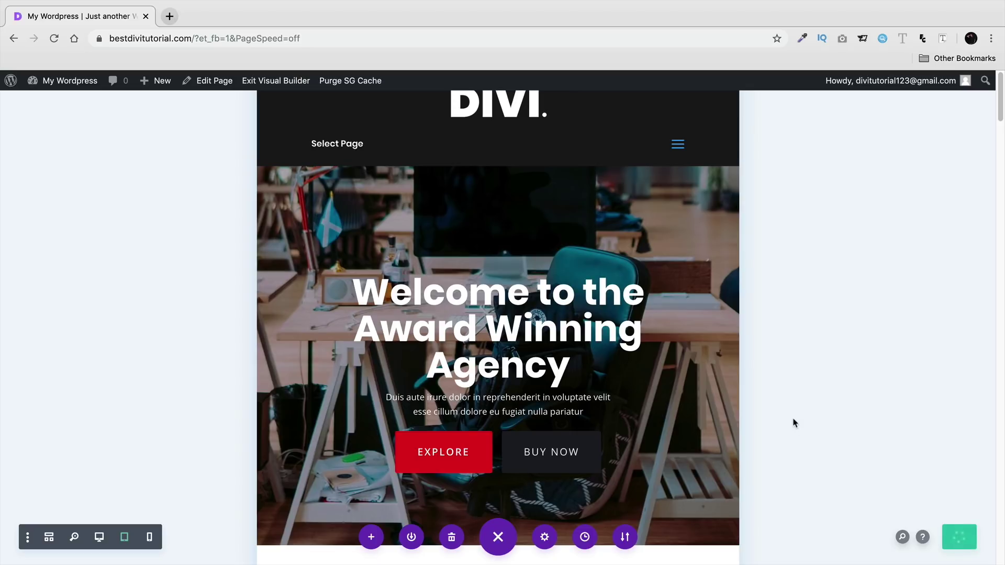
{"action": "scroll", "coordinate": [795, 422], "scroll_direction": "down", "scroll_amount": 1}
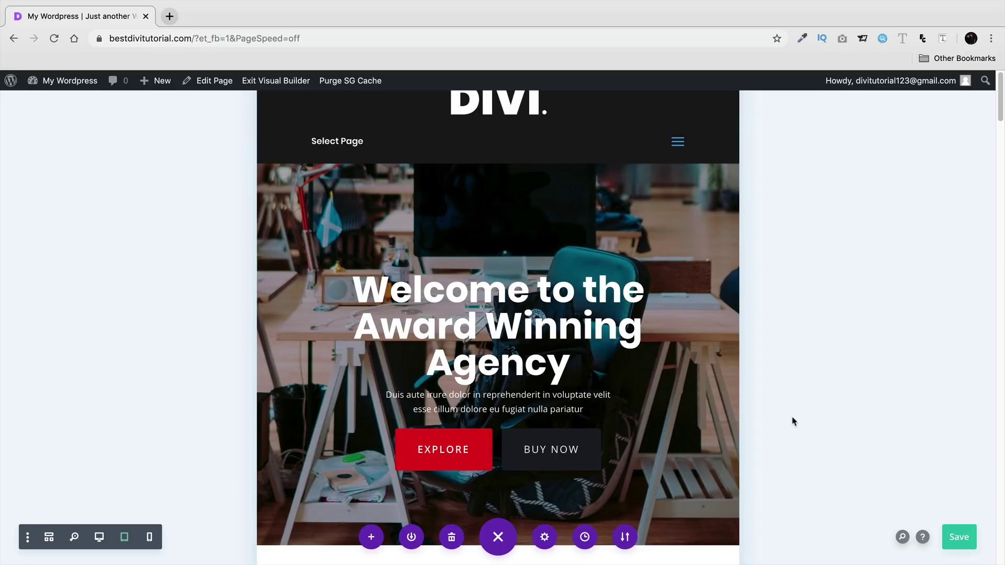
{"action": "scroll", "coordinate": [749, 285], "scroll_direction": "down", "scroll_amount": 8}
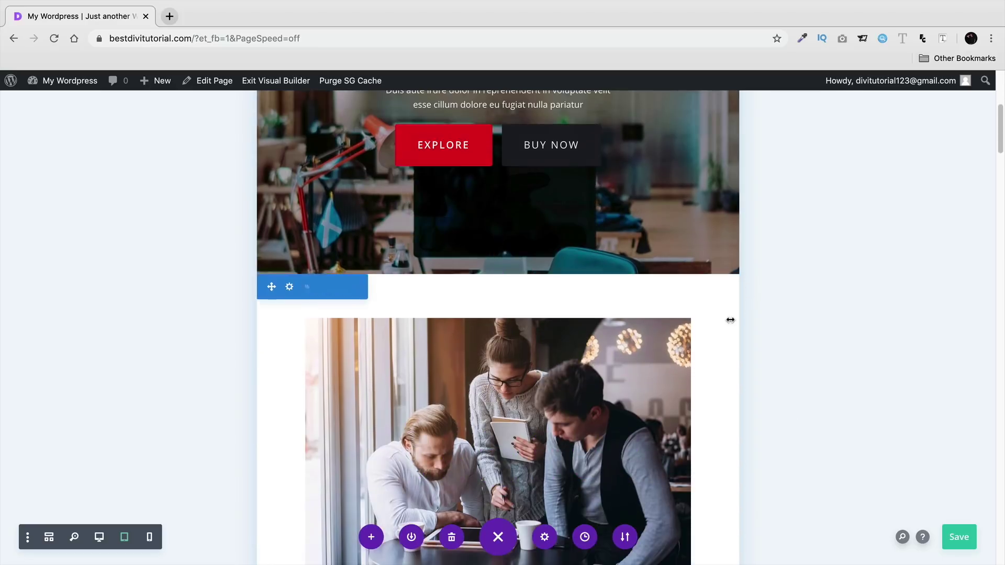
{"action": "scroll", "coordinate": [576, 331], "scroll_direction": "down", "scroll_amount": 12}
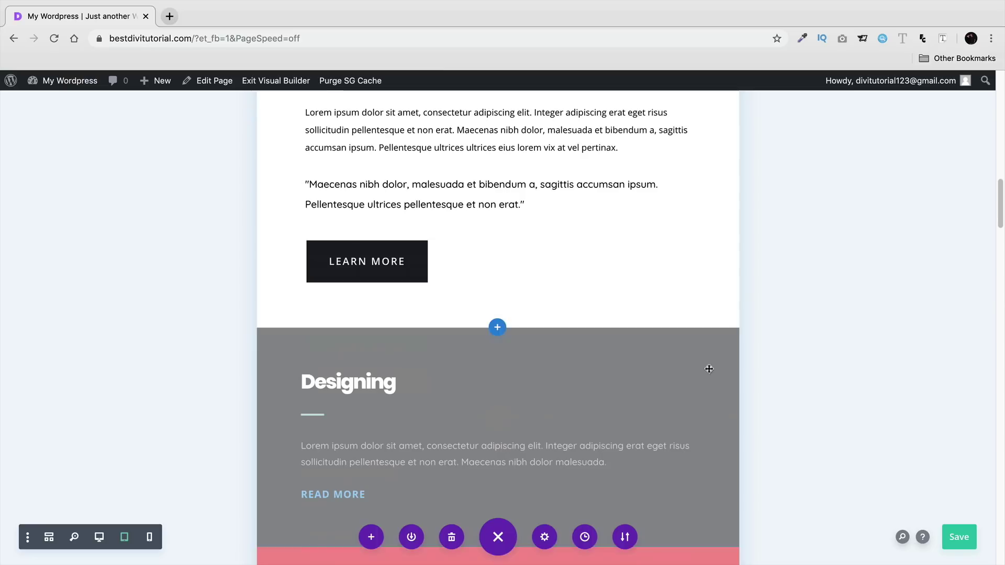
{"action": "left_click_drag", "start_coordinate": [998, 218], "coordinate": [983, 286]}
{"action": "scroll", "coordinate": [982, 286], "scroll_direction": "up", "scroll_amount": 20}
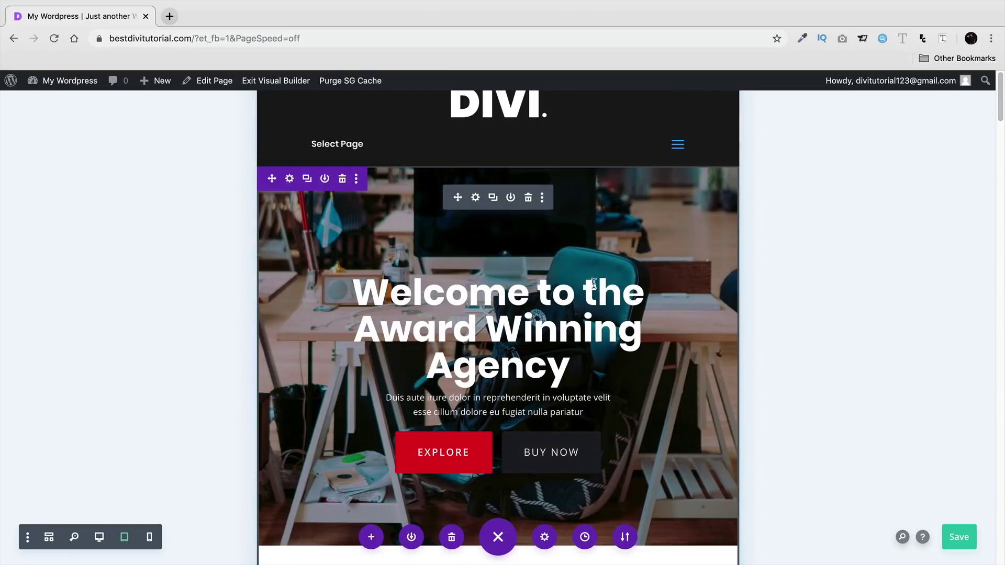
{"action": "scroll", "coordinate": [525, 358], "scroll_direction": "down", "scroll_amount": 1}
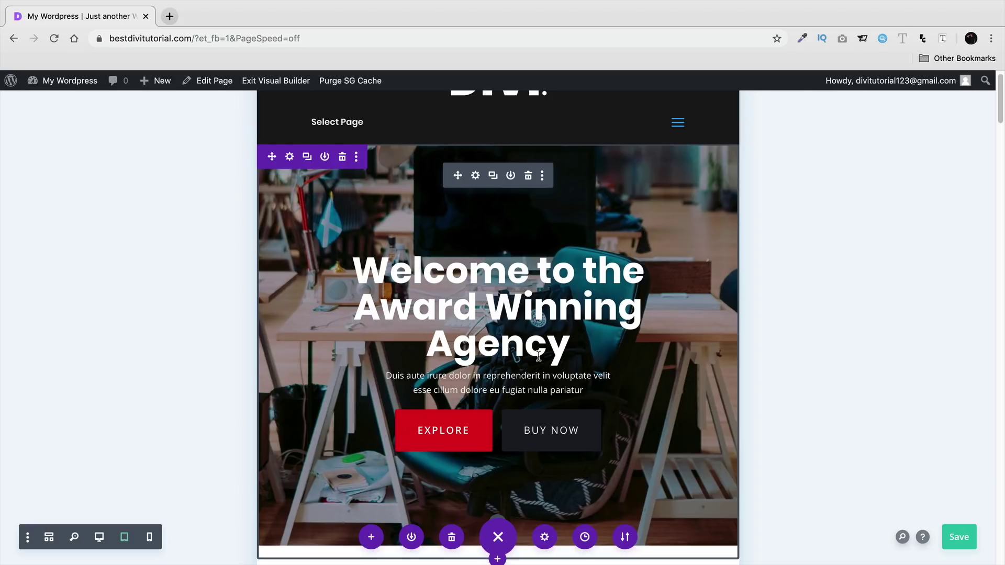
{"action": "scroll", "coordinate": [539, 356], "scroll_direction": "down", "scroll_amount": 1}
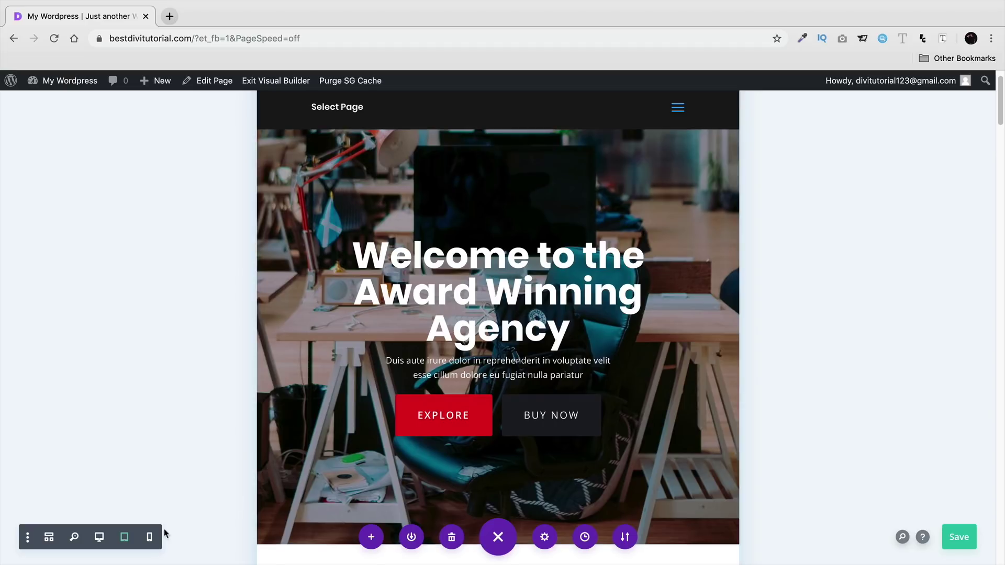
- Preview at phone width, duplicate the 'Welcome to the Award Winning Agency' hero, then return to desktop view
{"action": "left_click", "coordinate": [150, 538]}
{"action": "scroll", "coordinate": [679, 402], "scroll_direction": "up", "scroll_amount": 5}
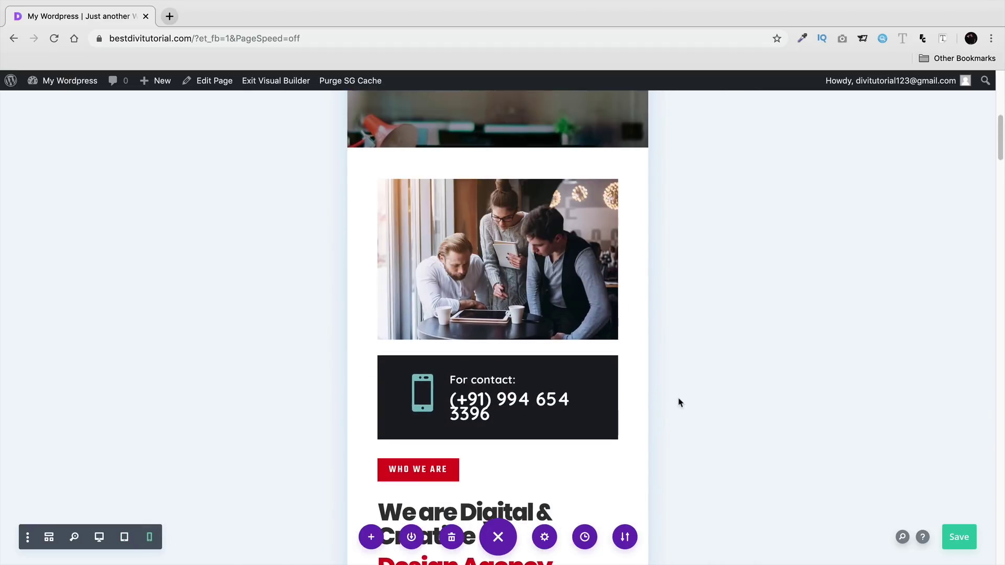
{"action": "scroll", "coordinate": [679, 401], "scroll_direction": "up", "scroll_amount": 5}
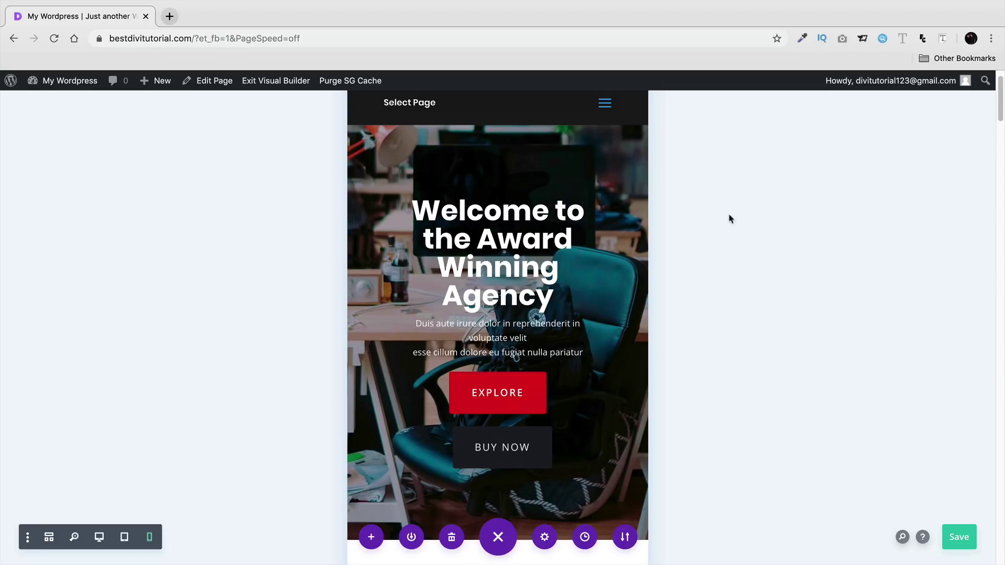
{"action": "left_click", "coordinate": [404, 141]}
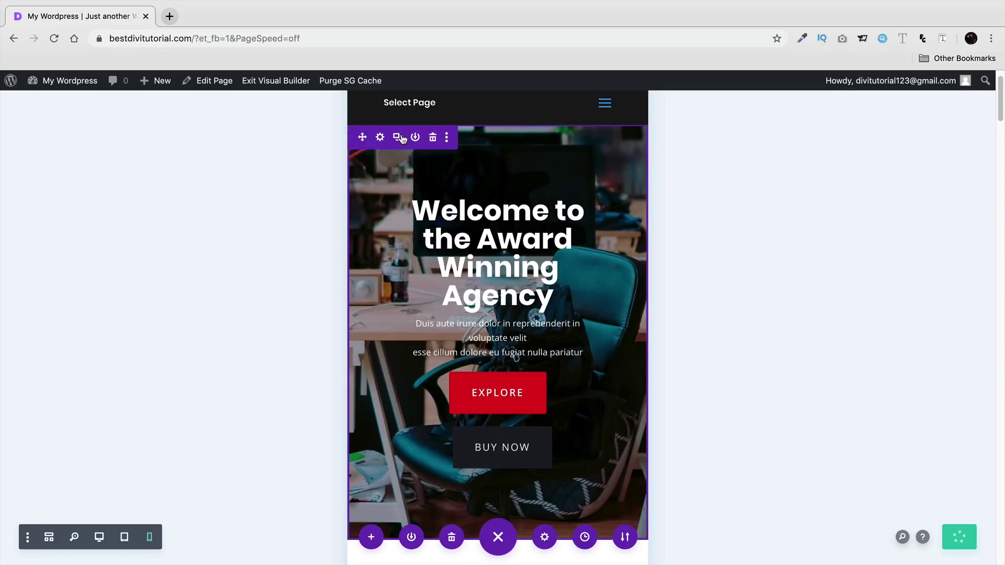
{"action": "left_click", "coordinate": [98, 538]}
{"action": "scroll", "coordinate": [180, 460], "scroll_direction": "up", "scroll_amount": 10}
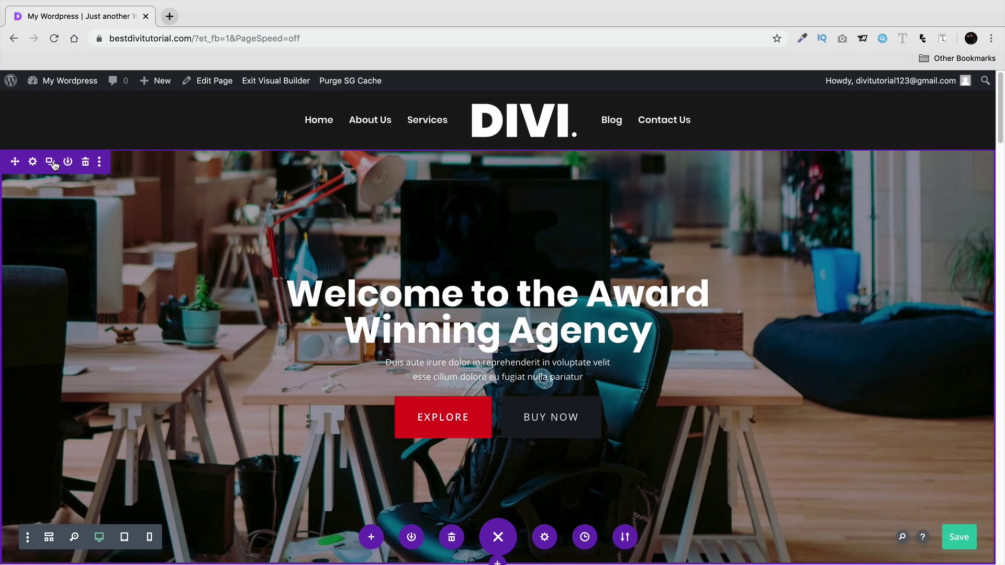
{"action": "scroll", "coordinate": [195, 353], "scroll_direction": "down", "scroll_amount": 1}
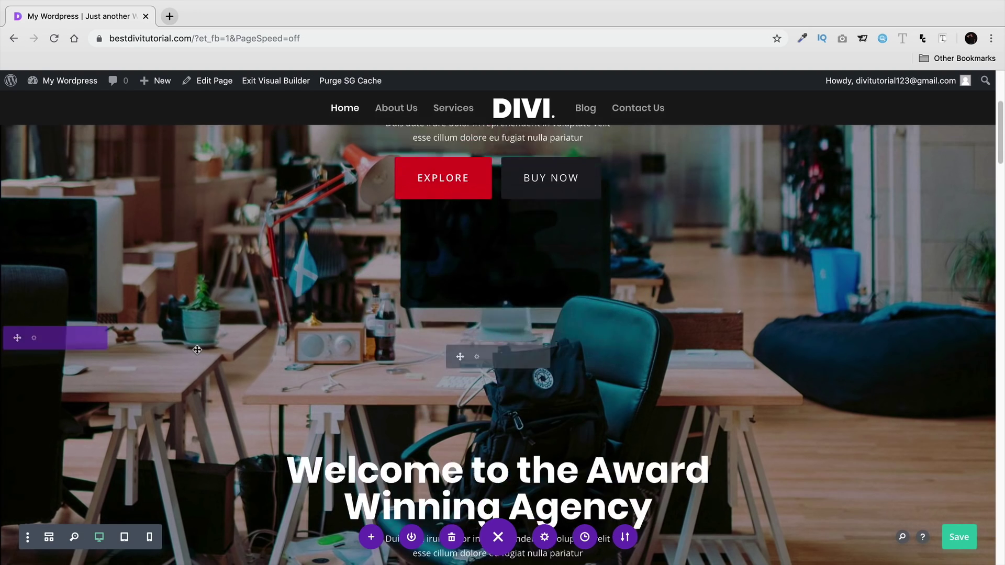
{"action": "scroll", "coordinate": [208, 346], "scroll_direction": "up", "scroll_amount": 1}
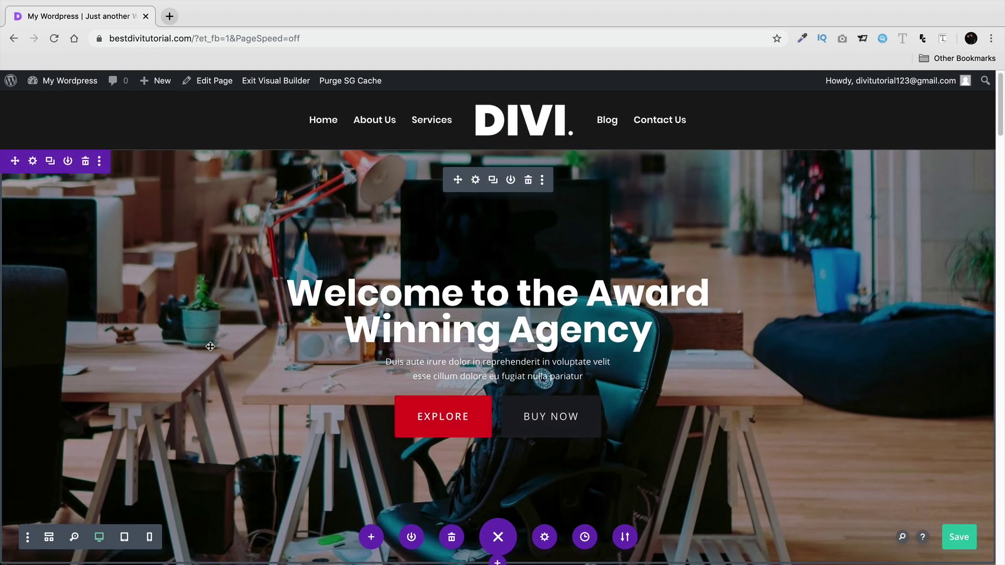
{"action": "scroll", "coordinate": [209, 346], "scroll_direction": "down", "scroll_amount": 9}
{"action": "scroll", "coordinate": [212, 344], "scroll_direction": "up", "scroll_amount": 2}
{"action": "scroll", "coordinate": [213, 344], "scroll_direction": "up", "scroll_amount": 3}
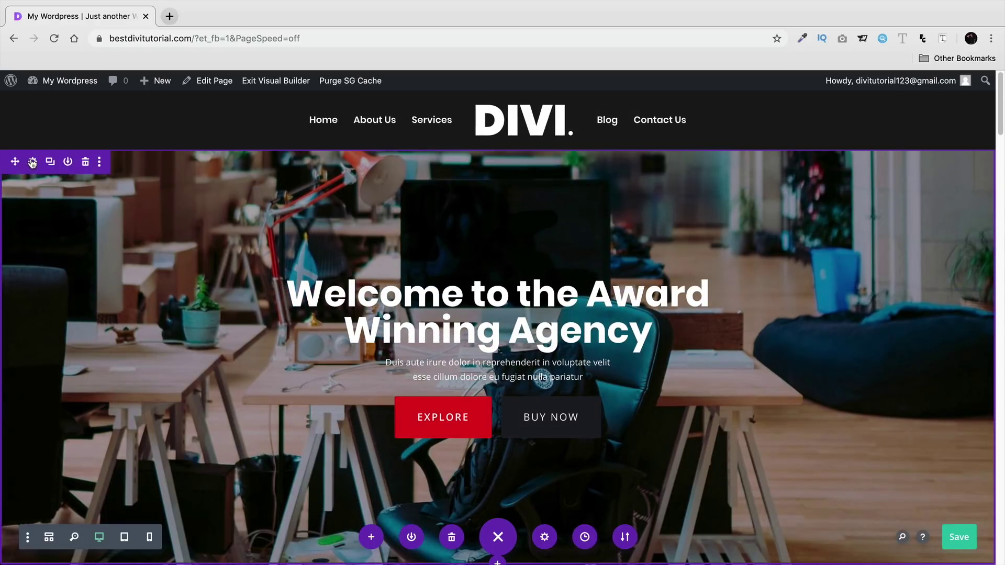
- Disable the first hero section on phone and tablet and save its settings
{"action": "left_click", "coordinate": [32, 162]}
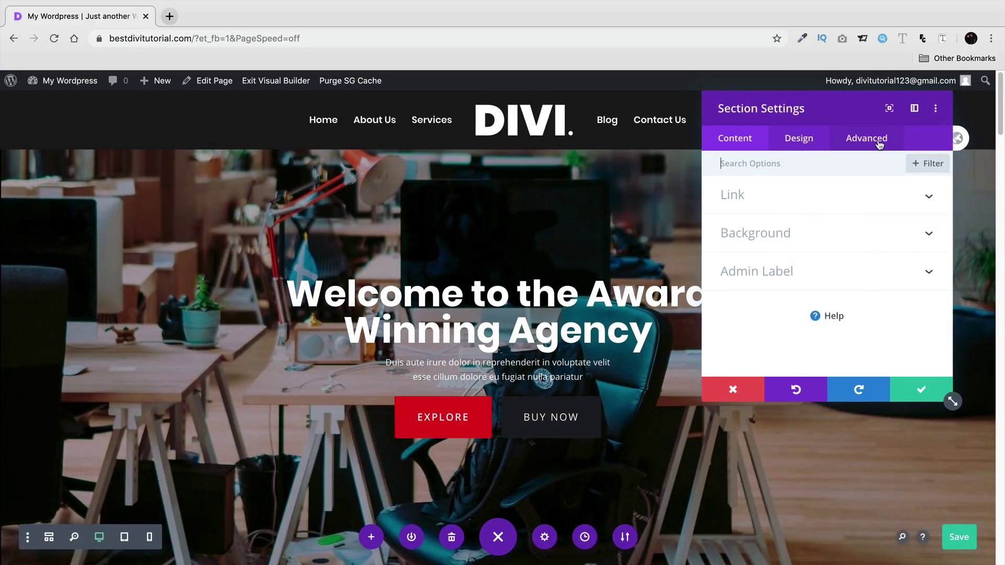
{"action": "left_click", "coordinate": [880, 145]}
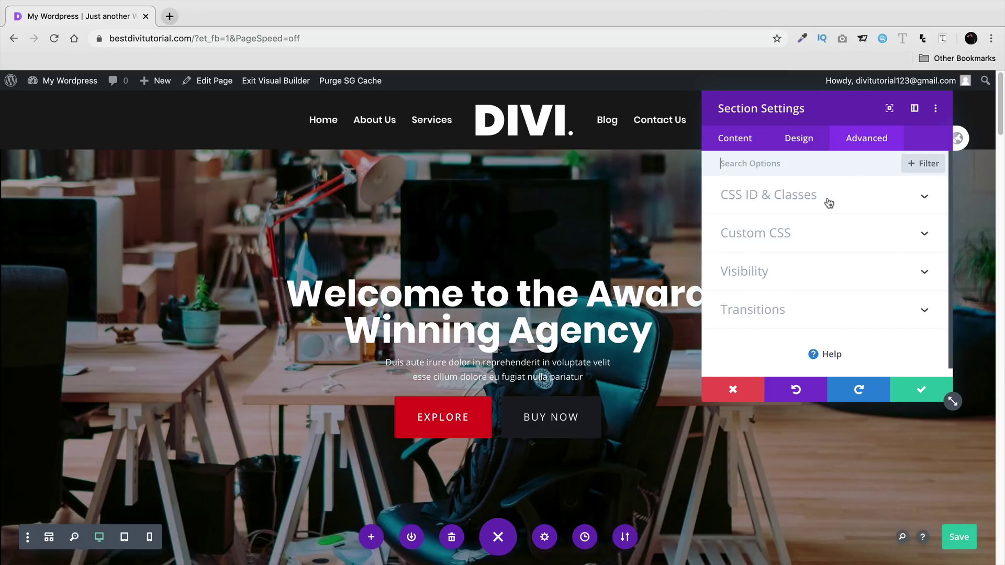
{"action": "left_click", "coordinate": [789, 273]}
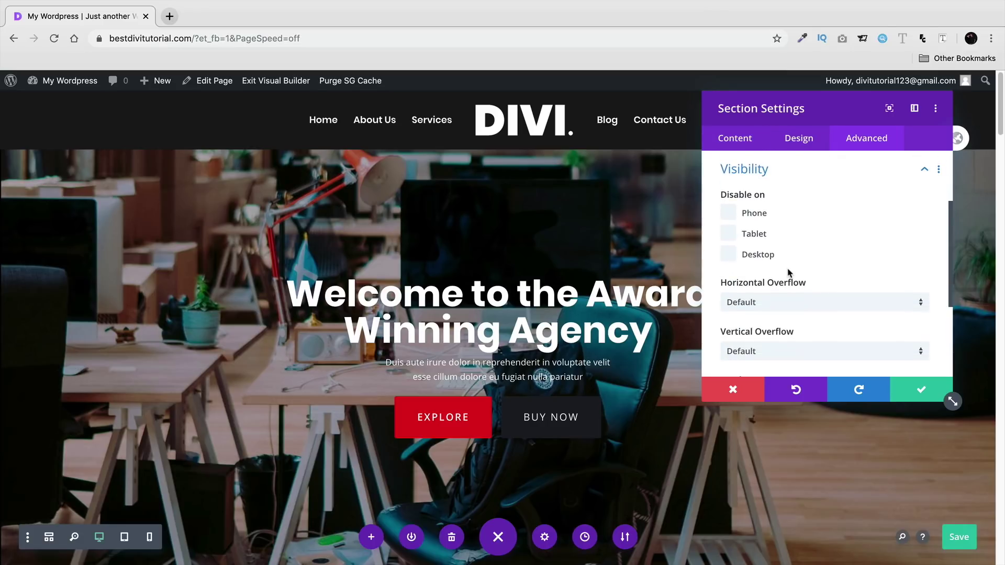
{"action": "left_click", "coordinate": [731, 216]}
{"action": "left_click", "coordinate": [918, 390]}
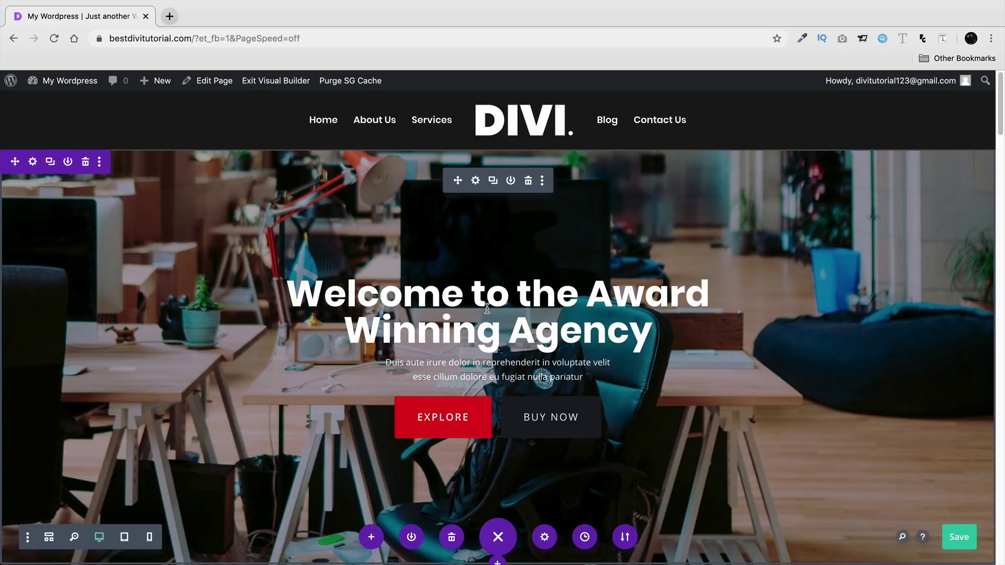
- Inspect the duplicated section's background settings, then close them
{"action": "scroll", "coordinate": [497, 298], "scroll_direction": "down", "scroll_amount": 6}
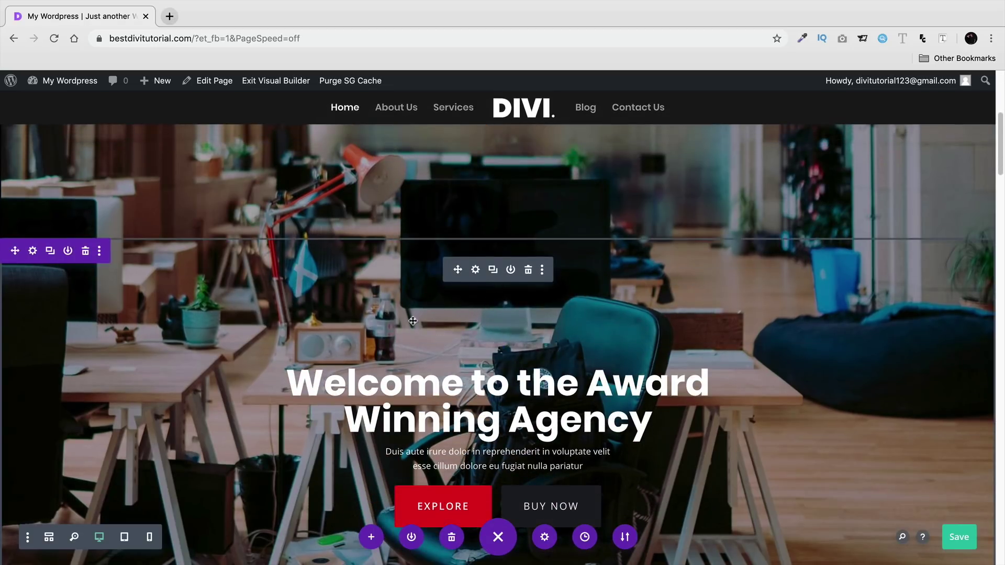
{"action": "scroll", "coordinate": [422, 321], "scroll_direction": "down", "scroll_amount": 1}
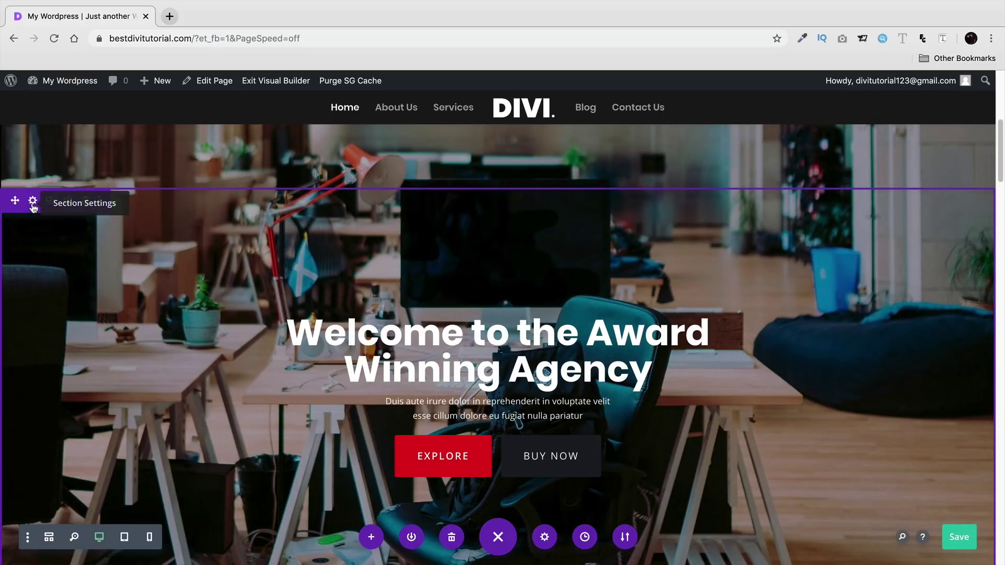
{"action": "left_click", "coordinate": [32, 204]}
{"action": "left_click", "coordinate": [766, 236]}
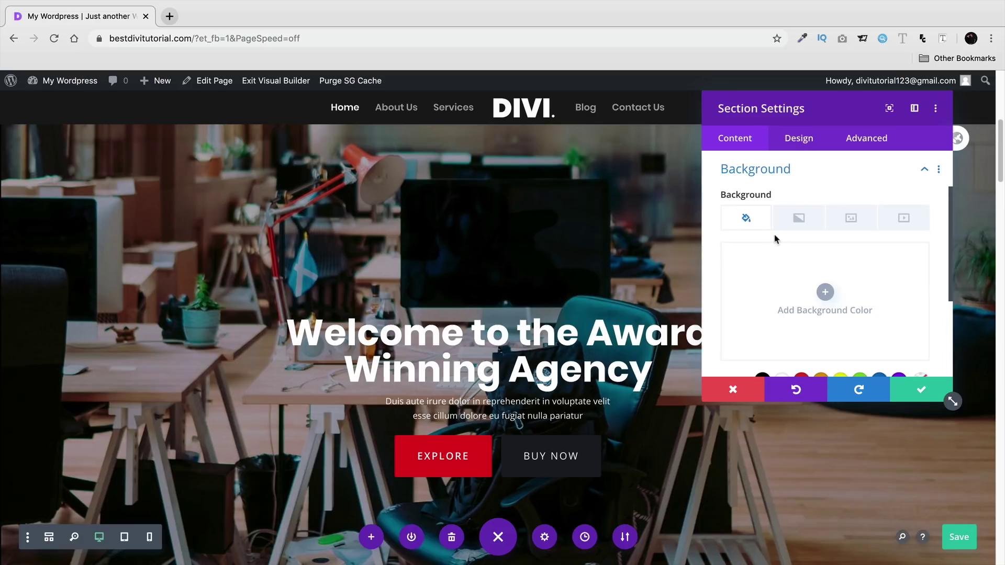
{"action": "left_click", "coordinate": [908, 390]}
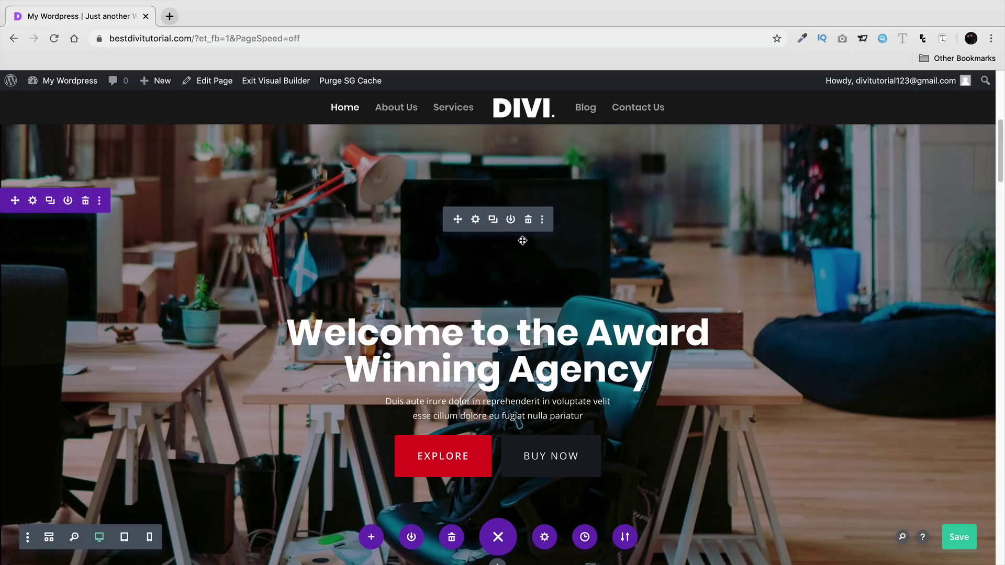
- Delete the office photo background image from the duplicated Fullwidth Header
{"action": "left_click", "coordinate": [476, 220]}
{"action": "scroll", "coordinate": [779, 225], "scroll_direction": "down", "scroll_amount": 5}
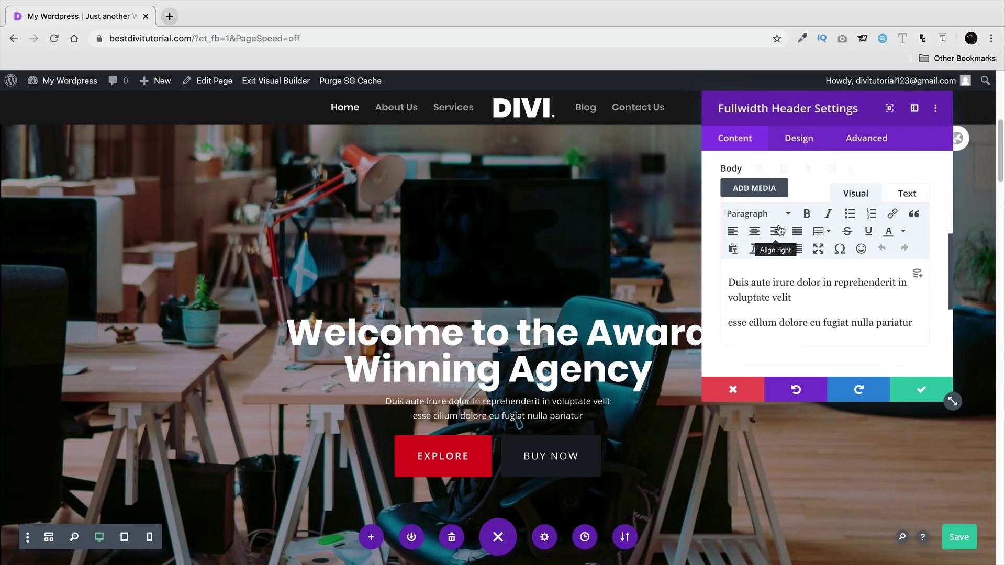
{"action": "scroll", "coordinate": [780, 227], "scroll_direction": "down", "scroll_amount": 5}
{"action": "left_click", "coordinate": [783, 264]}
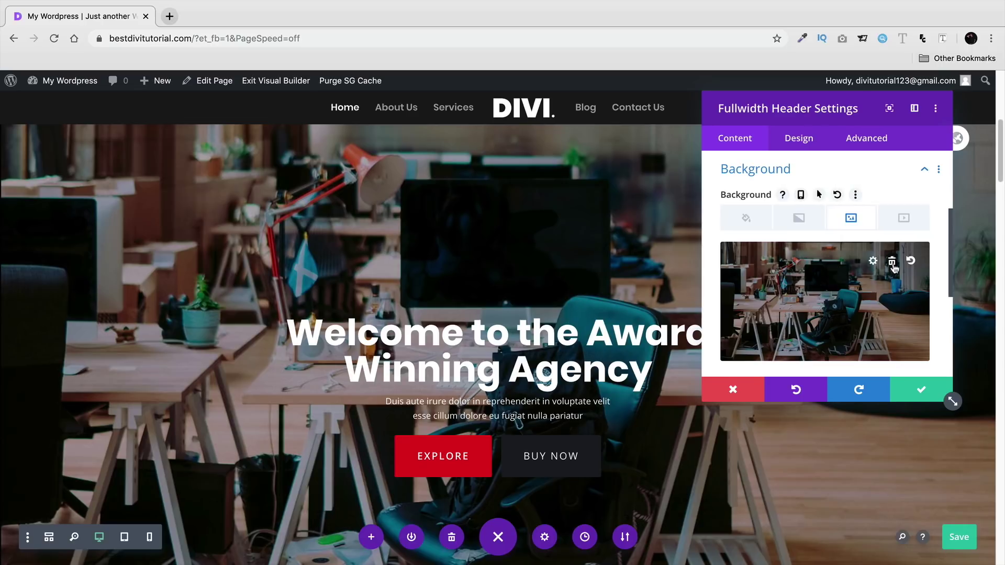
{"action": "left_click", "coordinate": [893, 262]}
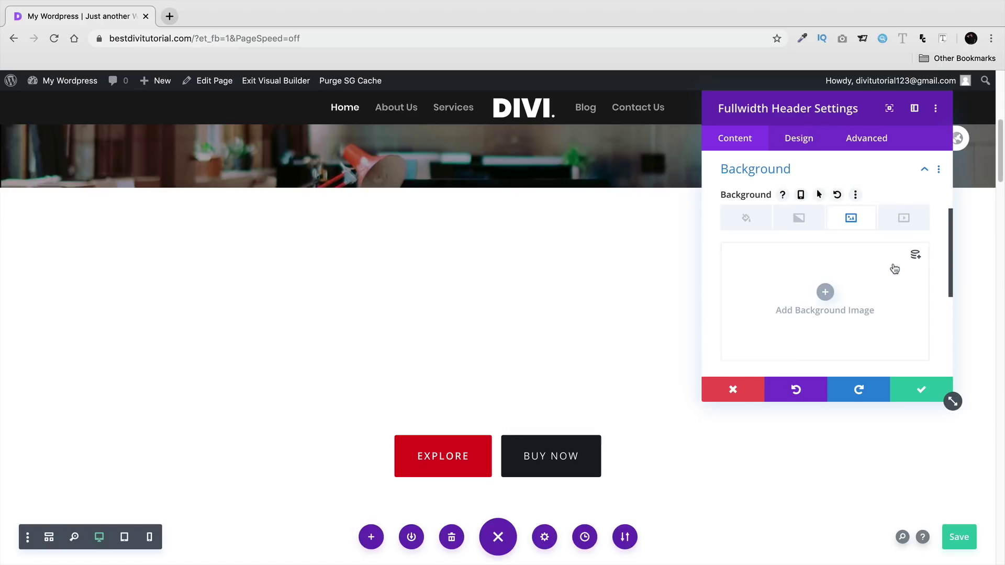
- Give the duplicated header a solid black background colour
{"action": "left_click", "coordinate": [753, 223]}
{"action": "left_click", "coordinate": [825, 292]}
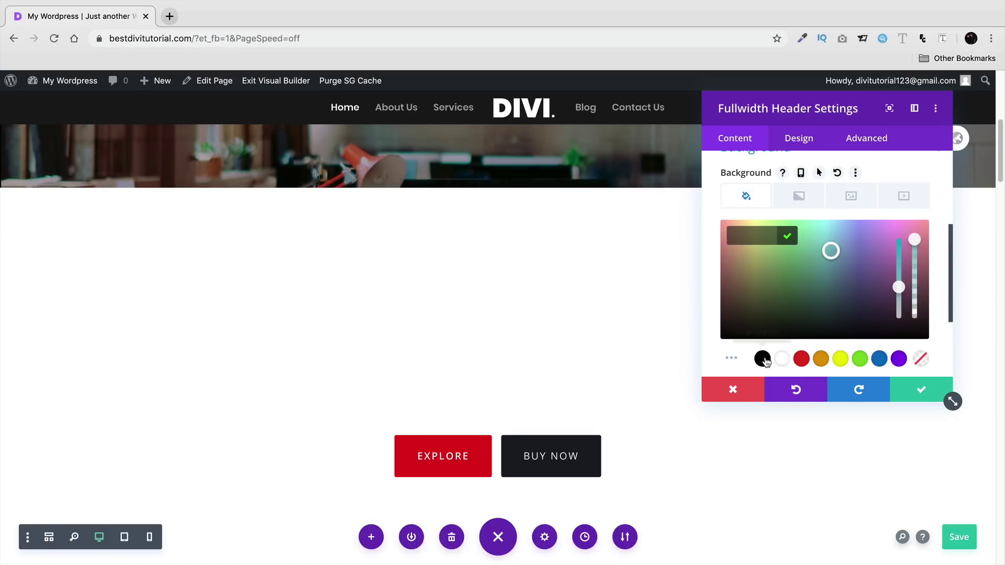
{"action": "left_click", "coordinate": [763, 359]}
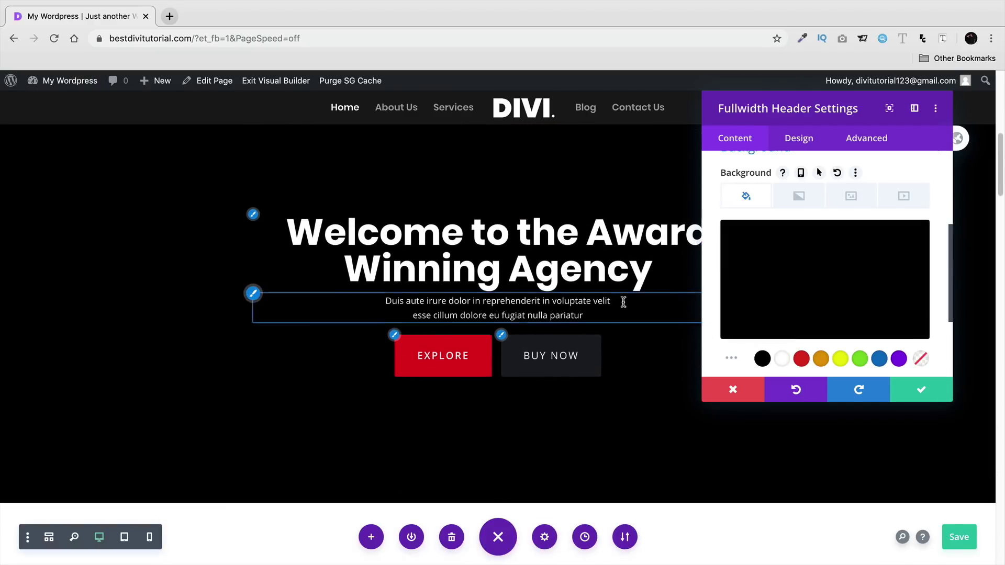
- Try a black-to-green gradient on the header, then delete the gradient to keep plain black
{"action": "left_click", "coordinate": [800, 206]}
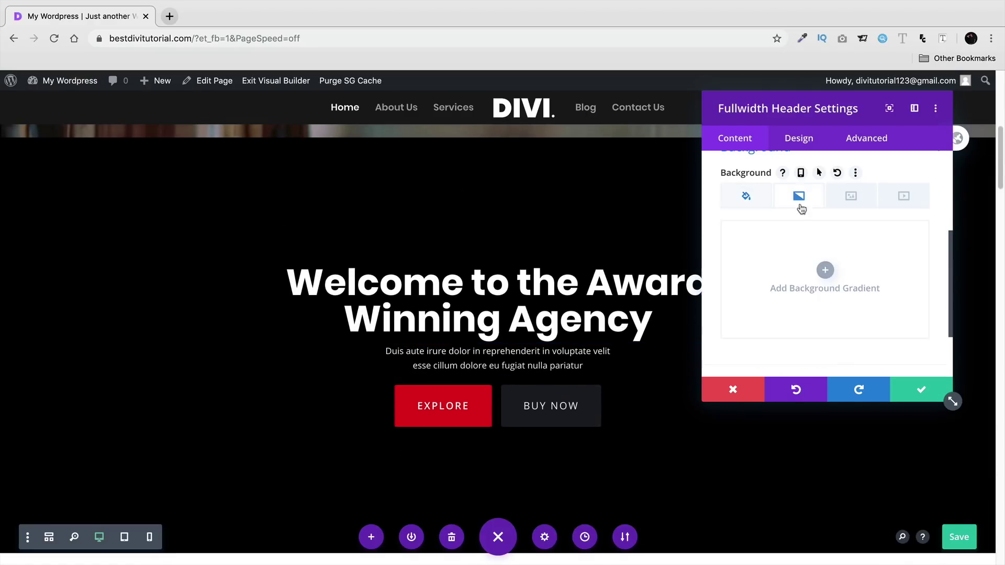
{"action": "left_click", "coordinate": [826, 271]}
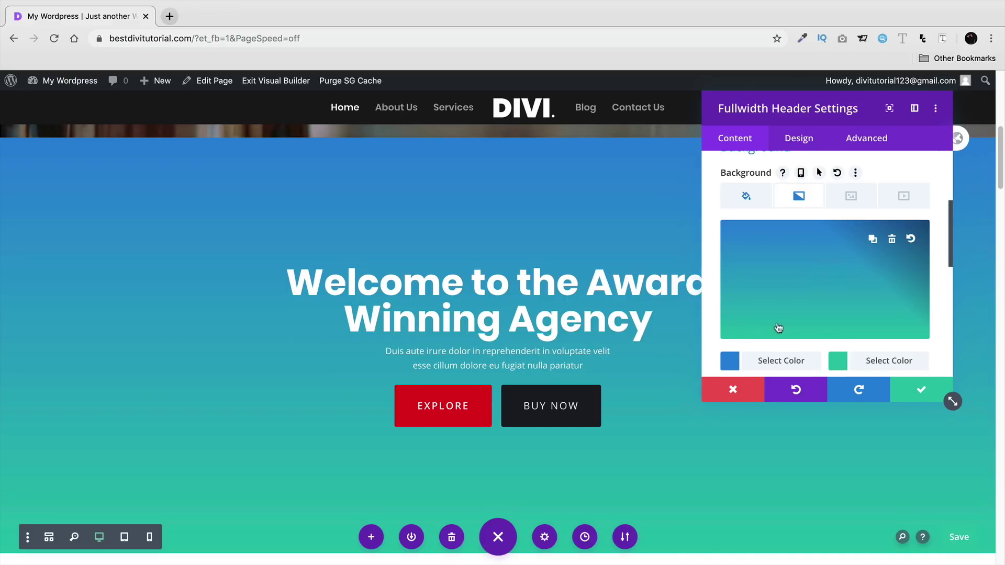
{"action": "left_click", "coordinate": [730, 361]}
{"action": "left_click", "coordinate": [763, 360]}
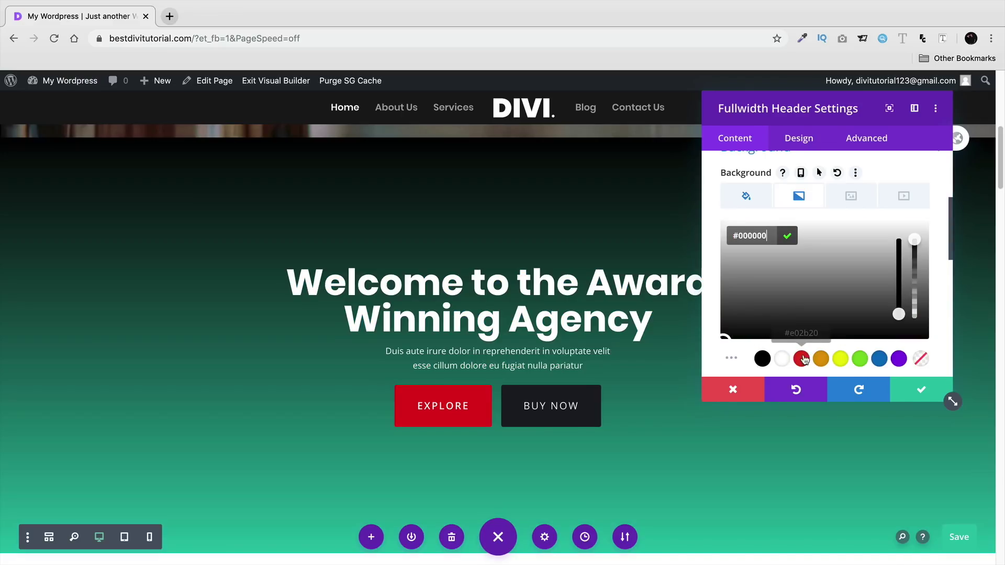
{"action": "scroll", "coordinate": [806, 345], "scroll_direction": "down", "scroll_amount": 1}
{"action": "scroll", "coordinate": [777, 305], "scroll_direction": "up", "scroll_amount": 1}
{"action": "left_click", "coordinate": [733, 201]}
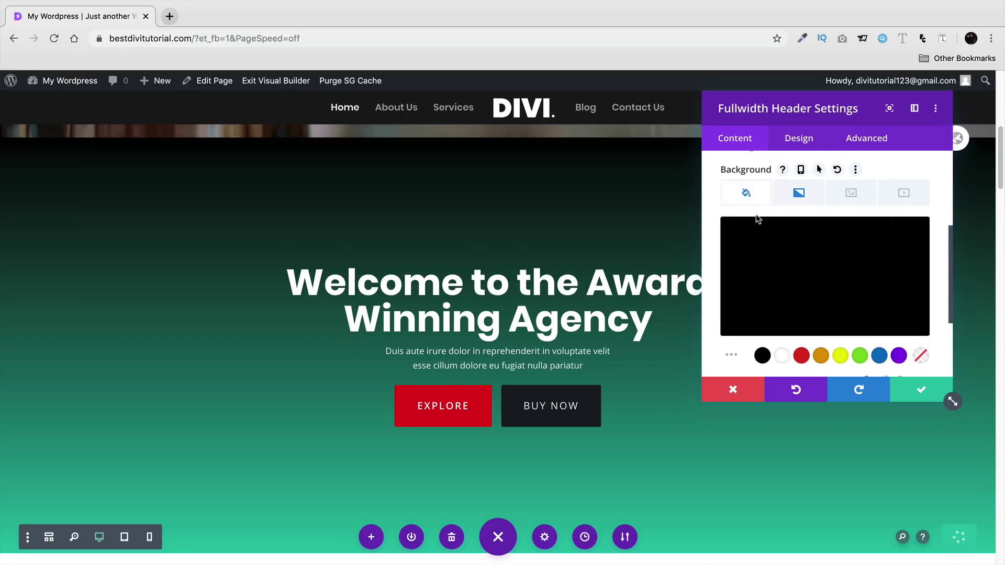
{"action": "left_click", "coordinate": [804, 194]}
{"action": "left_click", "coordinate": [892, 237]}
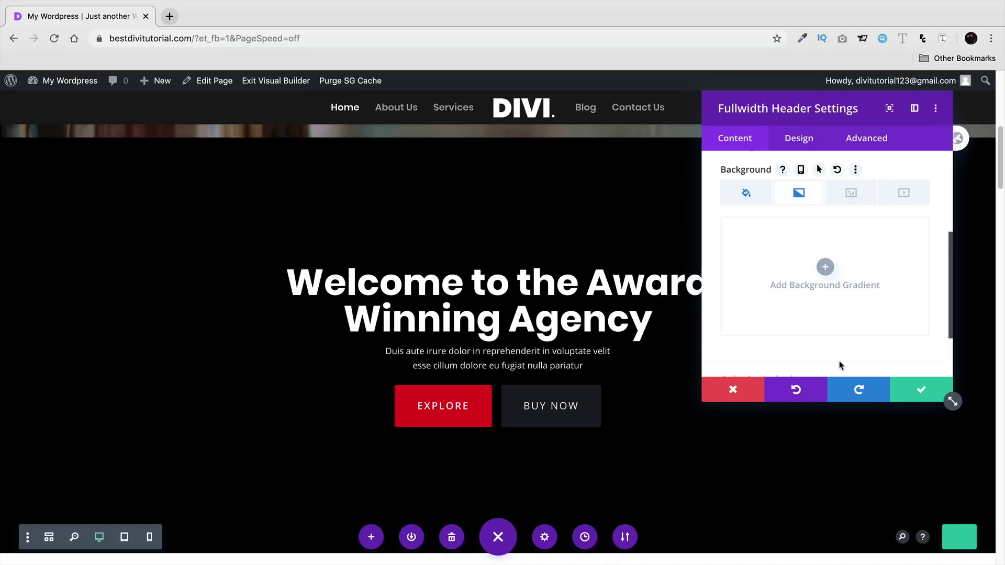
- Disable the black Fullwidth Header on desktop, confirm, and save the page
{"action": "left_click", "coordinate": [874, 146]}
{"action": "scroll", "coordinate": [810, 287], "scroll_direction": "down", "scroll_amount": 1}
{"action": "left_click", "coordinate": [810, 288]}
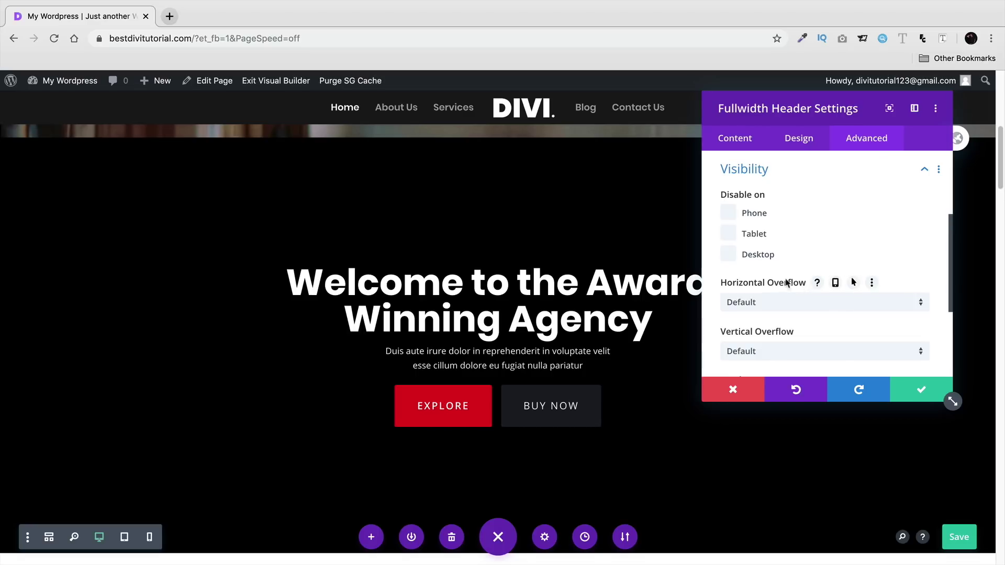
{"action": "left_click", "coordinate": [728, 255]}
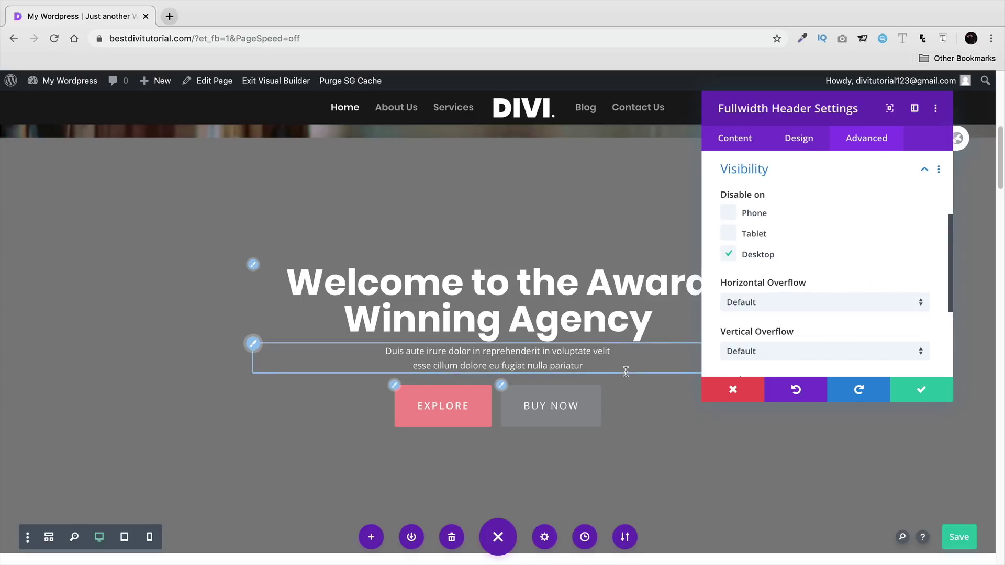
{"action": "left_click", "coordinate": [949, 397]}
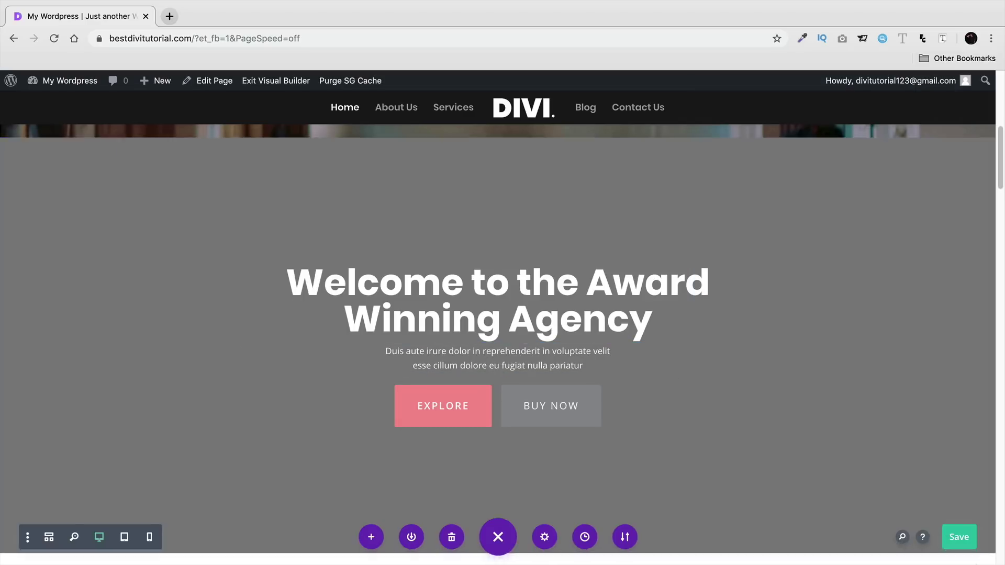
{"action": "left_click", "coordinate": [953, 538]}
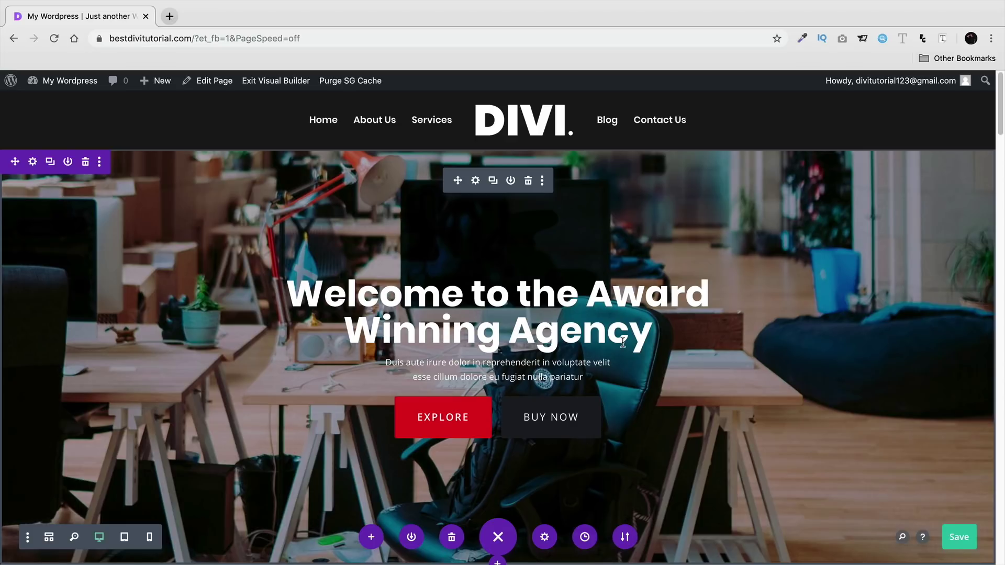
- Scroll the homepage and preview it first at tablet width, then at phone width
{"action": "scroll", "coordinate": [623, 342], "scroll_direction": "down", "scroll_amount": 8}
{"action": "scroll", "coordinate": [623, 343], "scroll_direction": "down", "scroll_amount": 1}
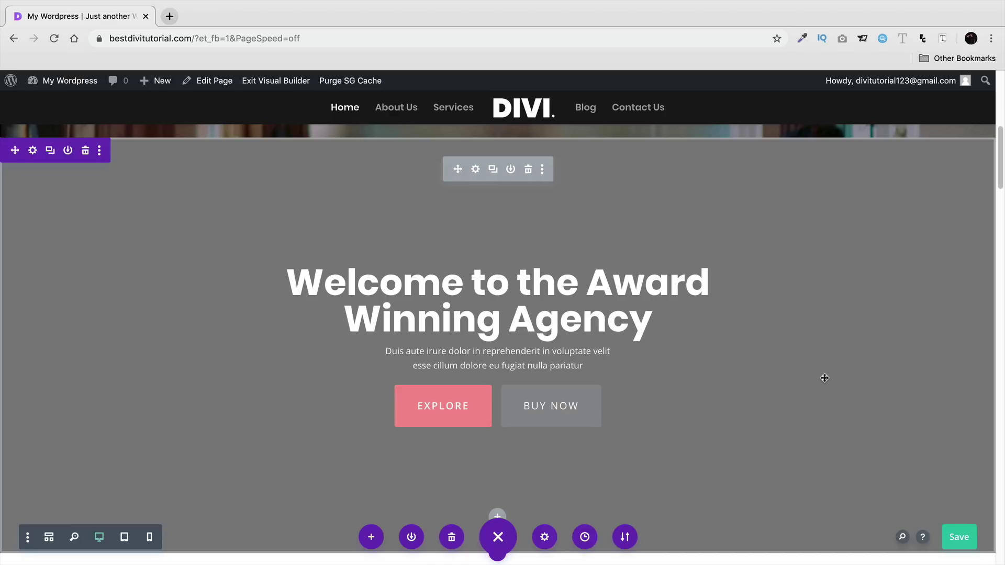
{"action": "left_click", "coordinate": [124, 537]}
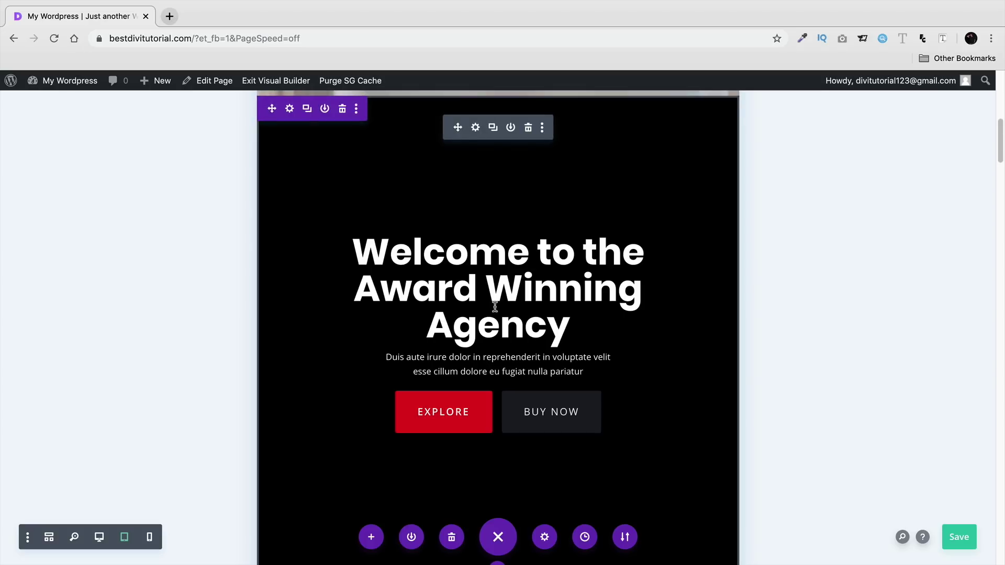
{"action": "scroll", "coordinate": [640, 376], "scroll_direction": "up", "scroll_amount": 7}
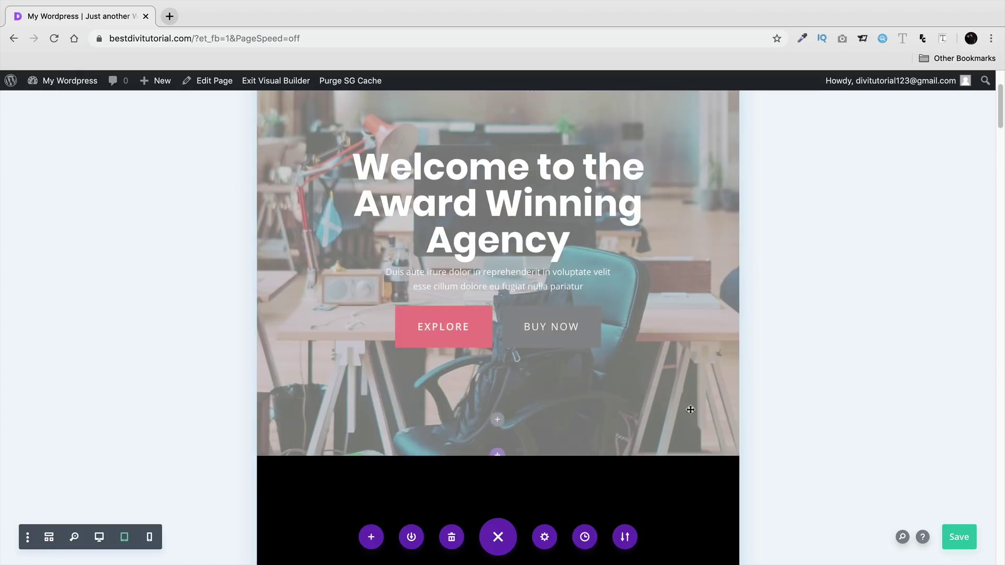
{"action": "scroll", "coordinate": [690, 410], "scroll_direction": "up", "scroll_amount": 2}
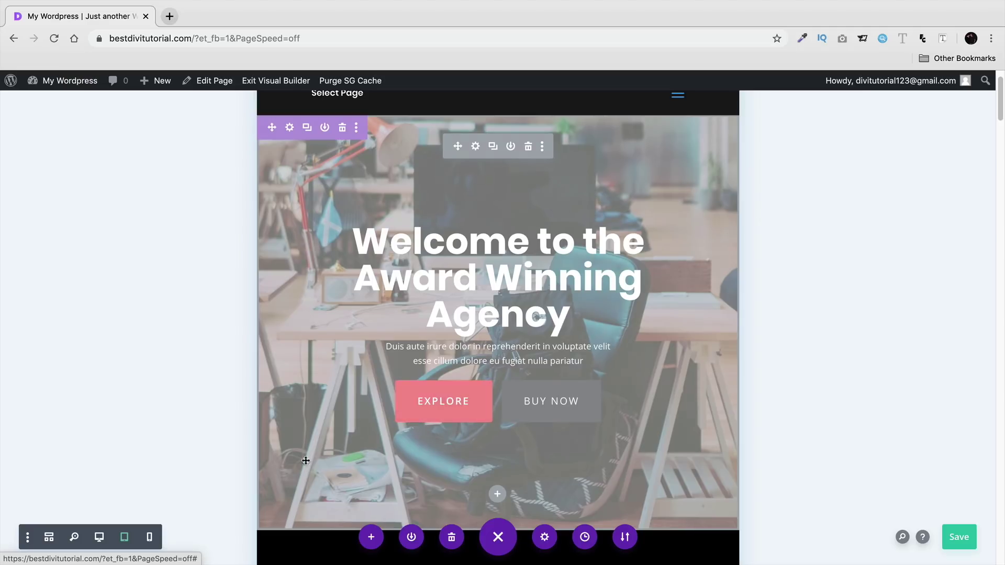
{"action": "left_click", "coordinate": [151, 537]}
{"action": "left_click", "coordinate": [151, 537]}
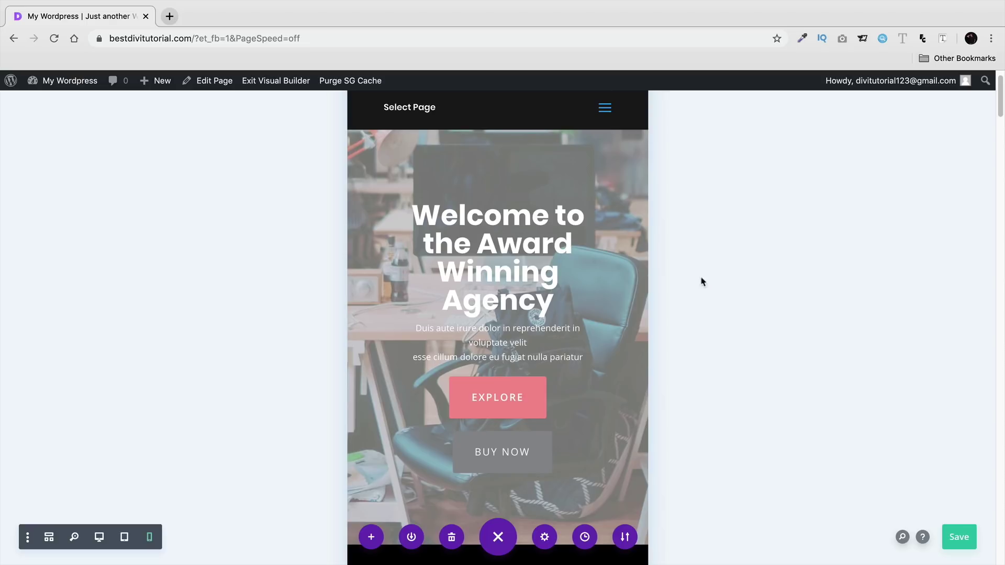
{"action": "scroll", "coordinate": [707, 278], "scroll_direction": "down", "scroll_amount": 1}
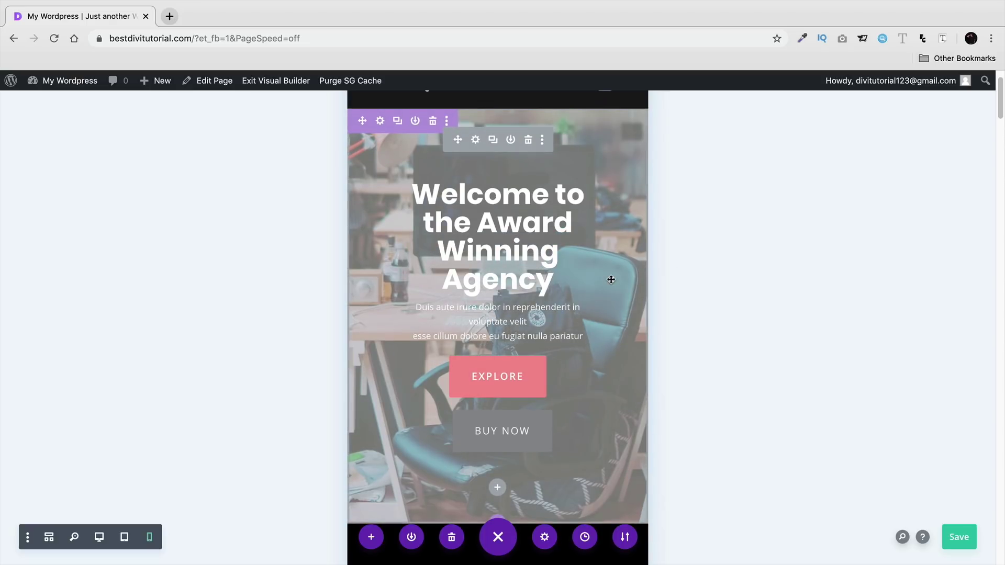
{"action": "scroll", "coordinate": [547, 215], "scroll_direction": "up", "scroll_amount": 1}
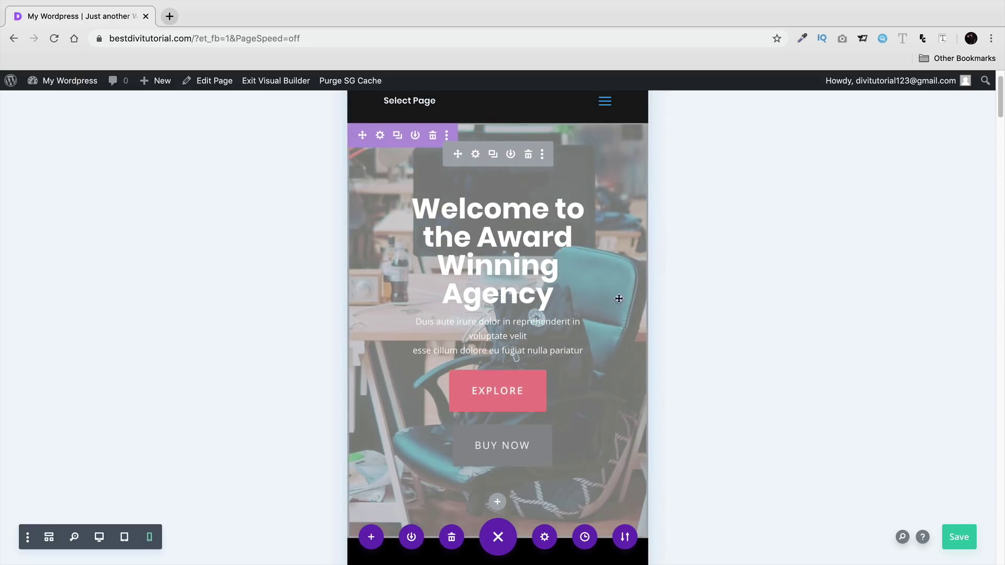
{"action": "scroll", "coordinate": [754, 348], "scroll_direction": "down", "scroll_amount": 10}
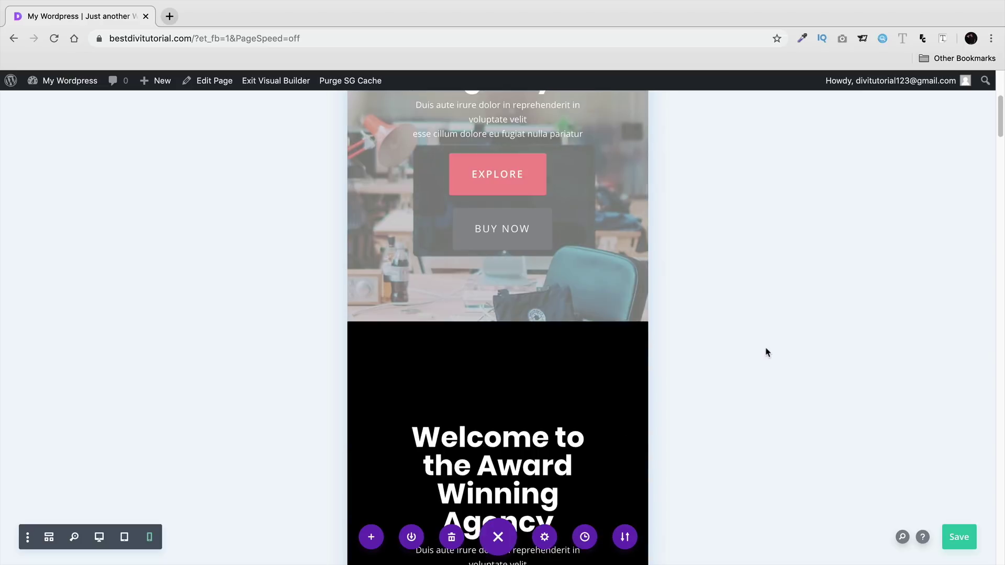
{"action": "scroll", "coordinate": [768, 356], "scroll_direction": "down", "scroll_amount": 4}
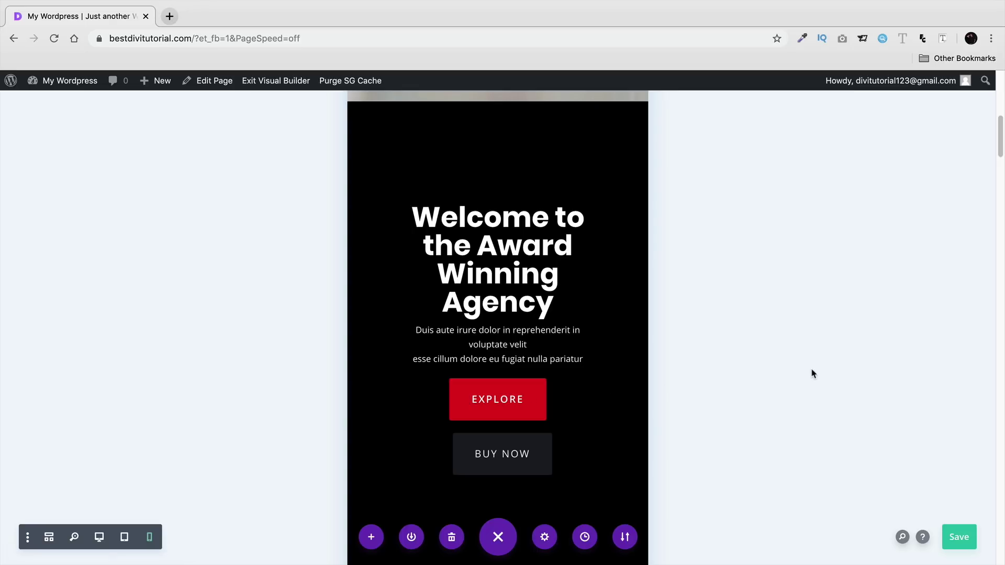
{"action": "scroll", "coordinate": [797, 391], "scroll_direction": "down", "scroll_amount": 3}
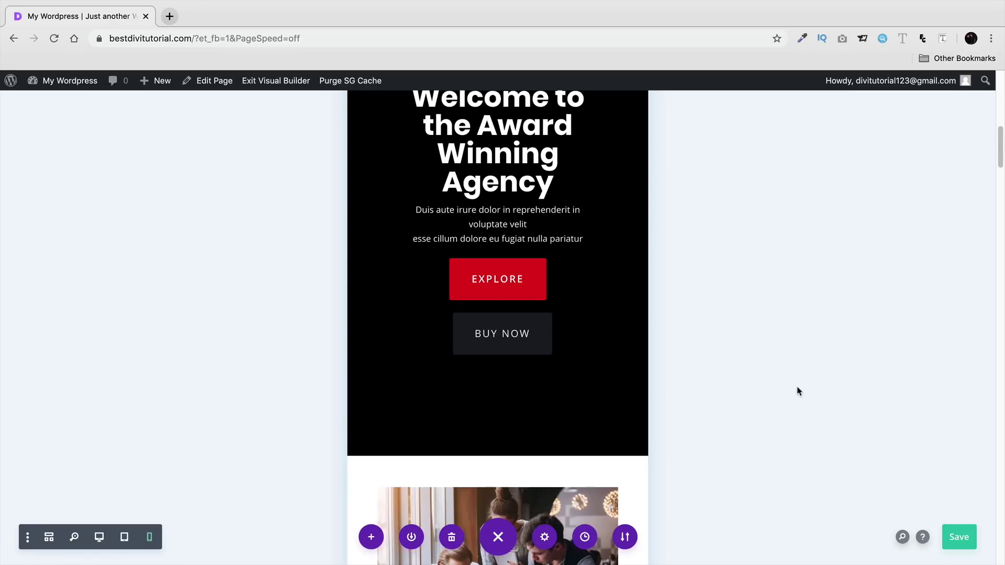
{"action": "scroll", "coordinate": [793, 390], "scroll_direction": "up", "scroll_amount": 2}
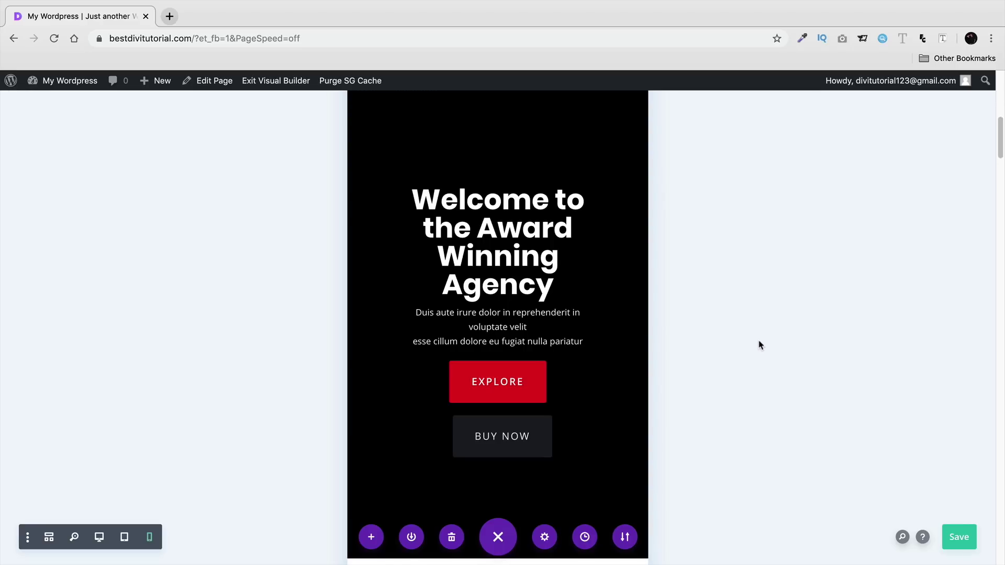
{"action": "scroll", "coordinate": [748, 352], "scroll_direction": "down", "scroll_amount": 7}
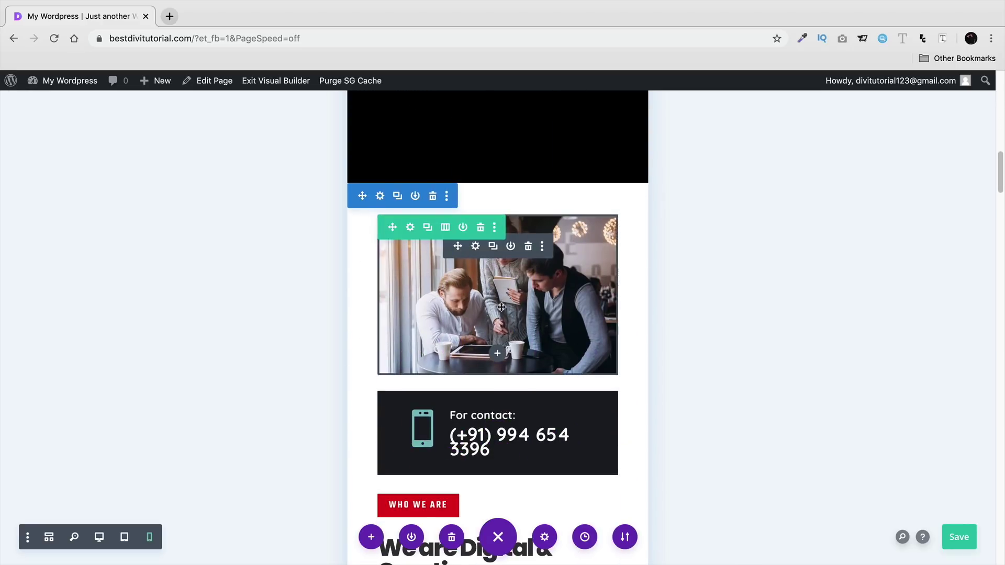
- Disable the team photo Image module on phone and tablet and confirm
{"action": "left_click", "coordinate": [479, 242]}
{"action": "left_click", "coordinate": [867, 139]}
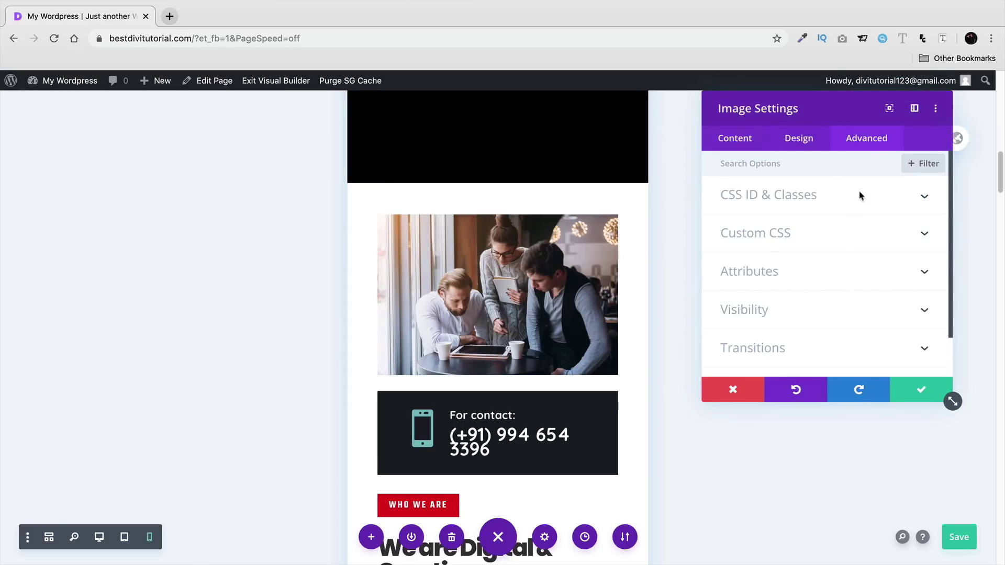
{"action": "left_click", "coordinate": [824, 276]}
{"action": "left_click", "coordinate": [815, 309]}
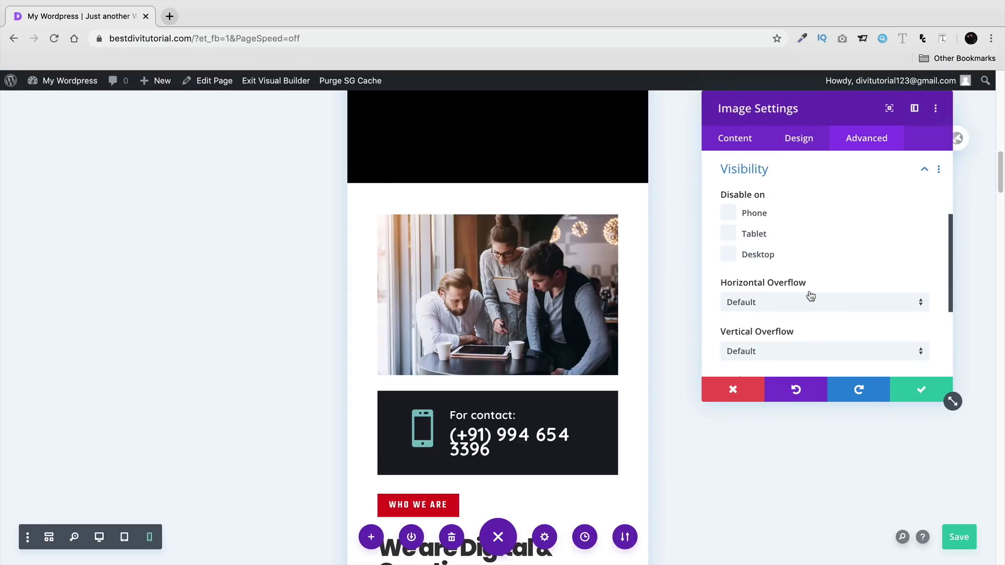
{"action": "left_click", "coordinate": [729, 214]}
{"action": "left_click", "coordinate": [732, 233]}
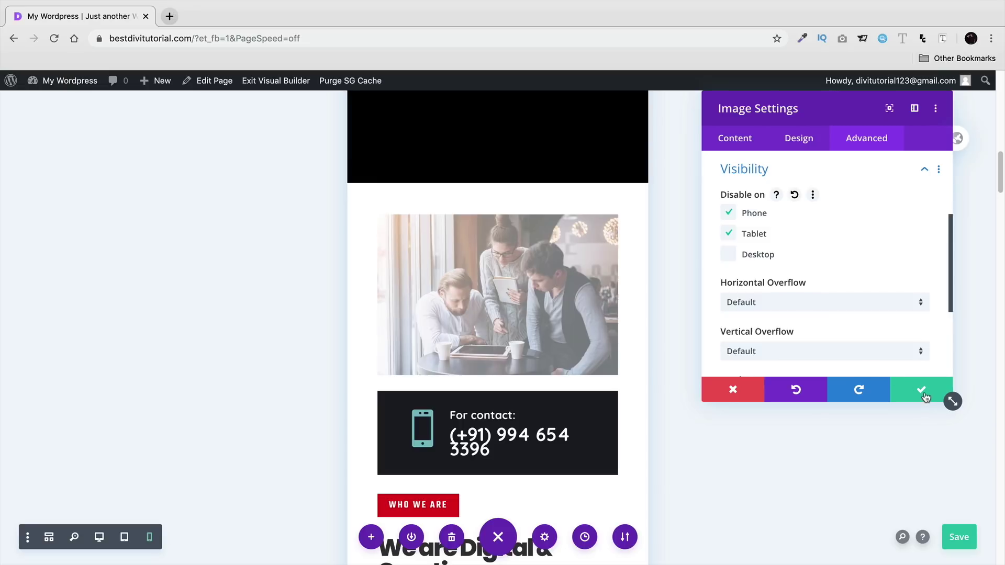
{"action": "left_click", "coordinate": [923, 391]}
- Save the page with Ctrl+S and exit the Visual Builder
{"action": "scroll", "coordinate": [459, 372], "scroll_direction": "down", "scroll_amount": 3}
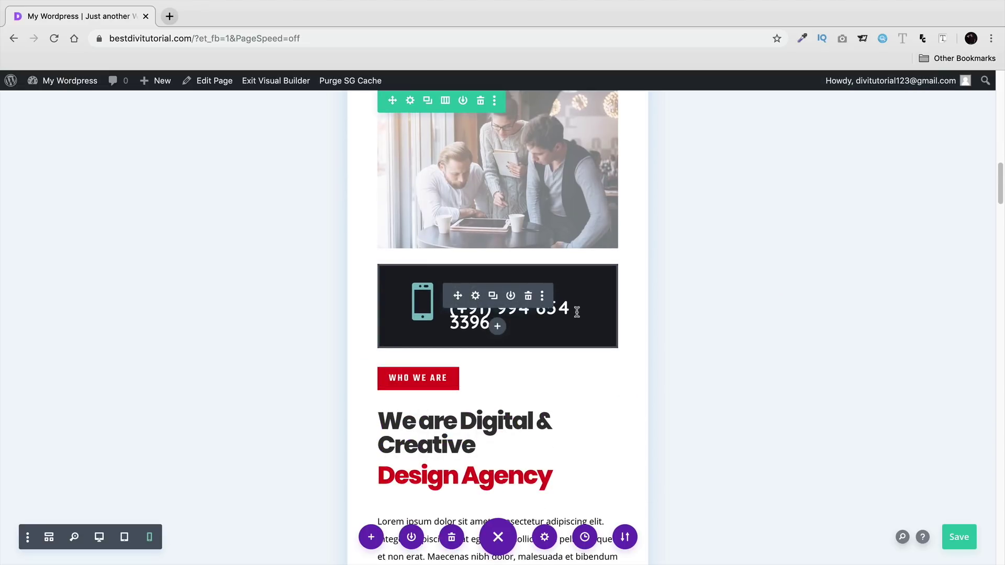
{"action": "scroll", "coordinate": [576, 312], "scroll_direction": "down", "scroll_amount": 3}
{"action": "scroll", "coordinate": [574, 309], "scroll_direction": "up", "scroll_amount": 3}
{"action": "scroll", "coordinate": [574, 306], "scroll_direction": "down", "scroll_amount": 10}
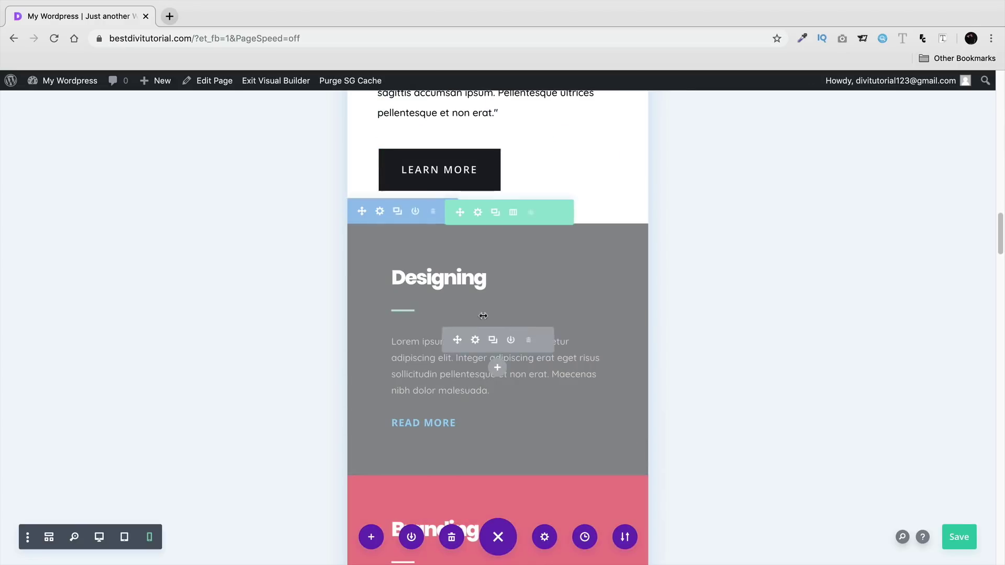
{"action": "scroll", "coordinate": [497, 320], "scroll_direction": "down", "scroll_amount": 10}
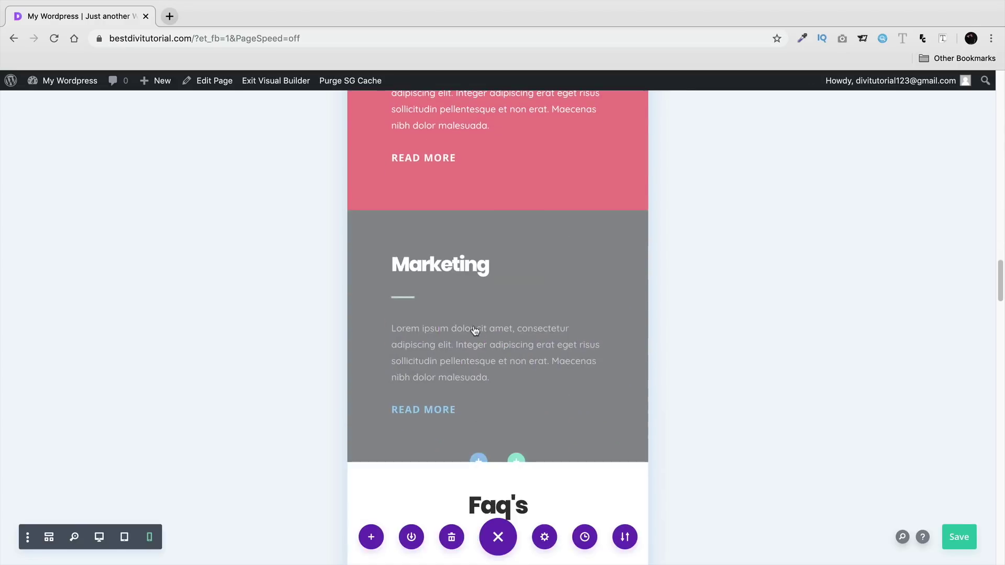
{"action": "scroll", "coordinate": [475, 330], "scroll_direction": "down", "scroll_amount": 4}
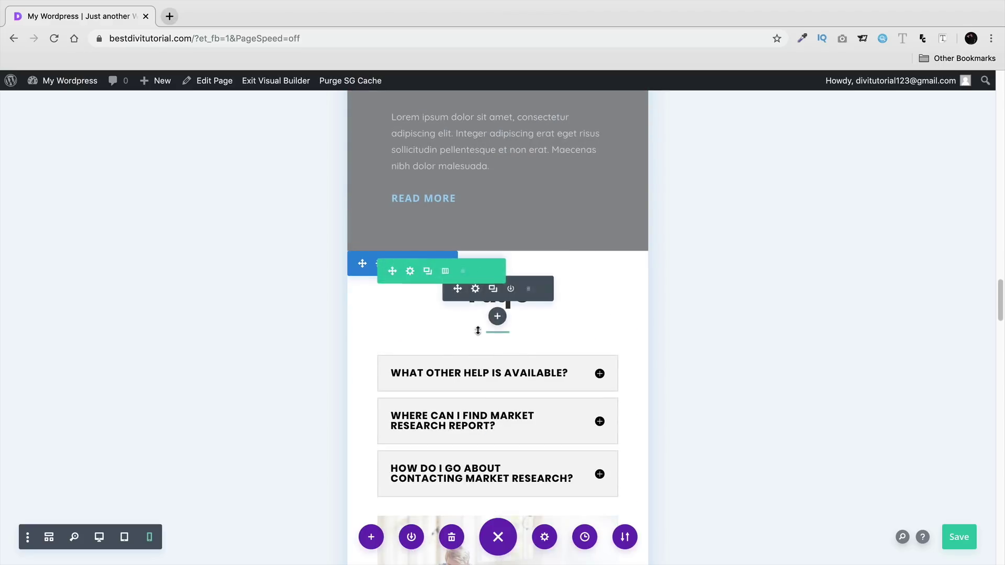
{"action": "key", "text": "ctrl+s"}
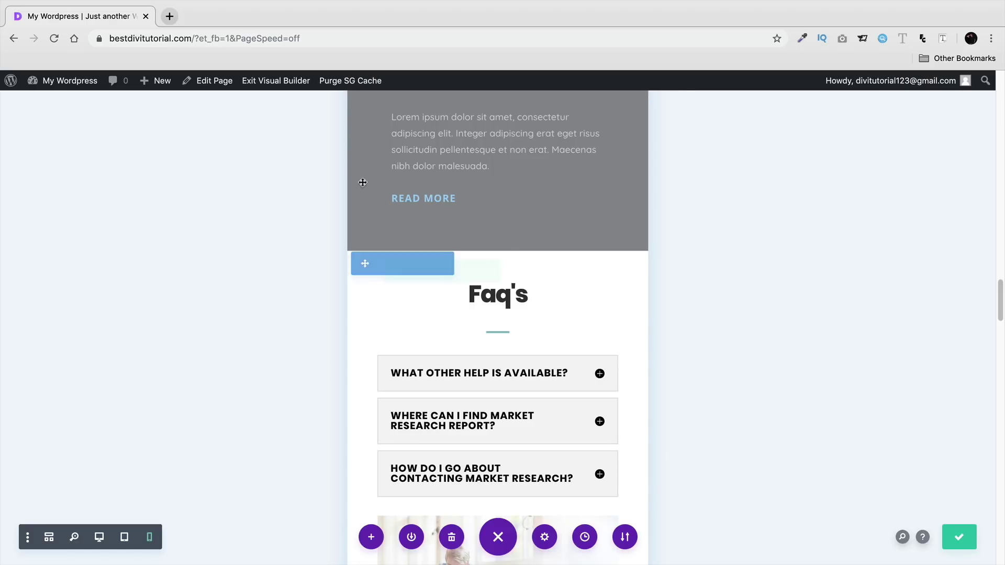
{"action": "left_click", "coordinate": [278, 84]}
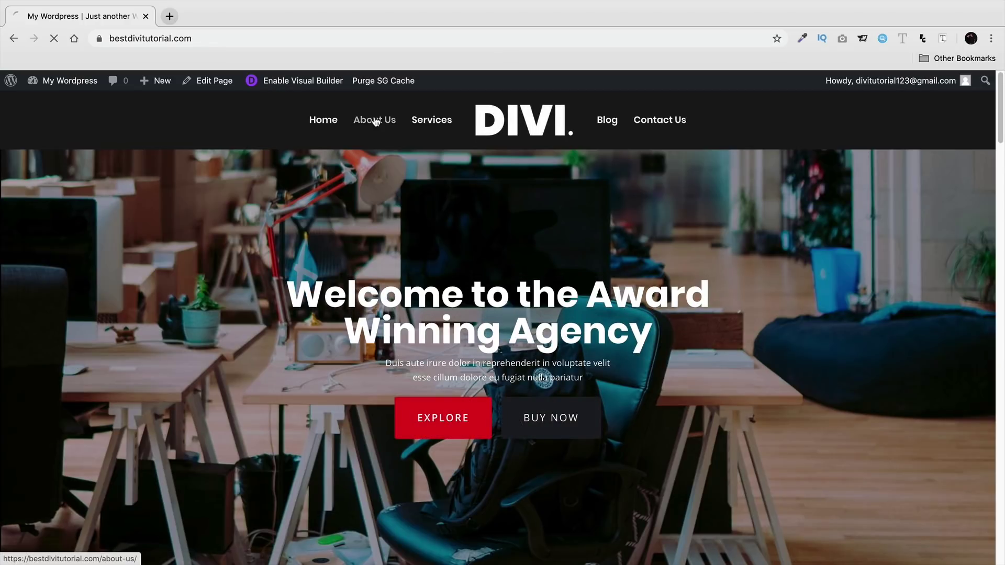
- Open About Us in the Visual Builder, switch to Phone view, and scroll to the red-icon Design blurbs
{"action": "left_click", "coordinate": [375, 121]}
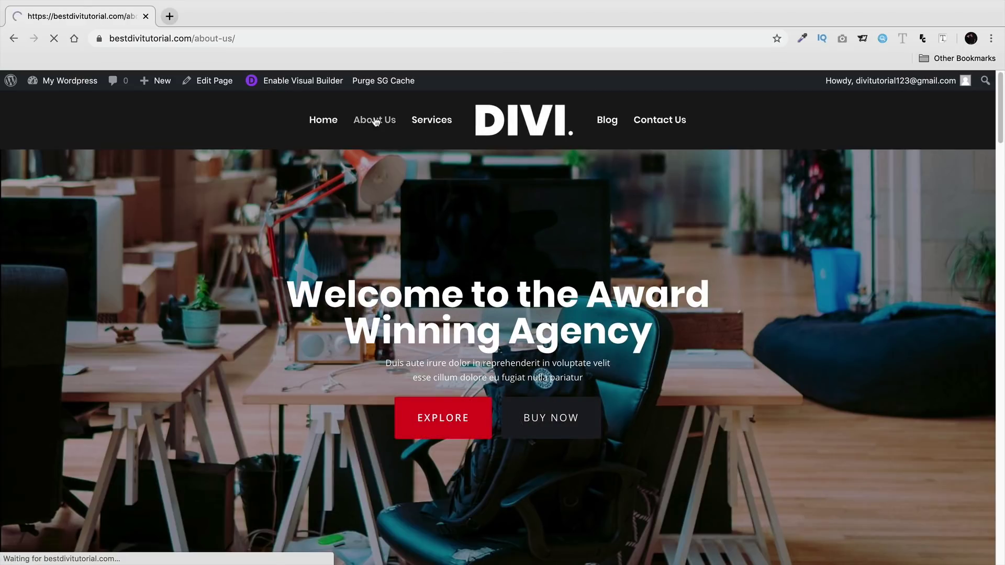
{"action": "left_click", "coordinate": [313, 83]}
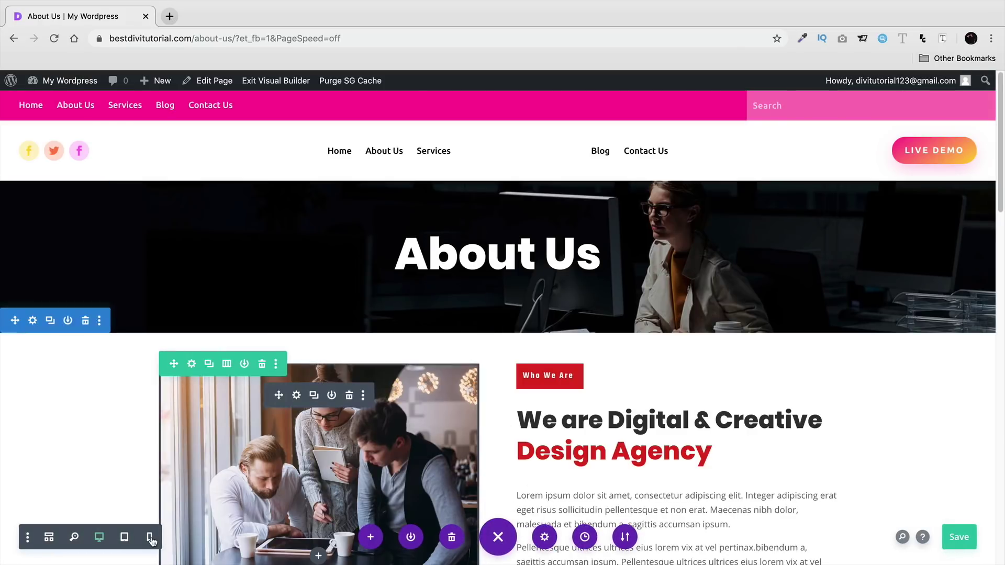
{"action": "left_click", "coordinate": [146, 537]}
{"action": "scroll", "coordinate": [740, 352], "scroll_direction": "down", "scroll_amount": 6}
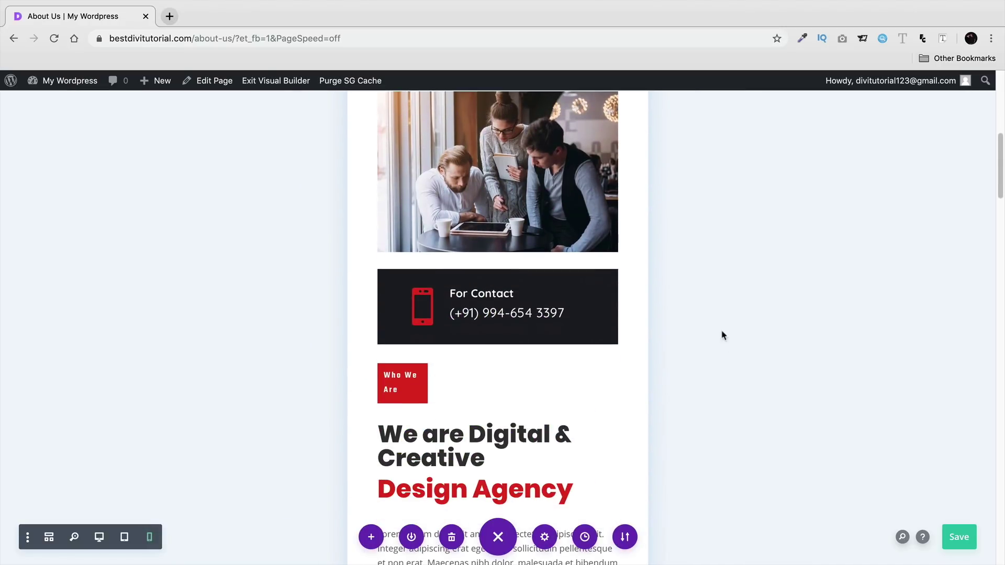
{"action": "scroll", "coordinate": [622, 314], "scroll_direction": "down", "scroll_amount": 3}
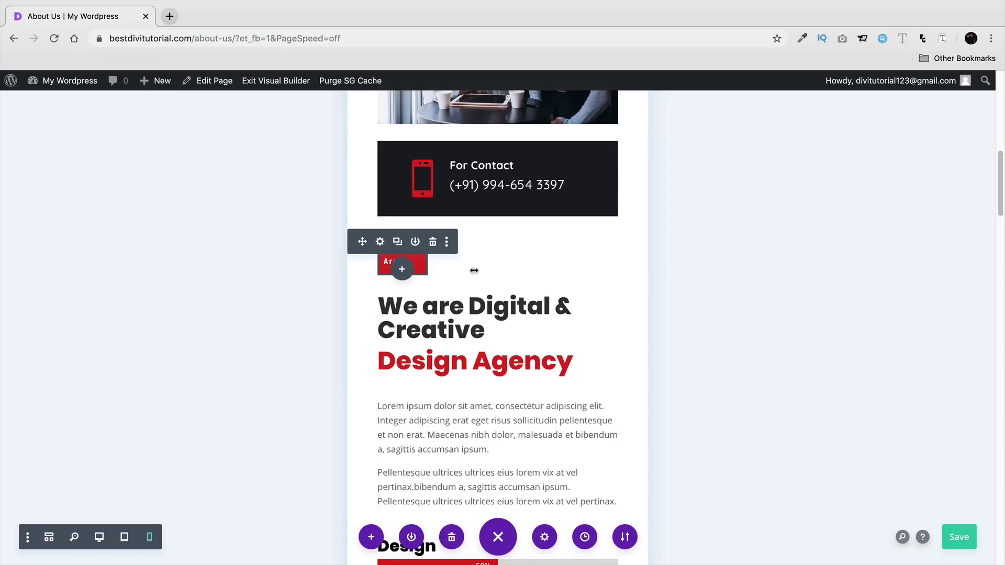
{"action": "scroll", "coordinate": [694, 296], "scroll_direction": "down", "scroll_amount": 10}
{"action": "scroll", "coordinate": [693, 296], "scroll_direction": "down", "scroll_amount": 7}
{"action": "scroll", "coordinate": [695, 292], "scroll_direction": "down", "scroll_amount": 4}
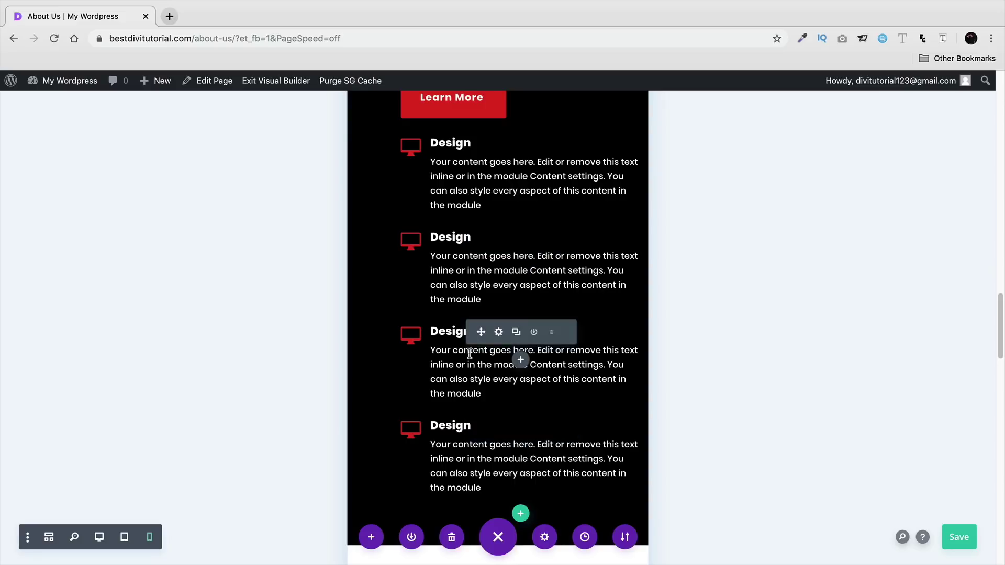
{"action": "scroll", "coordinate": [469, 357], "scroll_direction": "up", "scroll_amount": 6}
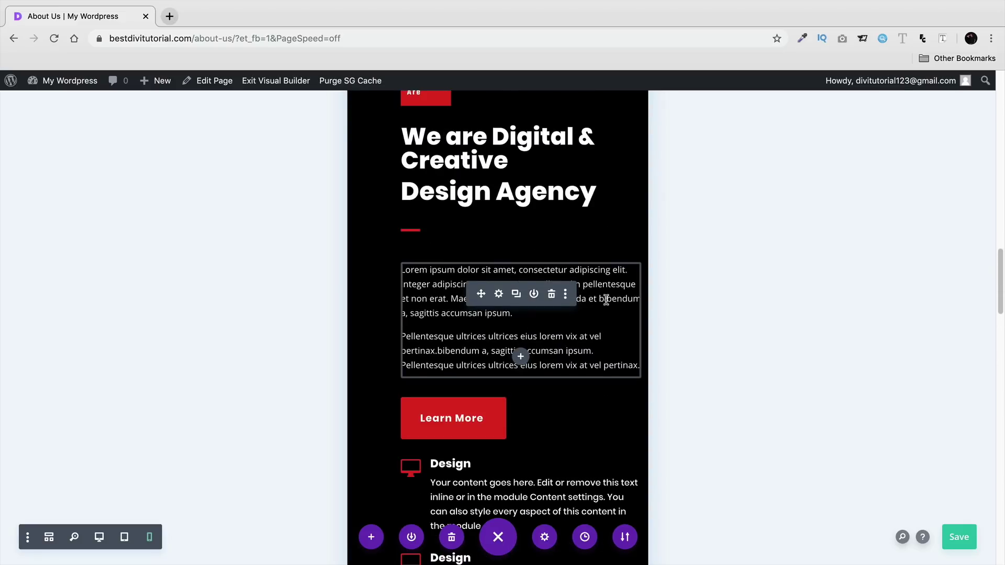
{"action": "scroll", "coordinate": [605, 298], "scroll_direction": "down", "scroll_amount": 4}
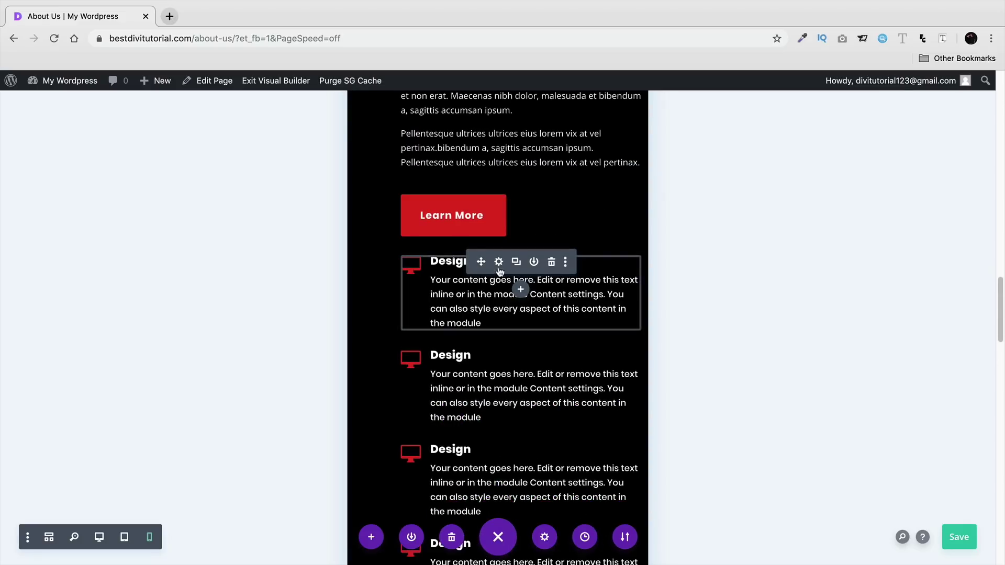
- Set the first Design blurb's visibility to Disable on Phone and Tablet and confirm
{"action": "left_click", "coordinate": [499, 263]}
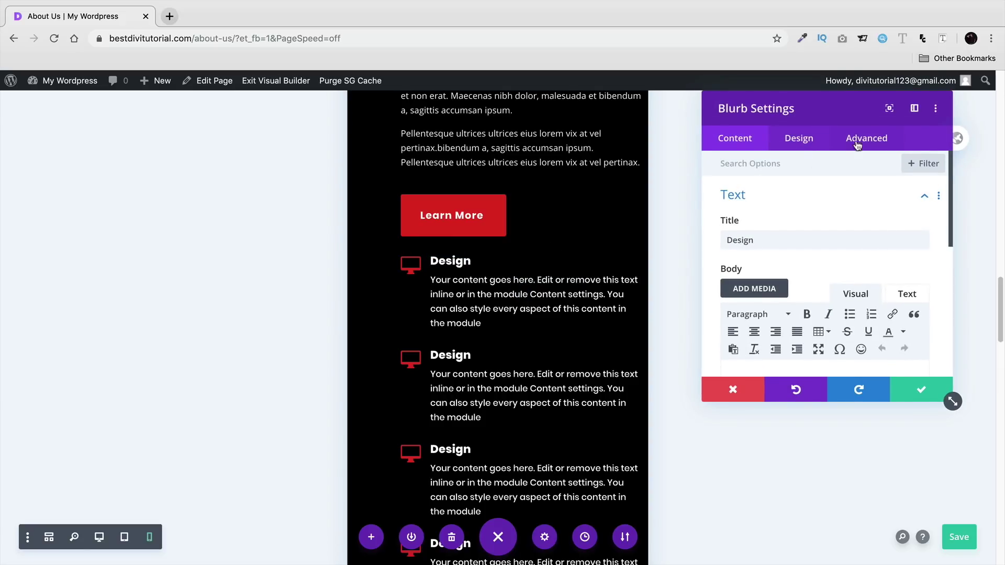
{"action": "left_click", "coordinate": [850, 147]}
{"action": "left_click", "coordinate": [730, 273]}
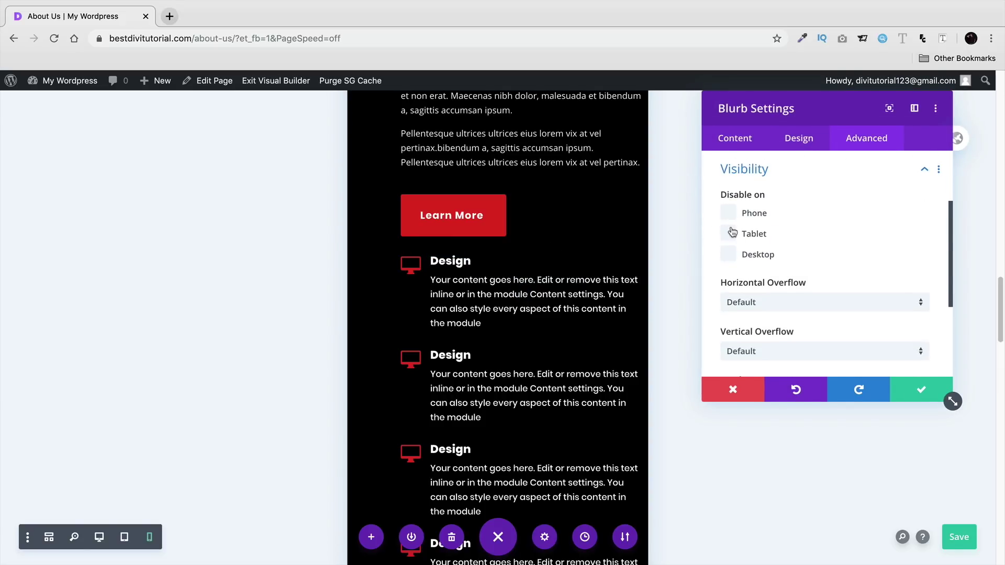
{"action": "left_click", "coordinate": [728, 212]}
{"action": "left_click", "coordinate": [731, 232]}
{"action": "left_click", "coordinate": [896, 380]}
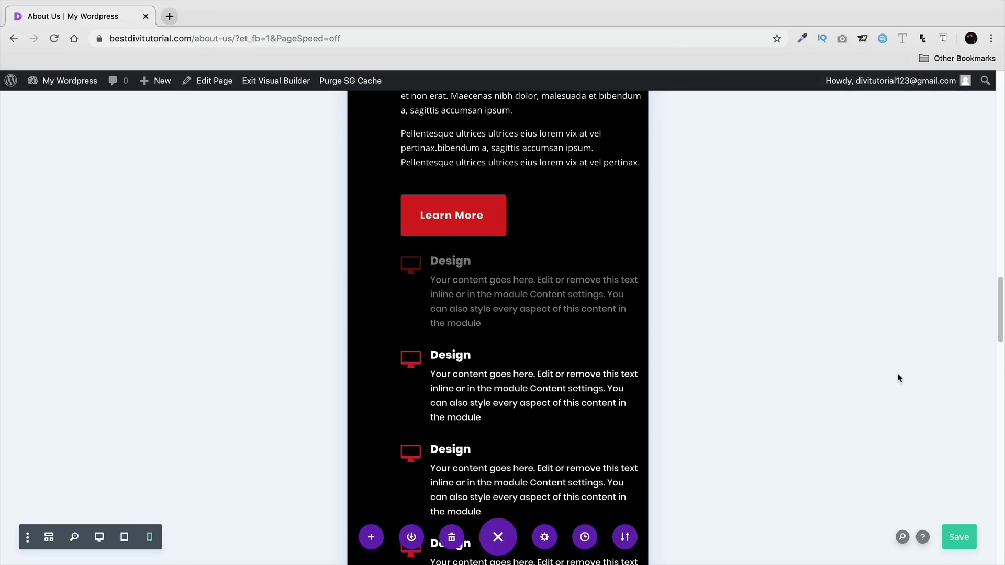
- Scroll the phone preview to check the blurb is hidden, then exit the Visual Builder
{"action": "scroll", "coordinate": [732, 303], "scroll_direction": "down", "scroll_amount": 5}
{"action": "scroll", "coordinate": [730, 298], "scroll_direction": "down", "scroll_amount": 5}
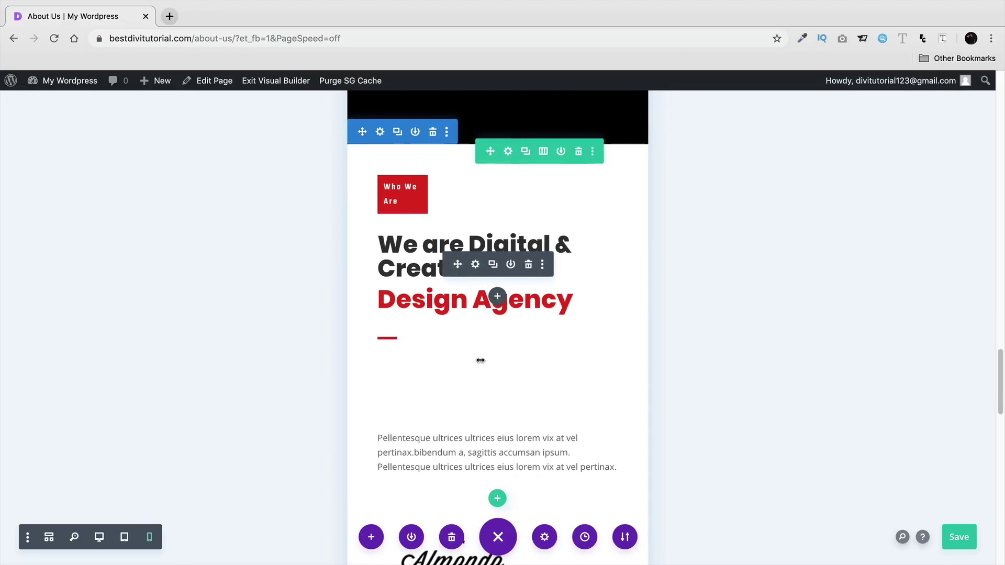
{"action": "mouse_move", "coordinate": [457, 410]}
{"action": "scroll", "coordinate": [650, 278], "scroll_direction": "down", "scroll_amount": 10}
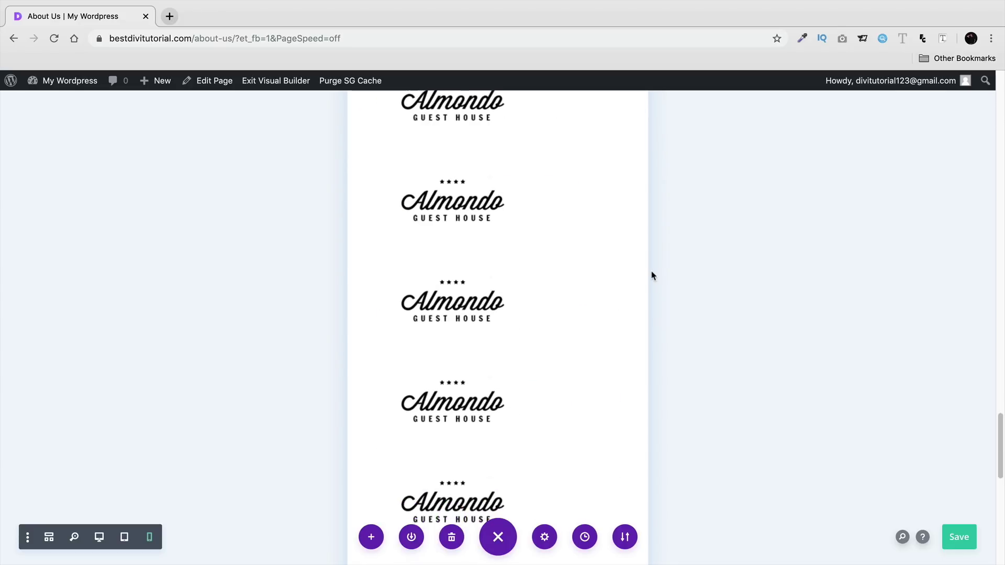
{"action": "scroll", "coordinate": [652, 280], "scroll_direction": "down", "scroll_amount": 7}
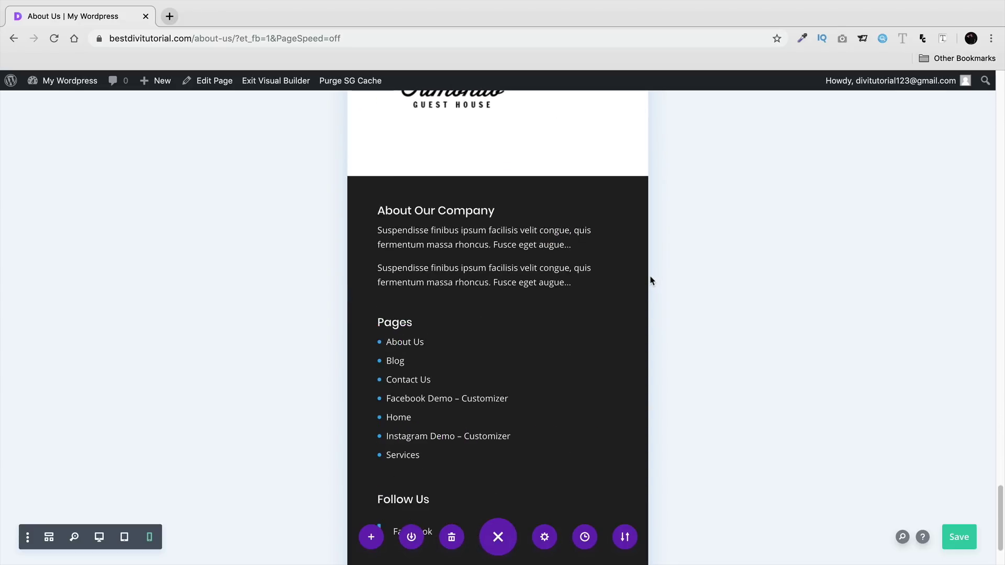
{"action": "scroll", "coordinate": [702, 330], "scroll_direction": "up", "scroll_amount": 15}
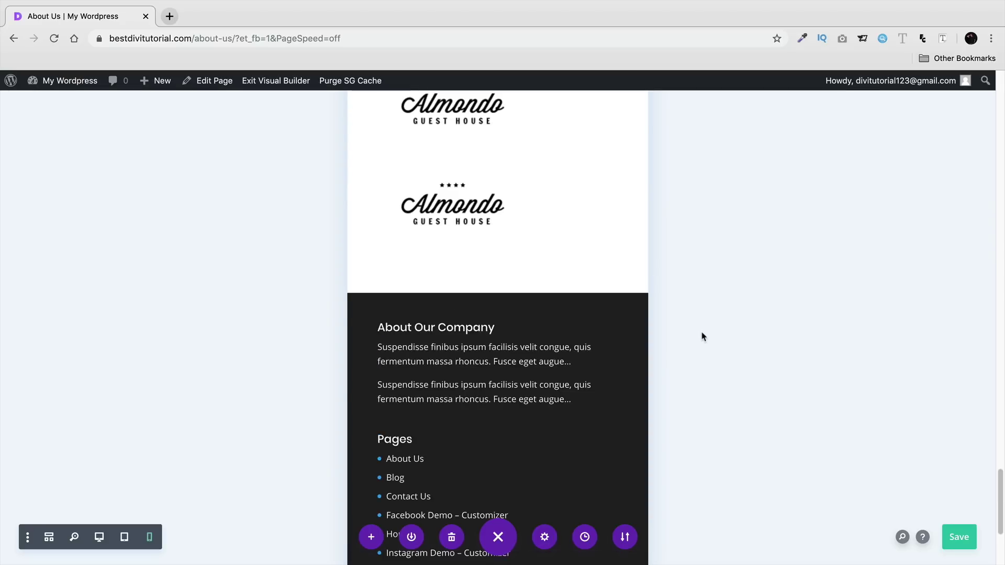
{"action": "scroll", "coordinate": [702, 320], "scroll_direction": "up", "scroll_amount": 15}
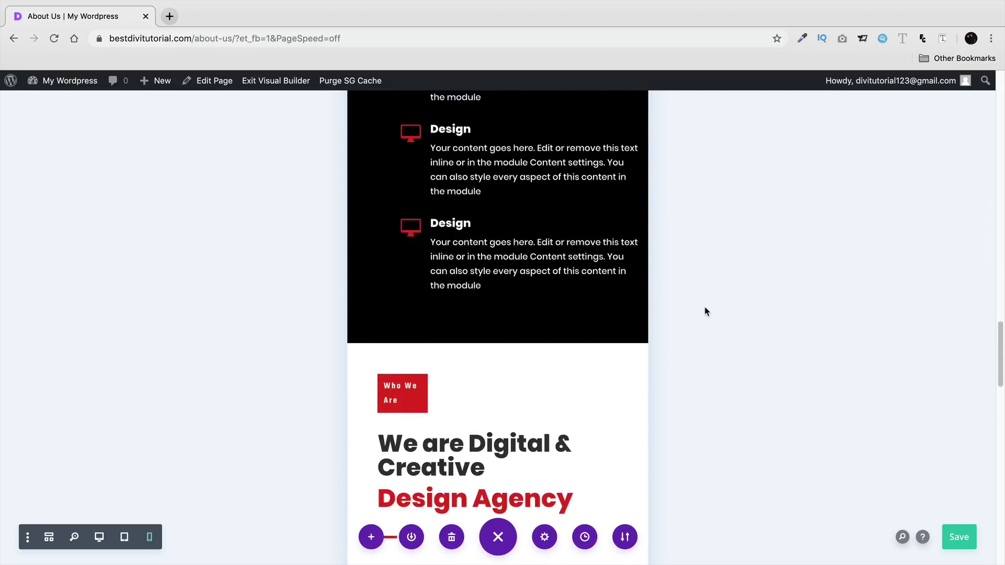
{"action": "scroll", "coordinate": [707, 308], "scroll_direction": "up", "scroll_amount": 10}
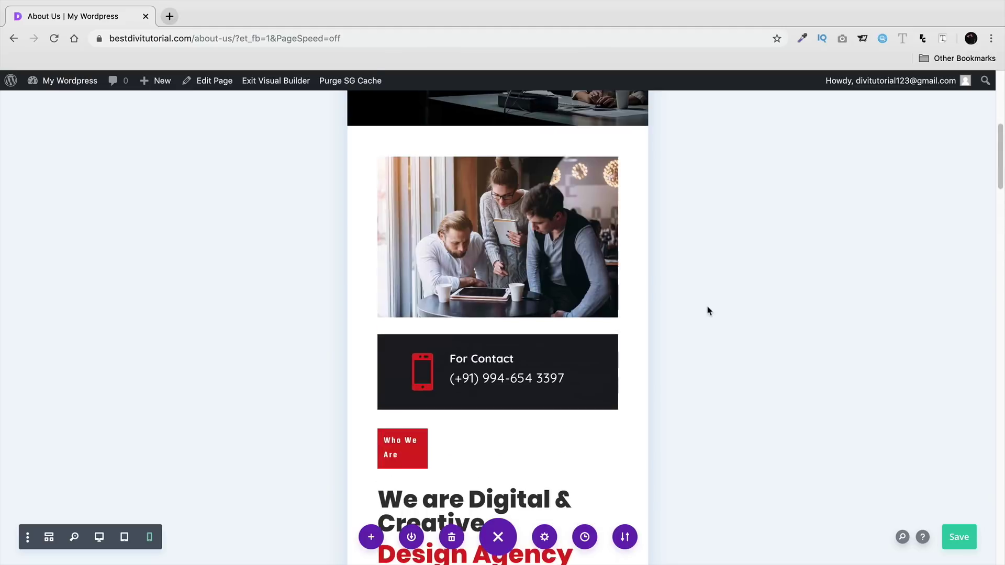
{"action": "scroll", "coordinate": [710, 300], "scroll_direction": "up", "scroll_amount": 3}
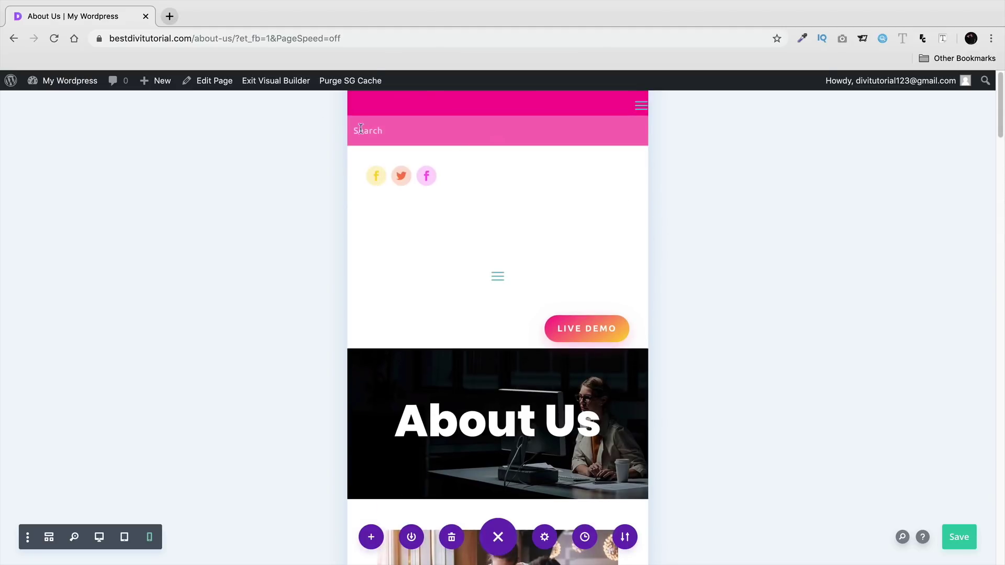
{"action": "left_click", "coordinate": [276, 81]}
- Save & Exit the About Us page and go to the site's home page
{"action": "left_click", "coordinate": [583, 390]}
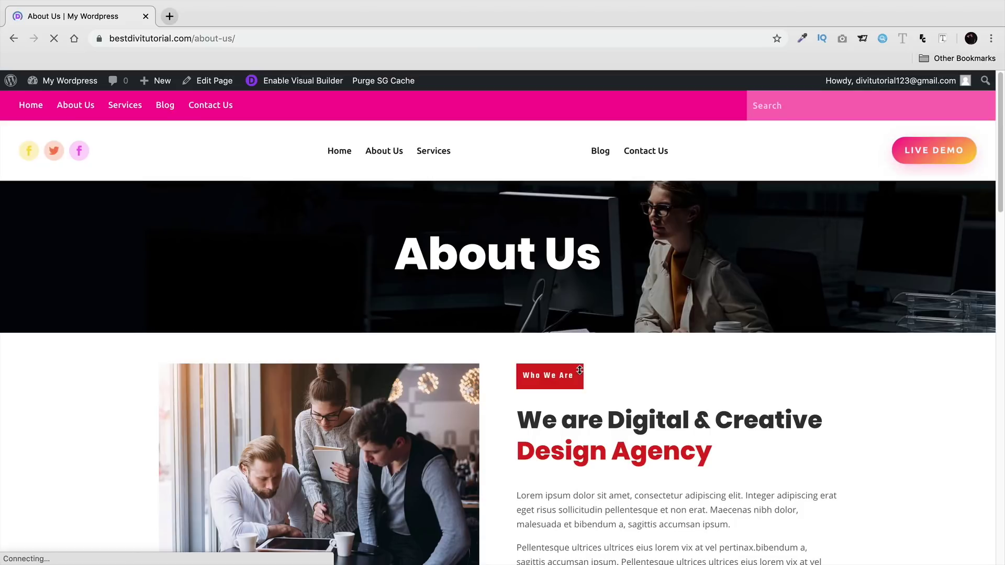
{"action": "left_click", "coordinate": [340, 152]}
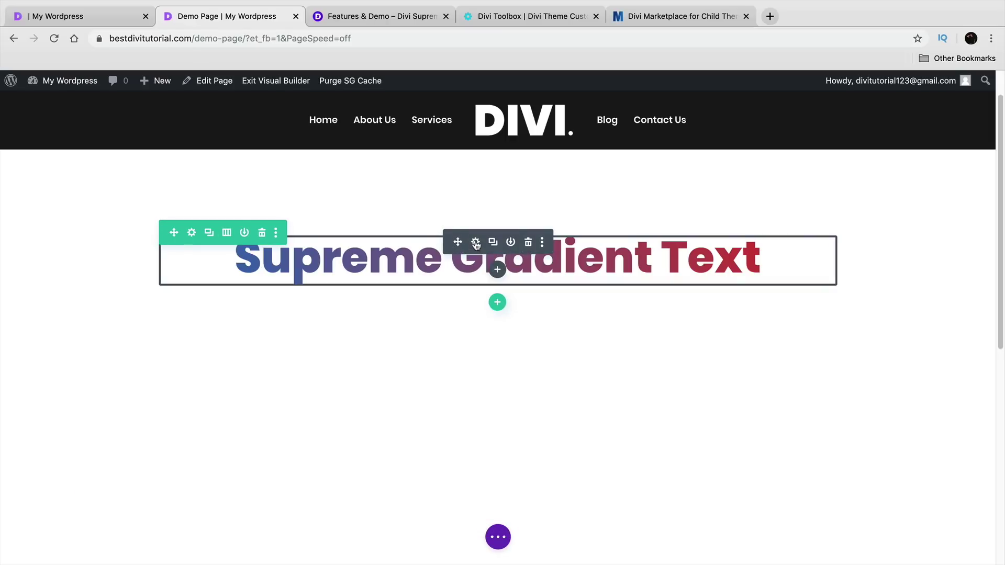
- In the Gradient Text heading's background gradient settings, make the first colour yellow
{"action": "left_click", "coordinate": [476, 243]}
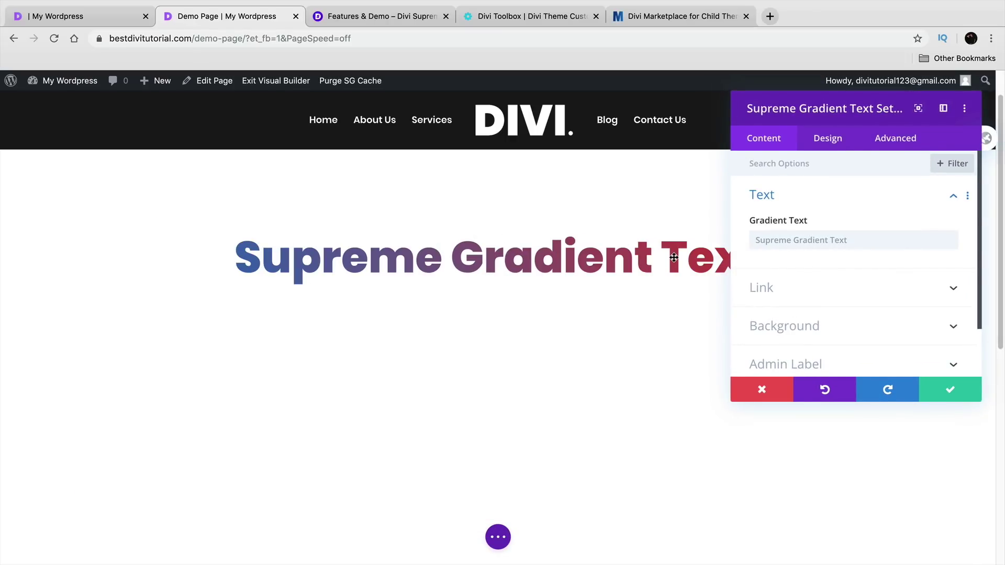
{"action": "scroll", "coordinate": [774, 286], "scroll_direction": "down", "scroll_amount": 2}
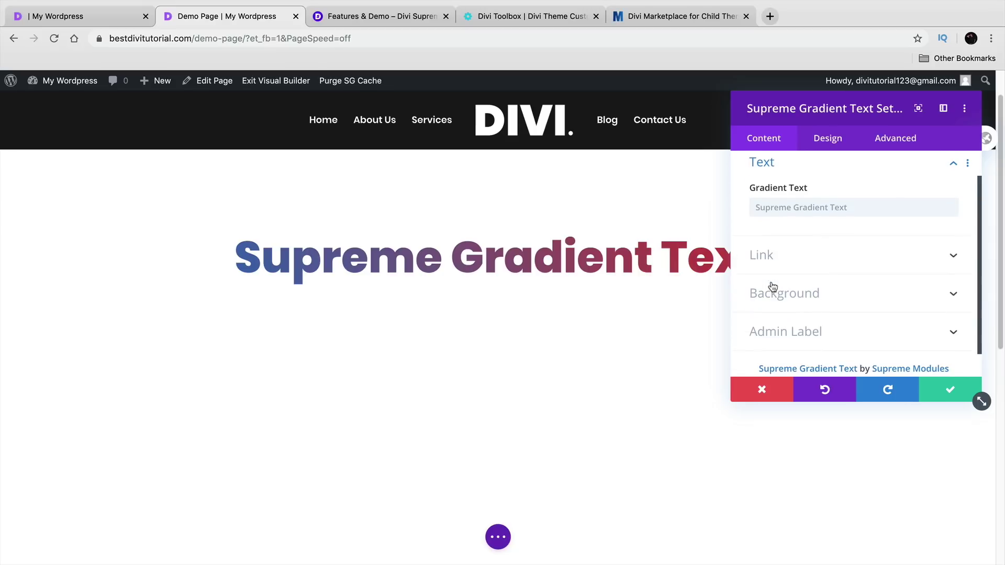
{"action": "left_click", "coordinate": [832, 302]}
{"action": "scroll", "coordinate": [840, 297], "scroll_direction": "down", "scroll_amount": 8}
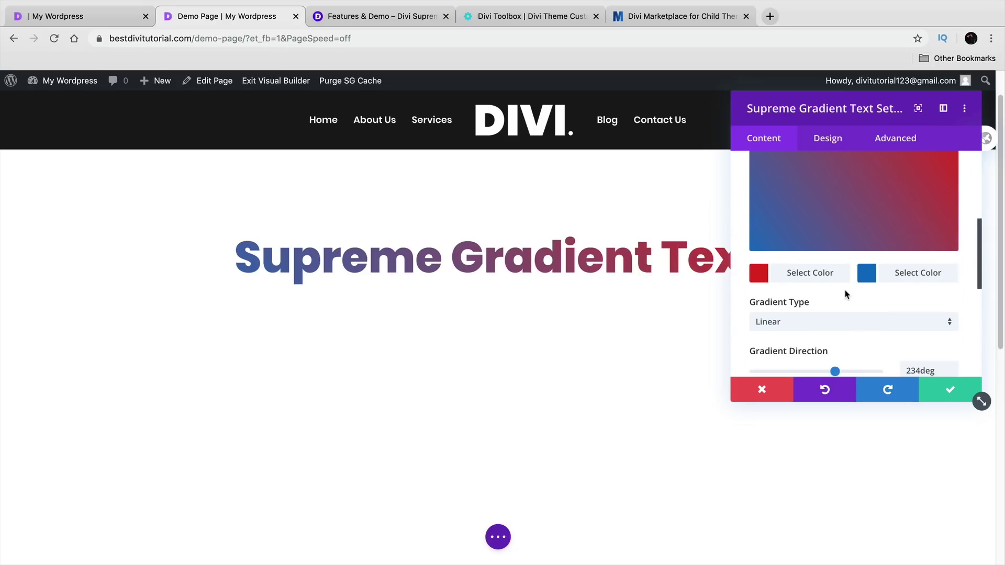
{"action": "scroll", "coordinate": [847, 294], "scroll_direction": "down", "scroll_amount": 1}
{"action": "left_click_drag", "start_coordinate": [806, 107], "coordinate": [831, 107]}
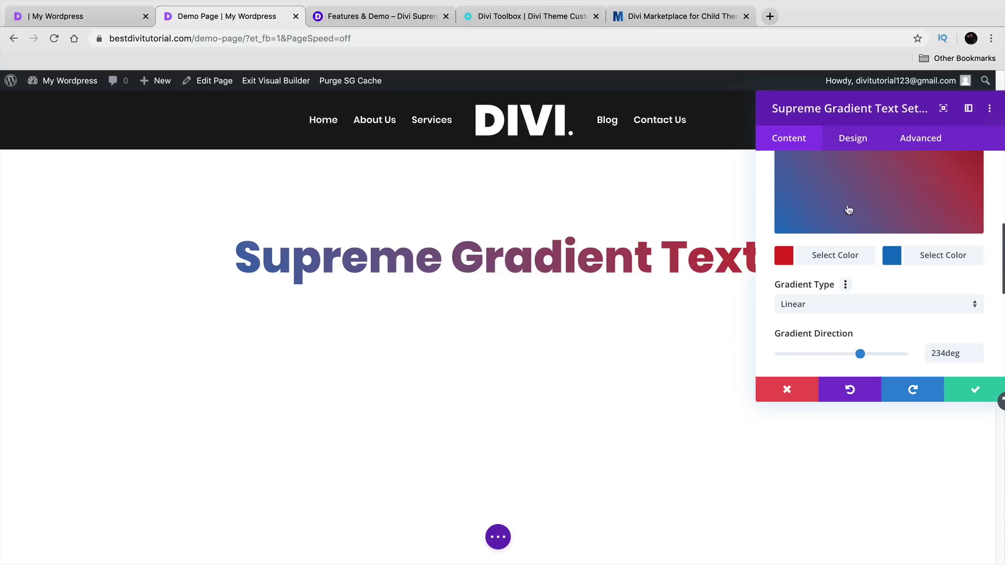
{"action": "left_click", "coordinate": [835, 258]}
{"action": "scroll", "coordinate": [839, 299], "scroll_direction": "down", "scroll_amount": 5}
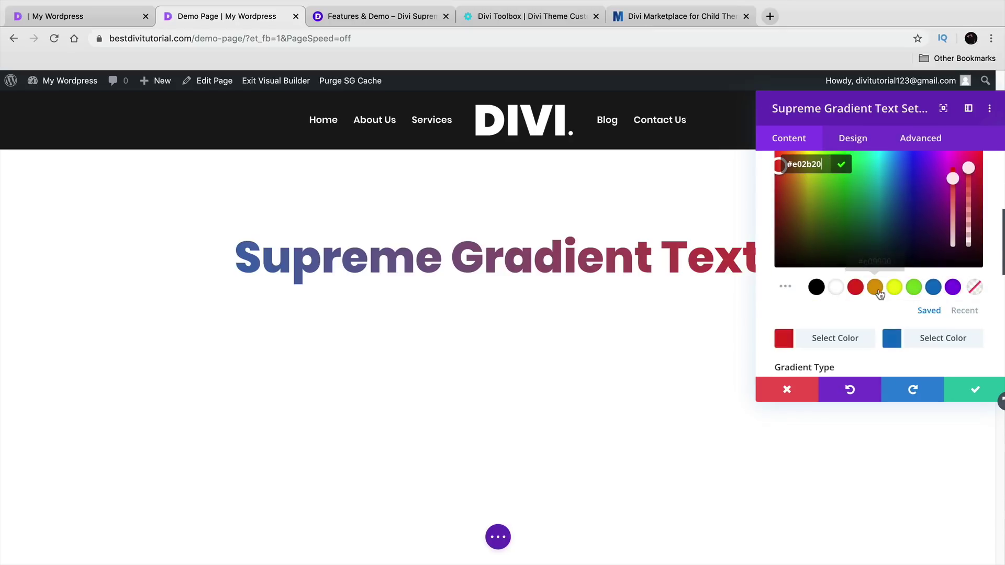
{"action": "left_click", "coordinate": [894, 288]}
- Keep the gradient type Linear, set Gradient Direction to 93deg, and save the heading settings
{"action": "left_click_drag", "start_coordinate": [905, 118], "coordinate": [211, 119]}
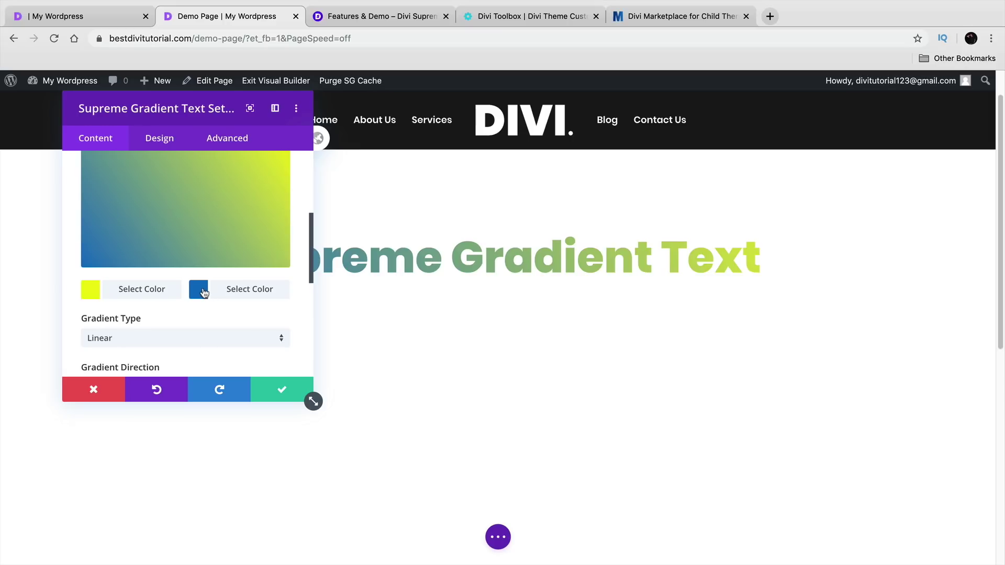
{"action": "scroll", "coordinate": [208, 307], "scroll_direction": "down", "scroll_amount": 1}
{"action": "left_click_drag", "start_coordinate": [202, 100], "coordinate": [160, 96]}
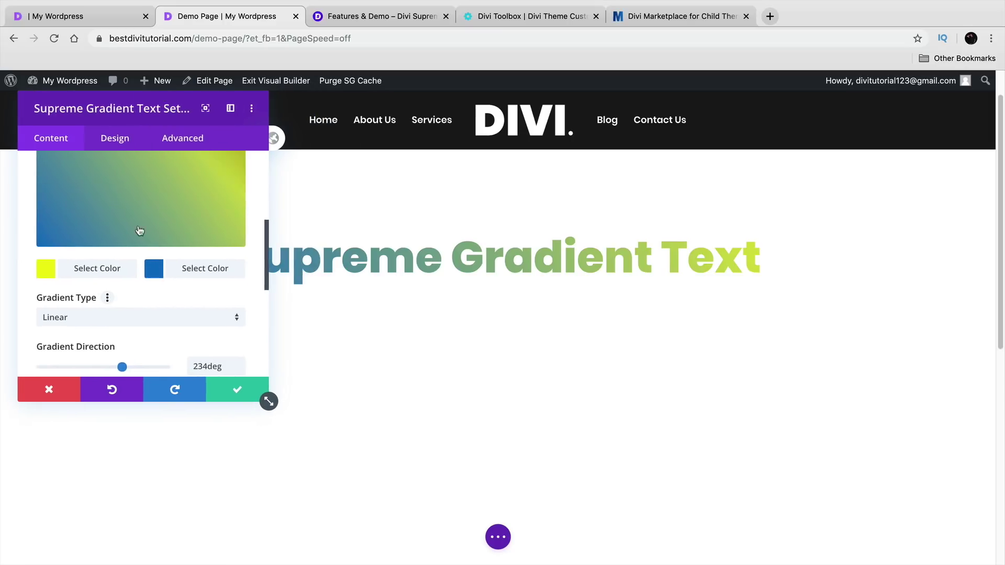
{"action": "left_click", "coordinate": [137, 324]}
{"action": "left_click", "coordinate": [126, 347]}
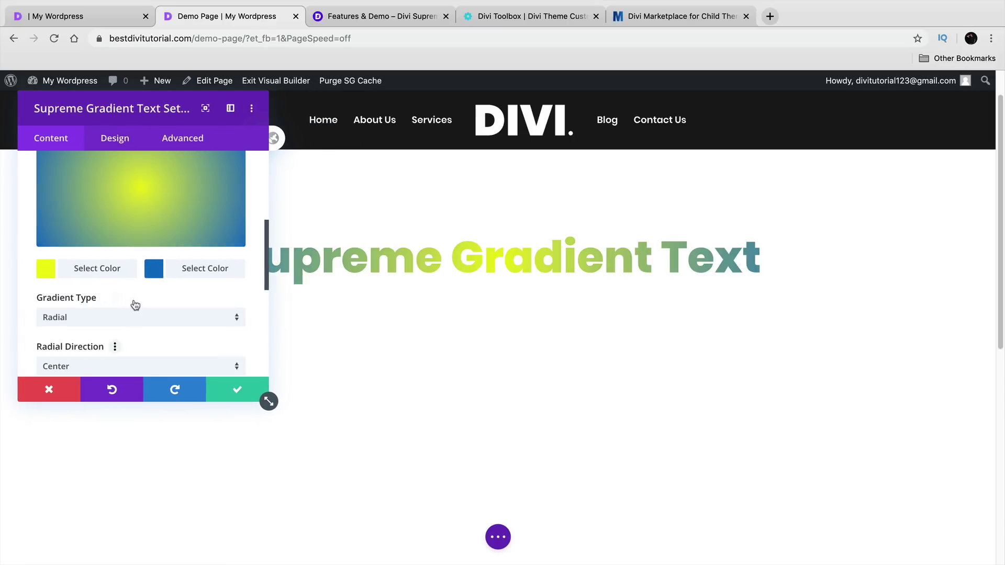
{"action": "left_click", "coordinate": [135, 317]}
{"action": "left_click", "coordinate": [137, 328]}
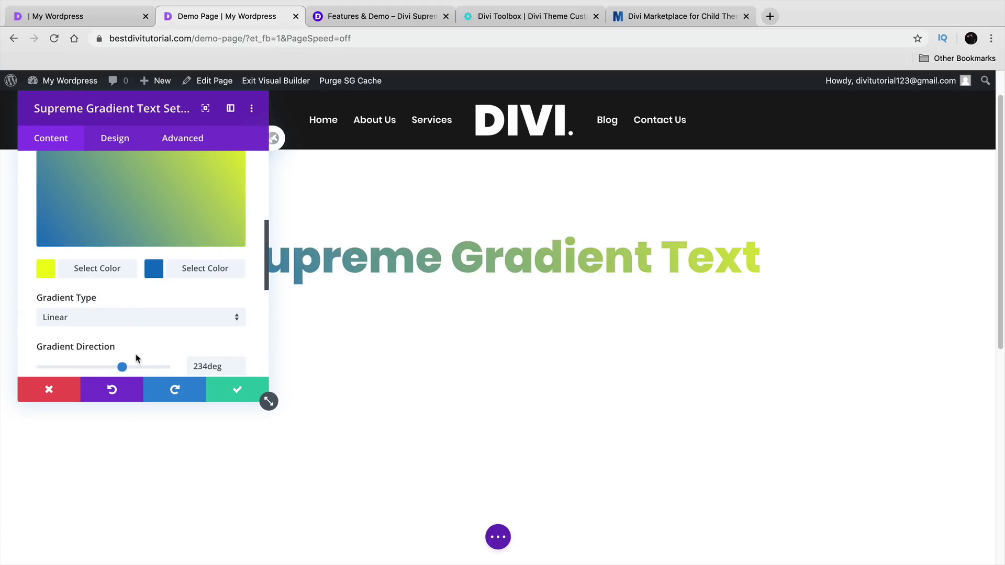
{"action": "left_click_drag", "start_coordinate": [120, 368], "coordinate": [73, 367]}
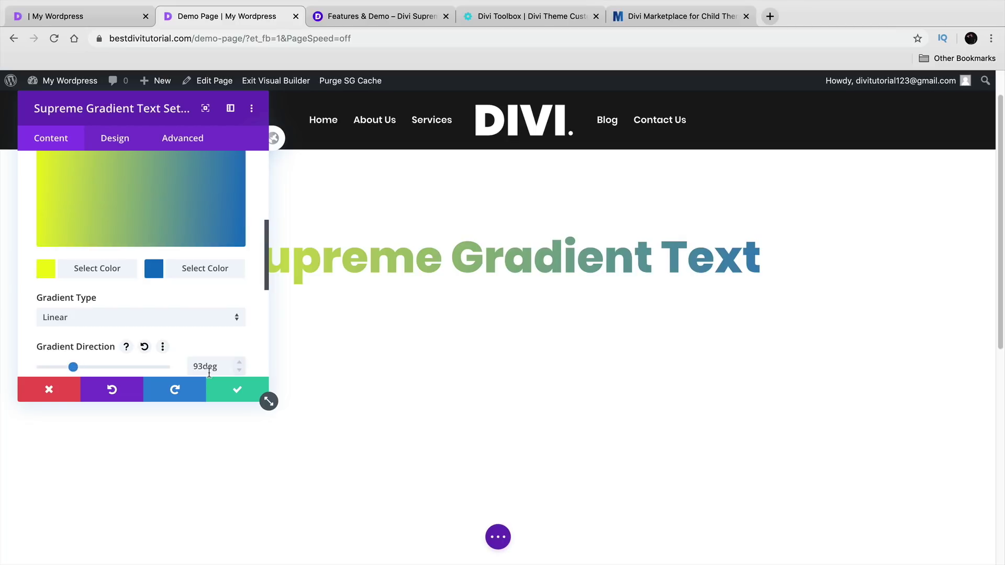
{"action": "left_click", "coordinate": [242, 392]}
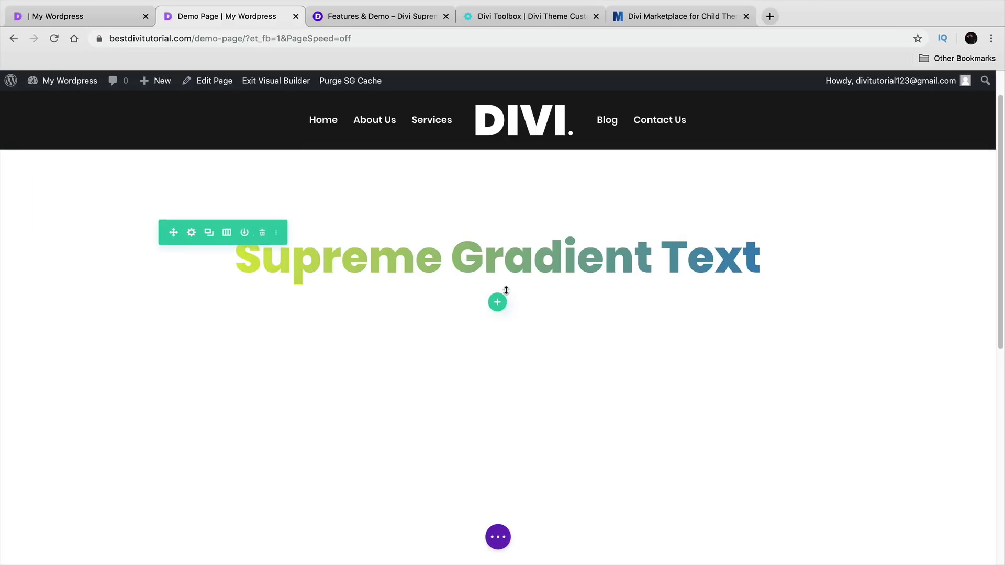
- Open Insert Module below the heading and scroll to the Supreme modules like Gradient Text and Flipbox
{"action": "left_click", "coordinate": [497, 269]}
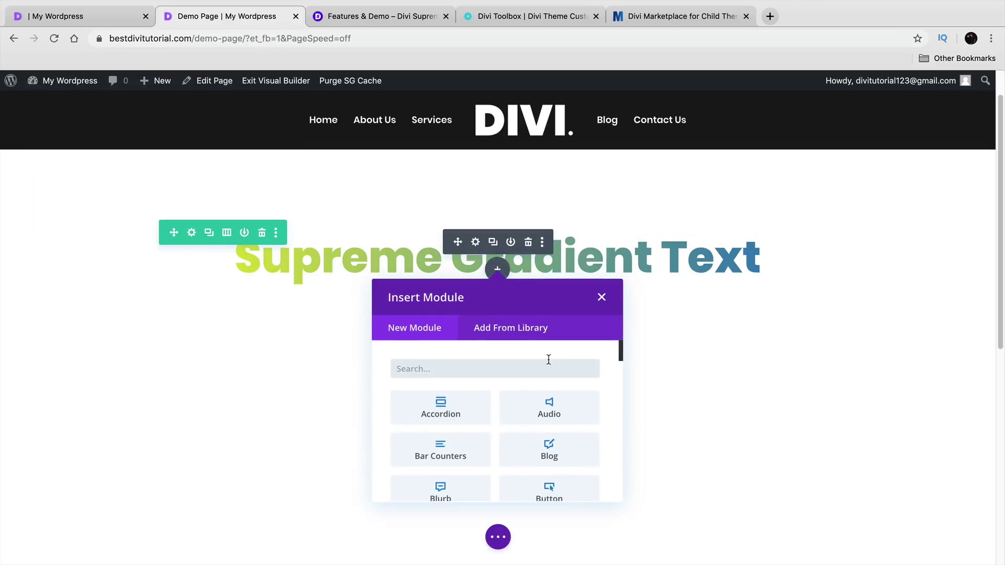
{"action": "scroll", "coordinate": [619, 357], "scroll_direction": "down", "scroll_amount": 1}
{"action": "left_click_drag", "start_coordinate": [619, 357], "coordinate": [618, 444]}
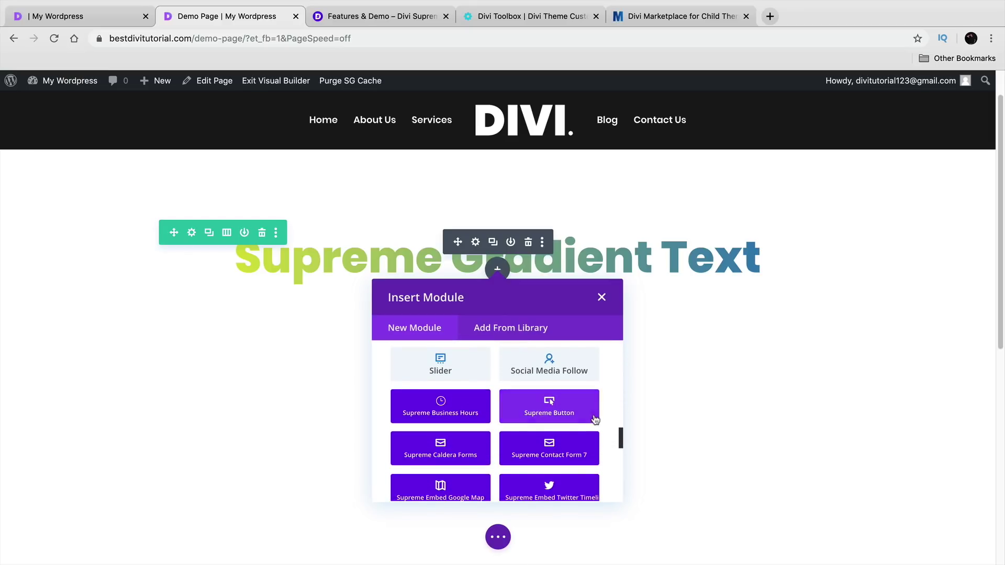
{"action": "scroll", "coordinate": [606, 392], "scroll_direction": "down", "scroll_amount": 3}
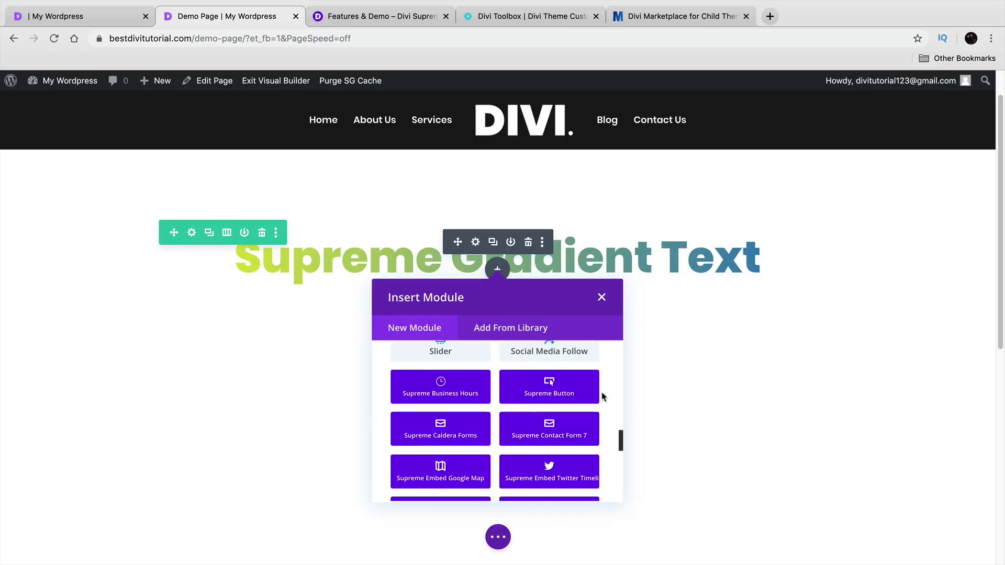
{"action": "scroll", "coordinate": [603, 397], "scroll_direction": "down", "scroll_amount": 5}
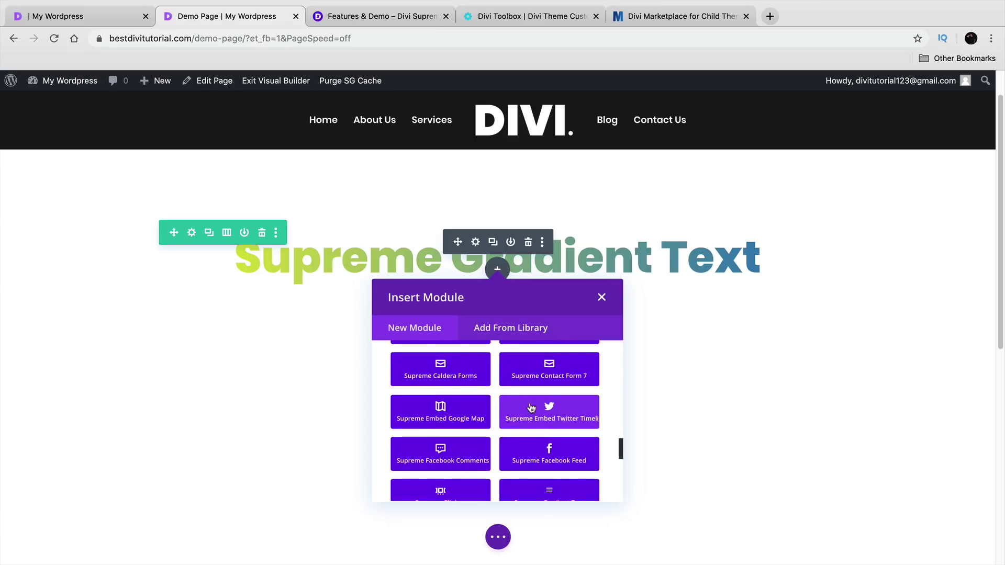
{"action": "scroll", "coordinate": [457, 405], "scroll_direction": "down", "scroll_amount": 2}
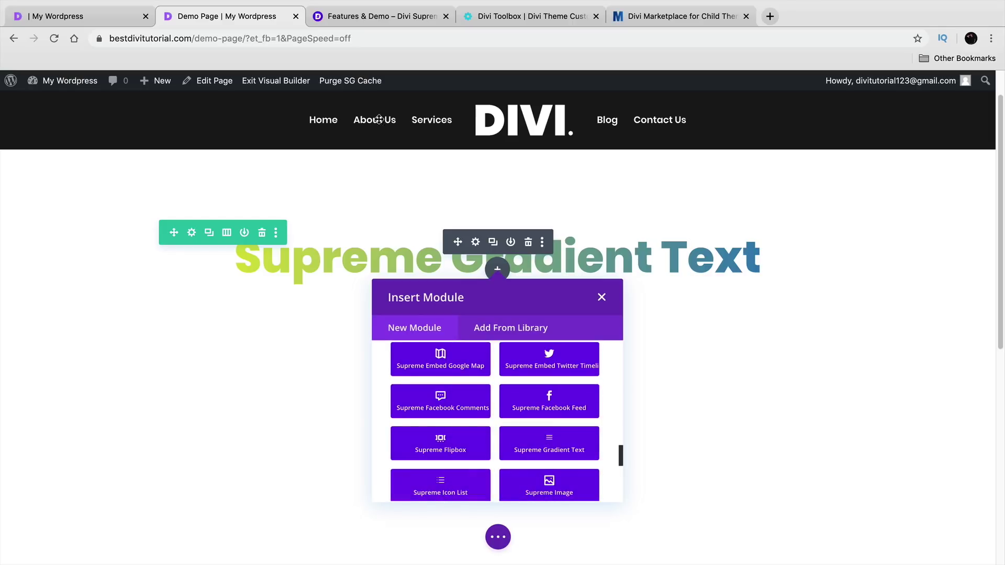
- On the Divi Supreme features page, browse the Flipbox module demo
{"action": "left_click", "coordinate": [353, 18]}
{"action": "scroll", "coordinate": [394, 277], "scroll_direction": "down", "scroll_amount": 3}
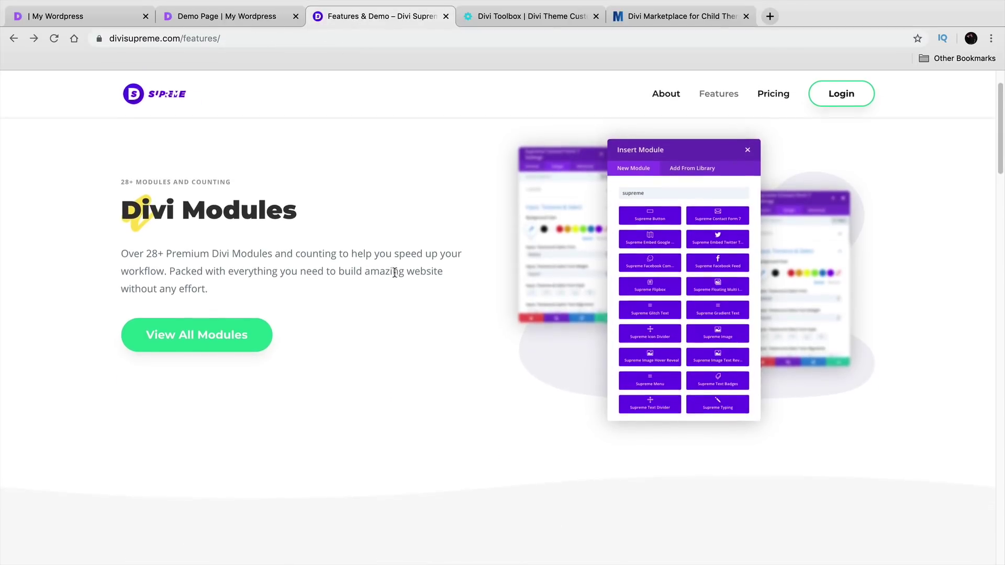
{"action": "scroll", "coordinate": [395, 278], "scroll_direction": "down", "scroll_amount": 7}
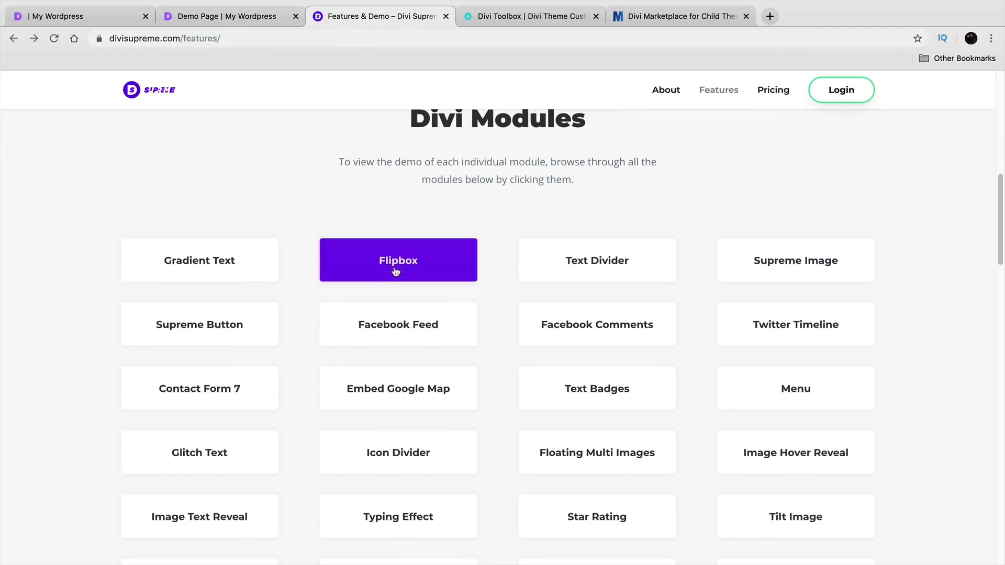
{"action": "left_click", "coordinate": [402, 255]}
{"action": "scroll", "coordinate": [403, 256], "scroll_direction": "down", "scroll_amount": 4}
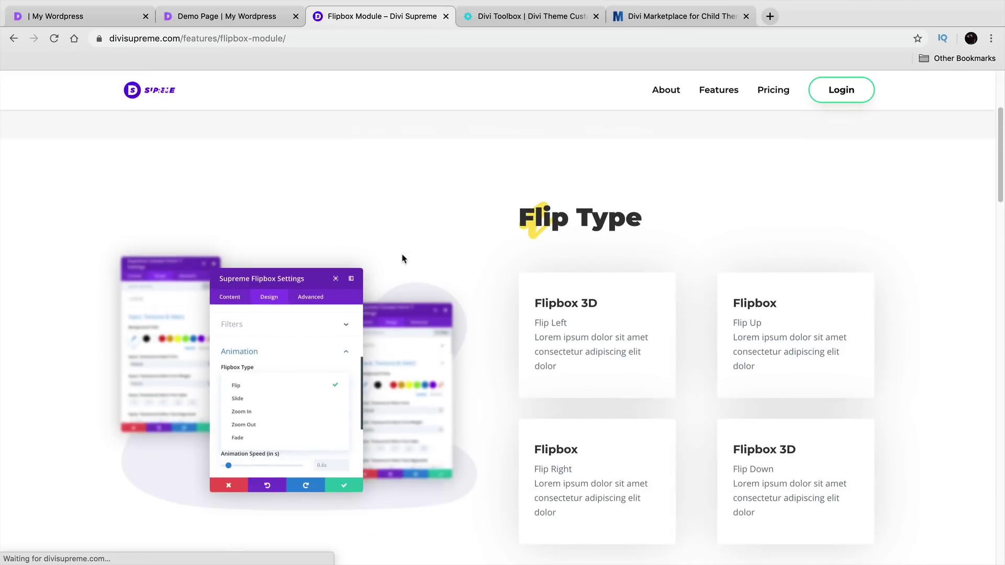
{"action": "scroll", "coordinate": [780, 298], "scroll_direction": "down", "scroll_amount": 2}
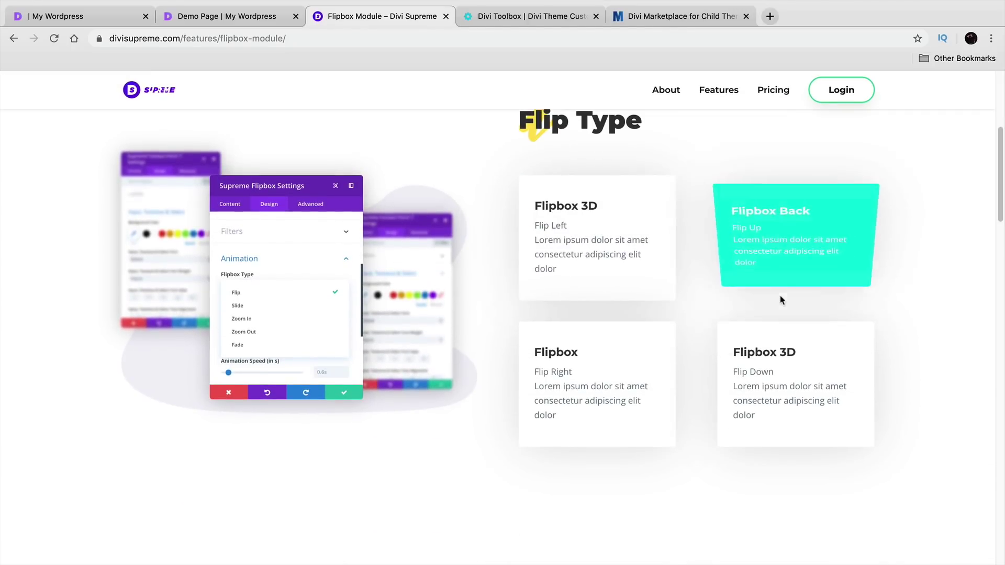
{"action": "scroll", "coordinate": [612, 375], "scroll_direction": "down", "scroll_amount": 9}
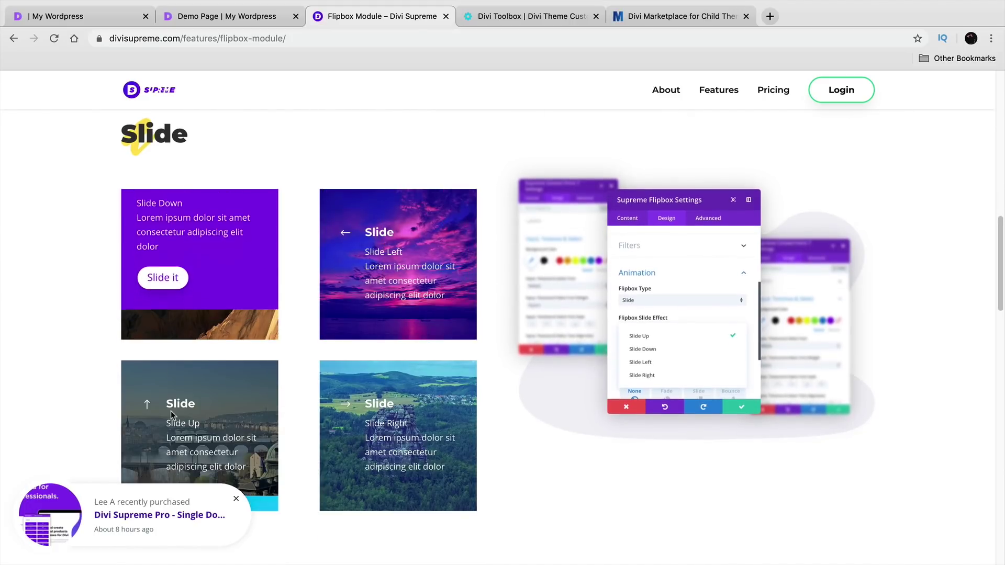
{"action": "scroll", "coordinate": [393, 414], "scroll_direction": "down", "scroll_amount": 9}
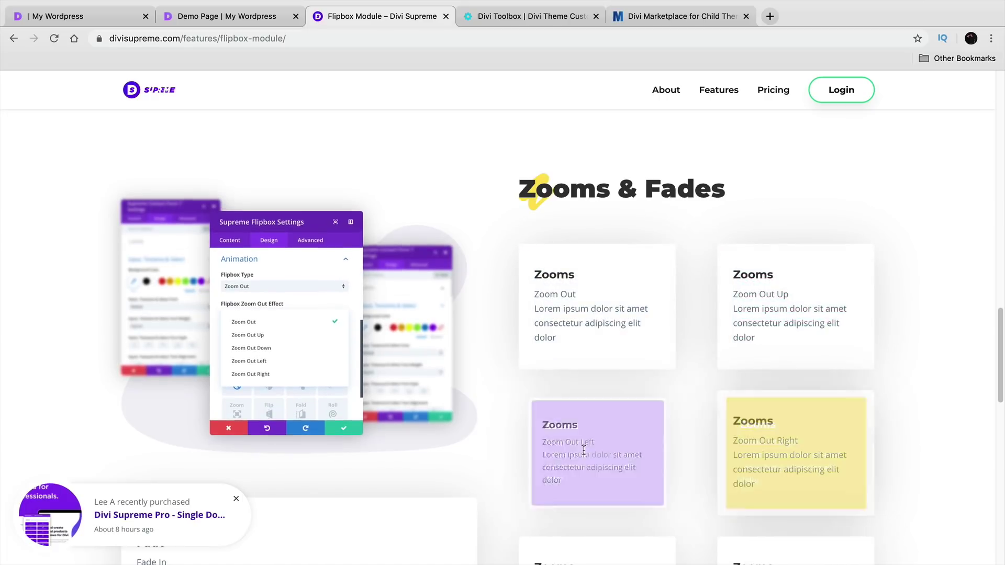
- Return to the features list, view the Typing Effect module demo, then go back to the grid
{"action": "left_click", "coordinate": [13, 38]}
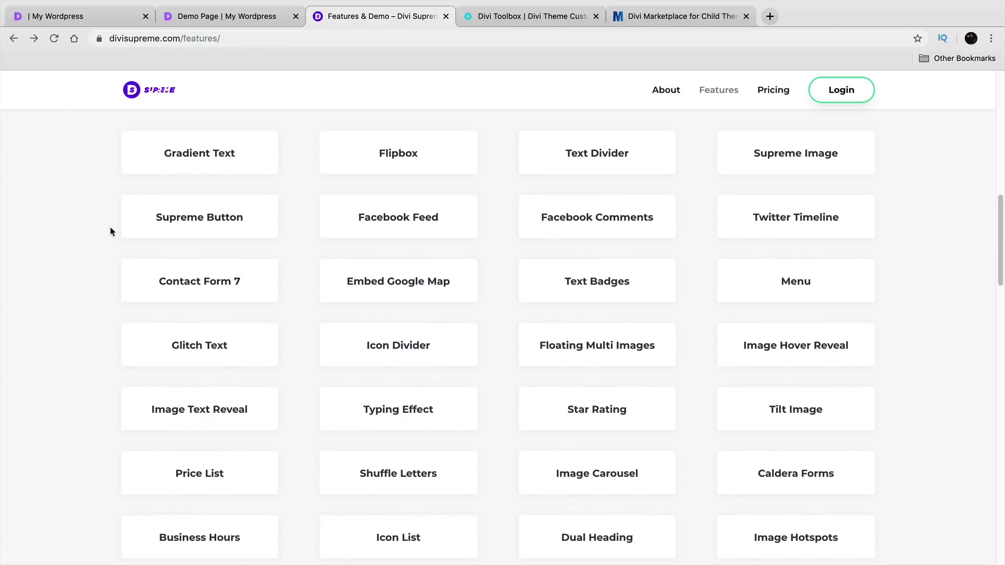
{"action": "scroll", "coordinate": [272, 261], "scroll_direction": "down", "scroll_amount": 2}
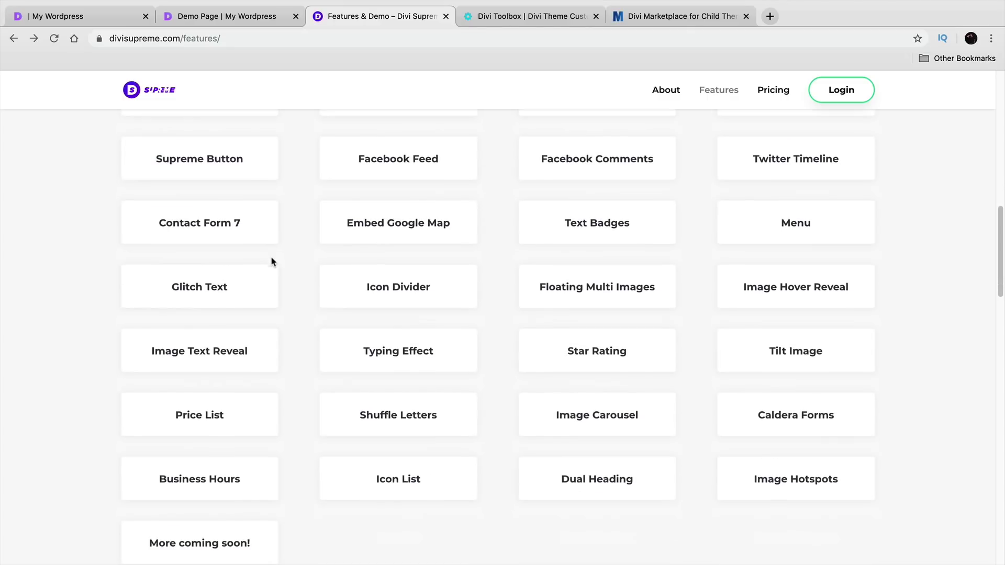
{"action": "left_click", "coordinate": [427, 352]}
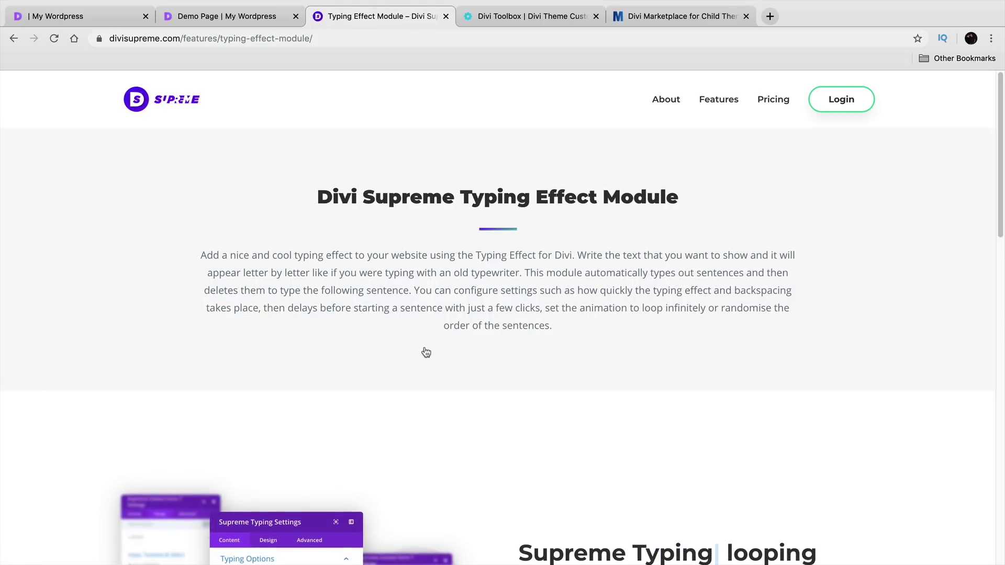
{"action": "scroll", "coordinate": [427, 353], "scroll_direction": "down", "scroll_amount": 5}
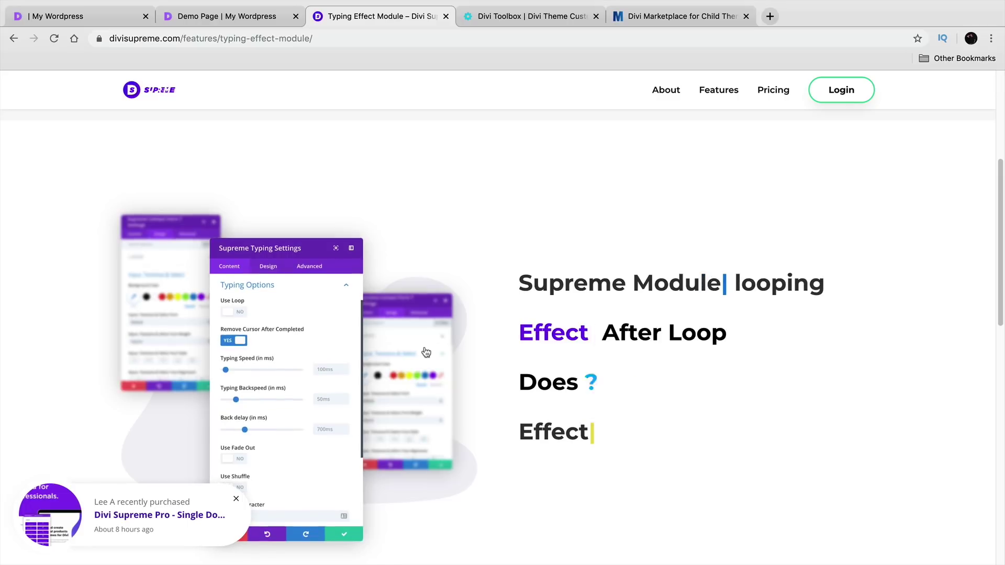
{"action": "left_click", "coordinate": [12, 39]}
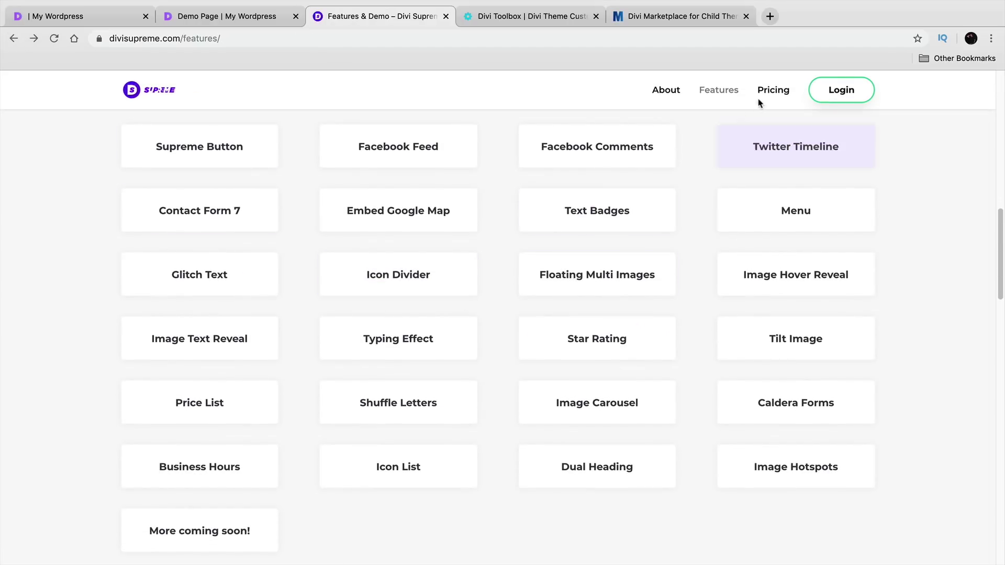
- Review the Personal plan's $22 price on the Pricing page, then switch to the Divi Toolbox website
{"action": "left_click", "coordinate": [773, 92]}
{"action": "scroll", "coordinate": [789, 344], "scroll_direction": "down", "scroll_amount": 3}
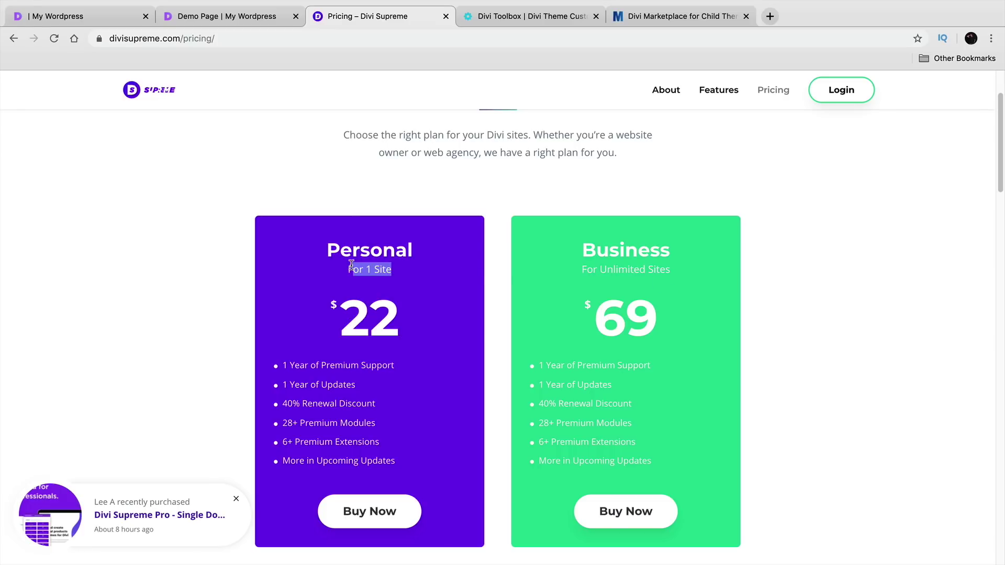
{"action": "double_click", "coordinate": [368, 320]}
{"action": "left_click", "coordinate": [623, 322]}
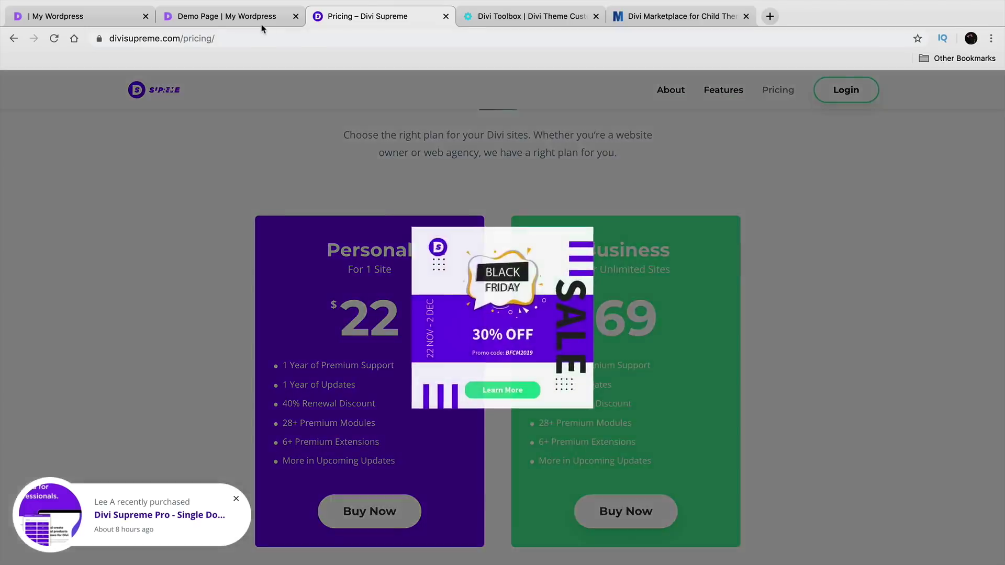
{"action": "left_click", "coordinate": [263, 26]}
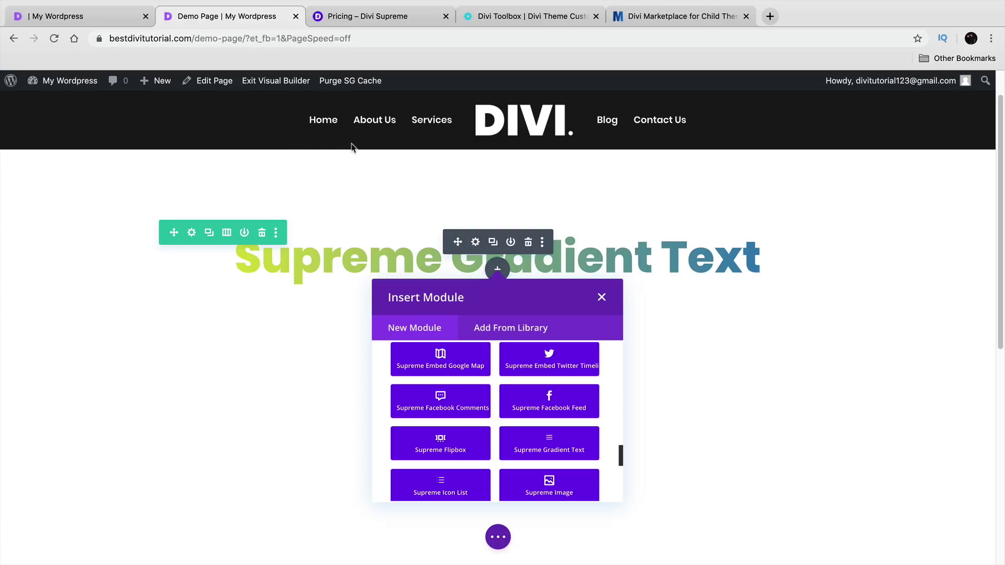
{"action": "left_click", "coordinate": [509, 18]}
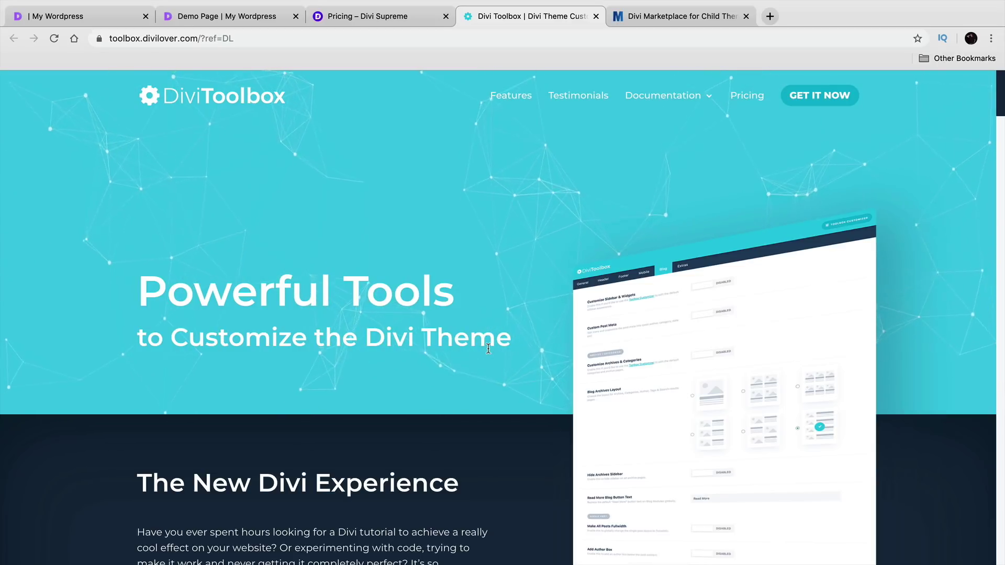
{"action": "scroll", "coordinate": [488, 348], "scroll_direction": "down", "scroll_amount": 4}
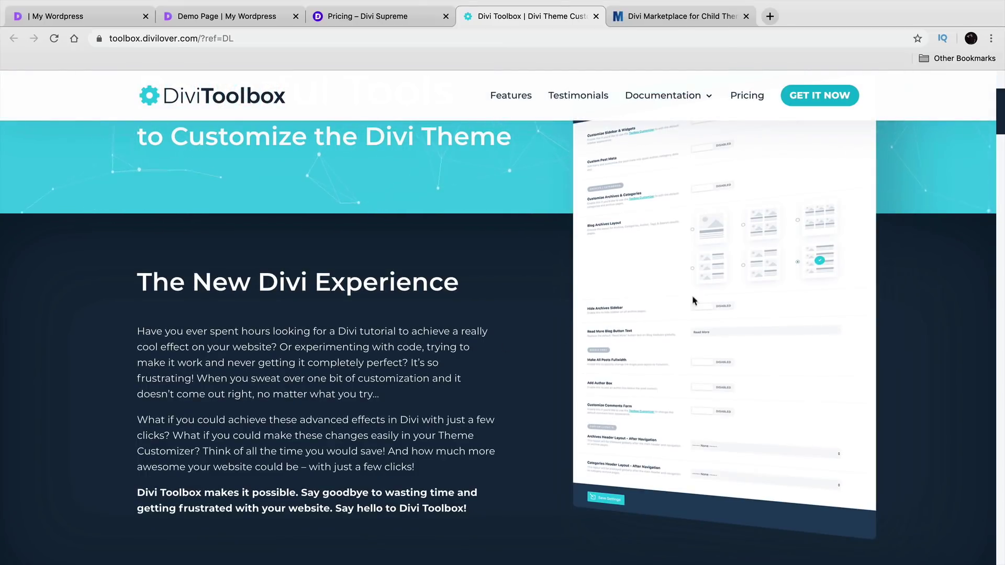
{"action": "scroll", "coordinate": [489, 291], "scroll_direction": "down", "scroll_amount": 15}
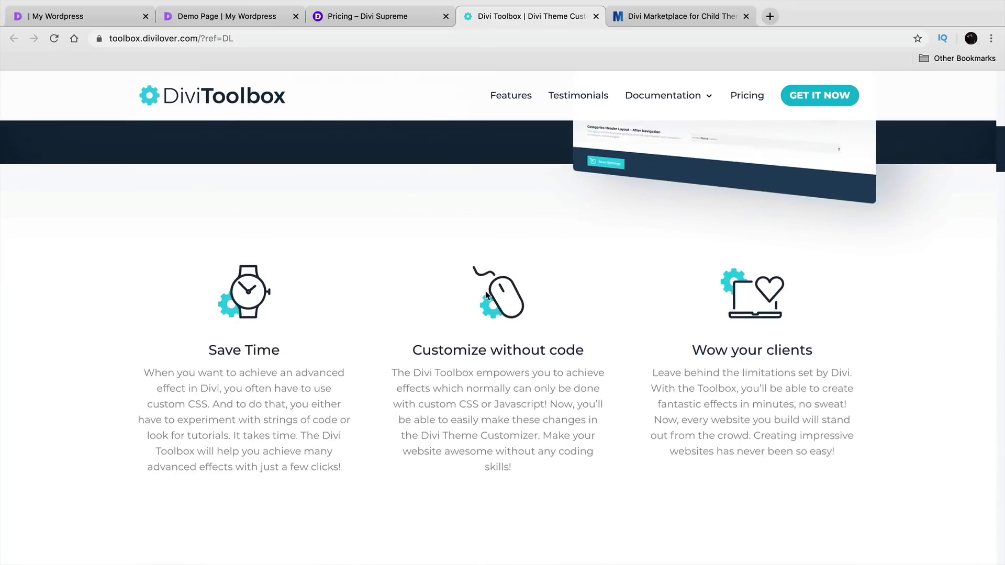
{"action": "scroll", "coordinate": [486, 296], "scroll_direction": "down", "scroll_amount": 10}
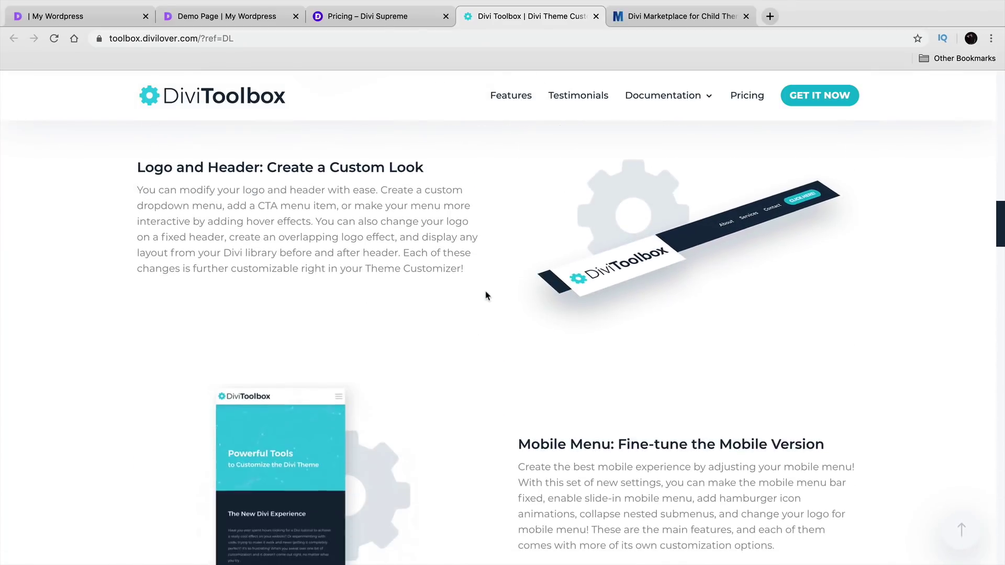
{"action": "left_click_drag", "start_coordinate": [540, 245], "coordinate": [827, 247]}
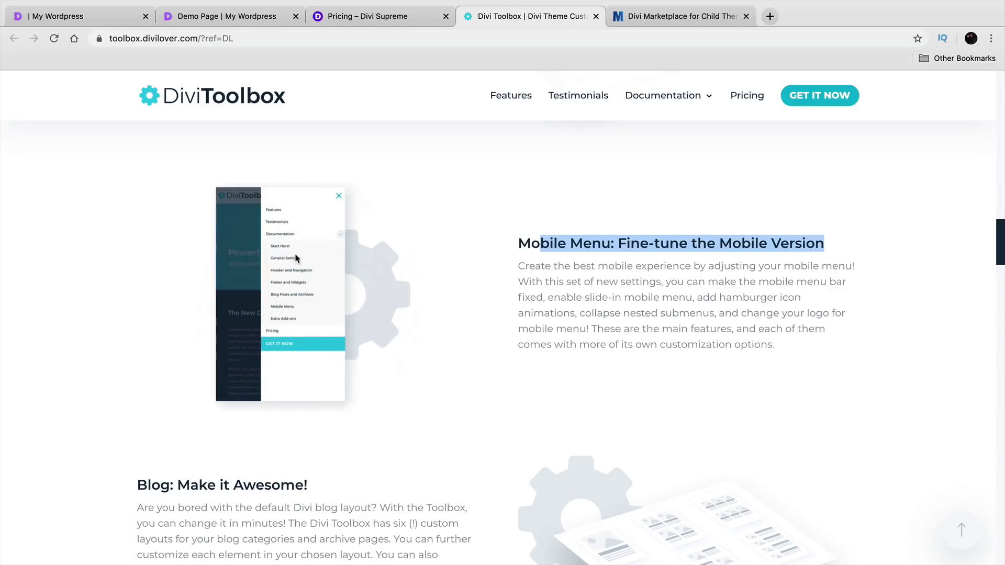
{"action": "scroll", "coordinate": [351, 299], "scroll_direction": "down", "scroll_amount": 16}
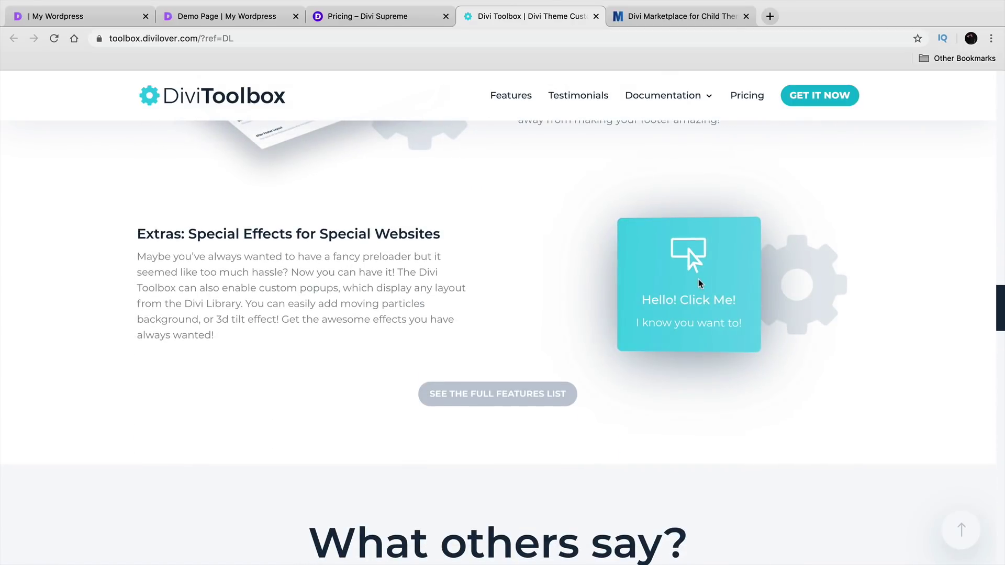
{"action": "left_click", "coordinate": [698, 283]}
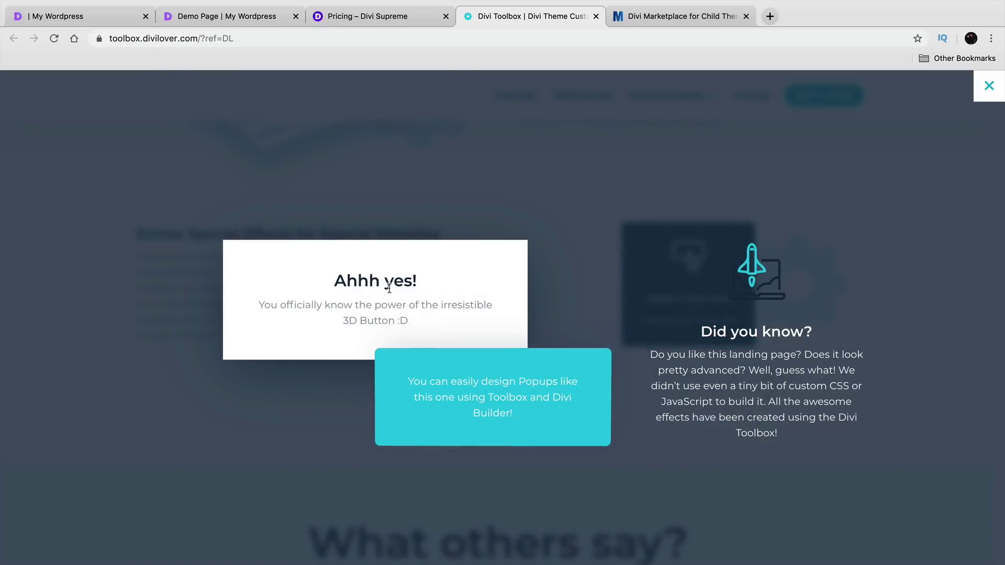
{"action": "left_click", "coordinate": [989, 85]}
{"action": "scroll", "coordinate": [745, 346], "scroll_direction": "down", "scroll_amount": 8}
{"action": "scroll", "coordinate": [745, 346], "scroll_direction": "down", "scroll_amount": 12}
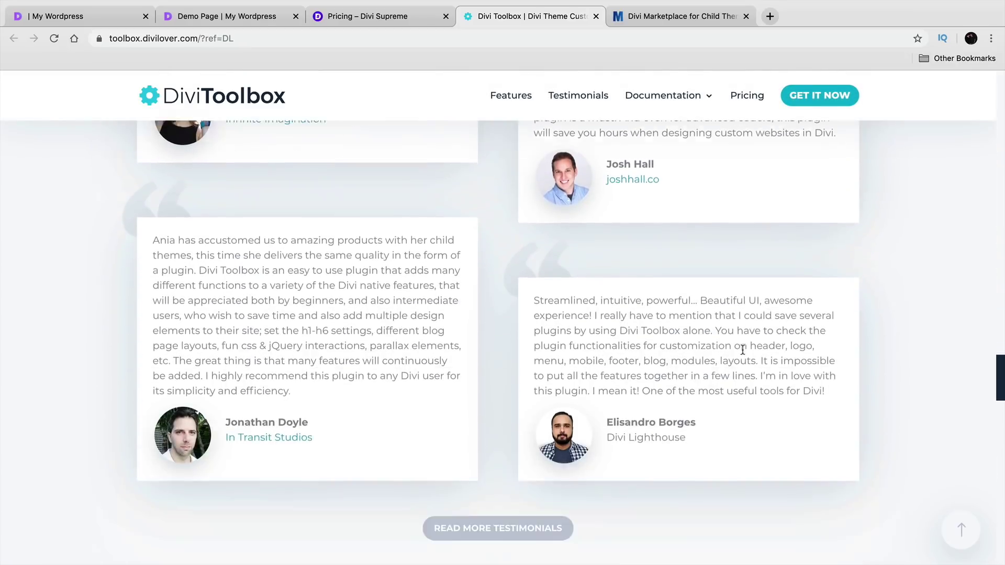
{"action": "scroll", "coordinate": [733, 359], "scroll_direction": "up", "scroll_amount": 10}
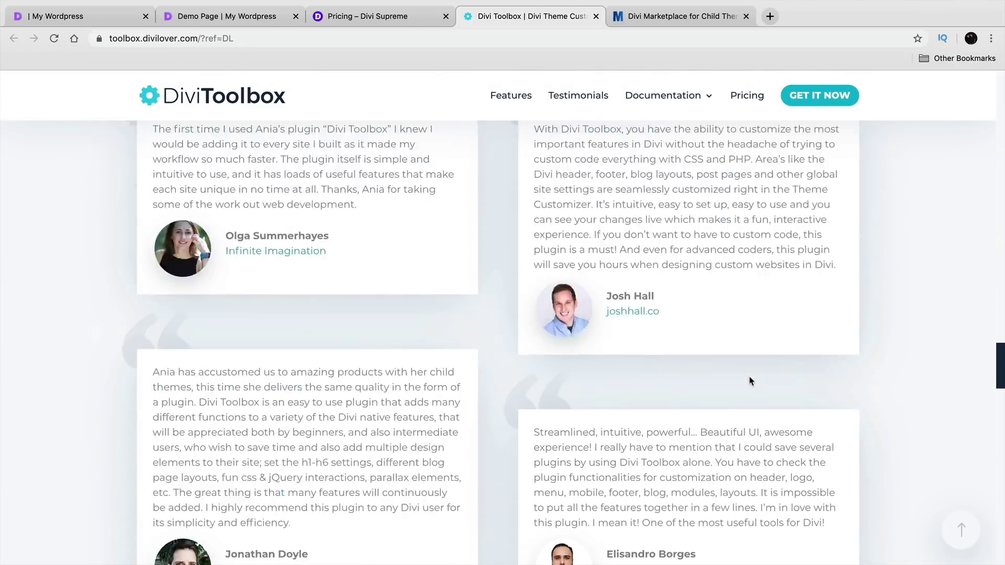
{"action": "scroll", "coordinate": [746, 398], "scroll_direction": "up", "scroll_amount": 15}
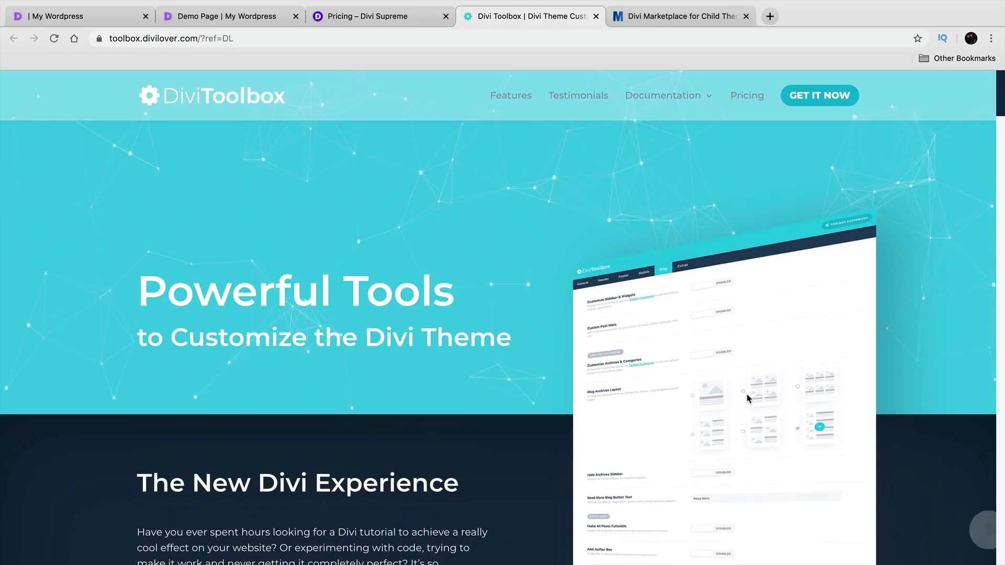
{"action": "left_click", "coordinate": [744, 95]}
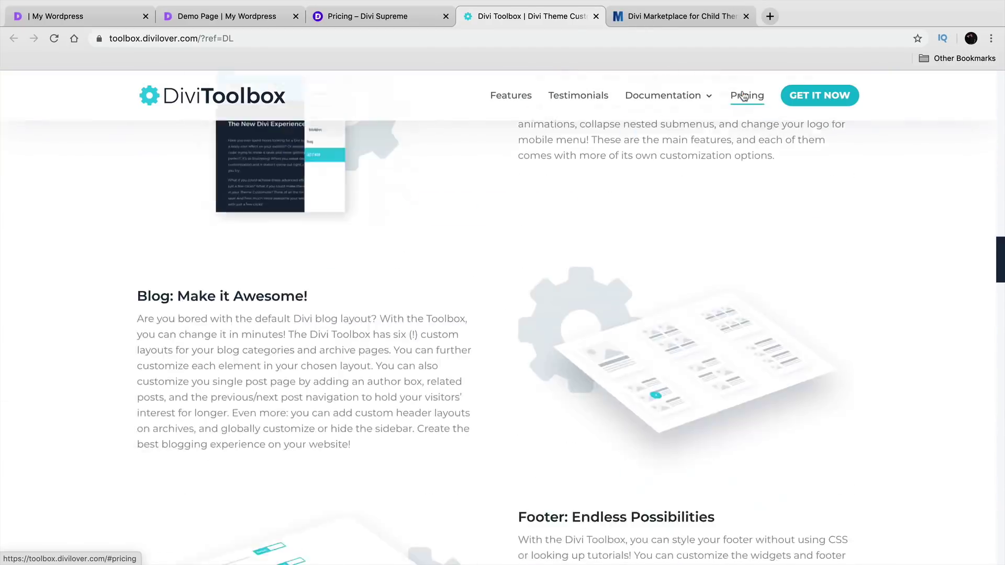
{"action": "scroll", "coordinate": [471, 298], "scroll_direction": "down", "scroll_amount": 2}
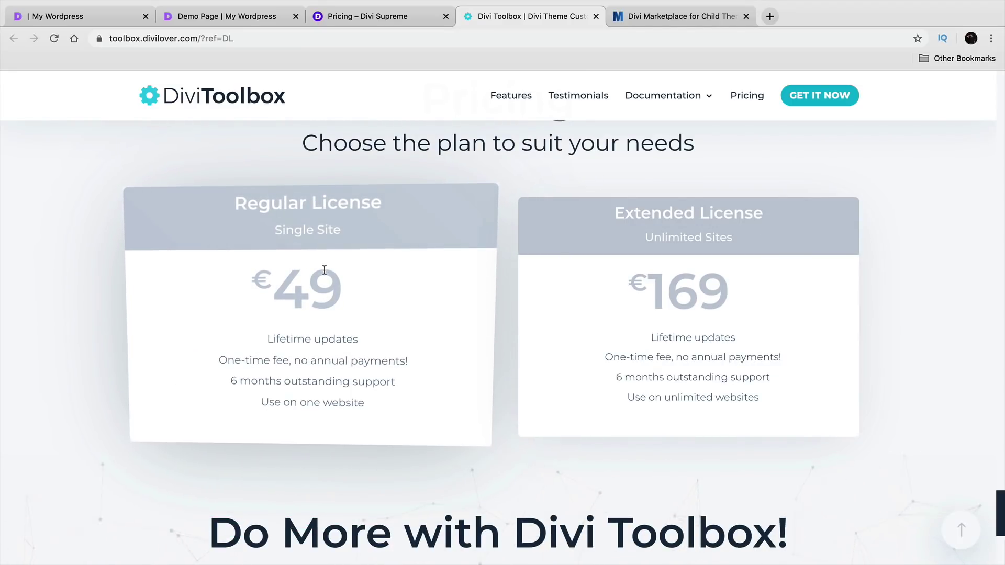
{"action": "left_click_drag", "start_coordinate": [733, 293], "coordinate": [605, 290]}
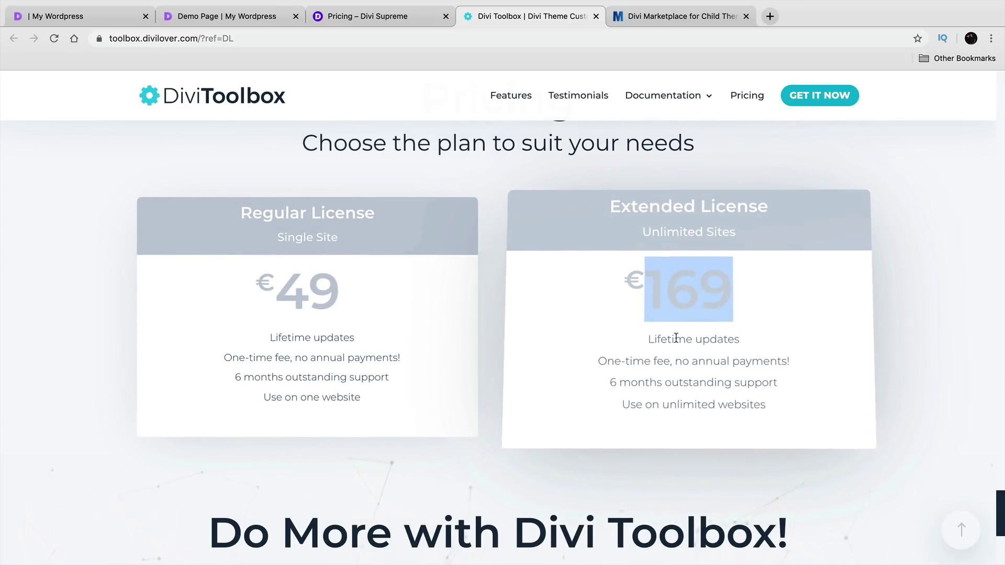
{"action": "scroll", "coordinate": [675, 340], "scroll_direction": "down", "scroll_amount": 6}
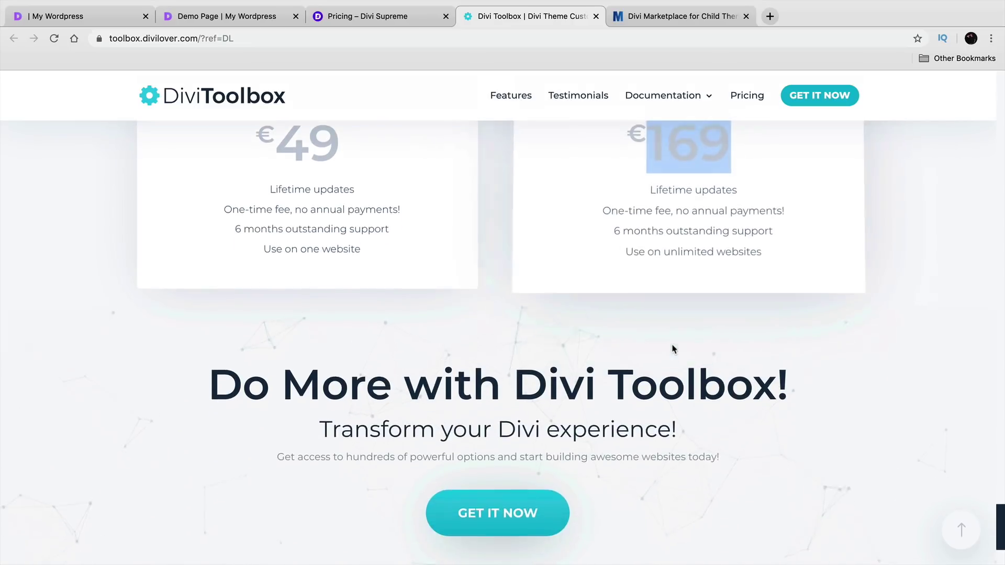
{"action": "scroll", "coordinate": [629, 397], "scroll_direction": "up", "scroll_amount": 18}
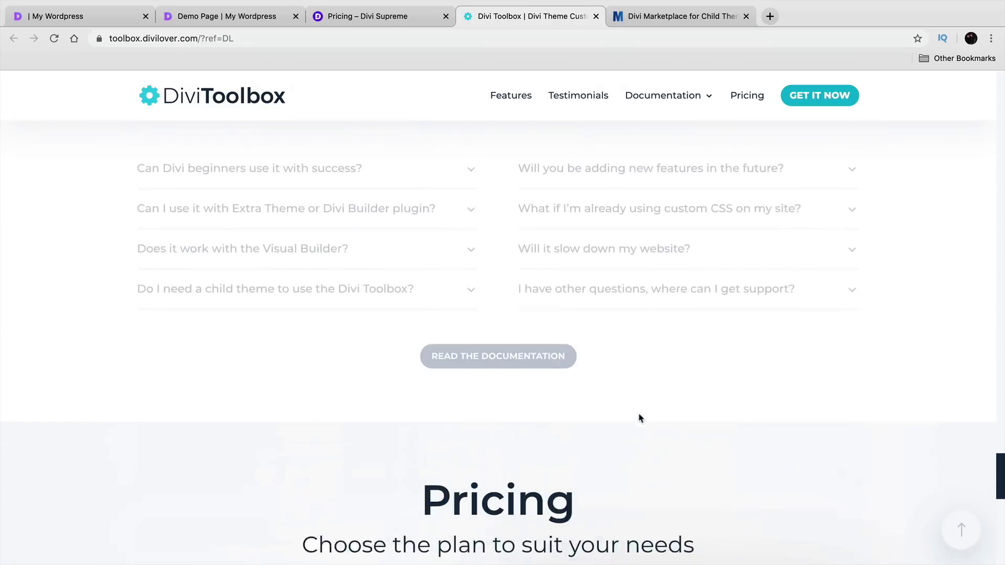
{"action": "scroll", "coordinate": [642, 419], "scroll_direction": "up", "scroll_amount": 20}
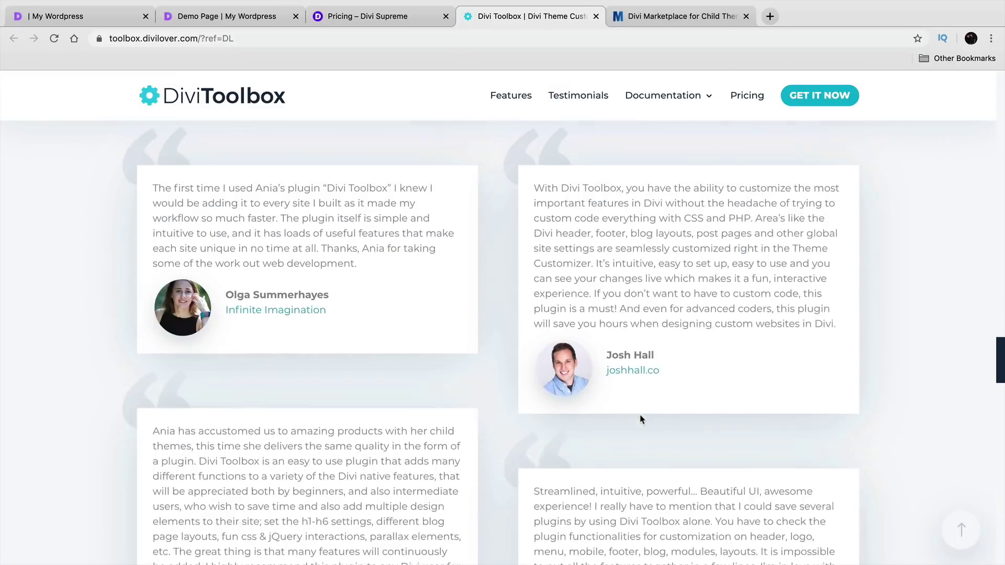
{"action": "scroll", "coordinate": [640, 414], "scroll_direction": "up", "scroll_amount": 11}
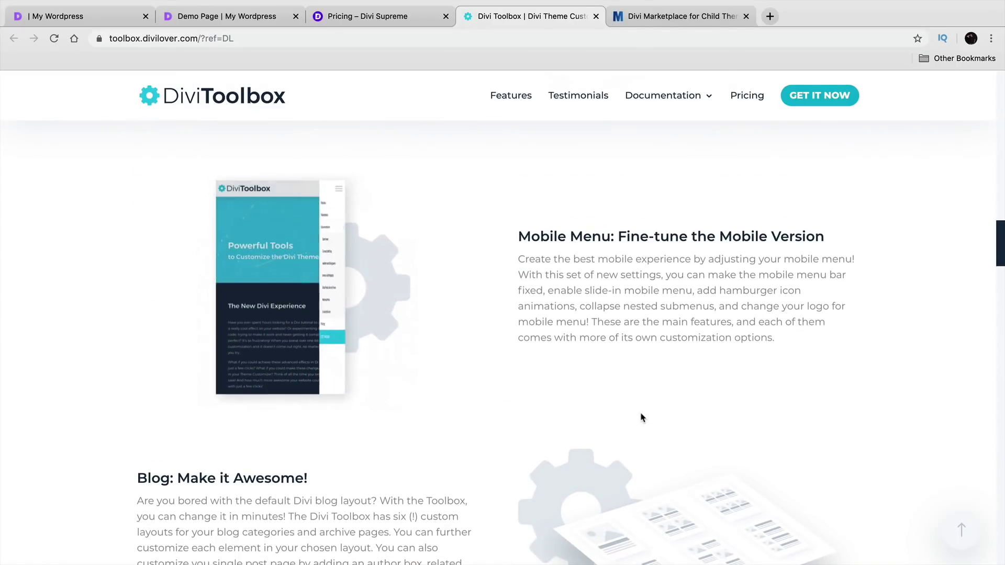
{"action": "scroll", "coordinate": [643, 410], "scroll_direction": "up", "scroll_amount": 8}
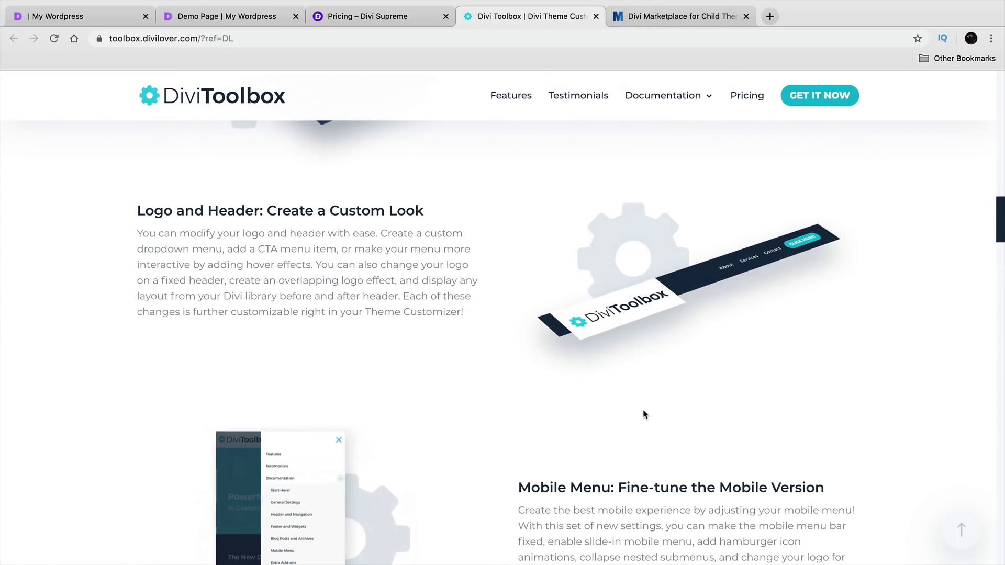
{"action": "scroll", "coordinate": [643, 410], "scroll_direction": "up", "scroll_amount": 10}
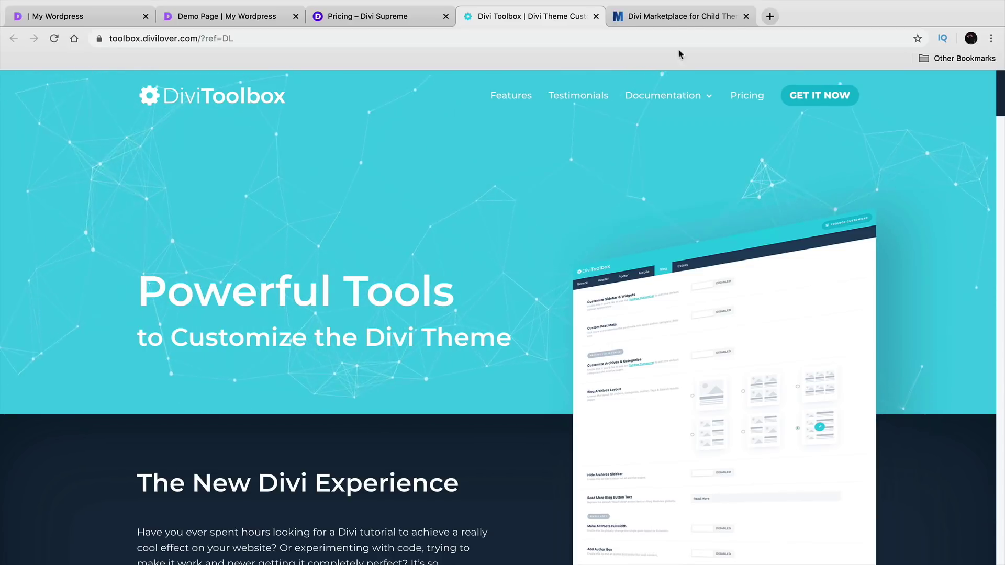
- Browse the Divi Marketplace child themes grid, then return to the My Wordpress tab
{"action": "left_click", "coordinate": [678, 17]}
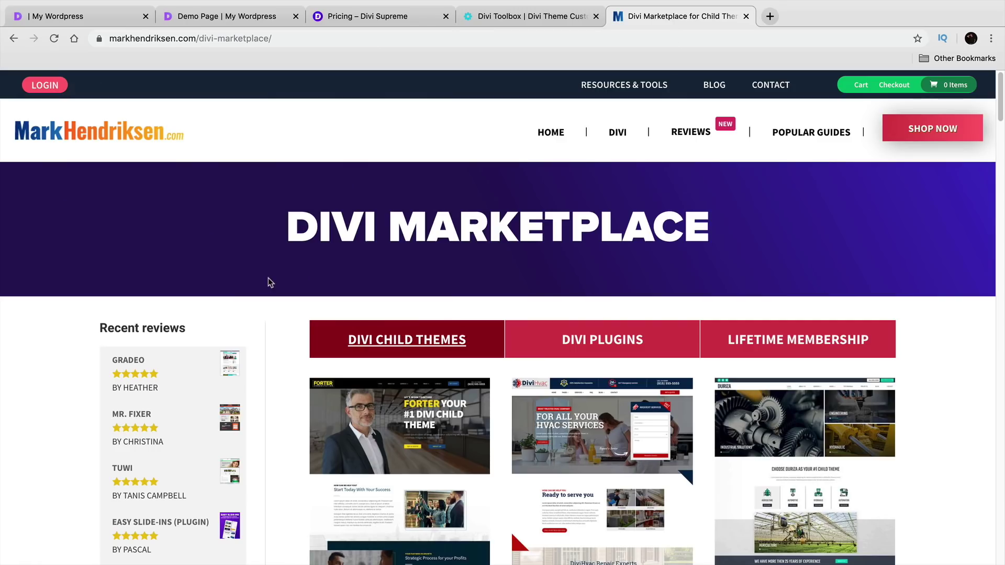
{"action": "scroll", "coordinate": [284, 328], "scroll_direction": "down", "scroll_amount": 3}
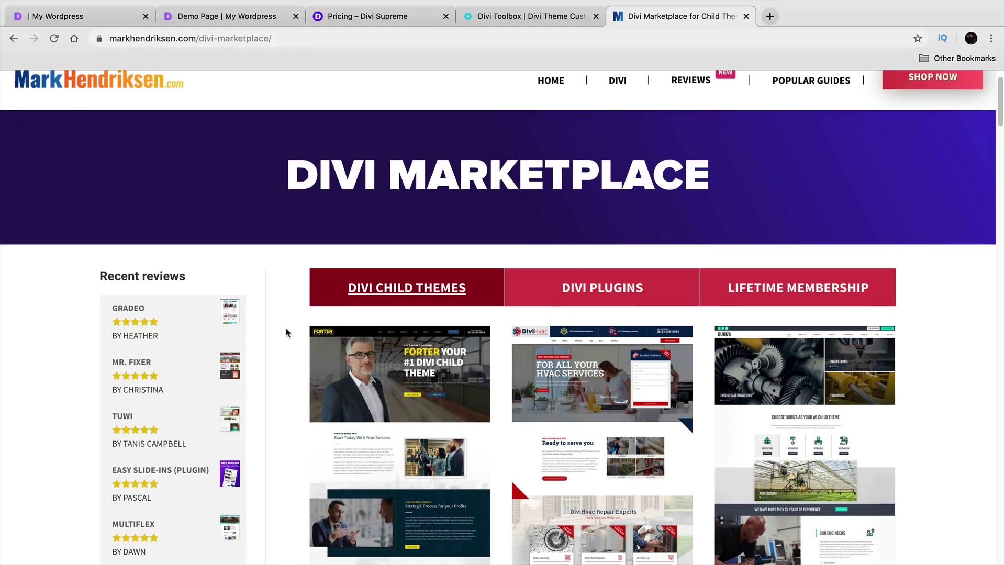
{"action": "scroll", "coordinate": [286, 333], "scroll_direction": "down", "scroll_amount": 5}
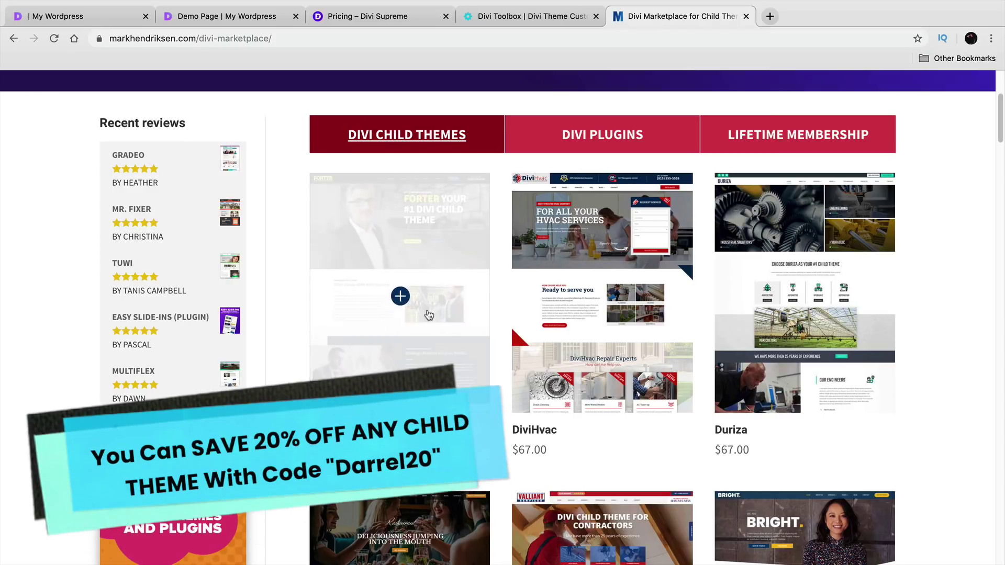
{"action": "scroll", "coordinate": [927, 317], "scroll_direction": "down", "scroll_amount": 10}
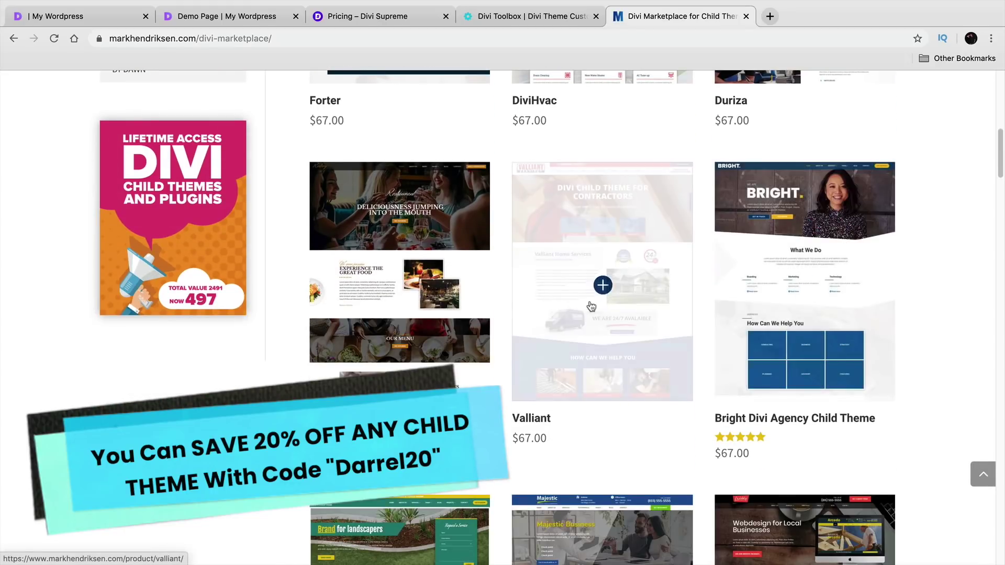
{"action": "scroll", "coordinate": [423, 288], "scroll_direction": "down", "scroll_amount": 3}
{"action": "scroll", "coordinate": [413, 340], "scroll_direction": "down", "scroll_amount": 2}
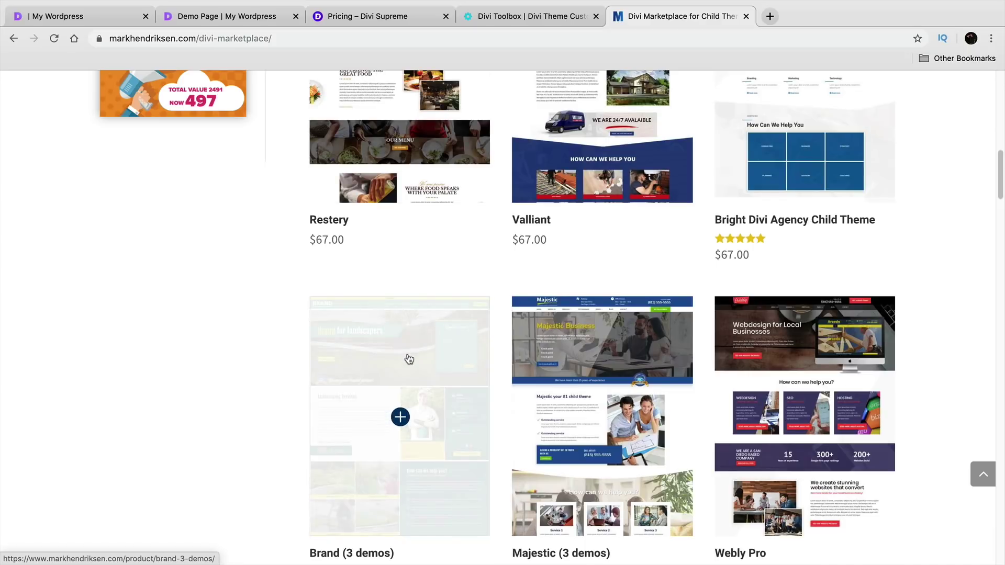
{"action": "scroll", "coordinate": [403, 359], "scroll_direction": "down", "scroll_amount": 1}
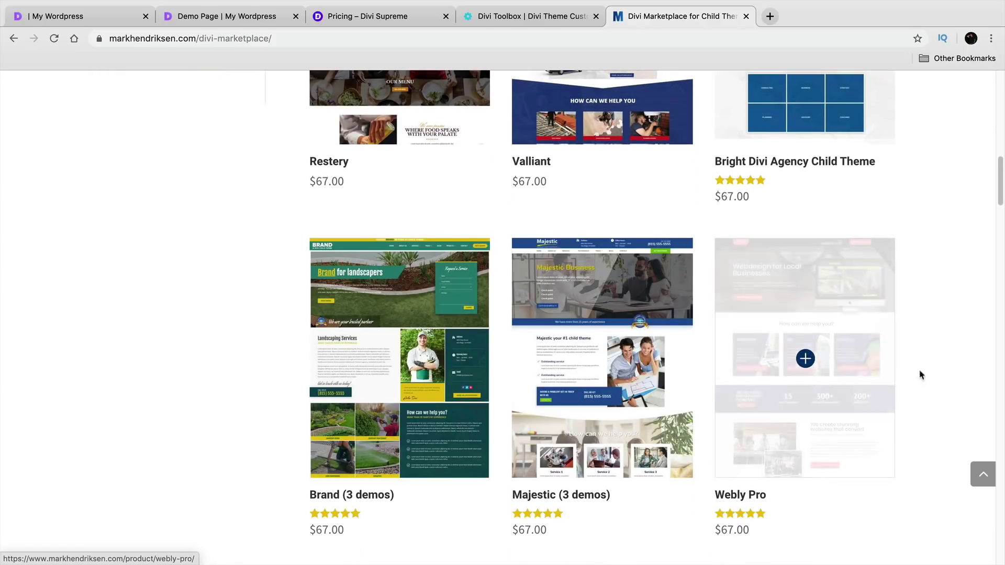
{"action": "scroll", "coordinate": [964, 371], "scroll_direction": "down", "scroll_amount": 4}
{"action": "scroll", "coordinate": [963, 370], "scroll_direction": "down", "scroll_amount": 4}
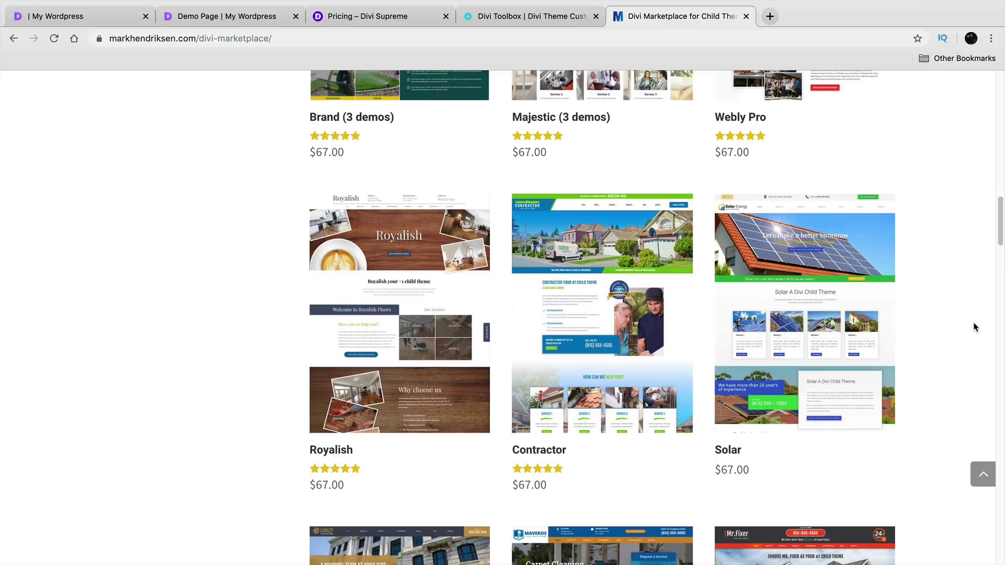
{"action": "scroll", "coordinate": [858, 322], "scroll_direction": "down", "scroll_amount": 1}
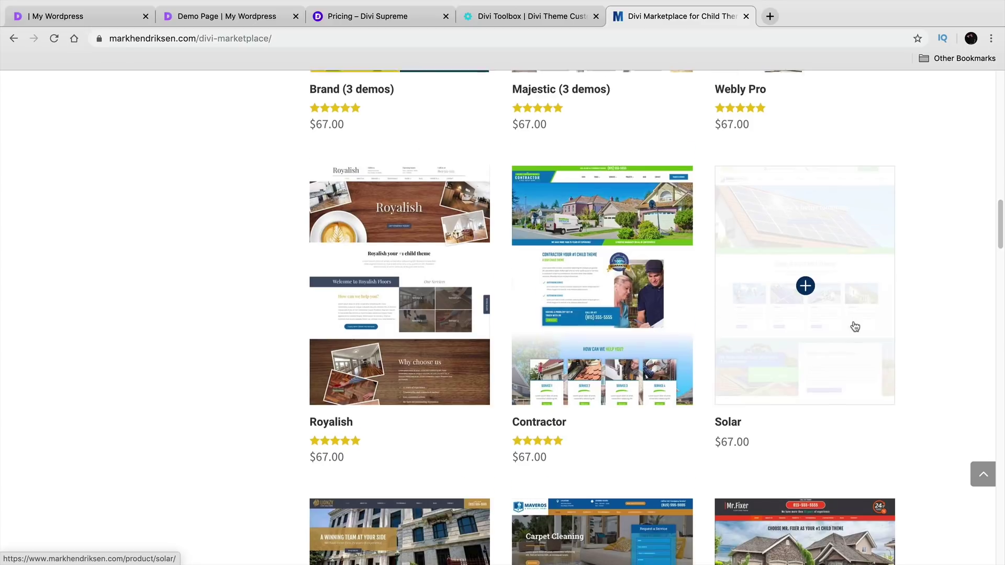
{"action": "scroll", "coordinate": [830, 345], "scroll_direction": "down", "scroll_amount": 3}
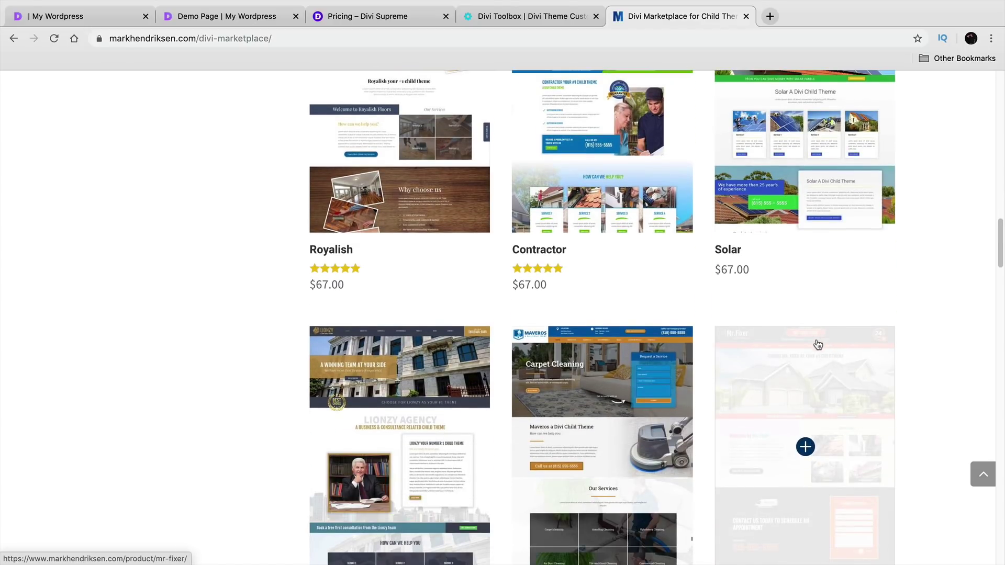
{"action": "scroll", "coordinate": [274, 269], "scroll_direction": "down", "scroll_amount": 2}
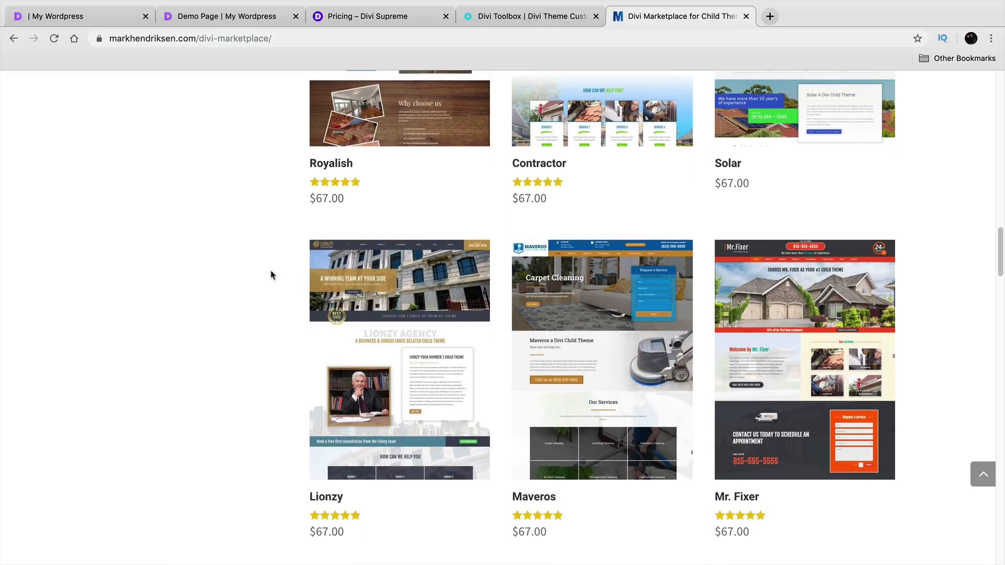
{"action": "scroll", "coordinate": [270, 280], "scroll_direction": "down", "scroll_amount": 1}
{"action": "scroll", "coordinate": [270, 284], "scroll_direction": "down", "scroll_amount": 2}
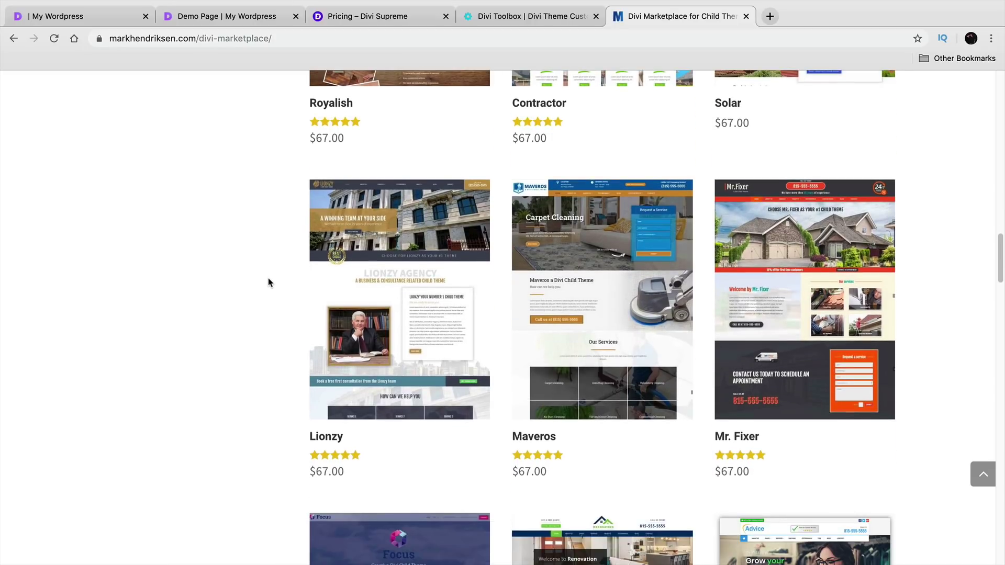
{"action": "scroll", "coordinate": [263, 287], "scroll_direction": "down", "scroll_amount": 4}
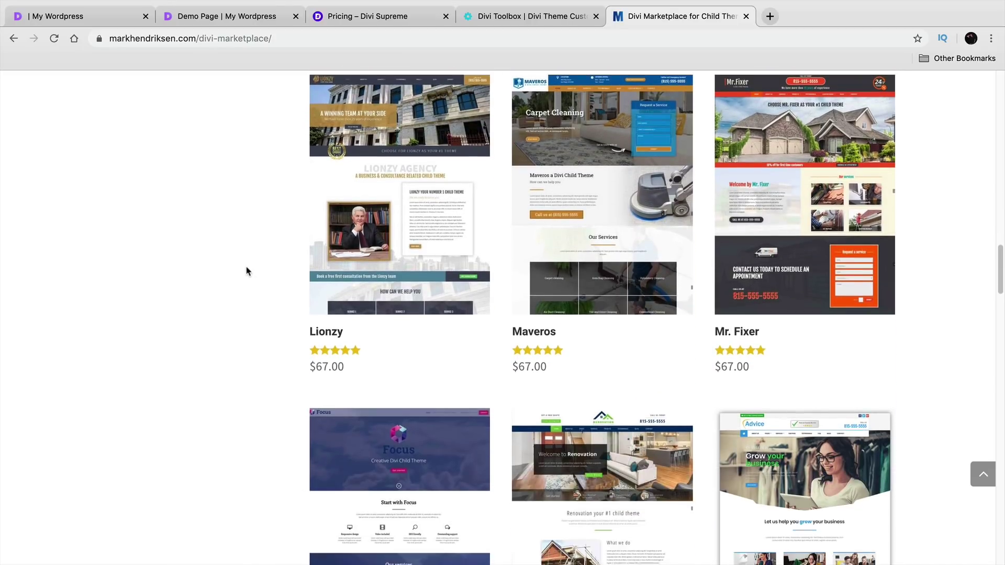
{"action": "scroll", "coordinate": [247, 271], "scroll_direction": "down", "scroll_amount": 3}
{"action": "scroll", "coordinate": [247, 271], "scroll_direction": "down", "scroll_amount": 4}
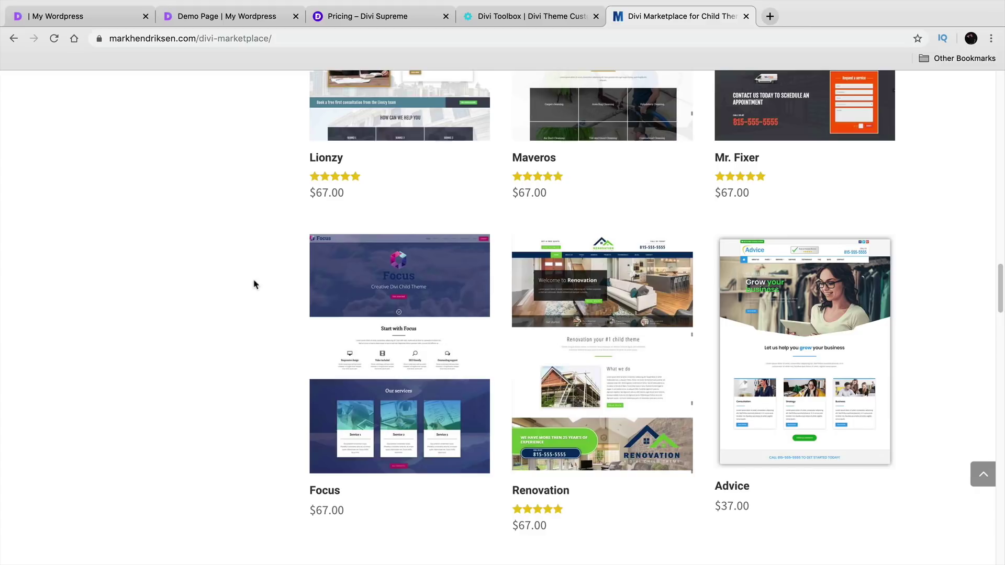
{"action": "scroll", "coordinate": [263, 320], "scroll_direction": "up", "scroll_amount": 5}
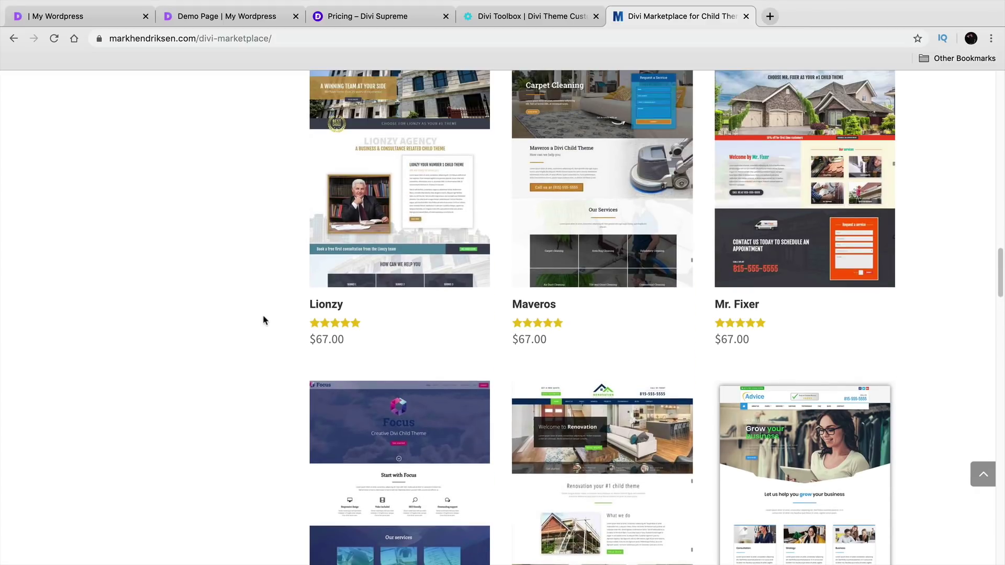
{"action": "scroll", "coordinate": [263, 320], "scroll_direction": "up", "scroll_amount": 3}
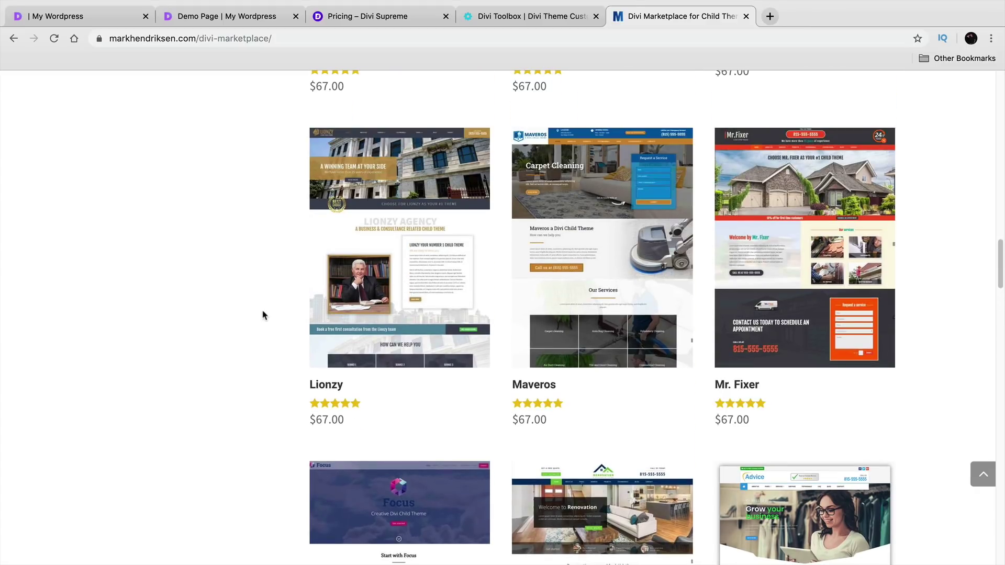
{"action": "scroll", "coordinate": [264, 315], "scroll_direction": "up", "scroll_amount": 1}
{"action": "scroll", "coordinate": [263, 315], "scroll_direction": "up", "scroll_amount": 15}
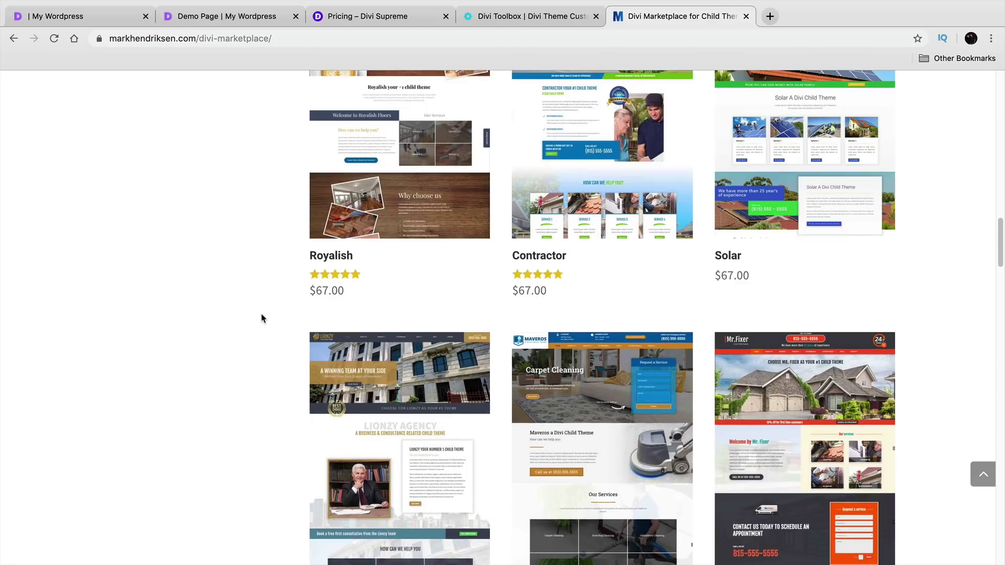
{"action": "scroll", "coordinate": [264, 318], "scroll_direction": "up", "scroll_amount": 1}
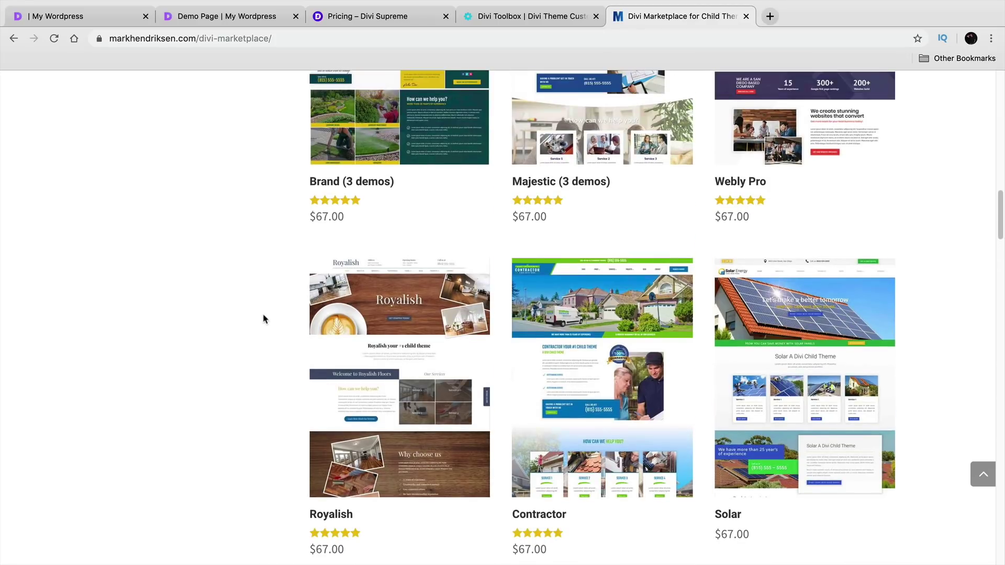
{"action": "scroll", "coordinate": [263, 319], "scroll_direction": "up", "scroll_amount": 8}
{"action": "scroll", "coordinate": [264, 318], "scroll_direction": "up", "scroll_amount": 12}
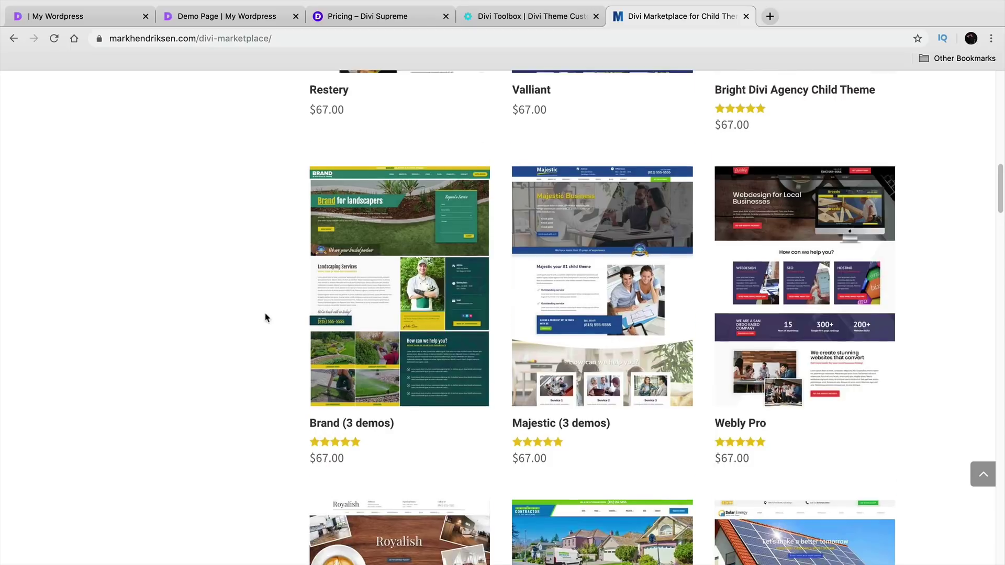
{"action": "scroll", "coordinate": [268, 317], "scroll_direction": "up", "scroll_amount": 11}
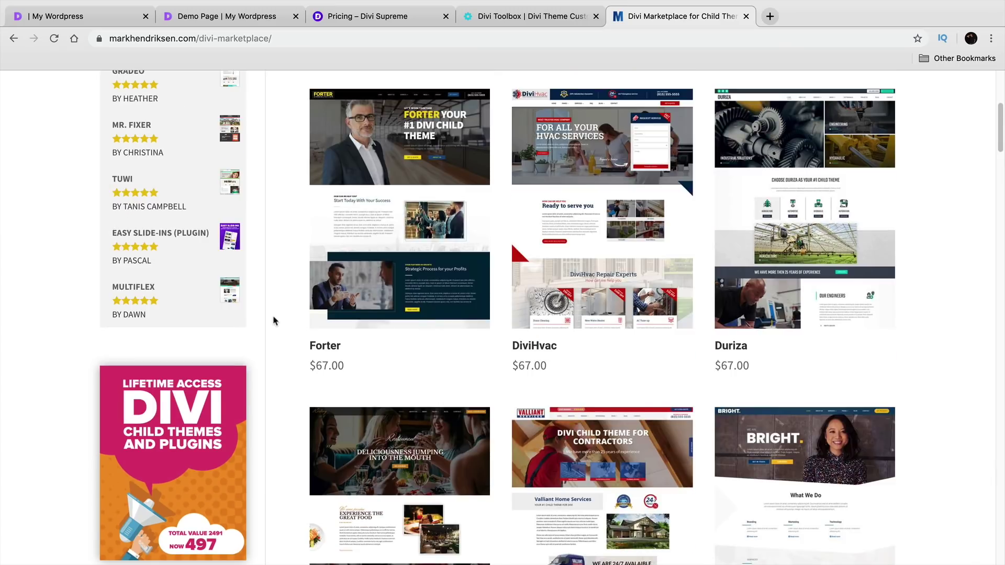
{"action": "scroll", "coordinate": [277, 323], "scroll_direction": "up", "scroll_amount": 4}
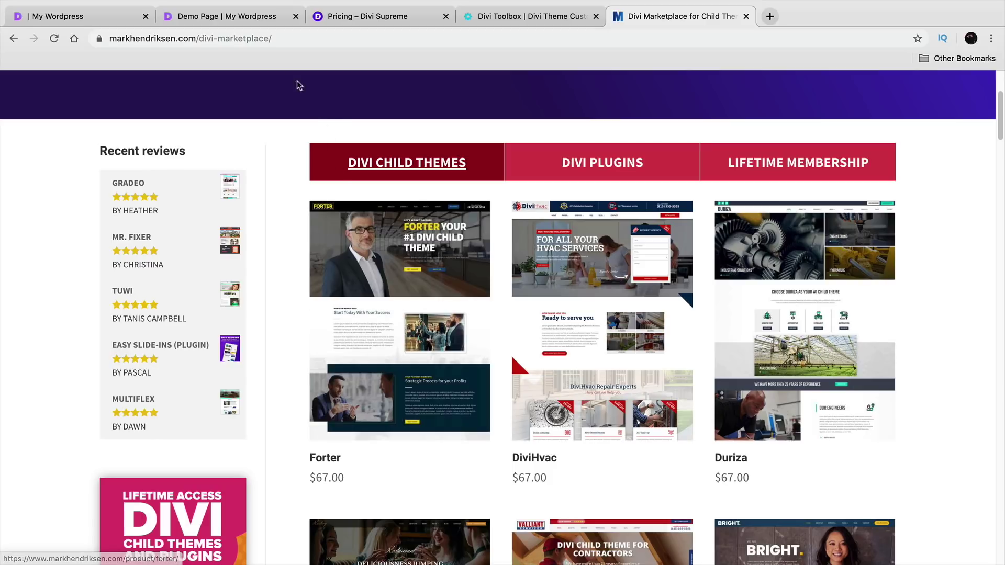
{"action": "left_click", "coordinate": [103, 17]}
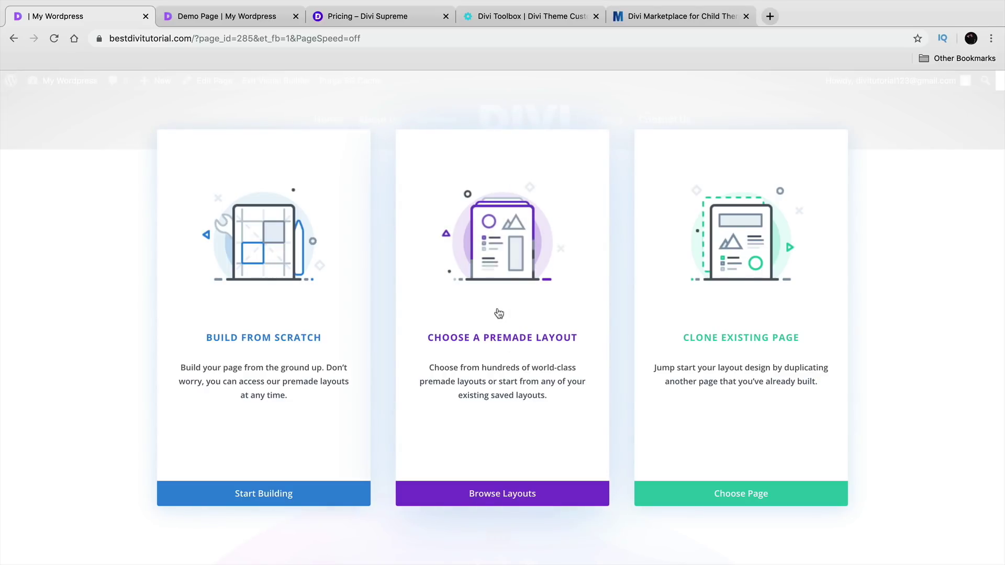
- Choose Premade Layout and filter the library to Technology layout packs
{"action": "left_click", "coordinate": [526, 275]}
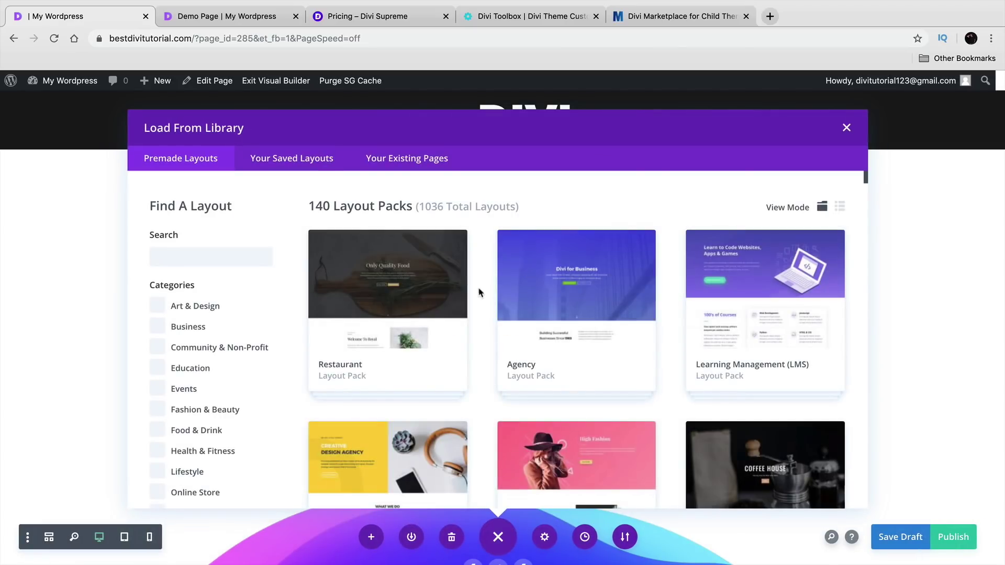
{"action": "scroll", "coordinate": [472, 286], "scroll_direction": "down", "scroll_amount": 3}
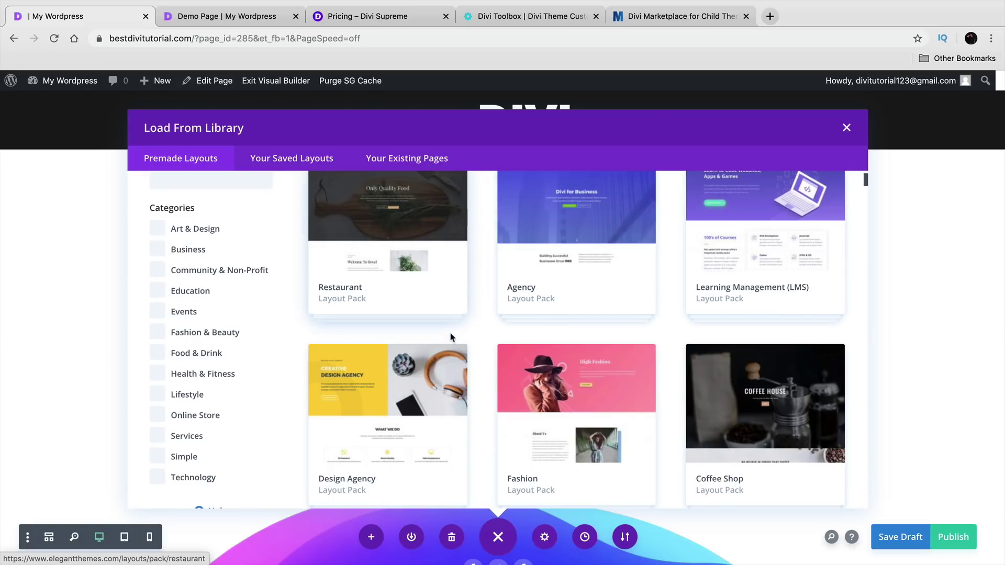
{"action": "scroll", "coordinate": [452, 334], "scroll_direction": "up", "scroll_amount": 2}
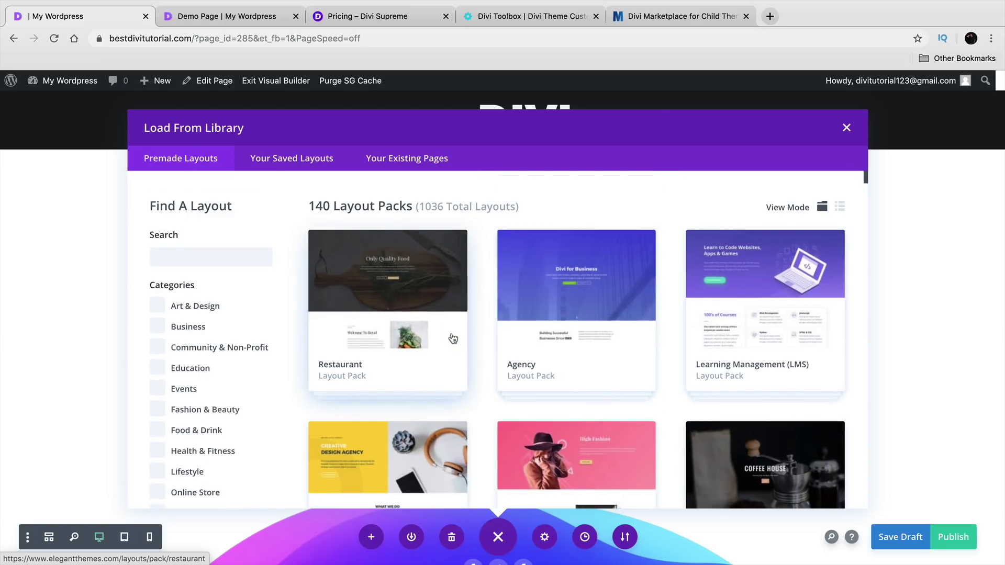
{"action": "scroll", "coordinate": [484, 334], "scroll_direction": "down", "scroll_amount": 3}
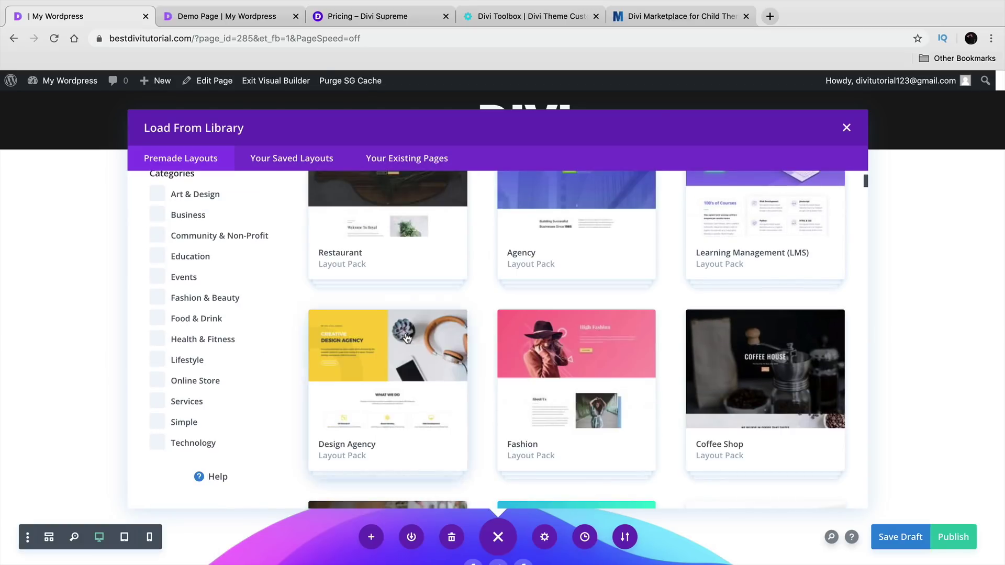
{"action": "left_click", "coordinate": [157, 446]}
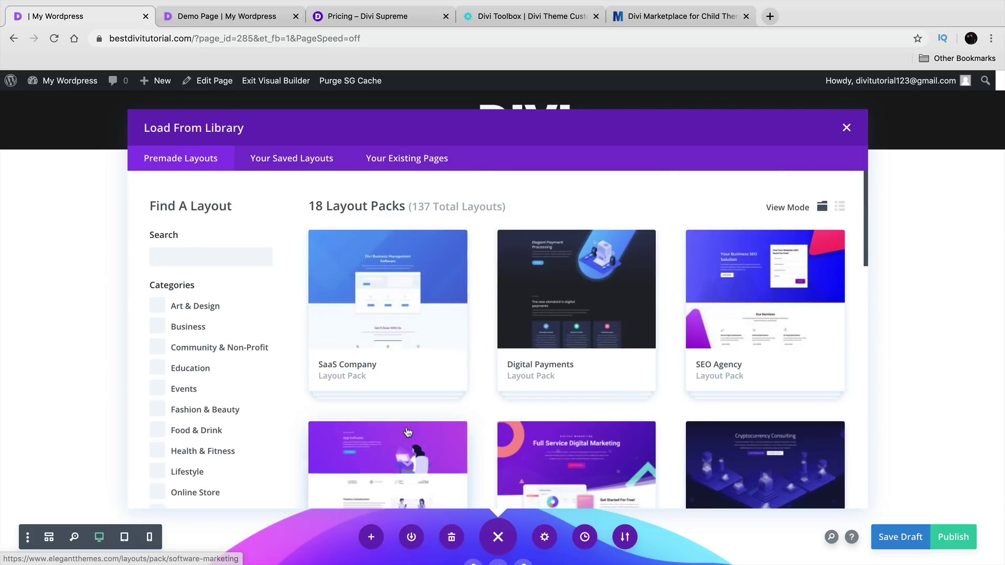
{"action": "scroll", "coordinate": [498, 375], "scroll_direction": "down", "scroll_amount": 10}
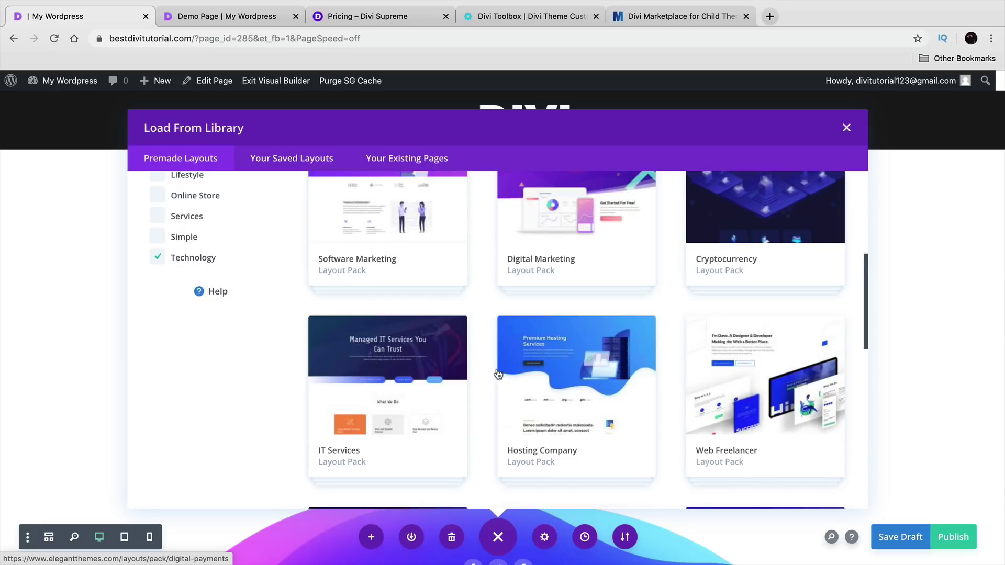
{"action": "scroll", "coordinate": [498, 375], "scroll_direction": "down", "scroll_amount": 3}
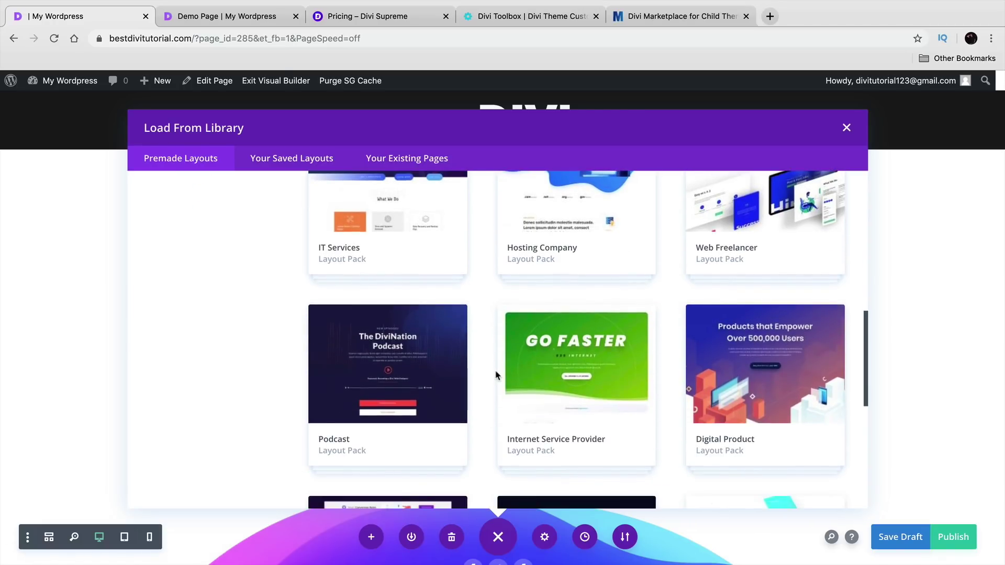
{"action": "scroll", "coordinate": [497, 375], "scroll_direction": "down", "scroll_amount": 10}
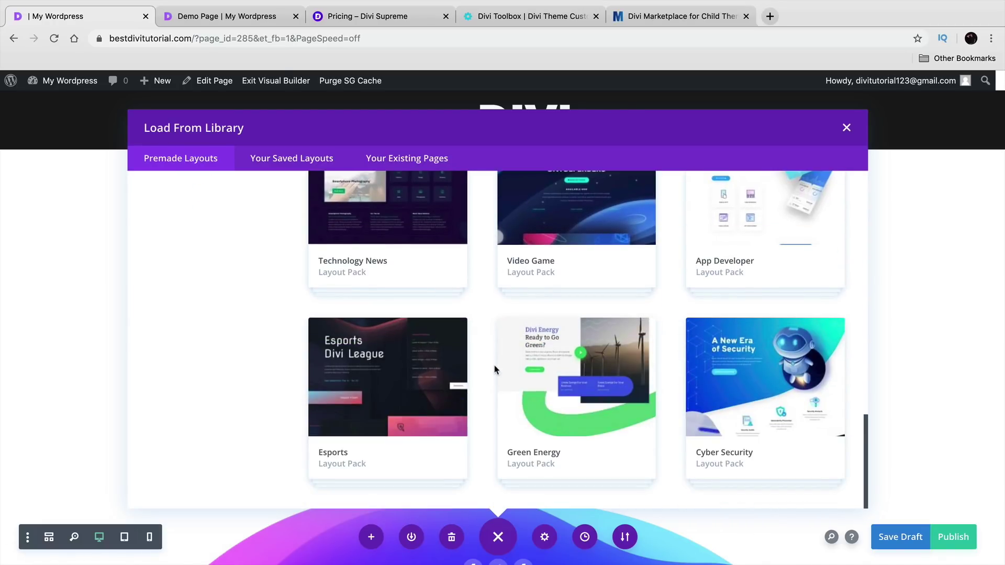
- Preview the Cyber Security pack's Home, Services and Service layouts, then return to the library
{"action": "left_click", "coordinate": [759, 382]}
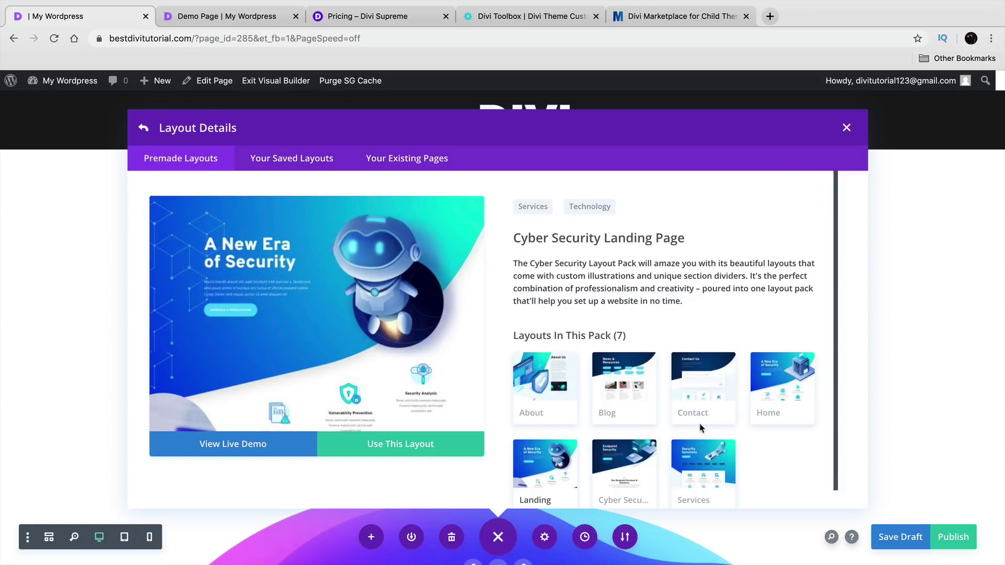
{"action": "scroll", "coordinate": [704, 421], "scroll_direction": "down", "scroll_amount": 1}
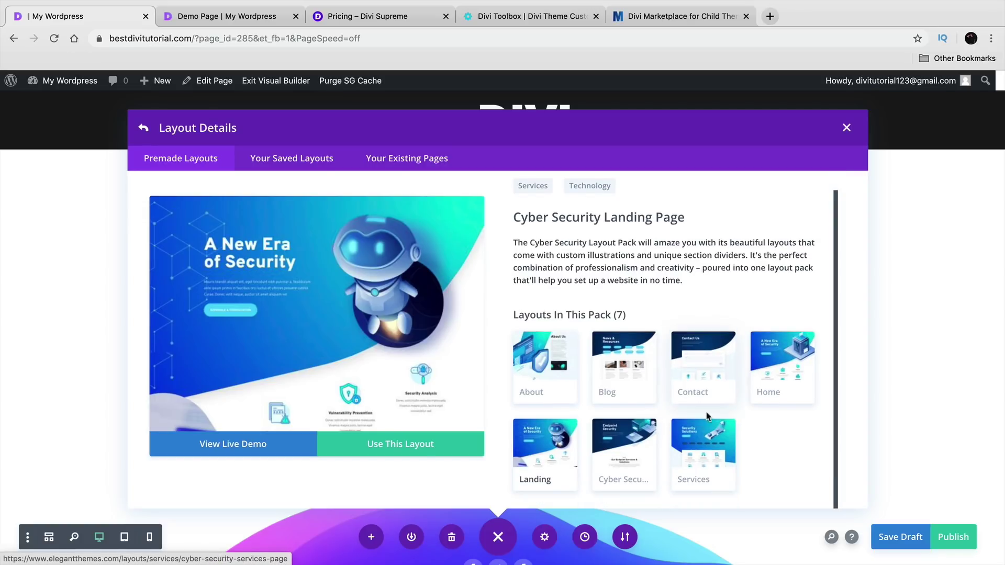
{"action": "left_click", "coordinate": [785, 366]}
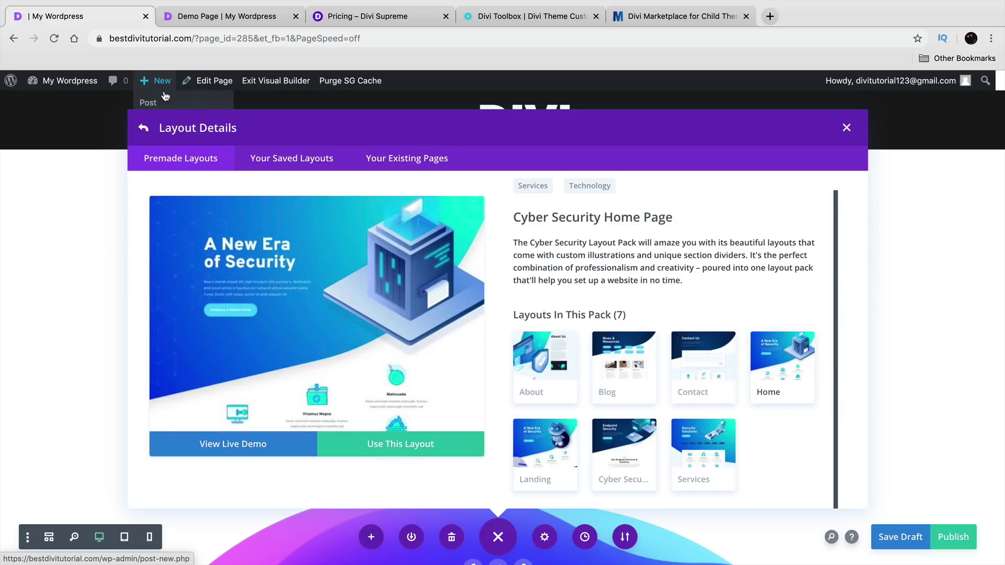
{"action": "left_click", "coordinate": [698, 440]}
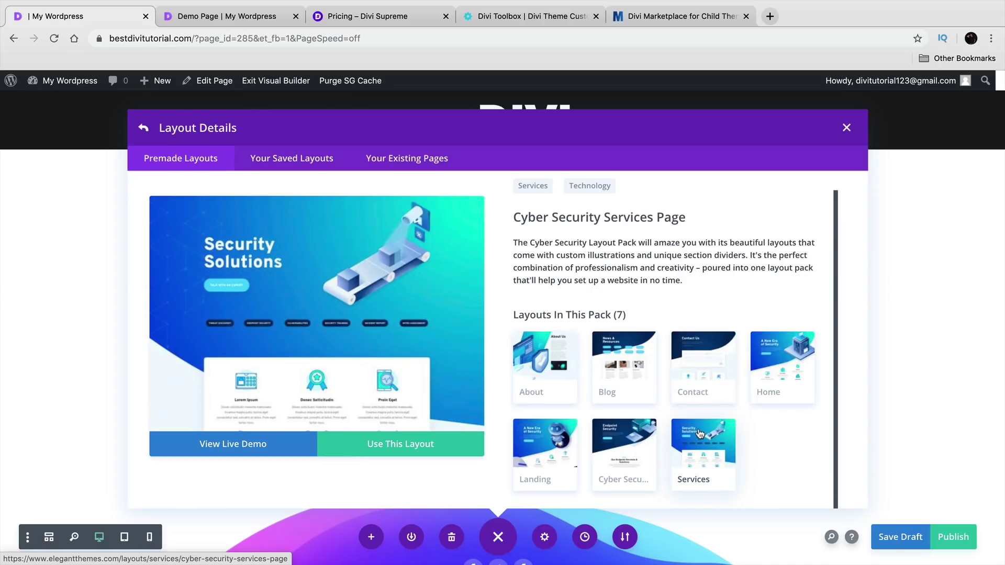
{"action": "left_click", "coordinate": [611, 449]}
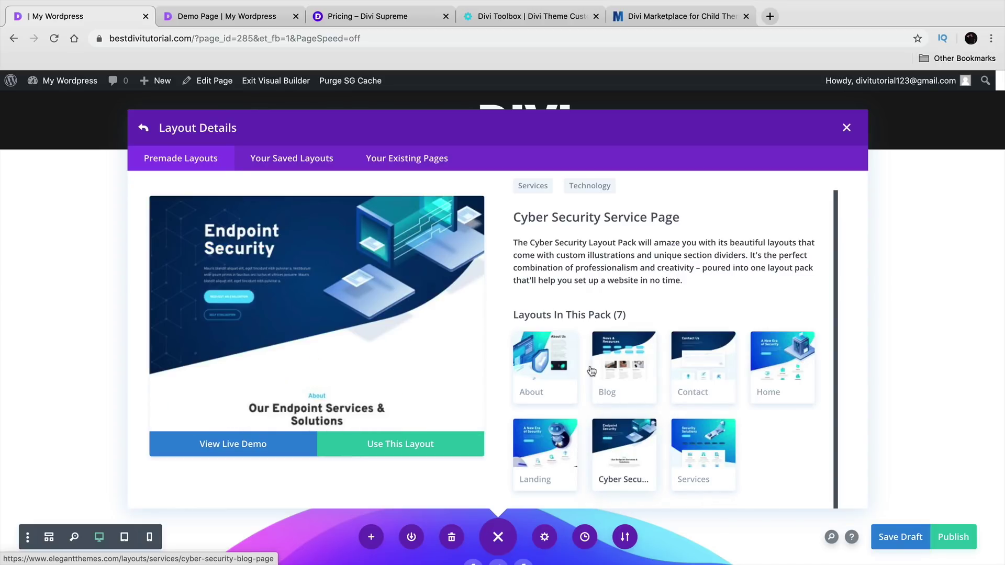
{"action": "left_click", "coordinate": [141, 130]}
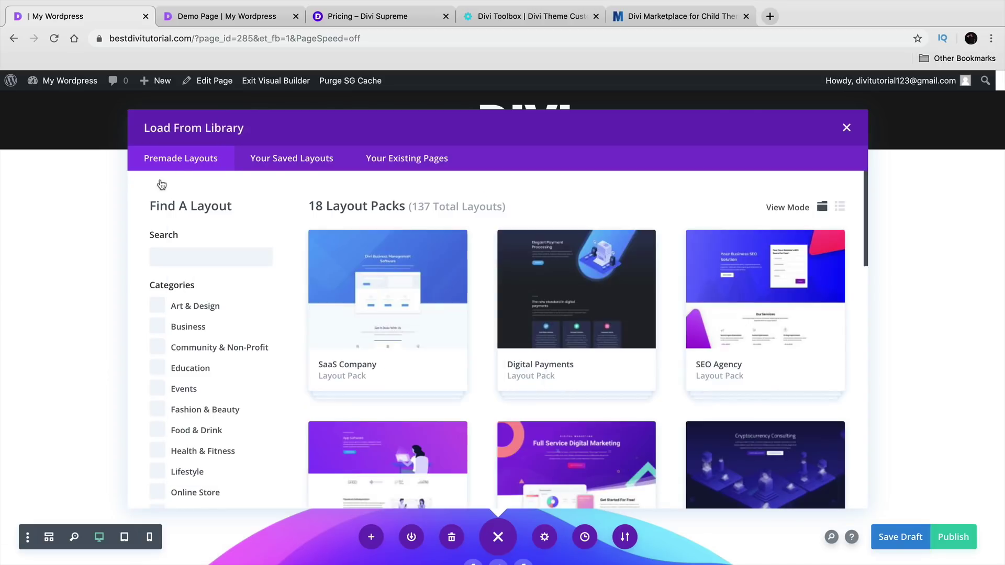
- Look through the SaaS Company and Digital Payments layout pack details
{"action": "left_click", "coordinate": [392, 306]}
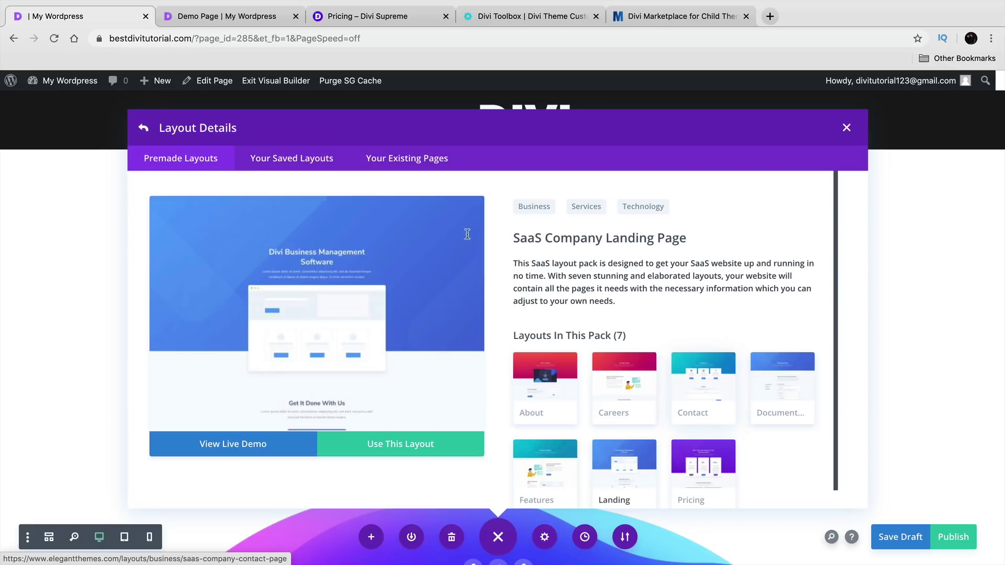
{"action": "left_click", "coordinate": [143, 129]}
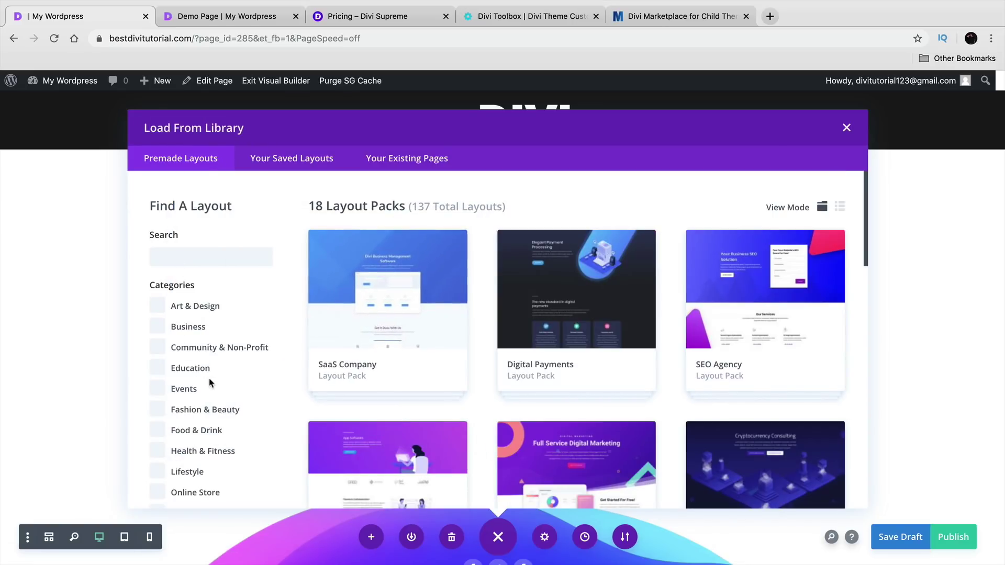
{"action": "scroll", "coordinate": [208, 382], "scroll_direction": "down", "scroll_amount": 3}
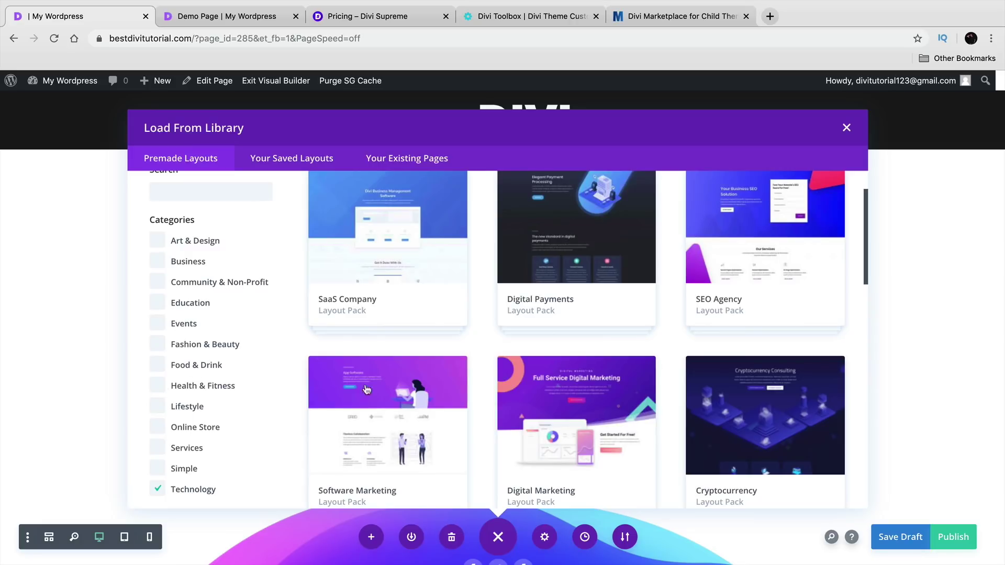
{"action": "left_click", "coordinate": [556, 276]}
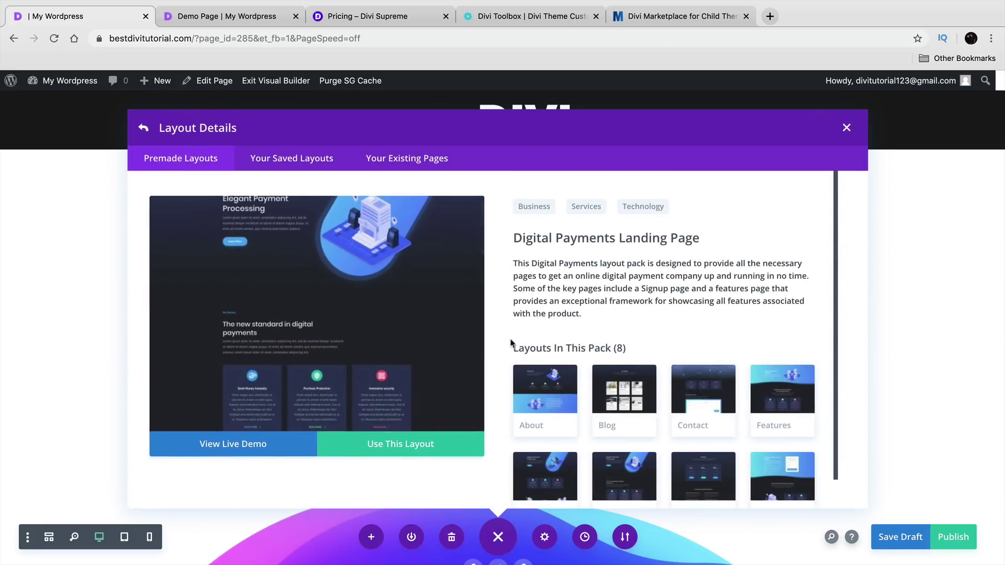
{"action": "scroll", "coordinate": [601, 405], "scroll_direction": "down", "scroll_amount": 1}
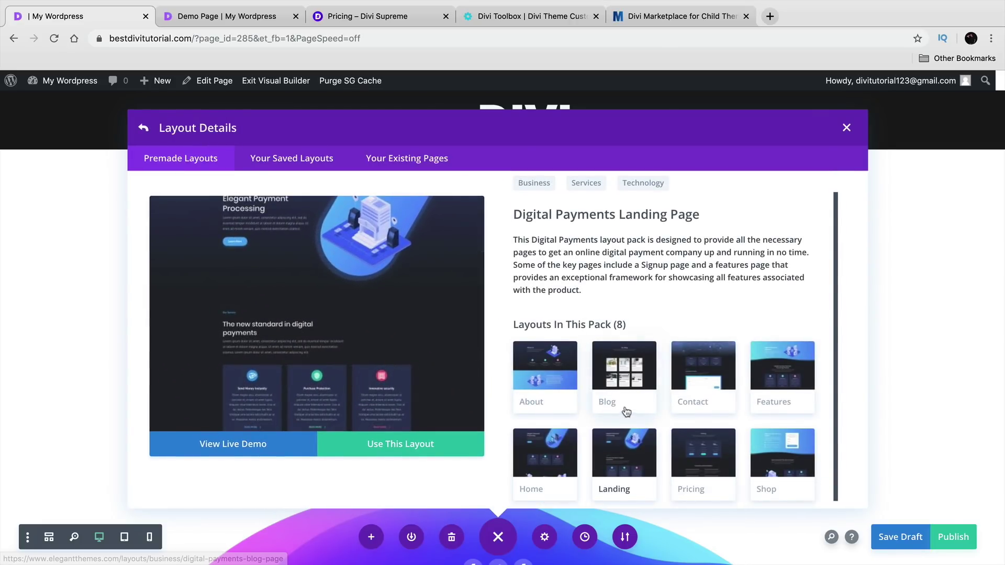
{"action": "scroll", "coordinate": [626, 416], "scroll_direction": "down", "scroll_amount": 1}
{"action": "scroll", "coordinate": [599, 439], "scroll_direction": "up", "scroll_amount": 1}
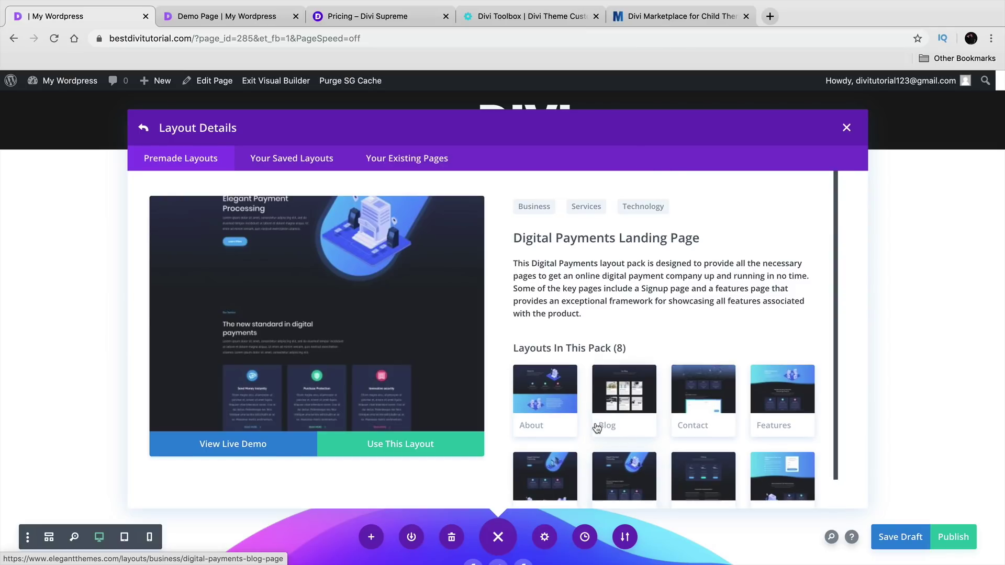
{"action": "left_click", "coordinate": [144, 128]}
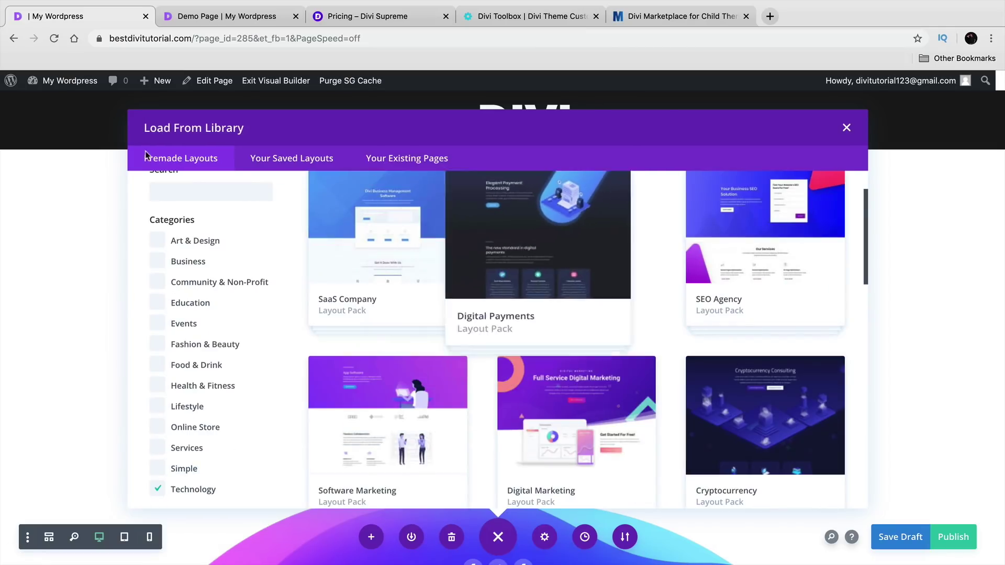
- Filter to Health & Fitness packs and use the Yoga Studio Landing Page layout
{"action": "left_click", "coordinate": [157, 488]}
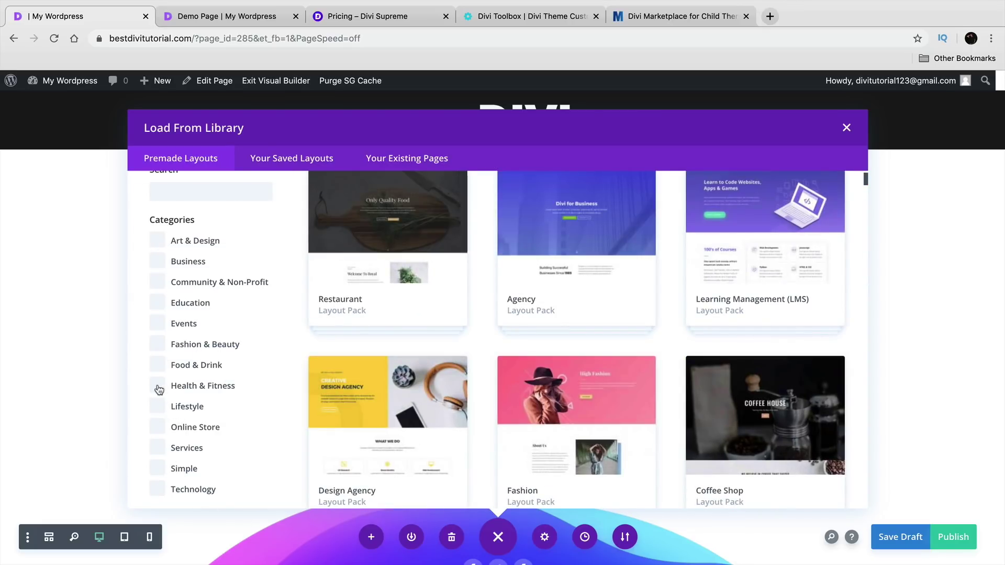
{"action": "left_click", "coordinate": [168, 388]}
{"action": "scroll", "coordinate": [487, 376], "scroll_direction": "up", "scroll_amount": 2}
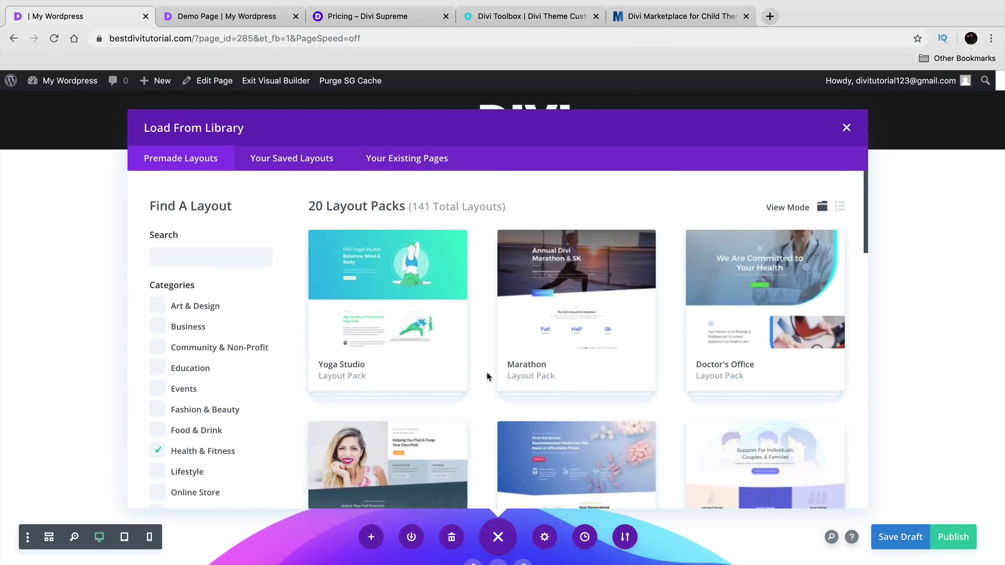
{"action": "left_click", "coordinate": [425, 314]}
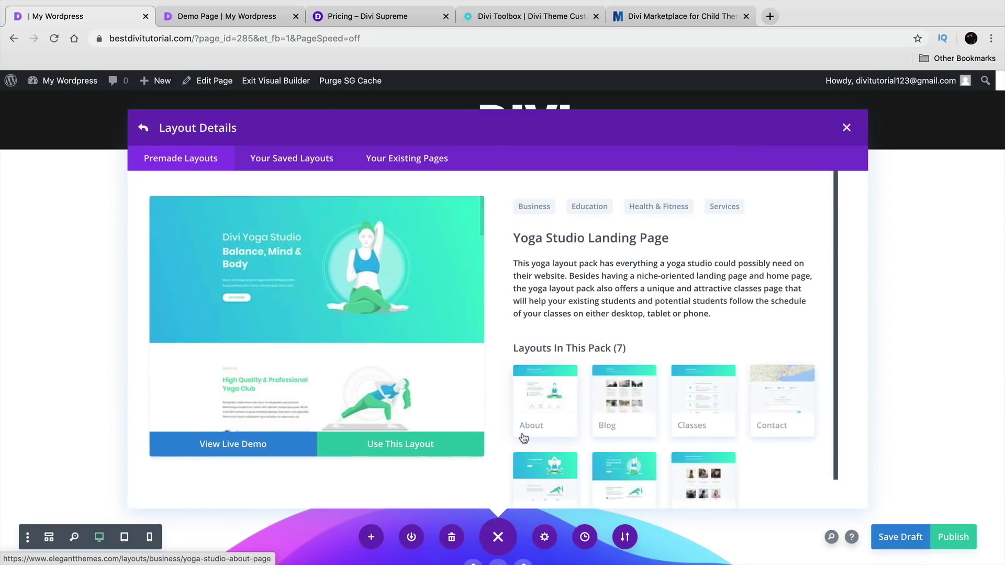
{"action": "left_click", "coordinate": [389, 452]}
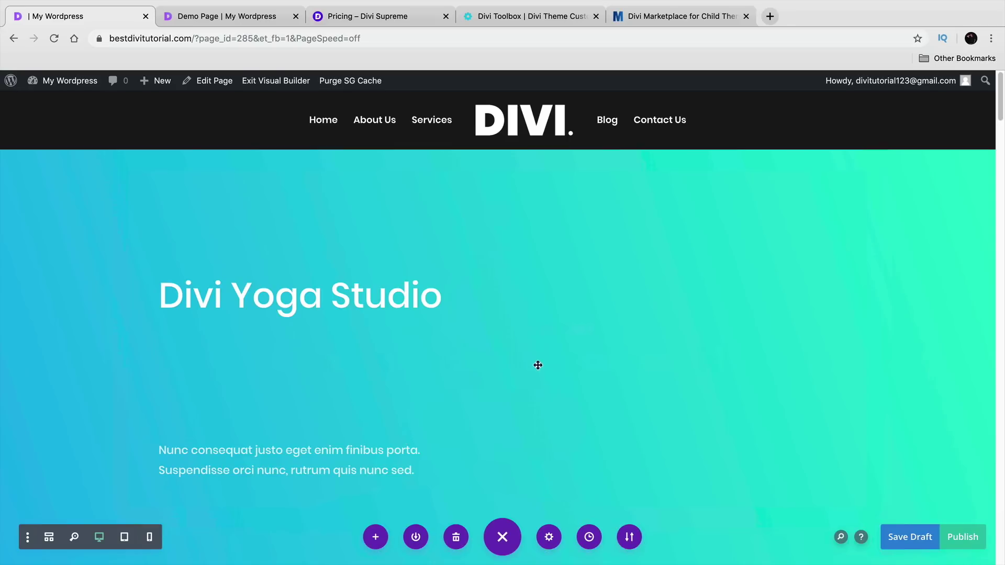
- Scroll down through the imported Yoga Studio layout and back up to review its sections
{"action": "scroll", "coordinate": [322, 366], "scroll_direction": "down", "scroll_amount": 4}
{"action": "scroll", "coordinate": [325, 331], "scroll_direction": "down", "scroll_amount": 10}
{"action": "scroll", "coordinate": [325, 328], "scroll_direction": "down", "scroll_amount": 10}
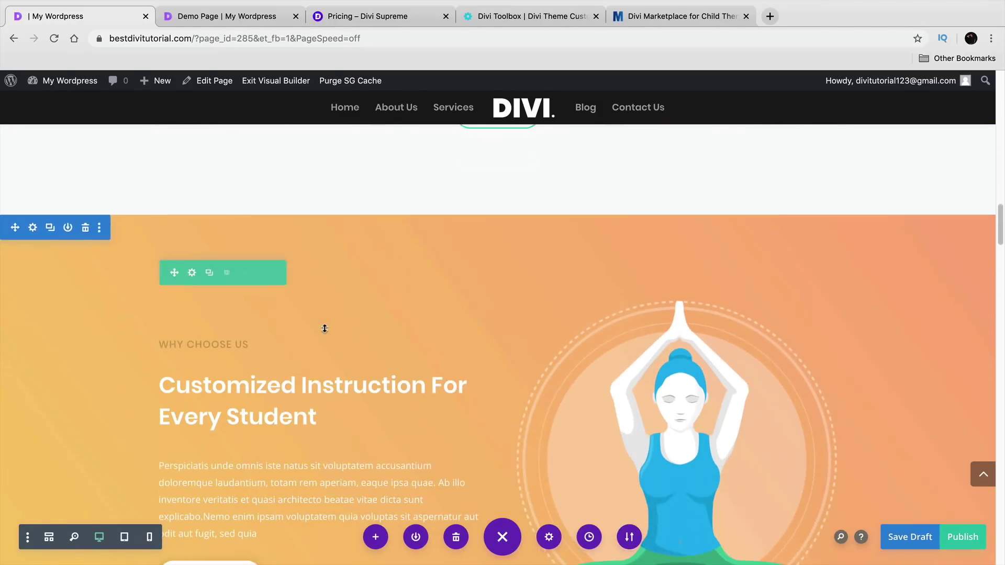
{"action": "scroll", "coordinate": [325, 328], "scroll_direction": "down", "scroll_amount": 10}
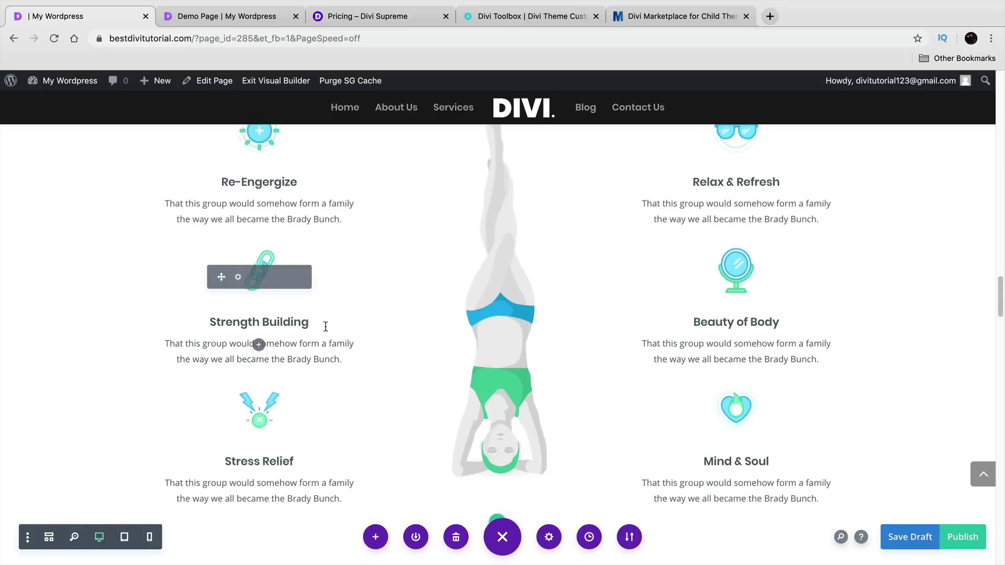
{"action": "scroll", "coordinate": [325, 327], "scroll_direction": "down", "scroll_amount": 10}
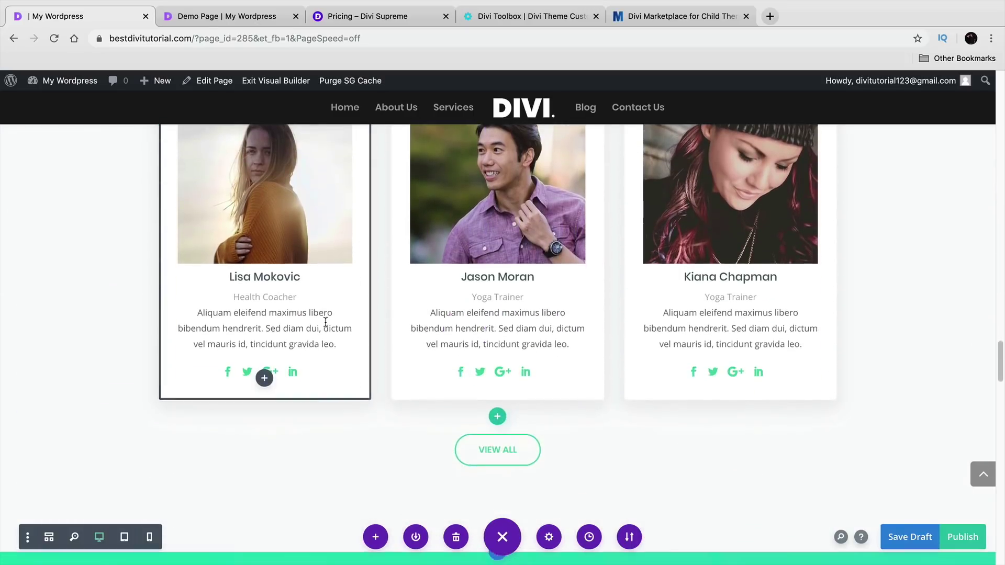
{"action": "scroll", "coordinate": [325, 322], "scroll_direction": "down", "scroll_amount": 10}
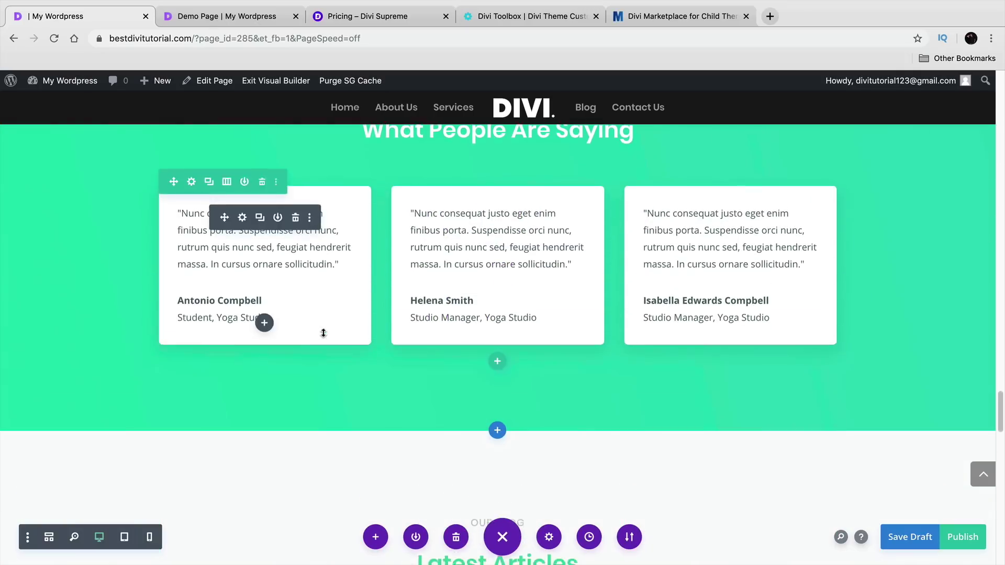
{"action": "scroll", "coordinate": [323, 333], "scroll_direction": "down", "scroll_amount": 7}
{"action": "scroll", "coordinate": [323, 335], "scroll_direction": "down", "scroll_amount": 8}
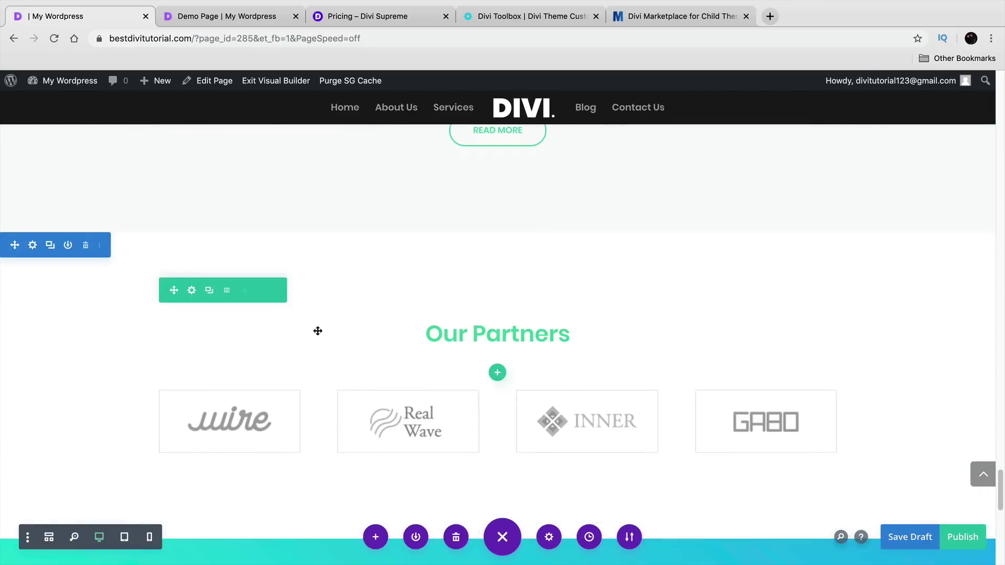
{"action": "scroll", "coordinate": [318, 331], "scroll_direction": "down", "scroll_amount": 7}
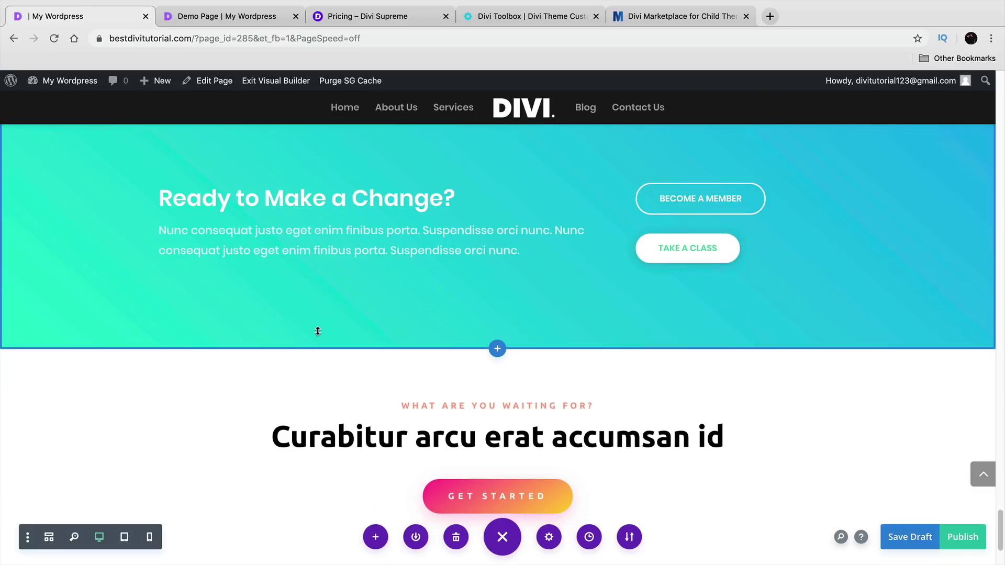
{"action": "scroll", "coordinate": [318, 330], "scroll_direction": "up", "scroll_amount": 15}
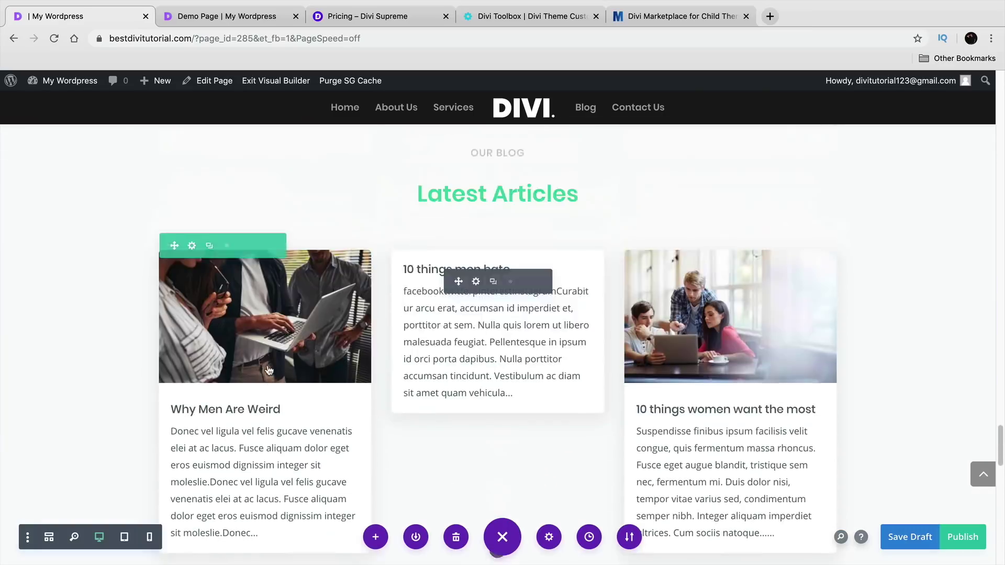
{"action": "scroll", "coordinate": [270, 366], "scroll_direction": "up", "scroll_amount": 15}
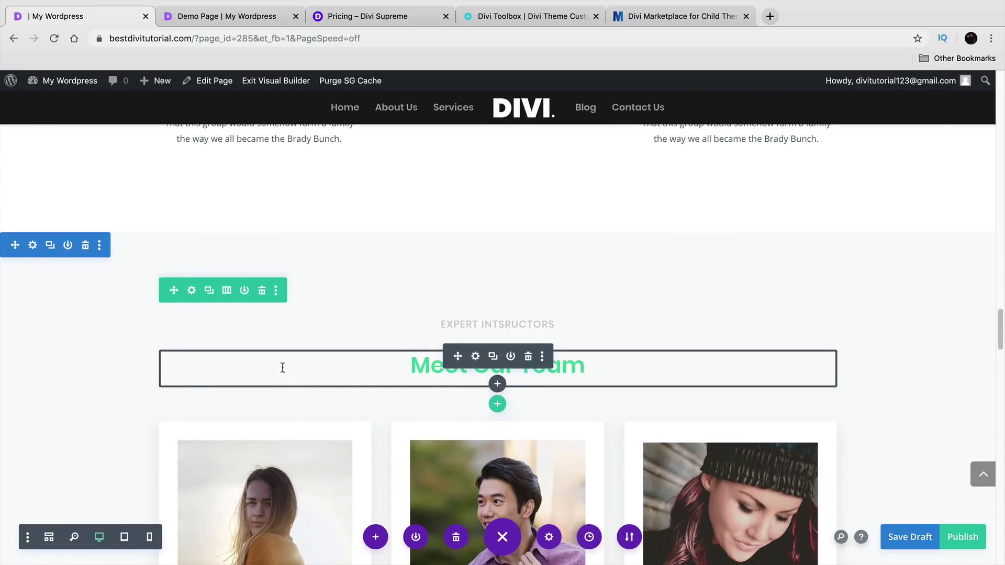
{"action": "scroll", "coordinate": [282, 367], "scroll_direction": "up", "scroll_amount": 20}
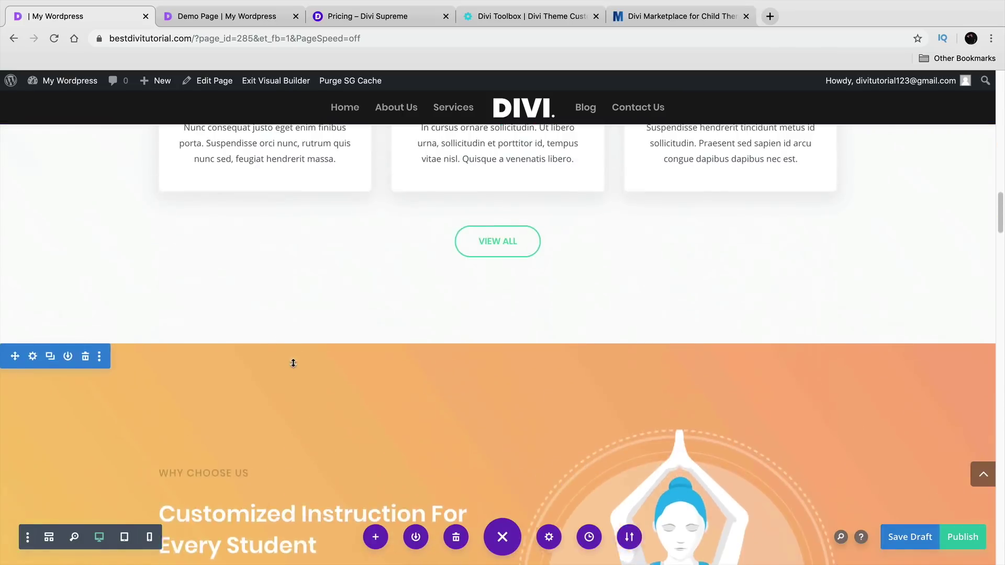
{"action": "scroll", "coordinate": [293, 363], "scroll_direction": "up", "scroll_amount": 20}
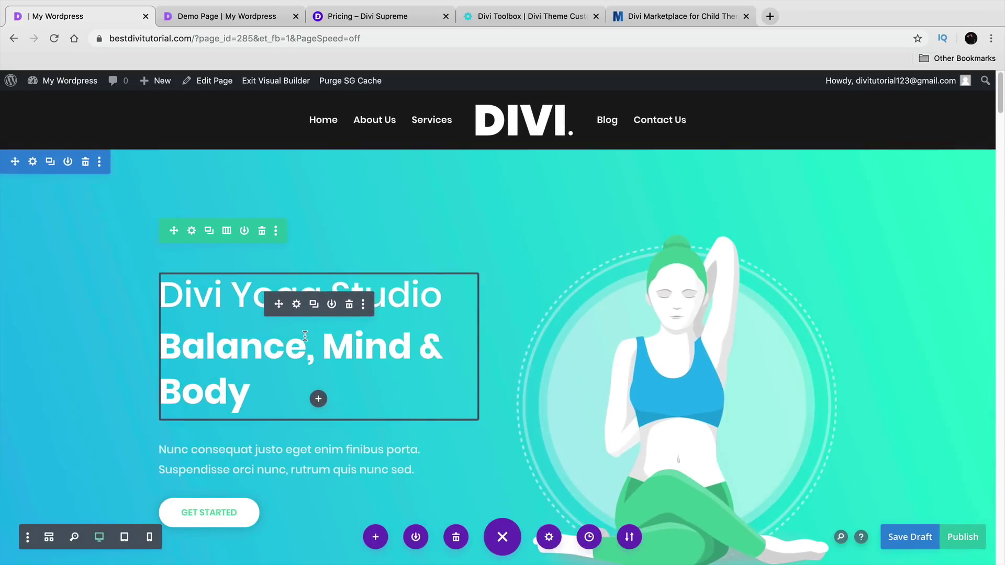
- Leave the Yoga page builder with Discard & Exit, then switch to the Demo Page
{"action": "left_click", "coordinate": [293, 83]}
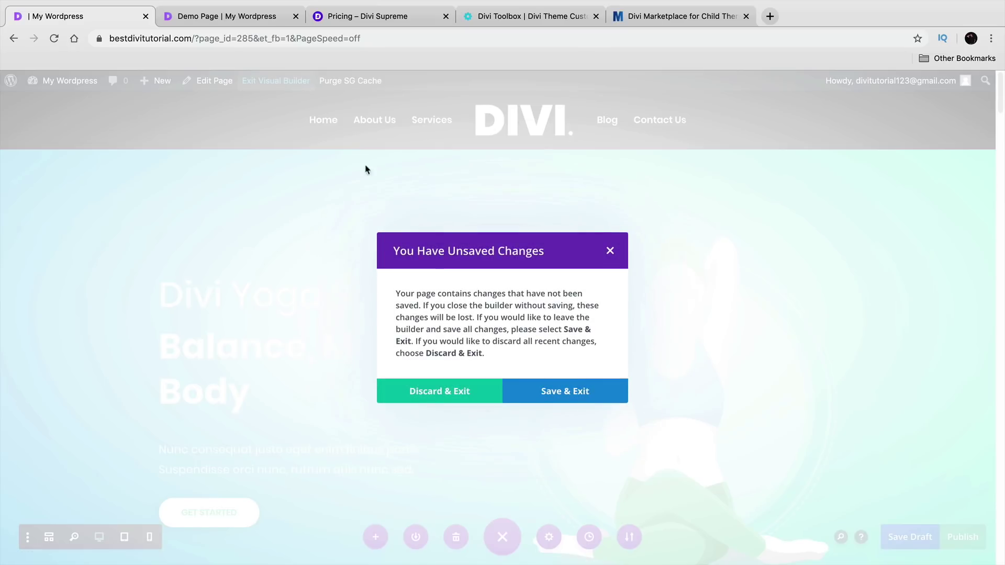
{"action": "left_click", "coordinate": [463, 390]}
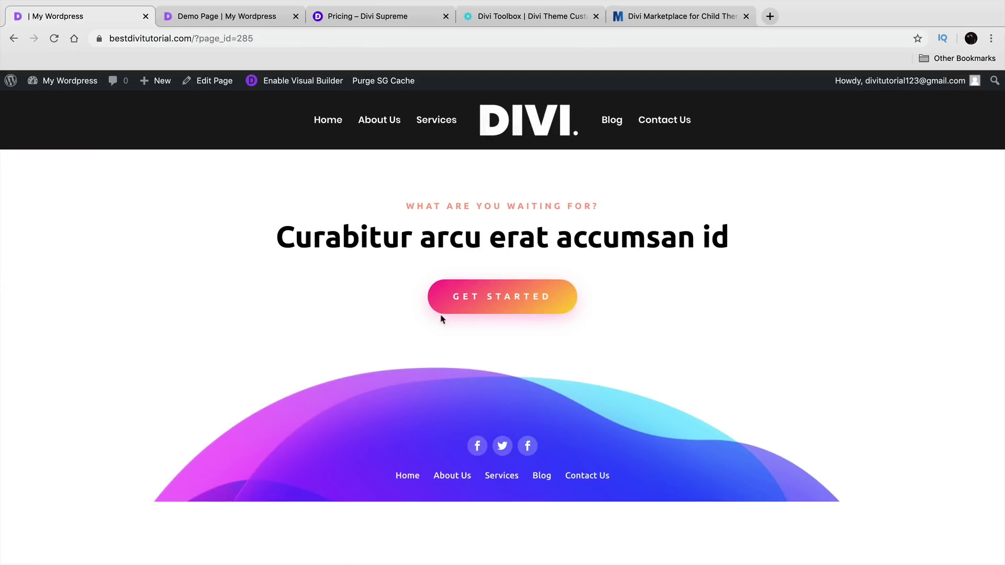
{"action": "left_click", "coordinate": [250, 18]}
{"action": "left_click", "coordinate": [77, 235]}
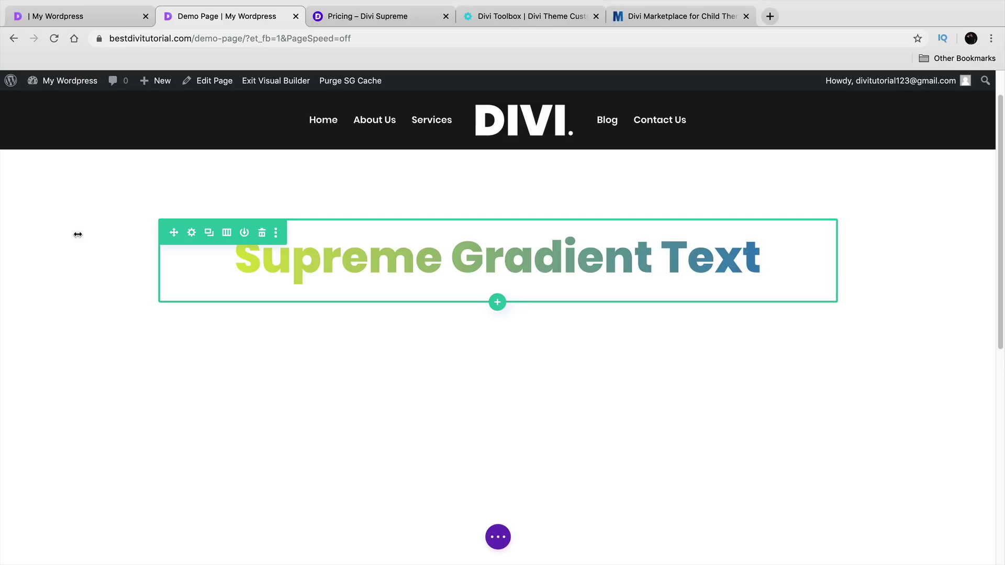